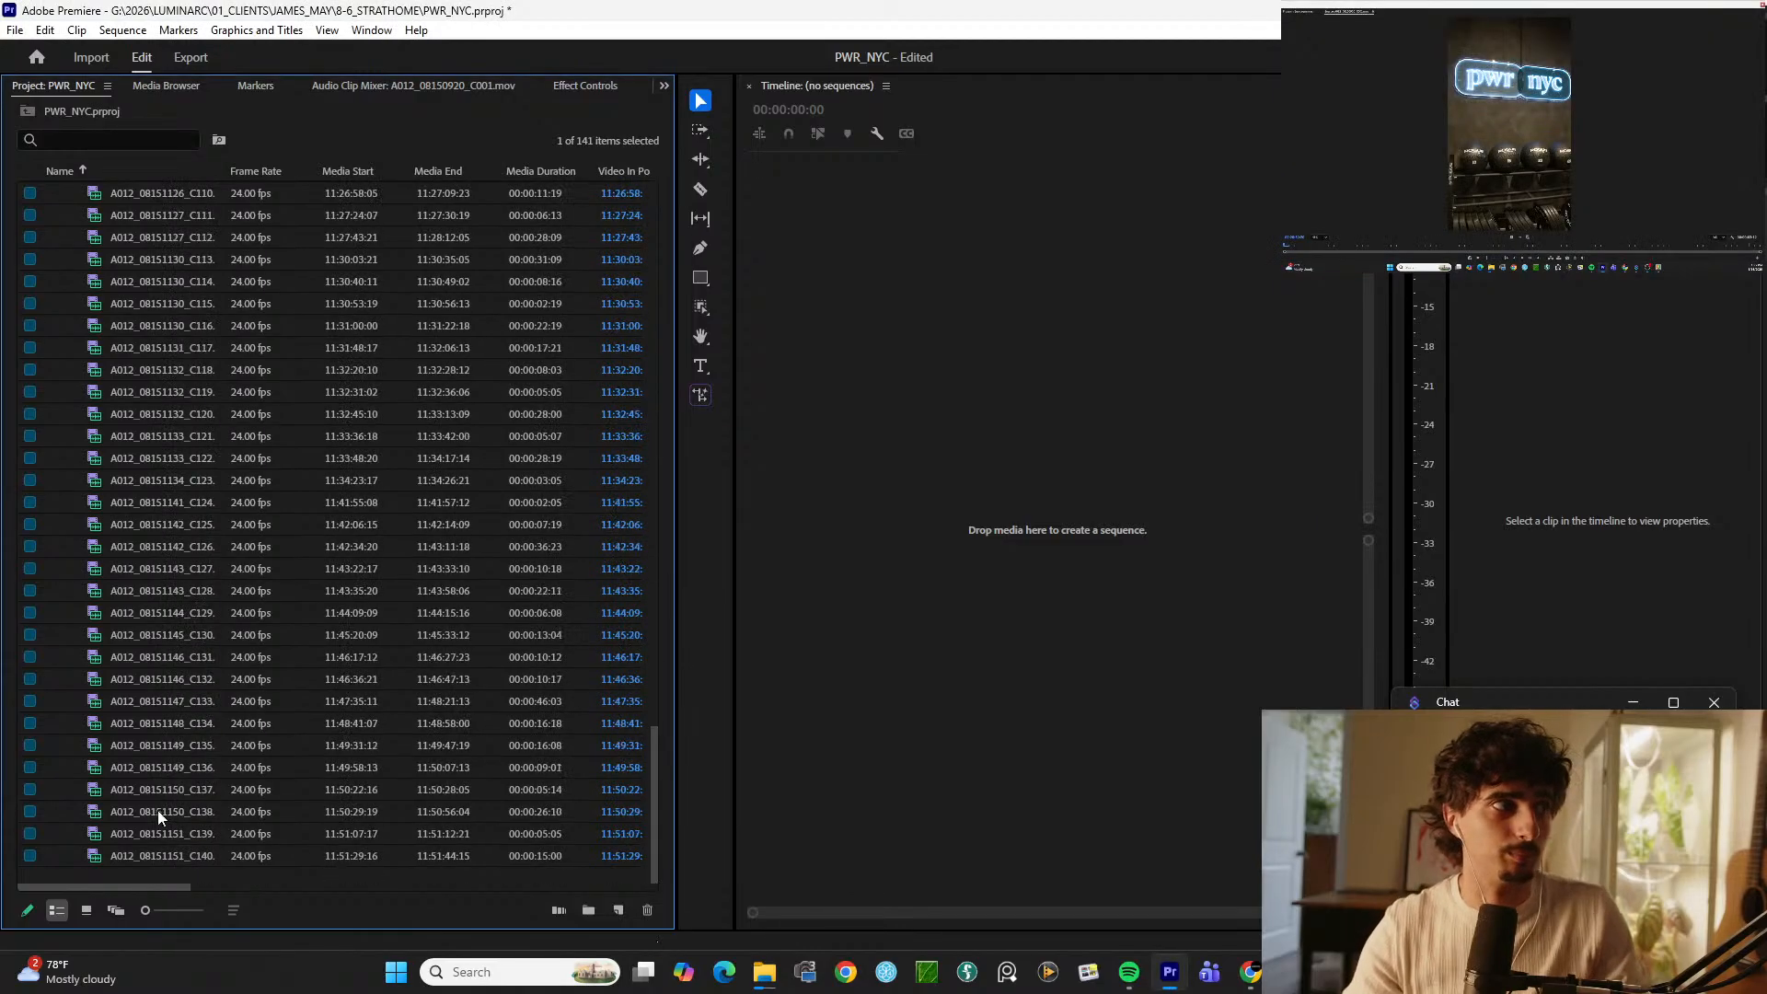
Step: Create a sequence on the empty timeline from all the clips in the PROXIES bin
scroll(283, 451, "down", 3)
scroll(285, 453, "up", 15)
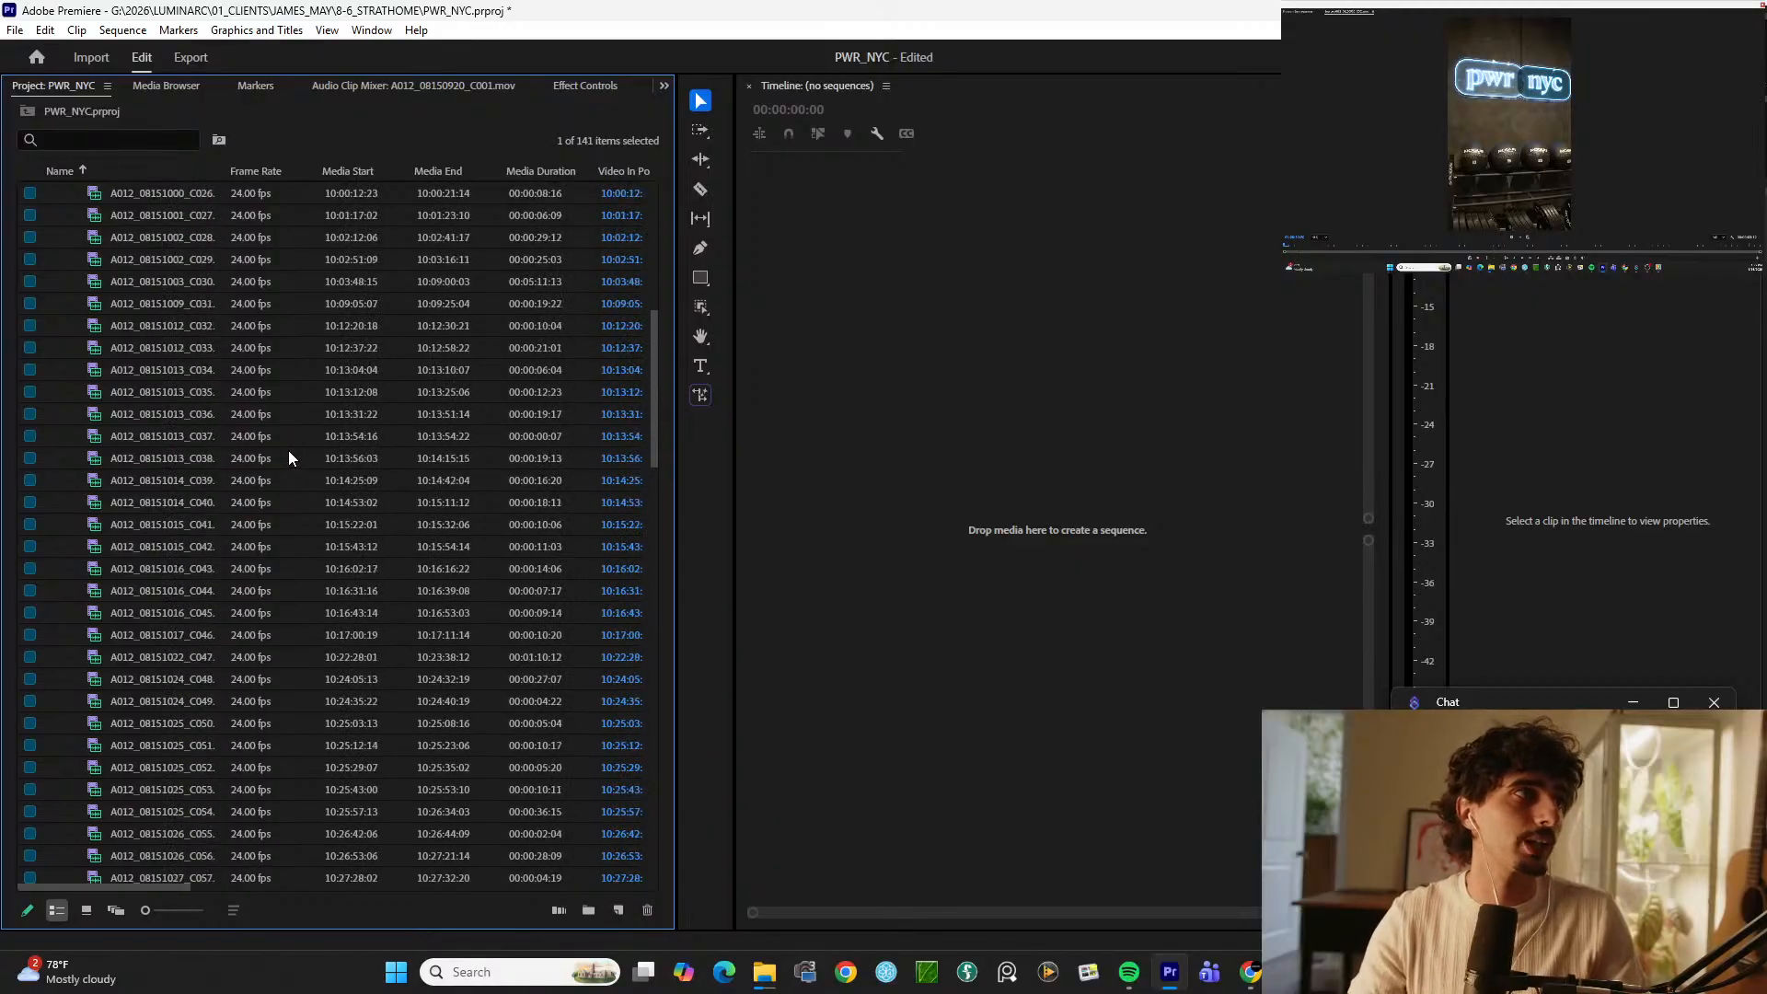
scroll(278, 446, "up", 12)
key("ctrl+a")
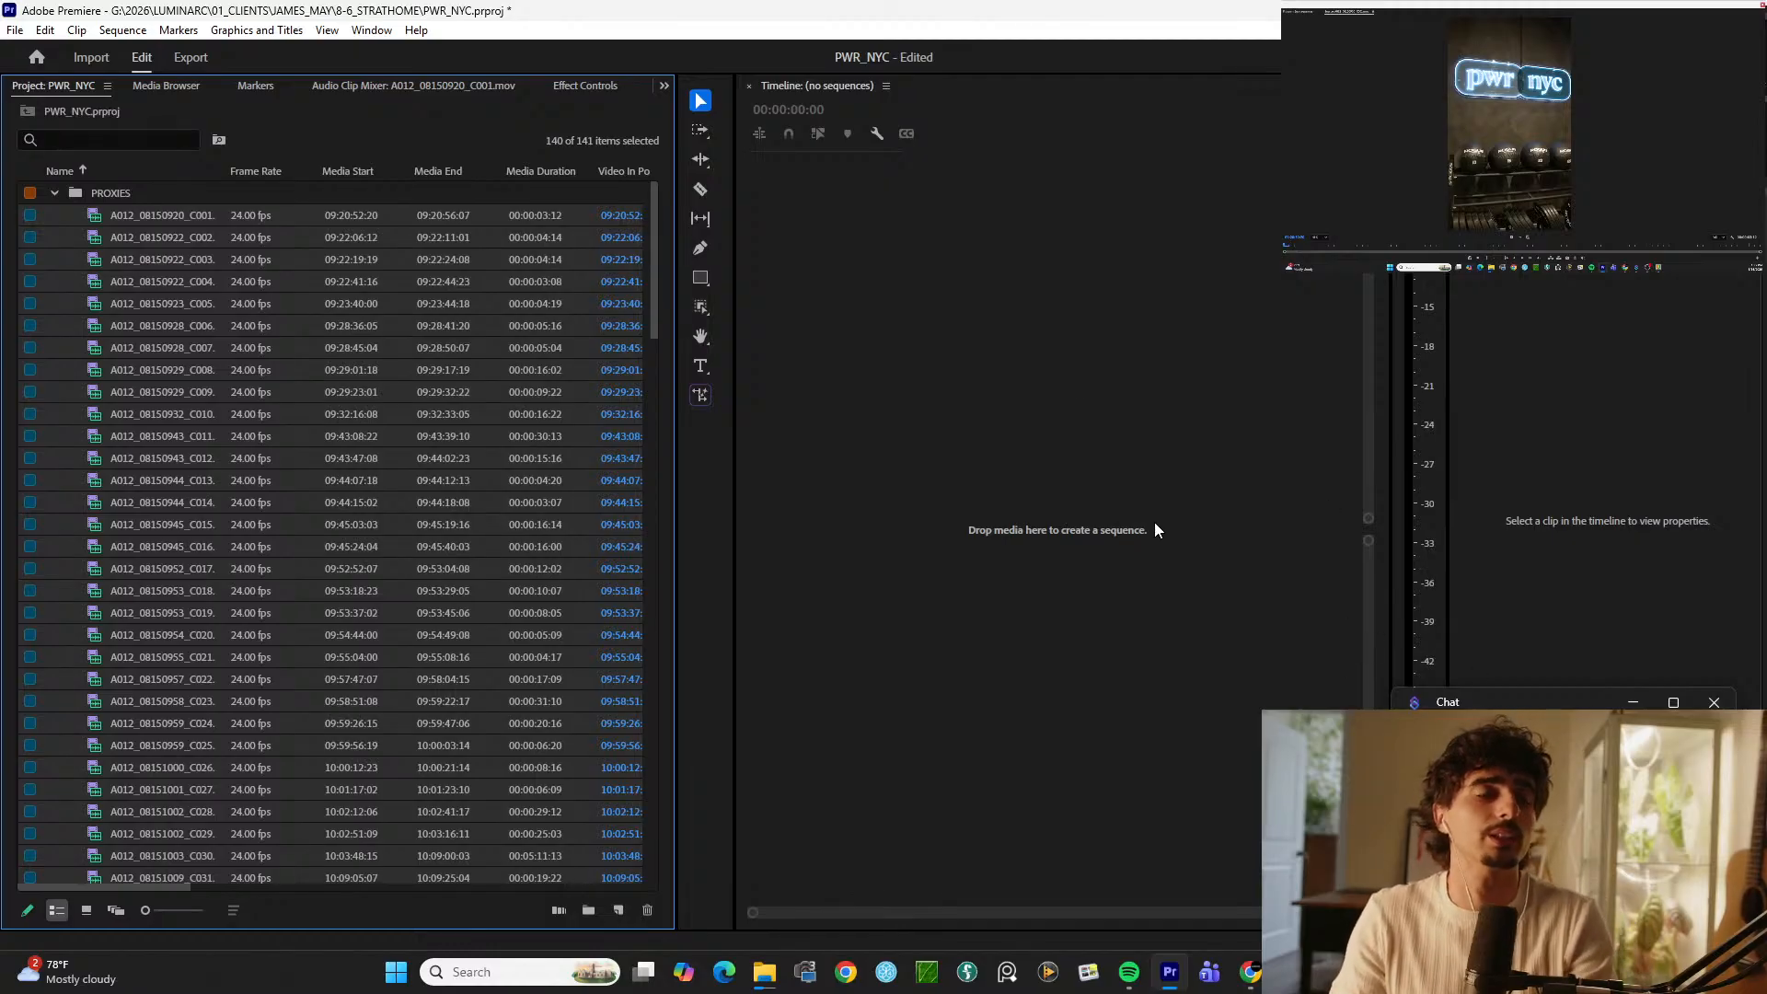
left_click_drag(241, 456, 1040, 335)
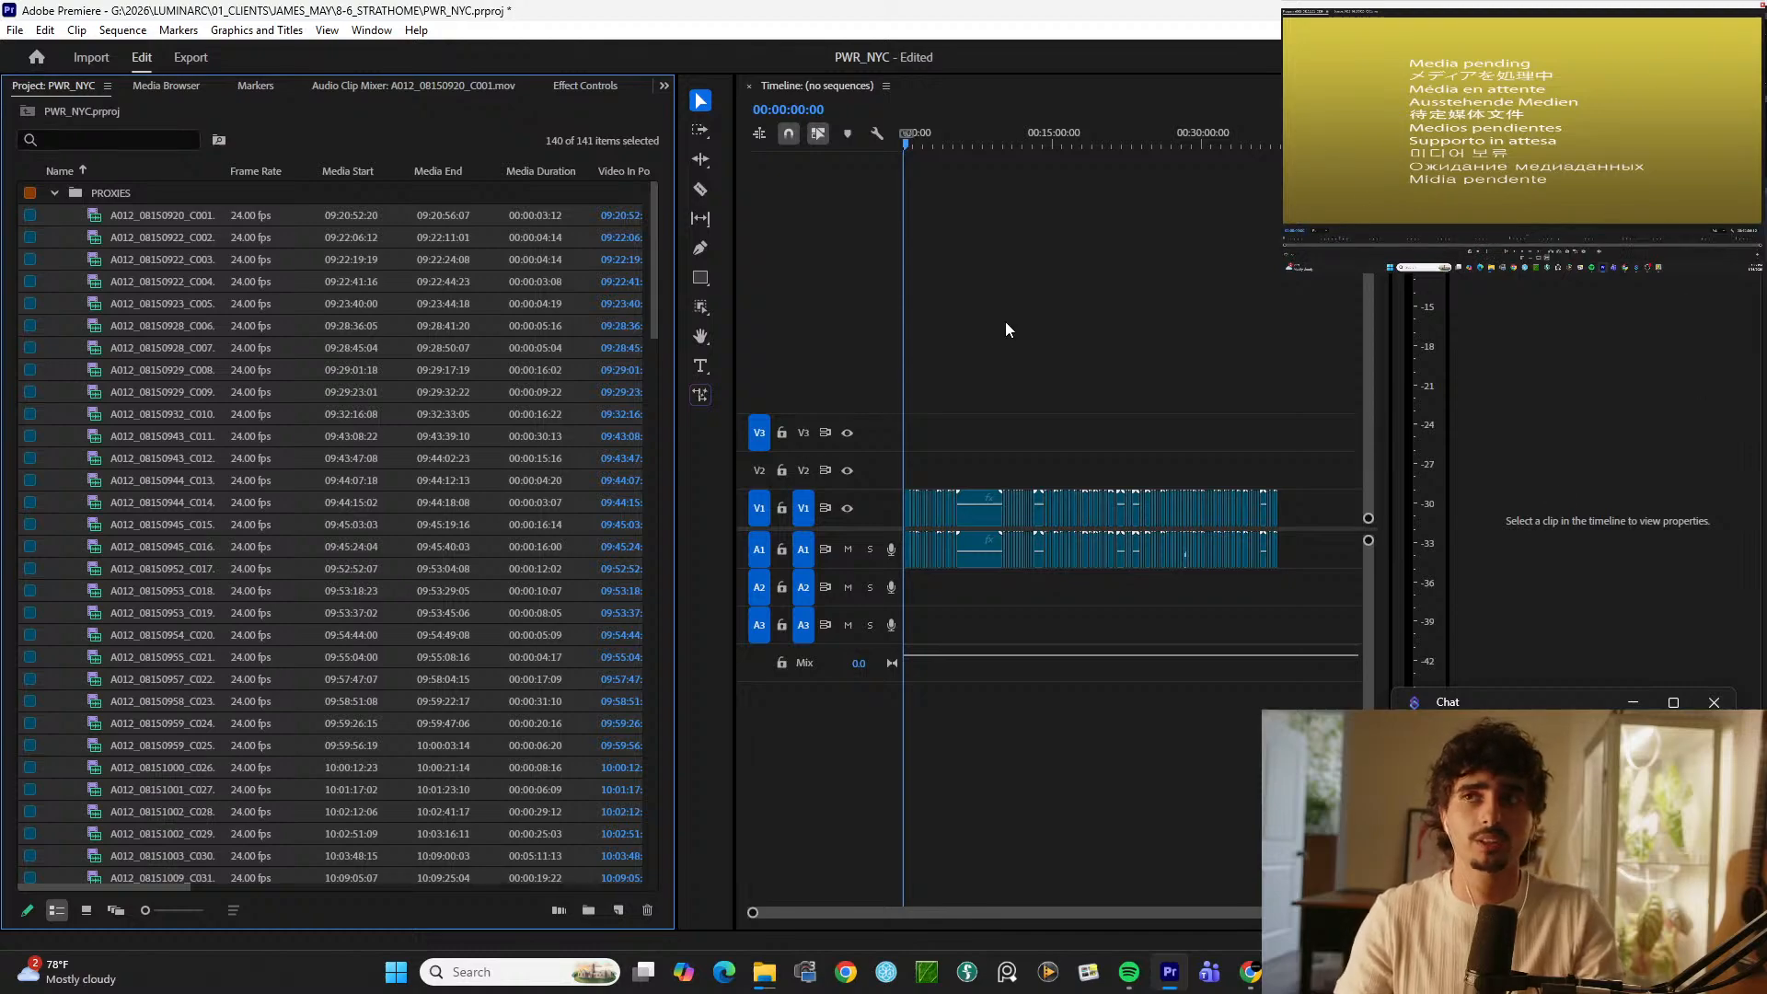
Step: Skim the opening clips of the new sequence up to 00:00:20:18, and return the playhead to the sequence start
key("equal")
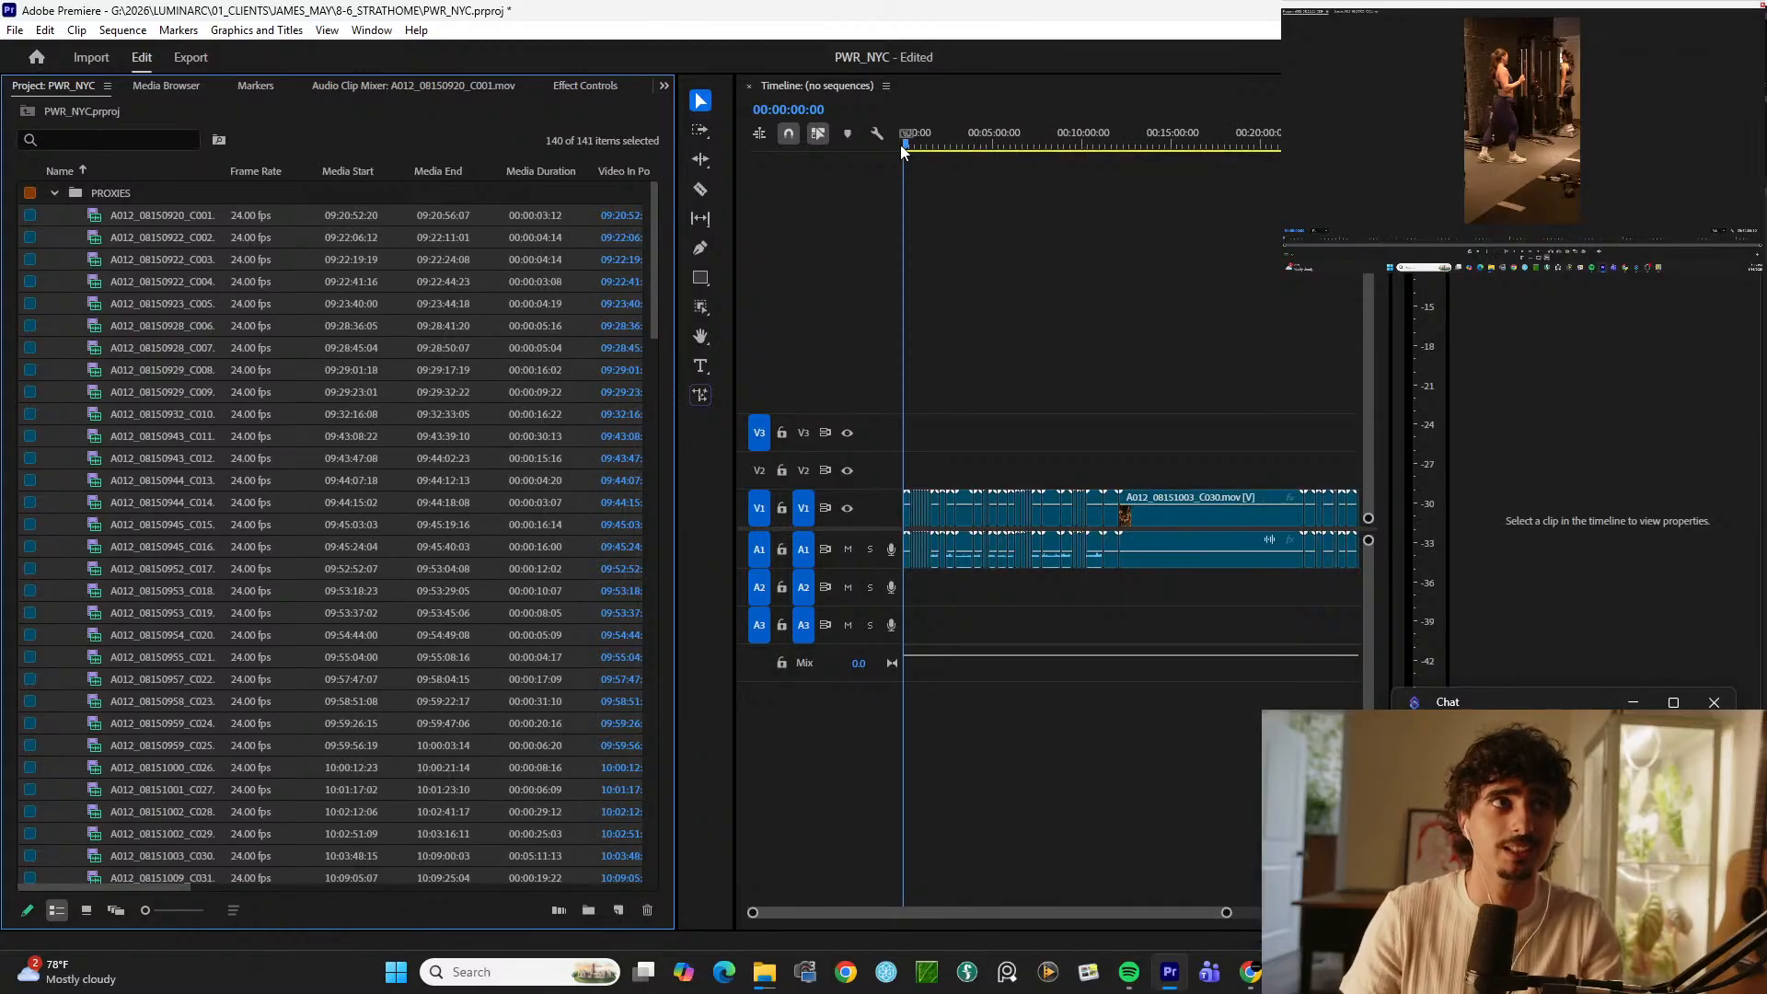
mouse_move(1330, 971)
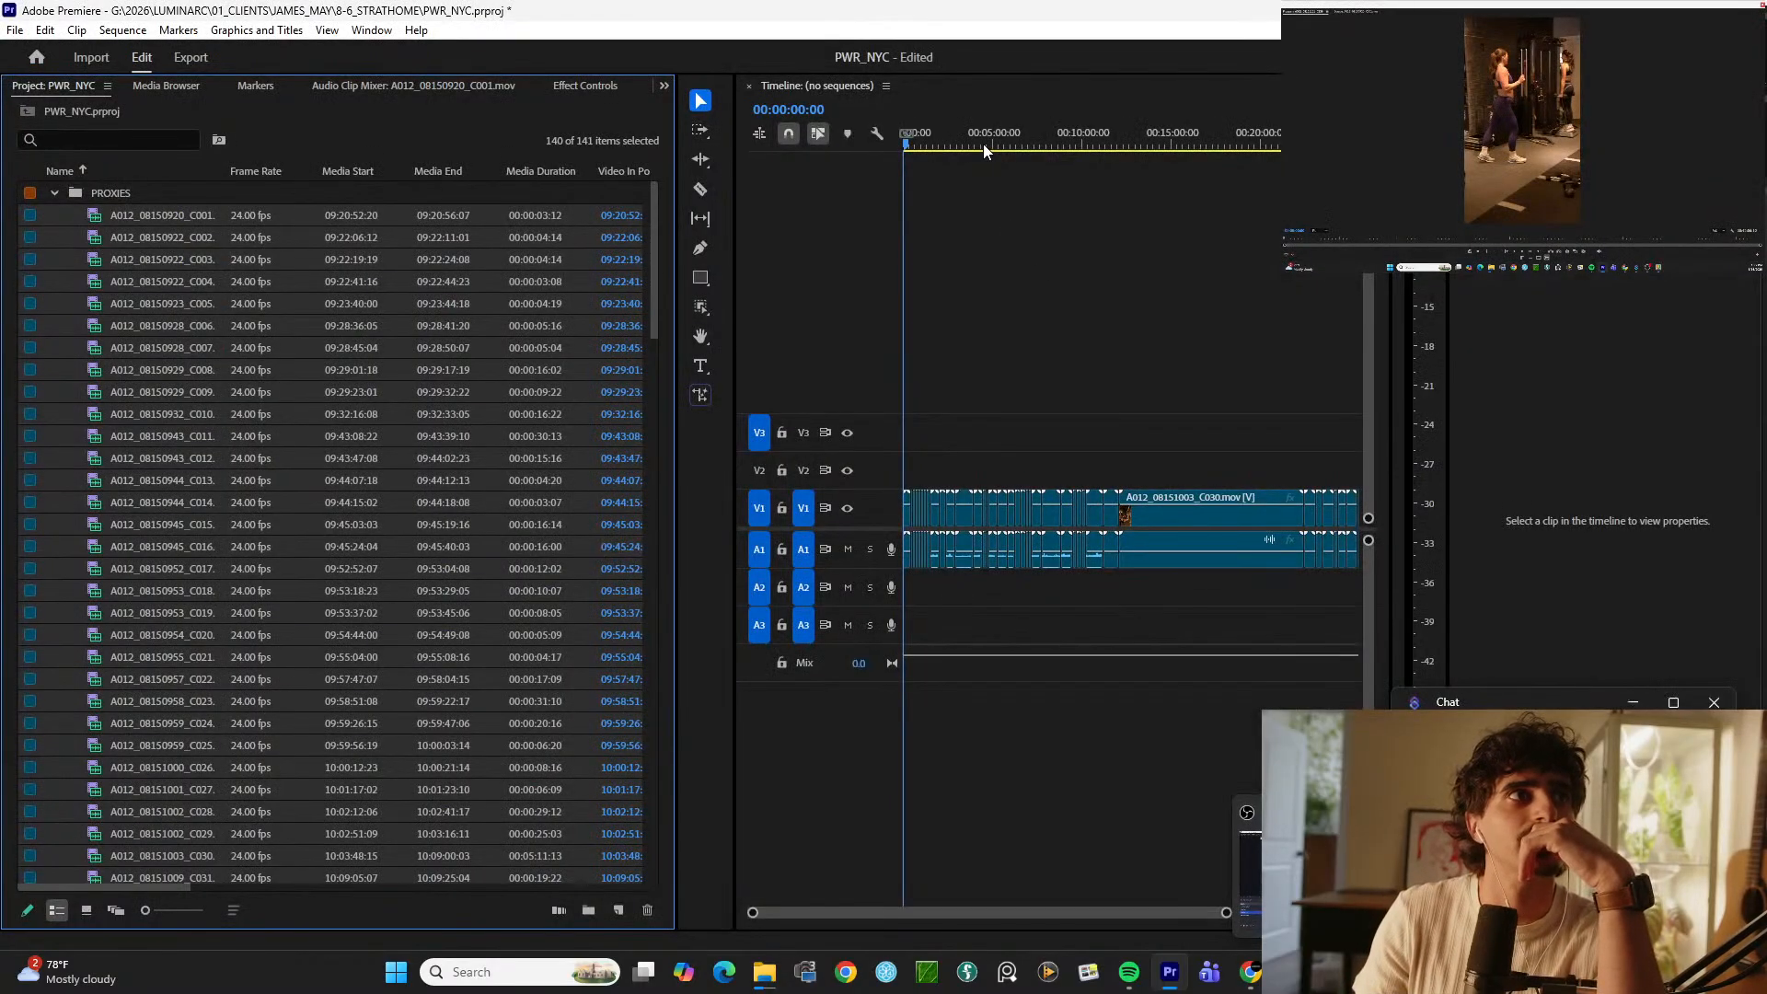
key("equal")
key("equal")
key("equal")
key("equal")
left_click(946, 151)
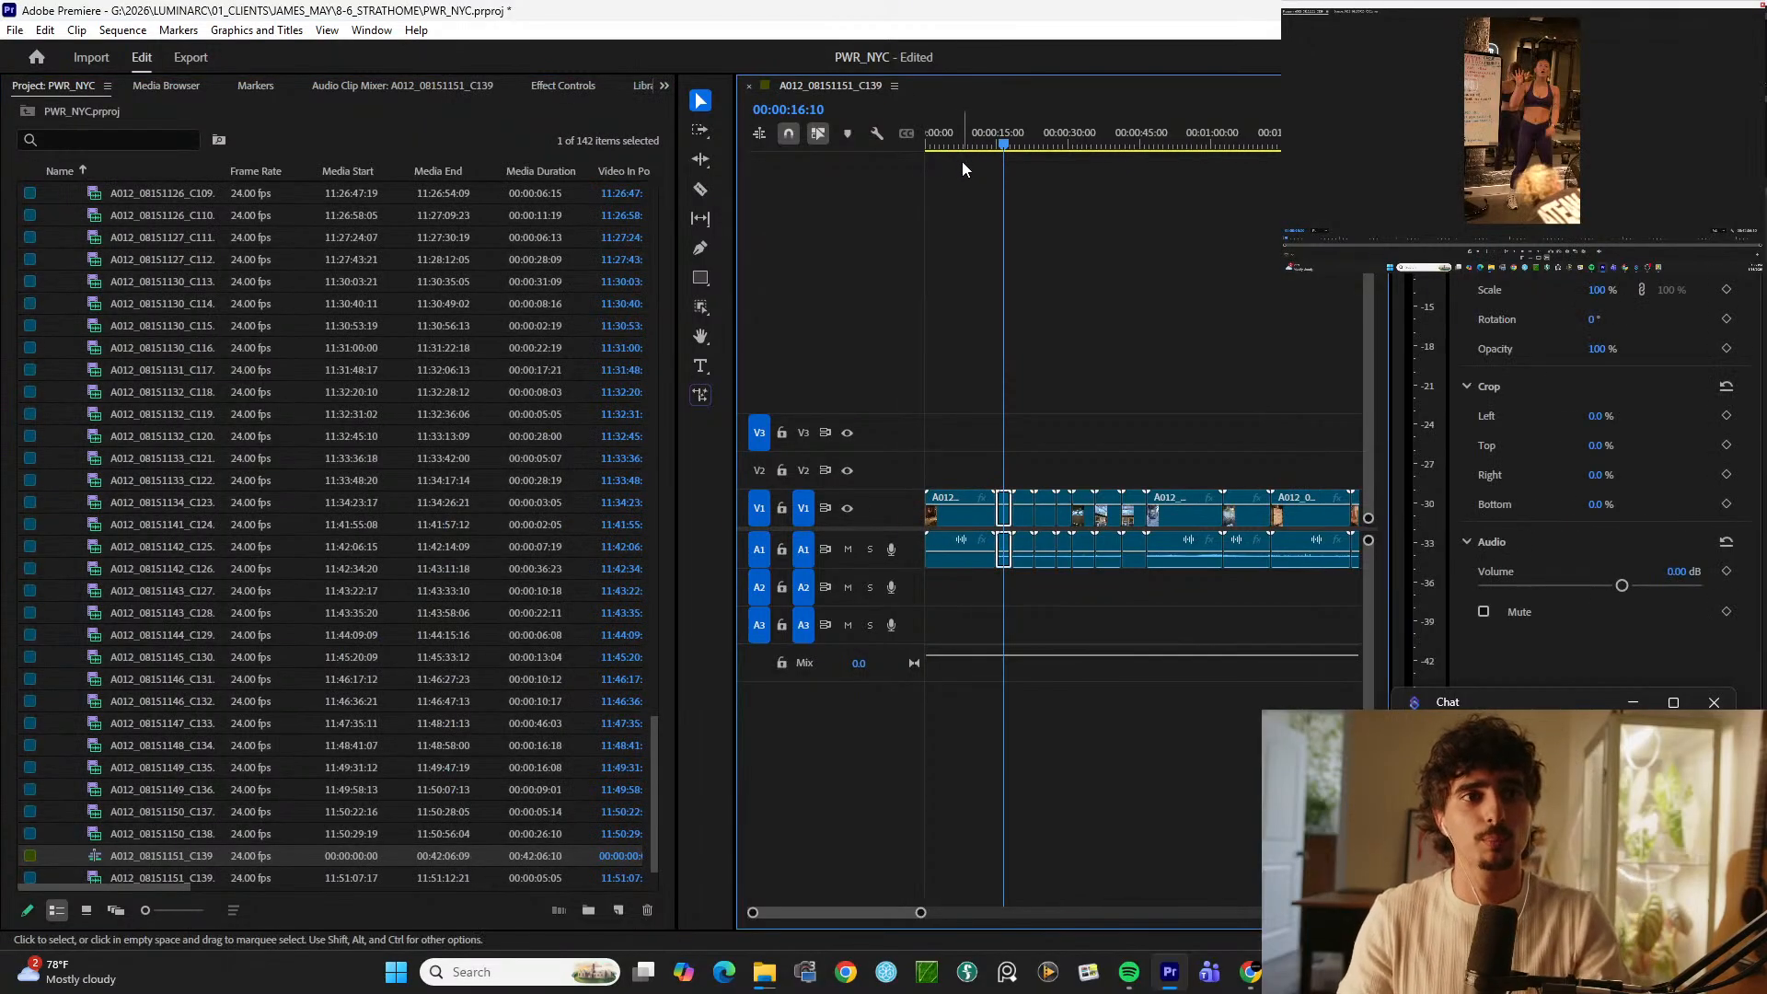
key("space")
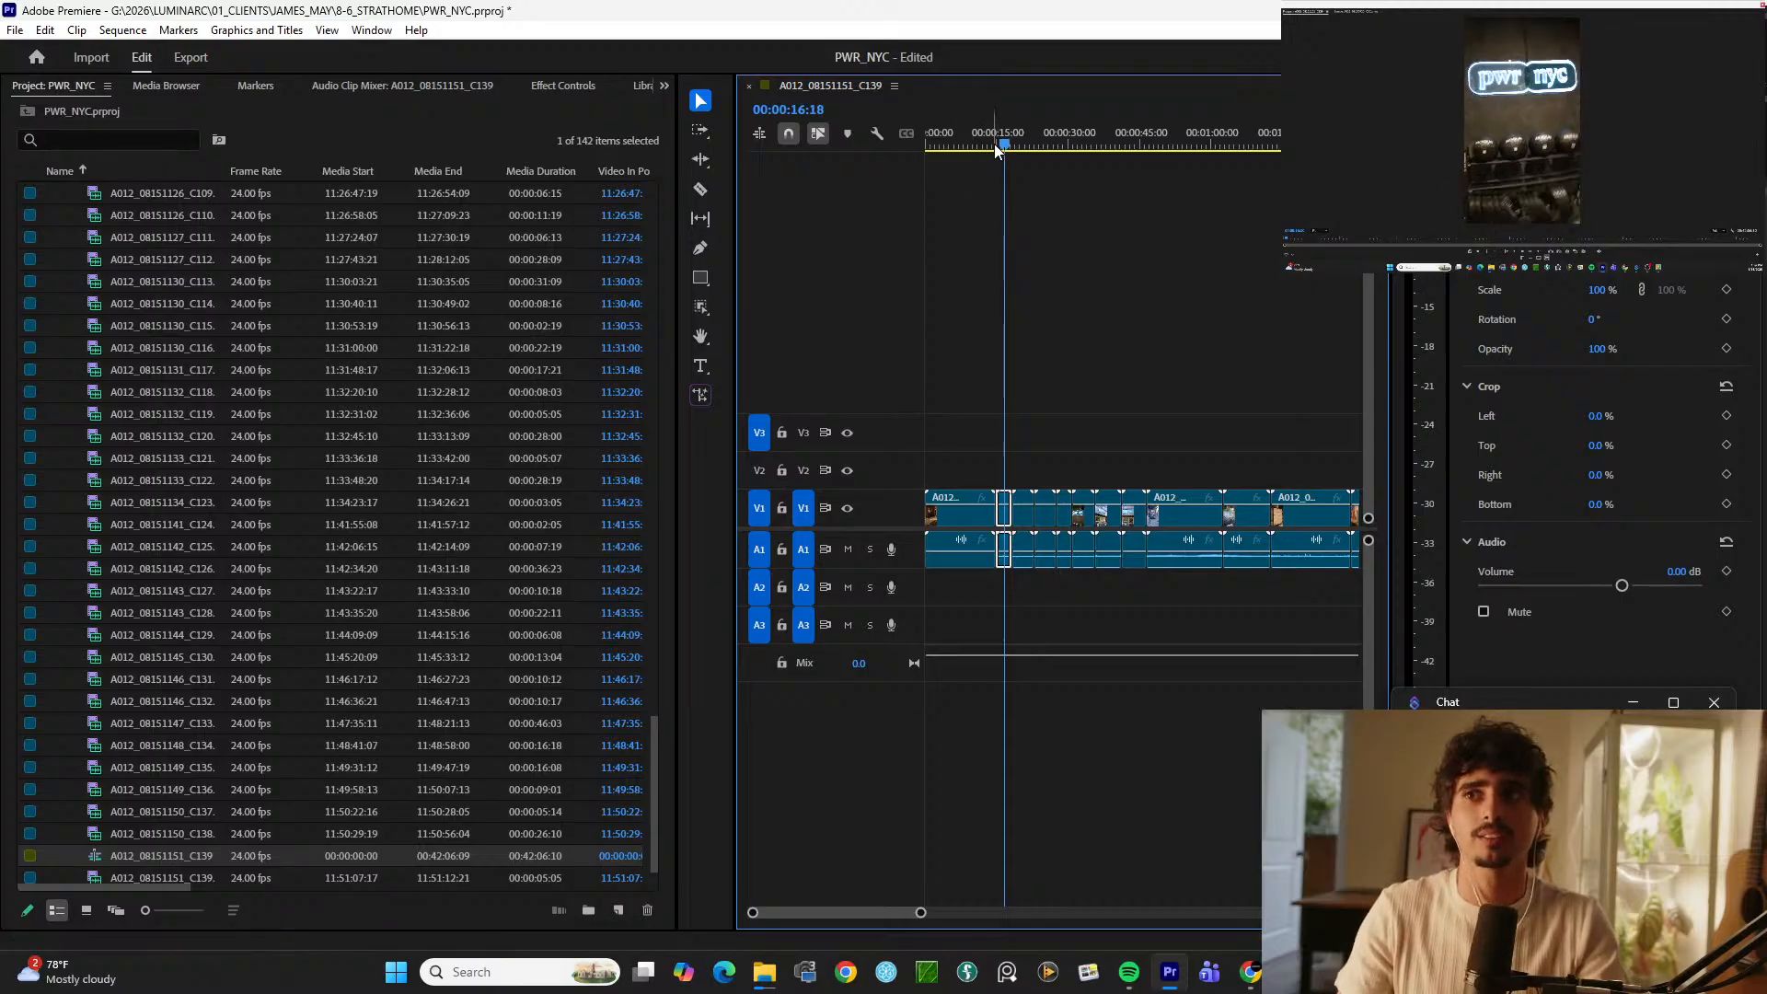
left_click(1023, 146)
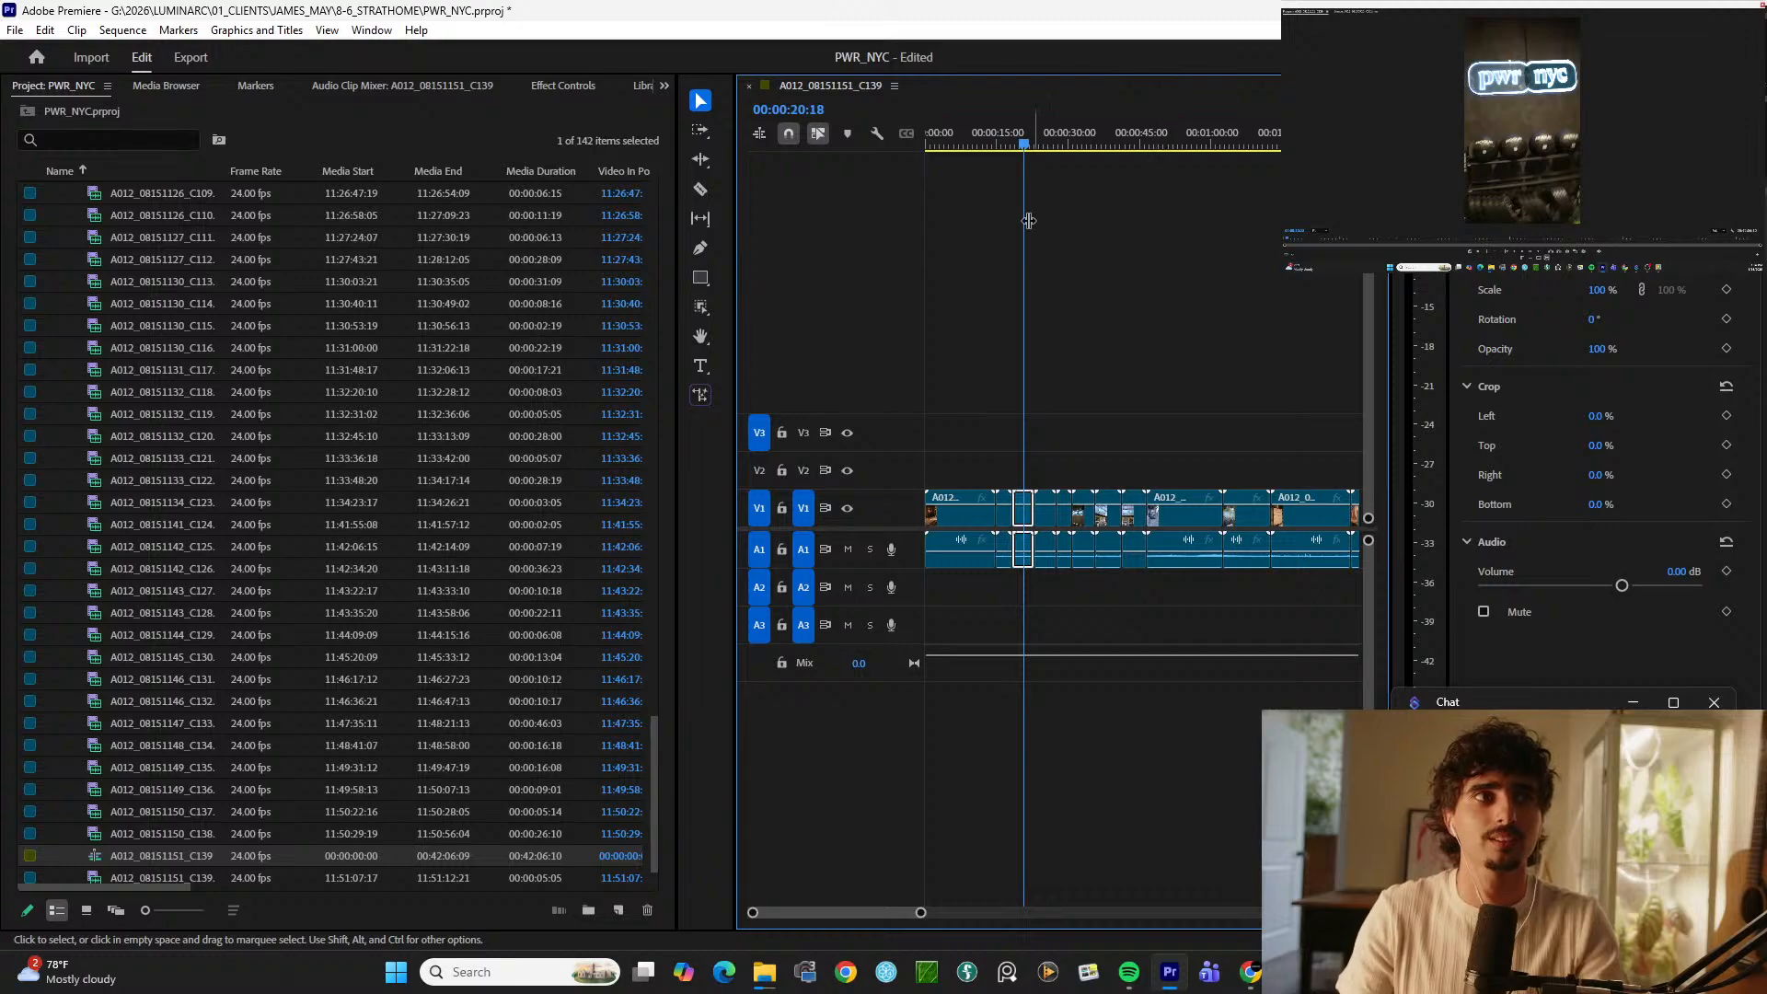
left_click_drag(968, 138, 926, 146)
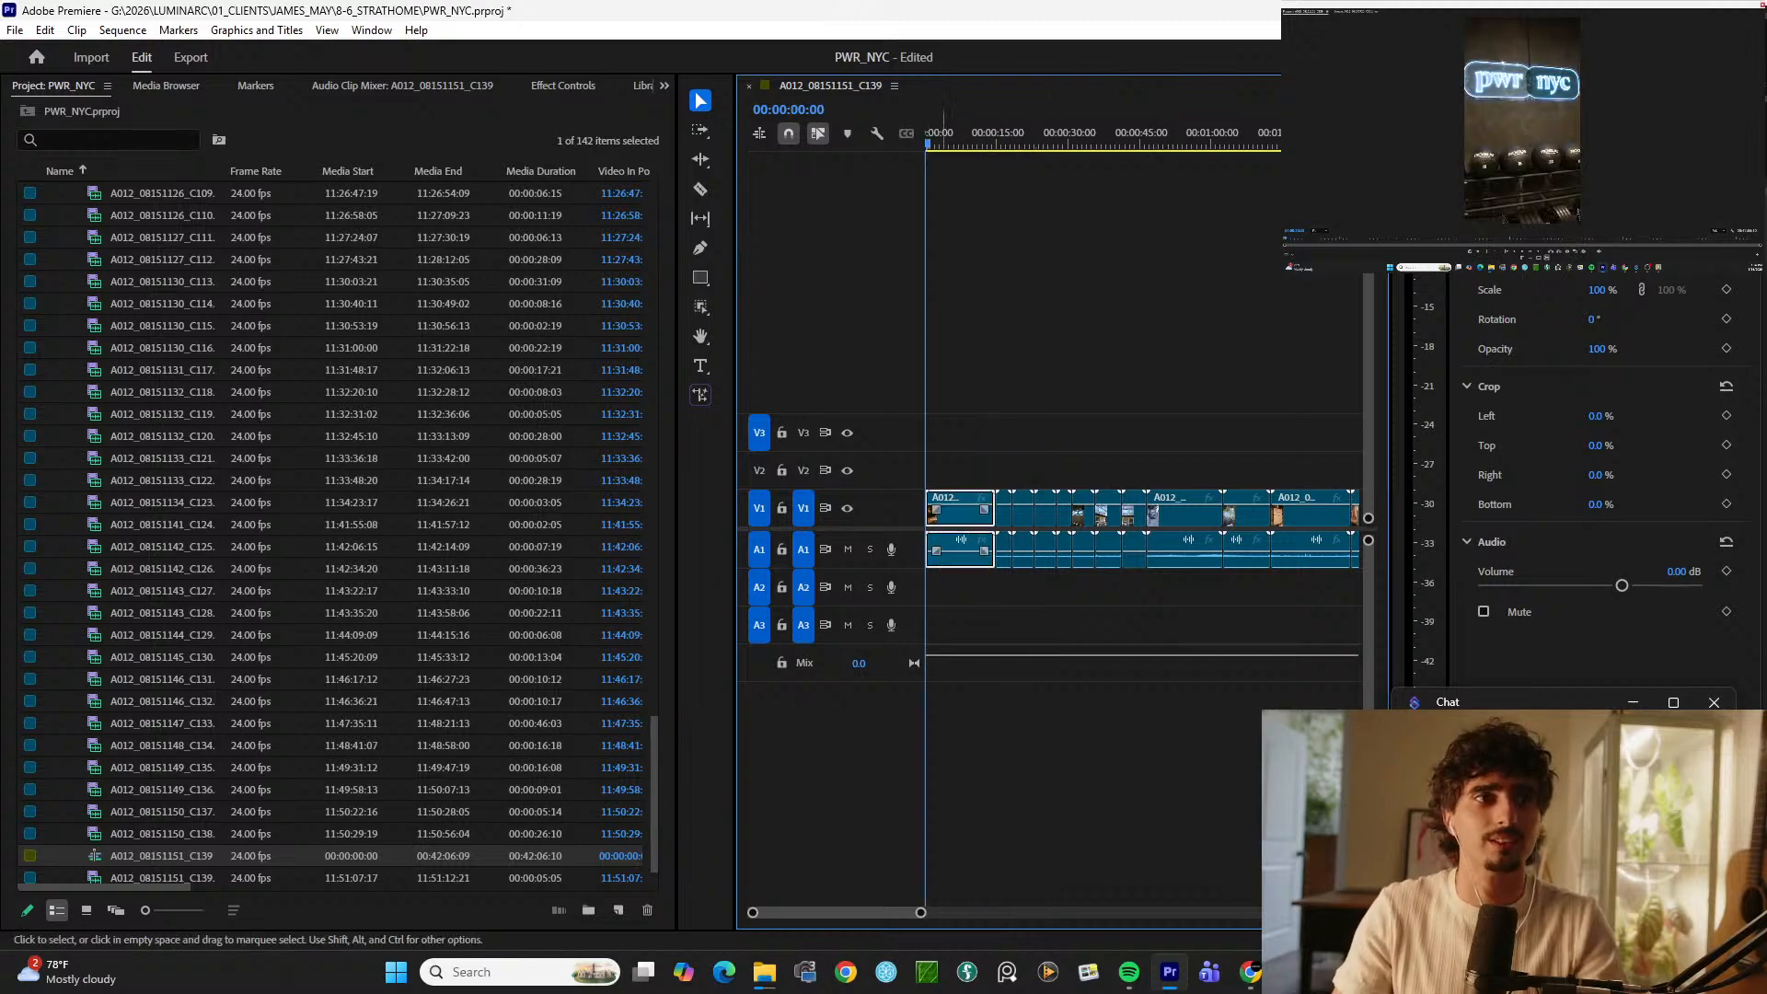
left_click(1331, 972)
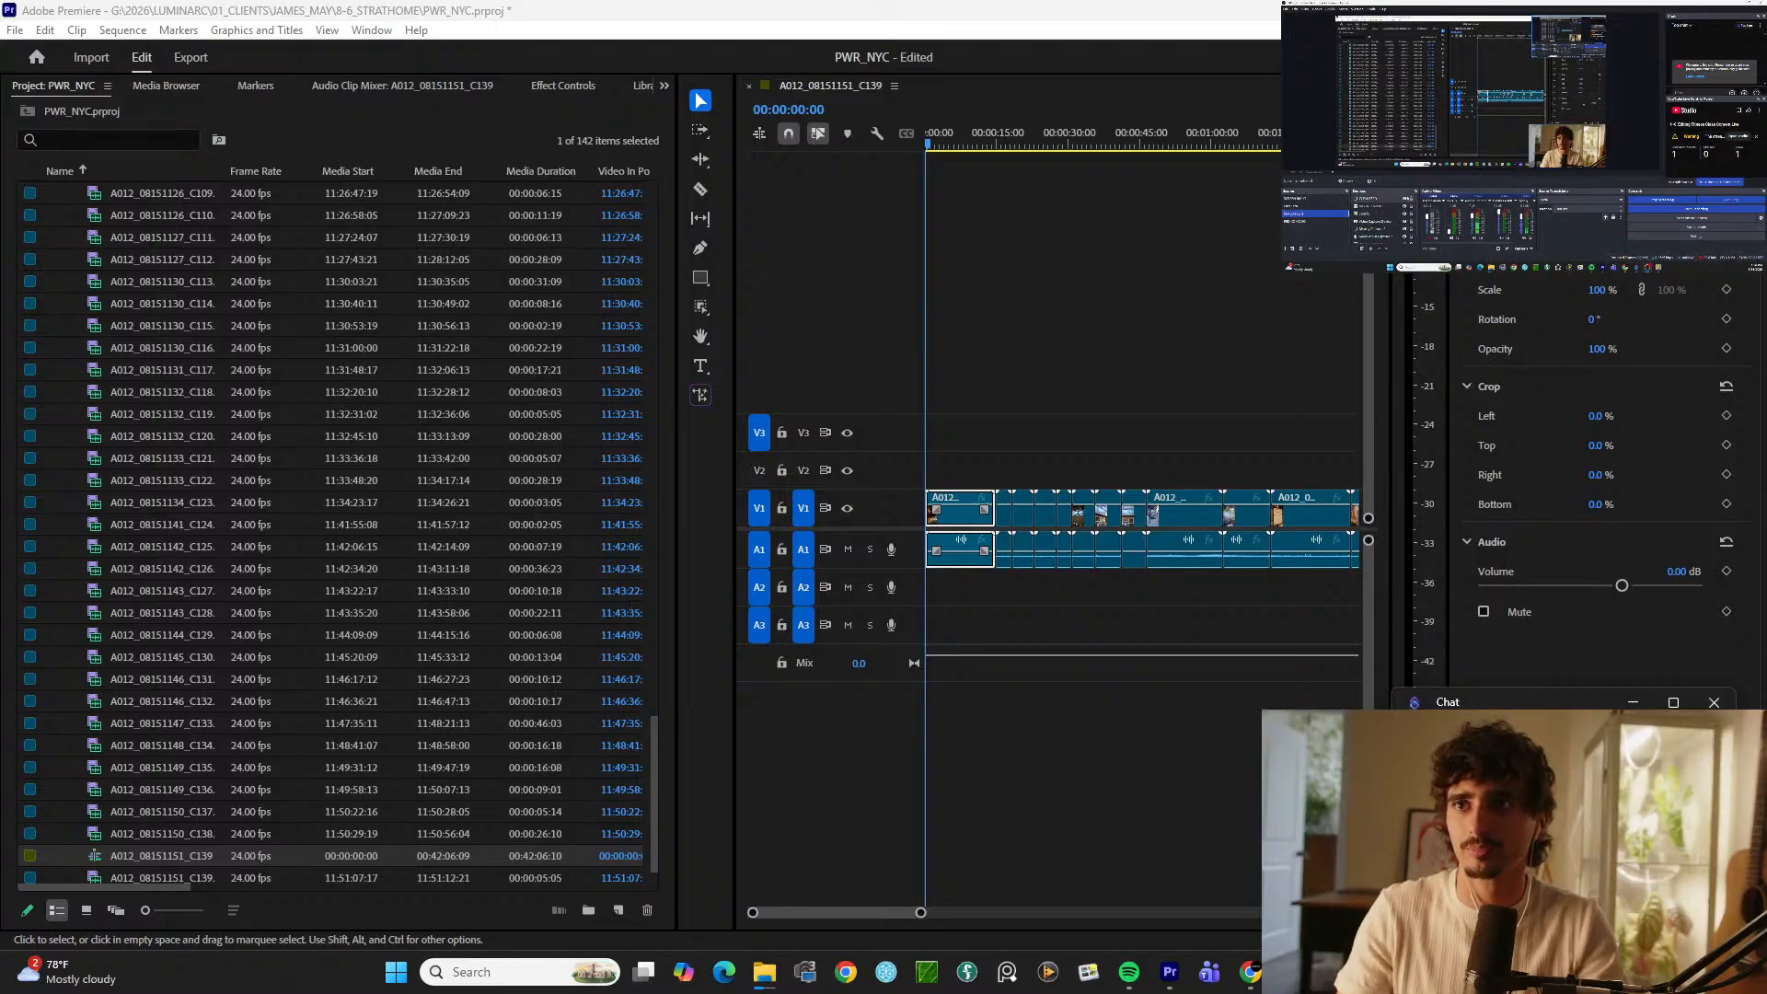
left_click(942, 355)
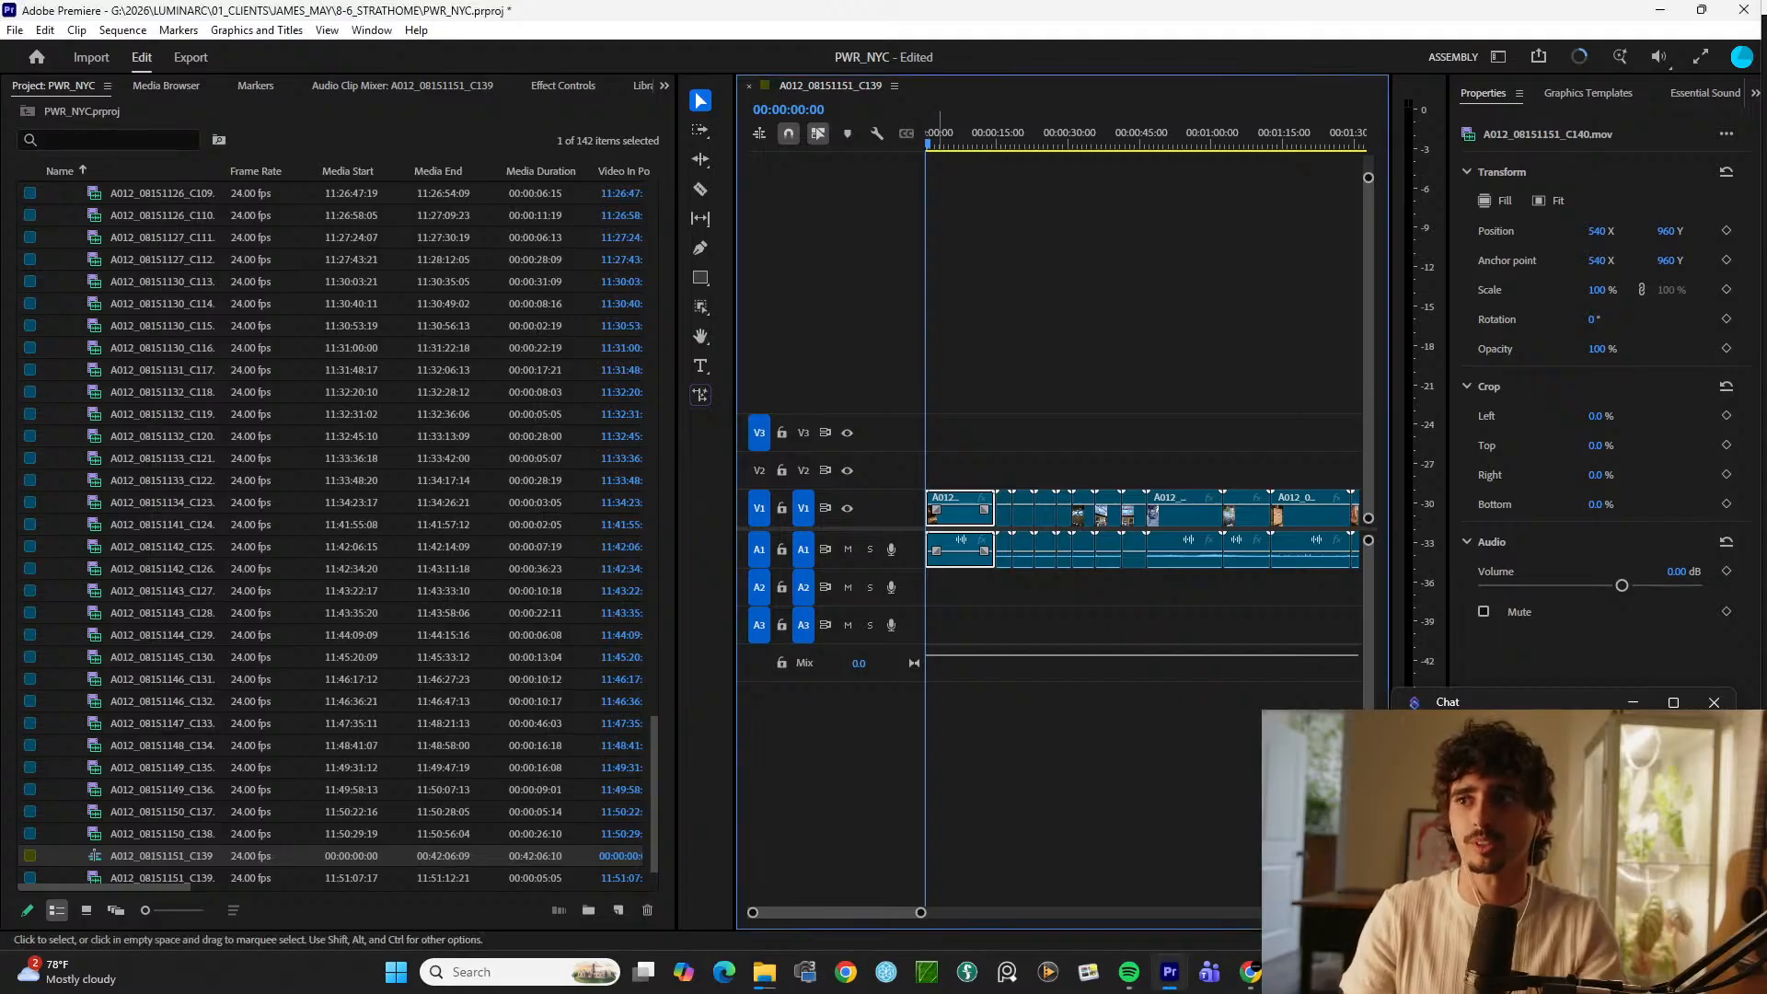
left_click(1003, 283)
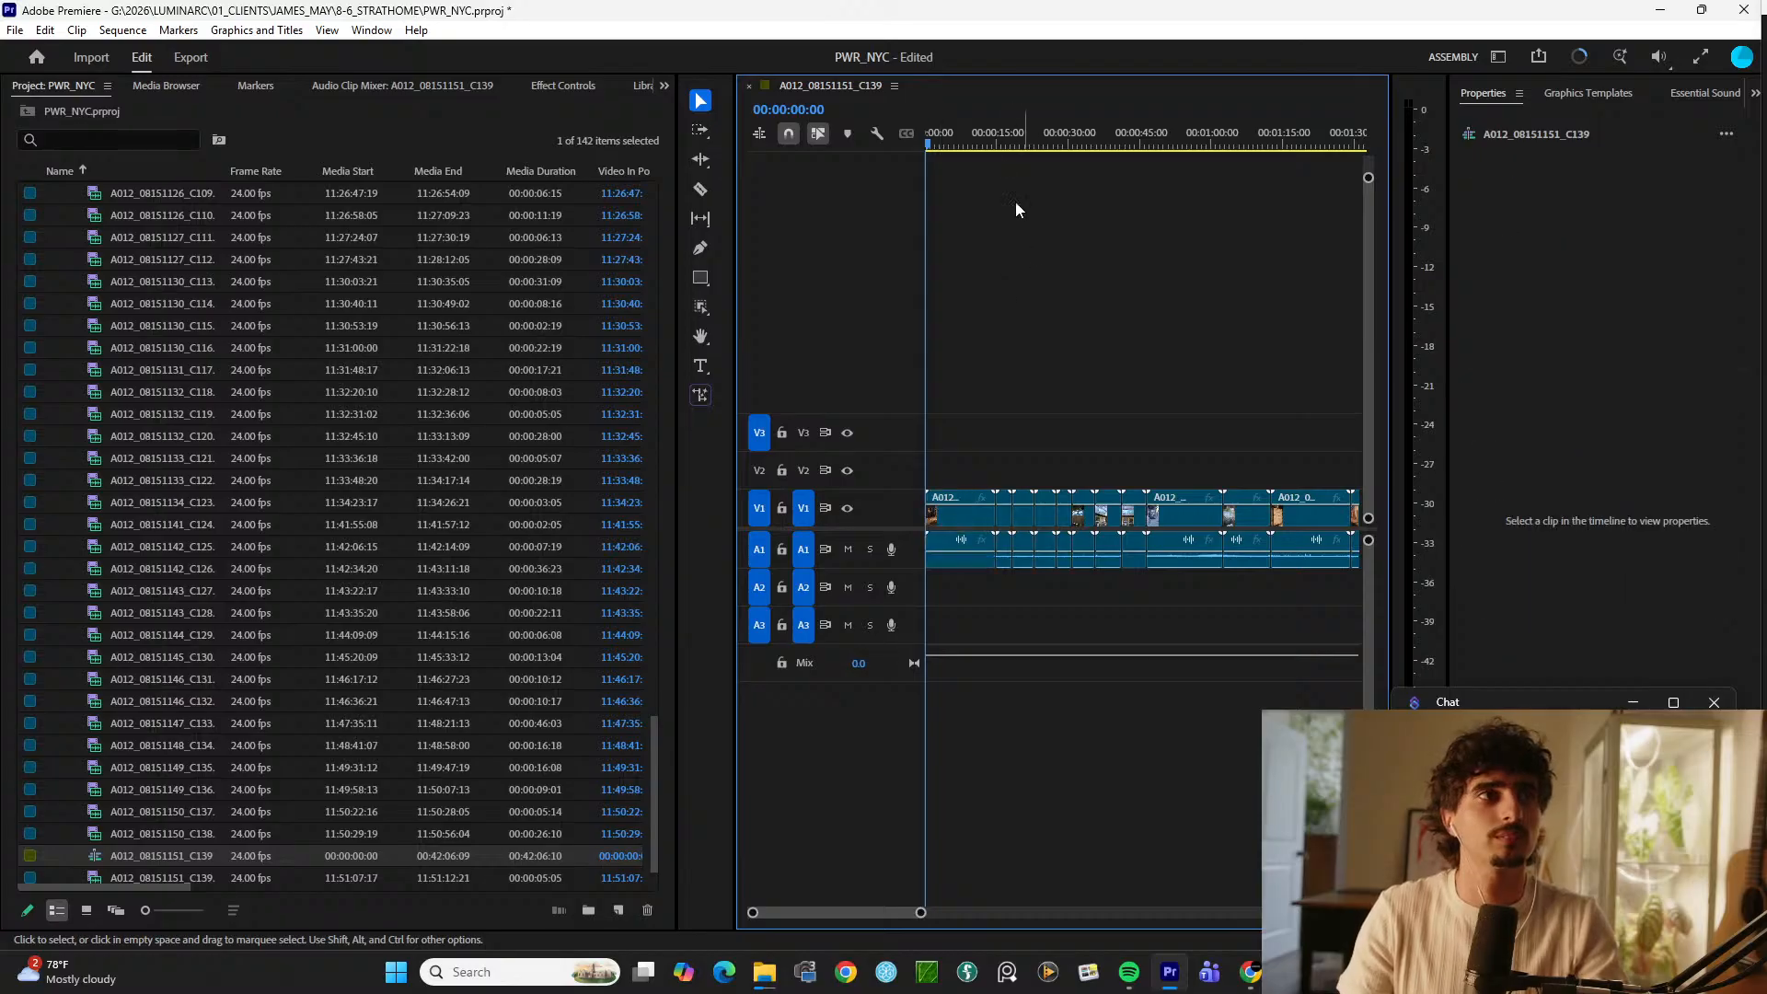
Step: Review the last seconds of the first clip, A012_08151151_C140.mov, around 00:00:12:18 to 00:00:13:04
left_click(988, 140)
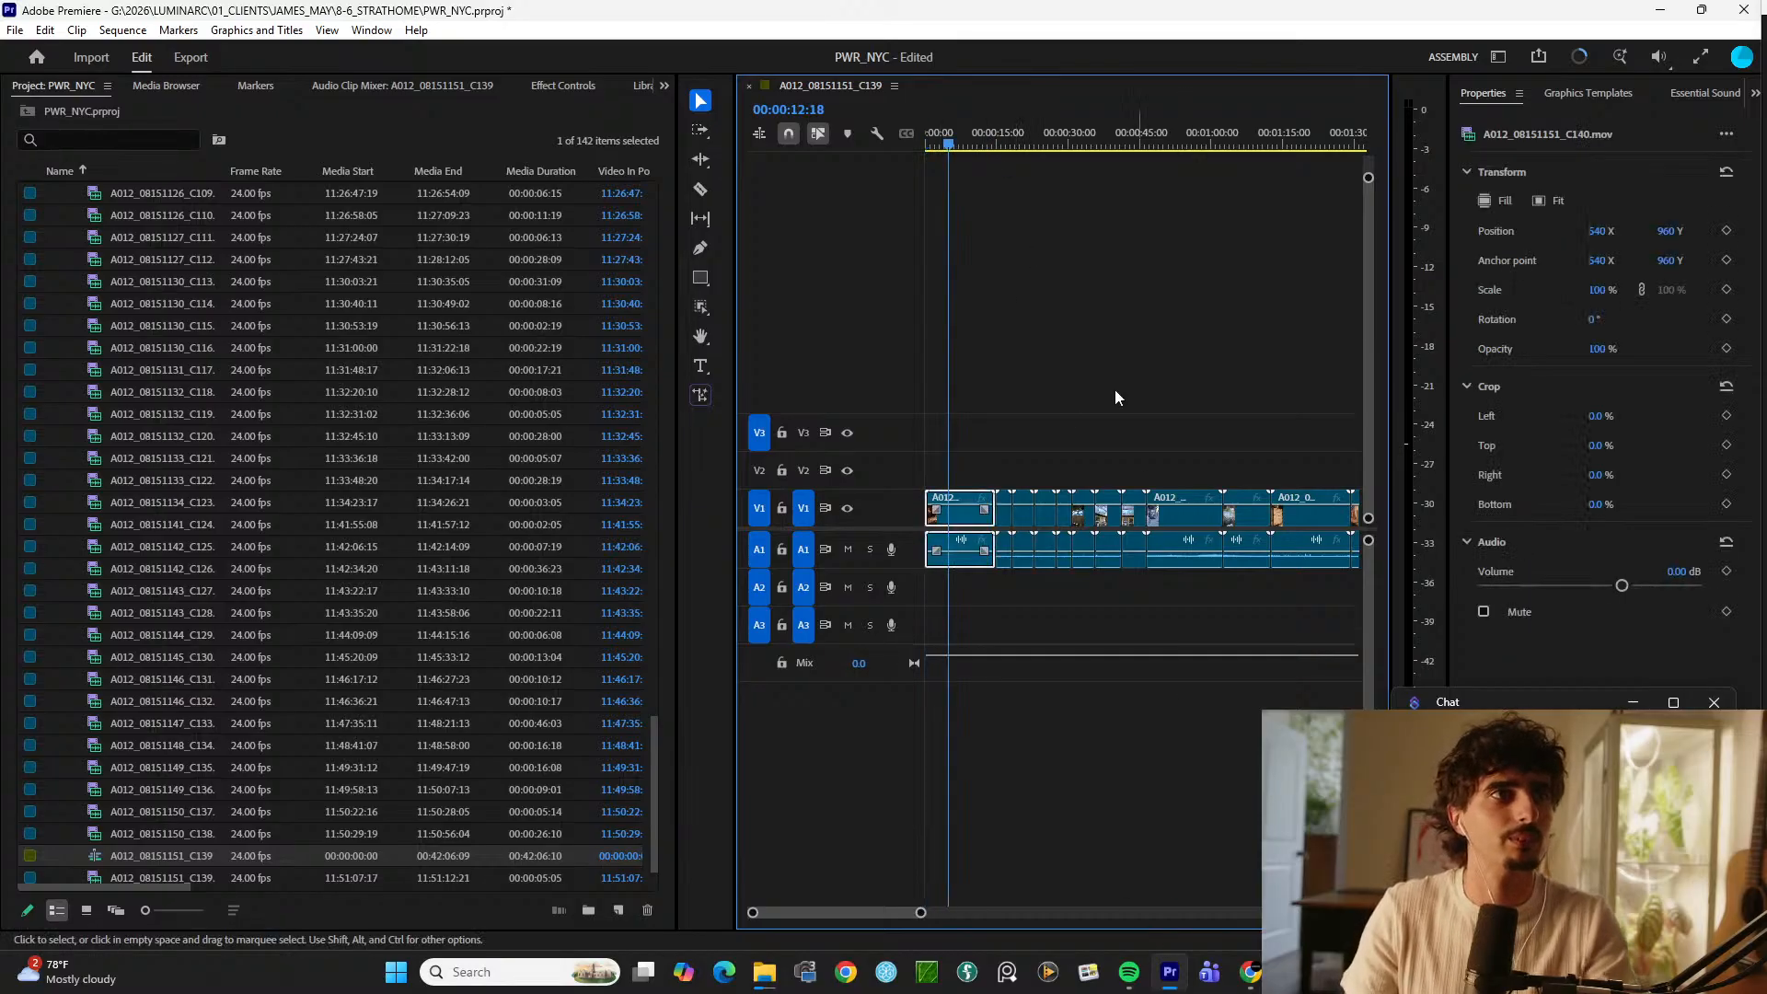
left_click(1074, 273)
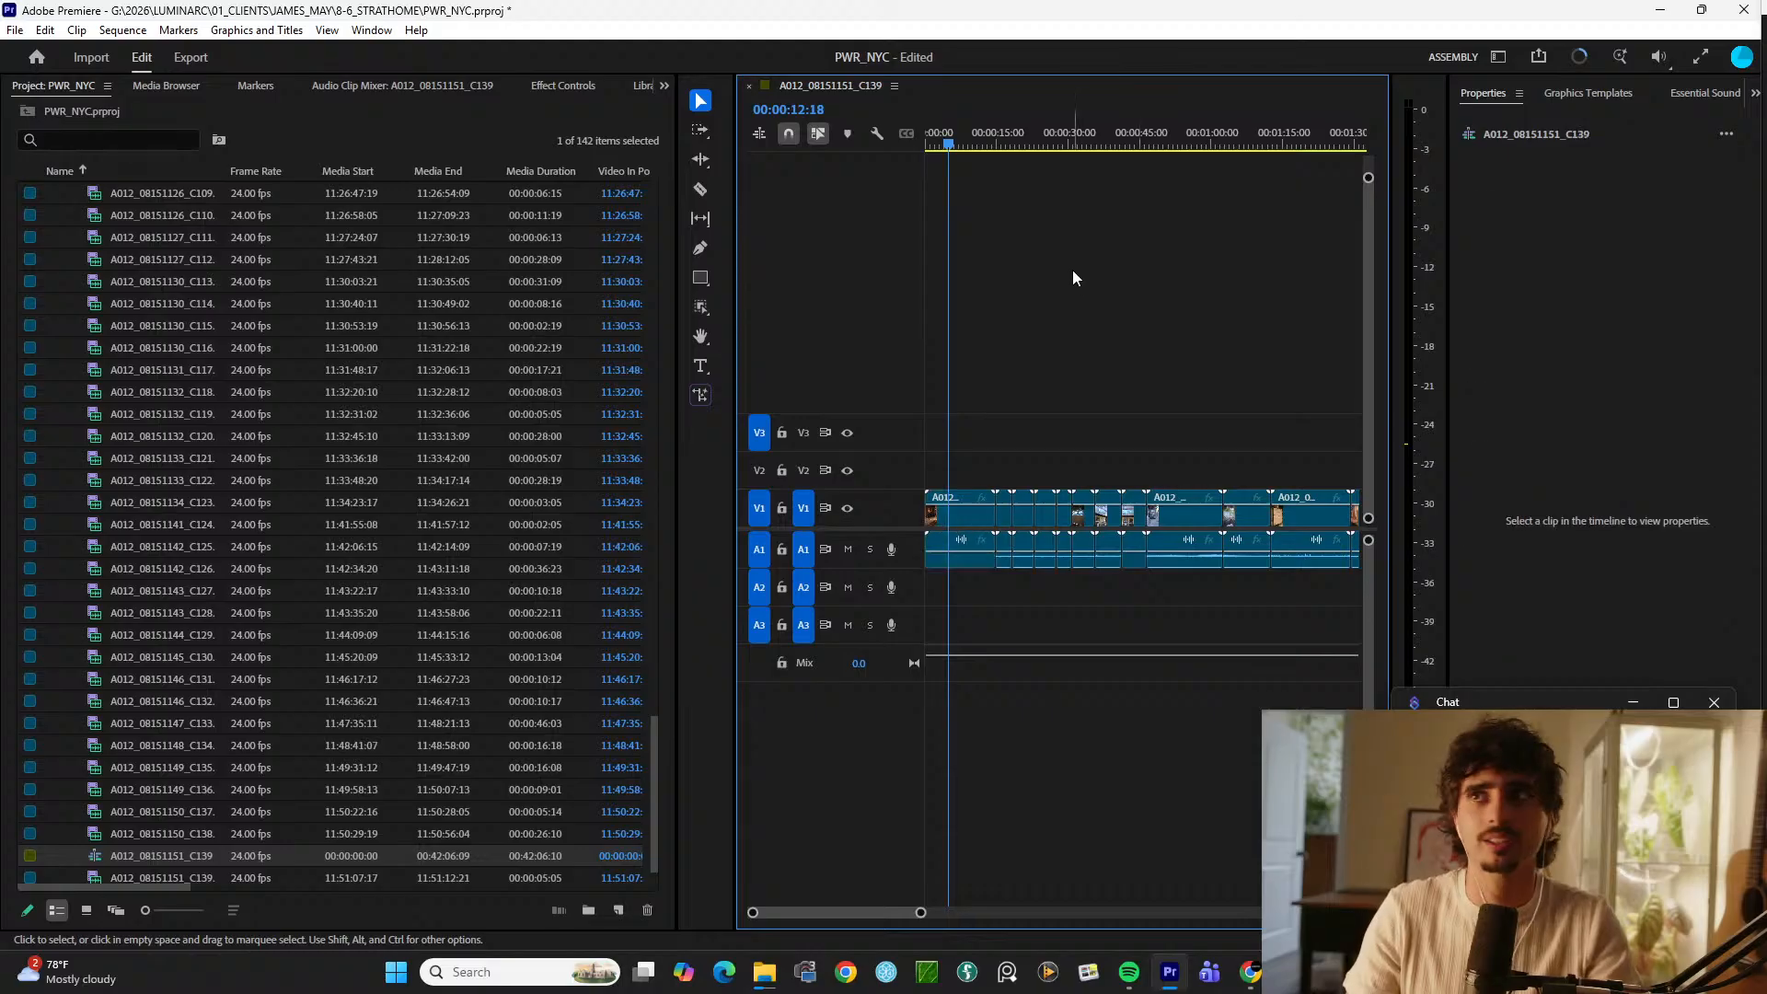
key("=")
key("=")
key("=")
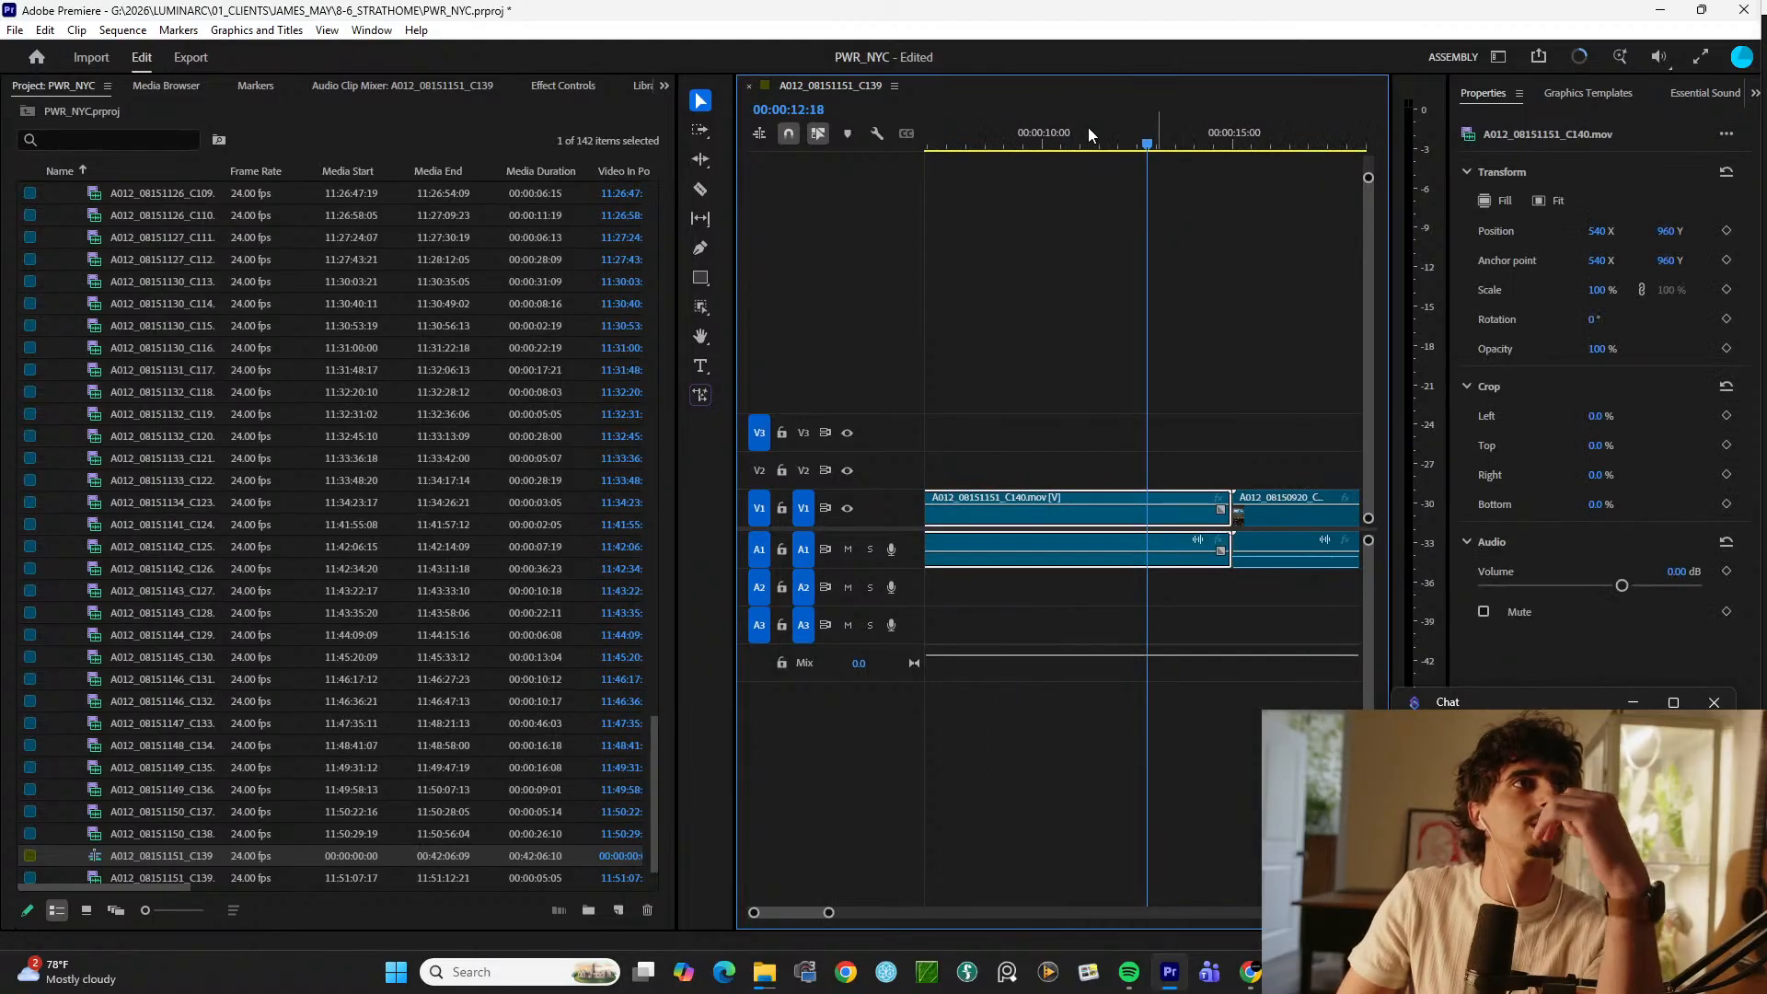
key("space")
left_click(1163, 136)
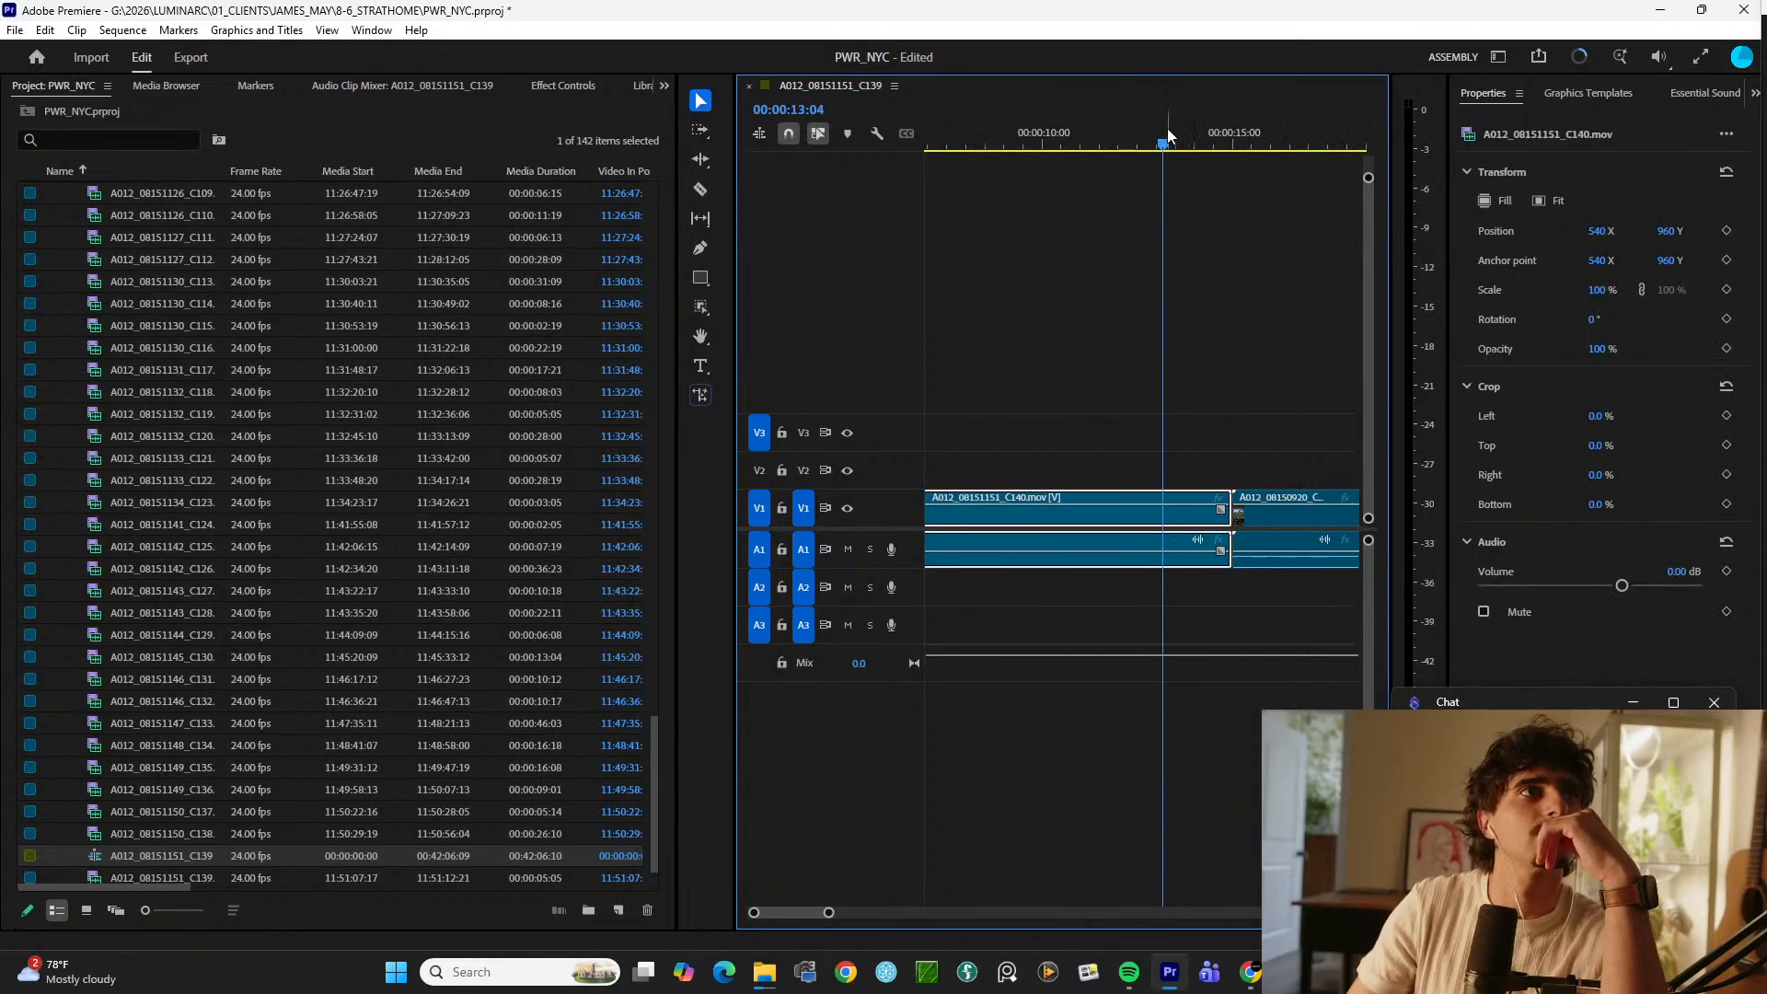
left_click(1156, 206)
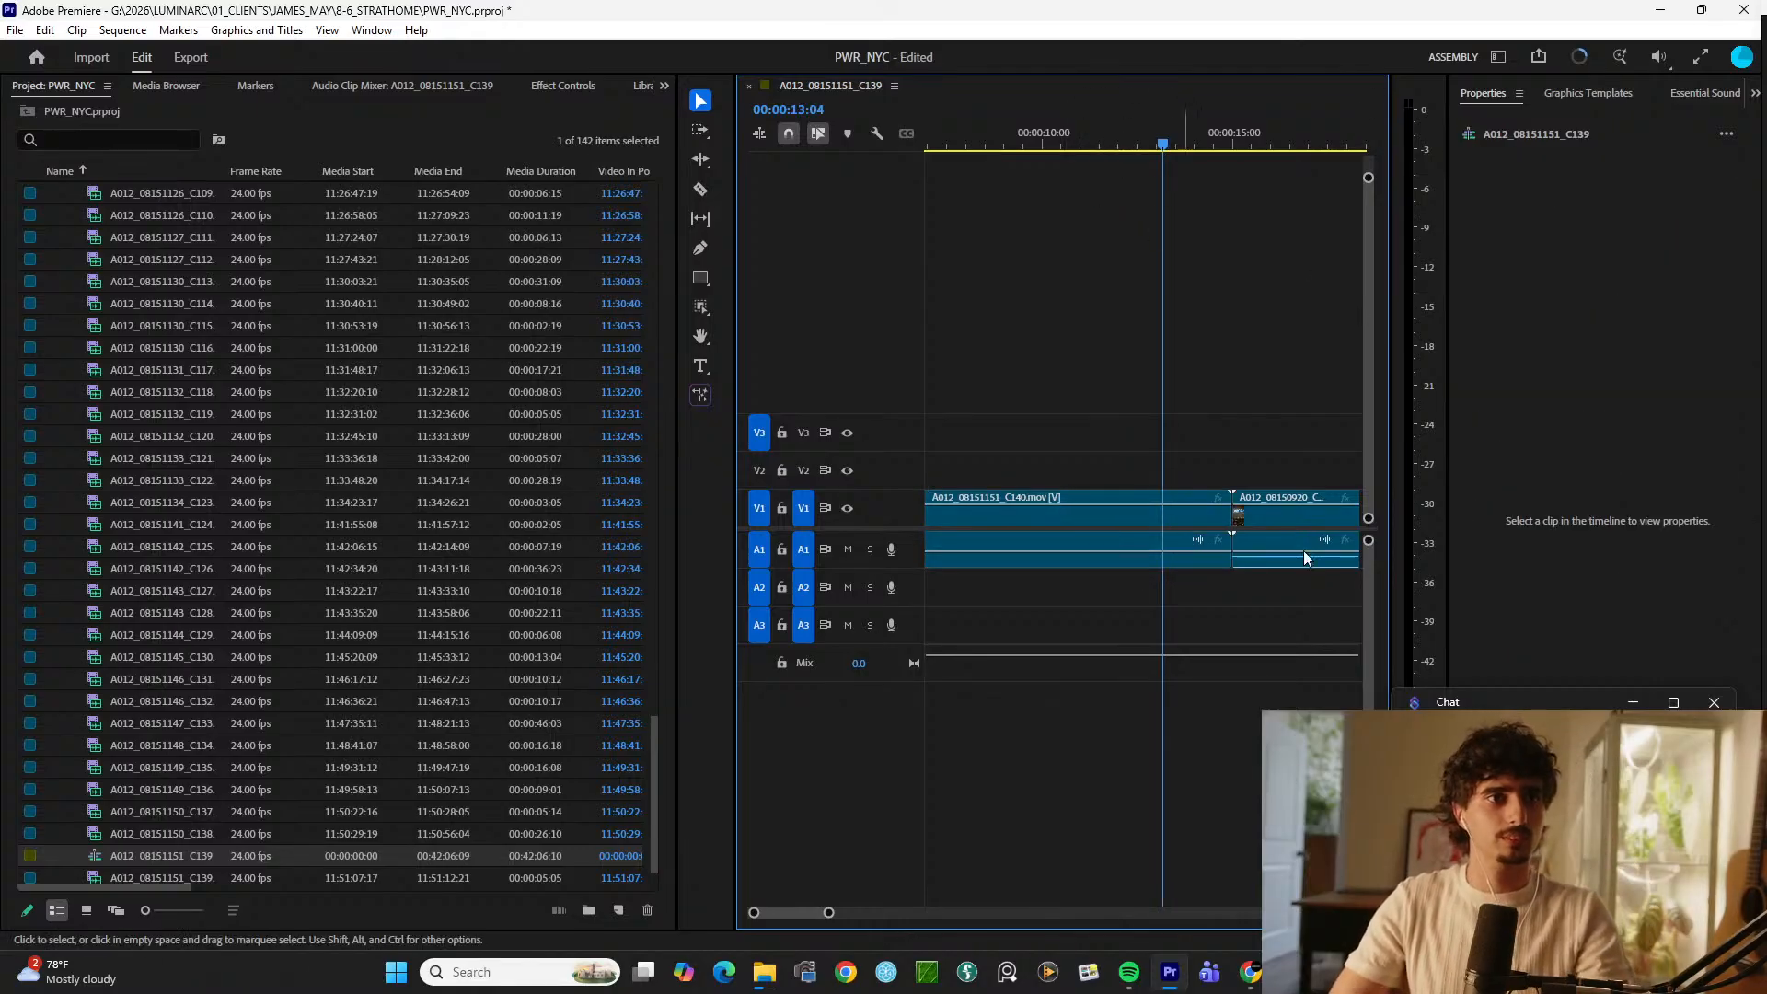
mouse_move(1290, 972)
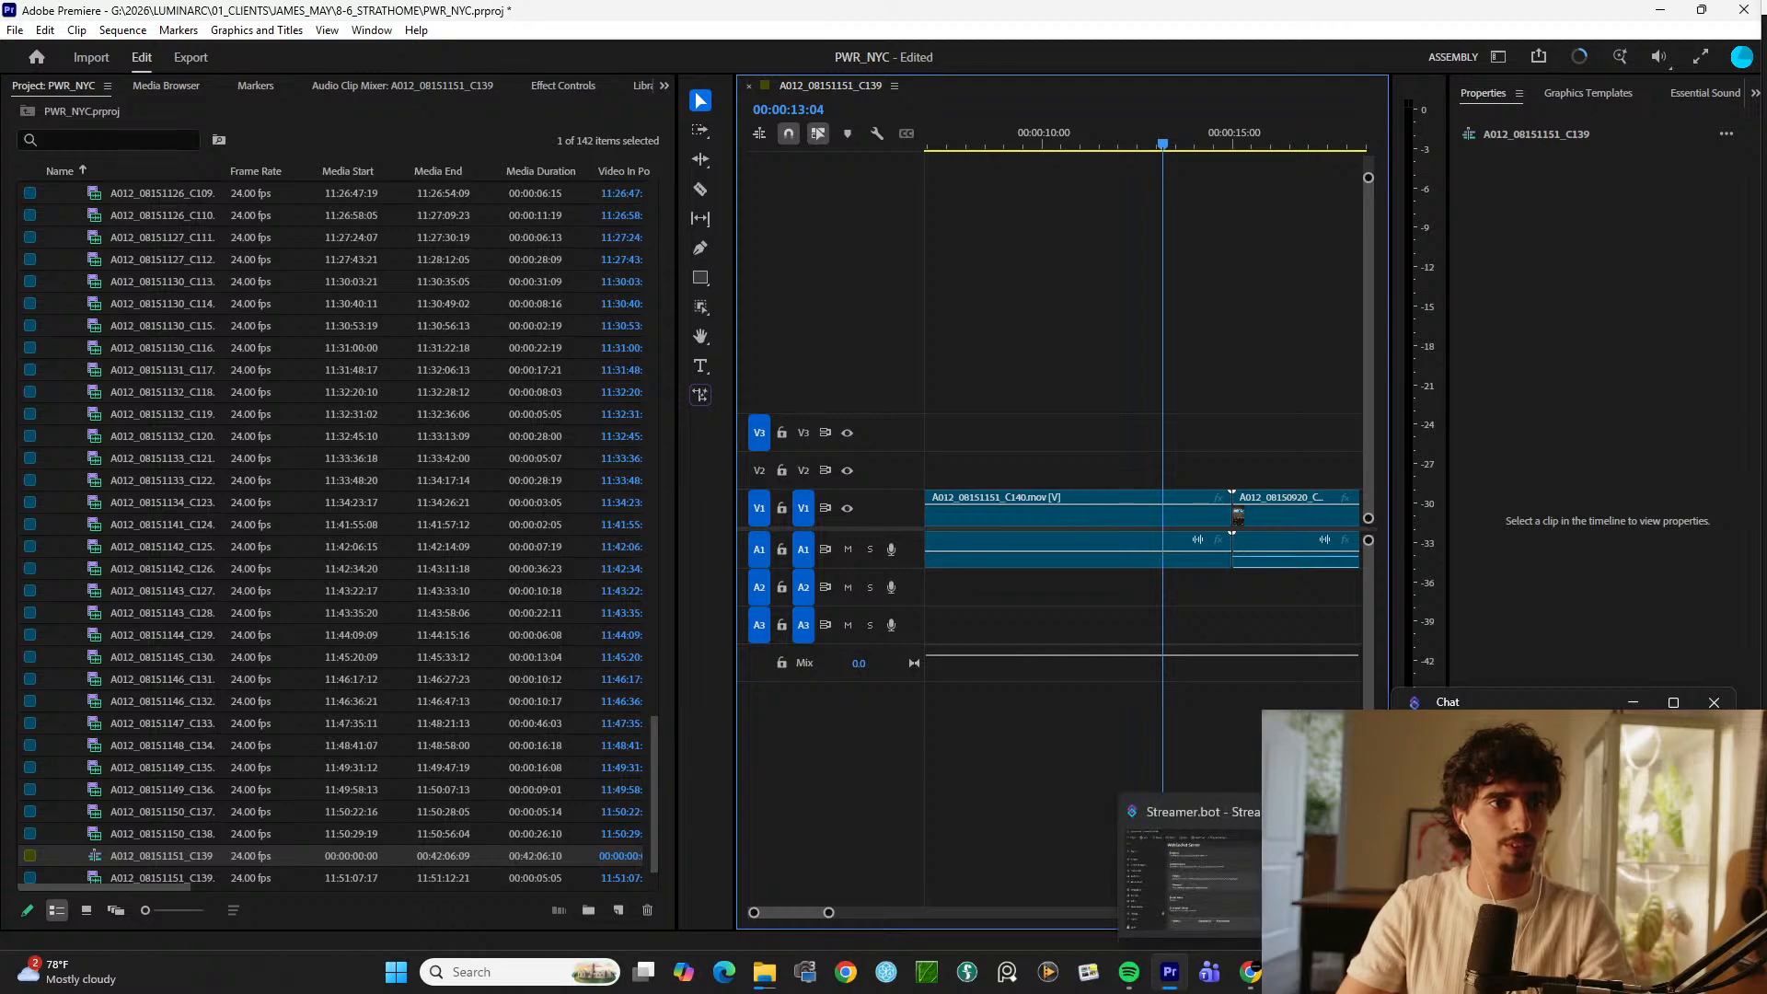
left_click(1257, 825)
left_click(1176, 977)
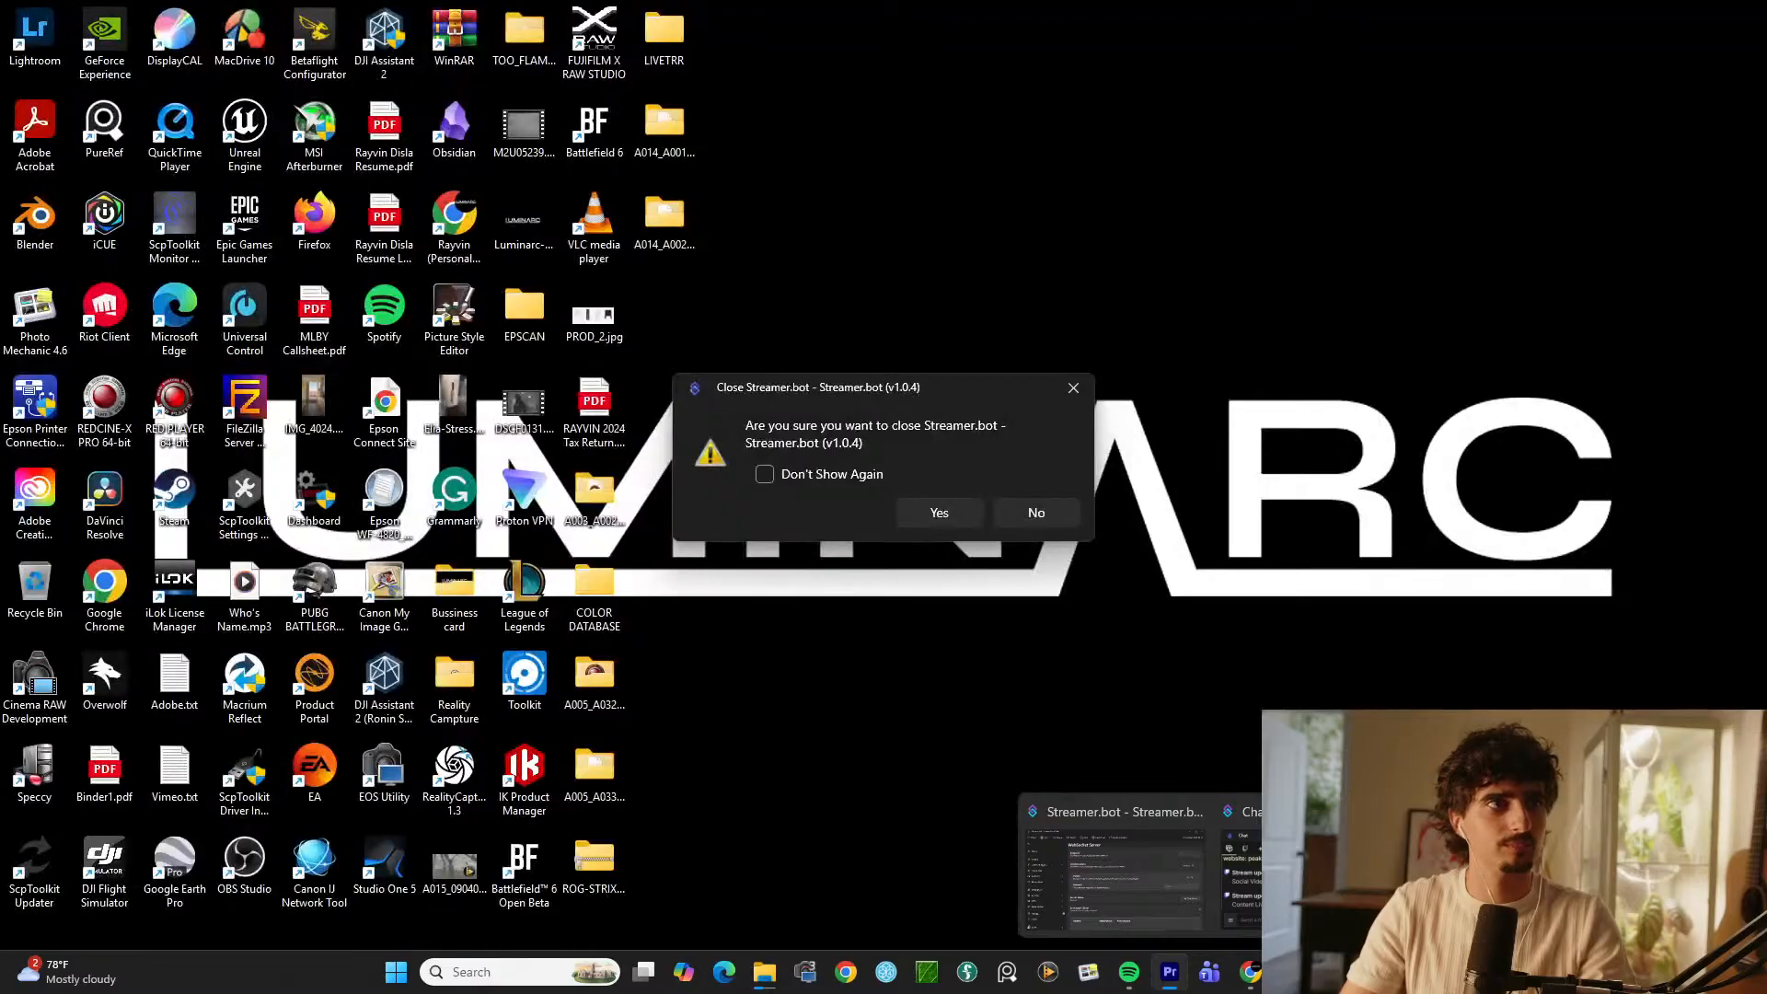
left_click(1509, 874)
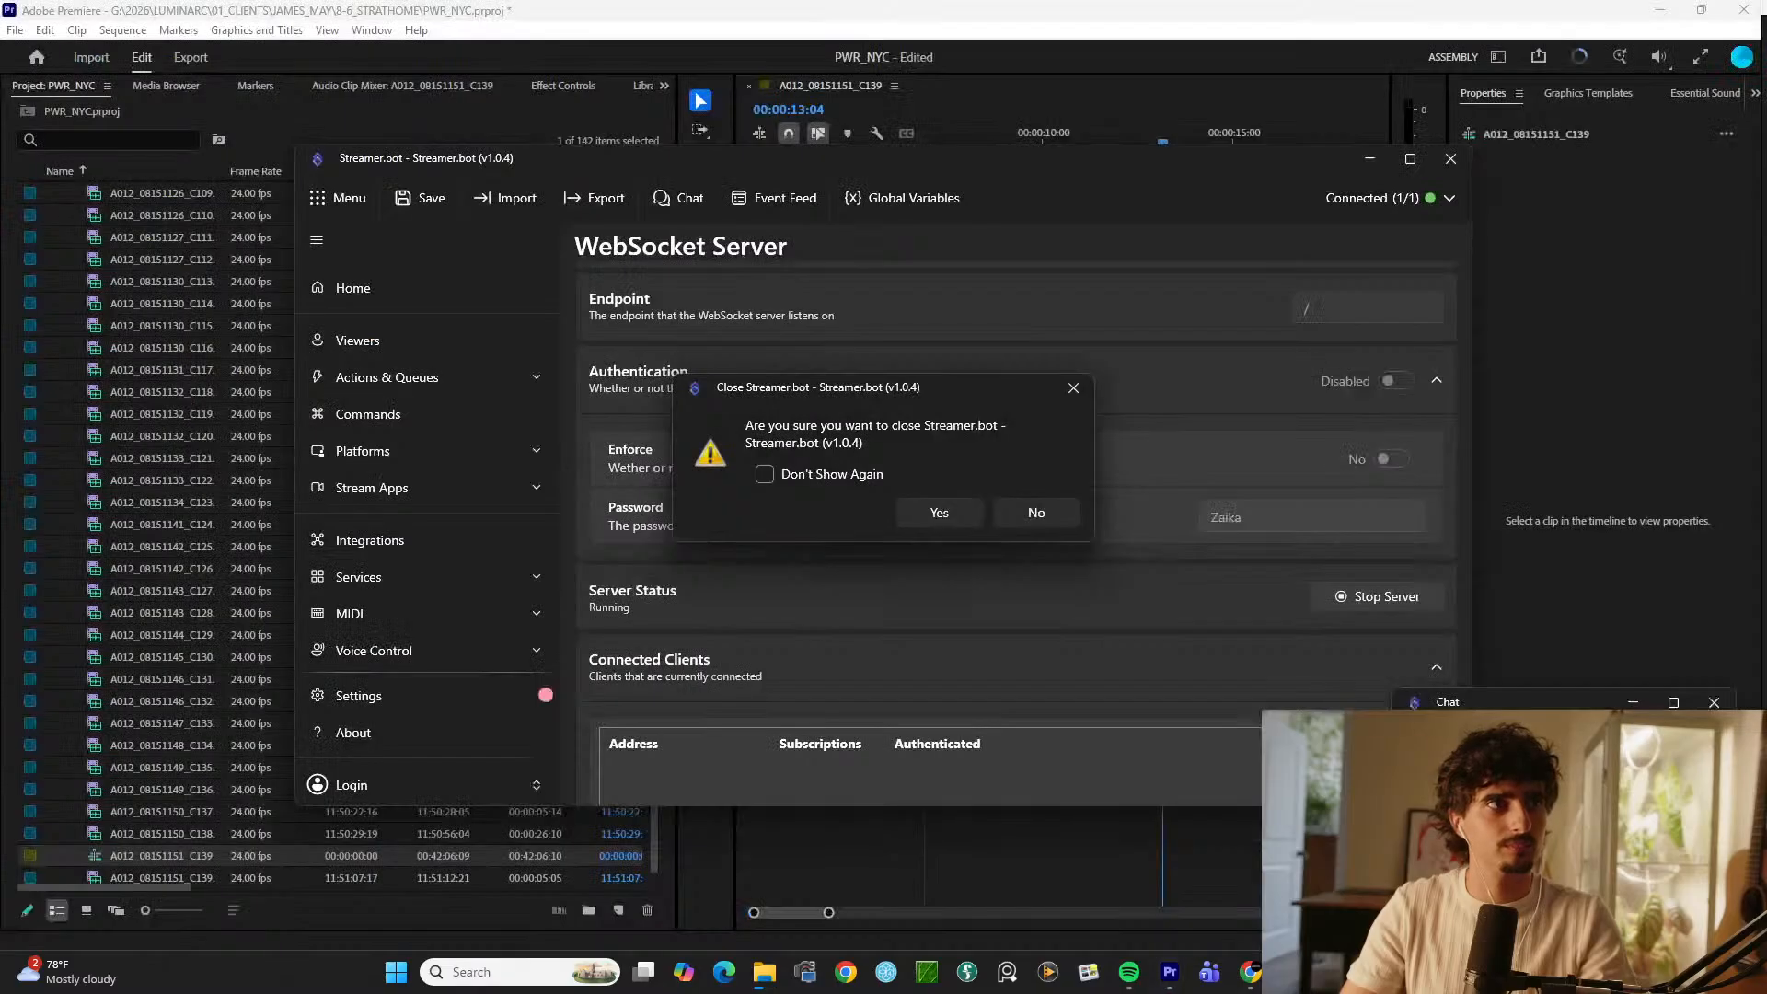
left_click(1035, 510)
Step: Scrub back through the first clip to 00:00:08:13 to review its footage
scroll(1274, 445, "down", 2)
left_click(999, 144)
left_click_drag(1005, 143, 971, 143)
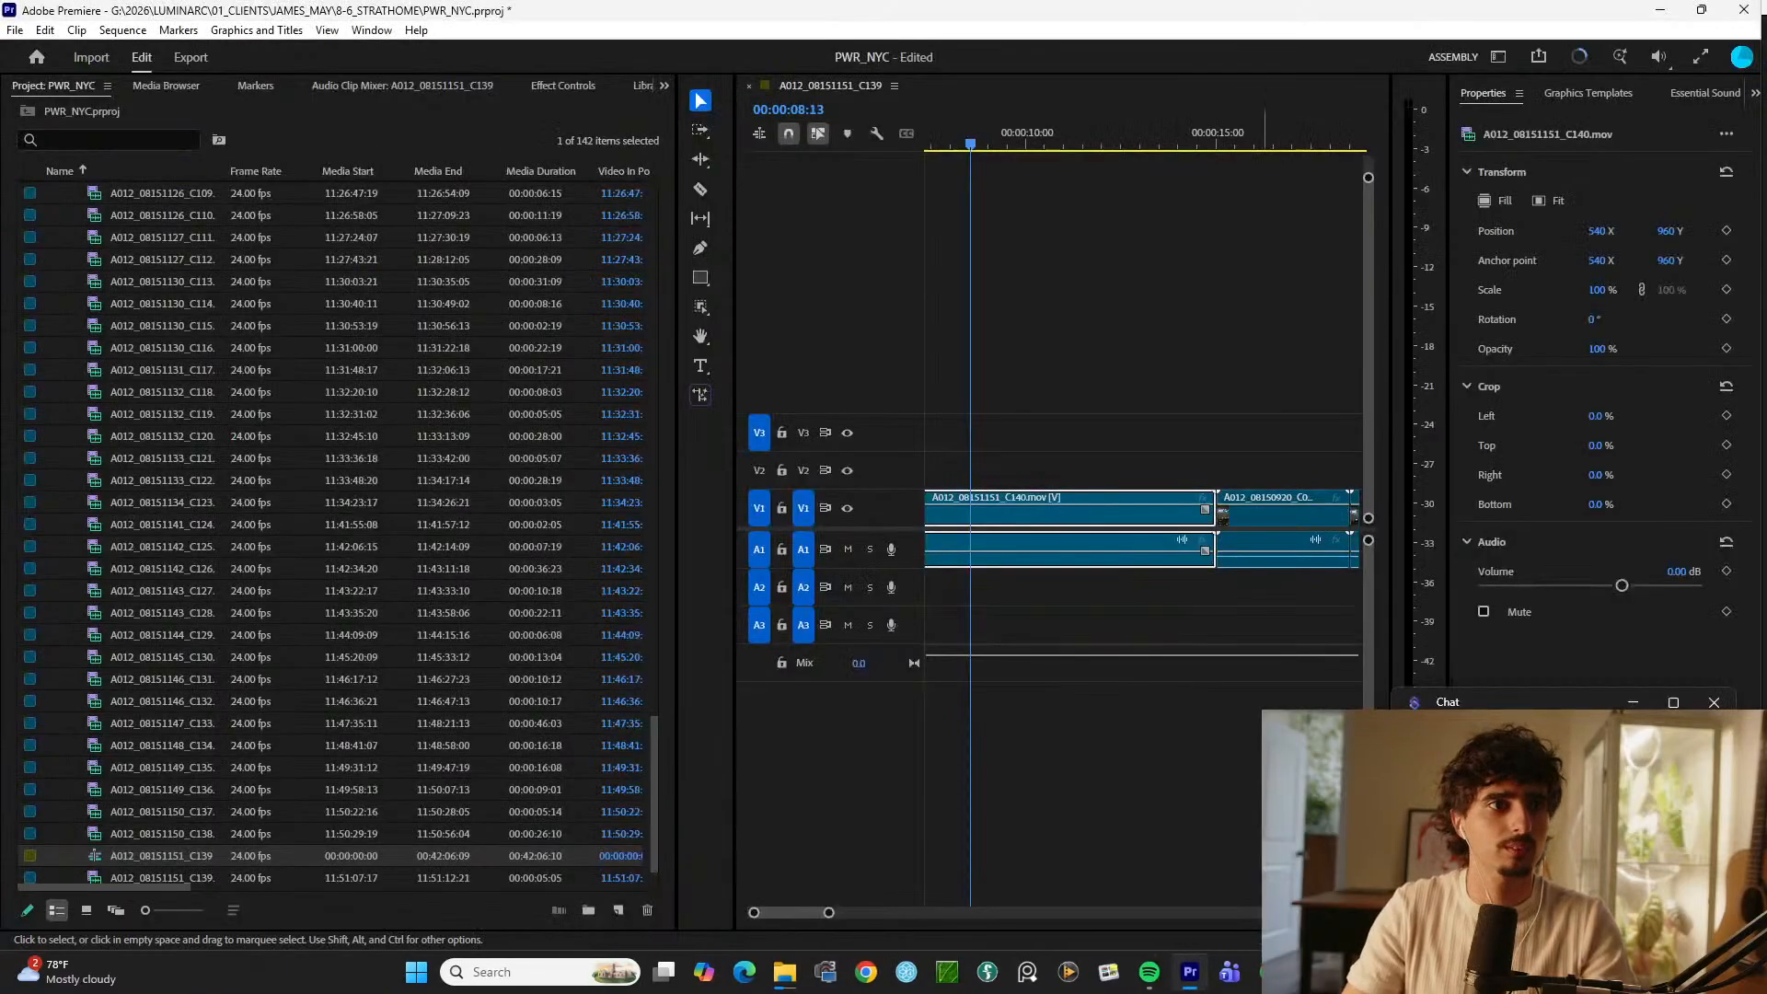
left_click(1278, 971)
left_click(1133, 232)
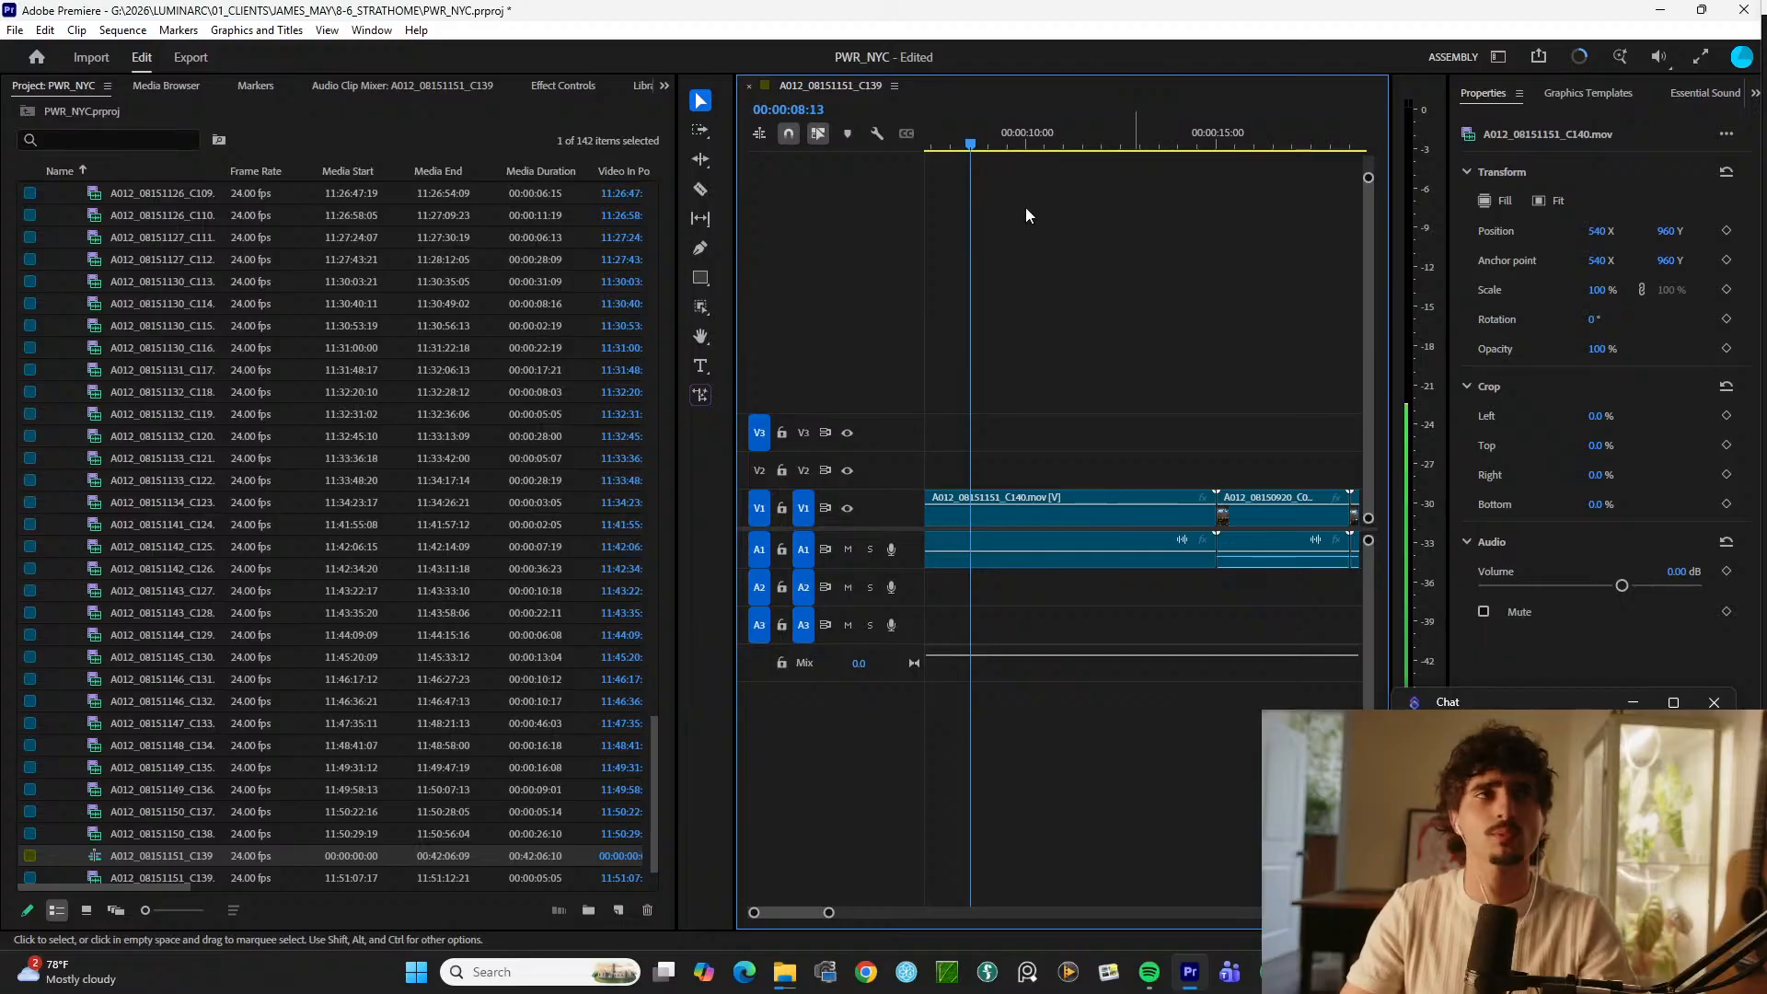
Step: Toggle the music playback in Spotify
mouse_move(1149, 974)
left_click(1162, 920)
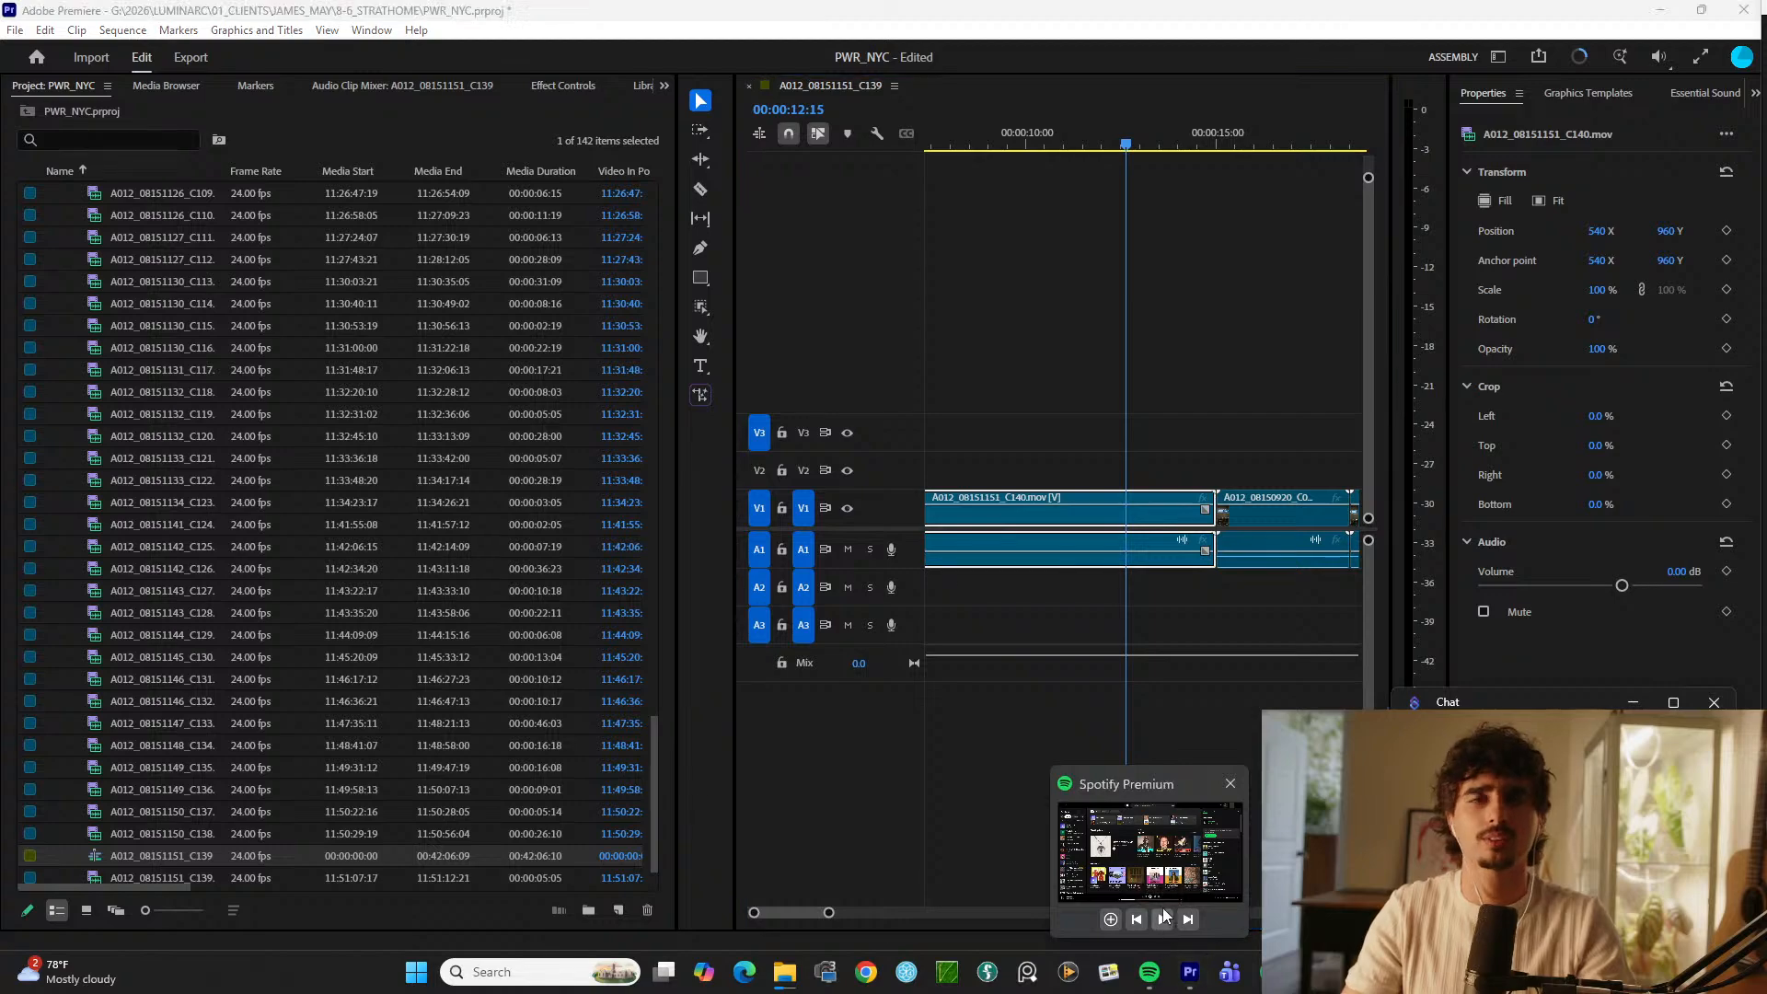
Step: Play the first clip from 00:00:10:12 to 00:00:12:01, and clear the clip selection
left_click(1043, 145)
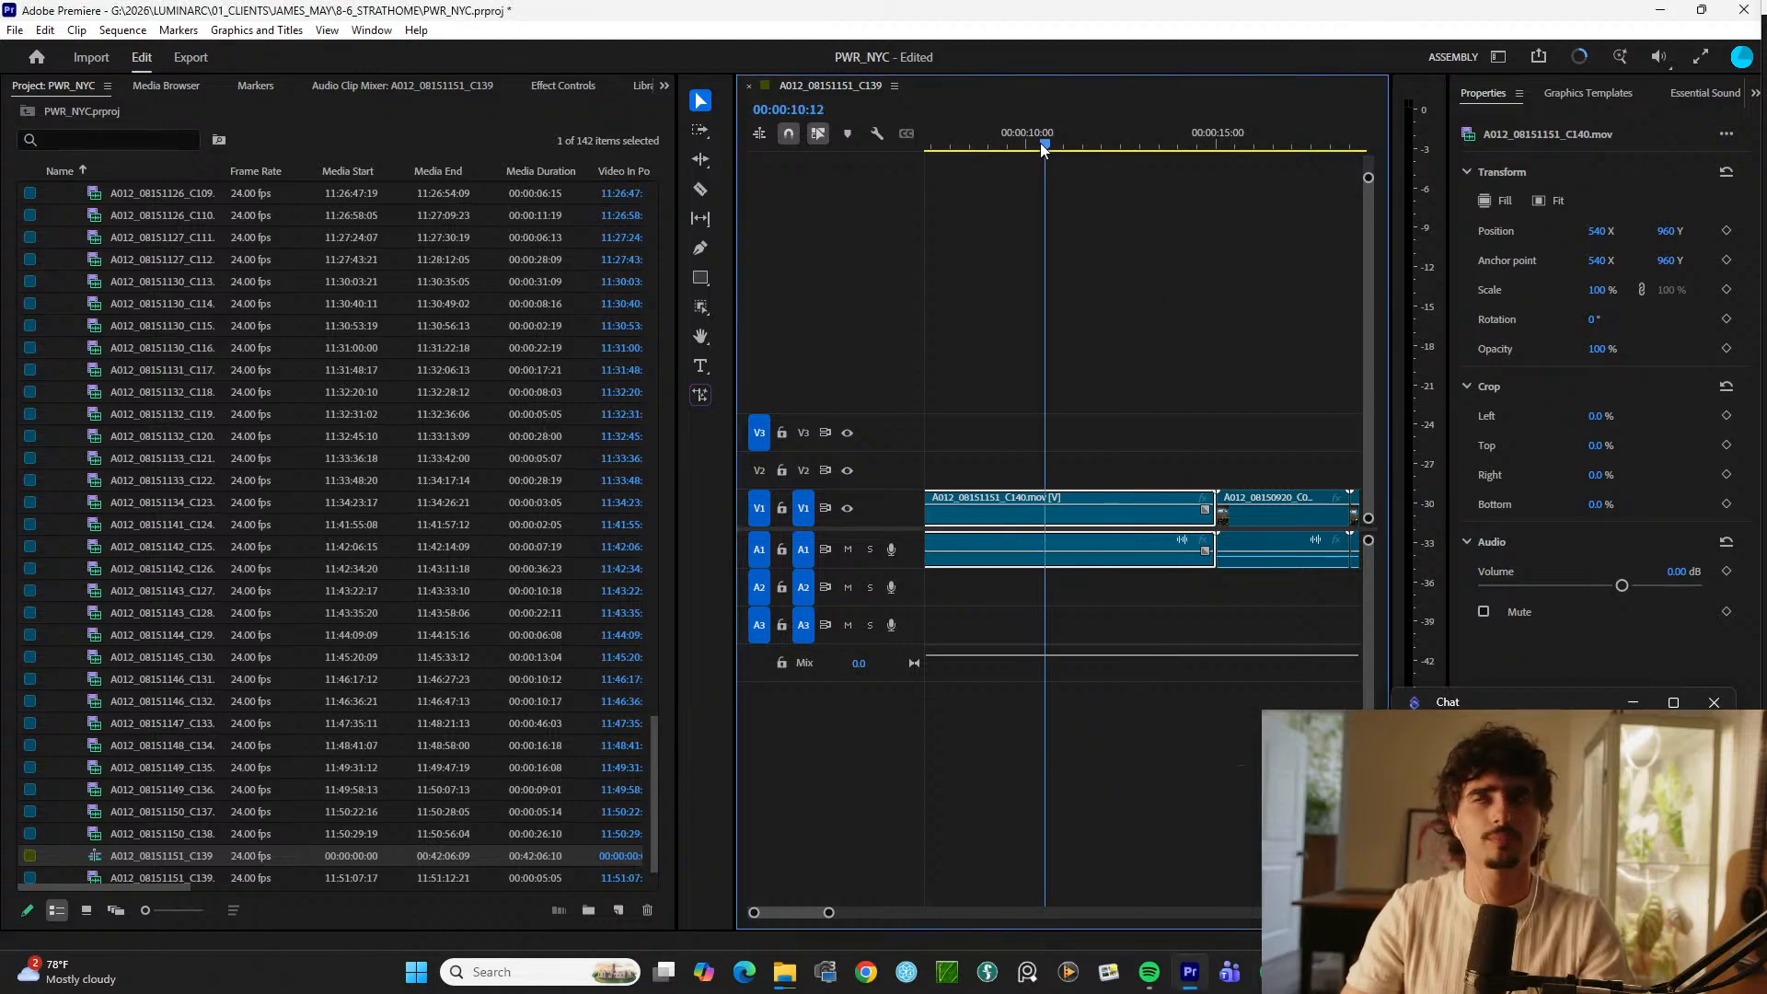
key("space")
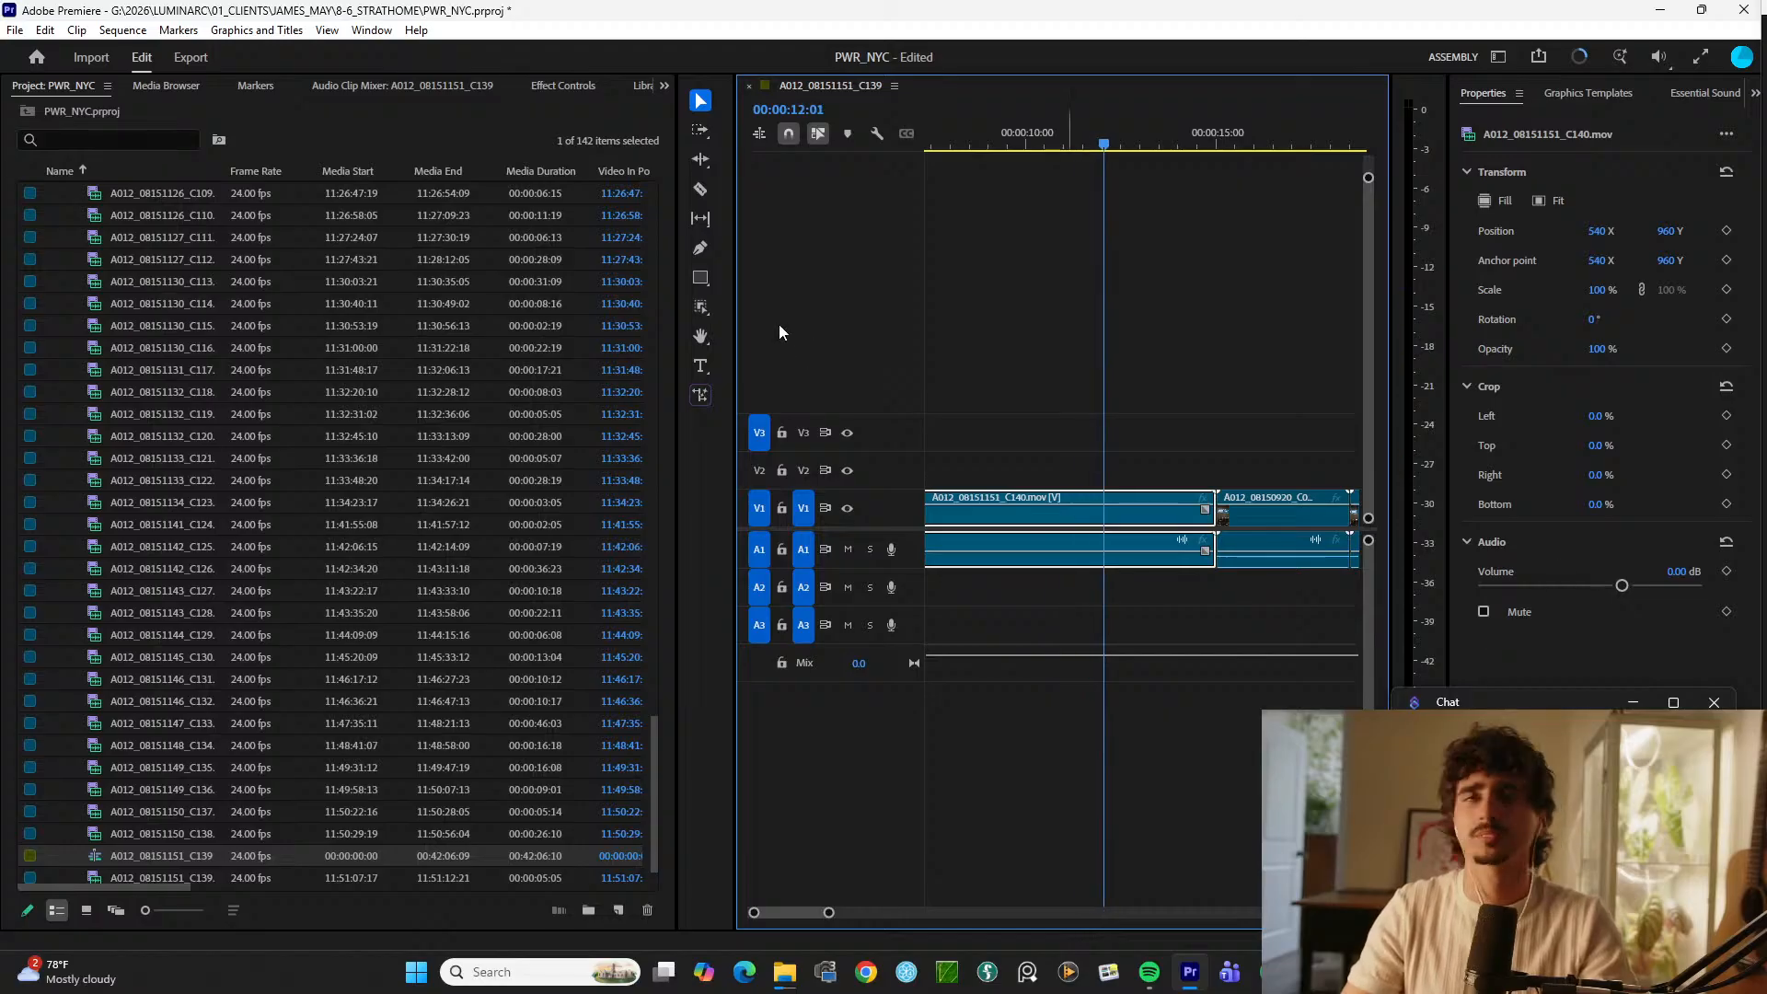
left_click(1120, 268)
key("backslash")
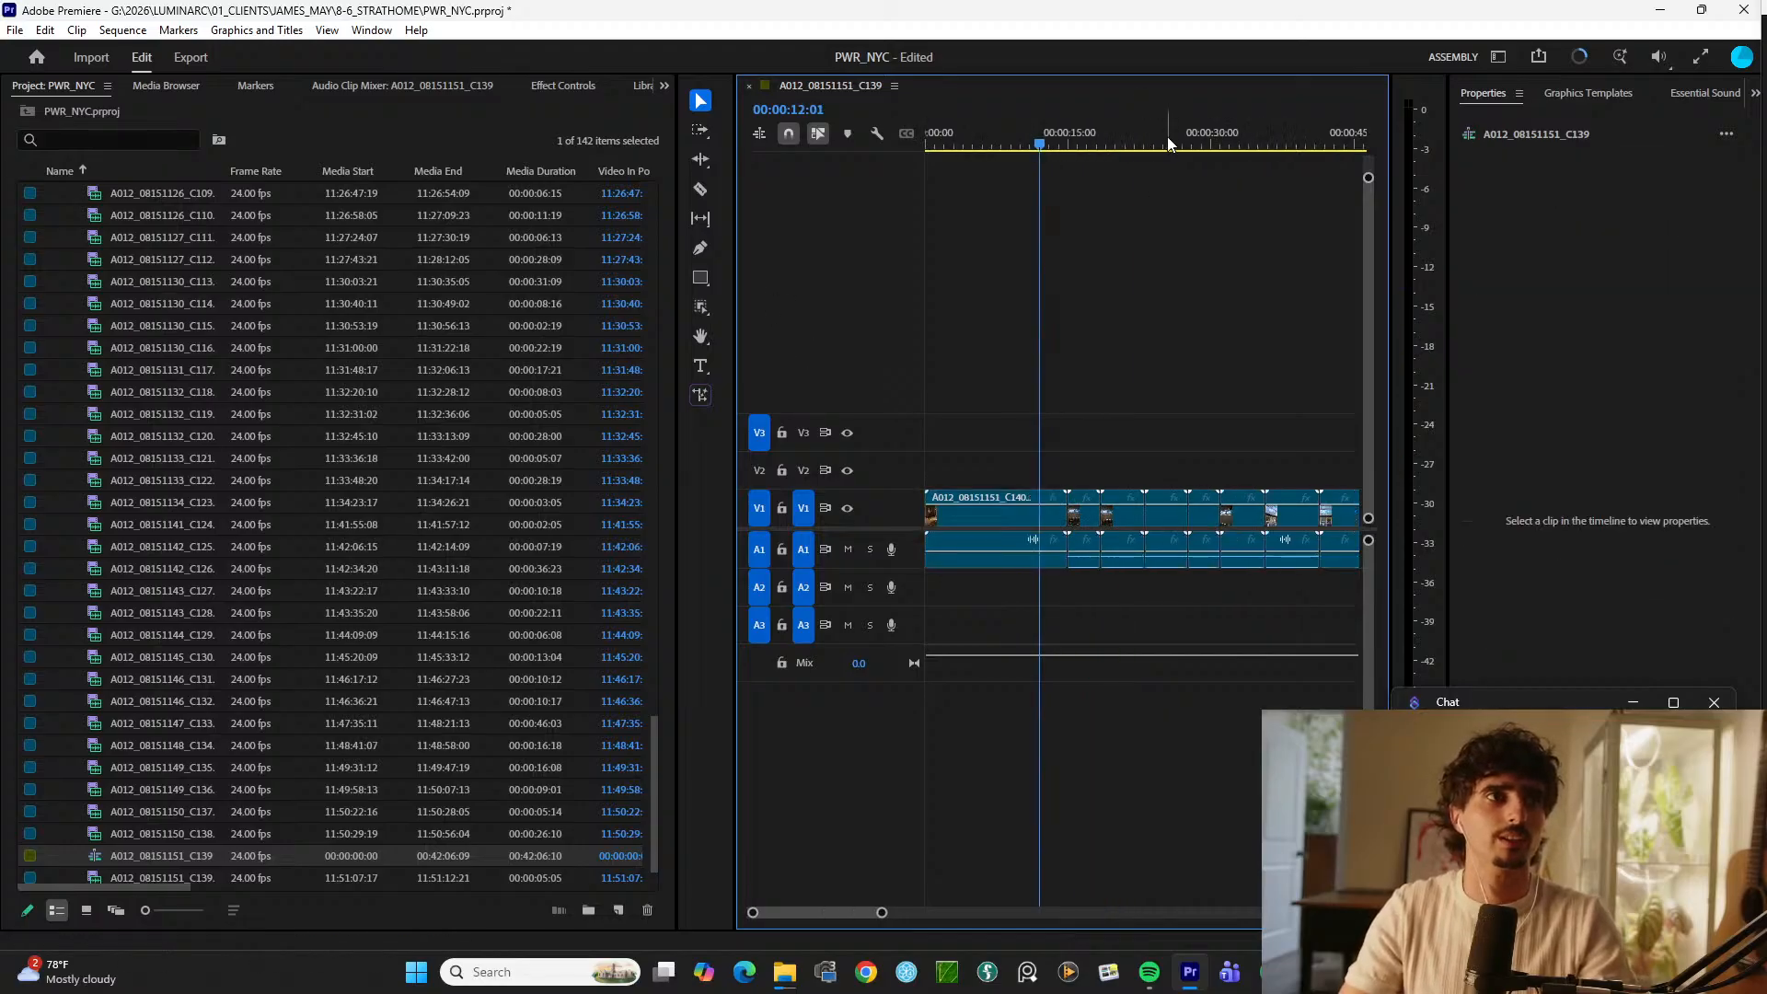
Step: Review clips A012_08150920_C001.mov and A012_08150922_C002.mov on the timeline, and look through the second one's clip options
left_click(1097, 145)
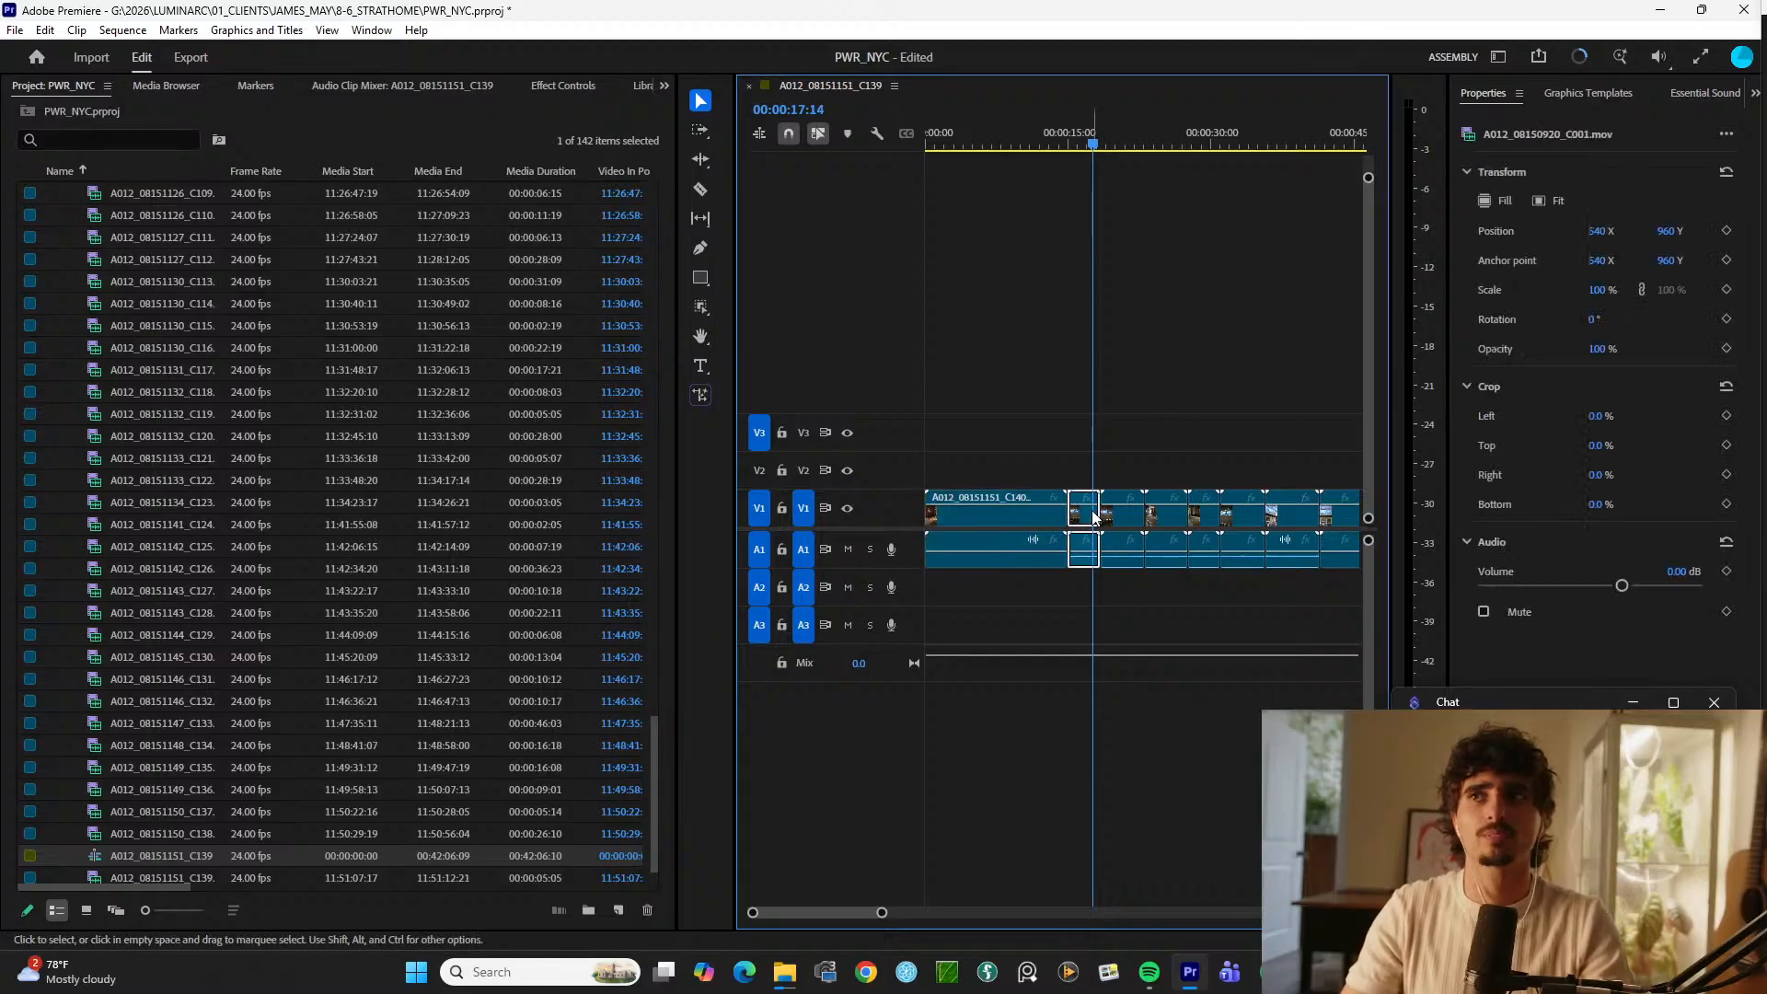
left_click(1118, 447)
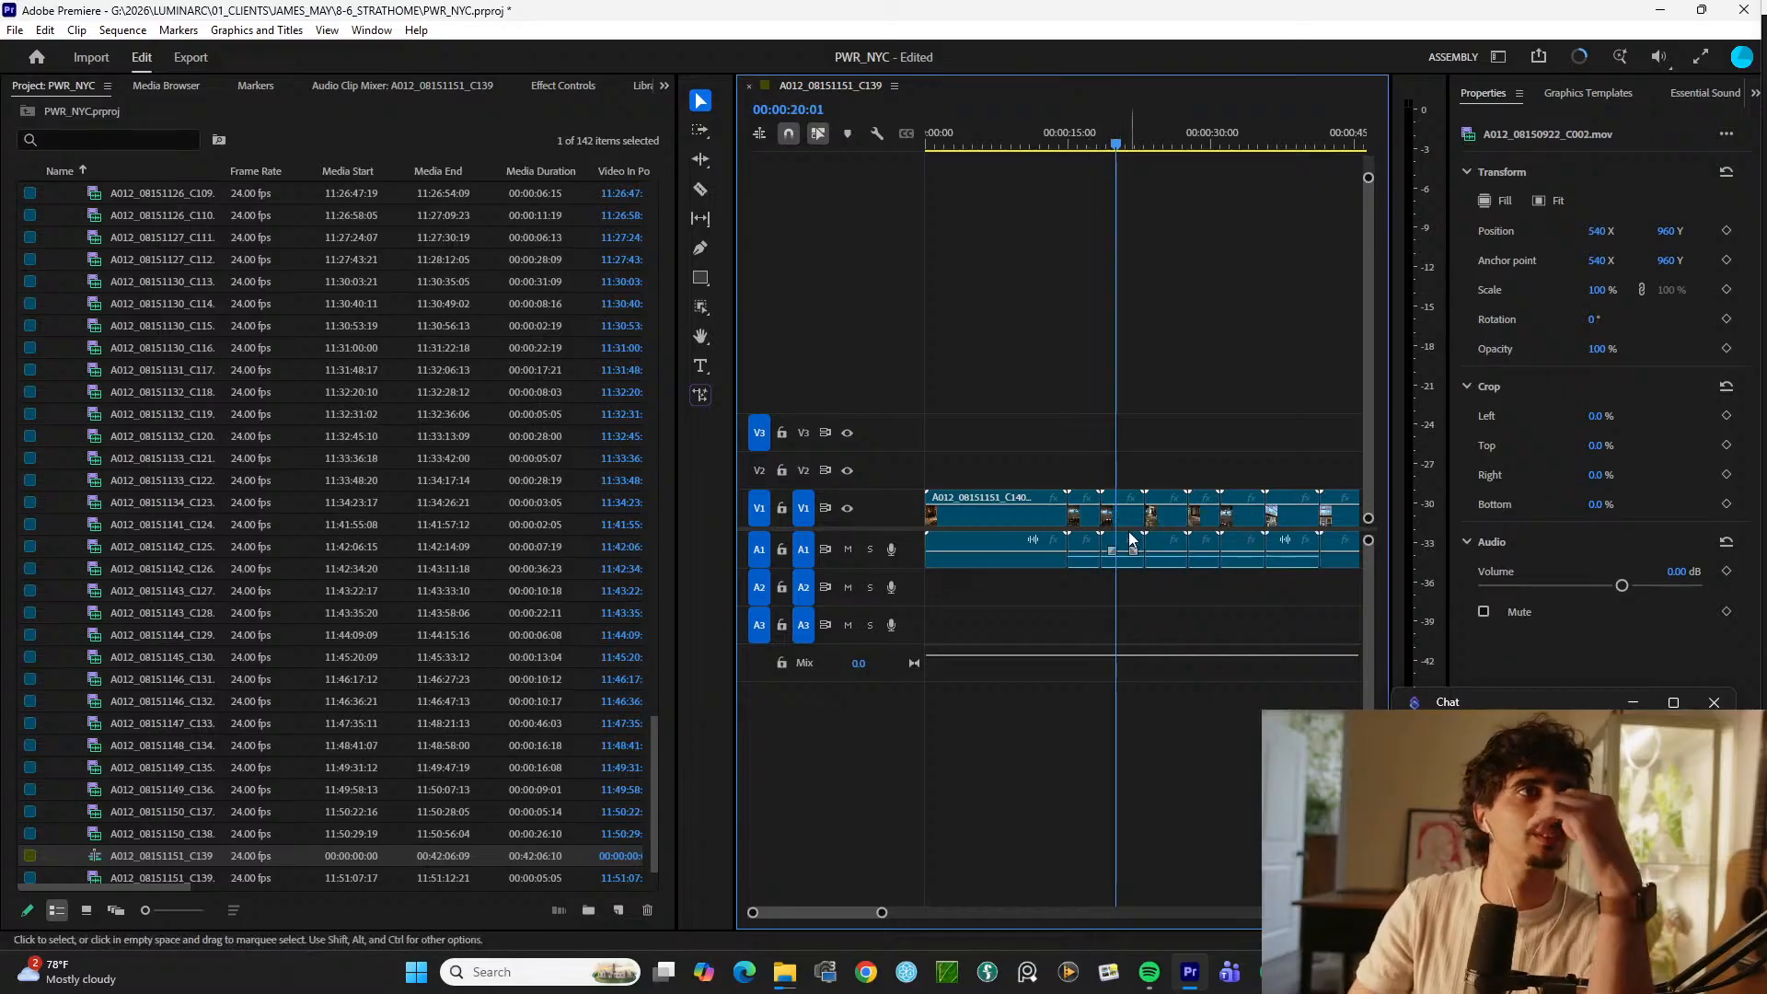
left_click(1130, 532)
right_click(1125, 522)
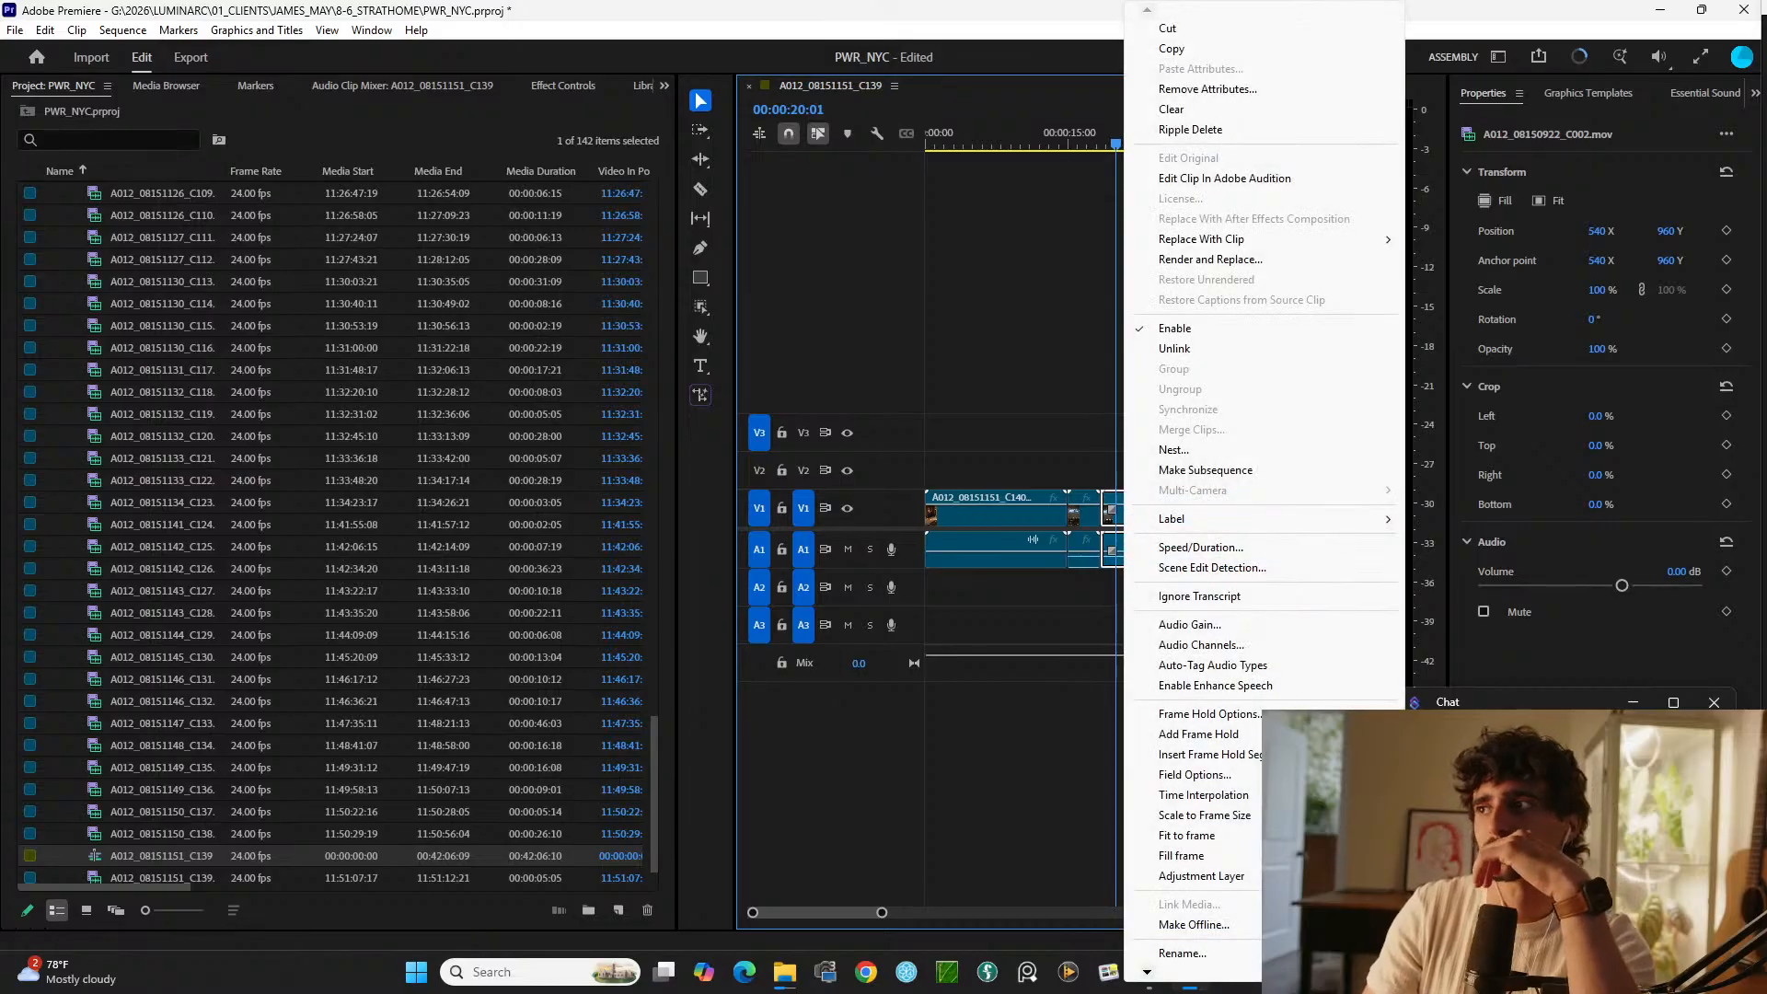
key("Escape")
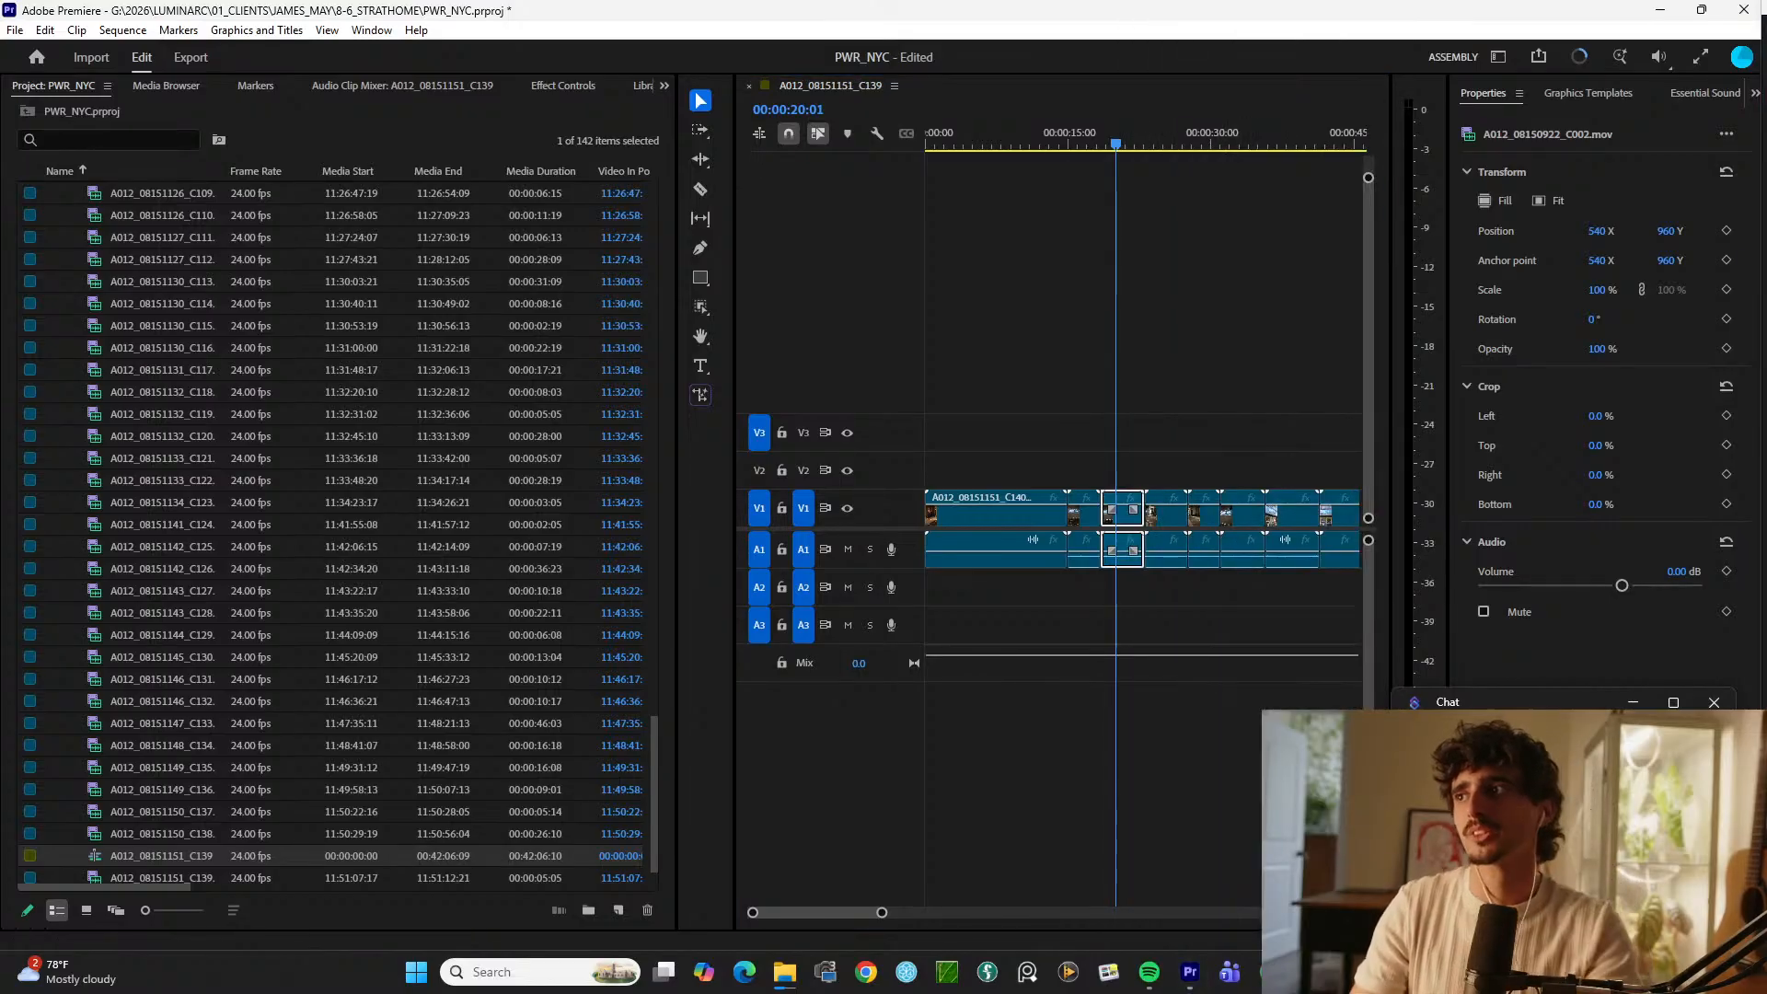
left_click(1206, 320)
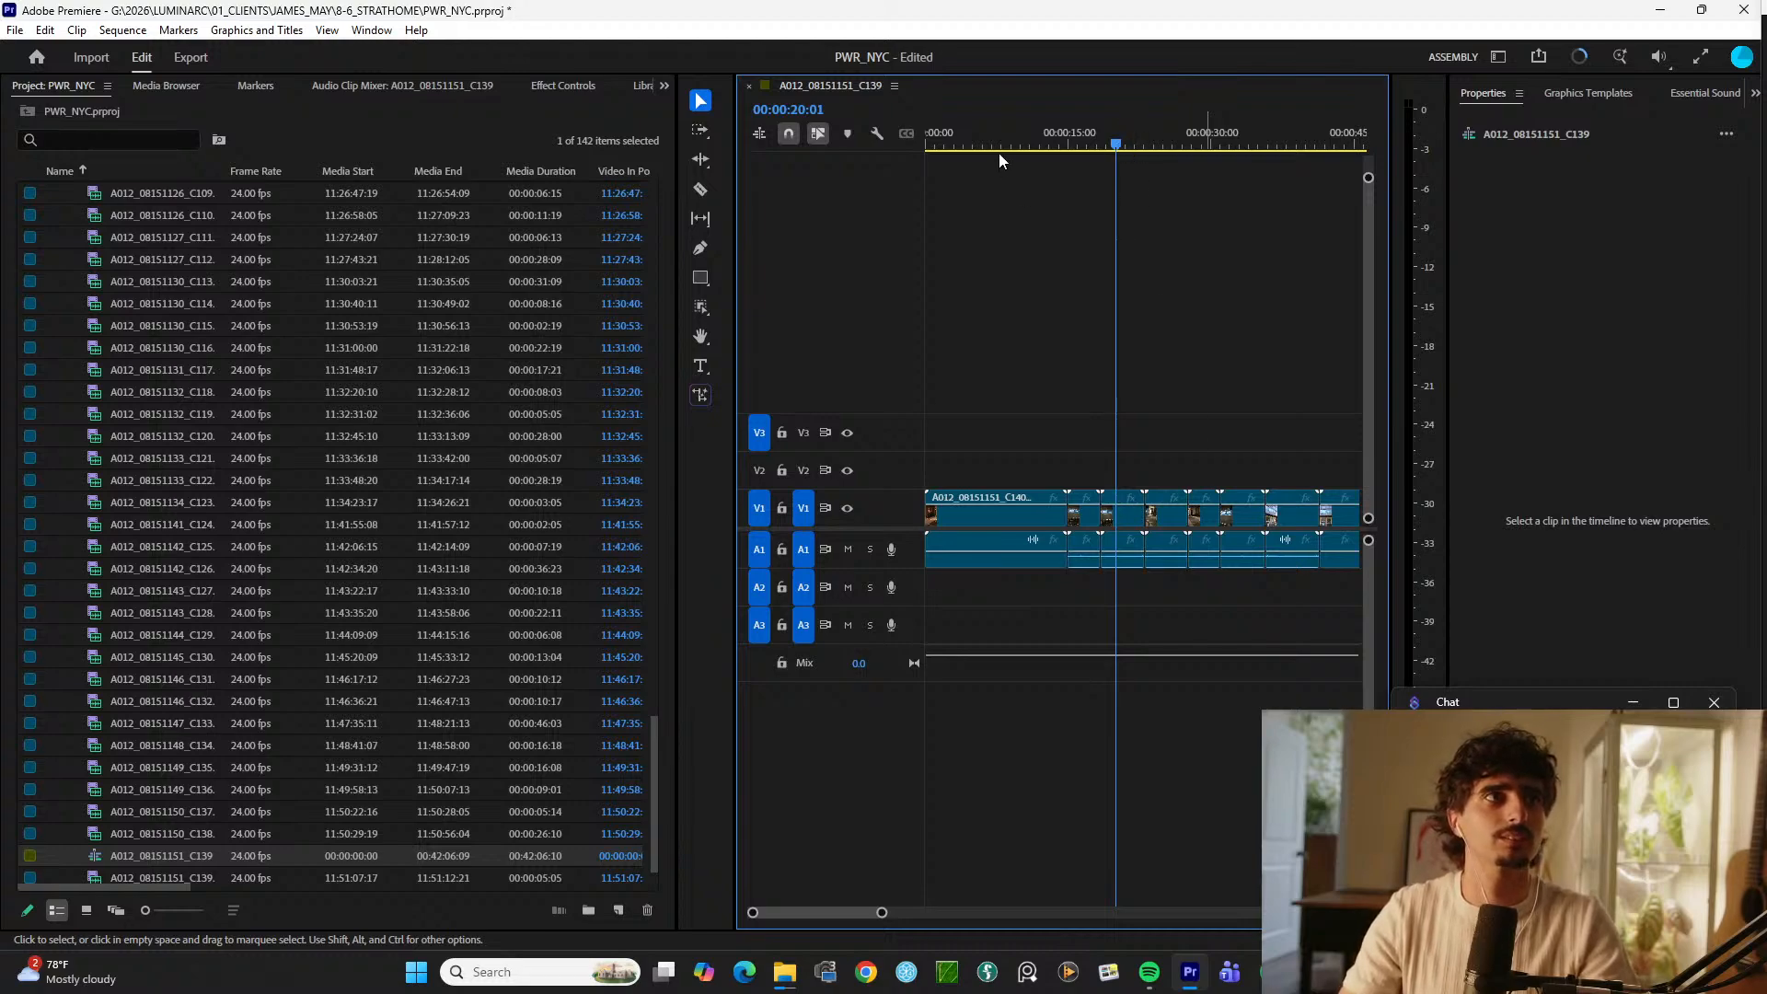
Step: Check the progress of the file copy from A013 (E:) to BMPCC, and close its transfer window
mouse_move(784, 971)
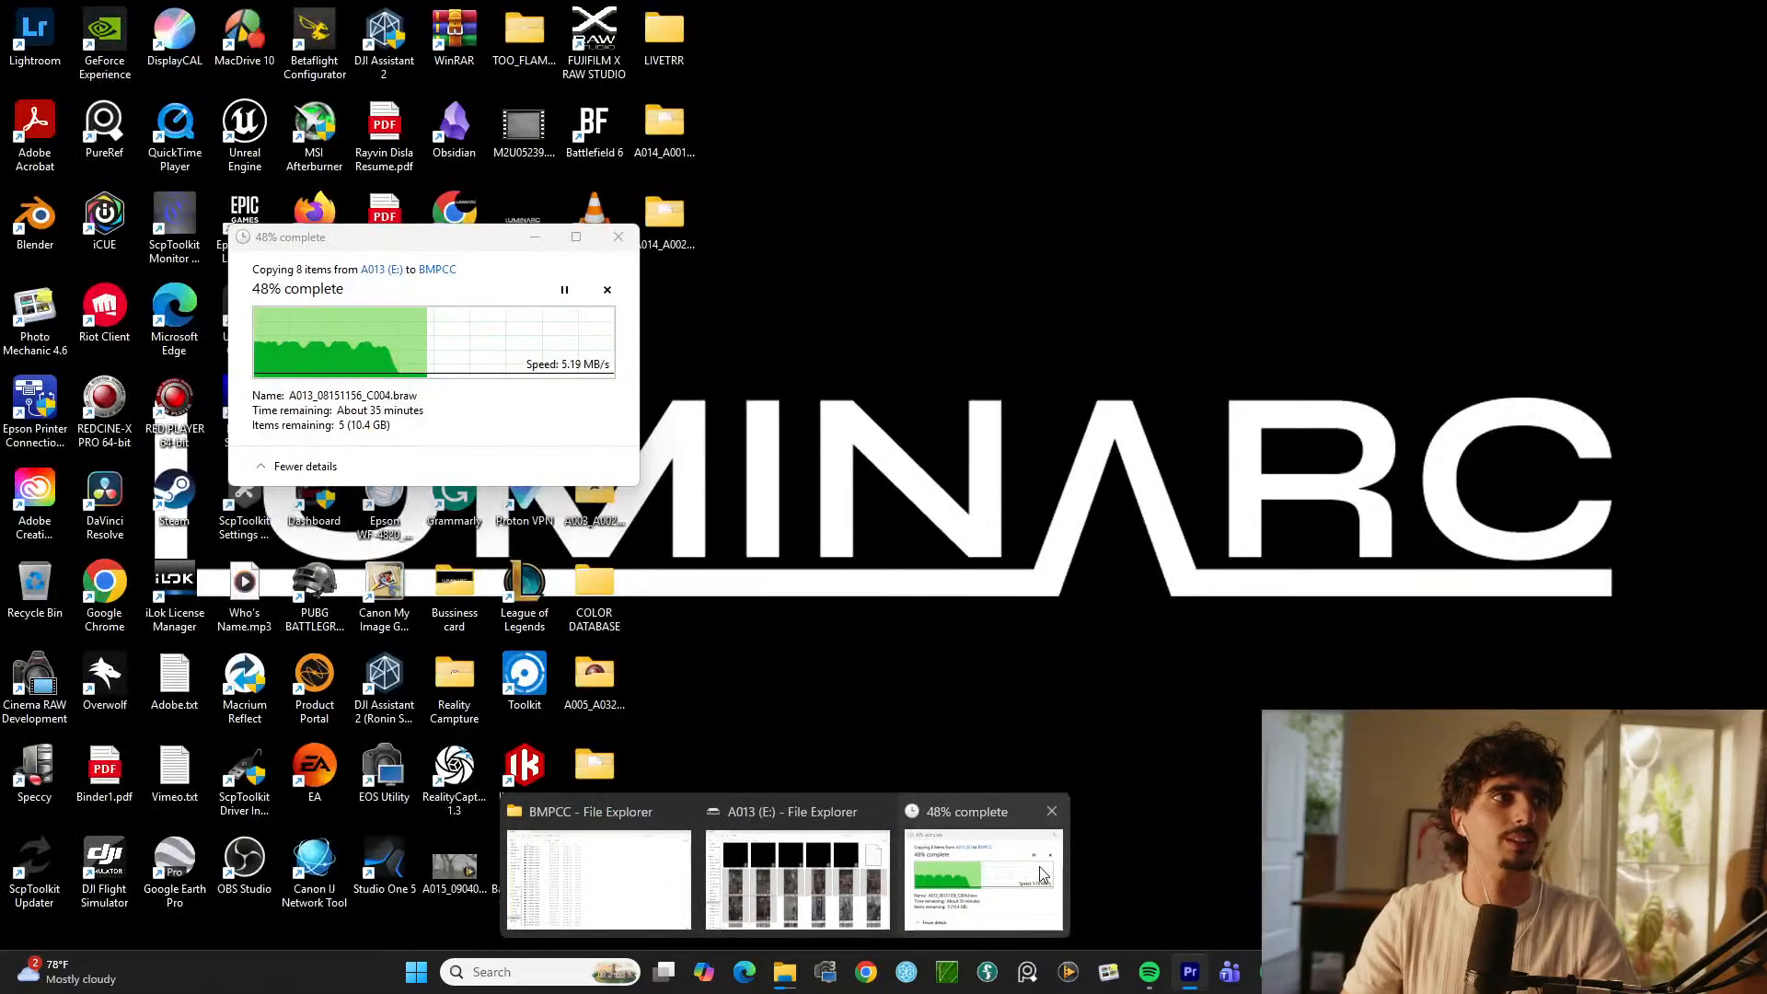
left_click(1040, 865)
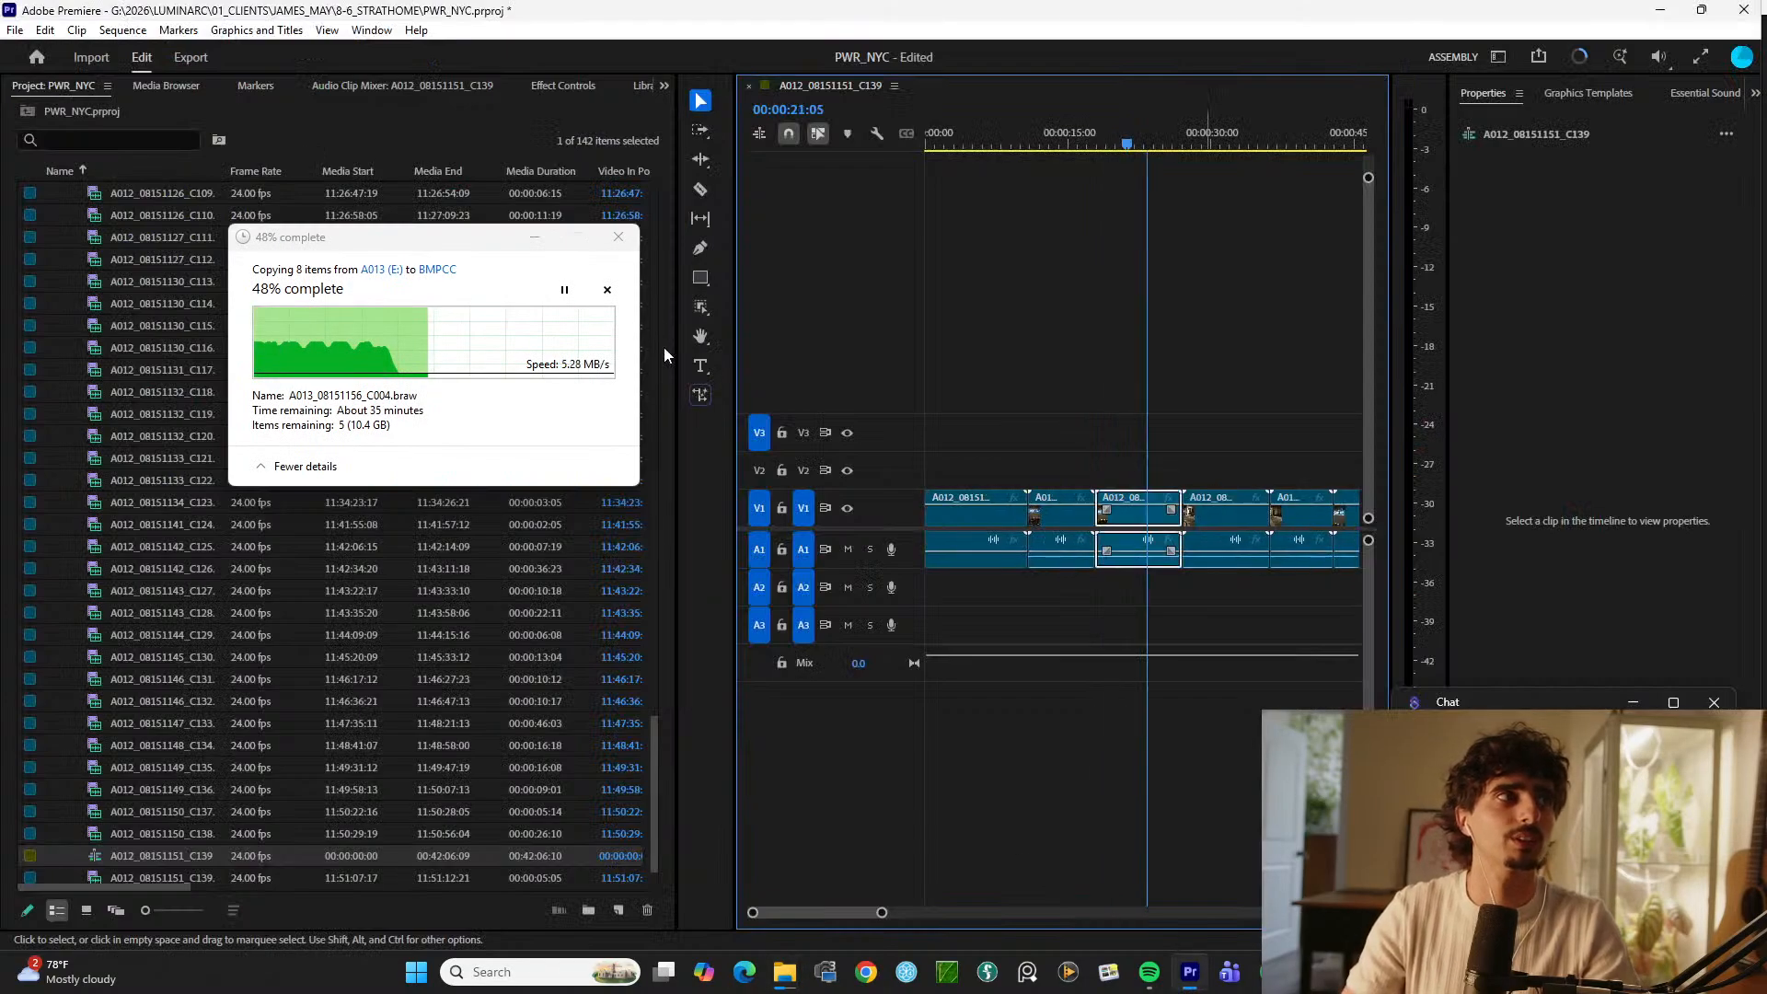
left_click(653, 277)
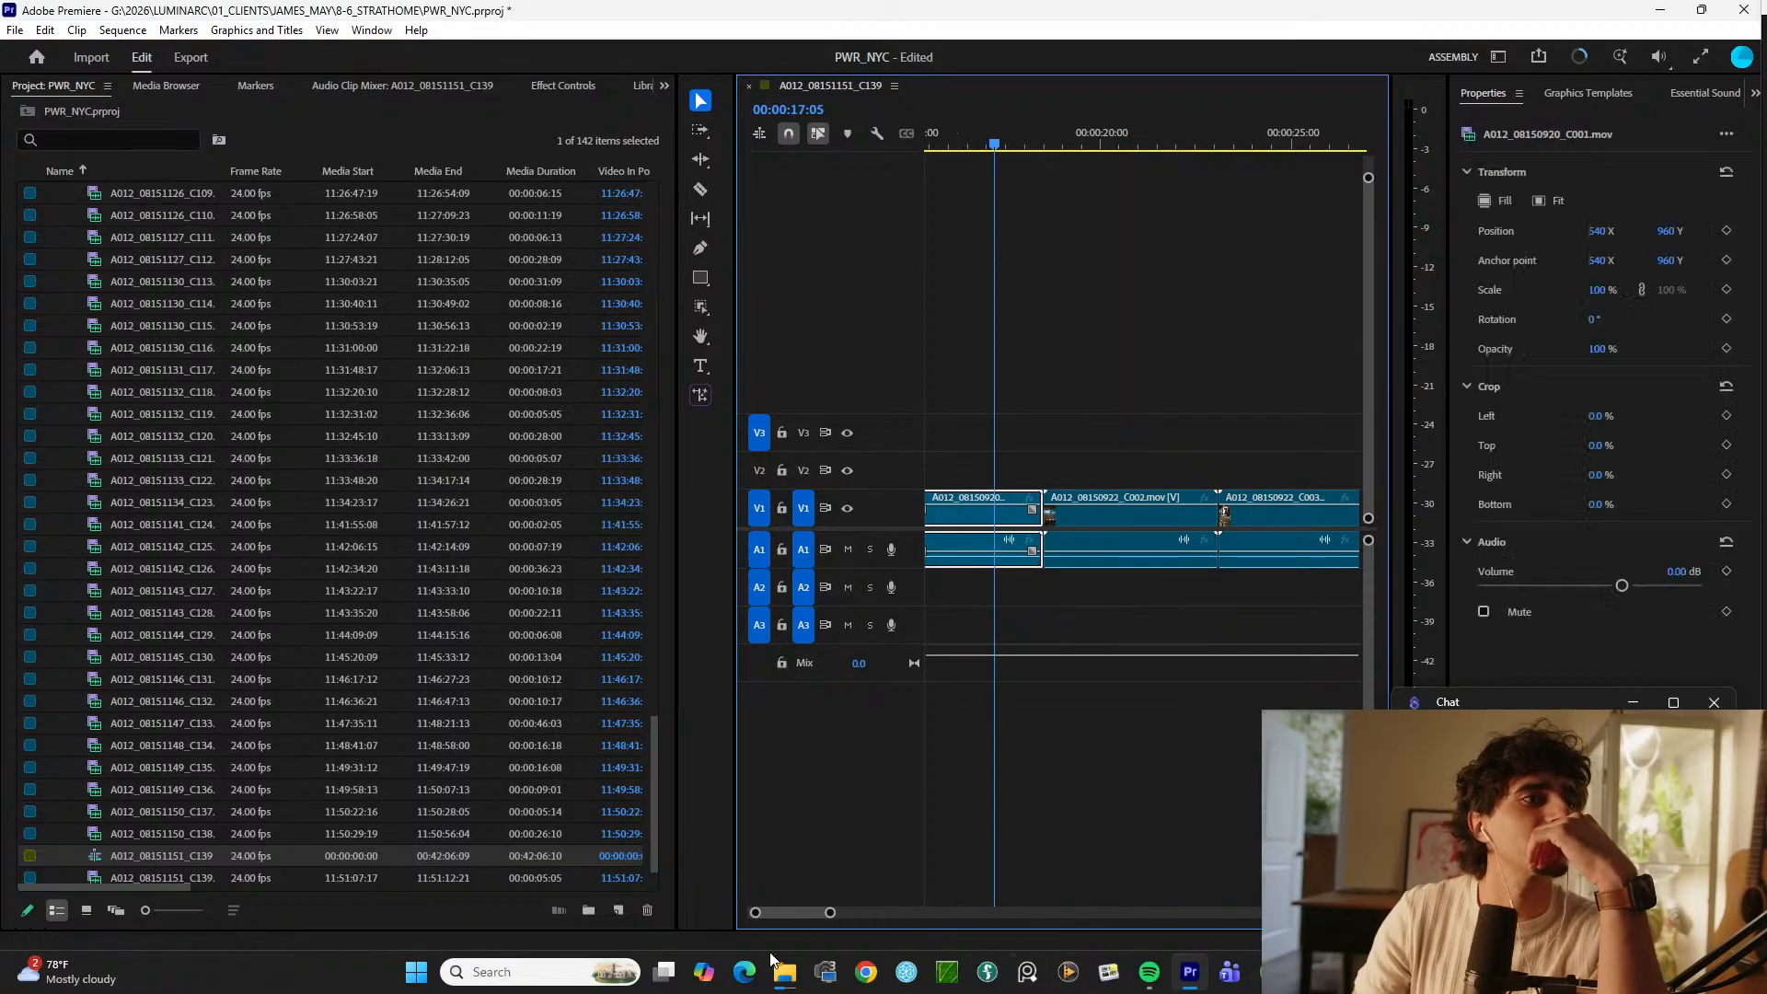
mouse_move(784, 972)
left_click(1052, 811)
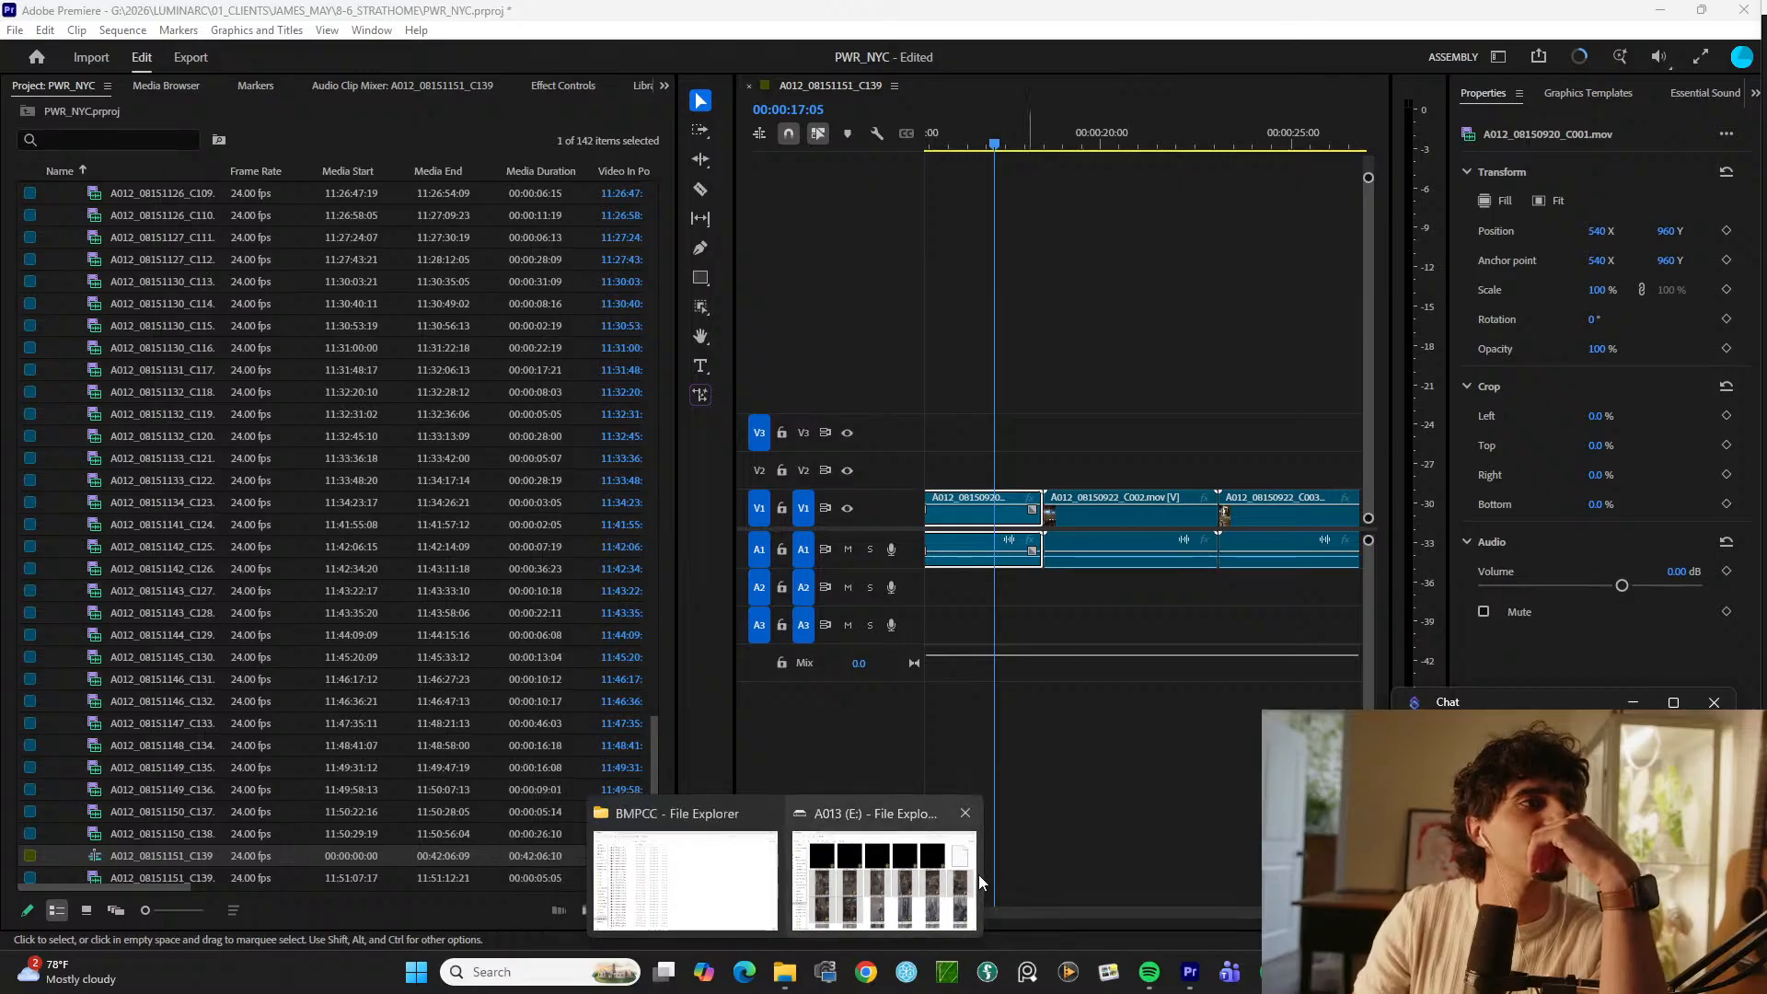
Step: Play the timeline from 00:00:17:05 to 00:00:19:11, across A012_08150920_C001.mov into A012_08150922_C002.mov
left_click(1176, 599)
key("space")
key("space")
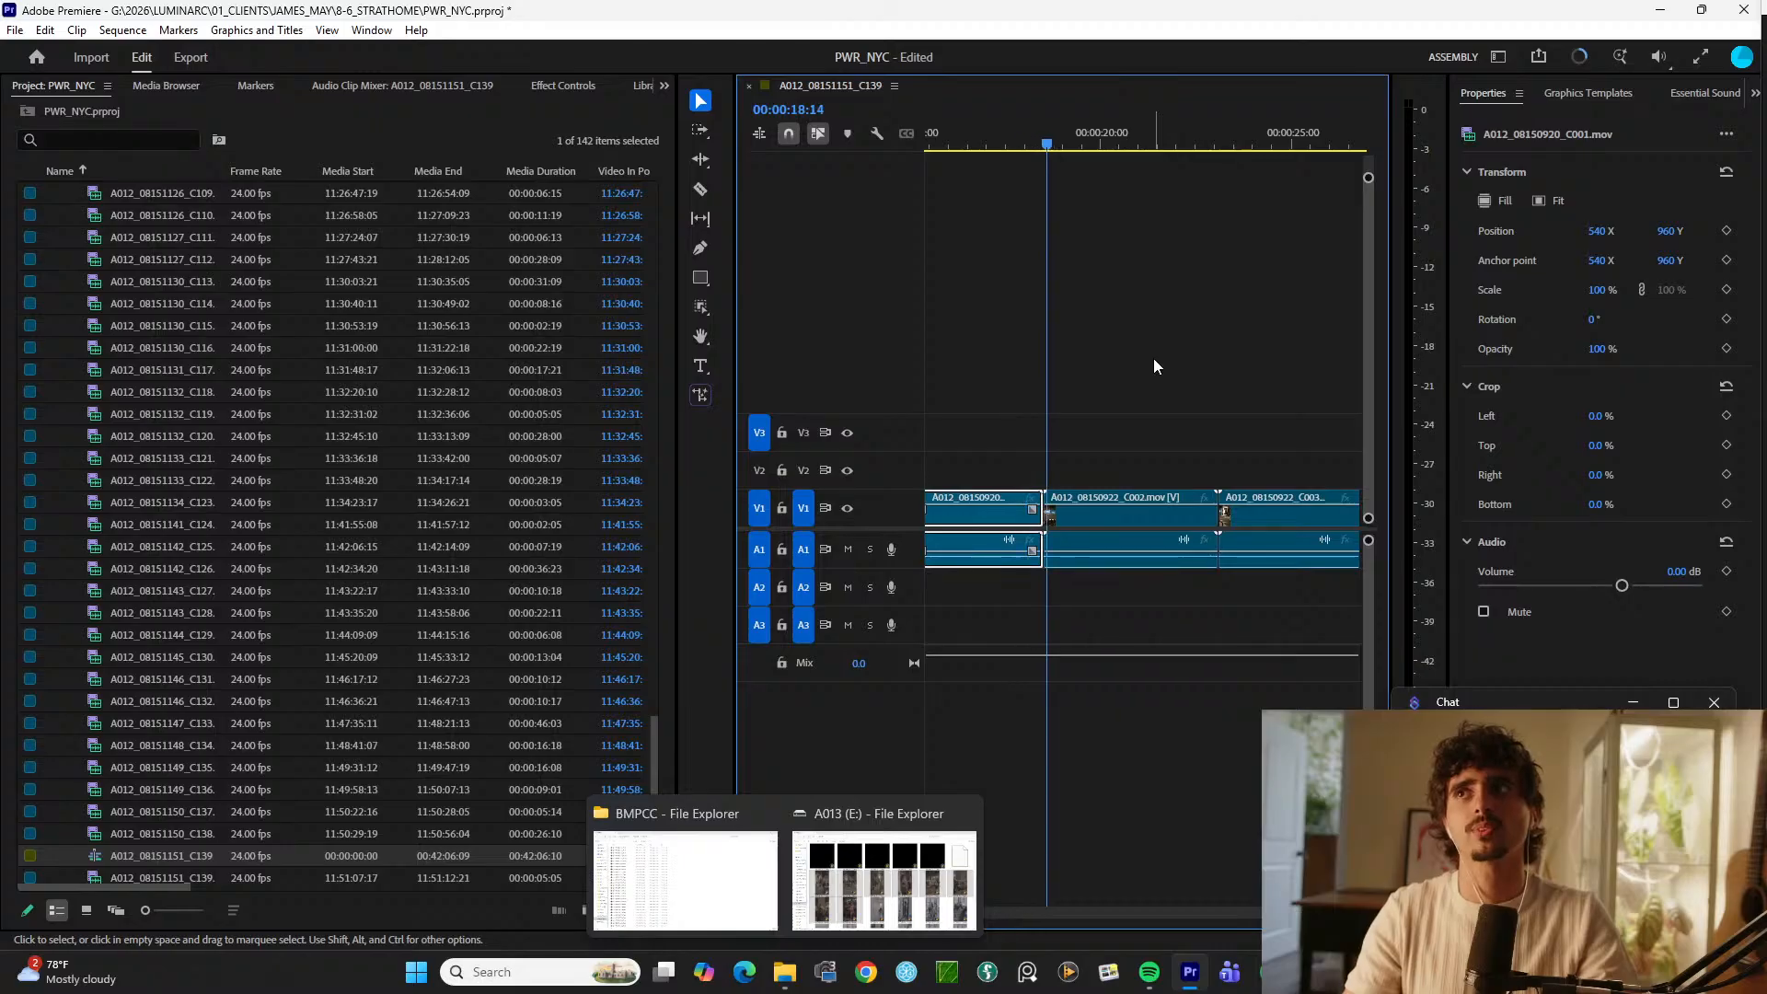
key("space")
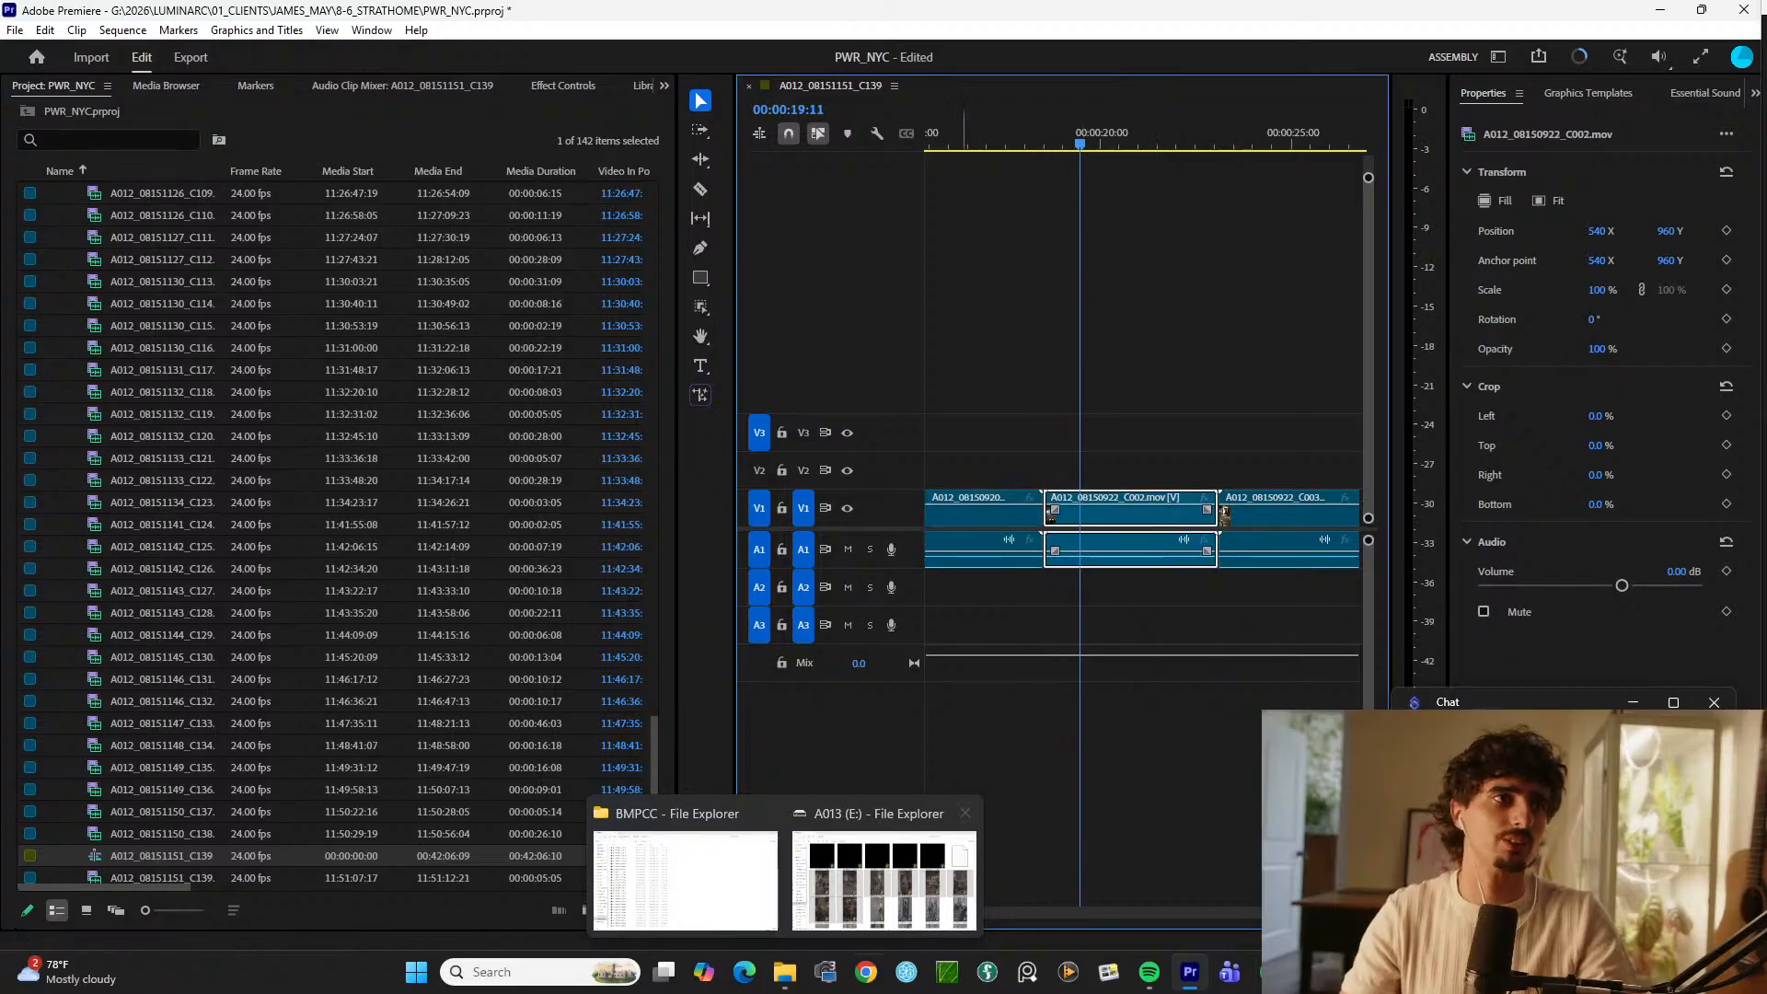
Step: Close the A013 (E:) and BMPCC File Explorer windows
left_click(962, 813)
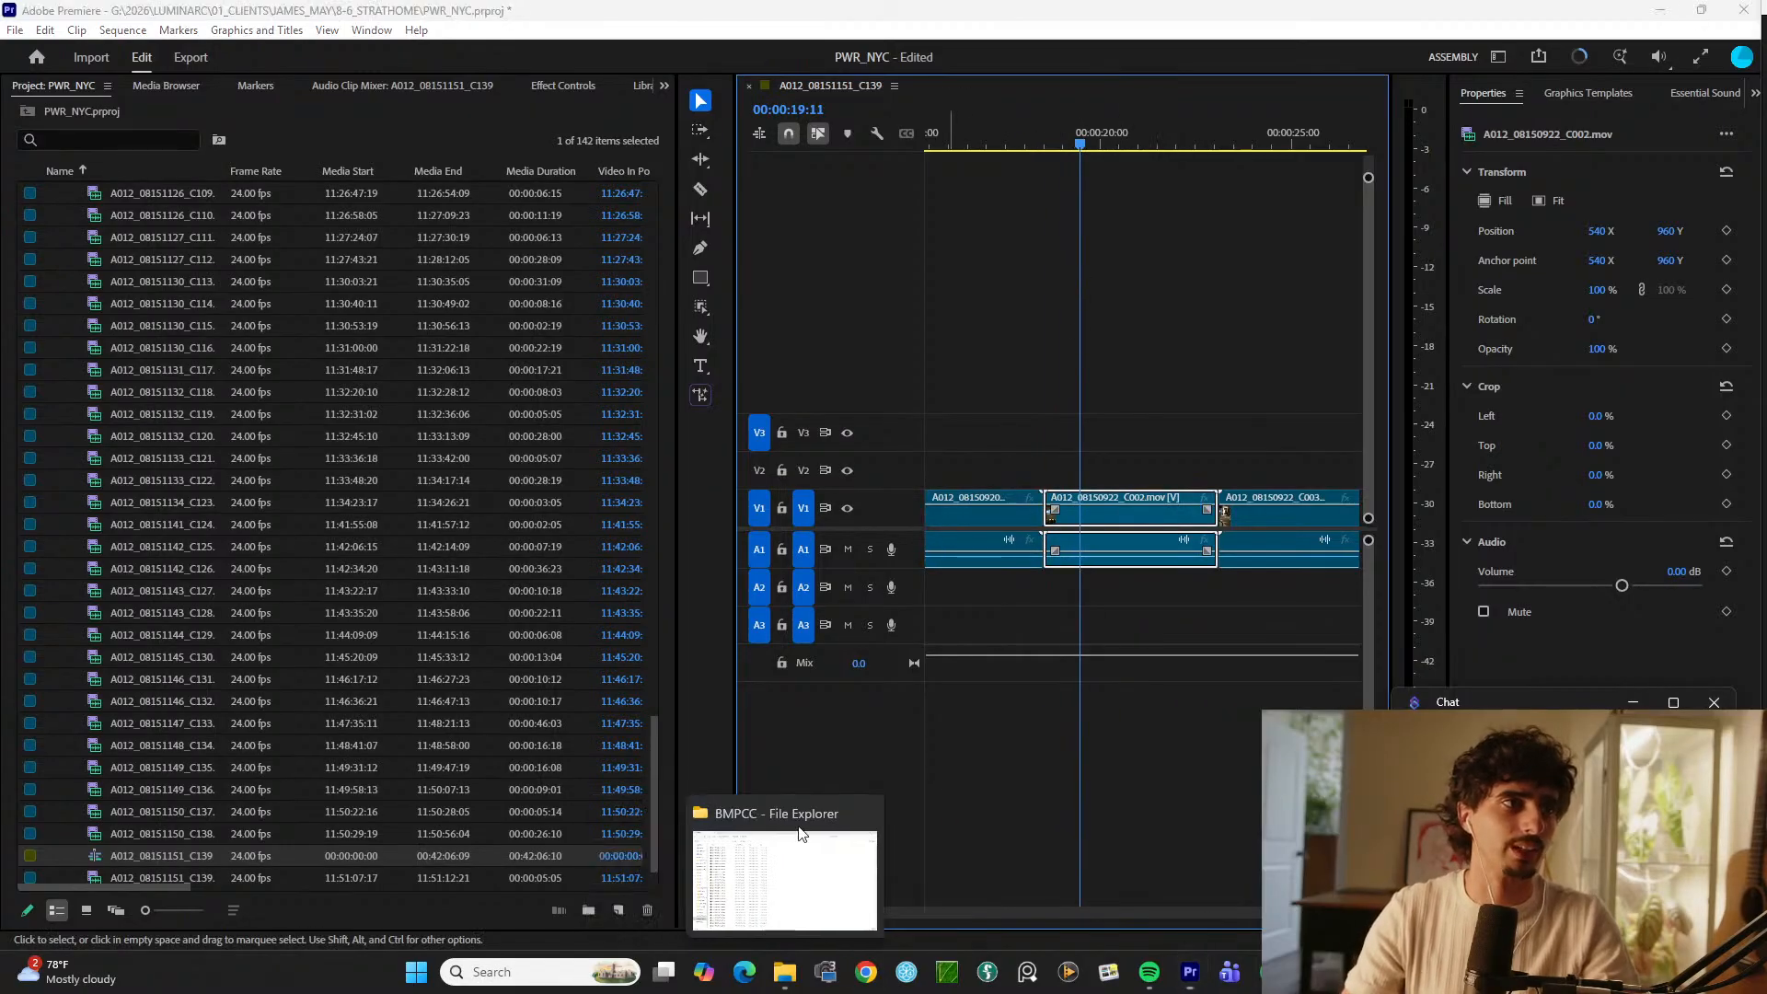
left_click(865, 816)
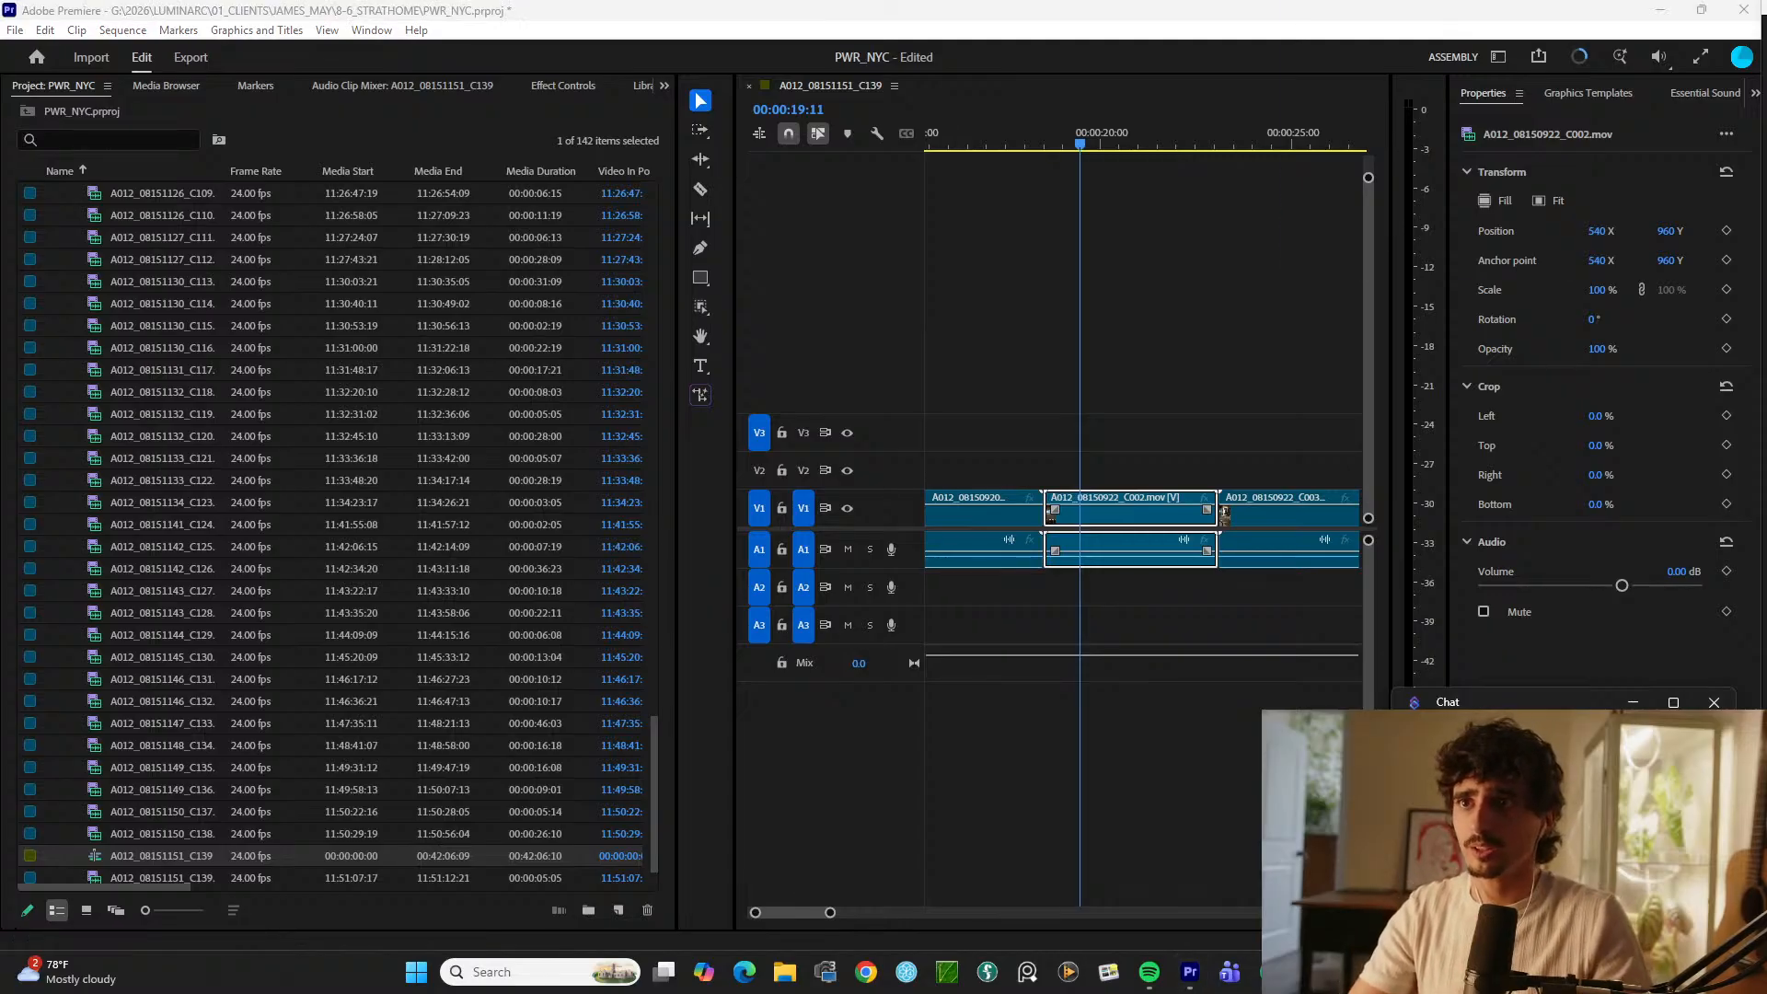
mouse_move(1149, 968)
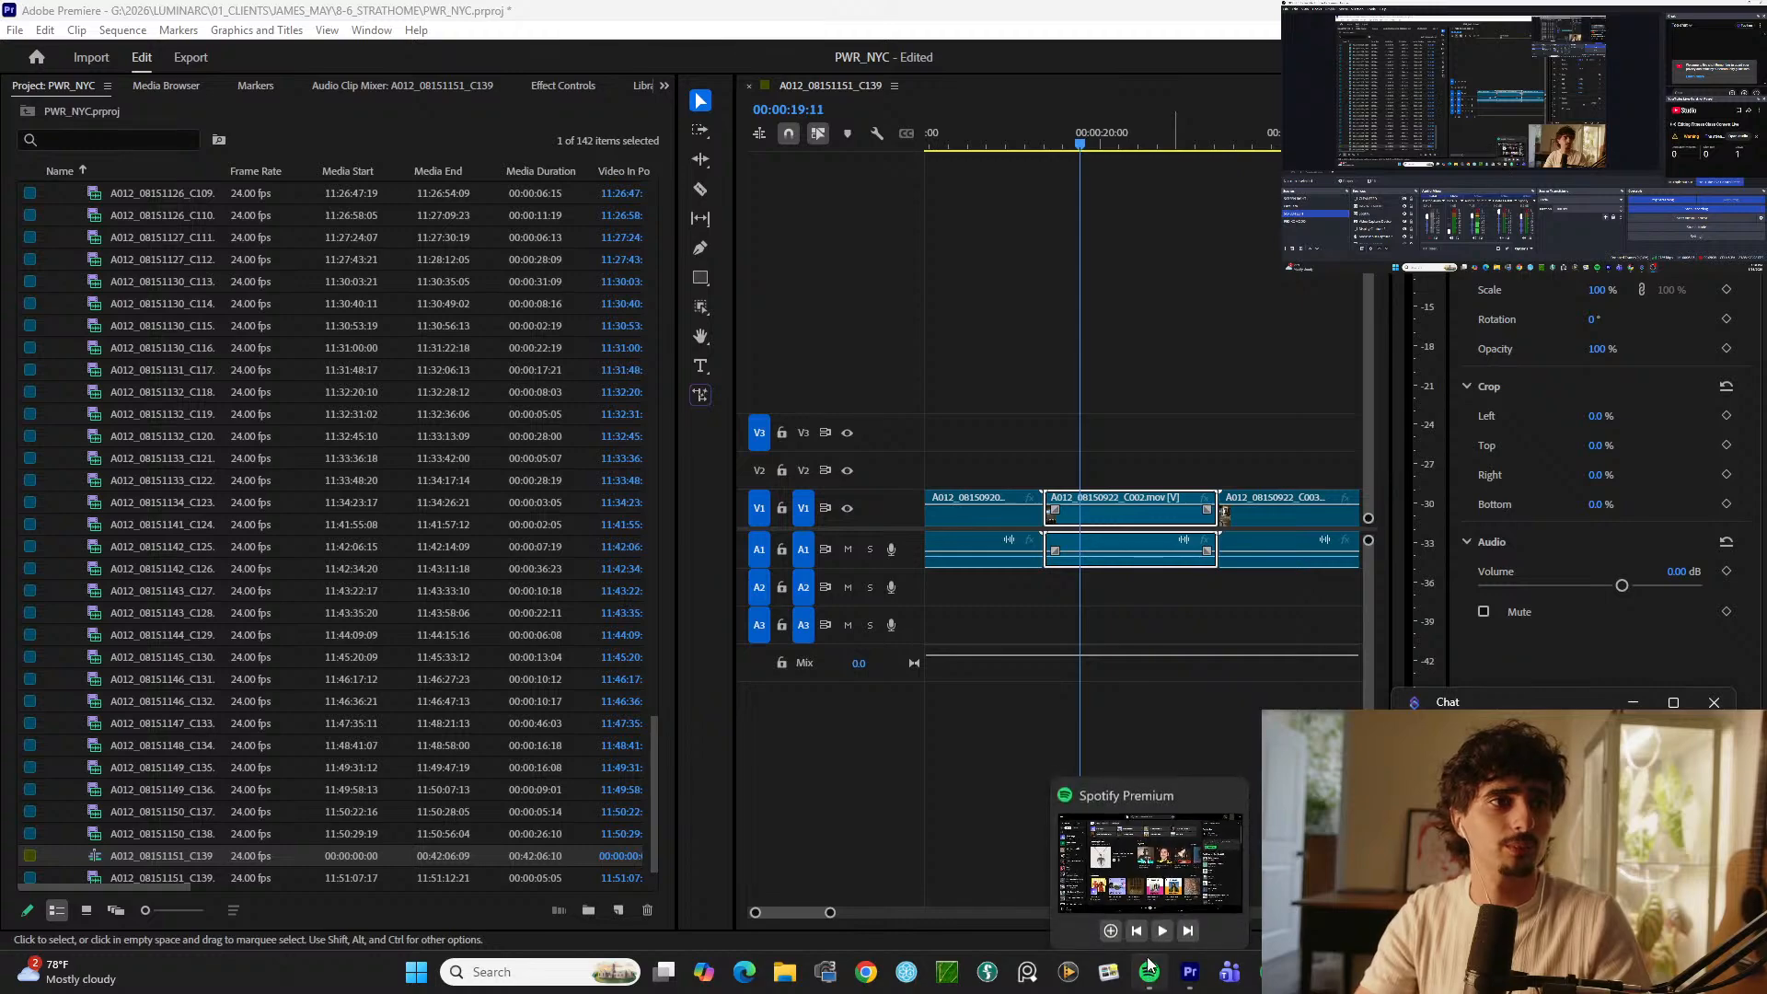
Step: Play A012_08150922_C002.mov up to 00:00:20:05, and review the opening clips from 00:00:00:00 to the cut near 00:00:15:08
key("space")
key("space")
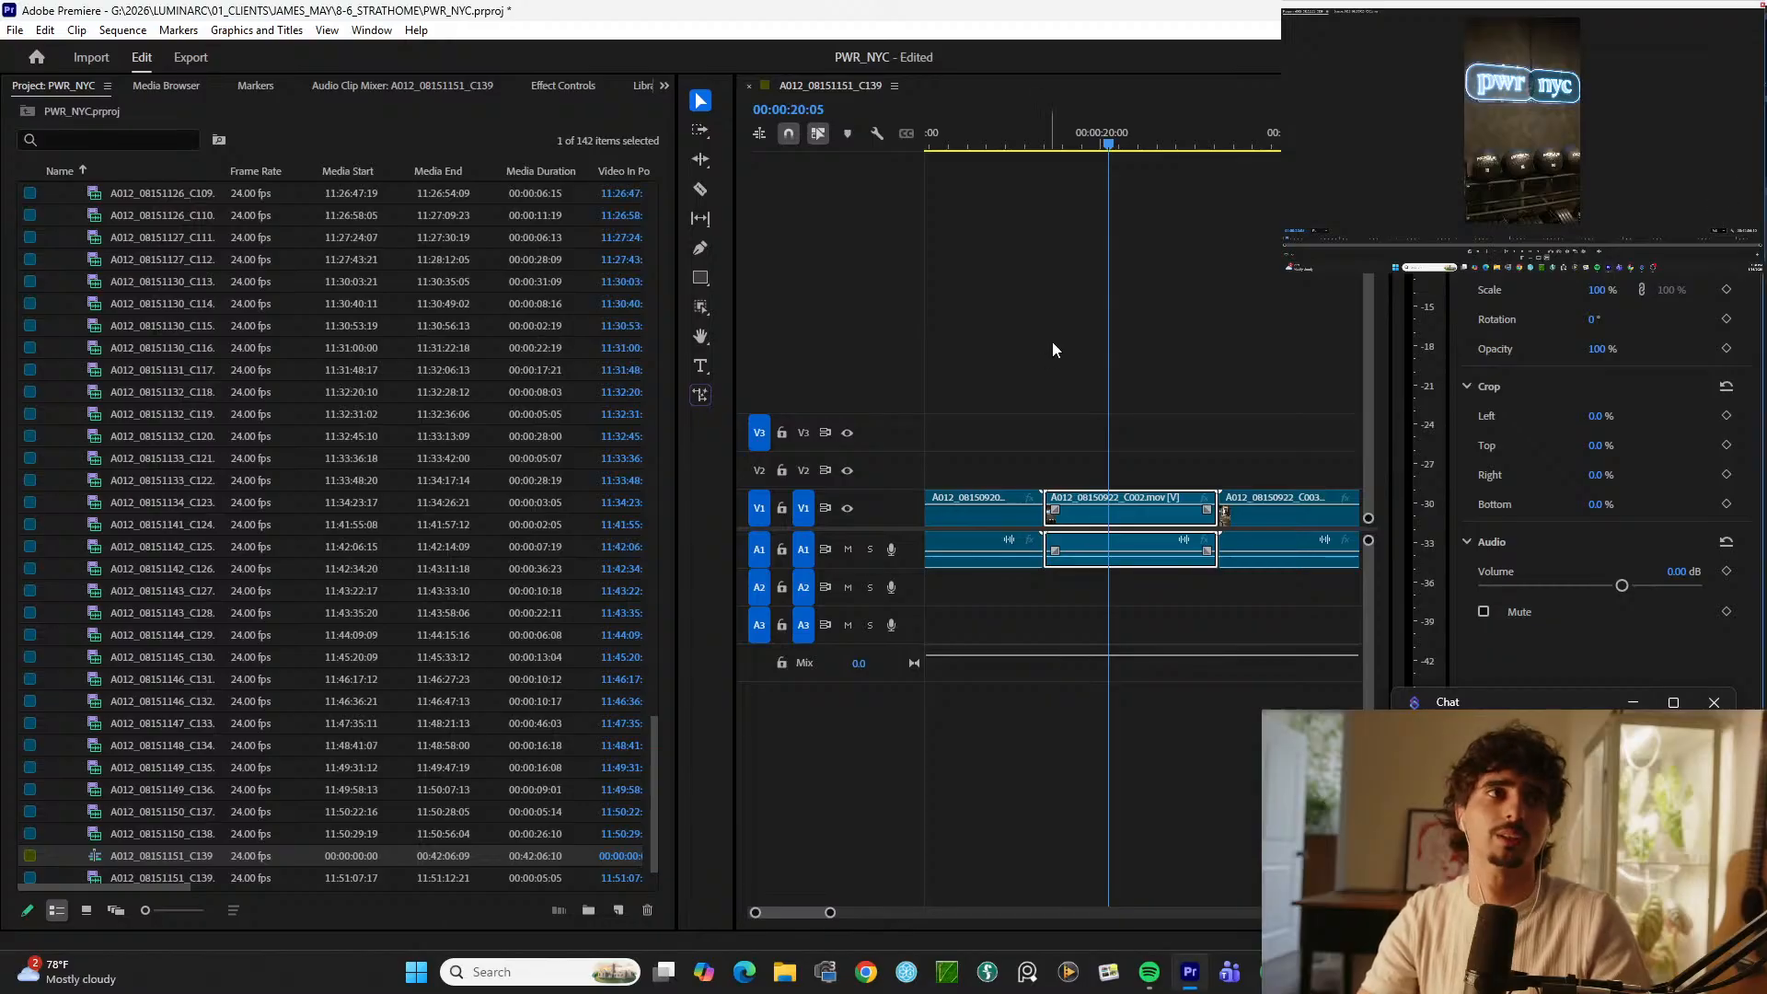
key("backslash")
left_click(931, 128)
key("equal")
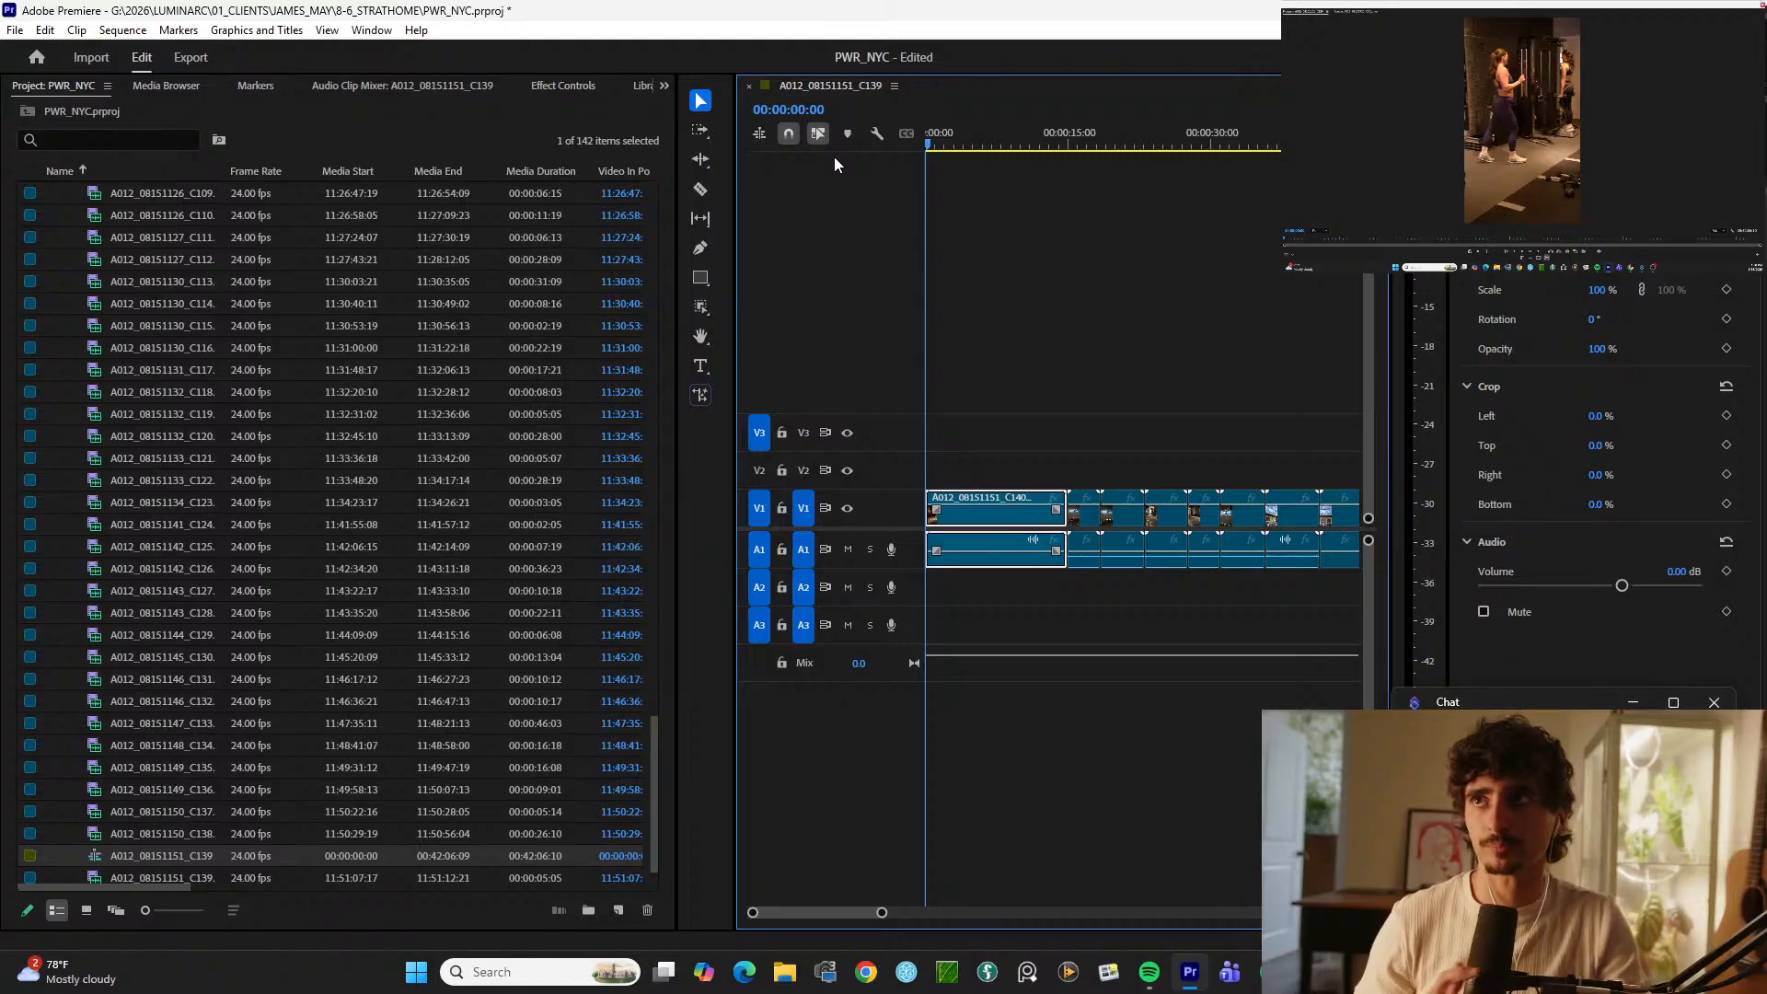
key("equal")
key("equal")
key("space")
key("minus")
key("minus")
left_click(1072, 129)
key("equal")
Step: Shift all clips in the sequence about nine minutes later to leave empty space at the start, and clear the selection
key("minus")
key("minus")
key("minus")
key("minus")
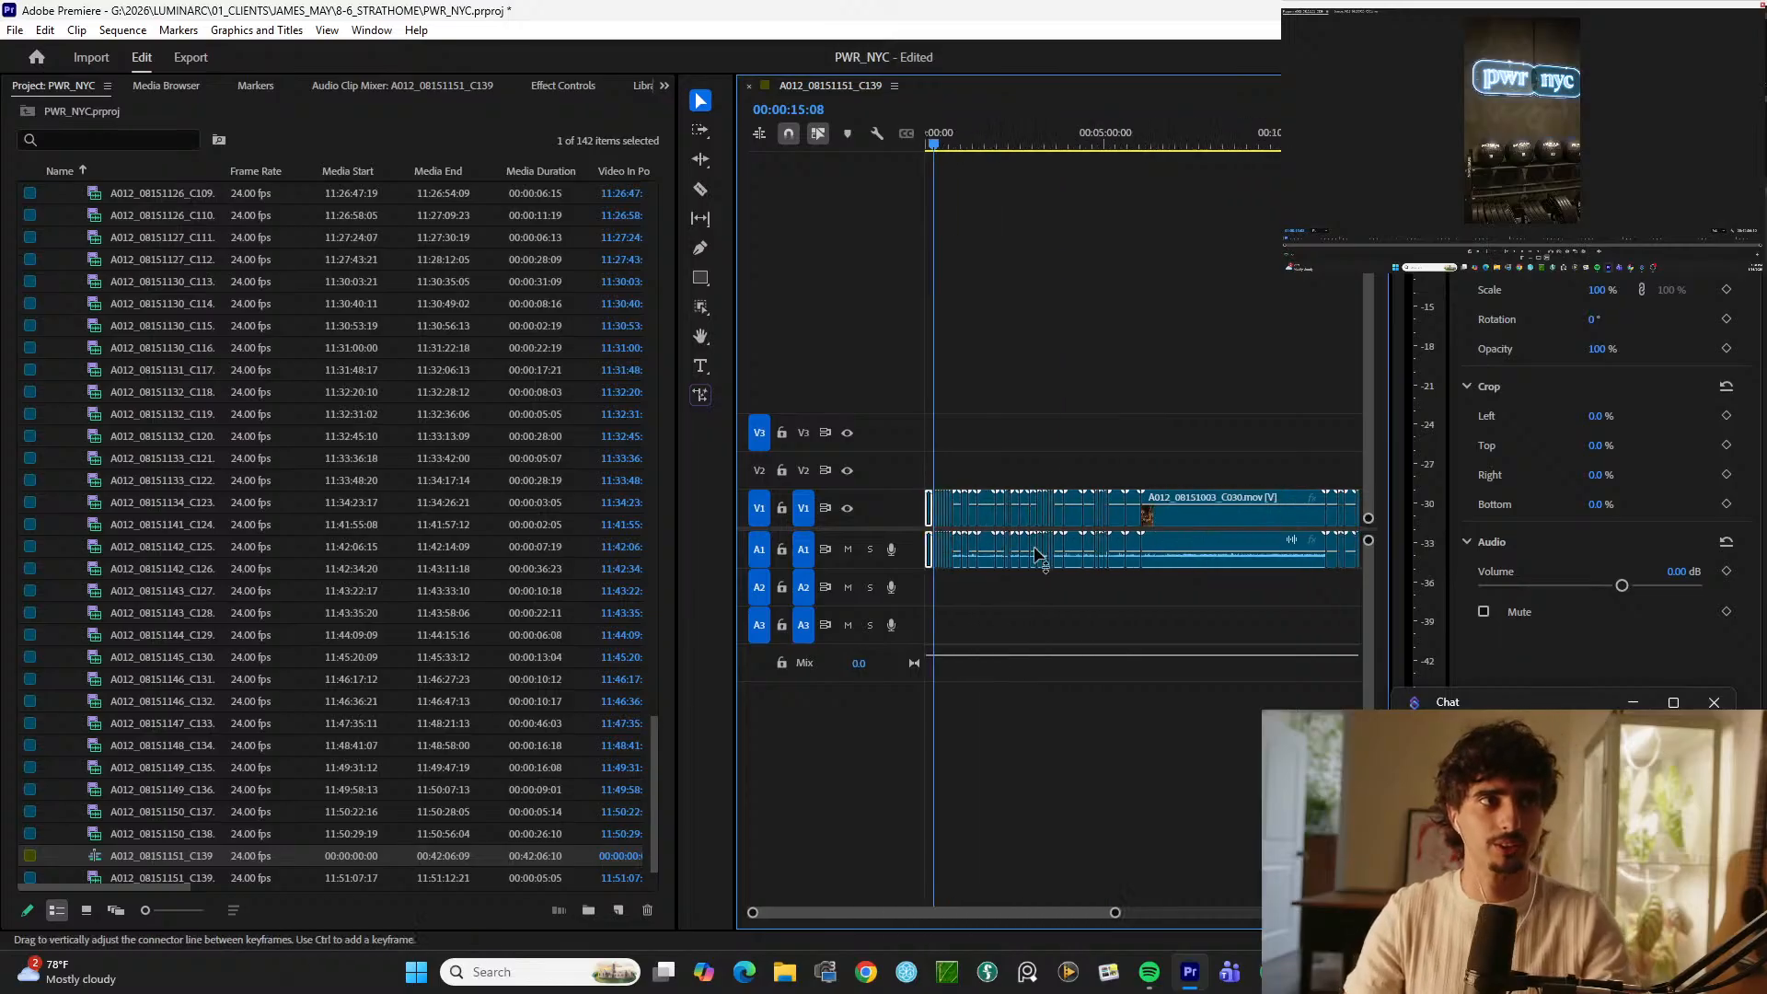
key("minus")
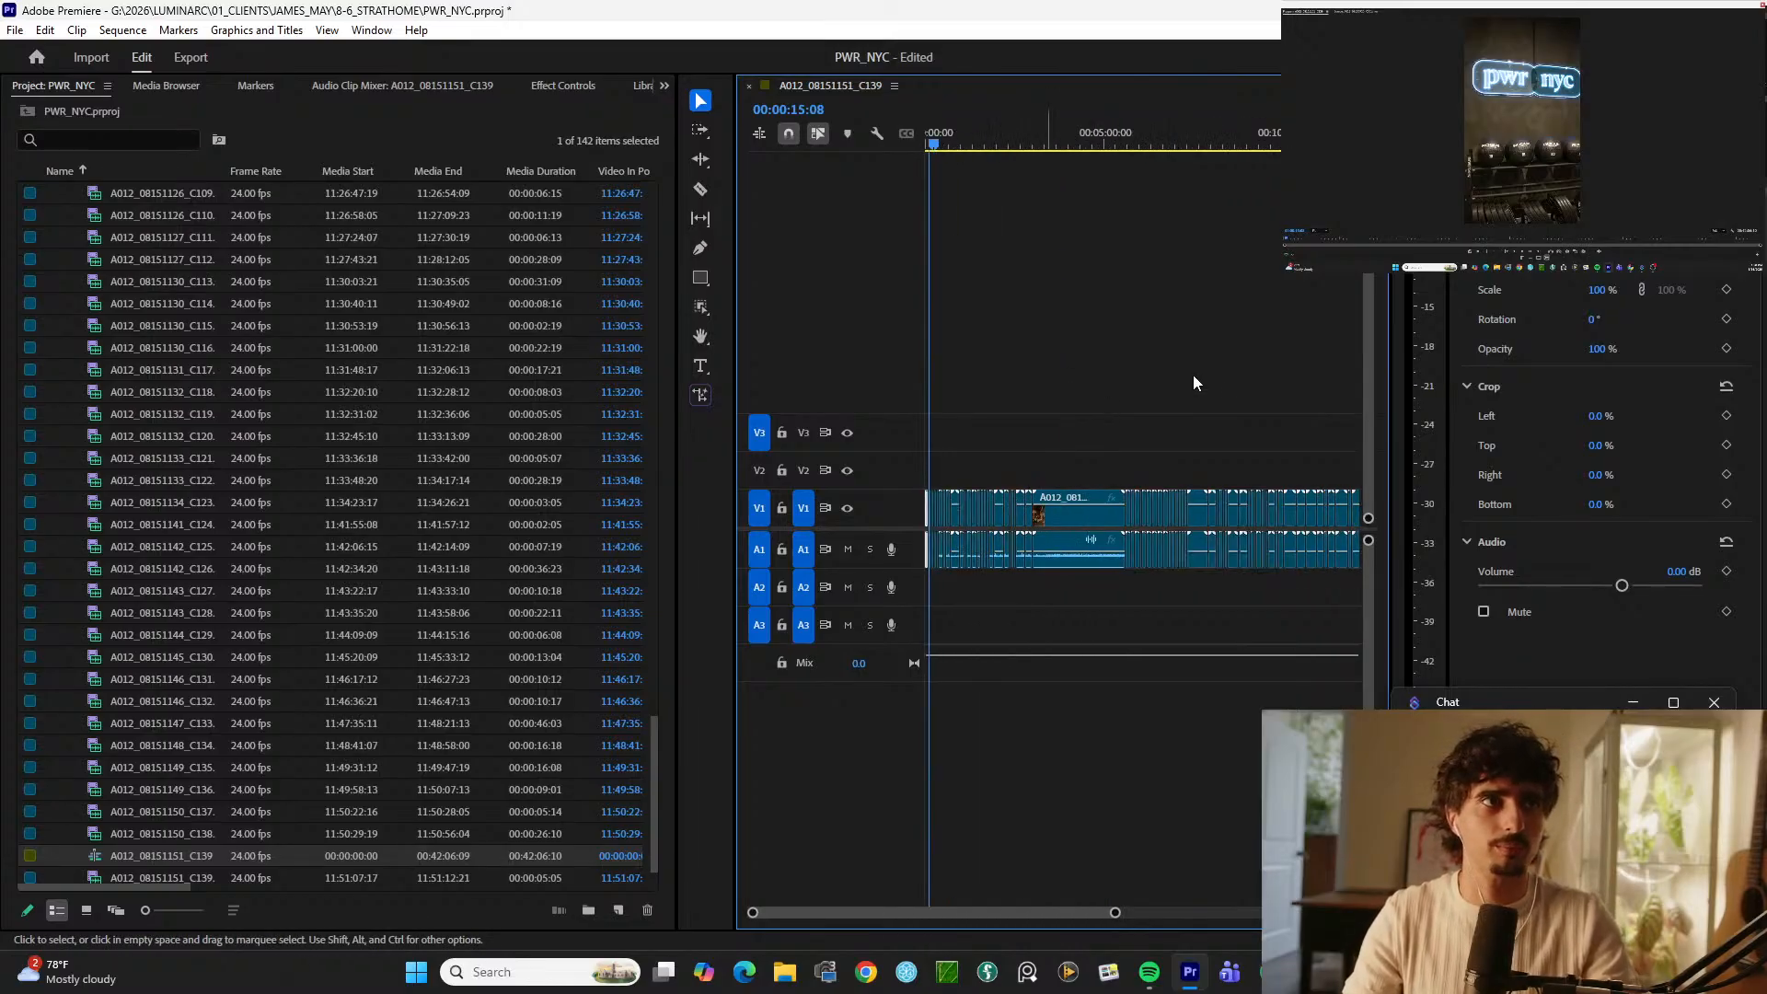
key("minus")
key("minus")
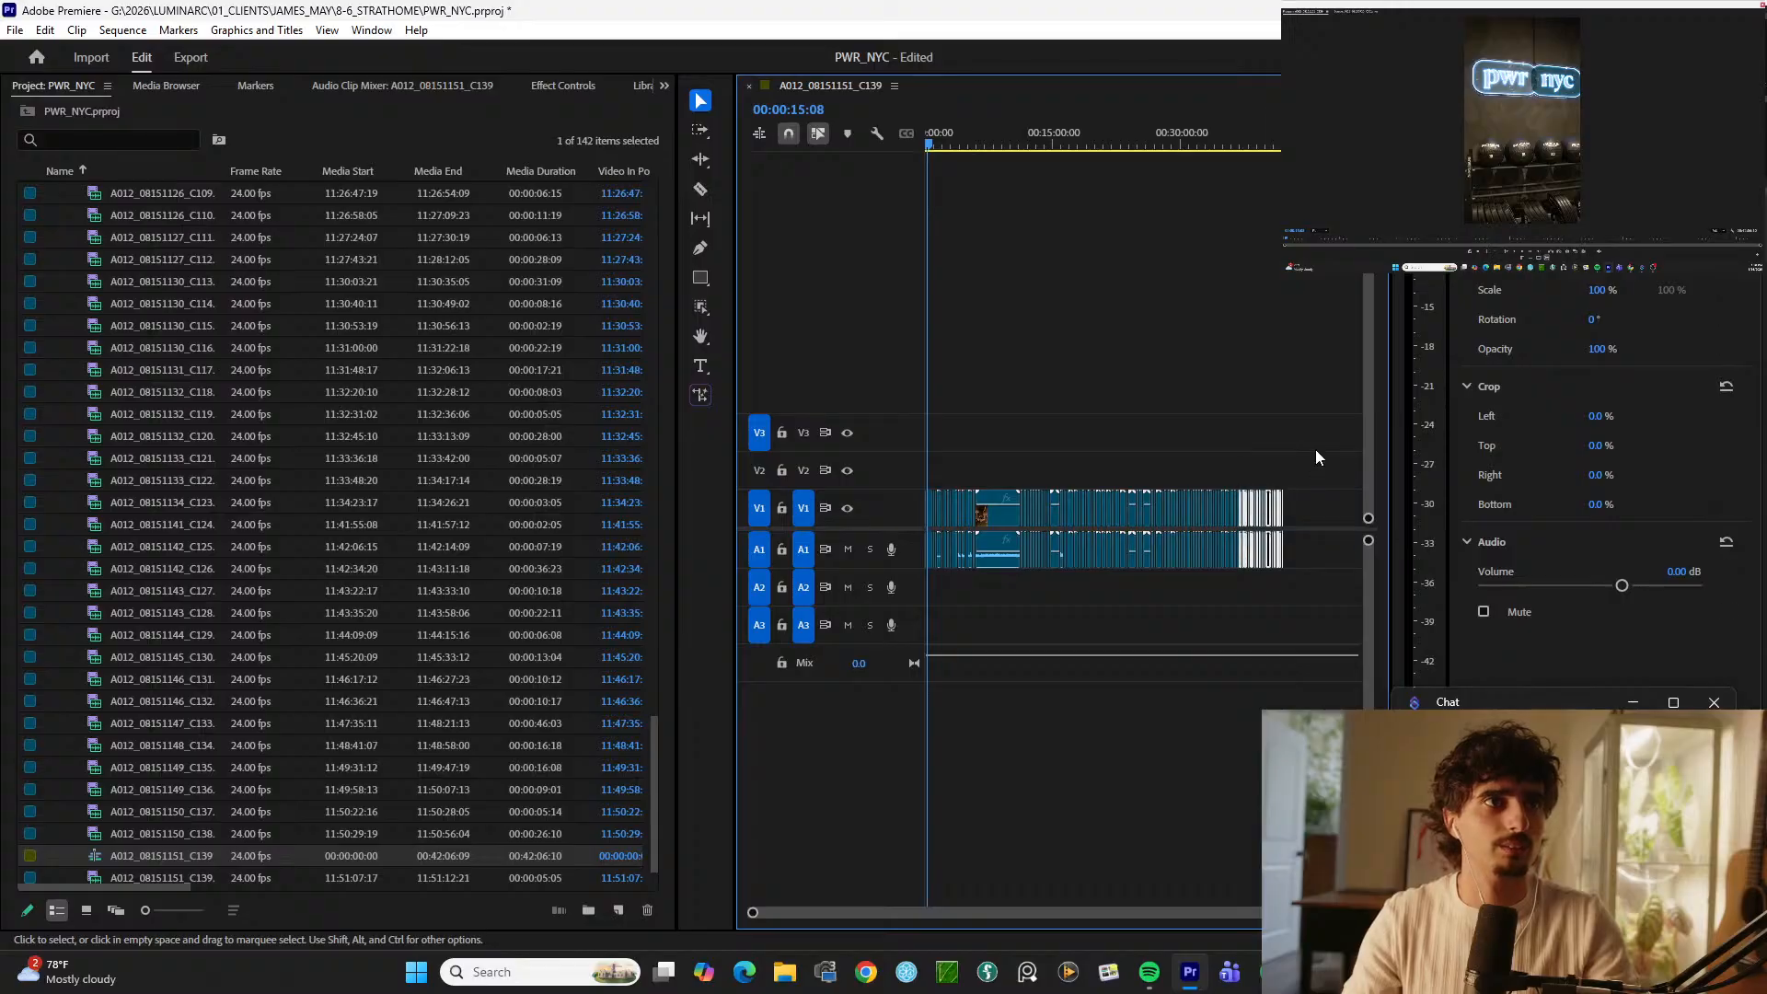
left_click_drag(1316, 456, 1081, 528)
left_click(1040, 429)
Step: Play the shifted footage from 00:09:17:20 into A012_08150920_C001.mov, stopping at 00:09:21:13
left_click(1007, 134)
left_click_drag(1007, 121, 1006, 122)
key("equal")
key("equal")
key("equal")
key("equal")
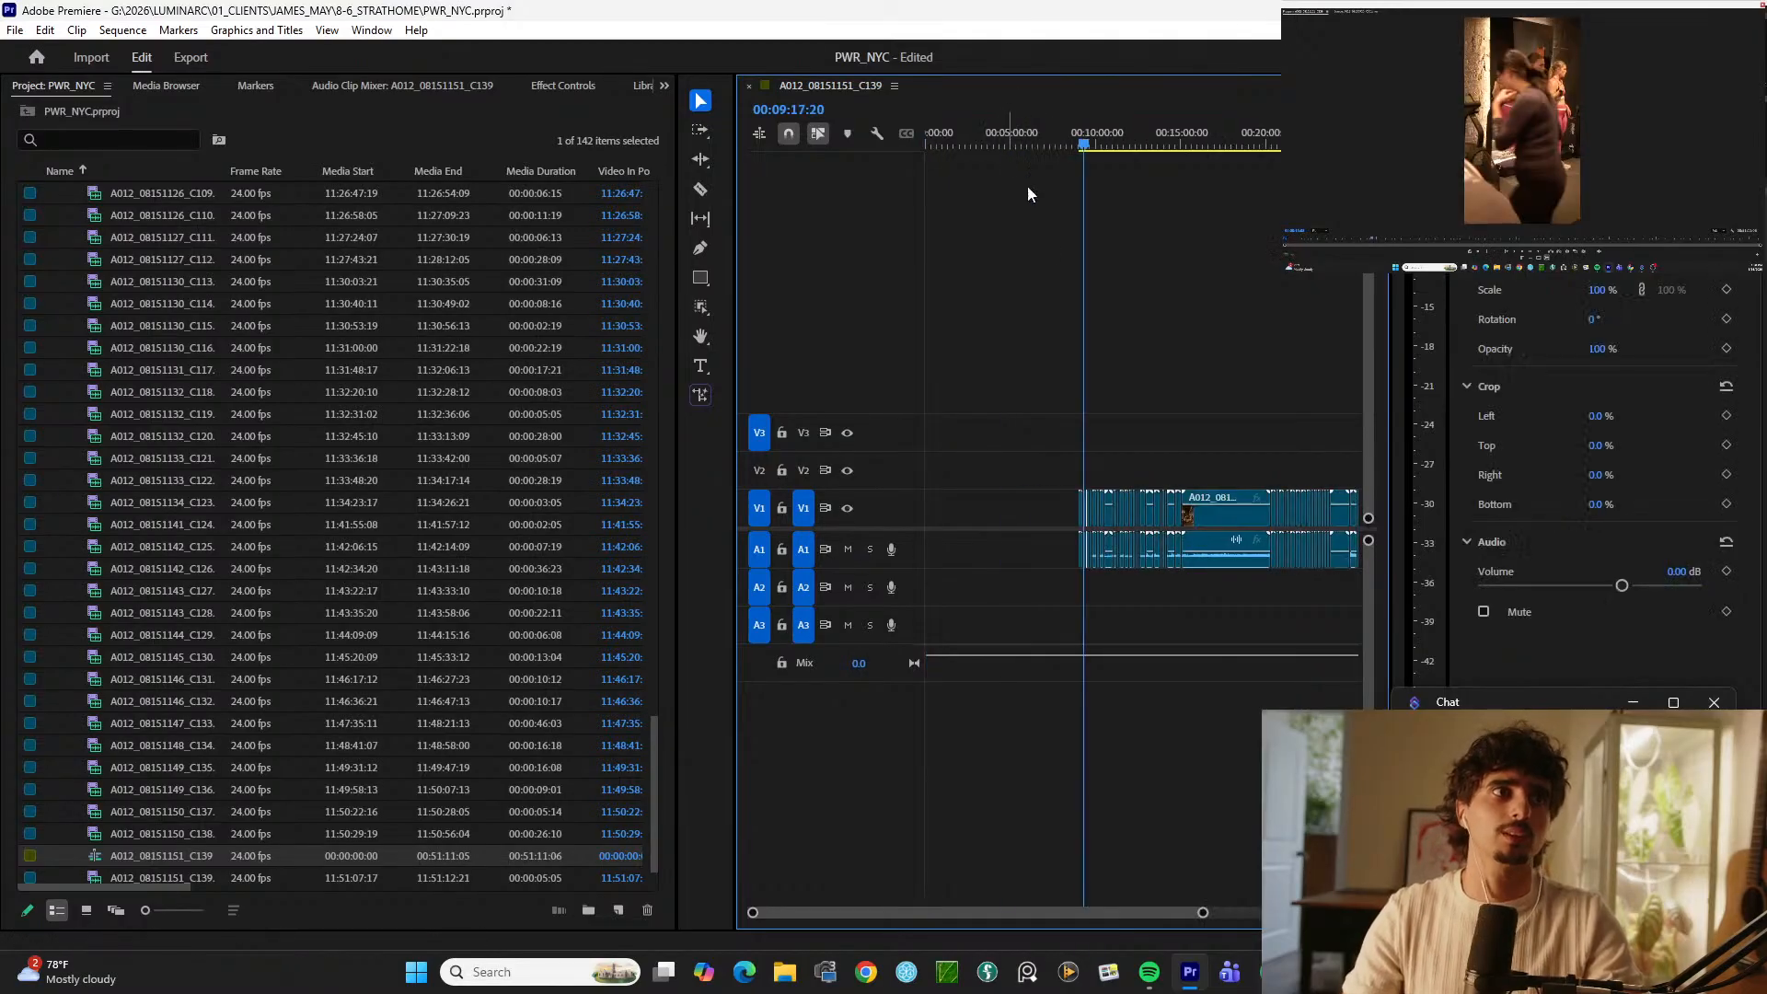
key("space")
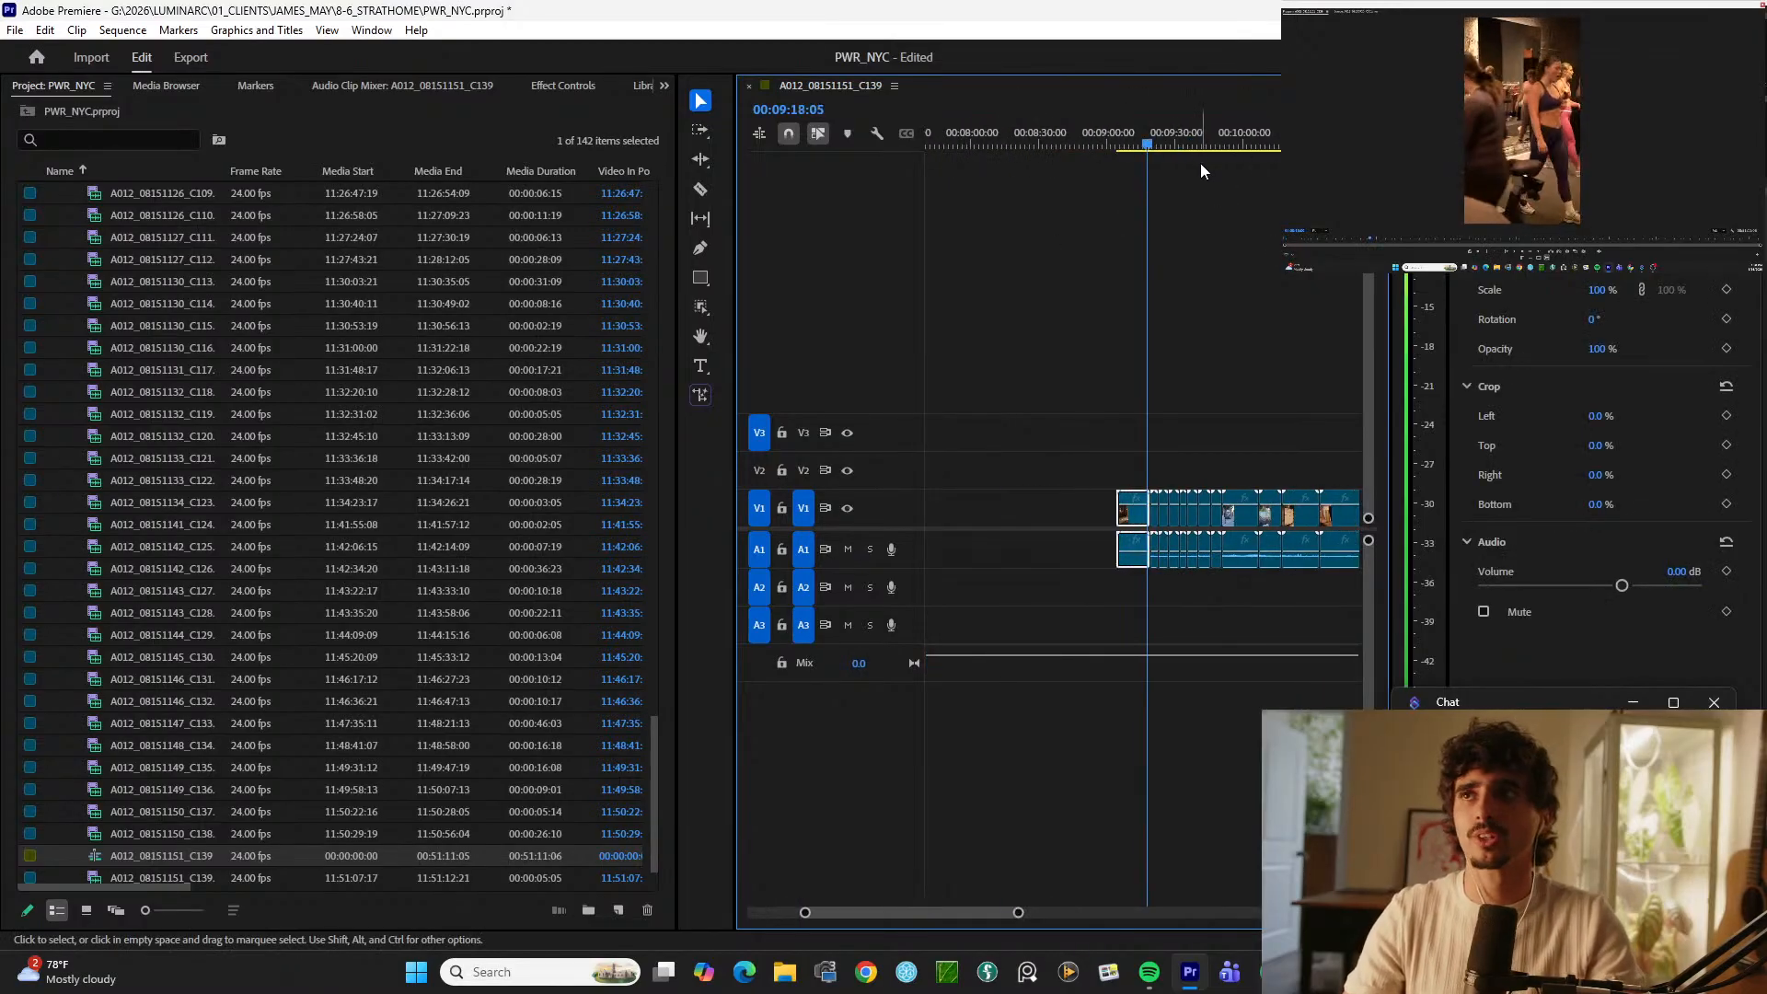
key("equal")
key("equal")
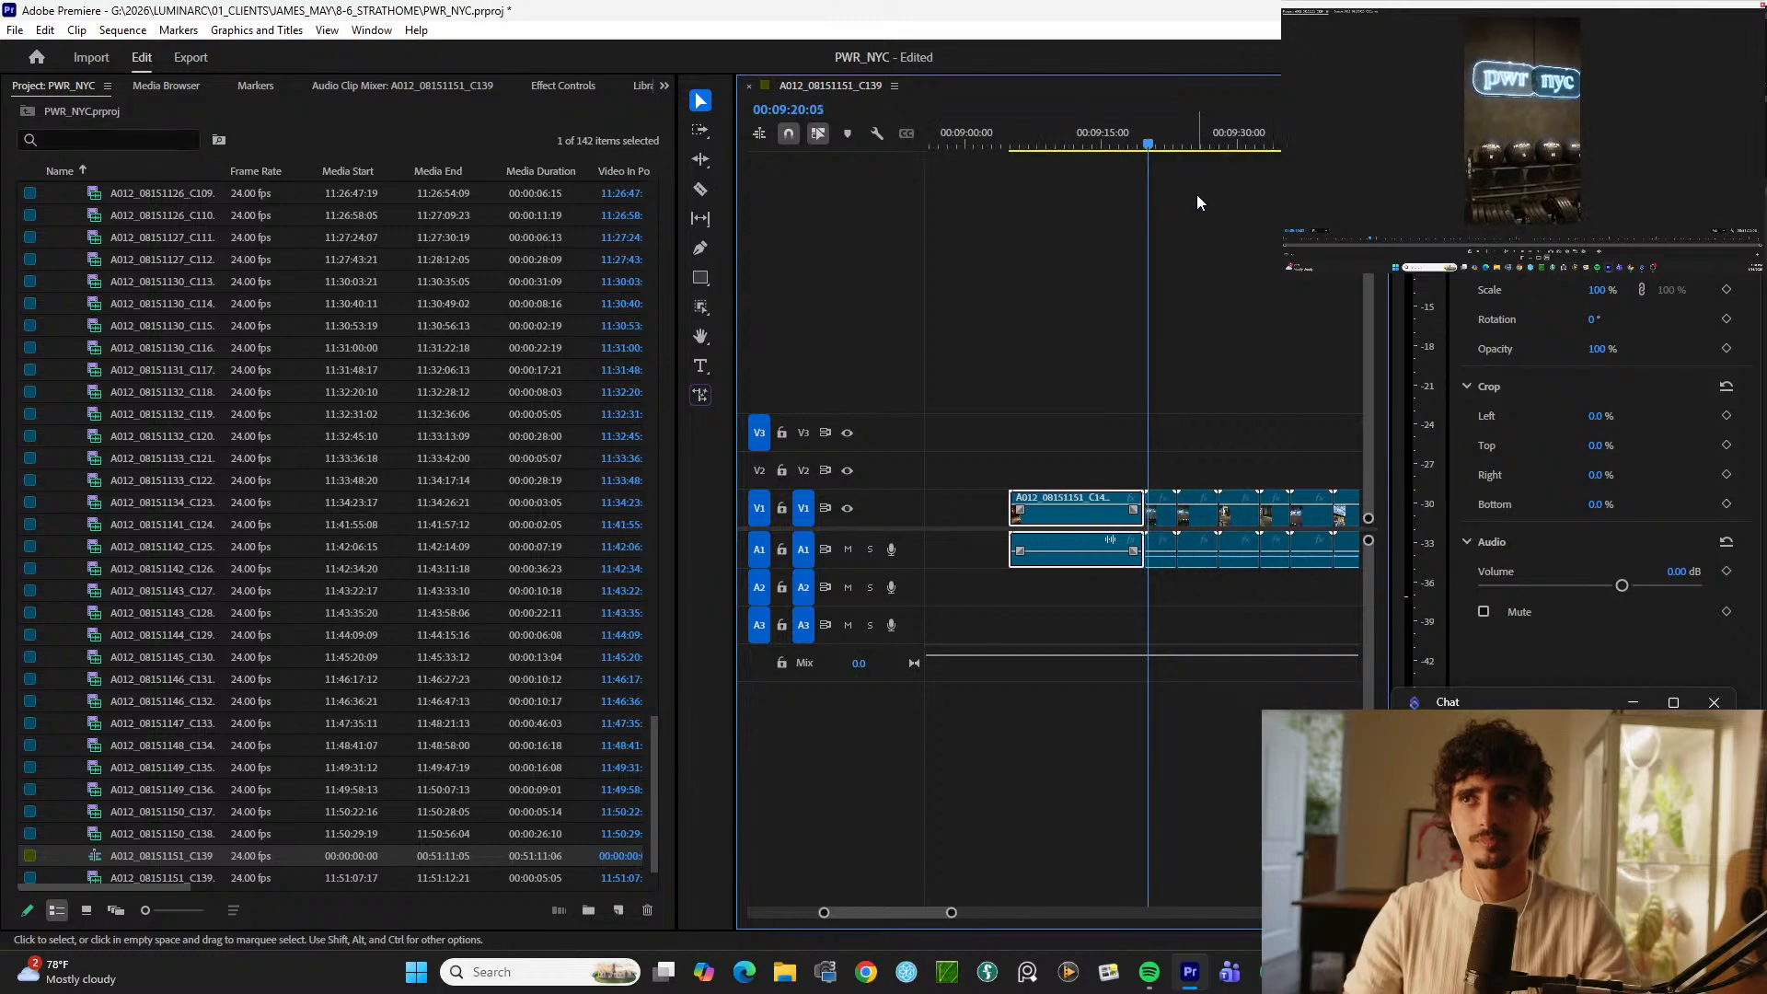
key("space")
key("equal")
key("equal")
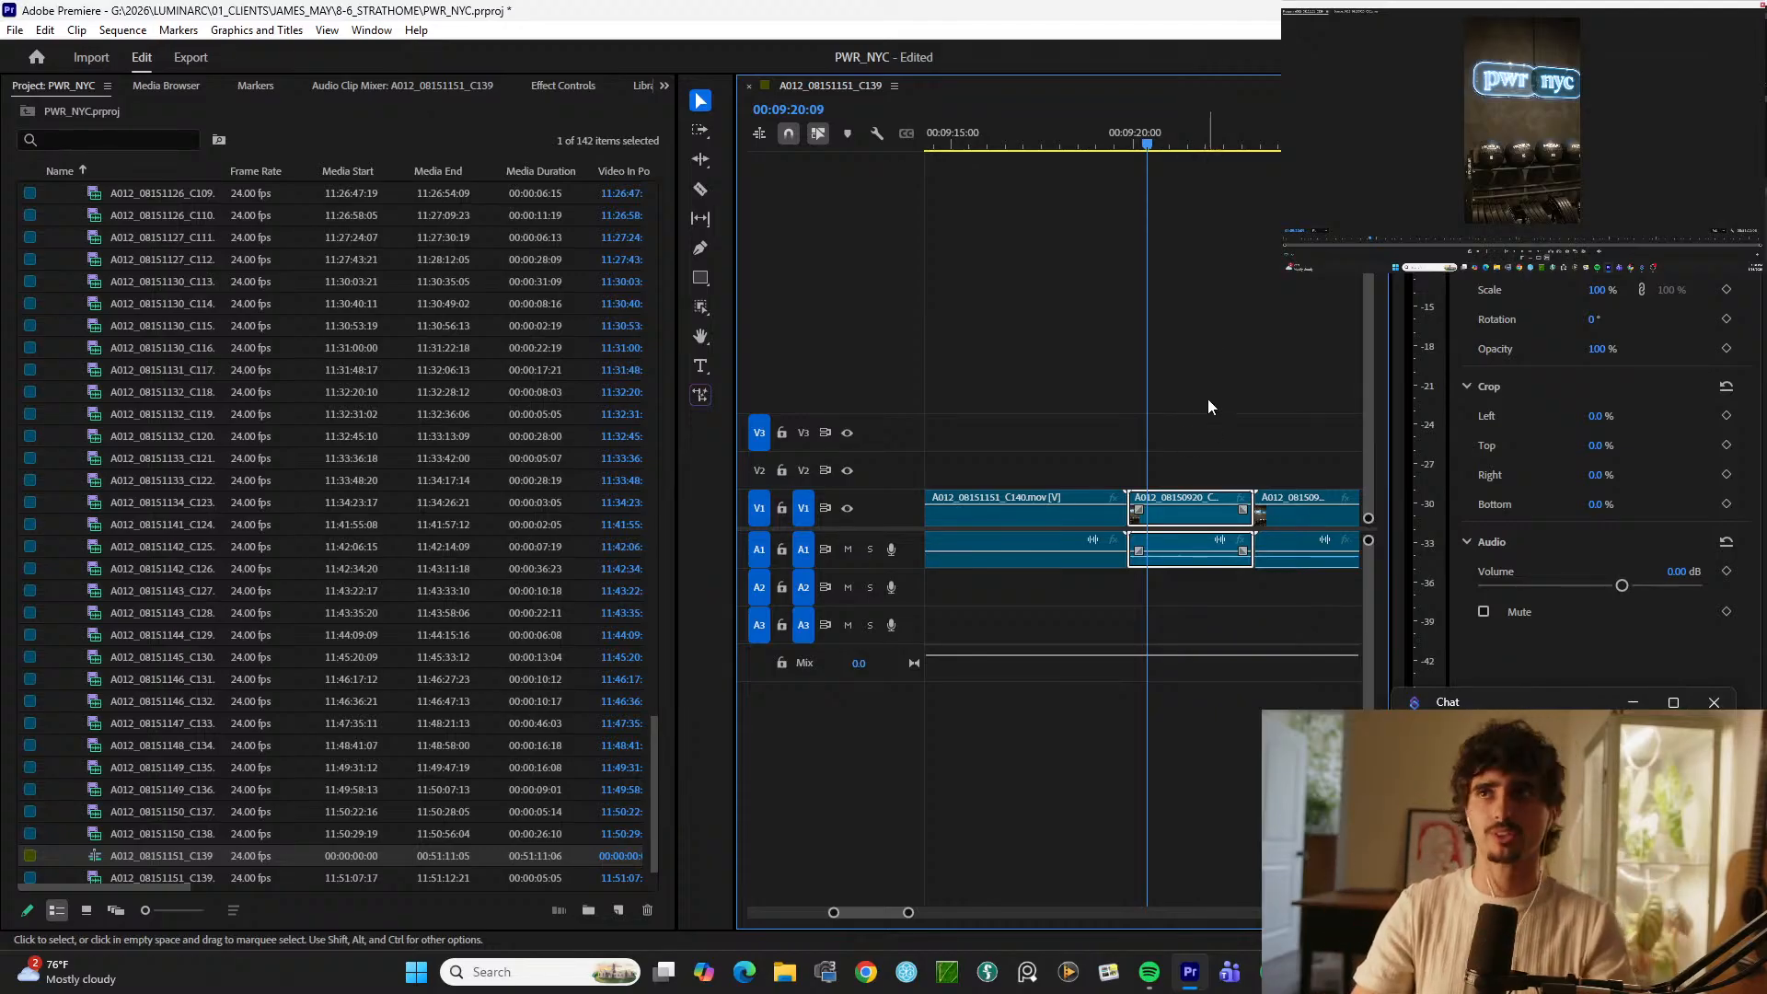
key("space")
key("space")
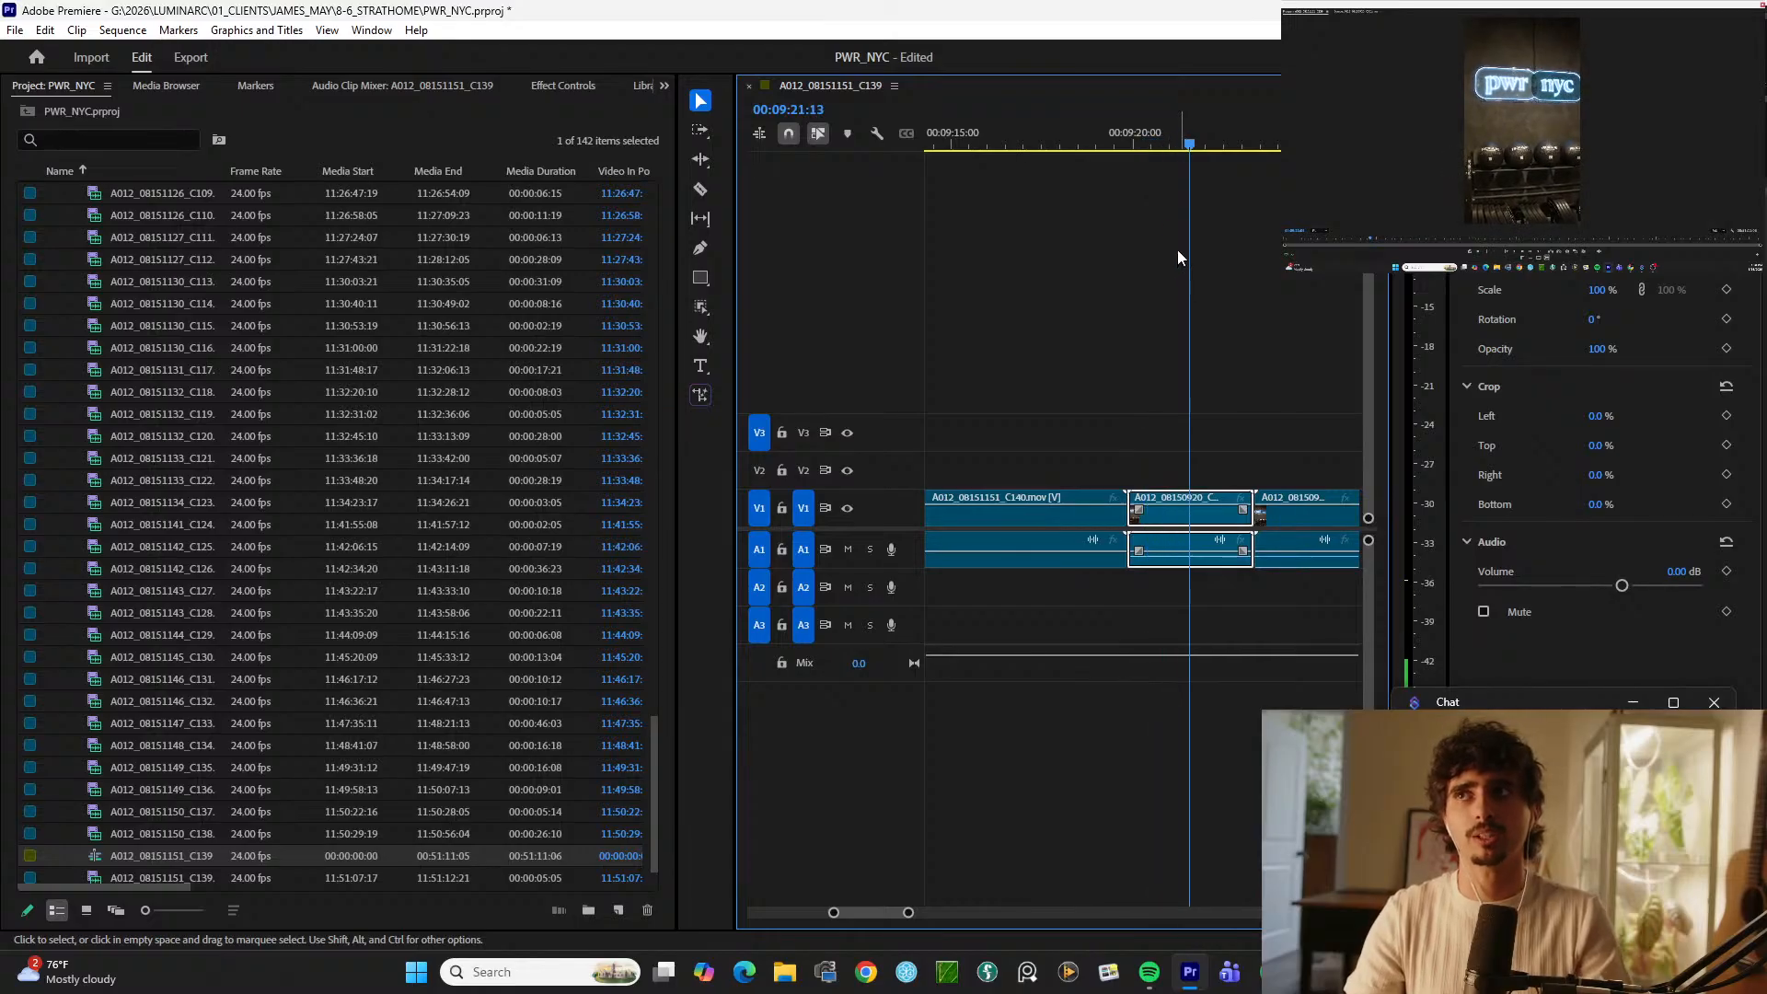
Step: Split A012_08150920_C001.mov at about 00:09:20:15 and at 00:09:22:04 to isolate its middle section
left_click(1156, 131)
key("ctrl+k")
key("space")
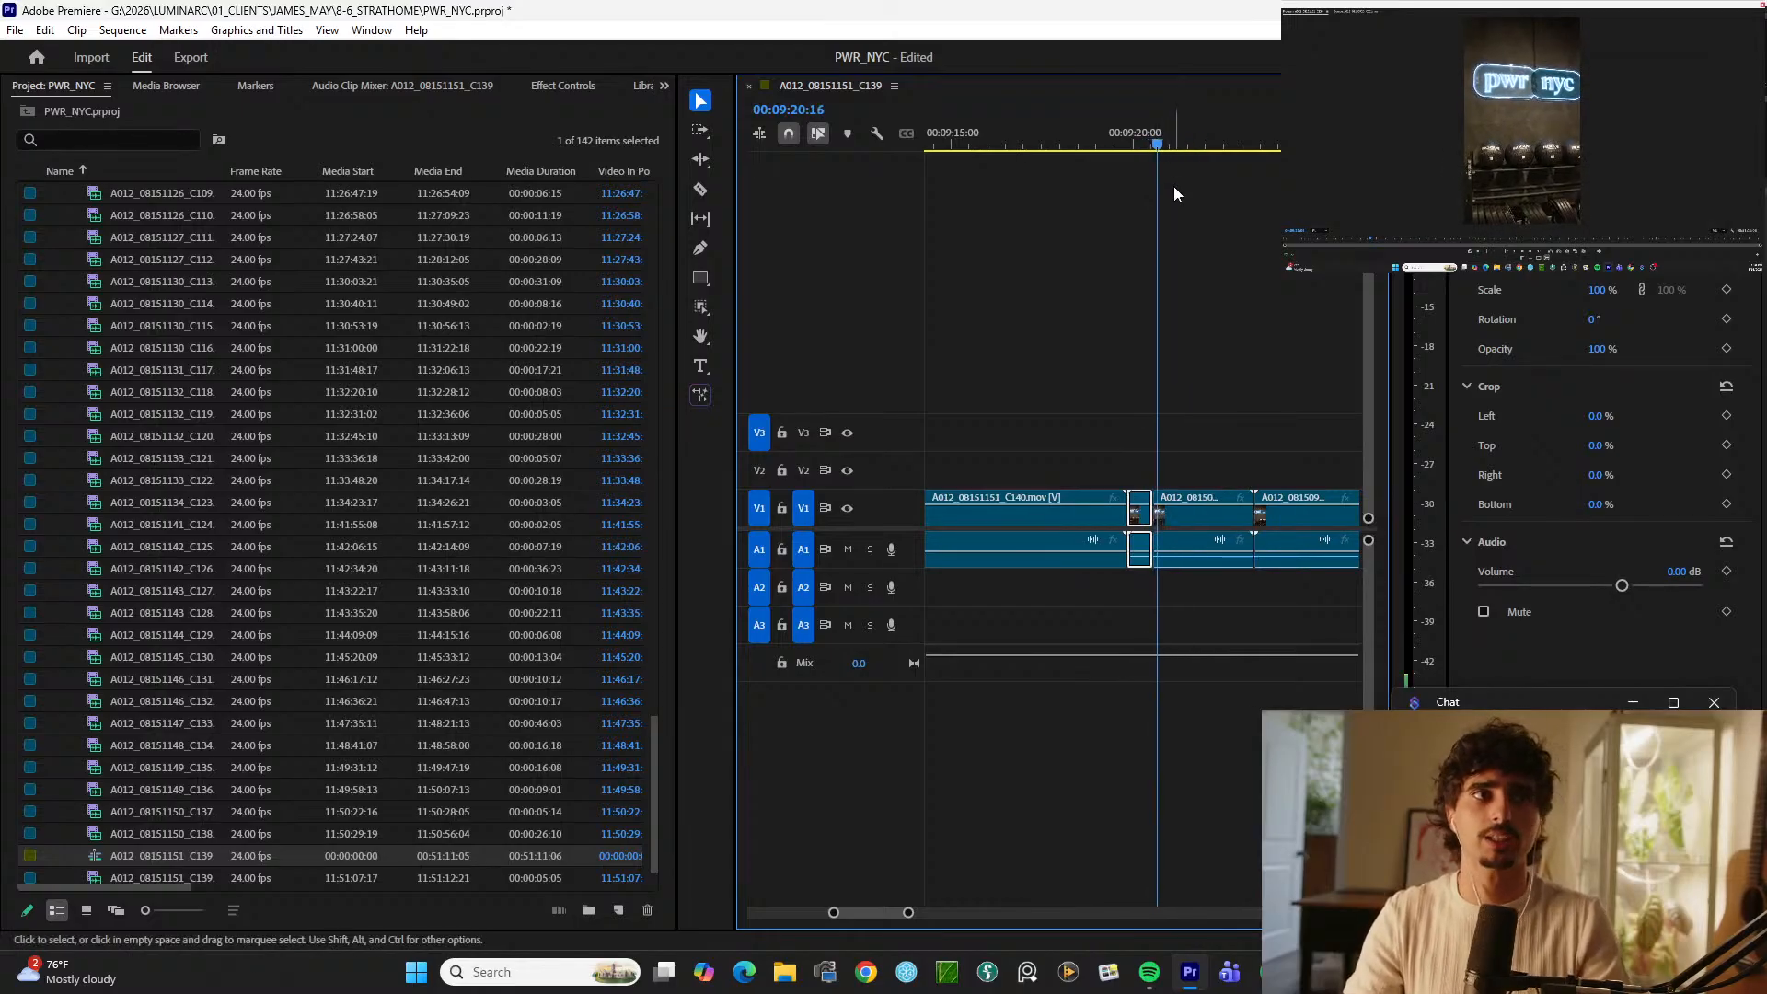
key("space")
key("d")
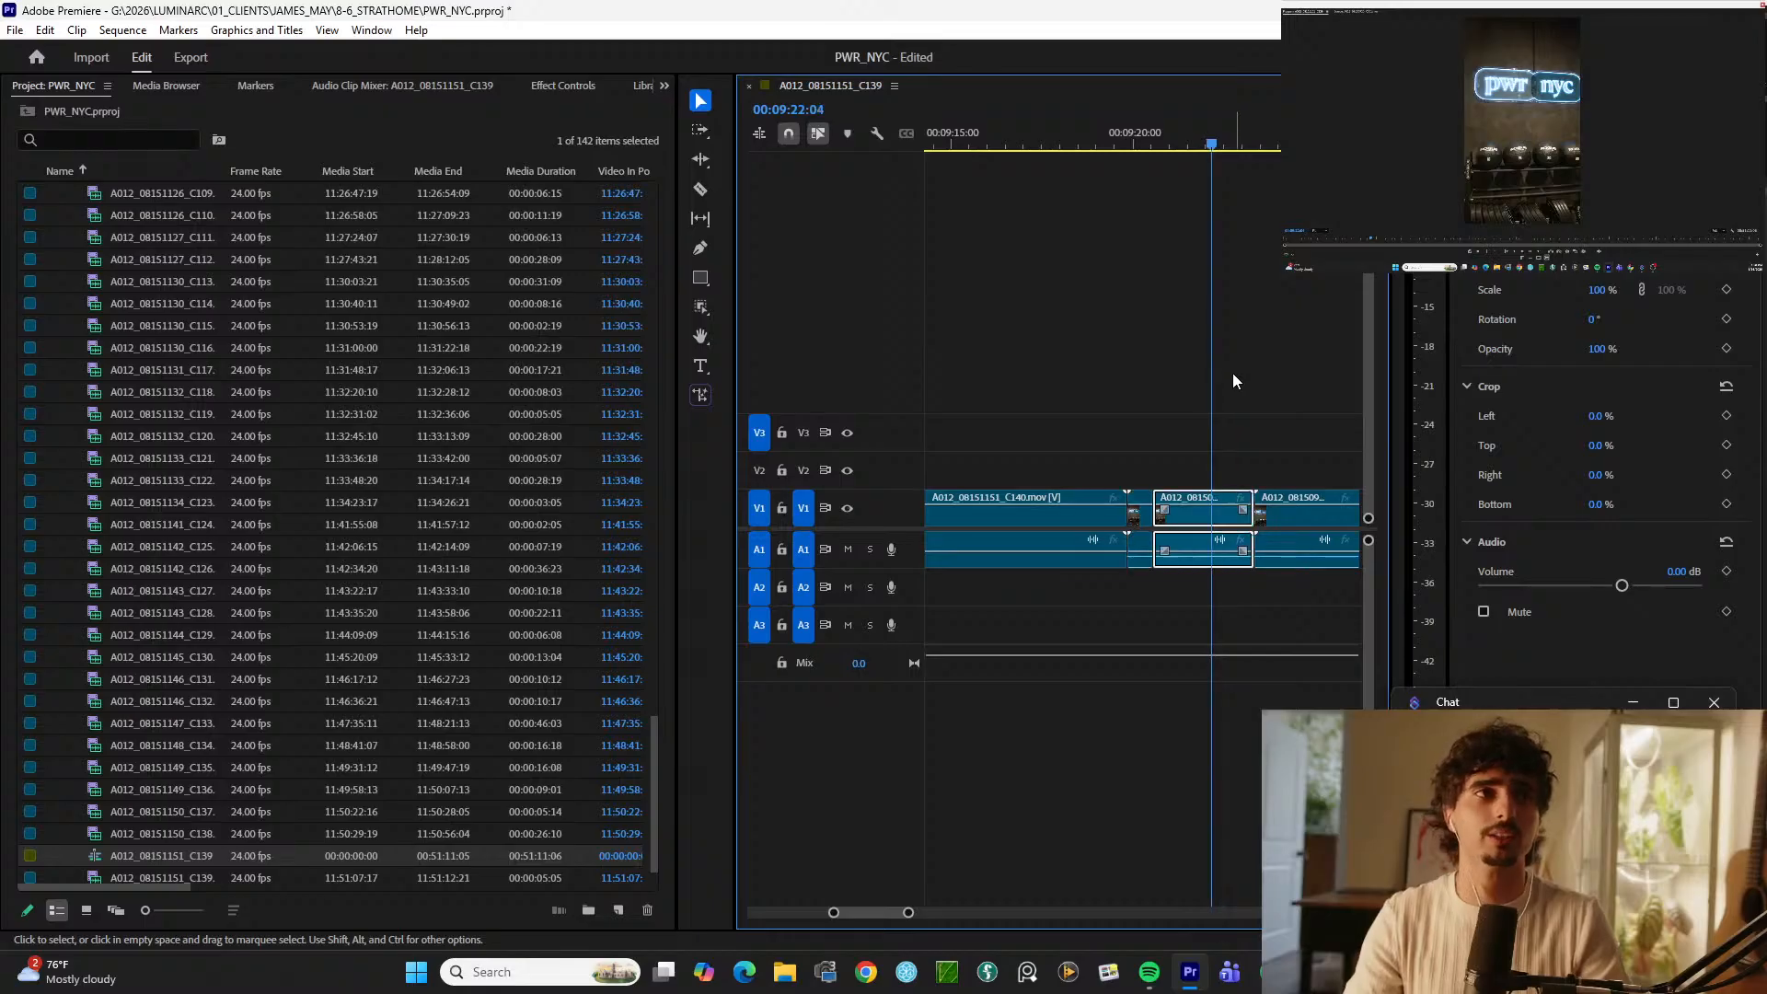
key("ctrl+k")
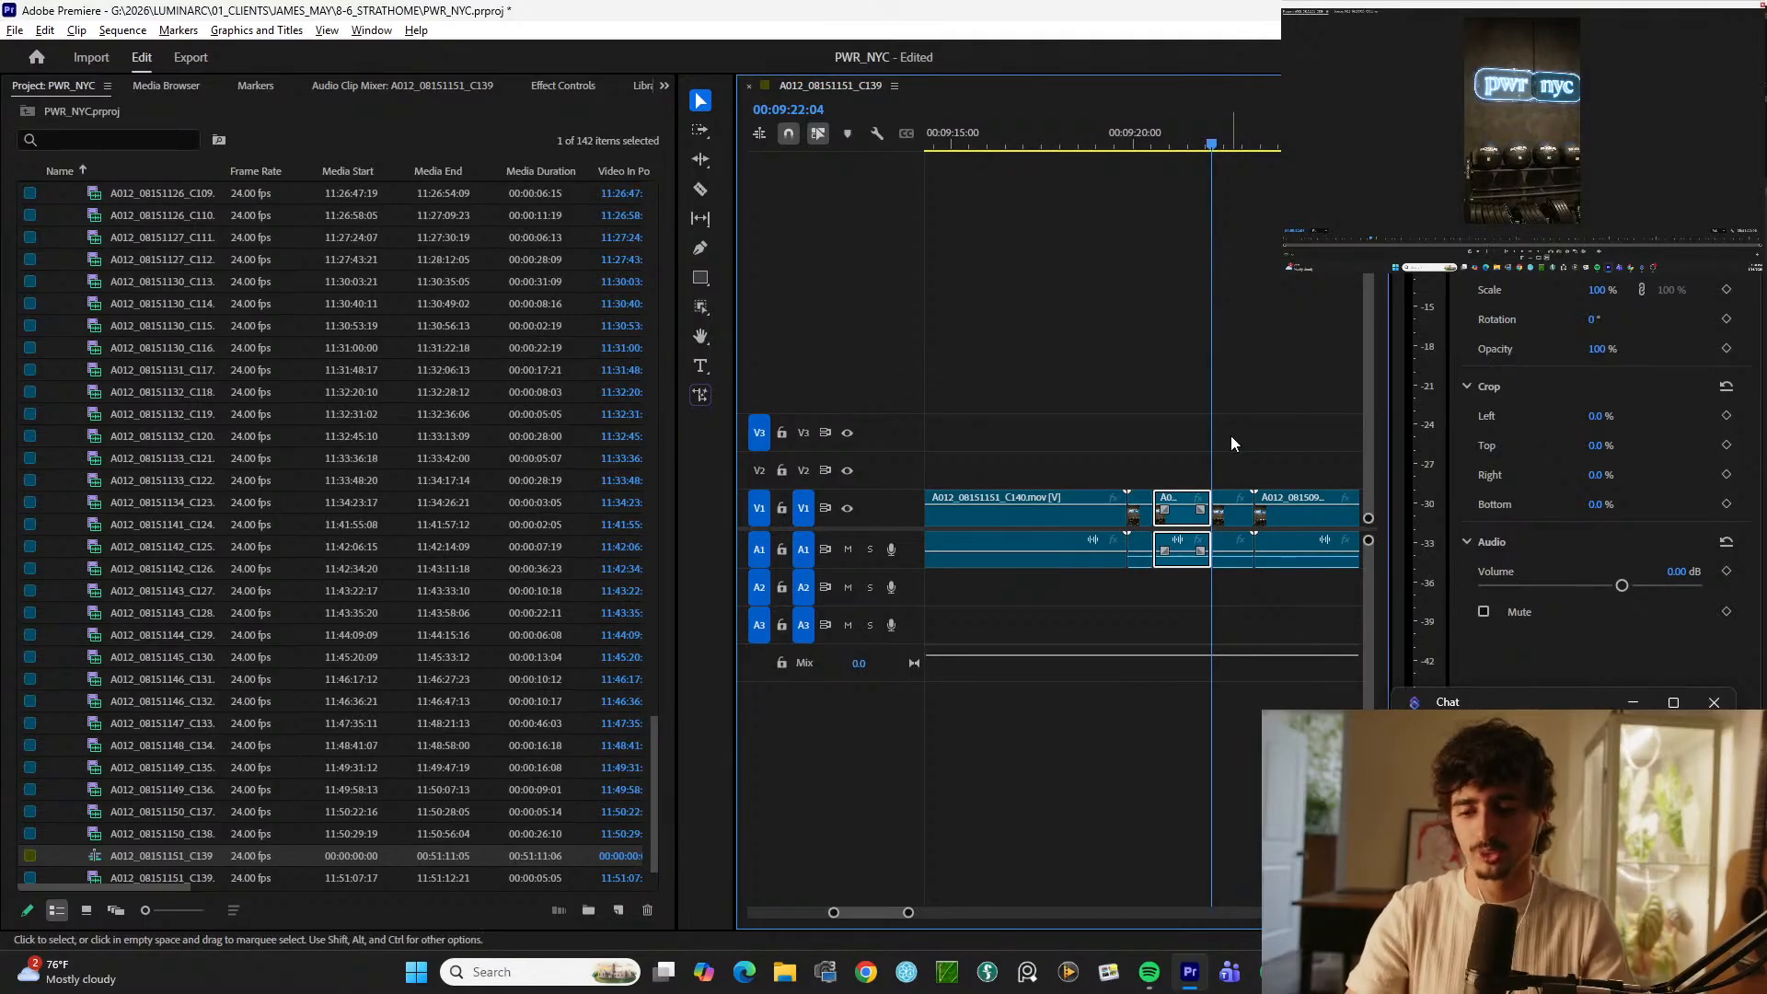
Step: Move the middle section of A012_08150920_C001.mov up to video track V2 and play it back
key("alt+Up")
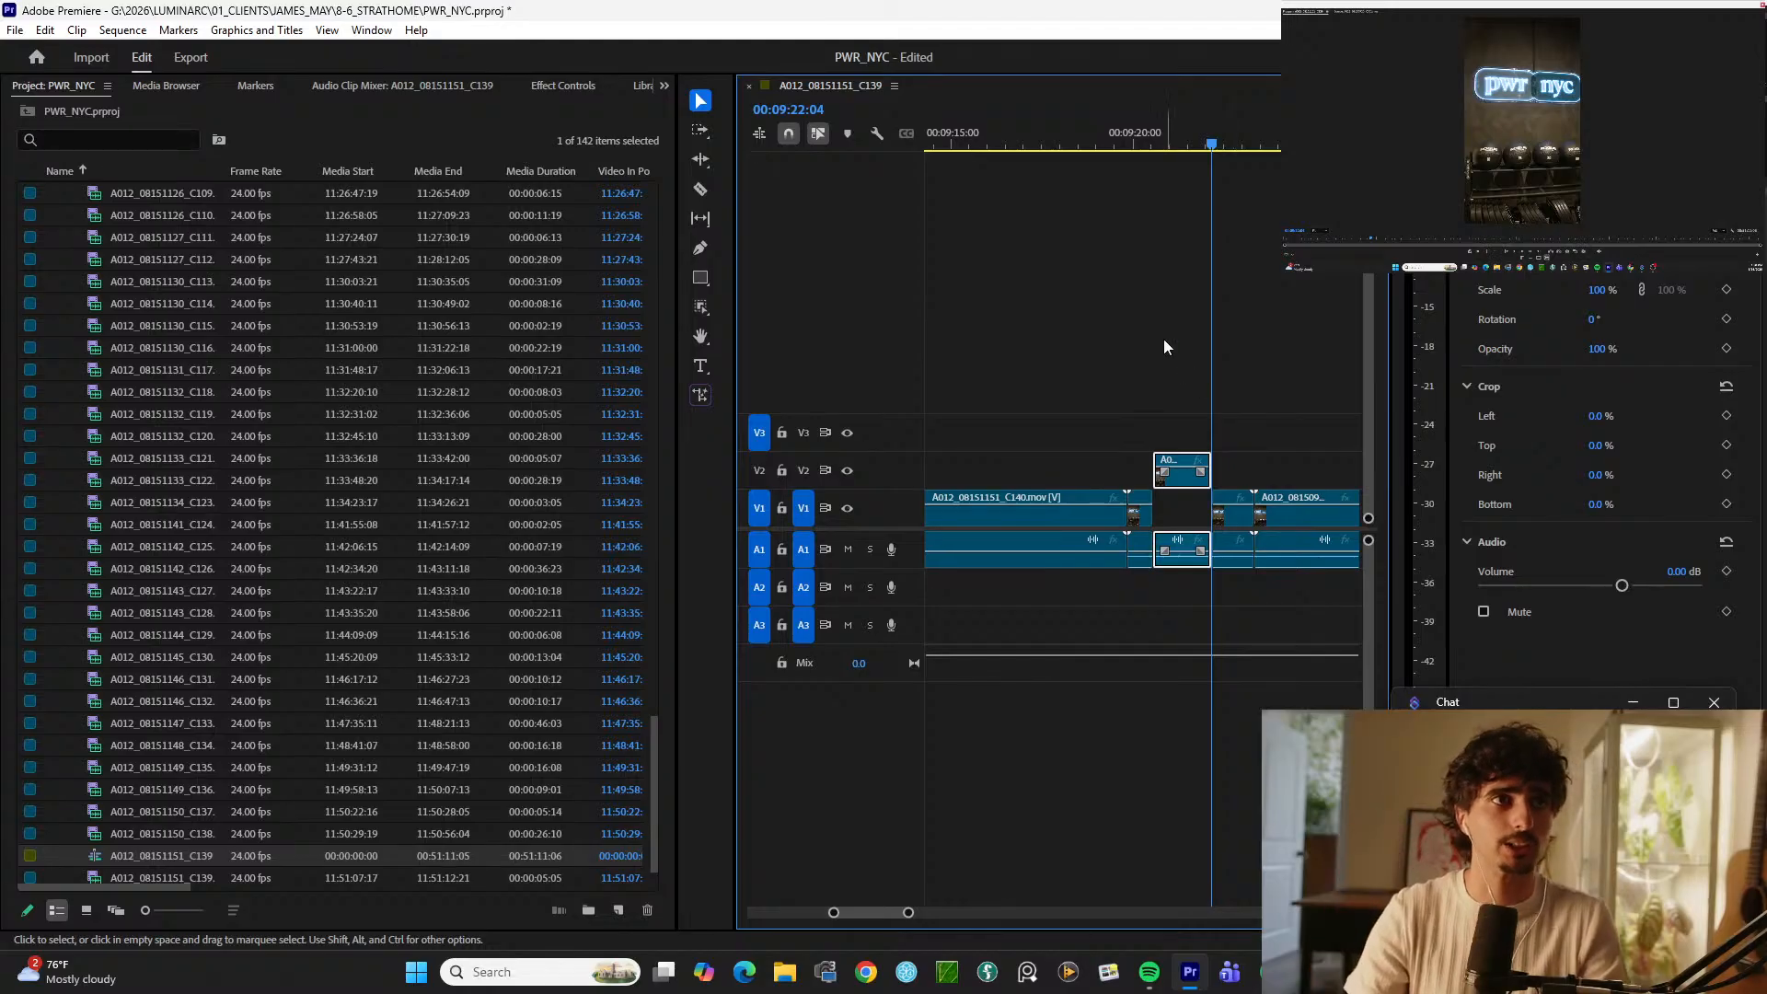
left_click(1141, 147)
key("space")
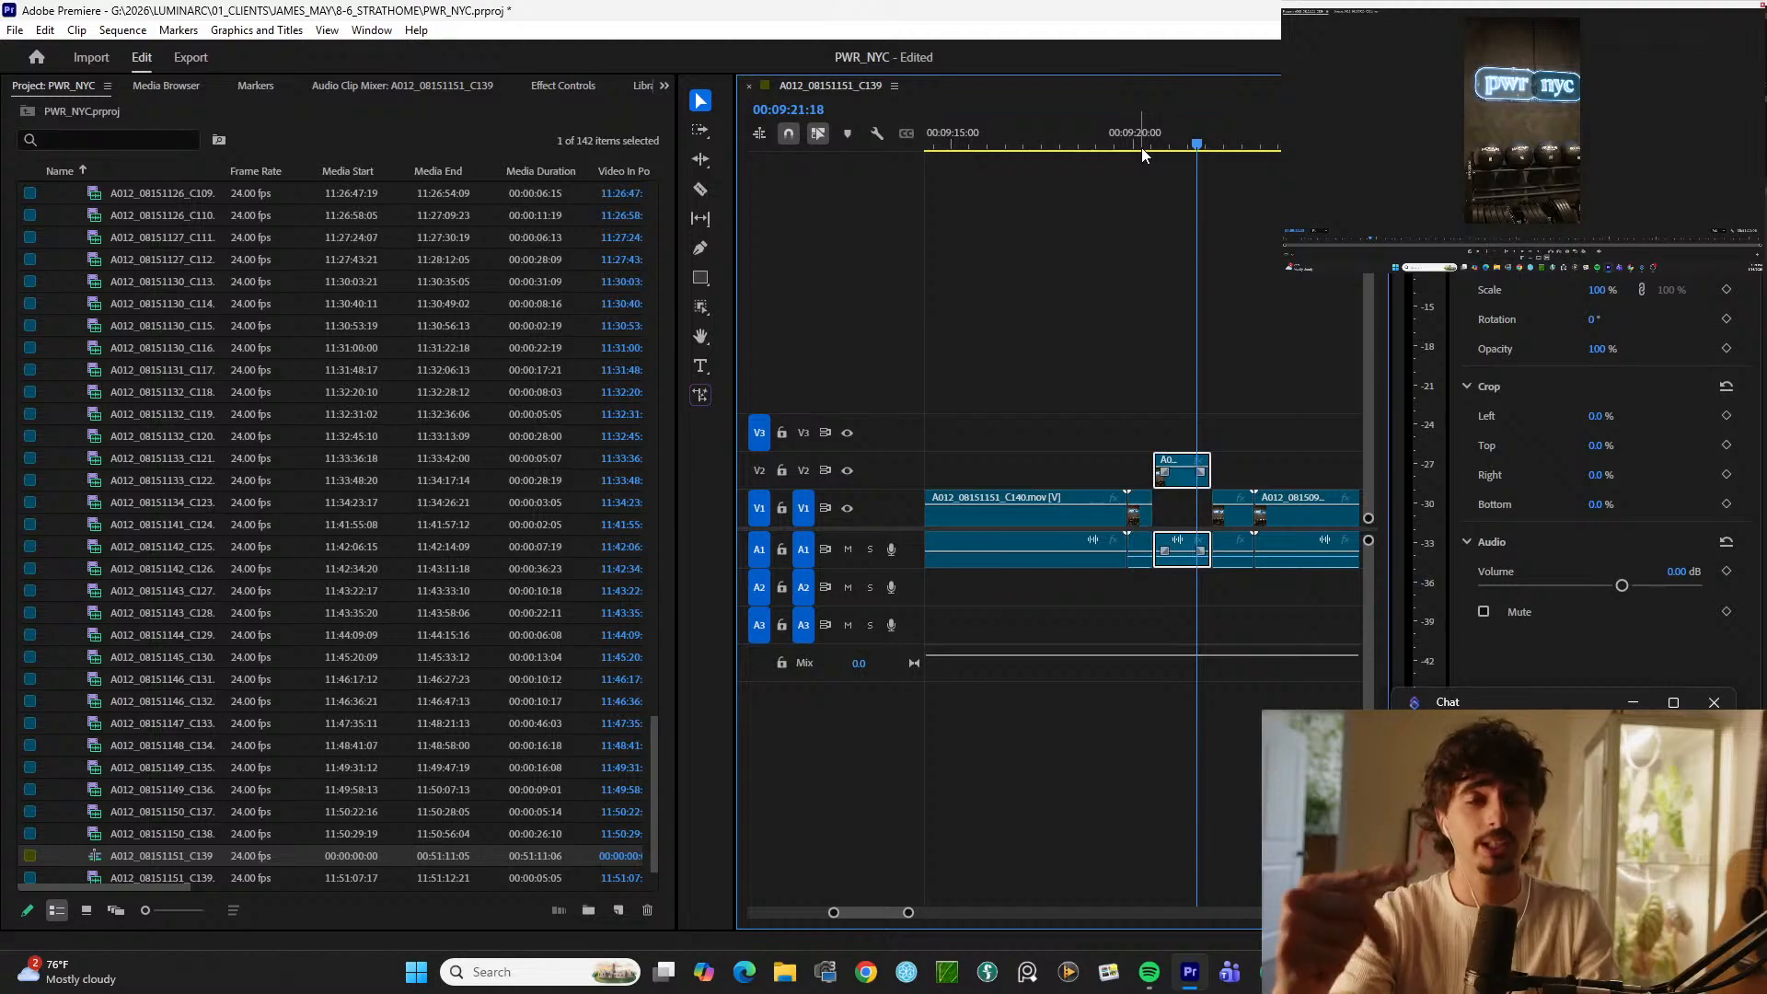
scroll(1141, 148, "down", 8)
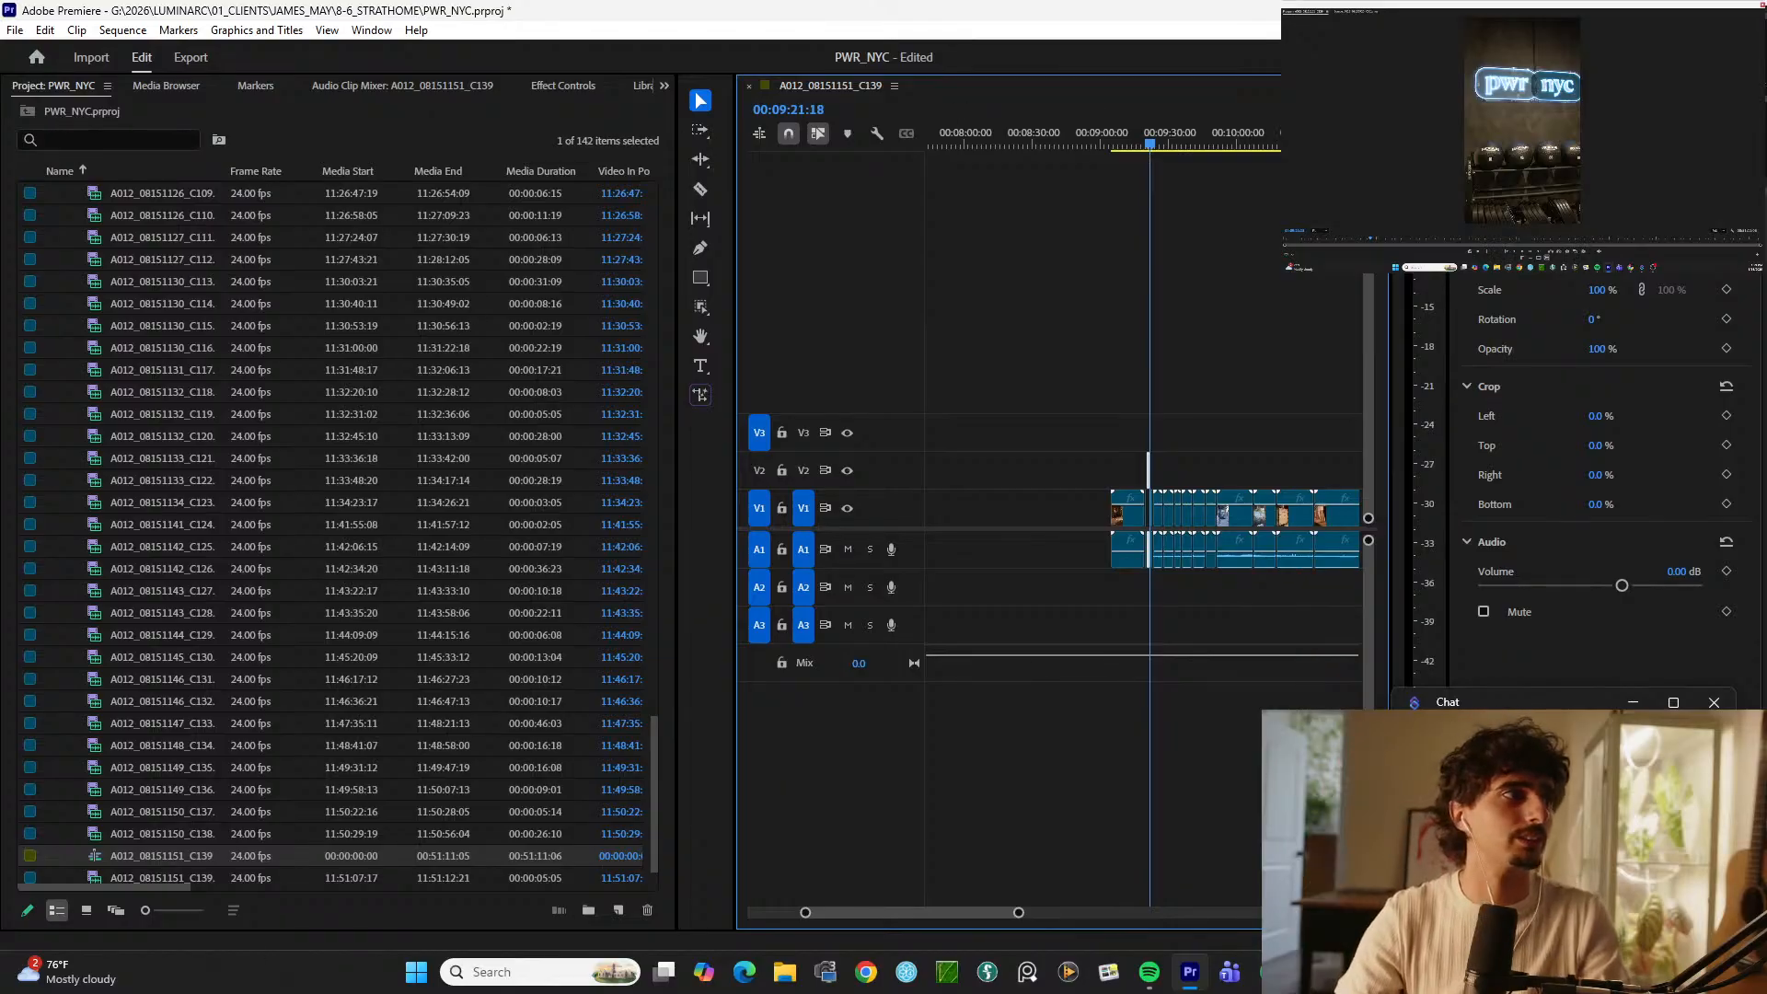
Step: Rename the sequence A012_08151151_C139 as STRINGOUT
right_click(125, 853)
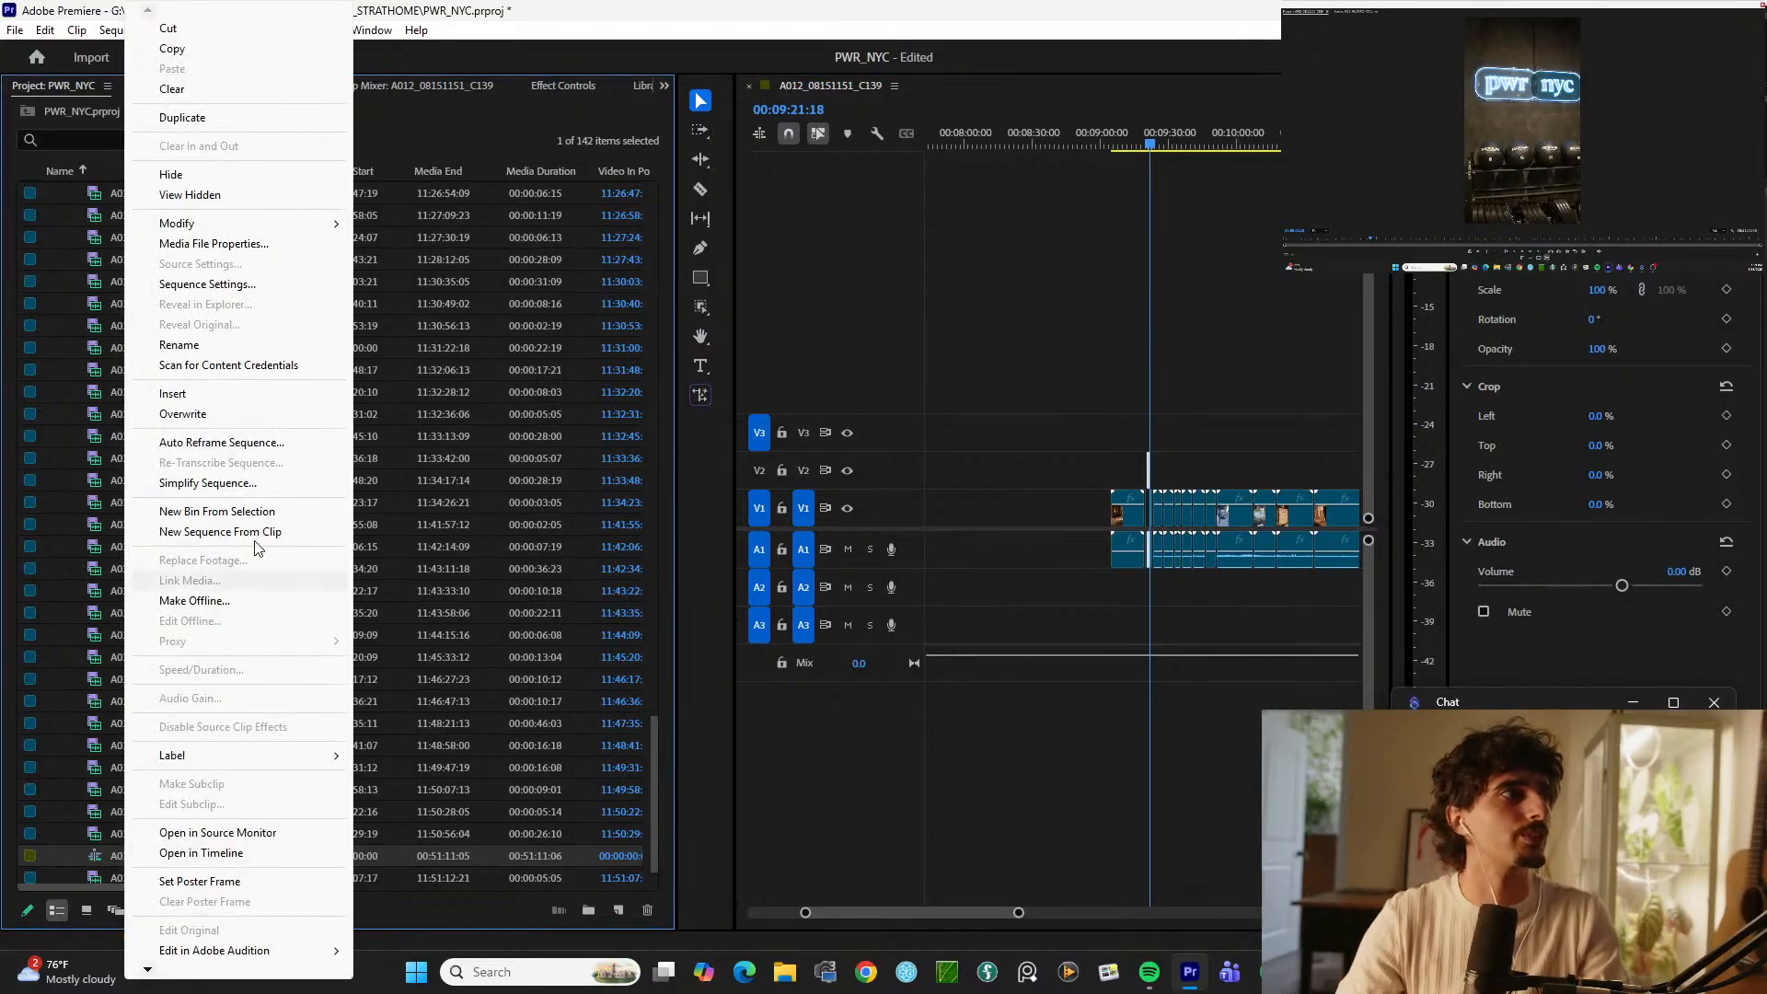
left_click(245, 345)
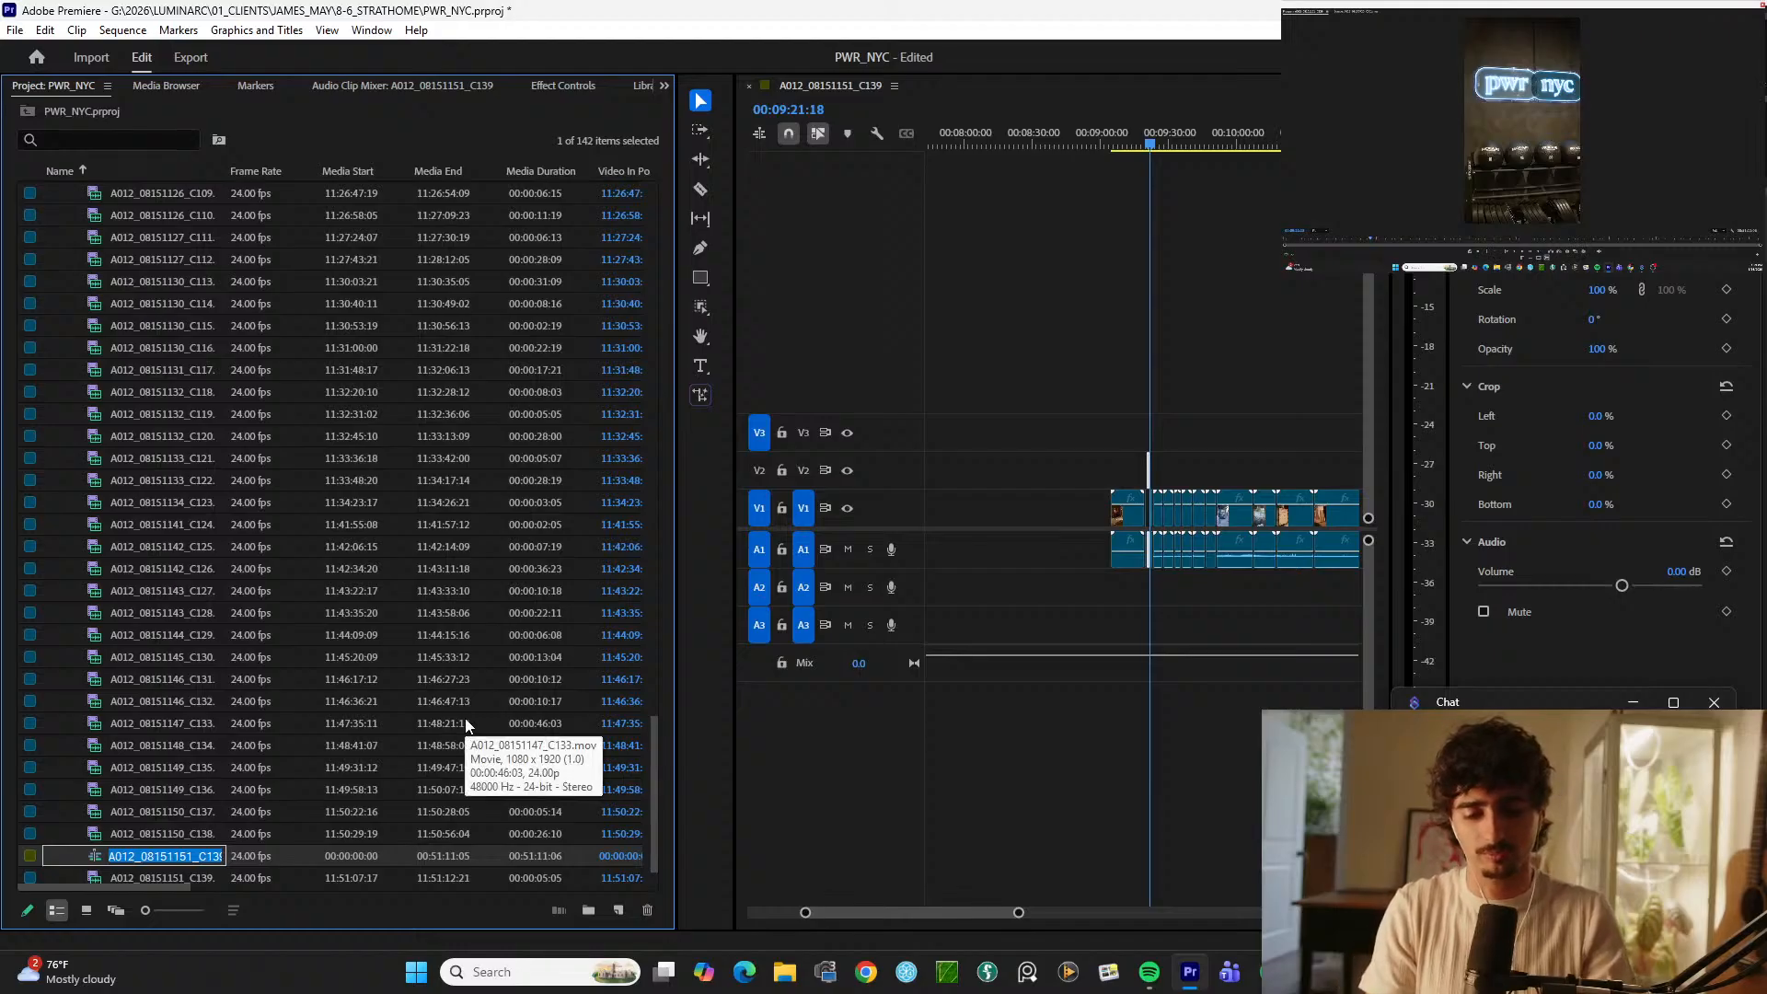
type("STRINGOUT")
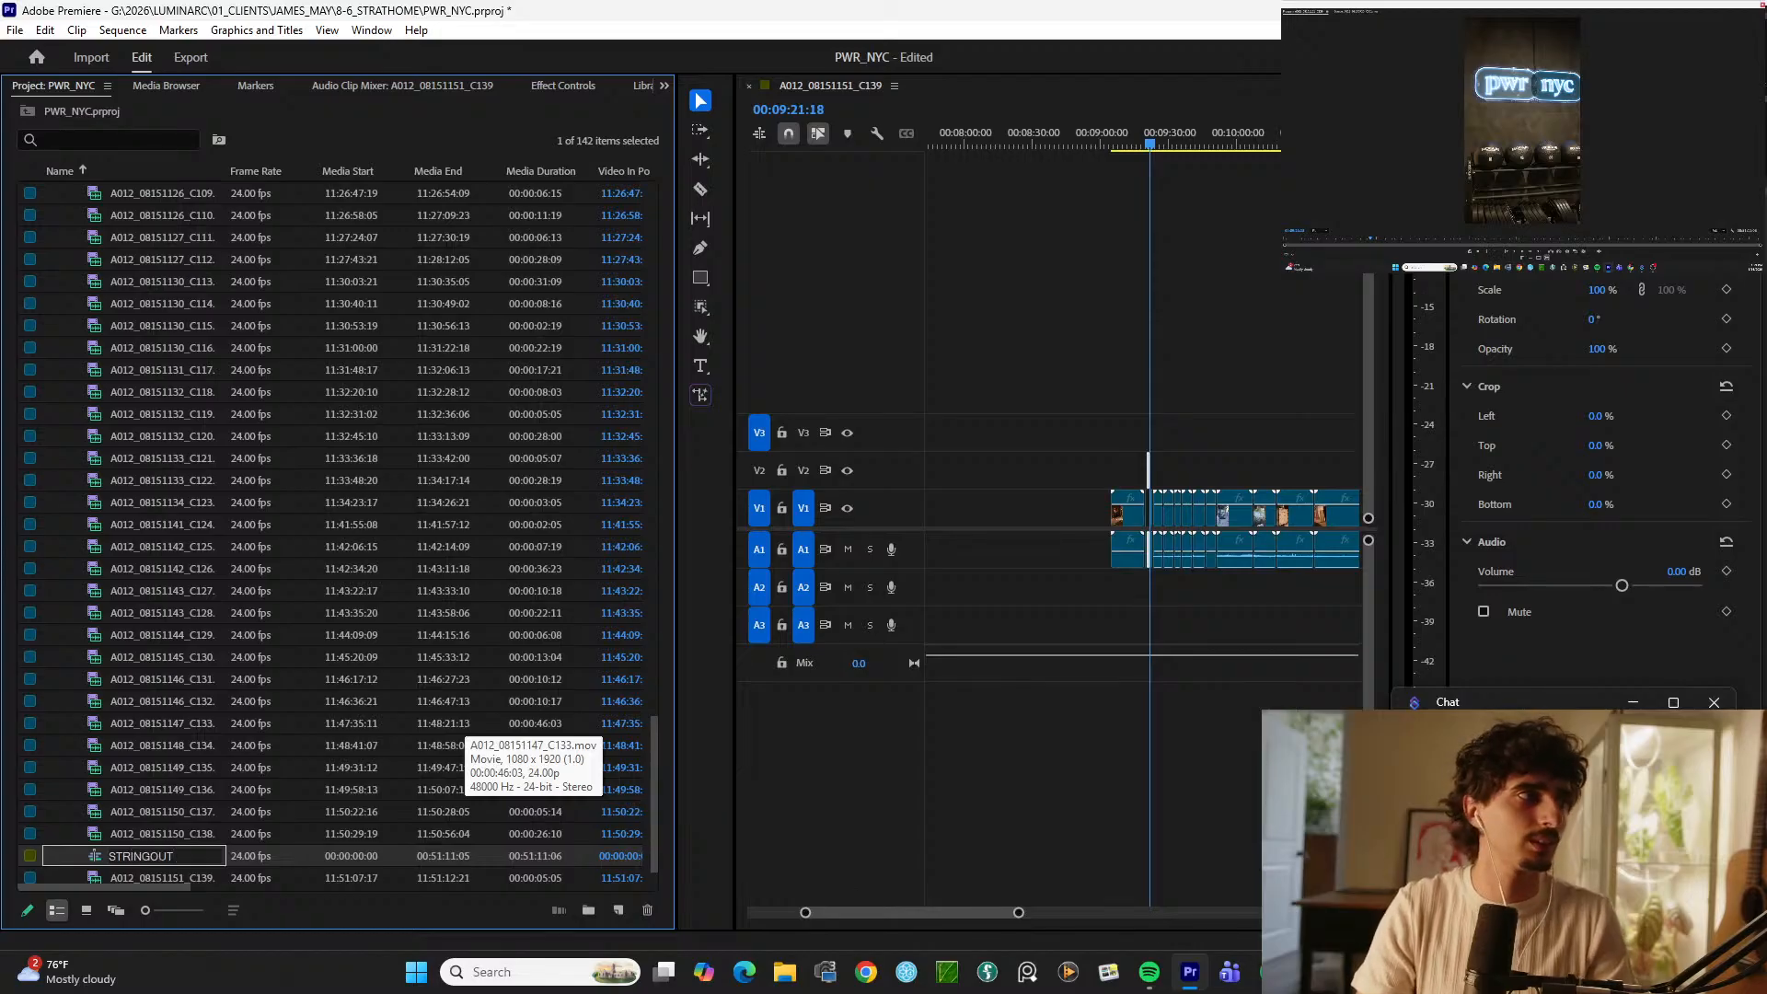
key("Tab")
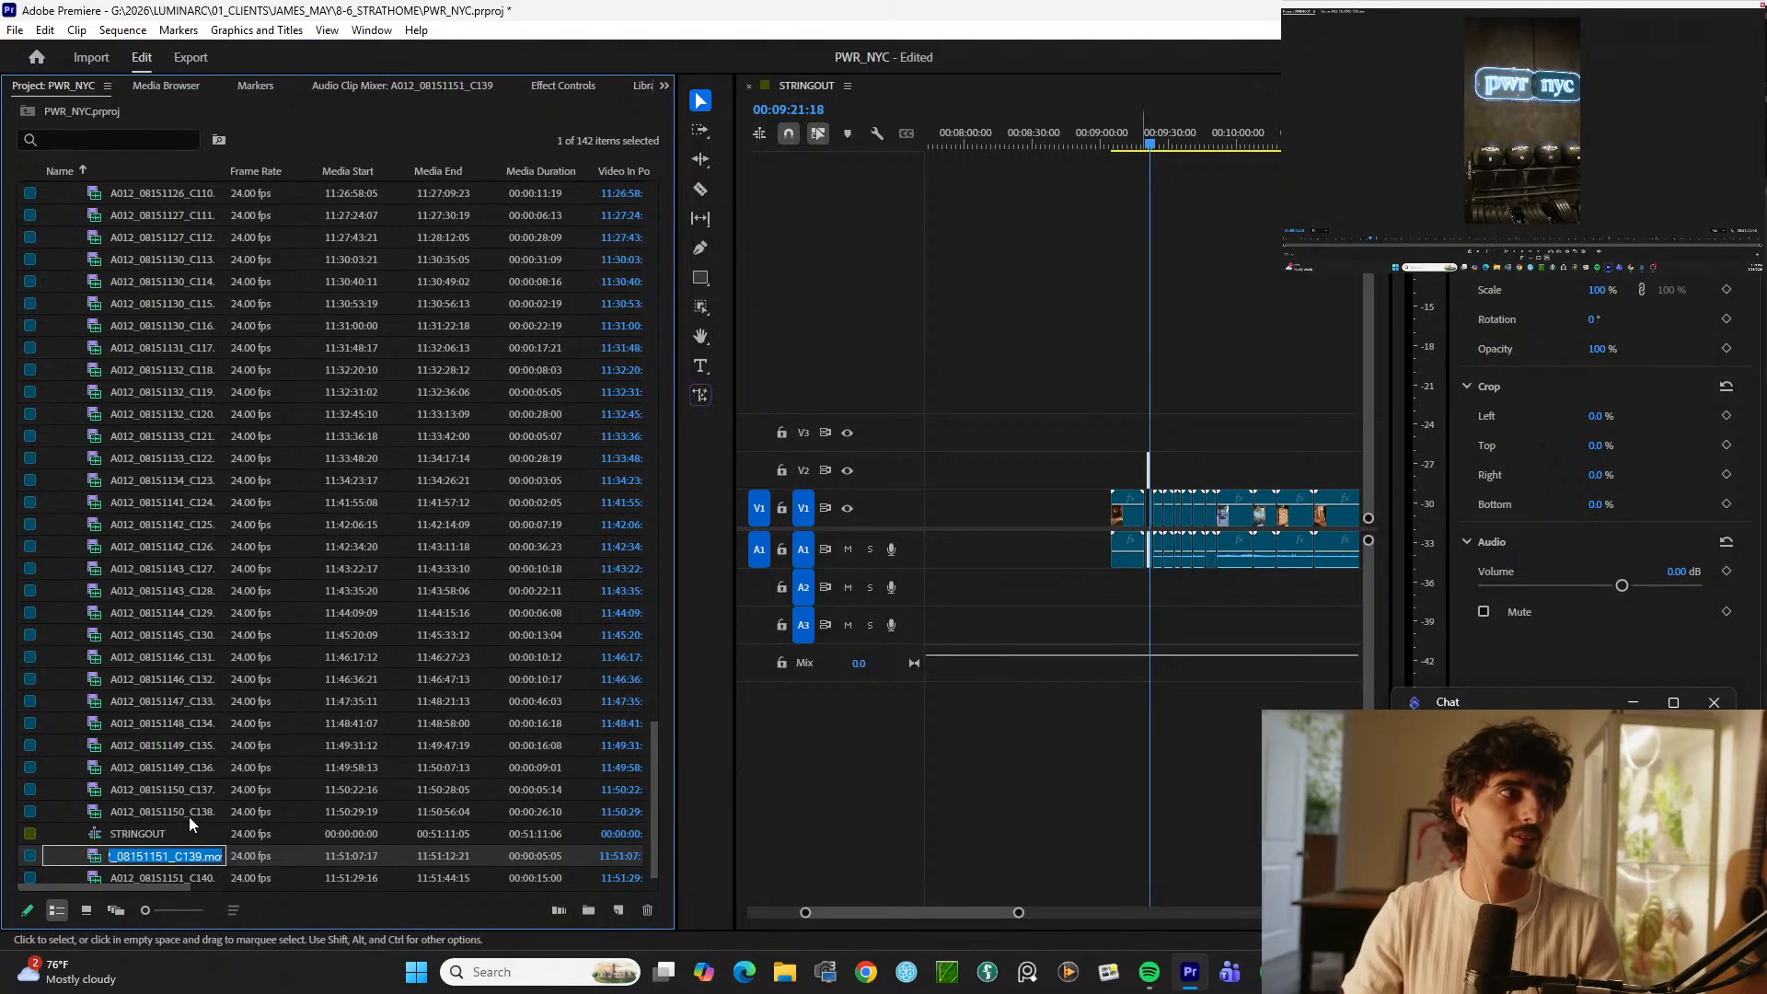
left_click(163, 835)
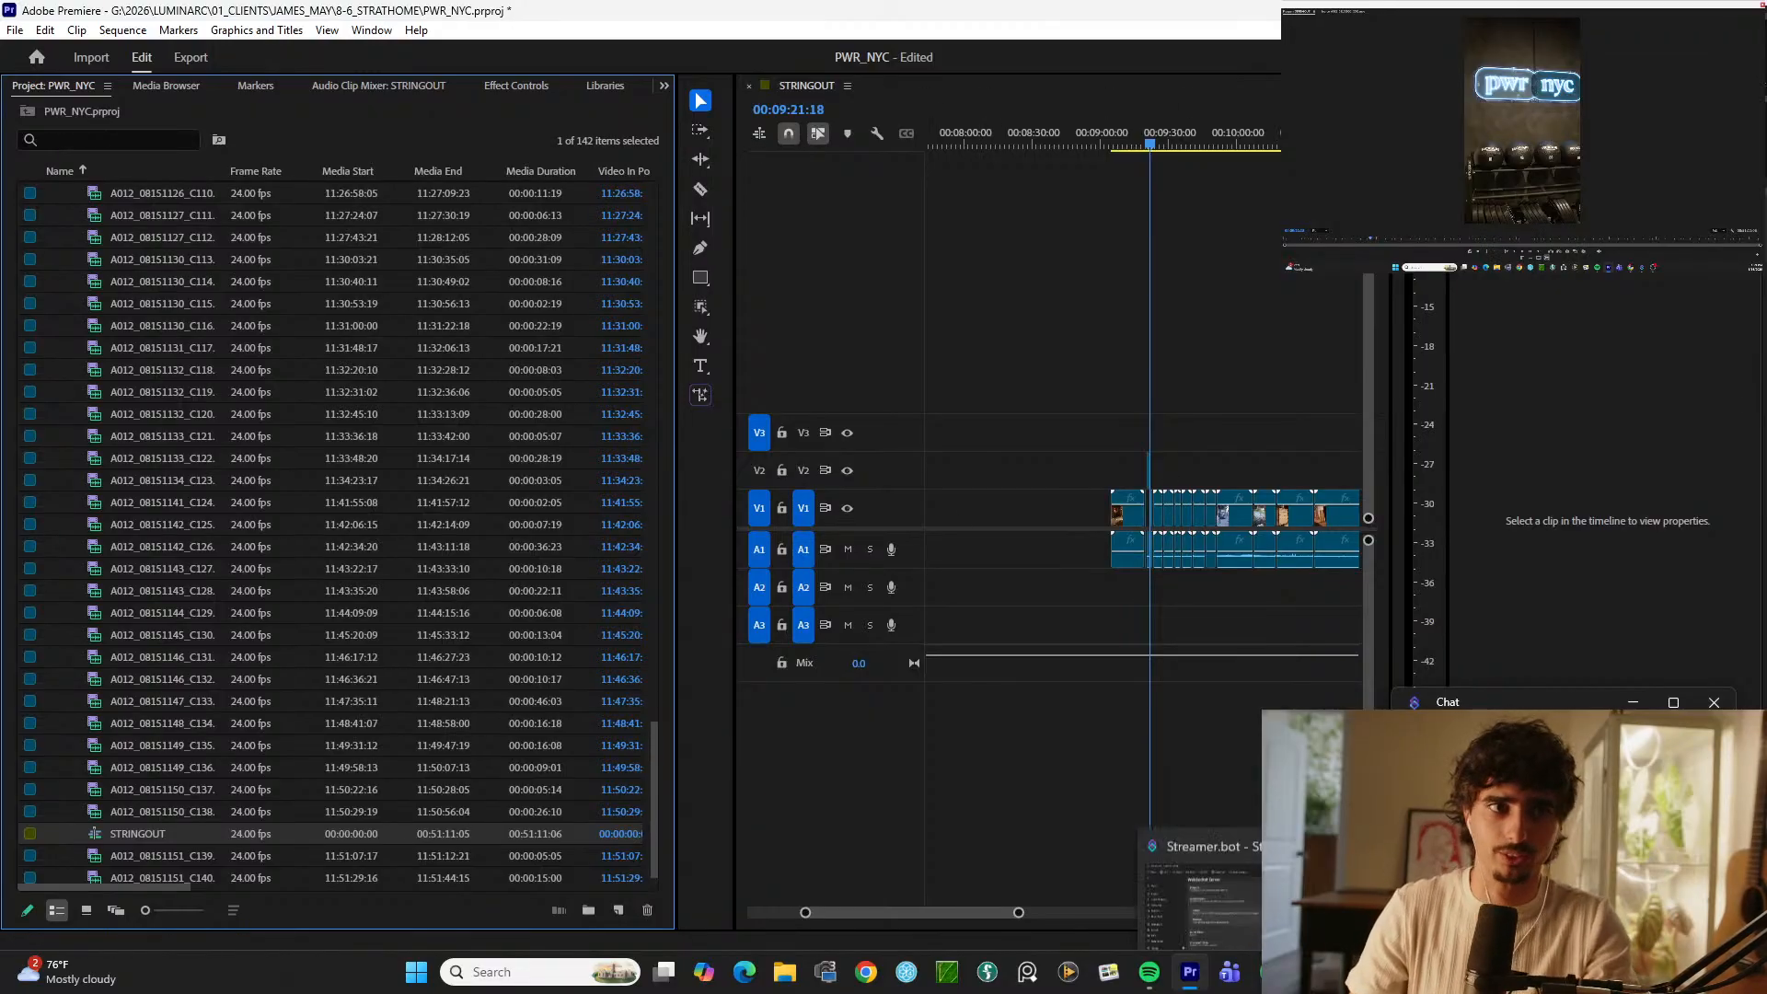
Step: Check the "Filming Fitness Classes Live" YouTube page in the browser, and bring the browser window onto the second monitor
left_click(1270, 972)
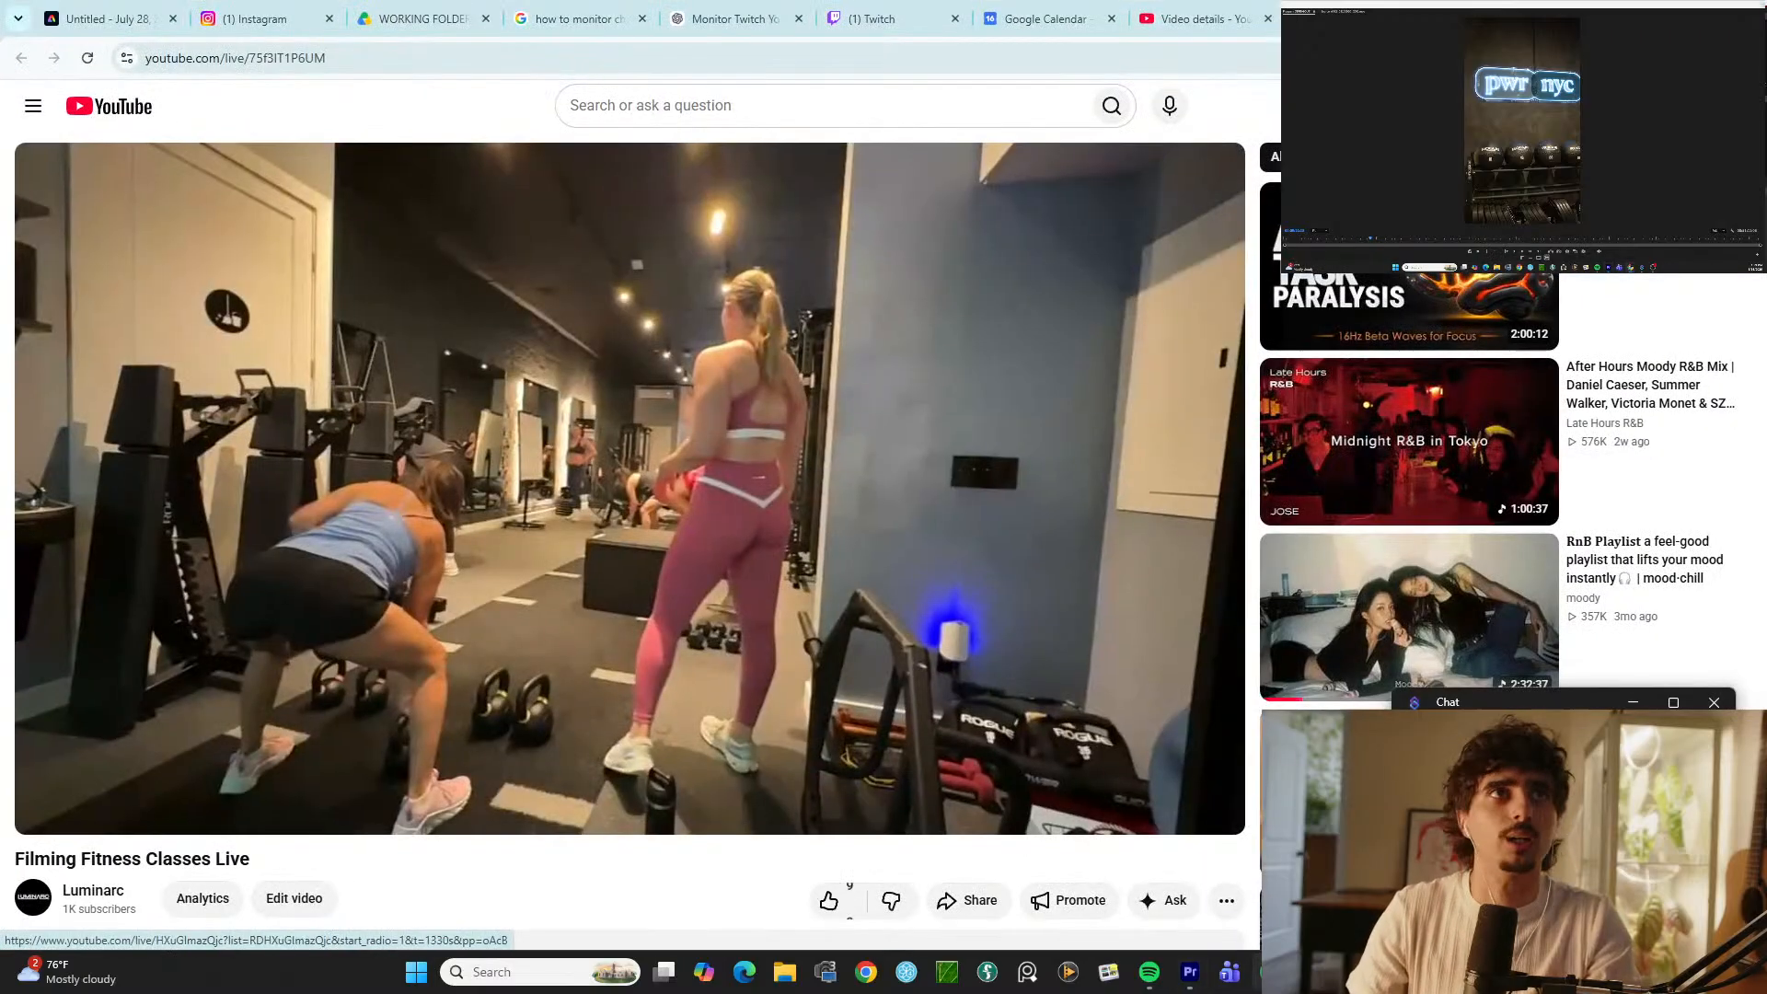
key("alt+Tab")
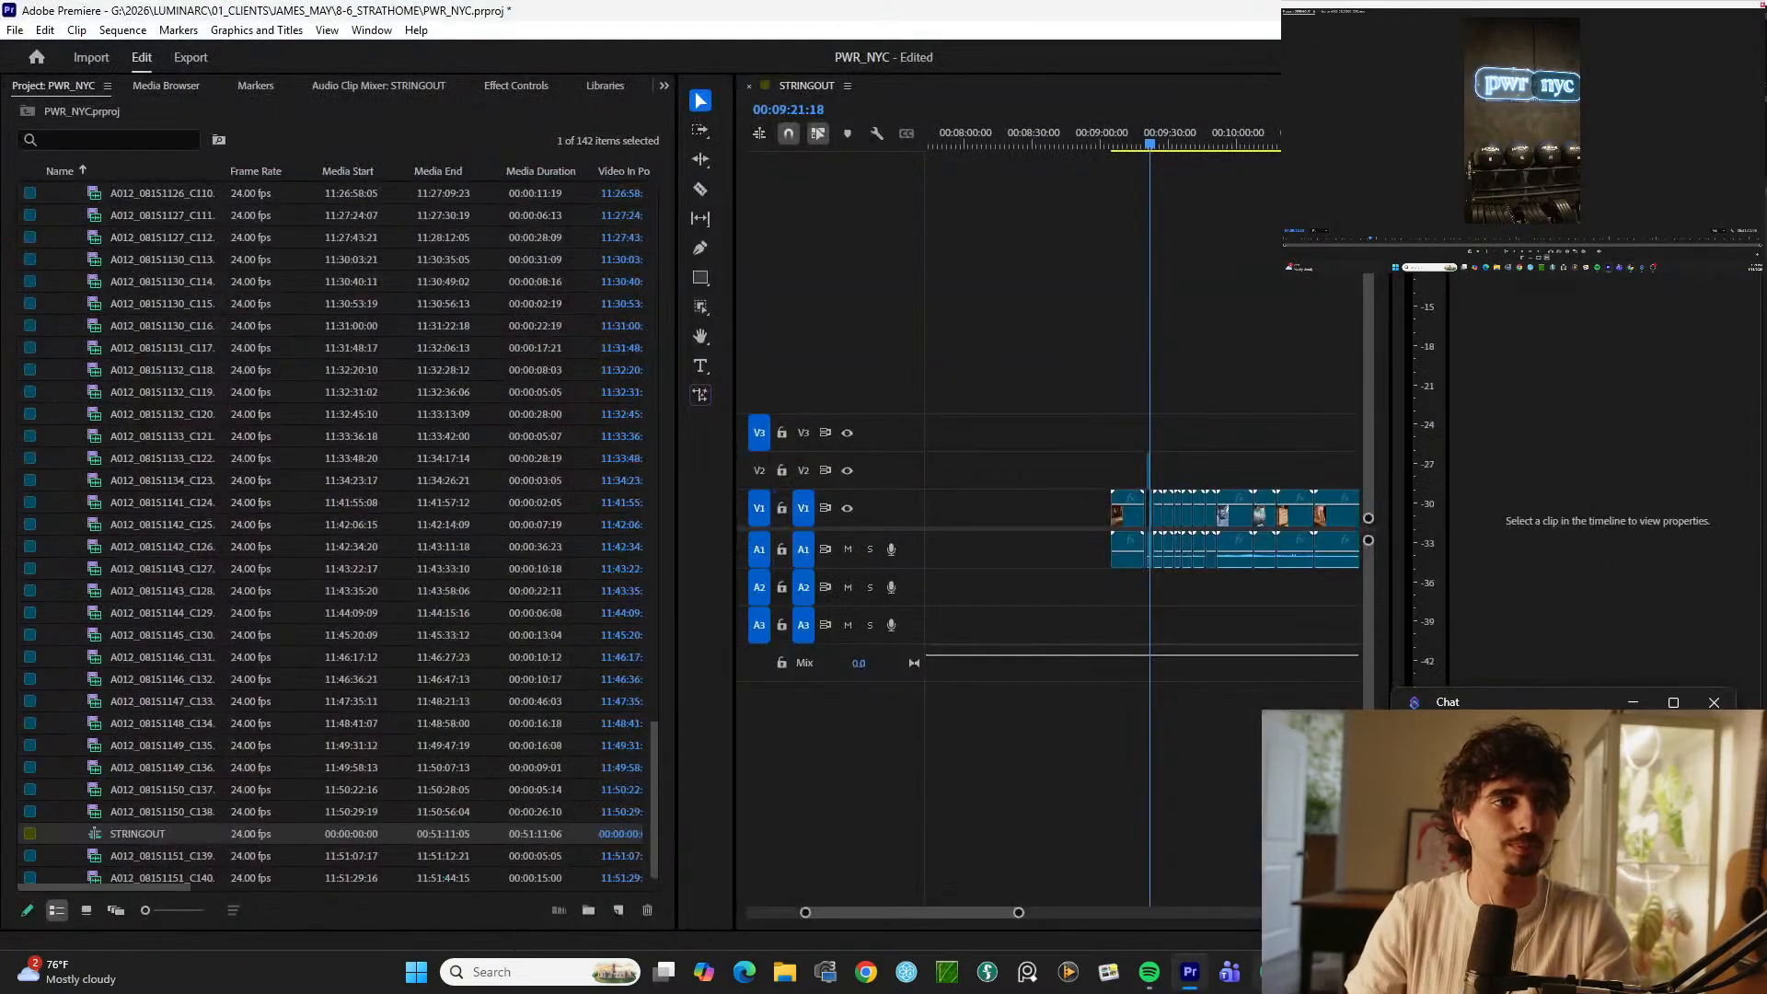
mouse_move(1256, 983)
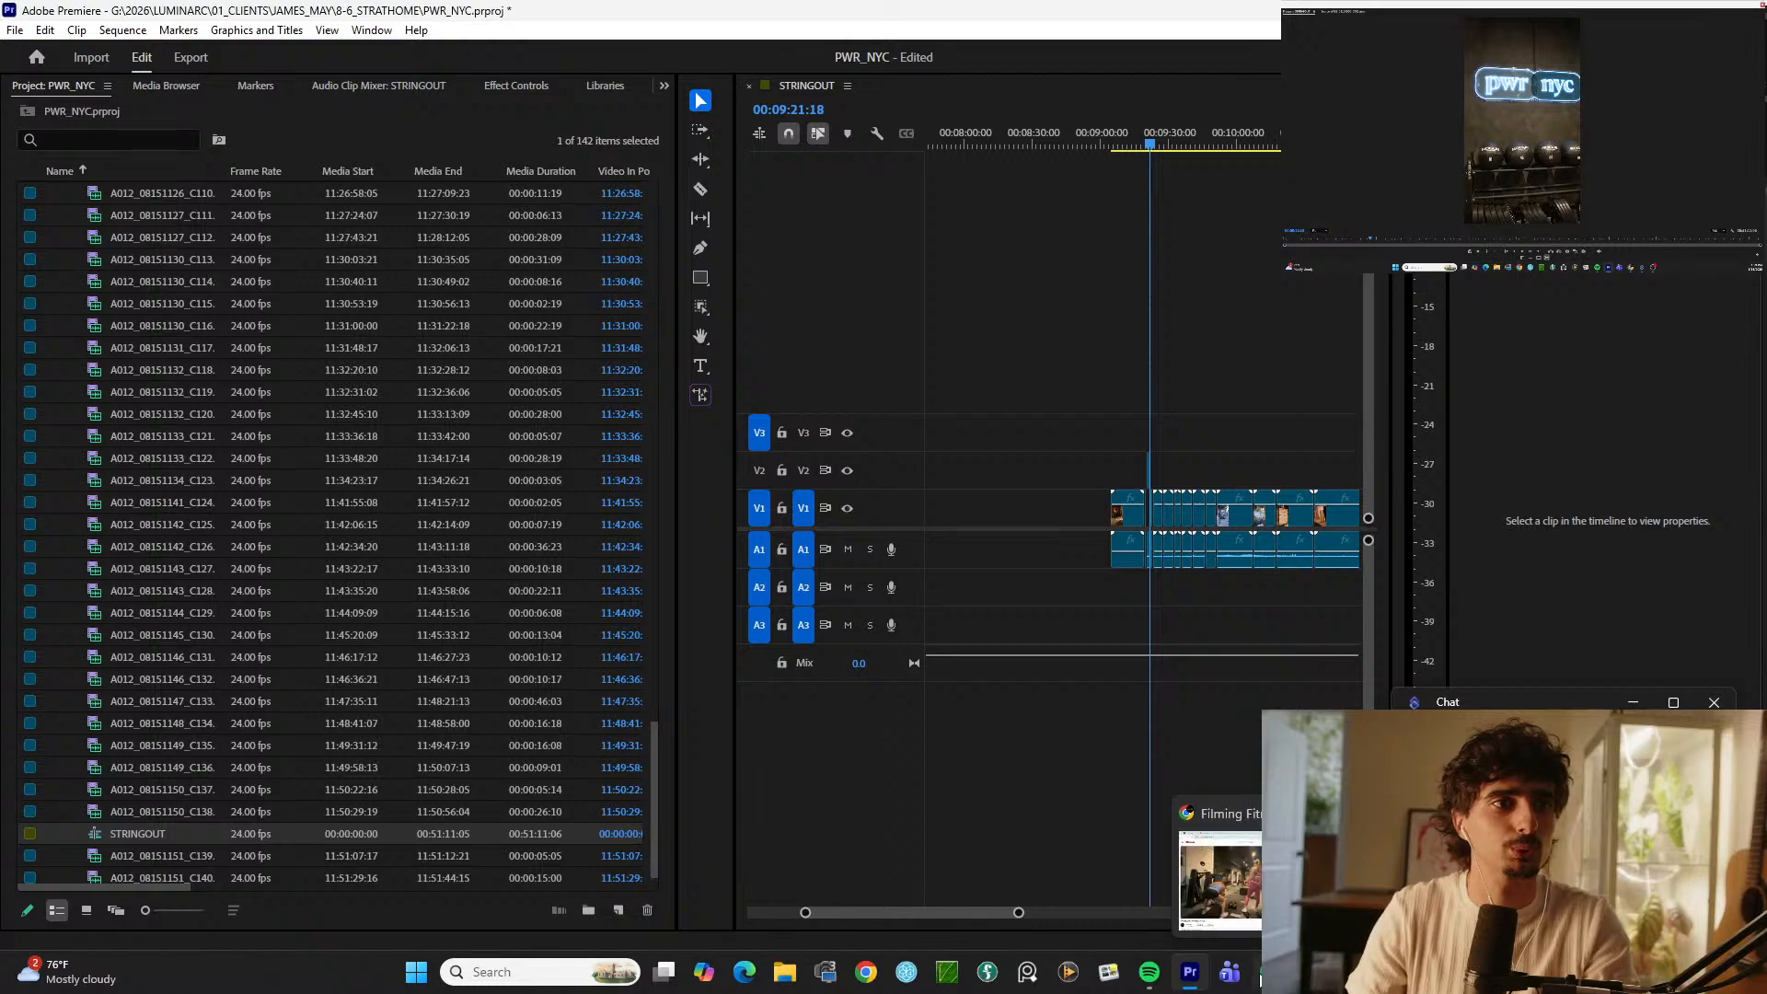
left_click(1350, 972)
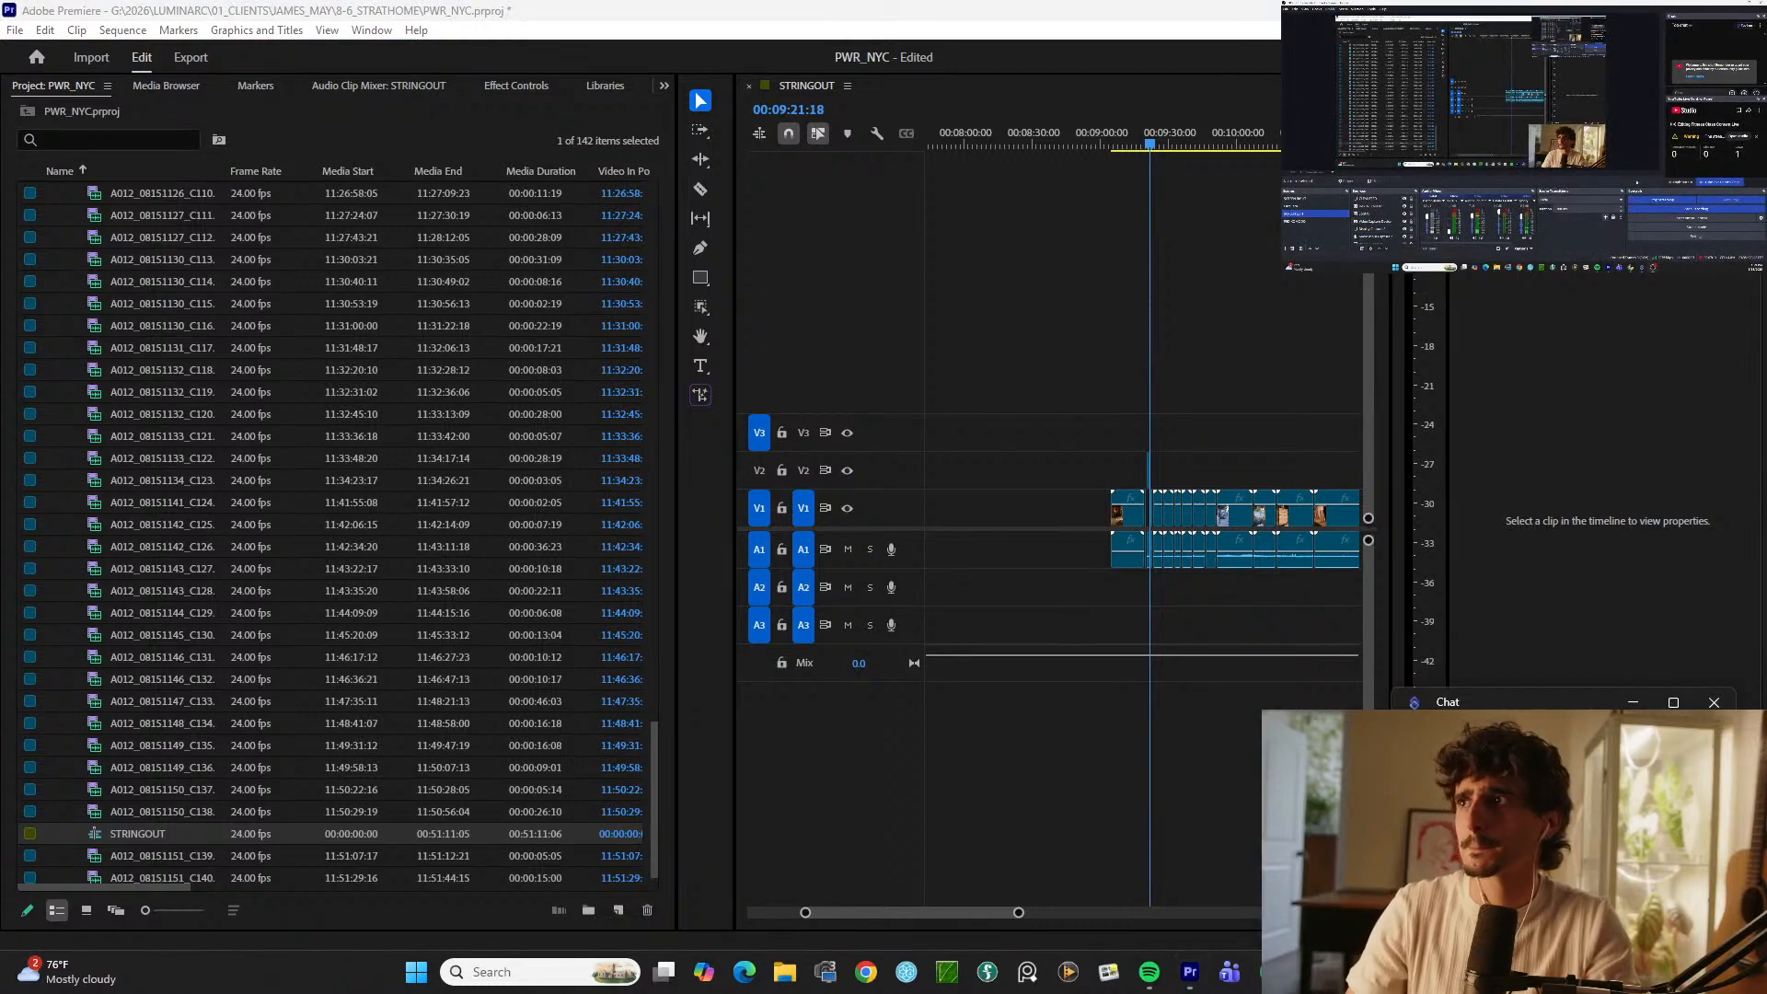
left_click(1629, 267)
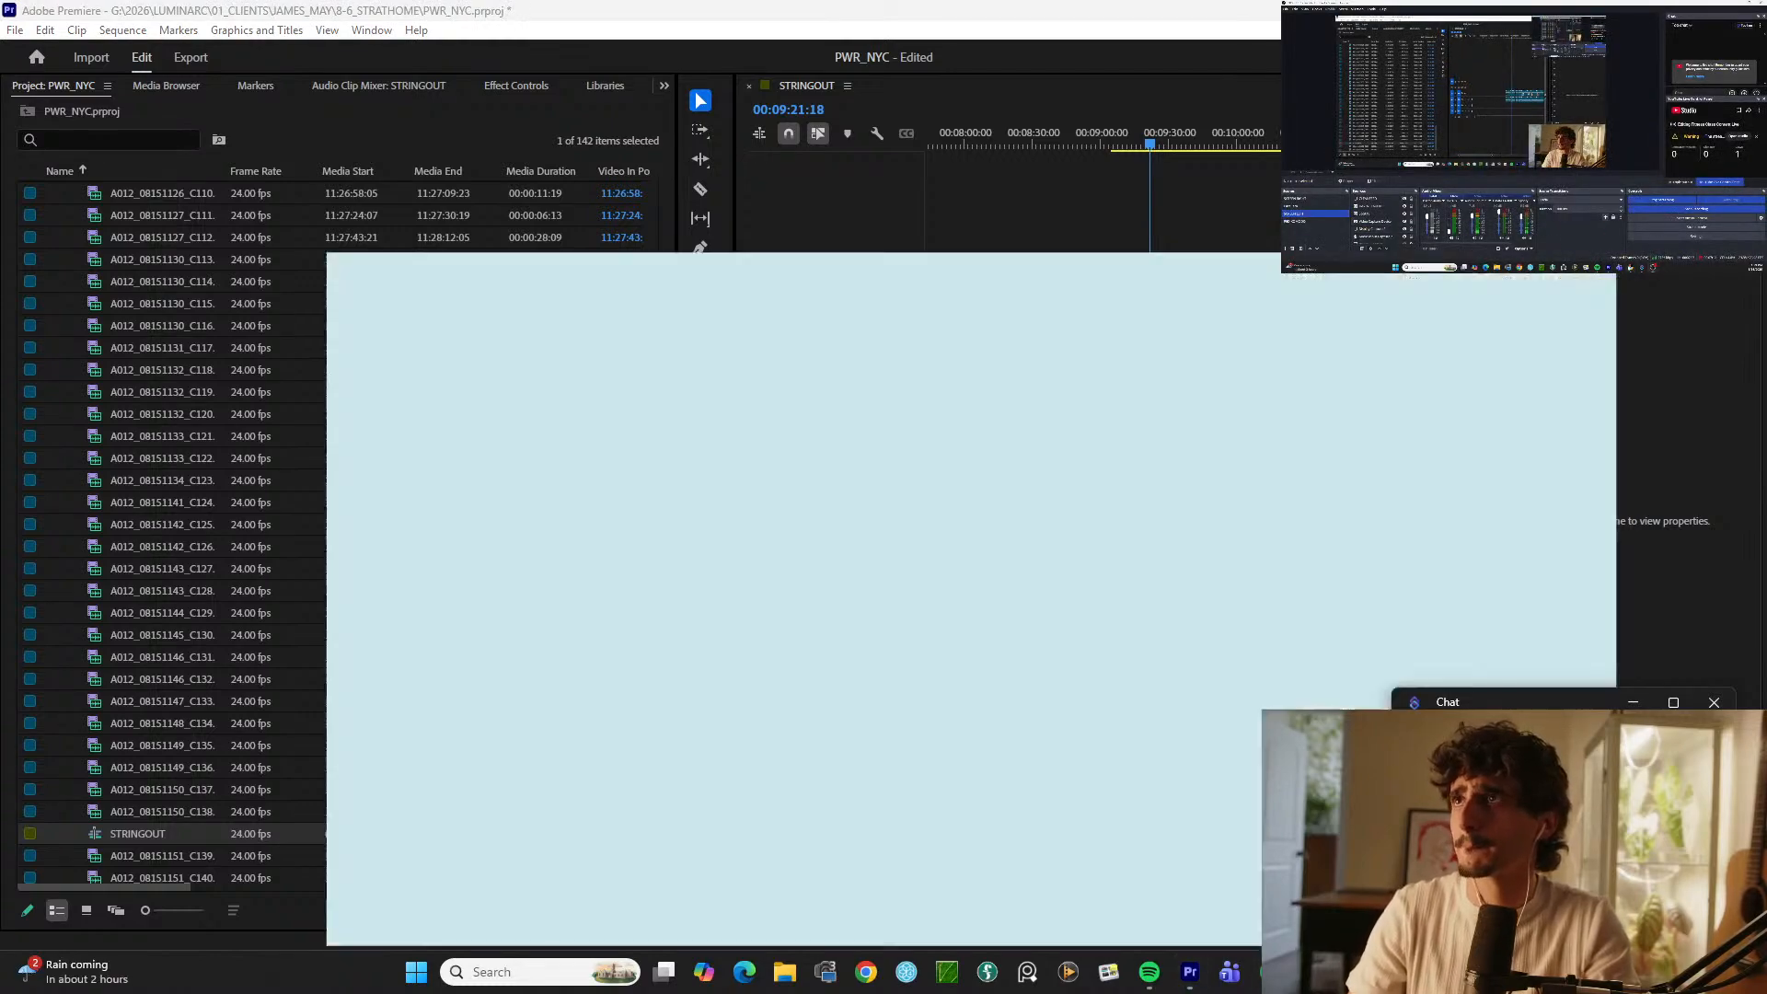
left_click_drag(1564, 16, 1765, 2)
left_click(1749, 5)
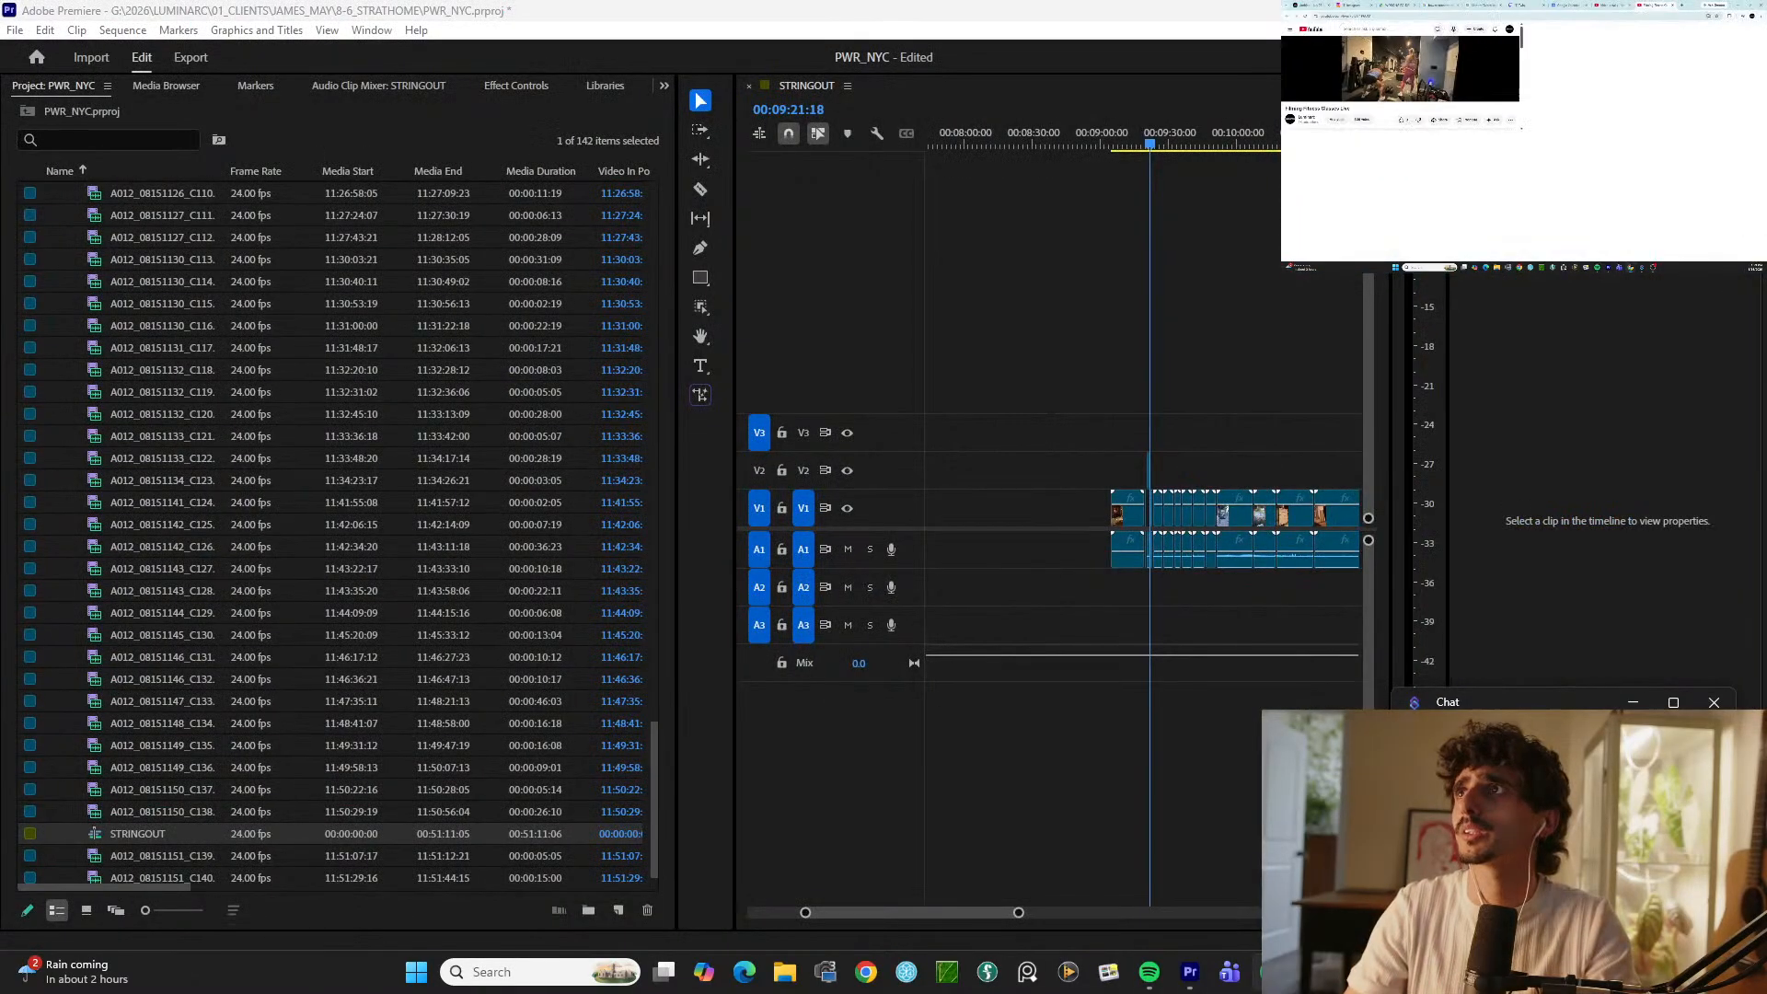
Step: Look over the Twitch stream dashboard in the browser, put the browser away, and return to the STRINGOUT timeline in Premiere
left_click(1527, 6)
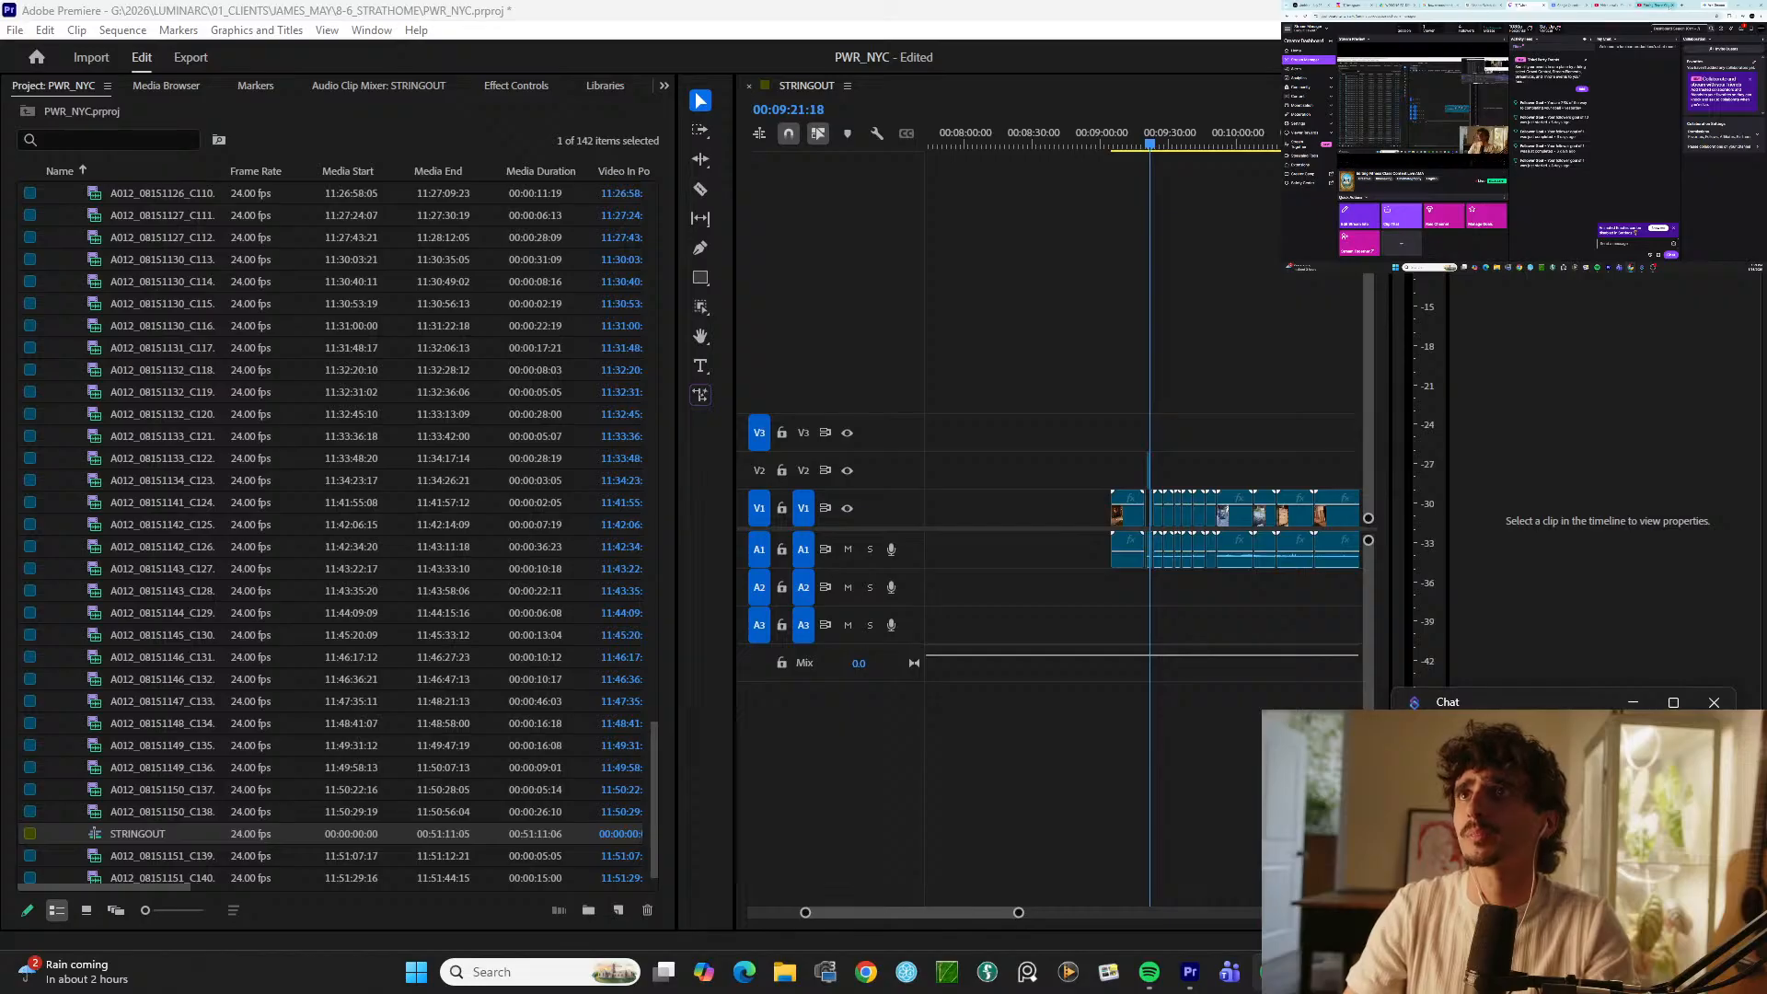
left_click(1739, 6)
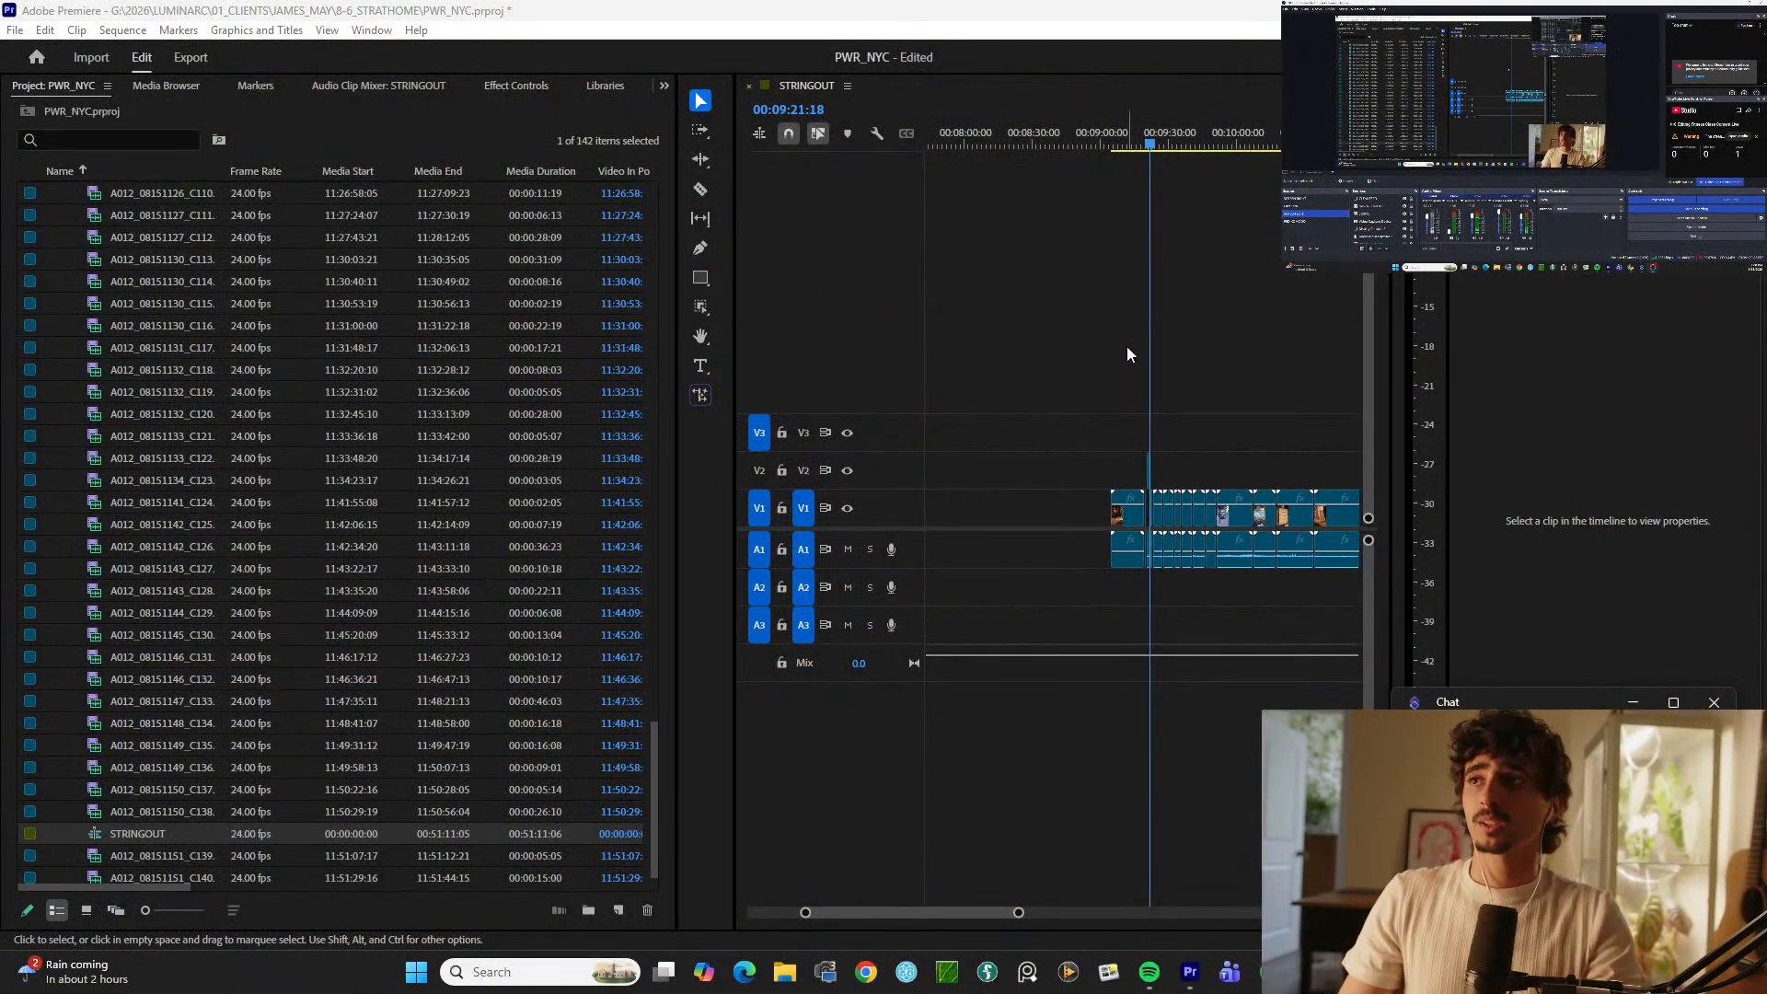
left_click(1239, 346)
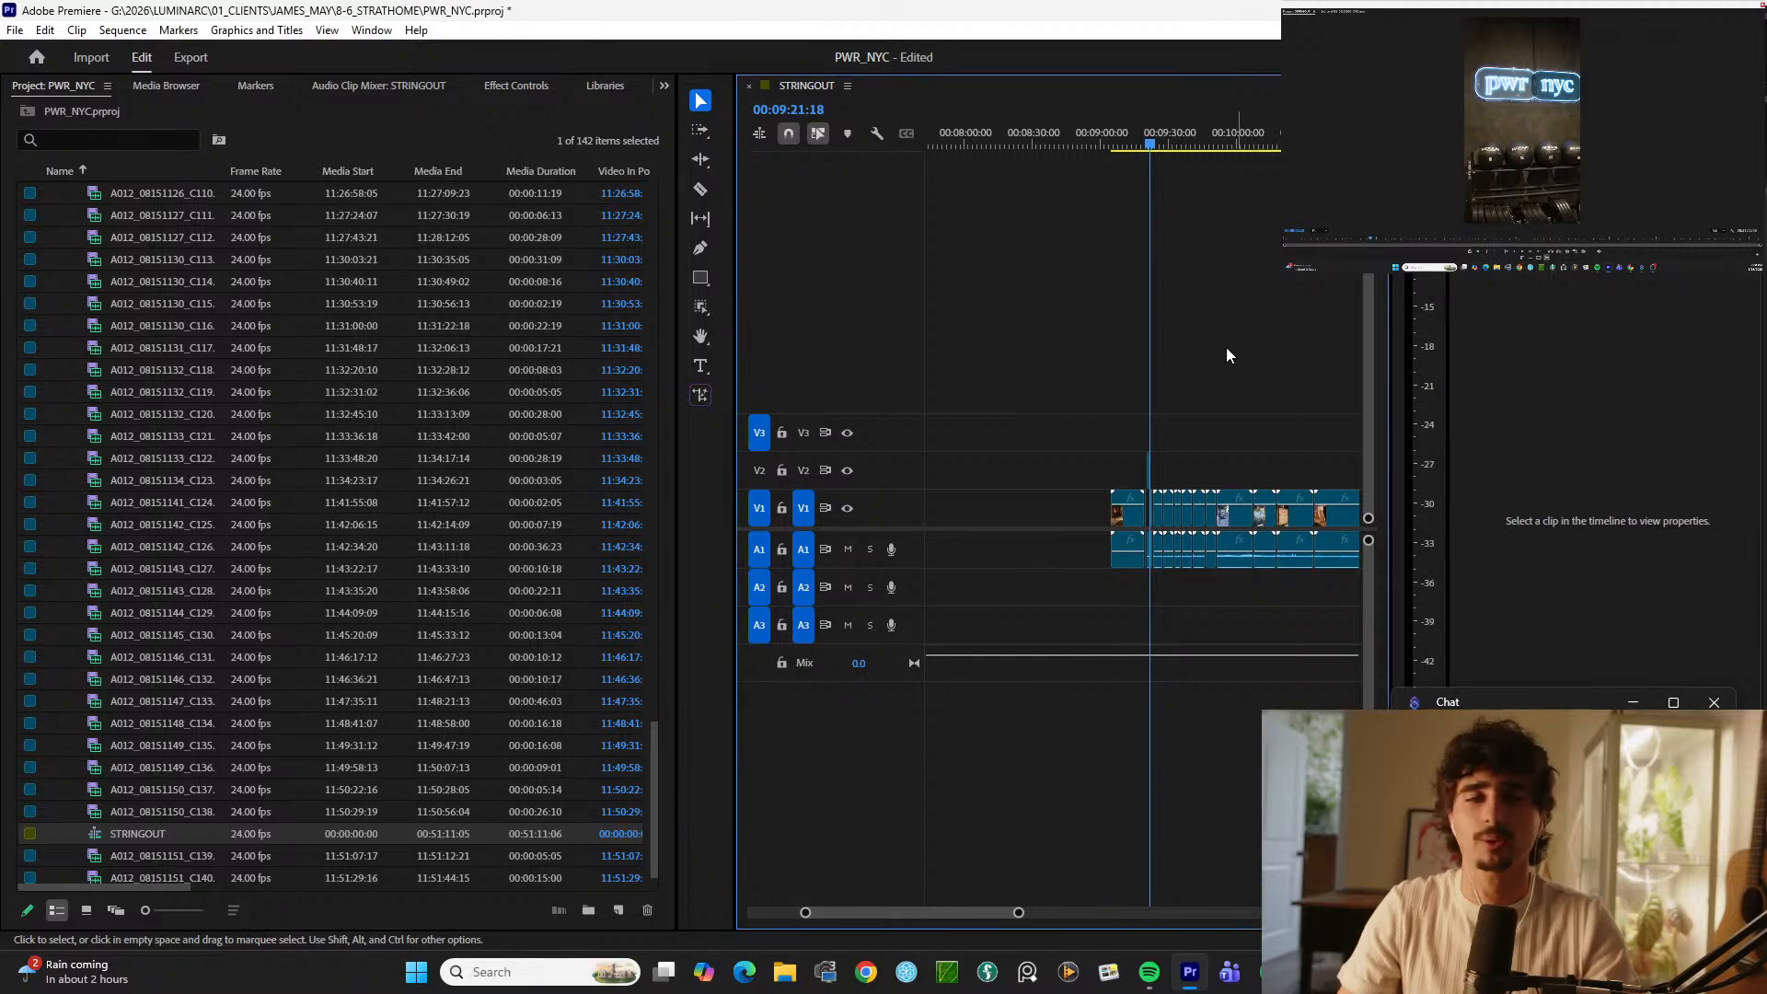
Step: Play back the STRINGOUT sequence from about 00:09:20, through A012_08150922_C002.mov and into the clip after it
key("equal")
key("equal")
key("equal")
key("equal")
left_click(1096, 138)
key("space")
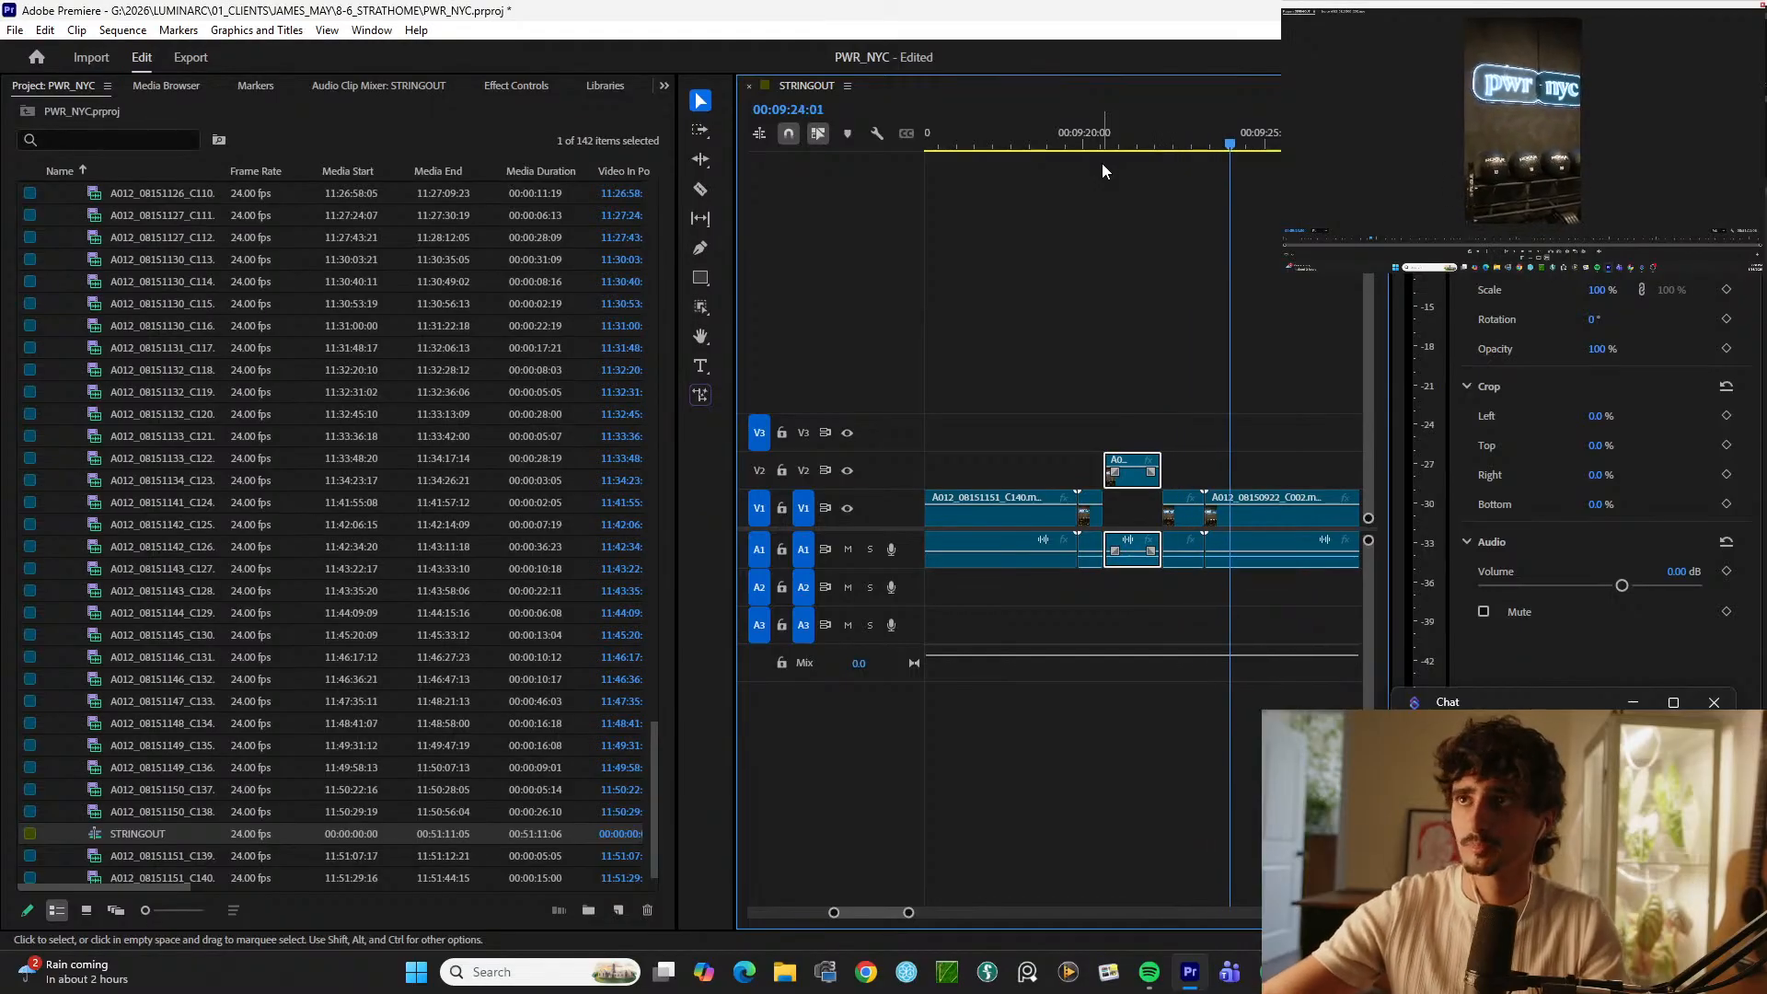
key("space")
key("minus")
key("space")
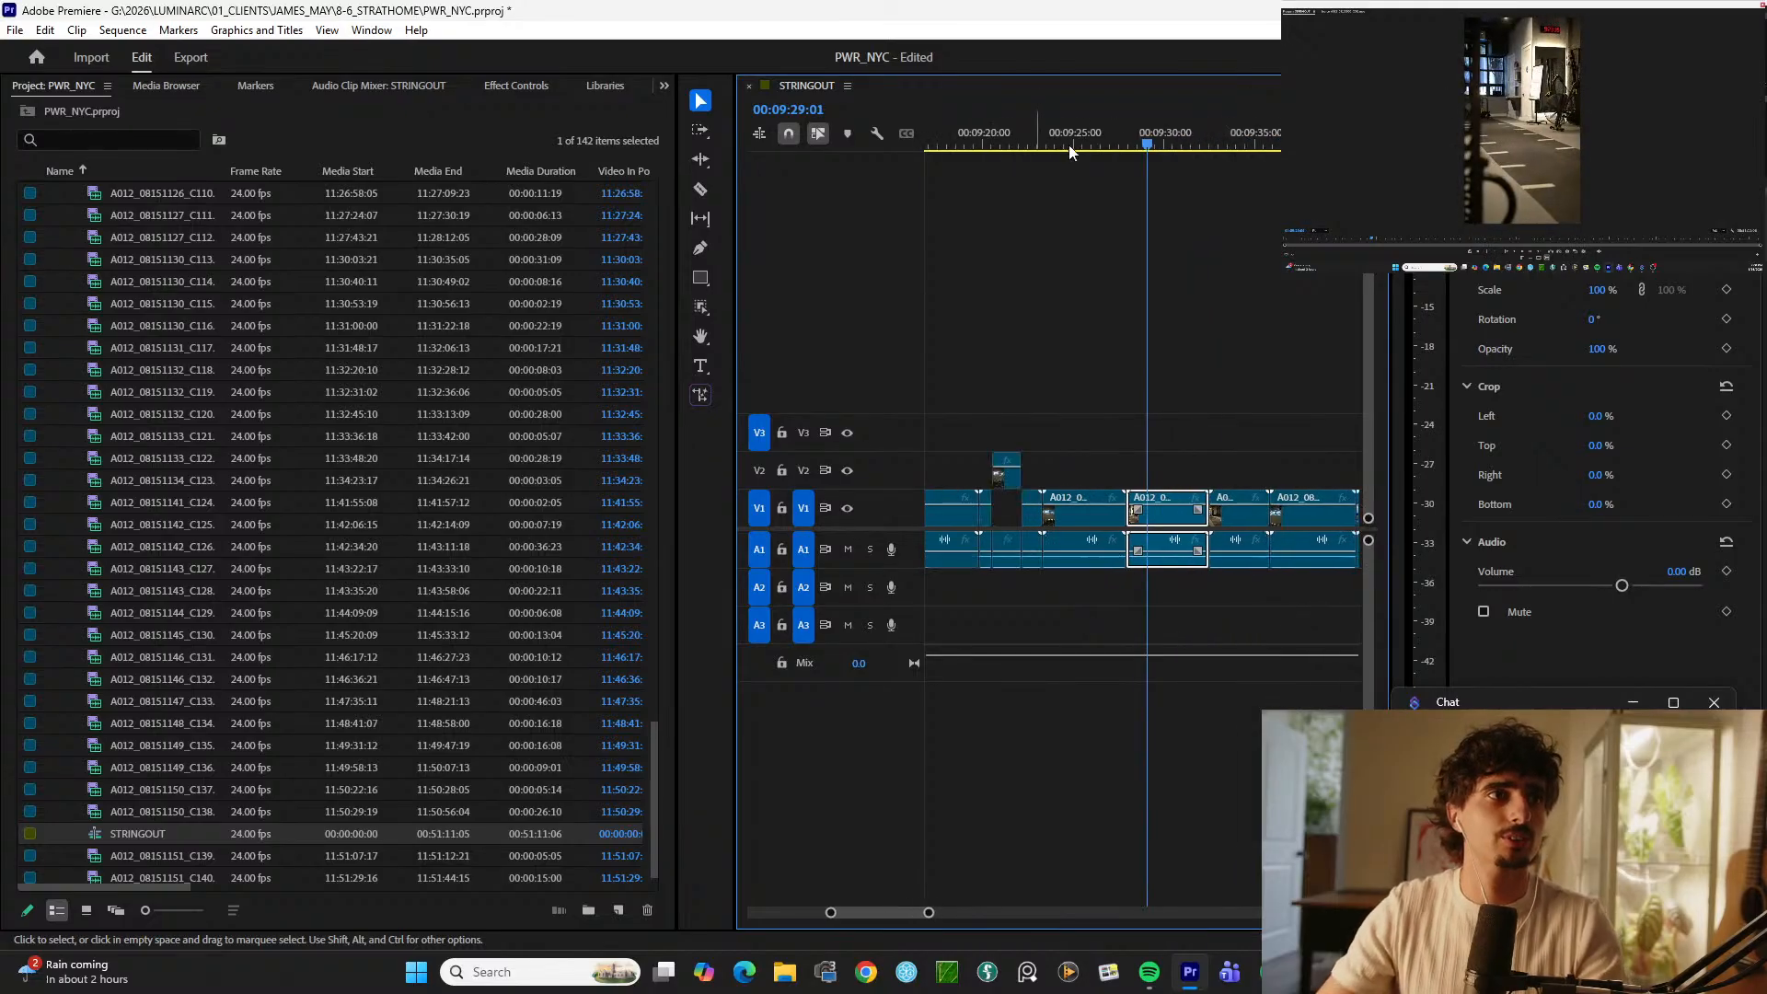
Step: Cut out a short section of A012_08150922_C002.mov around 00:09:25 and raise it to video track V2
left_click(1096, 150)
left_click_drag(1069, 147, 1073, 145)
key("ctrl+k")
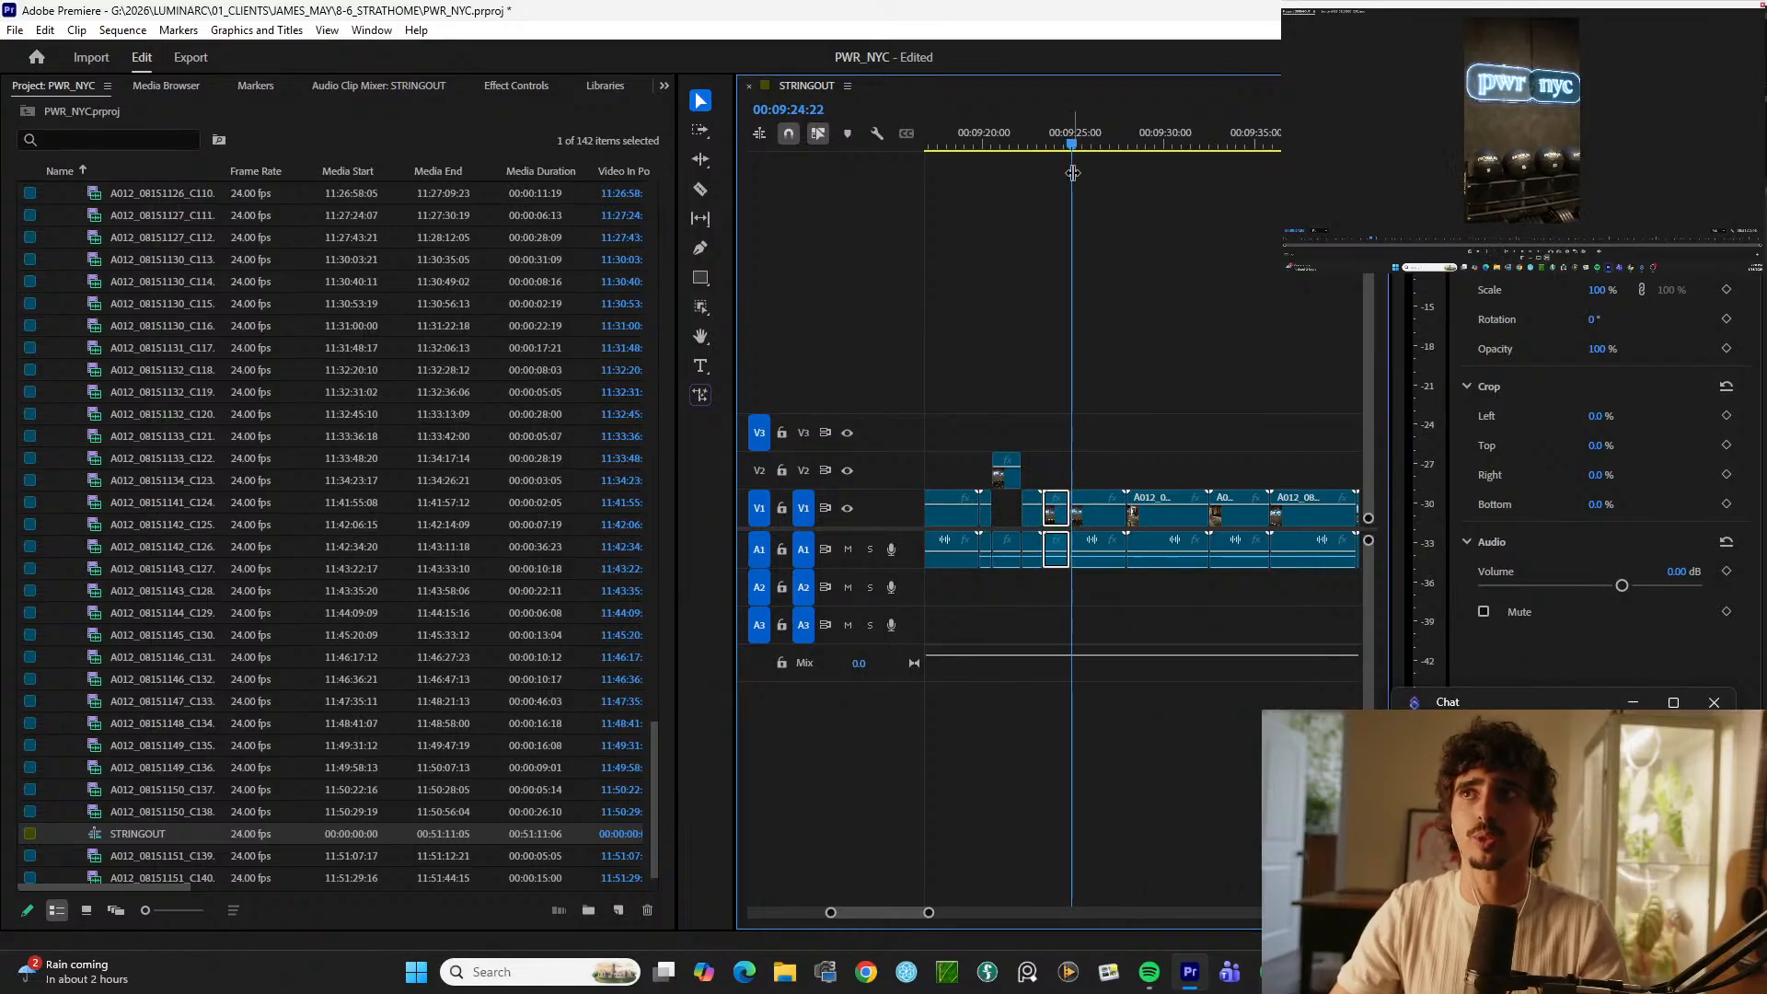
key("space")
key("space")
key("ctrl+k")
key("alt+Up")
Step: Cut out the section from about 00:09:29 to 00:09:30 in the next gym floor clip and raise it to V2
key("space")
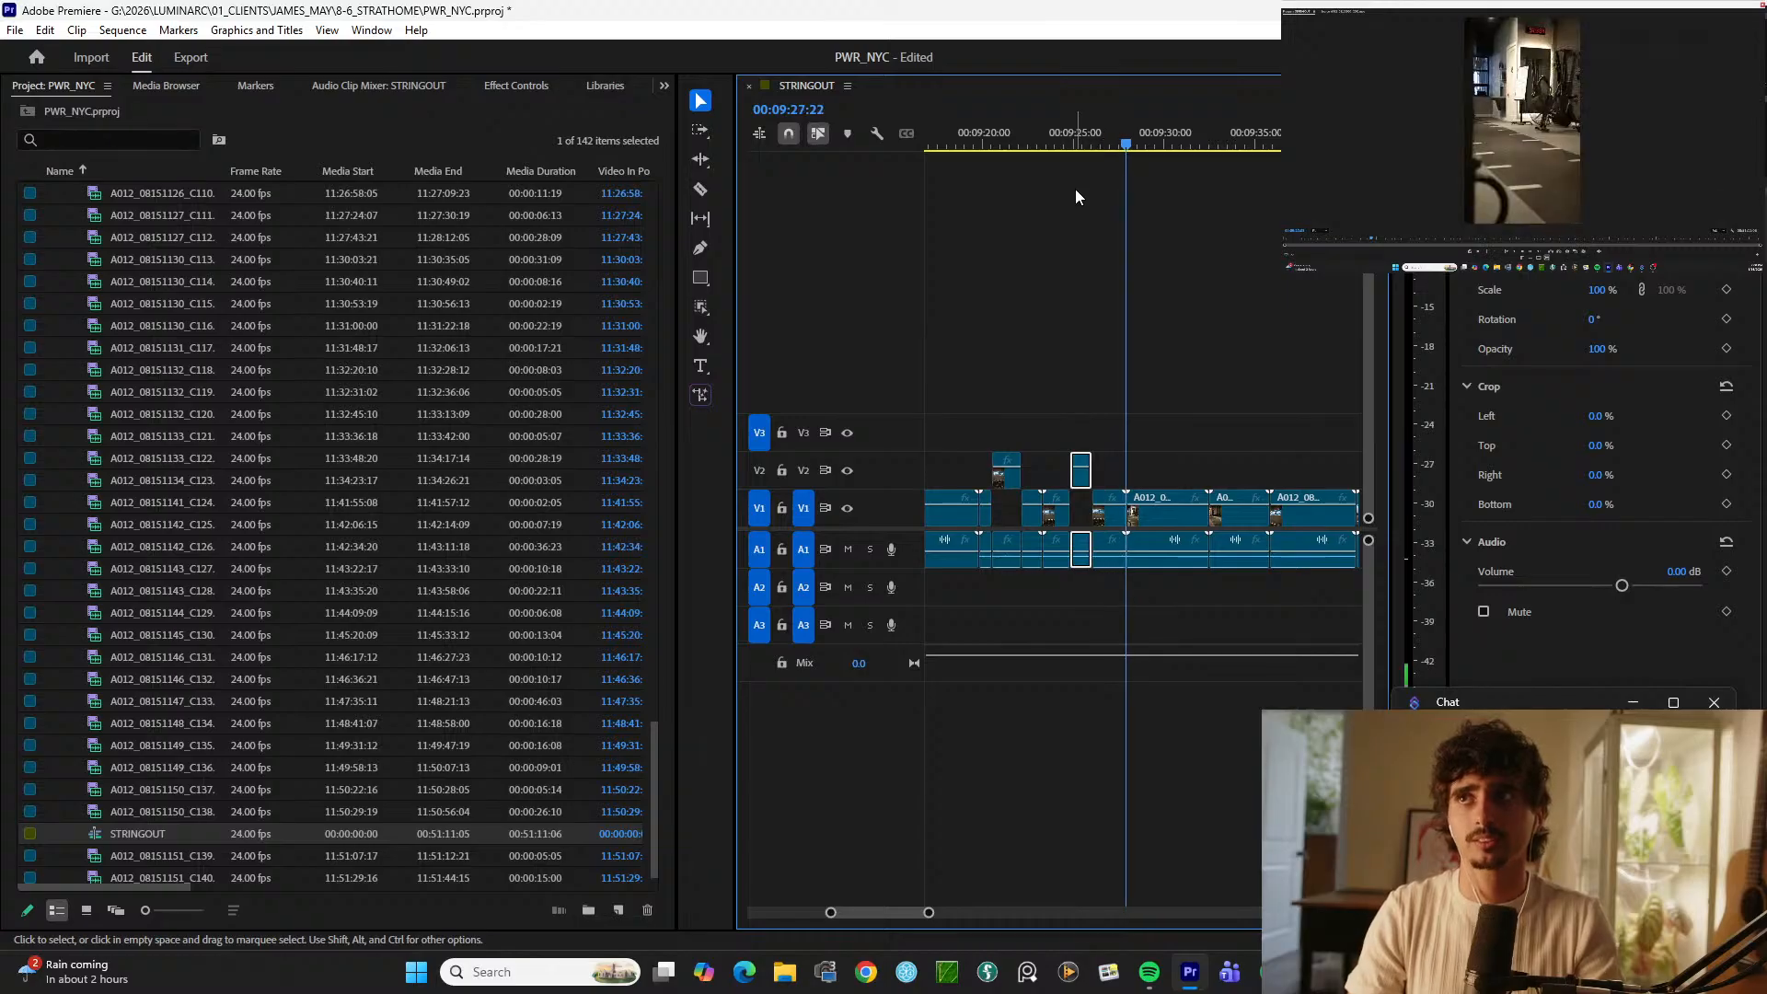
key("ctrl+k")
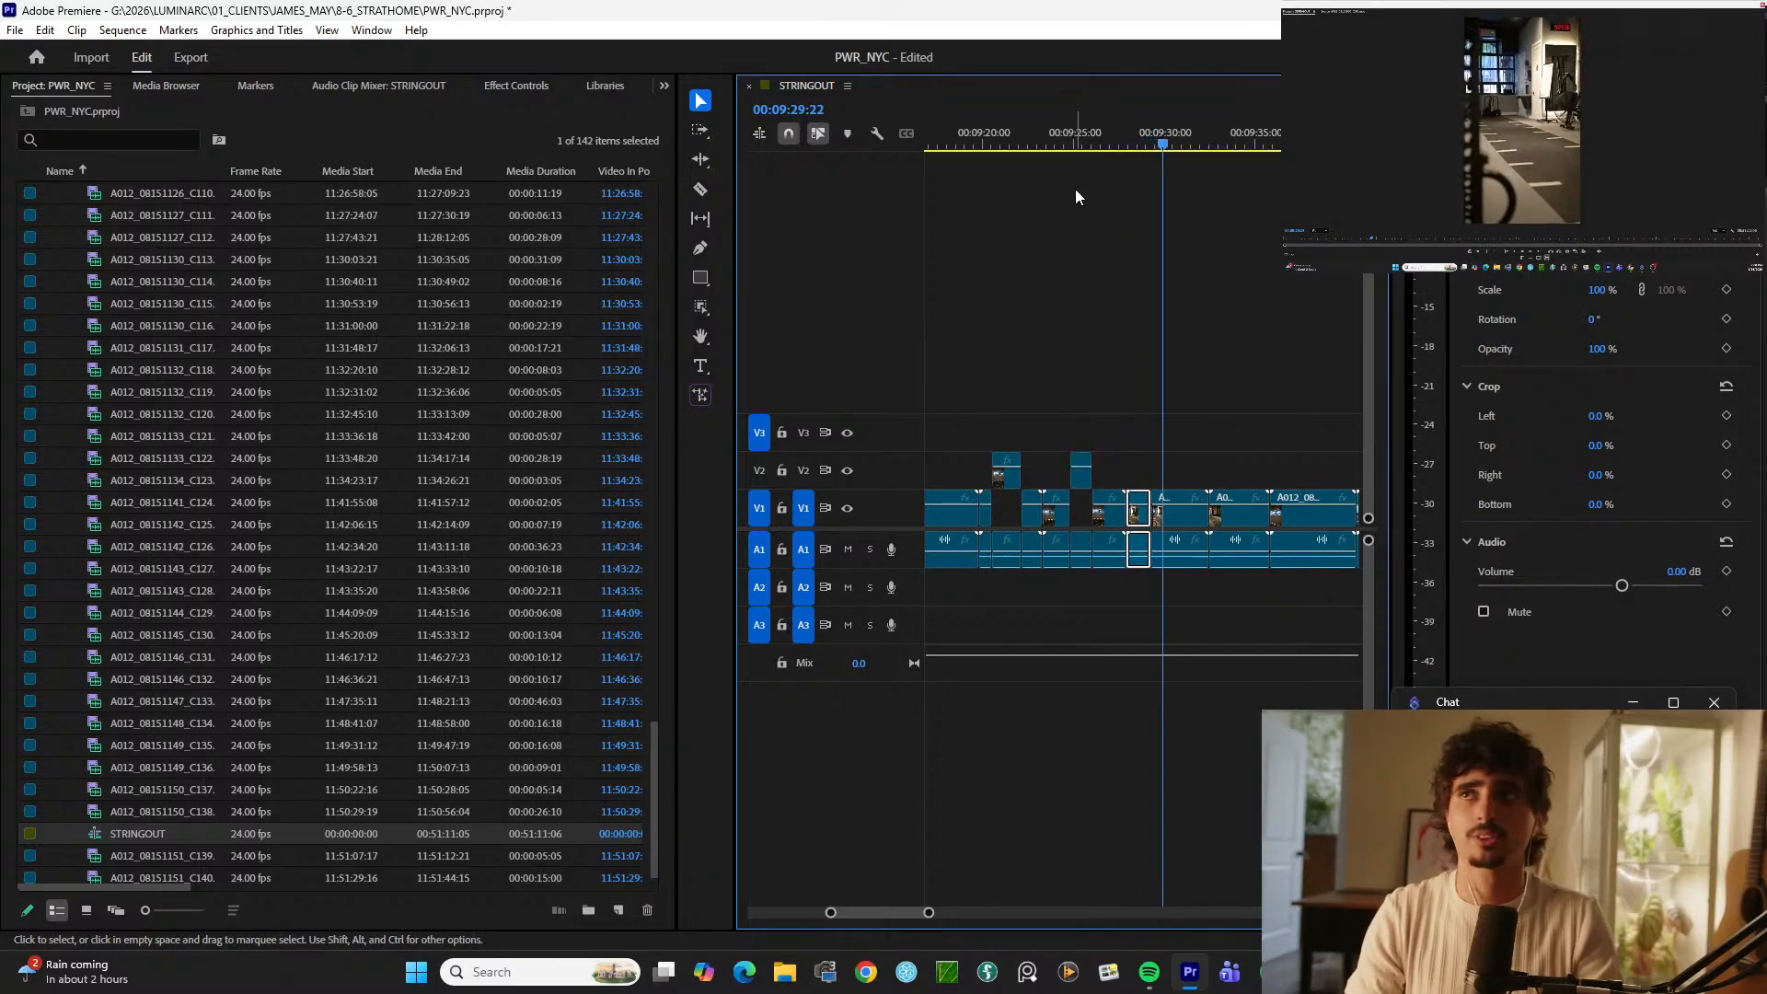
key("ctrl+k")
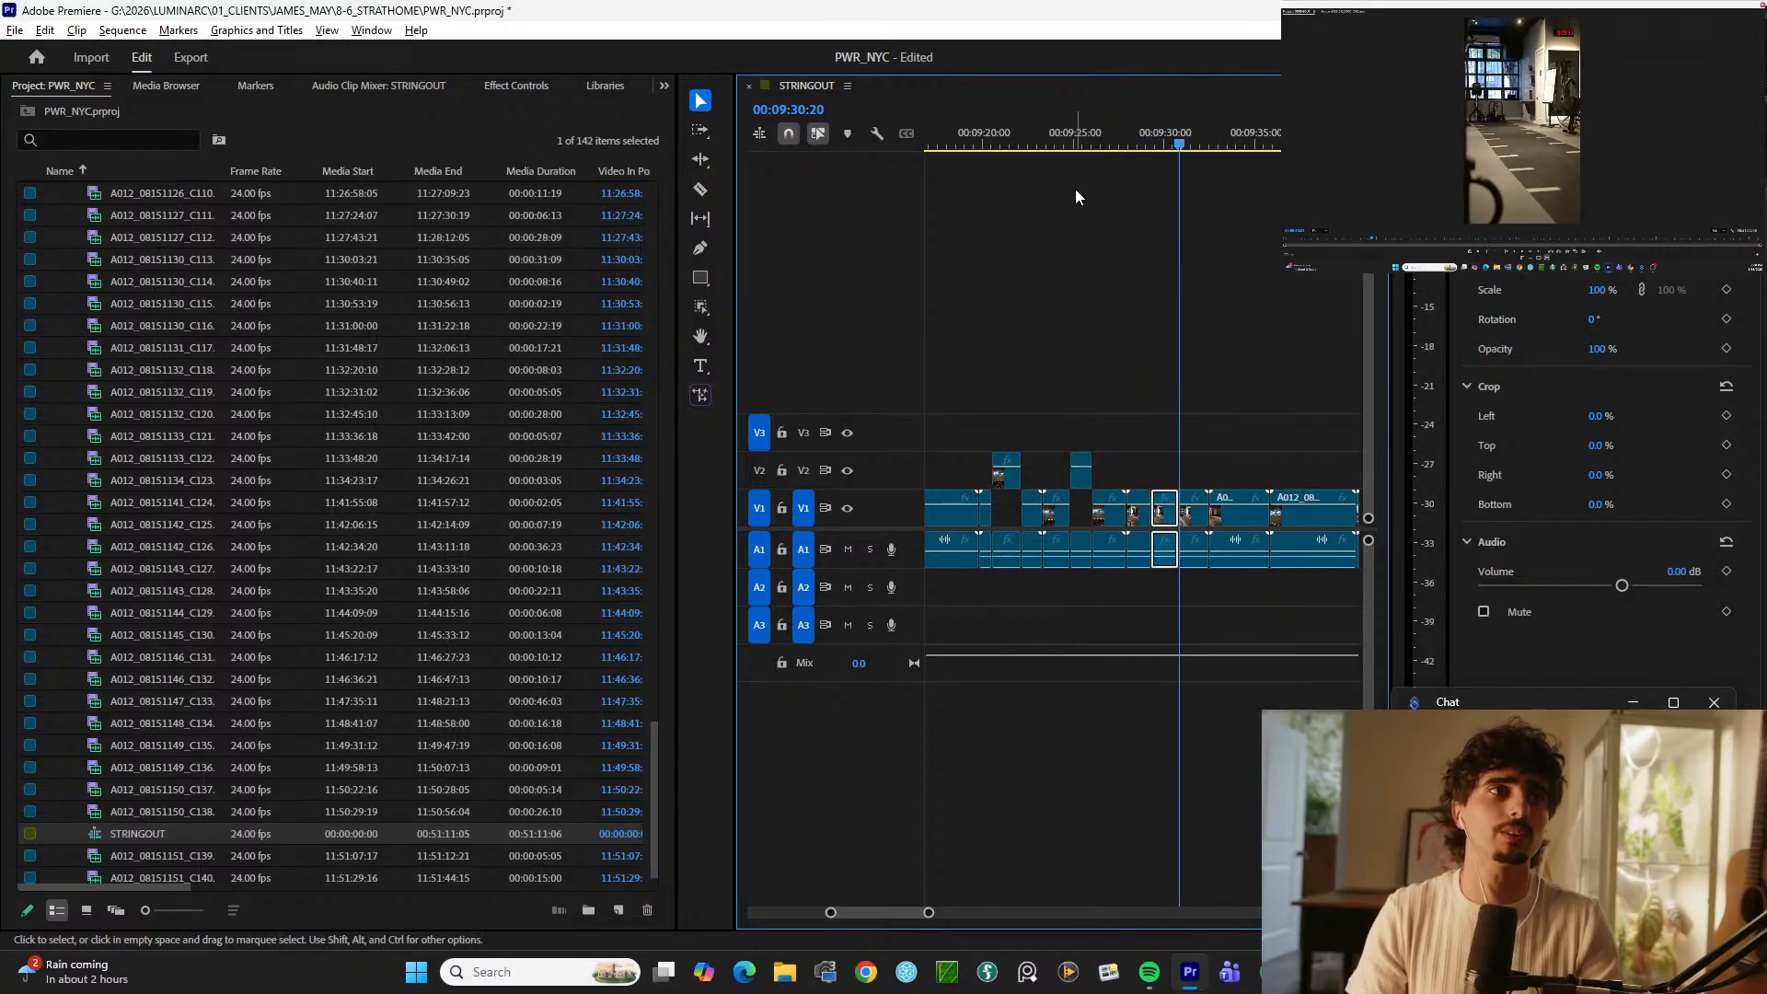
key("alt+Up")
Step: Play on to the neon pwr nyc sign clip, isolate a section ending at 00:09:38:10 and raise it to V2
key("space")
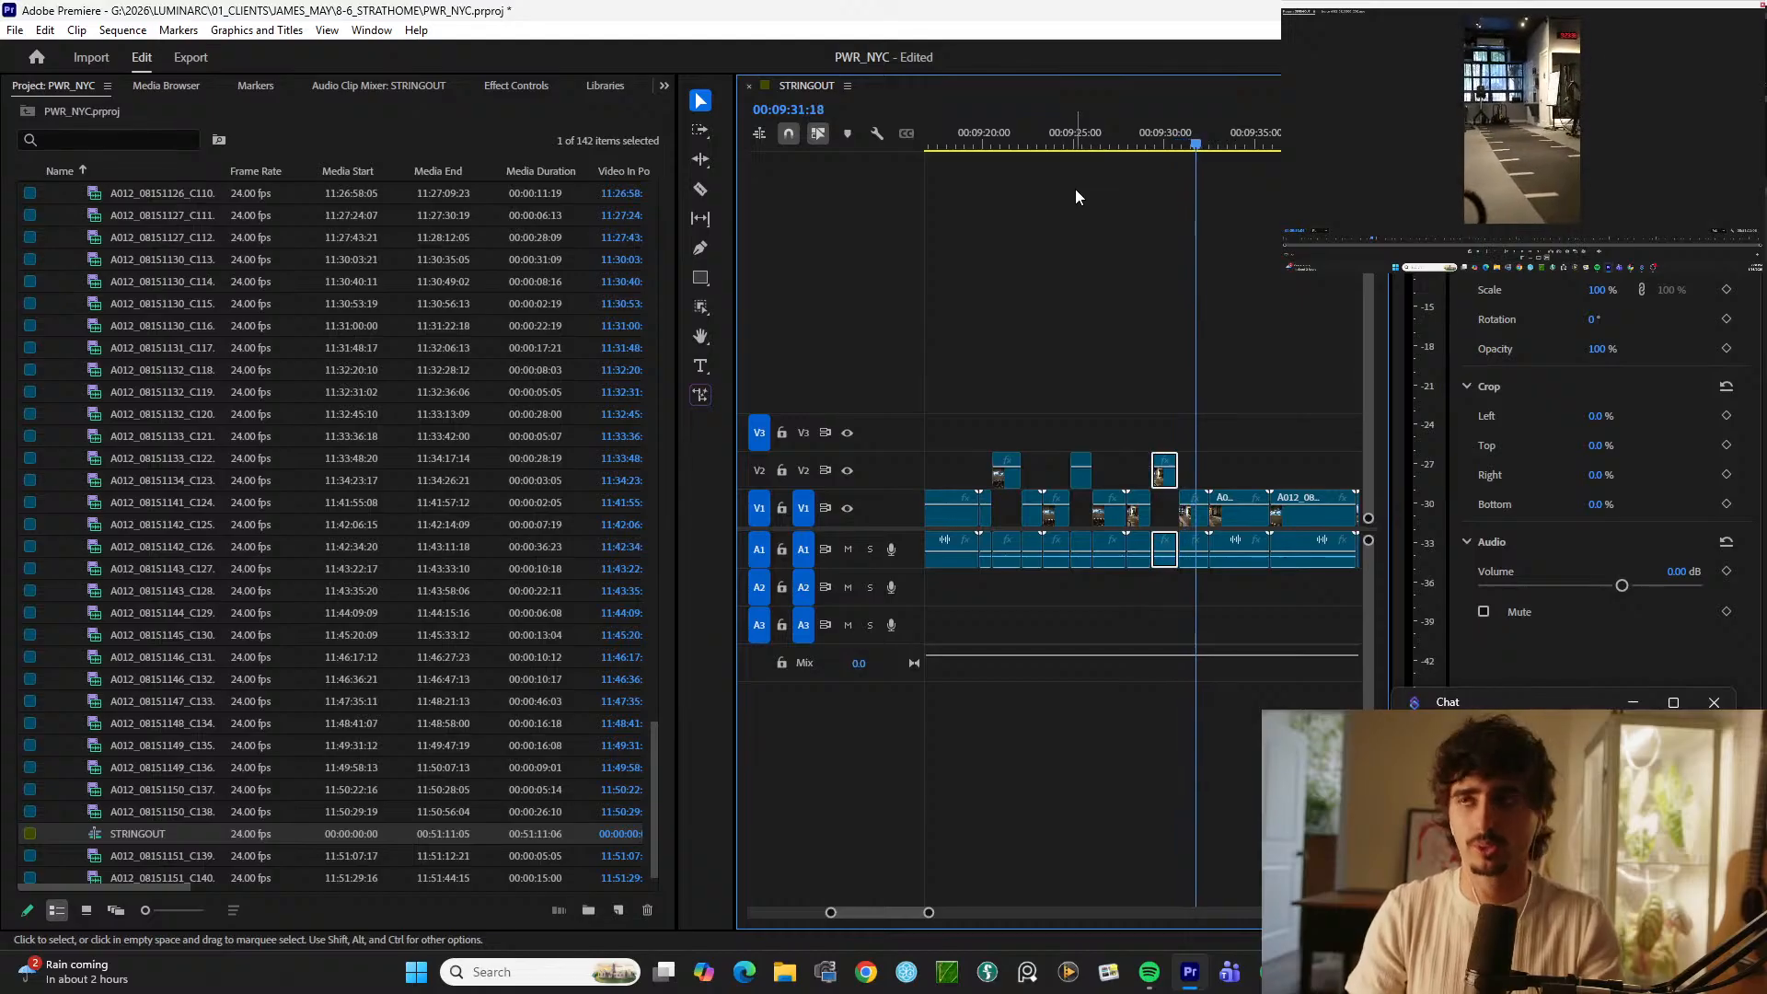
key("minus")
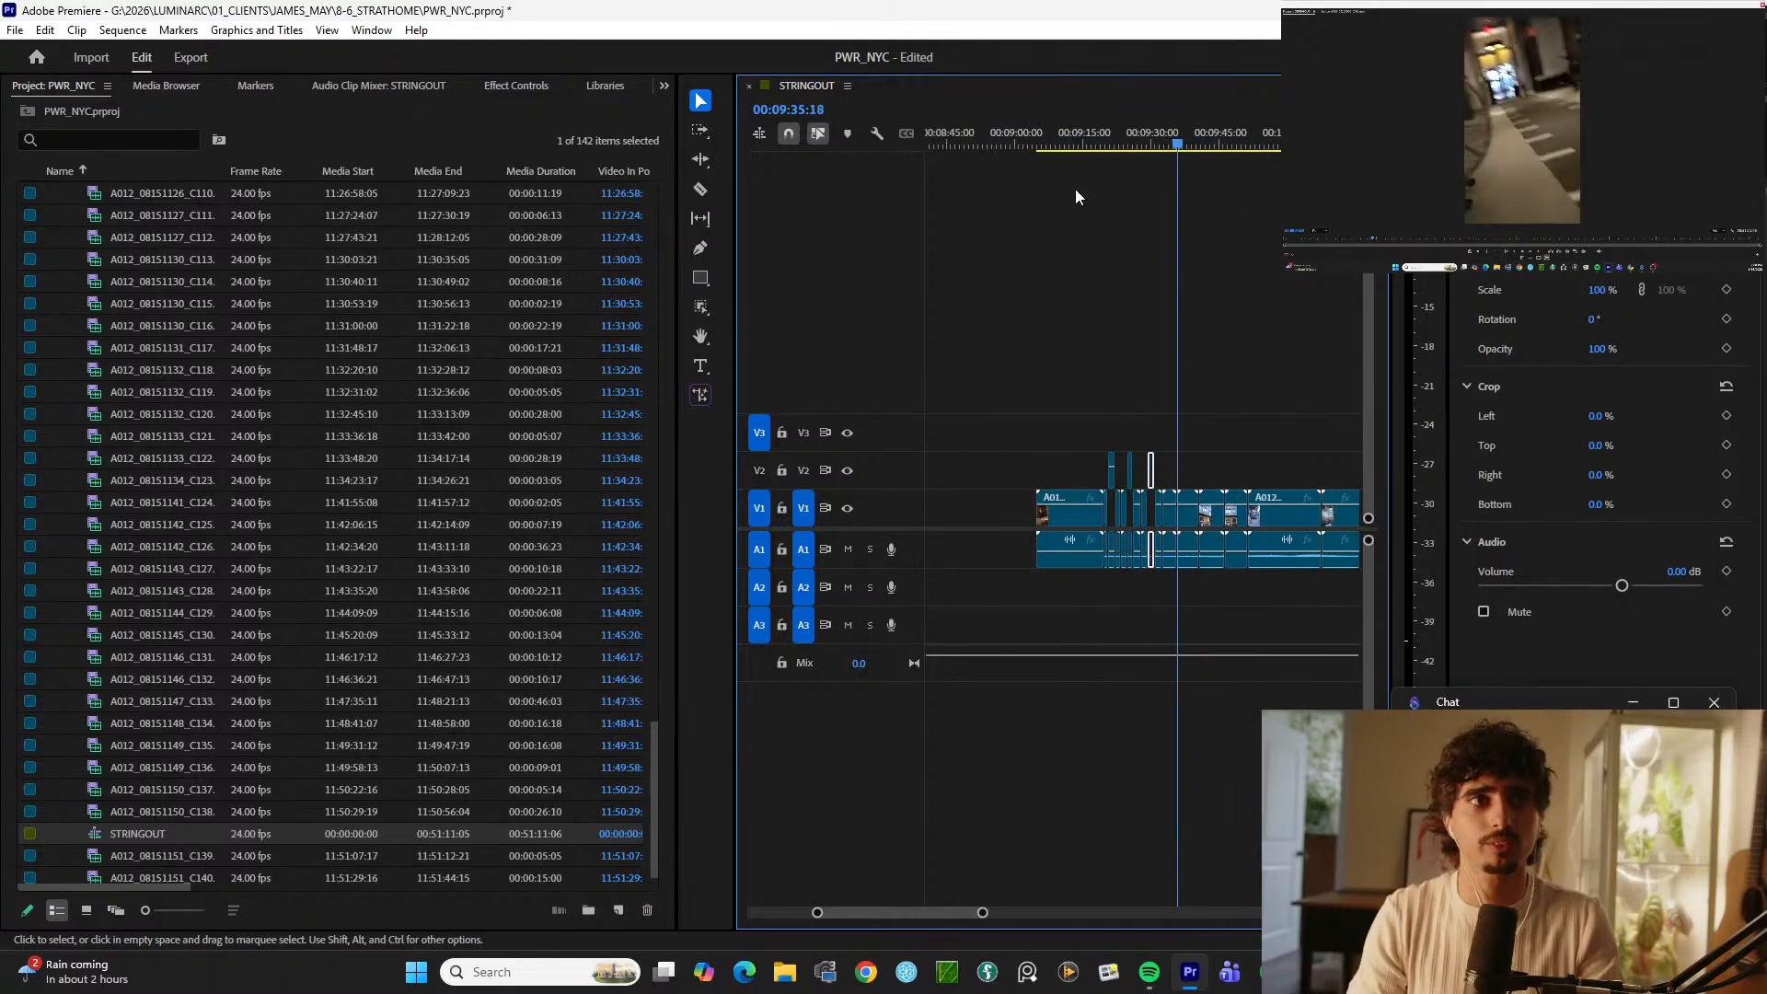
key("equal")
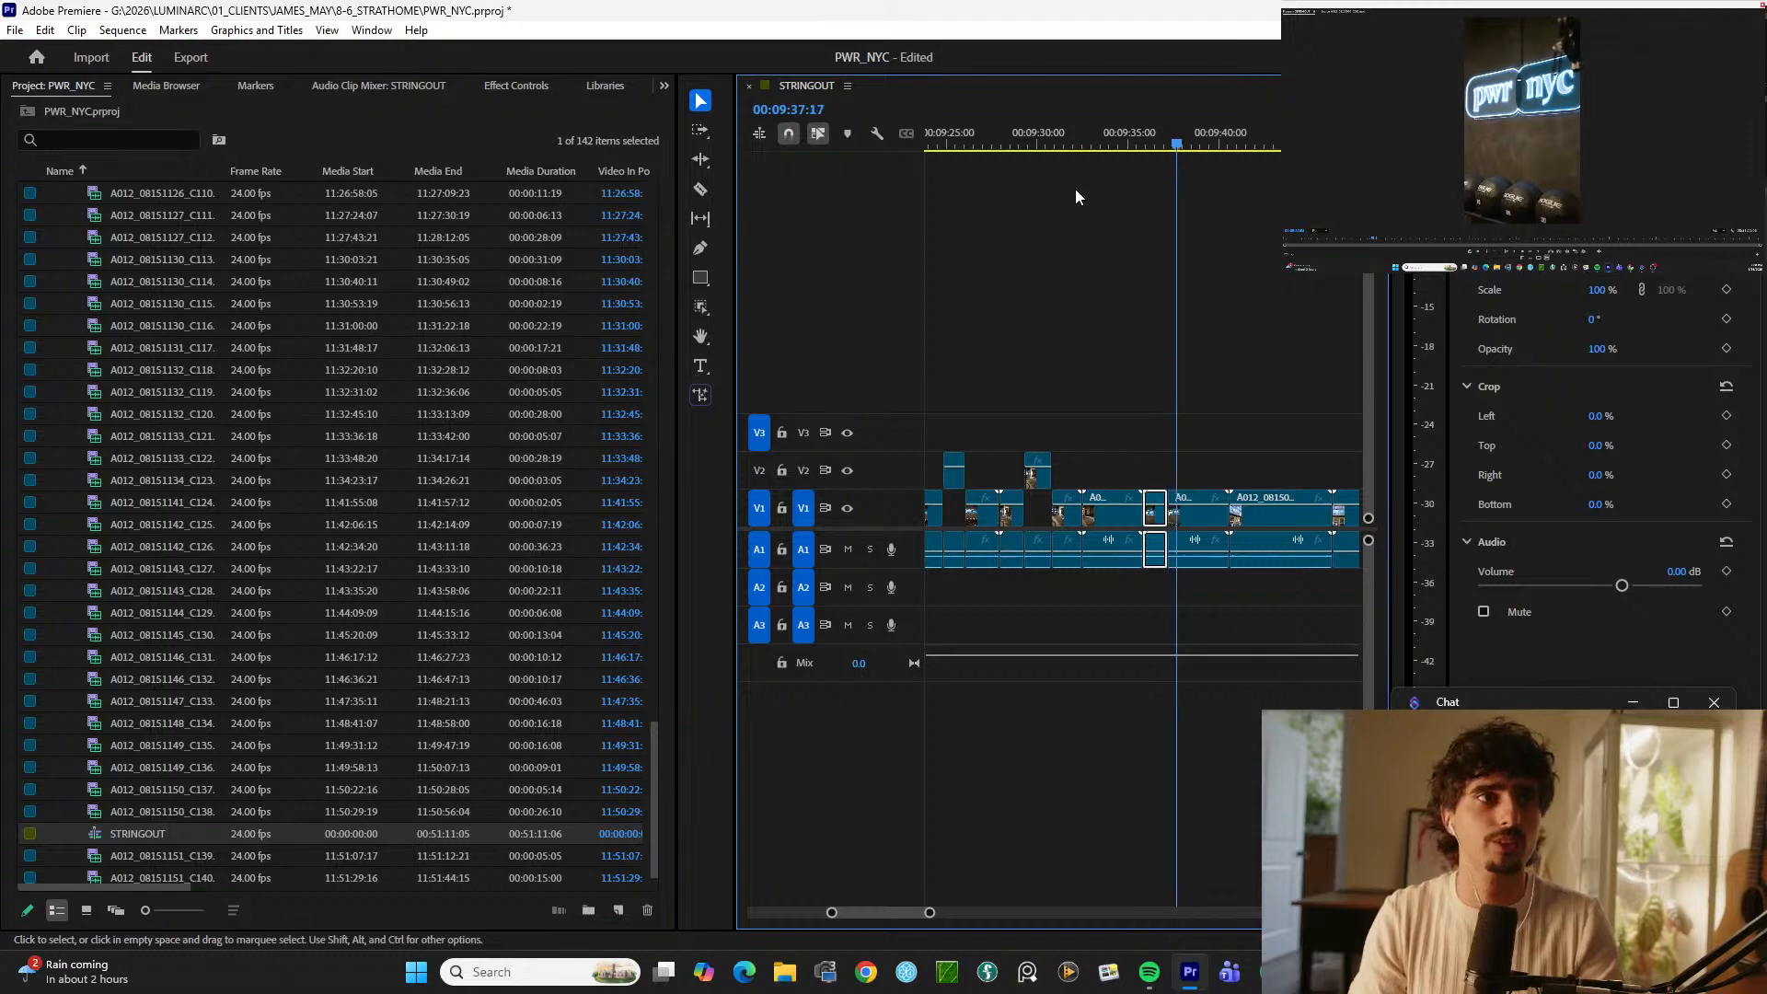
key("space")
key("ctrl+k")
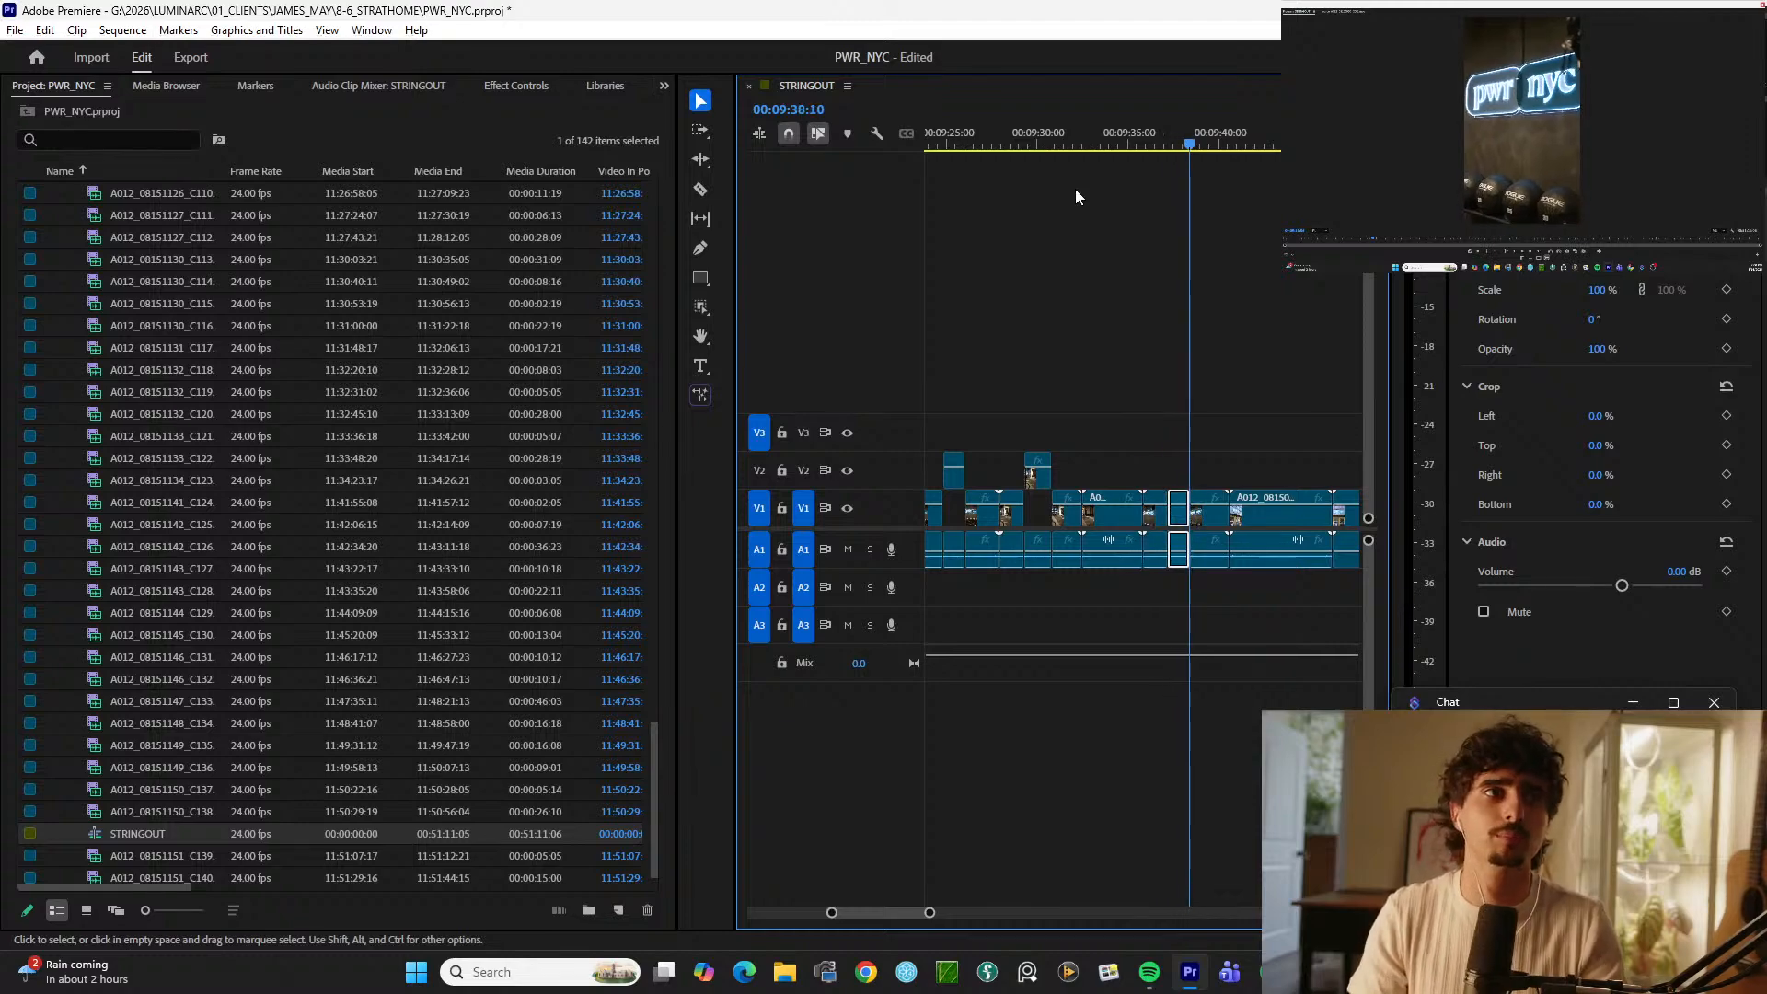
key("alt+Up")
Step: Split the pwr nyc storefront clip, isolate the section ending at 00:09:43:05 and raise it to V2
key("space")
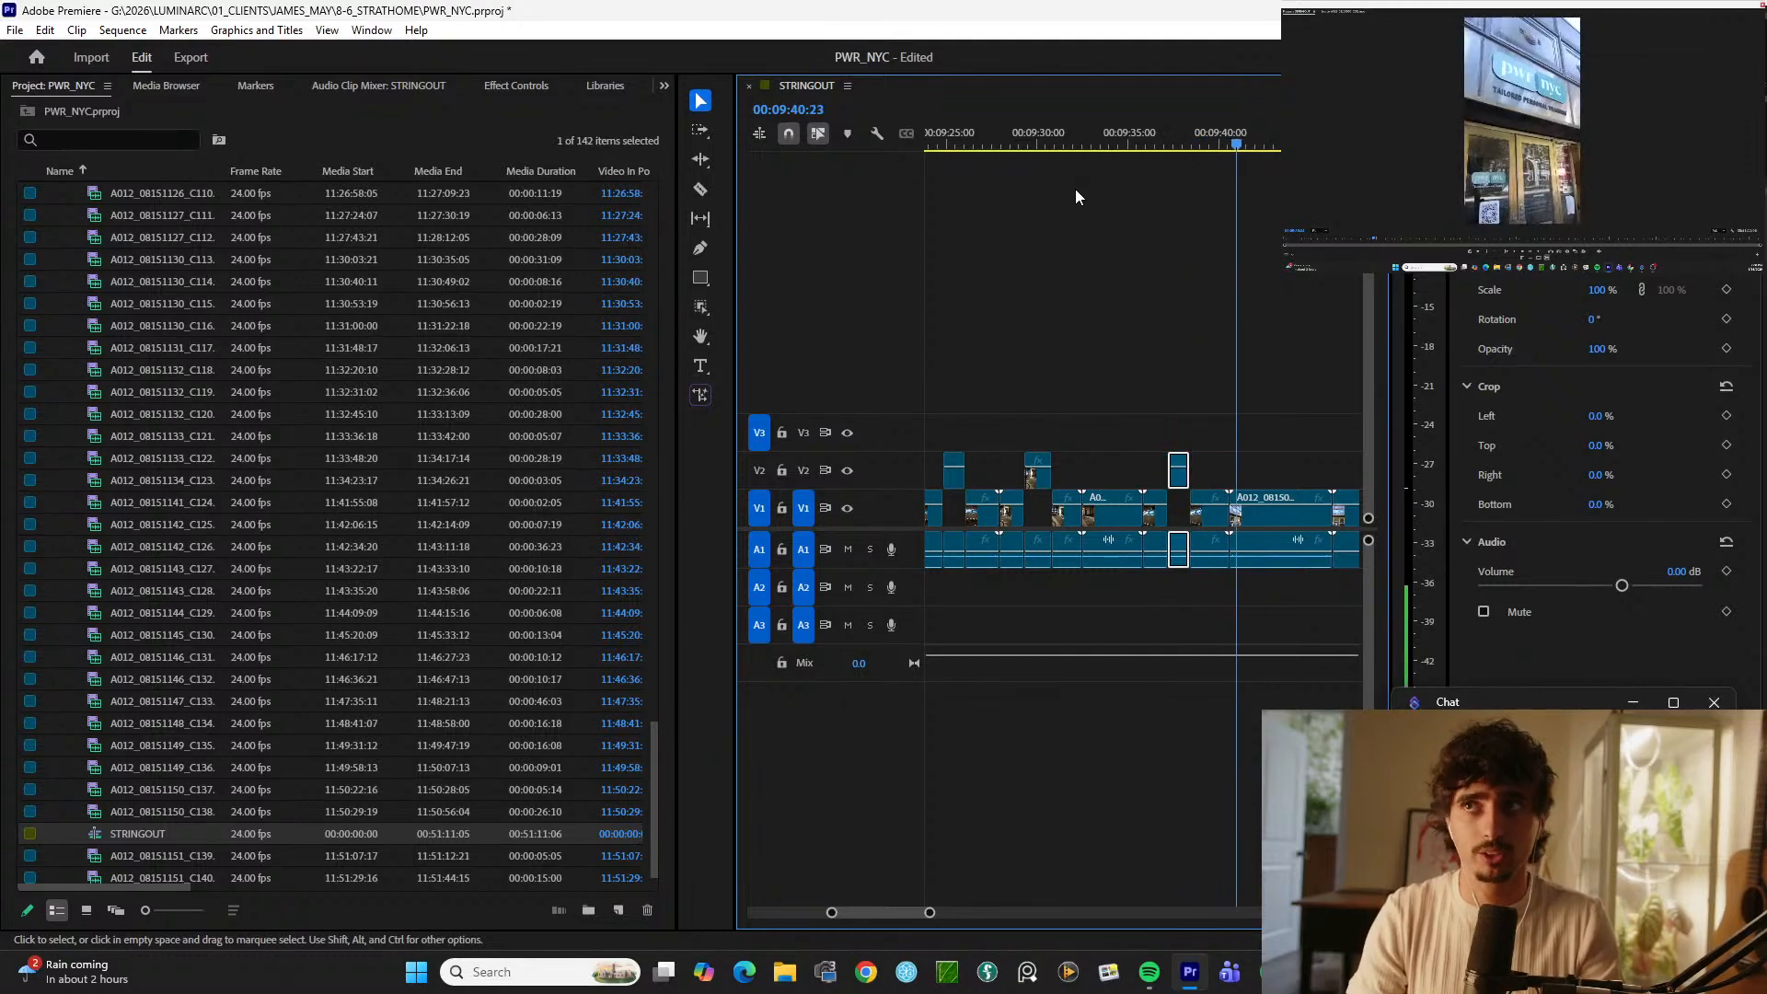
key("space")
key("d")
key("ctrl+k")
key("space")
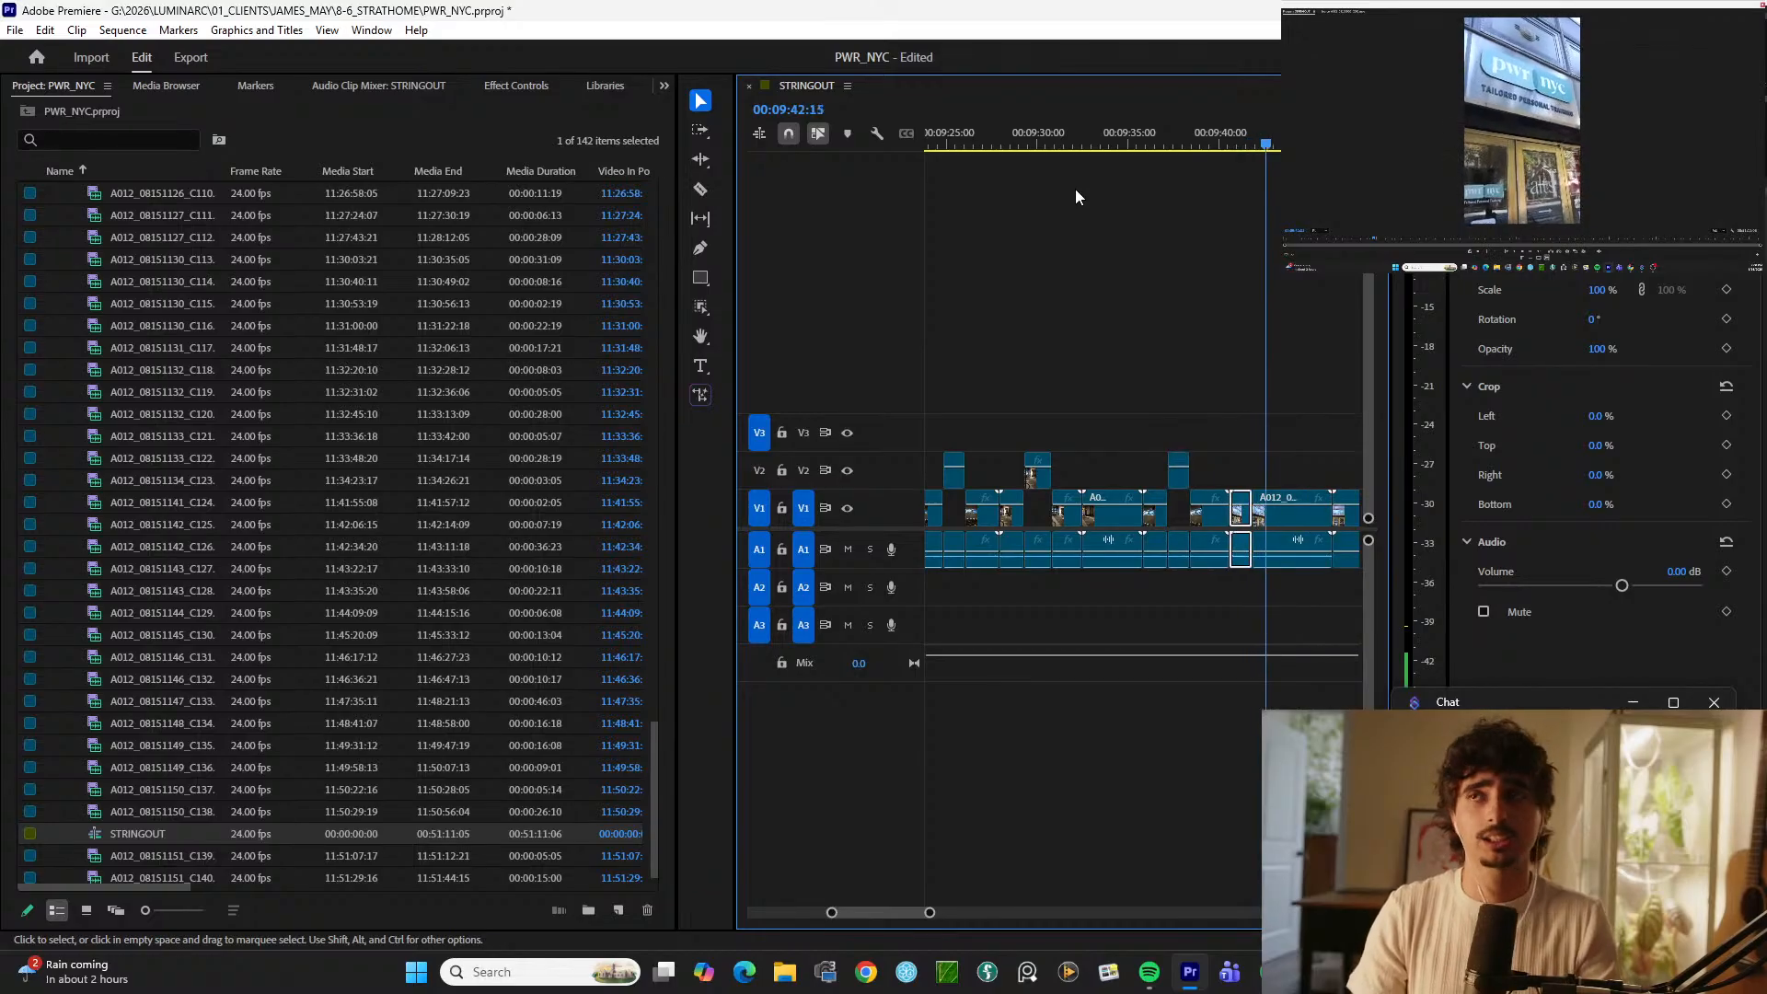
key("space")
key("d")
key("ctrl+k")
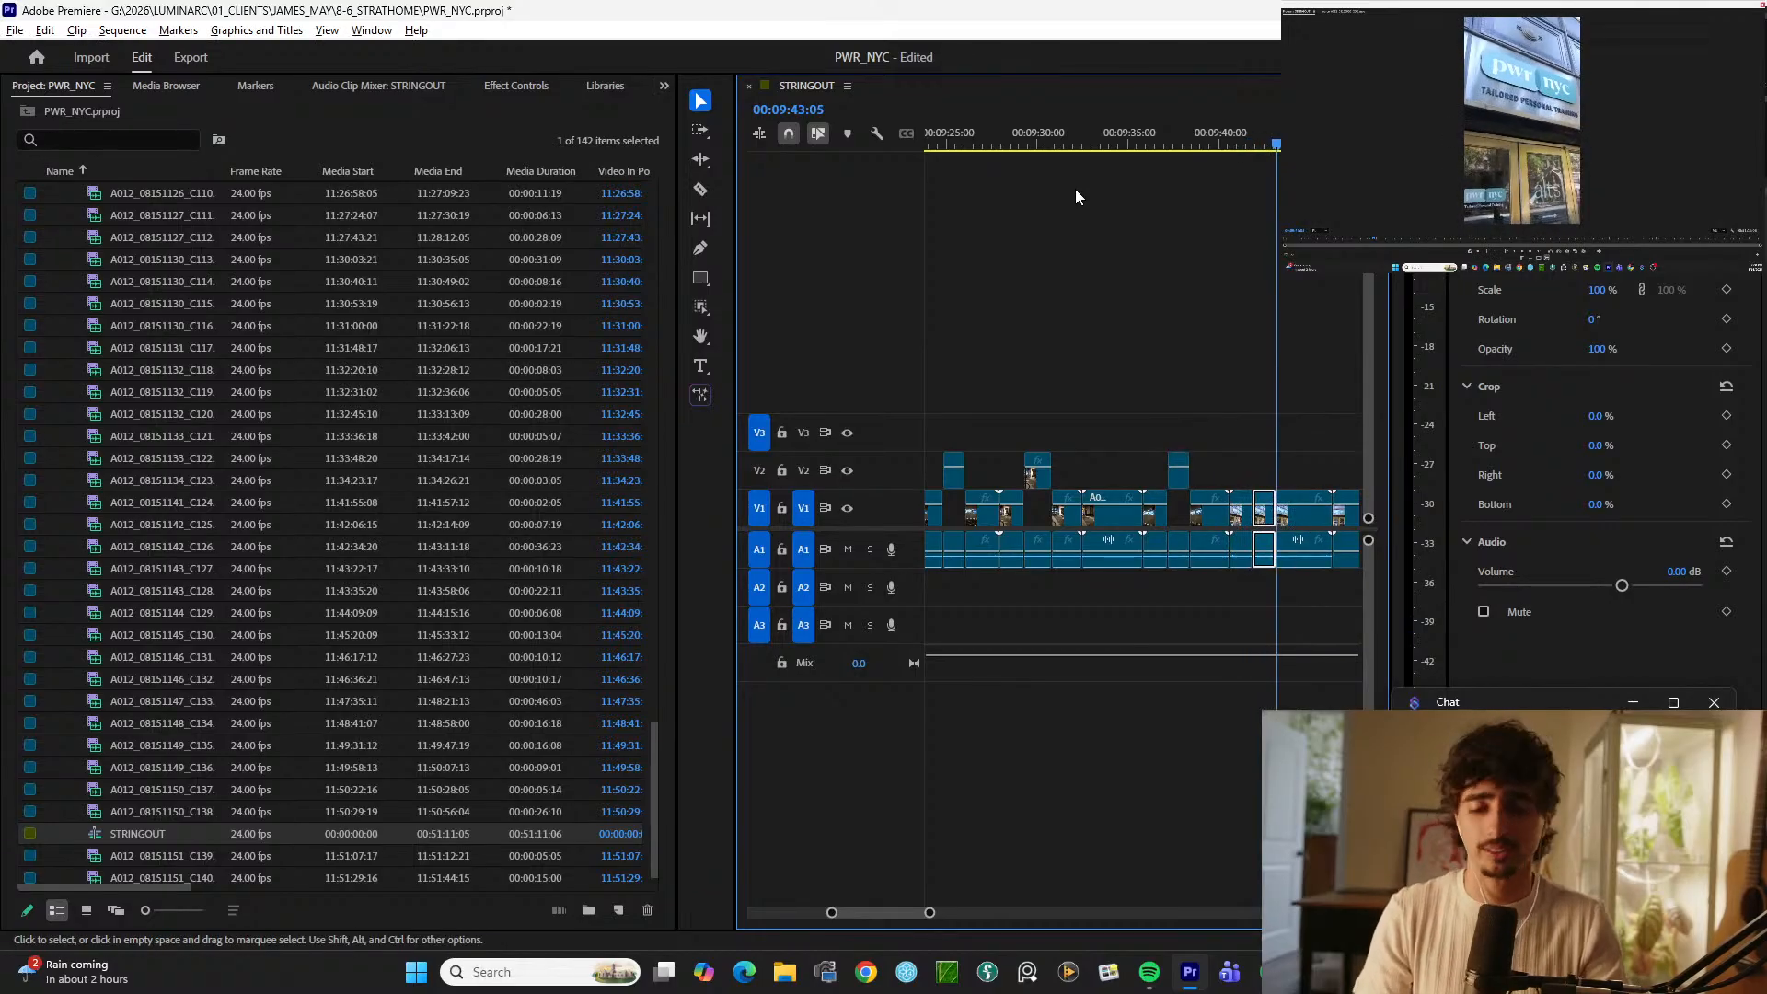
key("alt+Up")
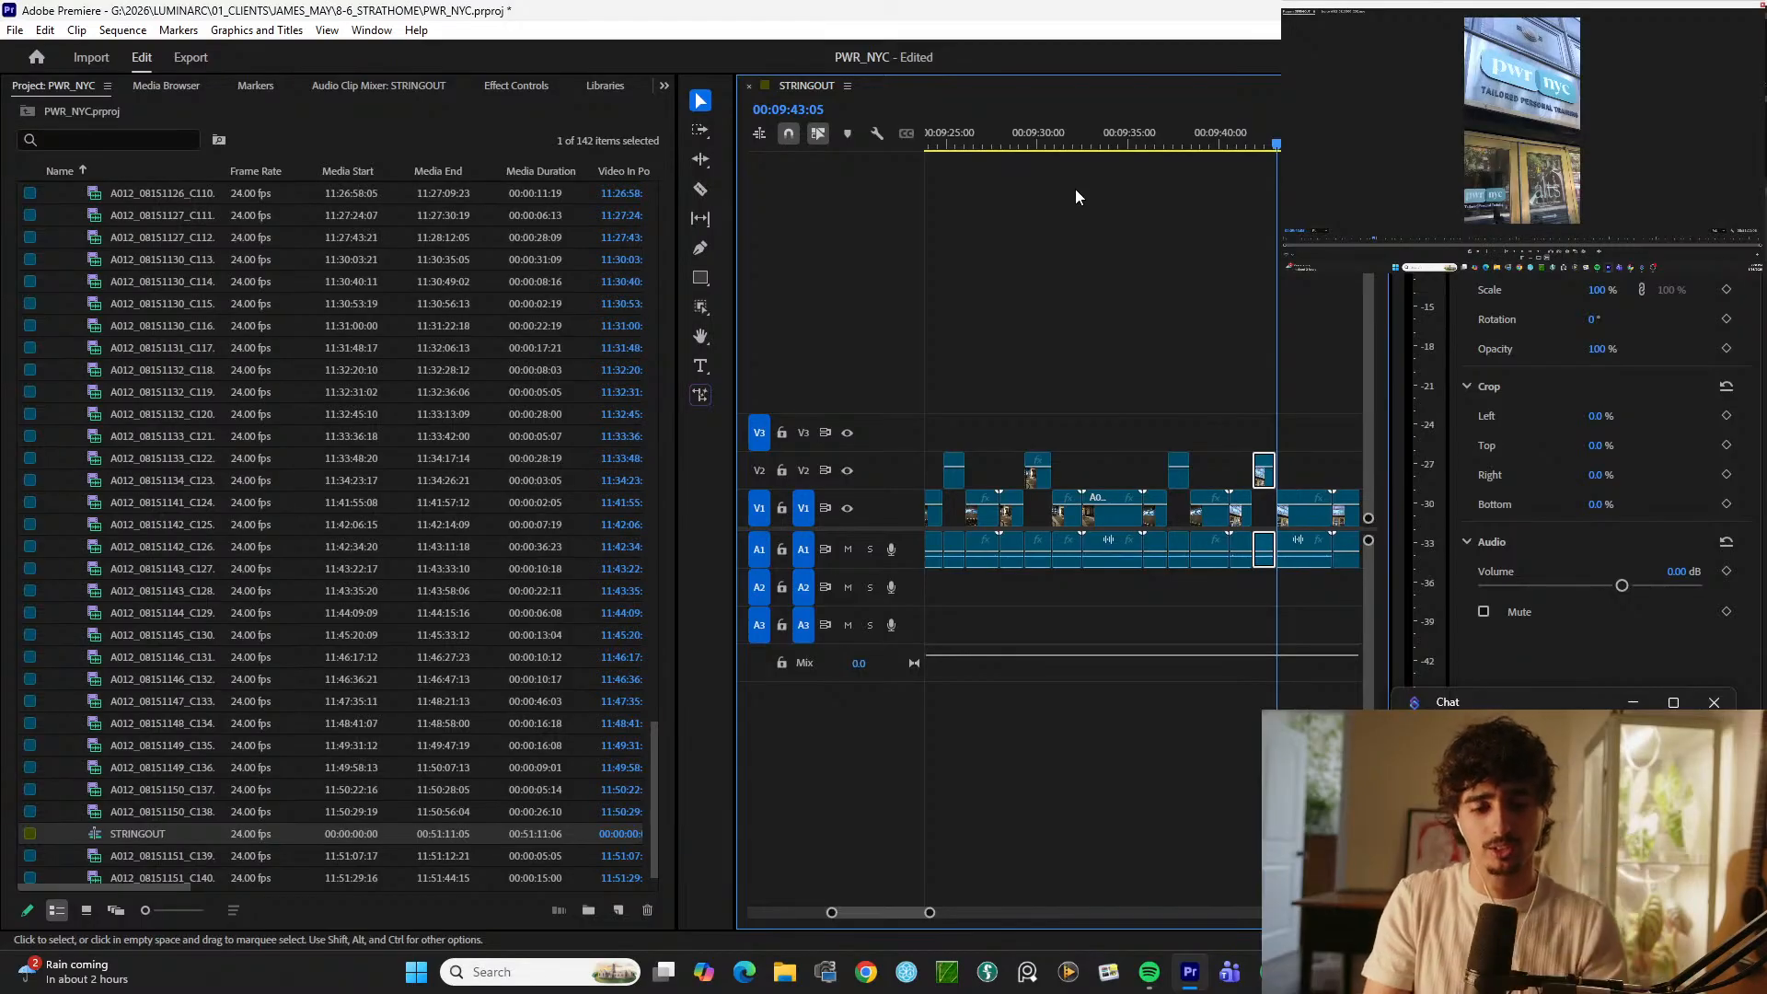
Step: Cut the storefront door section from about 00:09:47 to 00:09:50, raise it to V2 and play it back
key("space")
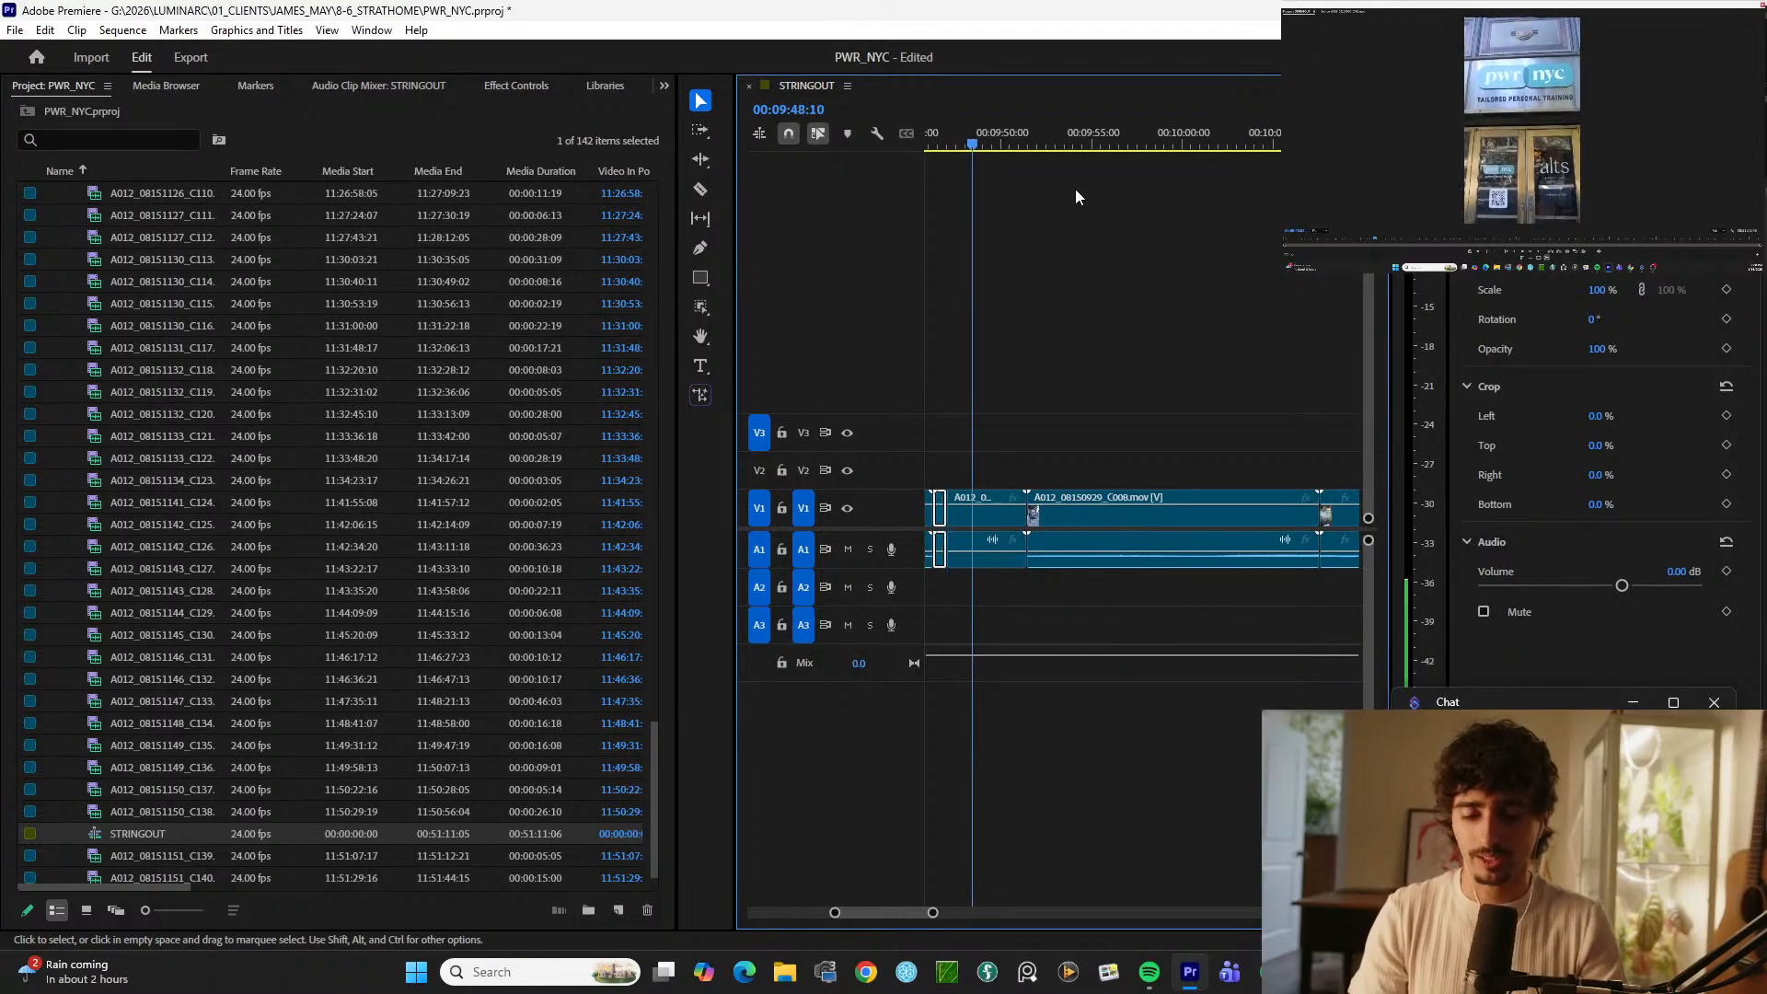
key("l")
key("k")
key("ctrl+shift+k")
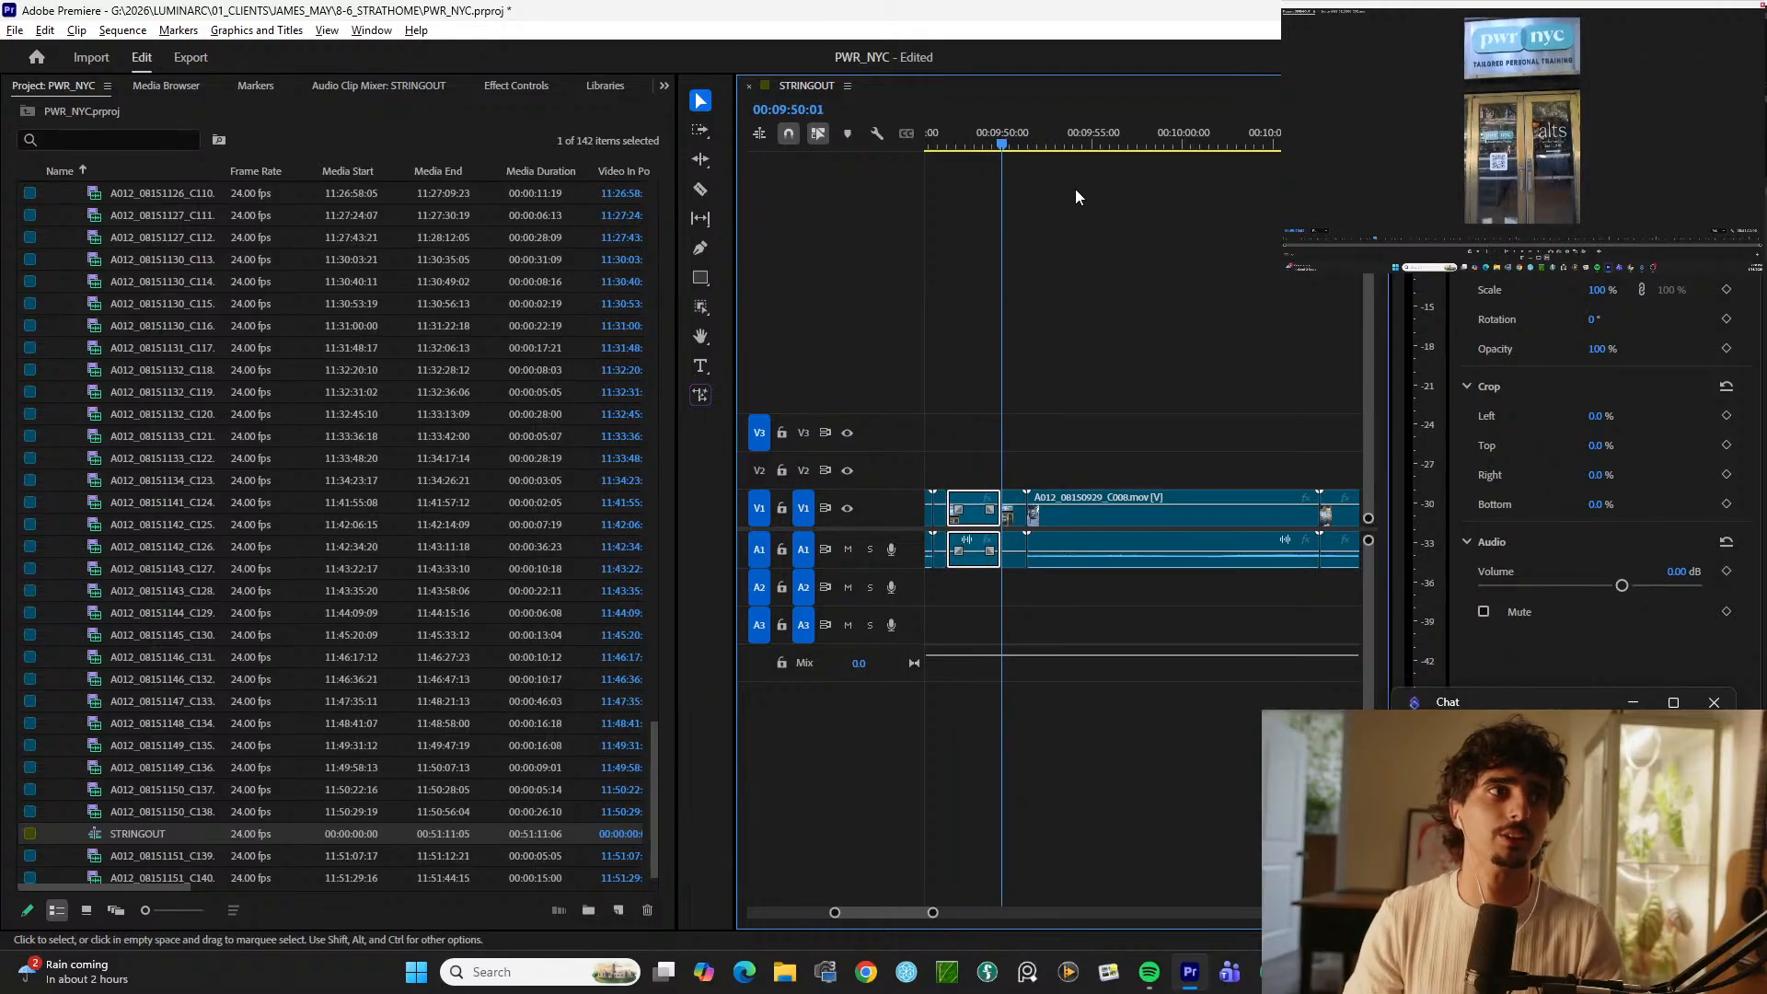
key("alt+Up")
key("l")
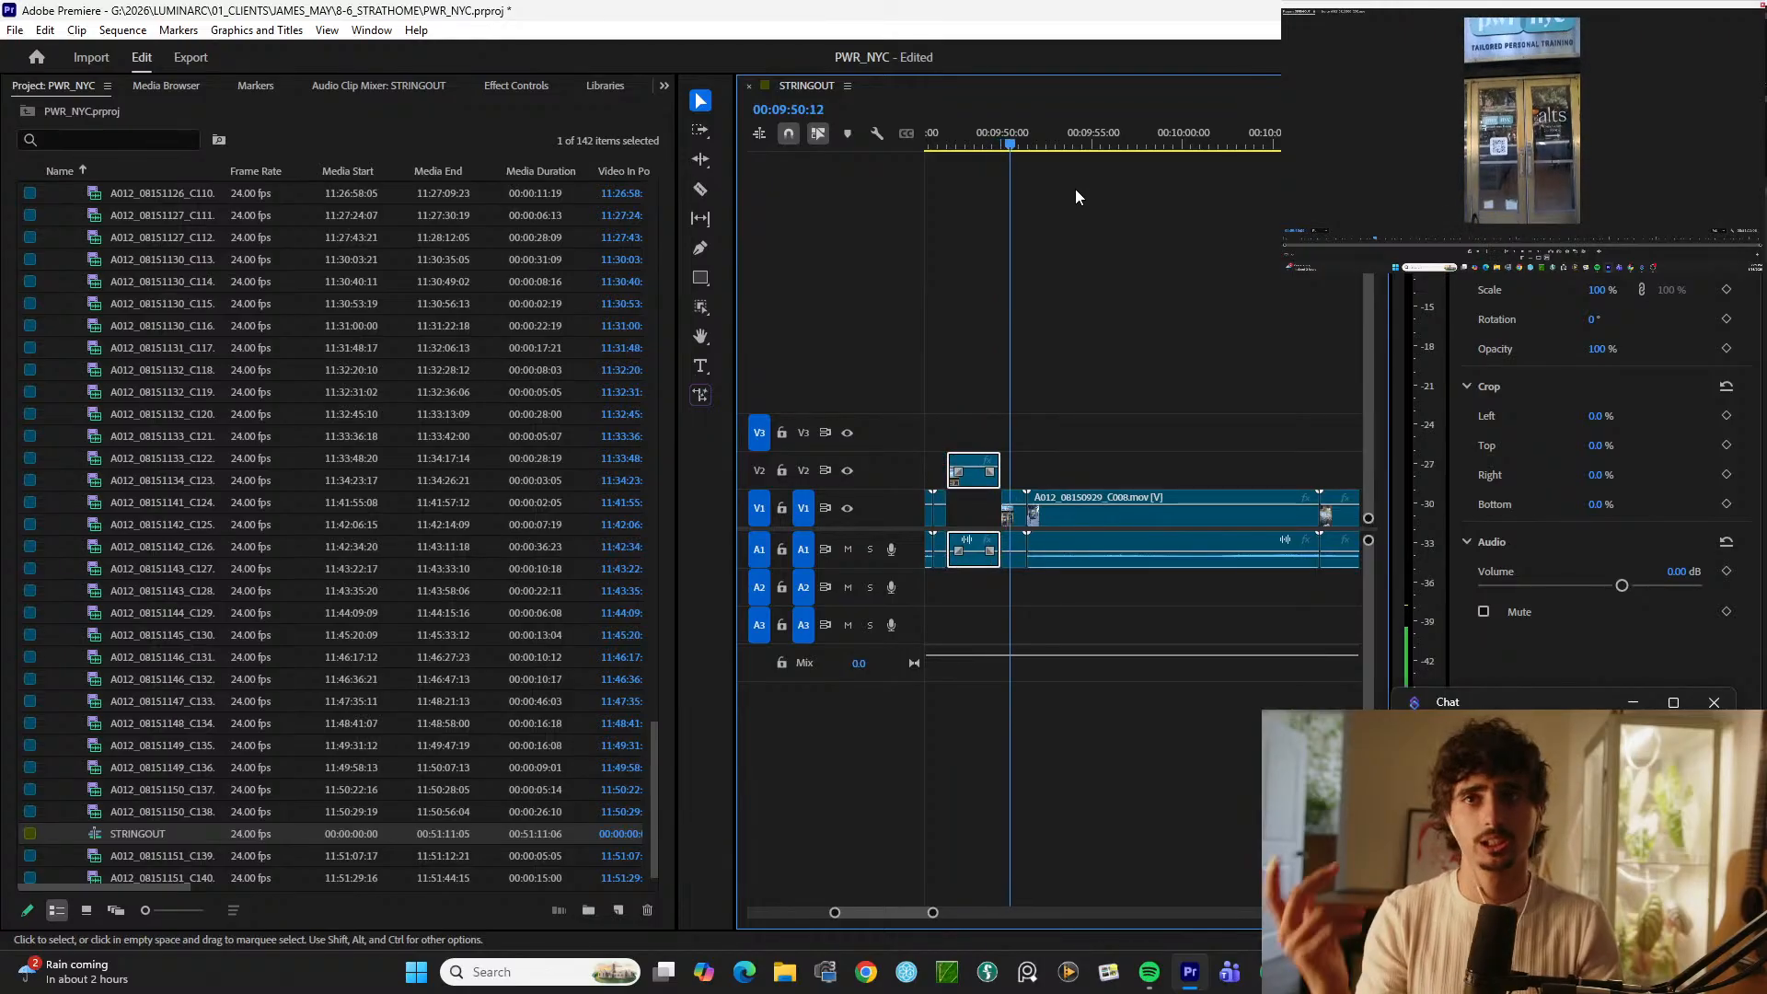
key("space")
key("minus")
key("Up")
key("Up")
key("space")
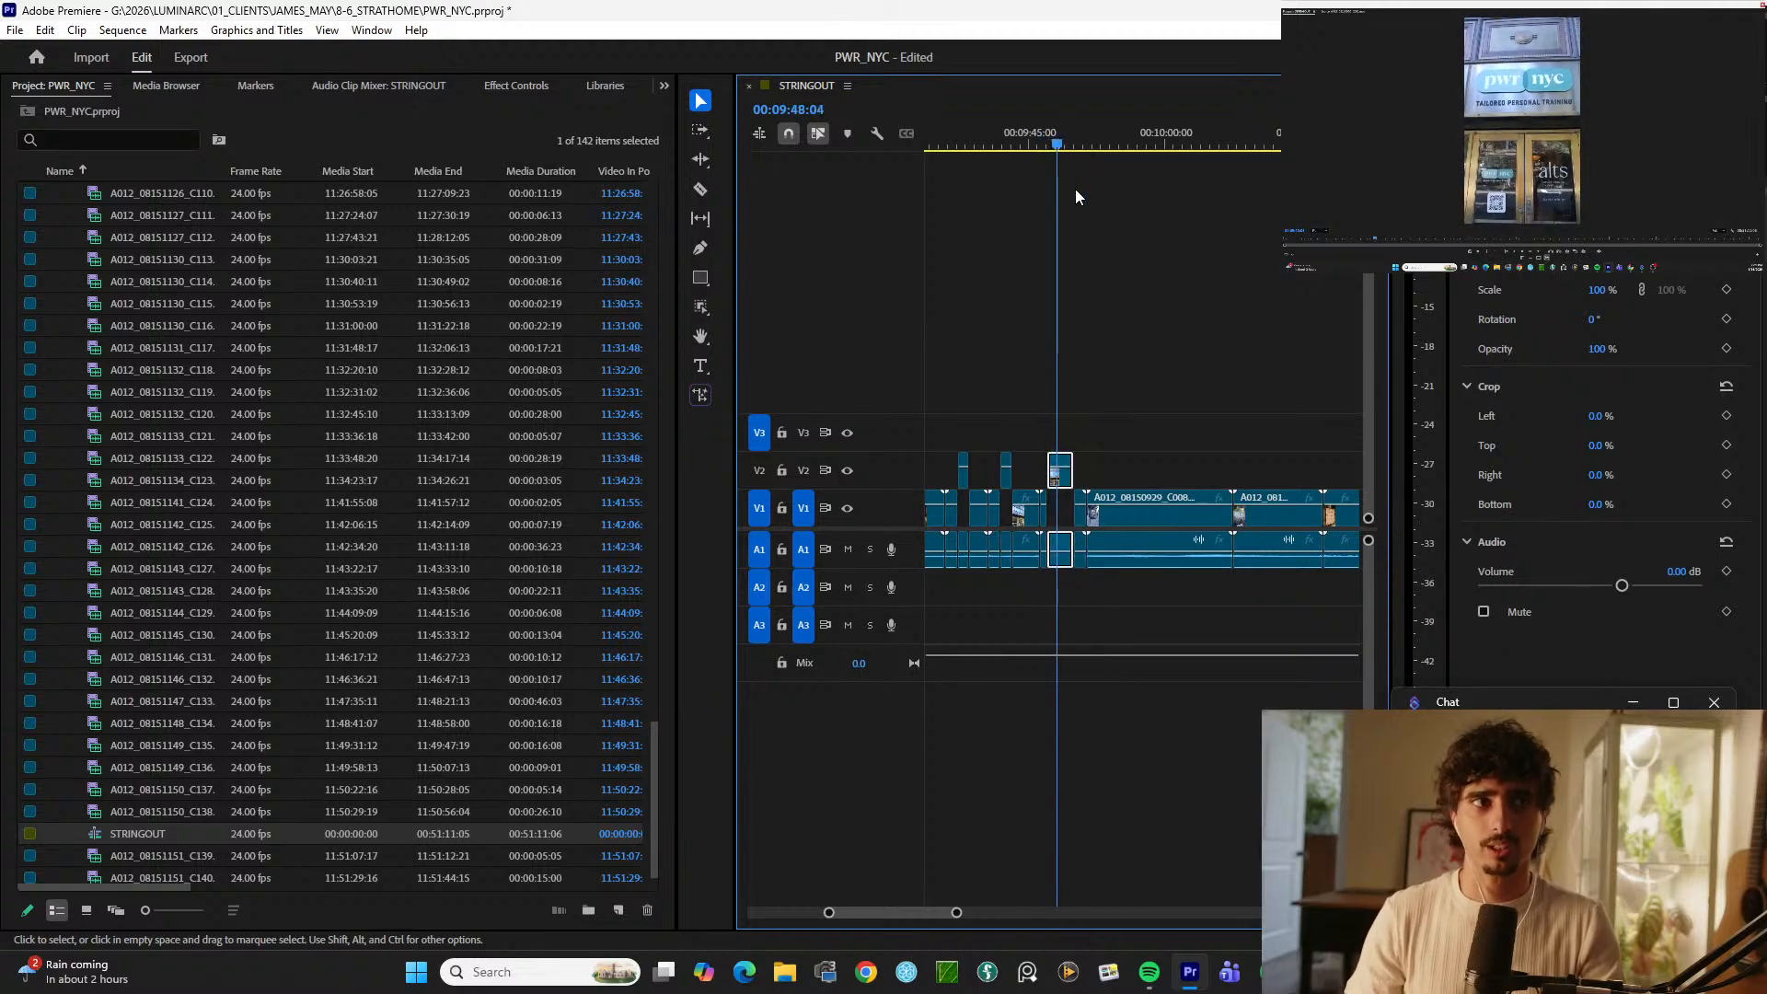
Step: Split A012_08150929_C008.mov at 00:09:53:03, isolate a roughly four-second section from about 00:09:58, raise it to V2 and replay it
left_click(1084, 145)
left_click(1102, 146)
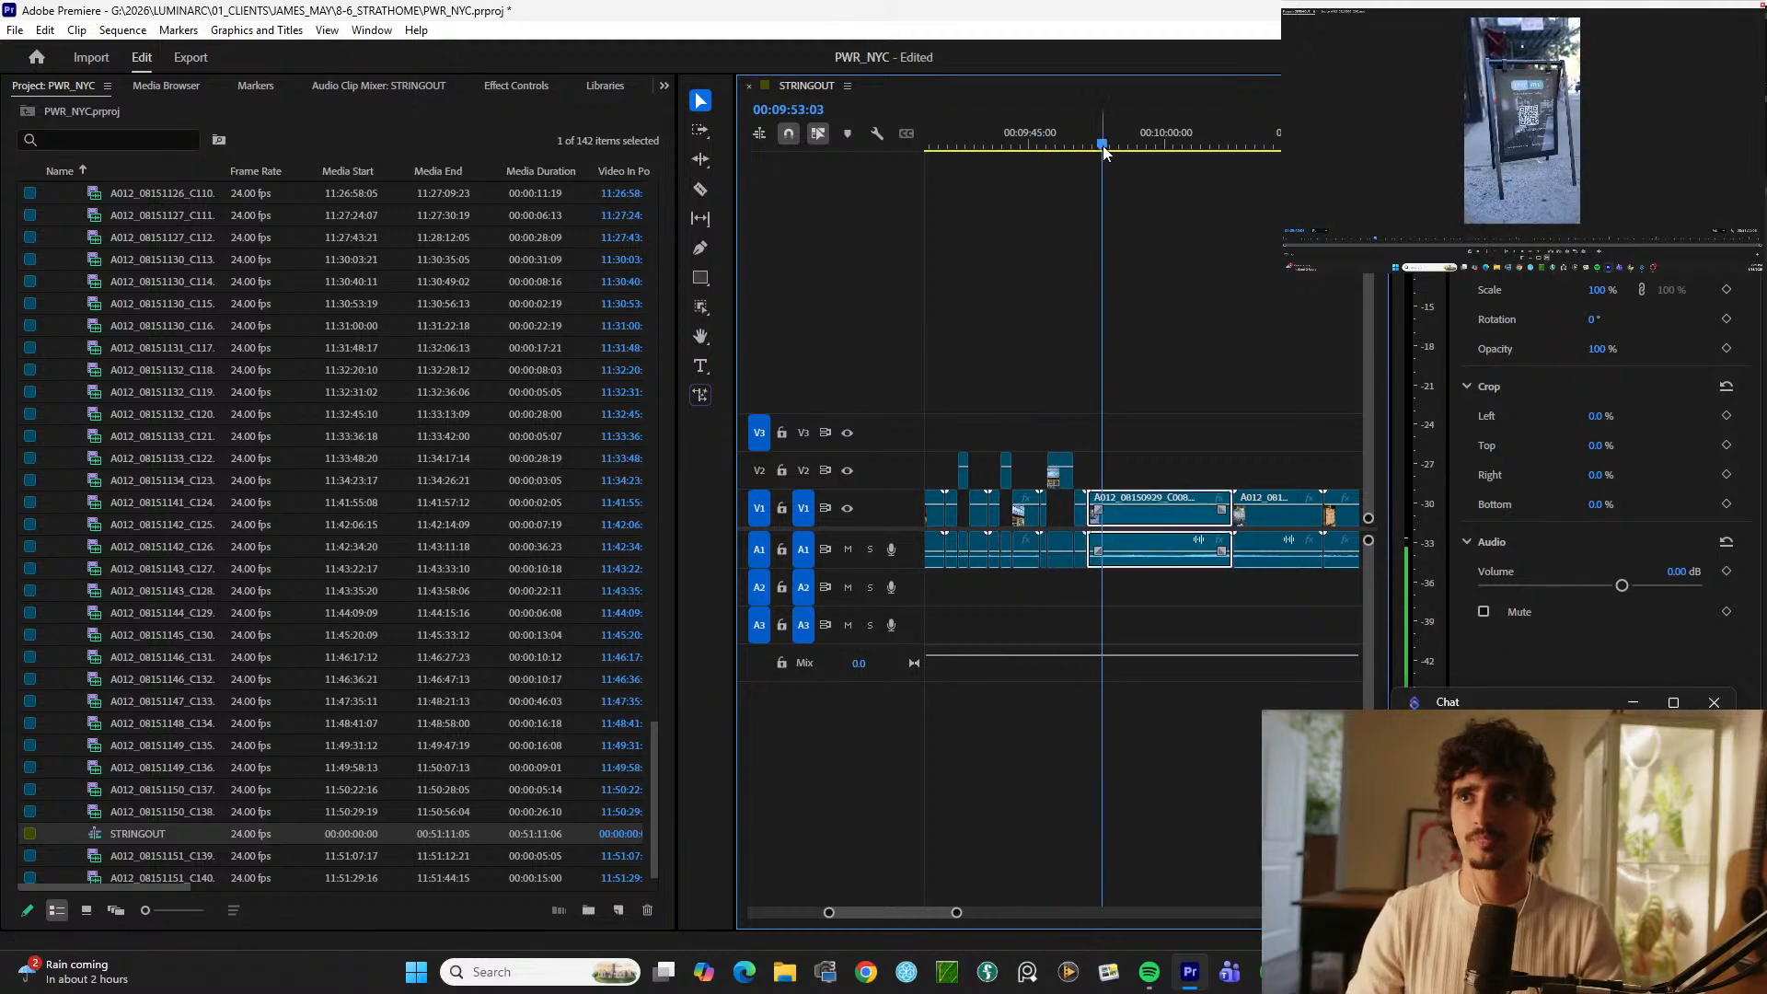
key("ctrl+k")
key("space")
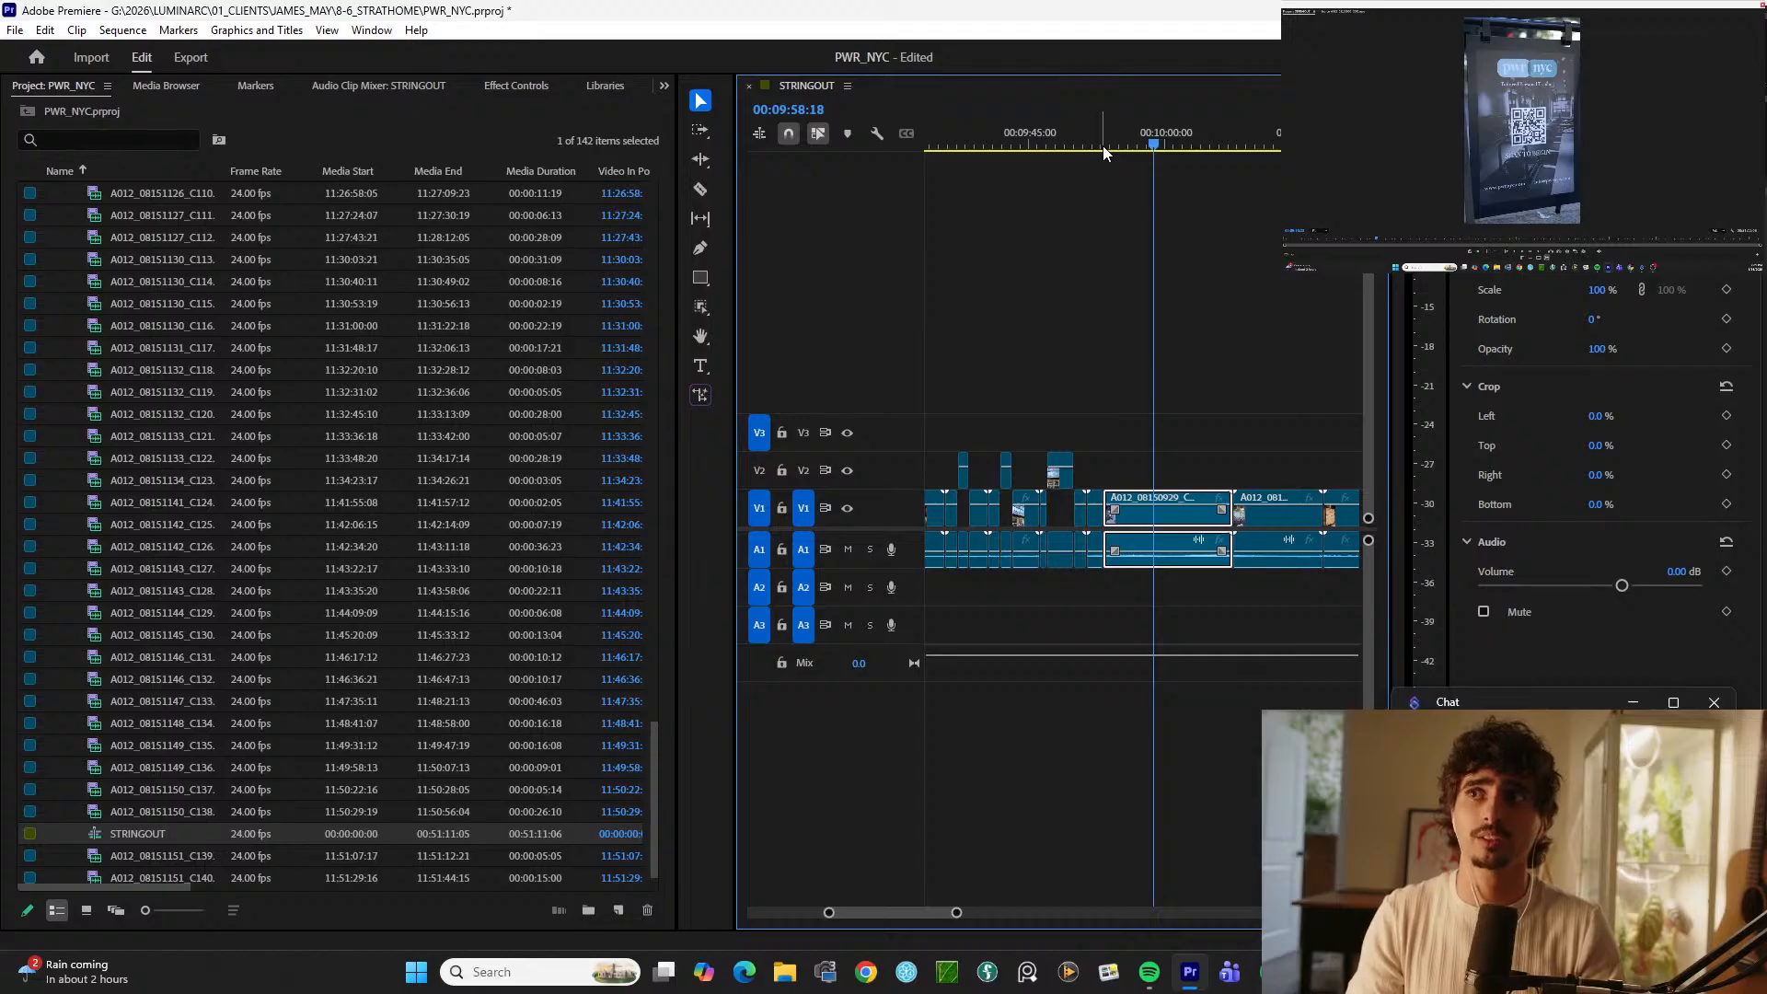
key("ctrl+k")
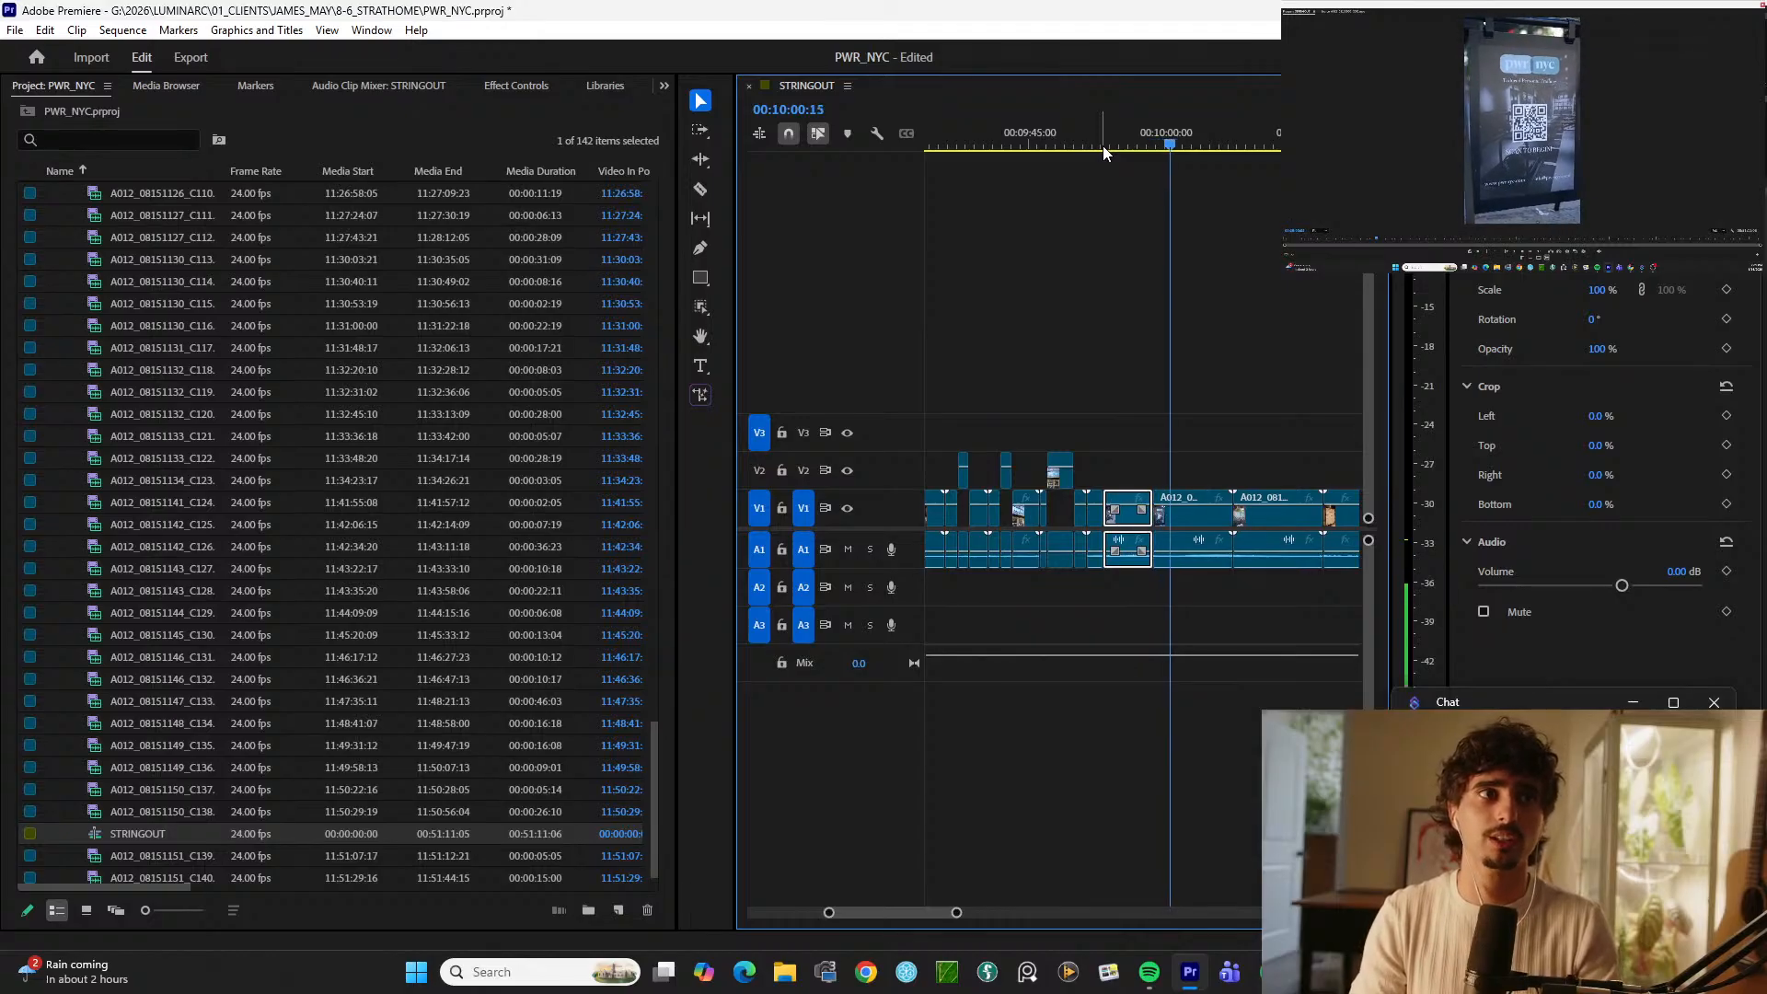
key("space")
key("ctrl+k")
key("alt+Up")
key("=")
left_click(1092, 147)
key("space")
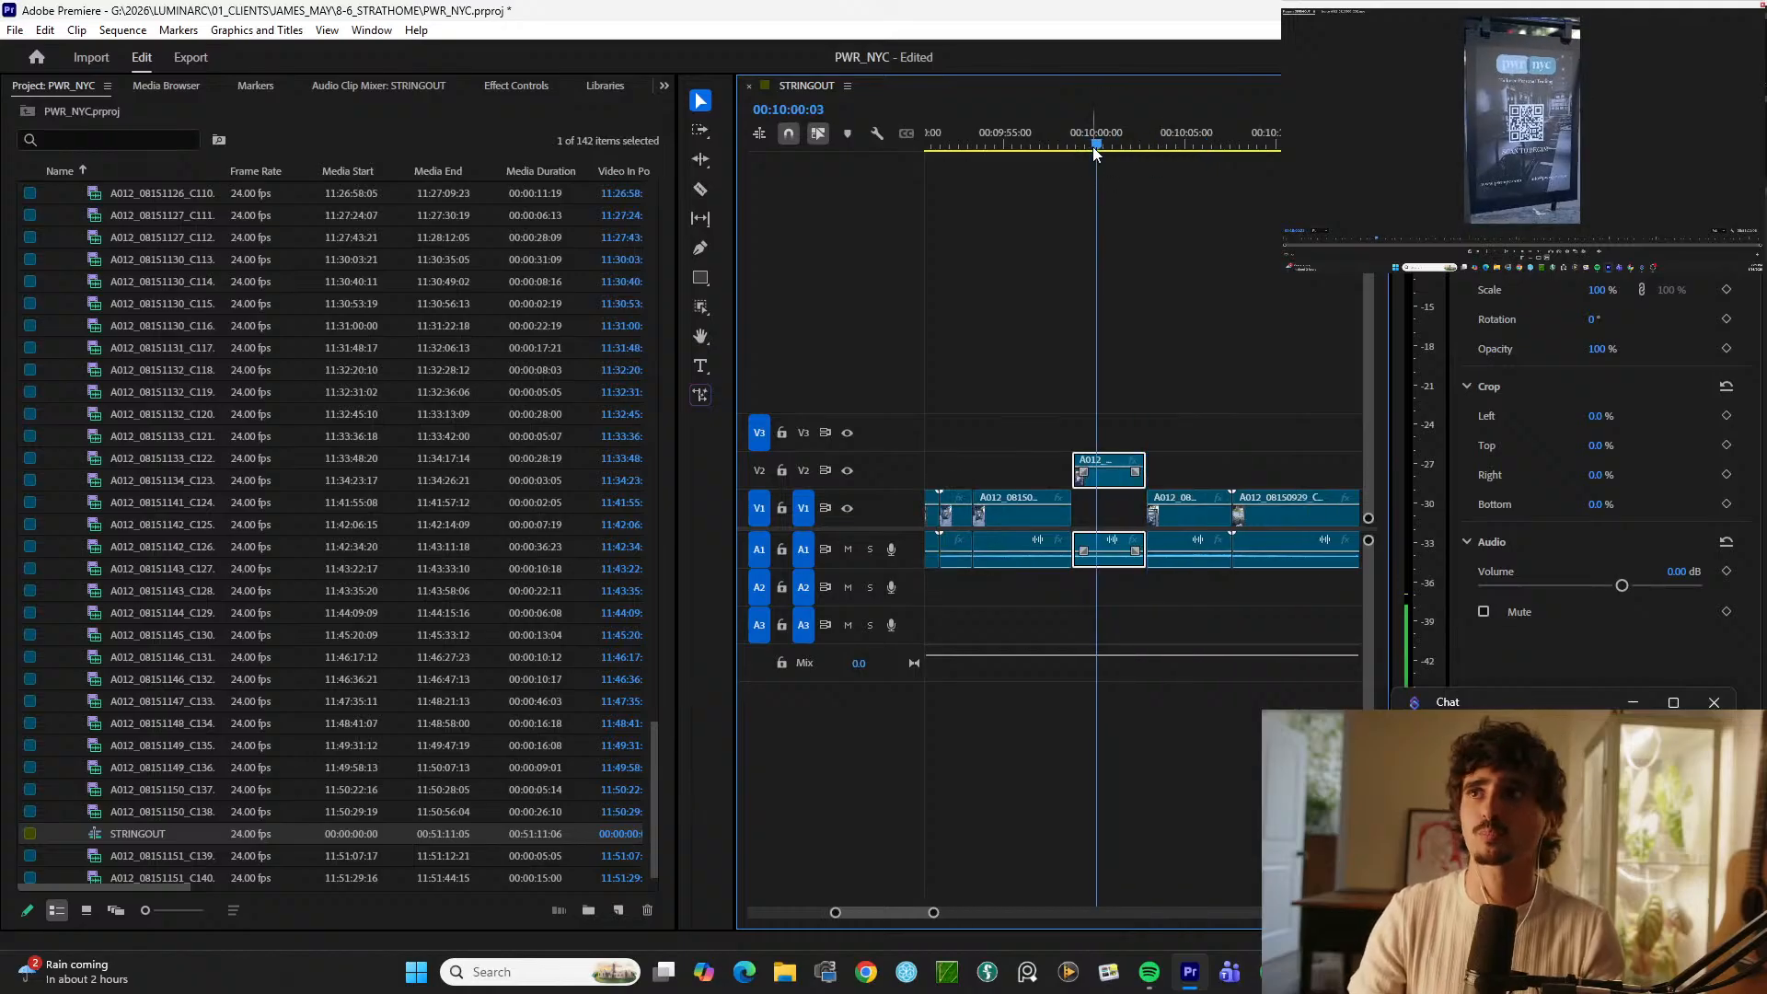
Step: Cut the next clip's section from about 00:10:09 to 00:10:11 and raise it to V2
left_click_drag(1106, 145, 1245, 124)
key("space")
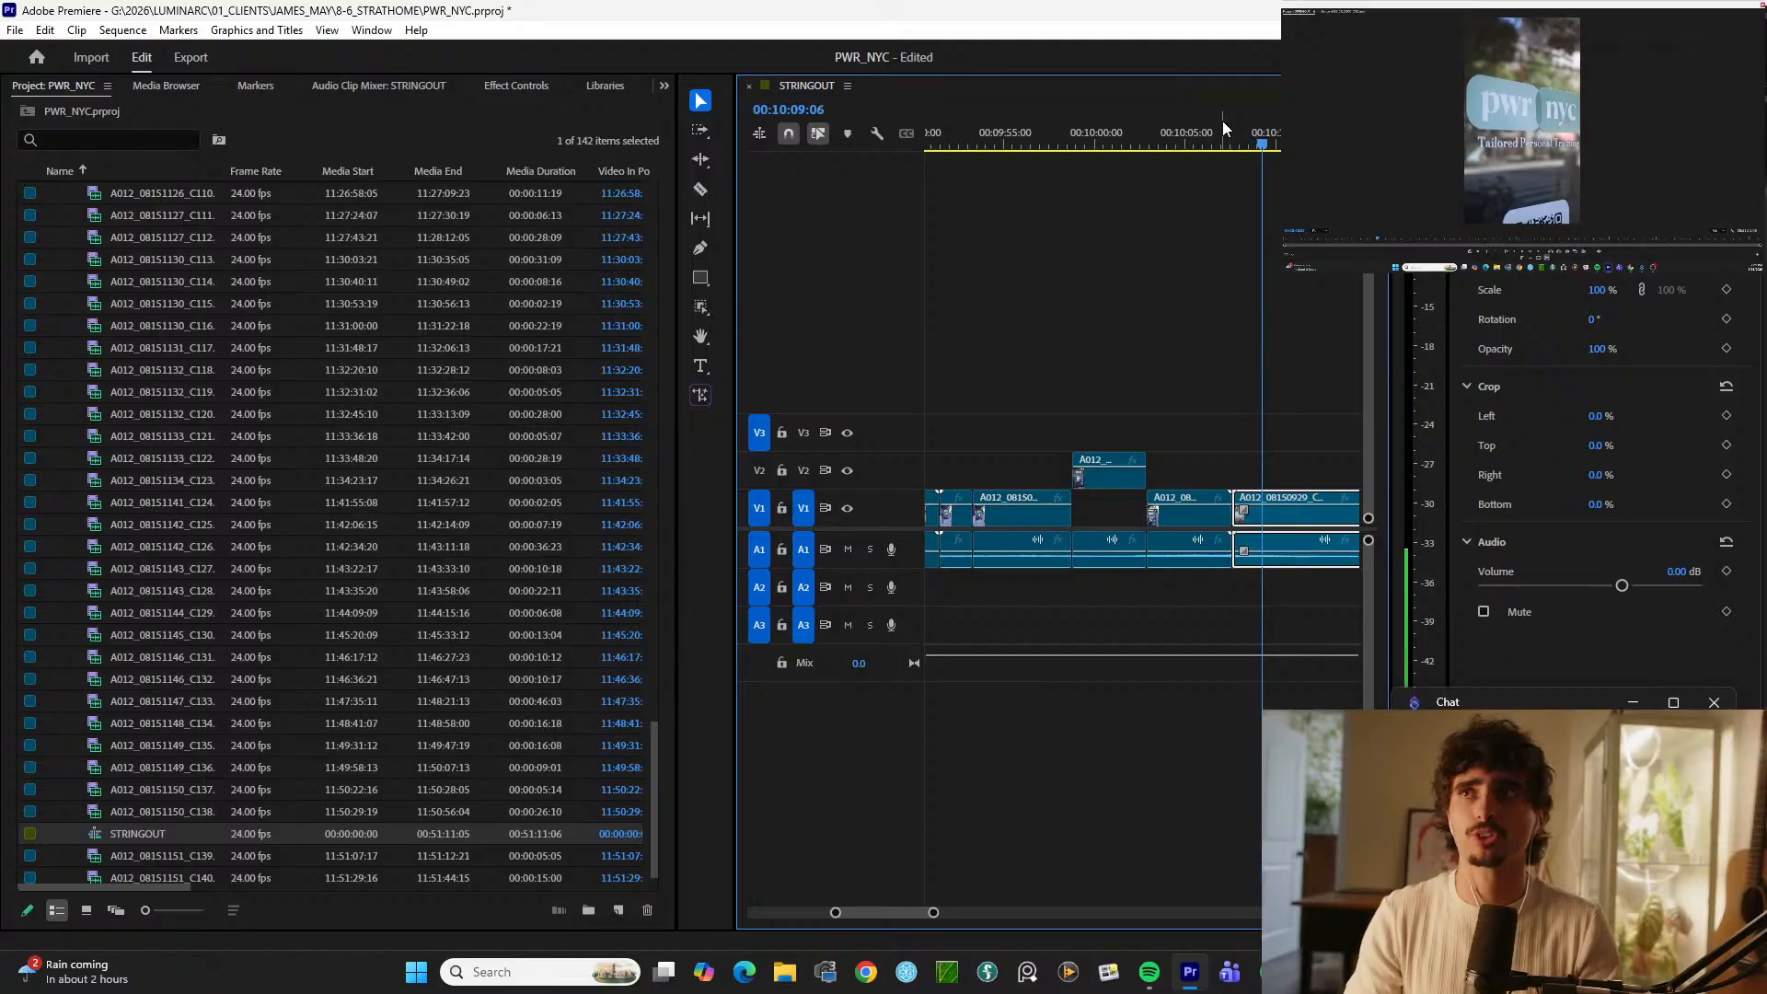
key("ctrl+k")
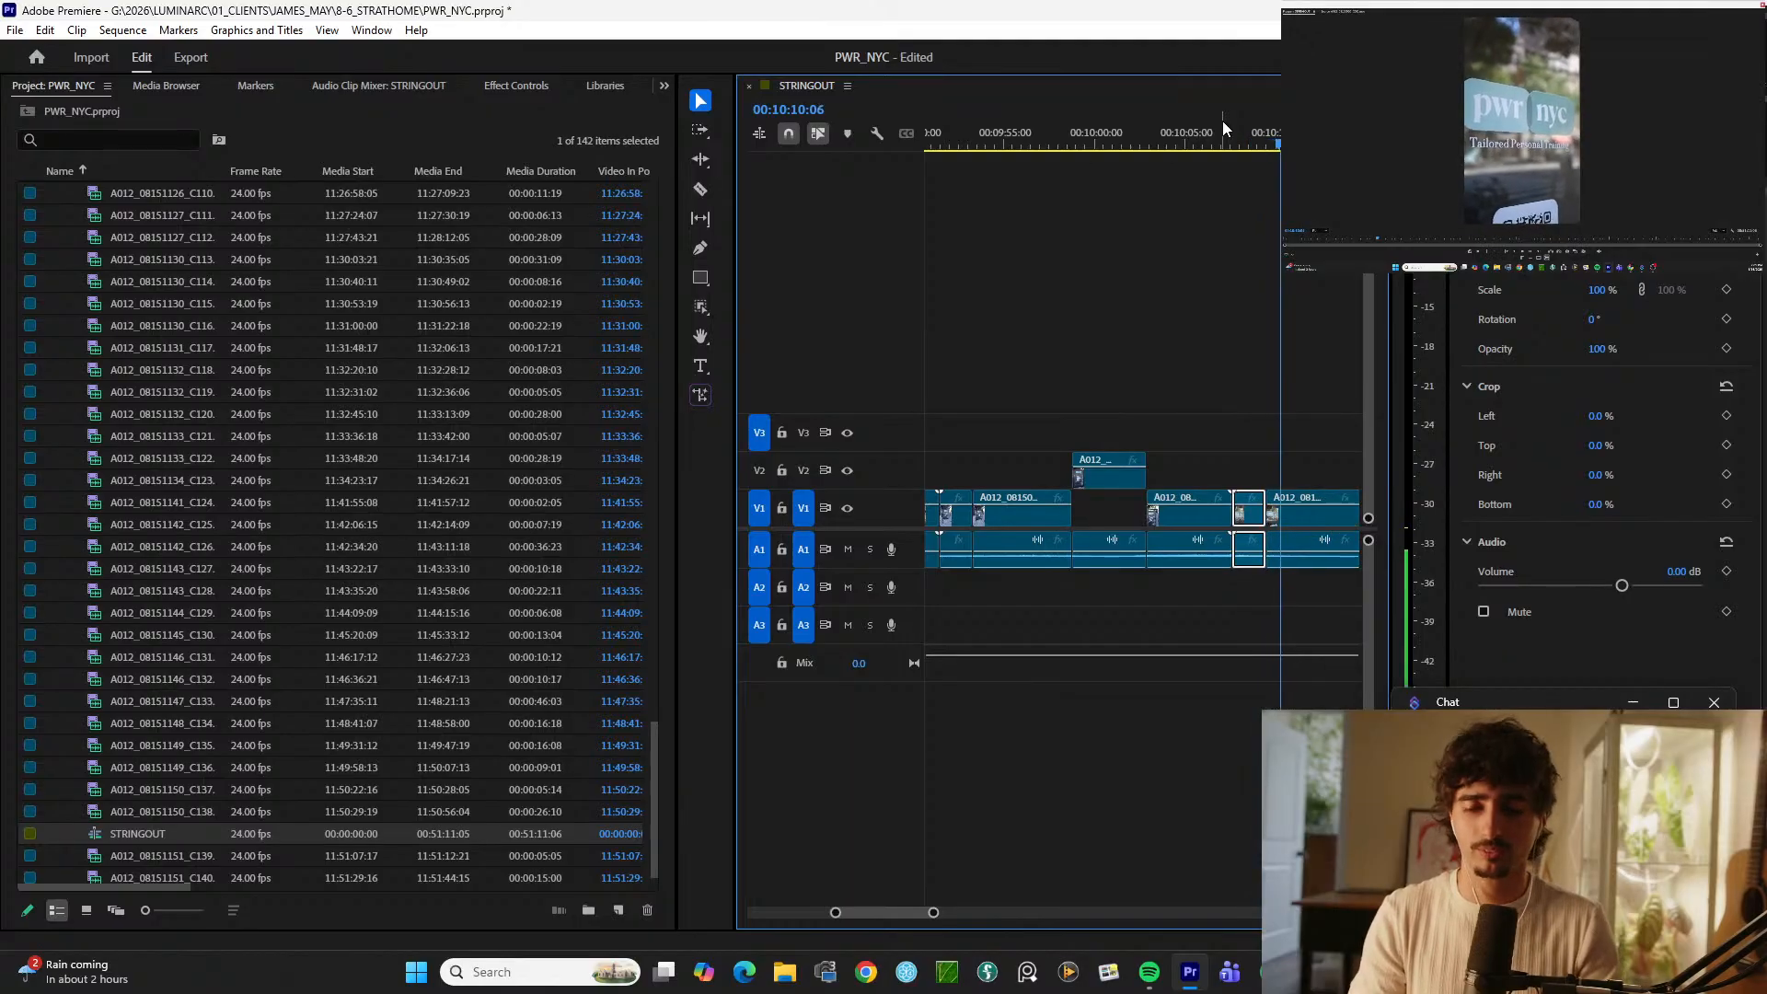
key("ctrl+k")
key("alt+Up")
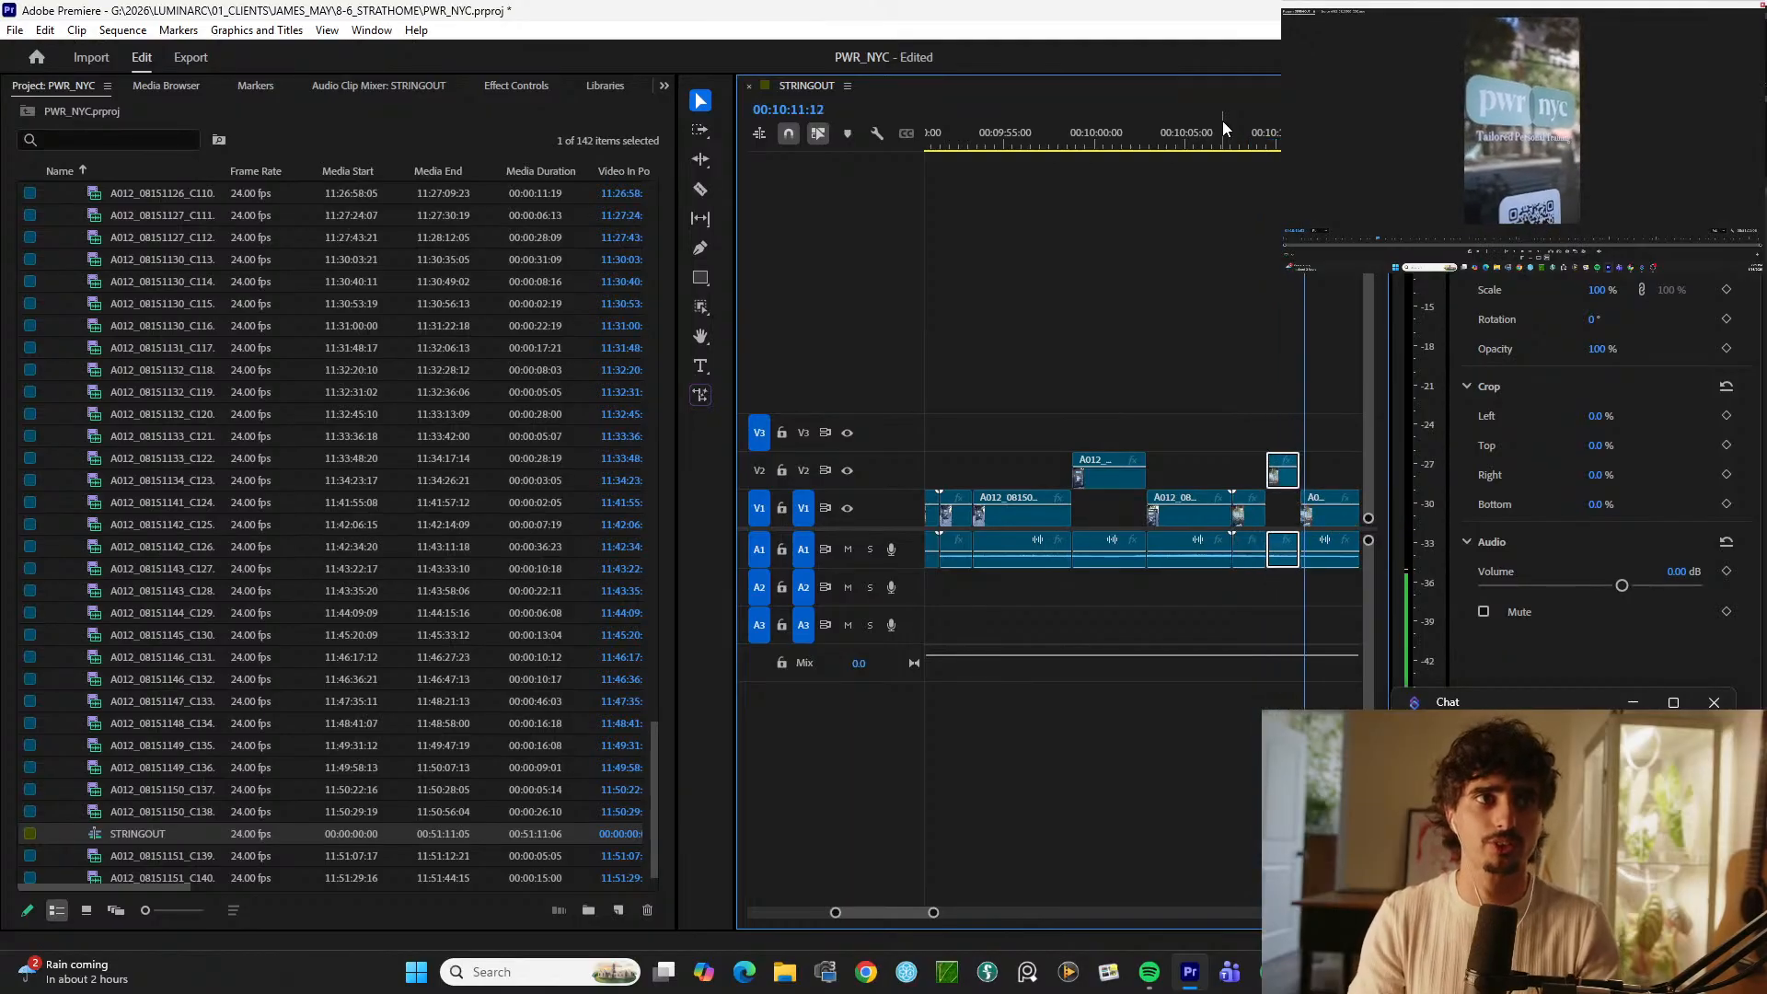
Step: Cut a section of the whiteboard clip A012_08150932_C010.mov from about 00:10:19 to 00:10:20 and raise it to V2
key("minus")
key("minus")
key("equal")
key("equal")
key("k")
key("d")
key("ctrl+k")
key("l")
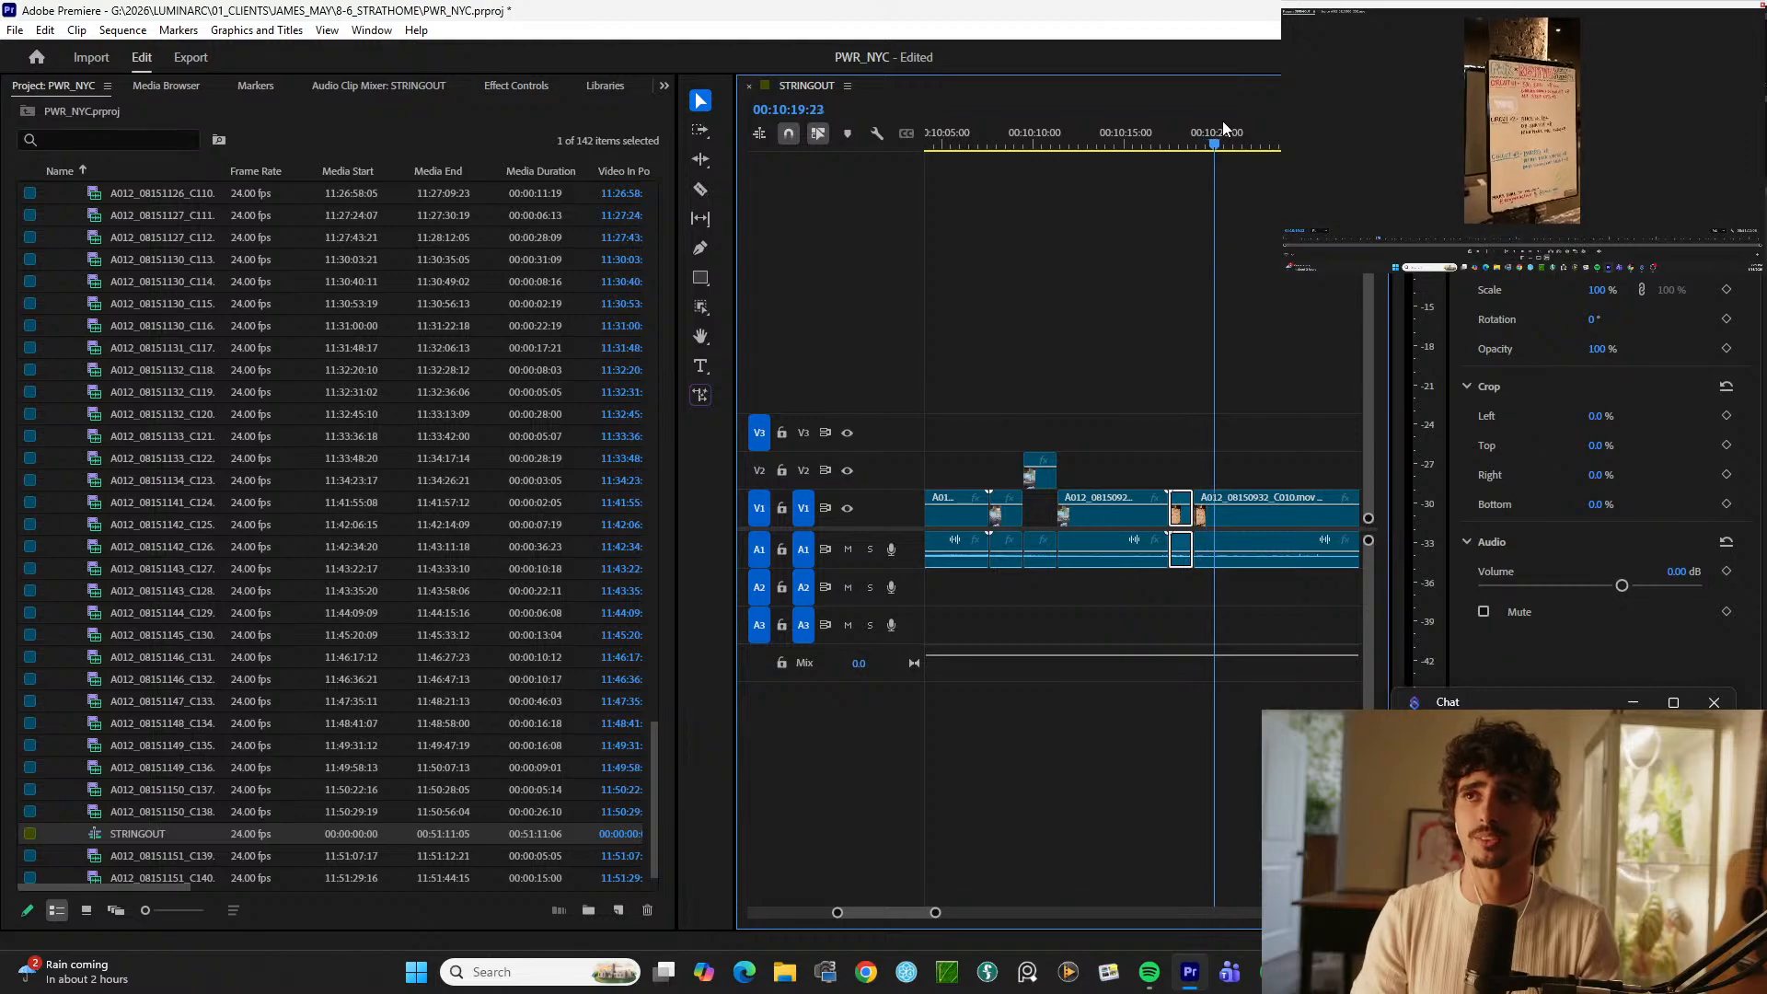
key("d")
key("ctrl+k")
key("alt+Up")
Step: Make further cuts in A012_08150932_C010.mov and raise the close-up section from about 00:10:30 to 00:10:31:22 to V2
key("l")
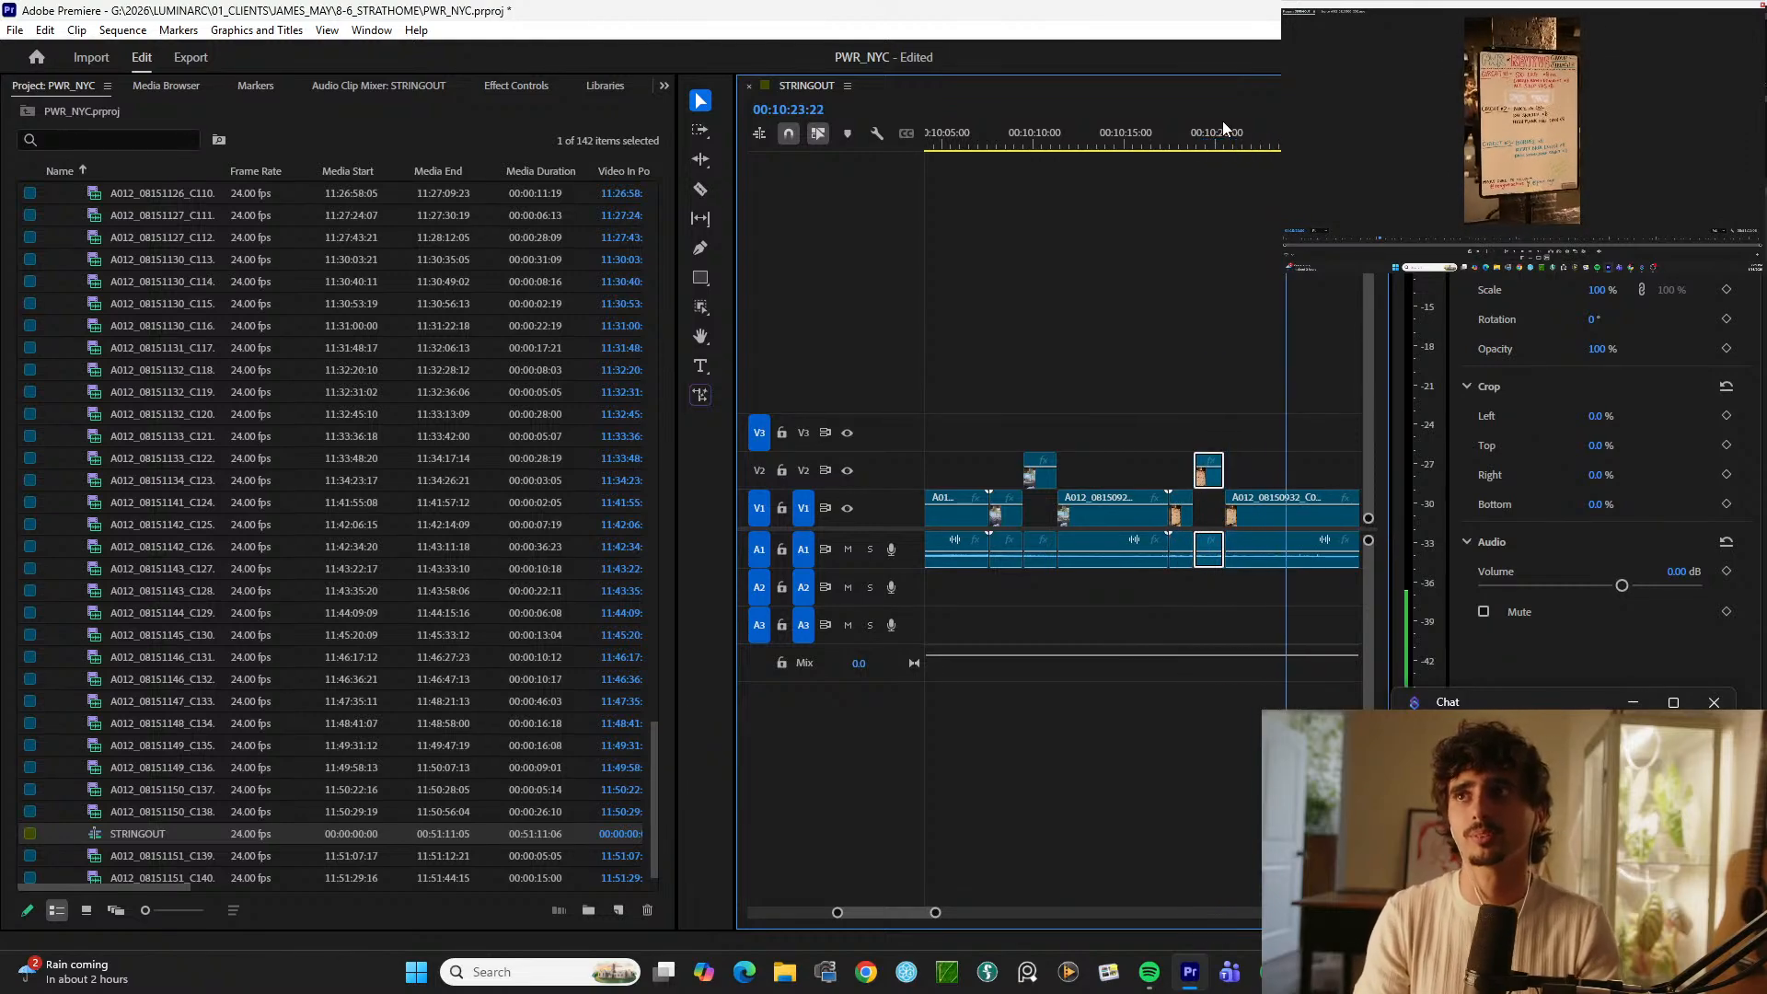
key("=")
key("d")
key("ctrl+k")
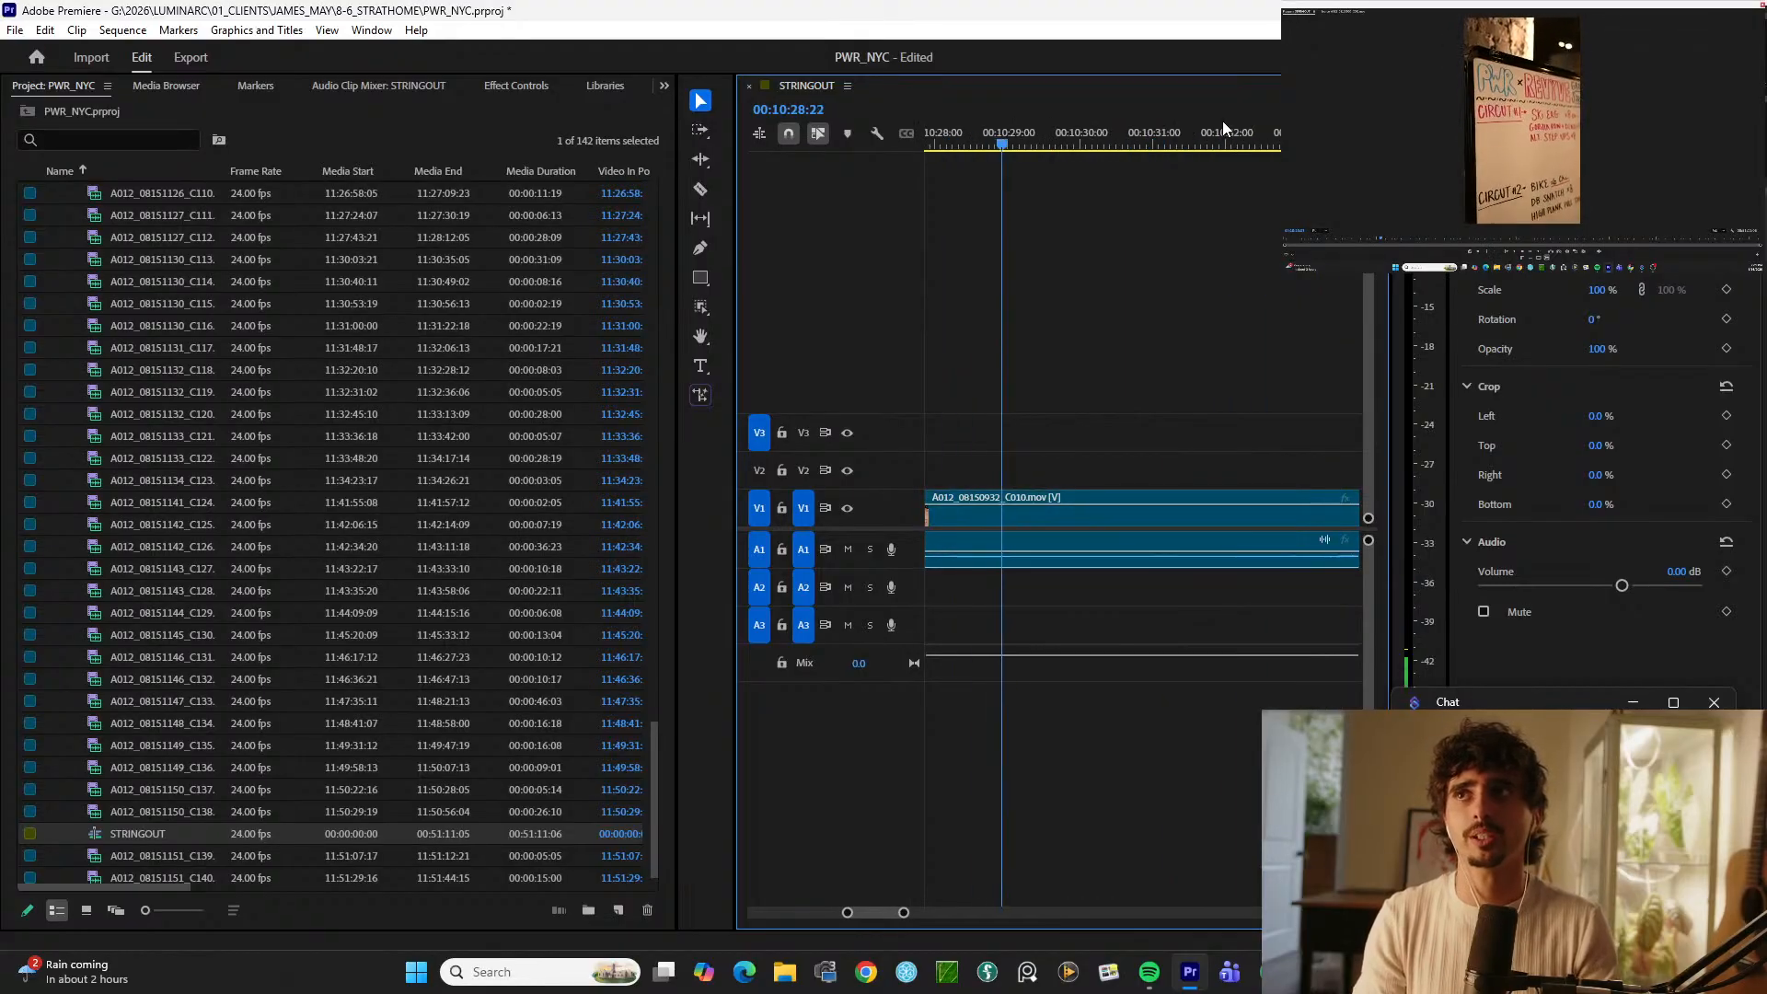
key("d")
key("ctrl+k")
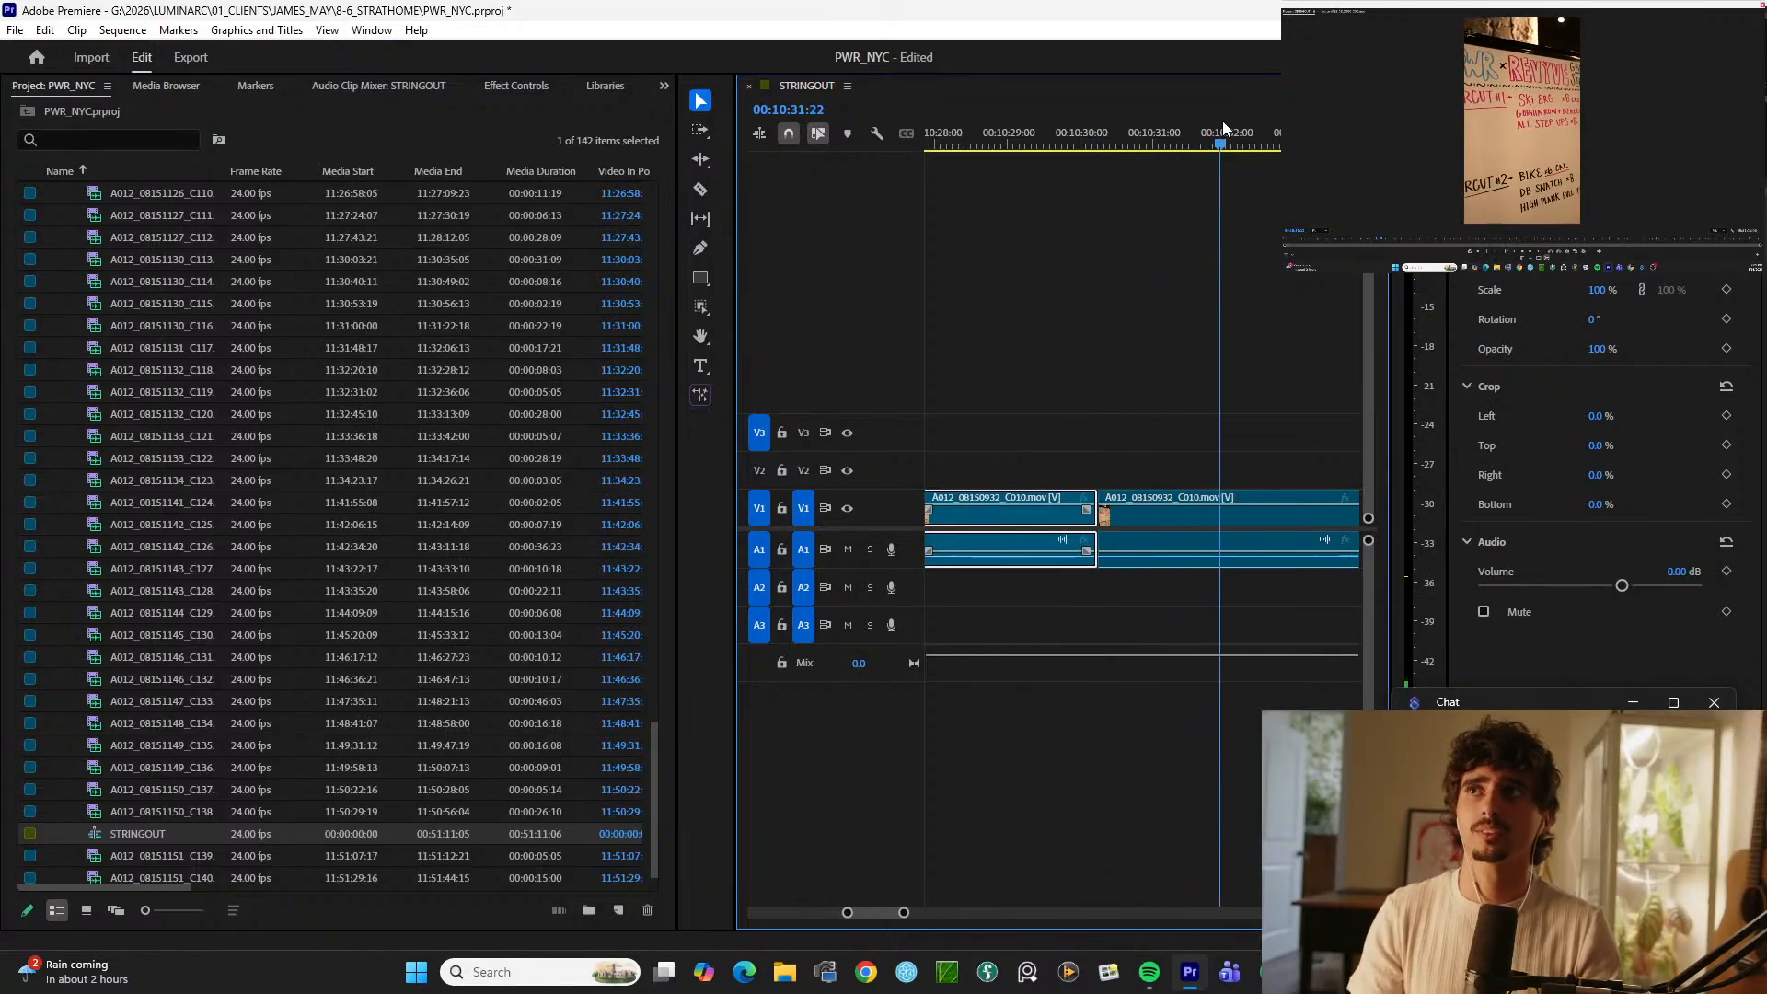
key("d")
key("ctrl+k")
key("alt+Up")
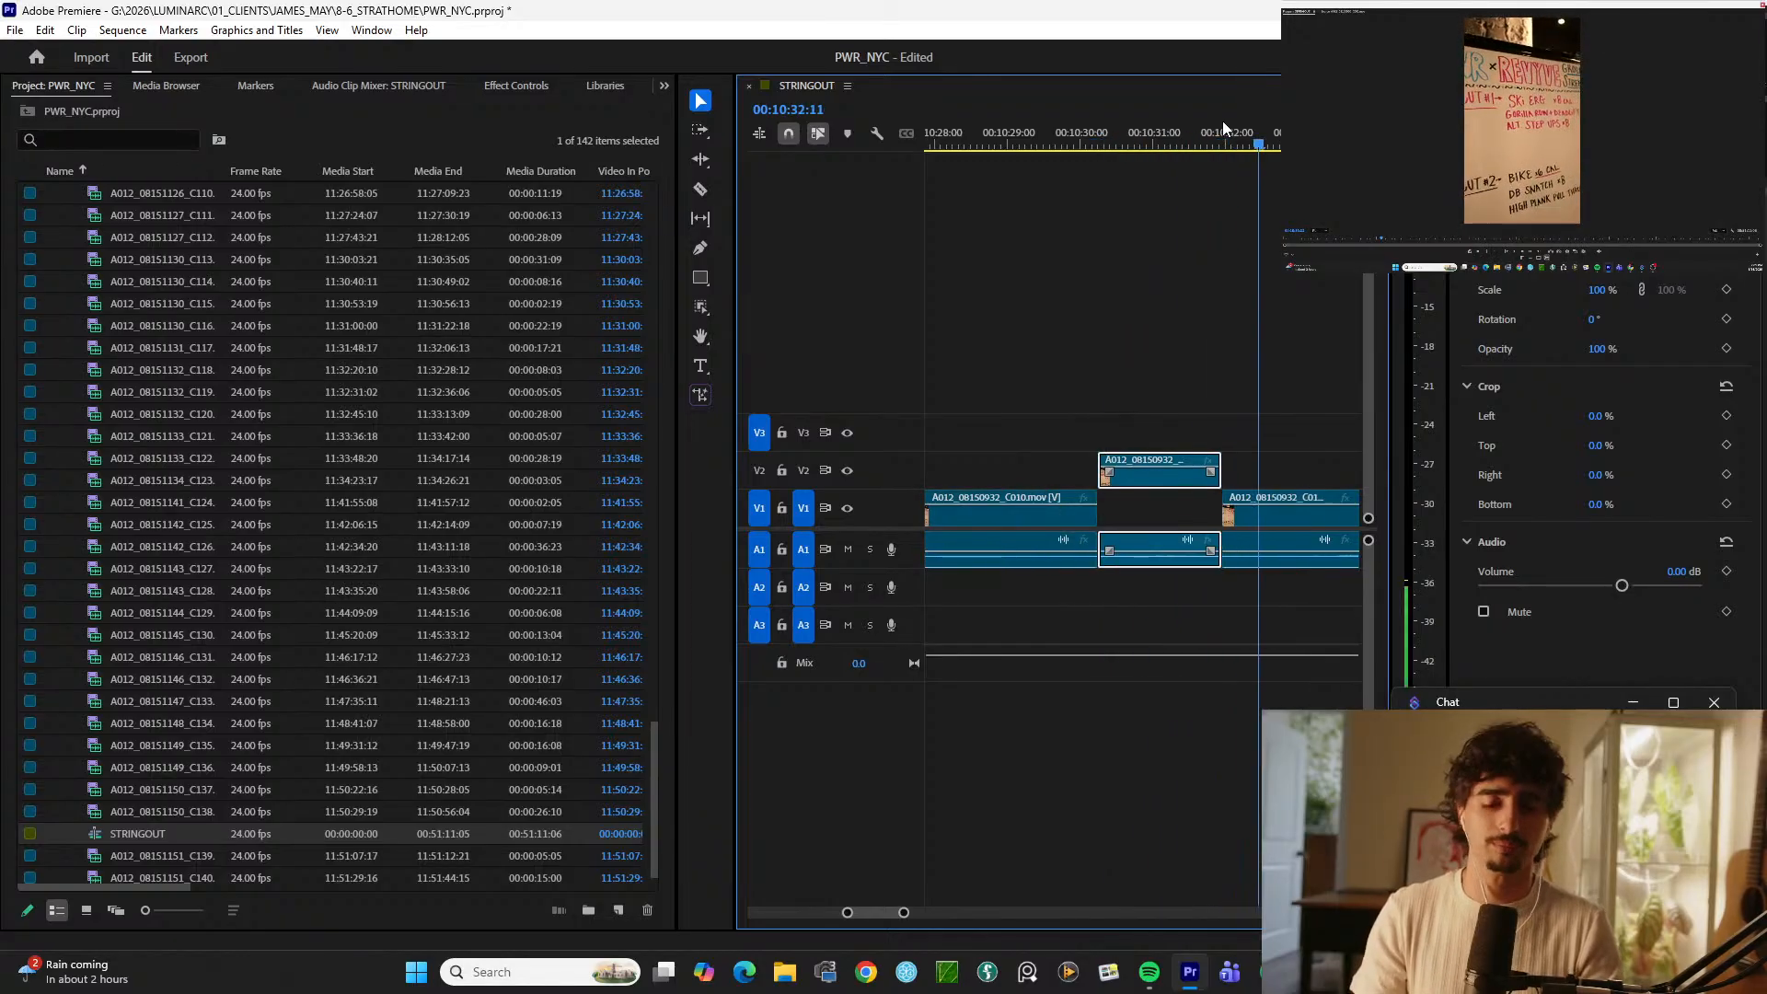
Step: Cut the section from about 00:10:37 to 00:10:38 out of A012_08150943_C011.mov and raise it to V2
key("minus")
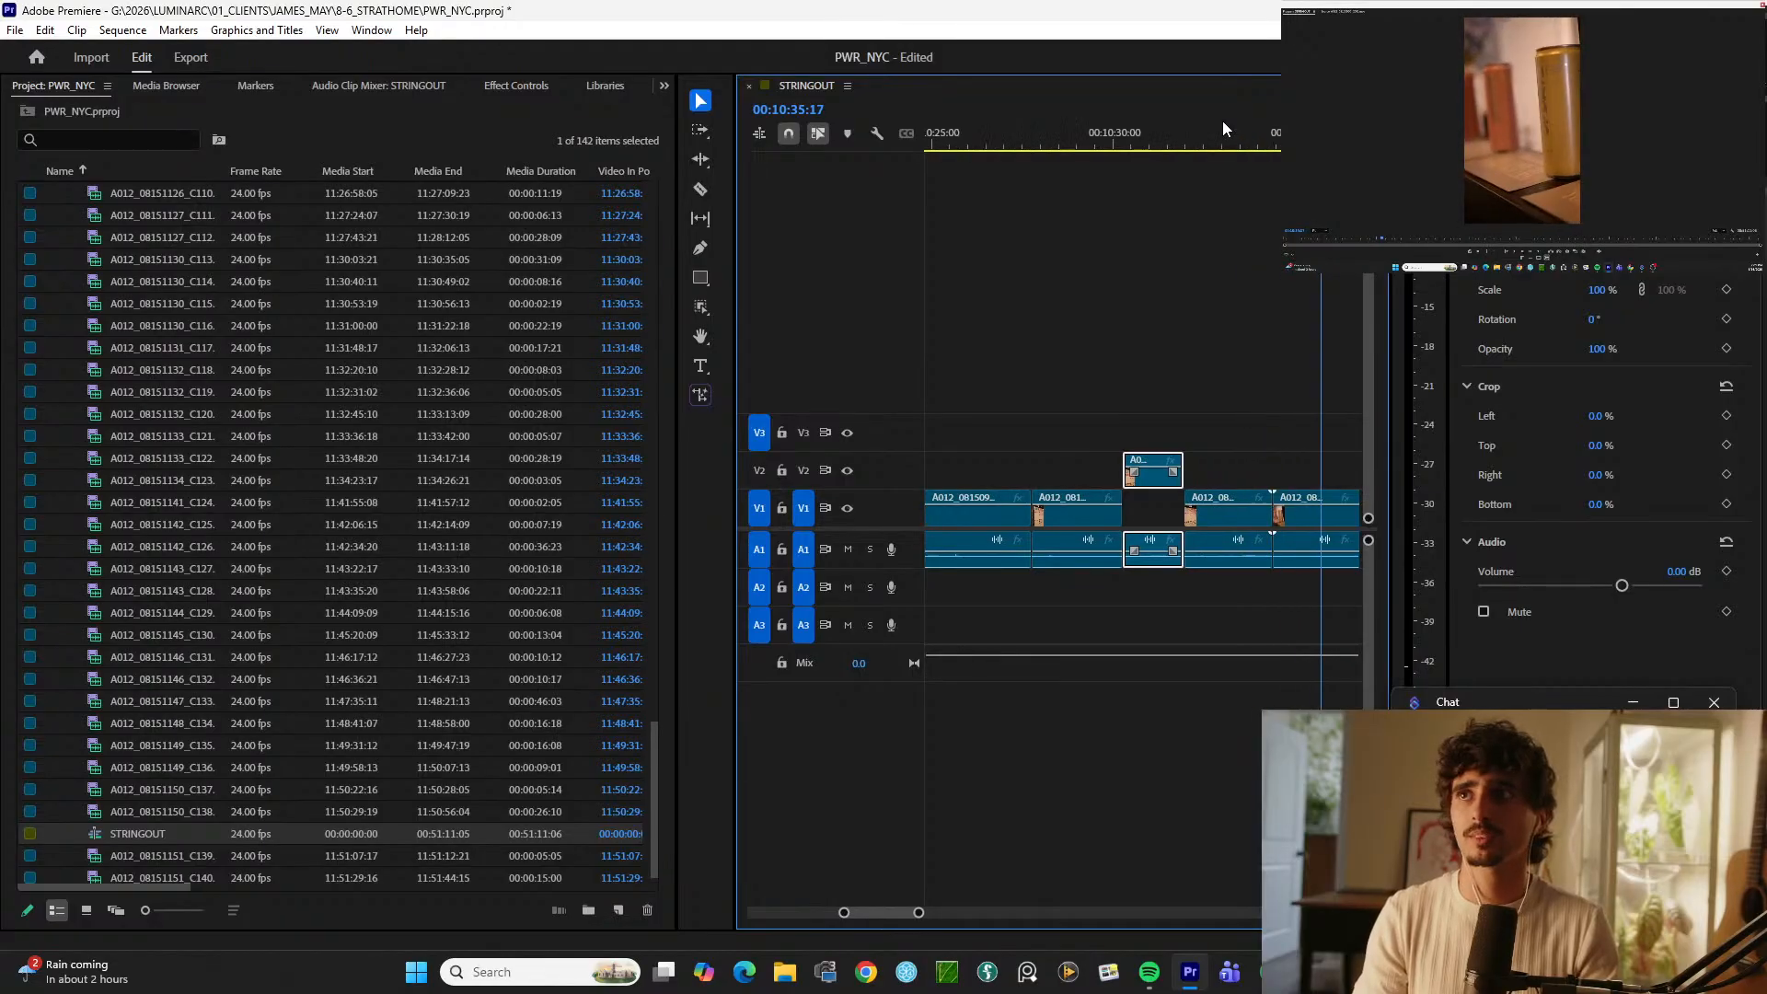
key("equal")
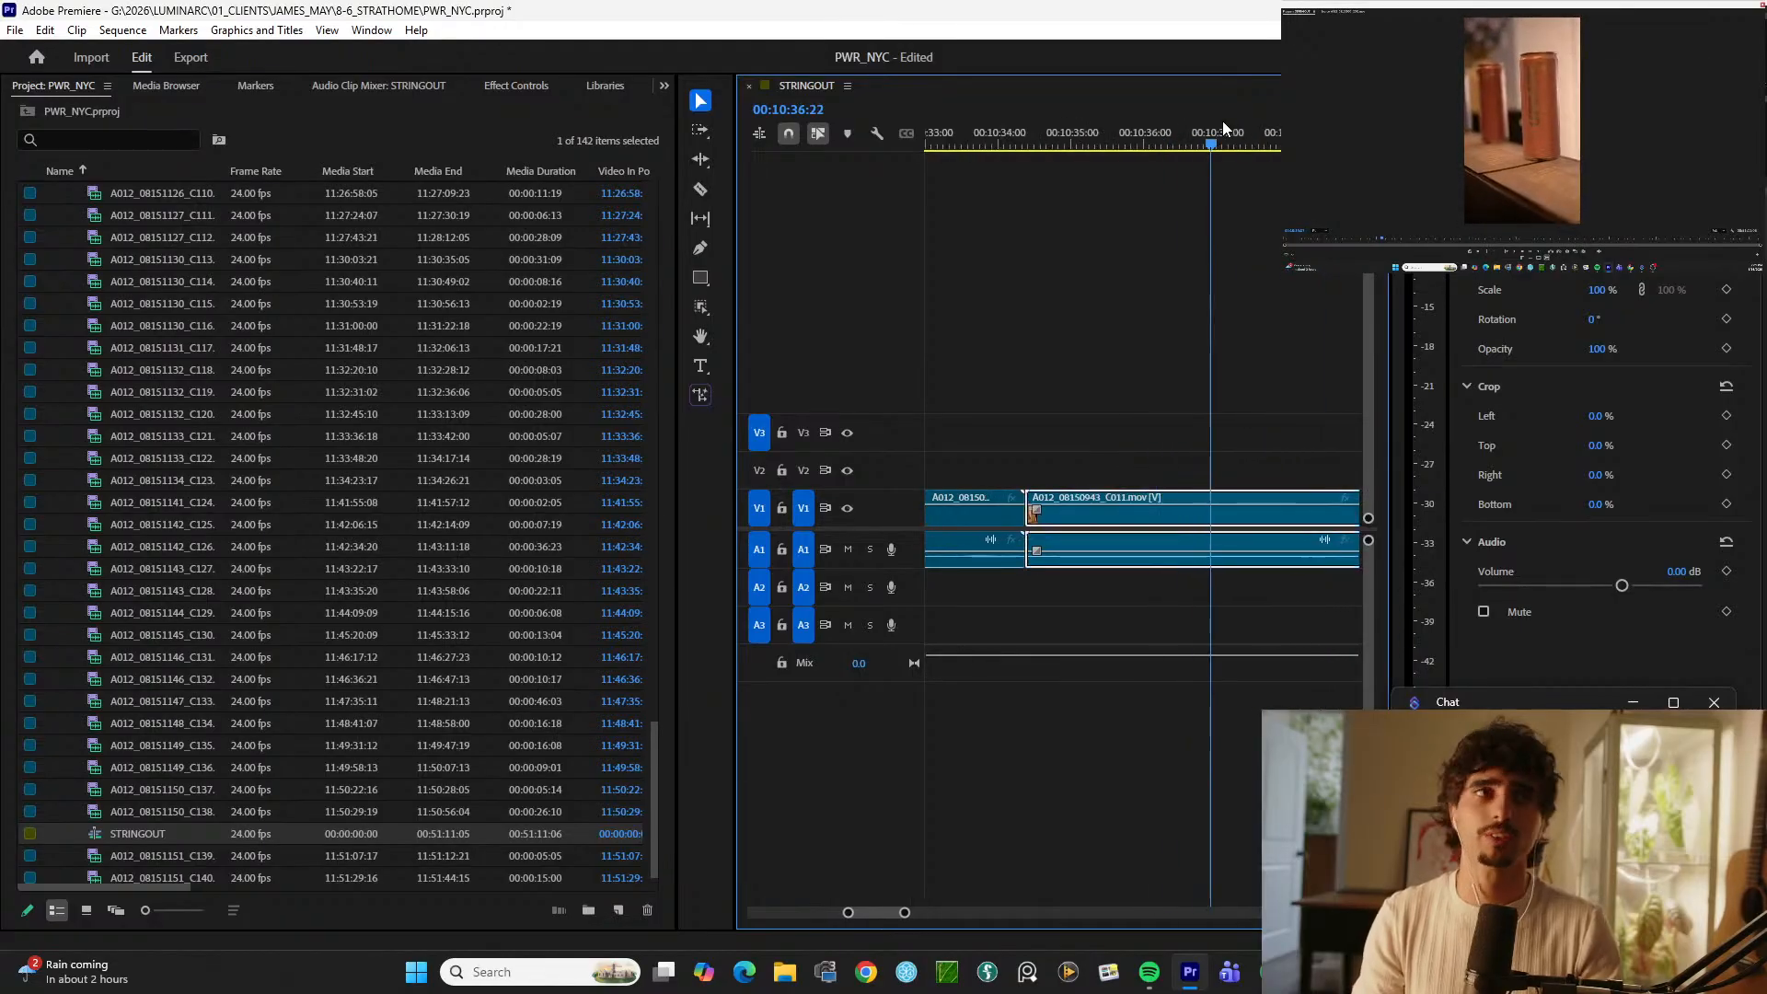
key("ctrl+k")
key("ctrl+k")
key("alt+Up")
Step: Review A012_08150943_C011.mov onward from 00:10:36:22 and cut it at 00:10:55:21
key("space")
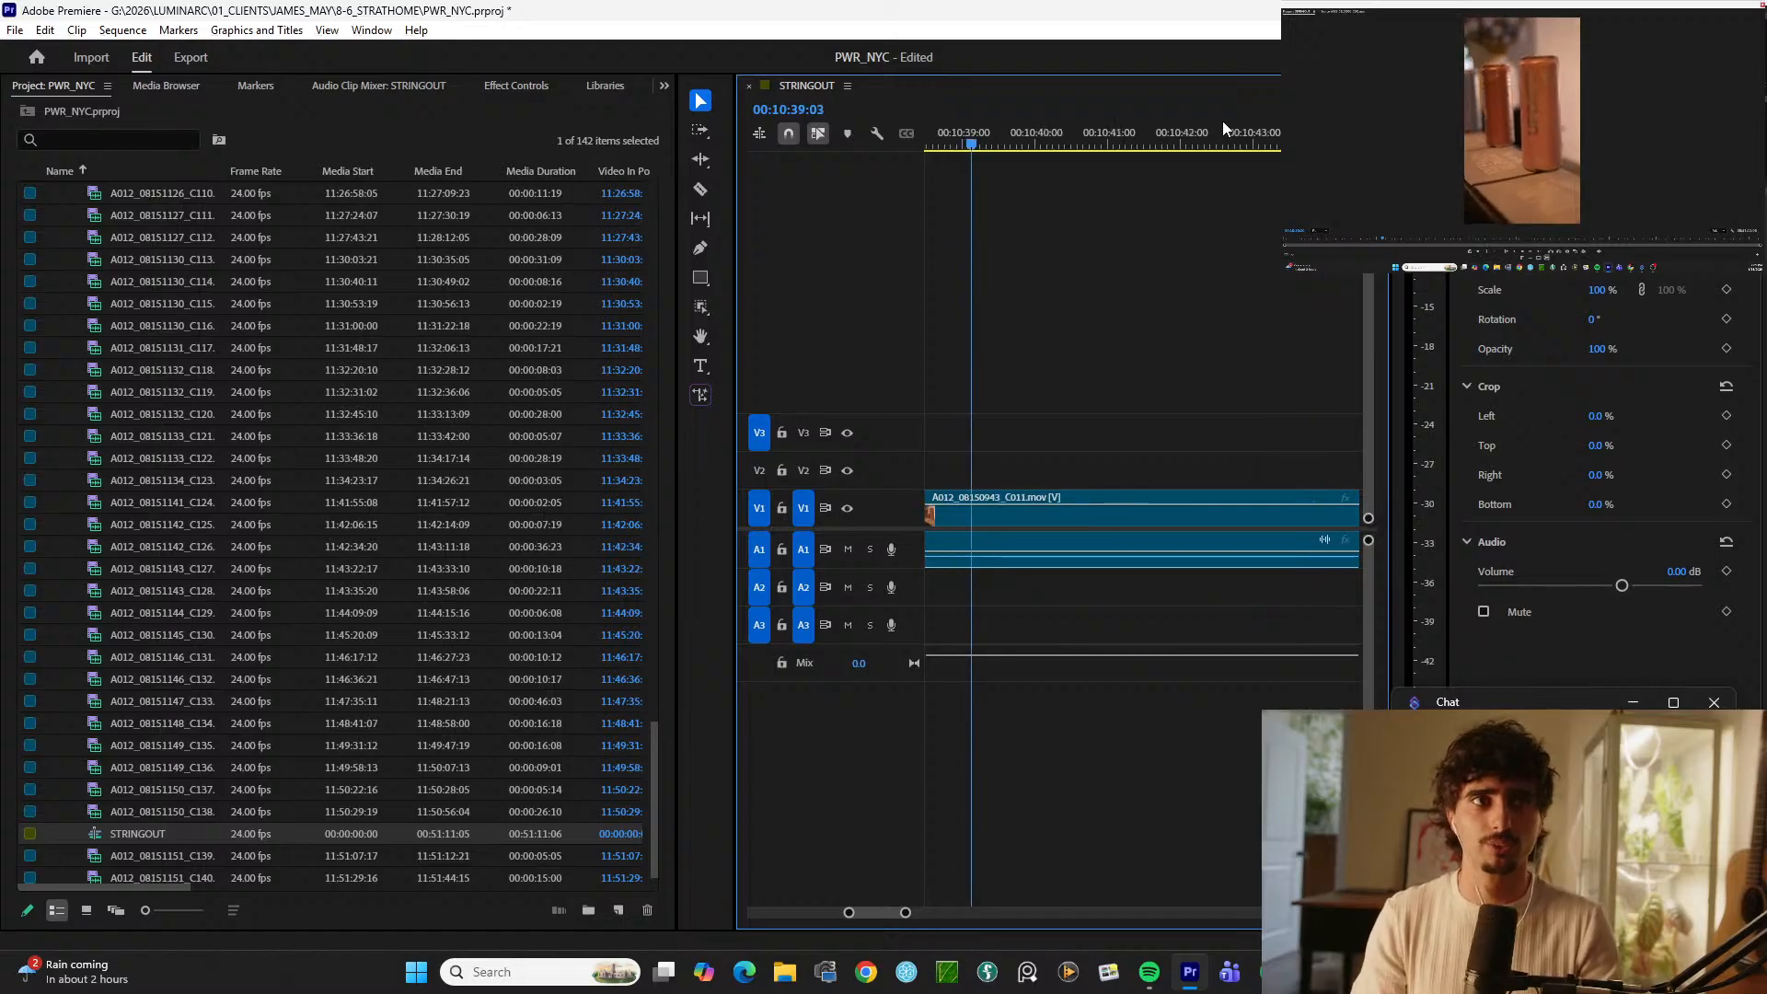
key("minus")
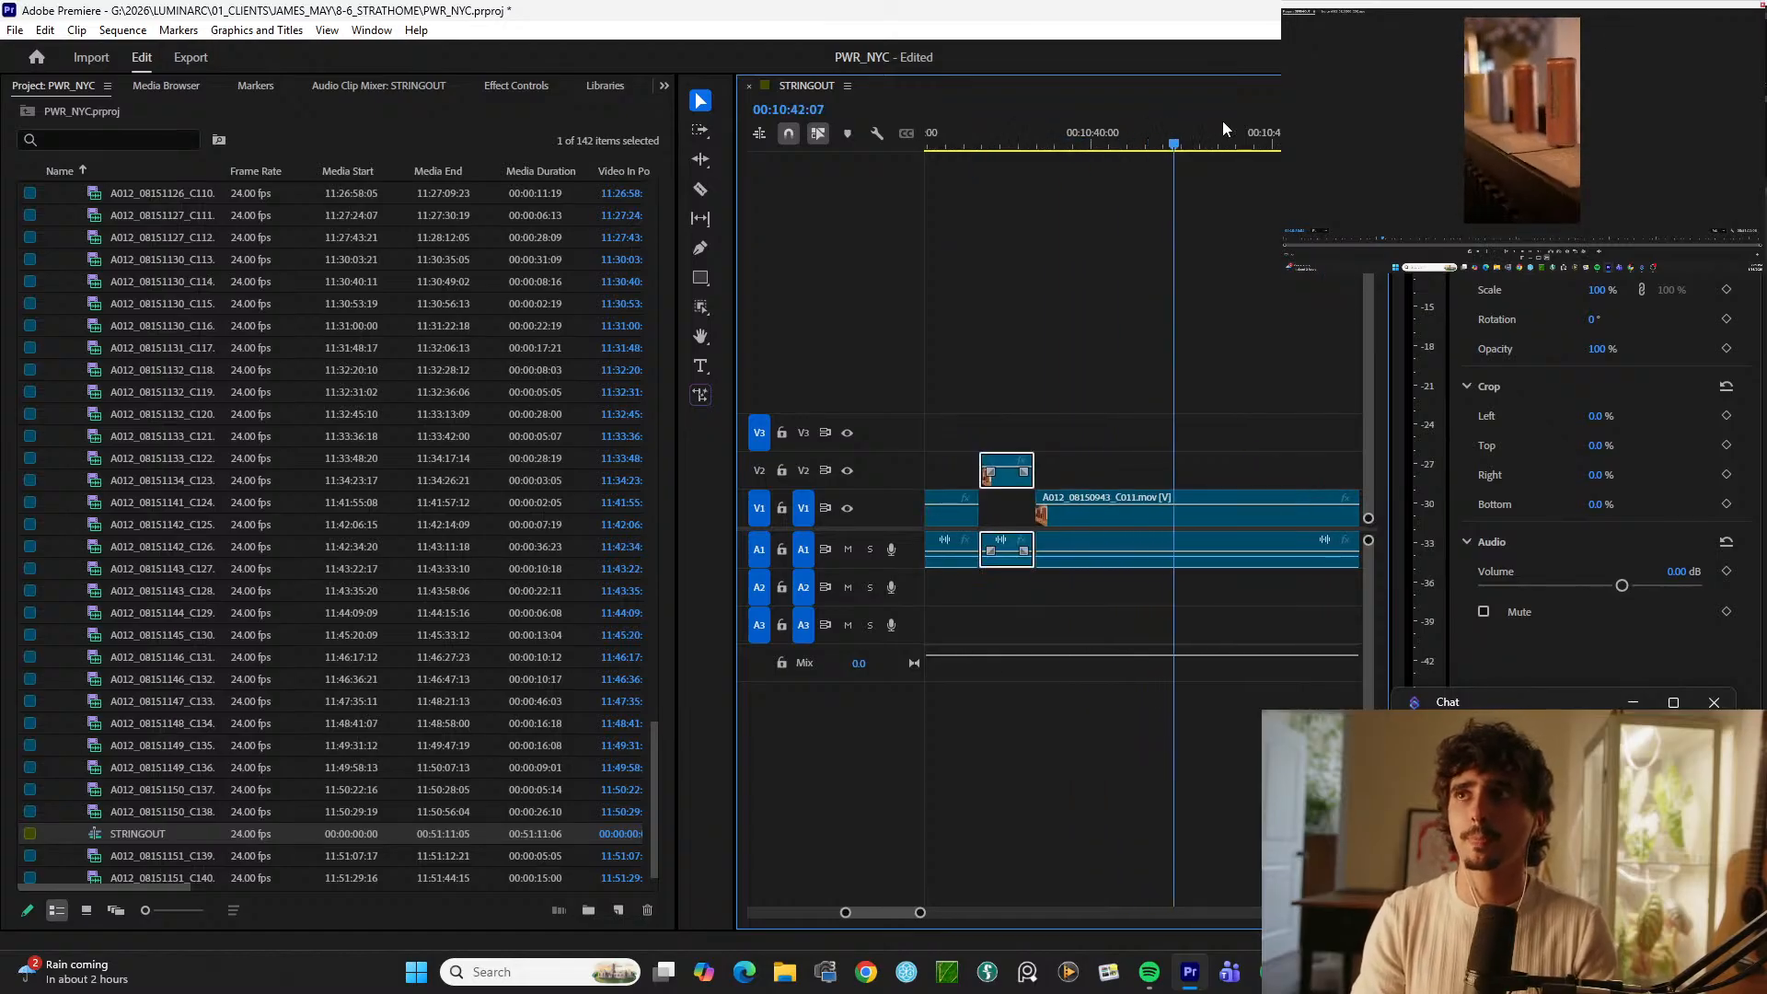
key("d")
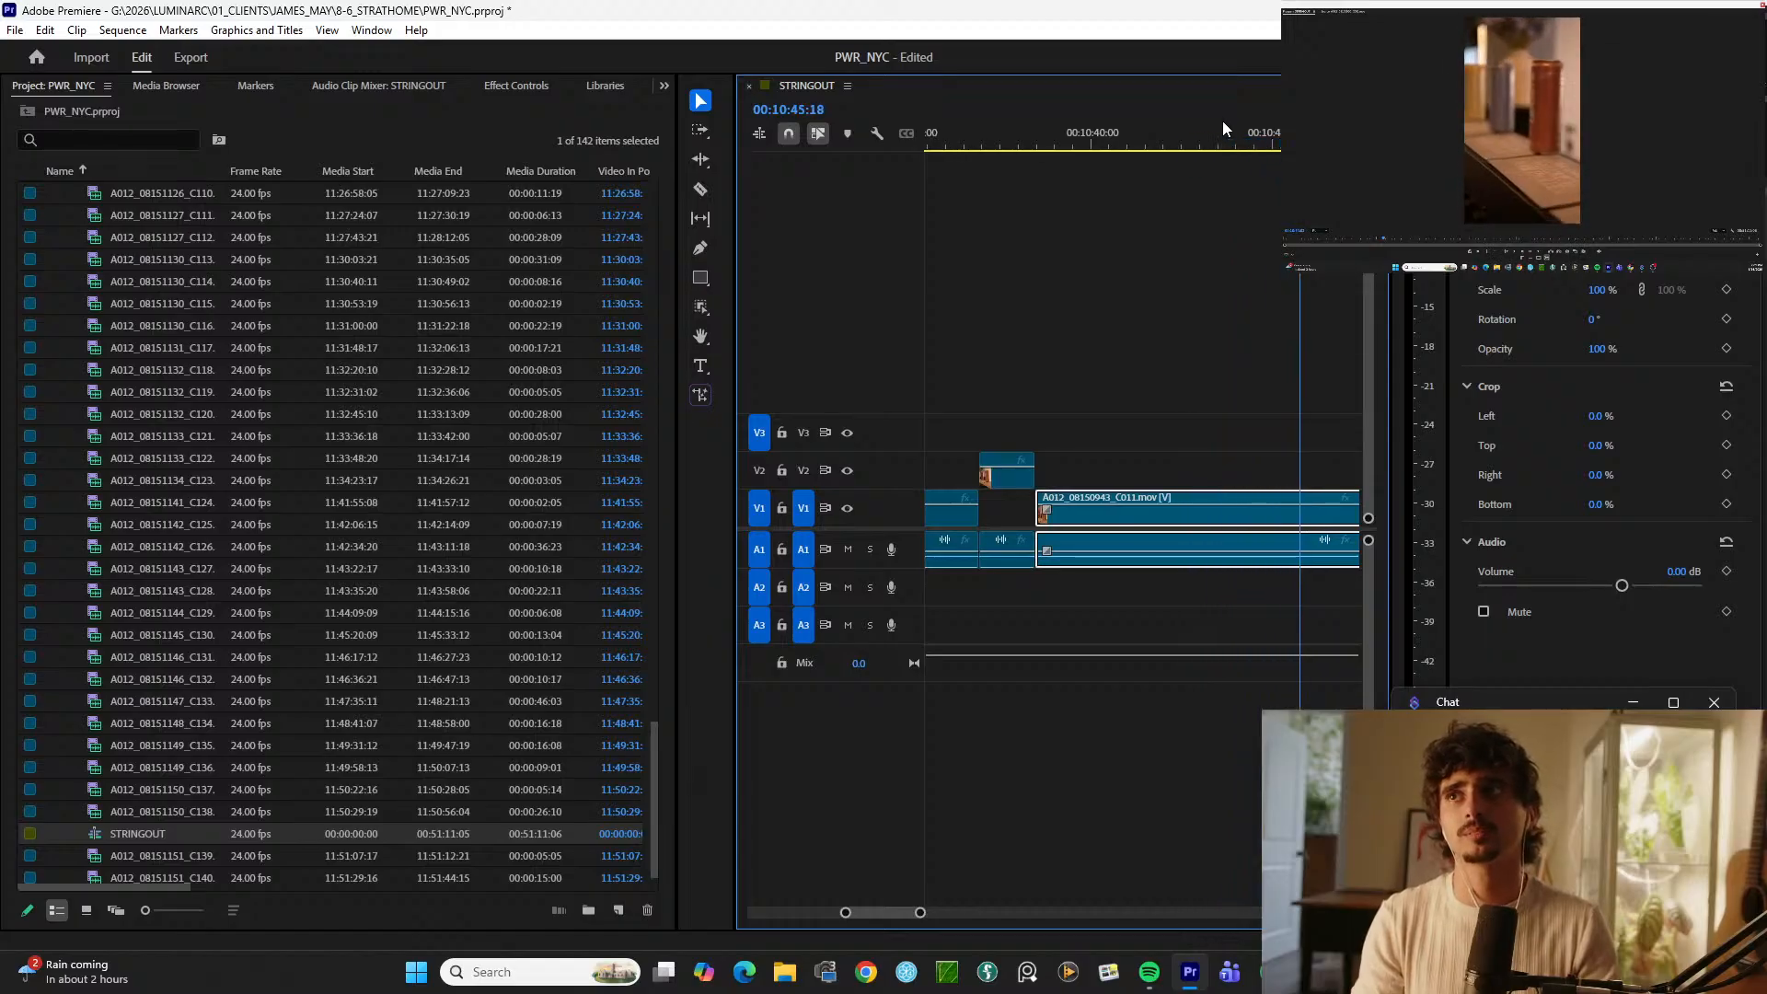
key("l")
key("minus")
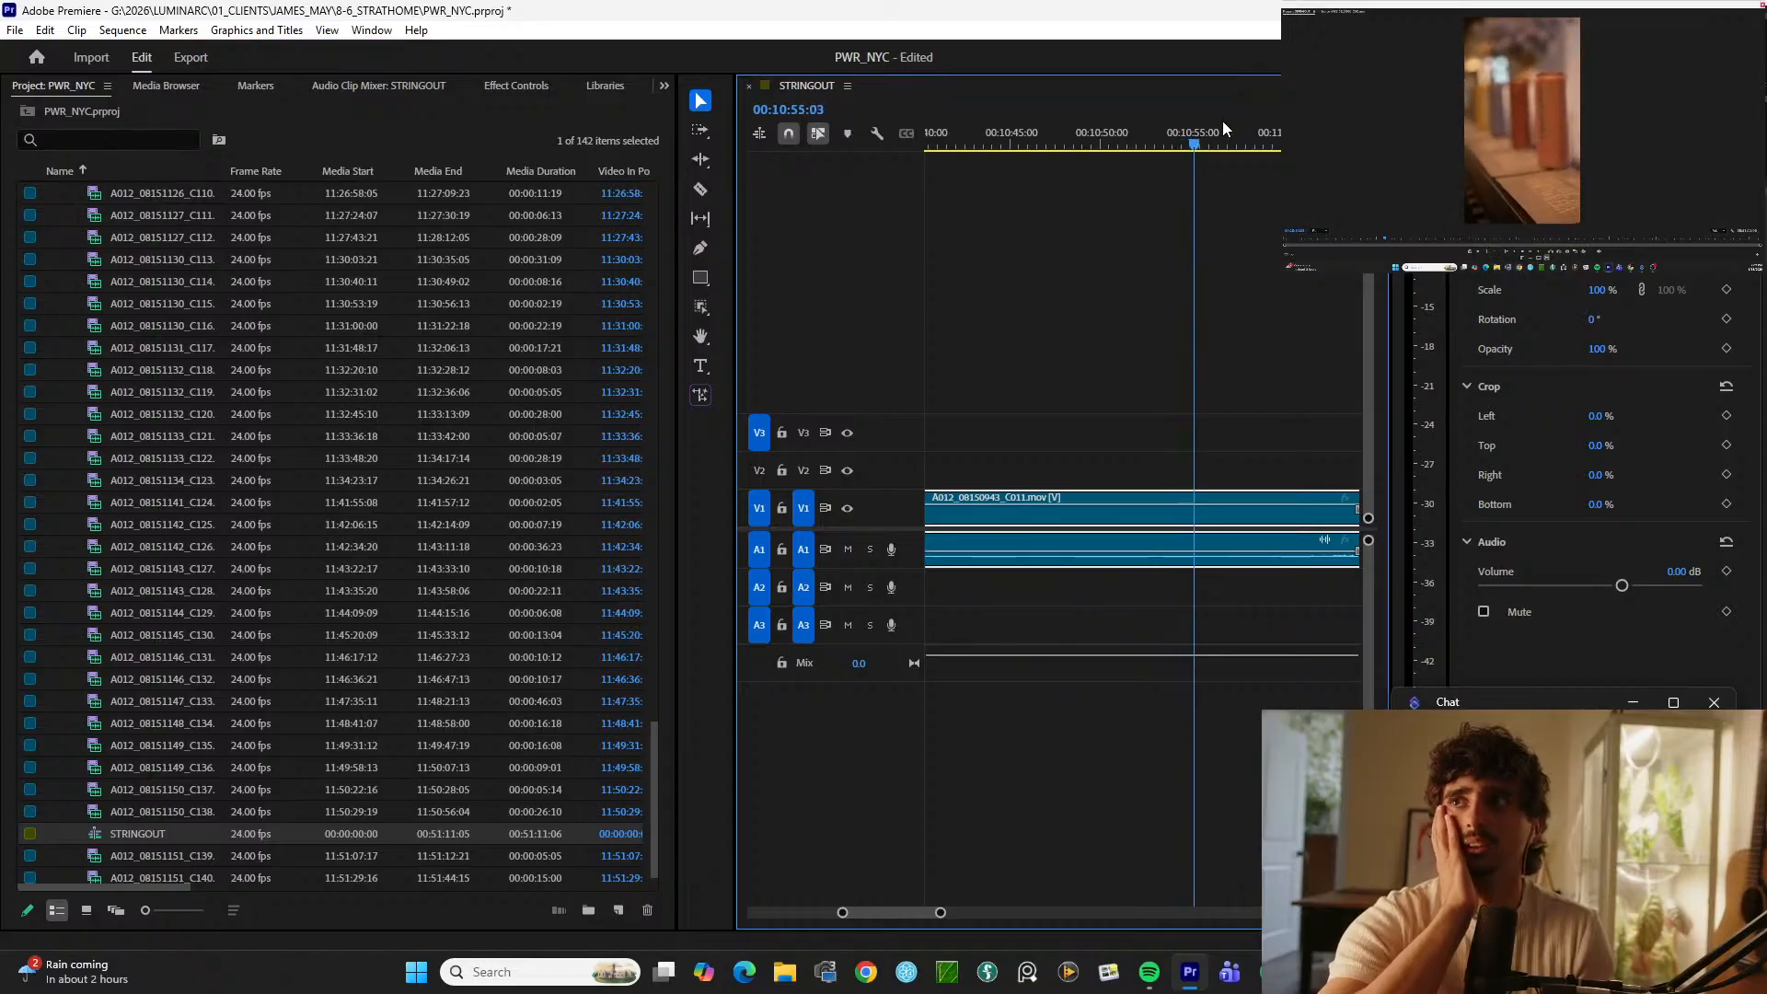
key("ctrl+k")
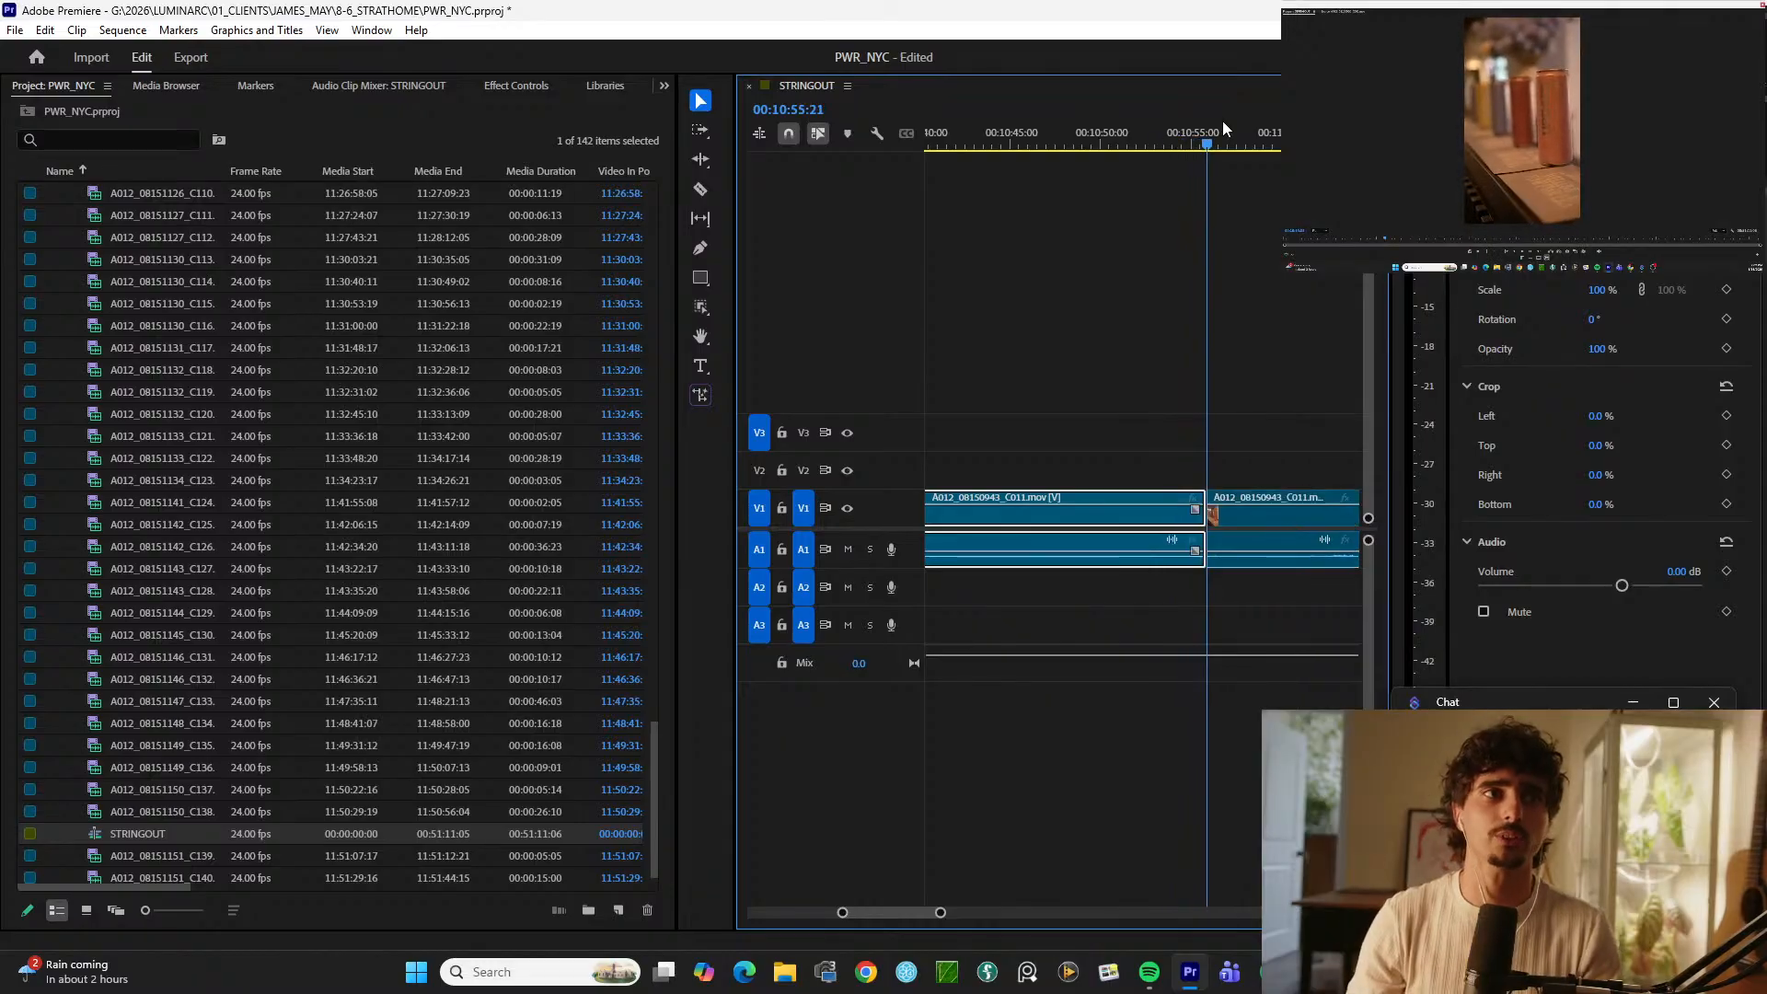
key("alt+space")
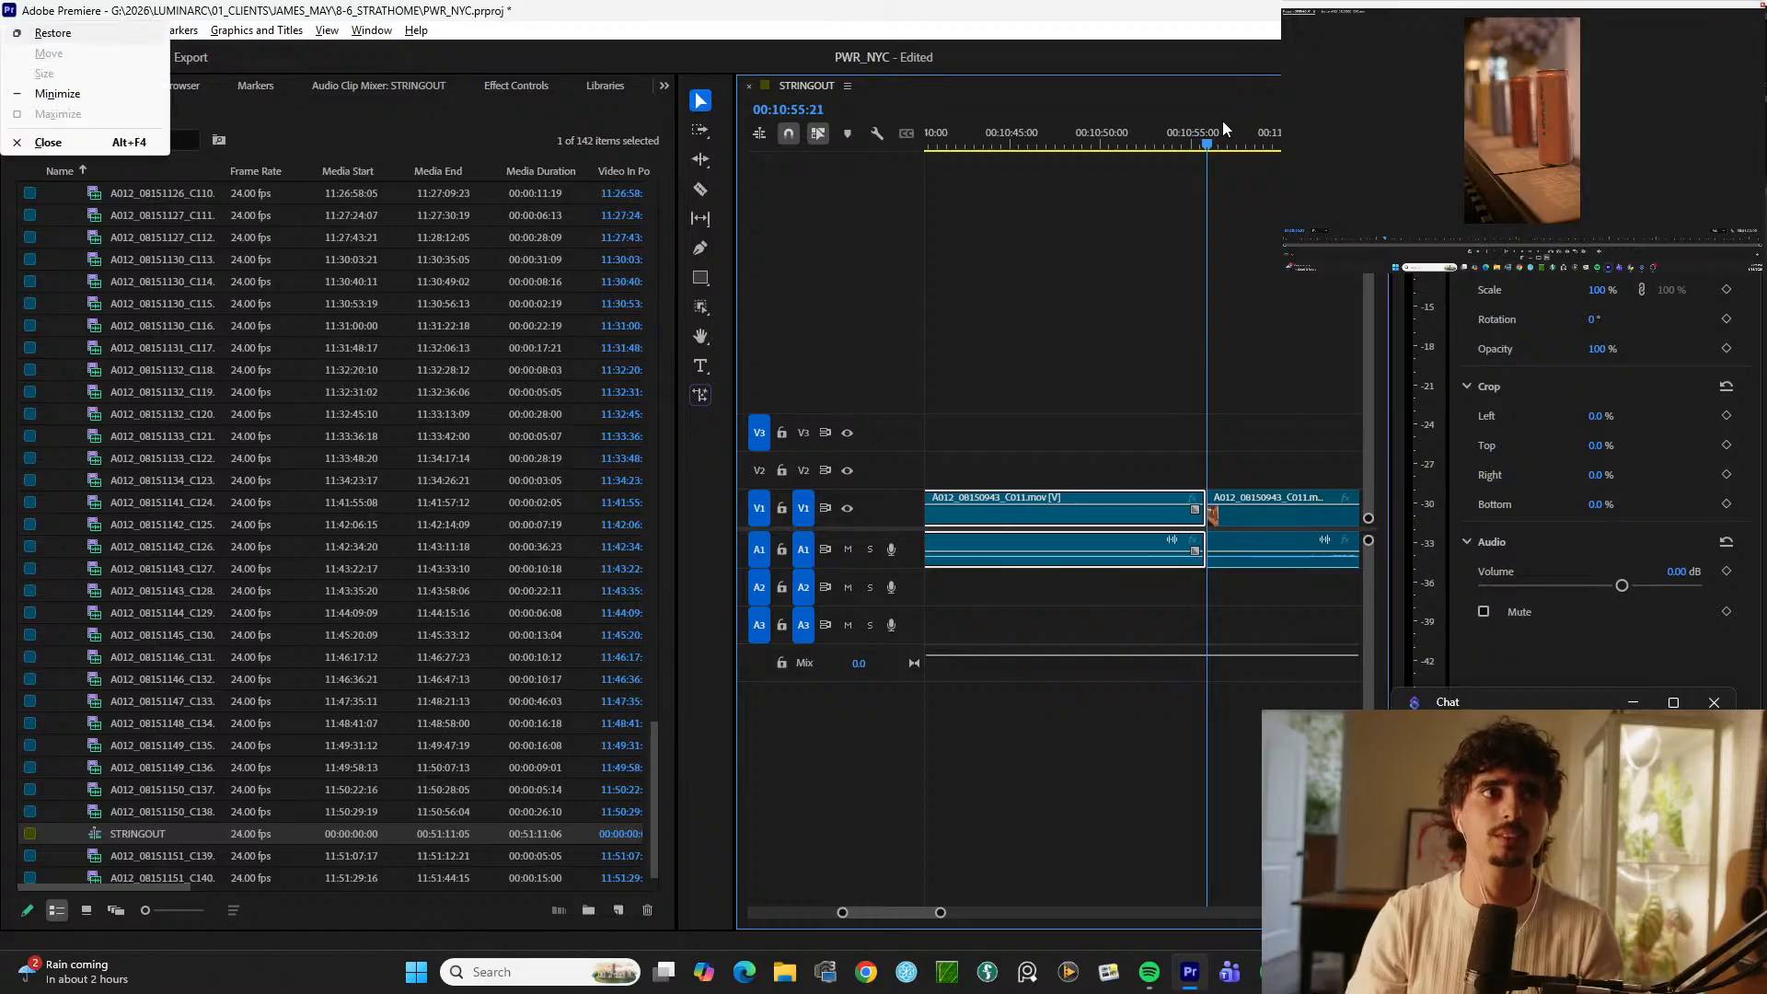
left_click(1056, 355)
Step: Cut the section from about 00:10:58 to 00:11:01:08 out of A012_08150943_C011.mov and raise it to V2
key("space")
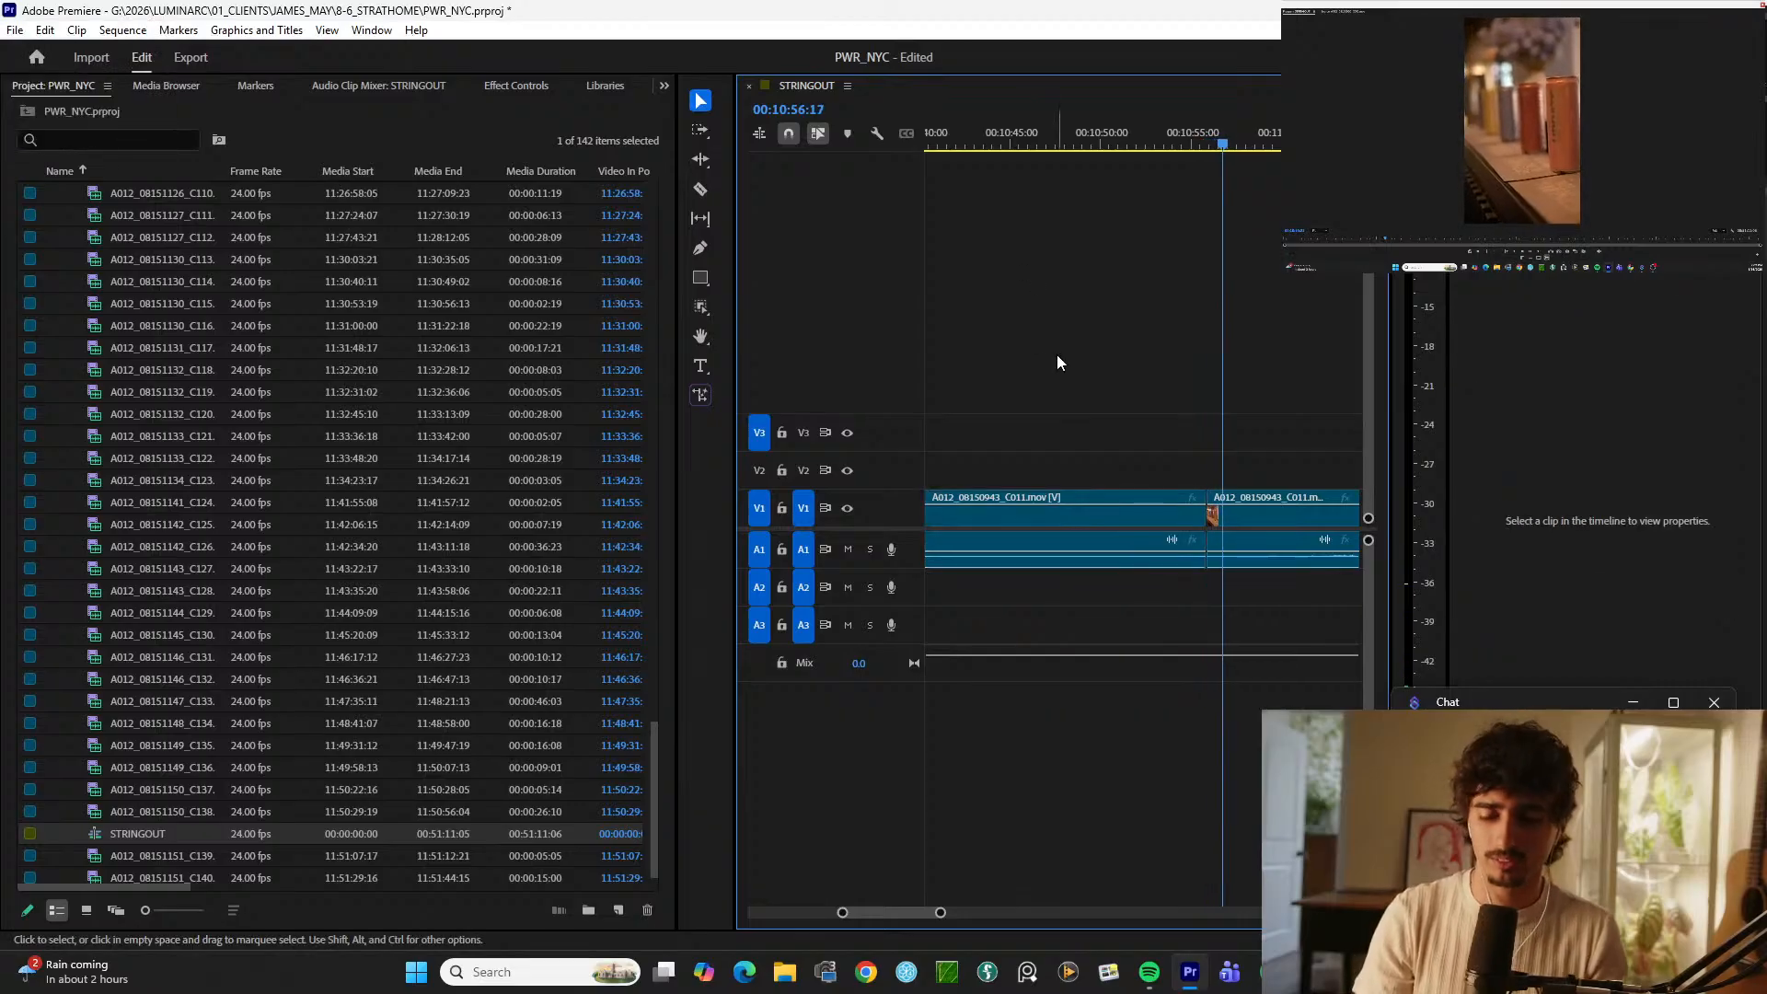
key("d")
key("ctrl+k")
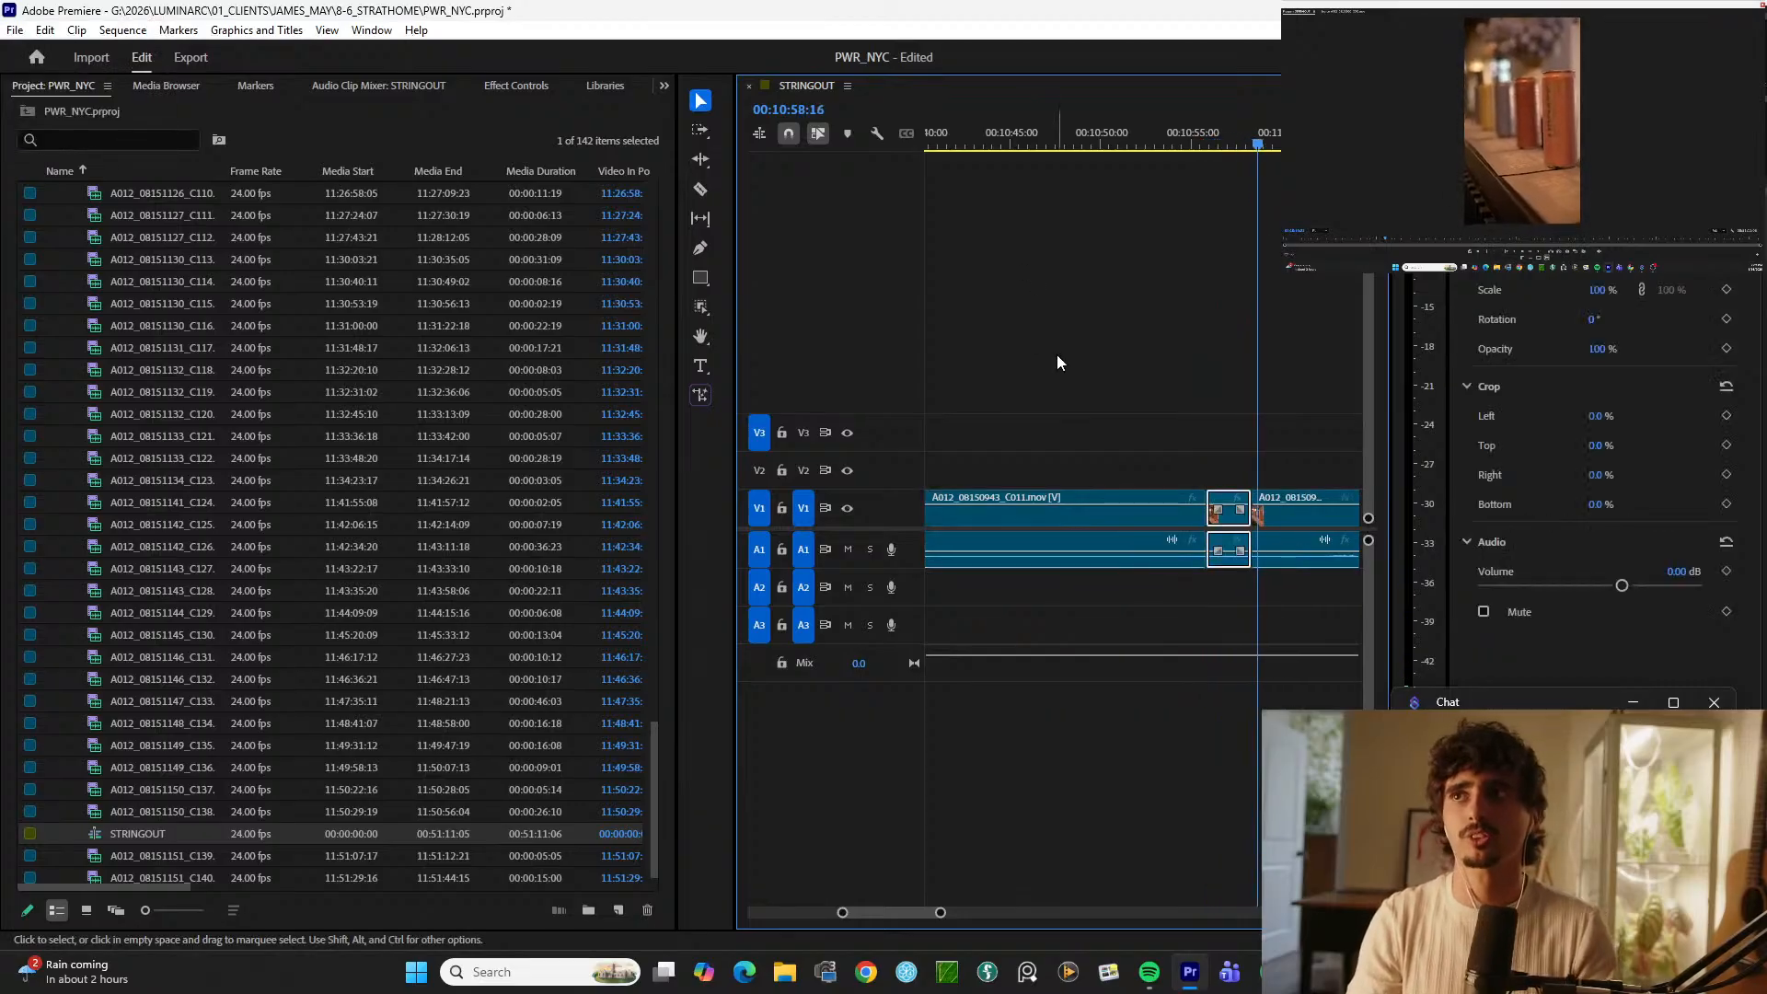
key("d")
key("ctrl+k")
key("alt+Up")
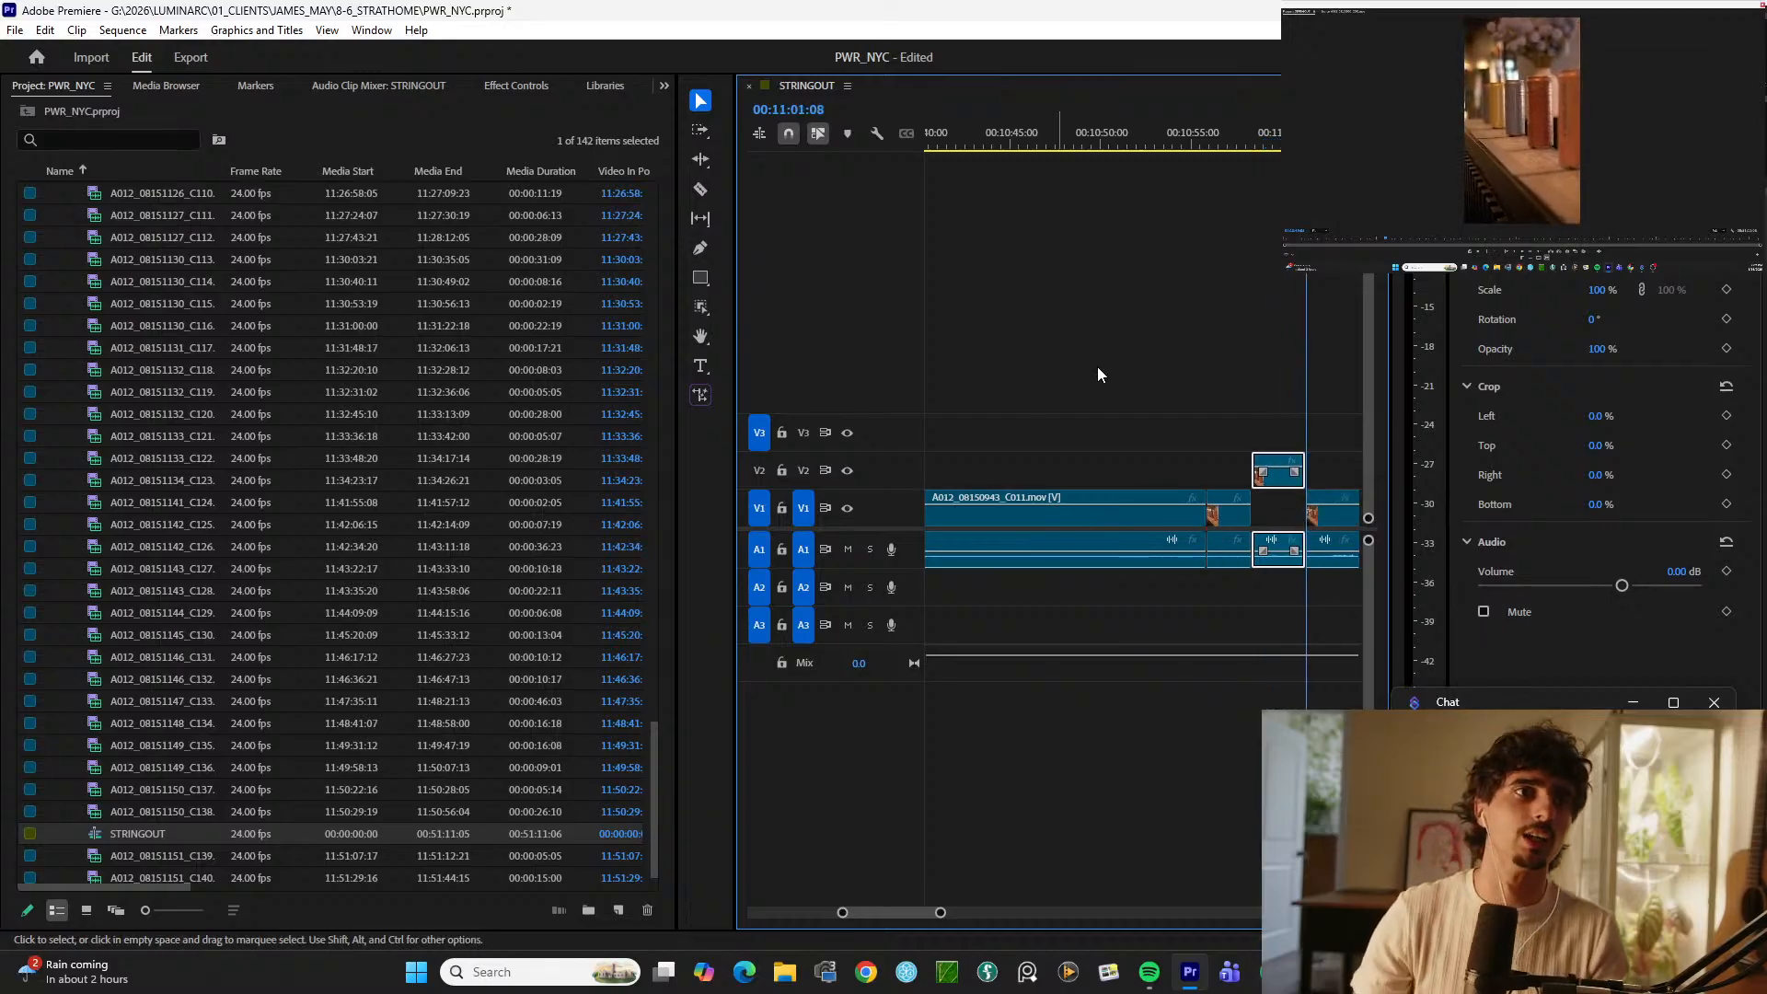
left_click(1268, 406)
Step: Cut the section from about 00:11:07 to 00:11:08:09 out of A012_08150943_C012.mov and raise it to V2
key("space")
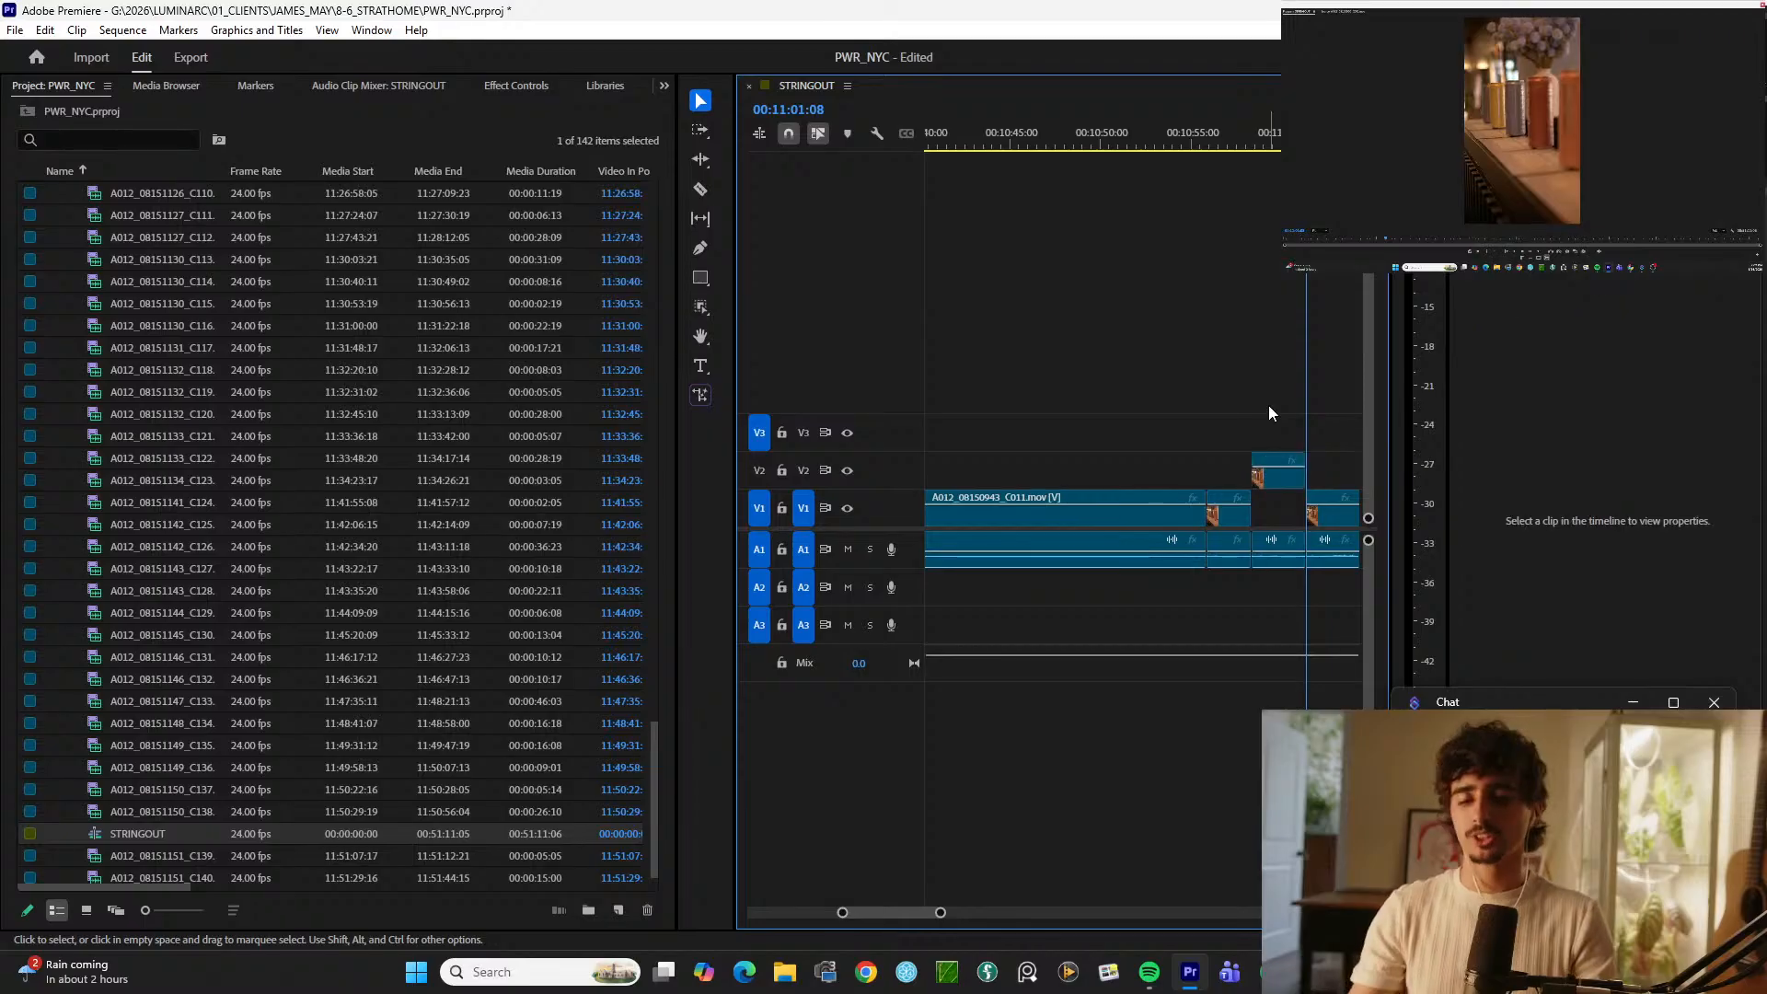
key("minus")
key("equal")
key("equal")
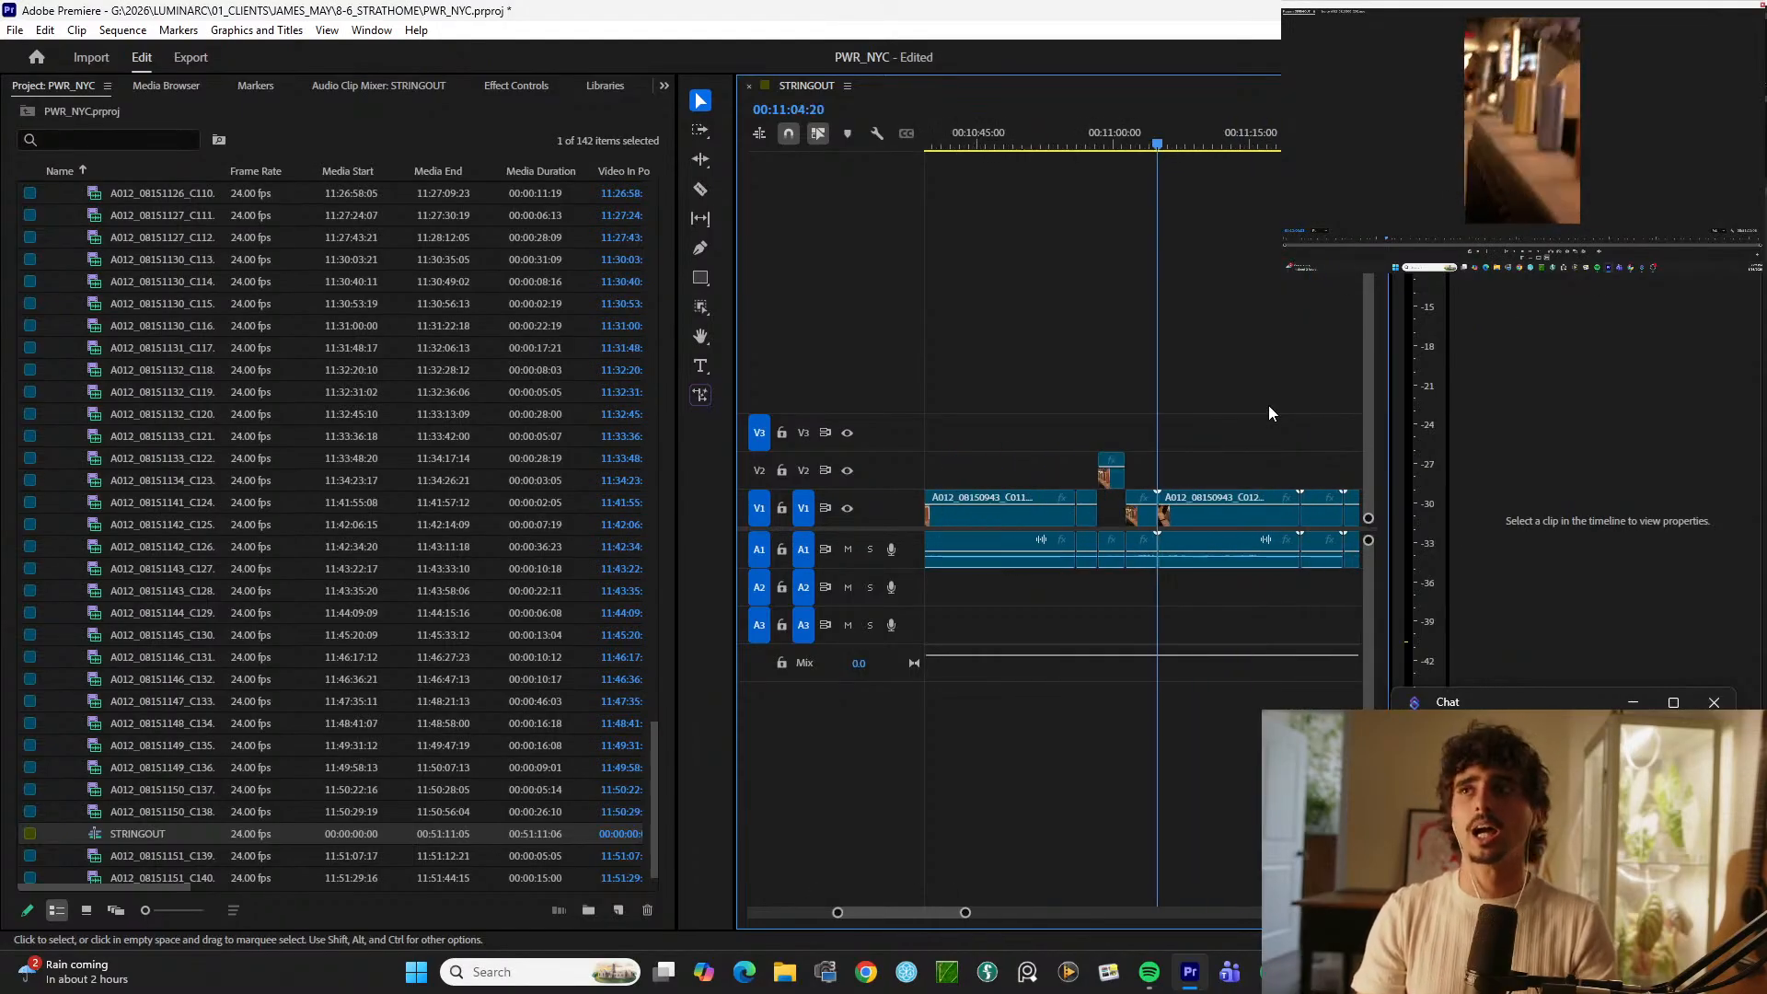
key("shift+d")
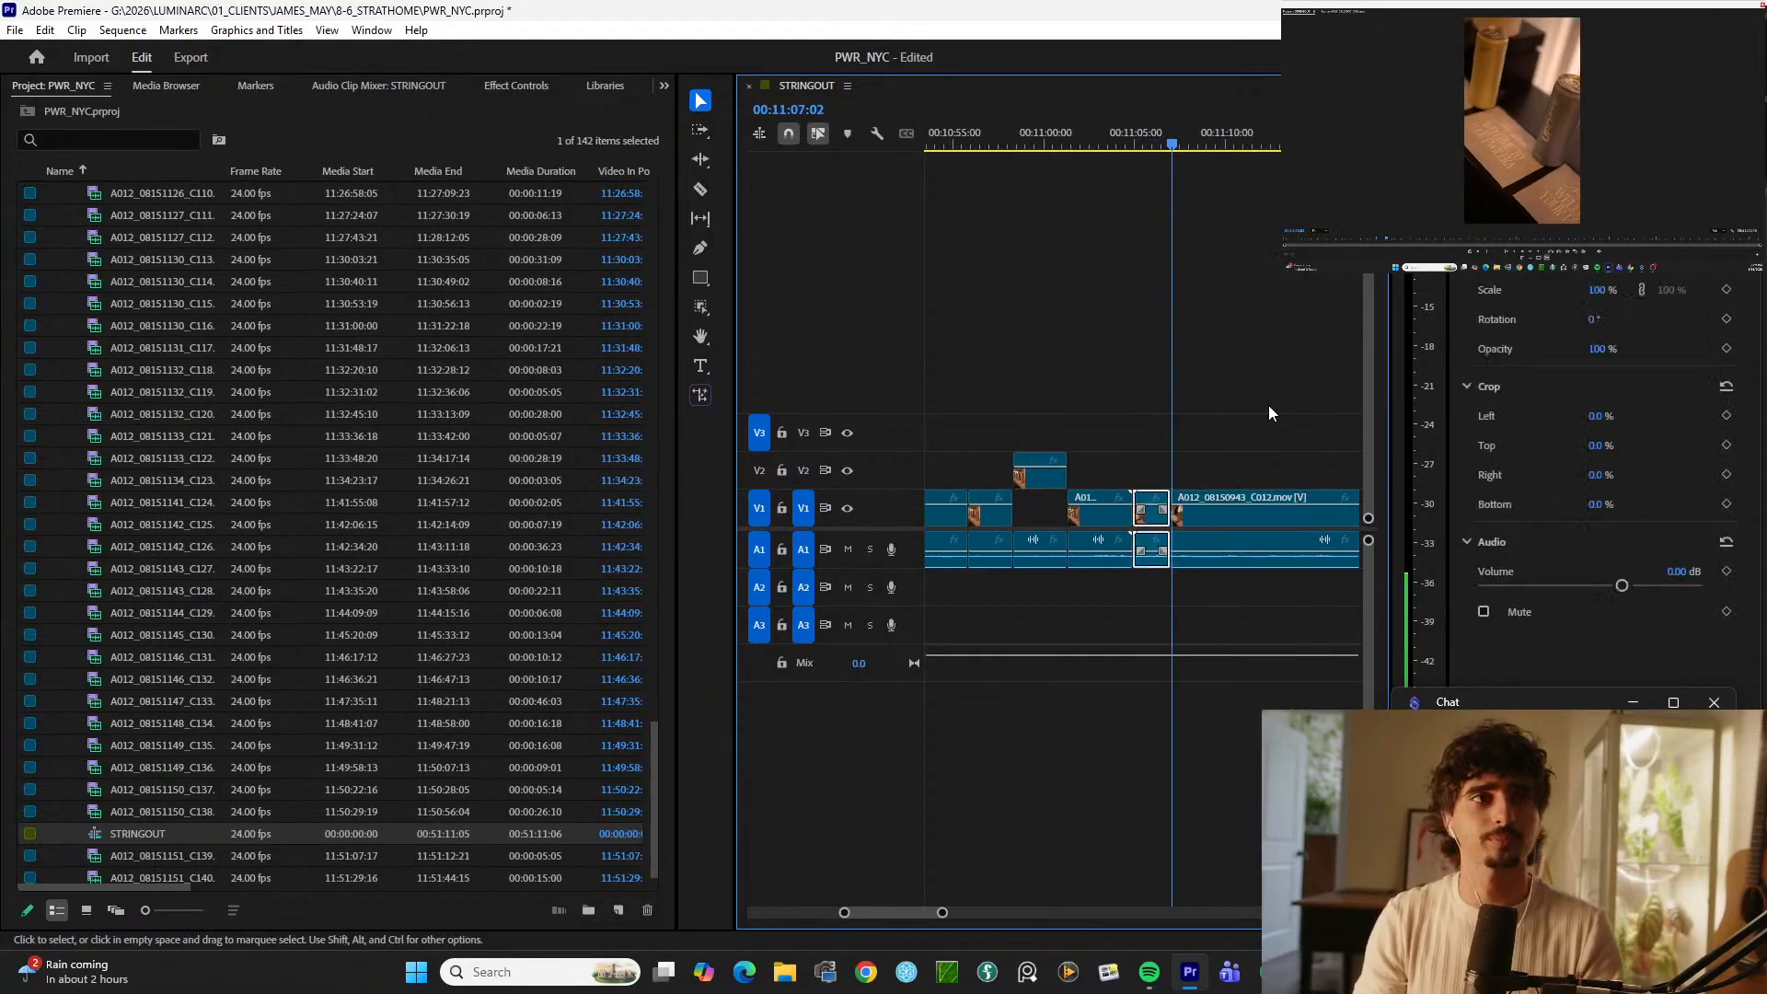
key("space")
key("d")
key("ctrl+k")
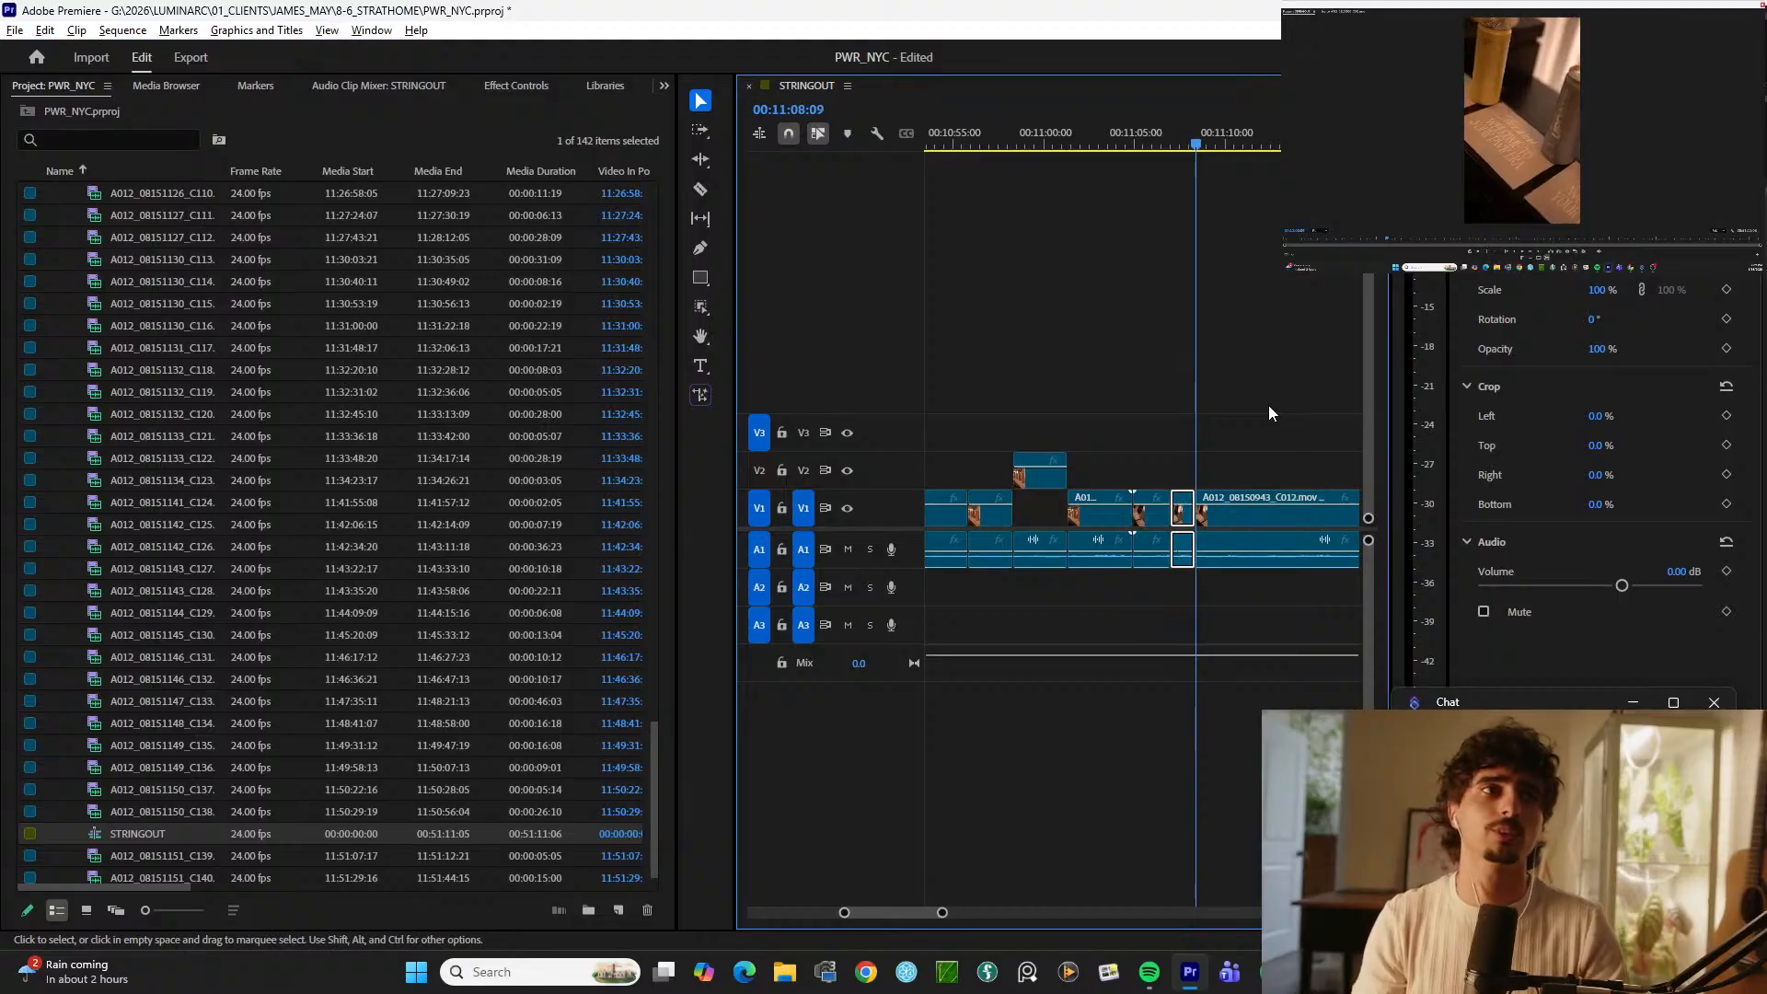
key("alt+Up")
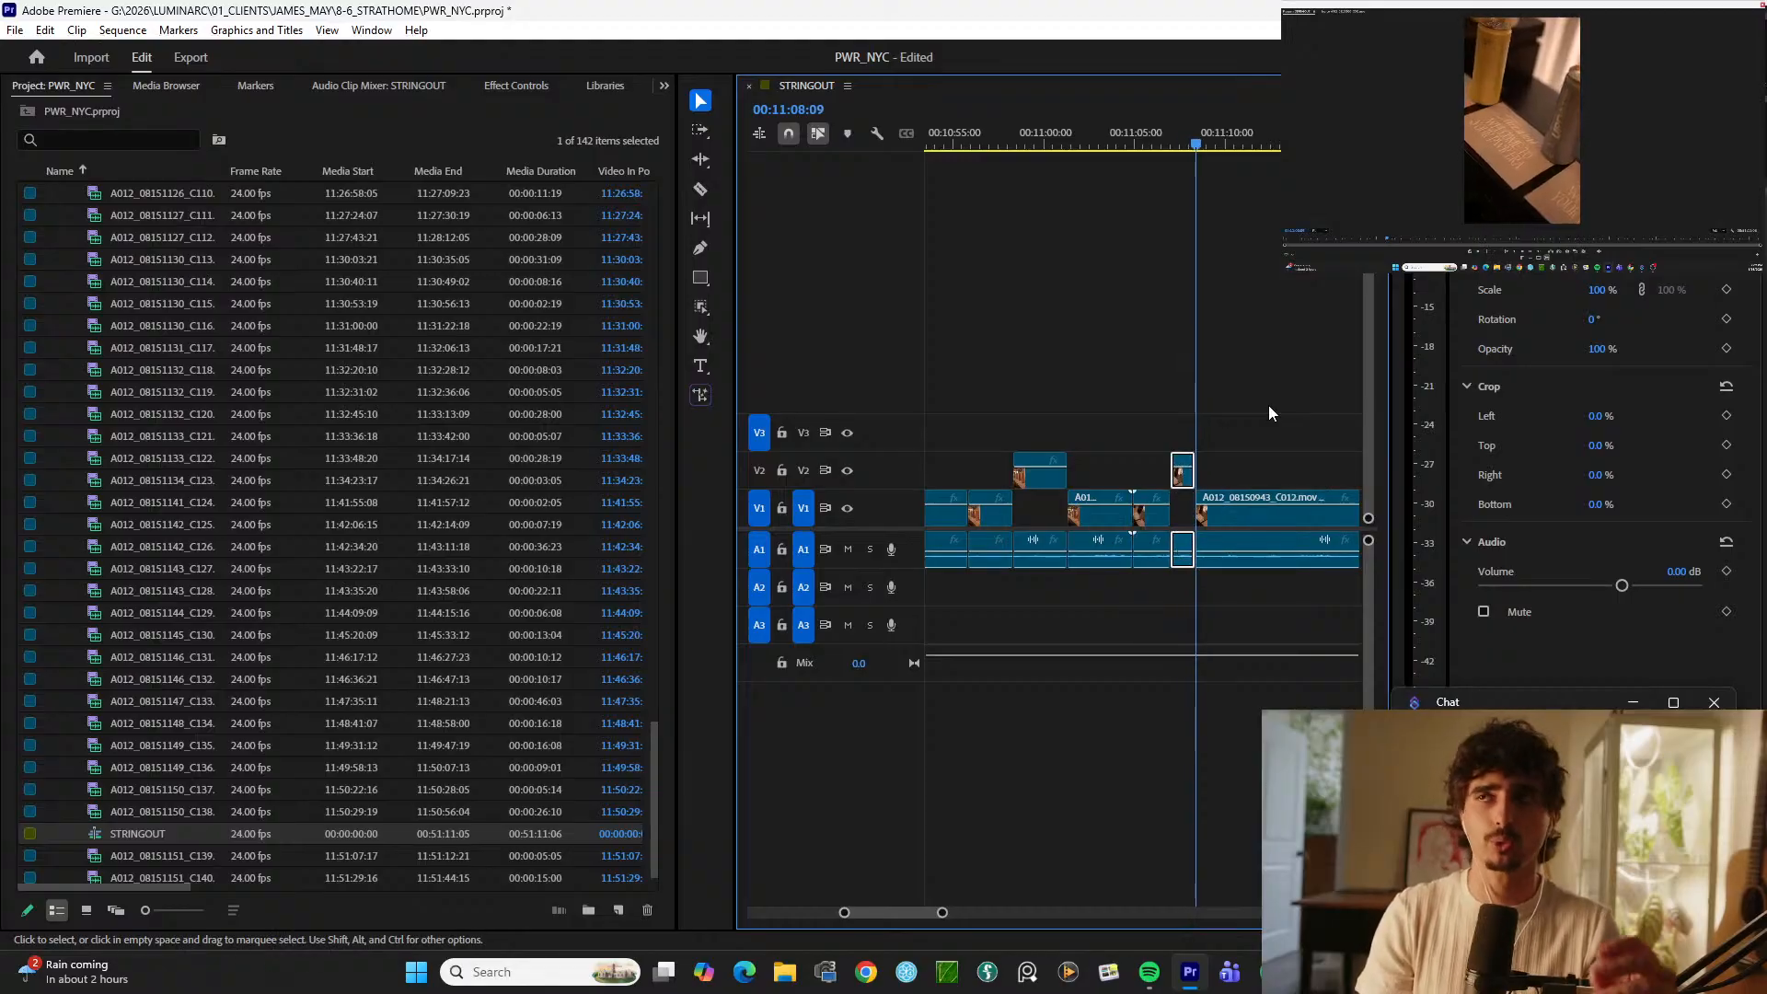
Step: Cut a short section at about 00:11:13 out of A012_08150943_C012.mov and raise it to V2
key("d")
key("shift+Right")
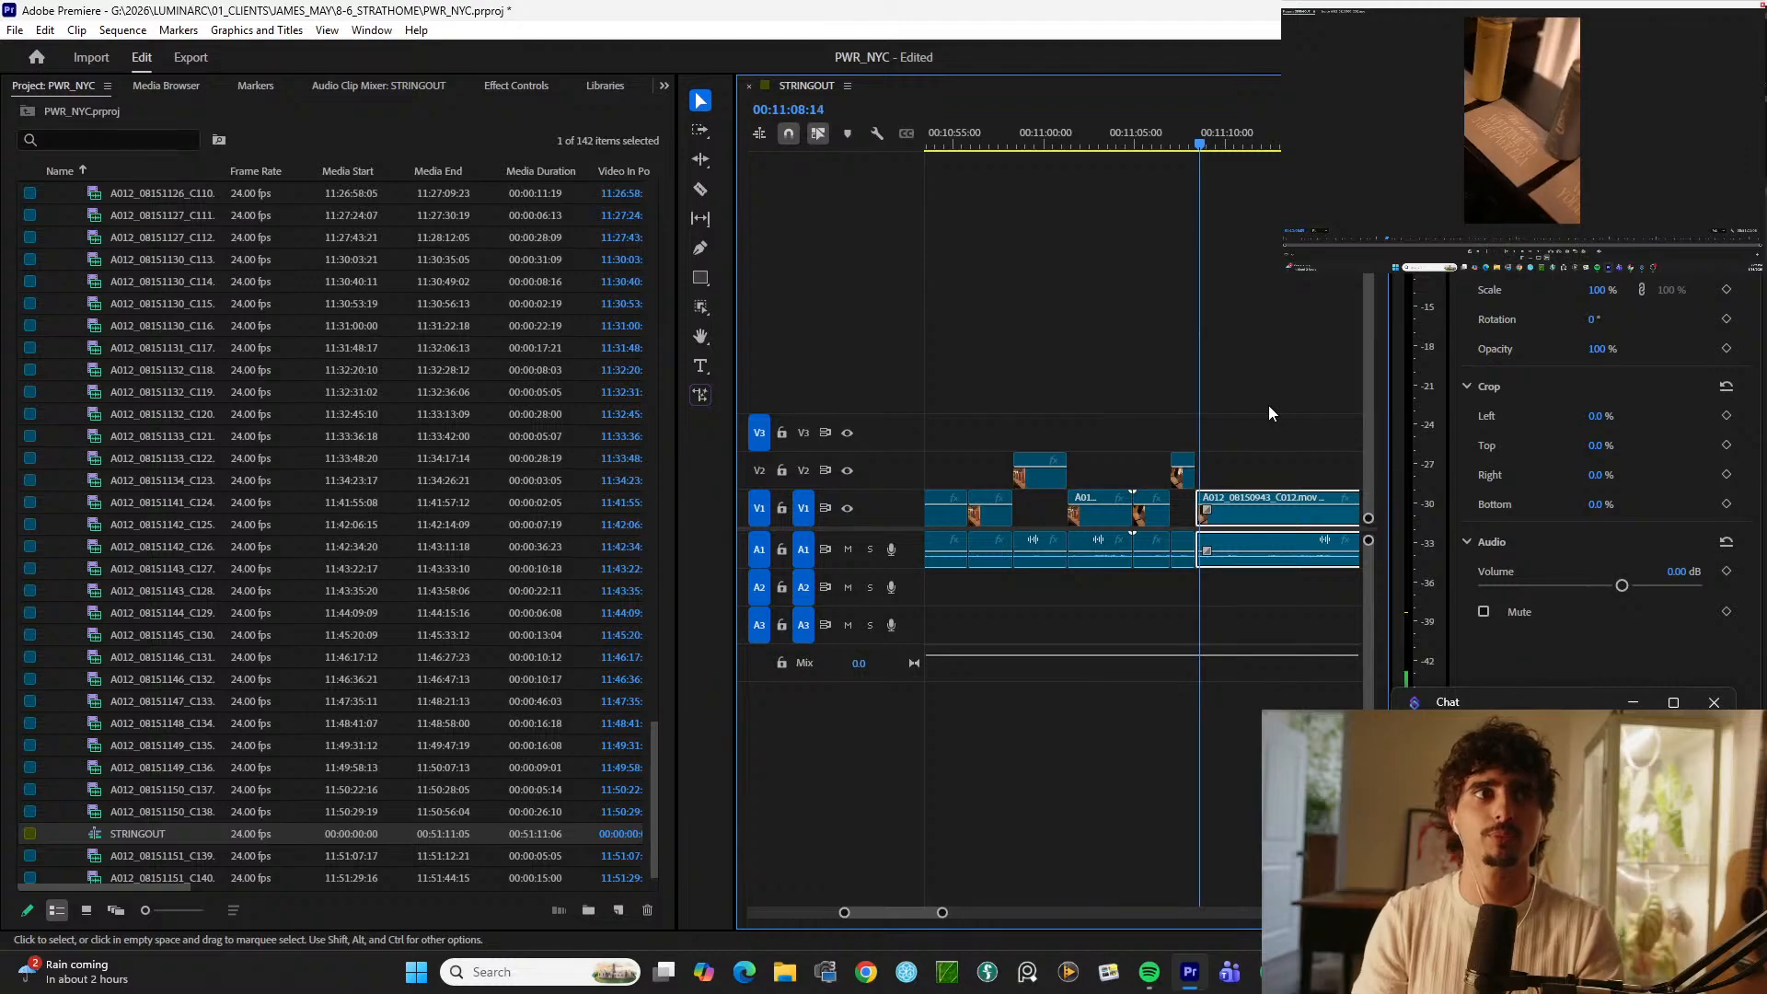
key("minus")
key("minus")
key("minus")
key("minus")
key("equal")
key("equal")
key("equal")
key("space")
key("ctrl+k")
key("space")
key("space")
key("d")
key("ctrl+k")
Step: Cut the section from about 00:11:21 to 00:11:22 out of the clip following A012_08150943_C012.mov and raise it to V2
key("space")
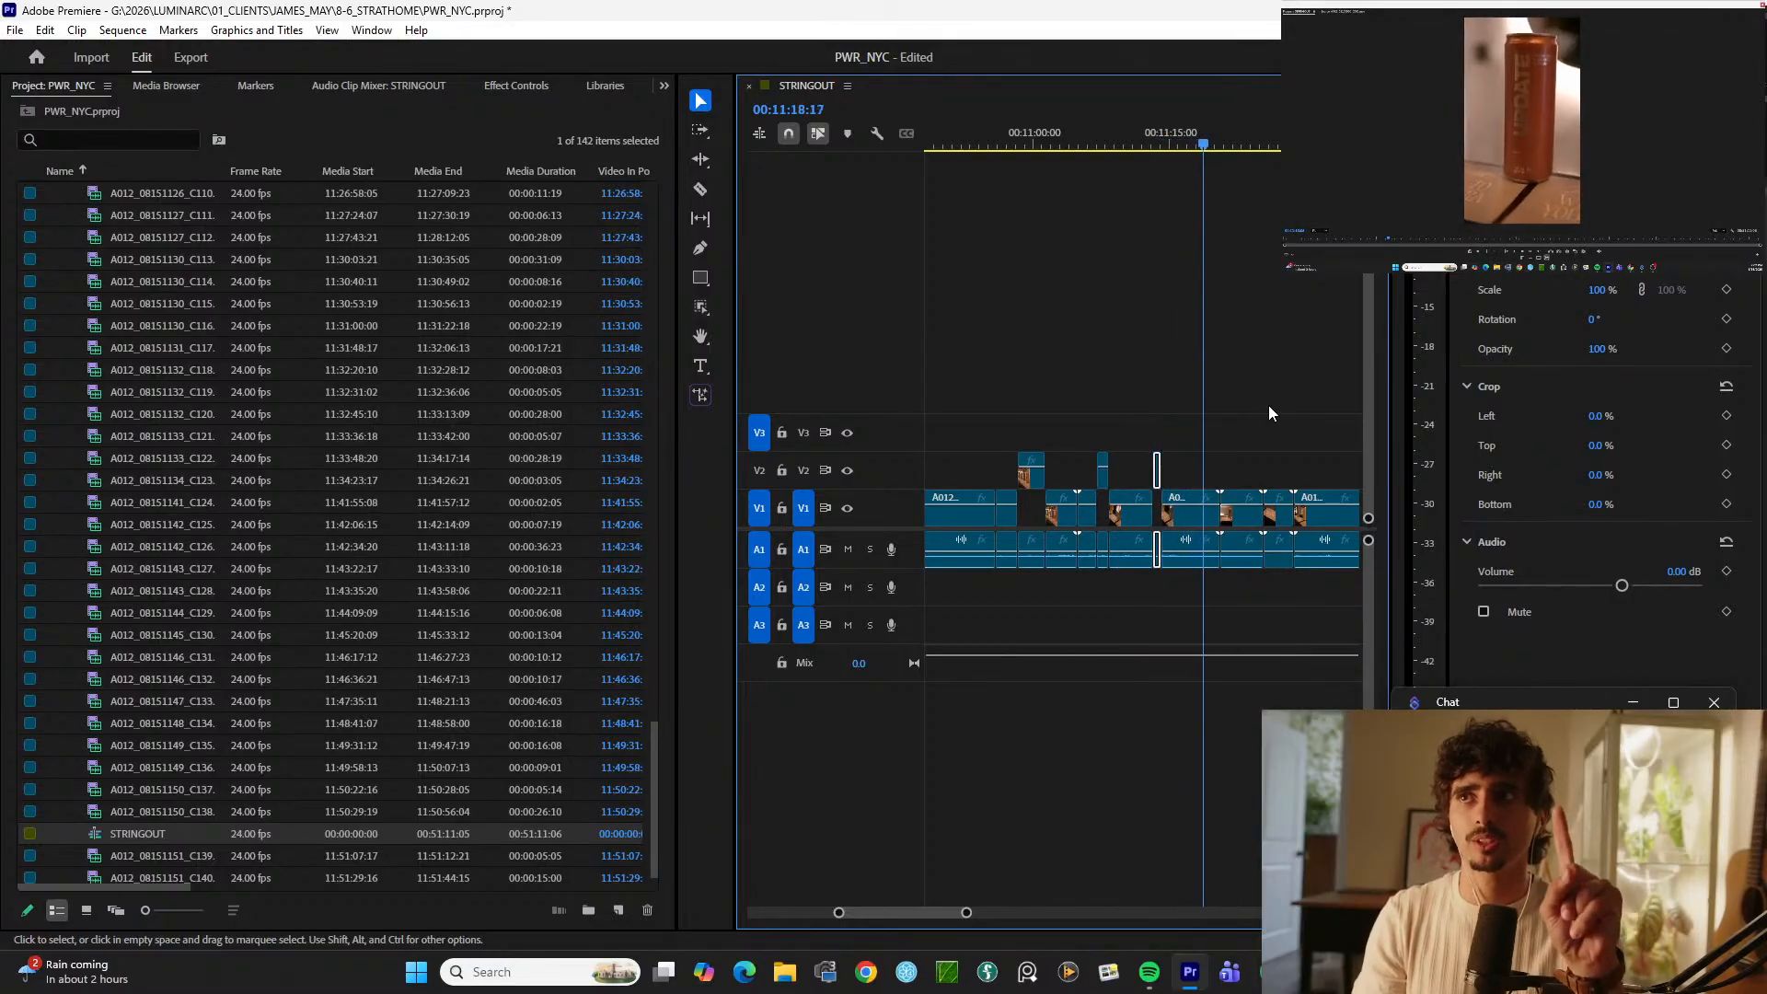
key("d")
key("space")
key("d")
key("ctrl+k")
key("space")
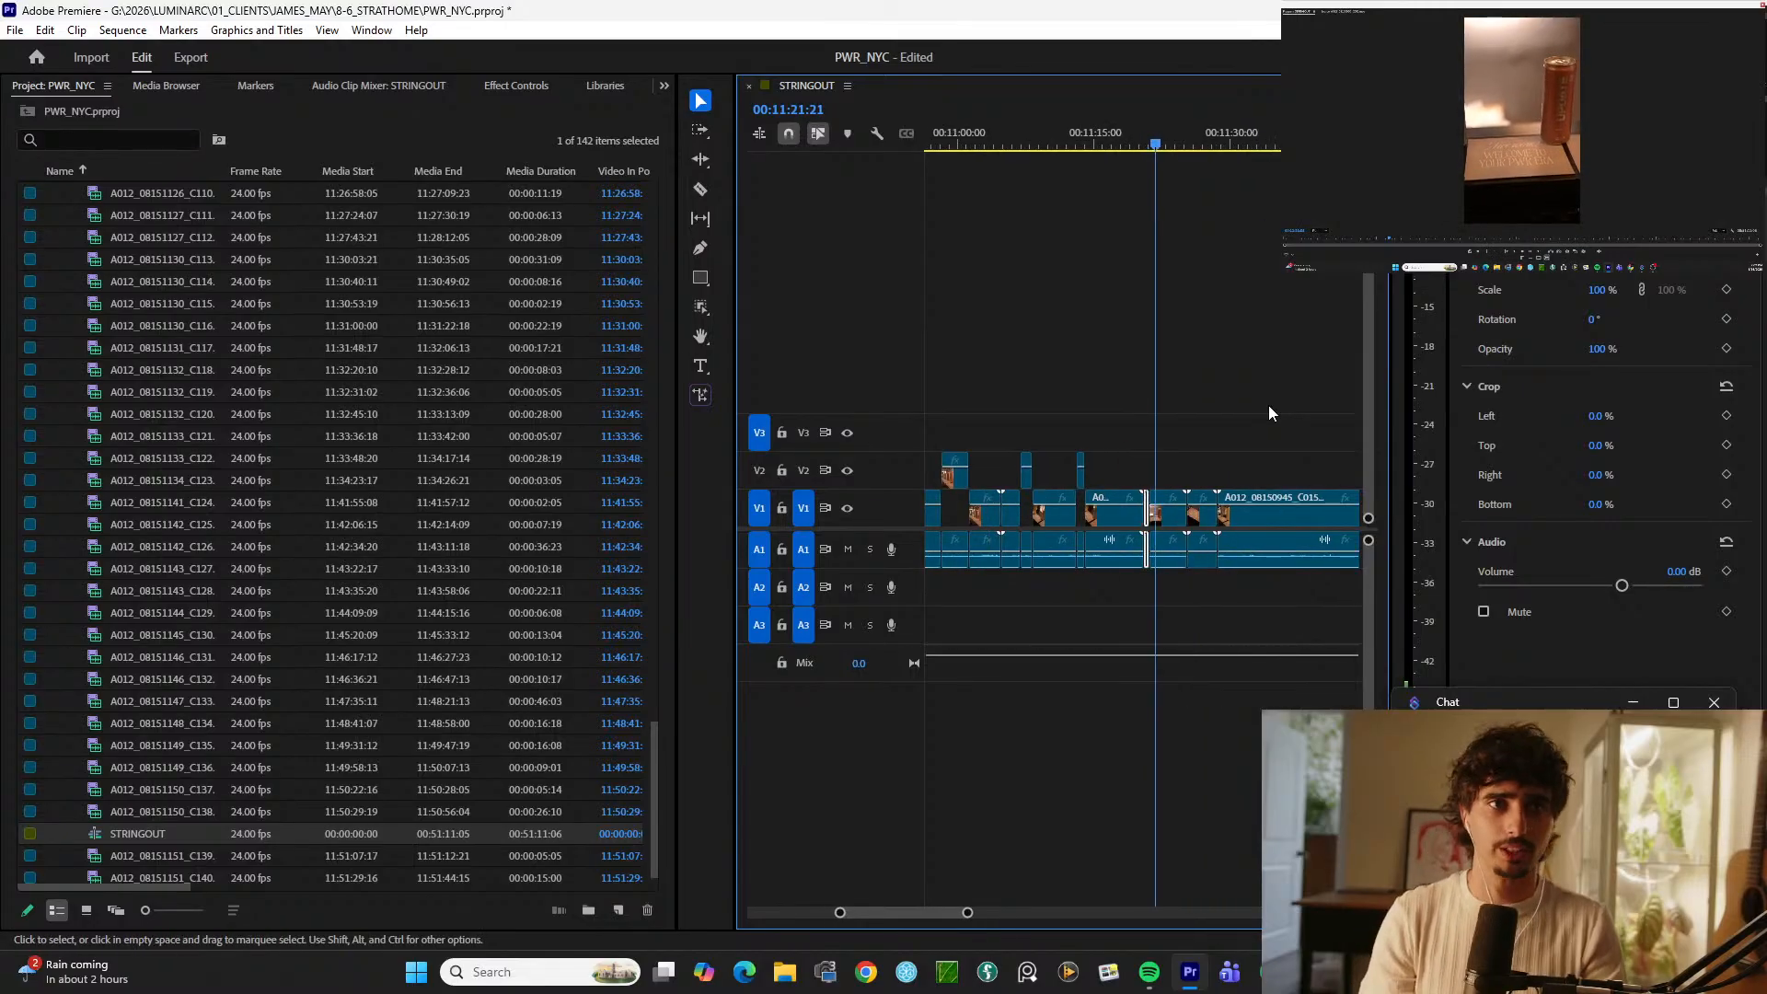
key("space")
key("d")
key("ctrl+k")
key("alt+Up")
key("space")
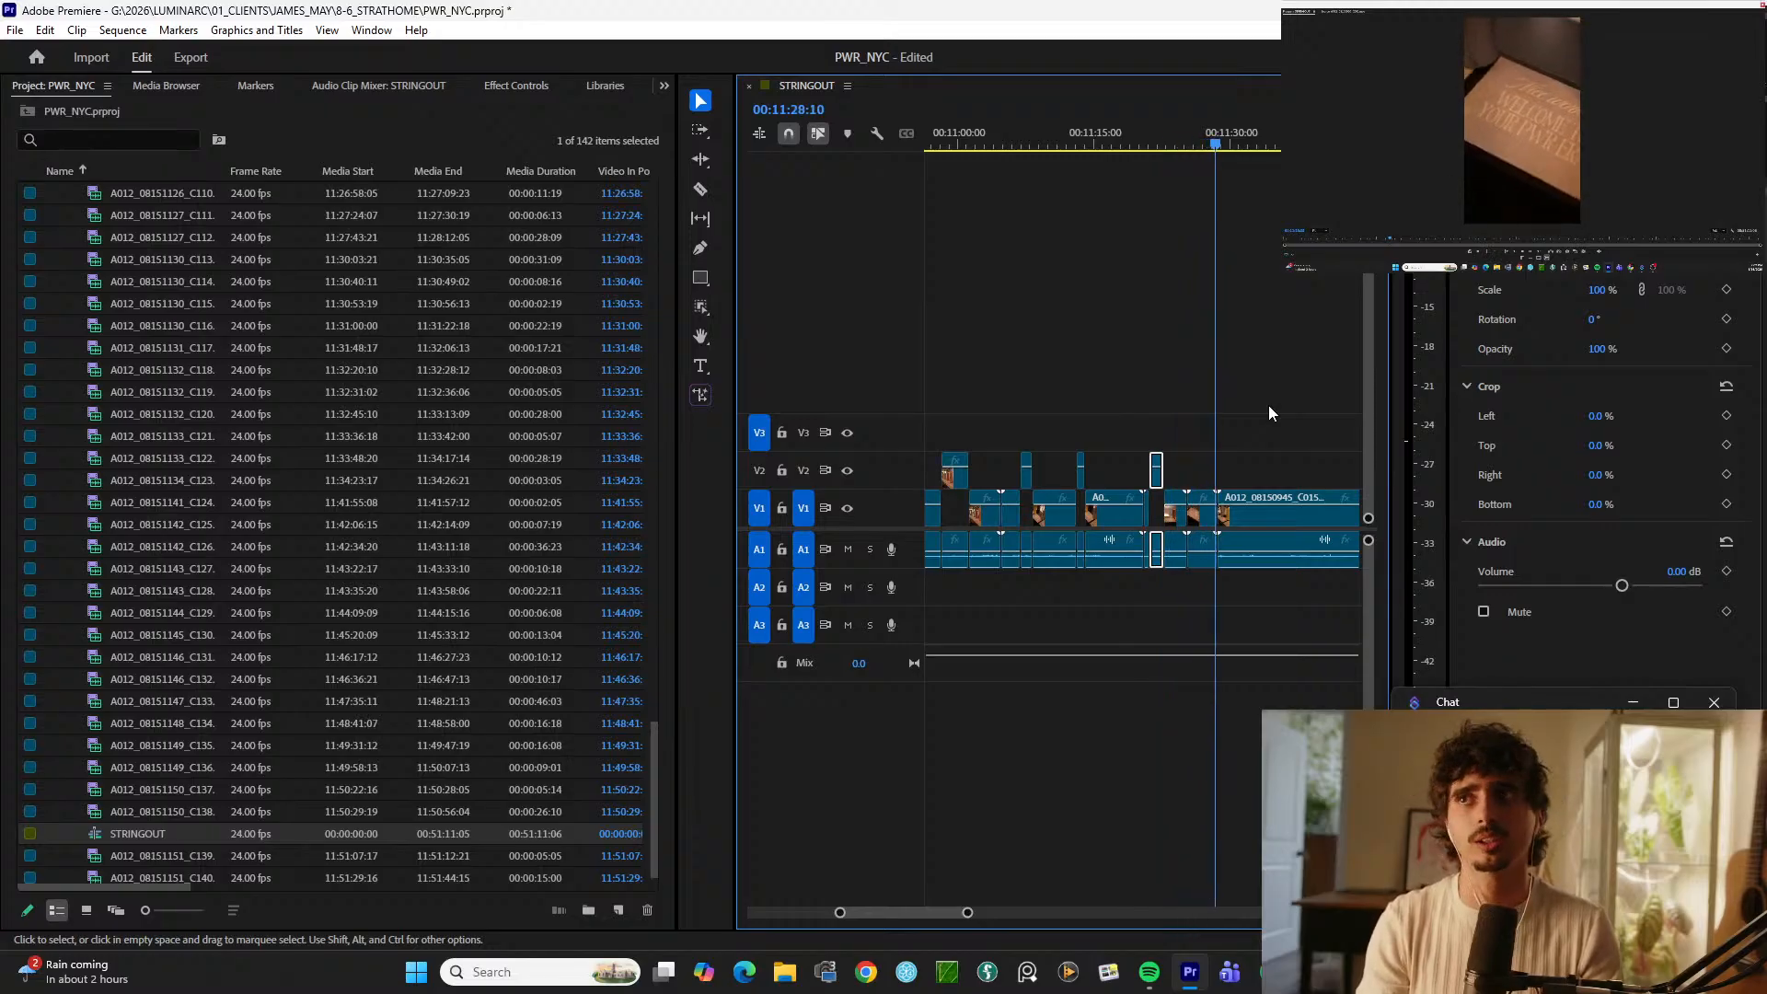
Step: Cut the section from about 00:11:39 to 00:11:40:02 out of A012_08150945_C015.mov and raise it to V2
key("d")
key("equal")
key("equal")
key("space")
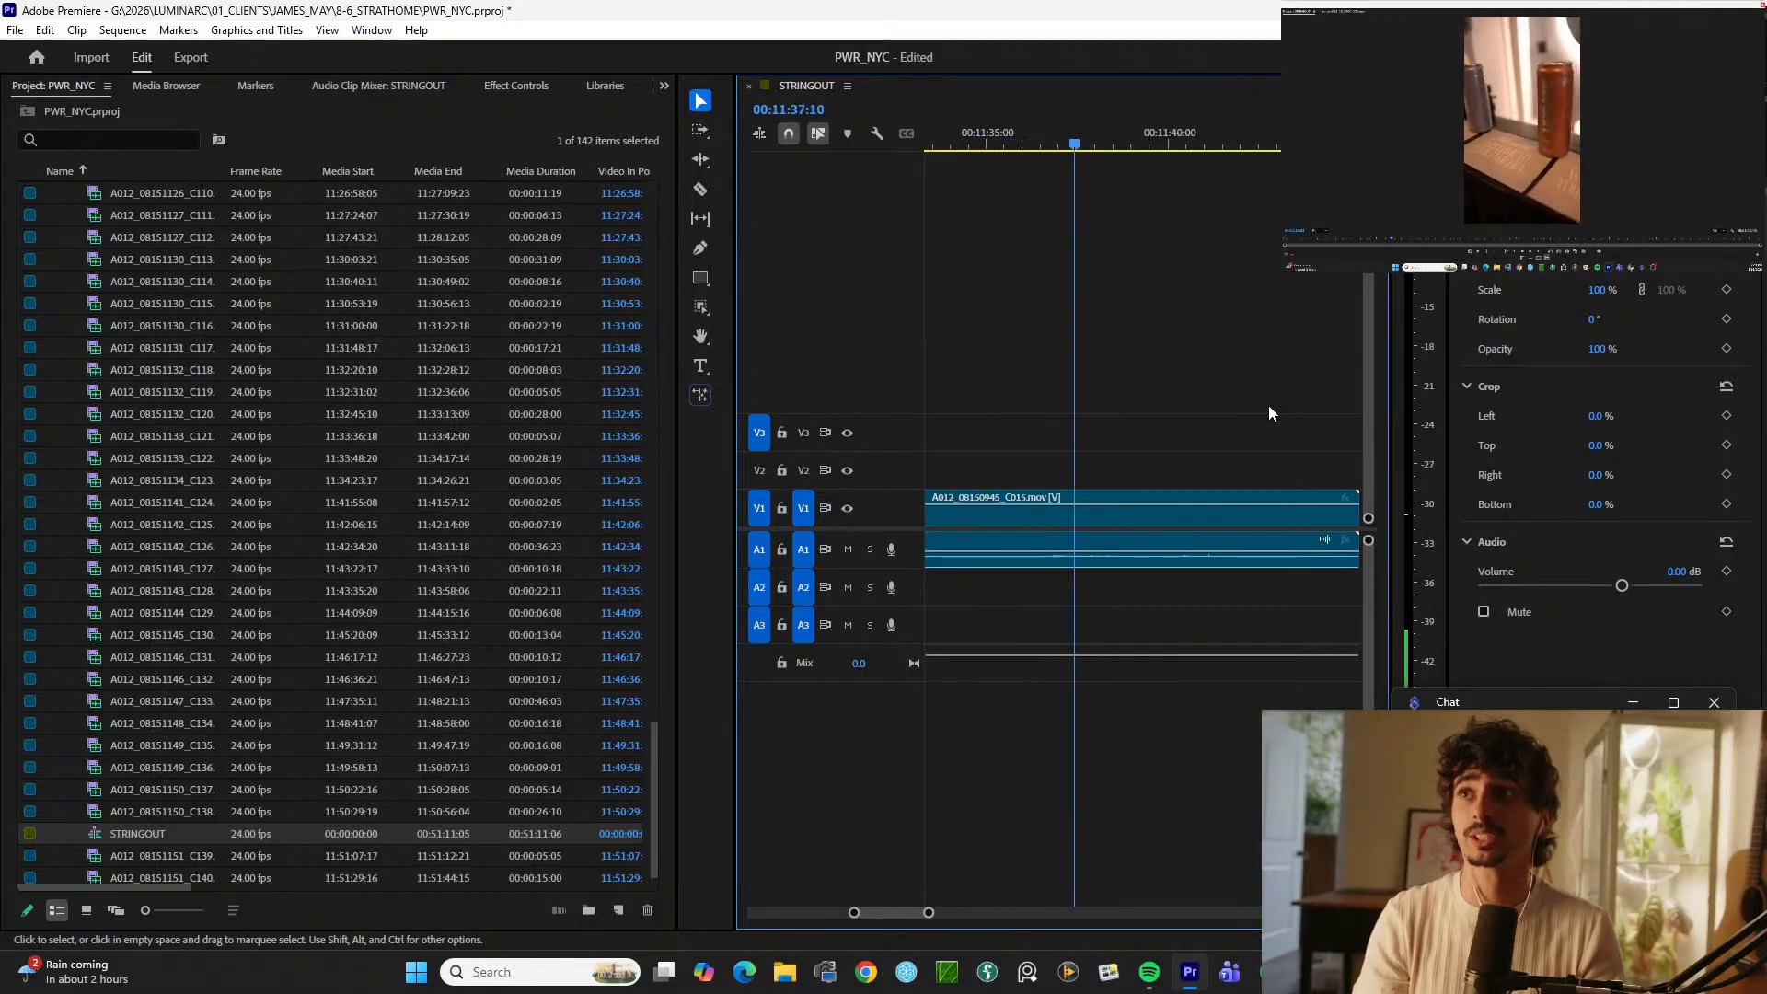
key("space")
key("ctrl+k")
key("space")
key("space")
key("ctrl+k")
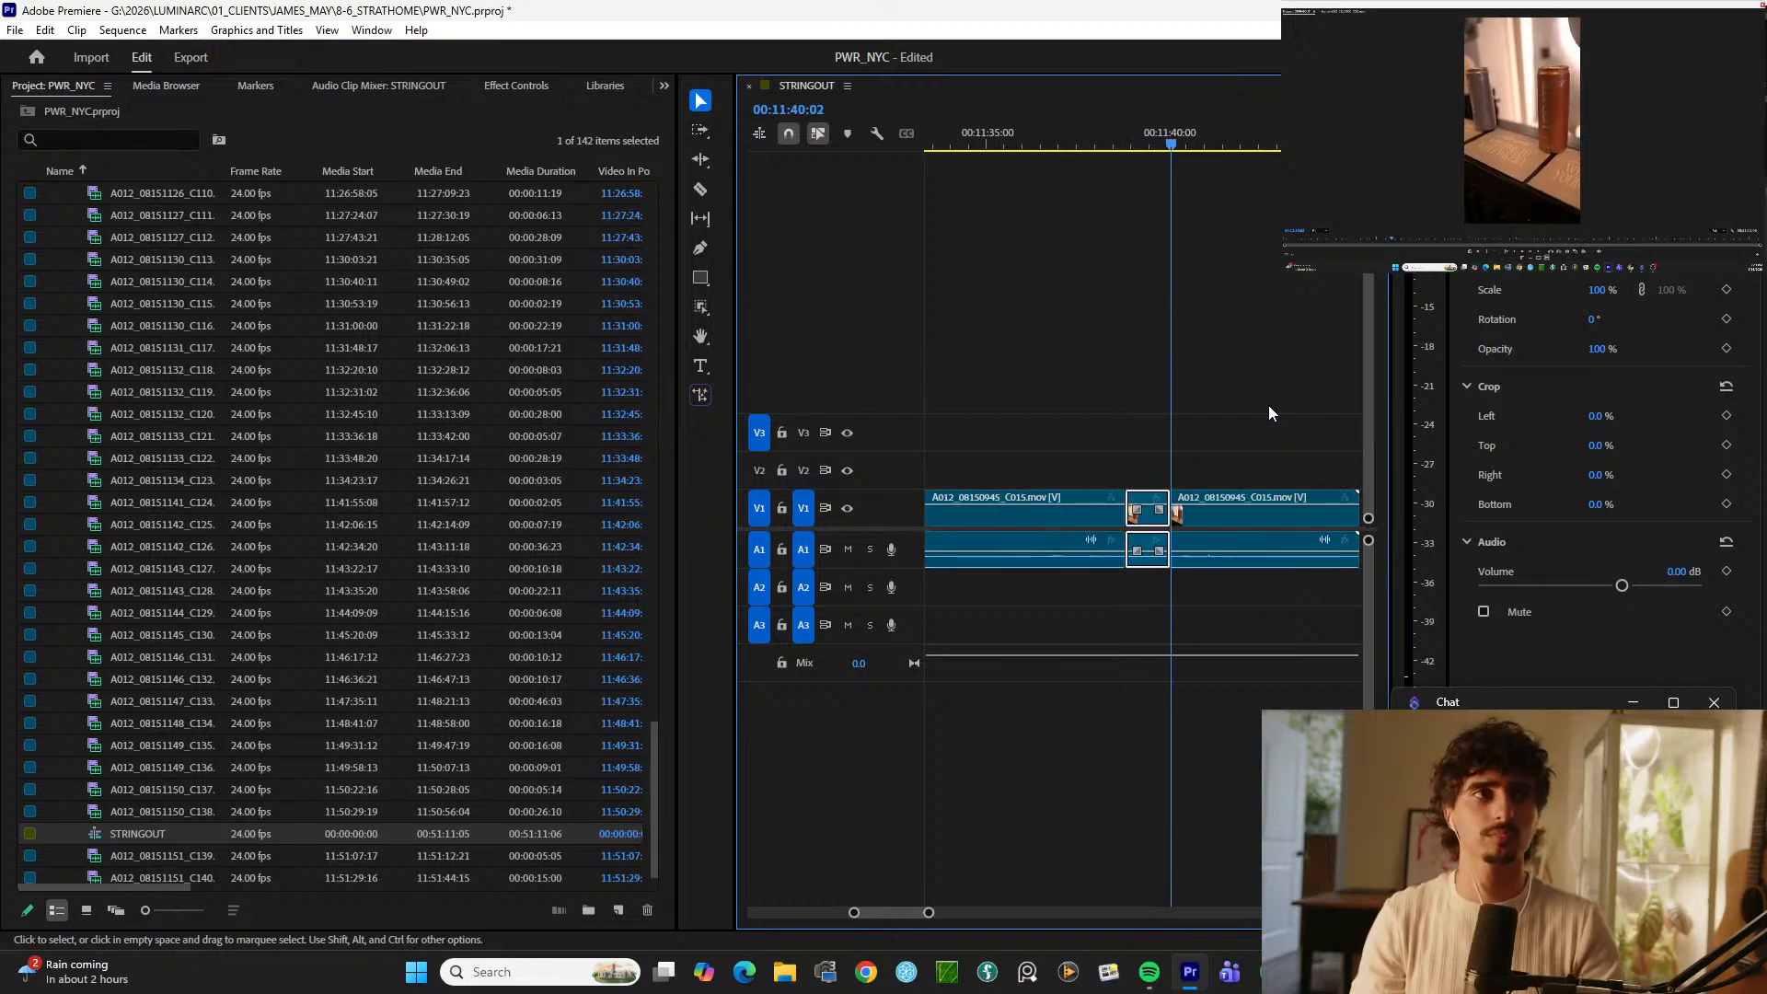
key("alt+Up")
Step: Cut the section from about 00:11:47 to 00:11:51 out of A012_08150945_C016.mov and raise it to V2
key("space")
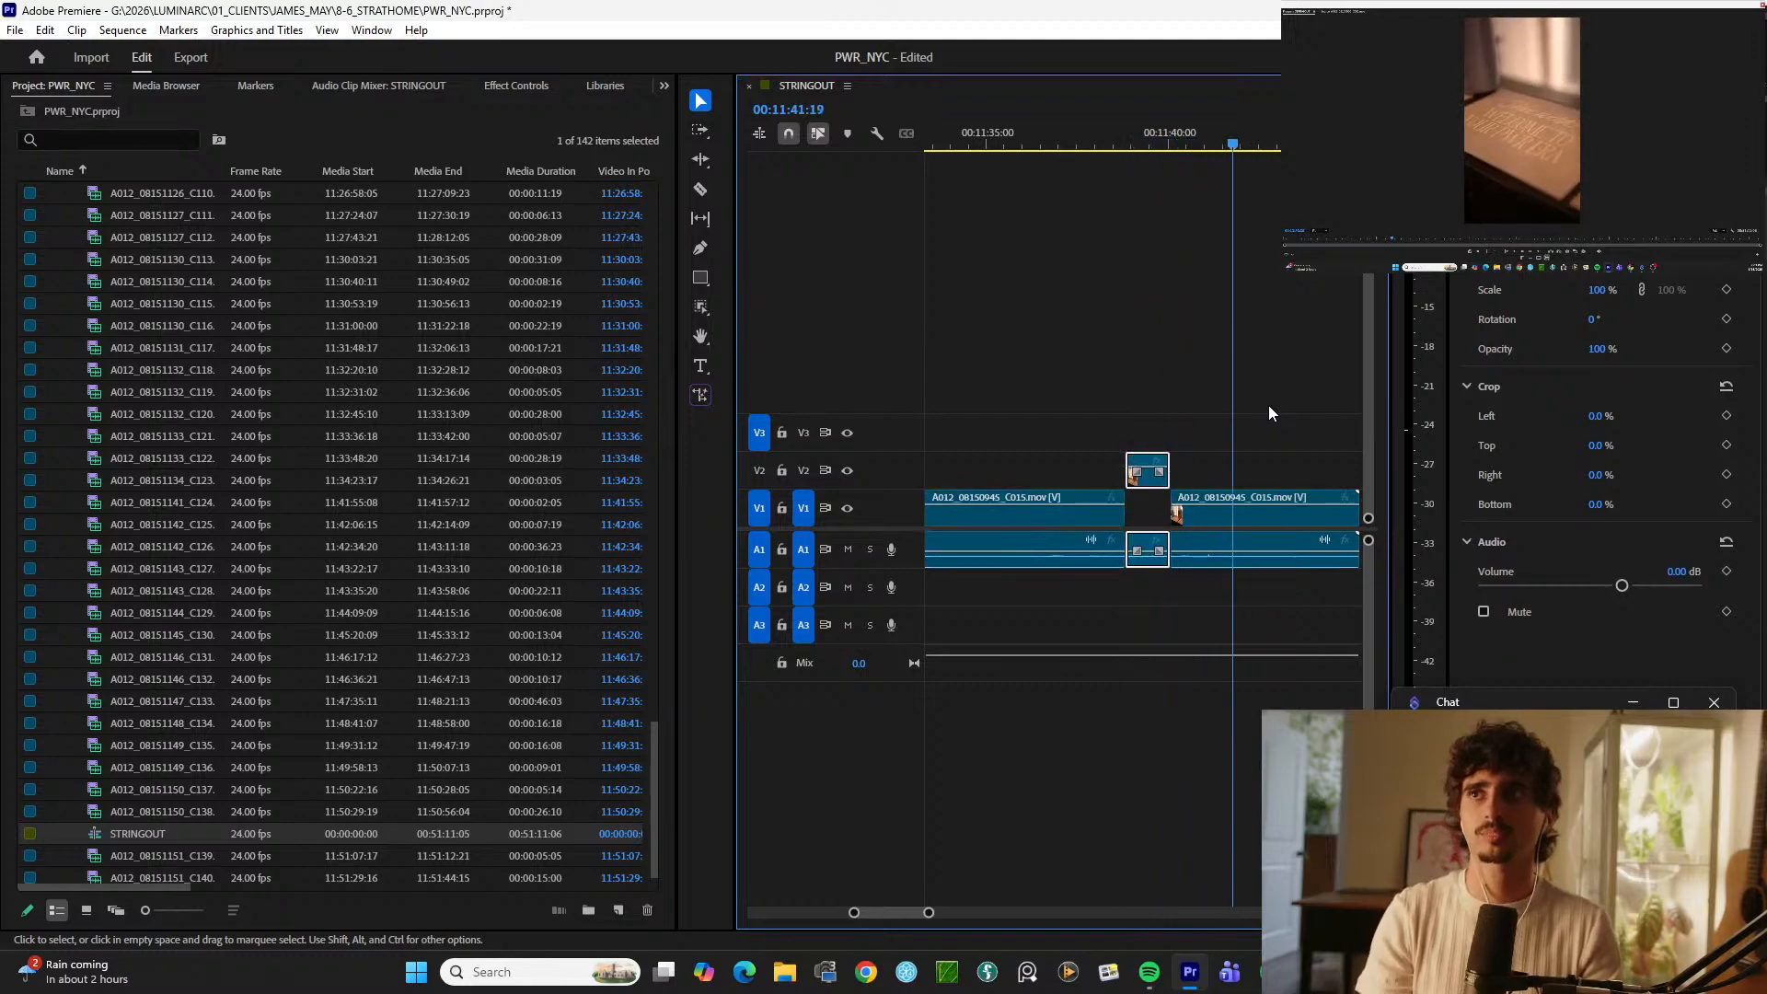
key("minus")
key("minus")
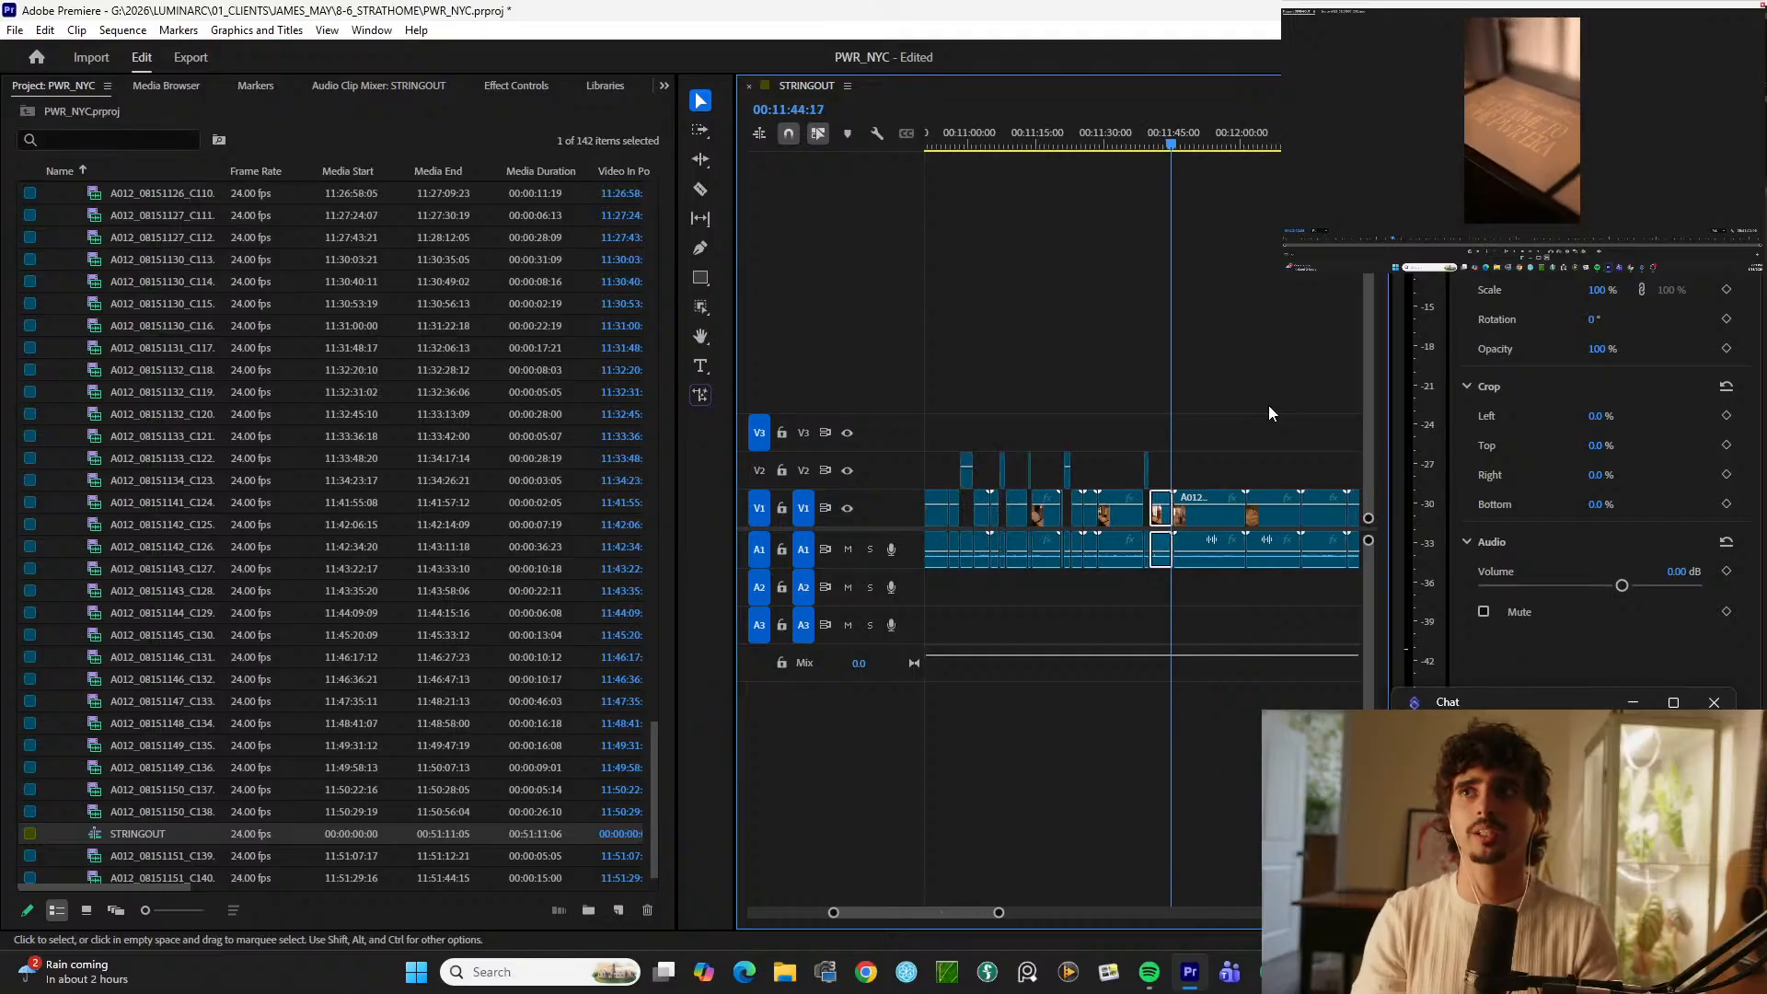
key("ctrl+k")
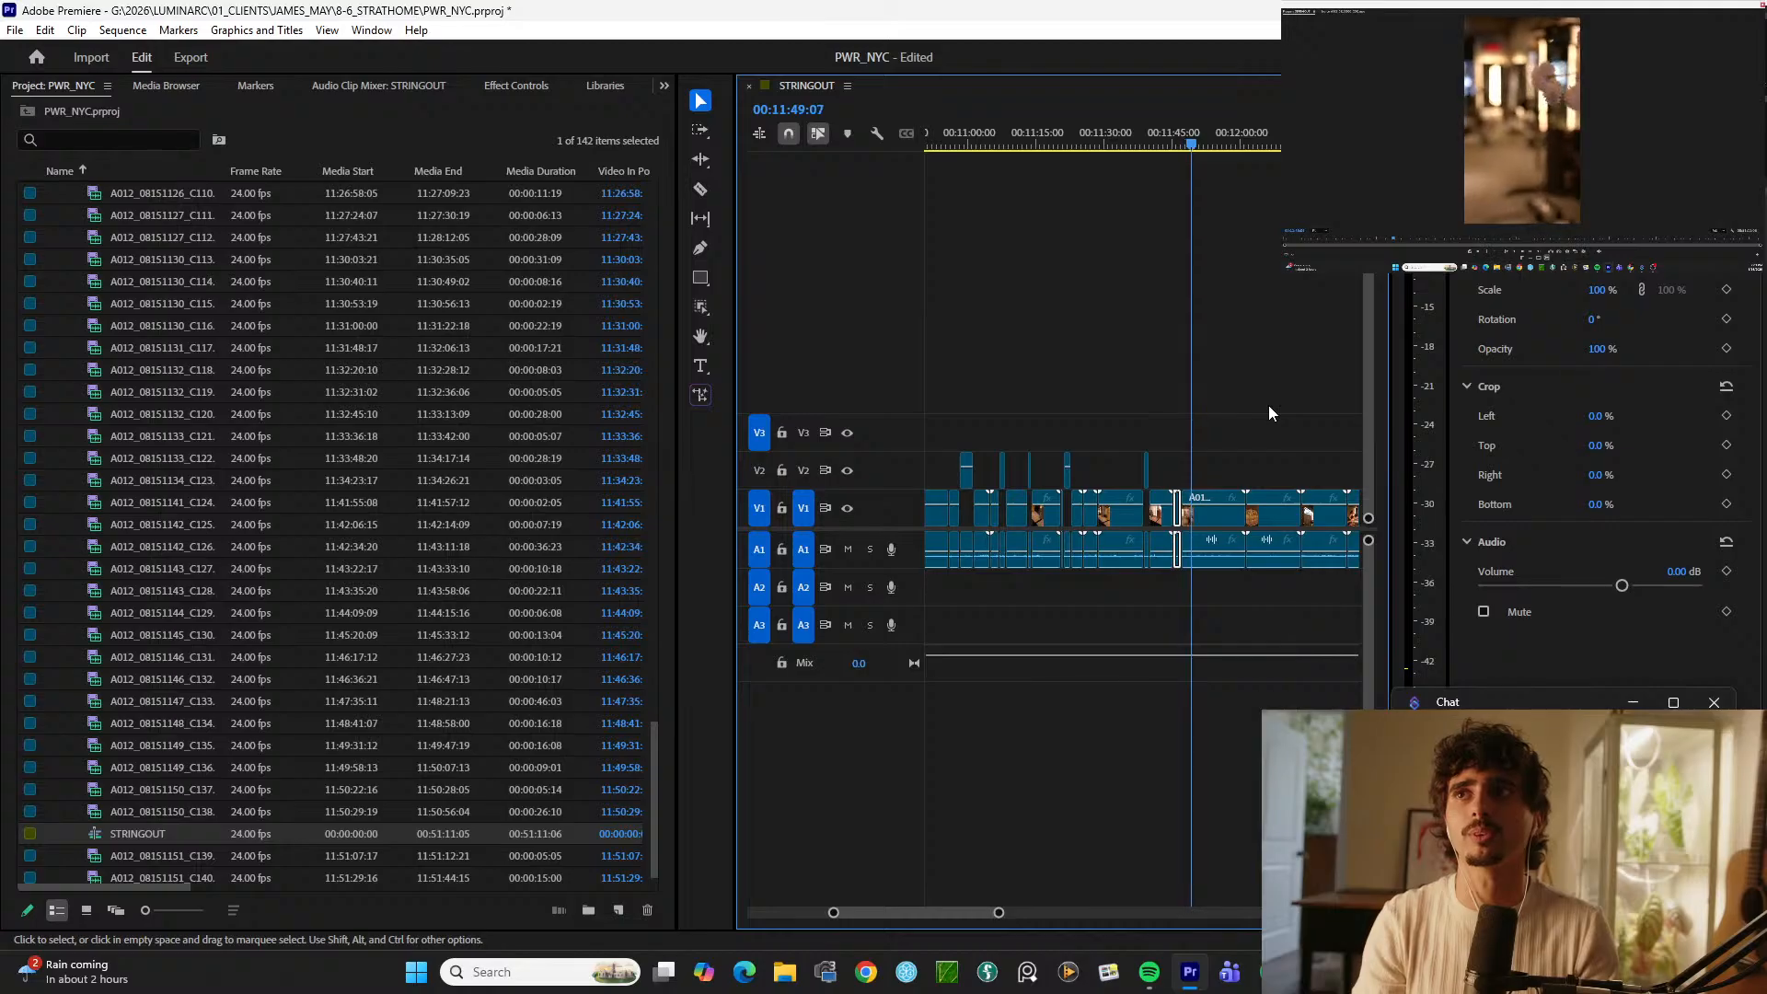
key("d")
key("ctrl+k")
key("alt+Up")
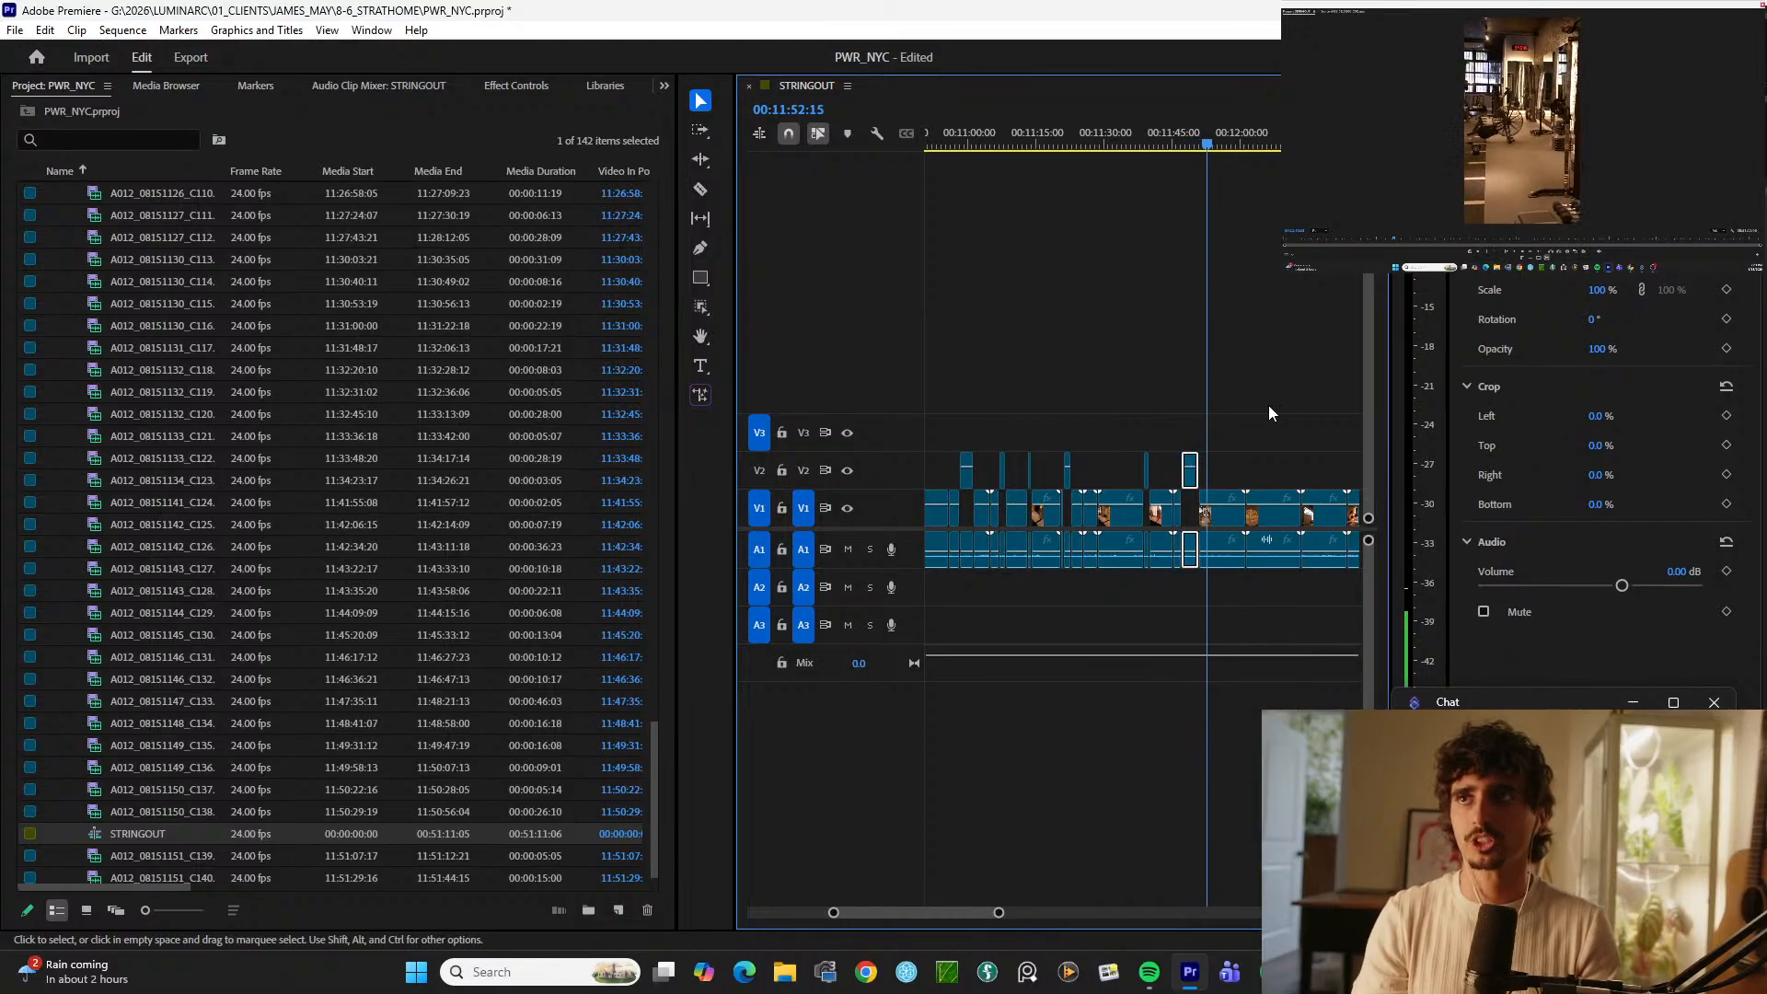
Step: Review the rest of A012_08150945_C016.mov and the following footage up to the pwr nyc sign shot at about 00:12:18
key("=")
key("=")
key("=")
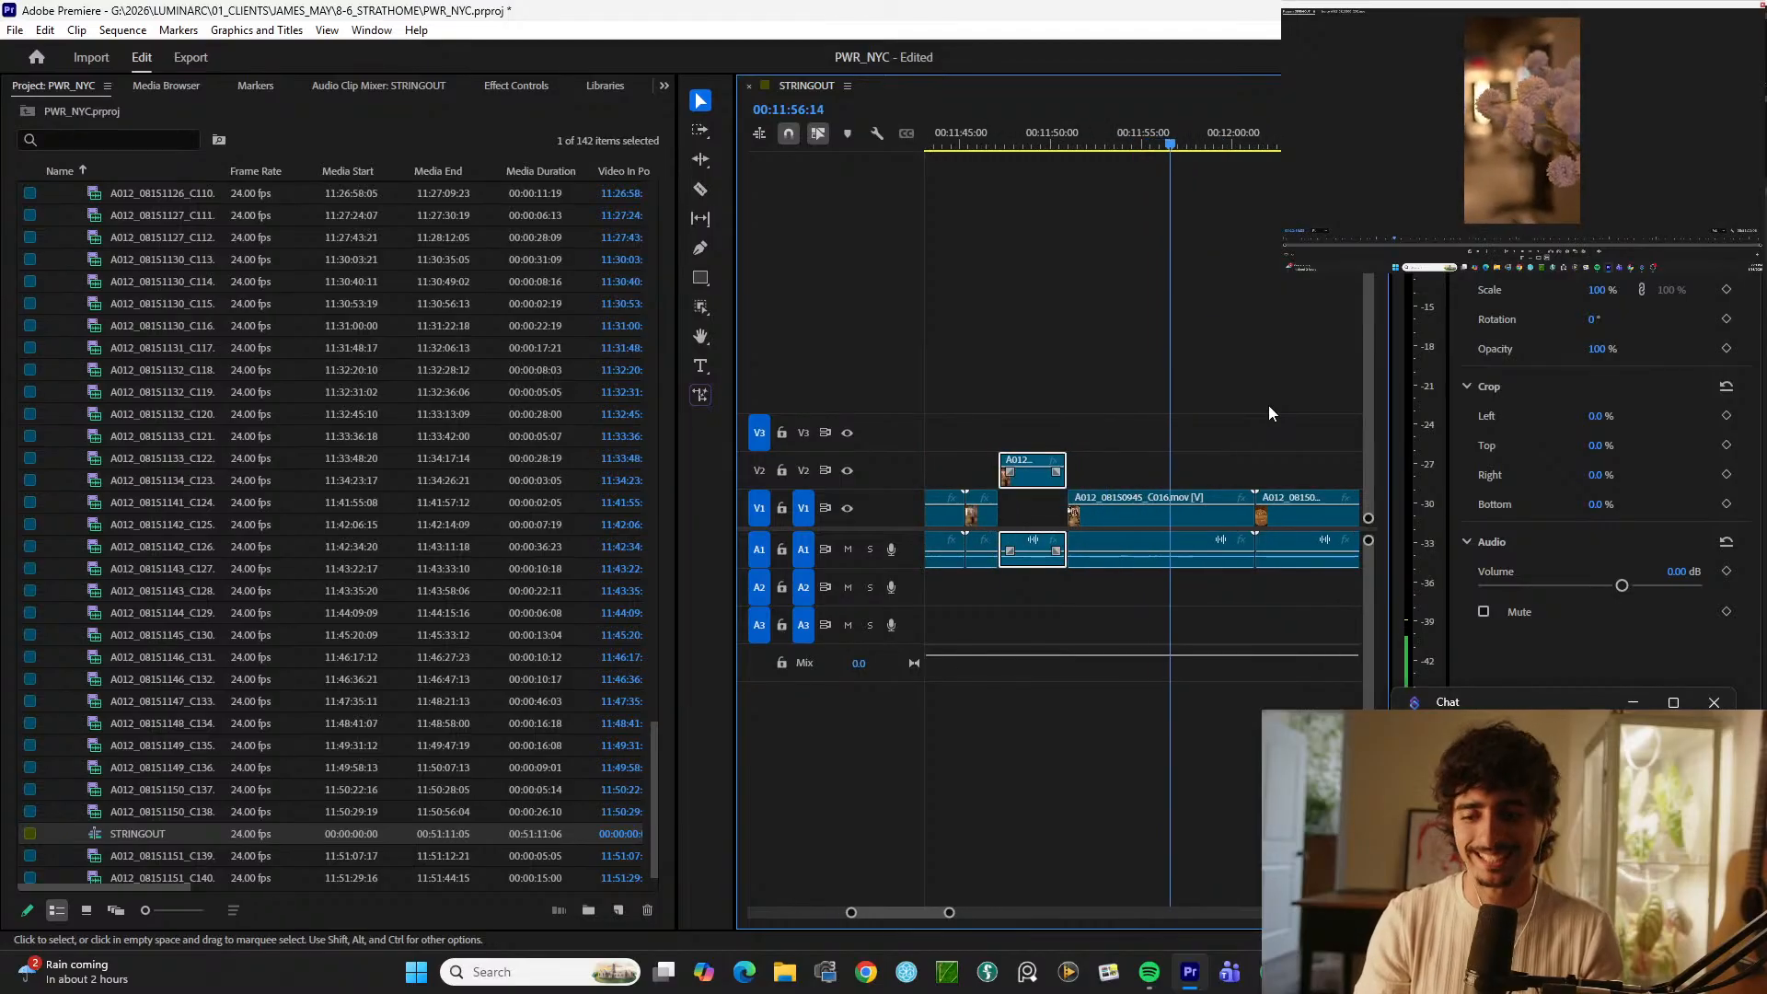
key("minus")
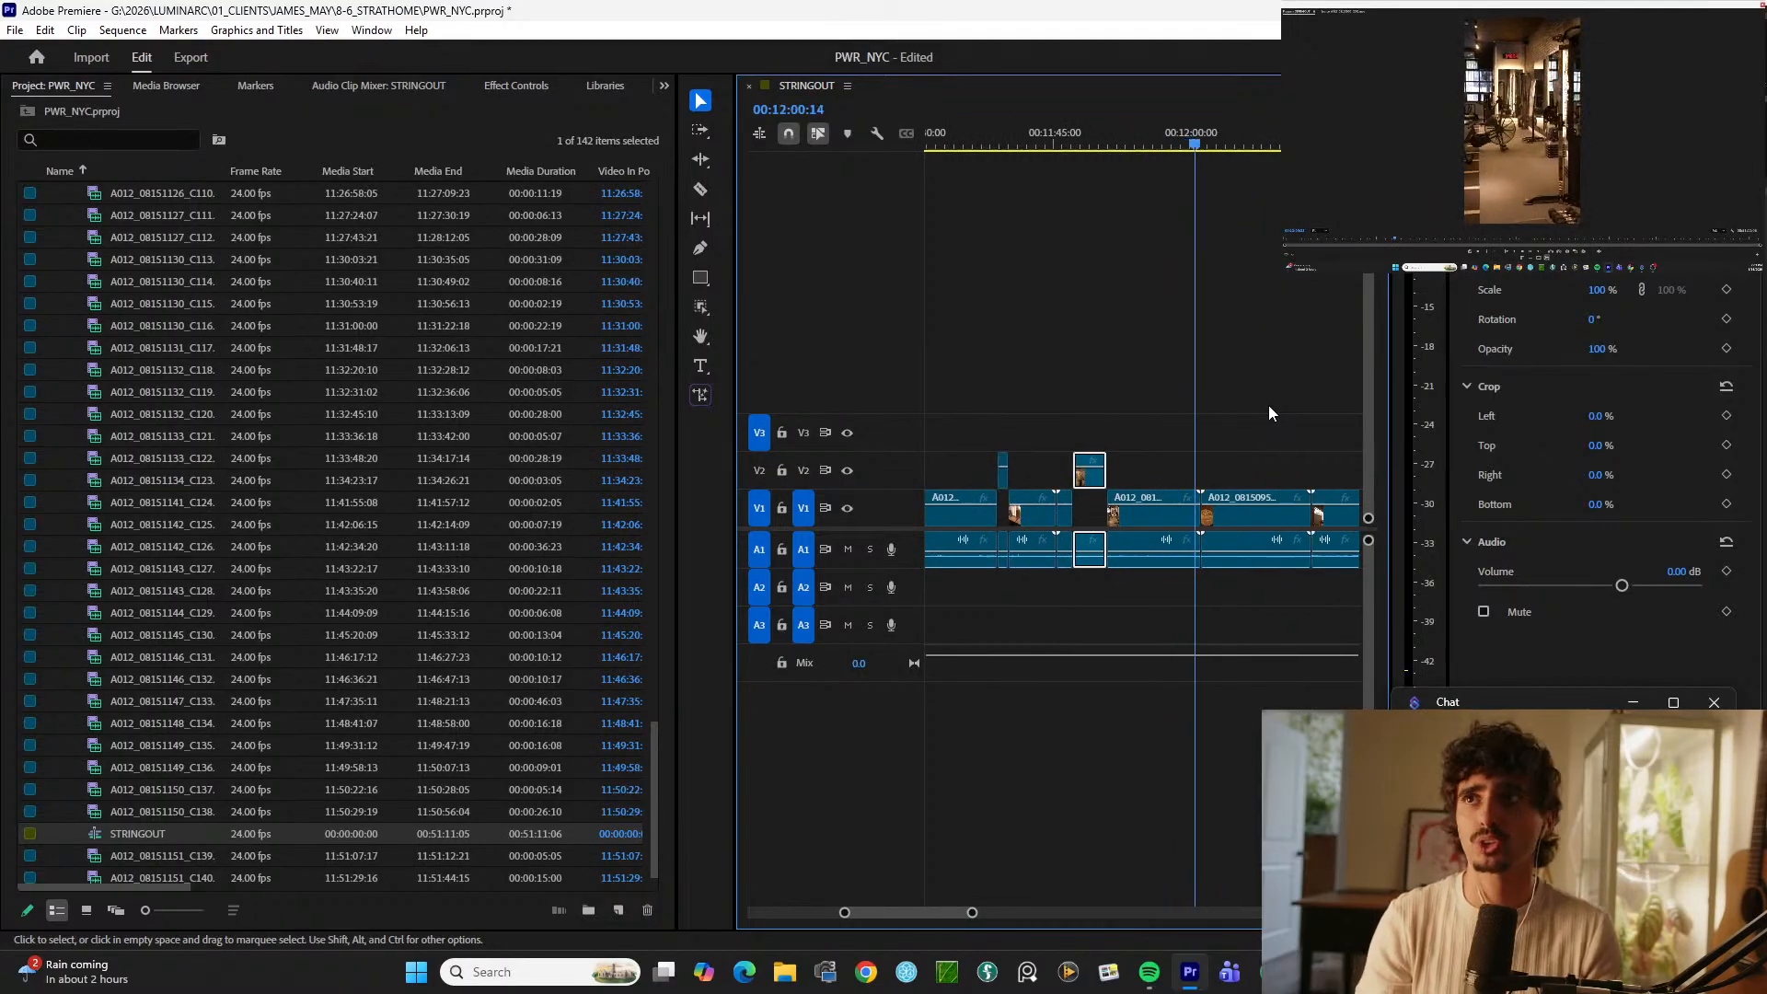
key("d")
key("minus")
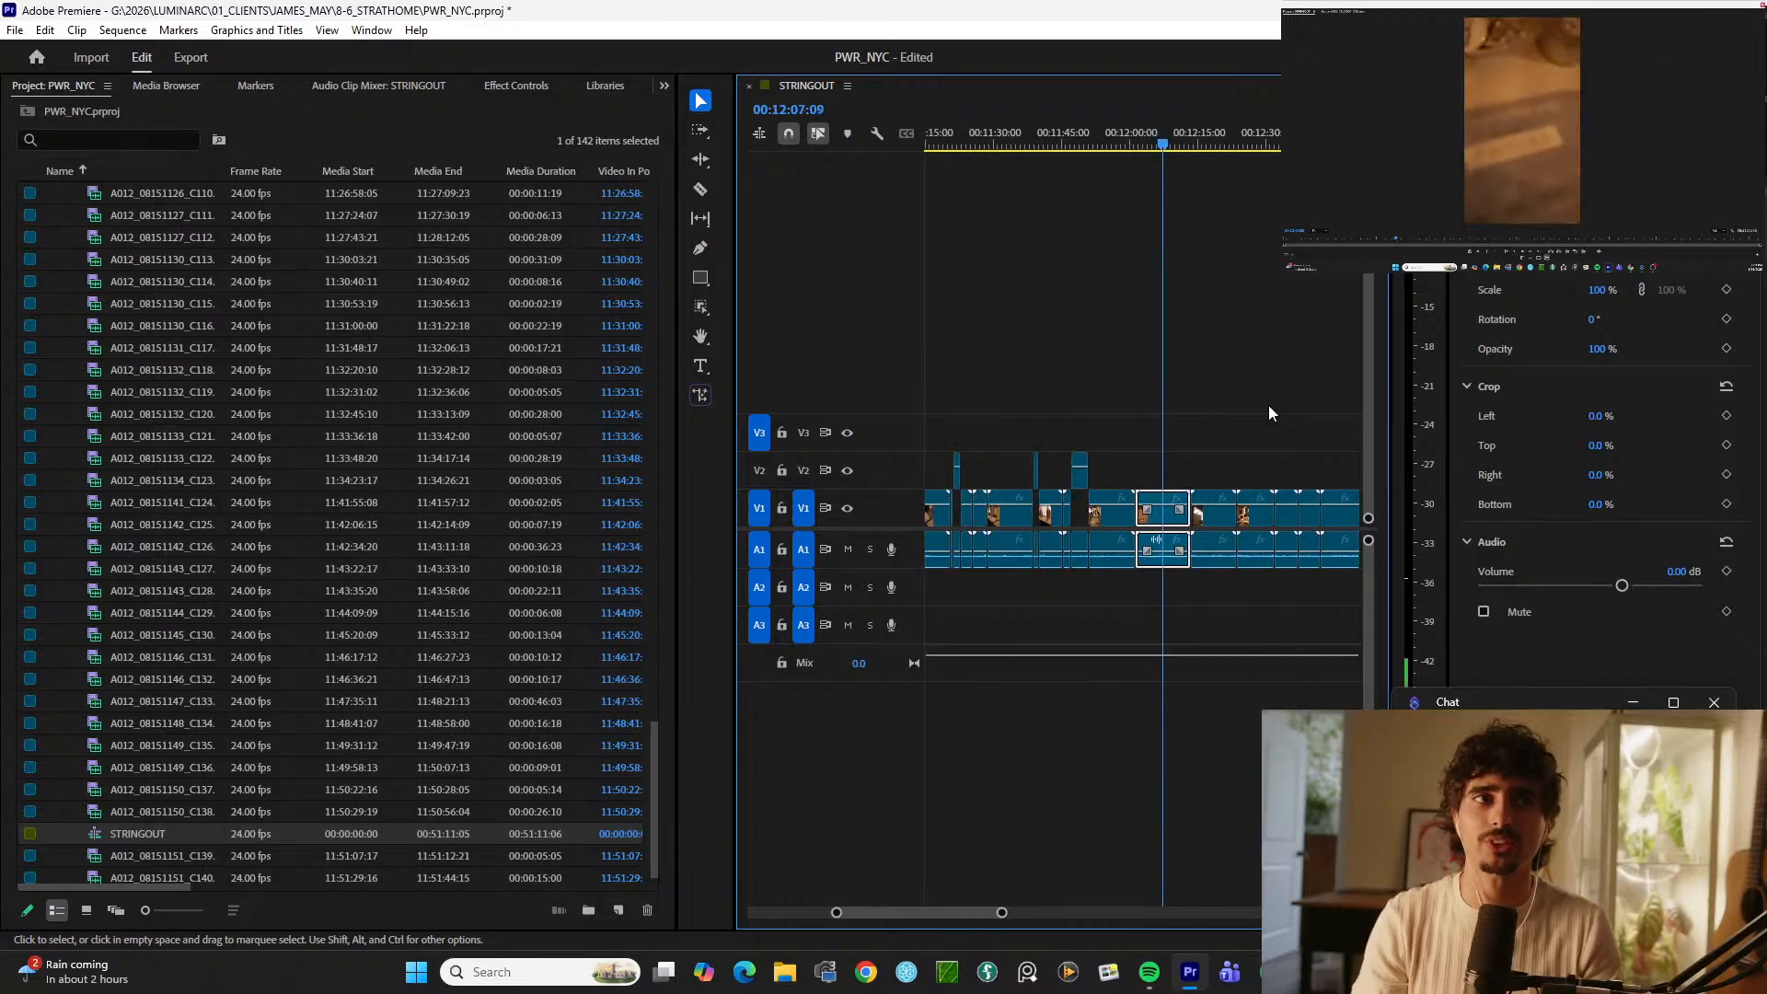
key("minus")
key("minus")
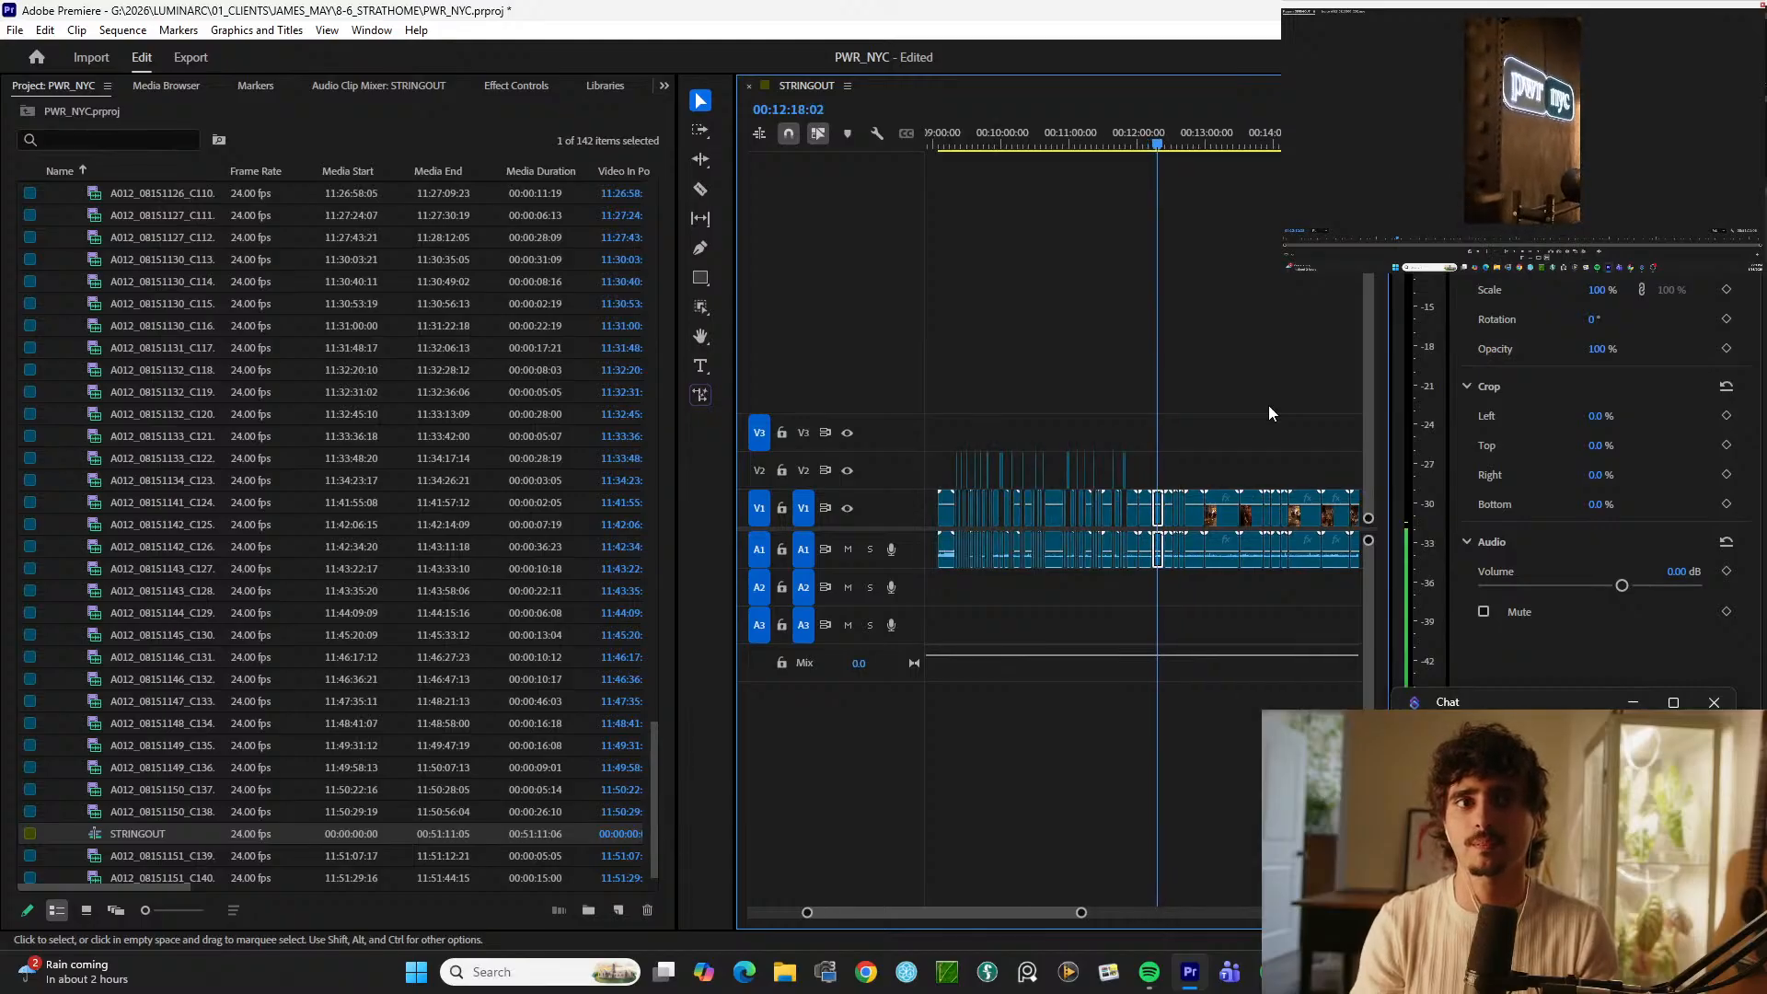
Step: Cut the pwr nyc sign clip at about 00:12:18:14, 00:12:19:16 and 00:12:21
key("space")
key("space")
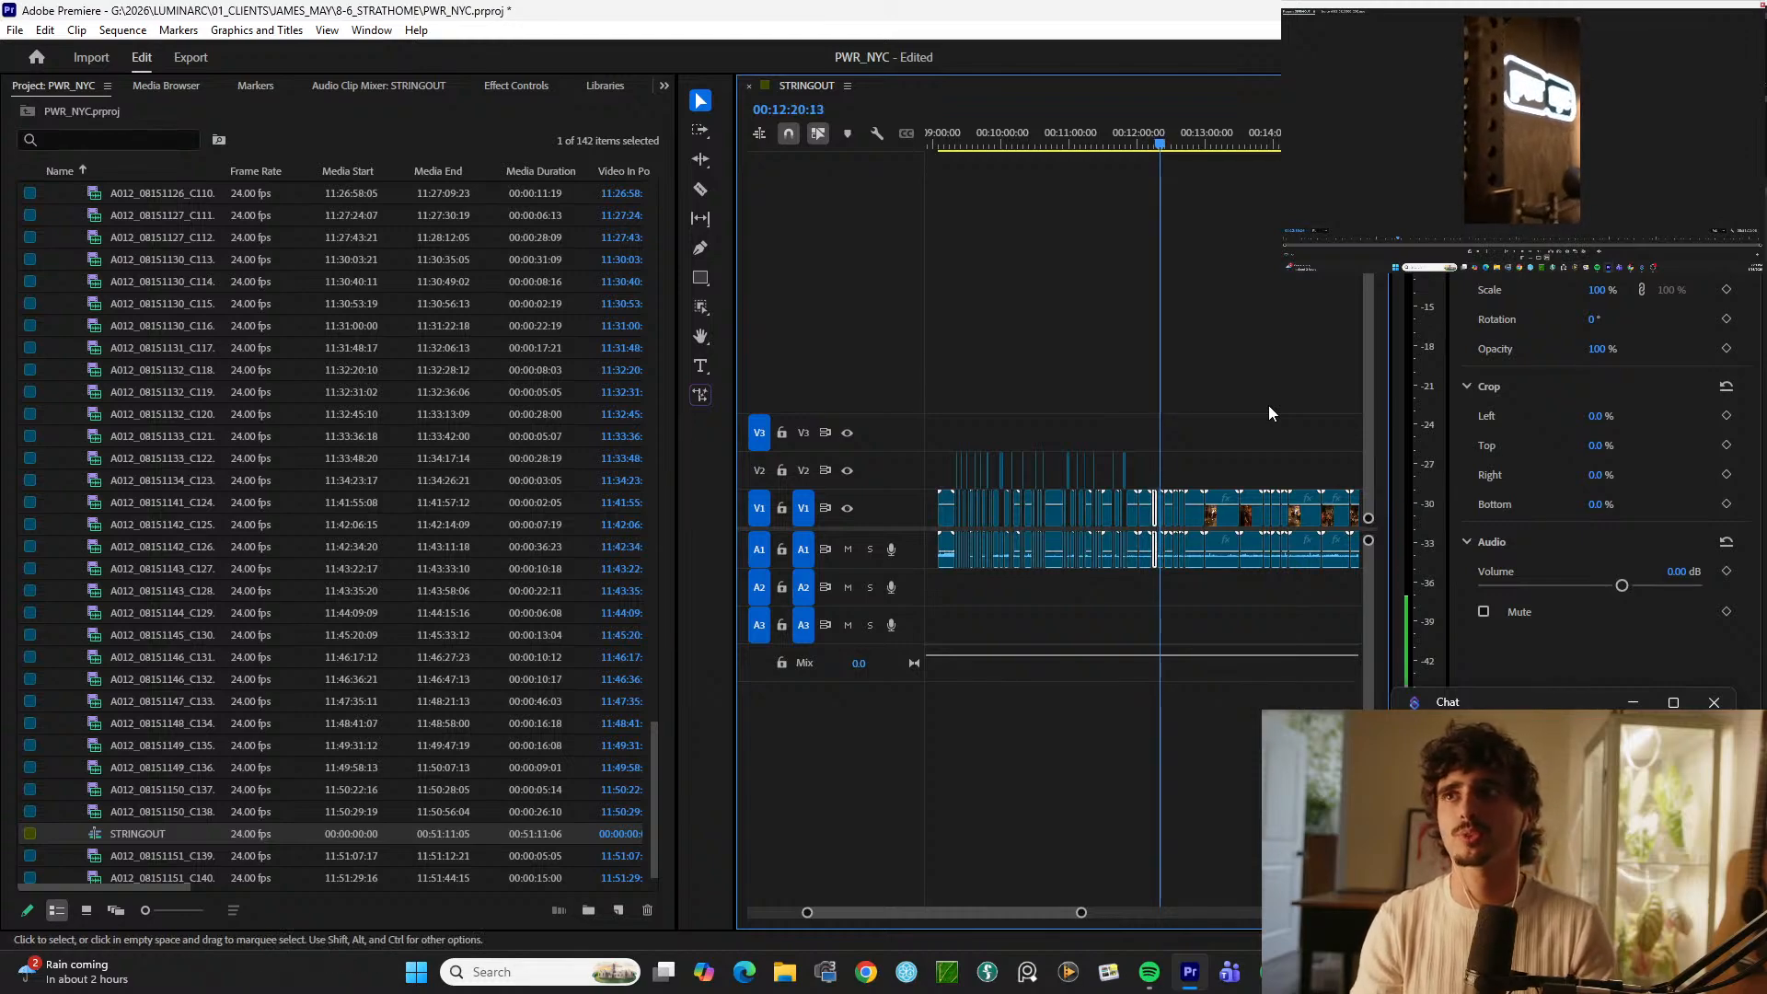
key("equal")
key("equal")
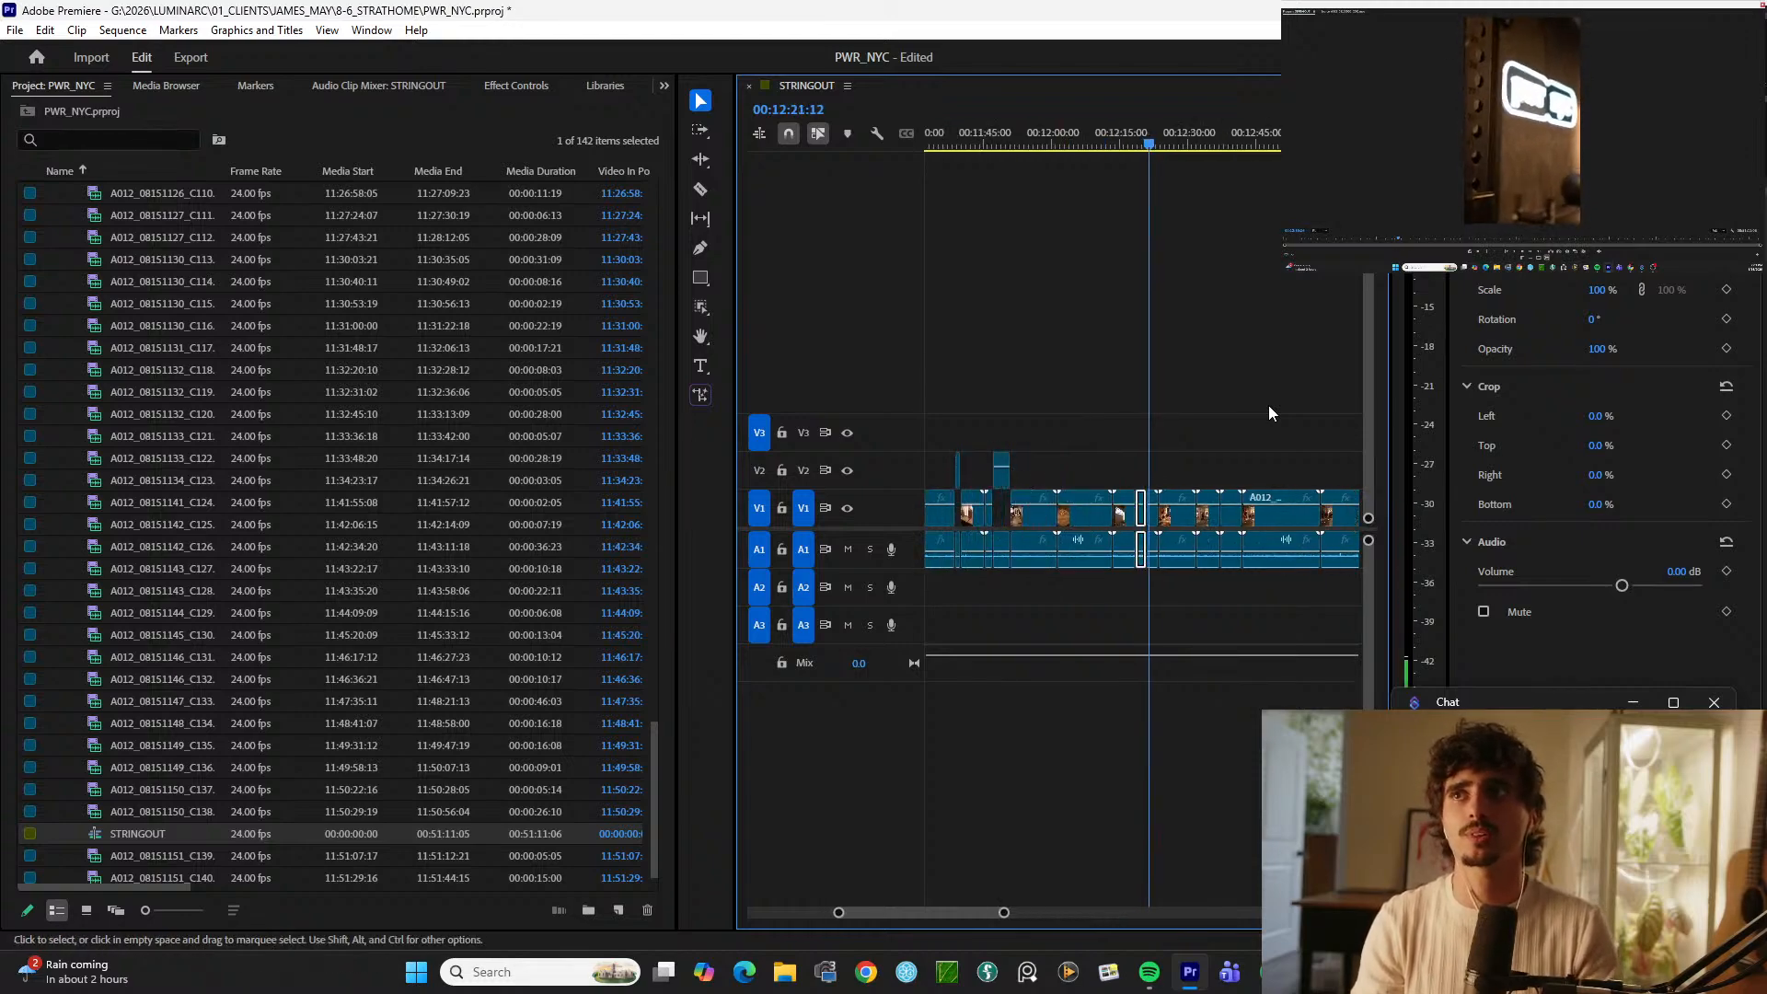
key("equal")
key("space")
key("equal")
key("equal")
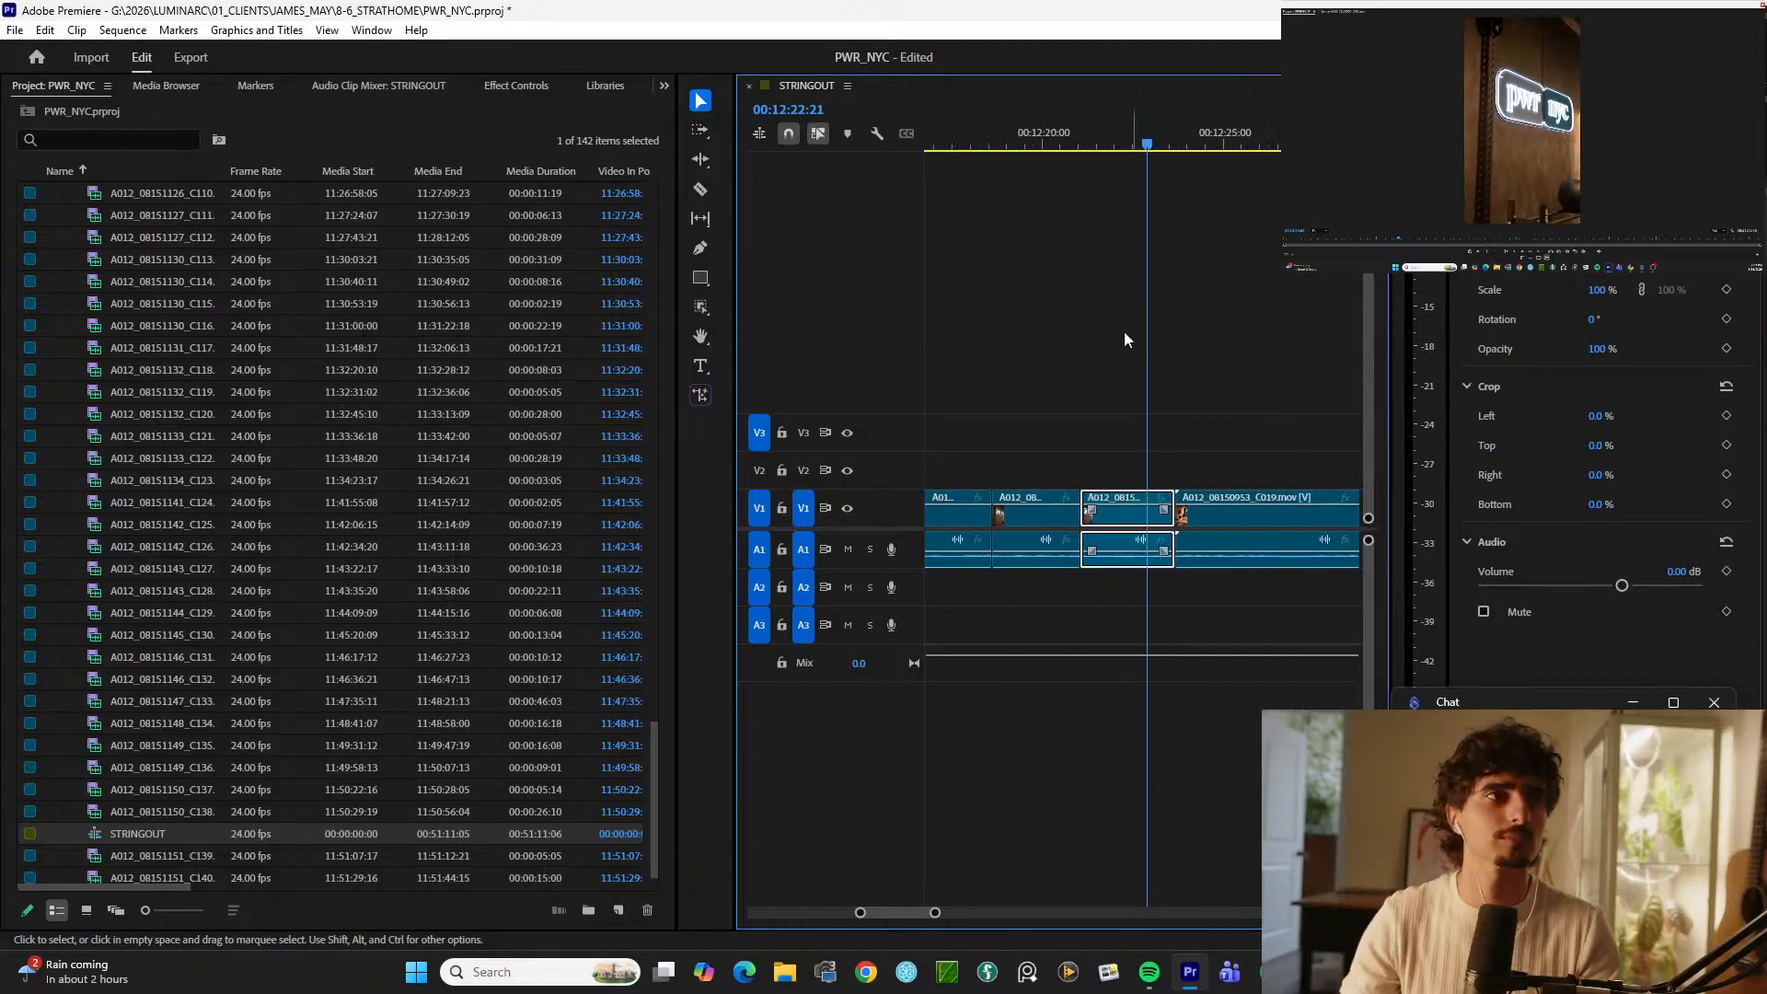
left_click(1032, 143)
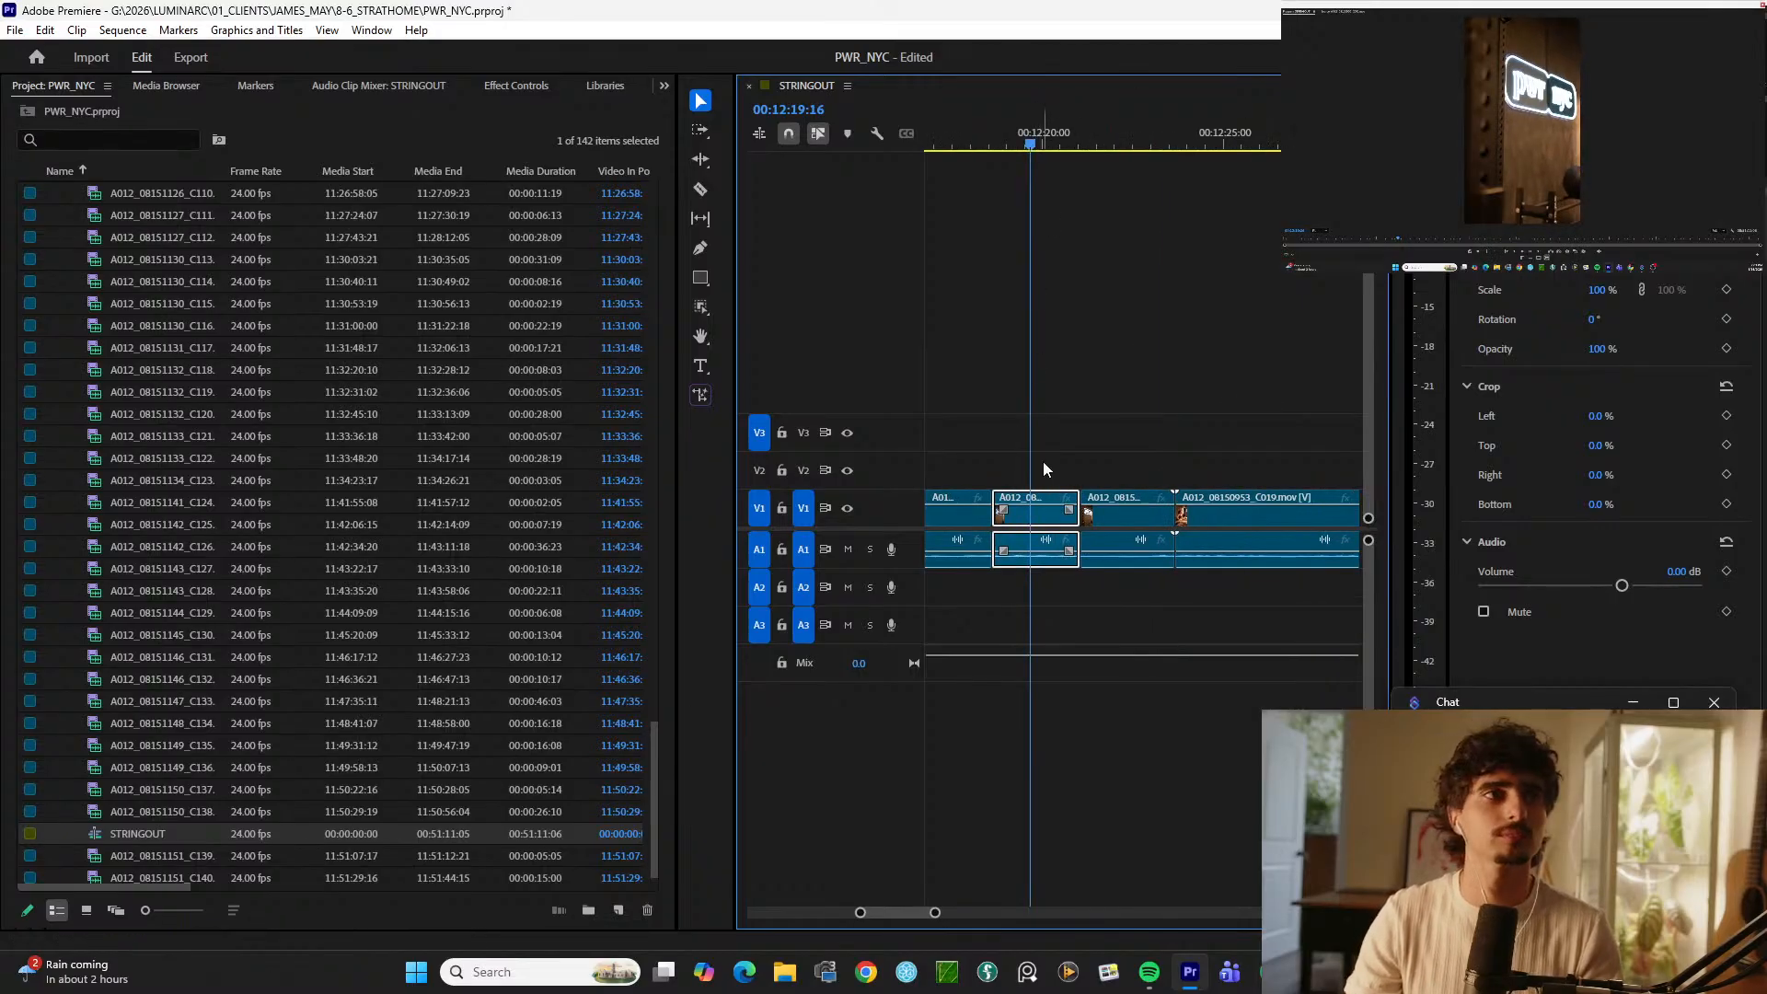
key("space")
key("minus")
Step: Cut the section from about 00:12:15 to 00:12:17:05 out of the pwr nyc sign clip and raise it to V2
left_click_drag(1057, 143, 1012, 146)
key("ctrl+k")
key("space")
key("space")
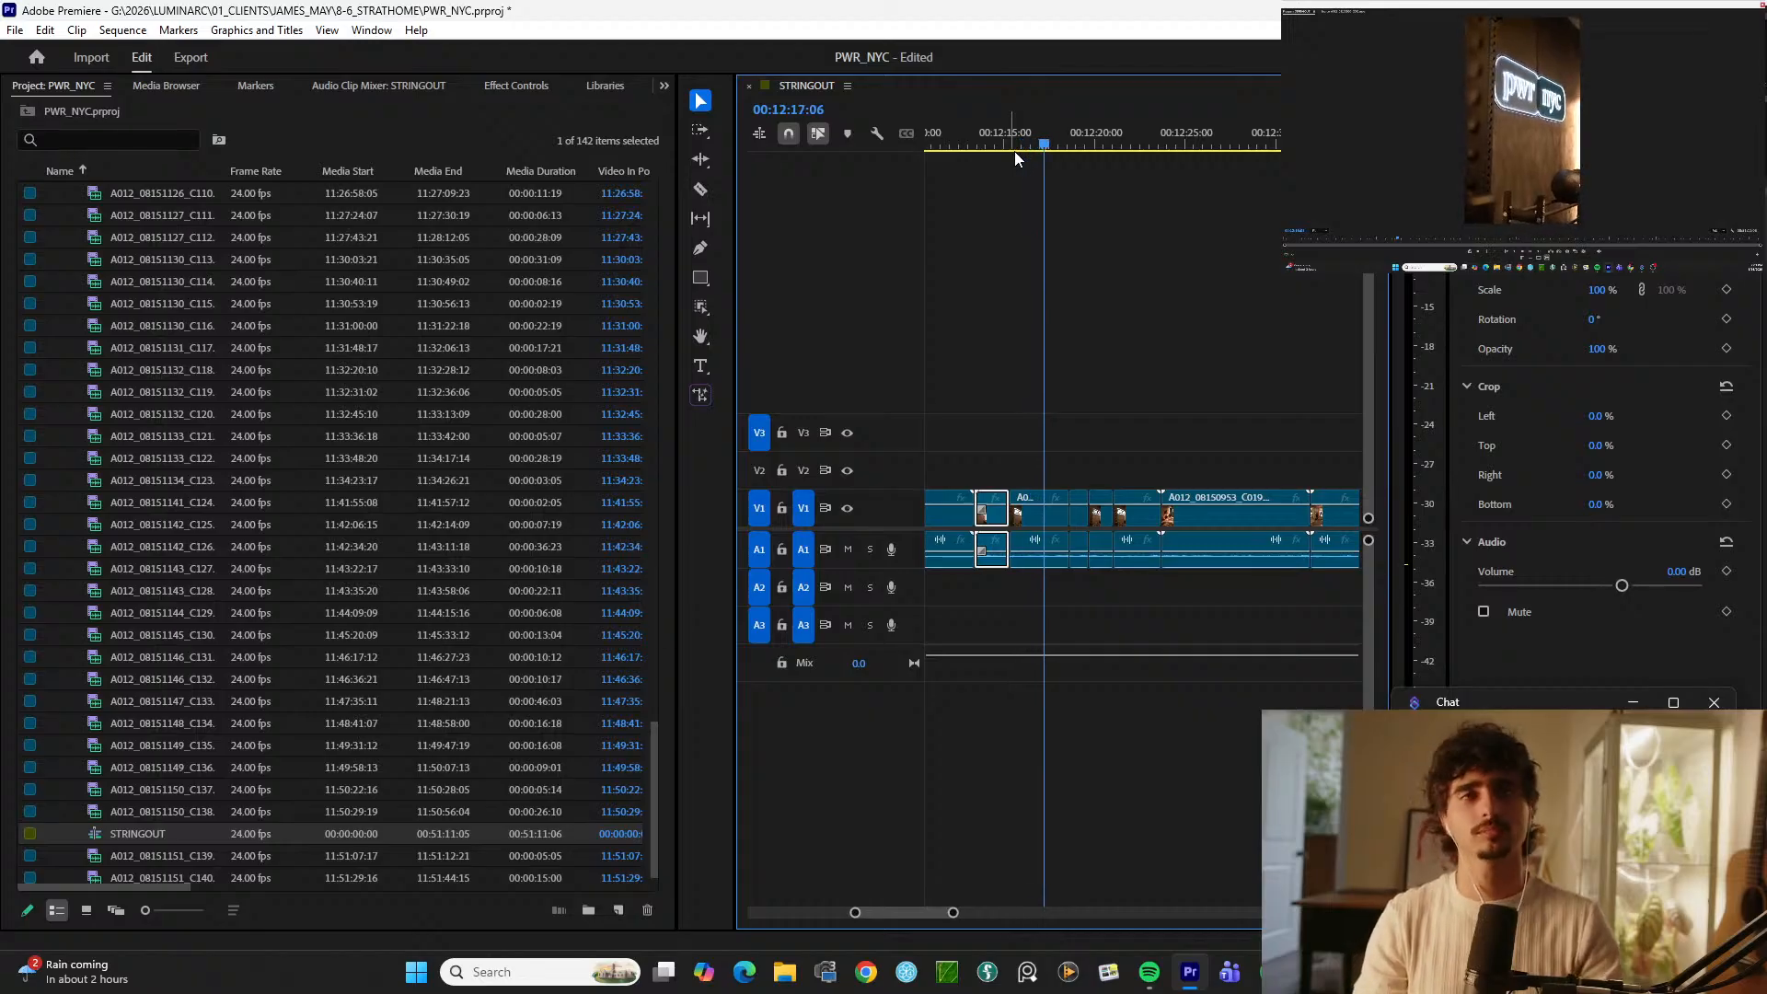
key("ctrl+k")
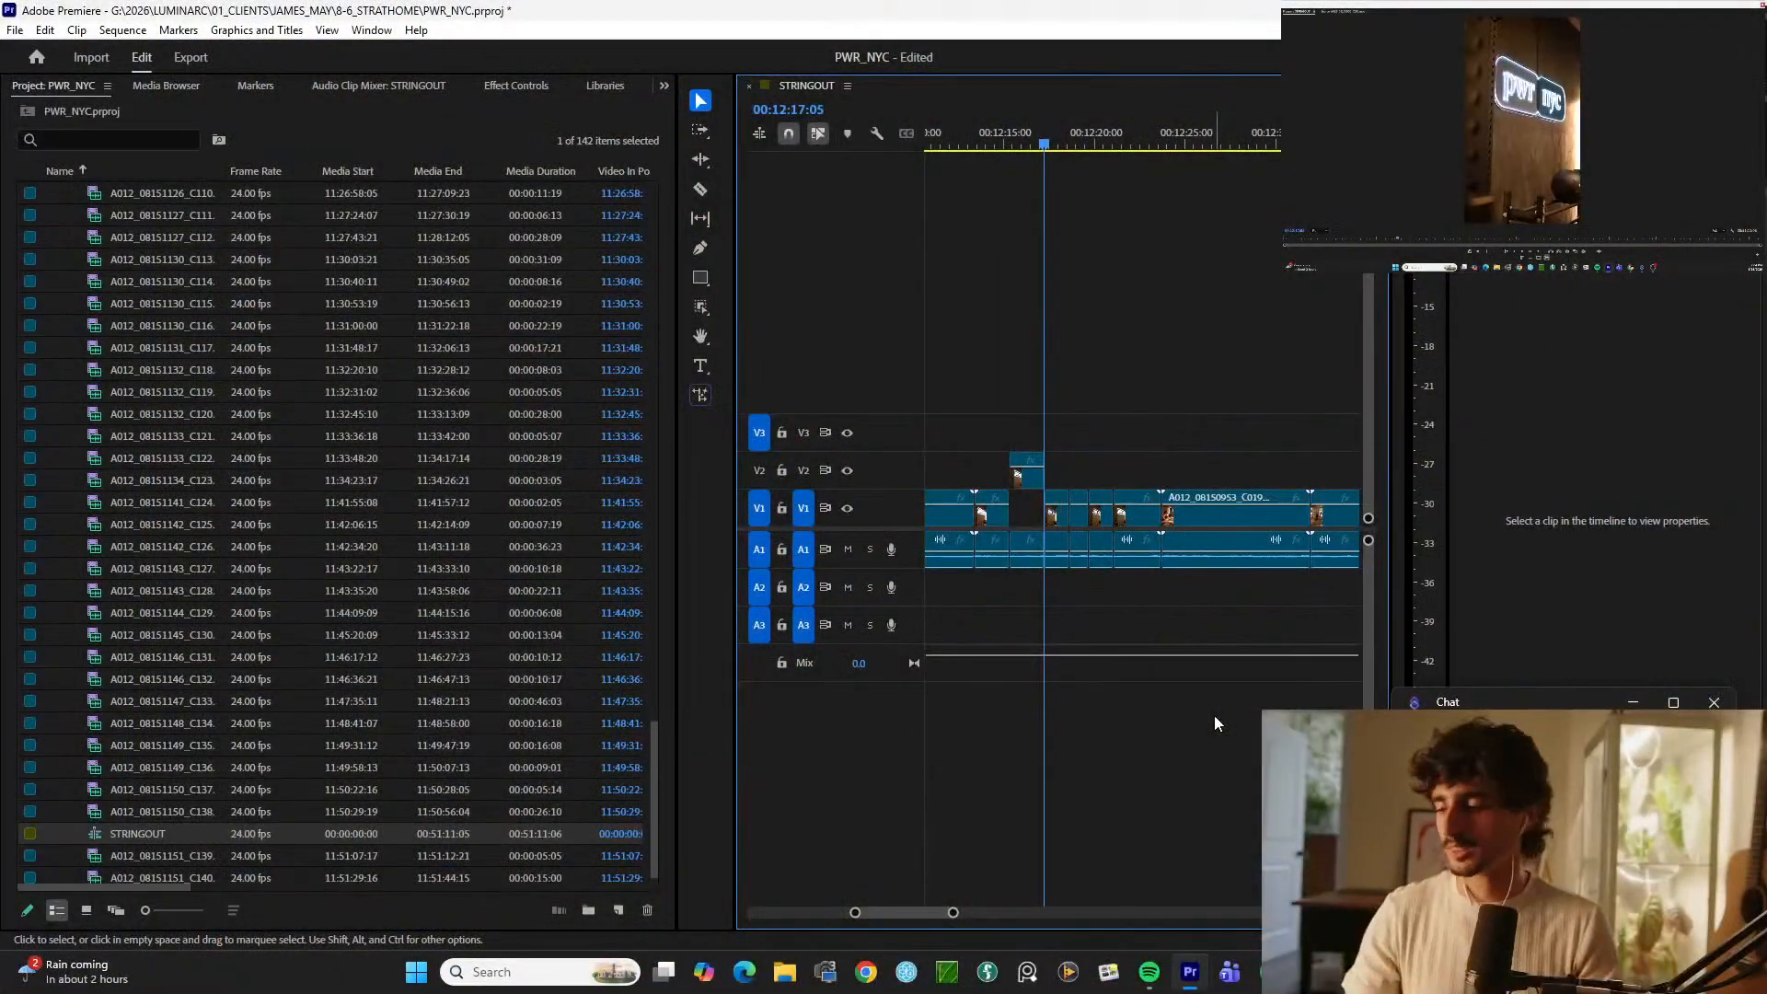
key("space")
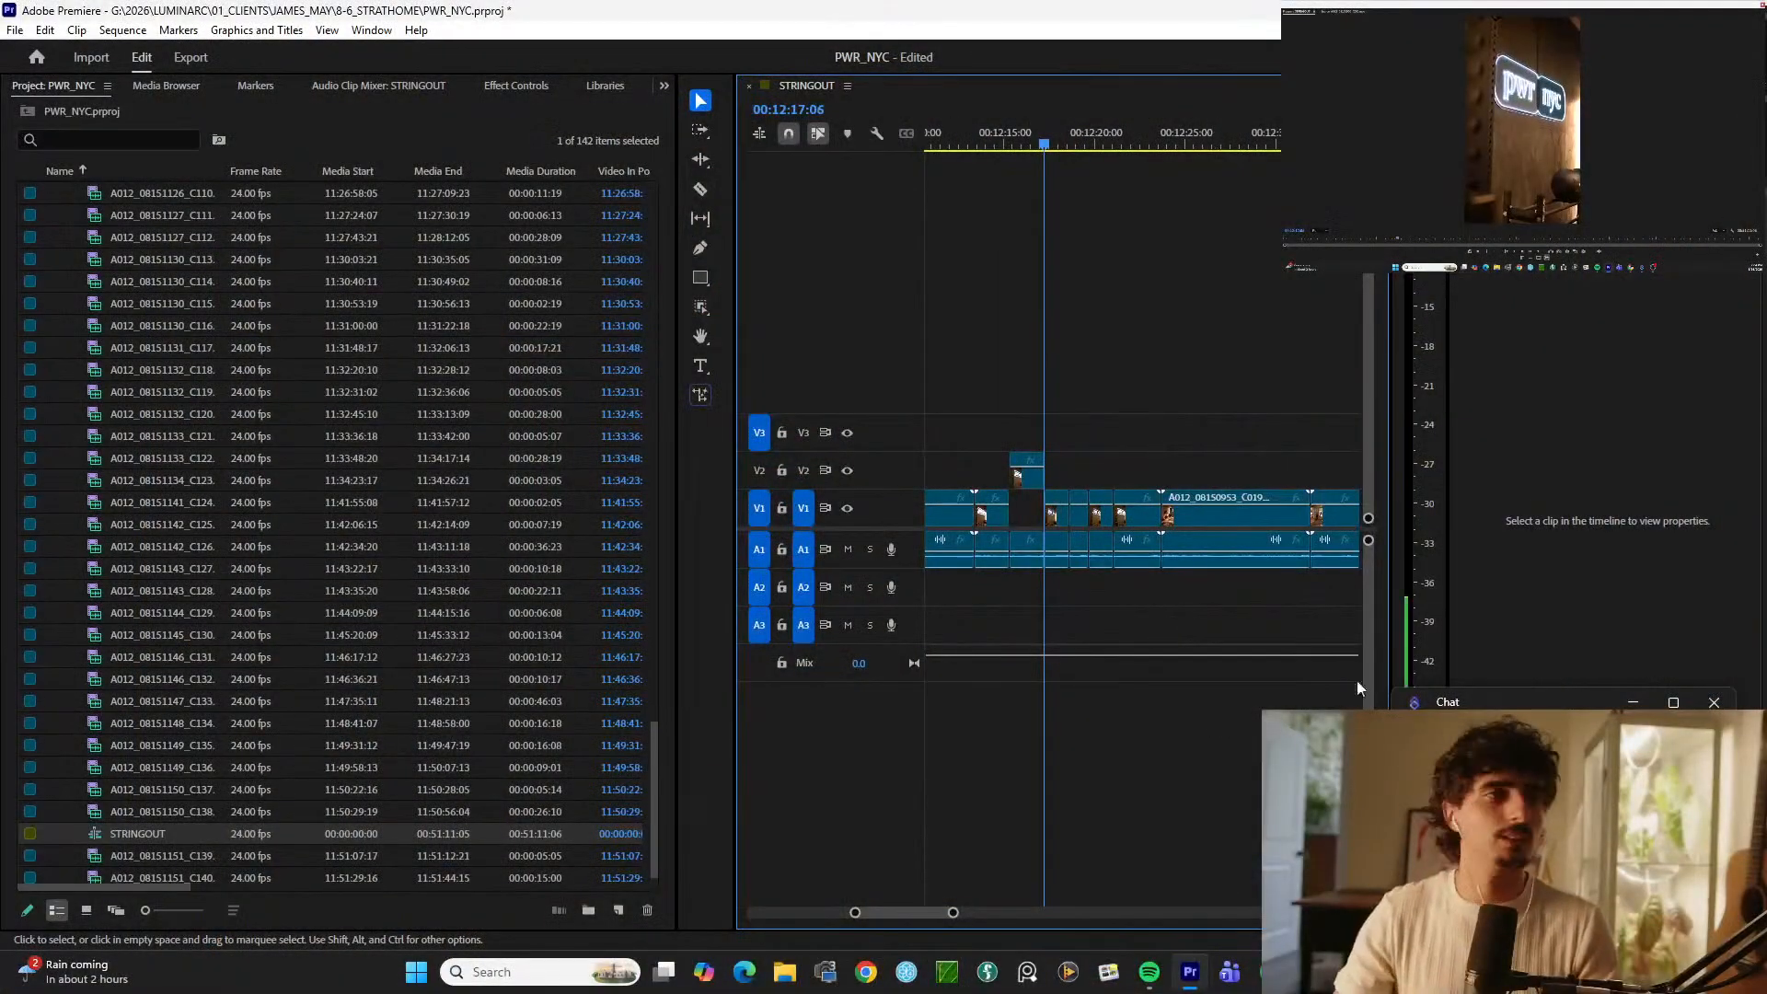
Step: Review the footage after the pwr nyc sign clip, through A012_08150953_C019.mov and A012_08150957_C022.mov, up to about 00:12:55
key("minus")
key("minus")
key("equal")
key("equal")
key("equal")
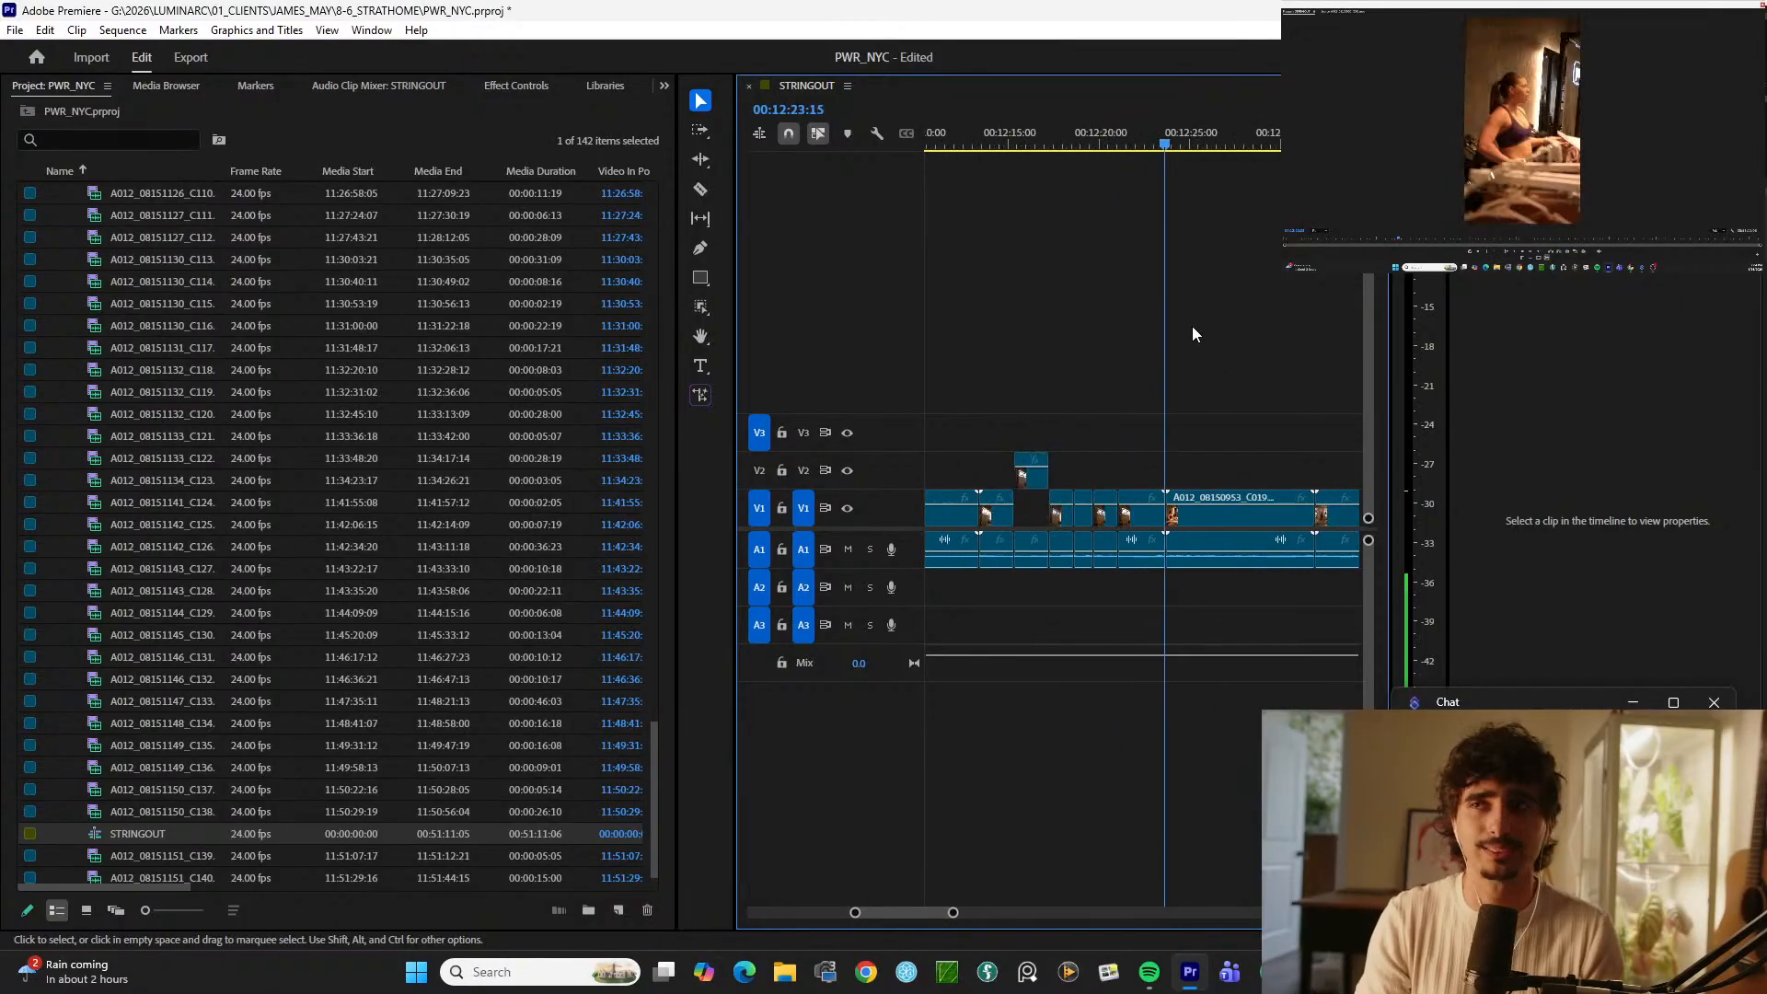
key("equal")
key("equal")
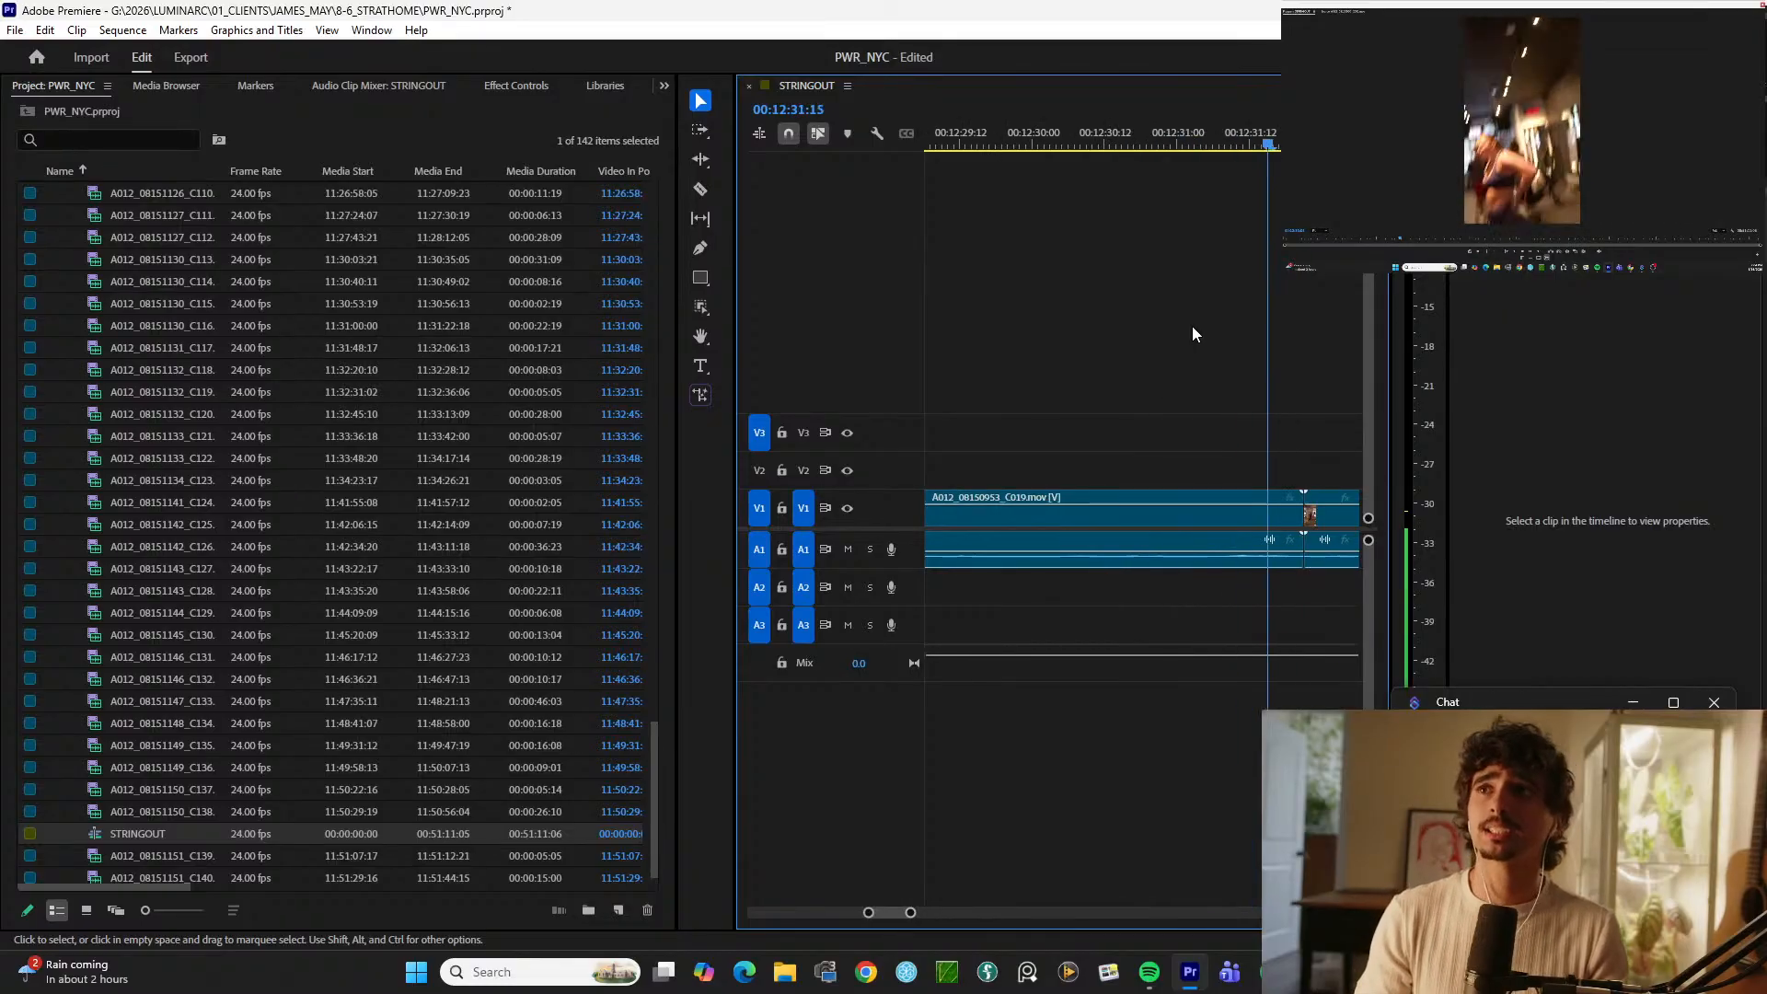
key("minus")
key("minus")
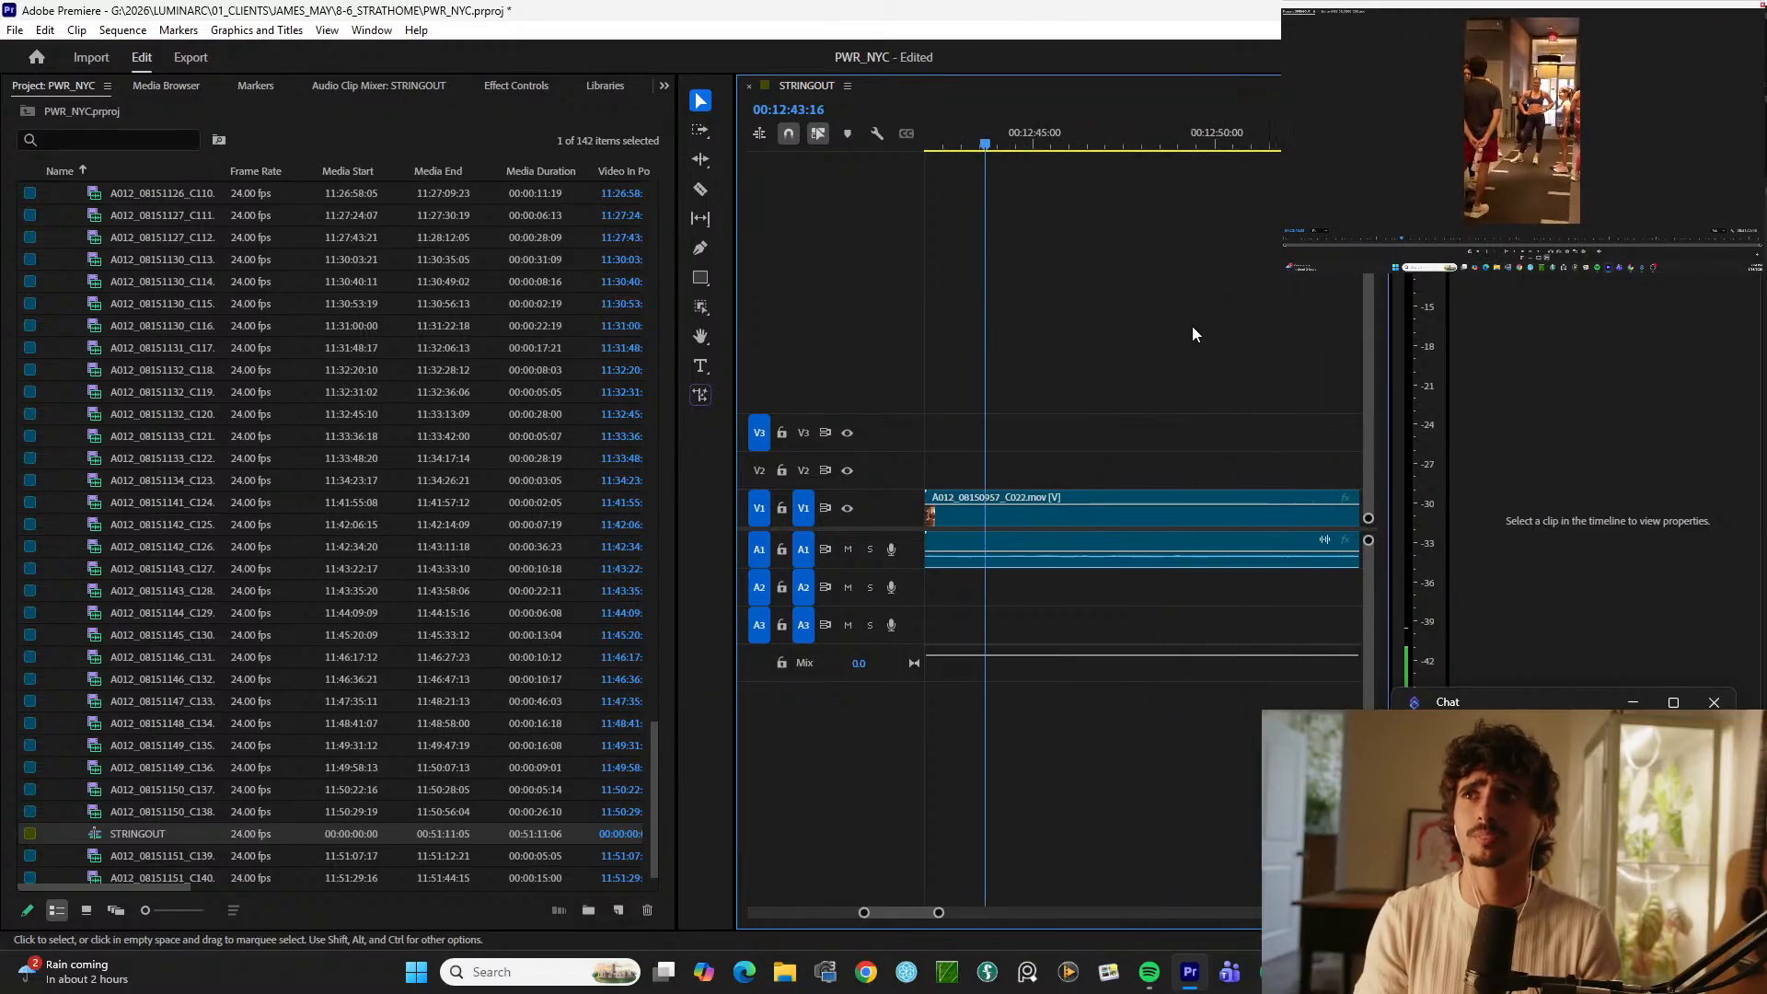
key("minus")
key("minus")
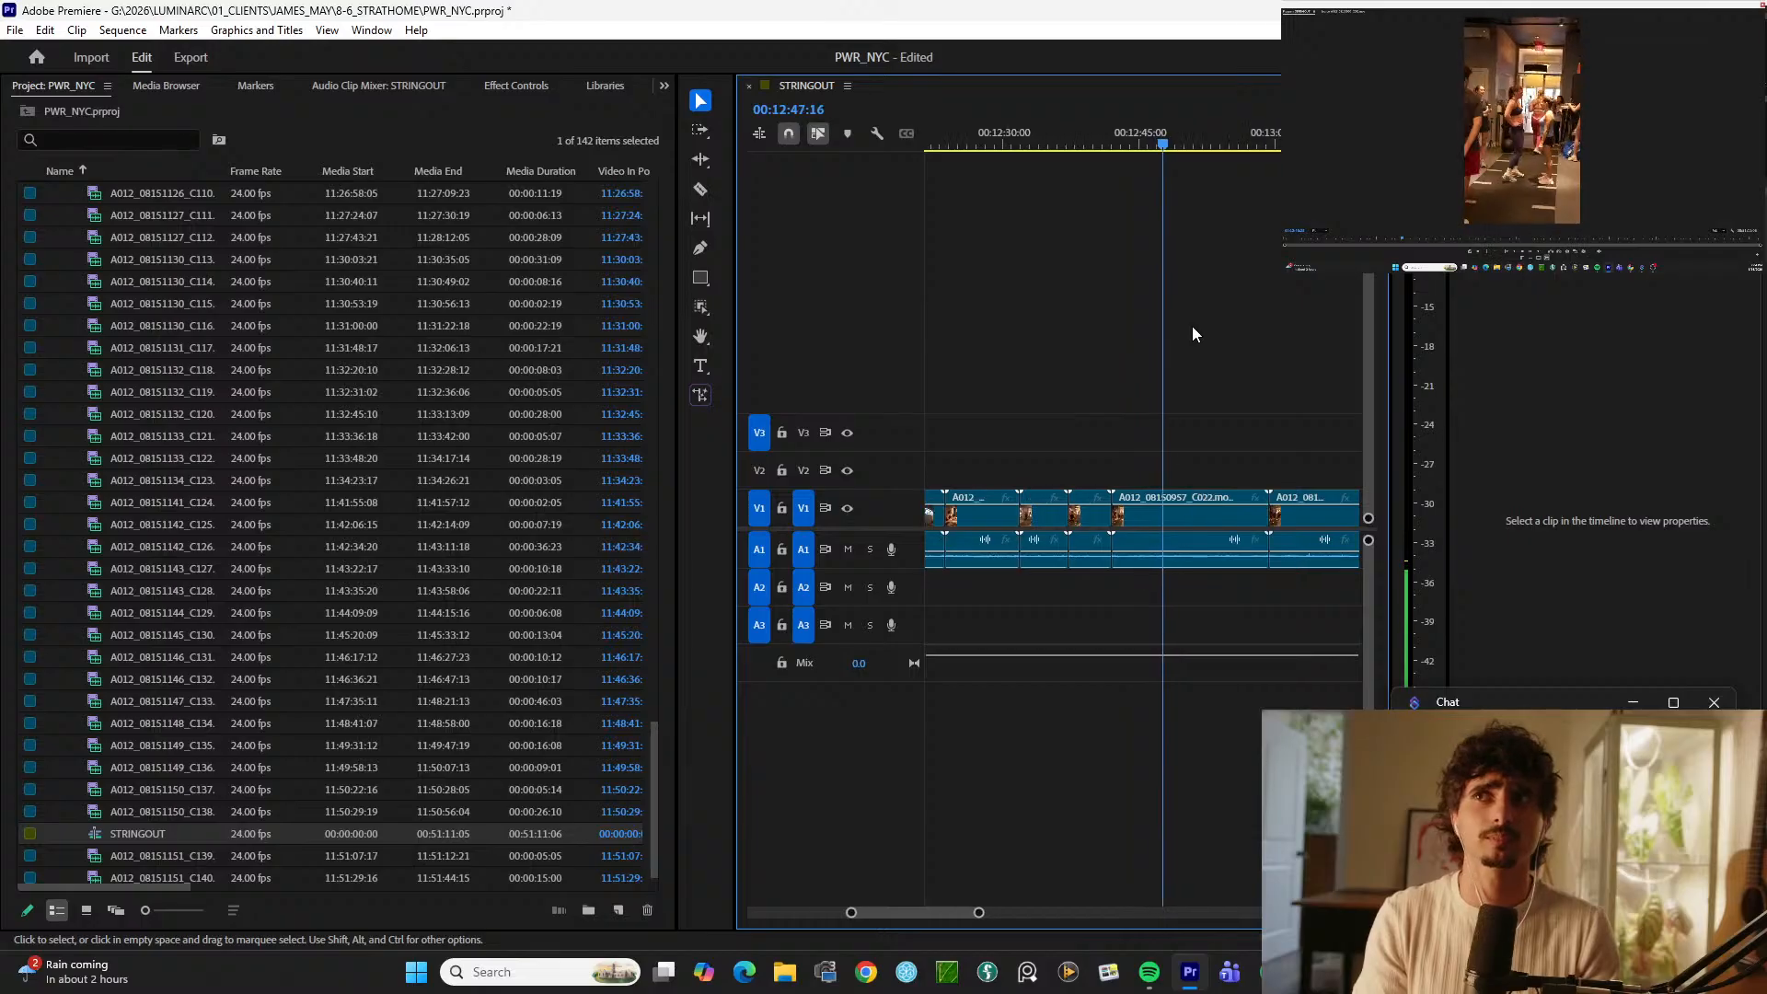
key("minus")
key("minus")
key("minus")
key("equal")
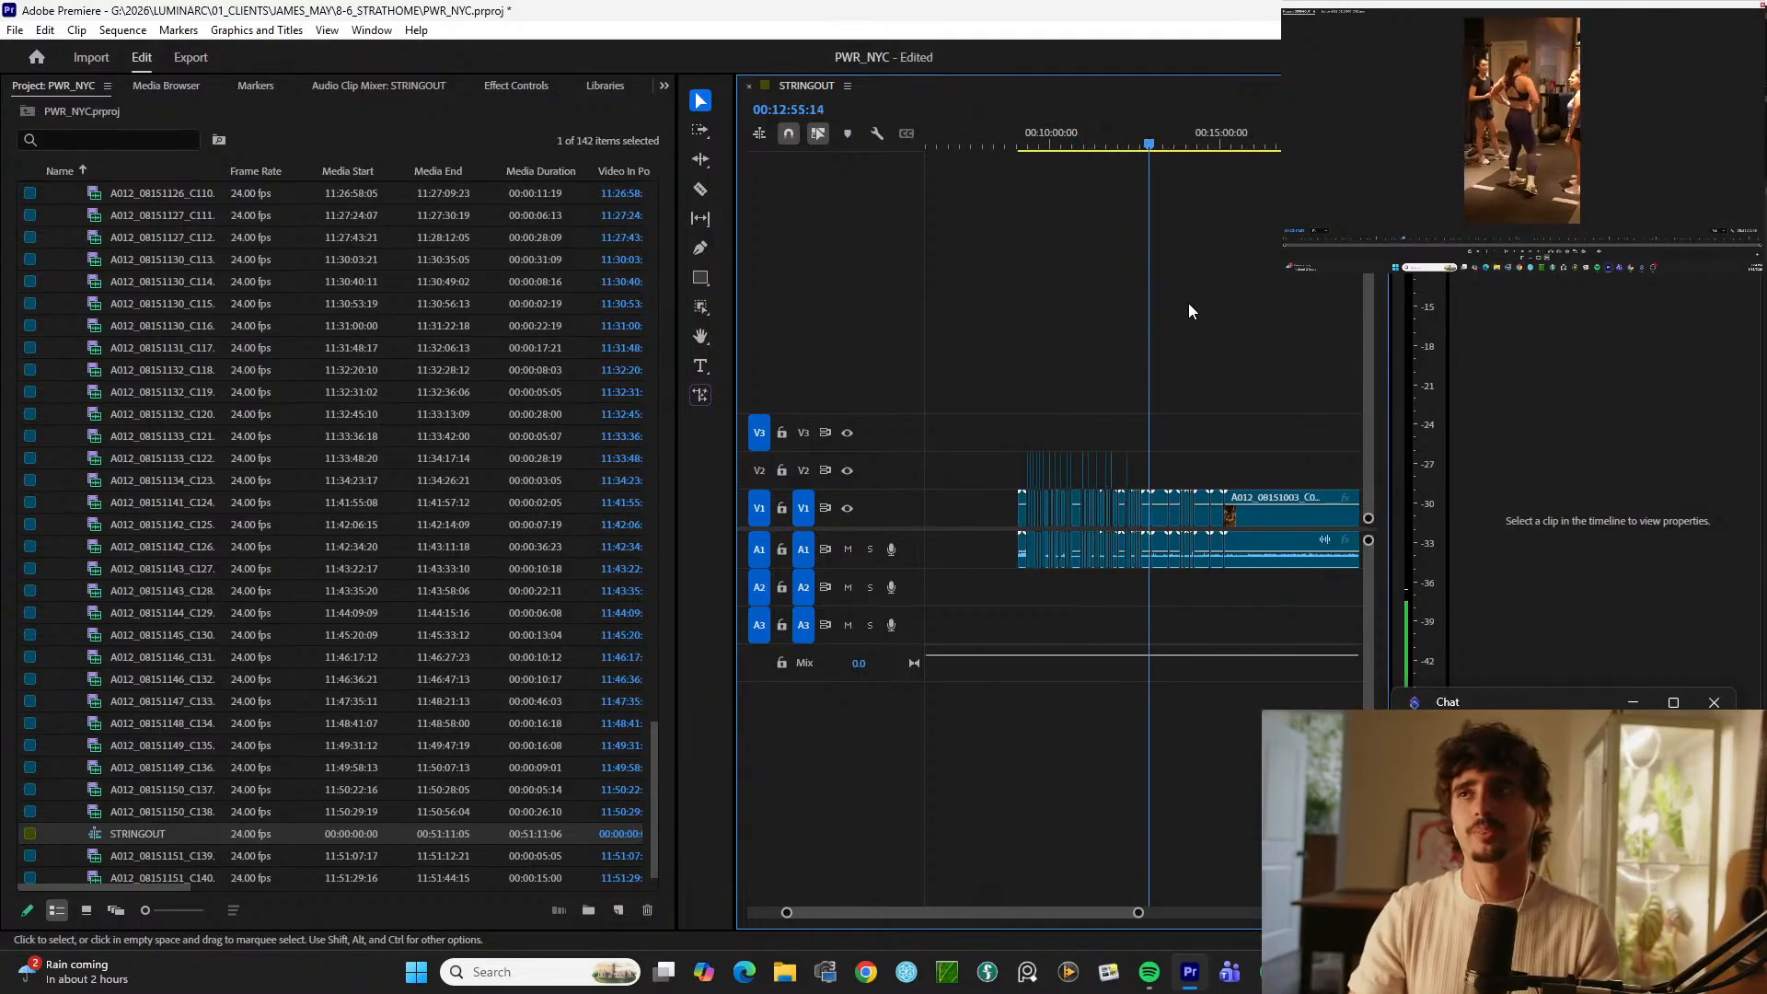
Step: Review the STRINGOUT footage from about 00:12:55 through A012_08150959_C024.mov to about 00:13:58
left_click_drag(1187, 116, 1260, 136)
key("equal")
key("minus")
key("space")
key("minus")
key("minus")
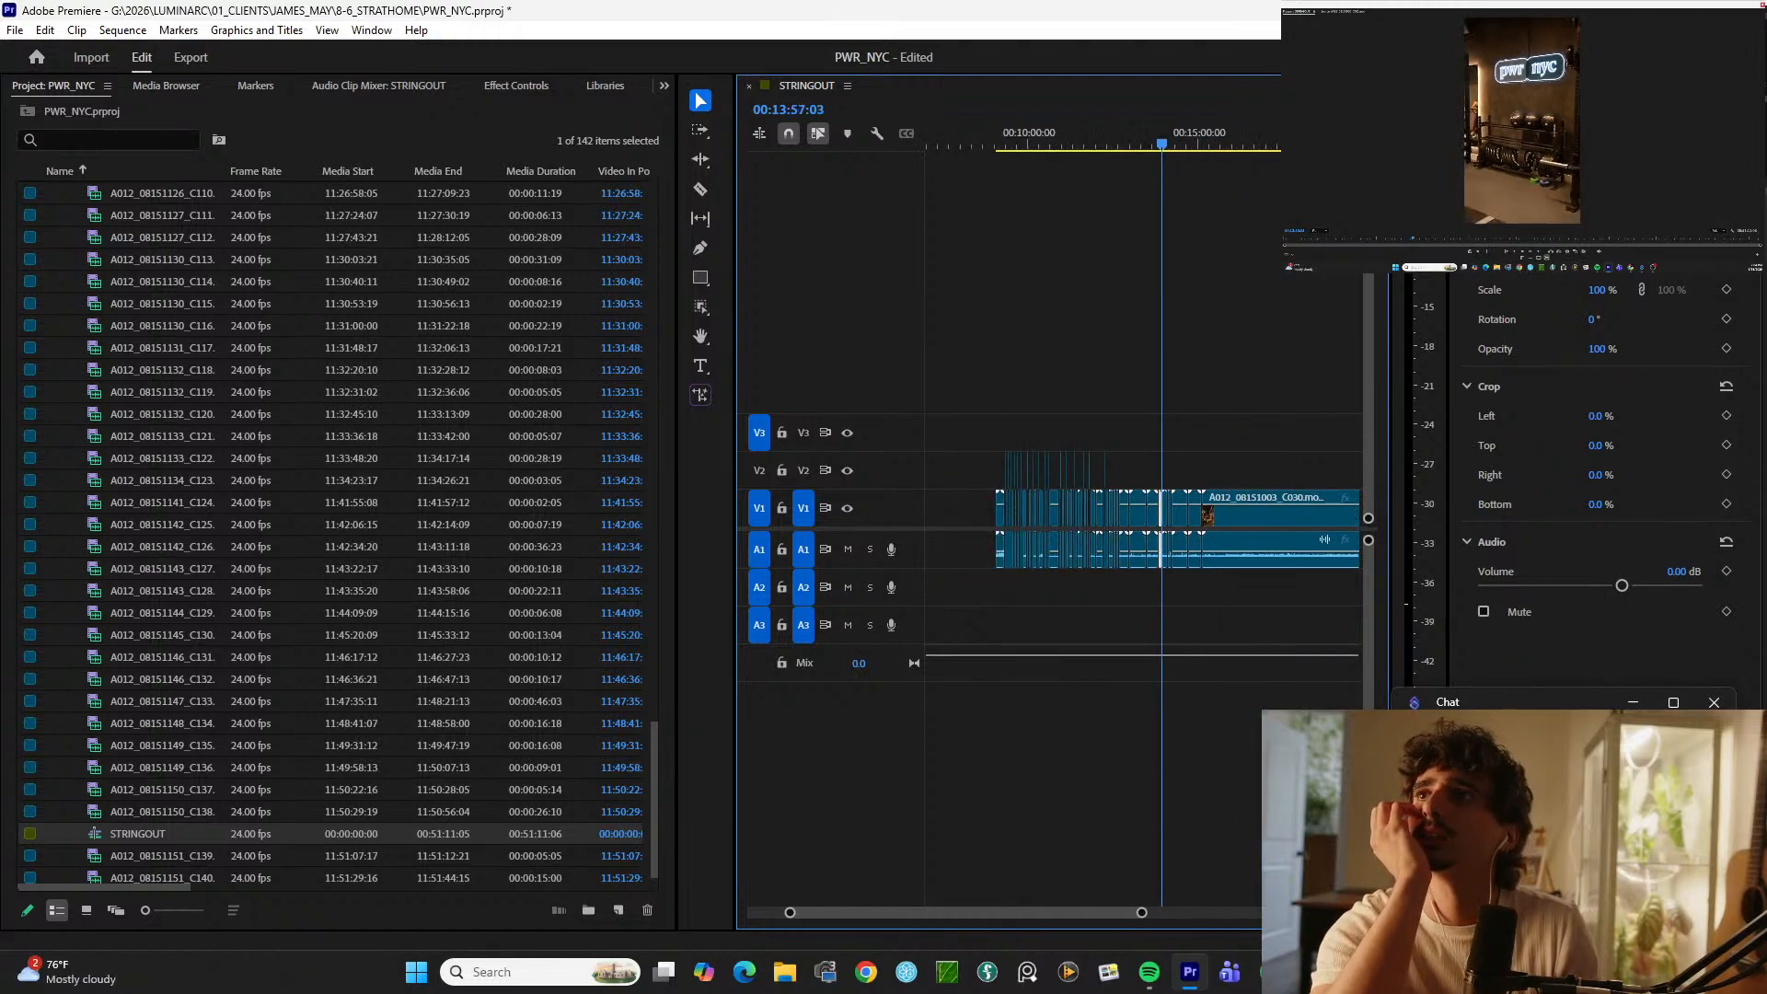
key("equal")
key("equal")
key("equal")
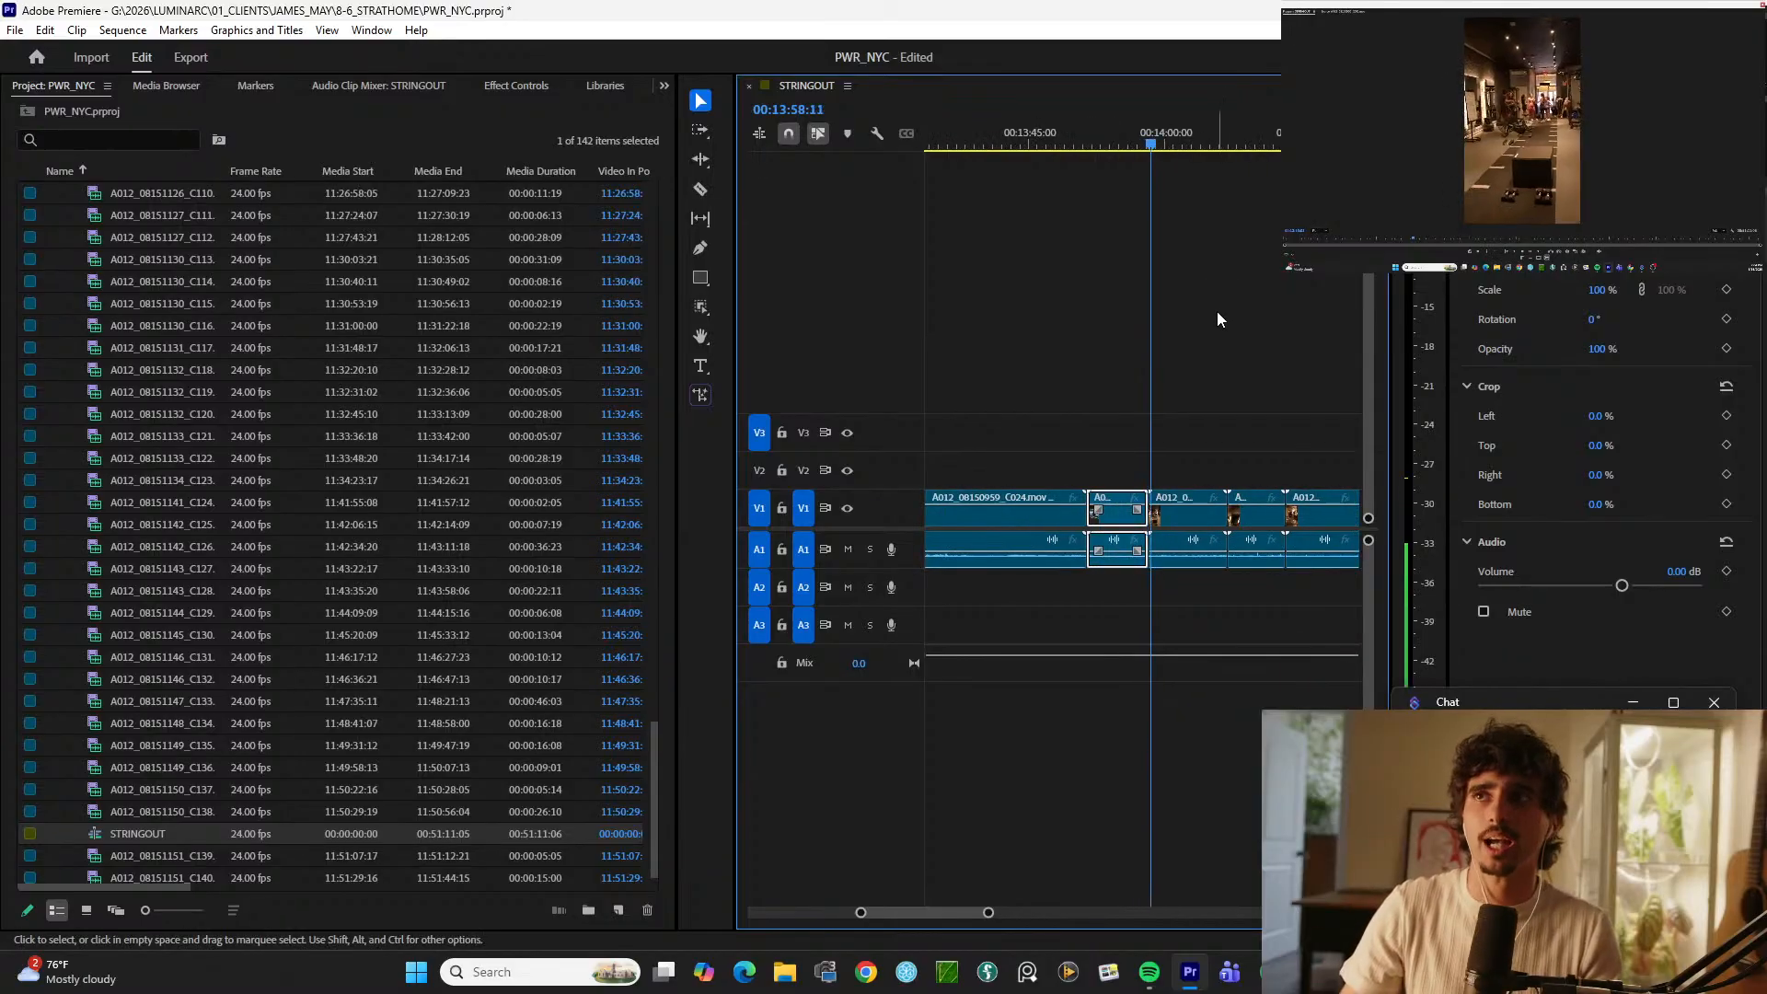
Step: Review the short clips after 00:13:58 and A012_08151002_C028.mov up to about 00:14:31
key("minus")
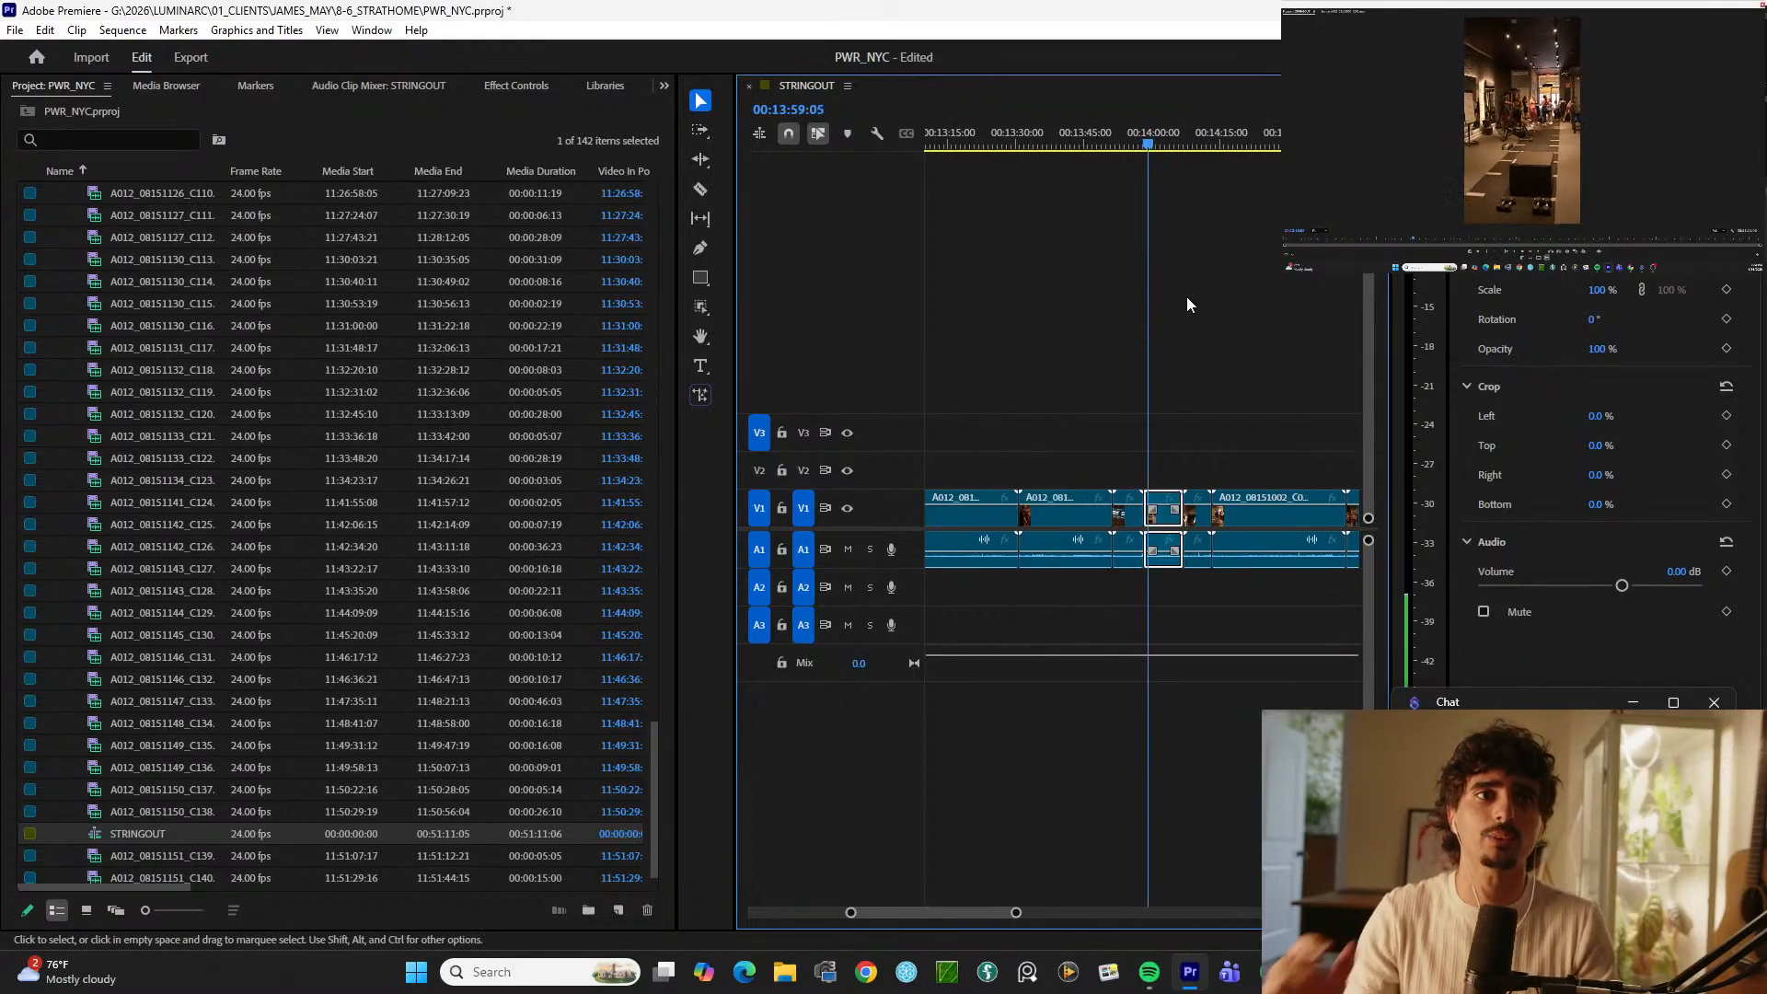
key("equal")
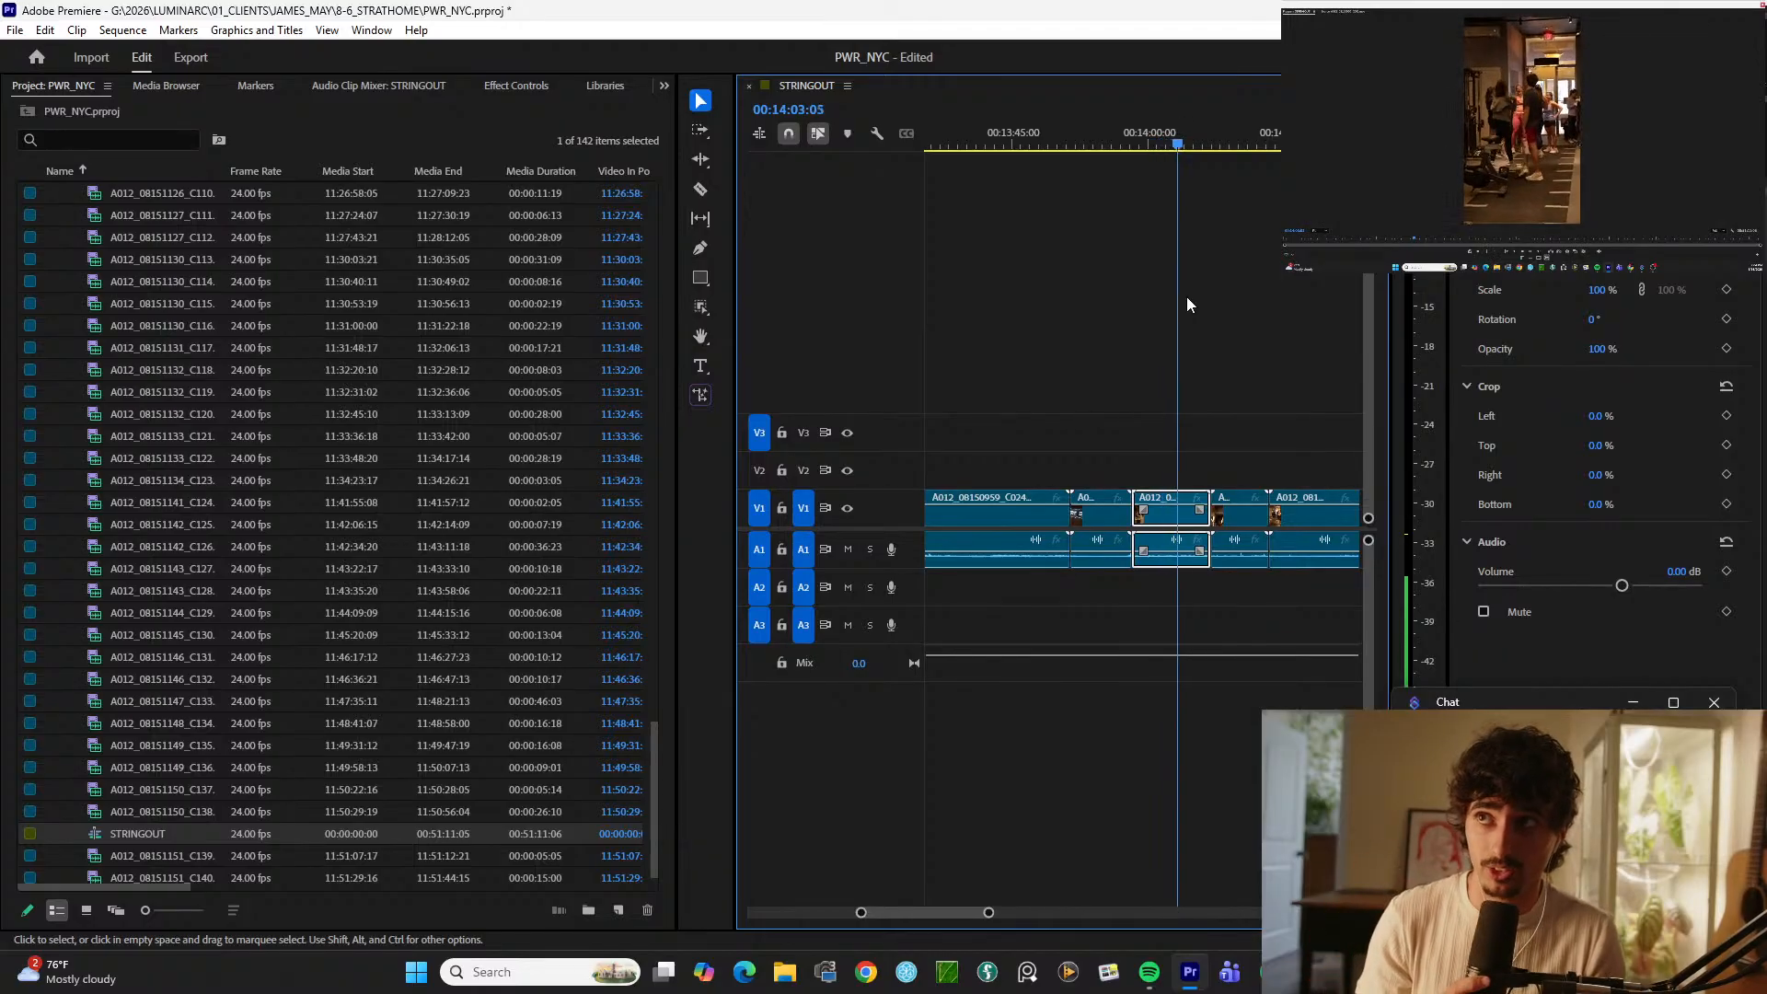
key("minus")
key("equal")
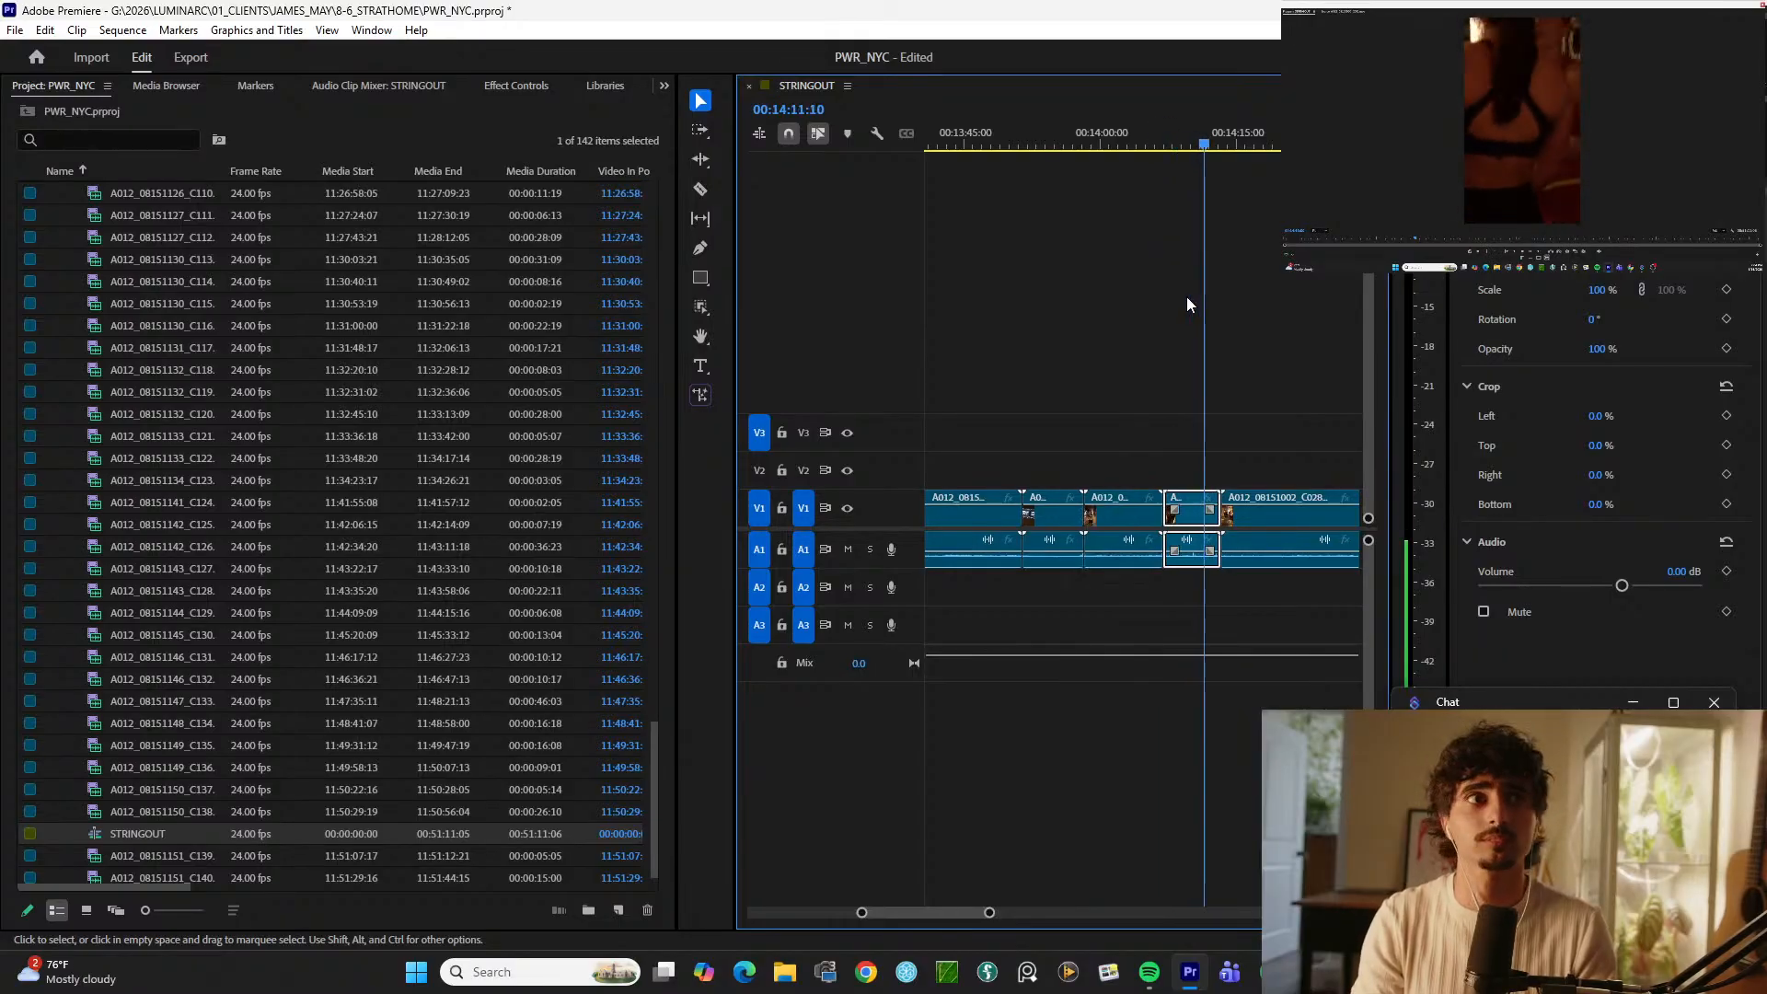
key("minus")
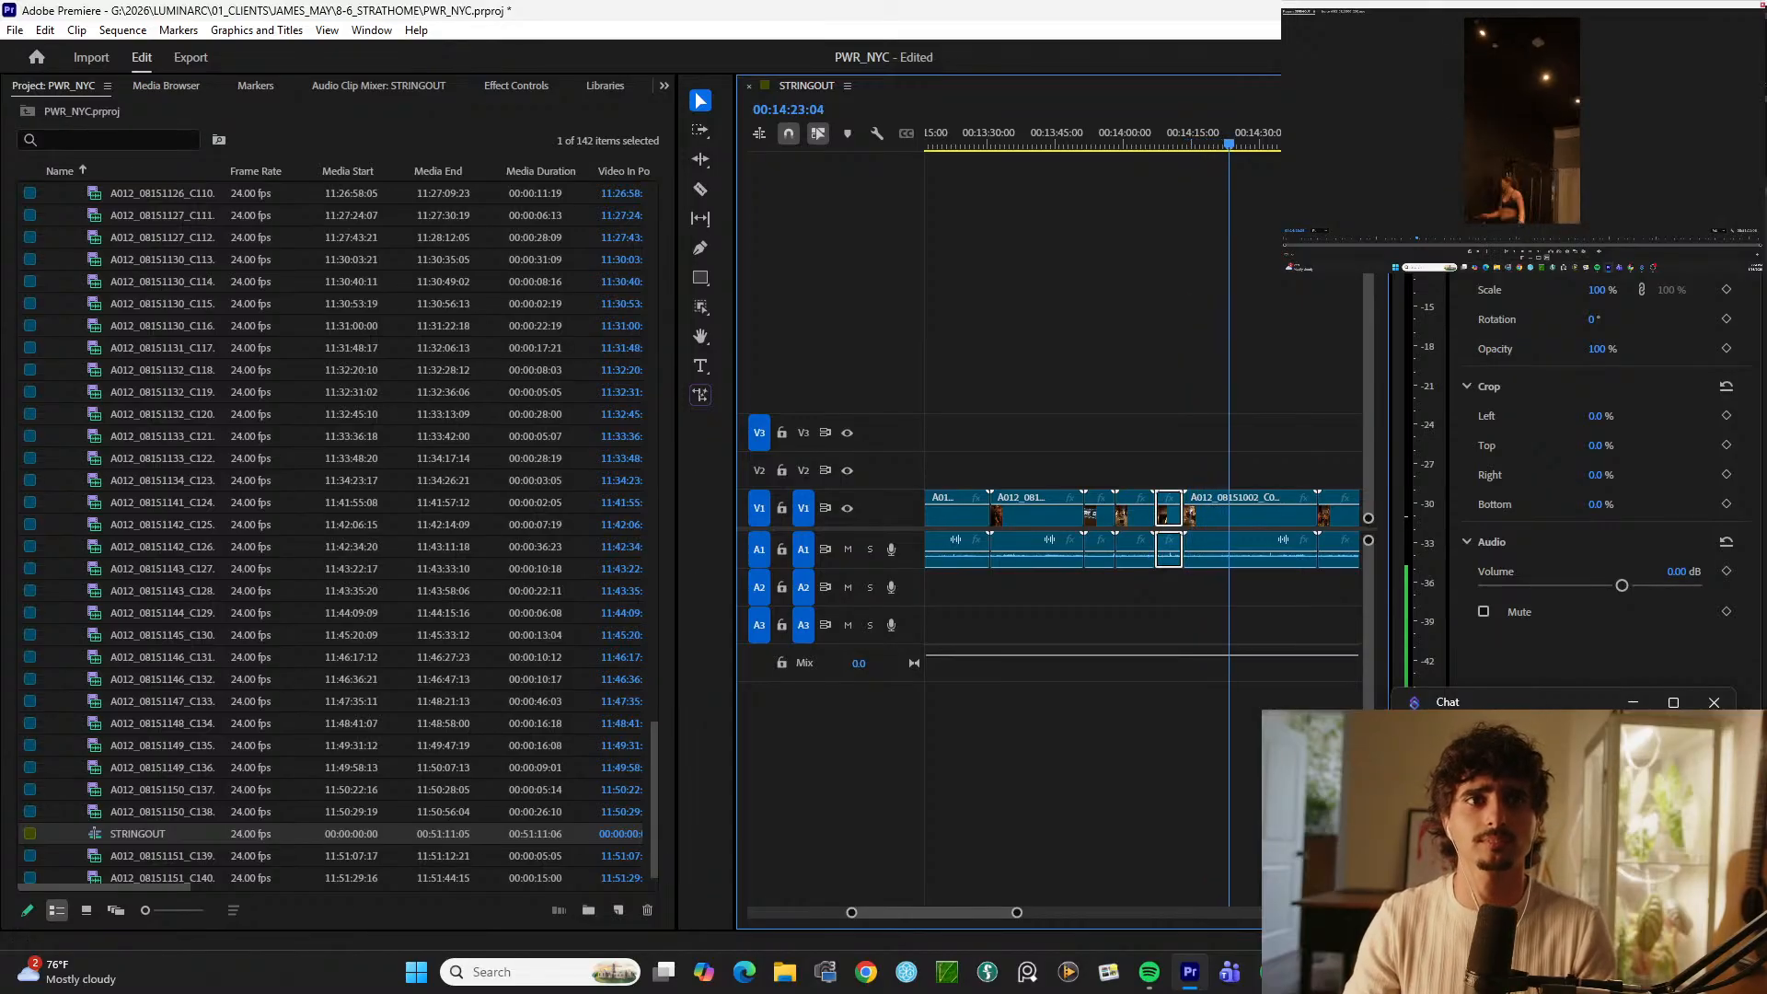
key("space")
key("d")
key("space")
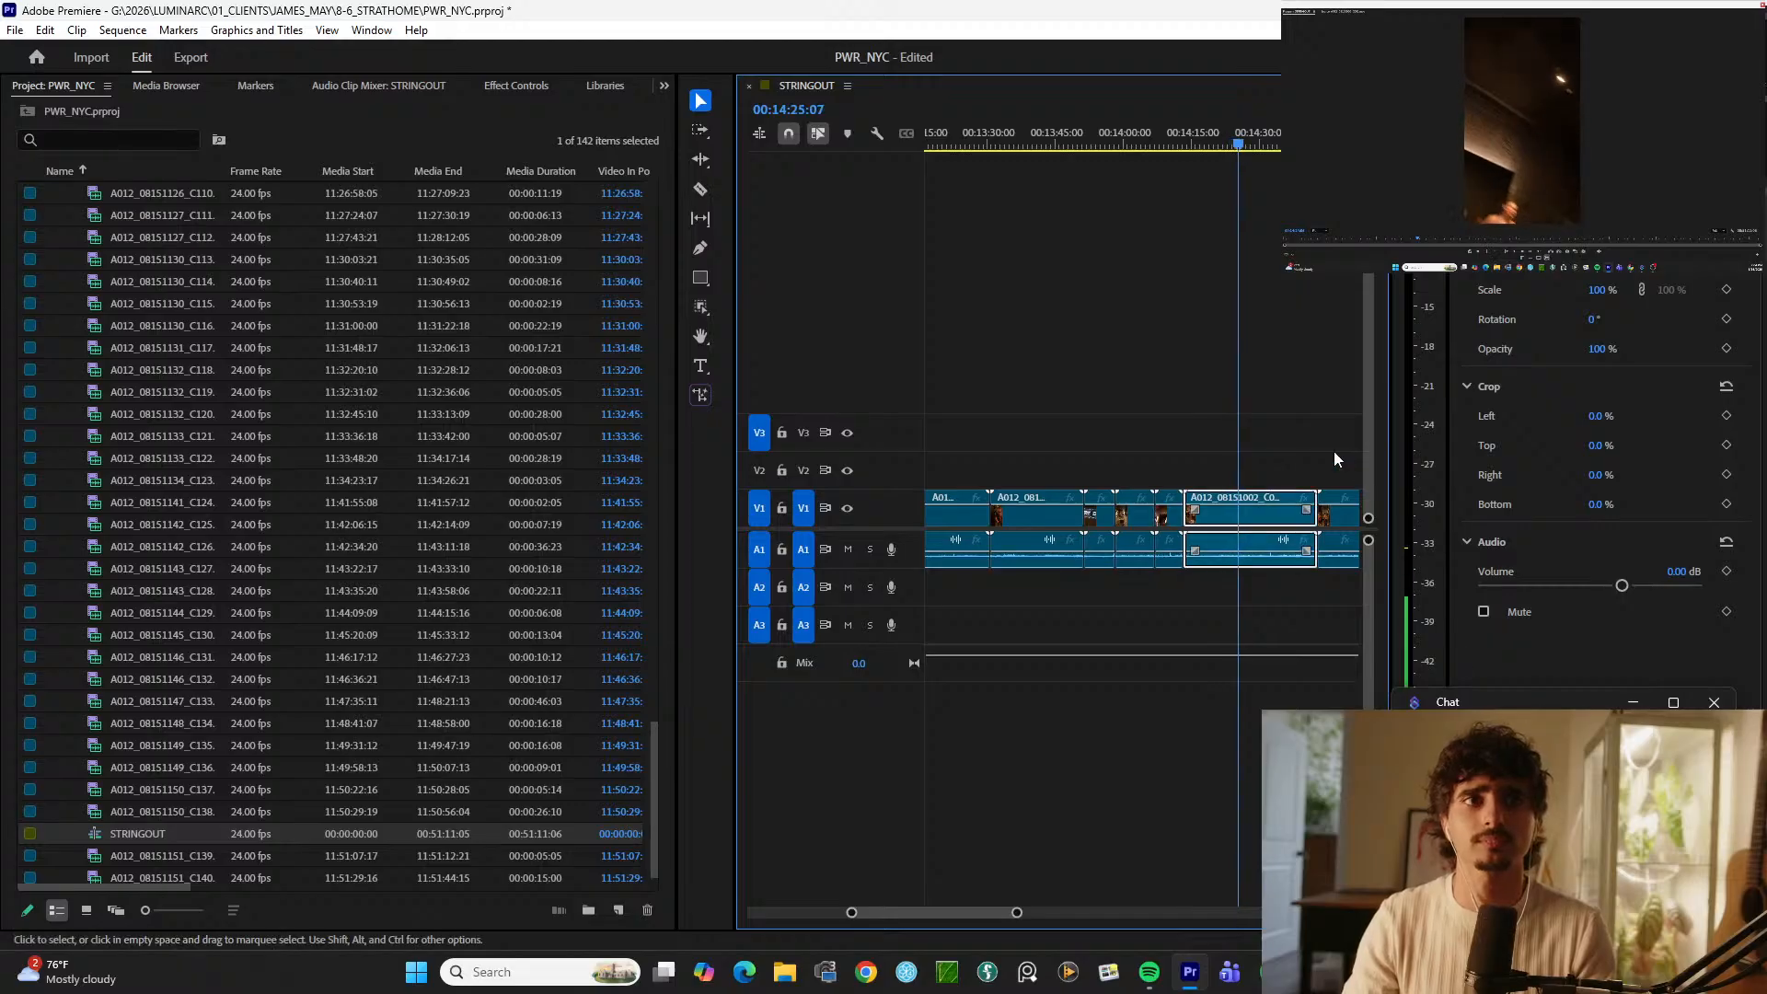
key("equal")
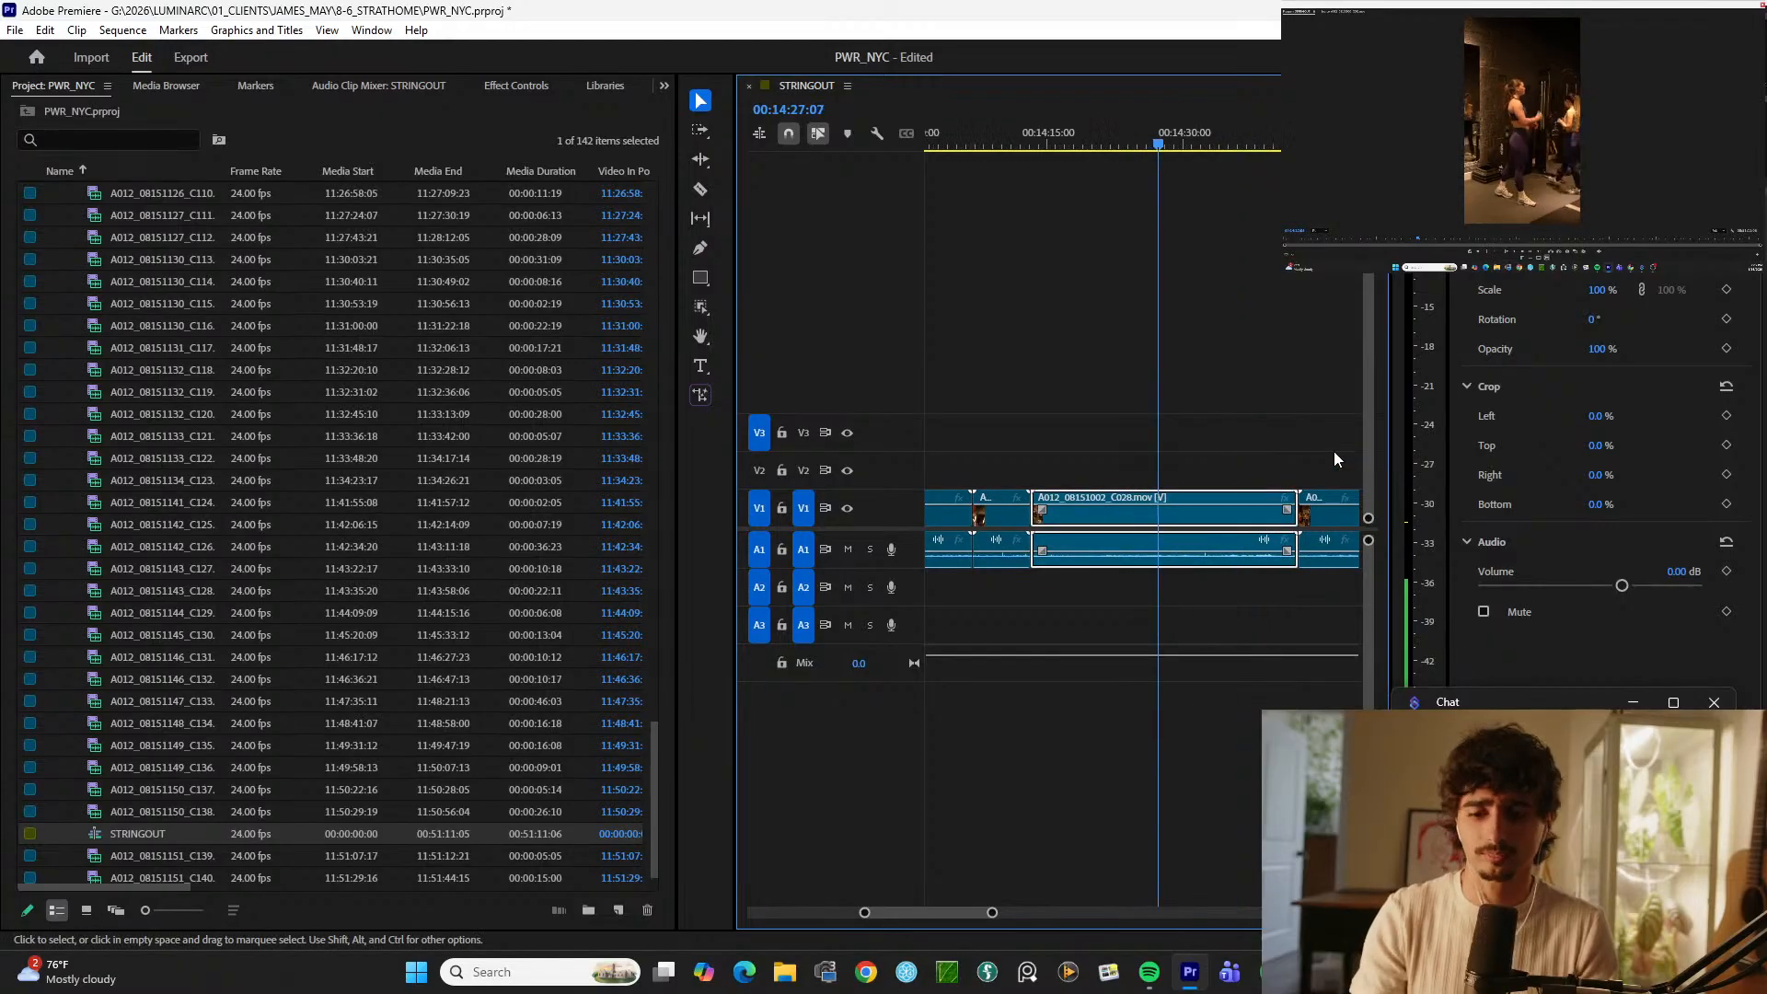
key("minus")
key("minus")
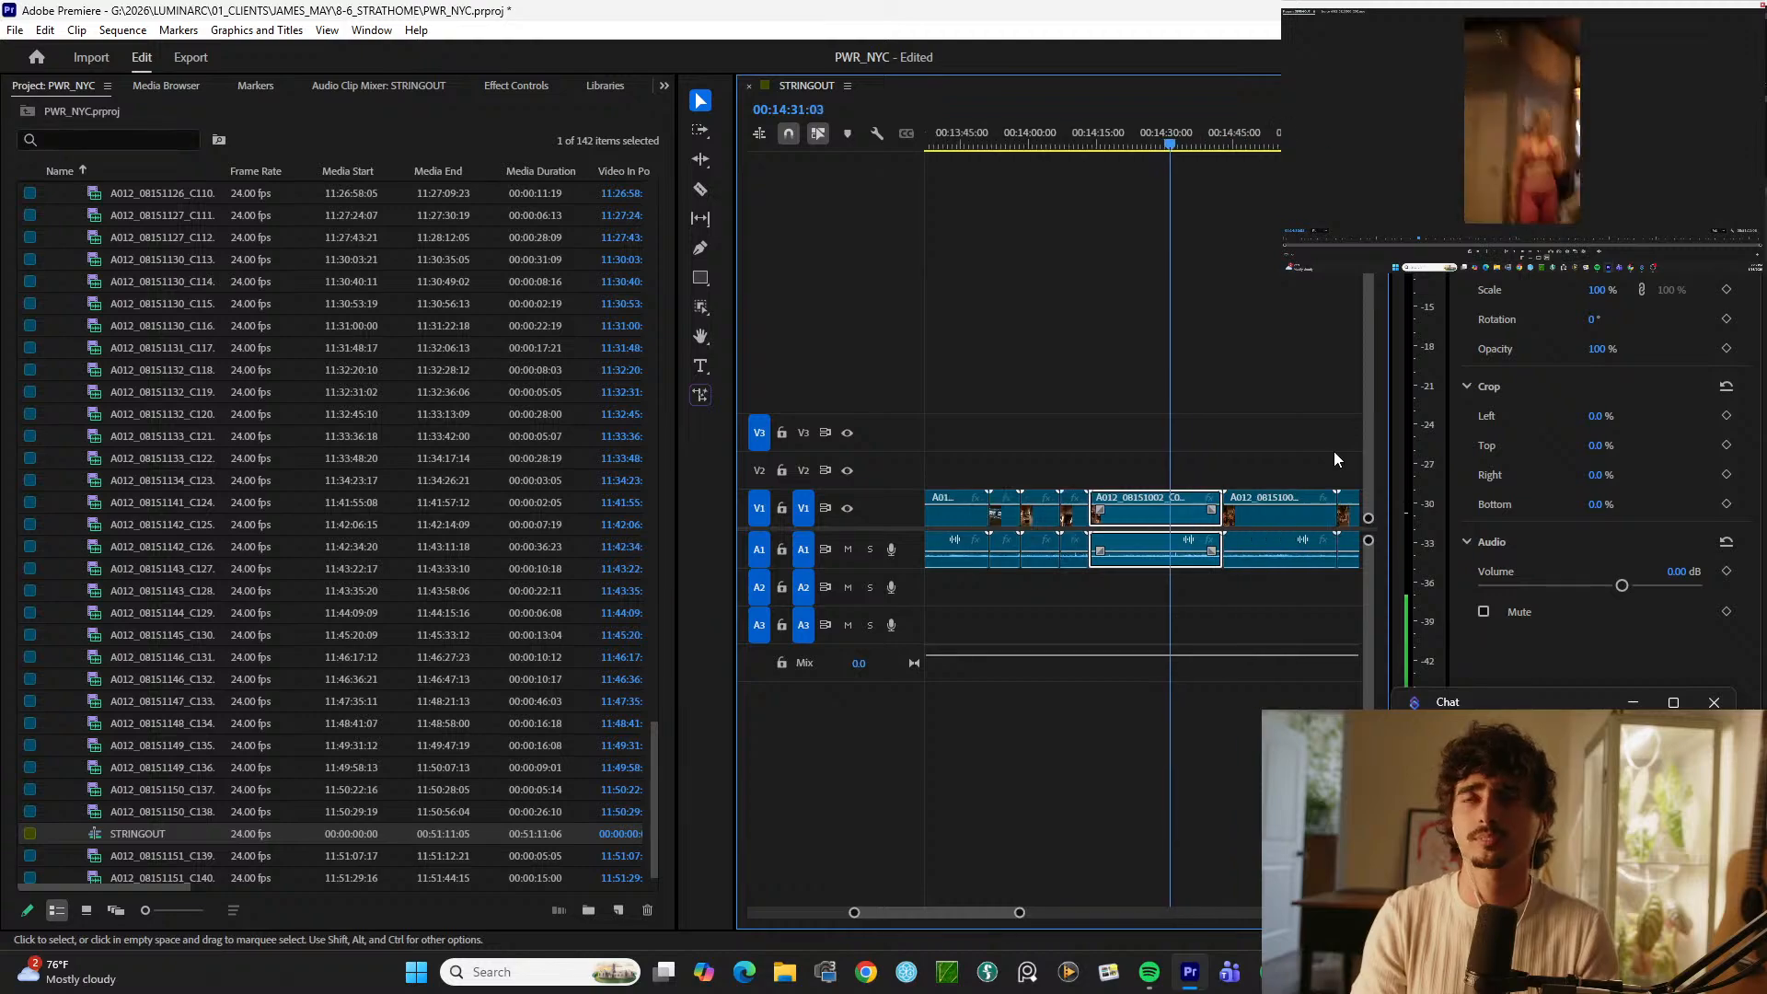
Step: Review the footage from about 00:14:31 into A012_08151003_C030.mov, up to about 00:17:21
mouse_move(1167, 140)
left_mouse_down()
mouse_move(1240, 108)
mouse_move(1185, 118)
left_mouse_up()
key("equal")
key("minus")
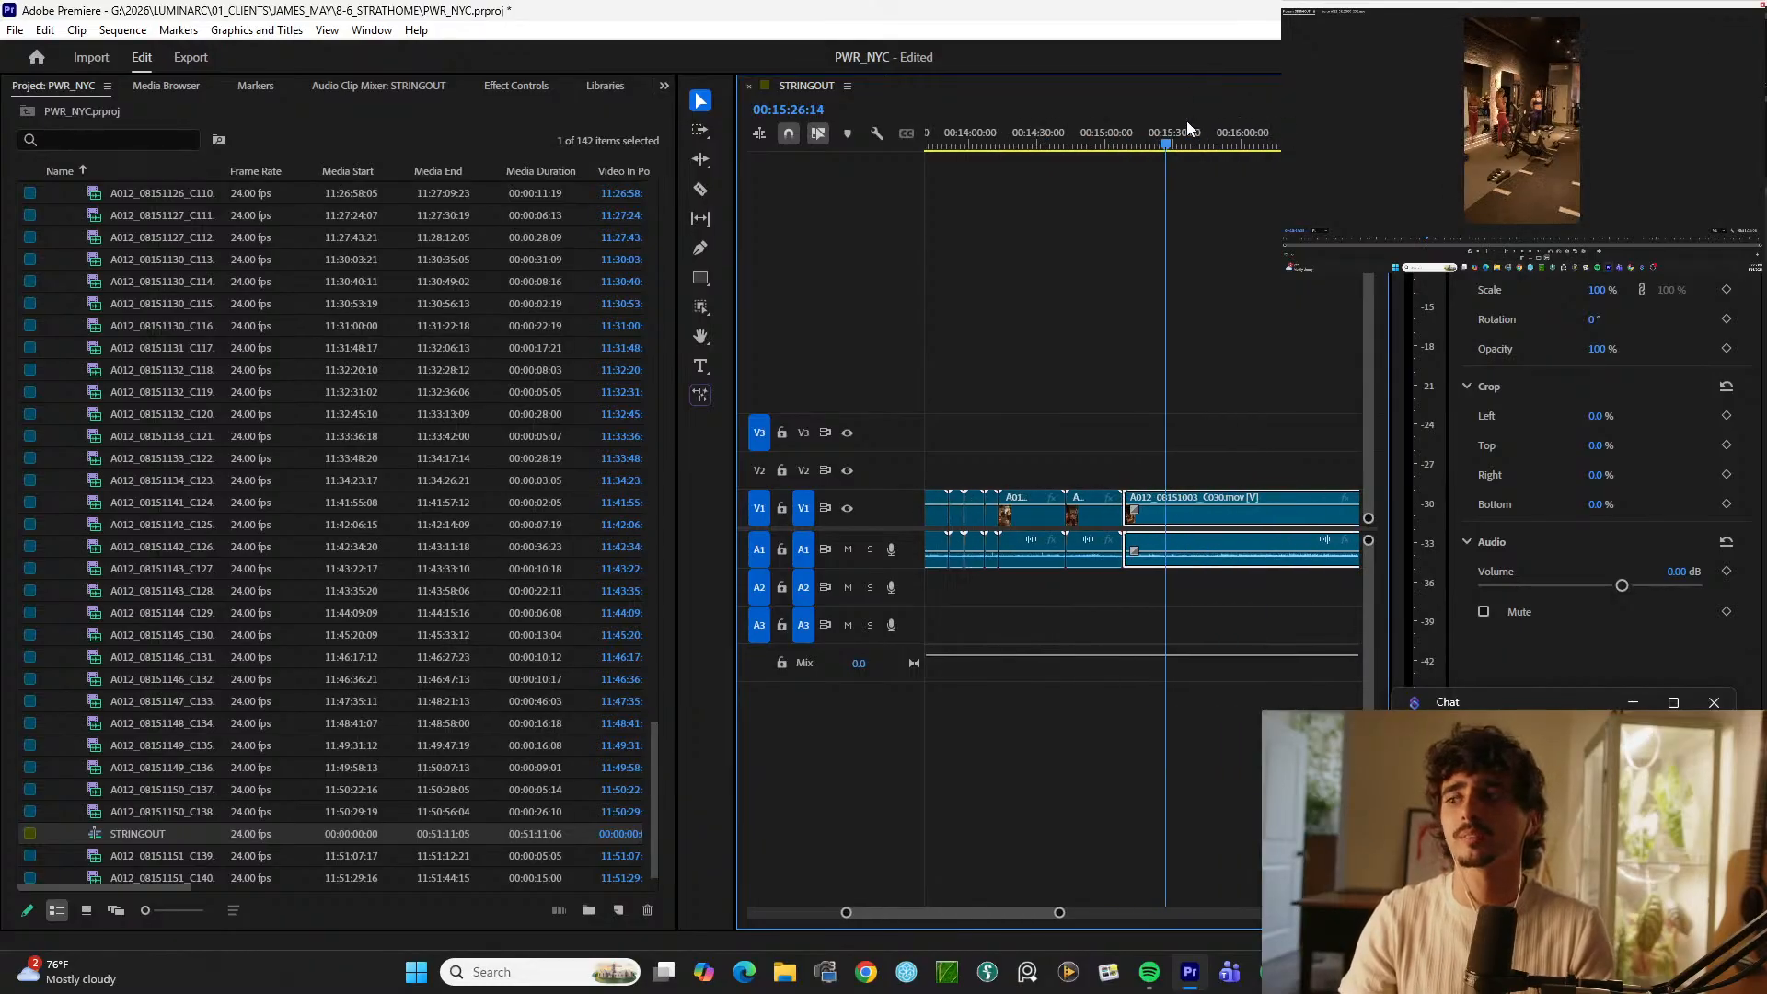
key("space")
key("minus")
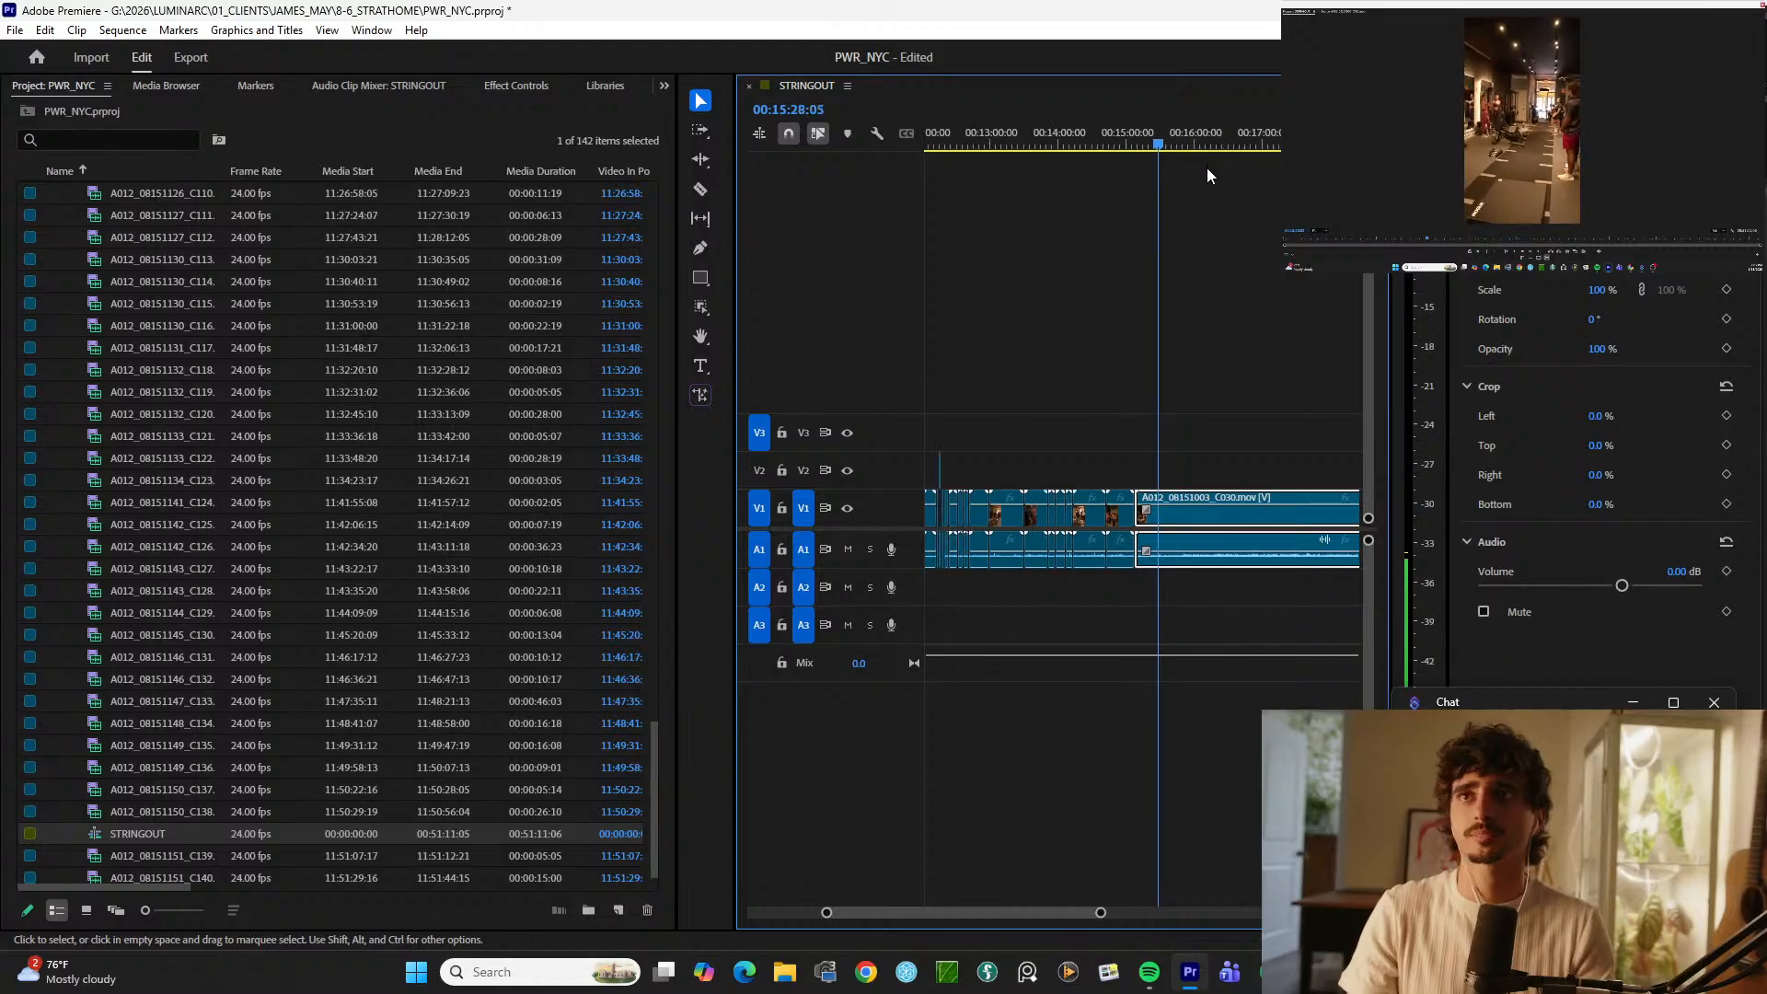
key("equal")
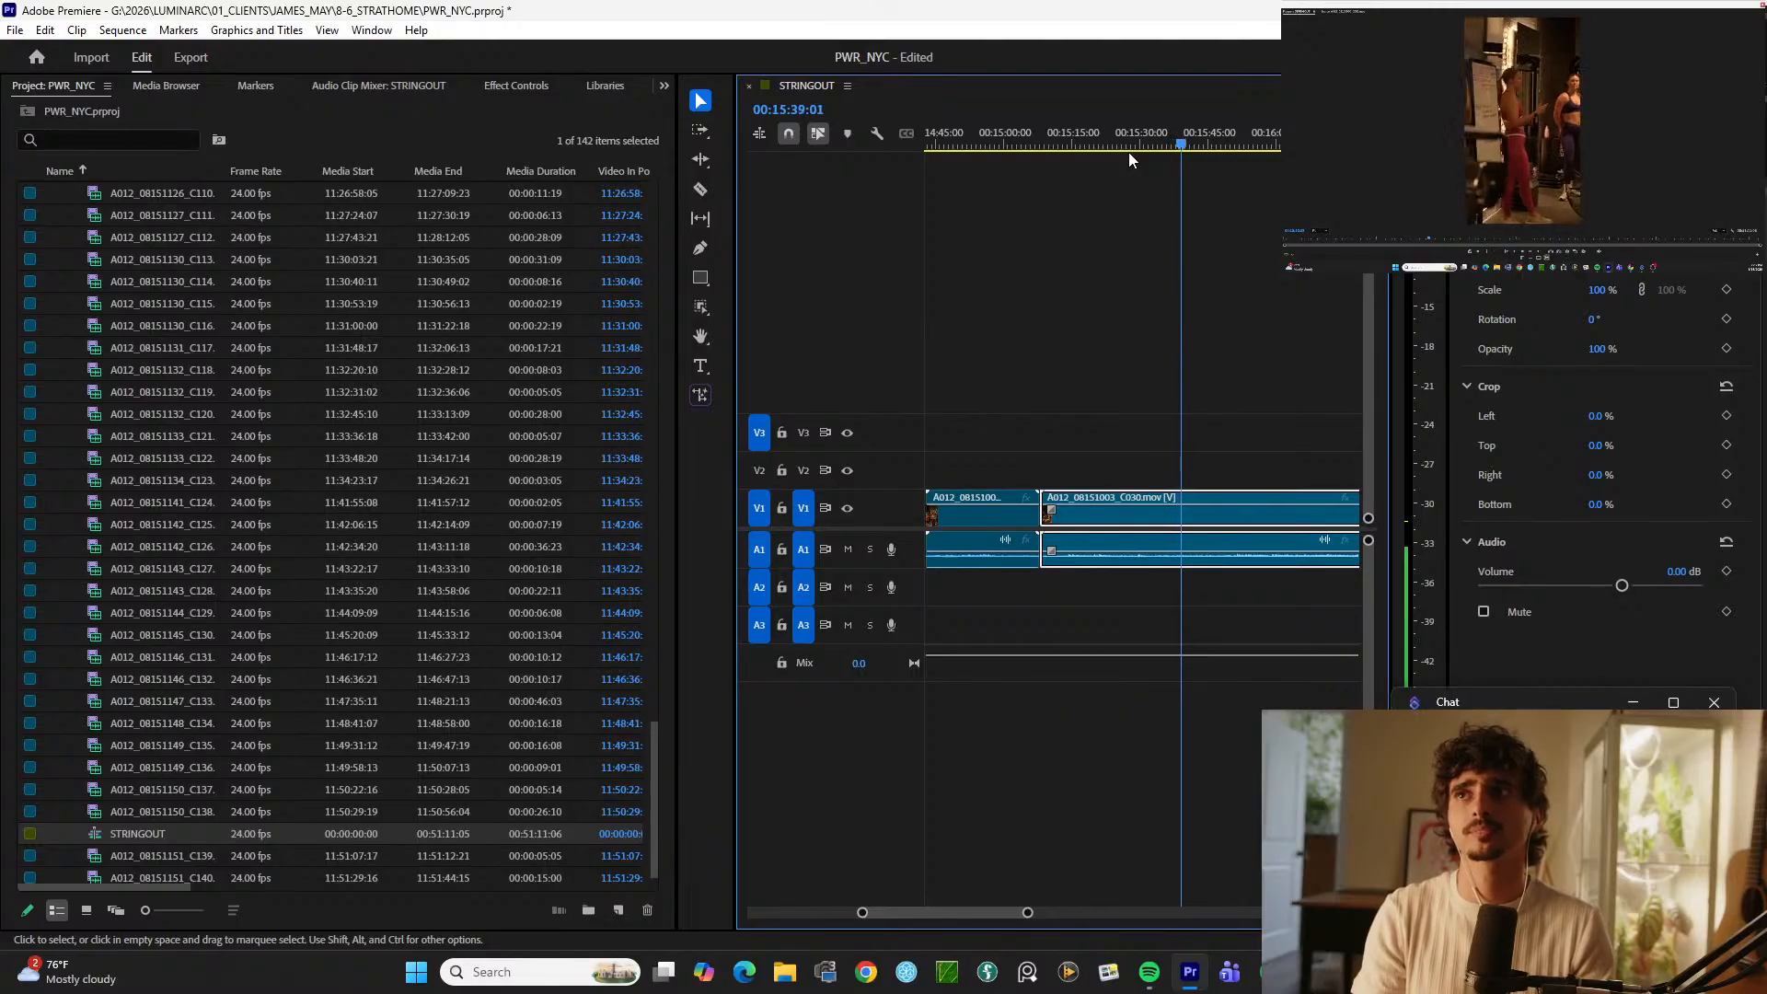
key("minus")
left_click_drag(1187, 123, 1267, 136)
key("equal")
key("equal")
key("equal")
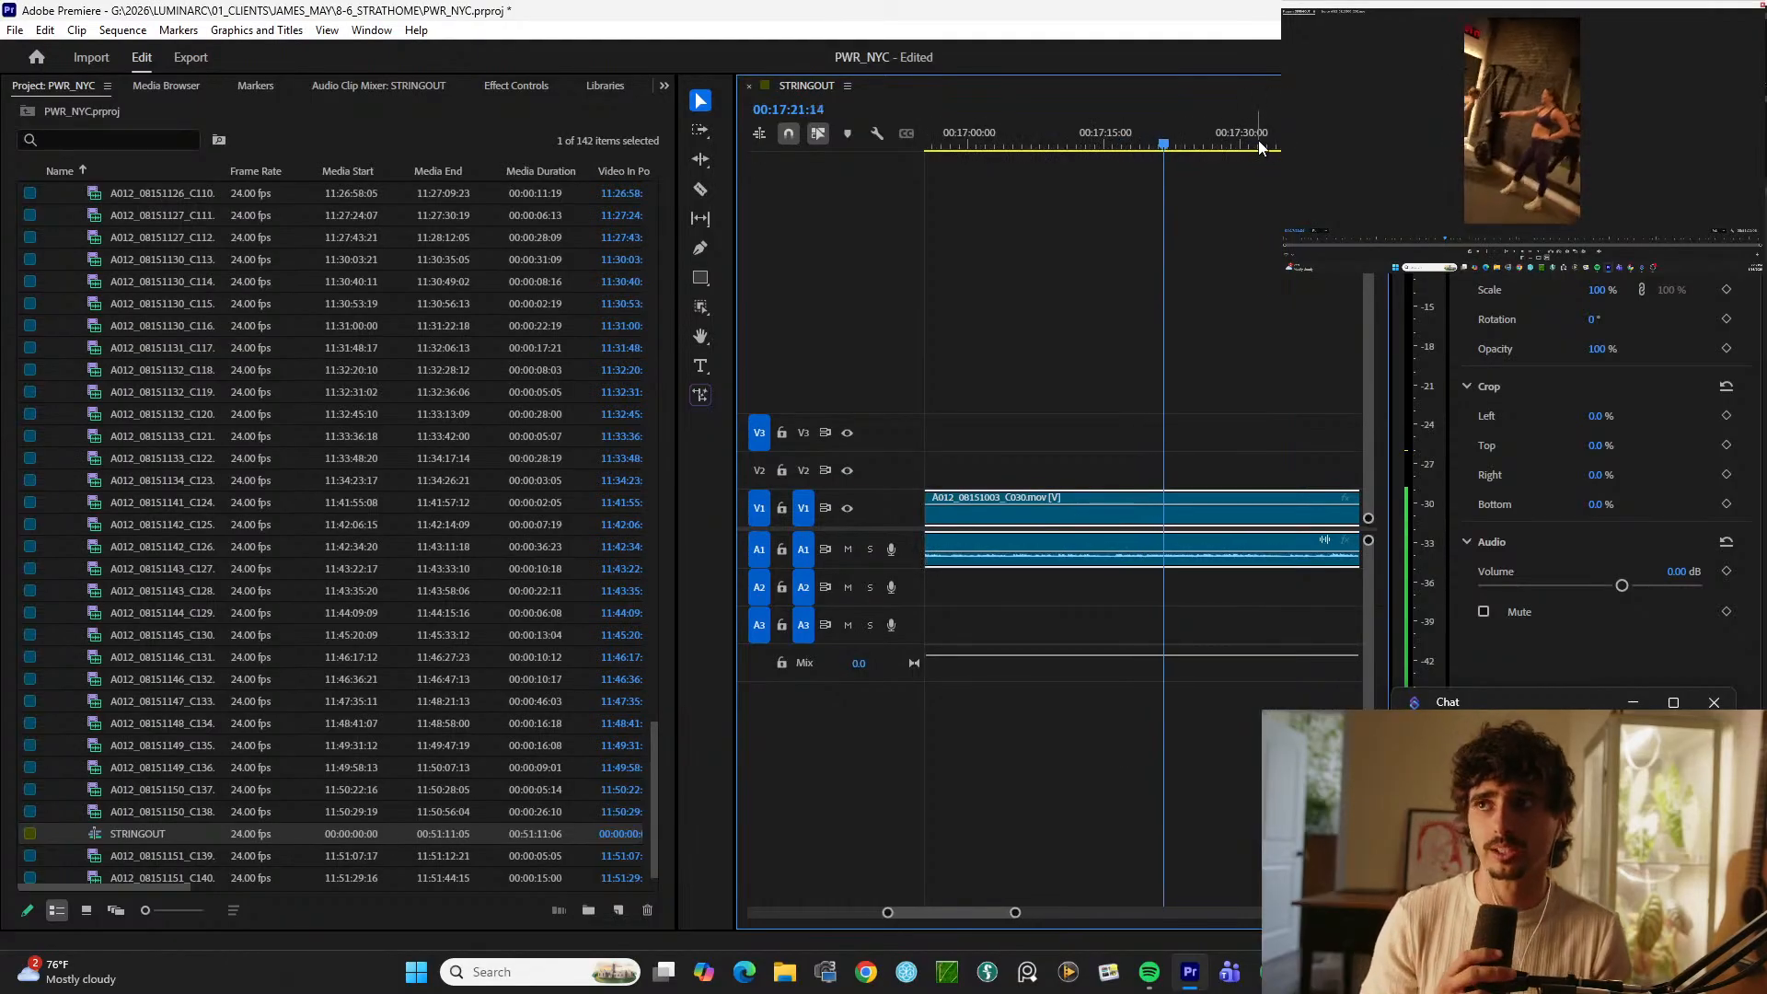
Step: Cut the section from about 00:17:23 to 00:17:27 out of A012_08151003_C030.mov and raise it to V2
key("equal")
key("ctrl+k")
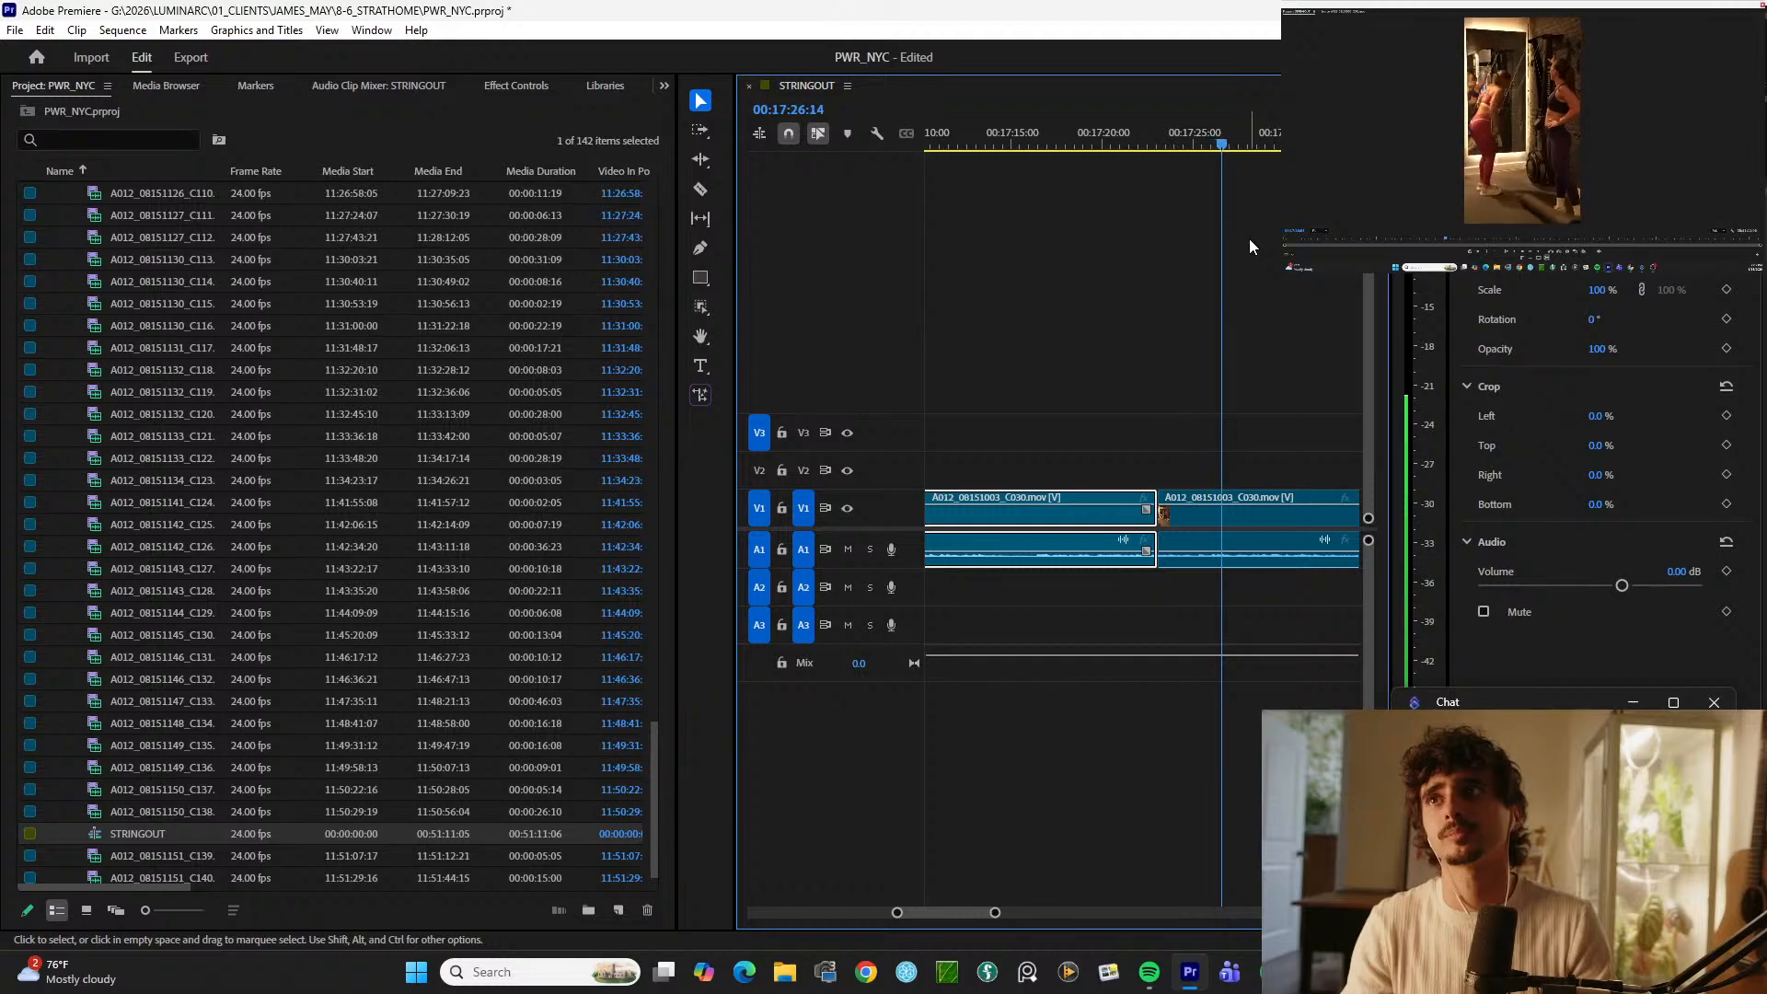
key("space")
key("ctrl+k")
key("alt+Up")
key("space")
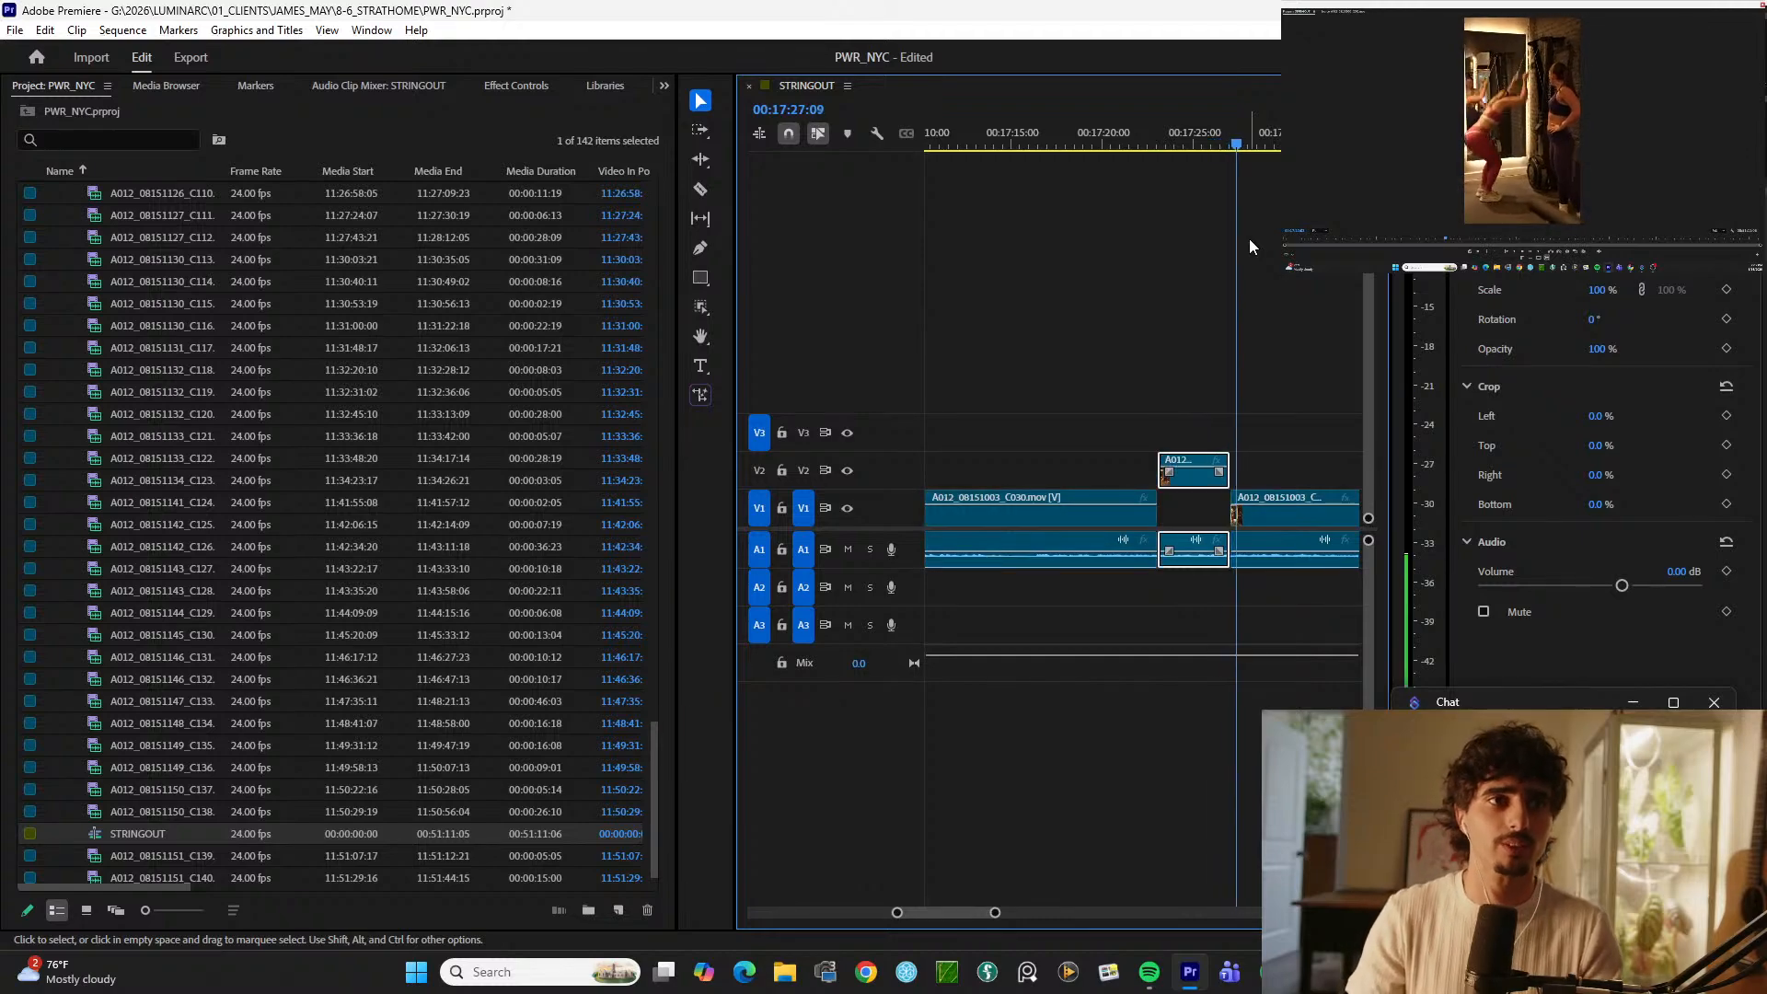
Step: Play on through A012_08151003_C030.mov and cut it at about 00:17:37
key("minus")
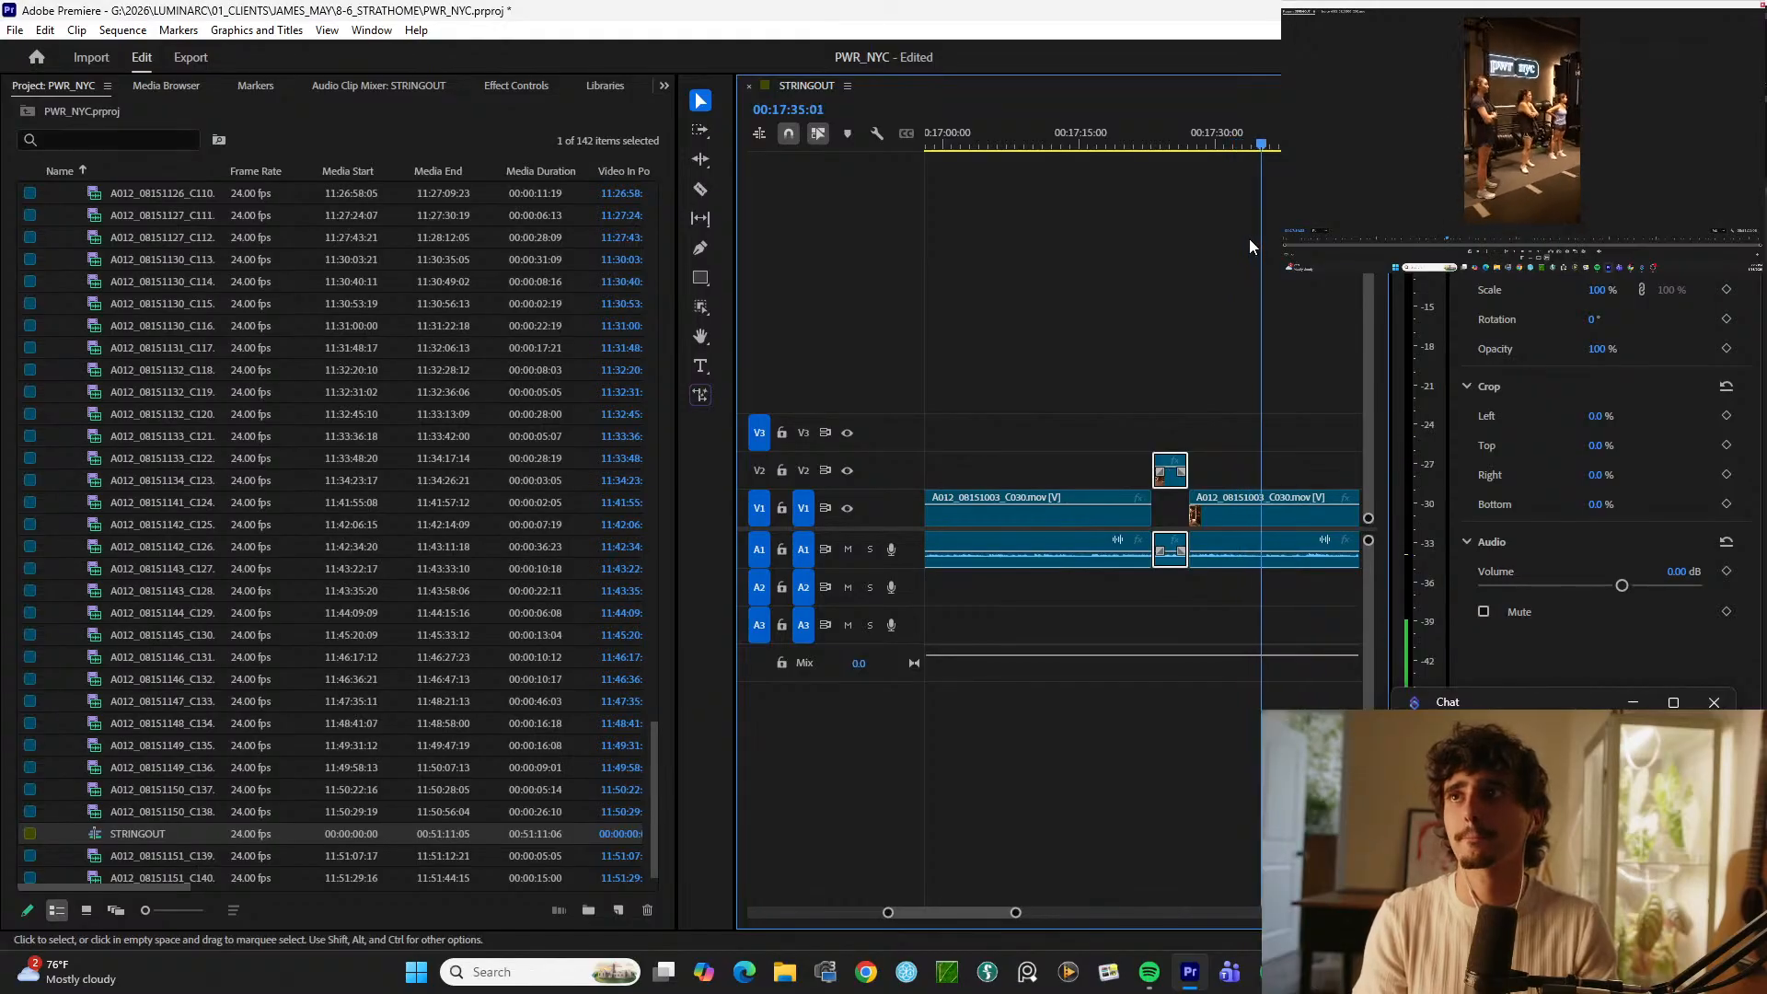
key("d")
key("ctrl+k")
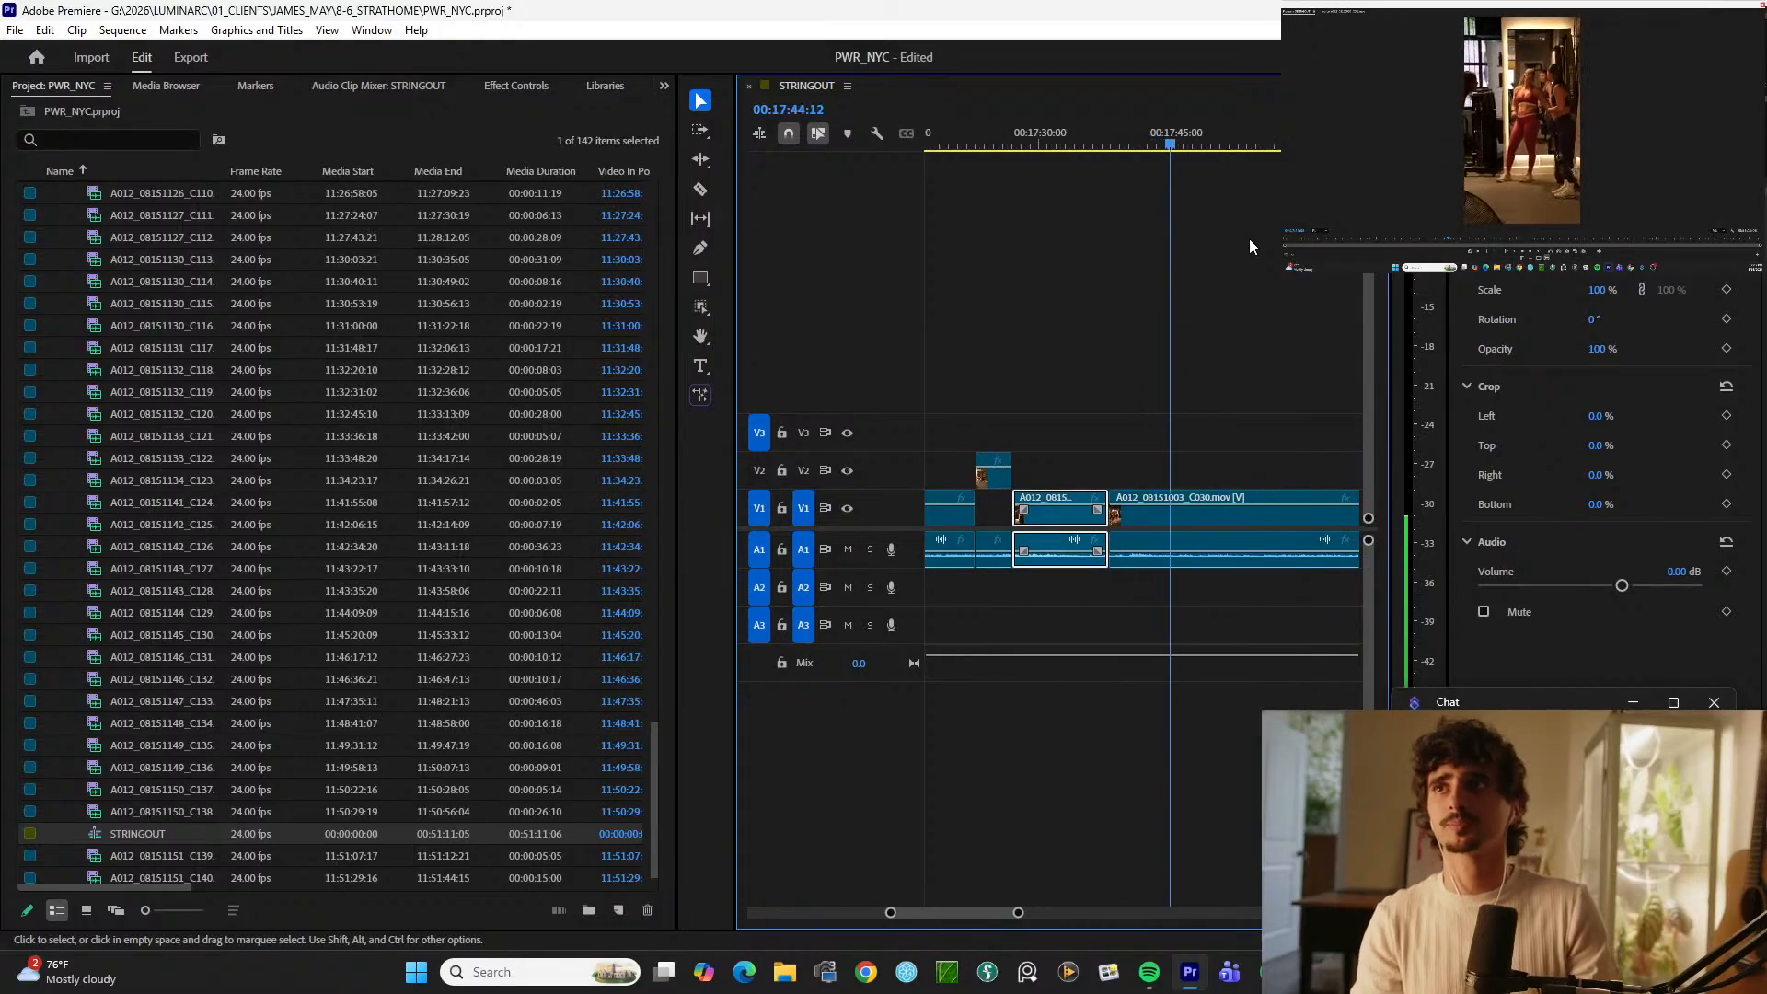
Step: Cut the section from about 00:17:59 to 00:18:04 out of A012_08151003_C030.mov and raise it to V2
key("minus")
key("minus")
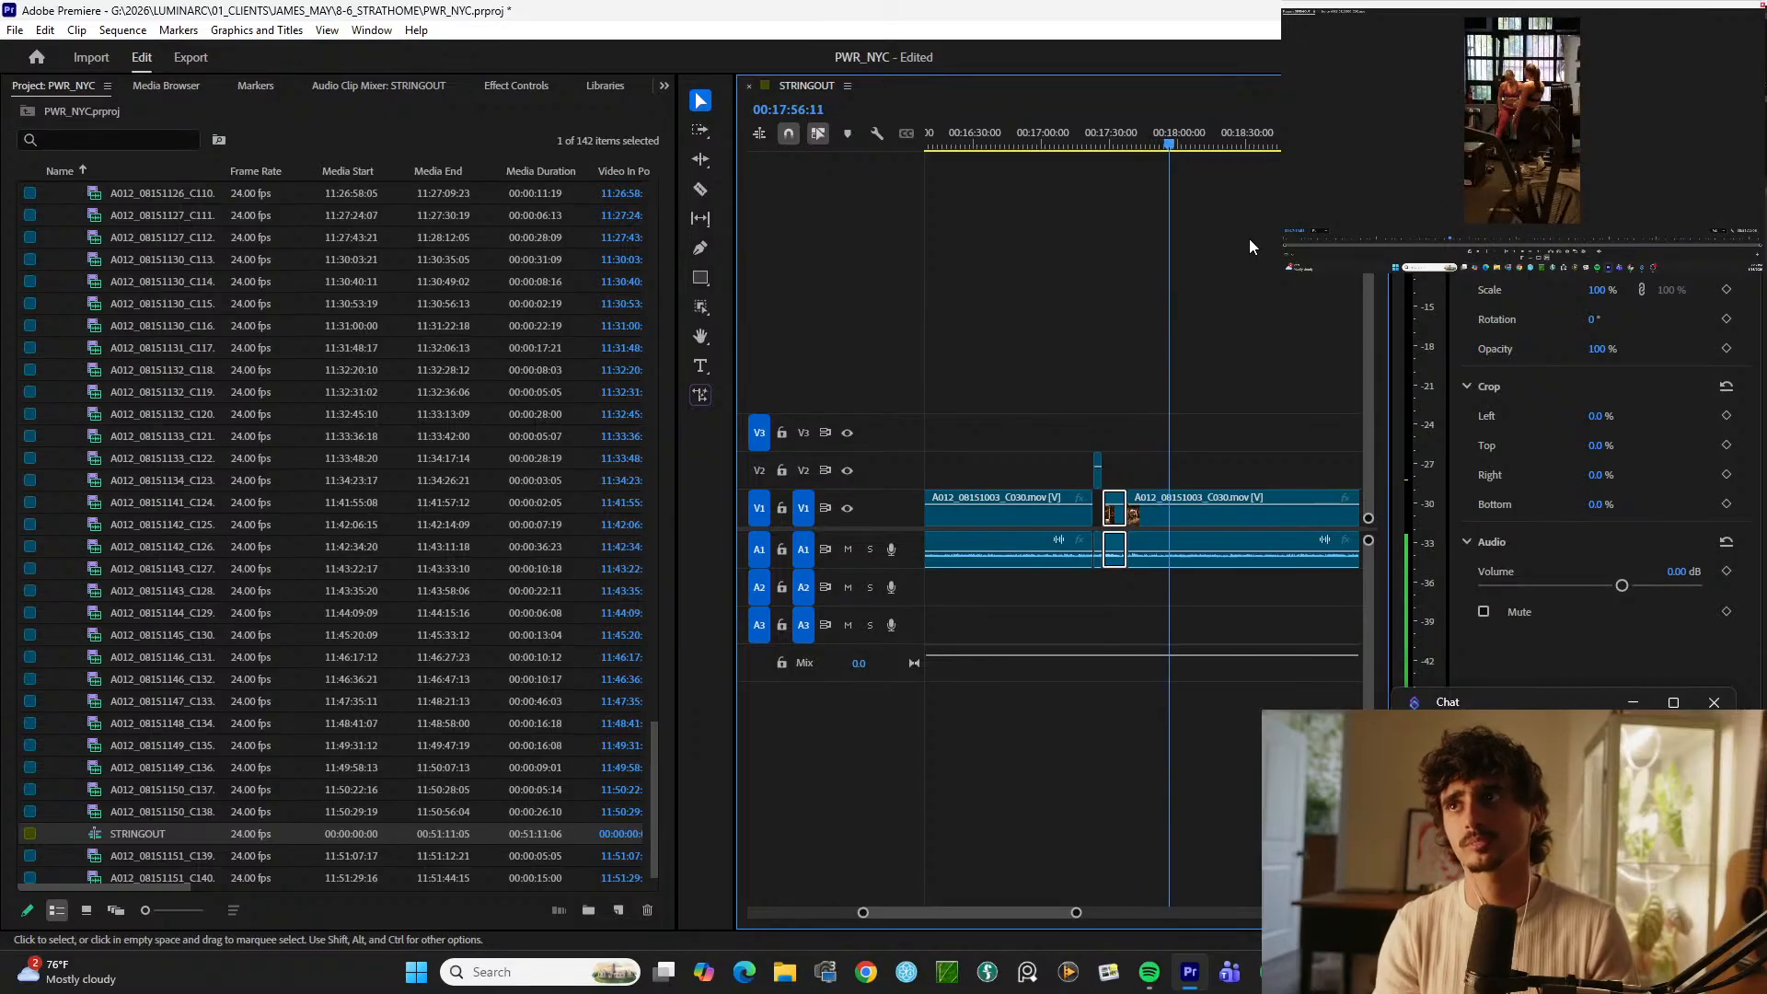
key("space")
key("space")
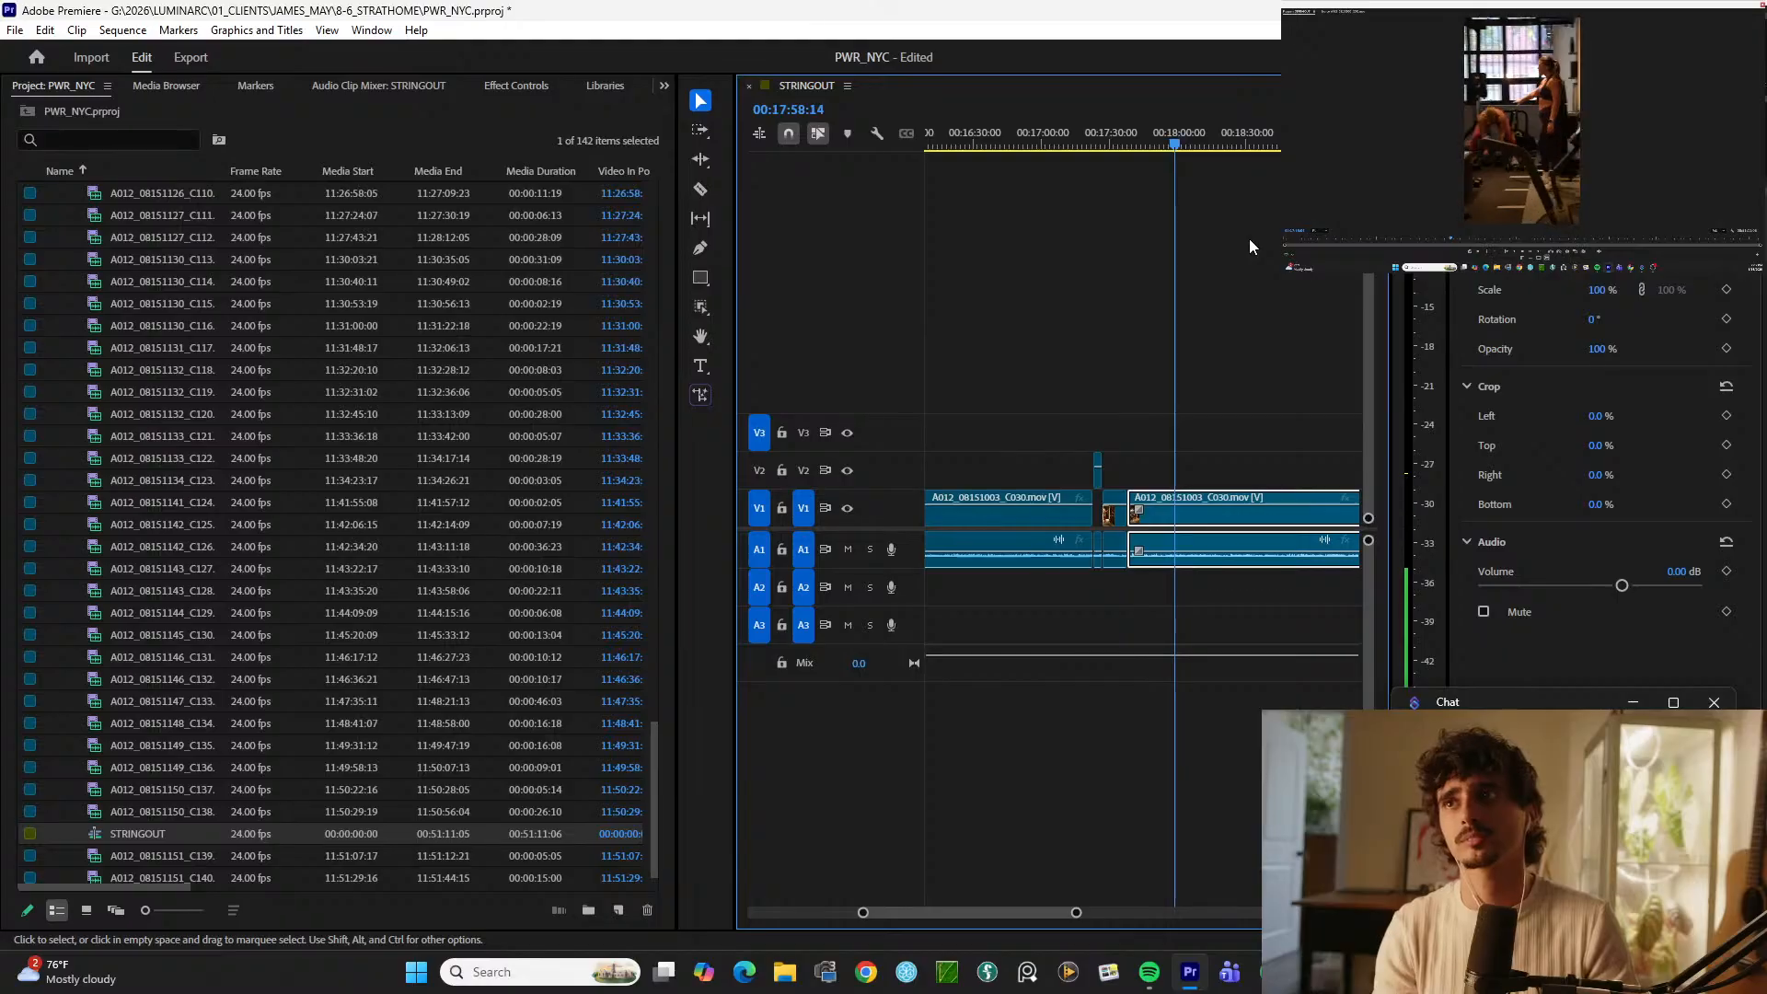
key("space")
key("ctrl+k")
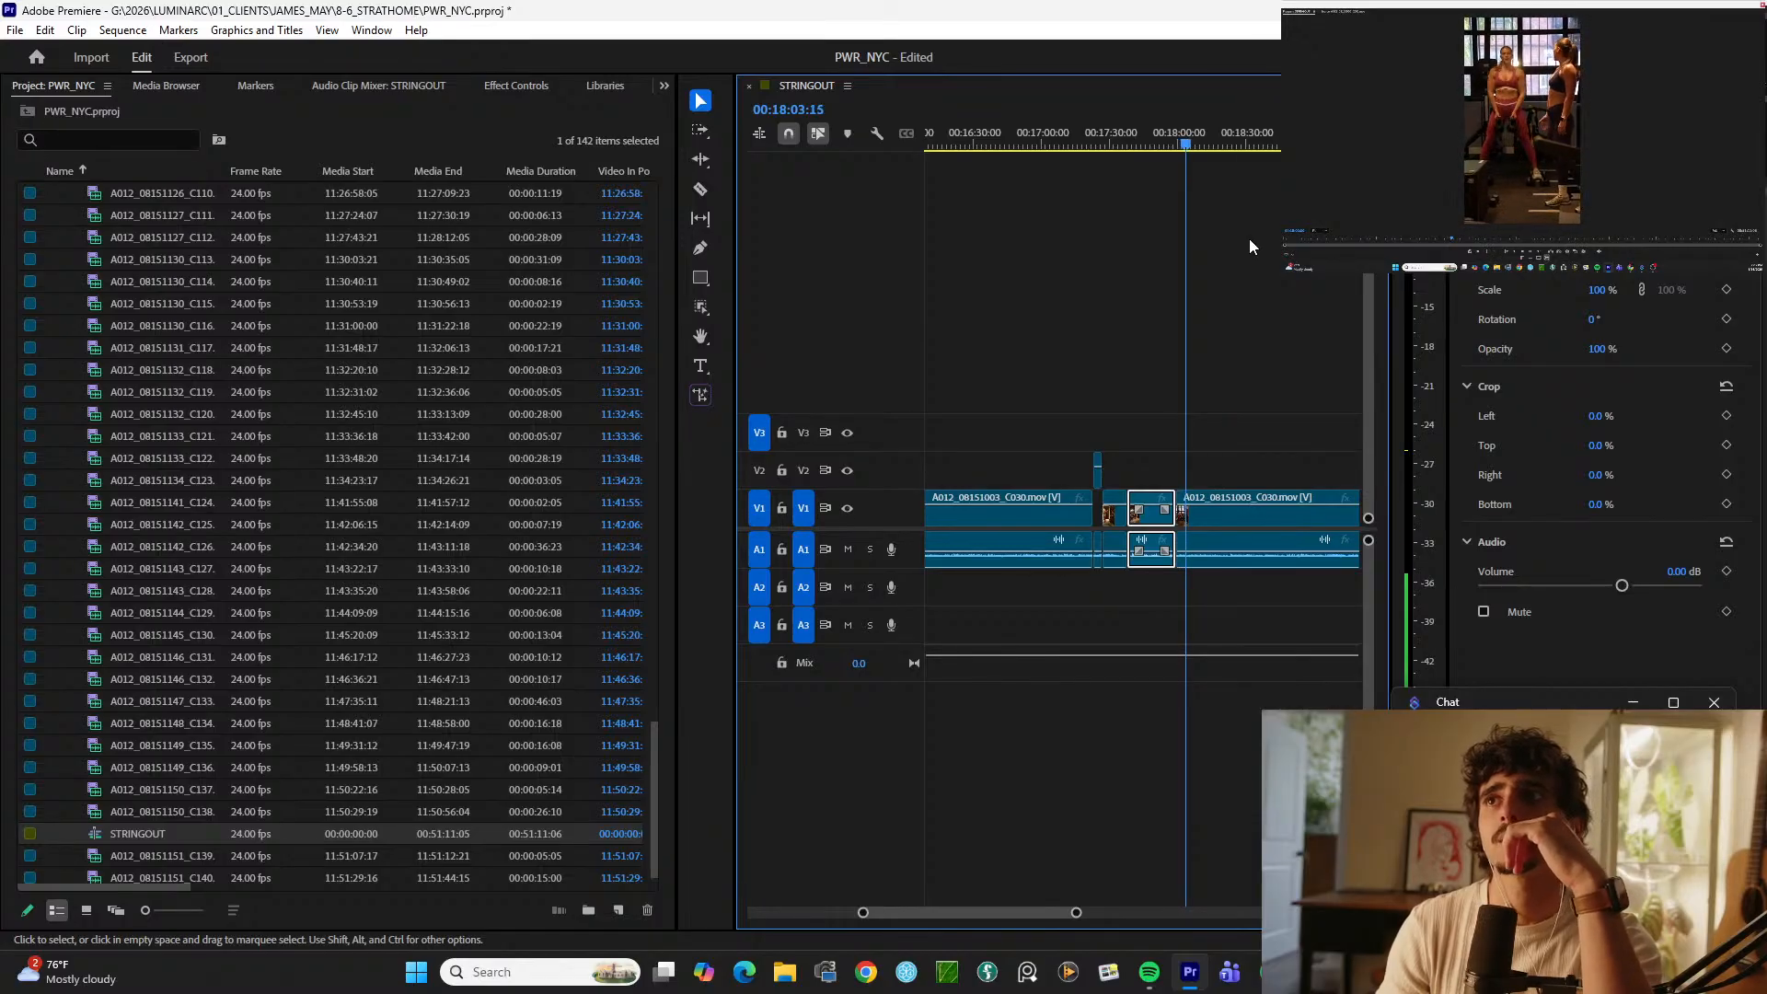
key("space")
key("ctrl+k")
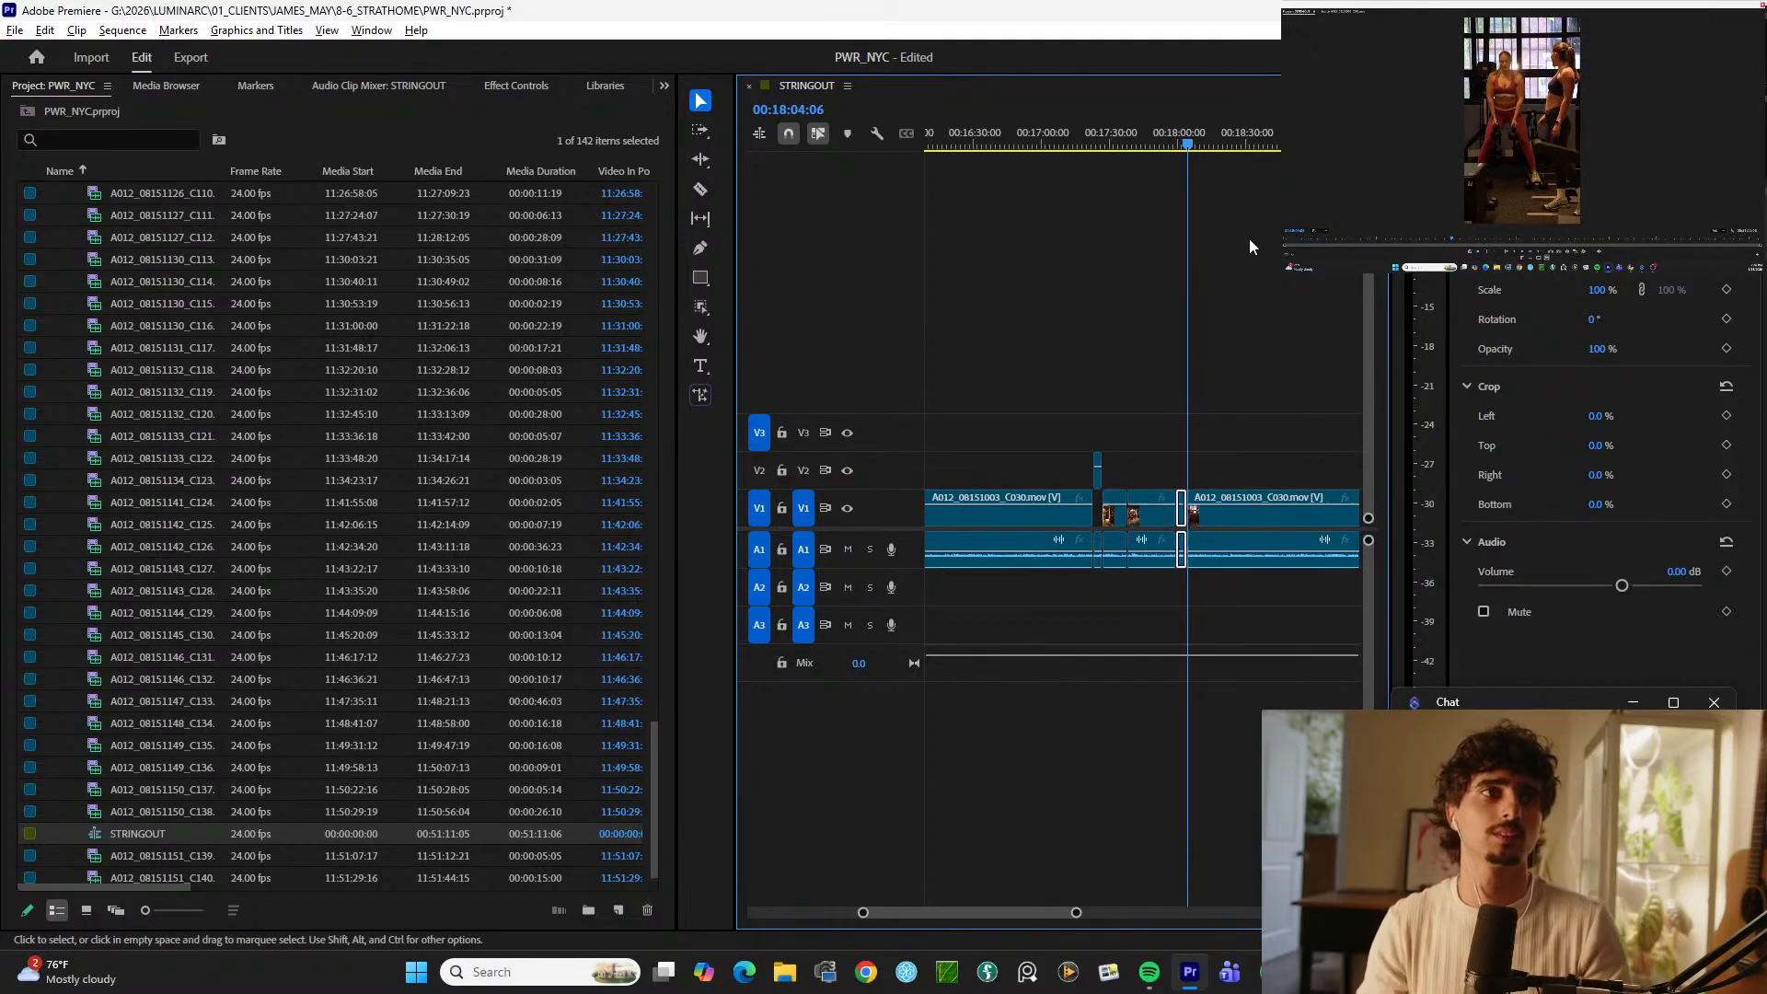
key("alt+Up")
Step: Review A012_08151003_C030.mov from about 00:18:04 to 00:19:18
key("space")
key("d")
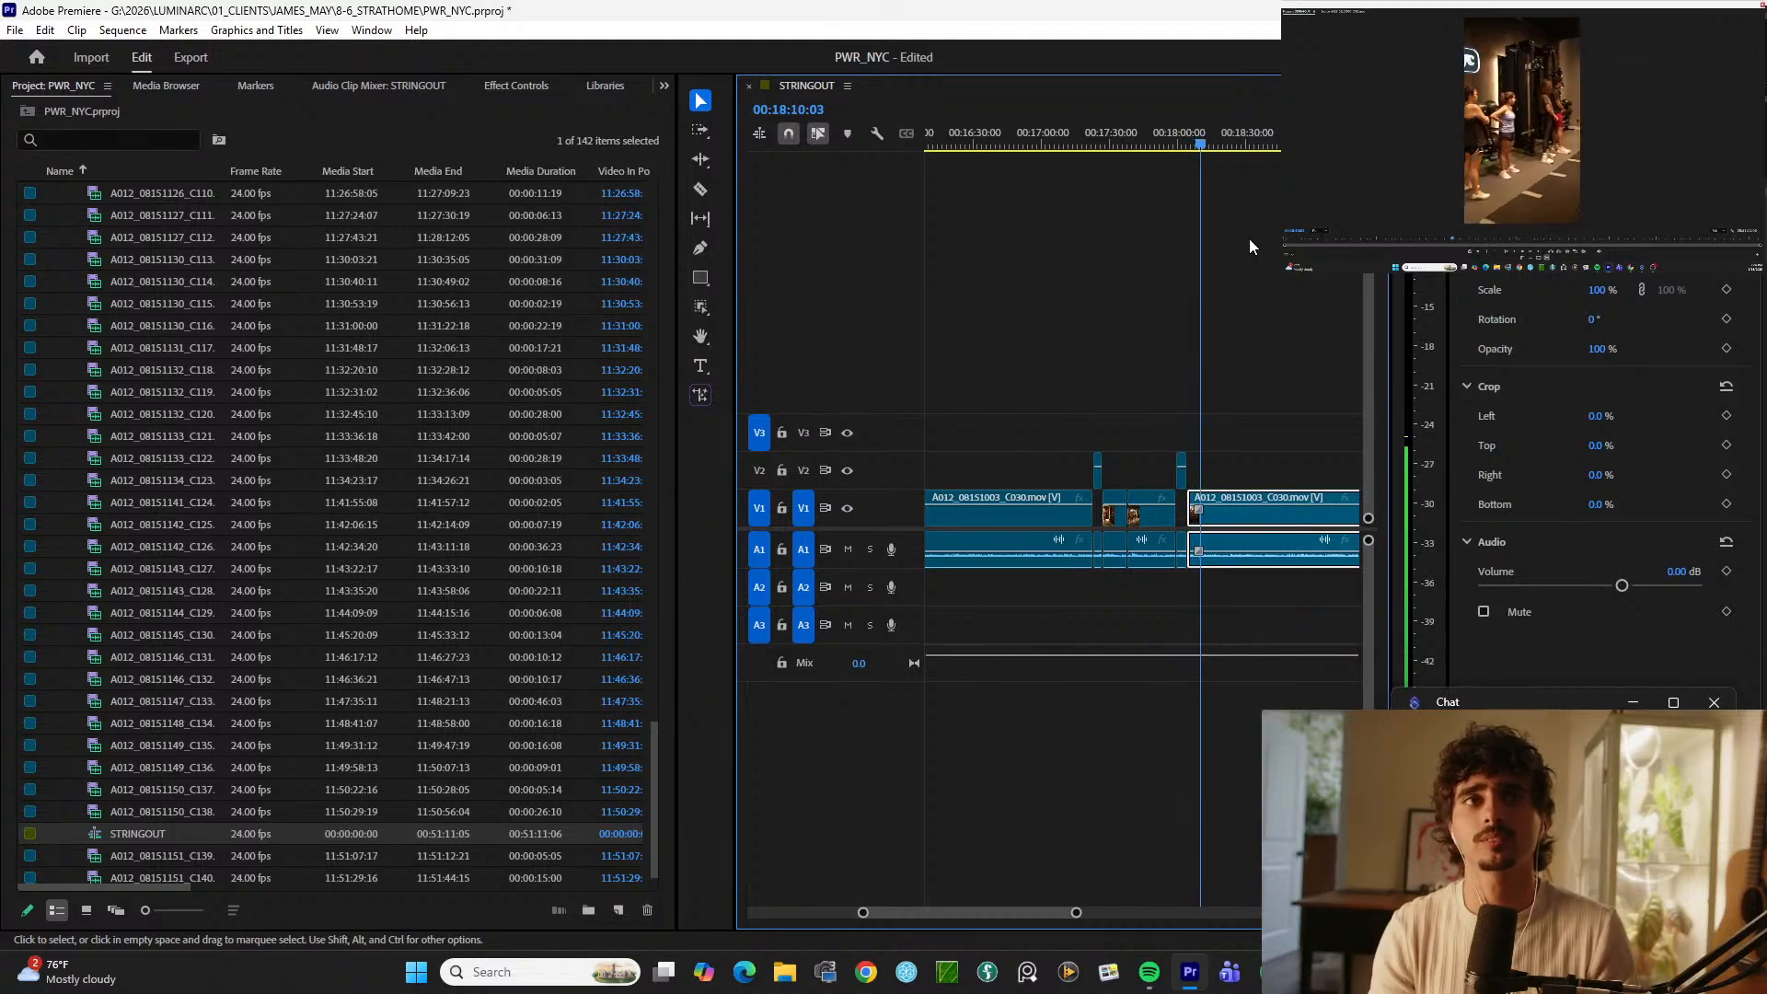
key("minus")
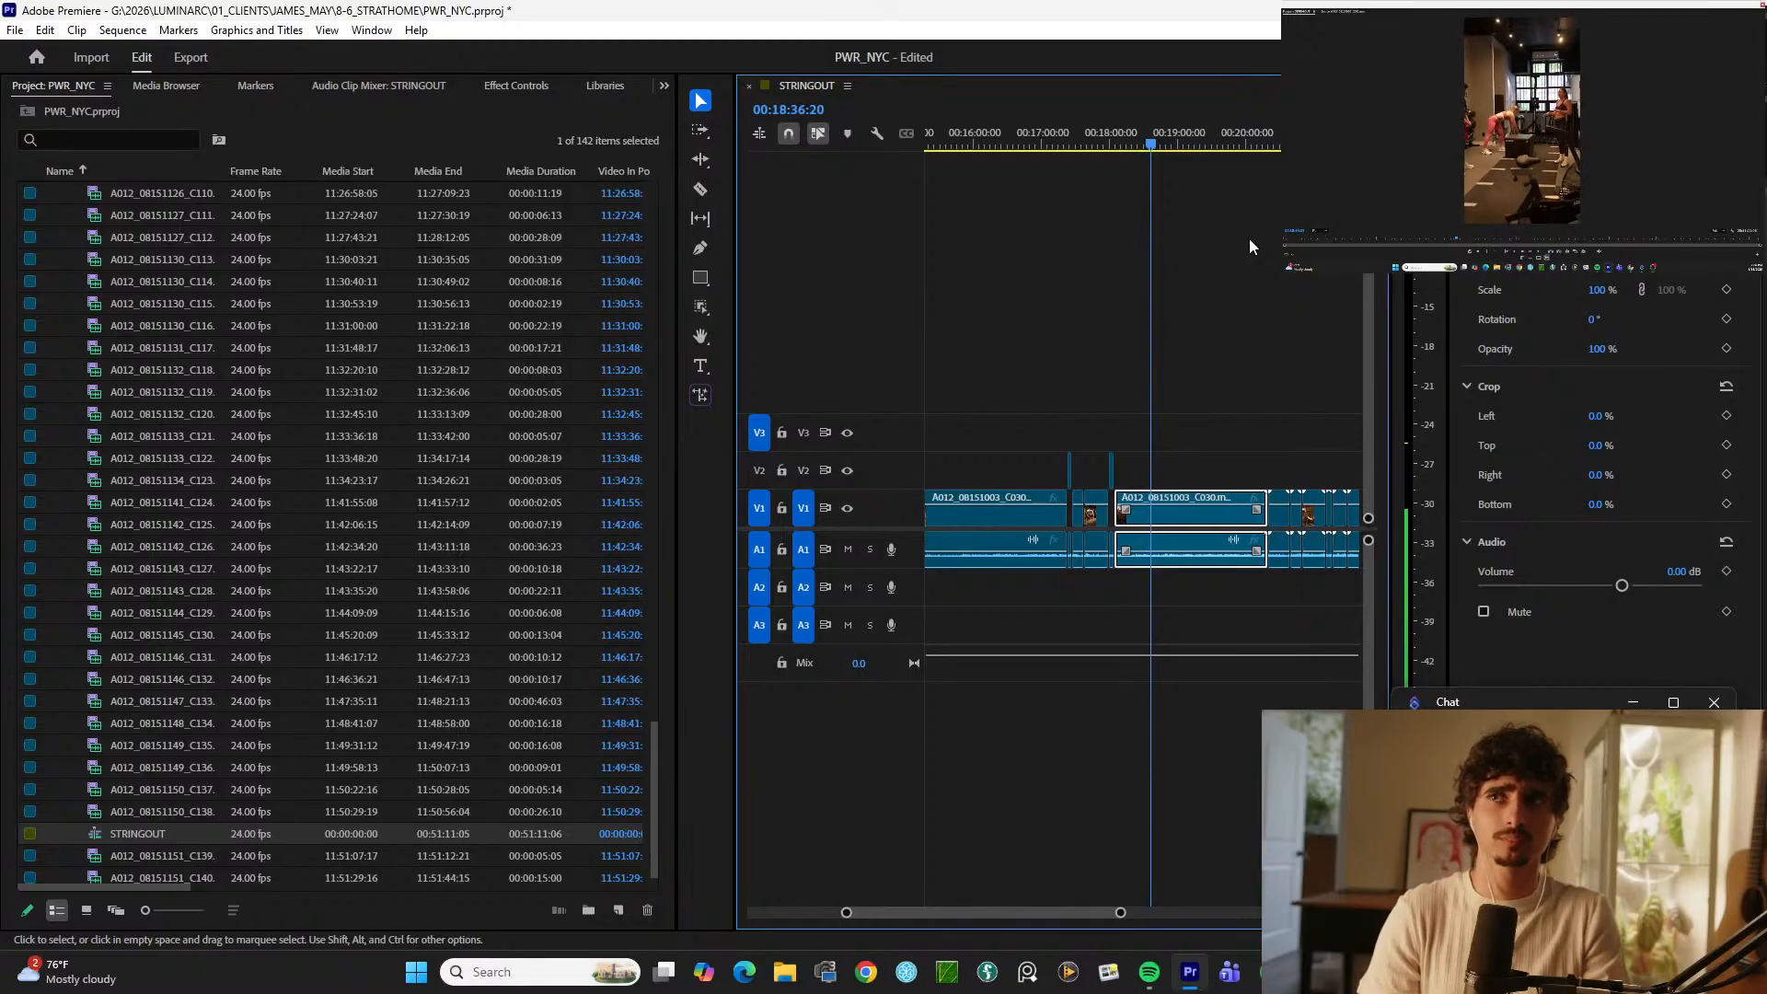
key("minus")
key("minus")
left_click(1174, 126)
mouse_move(1174, 124)
left_mouse_down()
mouse_move(1197, 125)
mouse_move(1173, 124)
left_mouse_up()
key("space")
key("equal")
key("equal")
key("equal")
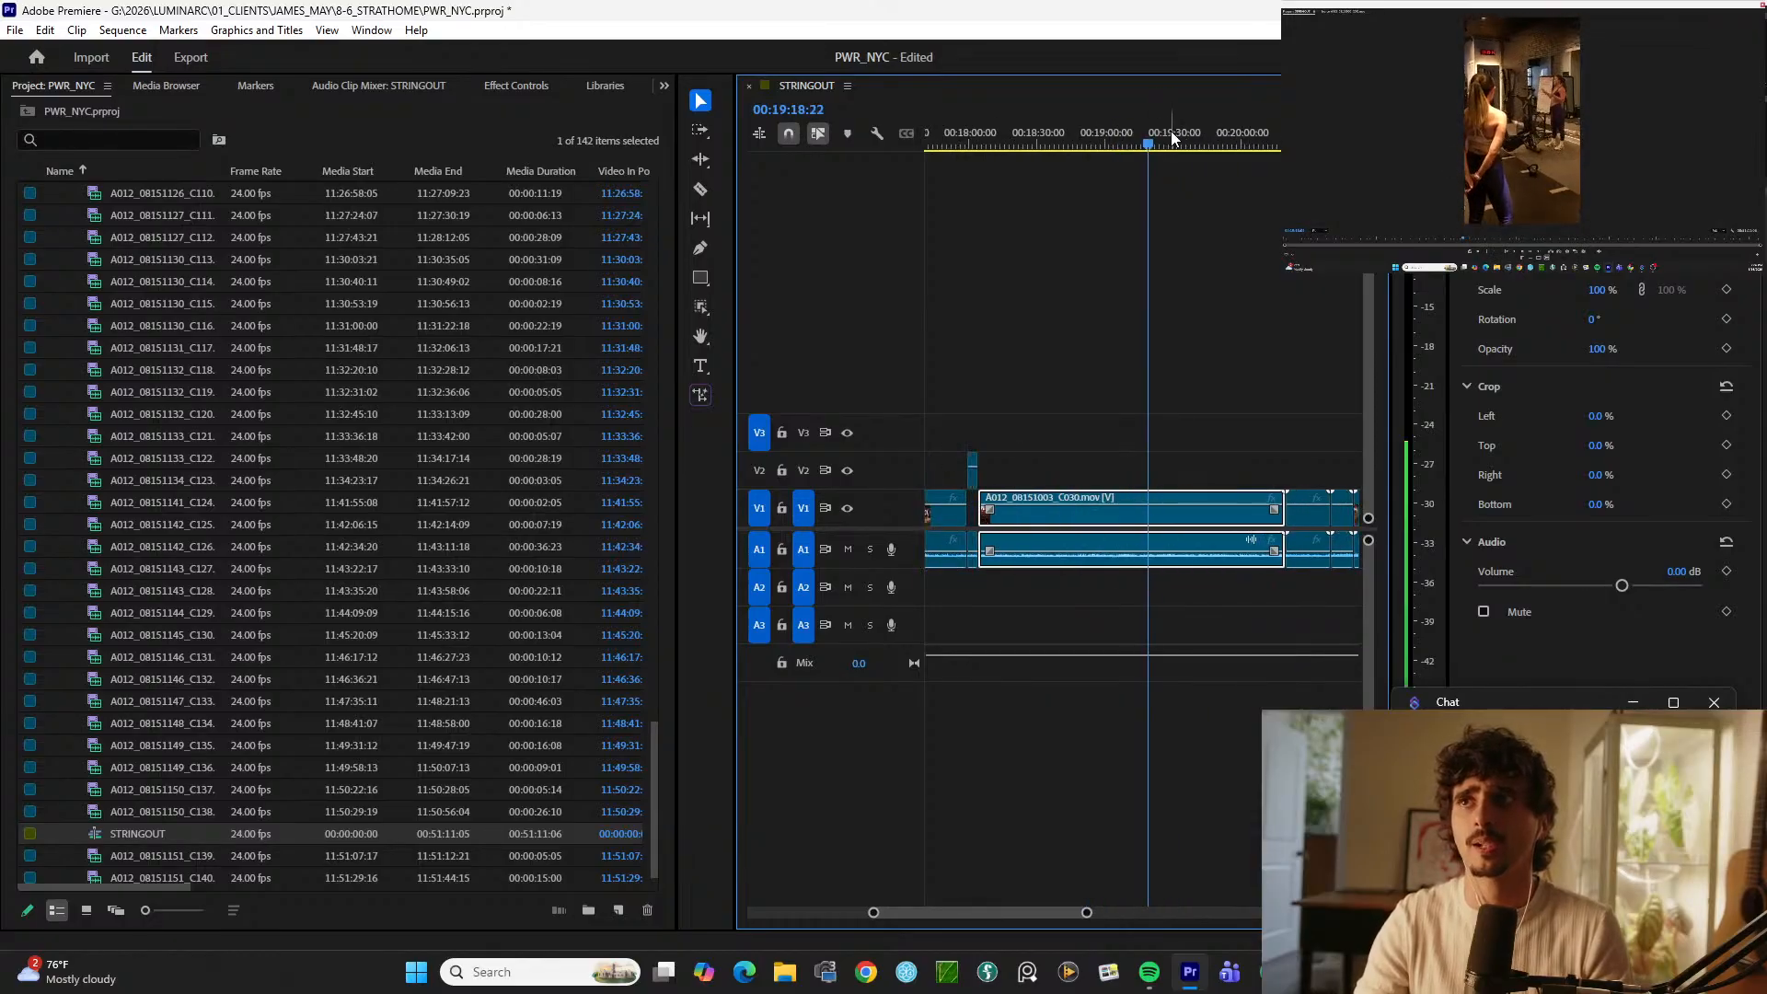
Step: Review the later part of A012_08151003_C030.mov from about 00:19:18 to find the next usable section near 00:19:54
key("minus")
left_click_drag(1171, 120, 1179, 119)
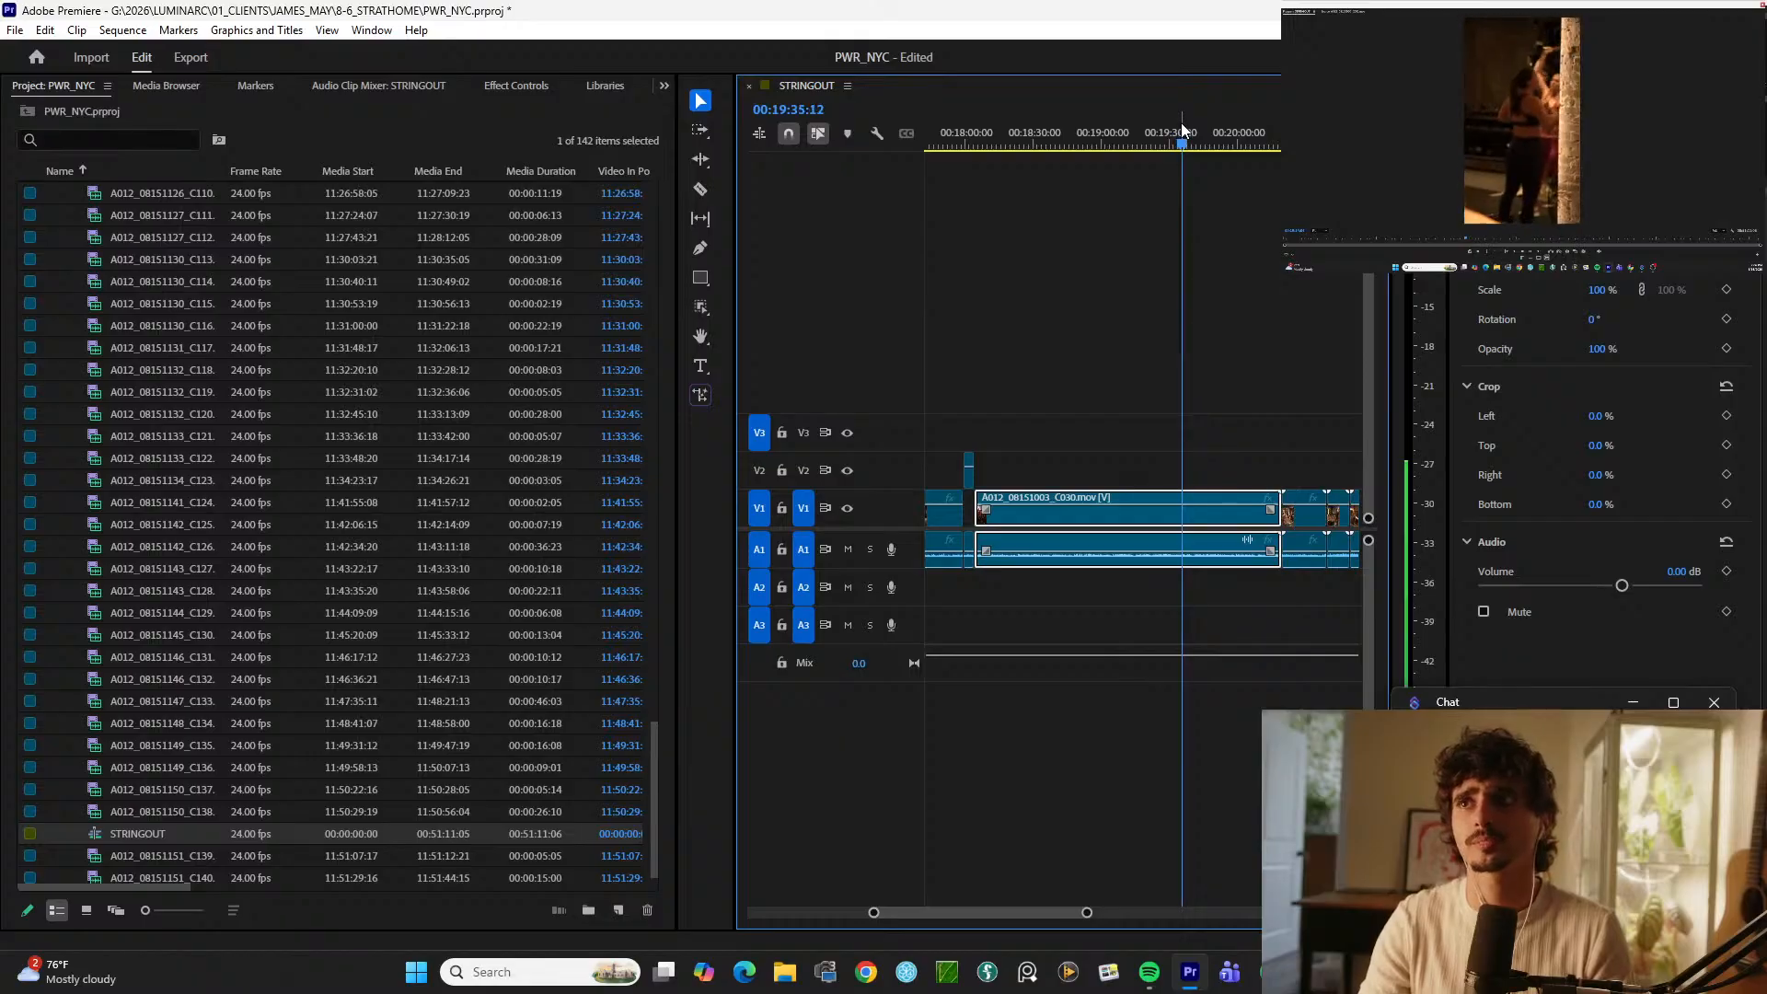
key("minus")
key("equal")
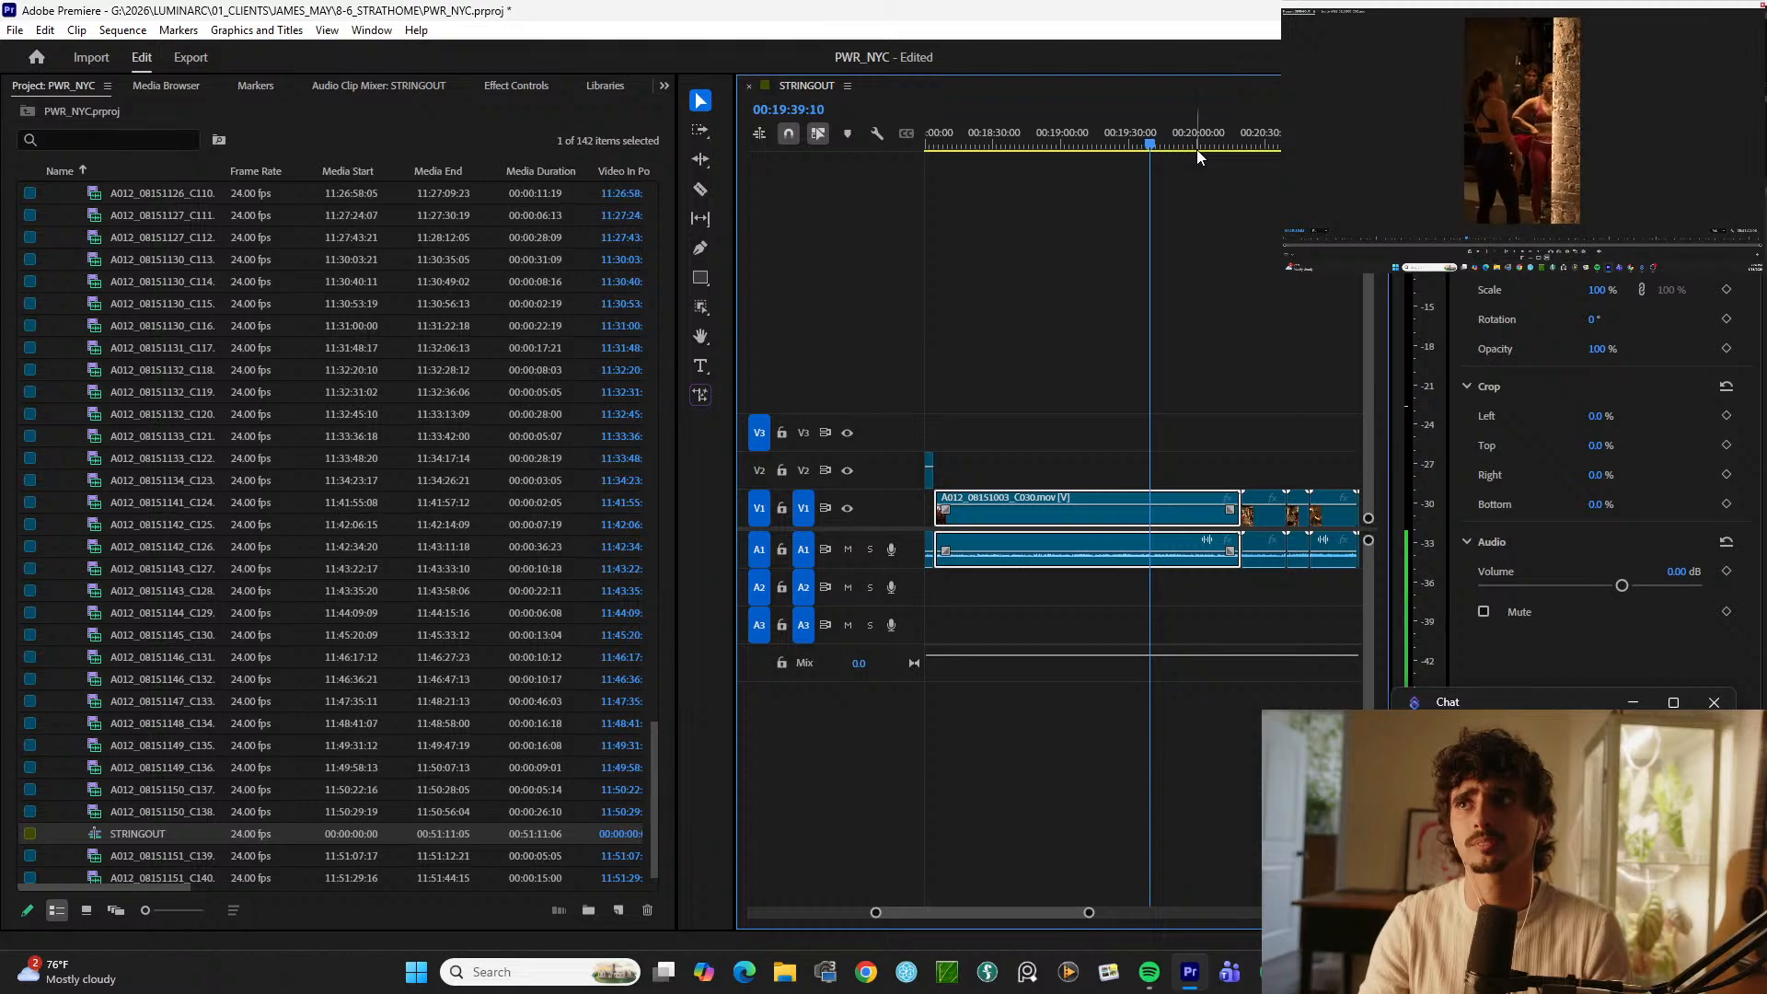
key("minus")
key("equal")
key("equal")
key("minus")
left_click_drag(1166, 111, 1145, 125)
key("space")
Step: Cut the section from about 00:19:54 to 00:19:57 out of A012_08151003_C030.mov and raise it to V2
key("equal")
key("ctrl+k")
key("space")
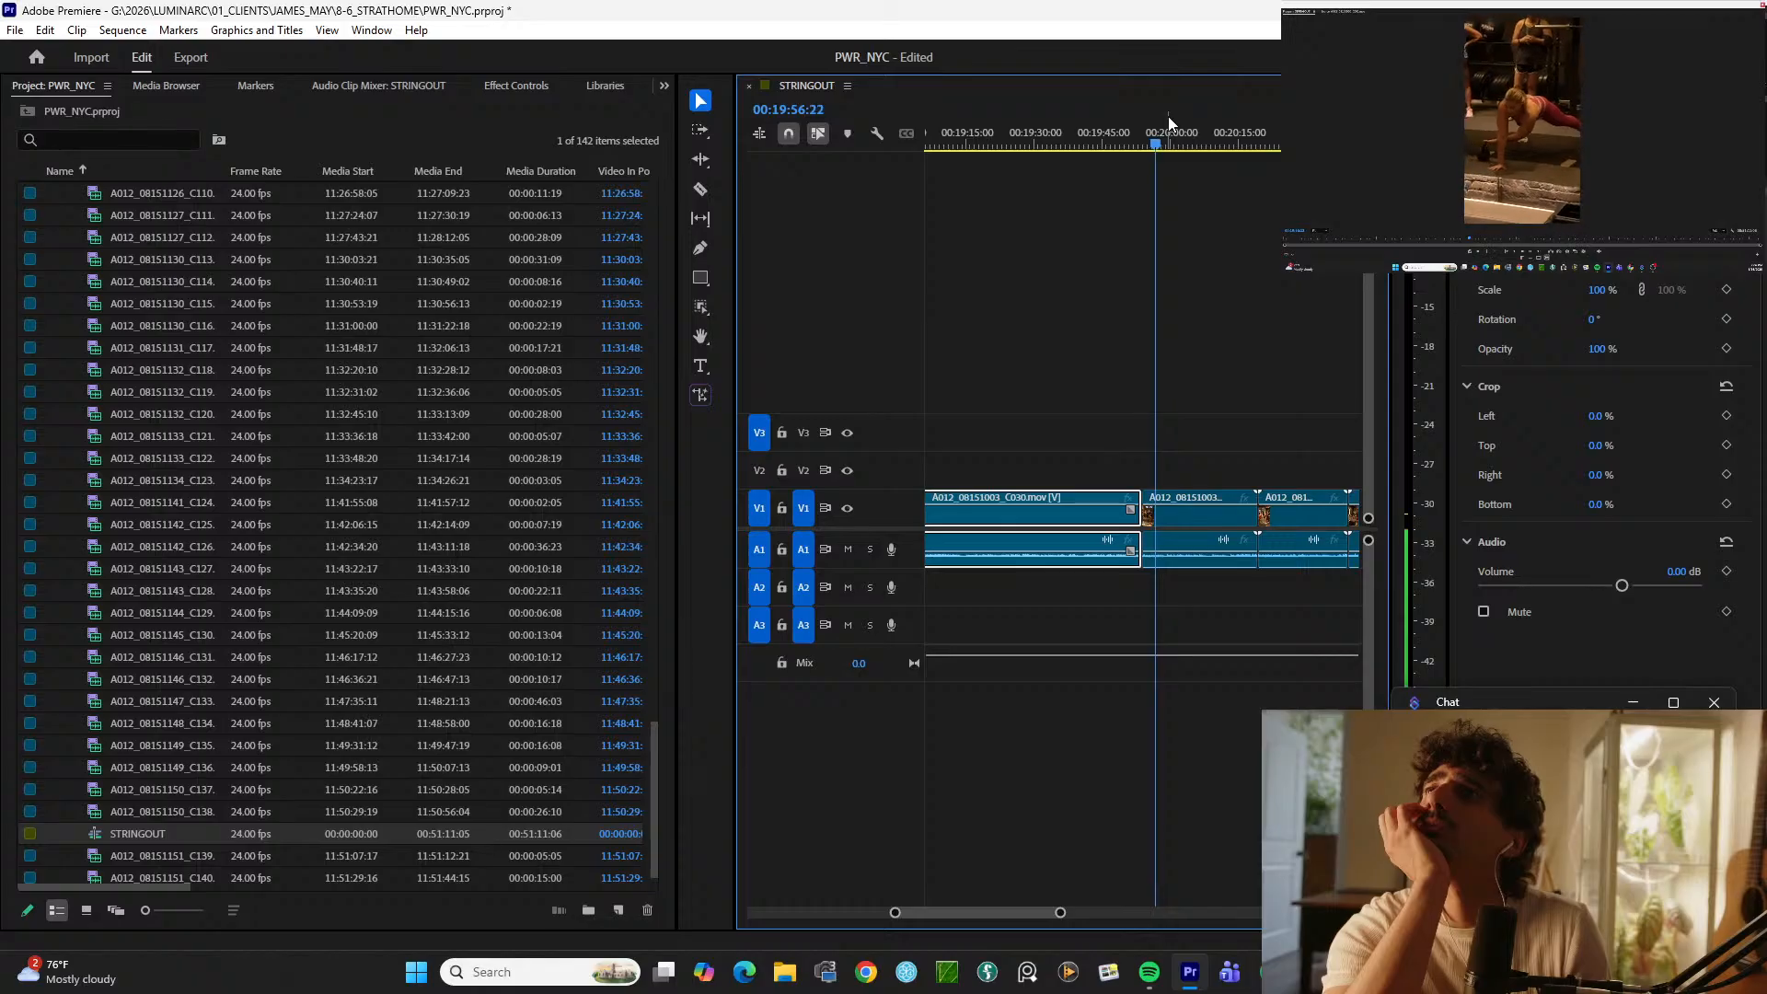
key("space")
key("ctrl+k")
key("alt+Up")
Step: Review the rest of A012_08151003_C030.mov and the following clips up to about 00:20:35
key("space")
key("equal")
key("minus")
key("minus")
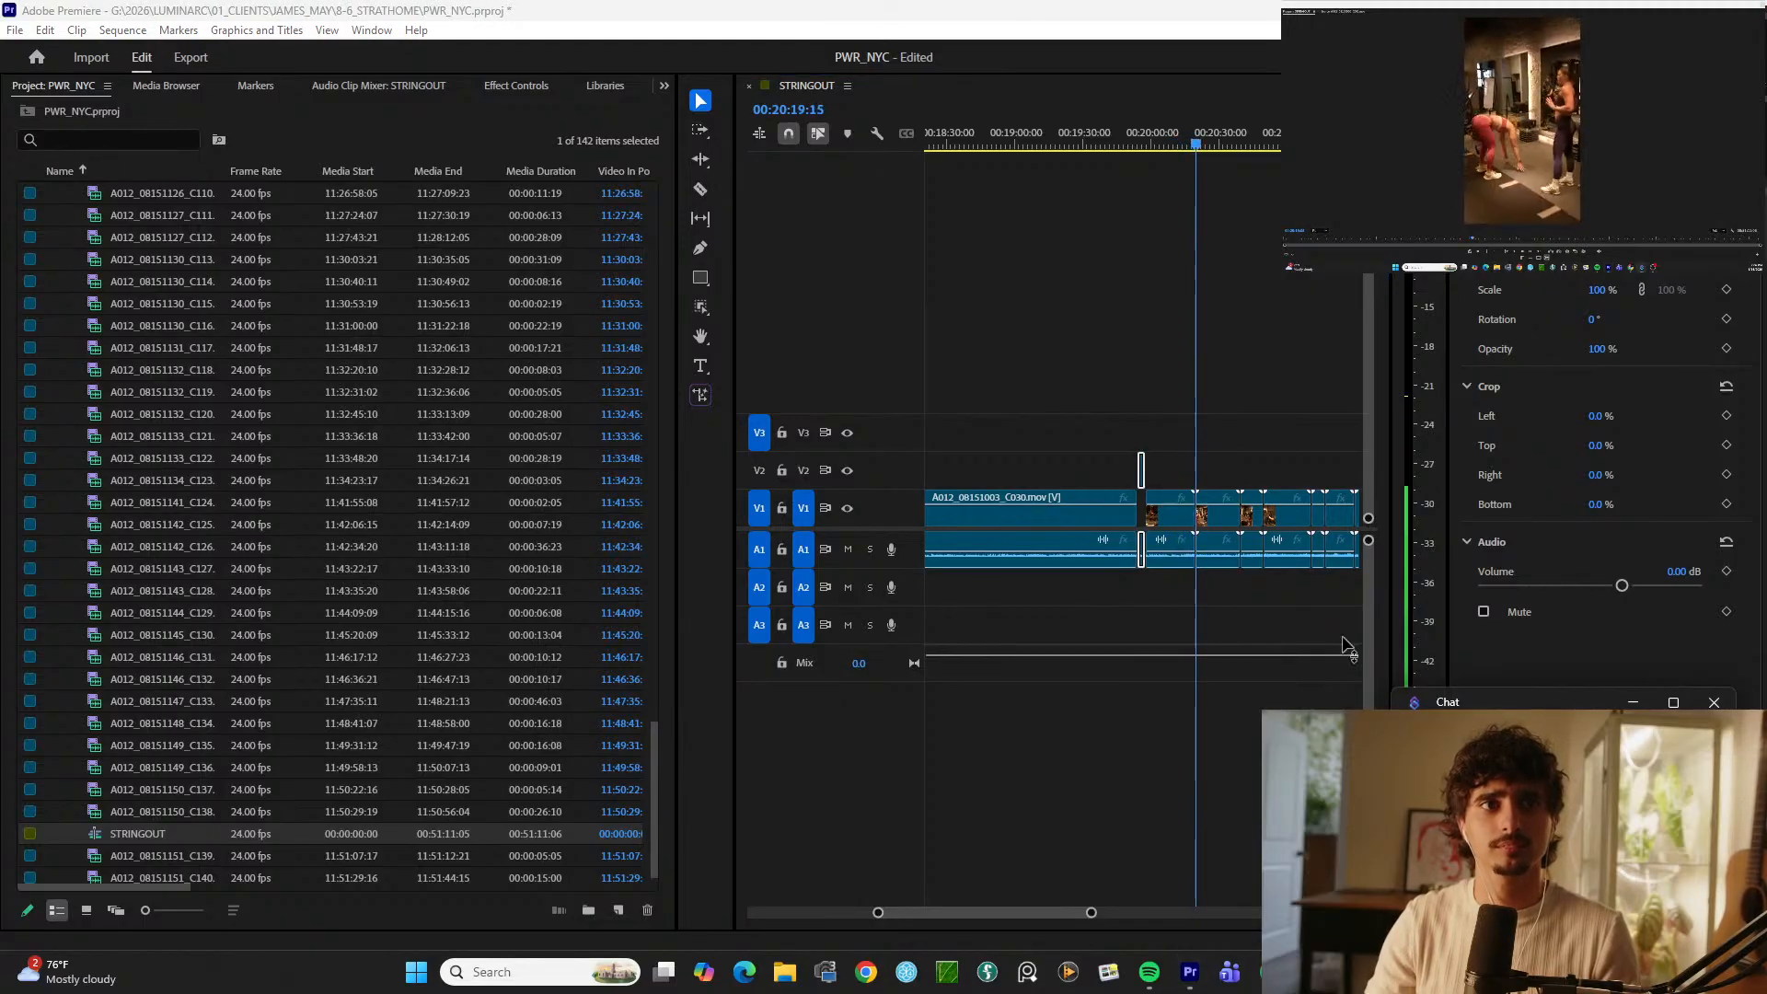
left_click(1263, 359)
key("minus")
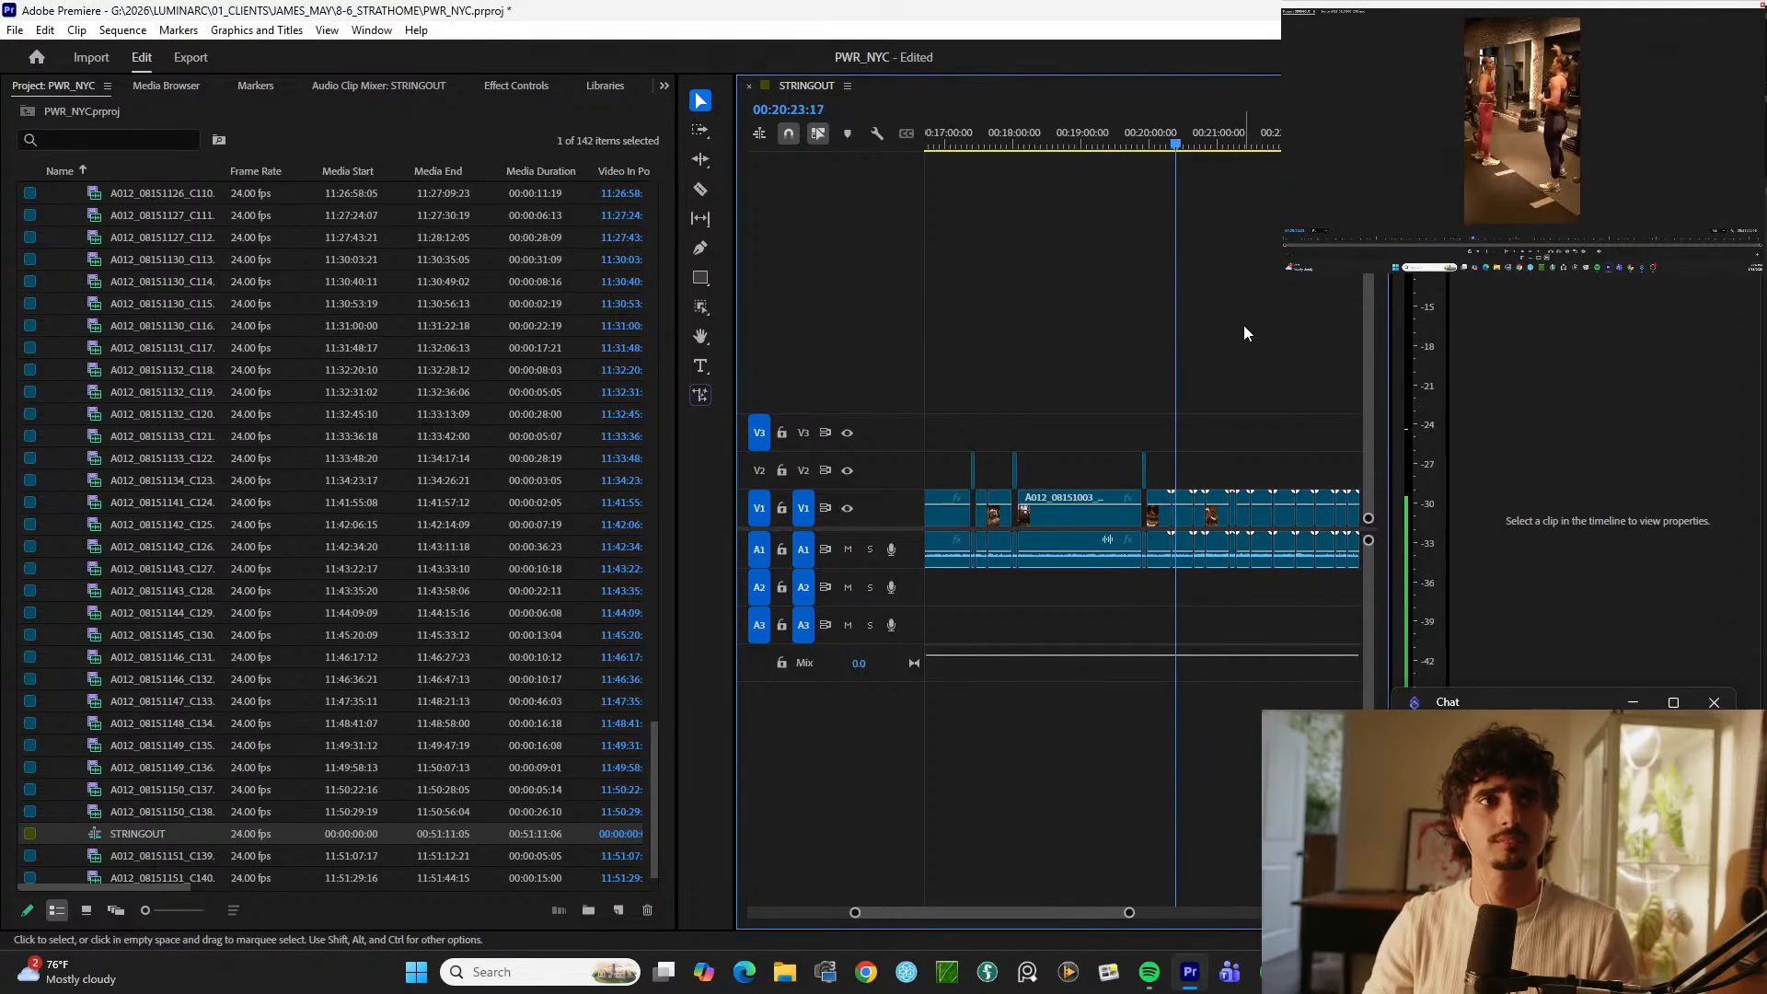
key("equal")
key("equal")
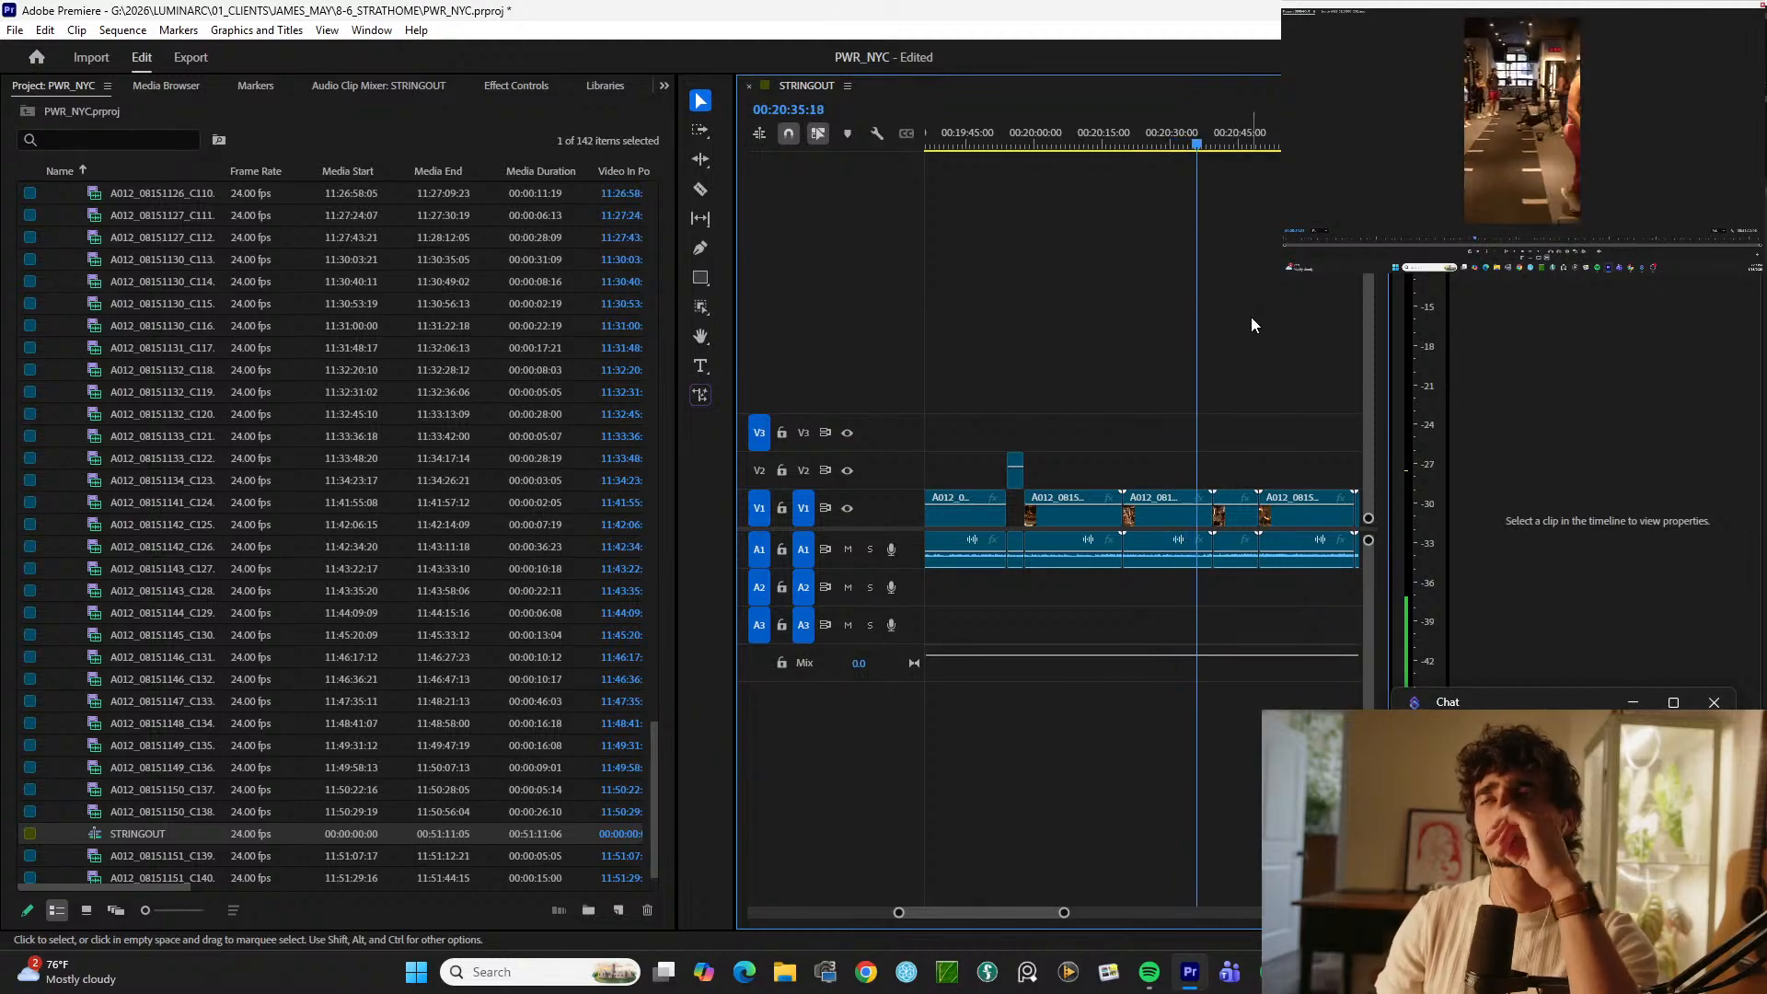
Step: Review the clip on V1 from about 00:20:35 to 00:20:36 and clear the clip selection
key("space")
key("d")
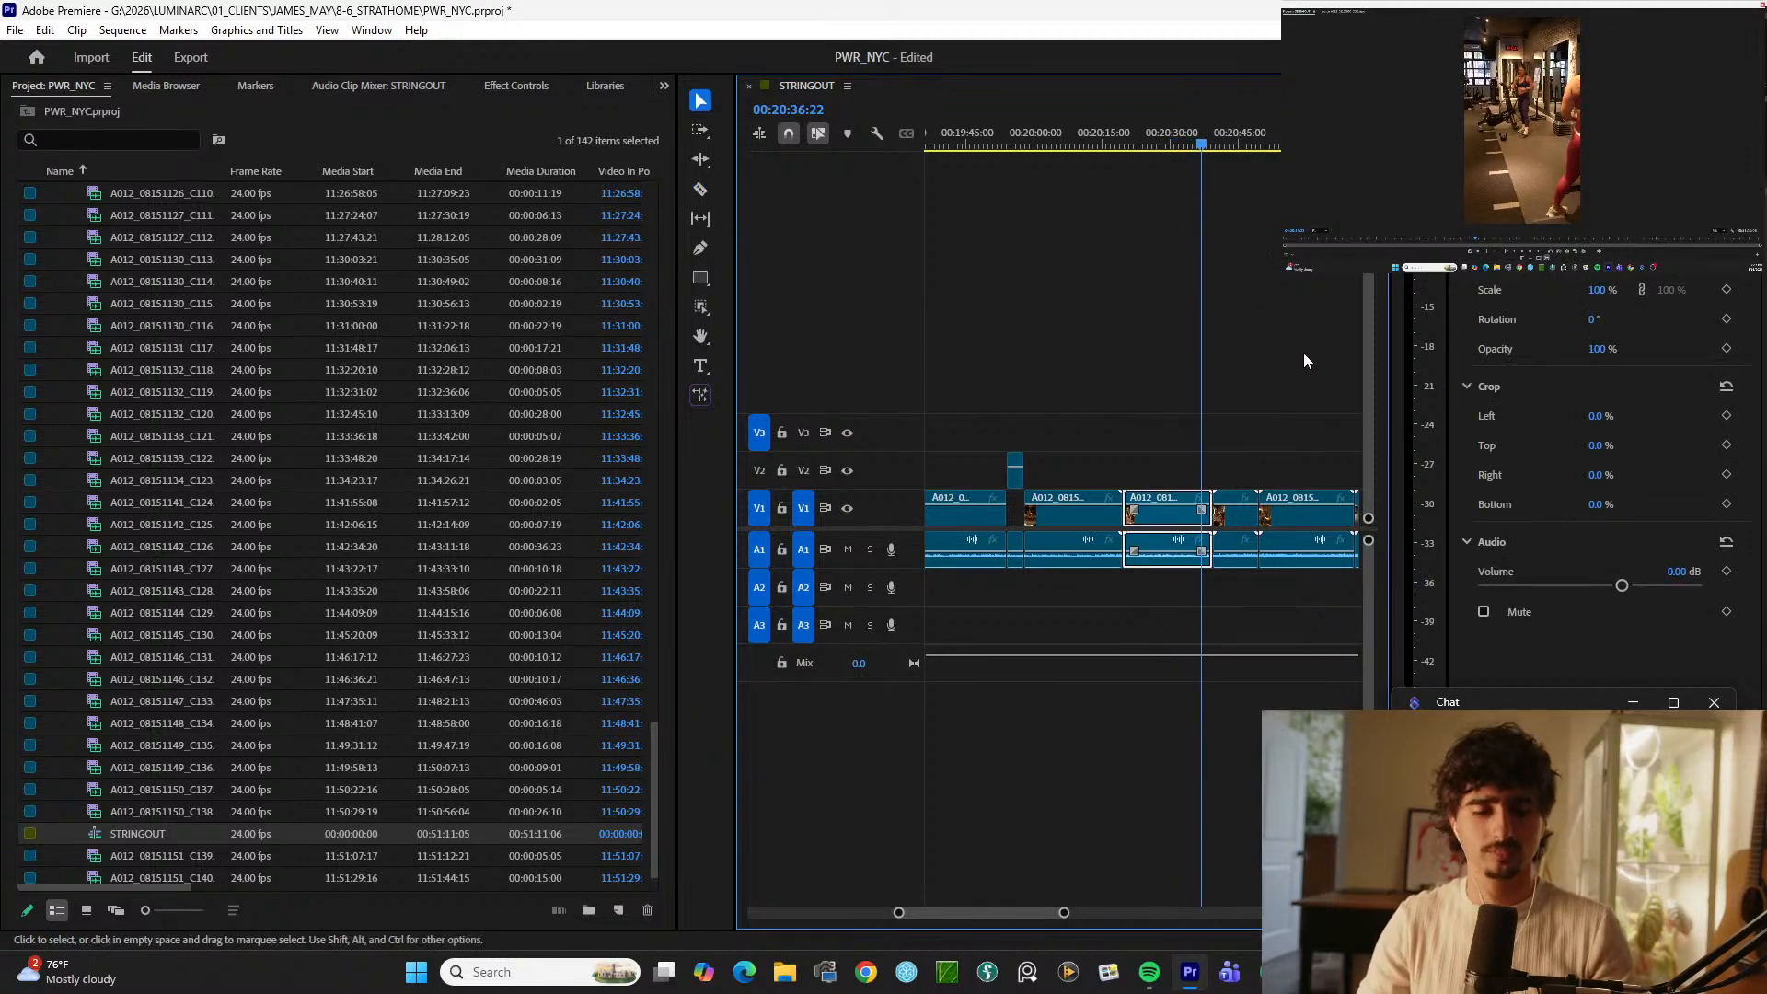
left_click(1304, 351)
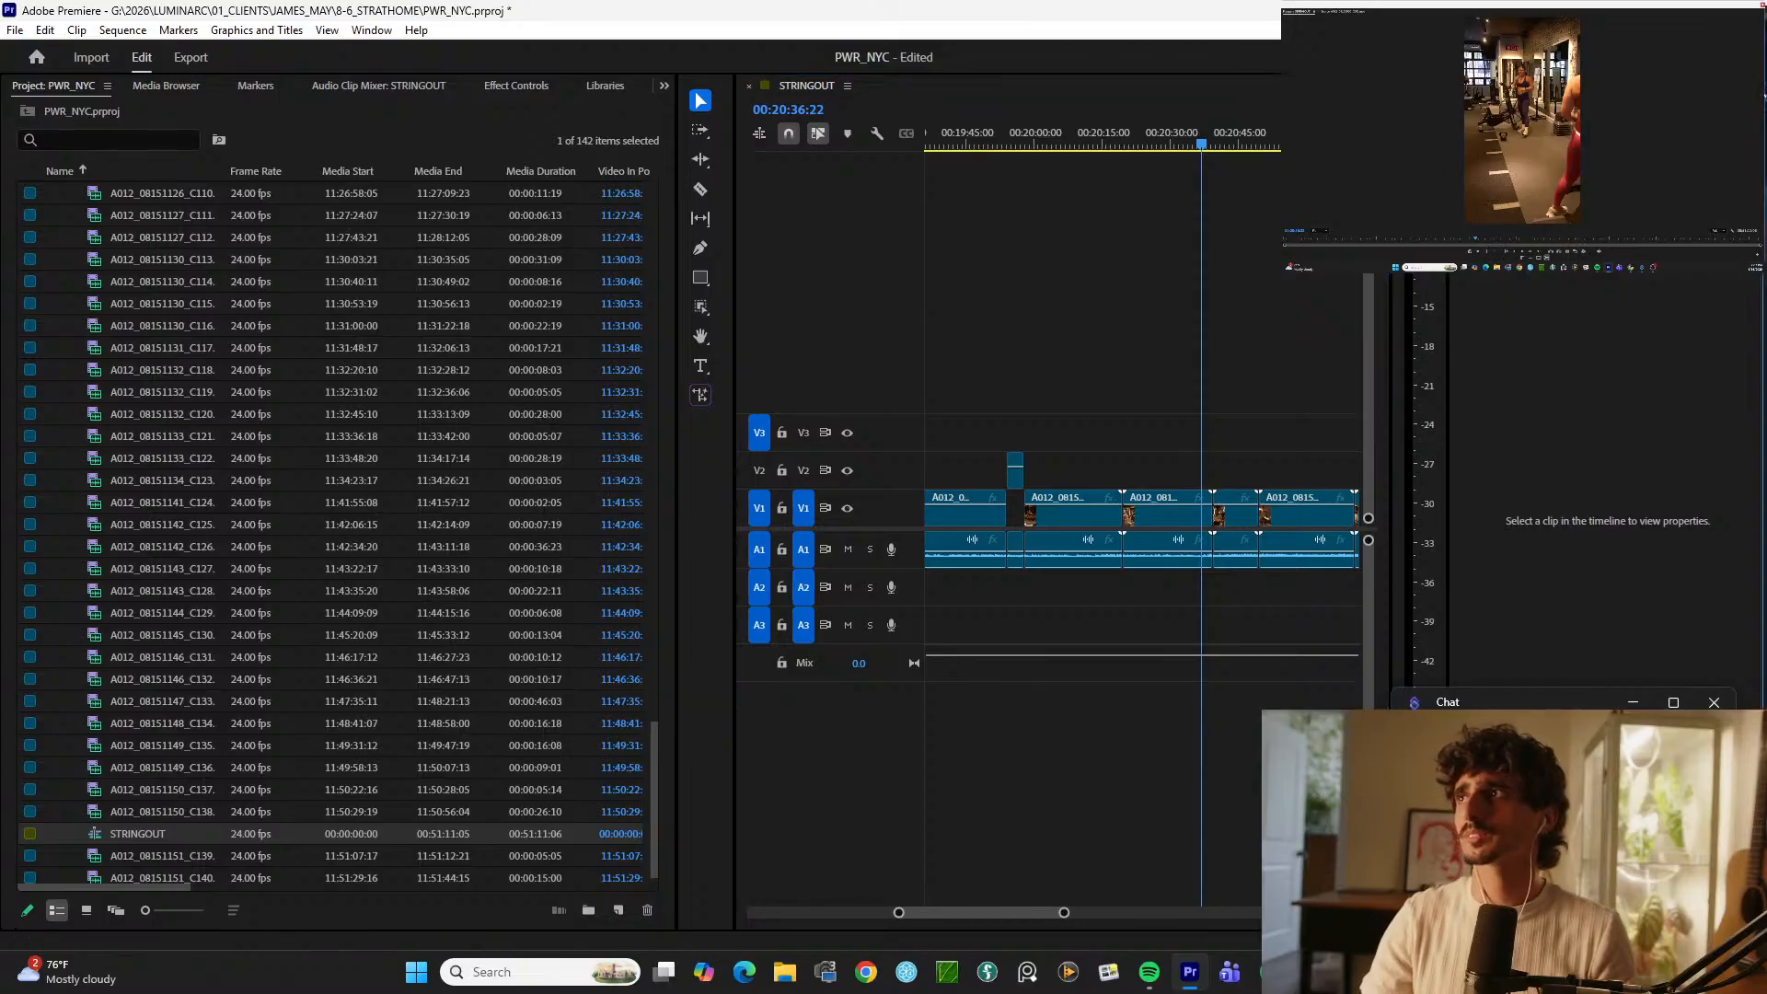
Step: Uncover OBS beside the video preview, raise the Chat window to read the Twitch messages, and restore the full-size preview
left_click_drag(1764, 92, 1428, 100)
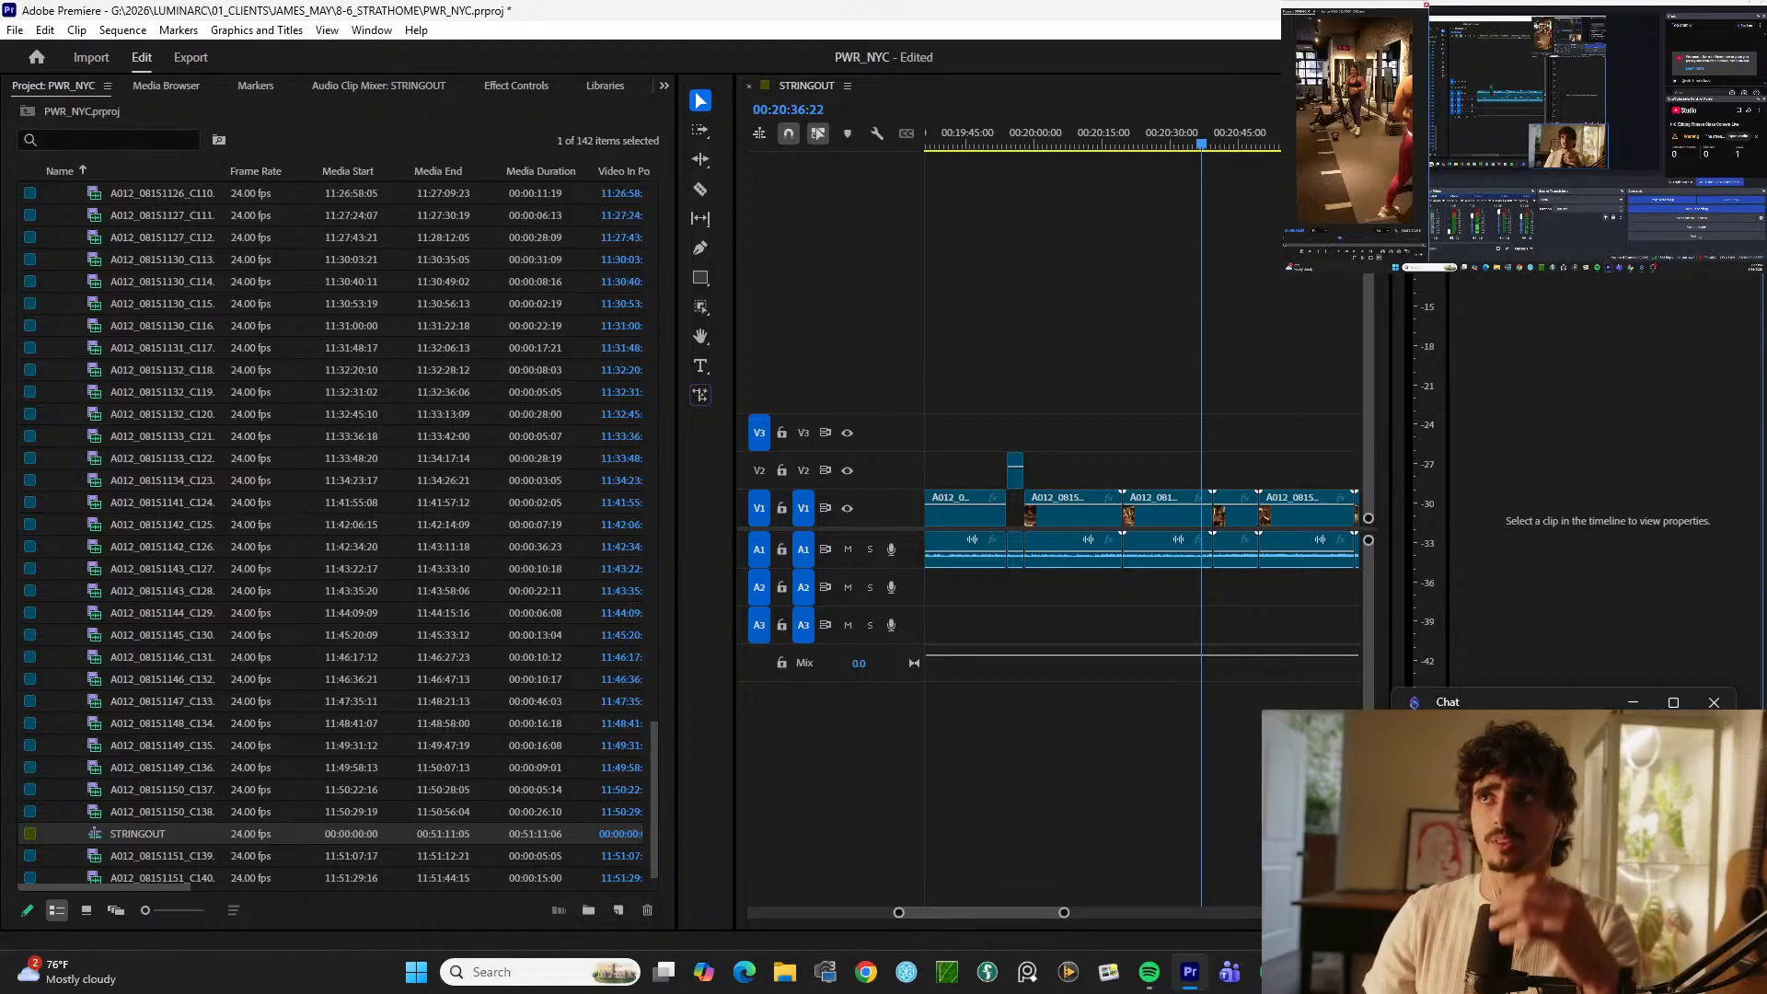
left_click(1562, 243)
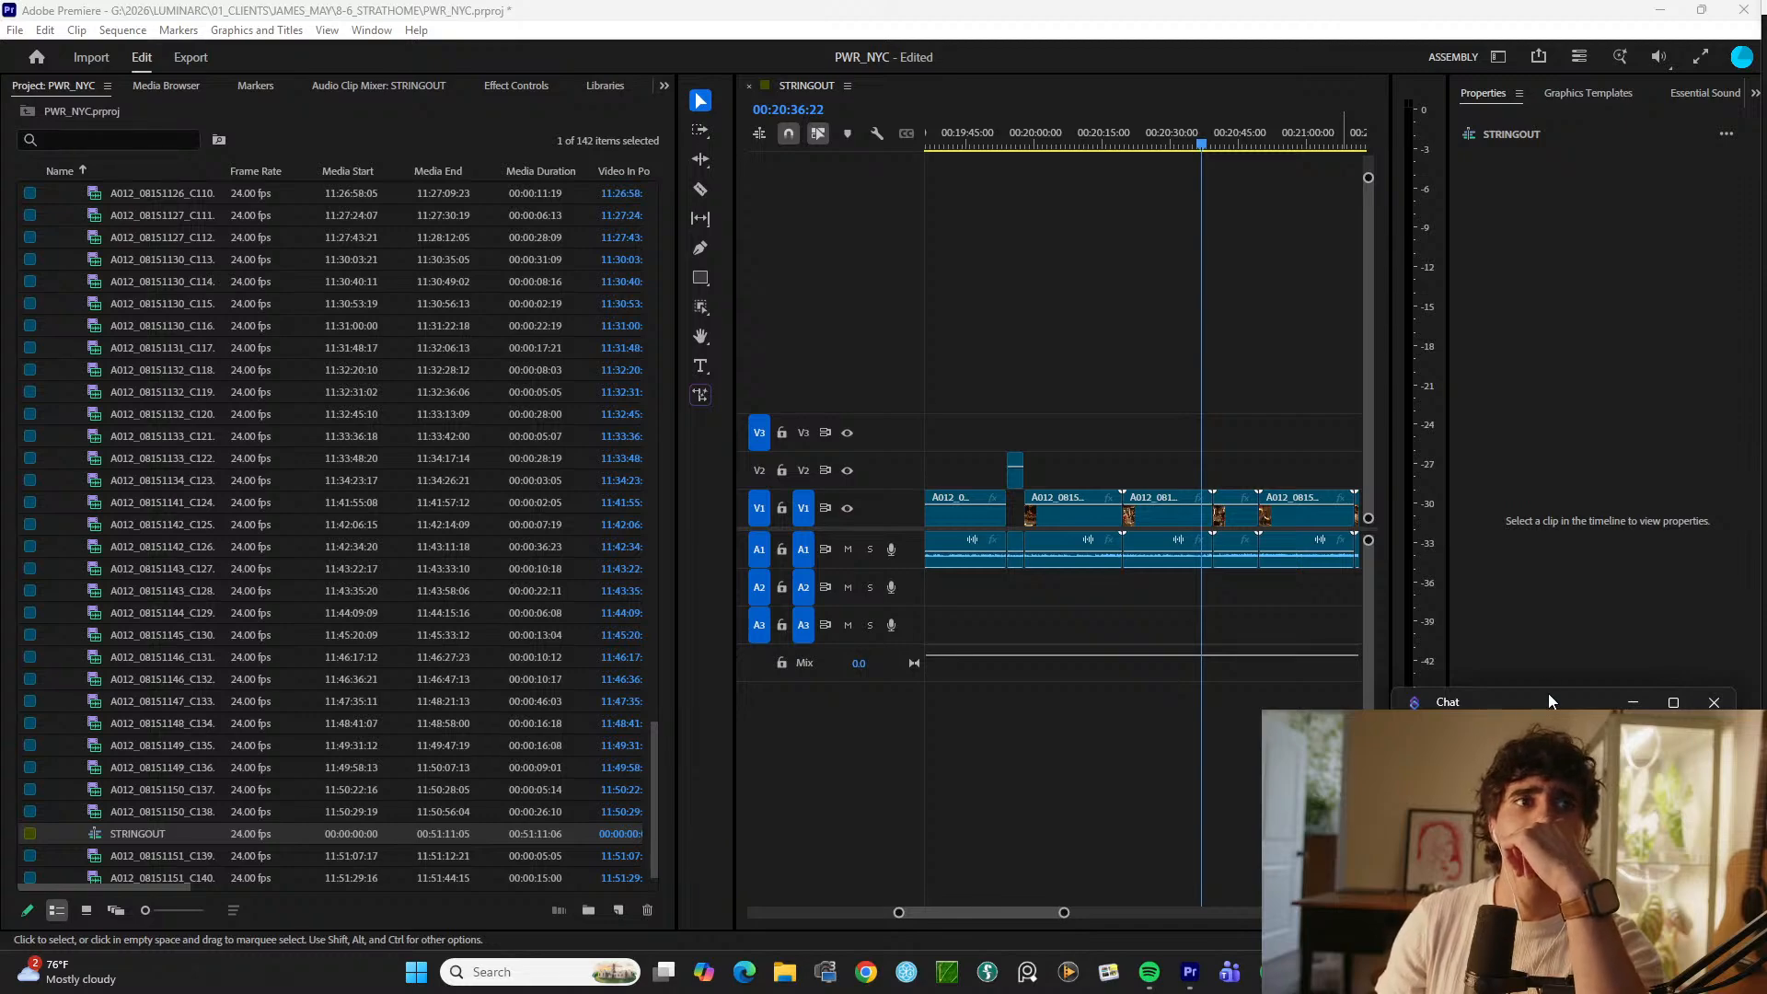
left_click_drag(1548, 702, 1547, 385)
left_click(1453, 418)
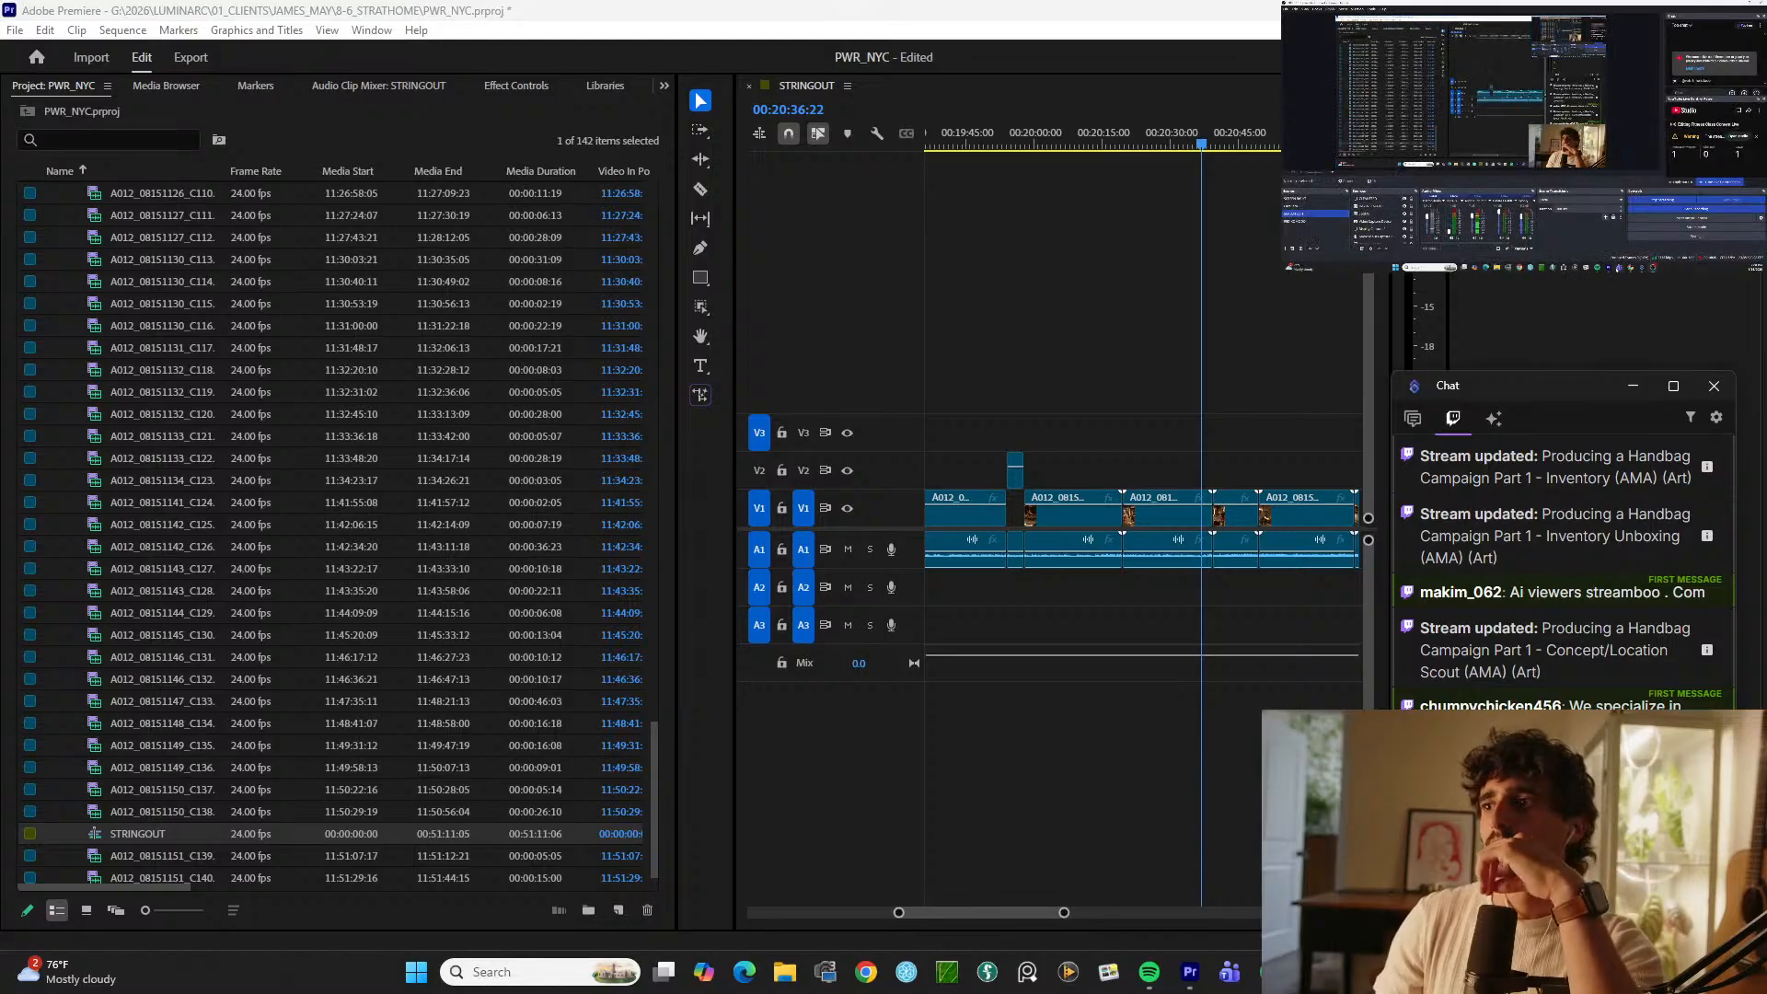
left_click_drag(1428, 134, 1764, 134)
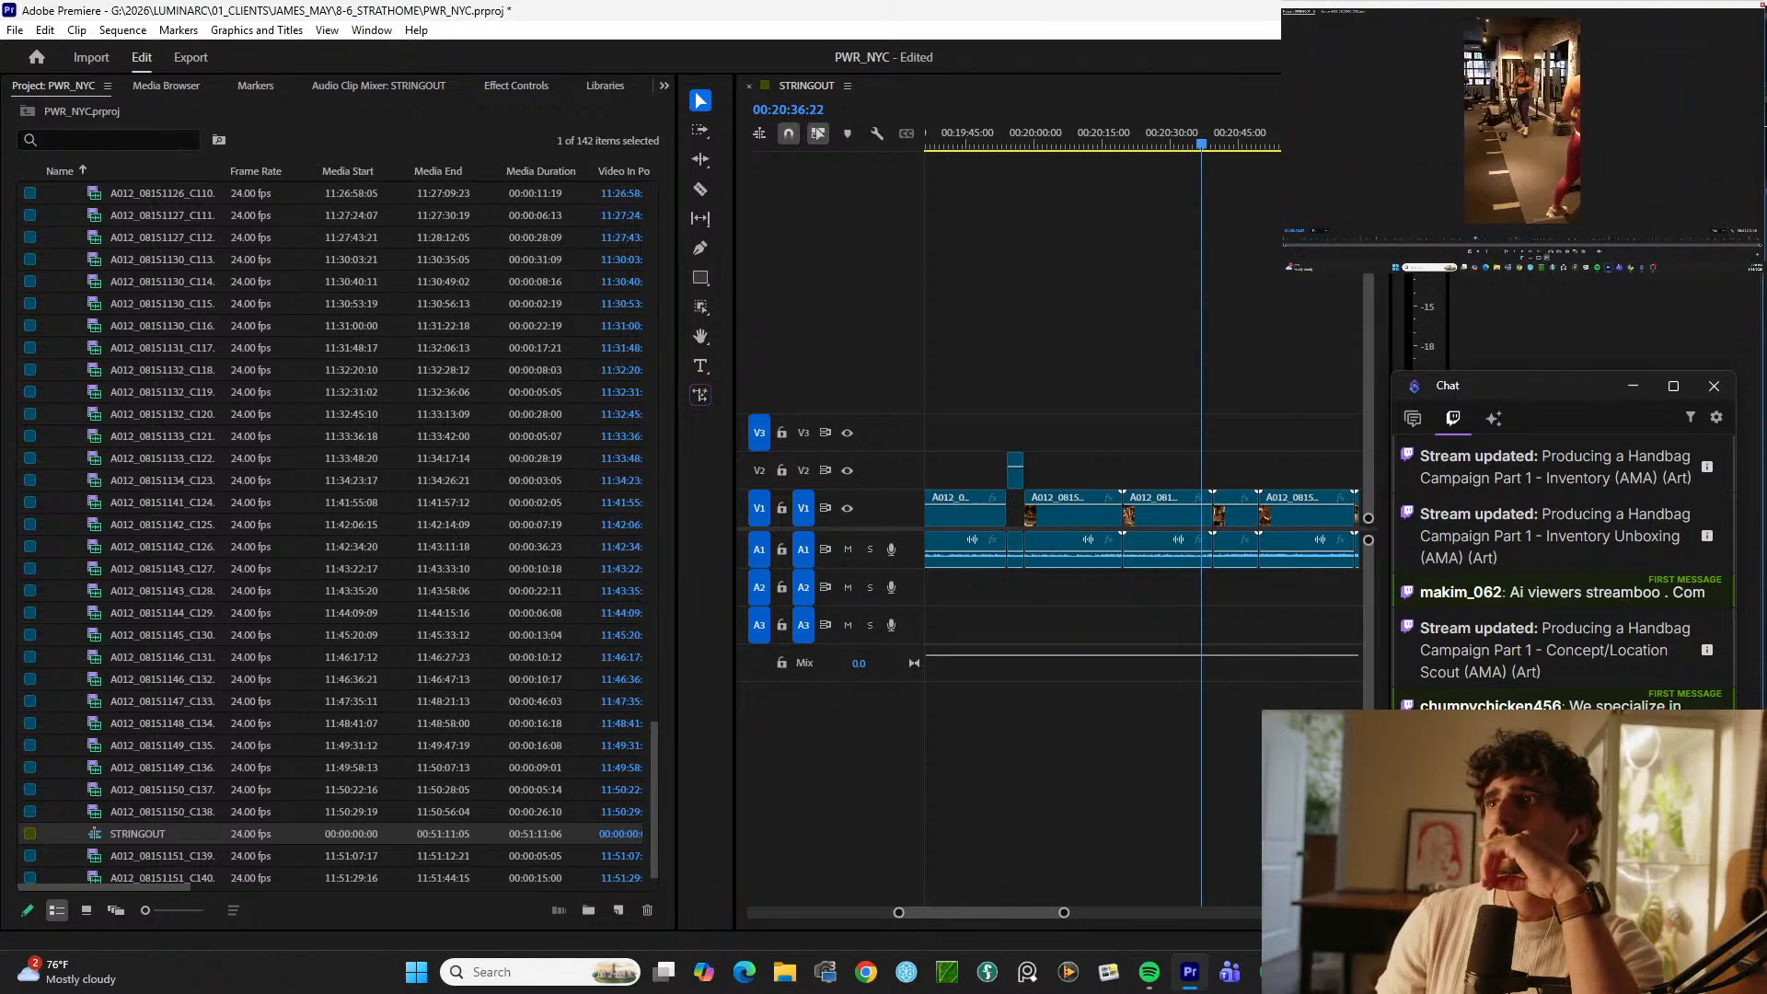
Step: Review the footage from about 00:20:36 to 00:20:47 and move the Chat window lower out of the way
left_click(970, 306)
key("space")
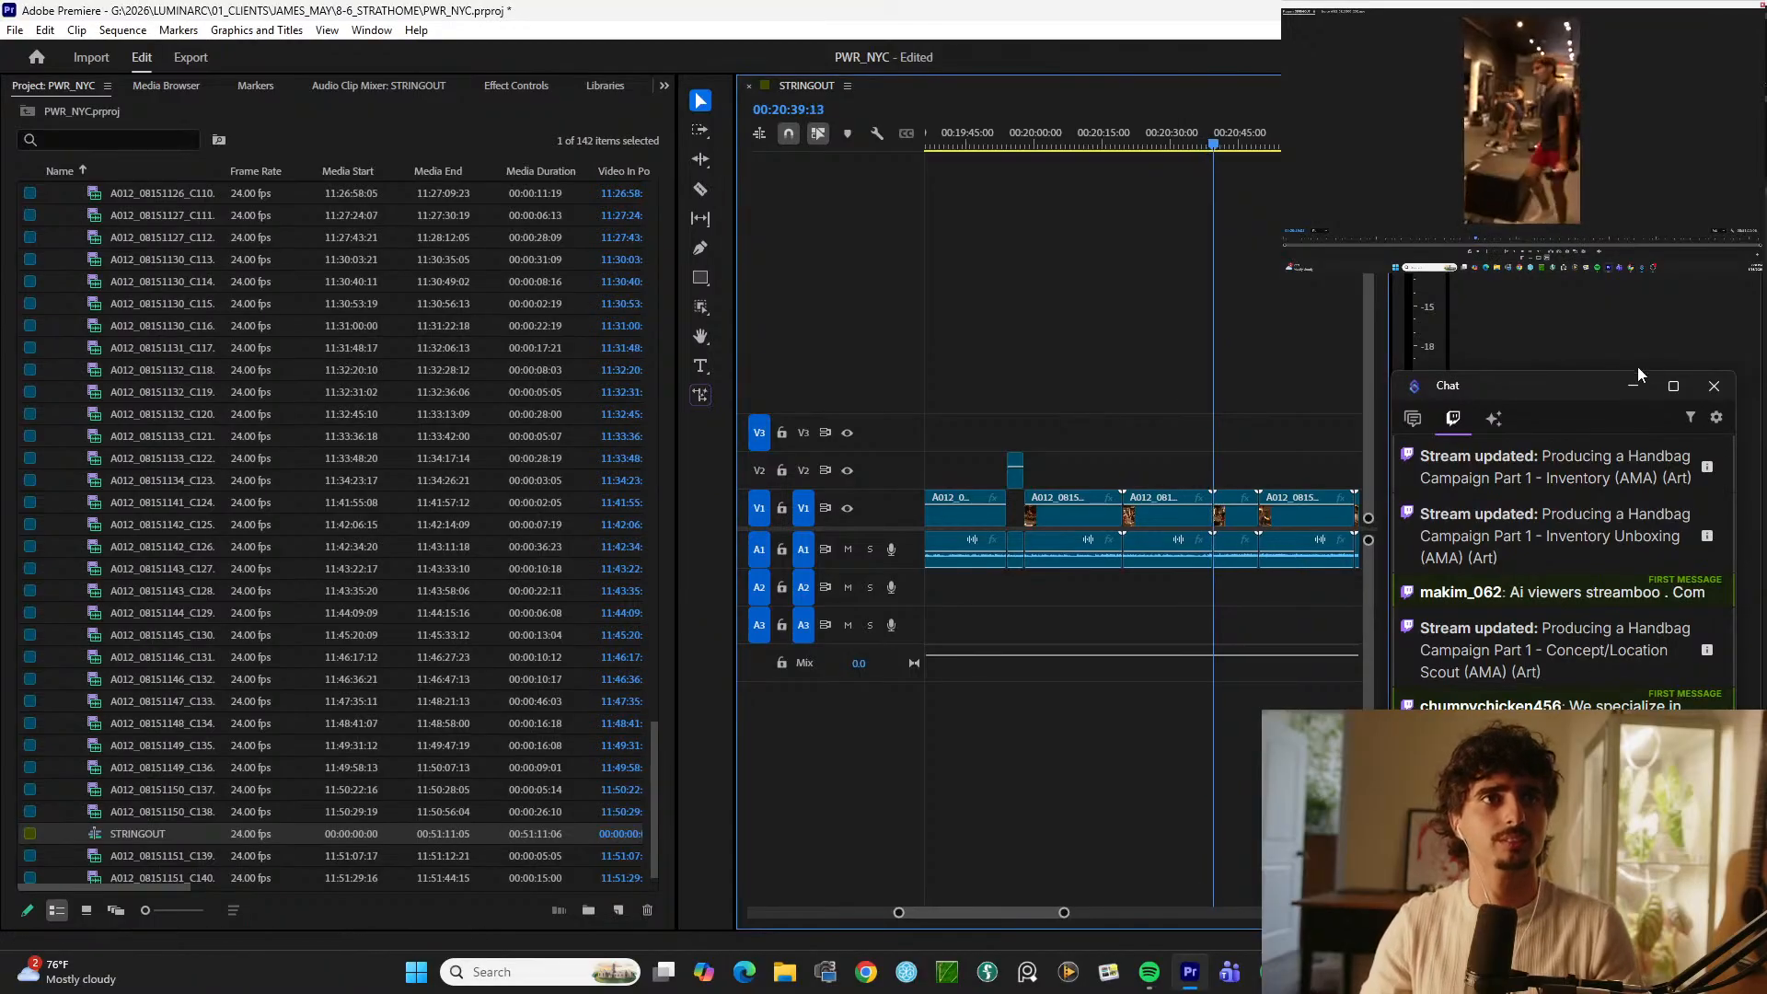
left_click_drag(1549, 375, 1549, 596)
left_click(962, 213)
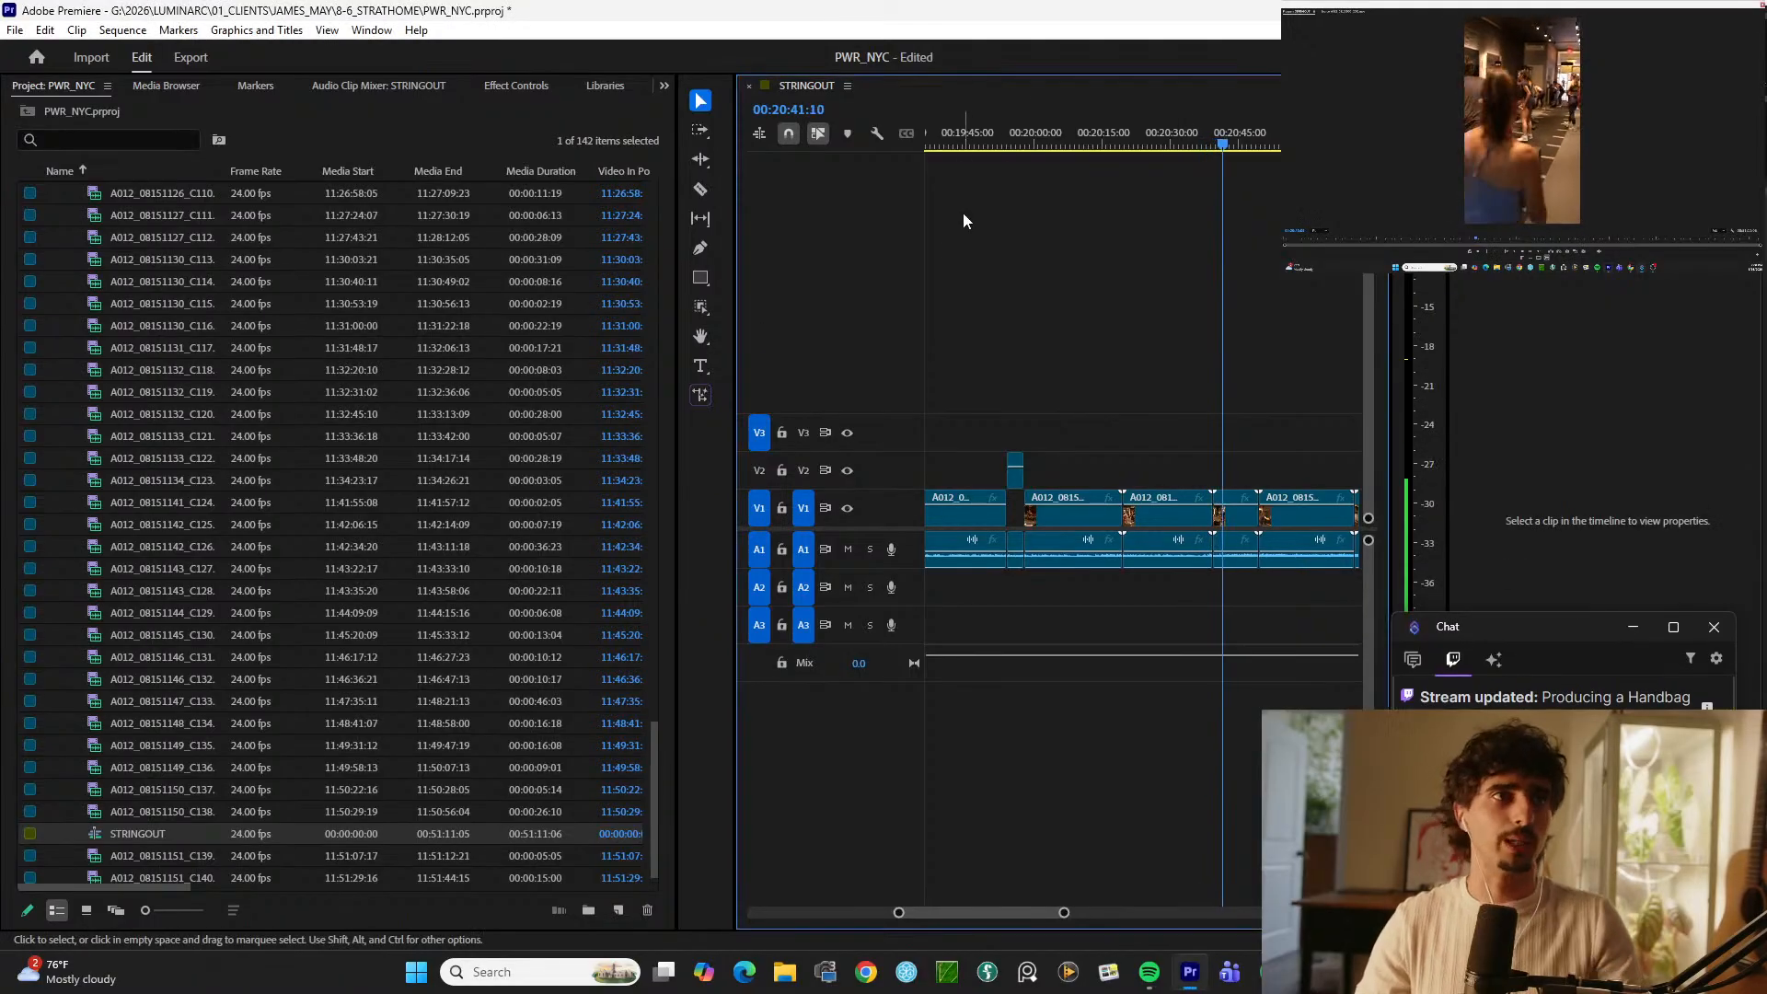
key("d")
key("minus")
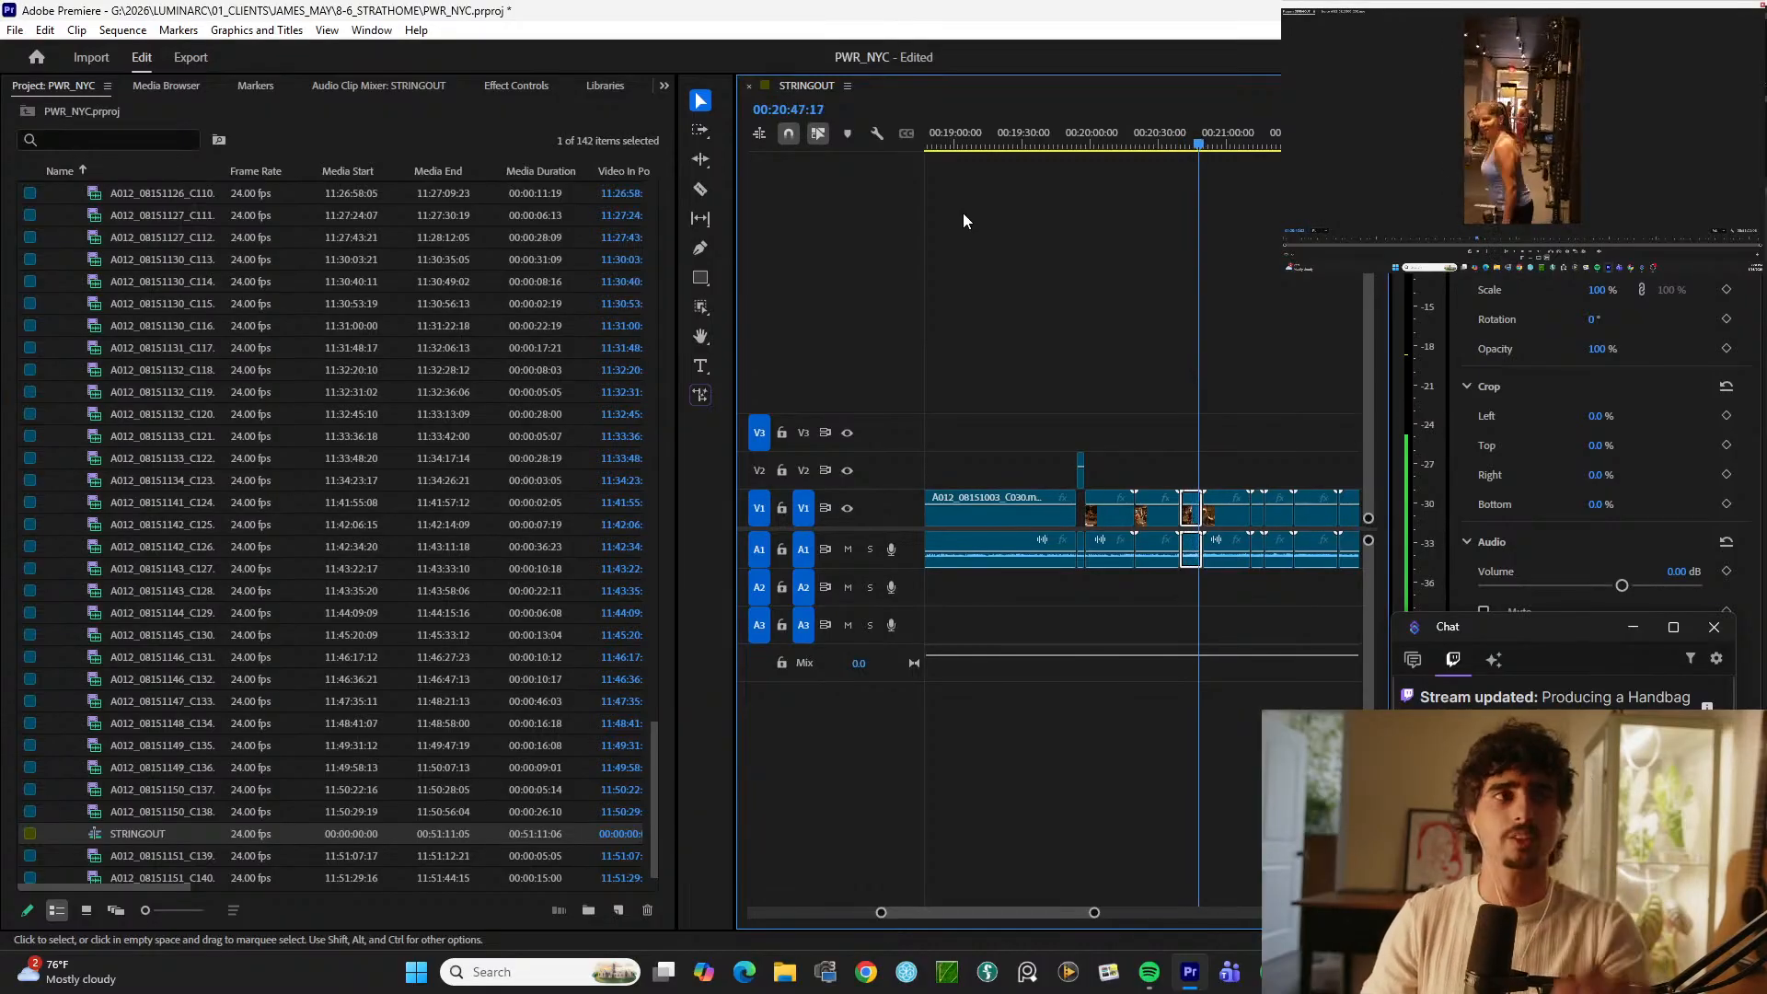
Step: Cut the section from about 00:20:52 to 00:20:55 out of A012_08151012_C033.mov and raise it to V2
key("equal")
key("equal")
mouse_move(1114, 129)
left_mouse_down()
mouse_move(1156, 125)
mouse_move(1139, 124)
left_mouse_up()
key("ctrl+k")
key("space")
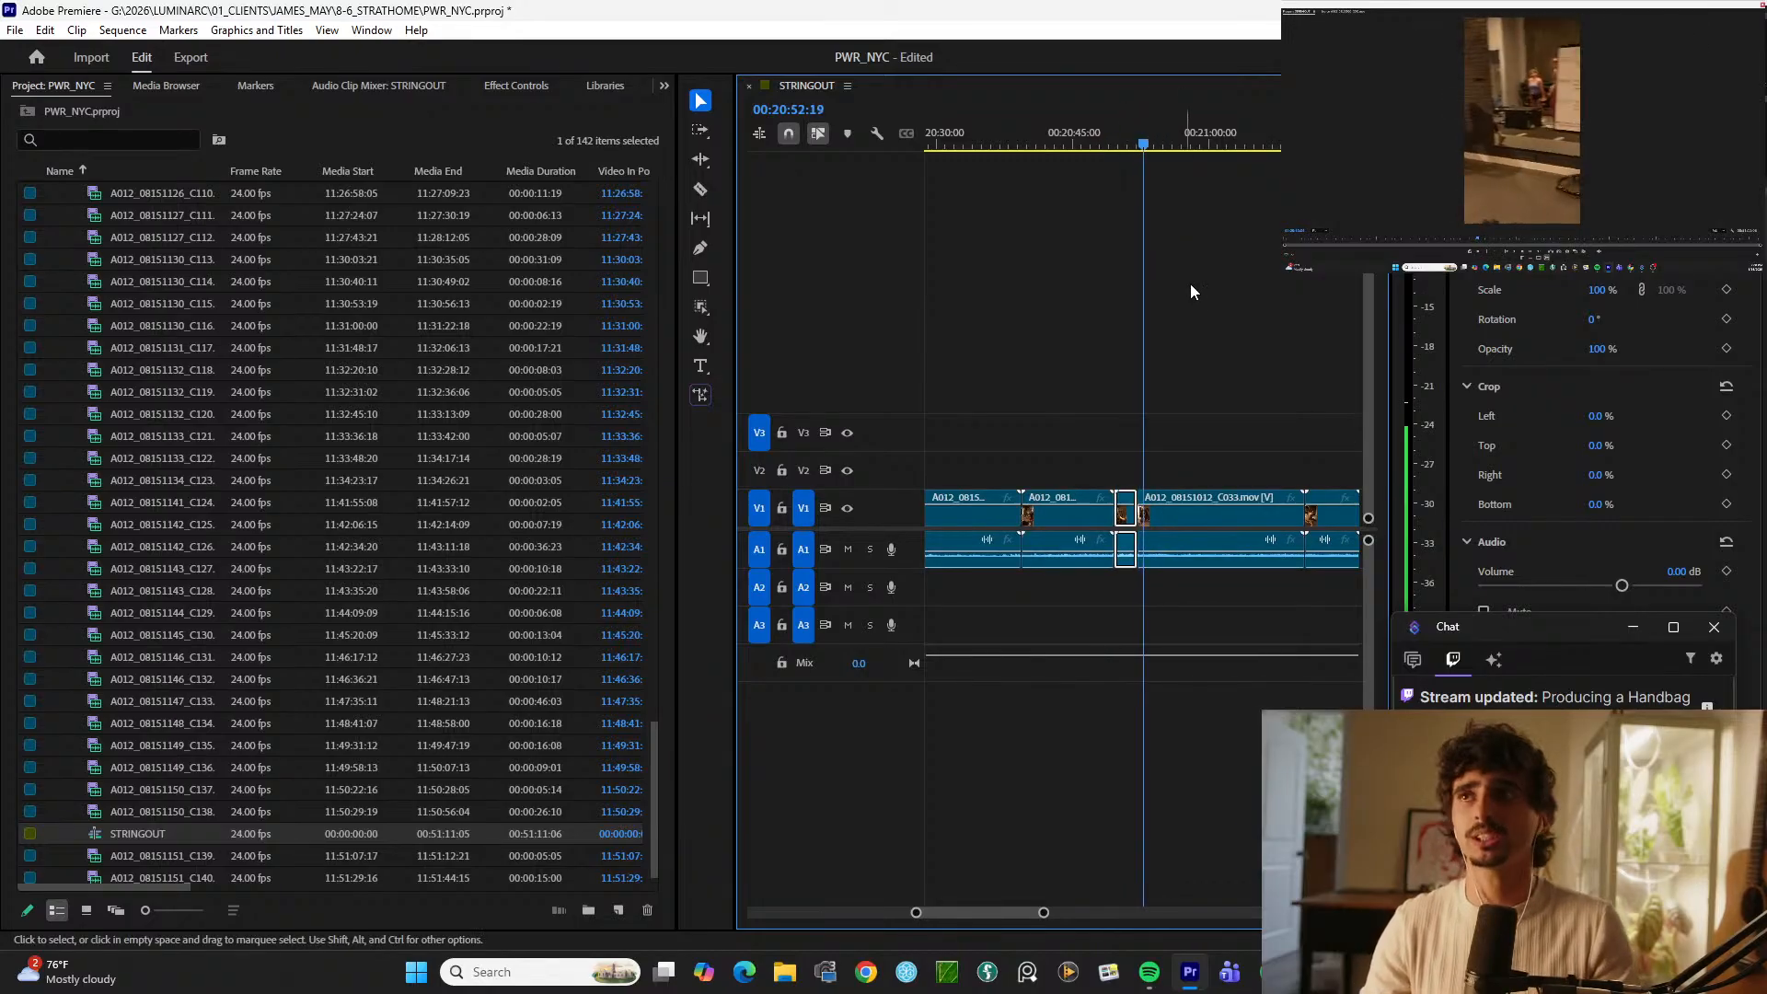
key("space")
key("ctrl+k")
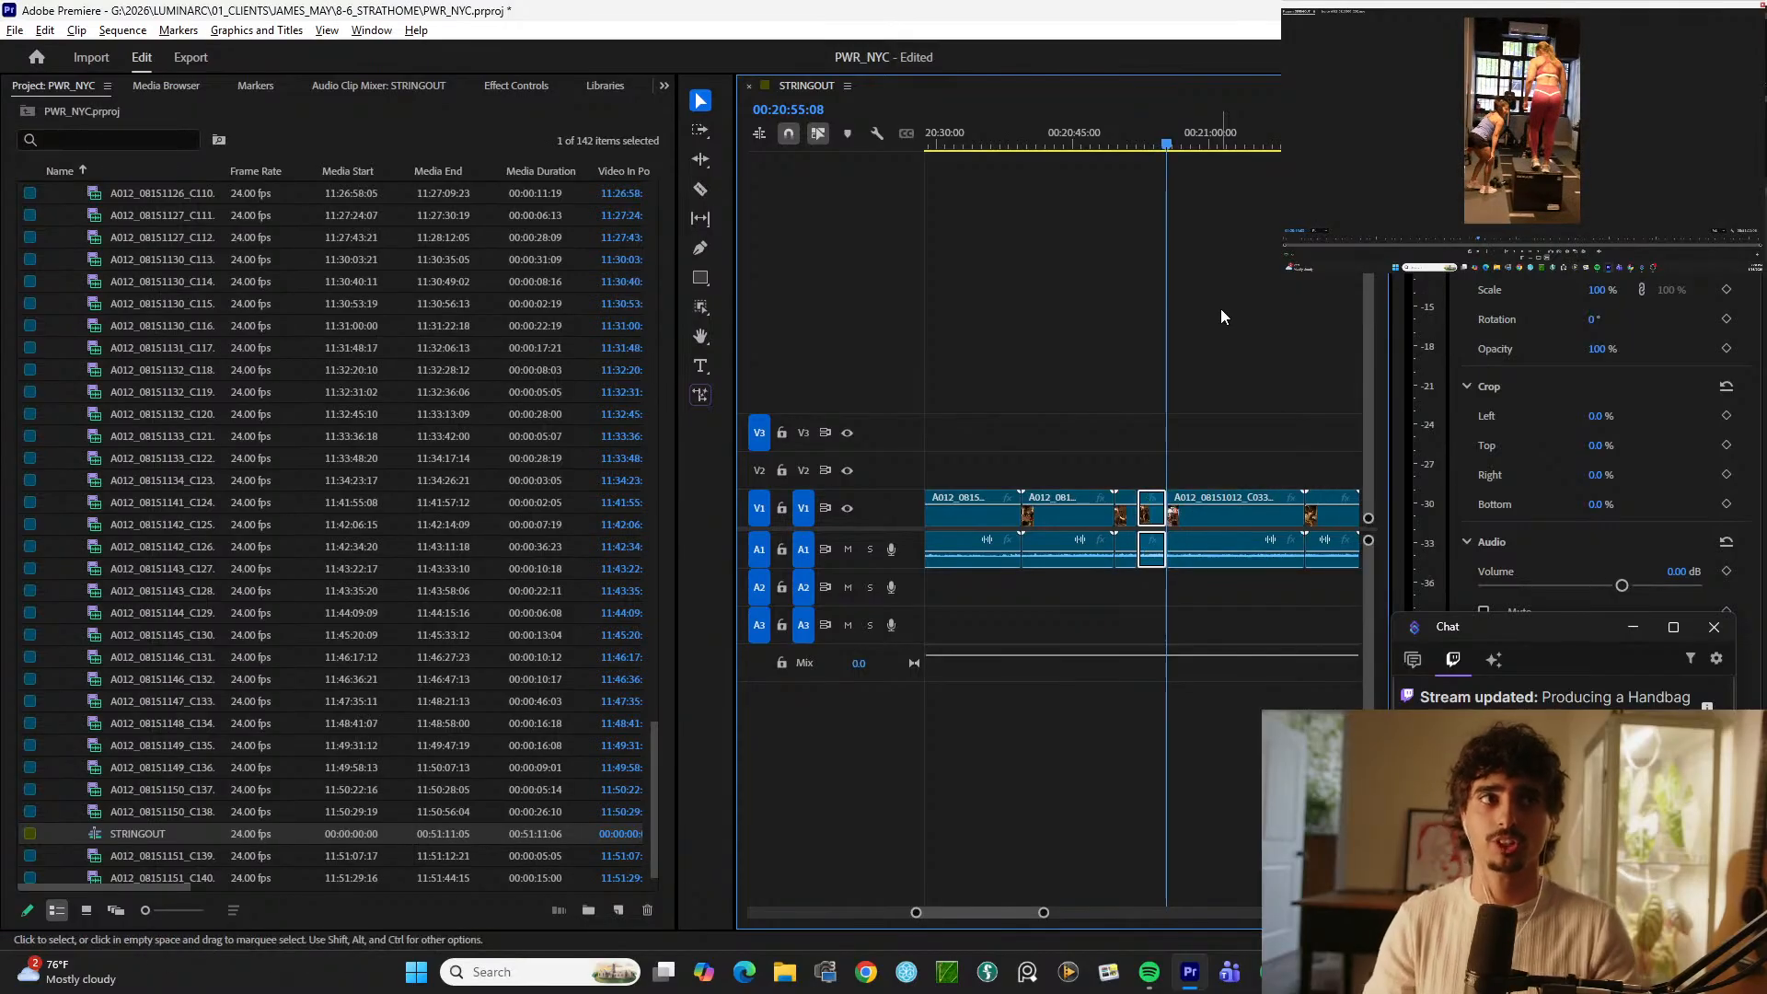
key("alt+Up")
left_click(1221, 313)
key("minus")
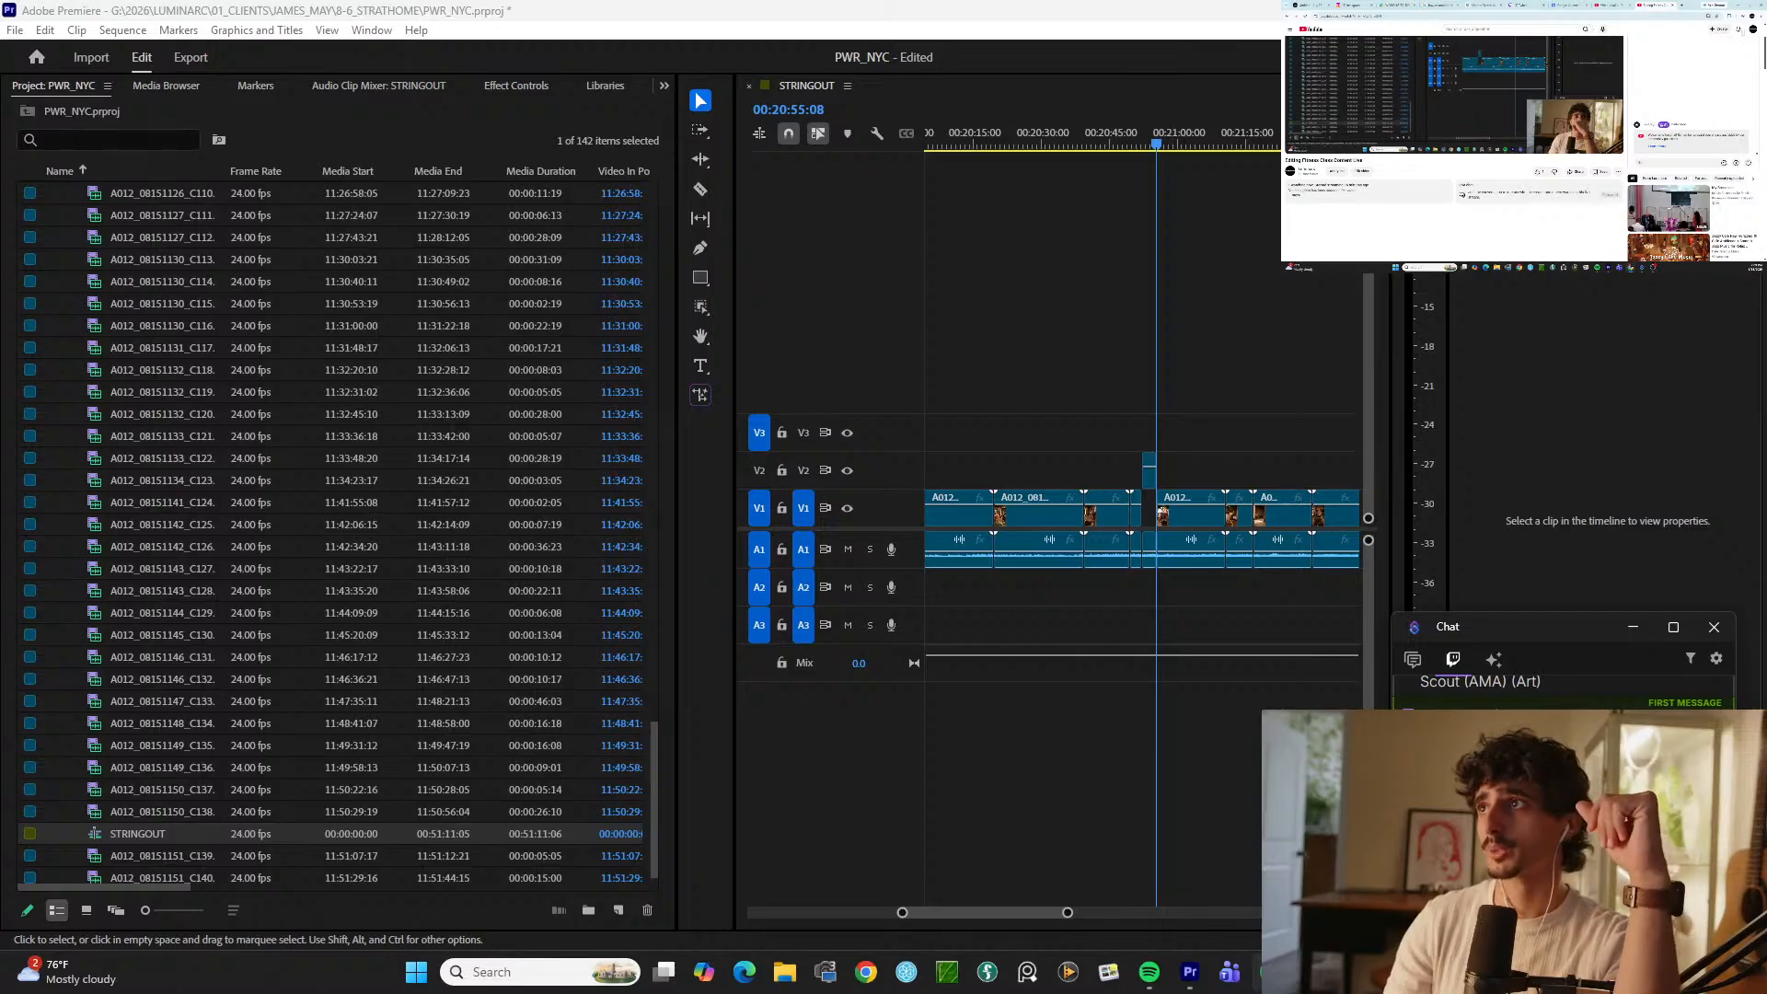
Step: Check the livestream's YouTube page in the browser and switch to OBS
left_click(1741, 6)
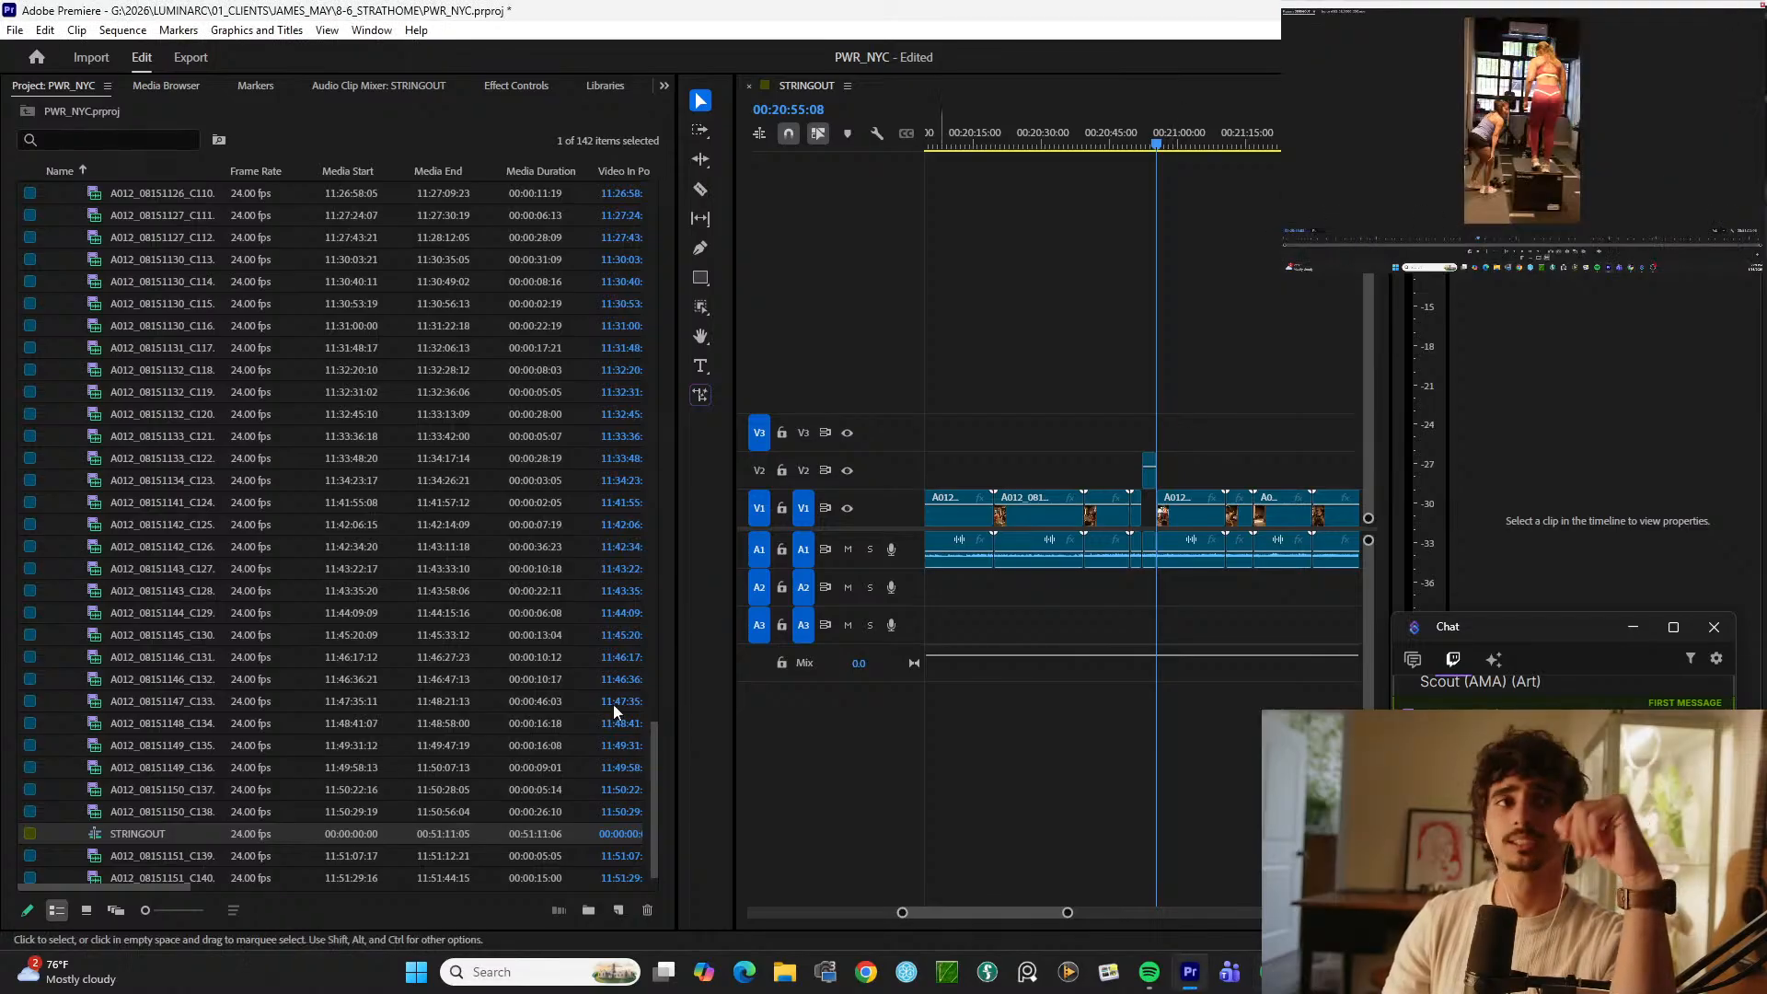
left_click(1223, 288)
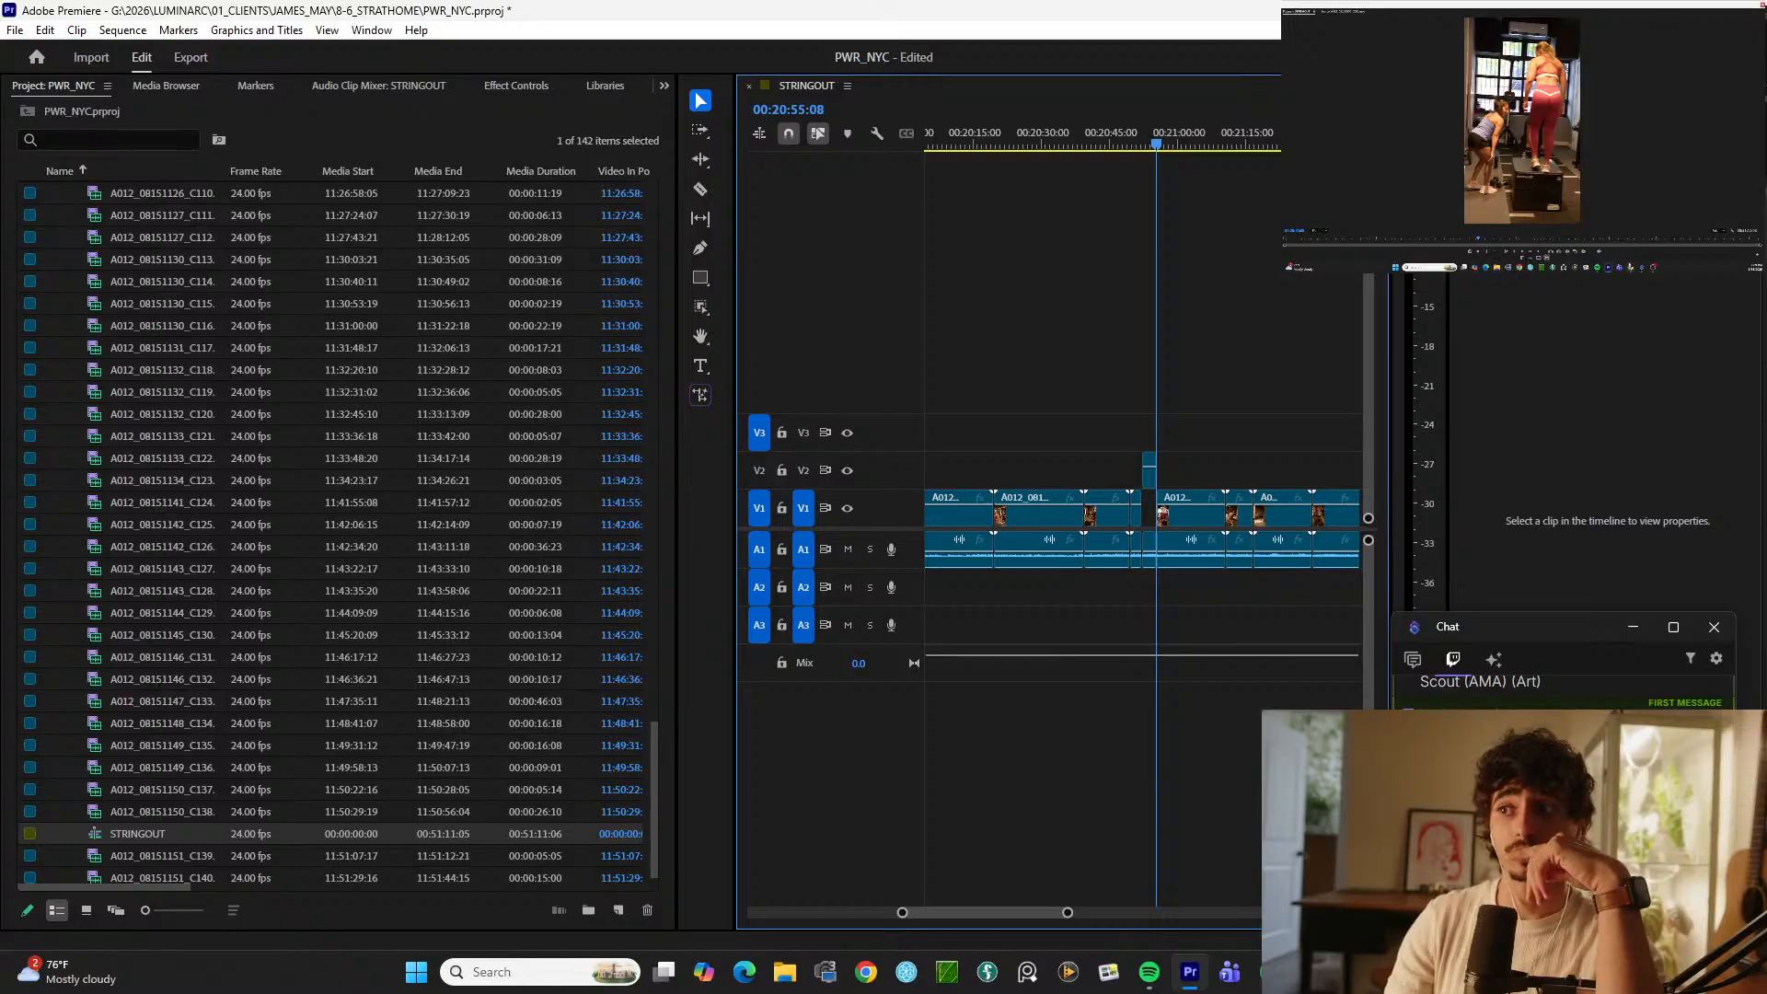
left_click(1631, 268)
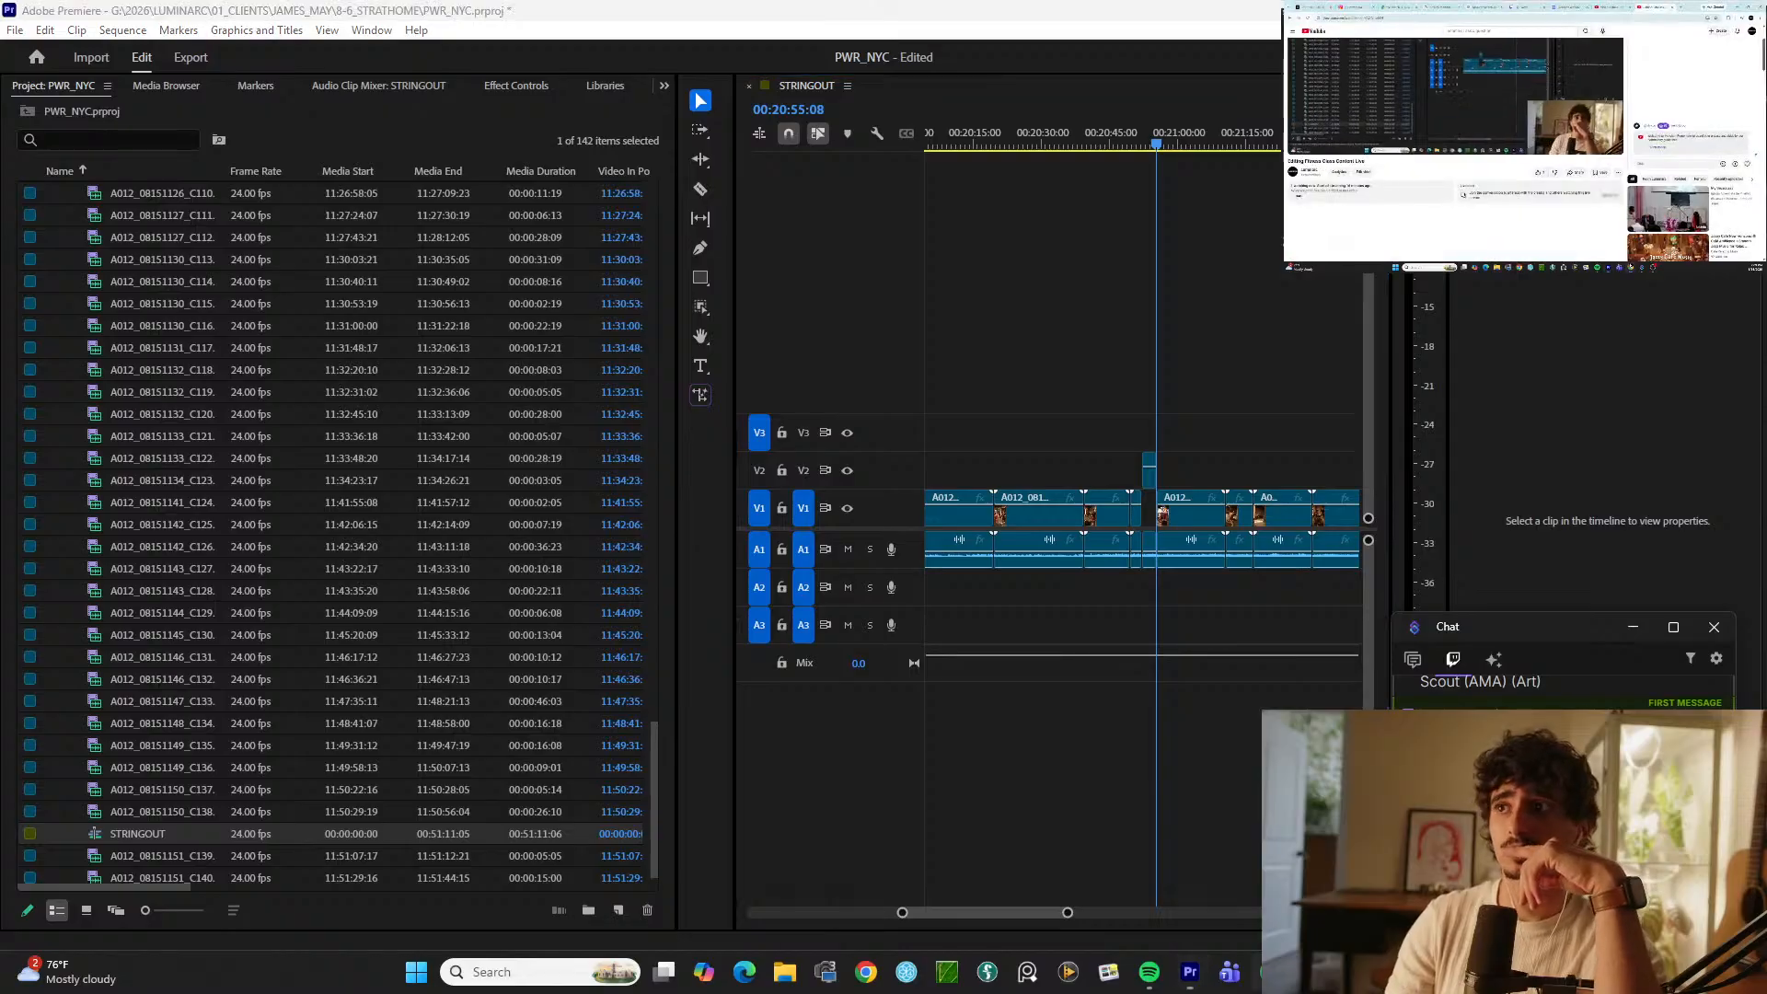
left_click(1654, 268)
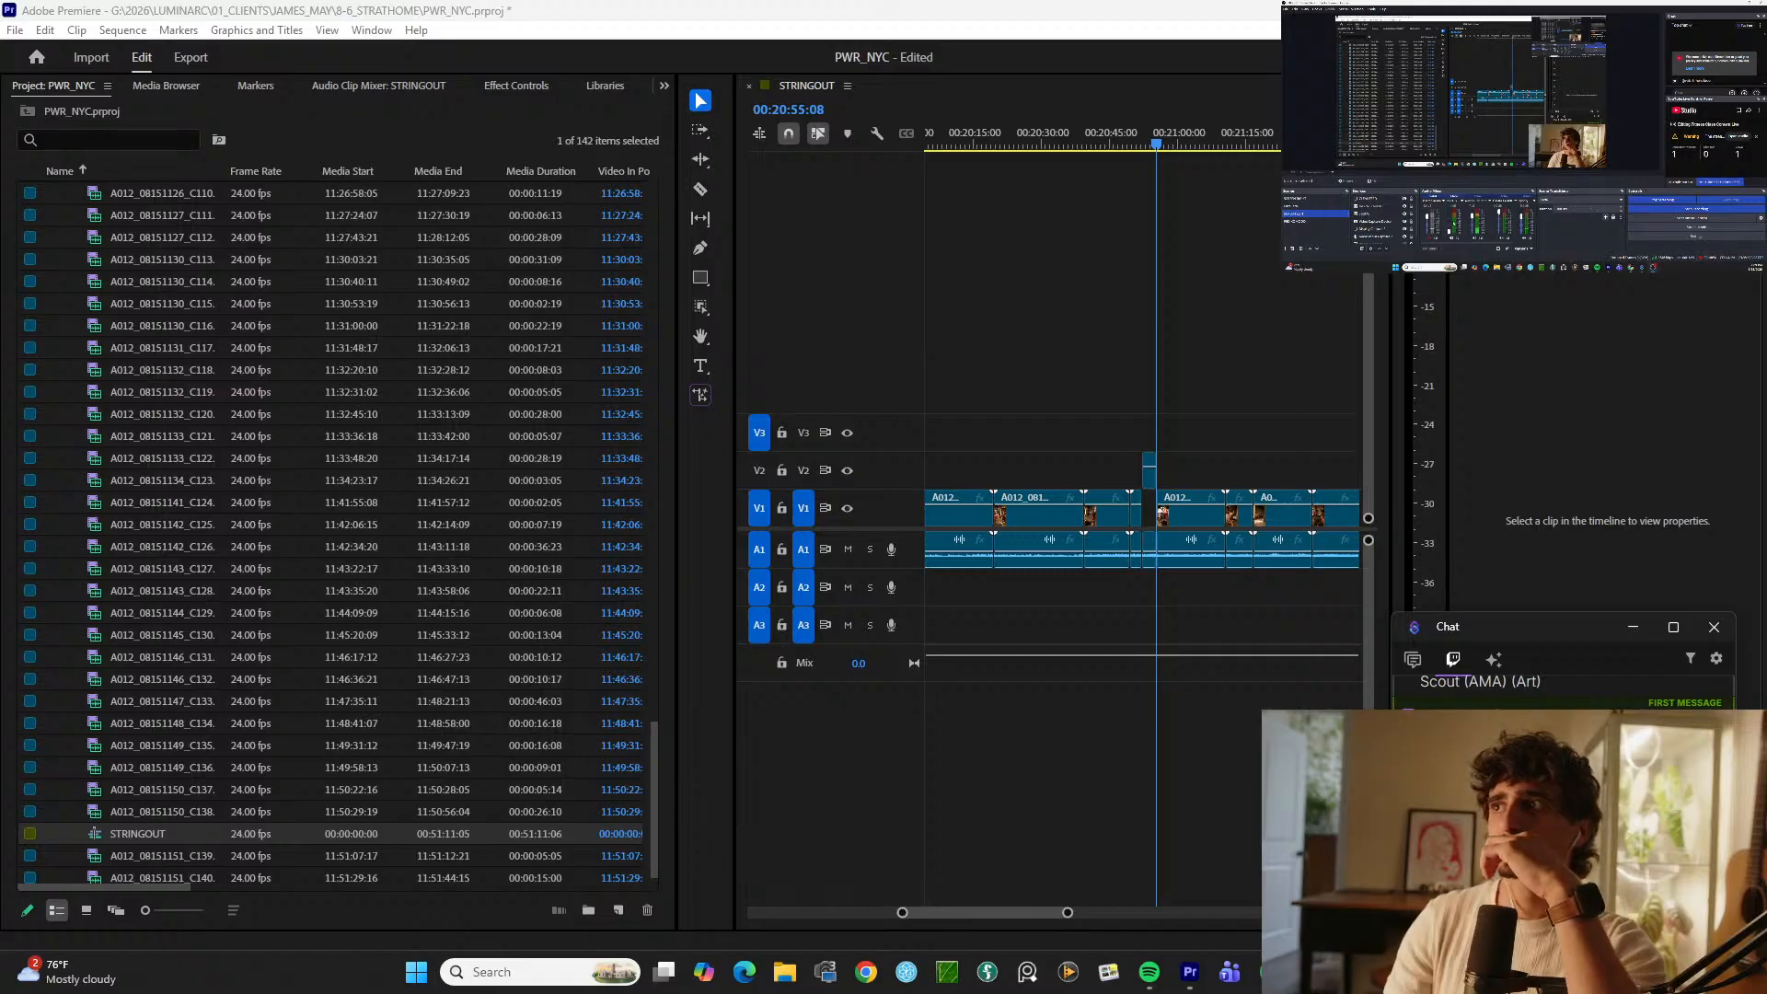
left_click(1363, 200)
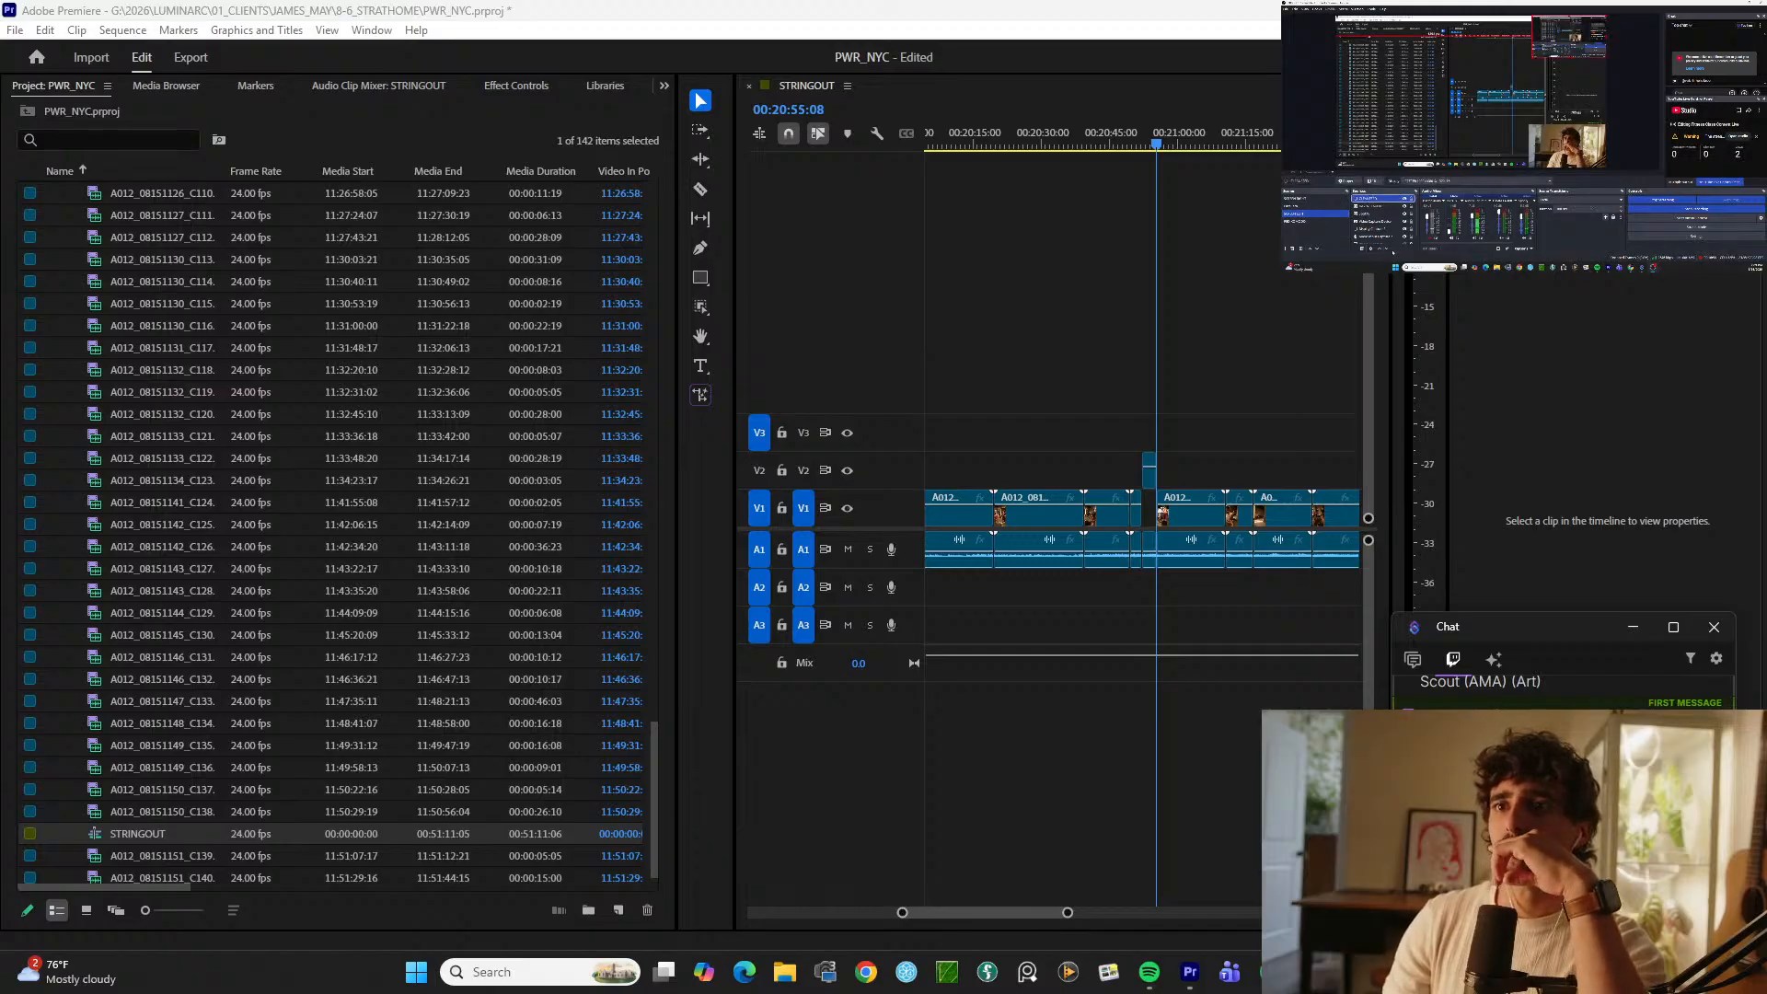
right_click(1355, 248)
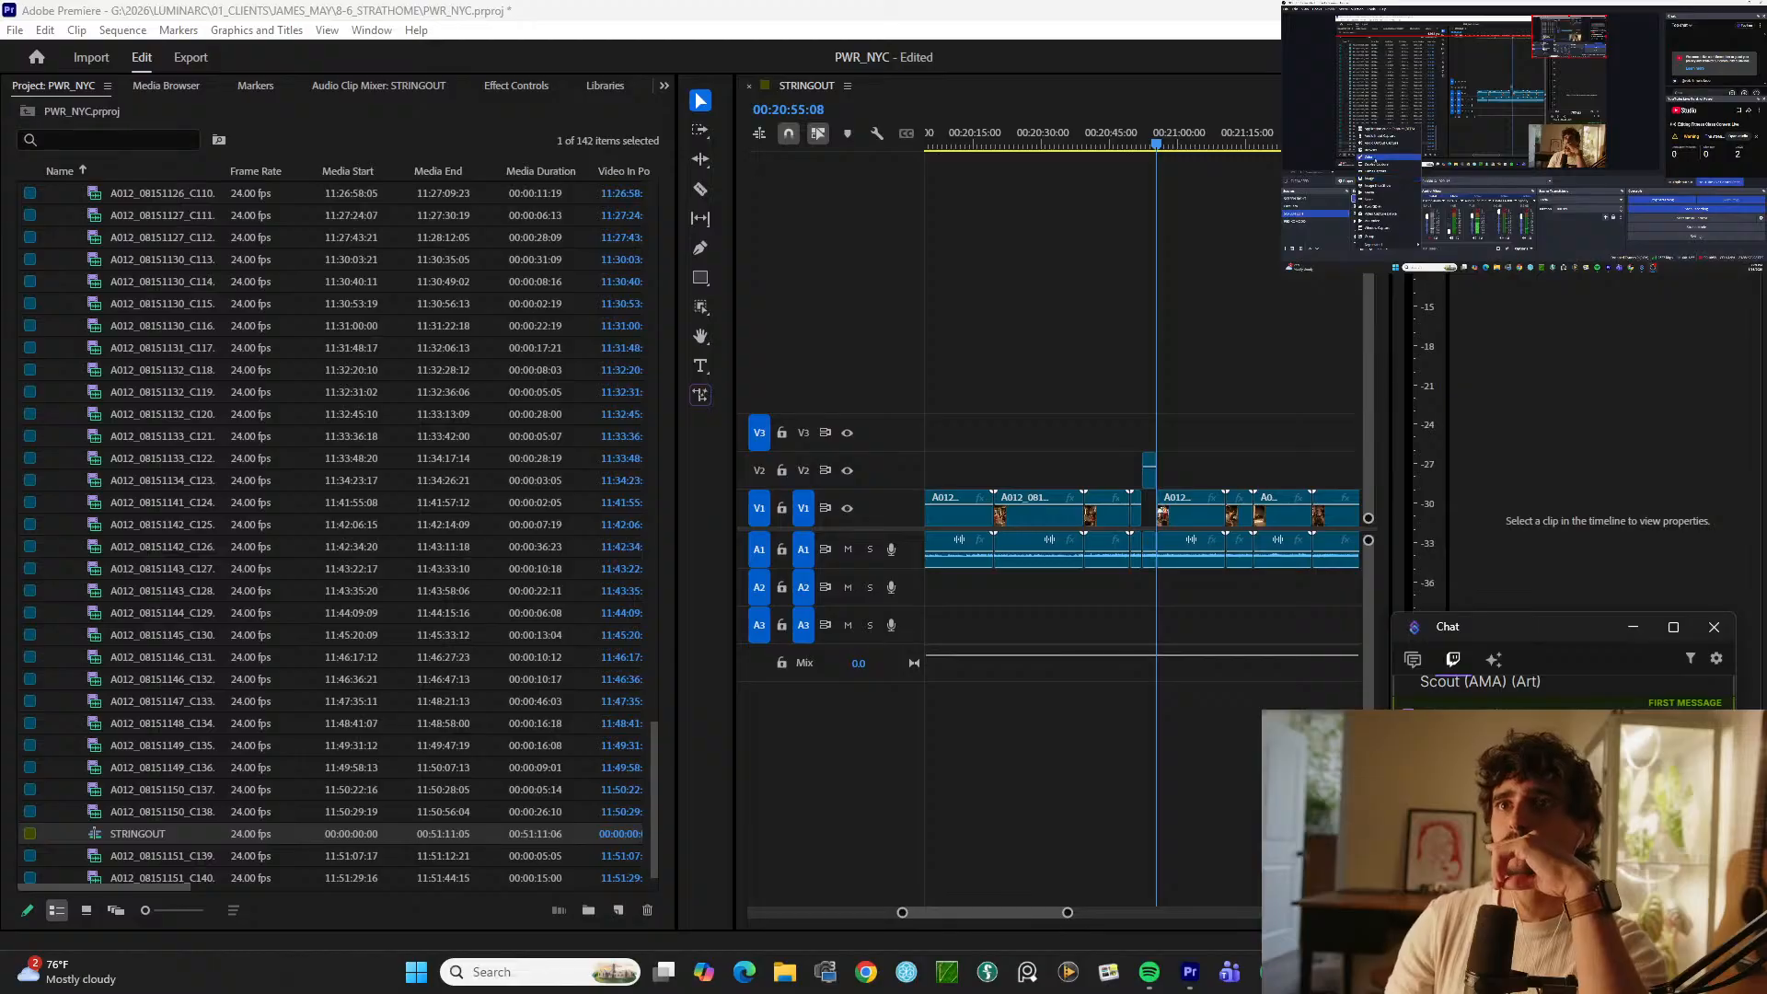
left_click(1387, 227)
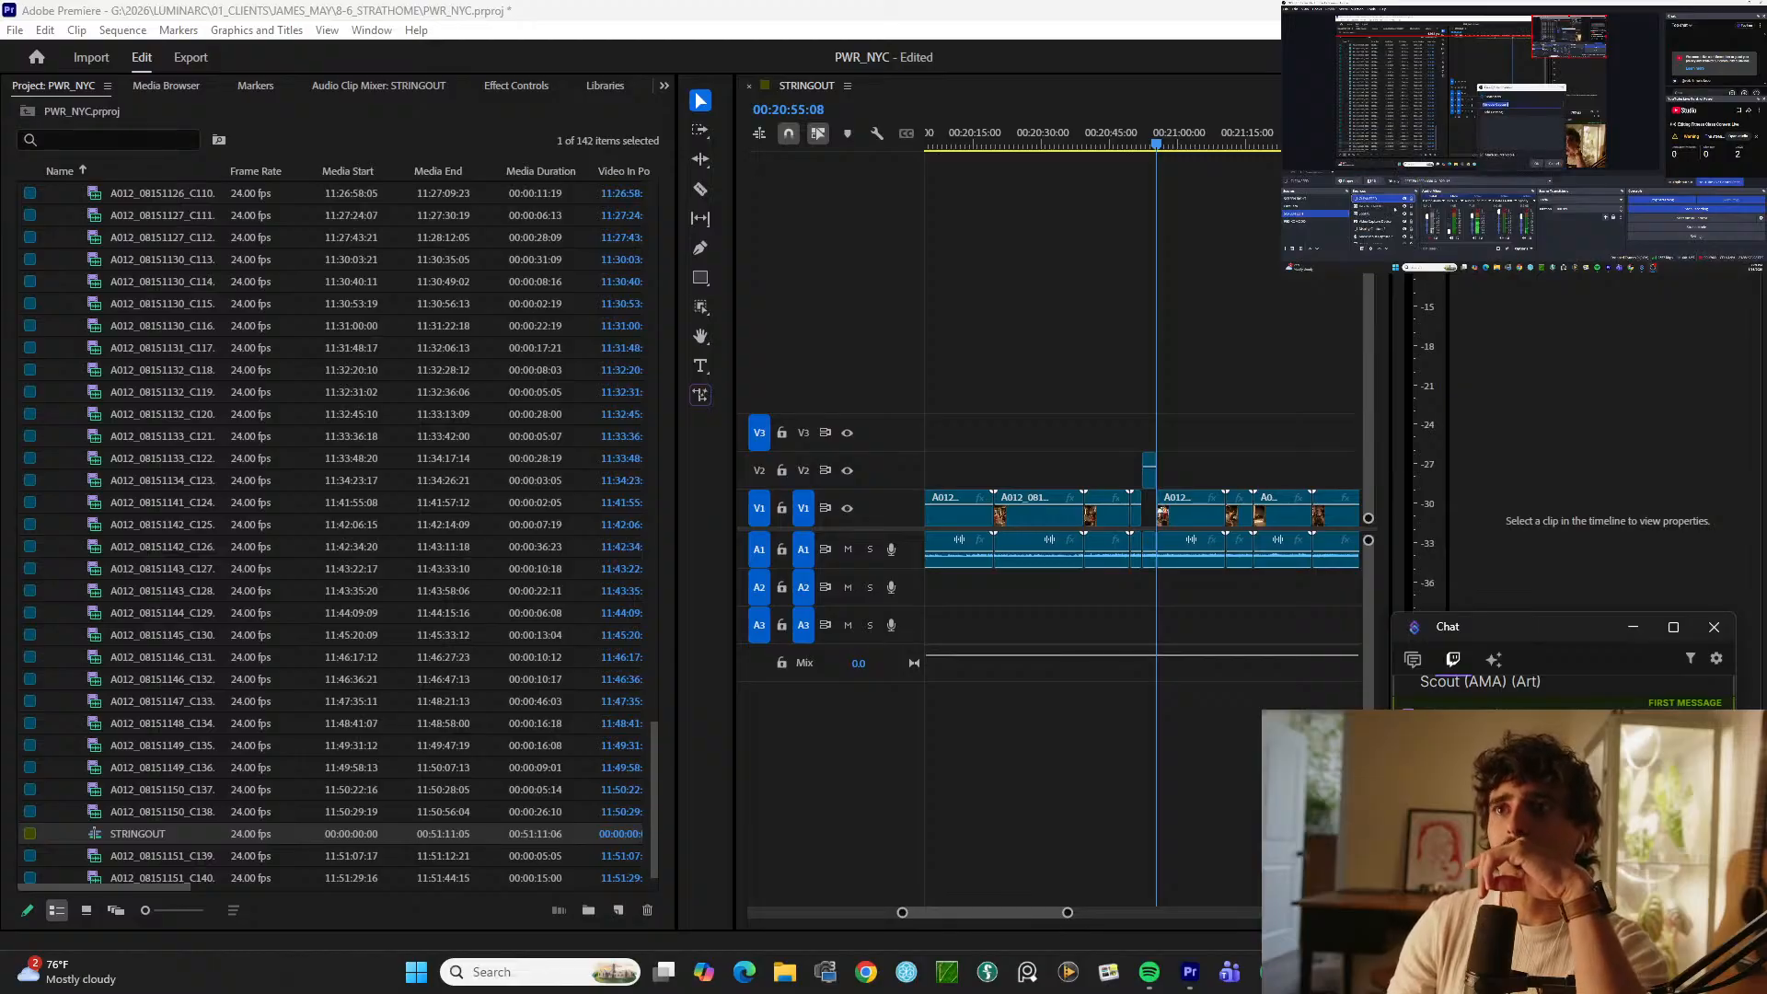
left_click(1535, 164)
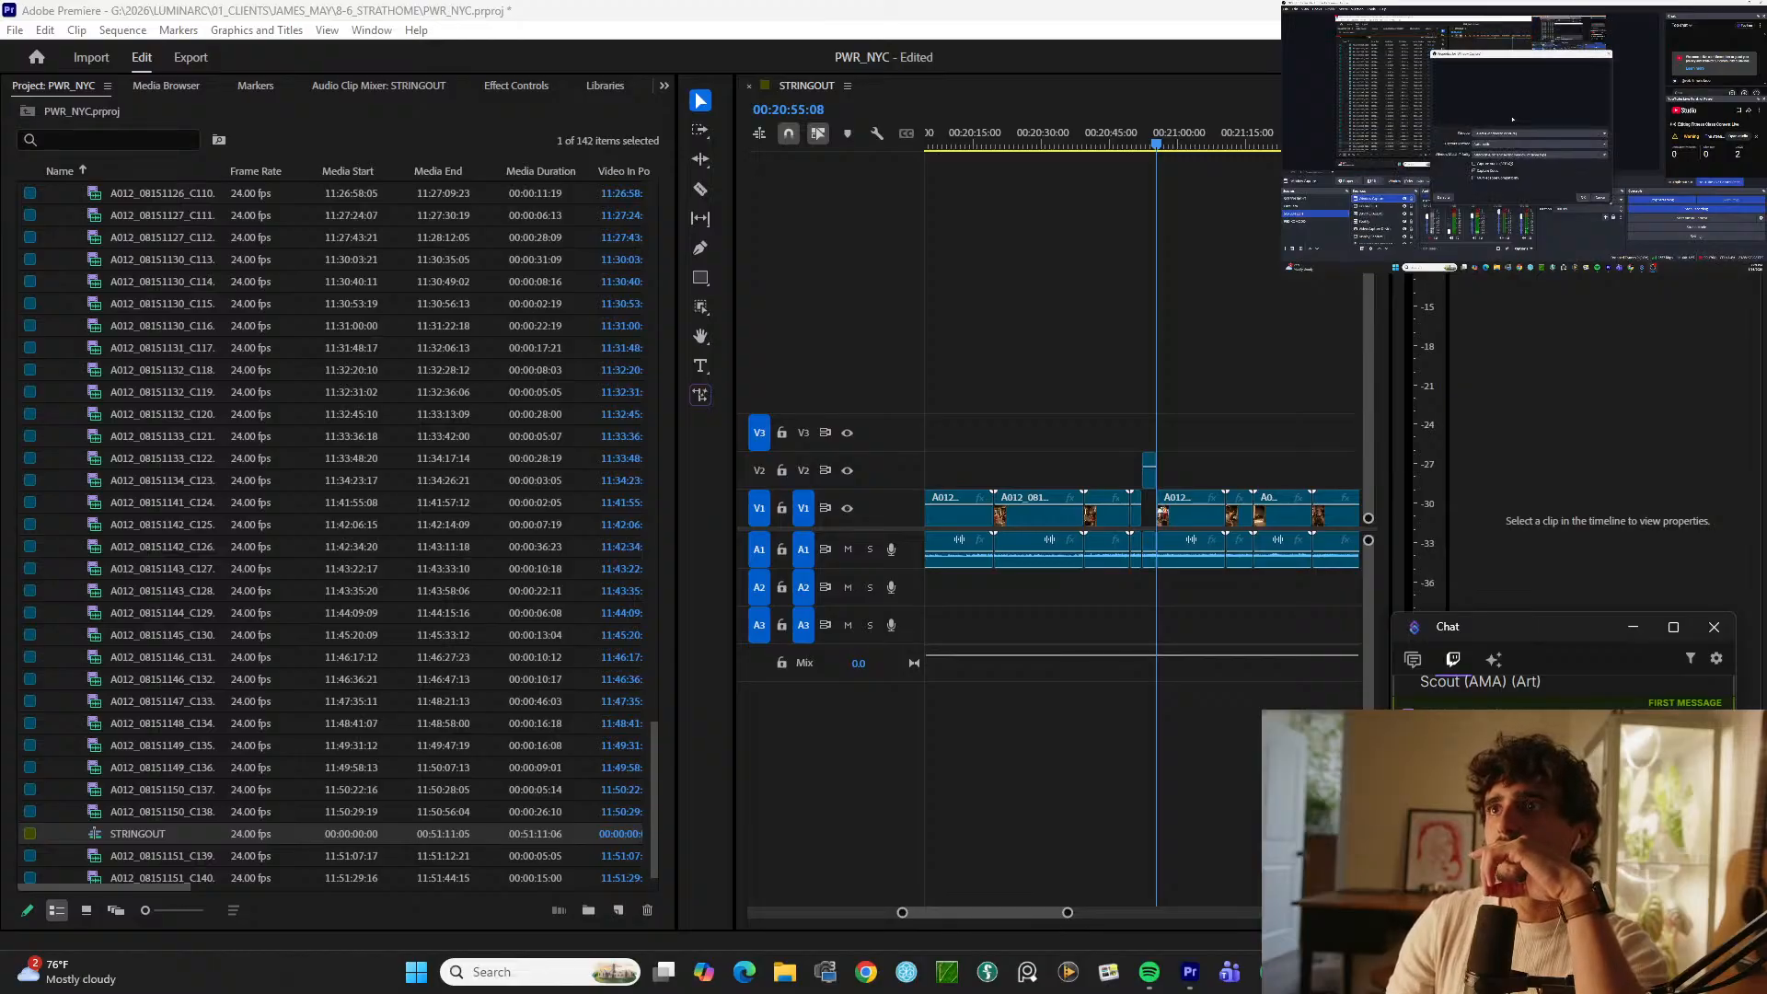
left_click(1524, 136)
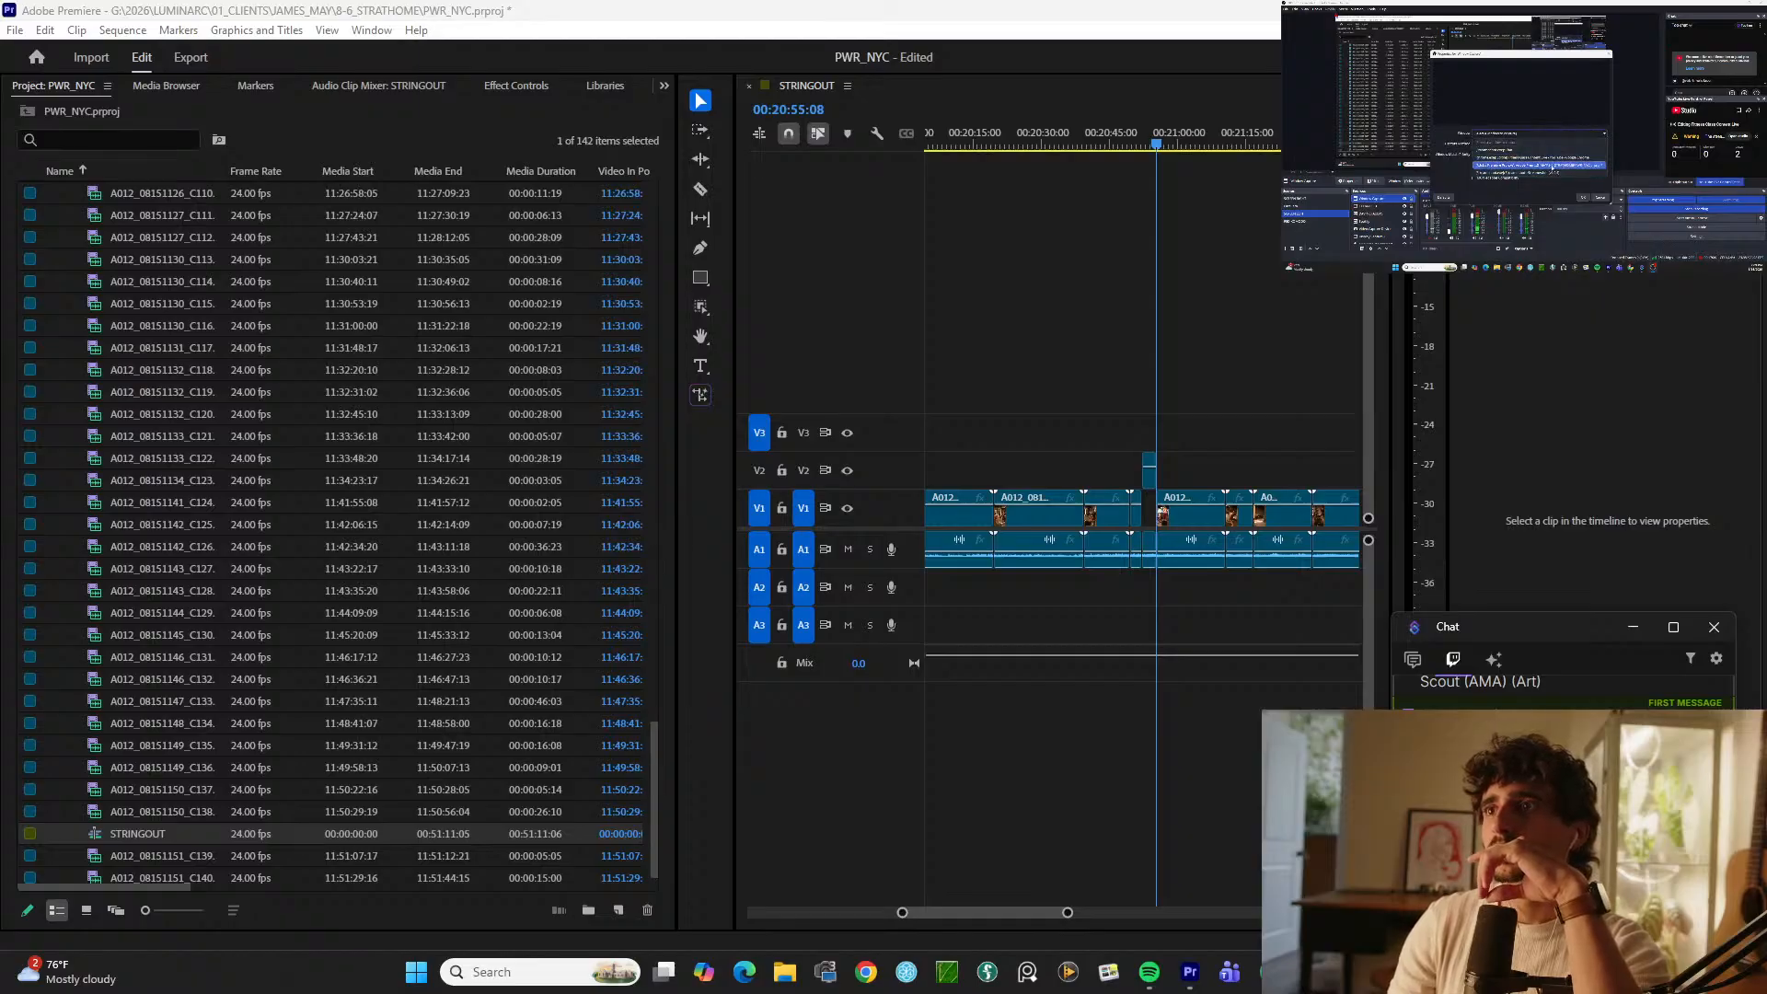
left_click(1553, 167)
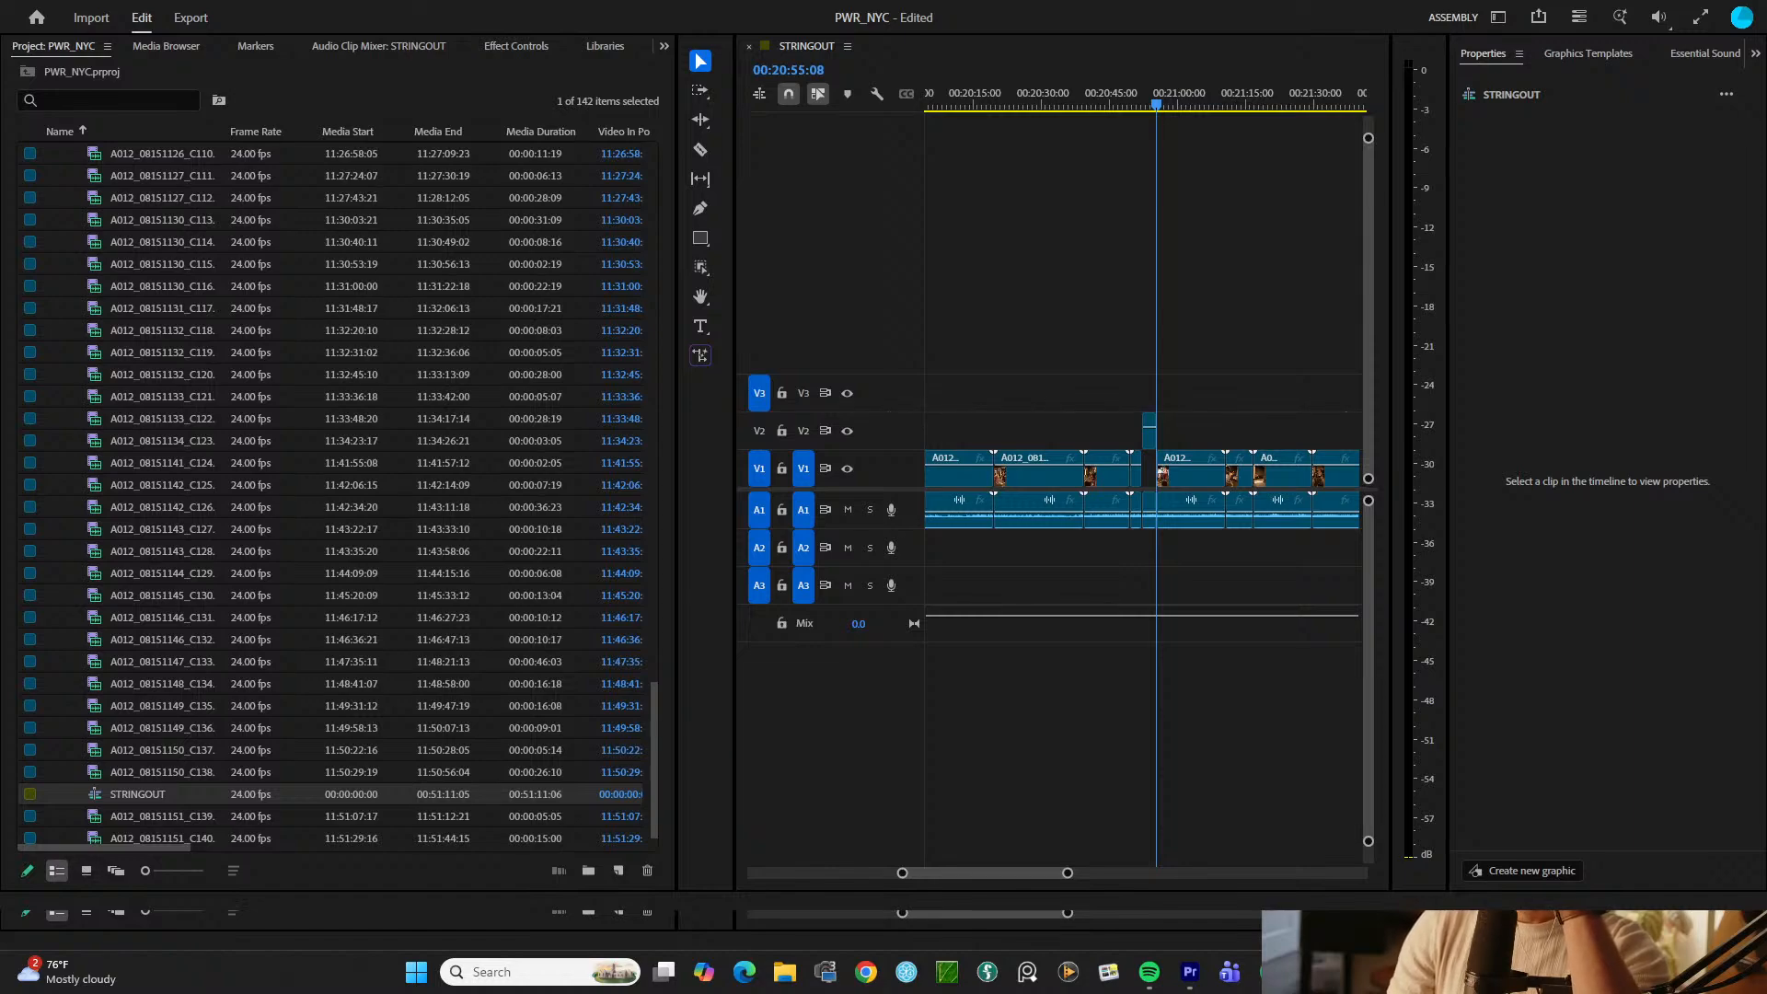
left_click(1598, 199)
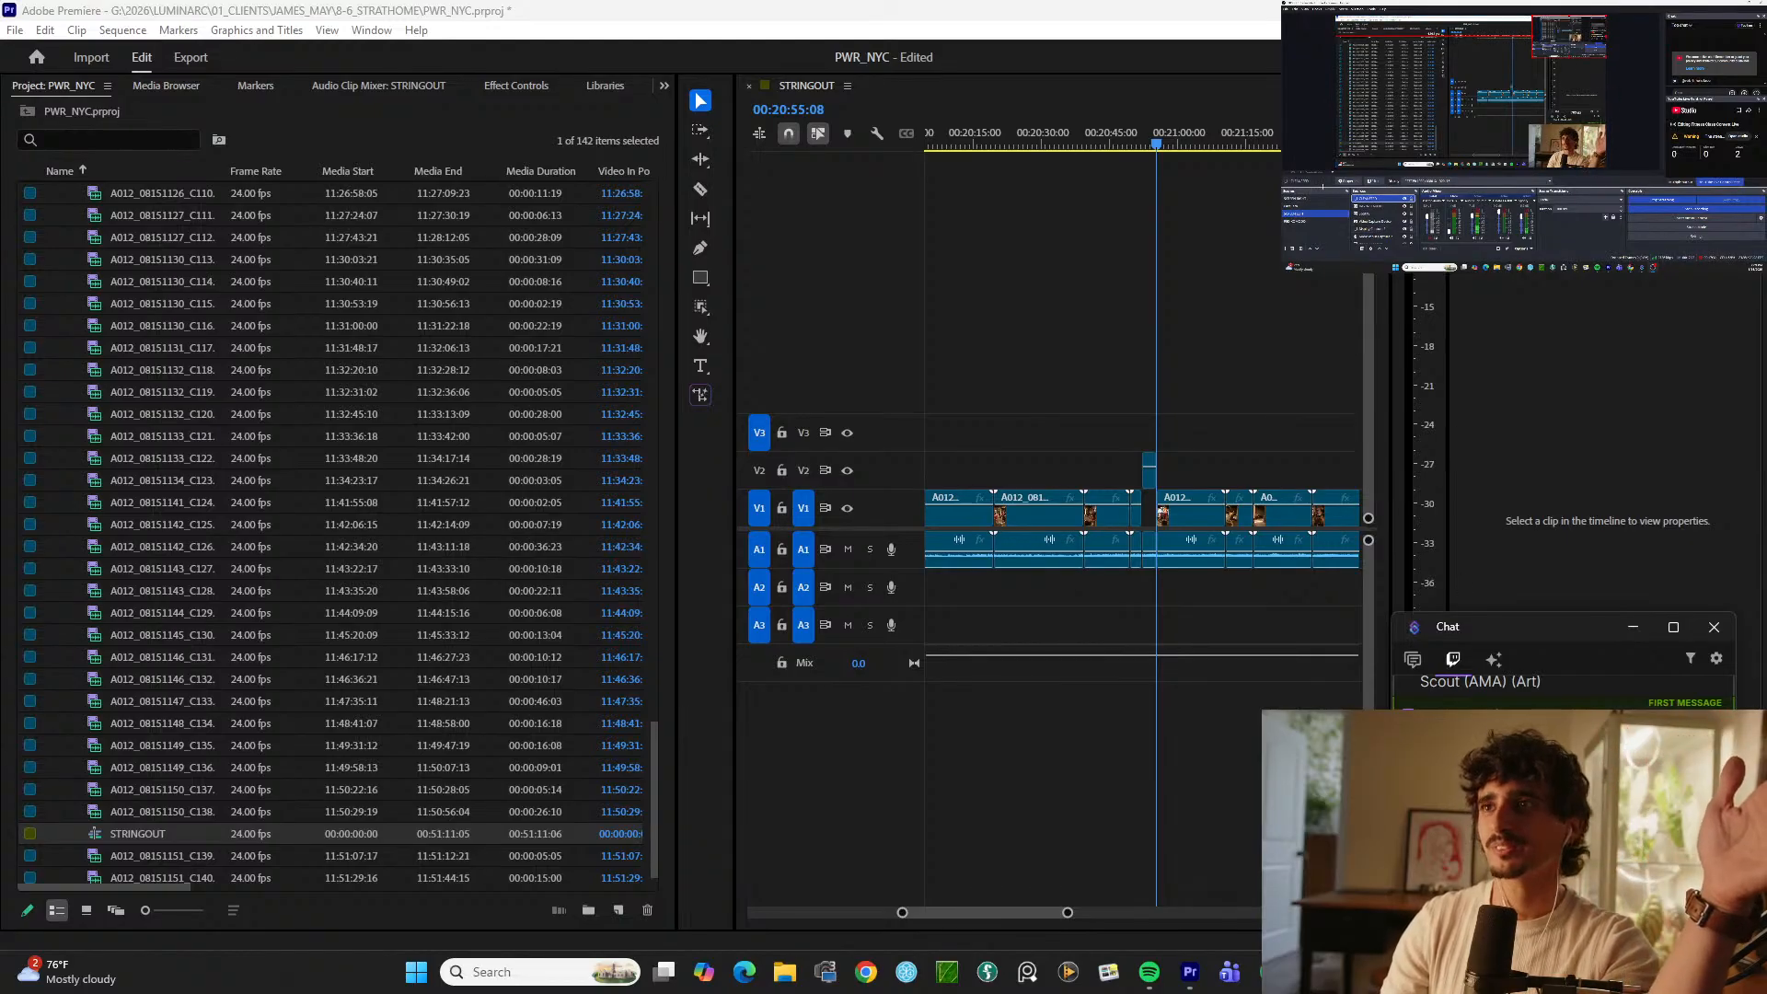
left_click(1208, 368)
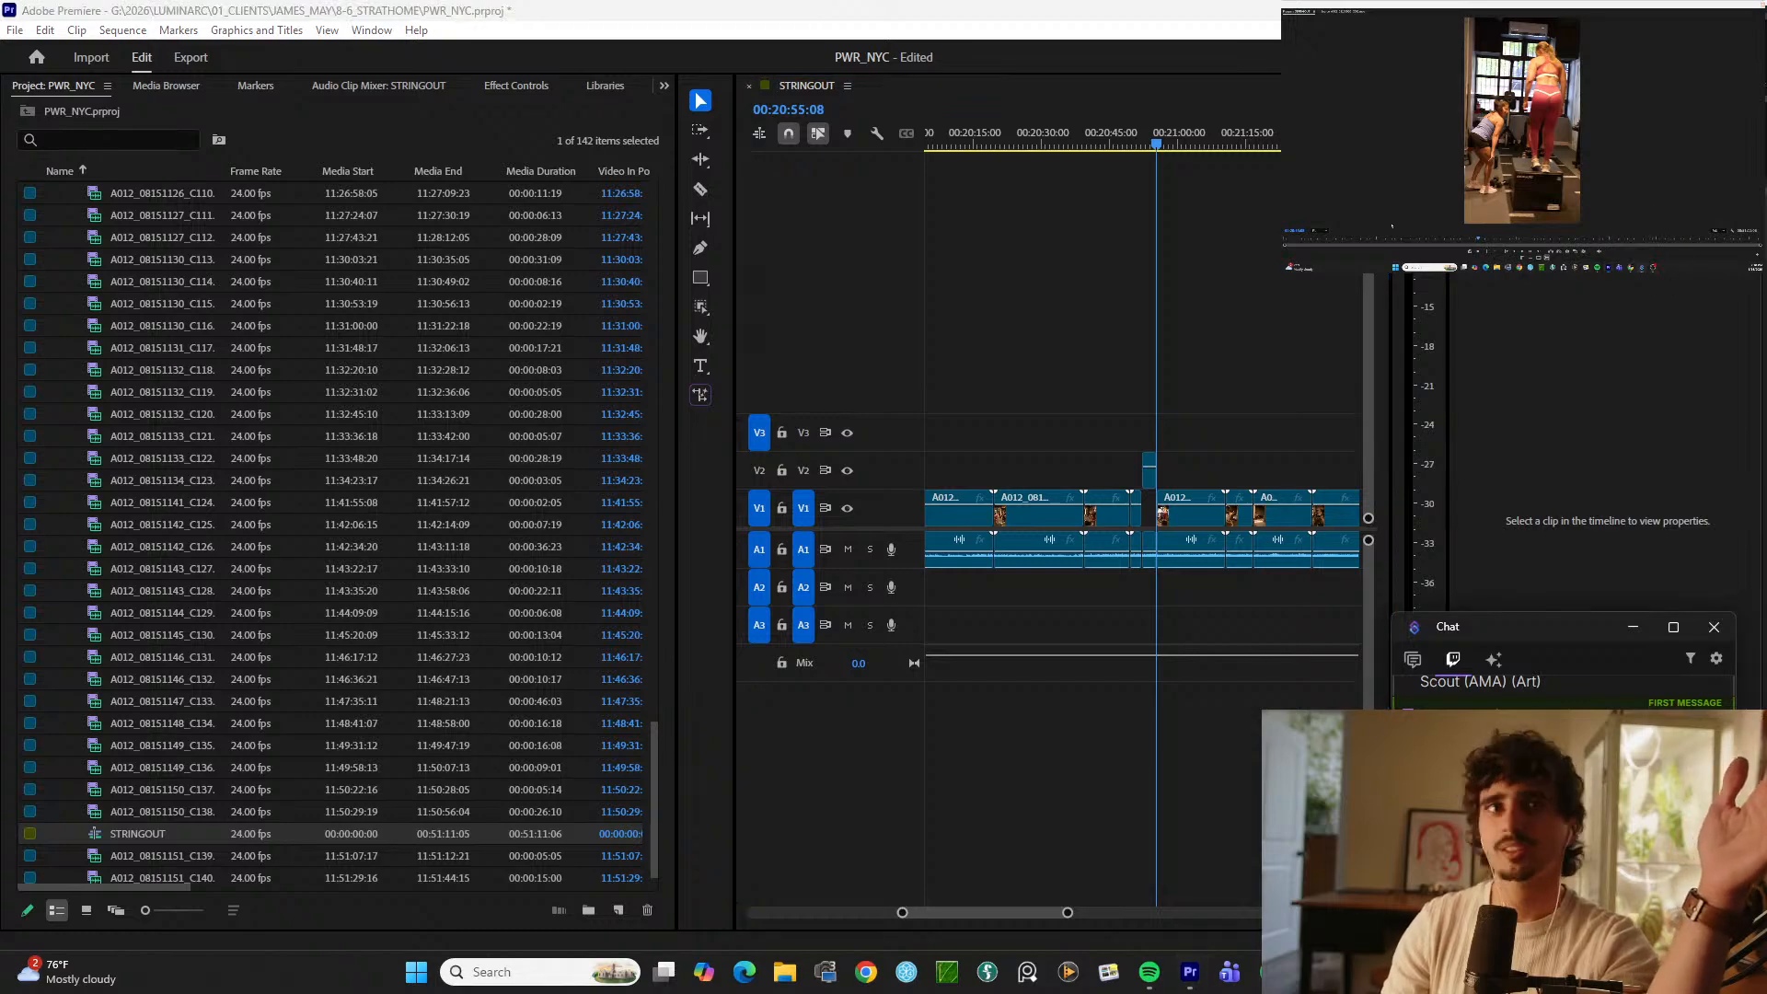
Step: Show the combined messages in the Chat window, look through its General and Platforms settings, and close the settings
left_click(1412, 659)
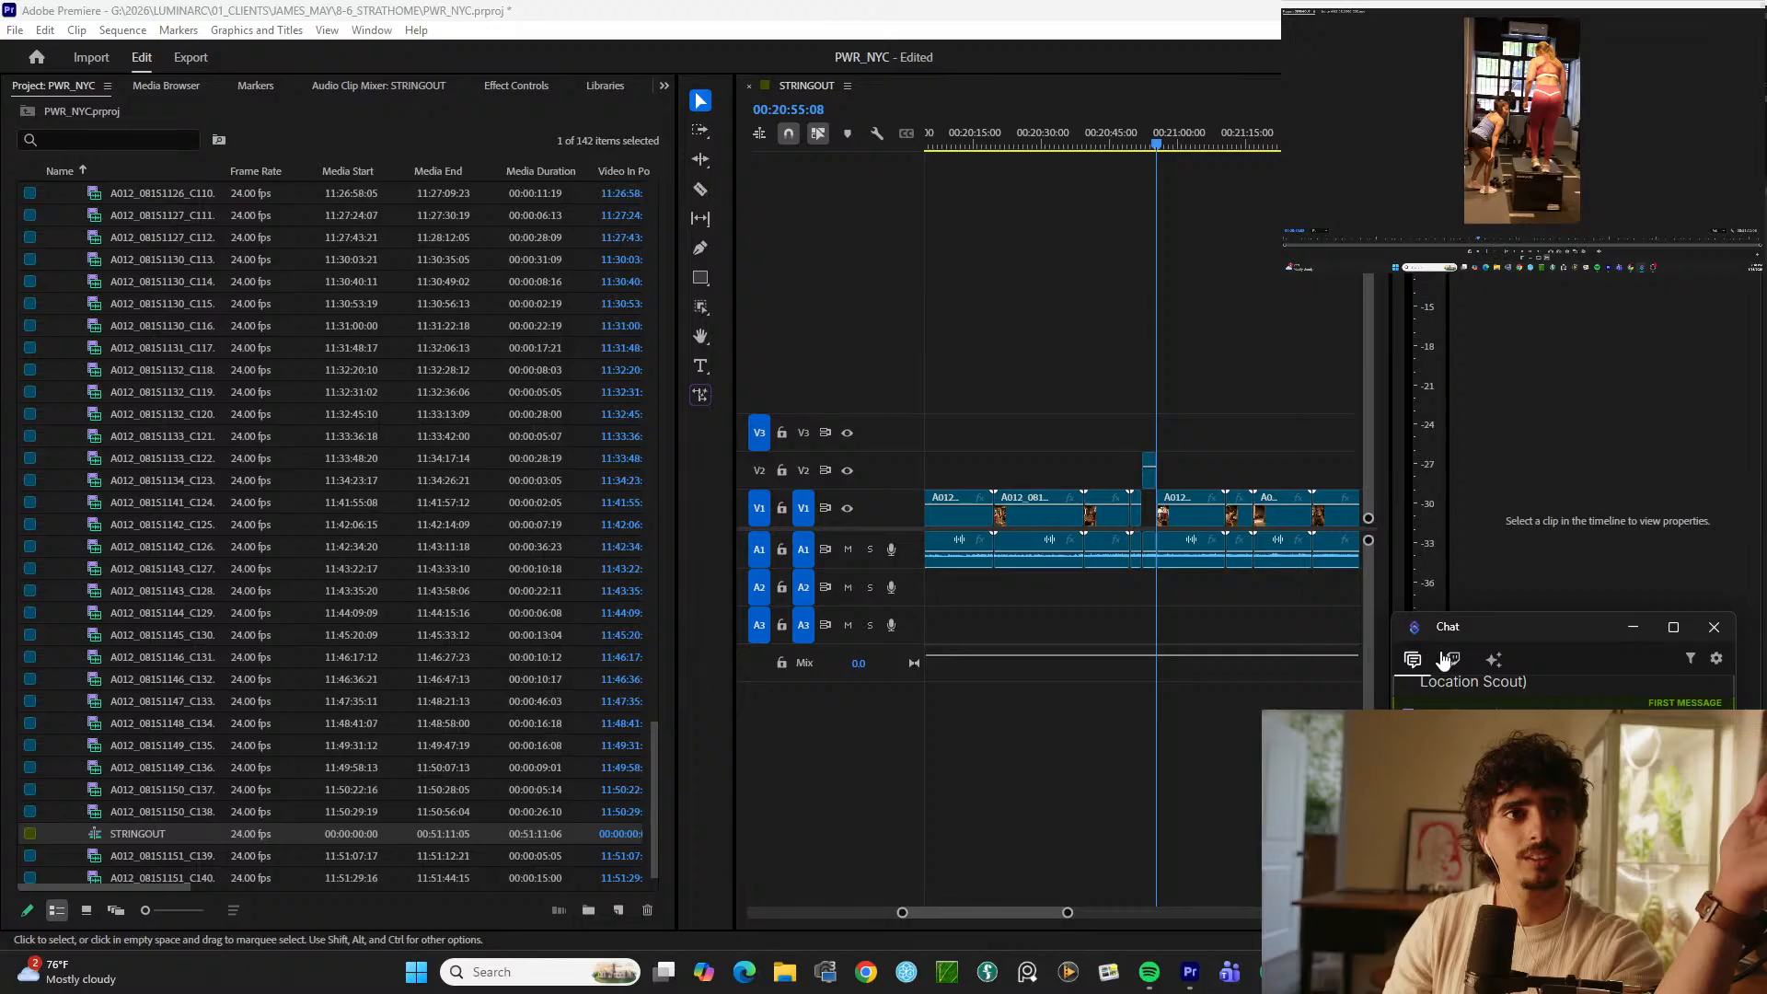
left_click(1715, 659)
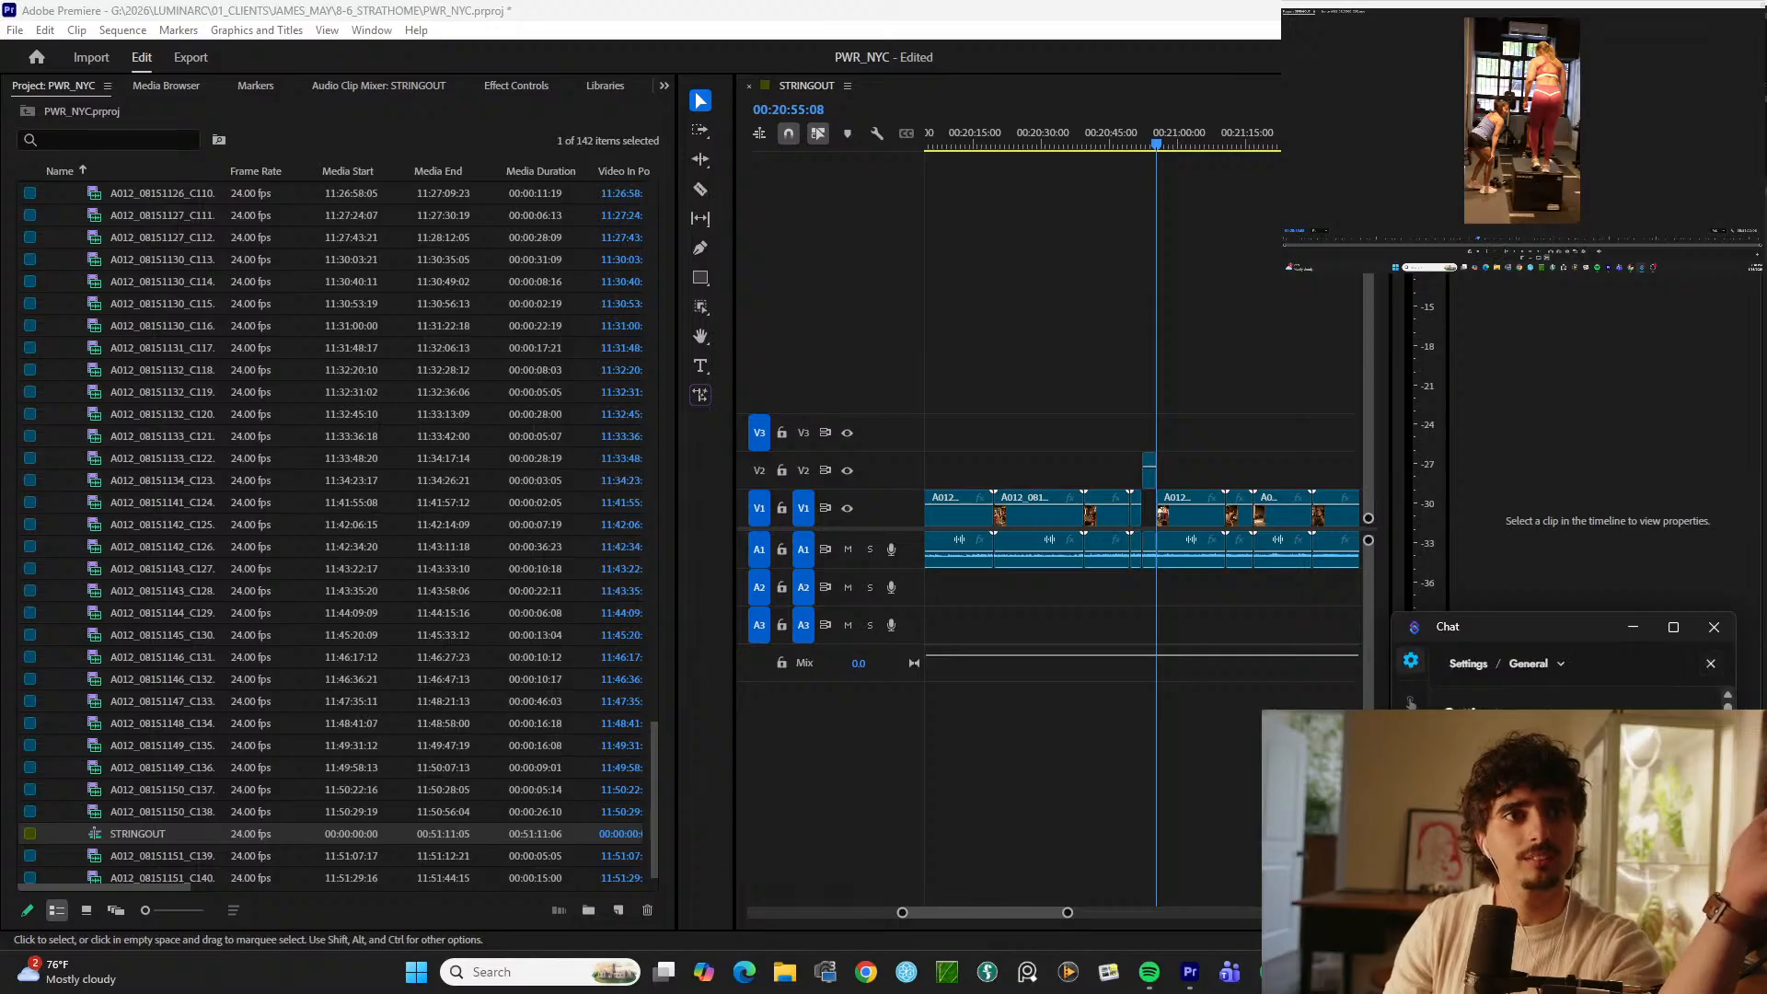
left_click(1410, 701)
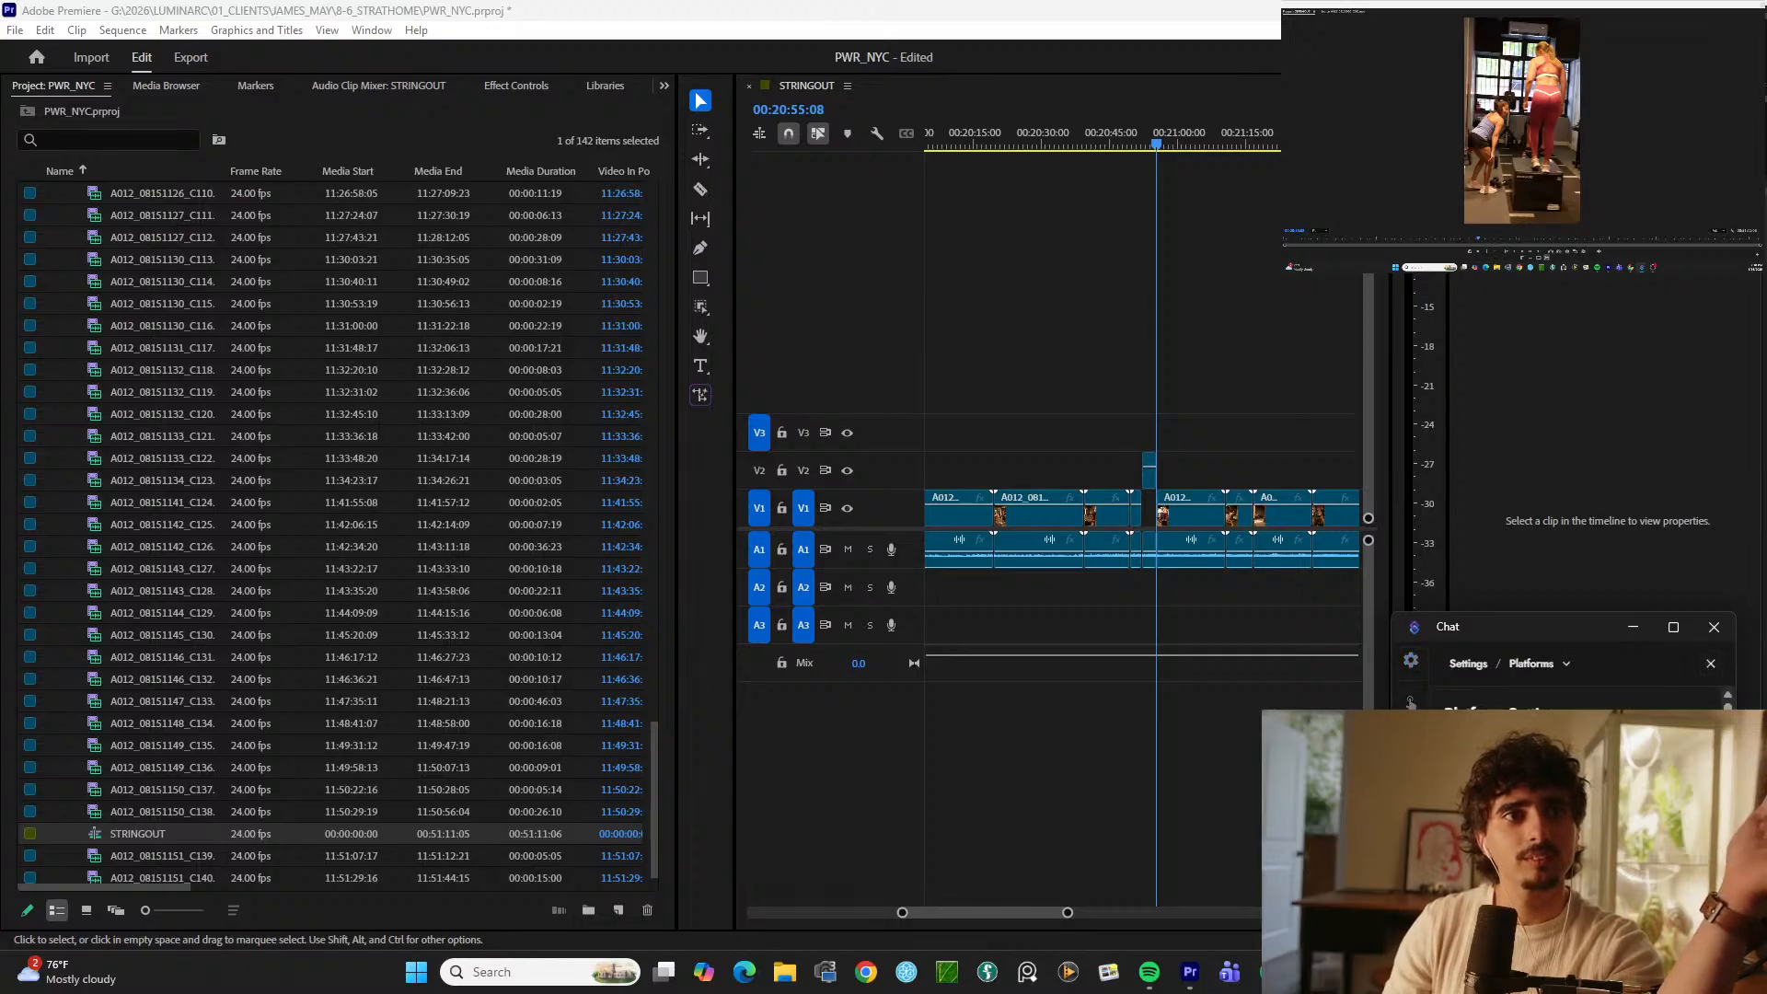
scroll(1640, 690, "down", 4)
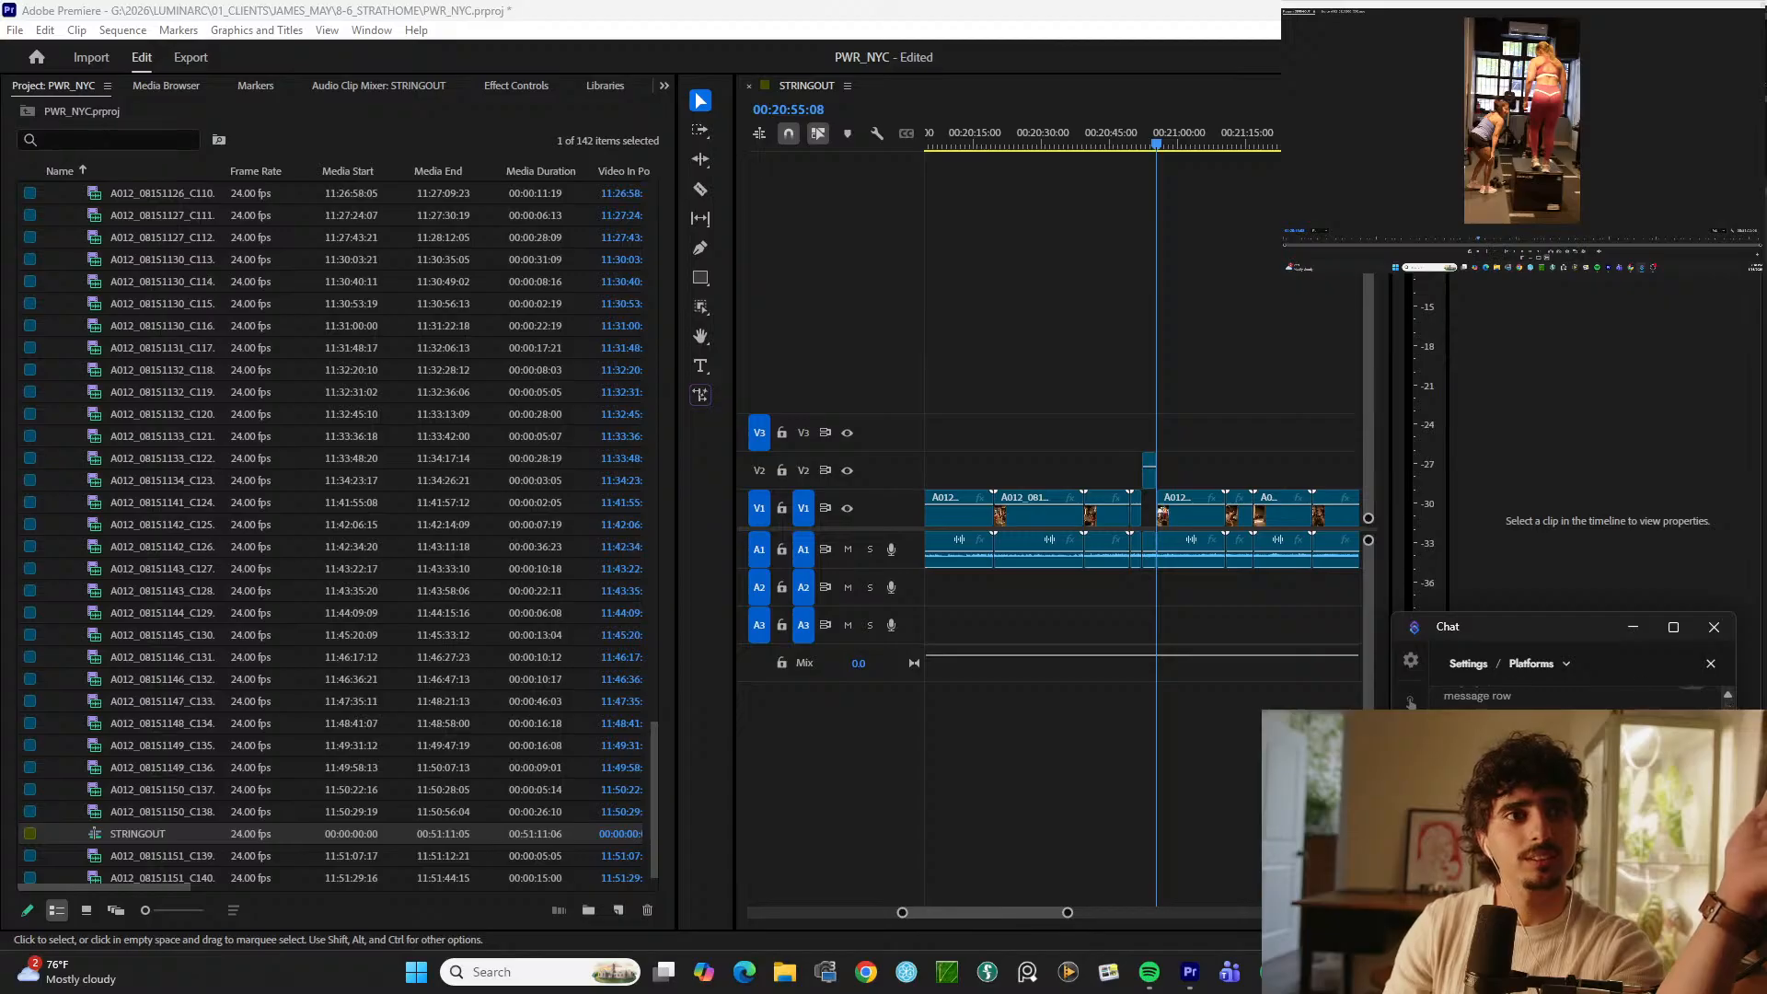
scroll(1575, 698, "up", 3)
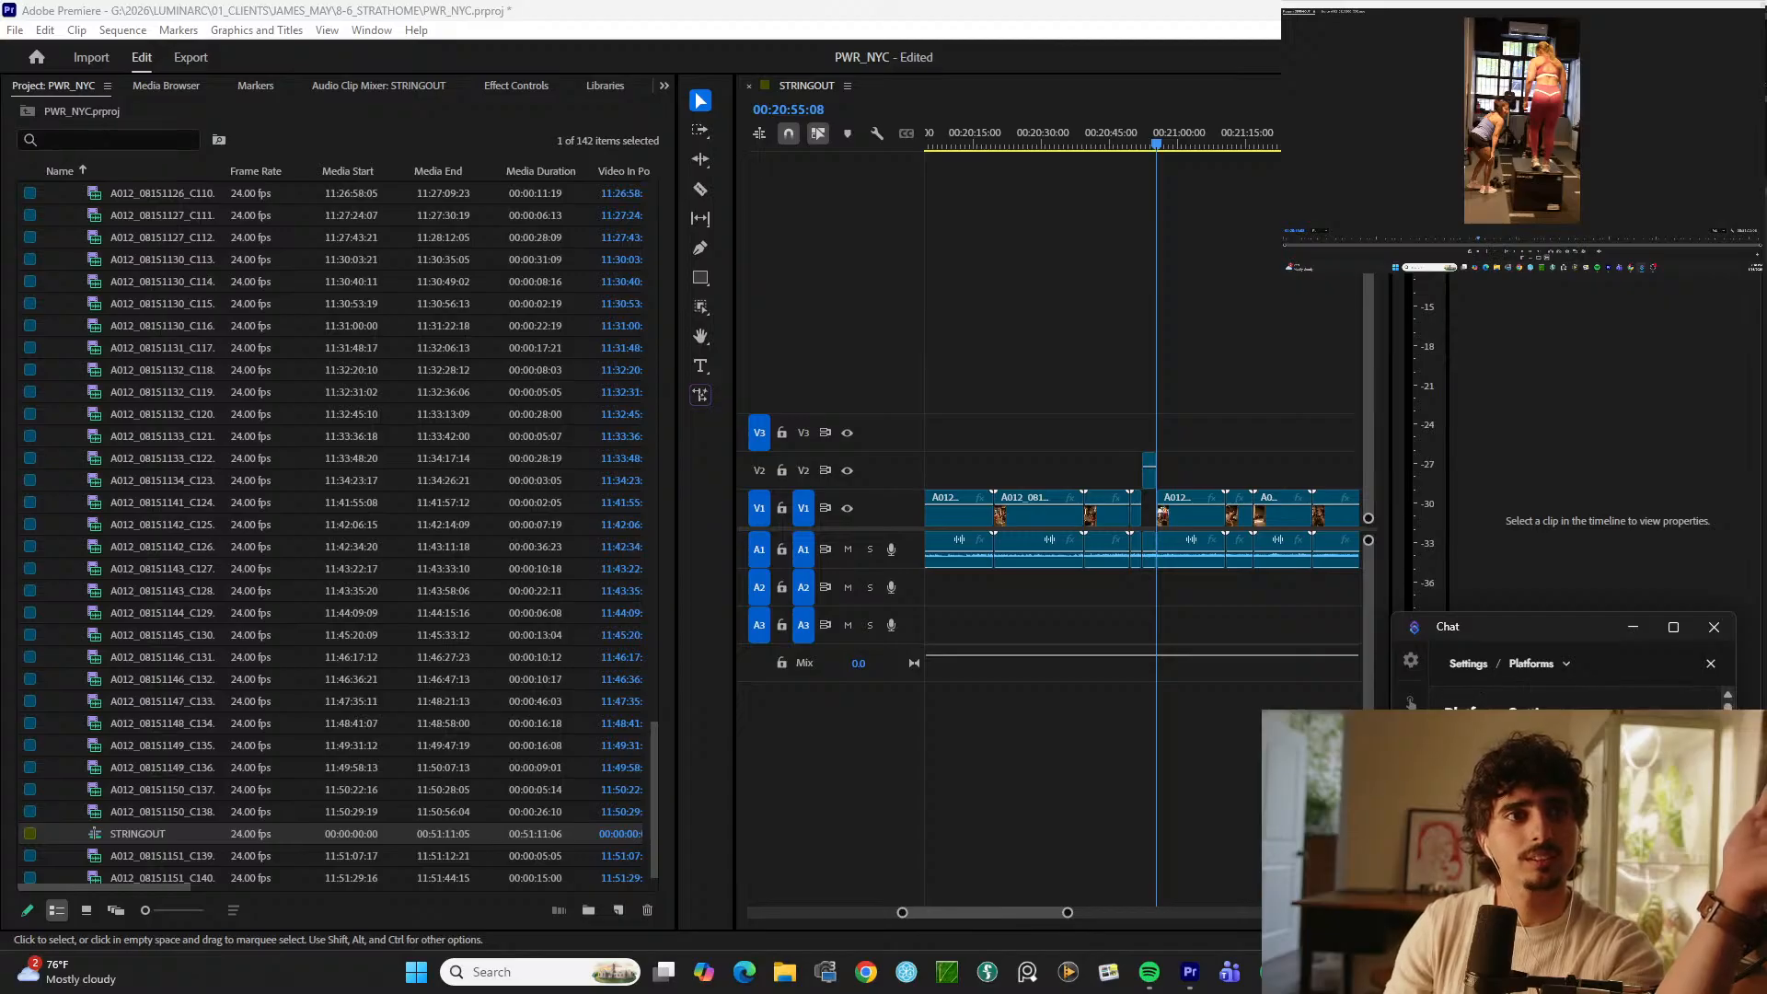
left_click(1477, 678)
left_click(1527, 703)
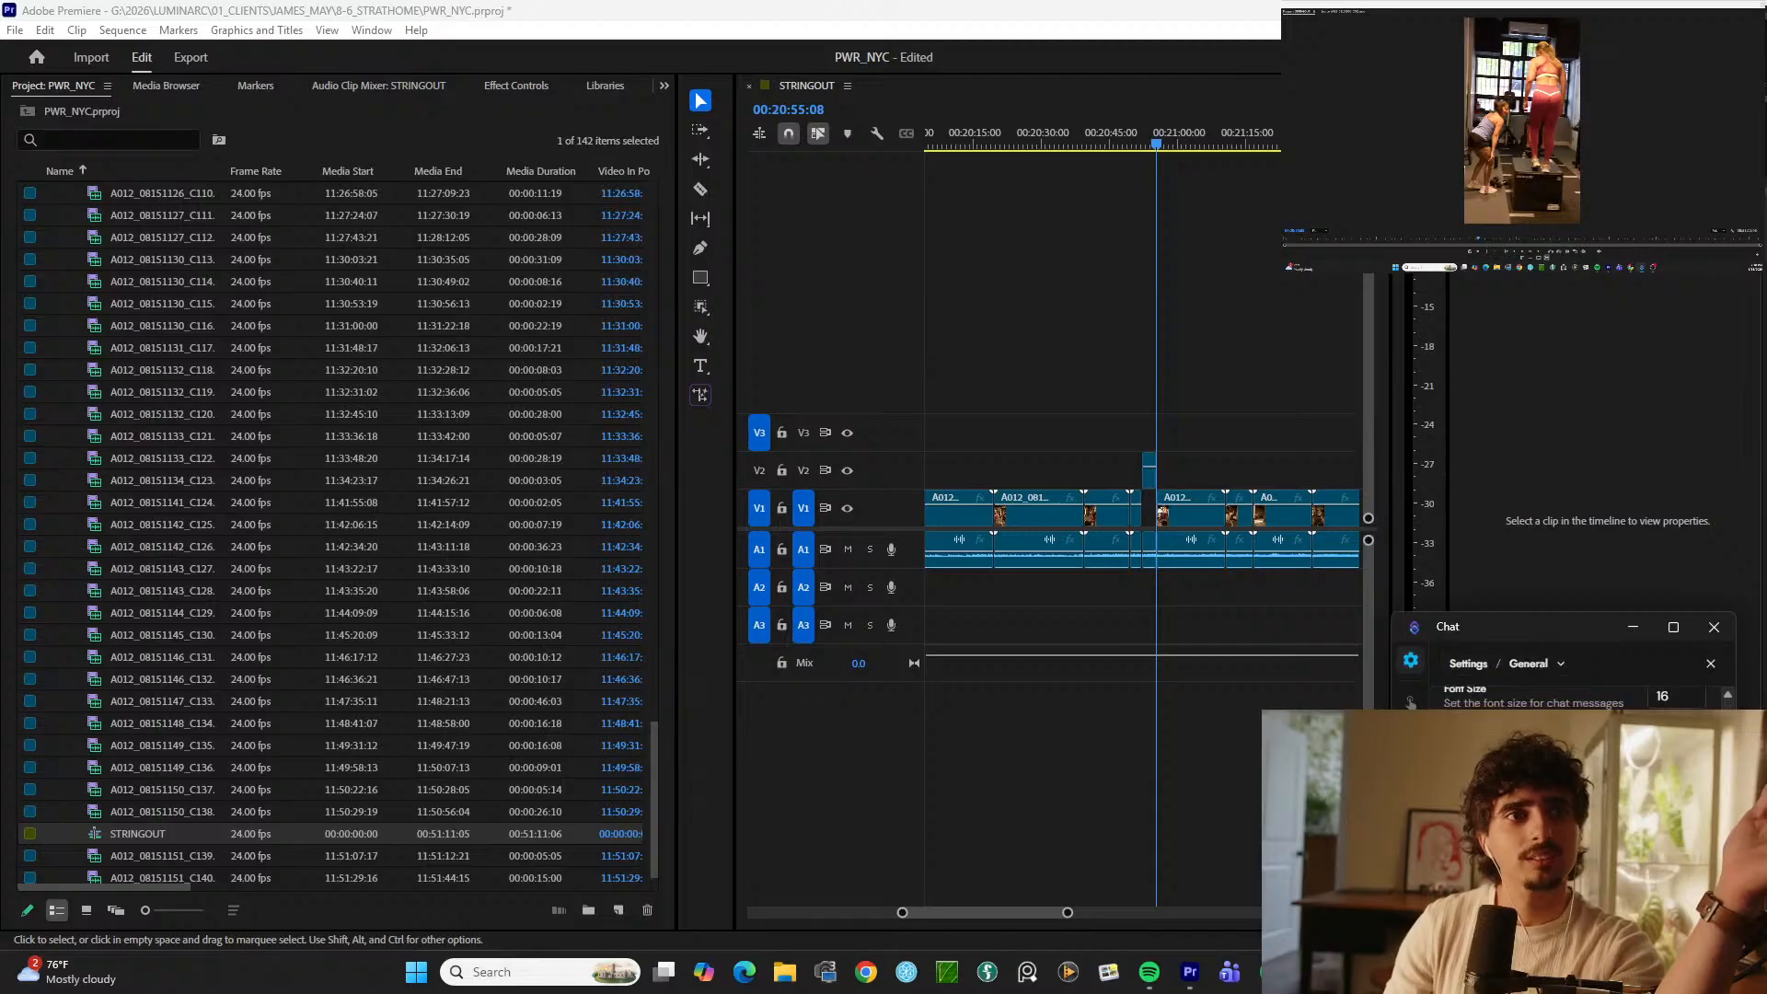
left_click(1708, 665)
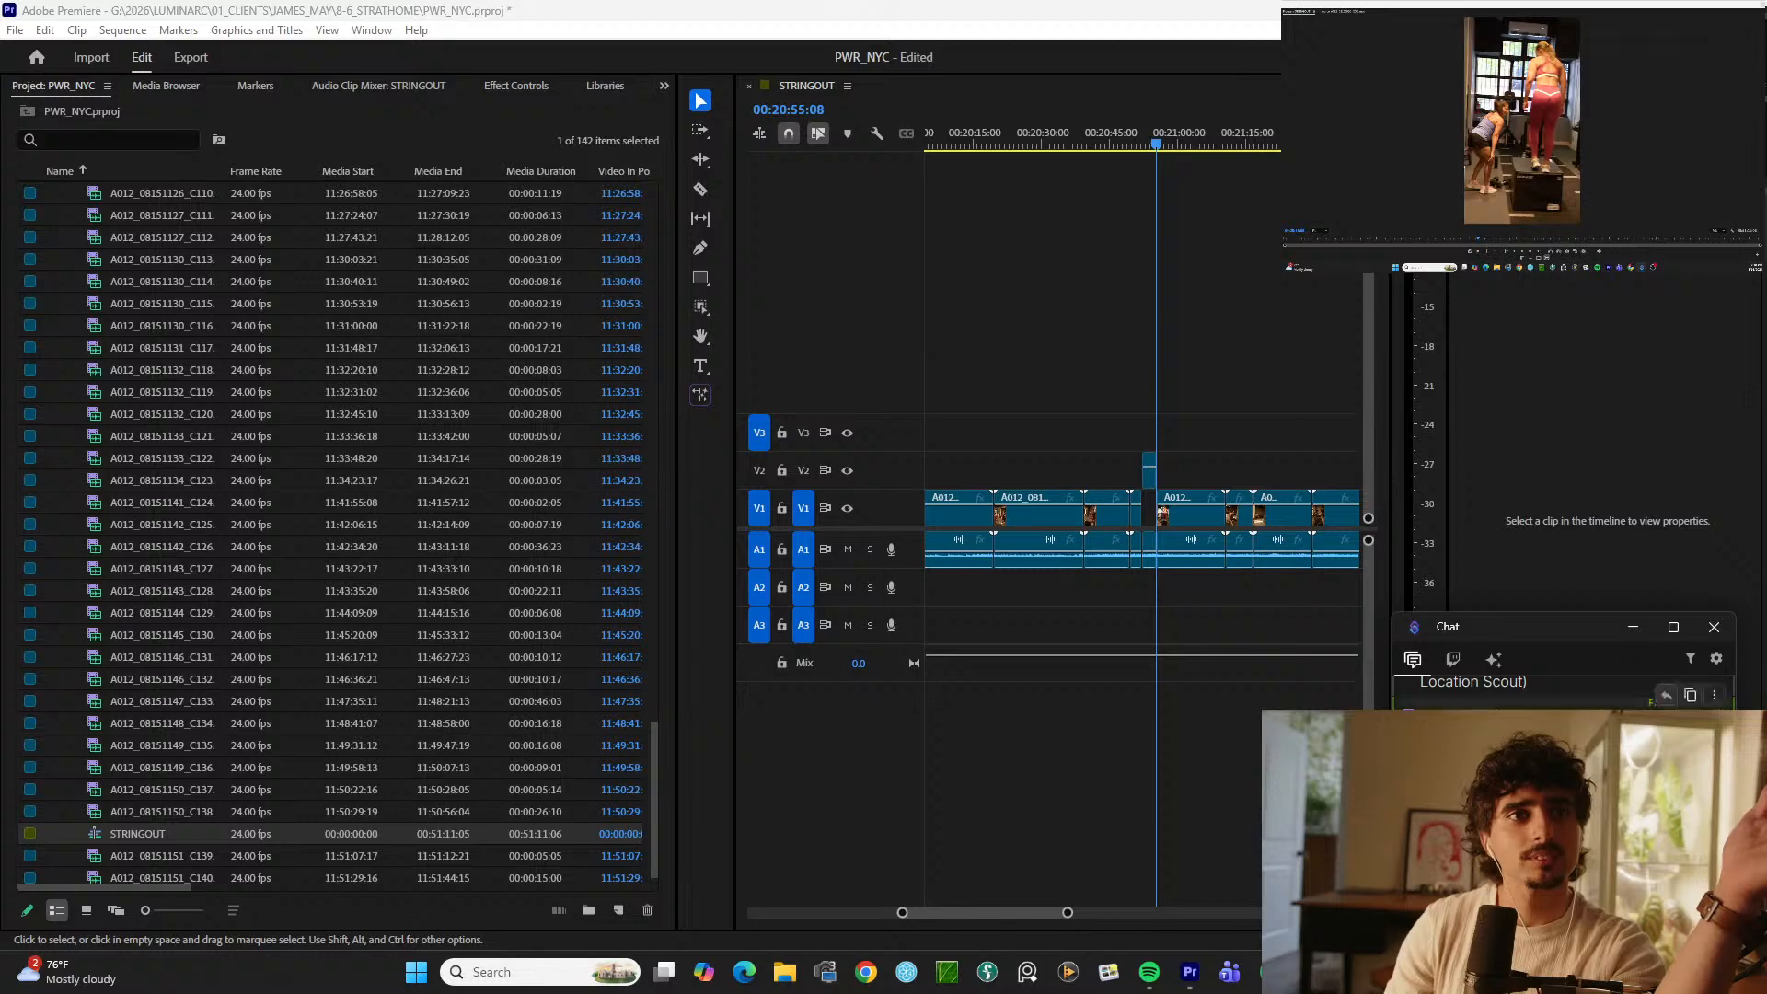
Step: Check the WebSocket Server settings in Streamer.bot and return to the STRINGOUT timeline in Premiere
mouse_move(1311, 972)
left_click(1266, 874)
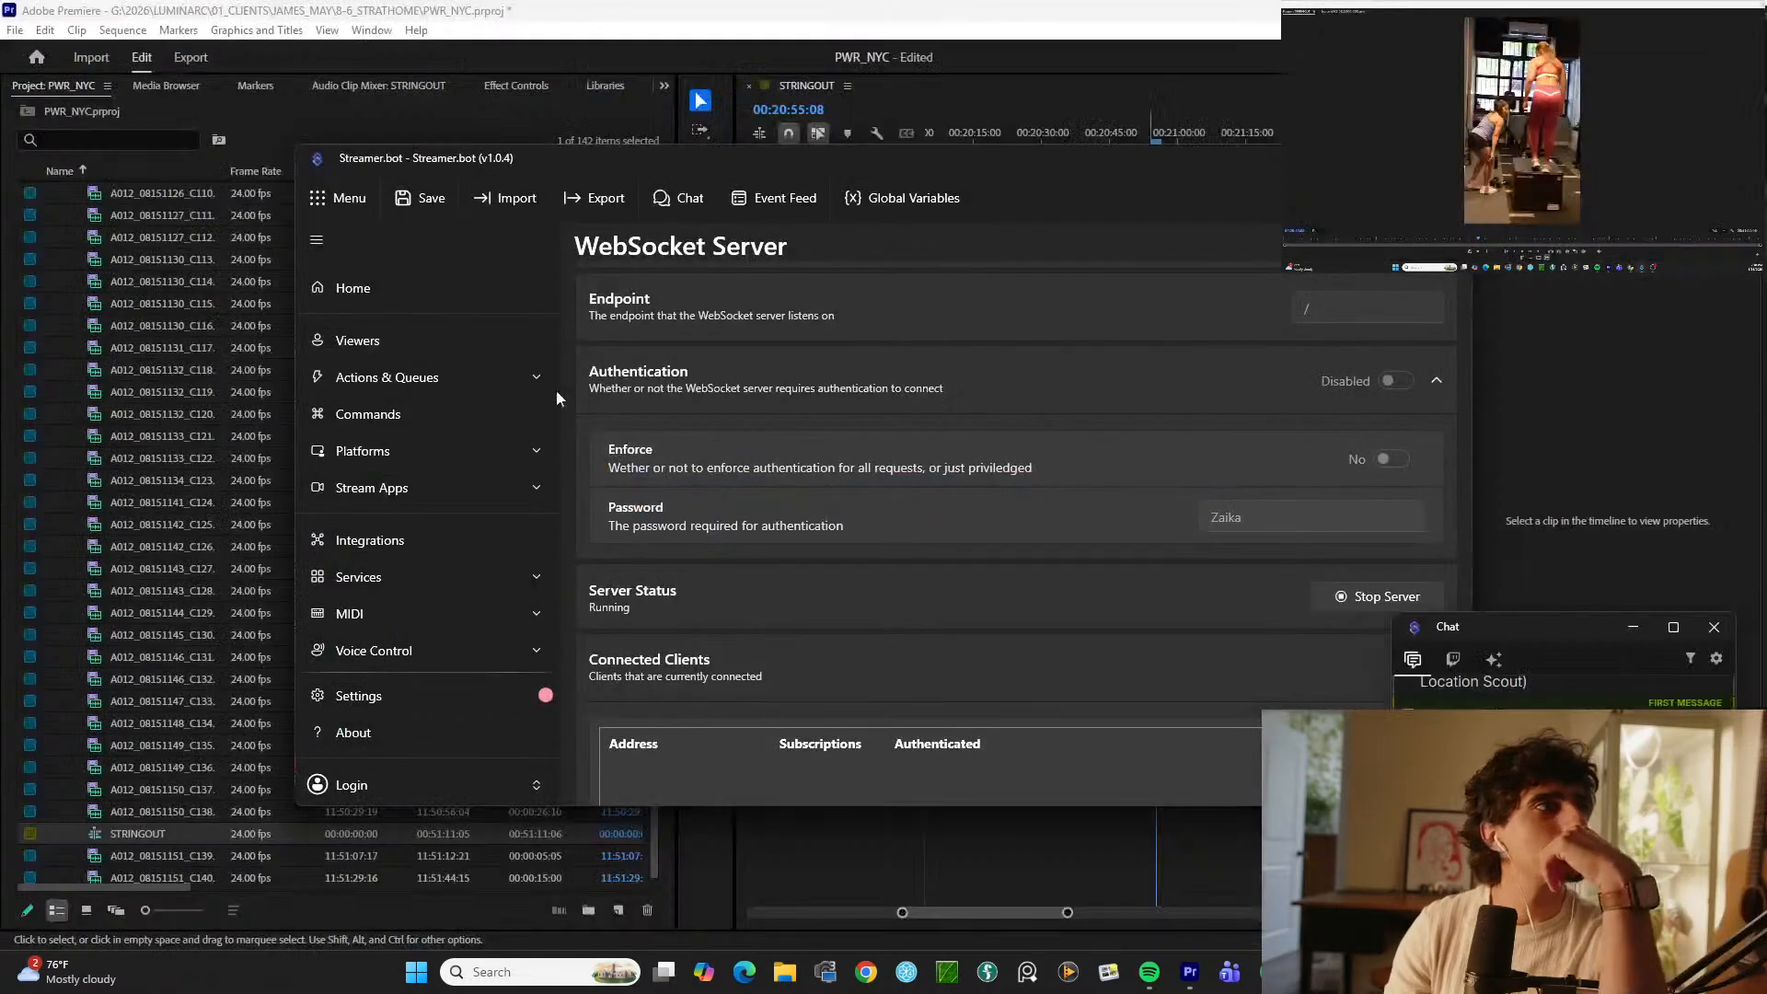
left_click(913, 148)
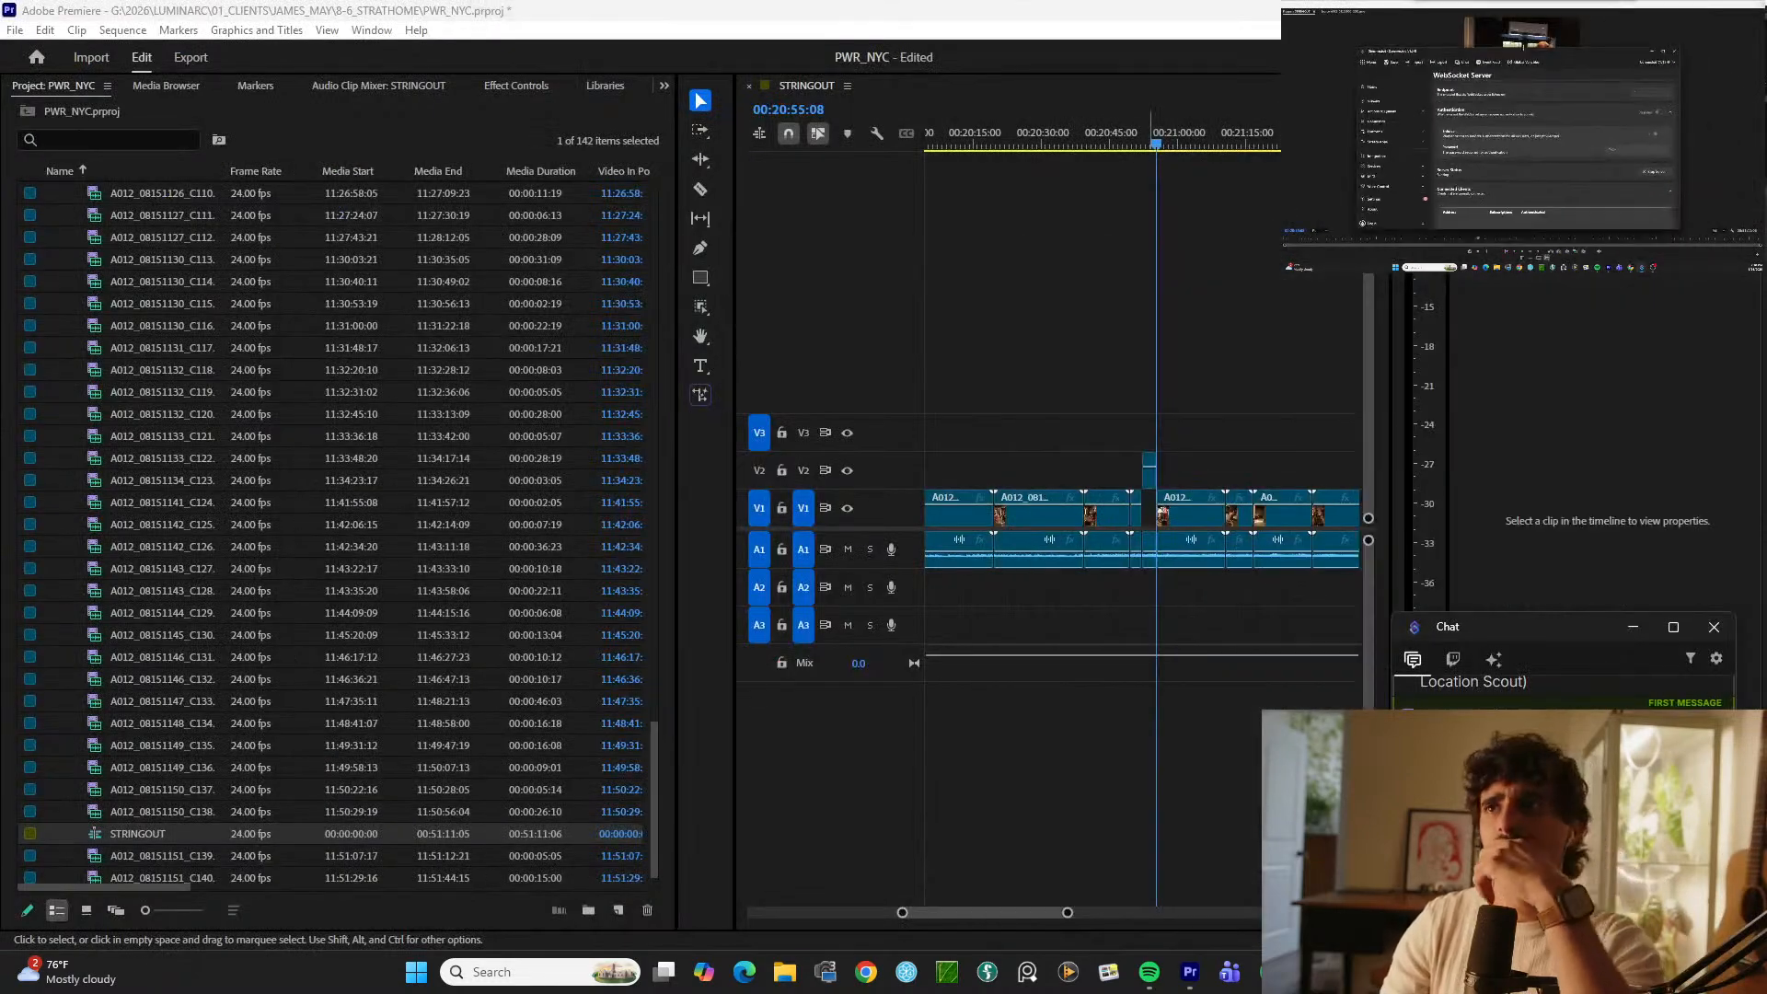
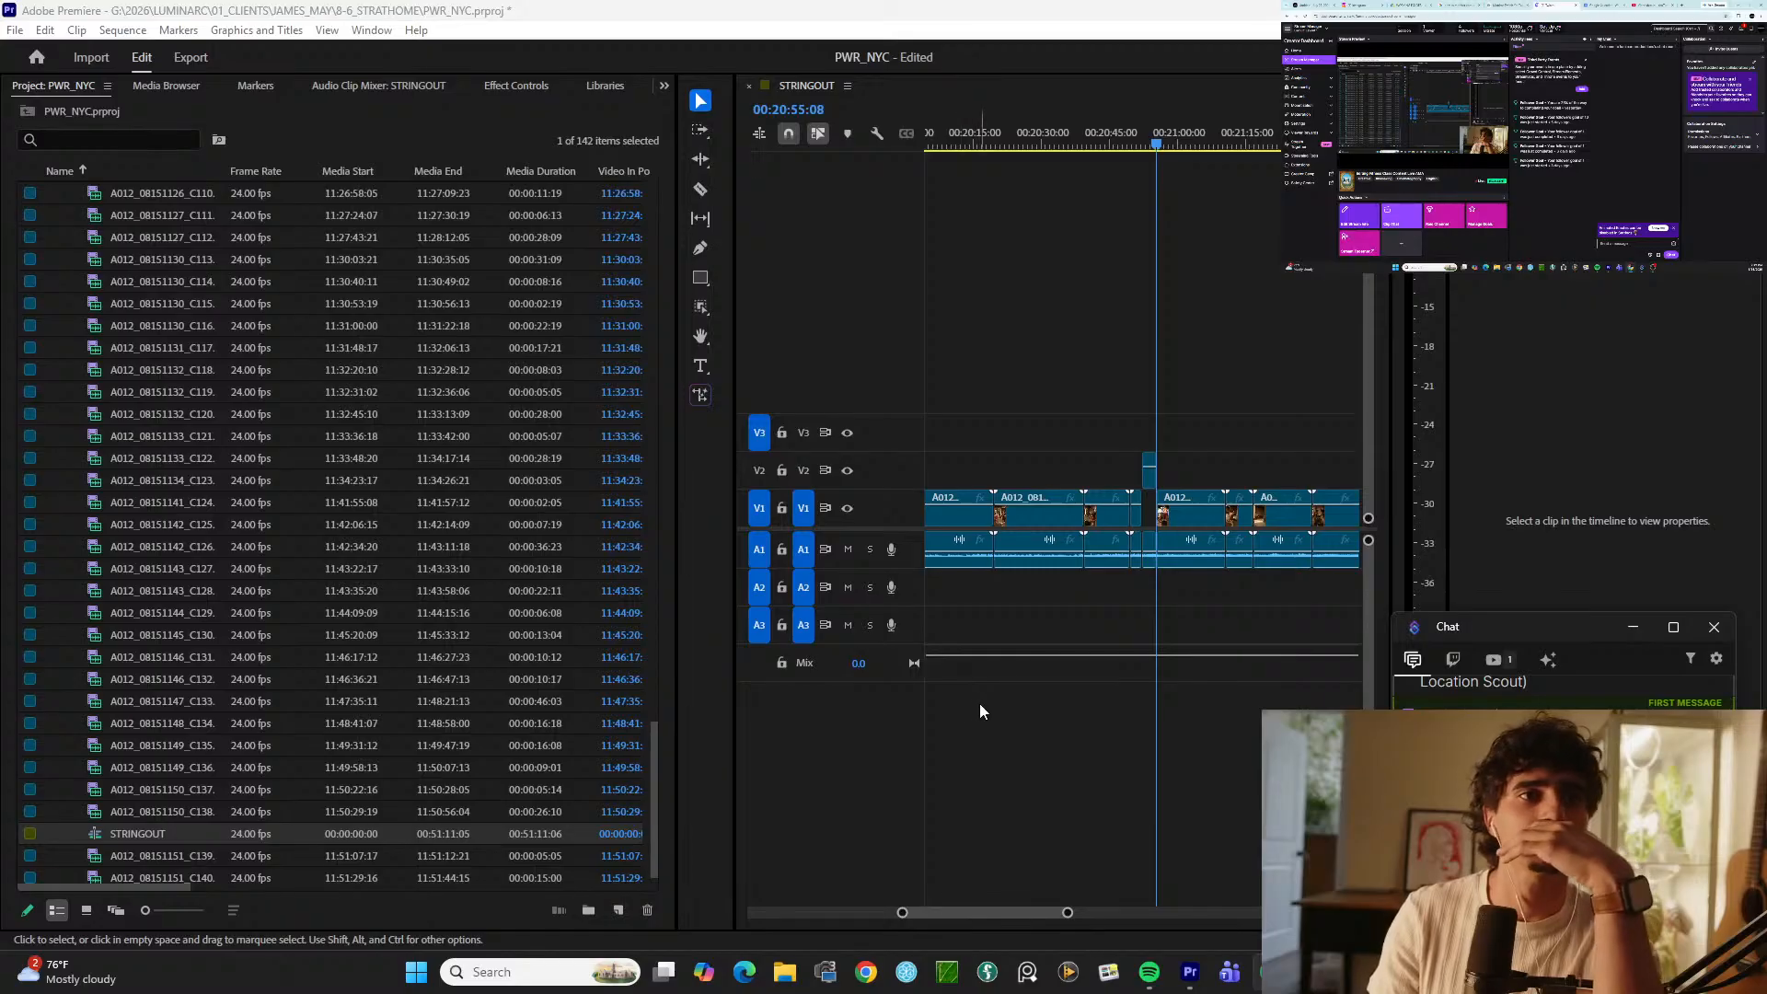
left_click(991, 708)
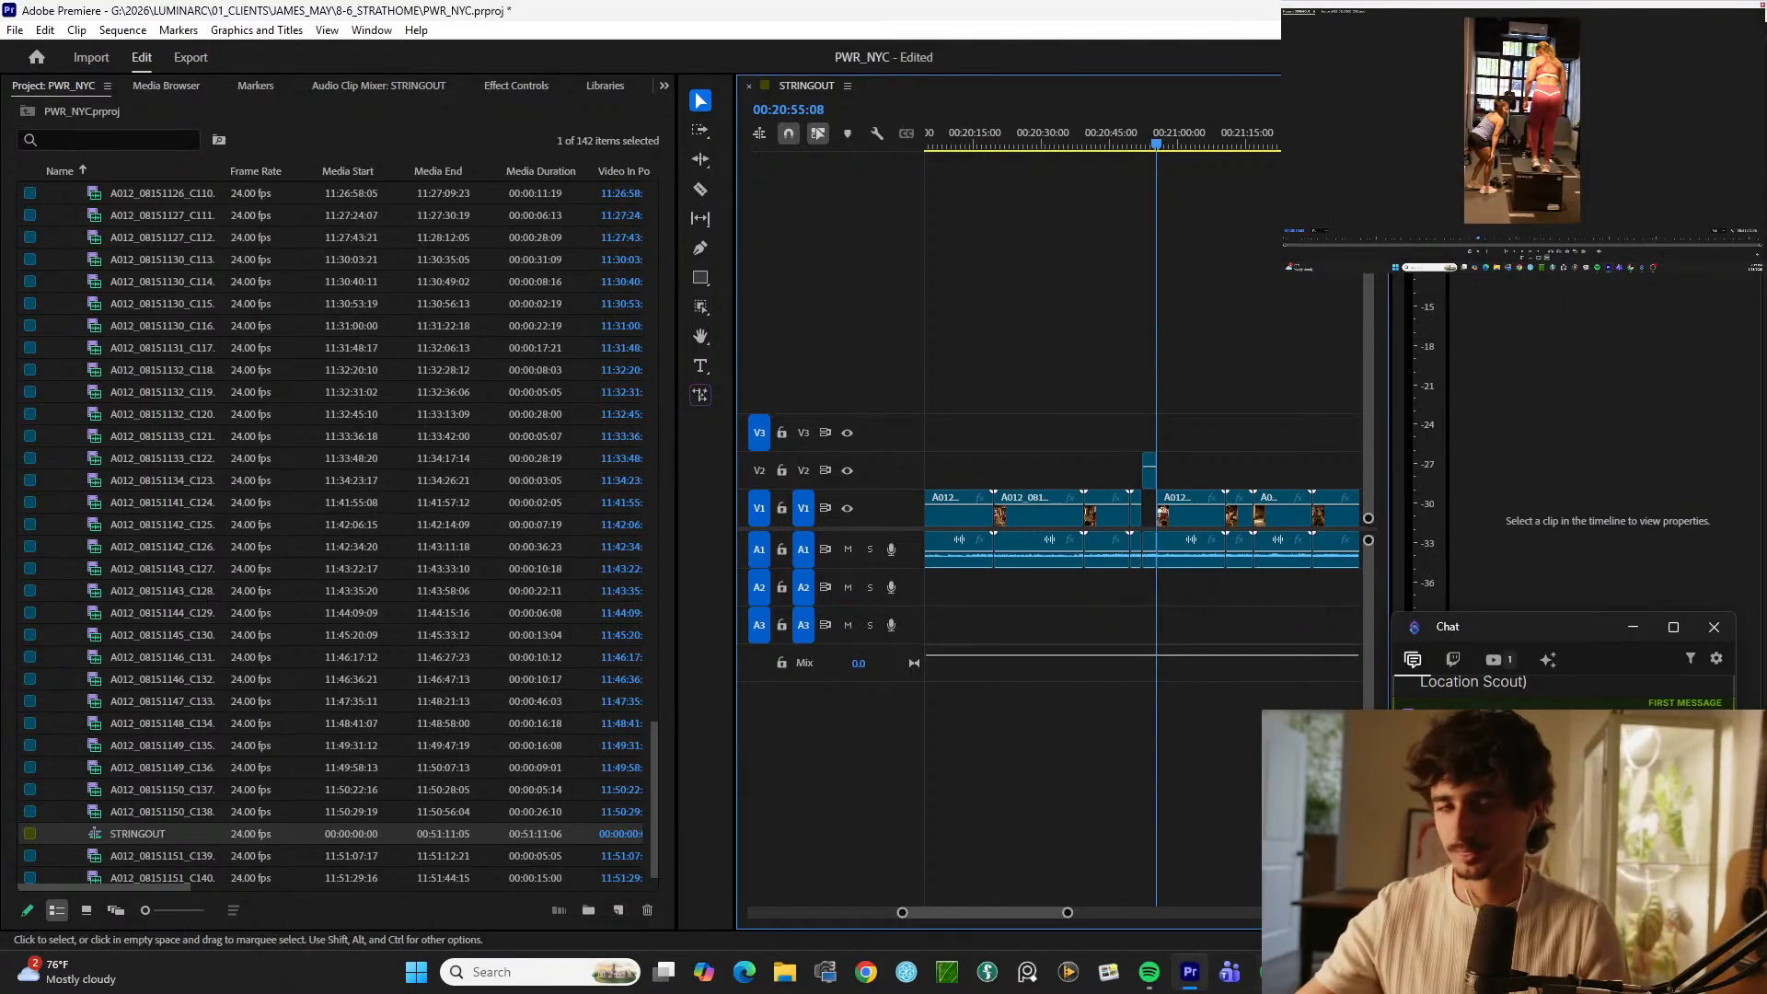
Step: Play the STRINGOUT sequence on from 00:20:55 to review A012_08151012_C033.mov up to about 00:21:03
key("space")
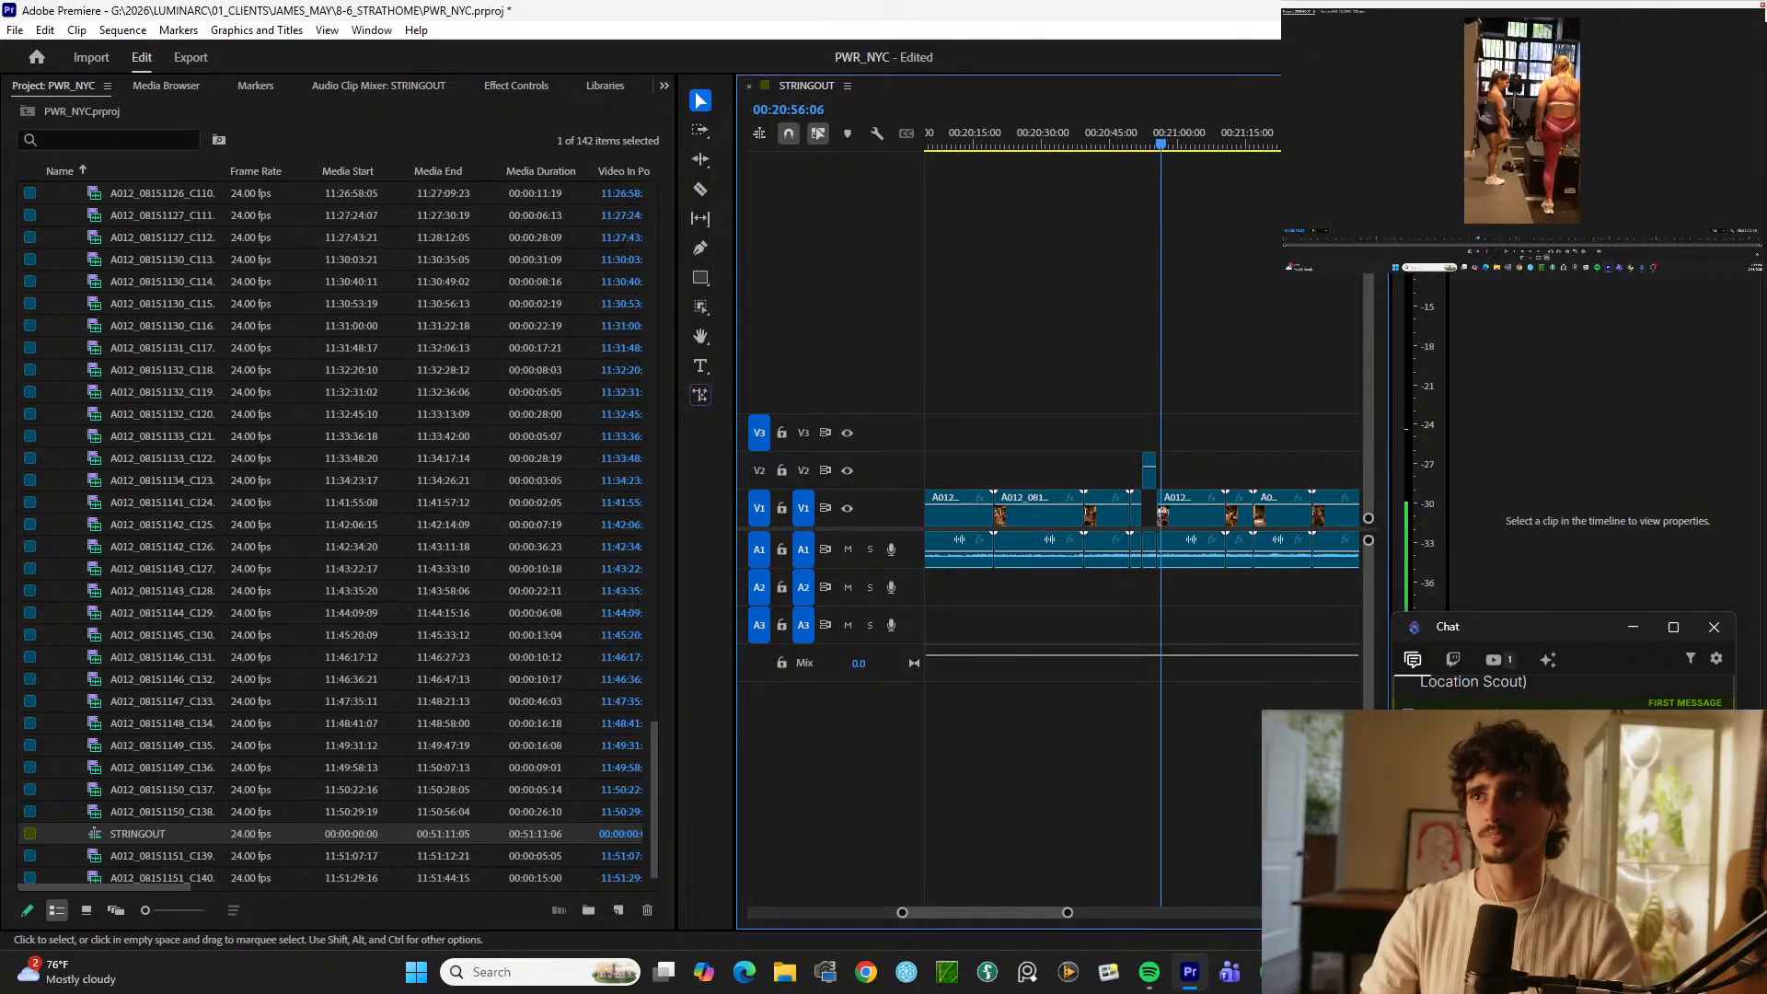
left_click(1167, 511)
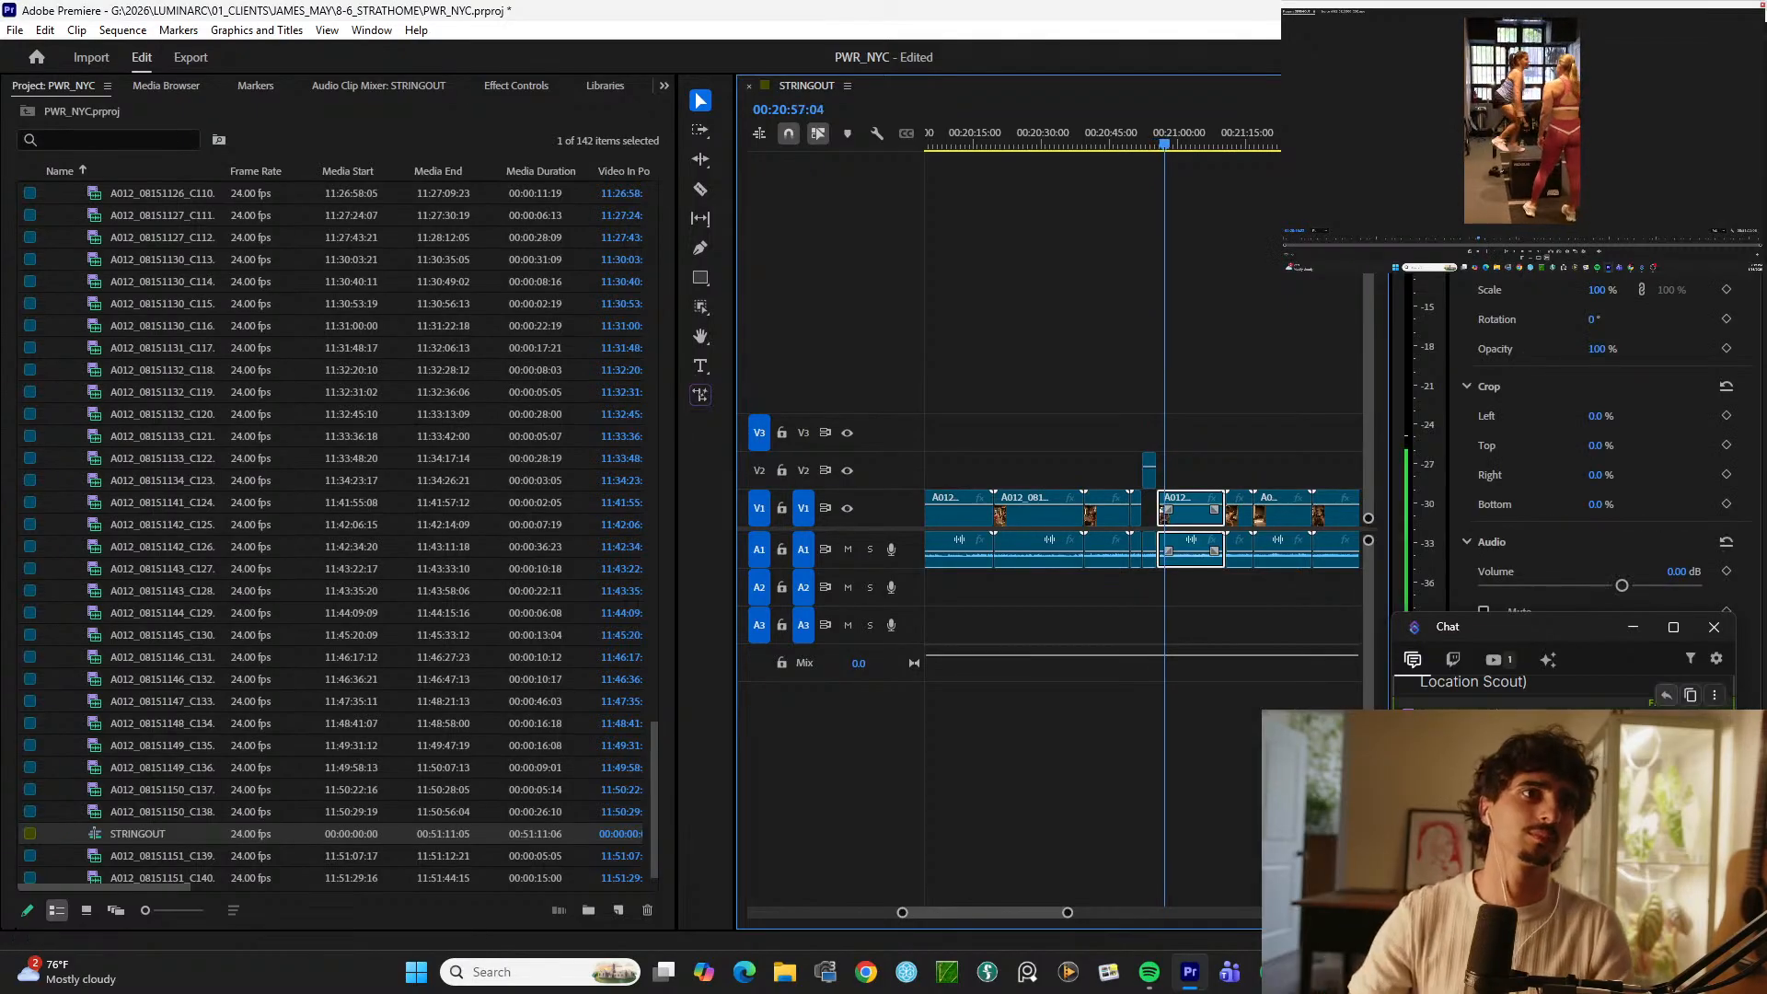
left_click(1103, 743)
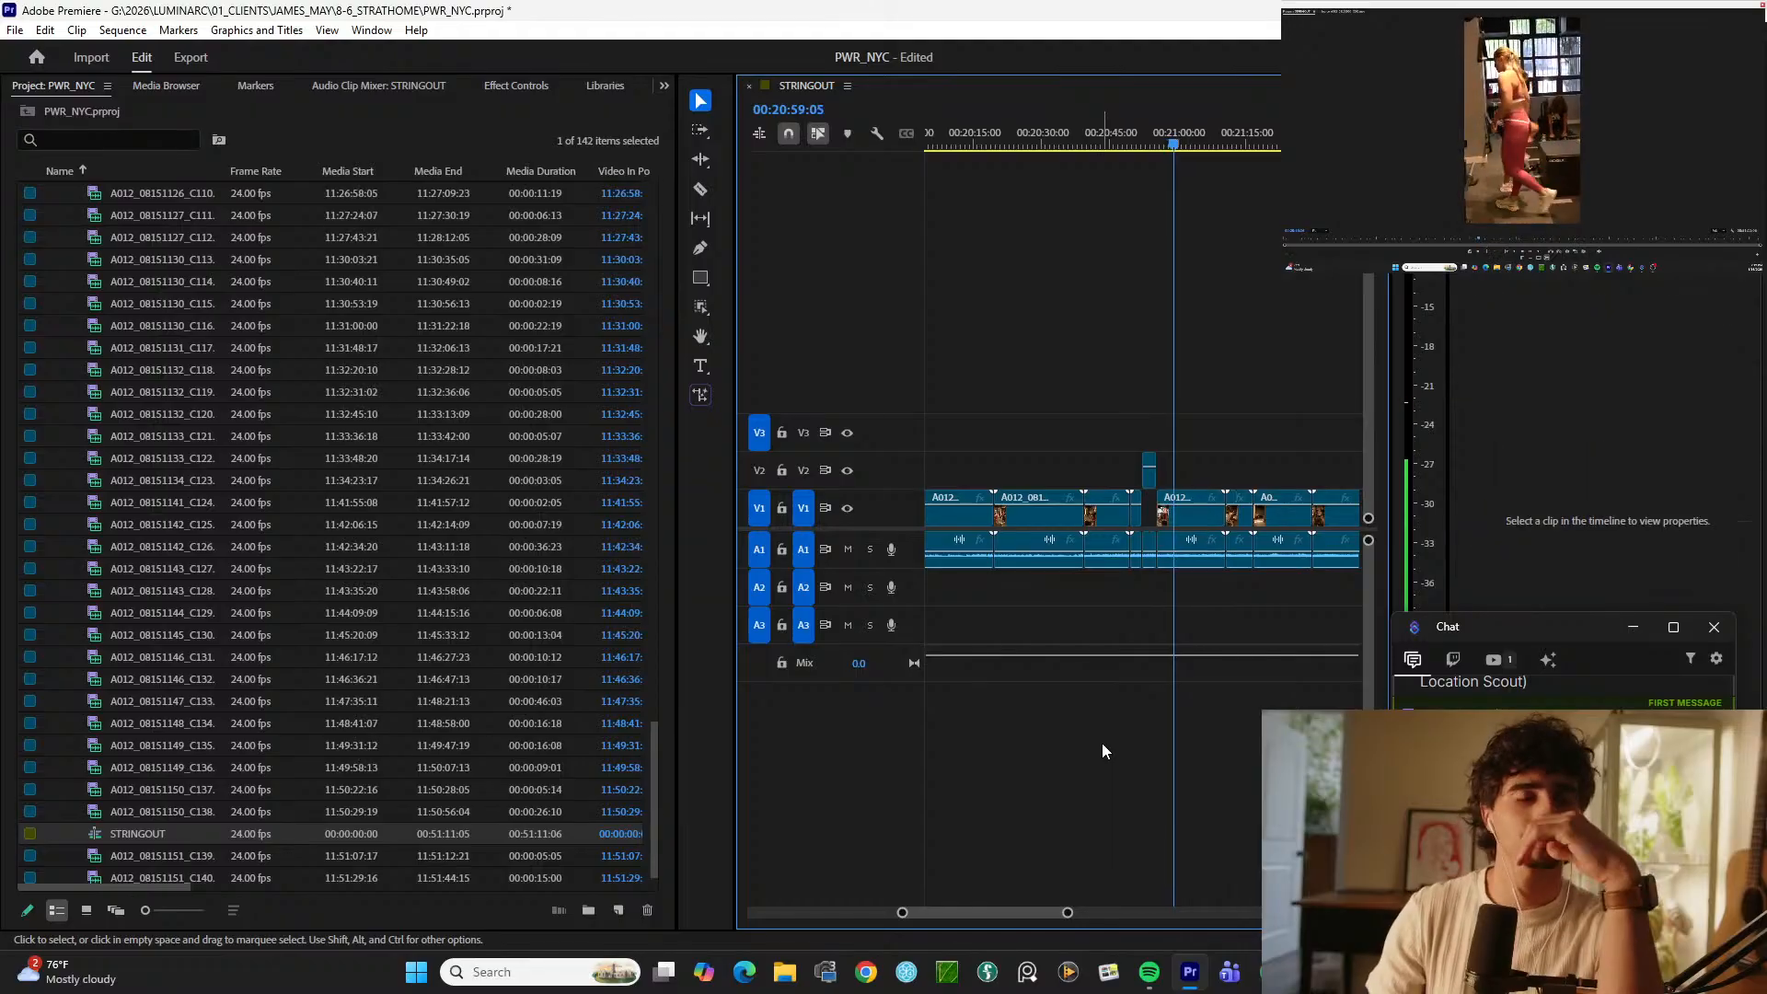
key("equal")
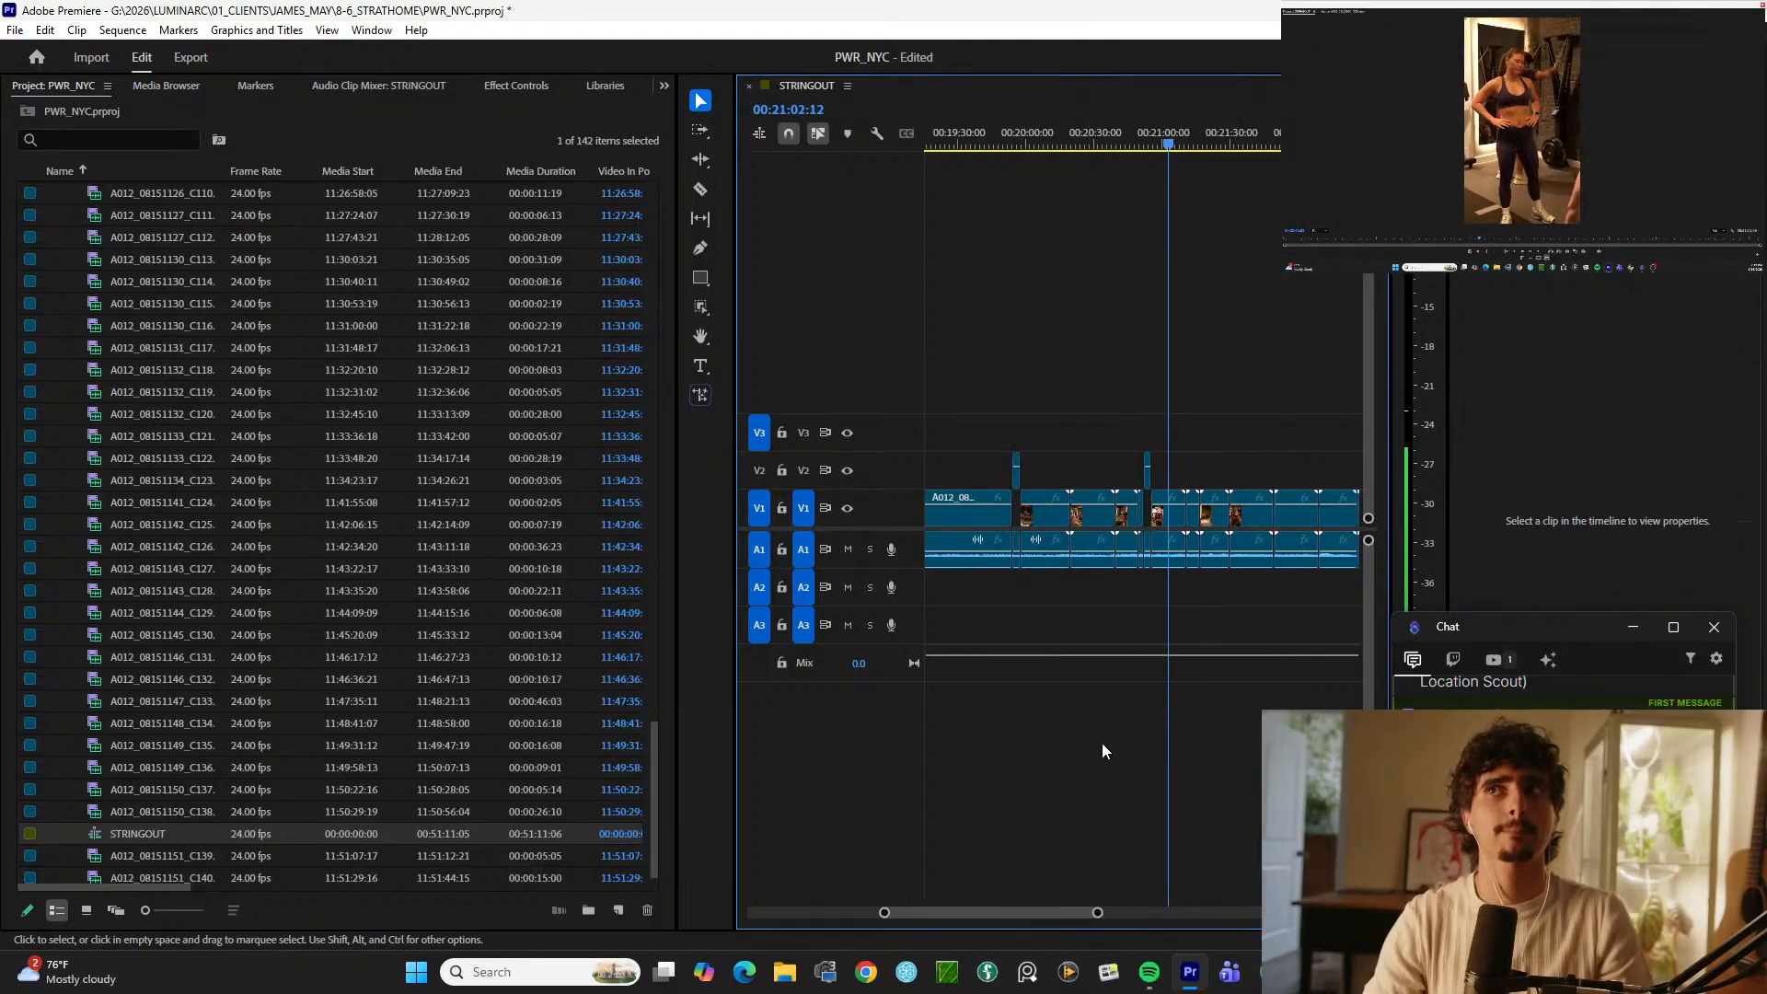
key("d")
key("equal")
key("space")
key("equal")
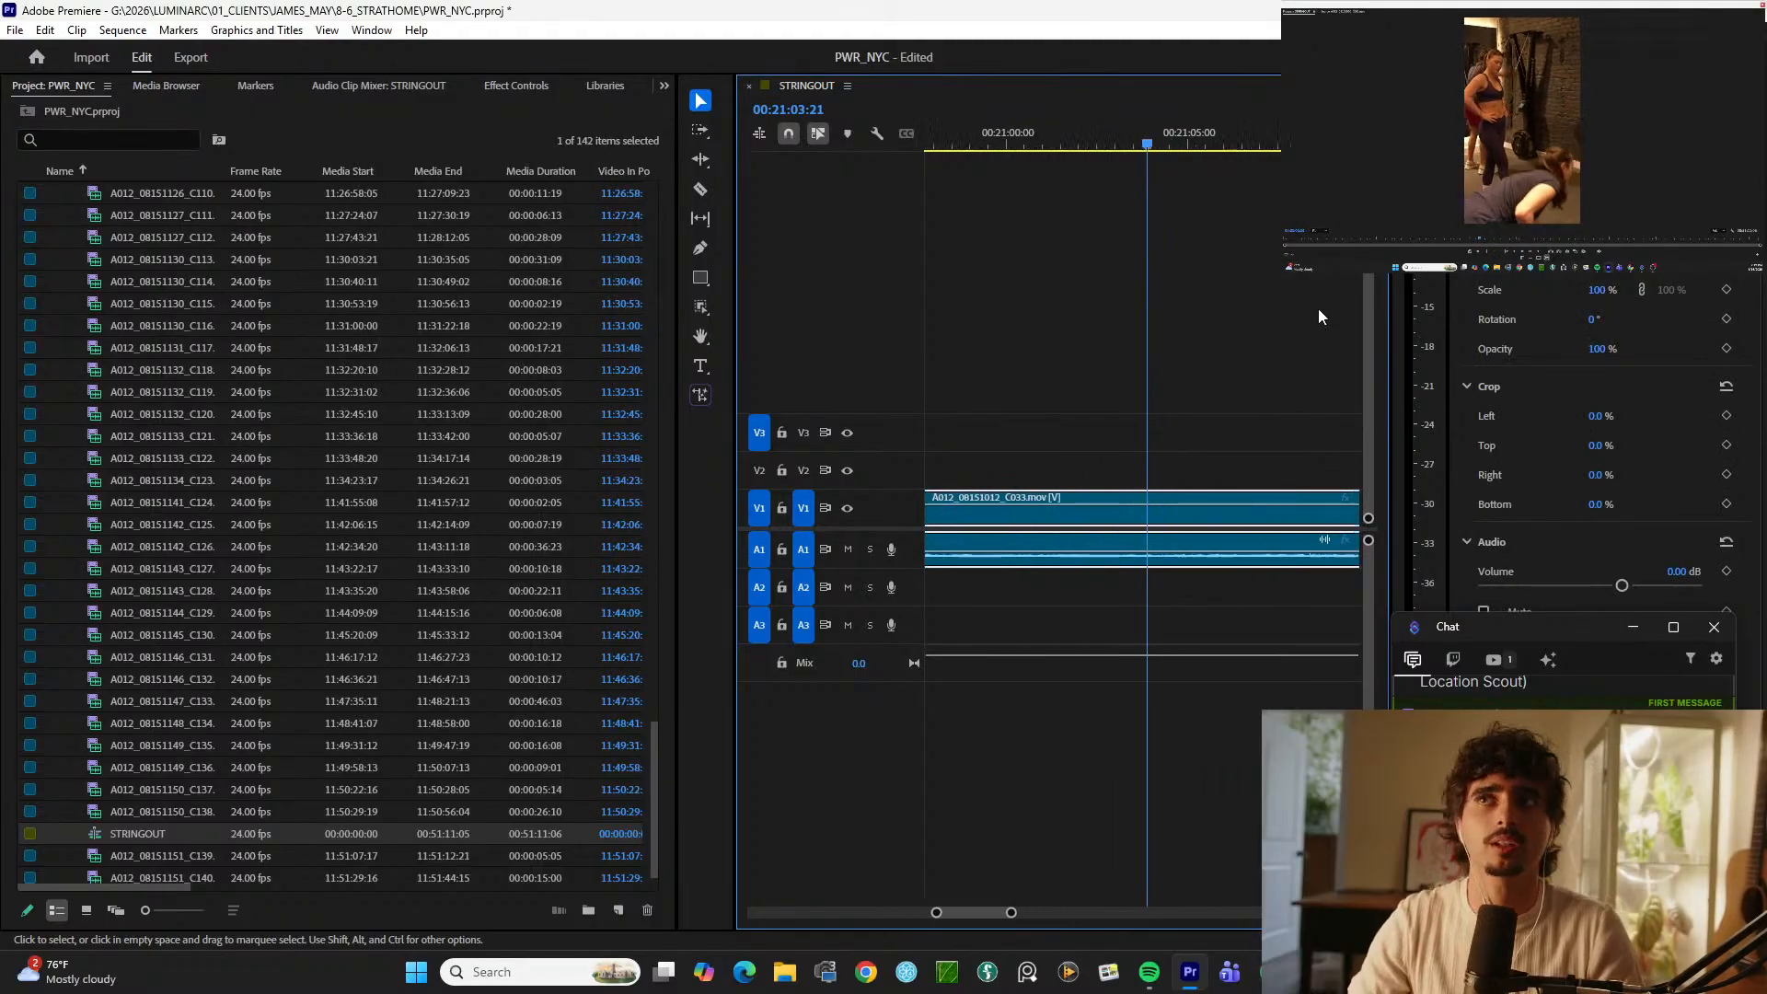
Step: Cut the section from about 00:21:01 to 00:21:06:16 out of A012_08151012_C033.mov and raise it to V2
key("minus")
key("minus")
left_click_drag(1108, 144, 1126, 144)
key("ctrl+k")
key("space")
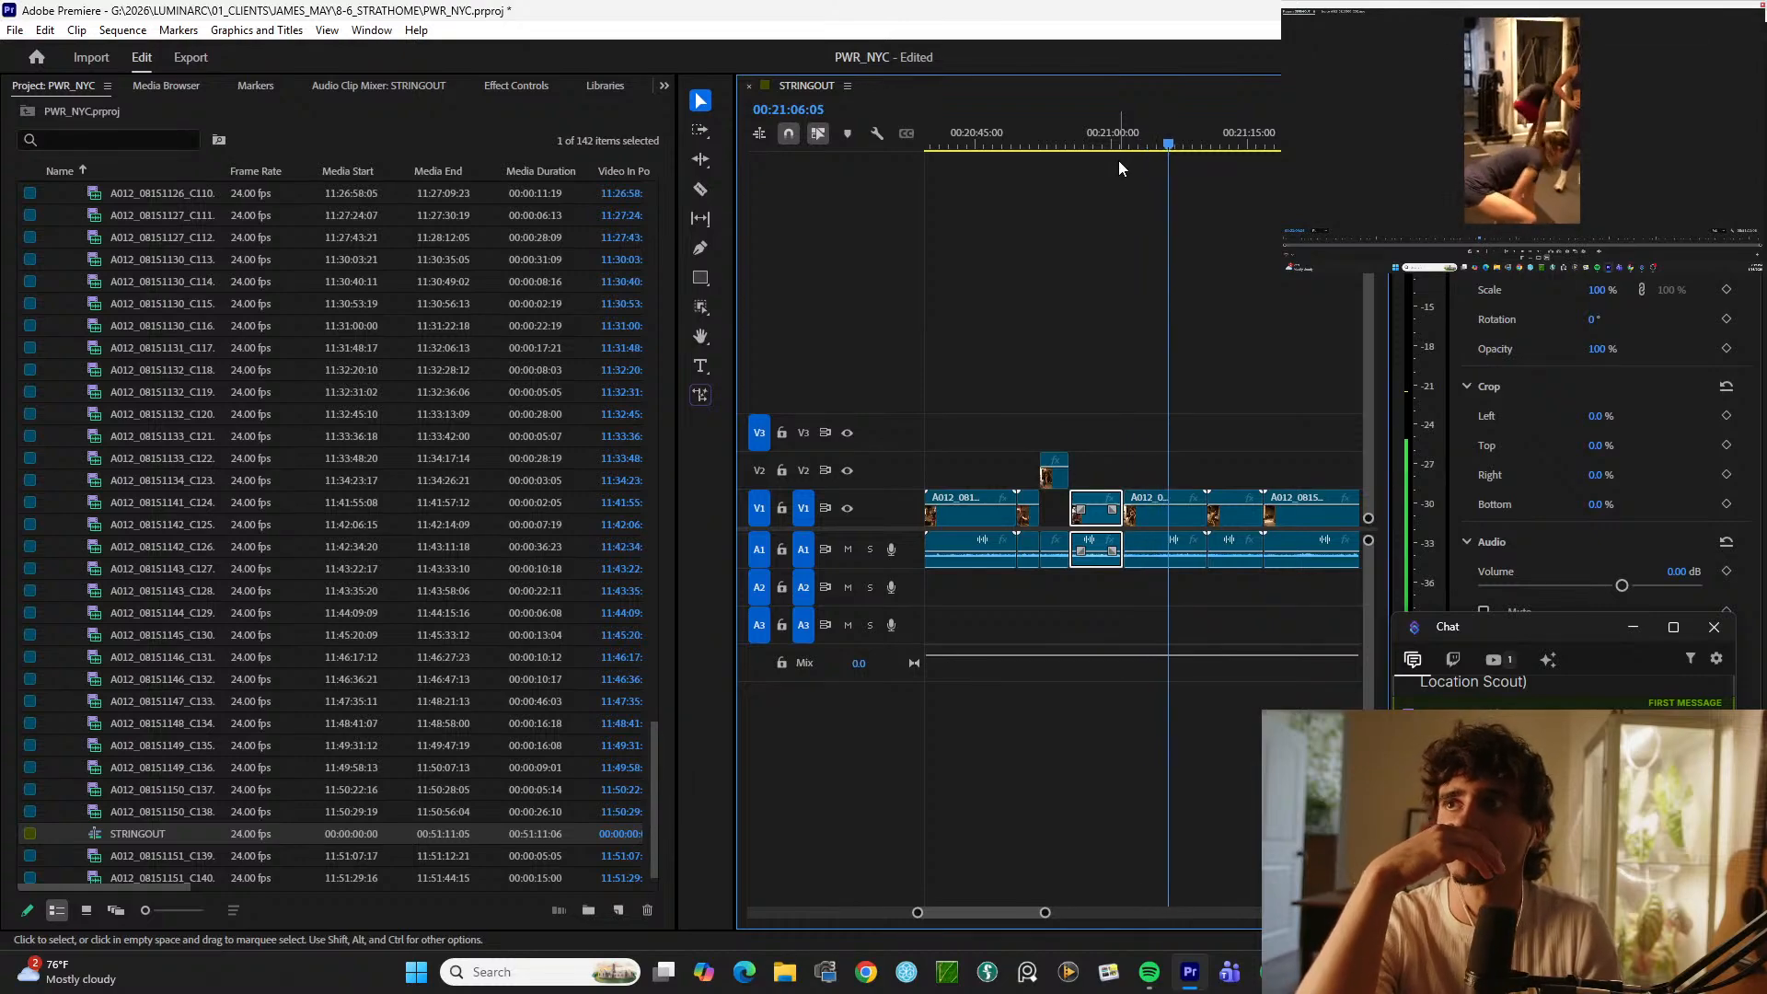
key("space")
key("ctrl+k")
key("alt+Up")
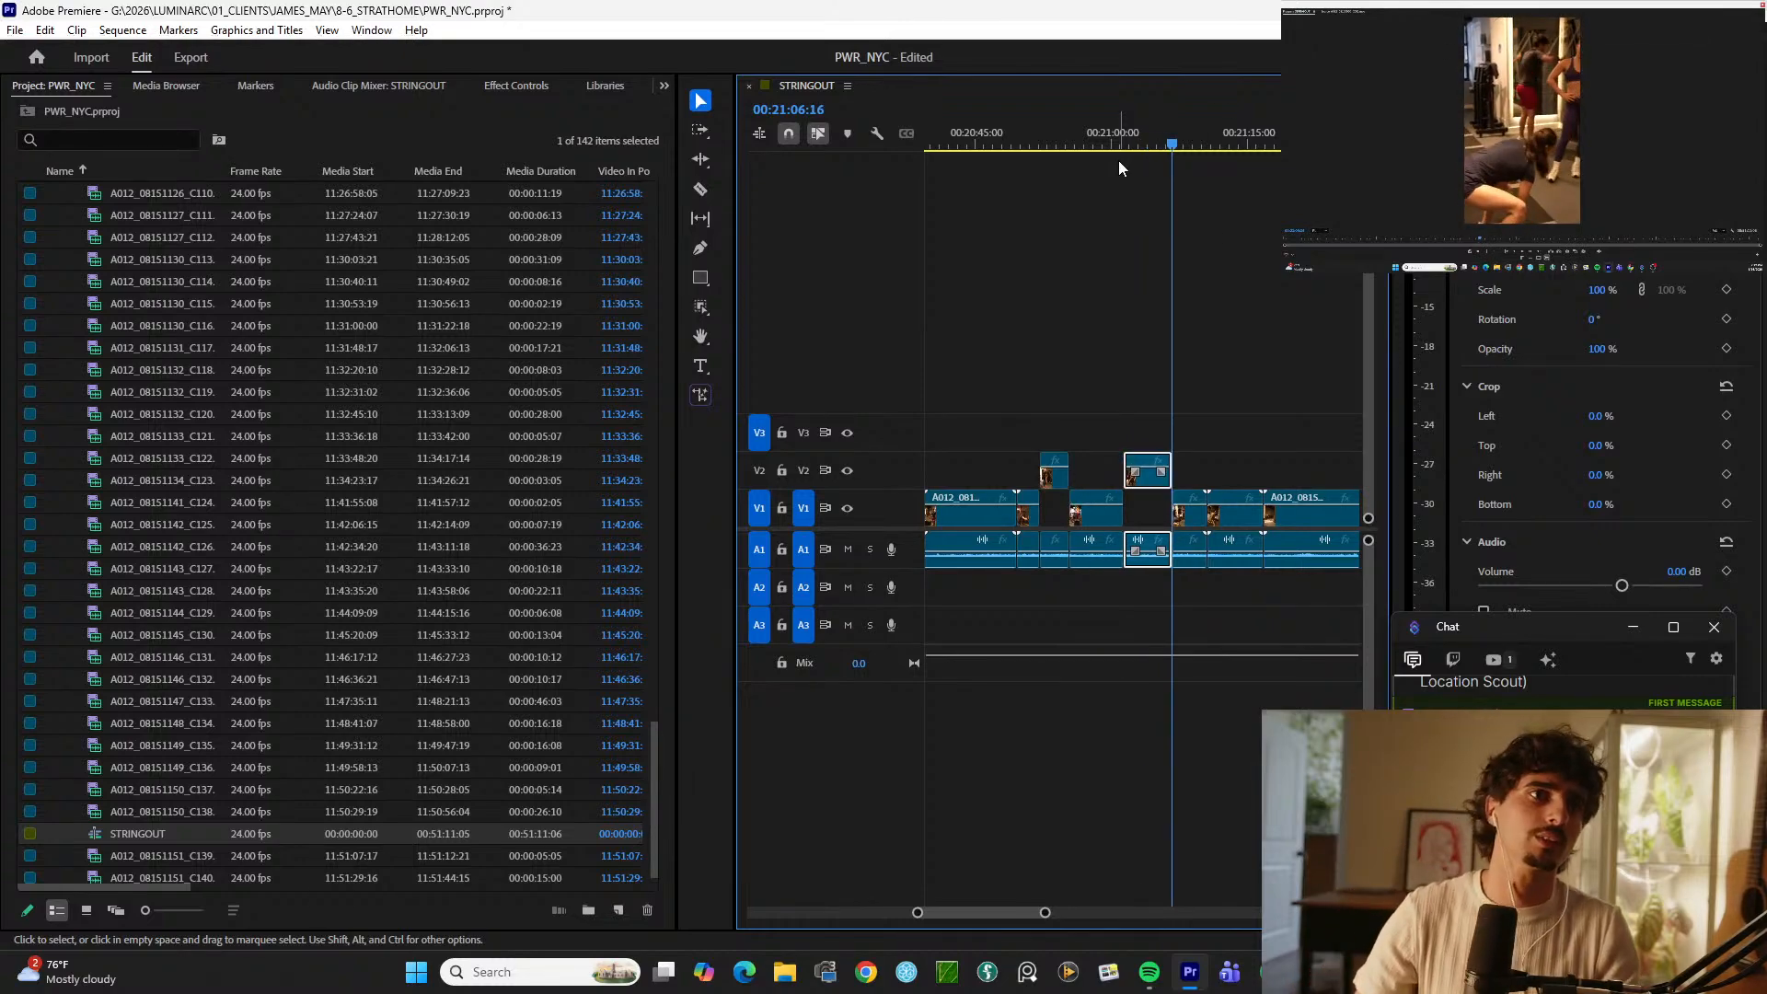
Step: Play on from 00:21:06 through the following footage to the opening of A012_08151013_C035.mov
left_click(1239, 304)
key("space")
key("=")
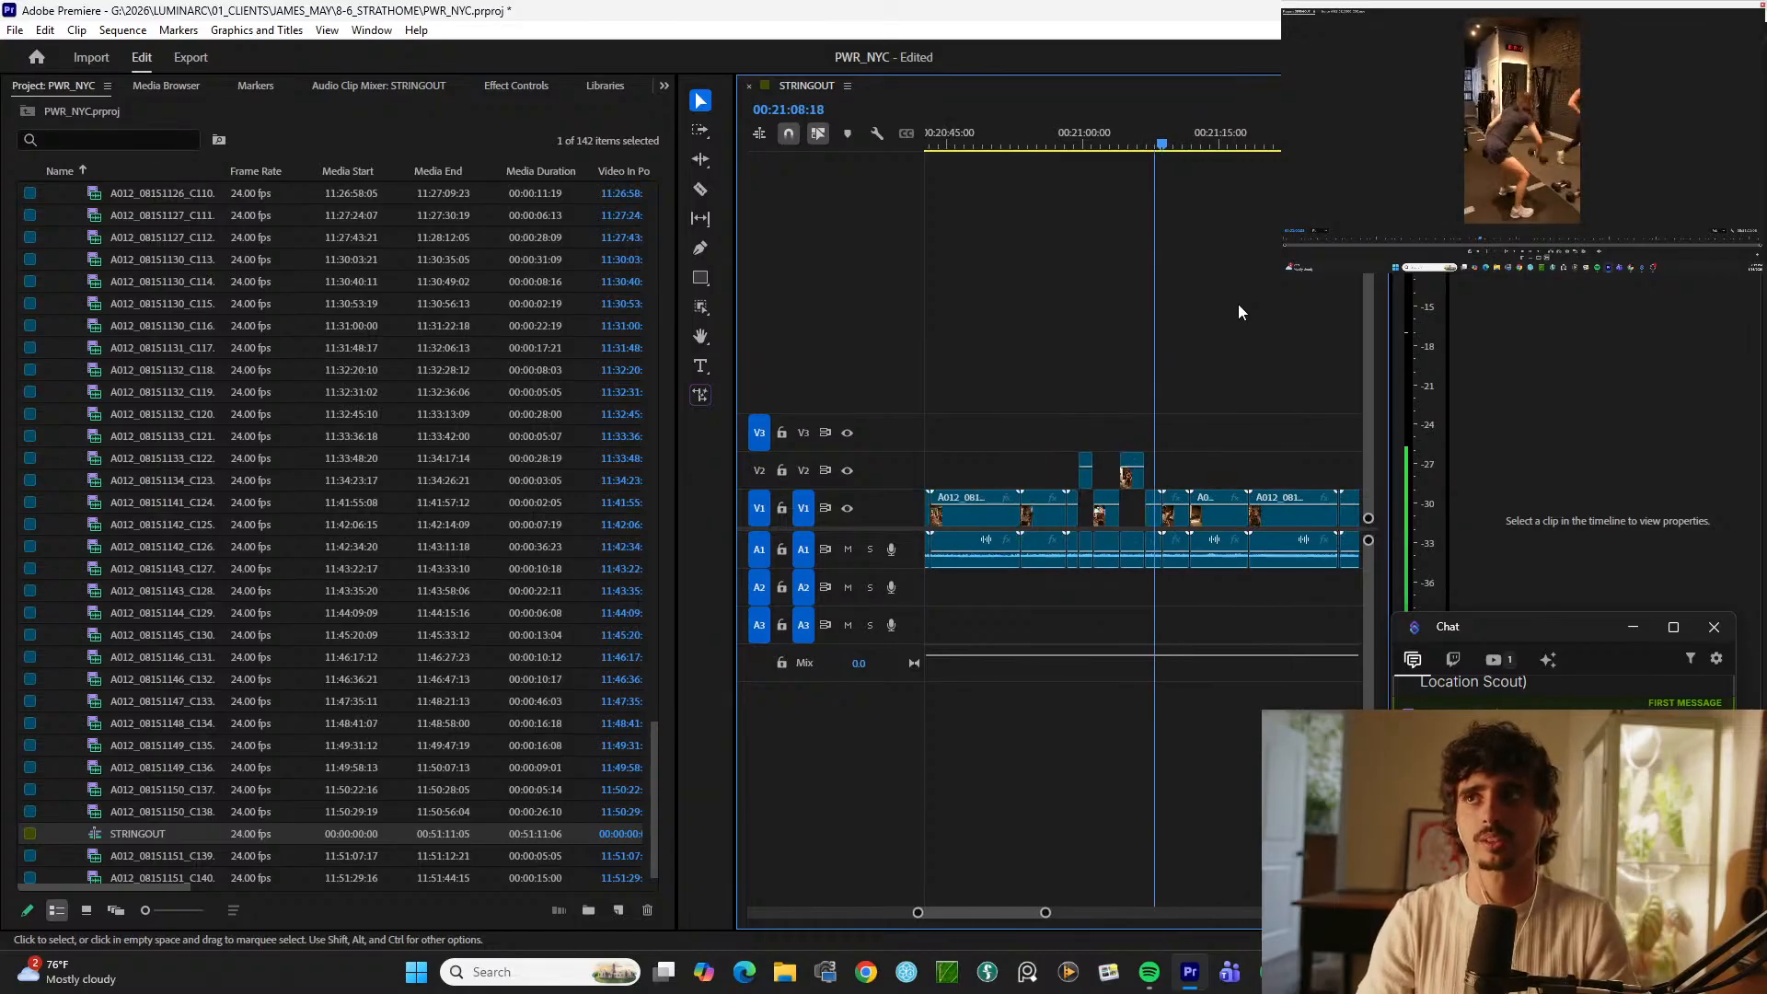
key("=")
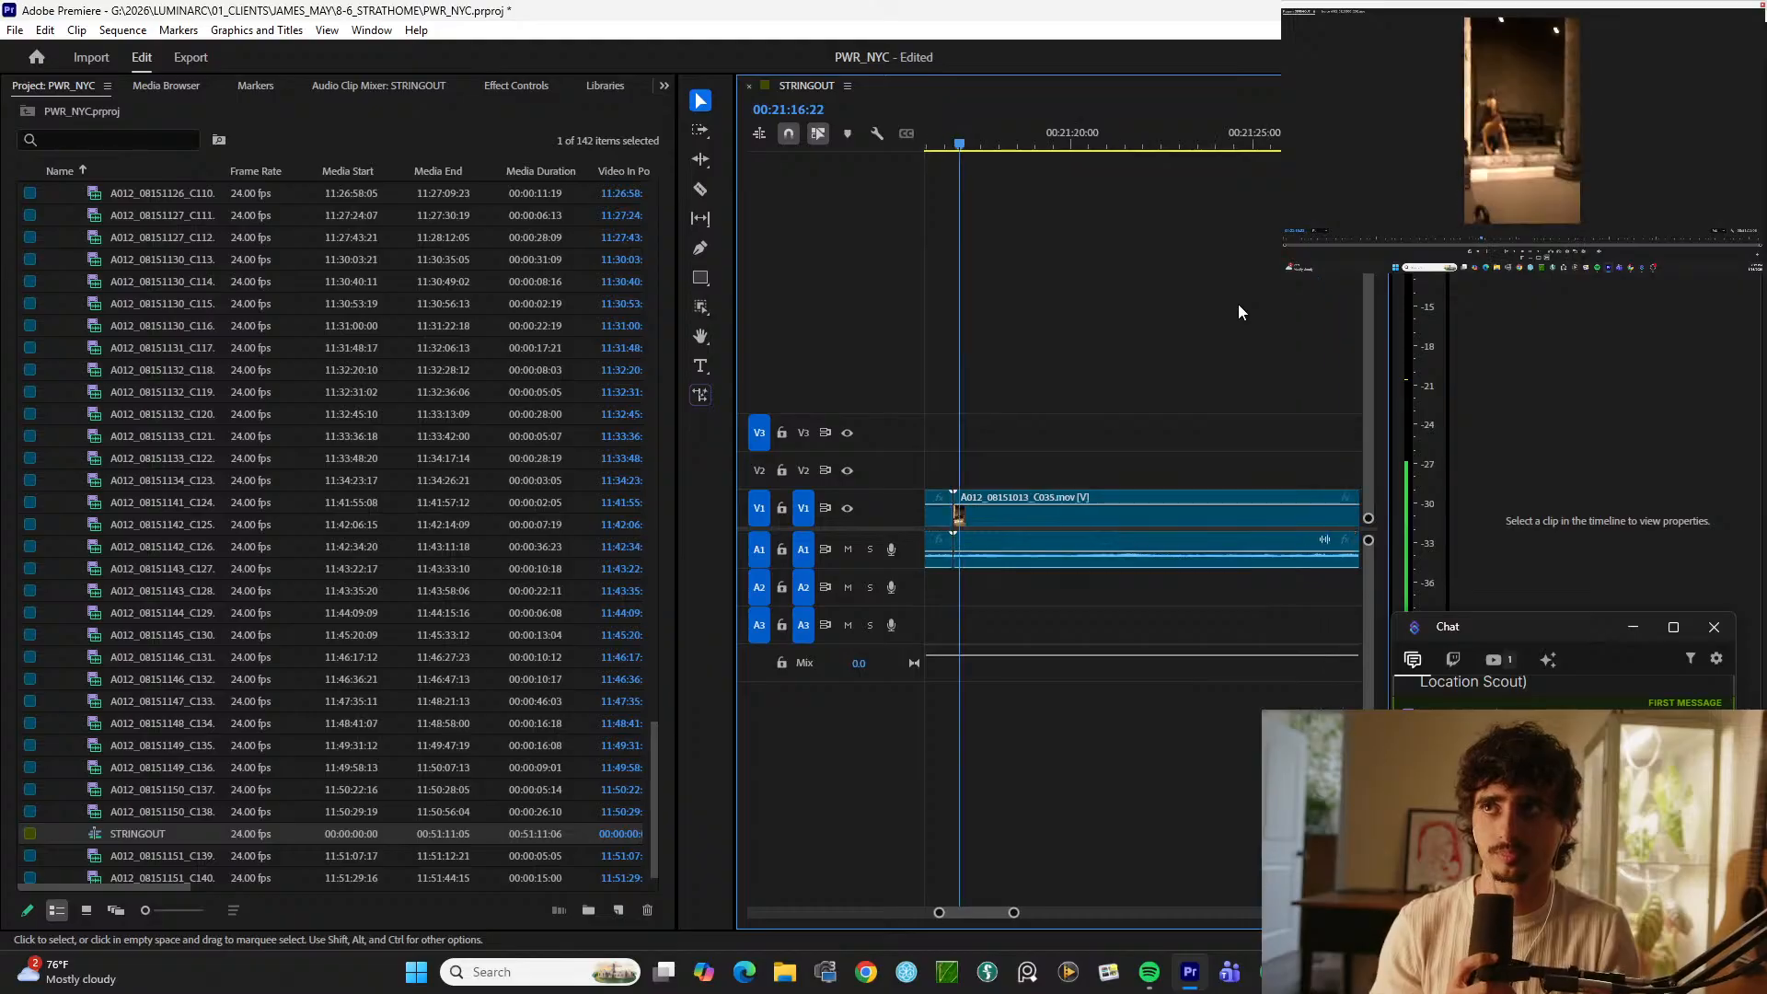
key("-")
key("-")
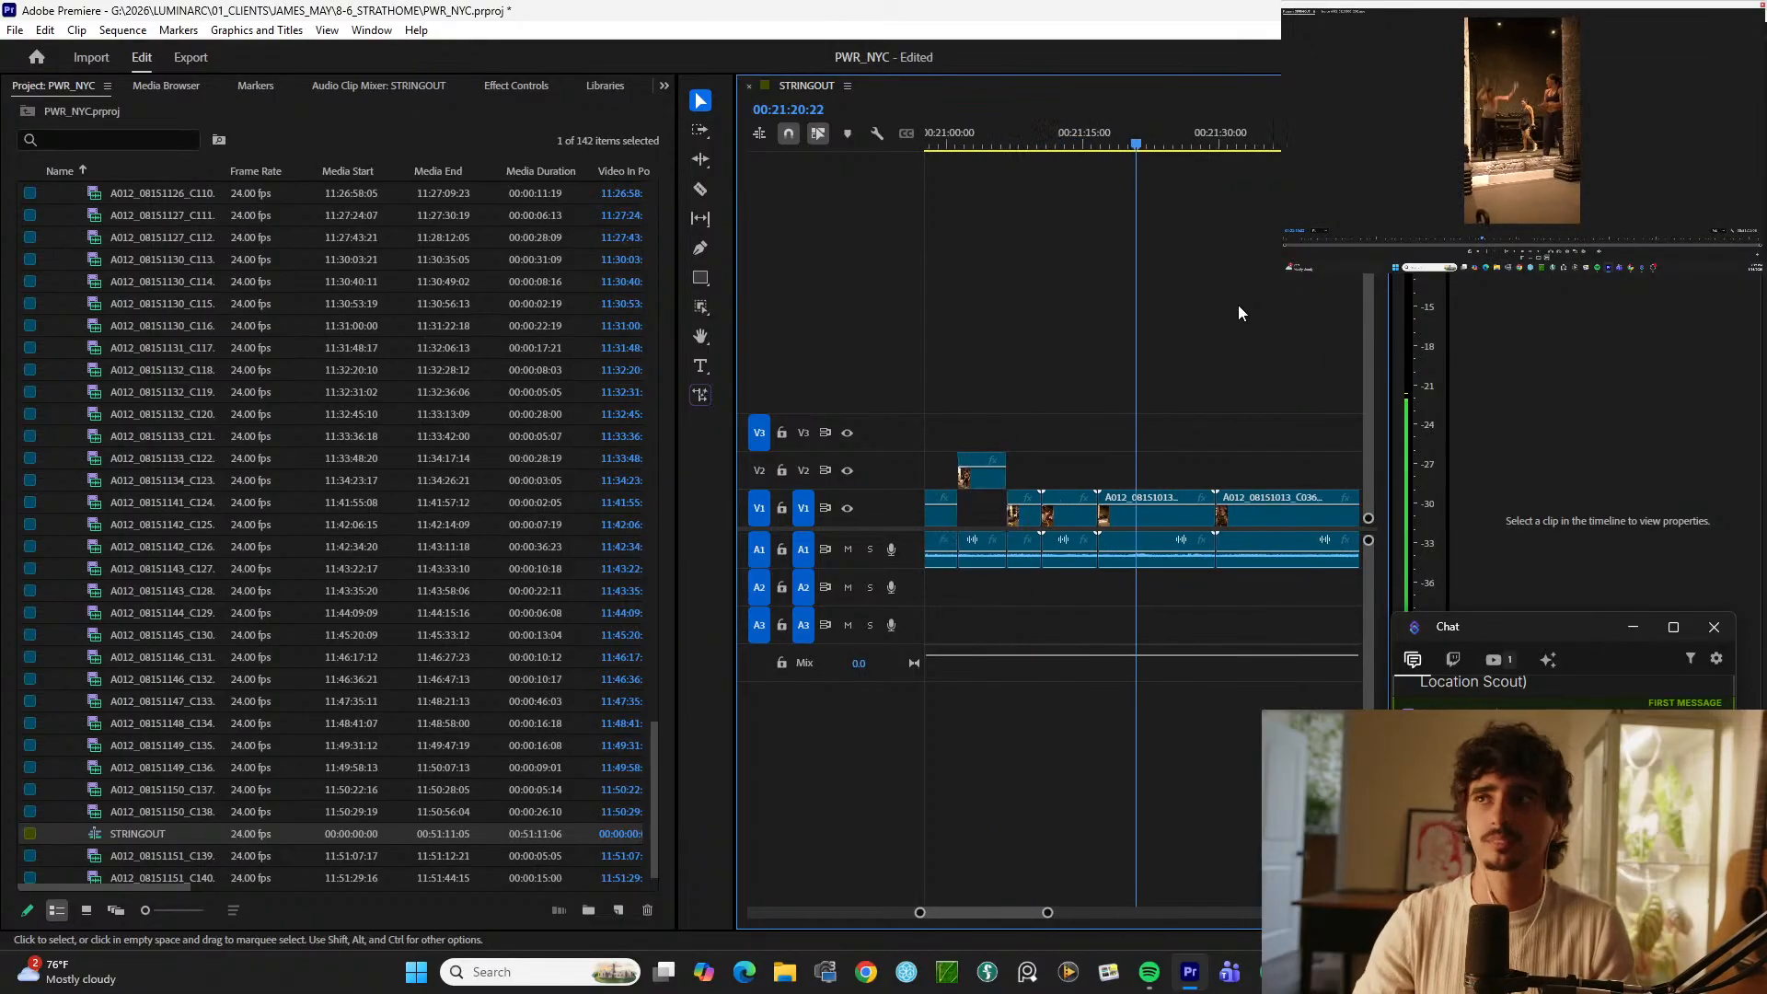
Step: Cut the section from about 00:21:20 to 00:21:25 out of A012_08151013_C035.mov and raise it to V2
key("d")
key("=")
key("=")
key("=")
key("=")
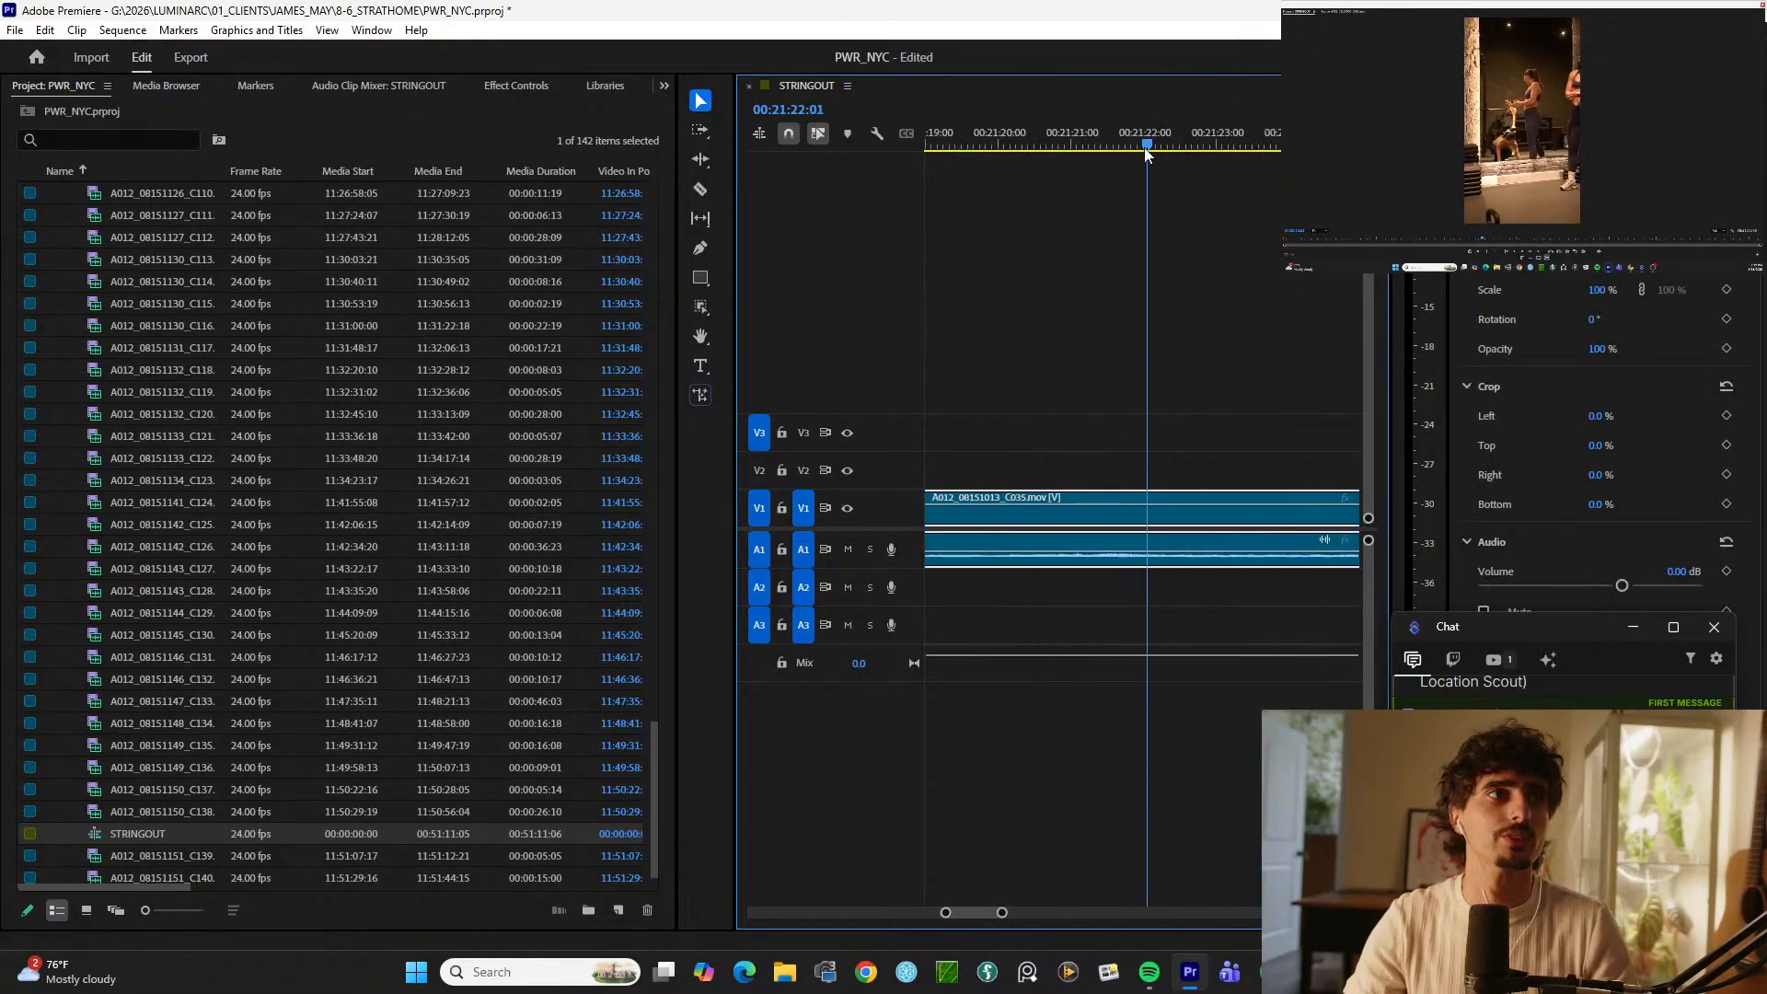
left_click_drag(1145, 144, 1023, 129)
key("ctrl+k")
key("space")
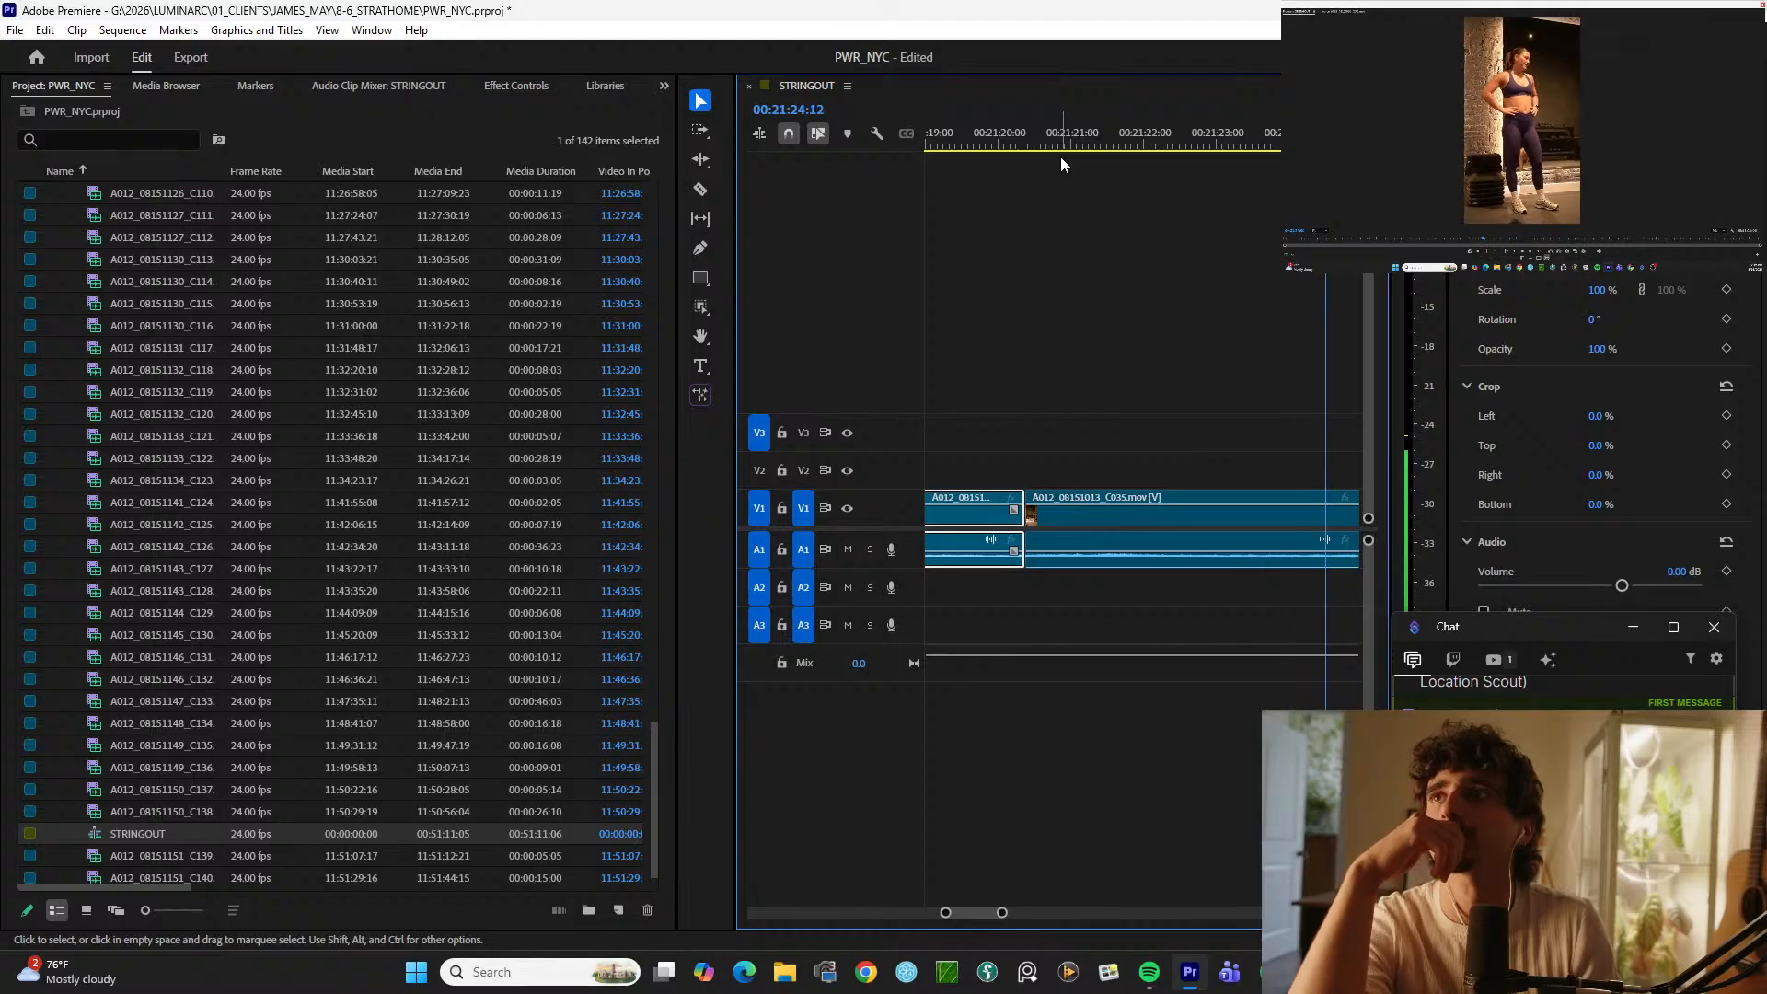
key("ctrl+k")
key("alt+Up")
key("space")
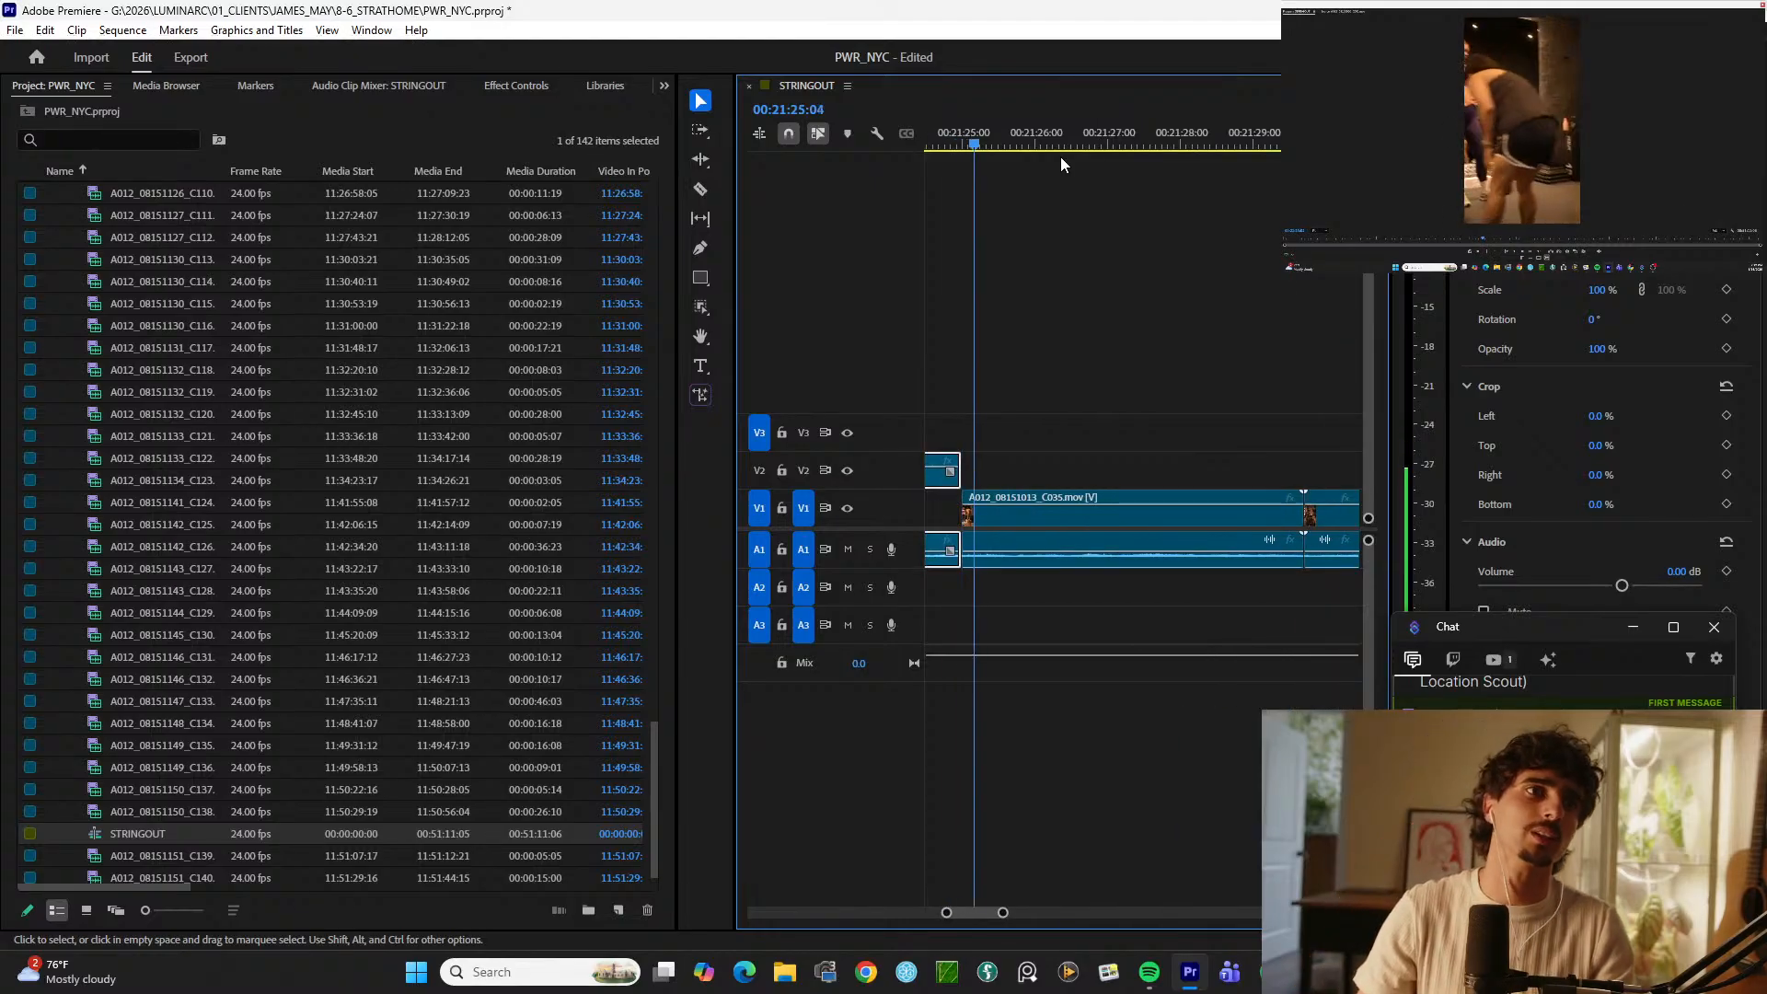
Step: Review the remaining part of A012_08151013_C035.mov and continue into the following clip at about 00:21:30
key("minus")
key("minus")
key("d")
key("l")
key("equal")
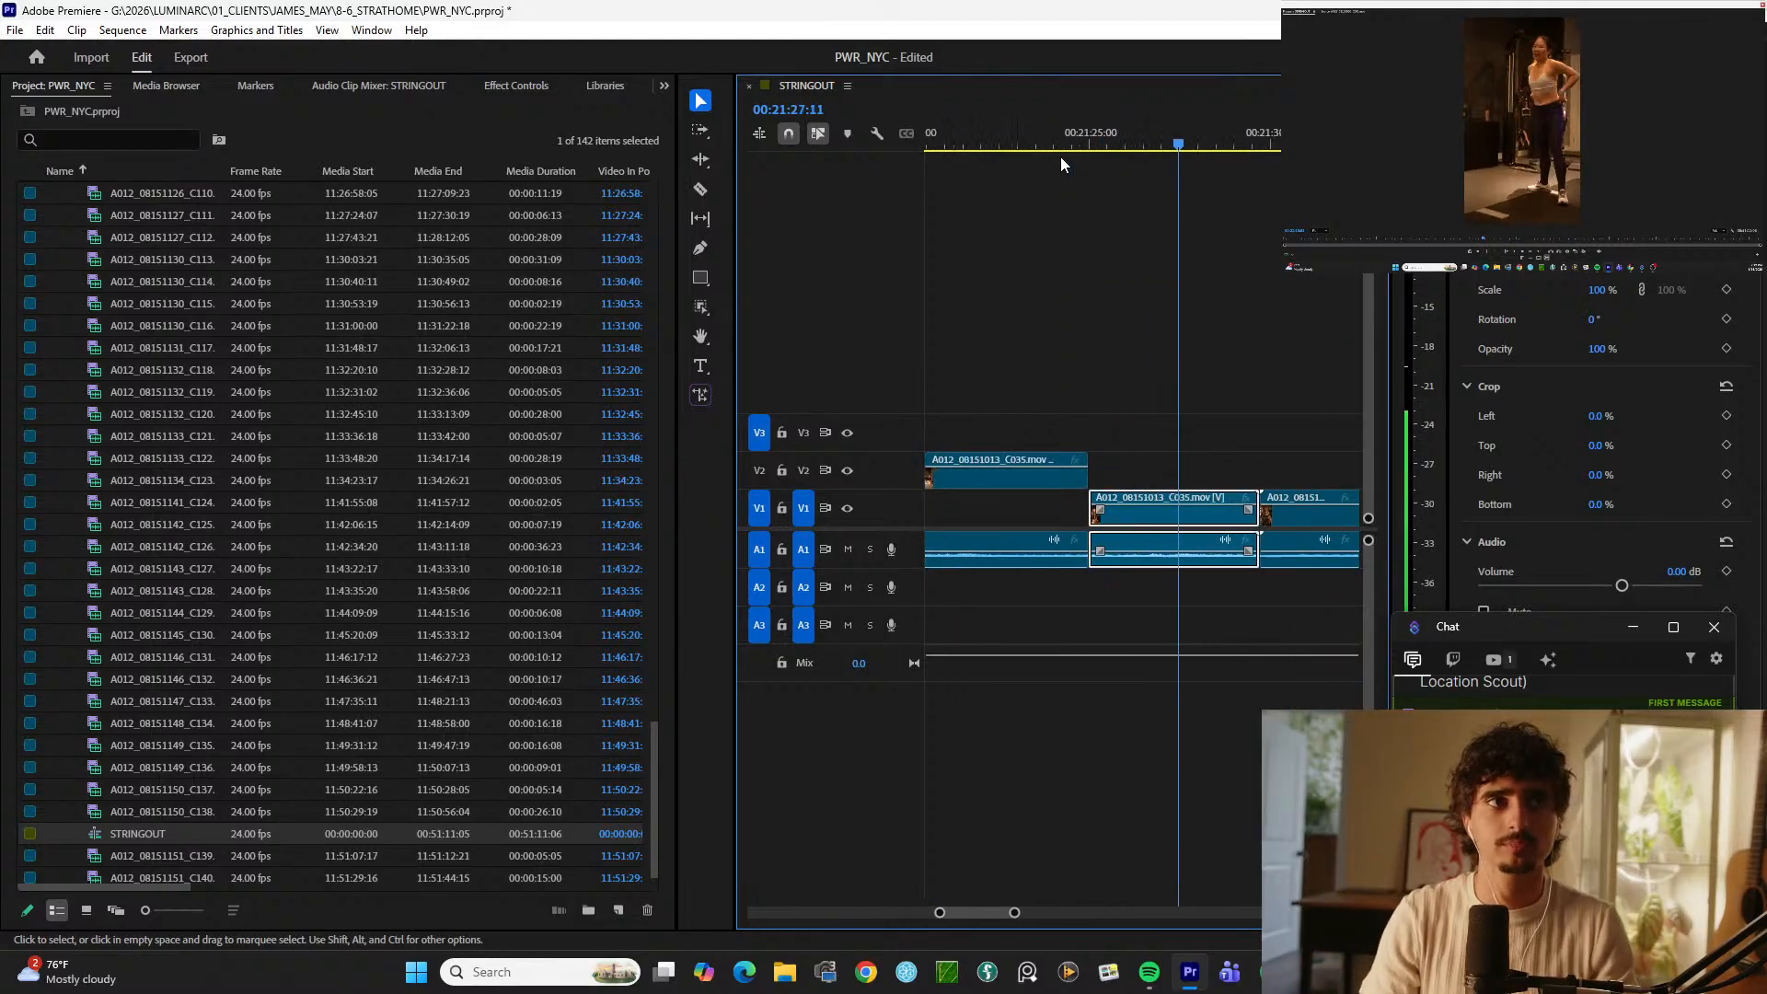
key("minus")
key("minus")
key("minus")
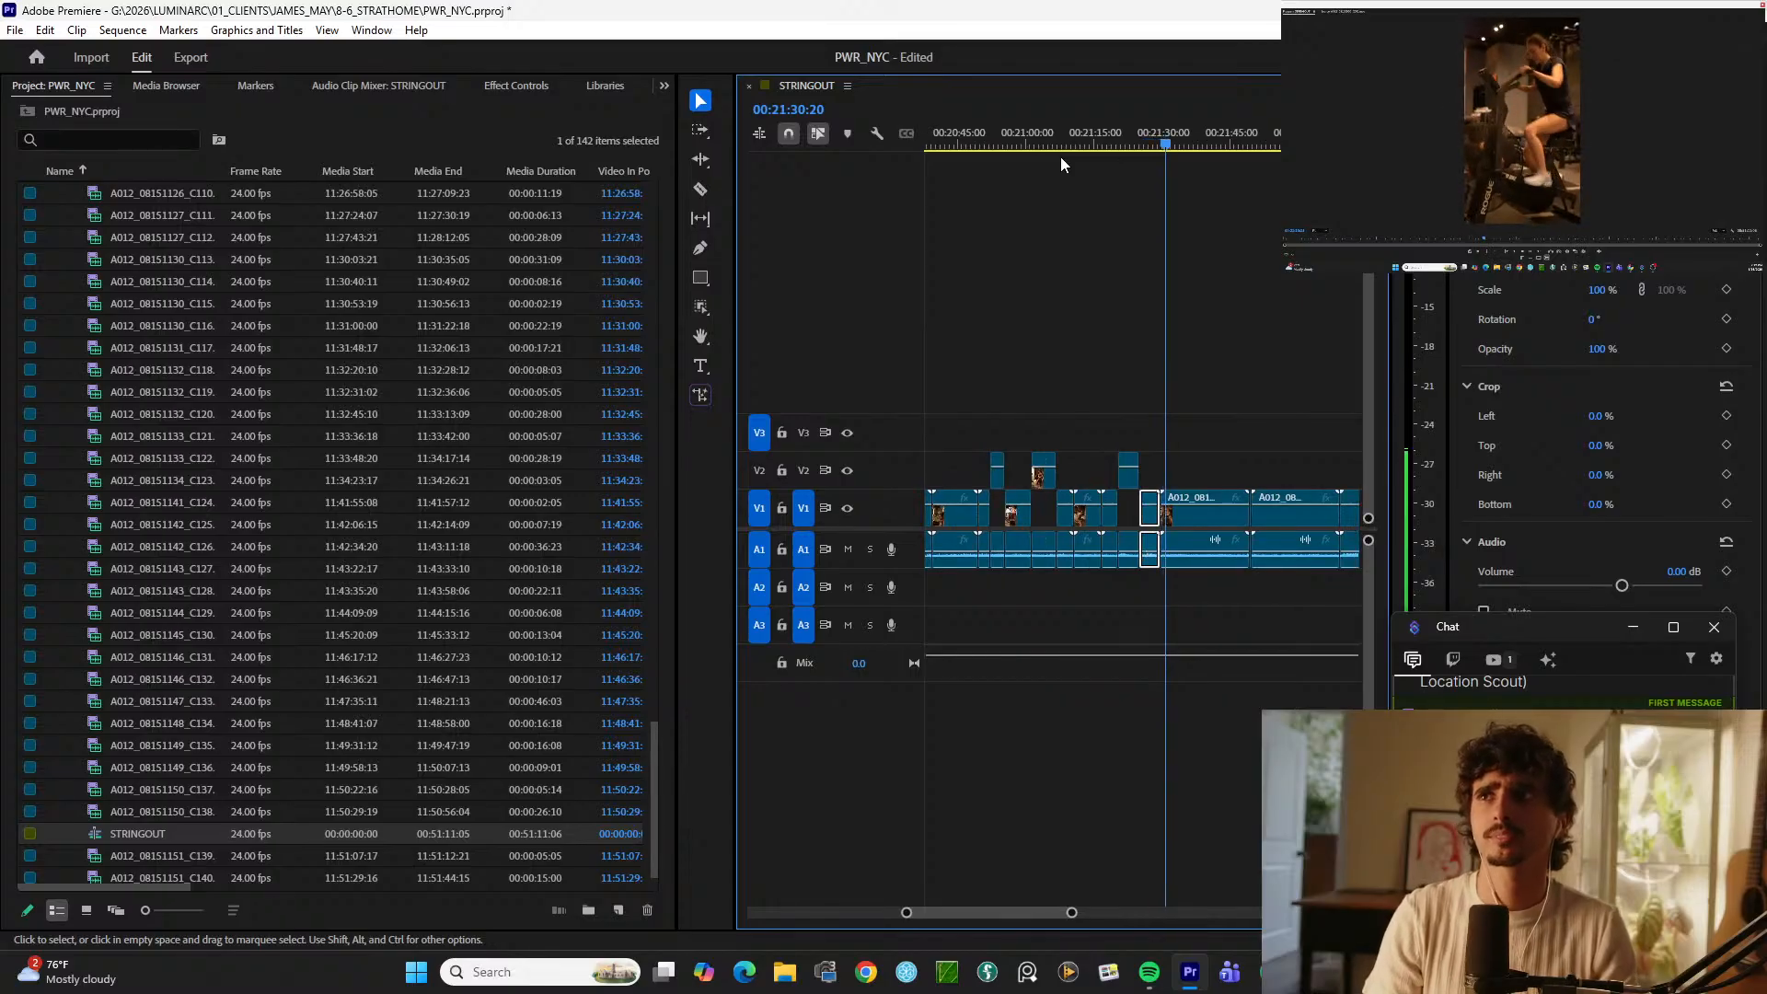
Step: Cut the section from about 00:21:32 to 00:21:35:03 out of A012_08151013_C036 and raise it to V2
key("space")
key("ctrl+k")
key("space")
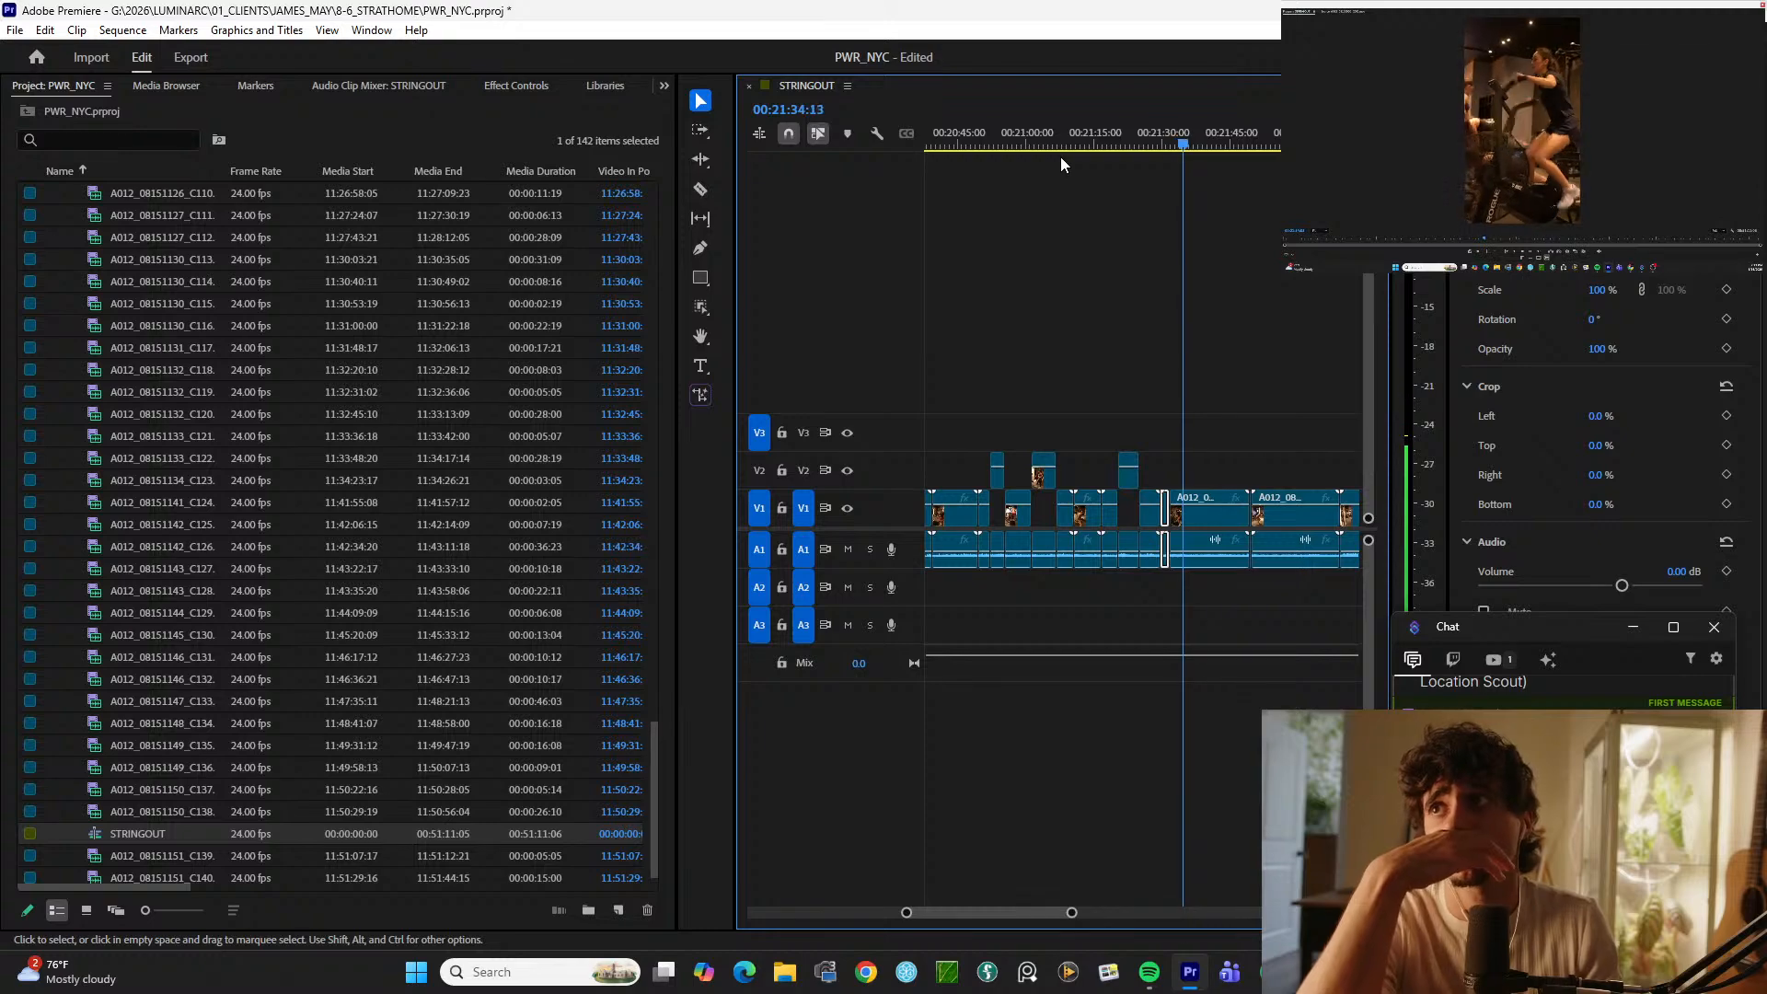
key("space")
key("ctrl+k")
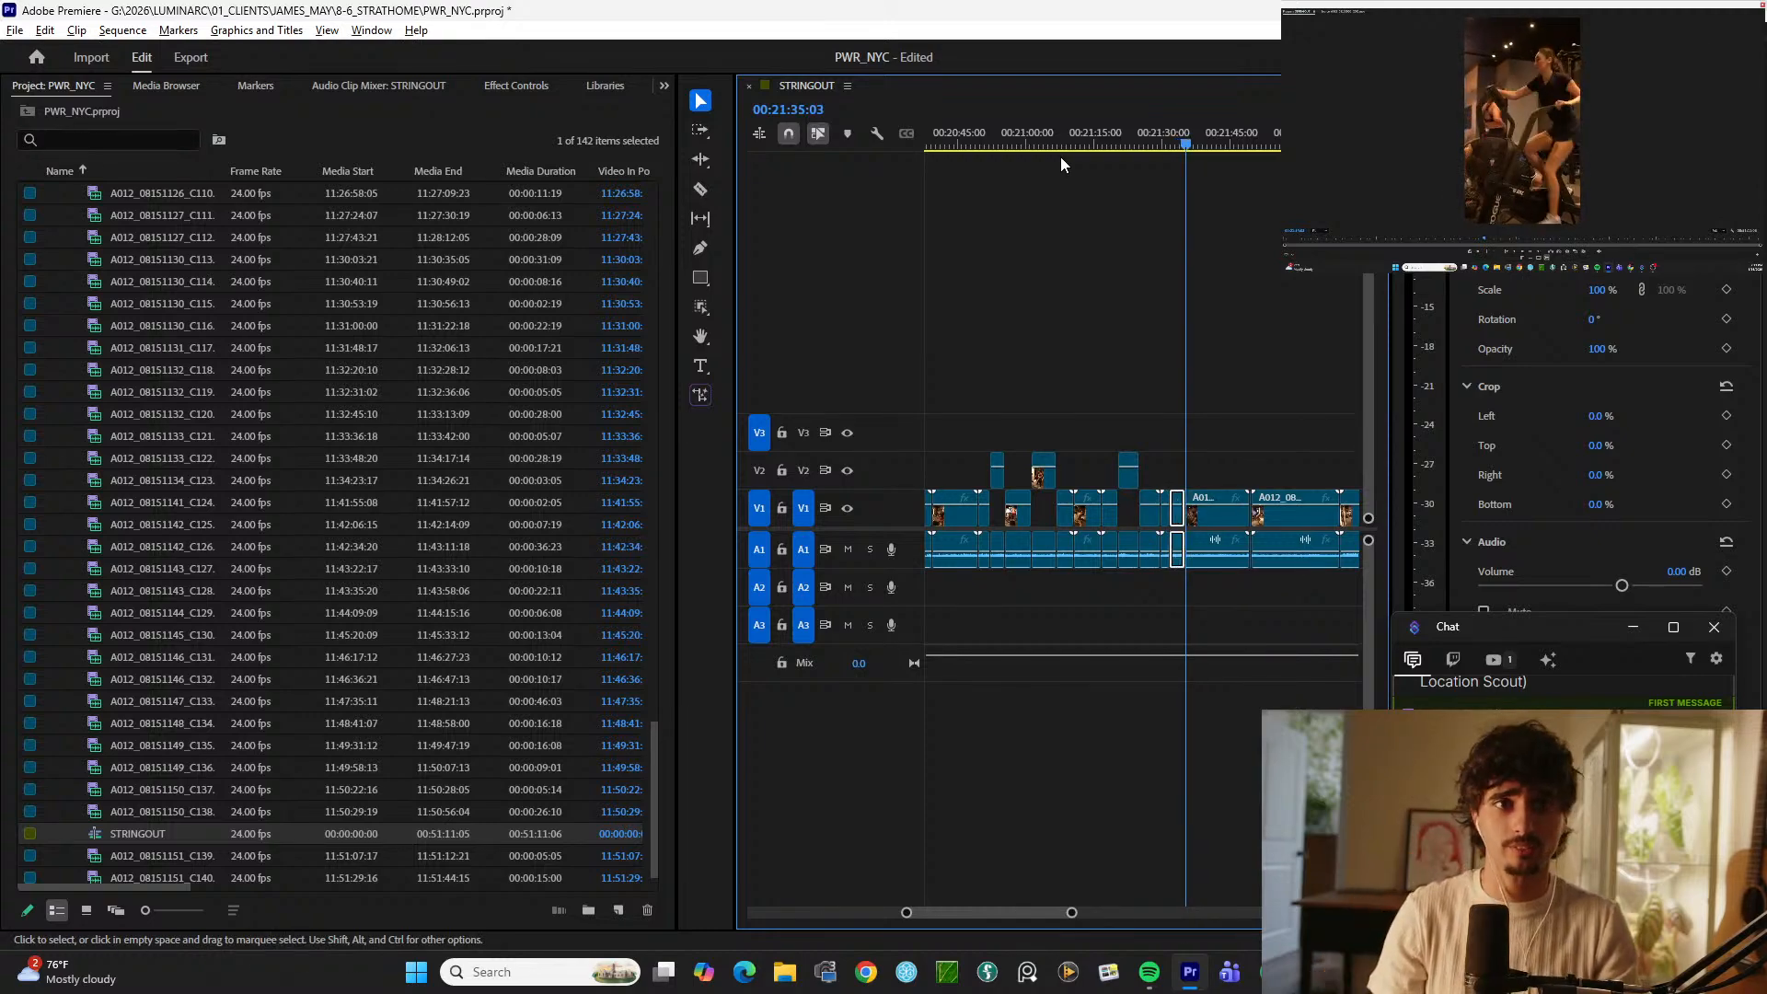
key("space")
key("space")
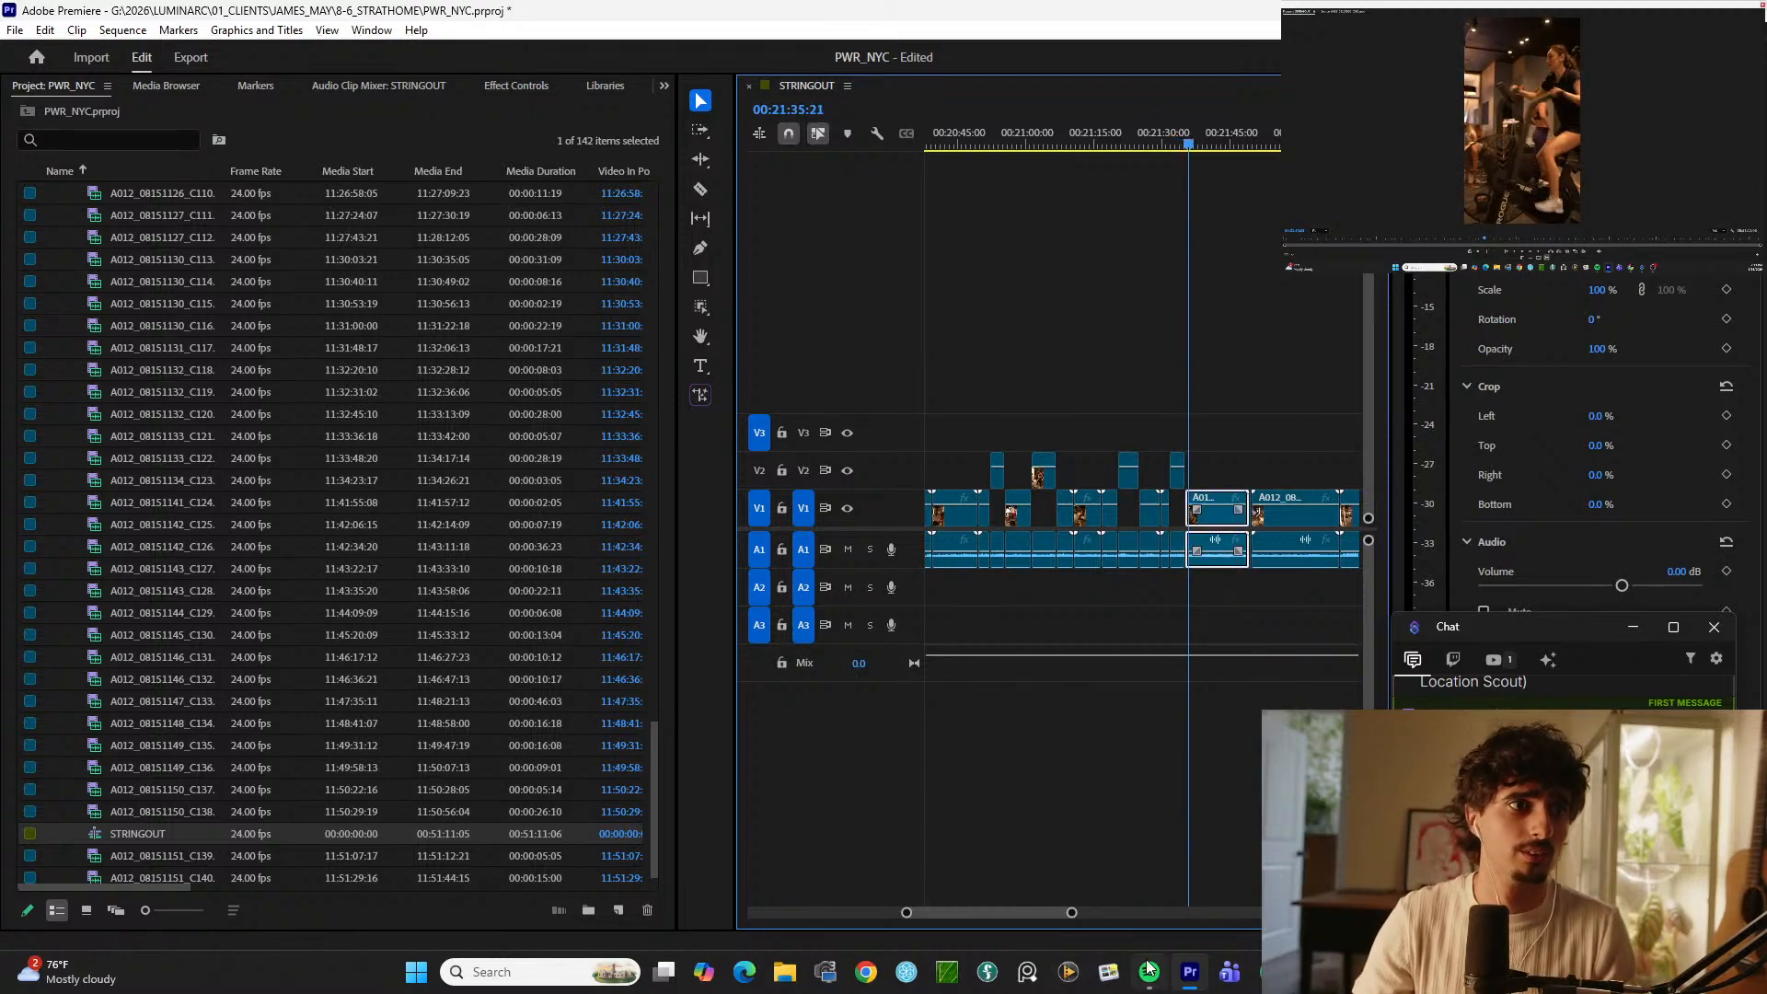
Step: Play through the rest of A012_08151013_C036 after 00:21:35 and on to about 00:21:51
mouse_move(1154, 971)
left_click(1185, 929)
left_click(1320, 355)
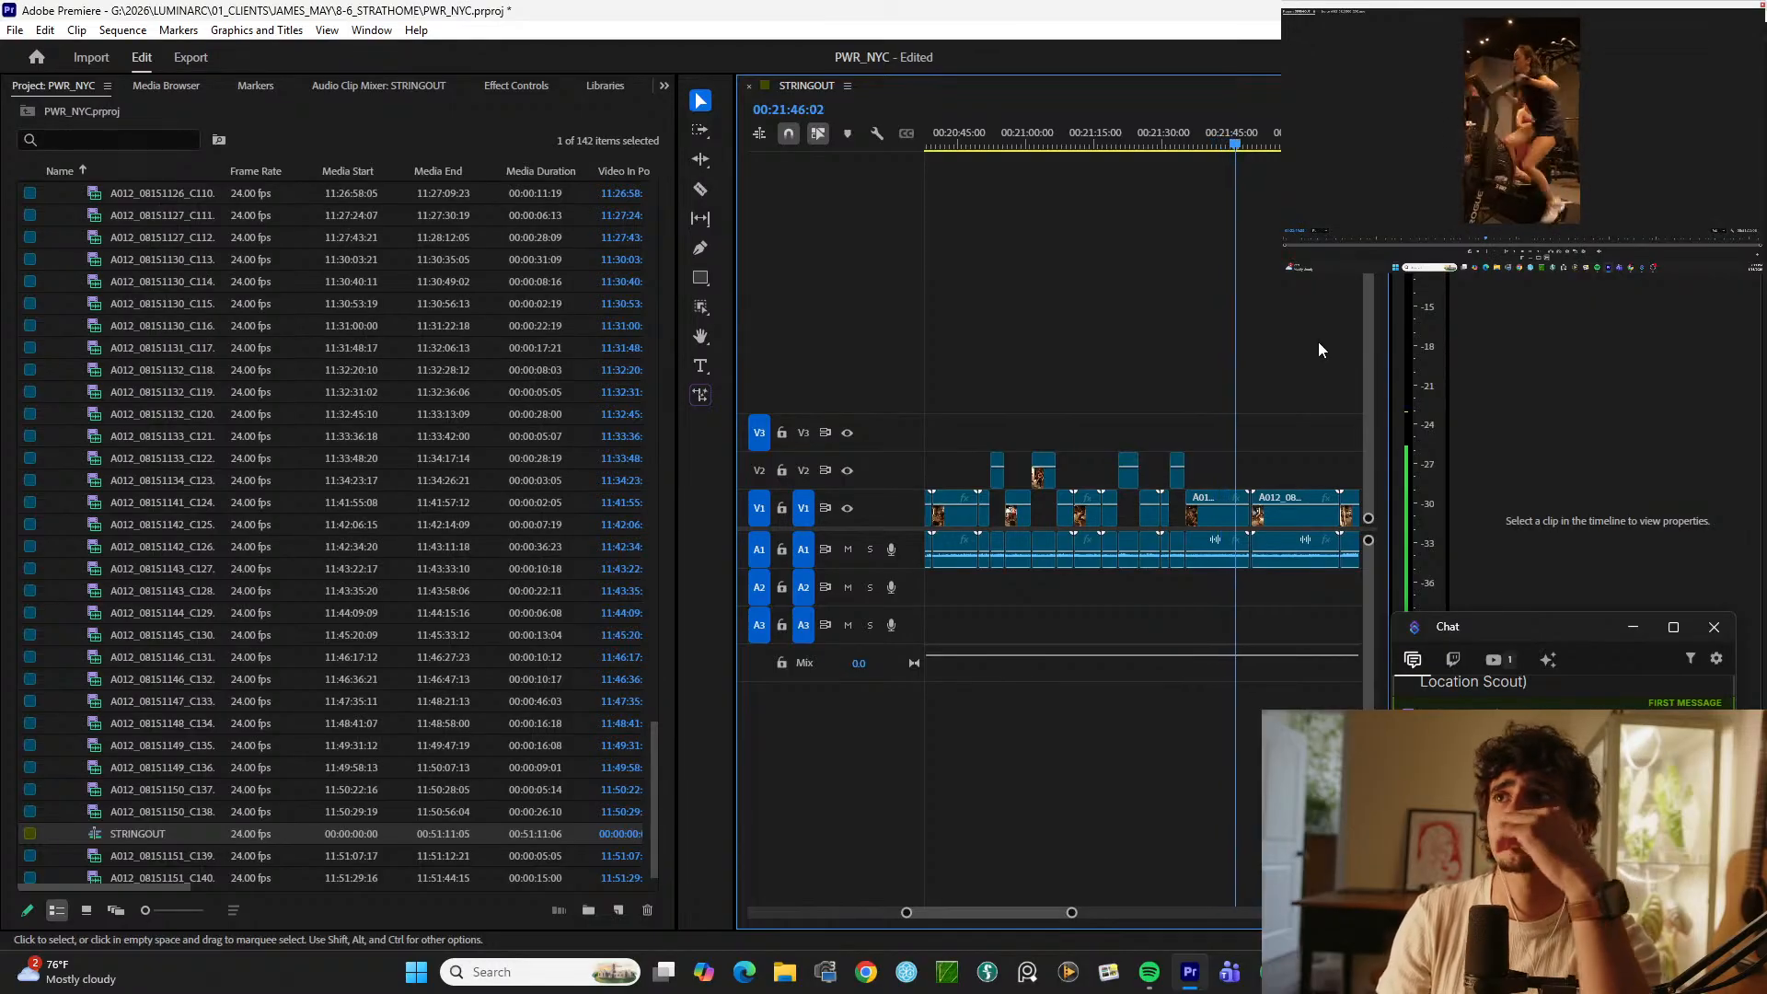
key("space")
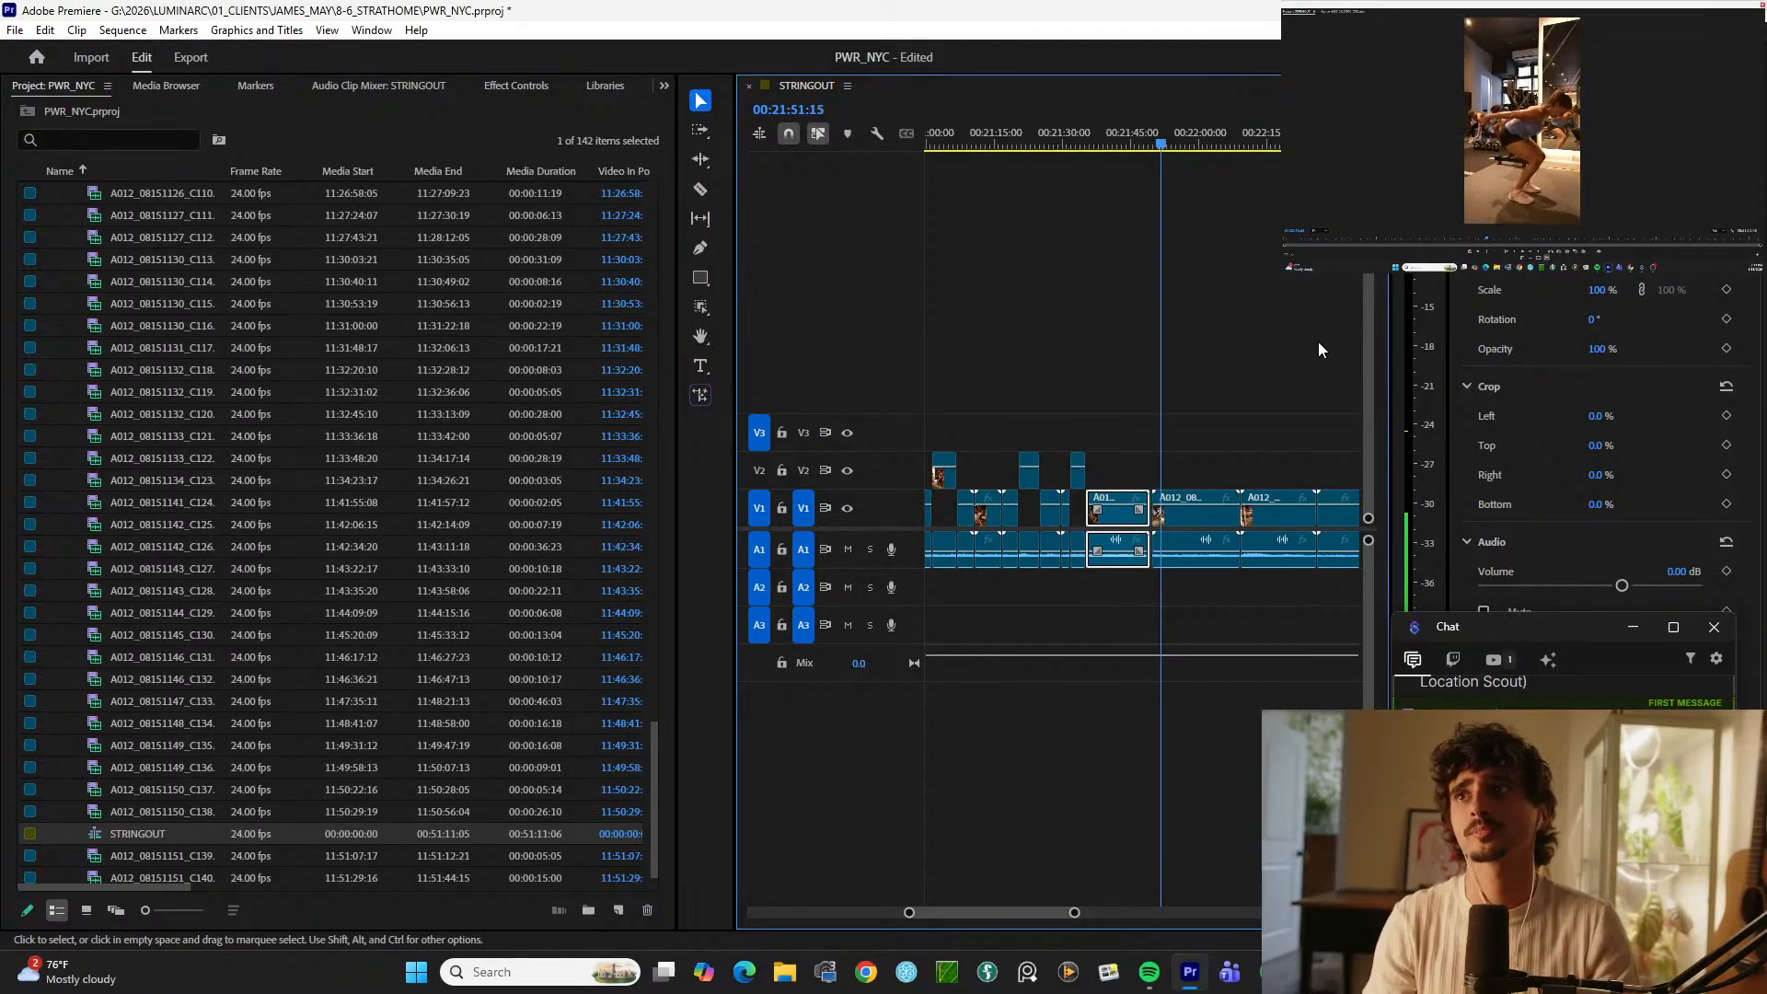
Step: Cut the section from about 00:21:52 to 00:21:55 out of the V1 clip and raise it to V2
key("space")
key("ctrl+k")
key("space")
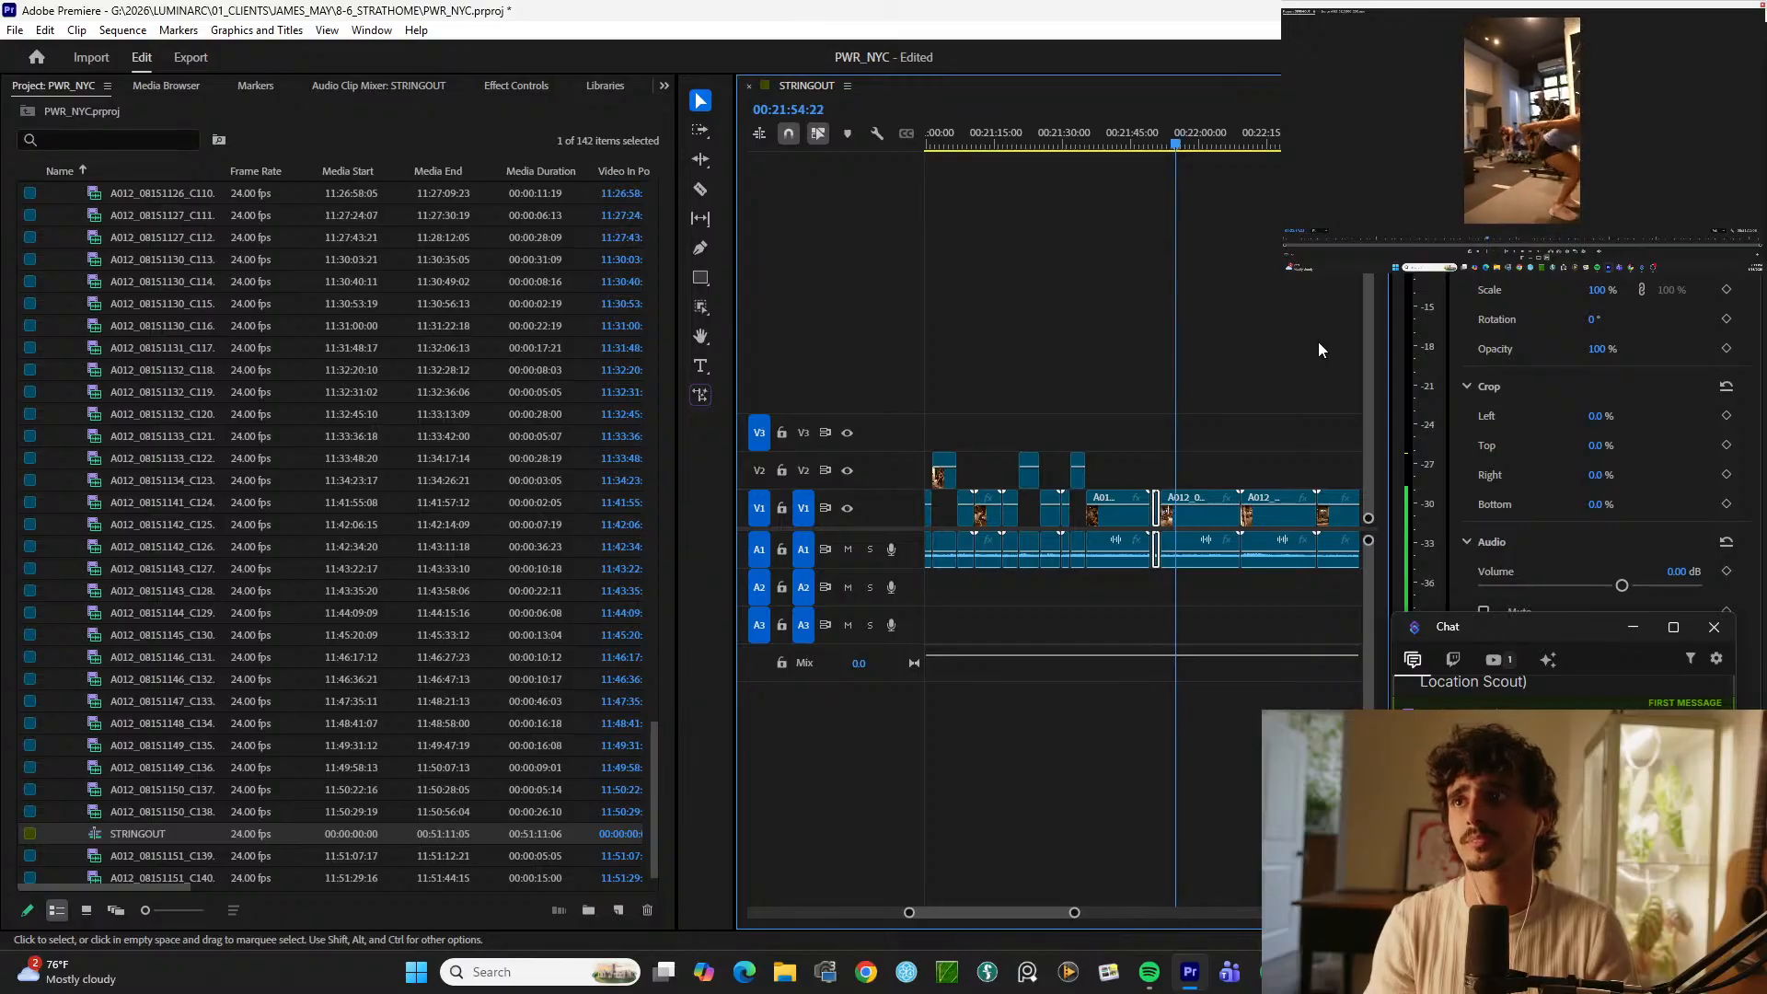
key("space")
key("ctrl+k")
key("alt+Up")
key("equal")
key("space")
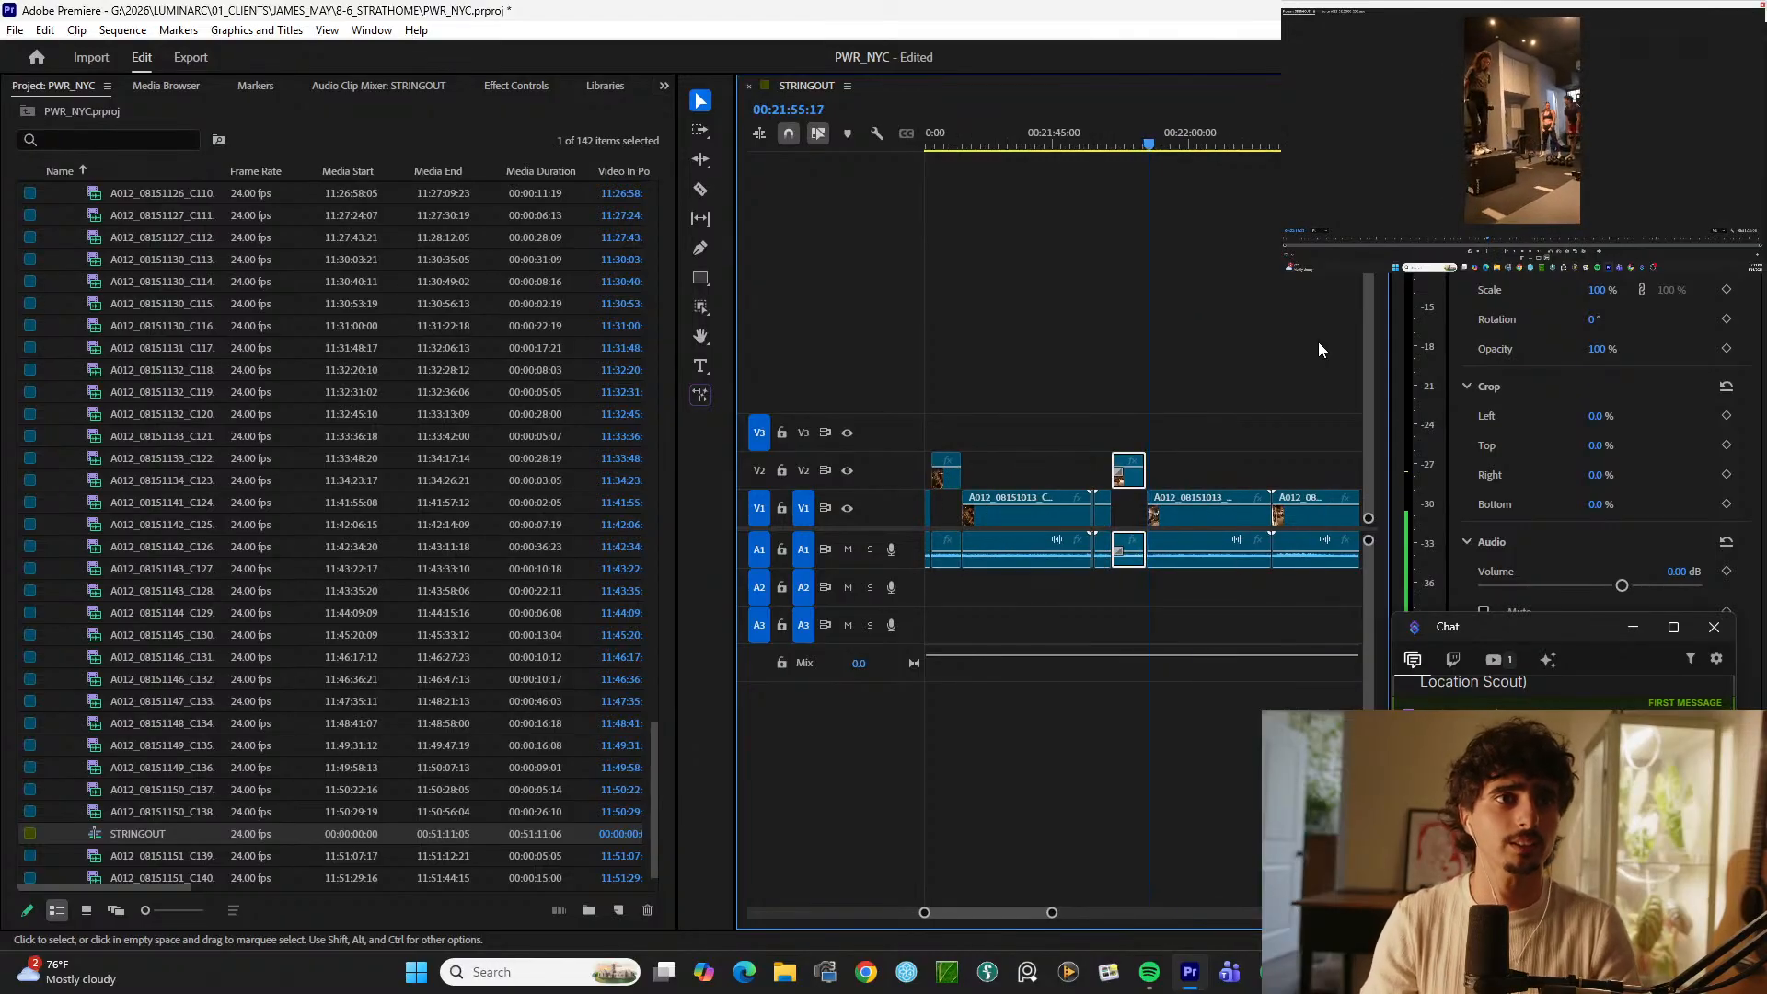
Step: Cut the section from about 00:22:02 to 00:22:06:20 out of the same V1 clip and raise it to V2
key("minus")
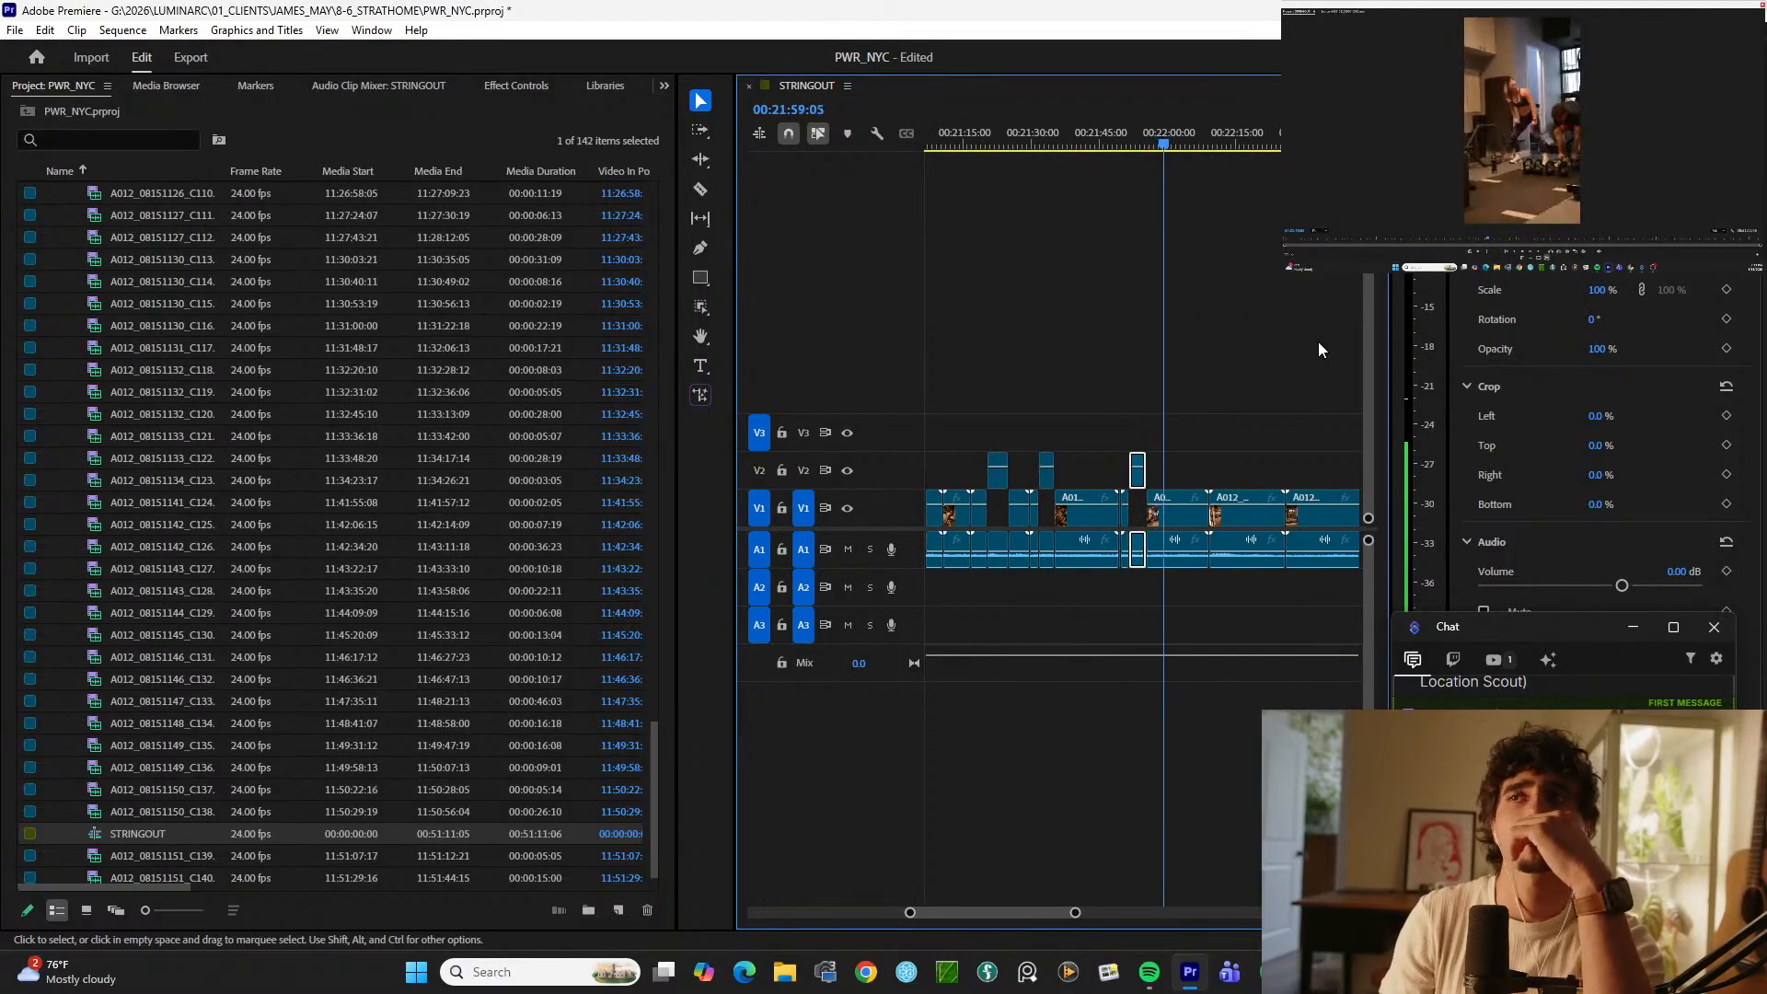
key("space")
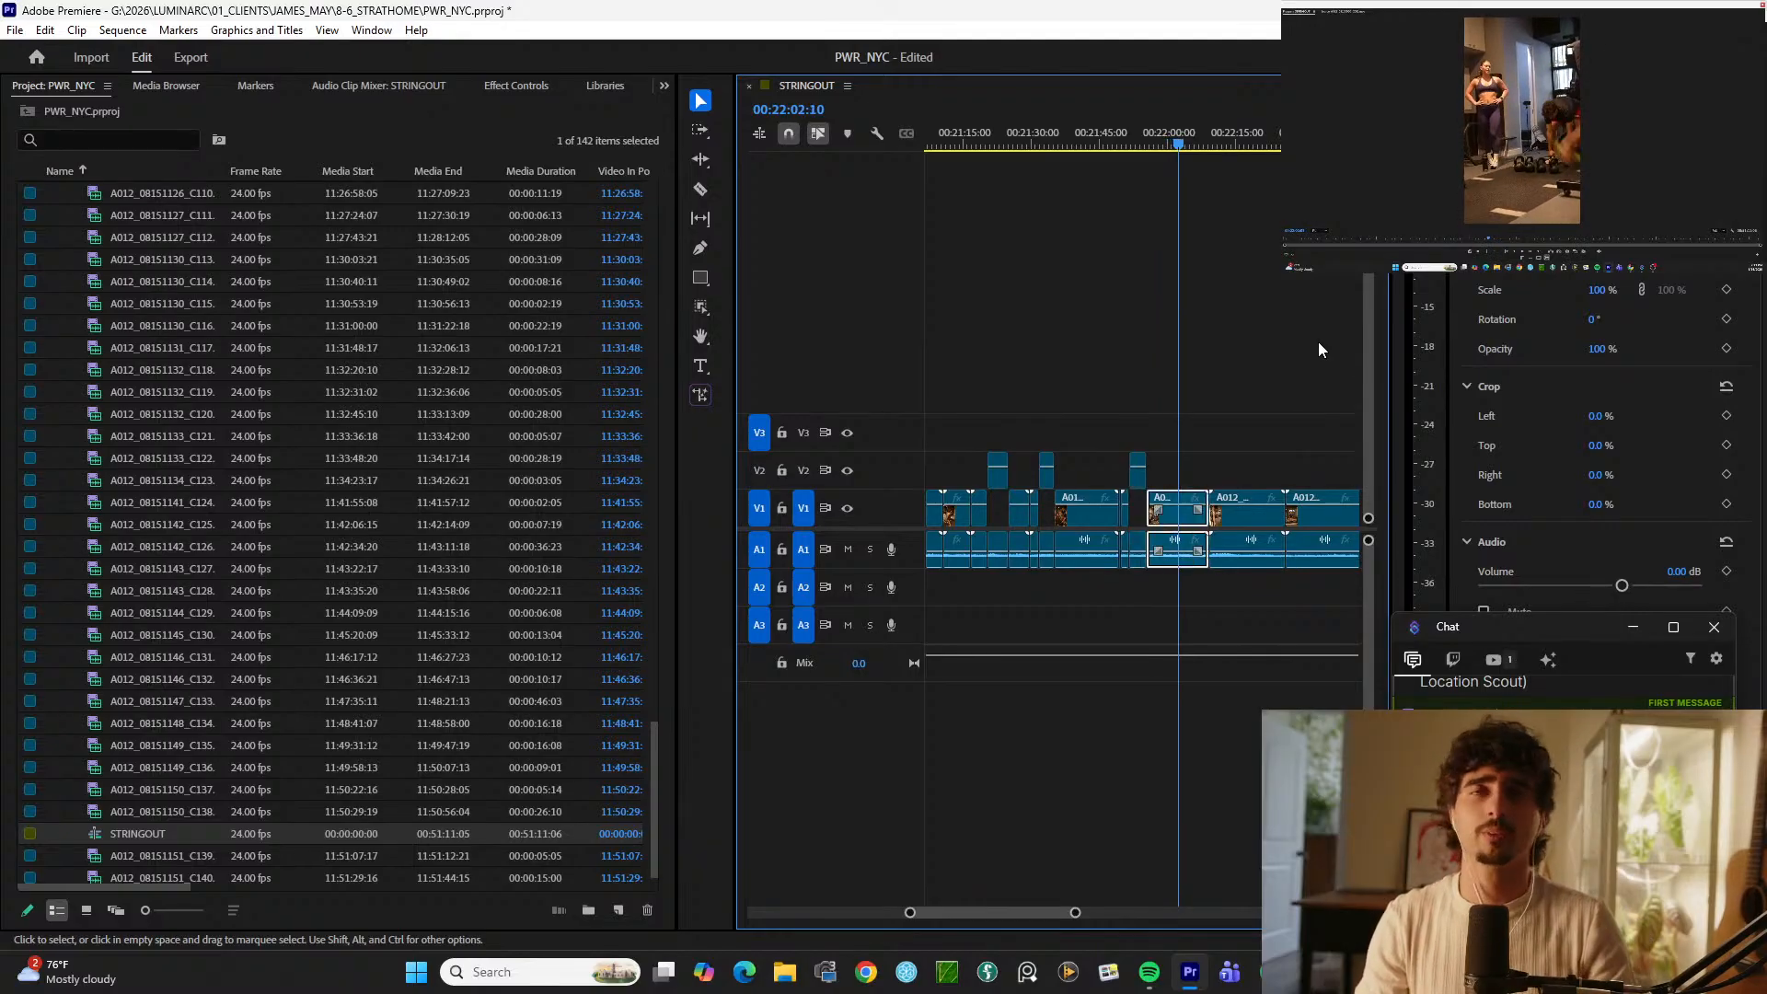
key("ctrl+k")
key("space")
key("equal")
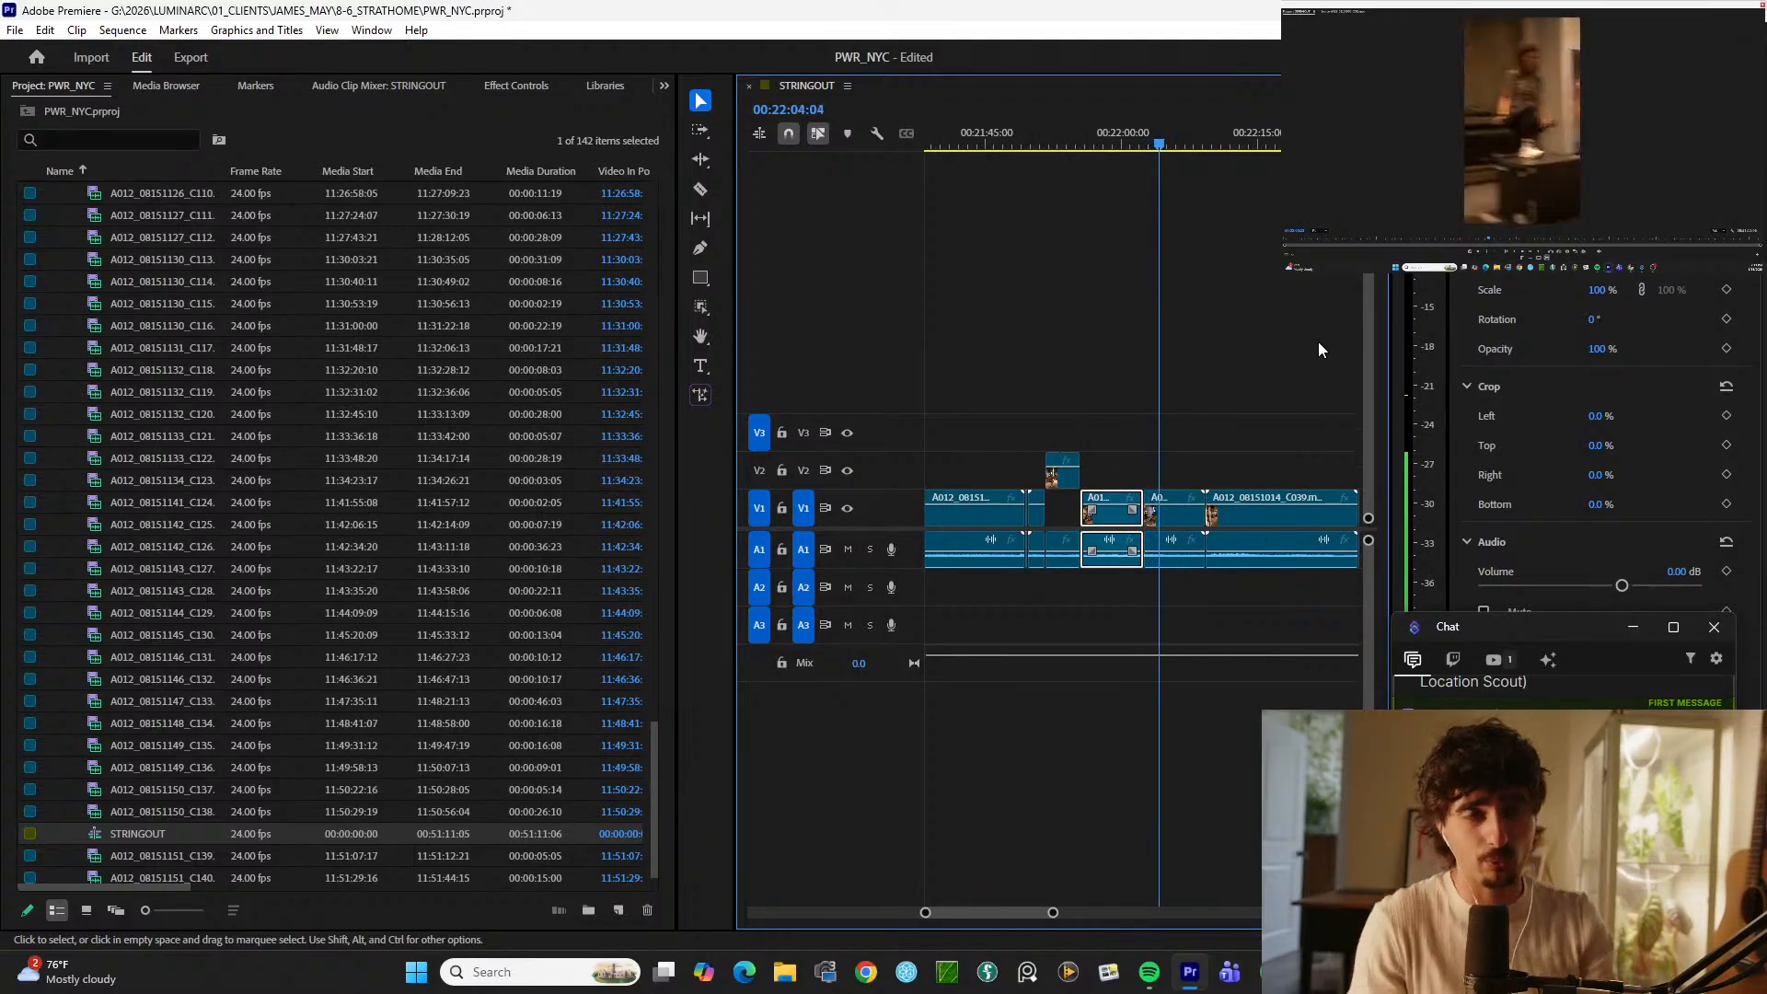
key("equal")
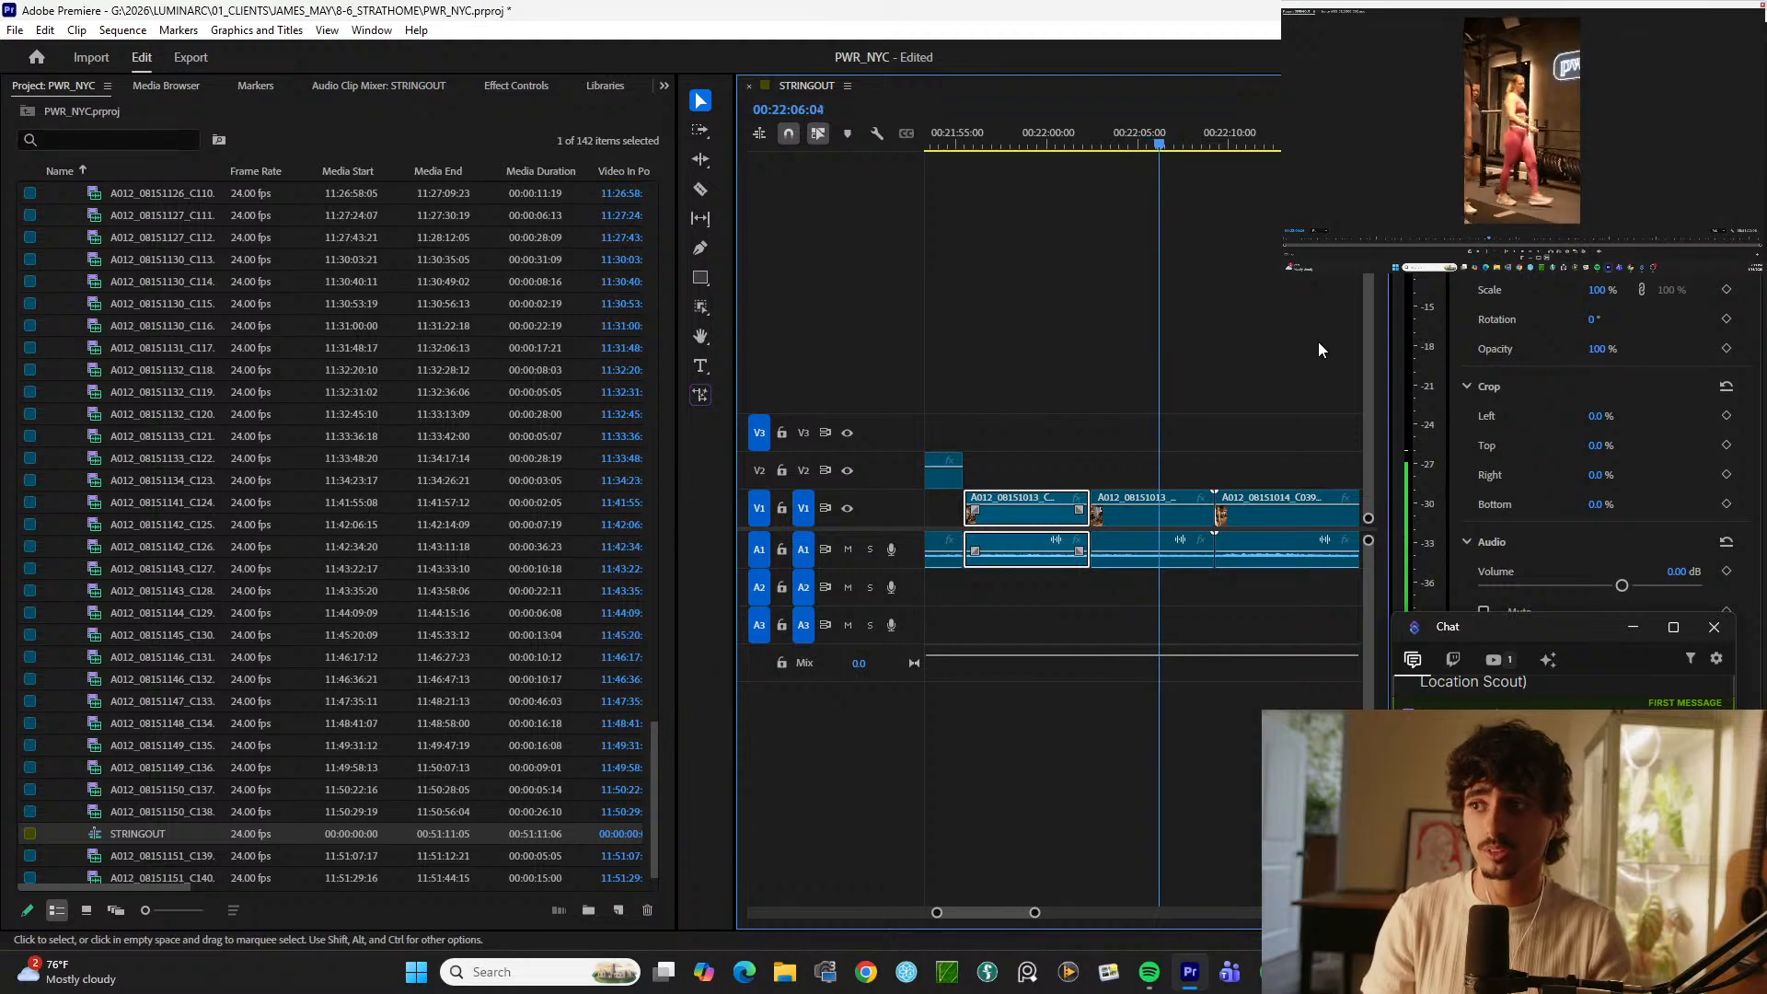
key("d")
key("space")
key("ctrl+k")
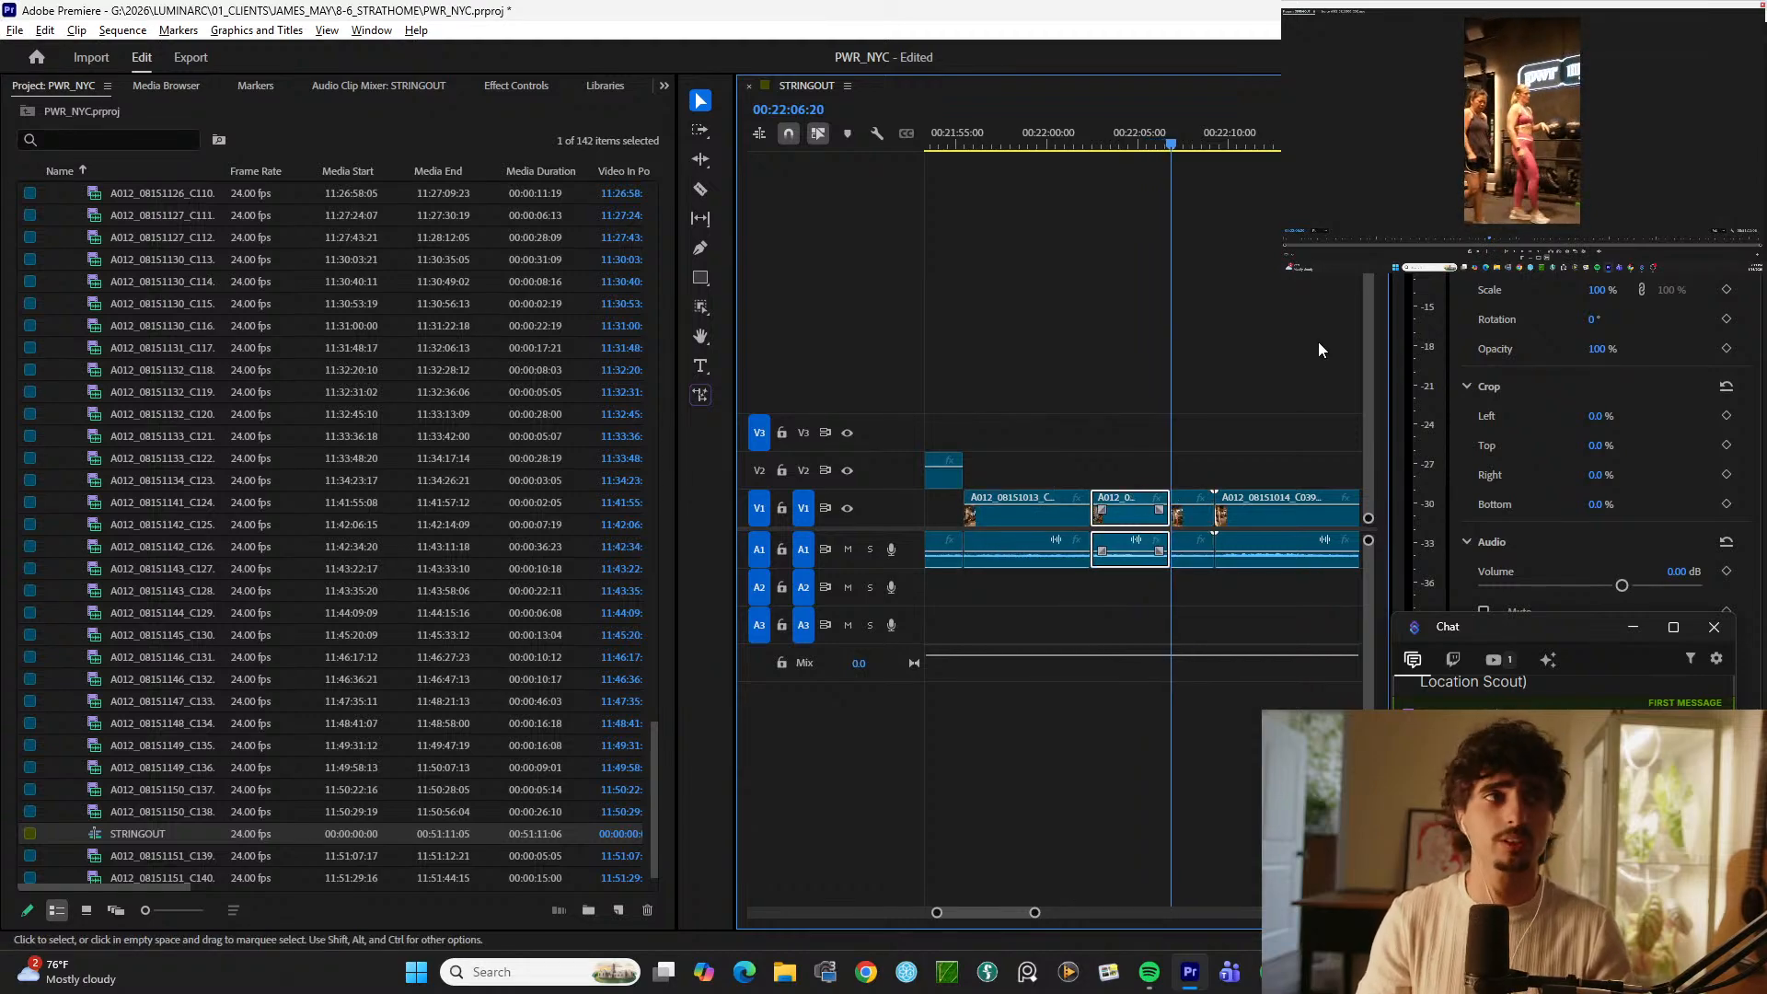
key("alt+Up")
Step: Play on from 00:22:06 to review A012_08151014_C039.mov up to about 00:22:24
key("space")
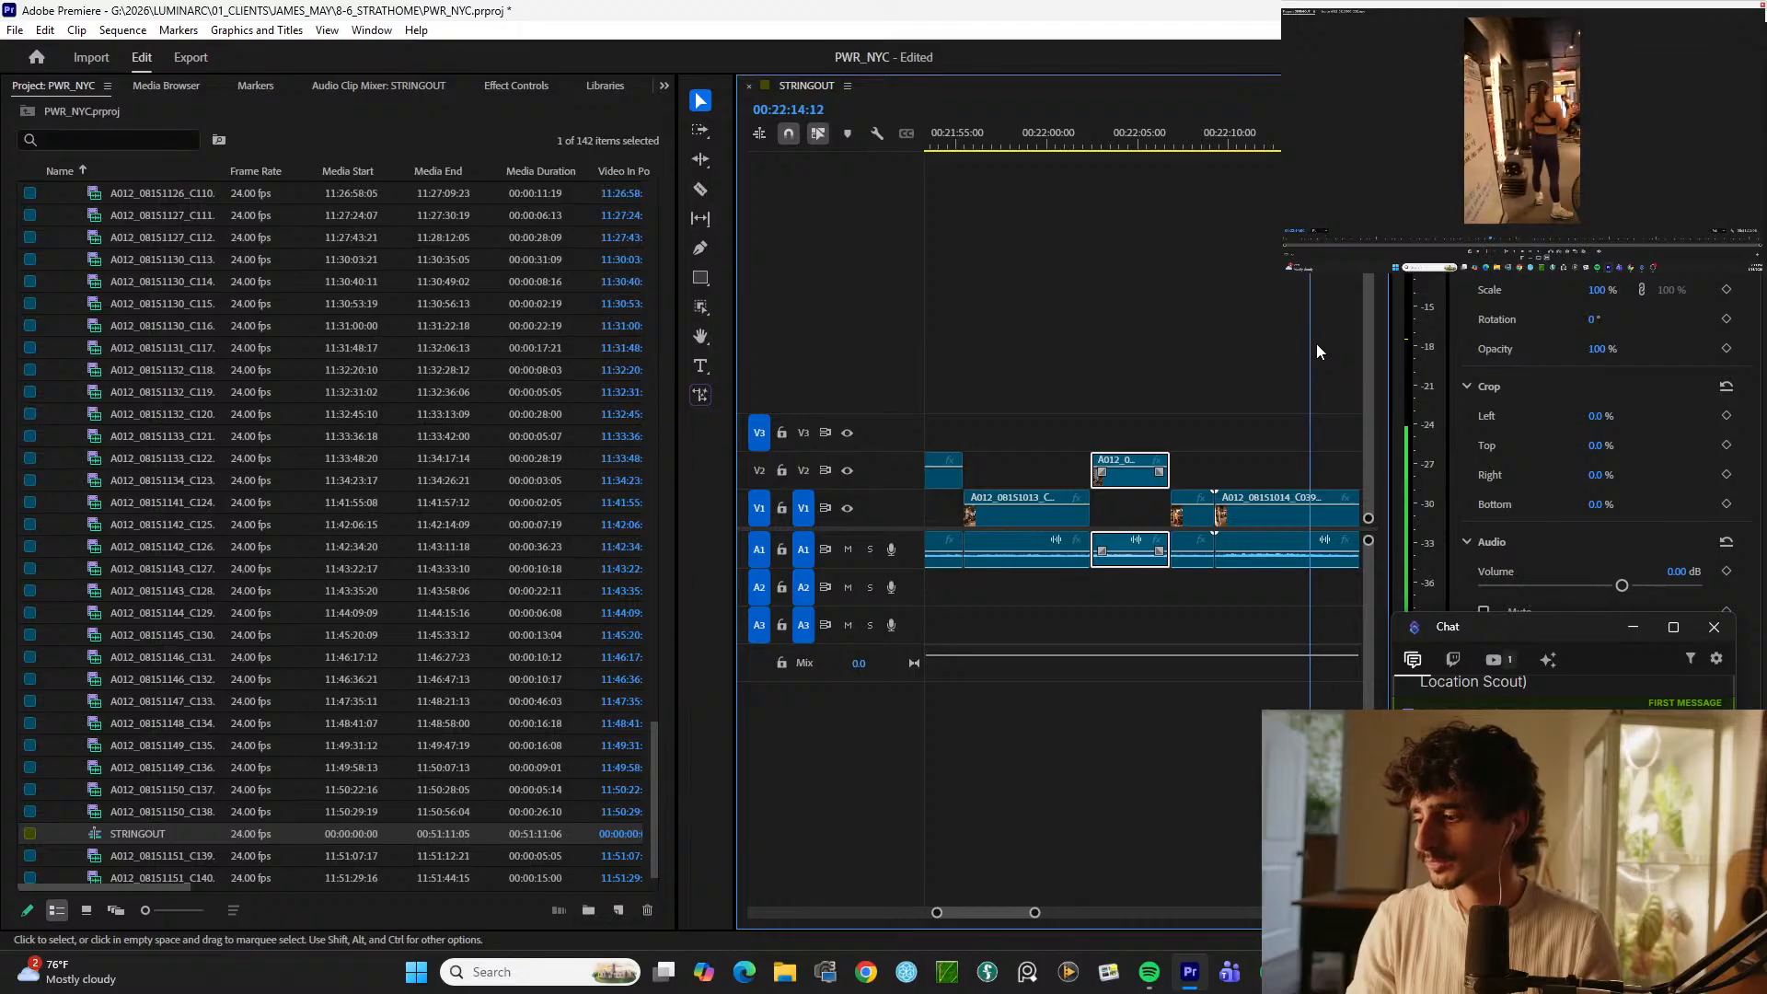
key("space")
key("space")
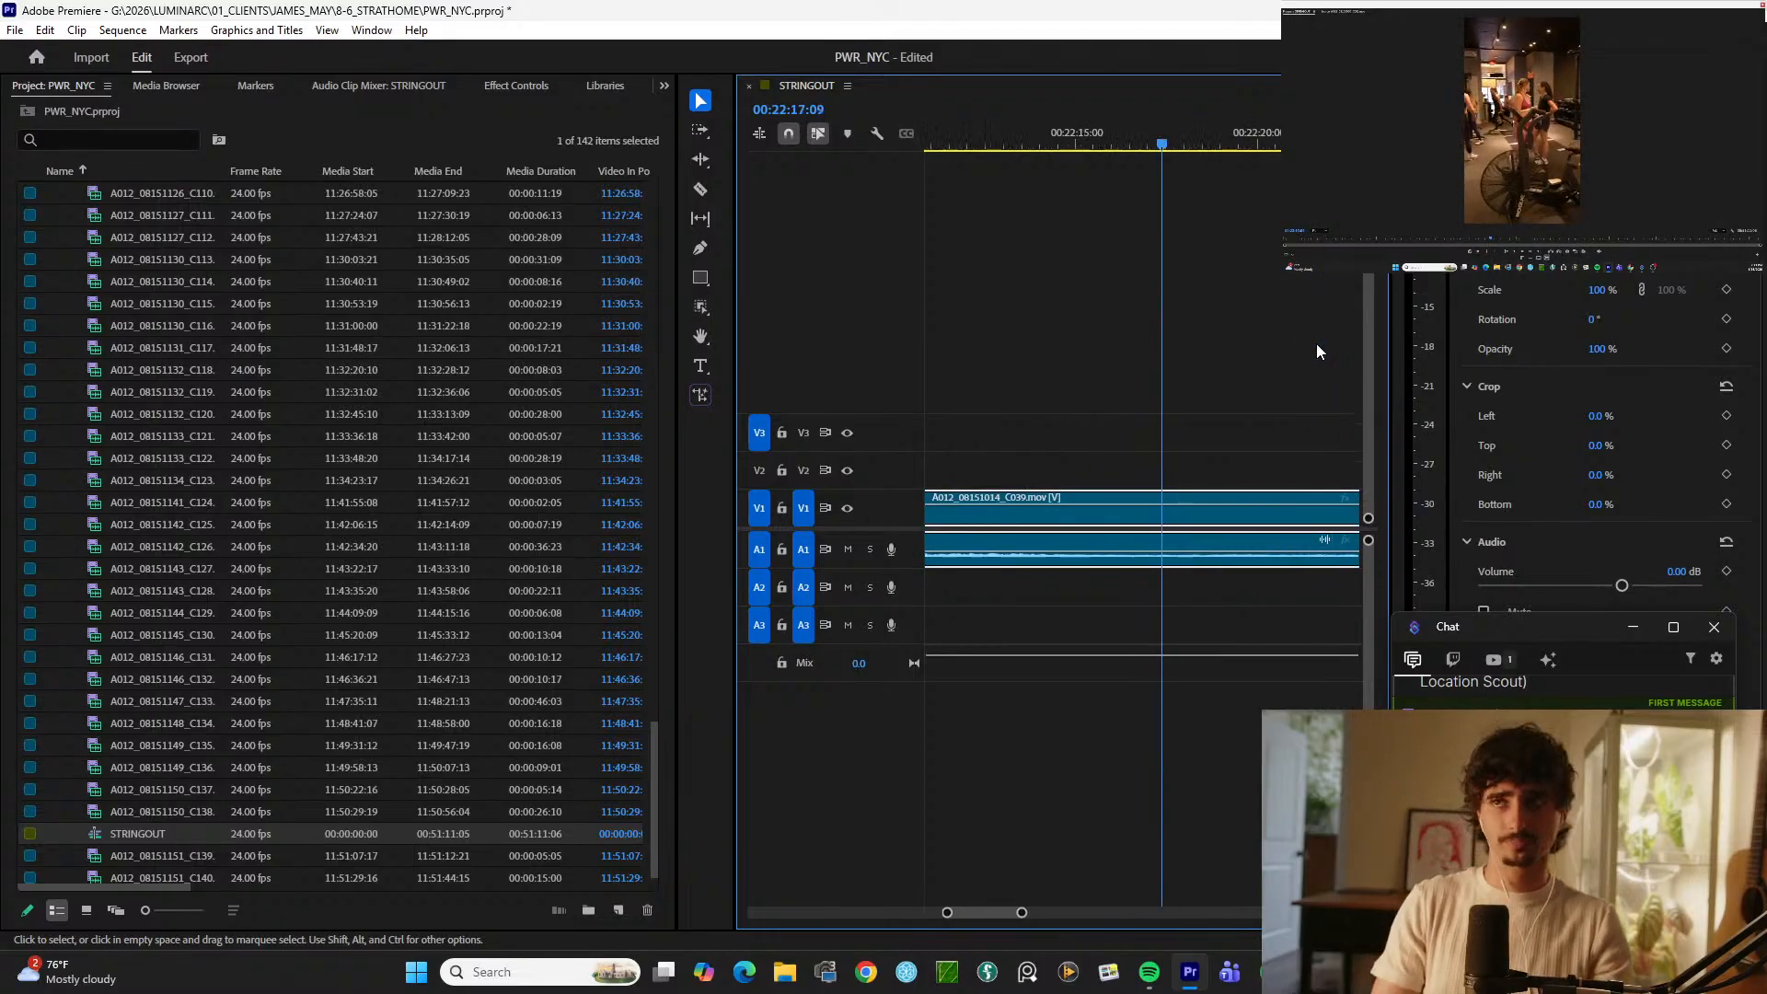
key("minus")
key("minus")
key("minus")
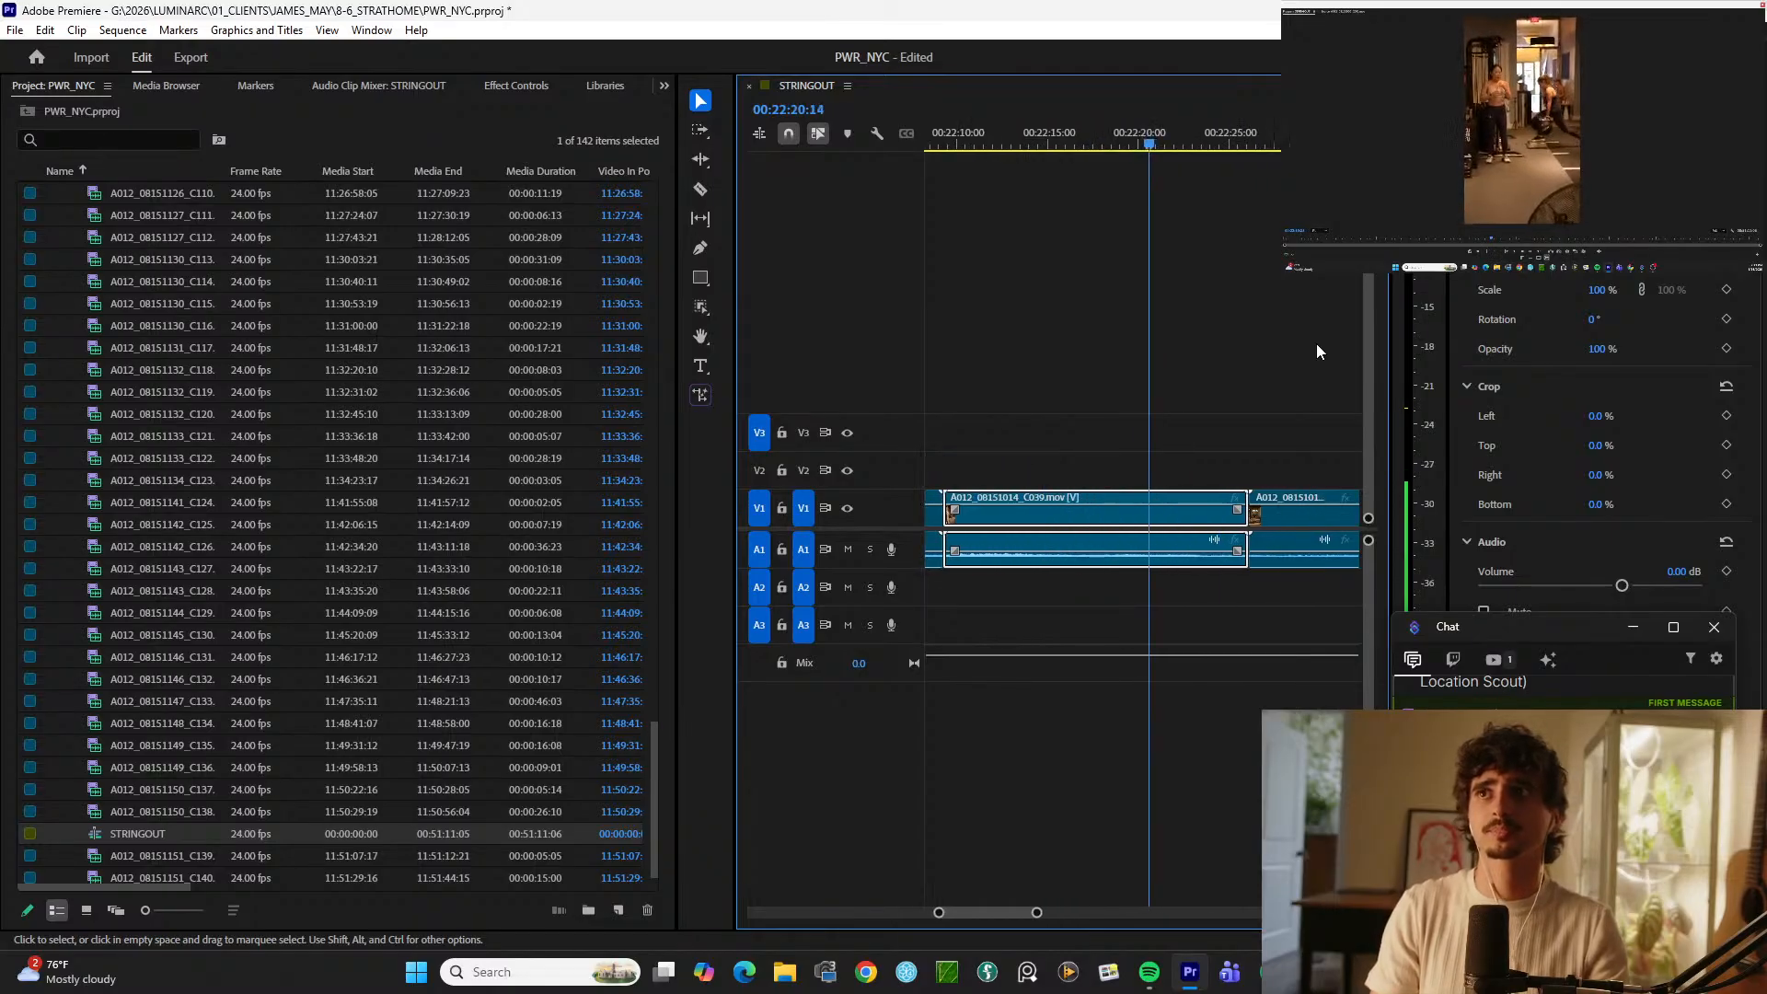
key("minus")
key("minus")
key("minus")
key("minus")
key("minus")
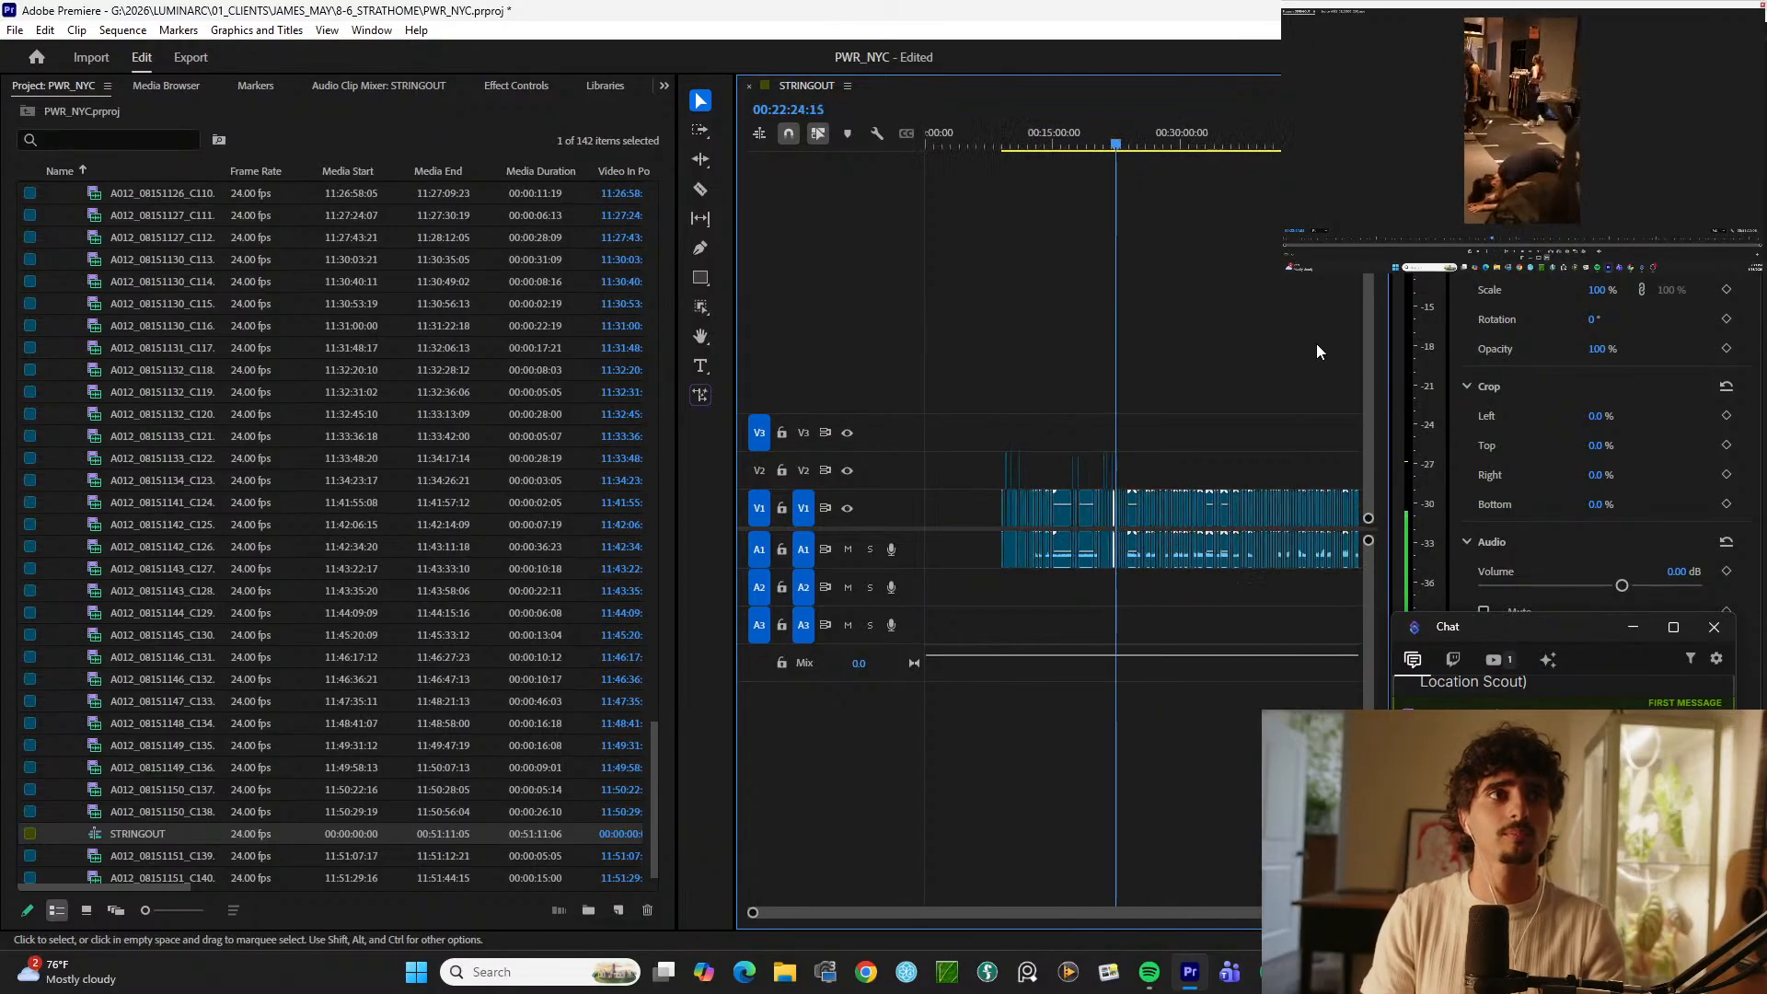
Step: Cut the section from about 00:22:33 to 00:22:37 out of the V1 clip and raise it to V2
key("equal")
key("equal")
key("equal")
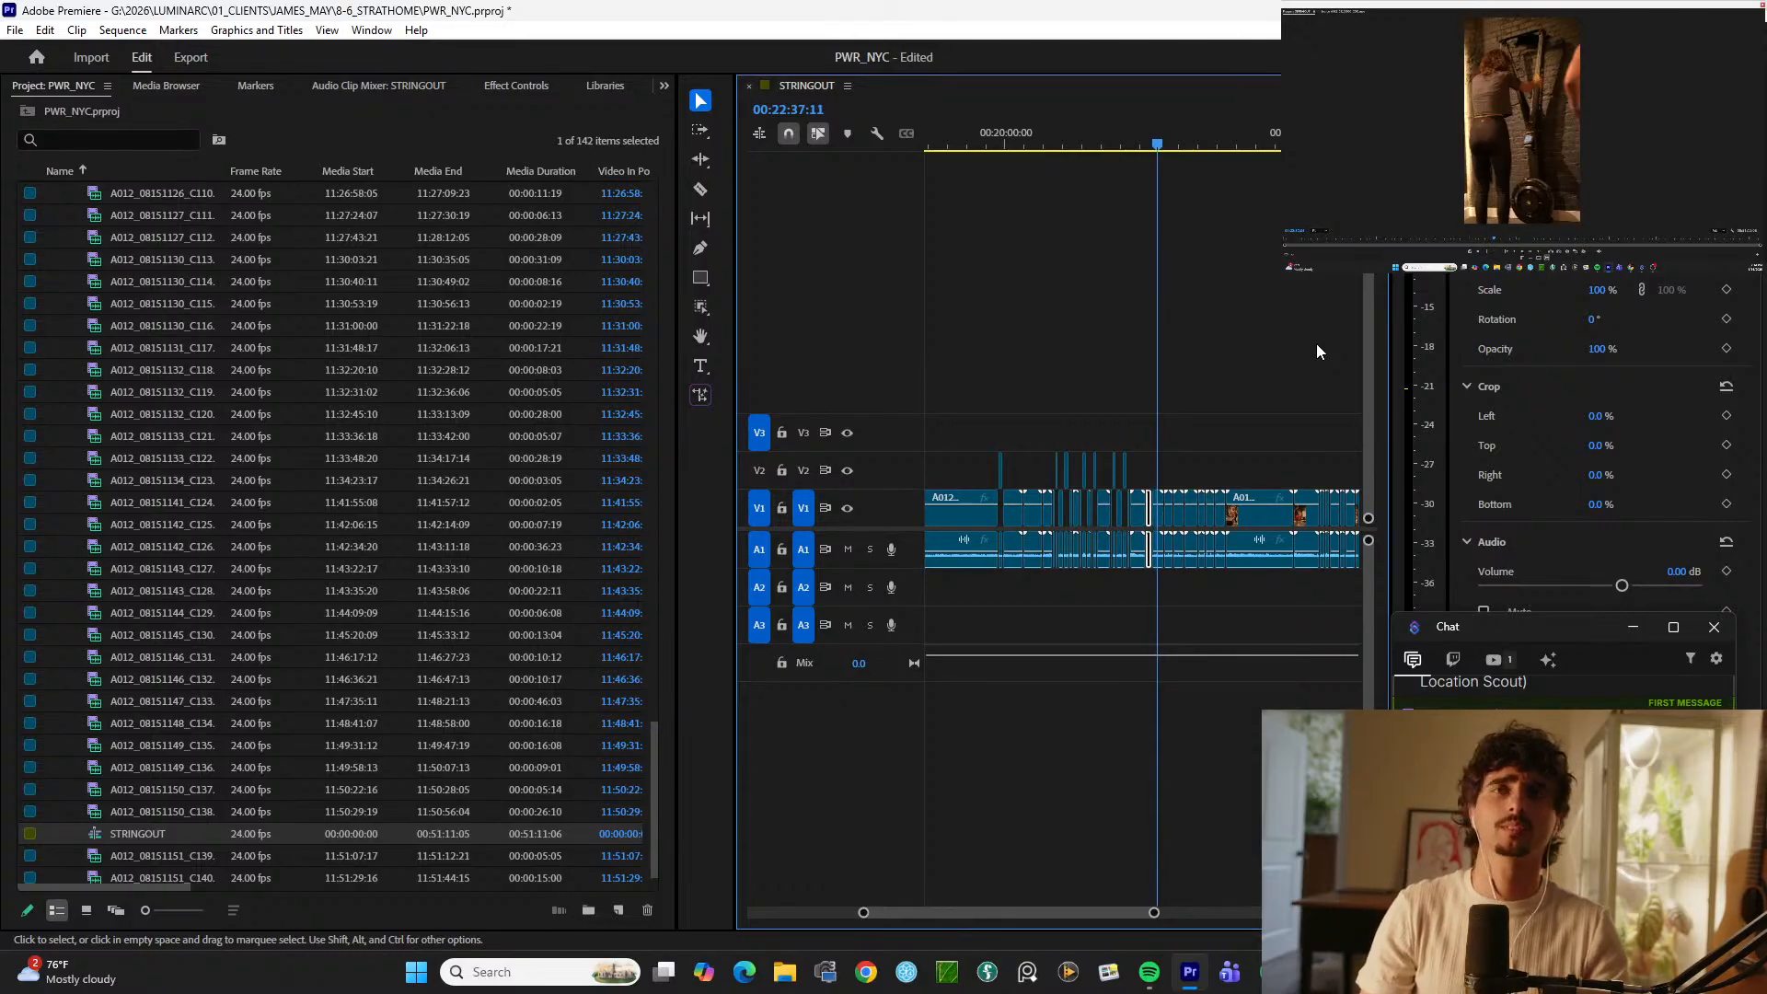
key("=")
key("=")
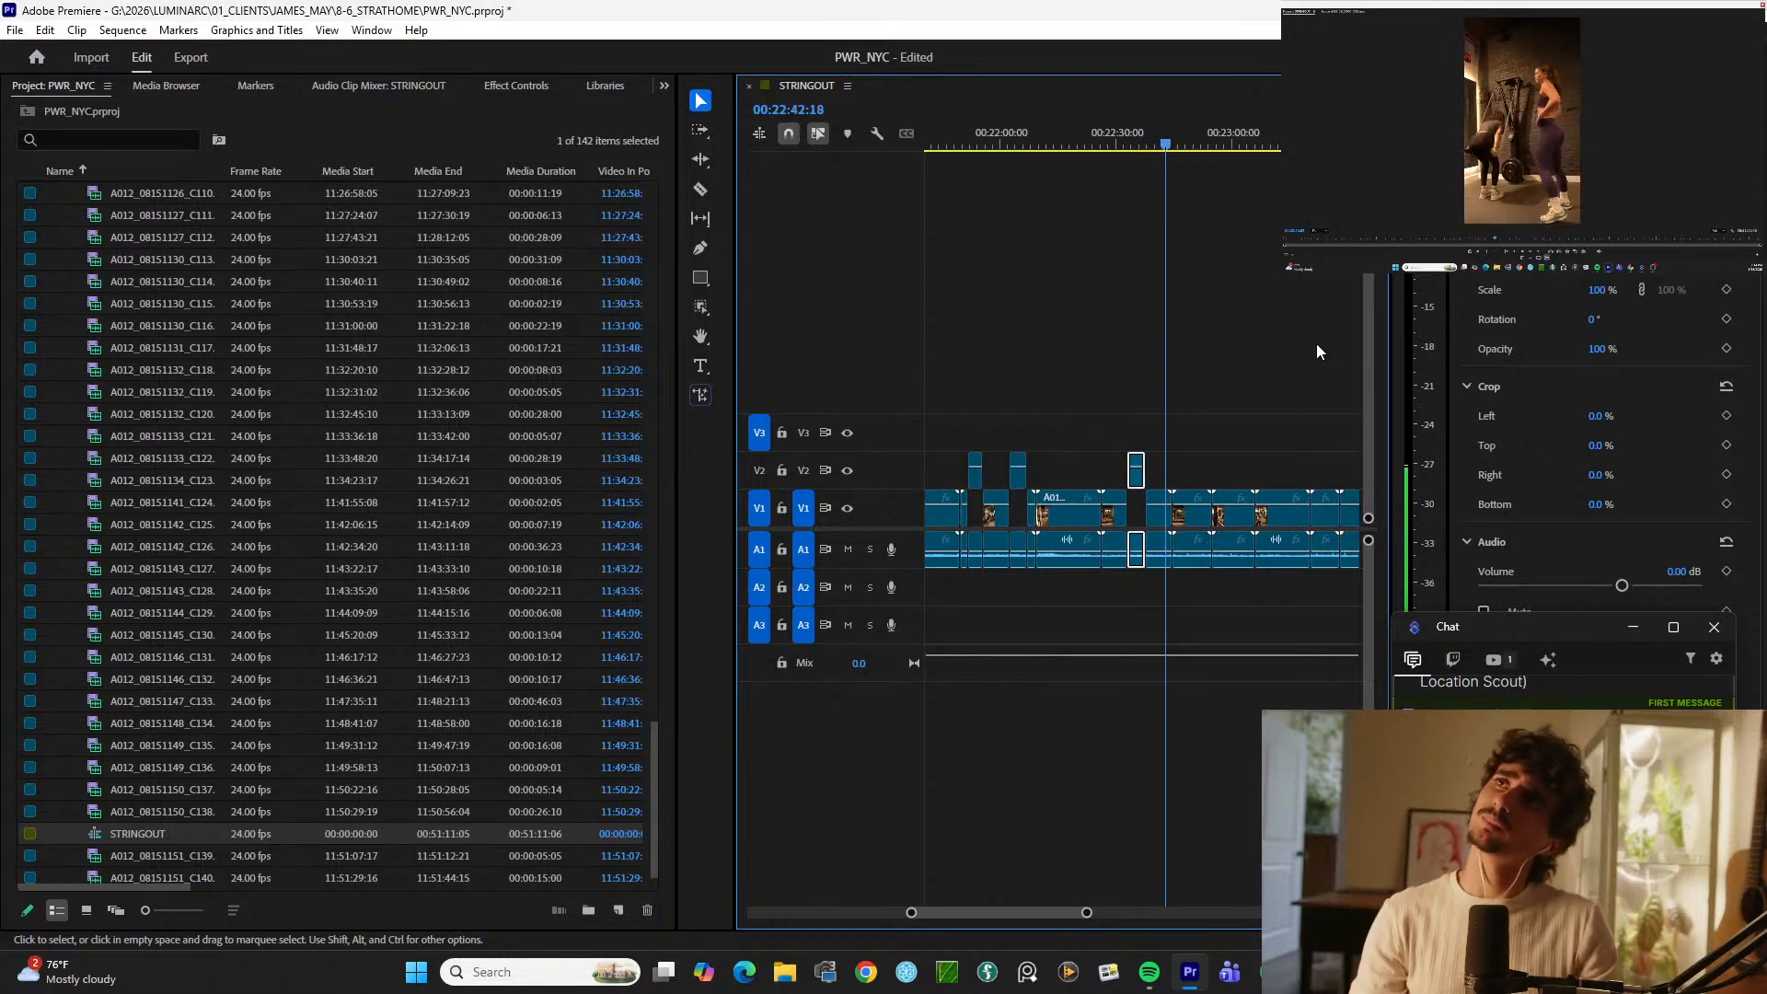
Step: Review the next V1 clips from about 00:22:42 to 00:22:53 for usable sections
key("minus")
key("=")
key("=")
key("=")
key("=")
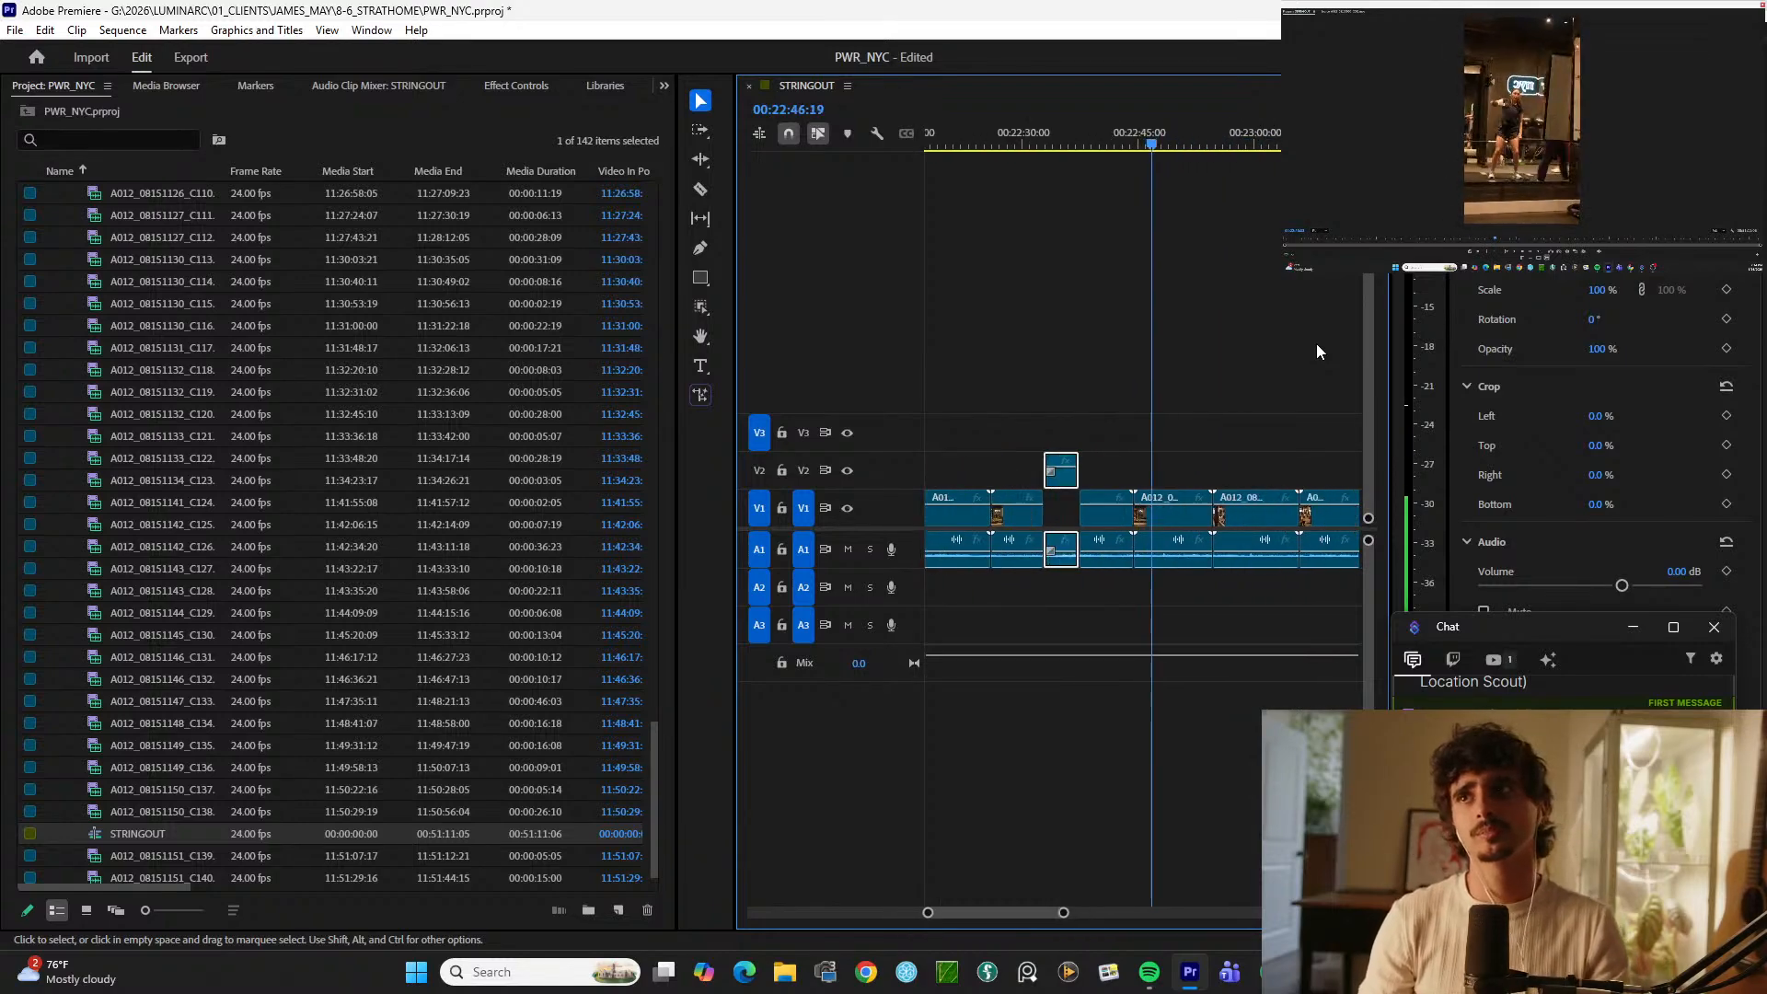
key("minus")
key("minus")
key("minus")
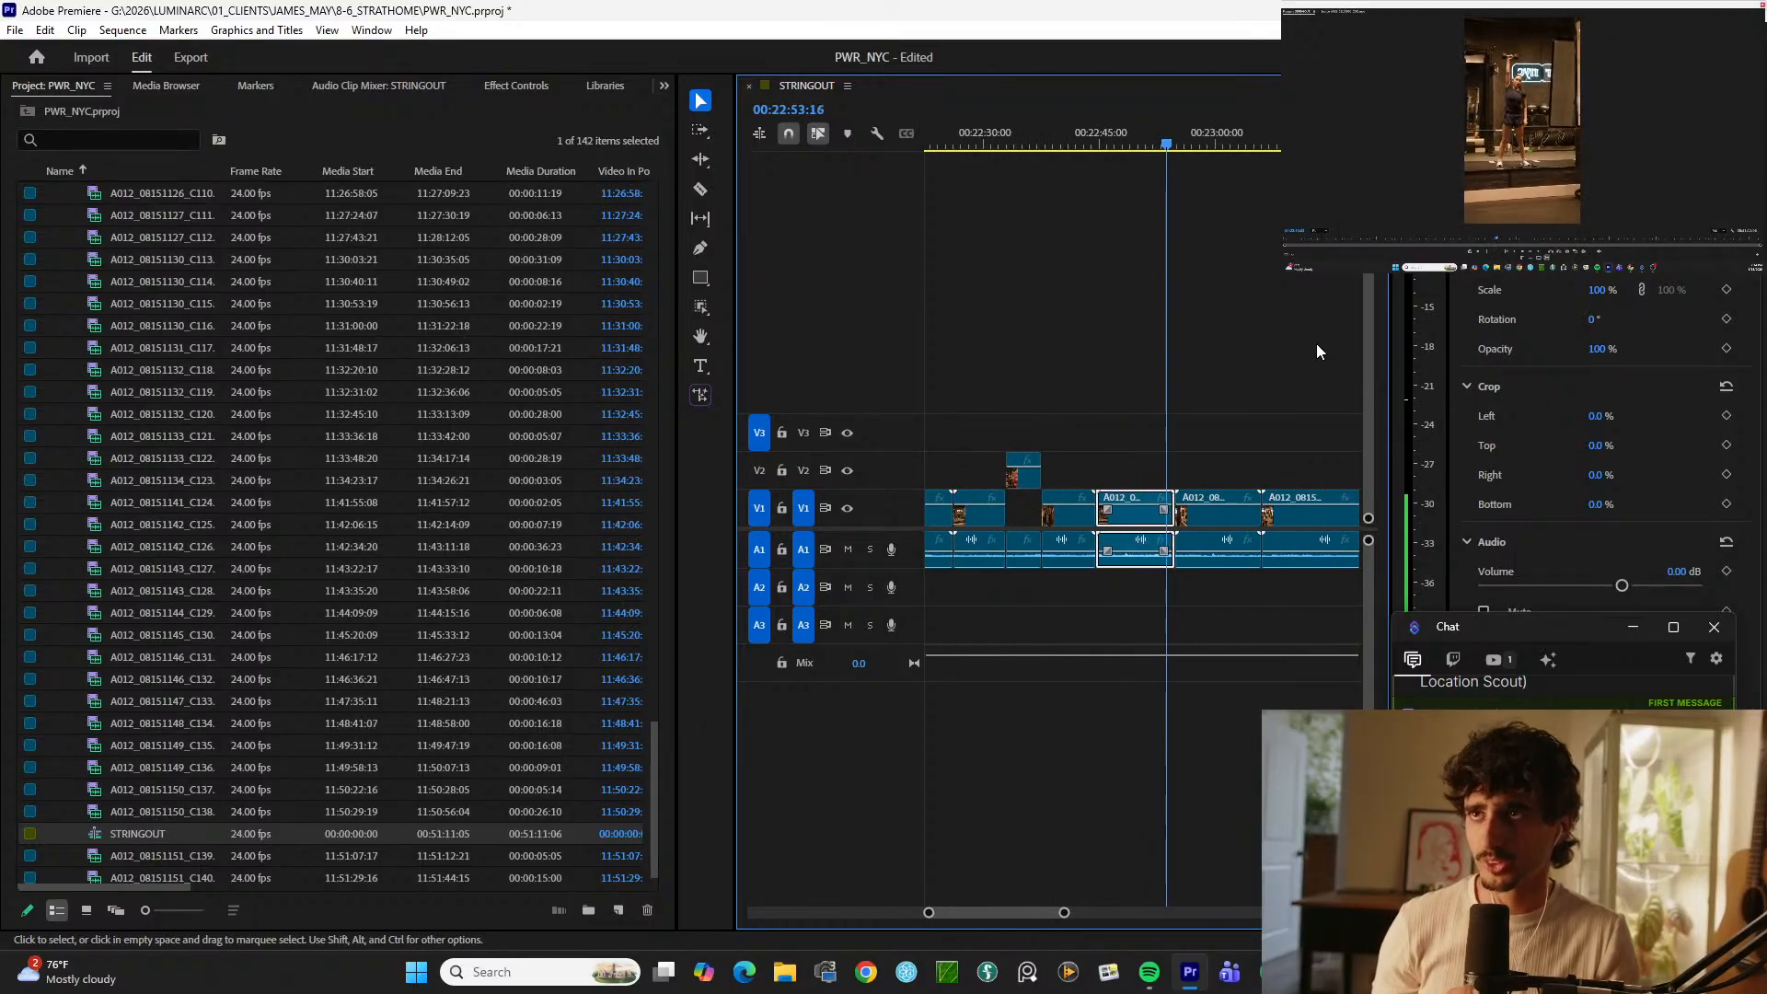
Step: Split A012_08151015_C042.mov at about 00:22:58 and play on to about 00:23:04
key("=")
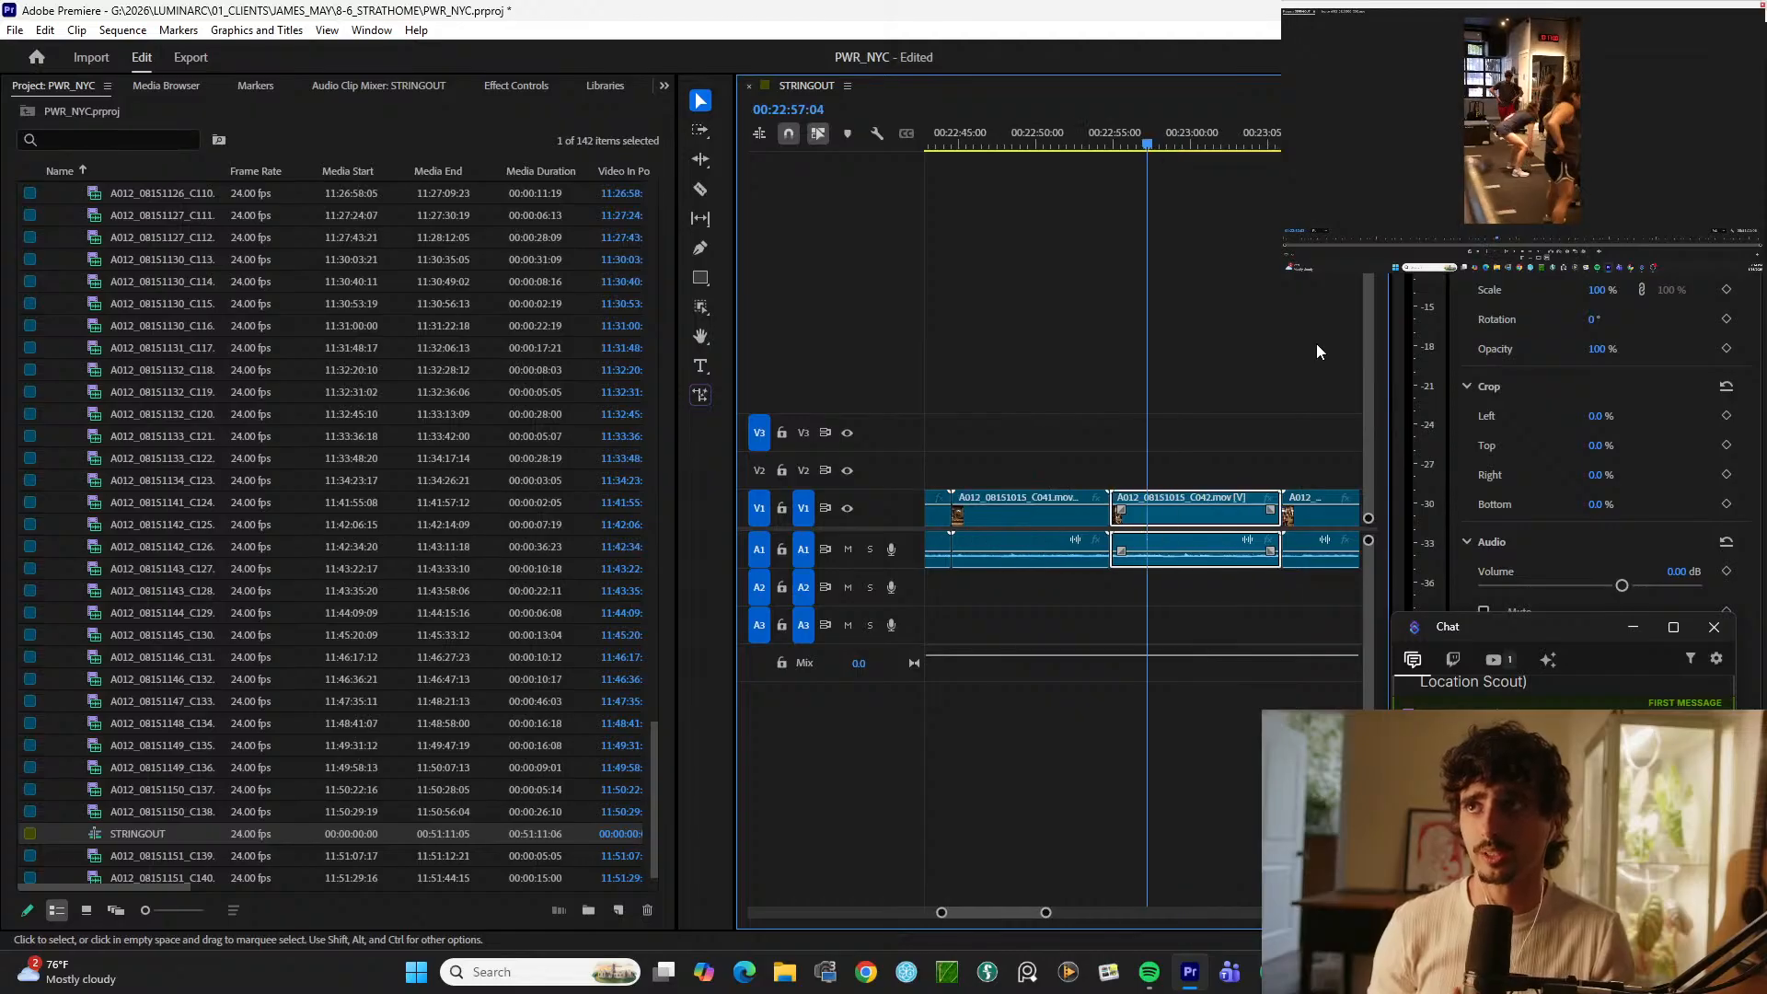
key("ctrl+k")
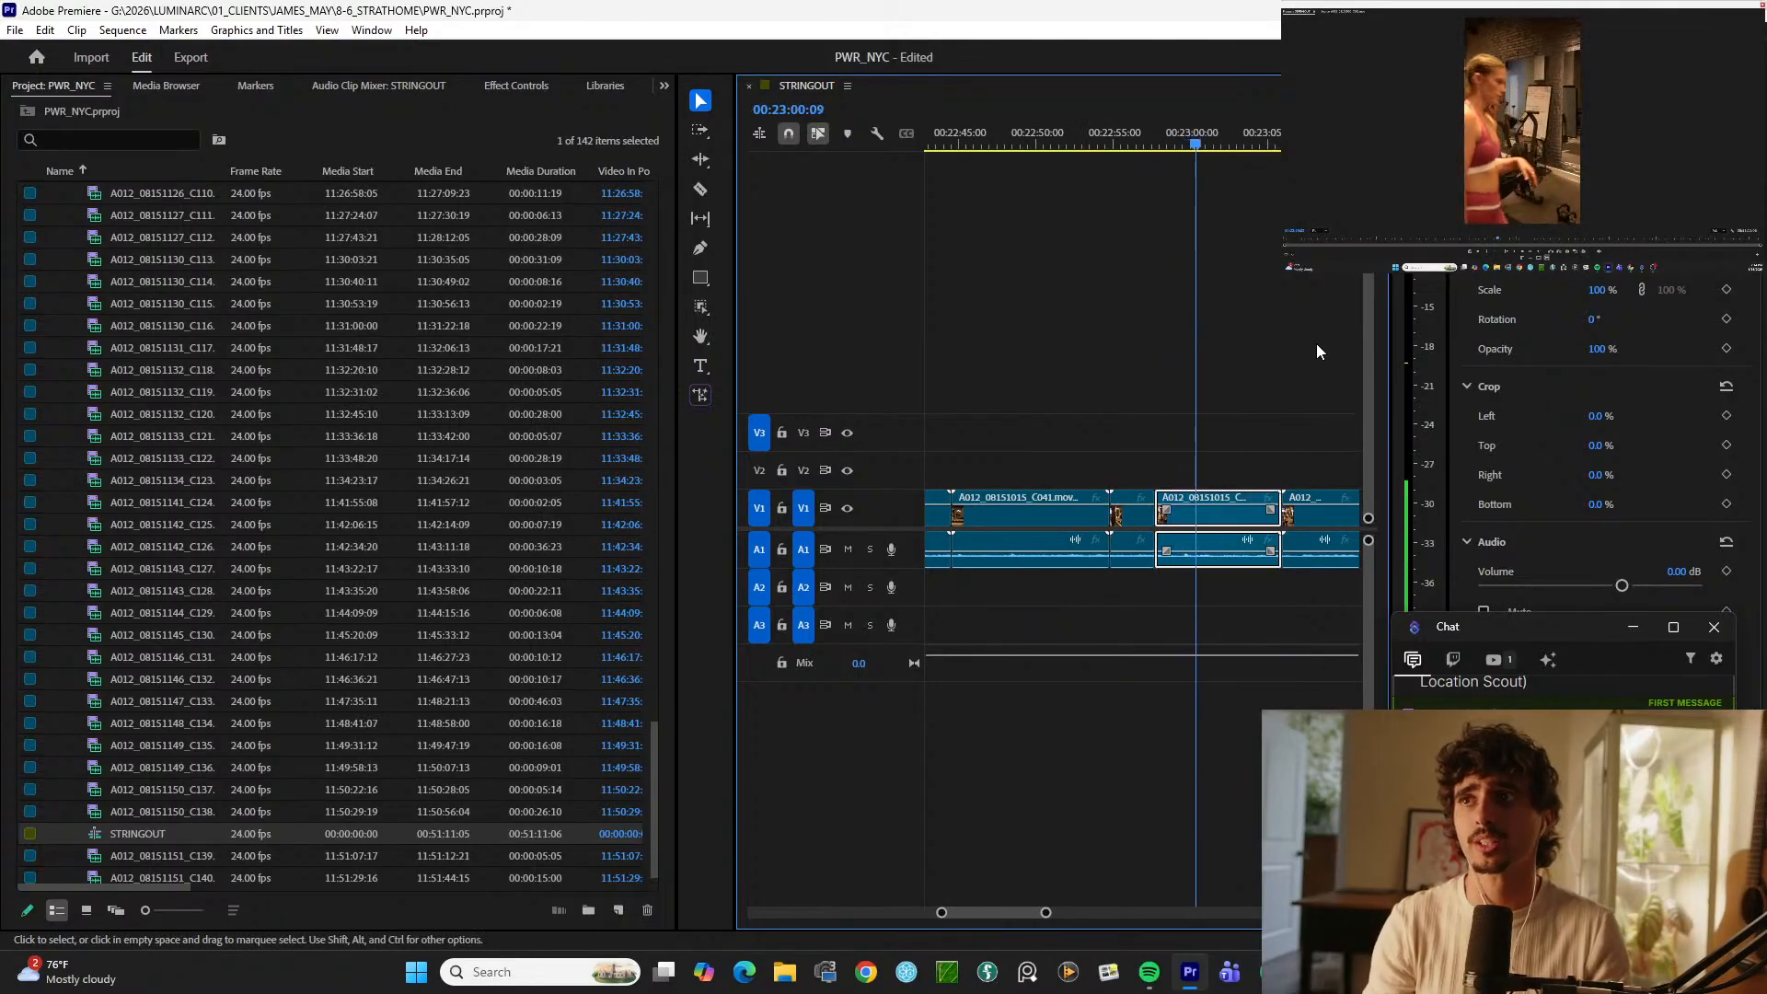
key("minus")
key("minus")
key("=")
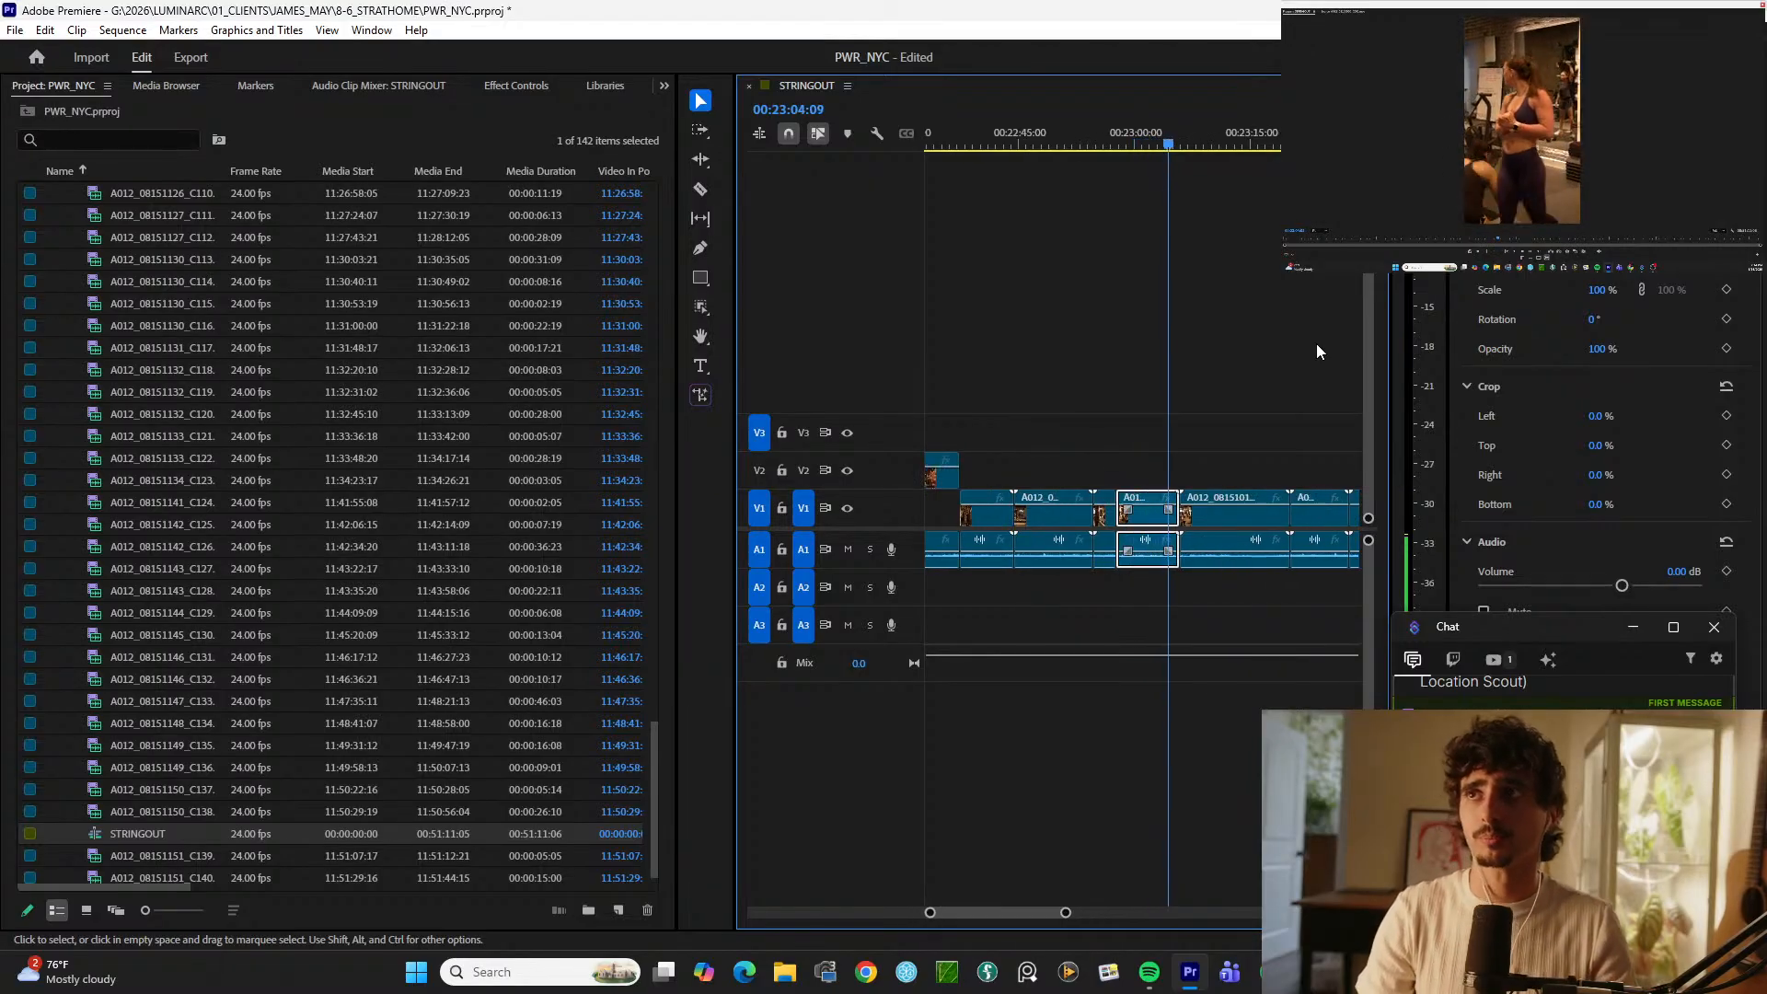
Step: Cut the section from about 00:23:09 to 00:23:12 out of the V1 clip and raise it to V2
key("minus")
key("=")
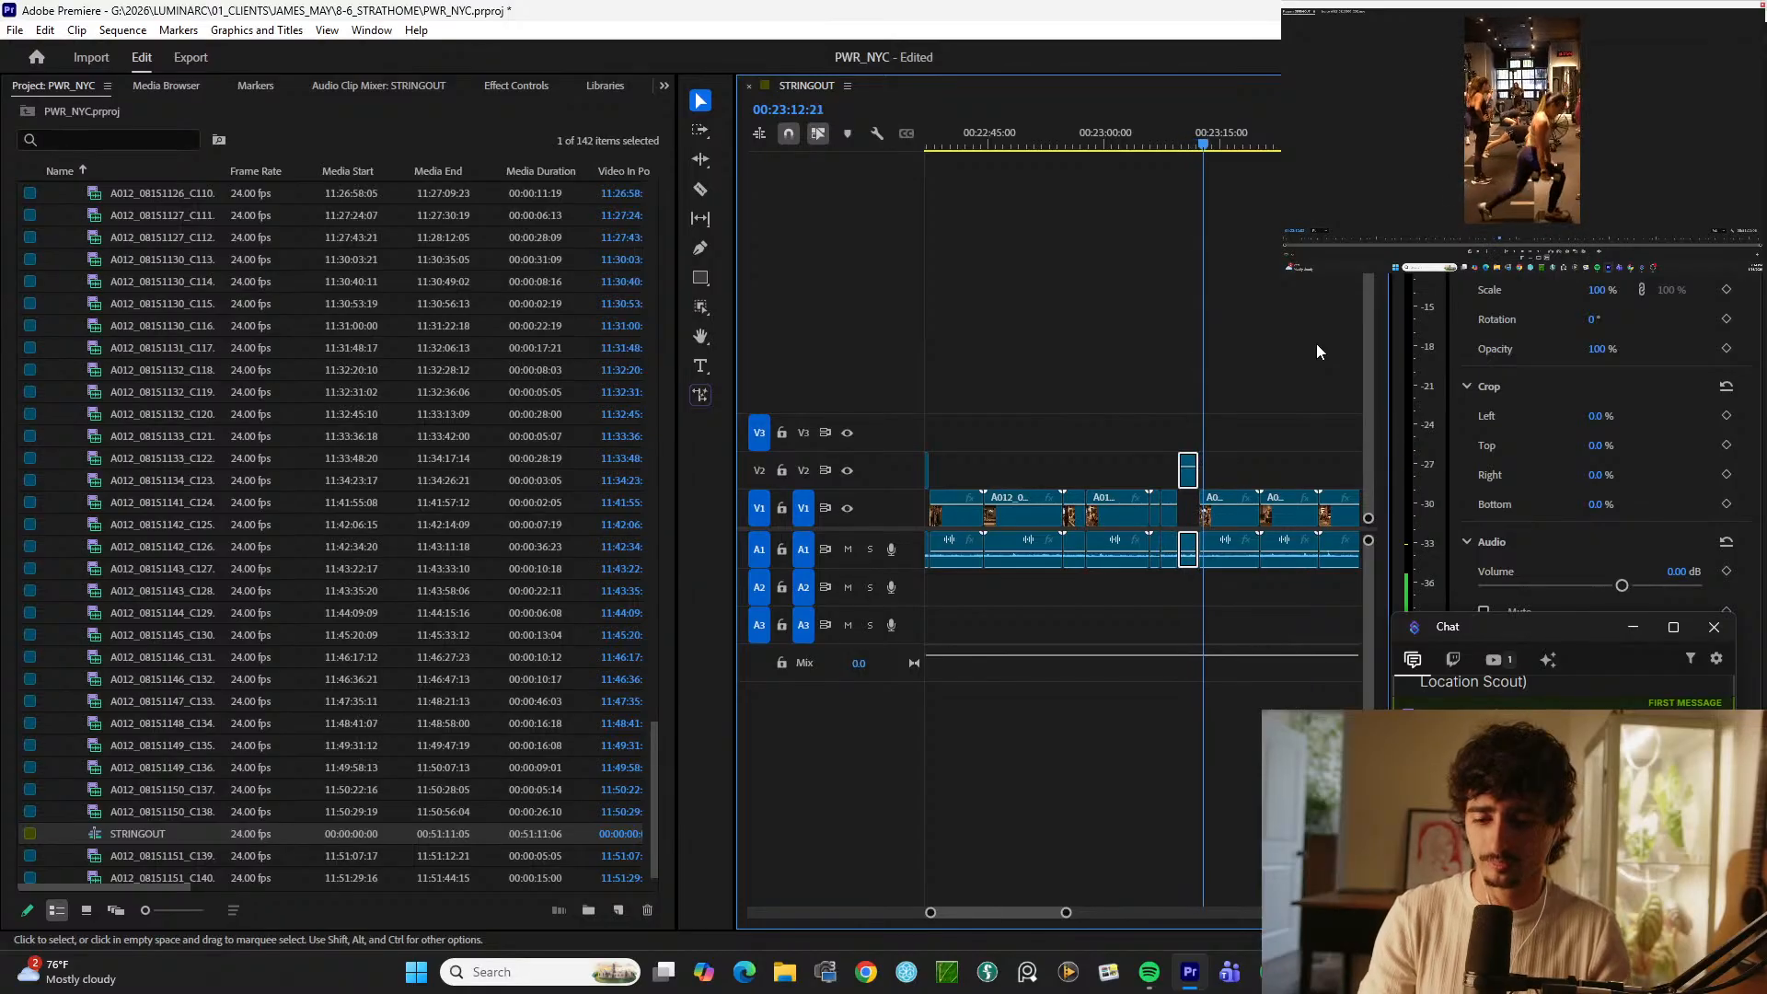
key("alt+Up")
Step: Review the following V1 clips from about 00:23:13 to 00:23:28 for usable sections
key("minus")
key("minus")
key("minus")
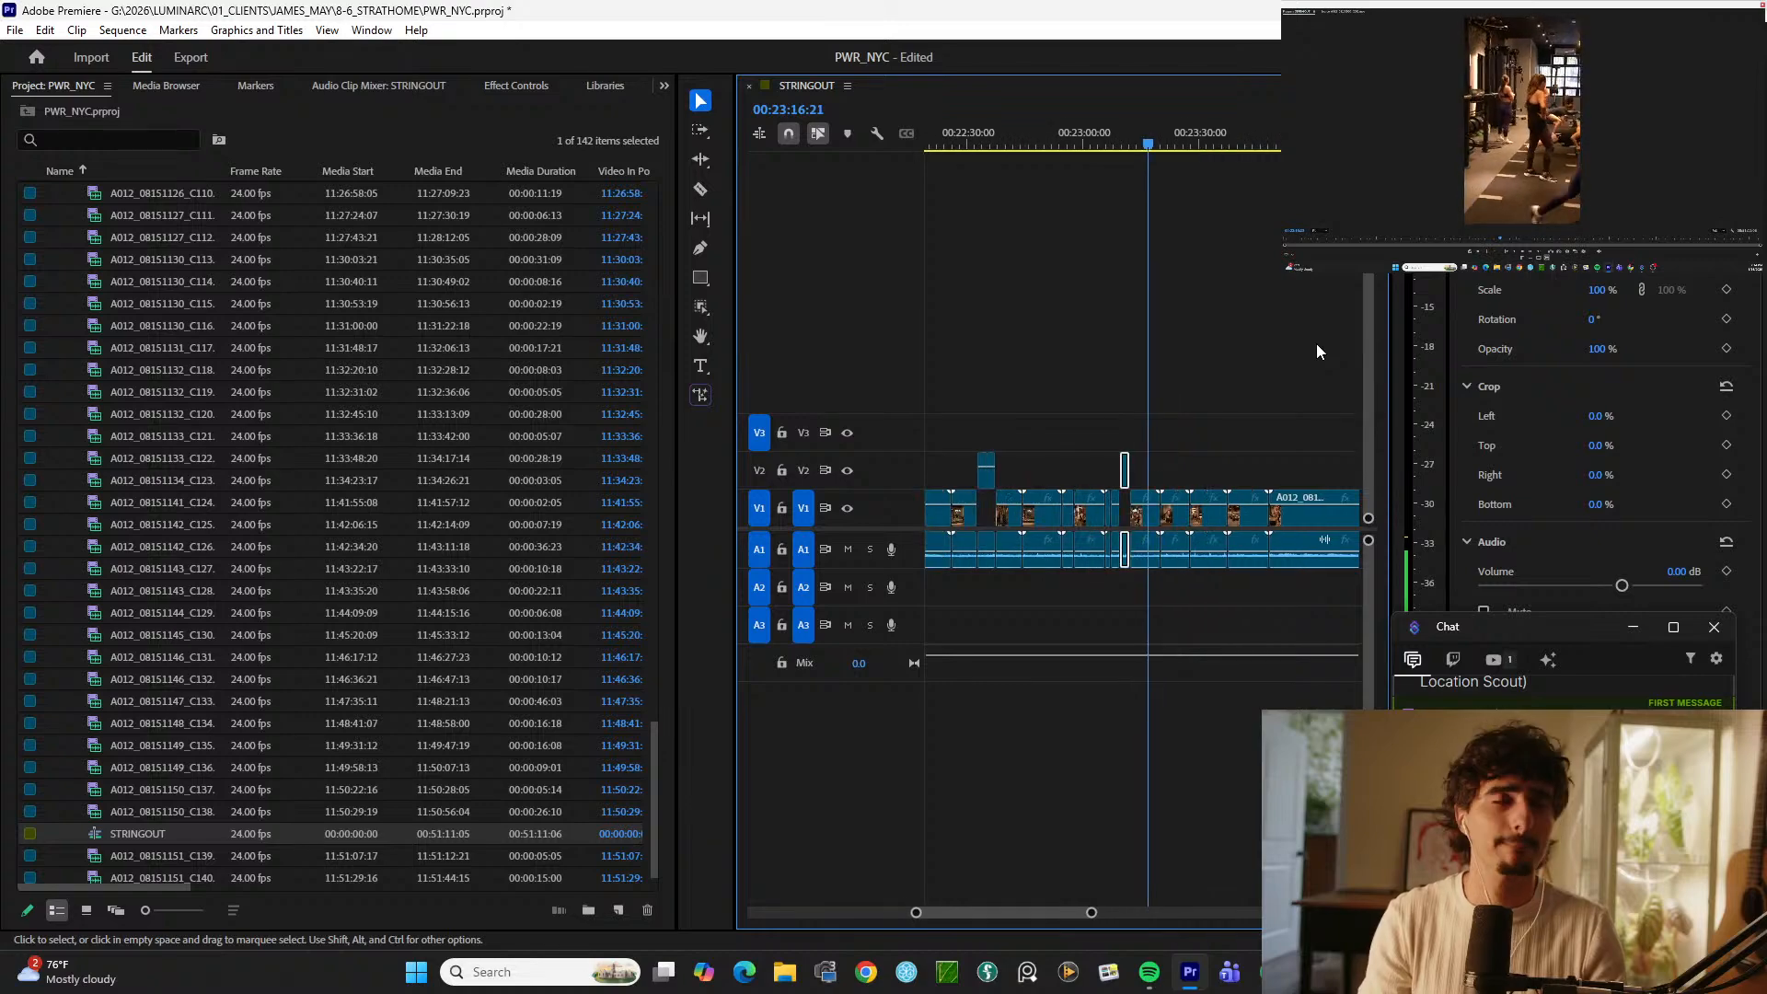
key("equal")
key("equal")
key("equal")
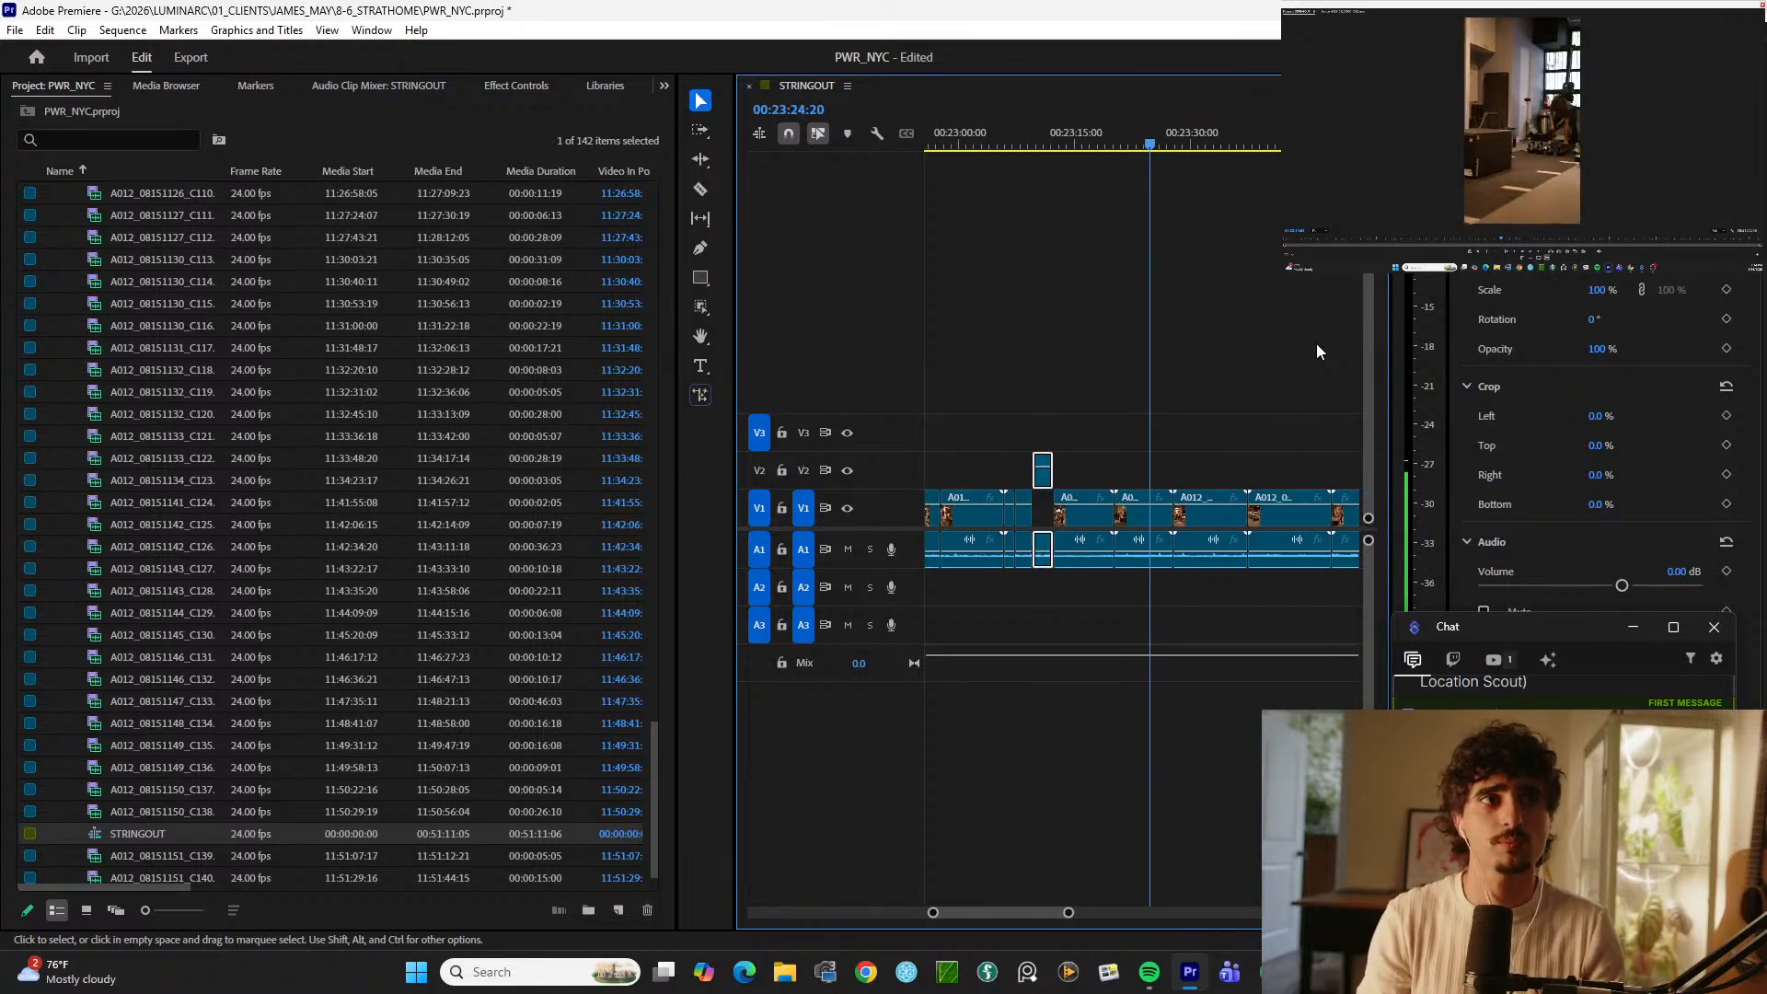
key("minus")
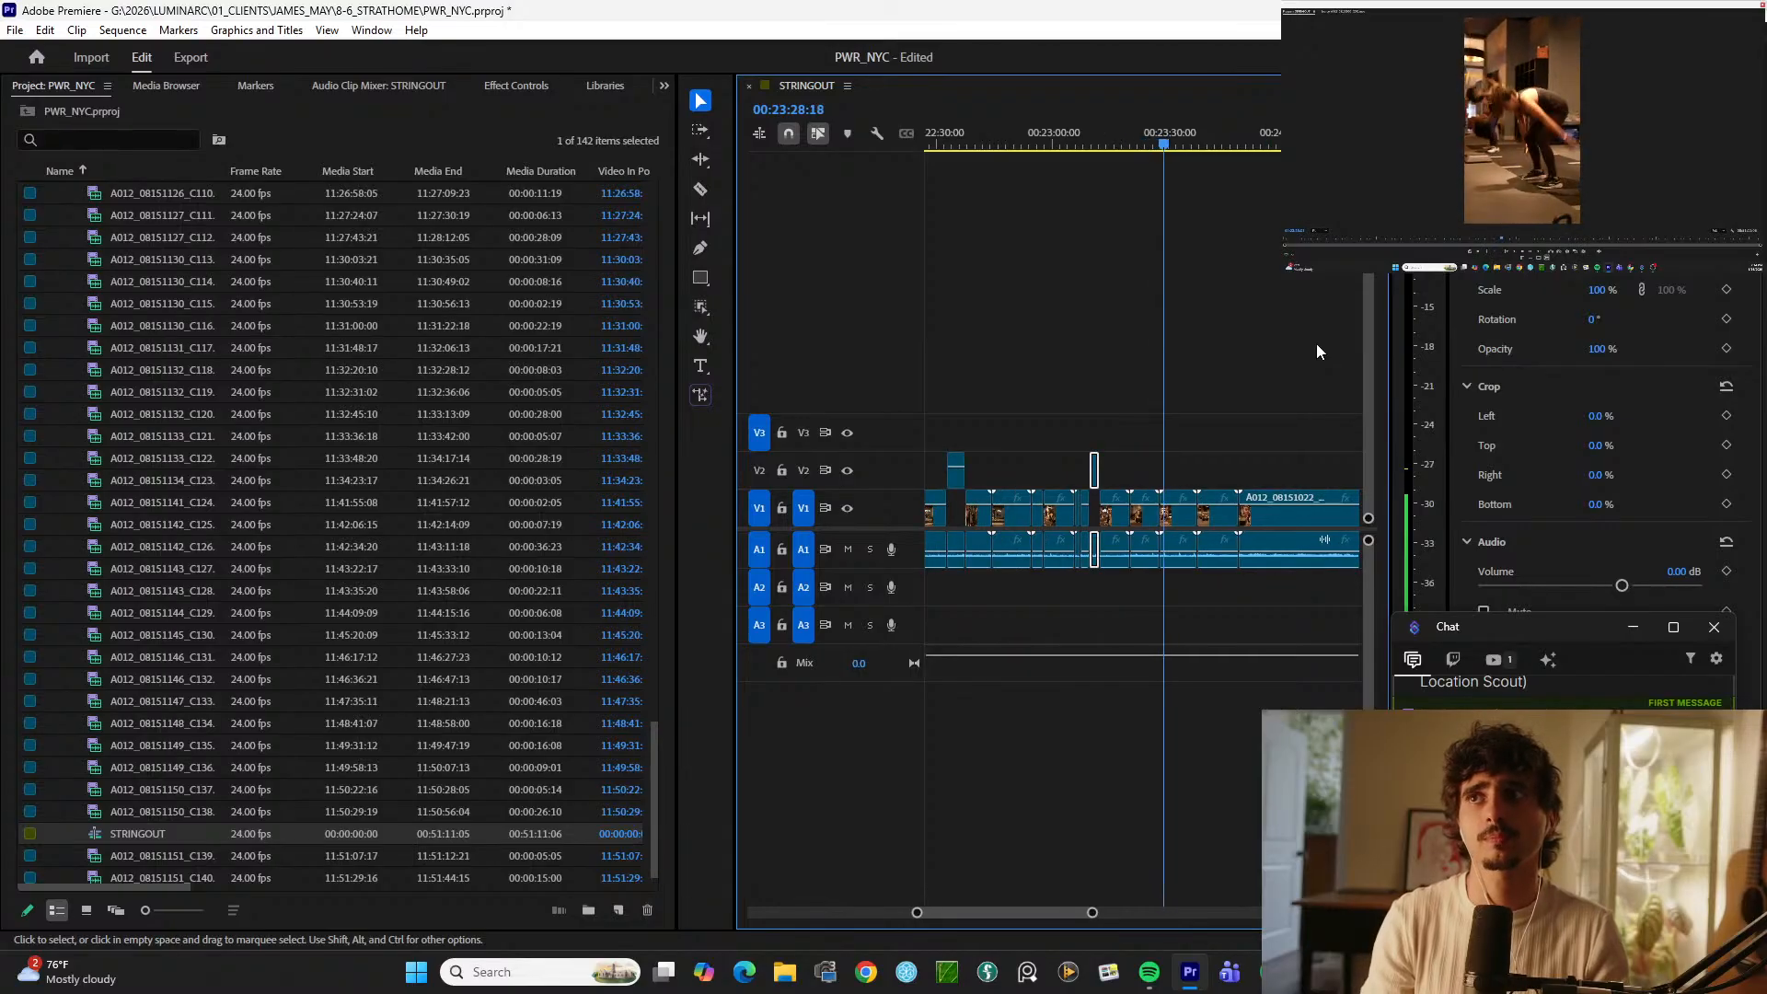
Step: Cut the section from about 00:23:30 to 00:23:34 out of the V1 clip and raise it to V2
key("ctrl+k")
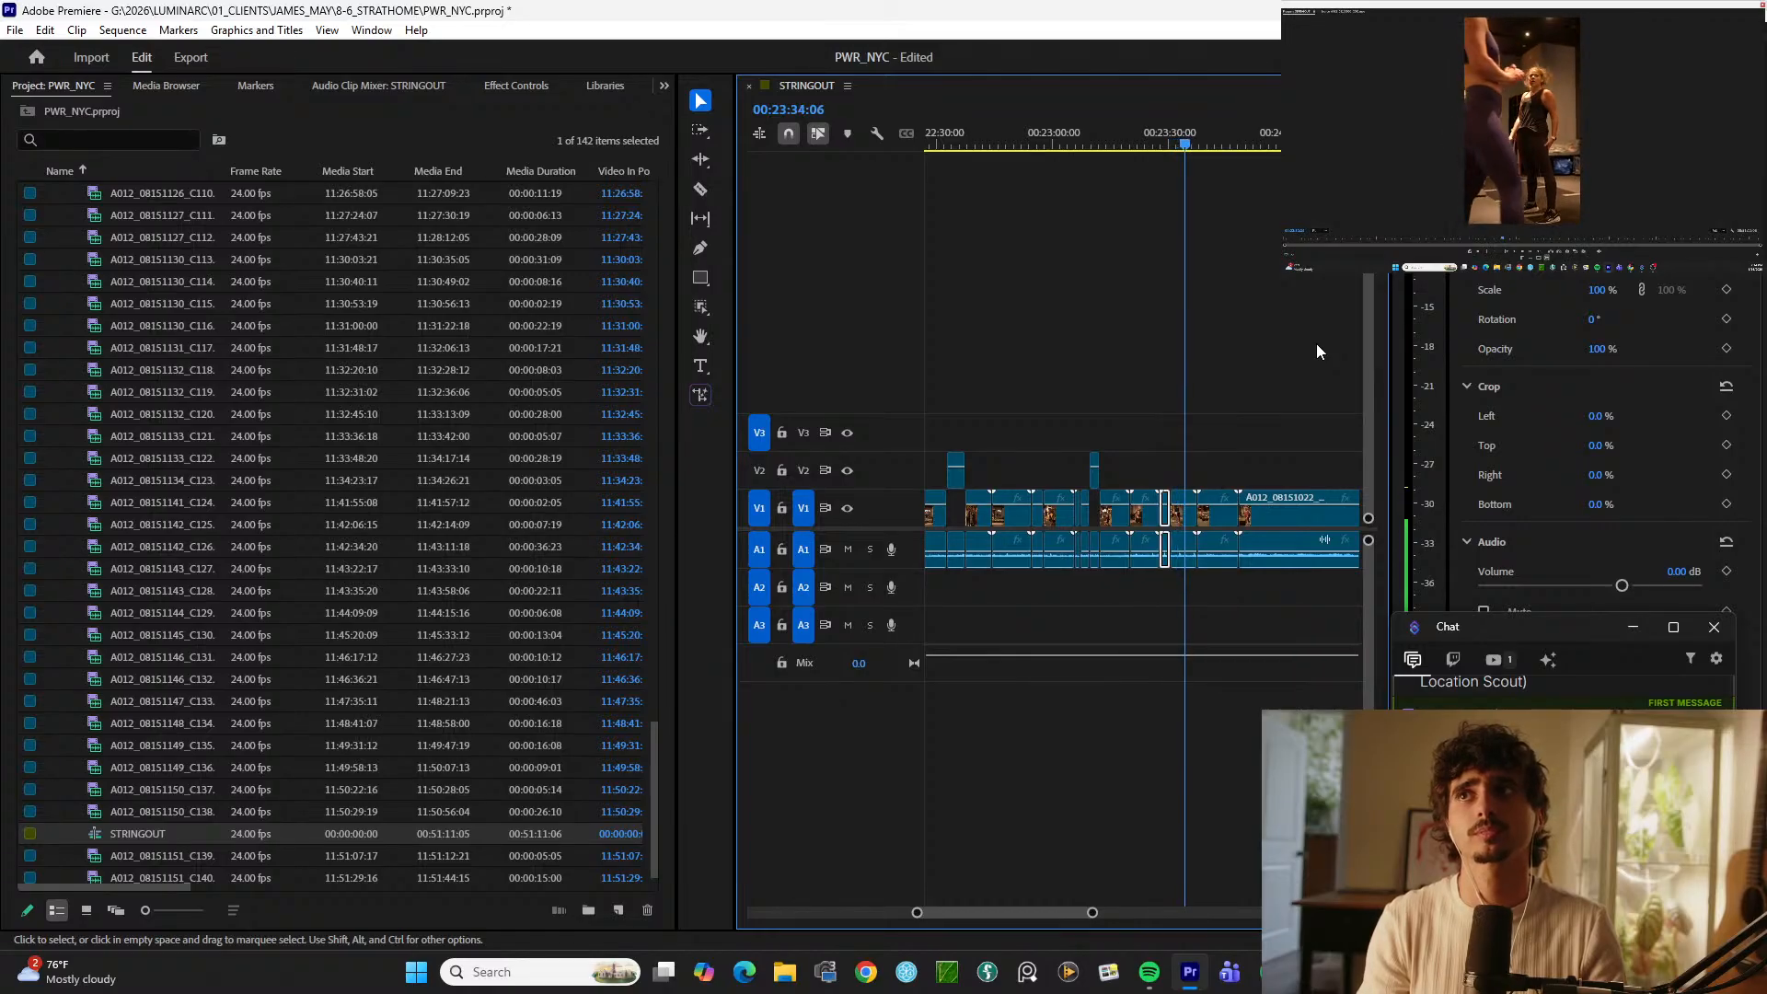
key("space")
key("ctrl+k")
key("alt+Up")
key("space")
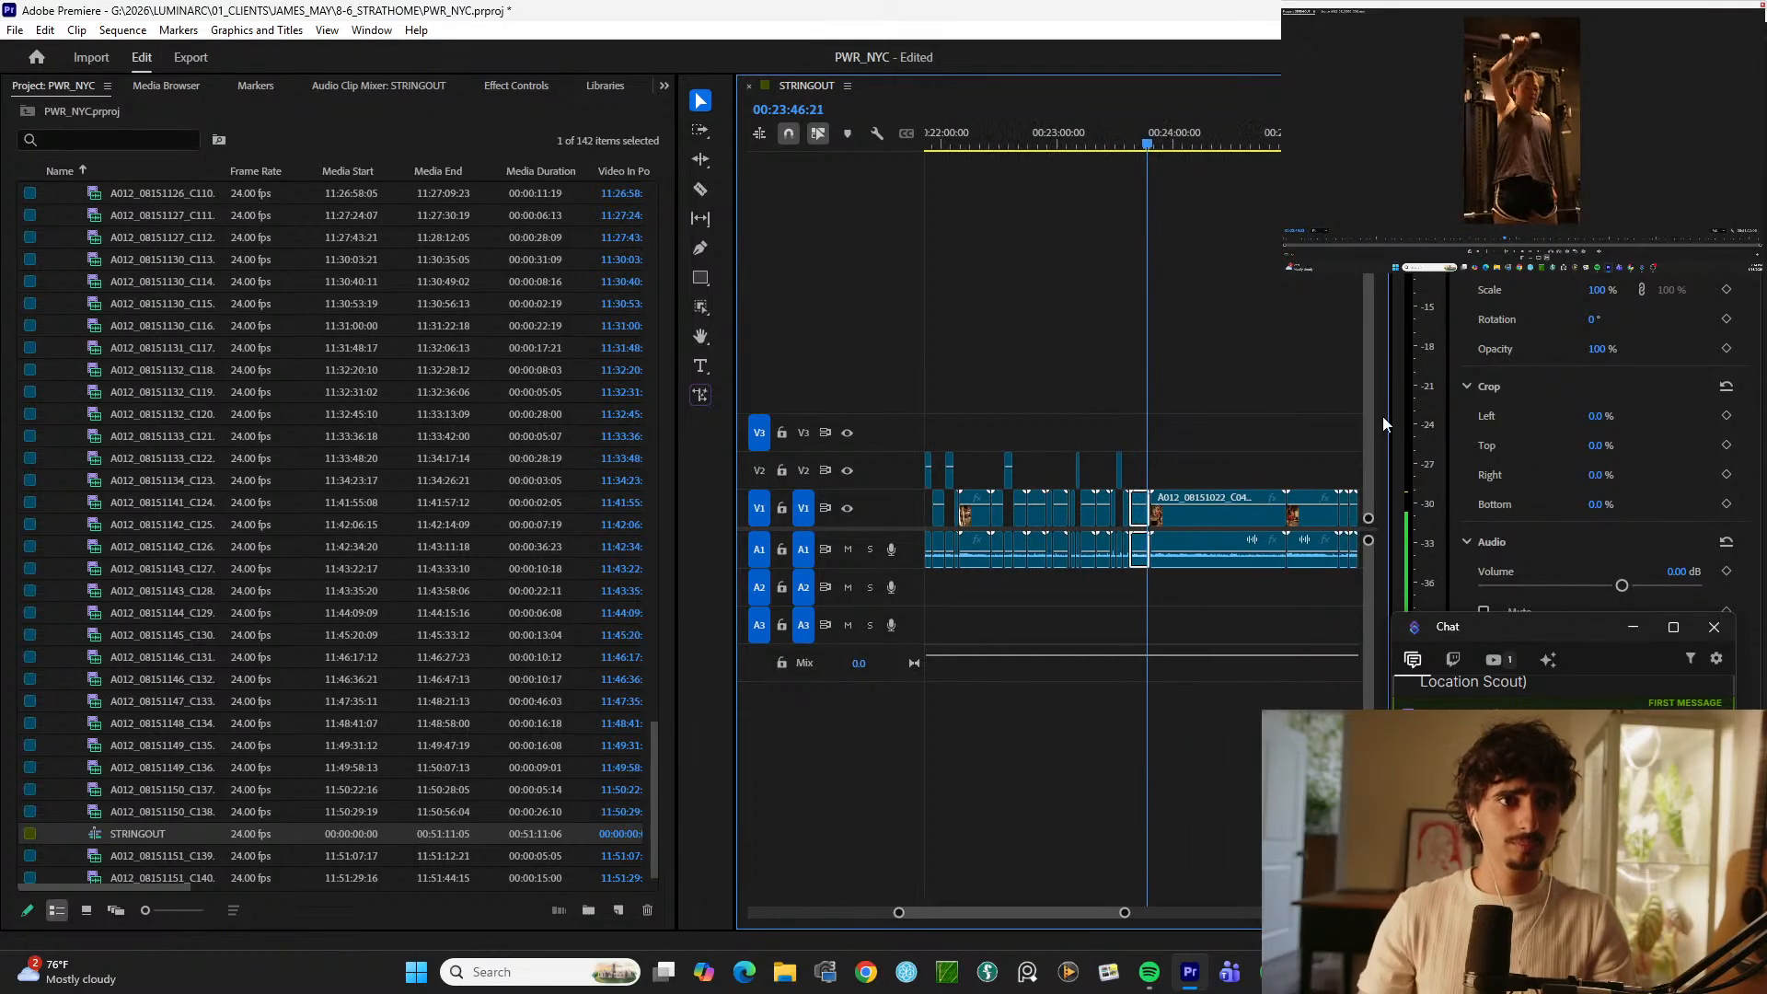
Step: Skim through A012_08151022_C047.mov and on into A012_08151024_C048.mov, up to about 00:25:07
left_click(1229, 140)
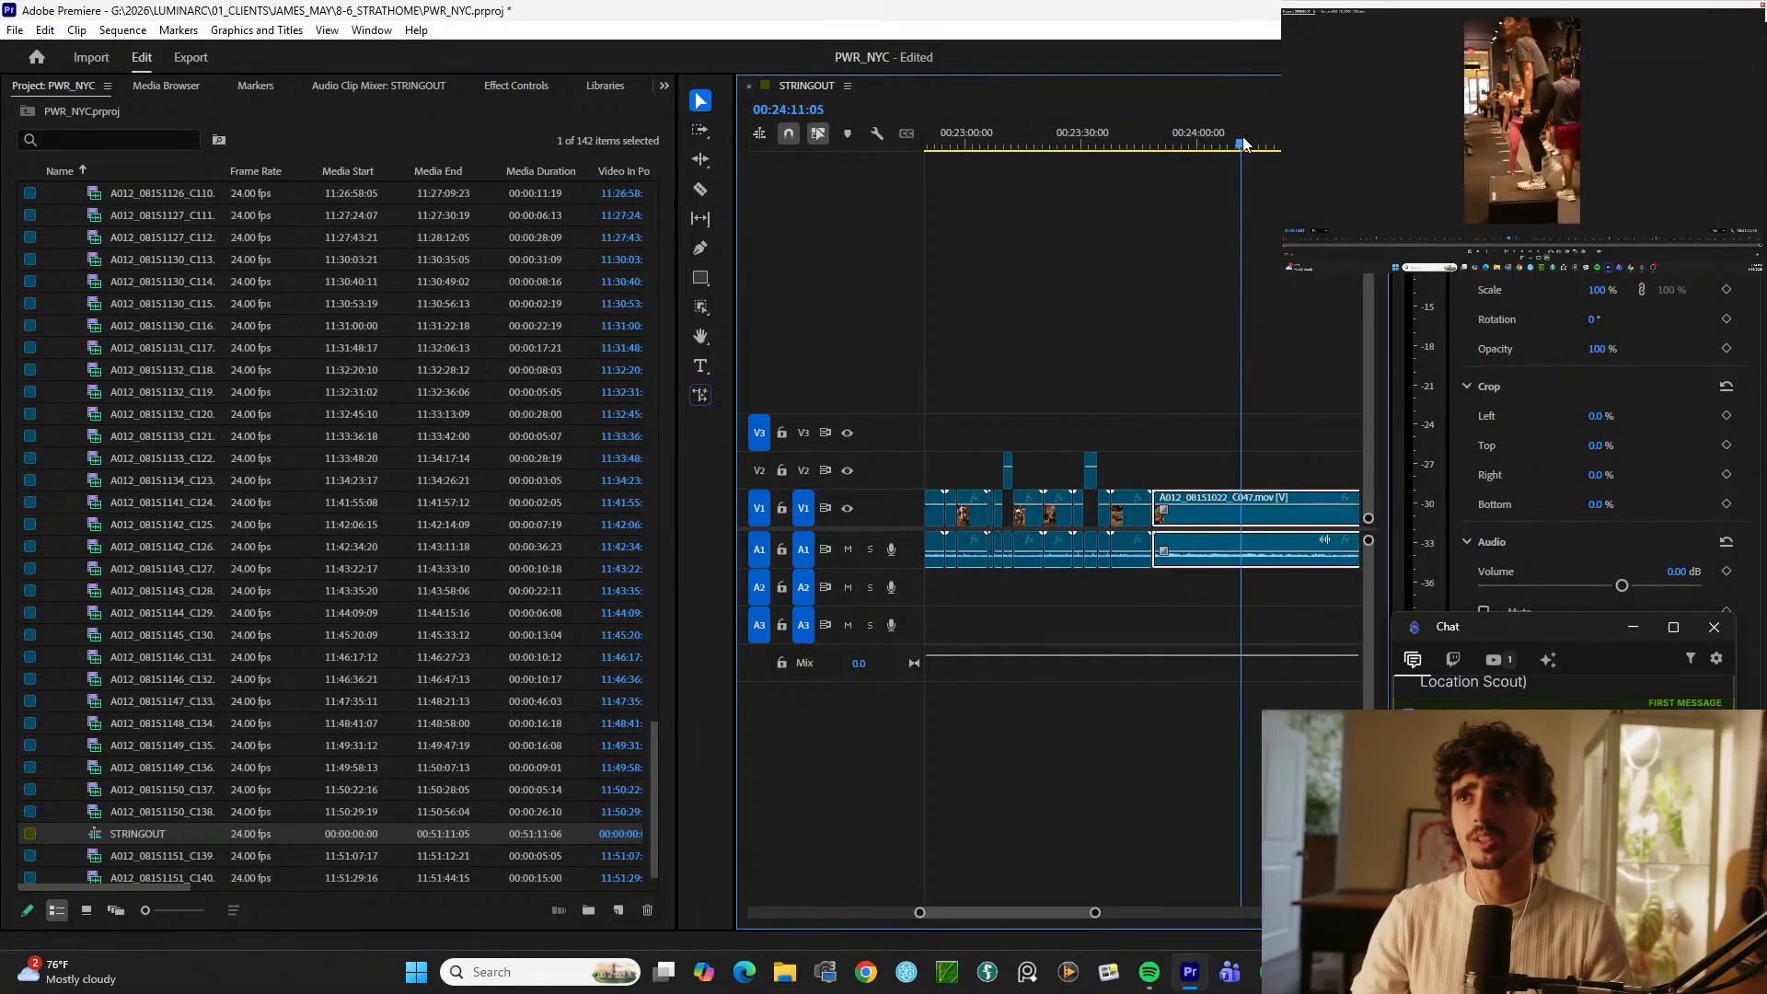
key("minus")
left_click(1199, 125)
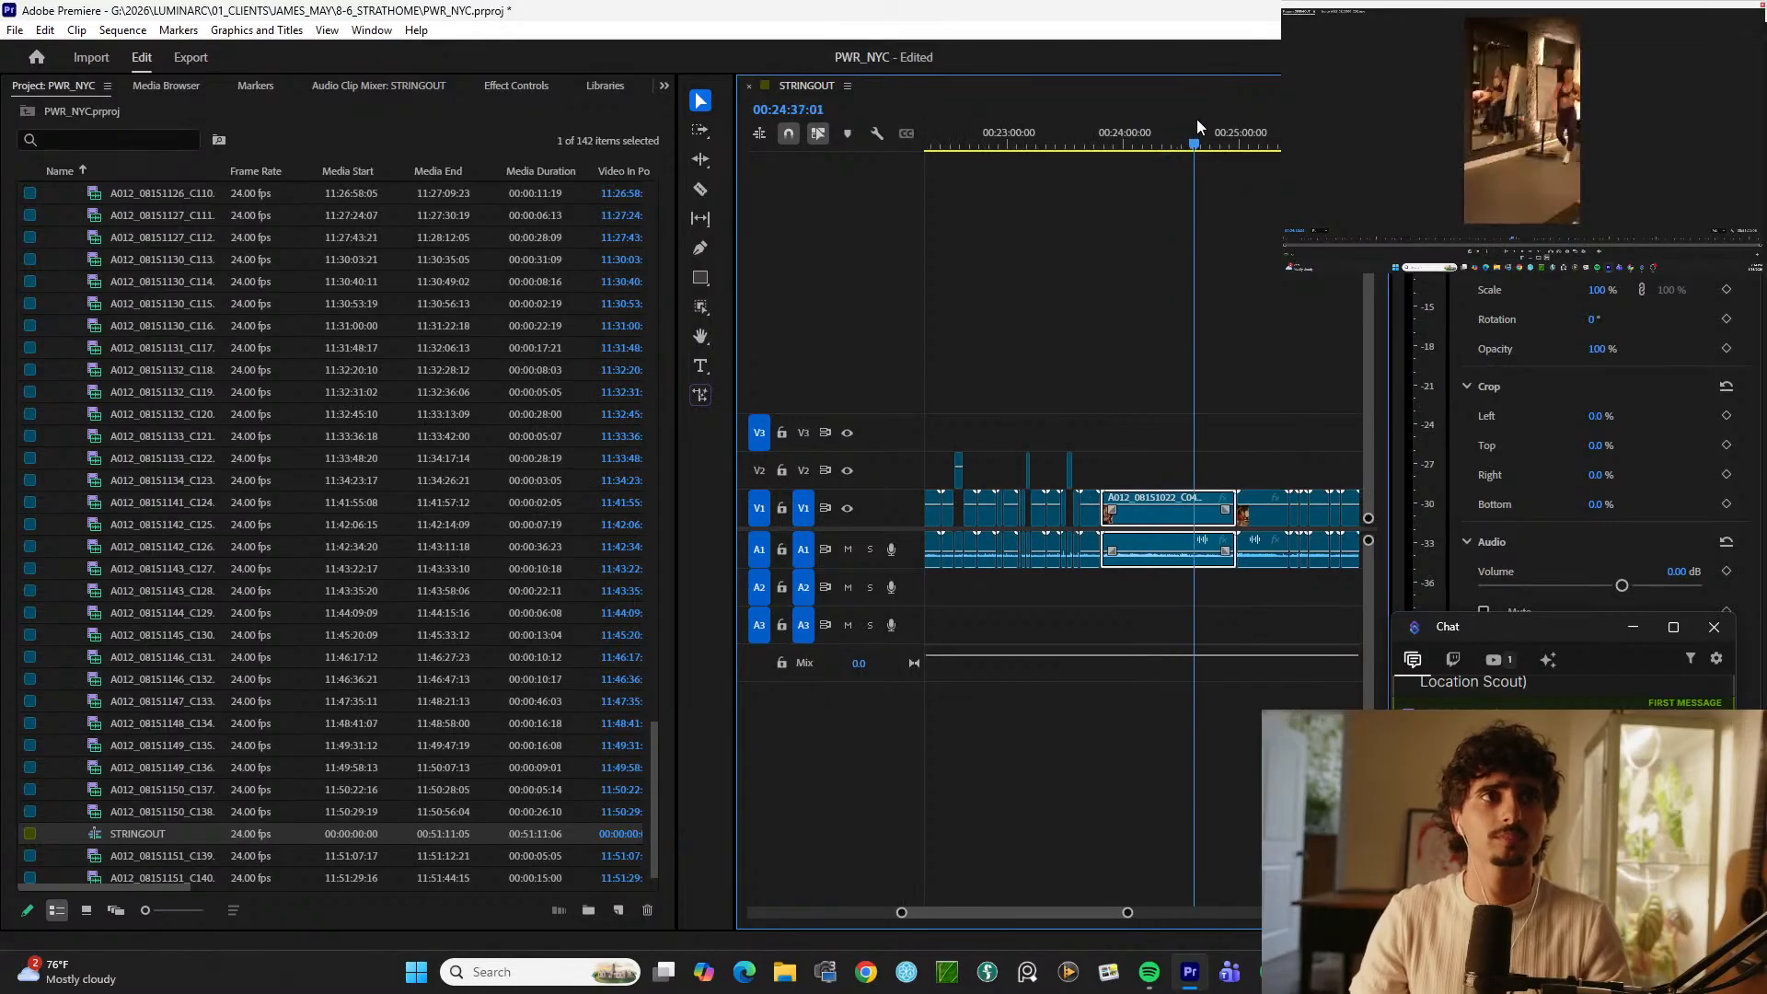
key("equal")
left_click_drag(1201, 119, 1252, 119)
key("equal")
key("equal")
key("equal")
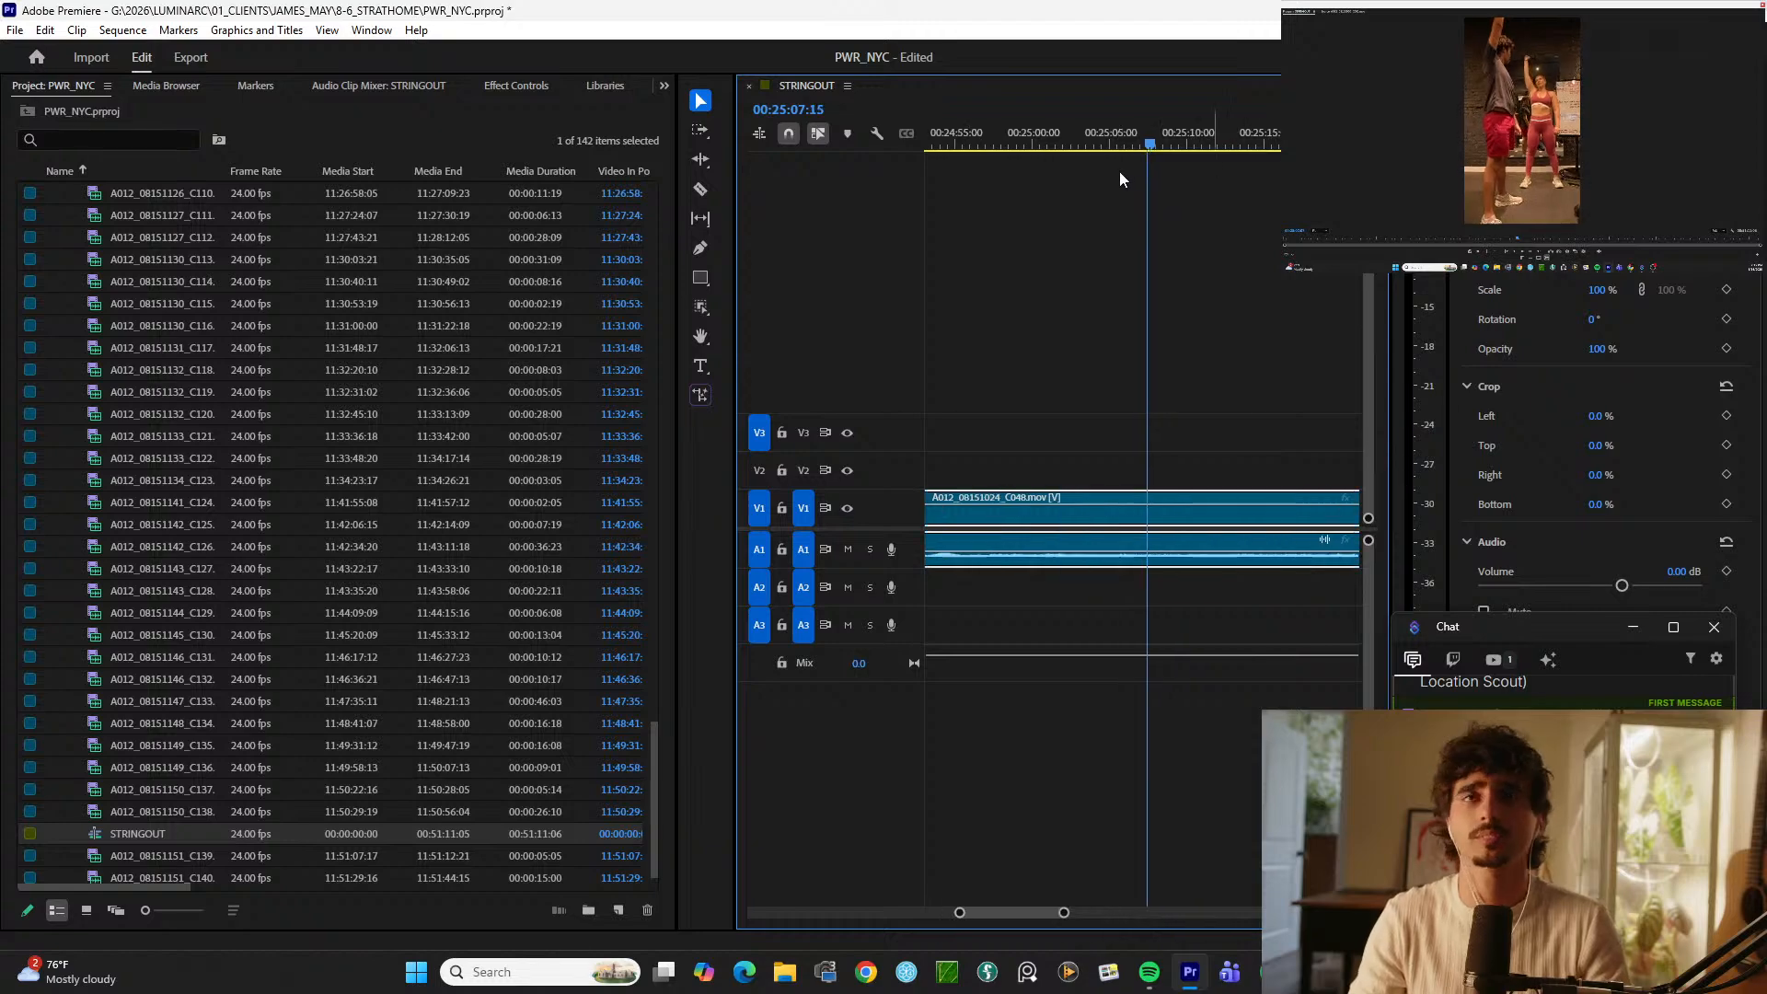
Step: Cut the section from 00:25:03:22 to 00:25:10:14 out of A012_08151024_C048.mov and raise it to V2
left_click_drag(1102, 140, 1032, 145)
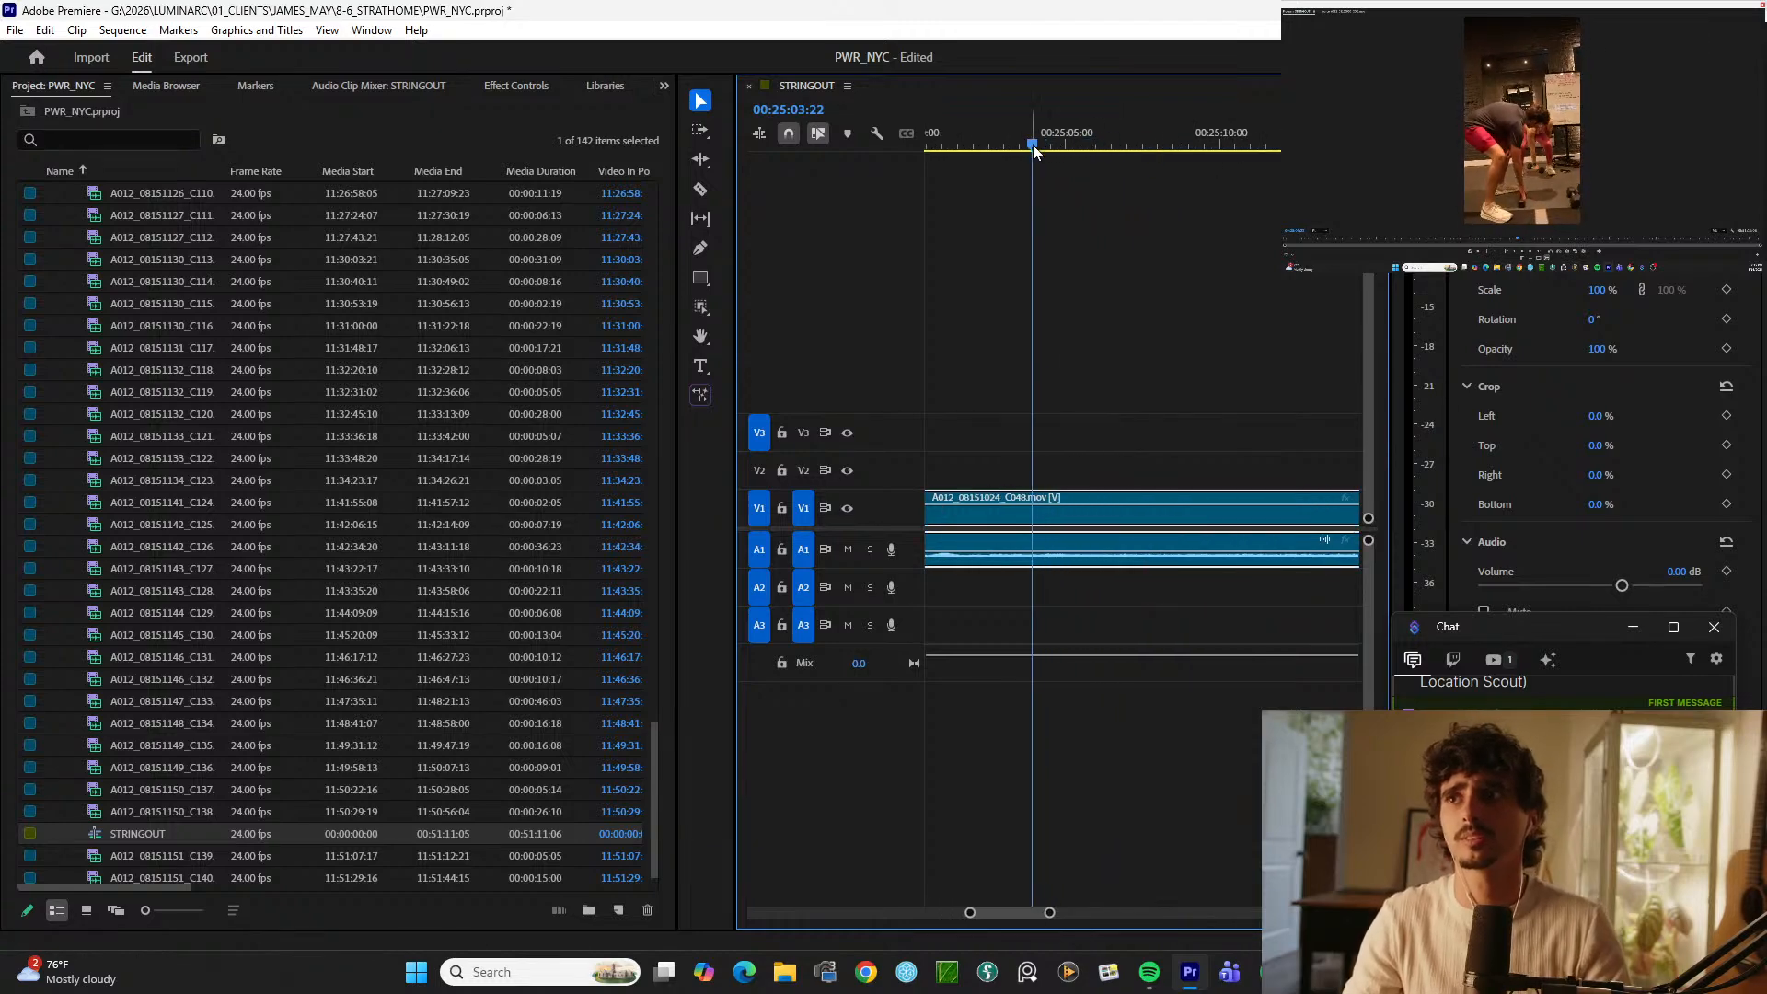
key("ctrl+k")
key("space")
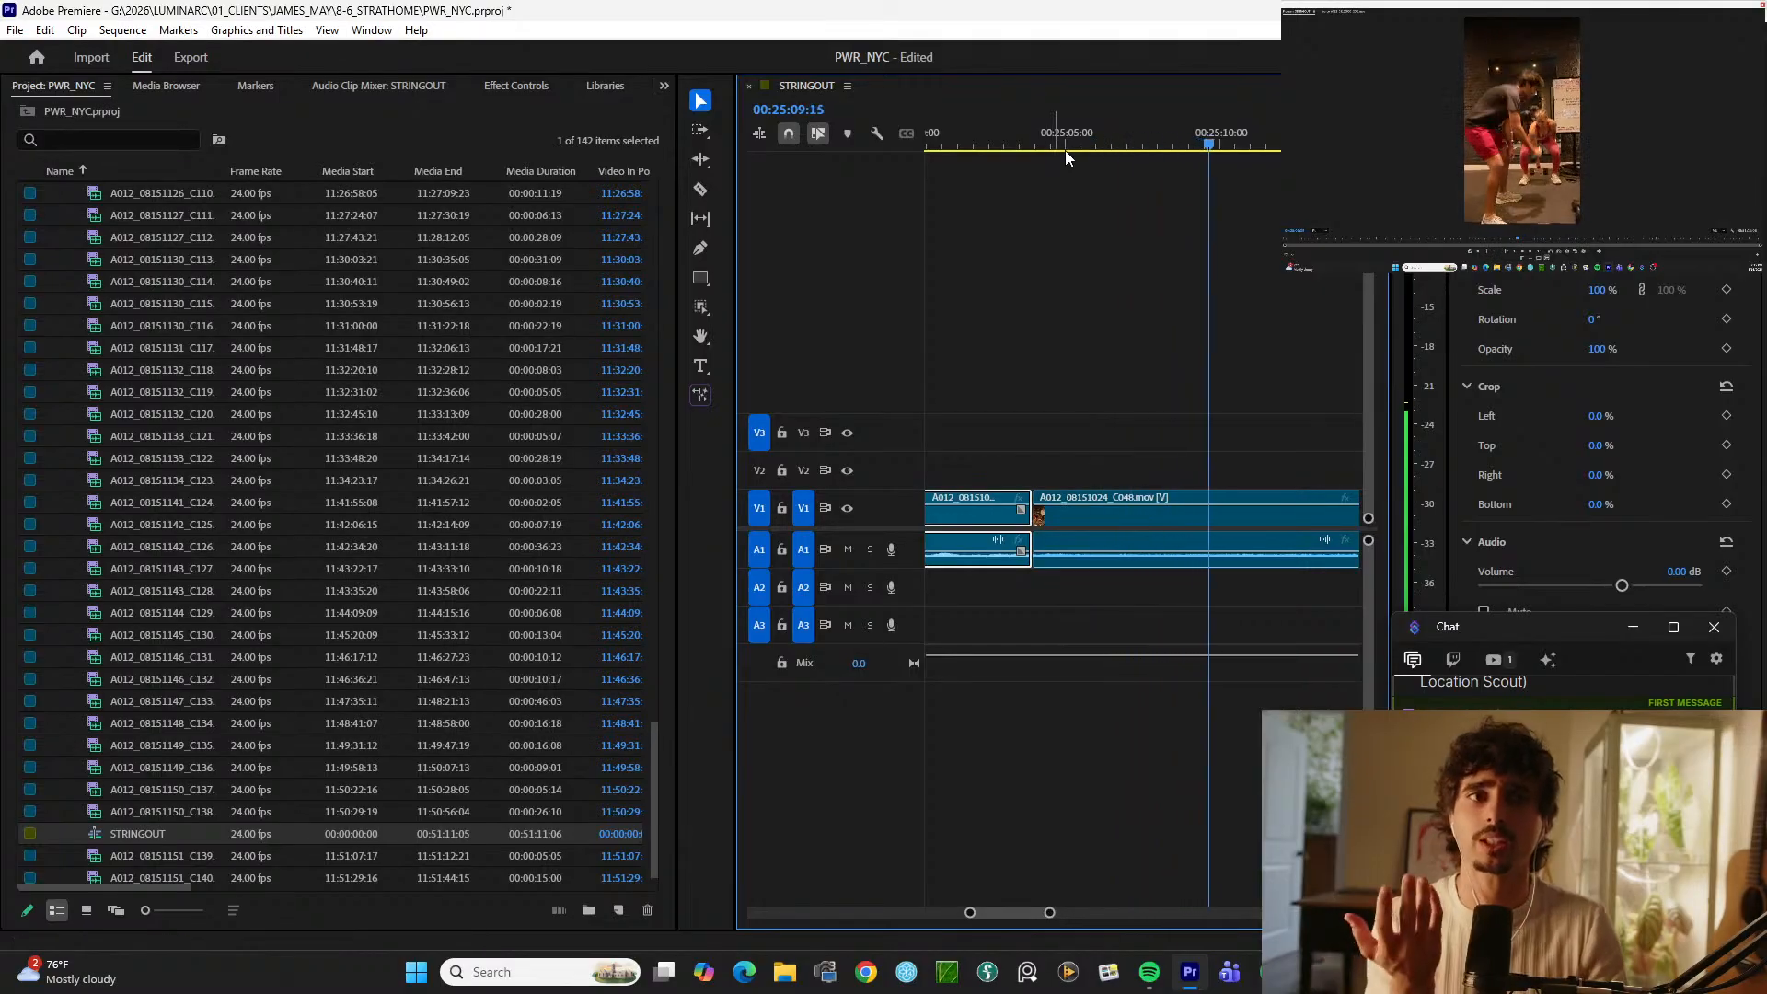
key("space")
key("ctrl+k")
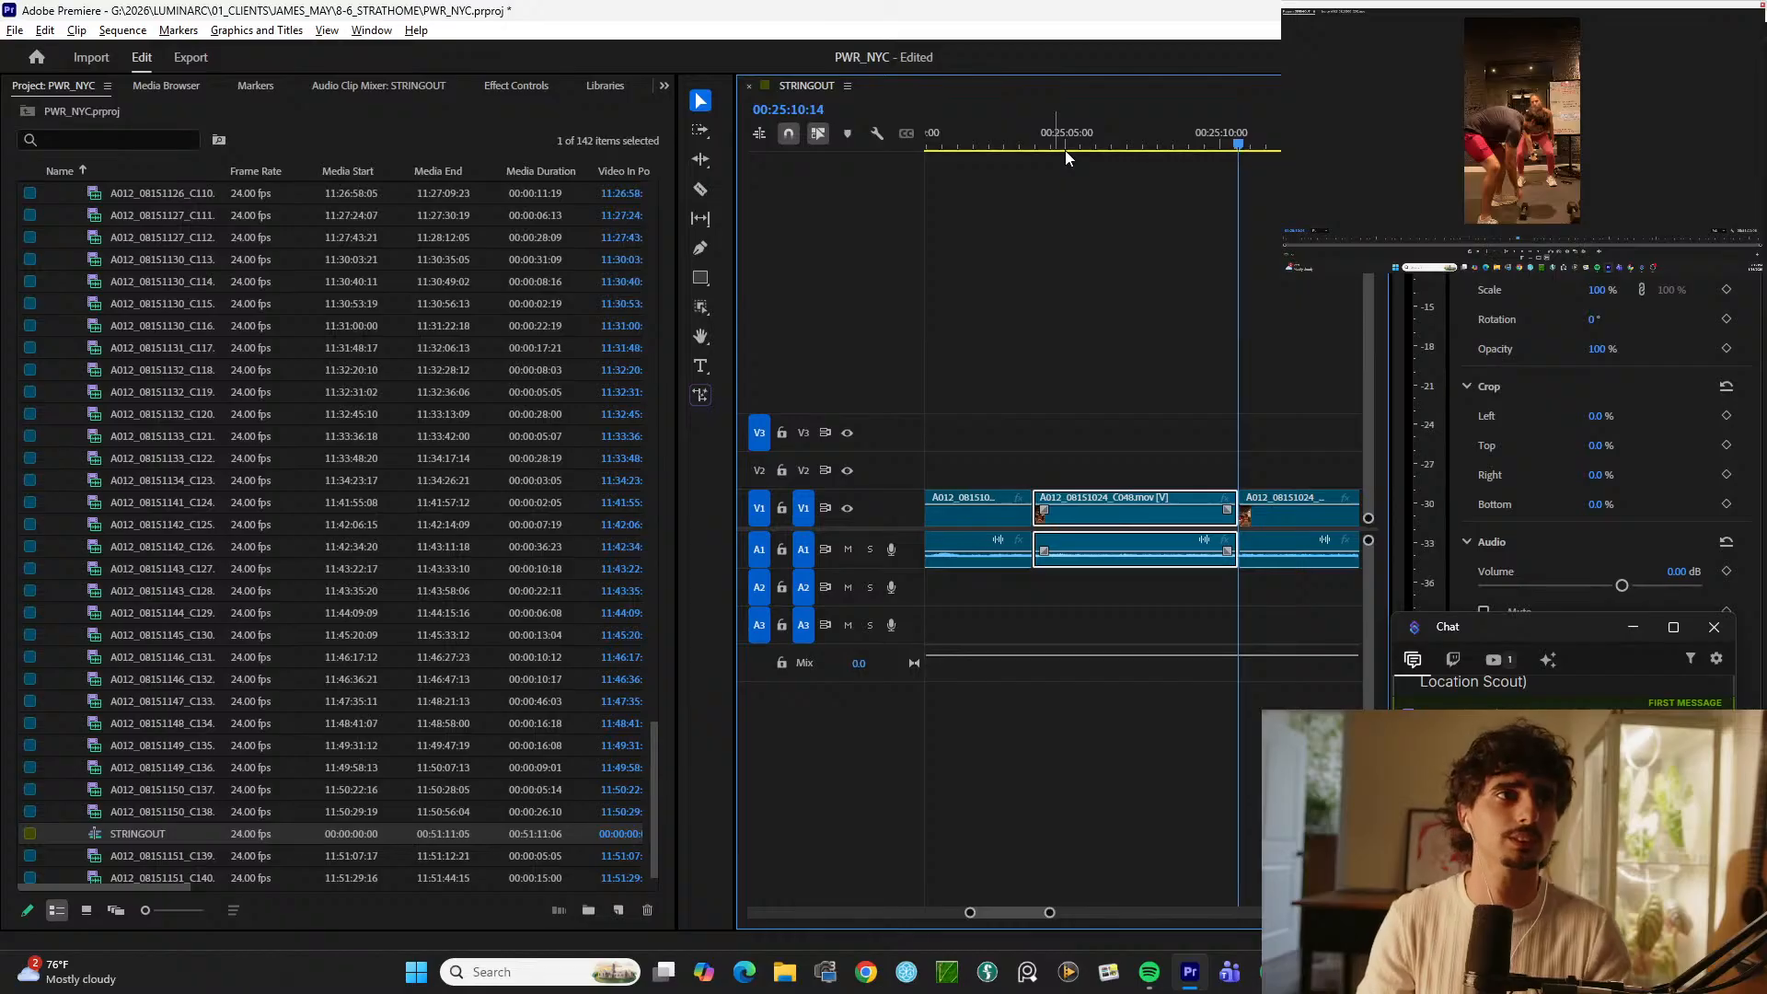
key("alt+Up")
key("space")
Step: Review the rest of A012_08151024_C048.mov and the next V1 clips up to about 00:25:31
key("minus")
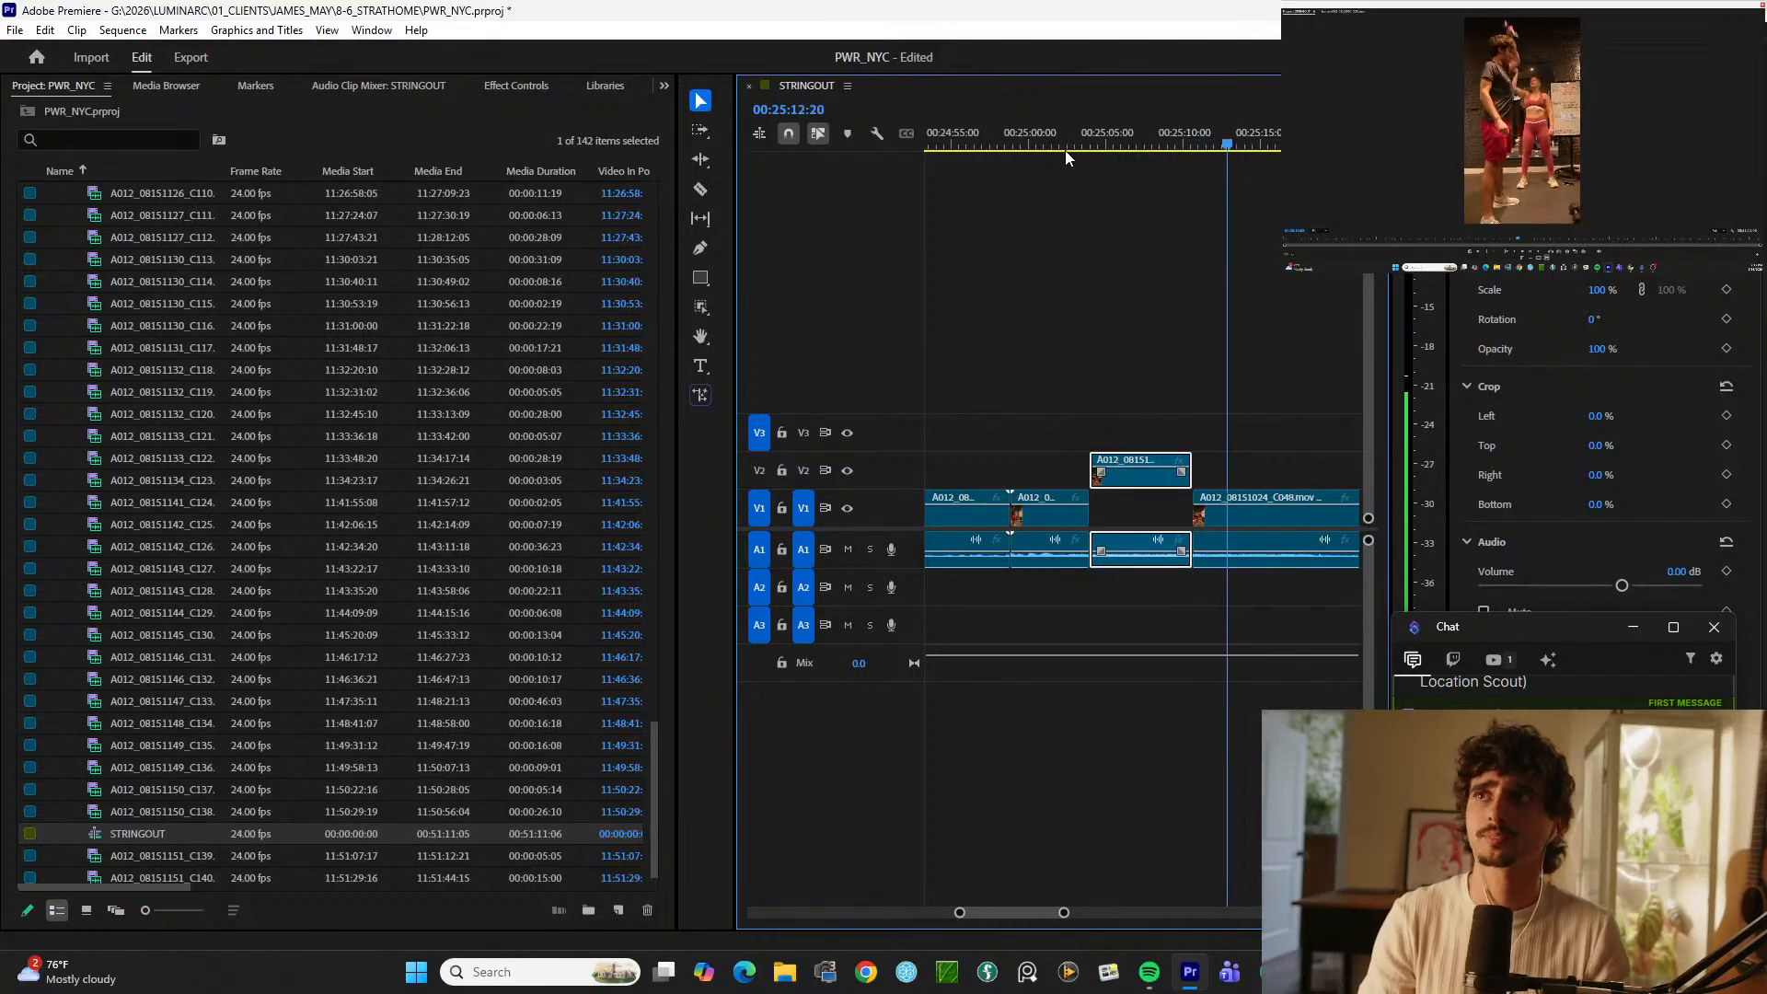
key("minus")
key("minus")
key("minus")
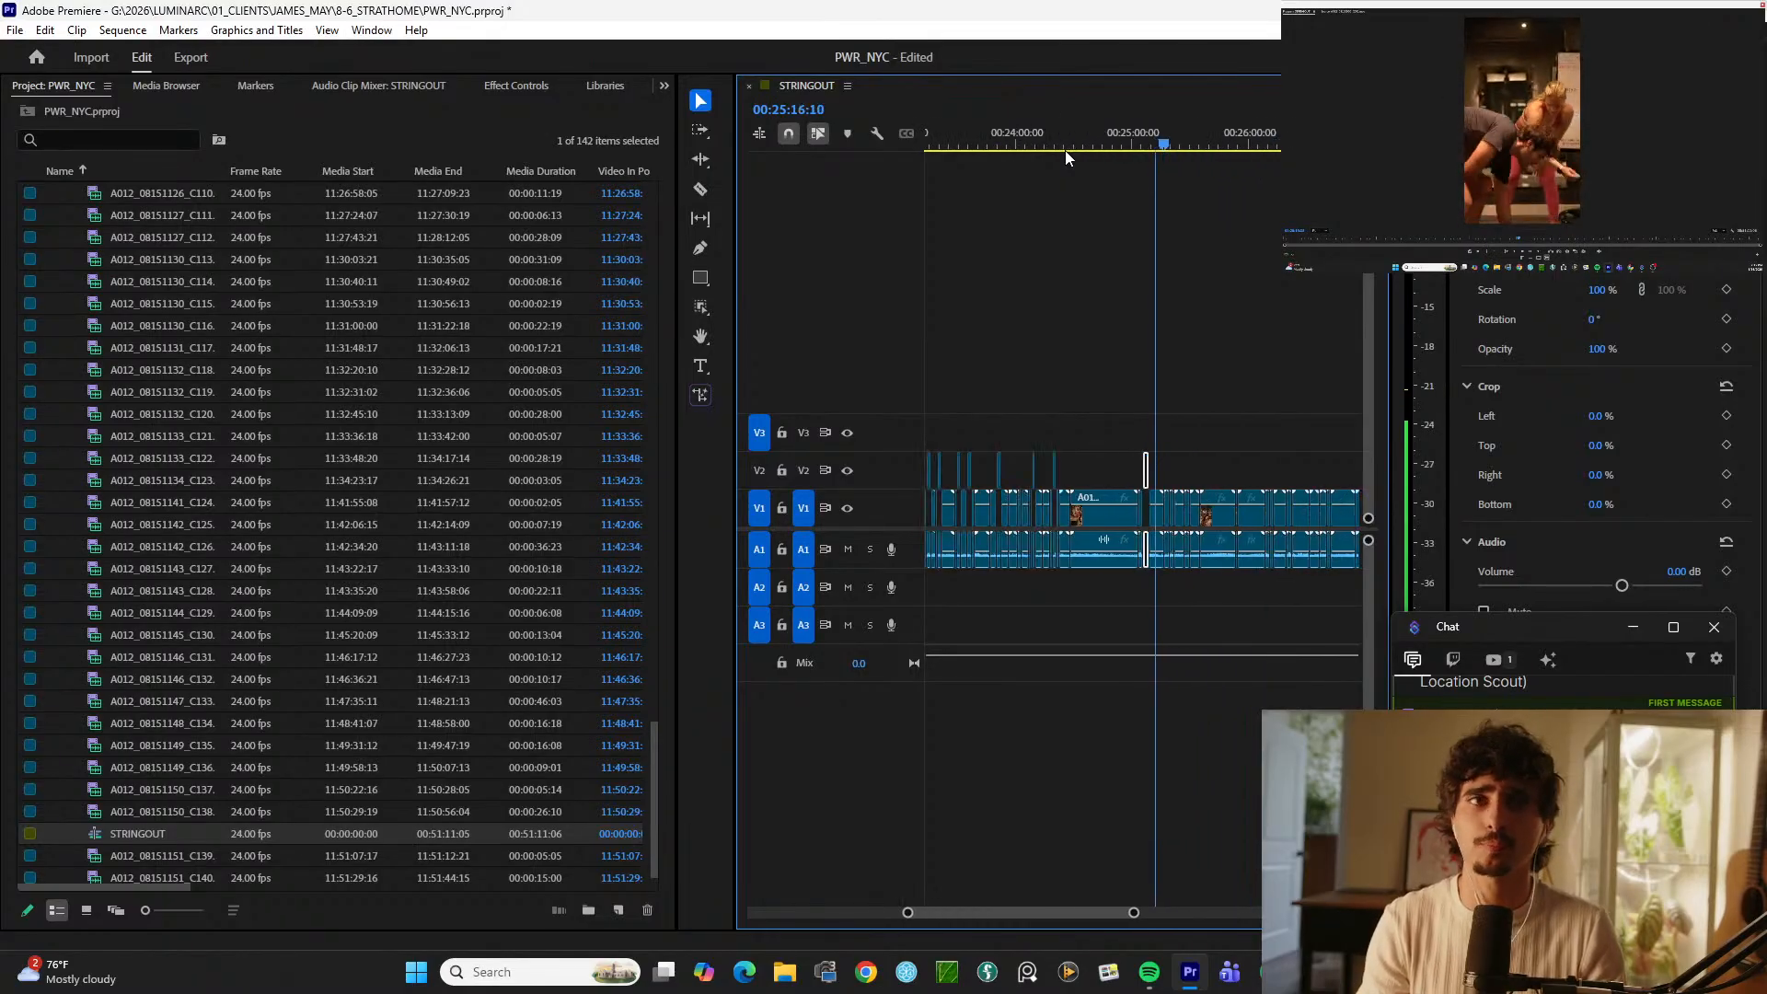
key("equal")
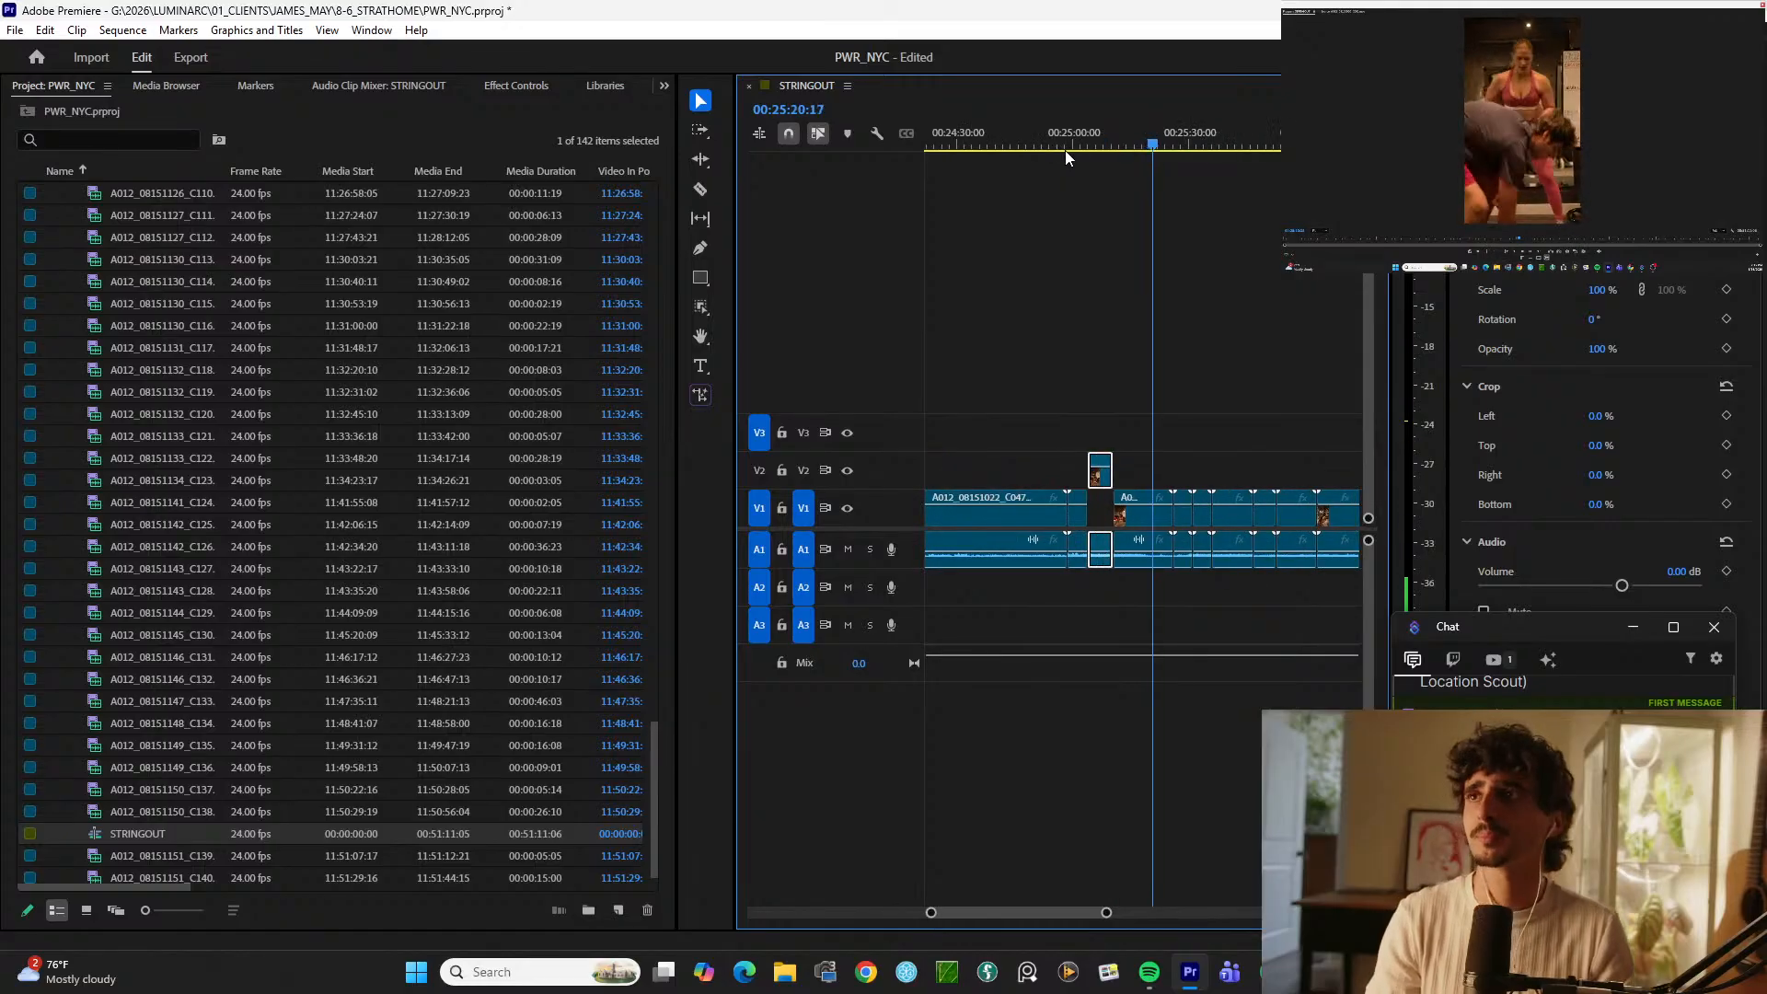
key("equal")
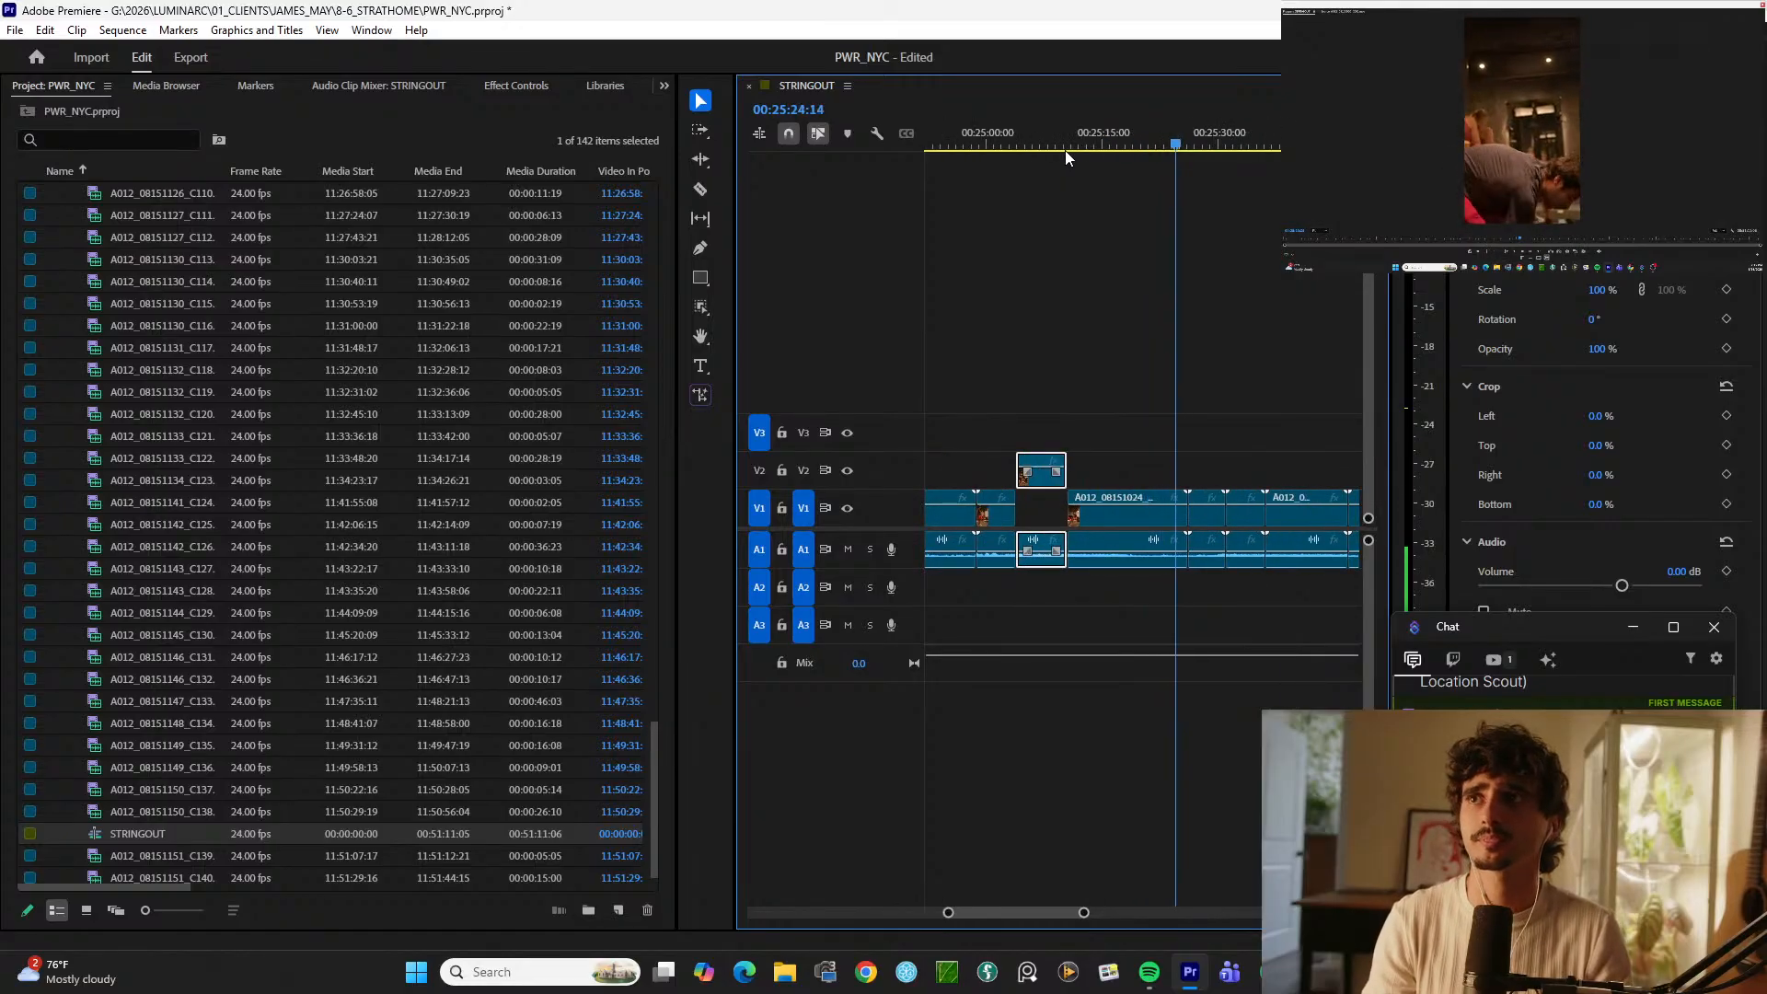
key("minus")
key("minus")
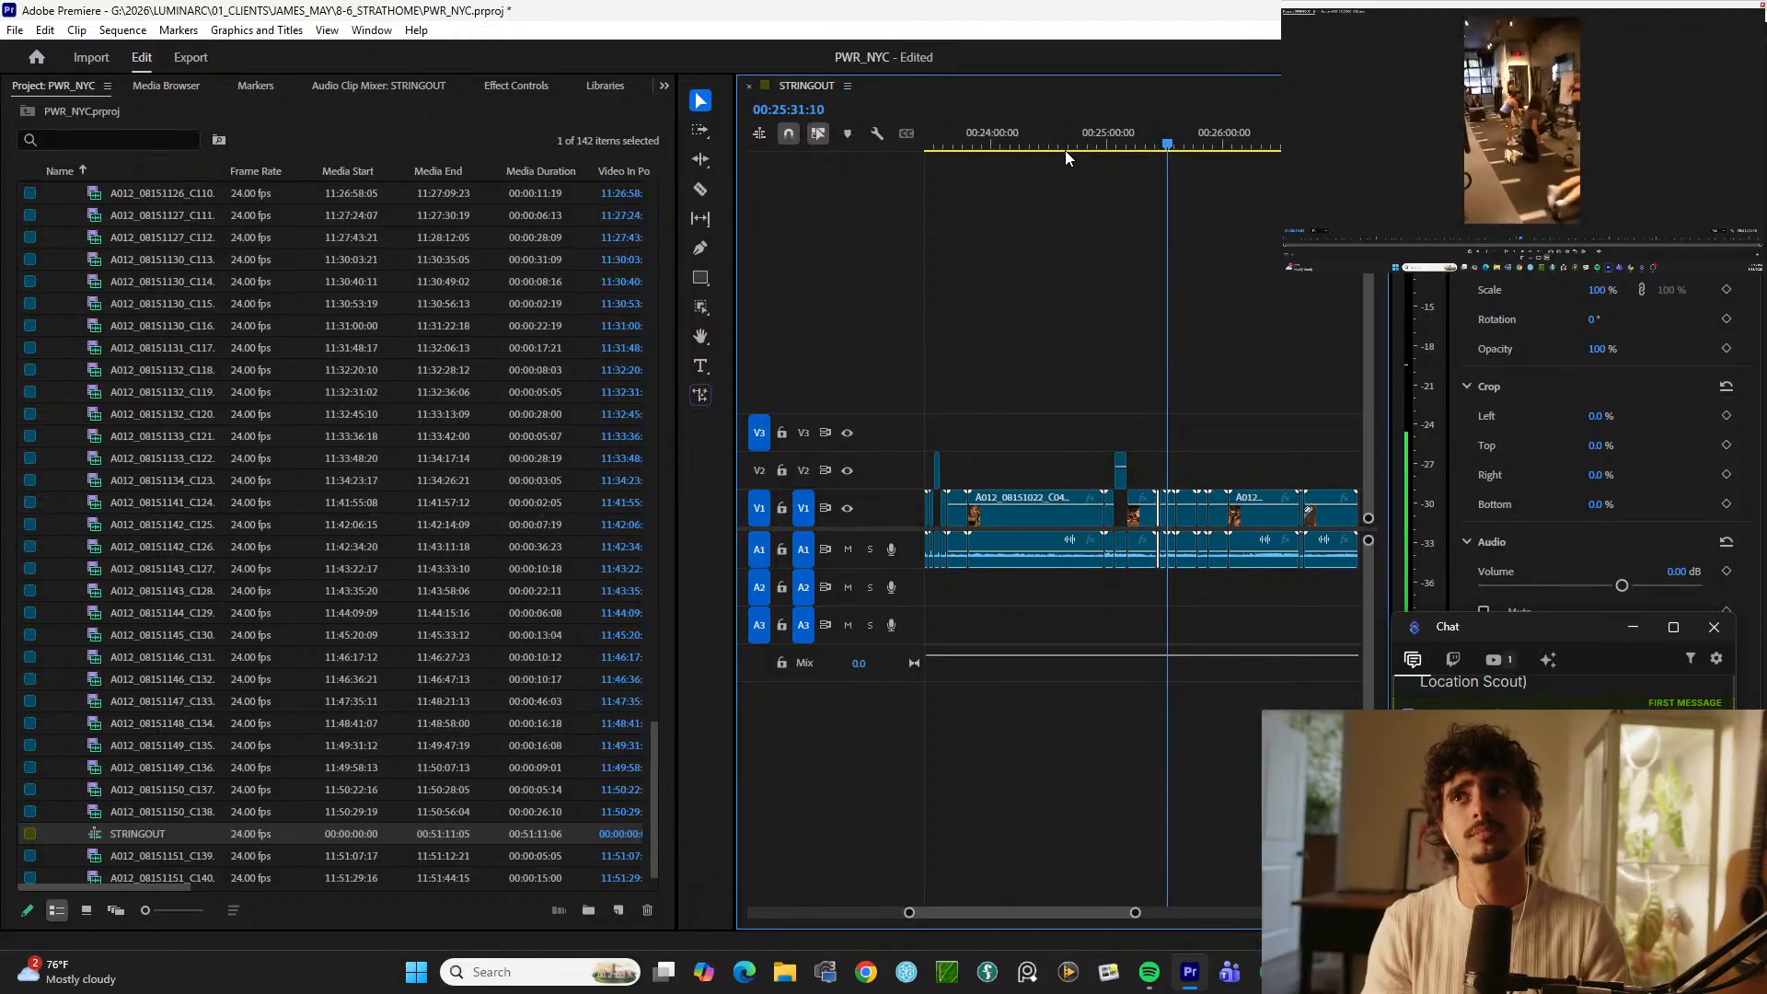
Step: Cut the section from about 00:25:38 to 00:25:42 out of the V1 clip and raise it to V2
key("=")
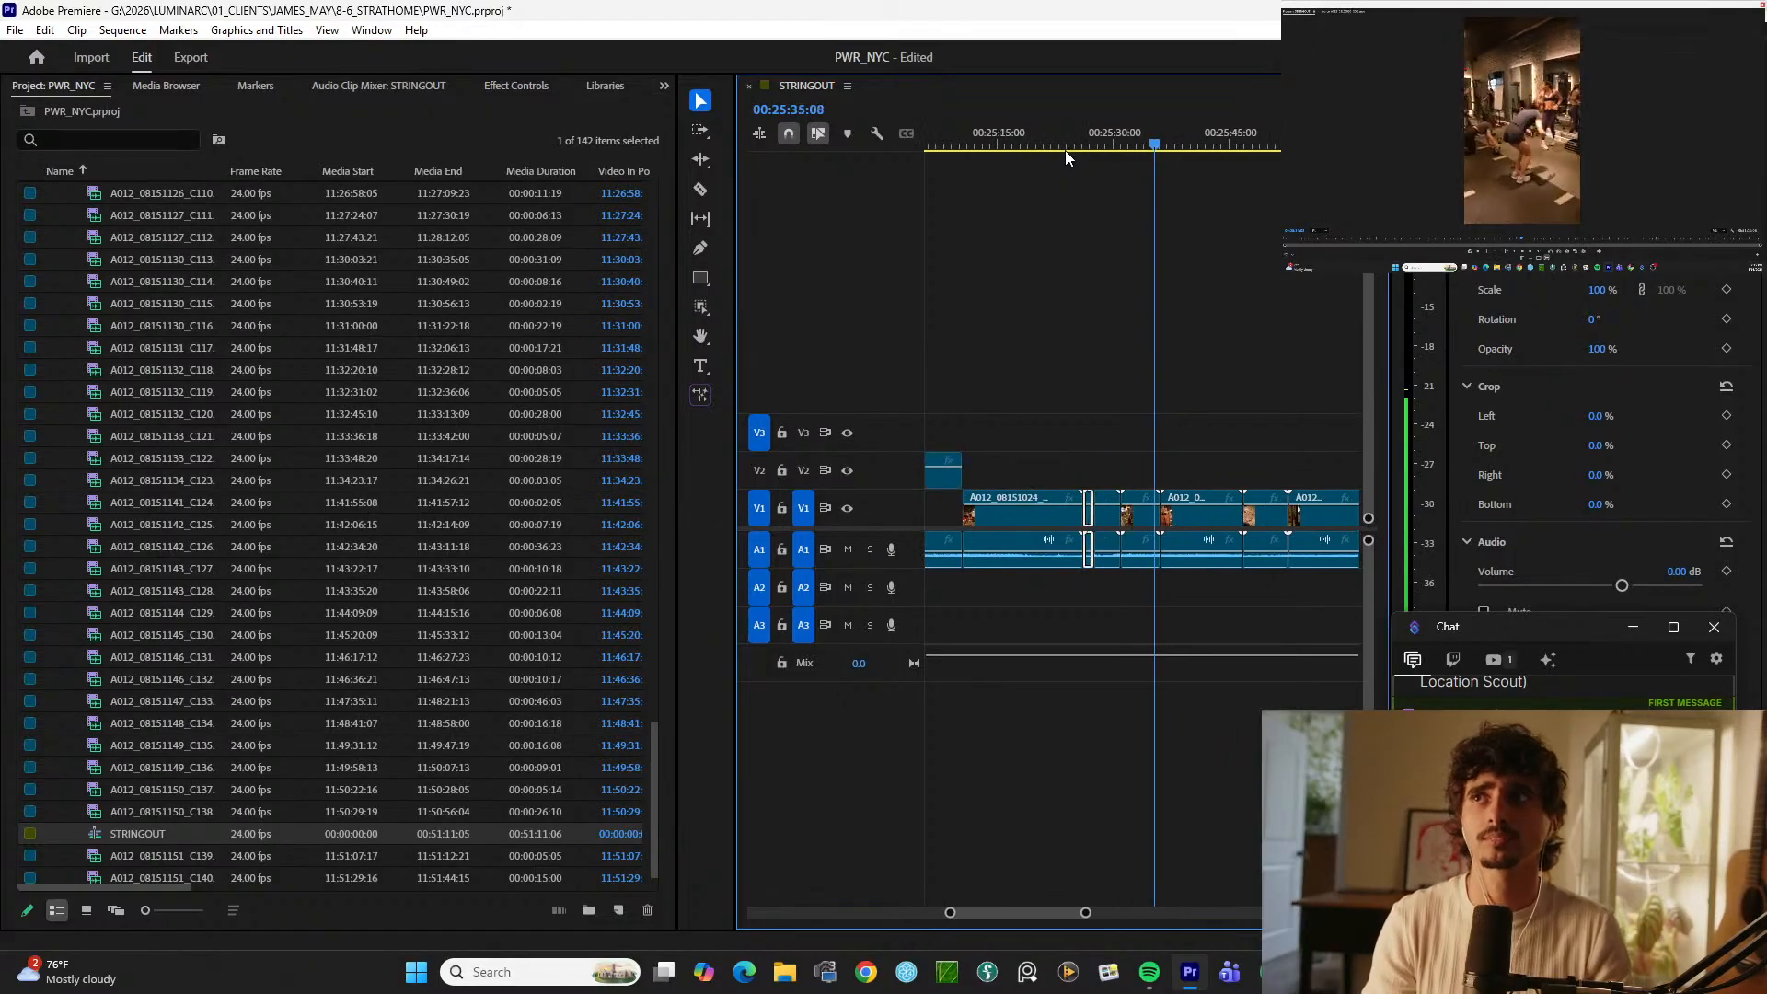
key("=")
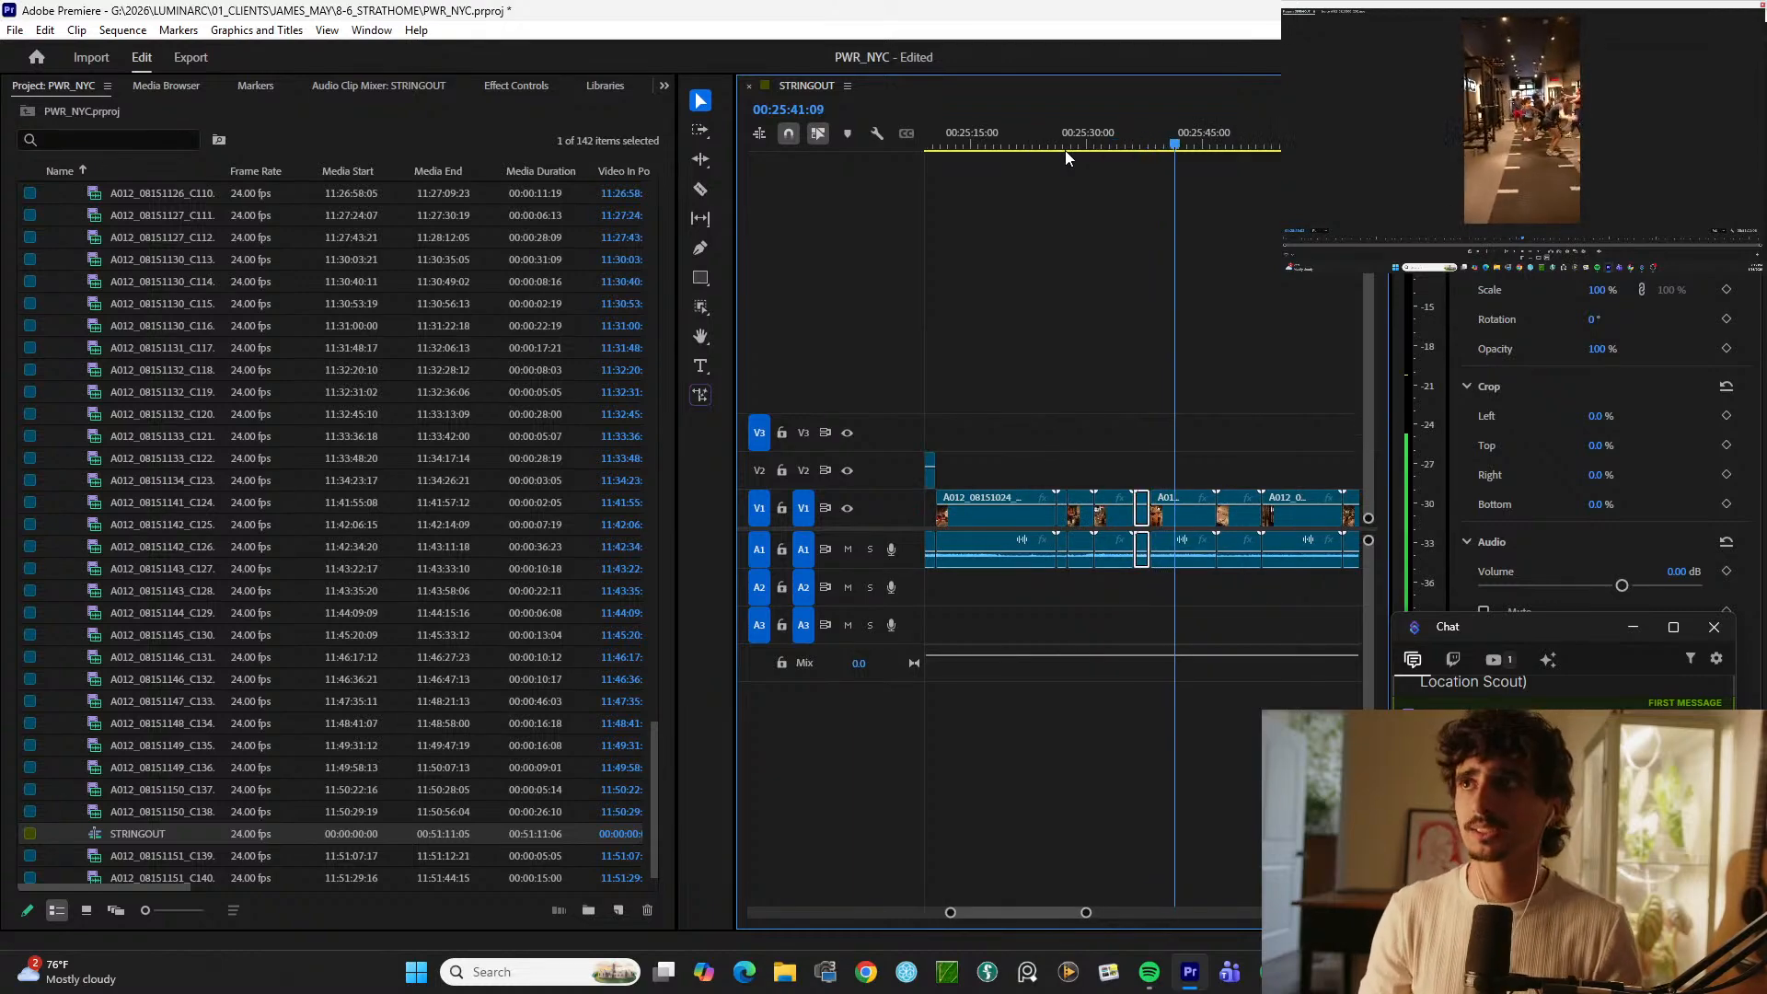
key("alt+Up")
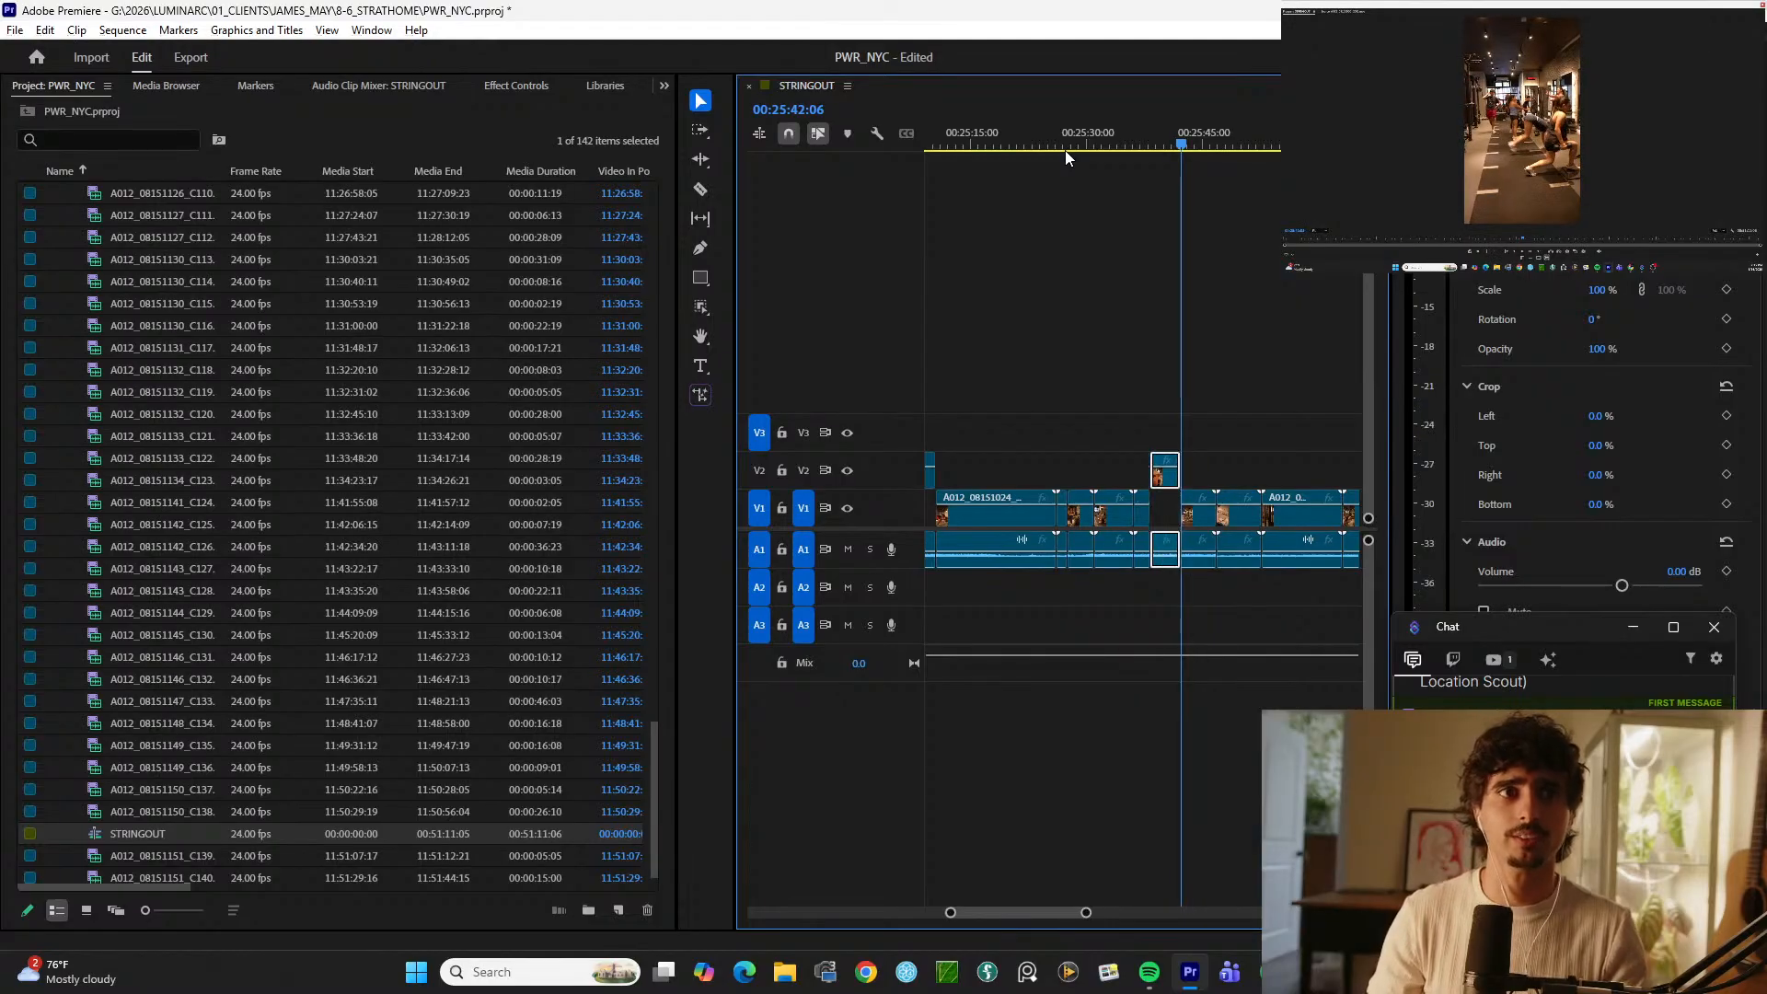
Step: Cut the section from about 00:25:48 to 00:25:49:19 out of the next V1 clip and raise it to V2
key("minus")
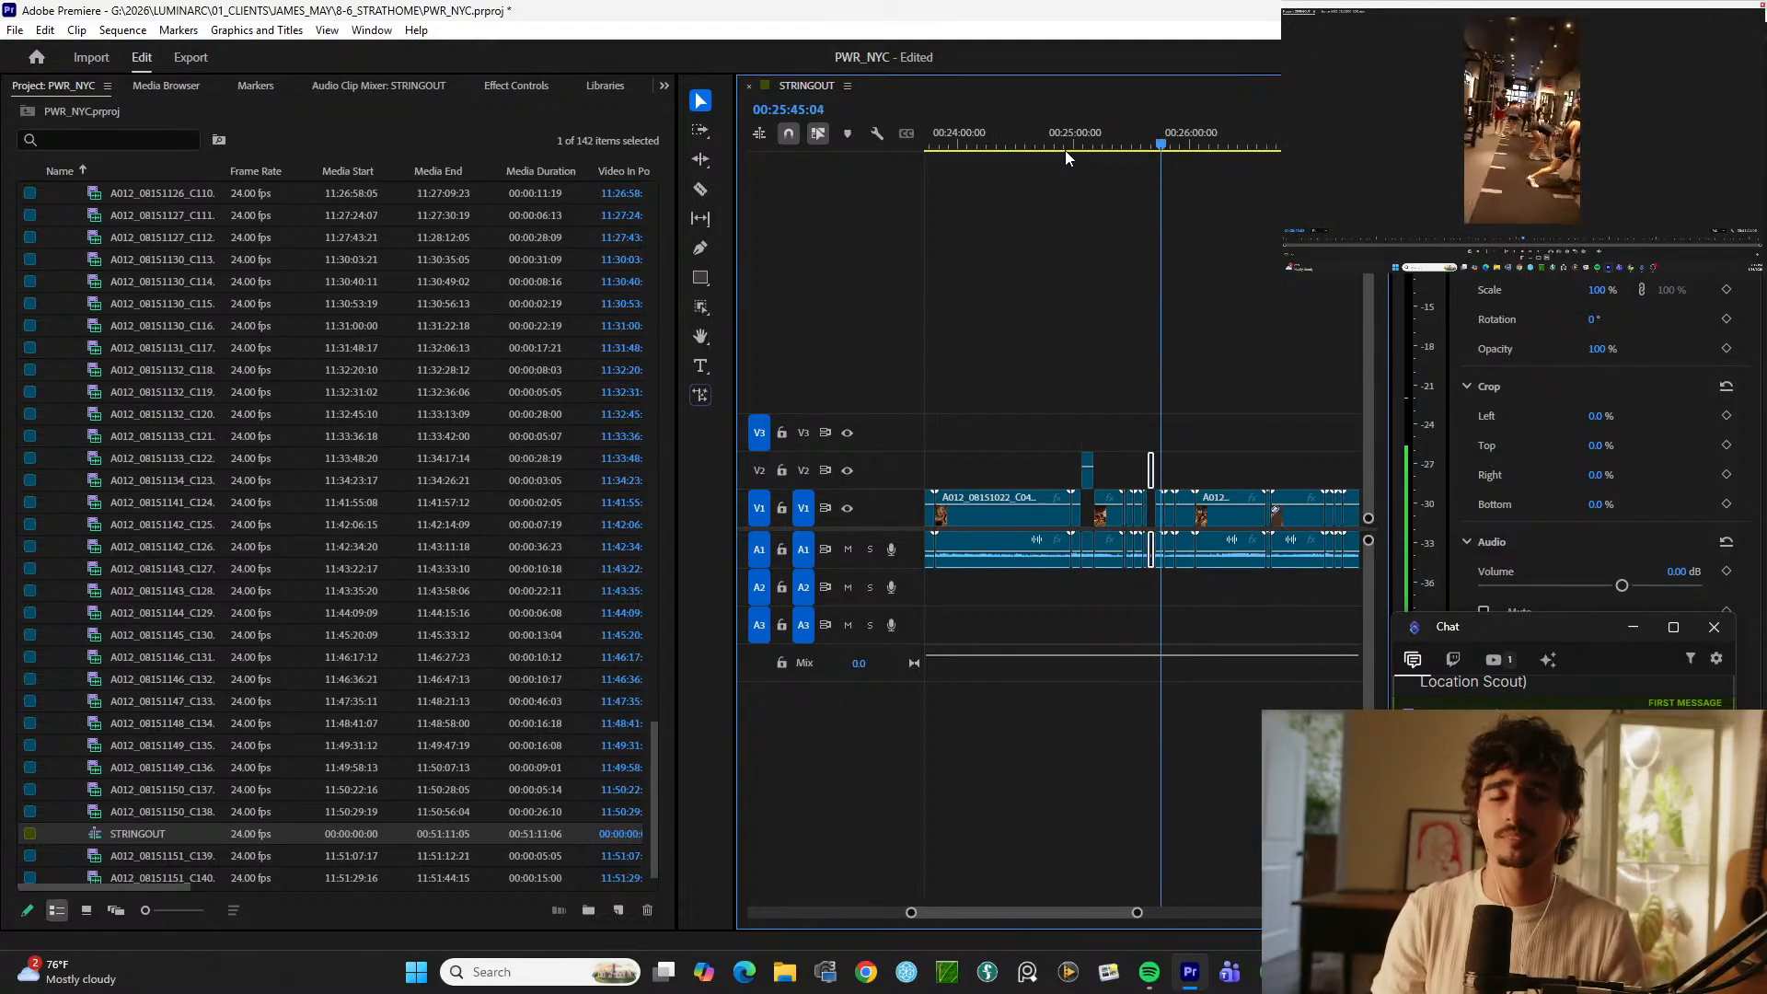
key("minus")
key("d")
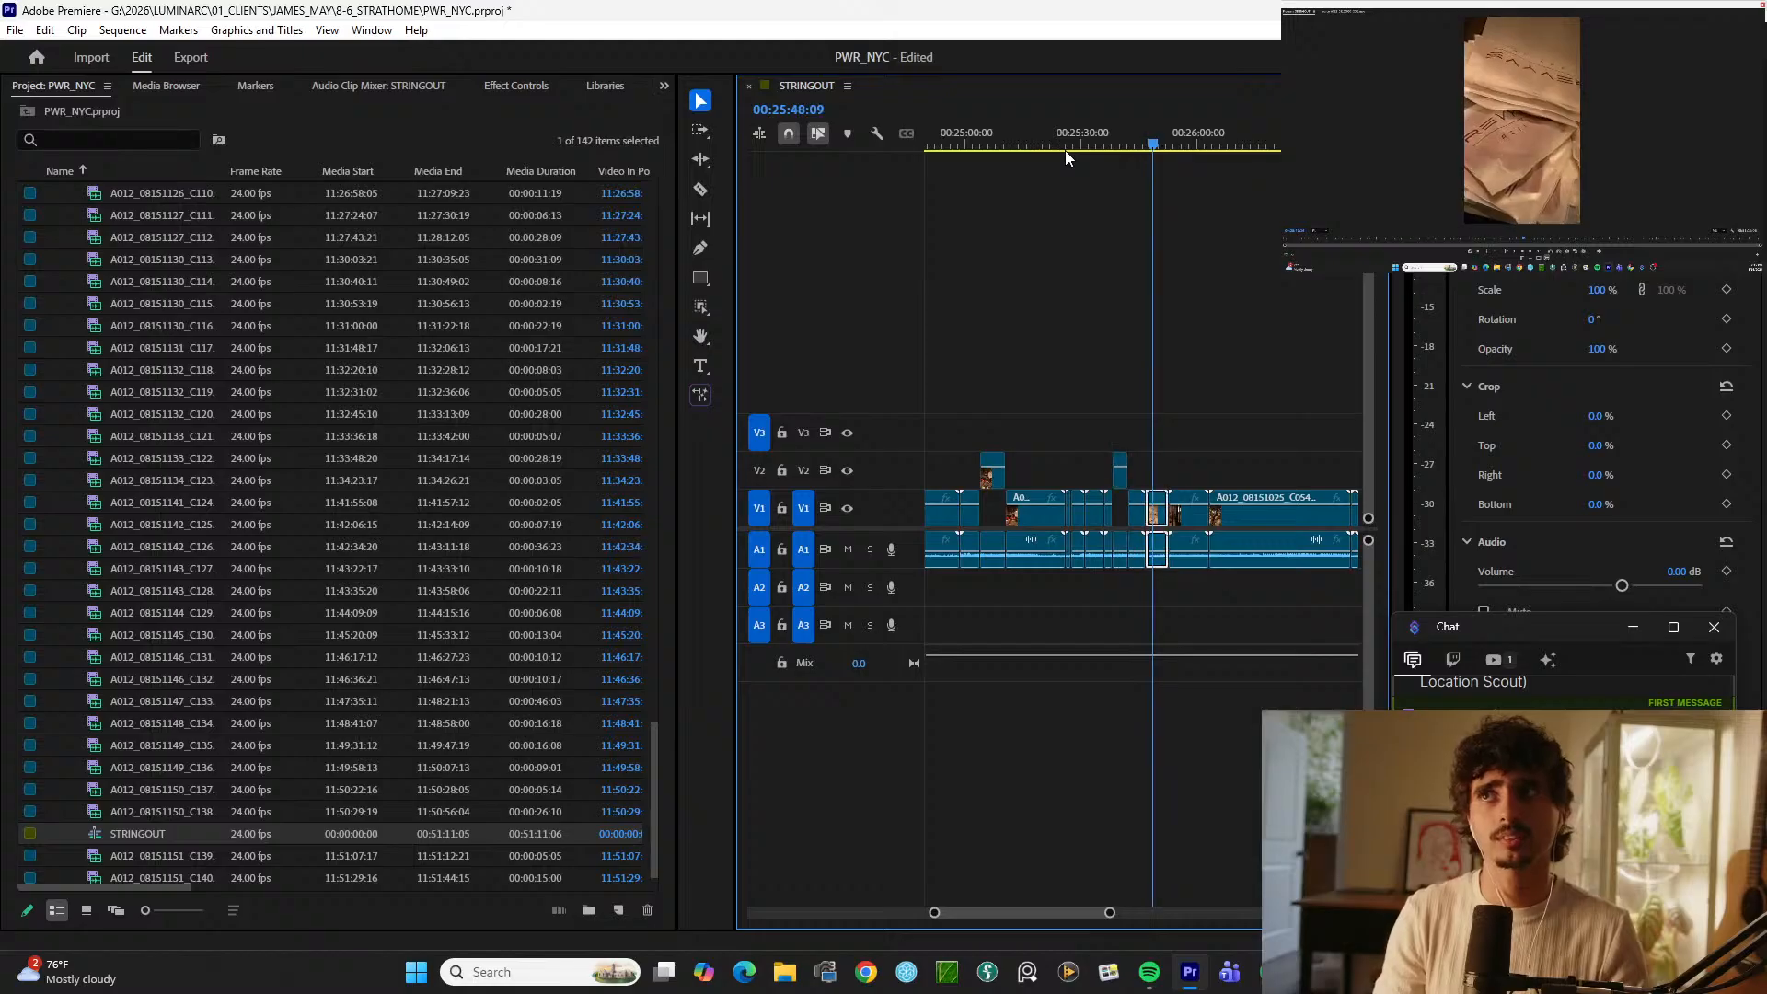
key("ctrl+k")
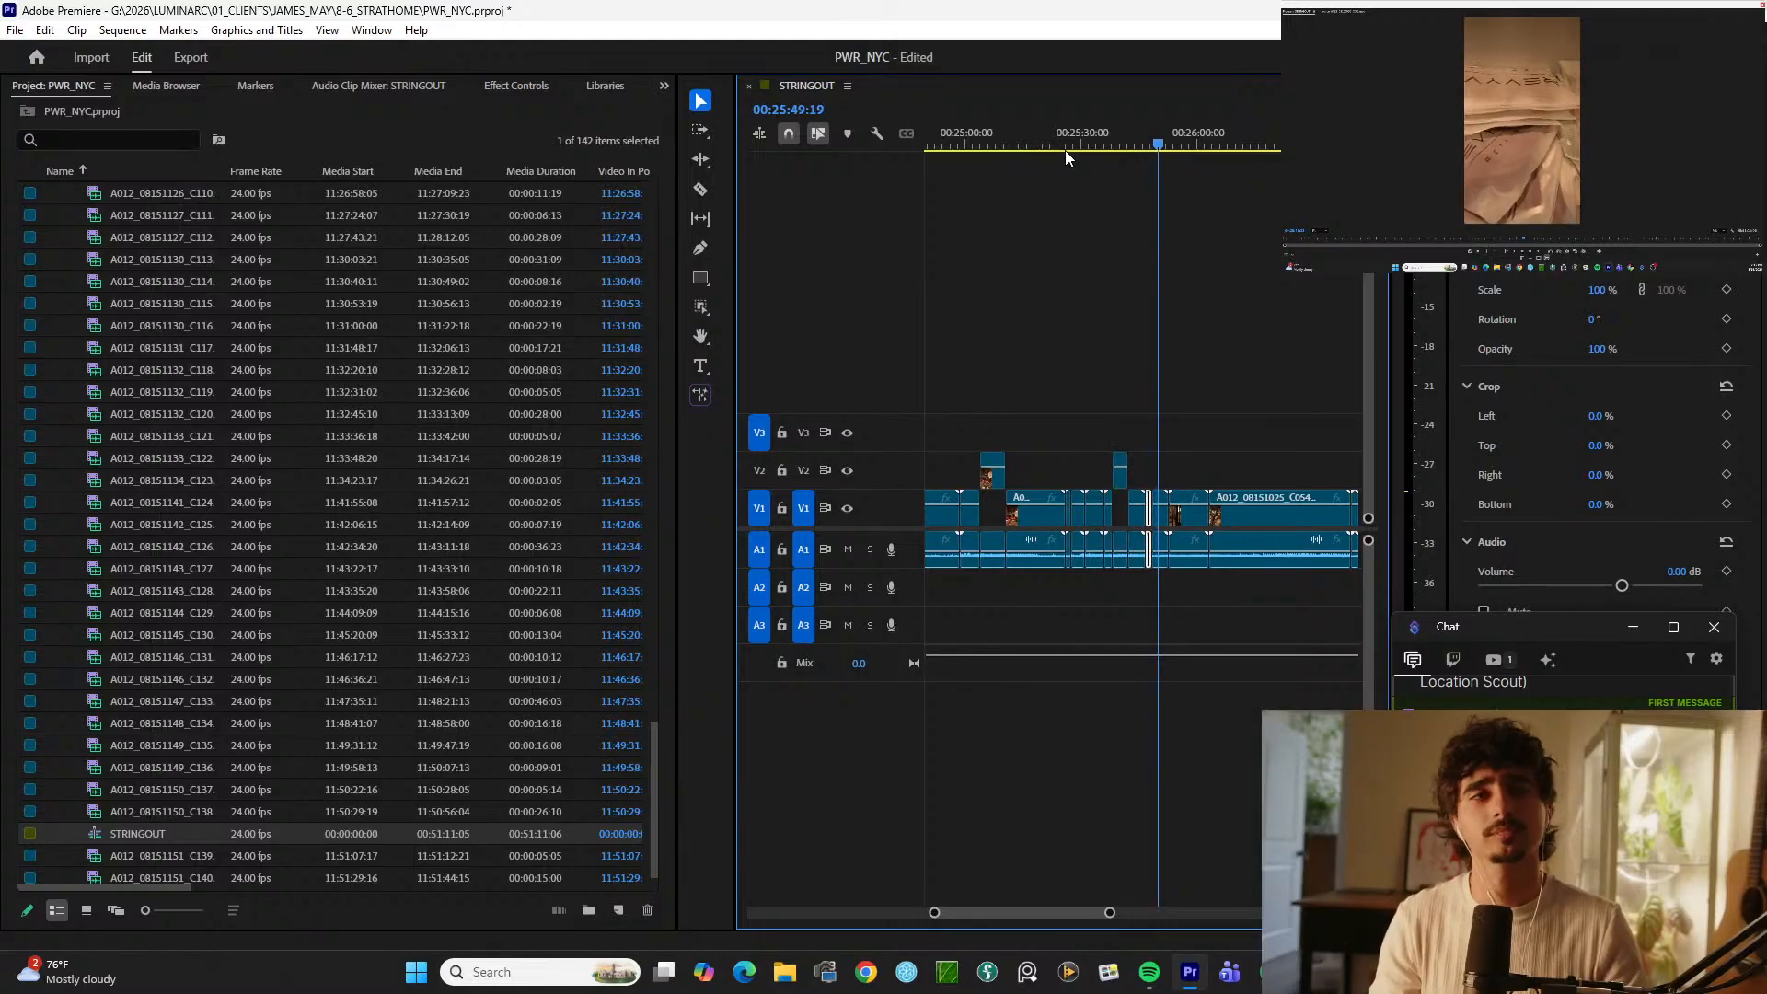
key("alt+Up")
Step: Split A012_08151025_C053.mov on V1 at about 00:25:55 and again at about 00:25:58
key("equal")
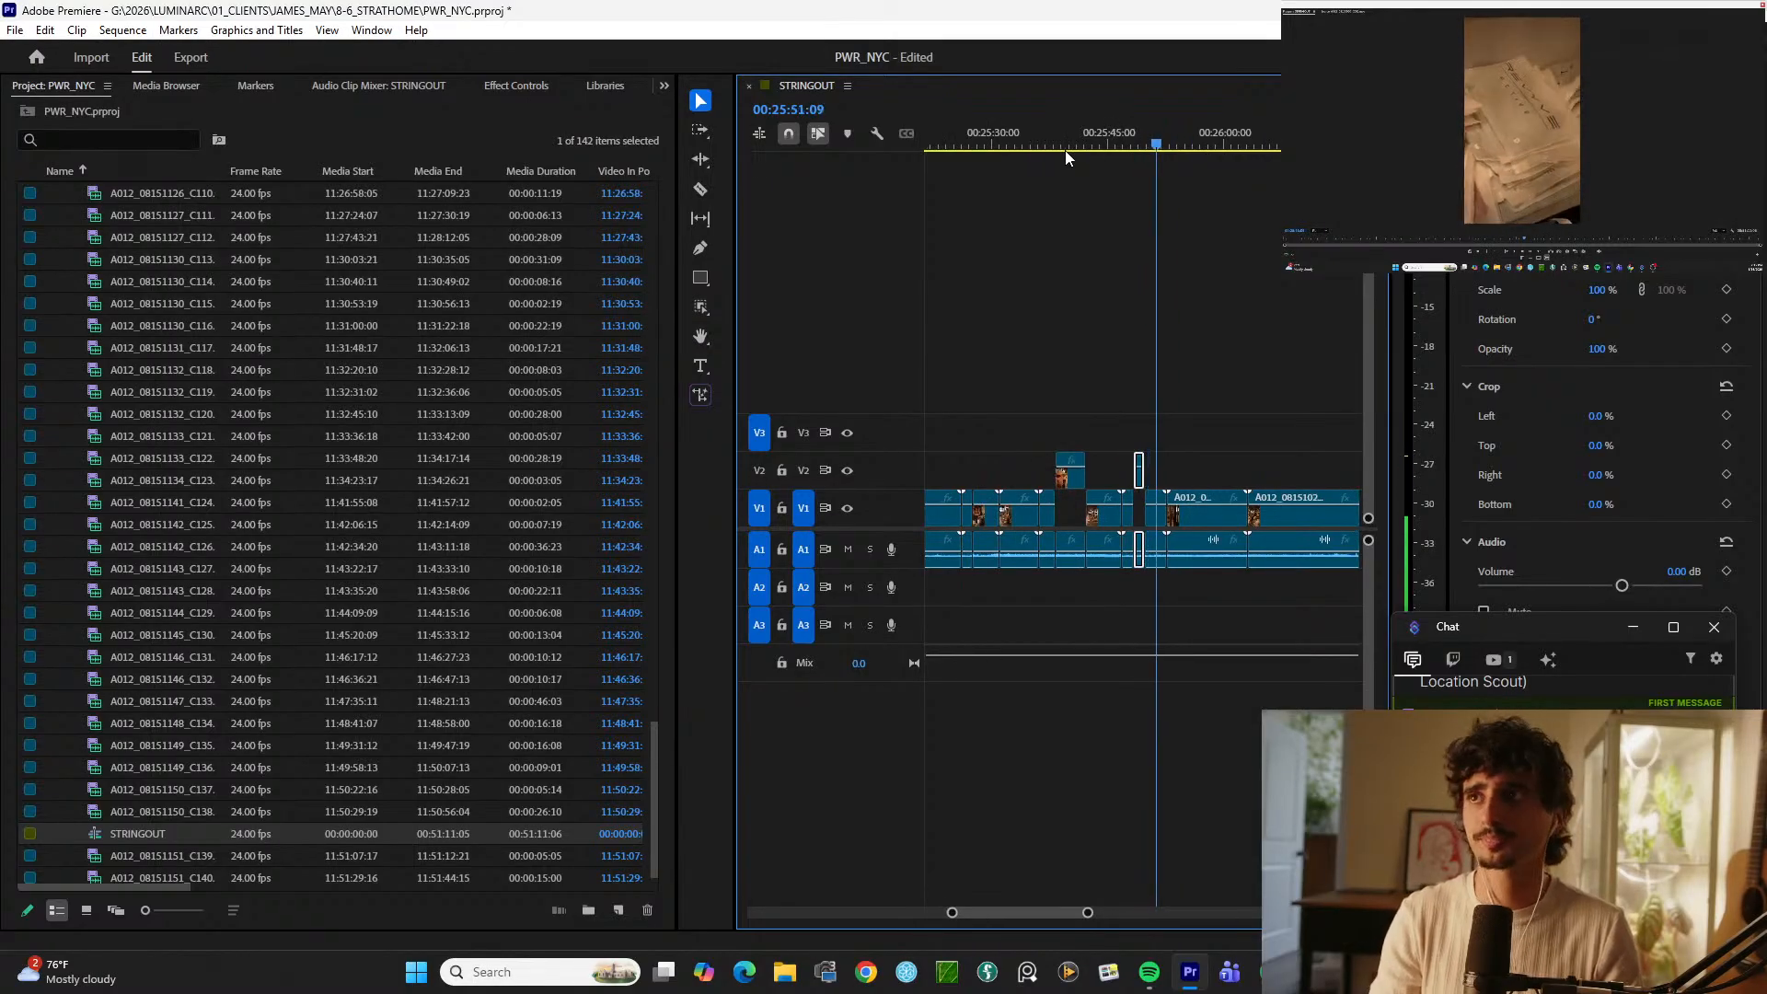
key("equal")
key("d")
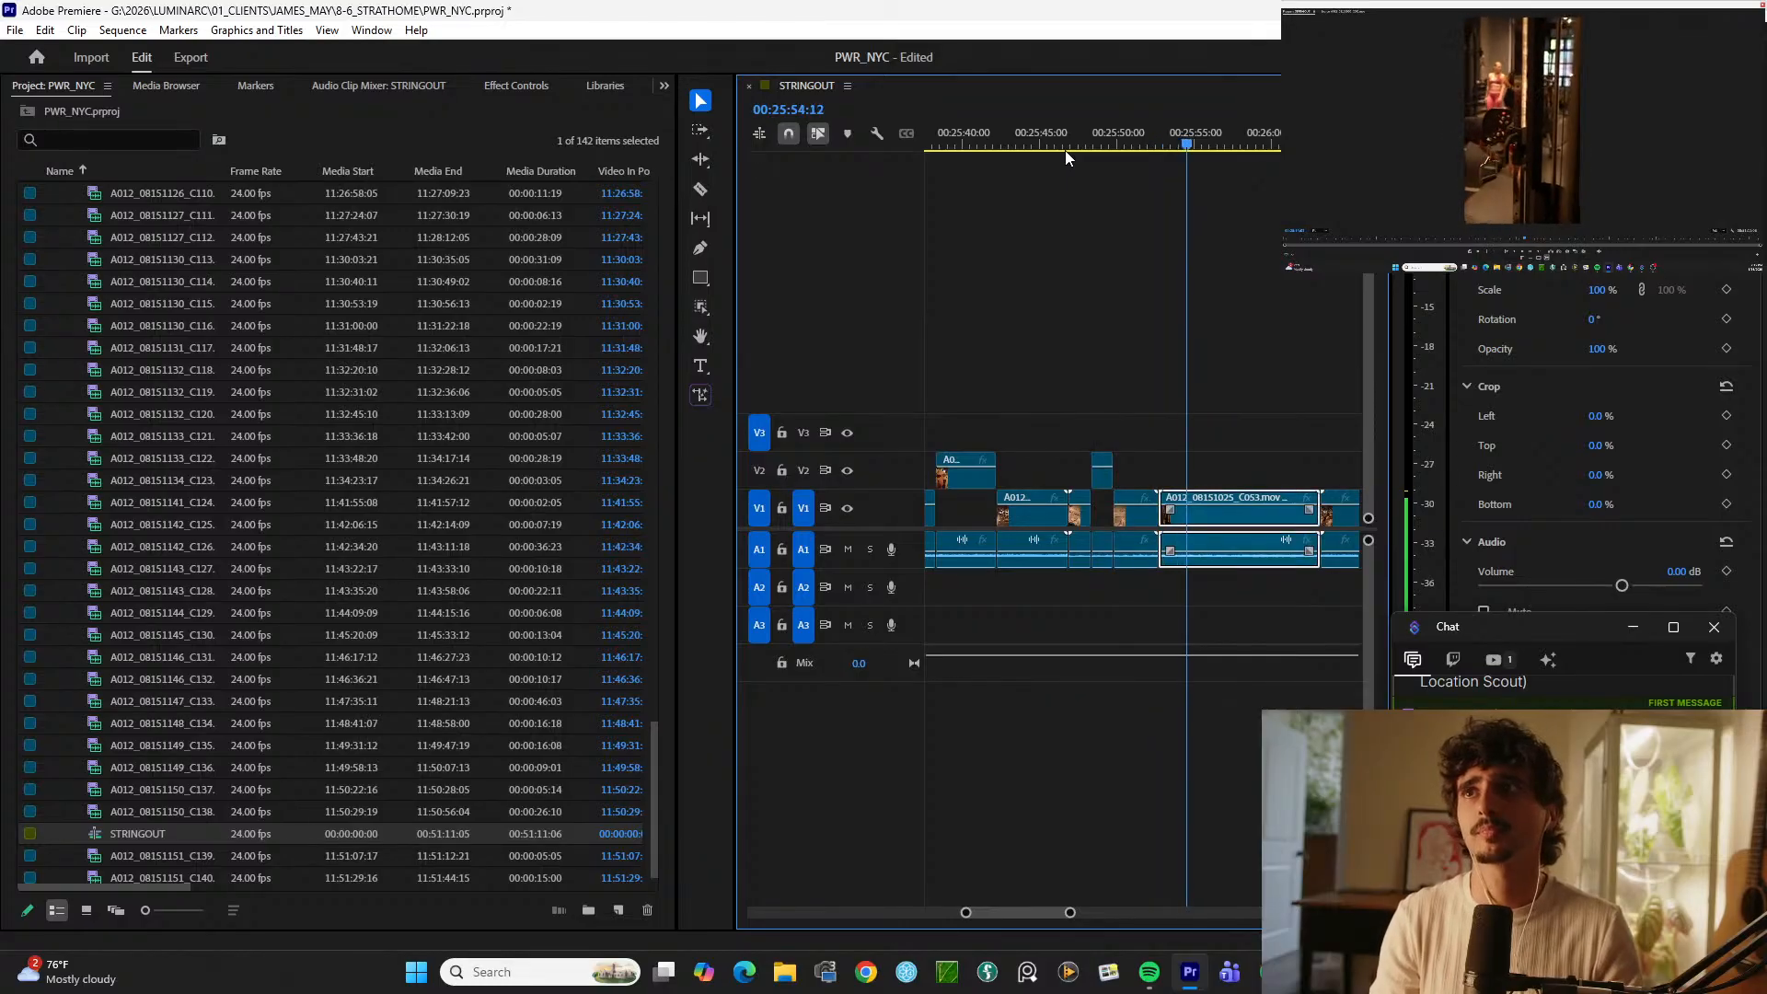
key("ctrl+k")
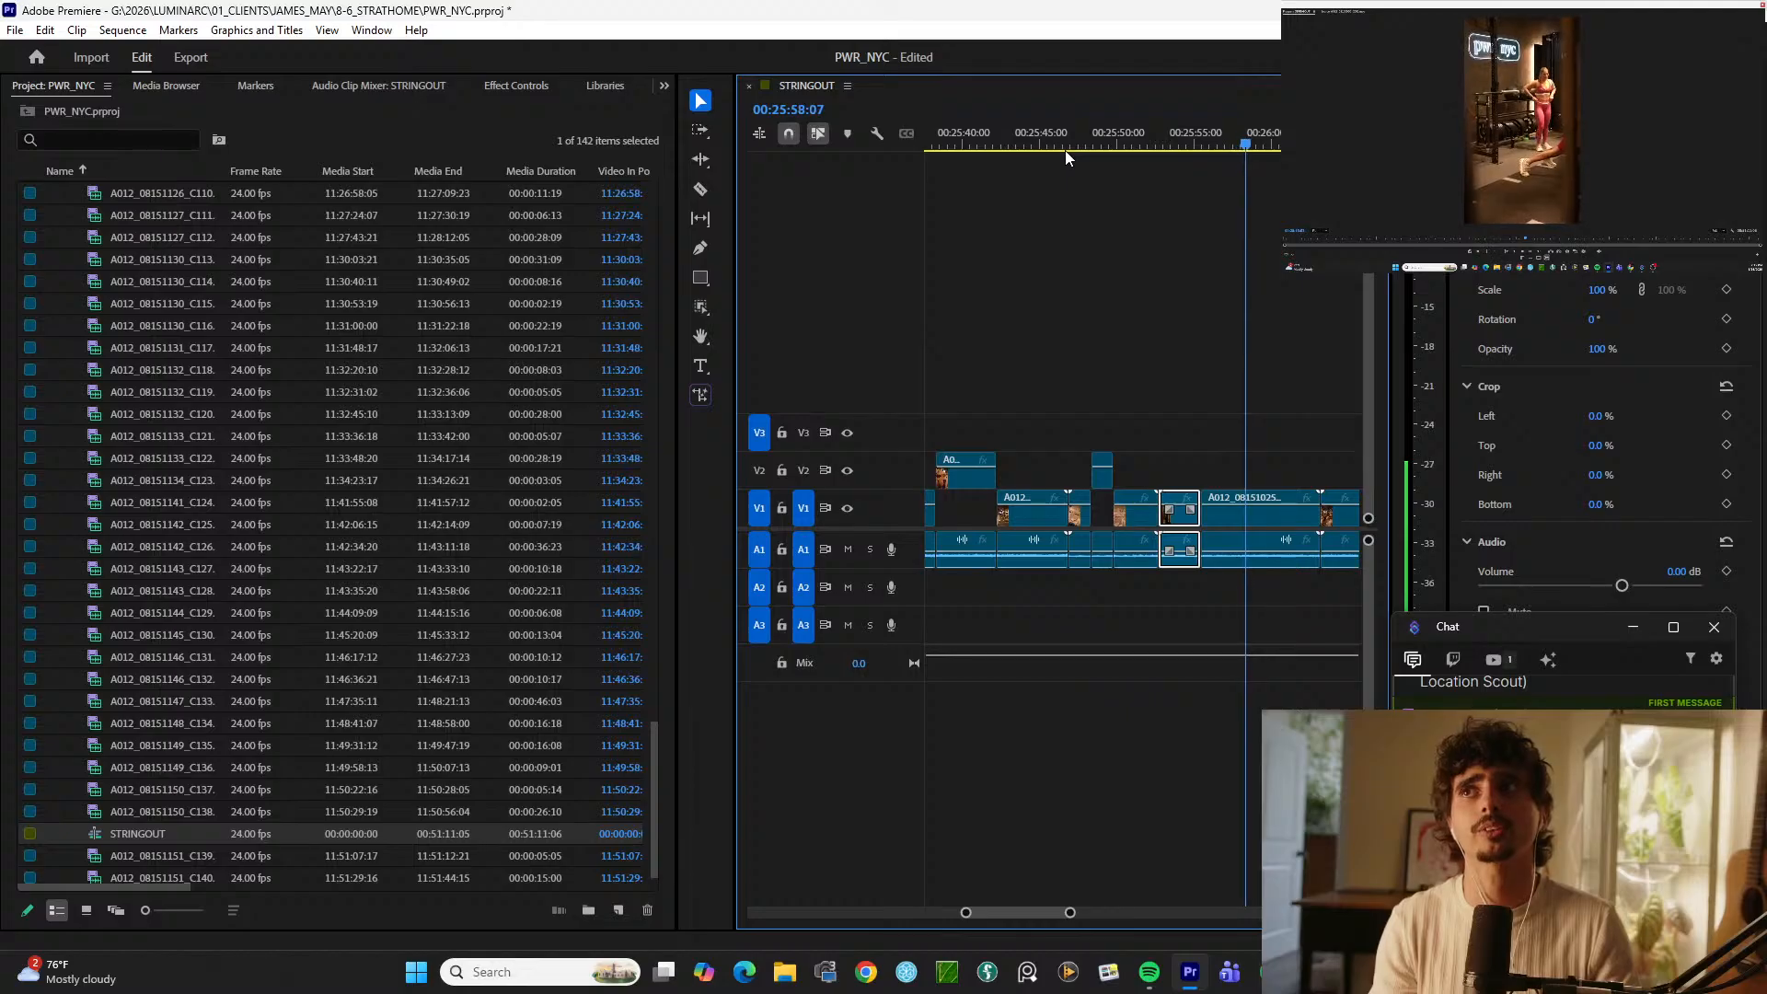
key("d")
key("ctrl+k")
Step: Split the same clip at 00:25:59:11 and raise the section from about 00:25:58 to V2
key("space")
key("space")
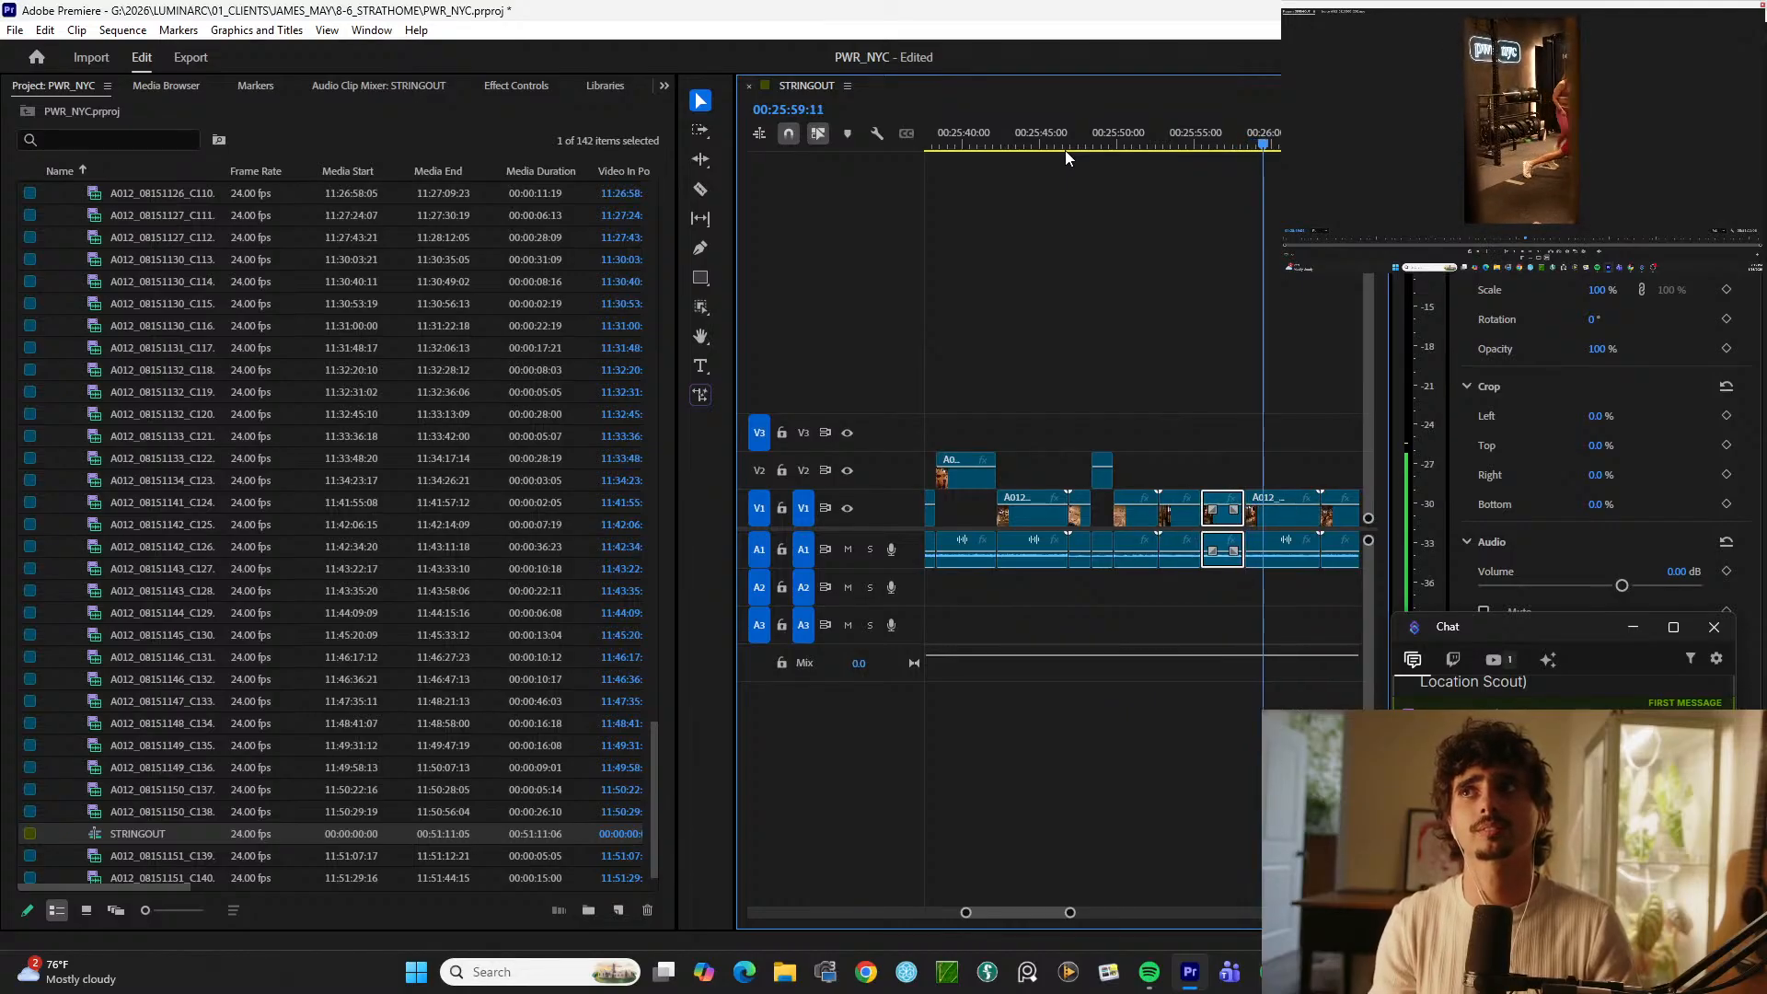
key("ctrl+k")
key("alt+Up")
key("space")
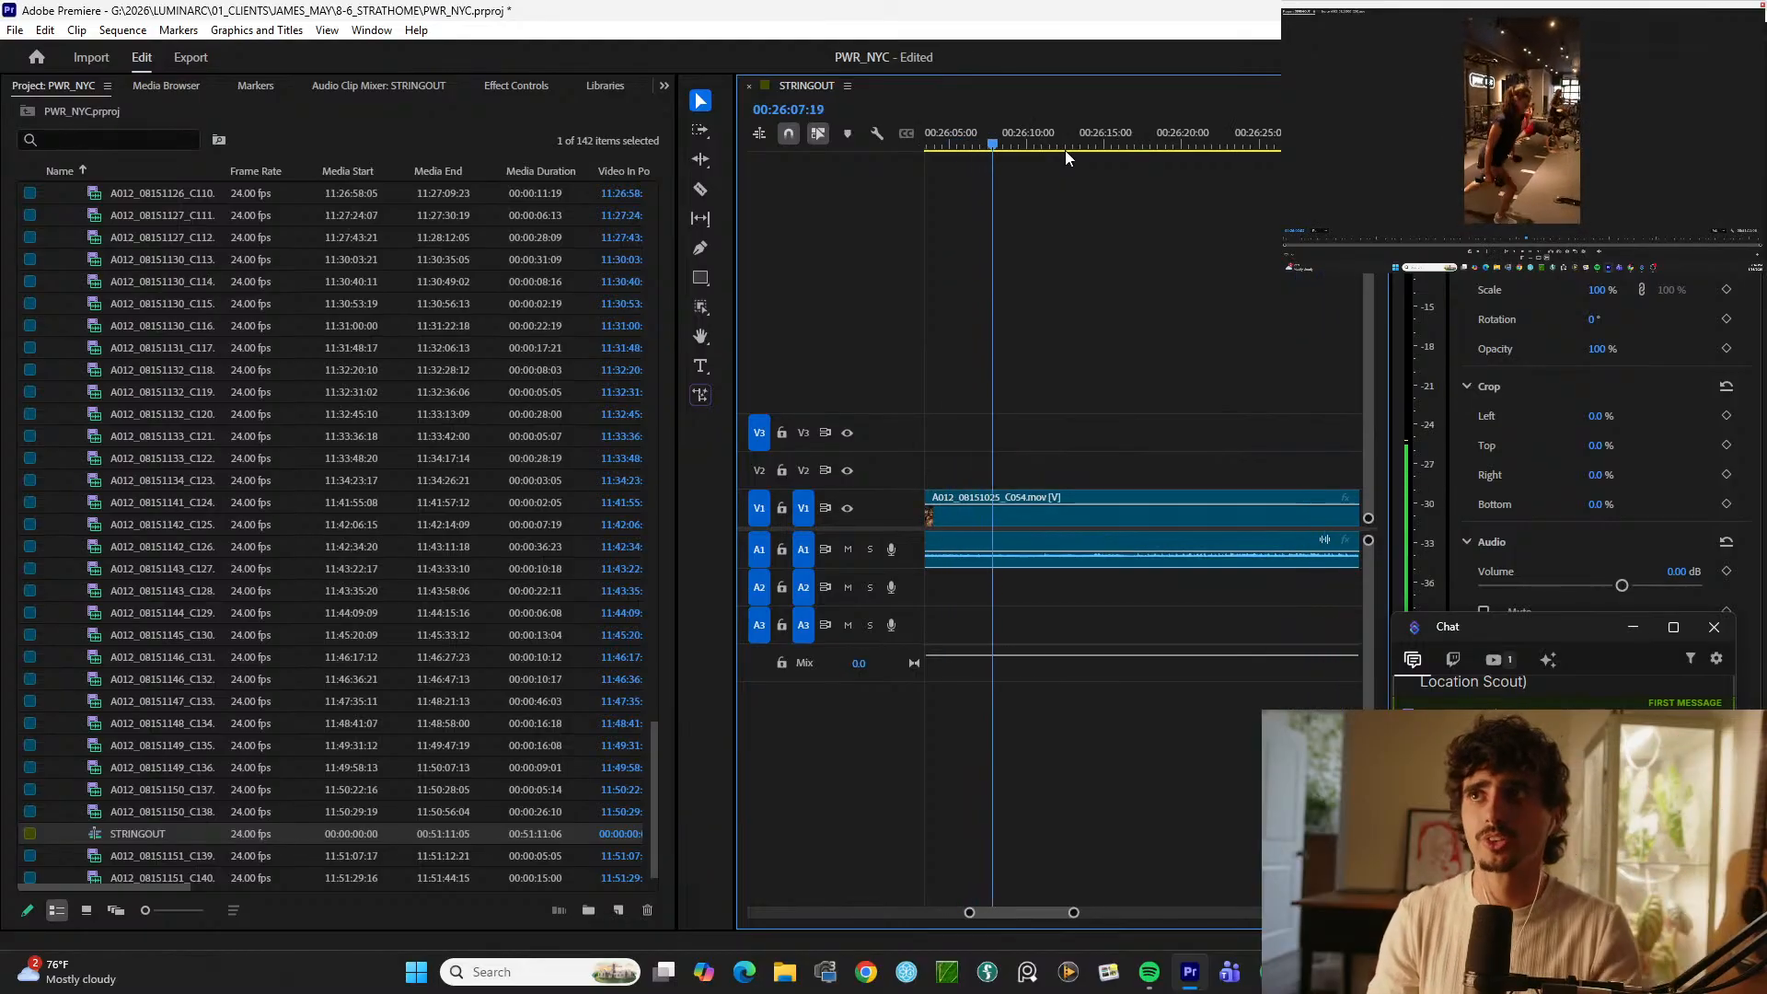
Step: Split A012_08151025_C054.mov at about 00:26:09:15 and play on to about 00:26:17
key("d")
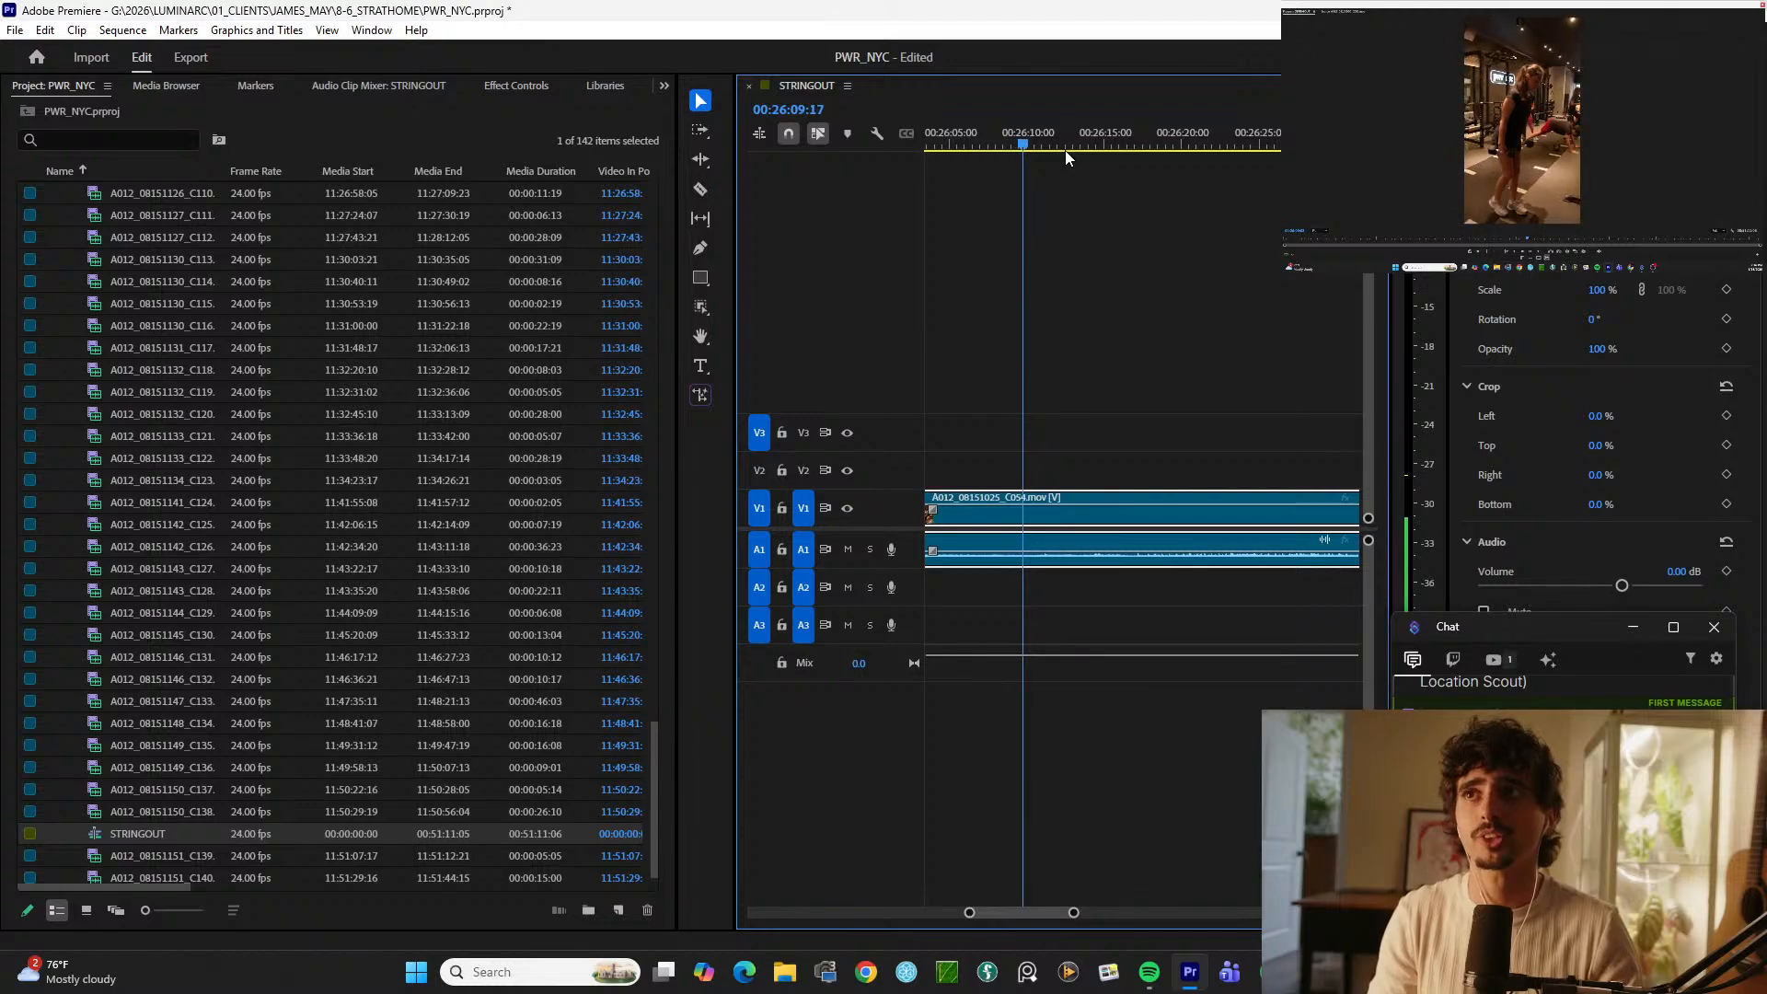
key("ctrl+k")
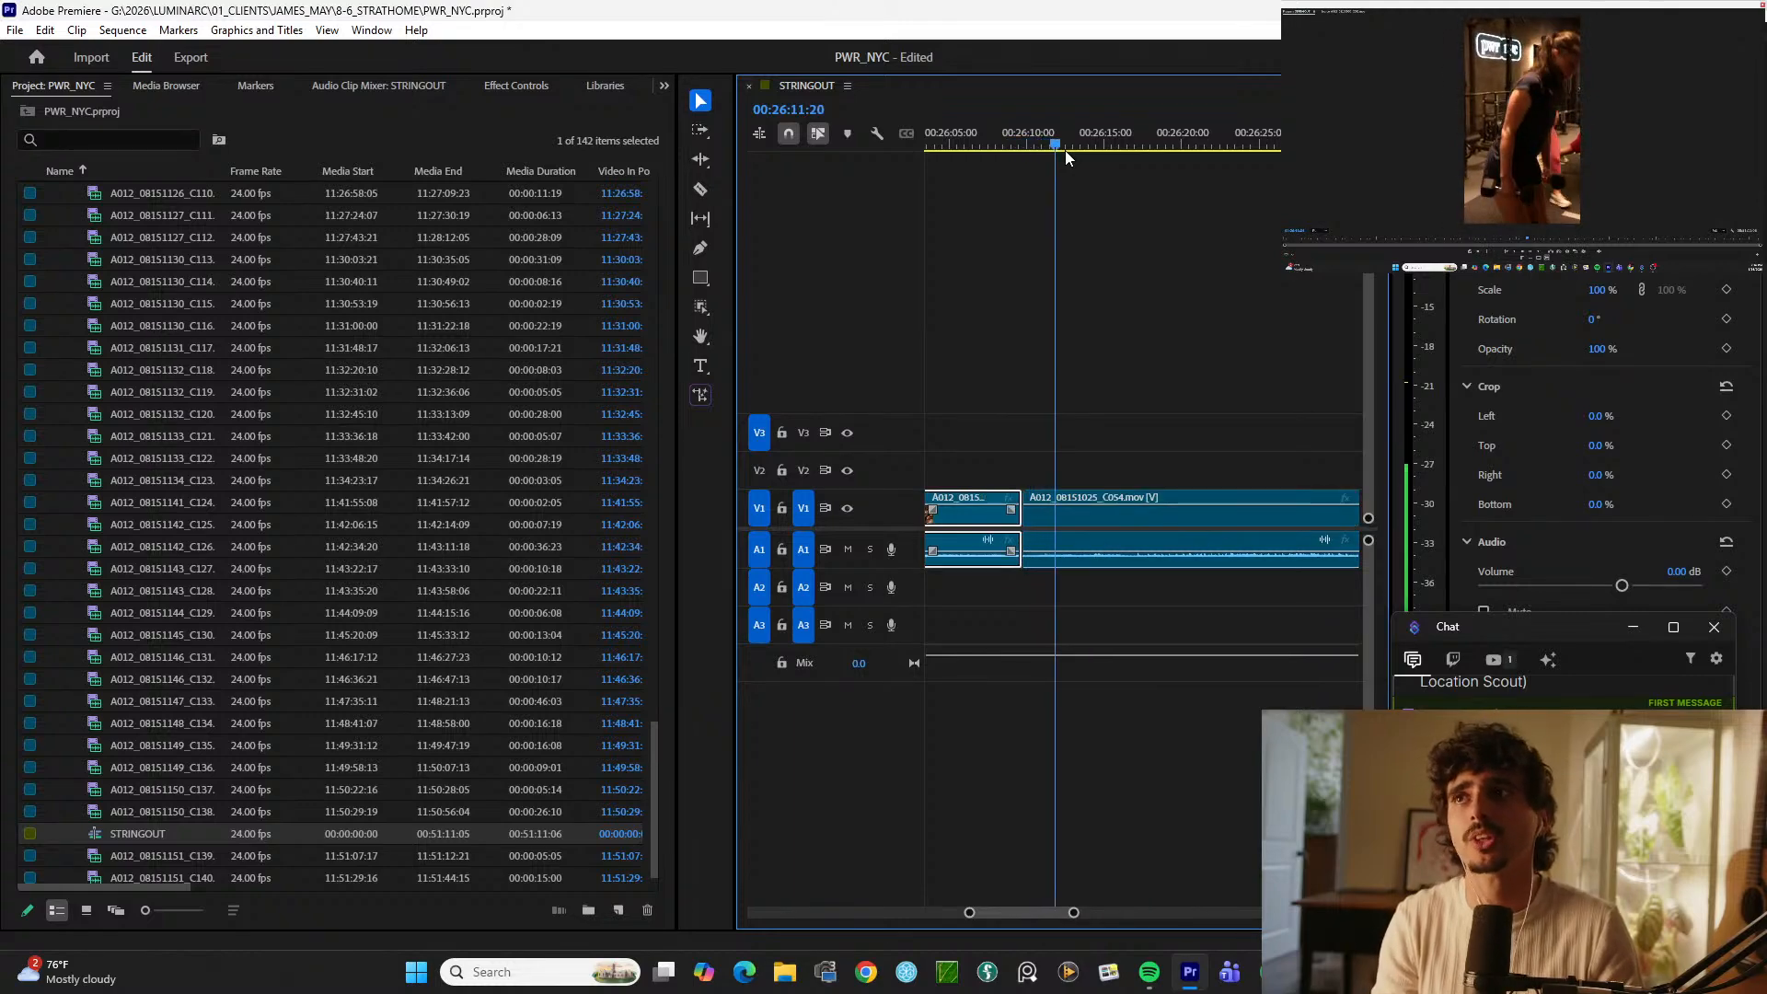
key("=")
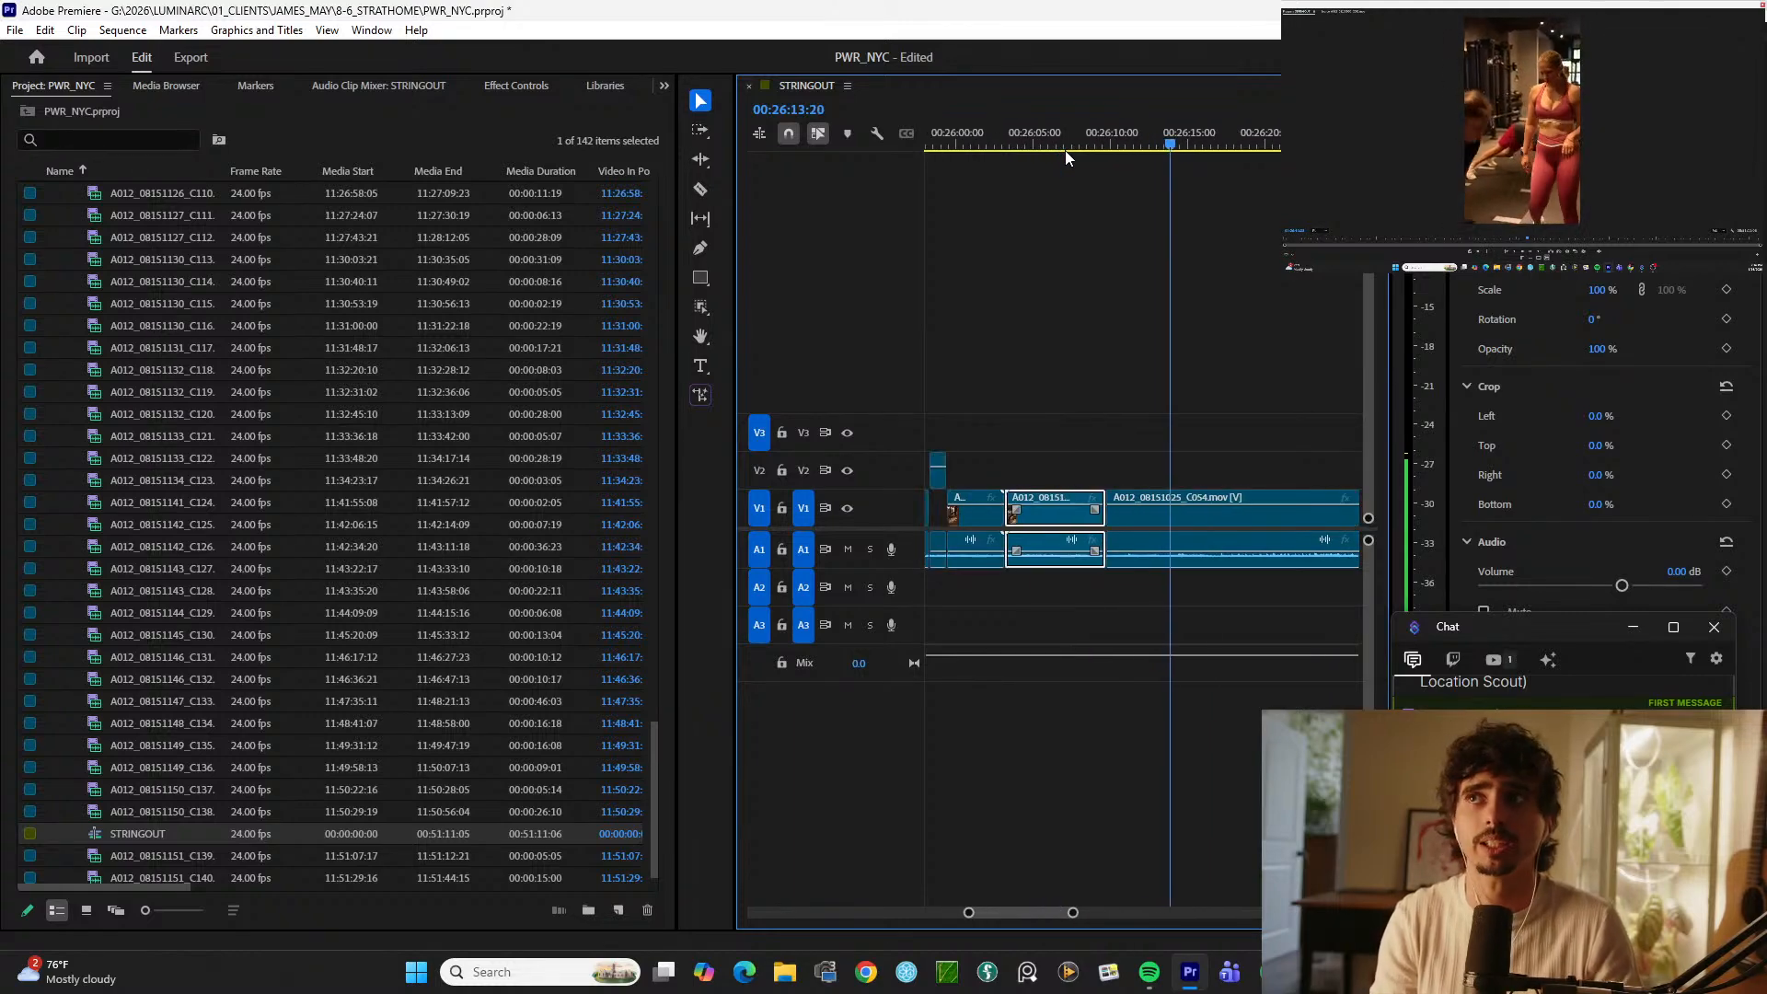
key("minus")
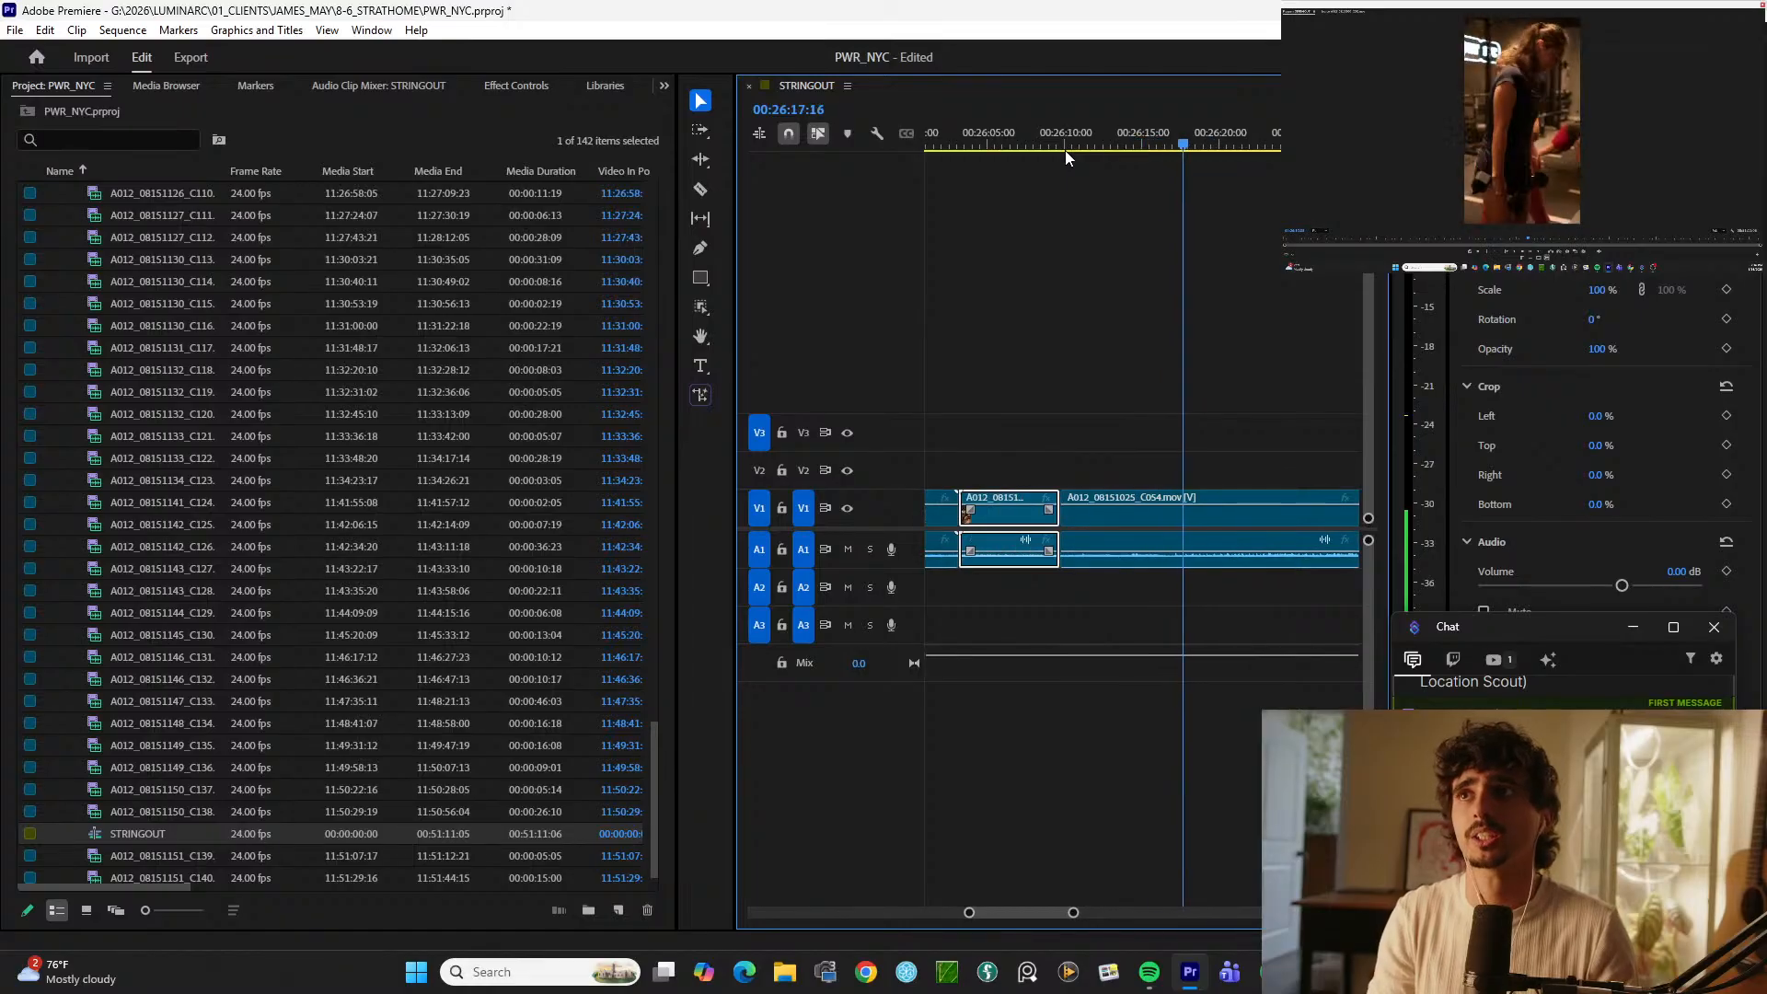
Step: Review the rest of A012_08151025_C054.mov from about 00:26:17 up to the following clip at 00:26:41:07
key("minus")
key("minus")
key("minus")
key("minus")
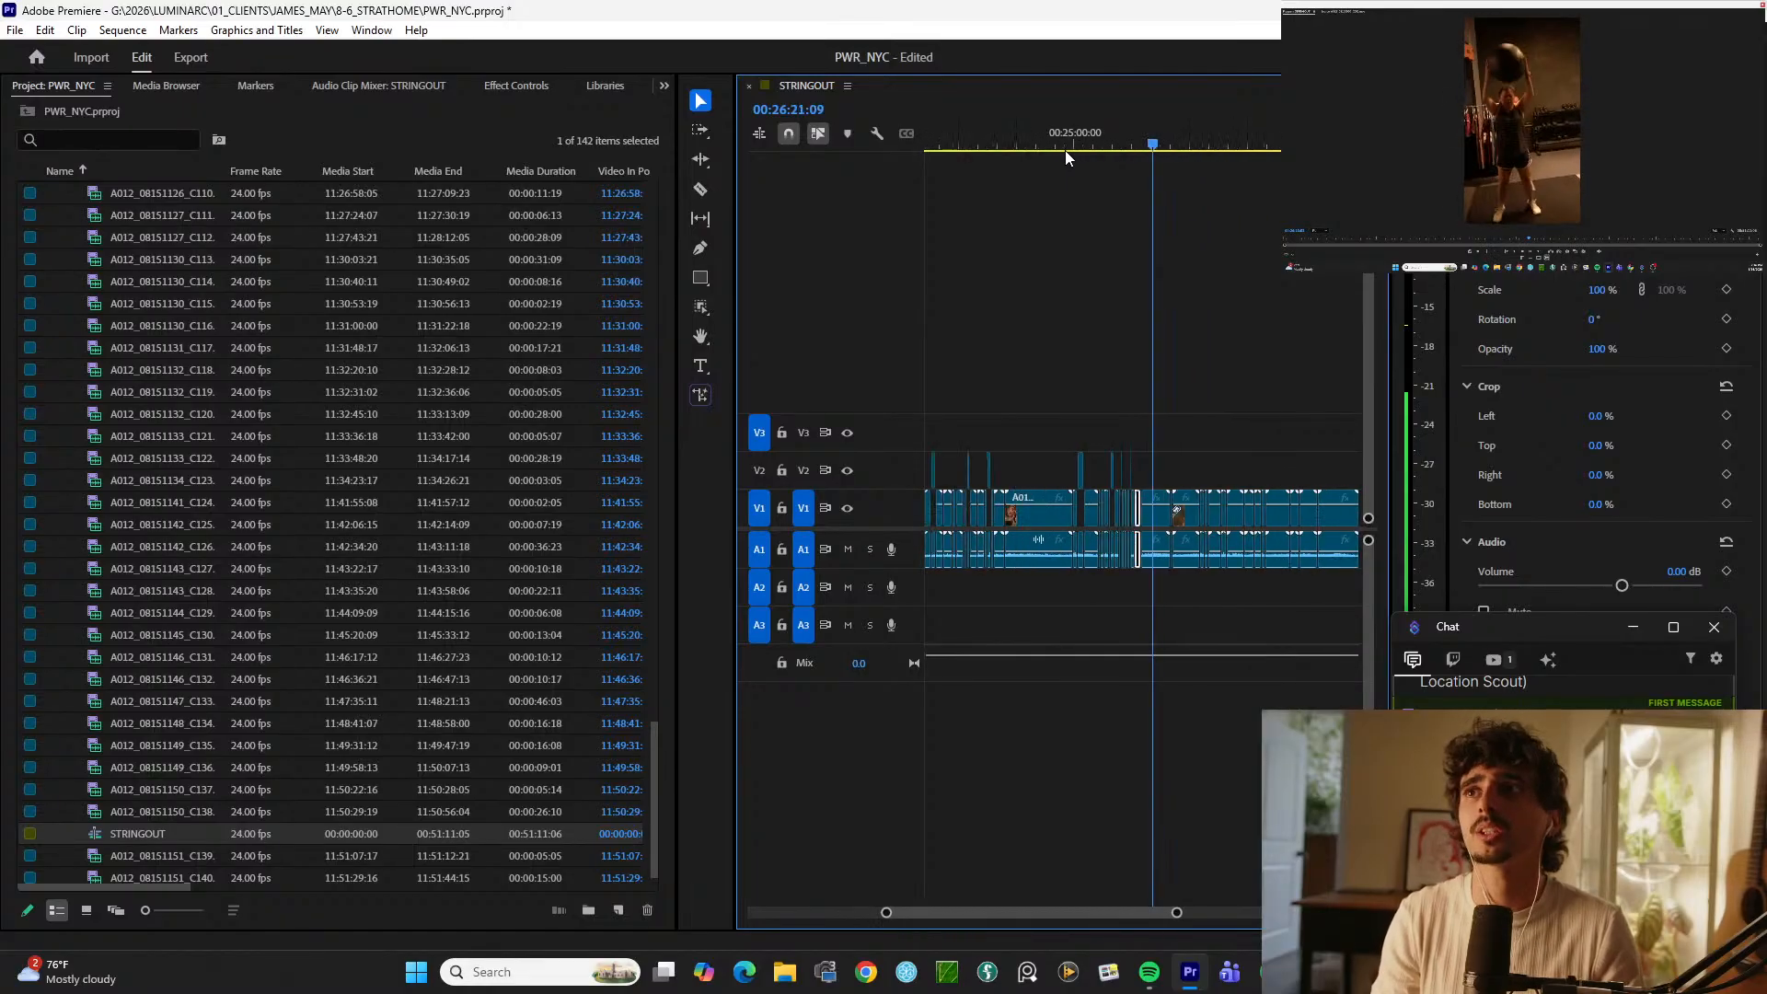
key("equal")
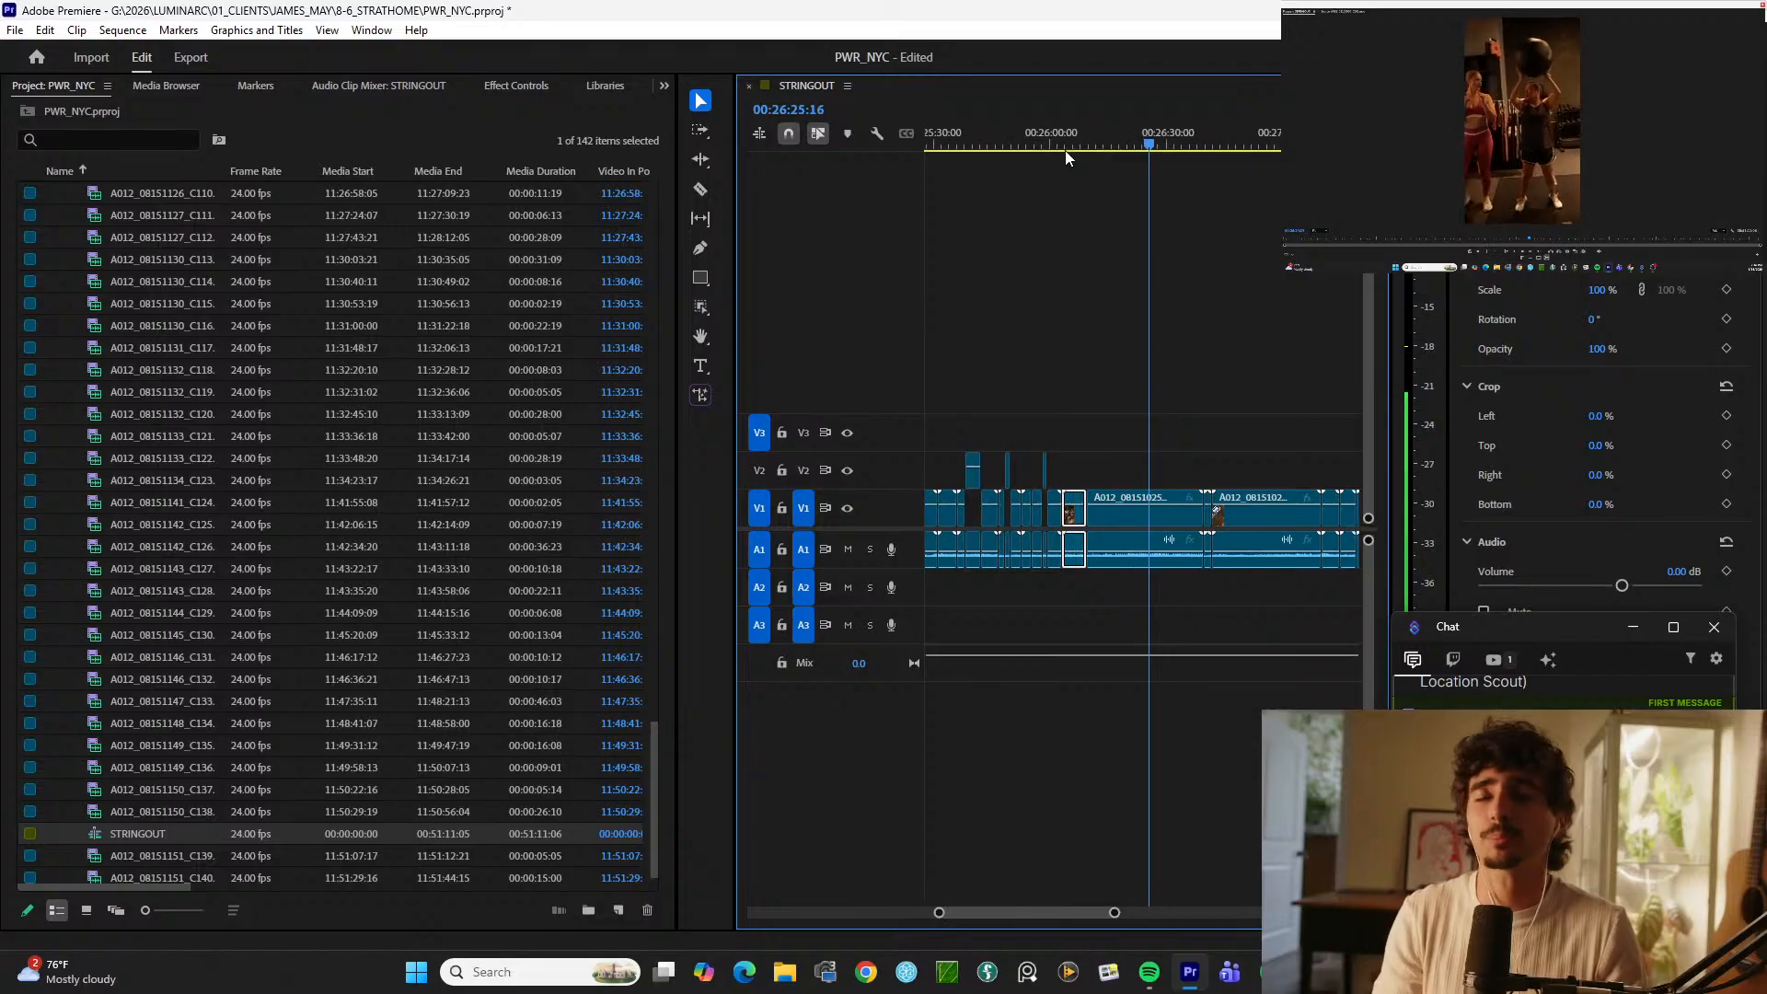
key("equal")
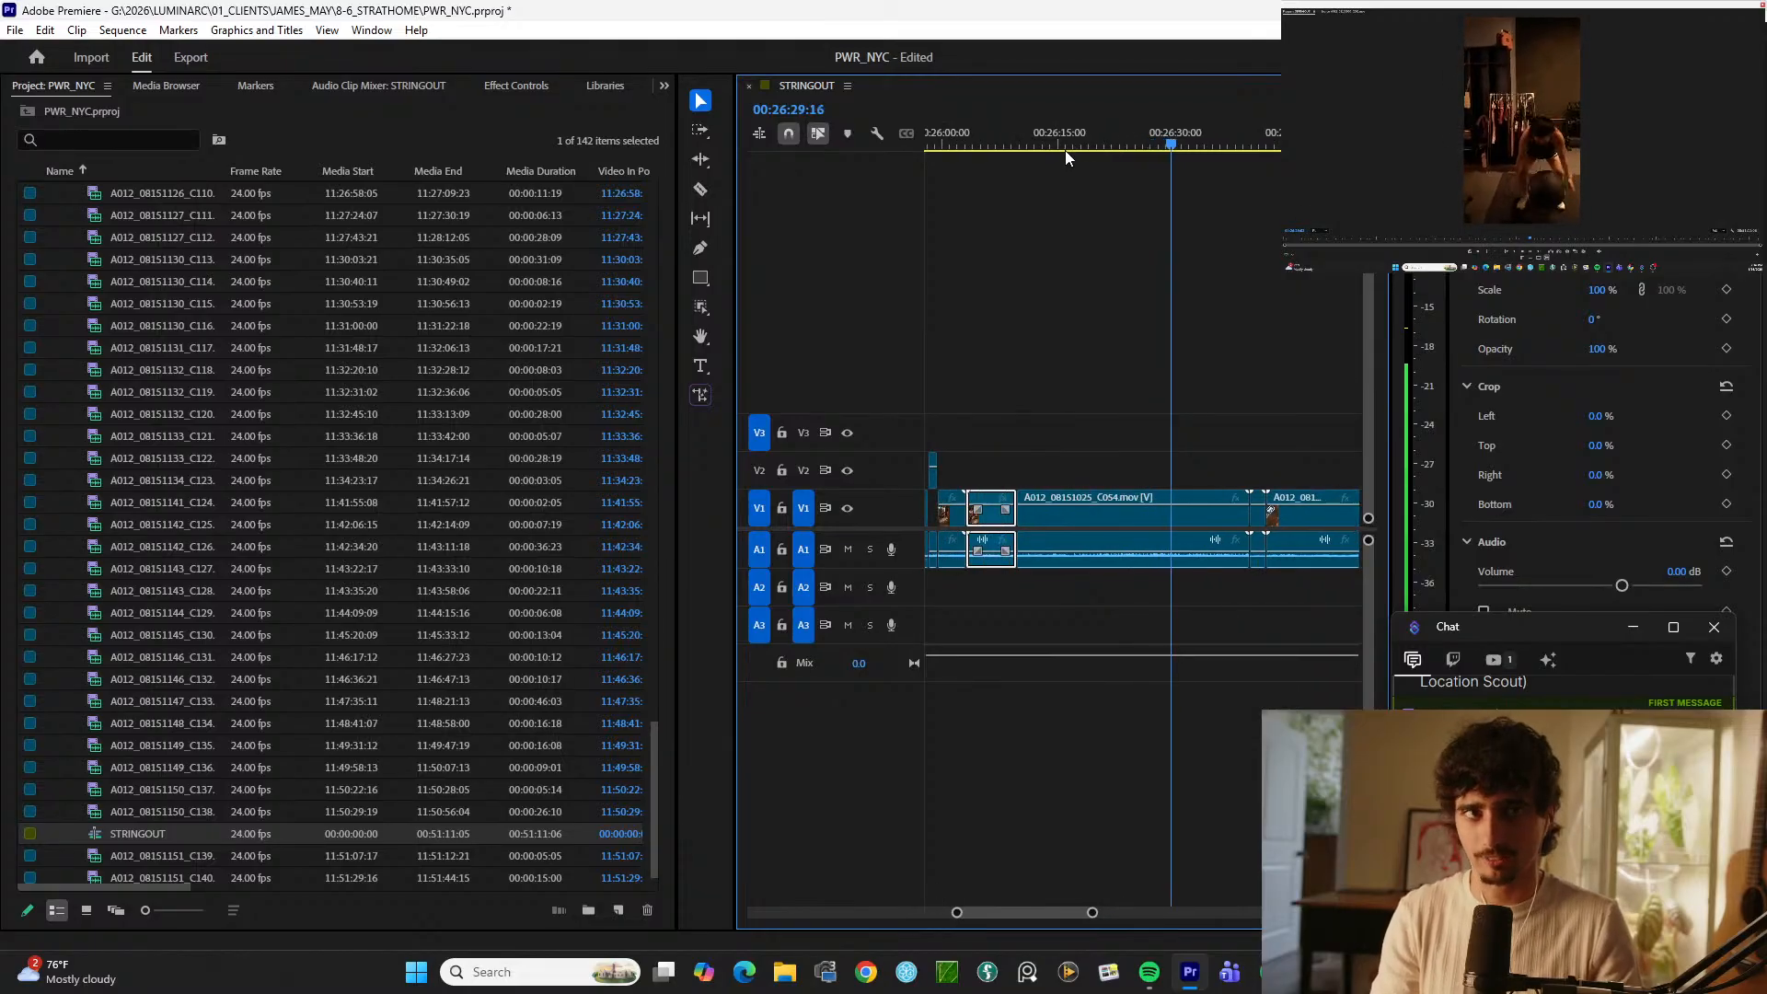
key("minus")
key("minus")
key("minus")
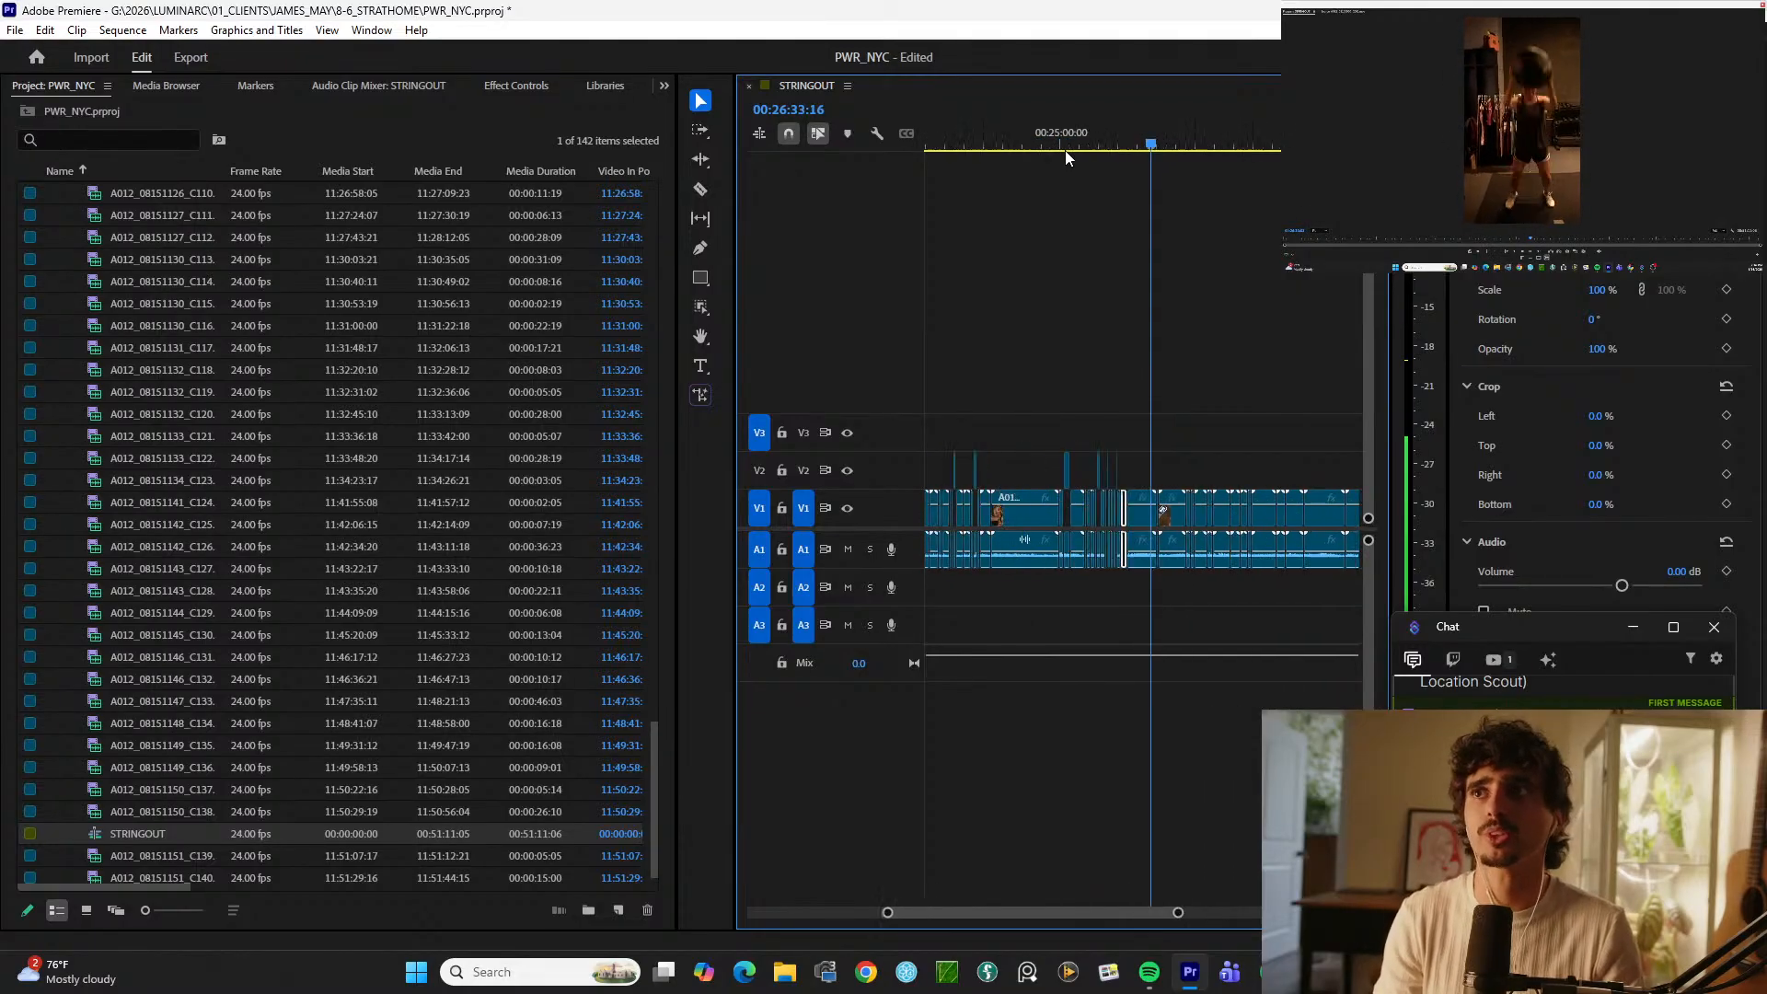
key("equal")
key("equal")
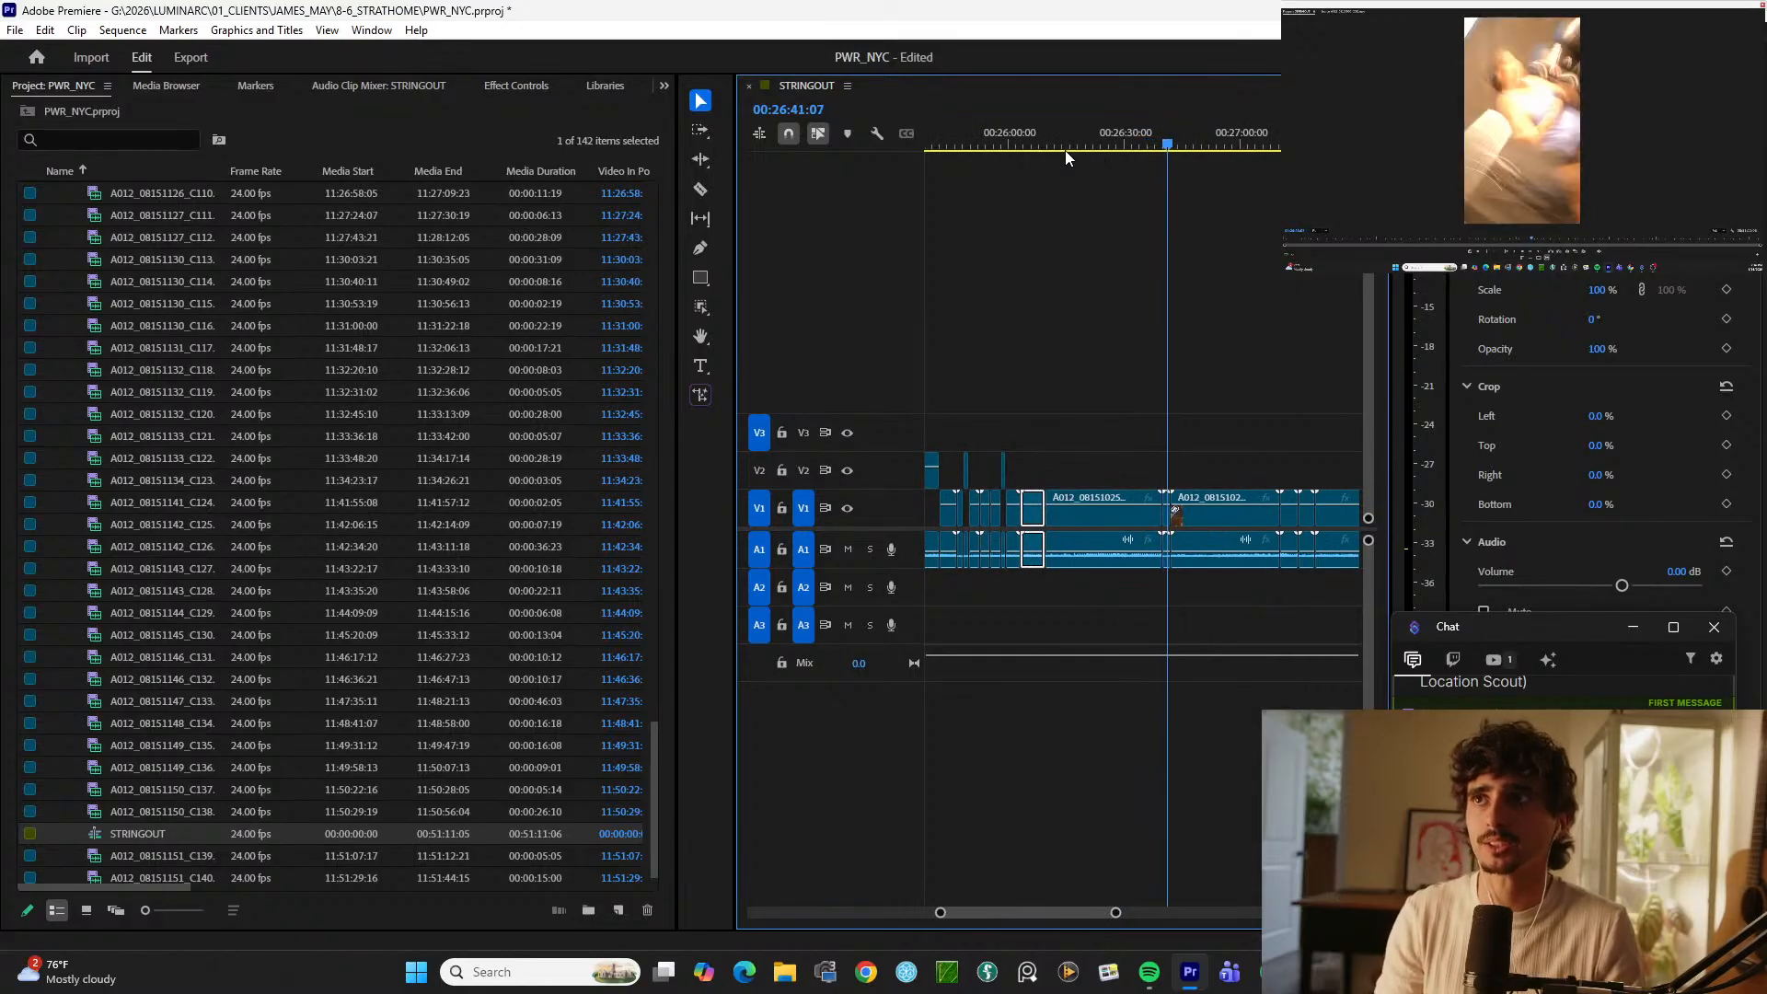
key("equal")
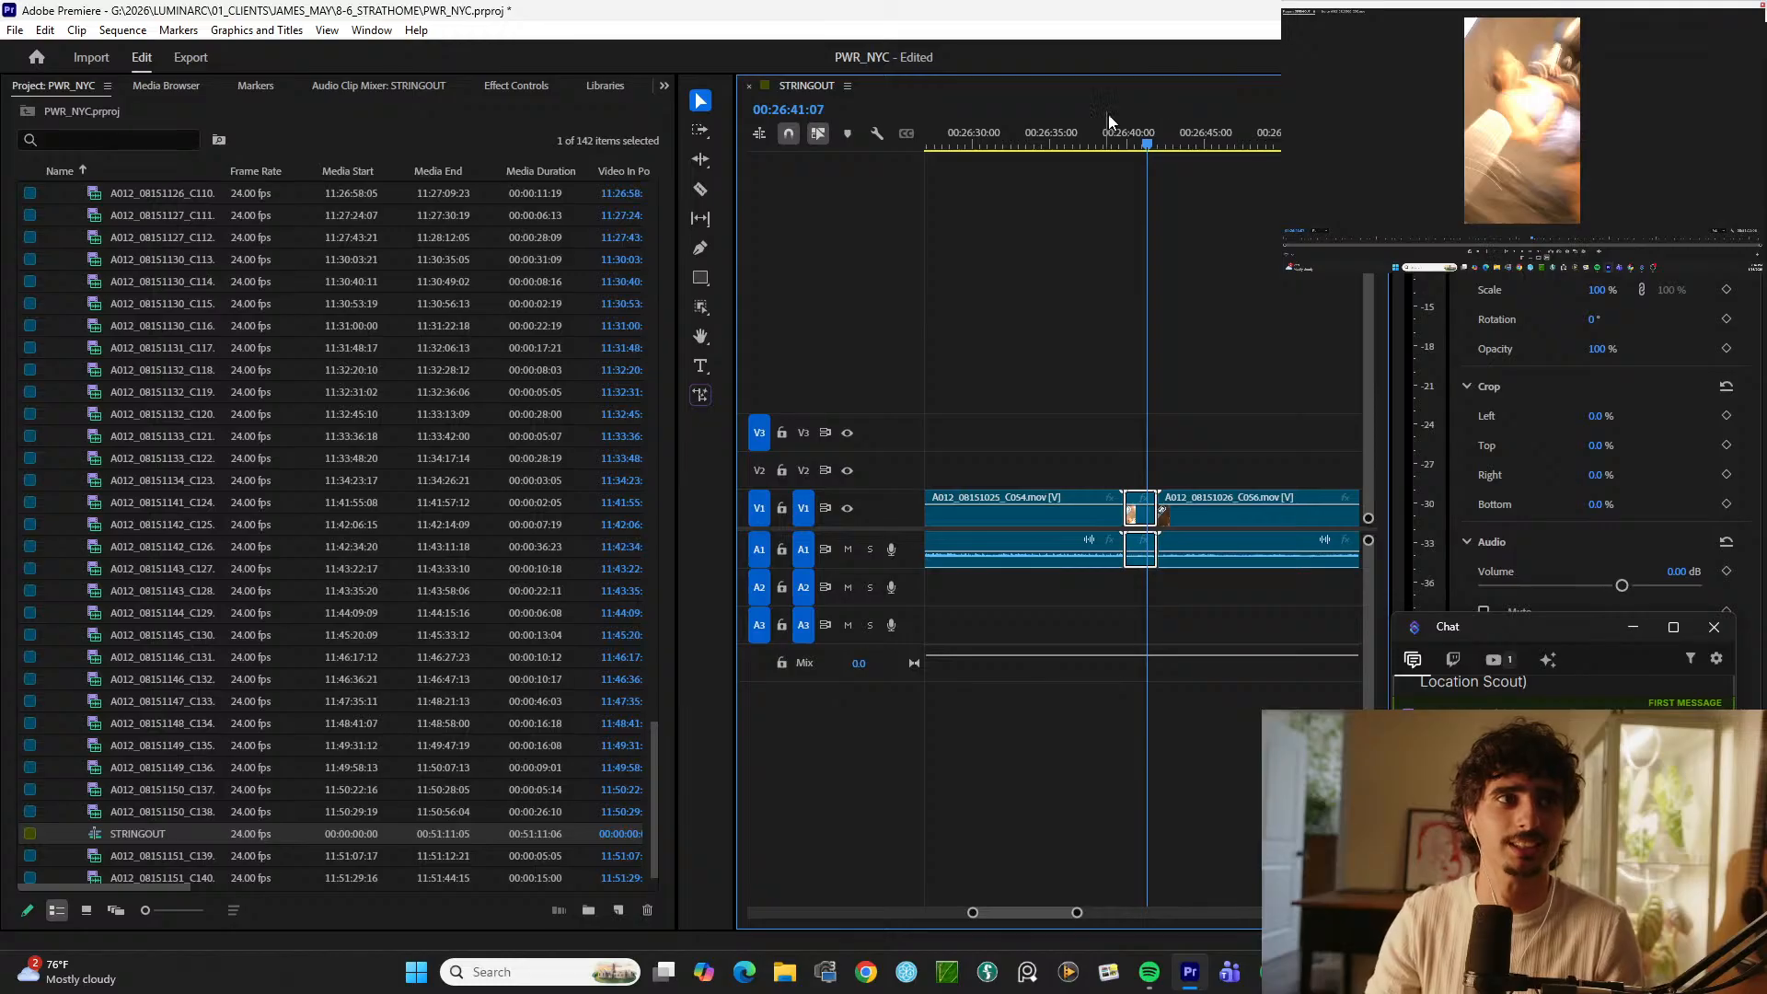
Step: Raise the short clip starting at about 00:26:39:18, after A012_08151025_C054.mov, from V1 to V2
mouse_move(1123, 125)
left_mouse_down()
mouse_move(1209, 121)
mouse_move(1115, 130)
left_mouse_up()
key("equal")
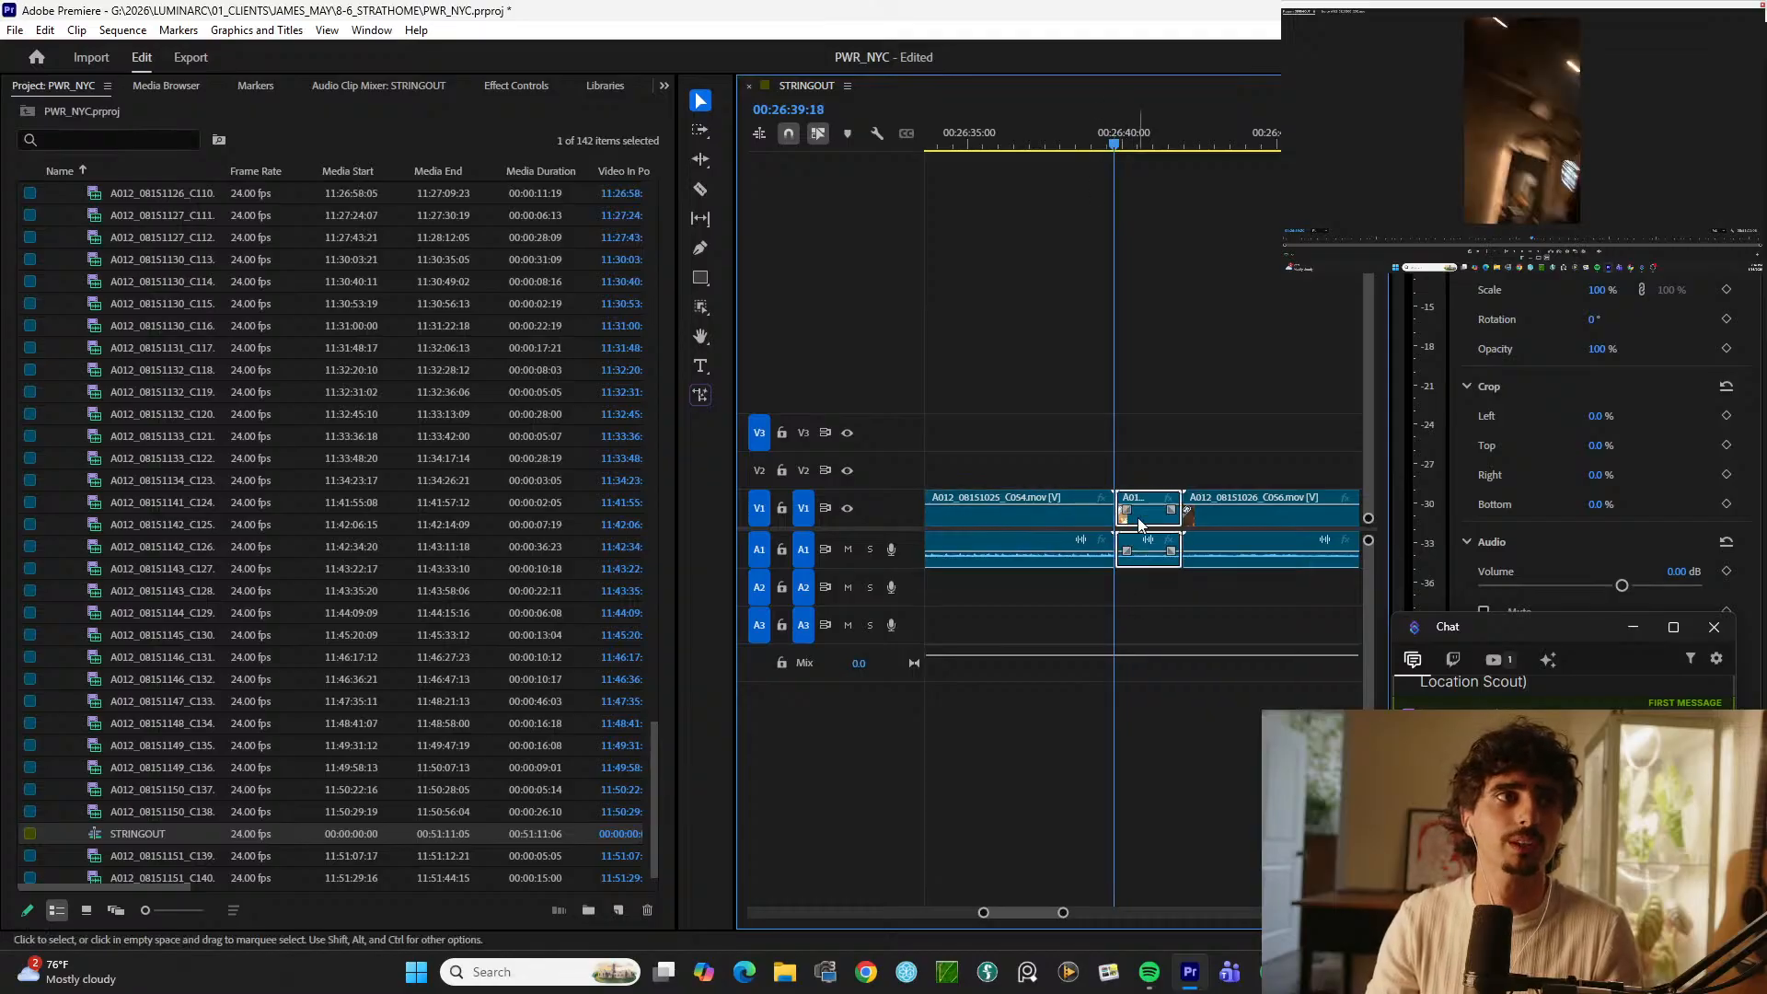
left_click_drag(1139, 524, 1146, 482)
right_click(1146, 482)
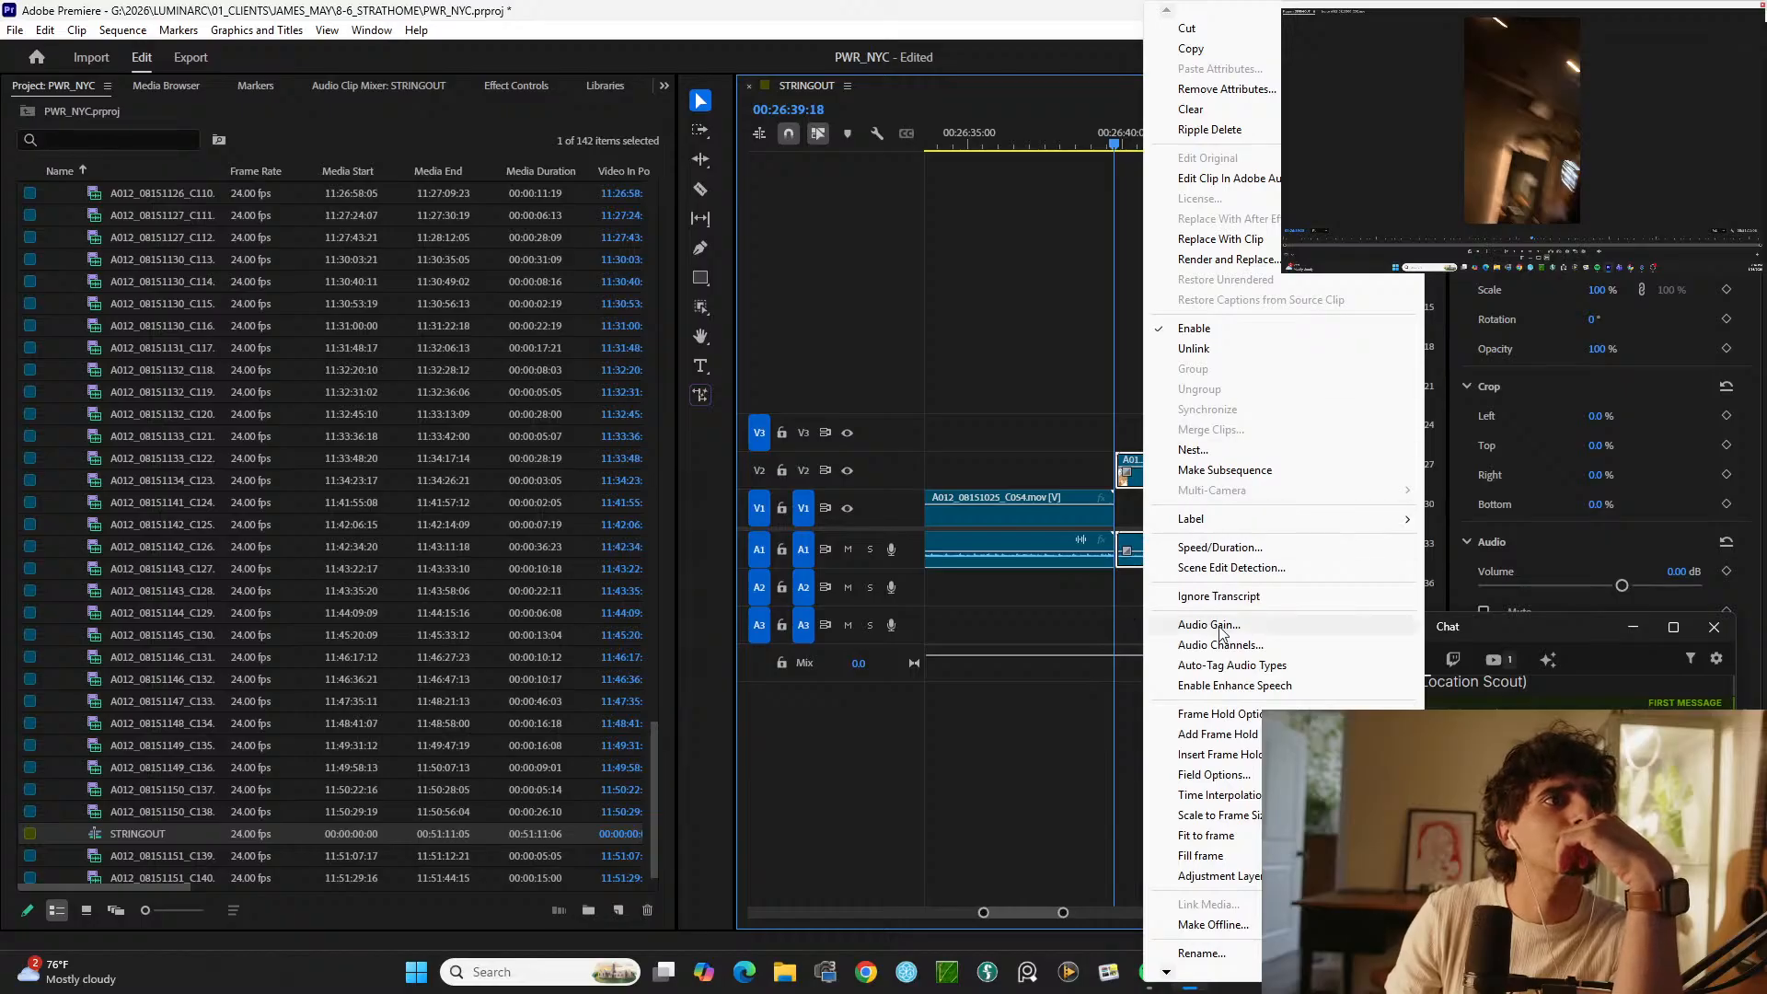
left_click(1060, 354)
left_click(1165, 498)
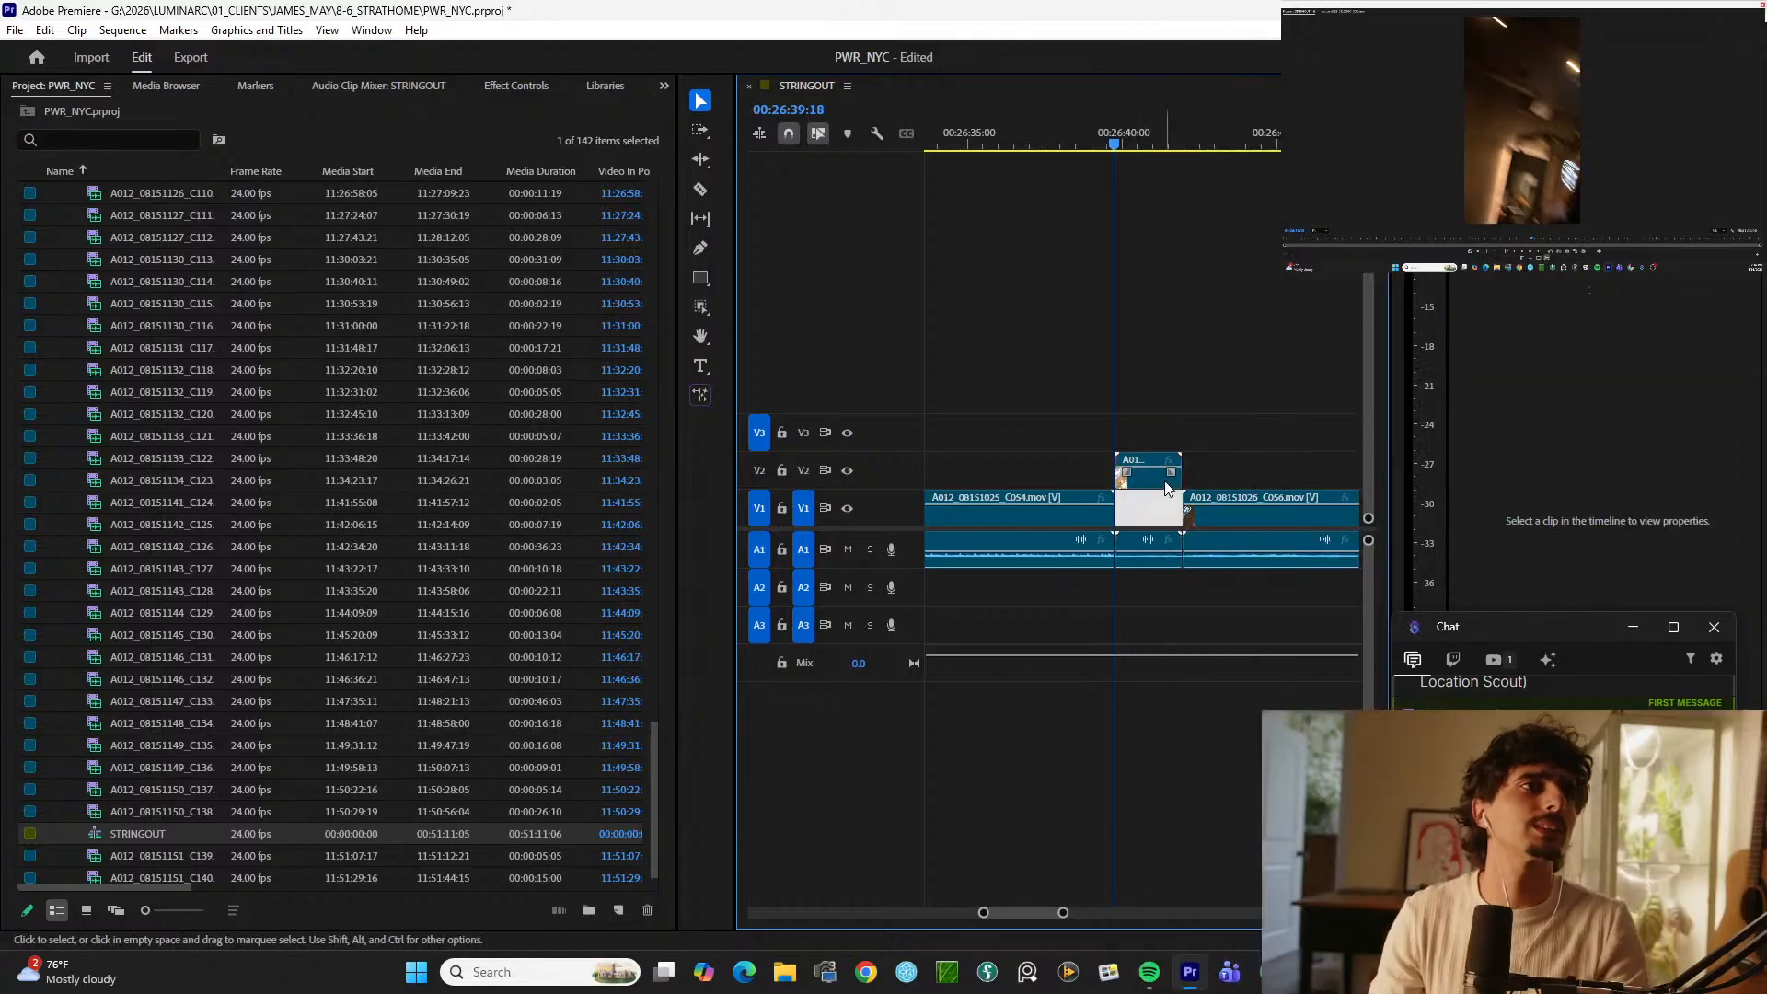
Step: Identify the raised V2 clip, widen the project's Name column to show full file names, and locate A012_08151026_C055.mov
key("equal")
key("equal")
key("equal")
left_click(1280, 485)
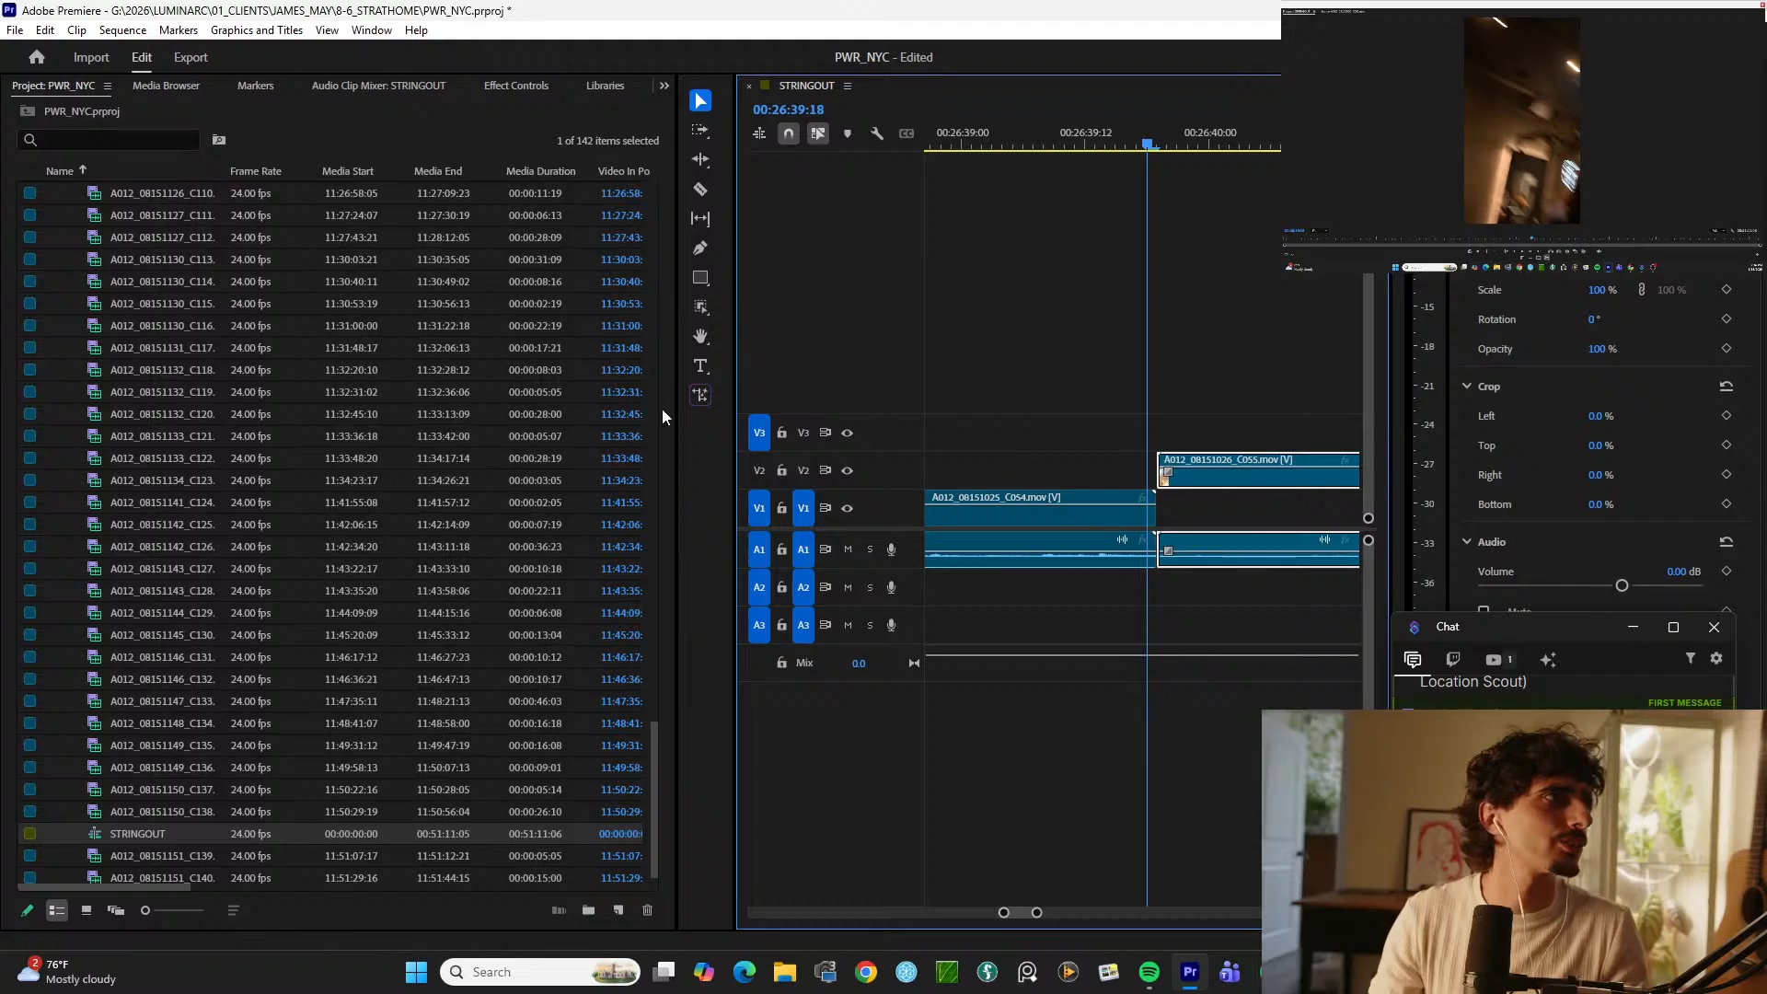
left_click_drag(220, 171, 331, 171)
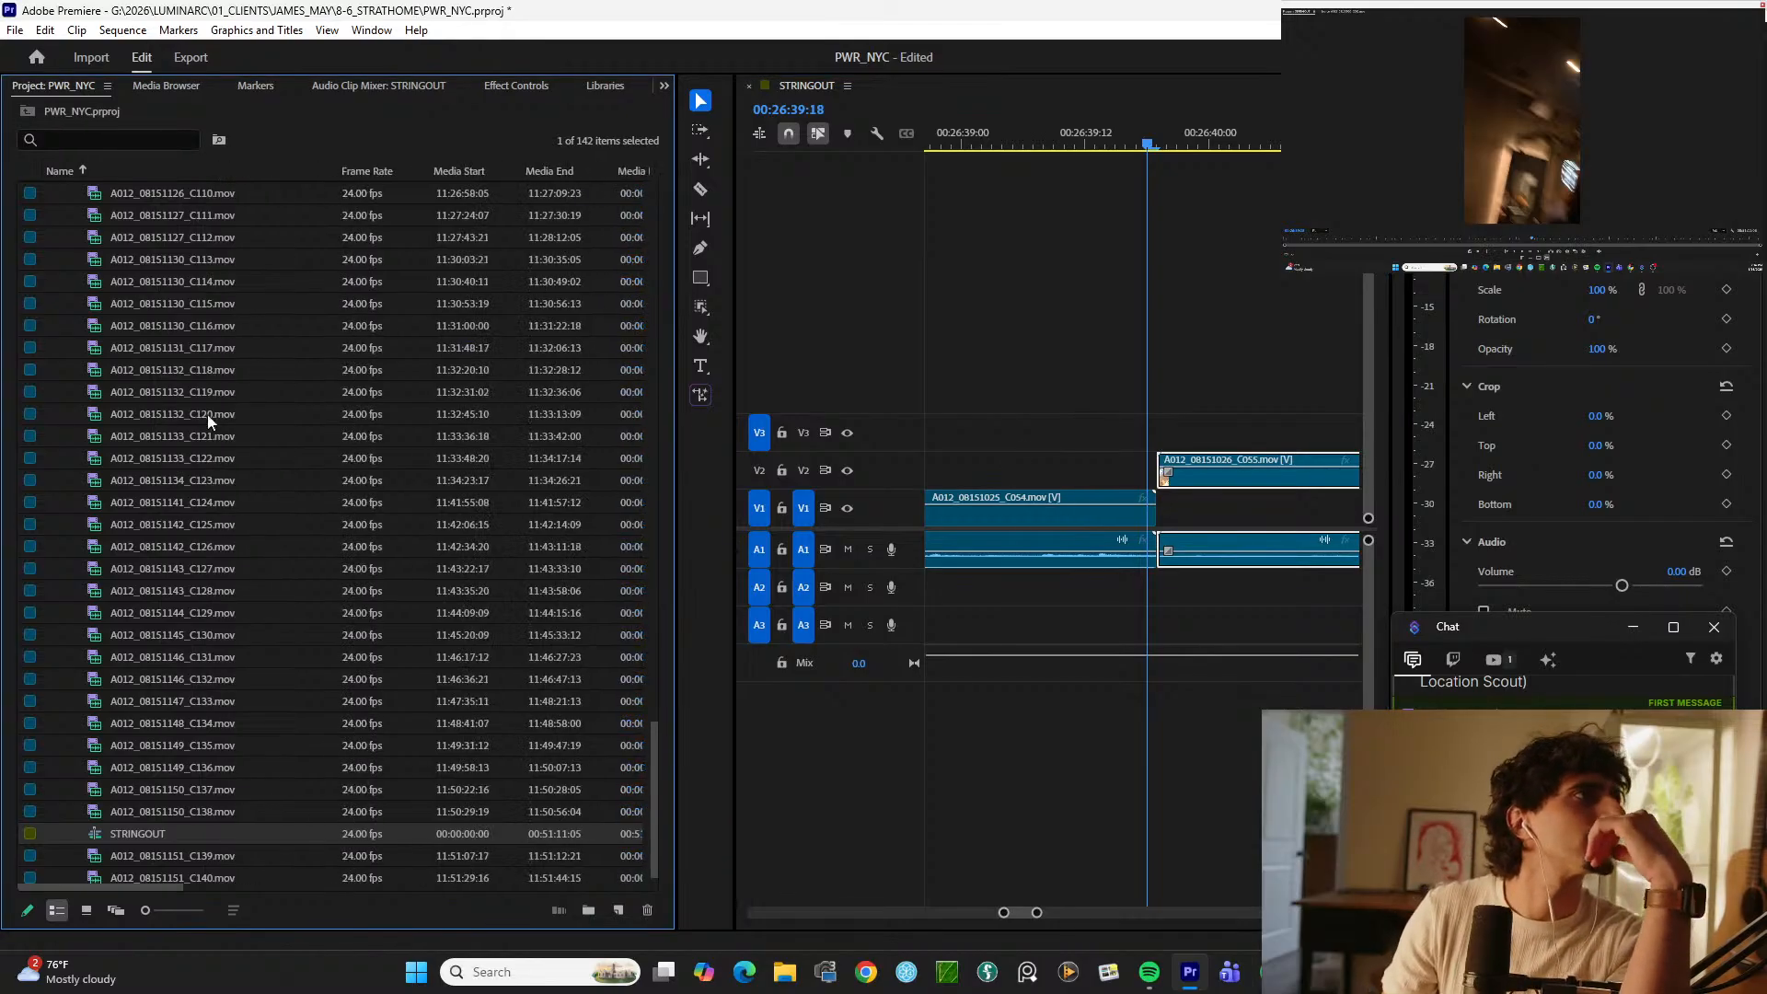
scroll(192, 482, "up", 3)
scroll(230, 620, "up", 14)
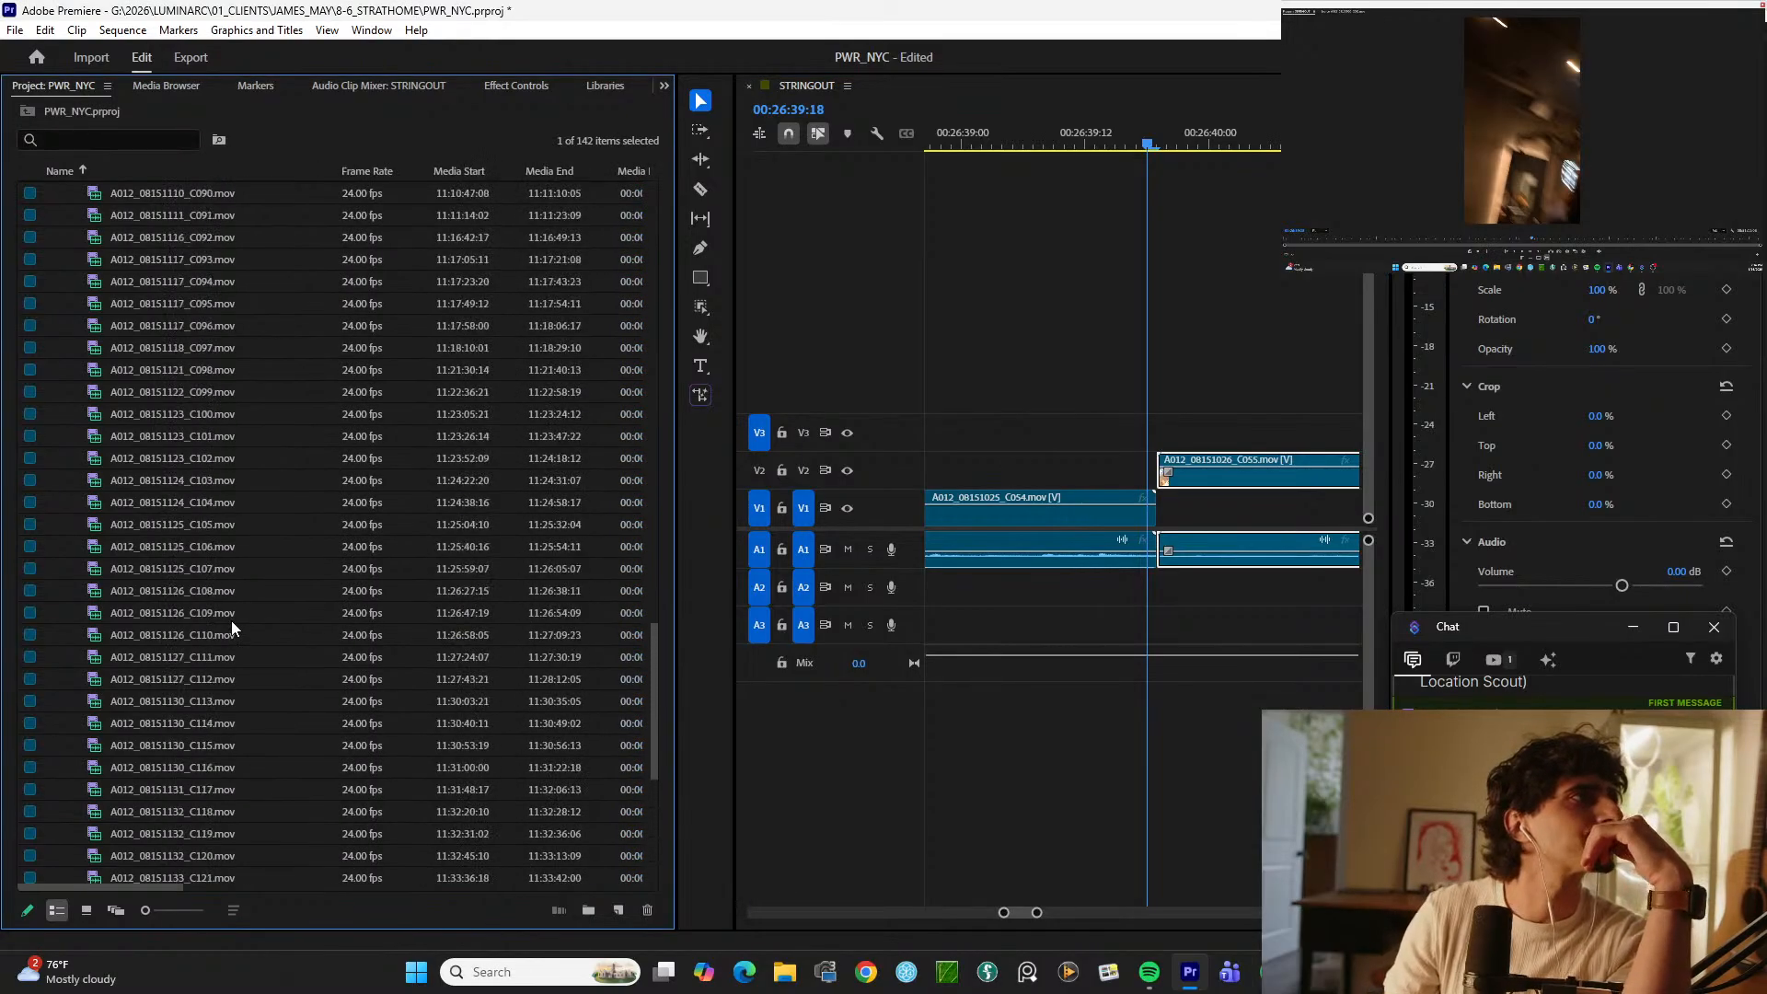
scroll(234, 616, "up", 4)
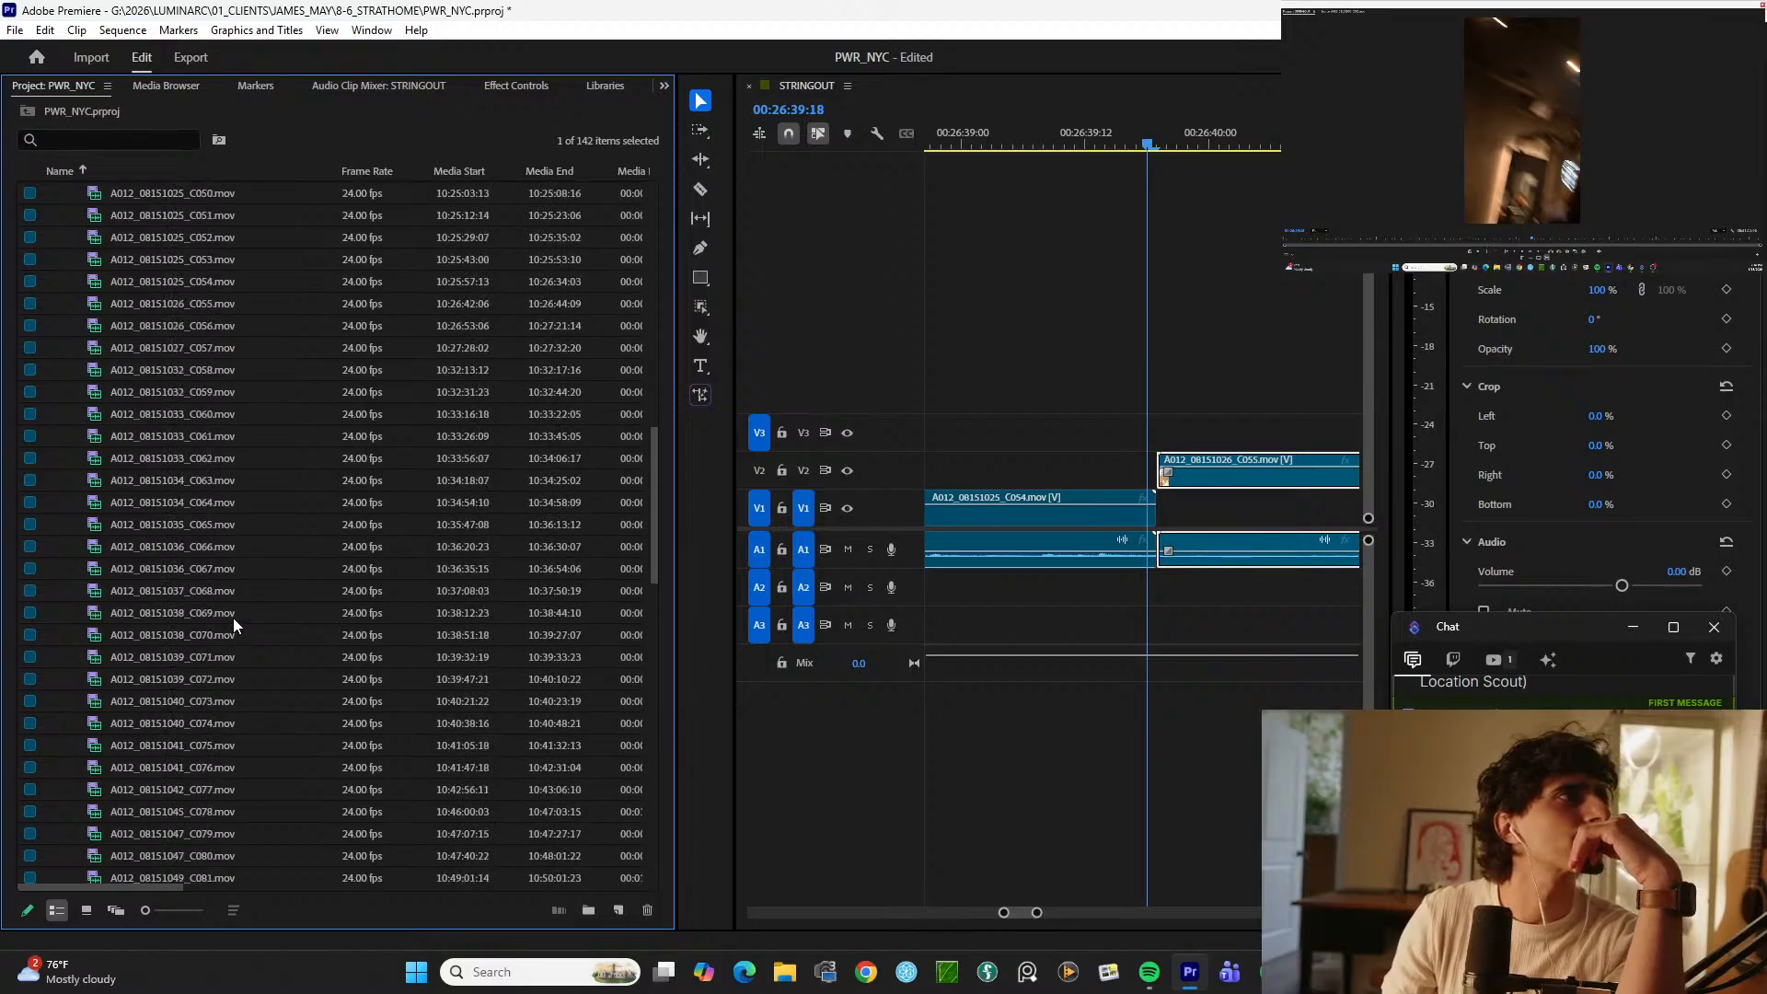
Step: Set the footage interpretation of A012_08151026_C055.mov to assume a frame rate of 4.00 fps
right_click(207, 326)
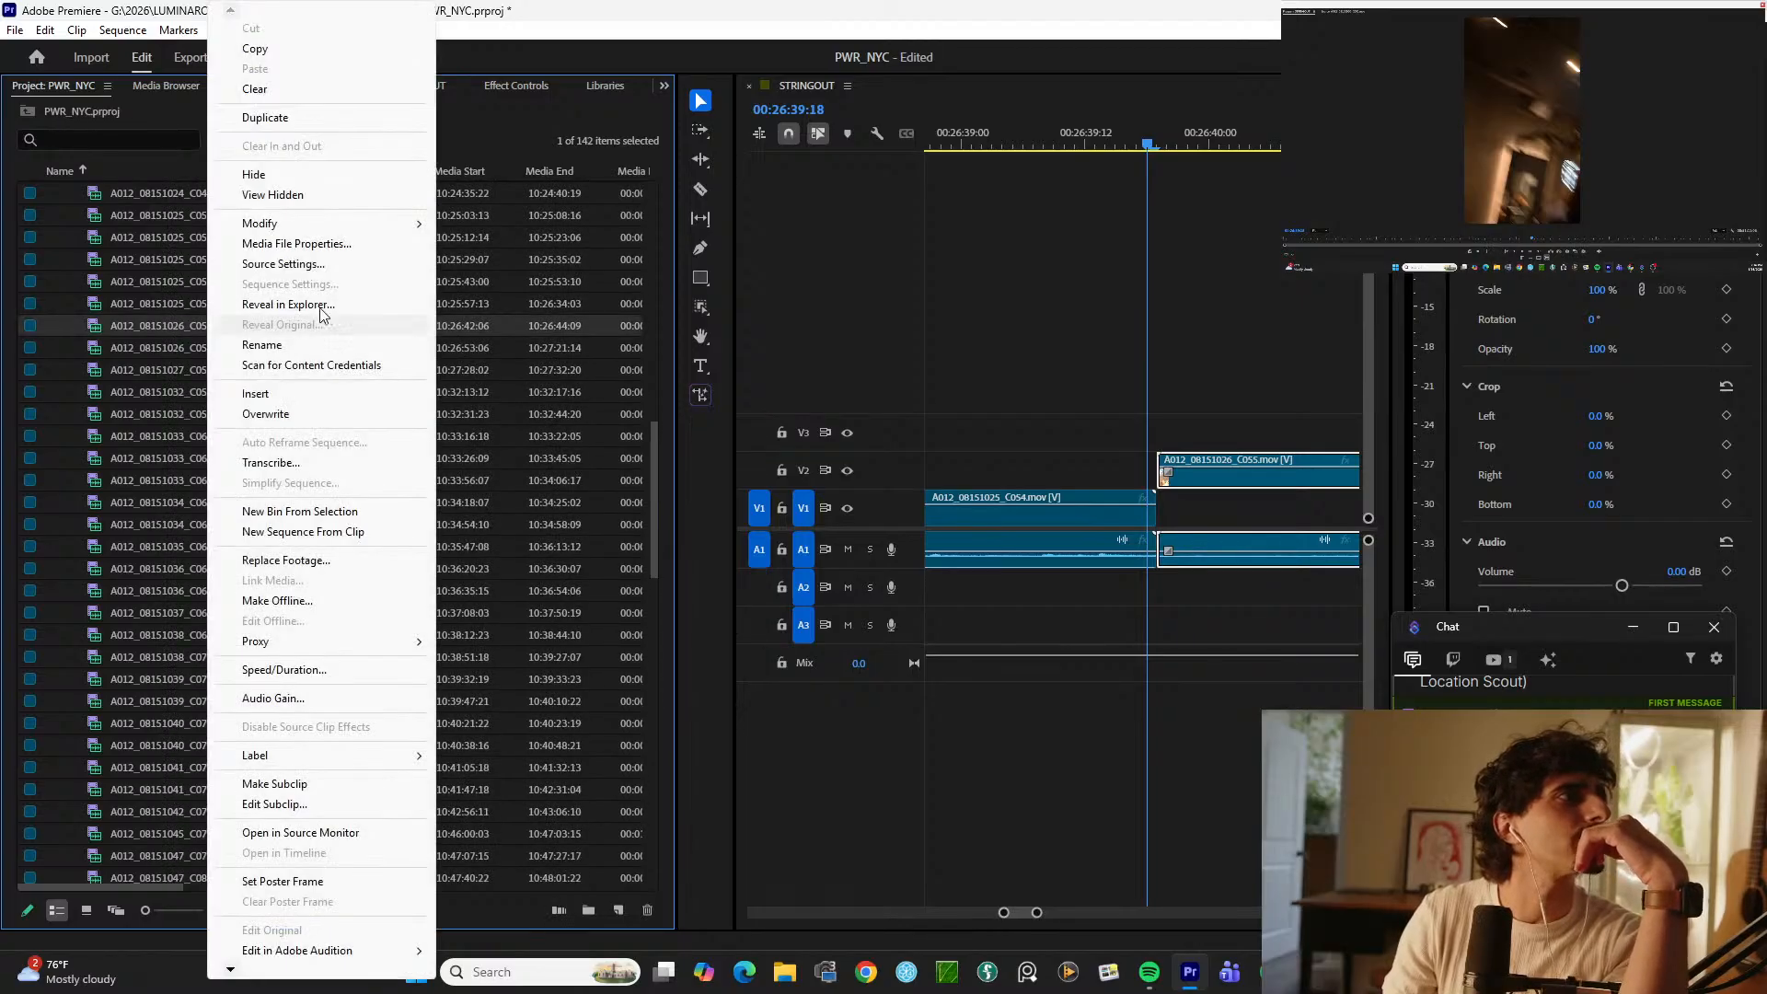
mouse_move(313, 223)
left_click(530, 272)
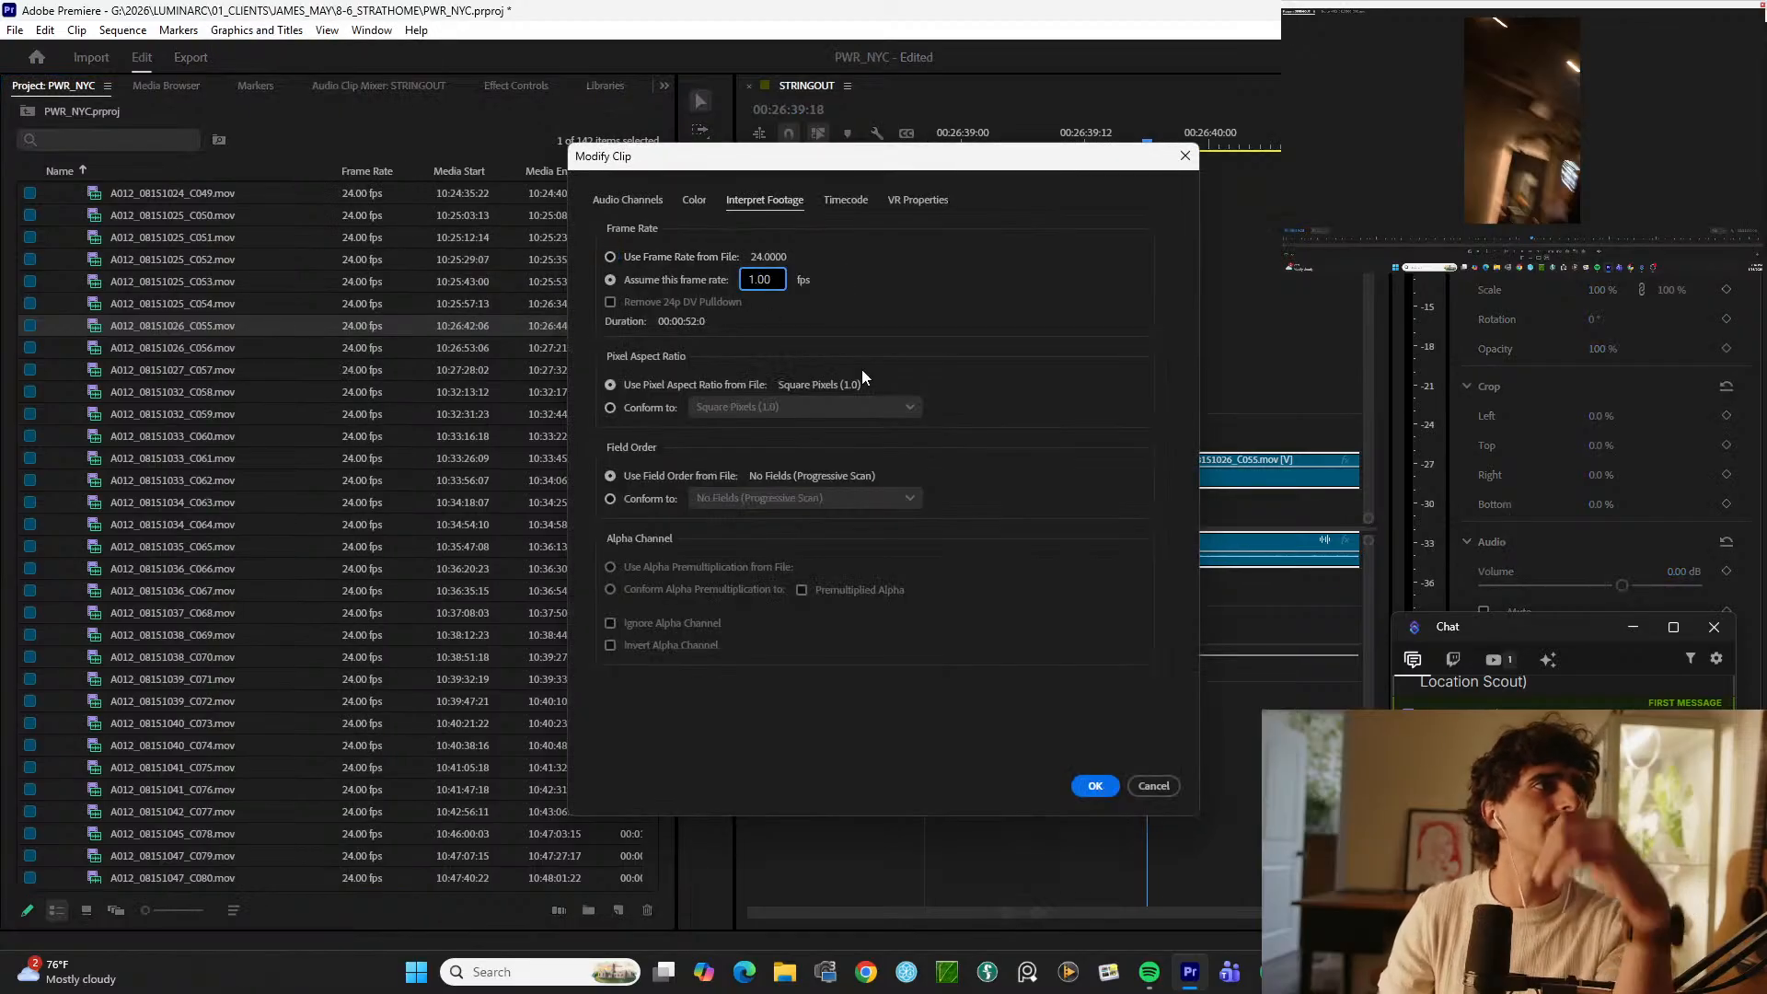
key("BackSpace")
key("BackSpace")
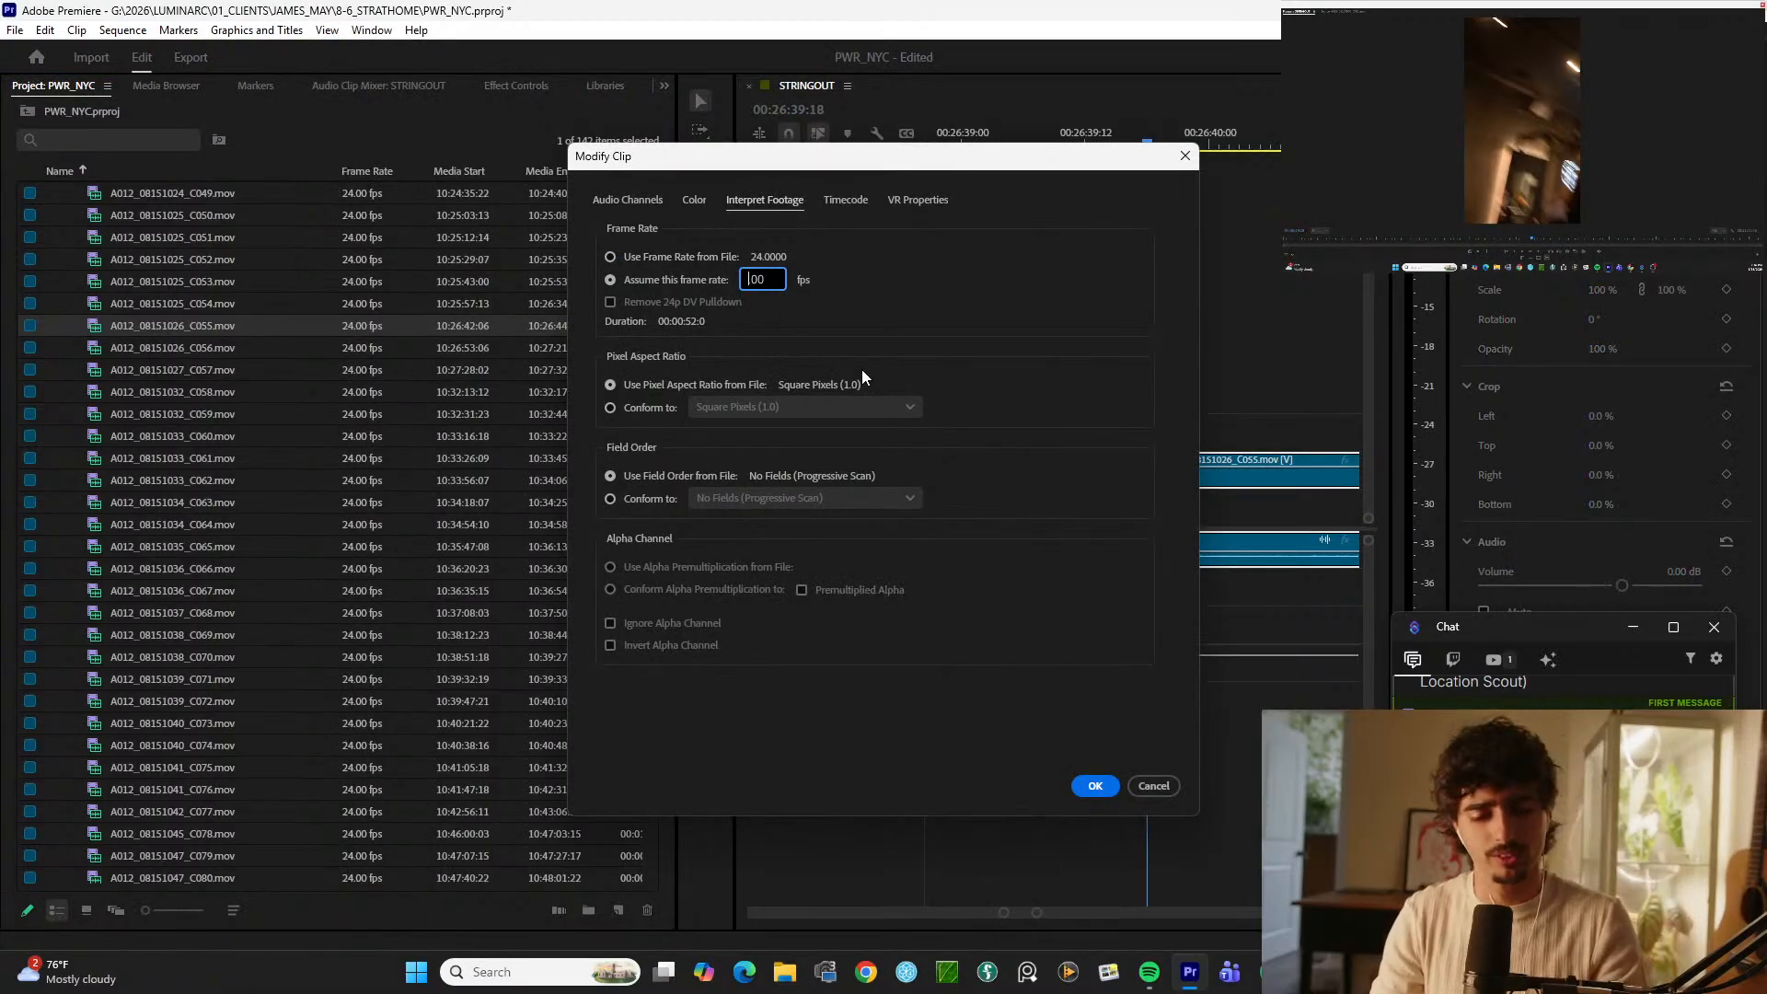
type("4.")
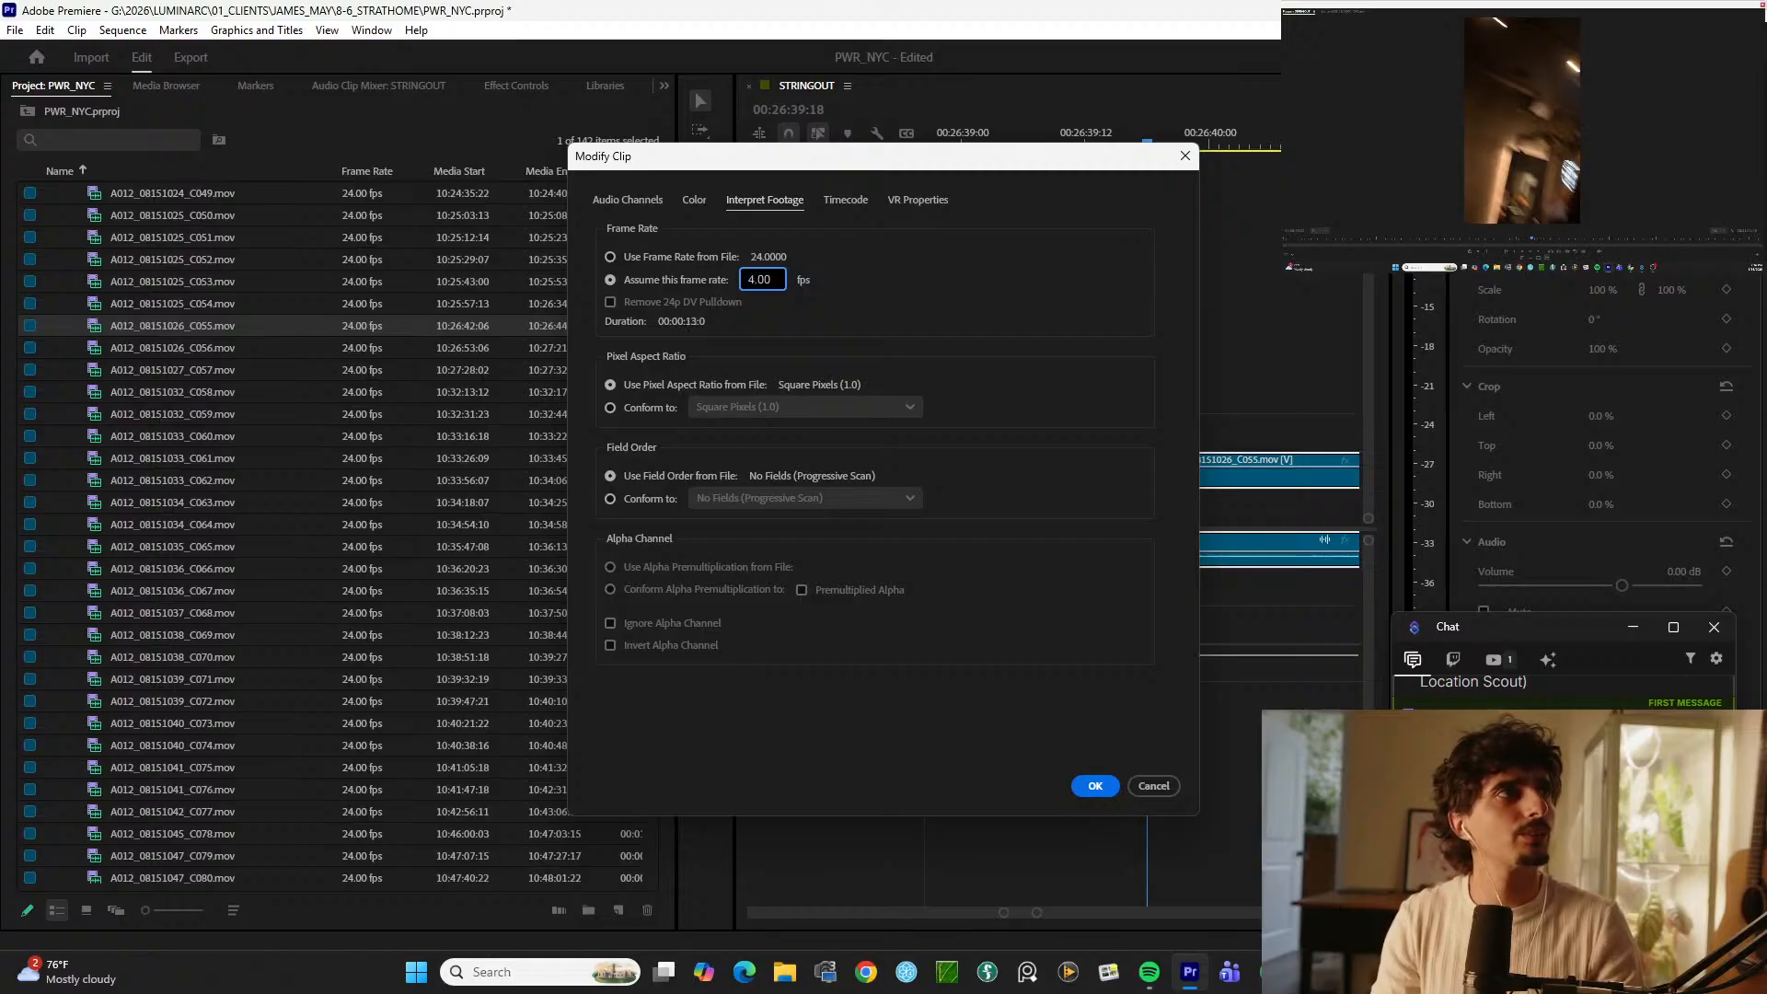
key("Return")
Step: Play back the reinterpreted A012_08151026_C055.mov on V2 and the start of the next clip to check the motion
key("space")
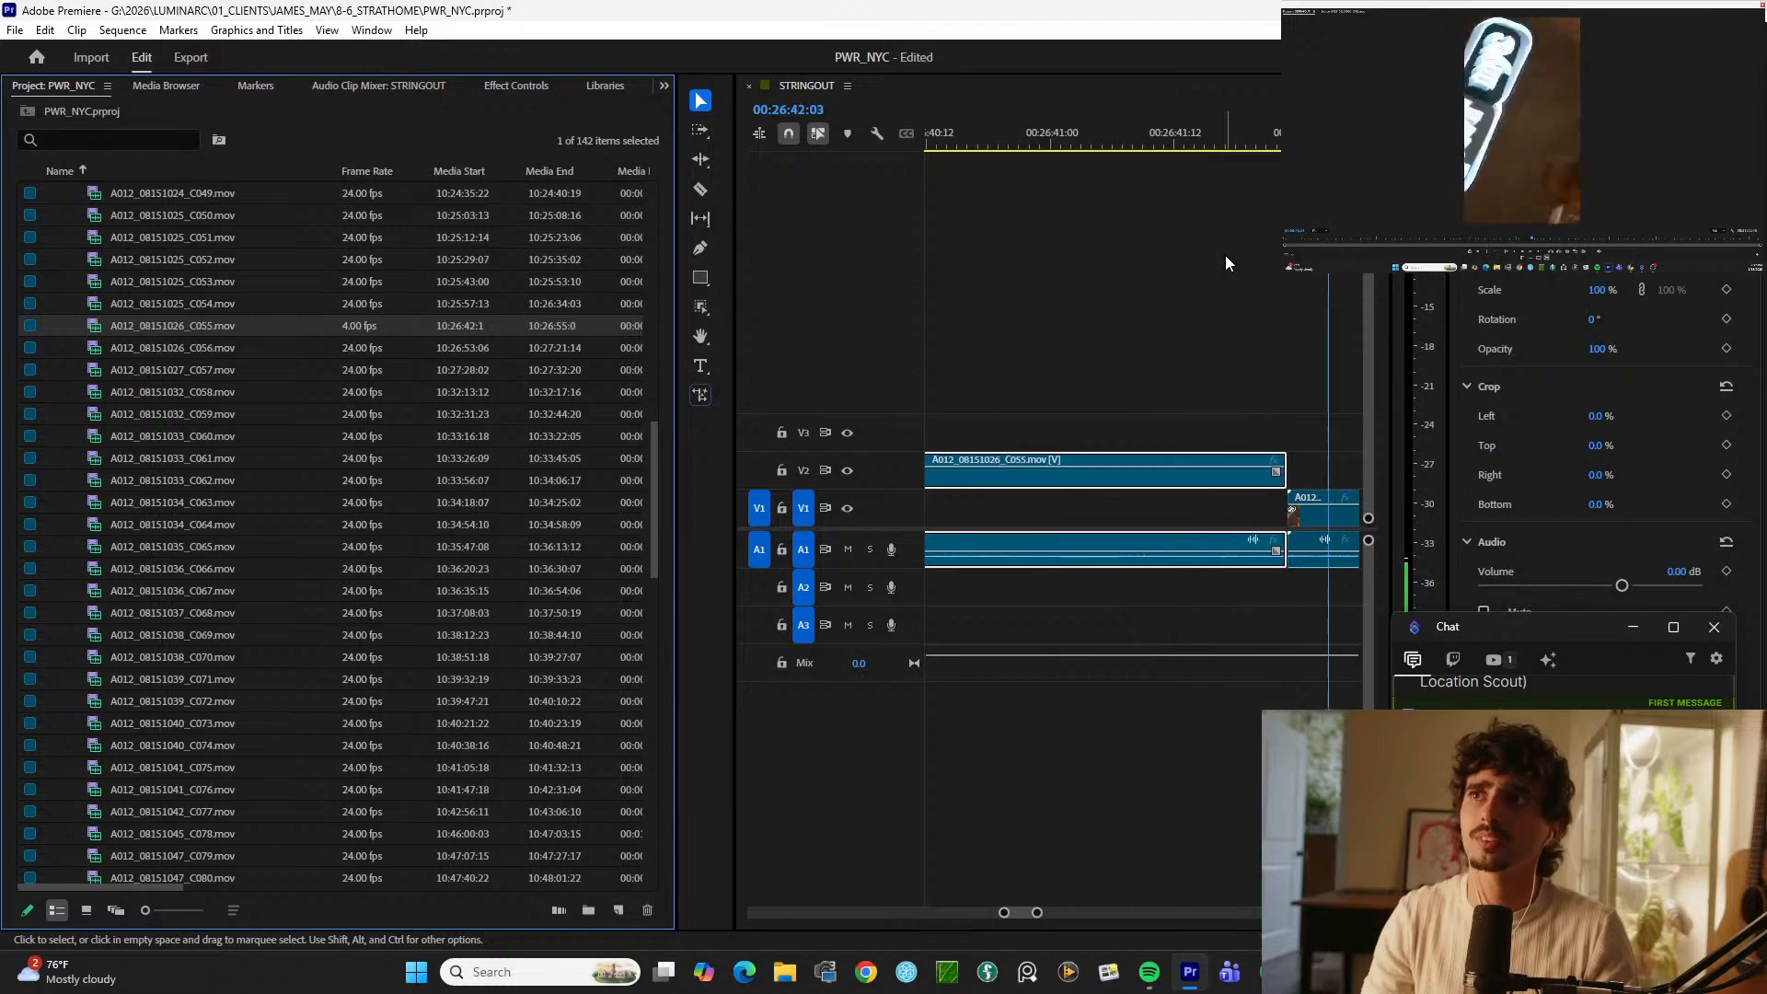
key("space")
left_click(1058, 350)
key("minus")
key("minus")
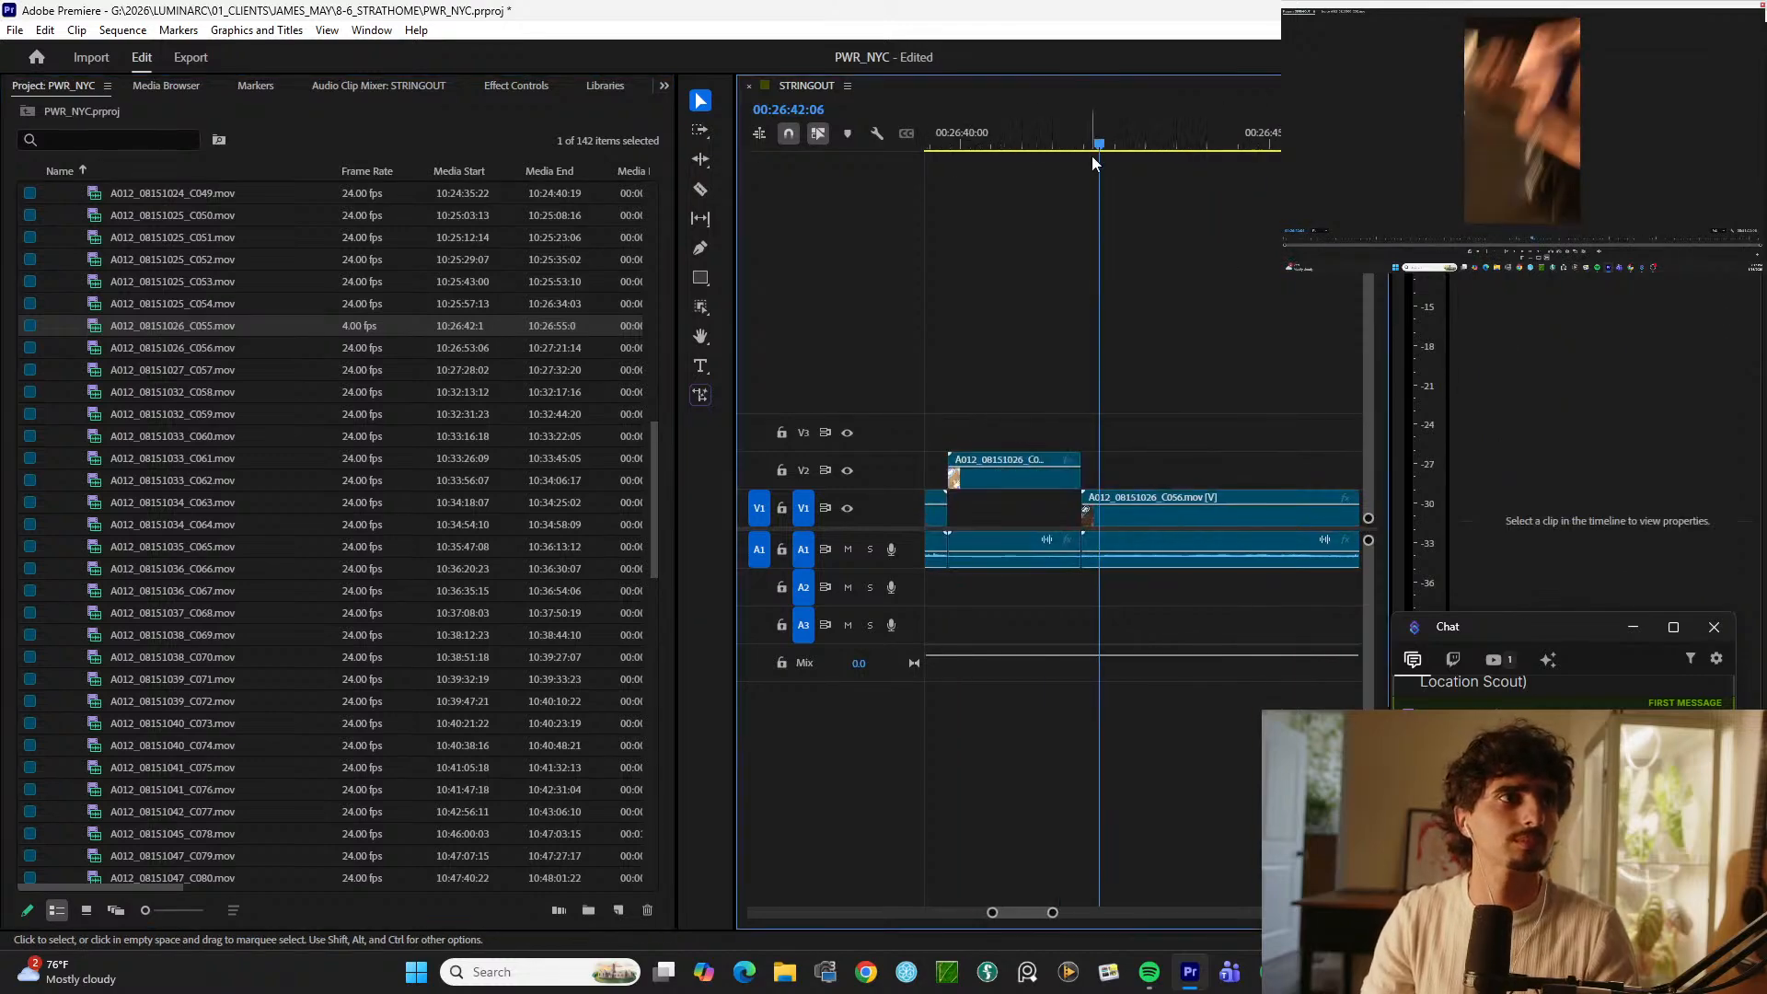
left_click_drag(1092, 134, 949, 133)
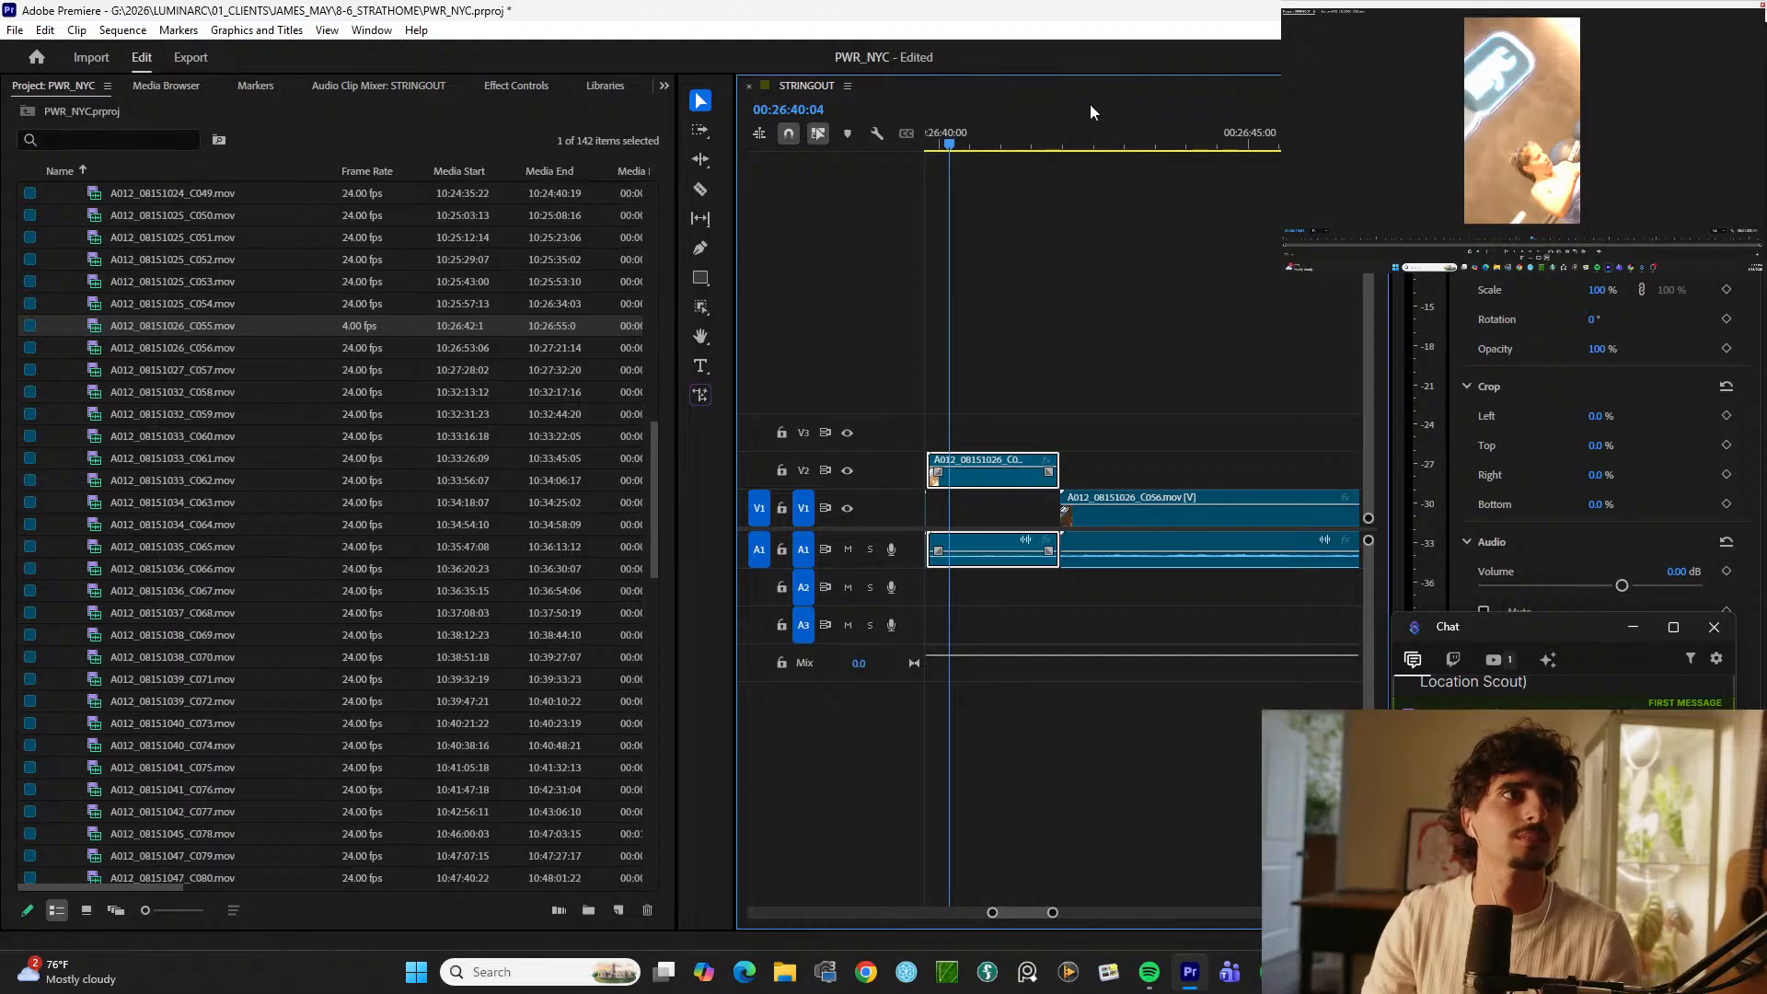
left_click(1053, 127)
key("space")
Step: Set the footage interpretation of A012_08151026_C056.mov to assume a frame rate of 8.00 fps
left_click(1251, 518)
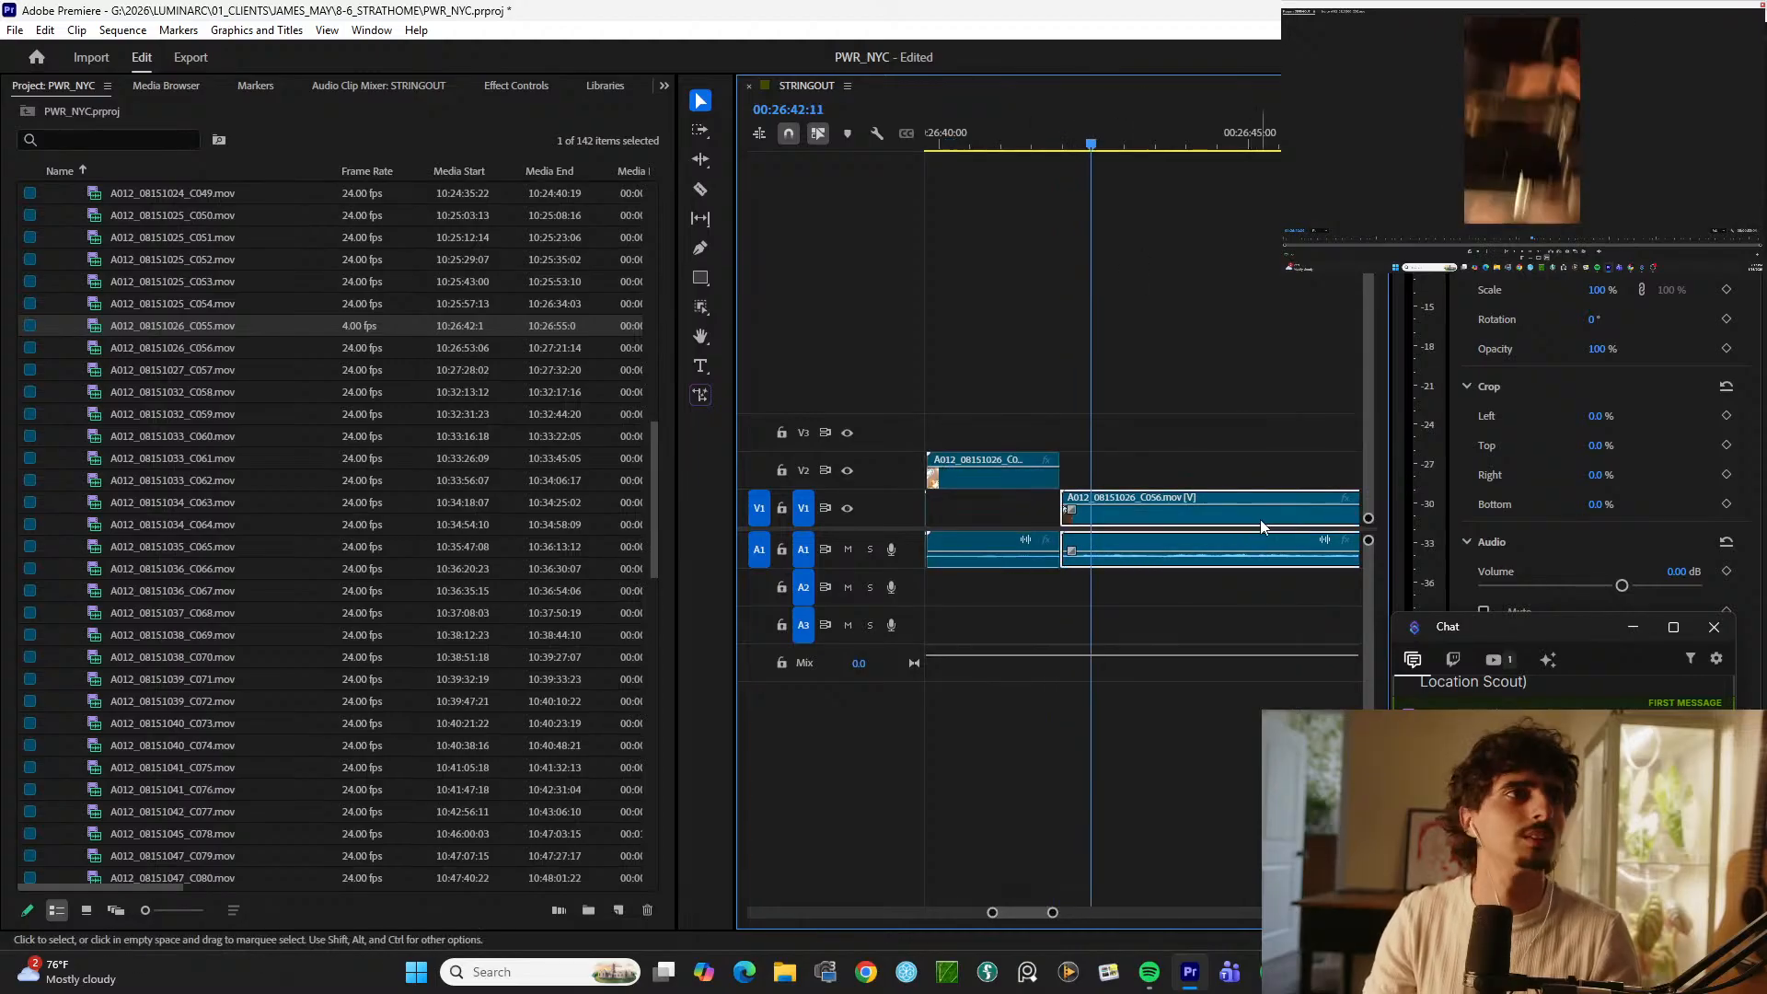
right_click(1179, 515)
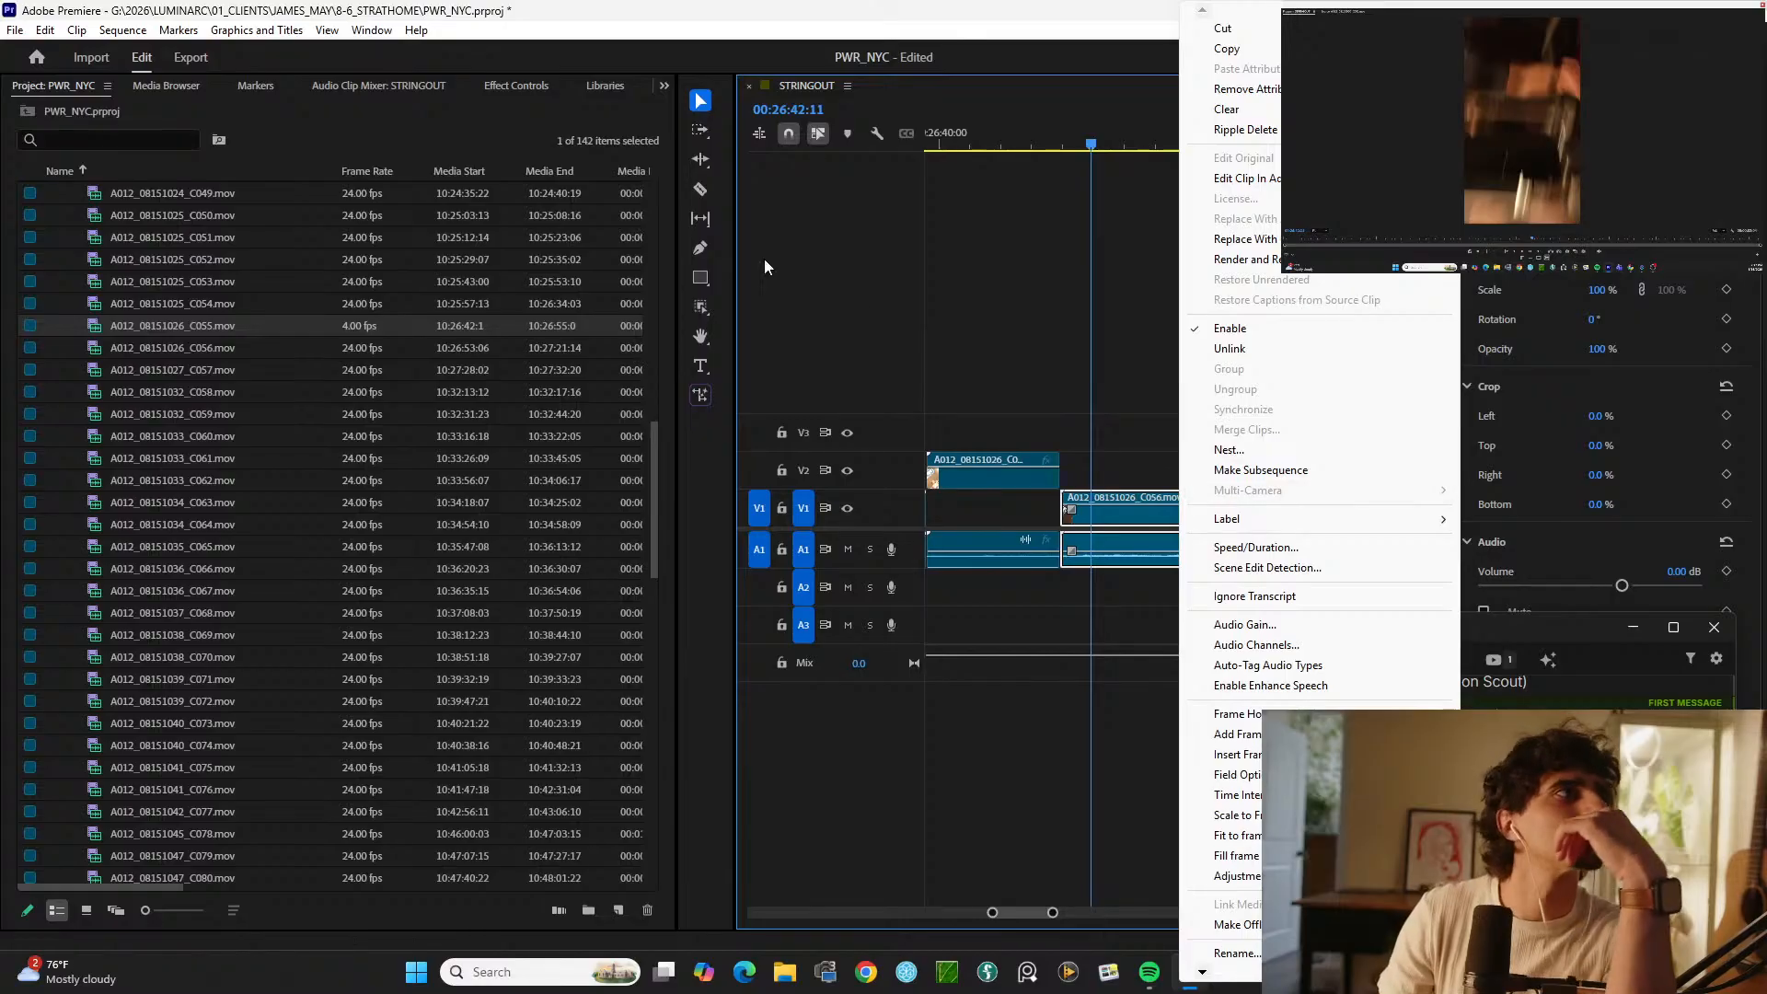
left_click(876, 357)
right_click(191, 344)
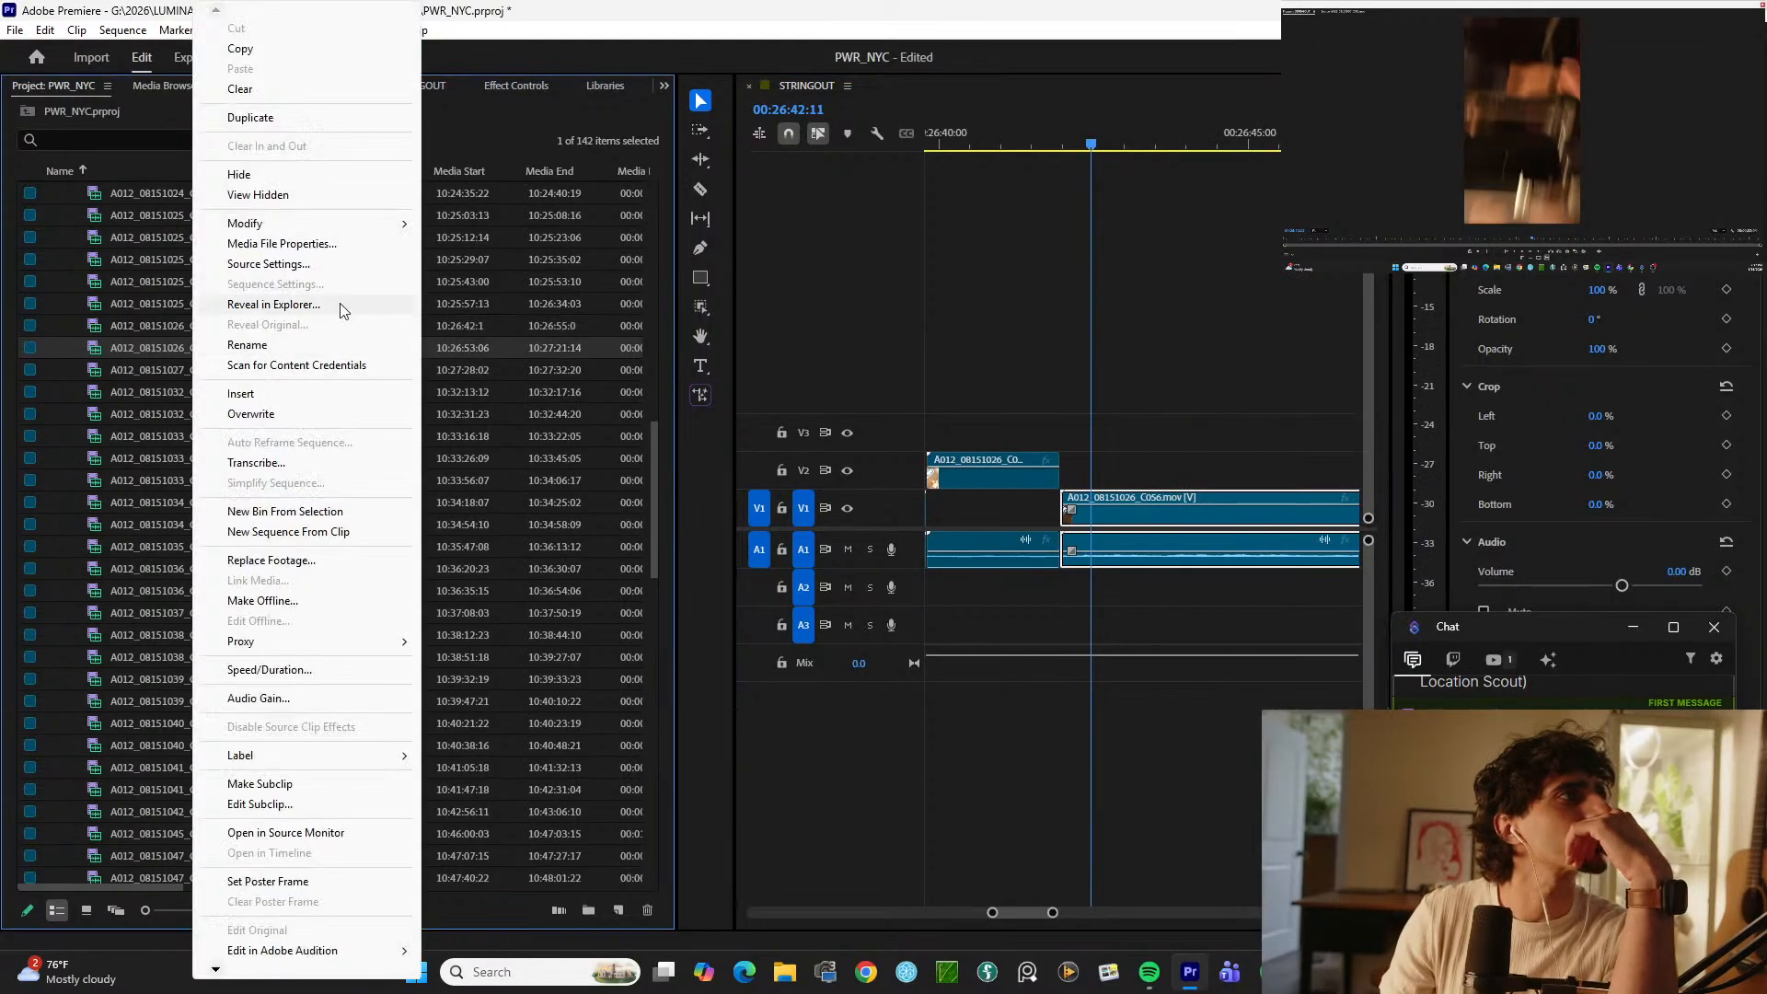
mouse_move(335, 224)
left_click(479, 264)
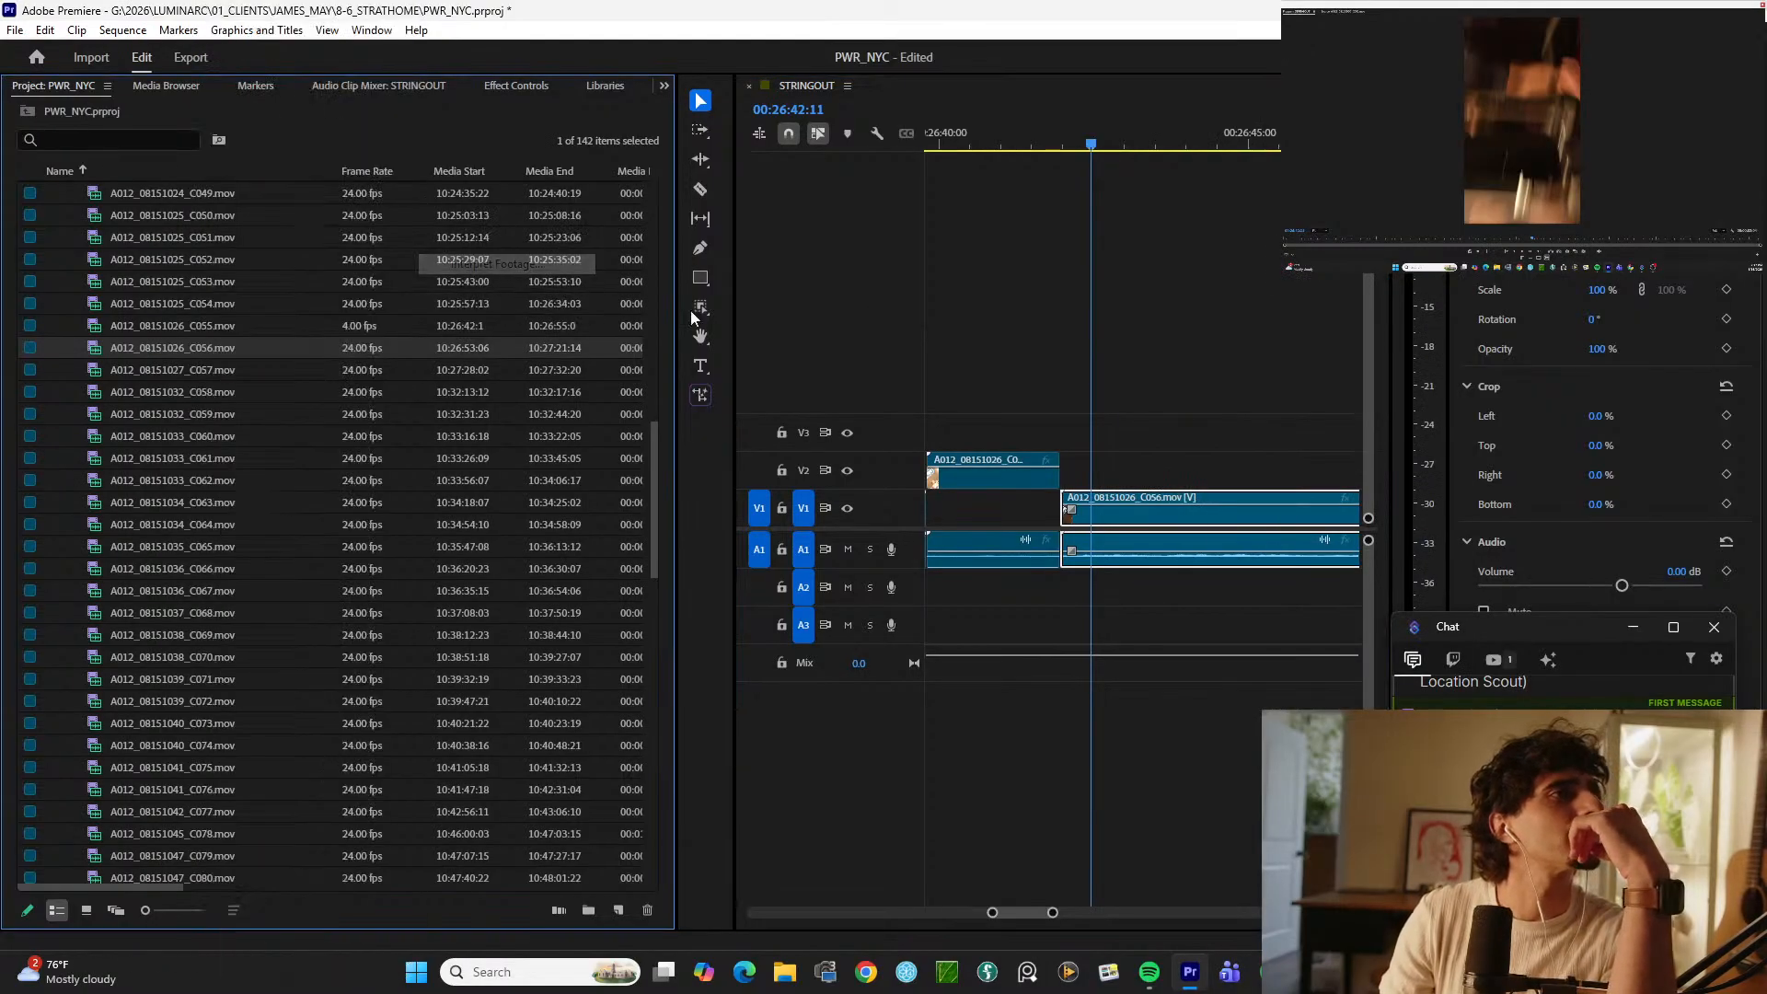
left_click(666, 287)
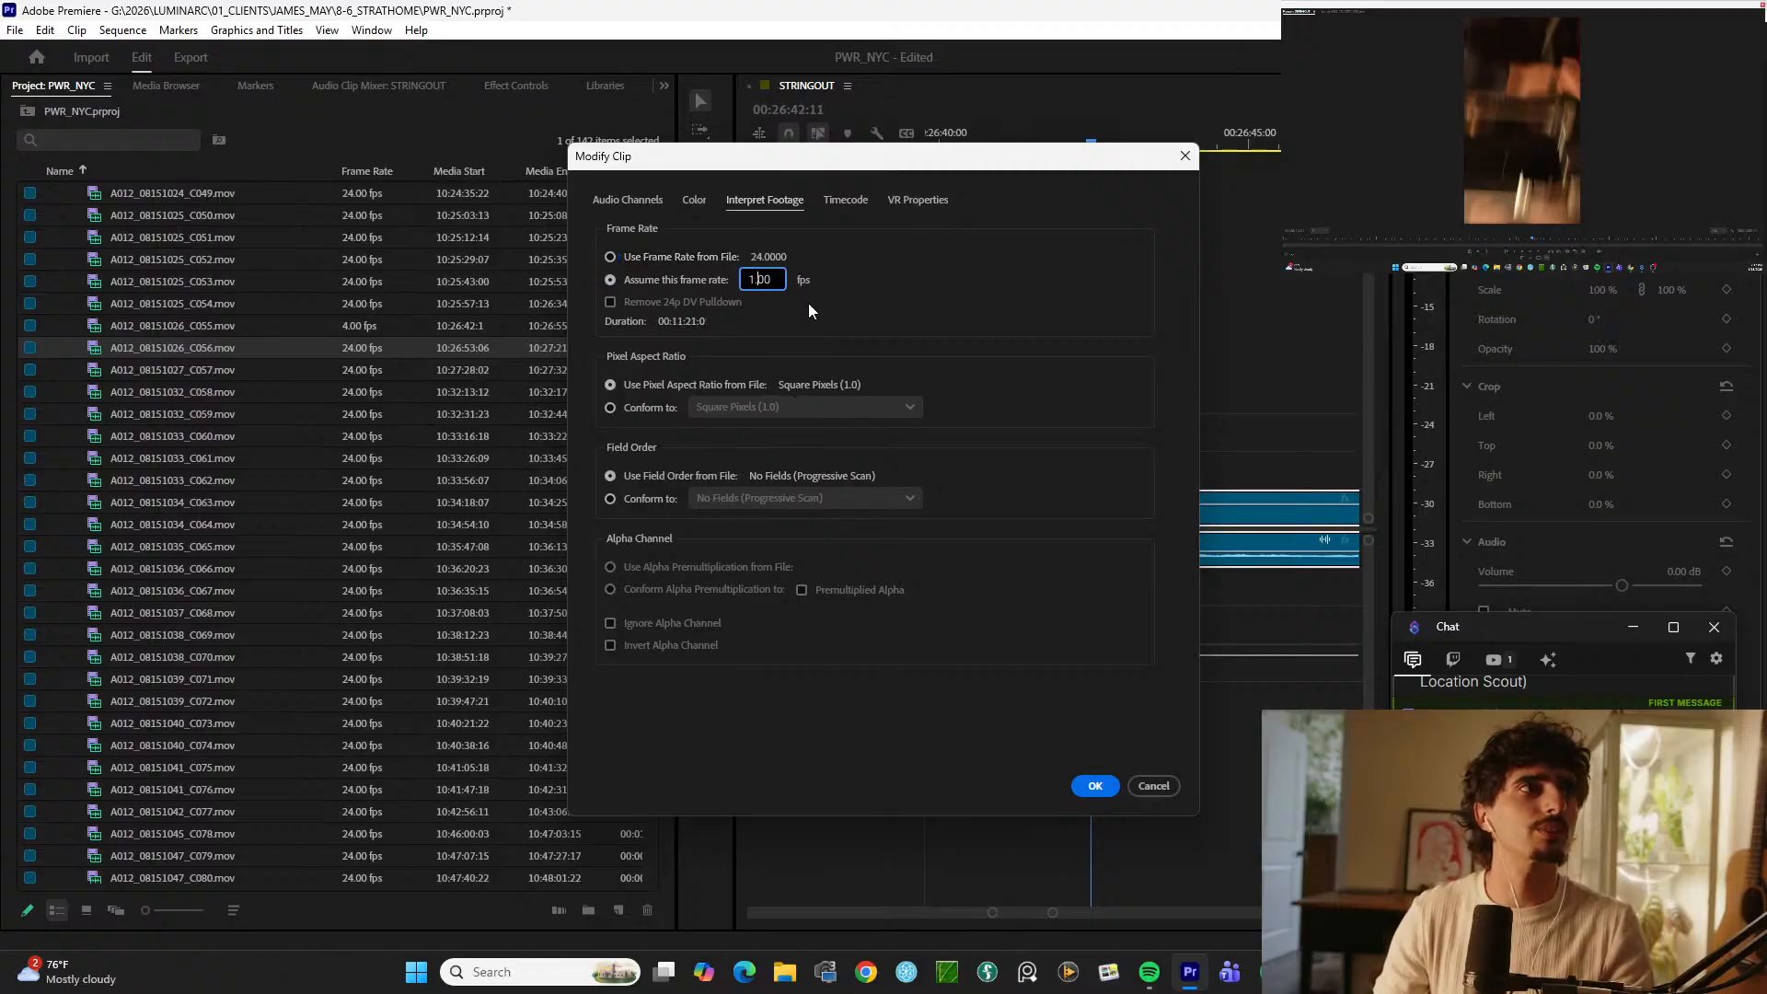
type("8")
key("Return")
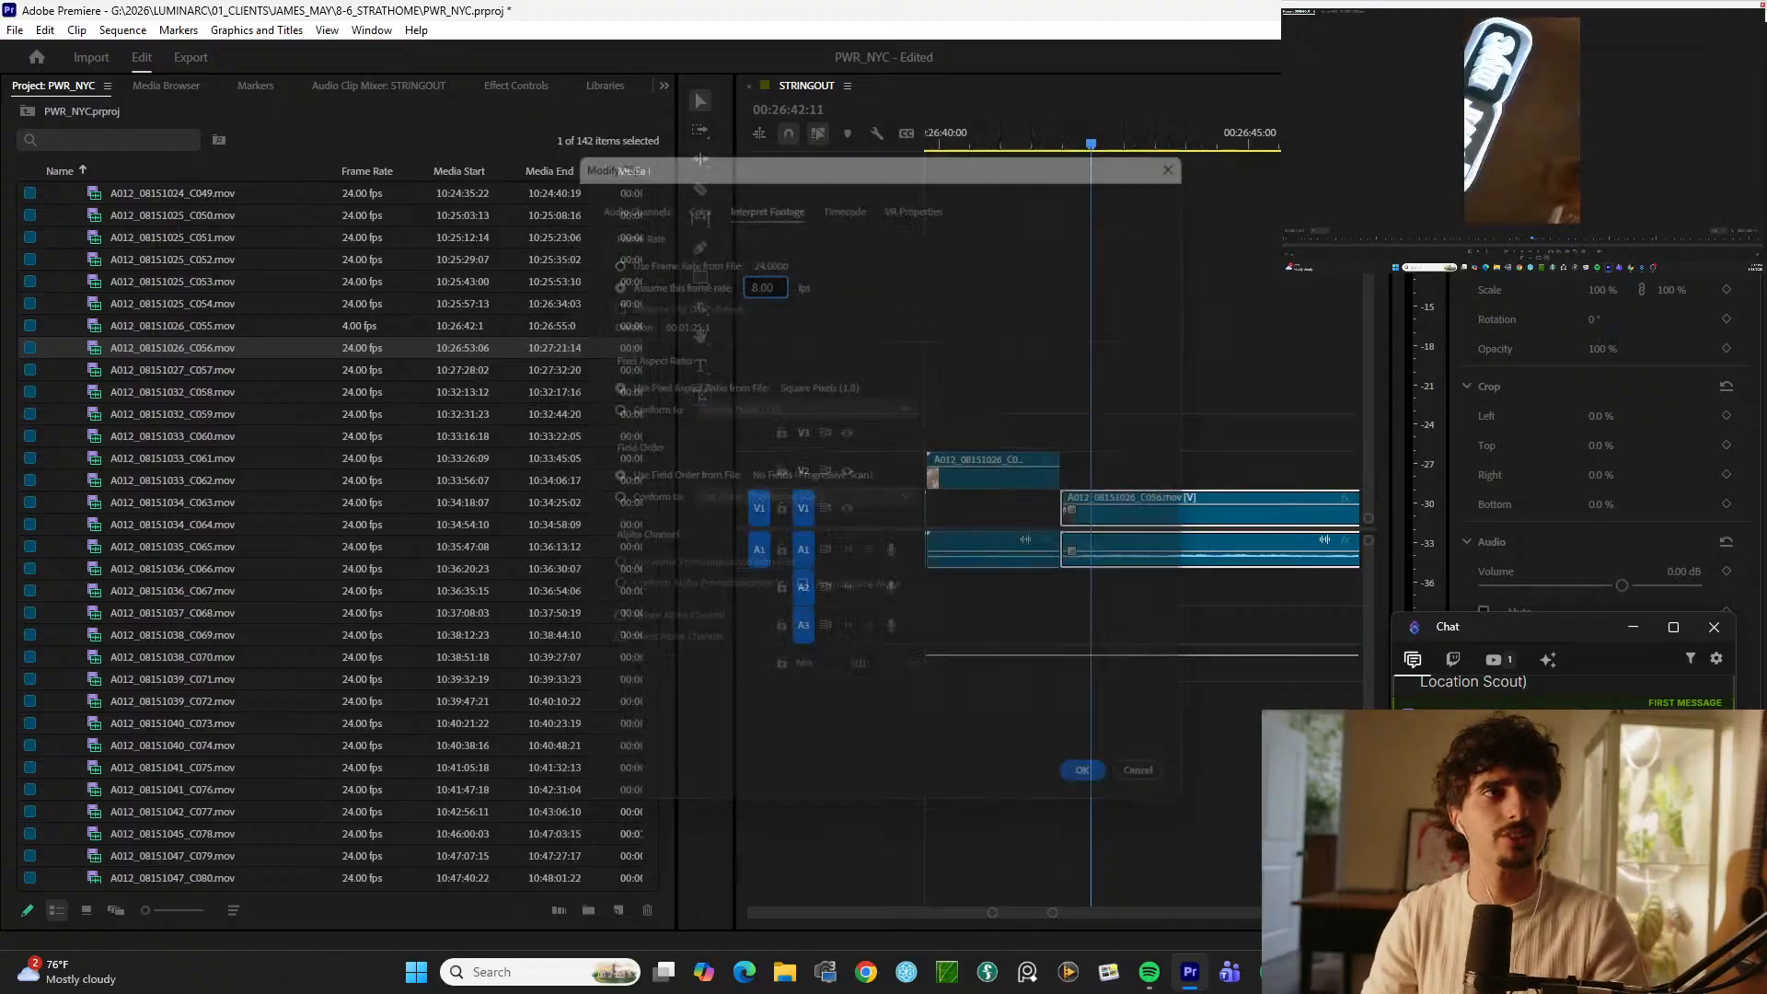
Step: Play the reinterpreted A012_08151026_C056.mov from its start to about 00:26:47
left_click(1058, 137)
key("space")
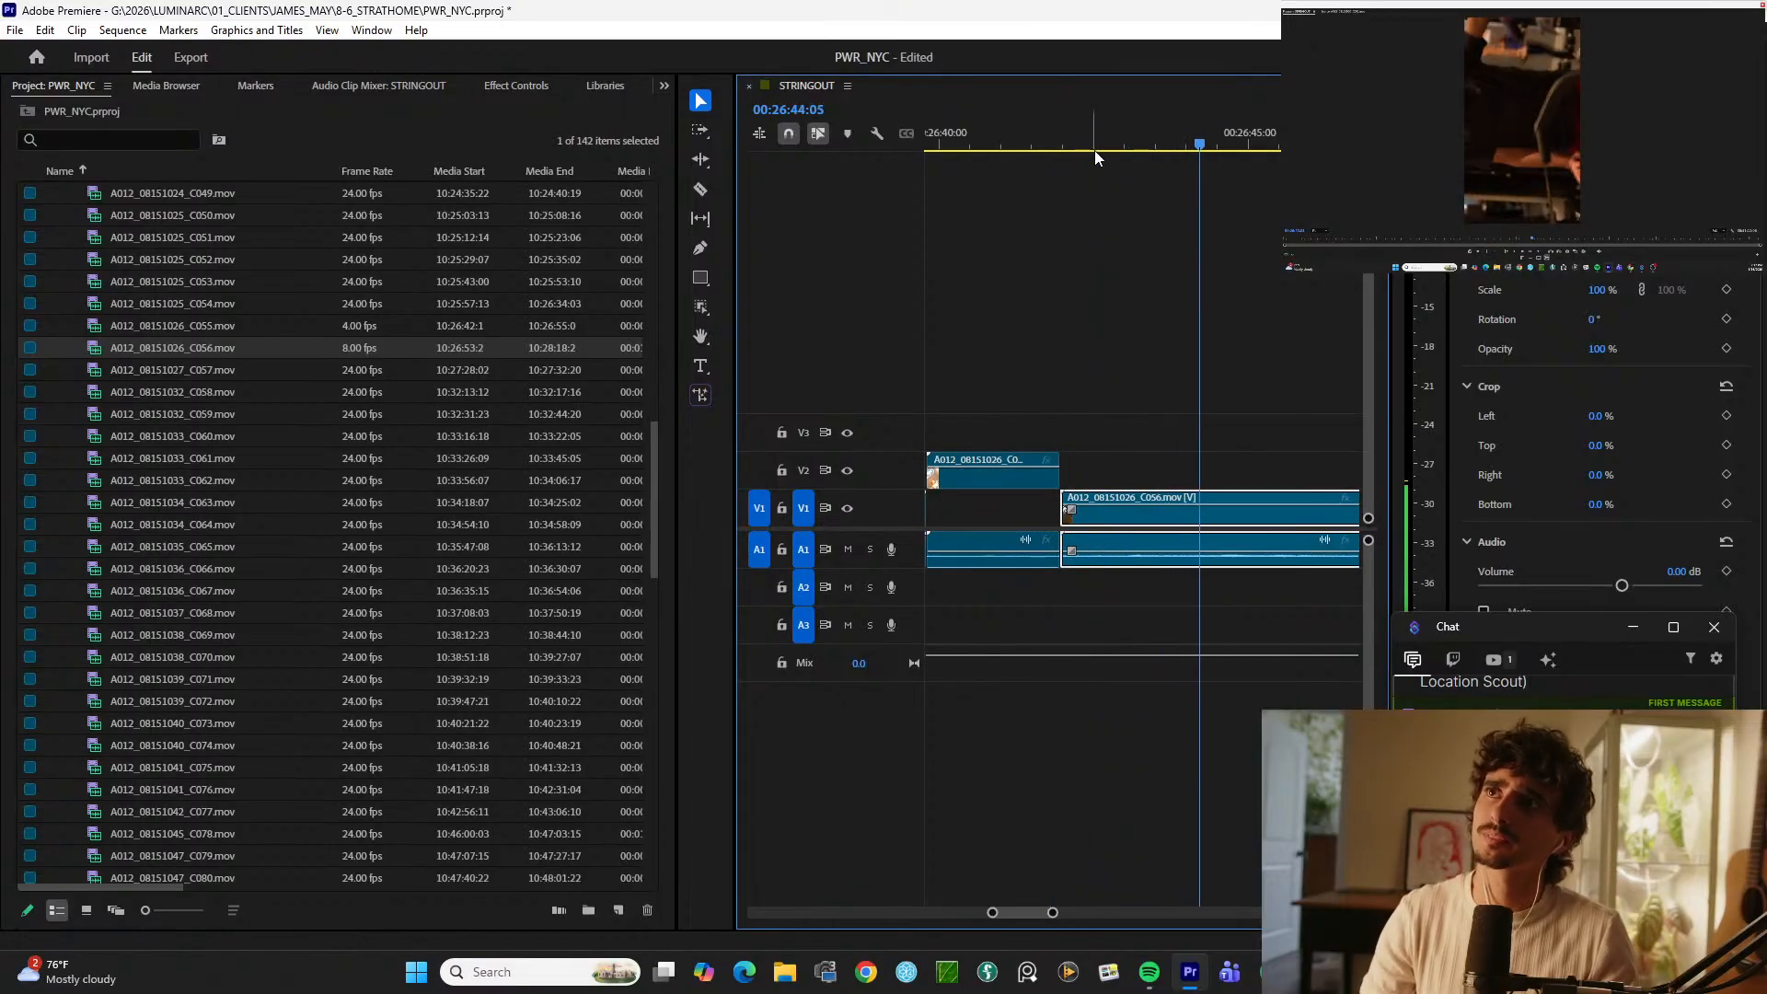
key("minus")
key("minus")
key("minus")
key("minus")
key("minus")
key("minus")
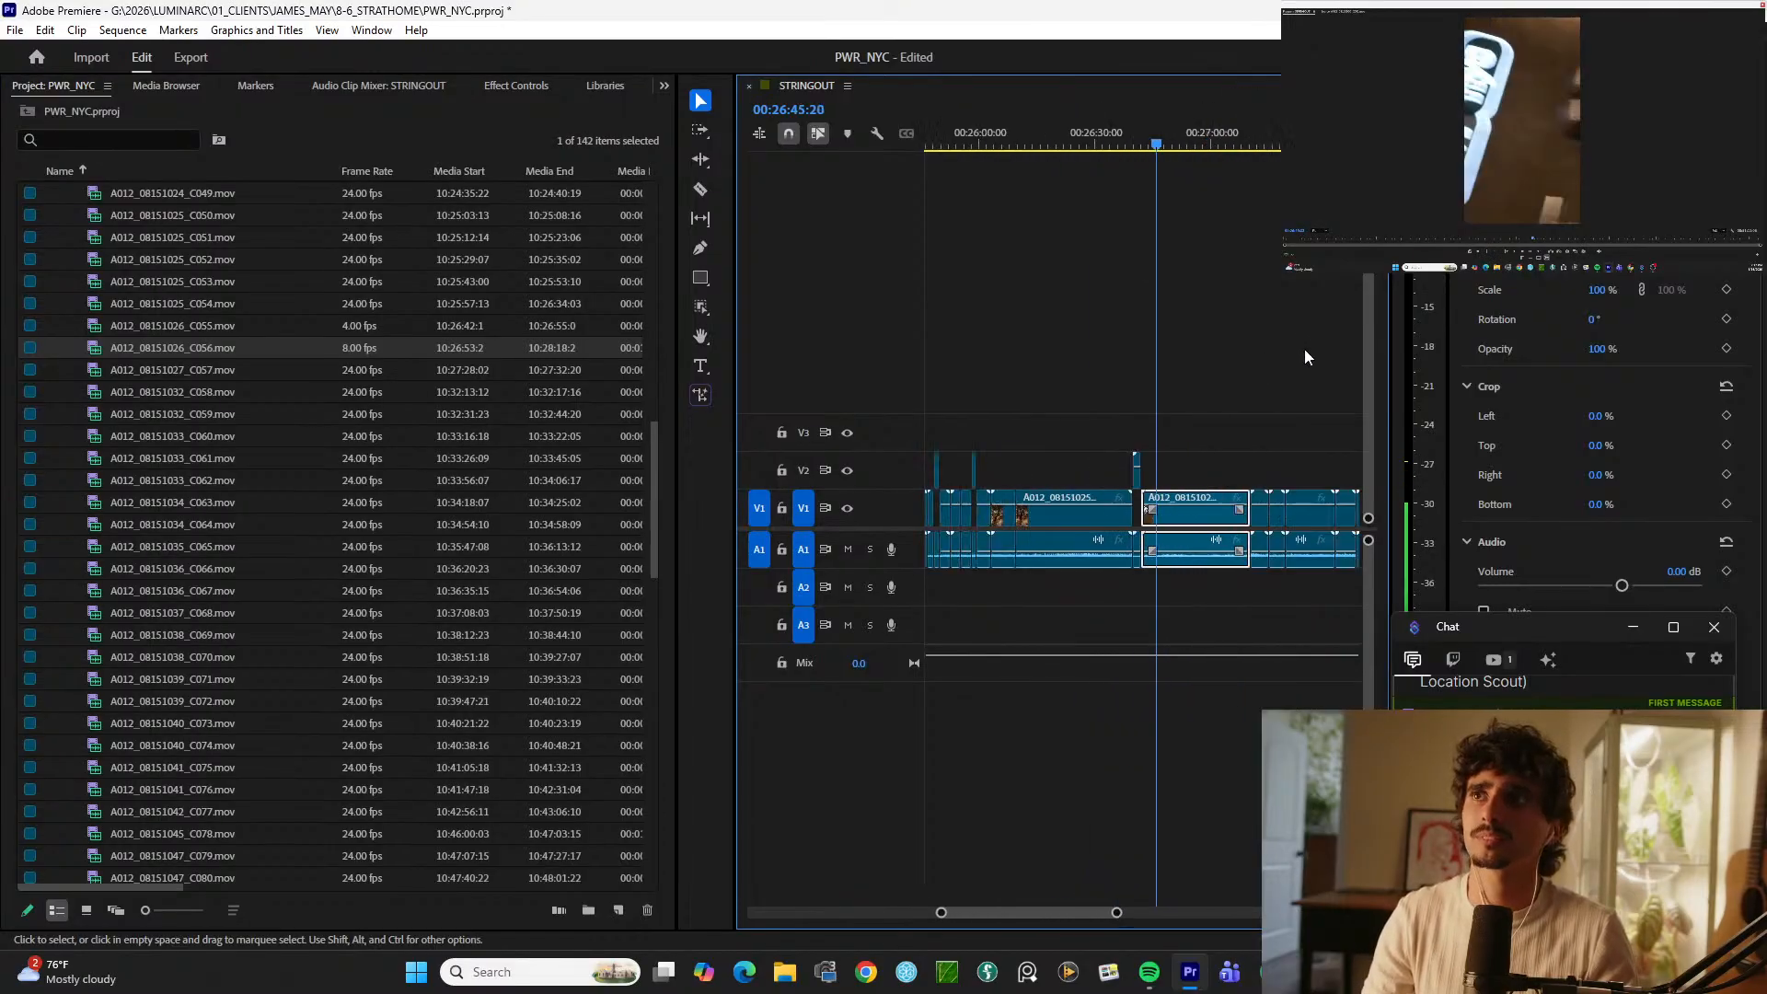
key("equal")
key("equal")
key("equal")
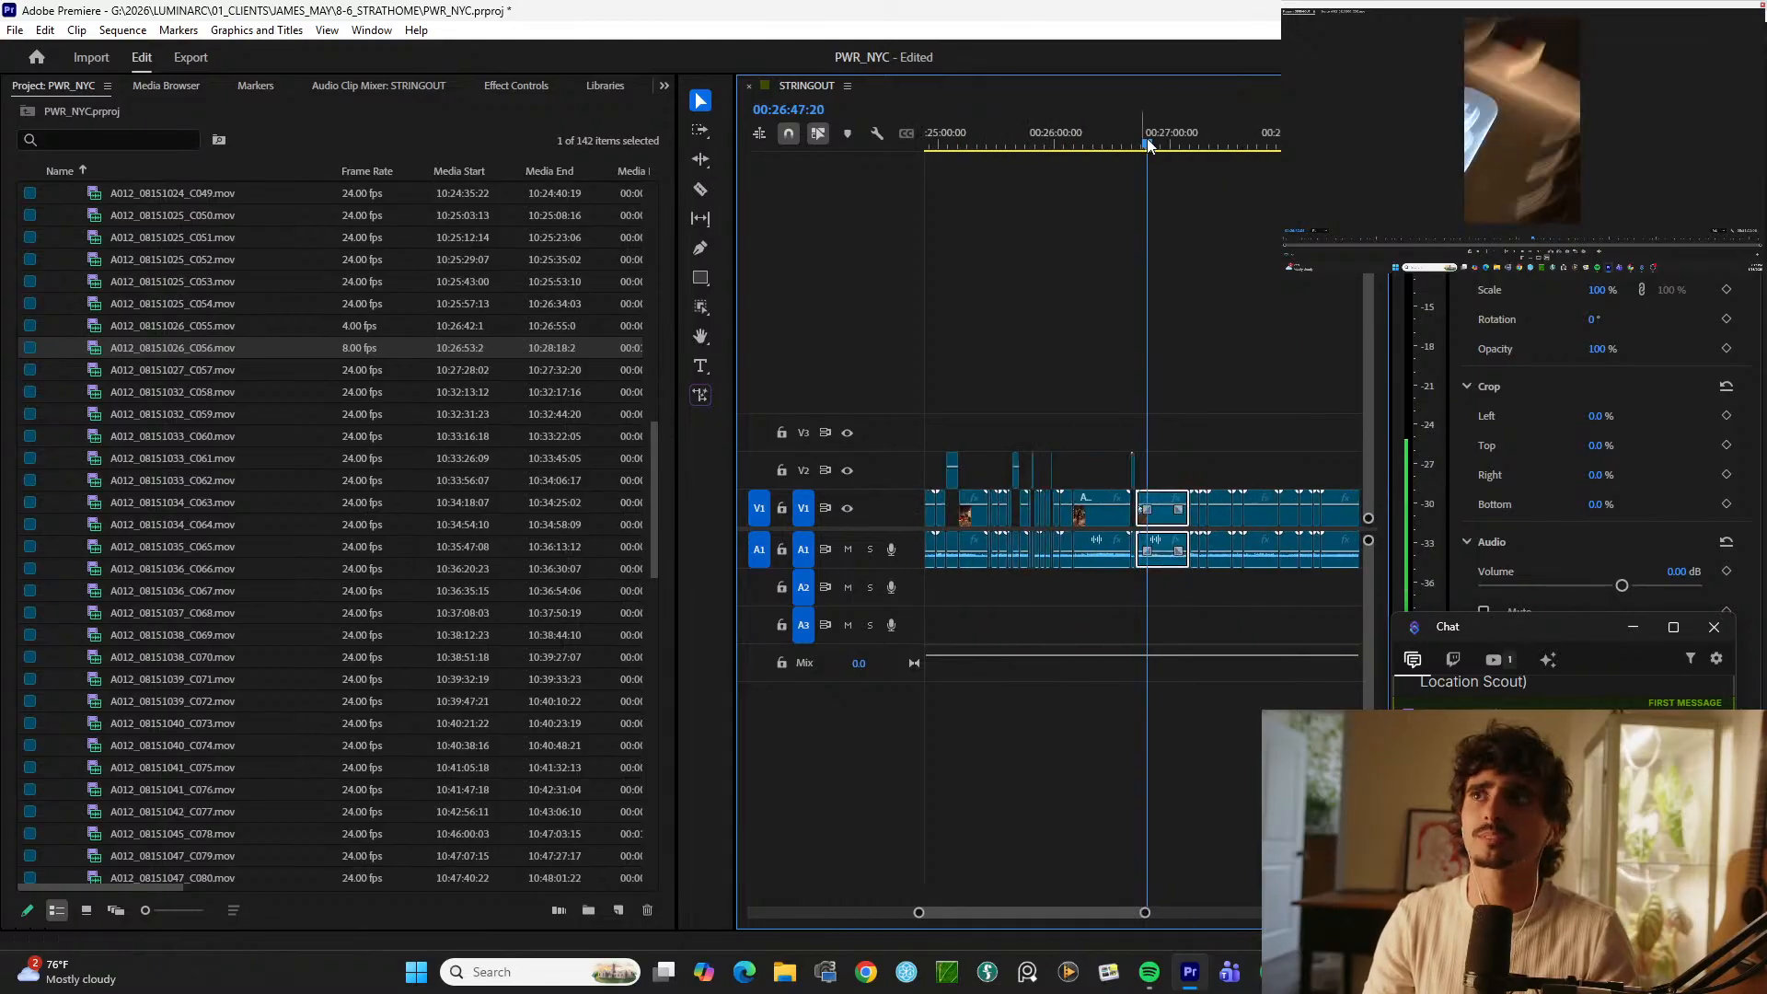
Step: Scrub back through A012_08151026_C056.mov and review it on to about 00:26:51
left_click_drag(1148, 139, 943, 146)
key("equal")
key("minus")
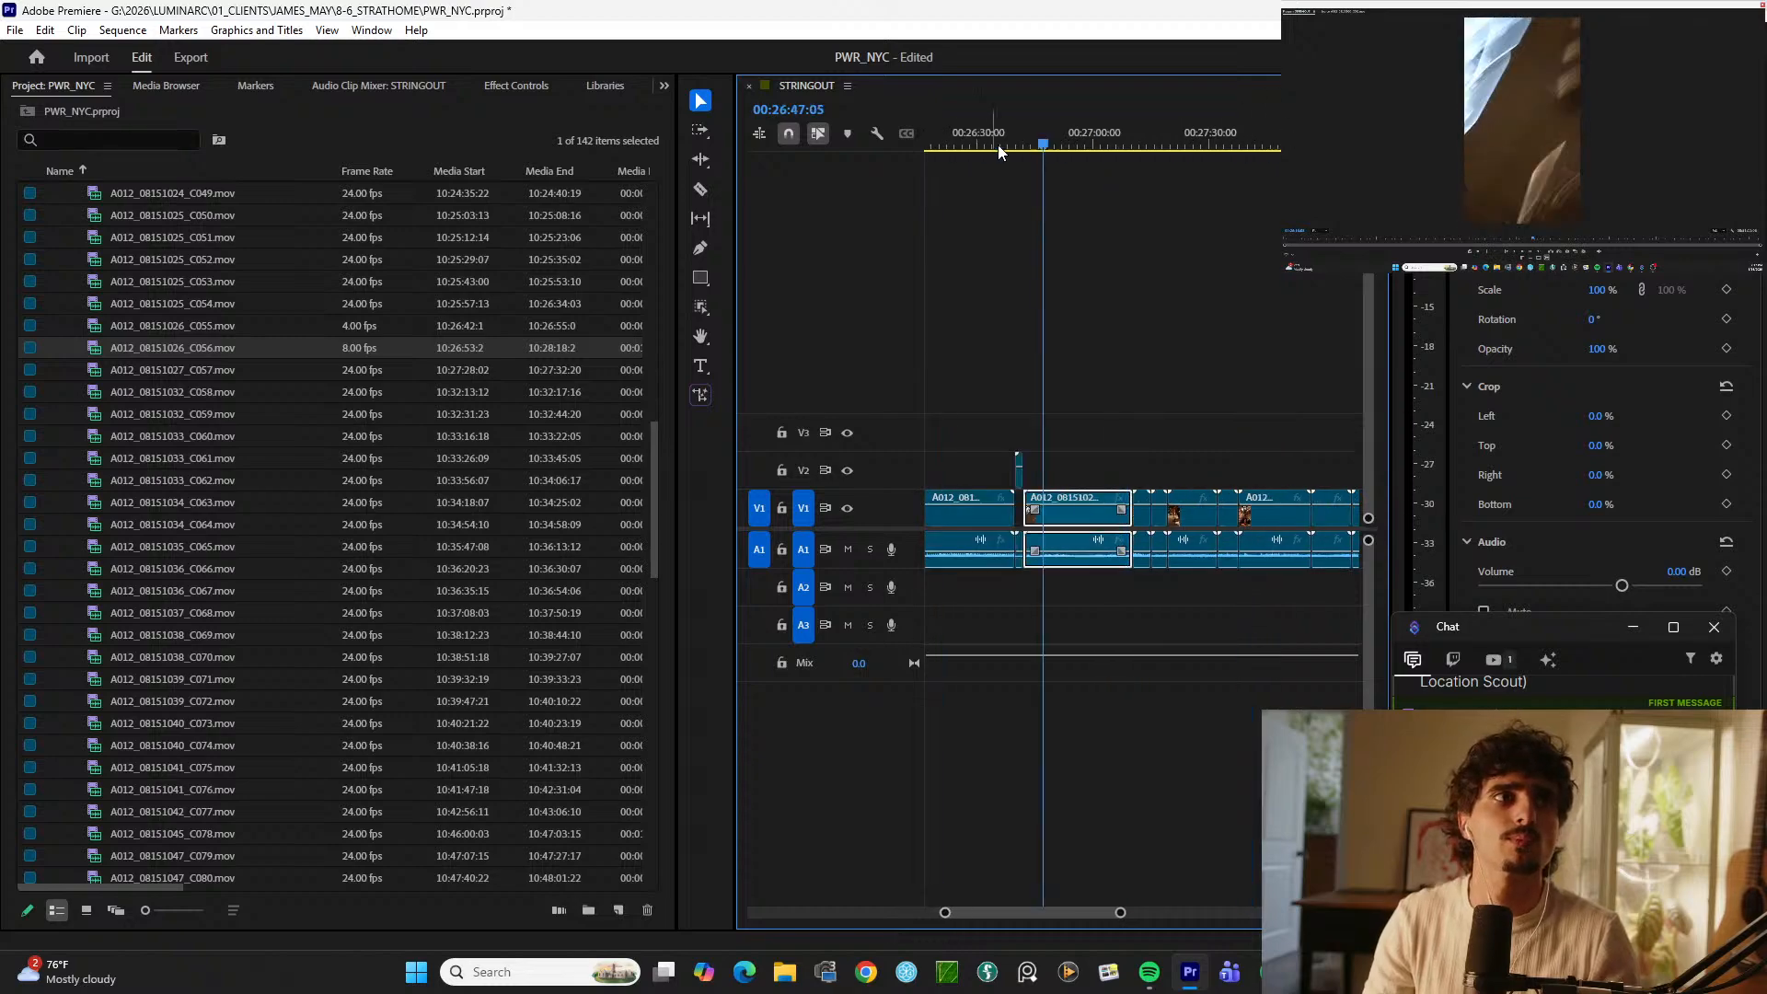
key("minus")
key("minus")
left_click_drag(1119, 145, 1124, 144)
key("equal")
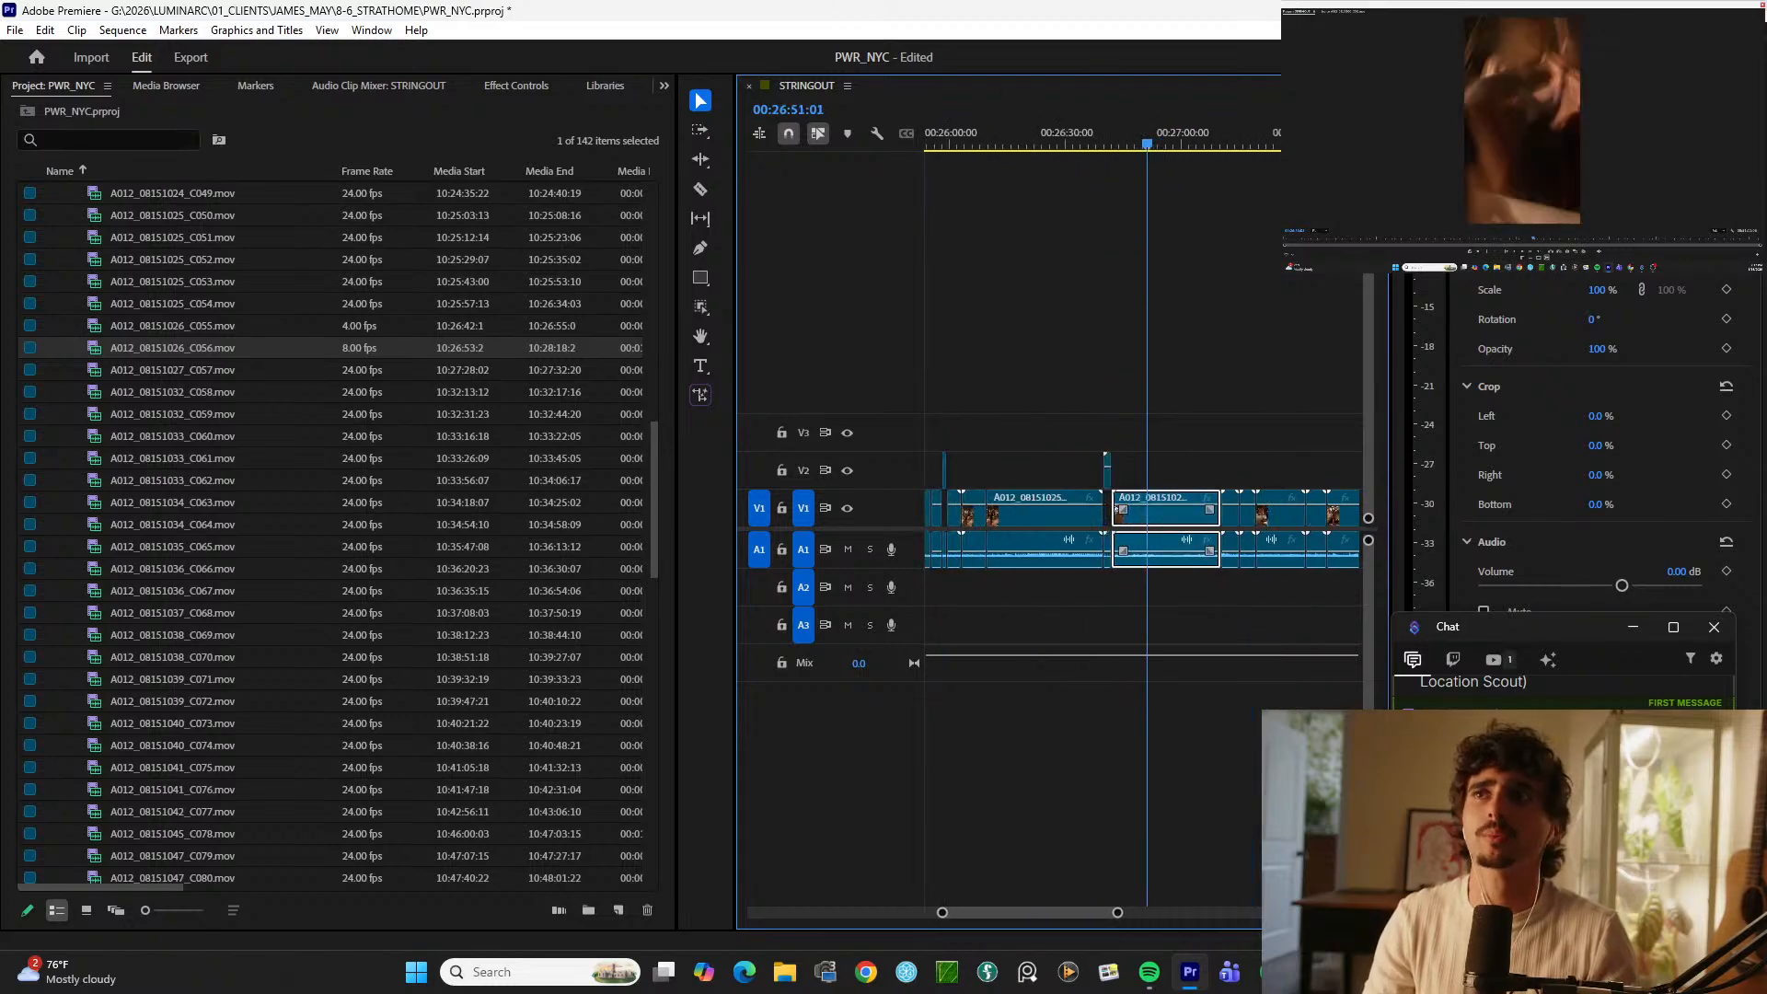
key("equal")
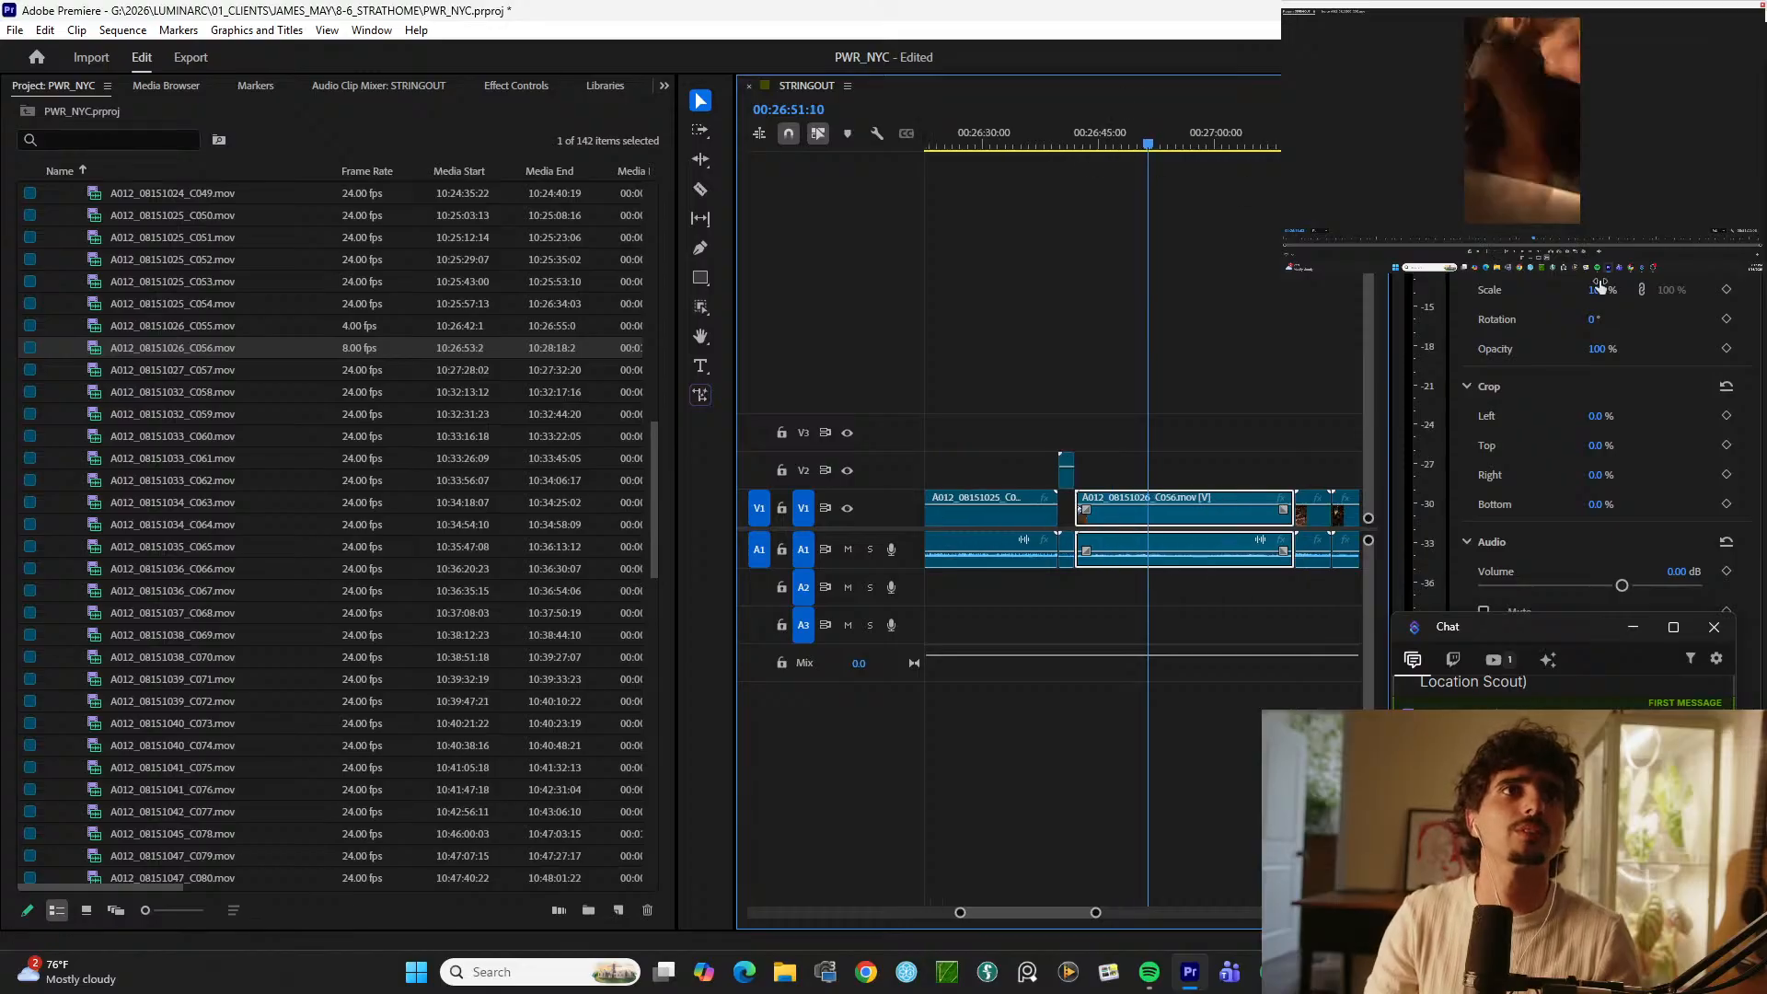
Step: Try scaling A012_08151026_C056.mov down to 44%, undo the change and deselect the clip
left_click_drag(1597, 294, 1546, 296)
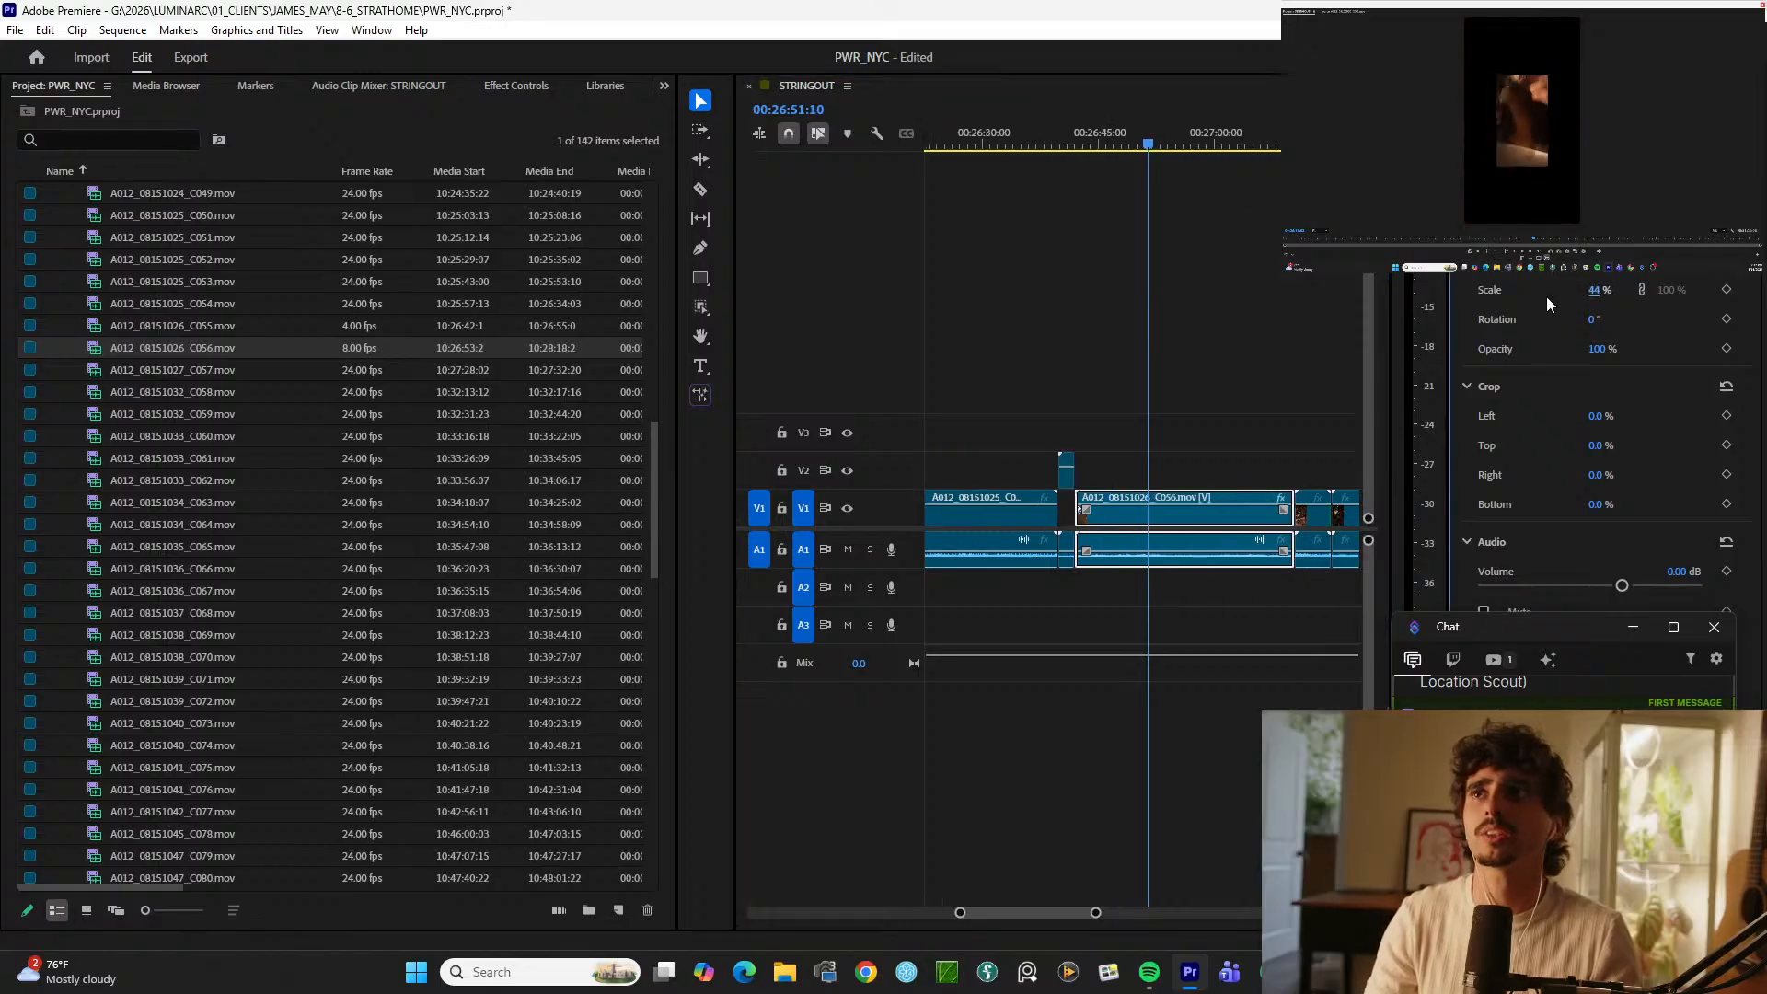
key("ctrl+z")
left_click(1197, 392)
Step: Review the rest of A012_08151026_C056.mov and move on to the next V1 clip at 00:27:11:08
key("minus")
key("space")
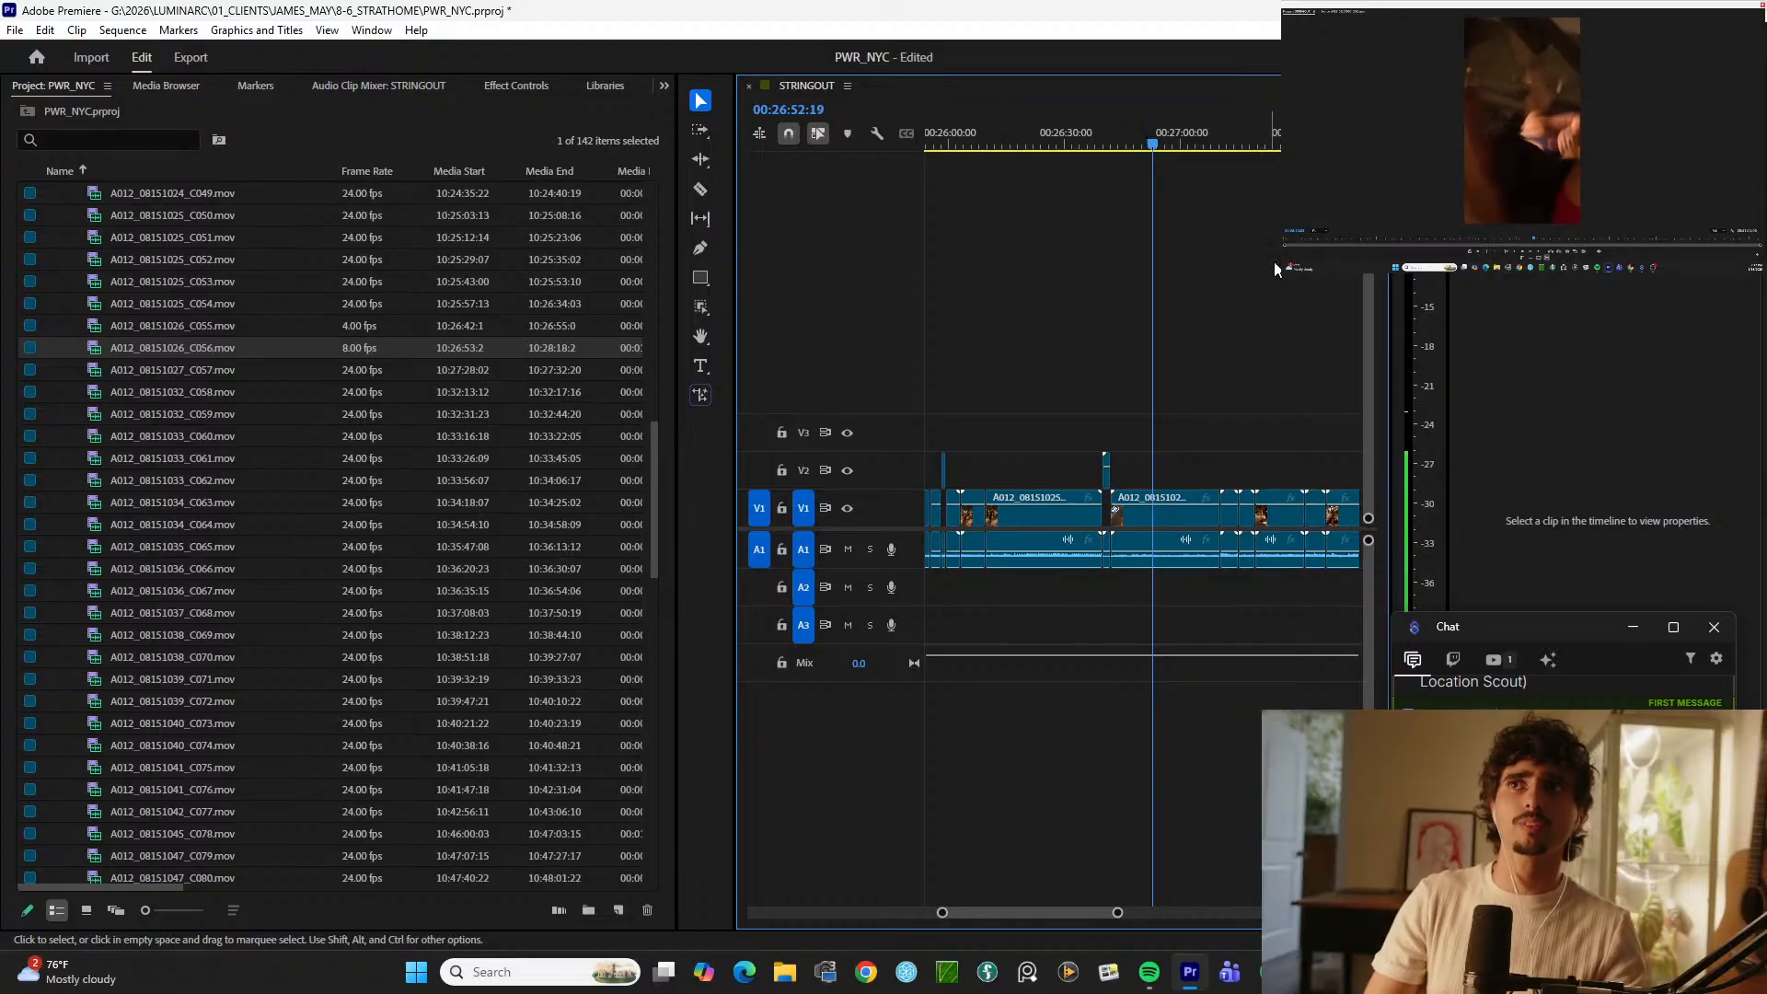
key("space")
key("equal")
left_click_drag(1202, 144, 1288, 125)
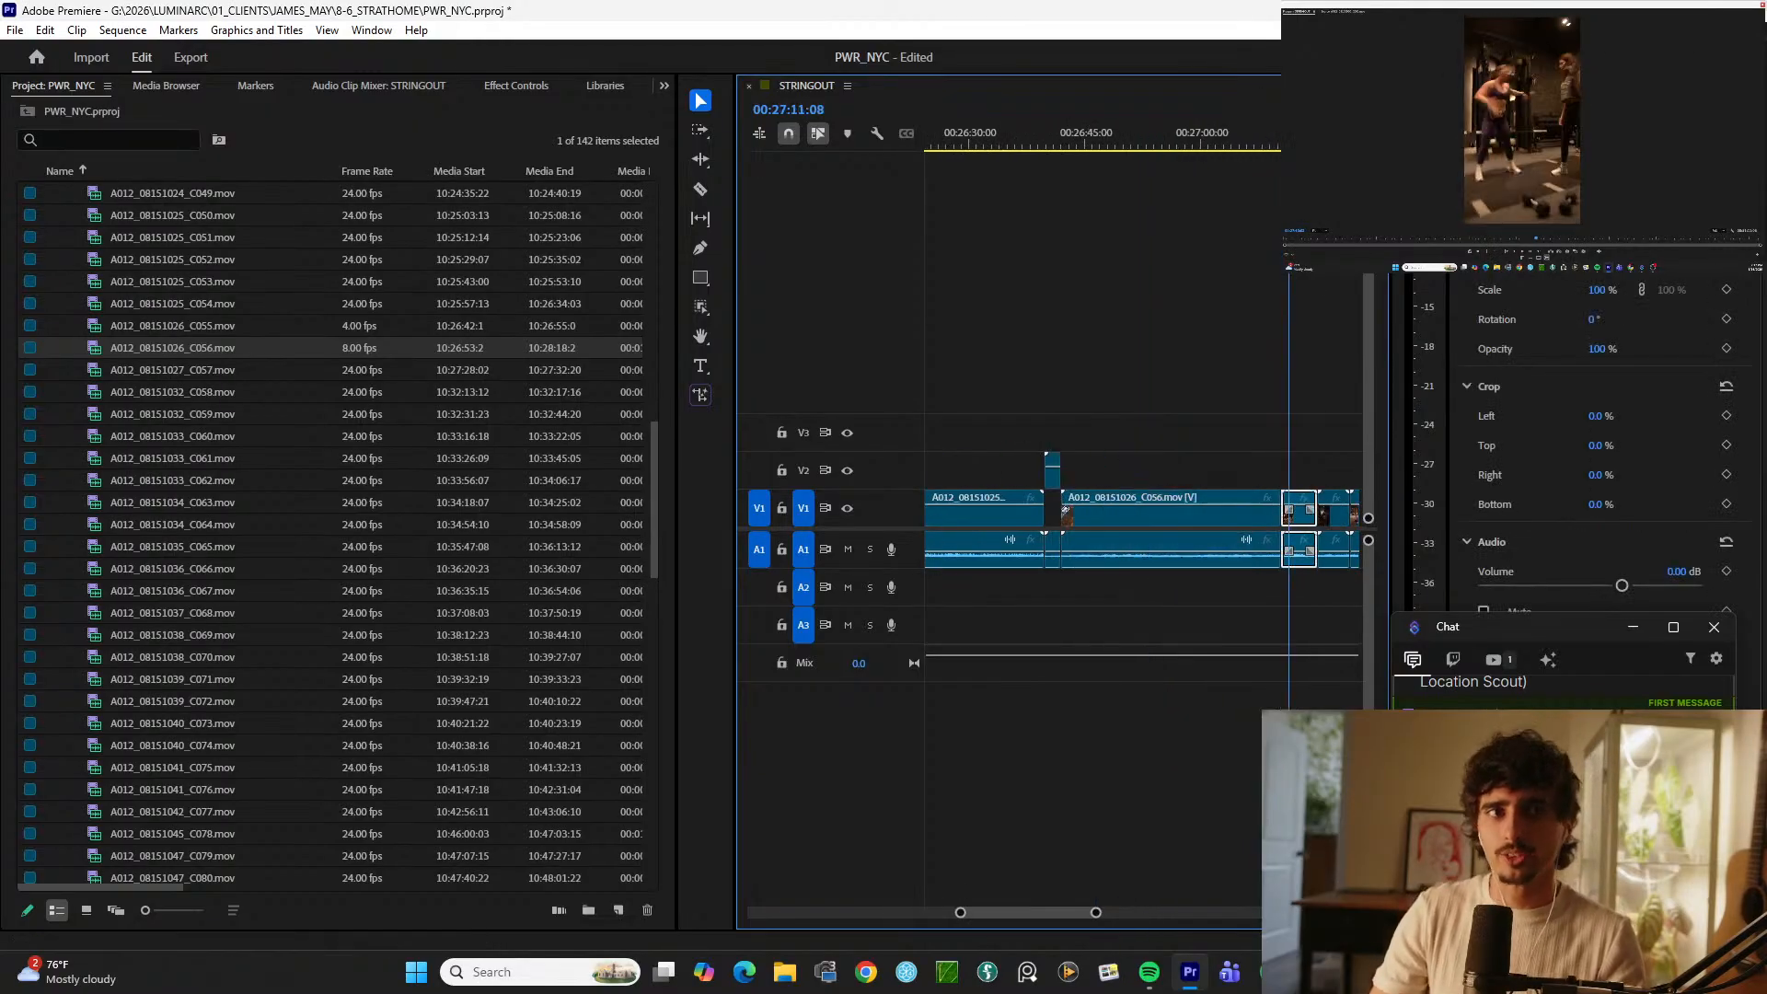
Step: Play and scrub through the V1 clips from about 00:27:11 to 00:27:21
key("space")
key("space")
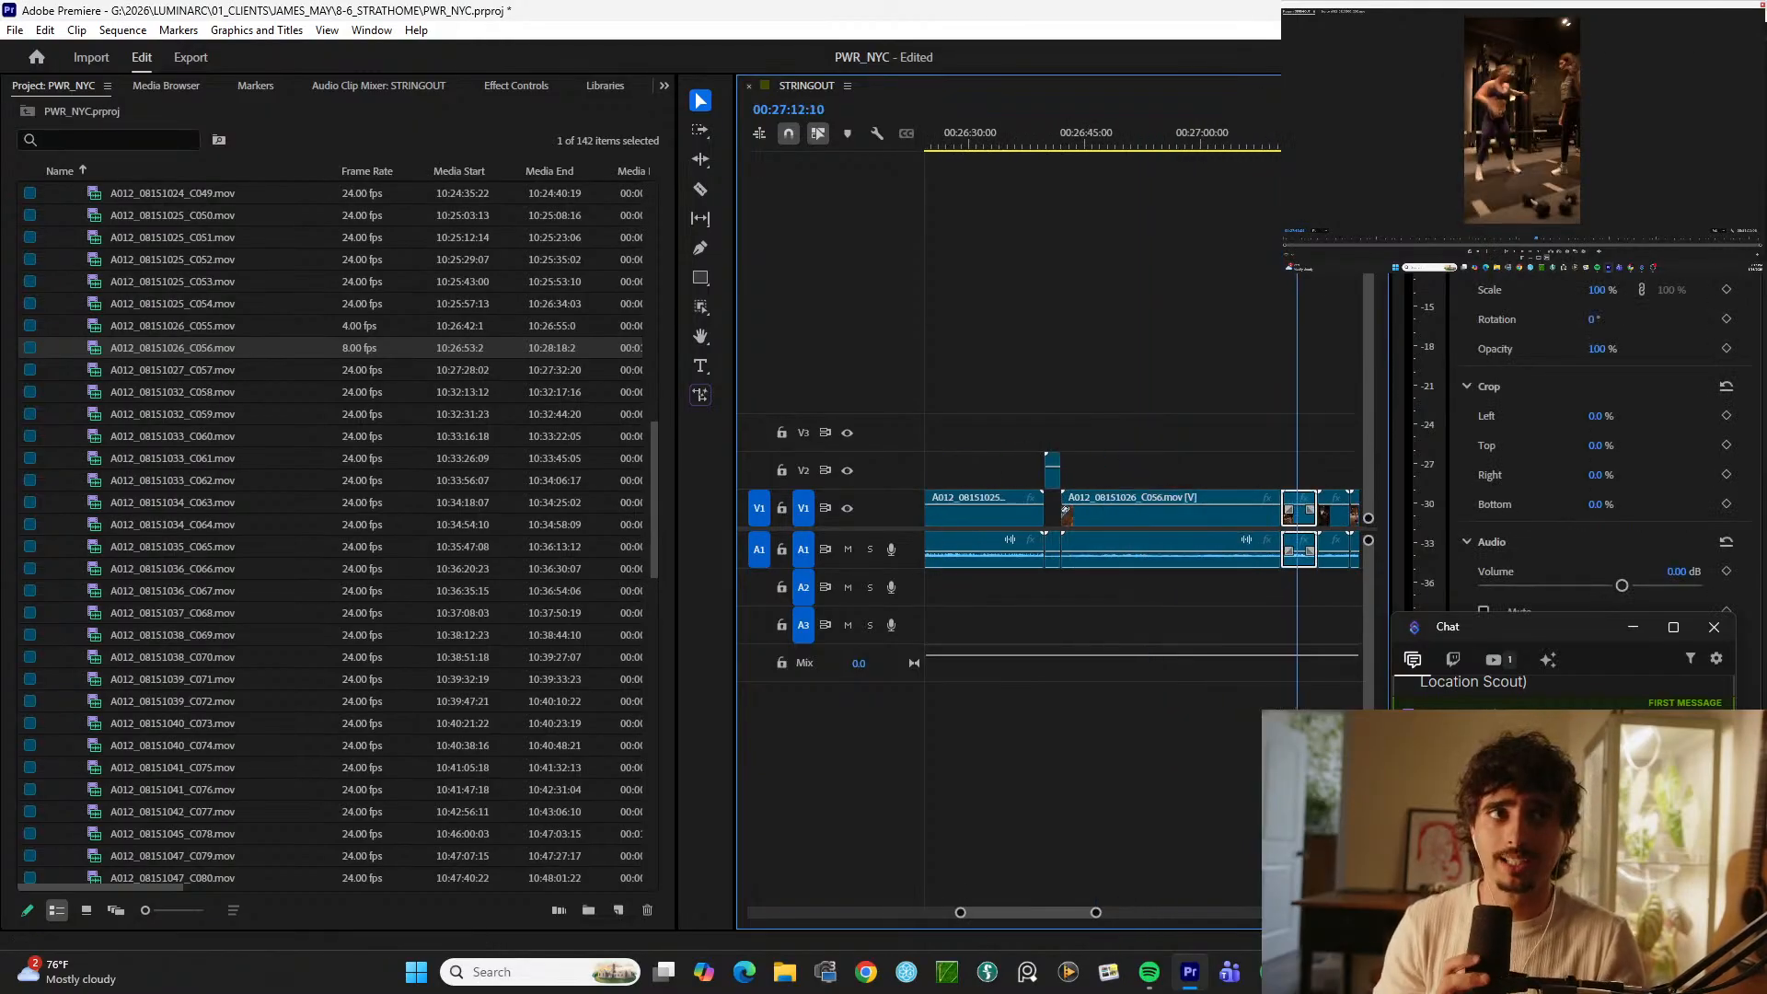
scroll(1141, 525, "down", 2)
key("equal")
left_click_drag(1255, 138, 1189, 155)
key("space")
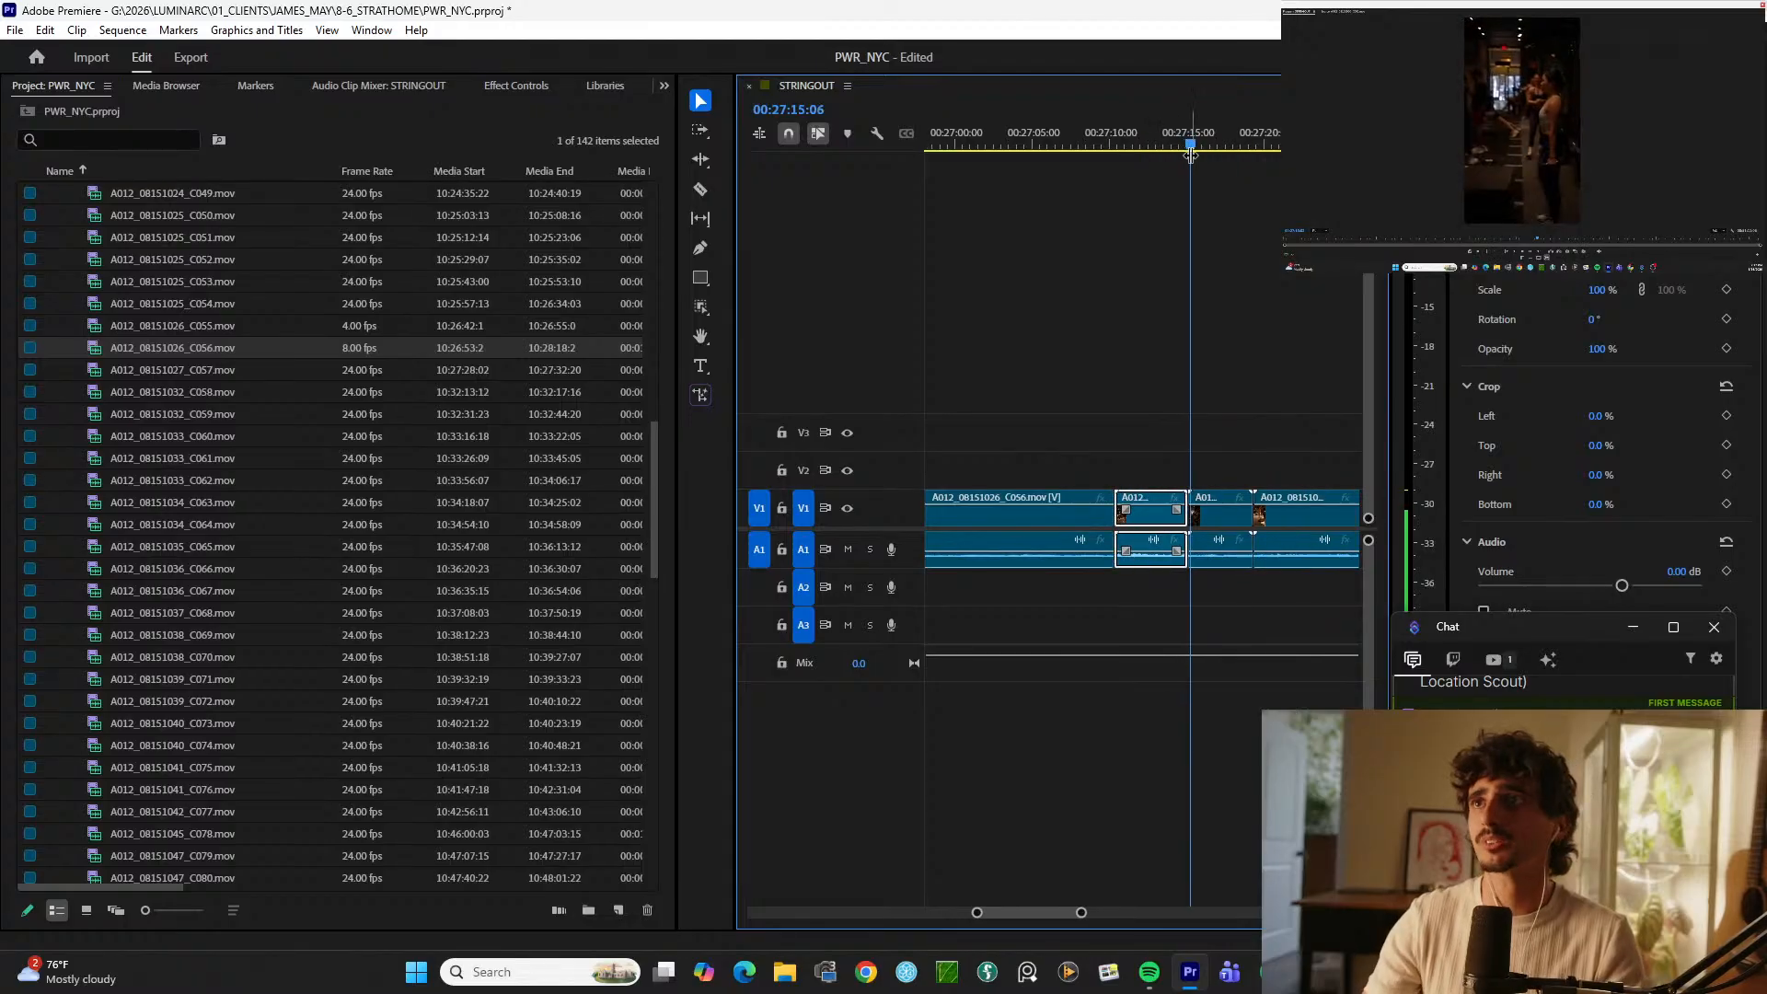
key("equal")
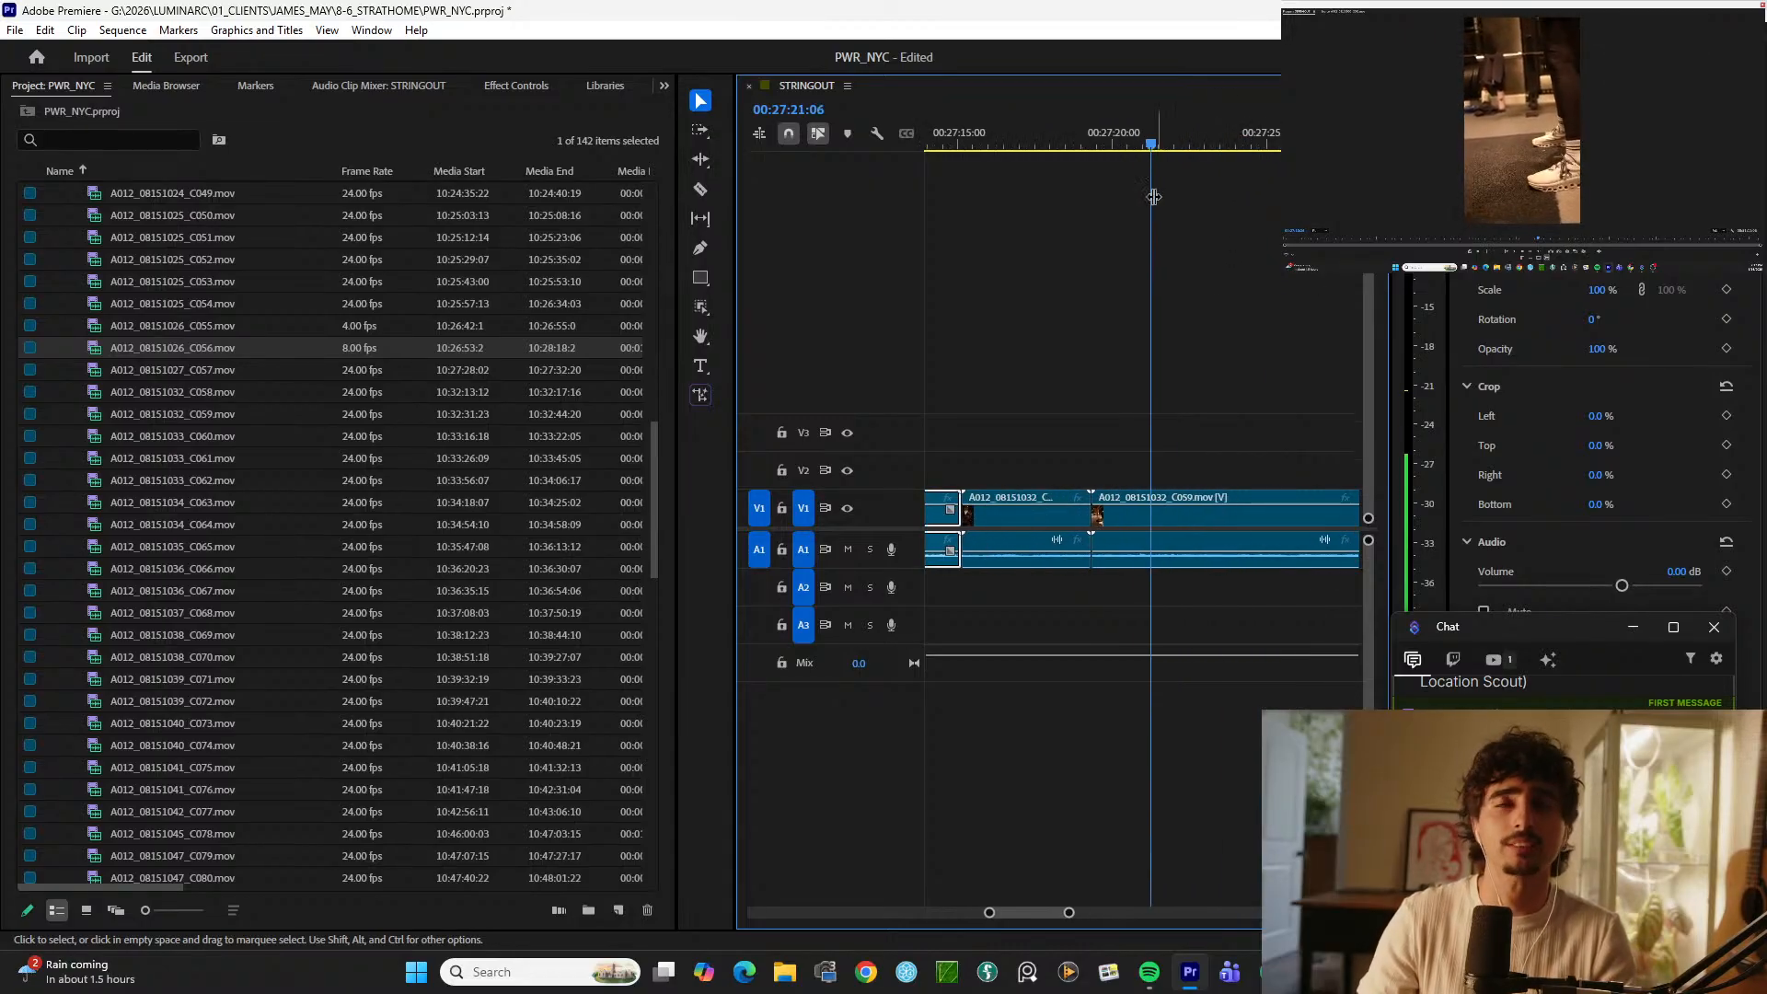
Step: Cut out the section of A012_08151032_C059.mov from about 00:27:23 to 00:27:28 and raise it to V2
key("d")
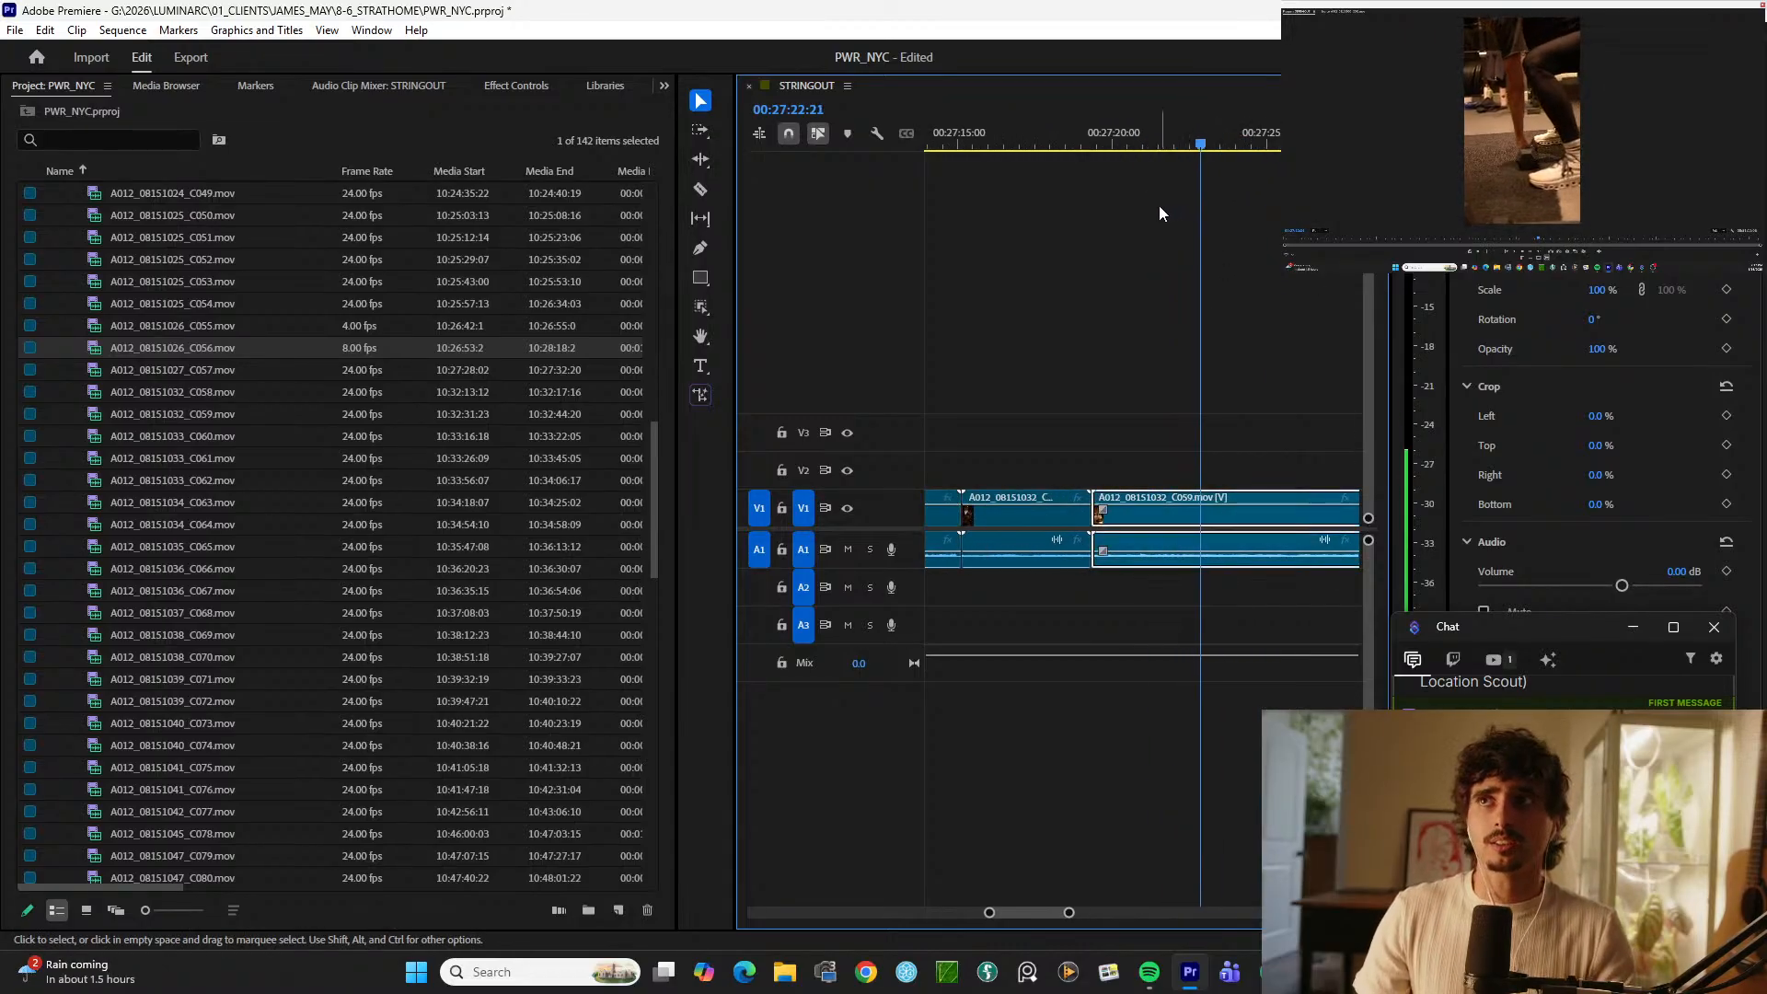
key("space")
key("ctrl+k")
key("space")
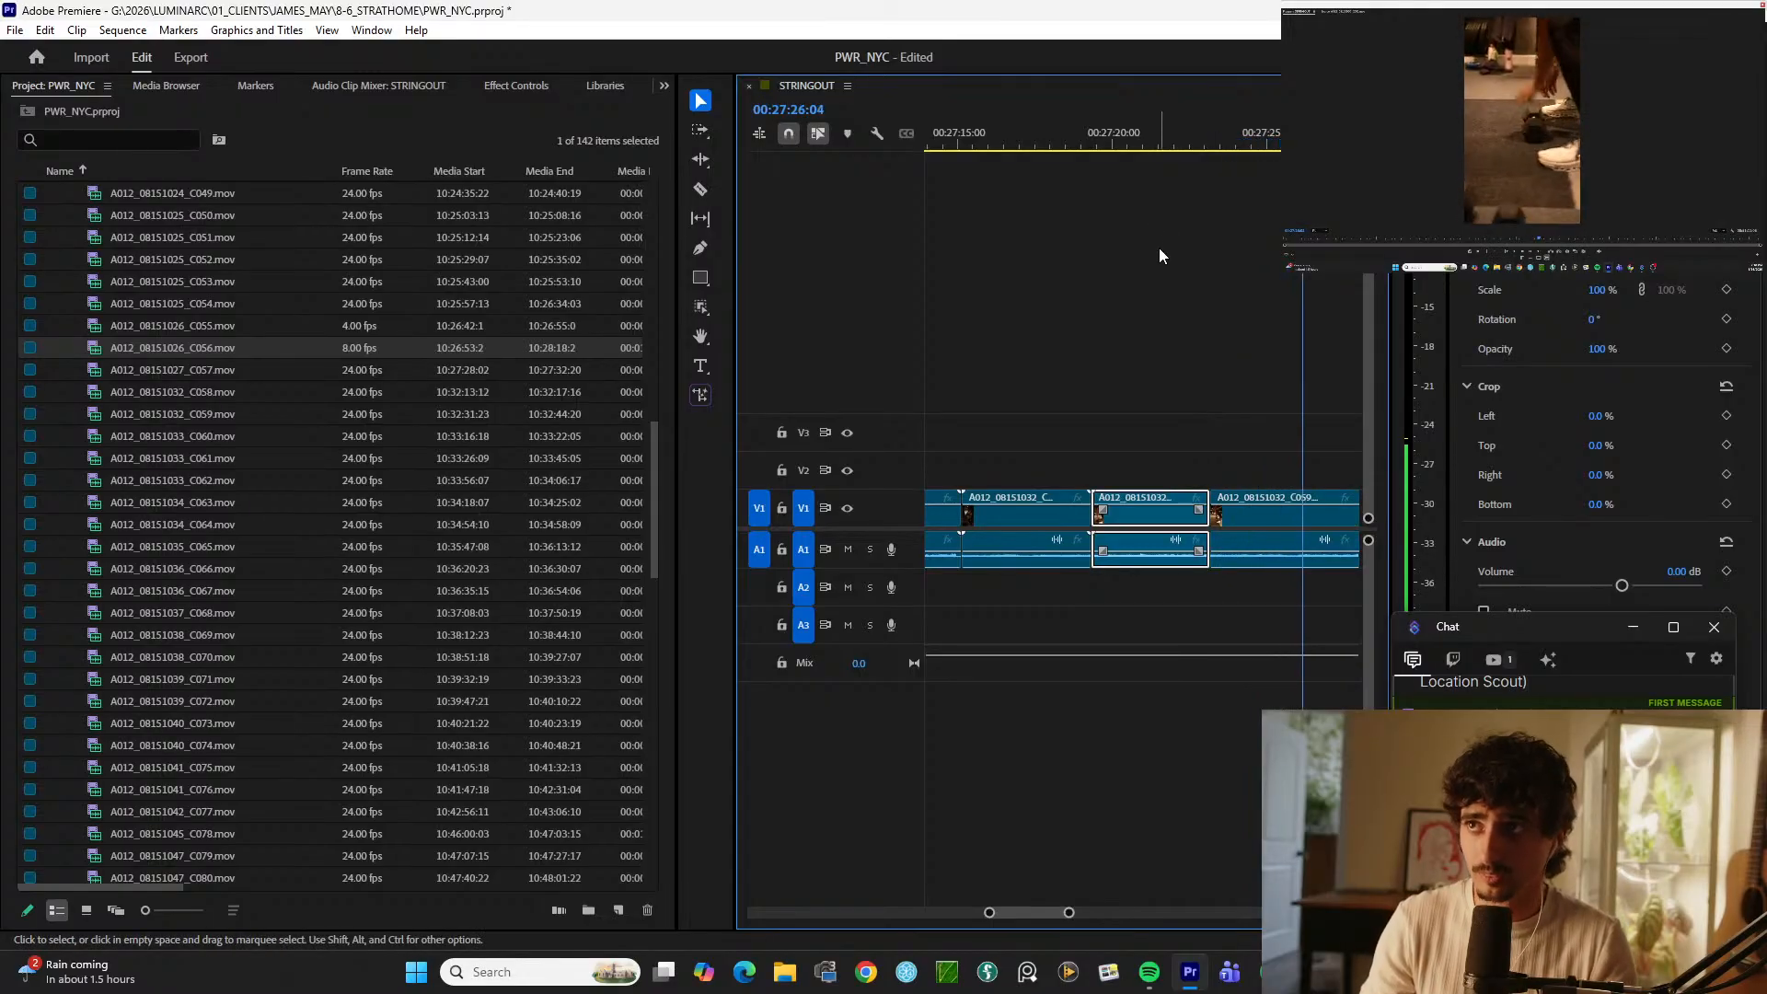
key("space")
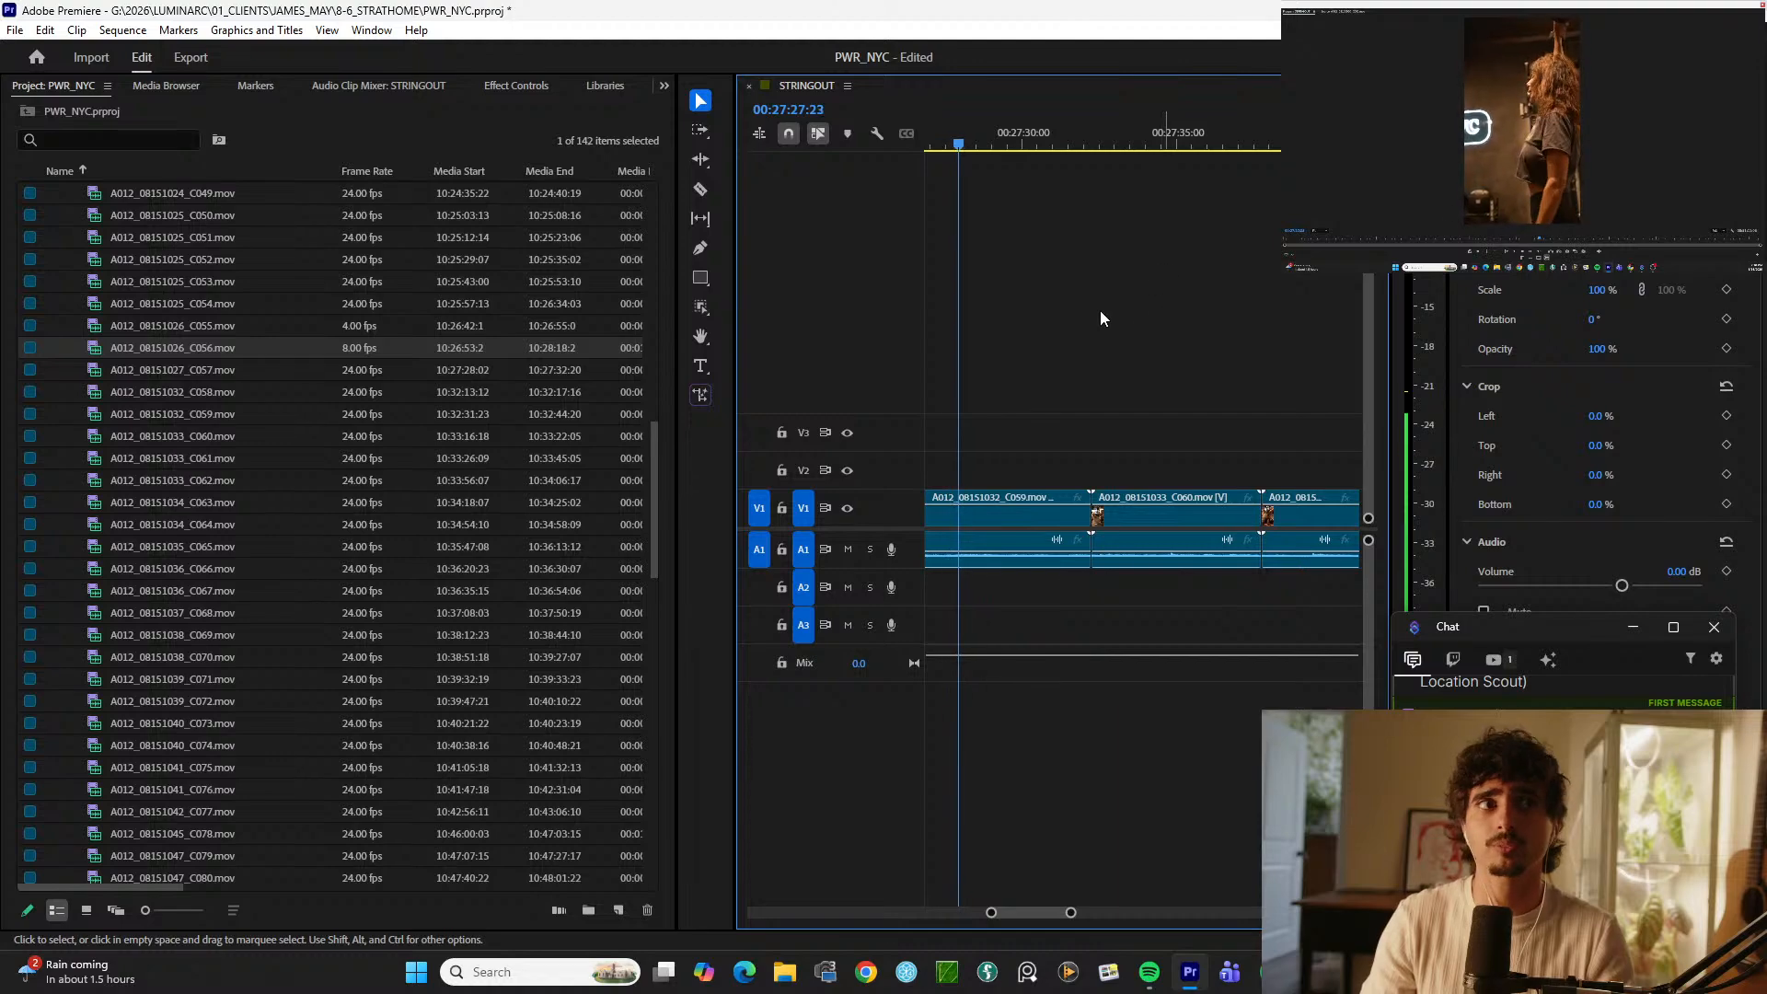
key("d")
key("ctrl+k")
key("alt+Up")
key("space")
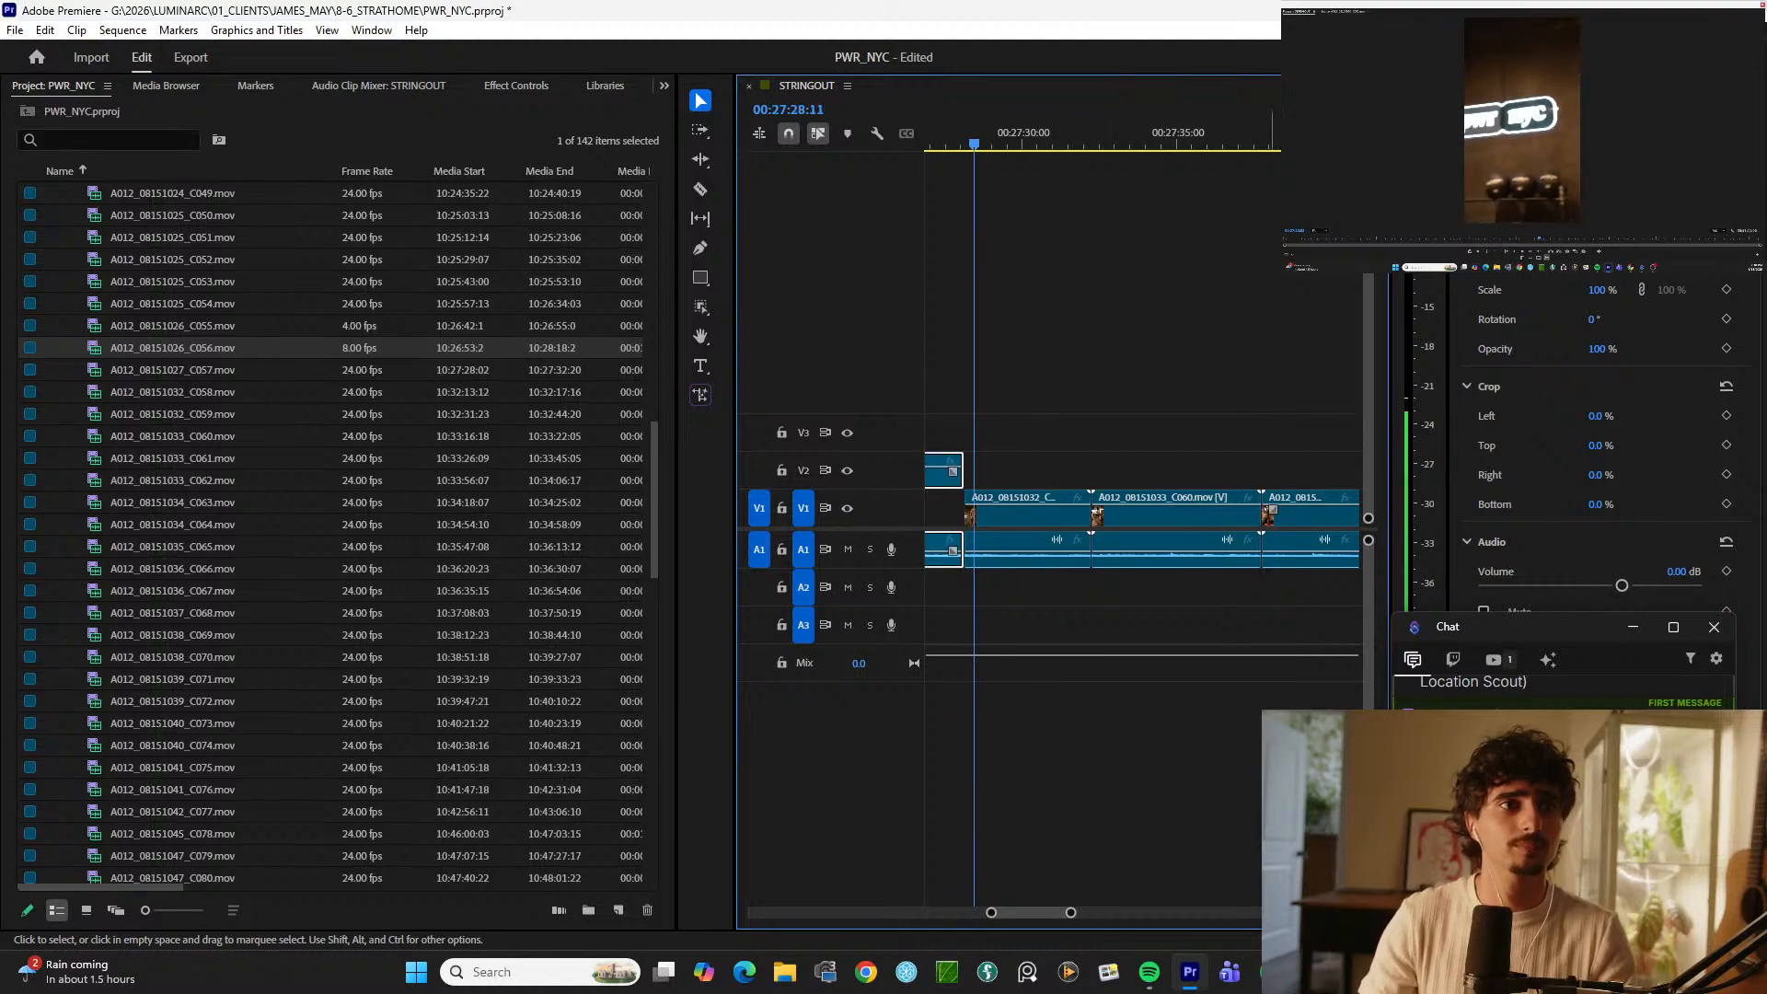
Step: Continue reviewing the remainder of A012_08151032_C059.mov and split it at about 00:27:30
key("space")
key("alt+Tab")
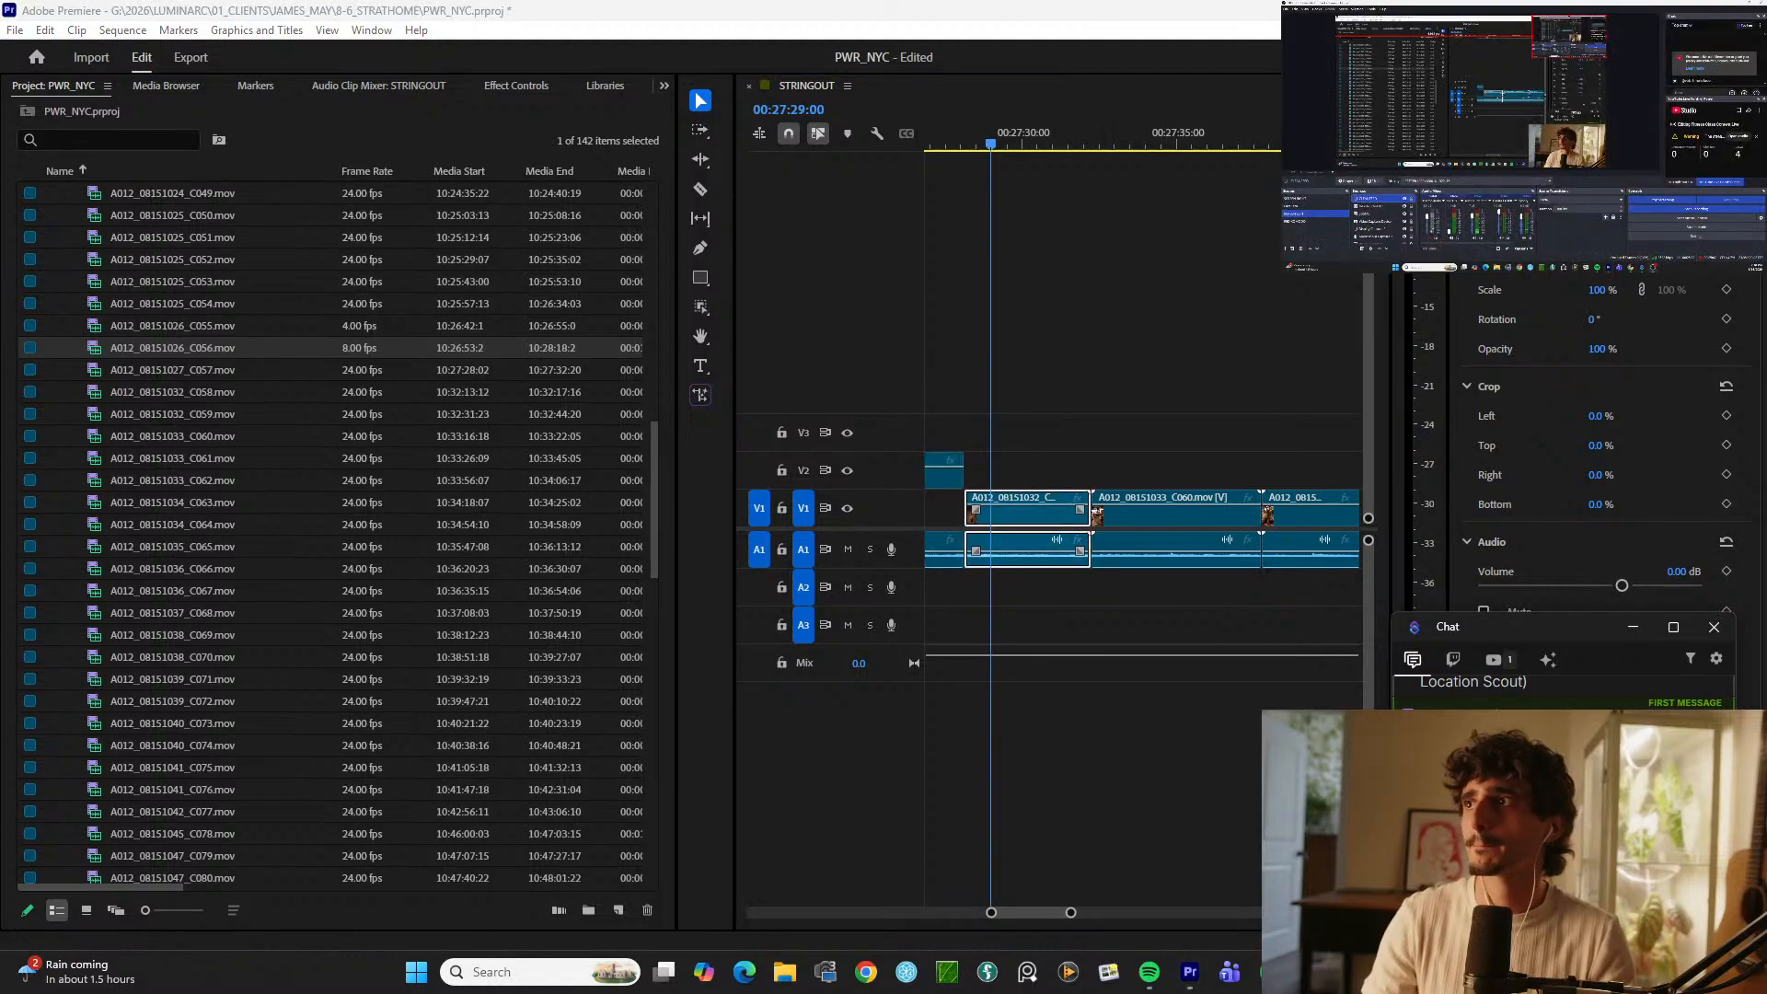
left_click(1200, 692)
key("space")
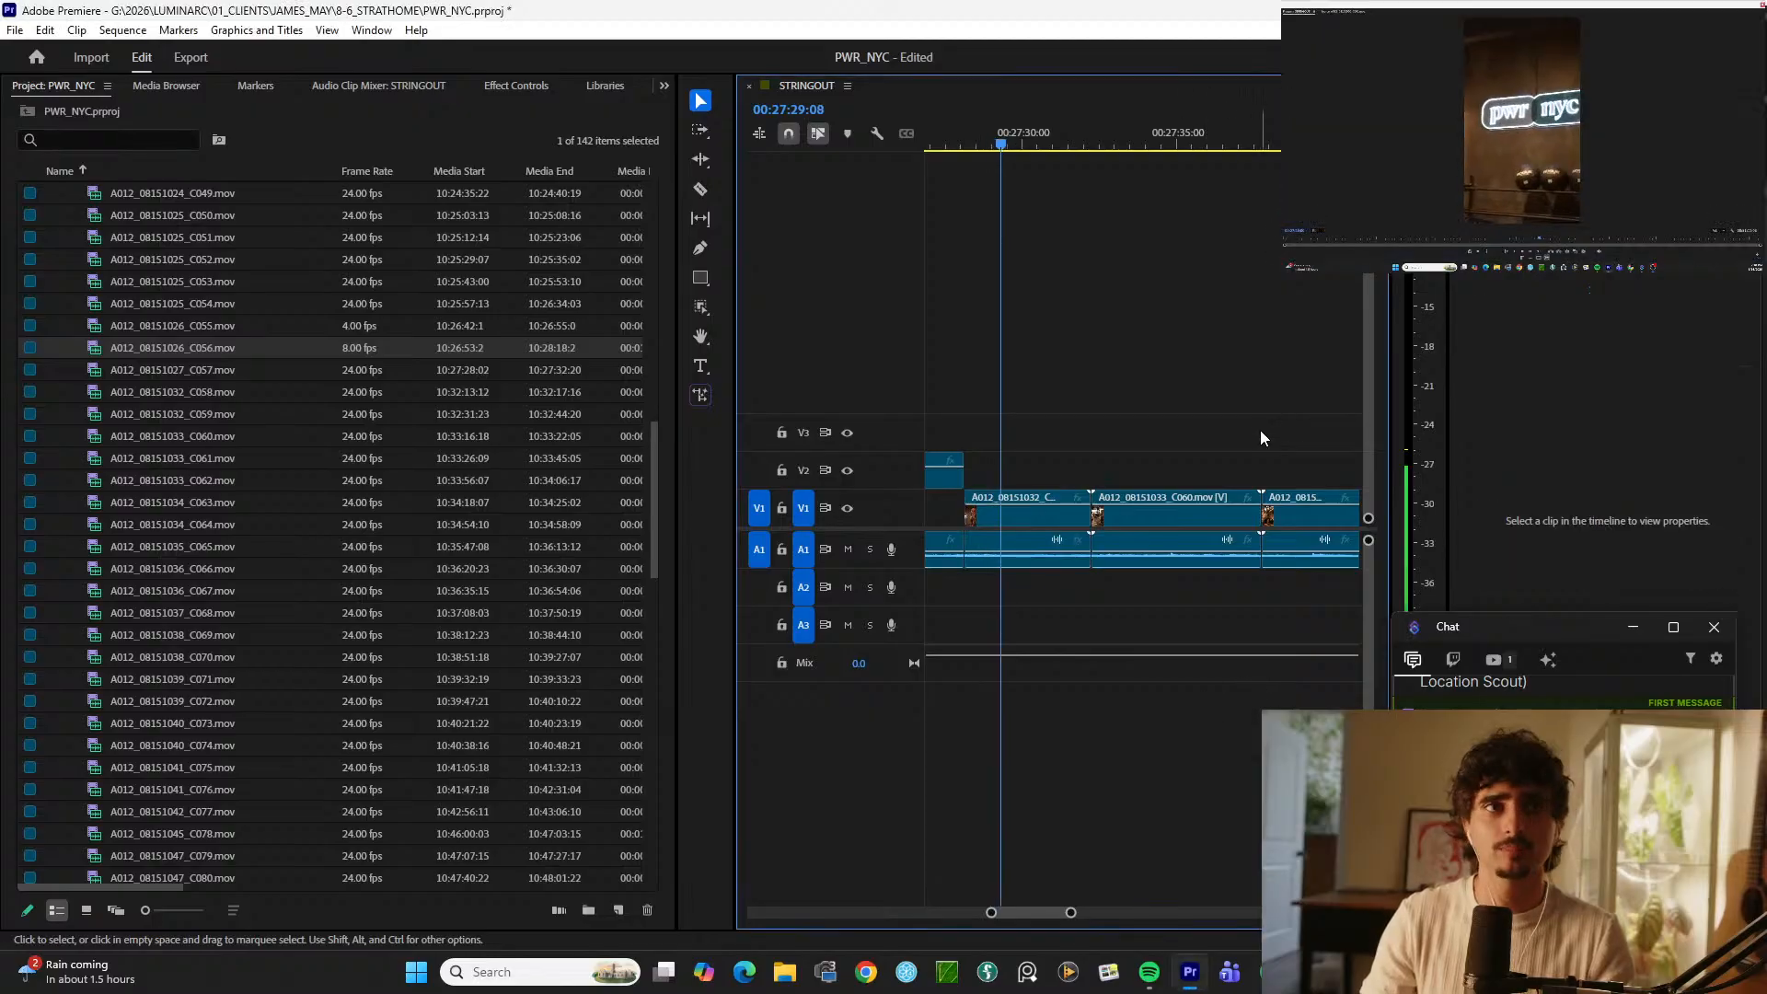
key("space")
key("ctrl+k")
key("space")
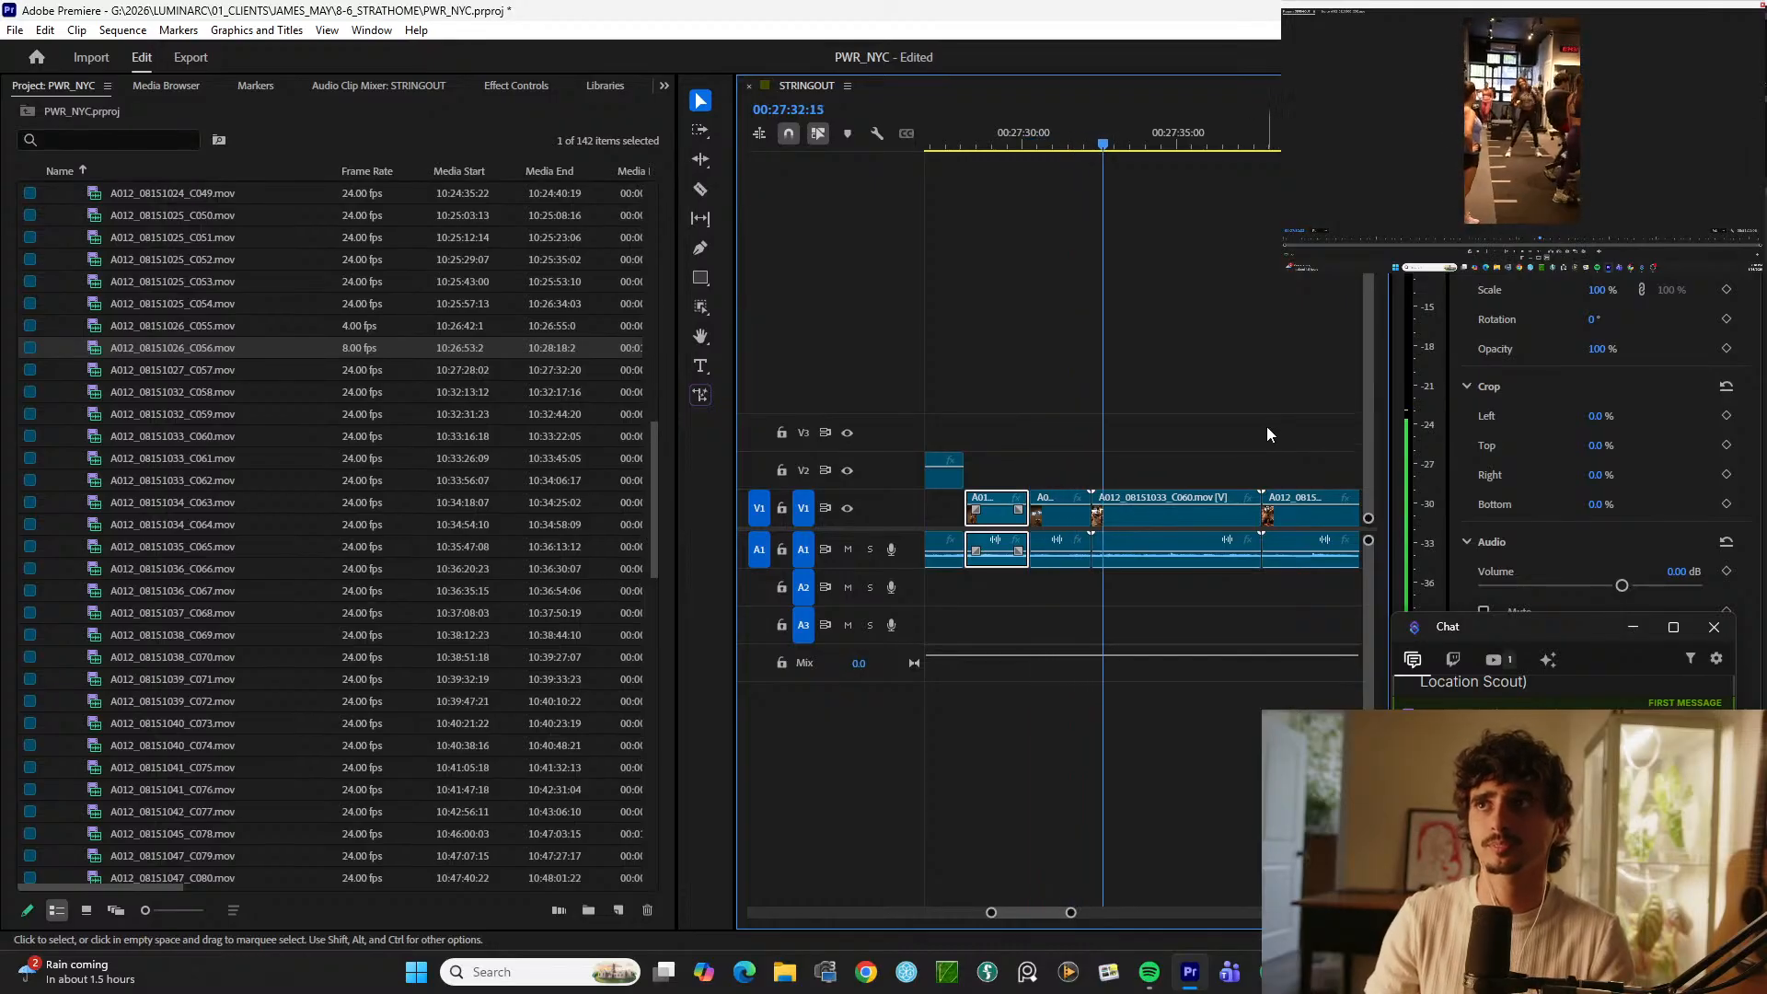
Step: Review A012_08151033_C060.mov and A012_08151033_C061.mov, and split the V1 clip that follows them at about 00:27:58
key("=")
key("-")
key("-")
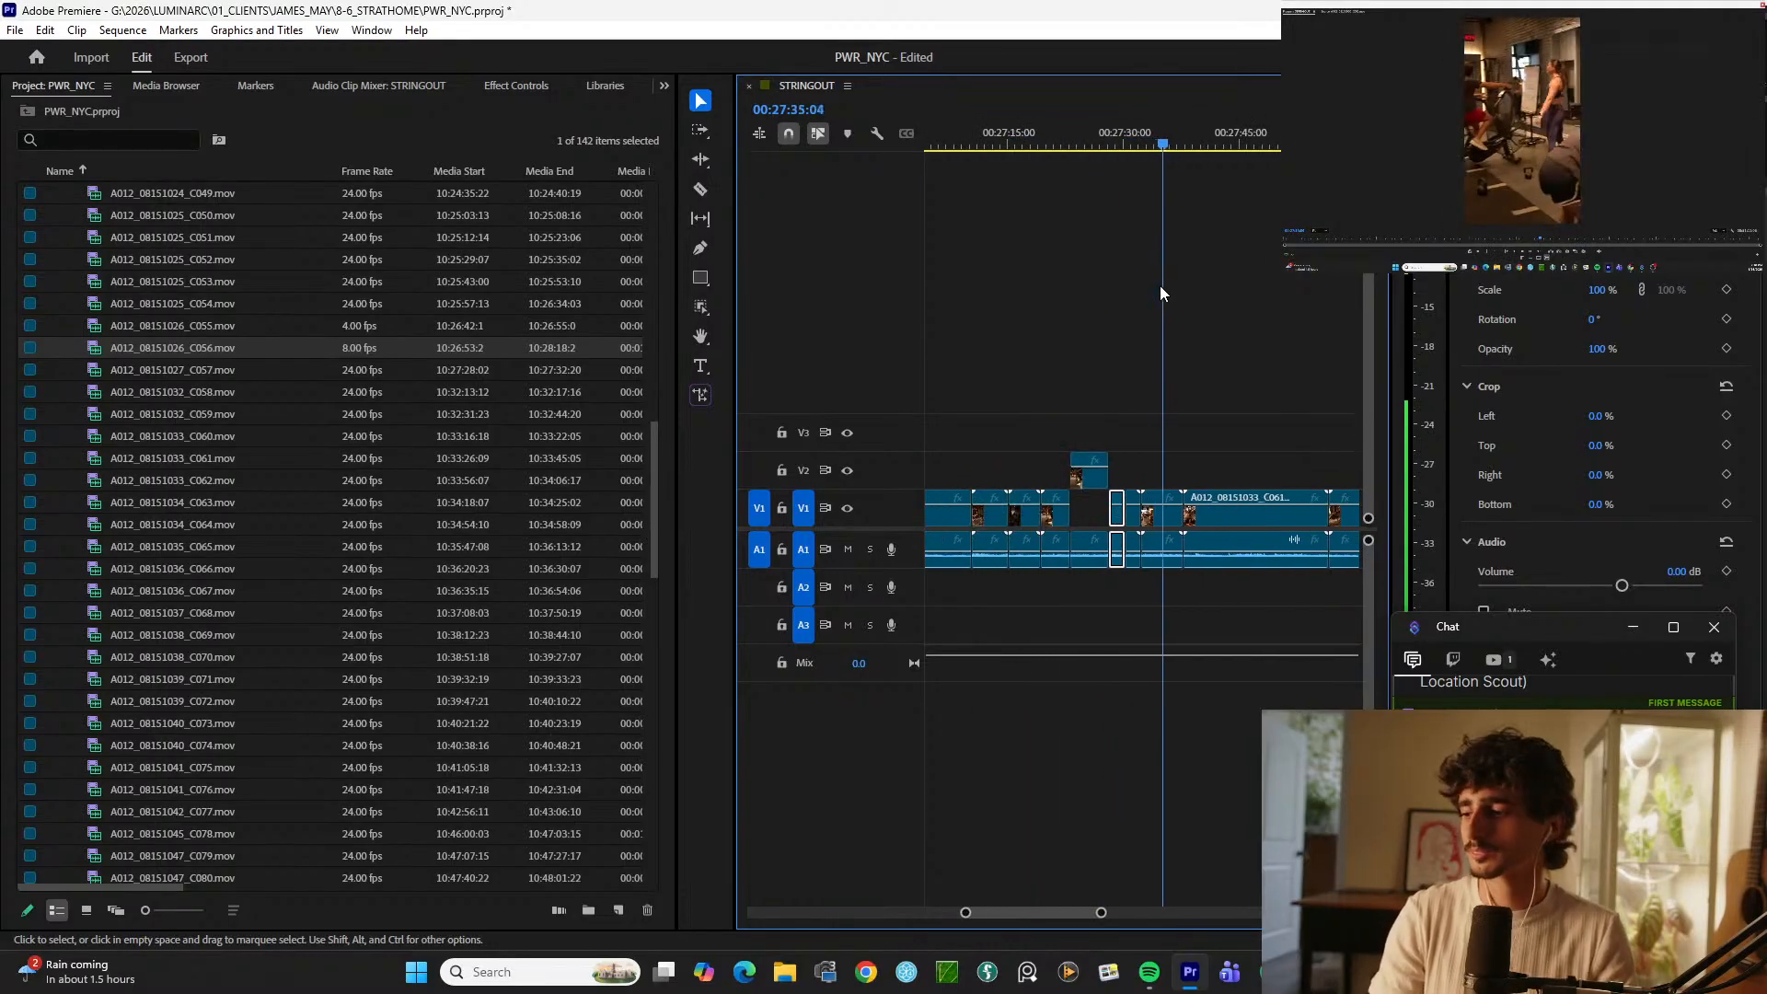
key("=")
key("=")
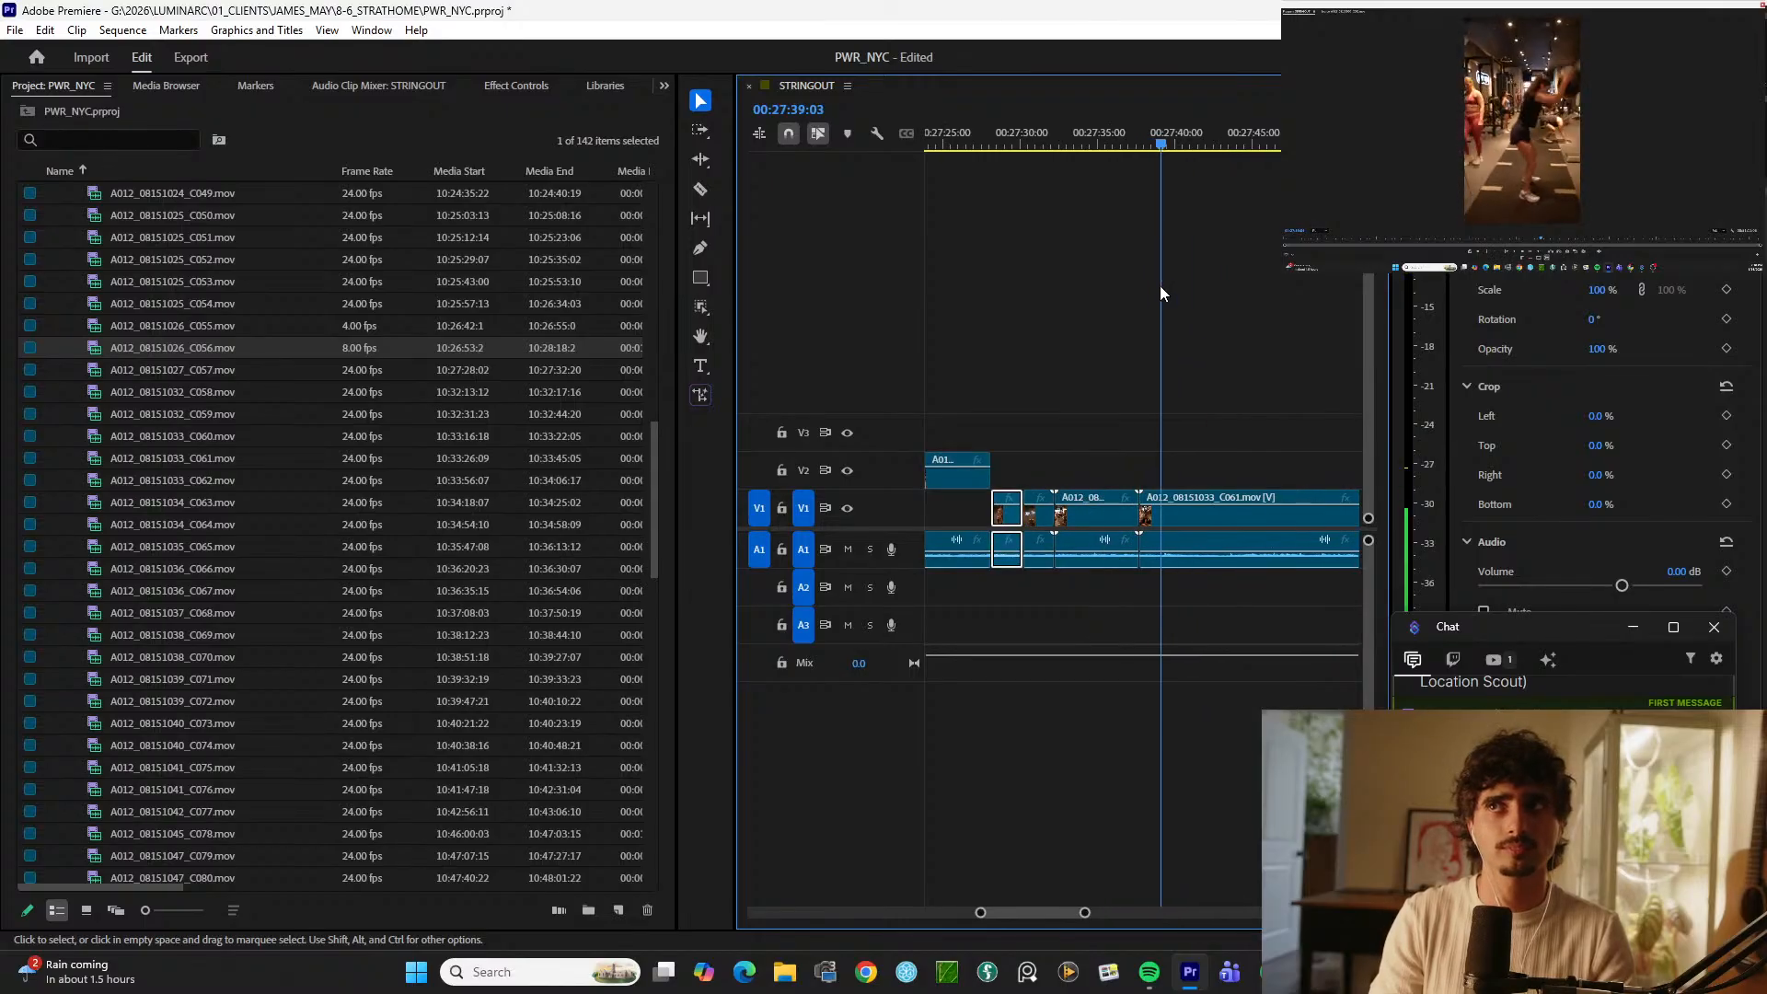
key("=")
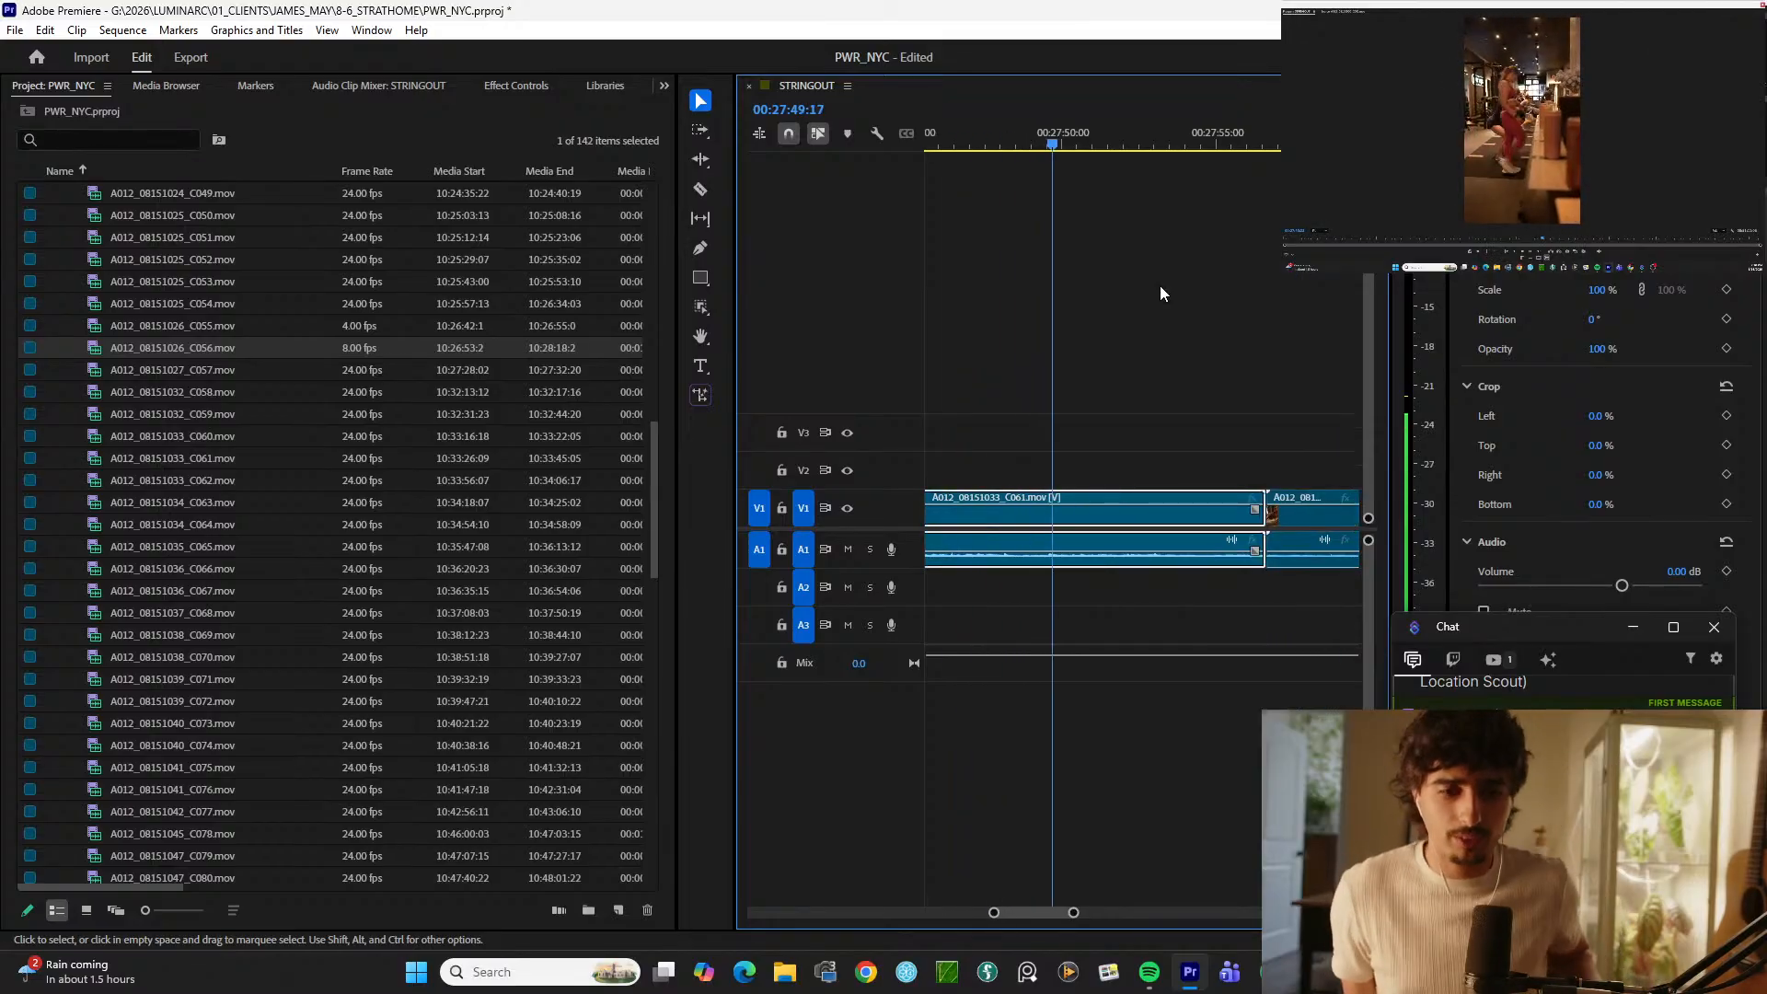
key("minus")
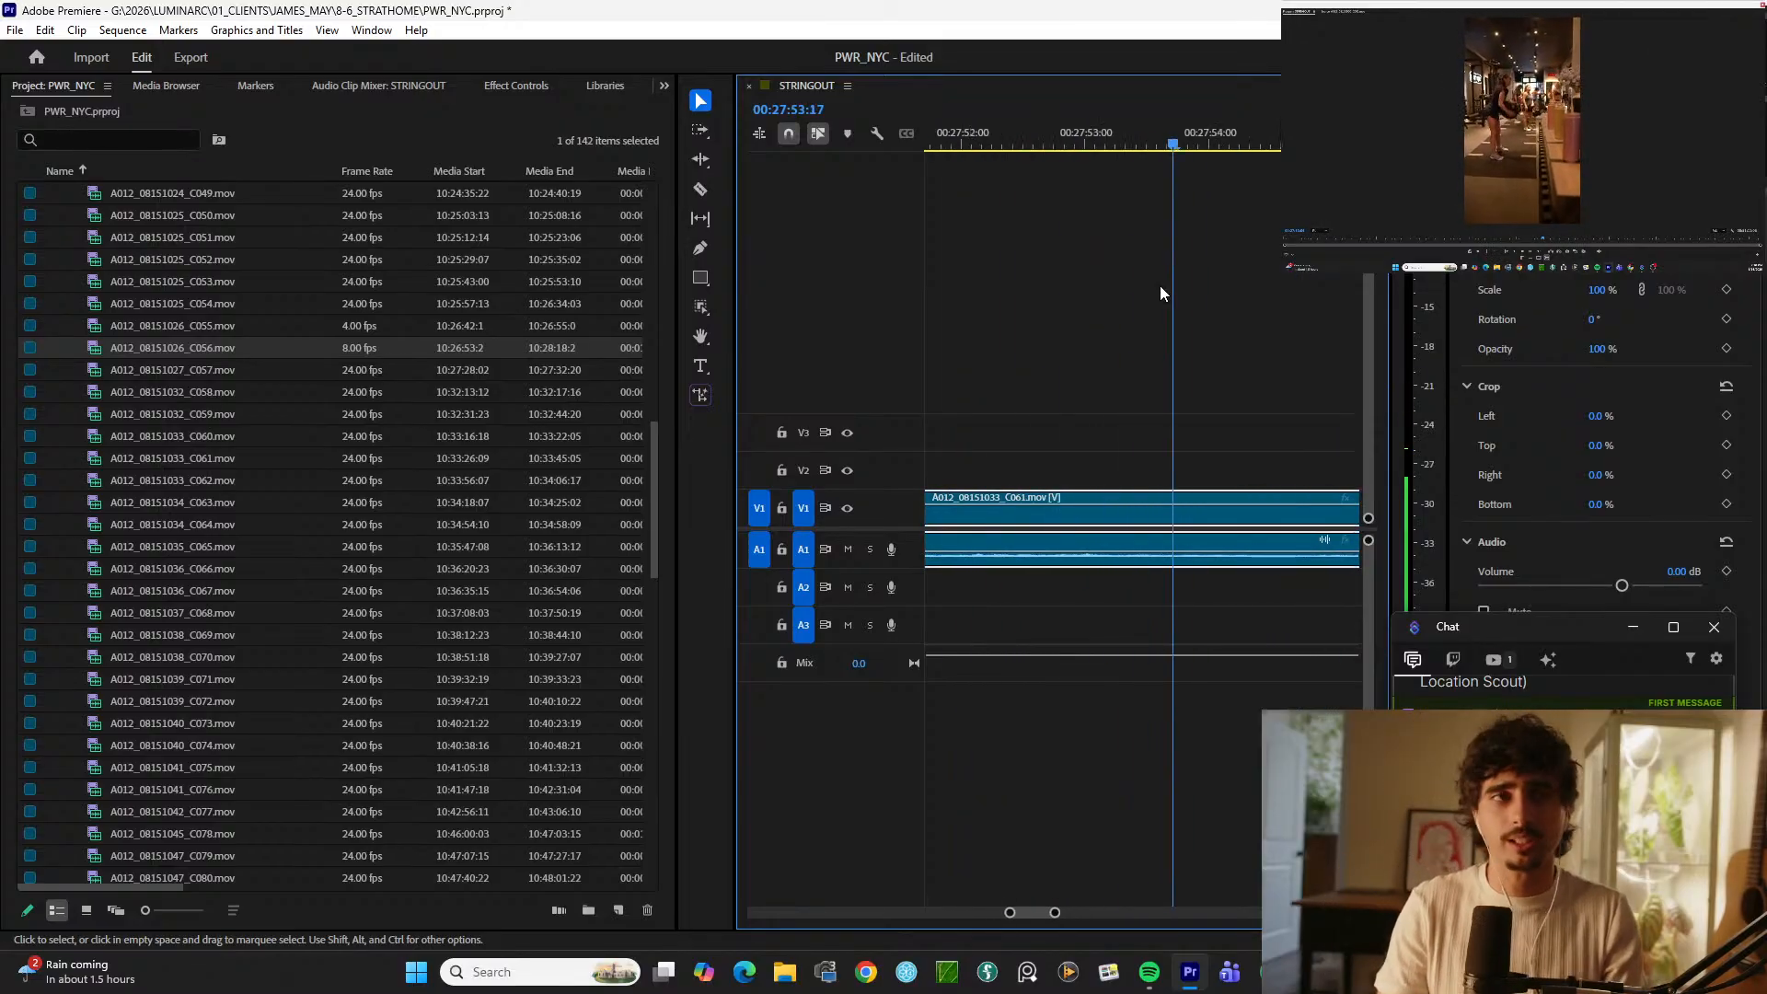
key("minus")
key("minus")
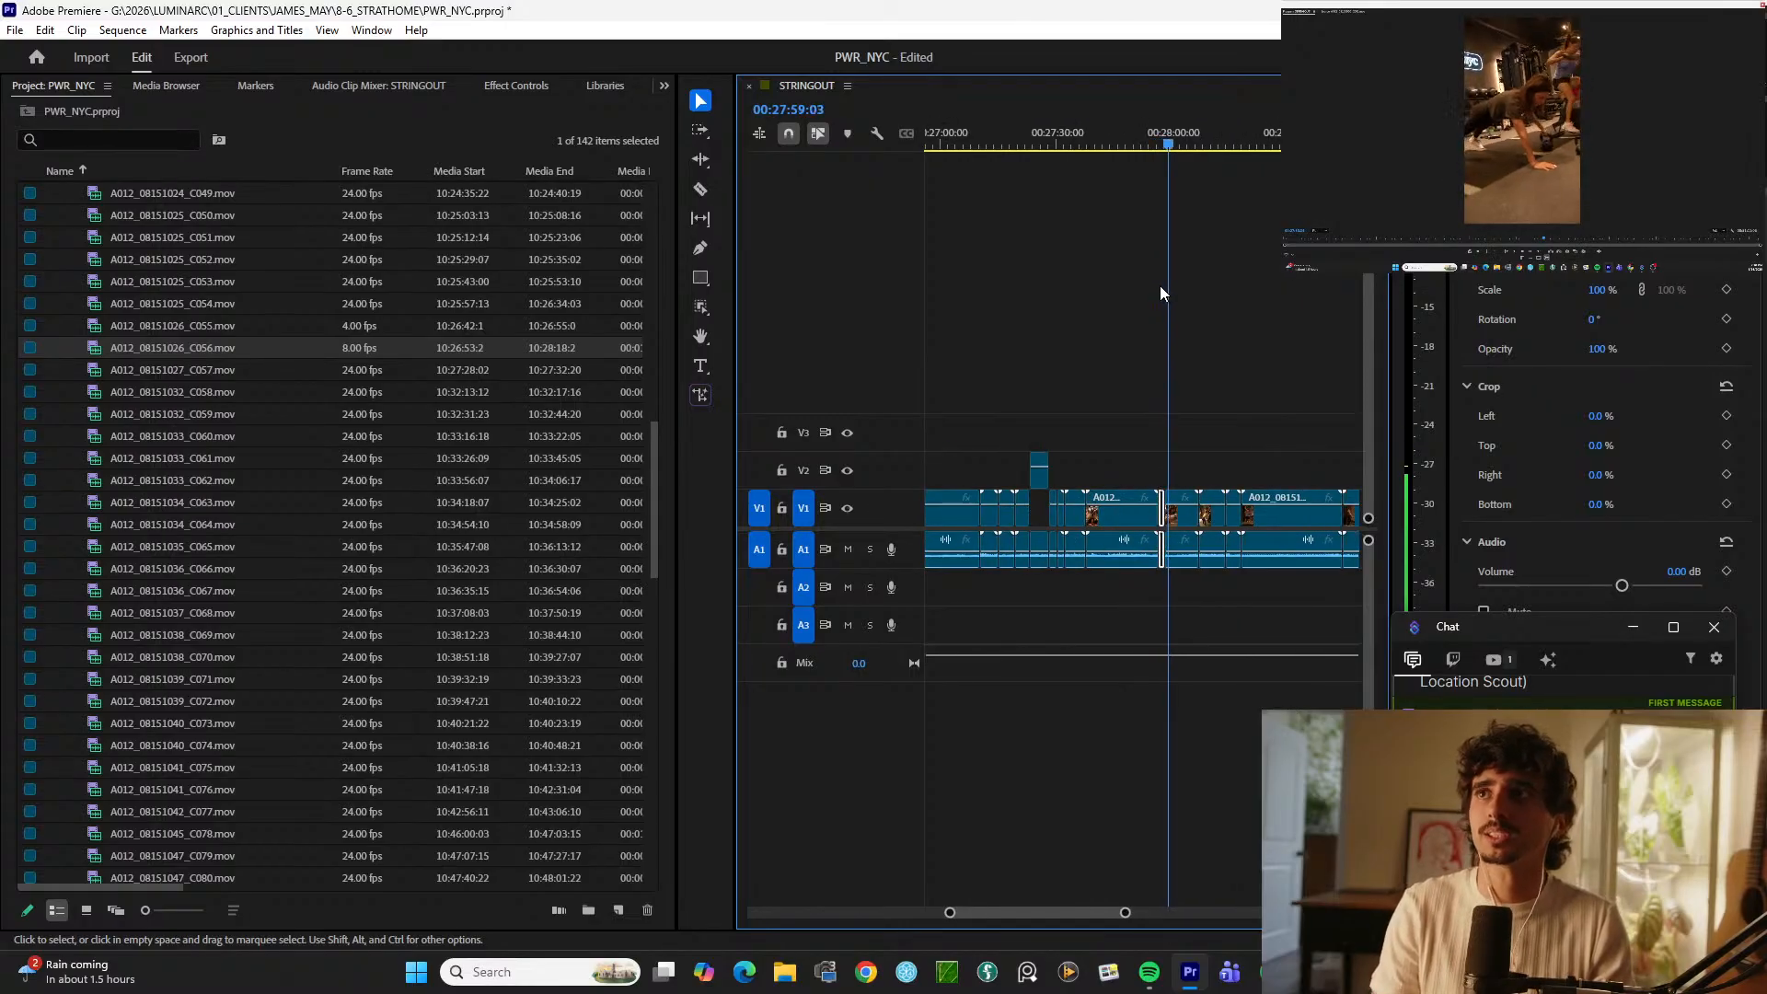
Step: Cut out the section from about 00:28:03 to 00:28:06 in the clip following A012_08151033_C061.mov and raise it to V2
key("equal")
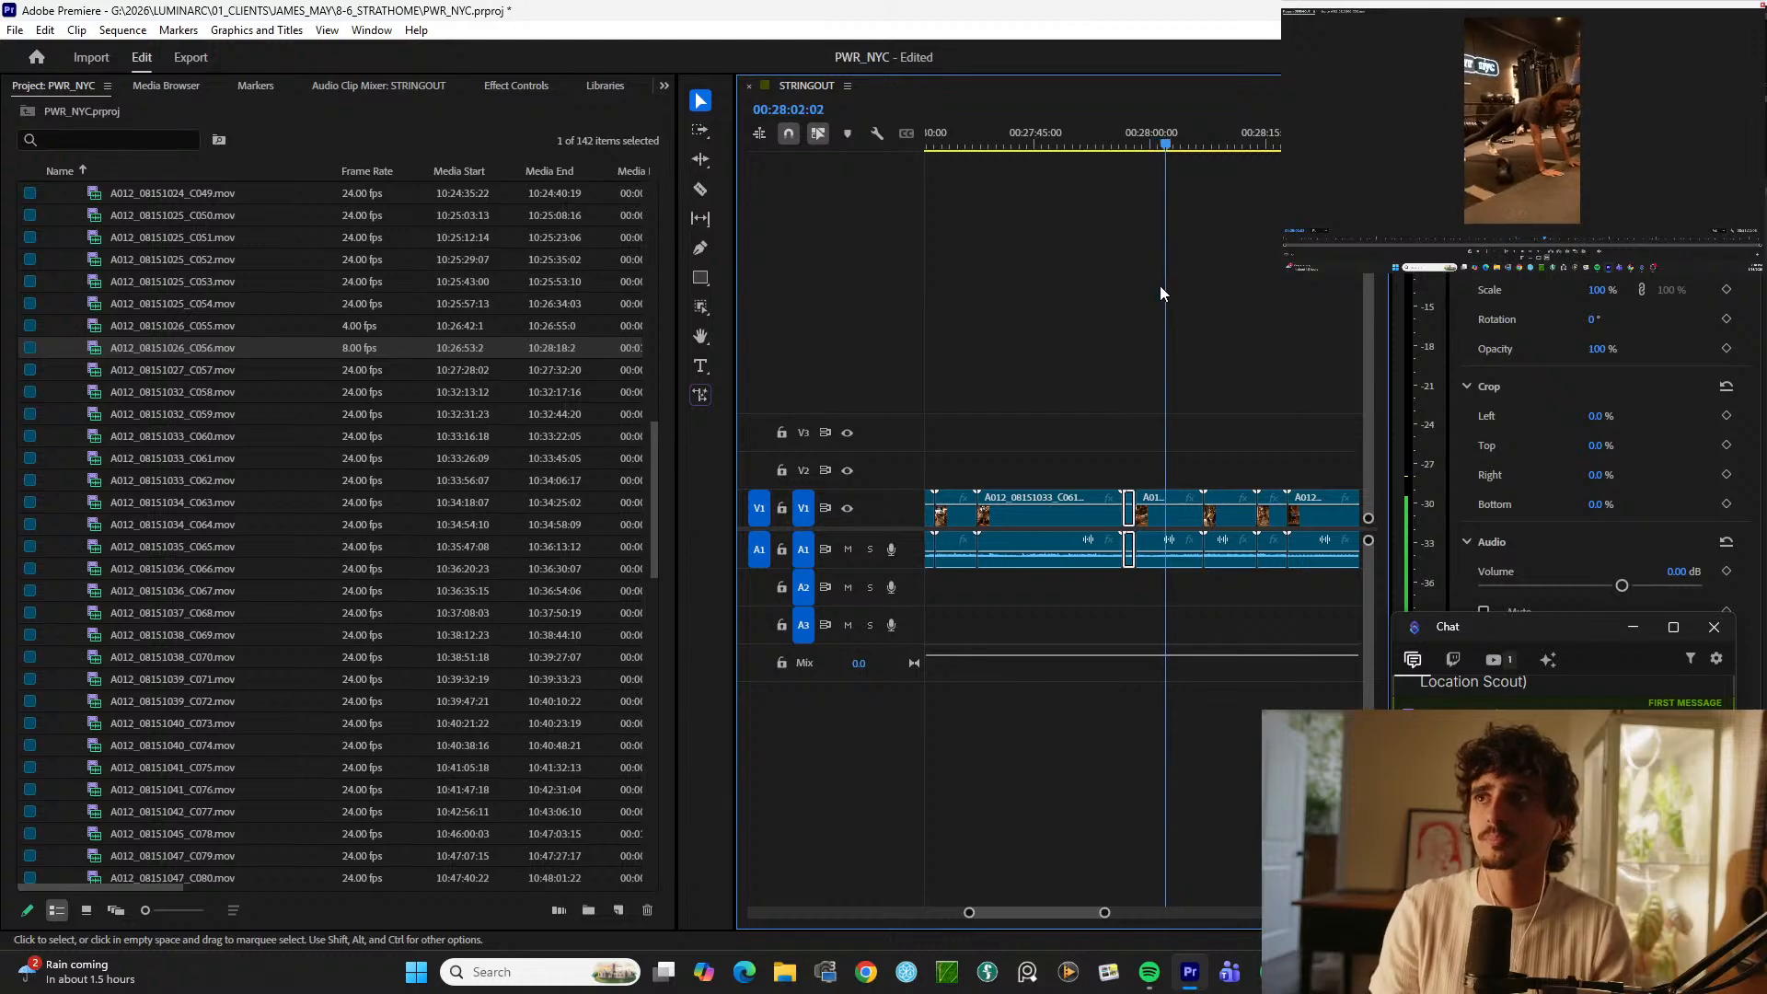
key("d")
left_click(1160, 287)
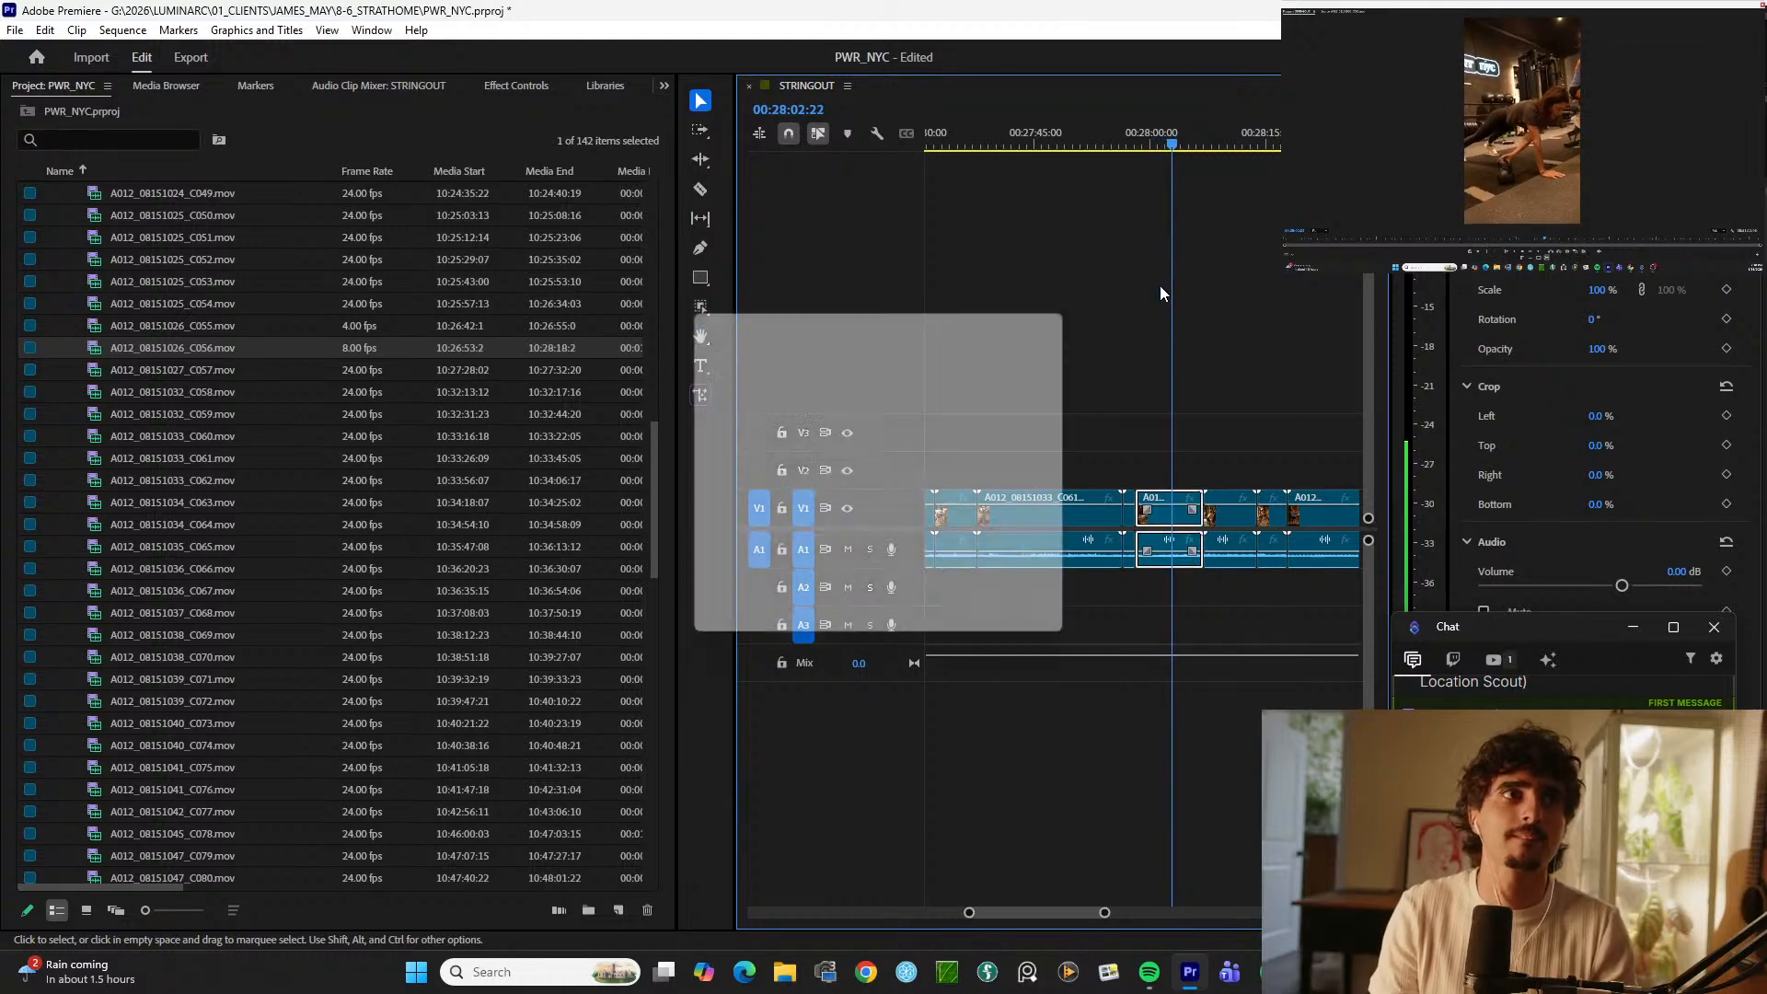
left_click(1075, 313)
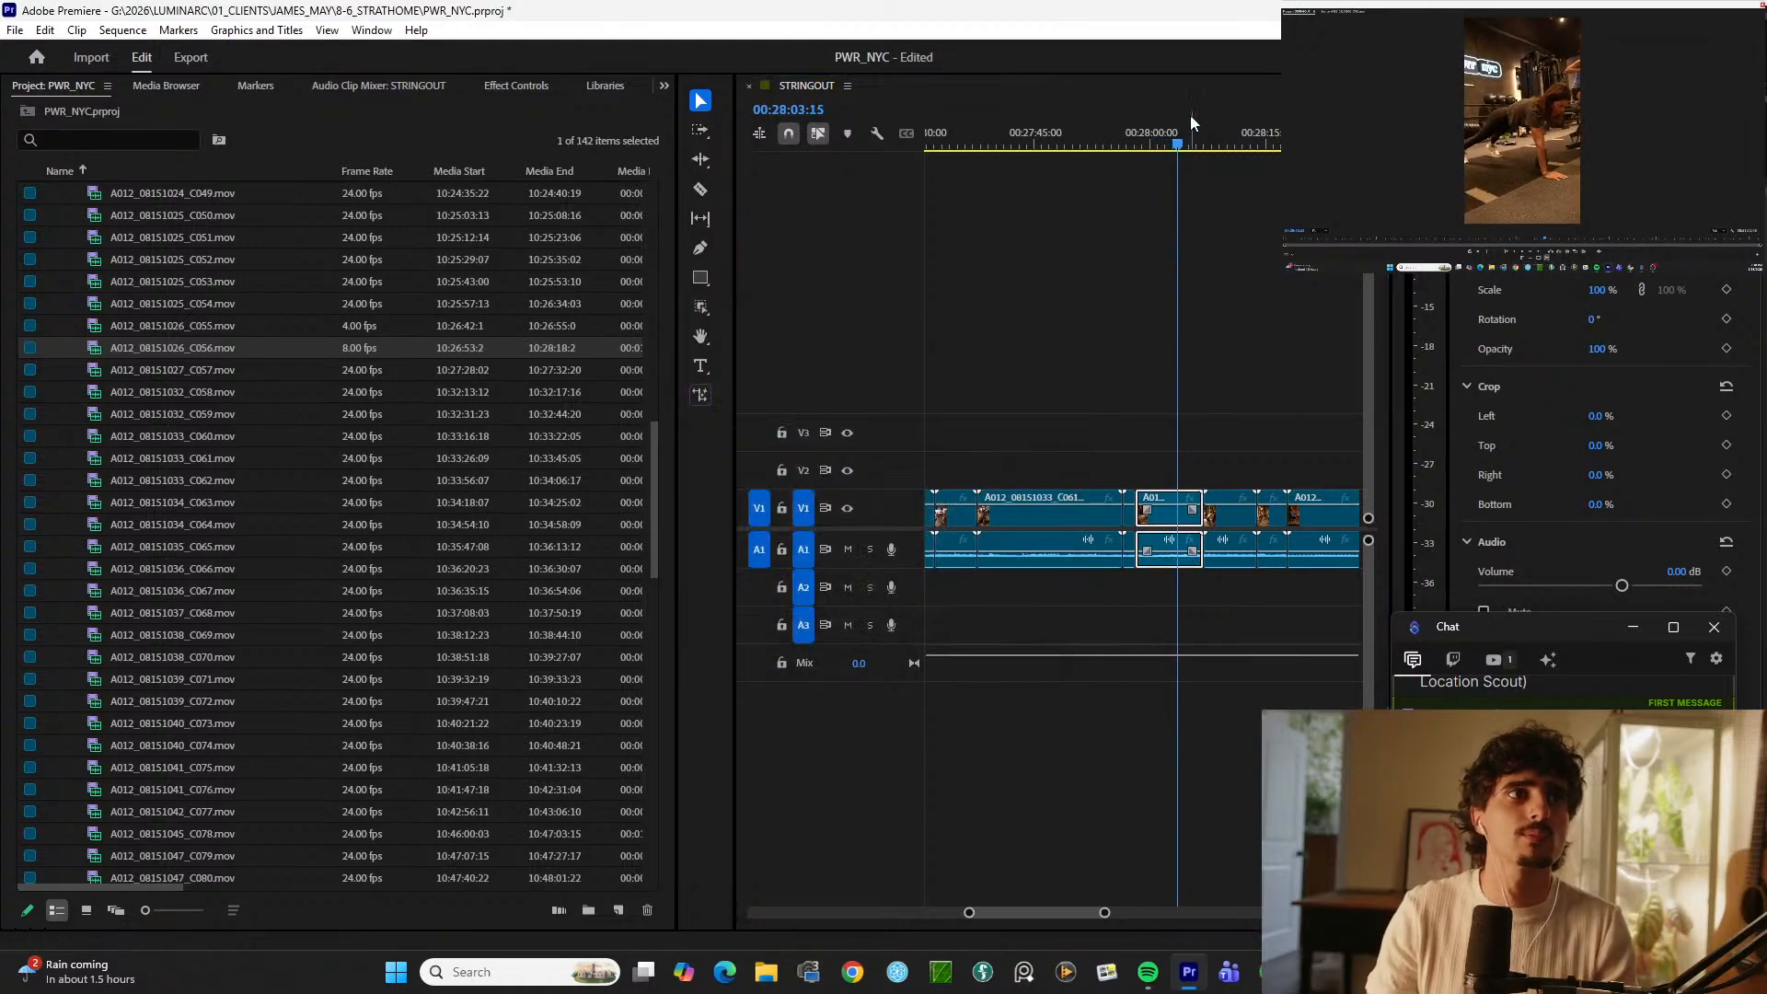
left_click(1175, 139)
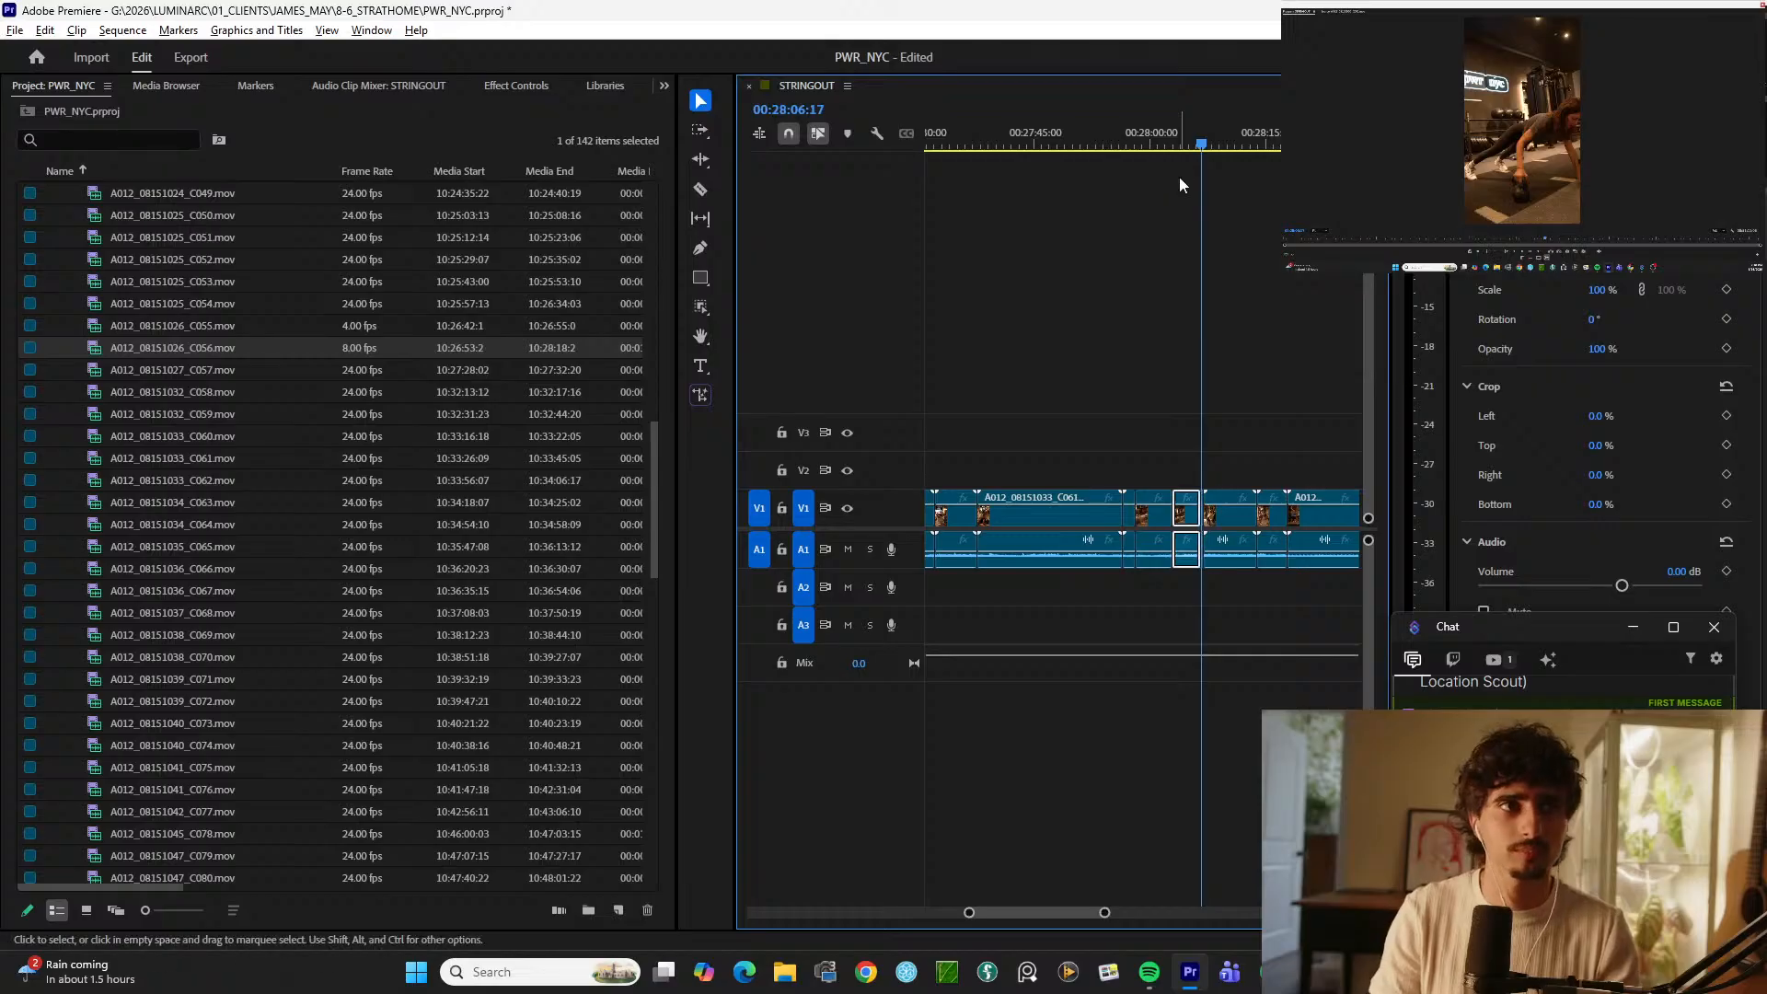
key("alt+Up")
key("=")
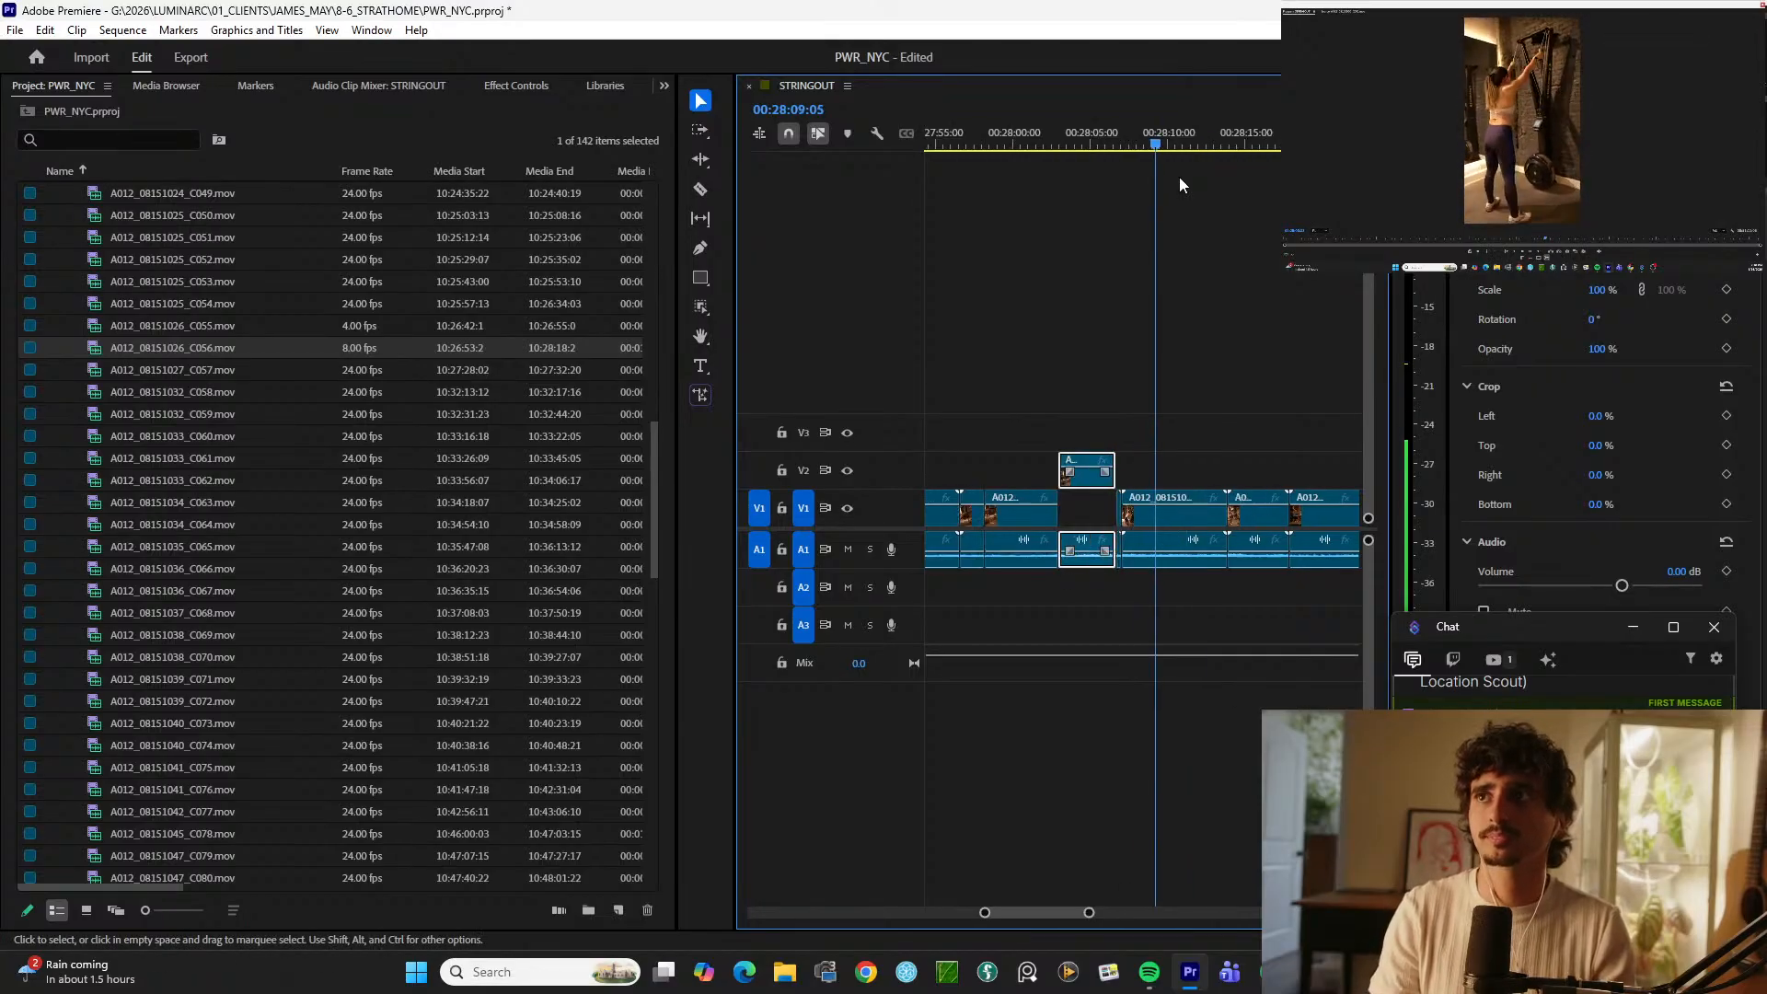
Step: Review the next V1 clip after the raised section and split it at about 00:28:13
key("-")
key("-")
key("space")
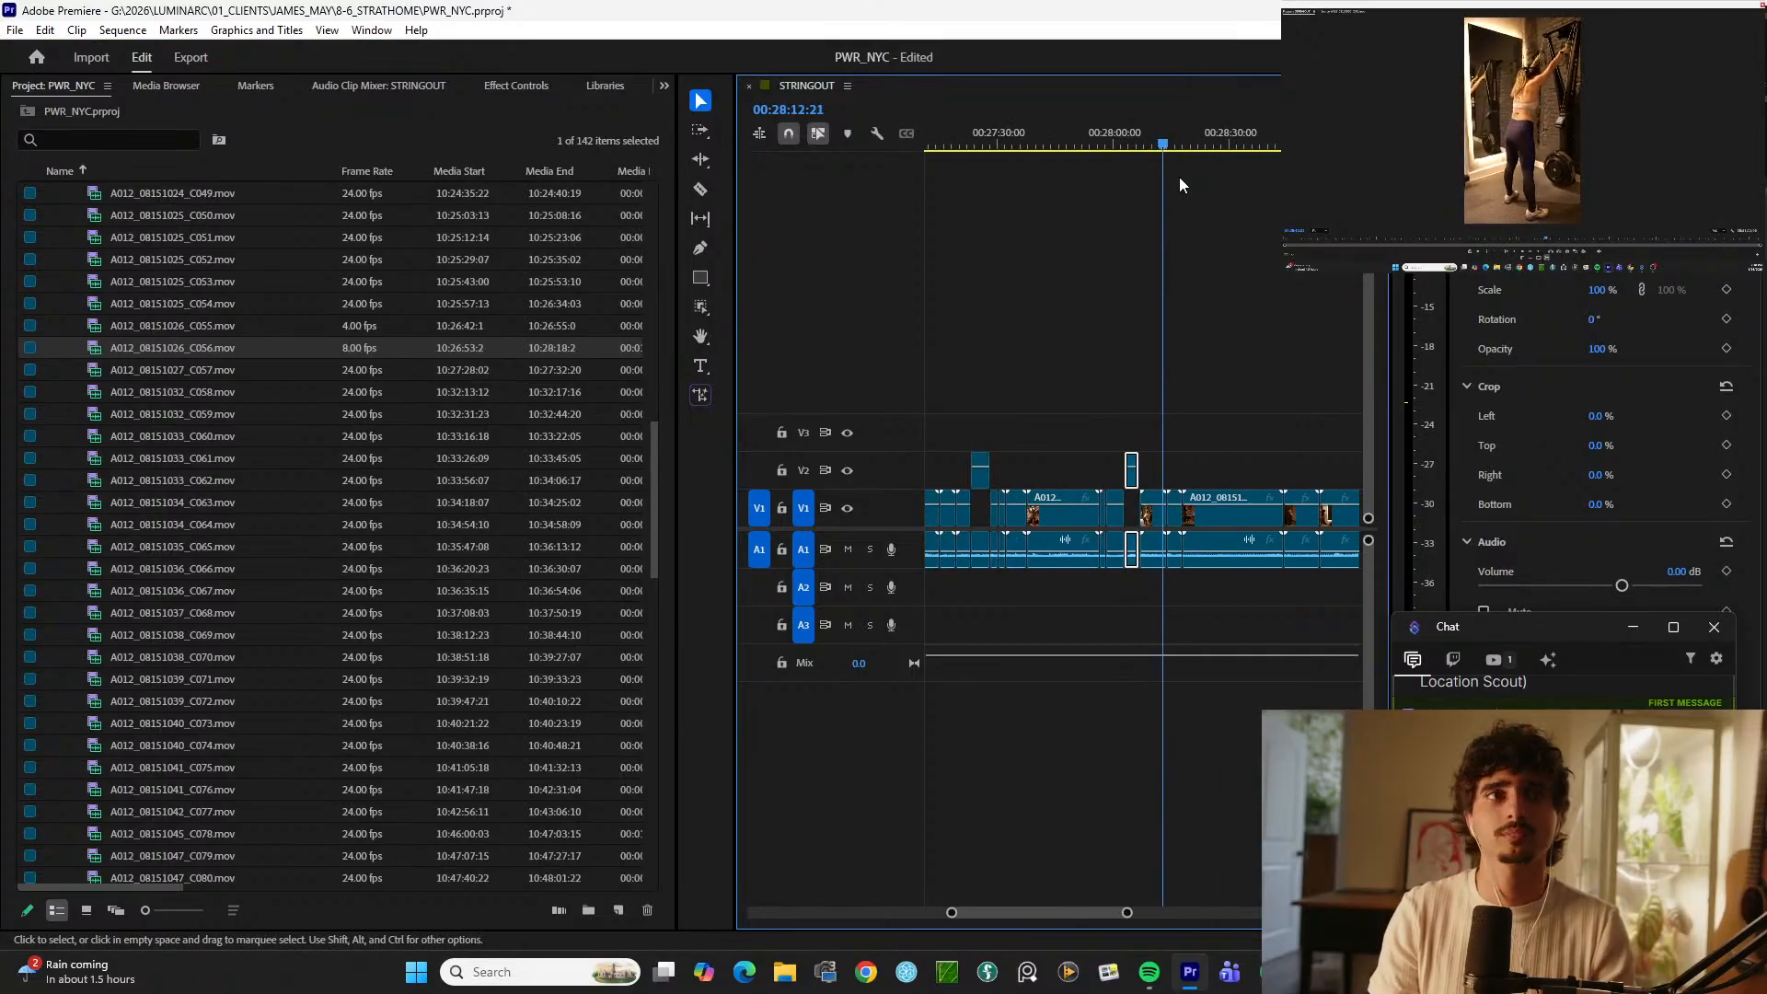
key("d")
key("ctrl+k")
key("=")
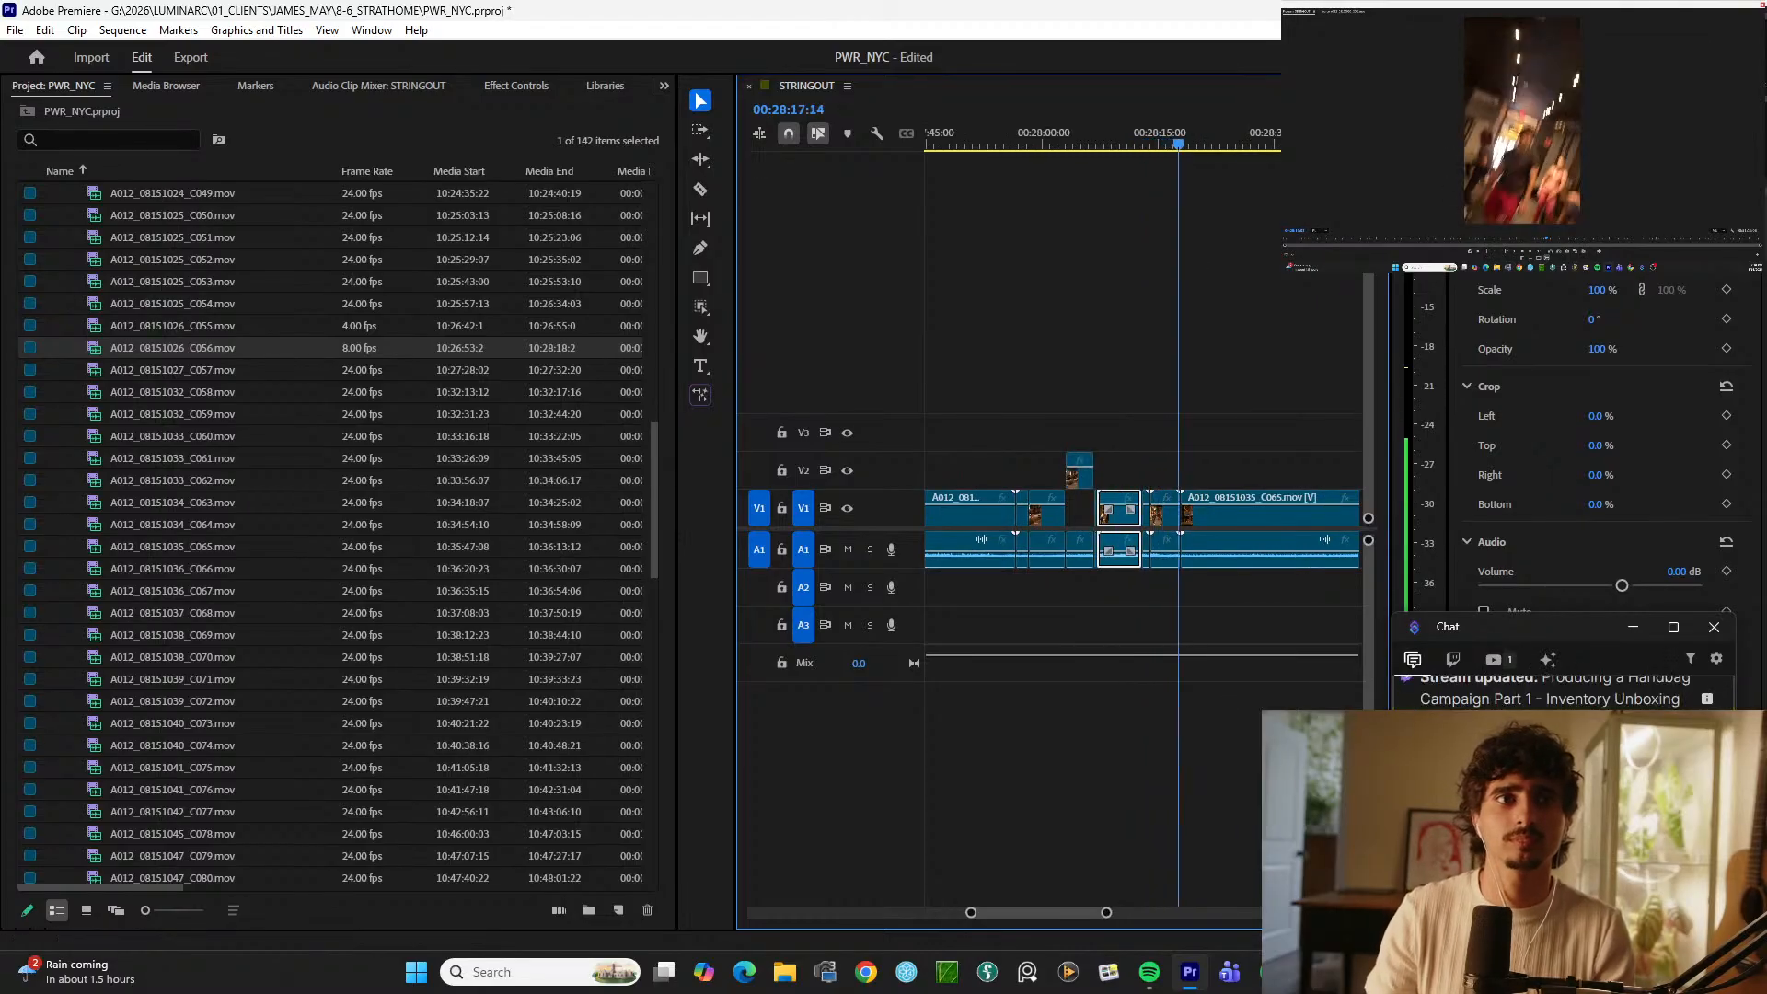
Step: Cut out the section of A012_08151035_C065.mov from about 00:28:24 to 00:28:27 and raise it to V2
key("d")
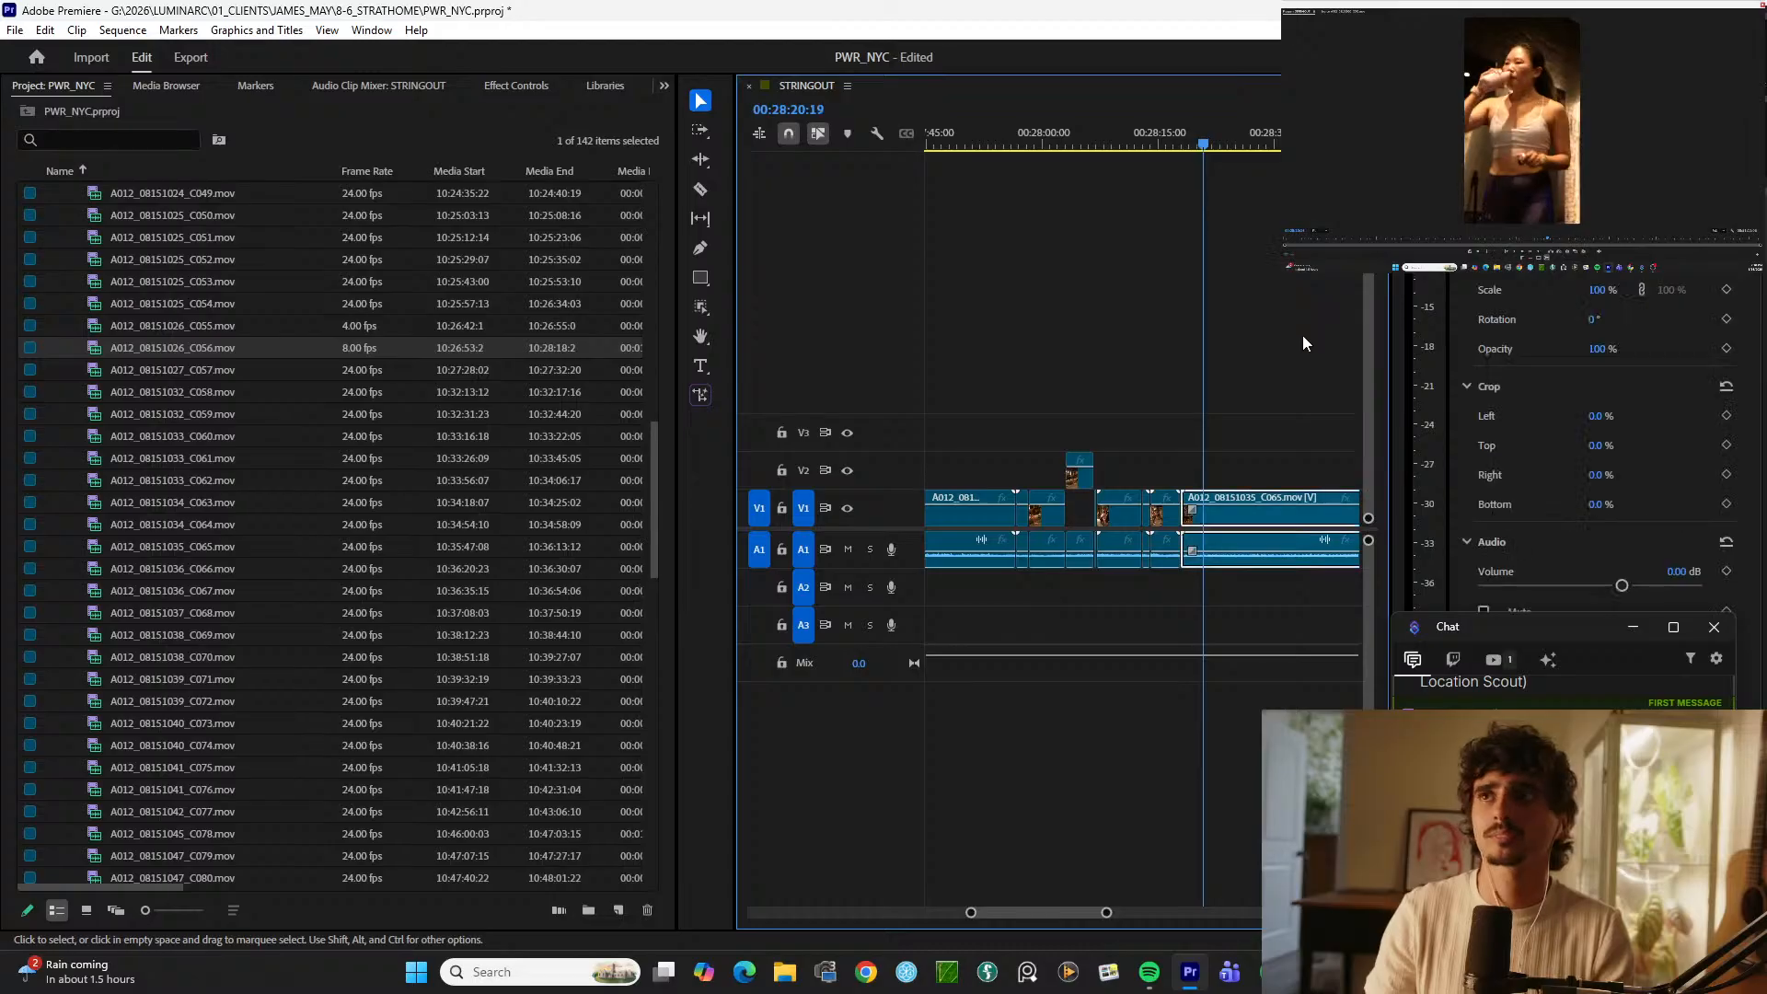
key("=")
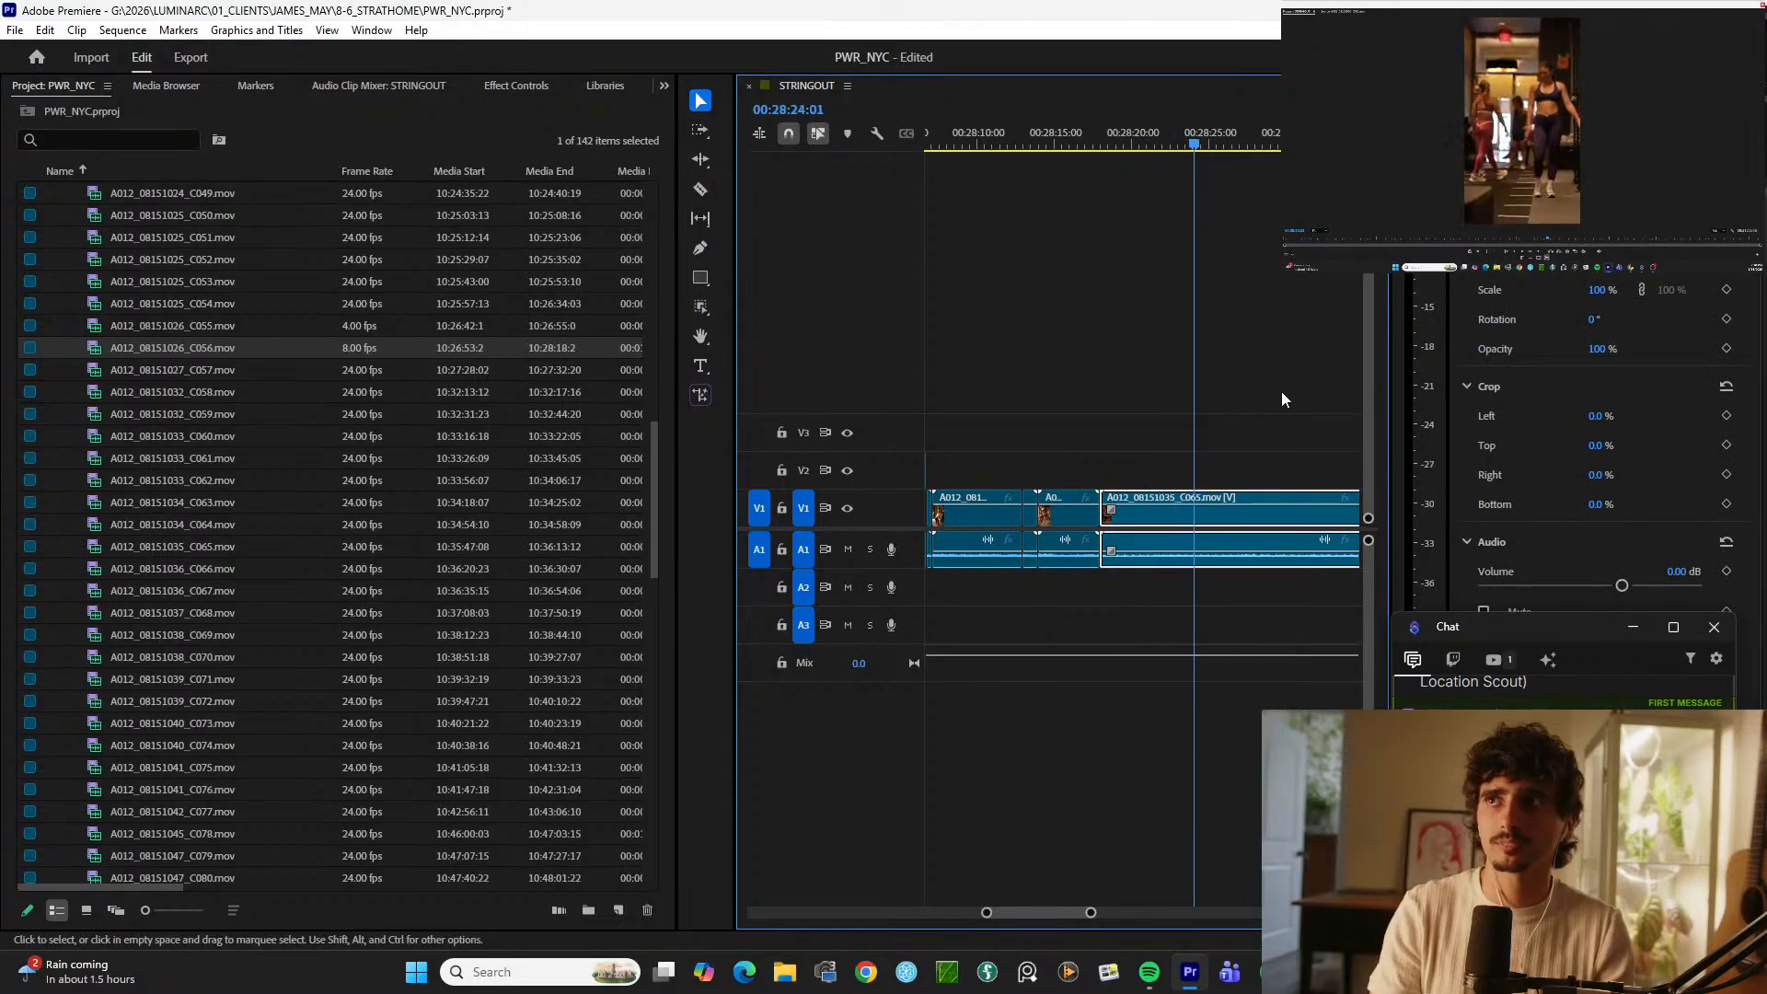
key("ctrl+k")
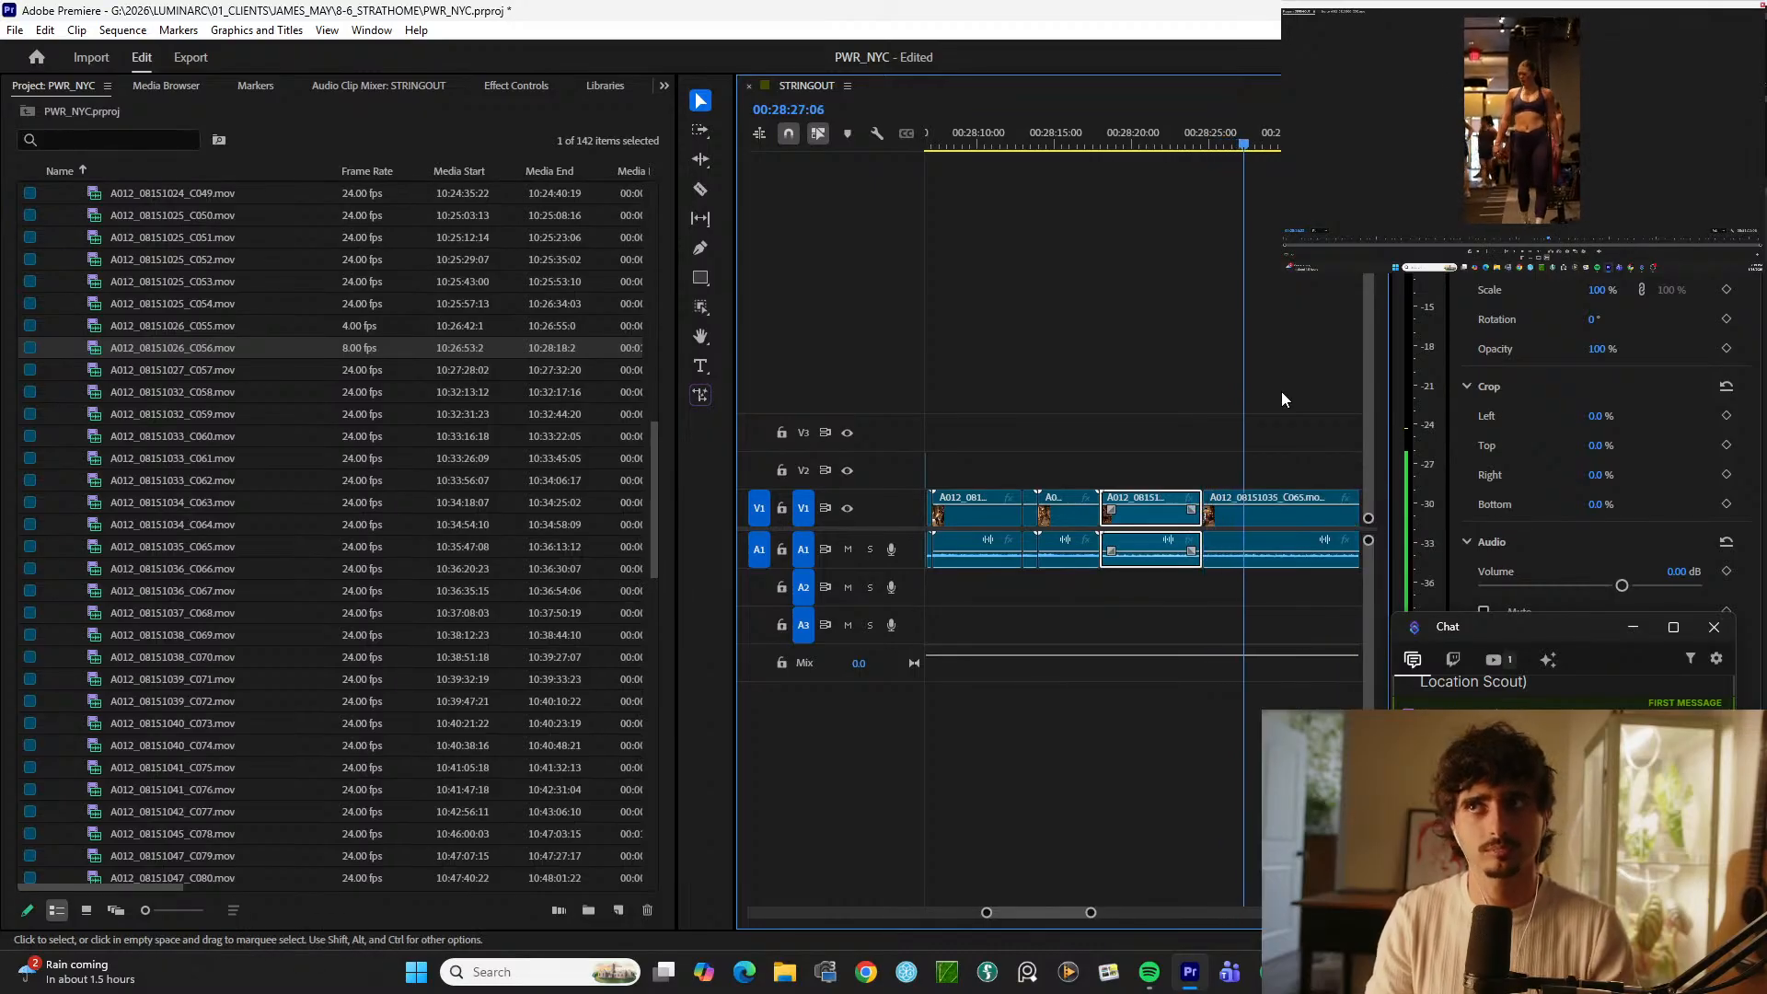
key("space")
key("ctrl+k")
key("alt+Up")
key("=")
key("space")
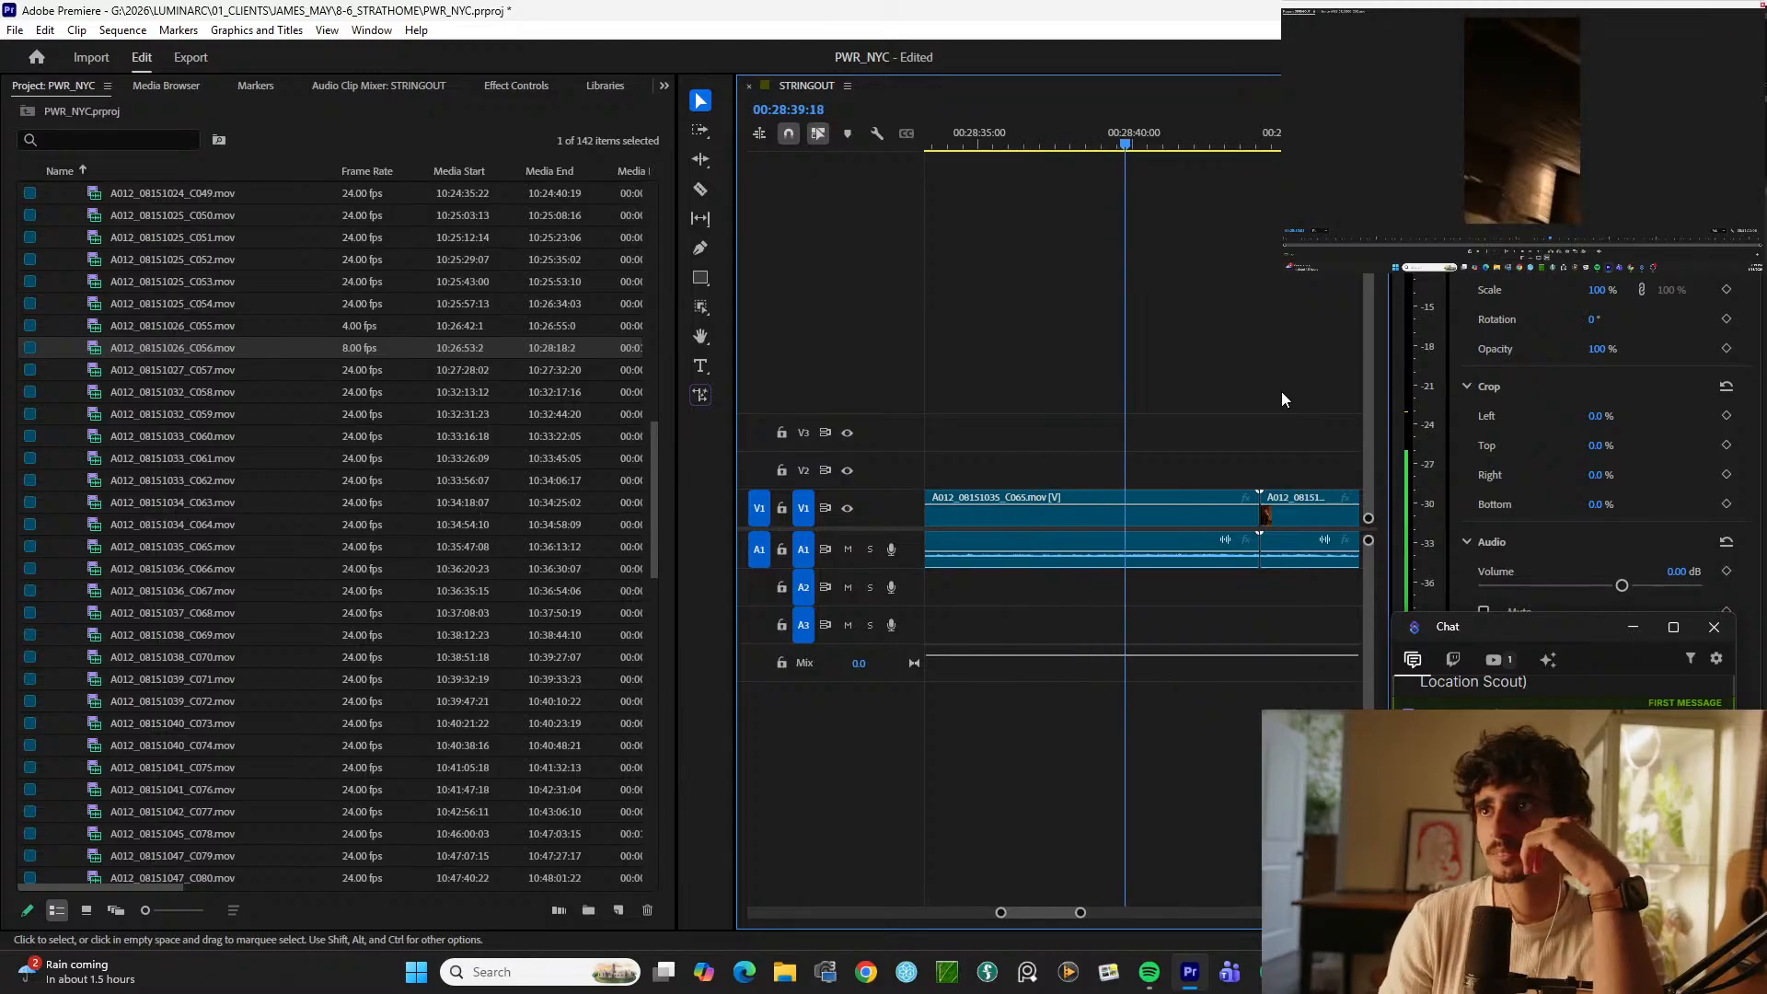
Step: Review the rest of A012_08151035_C065.mov and continue through A012_08151036_C066.mov to about 00:28:52
key("space")
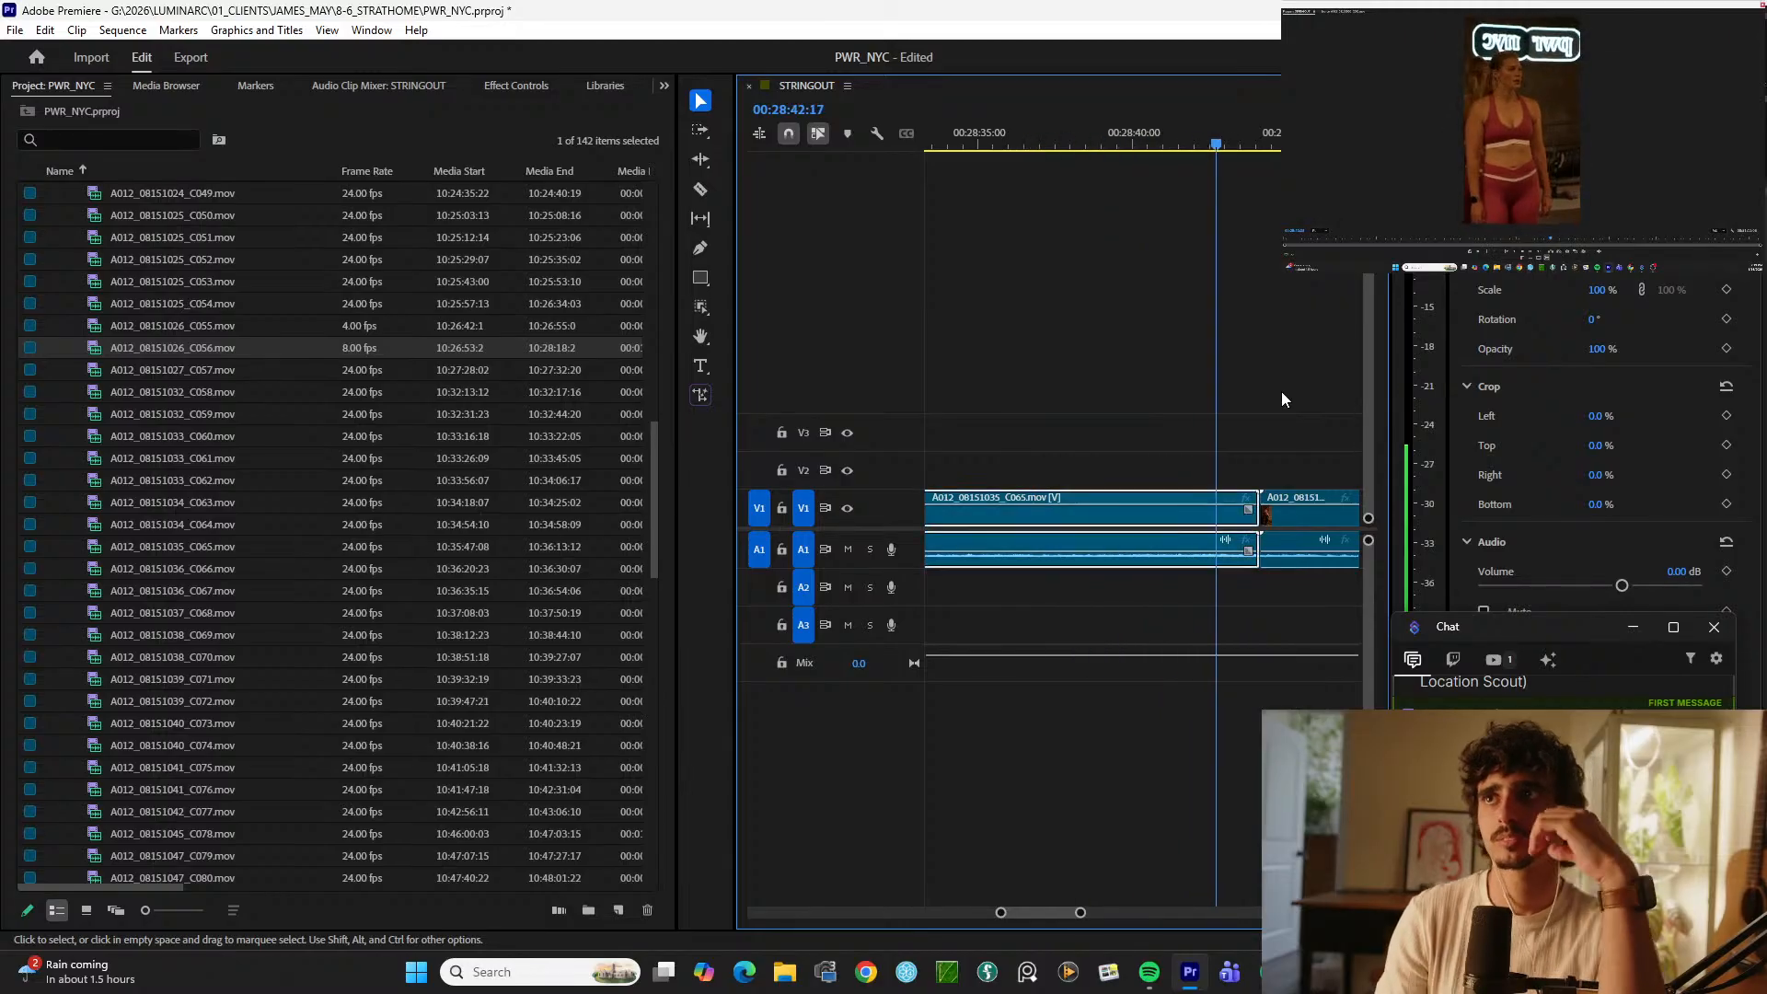
key("space")
key("space")
key("ctrl+k")
key("space")
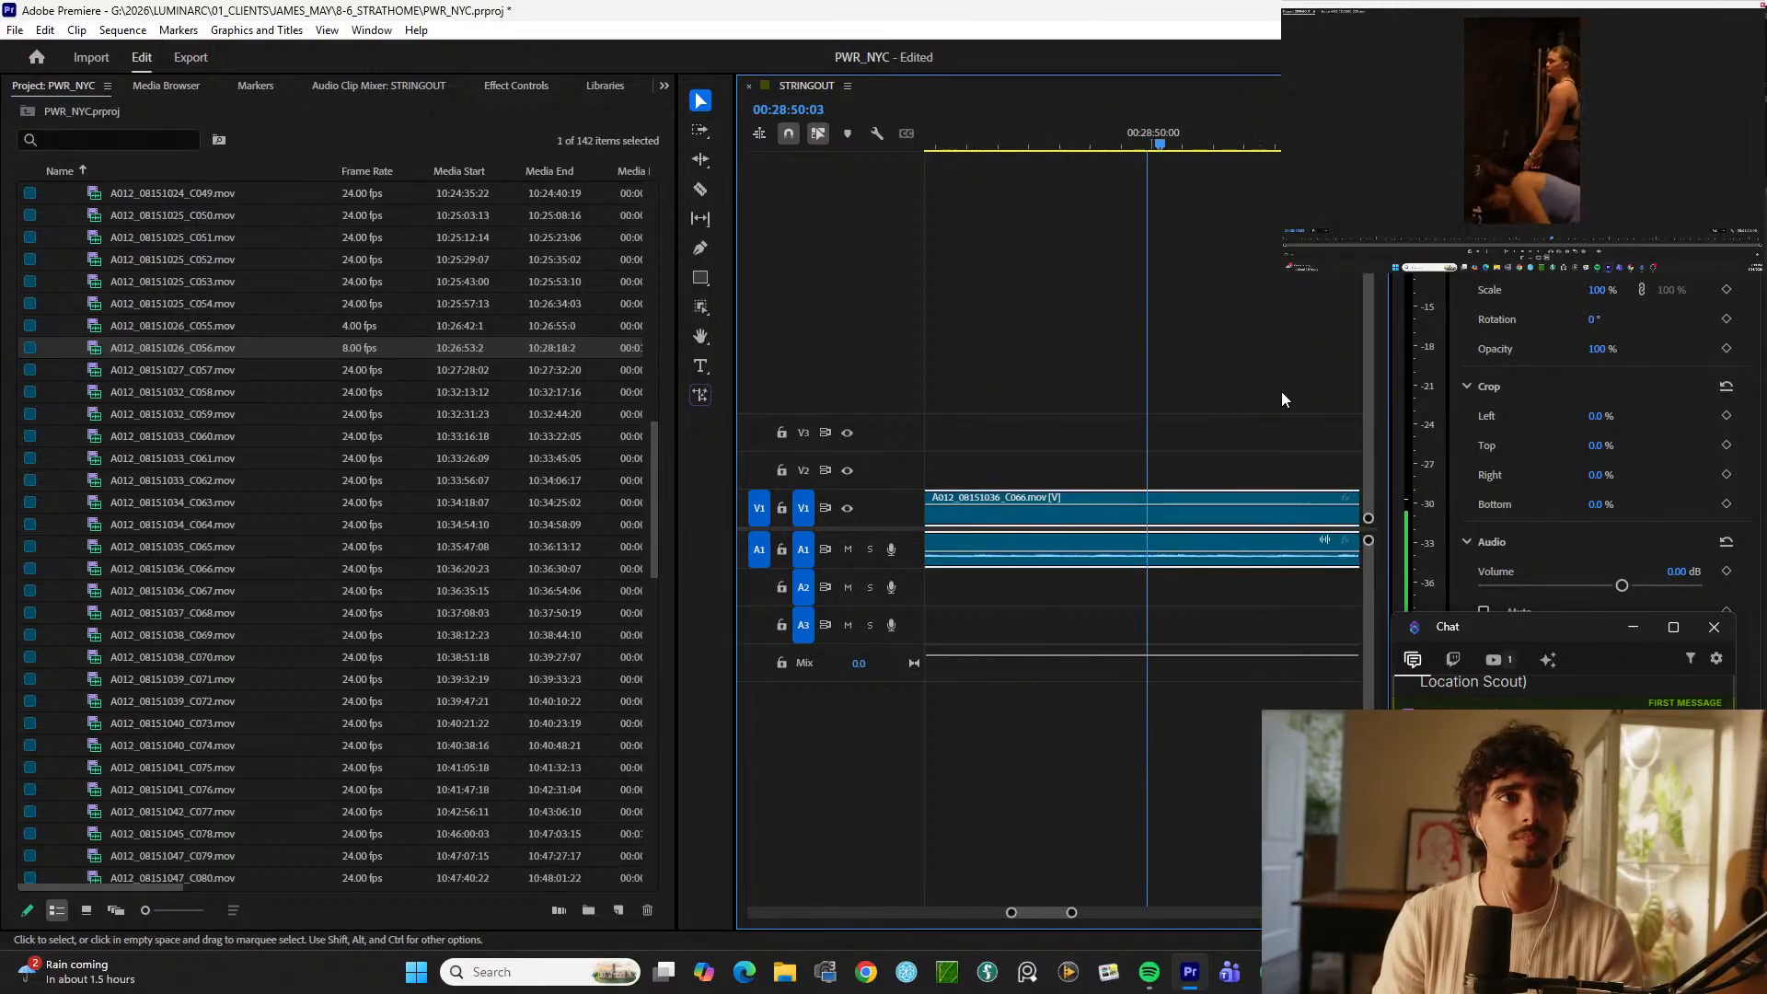
key("minus")
key("minus")
key("minus")
key("equal")
key("equal")
key("equal")
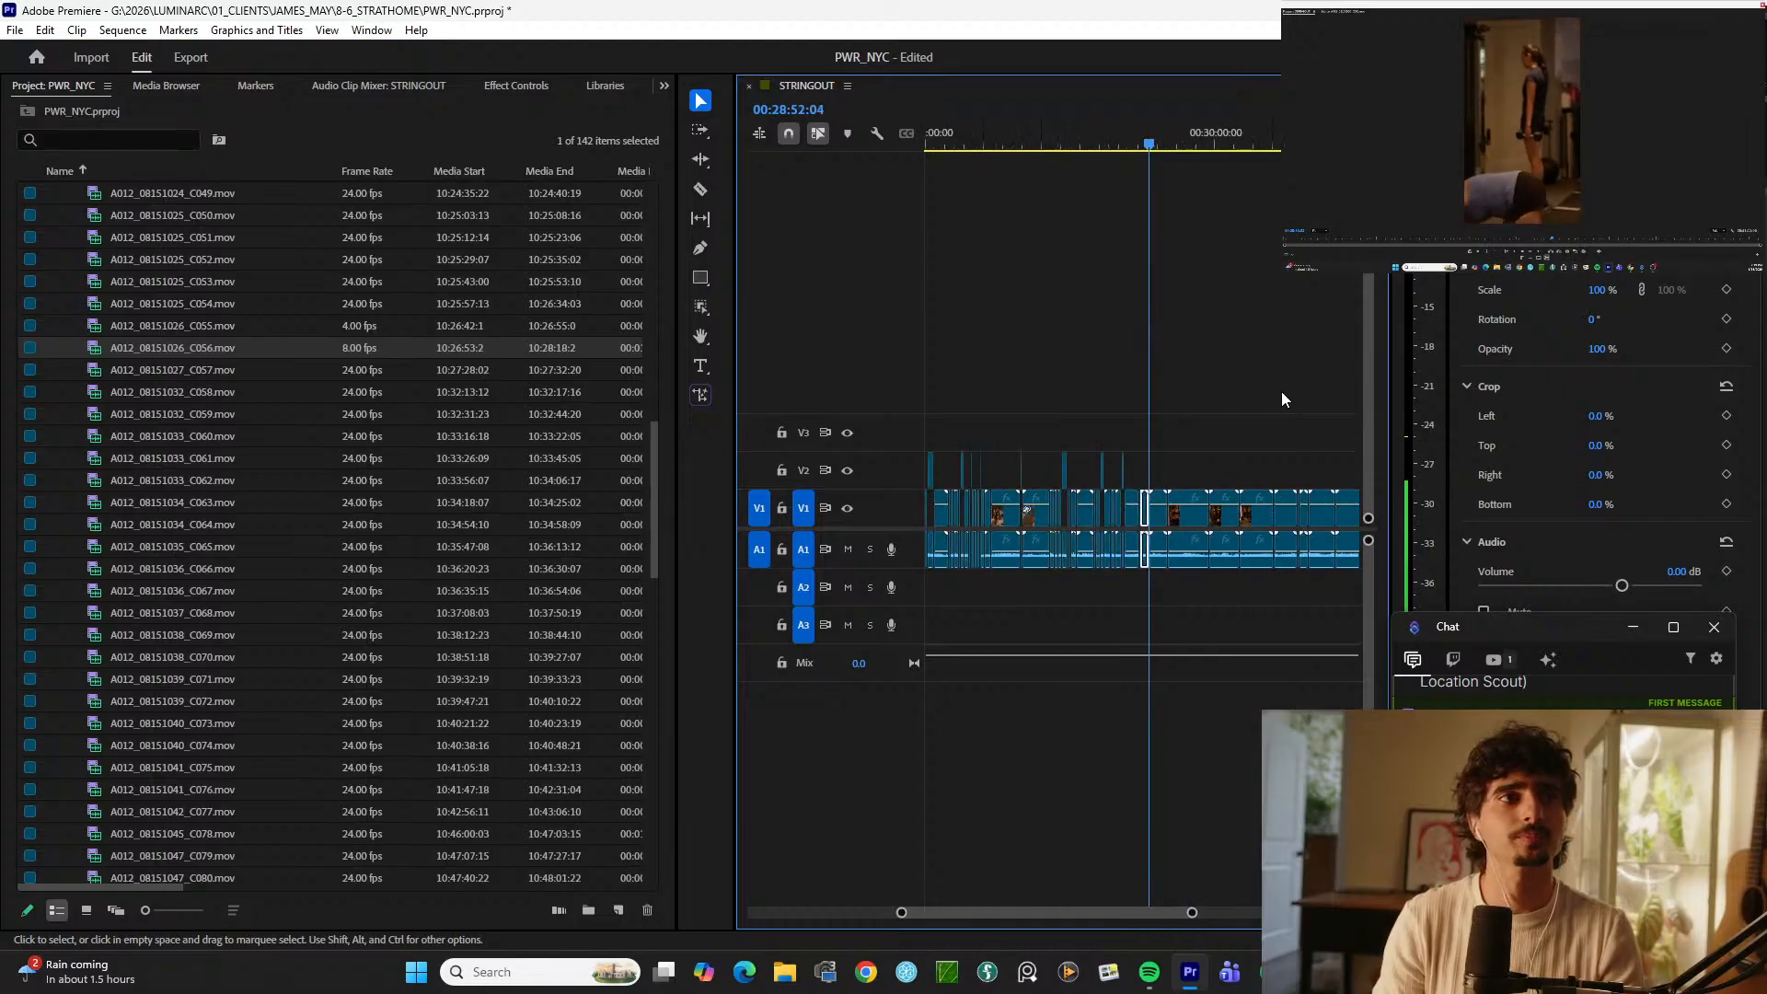
Step: Cut out the section from about 00:29:00 to 00:29:07 in the clip before A012_08151037_C068.mov and raise it to V2
key("minus")
key("minus")
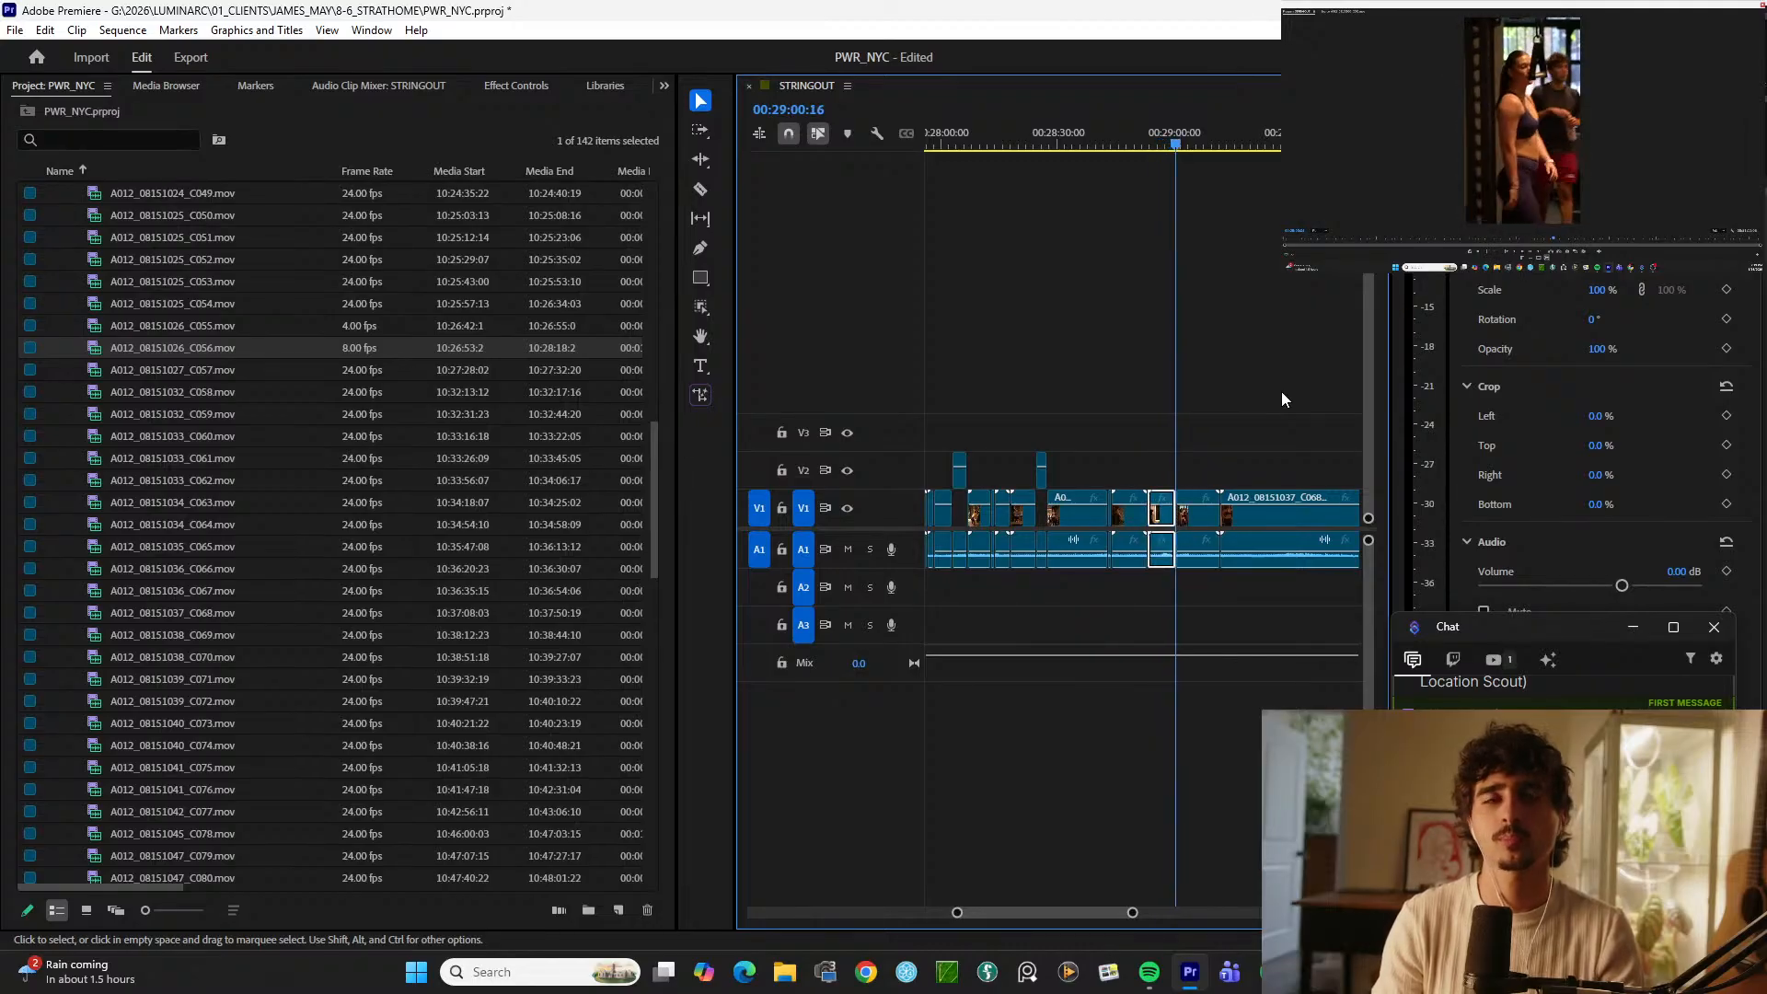
key("equal")
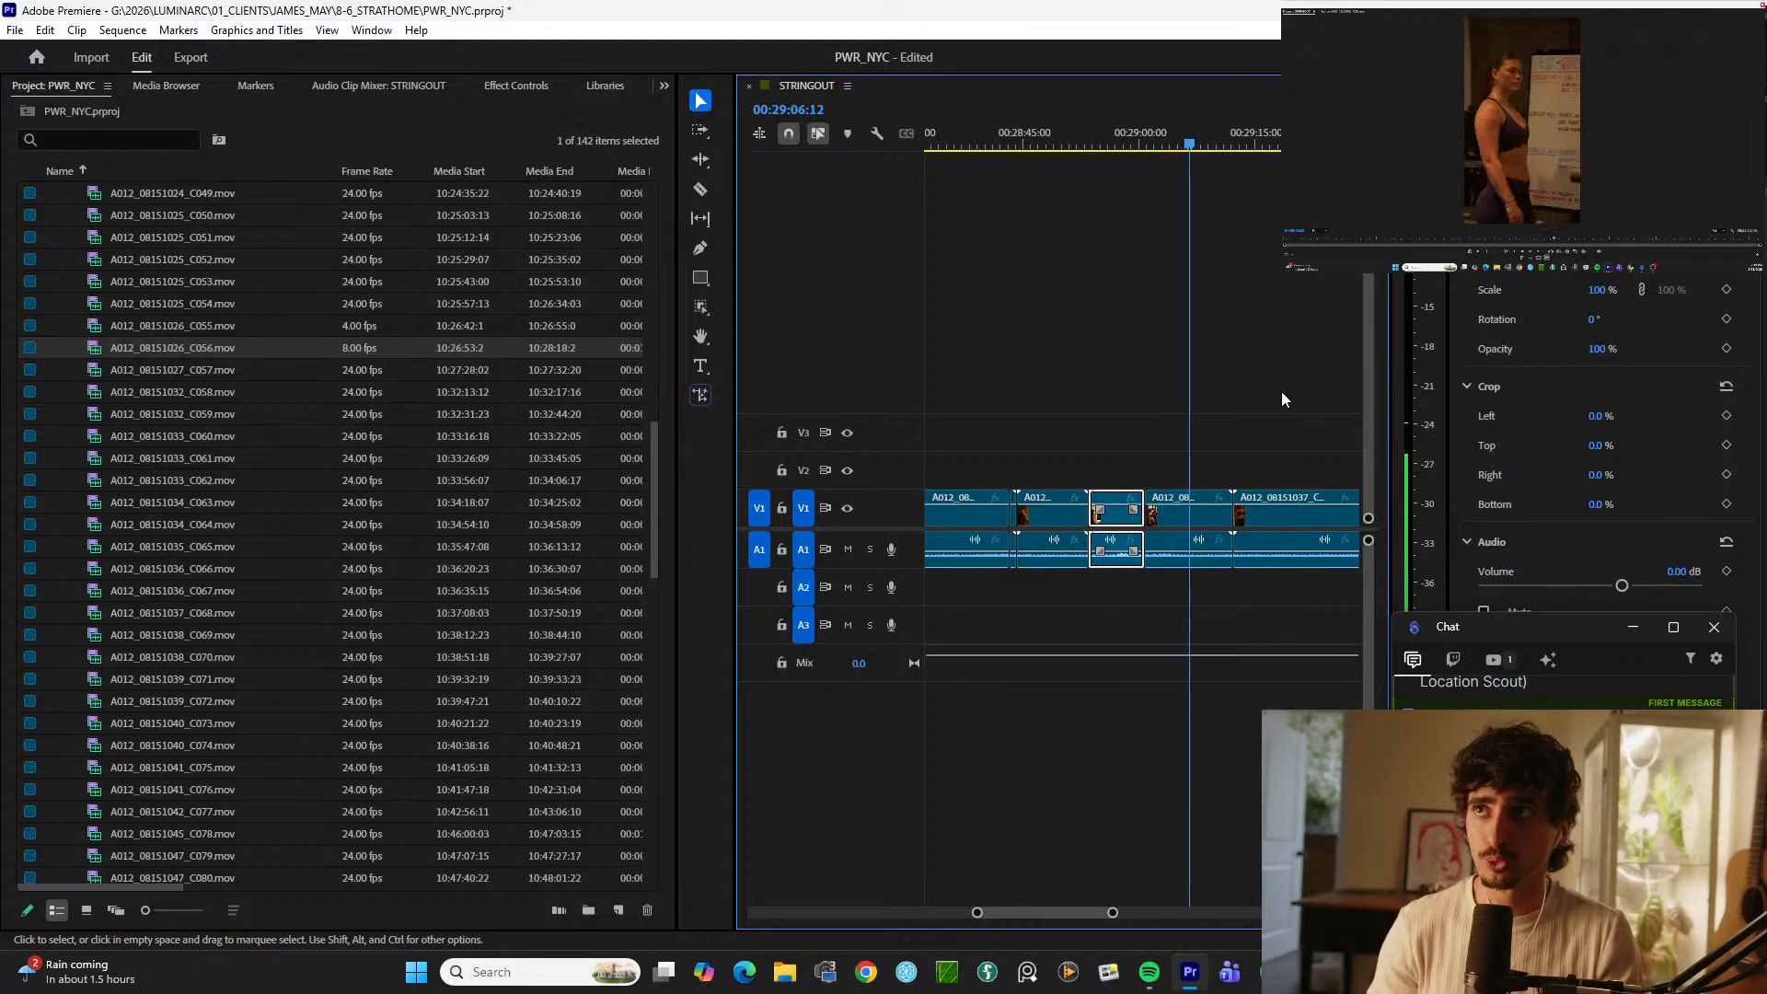
key("ctrl+k")
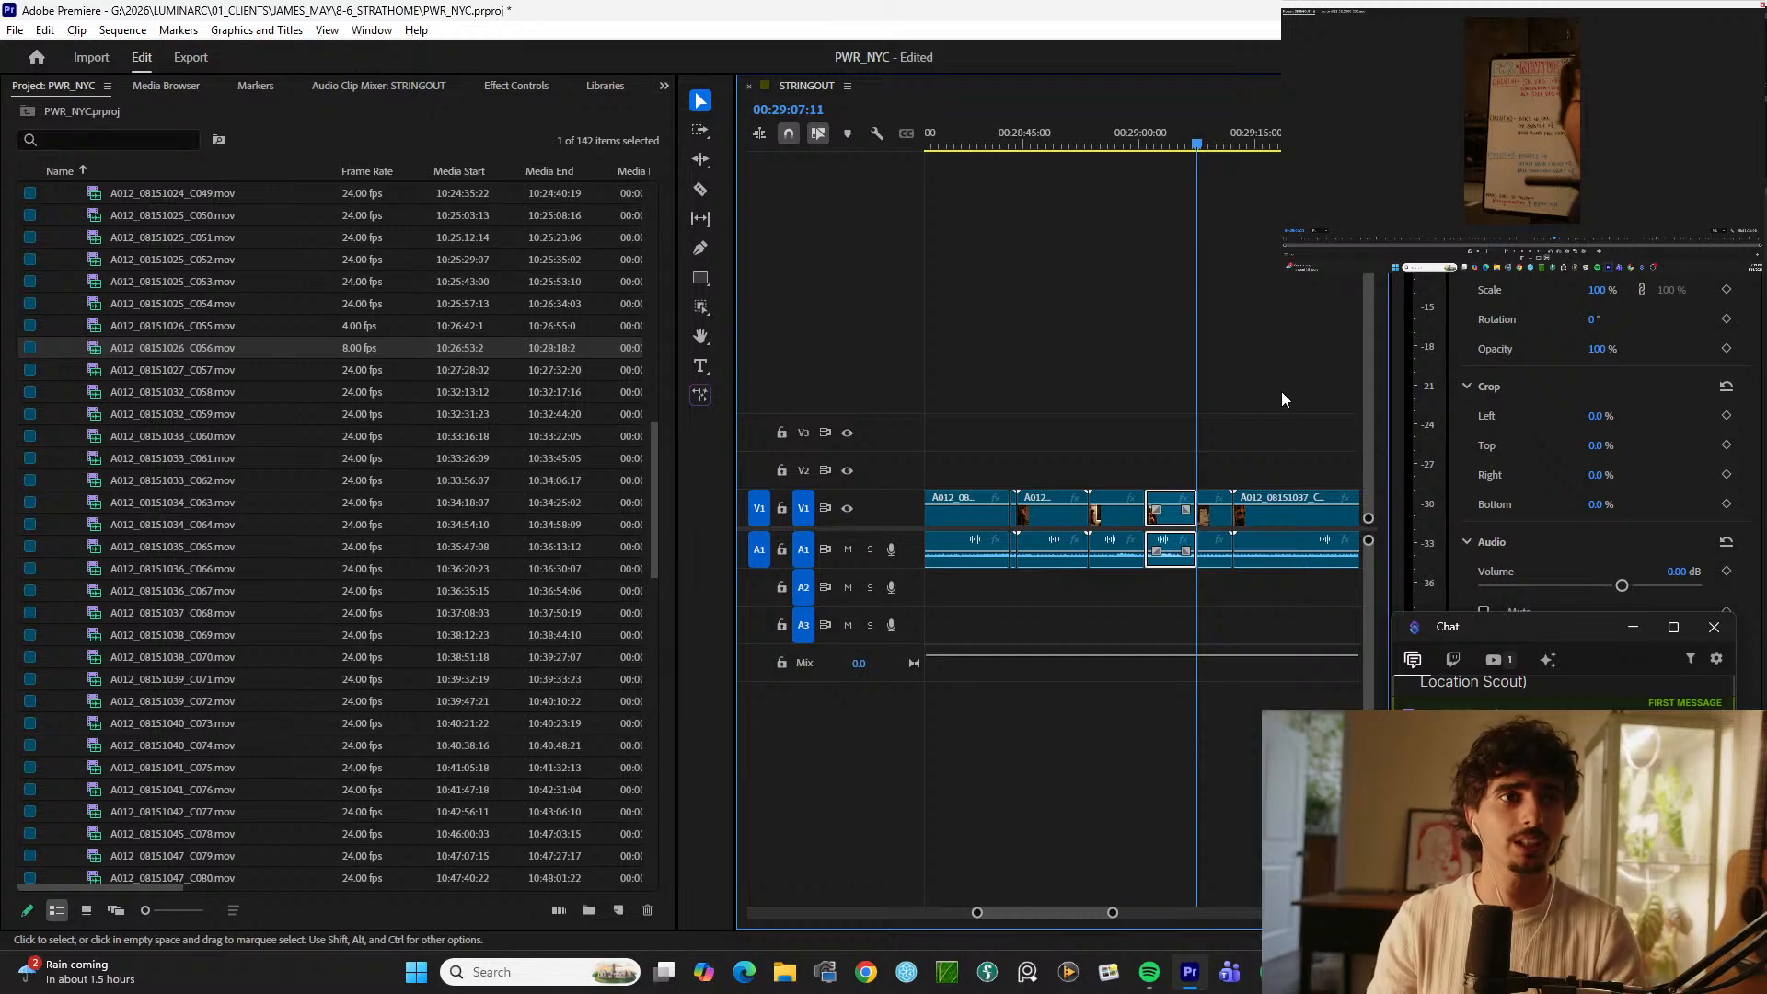
key("alt+Up")
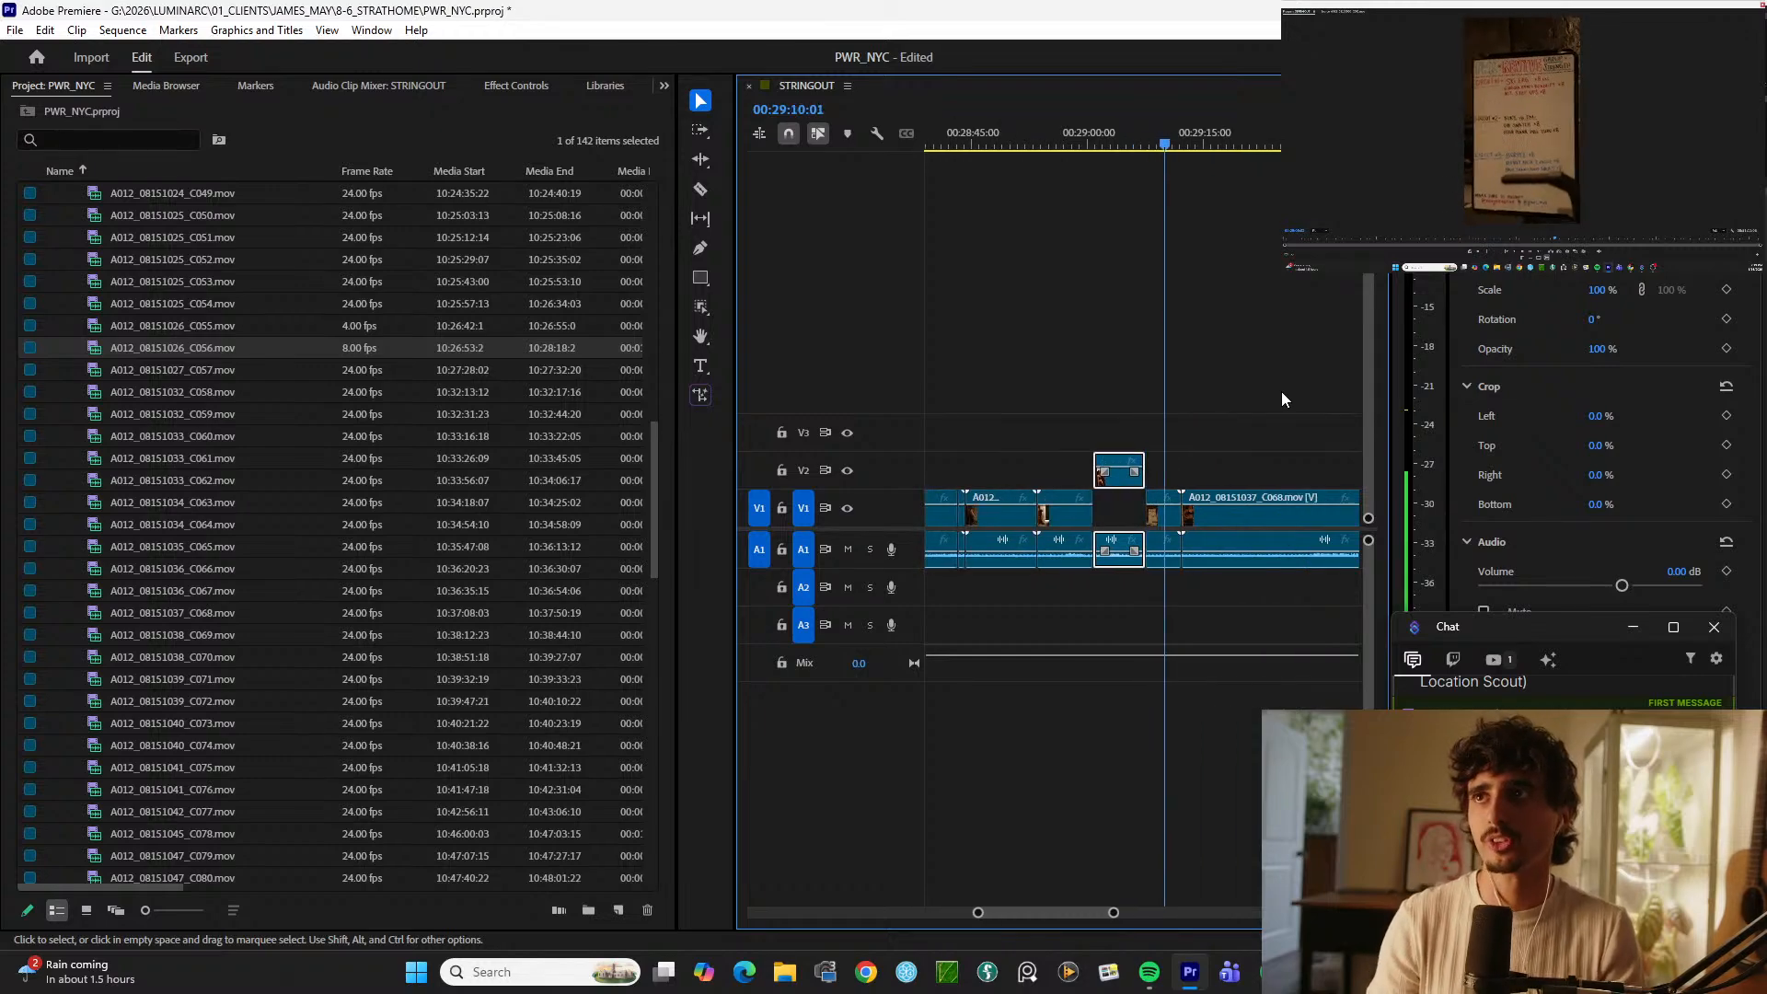
Step: Split A012_08151037_C068.mov on V1 at about 00:29:13, 00:29:17 and 00:29:26
key("=")
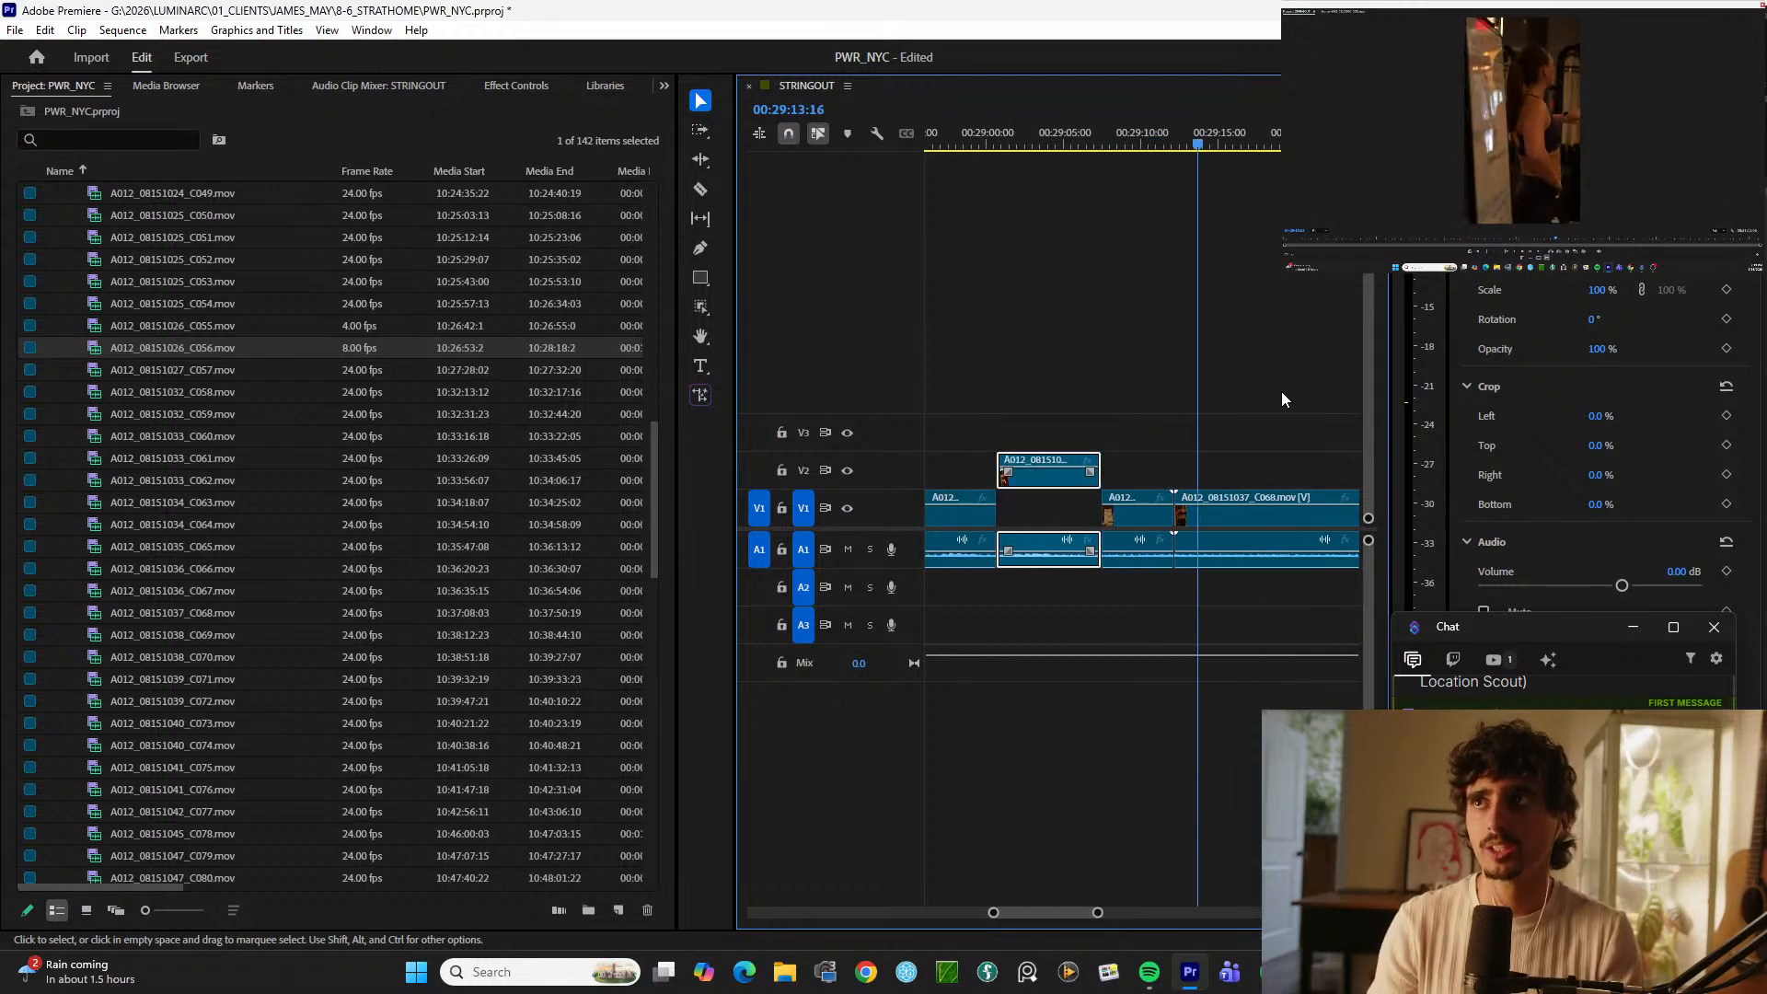
key("ctrl+k")
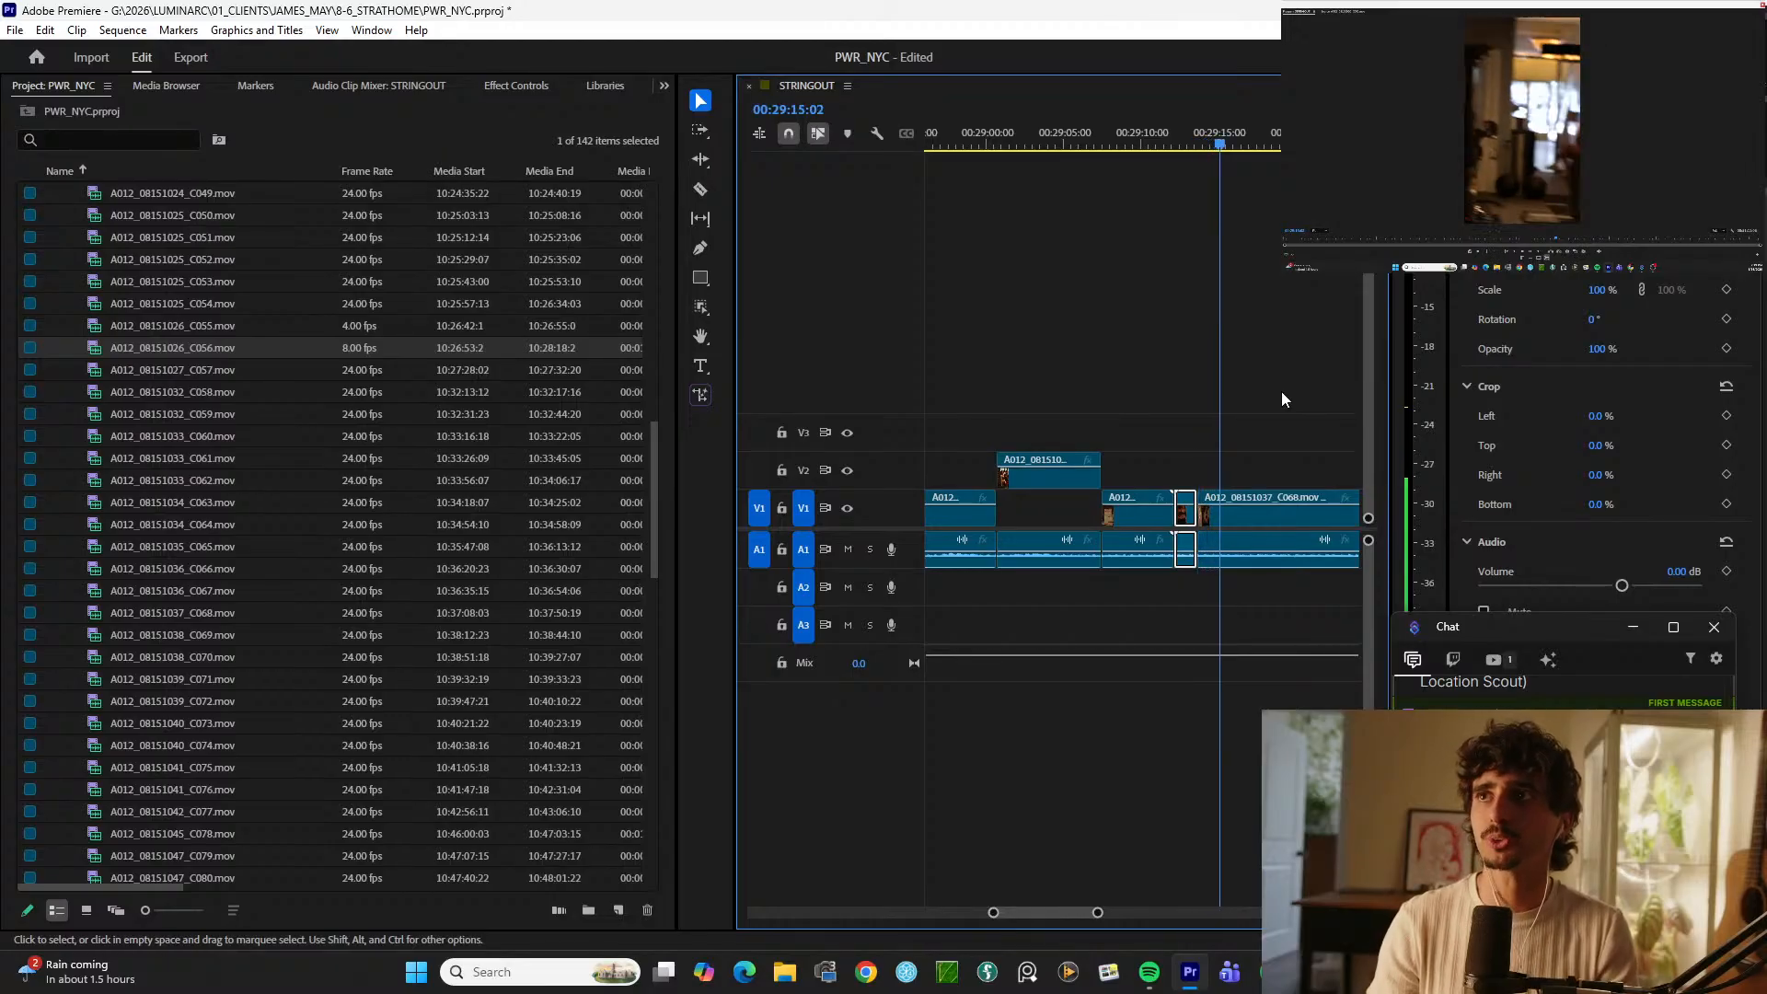
key("=")
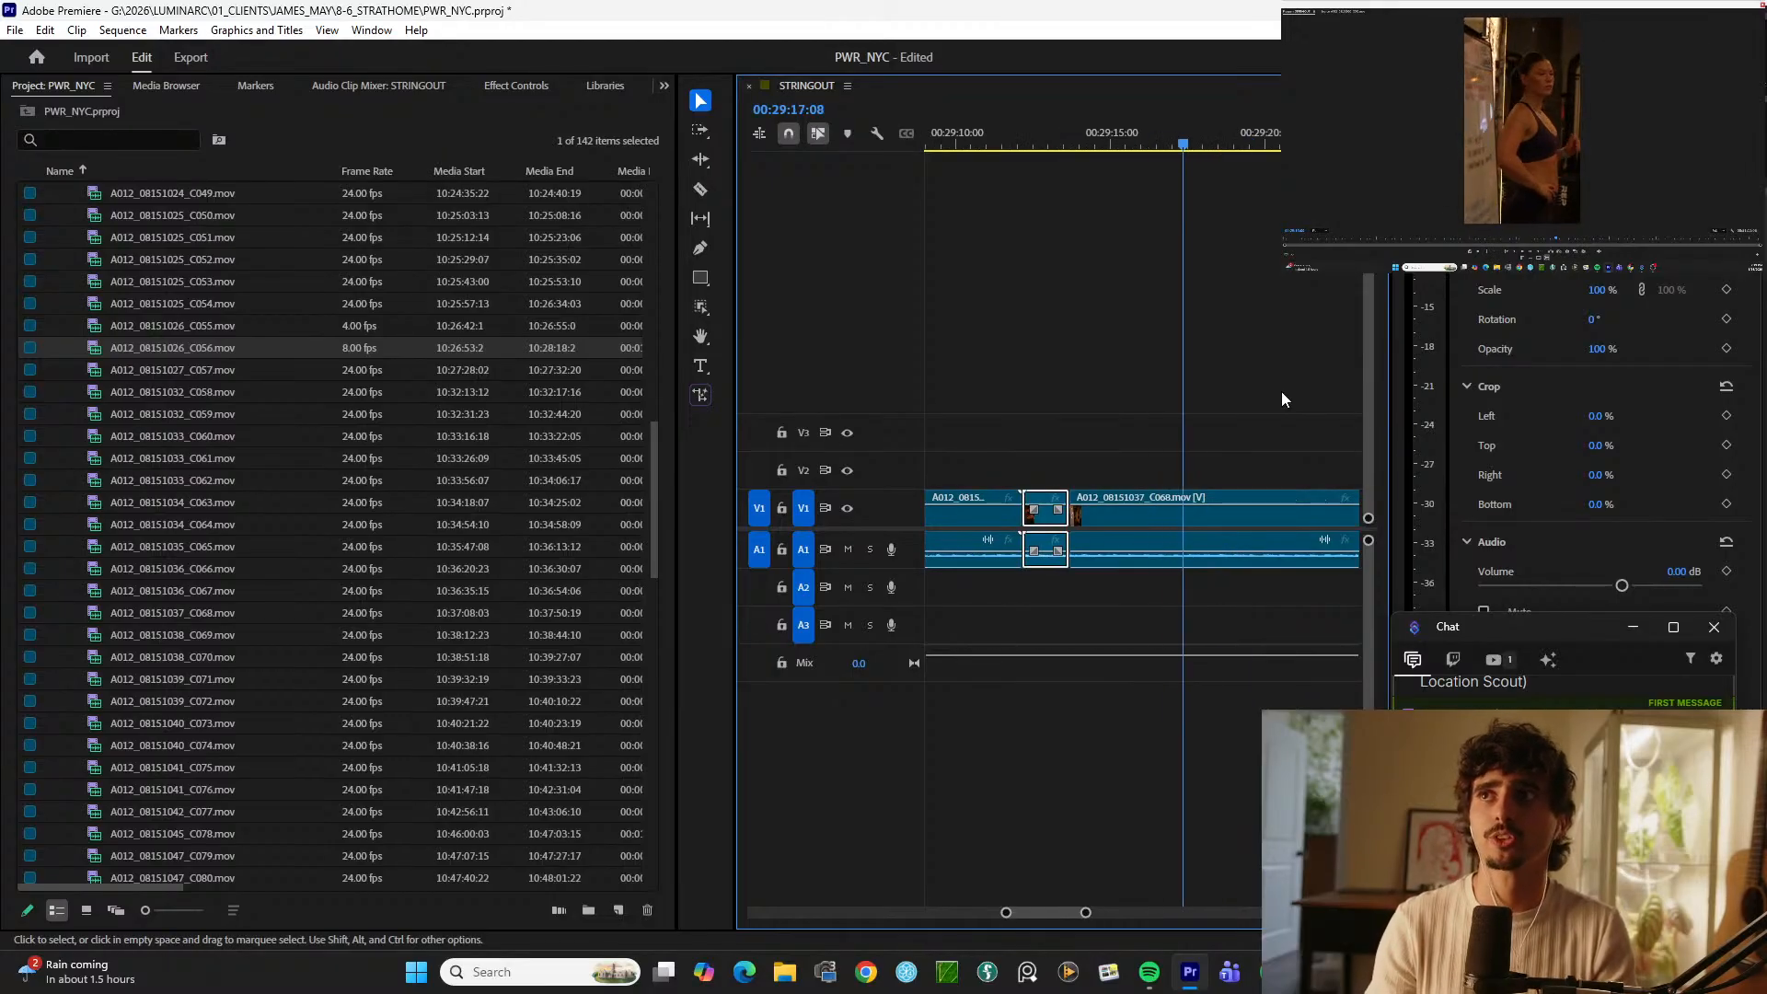
key("ctrl+k")
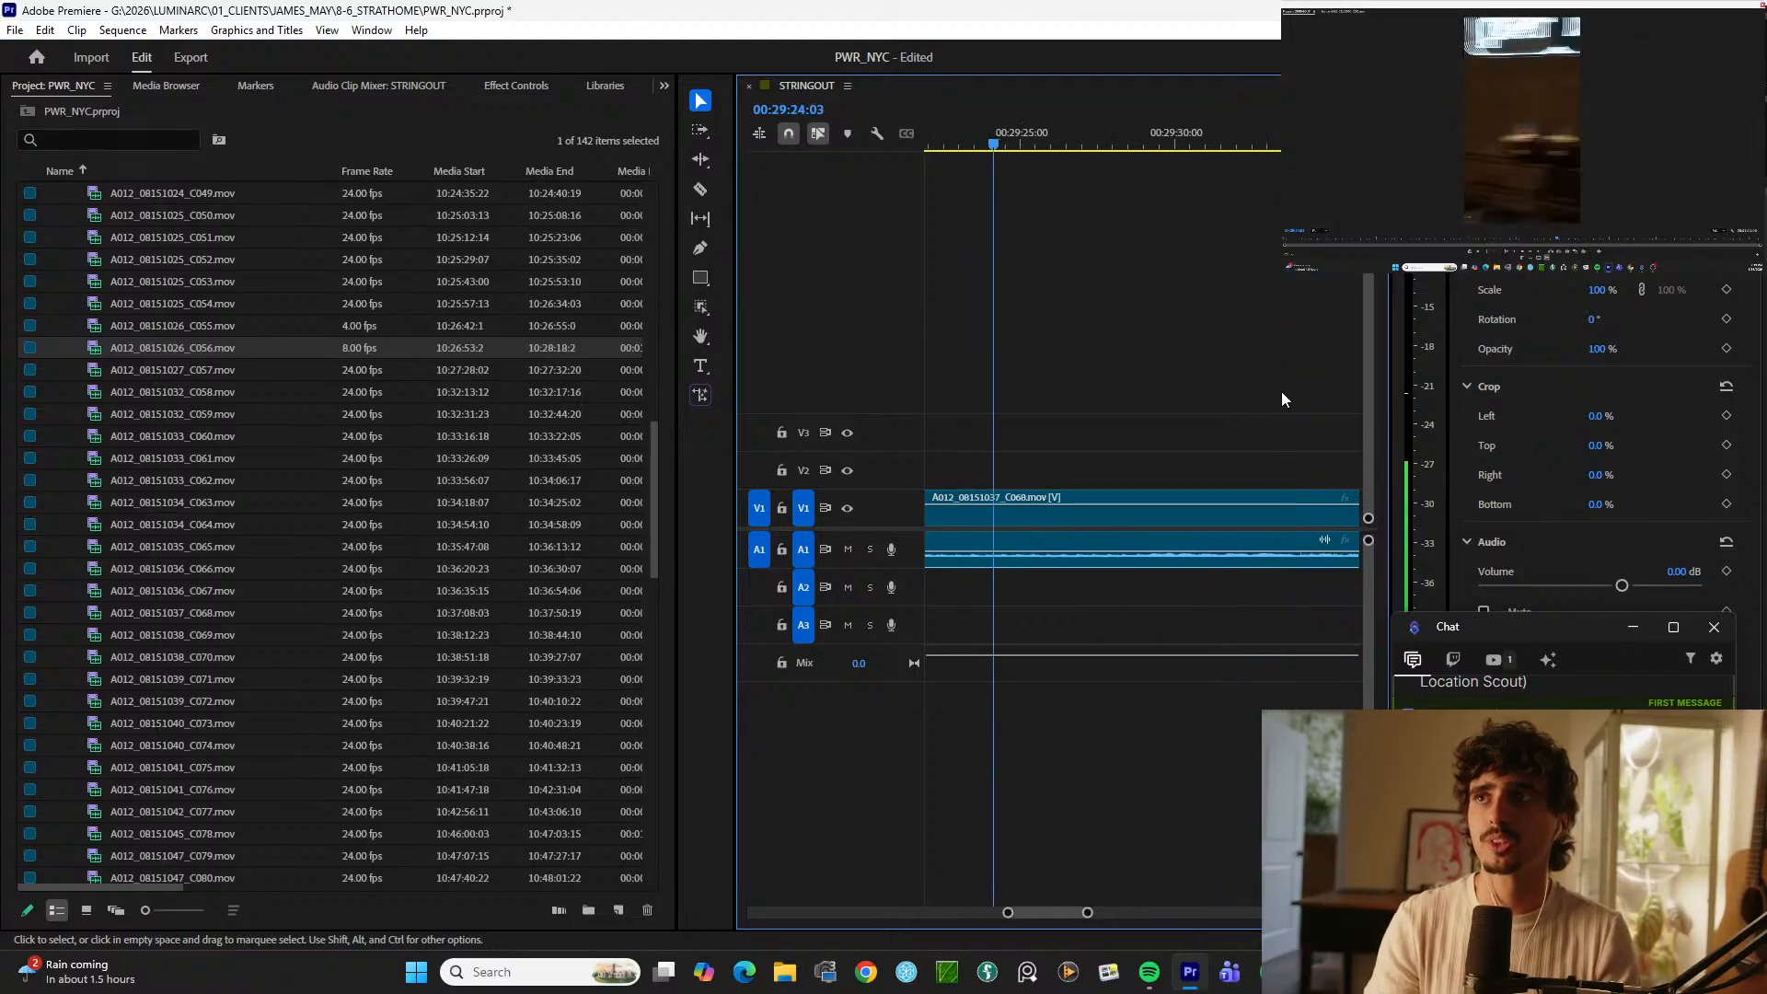
key("ctrl+k")
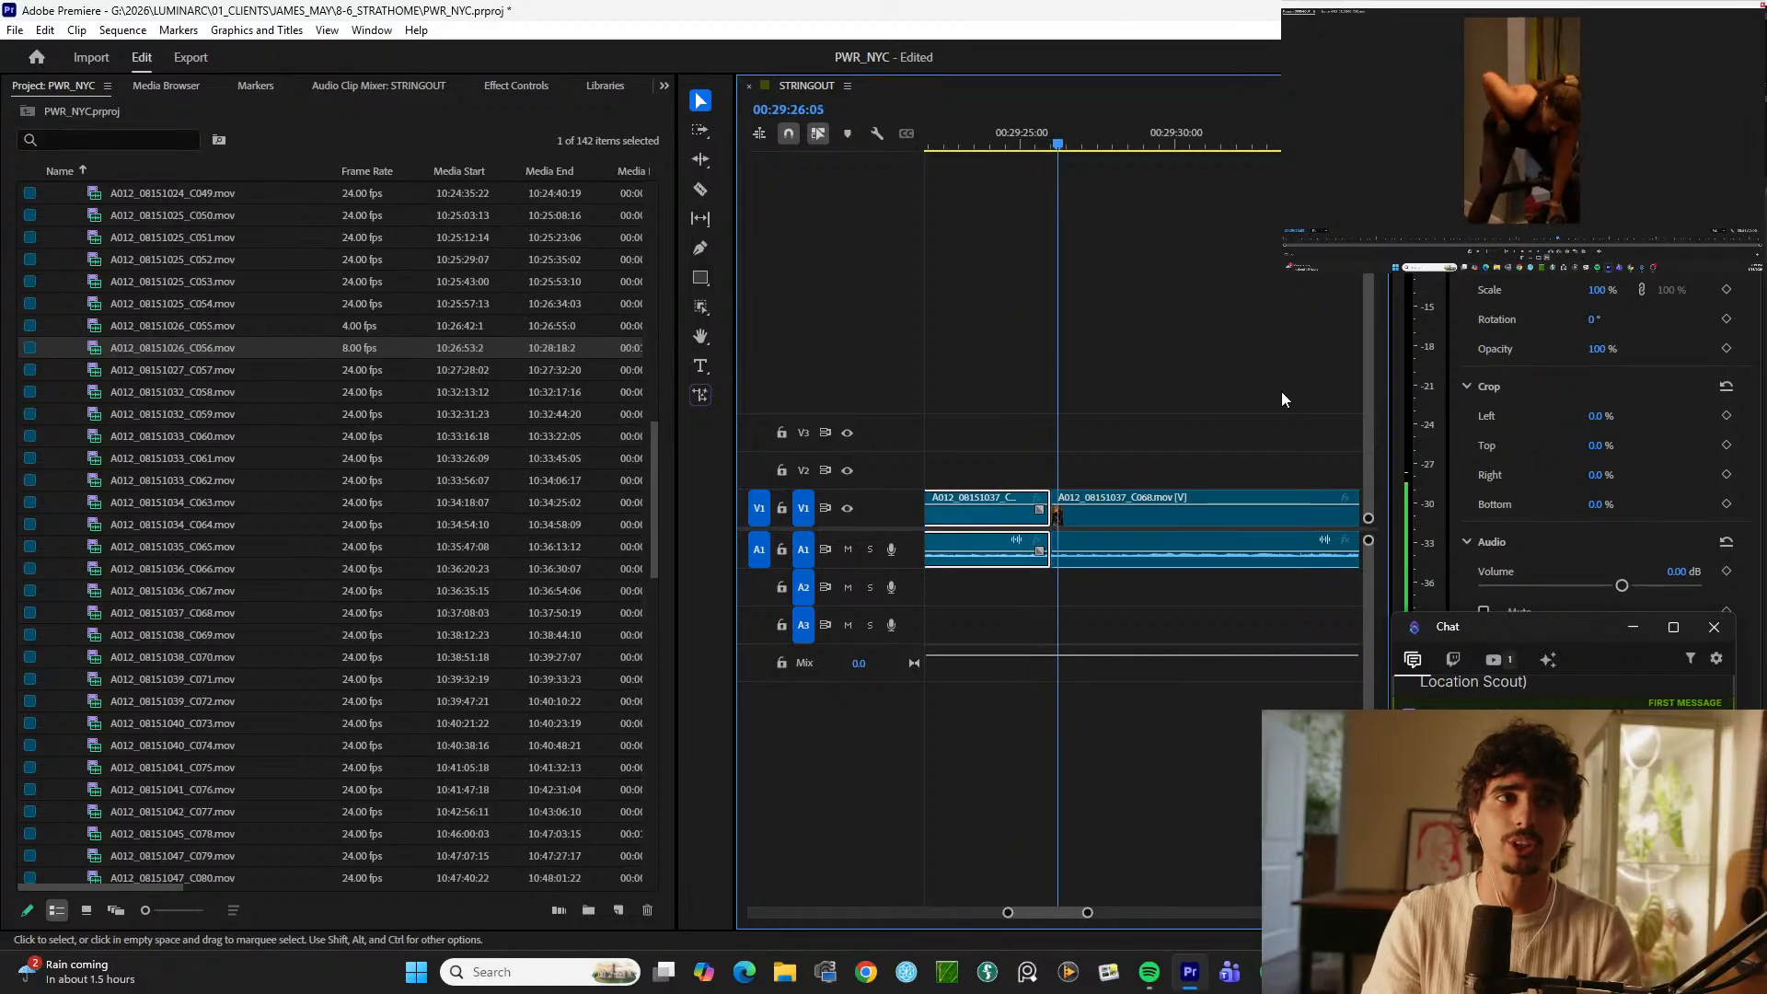
Step: Cut out the section of A012_08151037_C068.mov from about 00:29:26 to 00:29:29 and raise it to V2
key("minus")
key("minus")
key("minus")
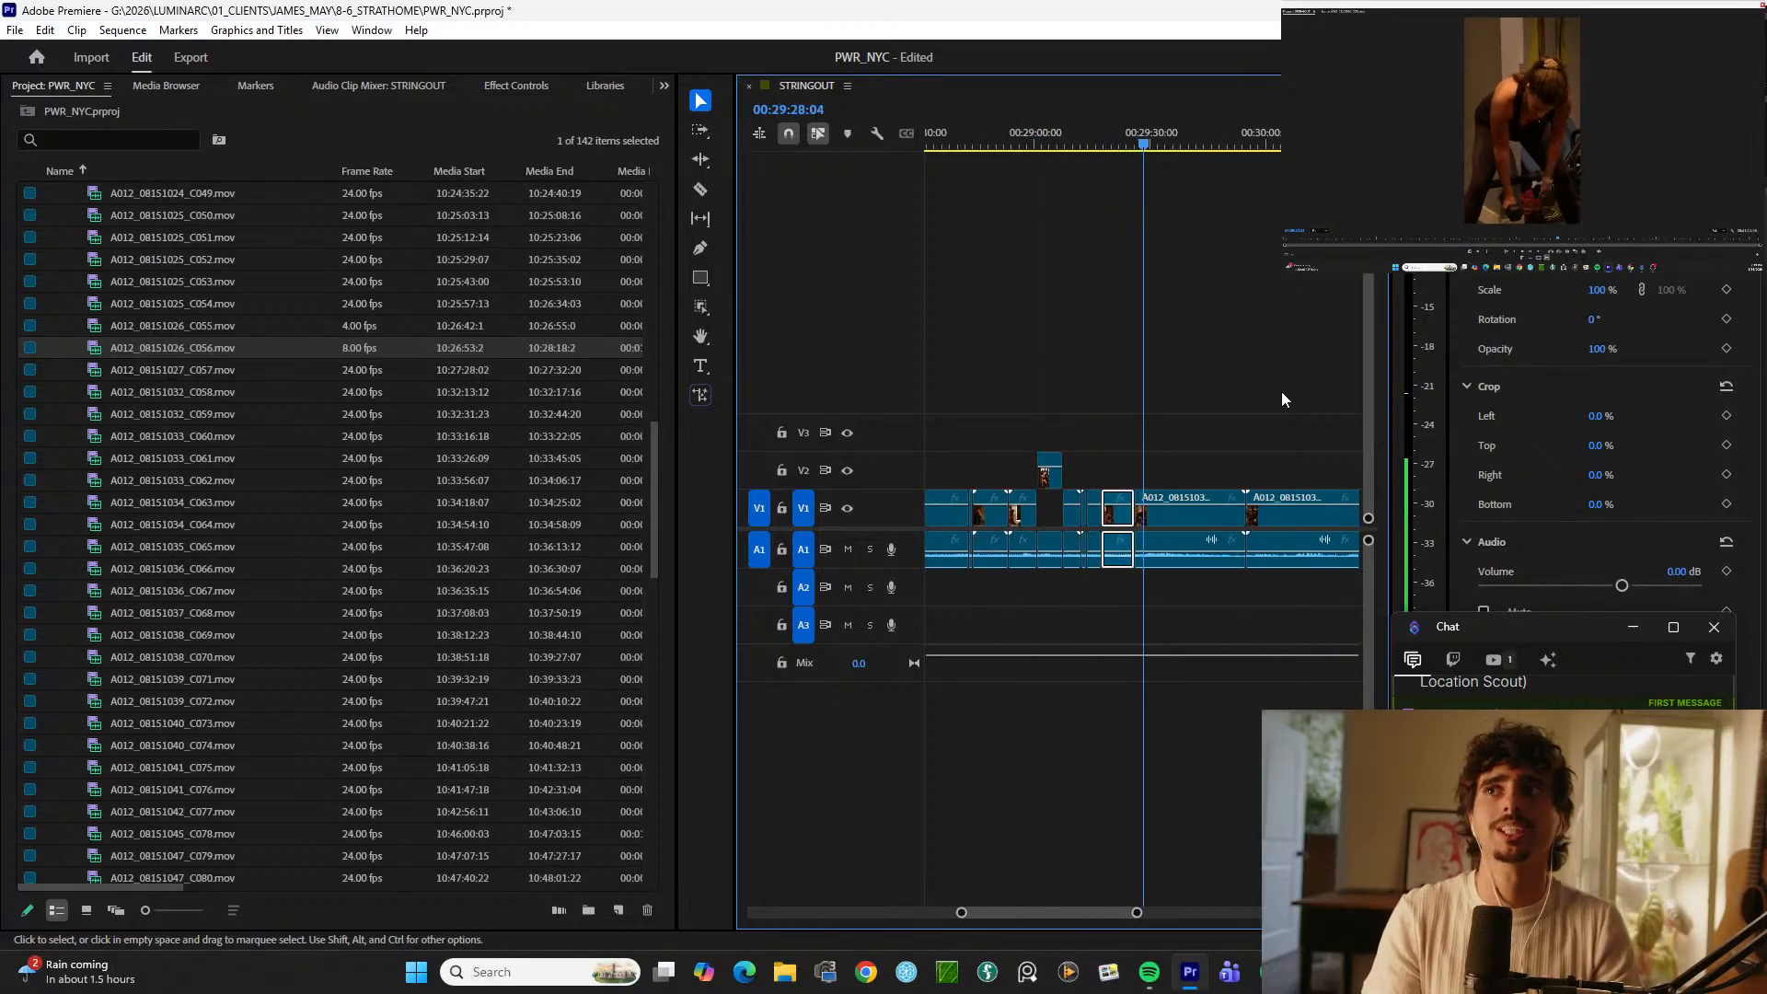
key("ctrl+k")
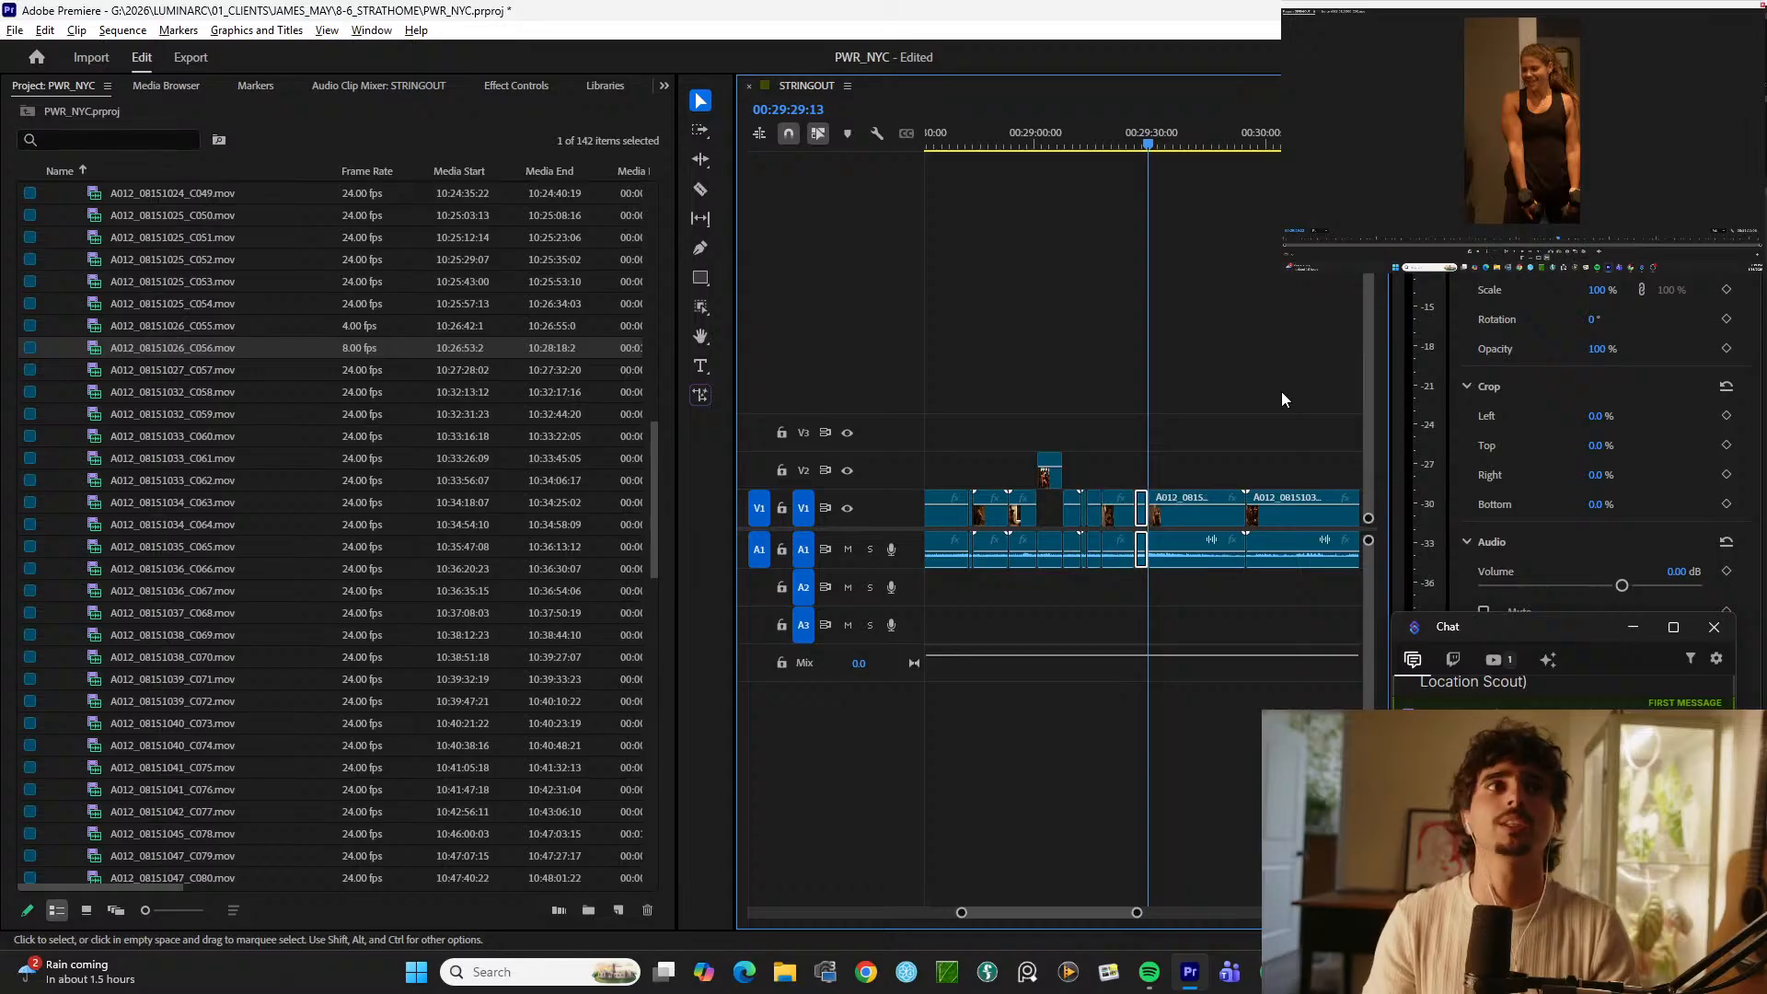
key("alt+Up")
Step: Cut out the section of A012_08151037_C068.mov from about 00:29:38 to 00:29:46 and raise it to V2
key("equal")
key("space")
key("minus")
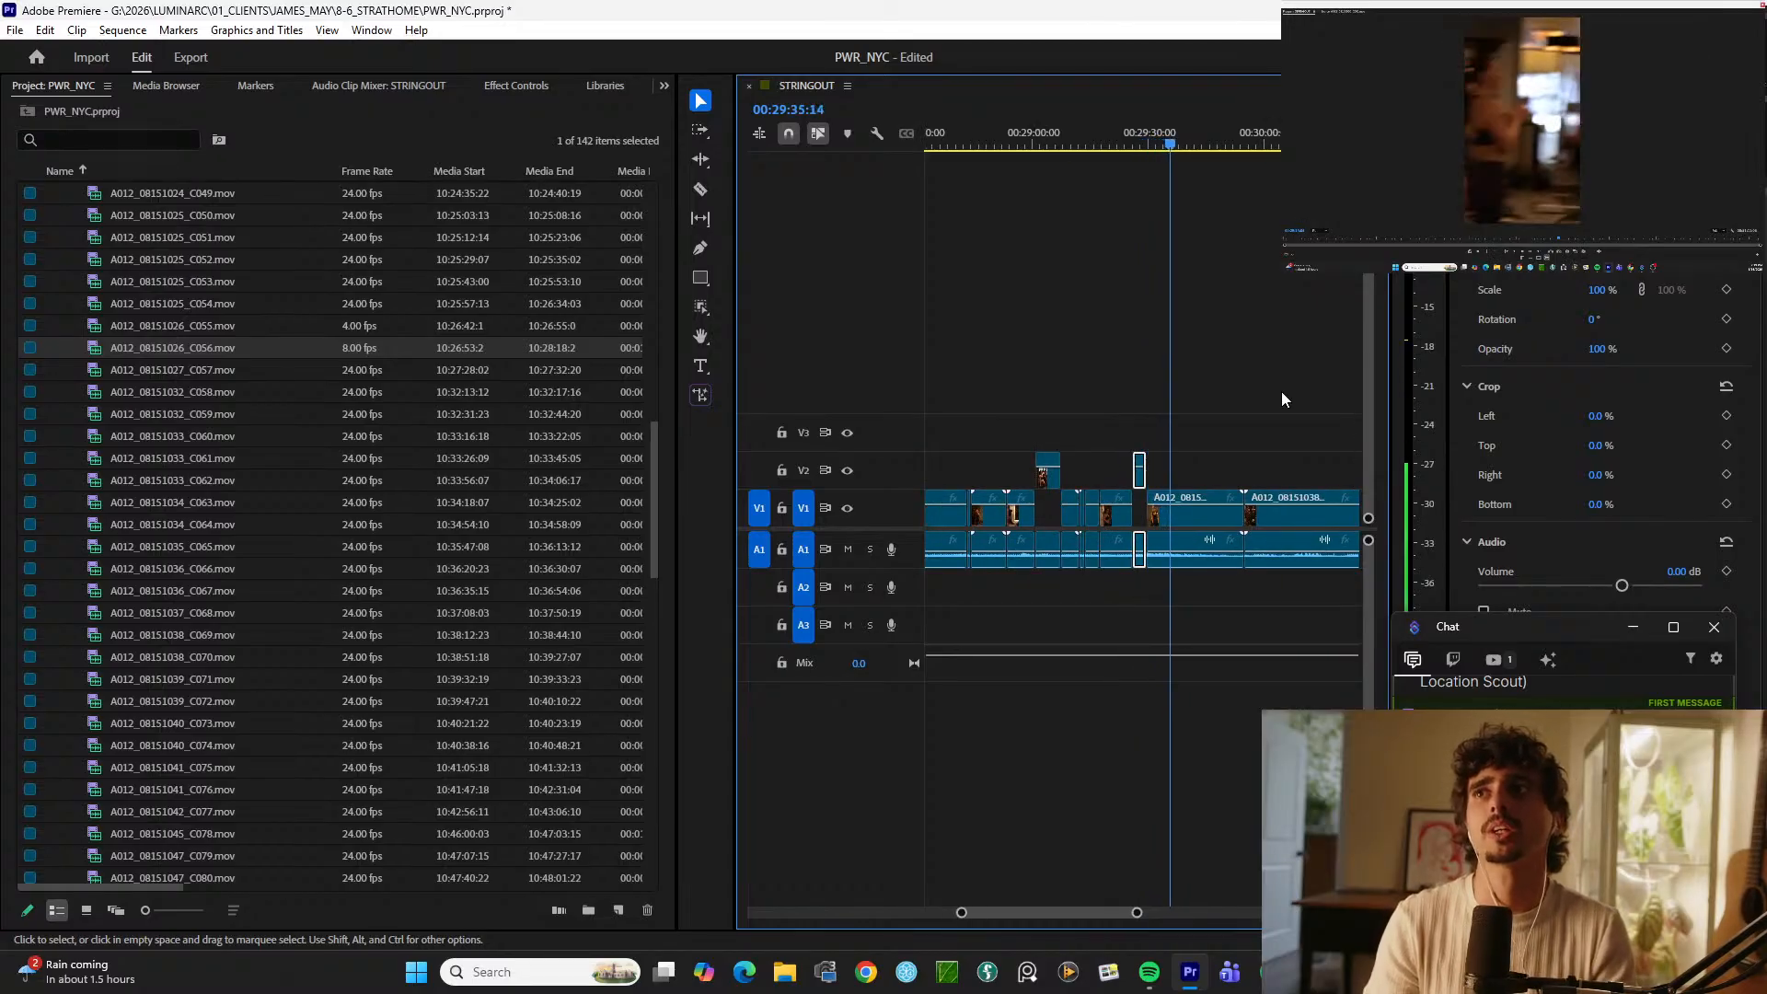
key("d")
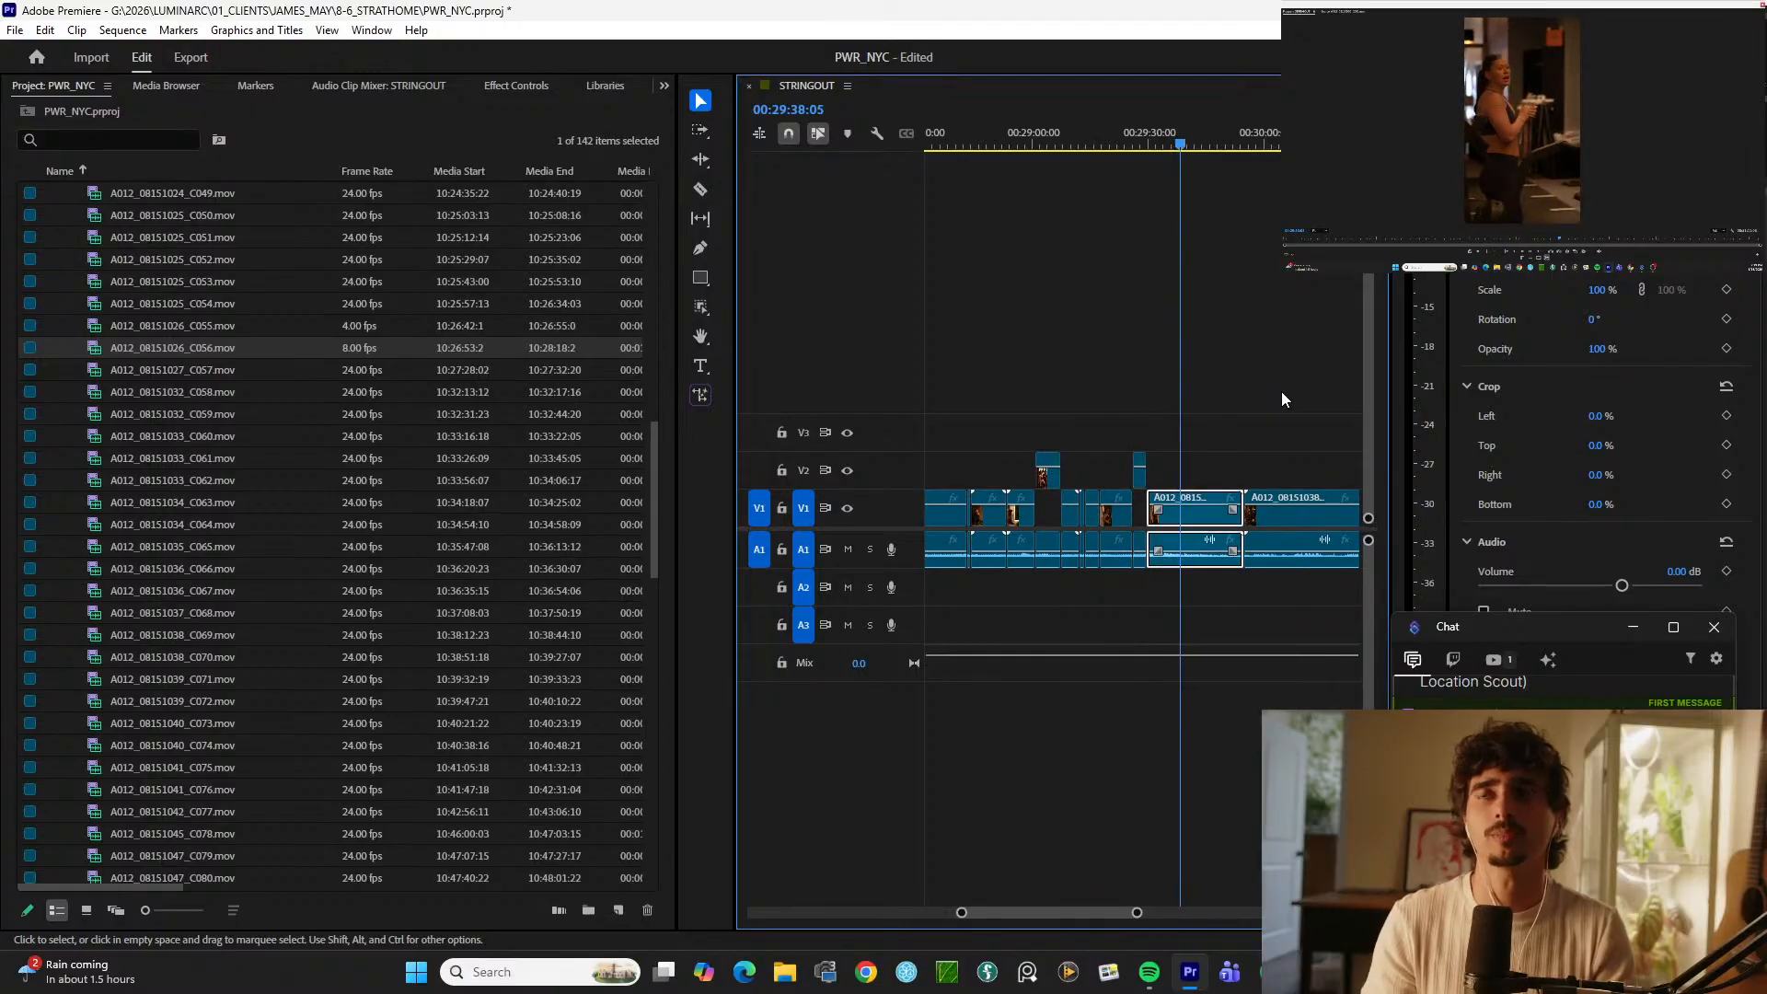
key("ctrl+k")
key("space")
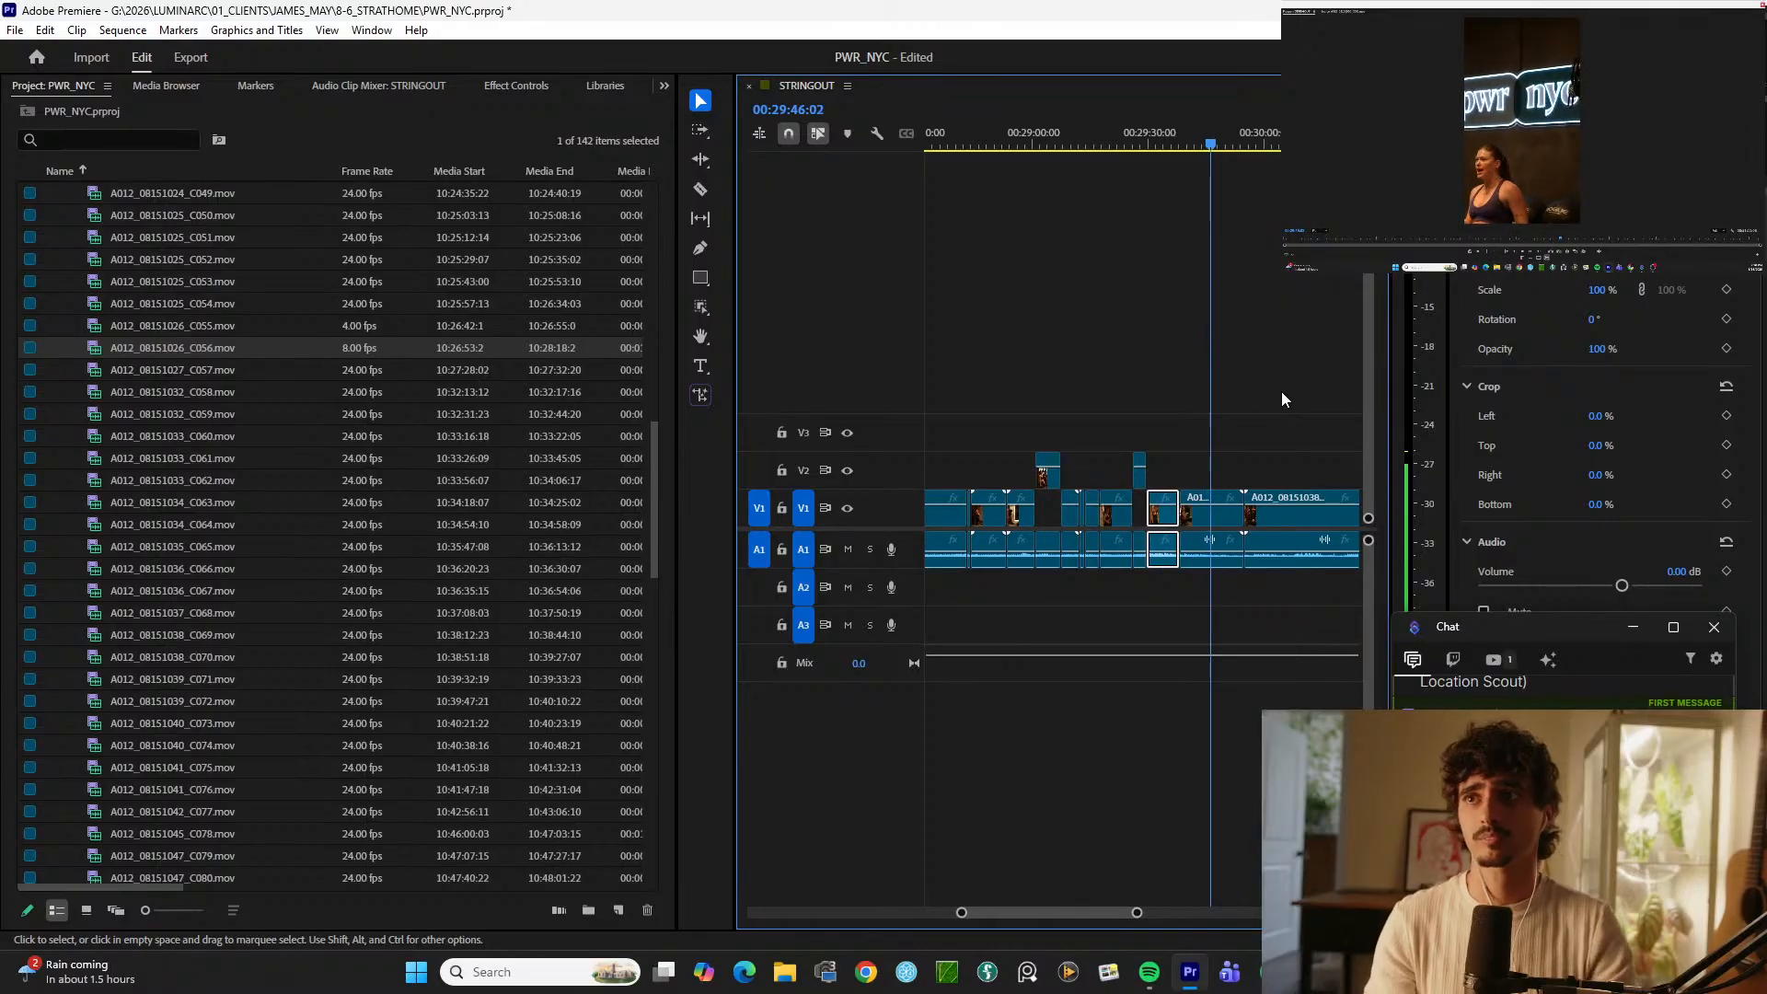
key("alt+Up")
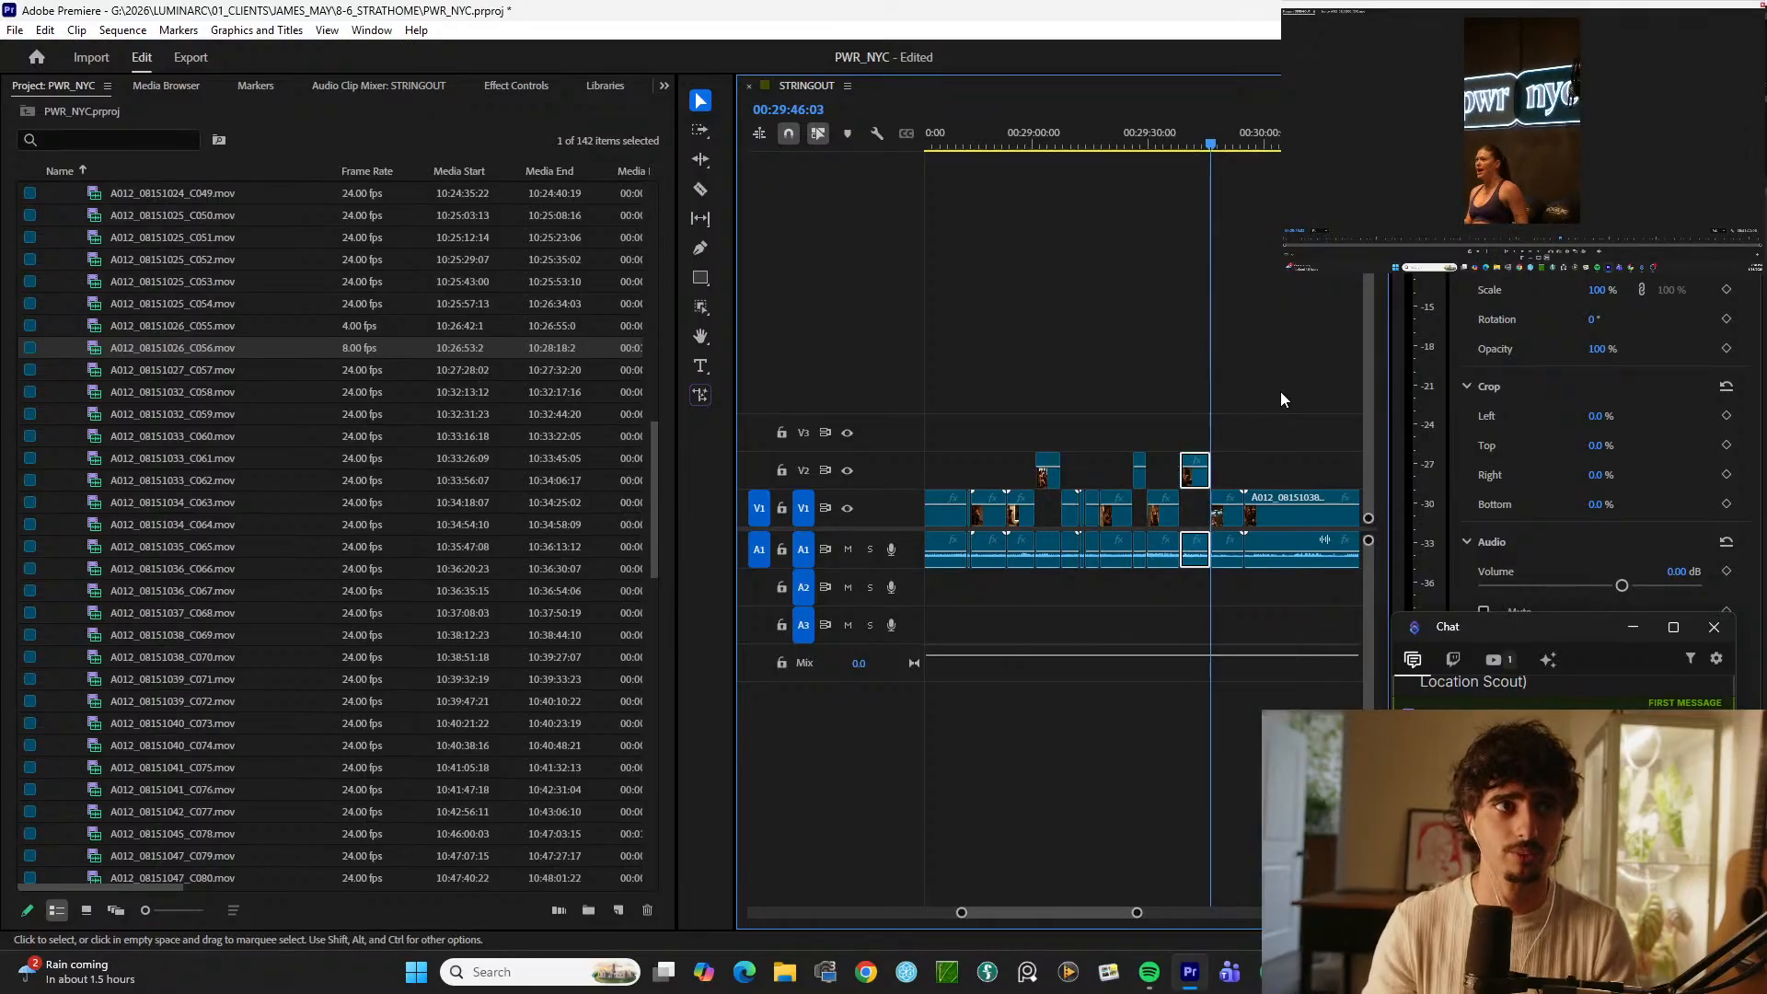
Step: Give the raised V2 section ending at about 00:29:46 a yellow label colour and resume playback
right_click(1196, 479)
mouse_move(1288, 518)
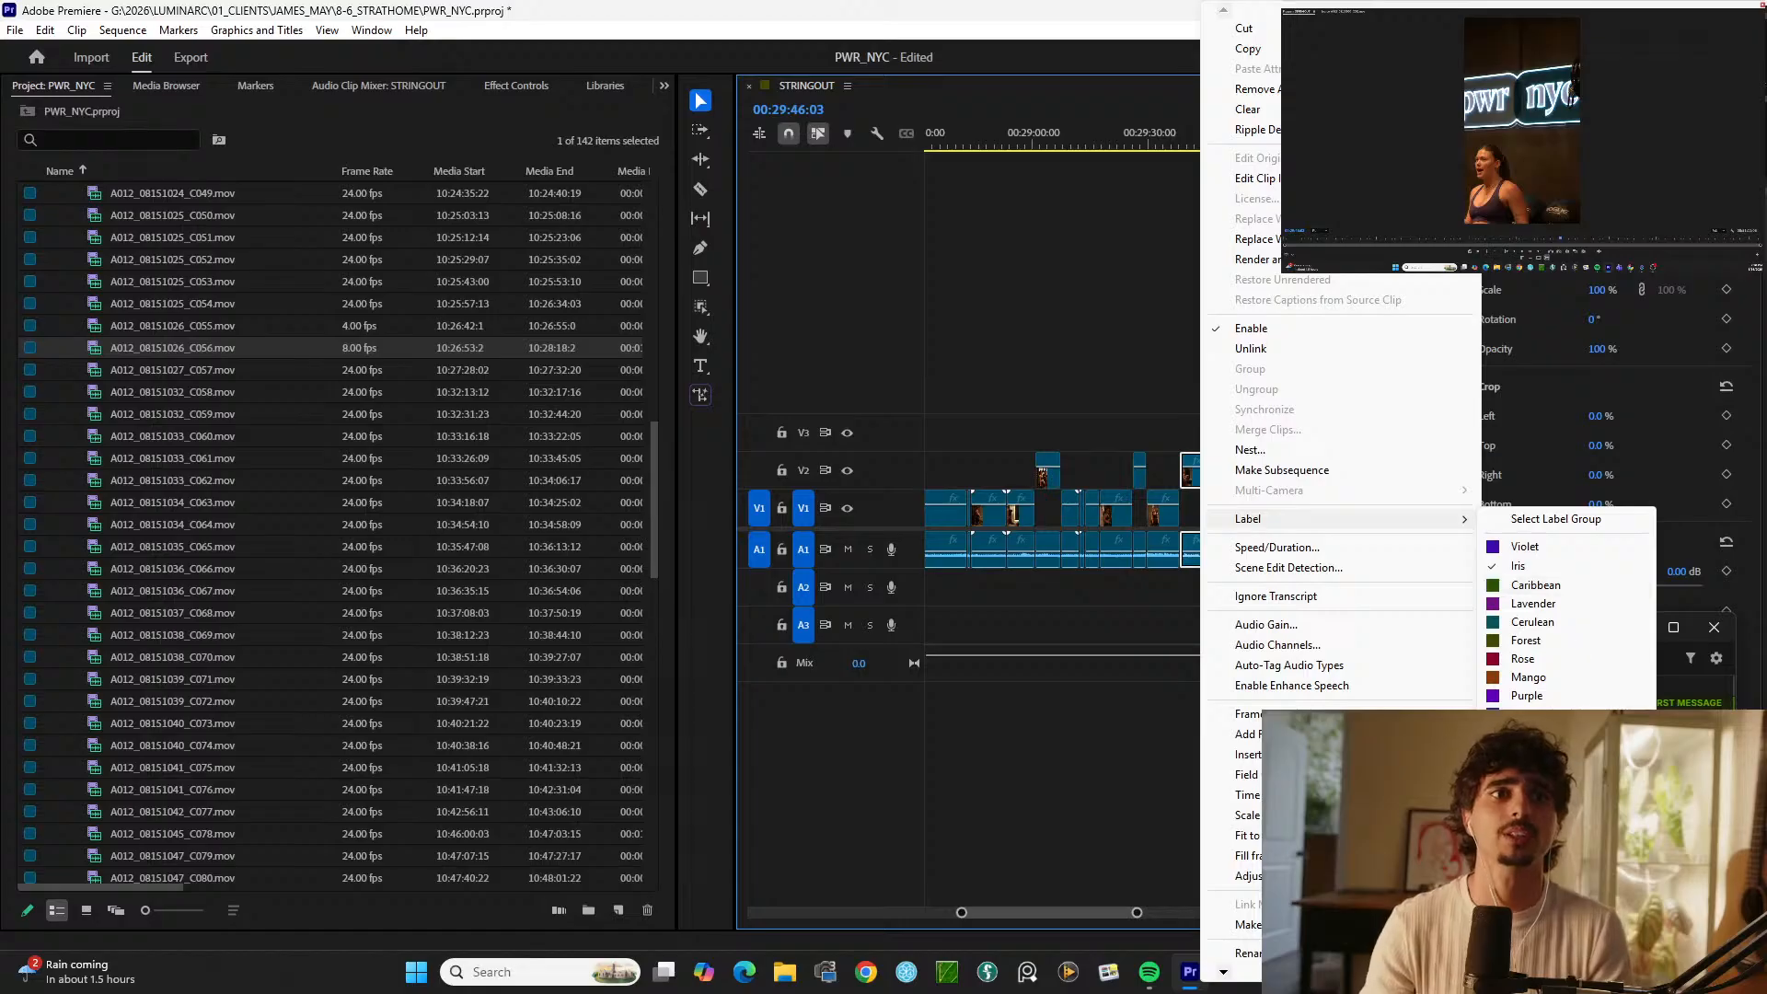
left_click(1528, 824)
key("space")
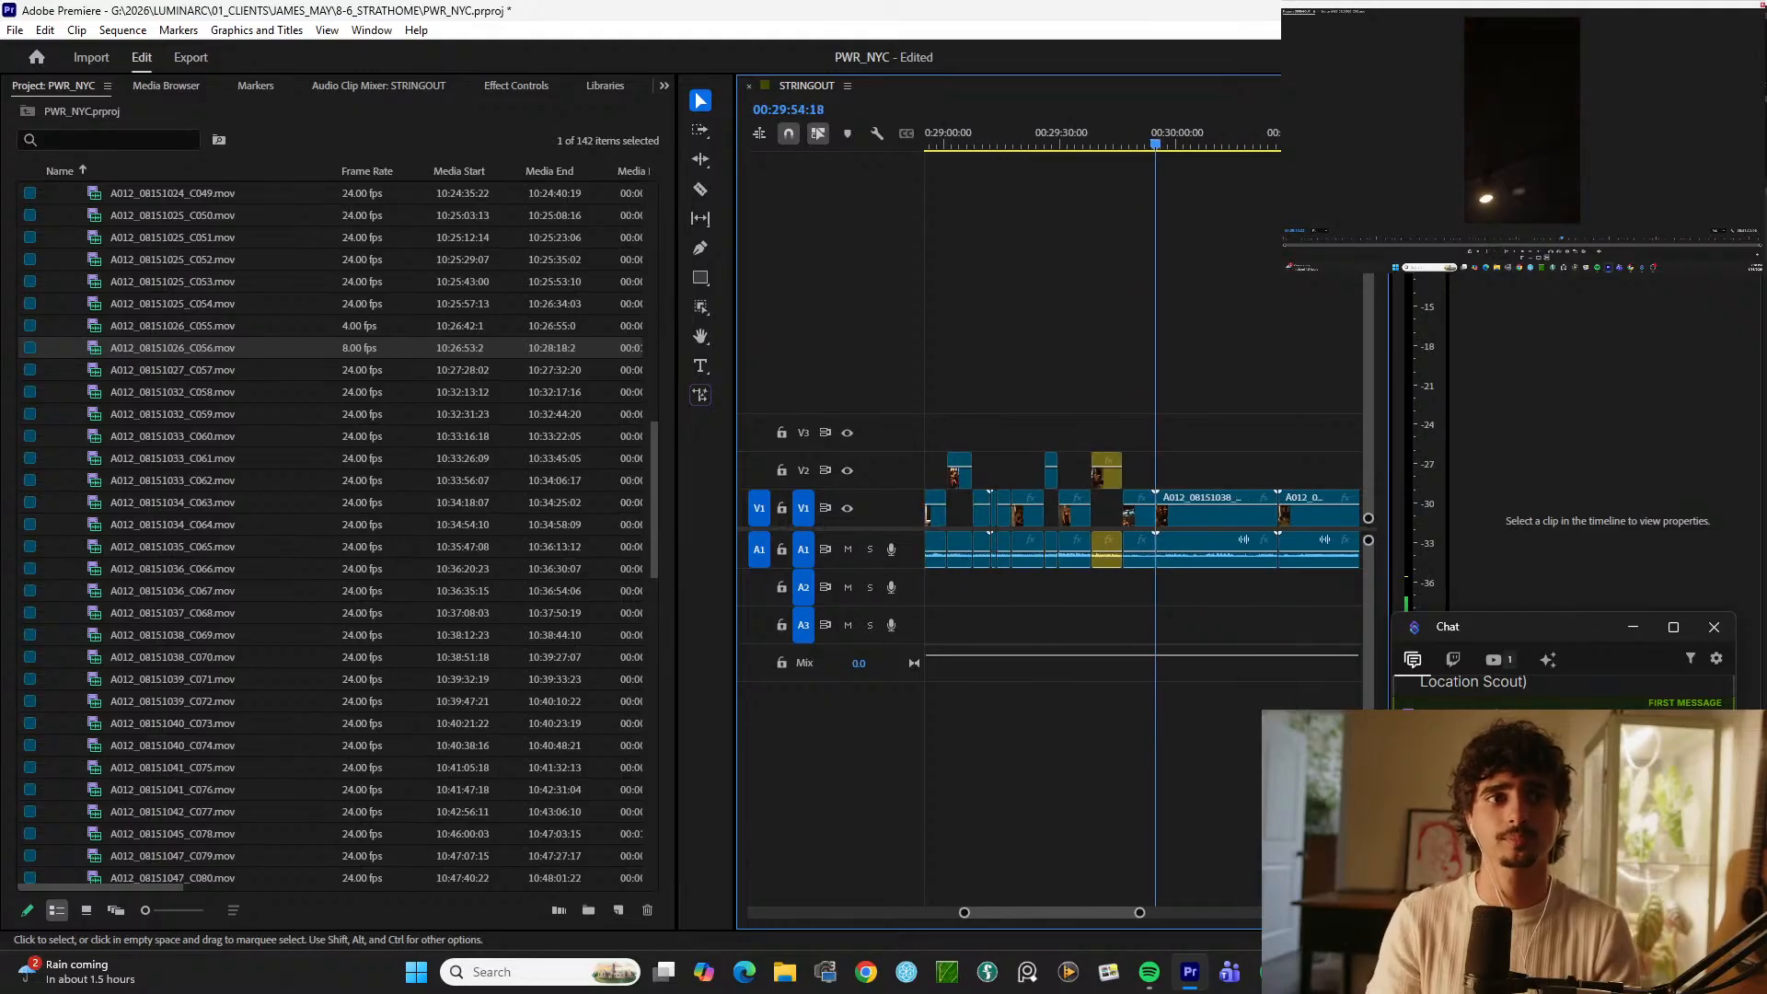
Step: Review A012_08151038_C069.mov up to about 00:30:21 and split it at about 00:30:16
key("minus")
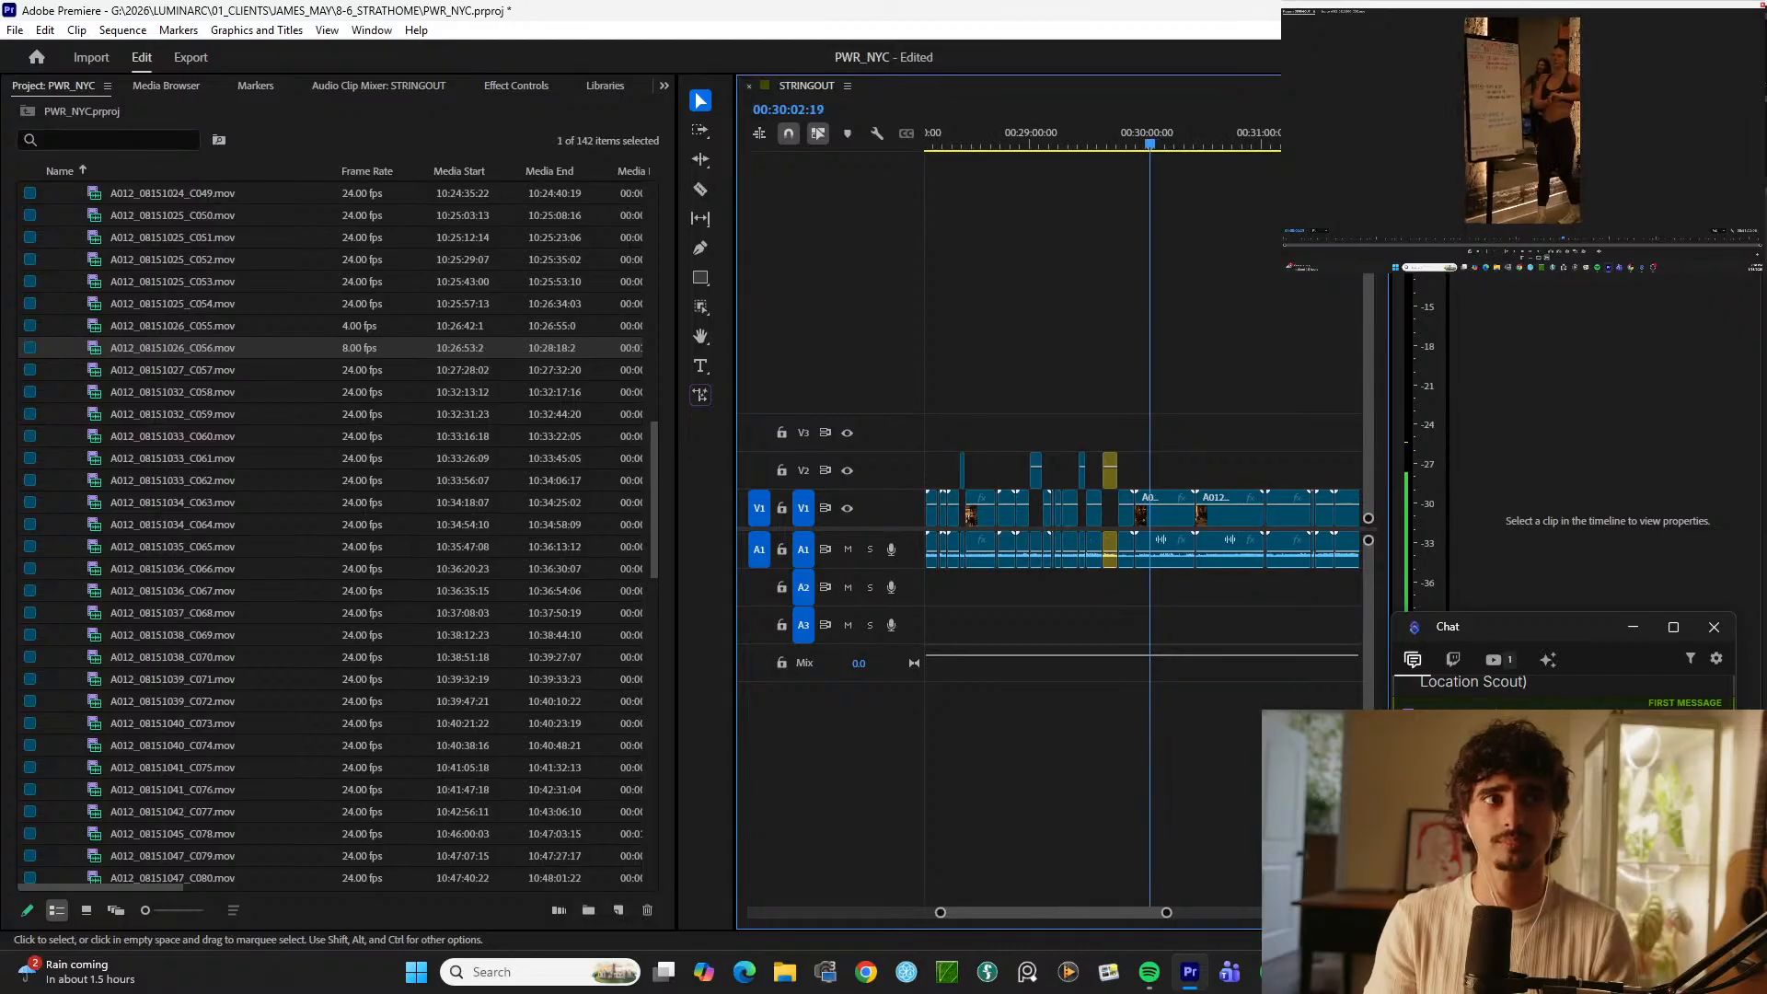
key("equal")
key("d")
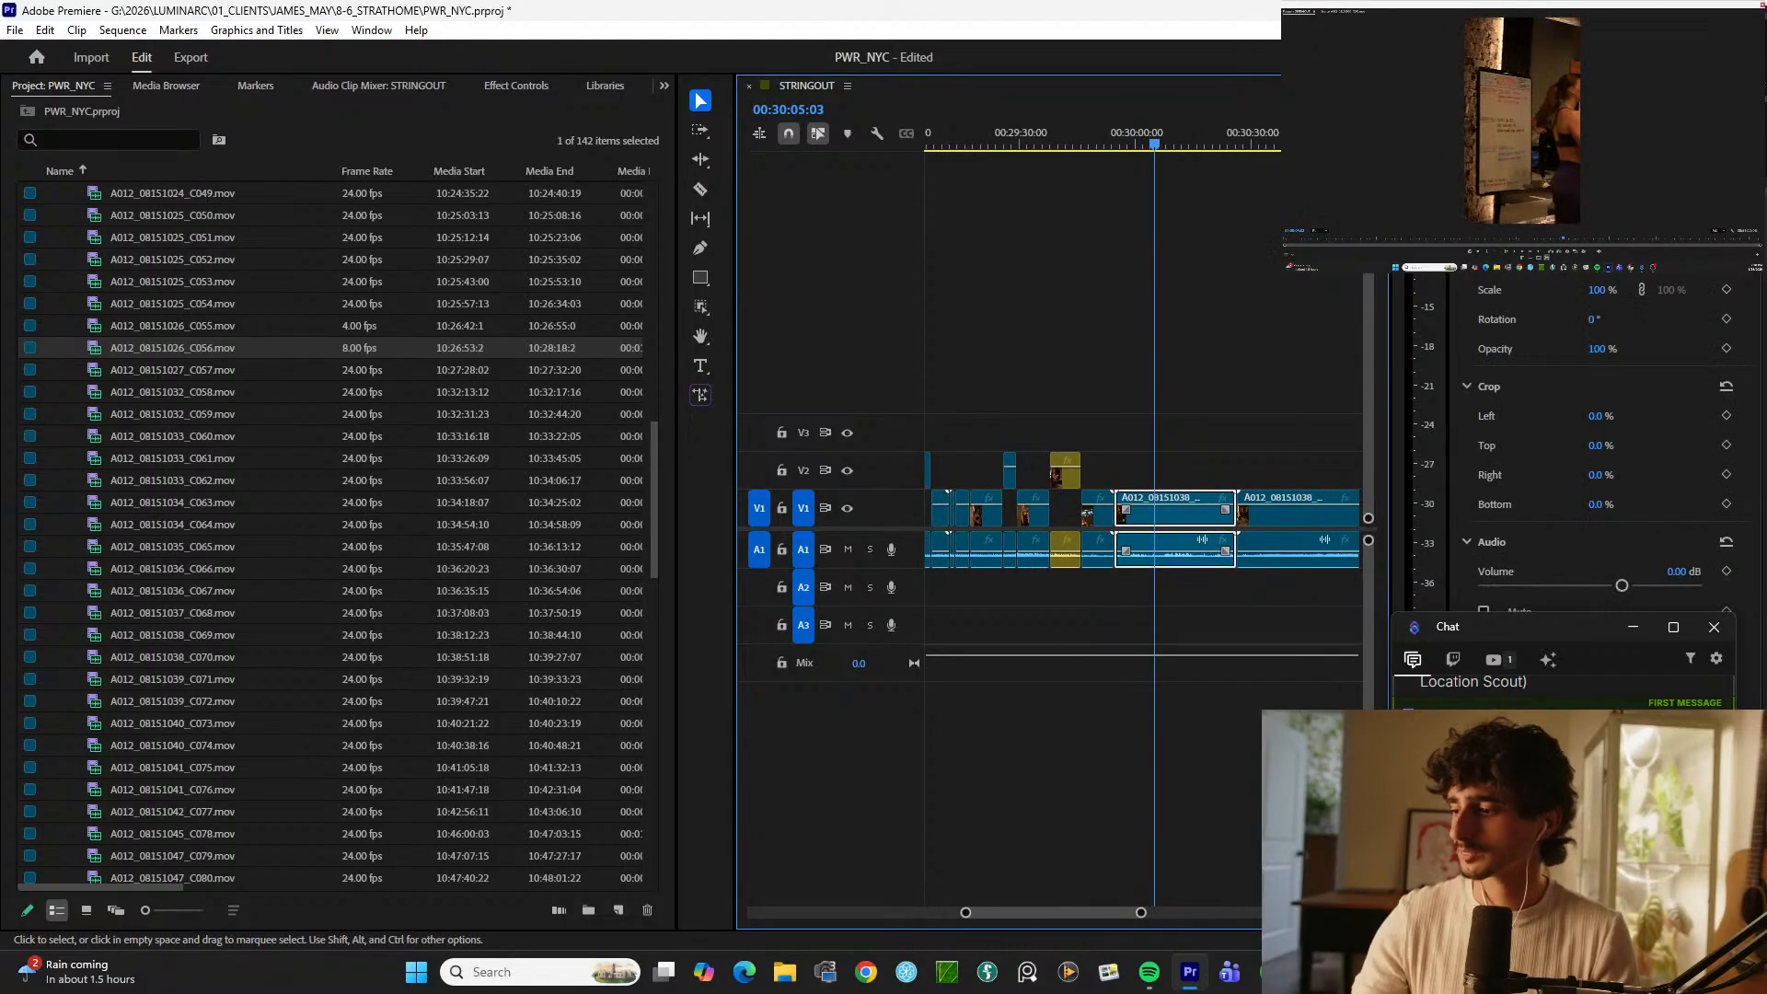
key("equal")
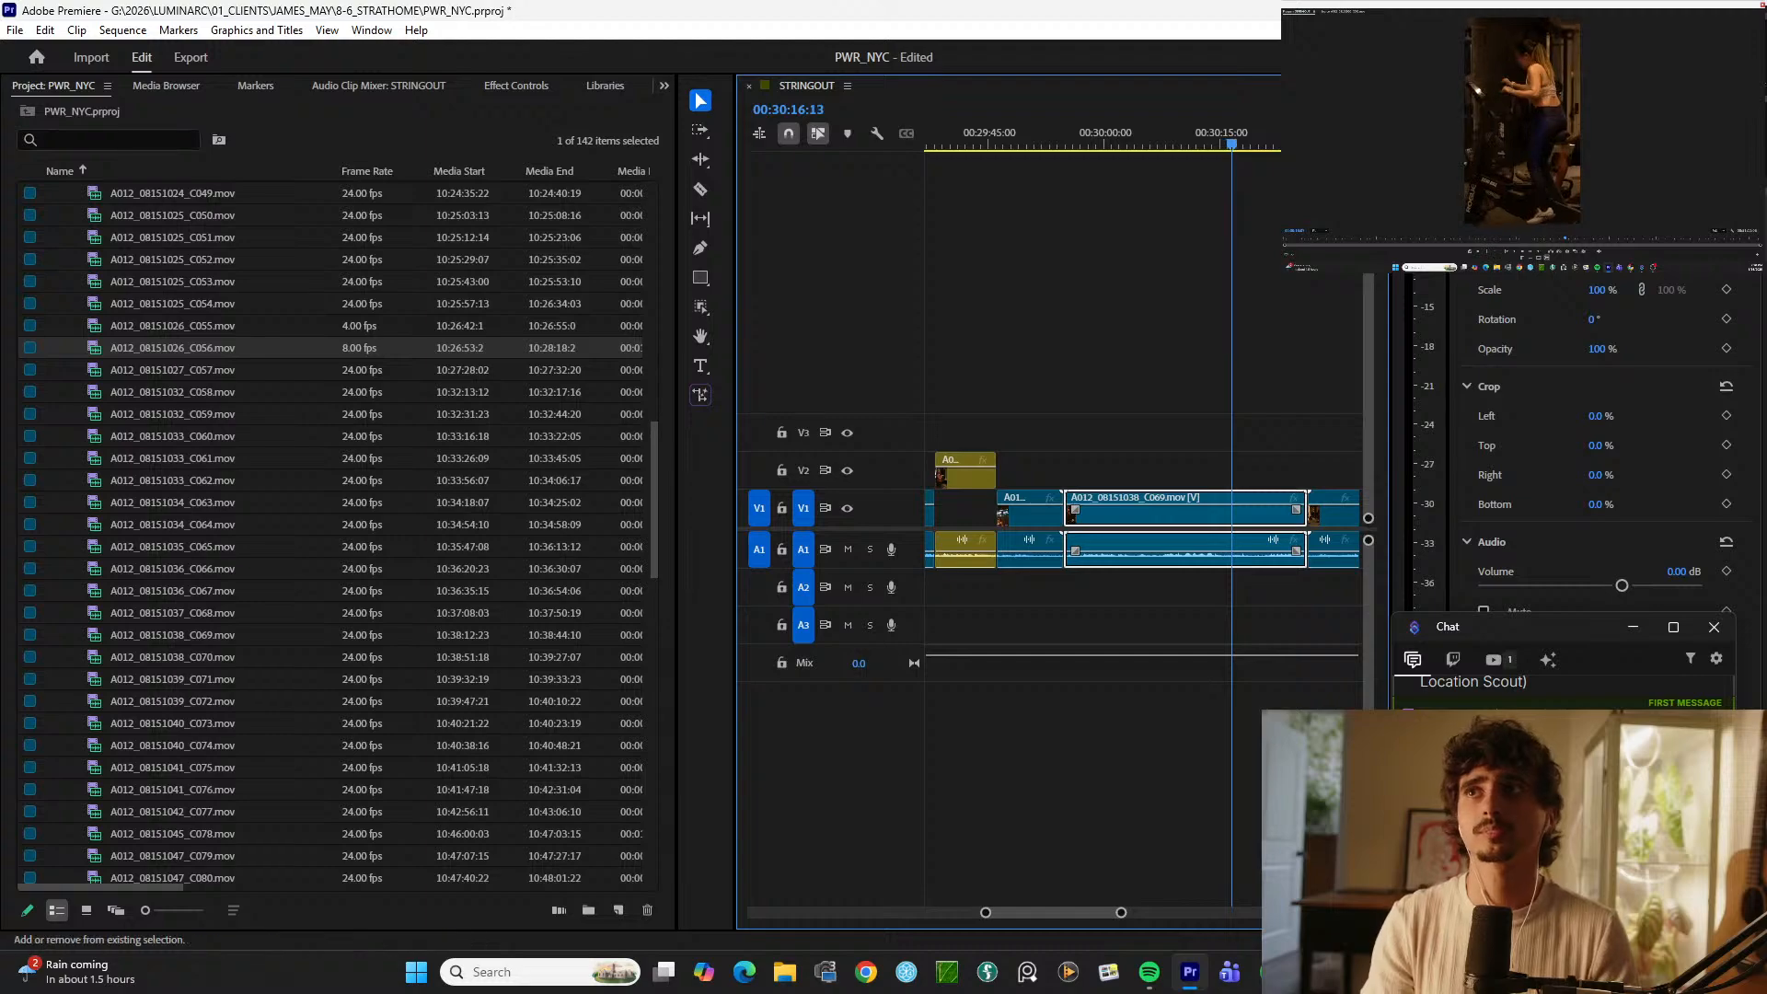
key("ctrl+k")
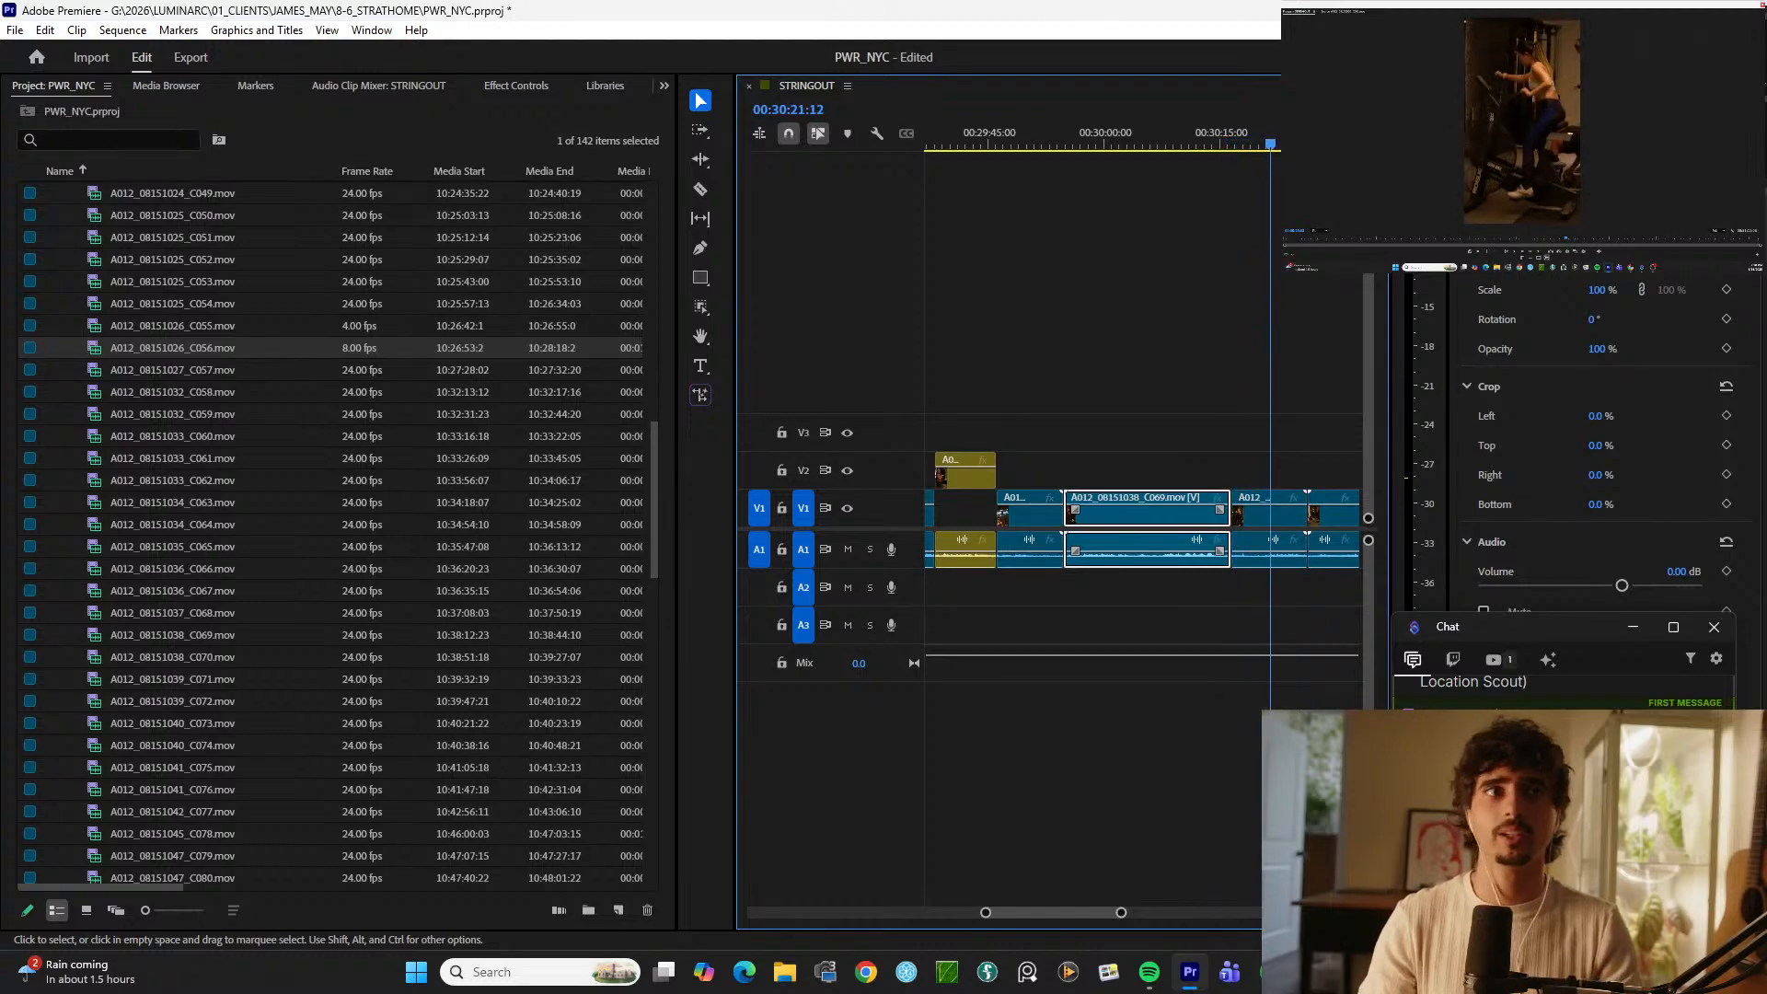
key("d")
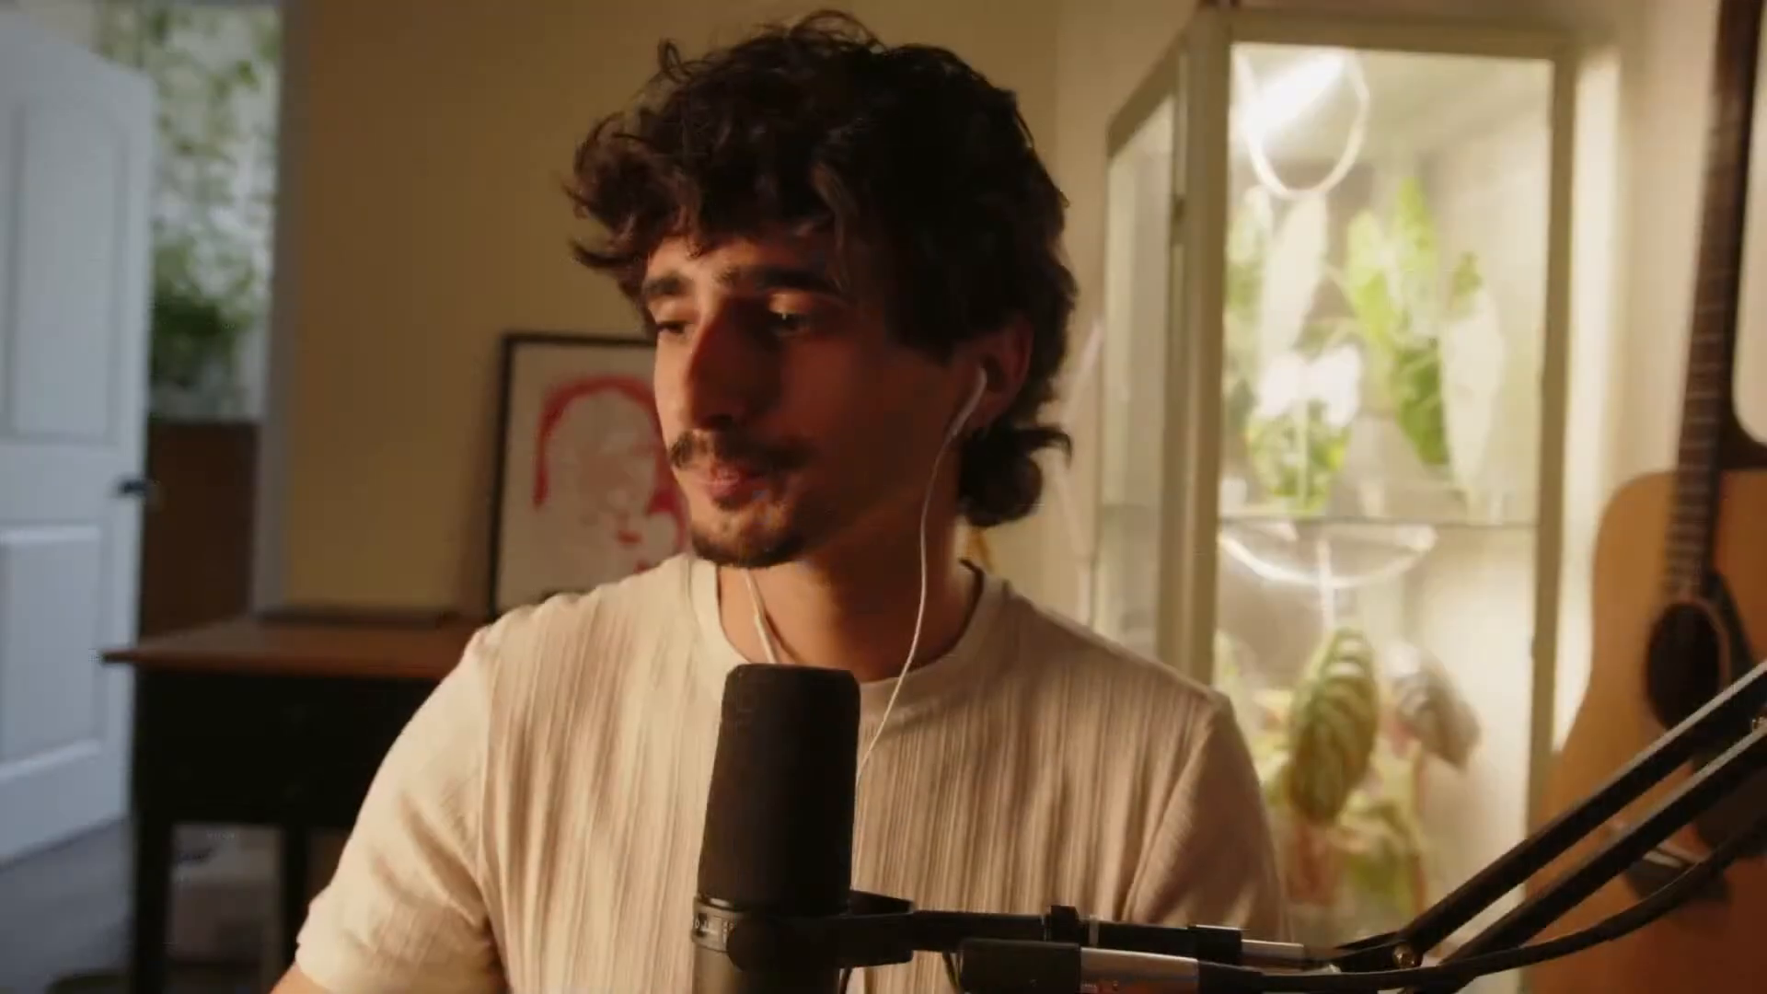
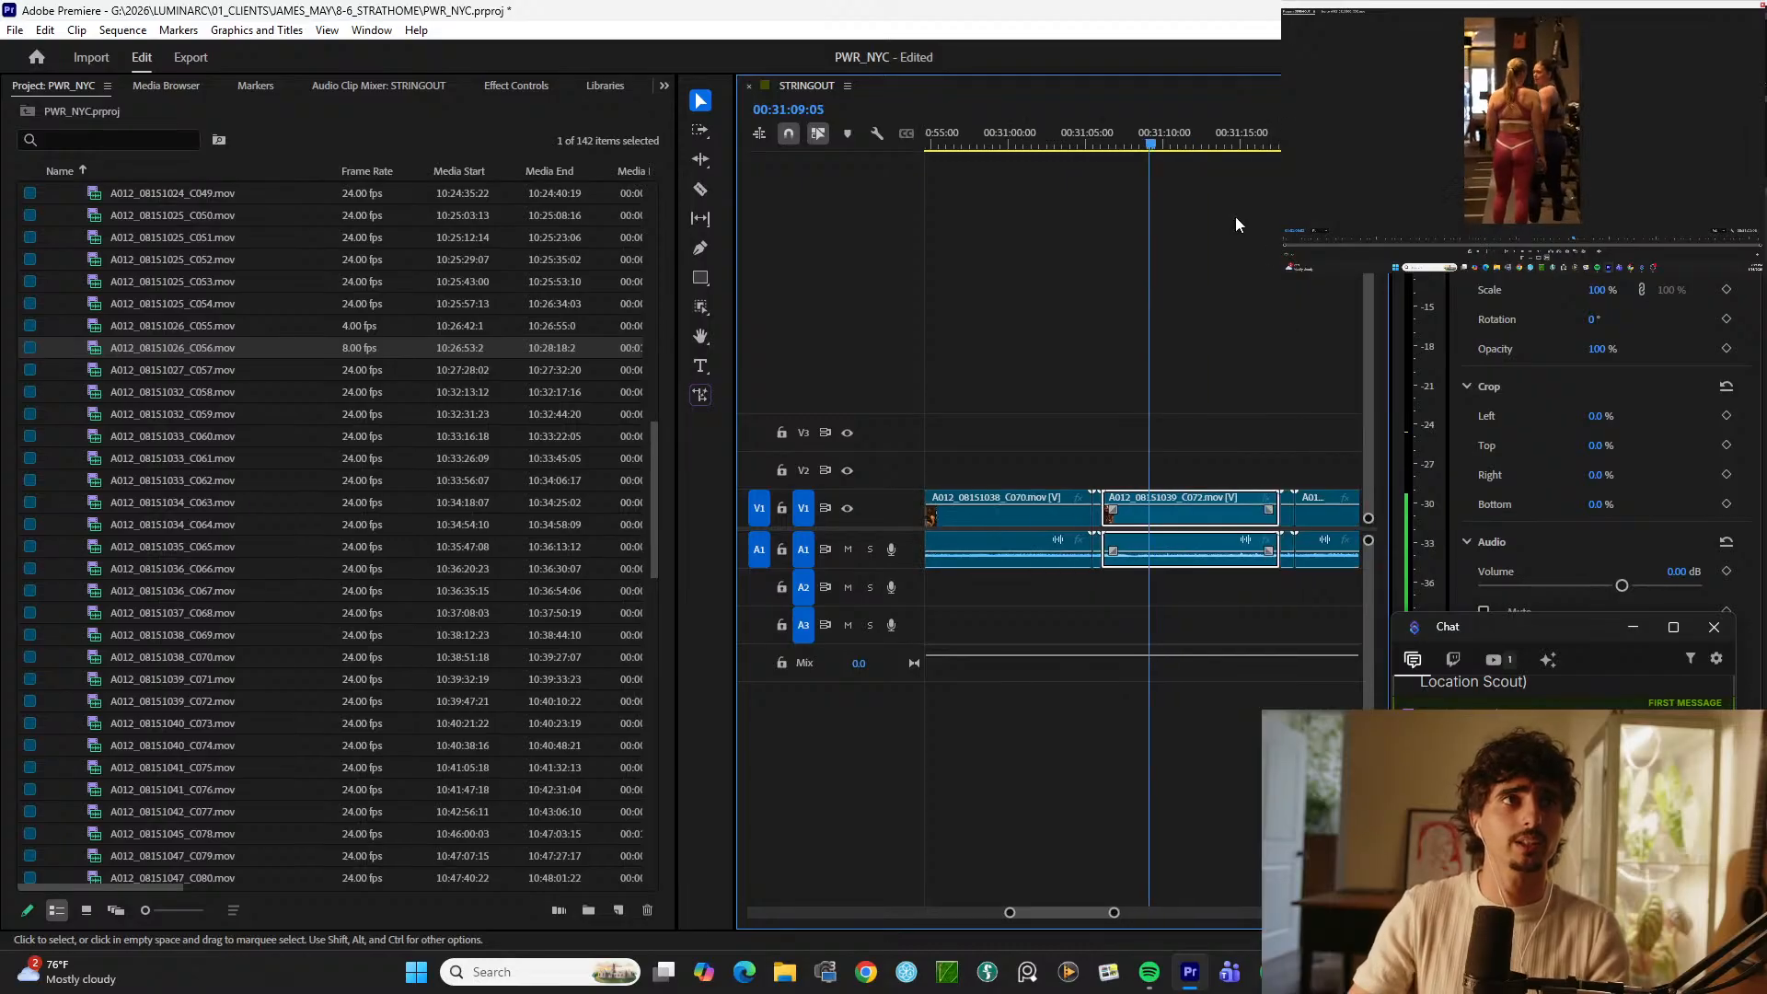
Step: Cut out the section of A012_08151040_C074.mov from about 00:31:28 to 00:31:33 and raise it to V2
key("minus")
left_click_drag(1182, 137, 1222, 127)
key("equal")
key("equal")
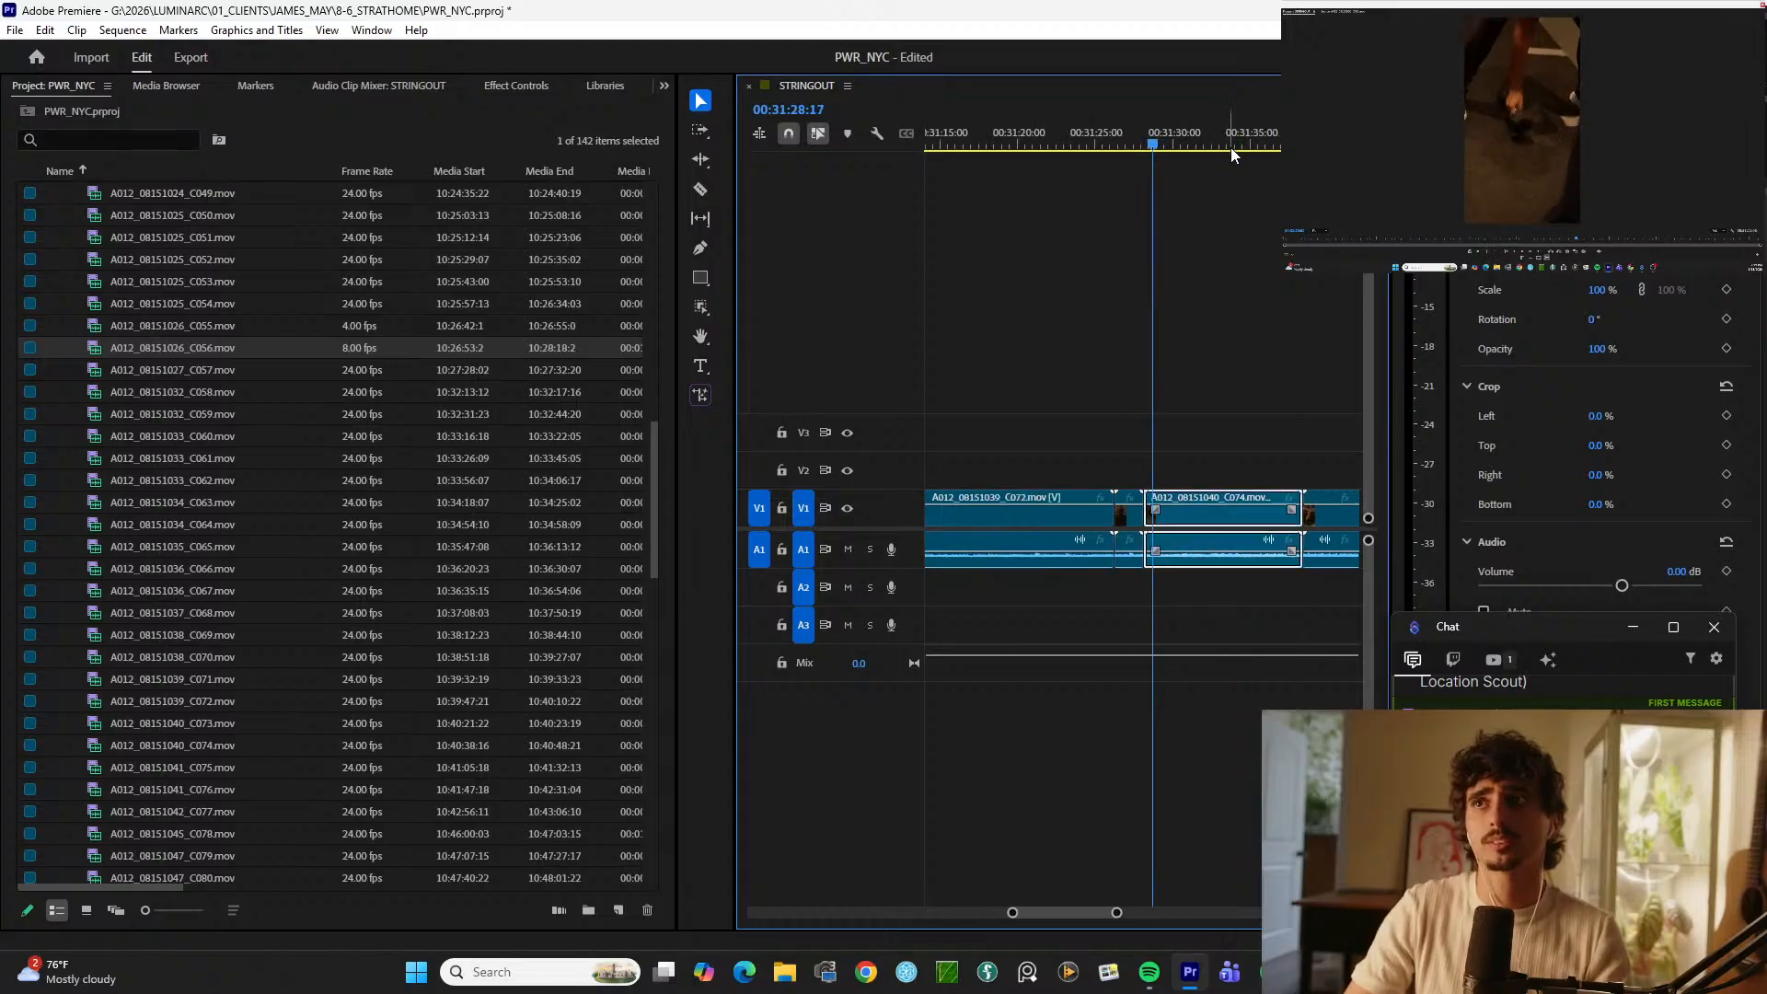
key("space")
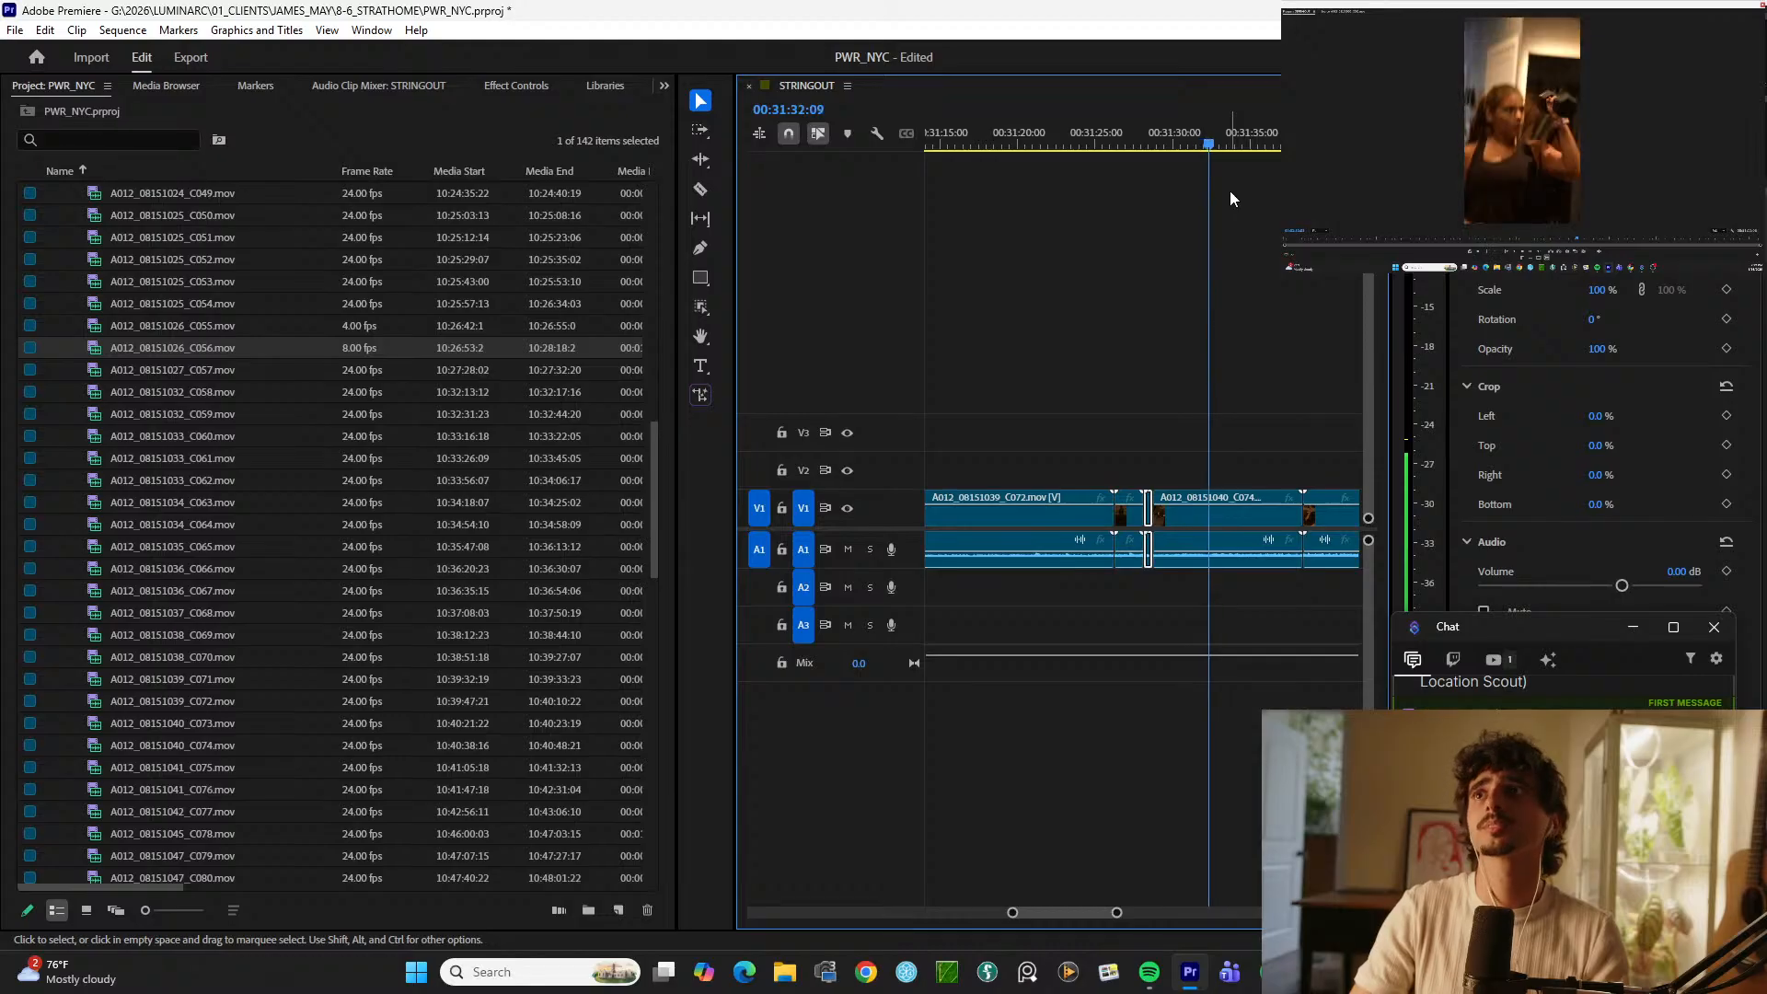
key("space")
key("ctrl+k")
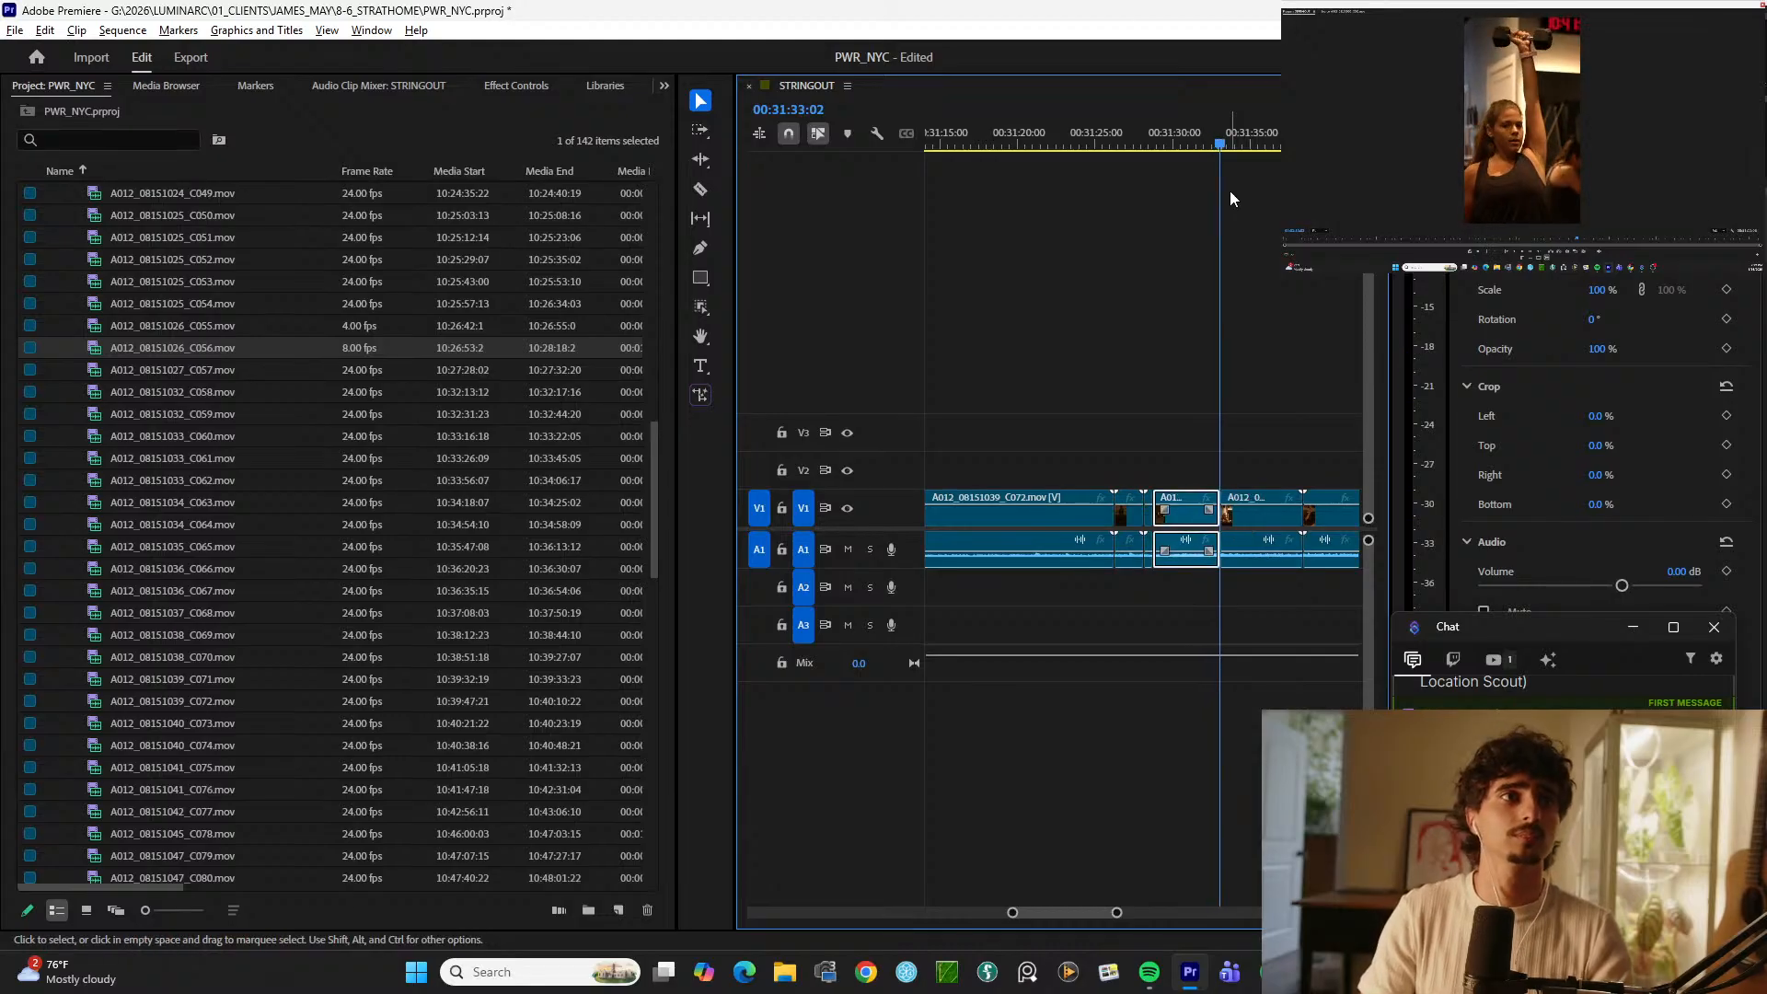
key("alt+Up")
key("space")
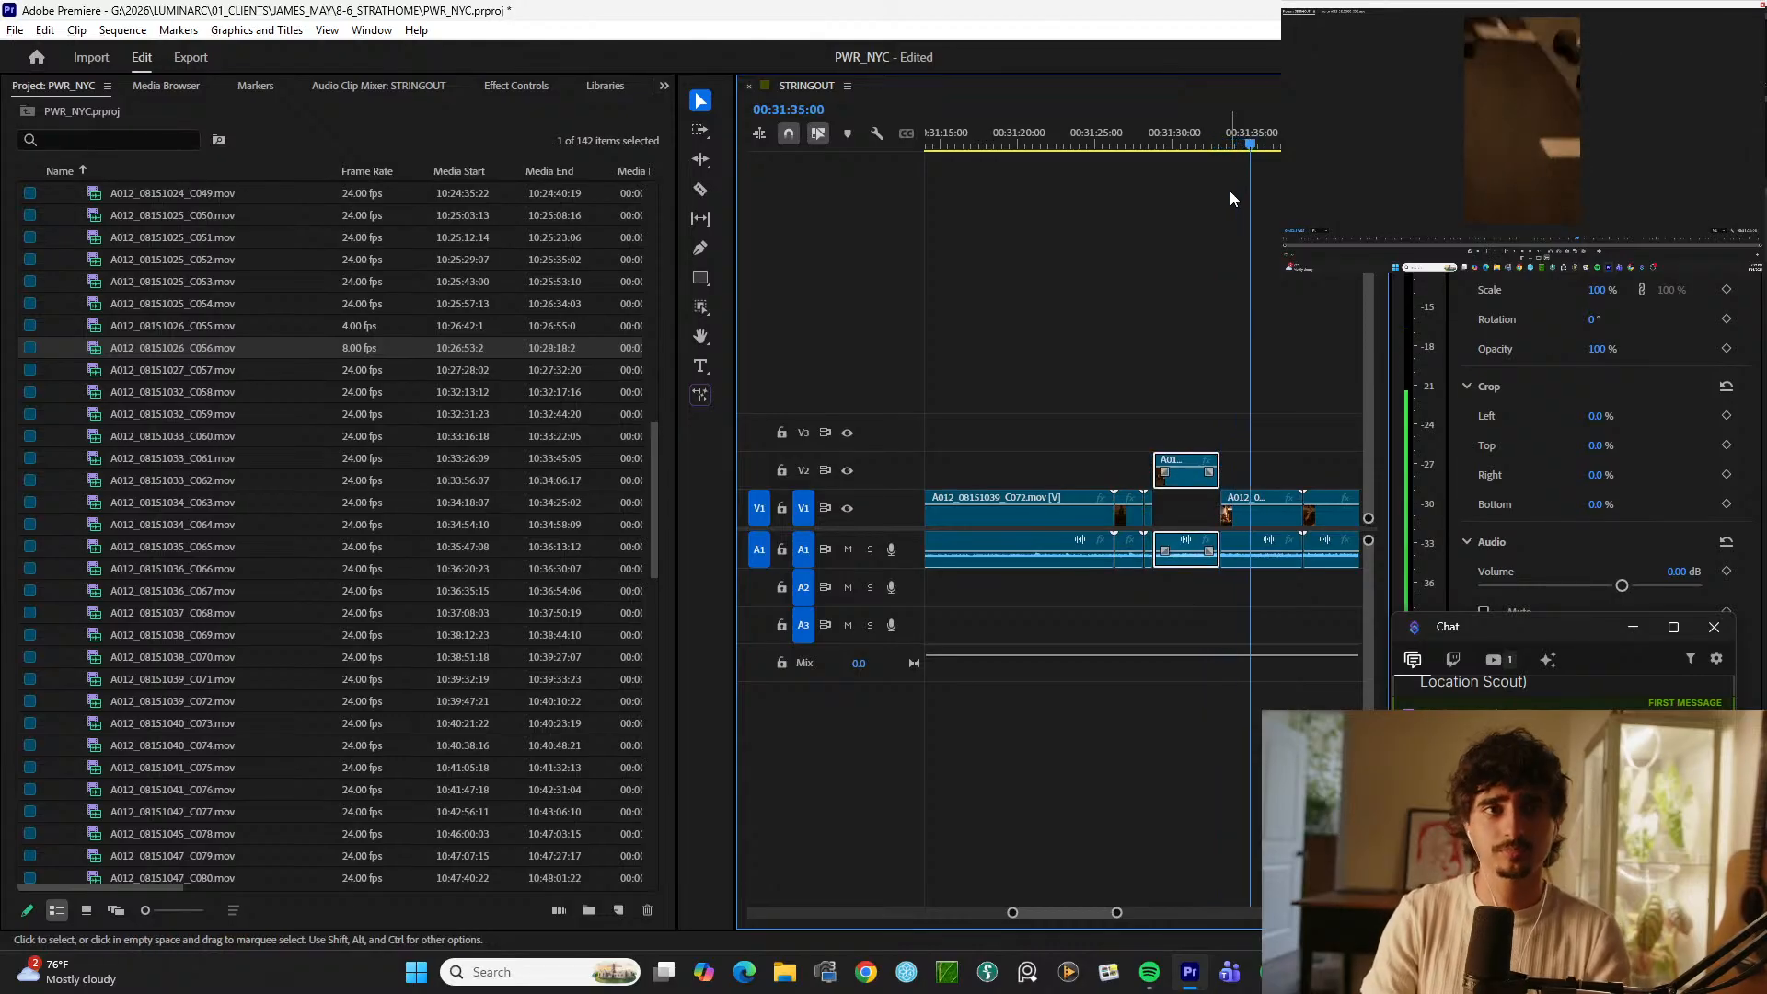
Step: Cut out the section of A012_08151041_C075.mov from about 00:31:41 to 00:31:46 and raise it to V2
key("minus")
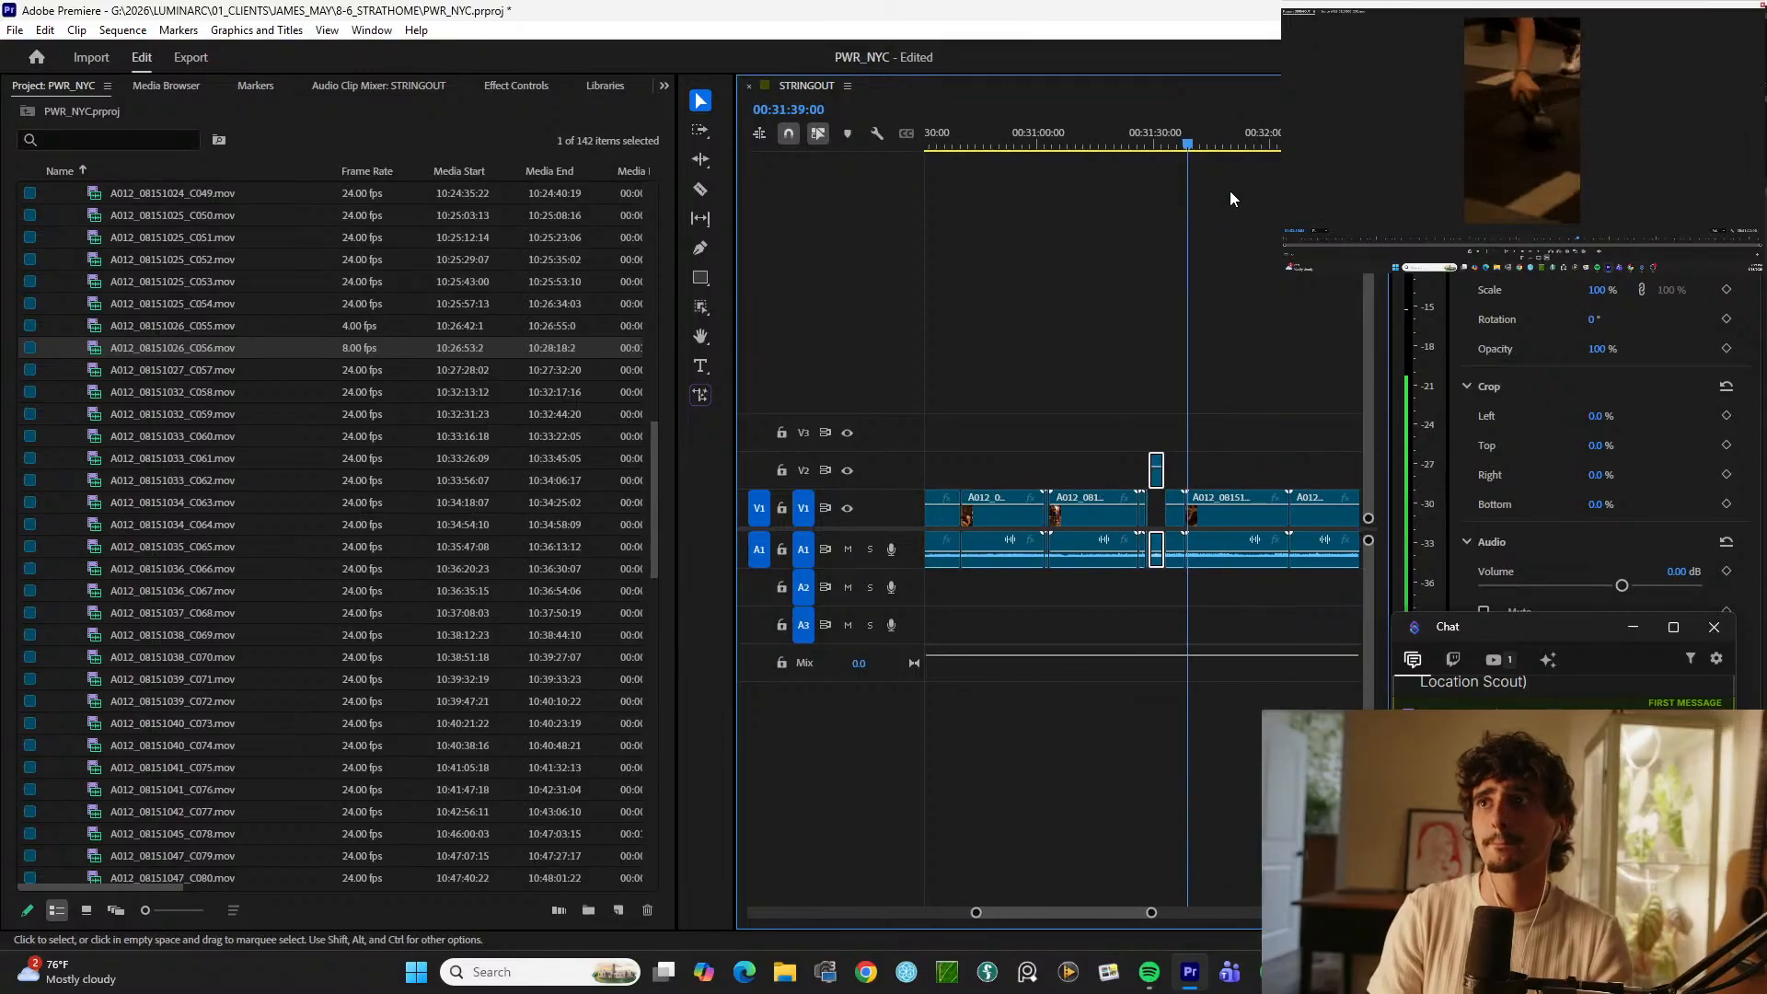
key("minus")
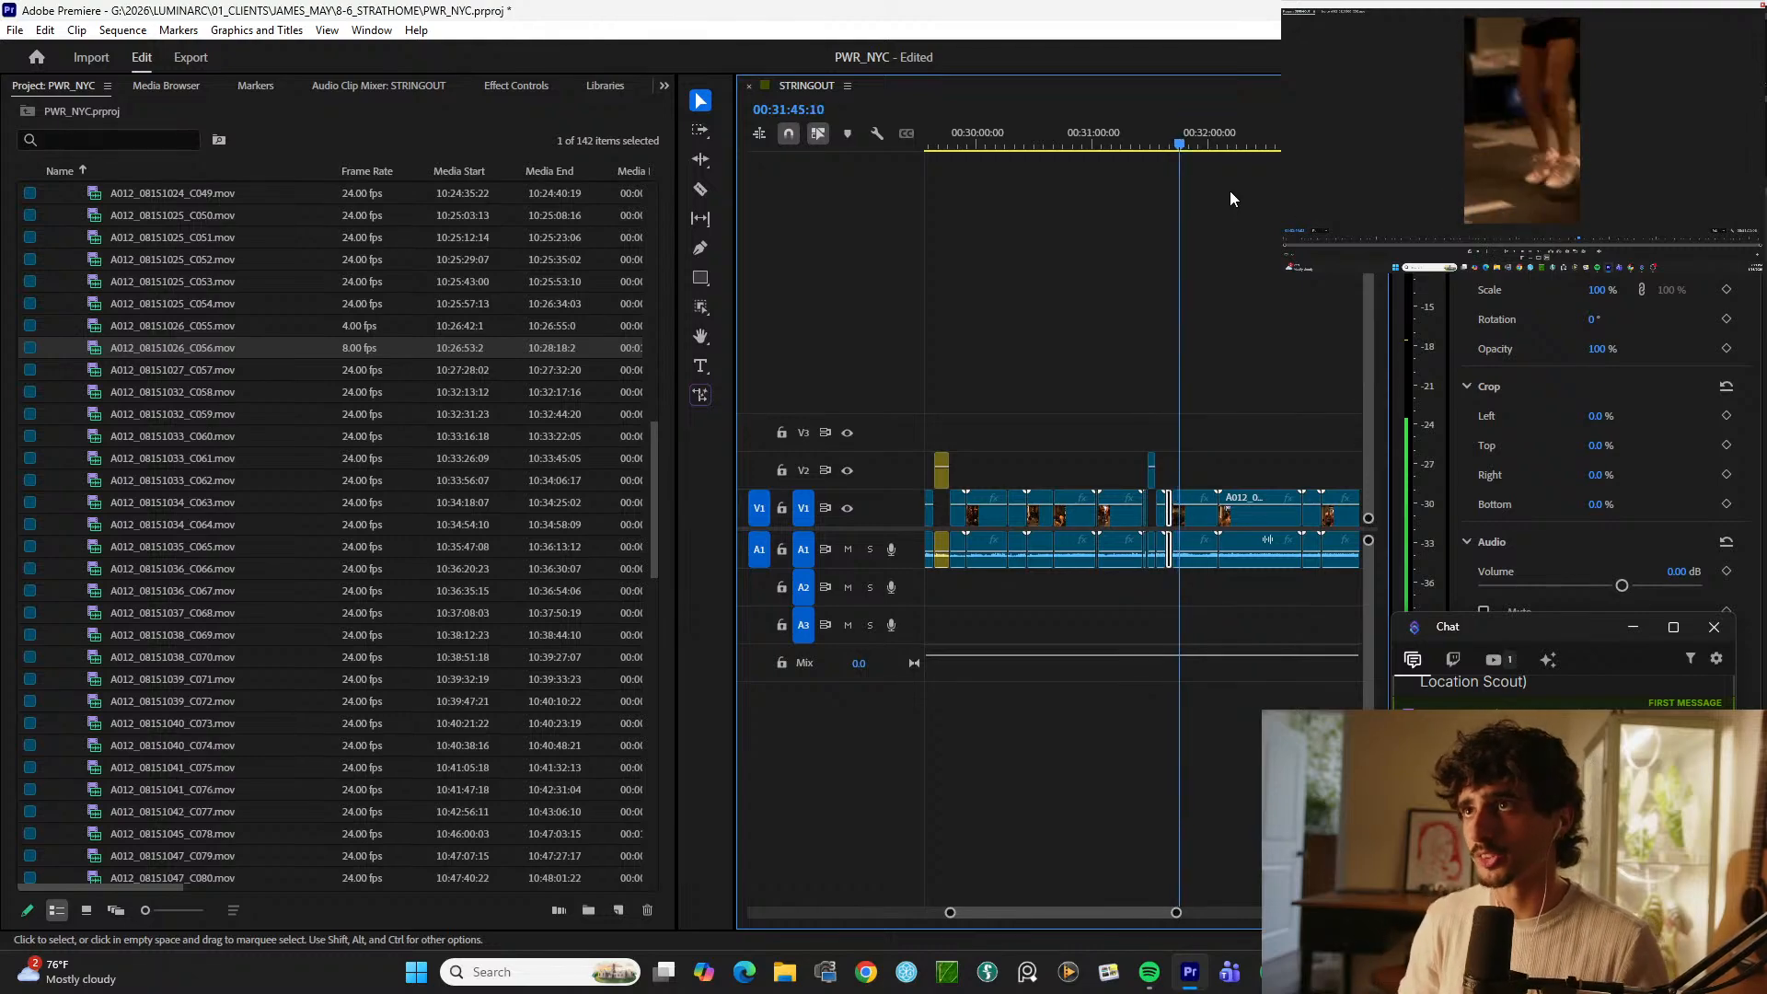
key("space")
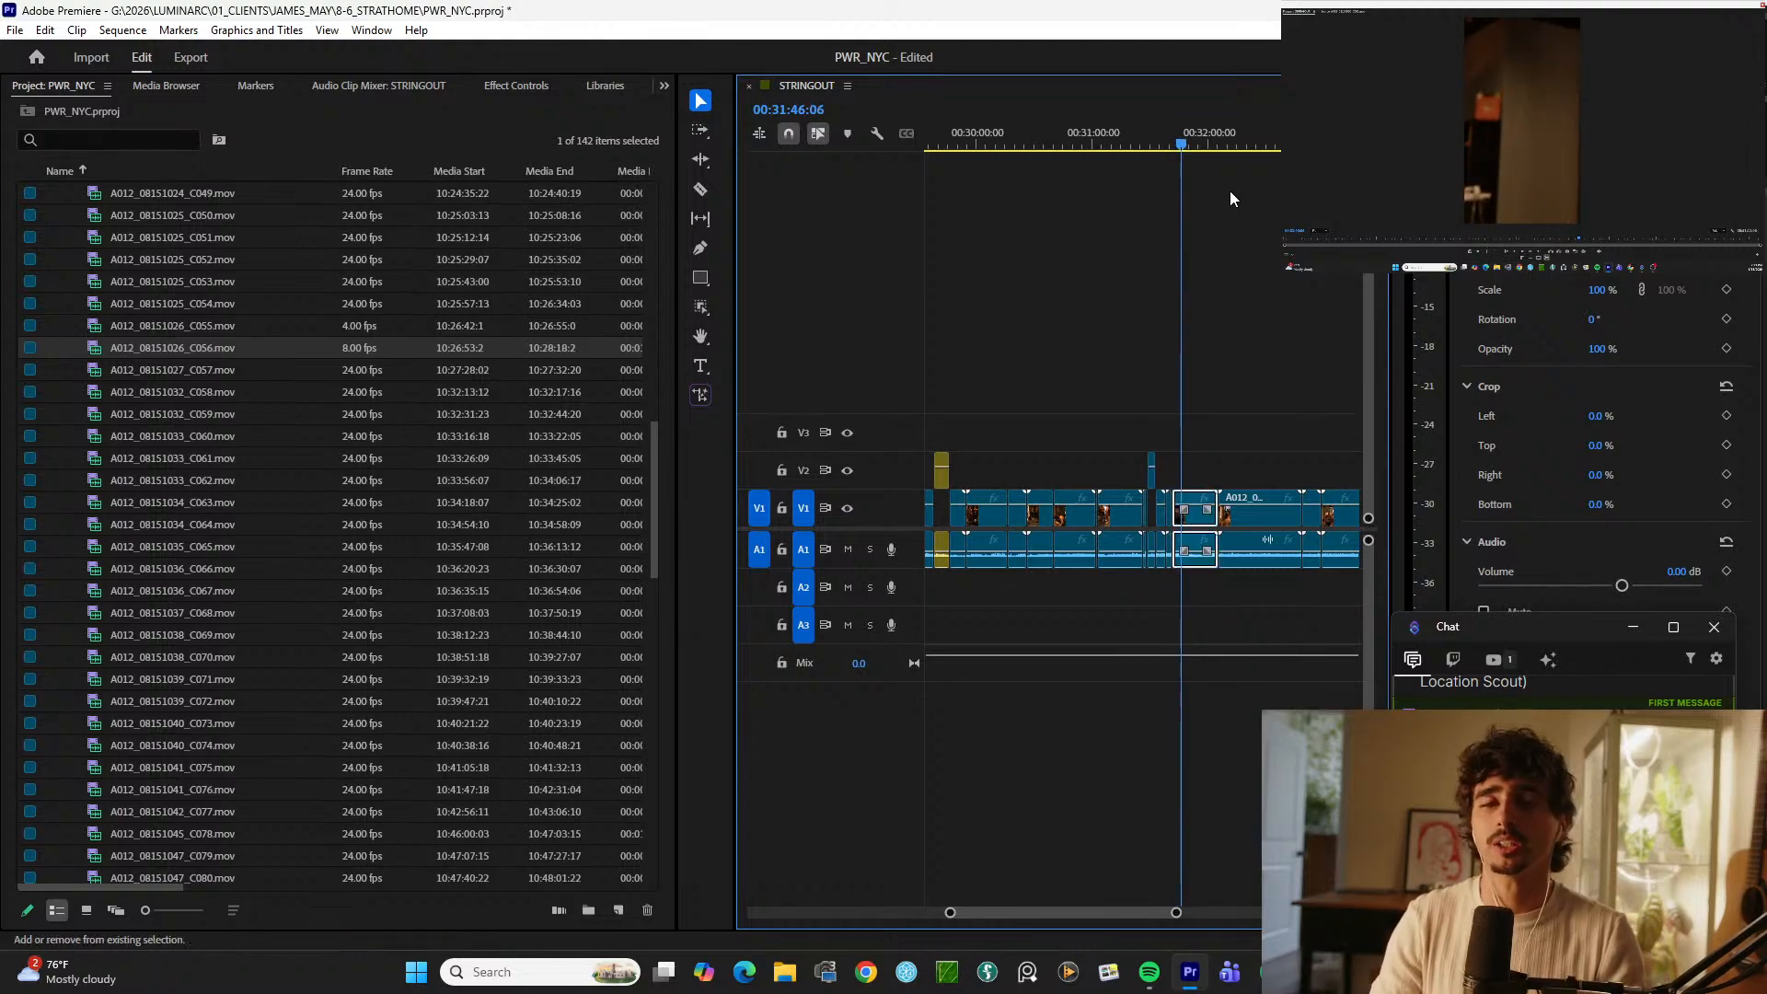
key("ctrl+k")
key("alt+Up")
key("space")
Step: Cut out the section of A012_08151041_C075.mov from about 00:31:50 to 00:31:58 and raise it to V2
key("d")
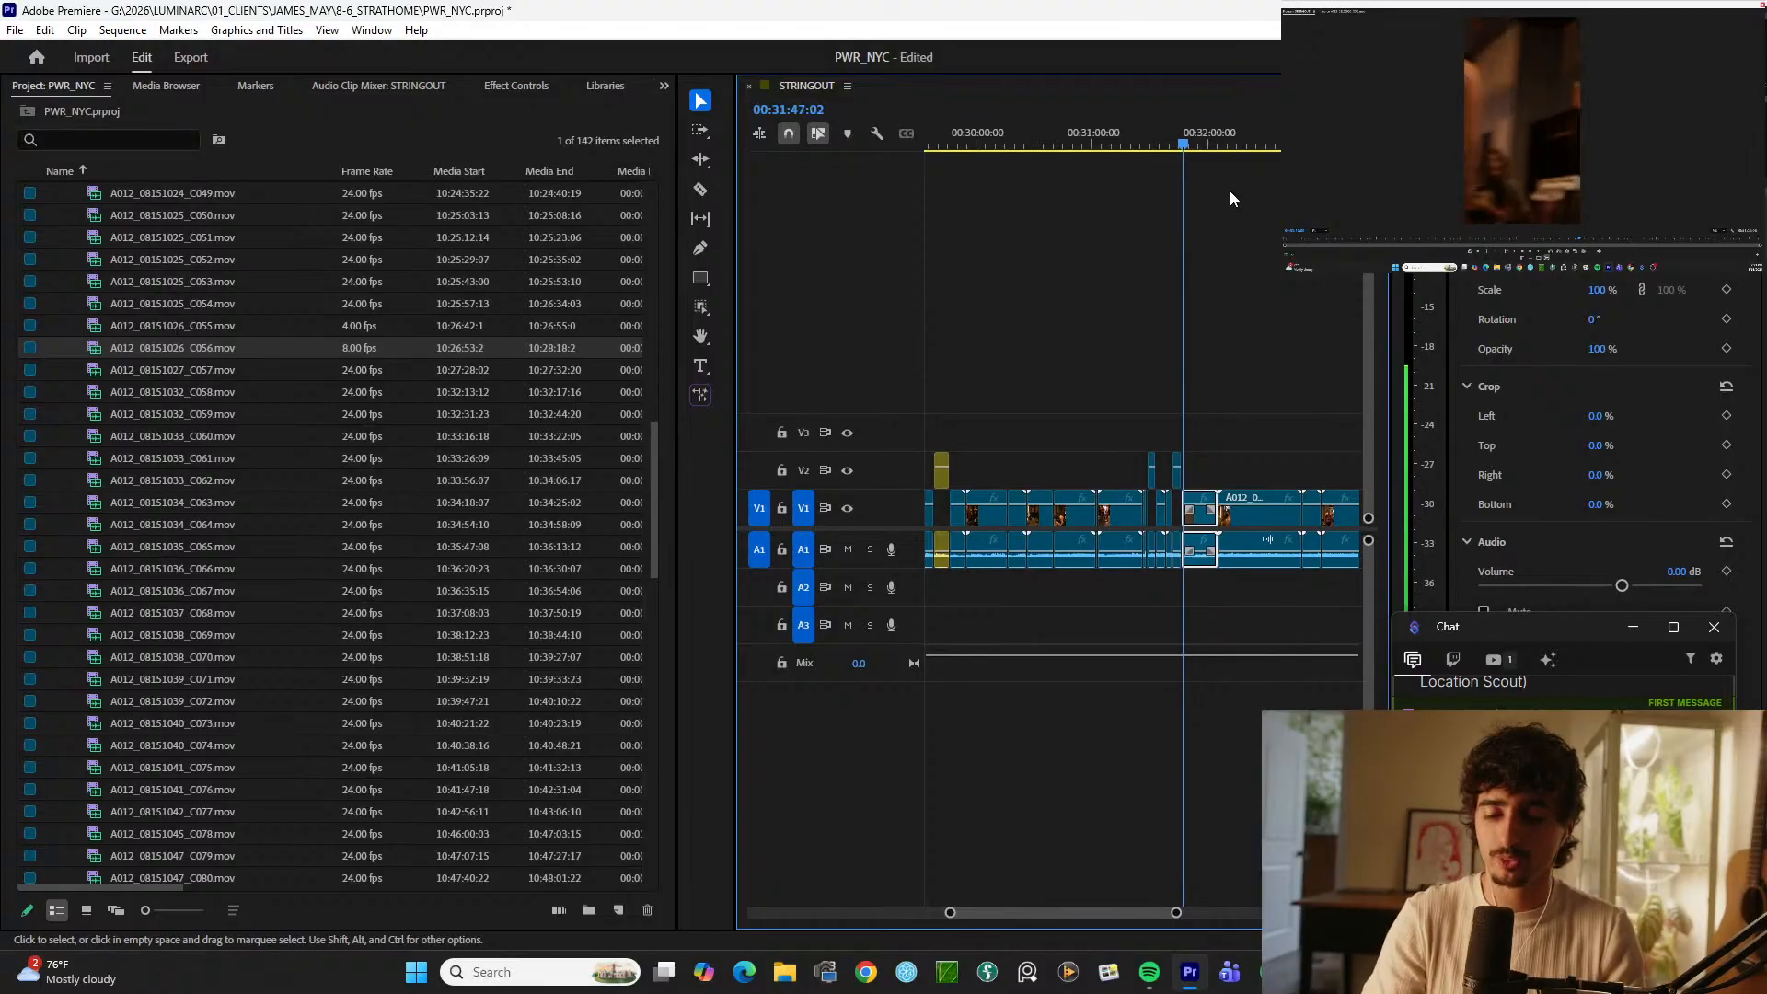
key("=")
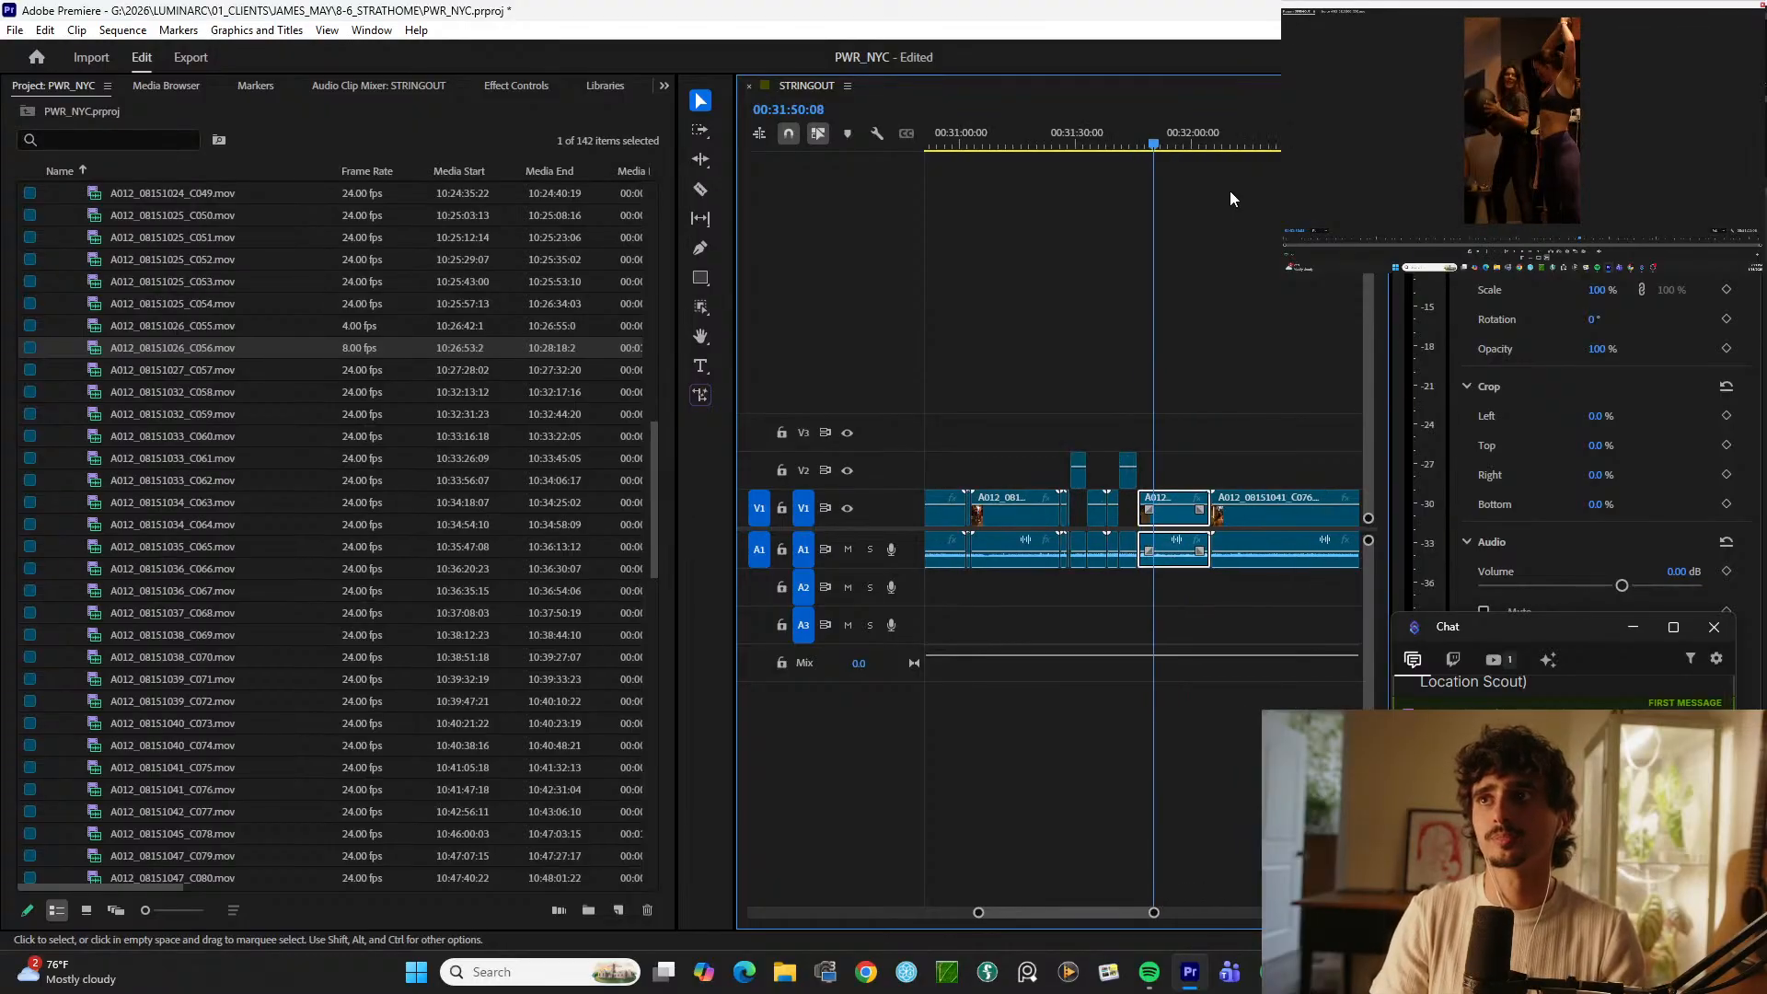
key("ctrl+k")
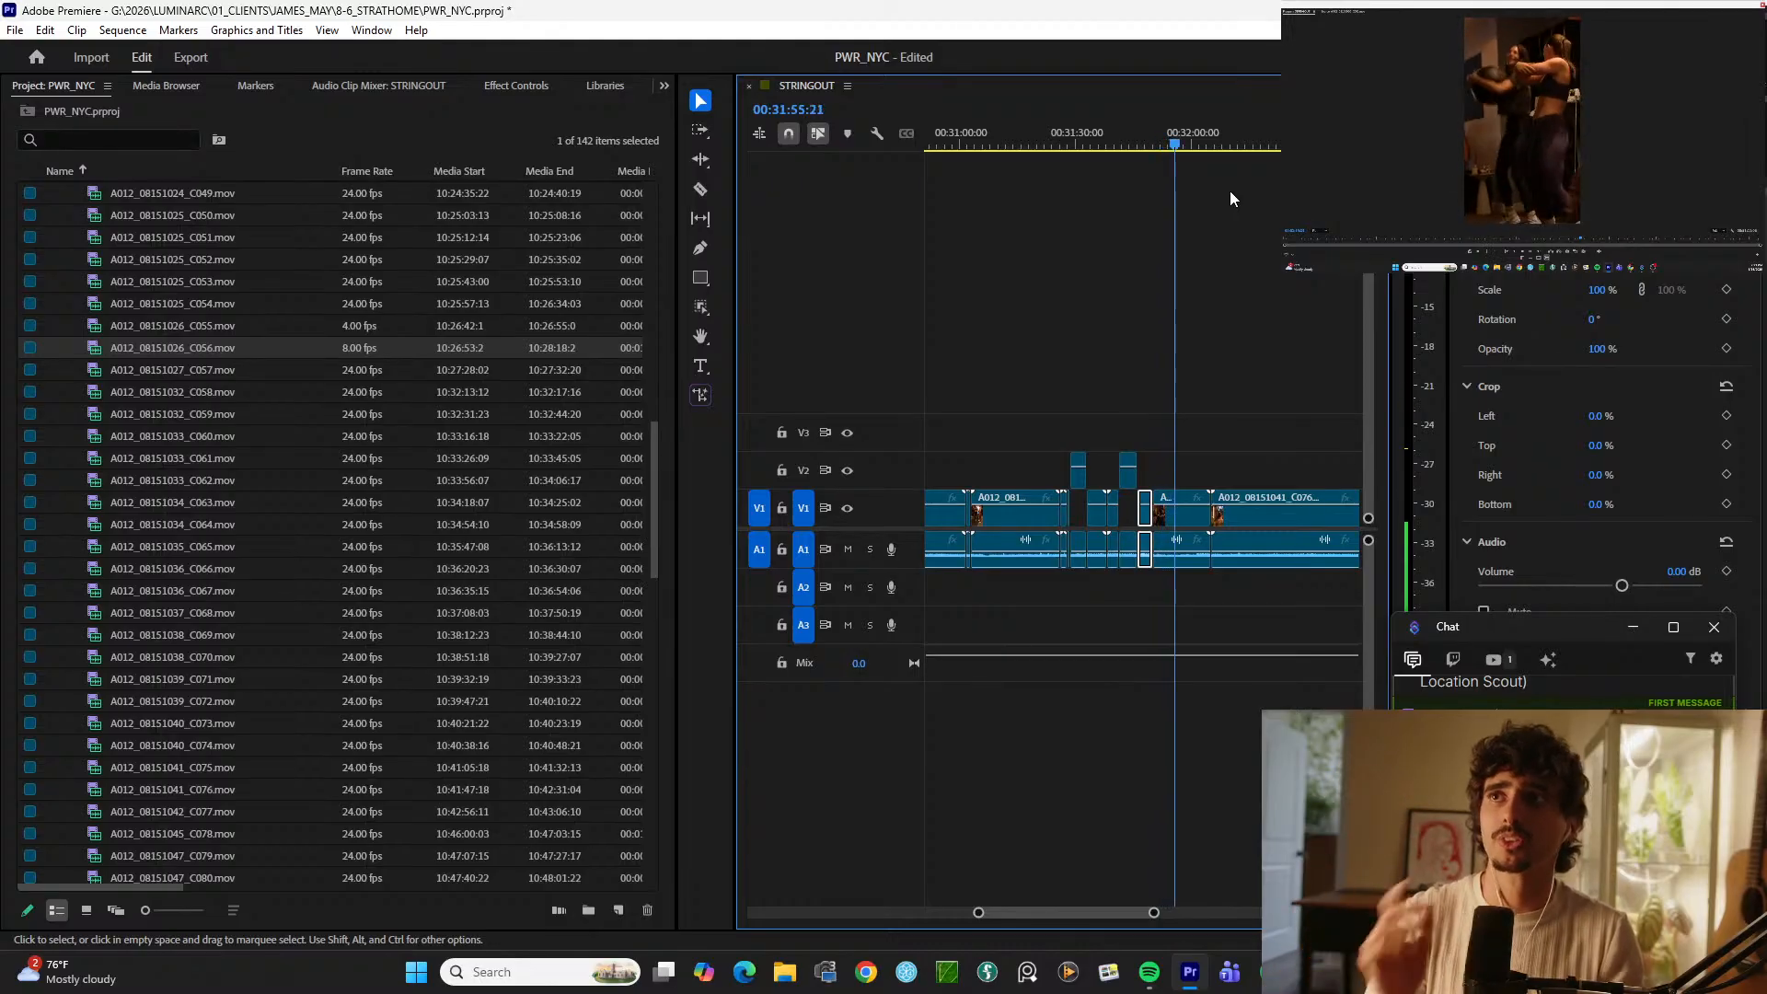
key("space")
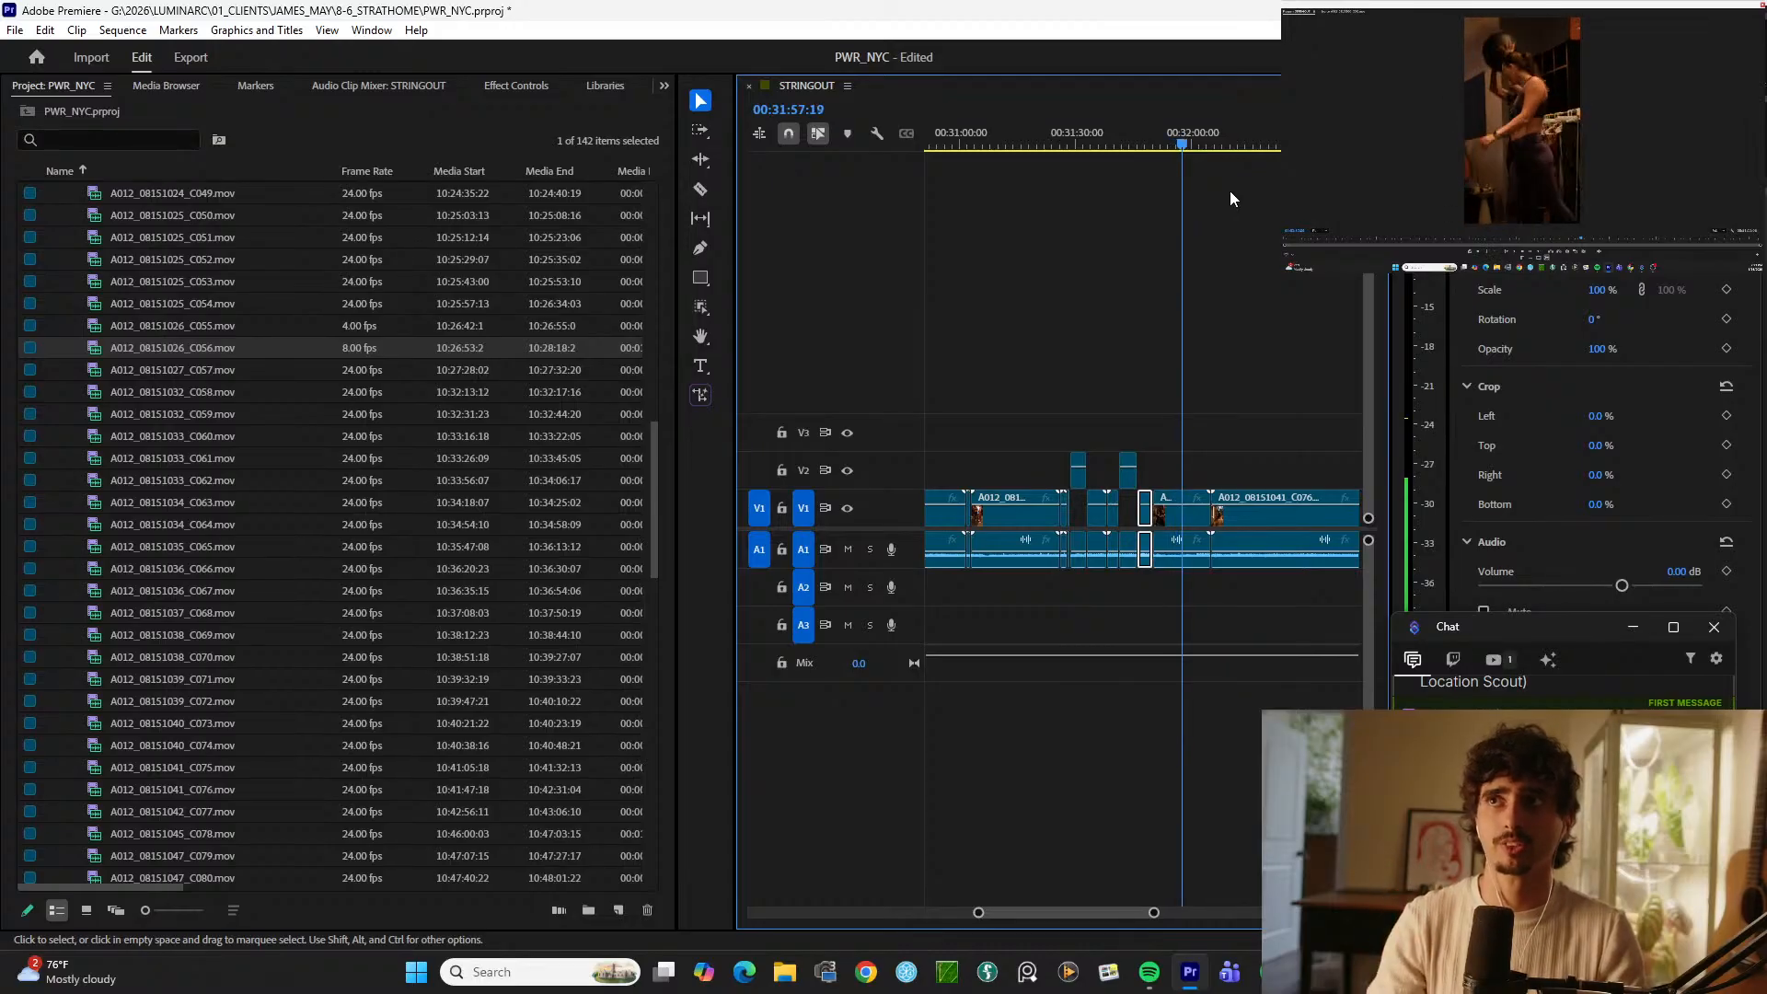
key("d")
key("ctrl+k")
key("alt+Up")
Step: Give the raised V2 section ending at about 00:31:58 a yellow label colour and deselect it
right_click(1152, 482)
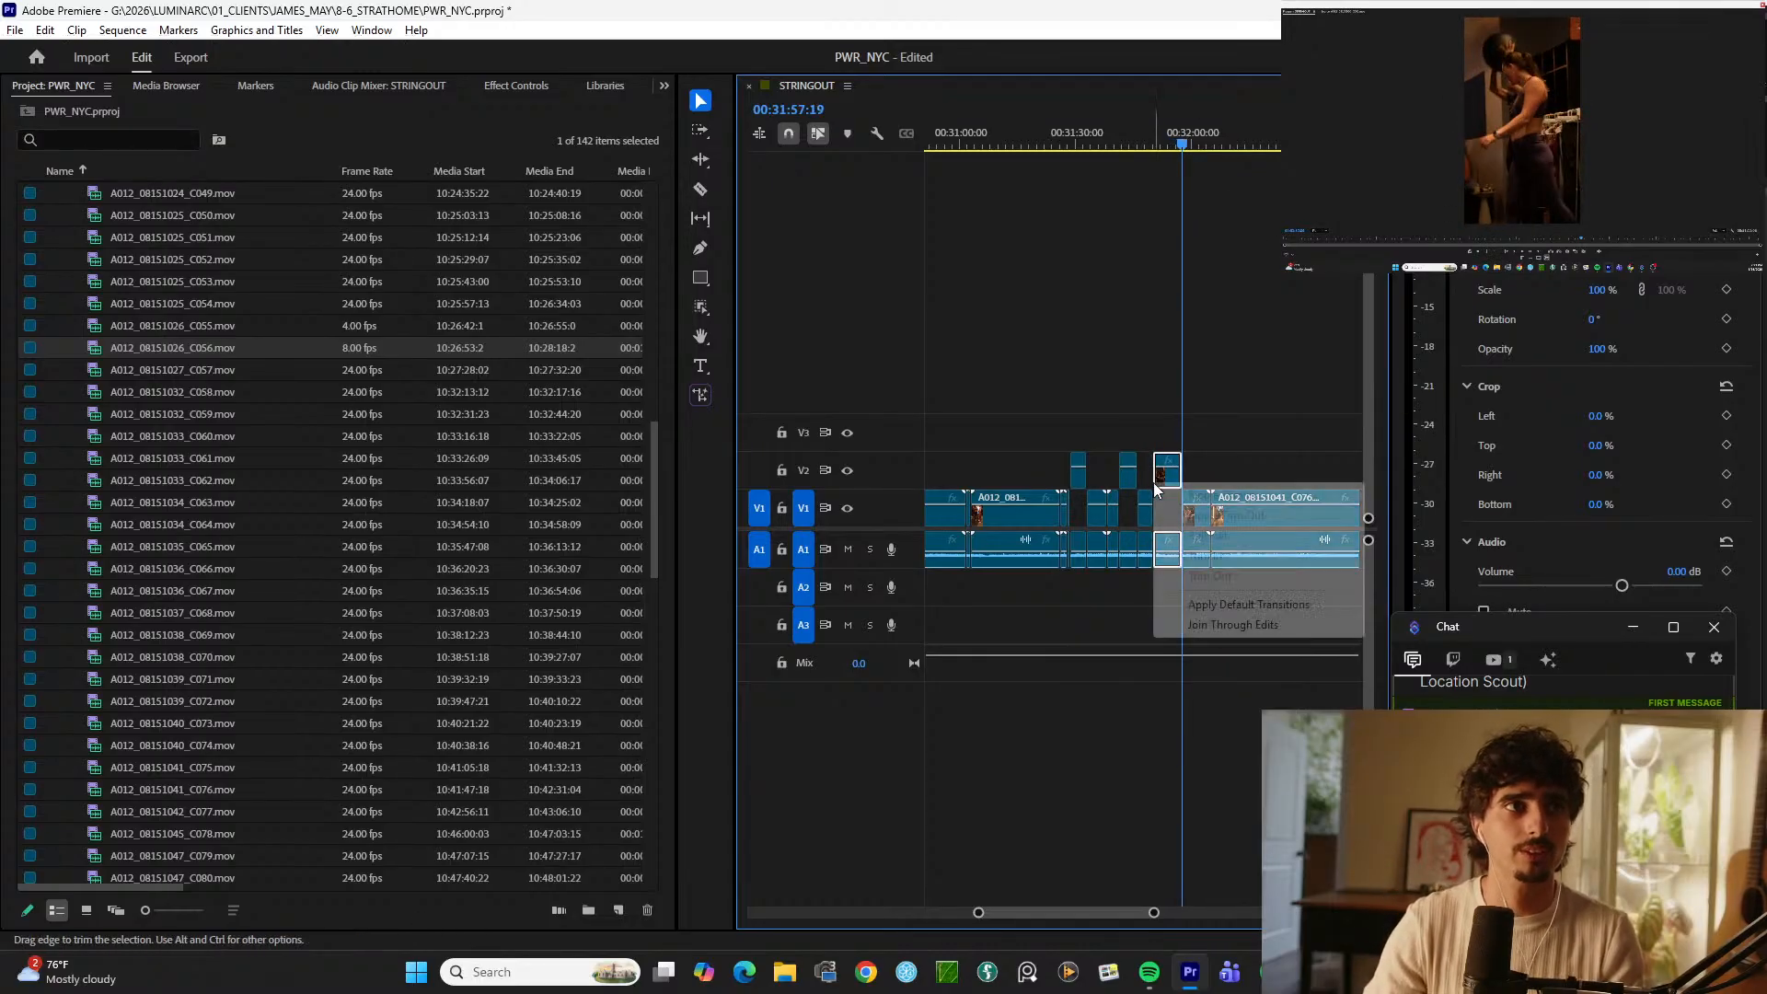
right_click(1168, 473)
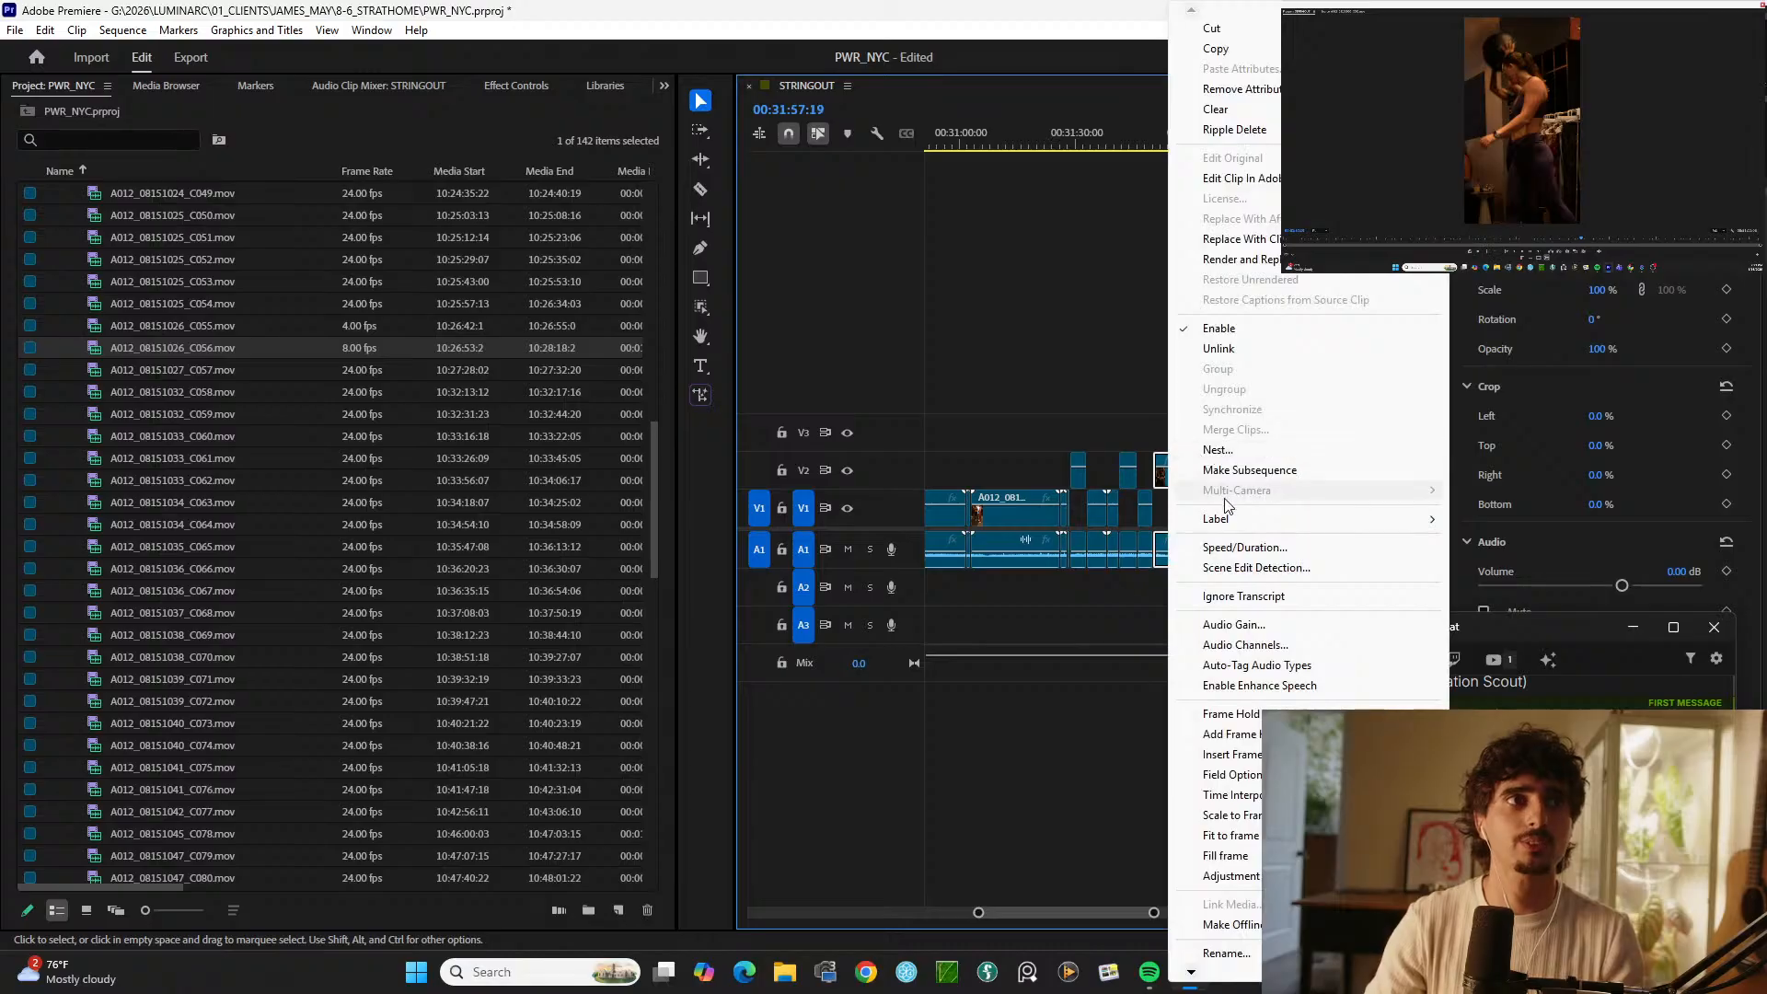
mouse_move(1288, 519)
left_click(1497, 824)
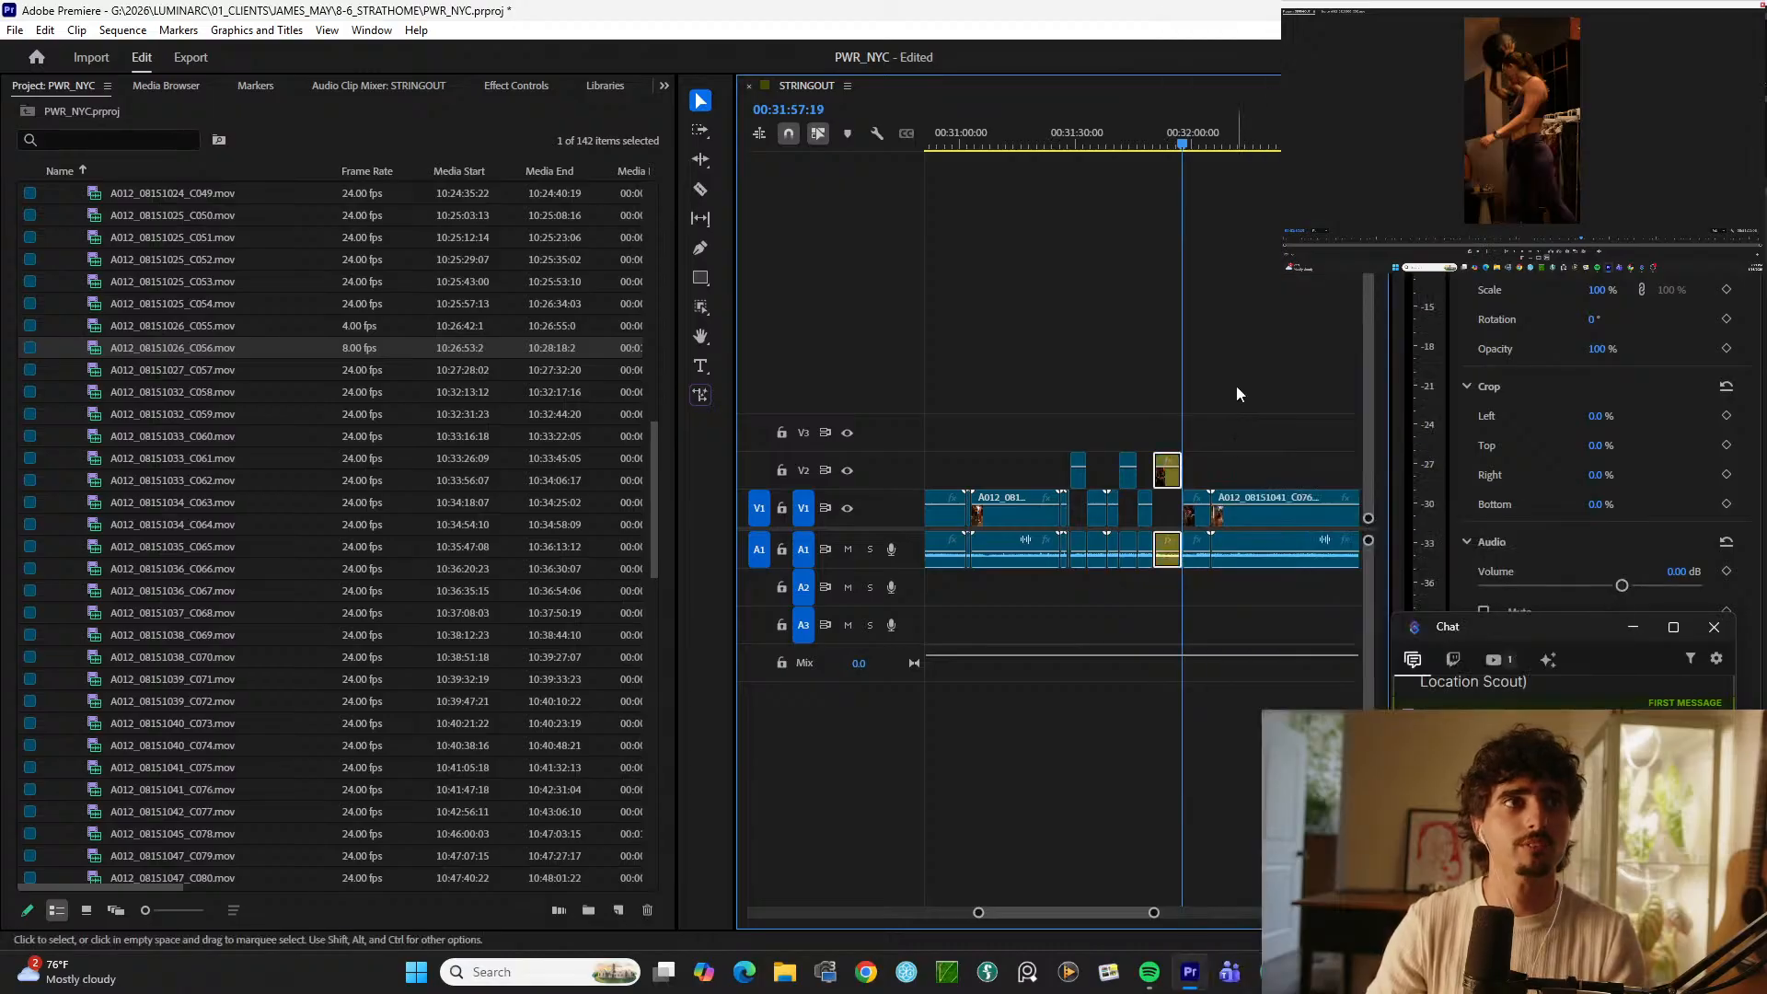
left_click(1235, 386)
Step: Review the rest of A012_08151041_C075.mov and the start of A012_08151041_C076.mov, splitting the latter at about 00:32:06
key("equal")
key("equal")
key("space")
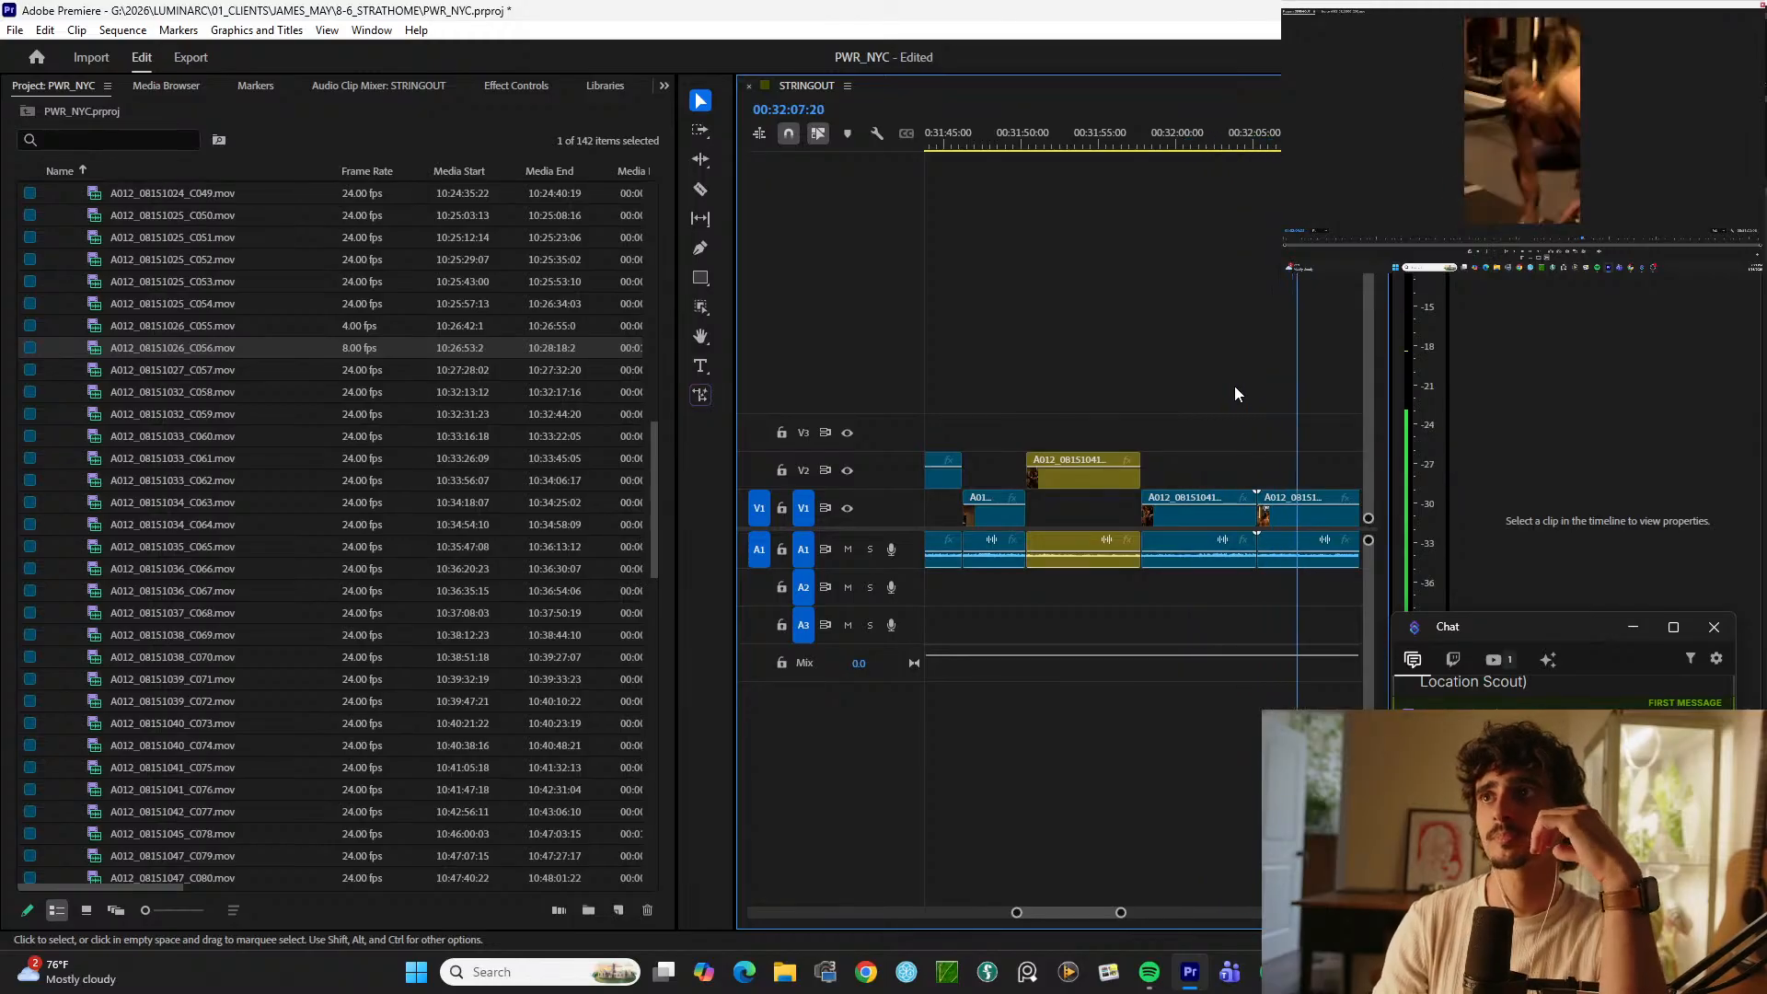
key("space")
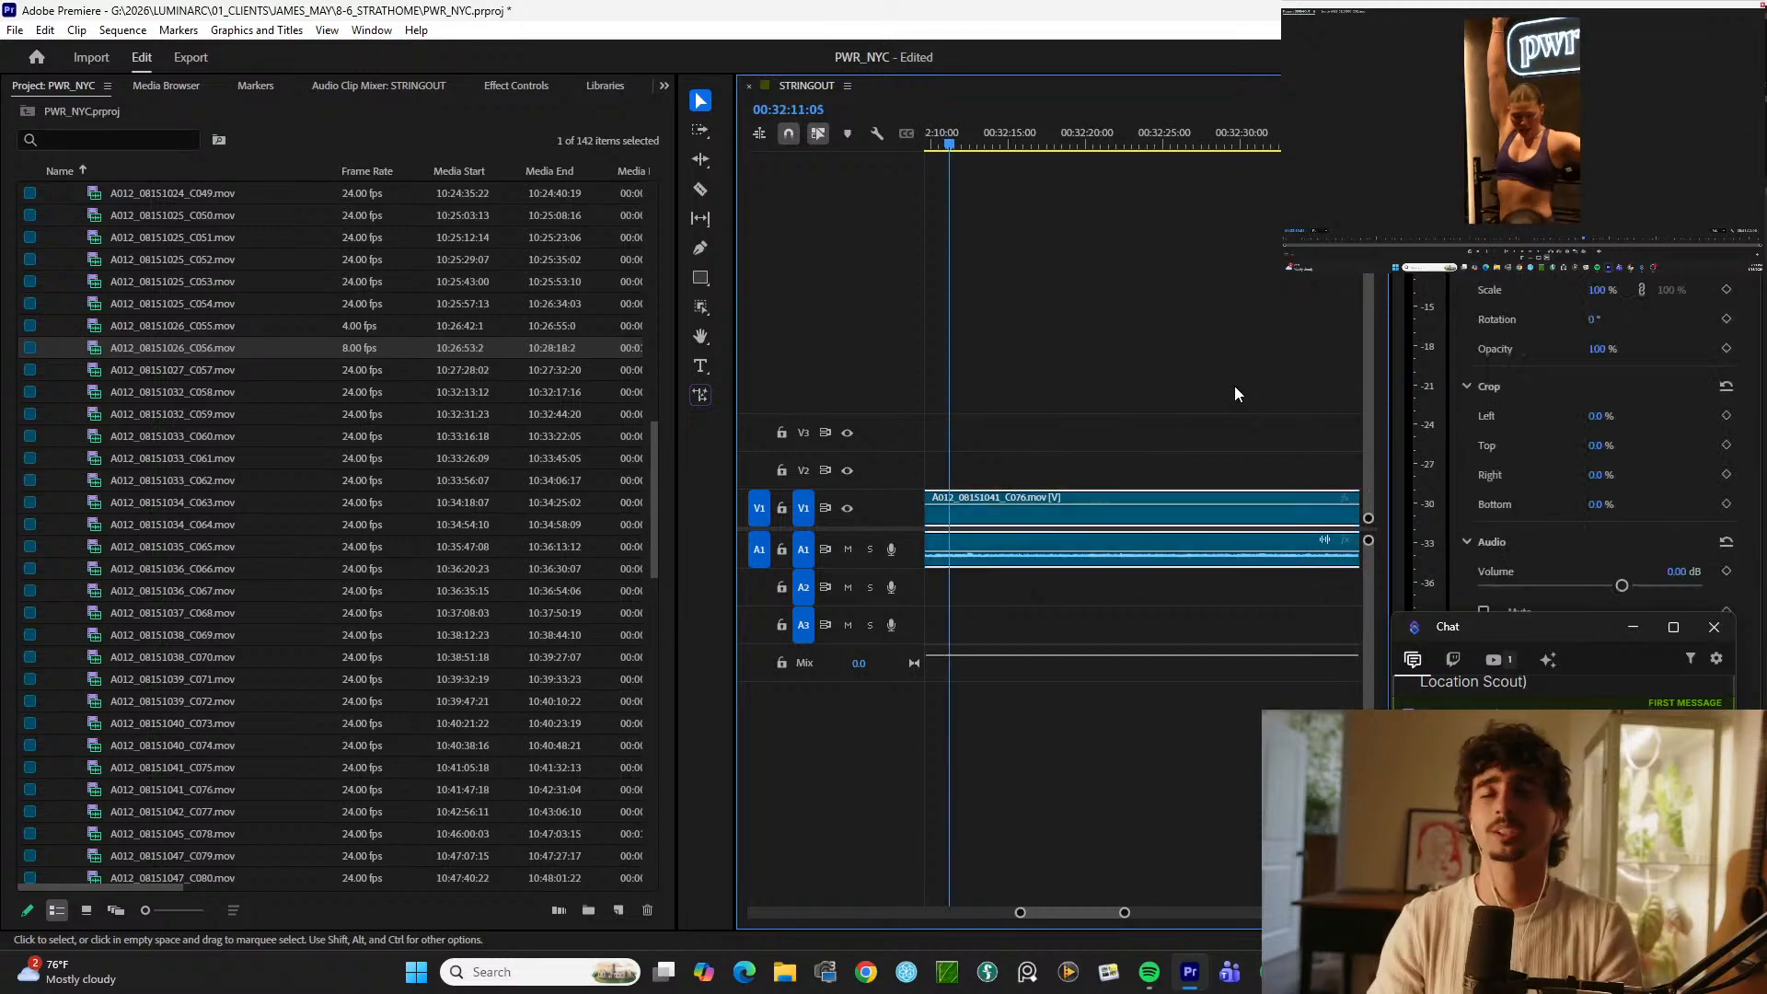
scroll(1234, 386, "up", 3)
left_click_drag(1148, 144, 1046, 132)
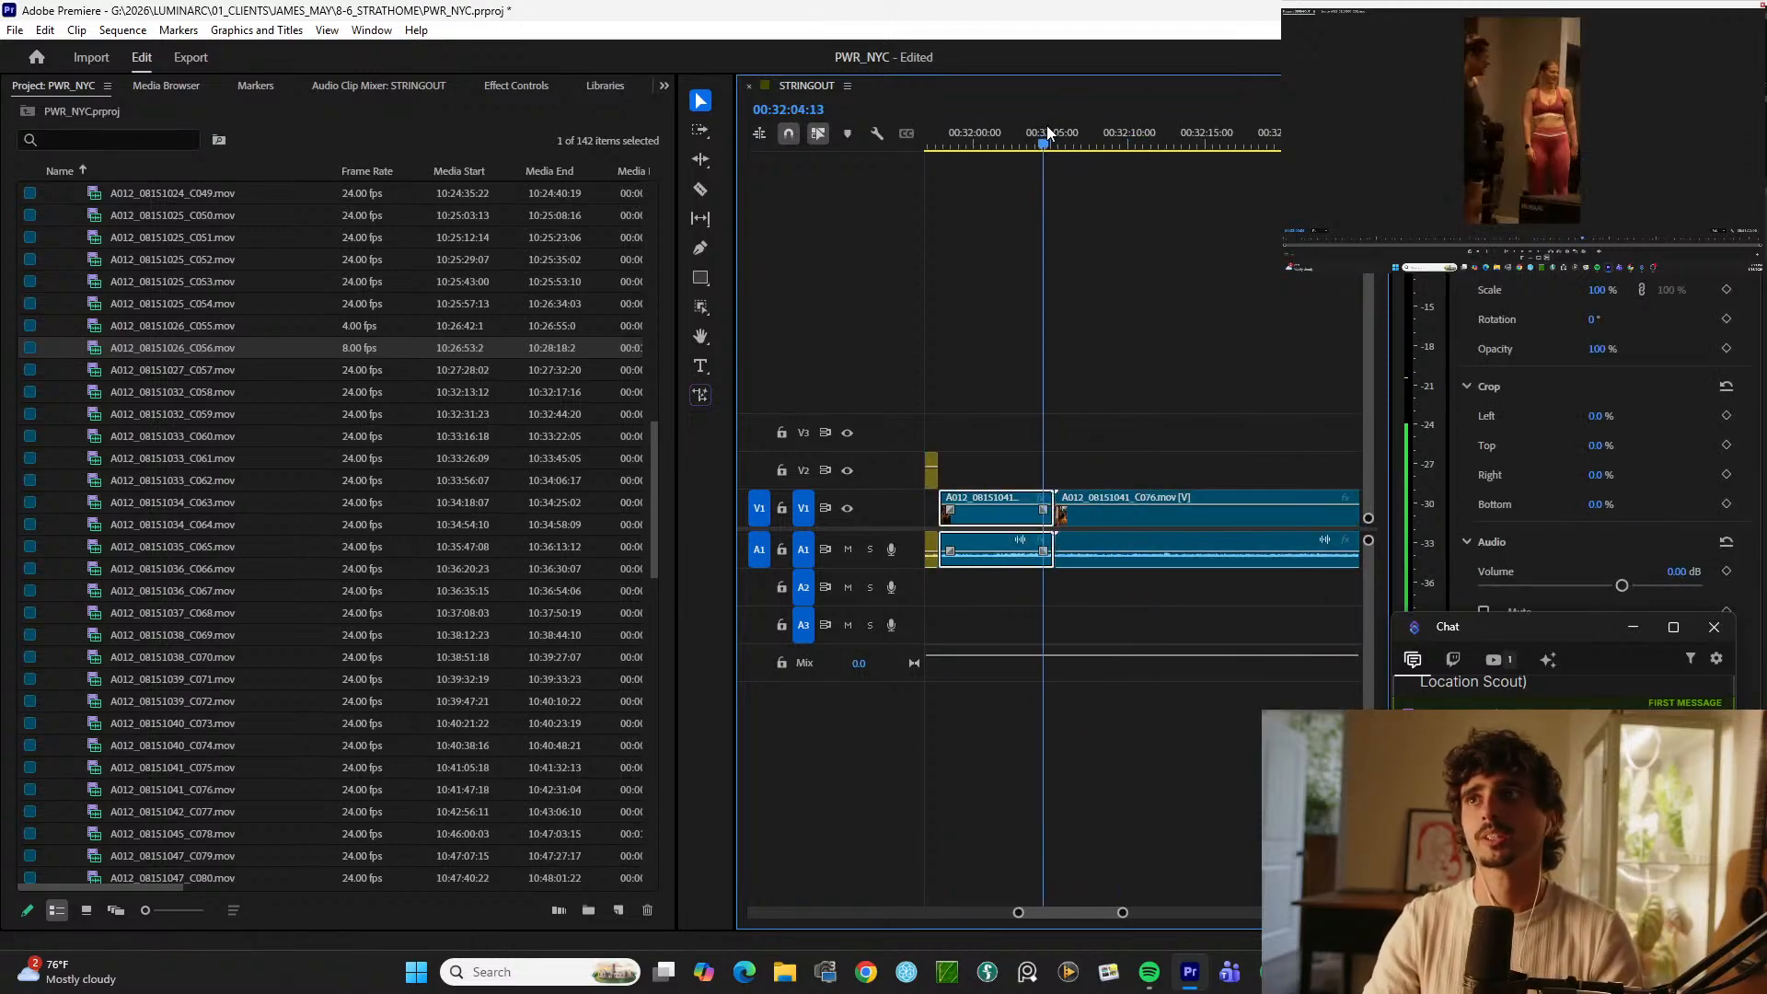
key("space")
key("equal")
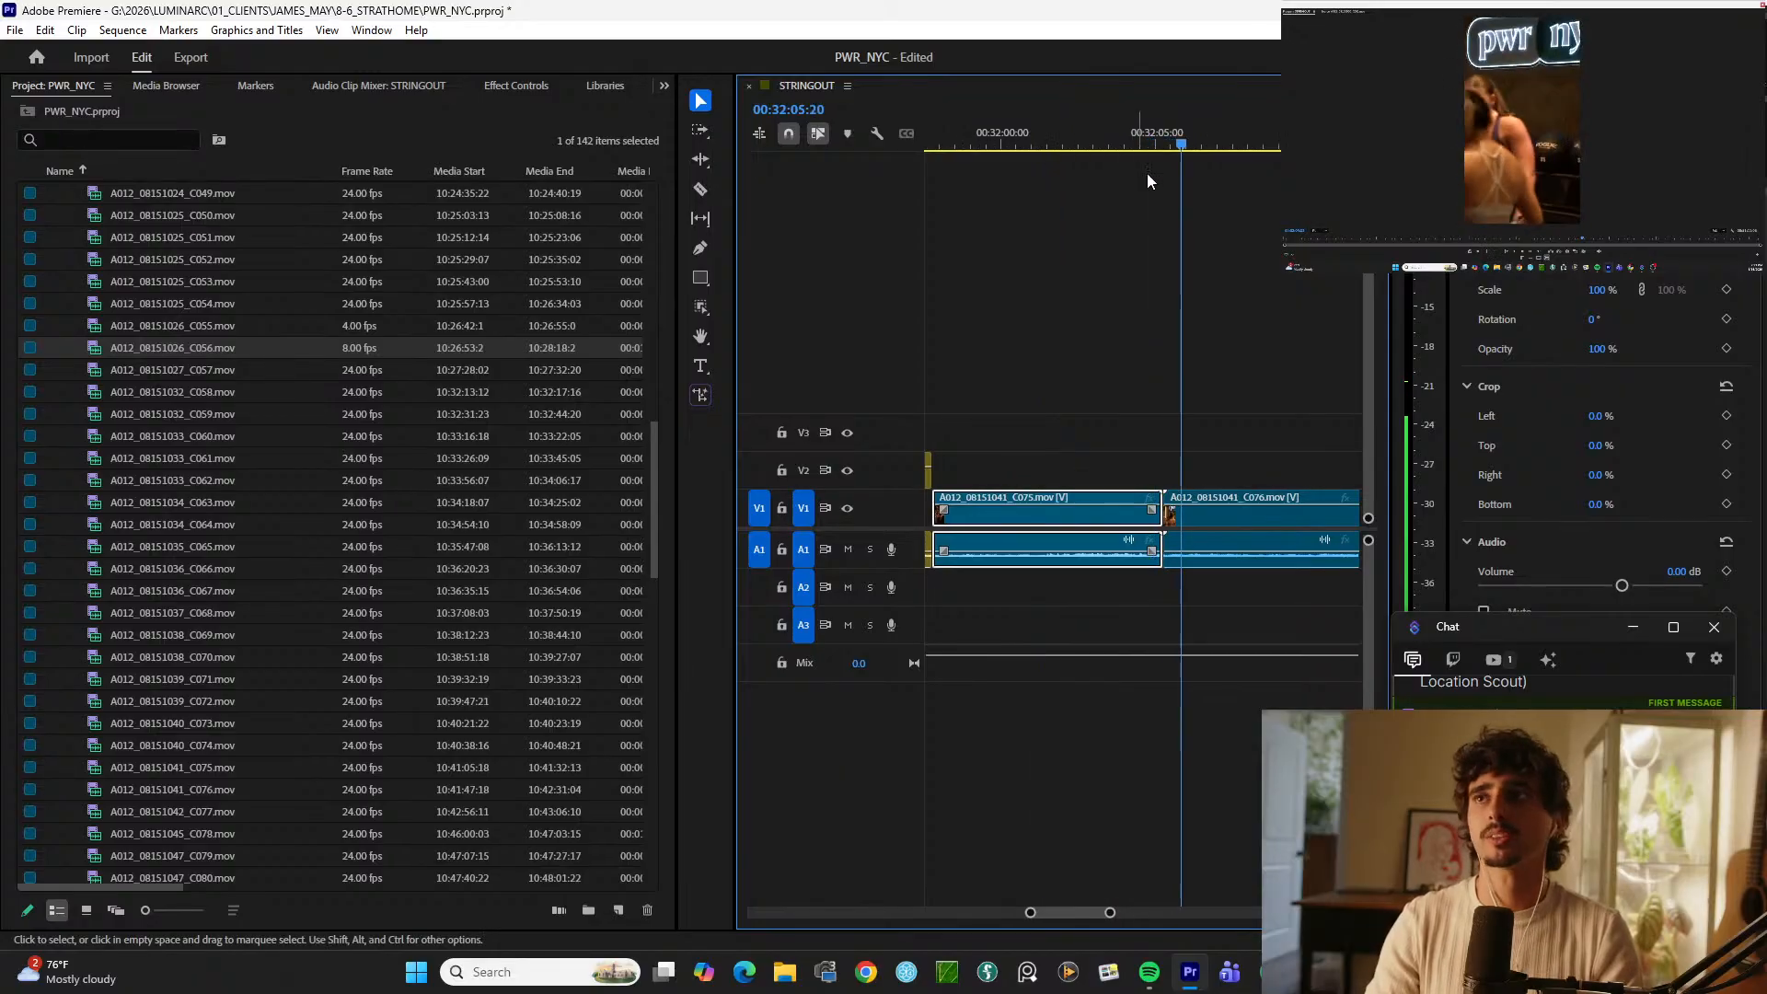
key("minus")
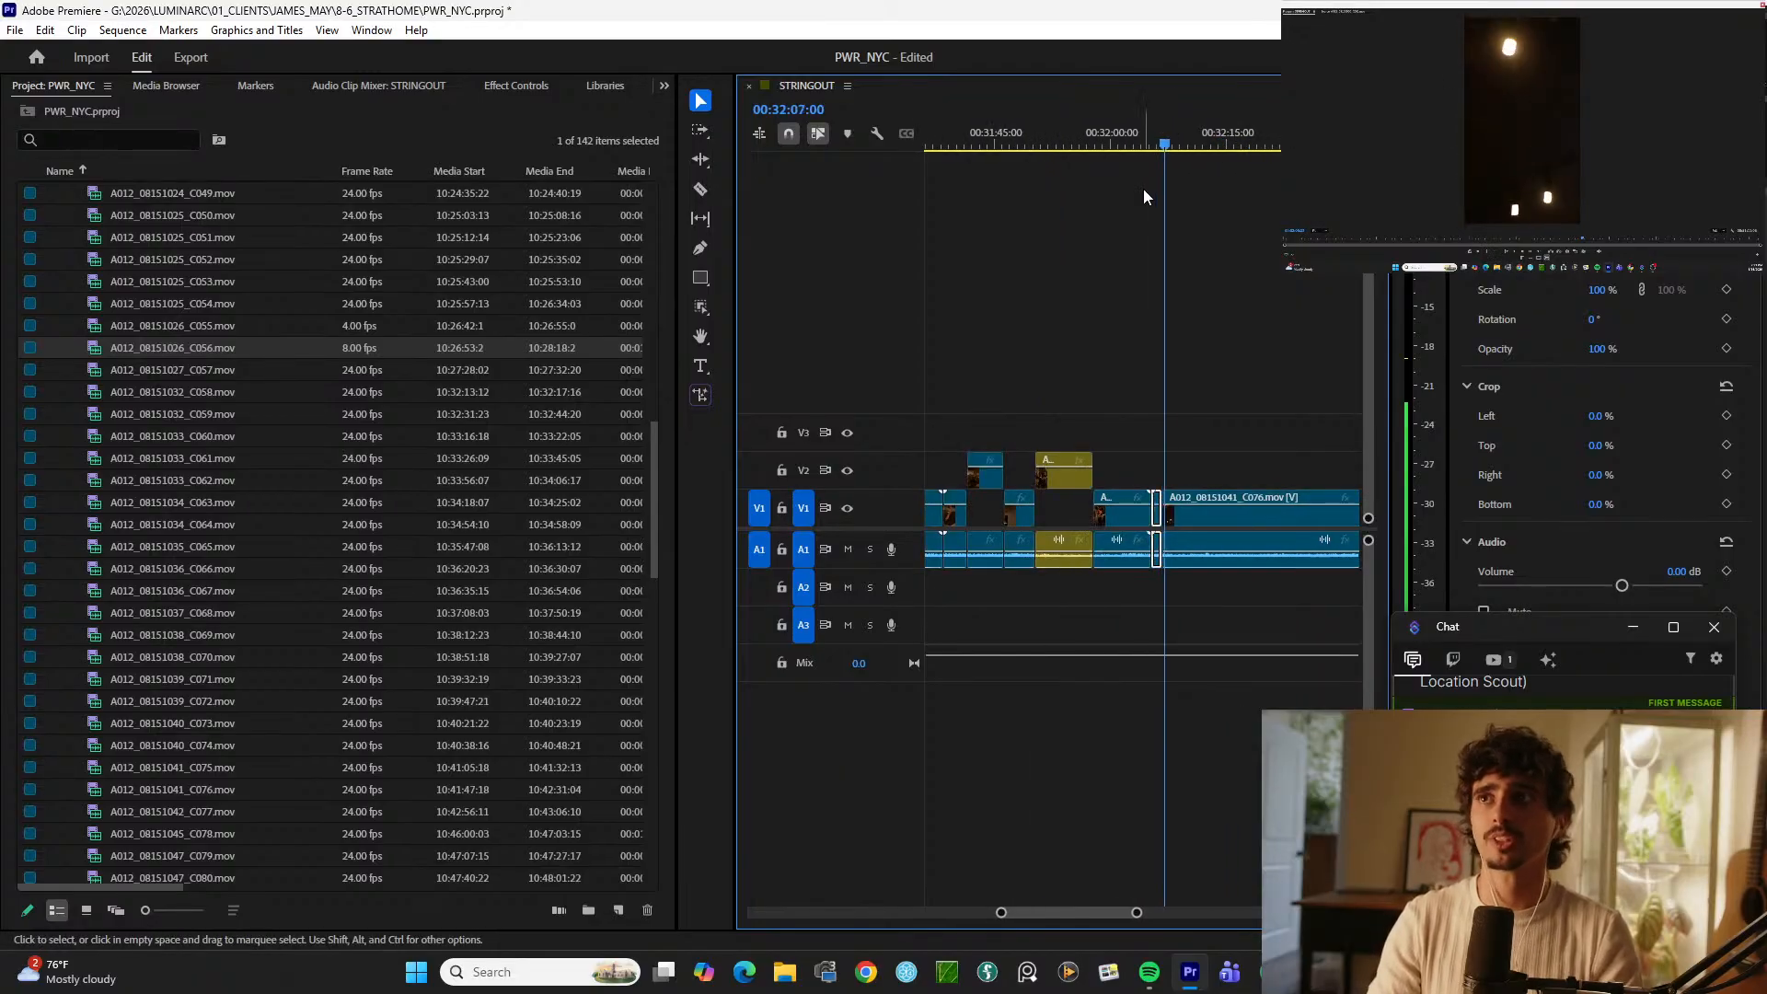
Step: Cut clip A012_08151041_C076 at 00:32:07:12 and raise the short segment before the cut to track V2
key("ctrl+k")
key("alt+Up")
key("equal")
key("equal")
key("equal")
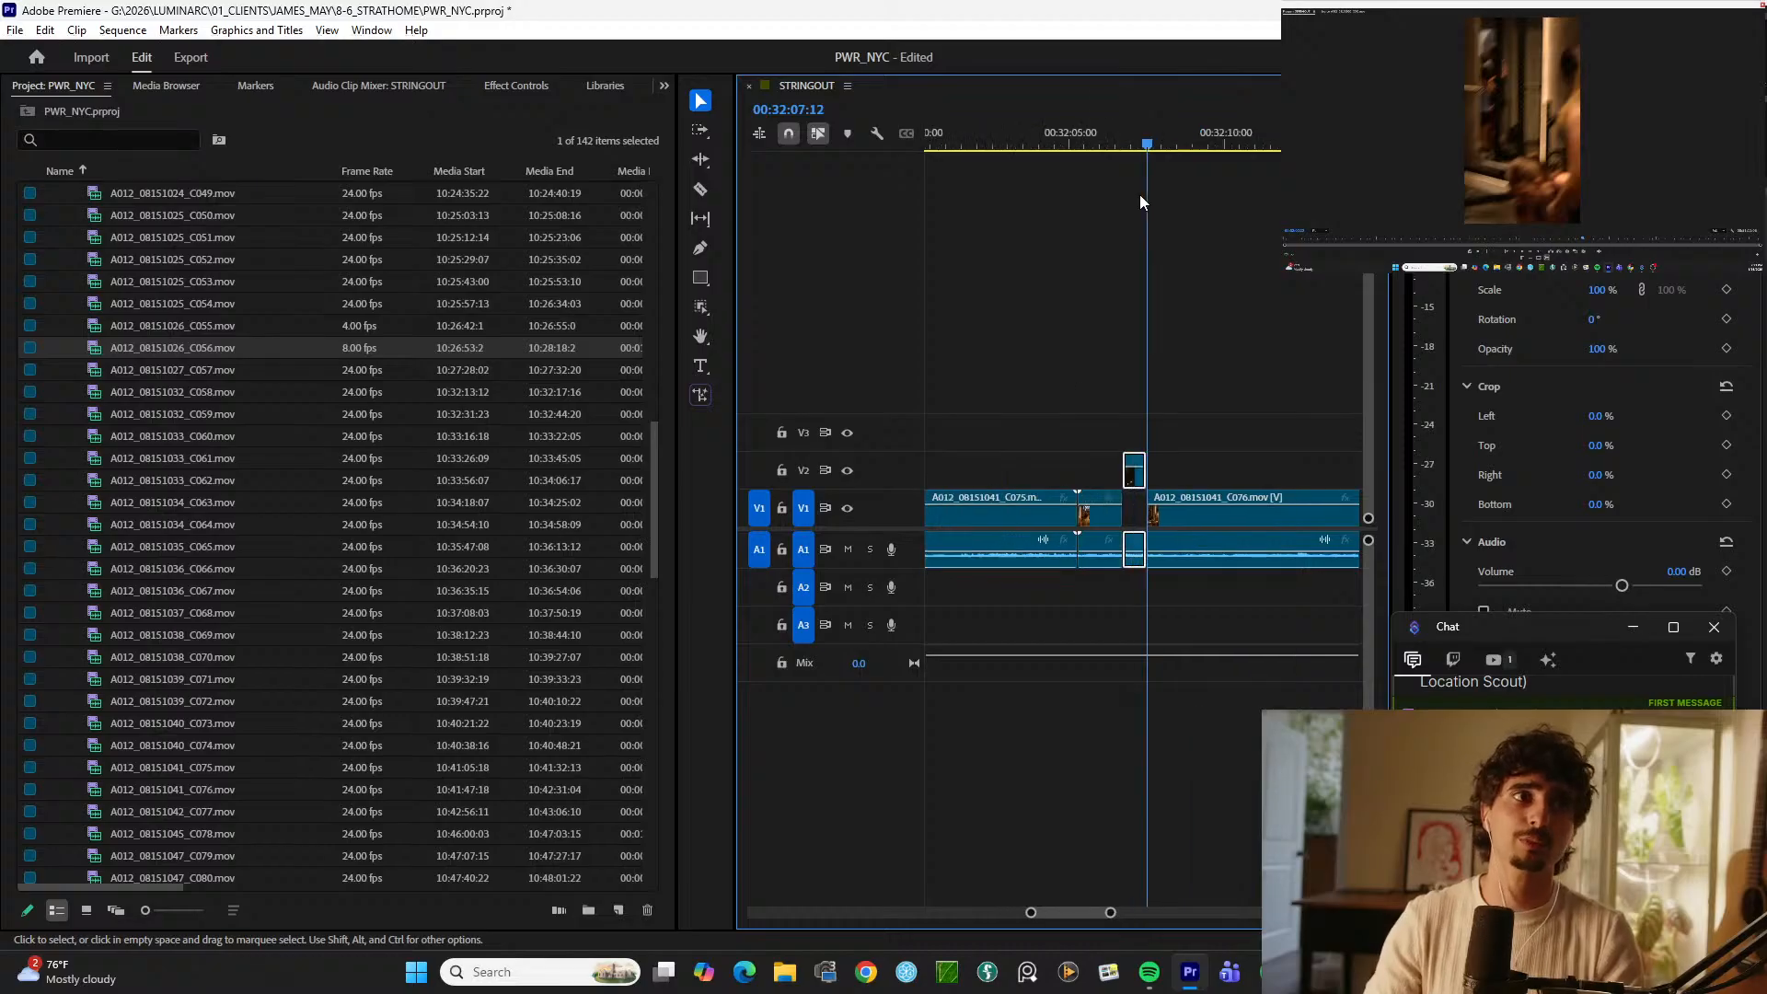
Step: Label the raised short C076 segment on V2 with the Caribbean color
right_click(1104, 468)
mouse_move(1224, 519)
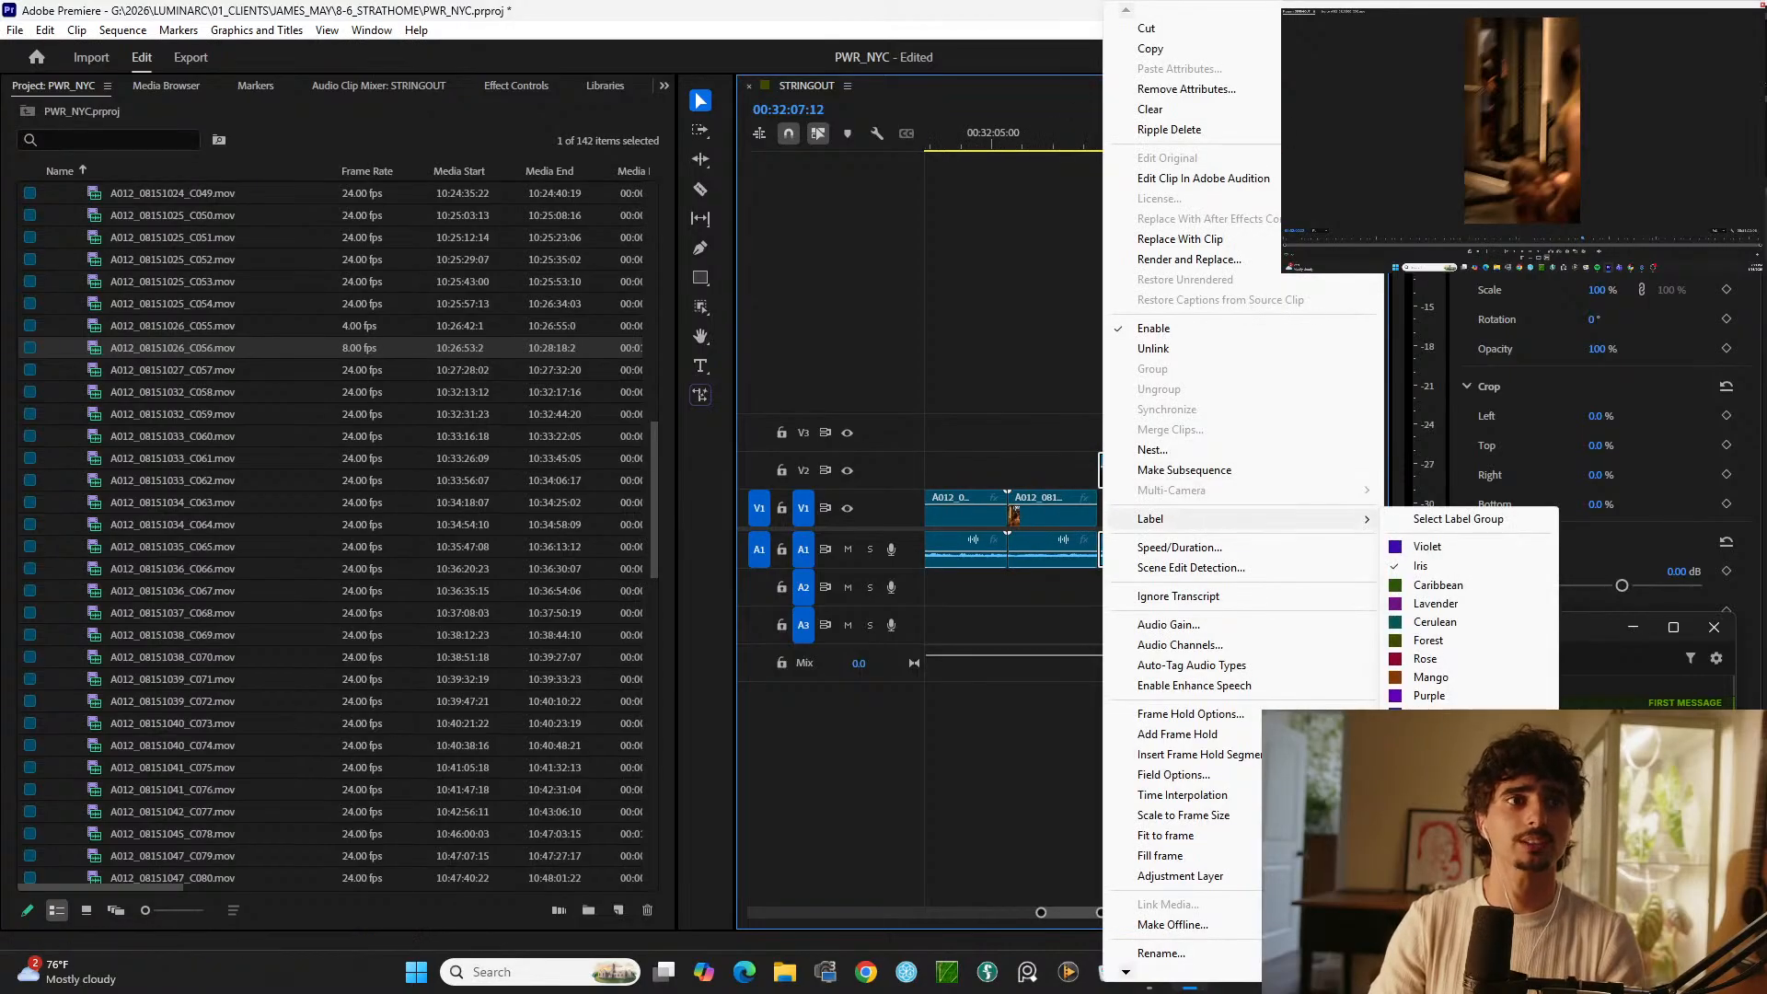
left_click(1437, 585)
Step: Trim the V1 clip before the green segment back about eight frames, extend the green segment's start to meet it, and play the cut
left_click(1081, 140)
key("space")
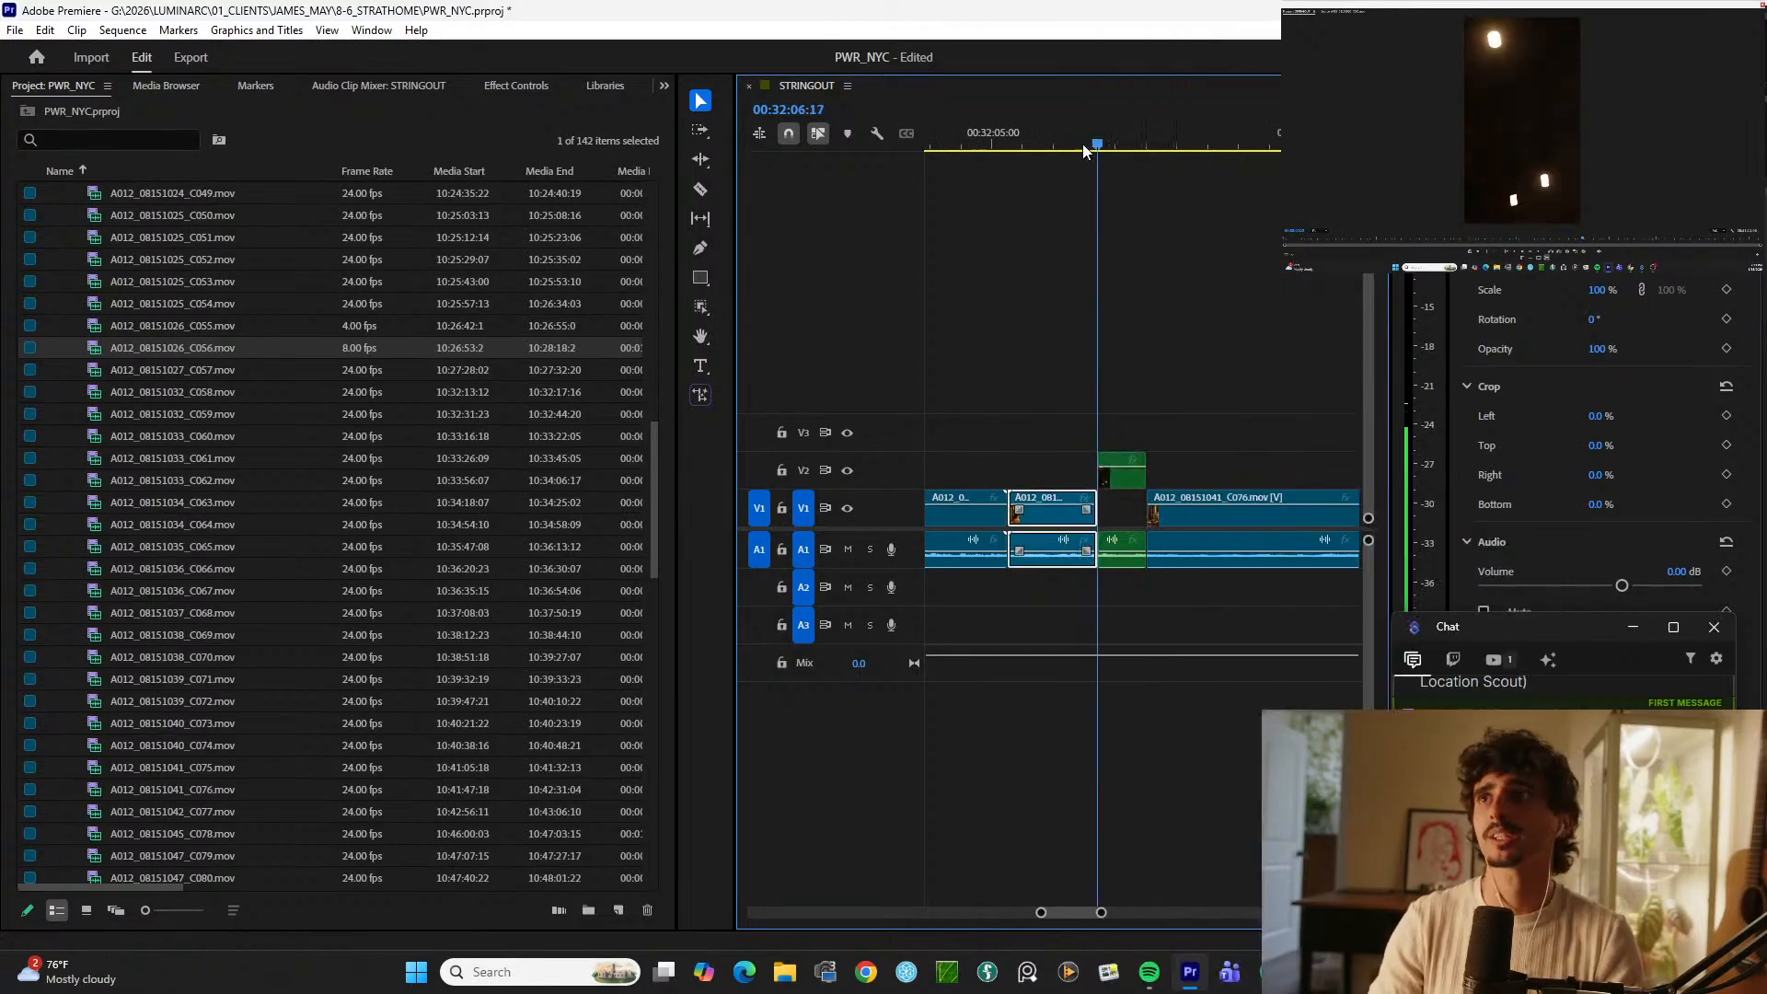
key("space")
key("equal")
key("minus")
left_click(1092, 146)
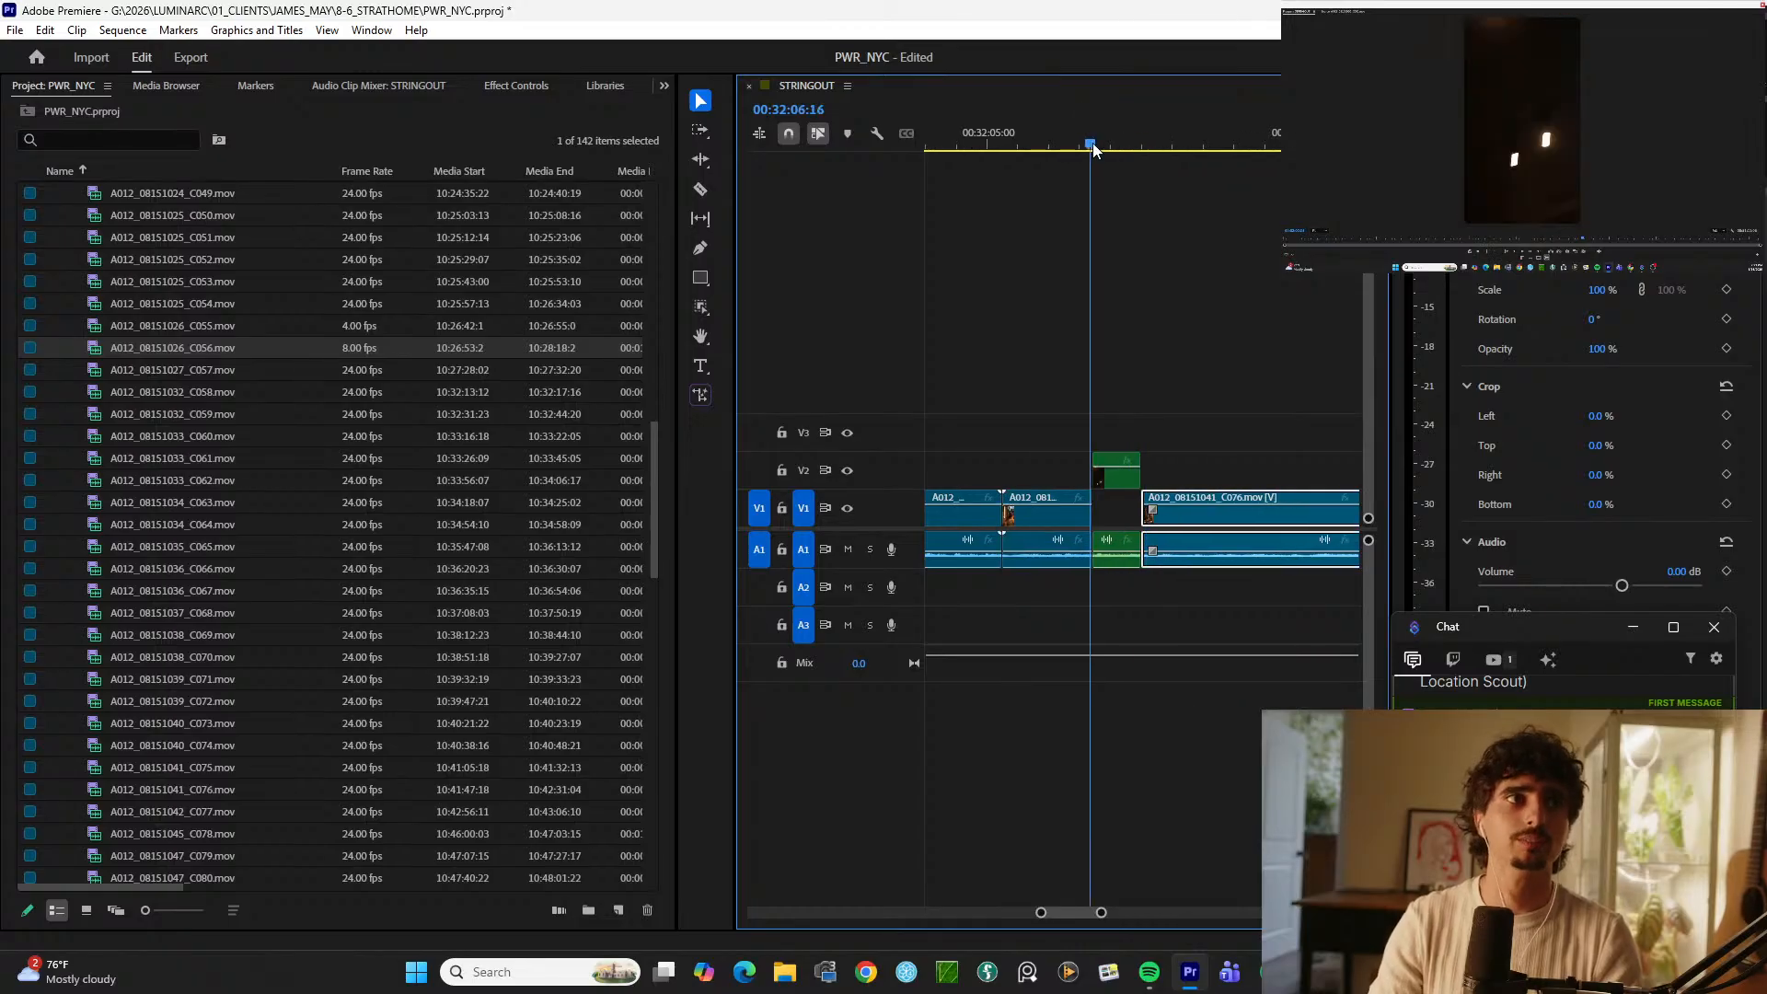
key("equal")
left_click(1165, 474)
key("equal")
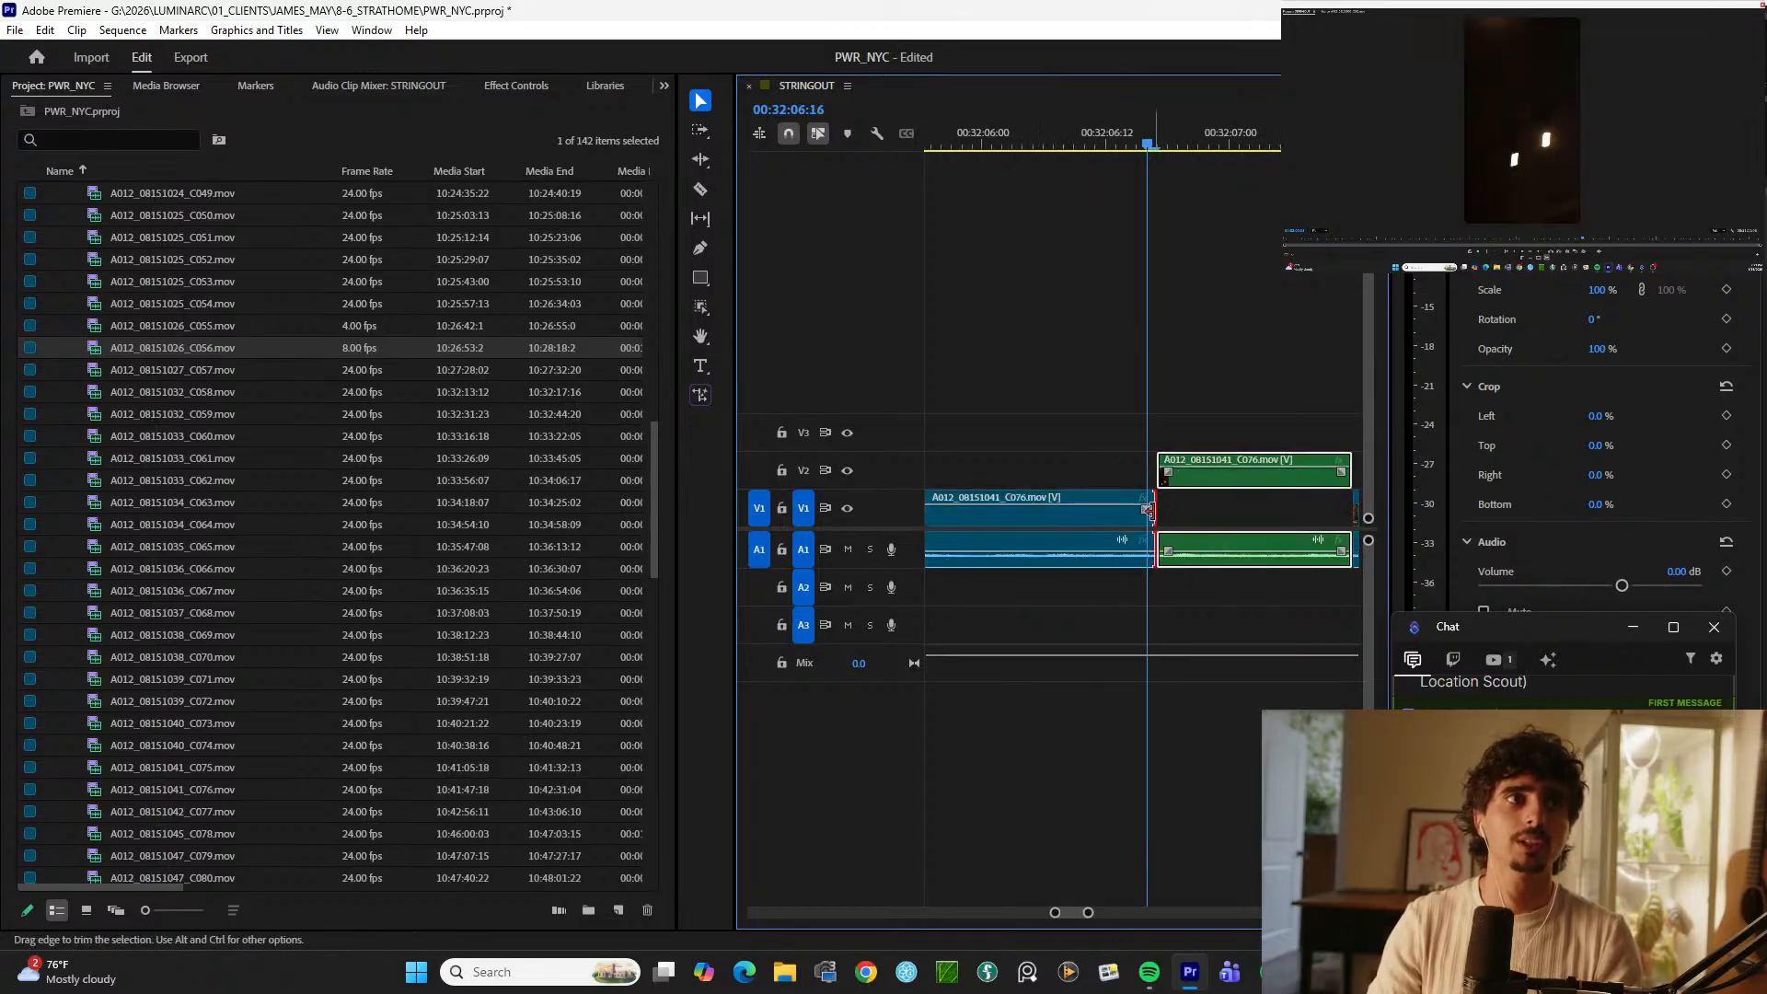
left_click_drag(1149, 511, 1073, 511)
left_click_drag(1167, 460, 1076, 460)
left_click(1074, 138)
key("space")
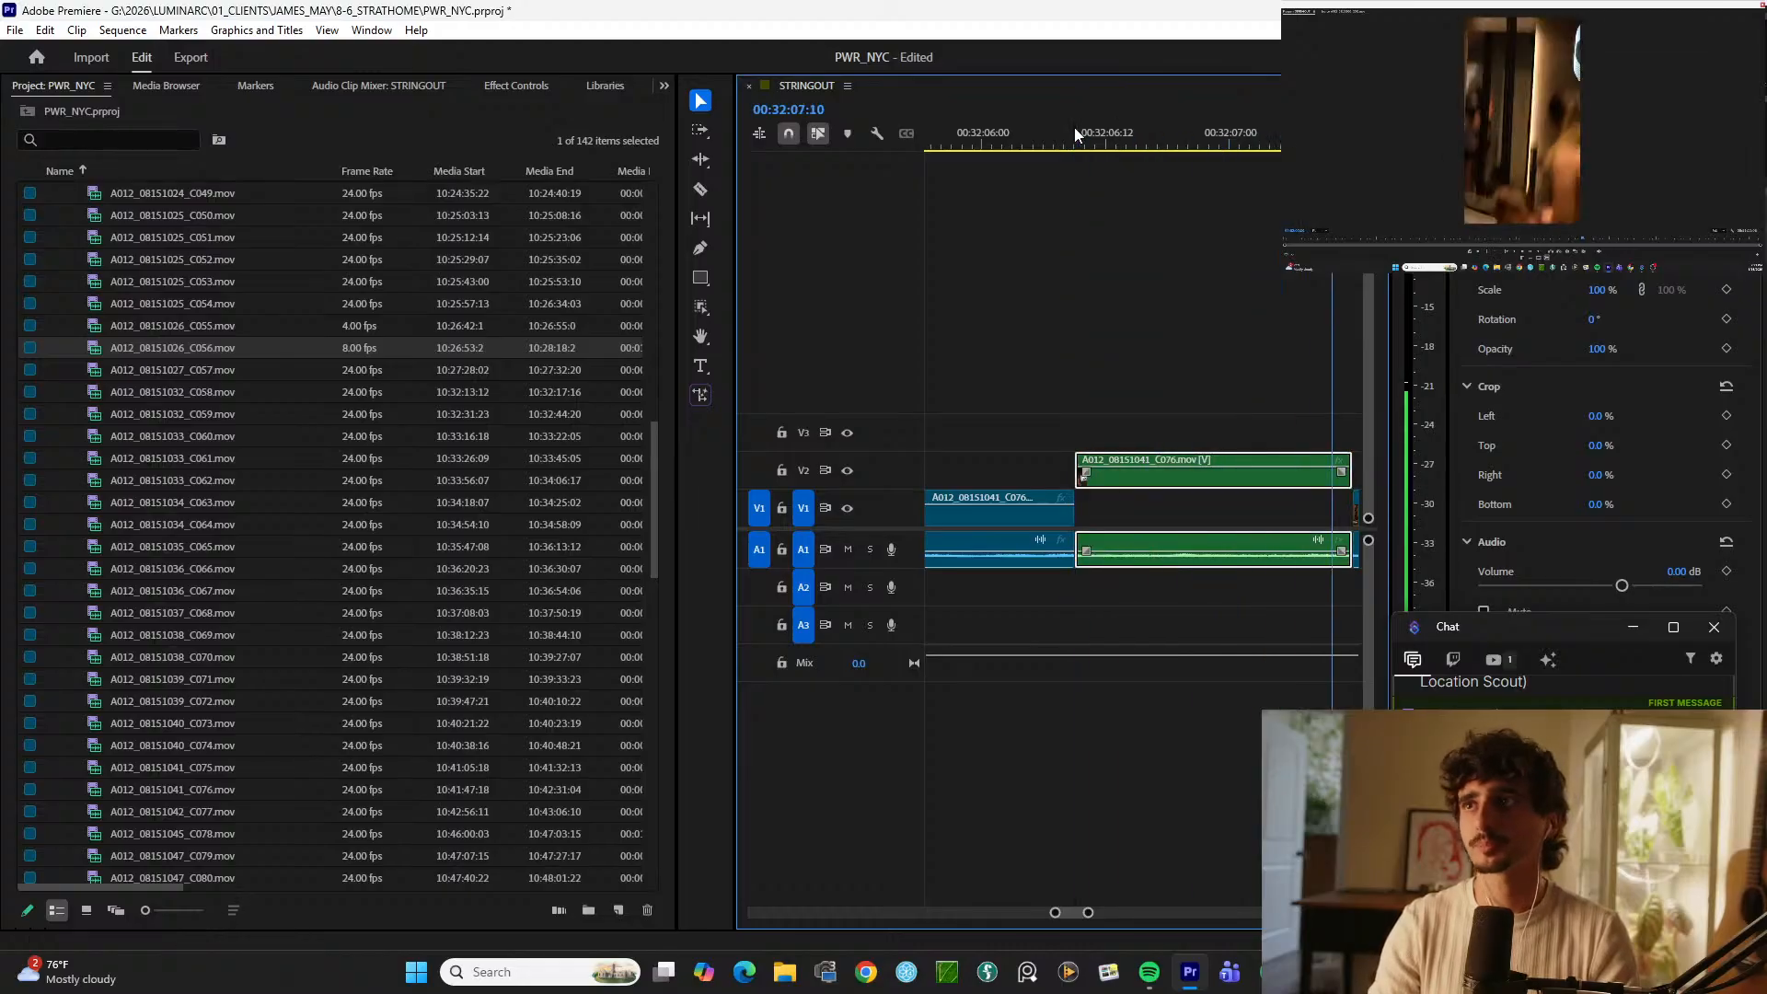
key("minus")
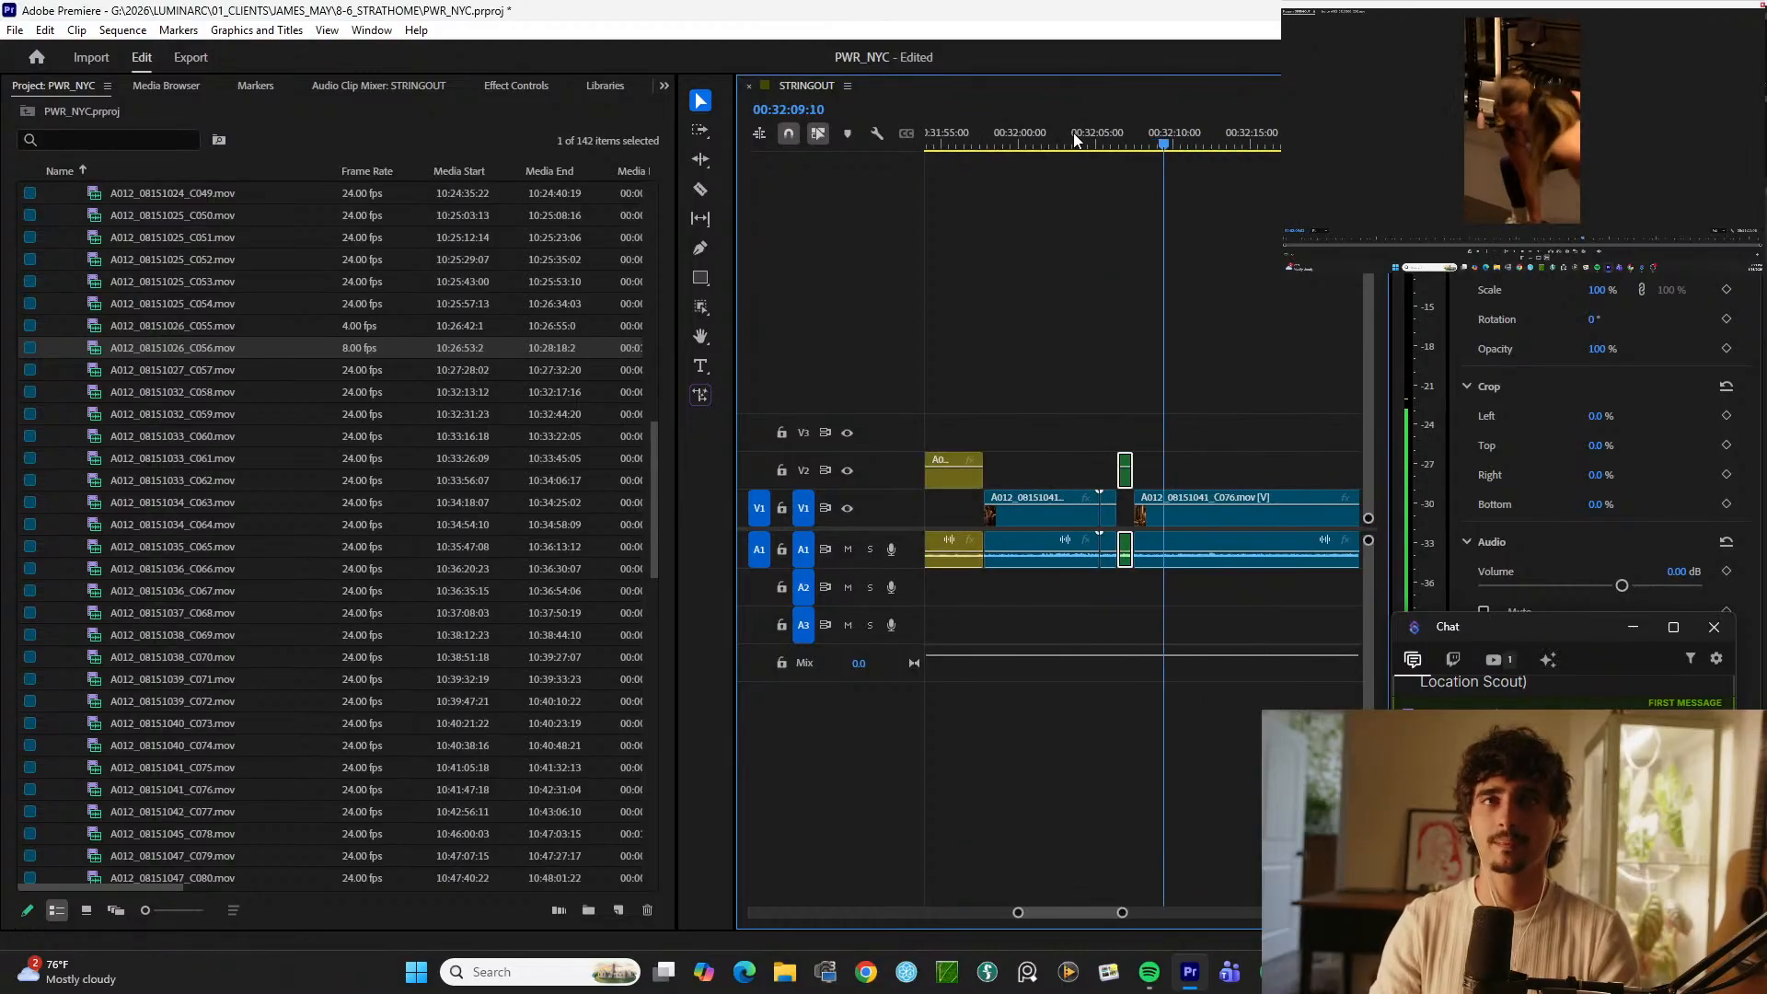
key("space")
Step: Scrub and play through the clips raised to V2, from the one at 00:31:29 to the olive one at 00:31:52
key("d")
key("equal")
key("minus")
key("minus")
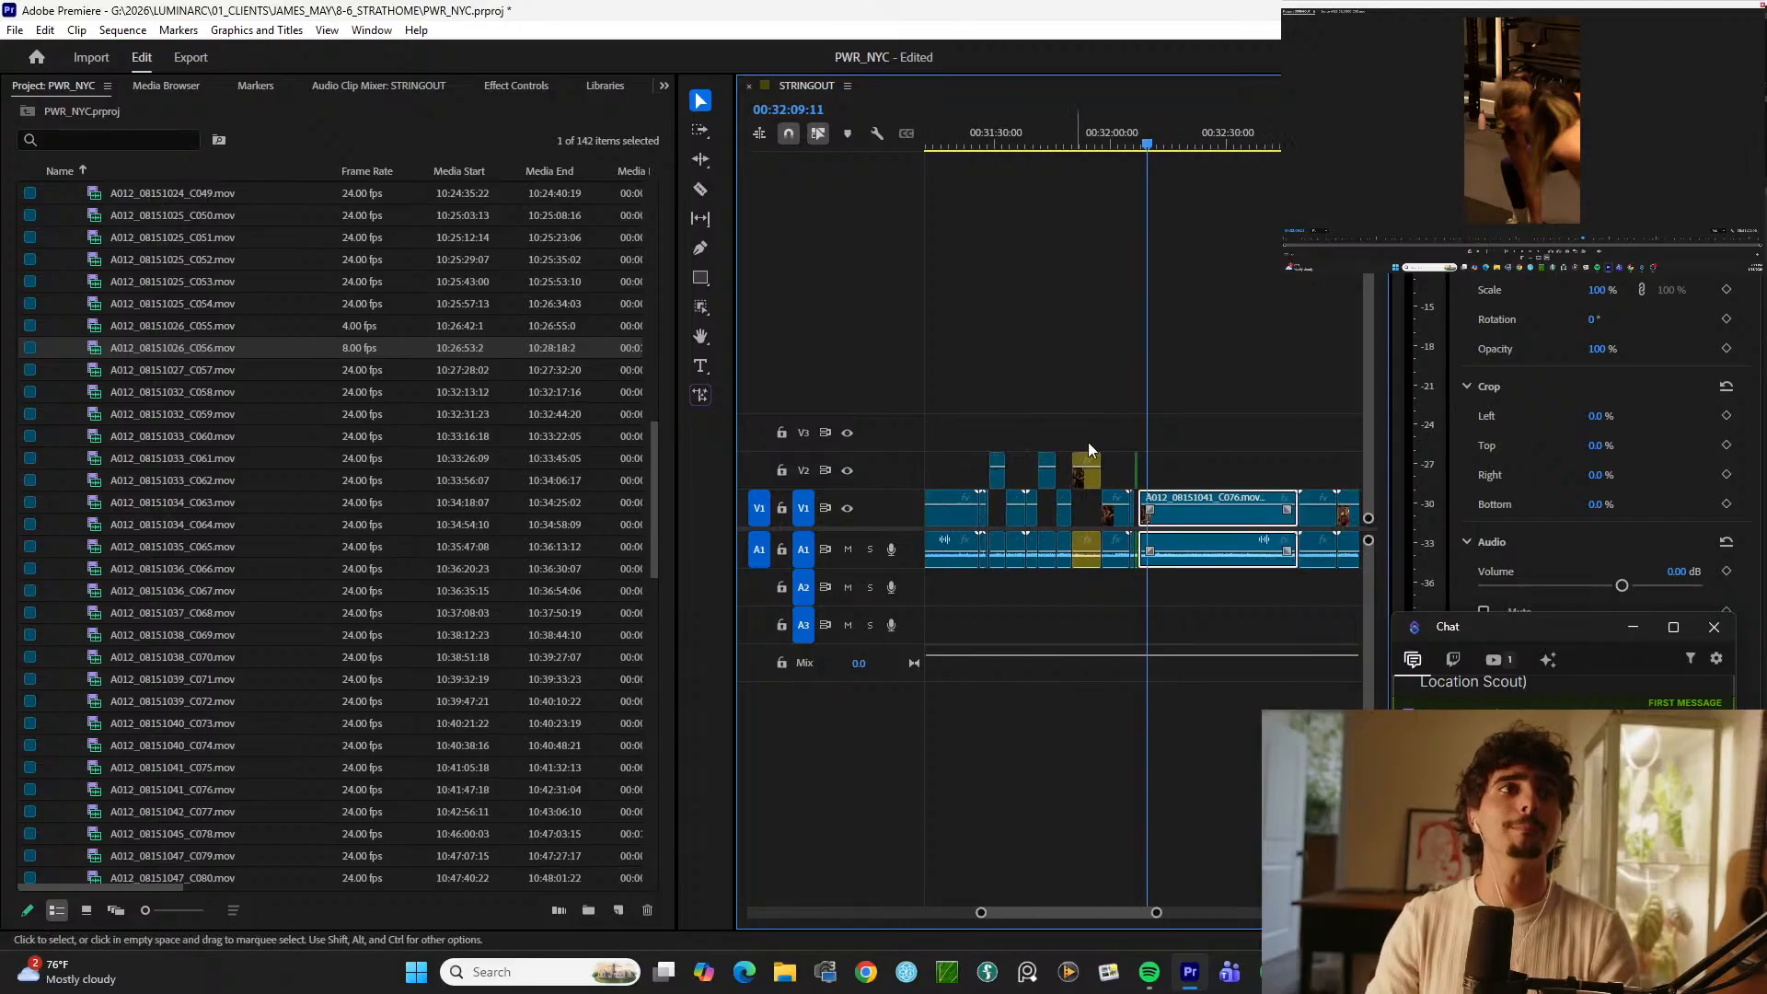
left_click(1074, 116)
key("equal")
left_click(1046, 129)
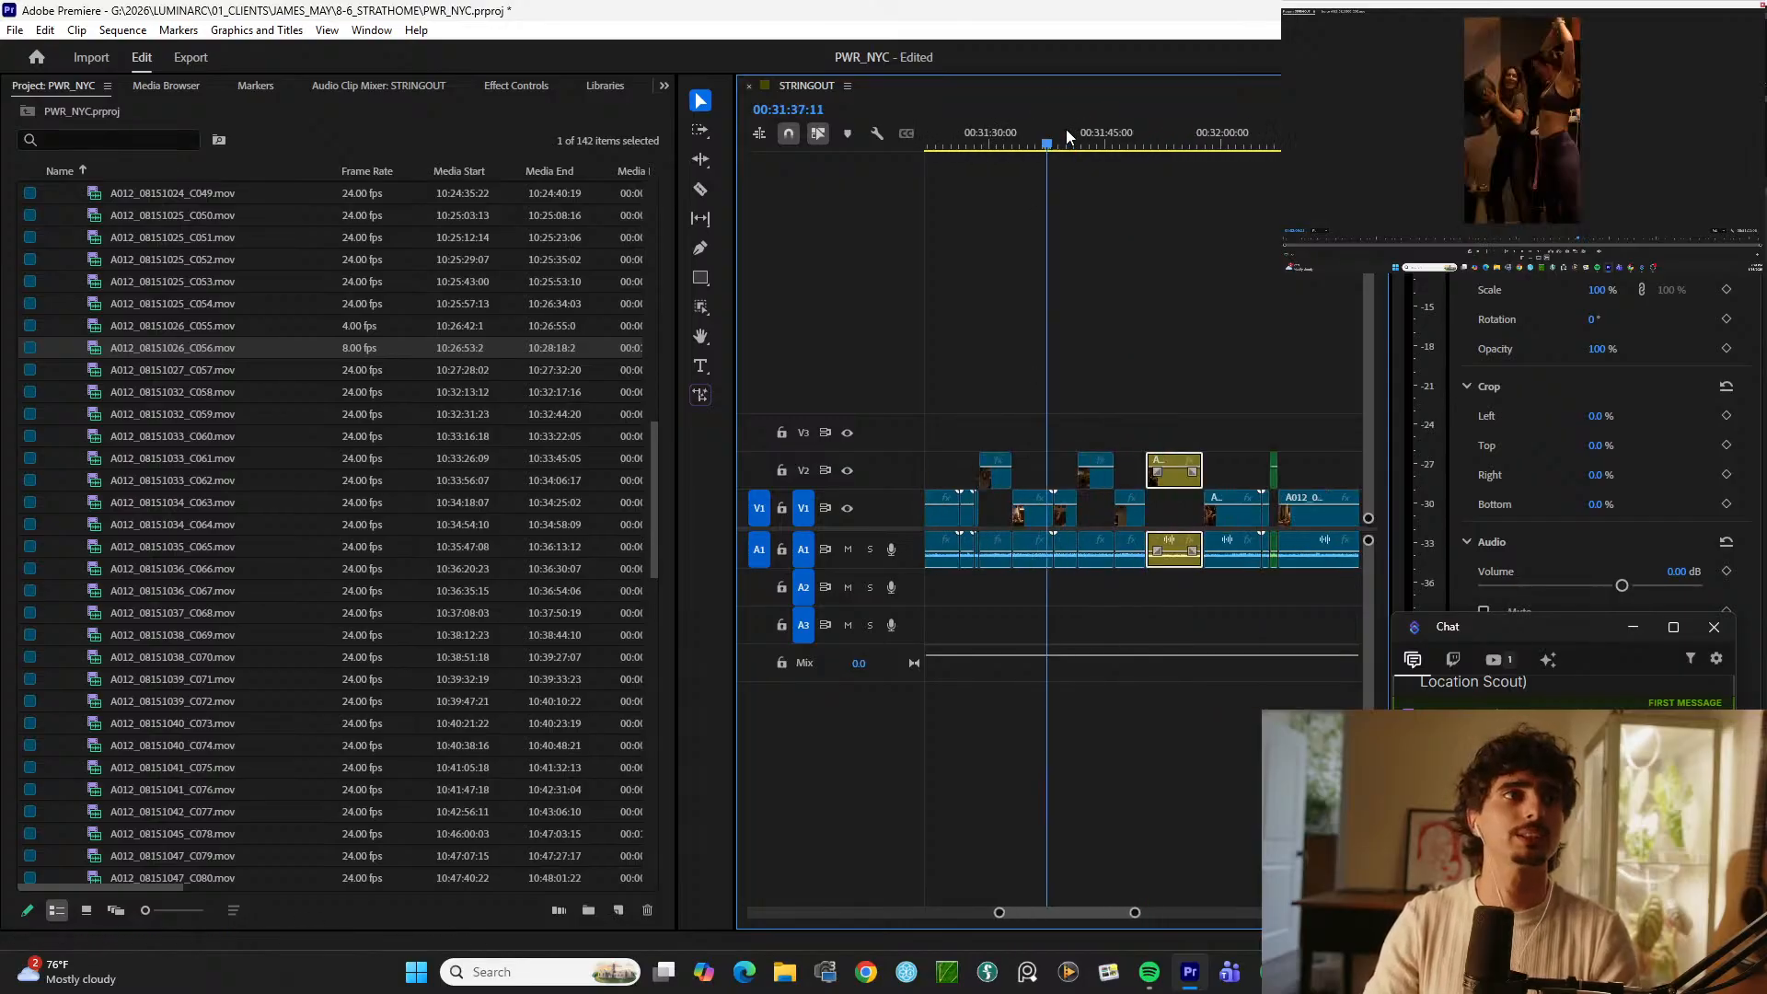
left_click(1083, 130)
left_click(972, 143)
left_click(986, 144)
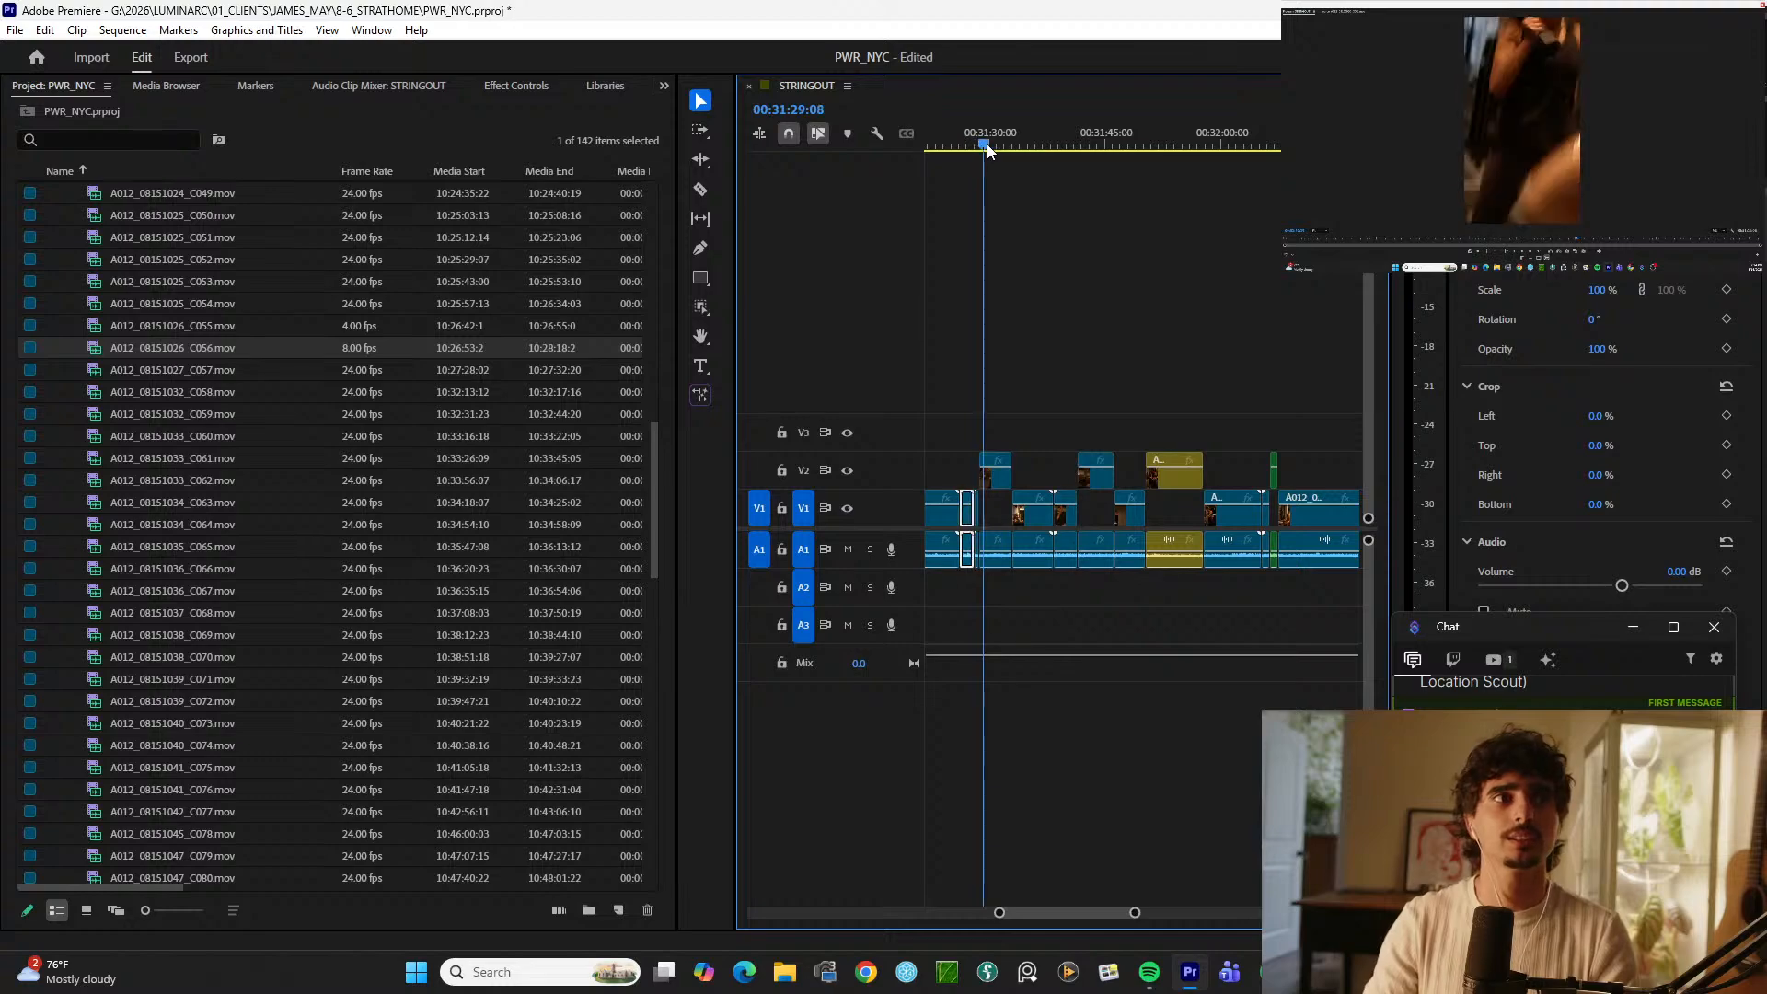
key("space")
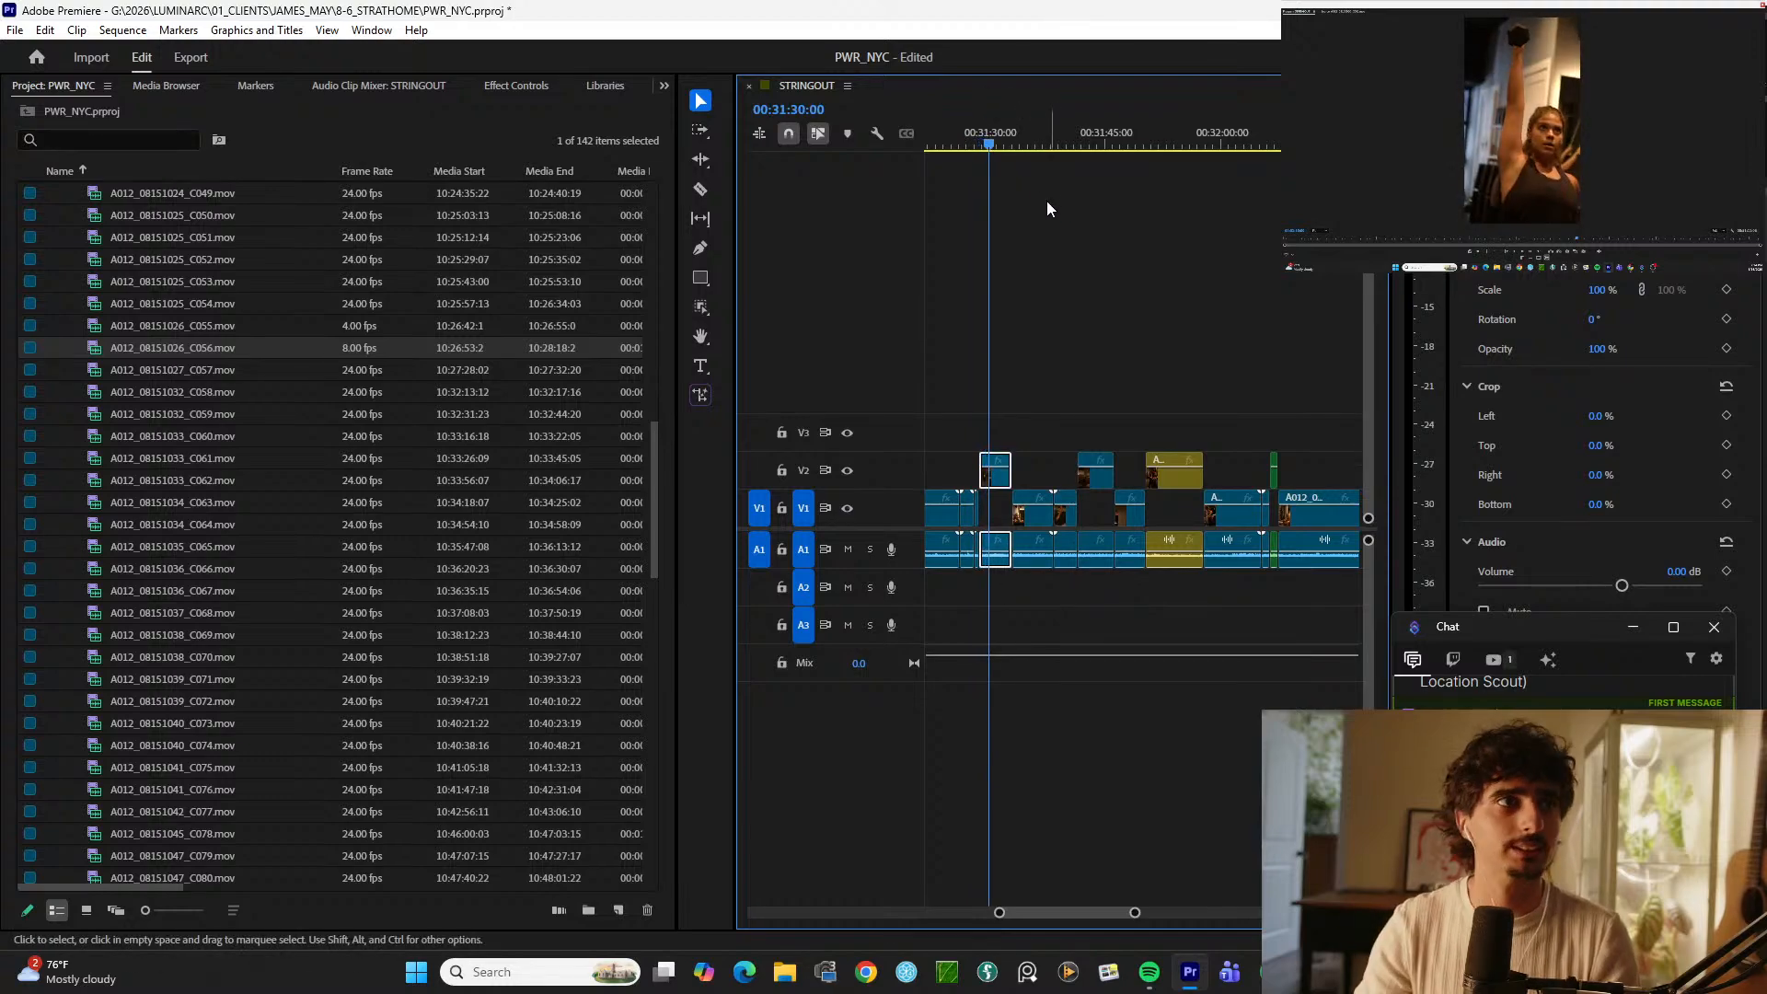
left_click_drag(985, 145, 983, 145)
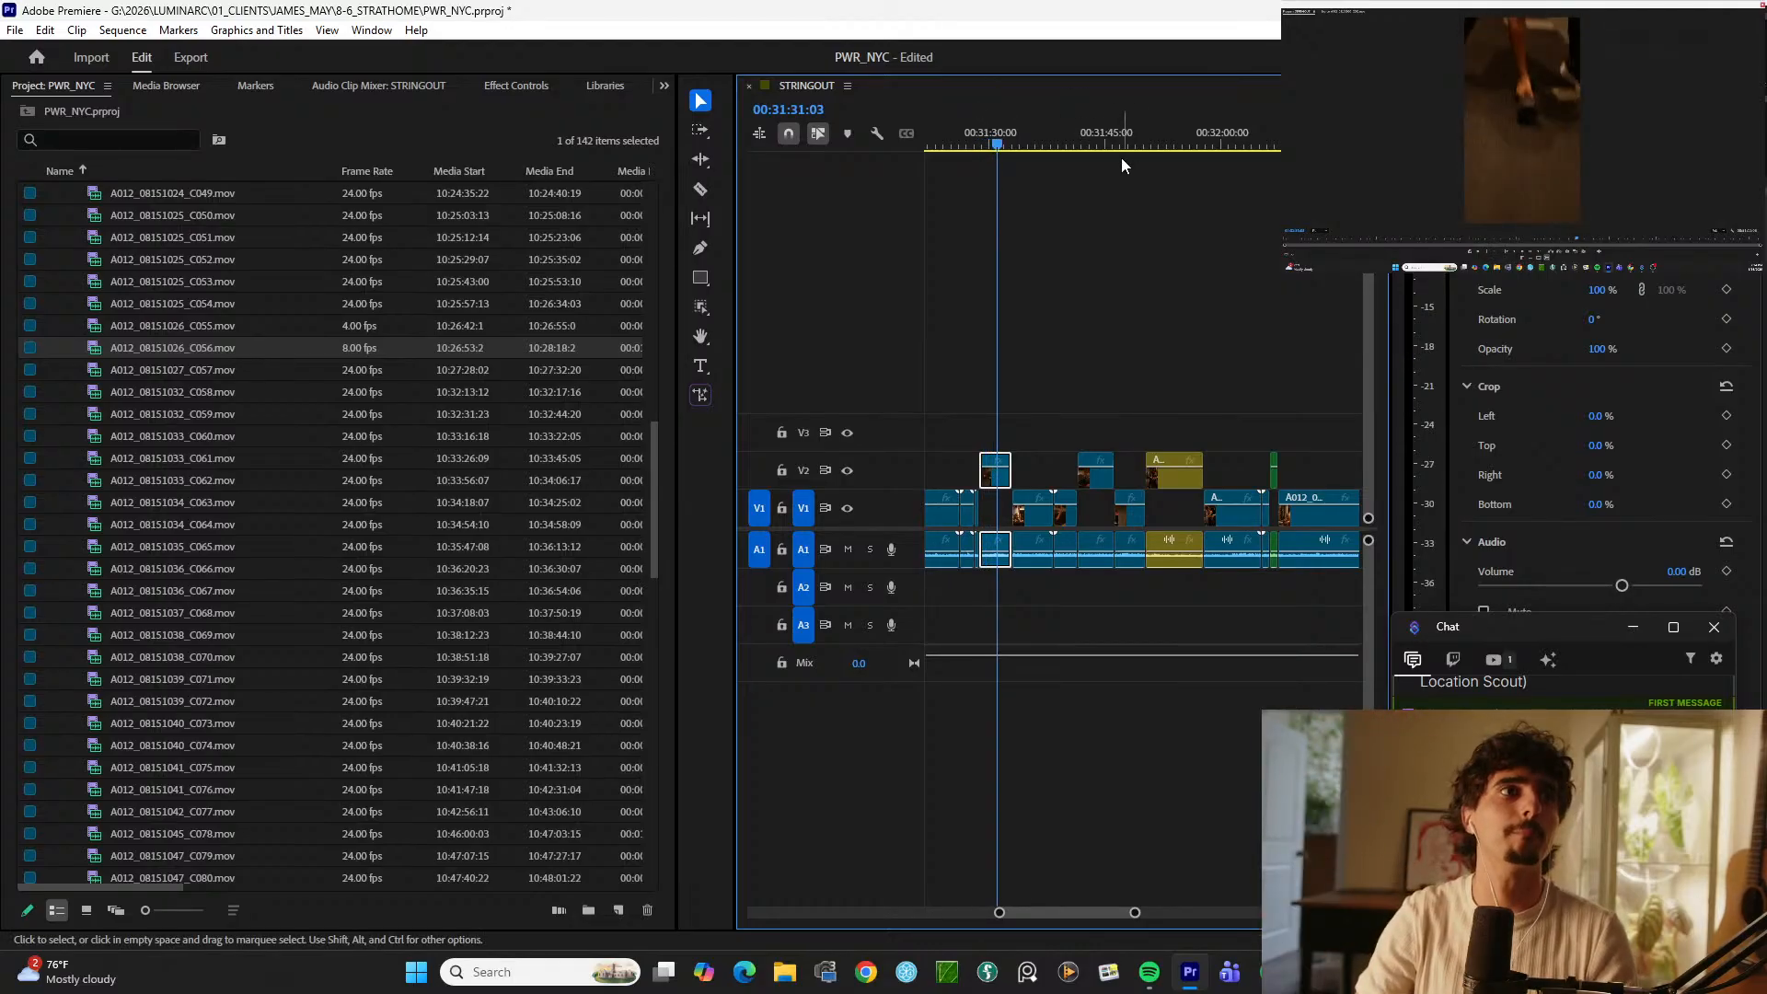
left_click(1088, 129)
left_click_drag(1088, 121, 1158, 111)
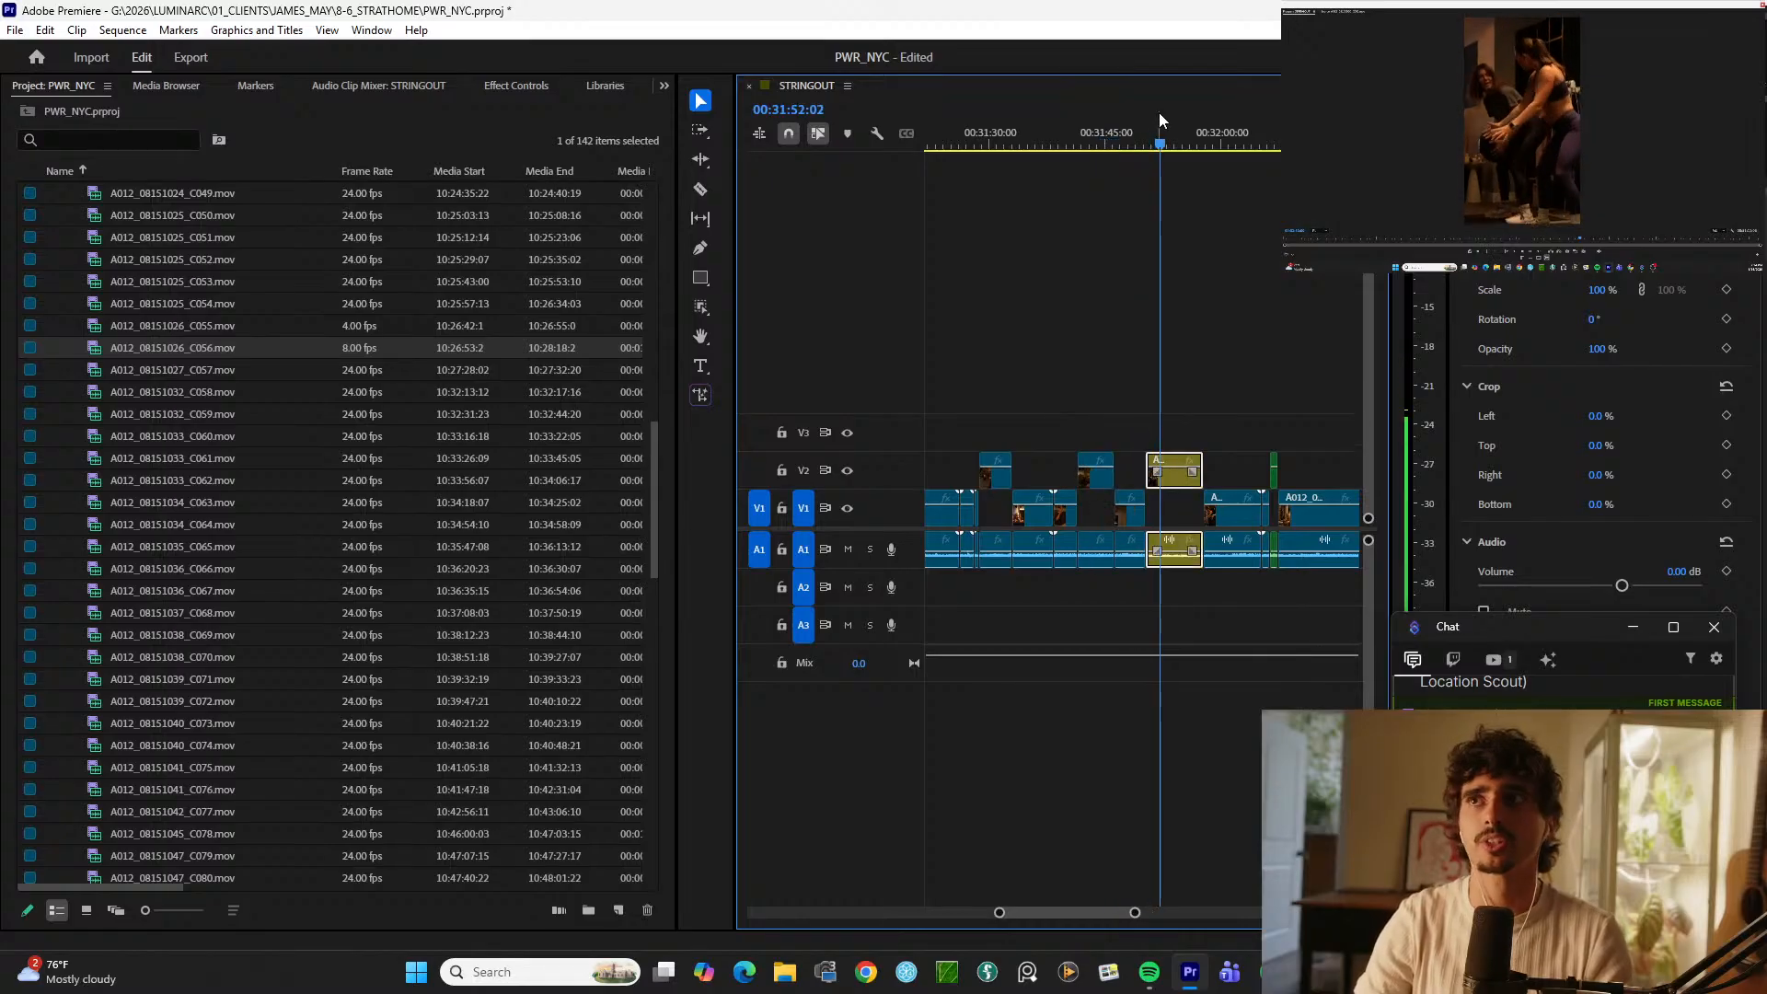
key("space")
Step: Copy the video of the two blue clips, the olive clip and the green clip on V2 and paste them at the sequence start
key("minus")
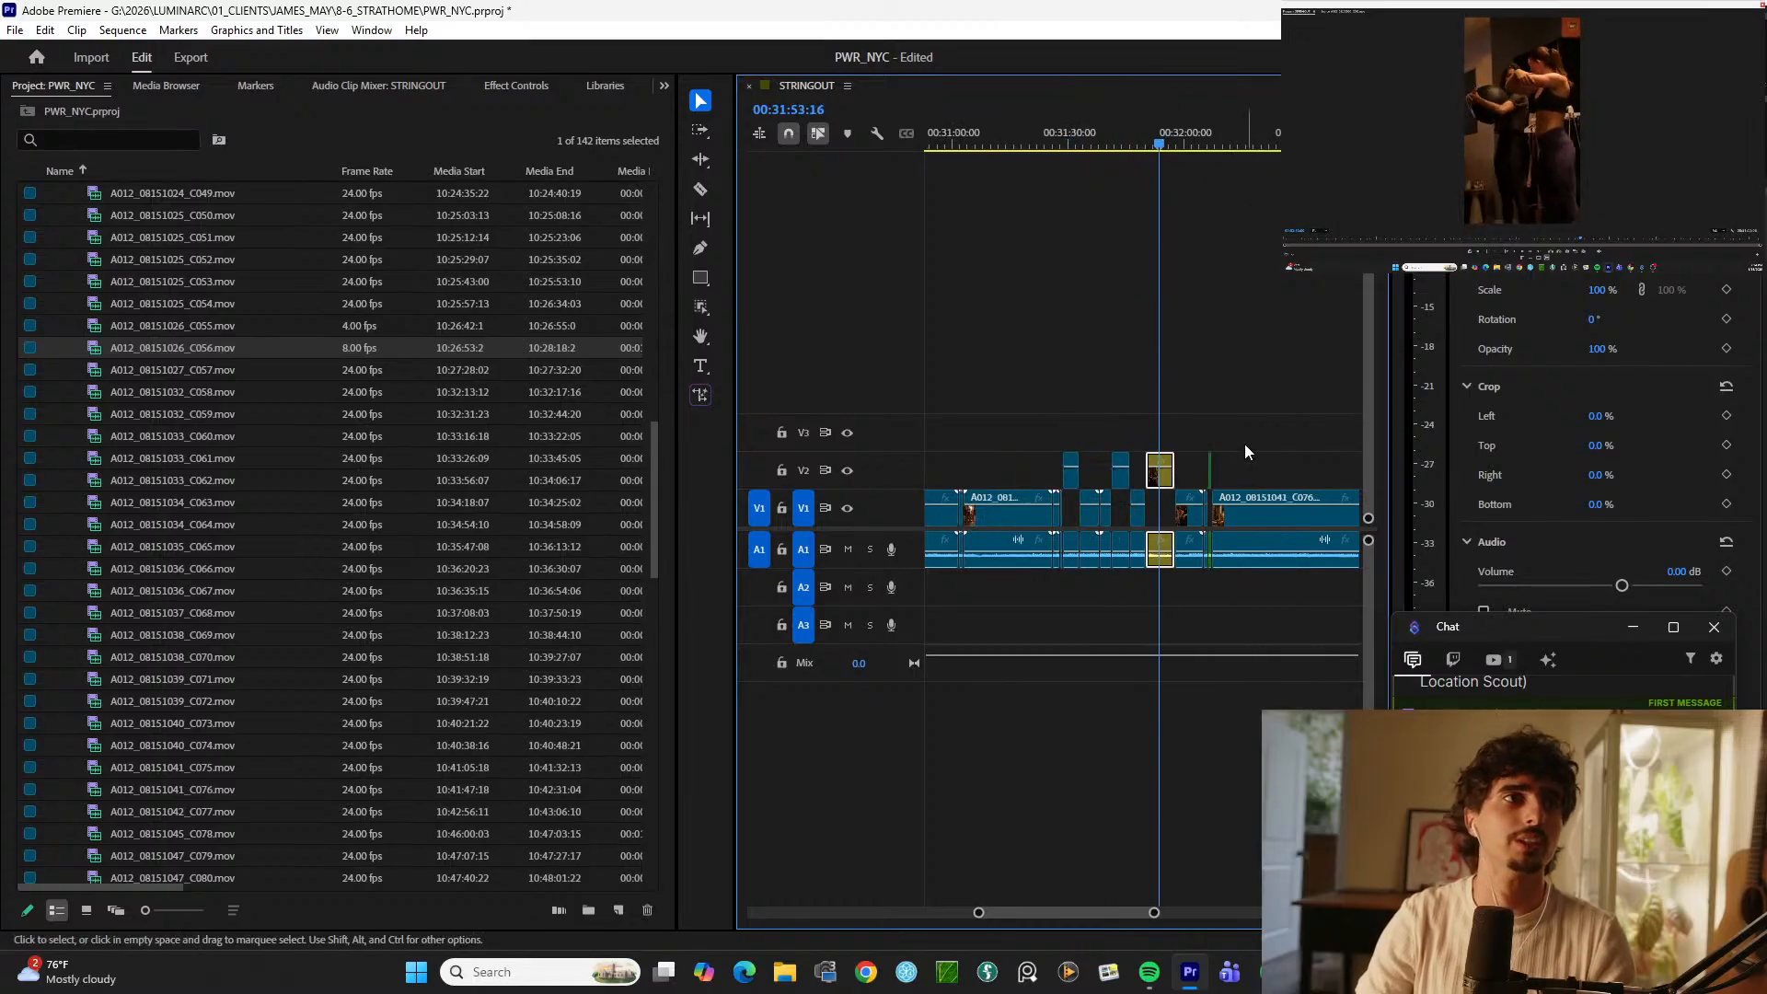
key("minus")
key("equal")
key("equal")
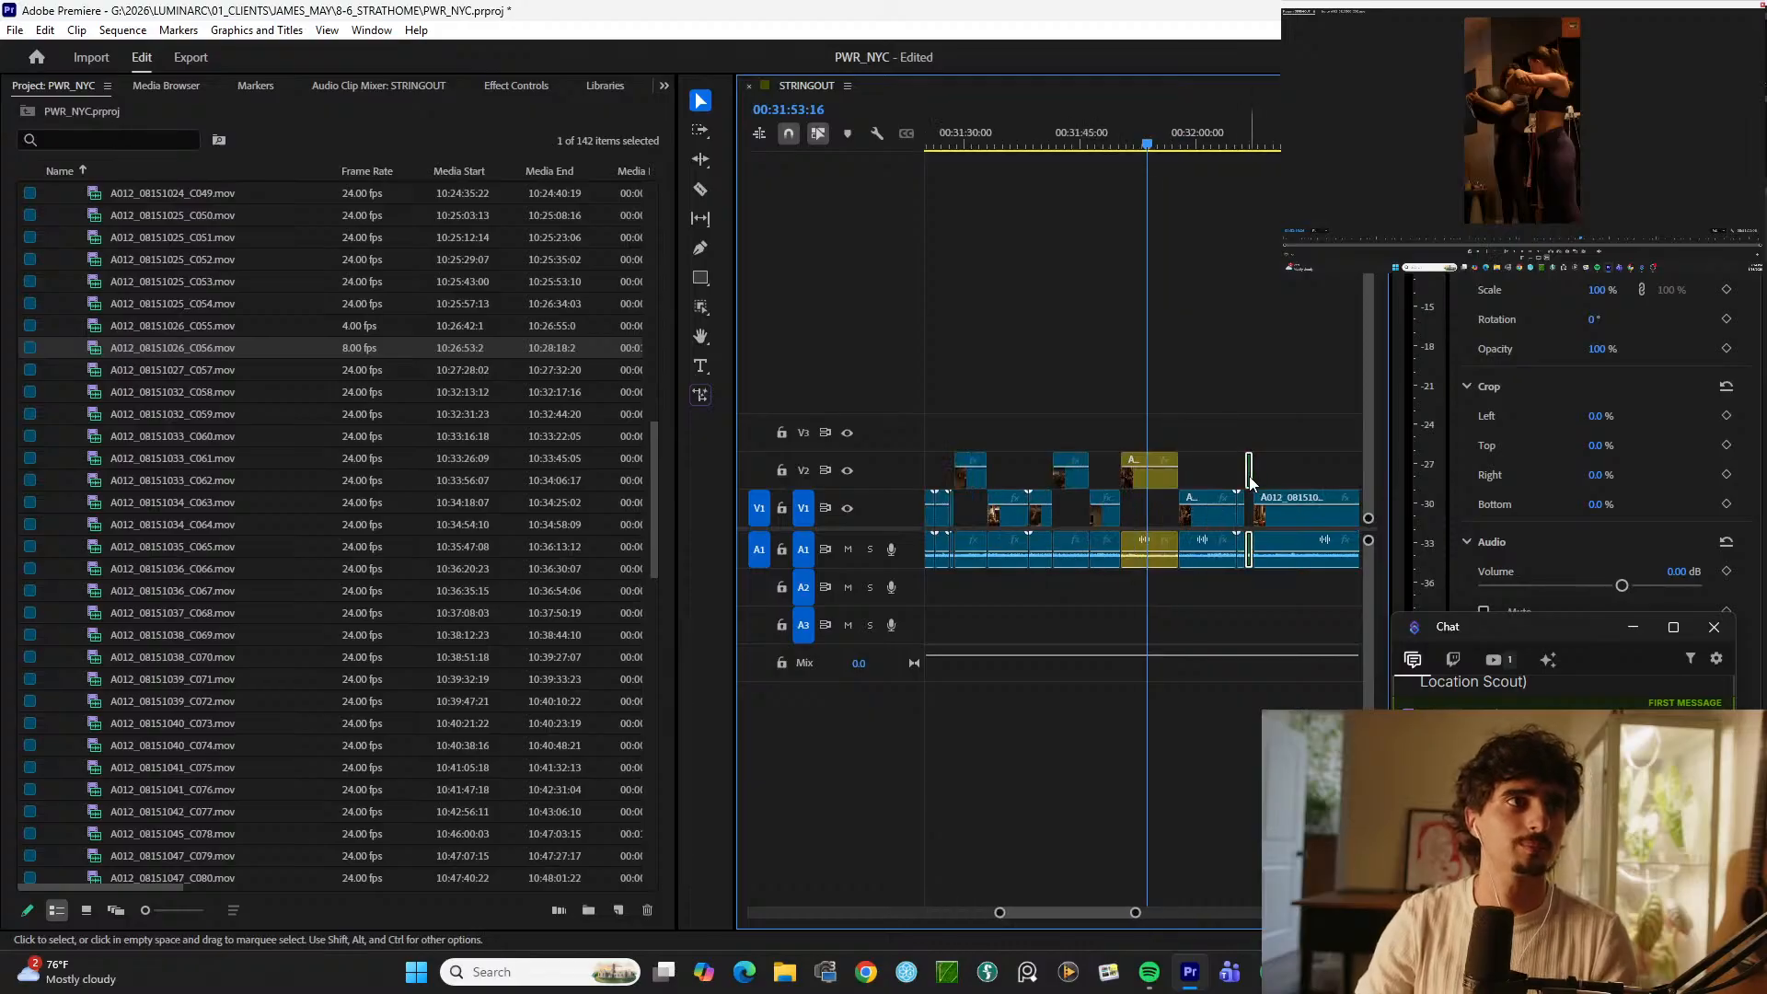
left_click_drag(1221, 440, 1099, 470)
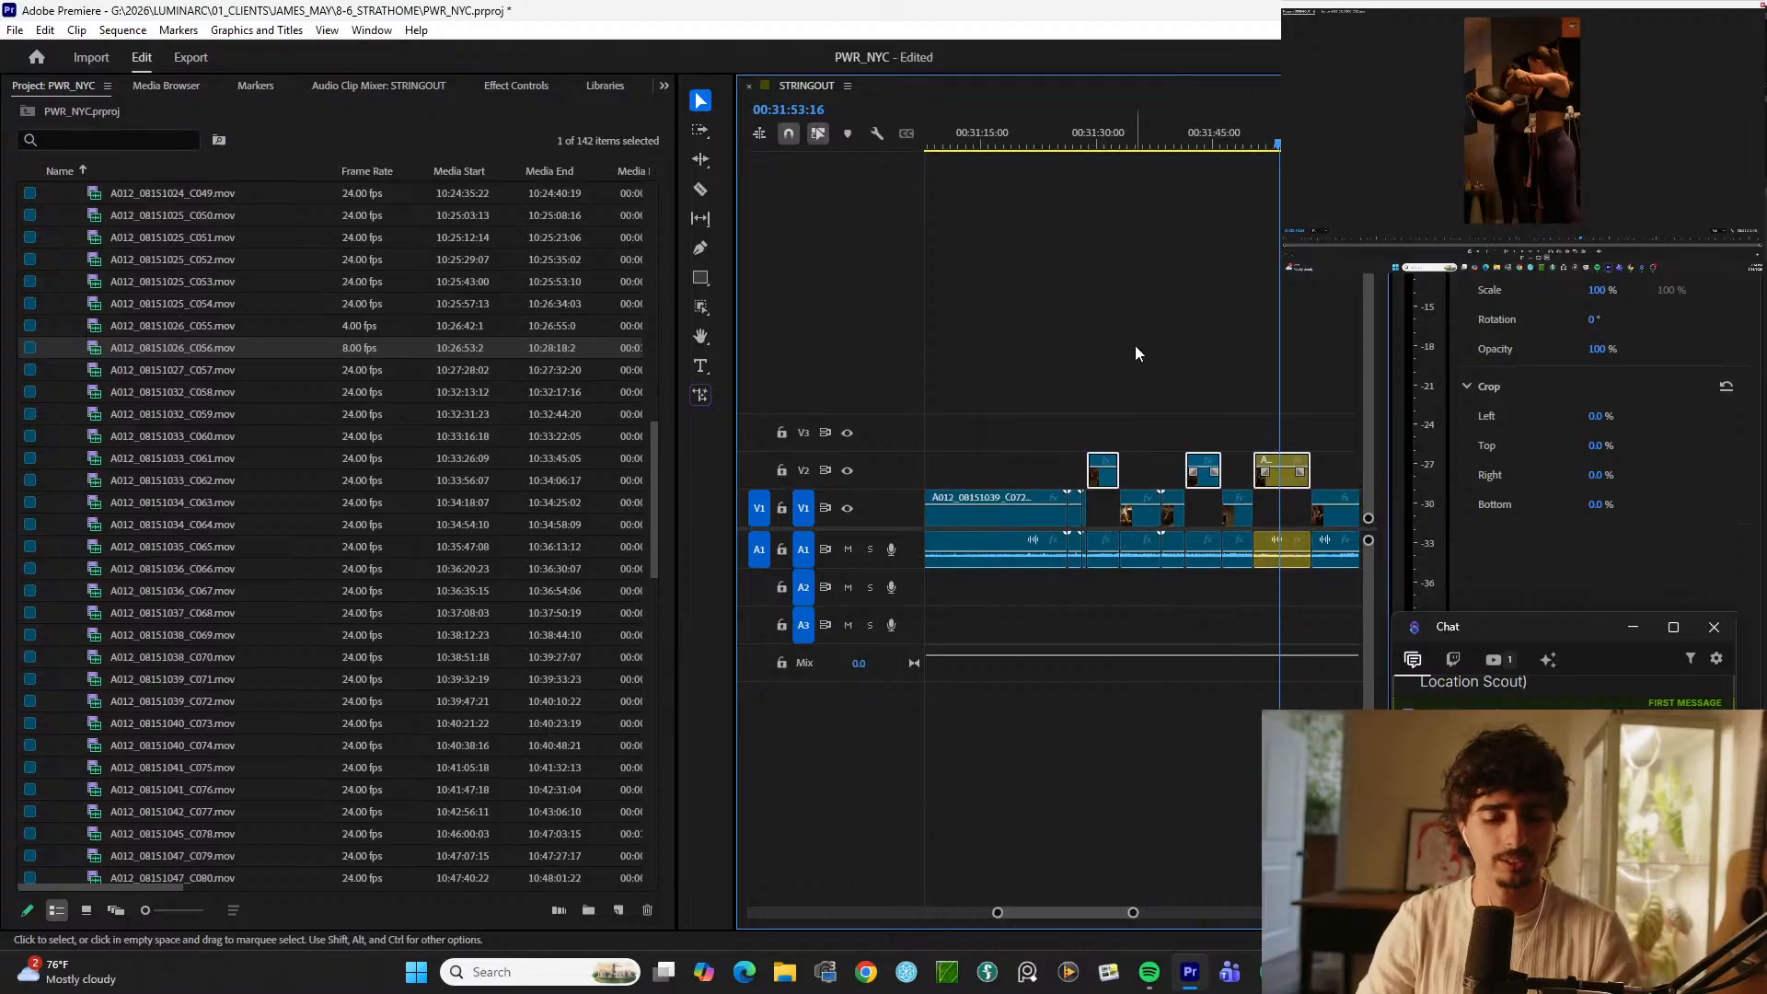
key("minus")
key("minus")
key("minus")
key("minus")
key("minus")
key("minus")
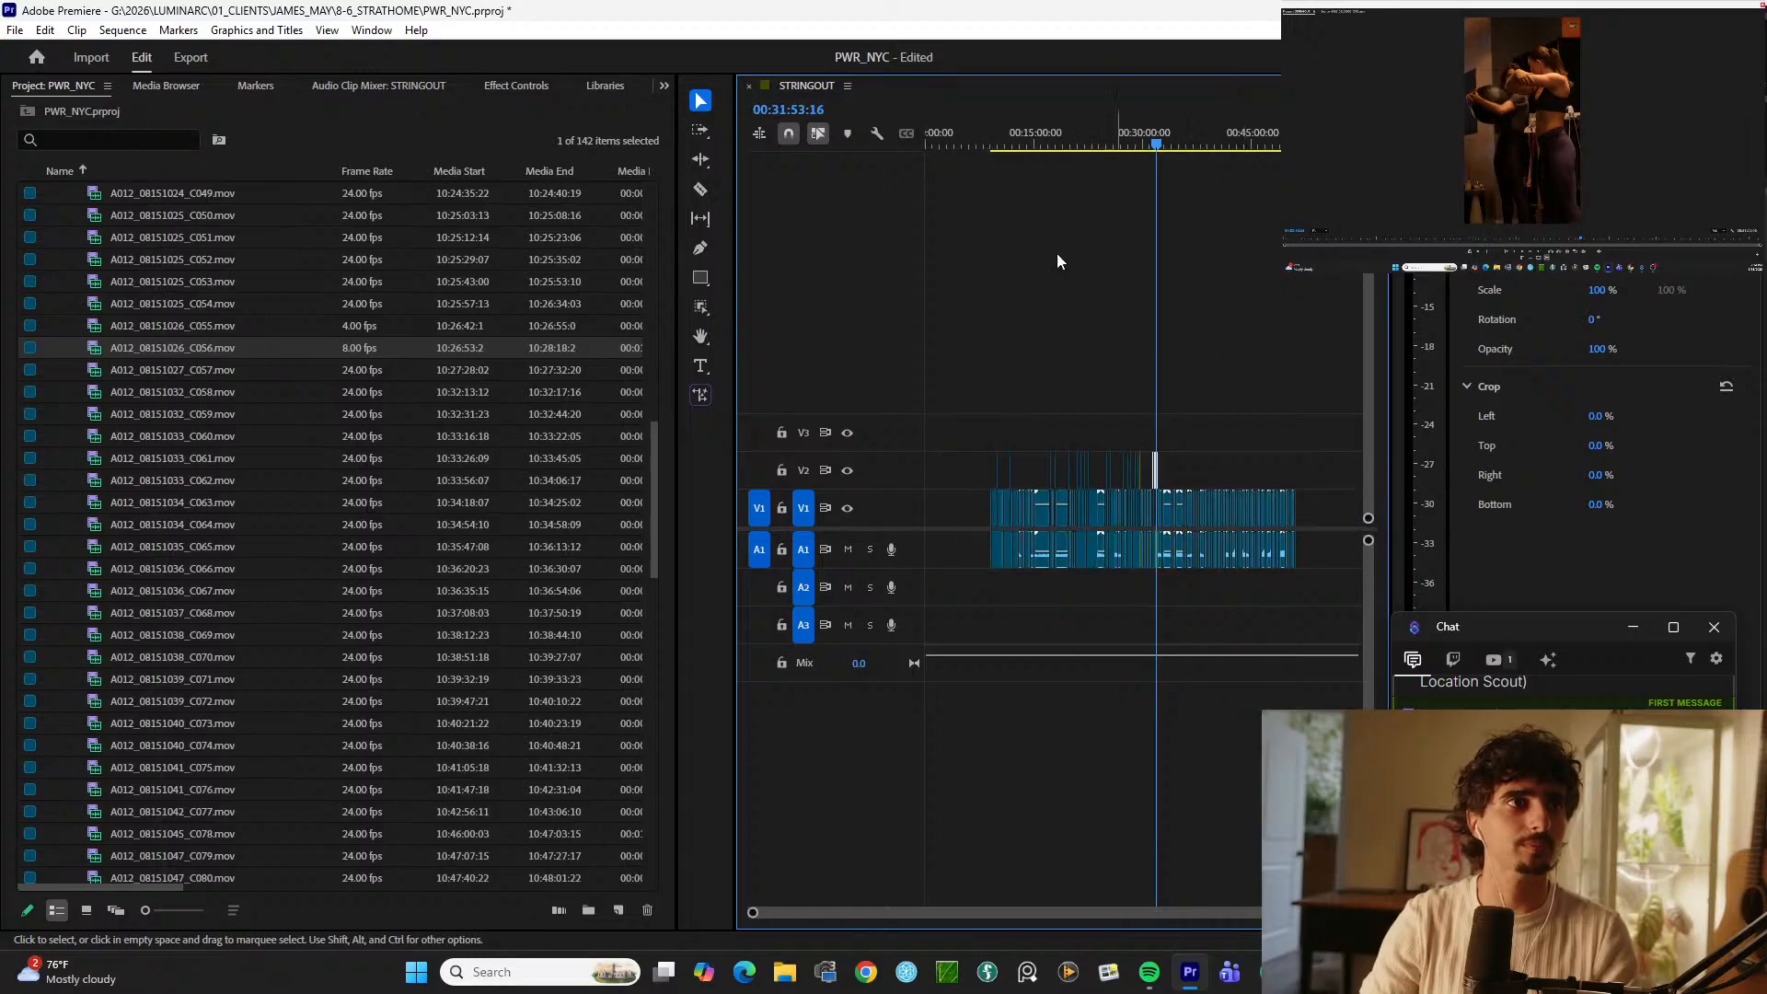
left_click_drag(946, 142, 887, 141)
key("equal")
key("equal")
key("equal")
key("equal")
key("equal")
key("ctrl+v")
Step: Play the first pasted clip to 00:00:01:00 and move the green clip onto V3 above it at that point
key("equal")
key("minus")
key("minus")
key("equal")
key("space")
key("equal")
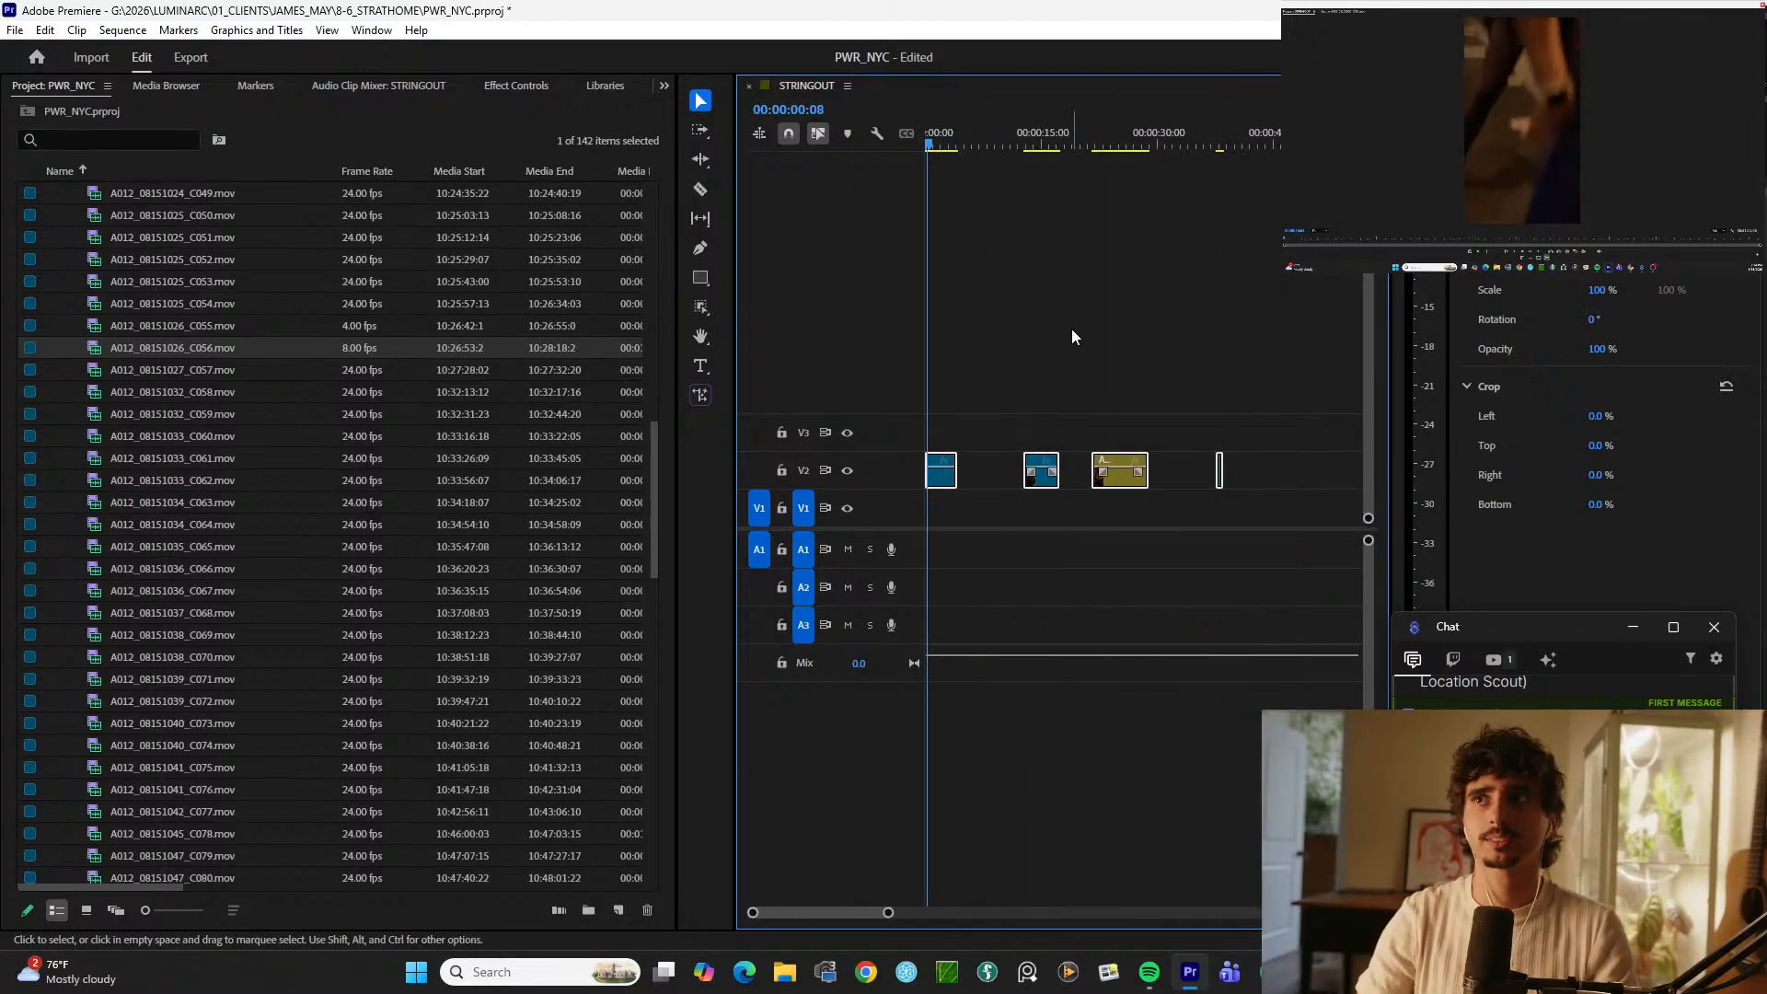
key("space")
key("equal")
key("minus")
left_click(1261, 564)
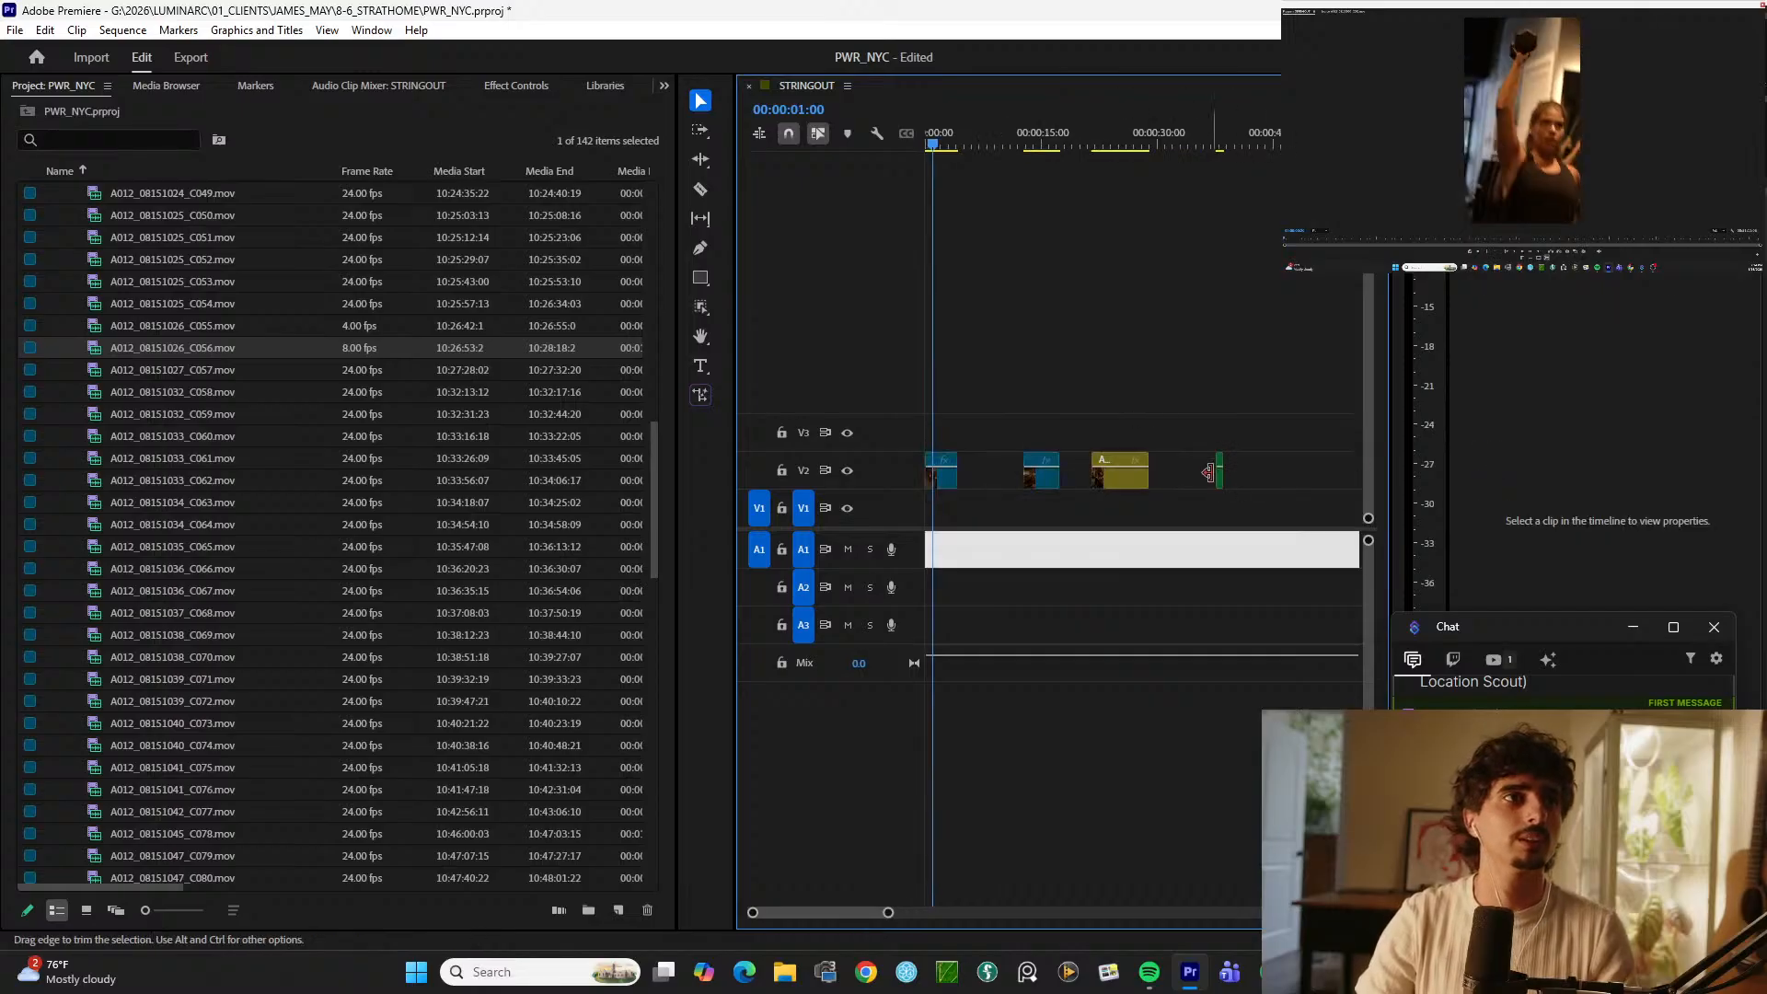
left_click(1221, 472)
left_click_drag(1081, 431, 939, 431)
Step: Cut the green V3 clip and the C074 clip below it at 00:00:01:23 and delete the remainders after the cut
key("equal")
key("space")
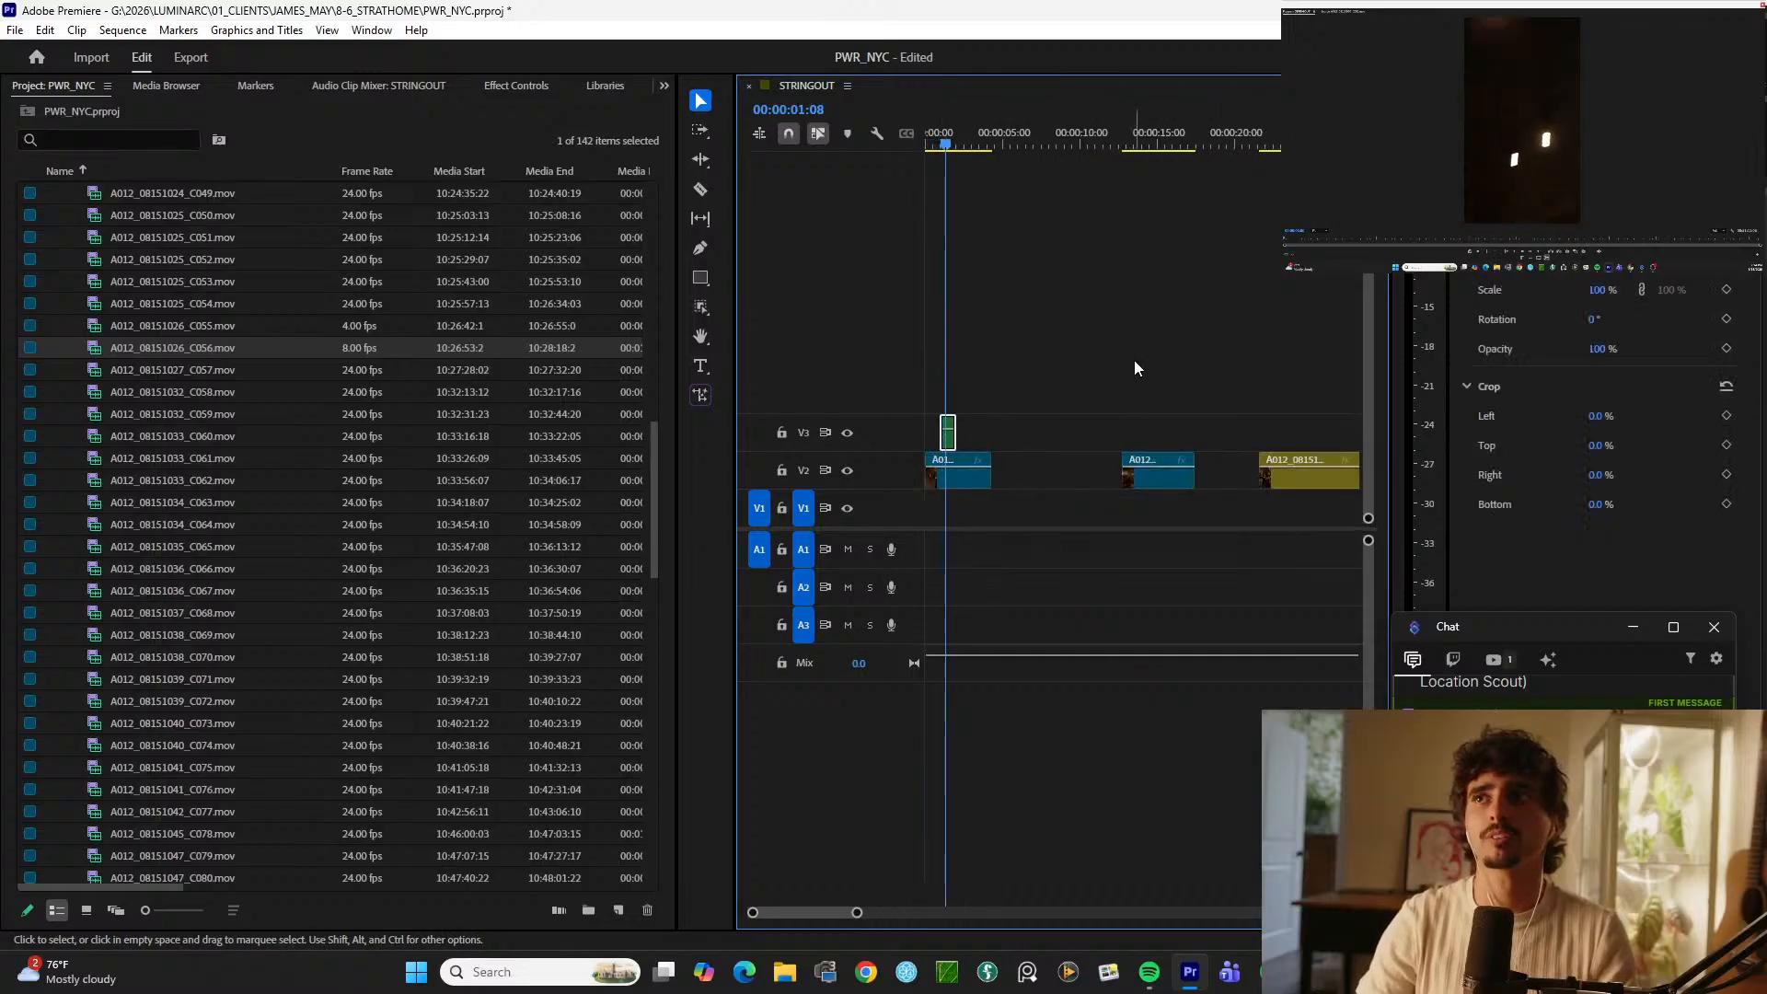
key("equal")
key("equal")
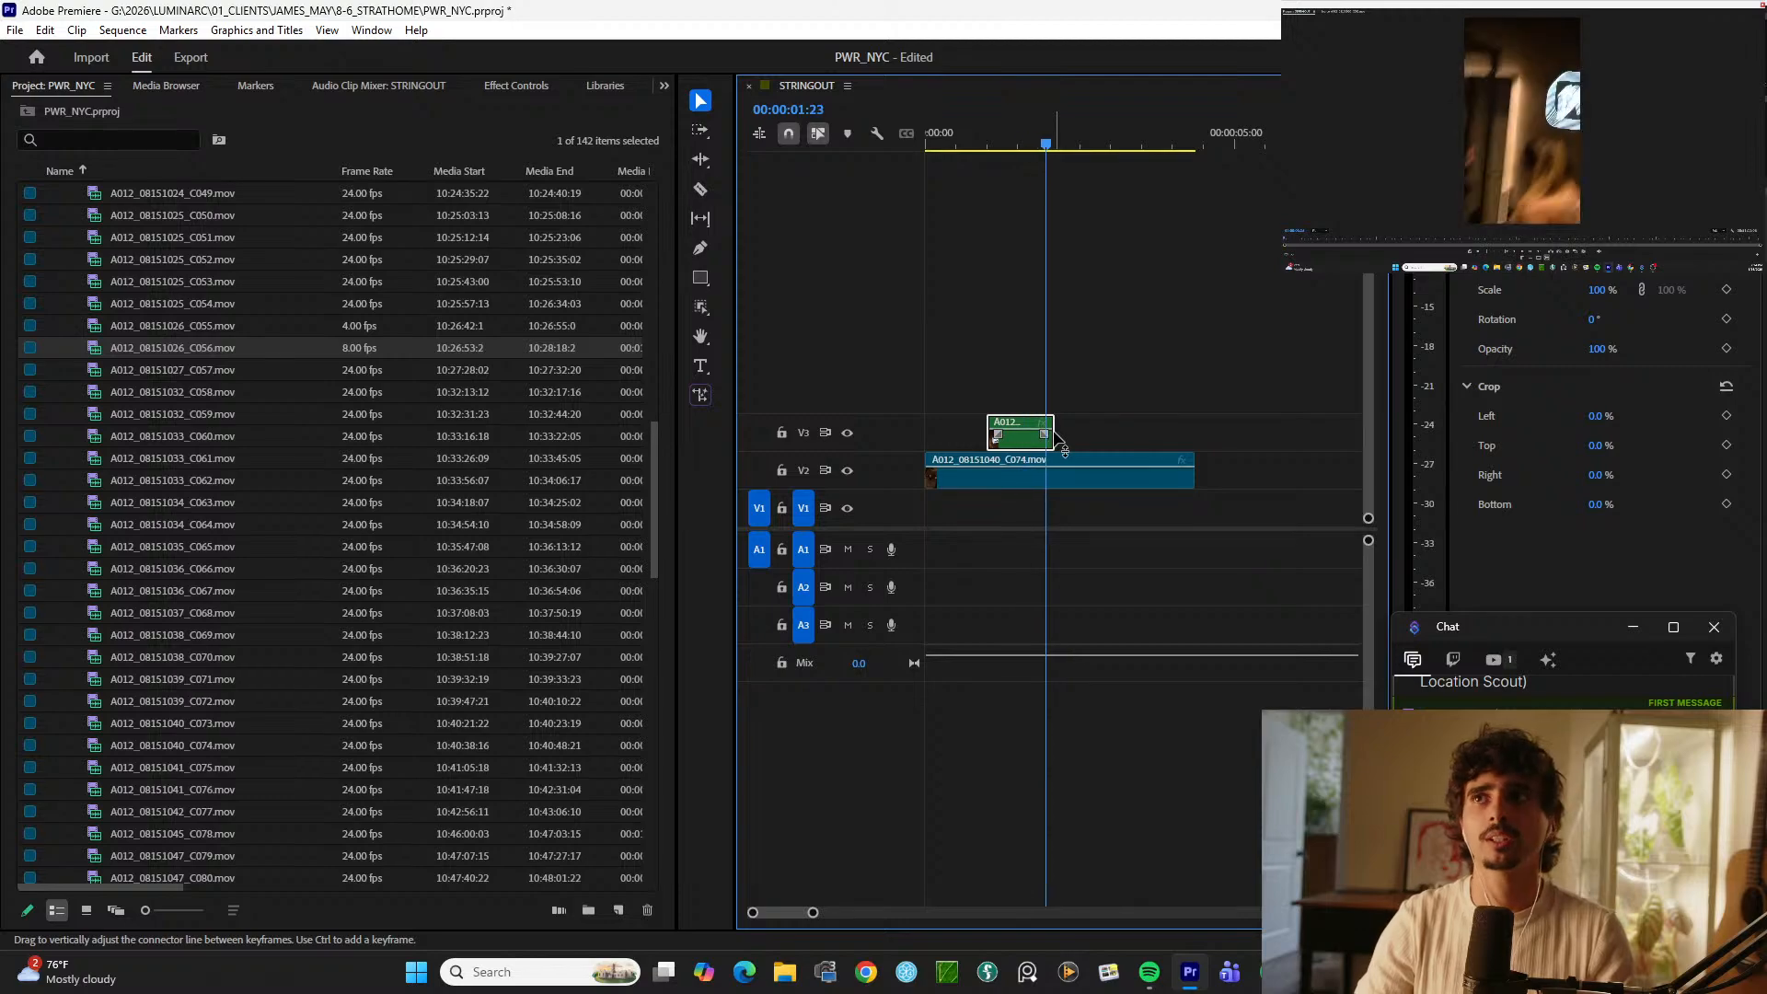
left_click_drag(1123, 357, 1051, 541)
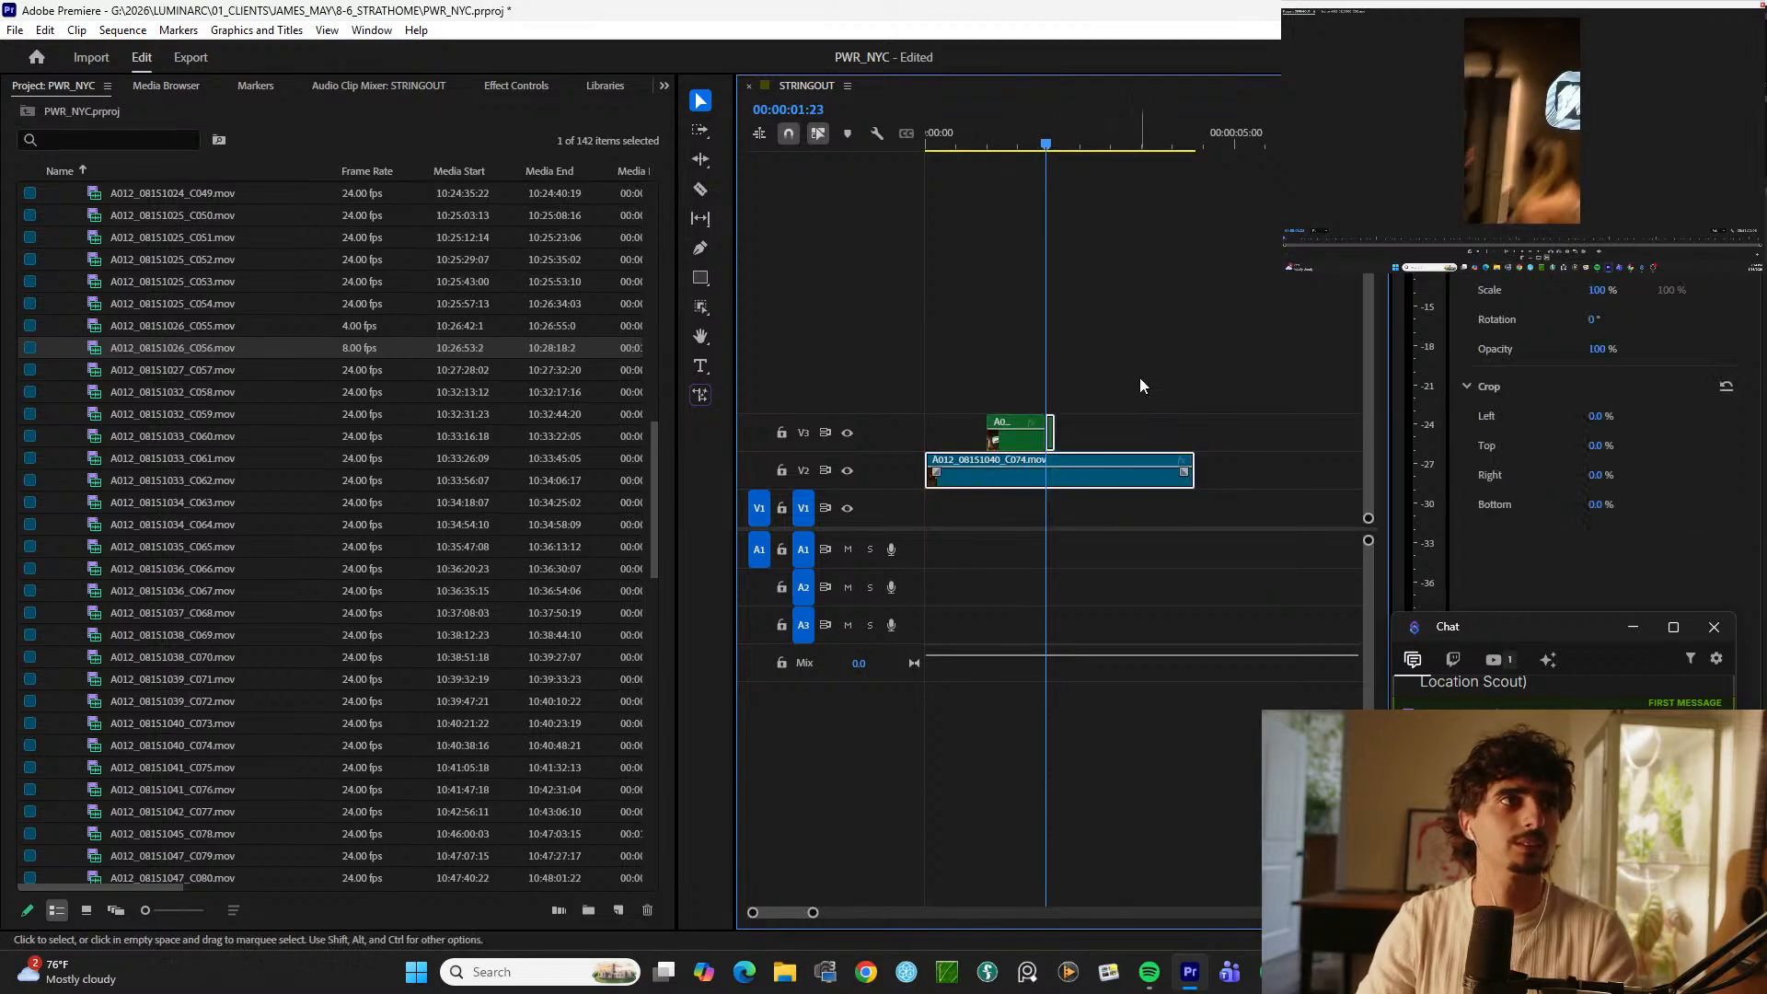
left_click_drag(1134, 399, 1056, 533)
key("Delete")
Step: Review the olive A012_08151041_C075 clip on V2 to find a better starting point
key("minus")
key("minus")
left_click_drag(1160, 142, 1276, 156)
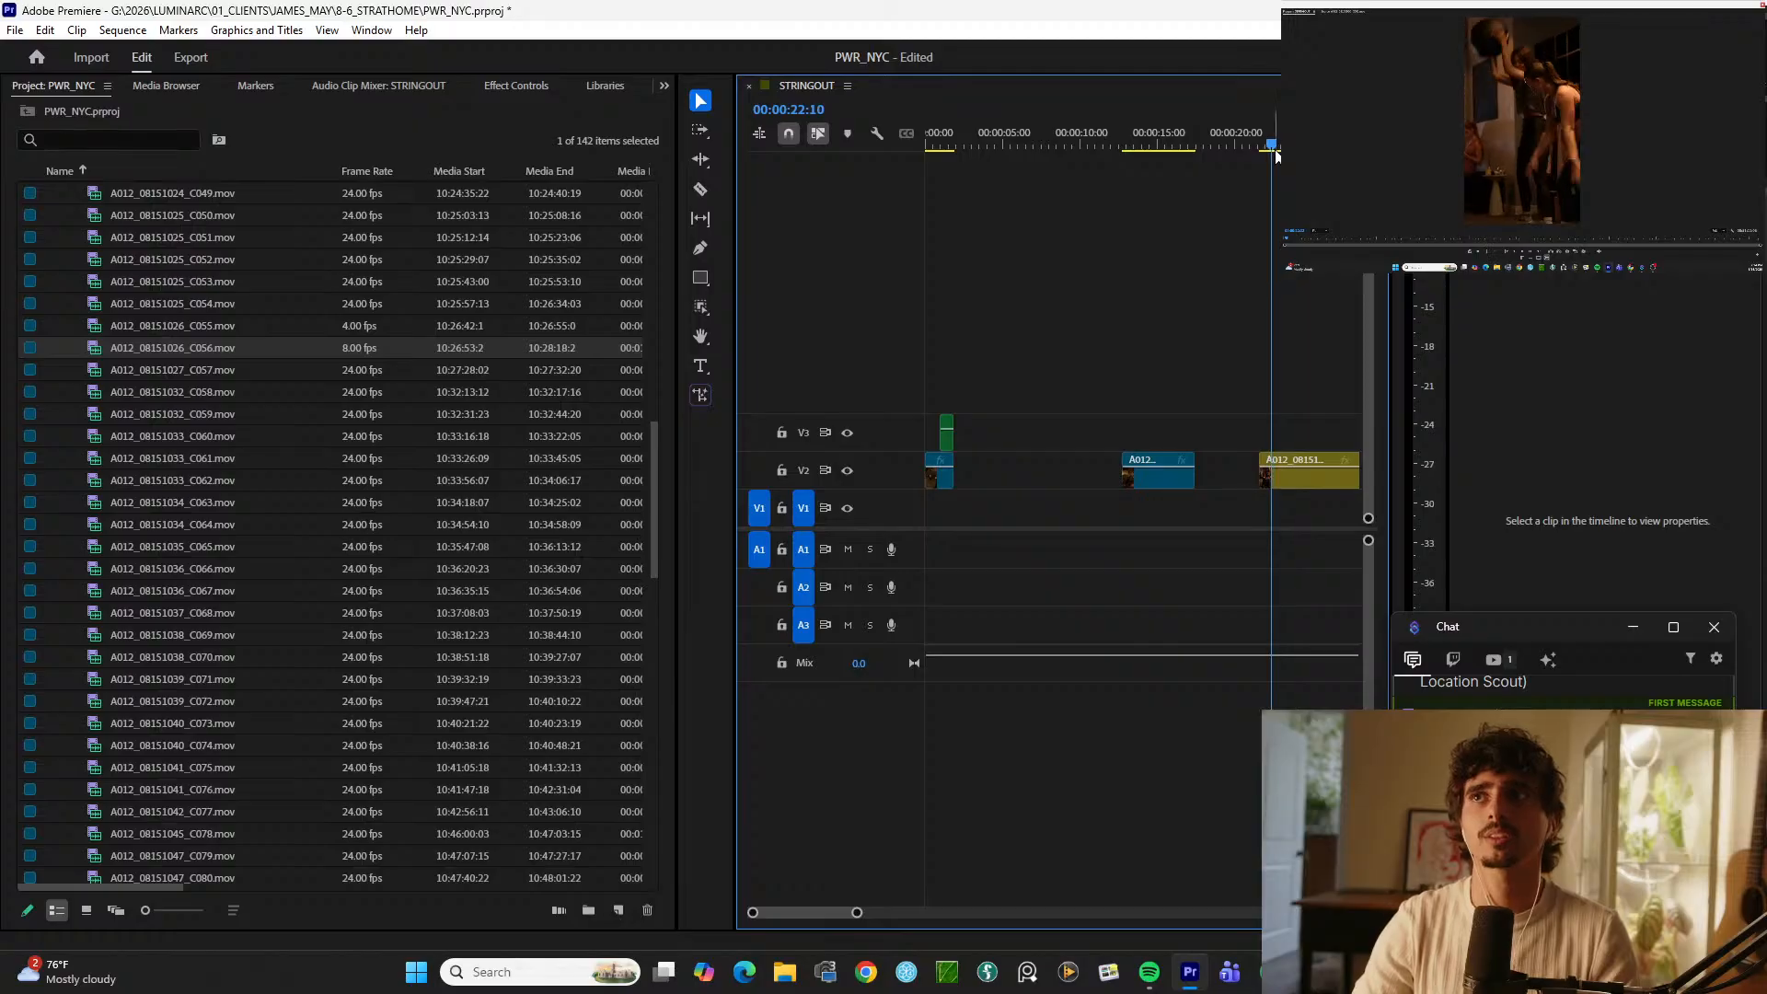
key("space")
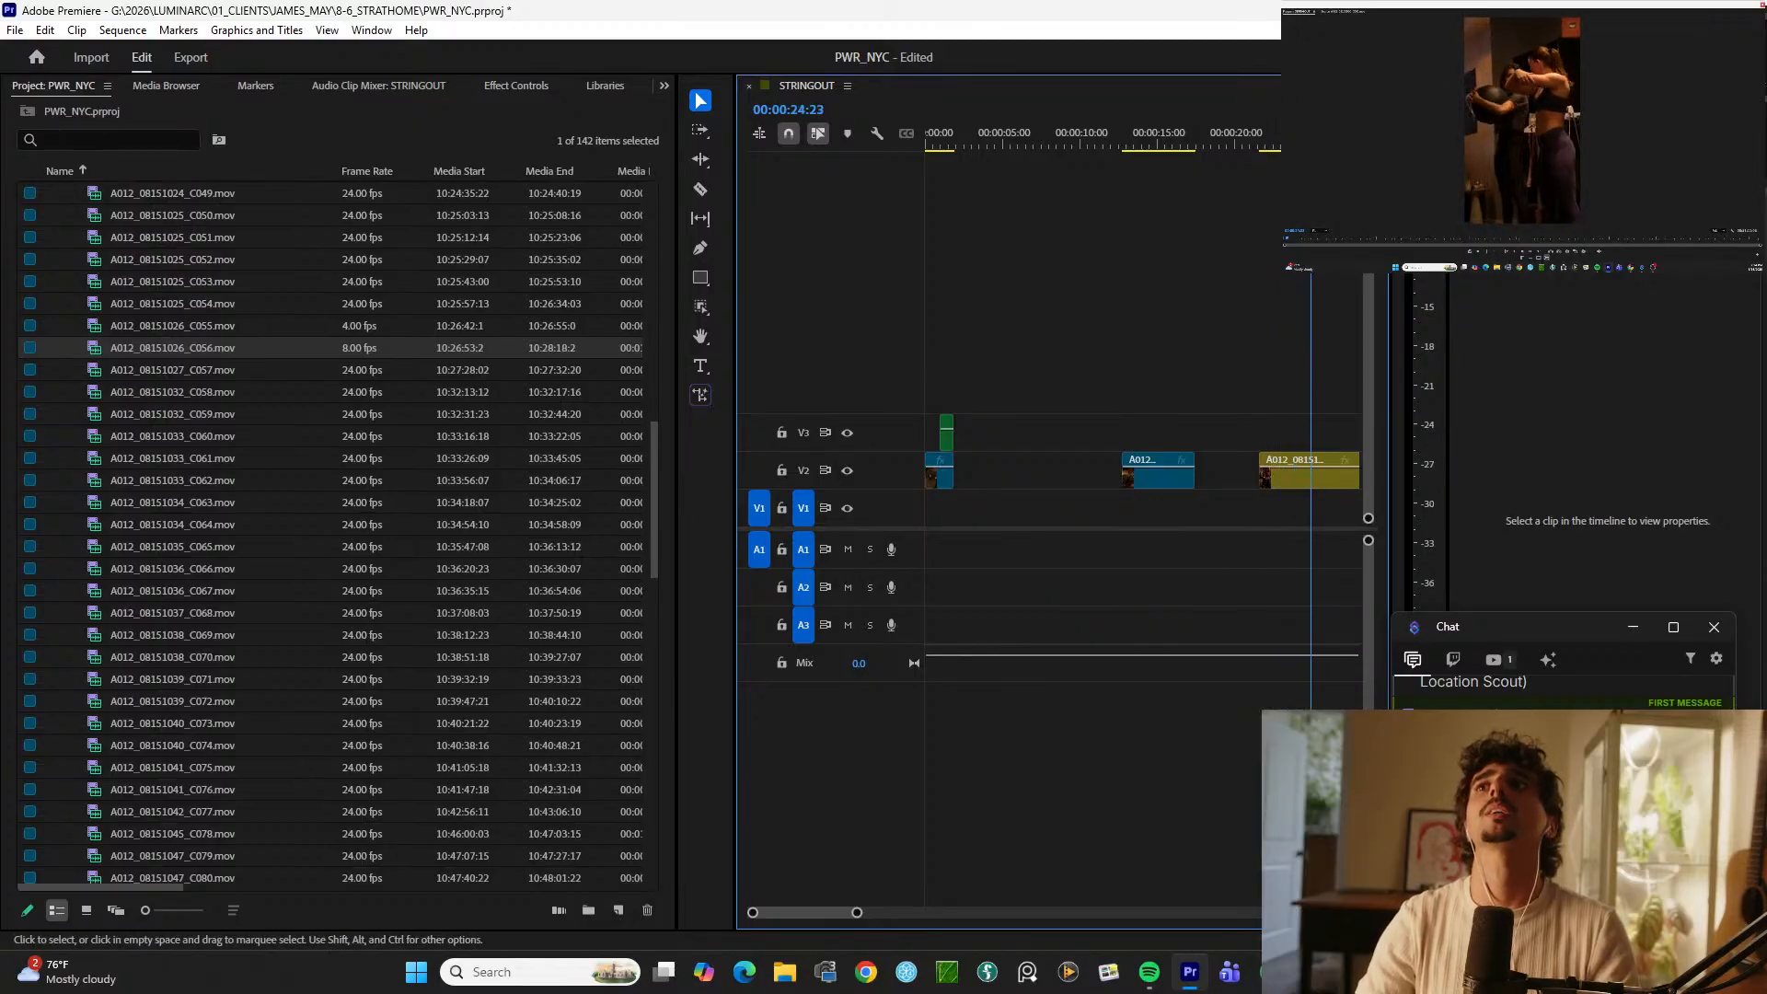
left_click_drag(1155, 144, 1194, 117)
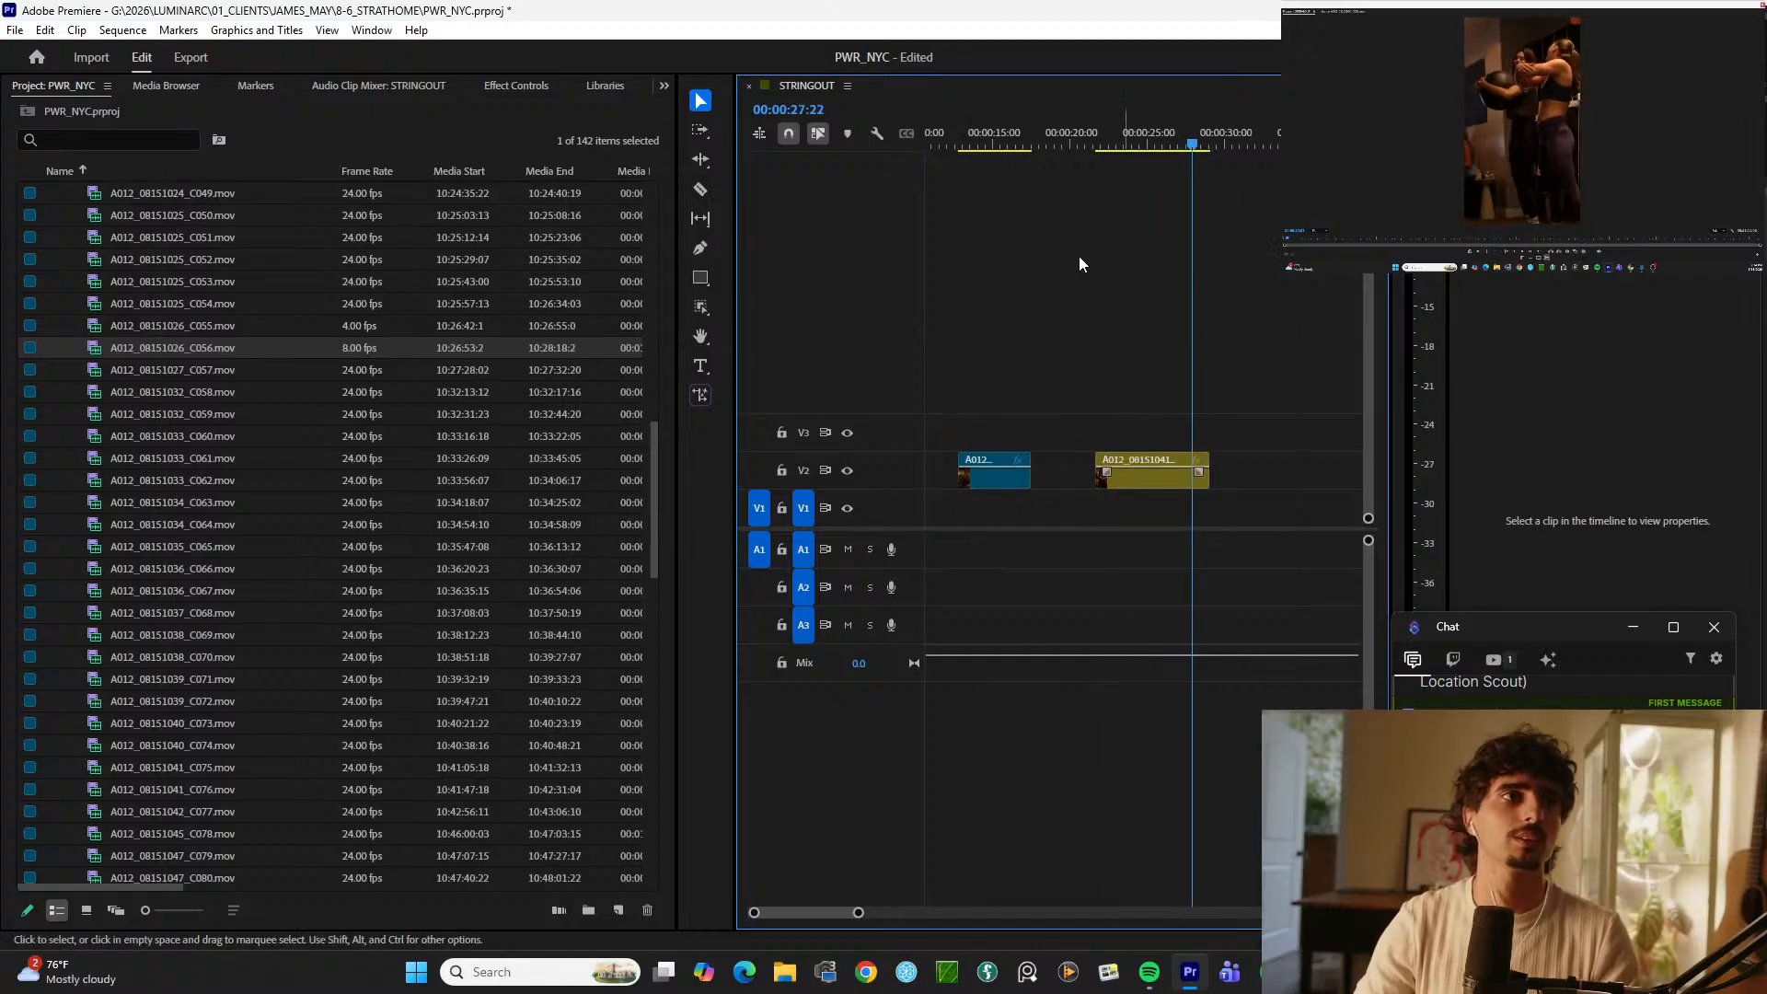
left_click(1094, 139)
key("space")
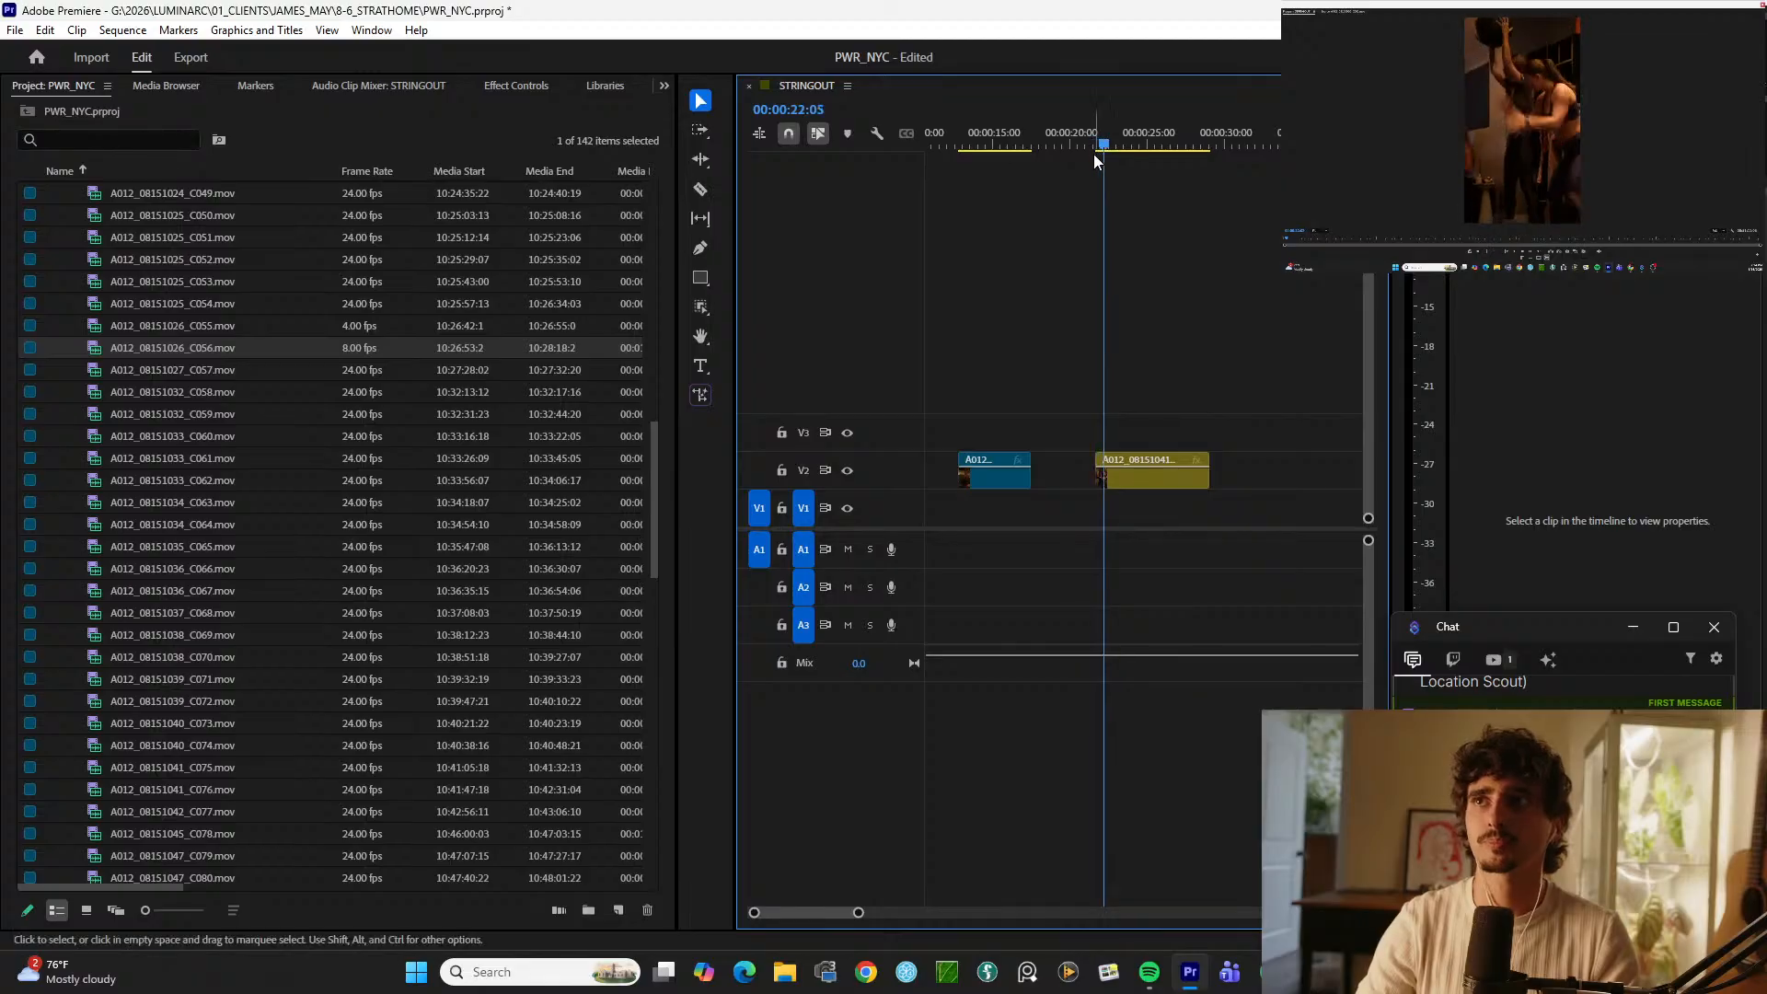
key("space")
Step: Trim the start of the olive C075 clip to 00:00:22:05 and move it directly after the first clip on V2
key("=")
left_click(1119, 144)
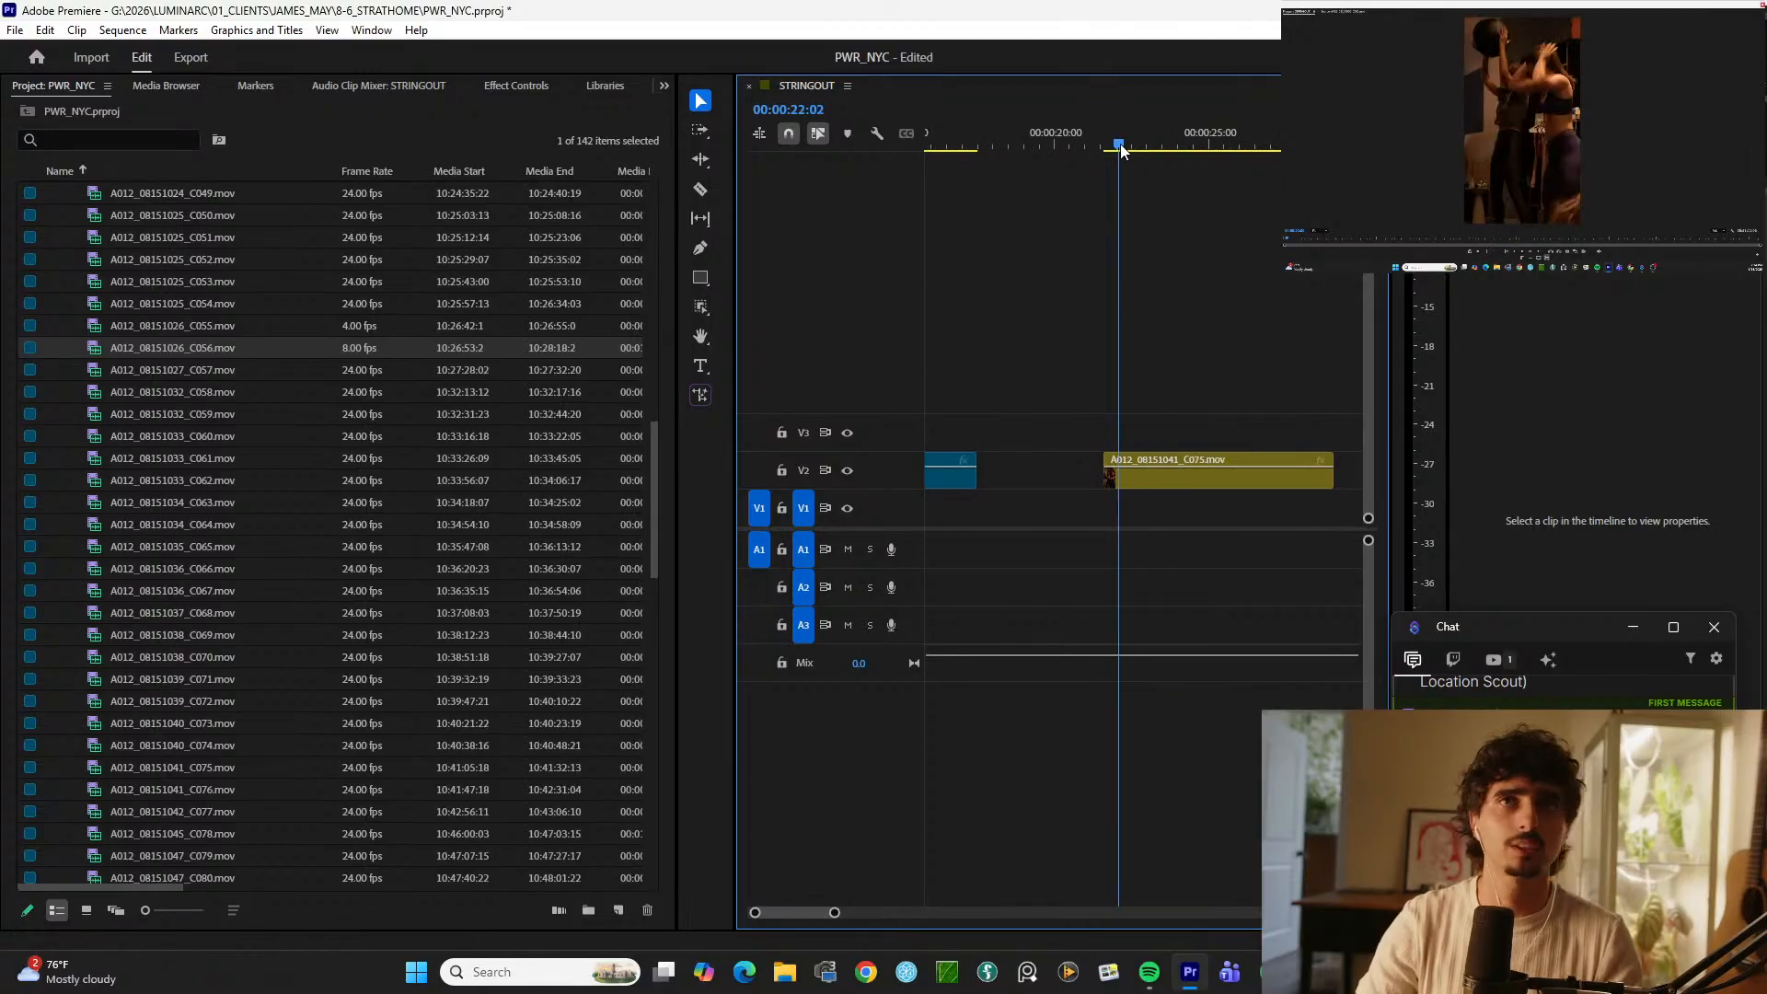
key("space")
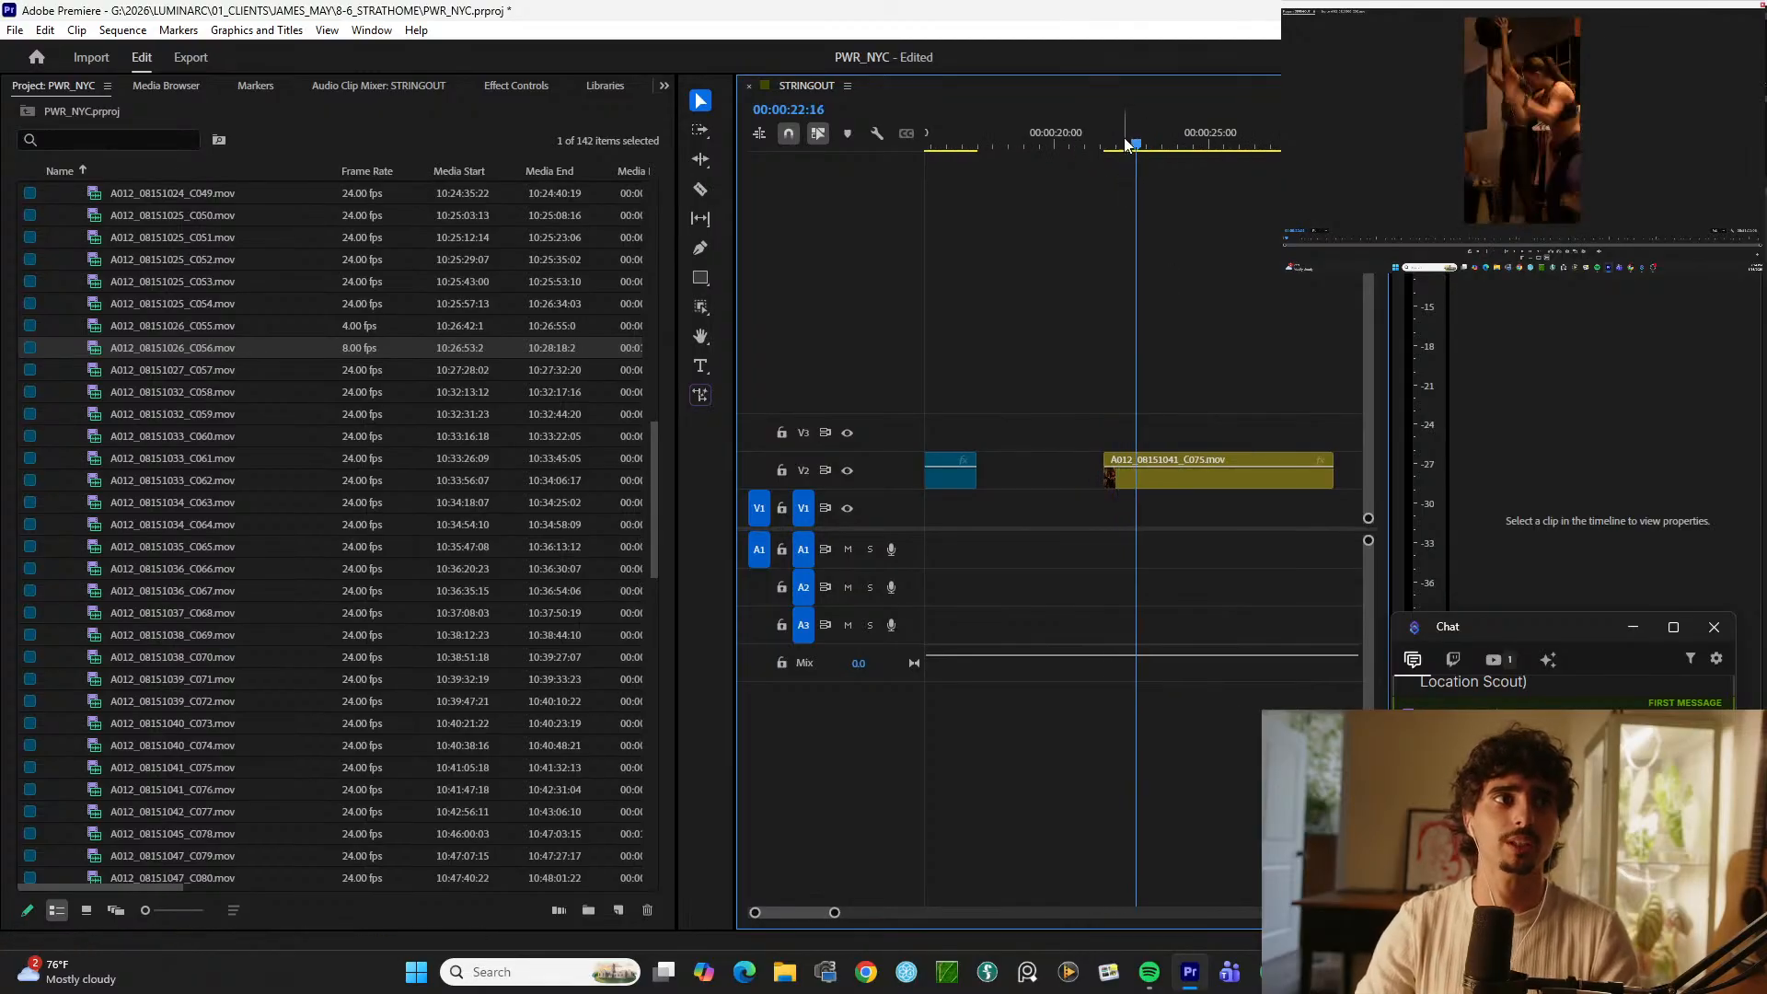
key("space")
left_click(1169, 478)
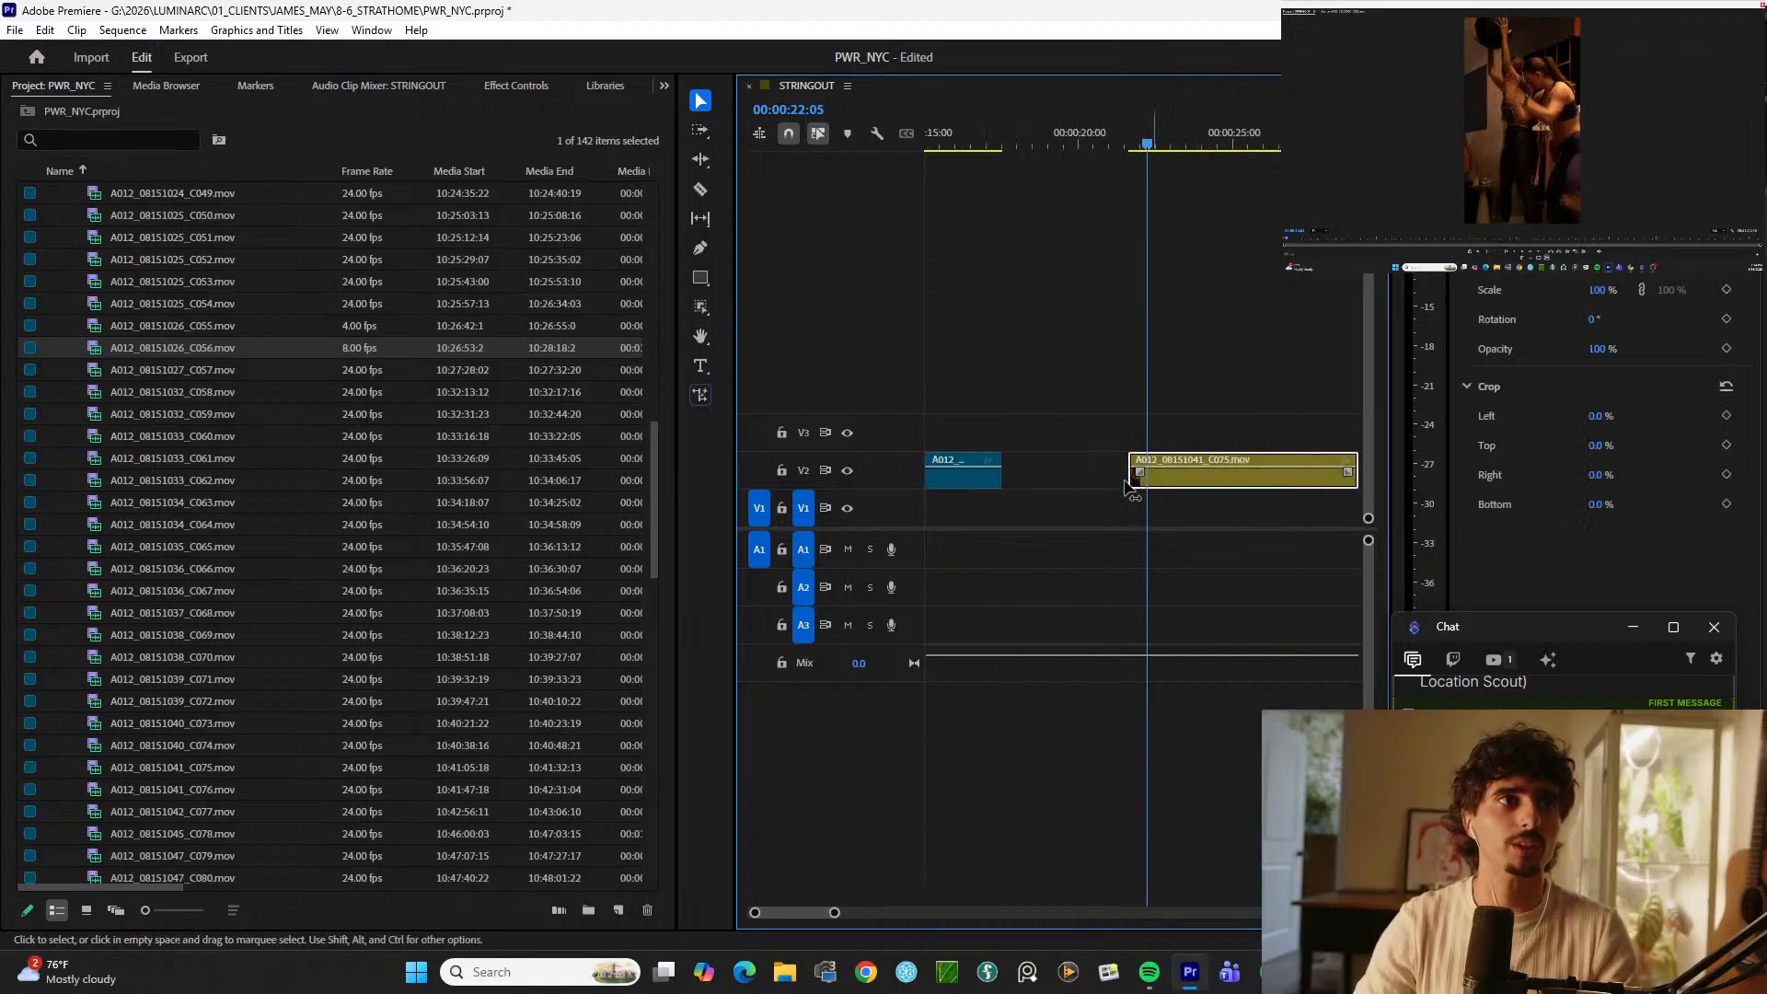
key("=")
left_click_drag(1115, 480, 966, 476)
key("-")
key("-")
key("-")
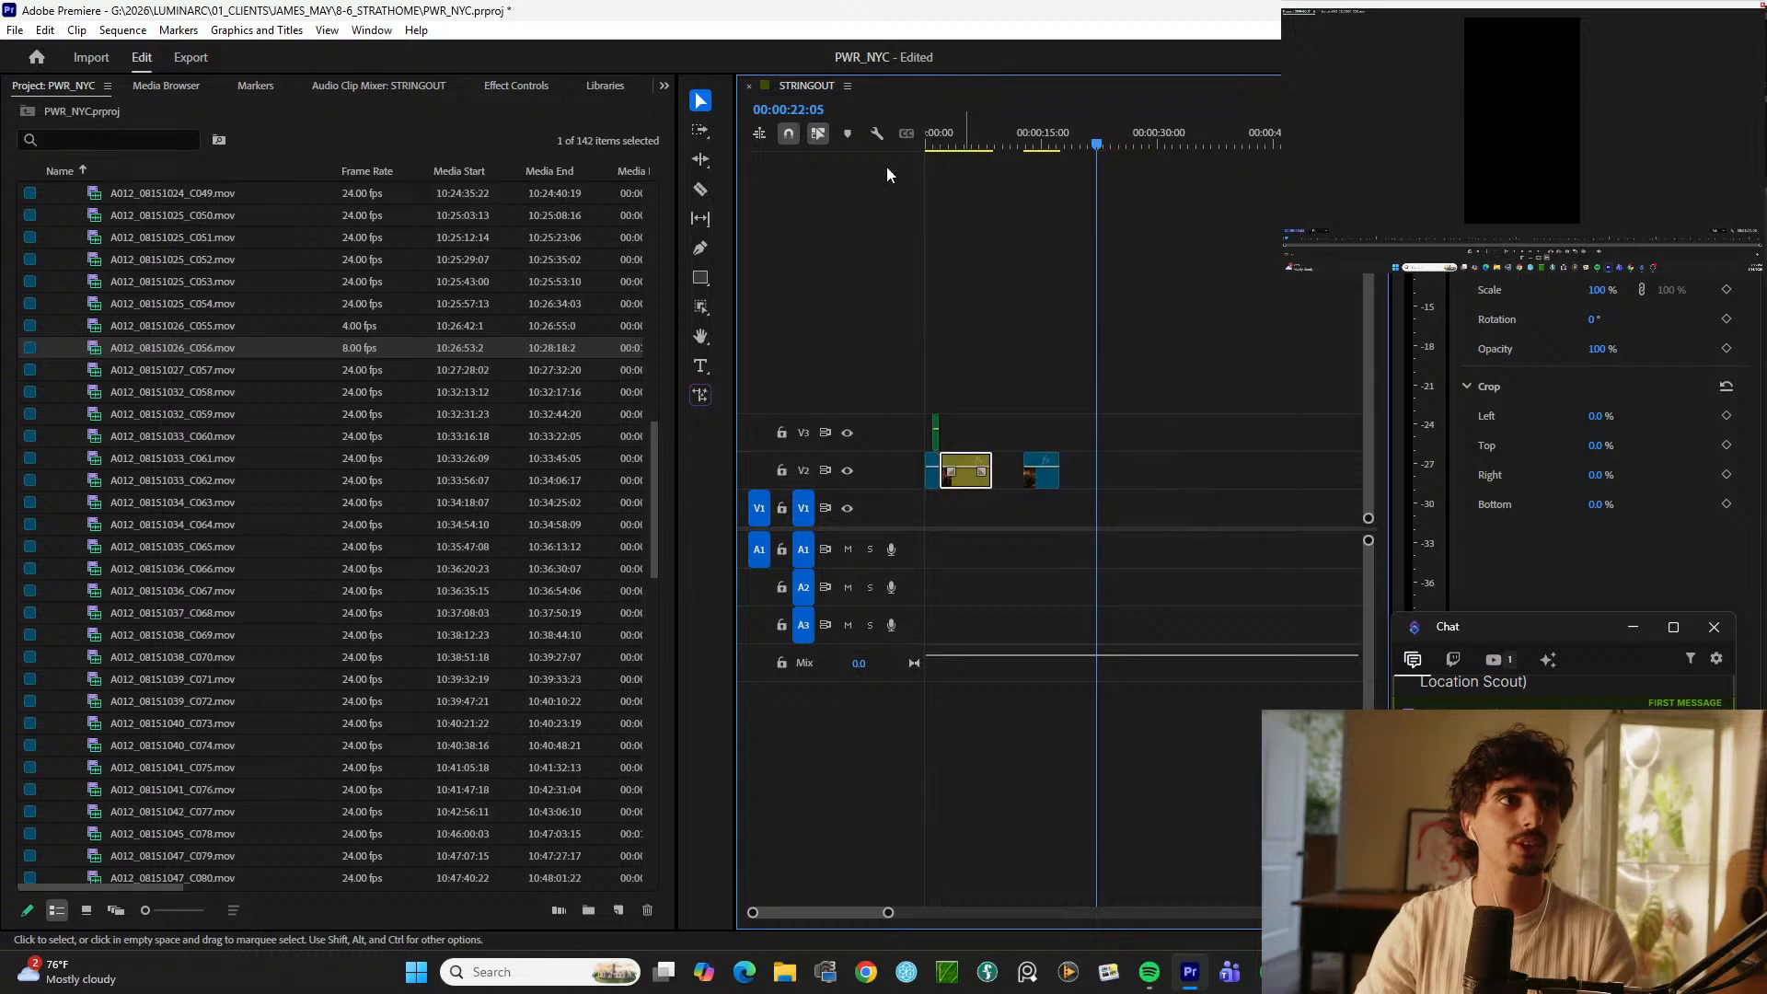
Step: Play the assembly from the sequence start, lower the green V3 clip's opacity to 31.3%, and play the overlay over the C074 clip
key("Home")
key("=")
key("space")
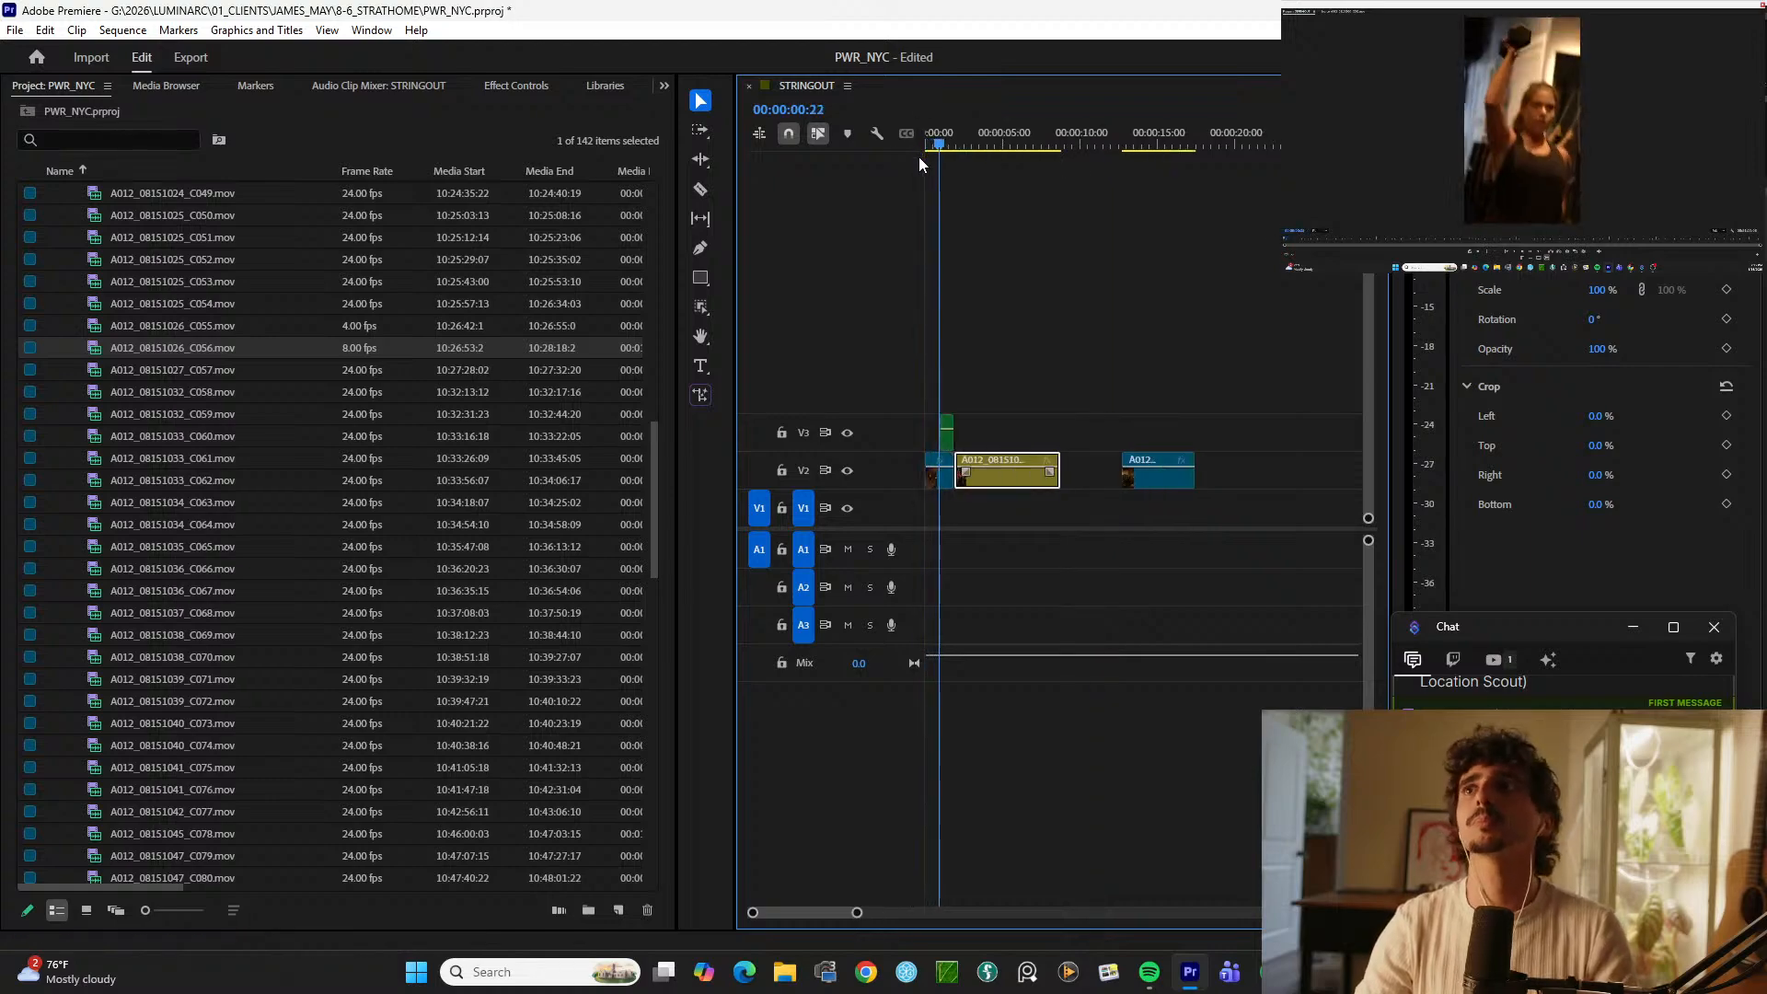
key("space")
key("=")
key("=")
left_click(1007, 440)
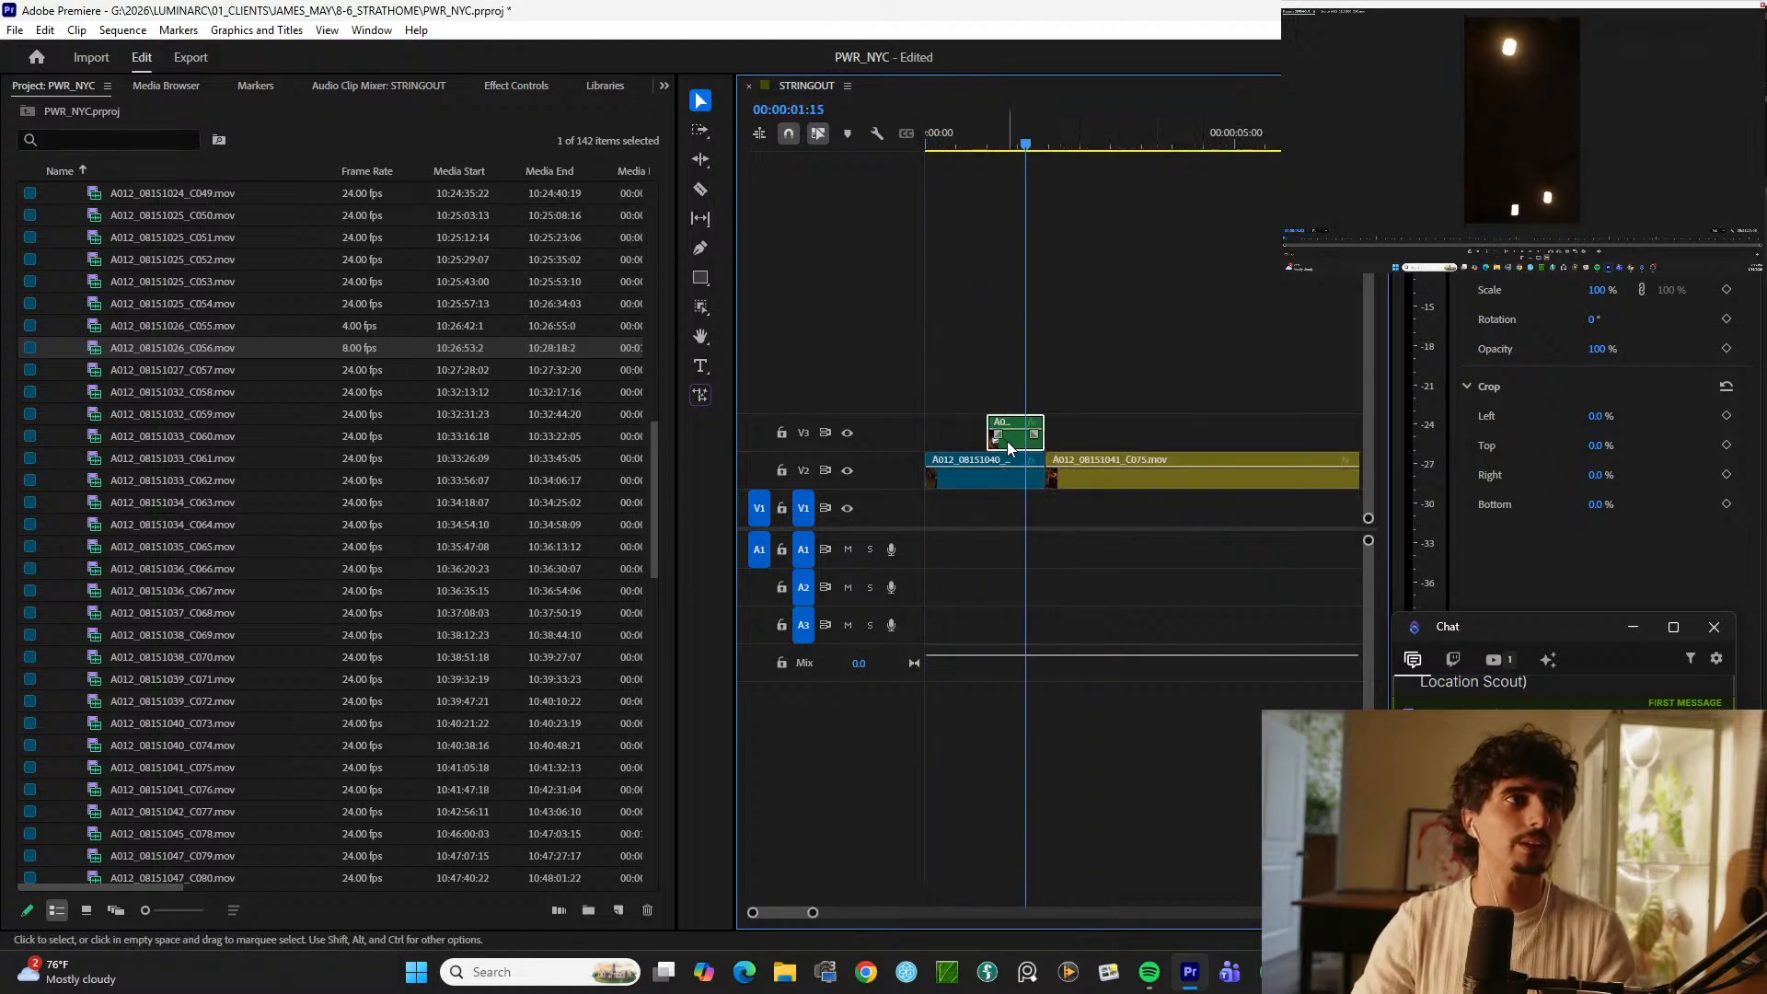
key("=")
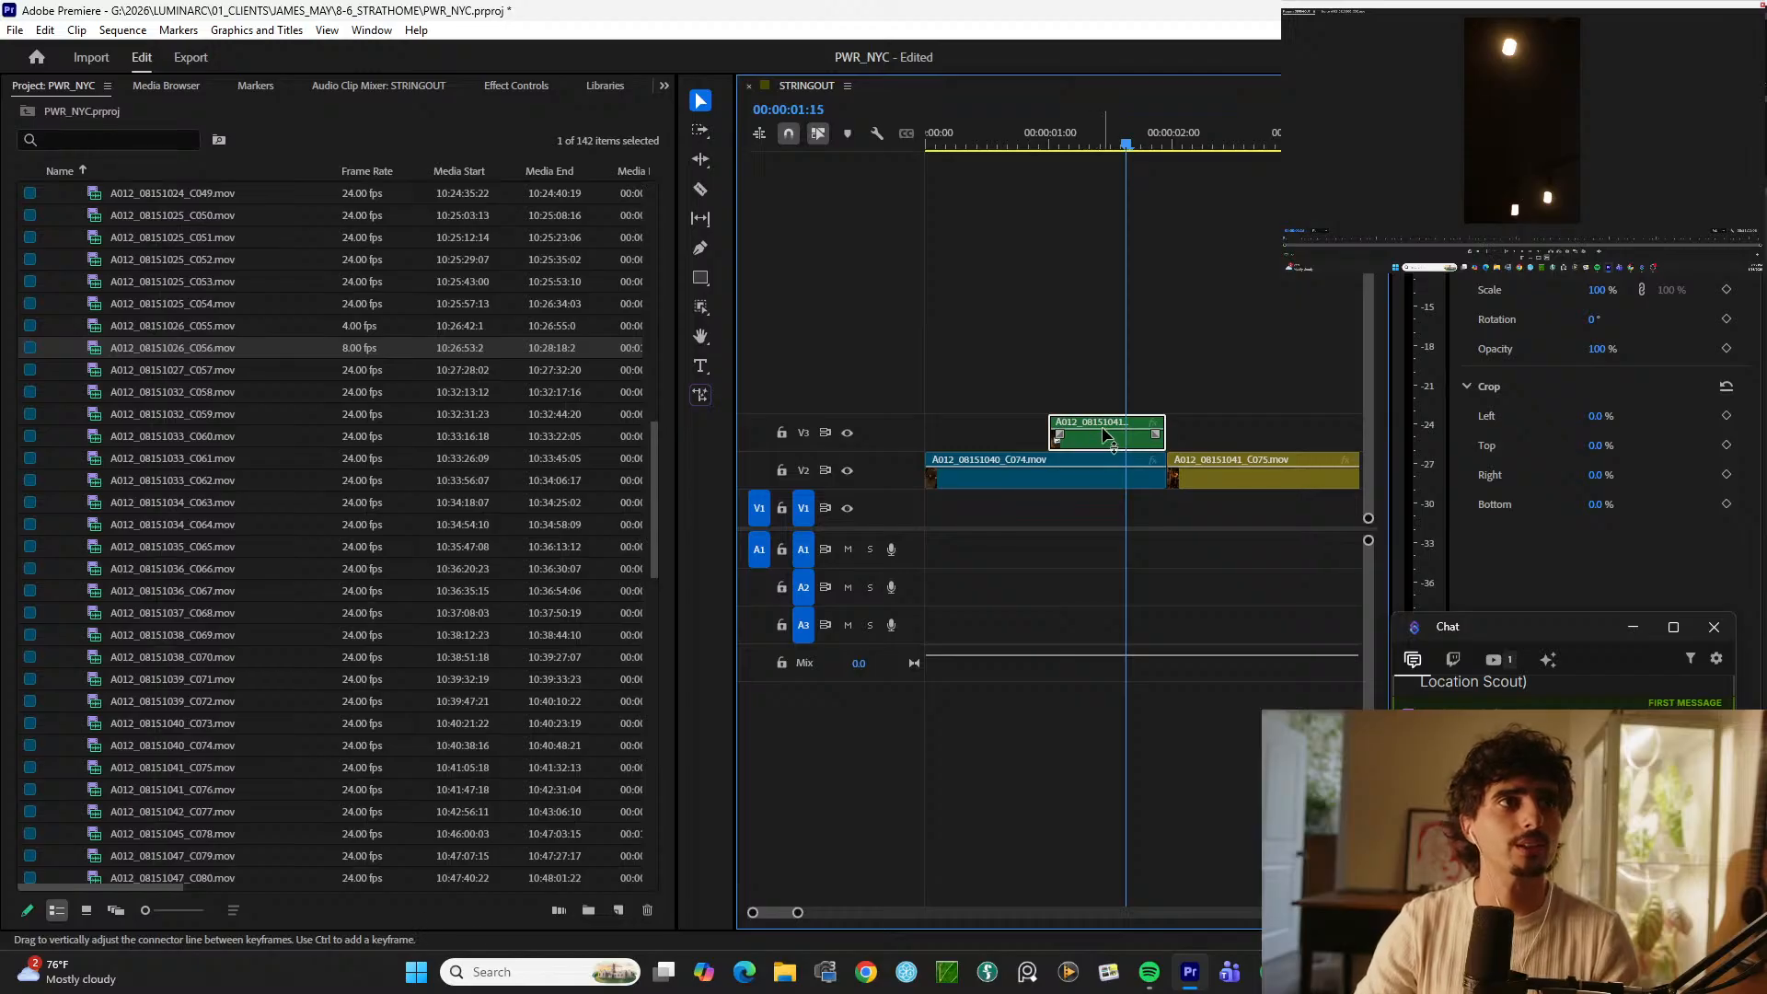
left_click_drag(1105, 437, 1105, 440)
left_click(1047, 142)
key("space")
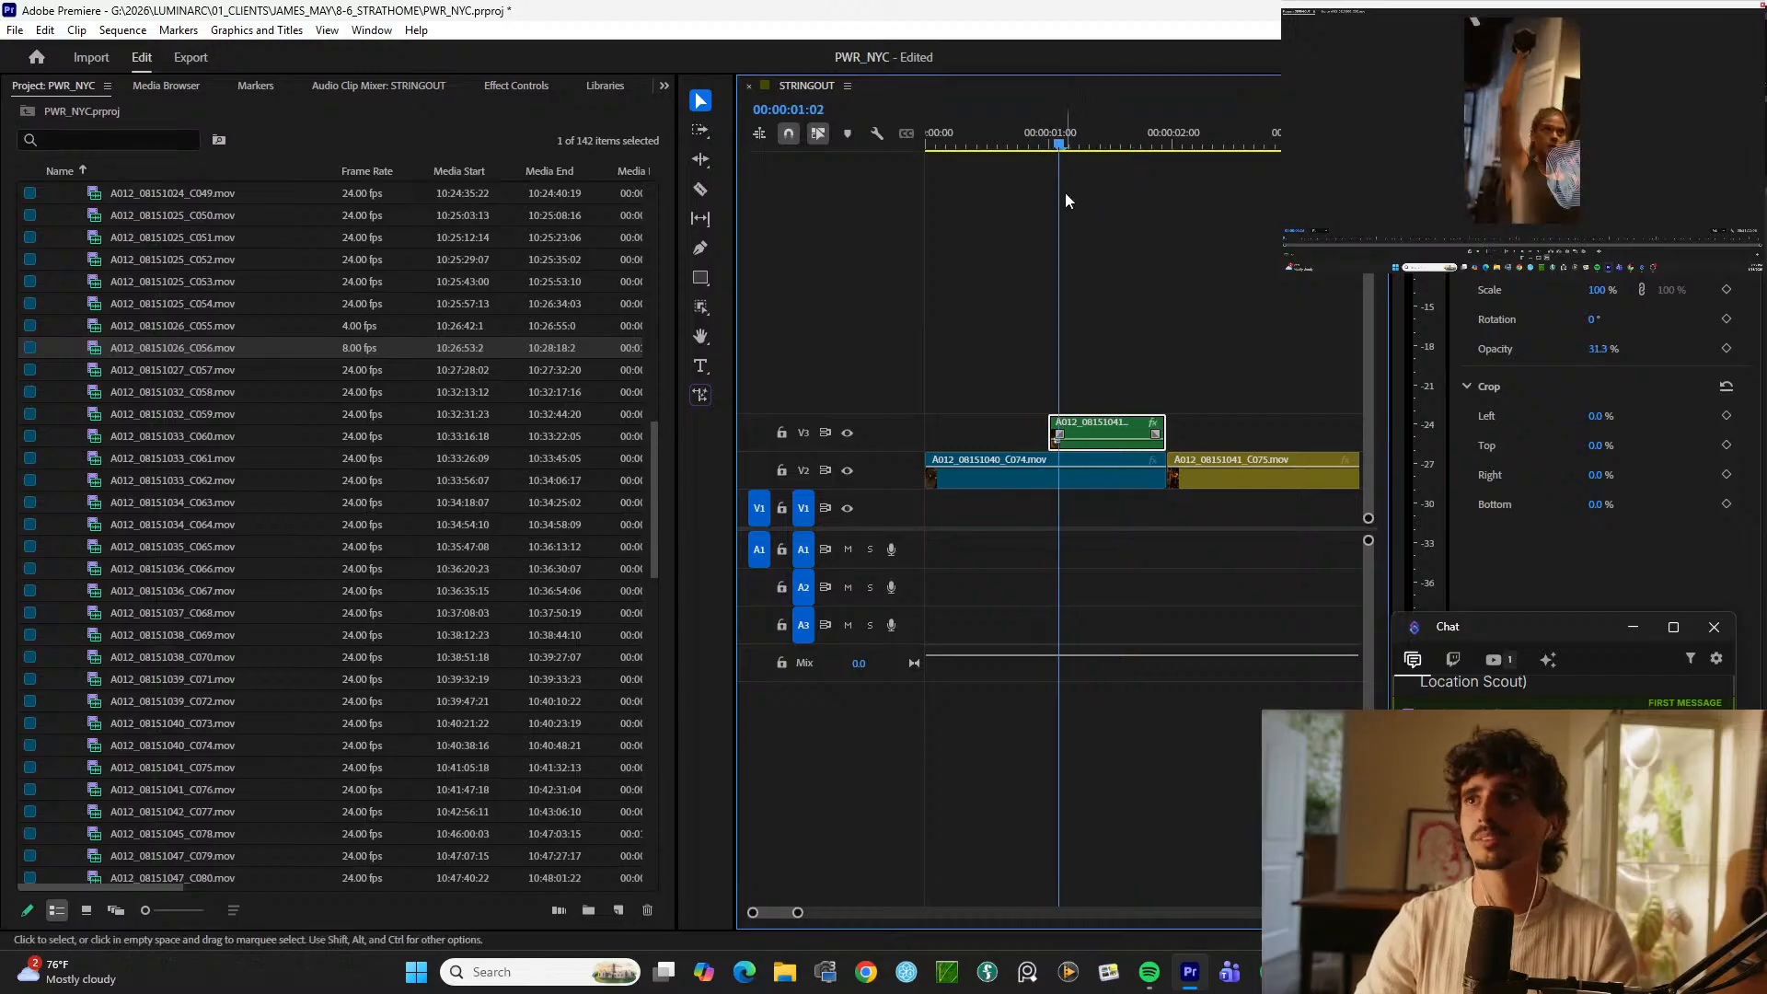
key("=")
key("space")
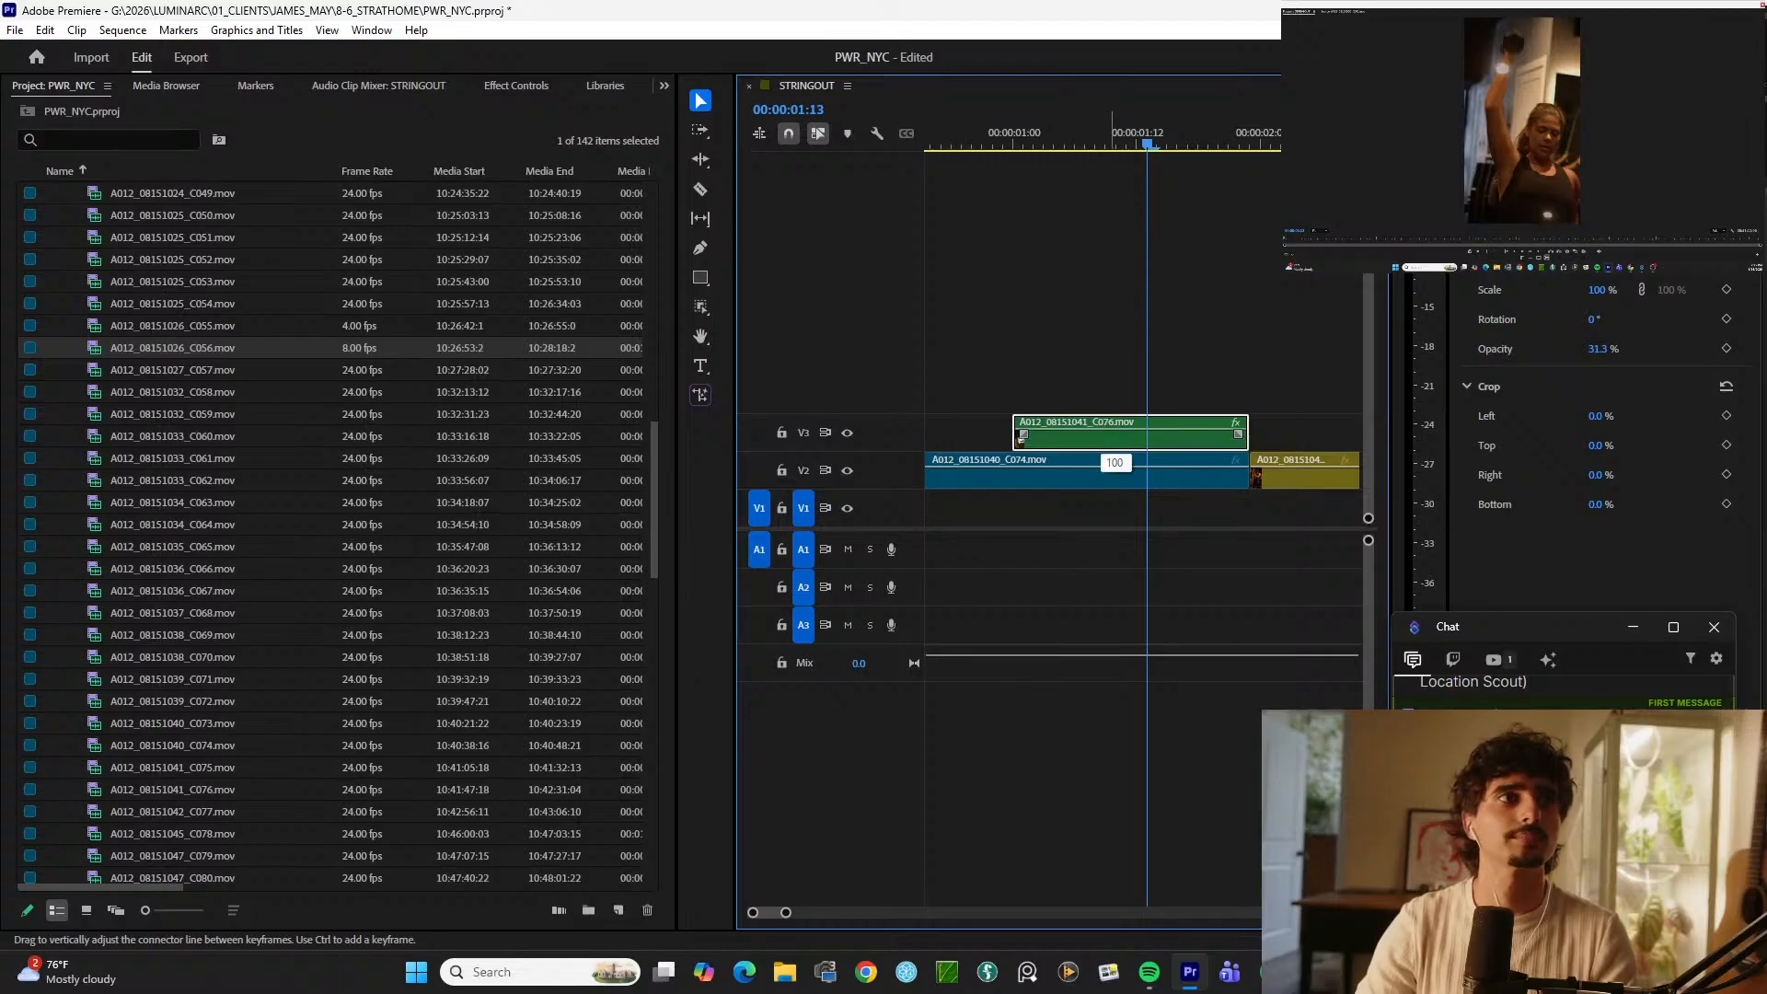
Step: Raise the green V3 clip's opacity to 62.5% and play the overlay from the sequence start
left_click_drag(1106, 438, 1105, 438)
left_click_drag(1019, 144, 858, 149)
key("space")
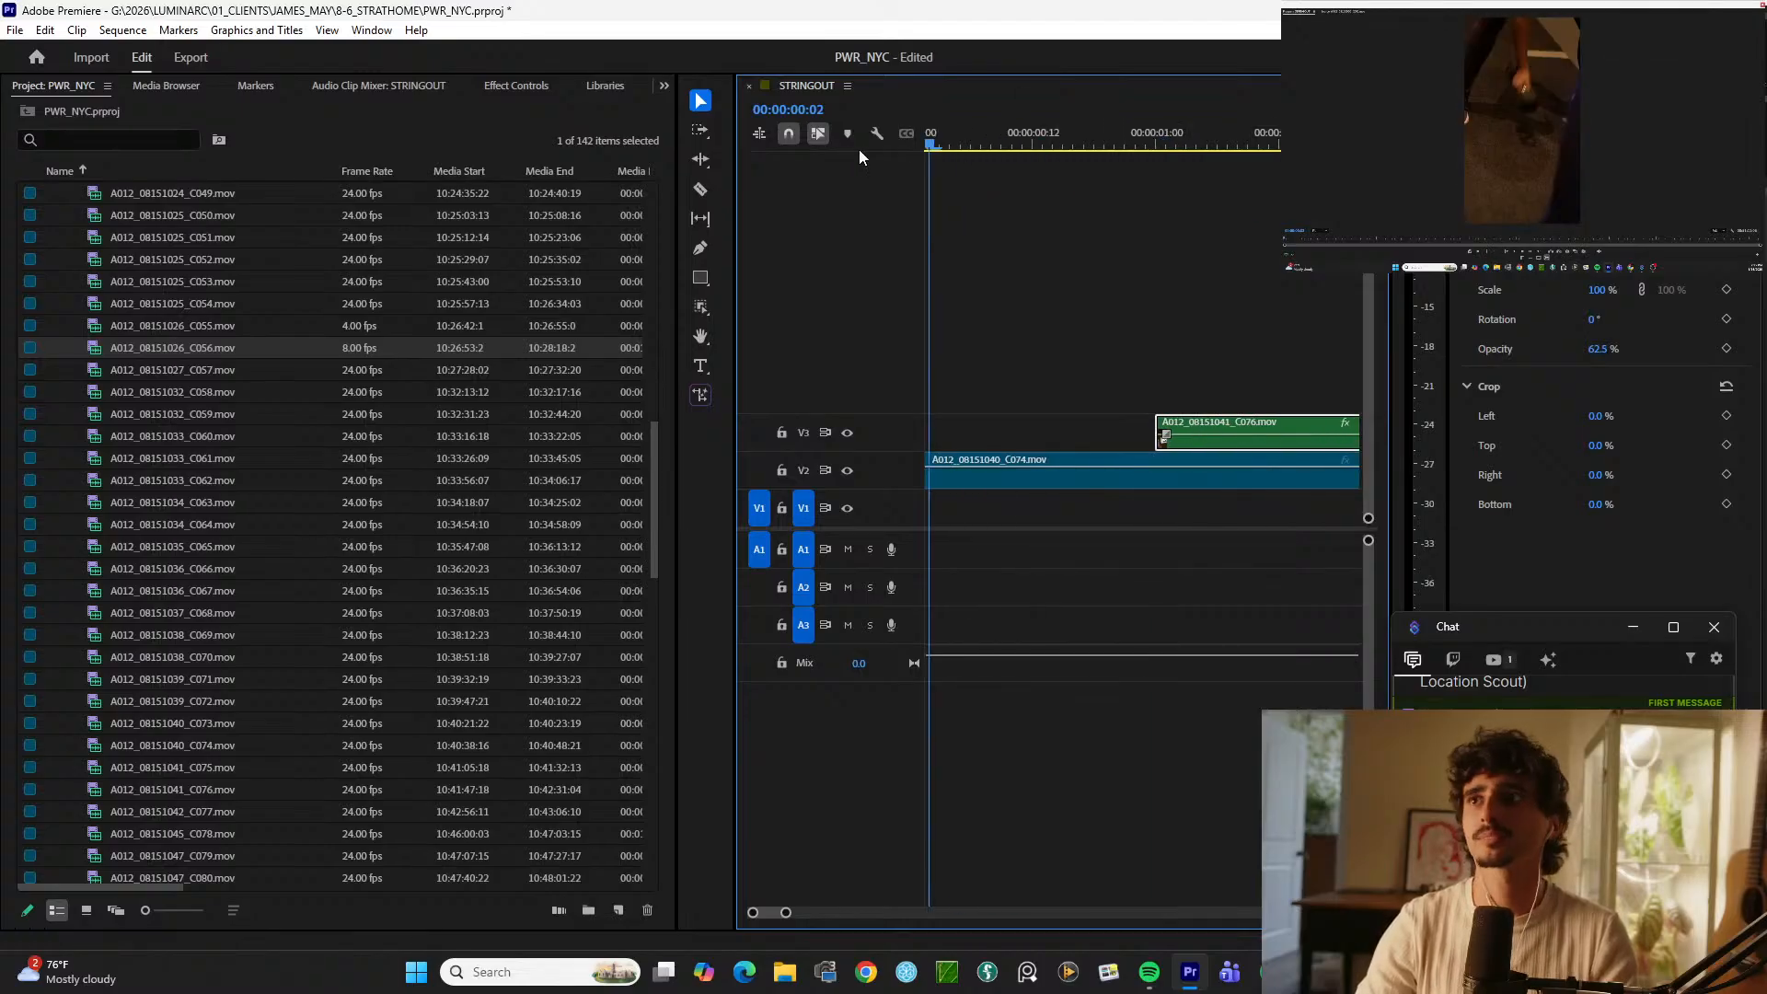
key("space")
key("=")
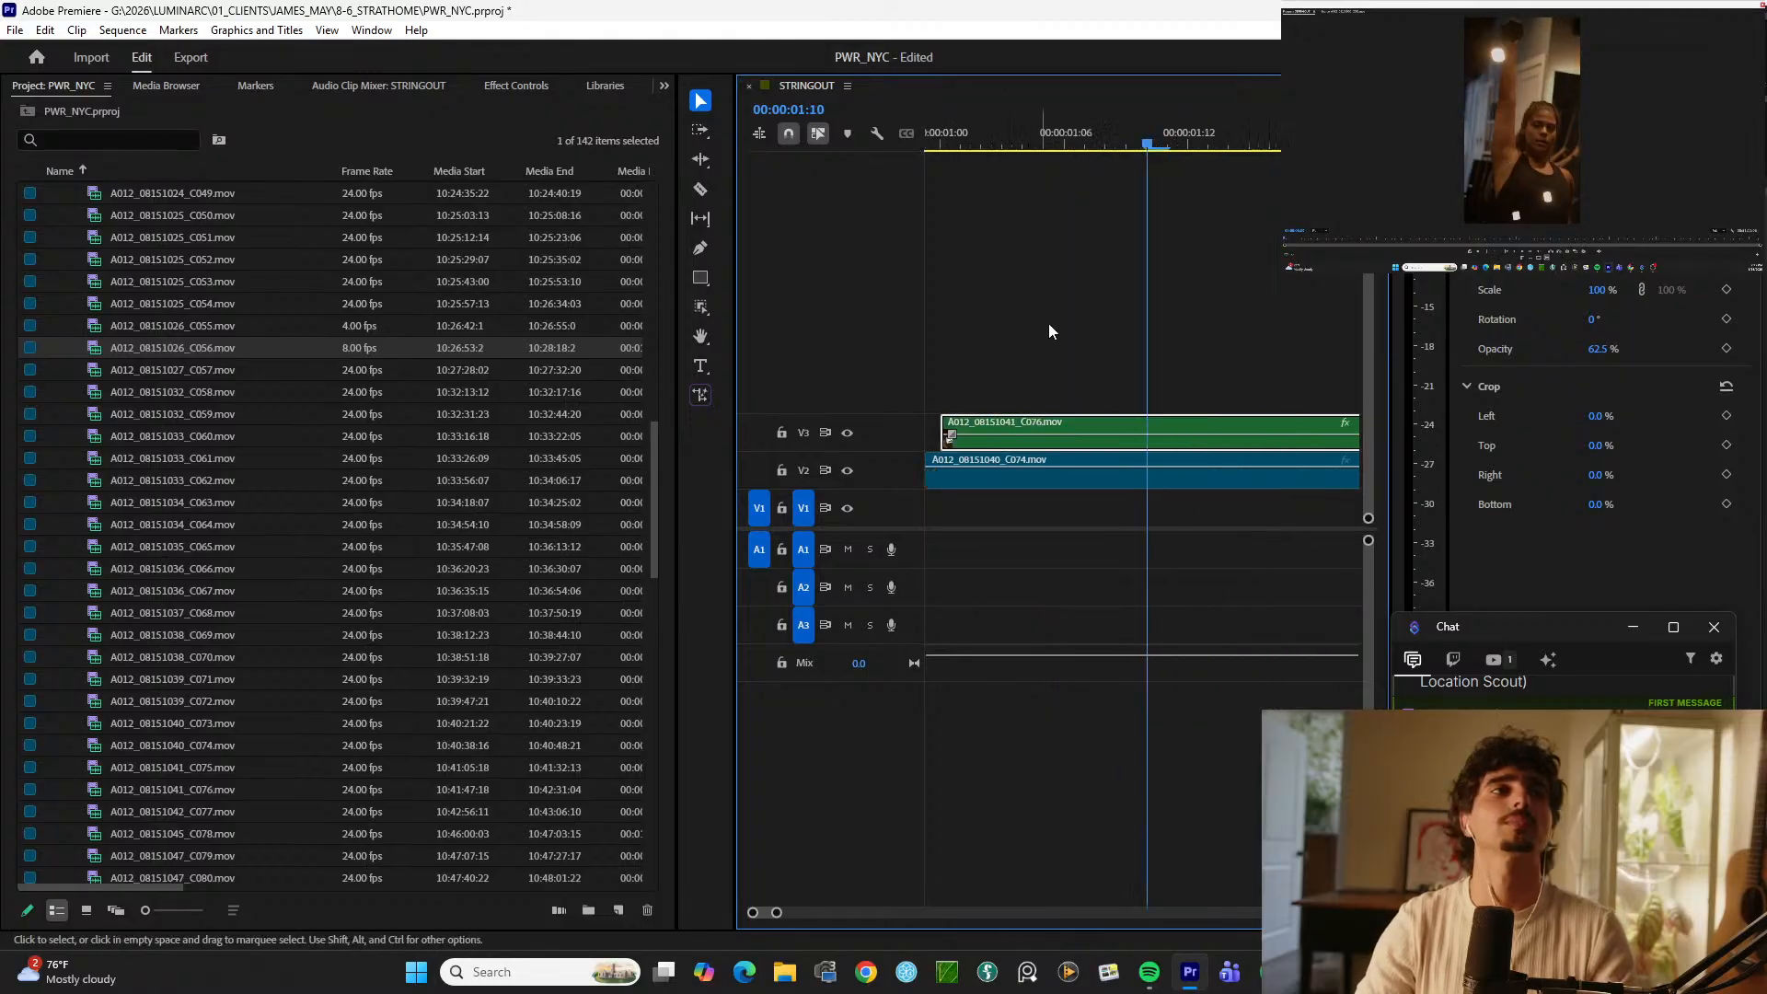
left_click_drag(975, 145, 933, 135)
key("-")
key("-")
key("-")
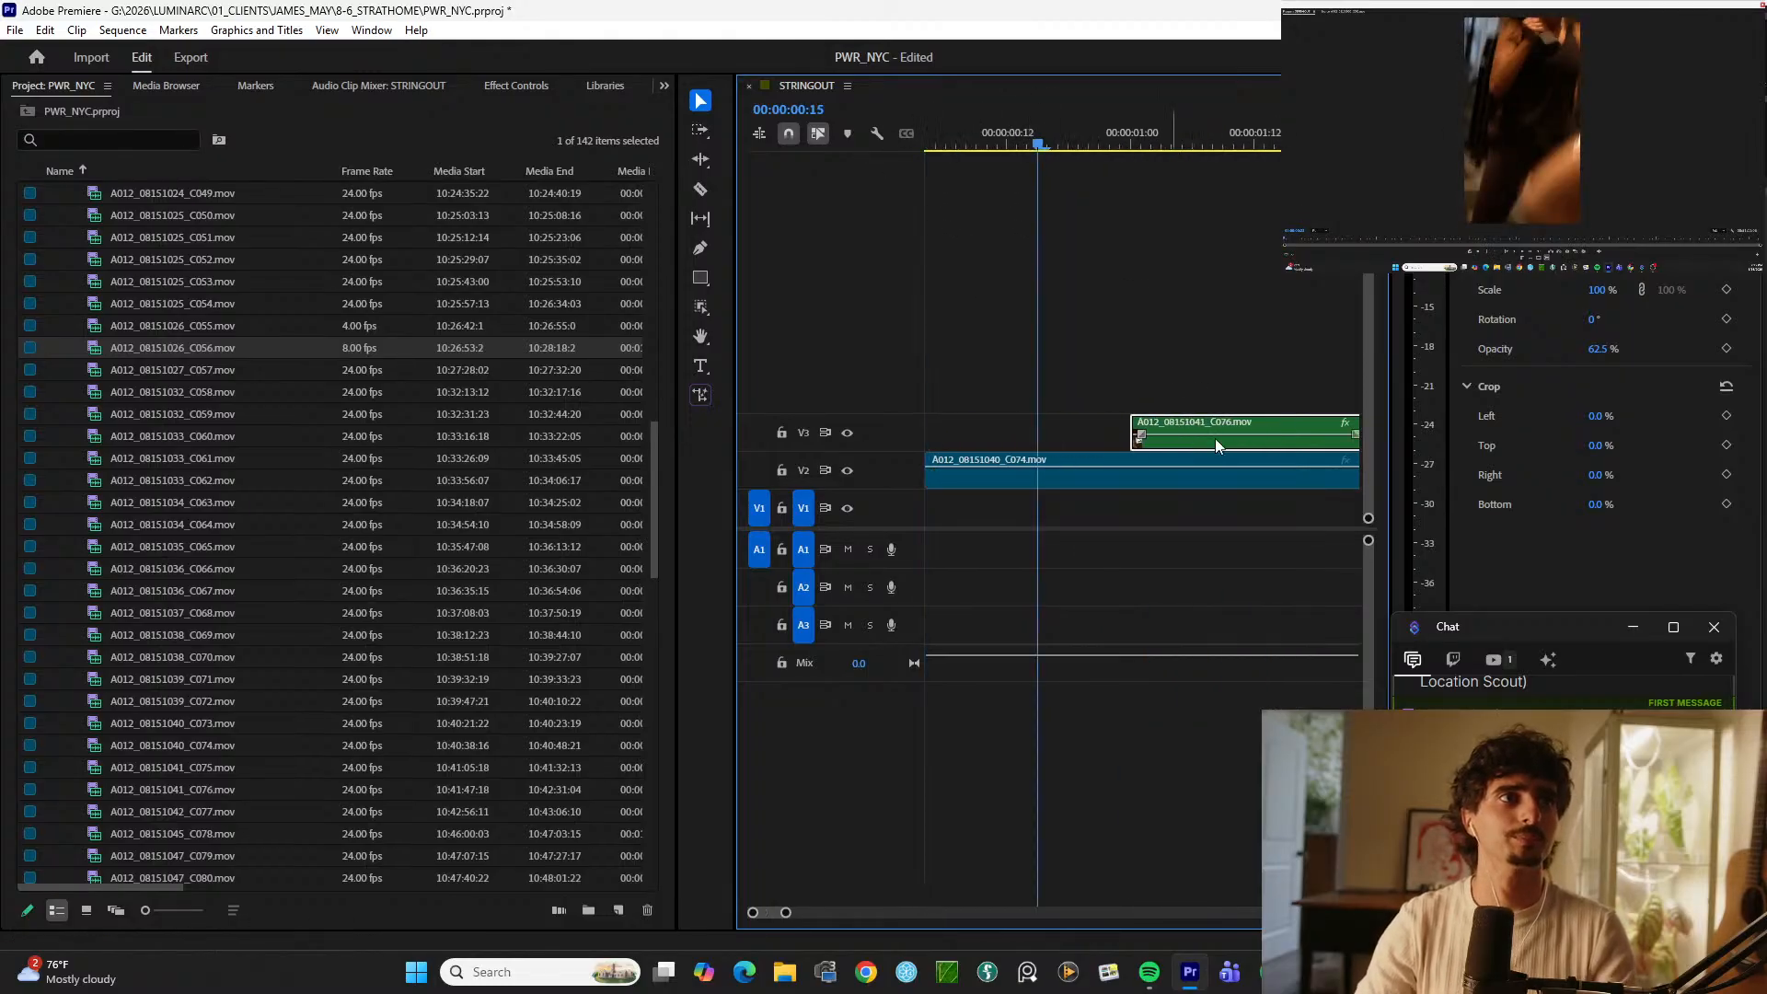
Step: Move the green V3 clip up to V4 and clear of the C074 clip, and play the opening without the overlay
key("Home")
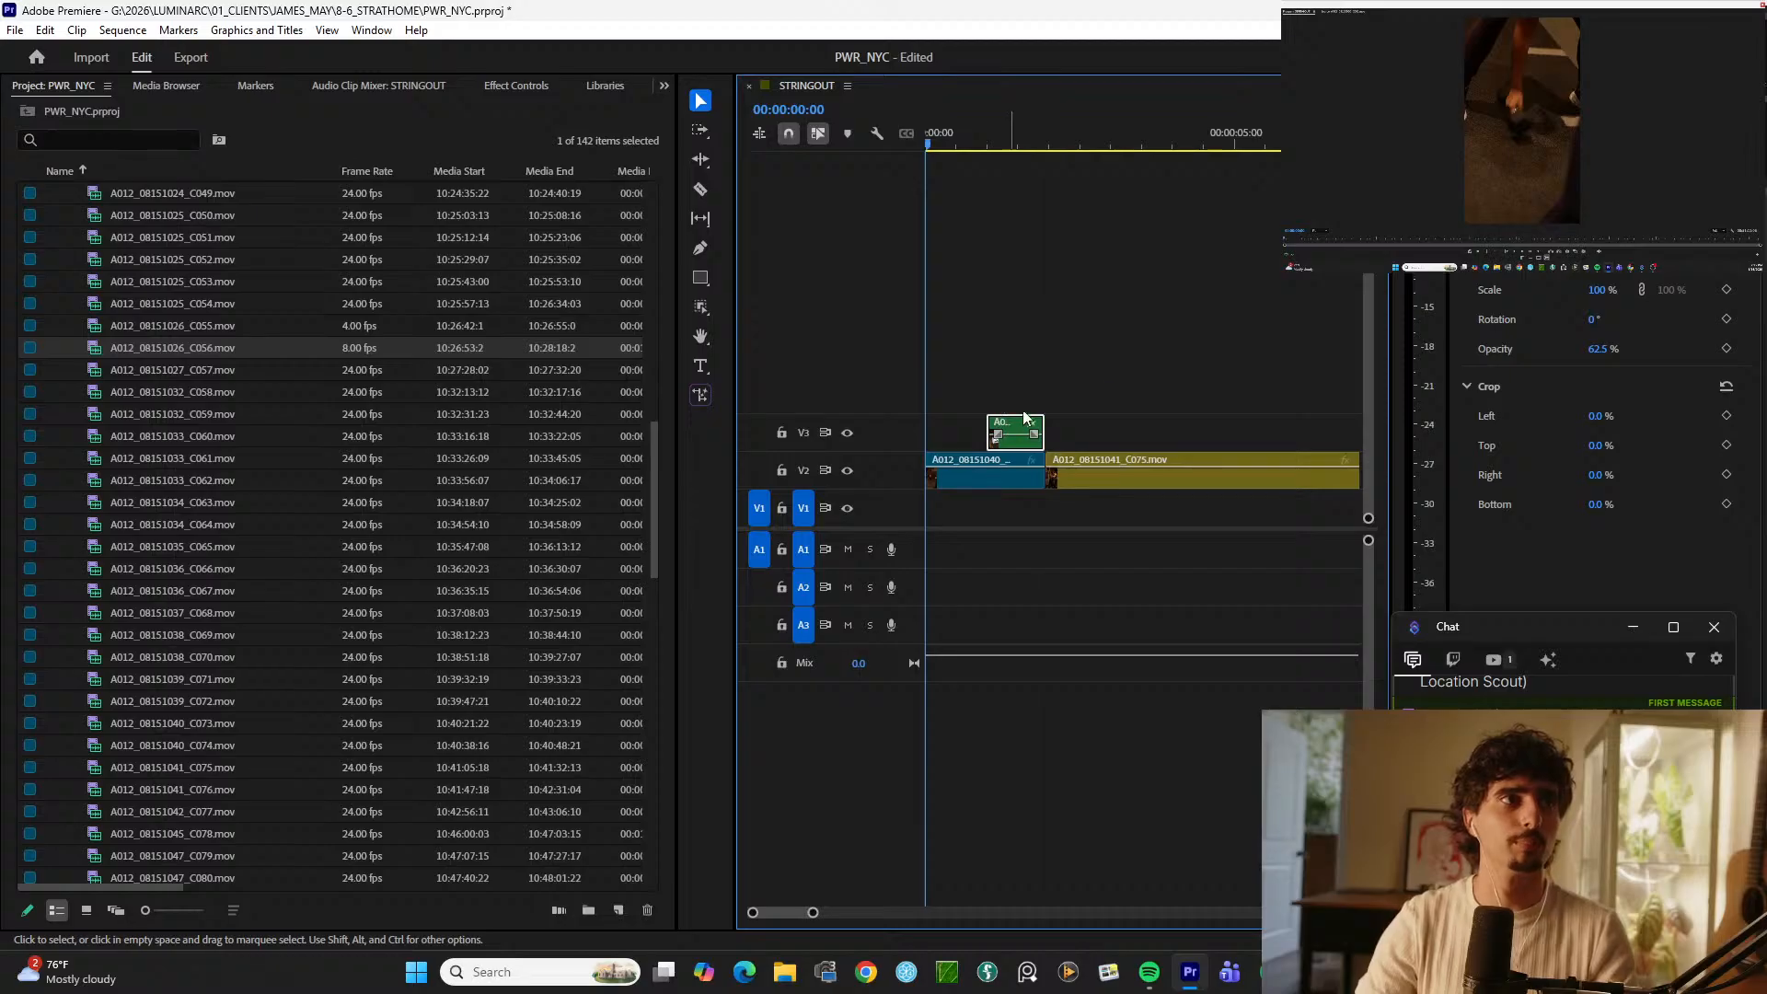
left_click_drag(1024, 422, 1225, 387)
key("space")
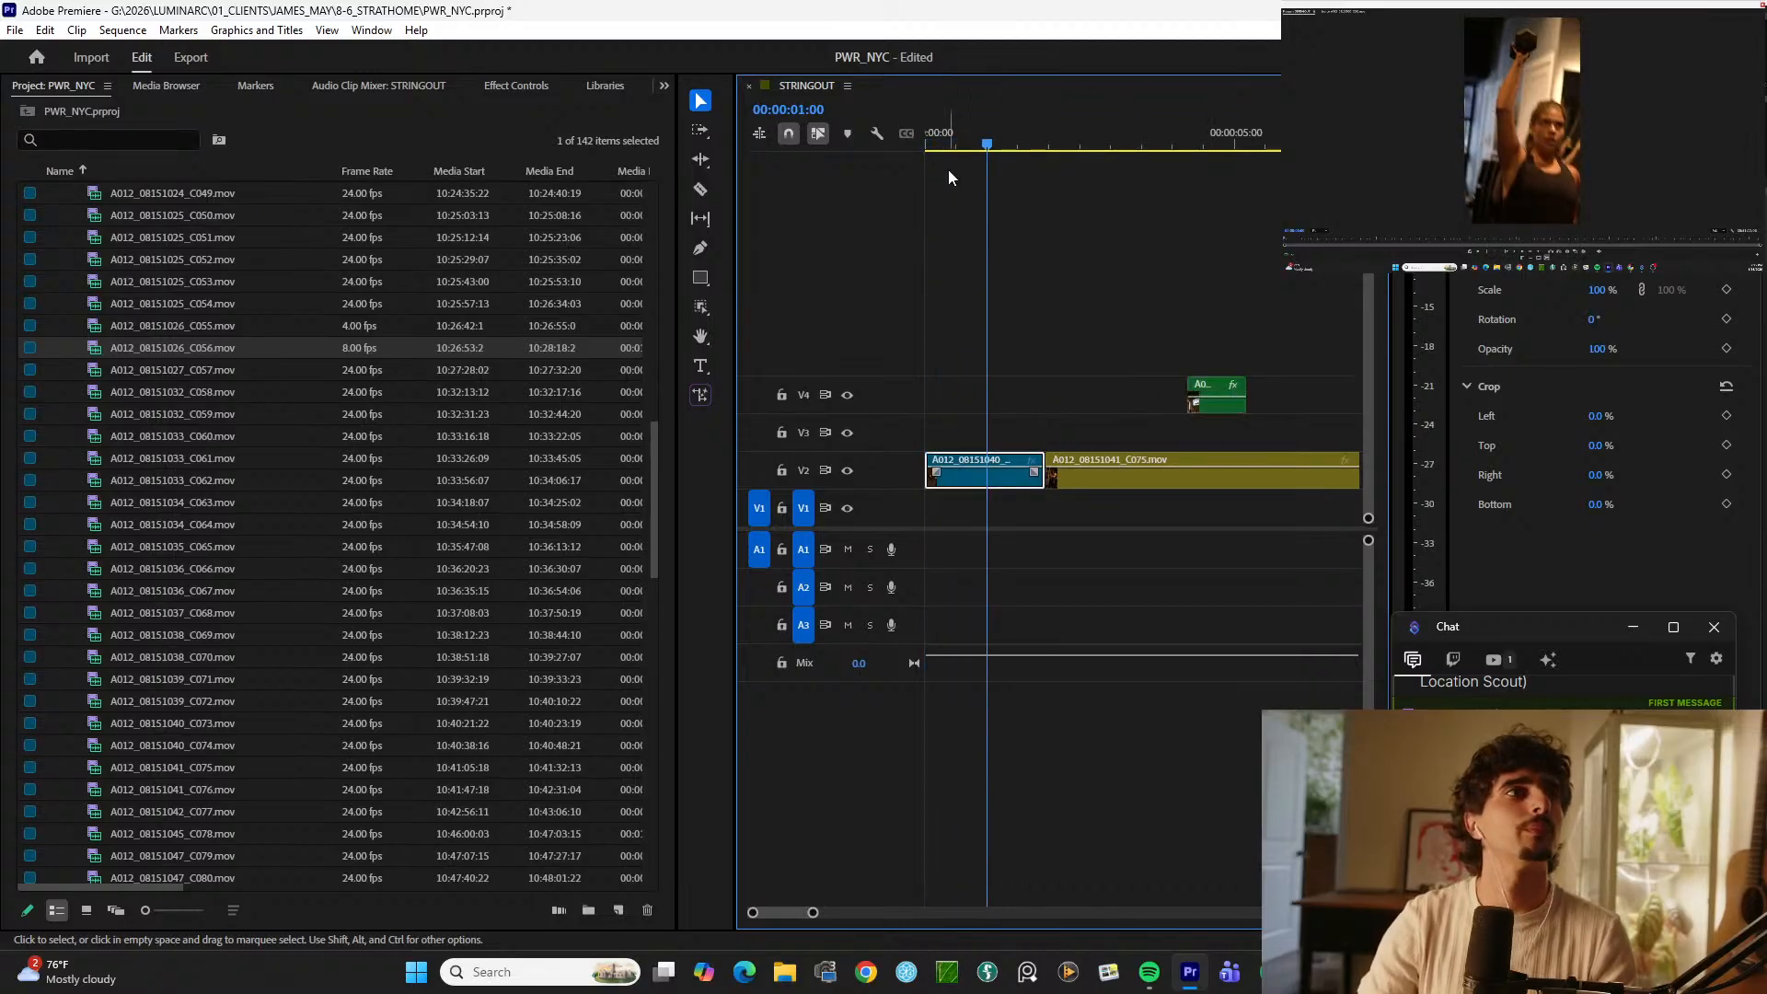
Step: Animate the C074 clip's scale from 100% at the sequence start to 130% at 00:00:00:20 and play the zoom
key("Home")
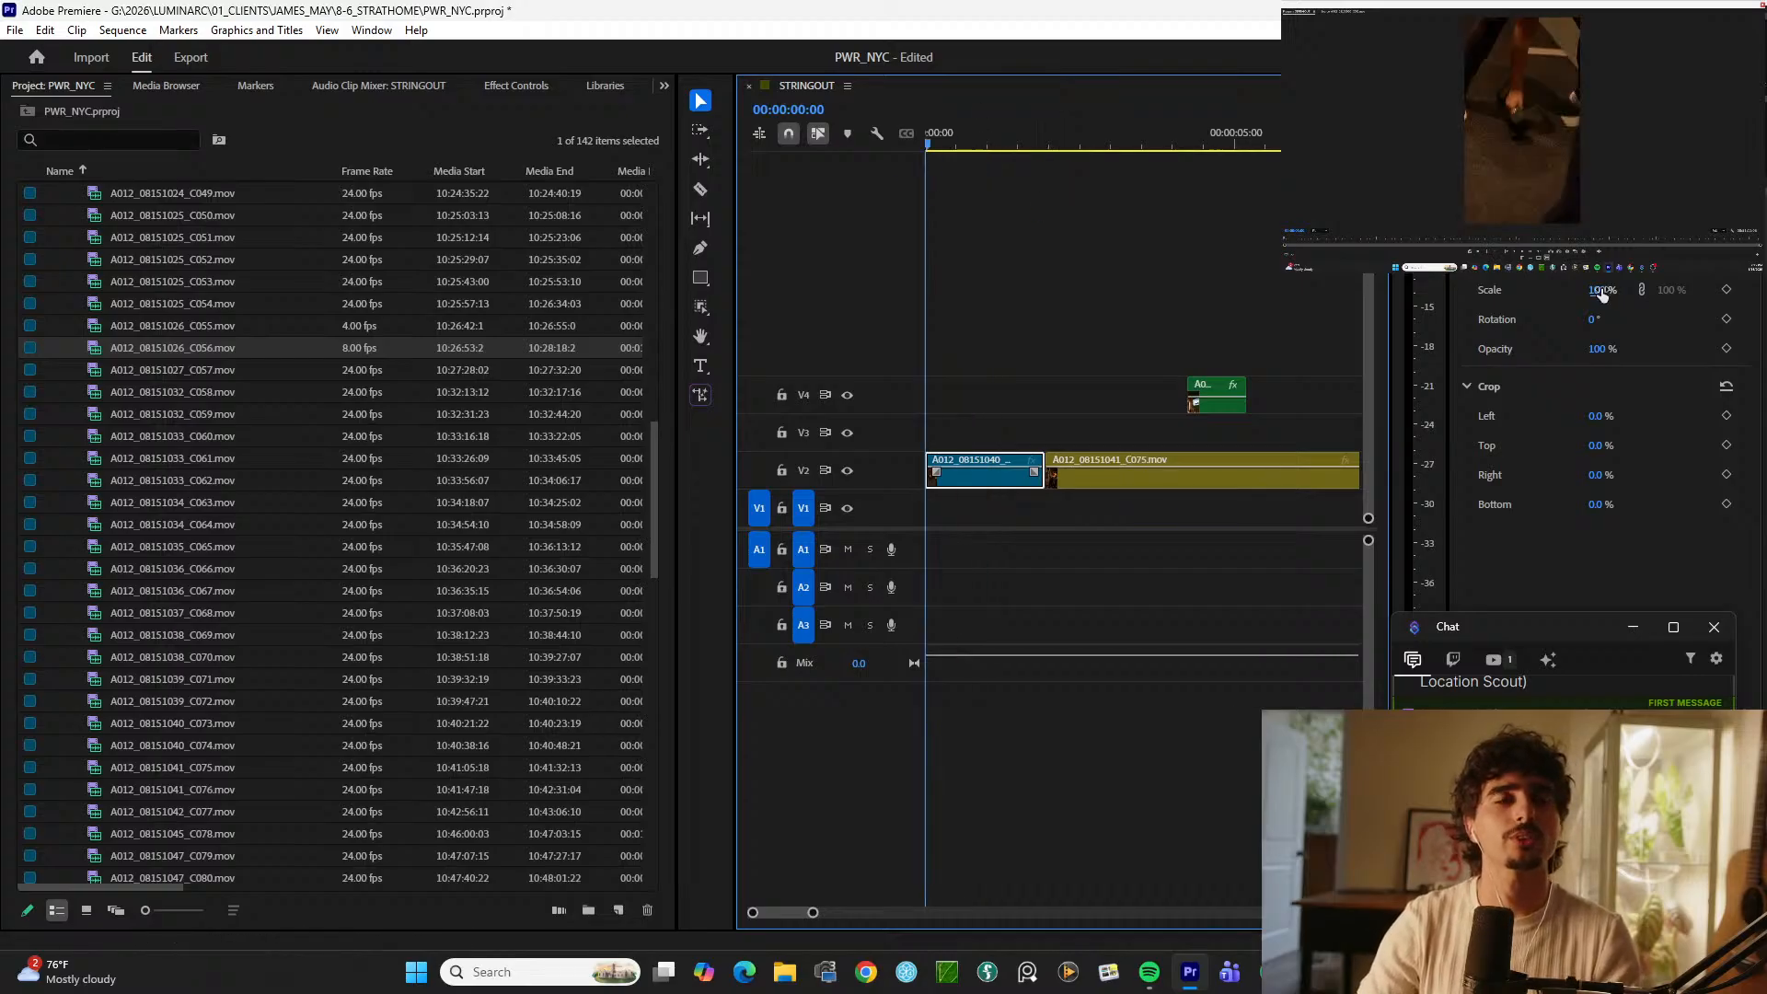
left_click(1727, 288)
key("space")
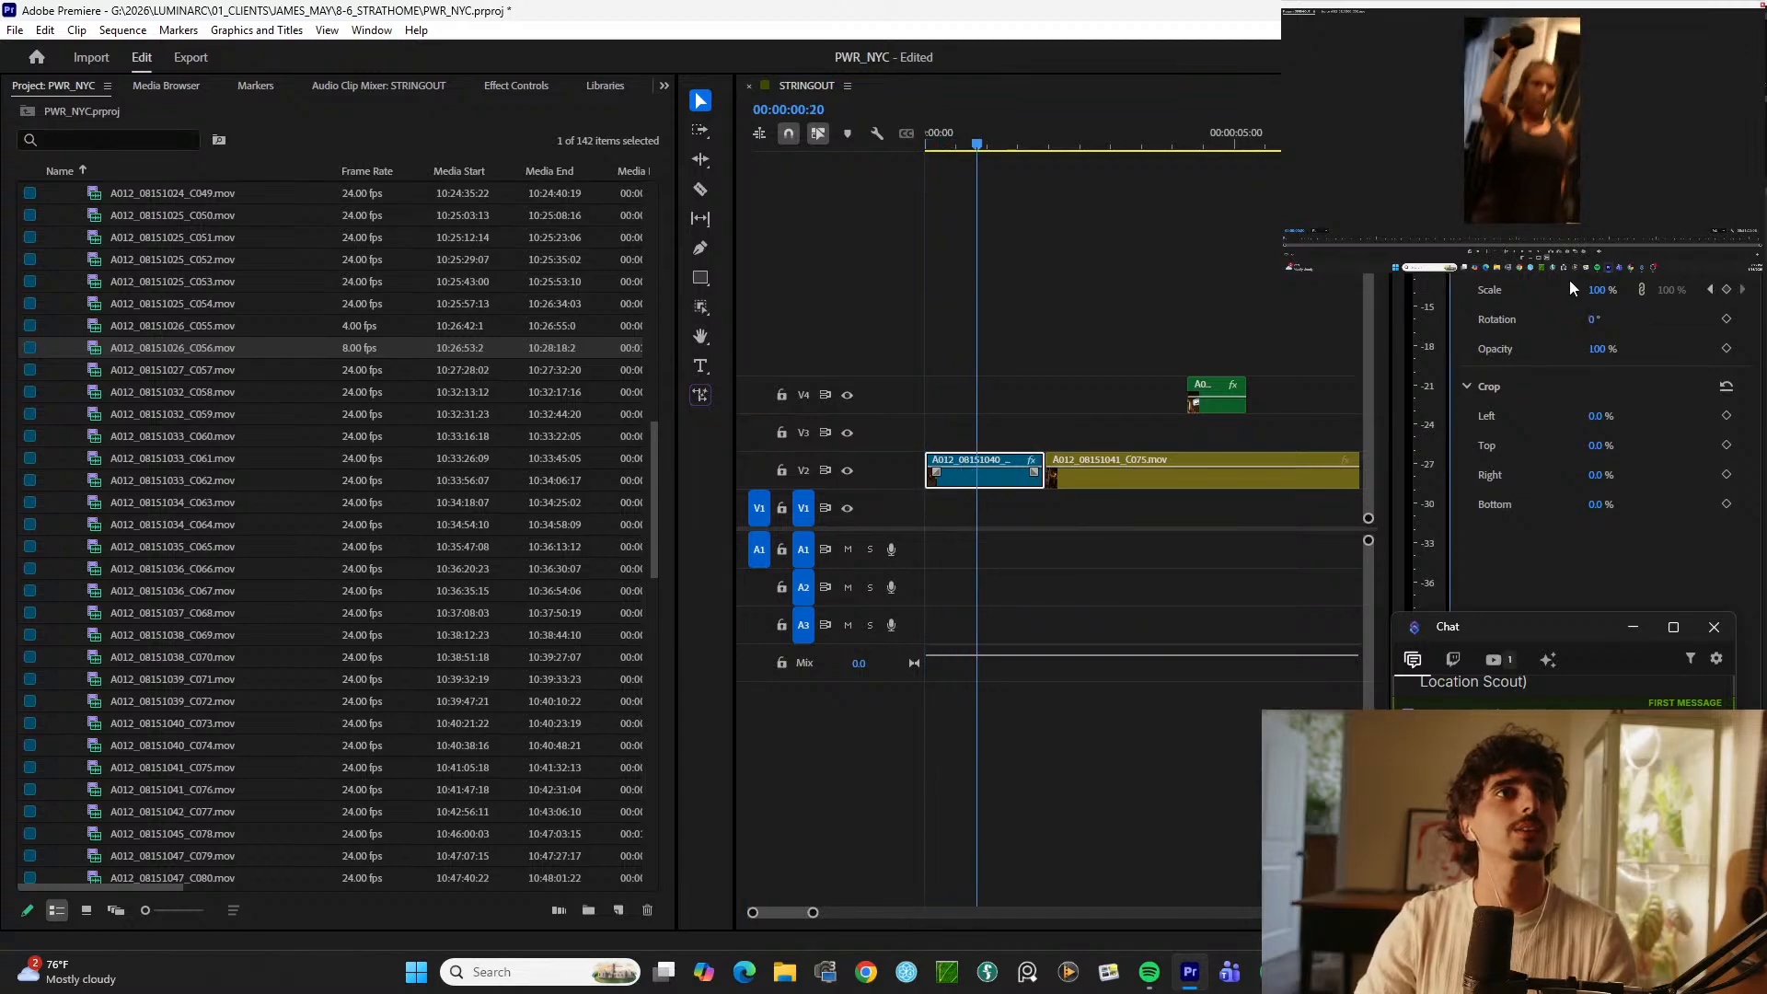
left_click_drag(1597, 291, 1621, 286)
key("space")
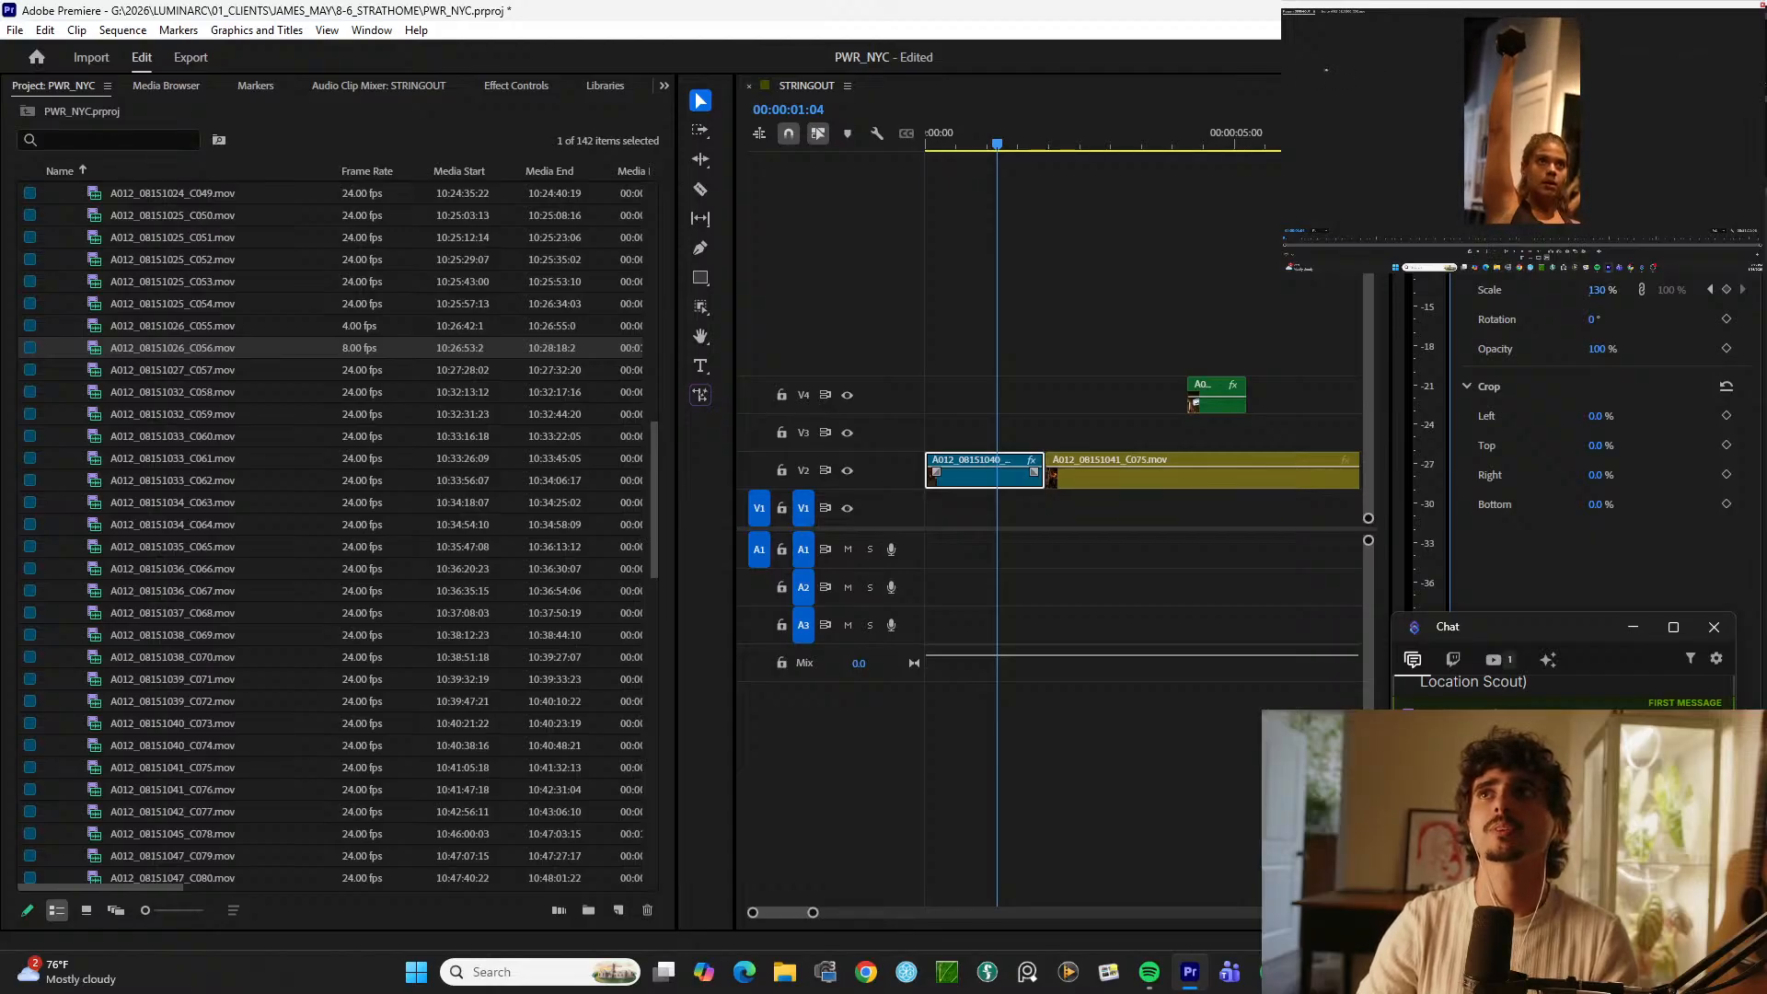
left_click_drag(996, 140, 815, 140)
key("space")
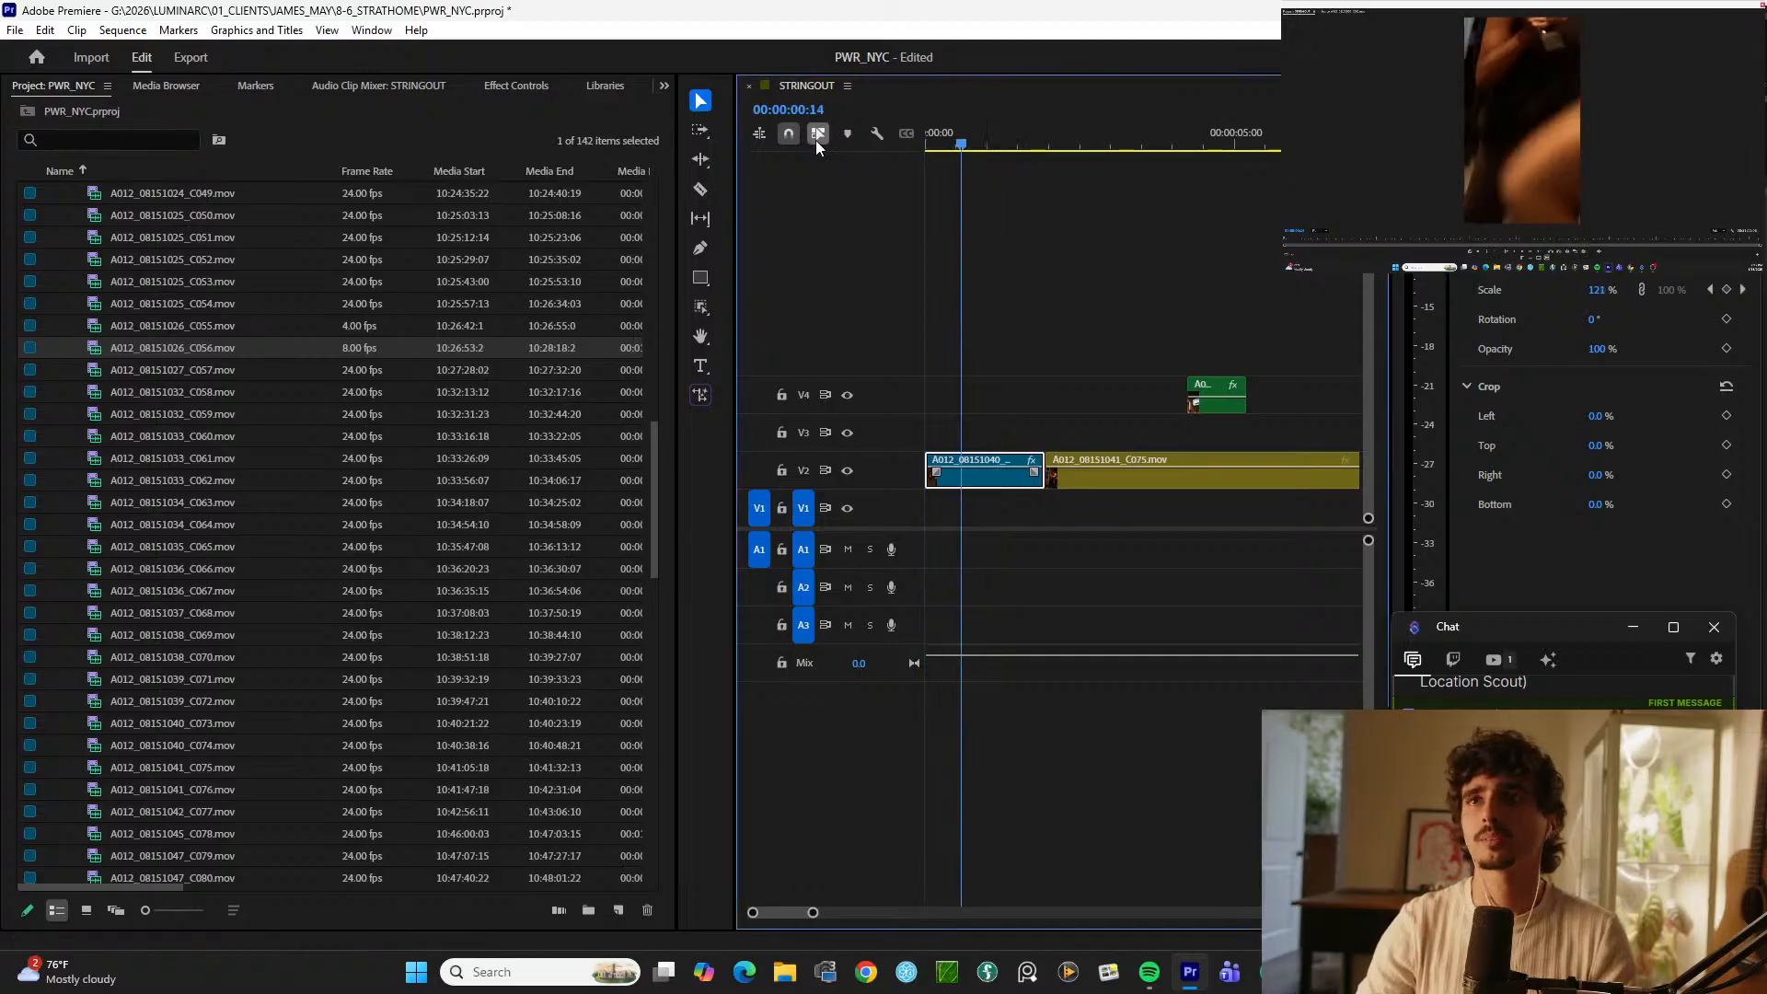
left_click_drag(984, 145, 850, 159)
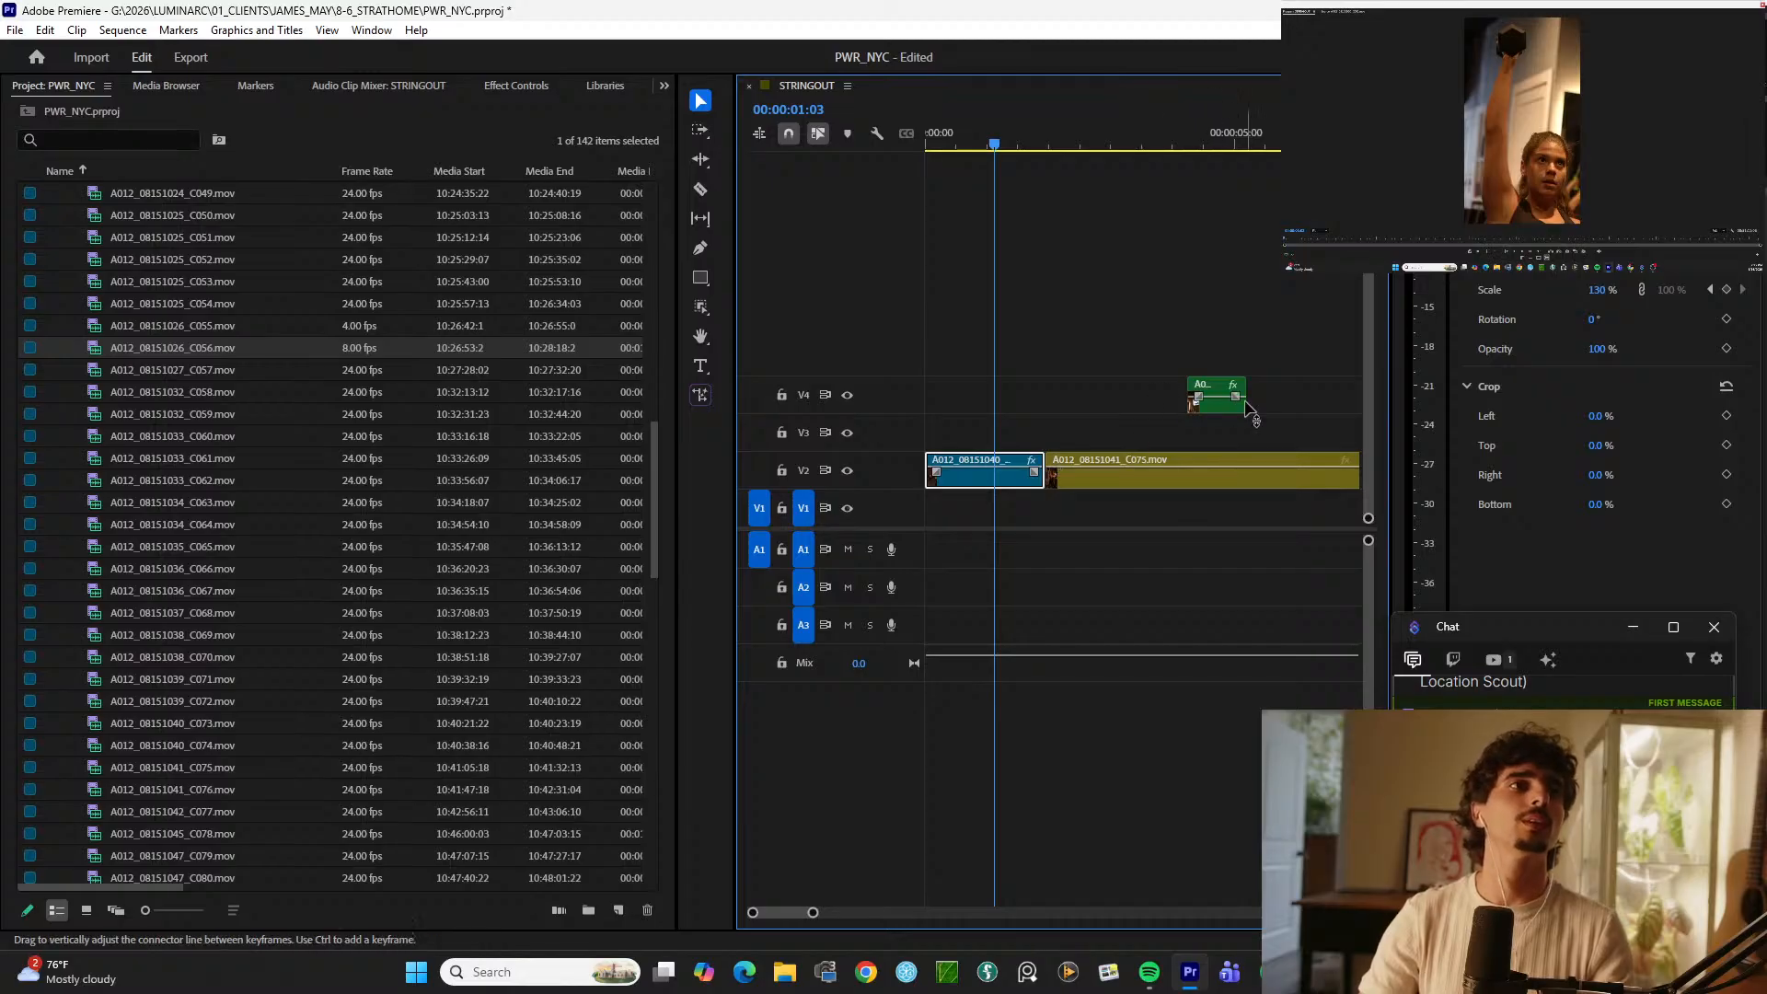
Step: Move the green V4 clip to 00:00:01:03 over the end of the C074 clip and restore its opacity to 100%
left_click_drag(1213, 405, 1031, 411)
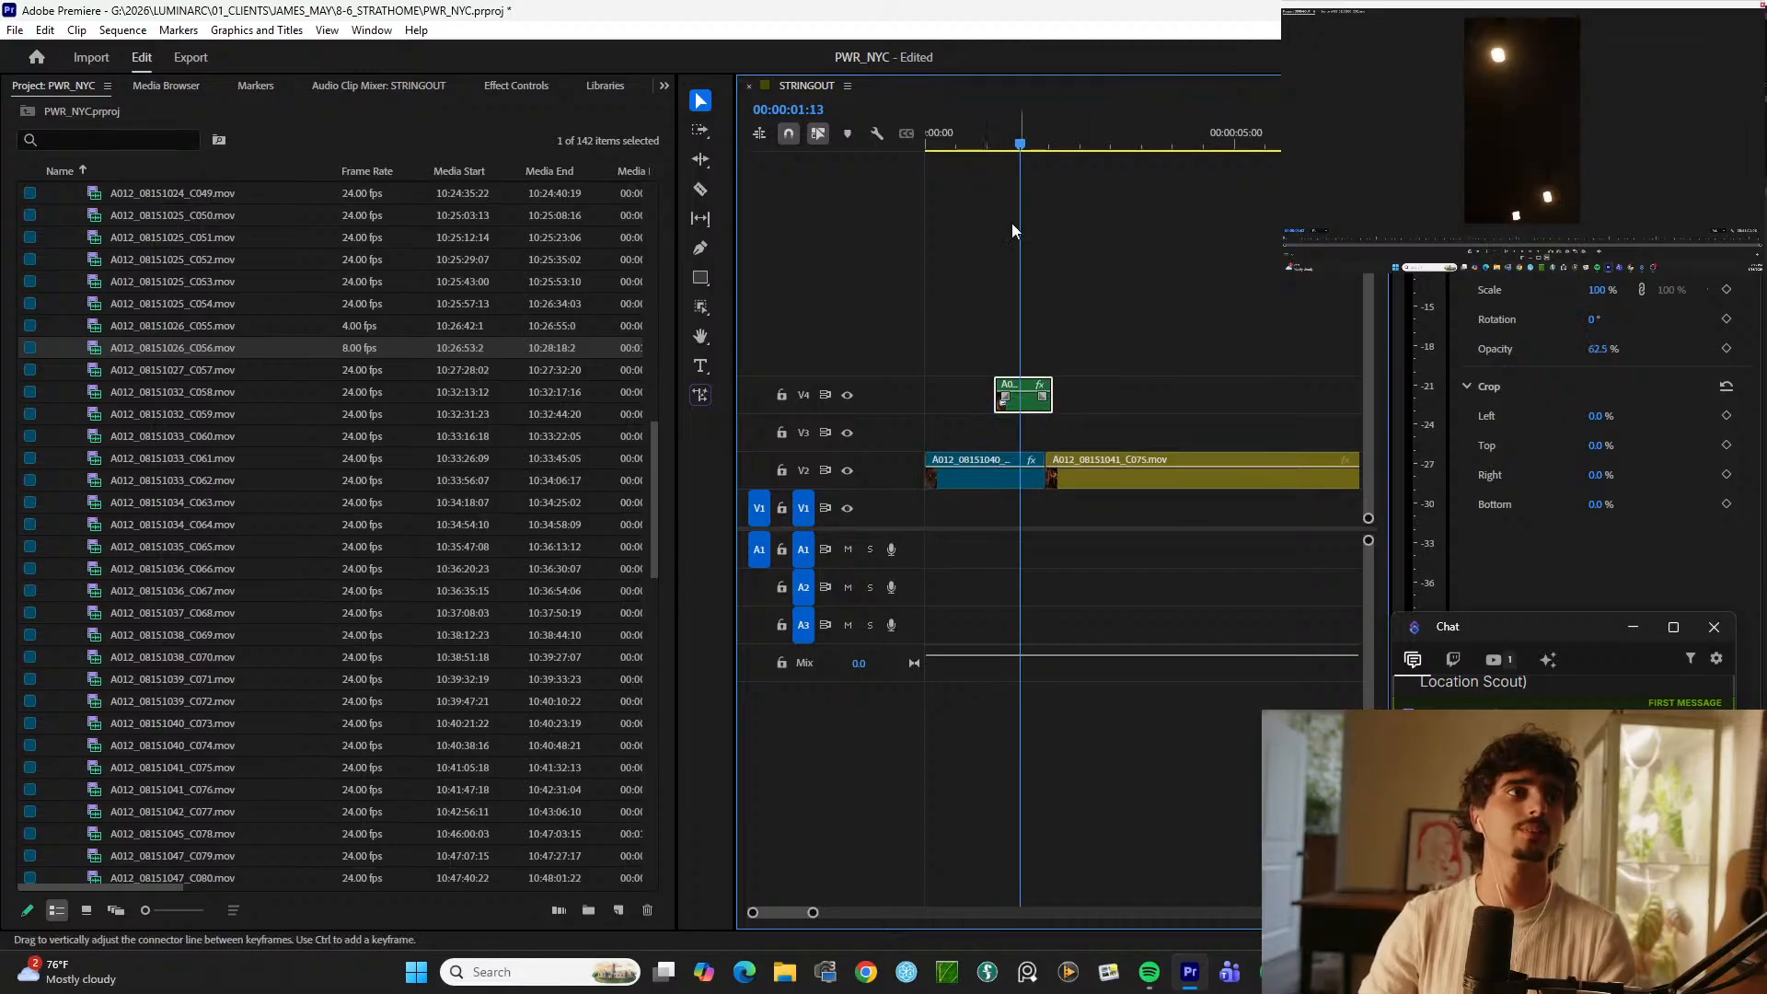
key("ctrl+z")
left_click(977, 123)
key("space")
key("space")
key("equal")
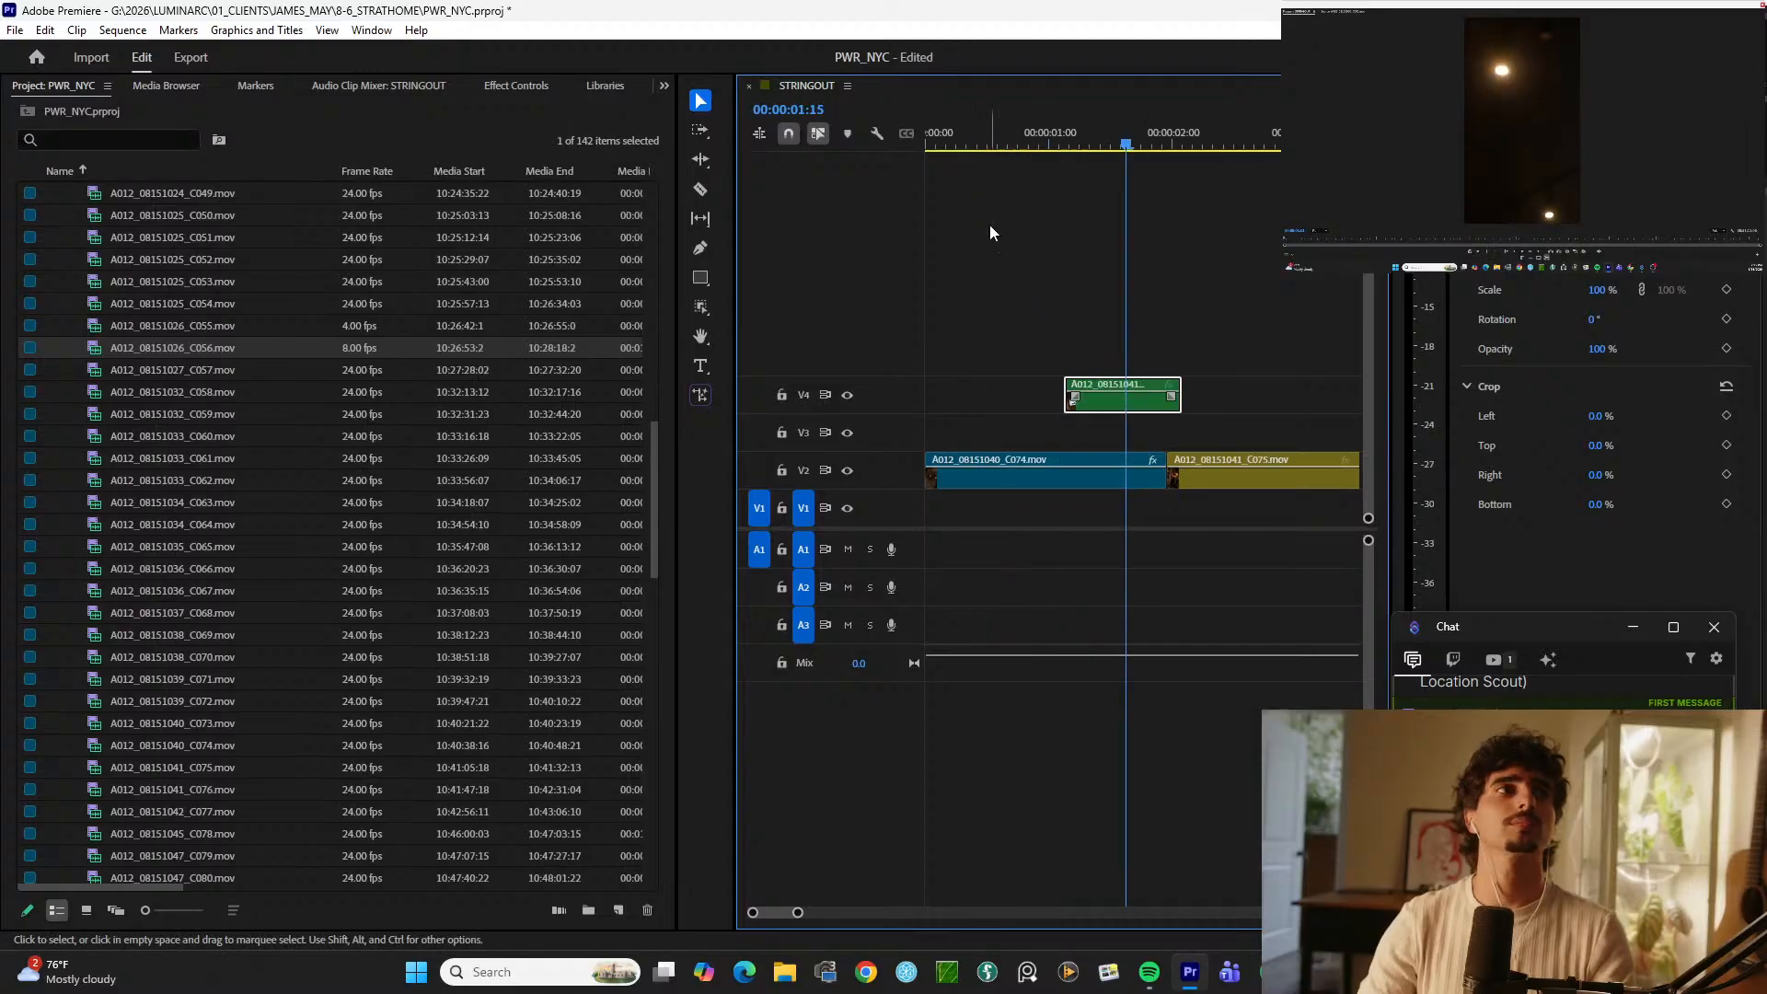
Step: Shift the green V4 clip to start at 00:00:01:00 so it ends flush with the C074 clip, and play it
left_click(990, 232)
left_click_drag(994, 138, 994, 141)
left_click_drag(1008, 138, 1039, 146)
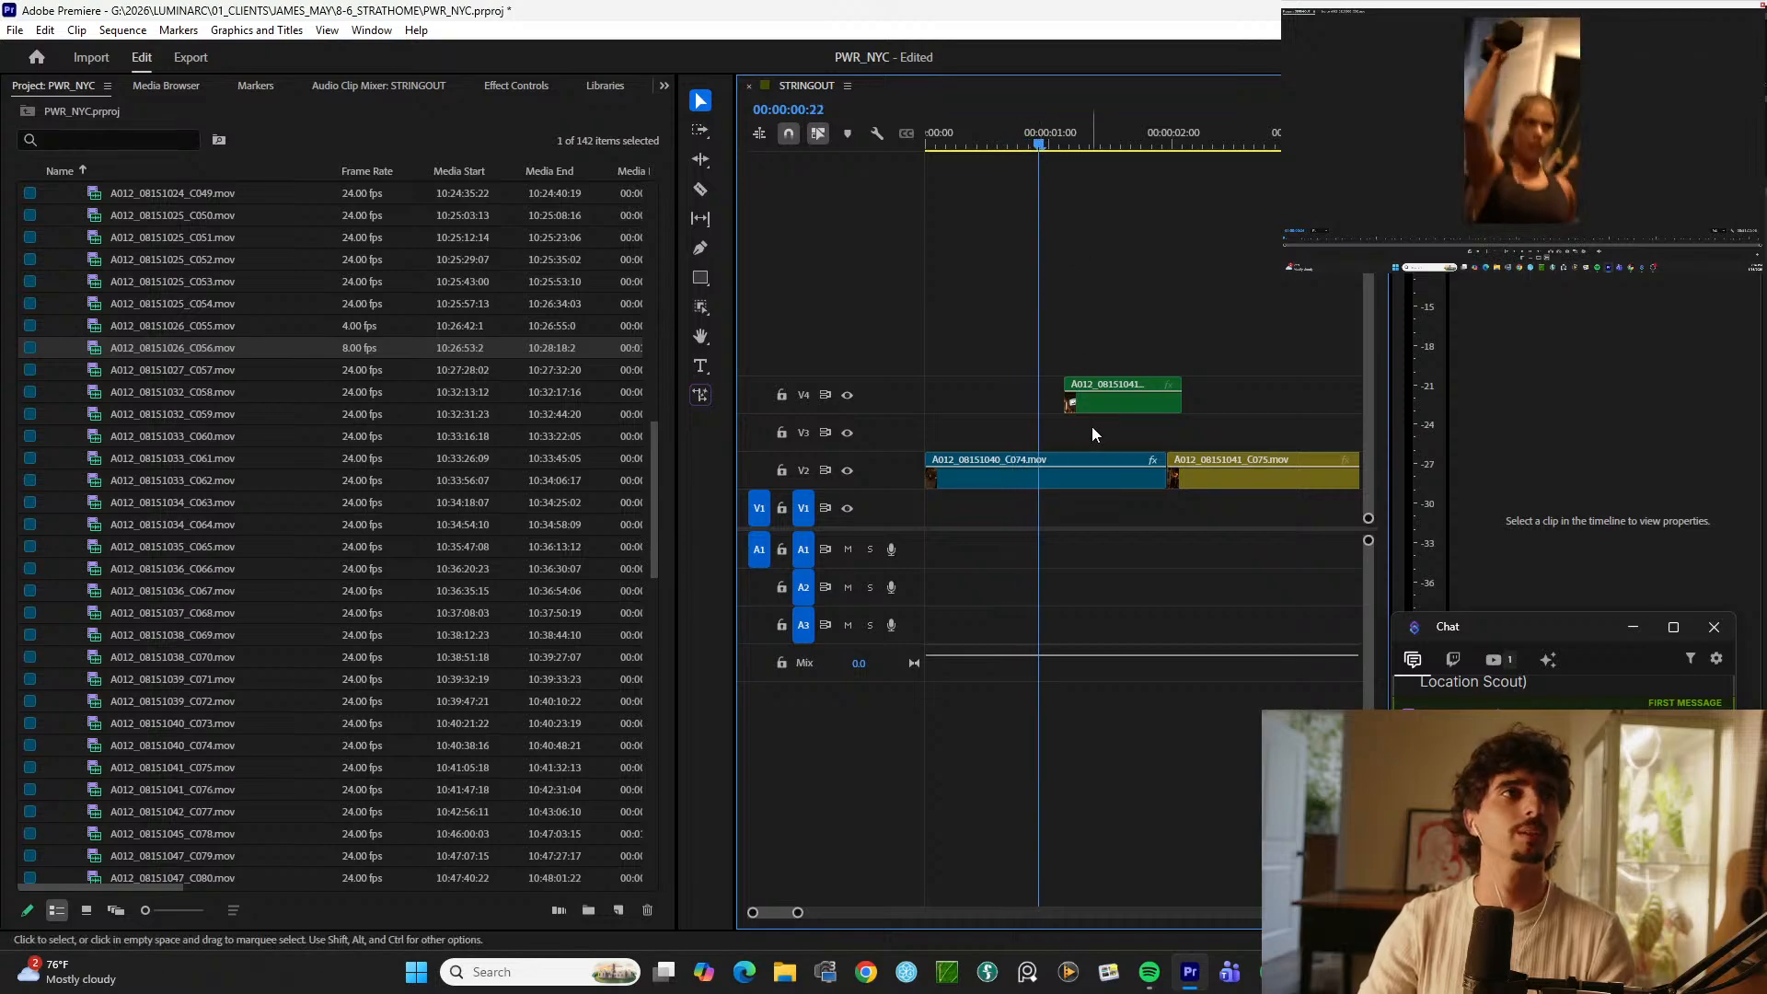
left_click(1075, 406)
key("space")
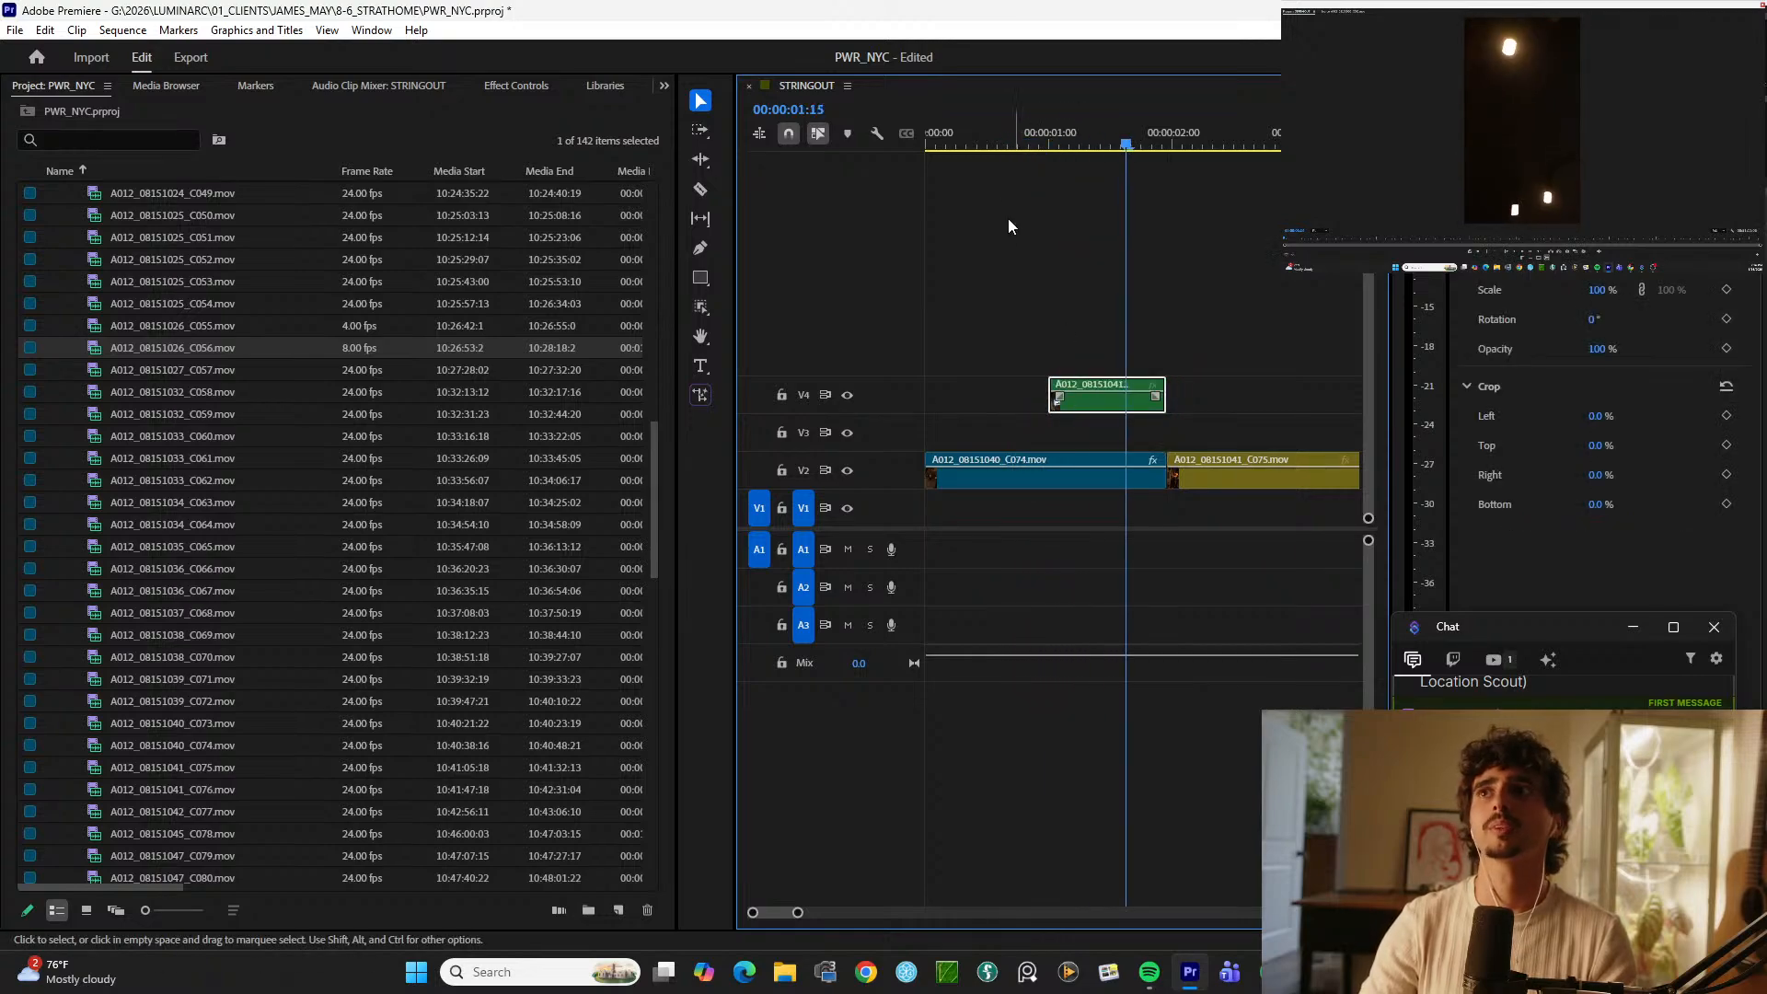
Step: Trim the start of the green V4 clip to 00:00:01:02 and play the assembly from the sequence start
left_click(994, 136)
left_click_drag(991, 130, 1058, 136)
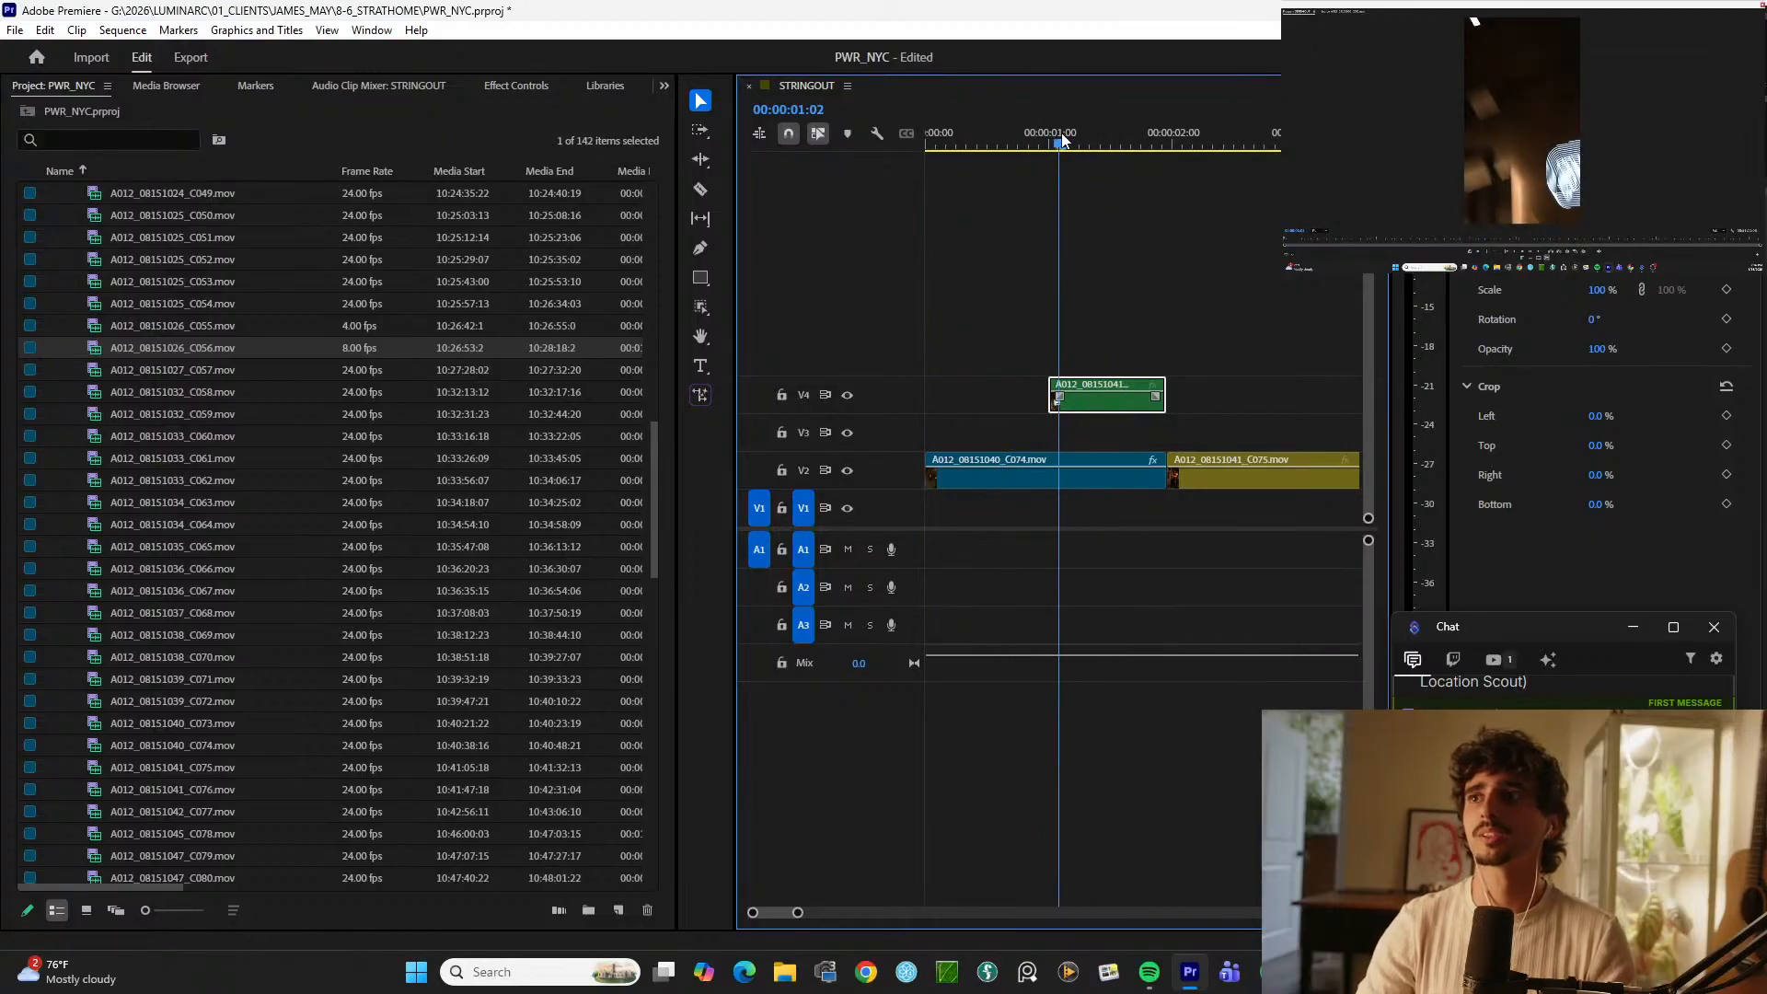
left_click(1052, 375)
left_click_drag(1052, 383, 1063, 377)
left_click(997, 138)
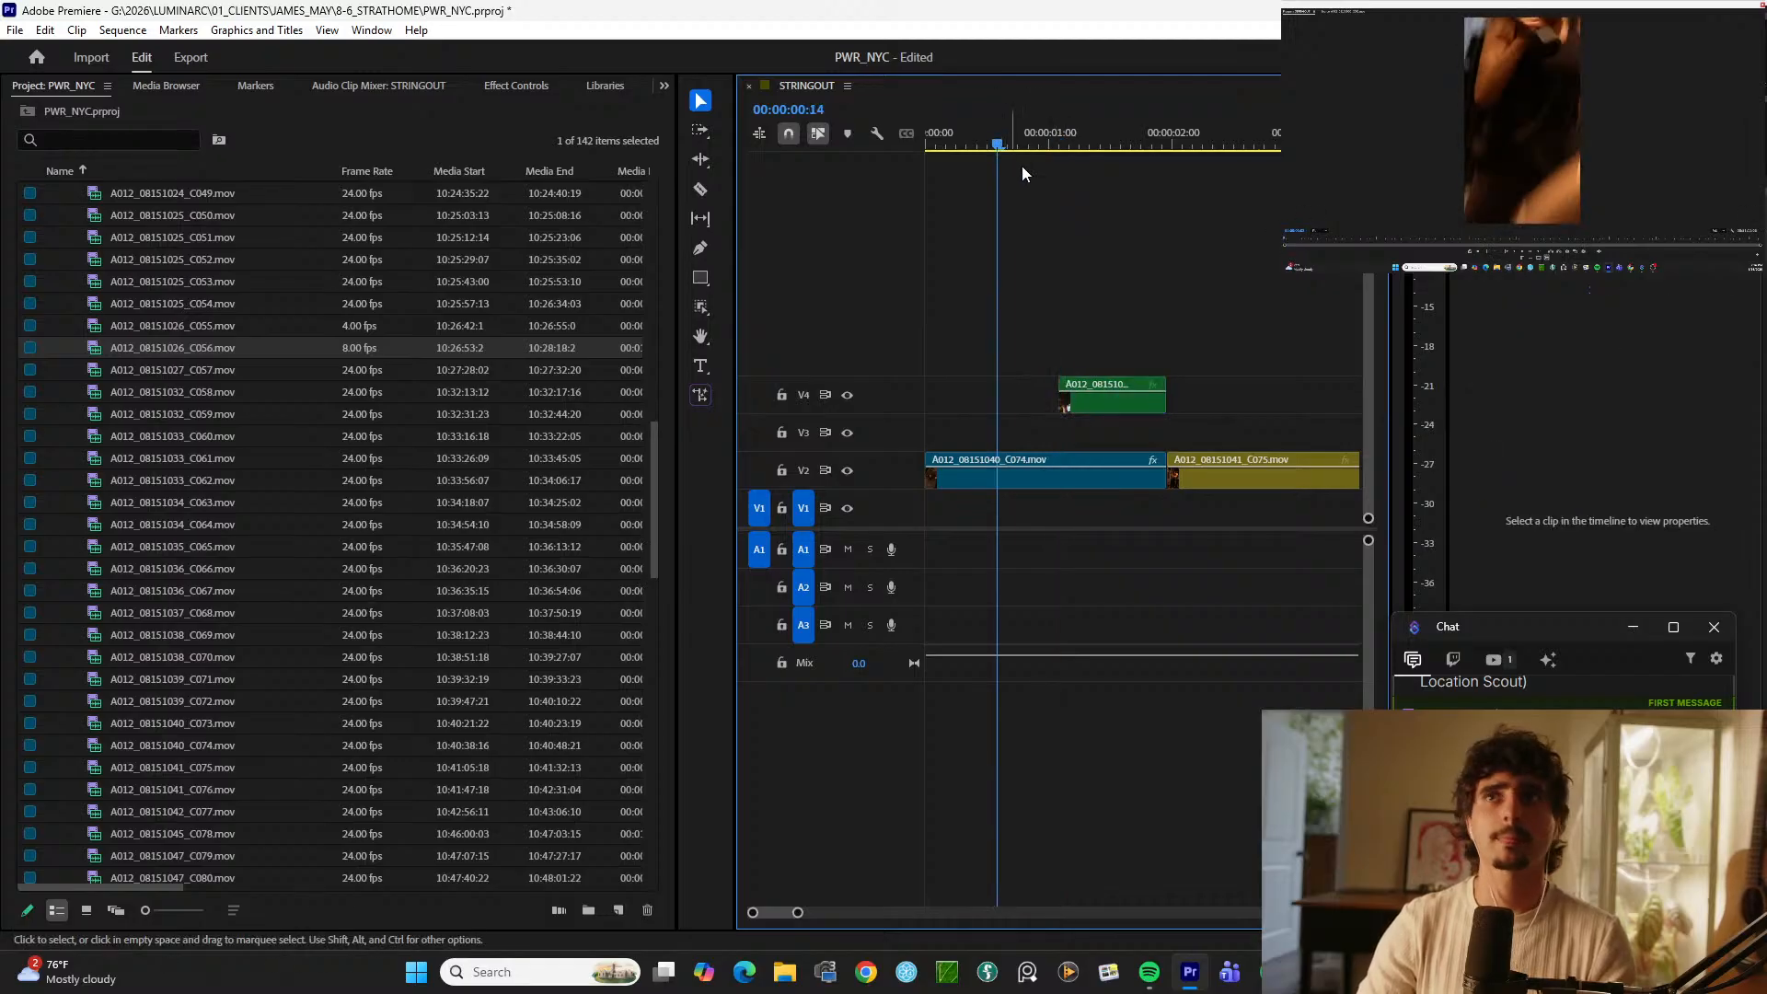
key("space")
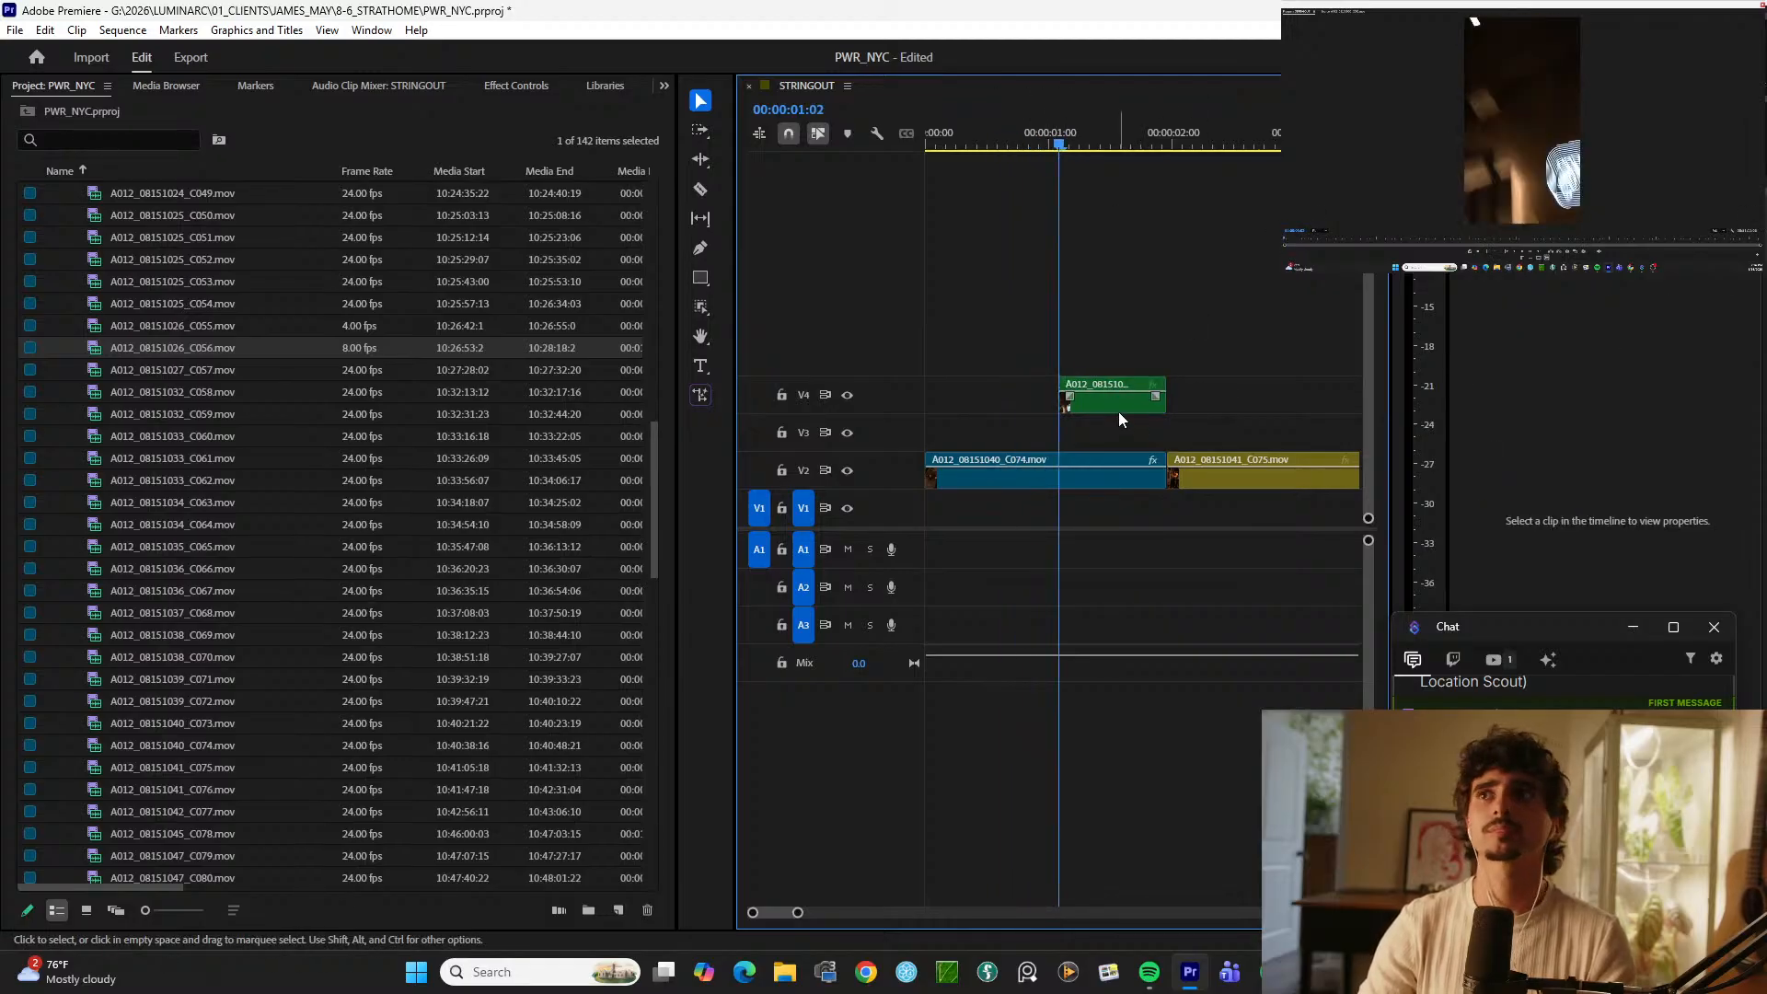
left_click(953, 127)
left_click_drag(952, 127, 900, 136)
key("space")
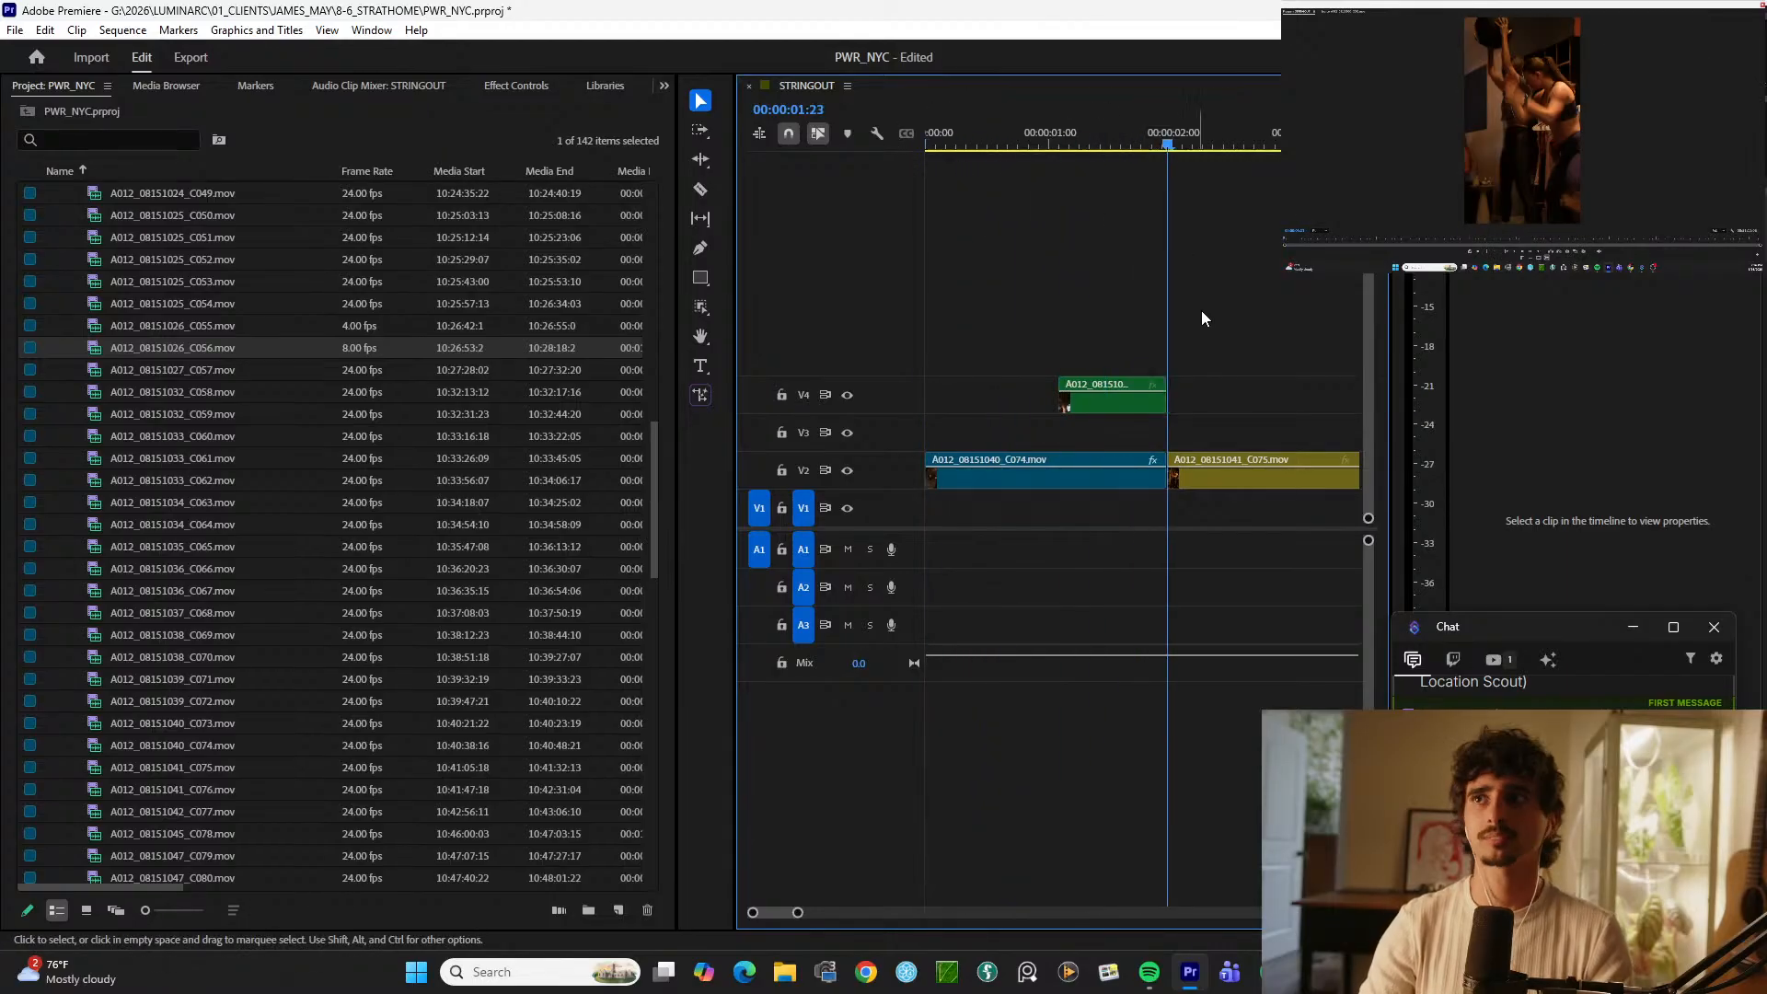
Step: Try scaling the olive C075 clip on V2 to 147%, and reduce it to 103%
left_click(1110, 136)
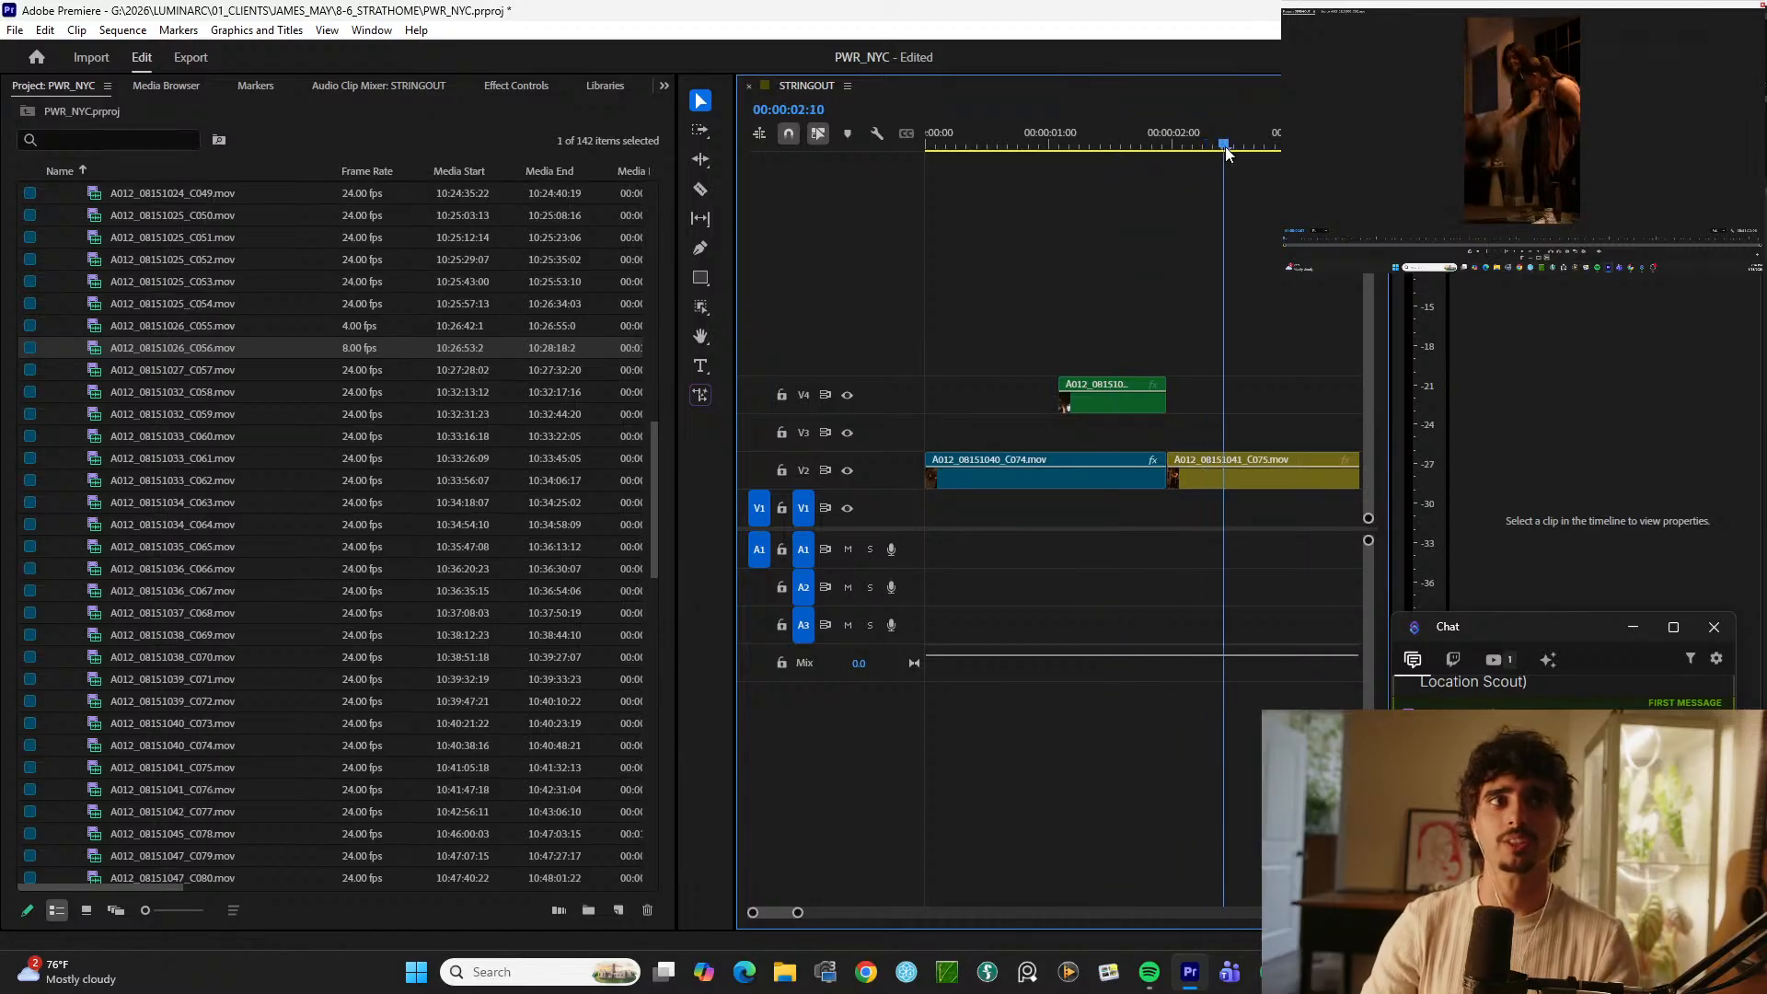
left_click_drag(1213, 138, 1172, 134)
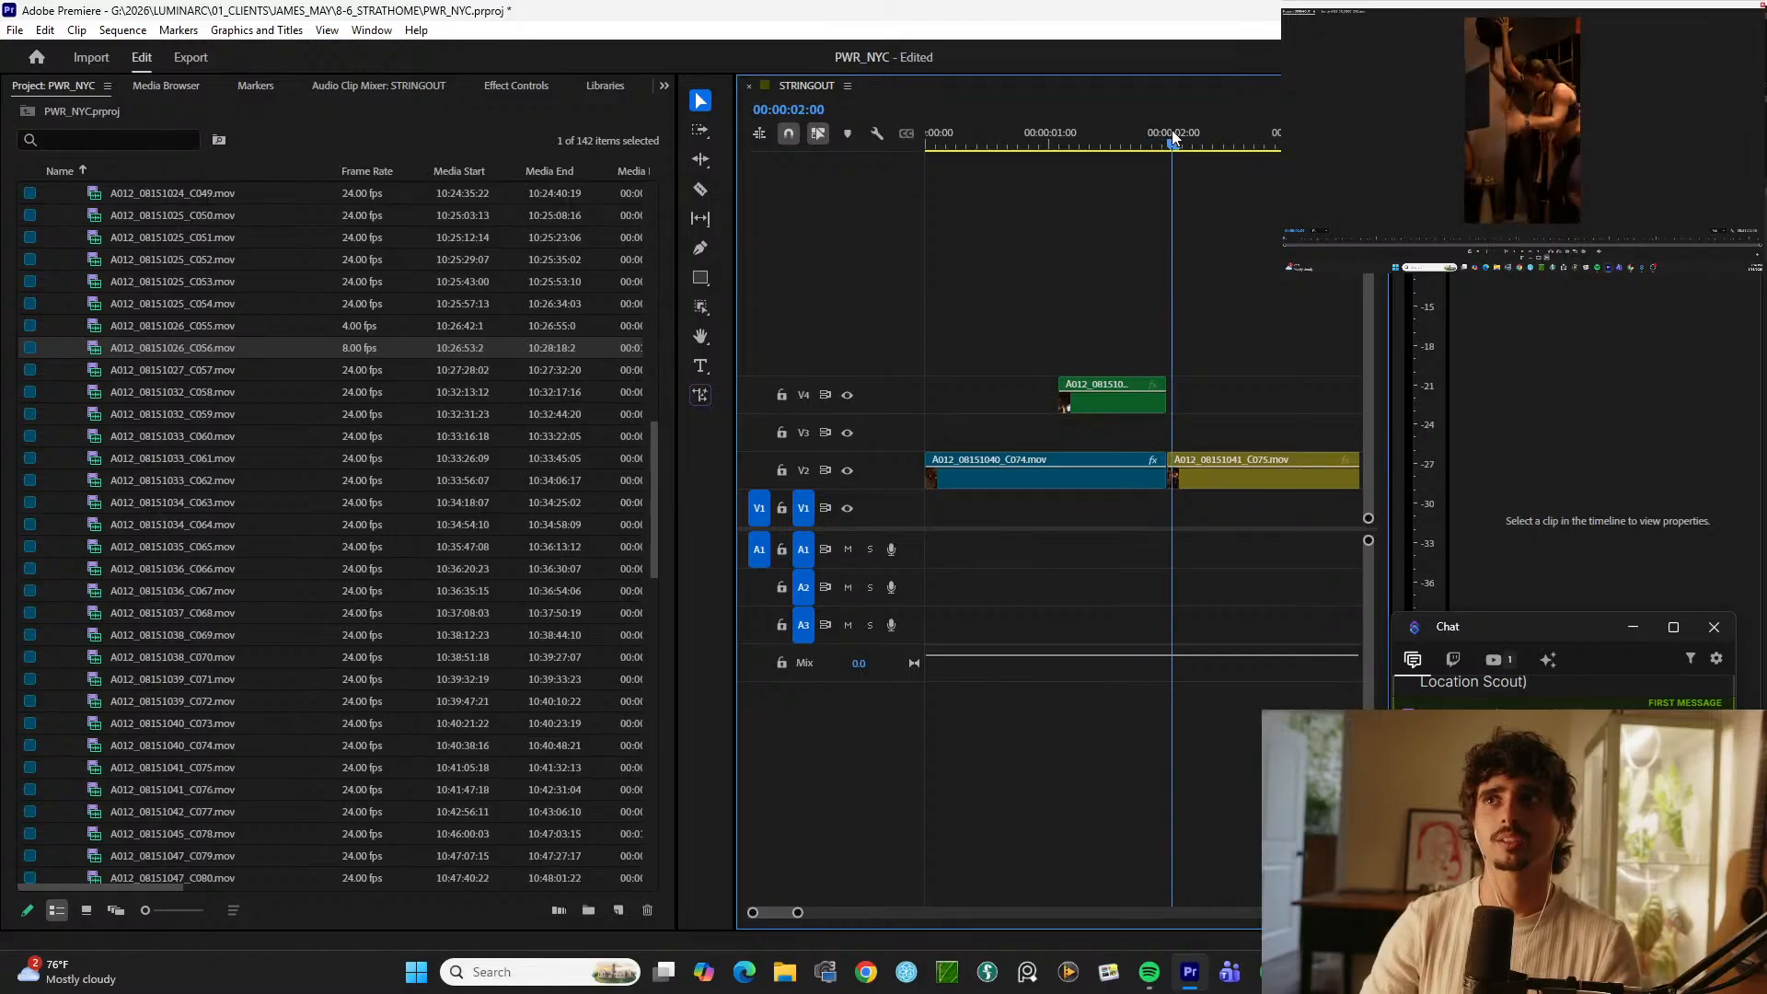
left_click(1253, 466)
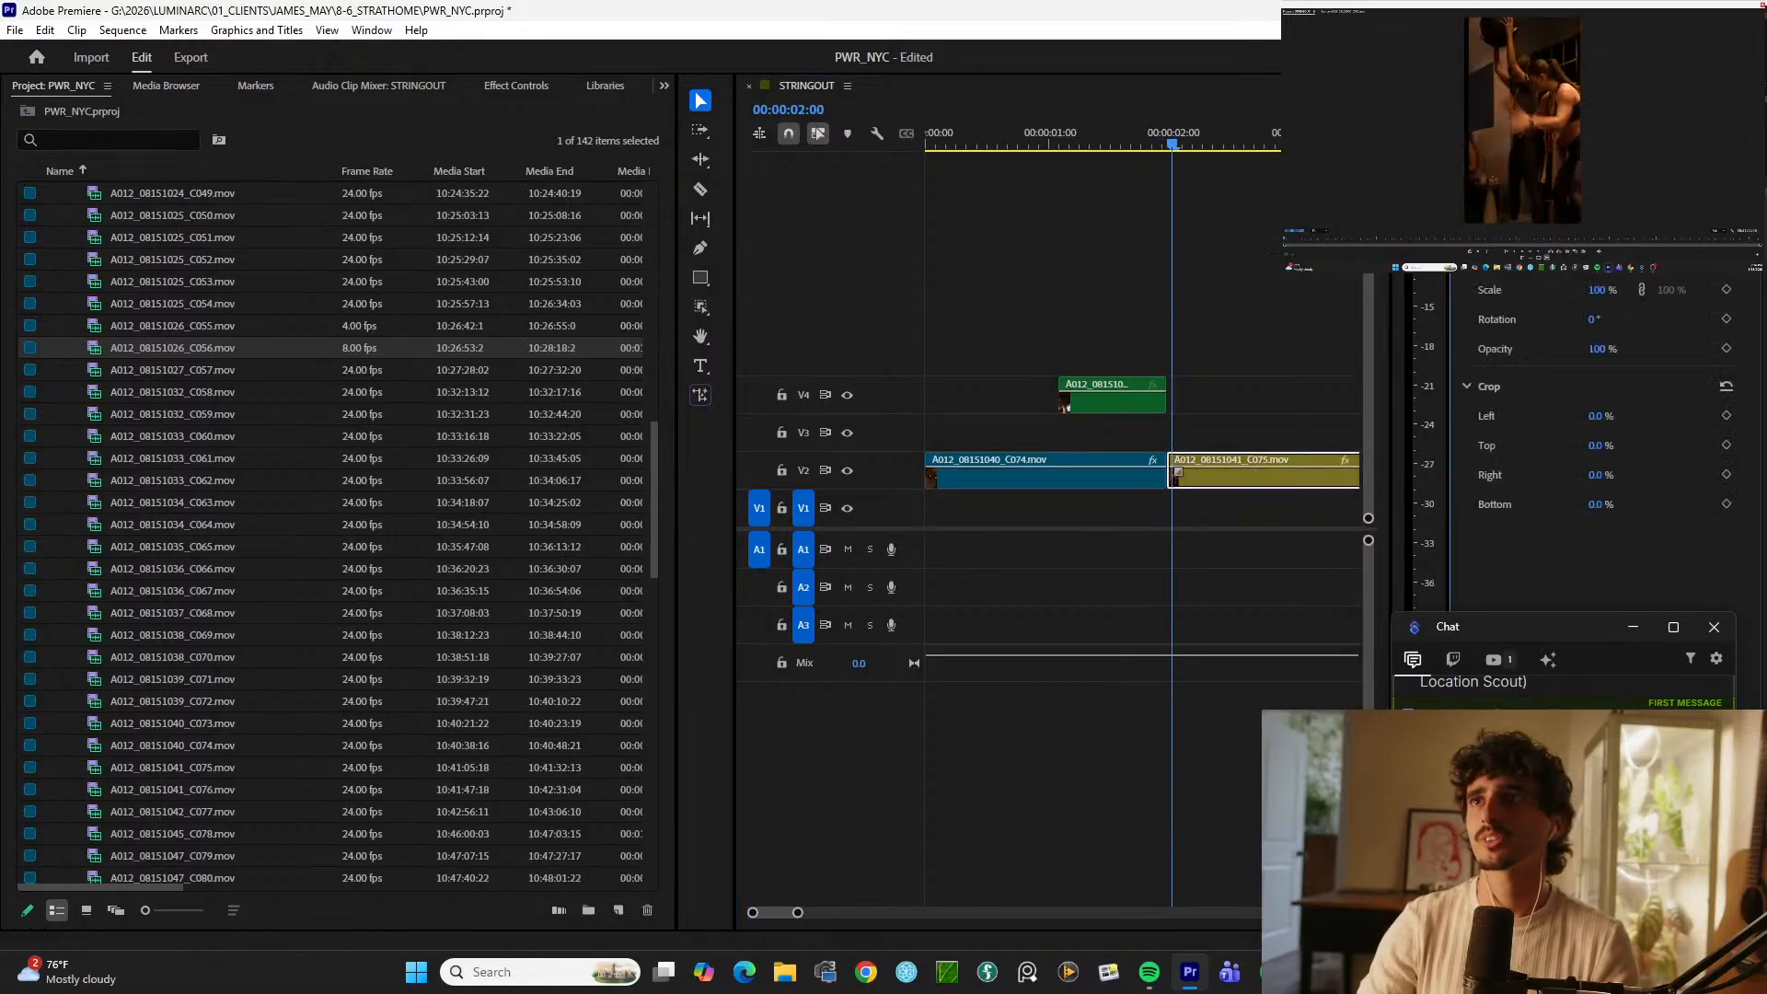
left_click_drag(1603, 292, 1646, 292)
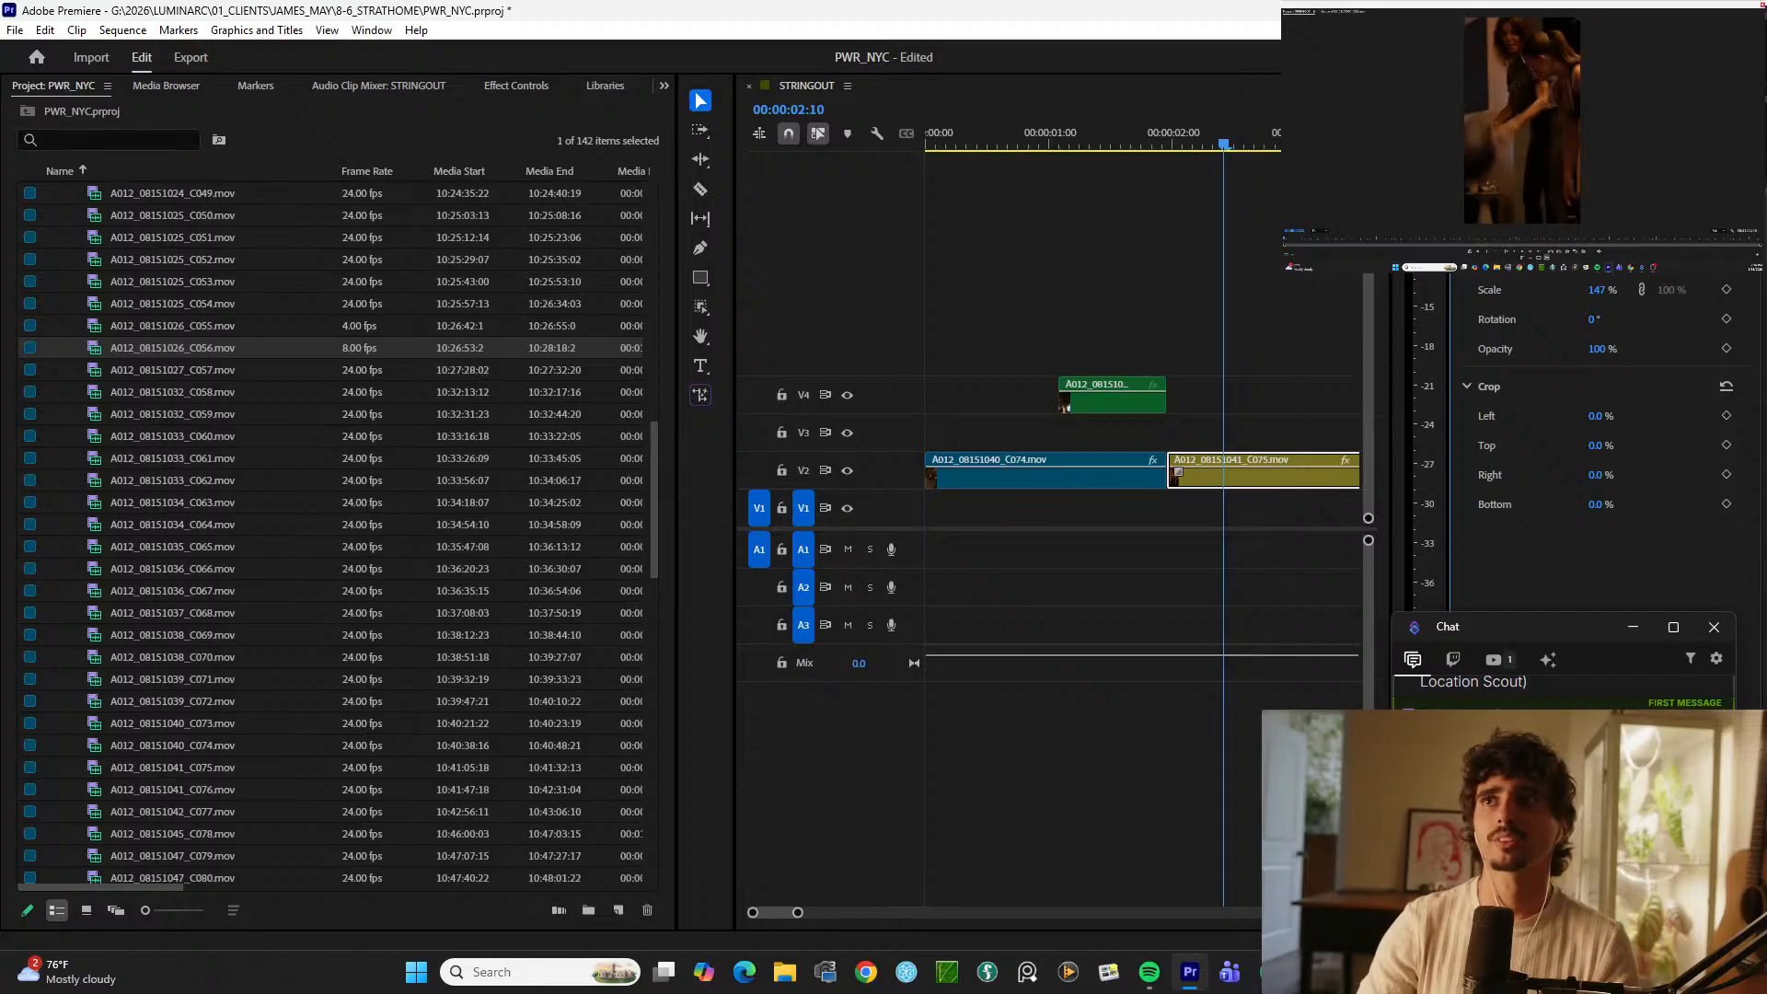
left_click_drag(1603, 293, 1560, 292)
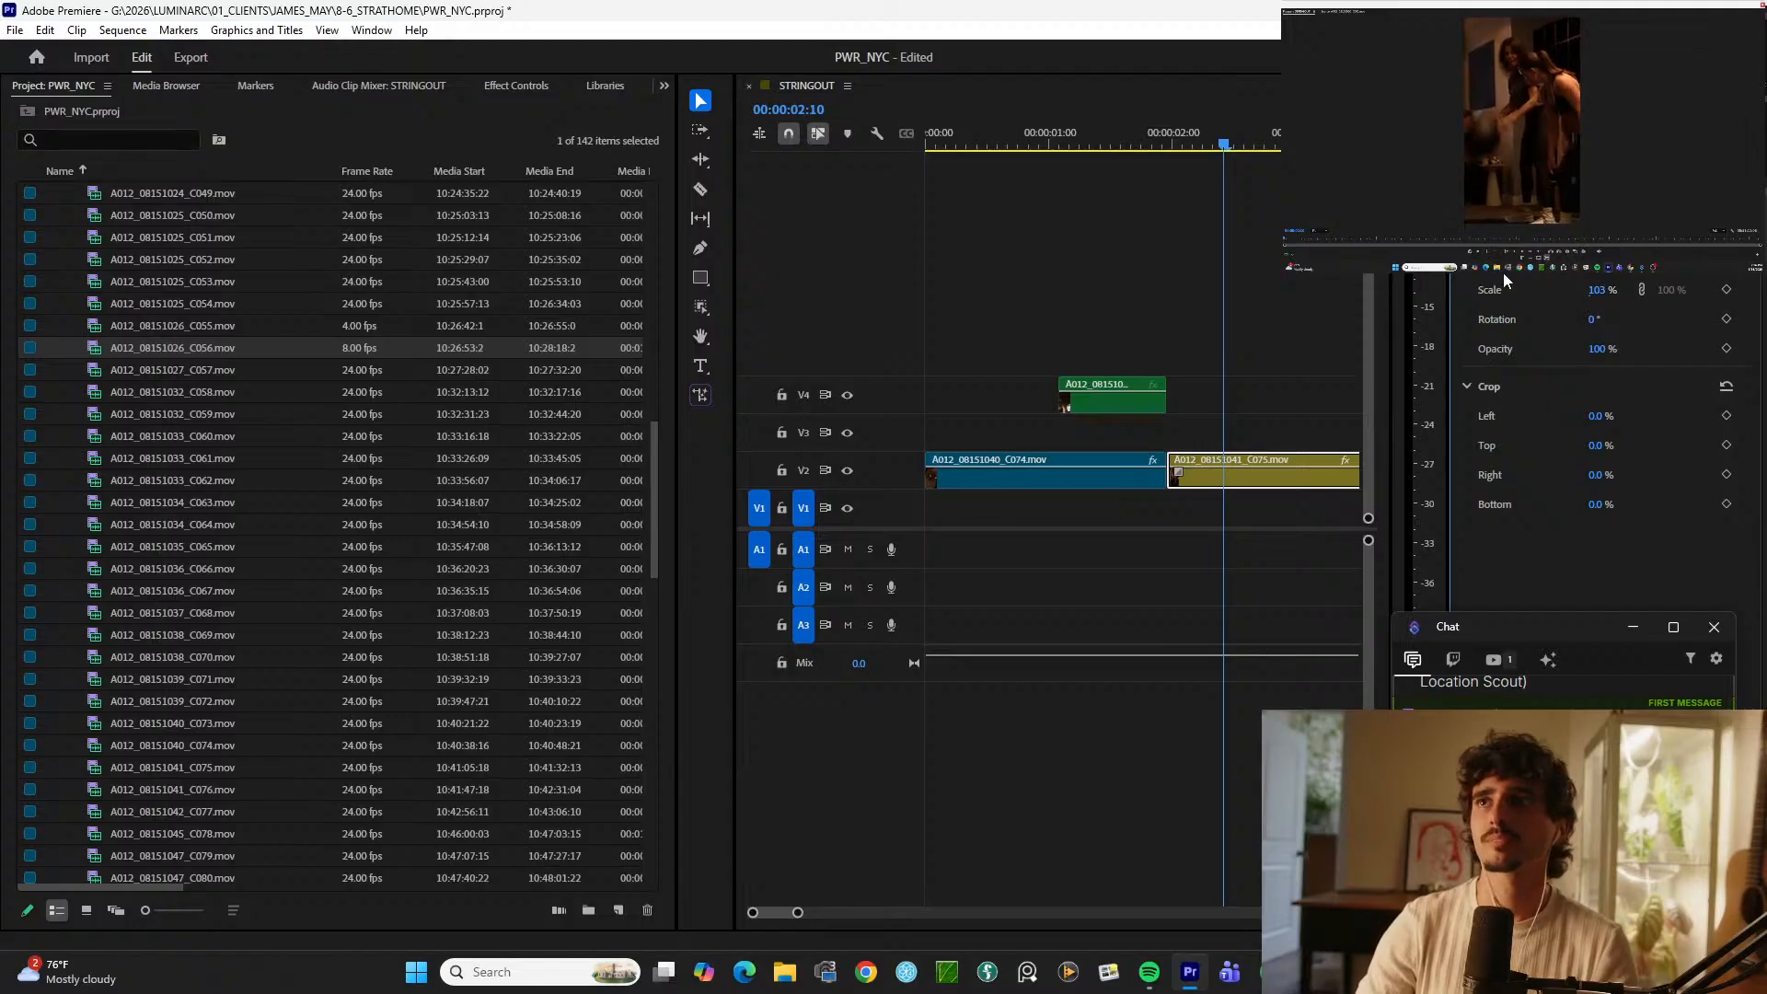
Step: Scale the olive C075 clip back up to 147% and play the reframed shot across the cut
left_click_drag(1142, 147, 1198, 143)
left_click_drag(1597, 290, 1637, 290)
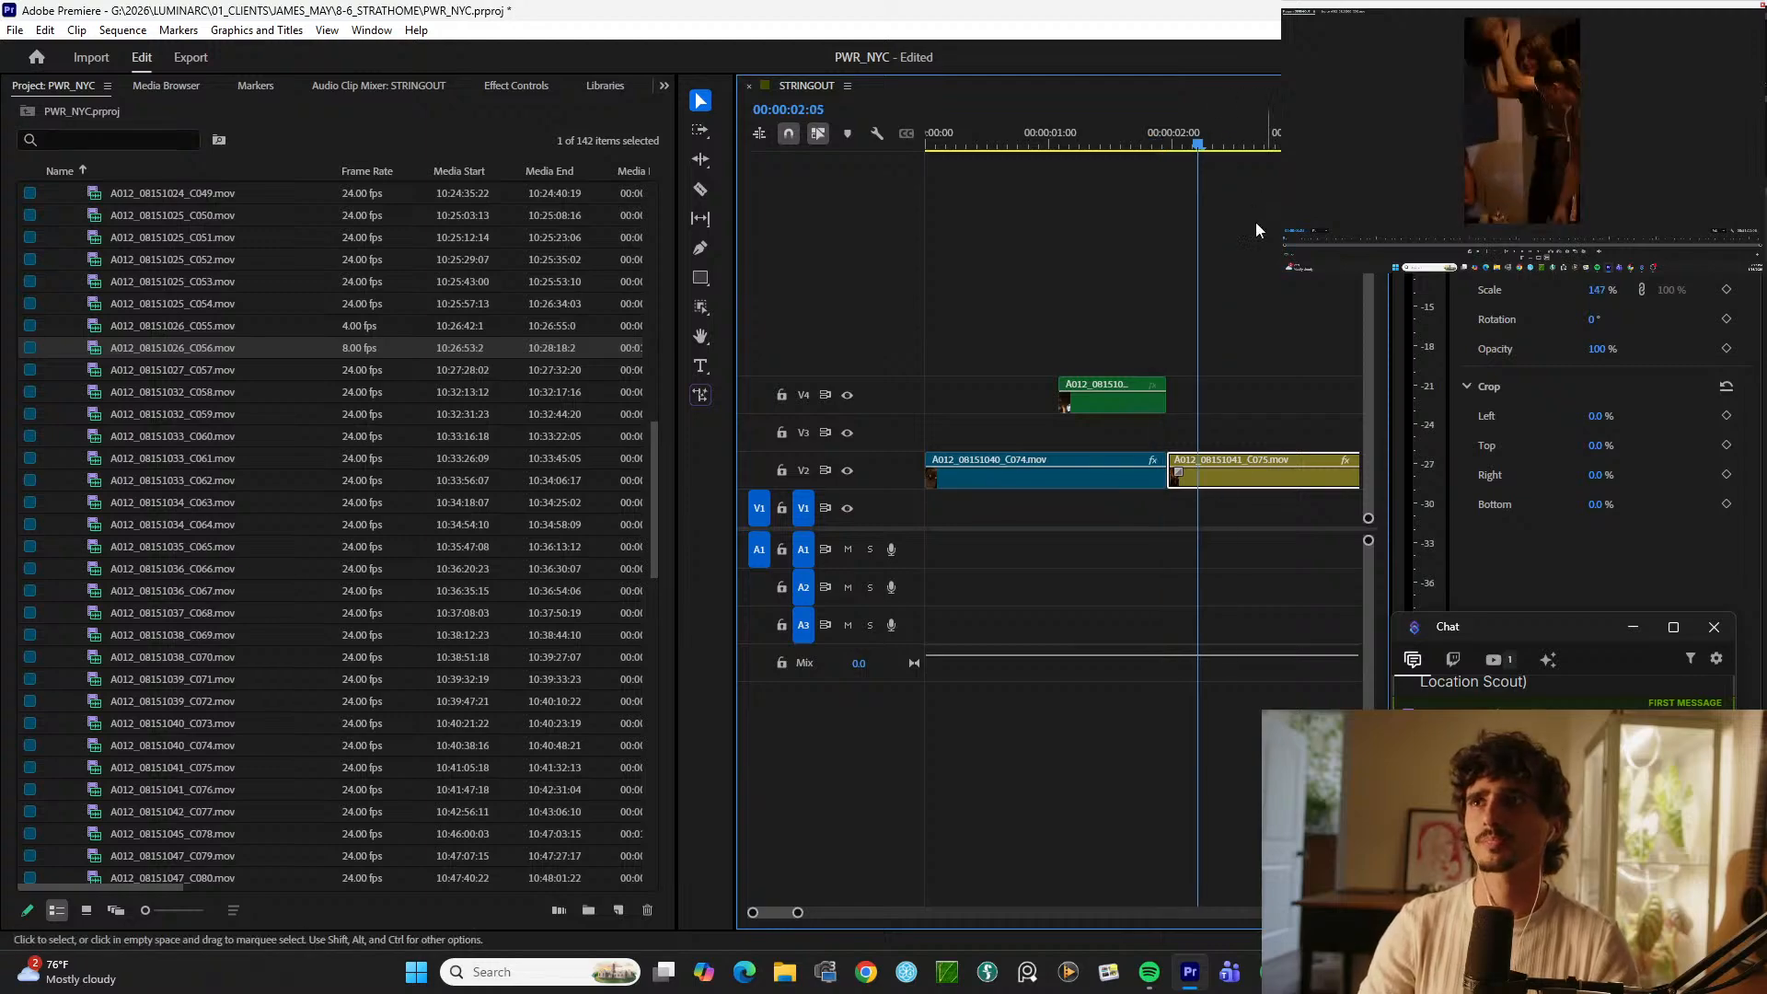
left_click(1157, 143)
key("space")
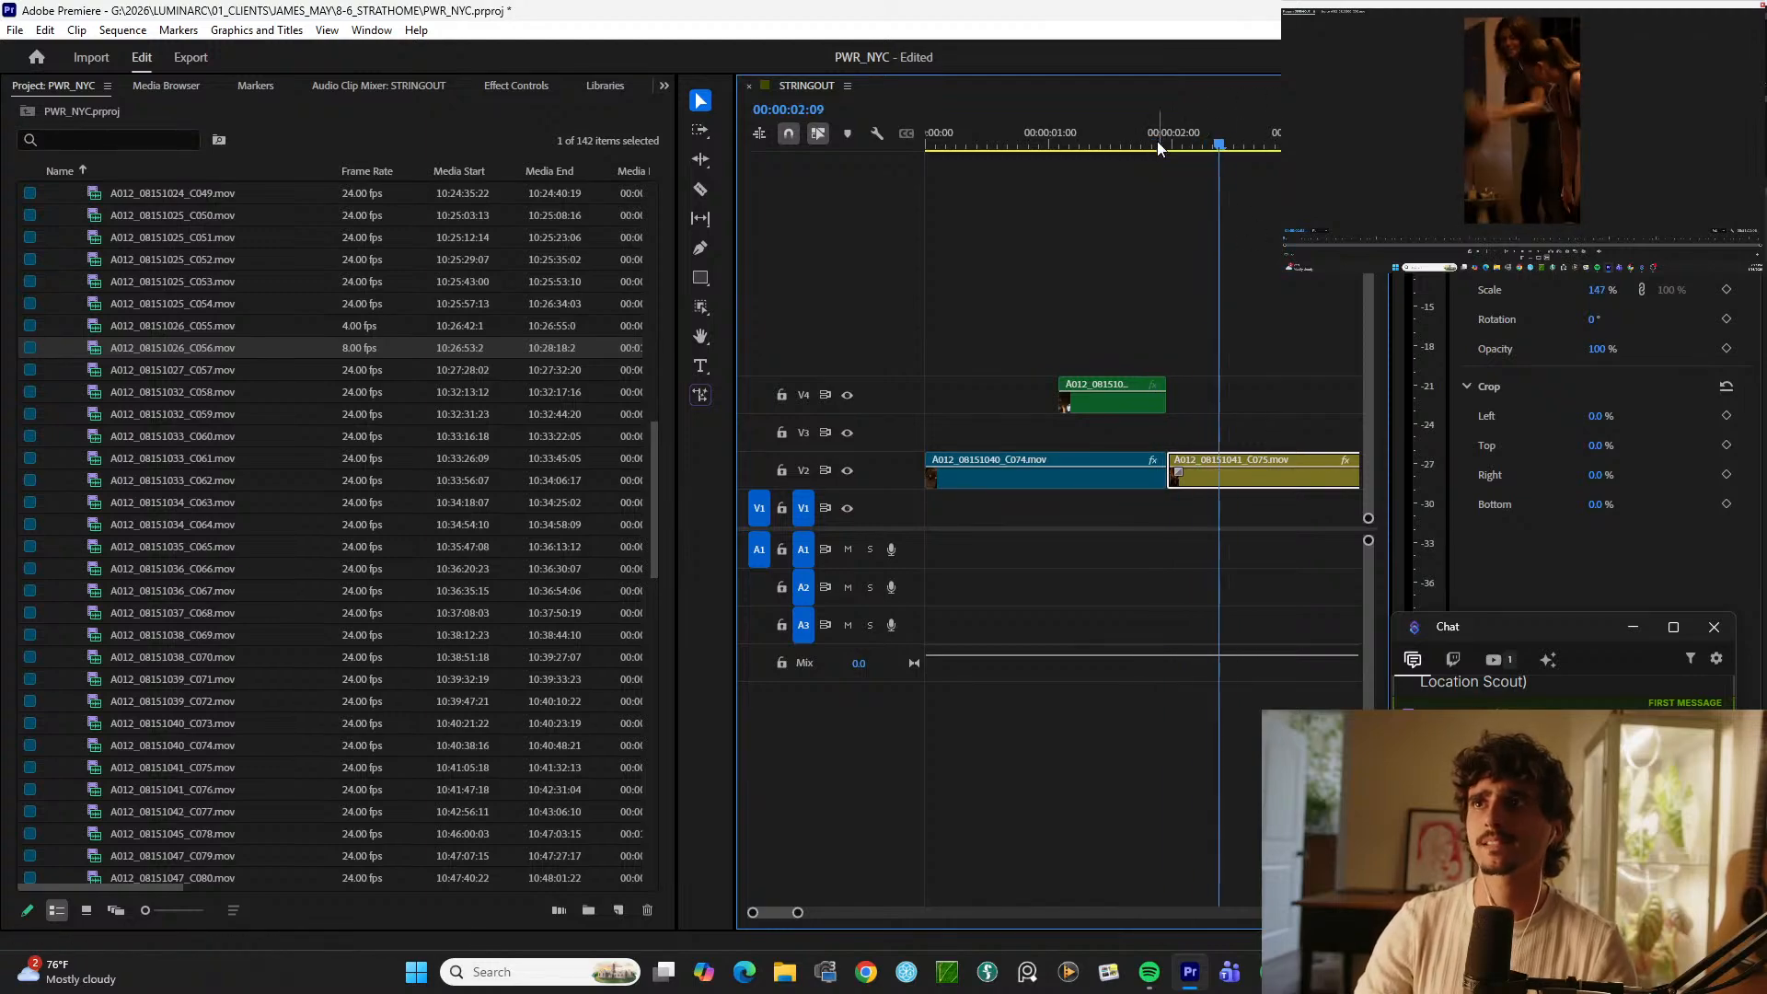
left_click_drag(1157, 141, 1178, 129)
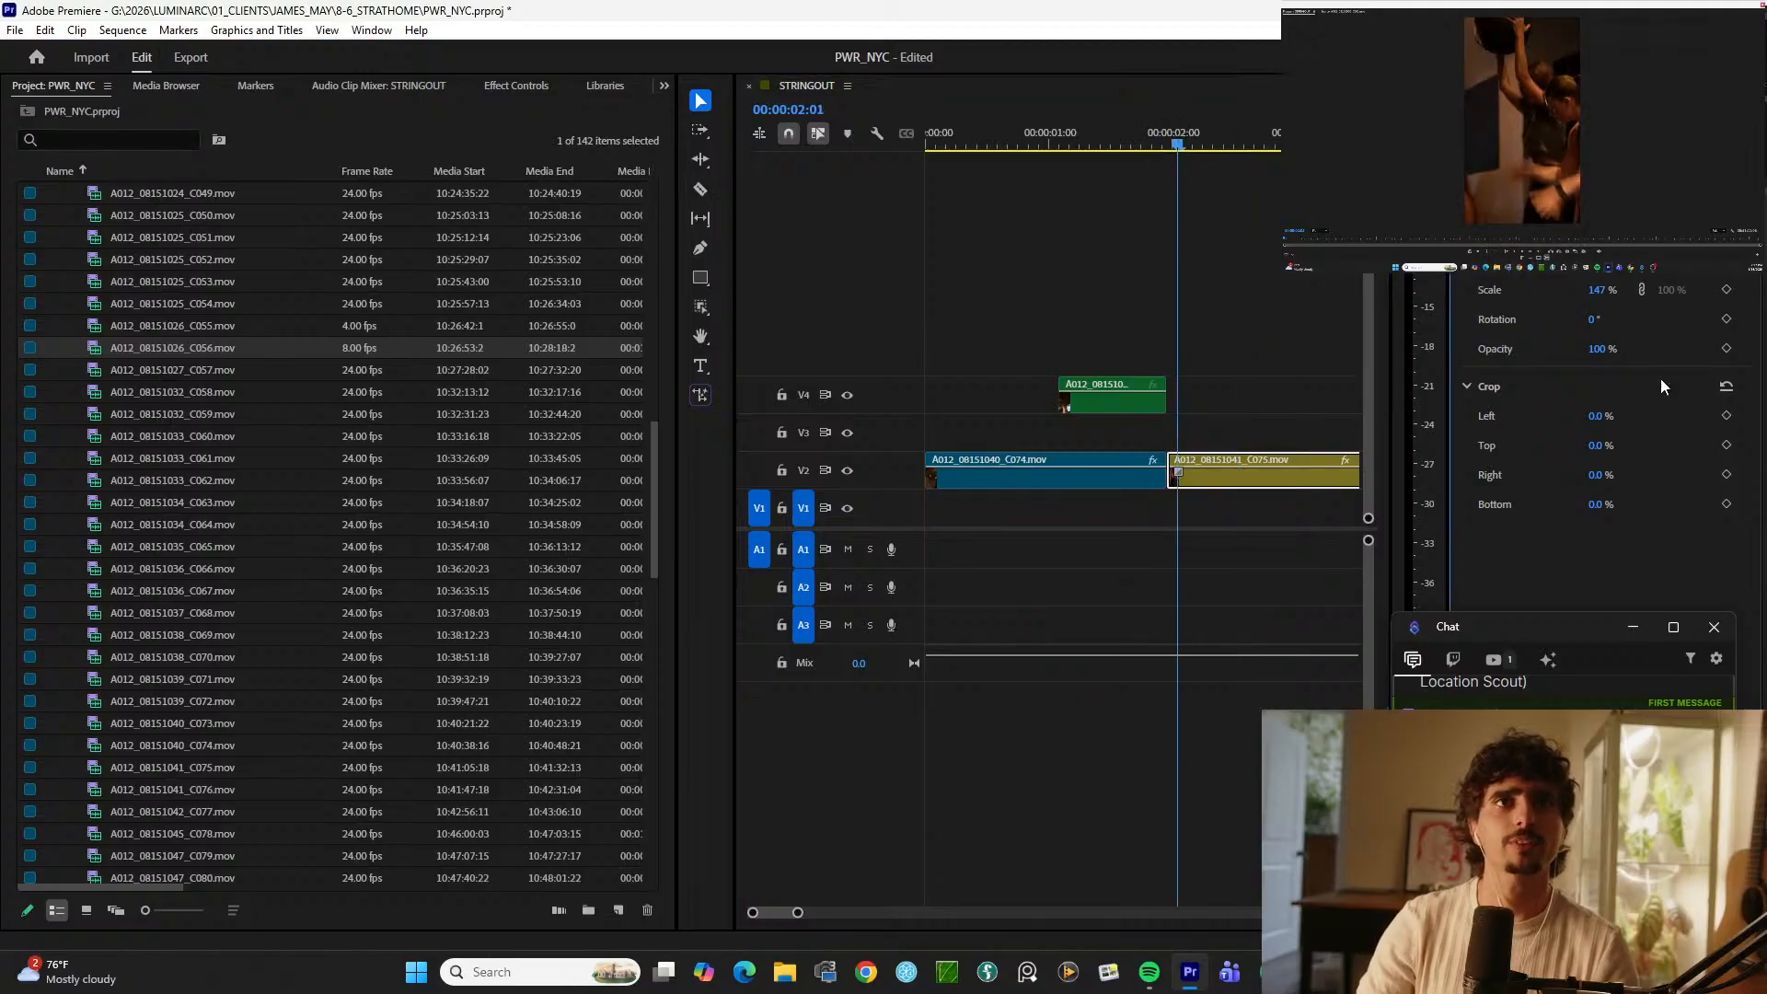
key("space")
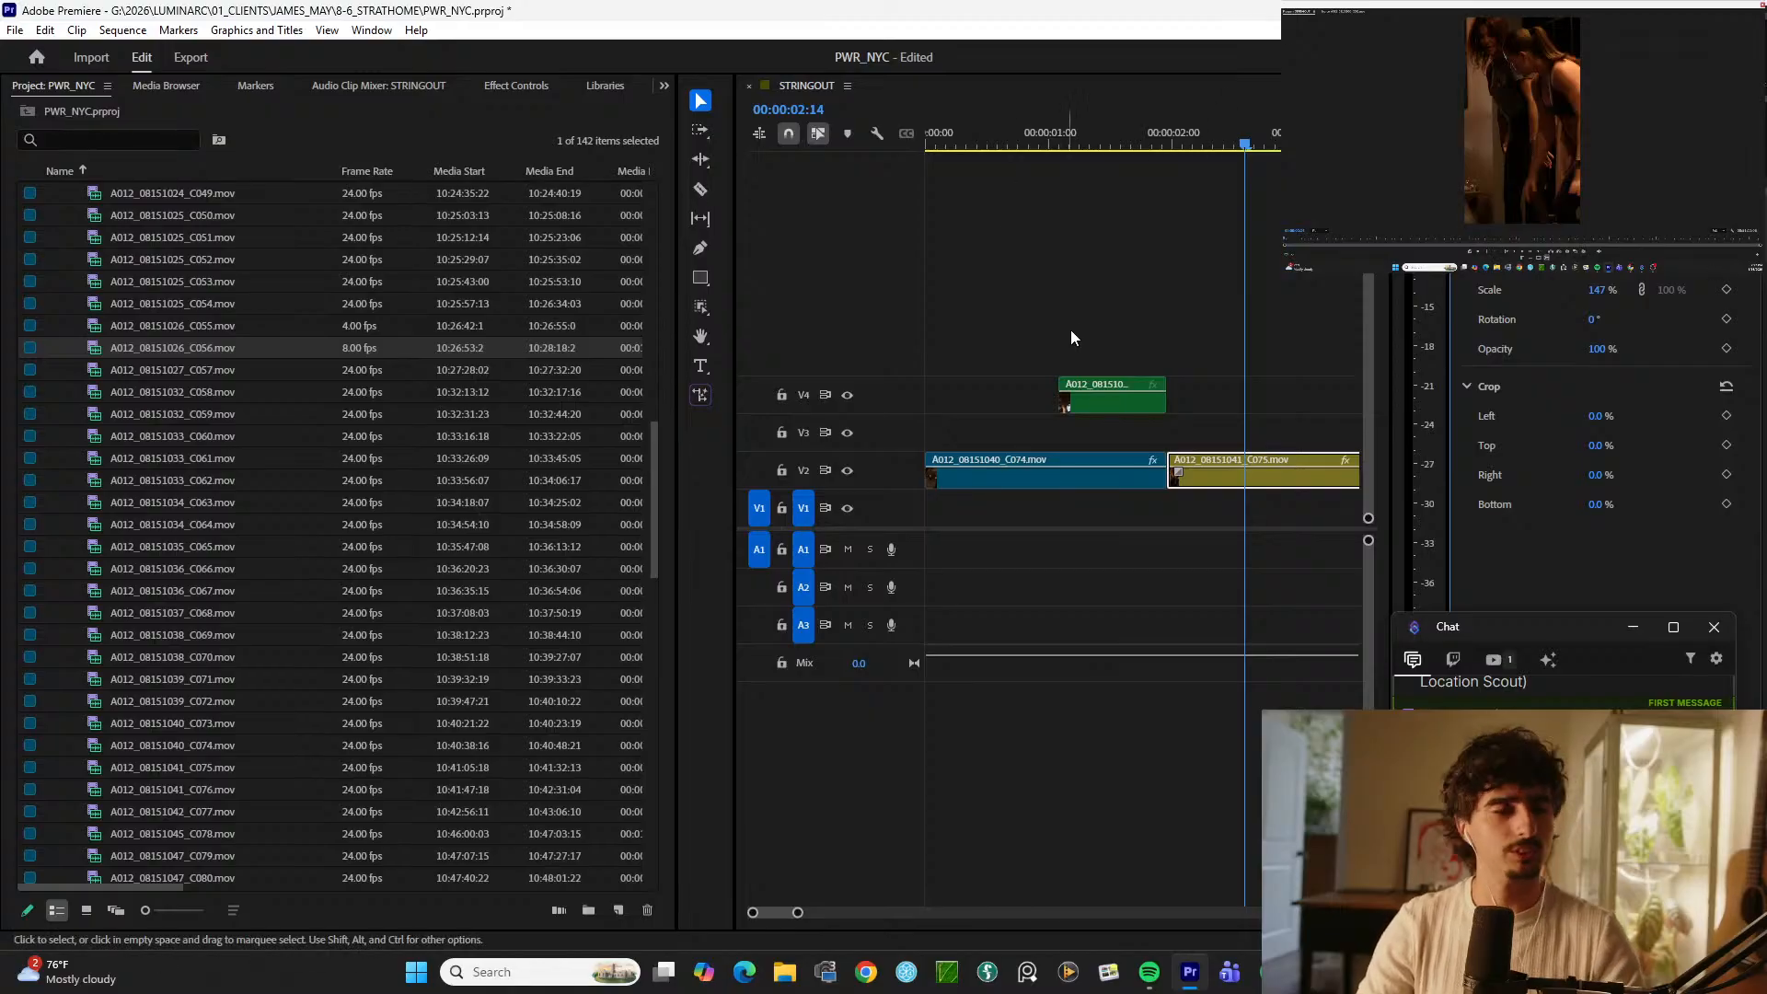
Step: Reset the C075 clip's Position and Scale in Effect Controls and delete its Position and Anchor Point keyframes
key("shift+5")
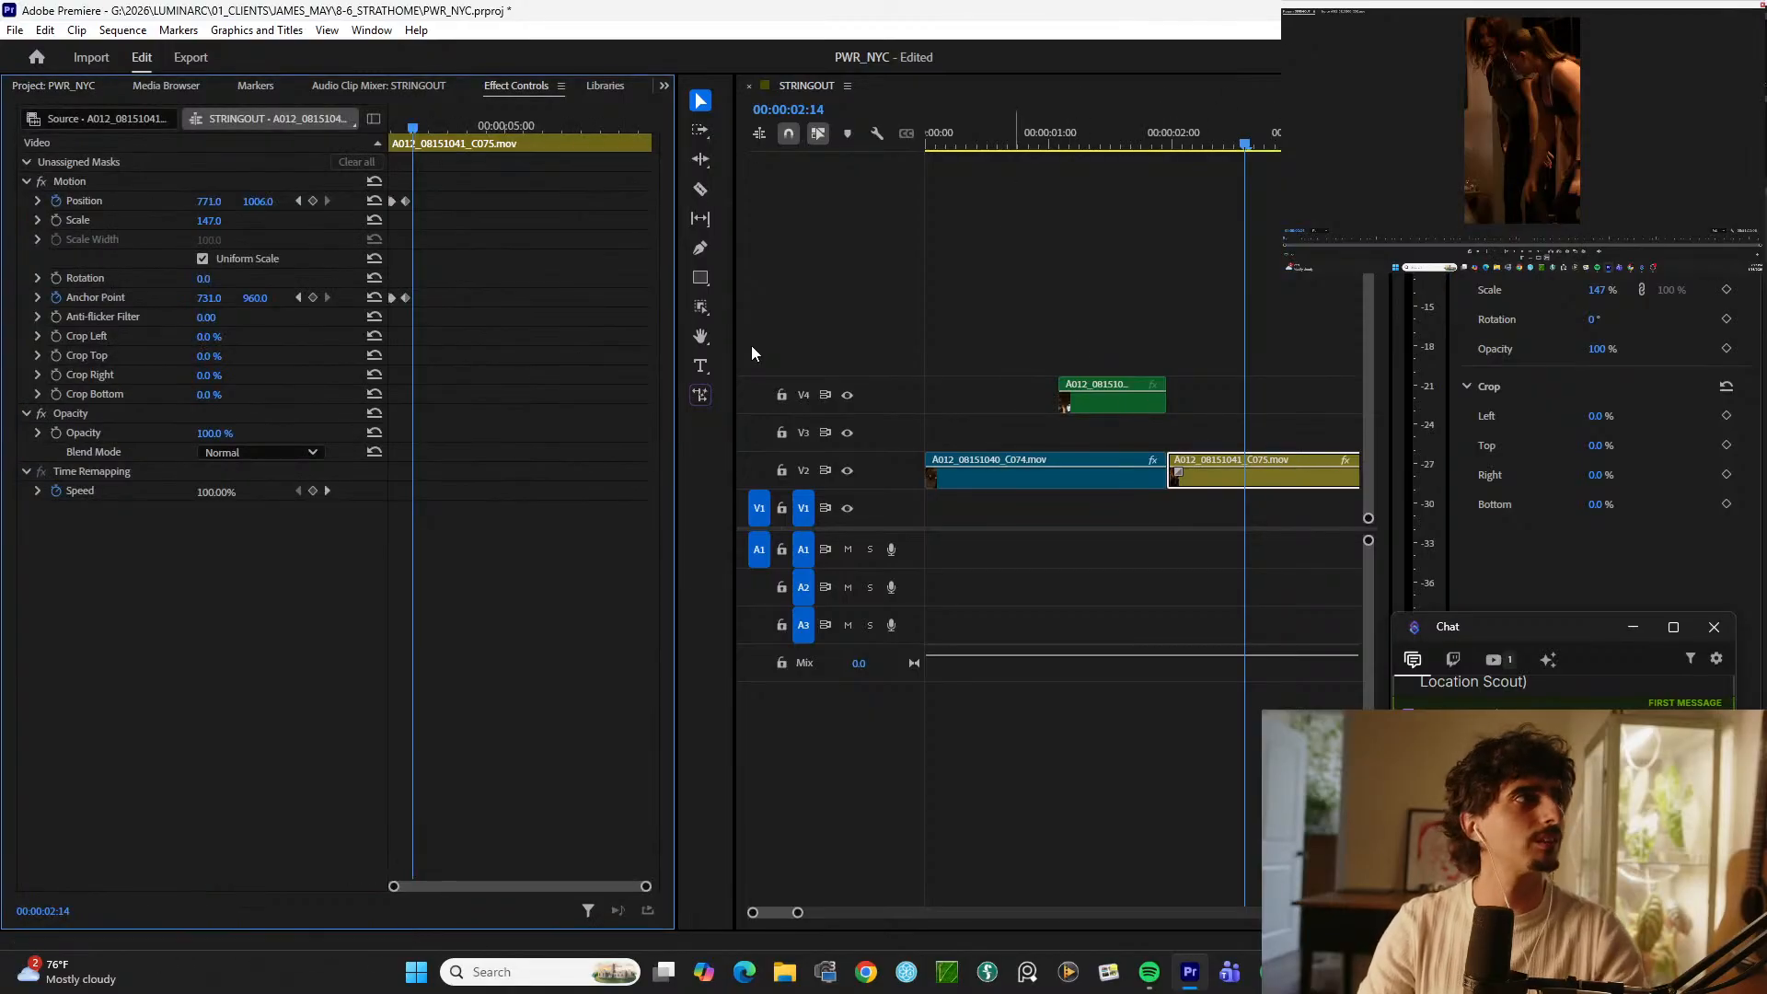
left_click(374, 202)
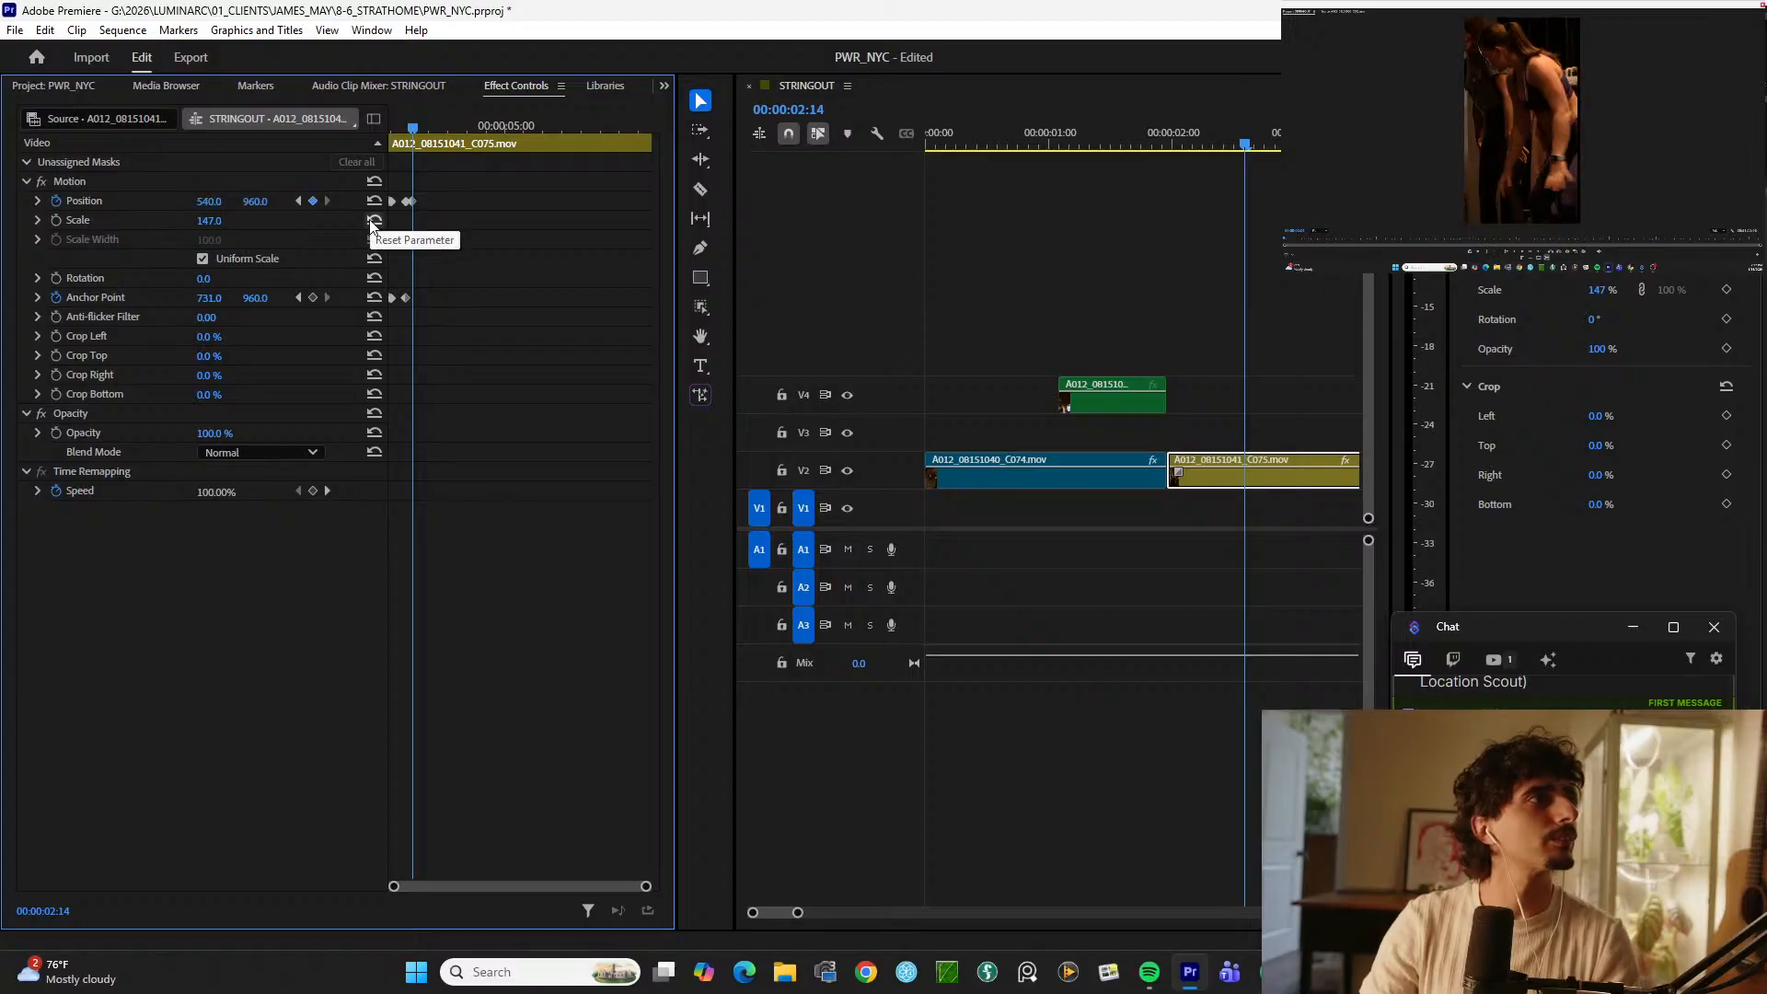
left_click(374, 221)
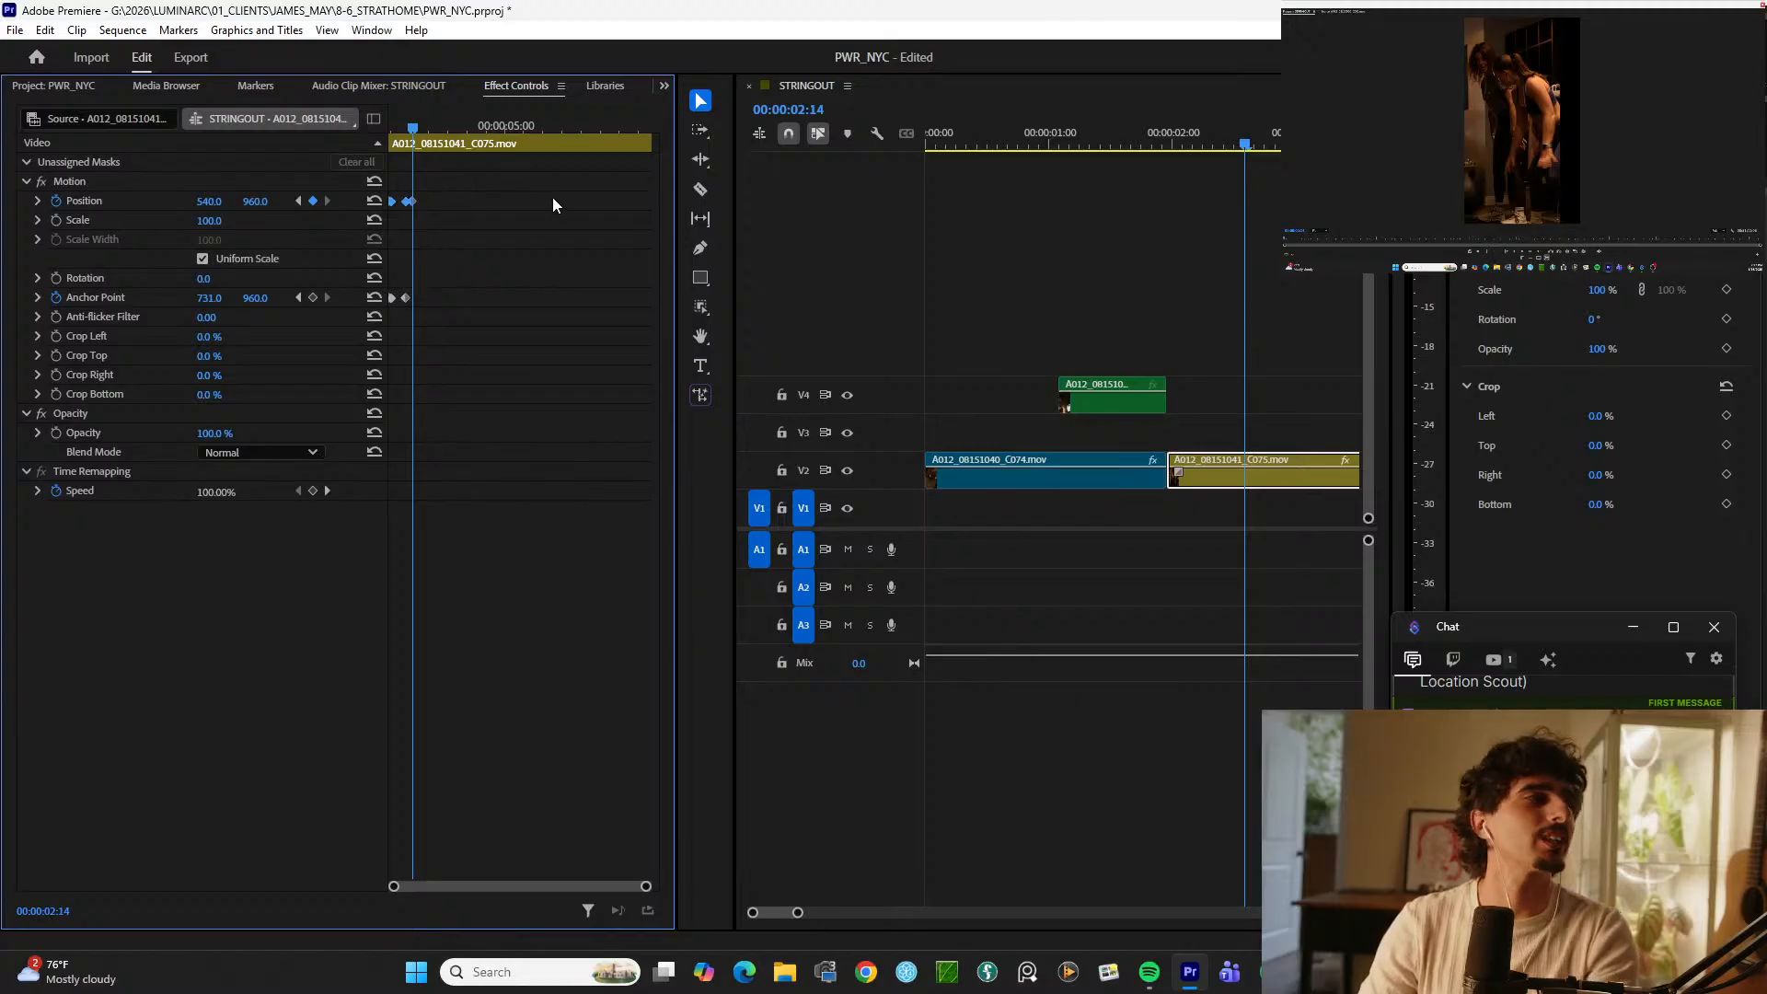
left_click_drag(552, 197, 348, 449)
key("Delete")
Step: Turn off Position keyframing on the C075 clip and set its scale to 147%
left_click_drag(1230, 147, 1172, 136)
key("space")
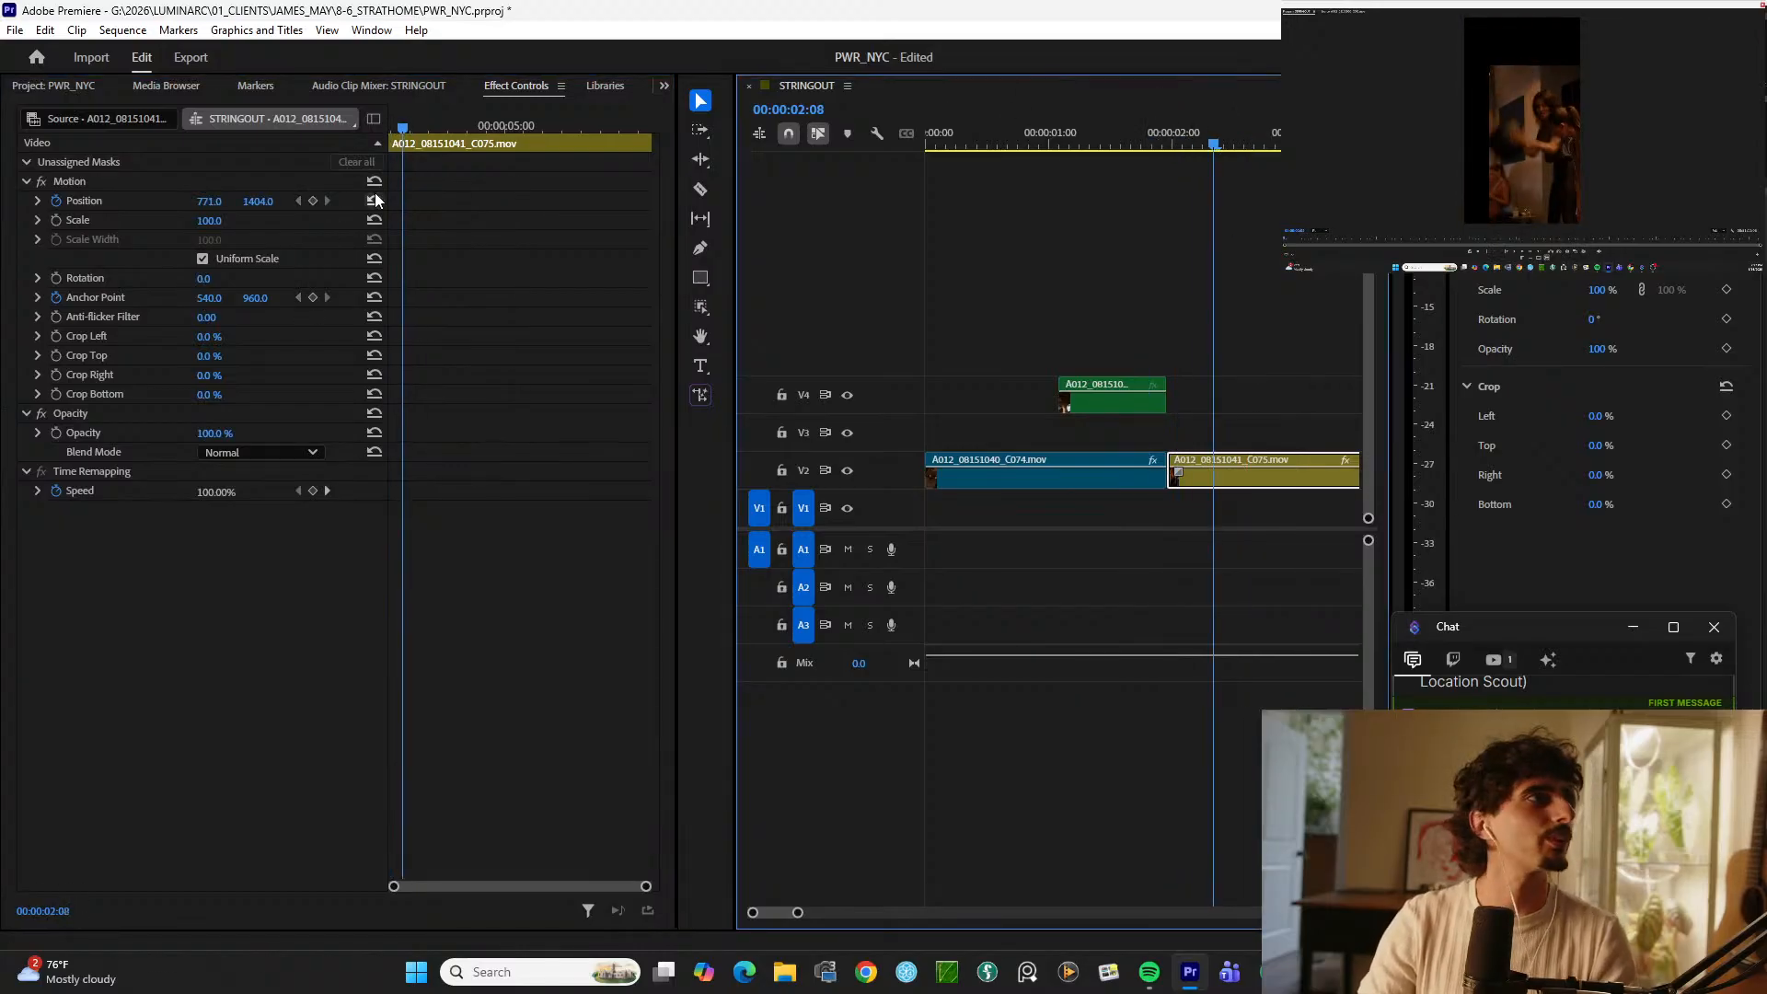
left_click(46, 208)
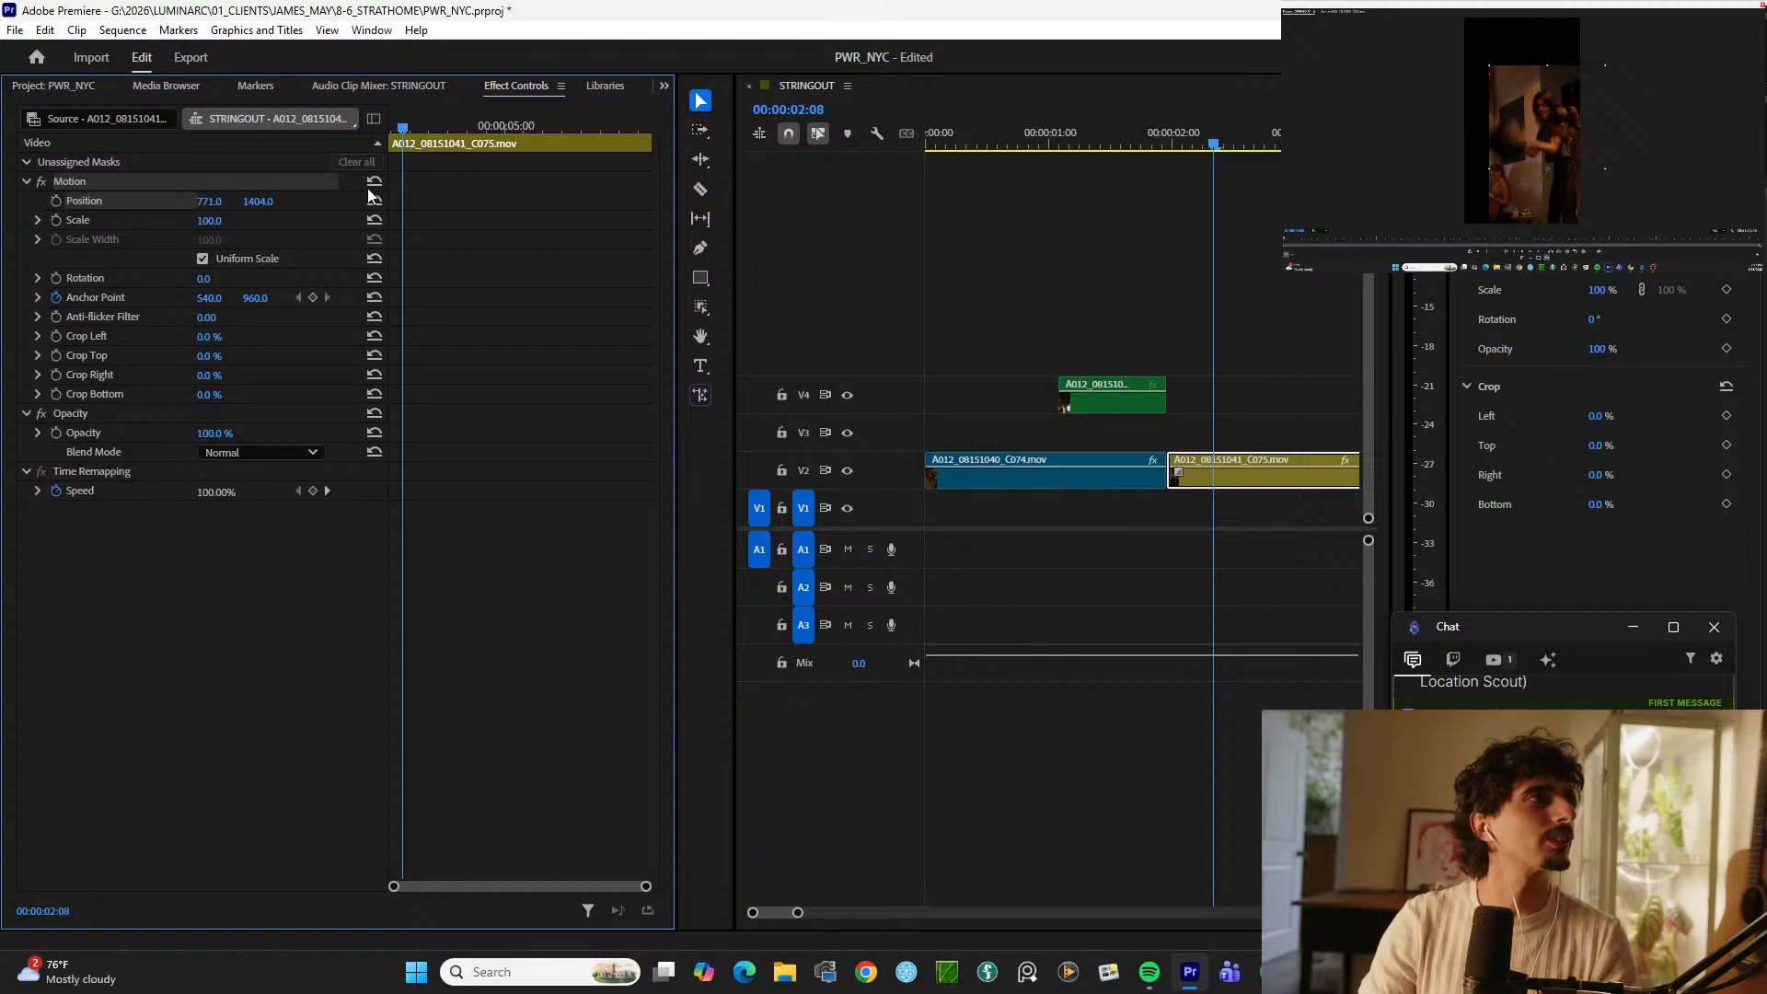
left_click_drag(207, 220, 223, 222)
Step: Start Position and Scale keyframes on the C075 clip at 00:00:02:01 and turn off Anchor Point keyframing
left_click_drag(1189, 148, 1177, 149)
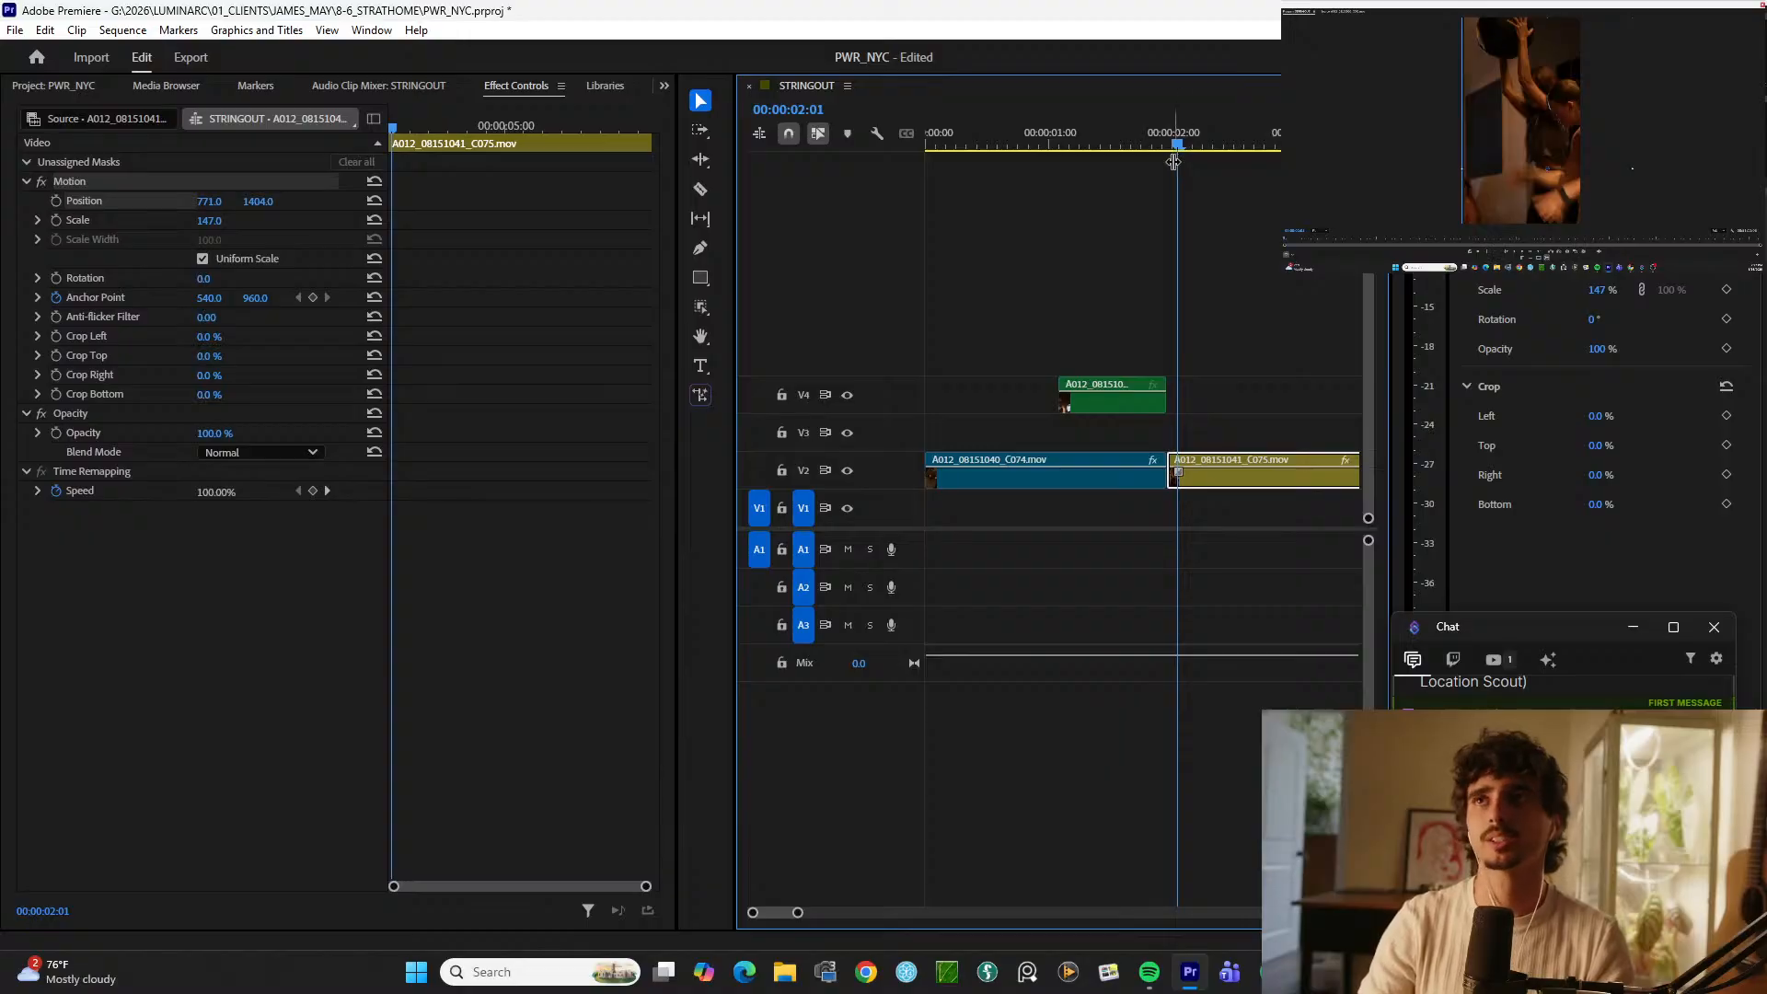
left_click(56, 220)
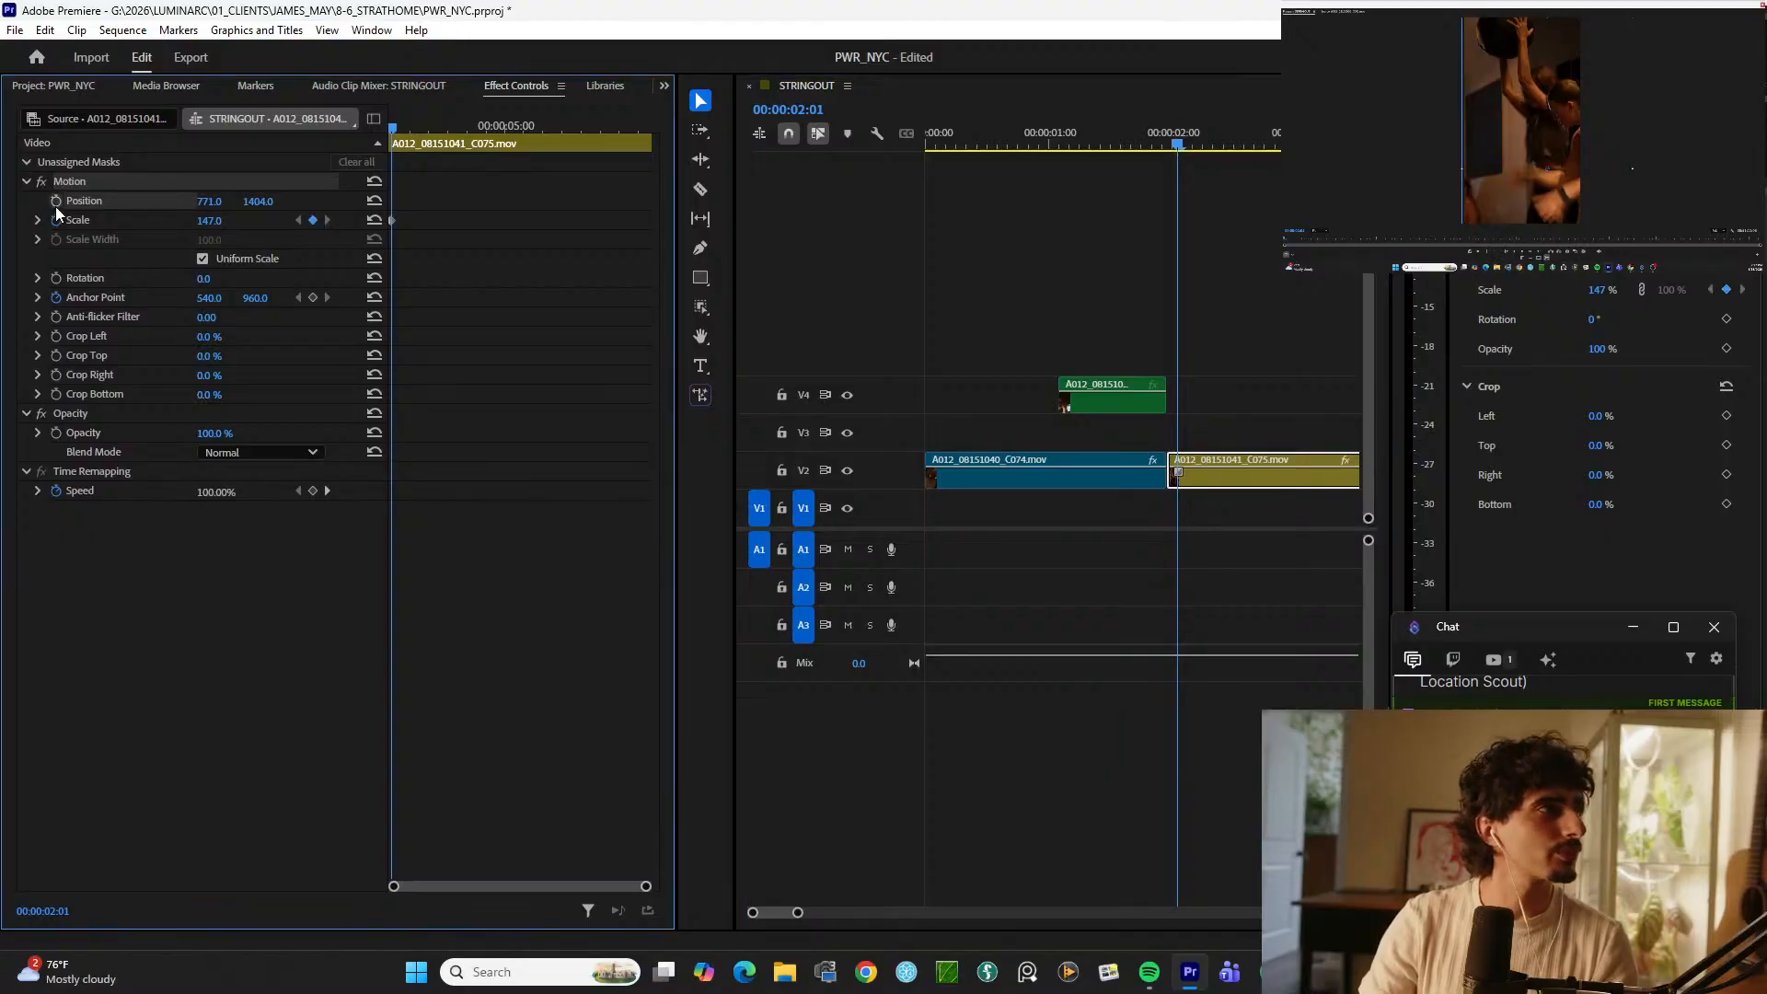
left_click(56, 299)
key("space")
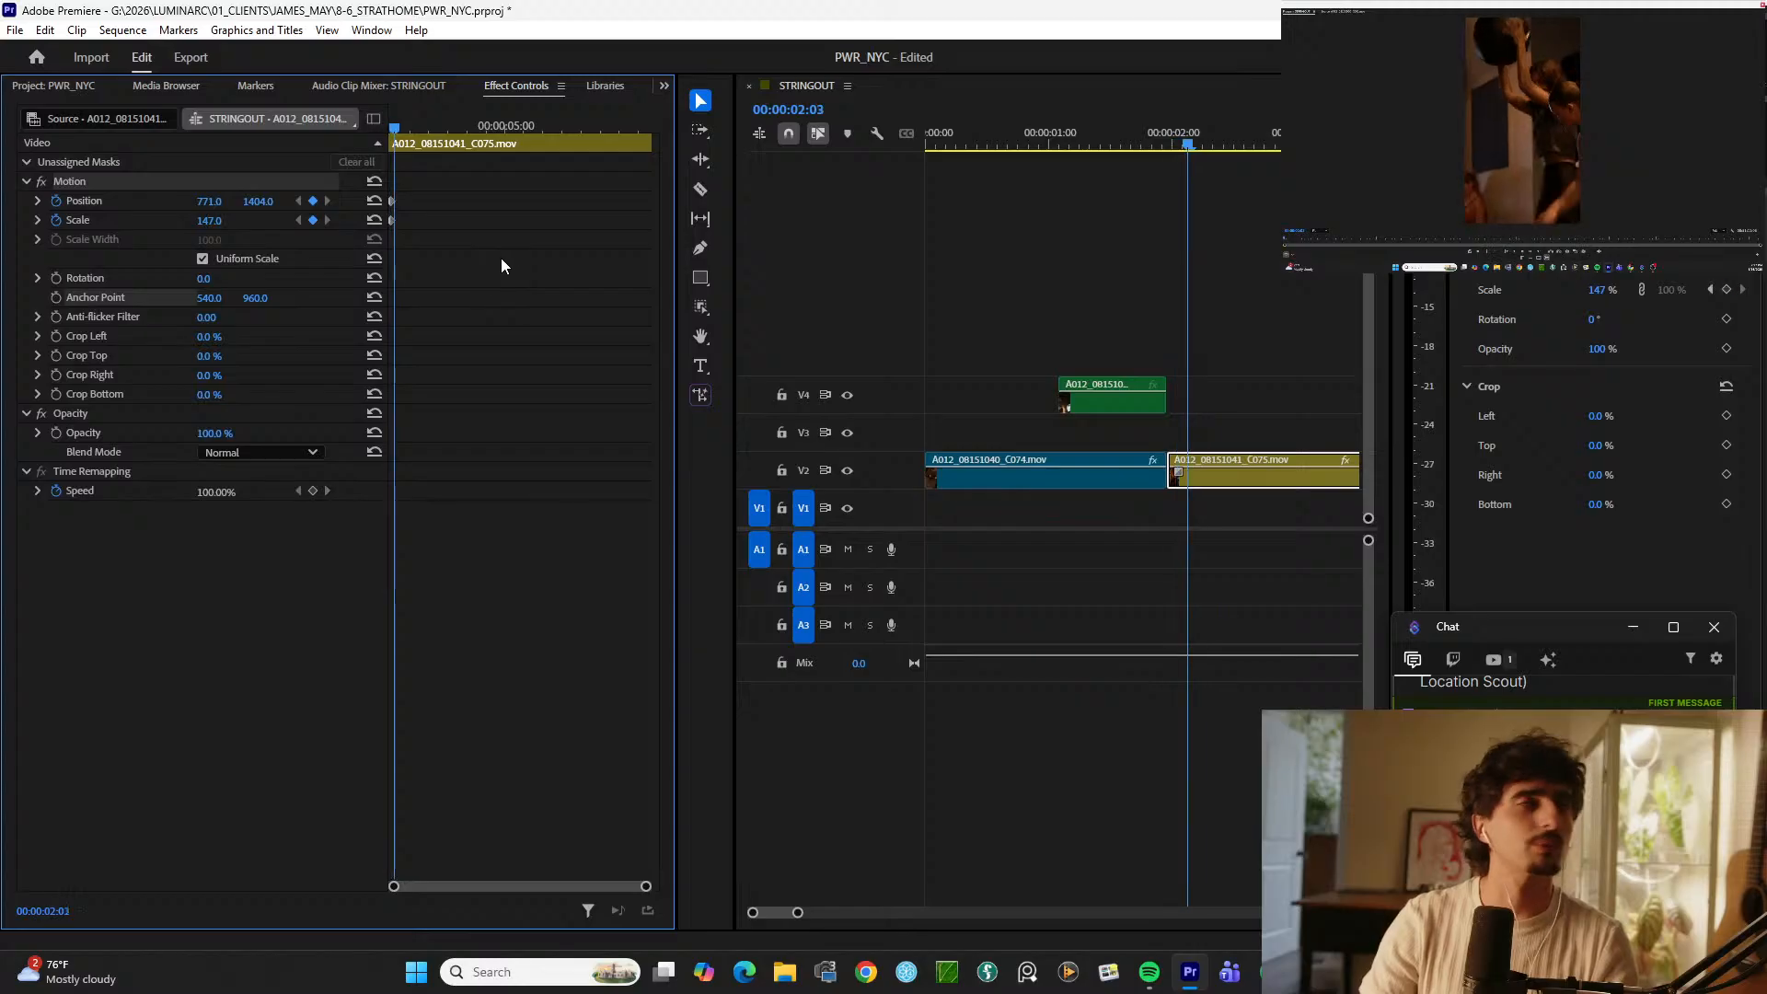
Step: Reset the C075 clip's Position to 540, 960 and Scale to 100% at 00:00:02:11, and play the move across the cut
key("space")
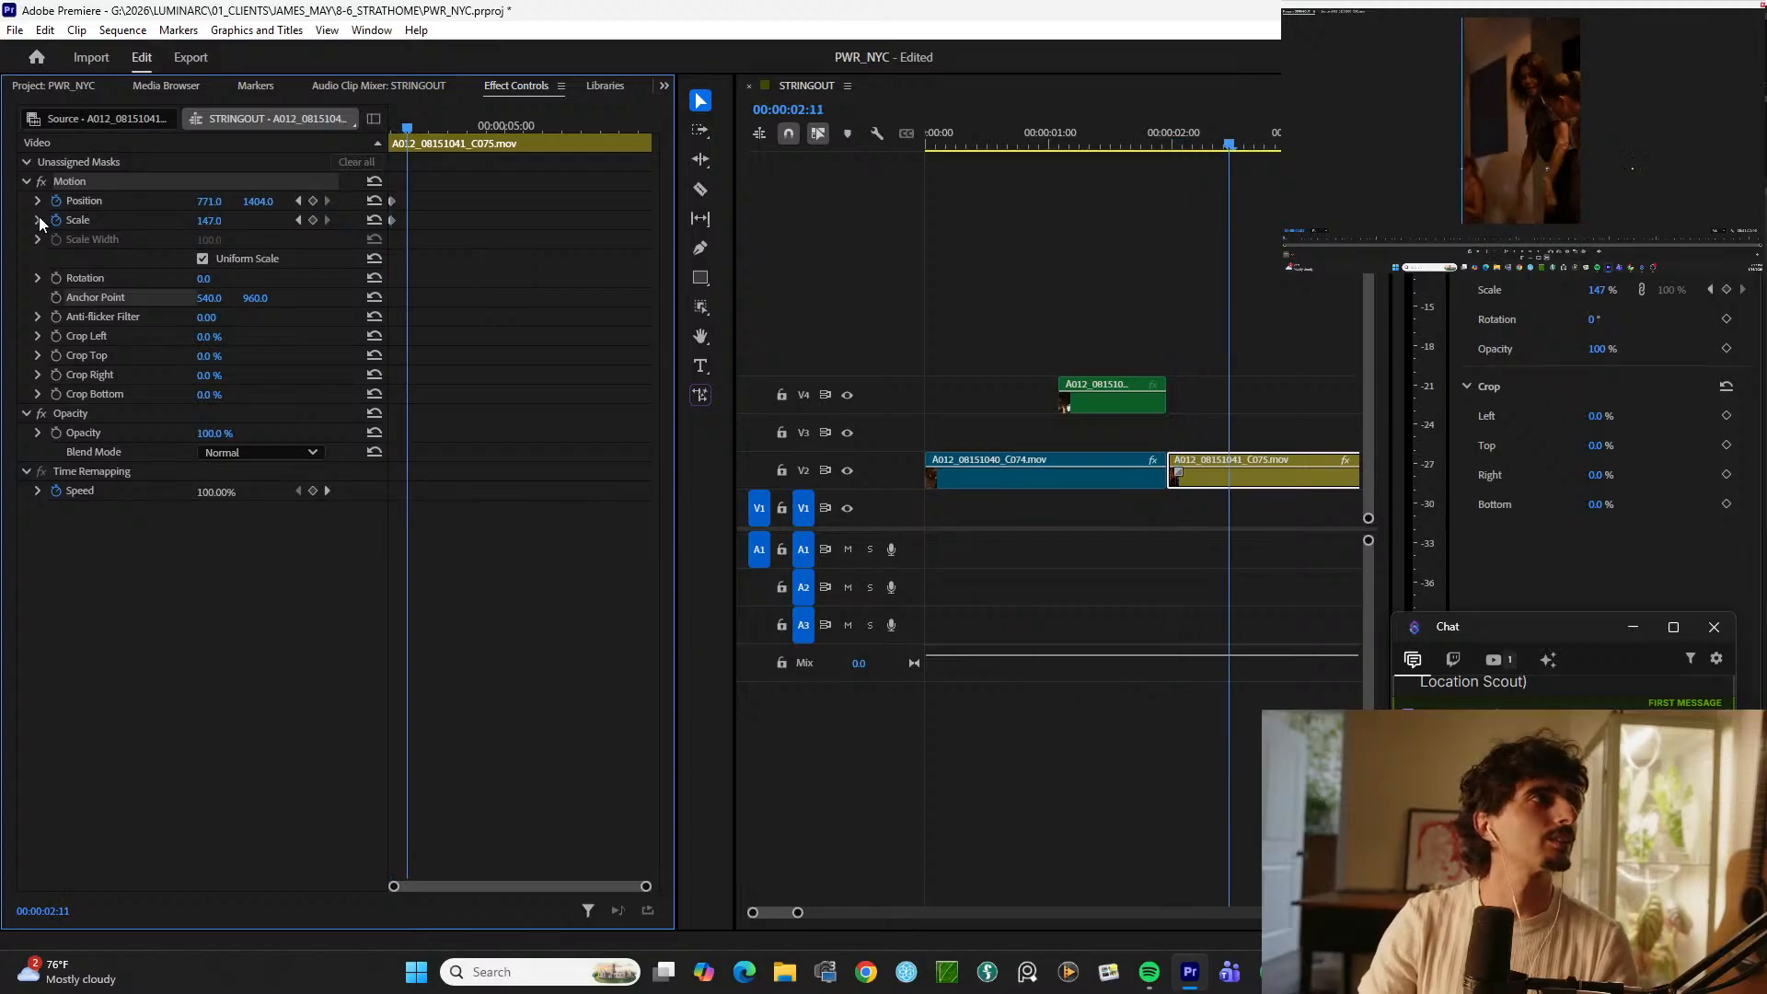
left_click(374, 200)
left_click(374, 220)
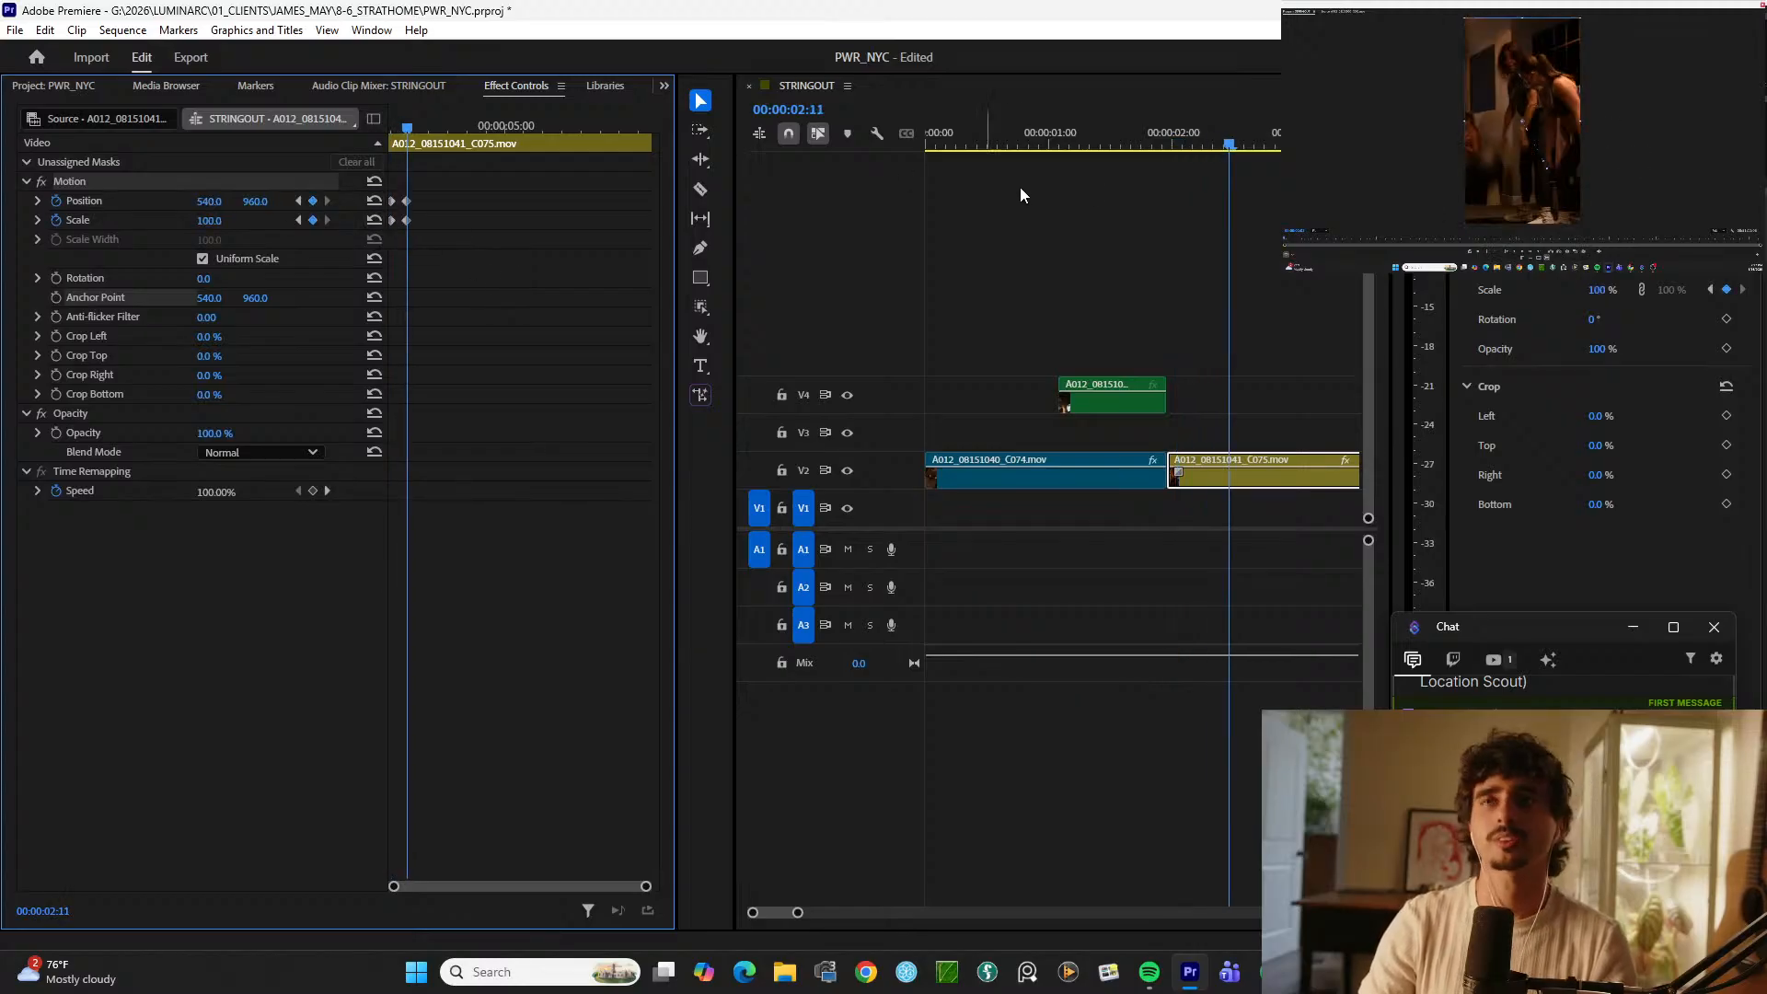
left_click(1170, 141)
key("space")
left_click(1157, 144)
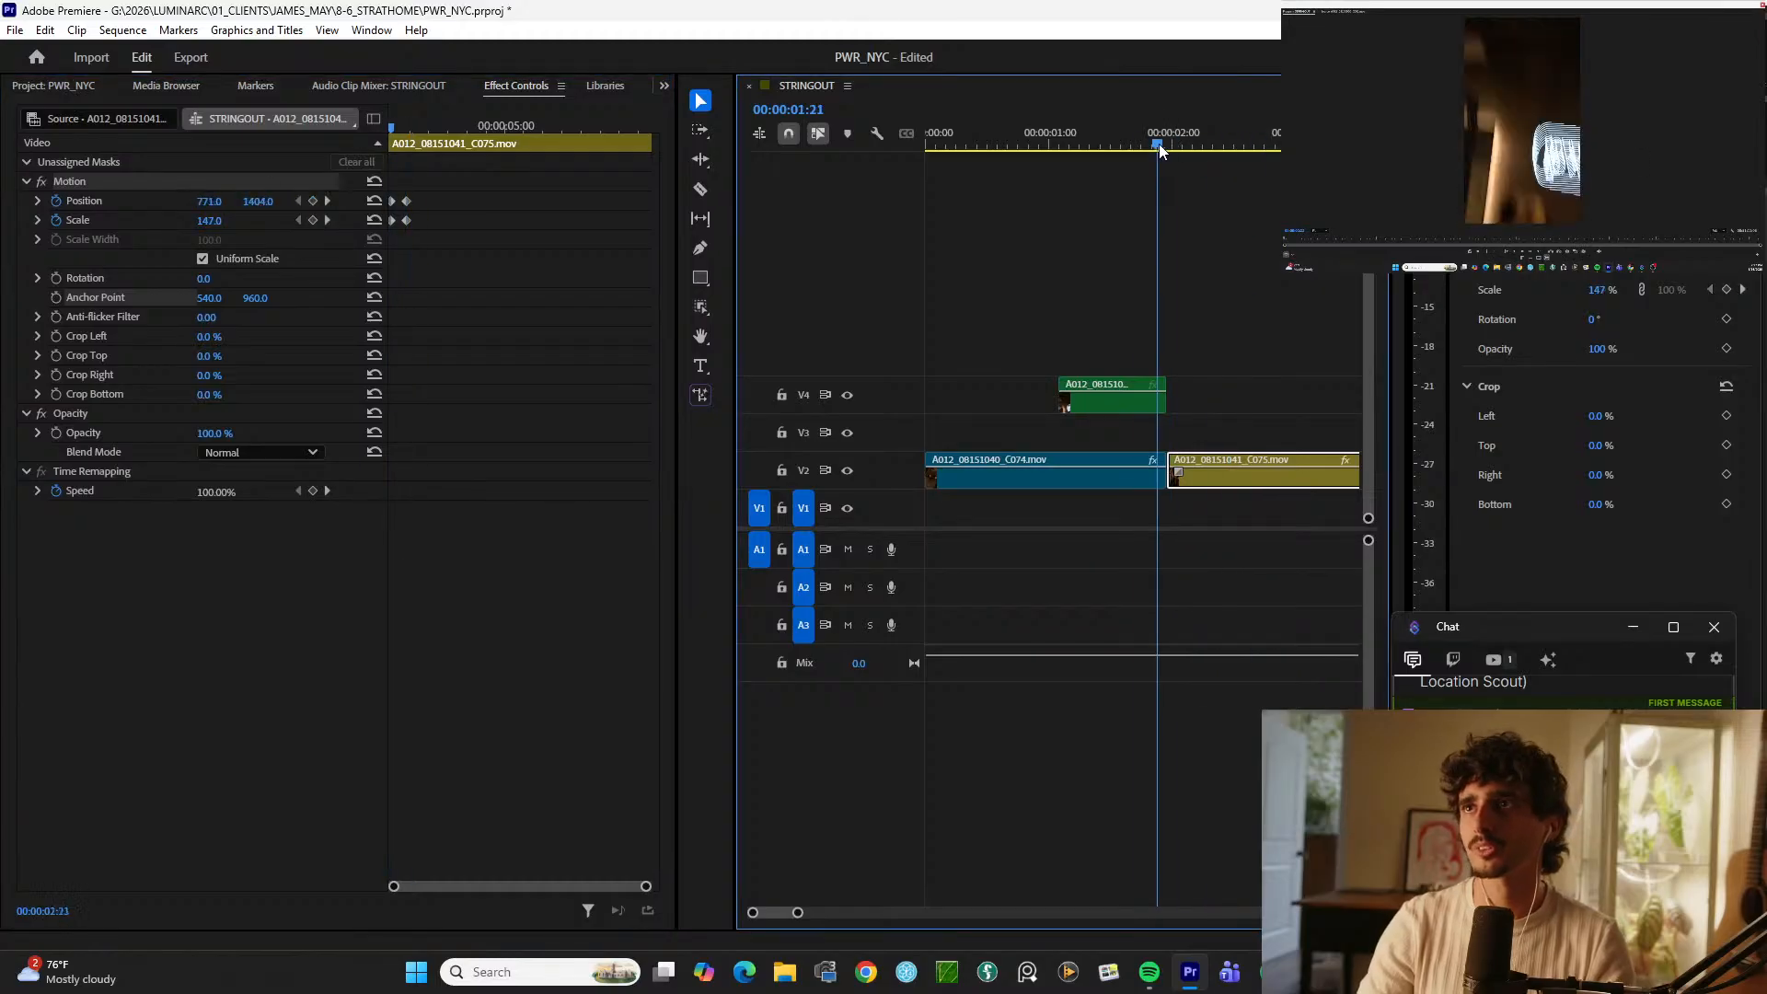
left_click(1126, 147)
key("space")
left_click(1172, 144)
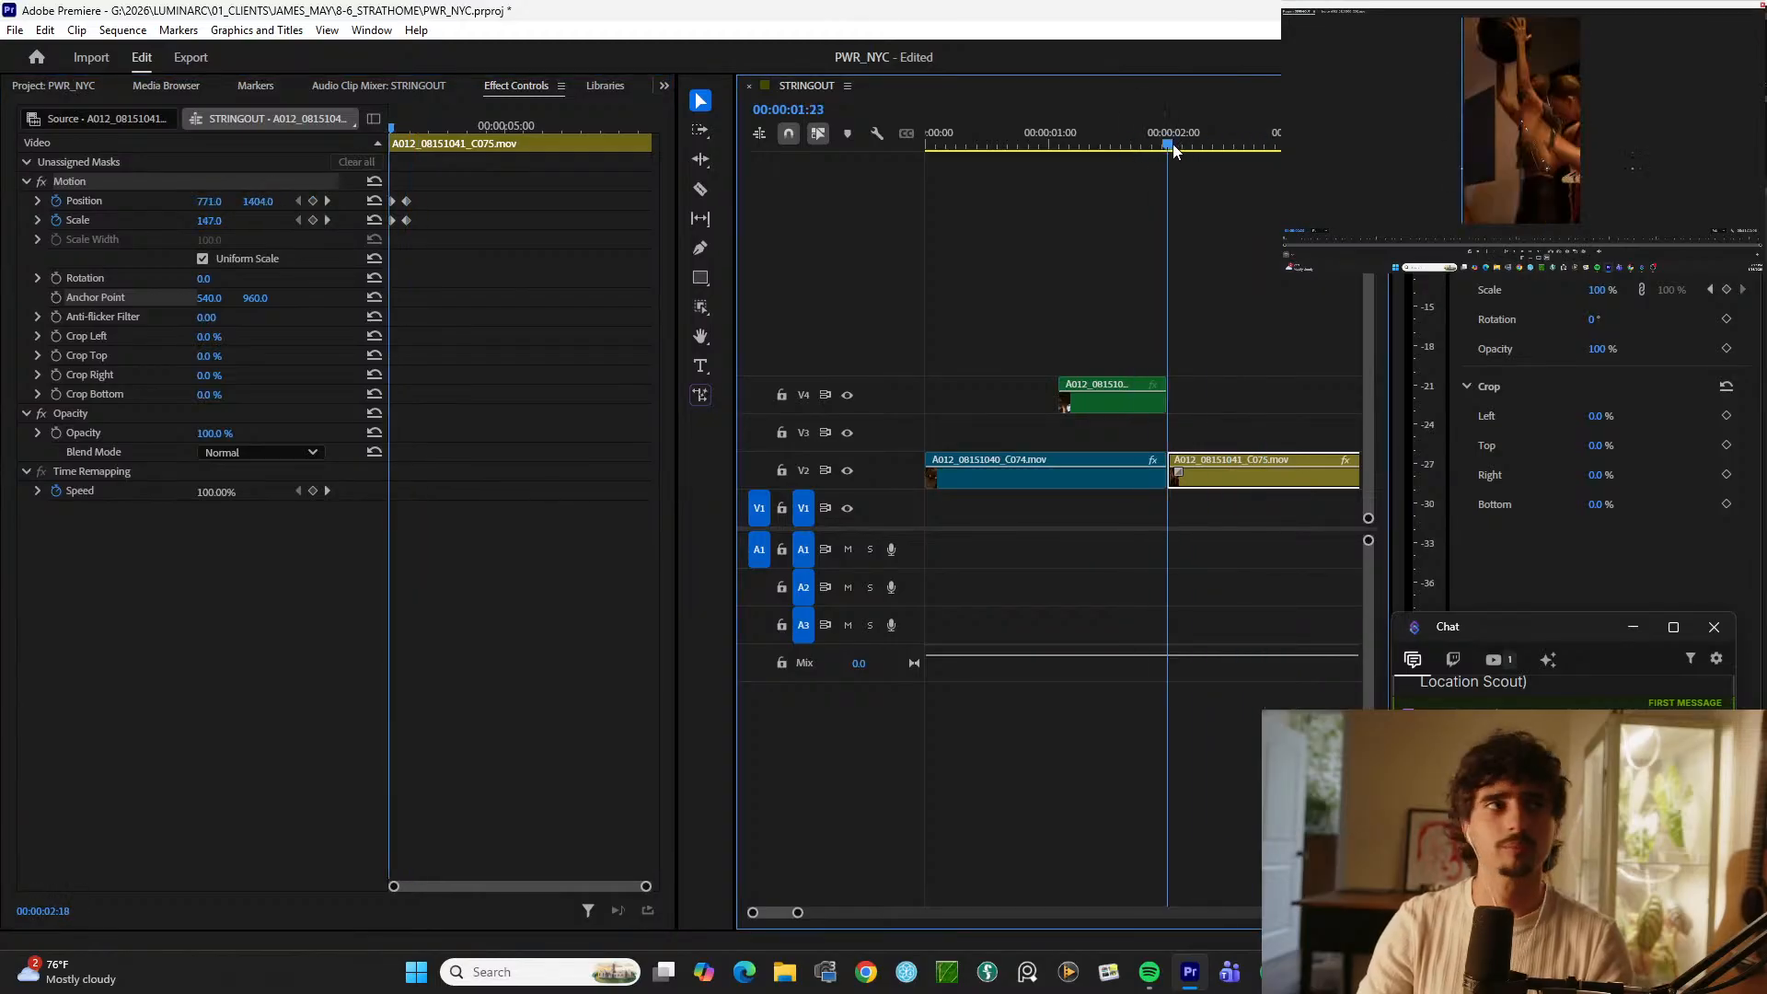
Step: Retime the C075 clip's Position and Scale keyframes so the first pair sits at the clip's start and the ending pair comes later, and replay
left_click_drag(1172, 143, 1191, 145)
left_click_drag(462, 206, 384, 235)
left_click_drag(393, 202, 379, 206)
left_click_drag(403, 131, 85, 119)
key("space")
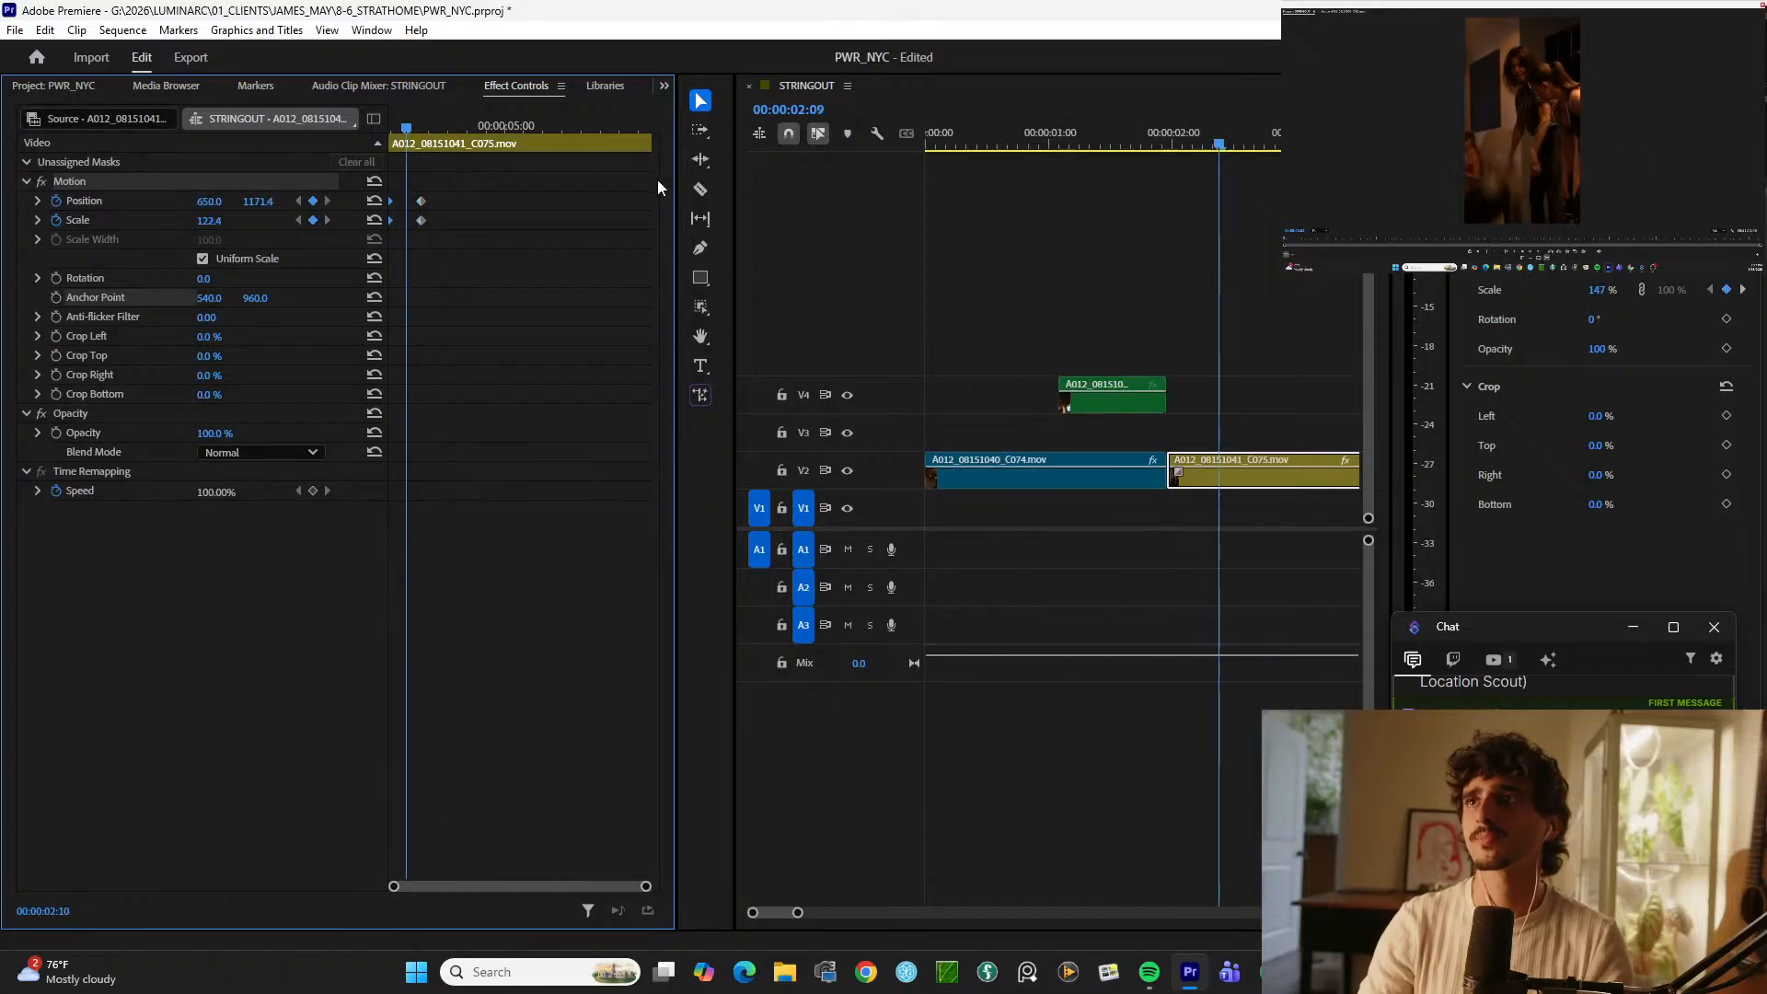
key("space")
left_click_drag(1018, 124, 799, 153)
key("space")
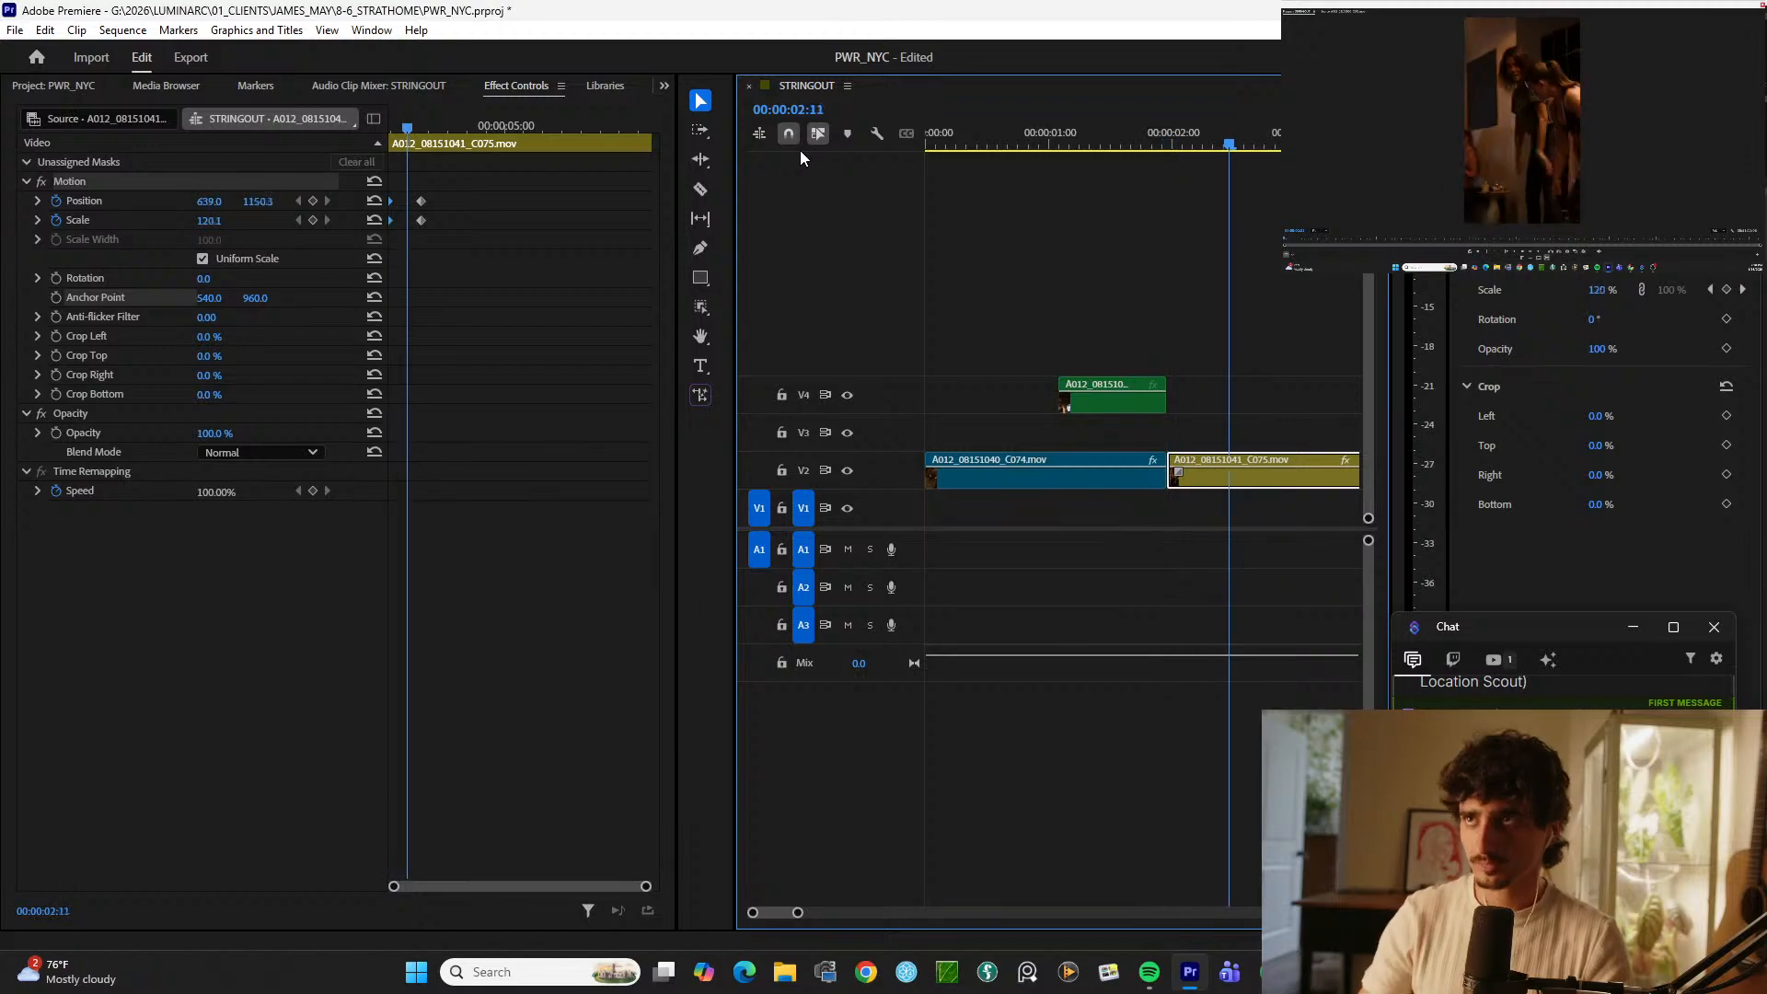
key("space")
Step: Move the C075 clip's ending Position and Scale keyframes closer to the clip's start and replay the faster zoom-out
left_click(433, 221)
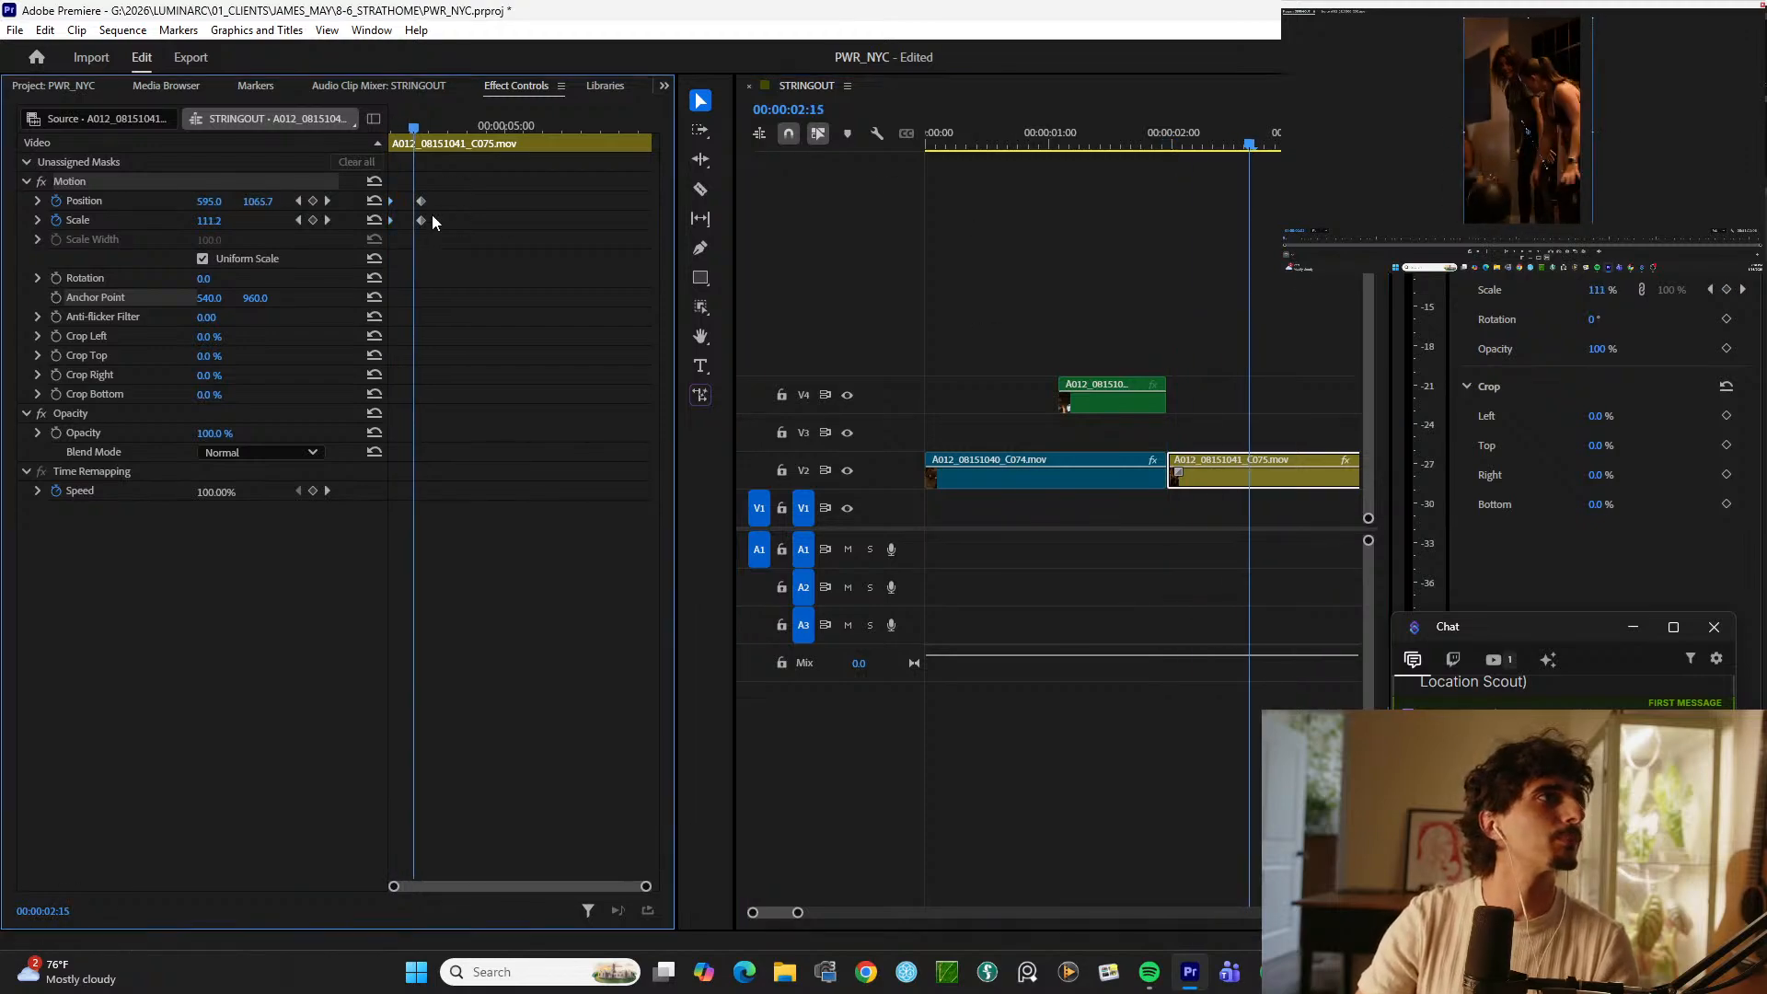
left_click_drag(421, 202, 403, 205)
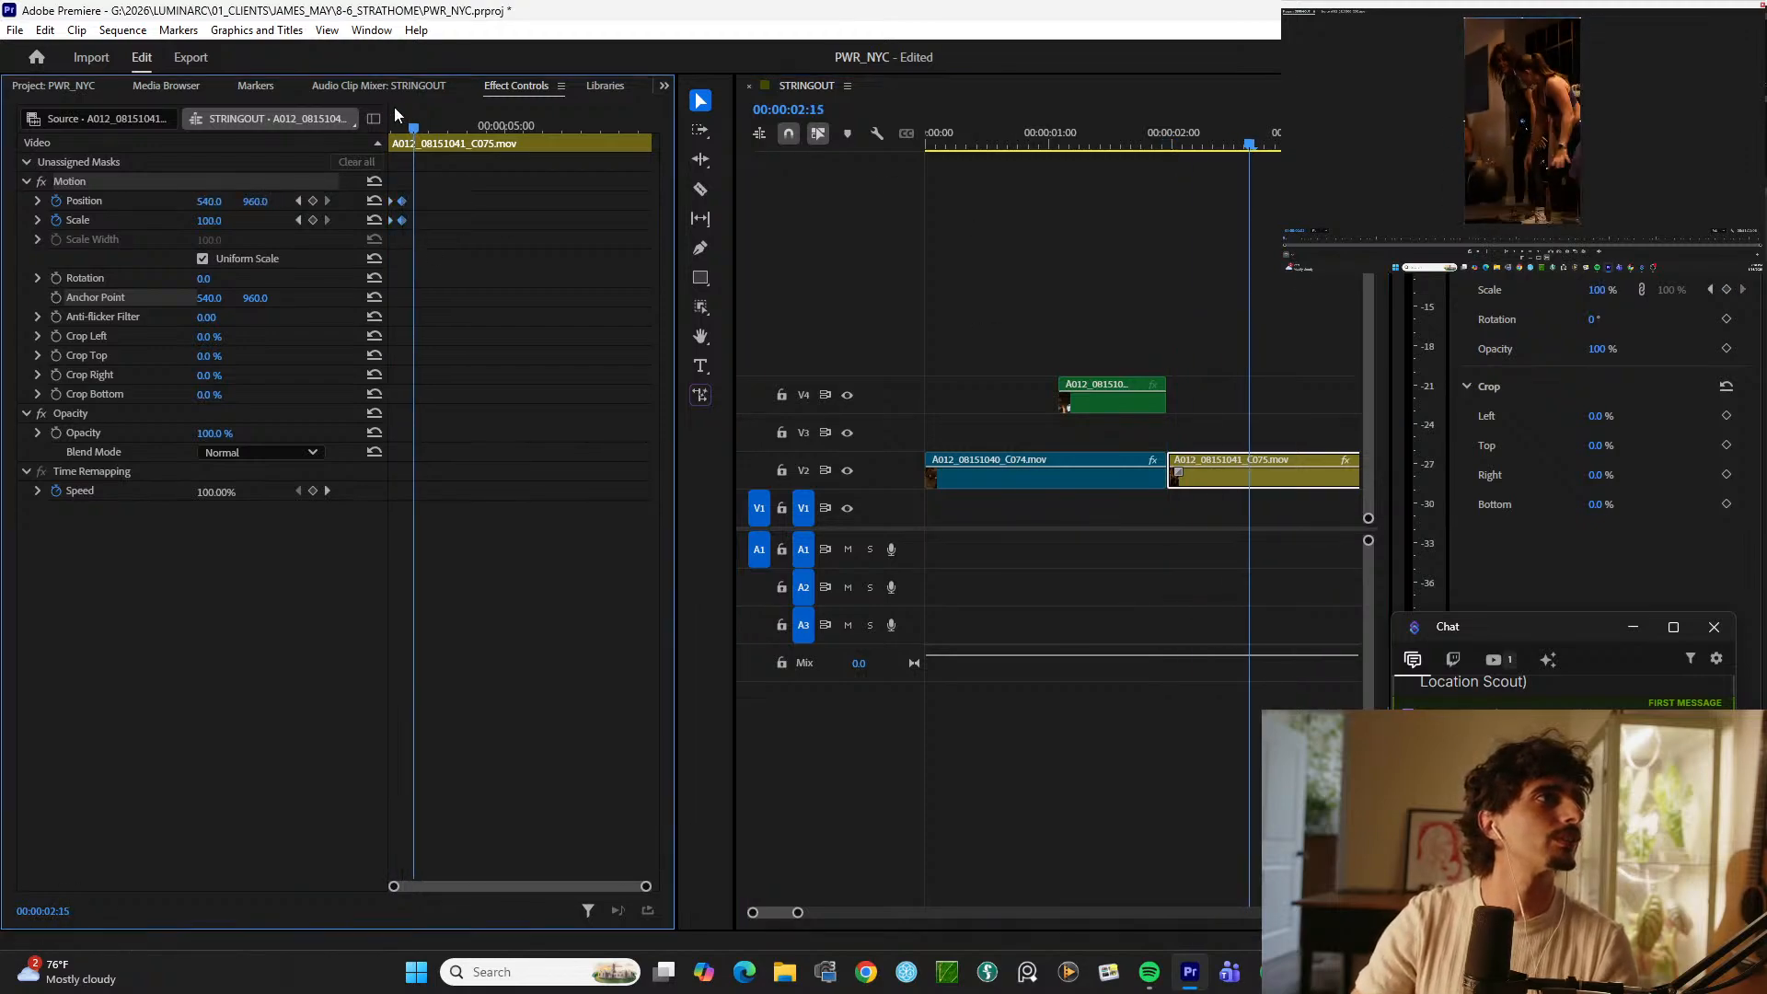
left_click_drag(393, 111, 359, 124)
key("space")
key("space")
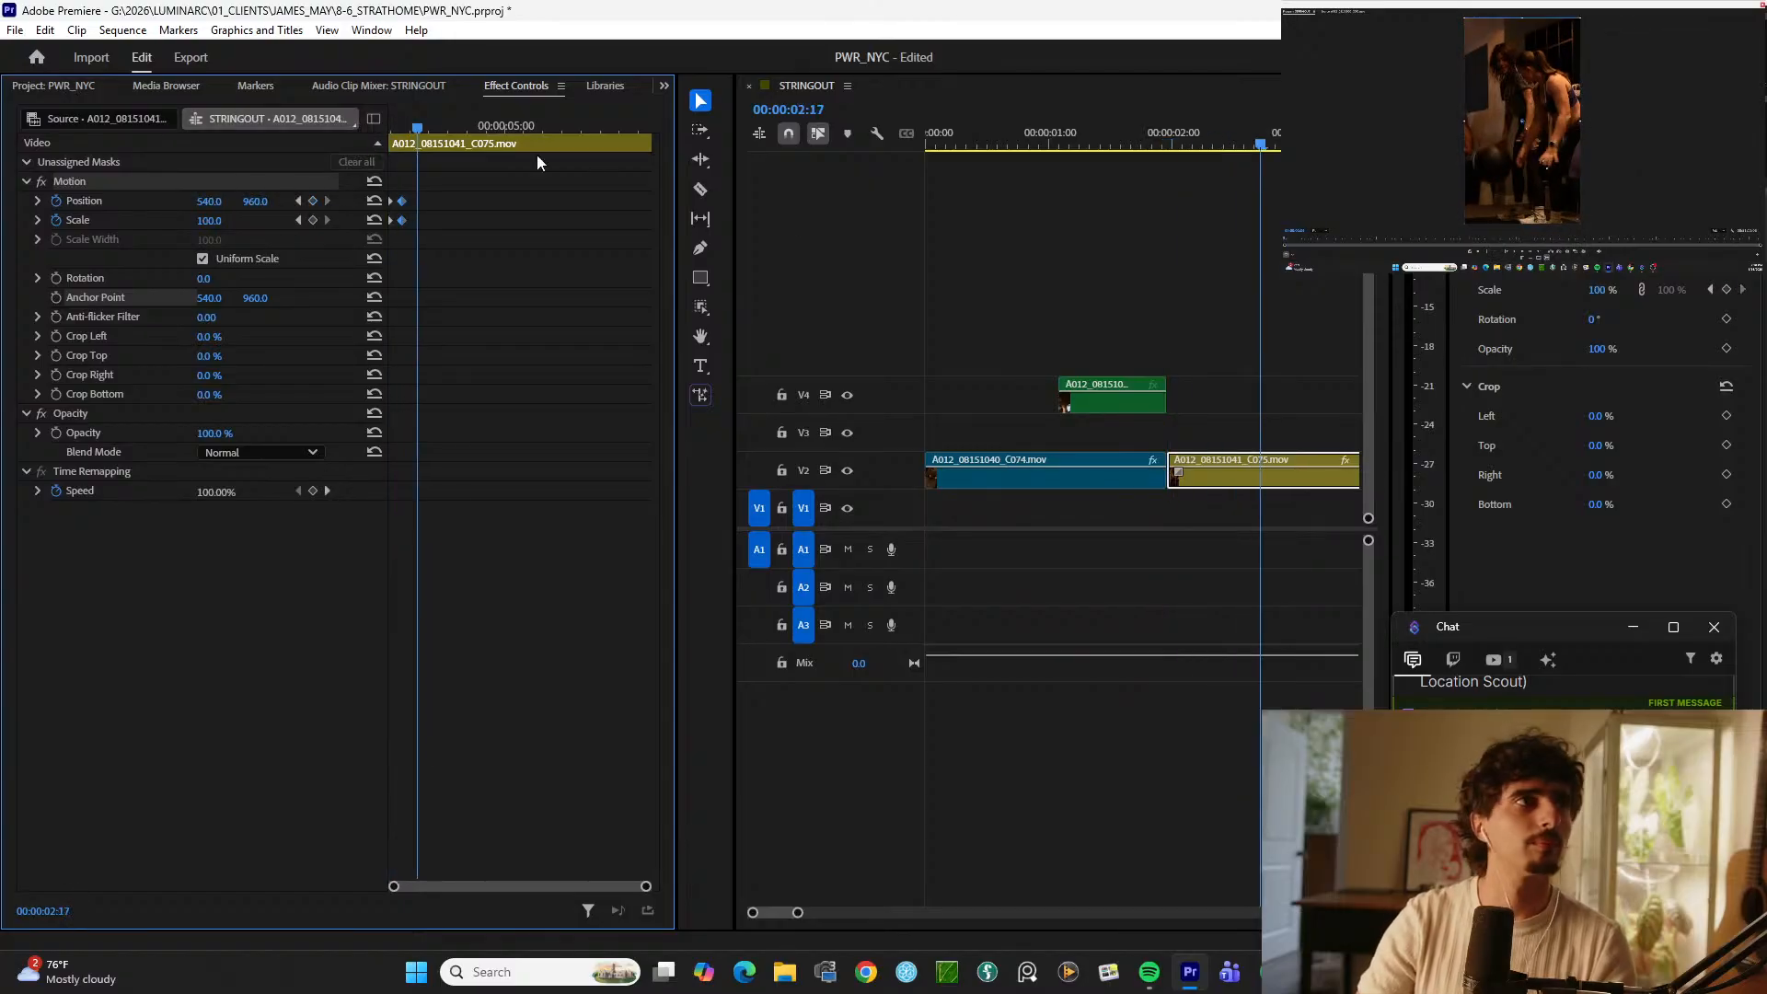
Step: Play and scrub the opening repeatedly from the sequence start, checking the motion through the green overlay clip and into C075
left_click(1011, 167)
key("Home")
key("space")
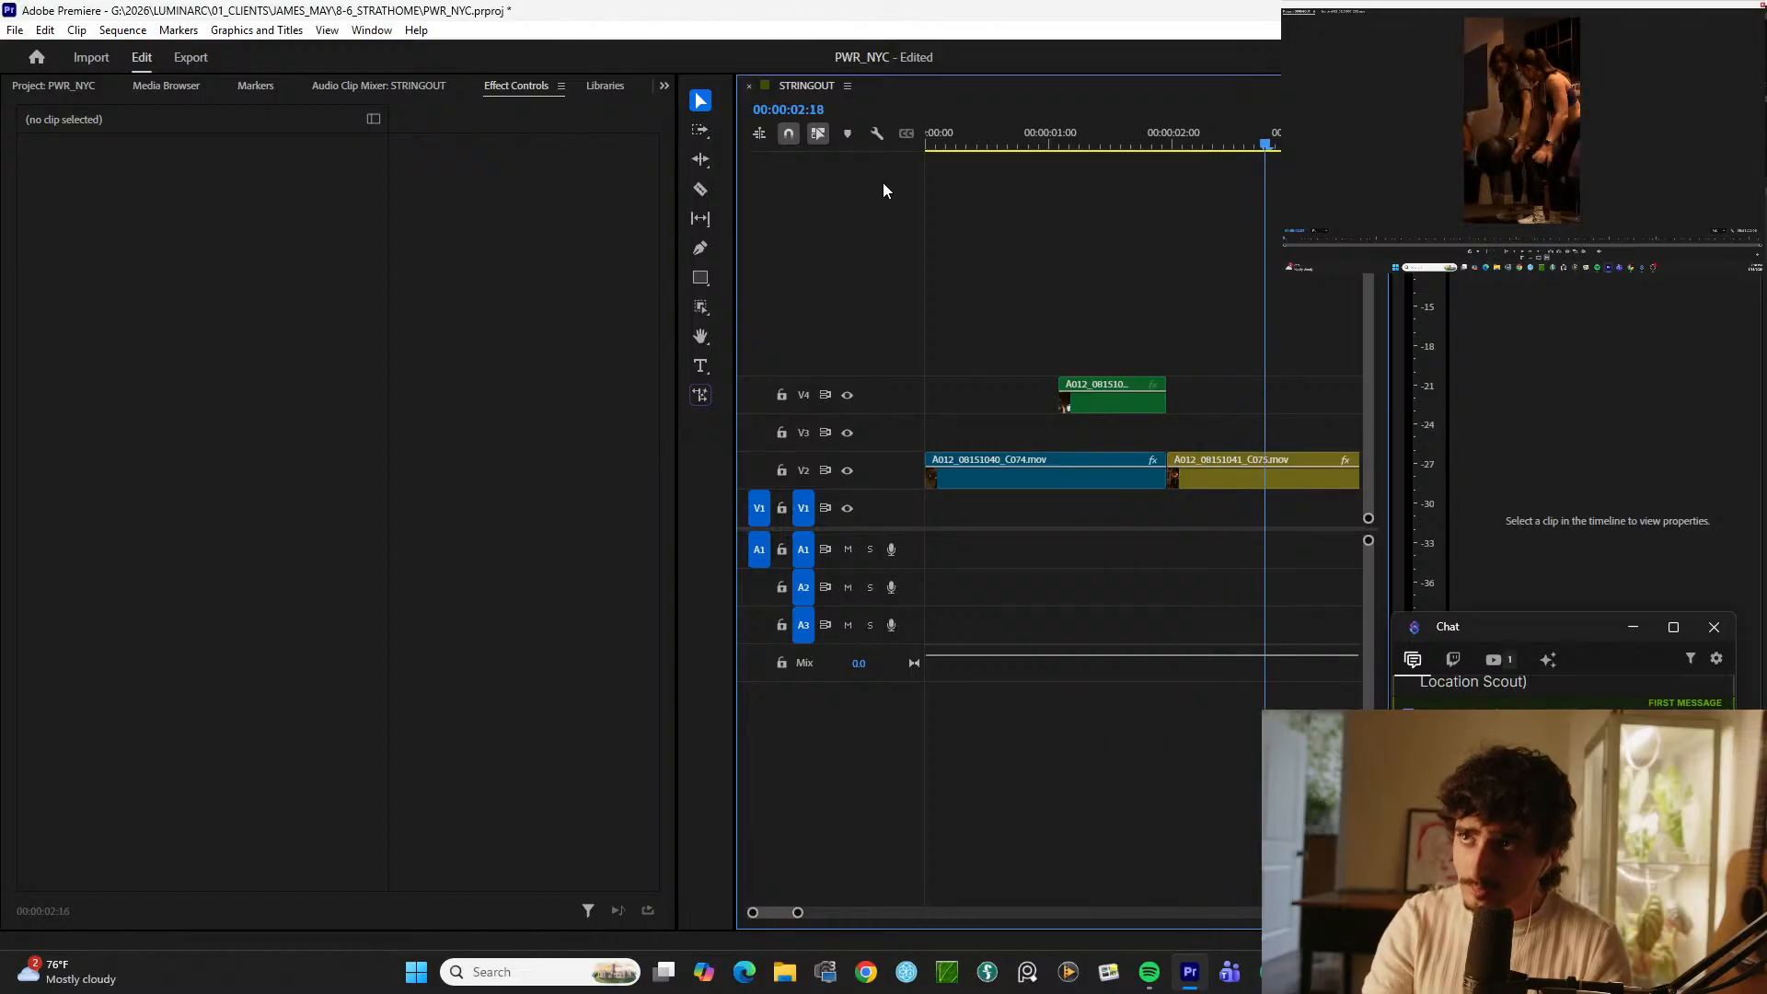
key("space")
left_click_drag(955, 138, 852, 161)
key("space")
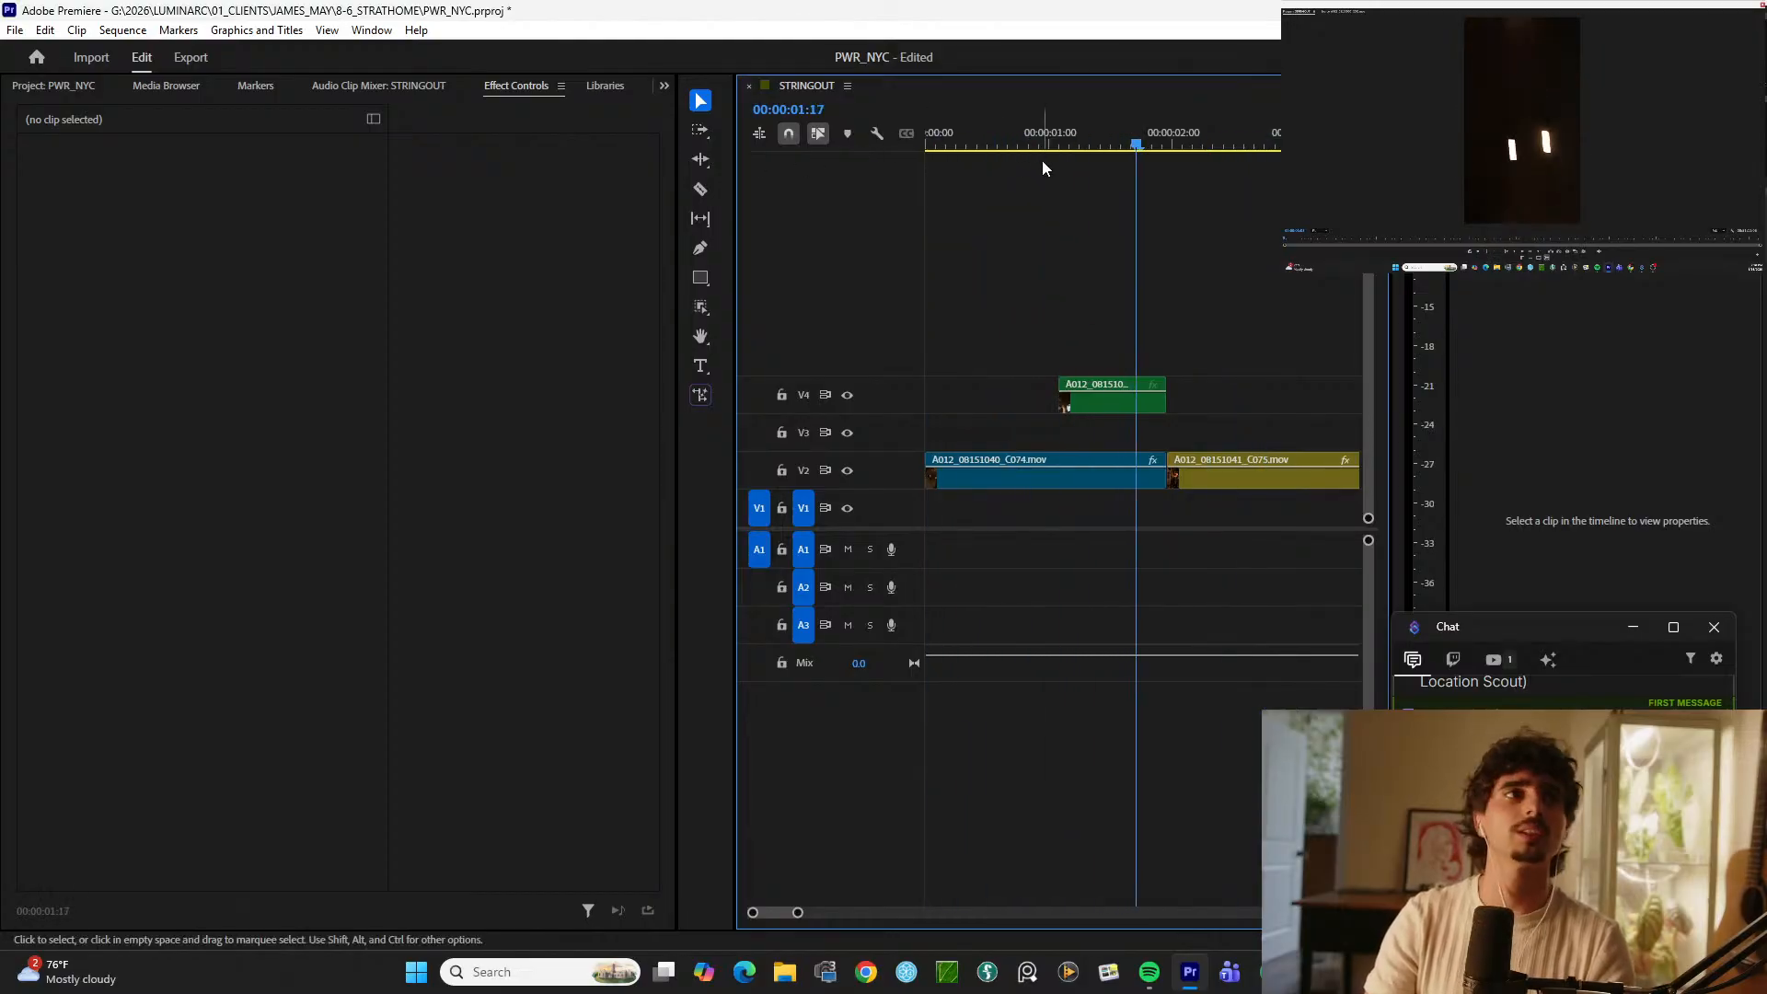
left_click(1009, 136)
left_click(1014, 140)
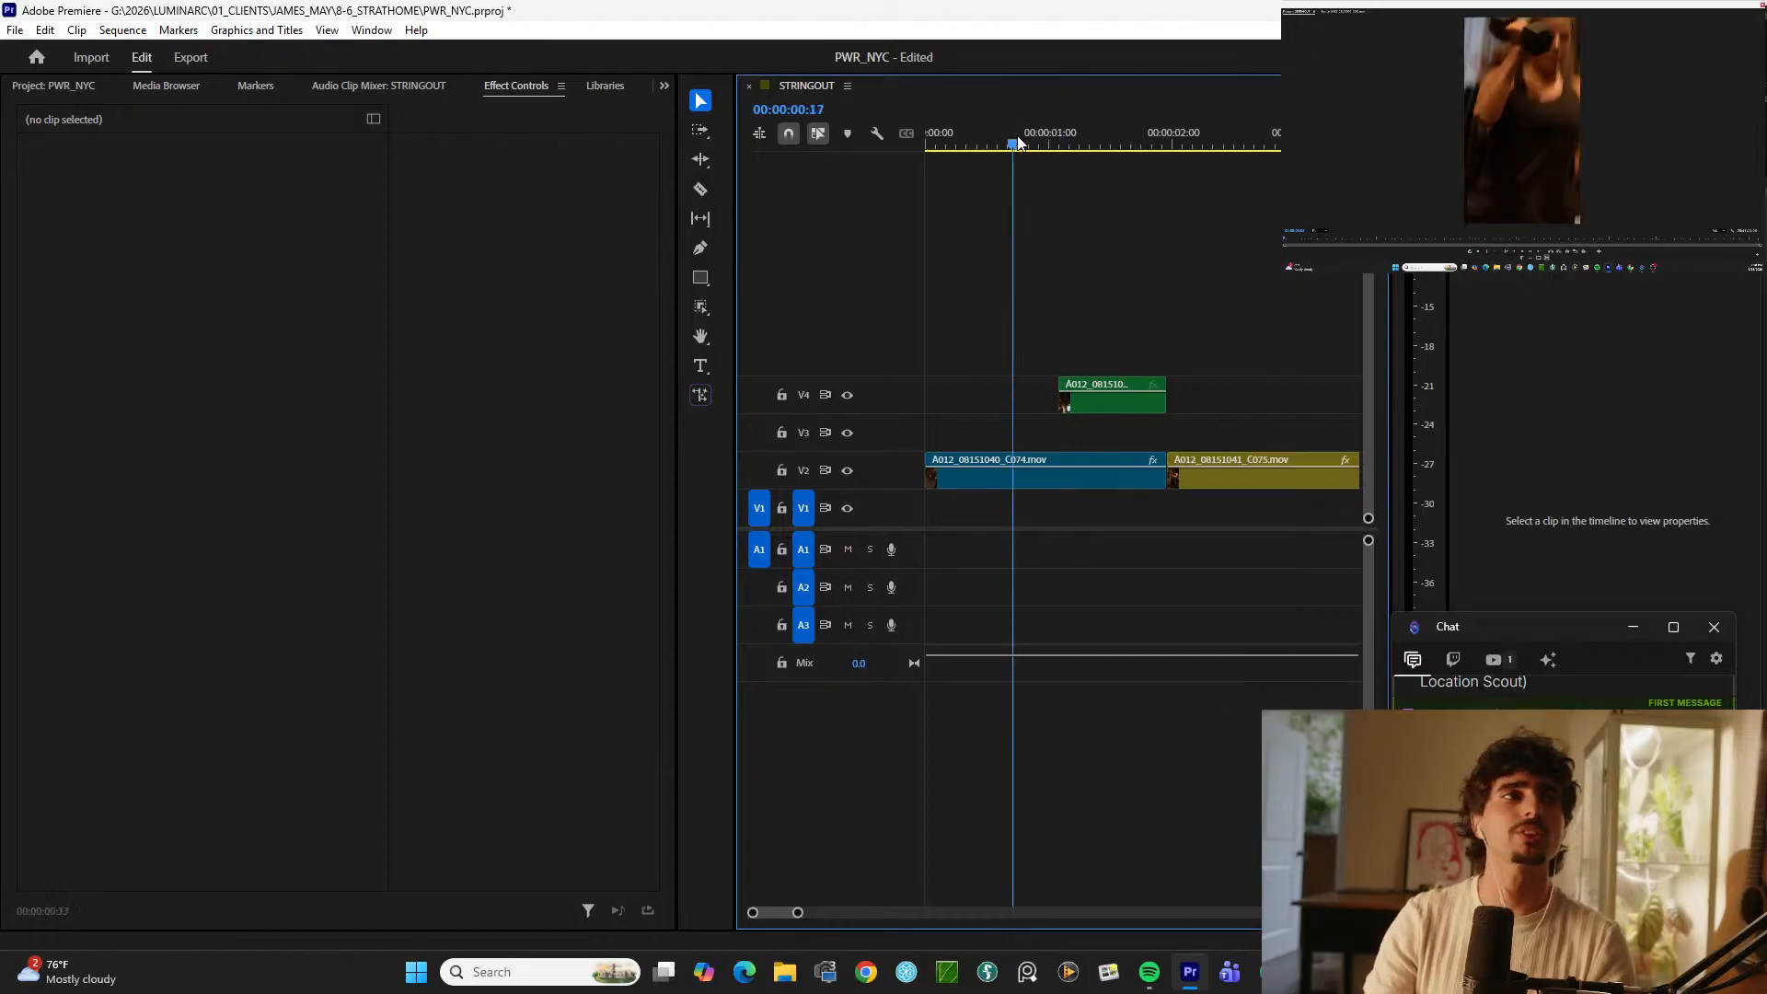
left_click_drag(1018, 141, 854, 141)
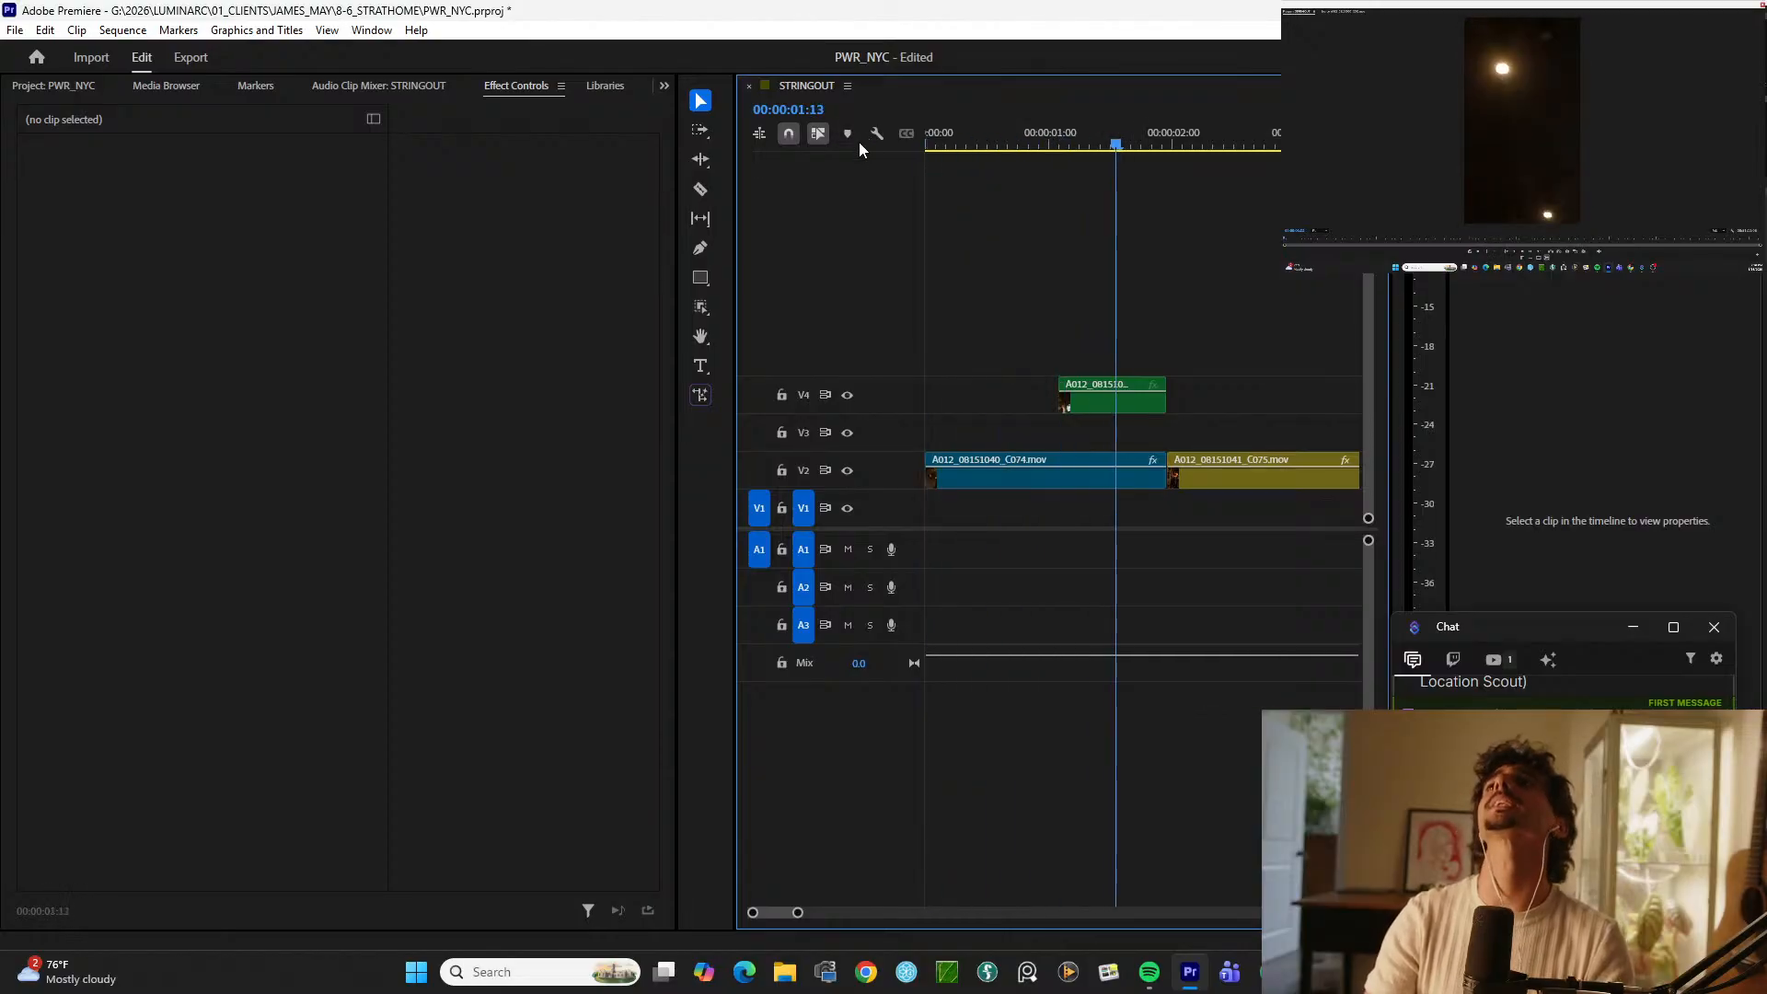
left_click(1100, 141)
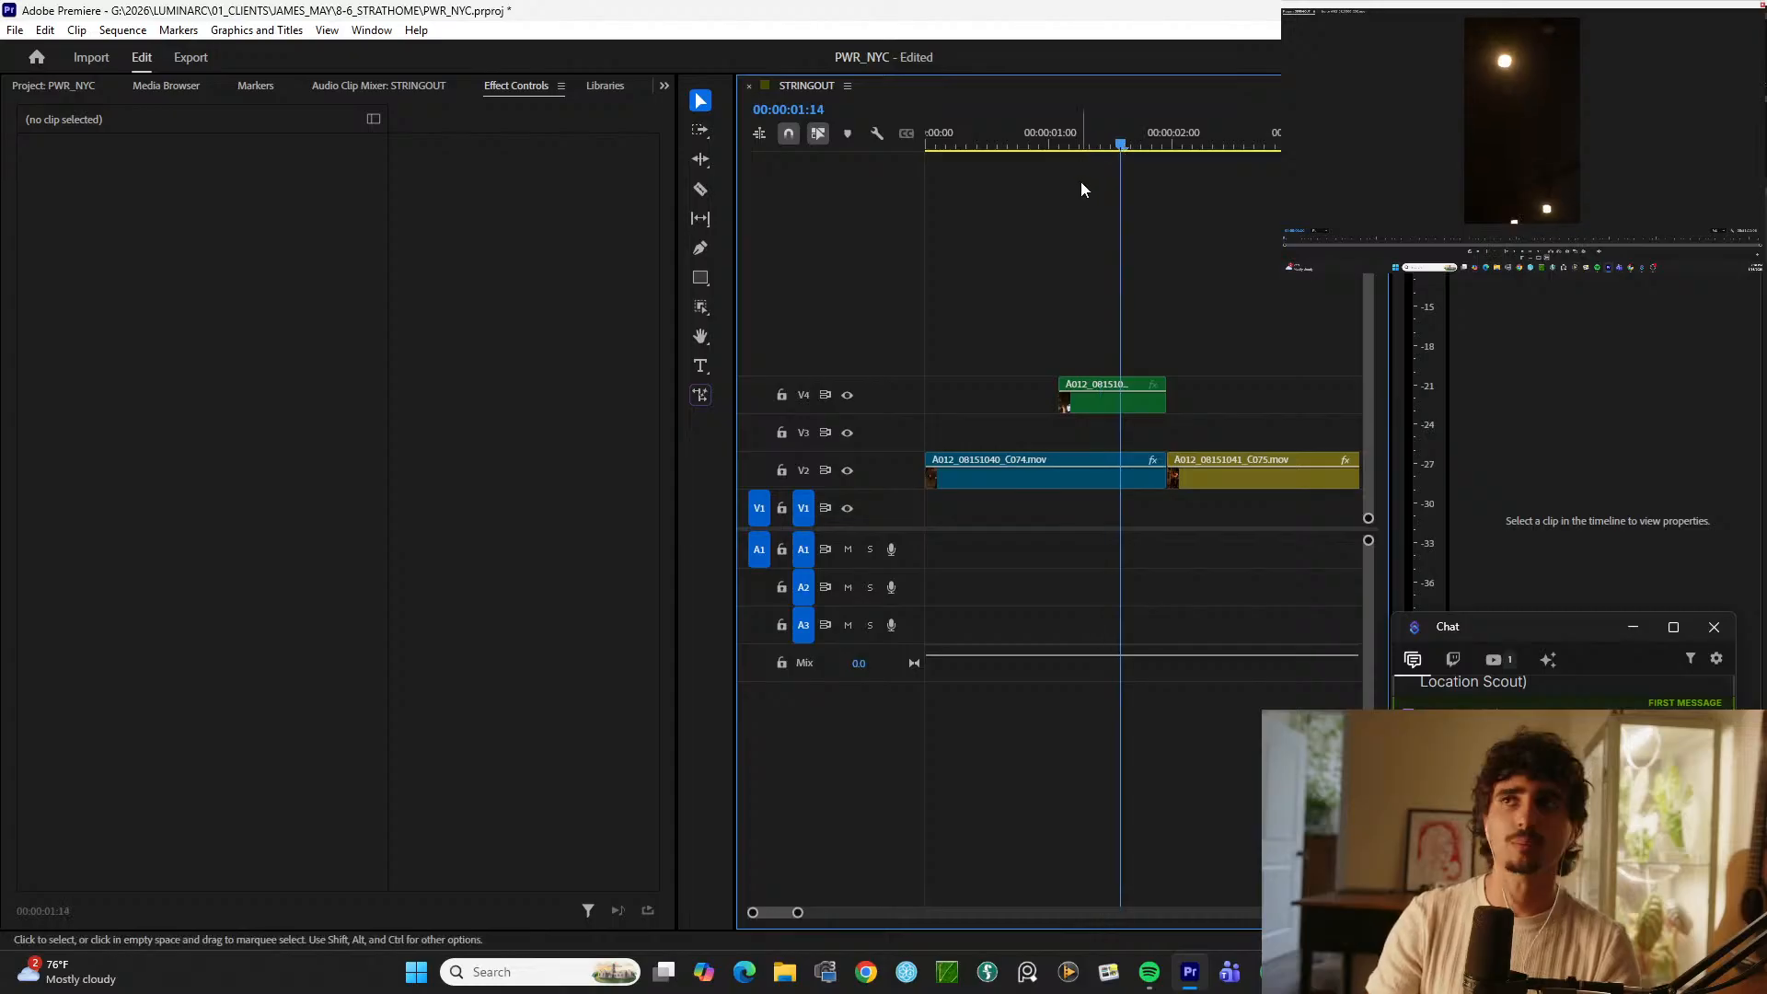
left_click_drag(1082, 138, 874, 169)
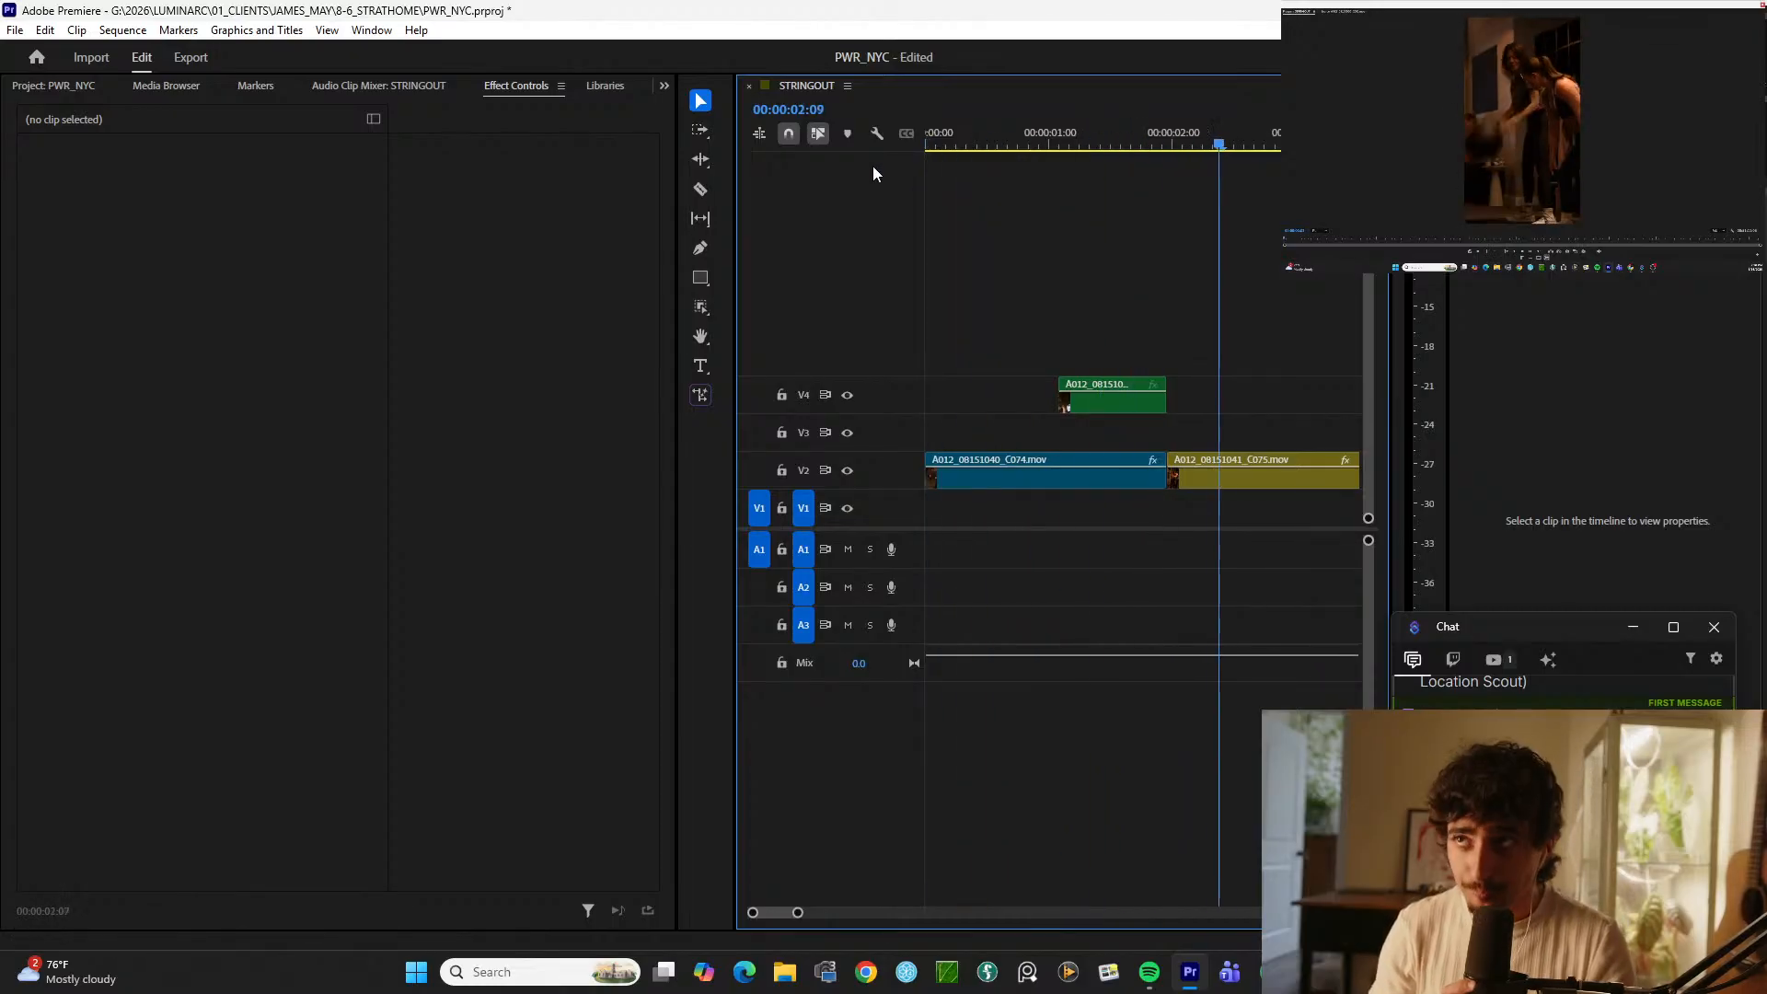
left_click(1048, 141)
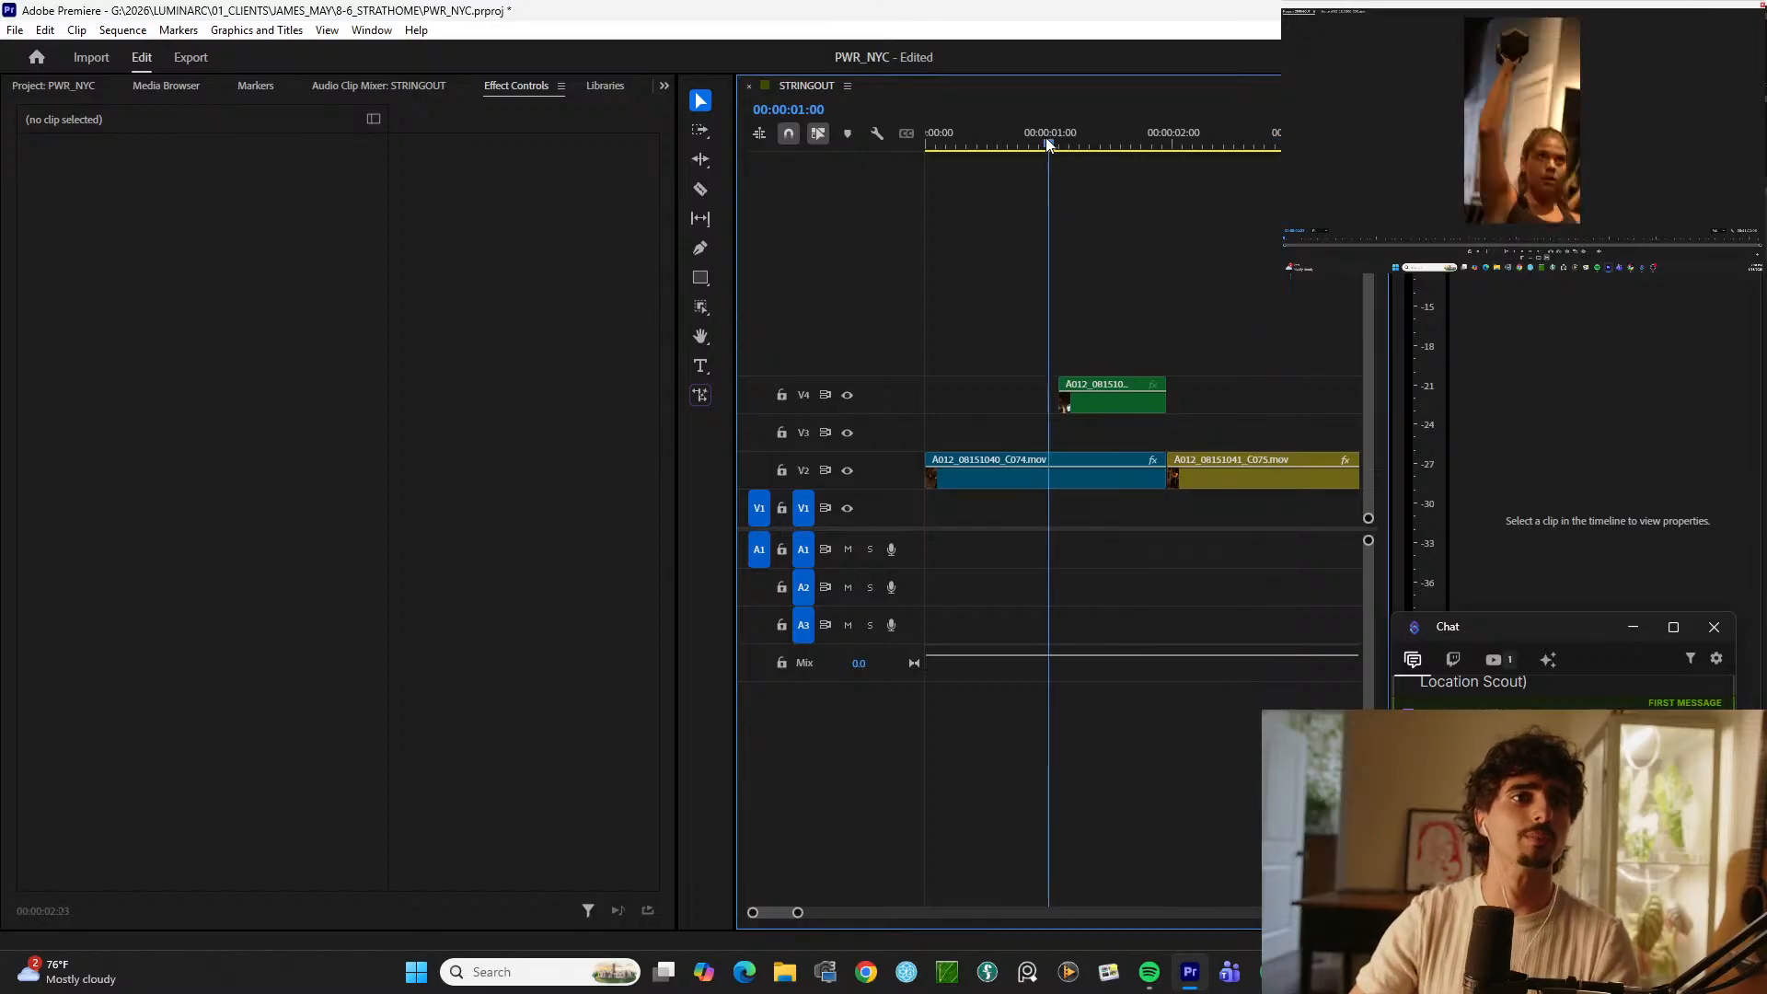
left_click_drag(1047, 143, 696, 228)
key("space")
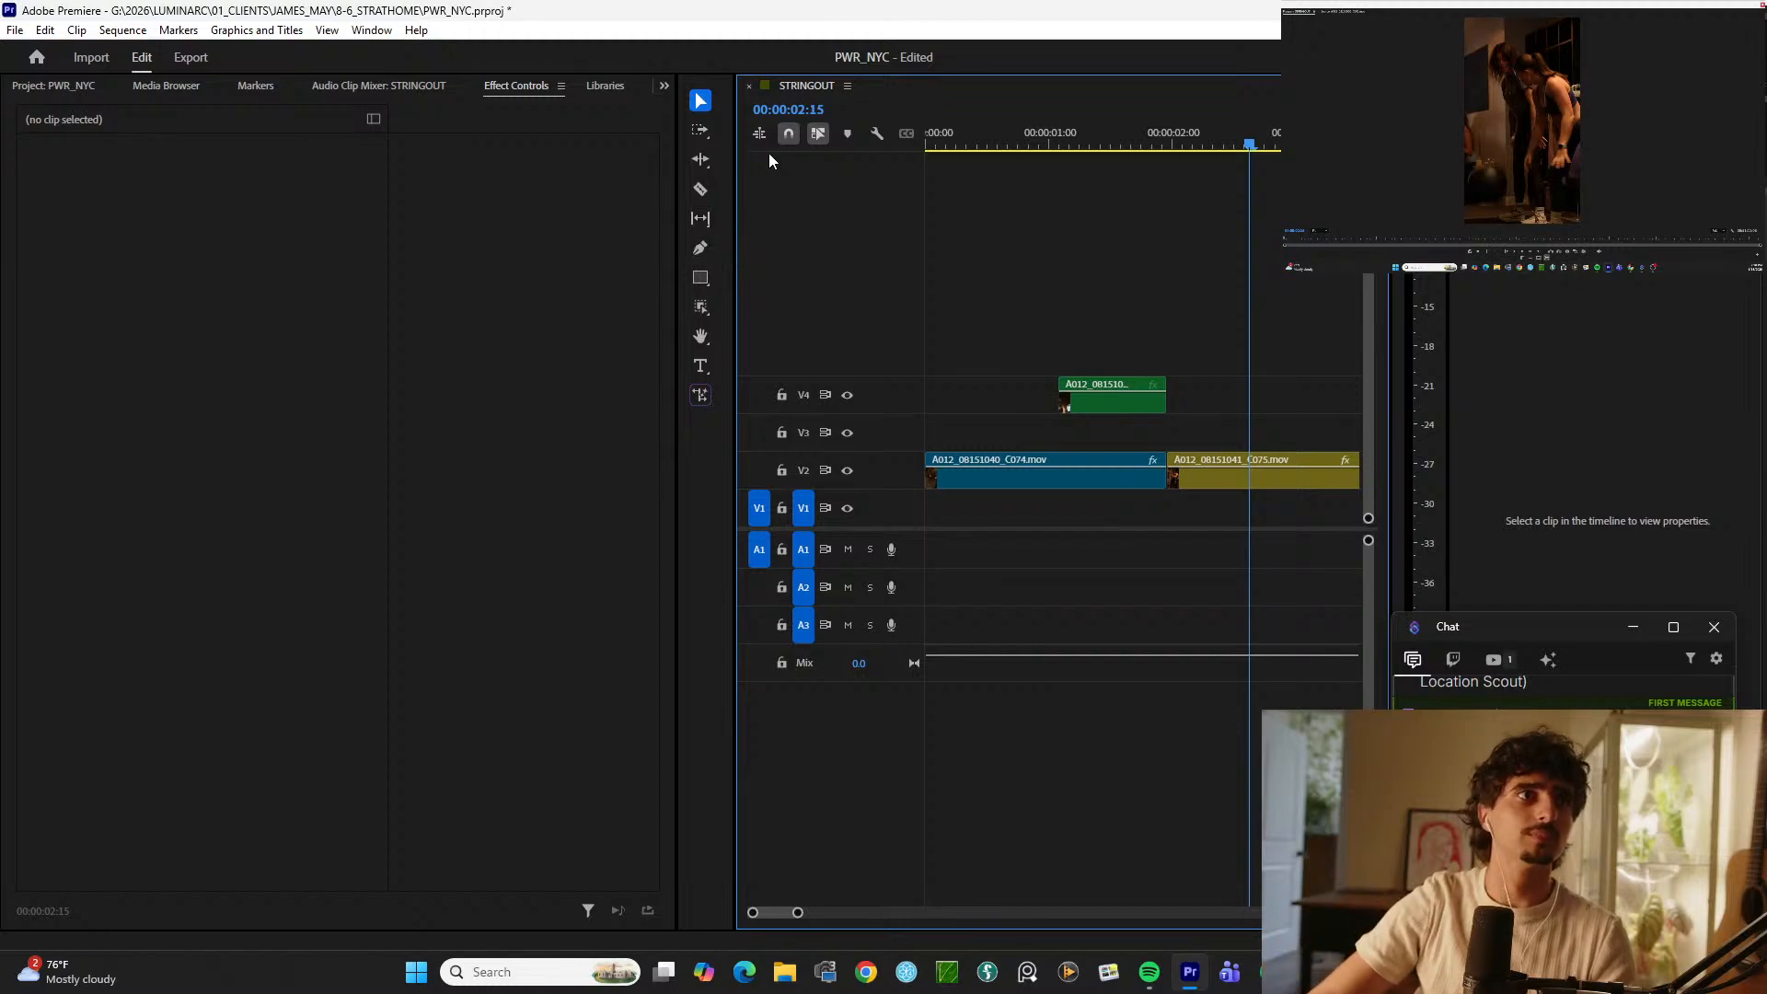
Step: Move the C074 clip's ending Position keyframe earlier, just after its Scale keyframe at 00:00:00:20, and replay the shot
left_click_drag(928, 143, 1023, 145)
left_click(1026, 484)
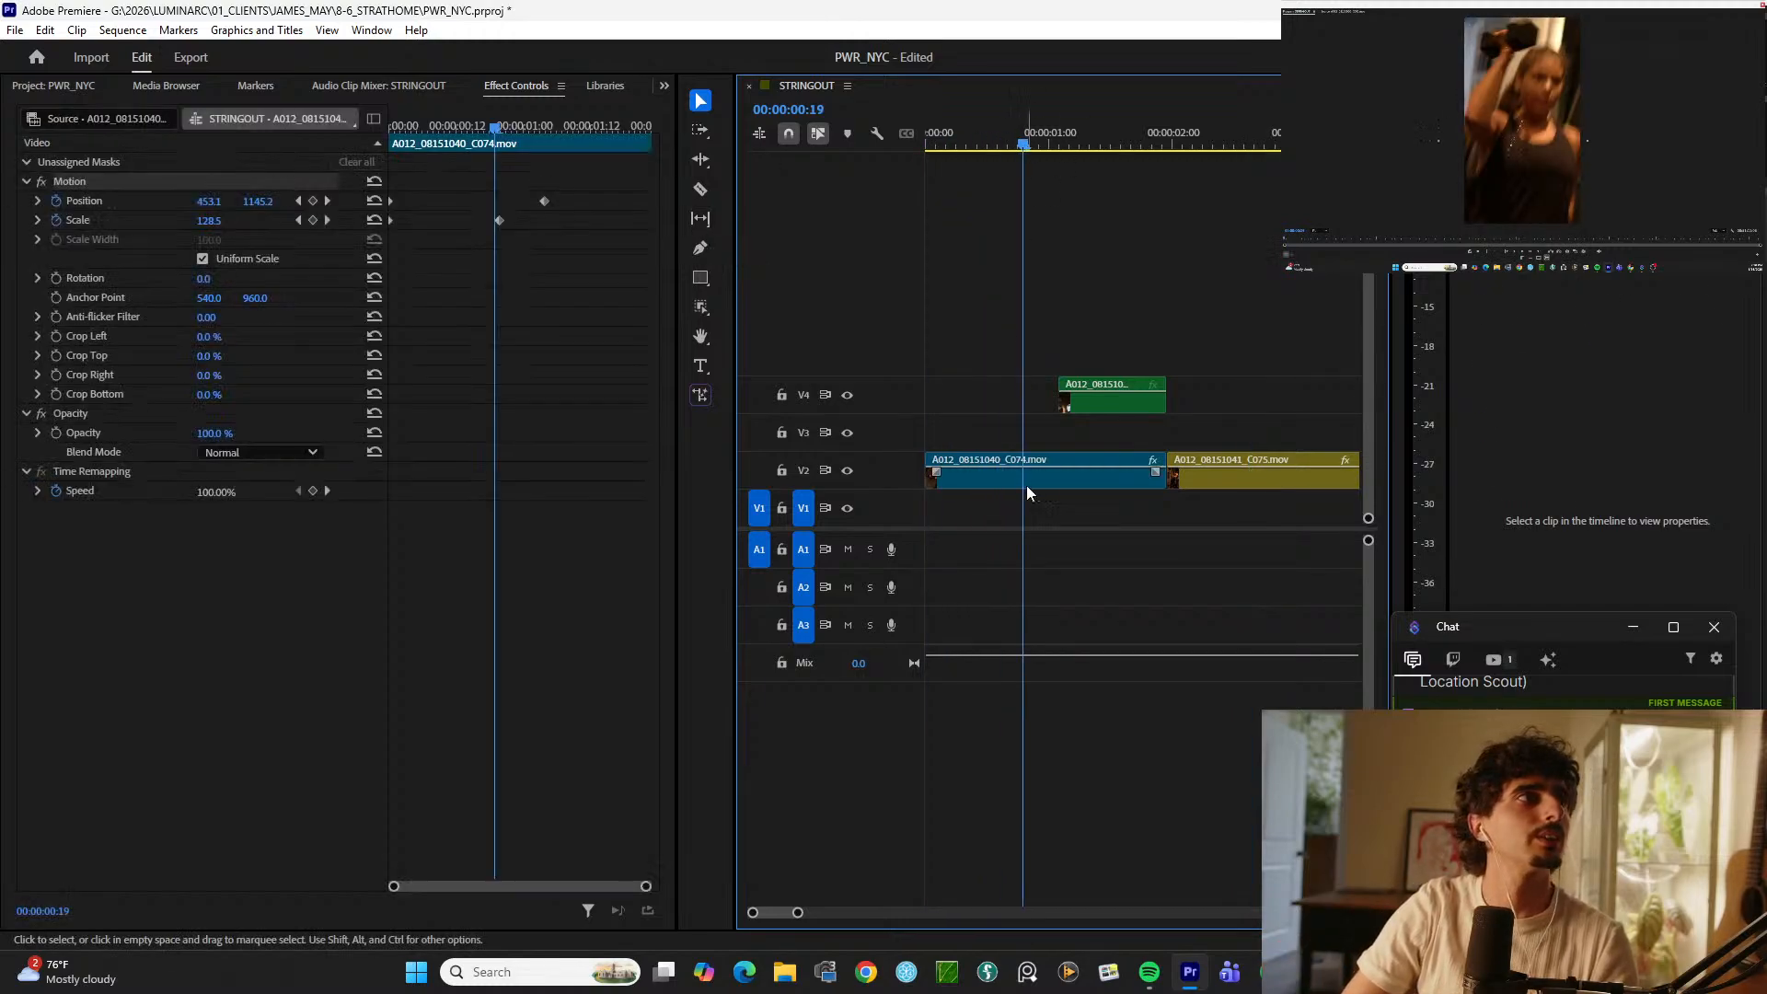
key("space")
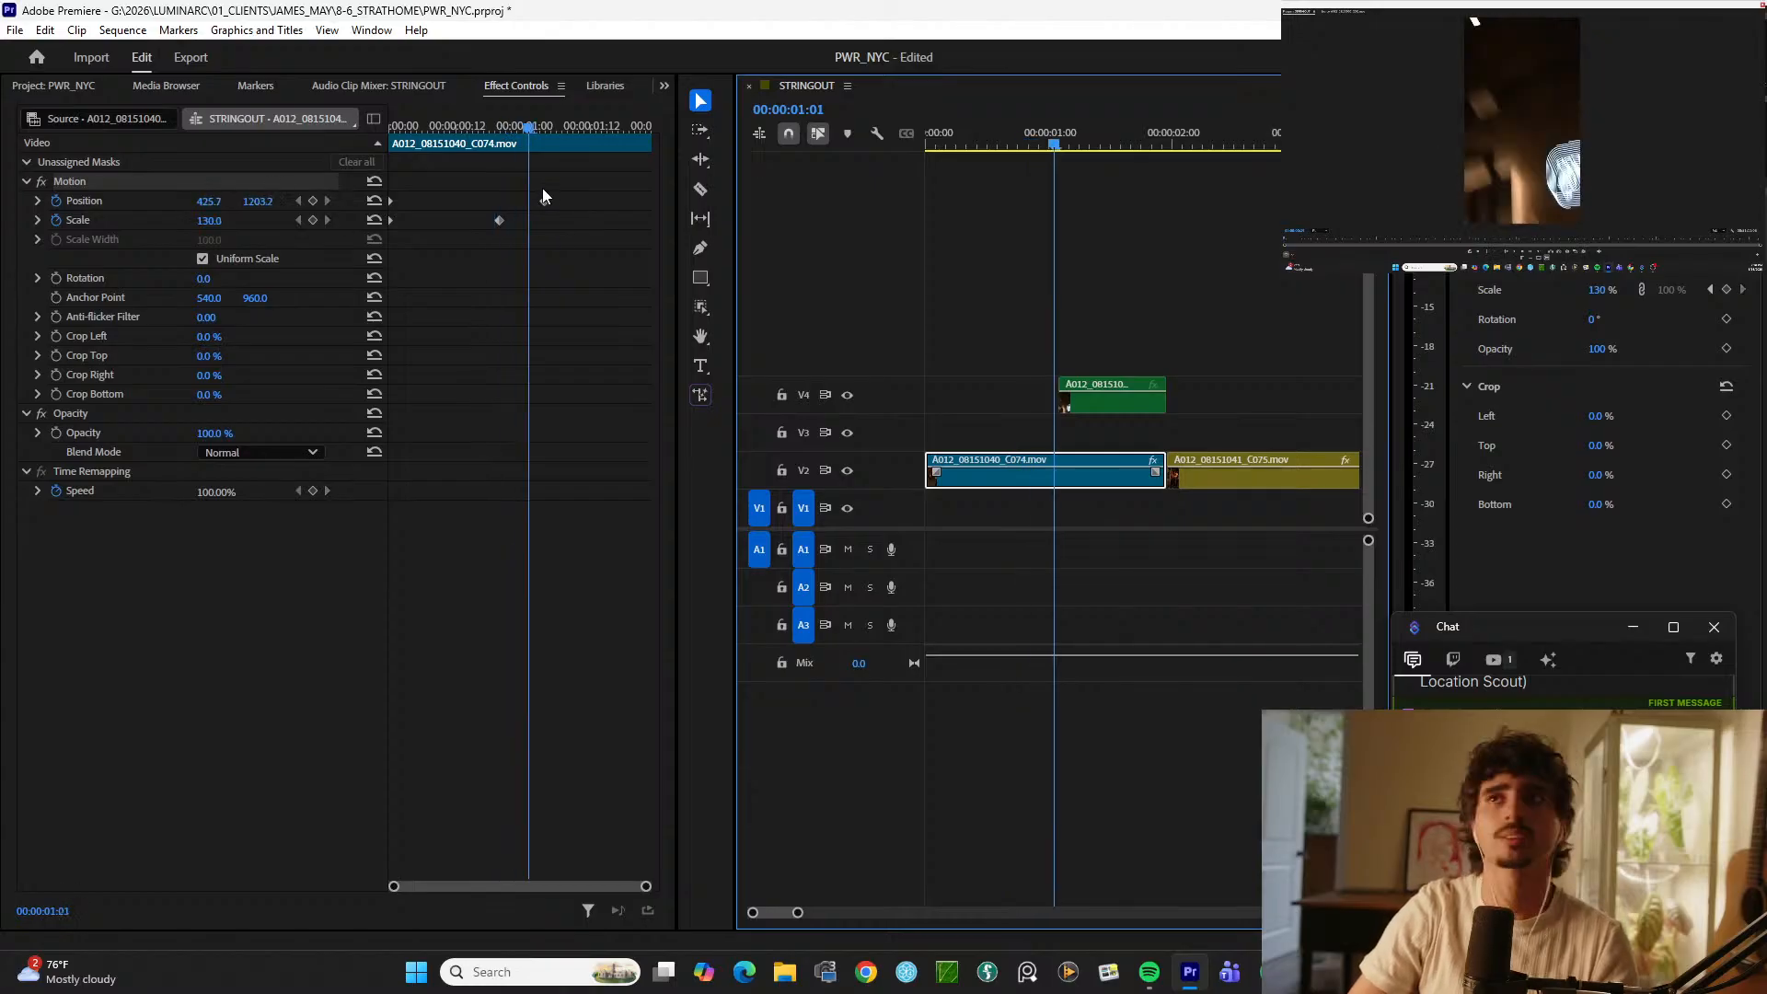
key("space")
left_click_drag(541, 129, 505, 130)
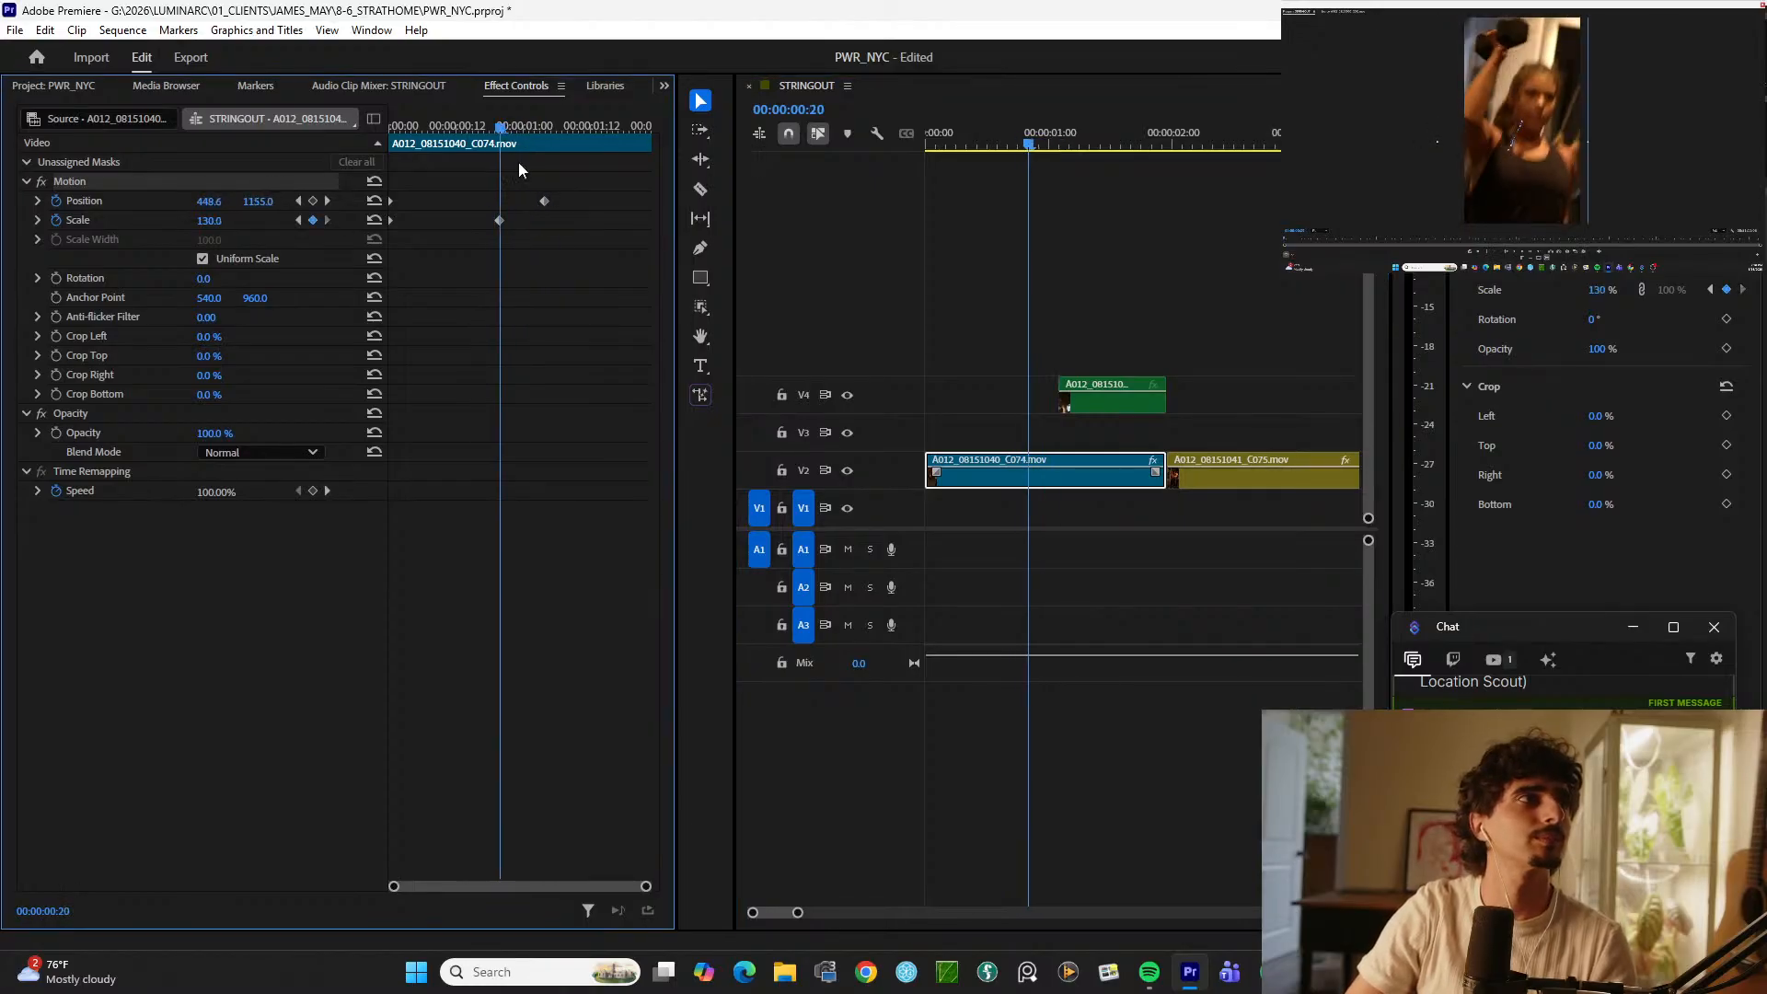
left_click_drag(545, 199, 510, 202)
key("space")
key("space")
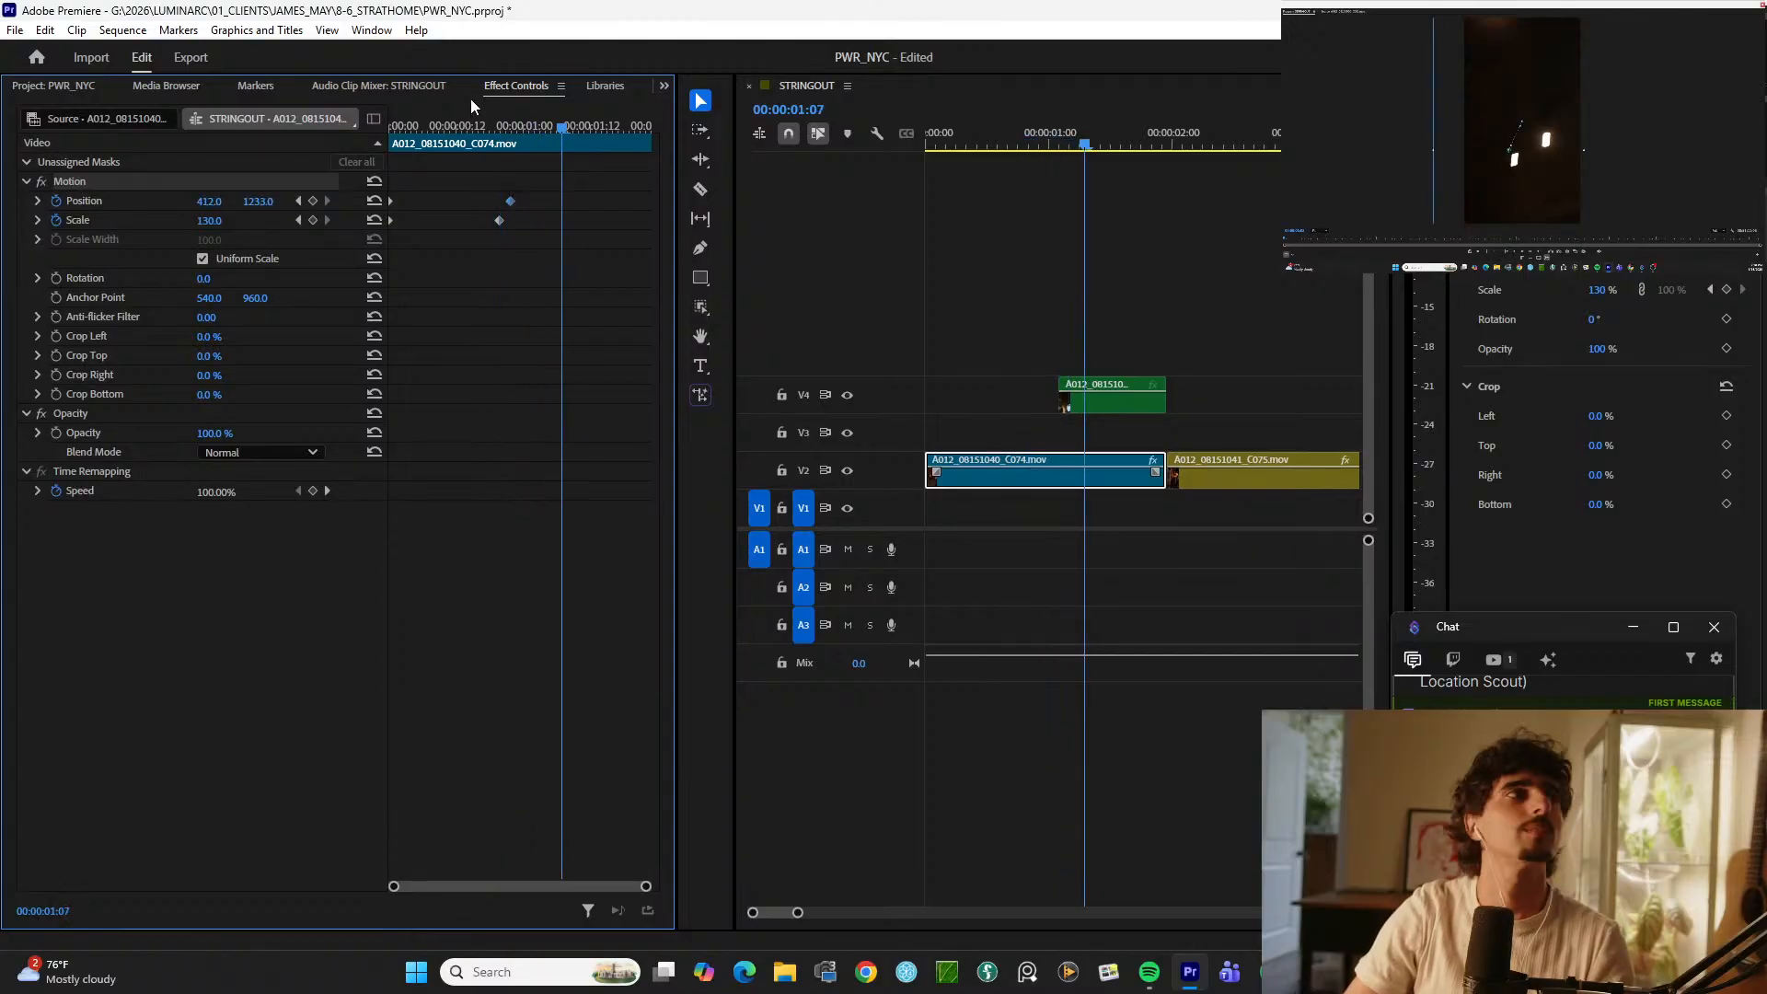
left_click_drag(396, 121, 384, 118)
key("space")
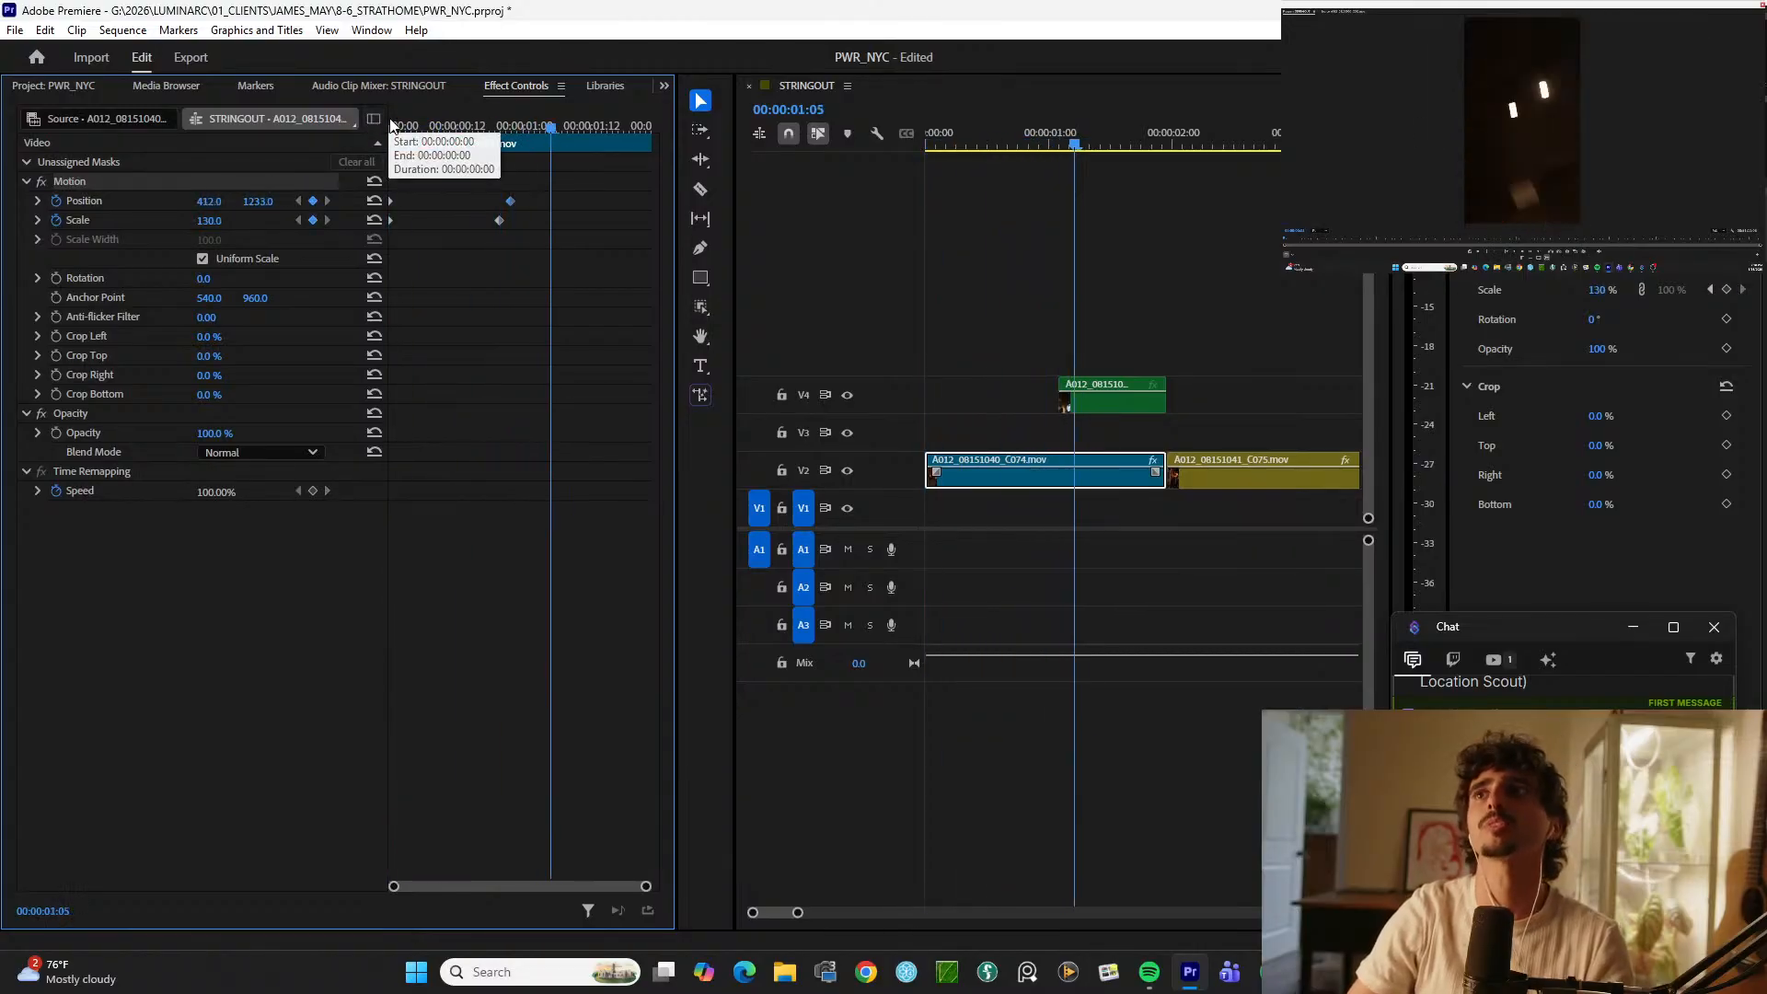
Step: Move the C074 clip's ending Scale keyframe earlier to 00:00:00:18 and replay the transition from the sequence start
left_click_drag(499, 220, 490, 221)
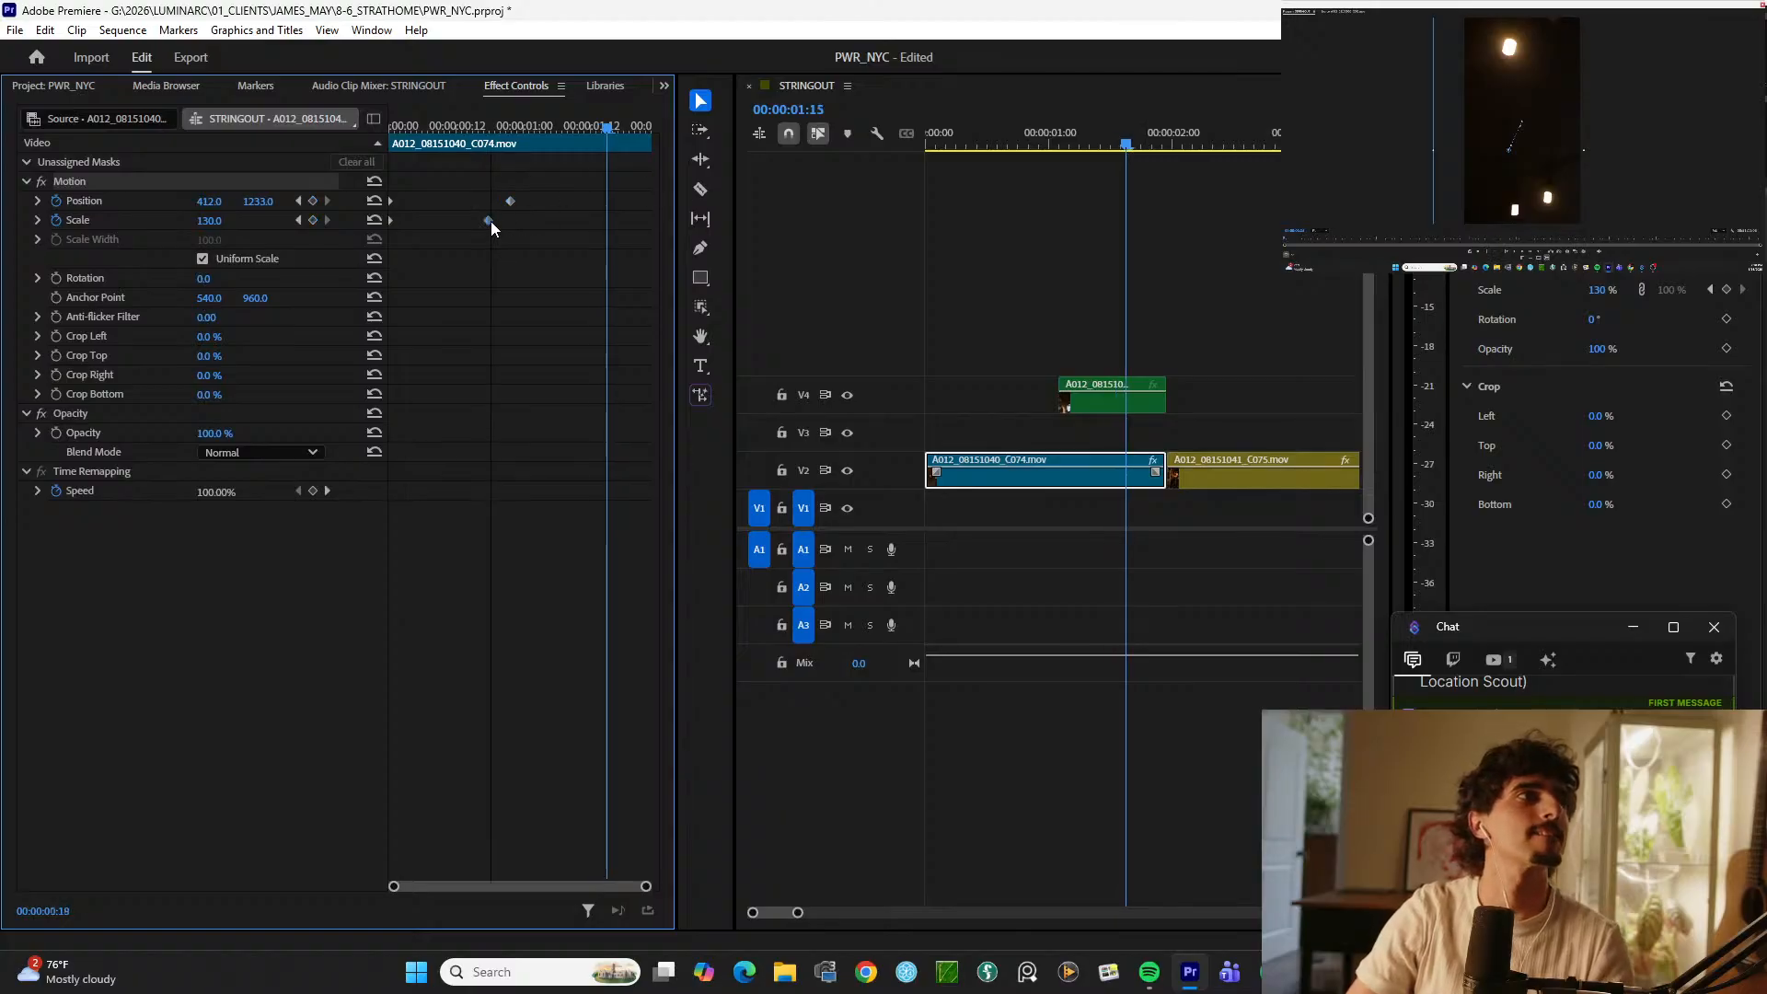
left_click_drag(407, 120, 383, 130)
key("space")
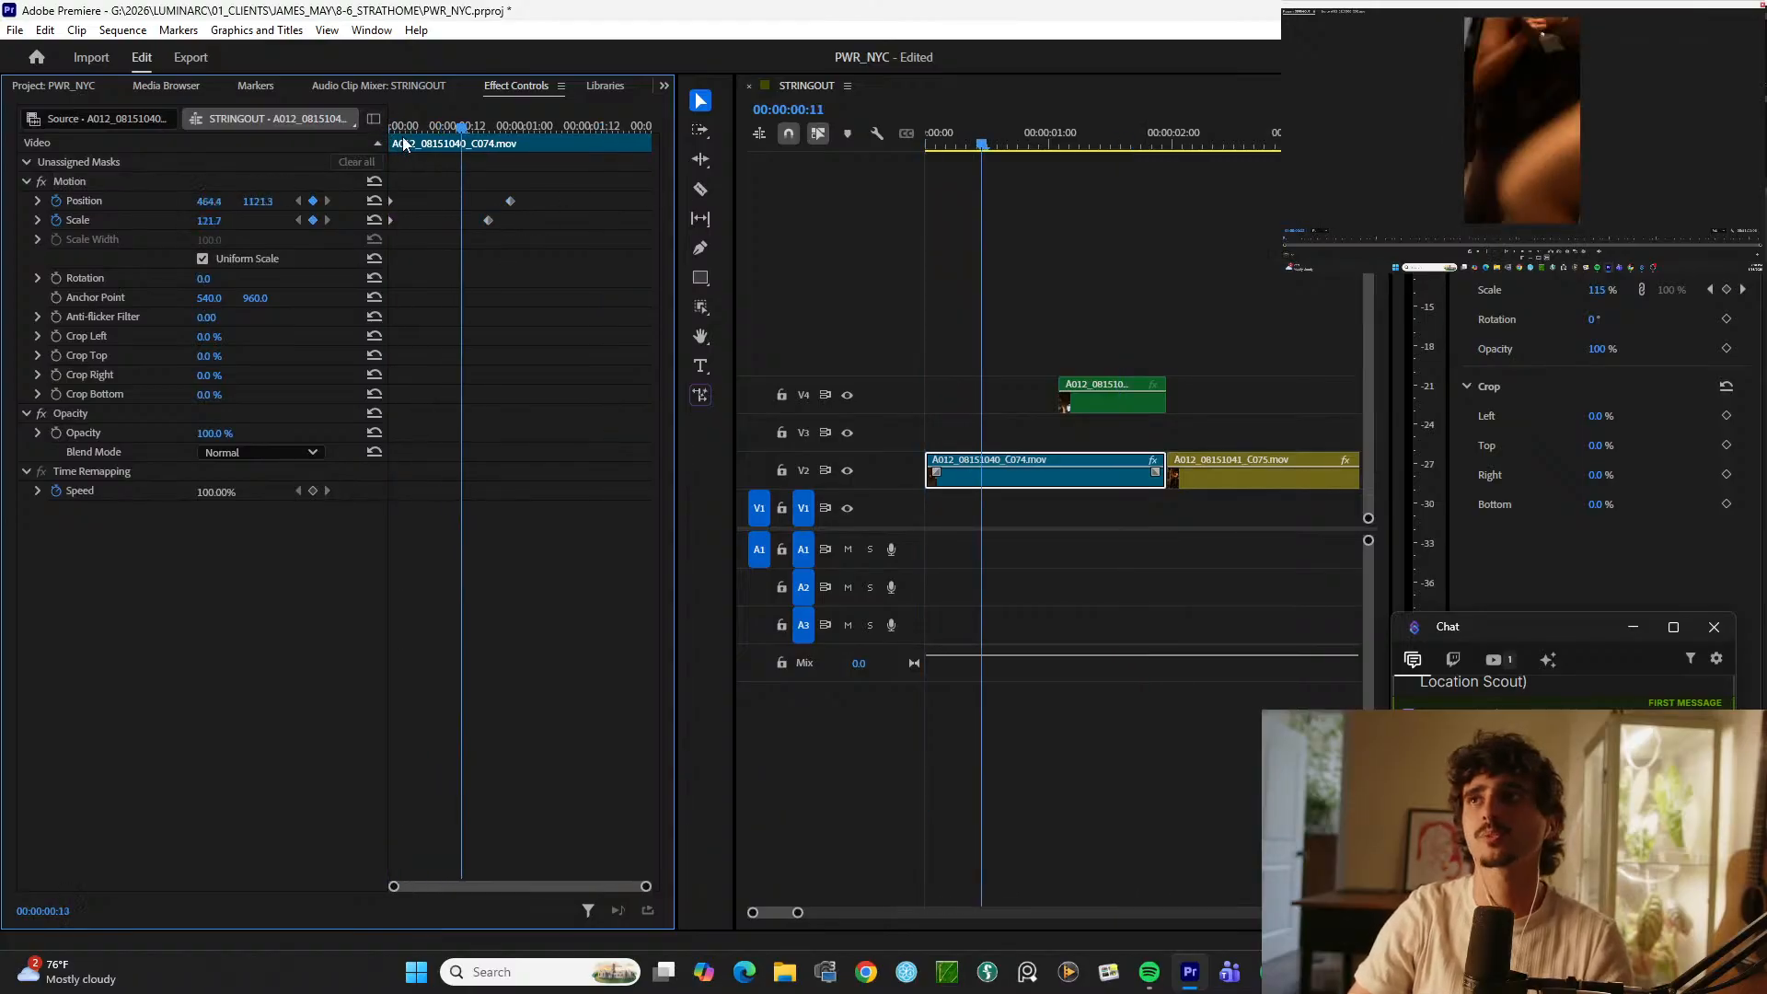
left_click(1171, 322)
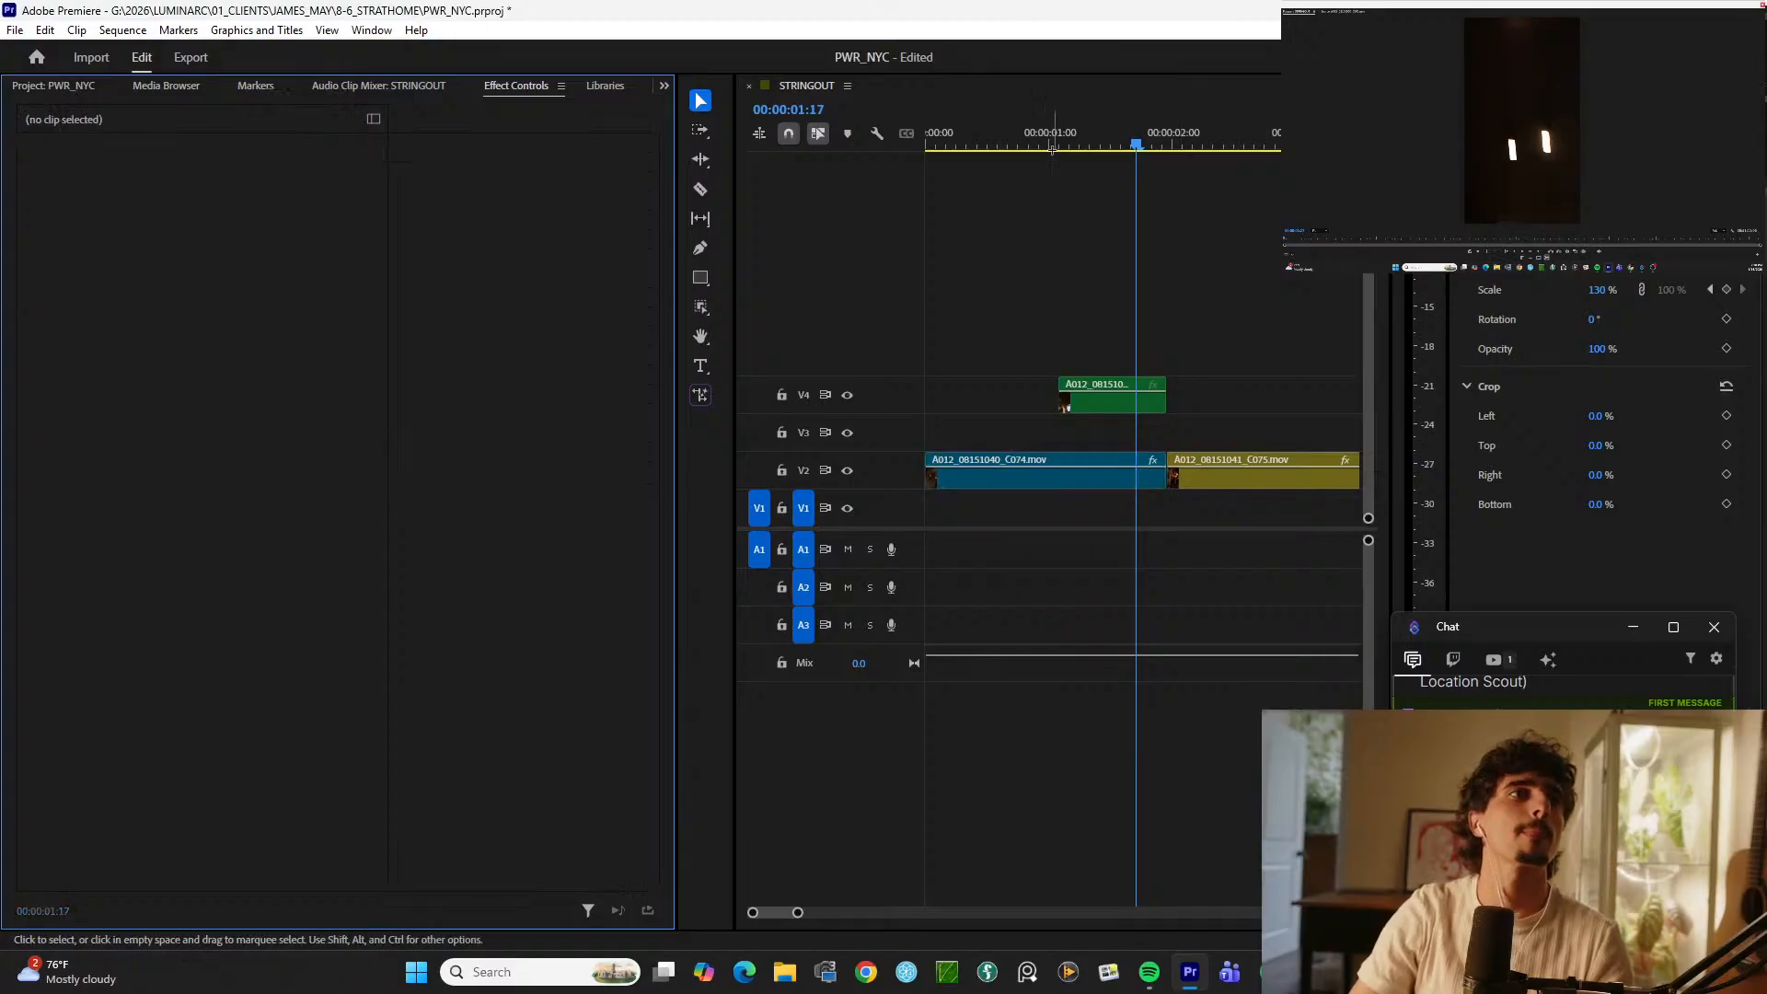
left_click(1049, 141)
key("space")
key("space")
left_click(965, 148)
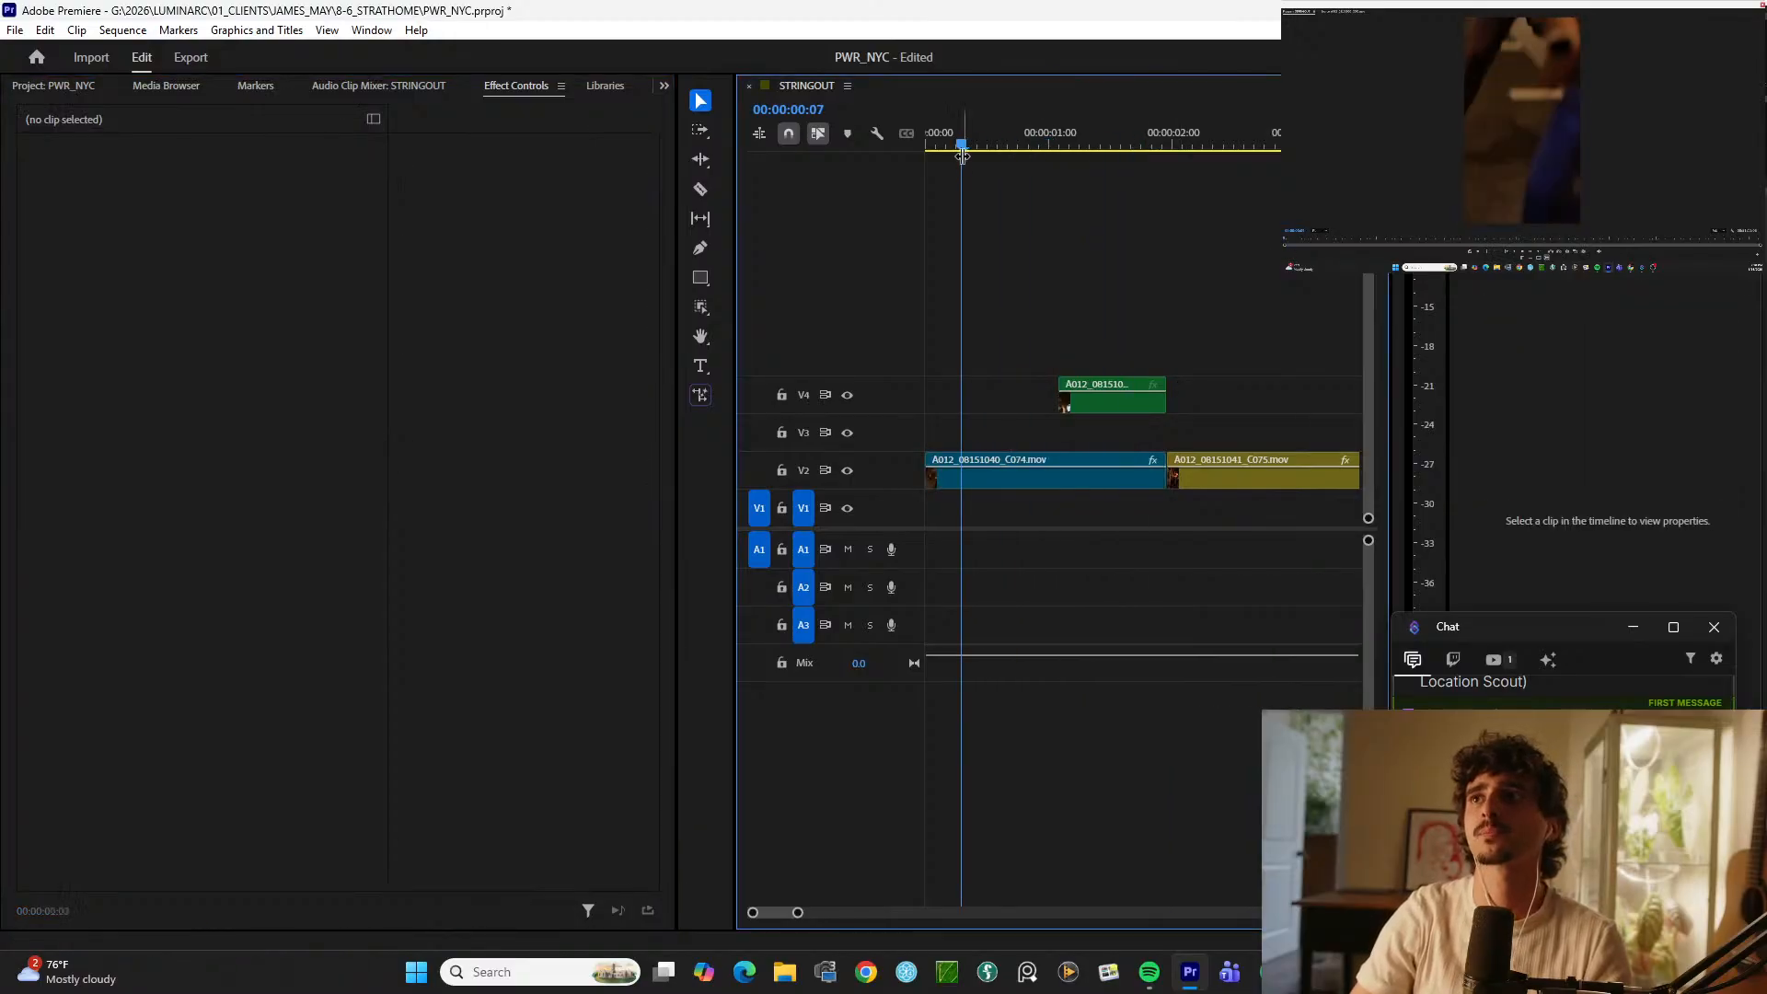
key("space")
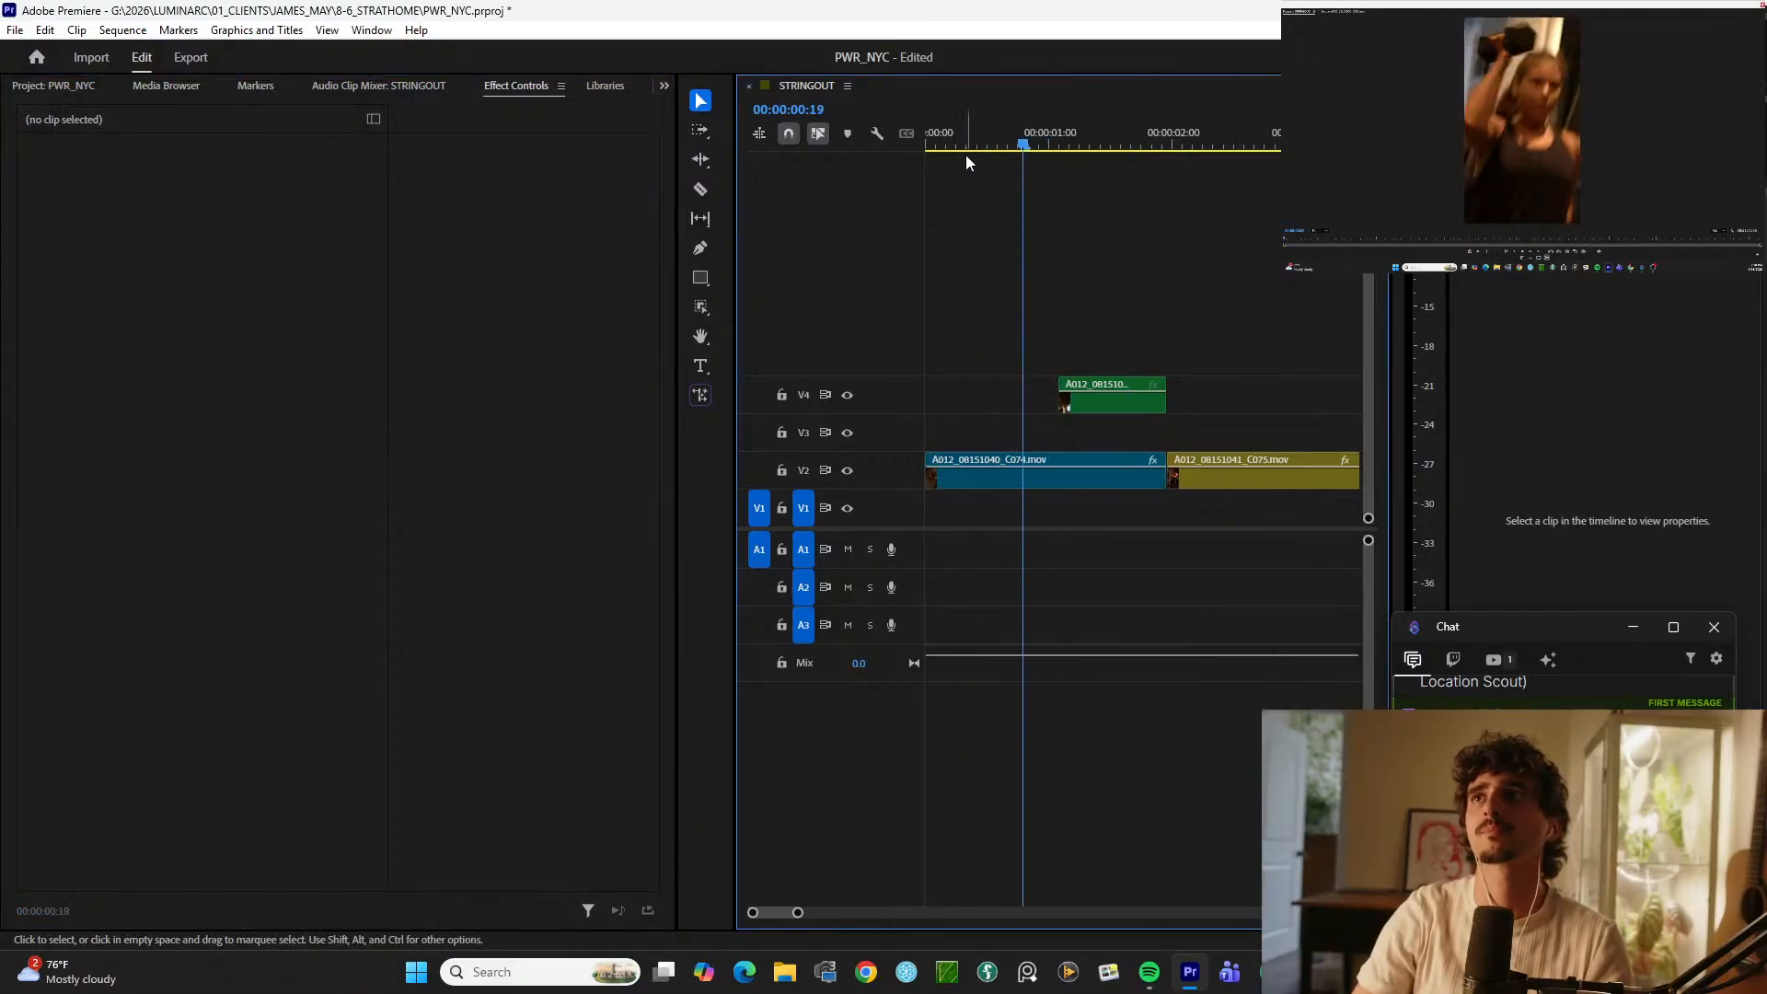
Step: Try trimming the start of the green V4 overlay clip about two frames later, play the result, and undo the trim
left_click(1053, 149)
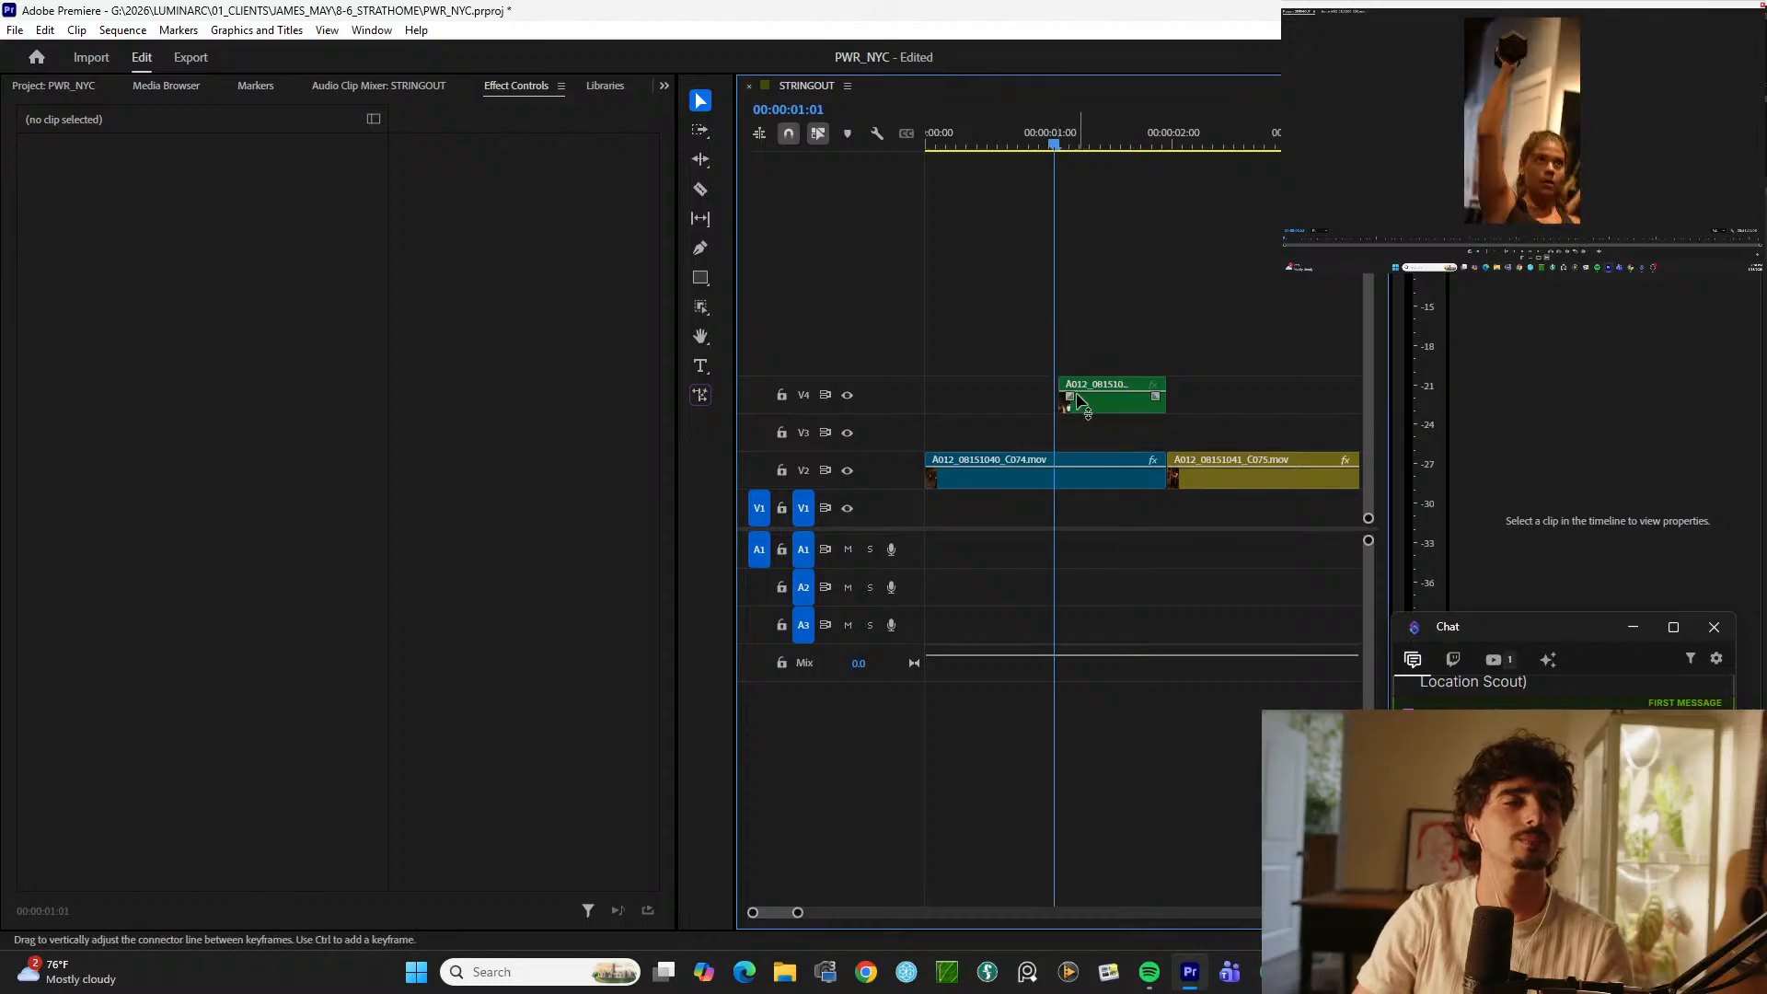
left_click_drag(1060, 402, 1071, 402)
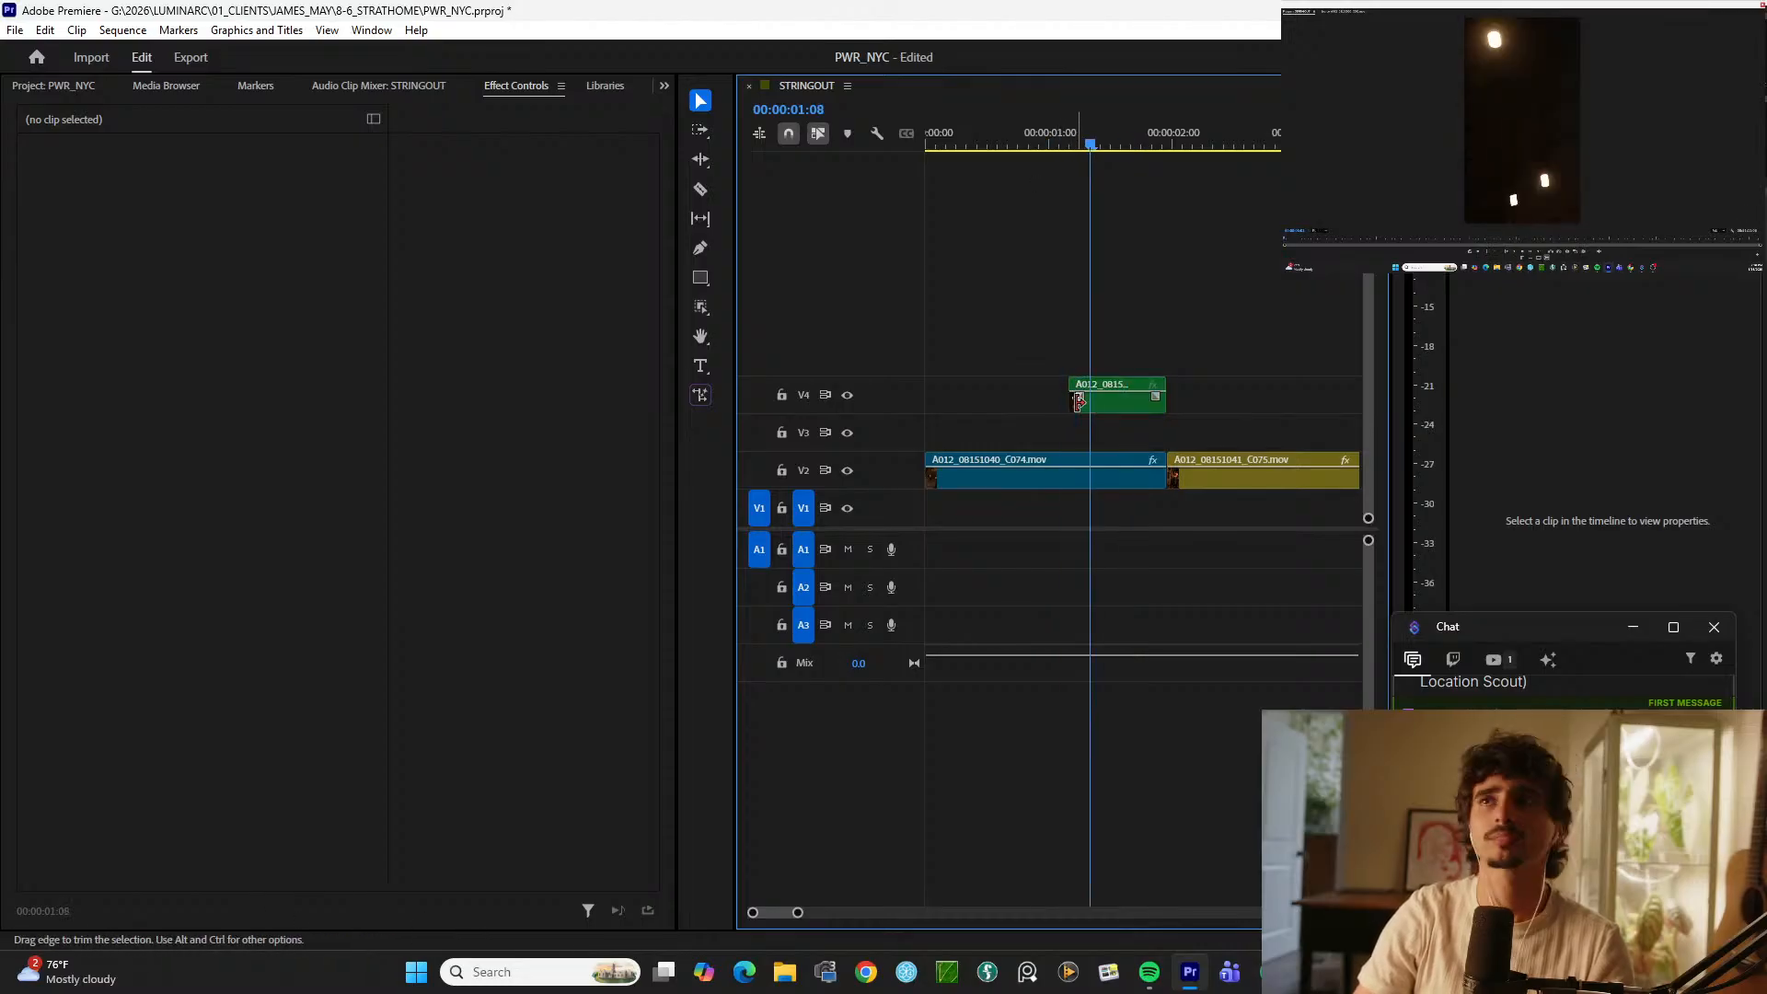
key("space")
left_click_drag(939, 145, 891, 147)
key("space")
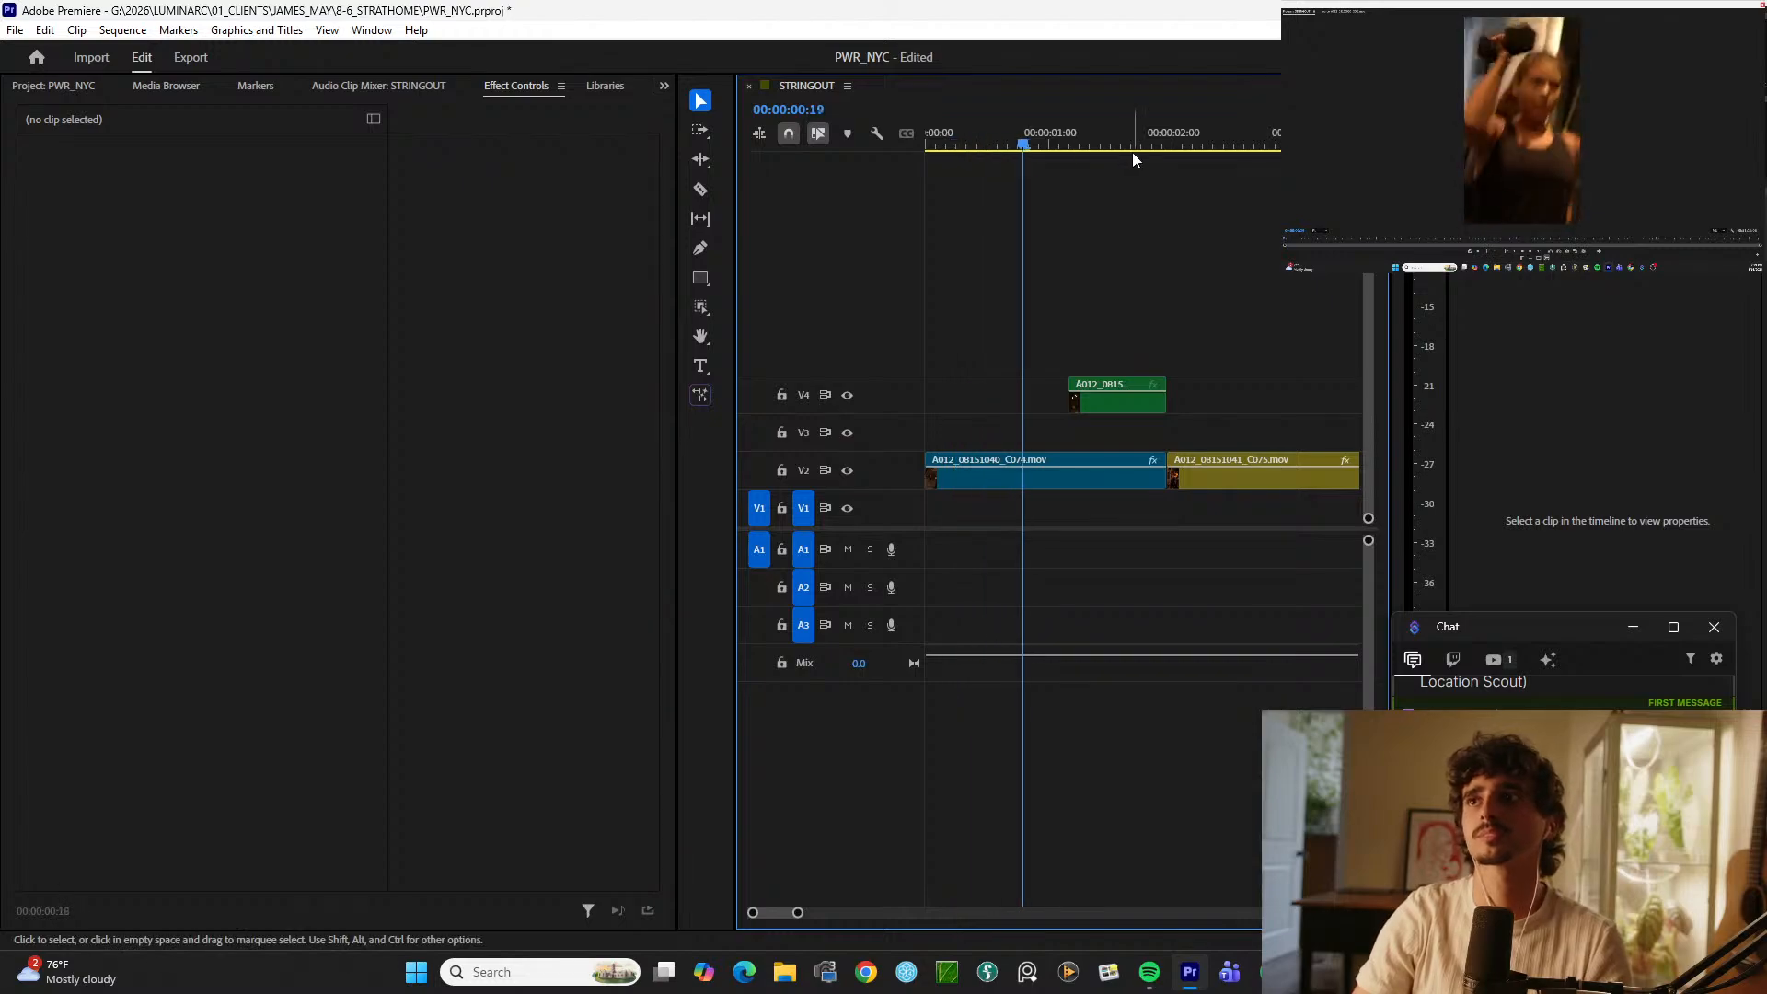
key("space")
key("ctrl+z")
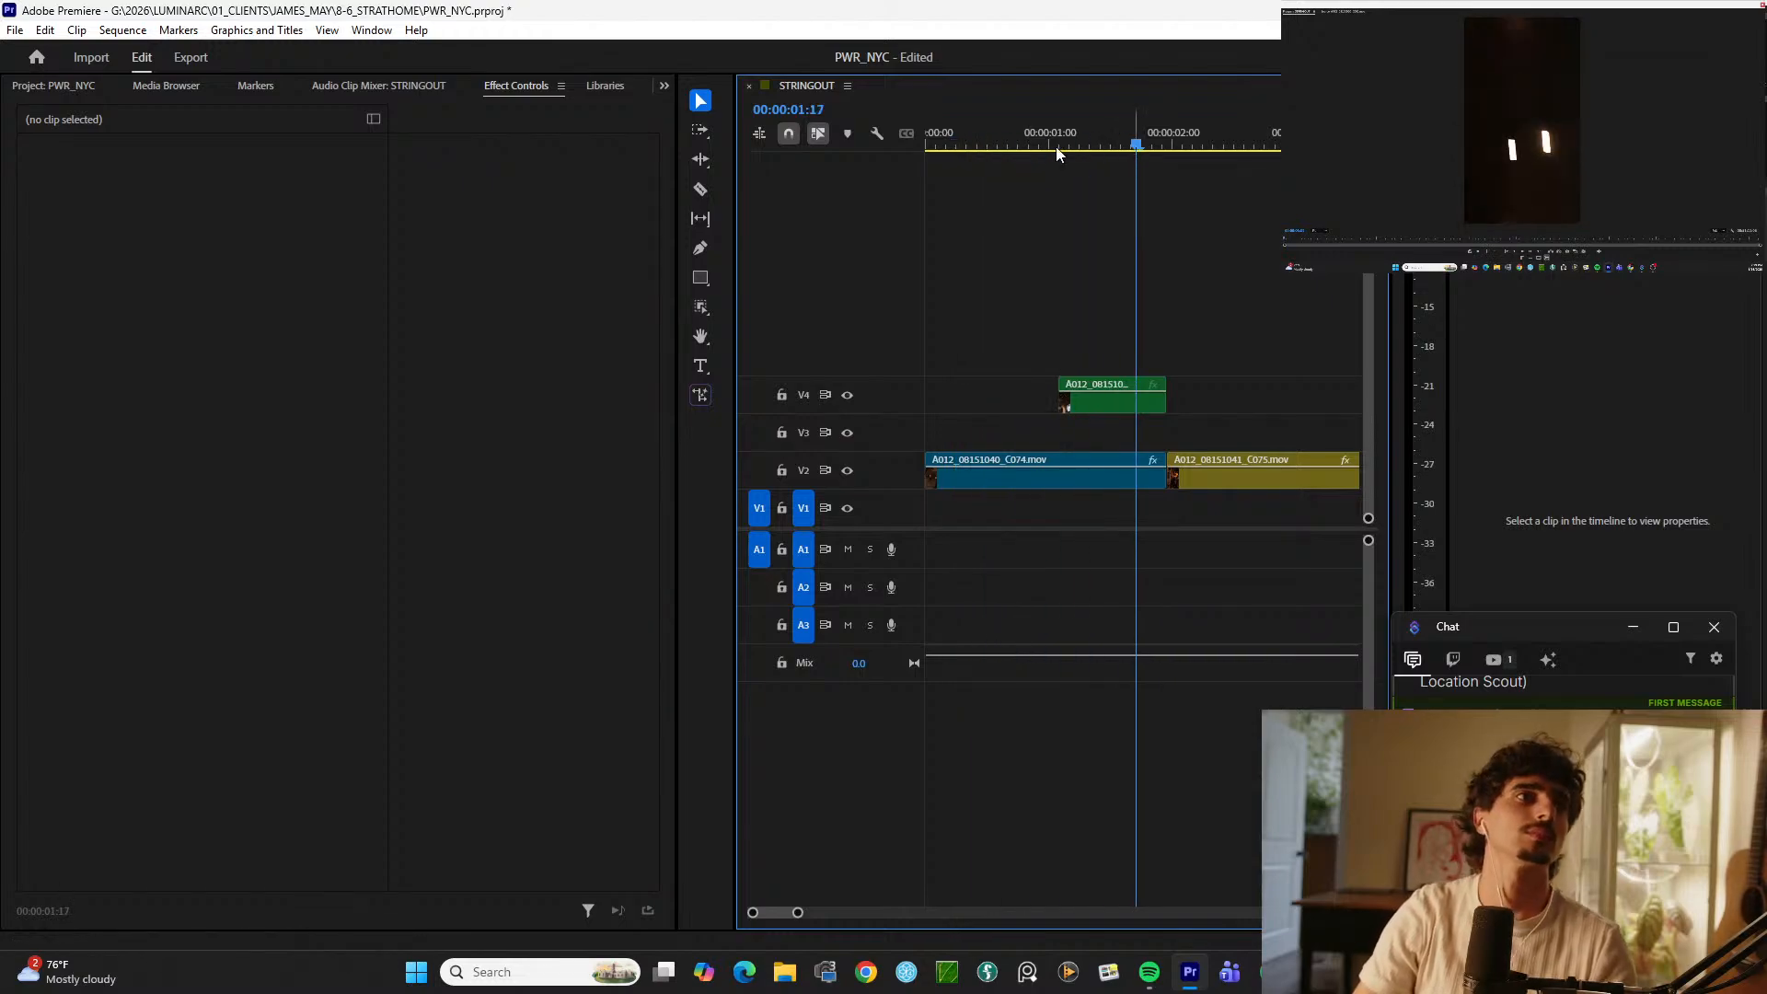
Step: Replay the opening sequence through the overlay and into the C075 clip, and widen the timeline view to show more of the sequence
left_click_drag(1056, 149, 898, 153)
key("space")
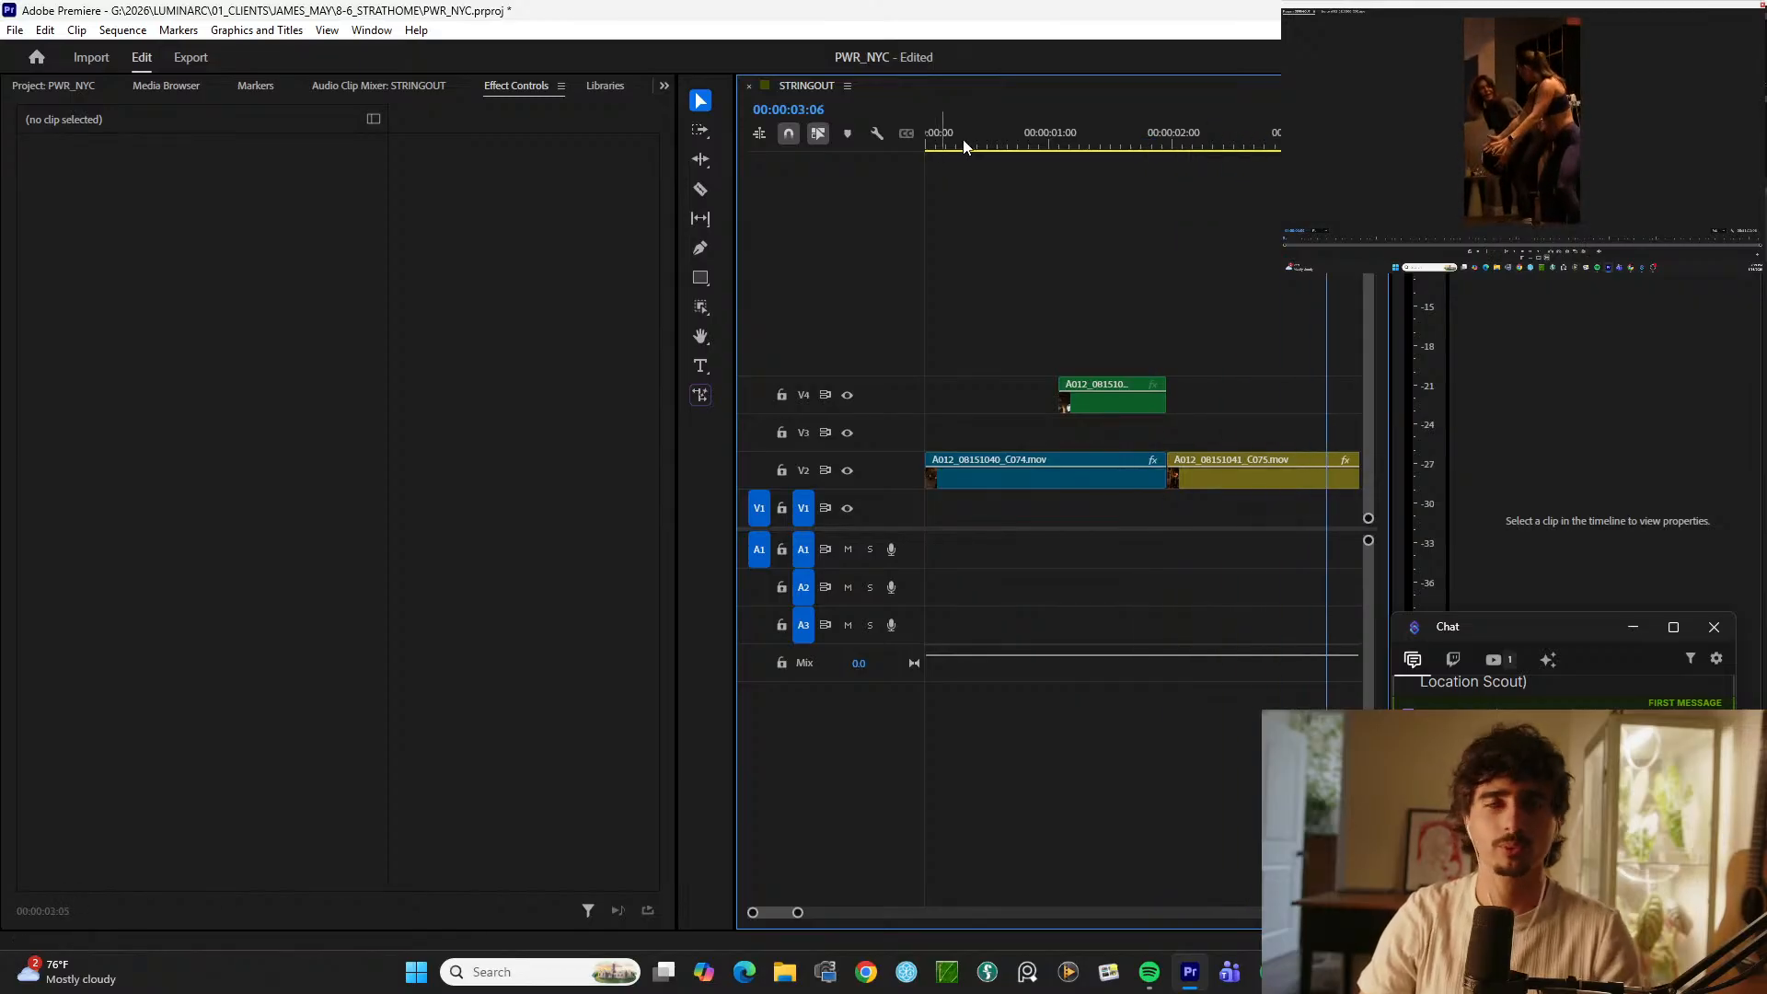
left_click_drag(1185, 145, 599, 234)
key("space")
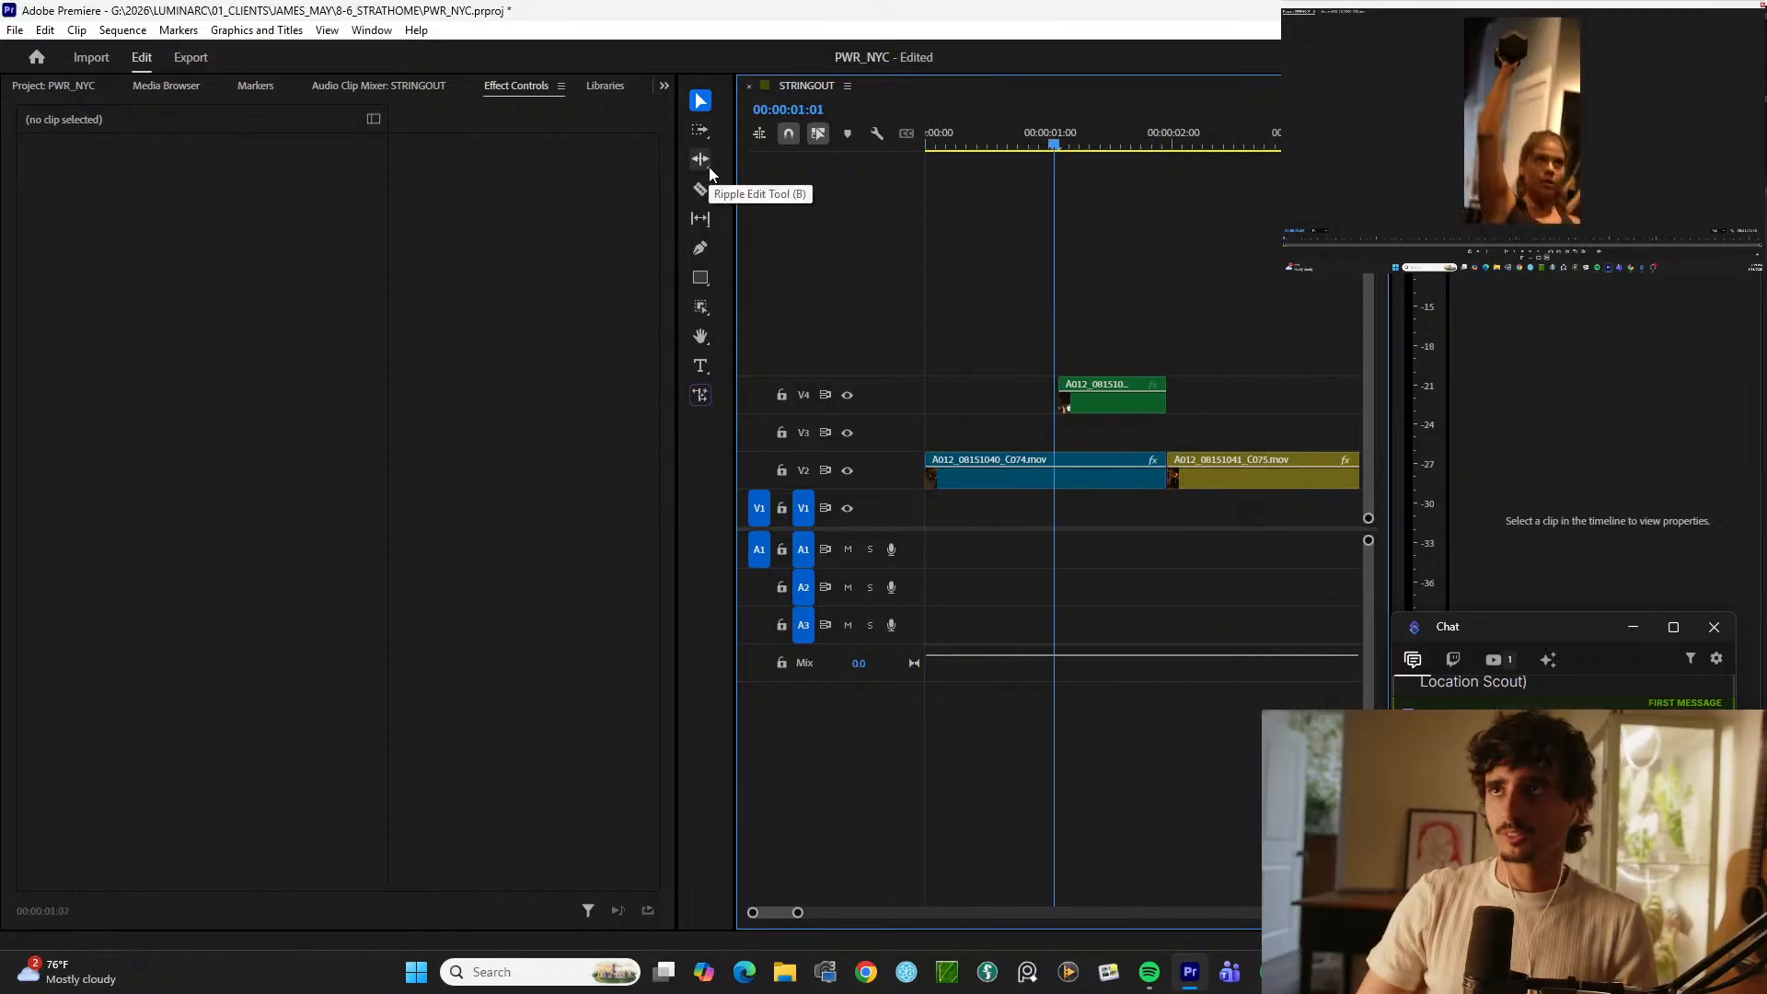
key("space")
key("minus")
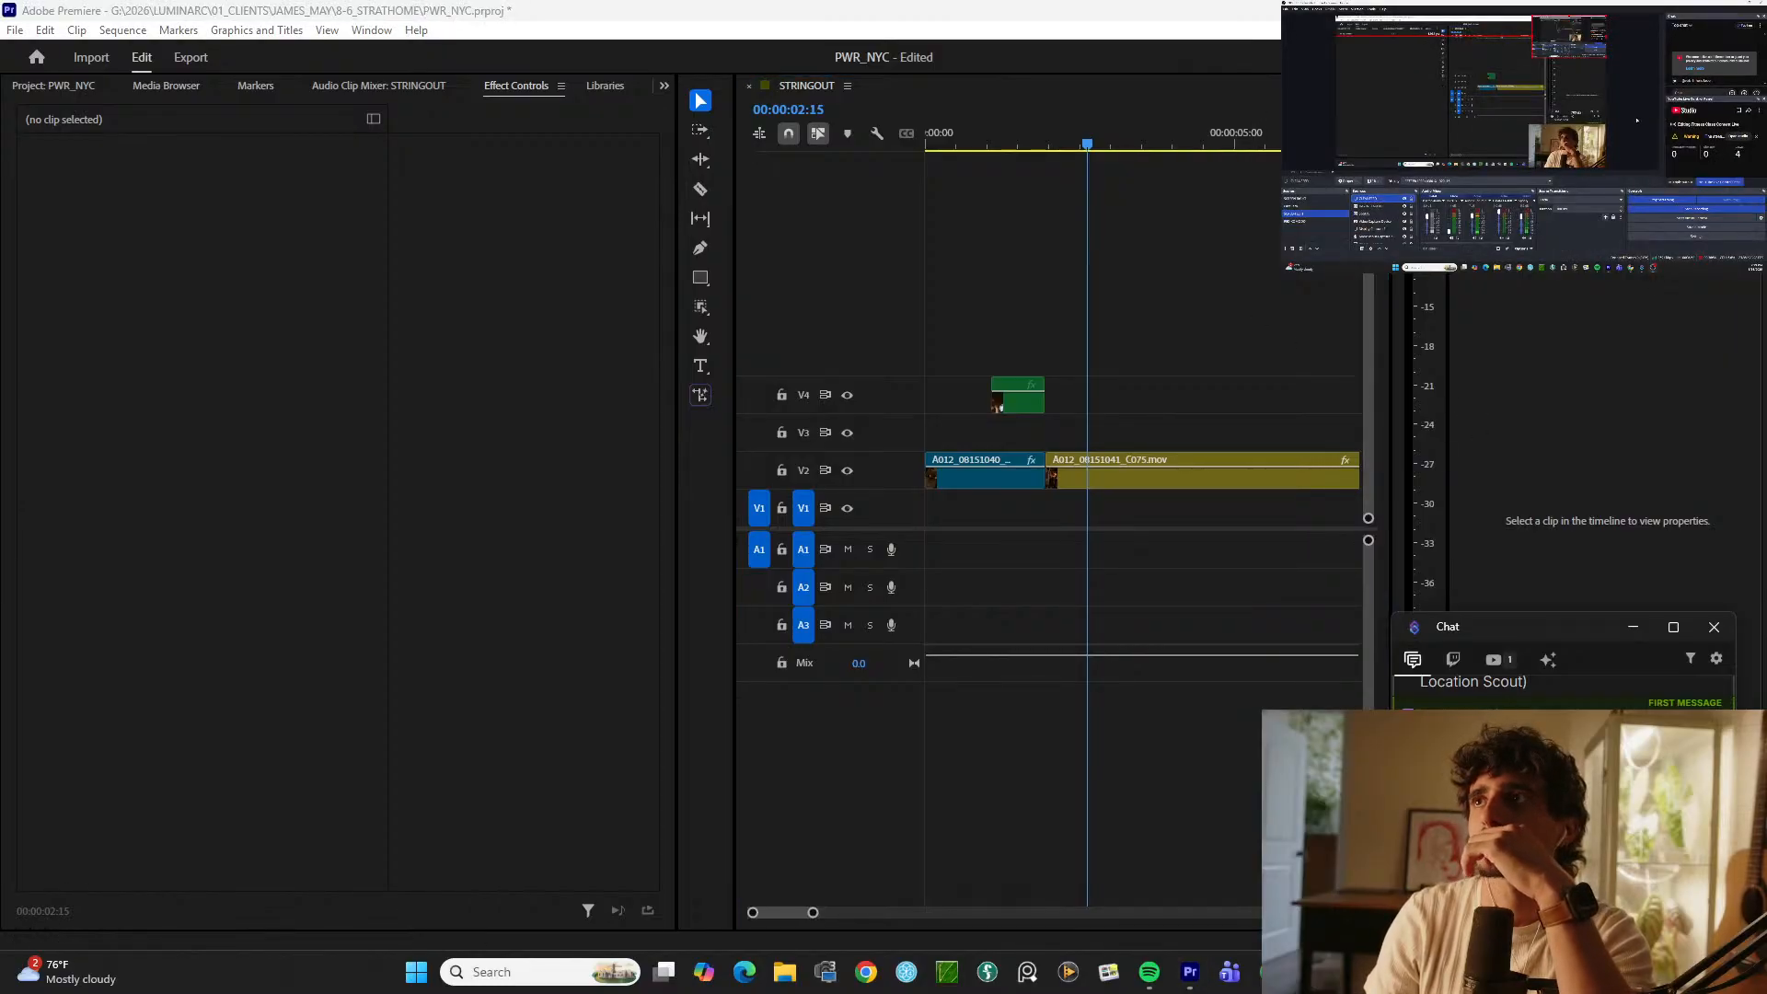
left_click(1307, 335)
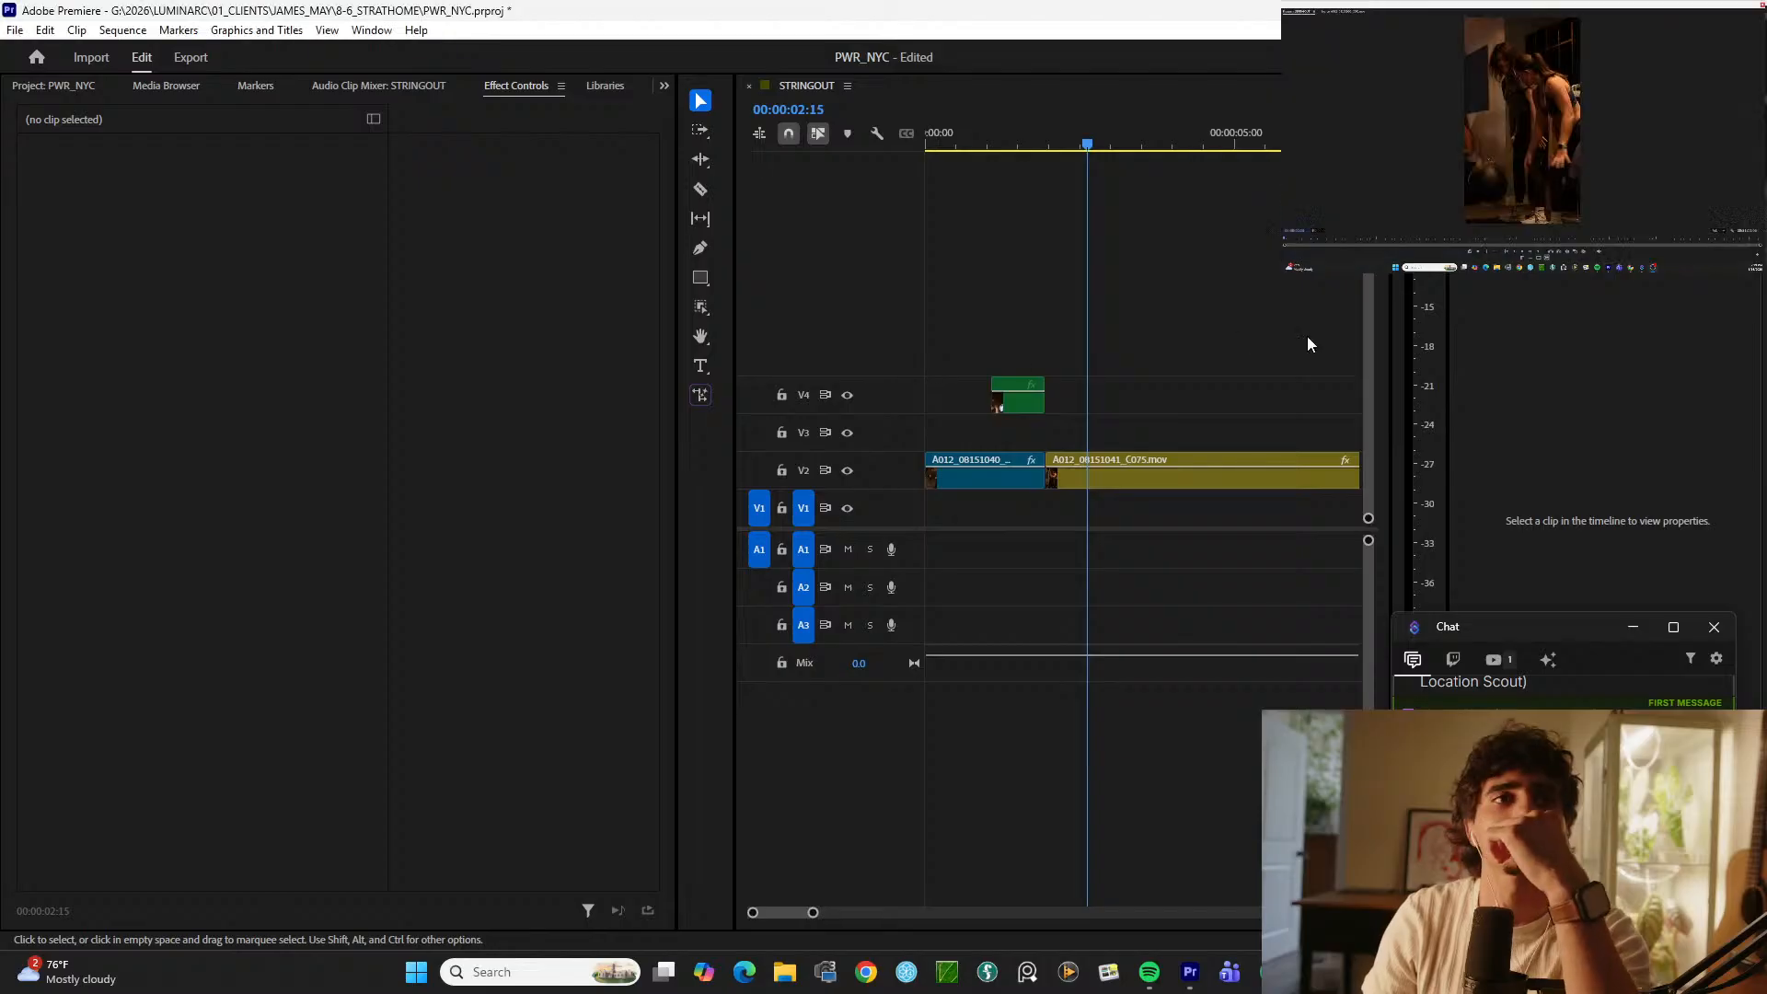
Step: Delete the stray blue V2 clip that sits after a gap behind the C075 clip
left_click(1630, 266)
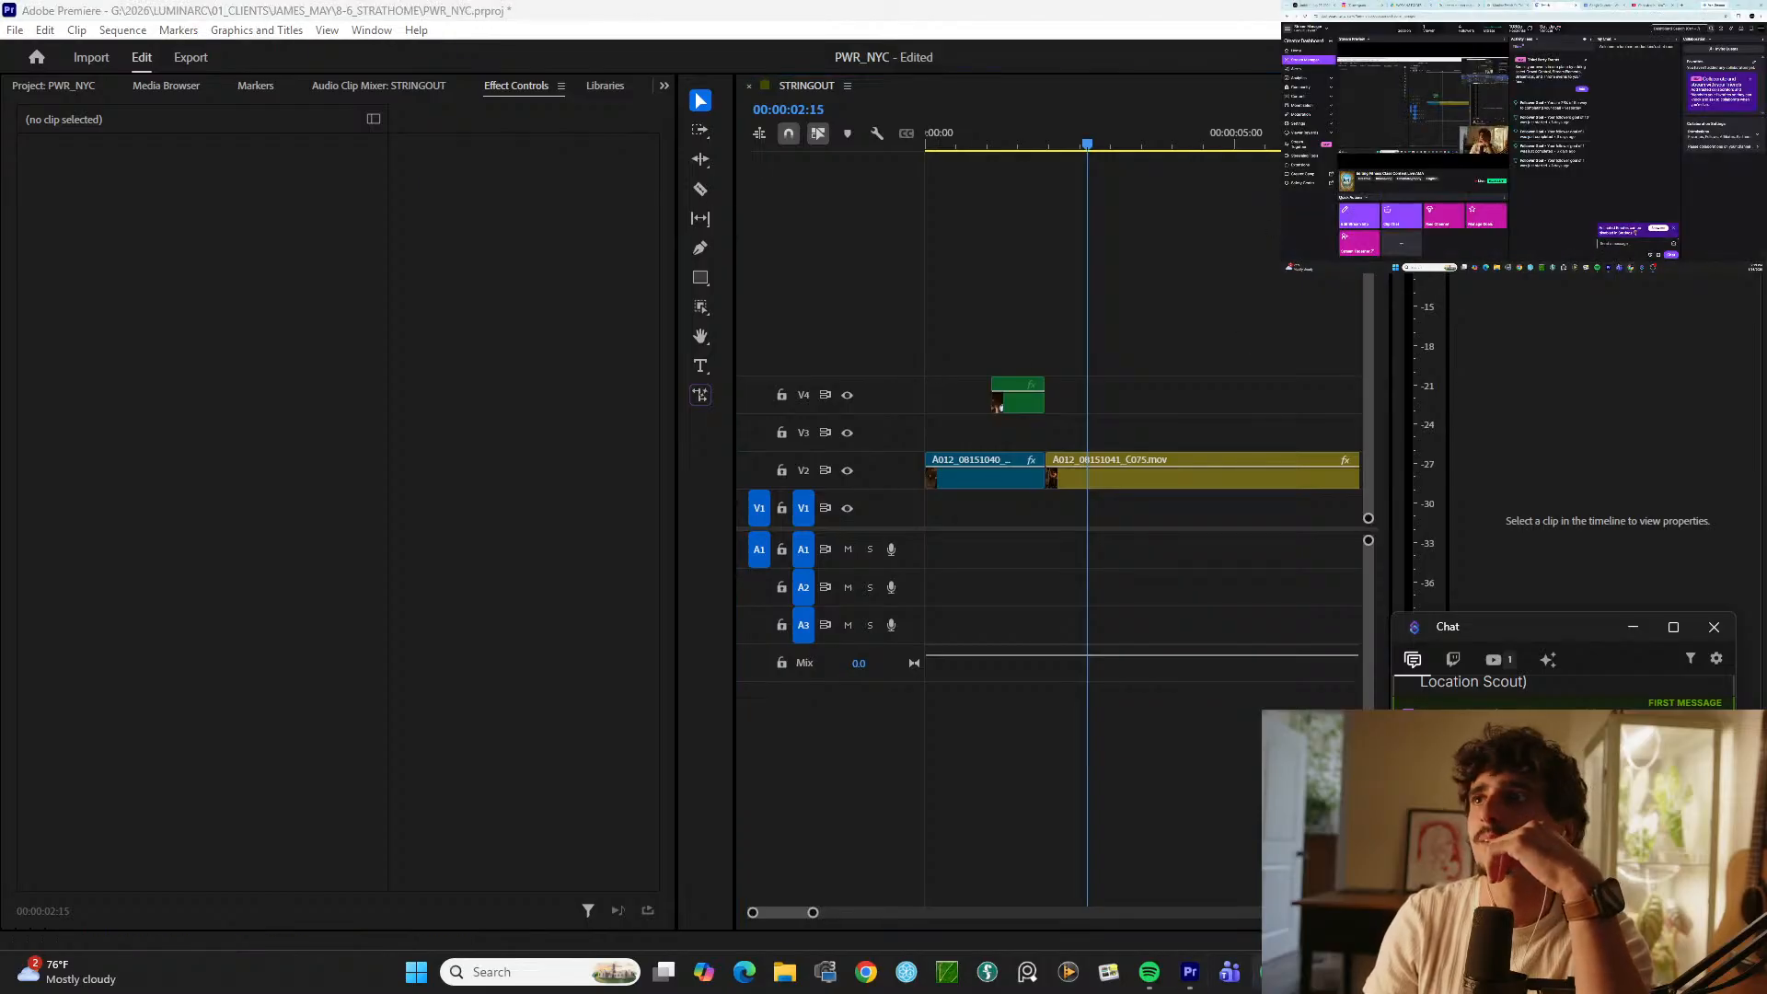
left_click(1272, 255)
key("minus")
key("minus")
key("minus")
key("minus")
key("minus")
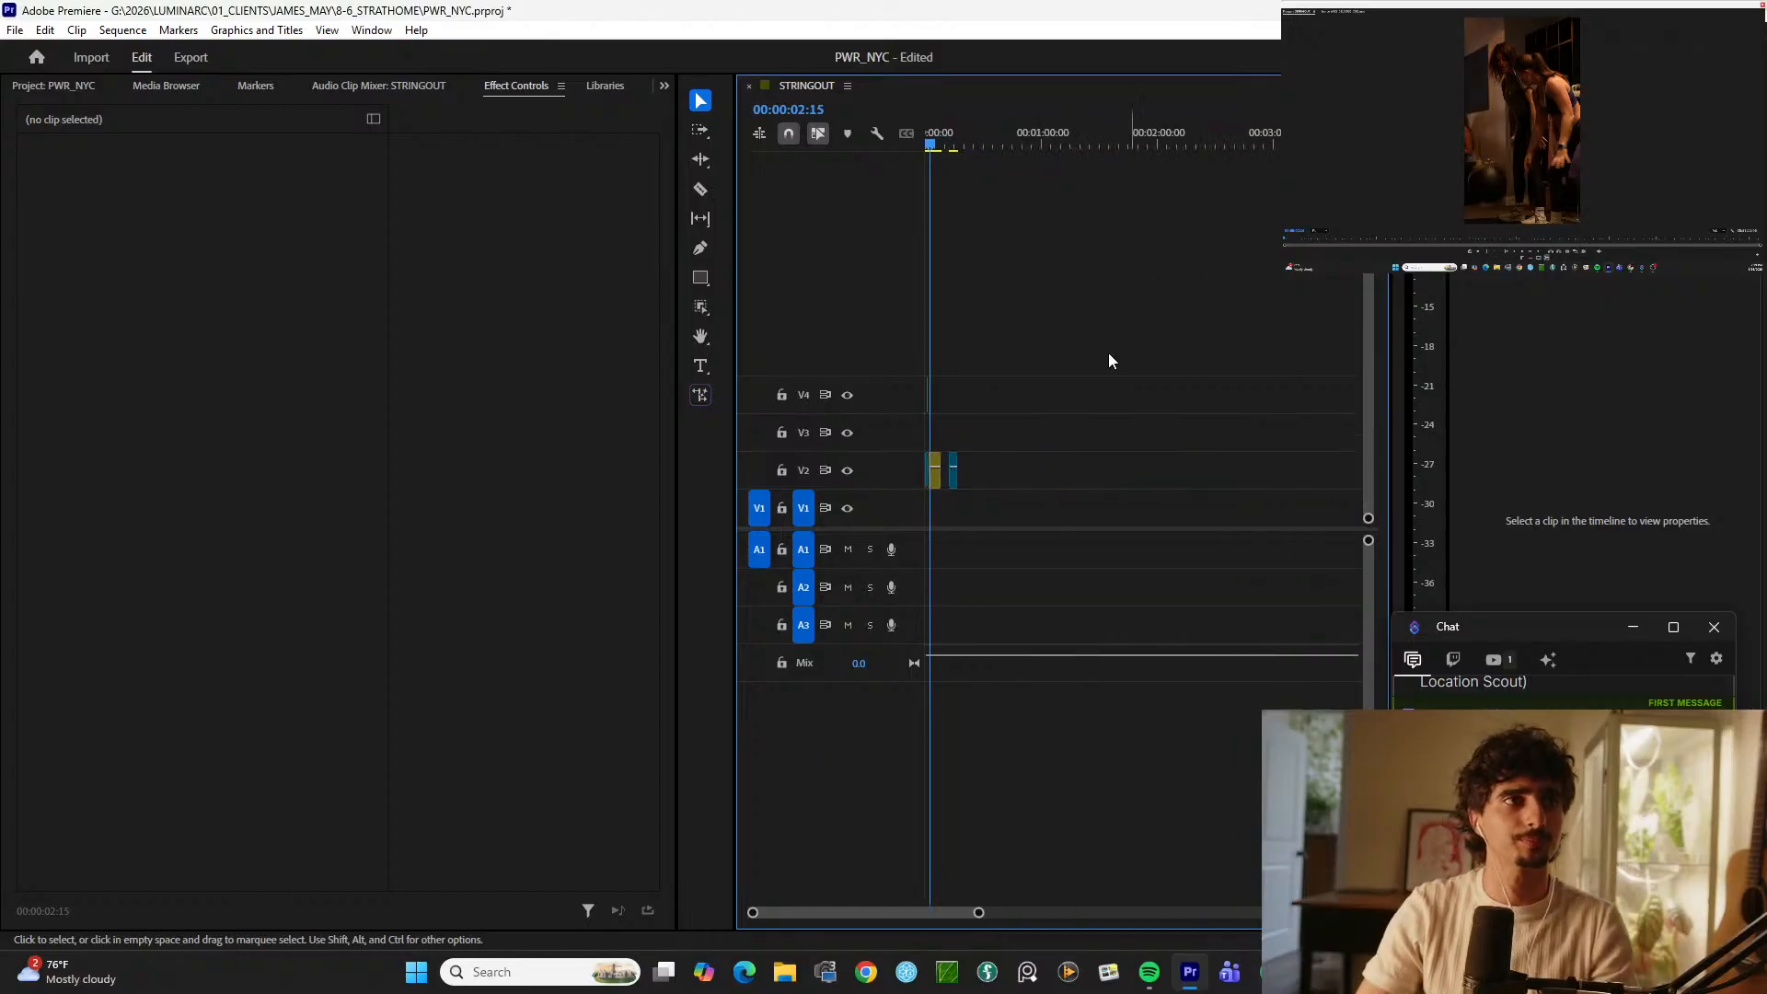
key("equal")
left_click(983, 478)
key("Delete")
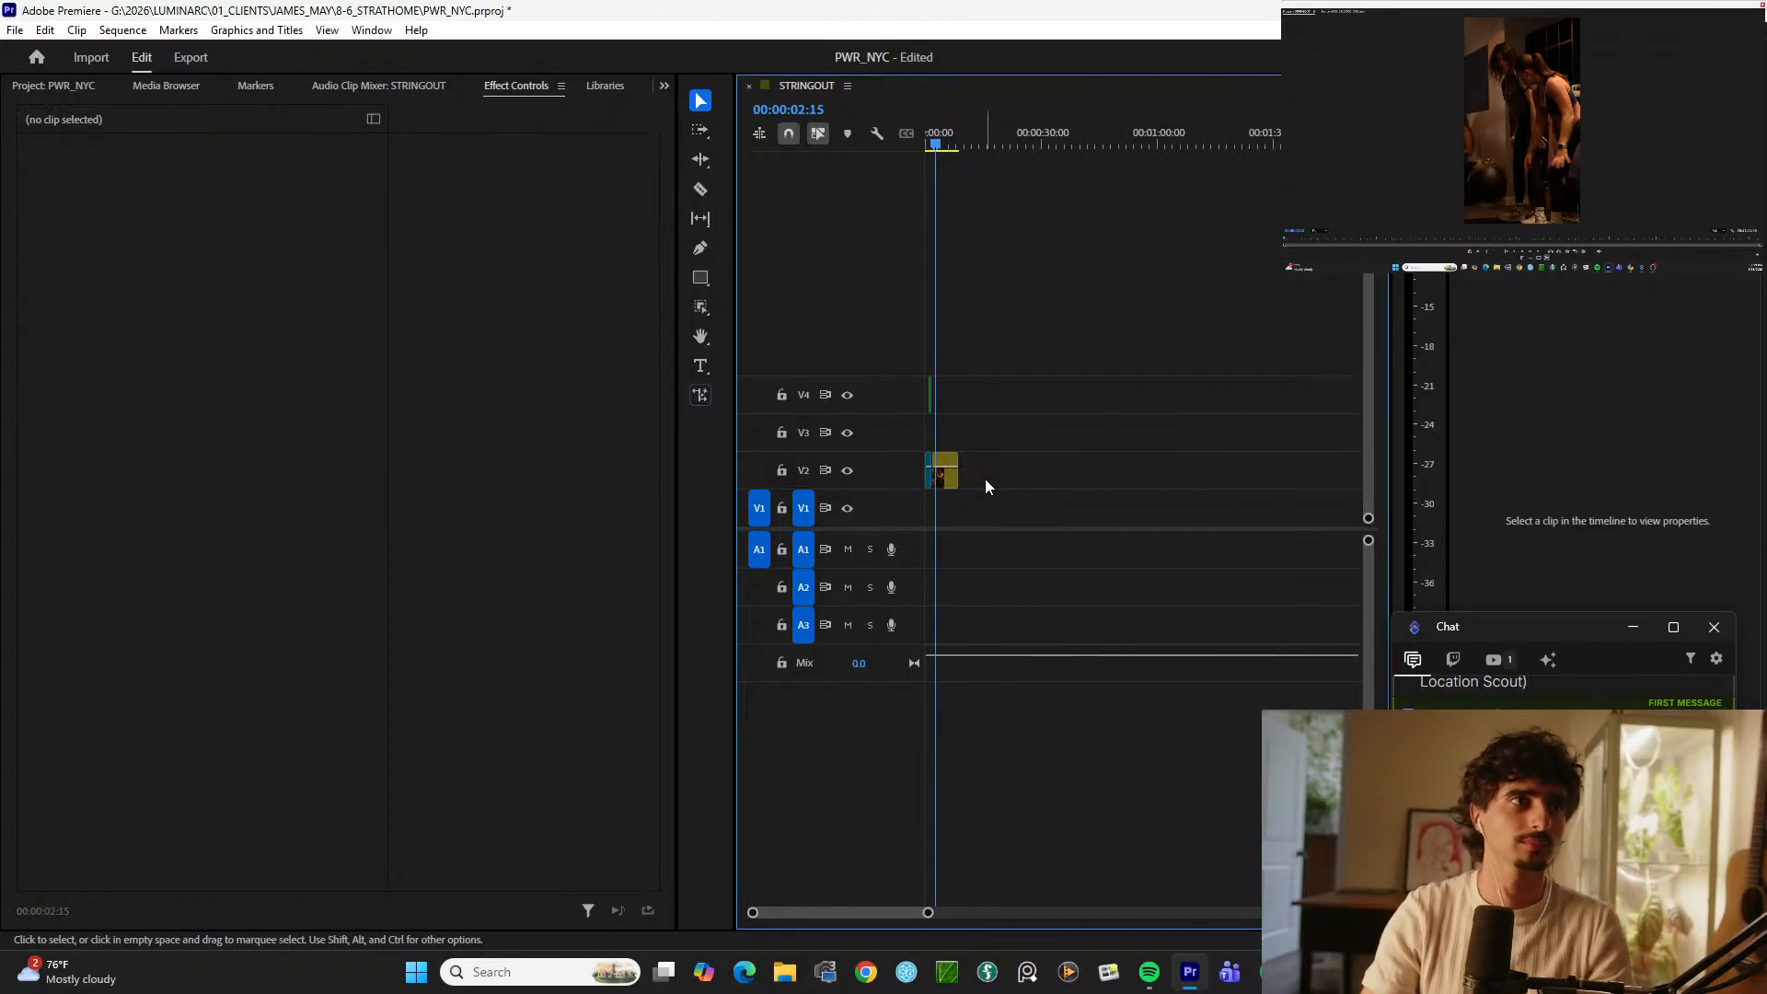
Step: Move the edited opening clips together along the timeline to about 00:02:43, clear of the sequence start
key("minus")
left_click_drag(937, 493, 1248, 504)
key("minus")
key("minus")
key("minus")
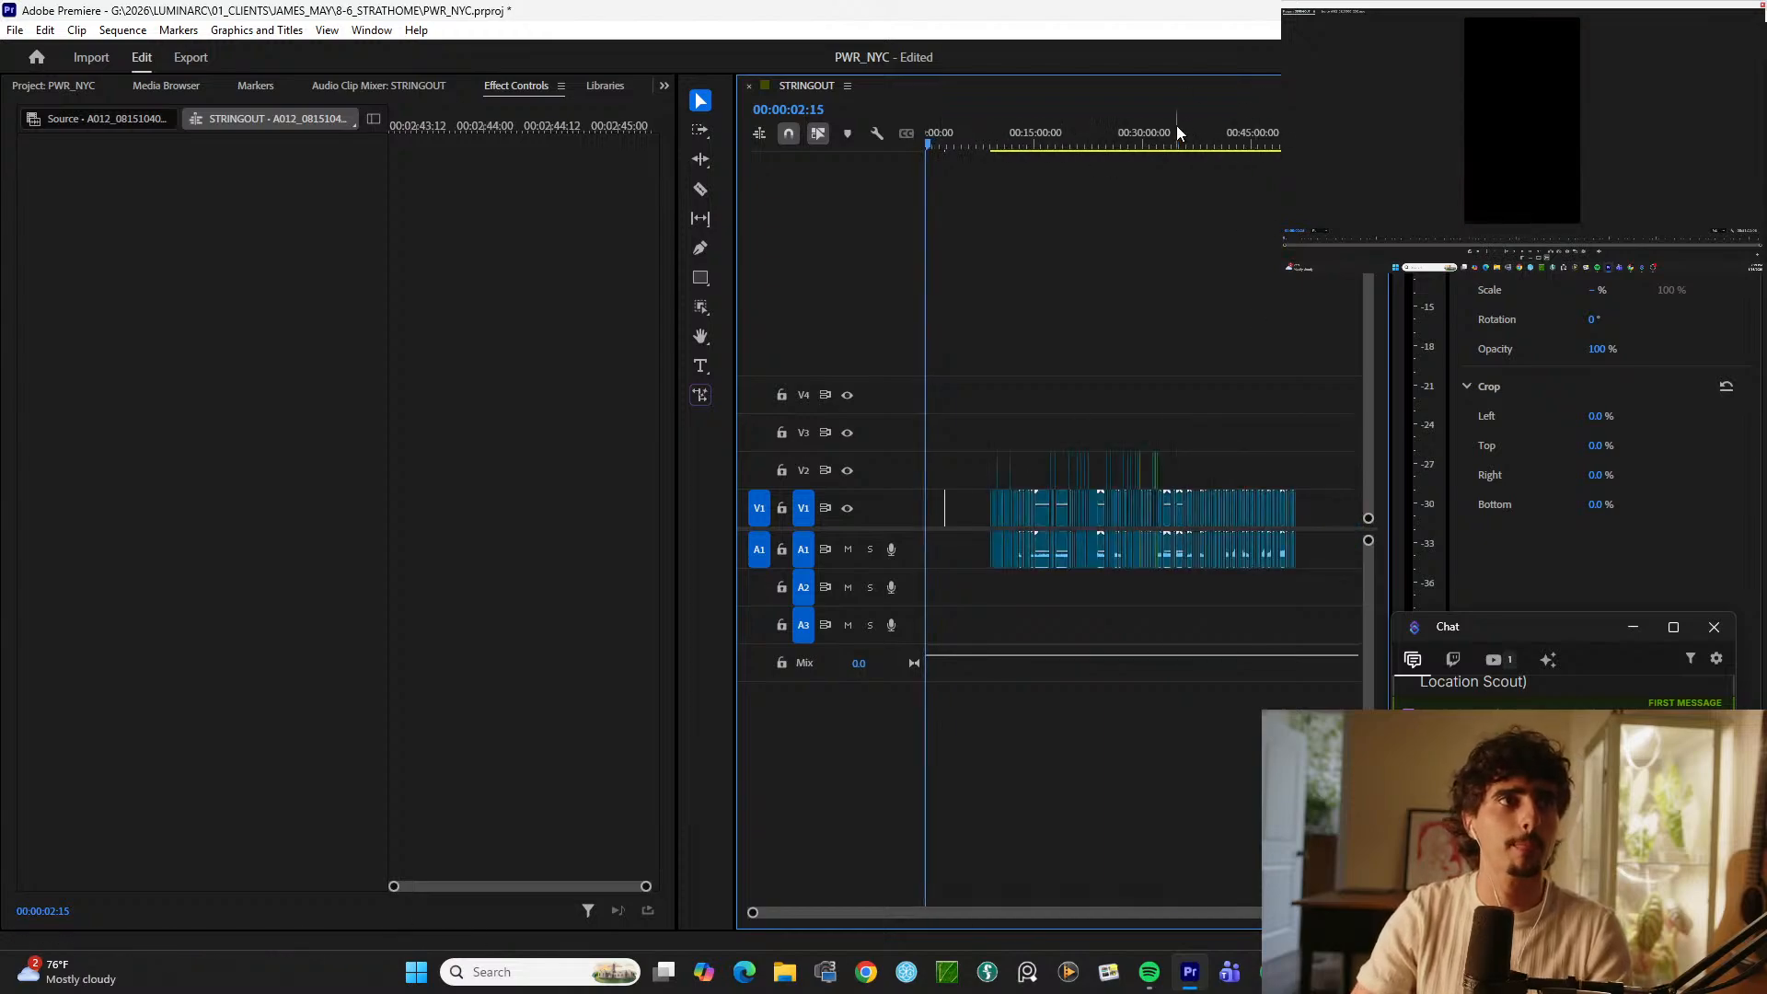
Step: Locate the C076 clip in the uncut footage and play it from about 00:32:09
left_click(1174, 129)
key("equal")
left_click(1171, 147)
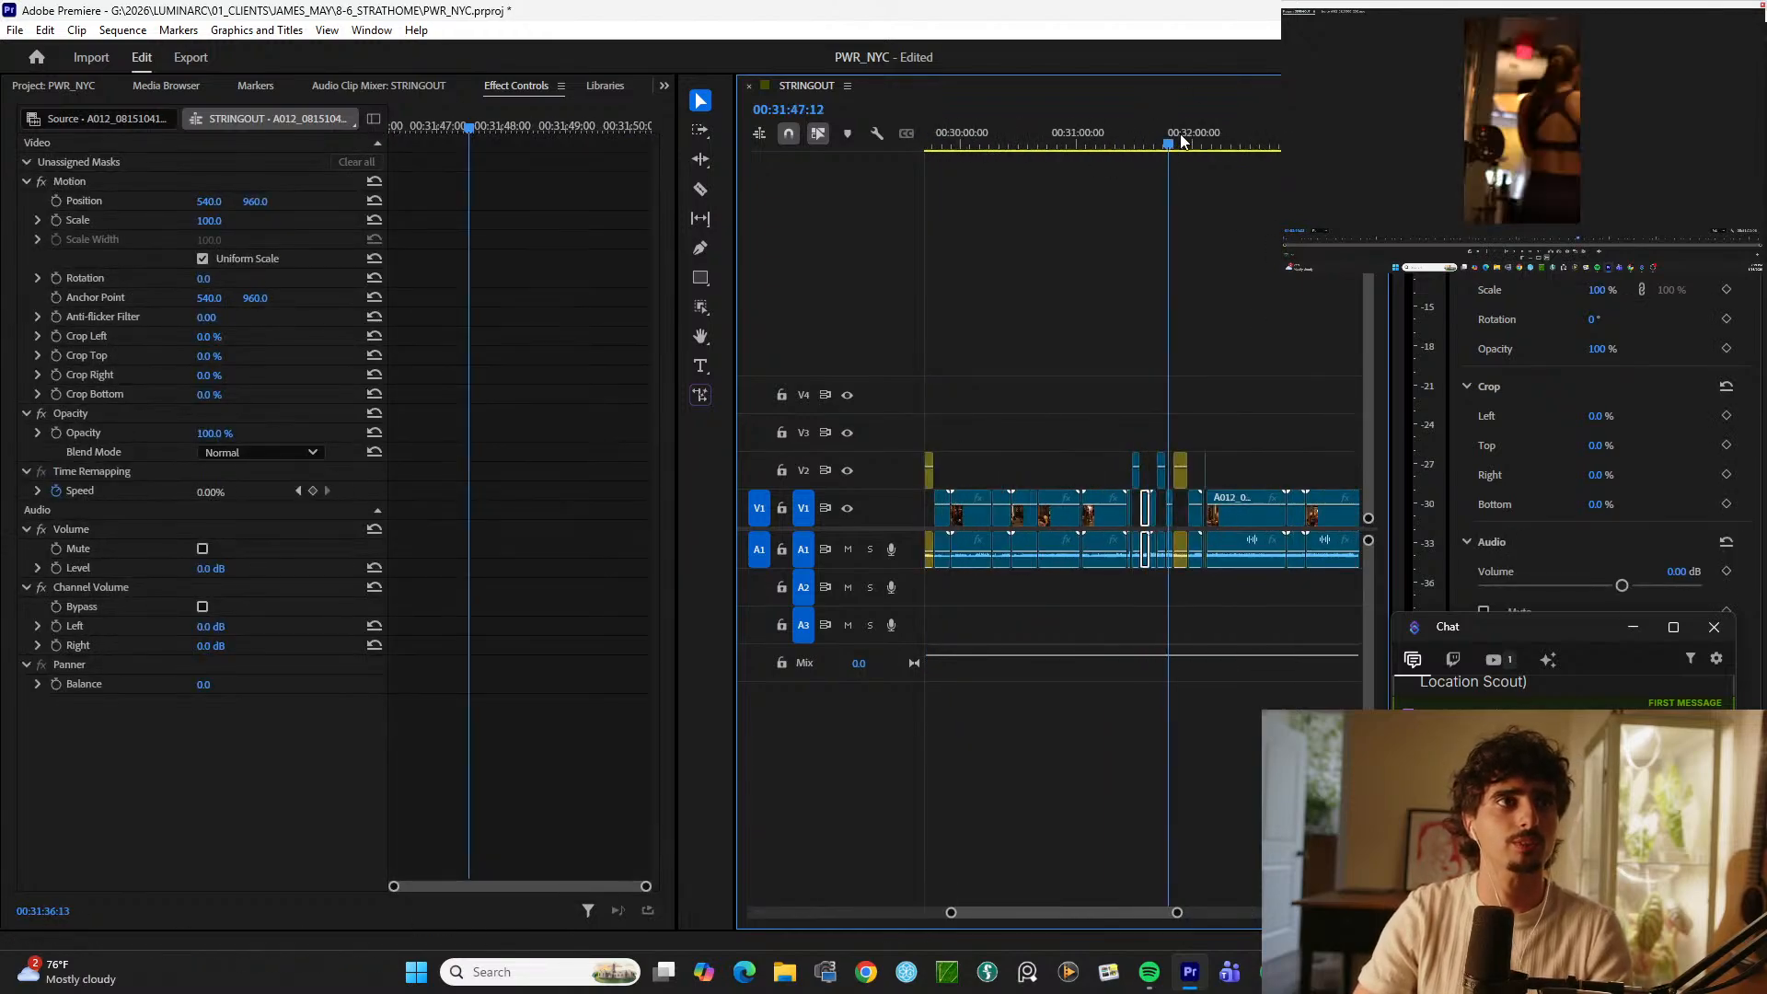
key("equal")
key("equal")
key("equal")
key("equal")
key("equal")
key("equal")
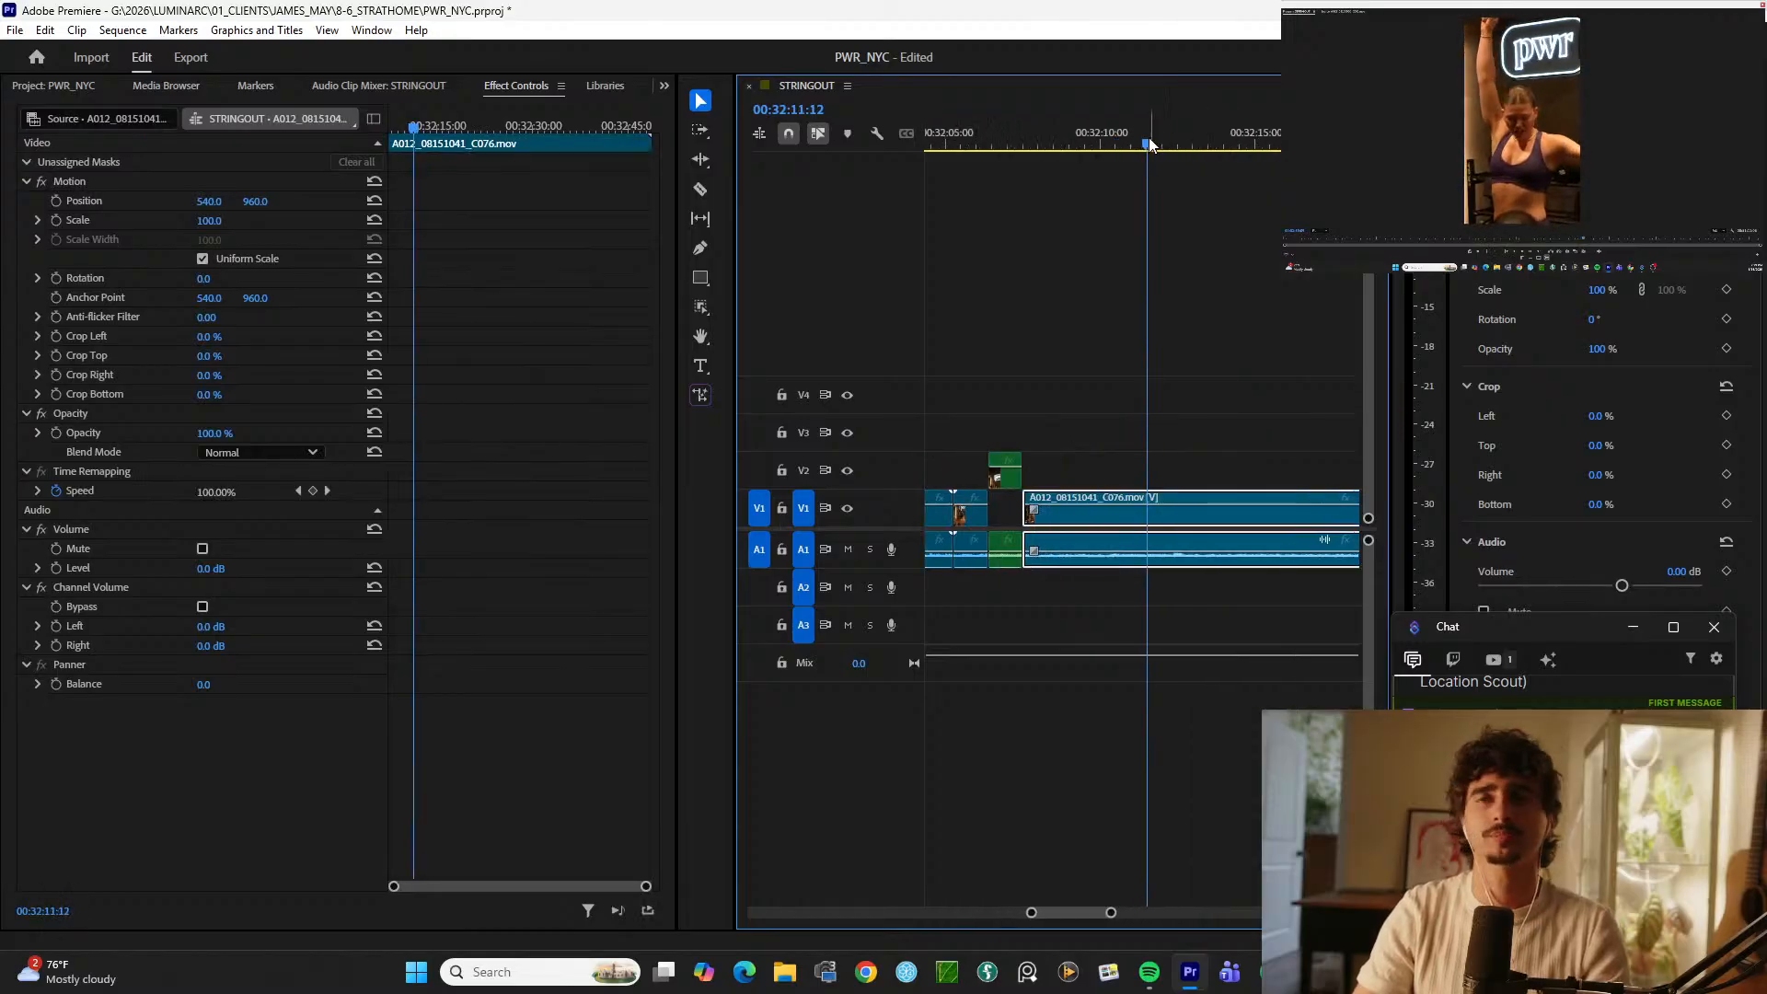
left_click_drag(1045, 129, 1084, 142)
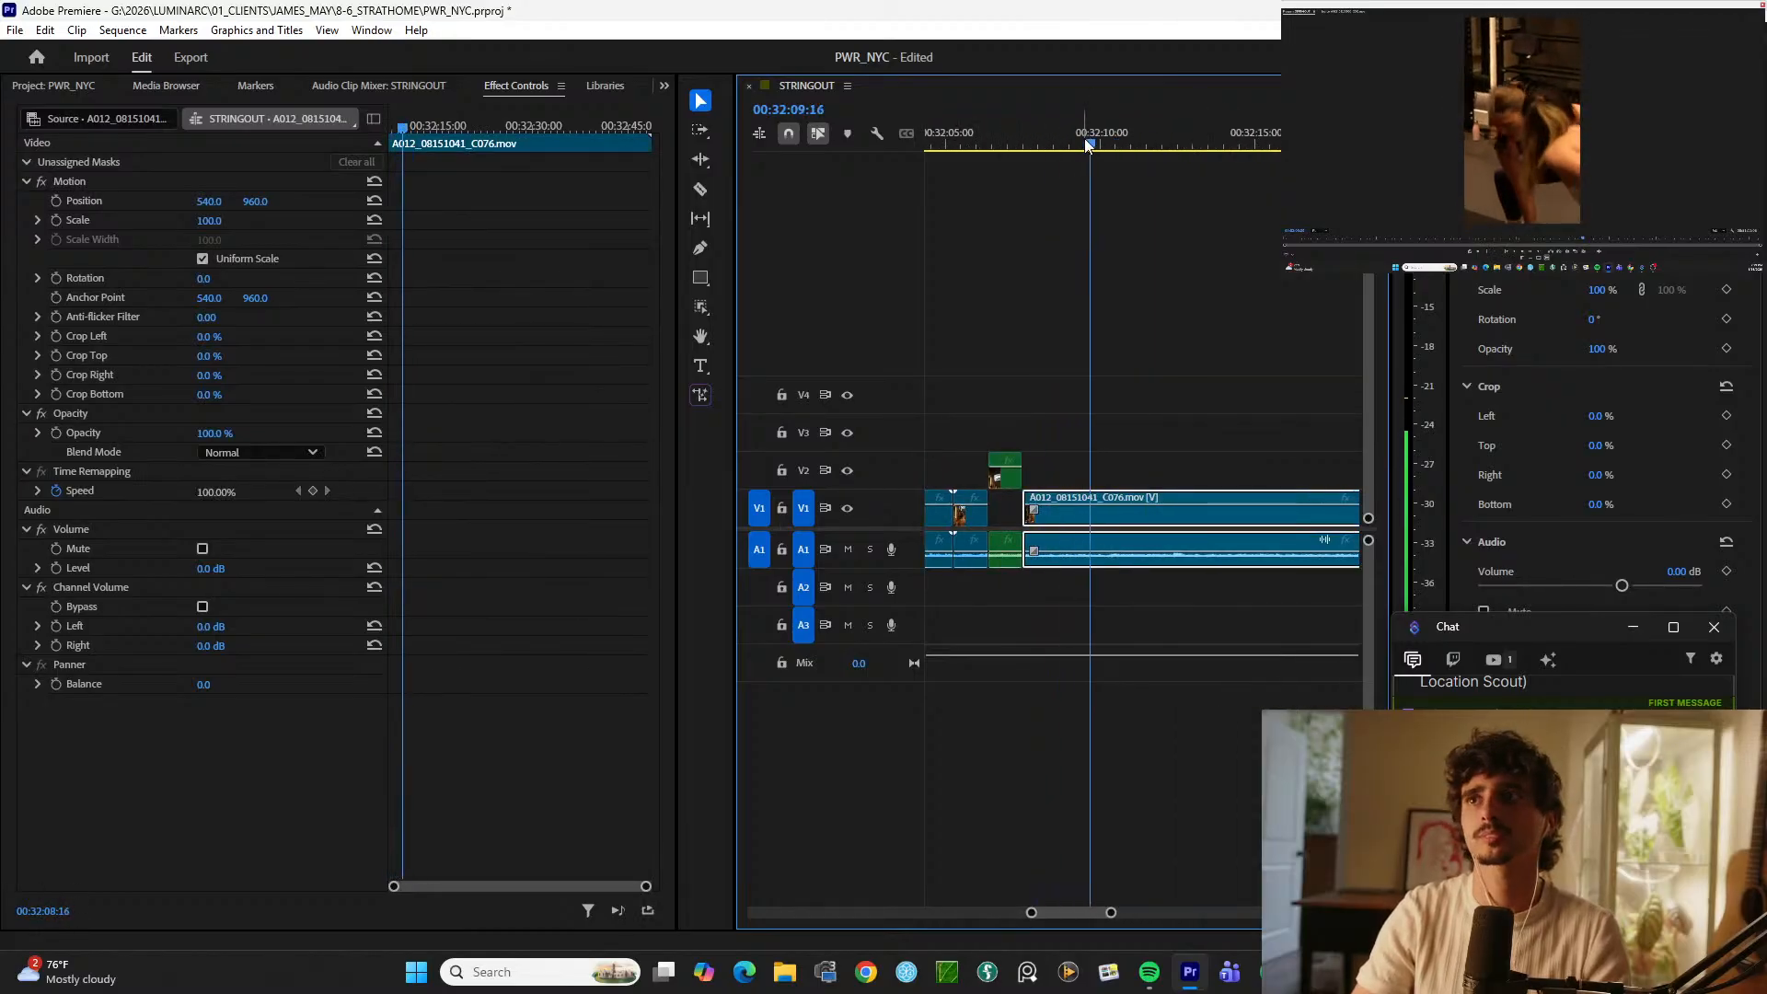
key("space")
key("equal")
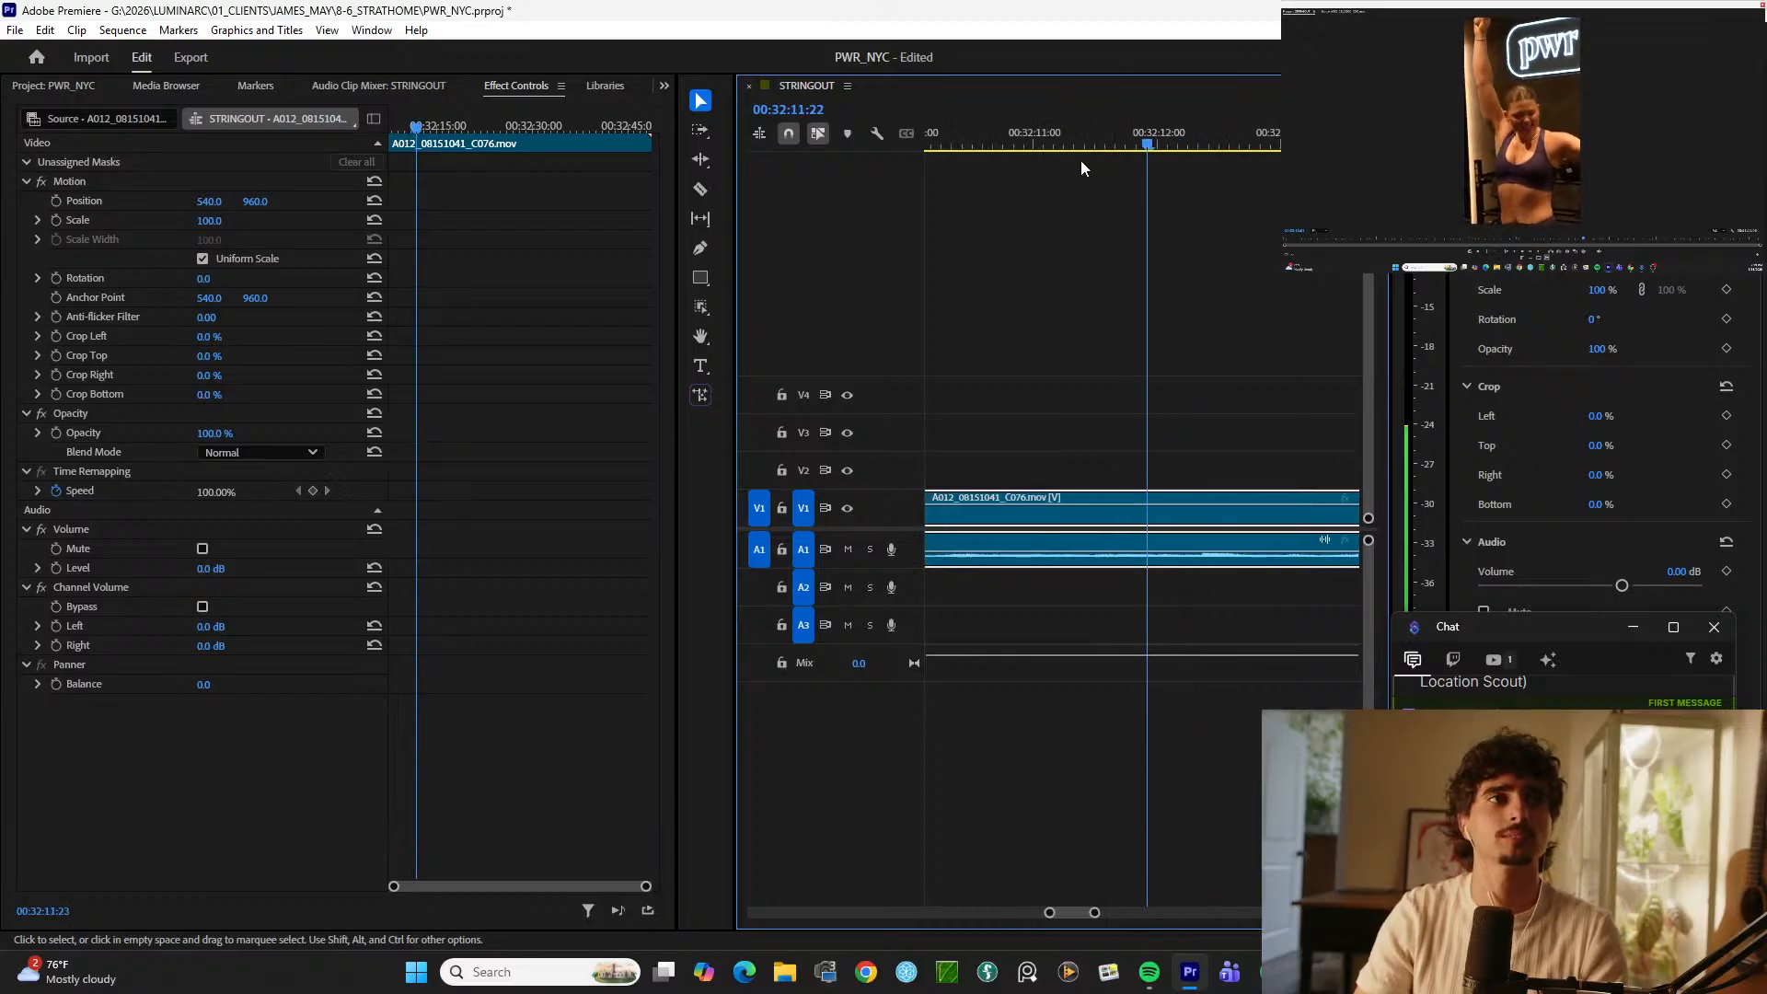
Step: Cut out the section of C076 from about 00:32:09 to 00:32:13:09 and raise it to V2
key("minus")
key("minus")
left_click_drag(1156, 133, 1103, 137)
key("ctrl+k")
key("space")
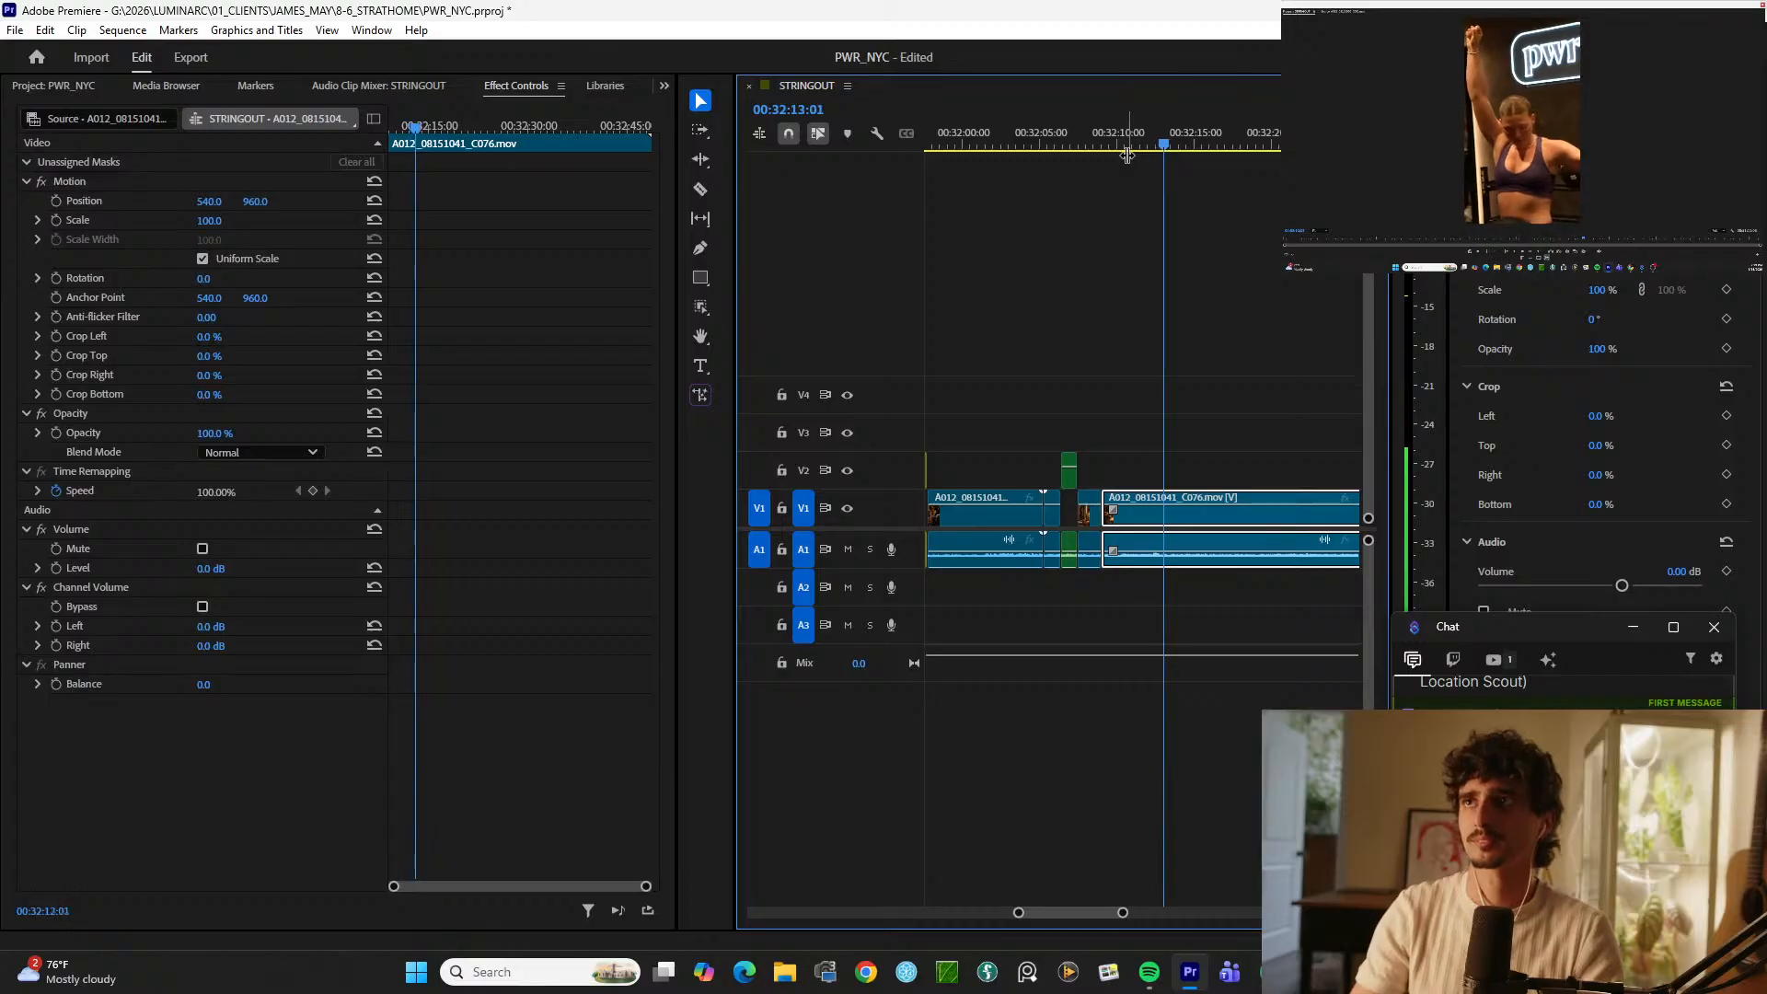
key("space")
key("ctrl+k")
key("alt+Up")
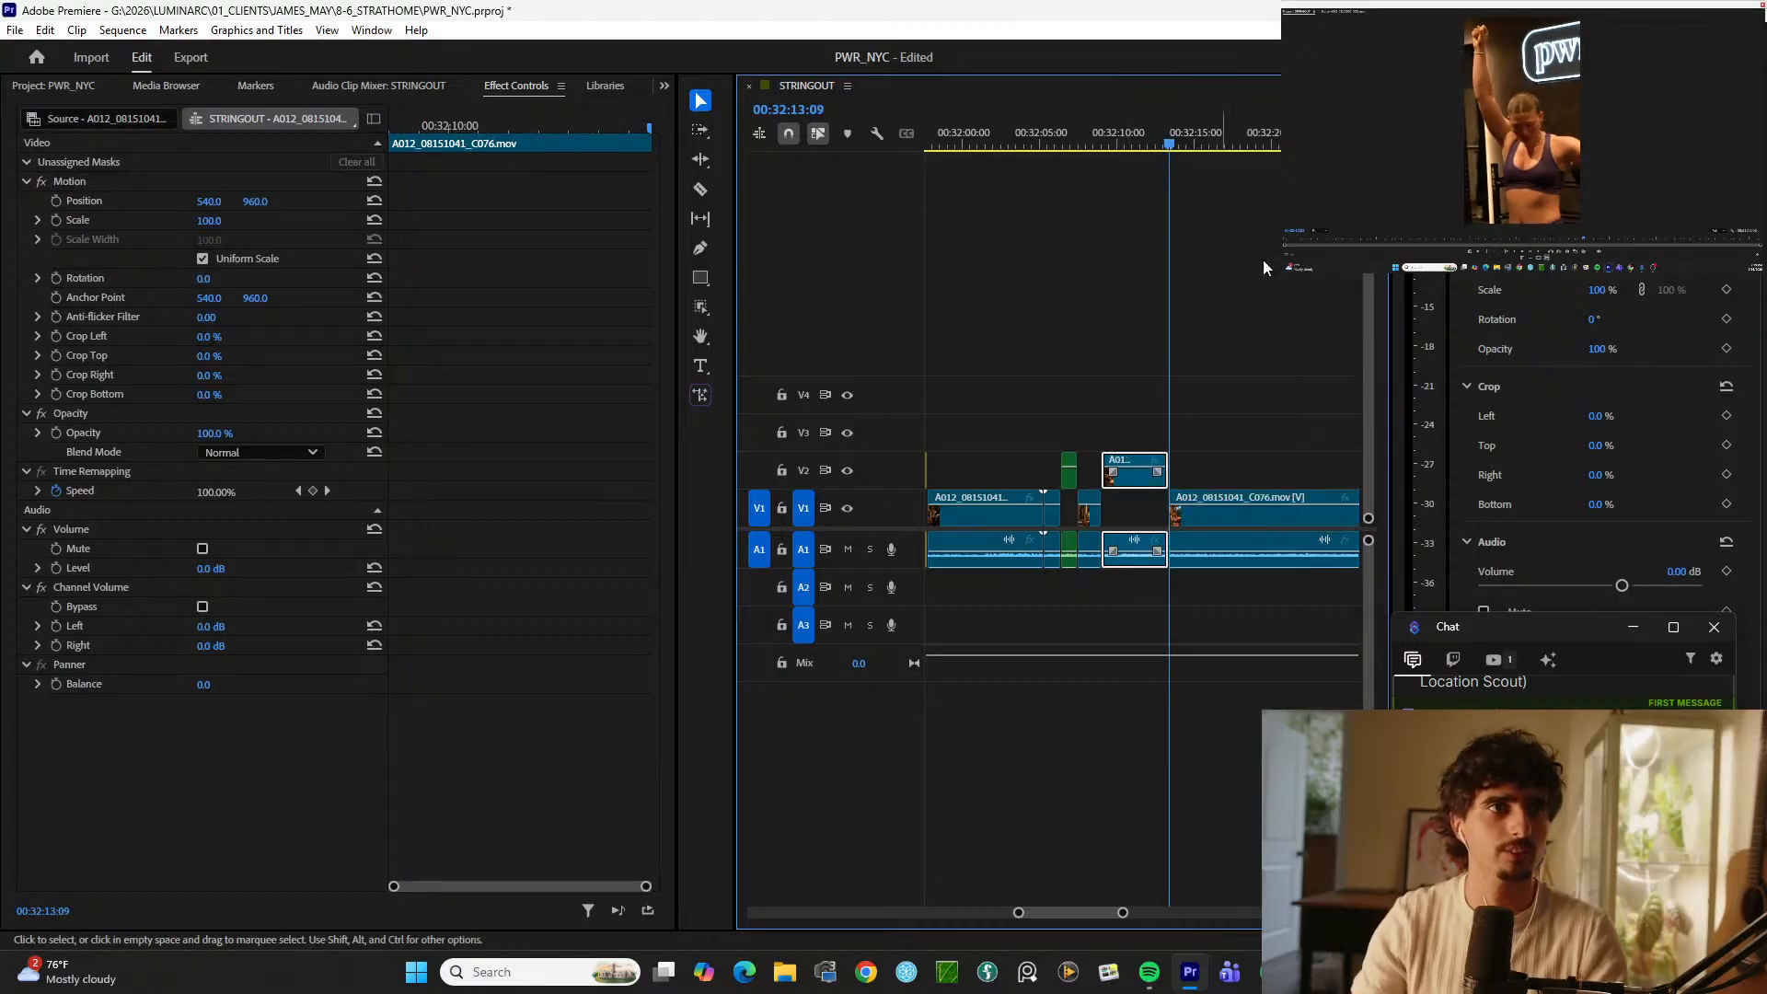
Step: Give the raised C076 section on V2 a yellow label and deselect it
right_click(1148, 493)
mouse_move(1220, 523)
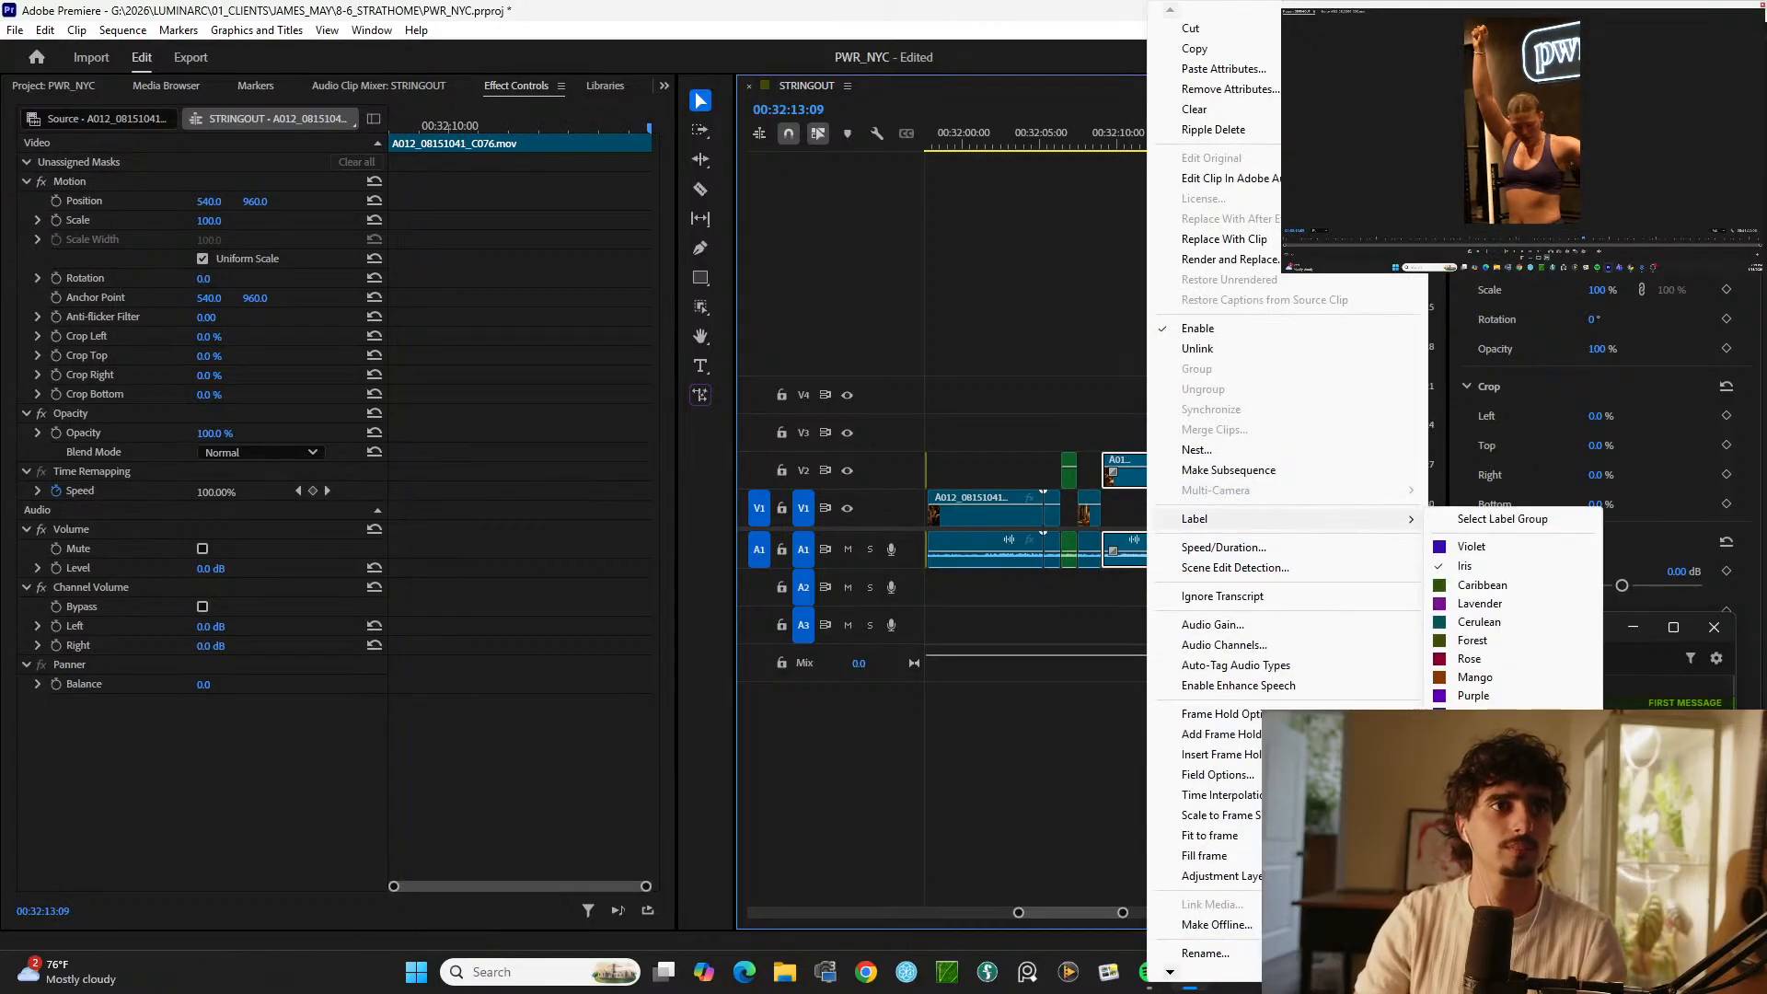
left_click(1473, 825)
left_click(1304, 343)
Step: Play on through C076 and split it at 00:32:20:07 and 00:32:23:07
key("space")
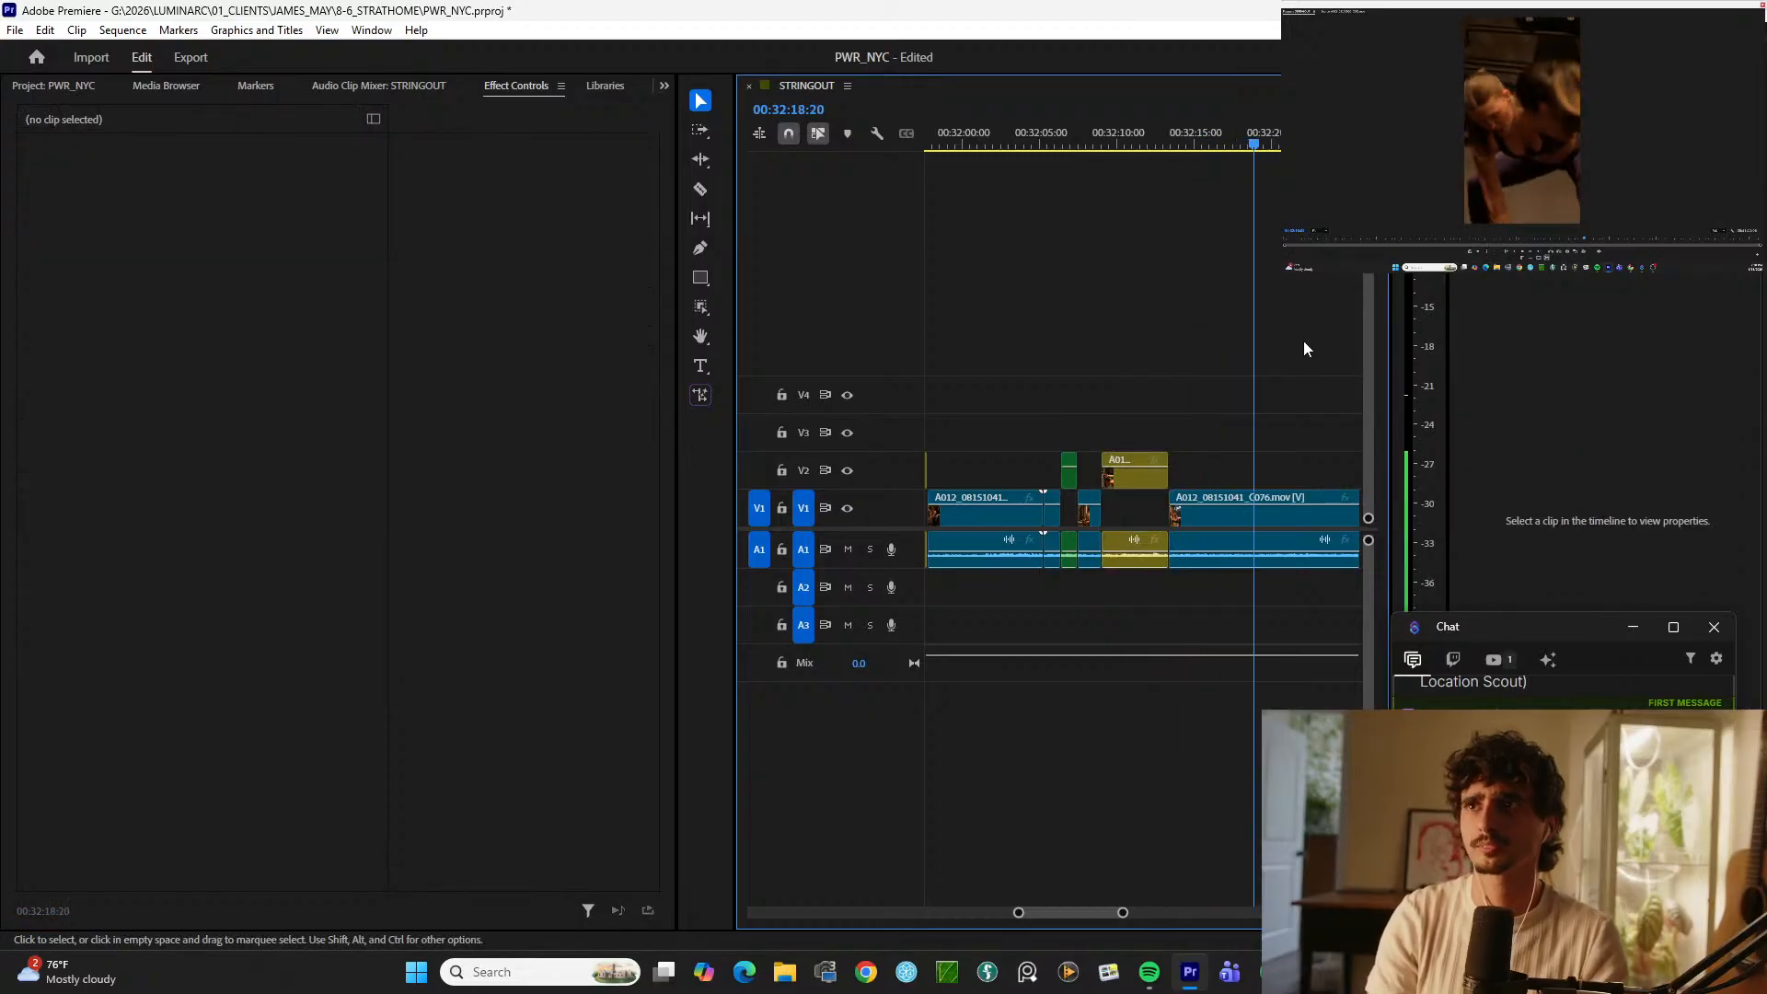
key("d")
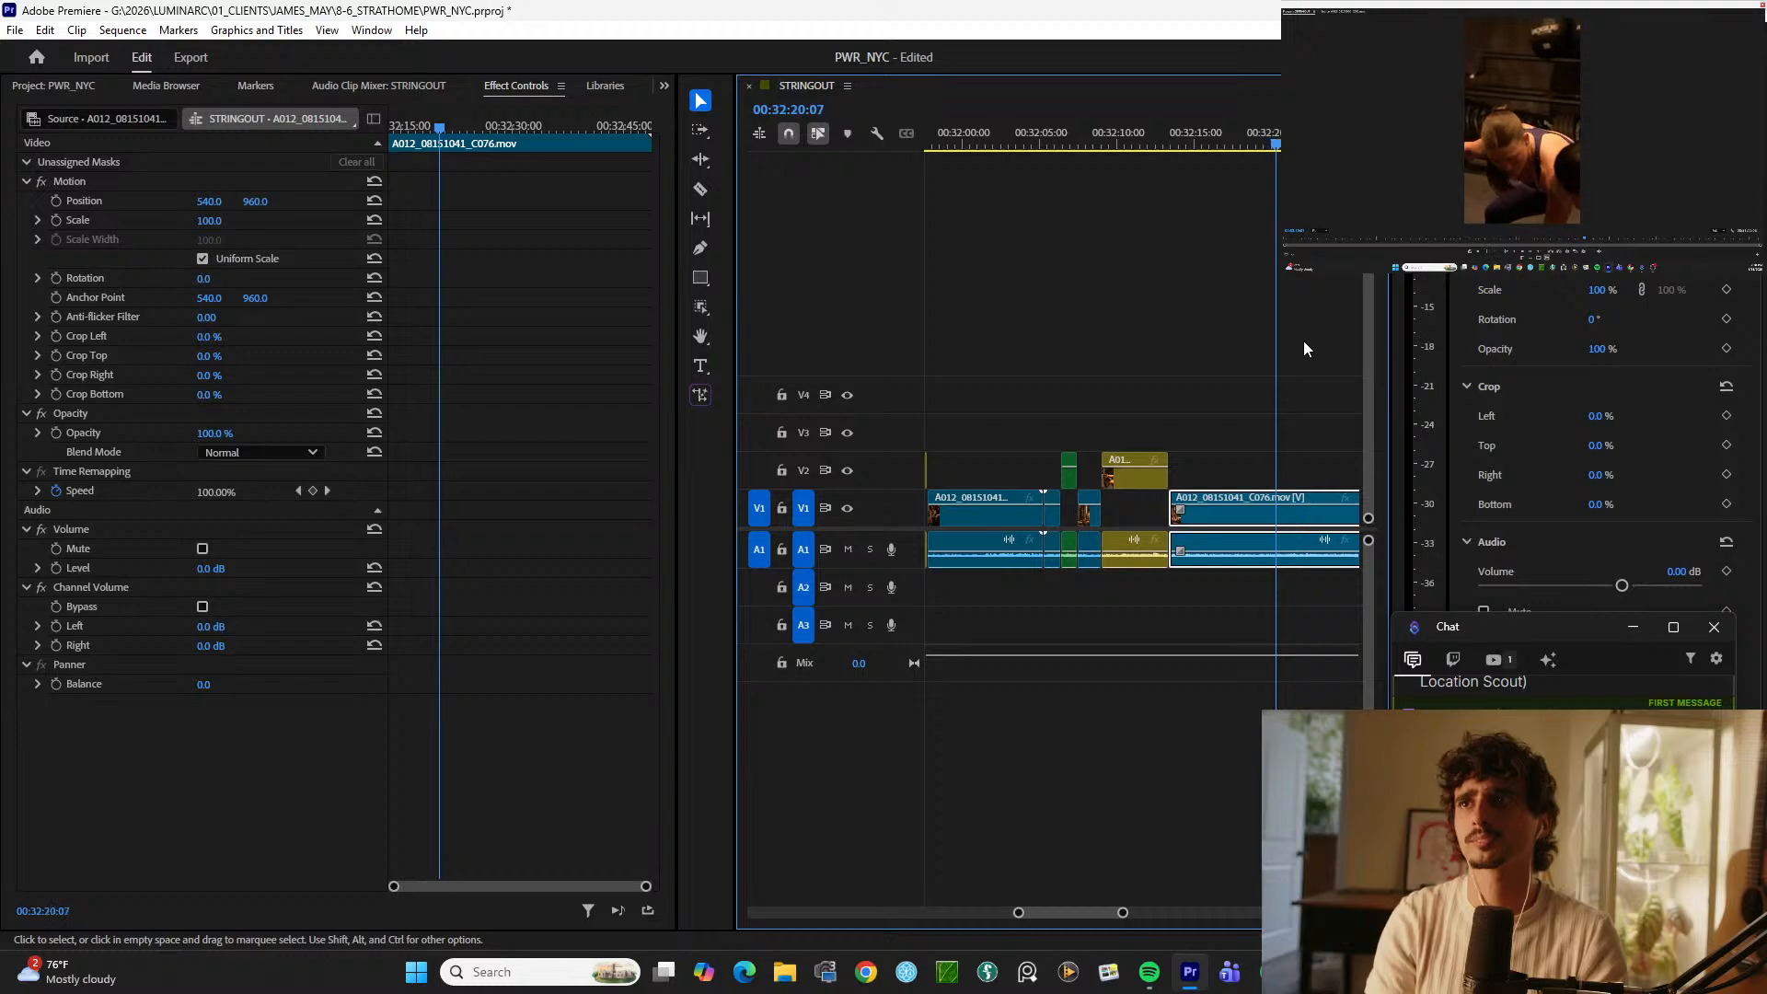
key("ctrl+k")
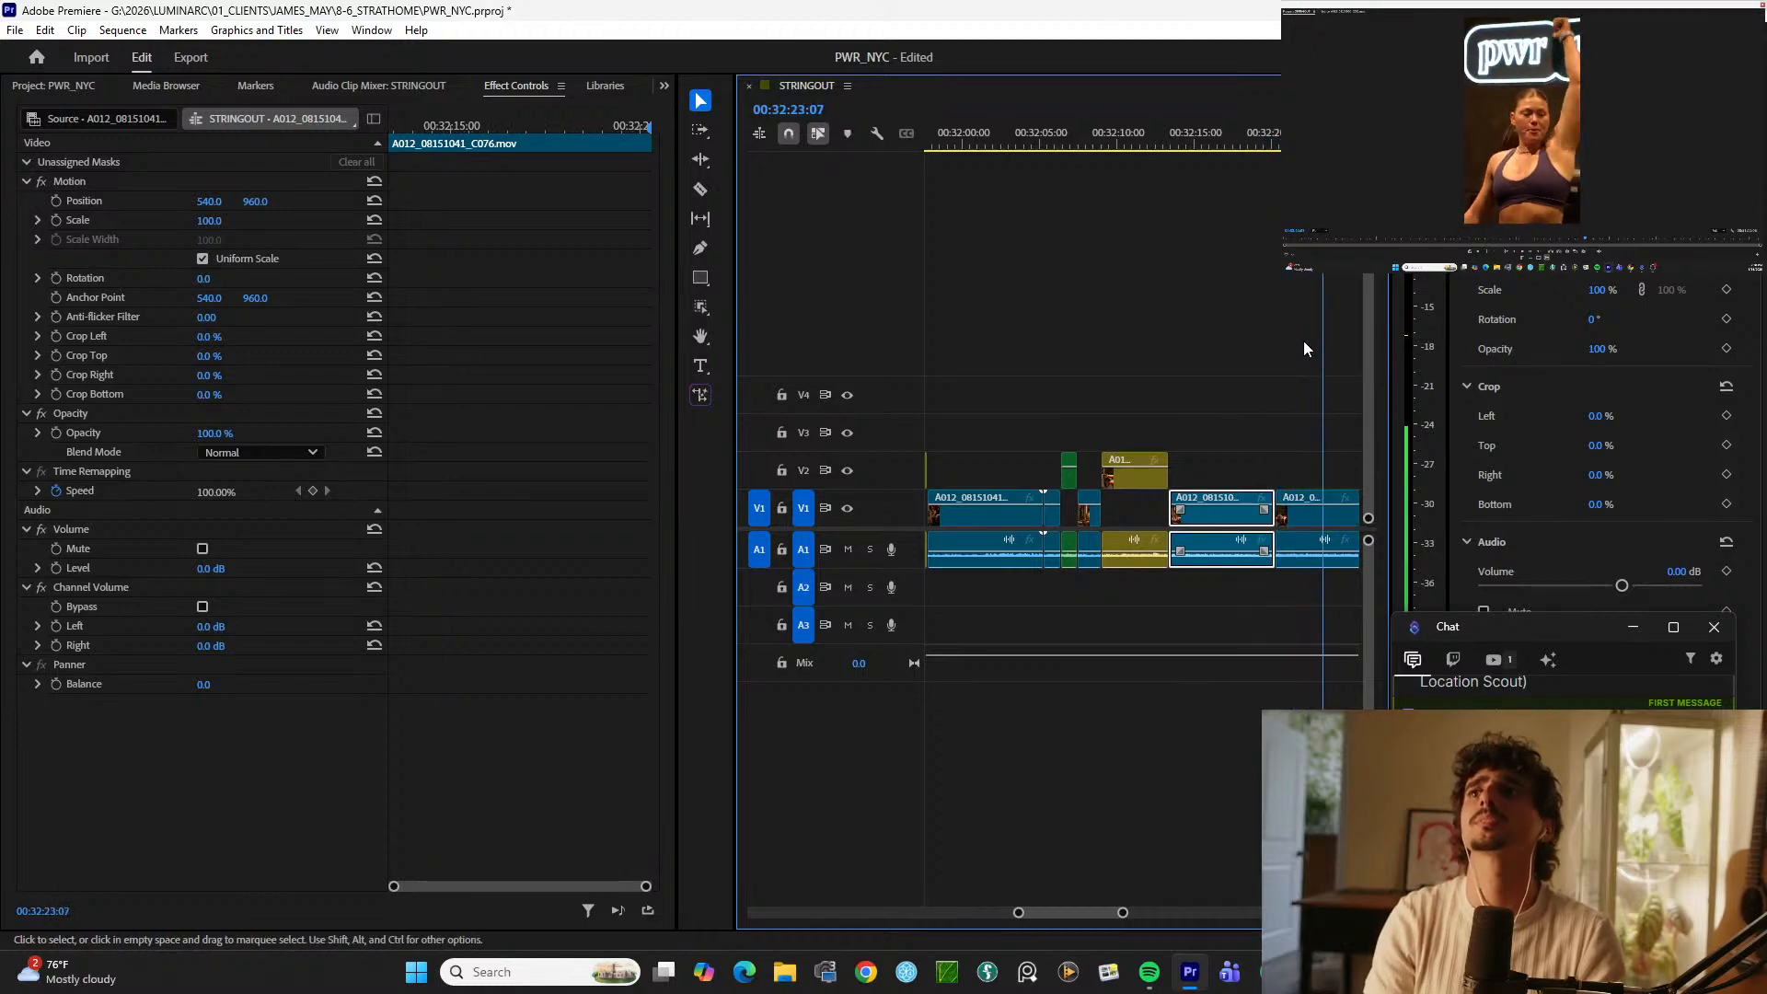
key("d")
key("ctrl+k")
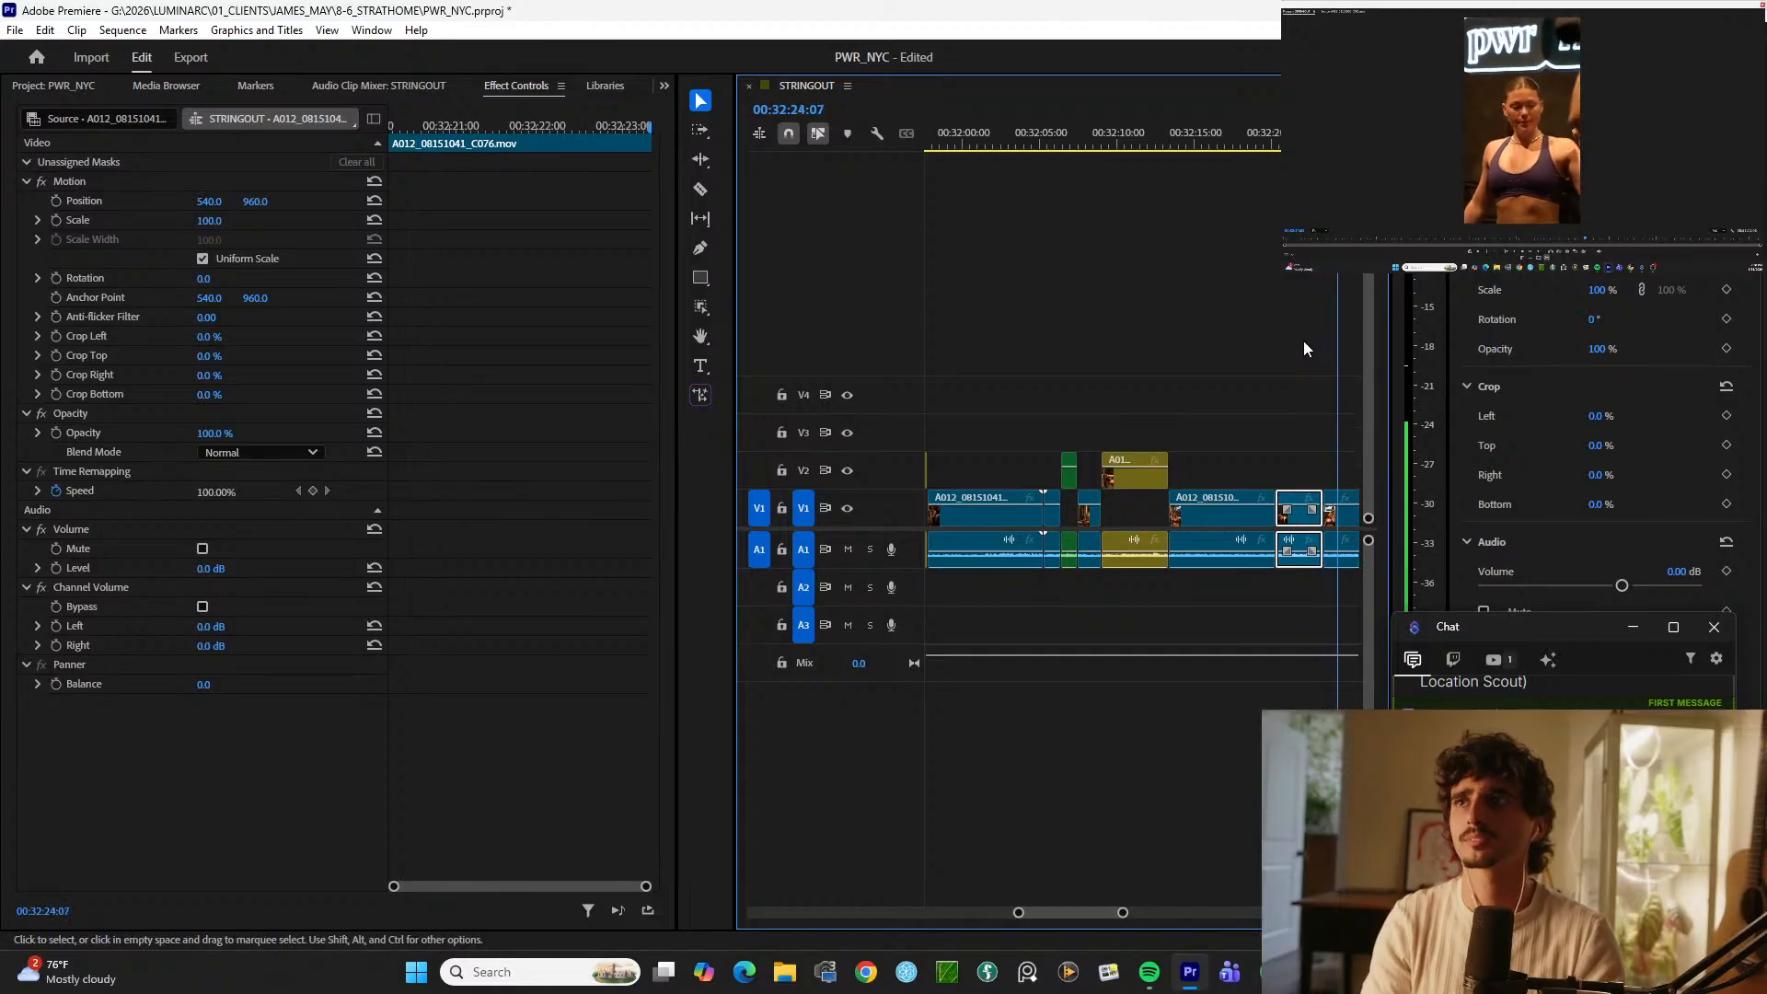
Step: Return the long C076 remainder to V1 and raise the piece from 00:32:20:07 to 00:32:23:07 to V2
key("d")
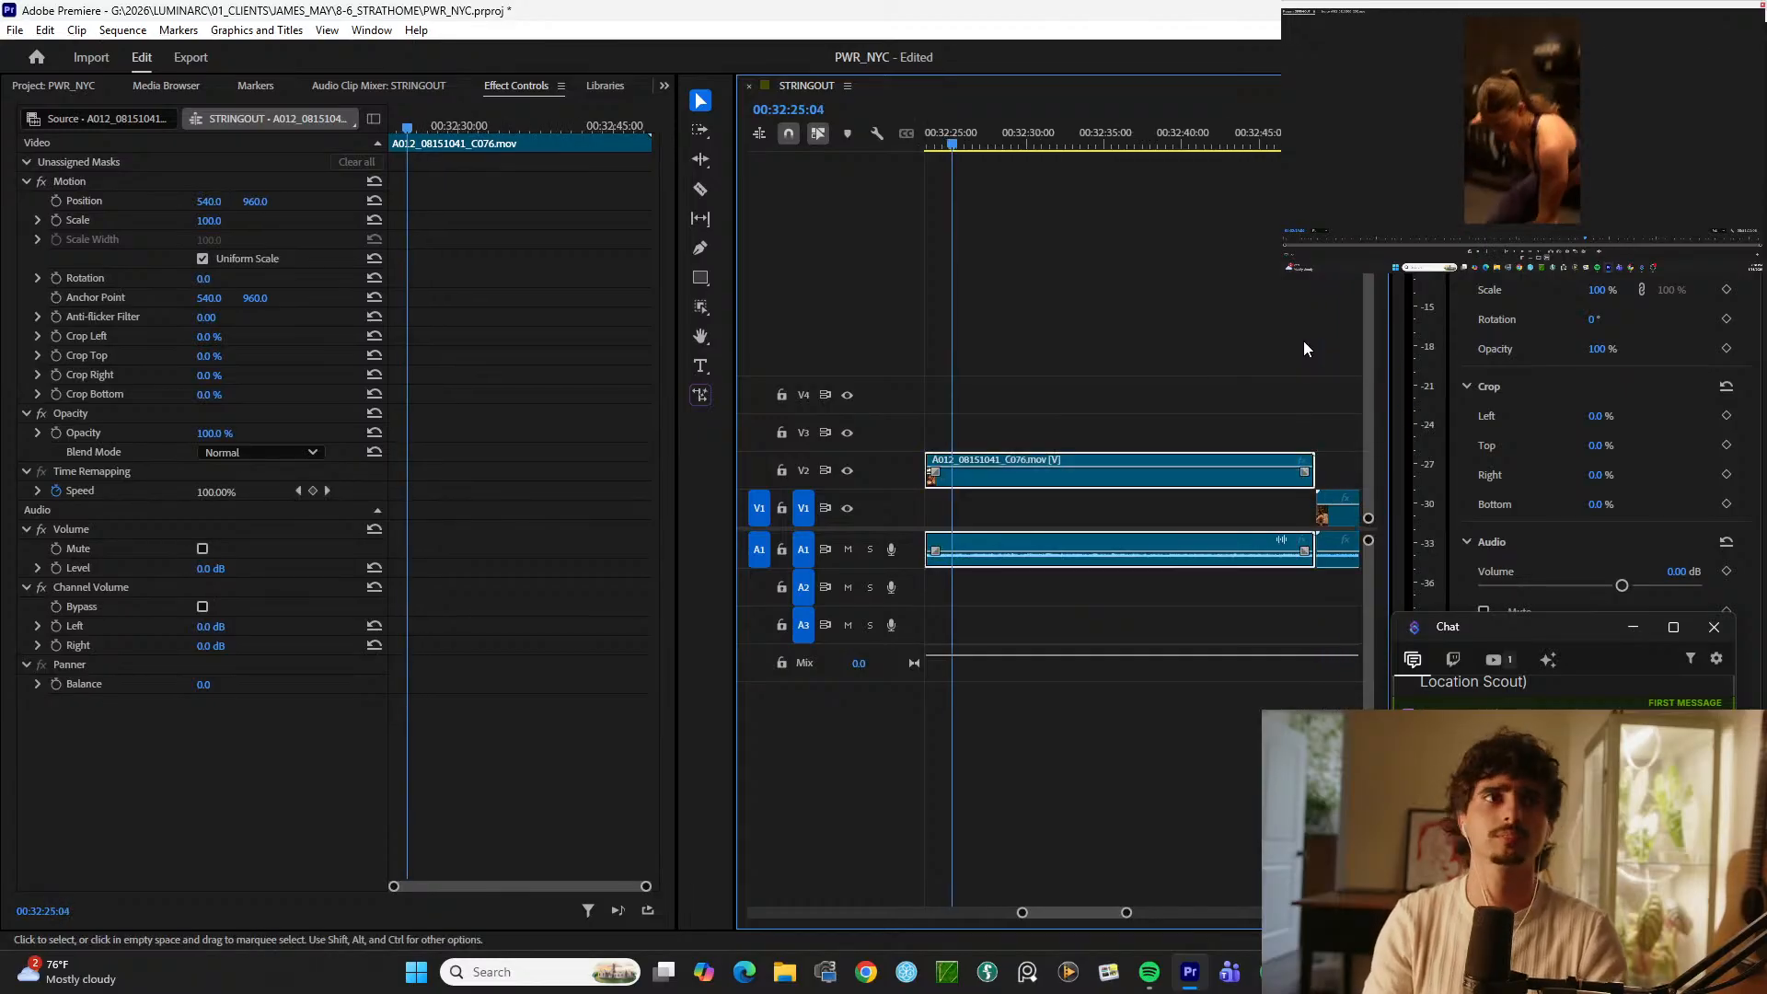
key("minus")
key("alt+Down")
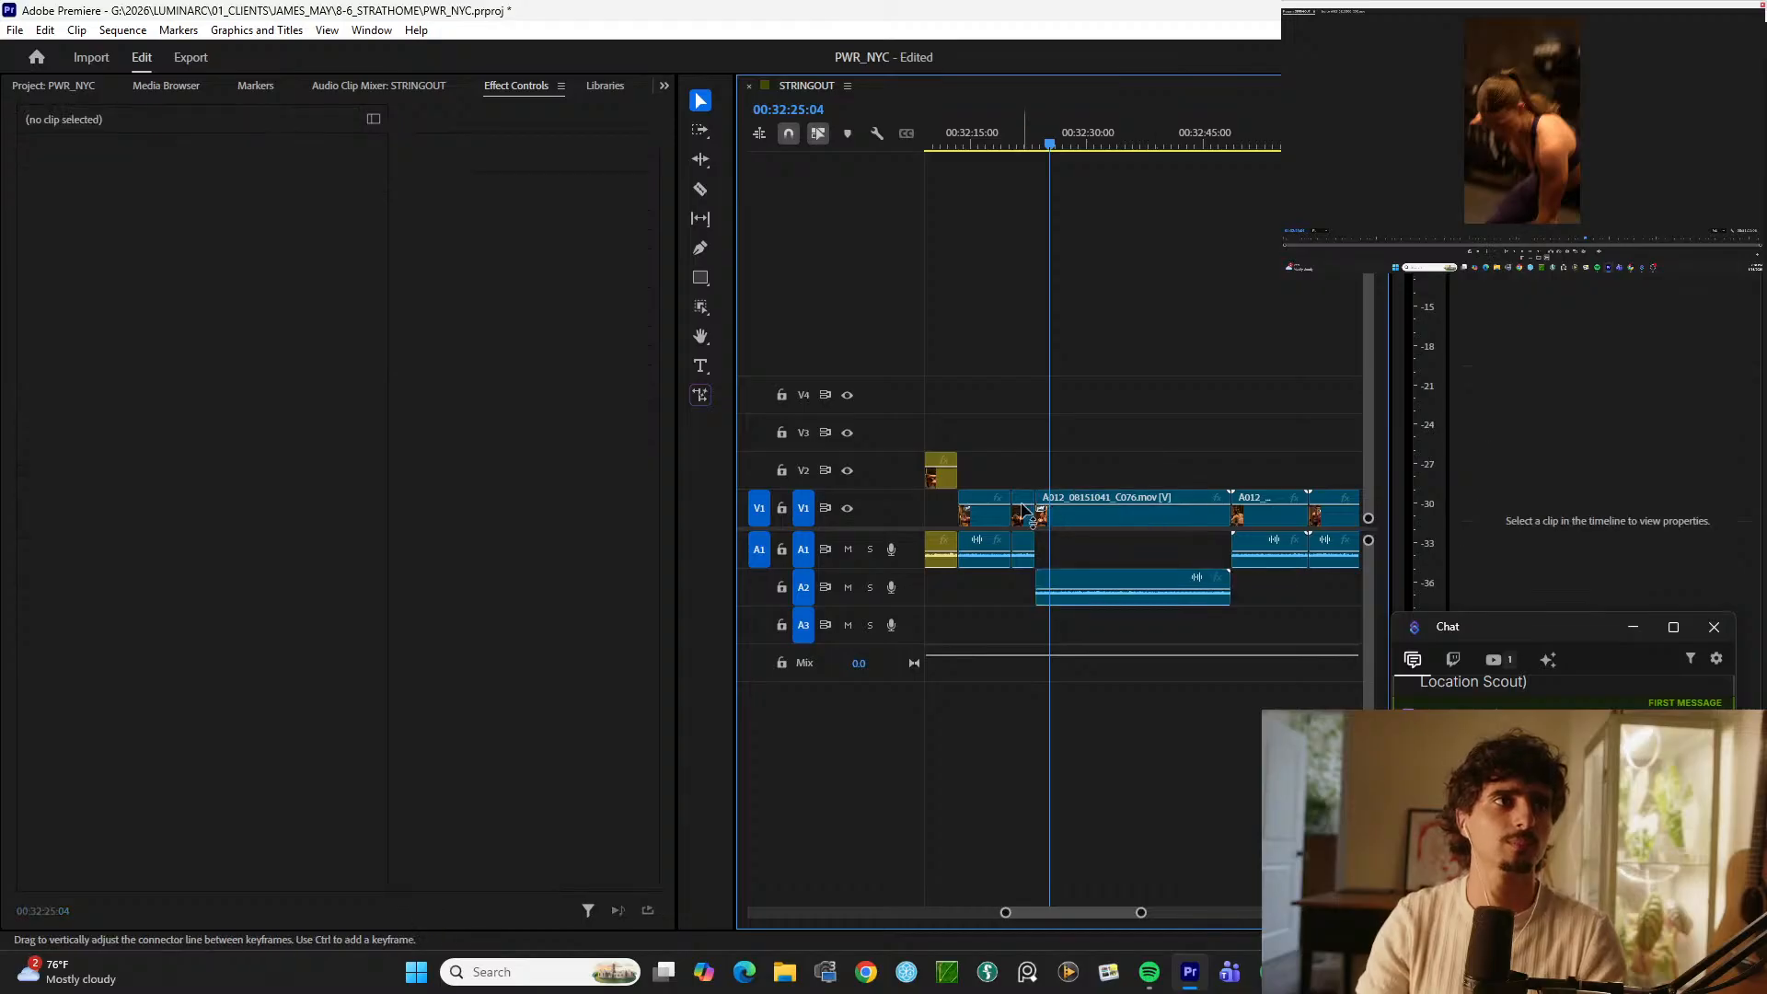
left_click(1023, 509)
key("alt+Up")
key("equal")
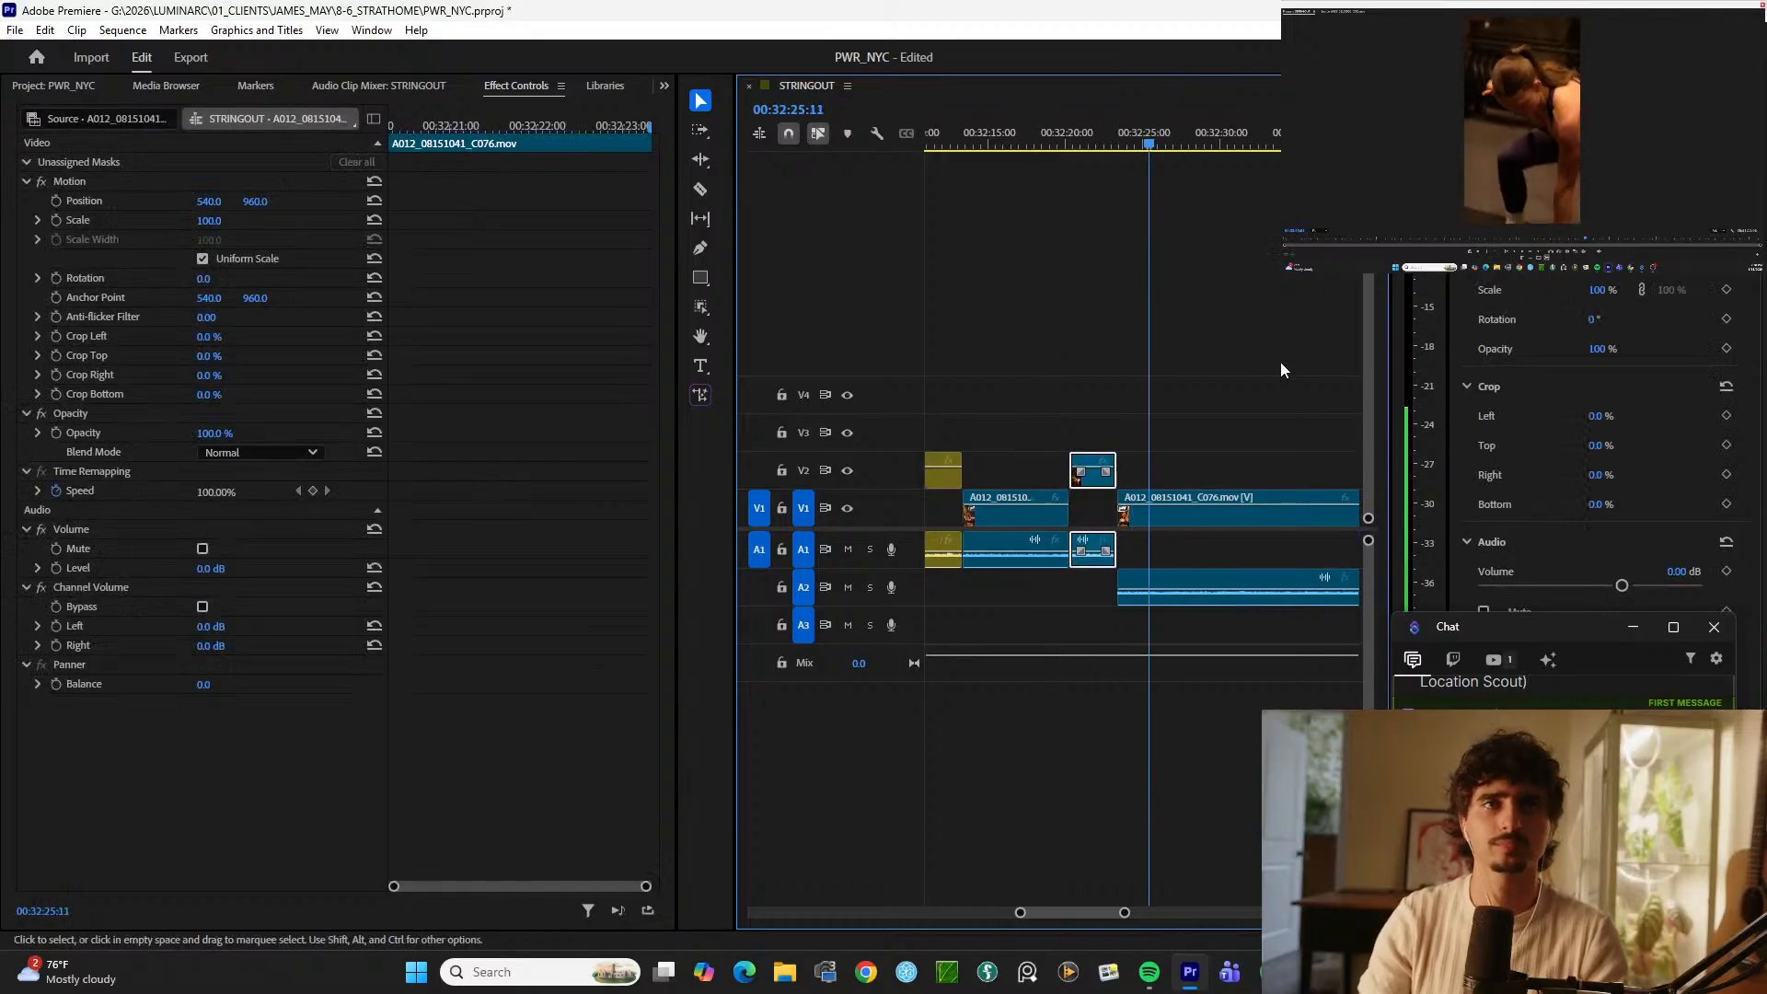
Step: Review the long remainder of C076 and play on into the clip that follows it
key("equal")
key("d")
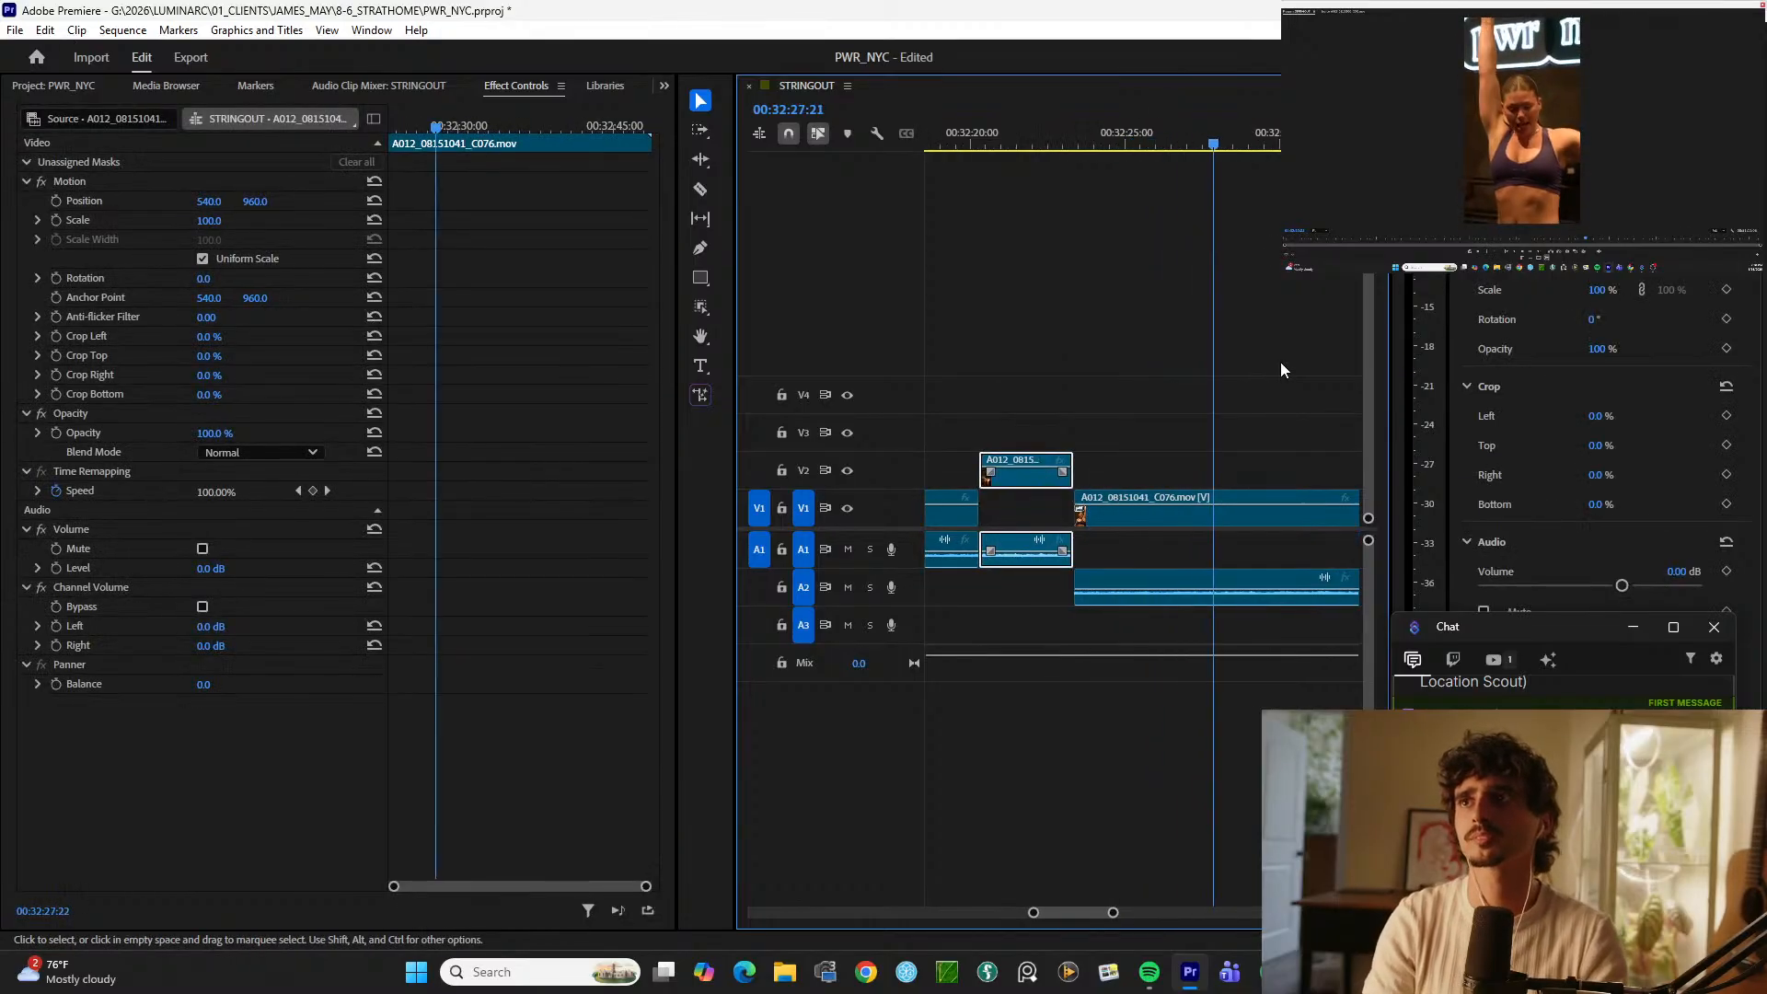
key("equal")
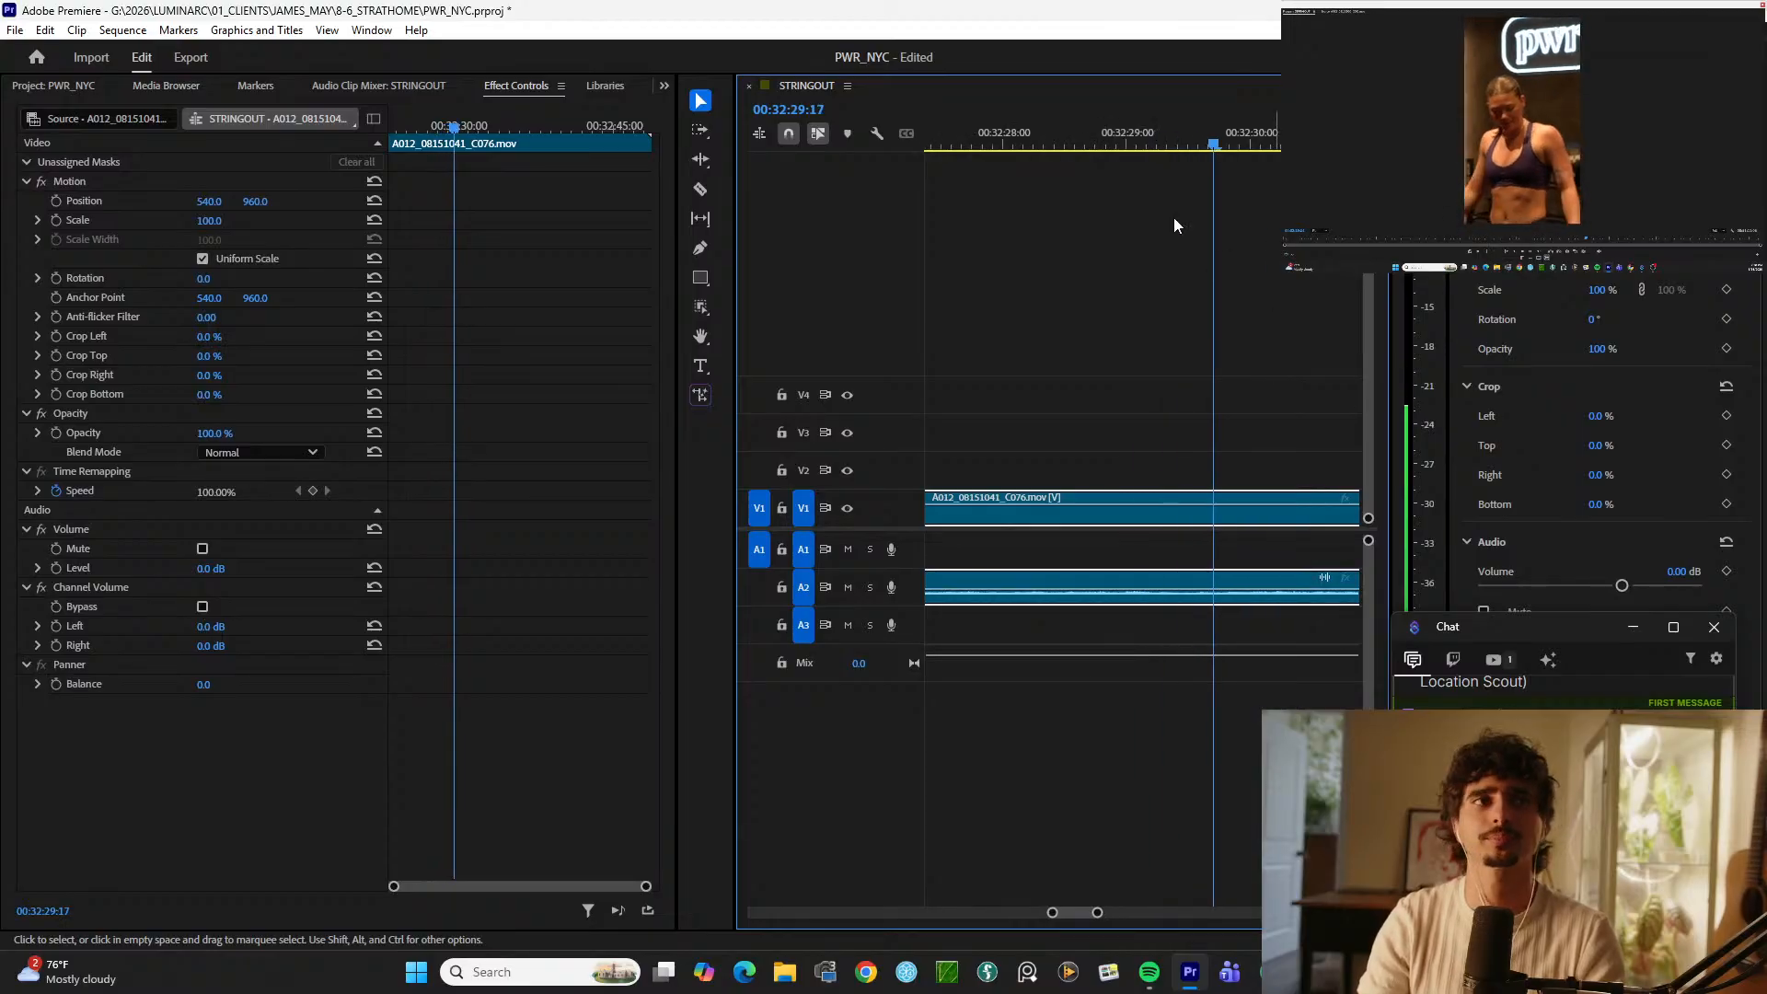
key("minus")
key("minus")
left_click(1233, 125)
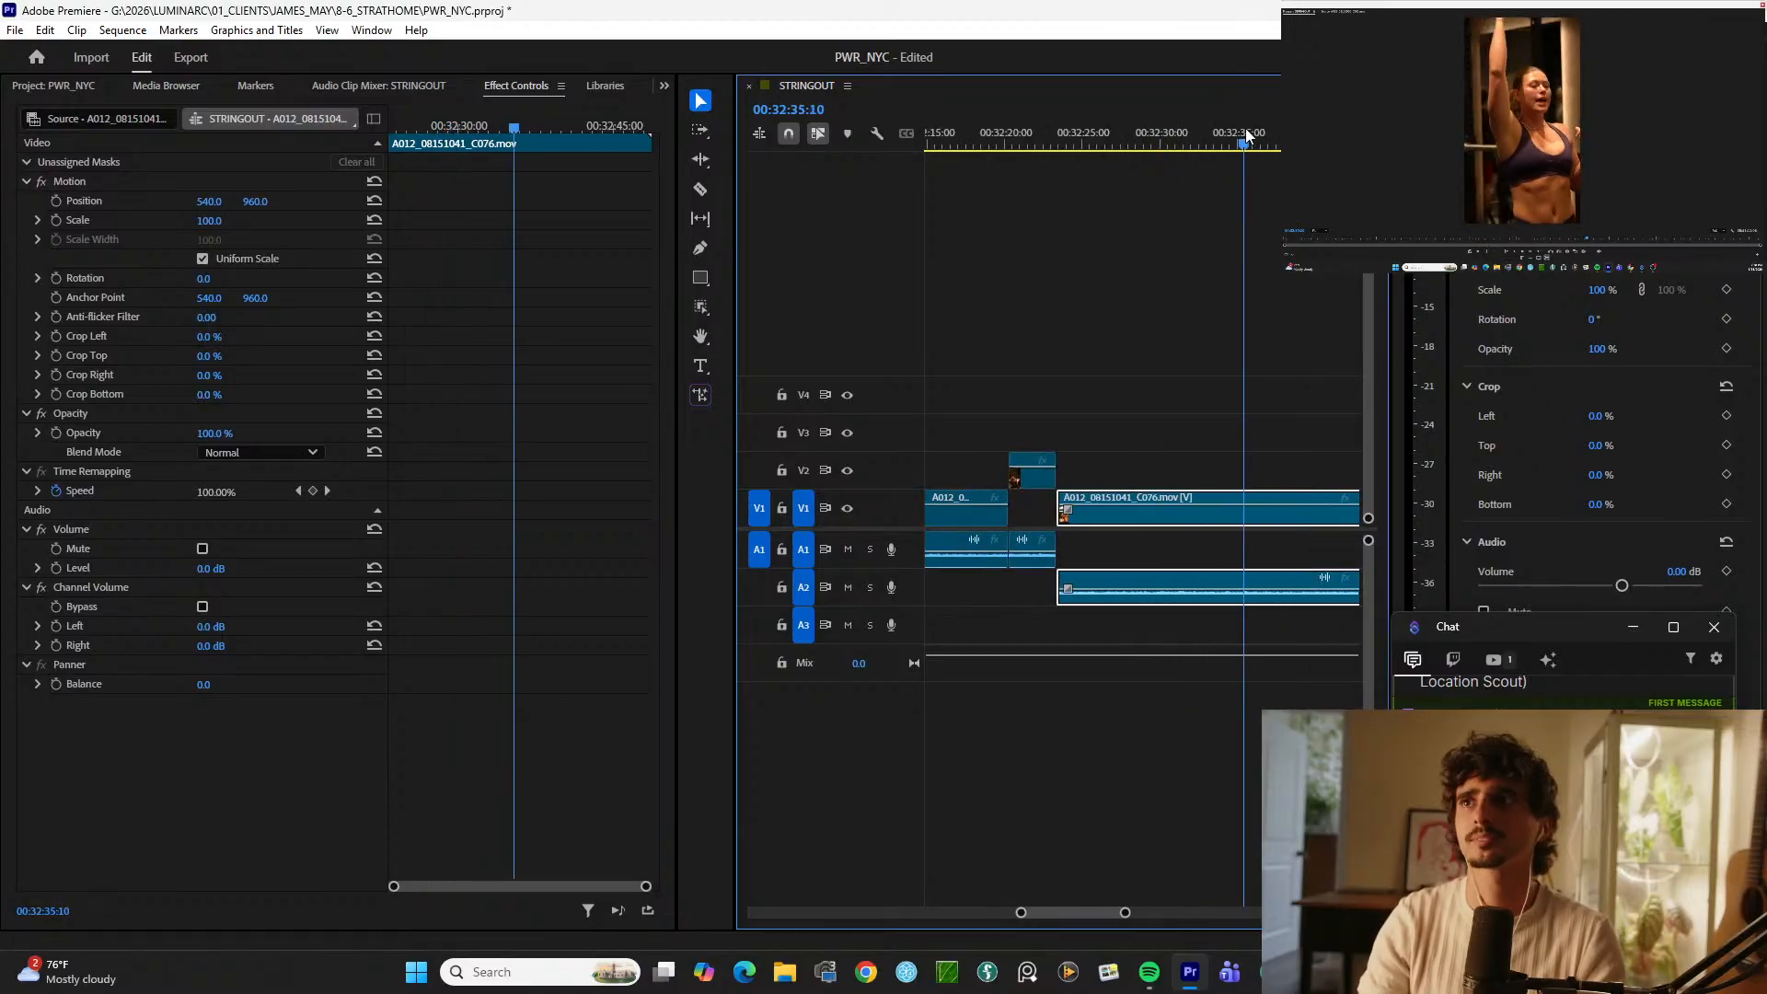
key("equal")
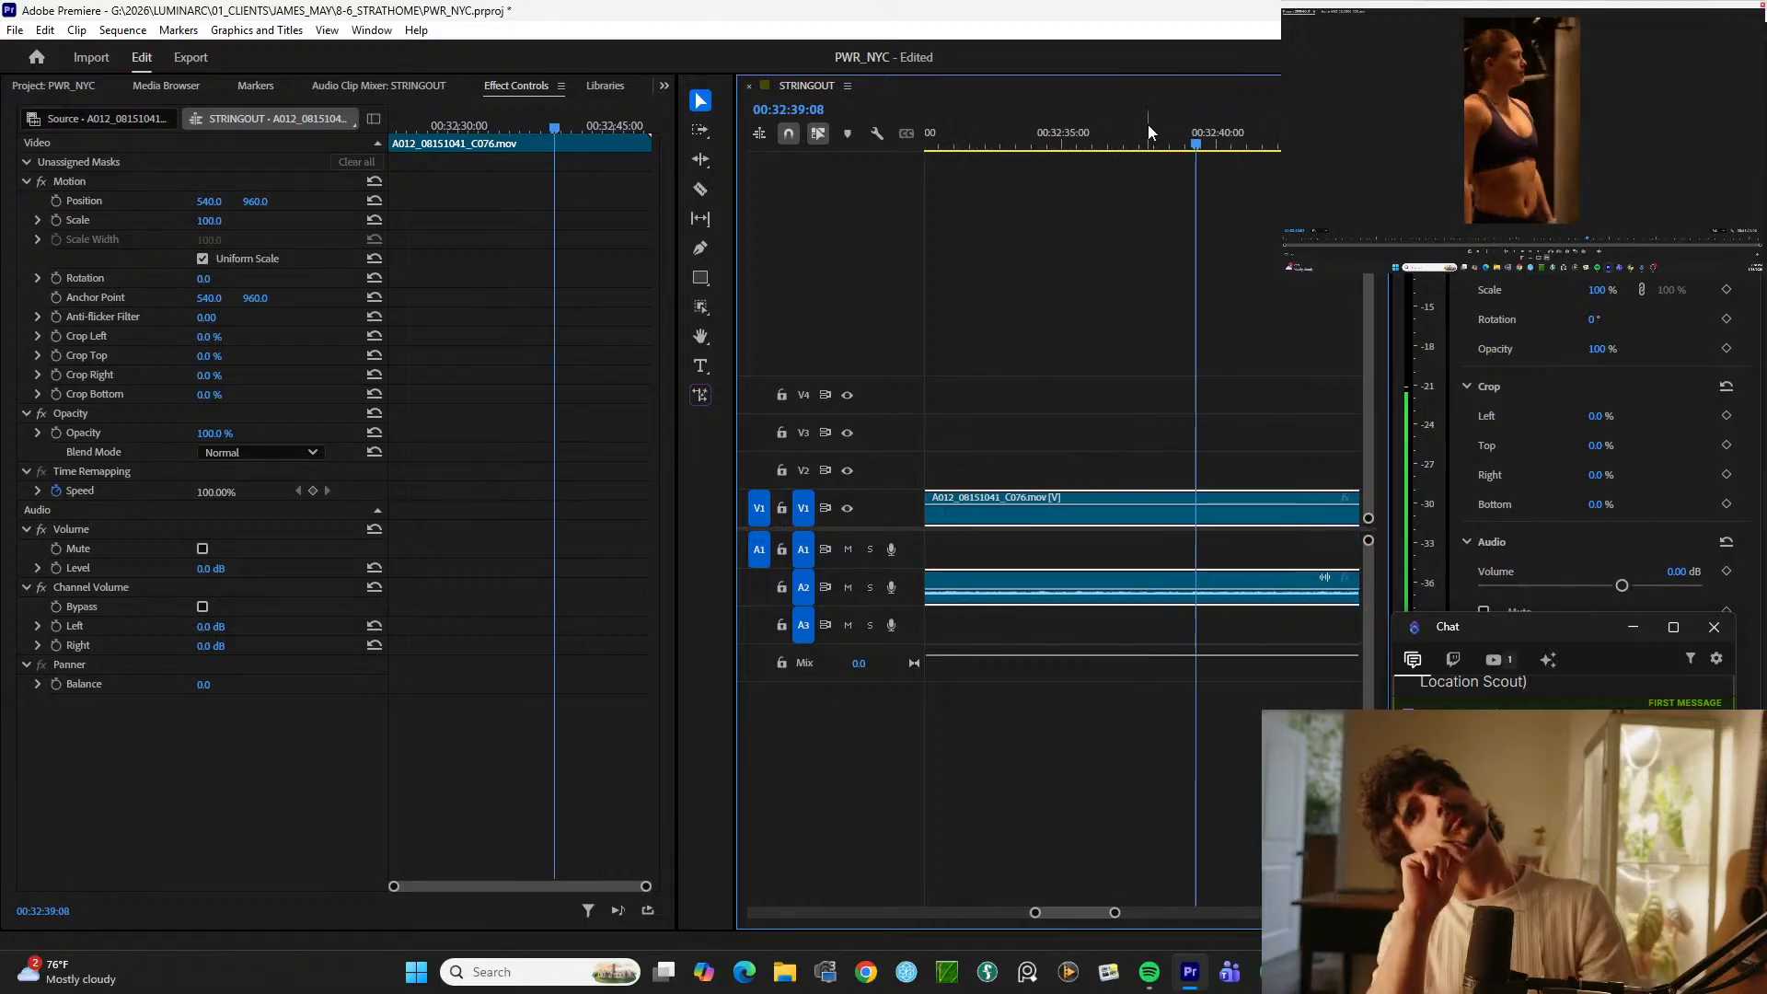
key("equal")
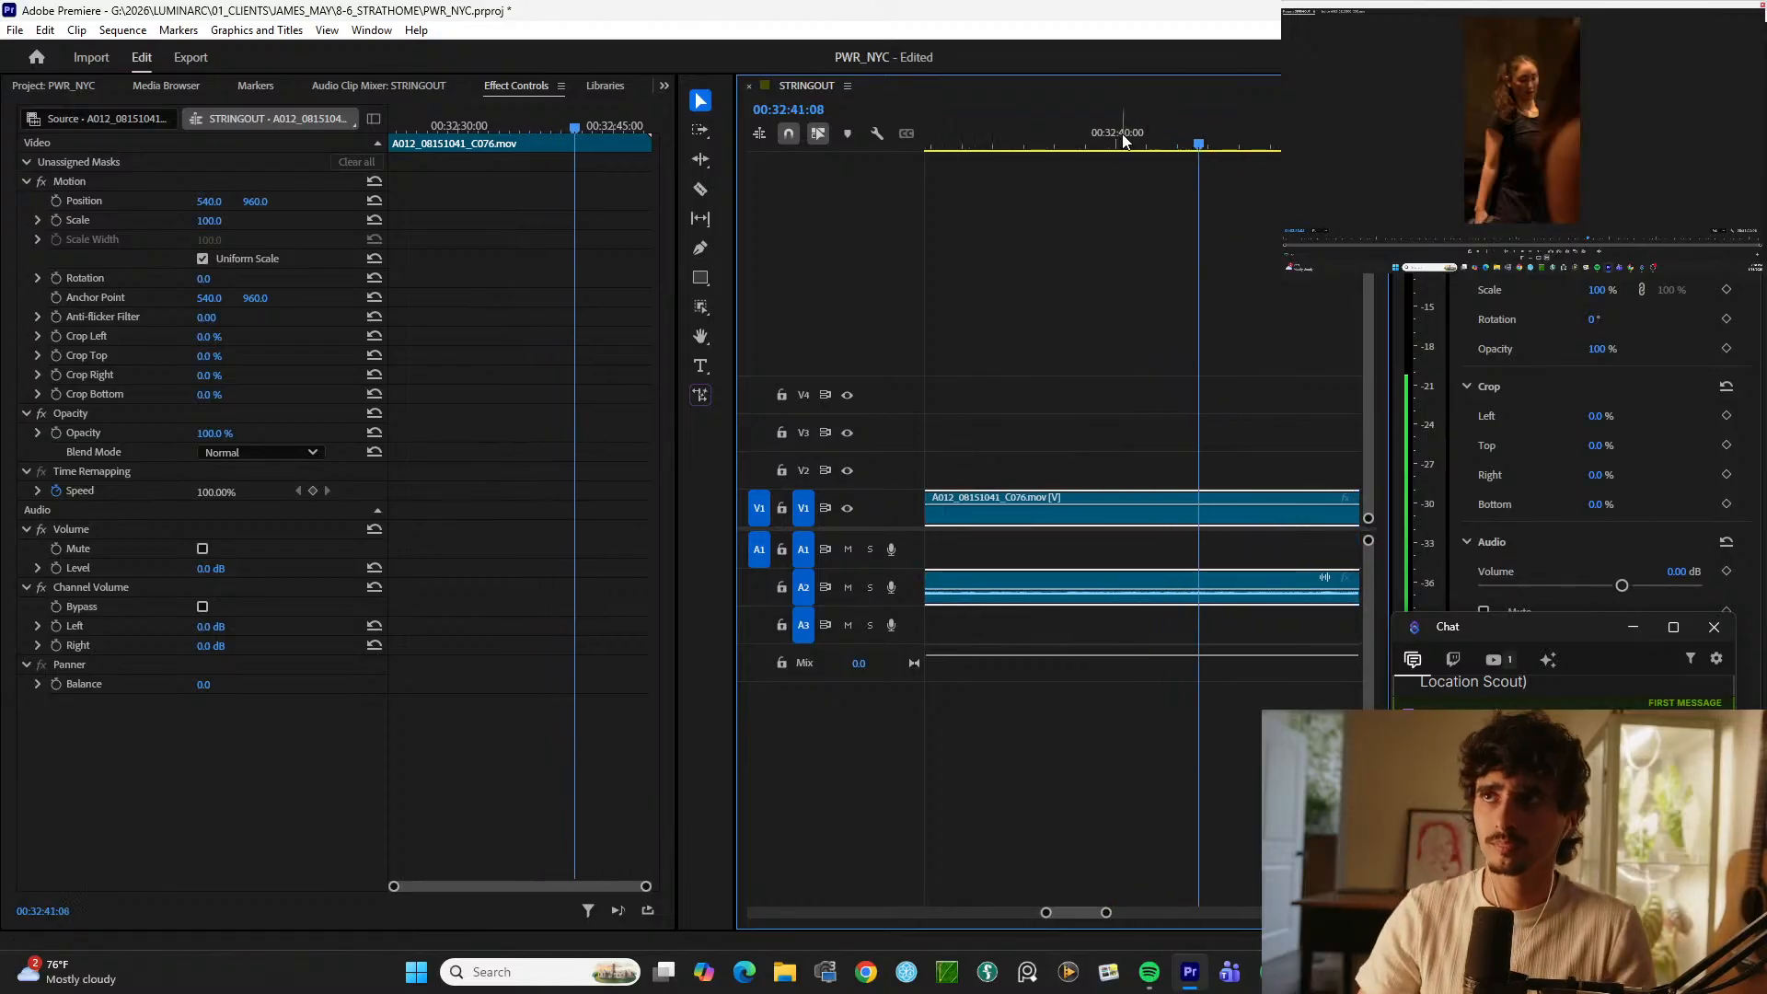
key("minus")
key("minus")
key("minus")
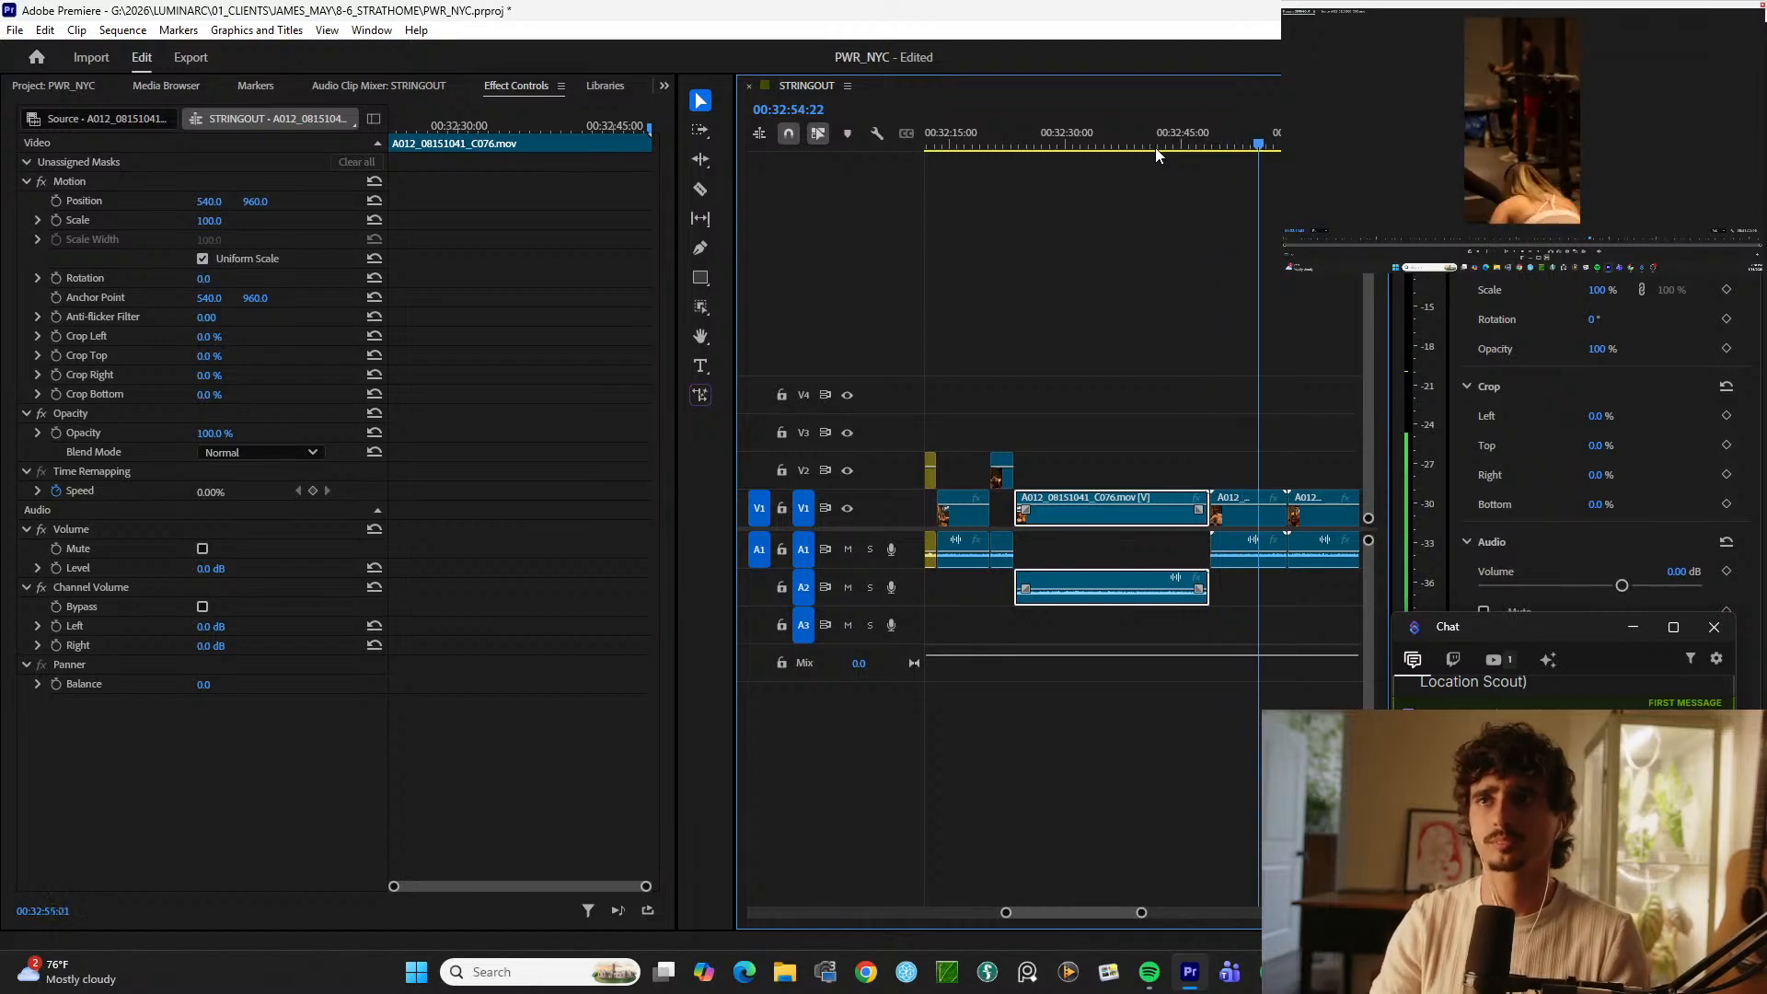
Step: Examine the footage after C076 and play C078 from about 00:33:10 for usable shots
key("minus")
key("minus")
key("equal")
key("equal")
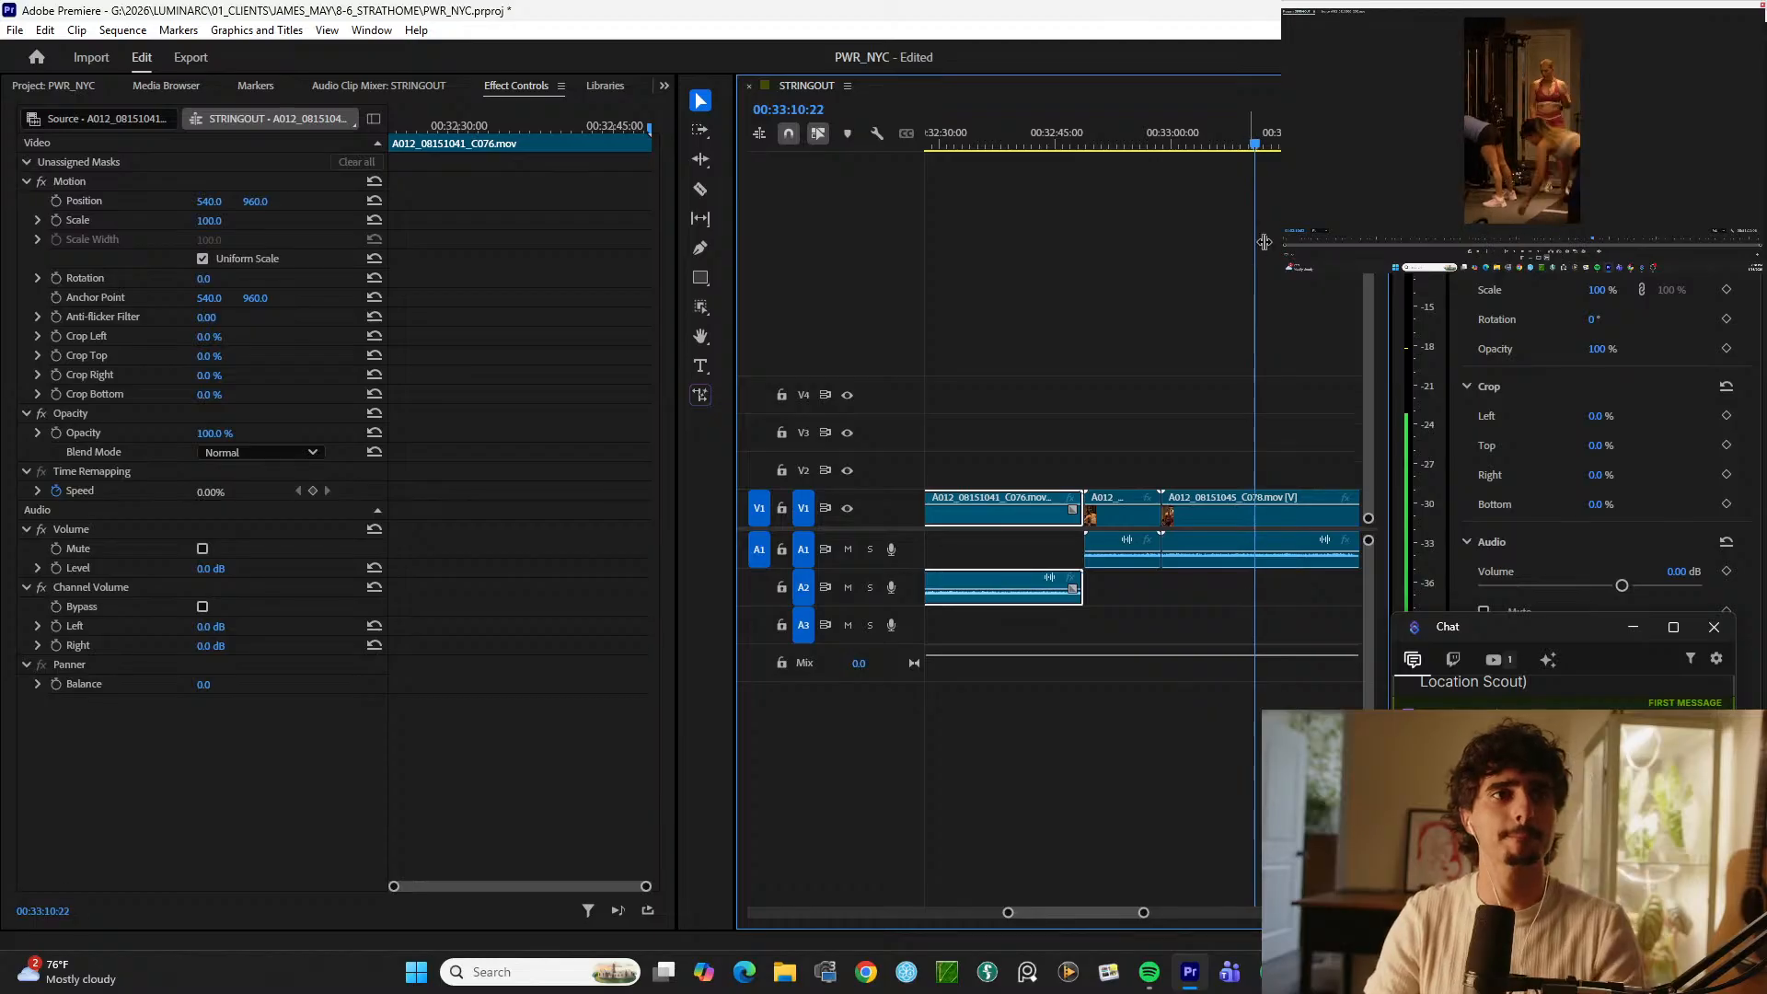
key("space")
key("minus")
key("space")
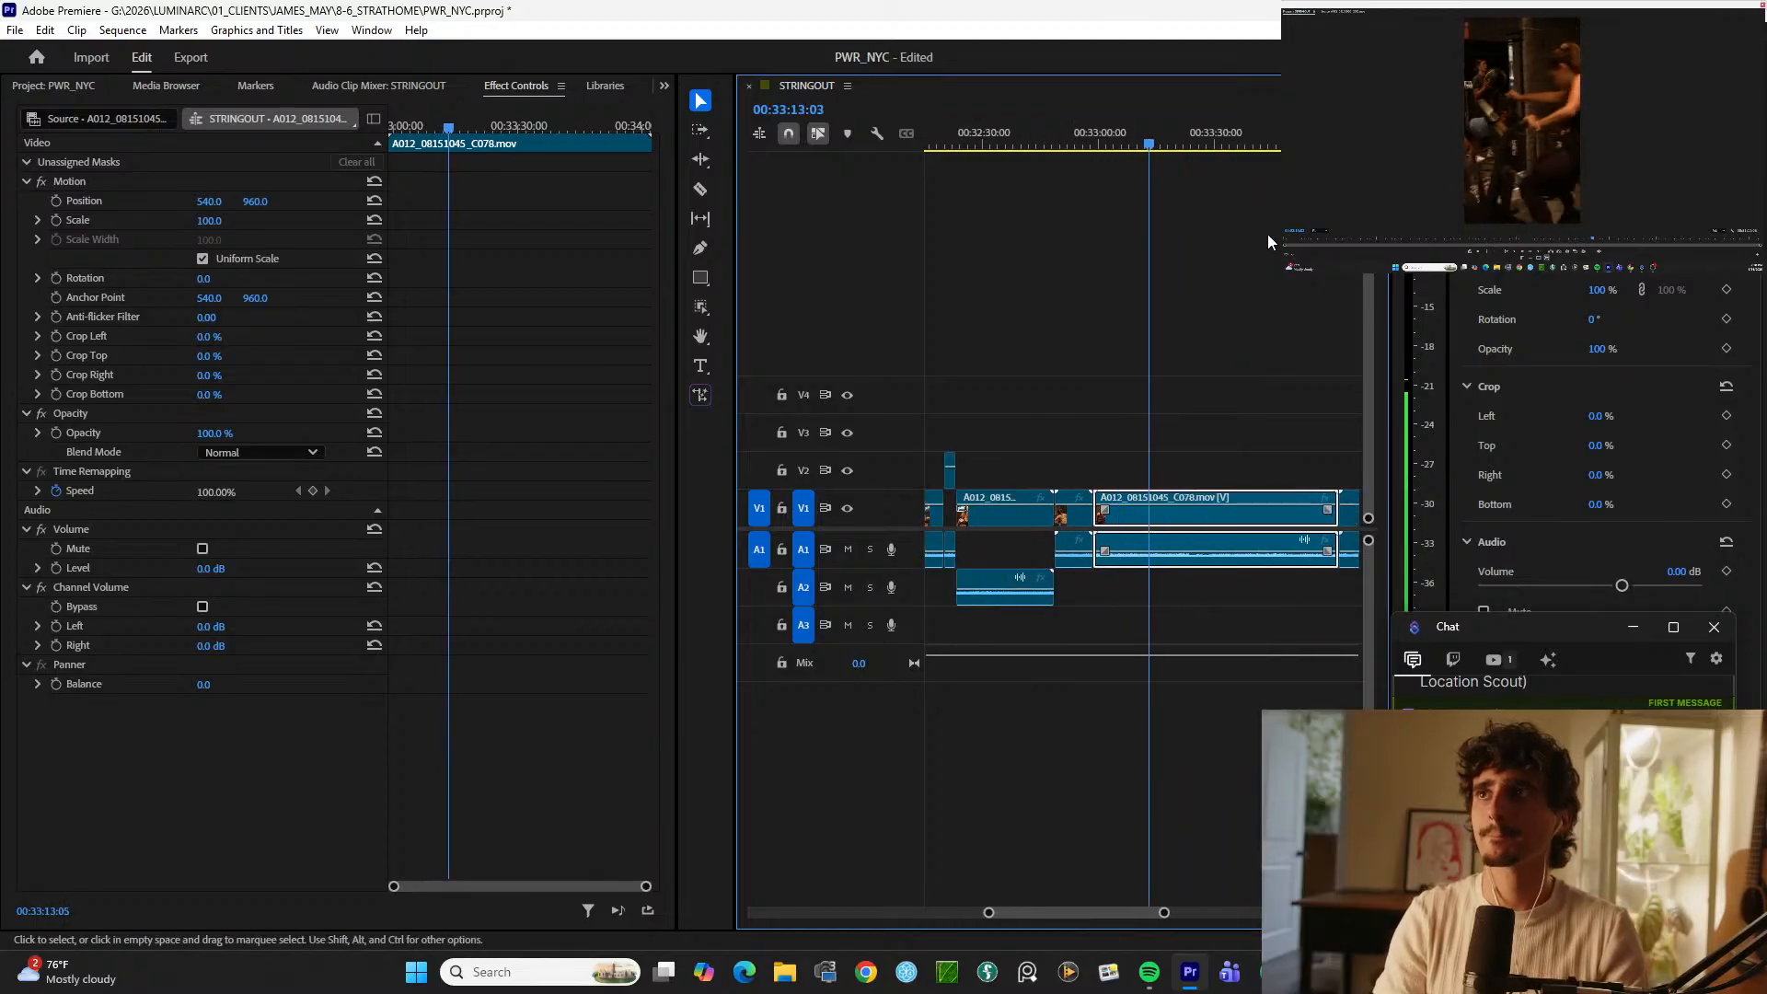
key("minus")
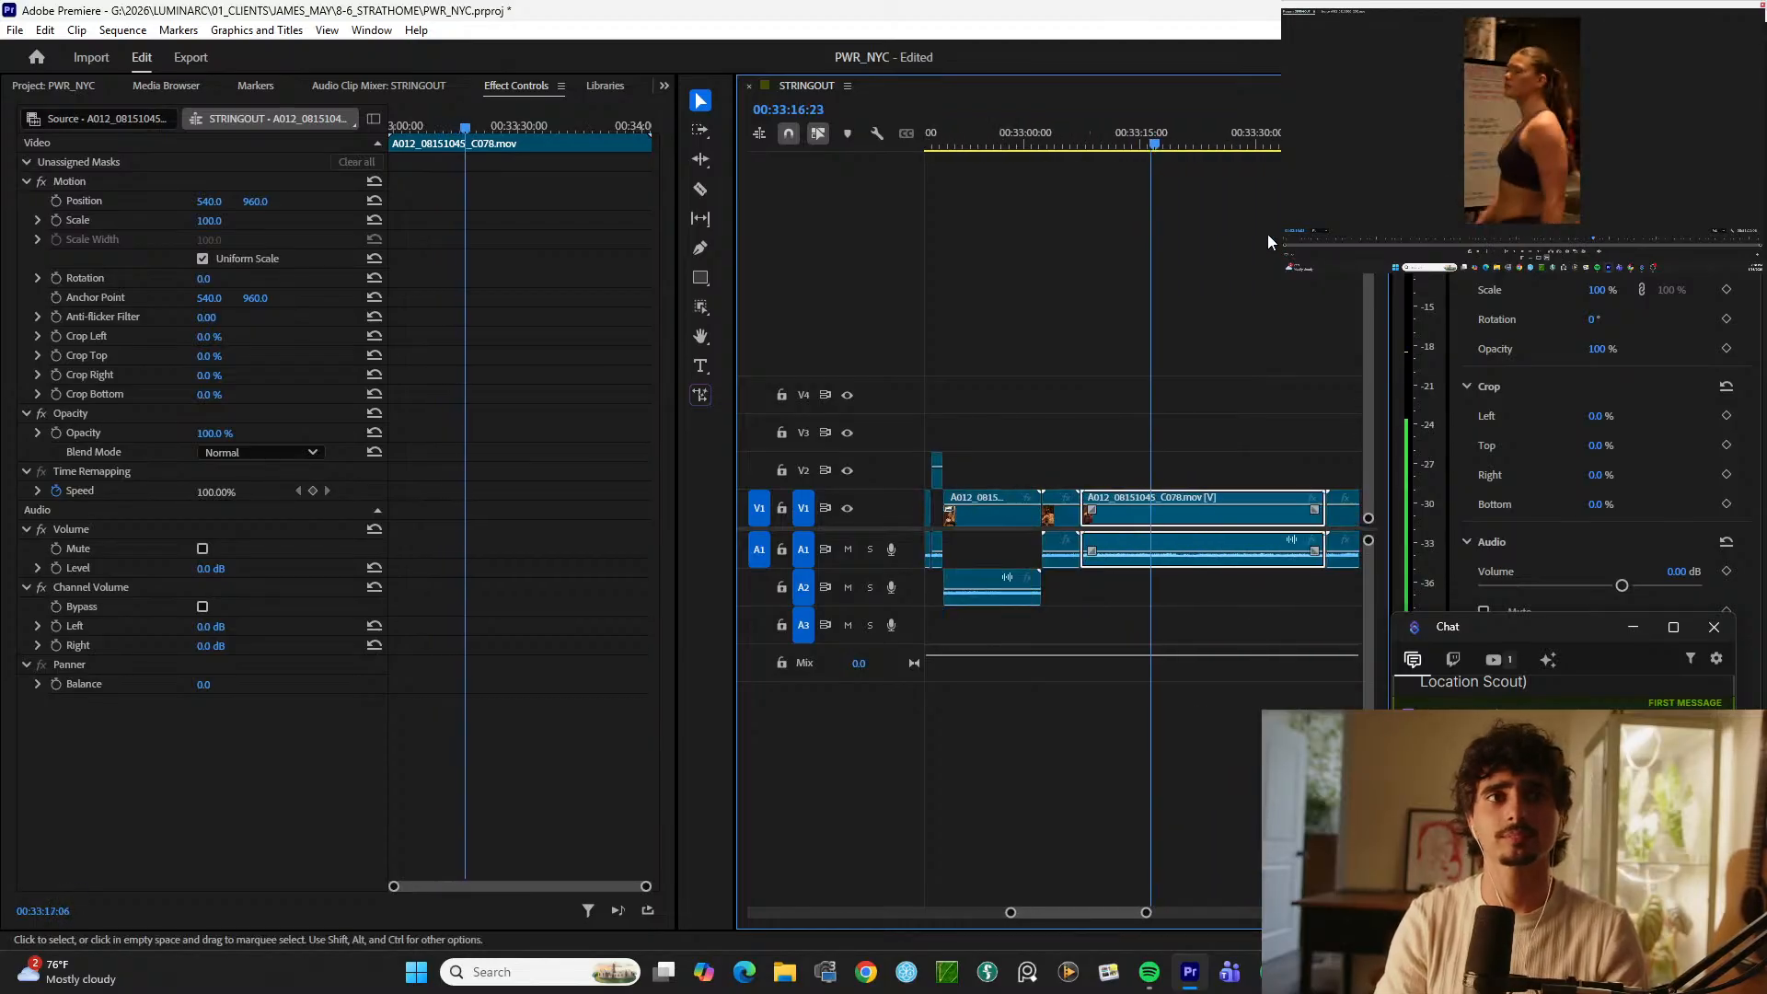
key("equal")
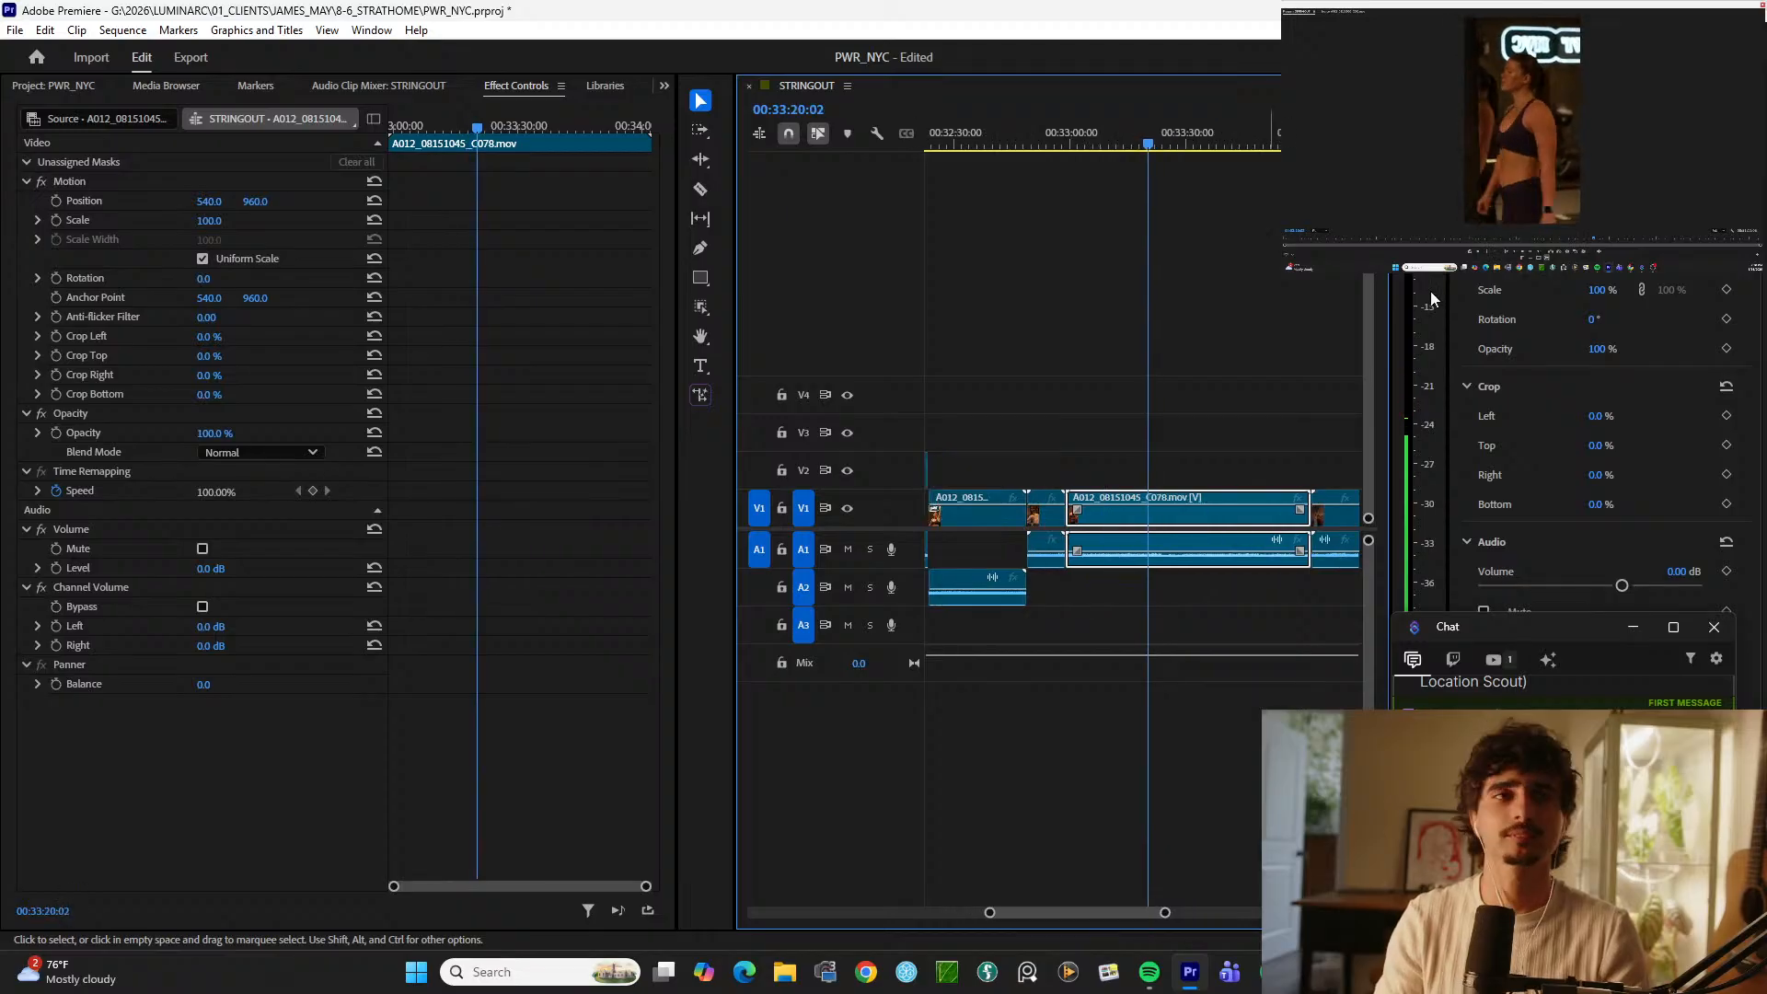
Step: Check the YouTube feed in the Chat window, switch back to the main chat, and return to the timeline
left_click(1491, 661)
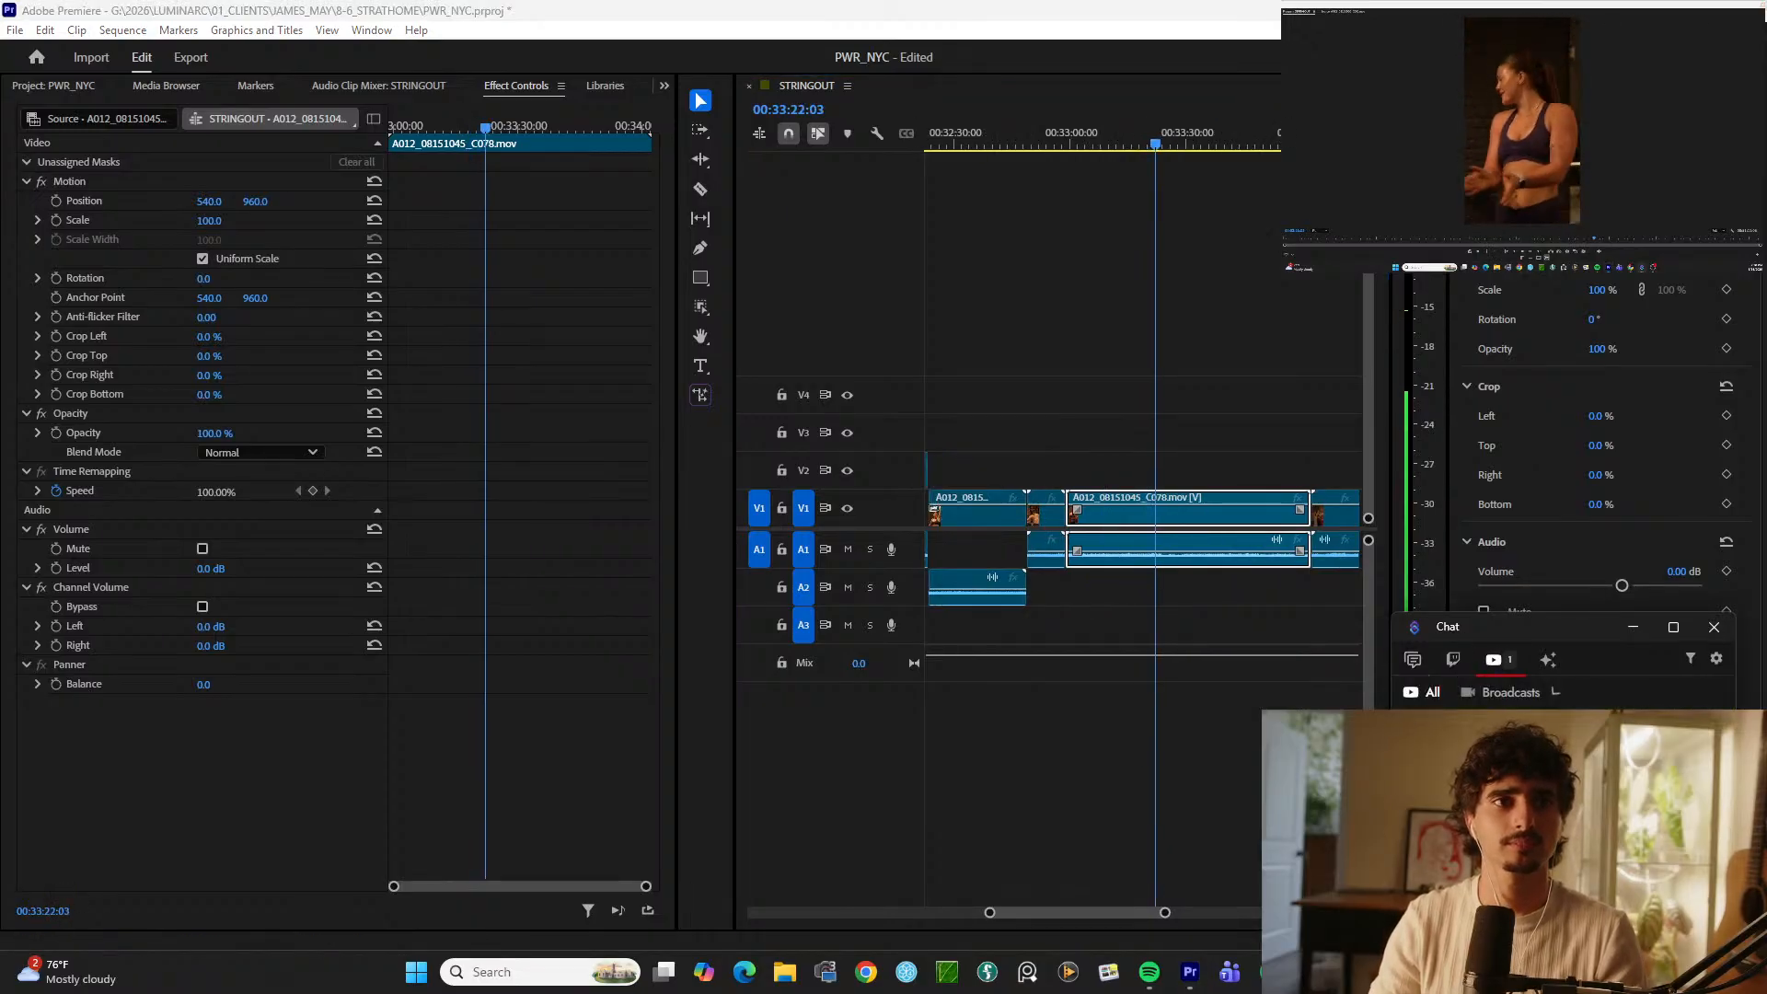
left_click(1413, 664)
left_click(1320, 381)
Step: Review the C078 footage, skip ahead to about 00:33:53, and continue playing into C079
key("minus")
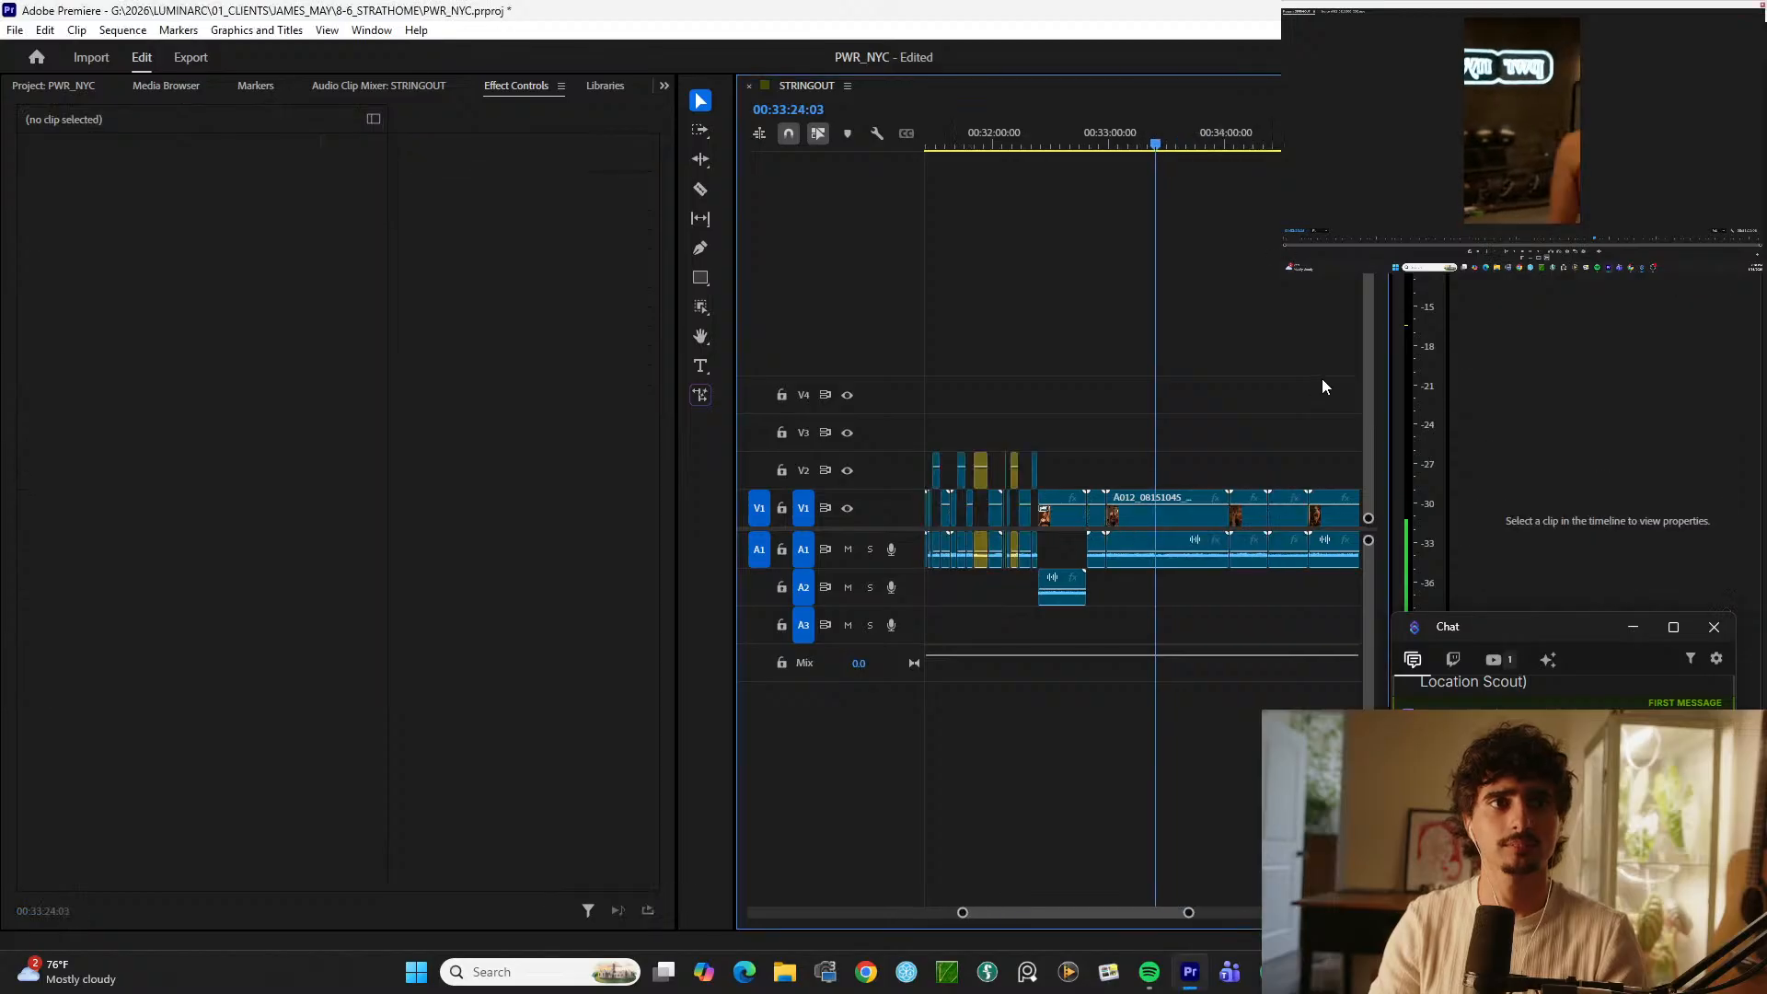
key("equal")
key("d")
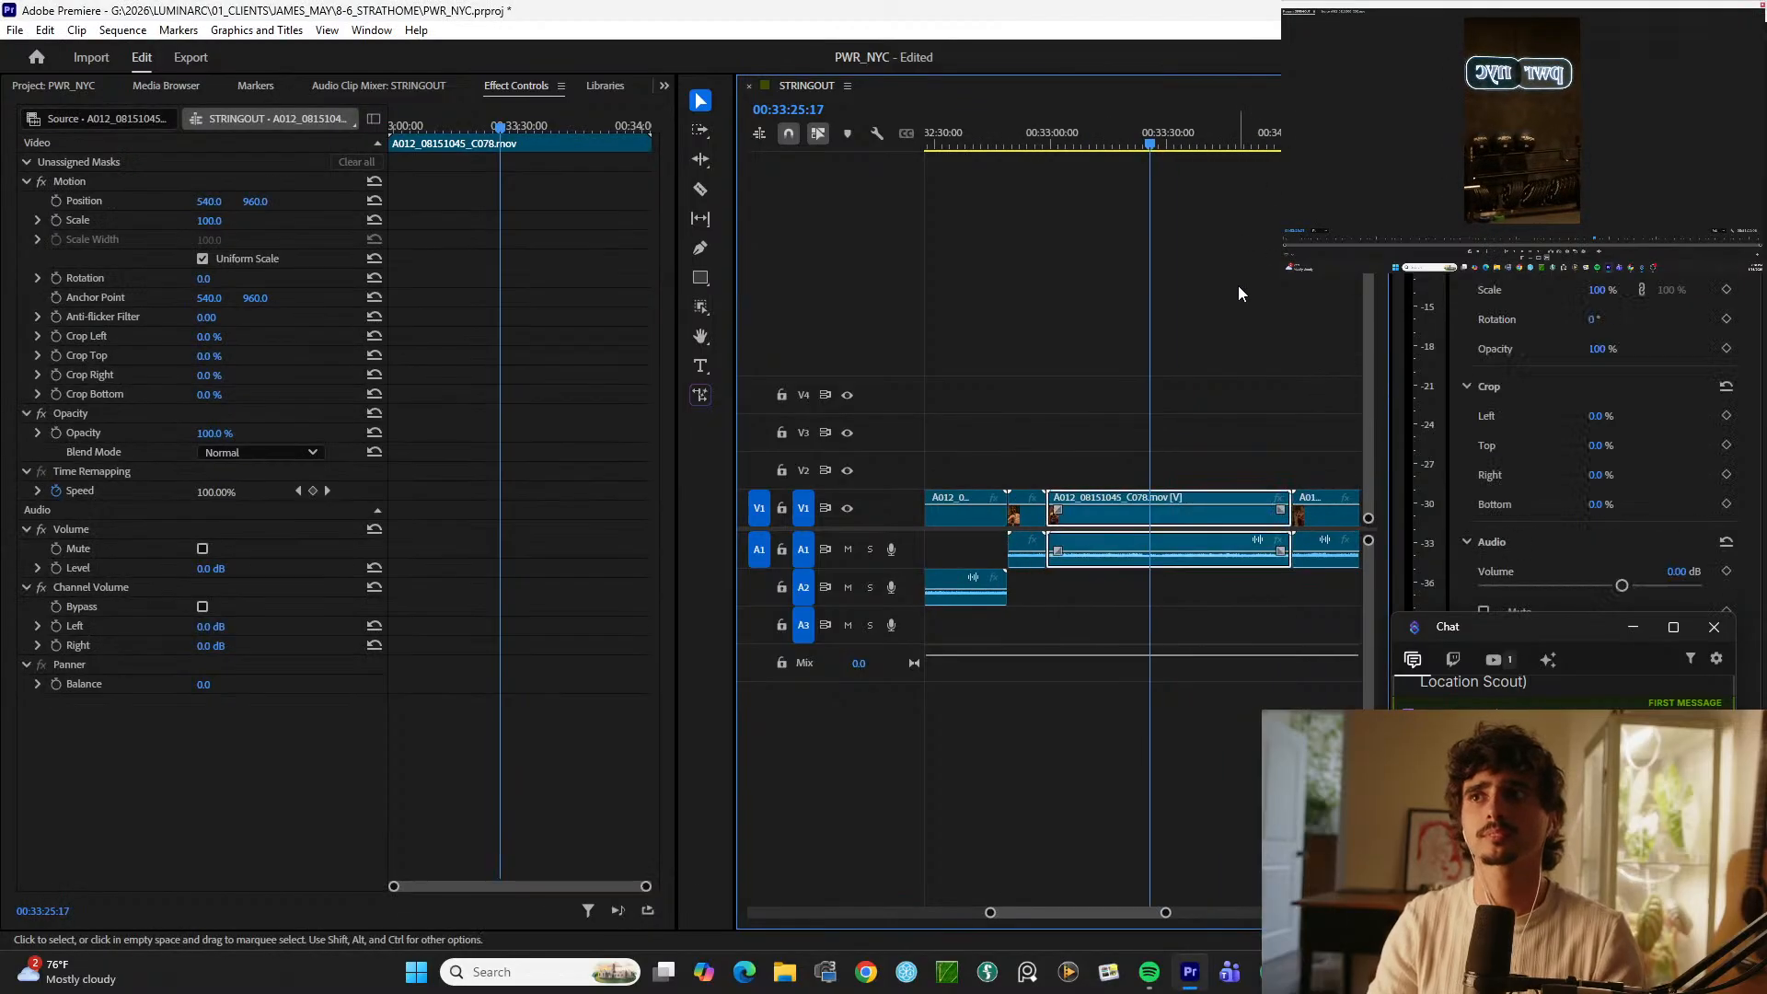
key("minus")
left_click(1202, 125)
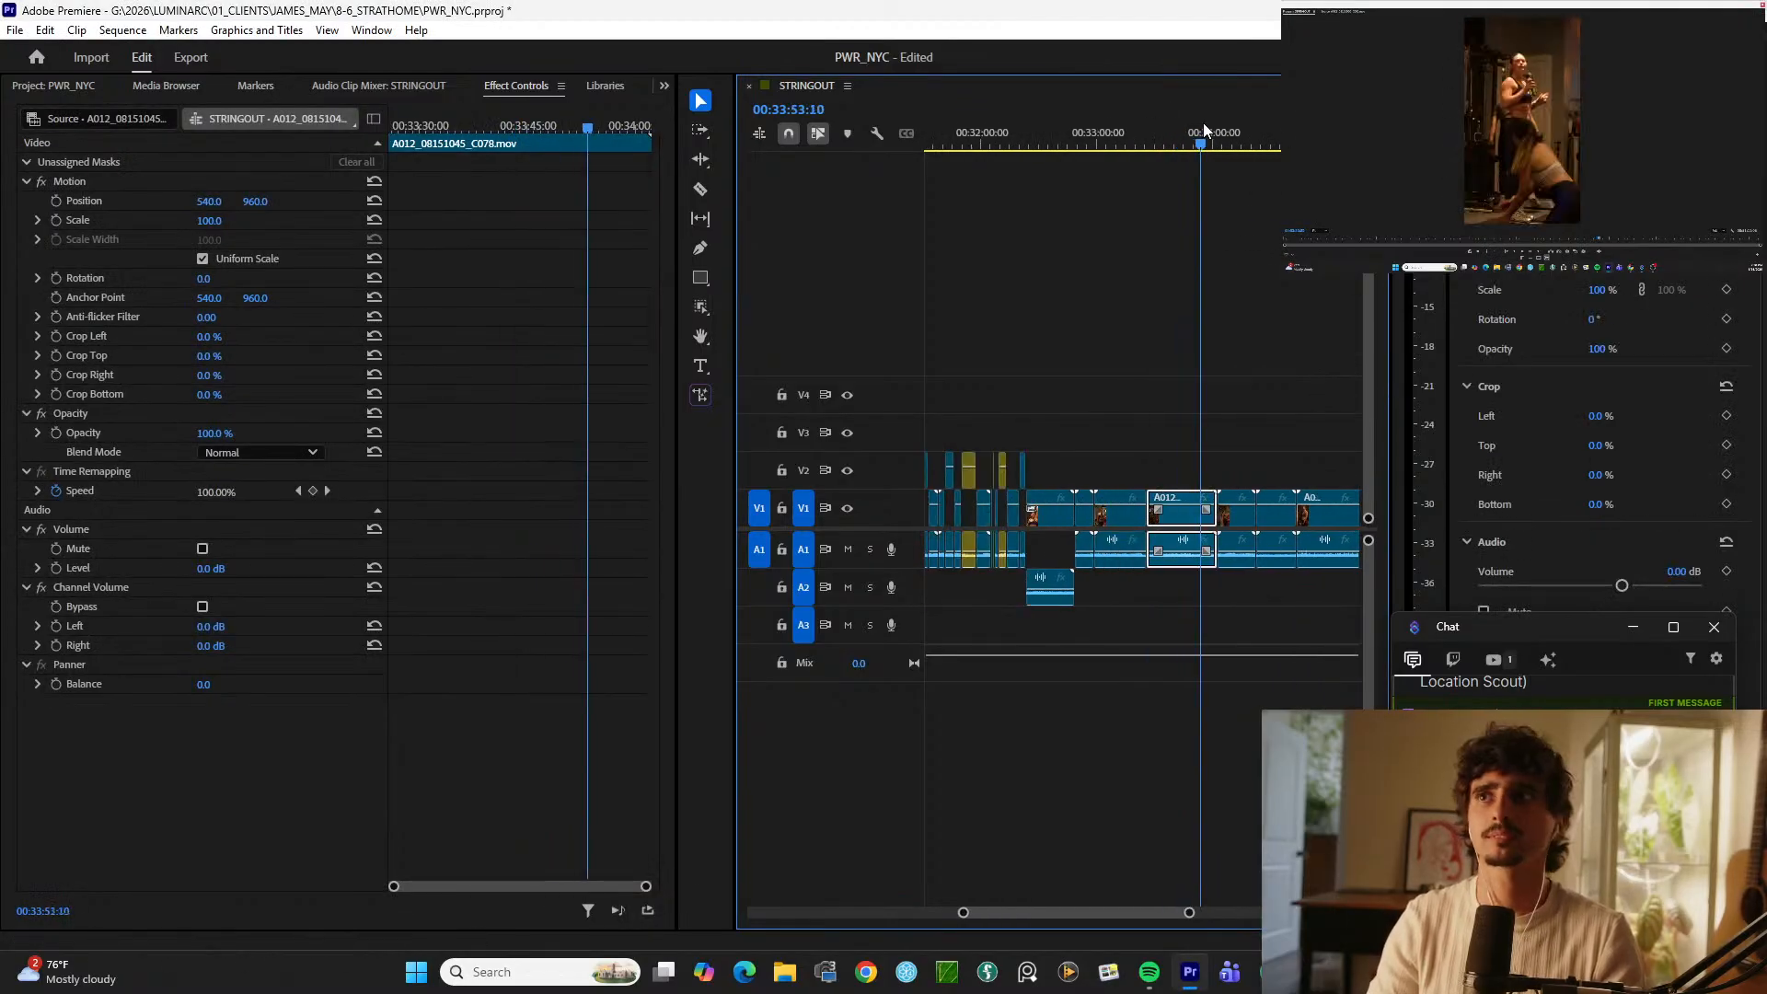
mouse_move(1202, 126)
left_mouse_down()
mouse_move(1225, 129)
mouse_move(1171, 125)
mouse_move(1195, 120)
left_mouse_up()
key("space")
key("equal")
key("equal")
key("space")
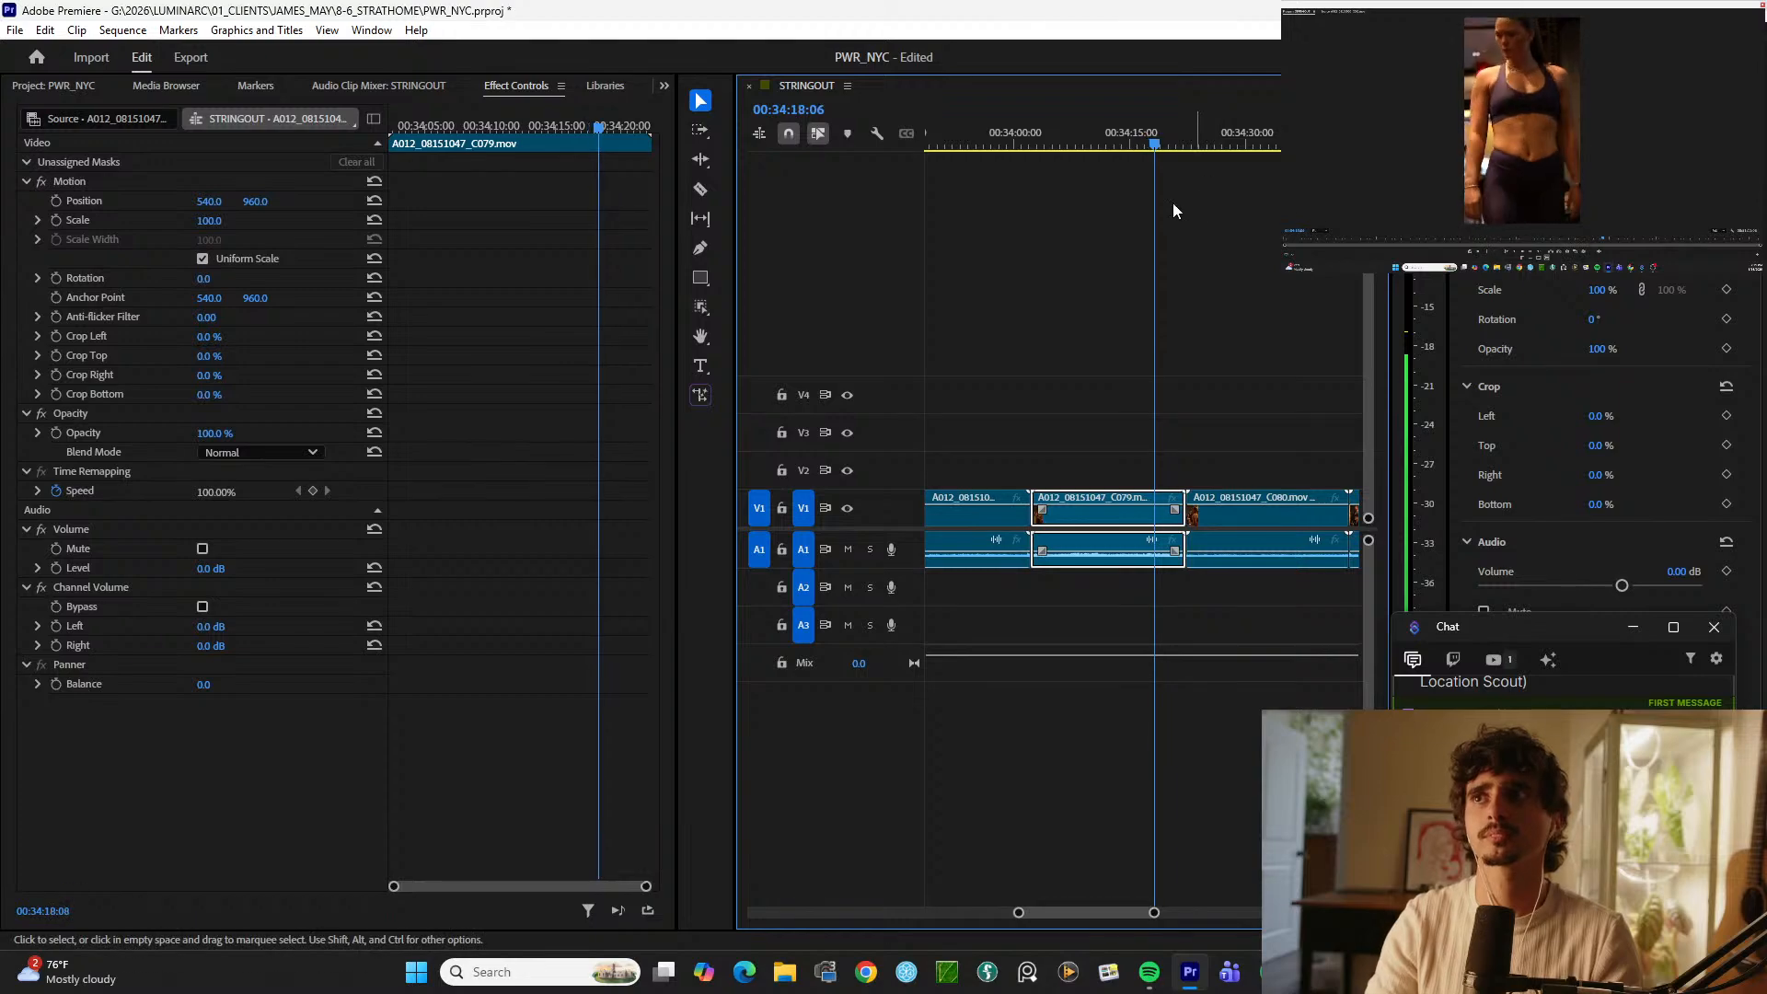
Step: Rewatch C079 from about 00:34:09 and skim forward into C080
left_click(1073, 138)
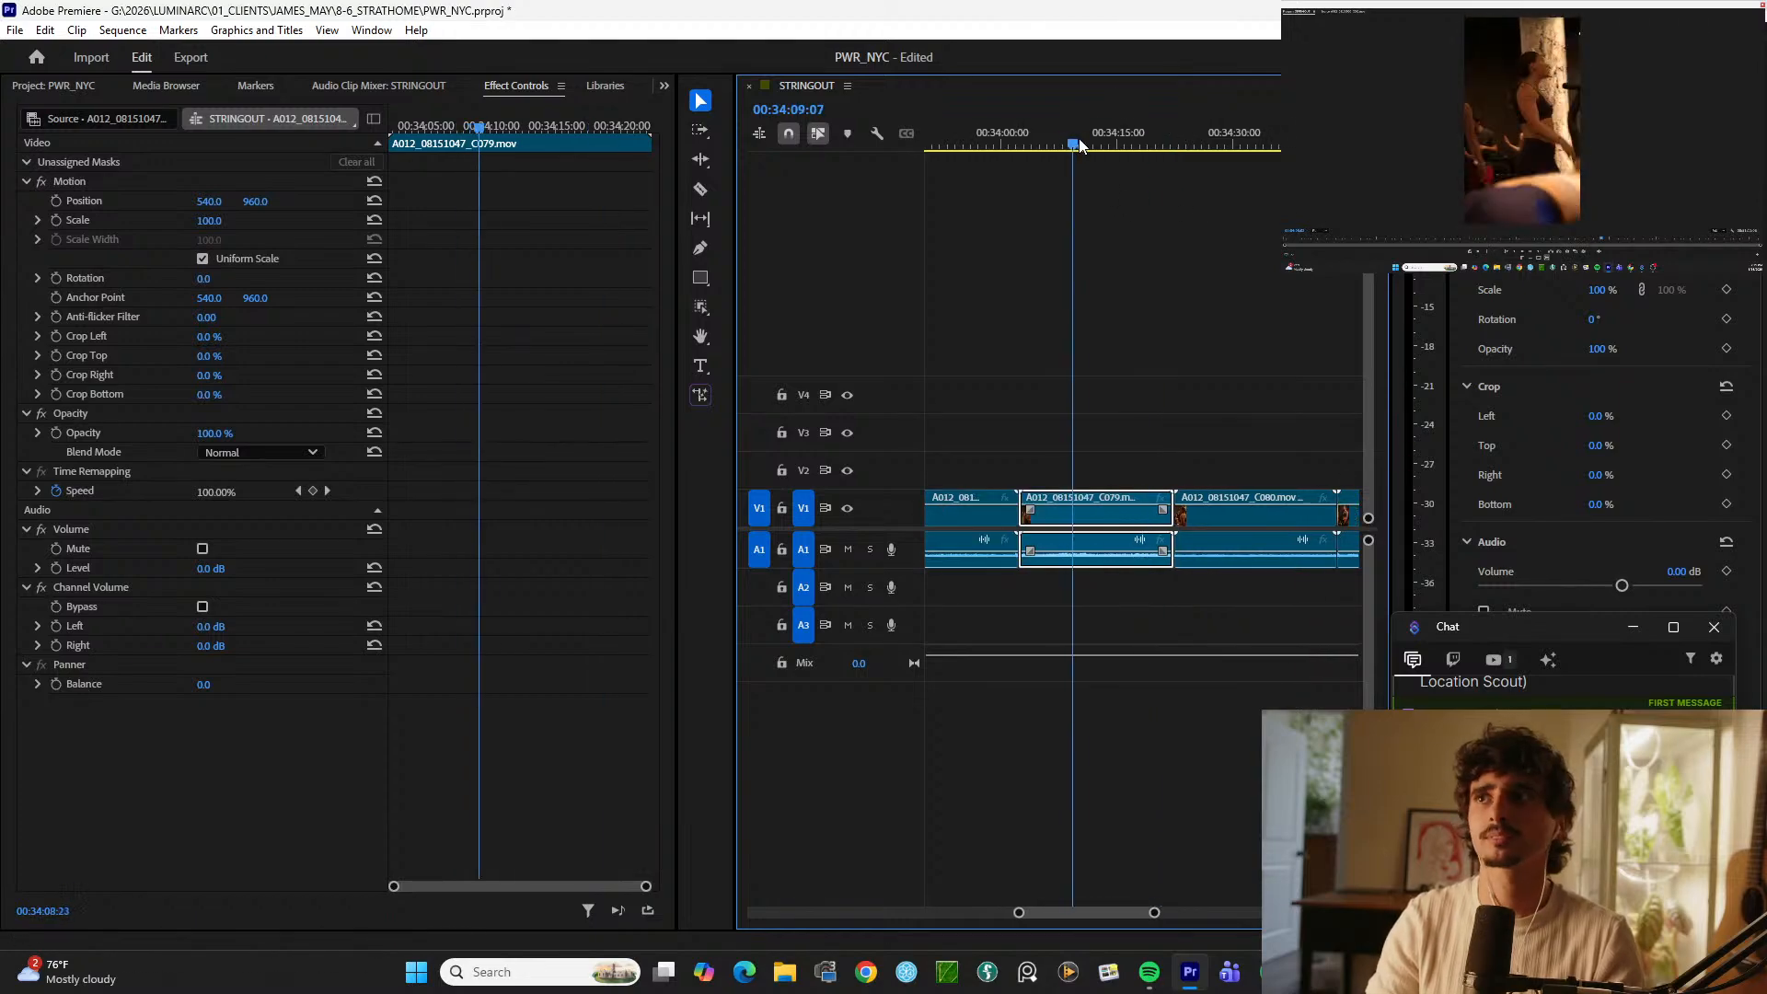
left_click_drag(1078, 138, 1191, 107)
key("space")
key("equal")
key("minus")
key("minus")
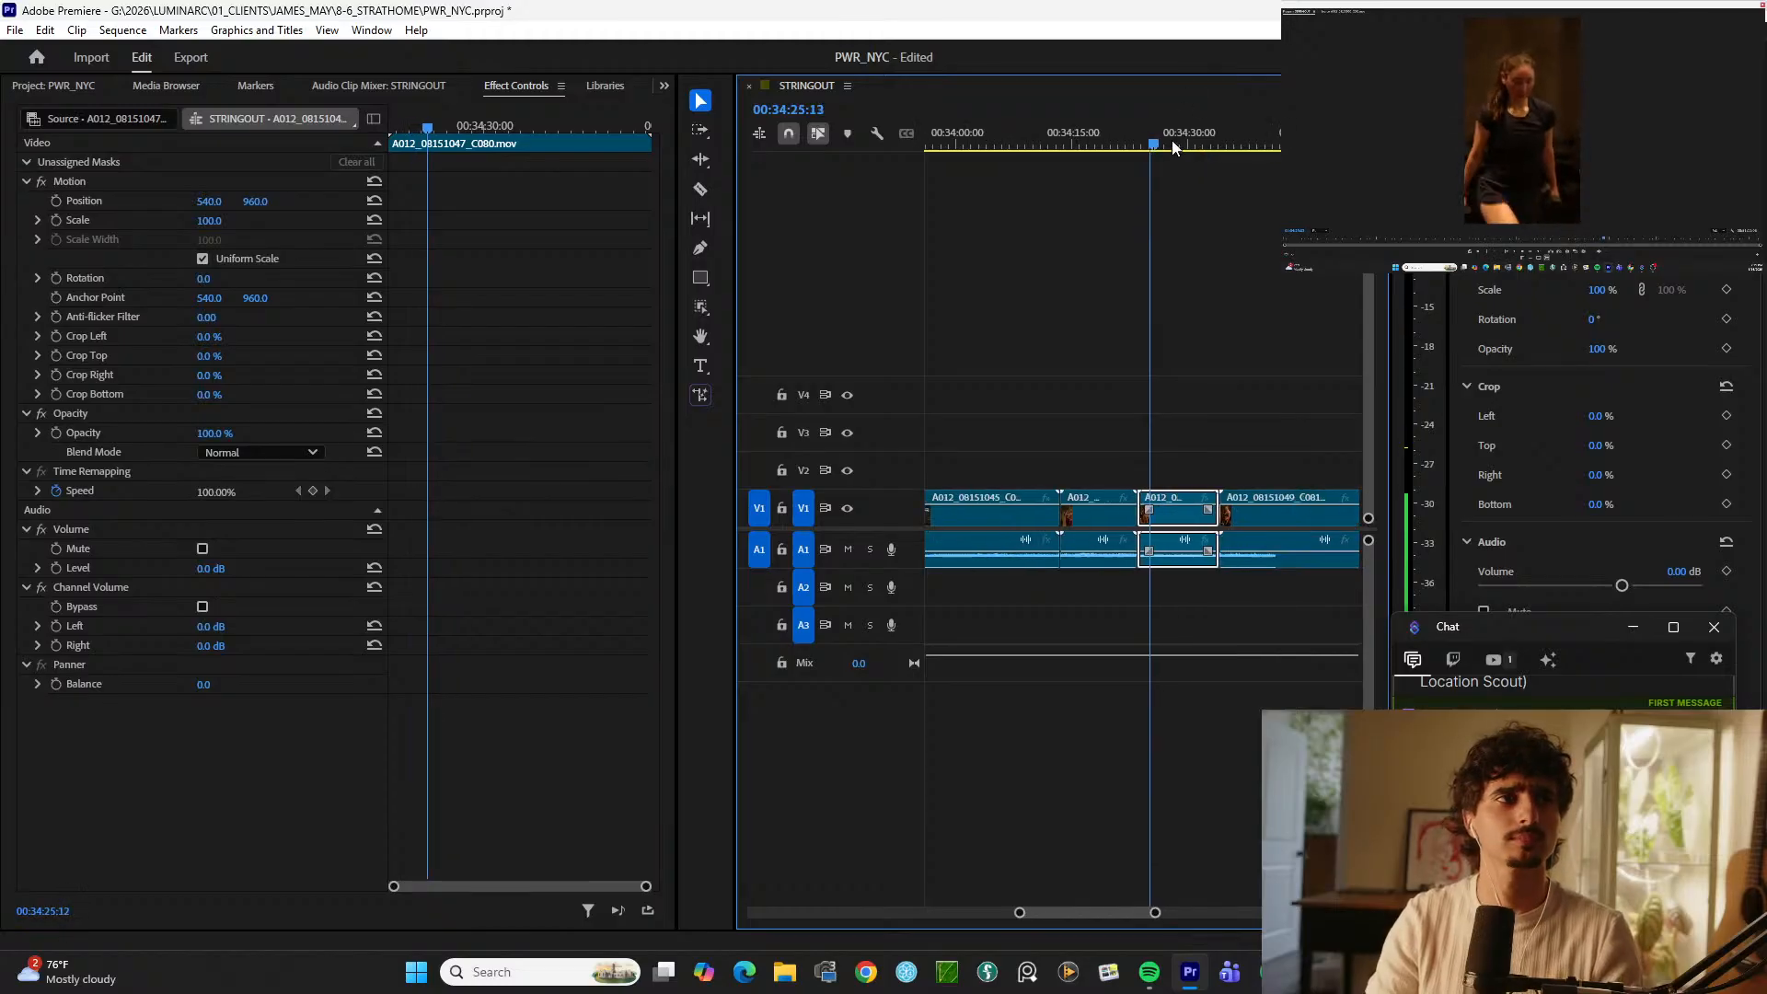
Step: Play through C080 and on into C081 up to about 00:35:17, checking the footage for usable shots
key("minus")
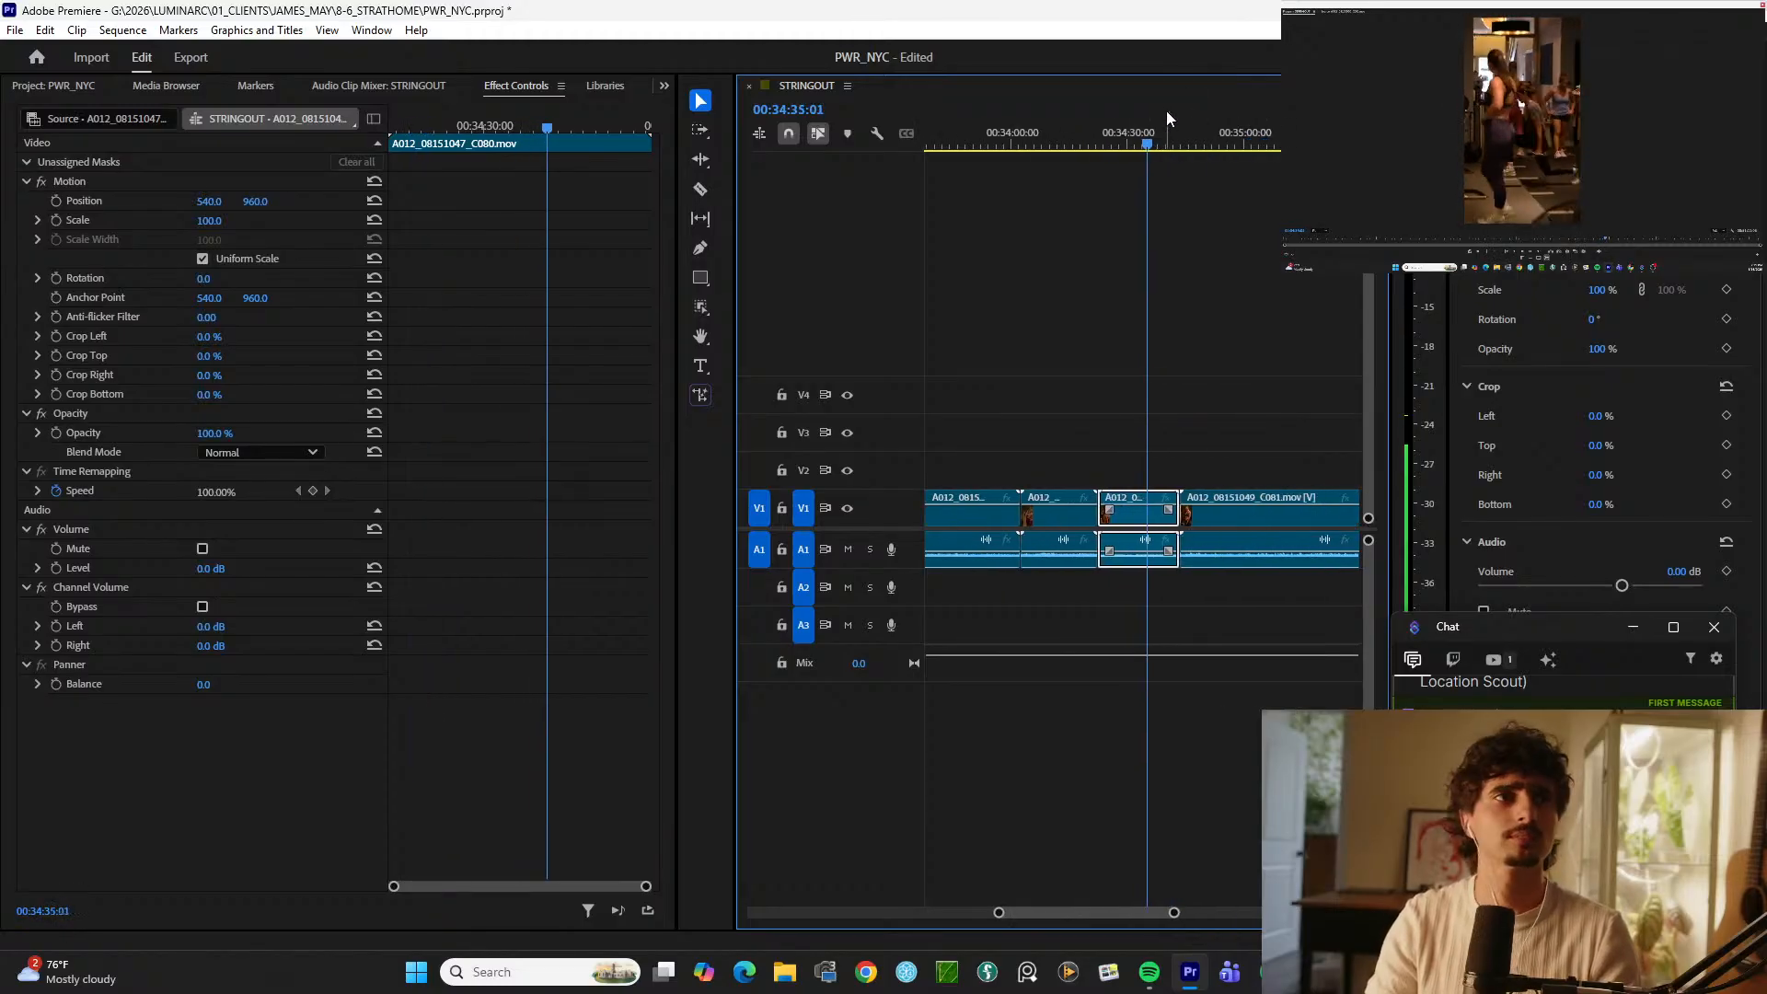
key("equal")
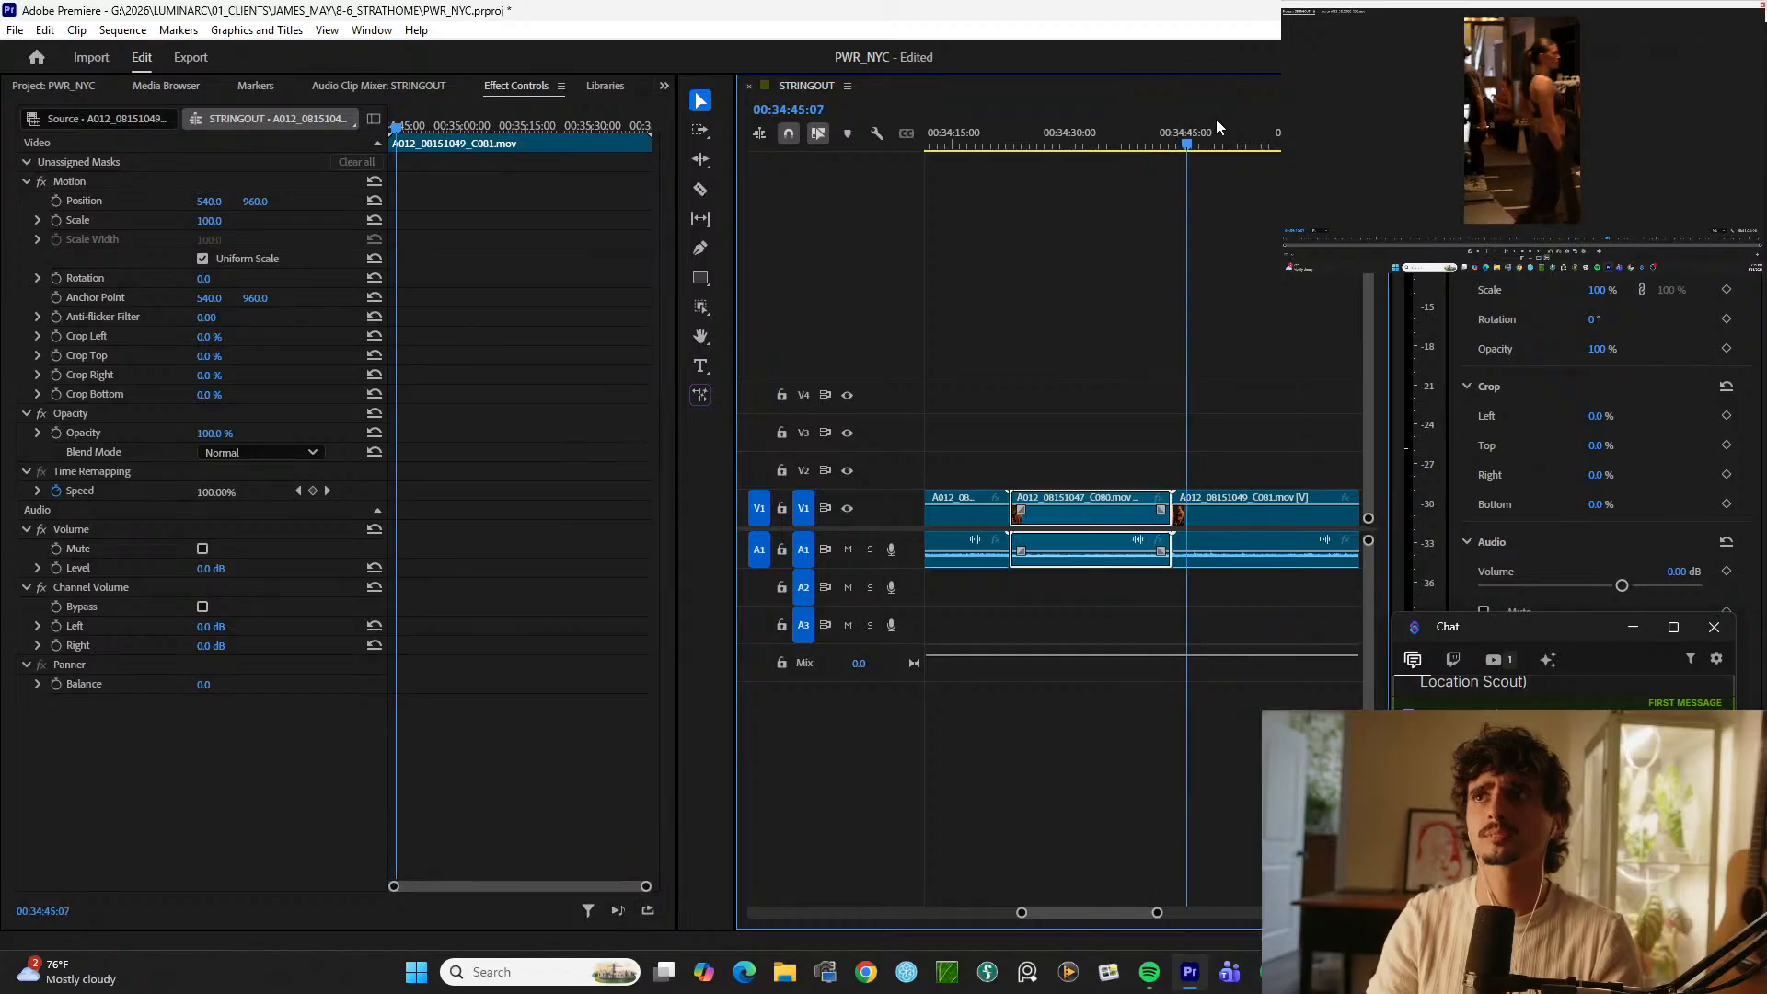
key("minus")
key("minus")
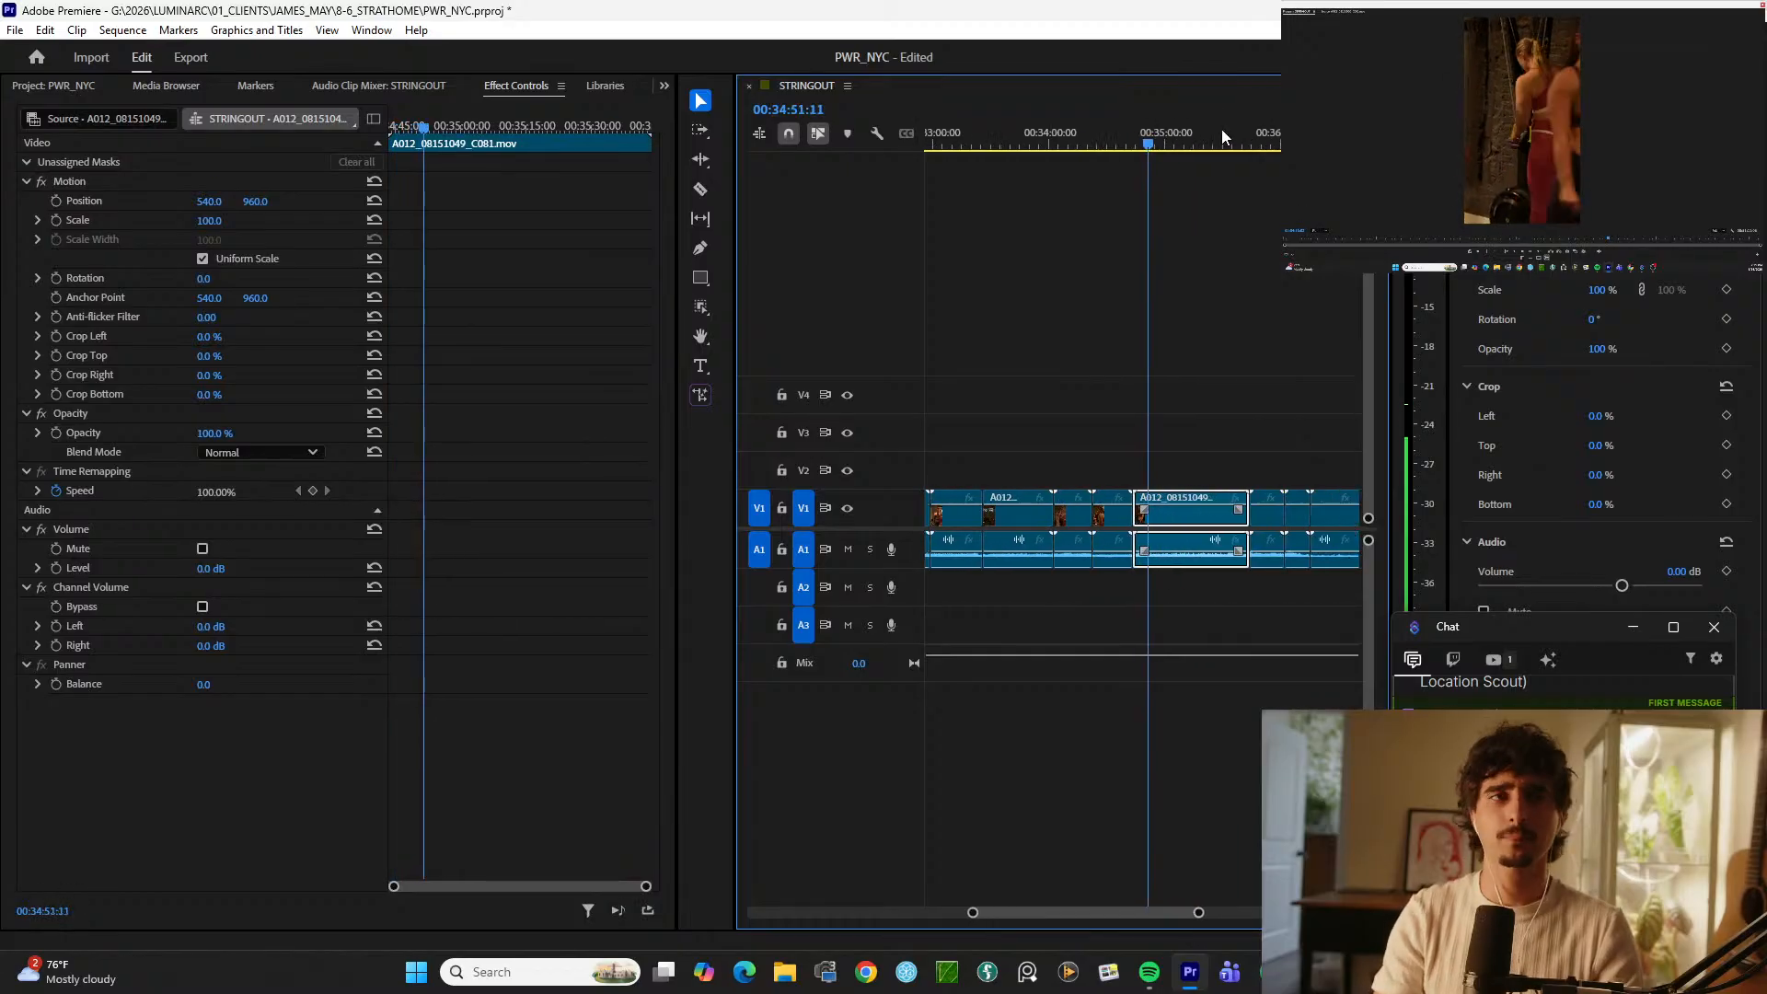
key("equal")
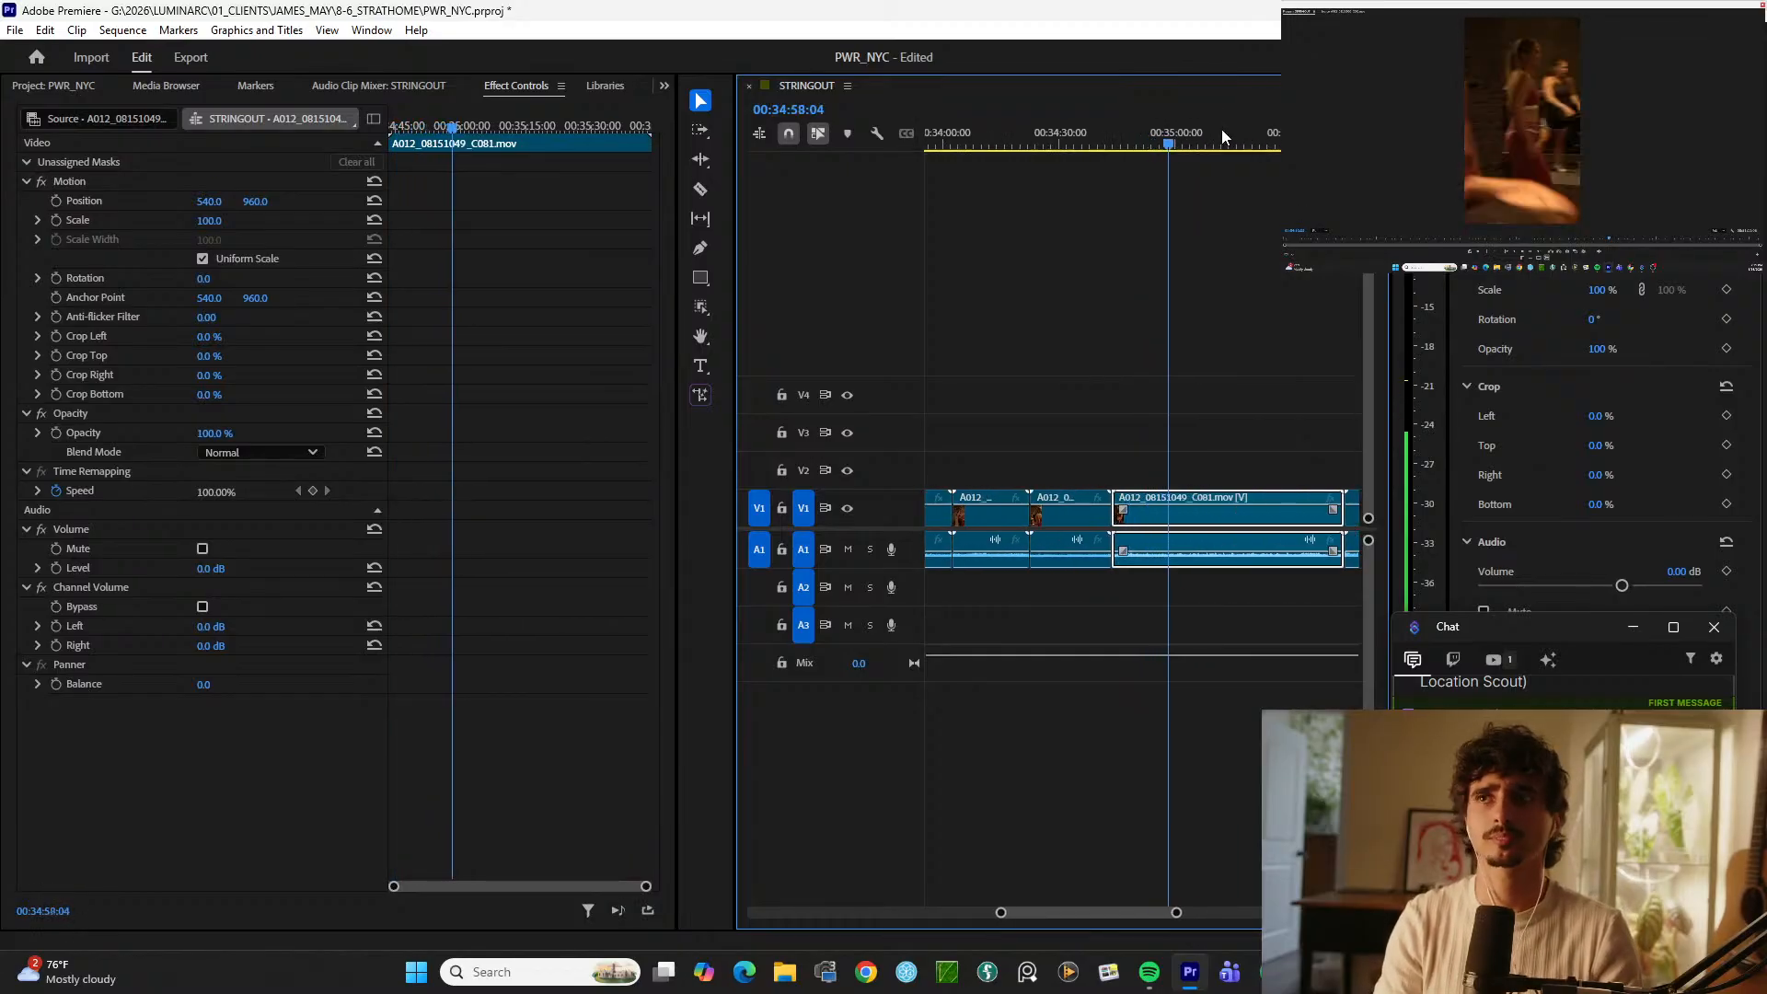
key("equal")
key("equal")
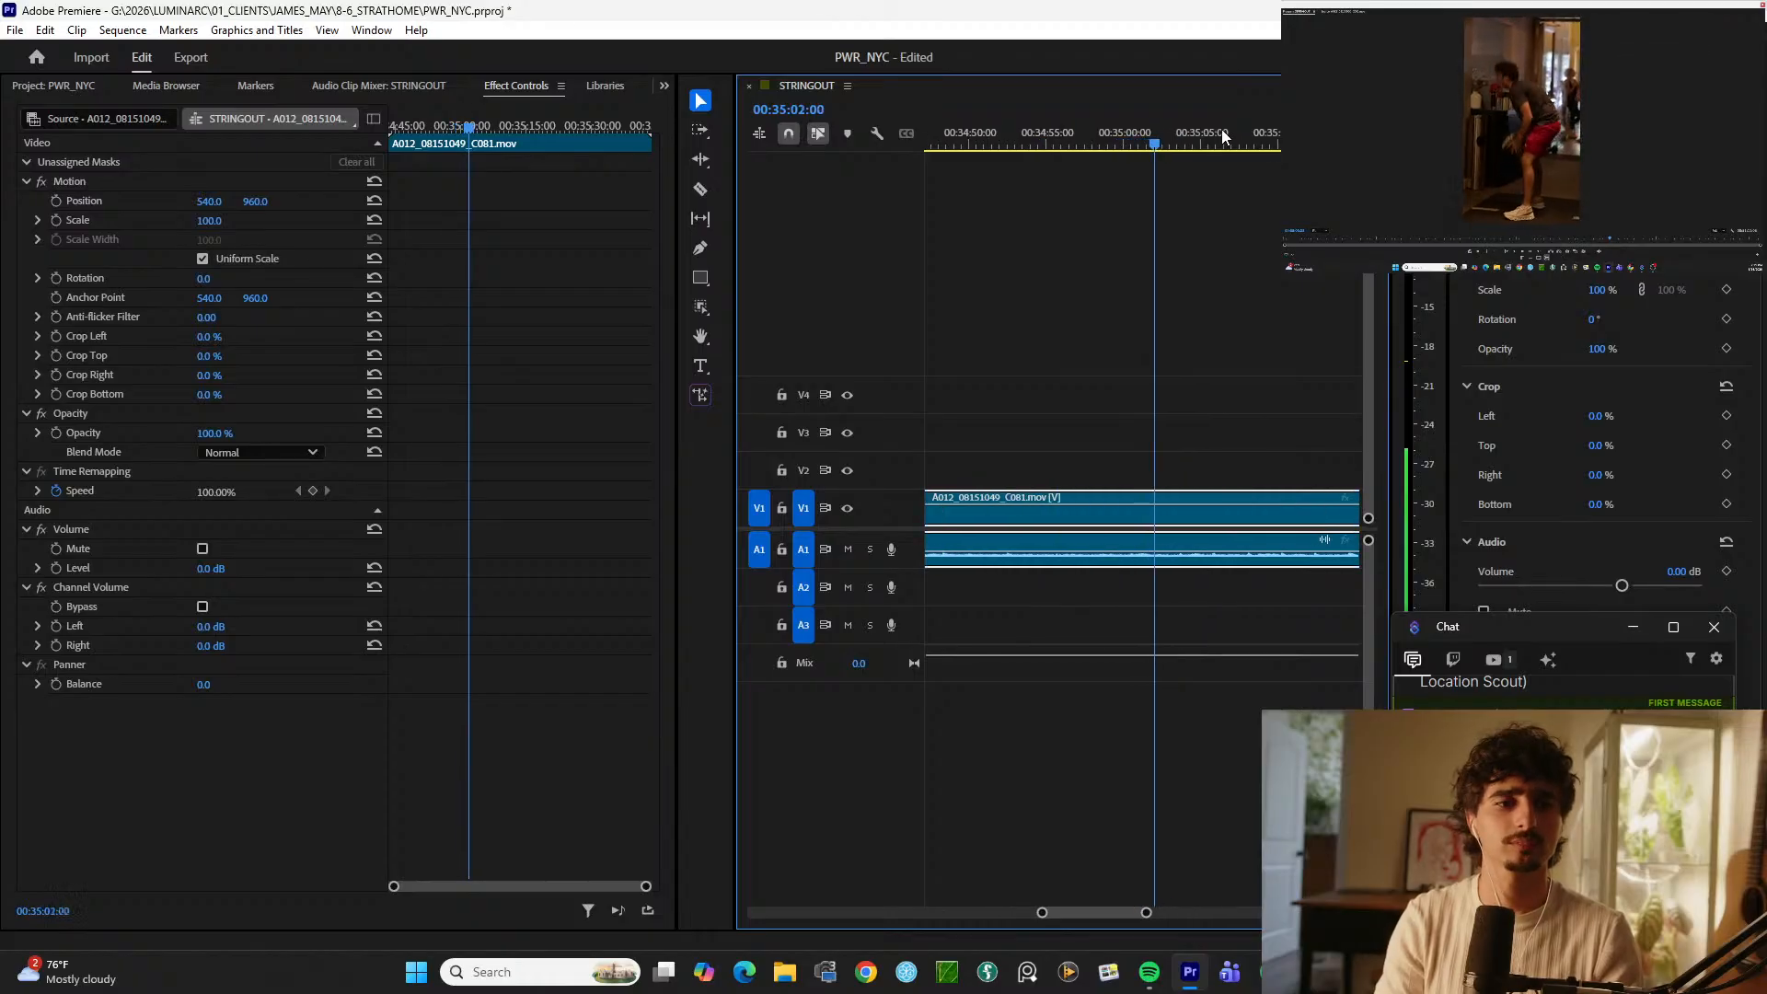
key("minus")
key("minus")
key("minus")
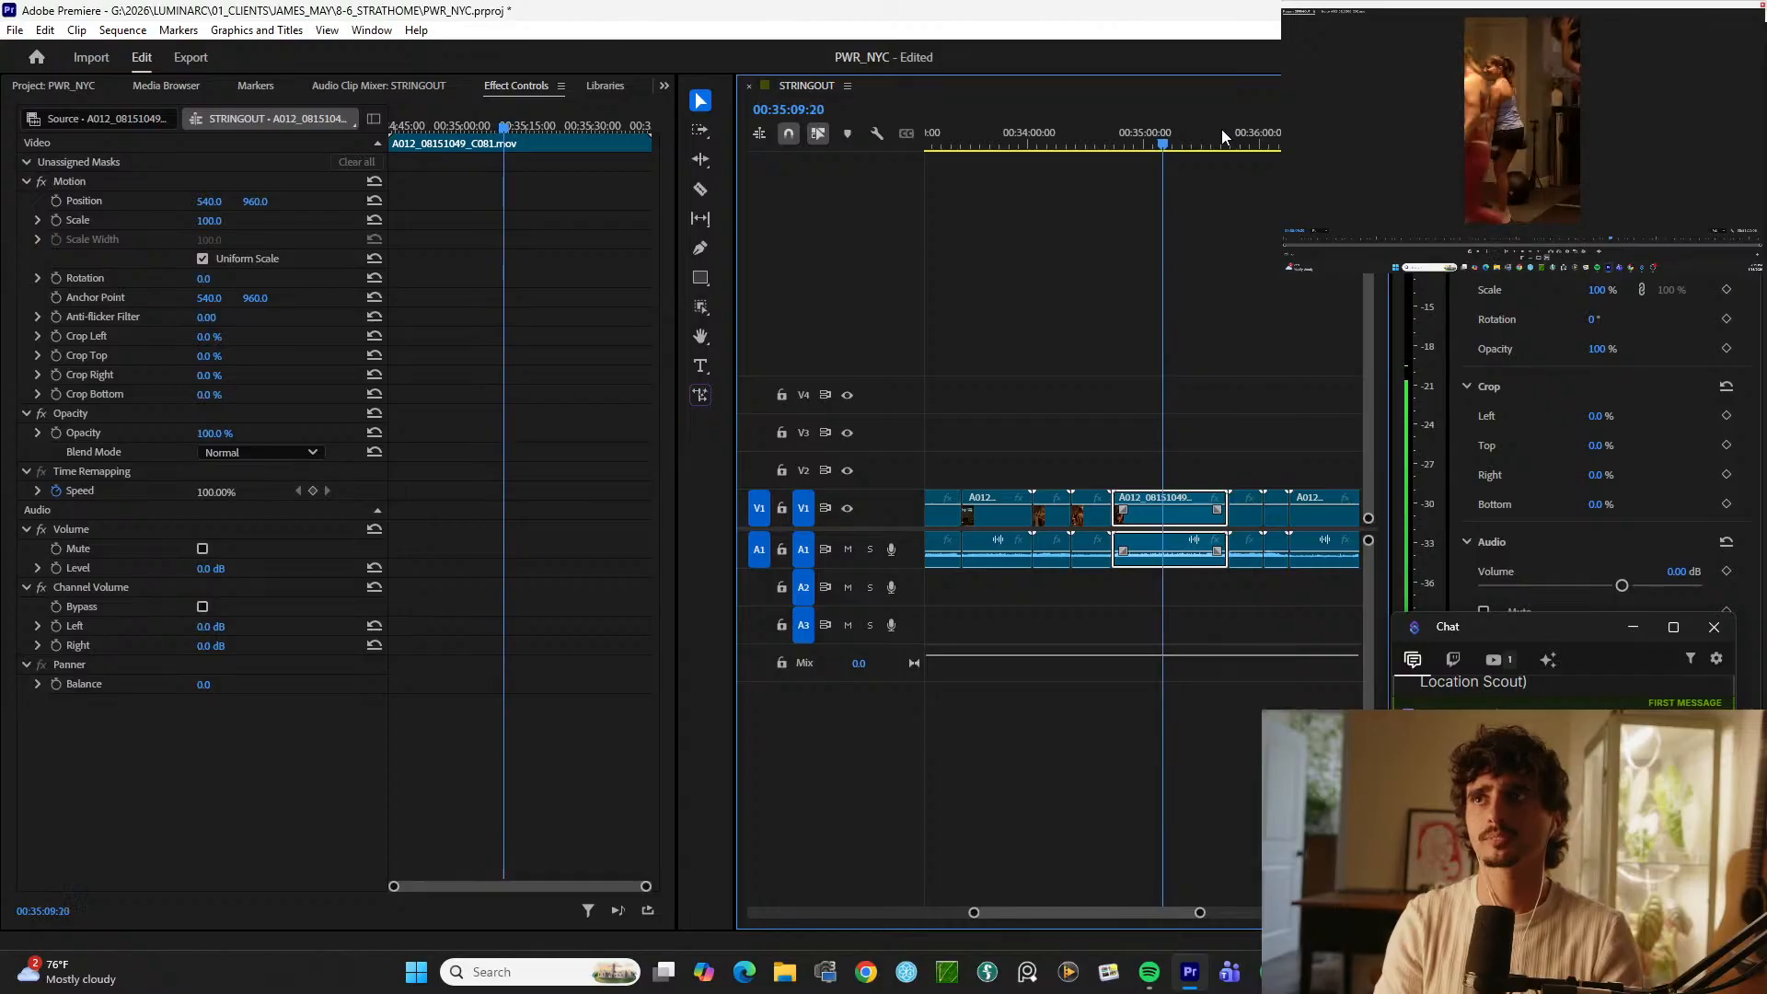
key("equal")
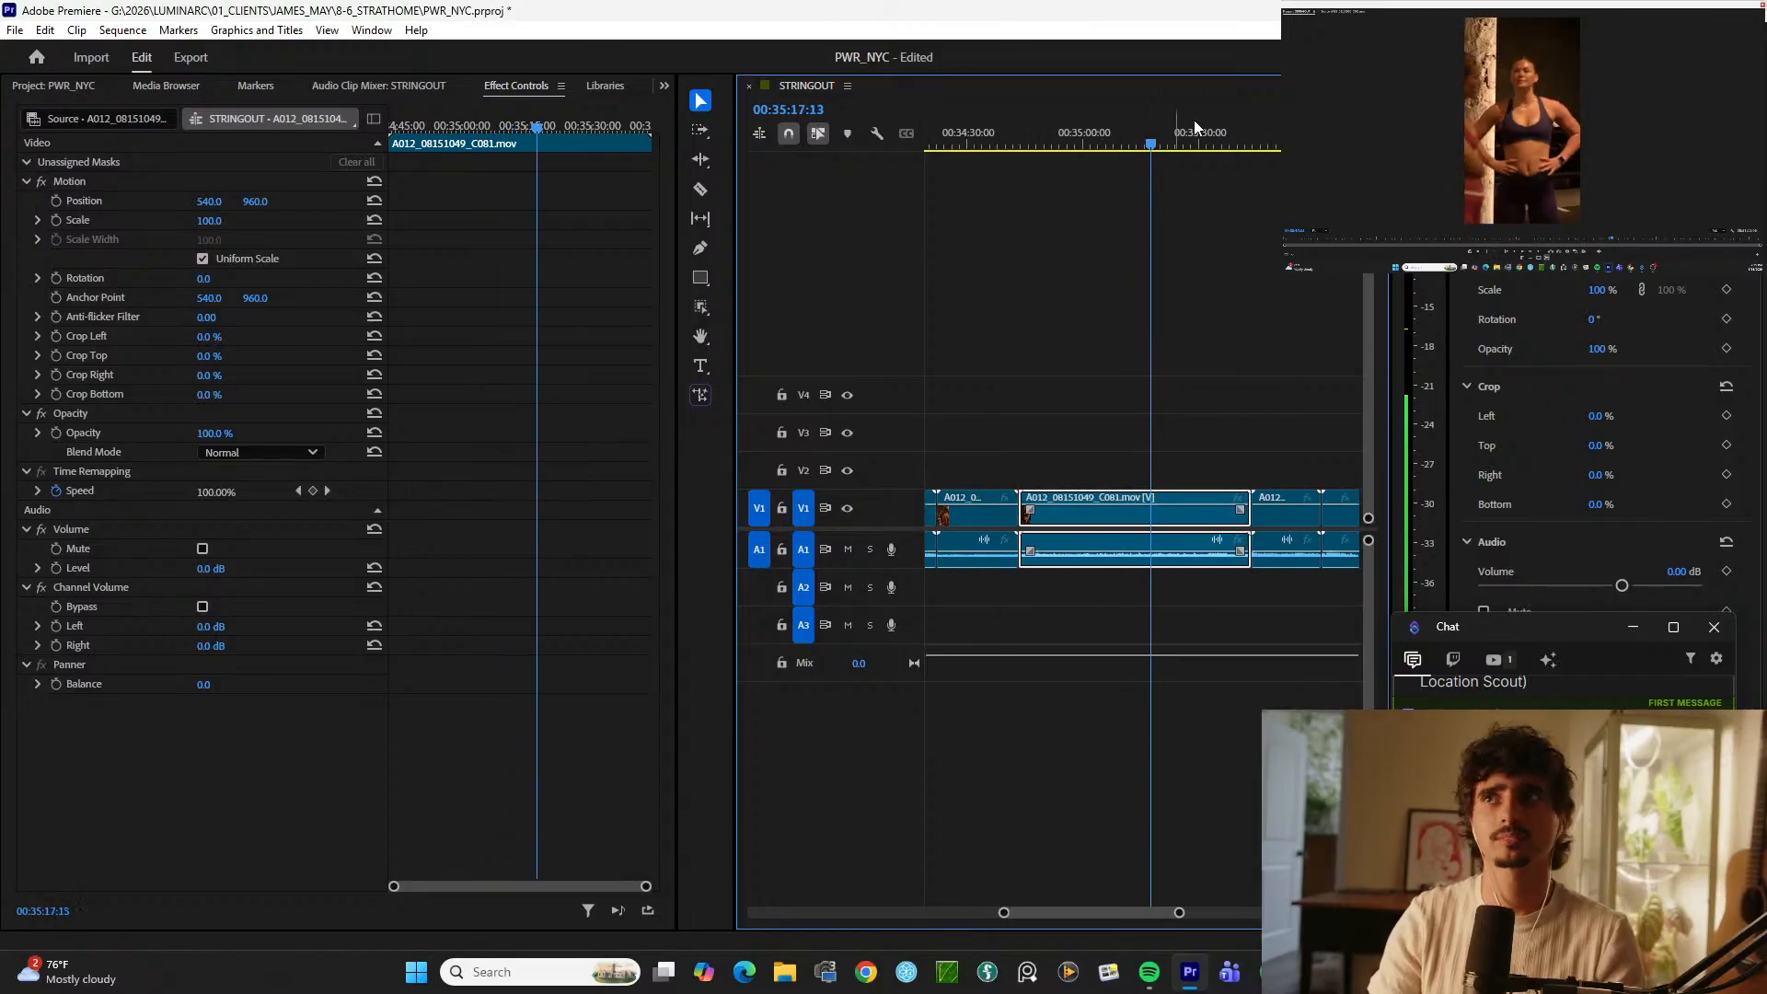
Step: Skip from C081 to the start of C082 at about 00:35:43, play it, and jump ahead into C083
left_click_drag(1198, 120, 1257, 116)
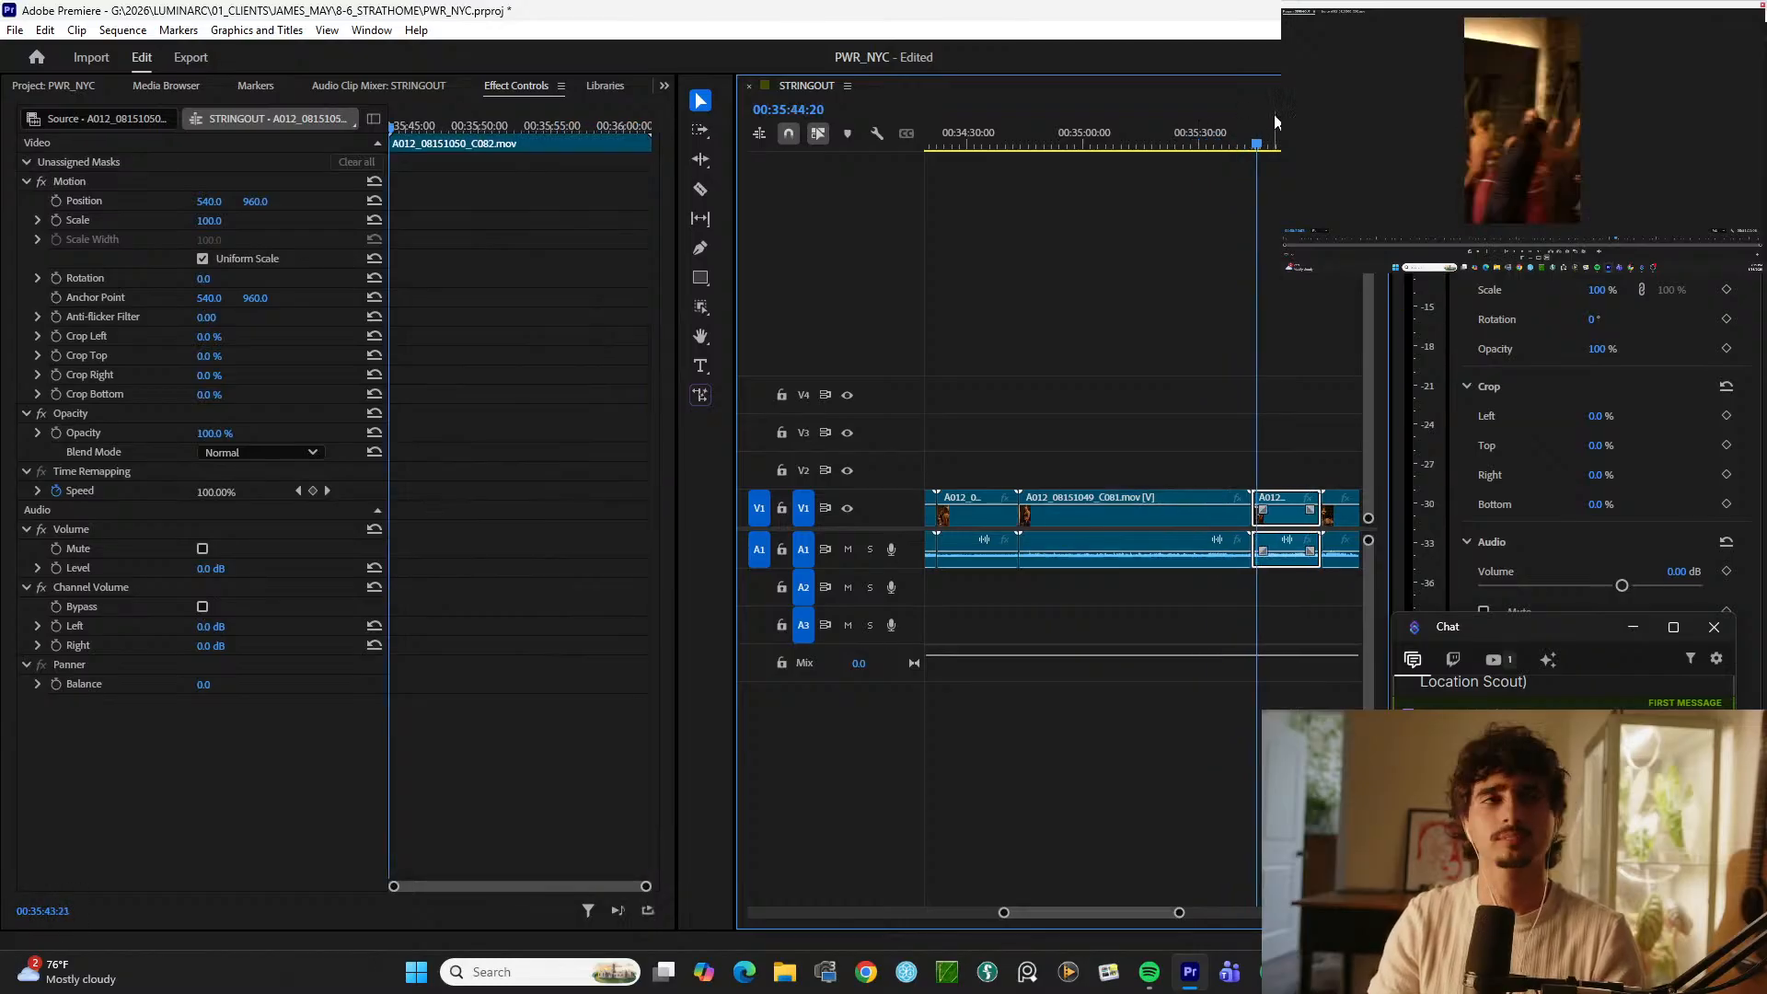
left_click(1256, 267)
key("space")
key("minus")
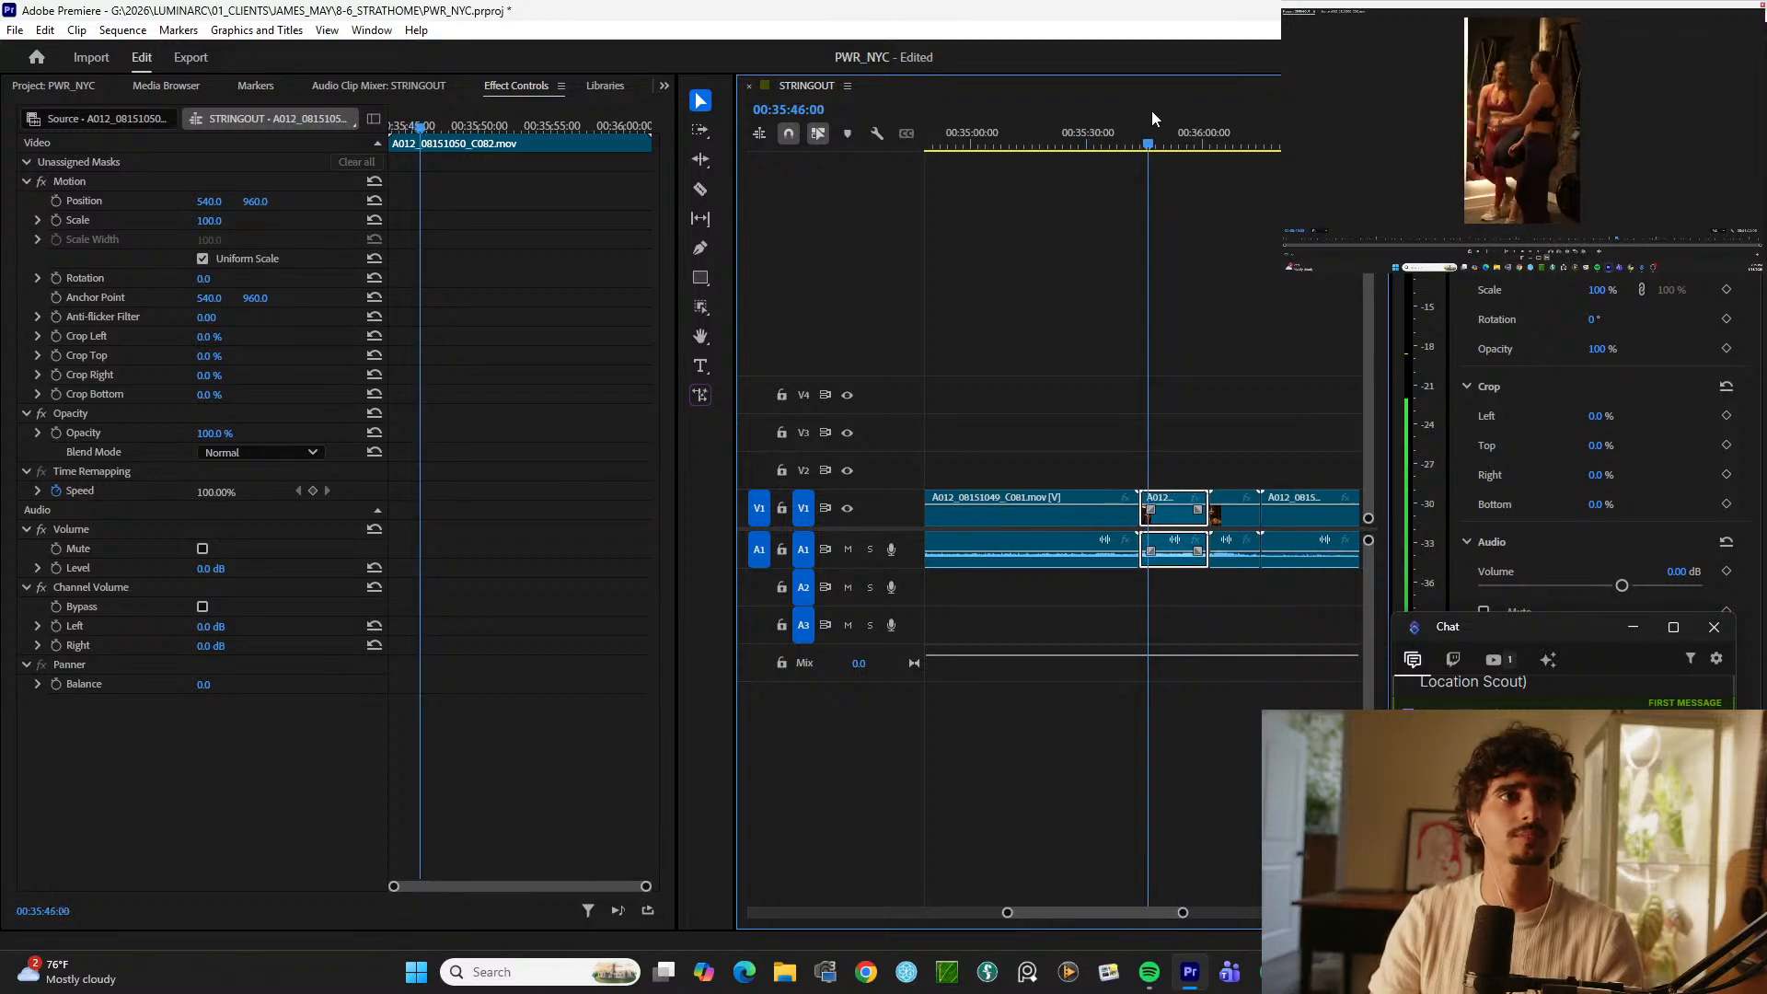
left_click(1171, 118)
key("equal")
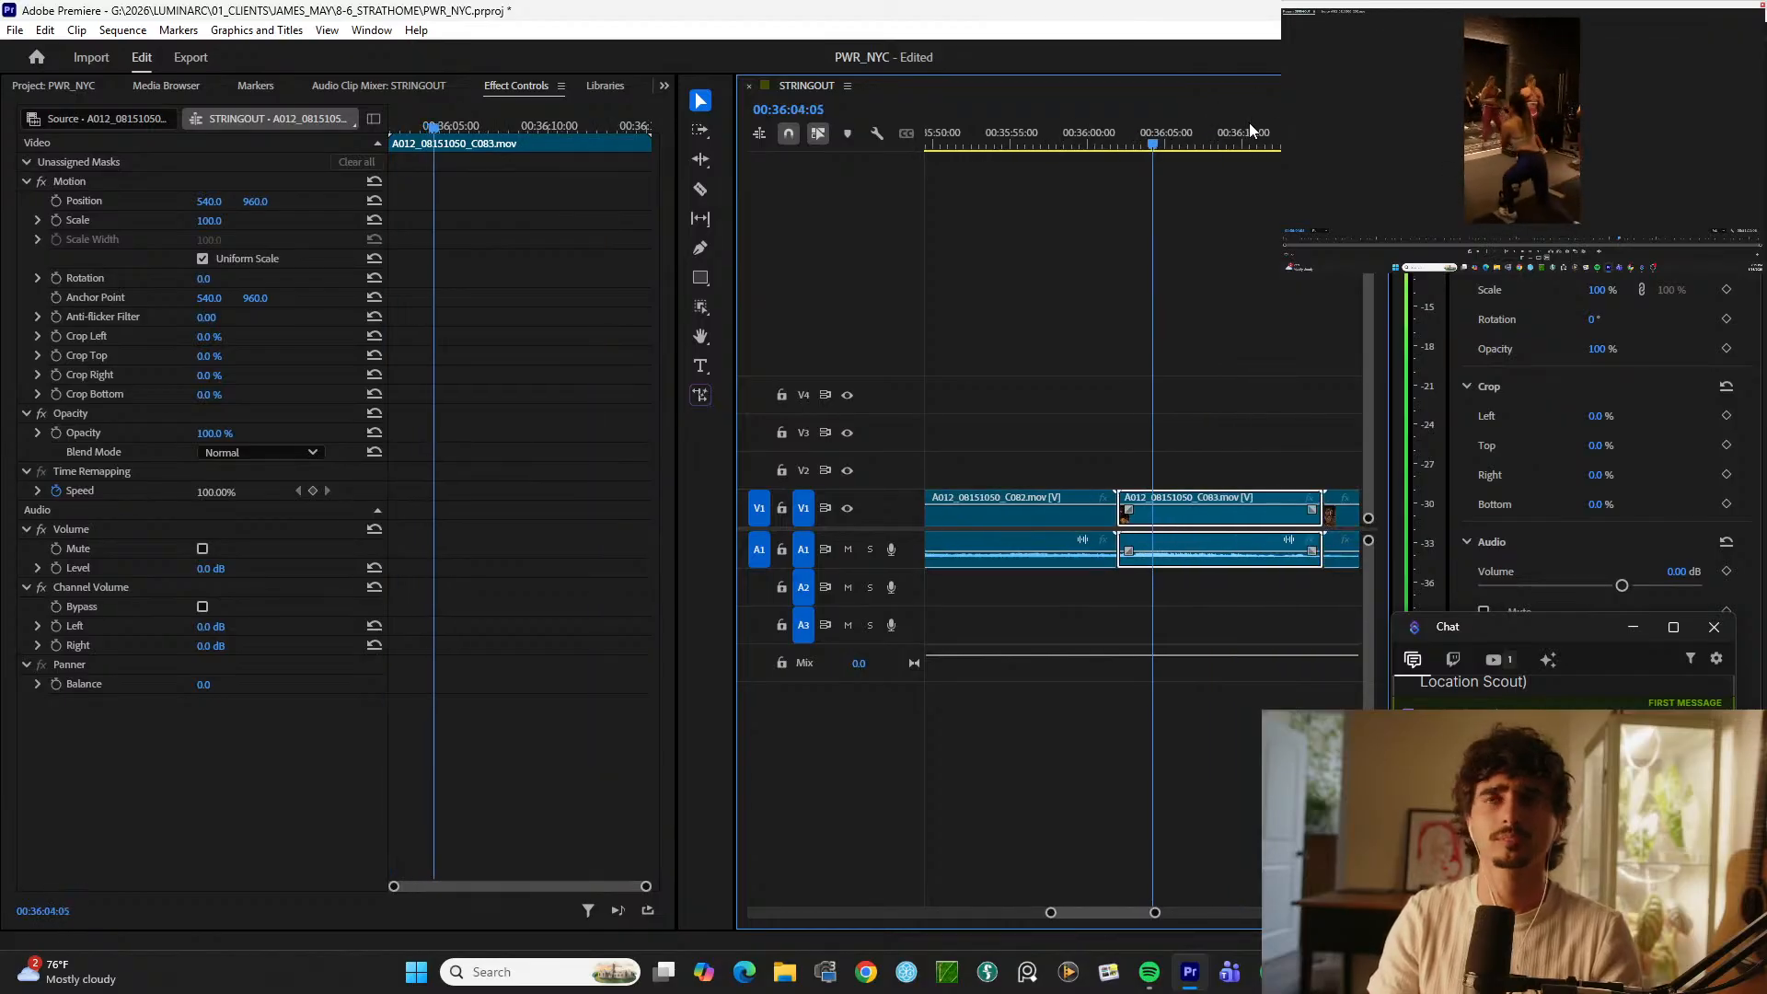
Step: Review C083 from about 00:36:04 and skim ahead through the following clips to C086 at about 00:37:23
key("equal")
key("minus")
key("minus")
left_click(1176, 124)
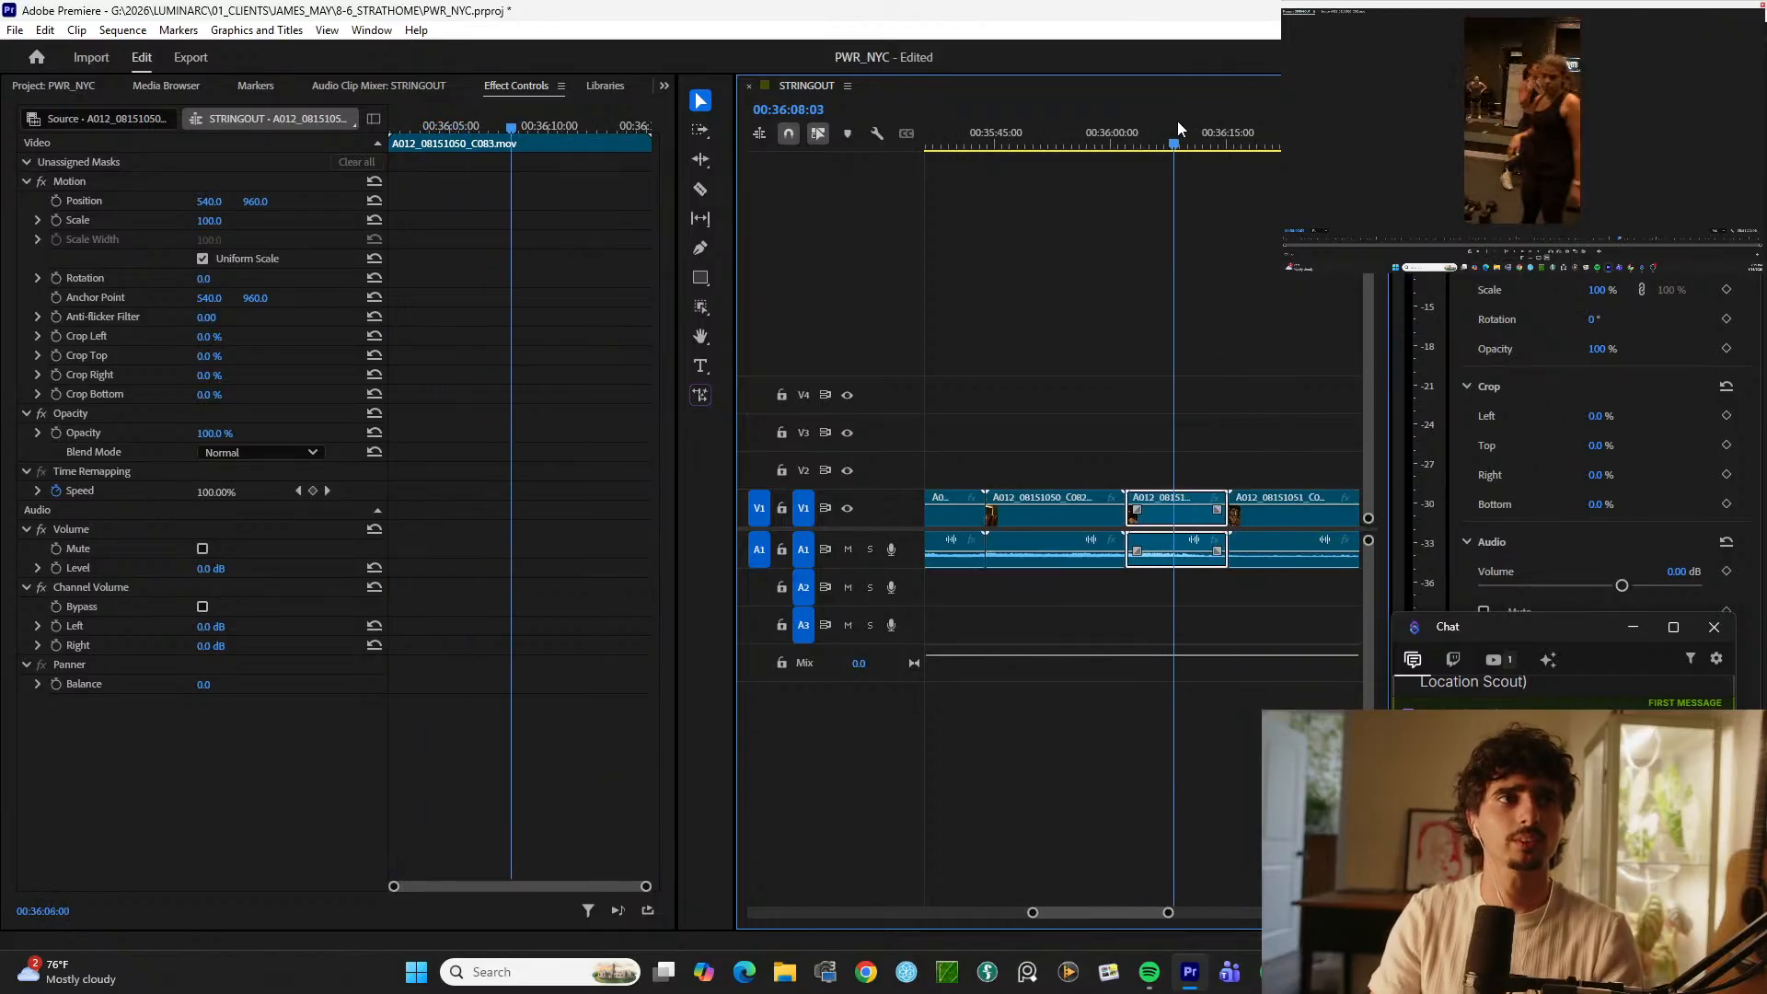
left_click_drag(1178, 121, 1356, 116)
key("minus")
key("equal")
key("minus")
key("minus")
key("equal")
key("equal")
key("equal")
key("minus")
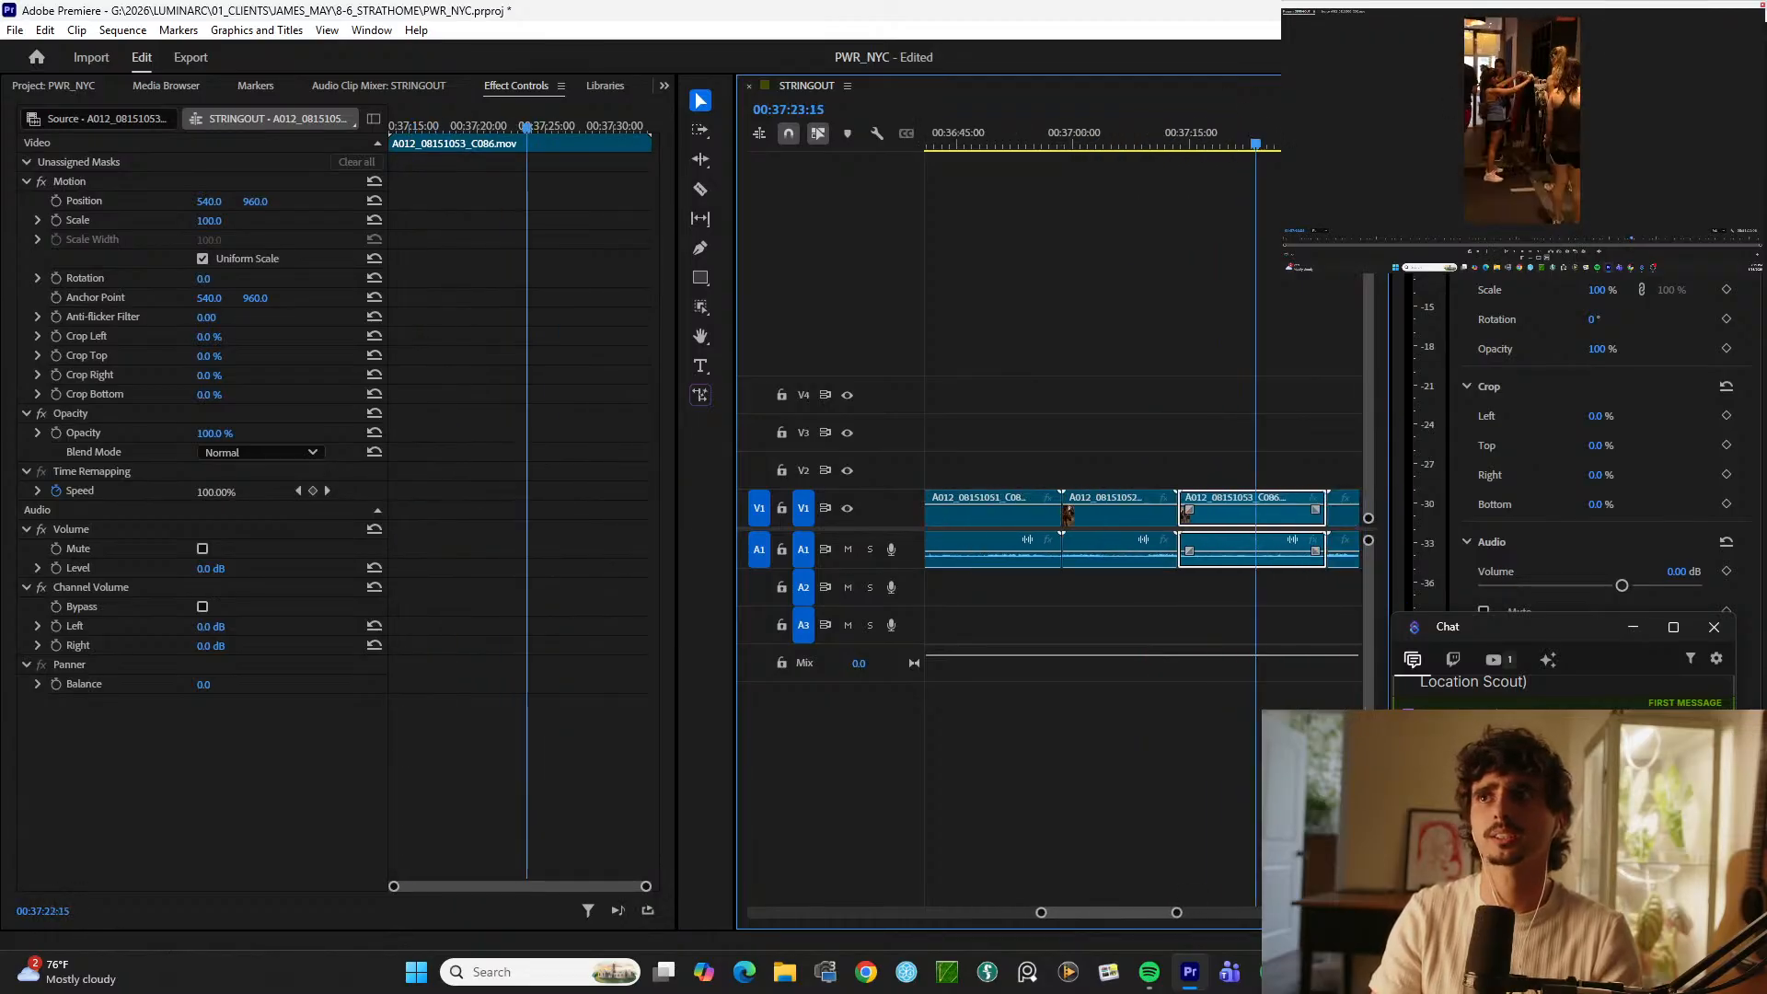
Step: Cut C086 at 00:37:22:18 and about 00:37:25:10, and raise the shot between the cuts to V2
key("minus")
key("equal")
key("equal")
mouse_move(1096, 129)
left_mouse_down()
mouse_move(1071, 114)
mouse_move(1115, 103)
left_mouse_up()
key("ctrl+k")
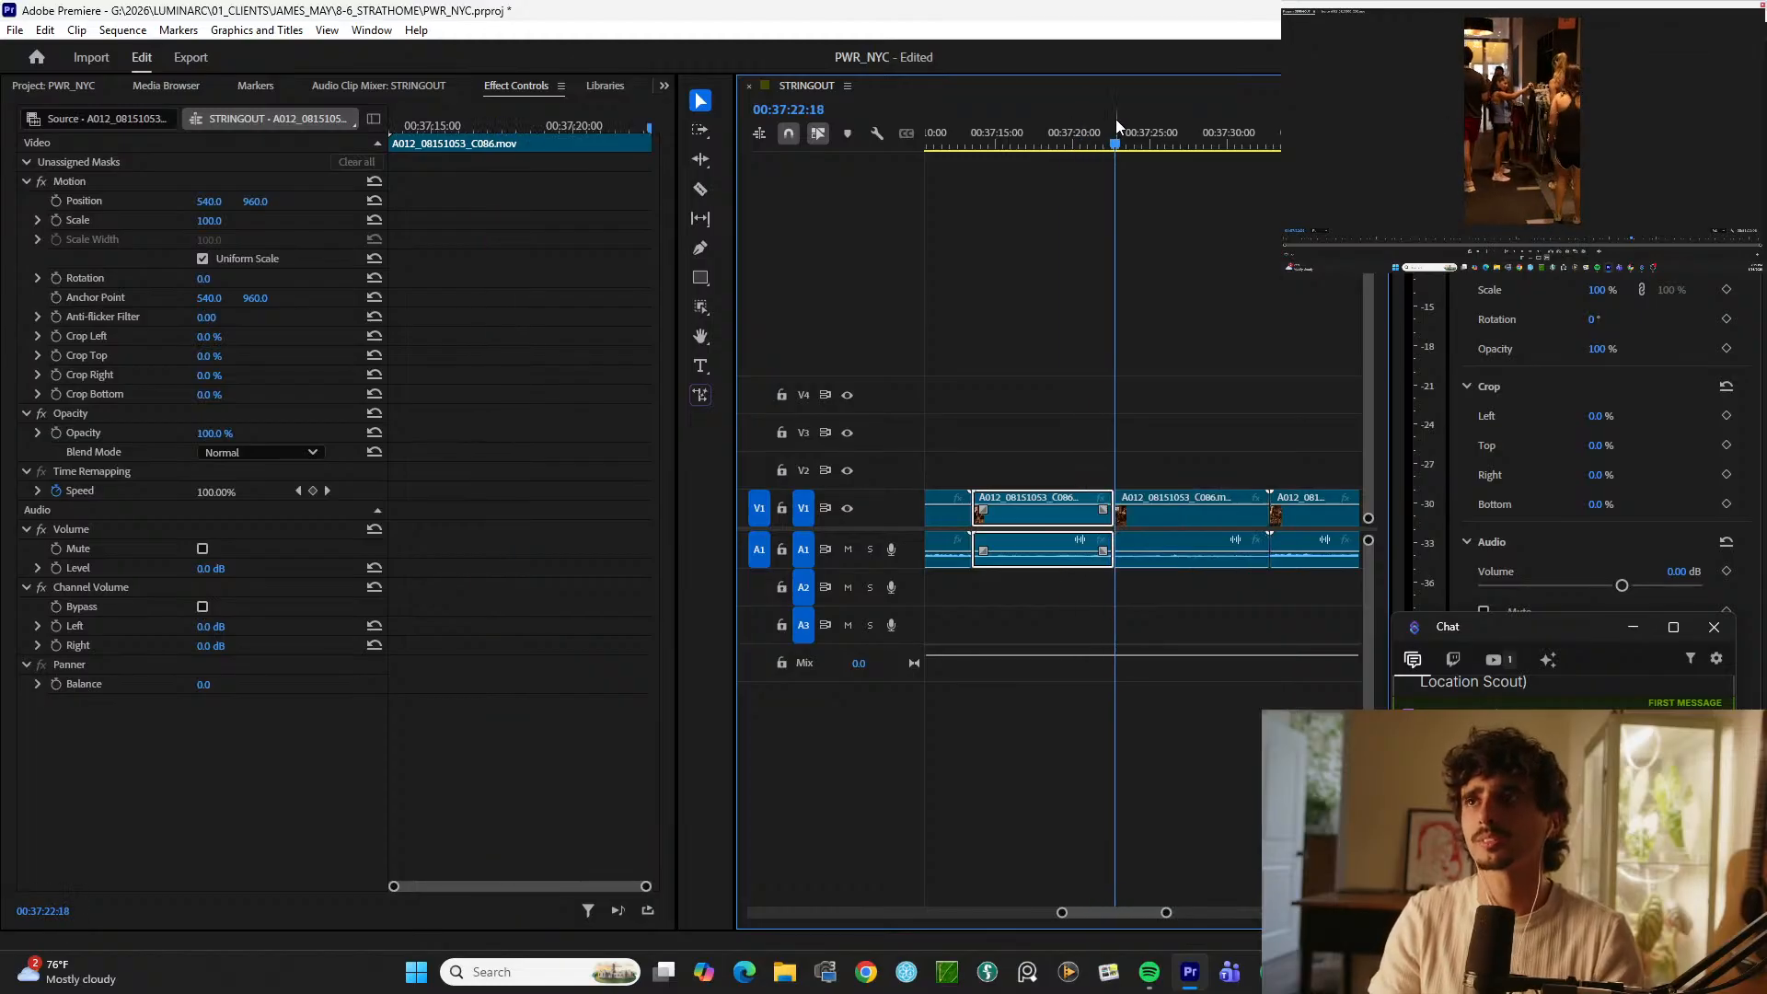
left_click(1242, 274)
key("space")
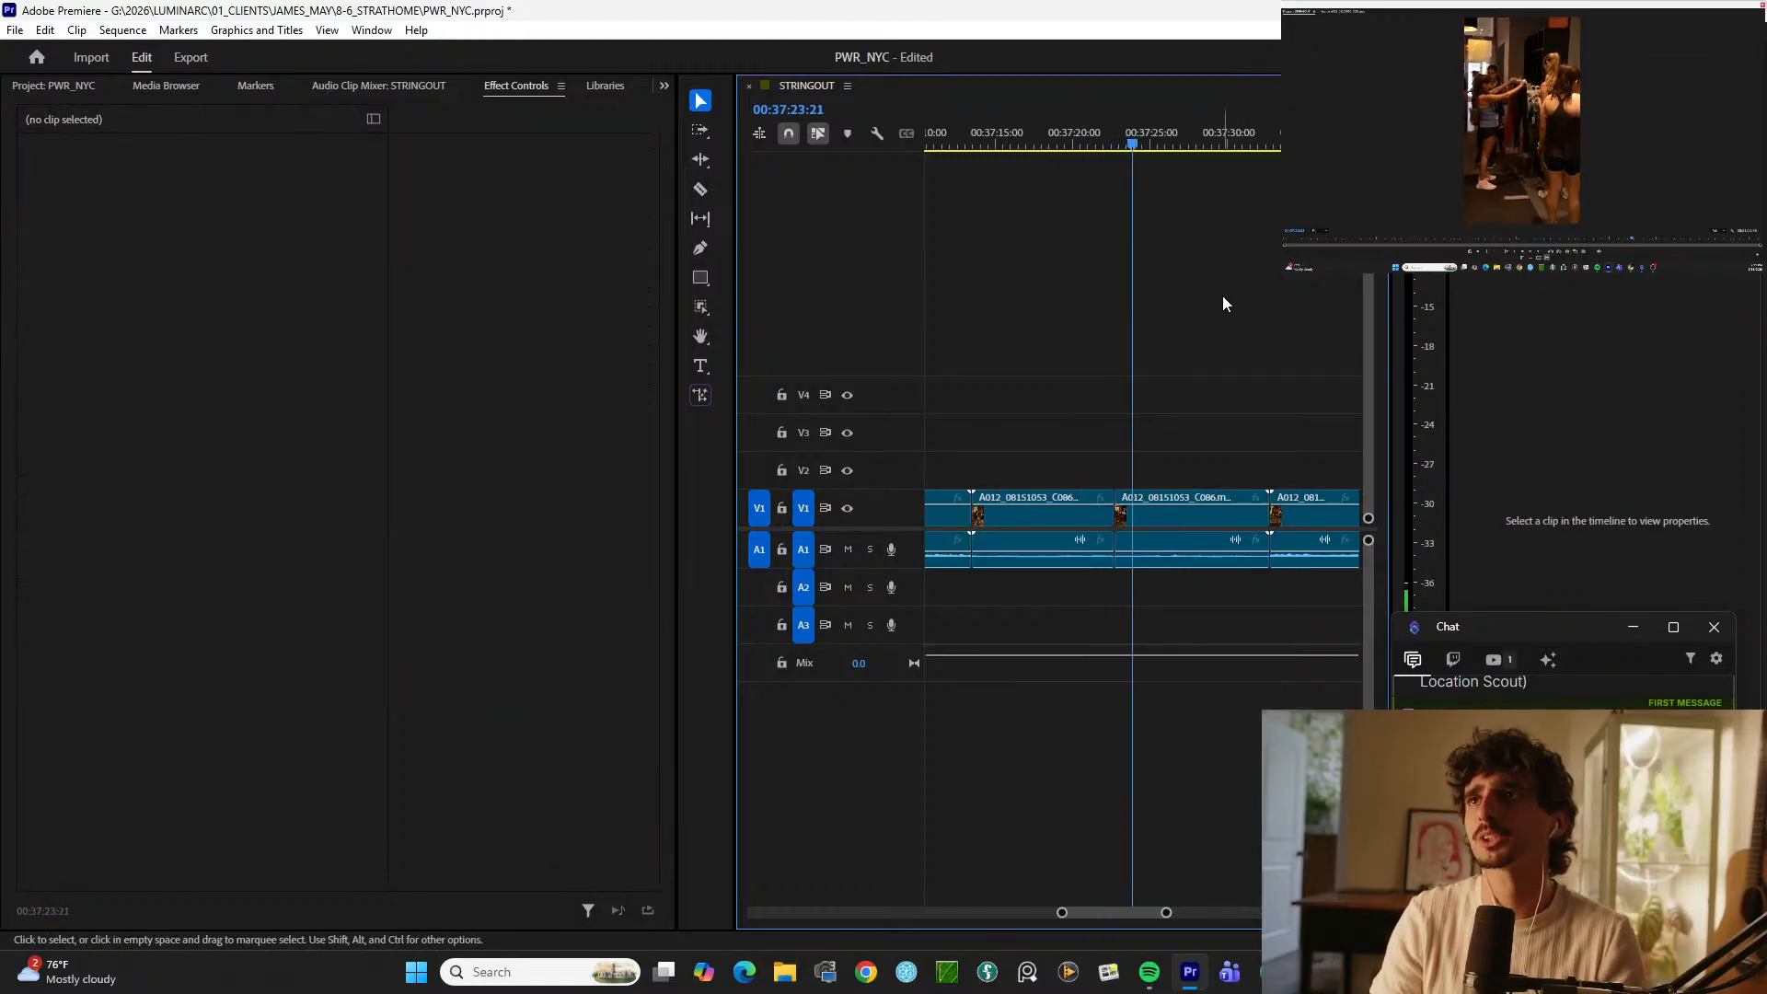
key("ctrl+k")
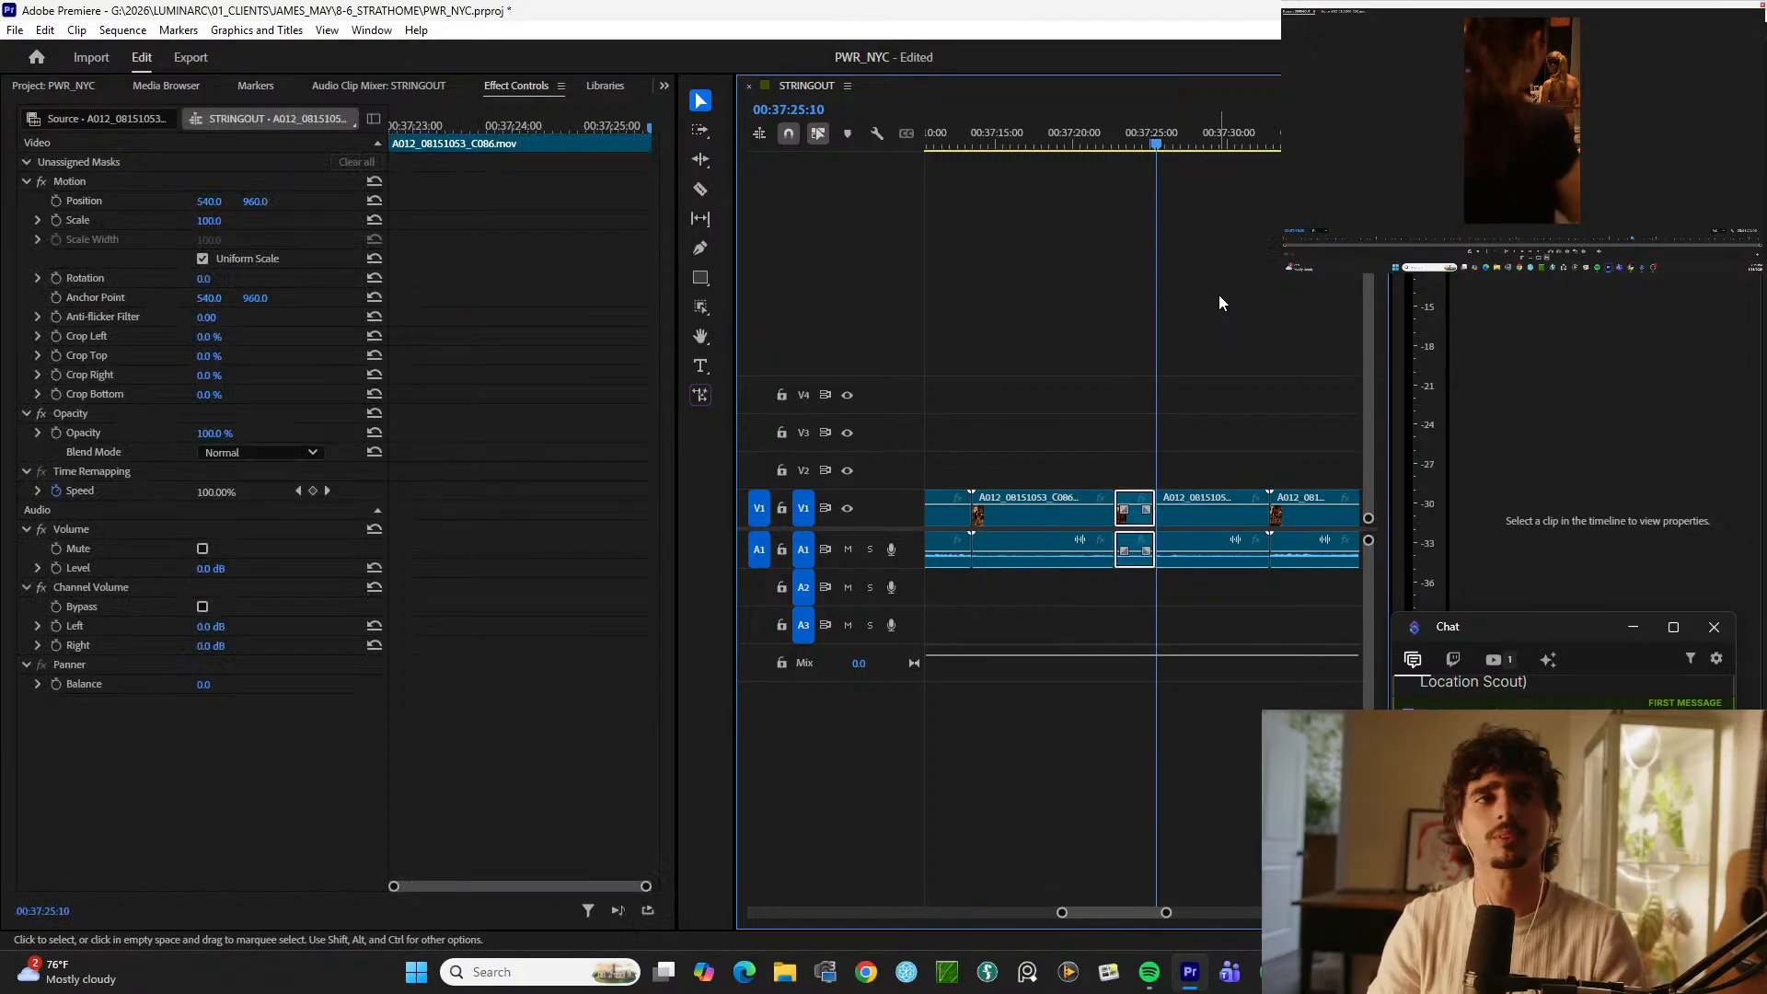
key("alt+Up")
Step: Skip over the rest of C086 and play C087 up to about 00:37:37
key("equal")
key("space")
key("minus")
key("minus")
left_click(1207, 123)
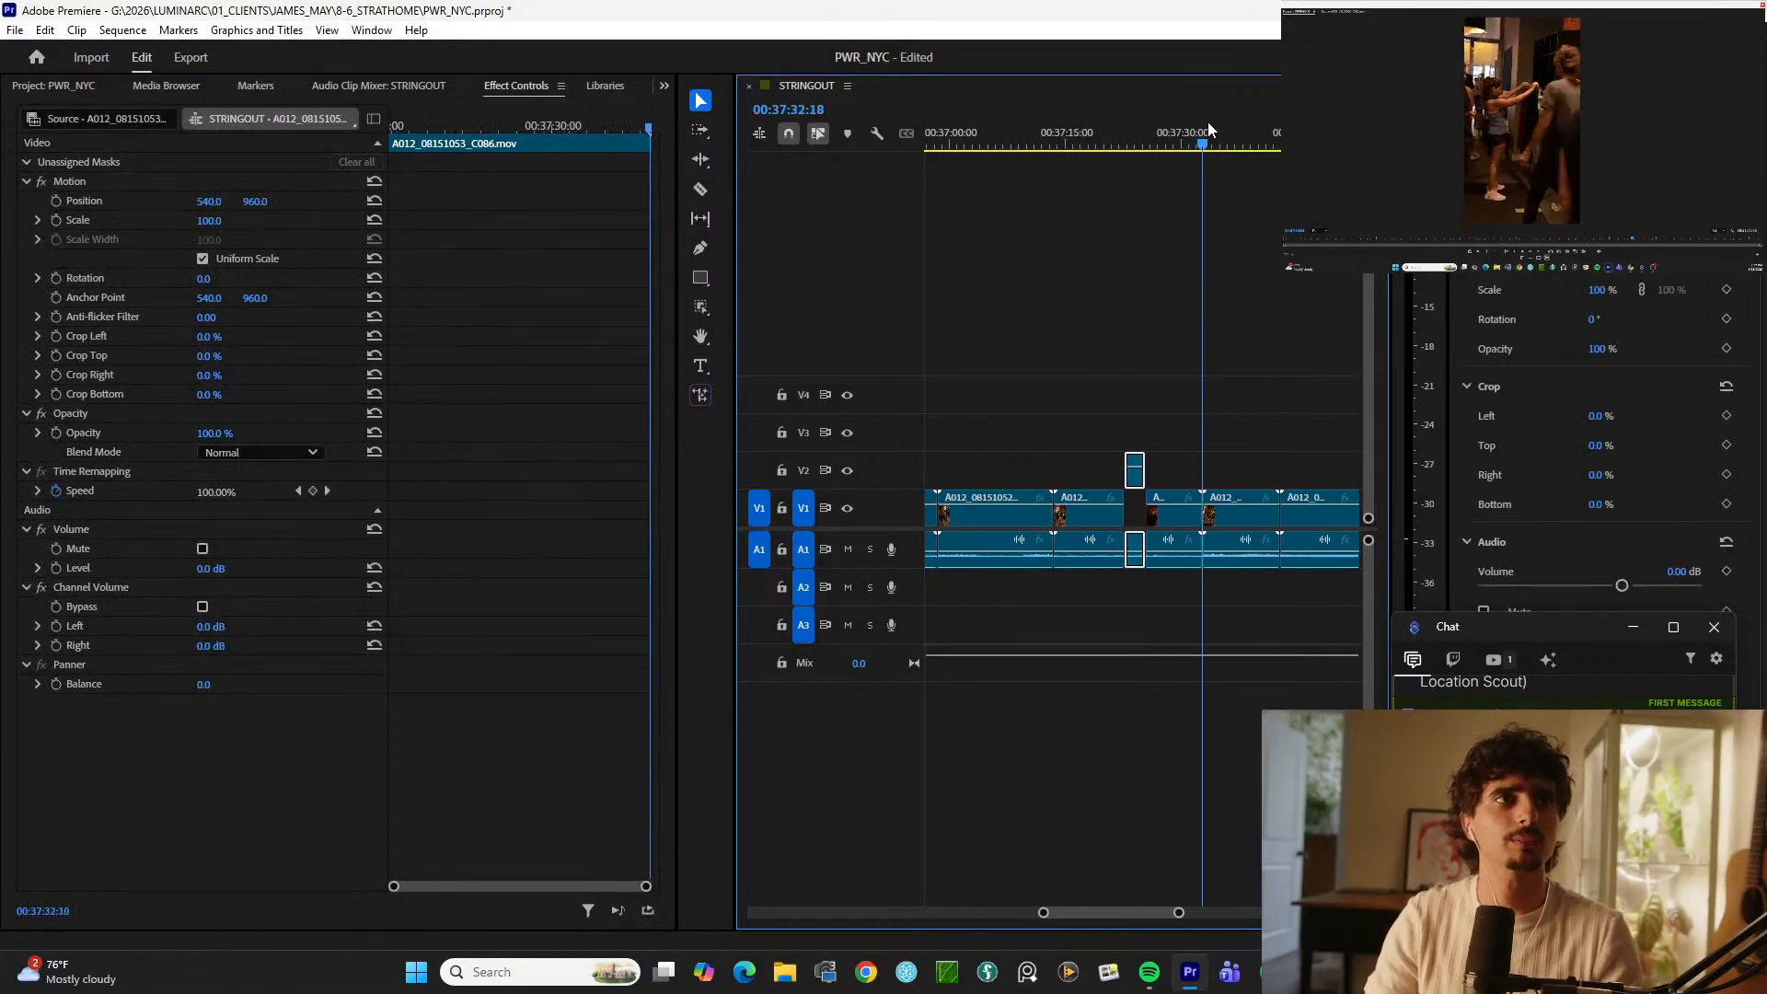
left_click(1234, 116)
key("equal")
key("space")
key("equal")
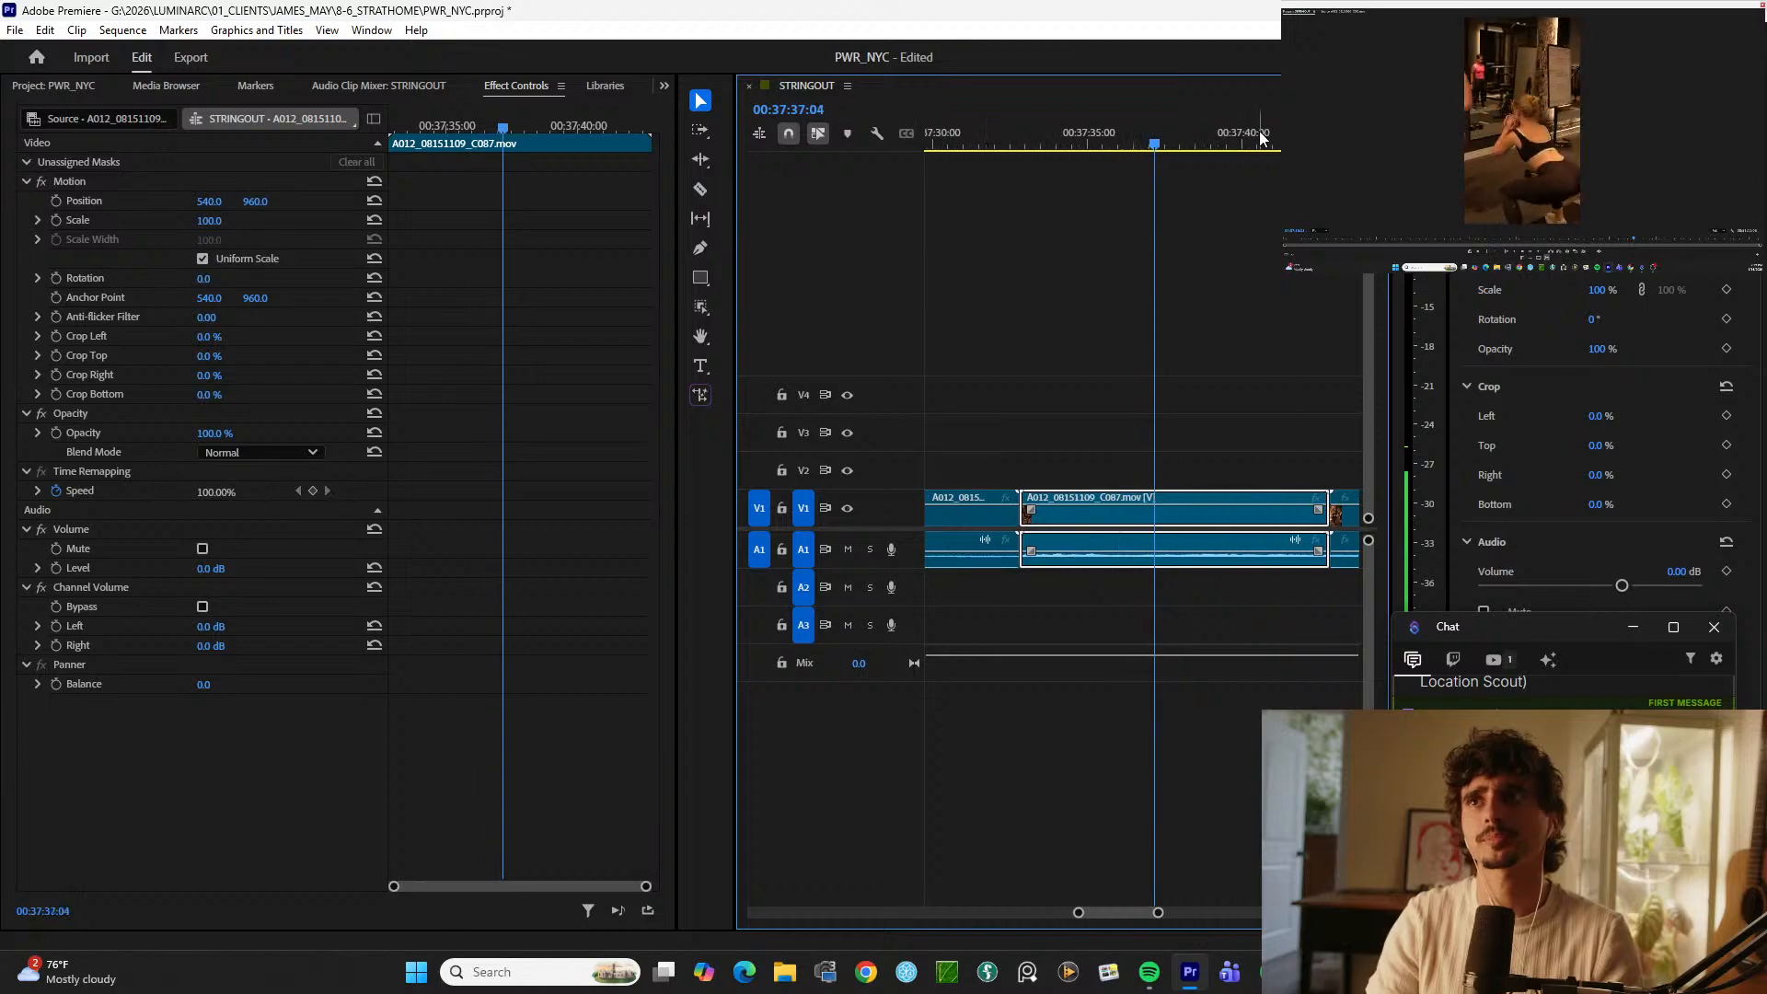
Step: Recheck the end of C086 around 00:37:30 and replay C087 from about 00:37:34
left_click_drag(1075, 136, 957, 132)
key("minus")
key("equal")
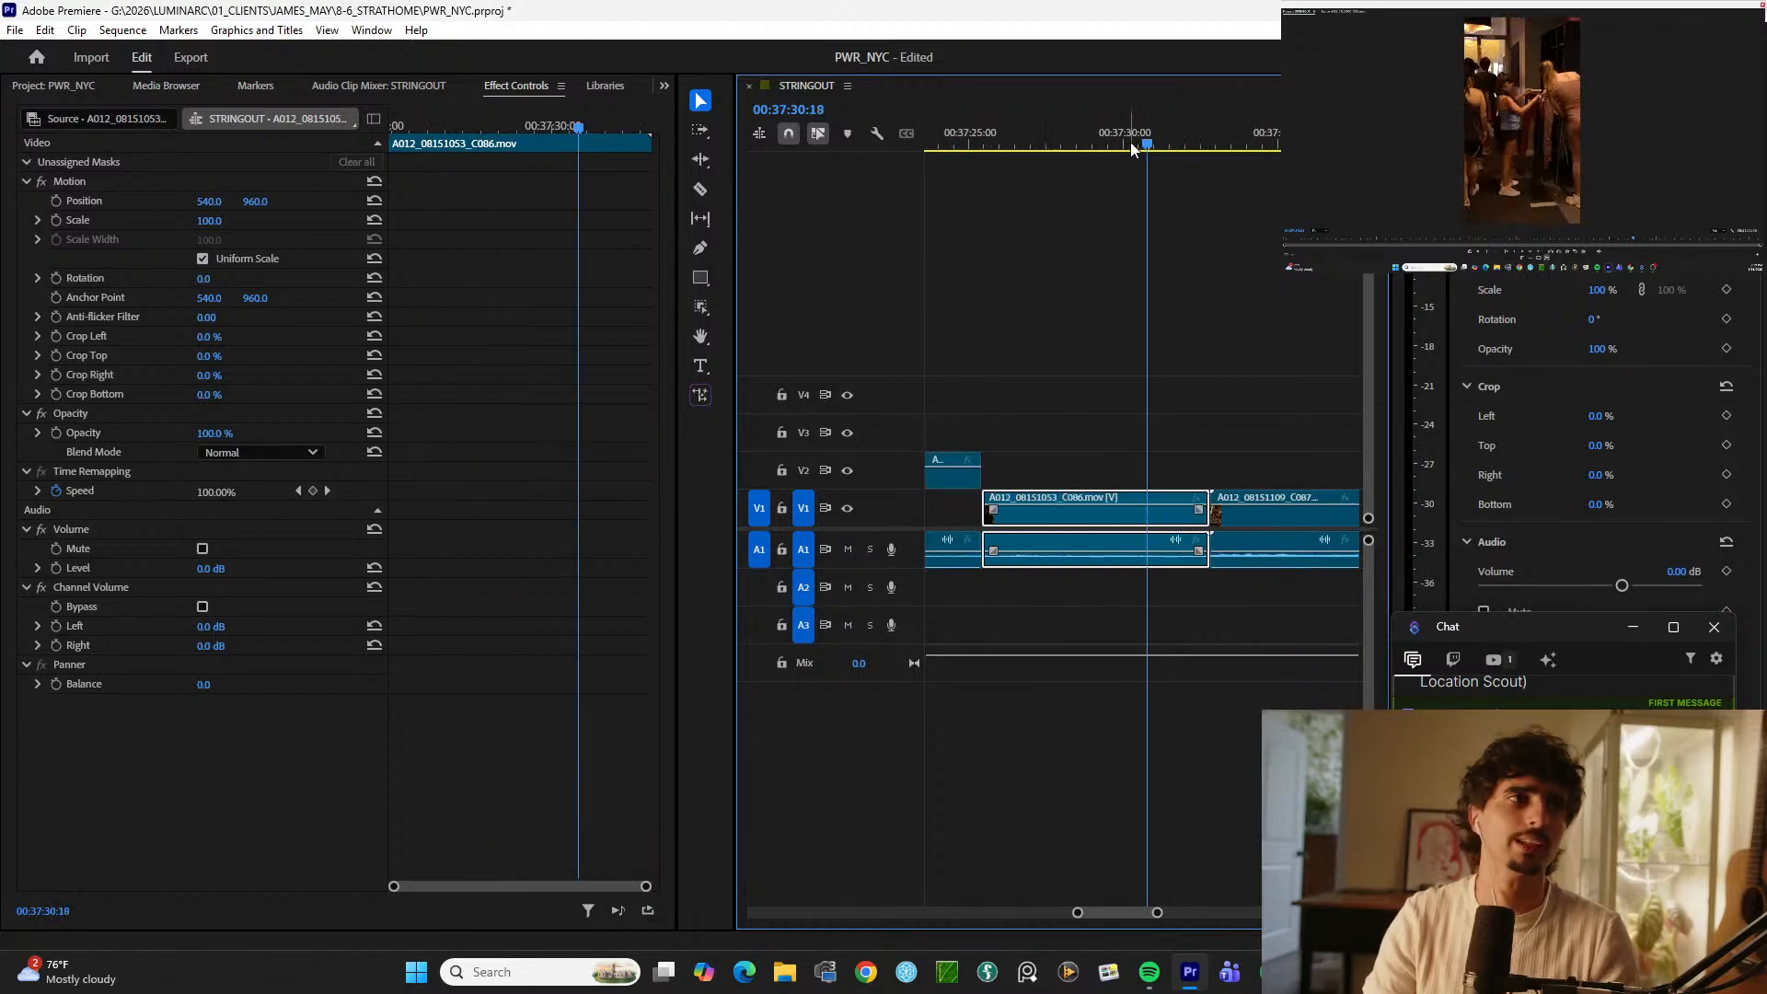
left_click_drag(1130, 142, 1251, 123)
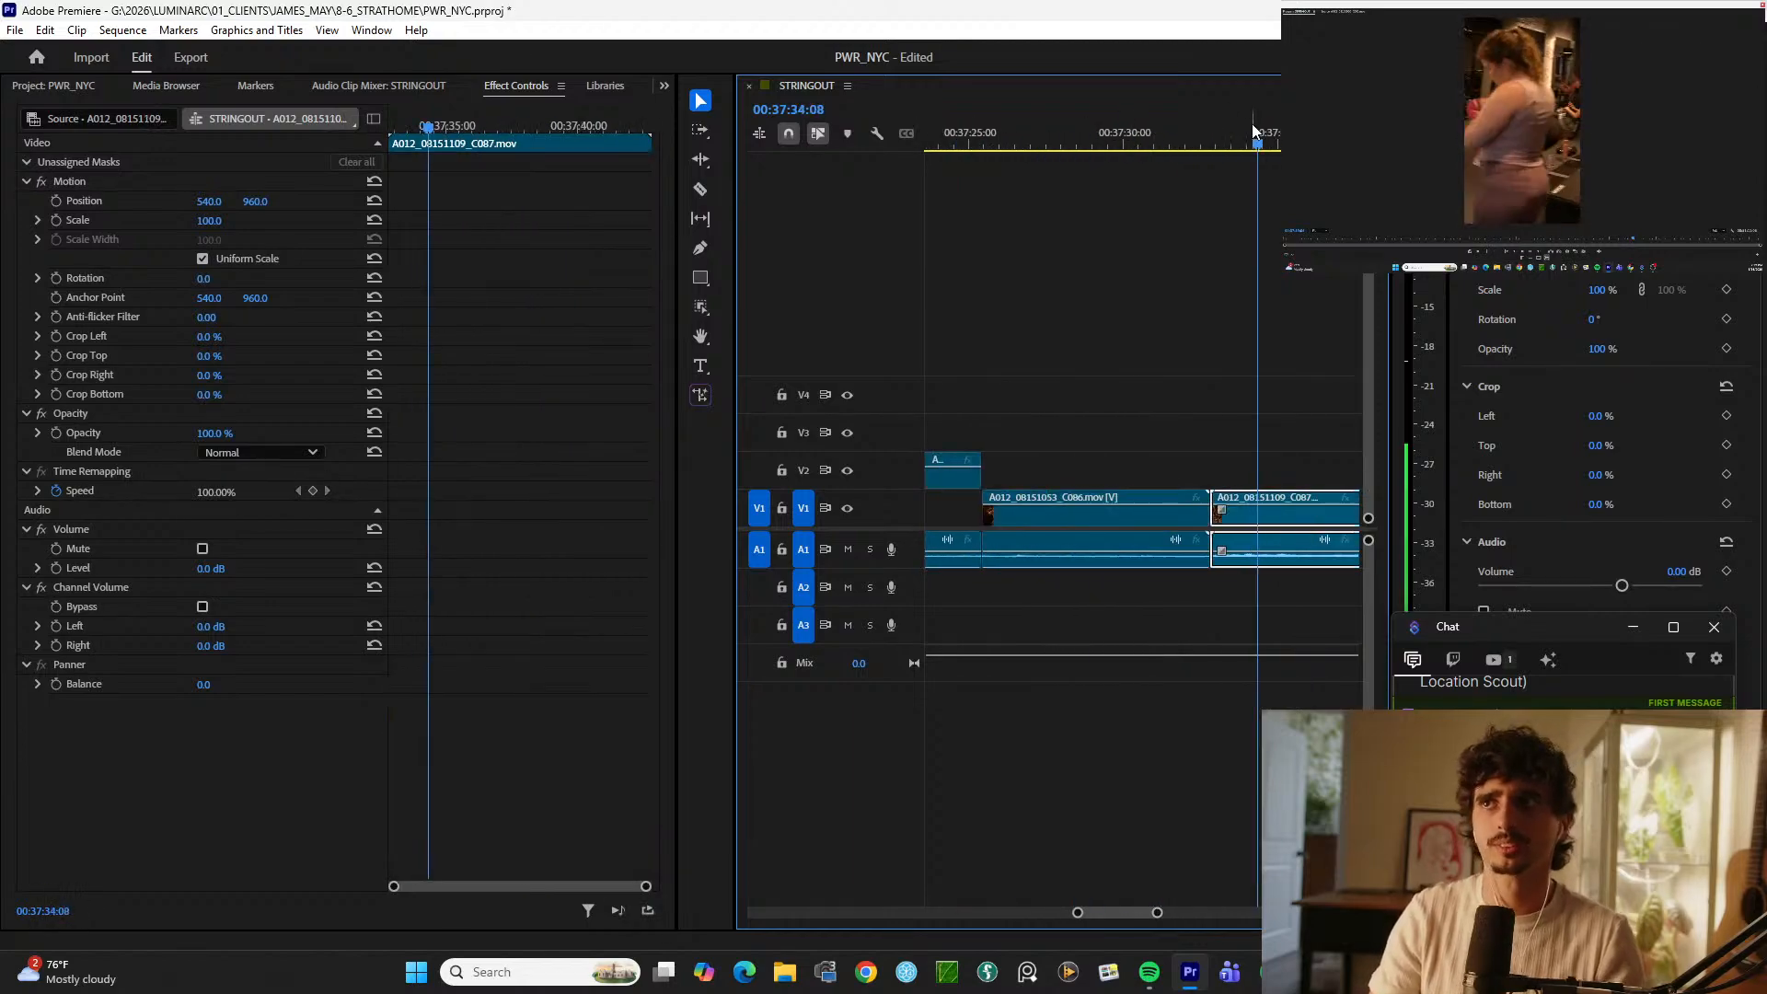
key("space")
key("minus")
key("minus")
key("equal")
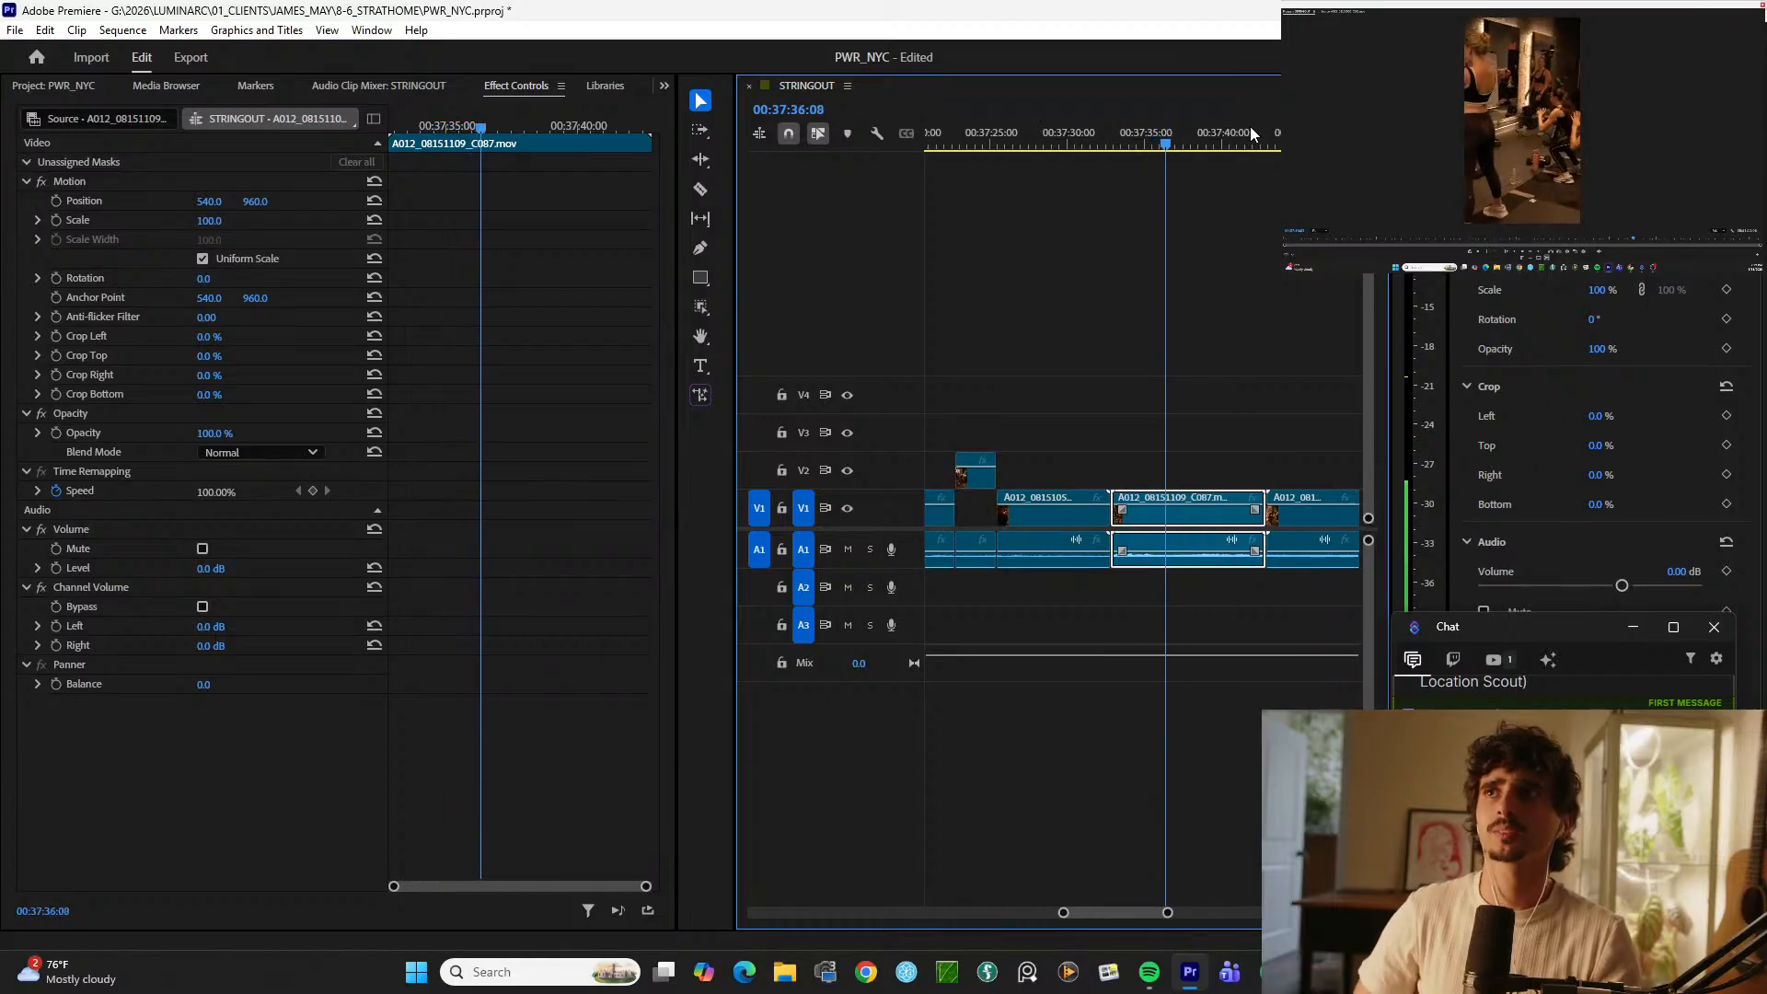
key("equal")
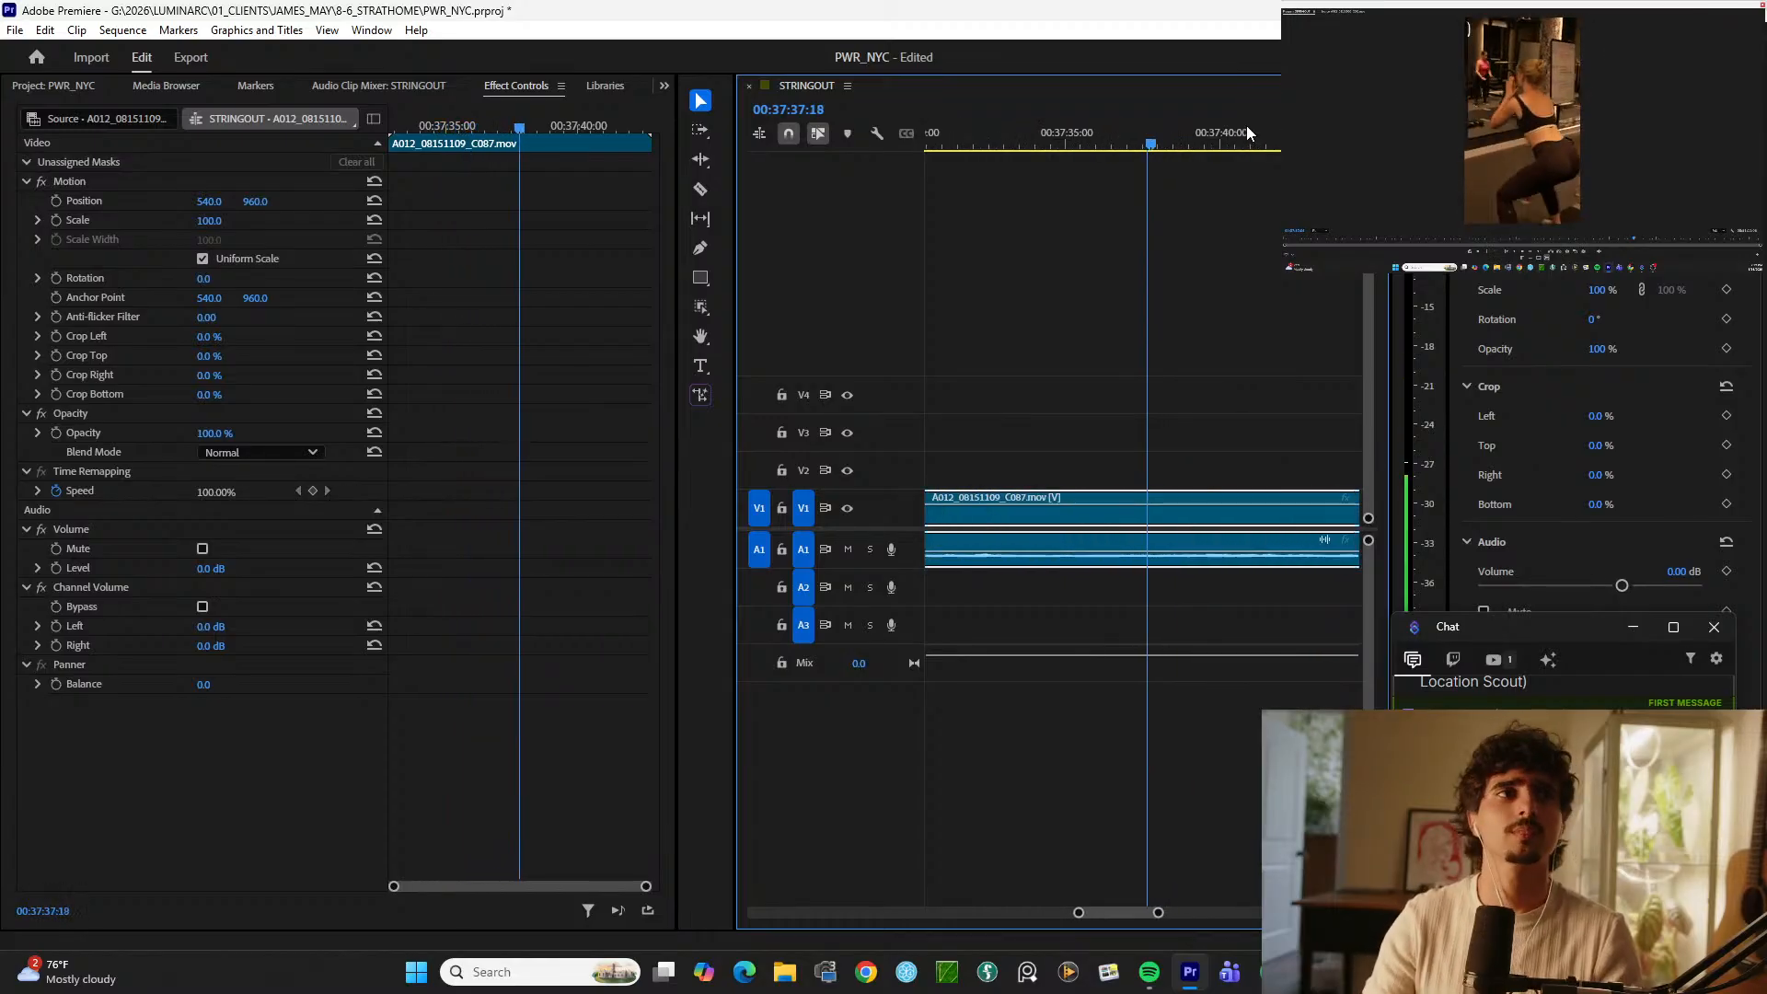
key("minus")
Step: Play C088 from about 00:37:42 and cut it at about 00:37:46
mouse_move(1246, 125)
left_mouse_down()
mouse_move(1170, 129)
mouse_move(1233, 118)
left_mouse_up()
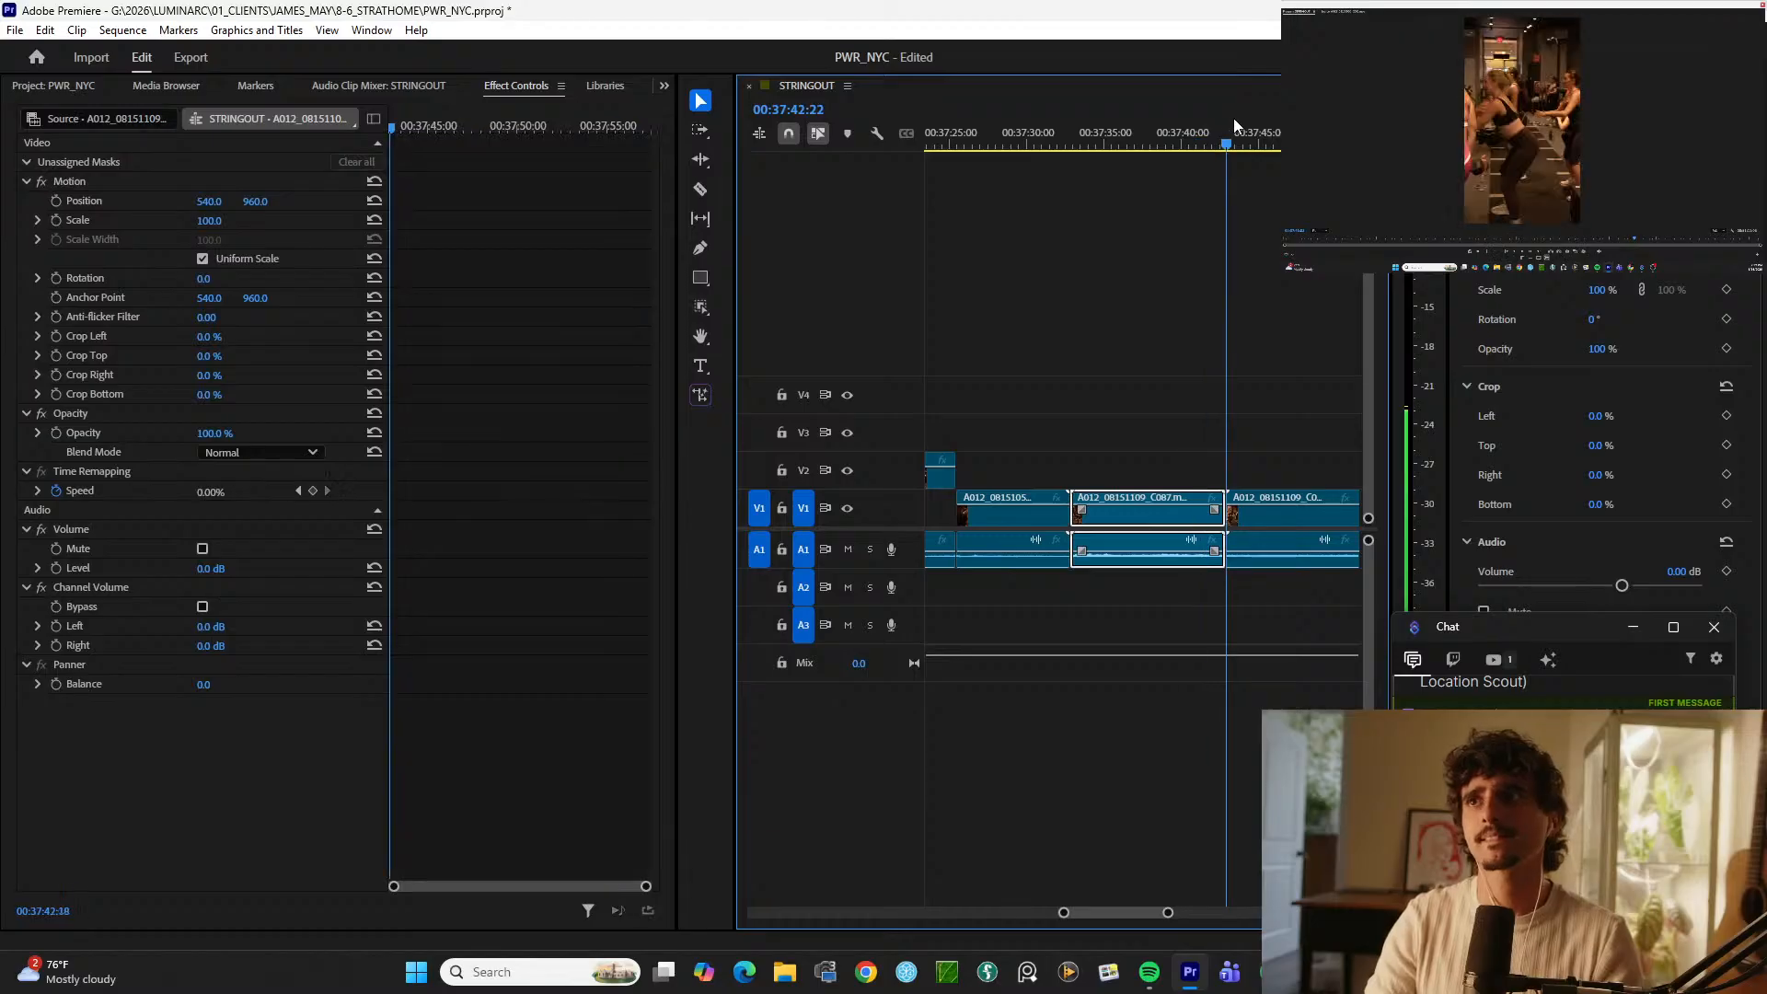
key("space")
key("equal")
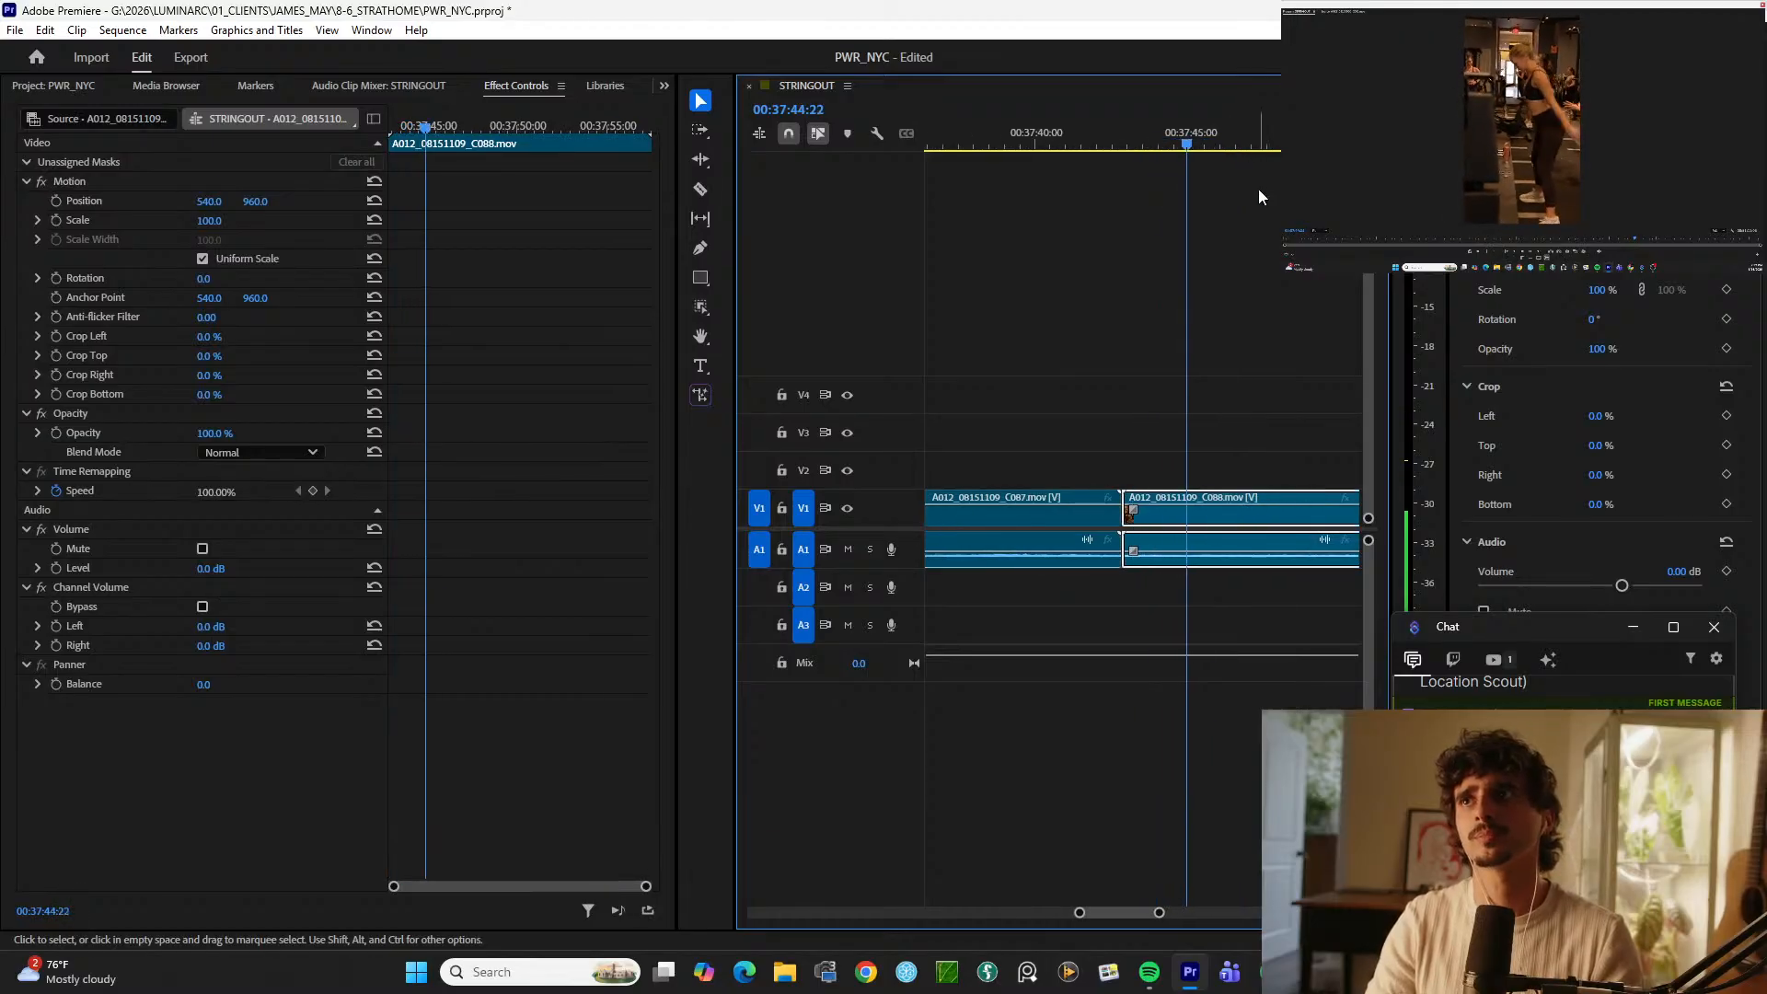
key("ctrl+k")
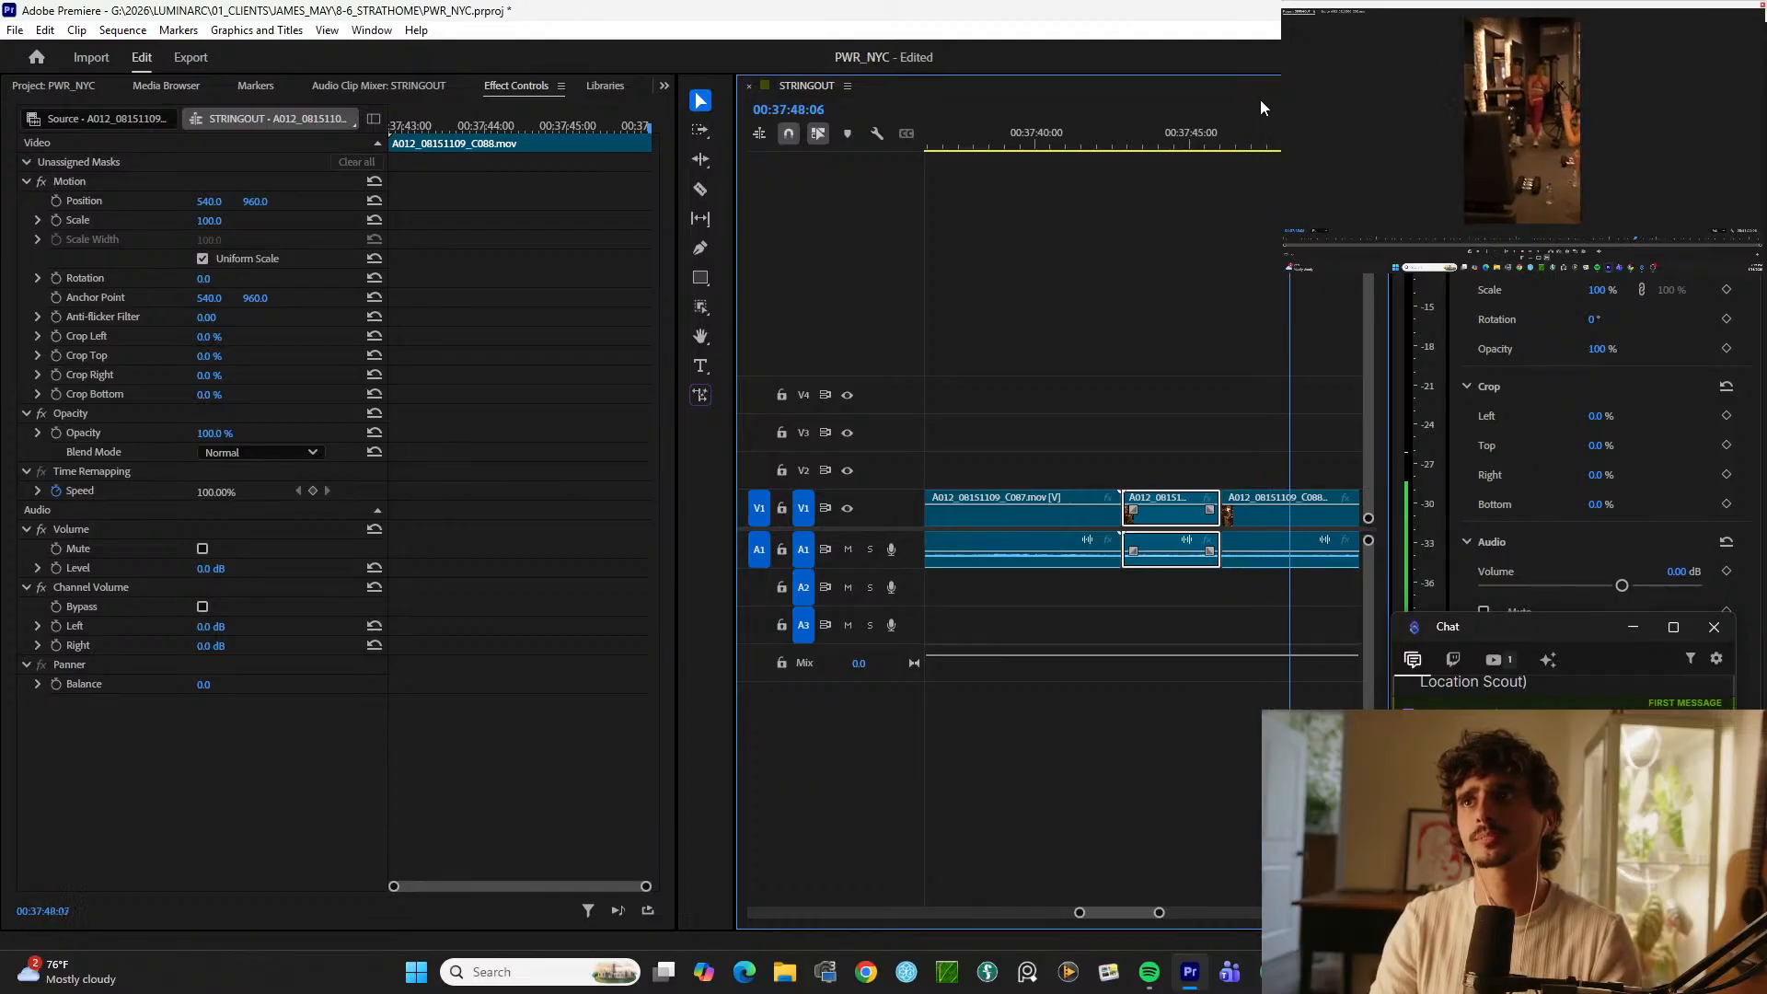
Step: Skip ahead into C089, cut it at about 00:38:06, and keep playing the footage after the cut
key("minus")
key("minus")
left_click_drag(1163, 144, 1187, 138)
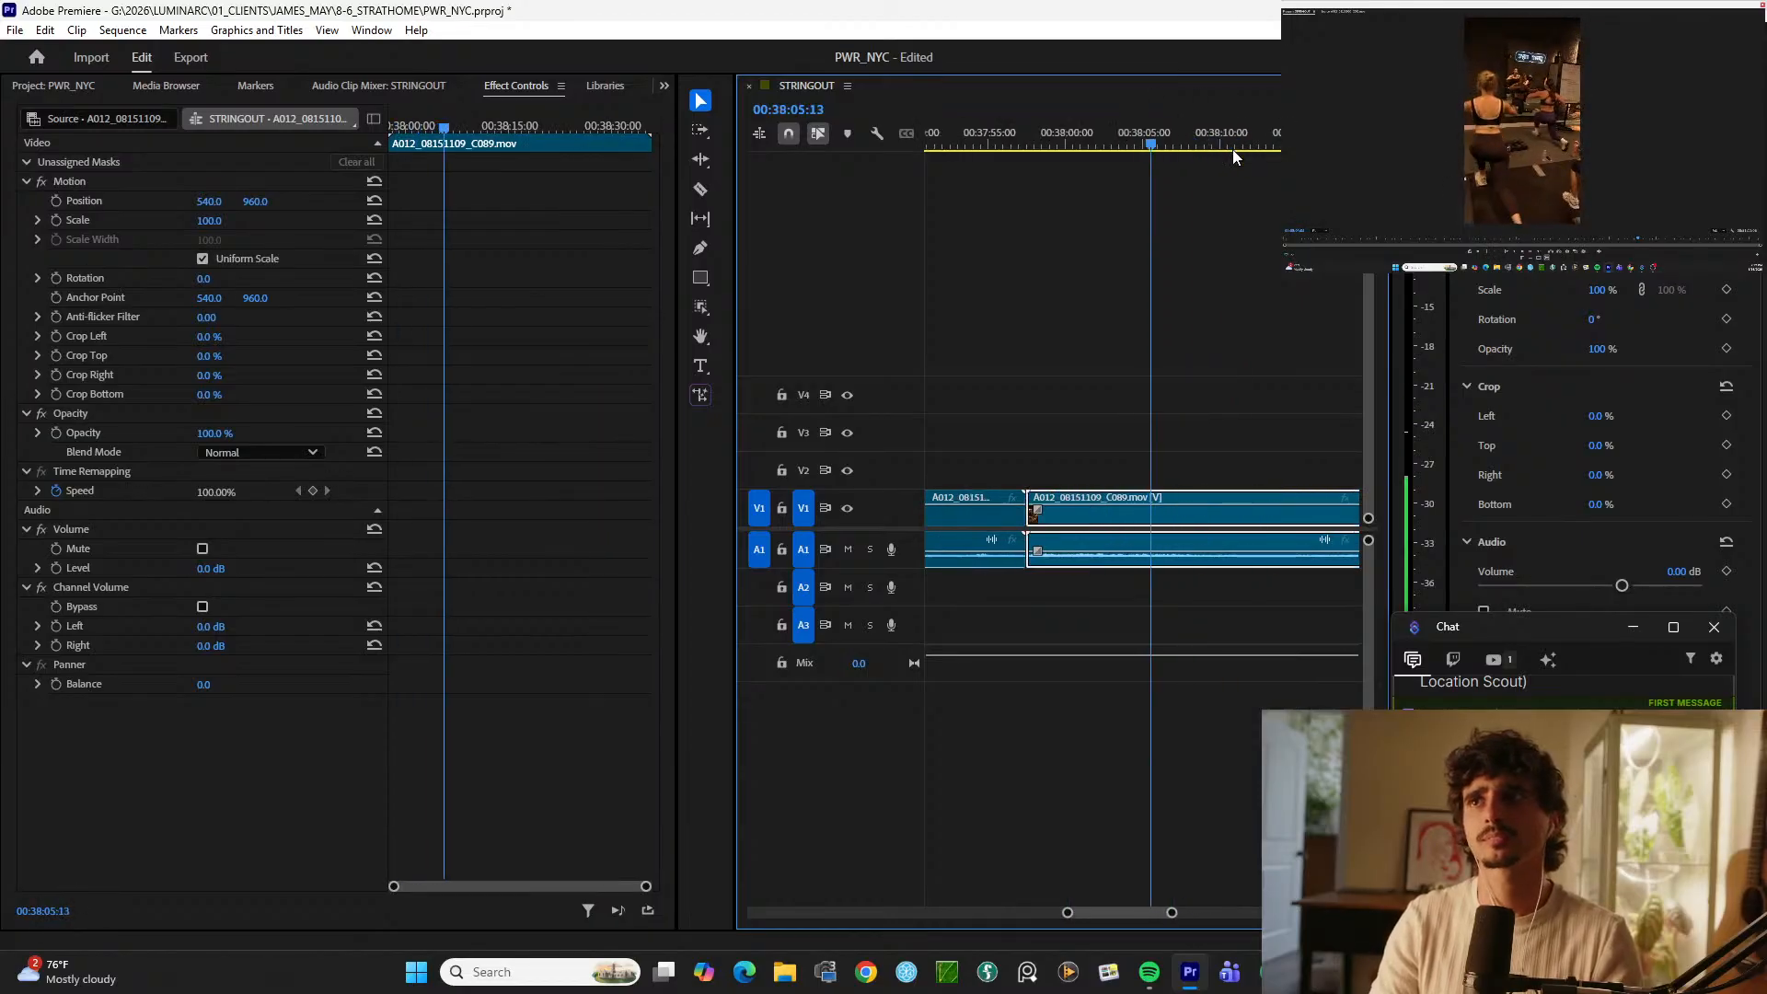
key("ctrl+k")
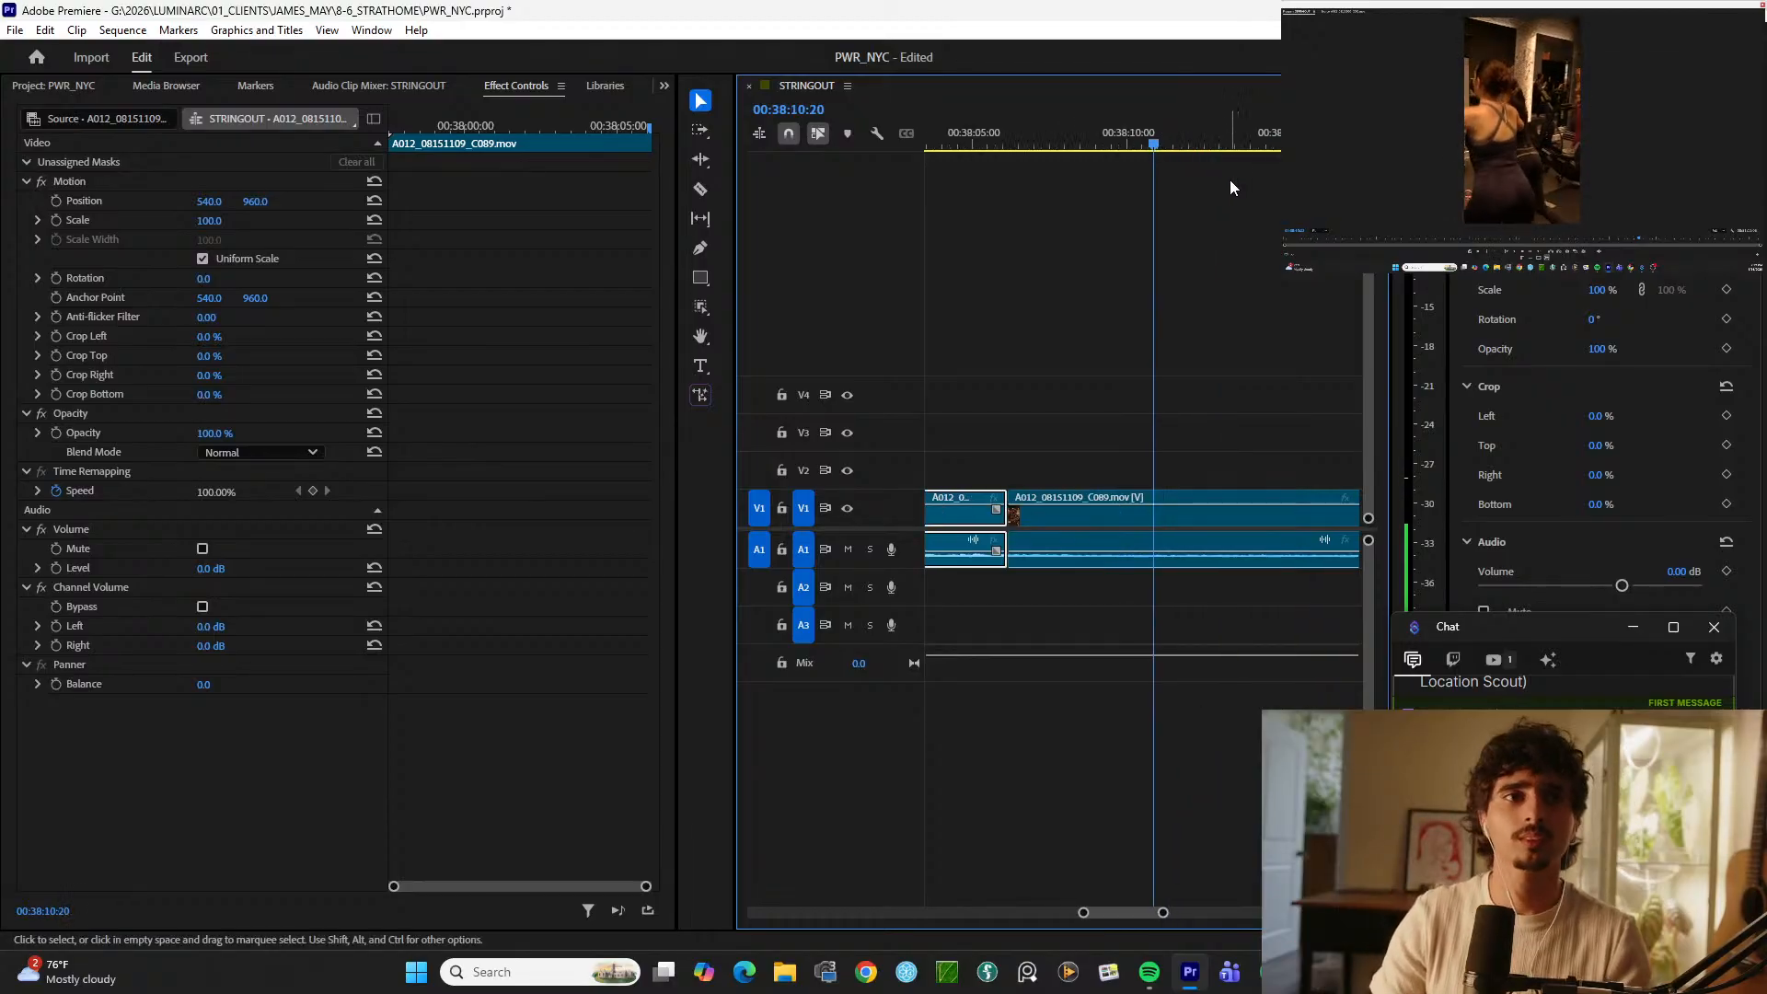
key("shift+Delete")
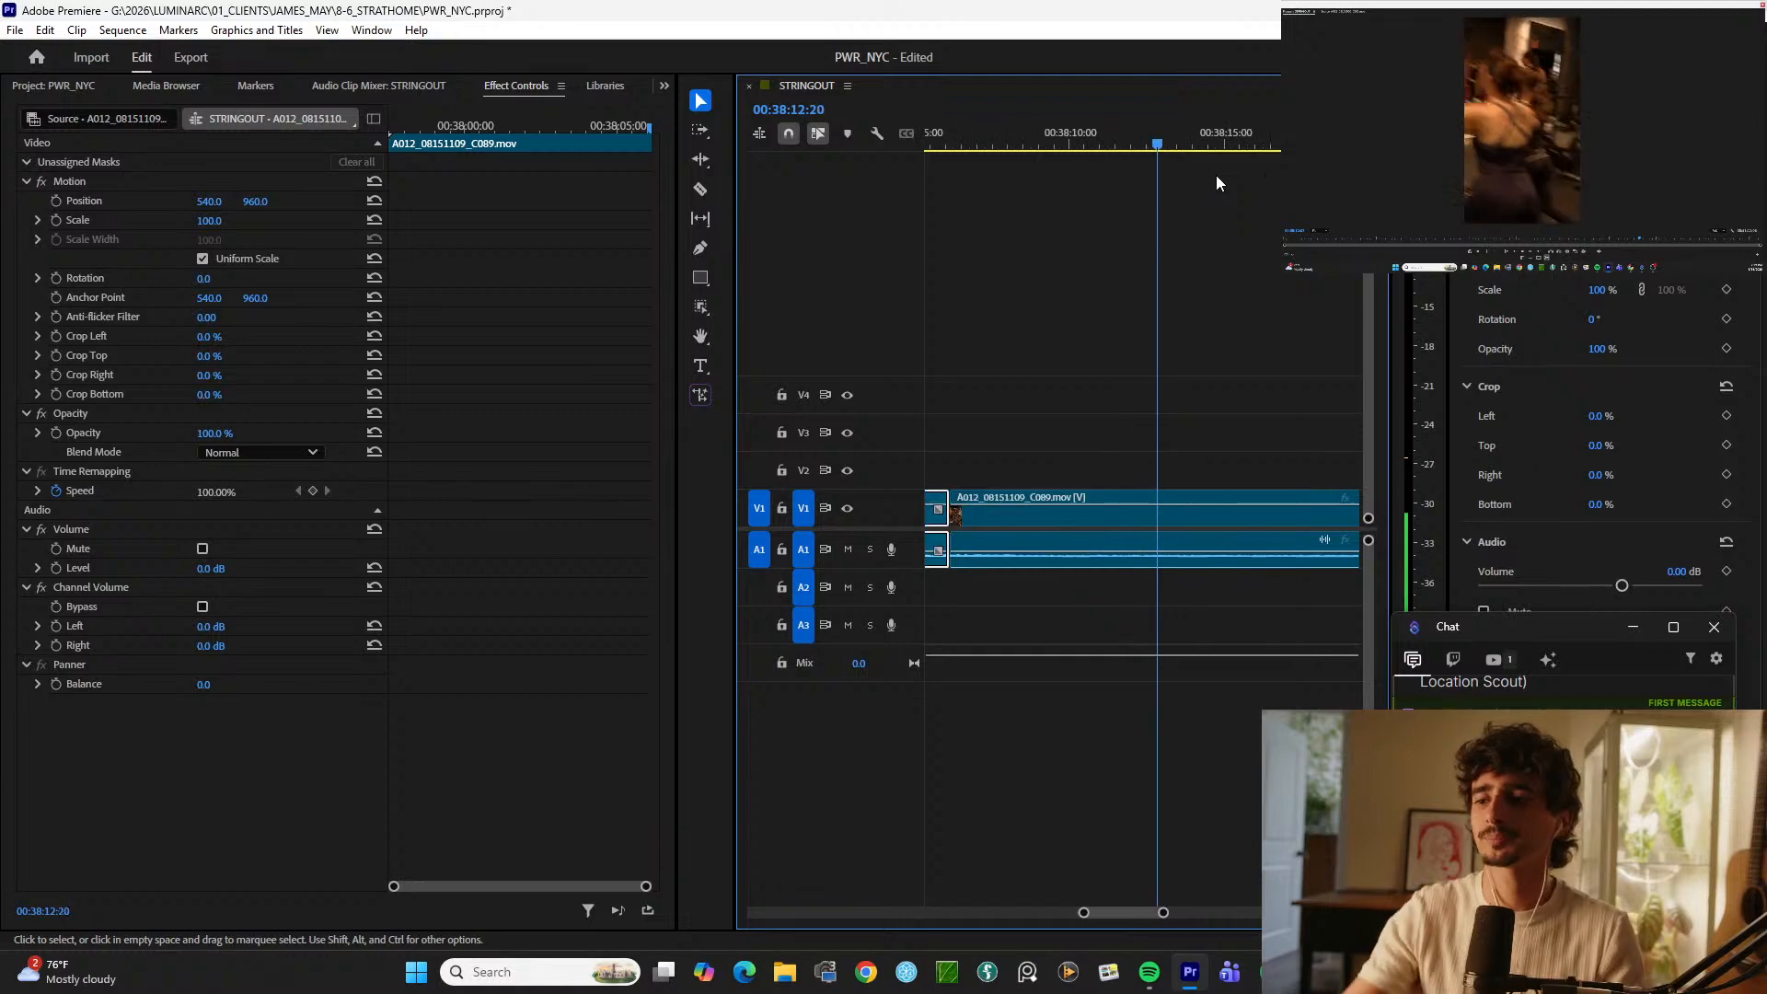
key("ctrl+z")
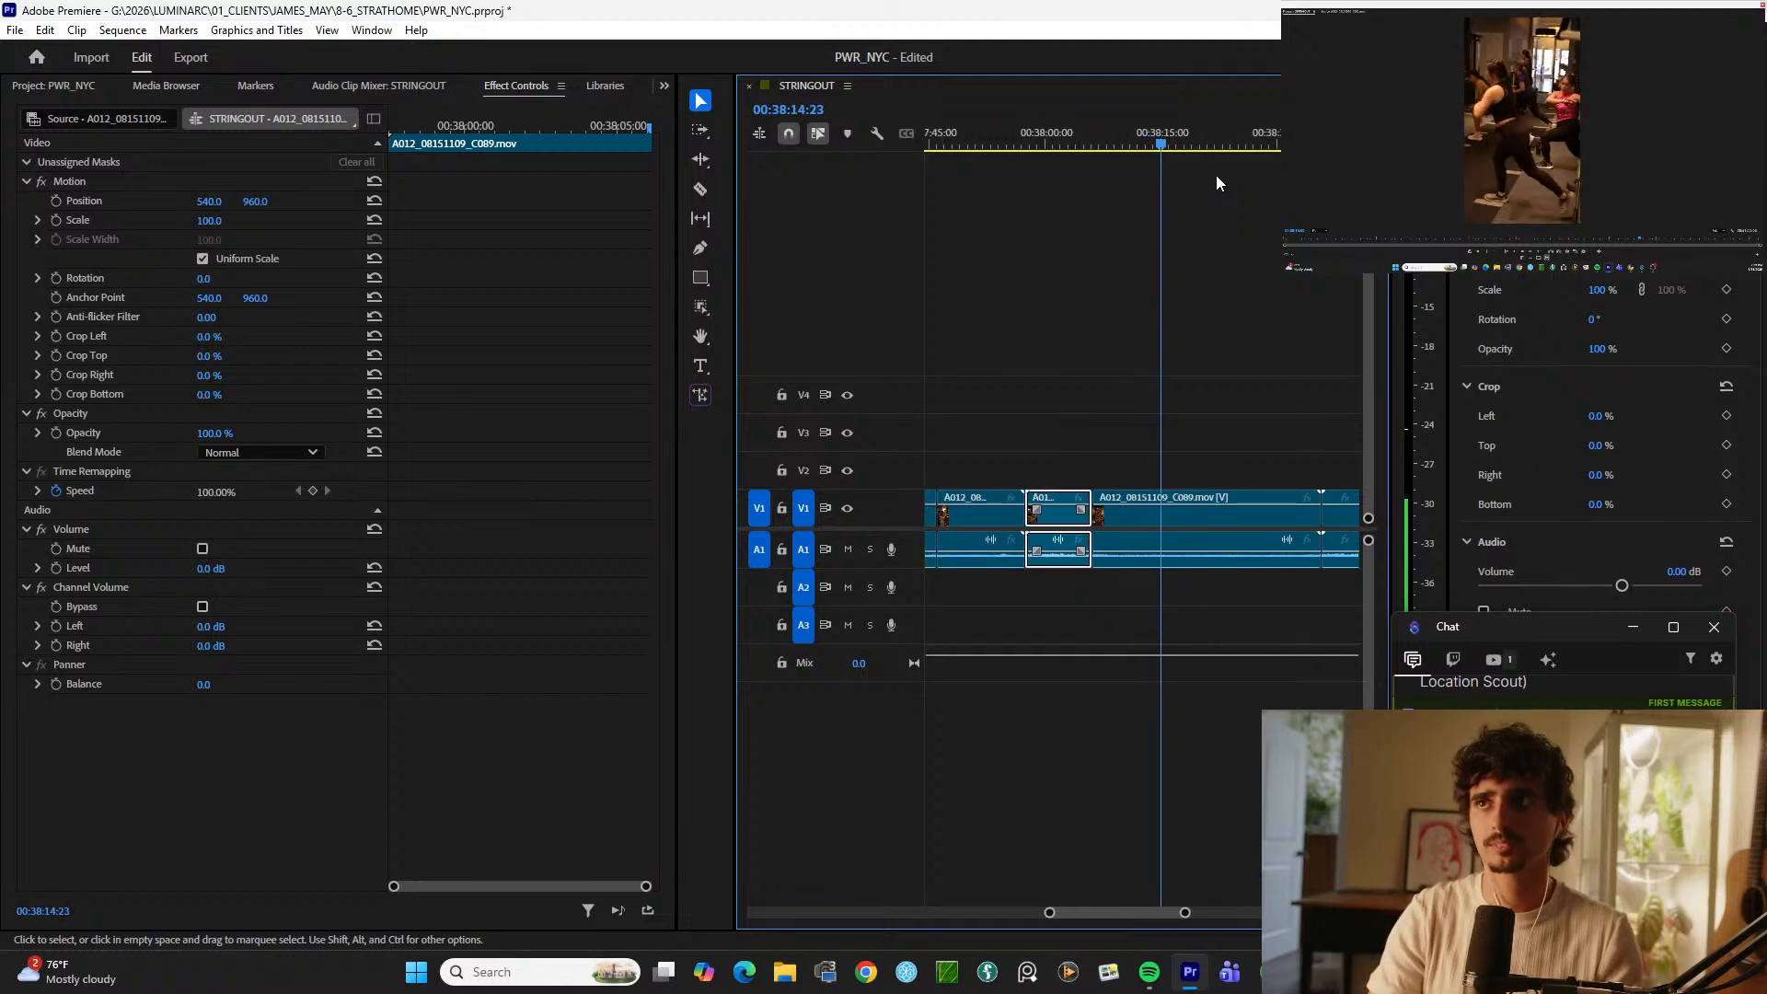
Step: Continue reviewing C089 past 00:38:14 and skip ahead to play its closing section
key("minus")
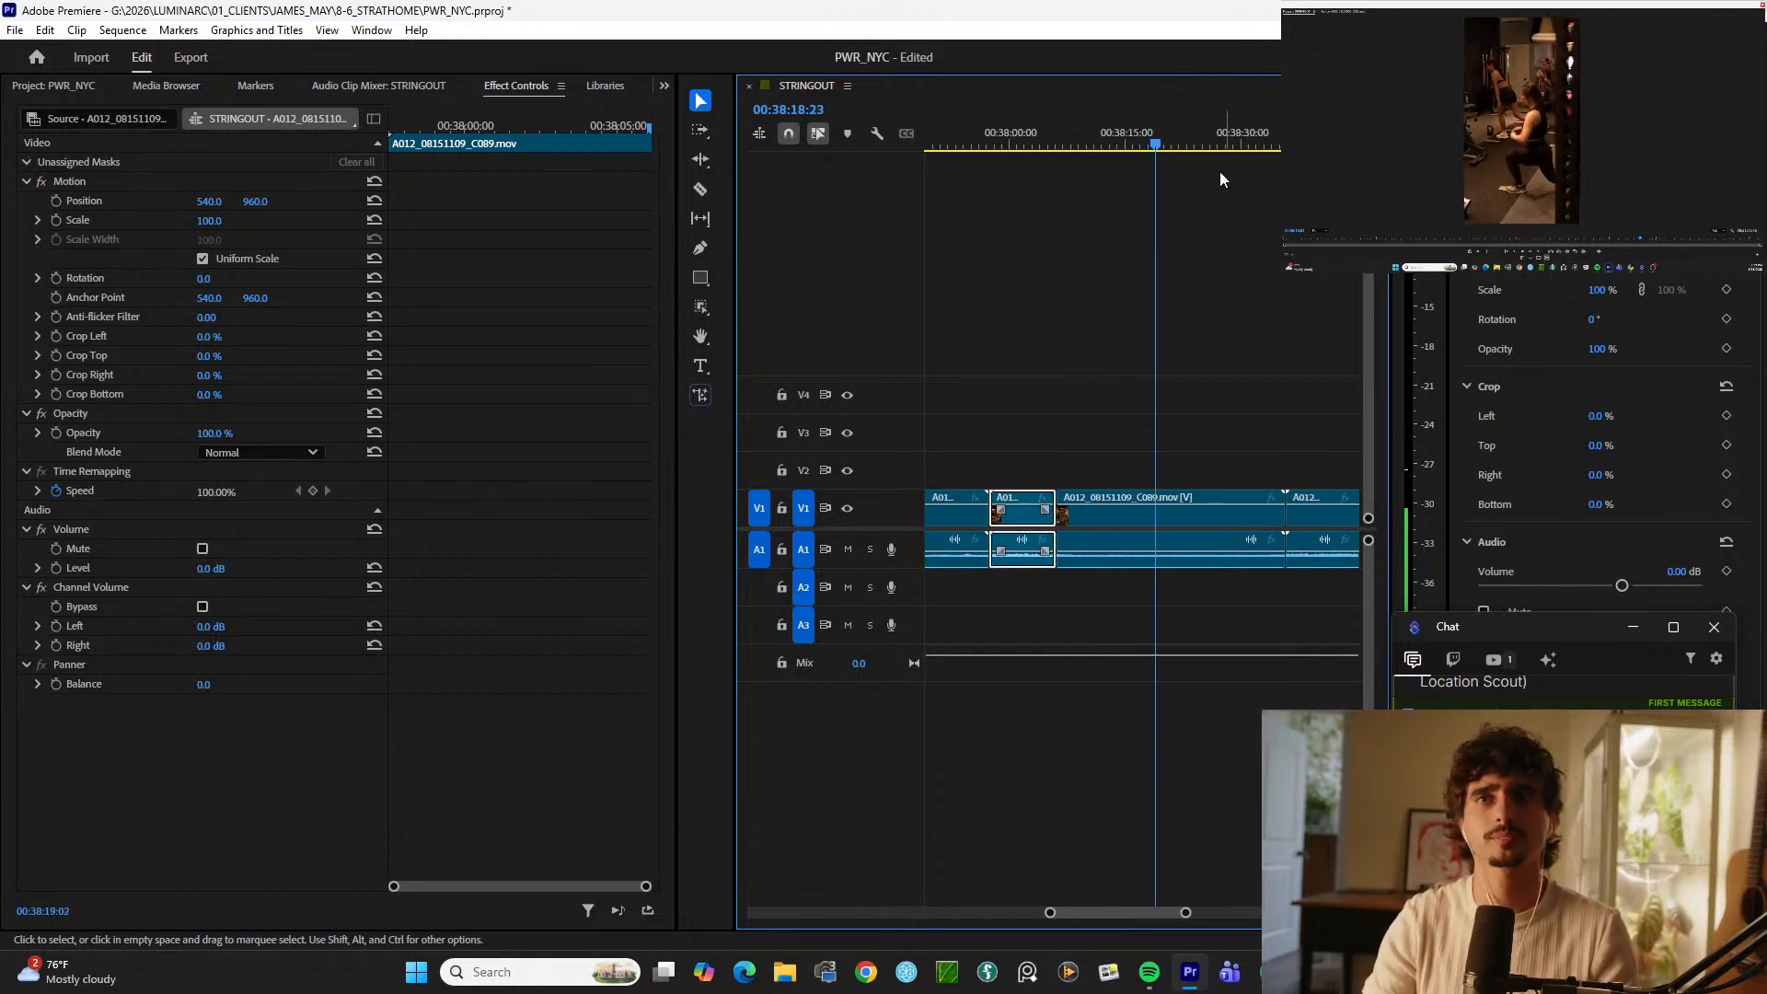
left_click_drag(1181, 127, 1194, 130)
key("space")
key("equal")
key("equal")
key("equal")
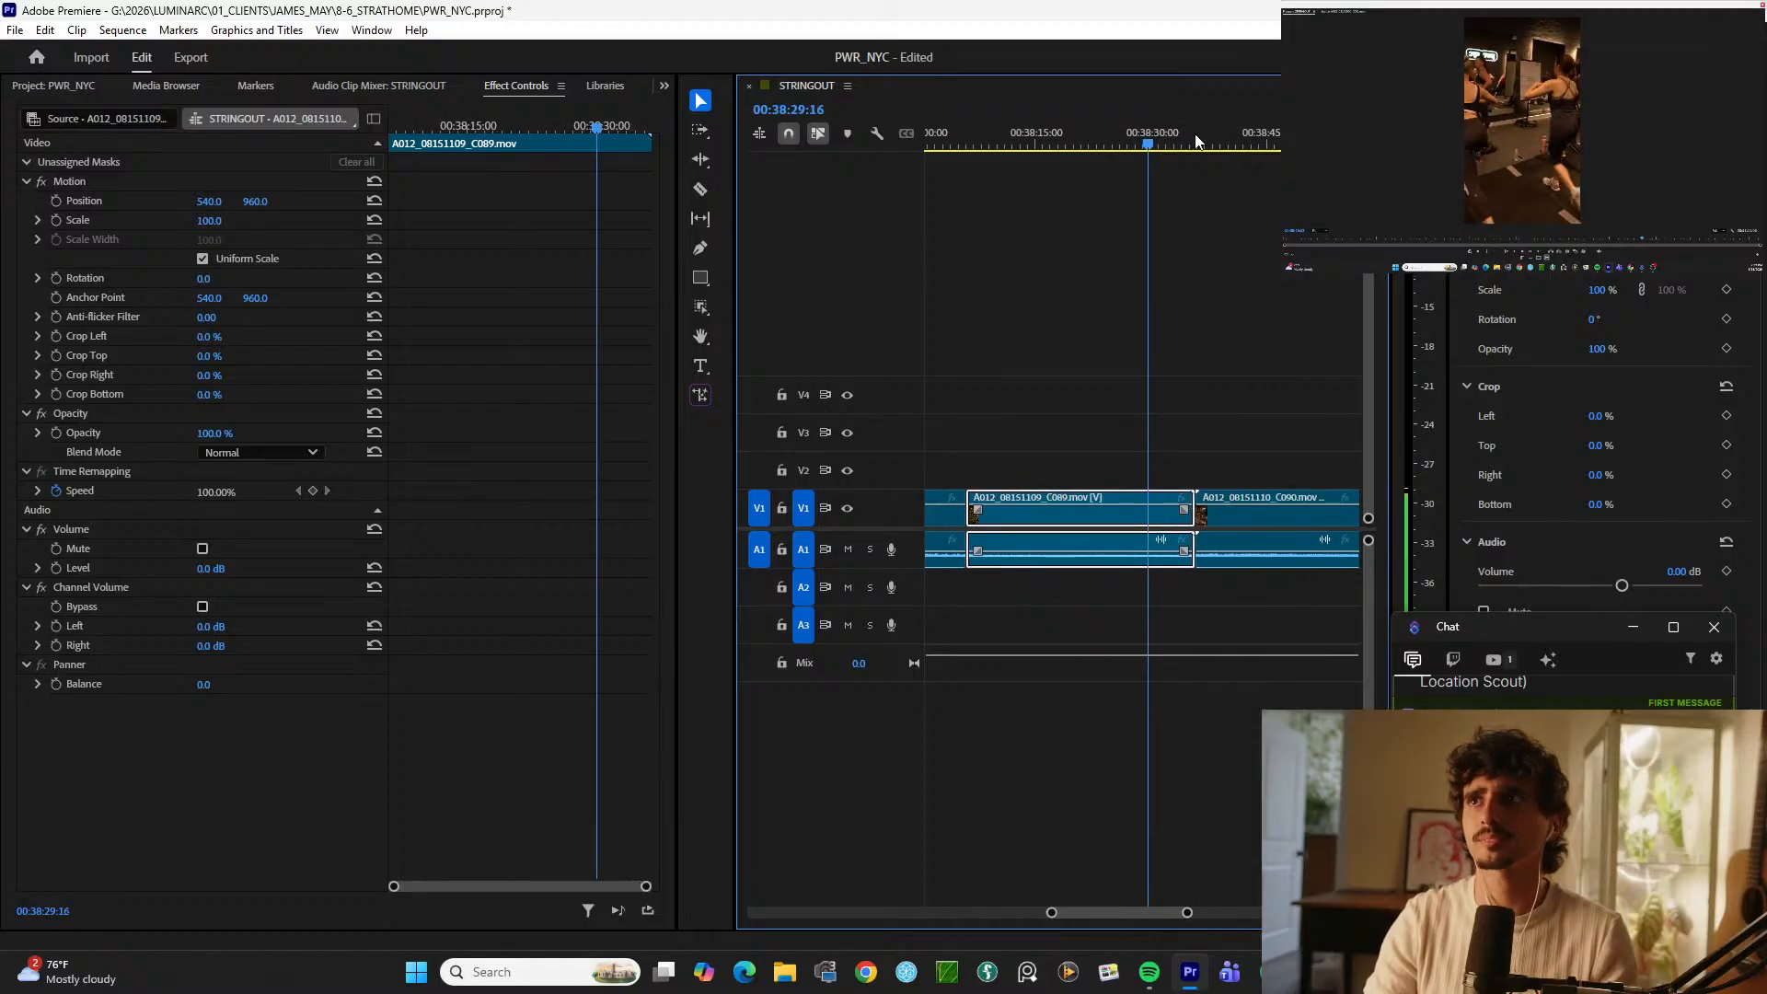
Step: Cut C089 at 00:38:29:11 and about 00:38:32:11, and raise the shot between the cuts to V2
key("minus")
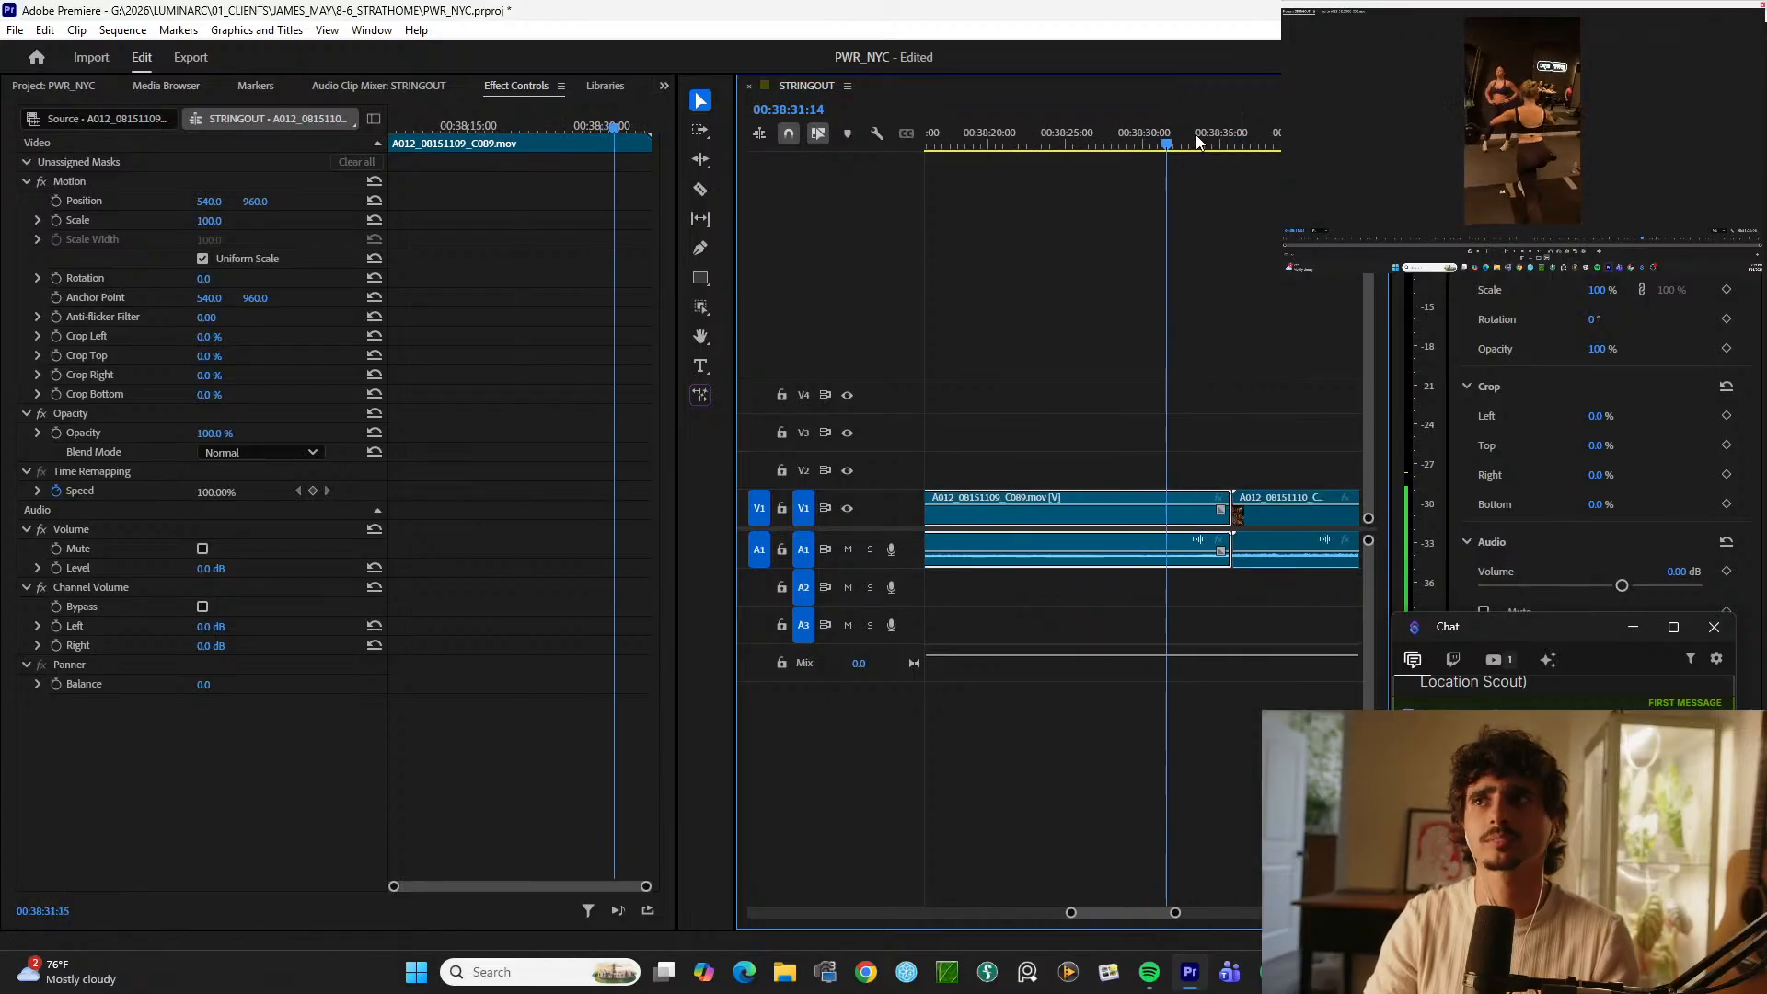
key("equal")
left_click_drag(1154, 123, 1108, 123)
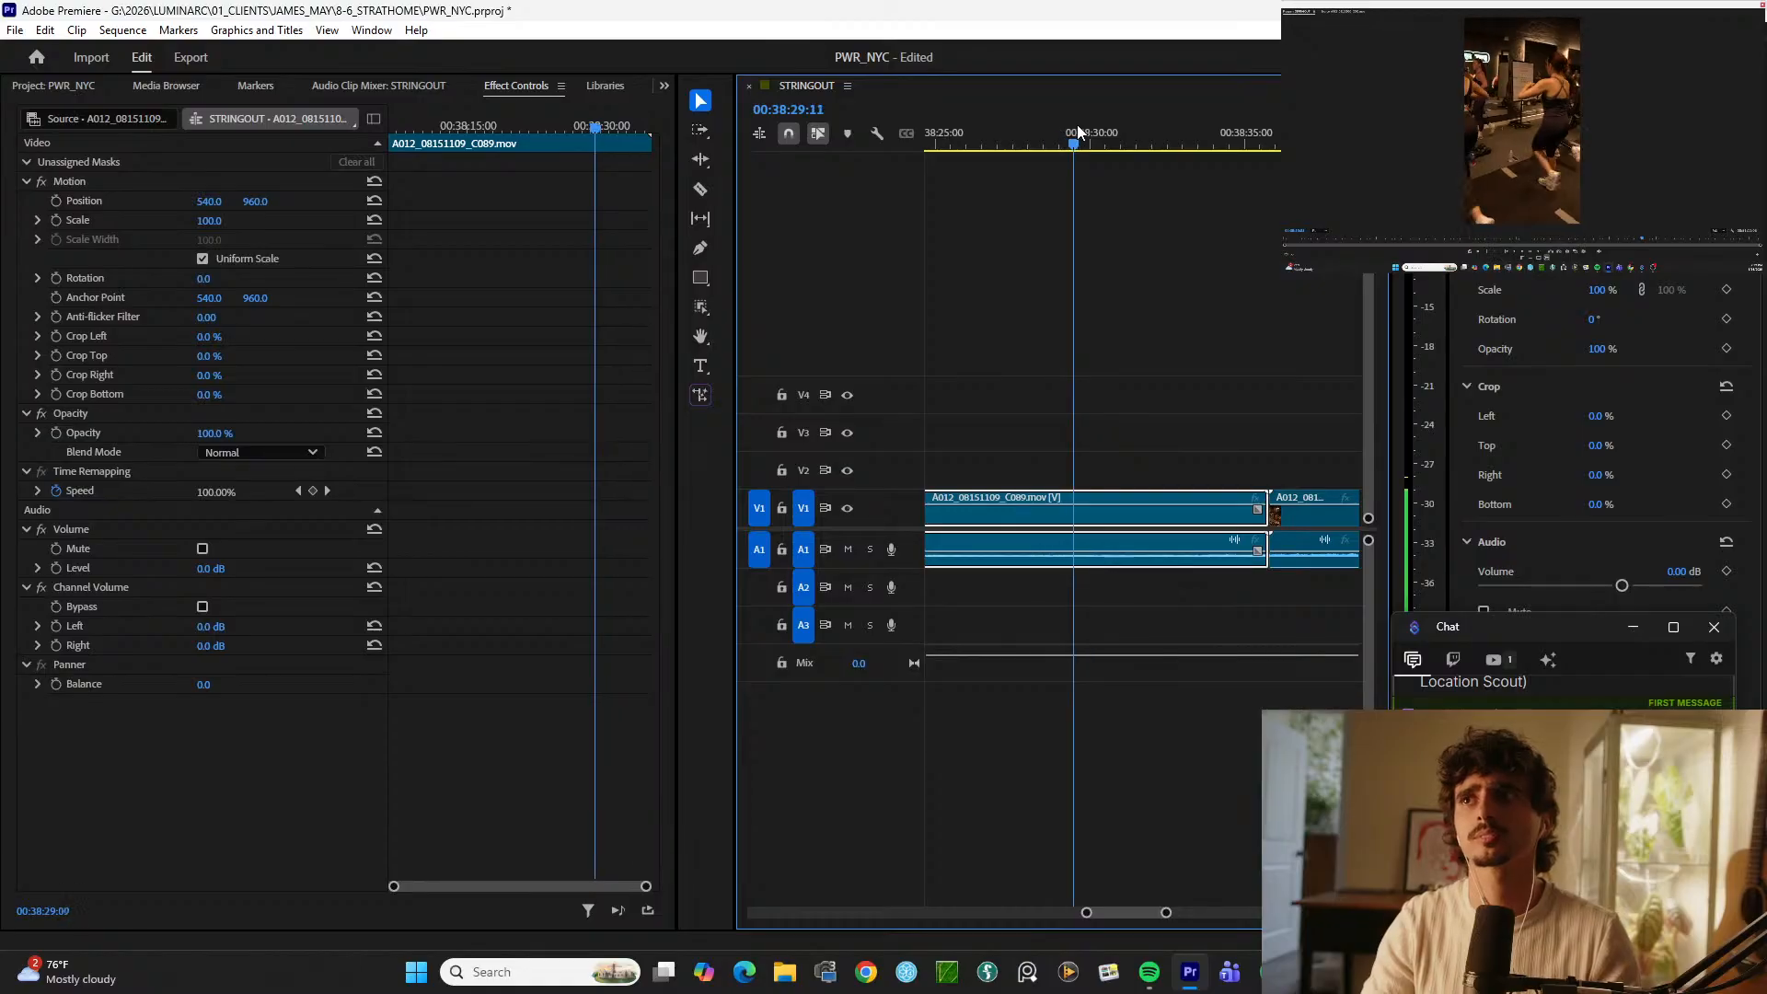
key("ctrl+k")
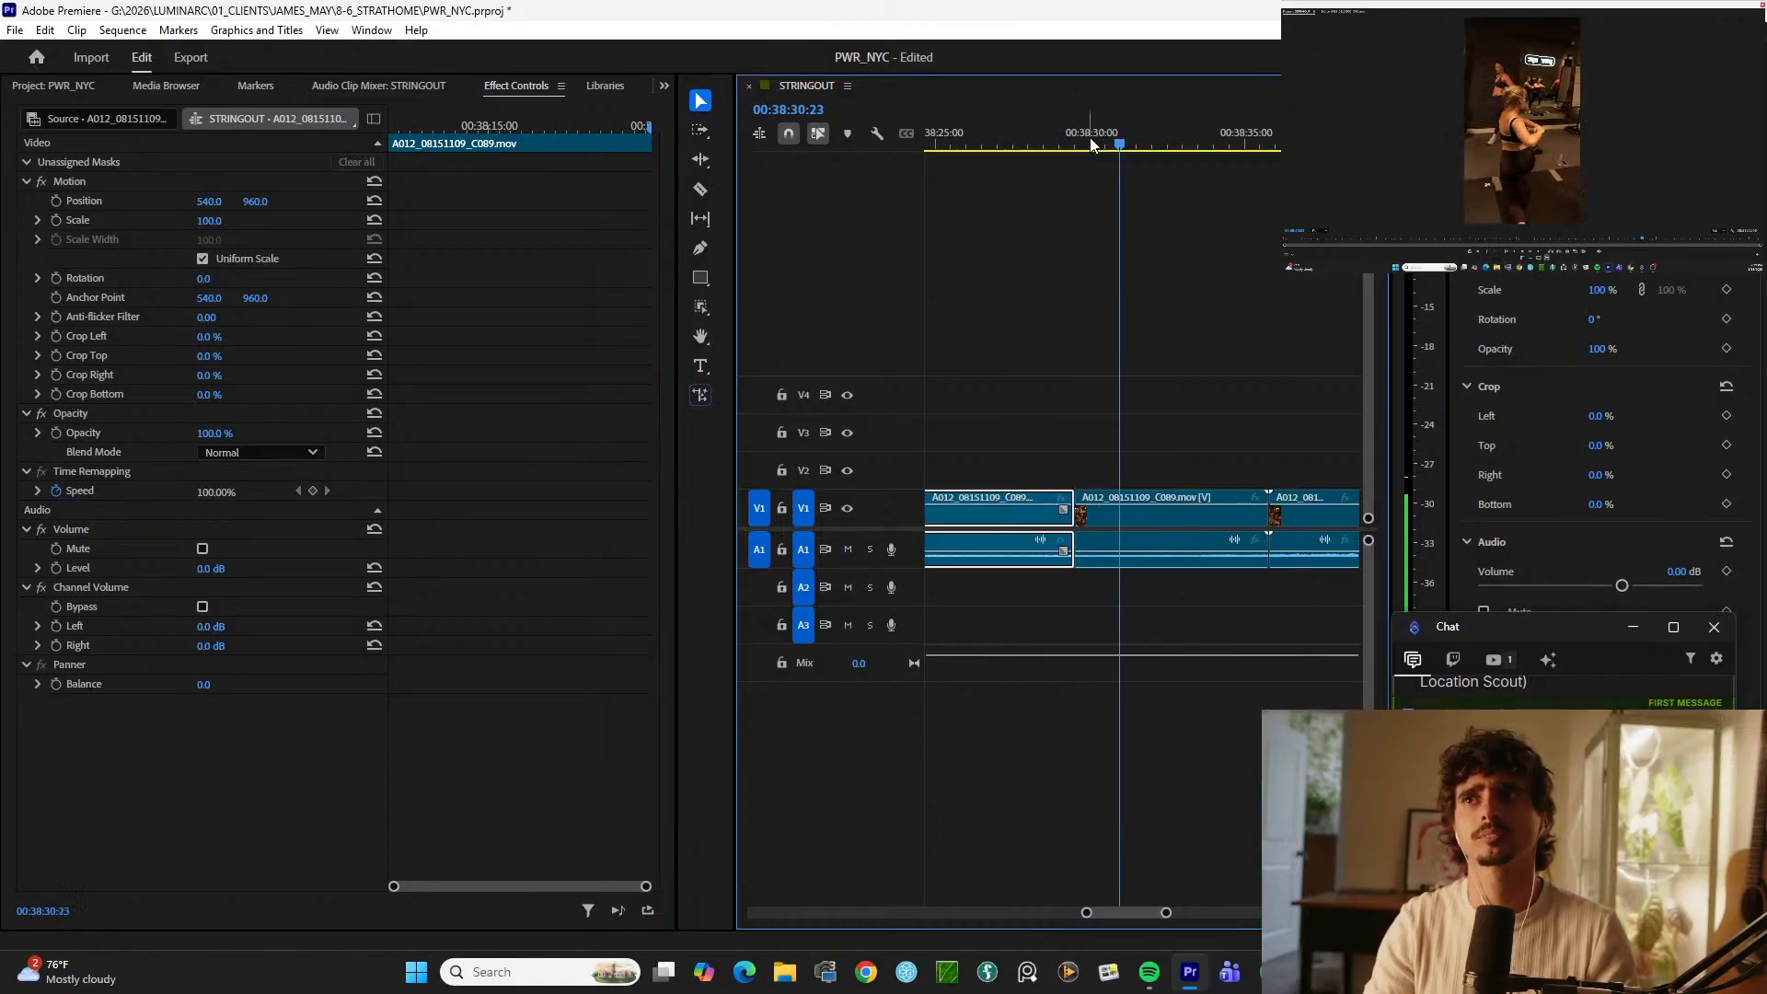
key("ctrl+k")
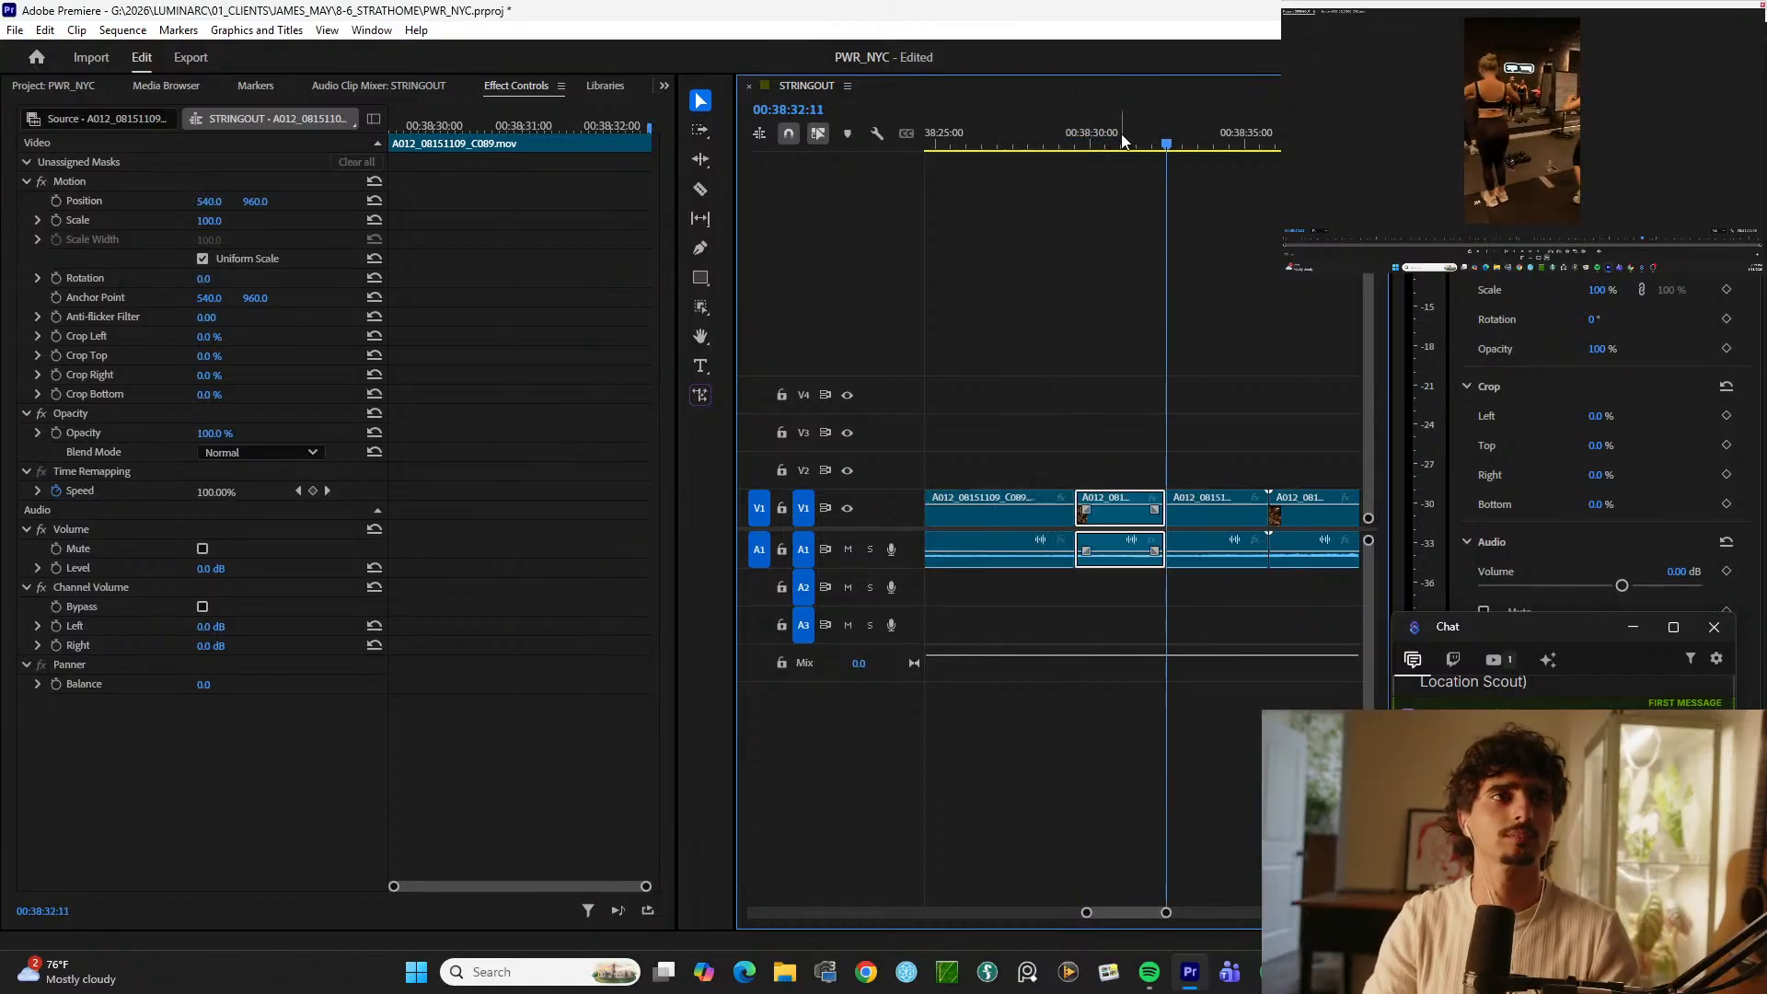
key("alt+Up")
Step: Skip past the end of C089 and play C090 up to about 00:38:41
key("minus")
key("space")
left_click_drag(1191, 143, 1275, 144)
key("space")
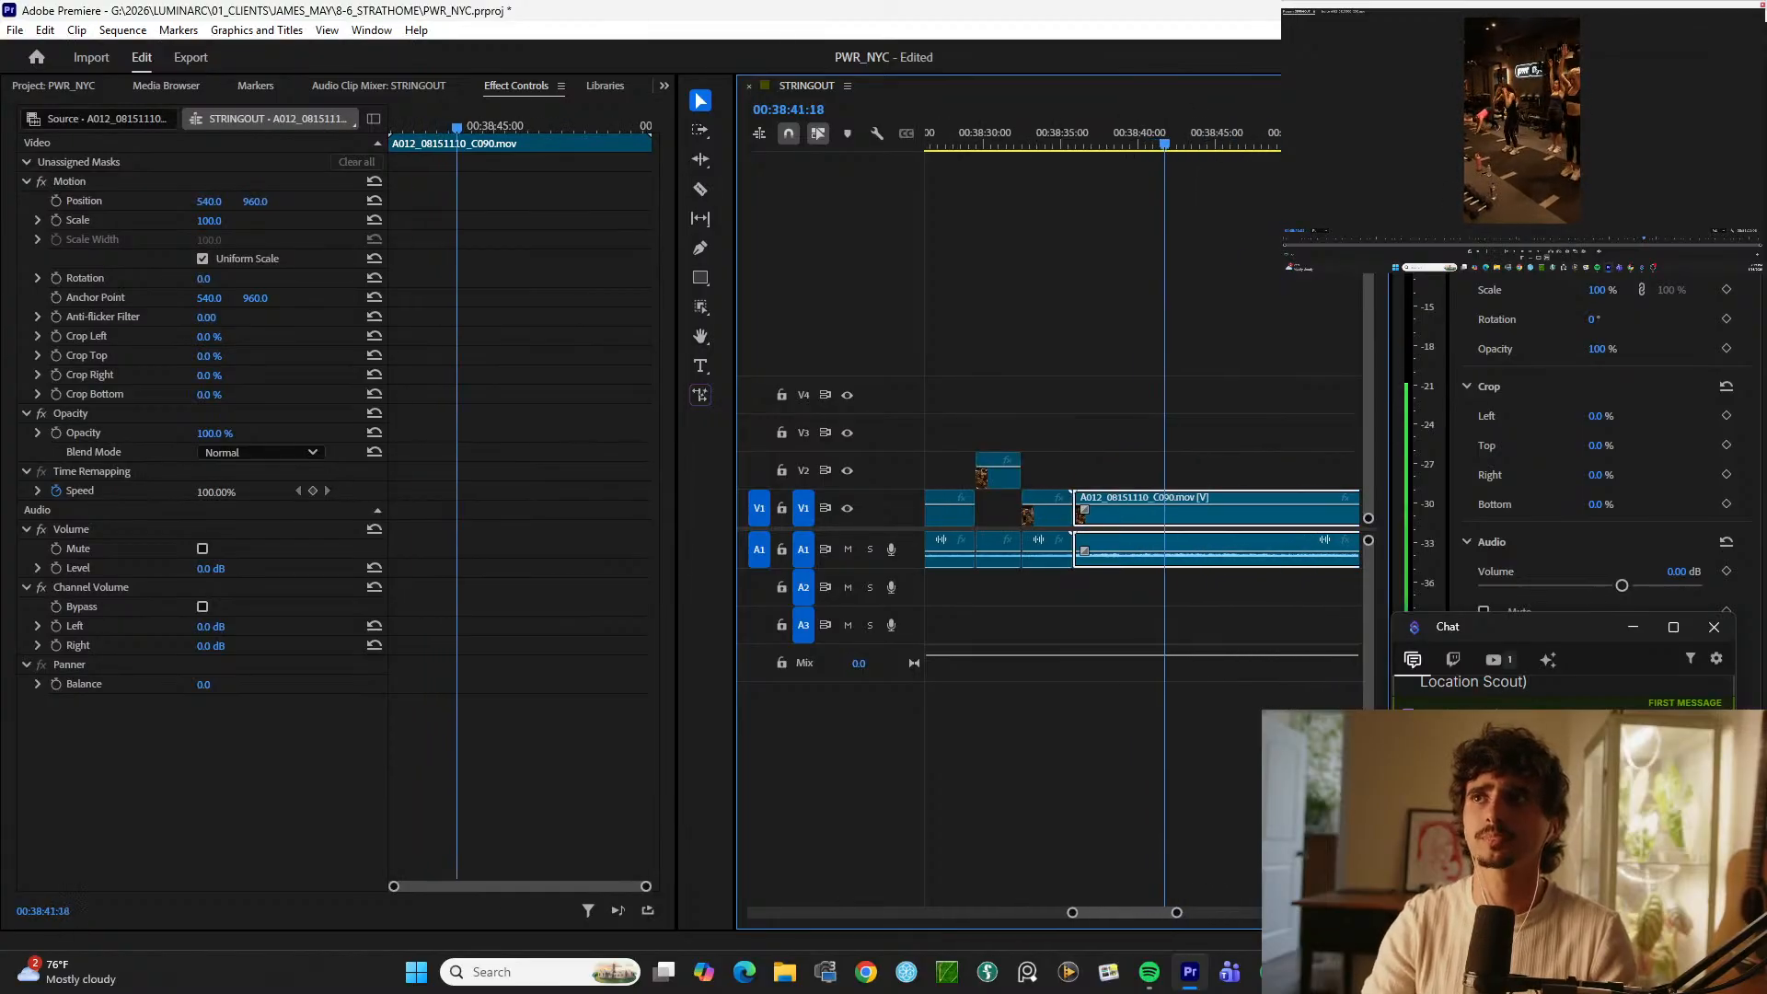
Step: Cut C090 at about 00:38:44 and again at 00:38:49:09
key("equal")
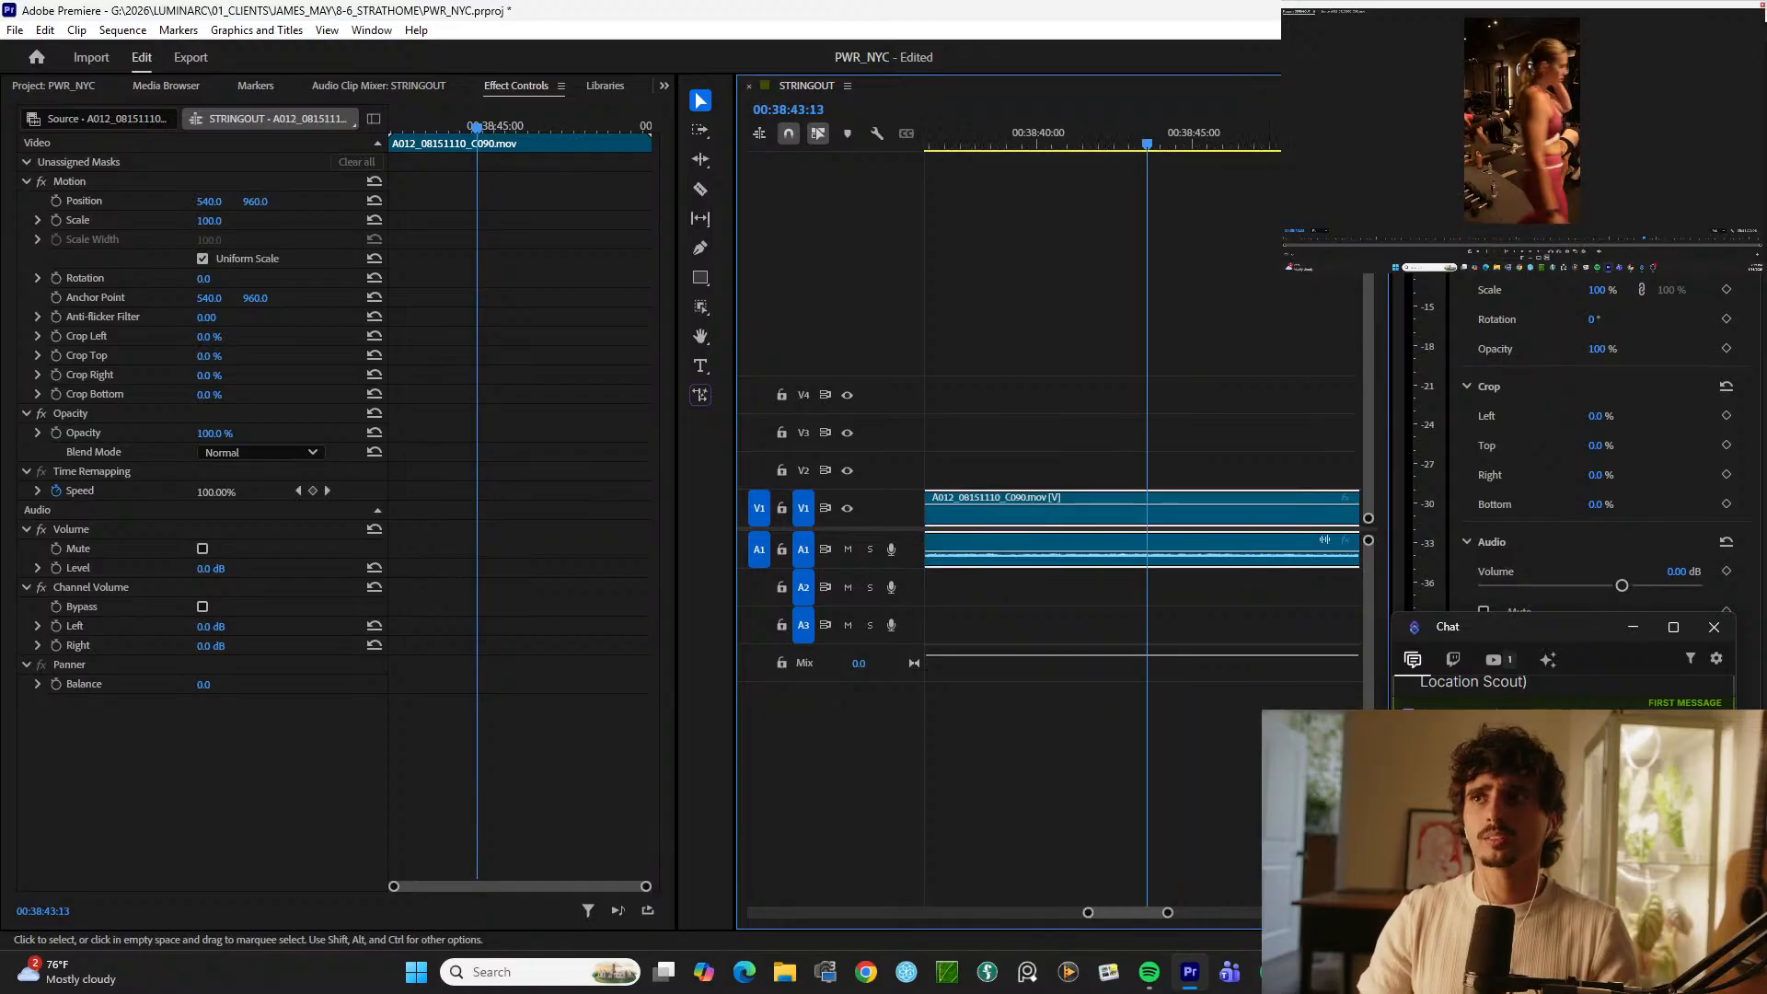
key("minus")
key("space")
key("space")
key("ctrl+k")
key("space")
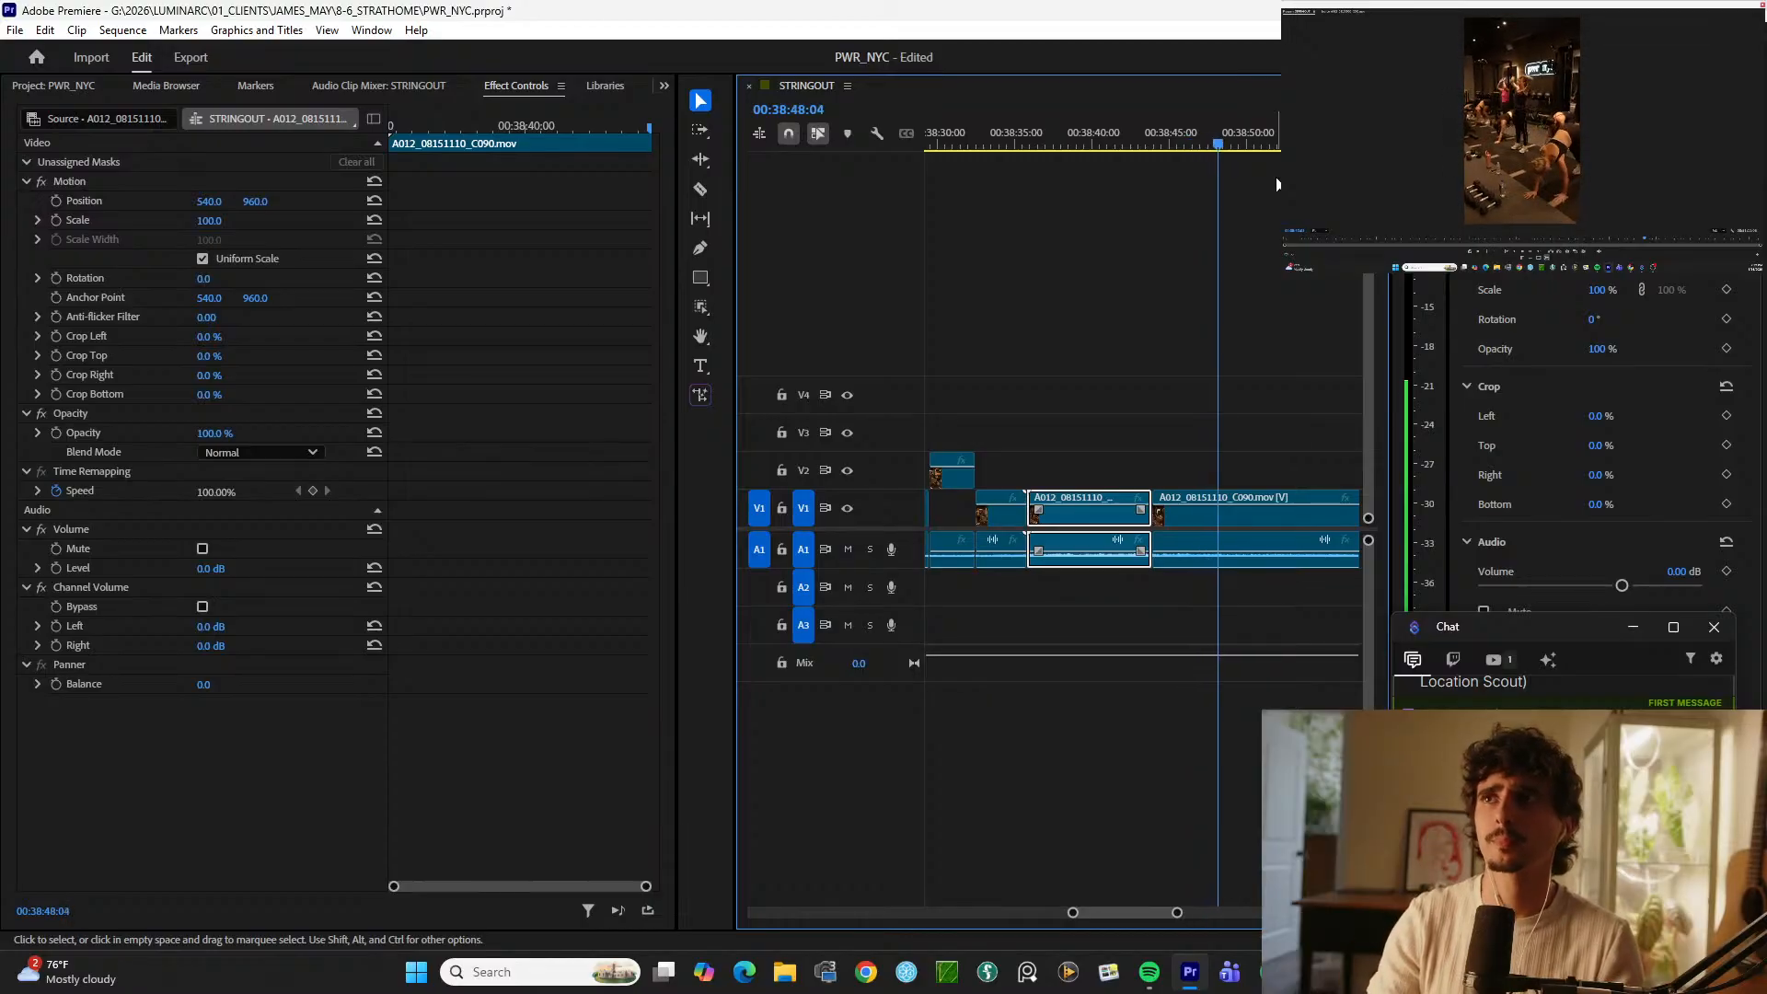
key("space")
key("ctrl+k")
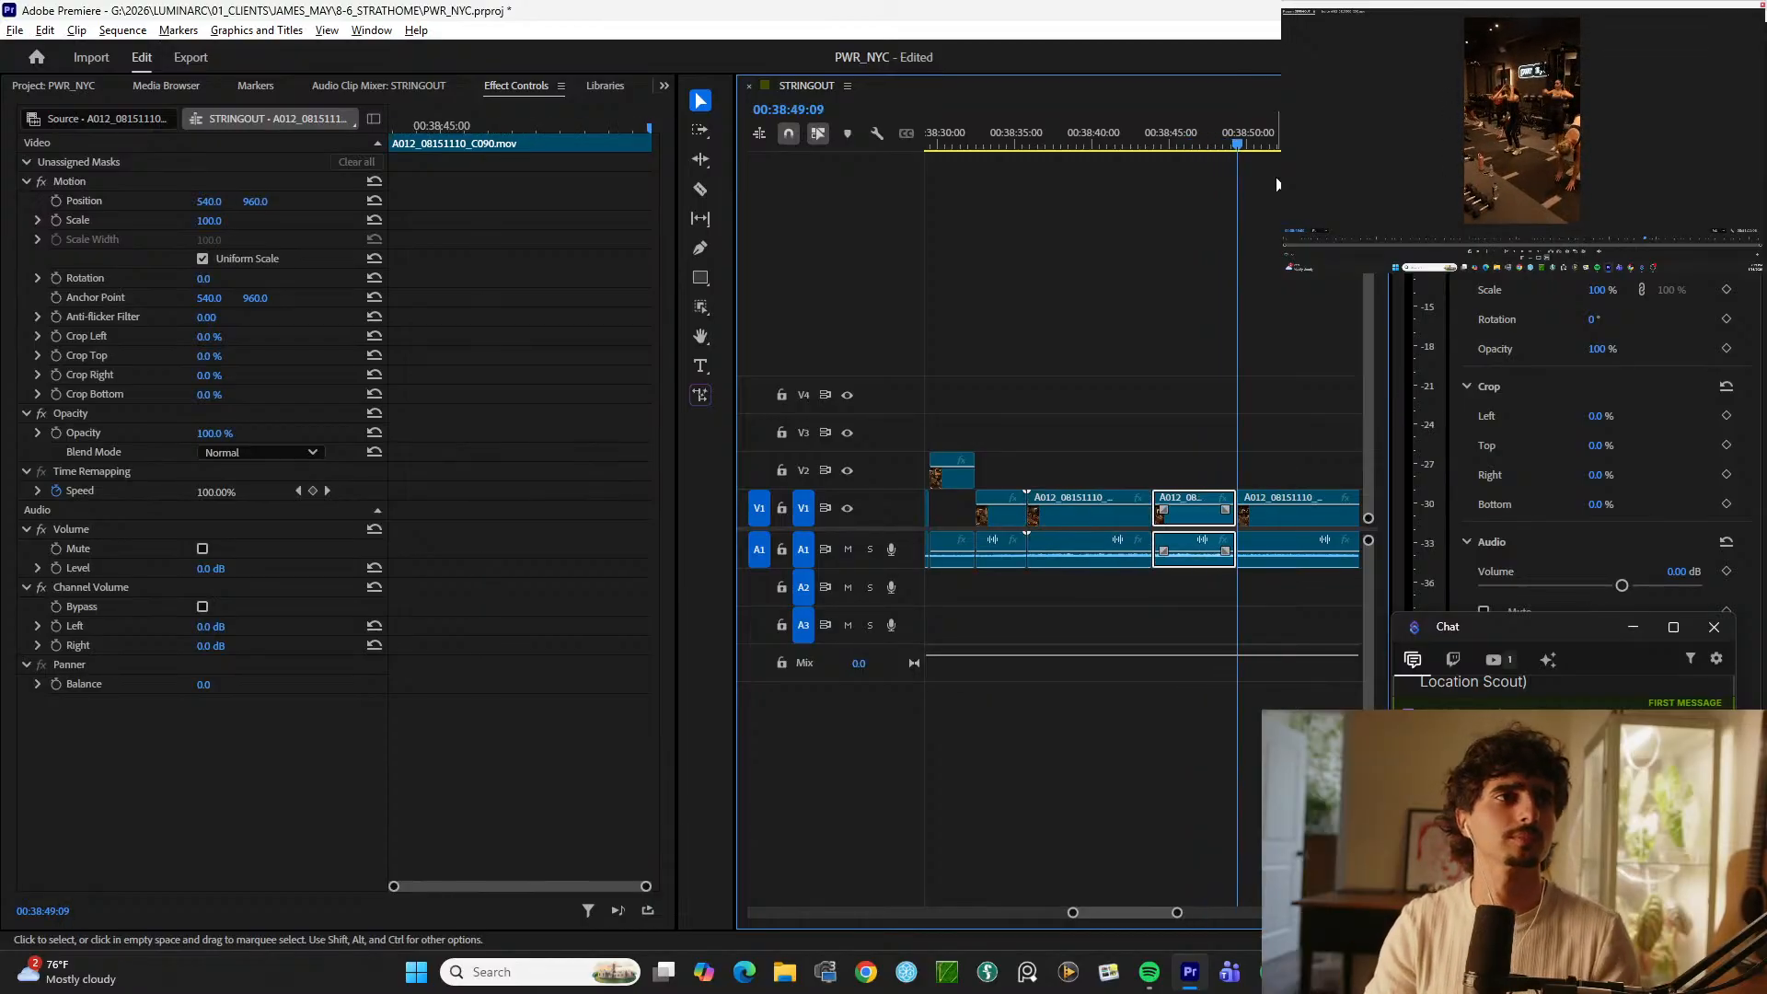
key("space")
key("space")
key("d")
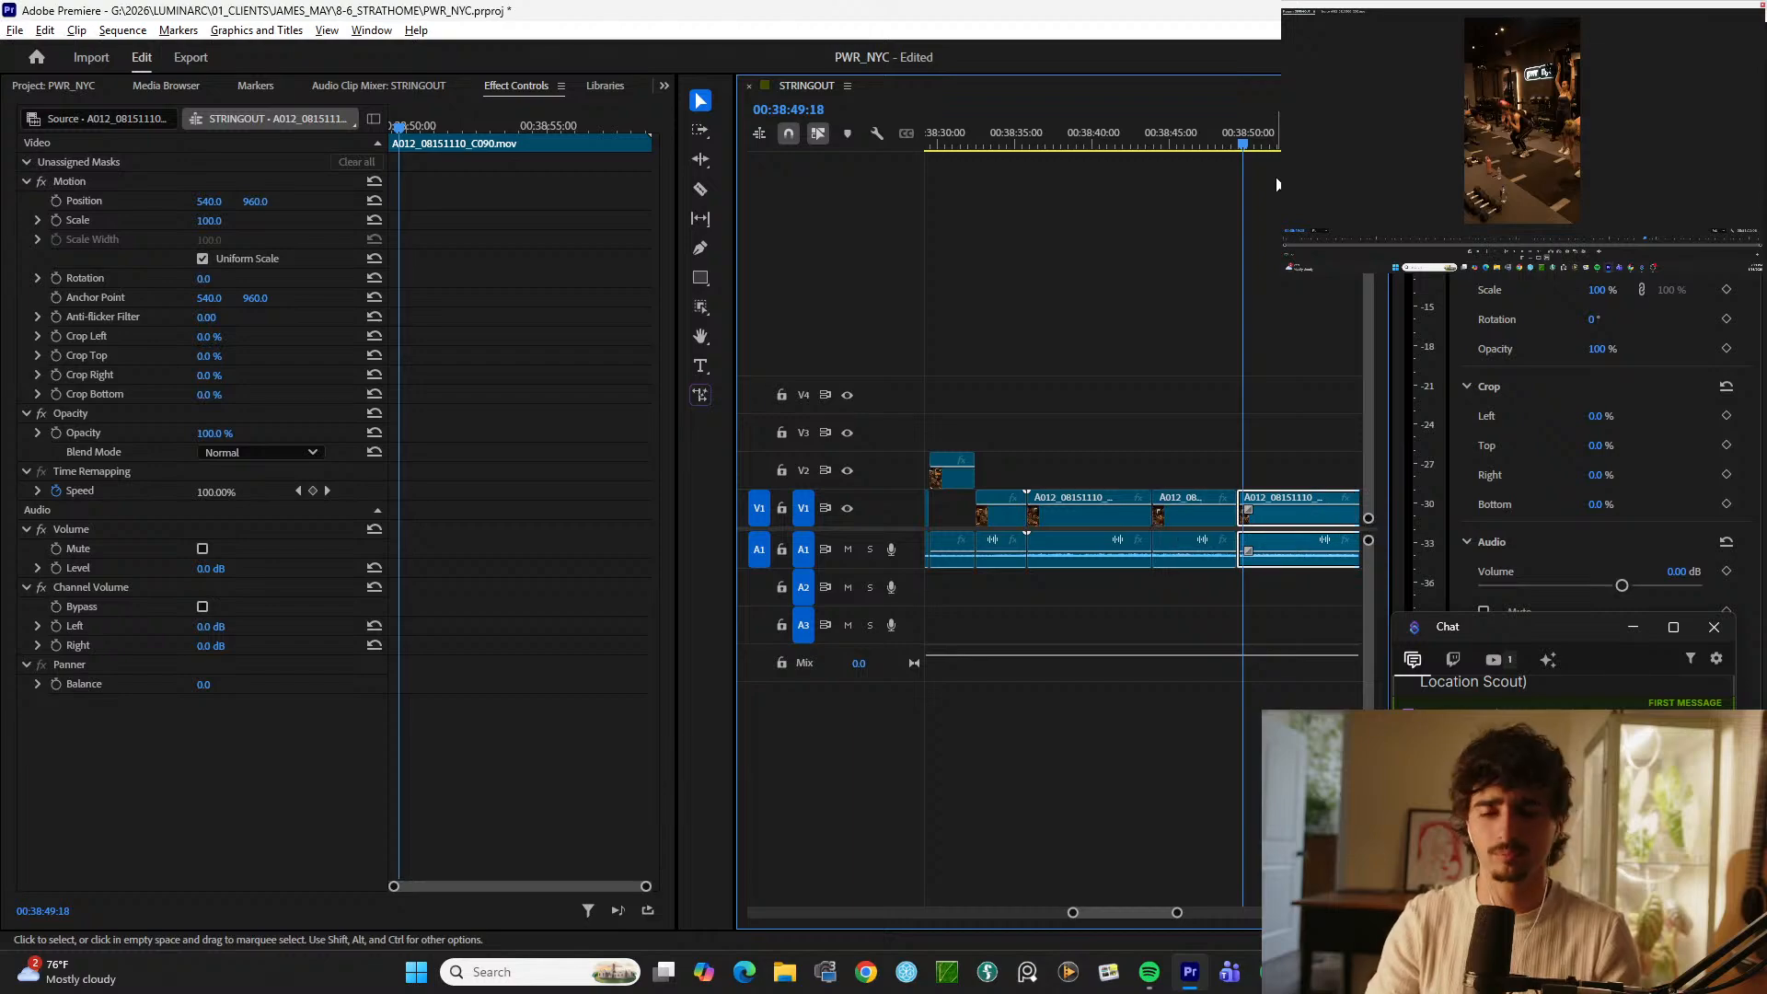
key("alt+Up")
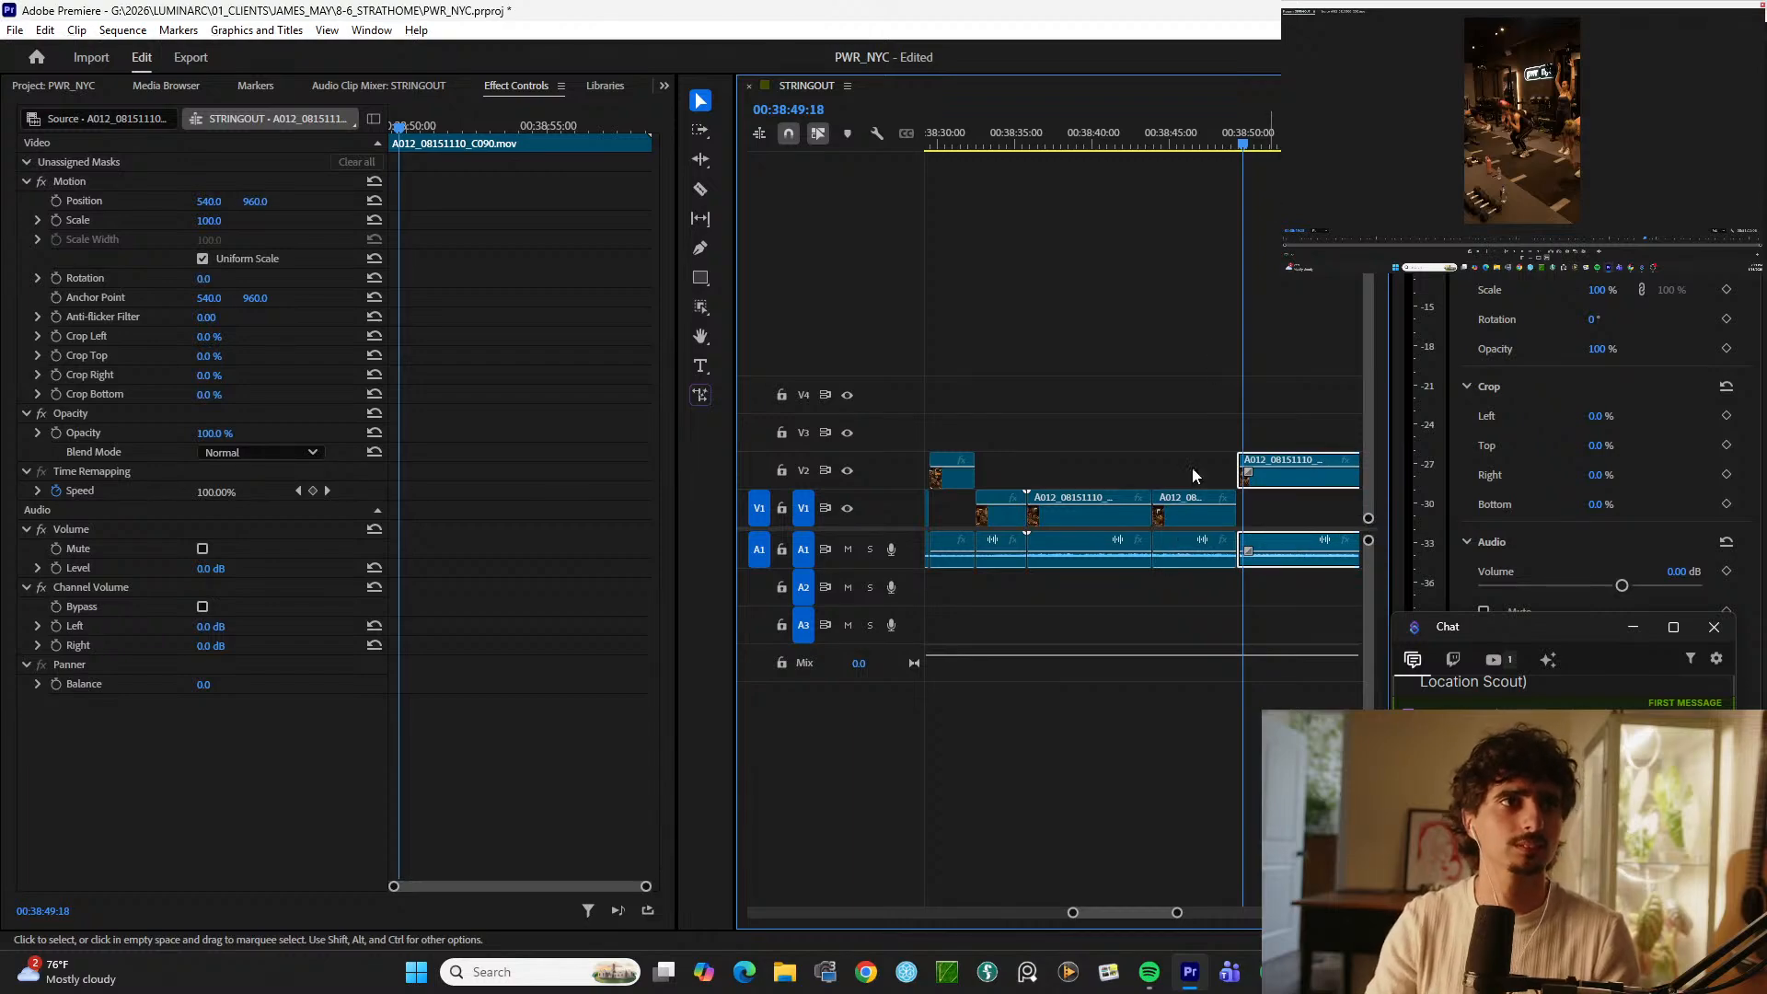
key("alt+Down")
Step: Raise the C090 shot between the two cuts to V2 and review C091 and C092
left_click(1189, 502)
key("space")
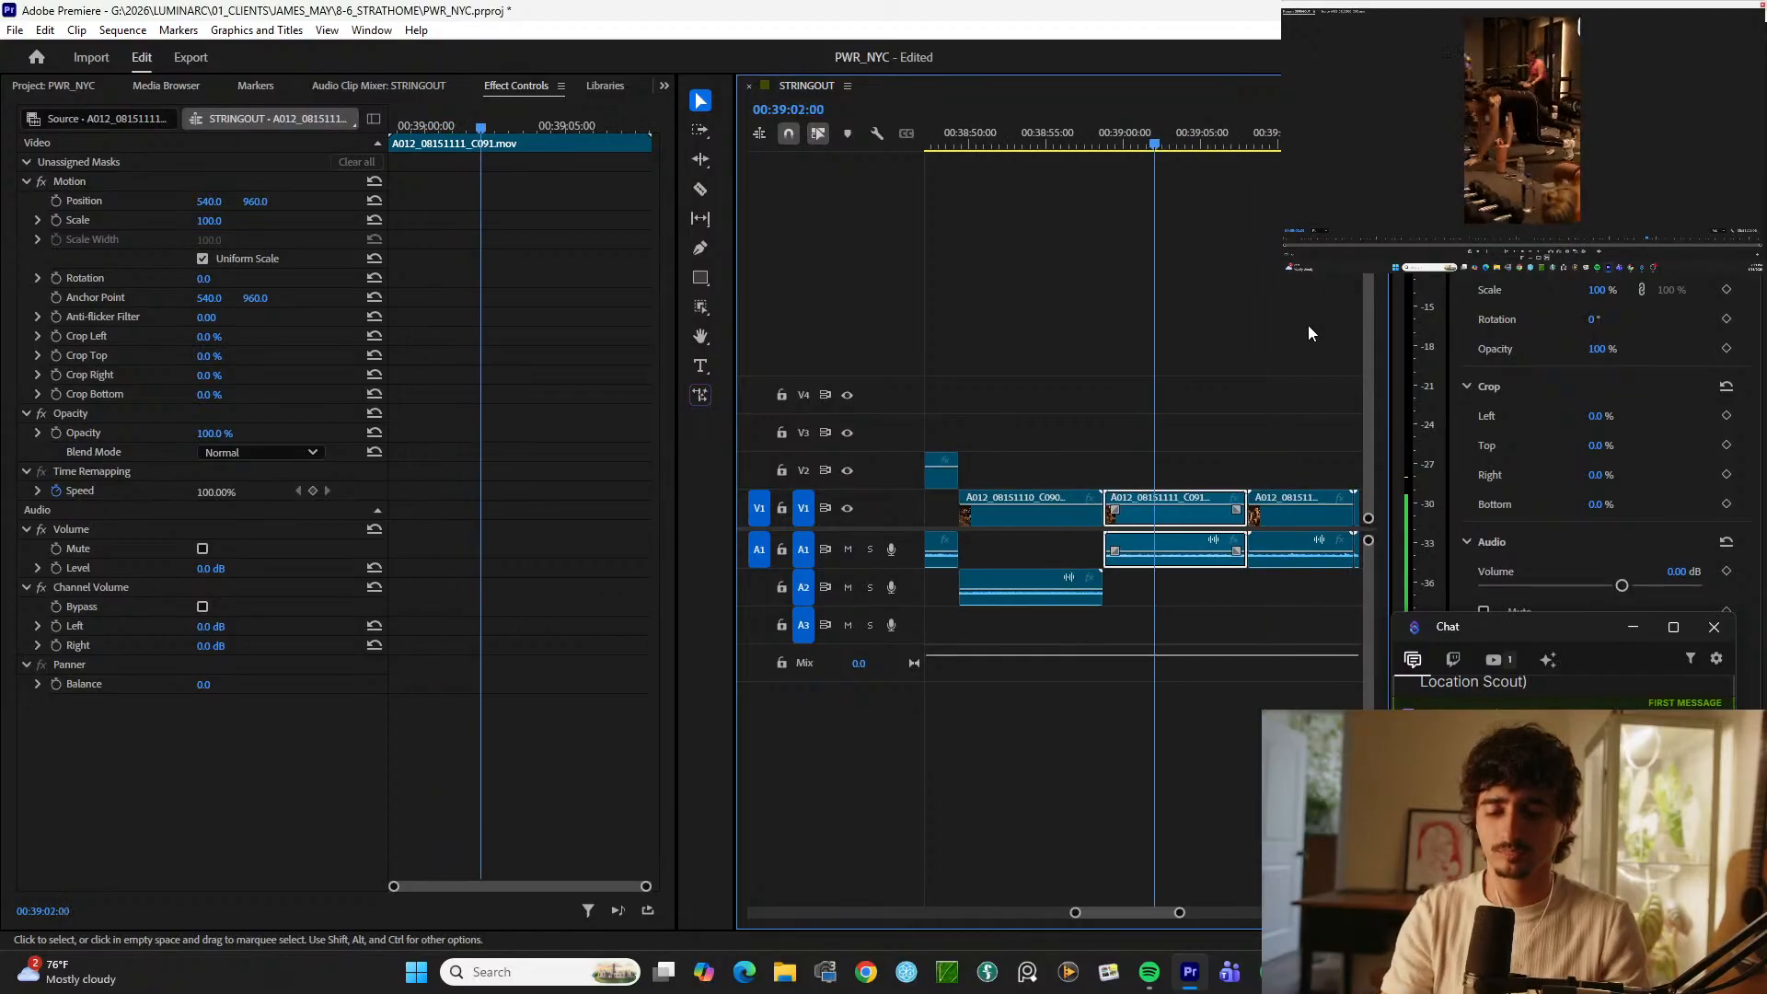
key("minus")
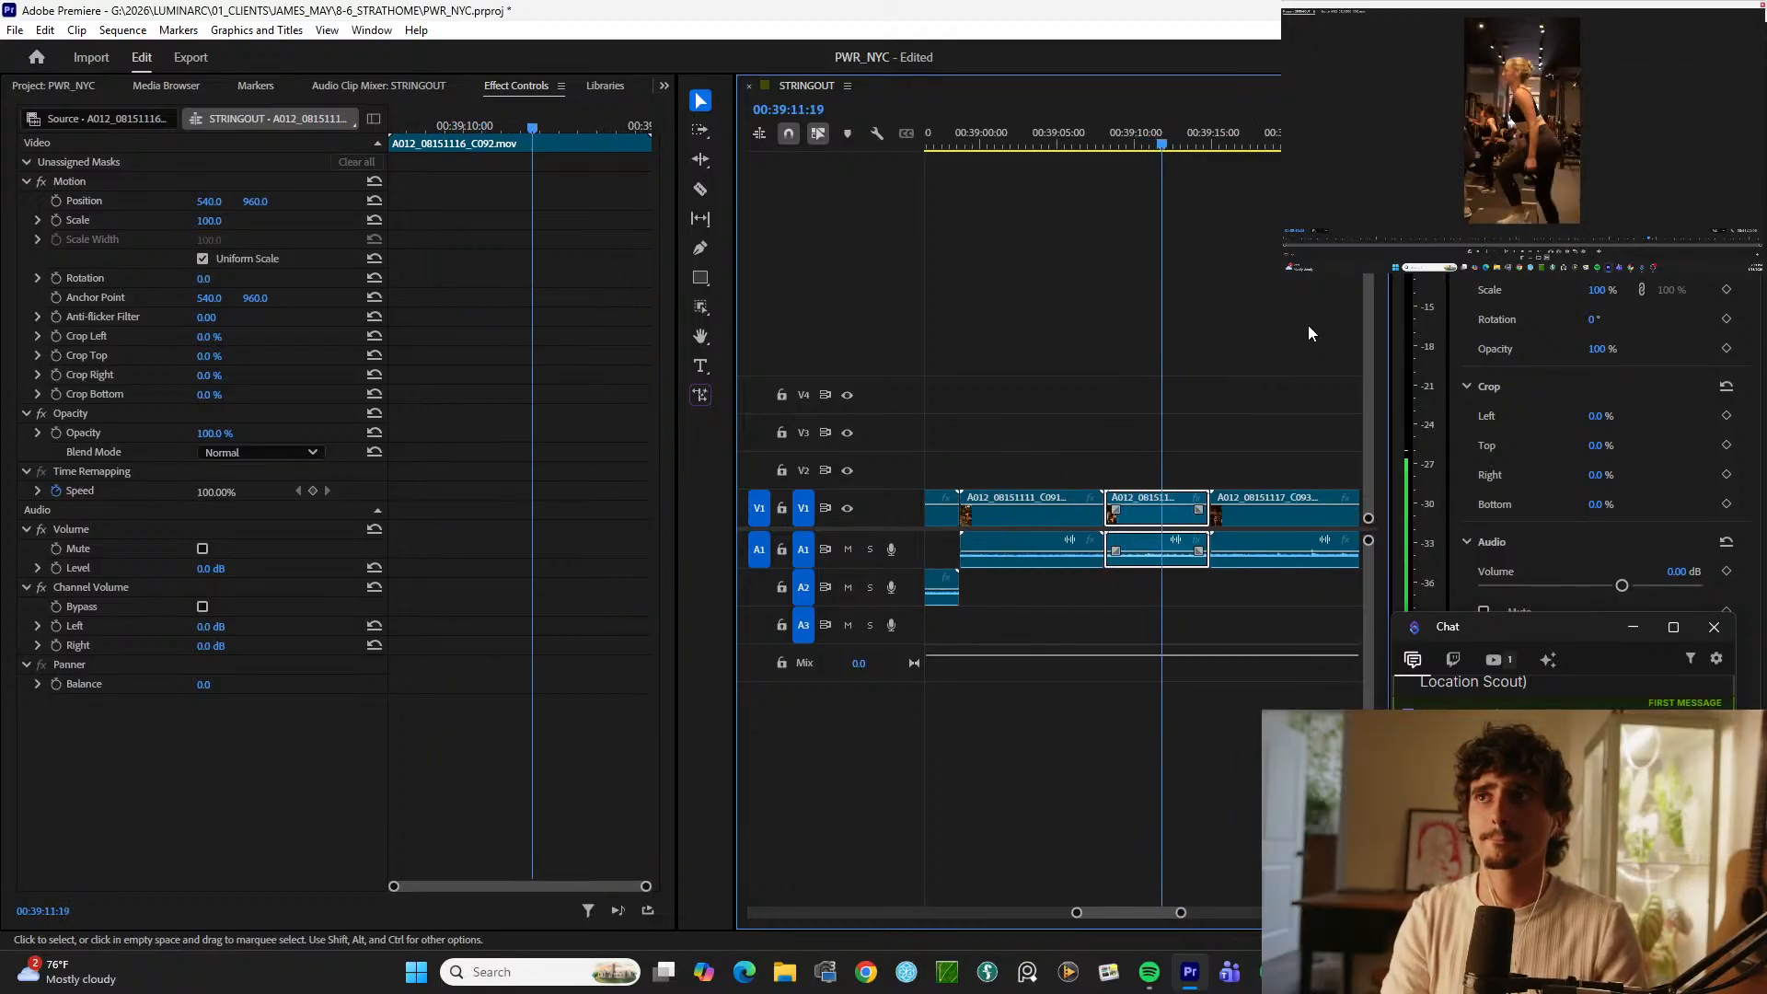
key("equal")
key("equal")
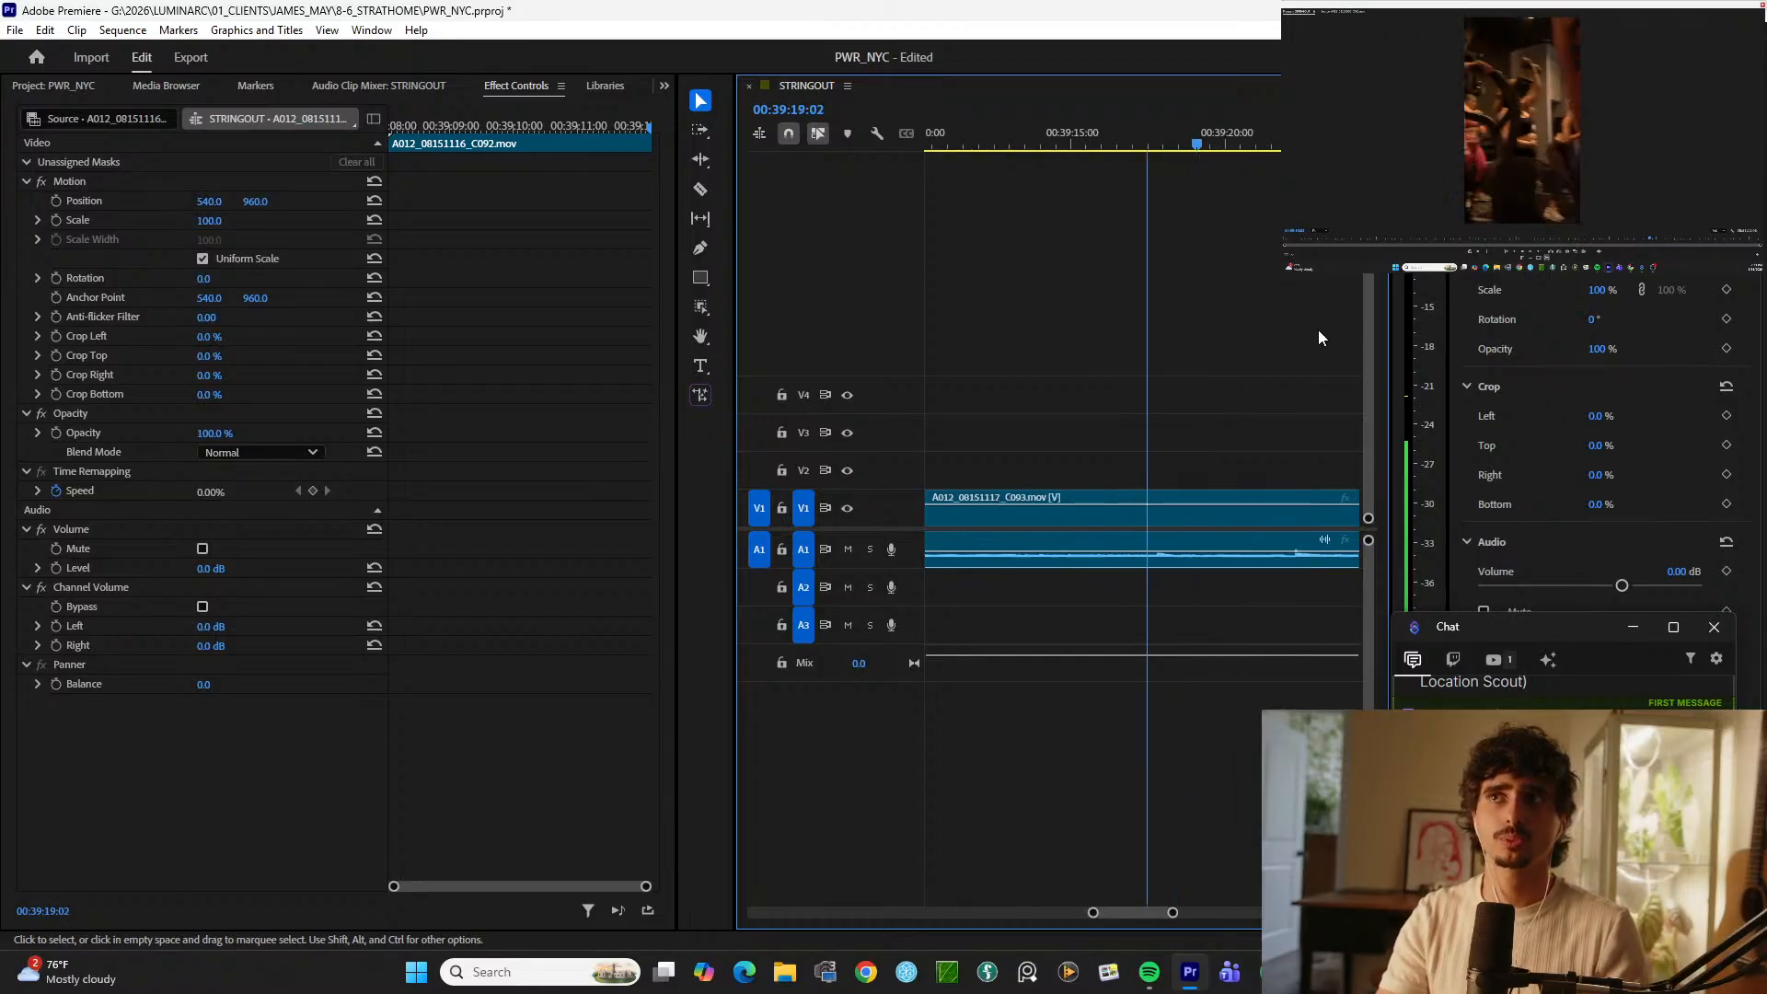
Step: Cut C093 at about 00:39:22, 00:39:23:13 and 00:39:27, and raise the shot between the last two cuts to V2
key("minus")
mouse_move(1225, 138)
left_mouse_down()
mouse_move(1256, 135)
mouse_move(1194, 129)
left_mouse_up()
key("ctrl+k")
key("space")
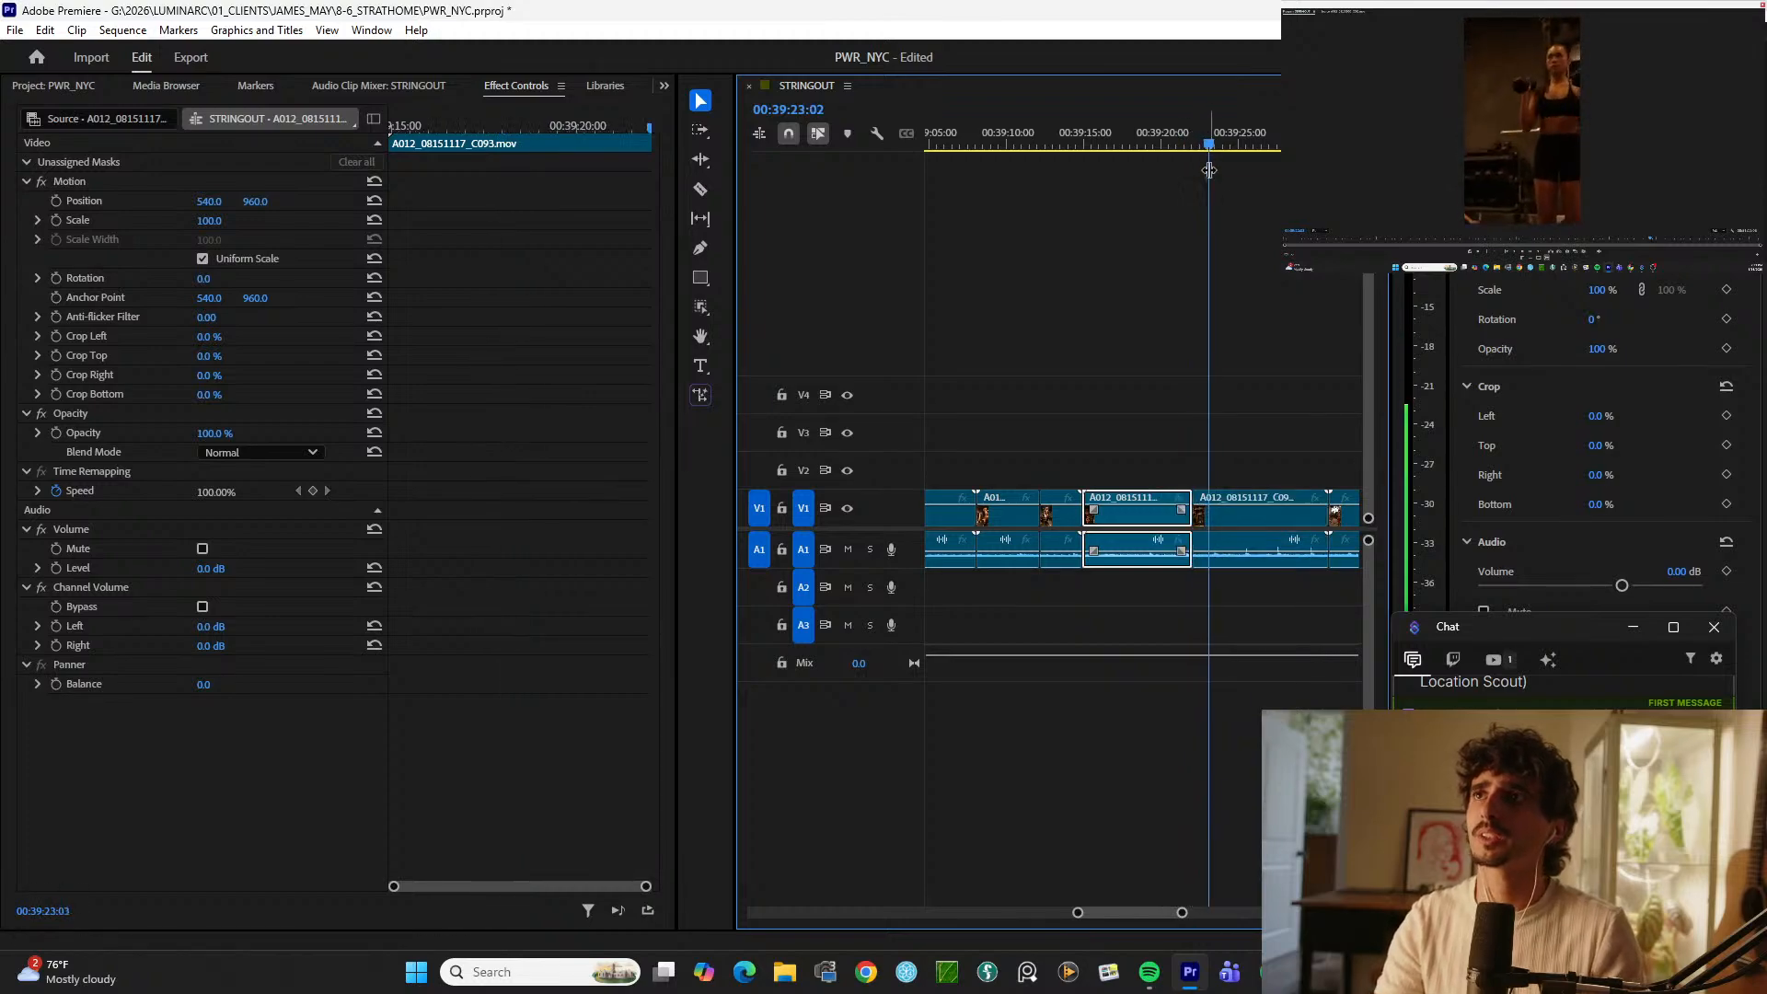
key("ctrl+k")
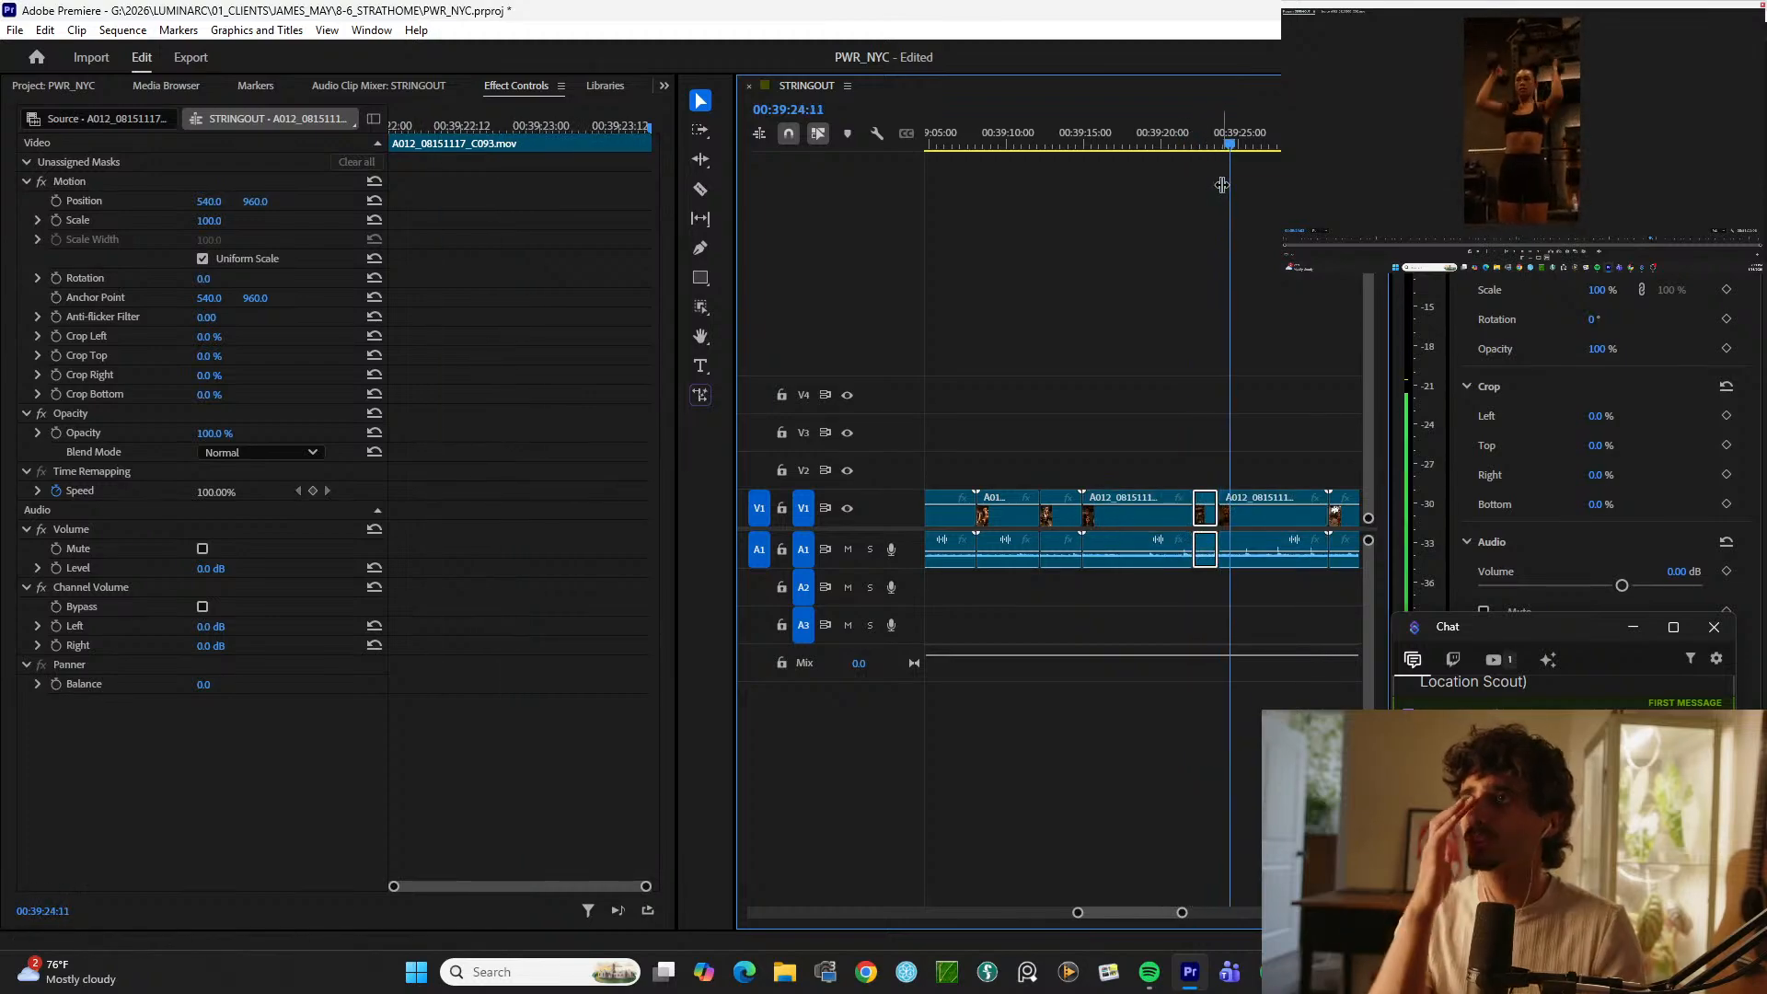
key("space")
key("space")
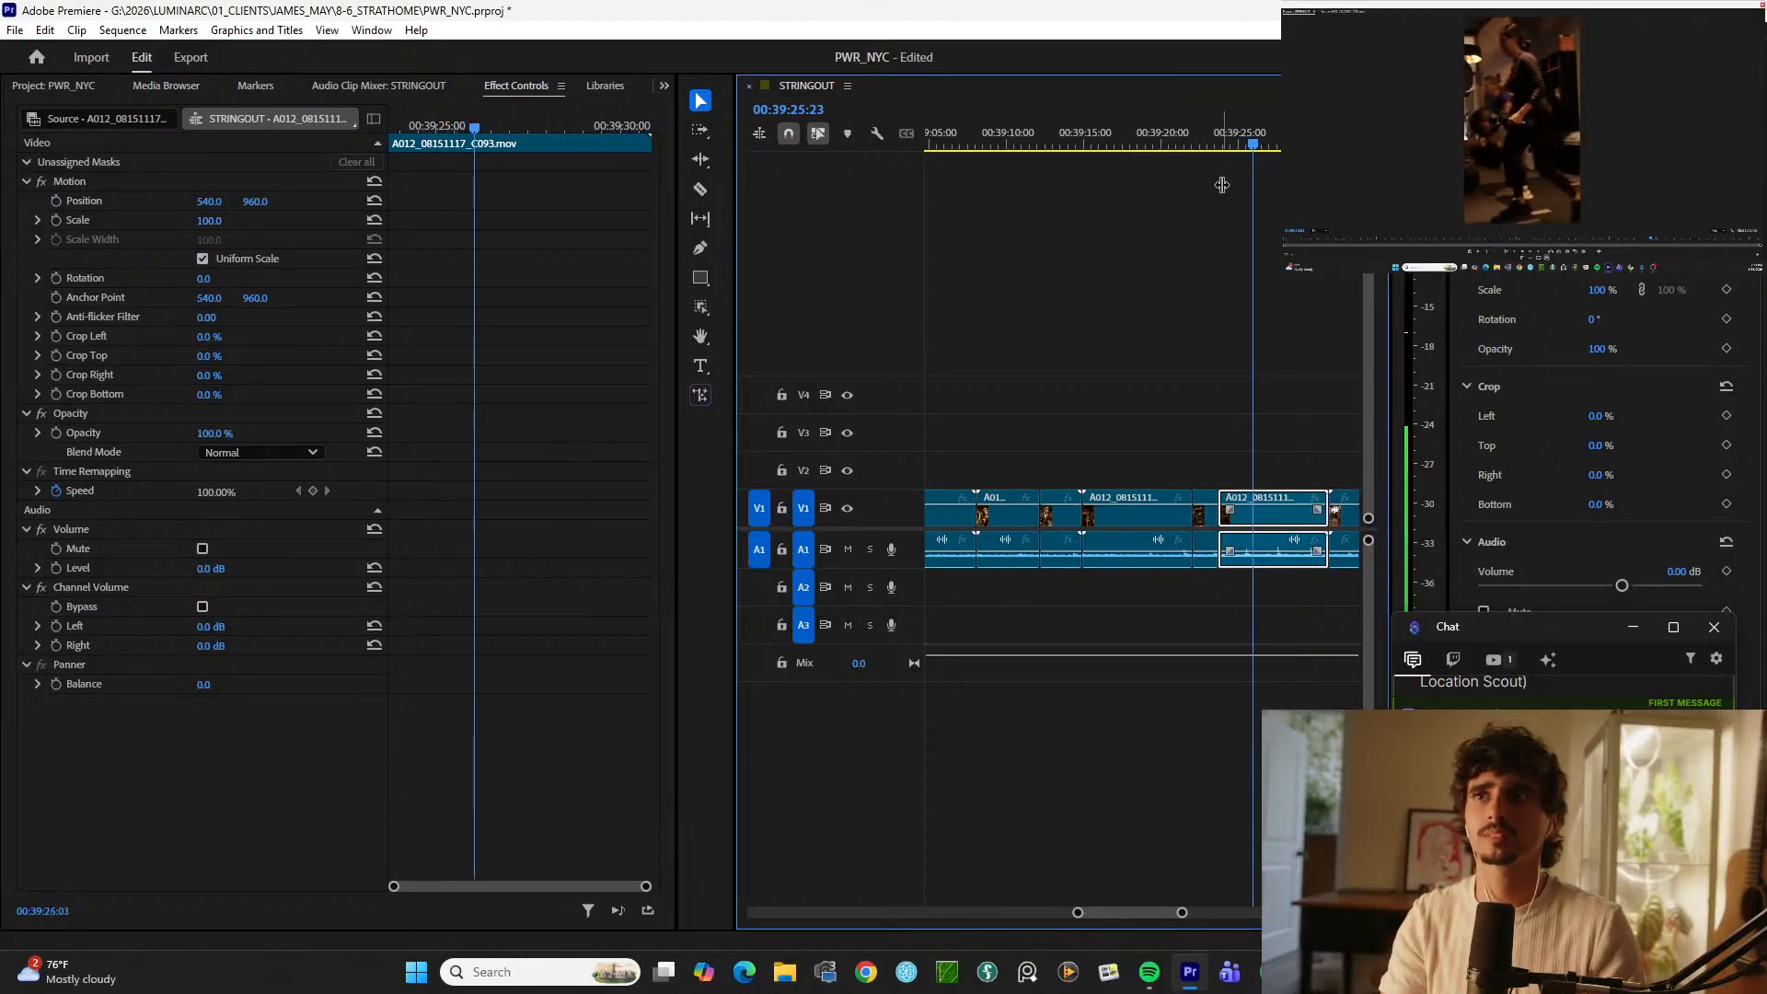
key("ctrl+k")
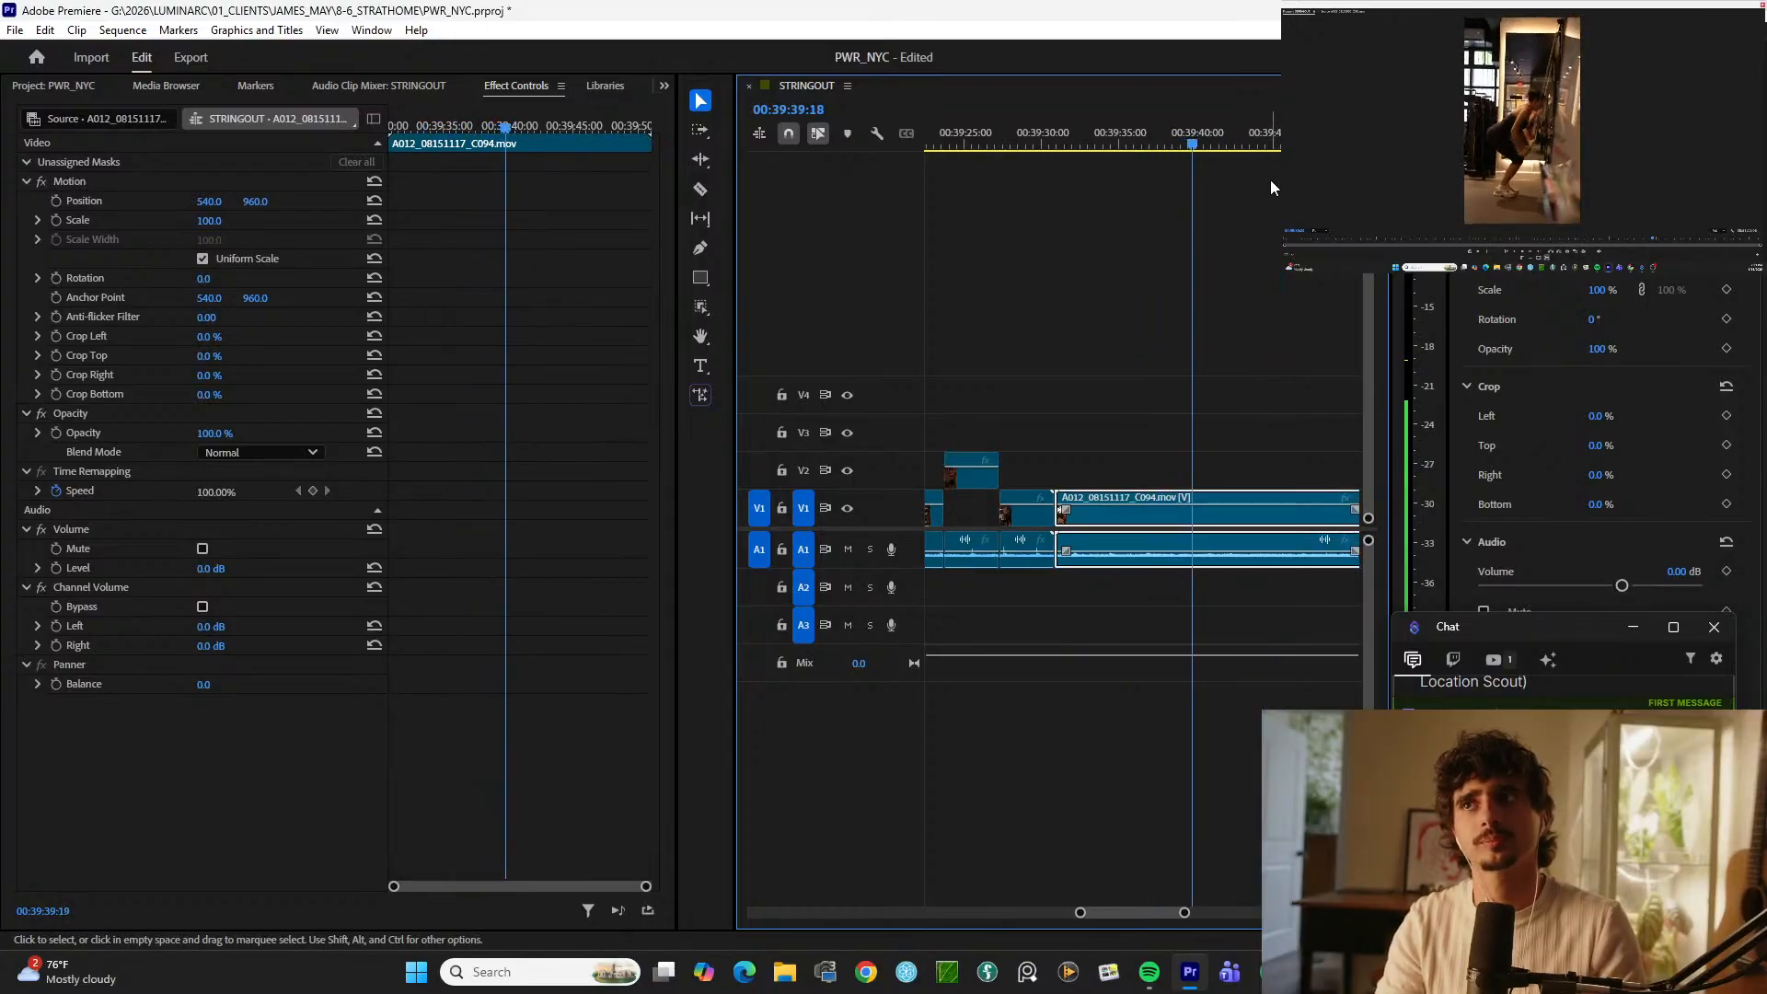
Step: Cut C094 at about 00:39:40 and review the rest of it along with C095 and C096
key("=")
key("ctrl+k")
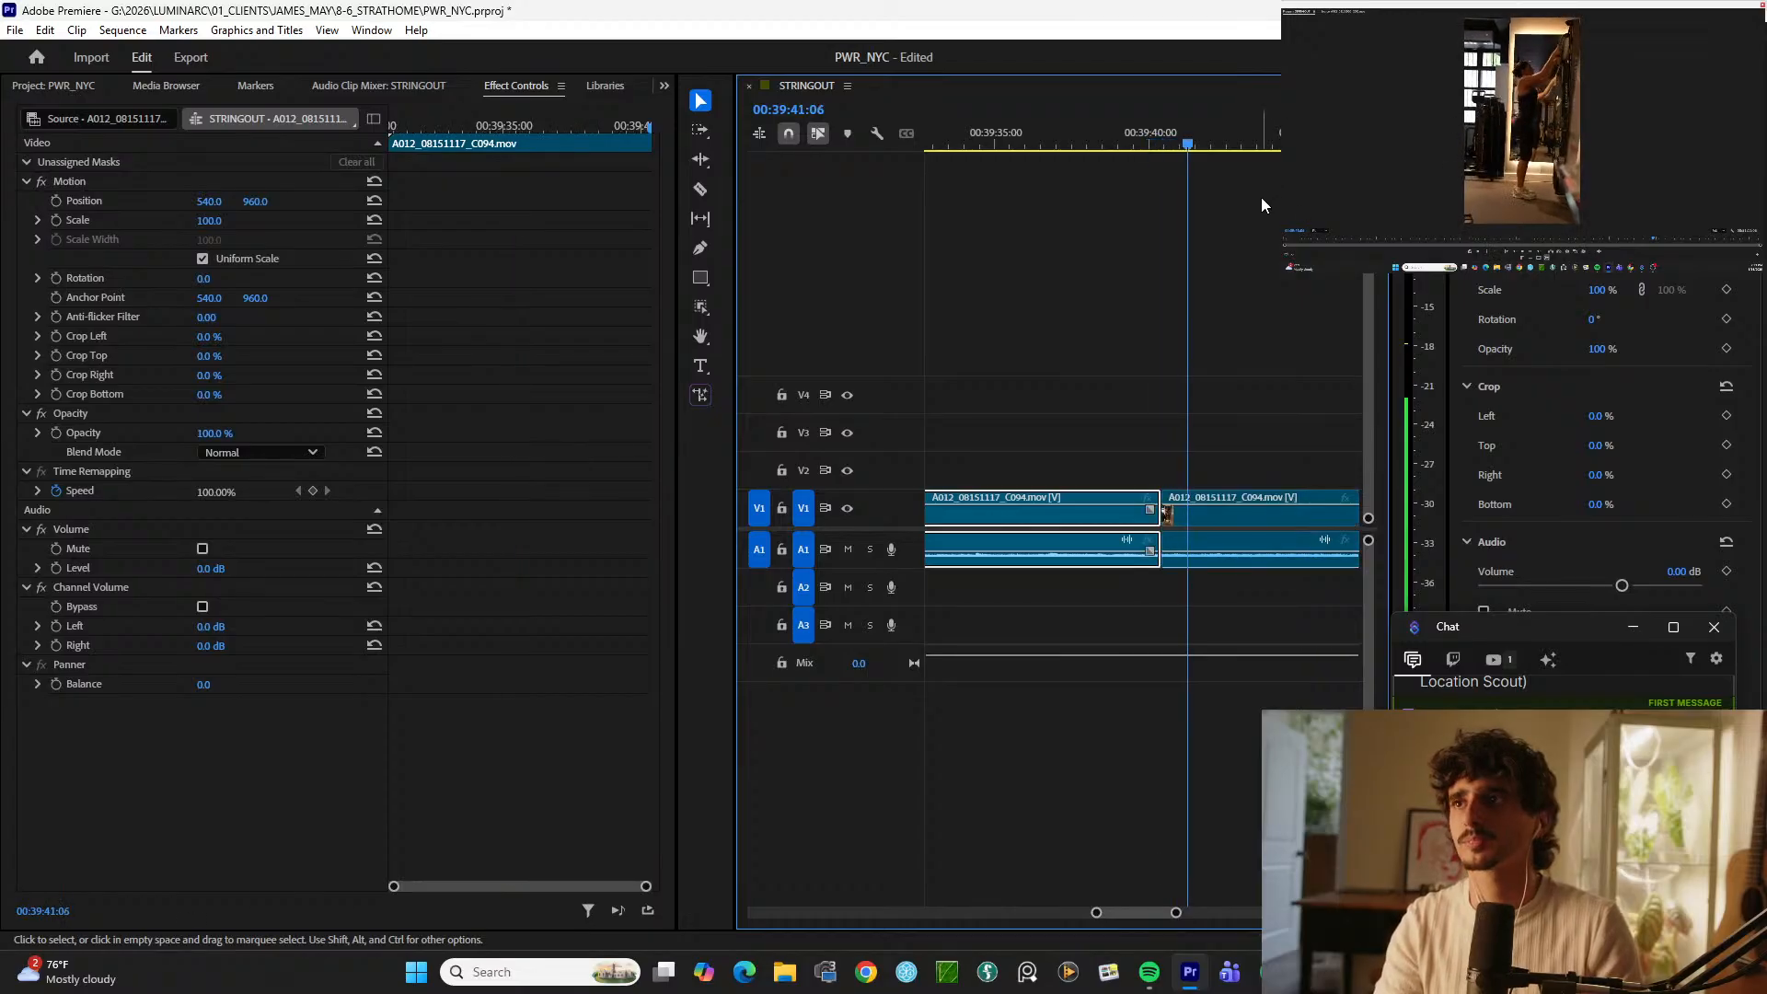
key("minus")
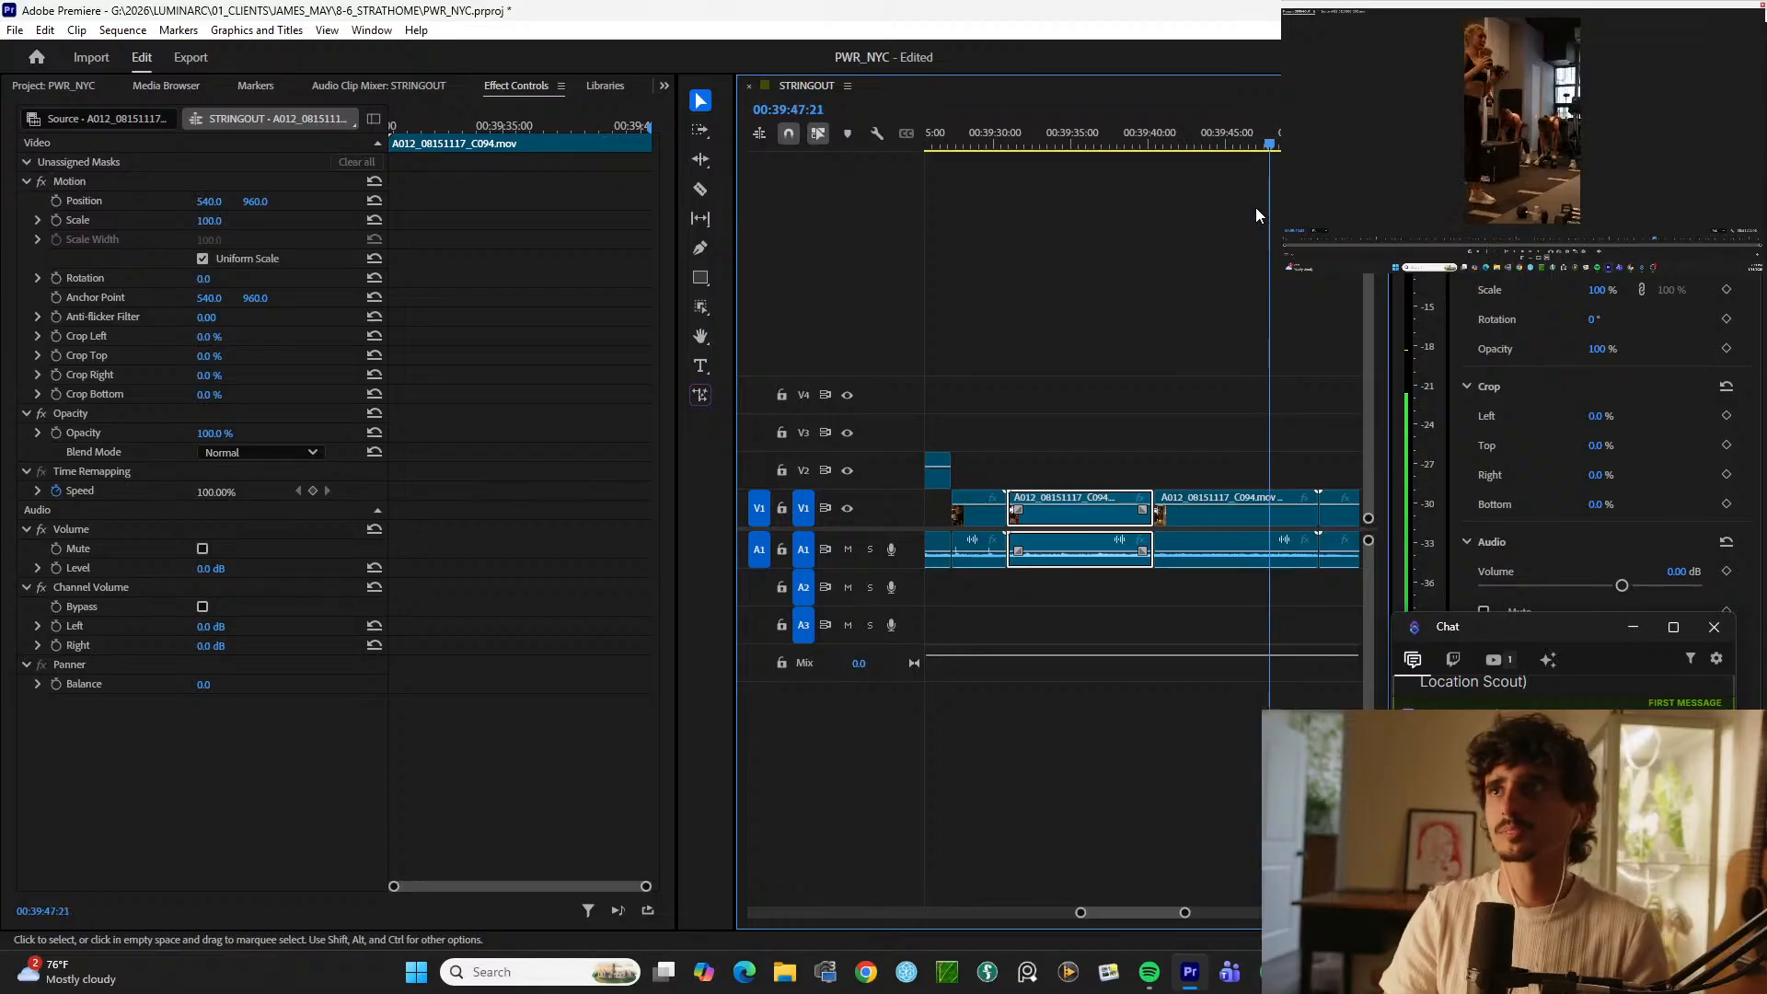
key("=")
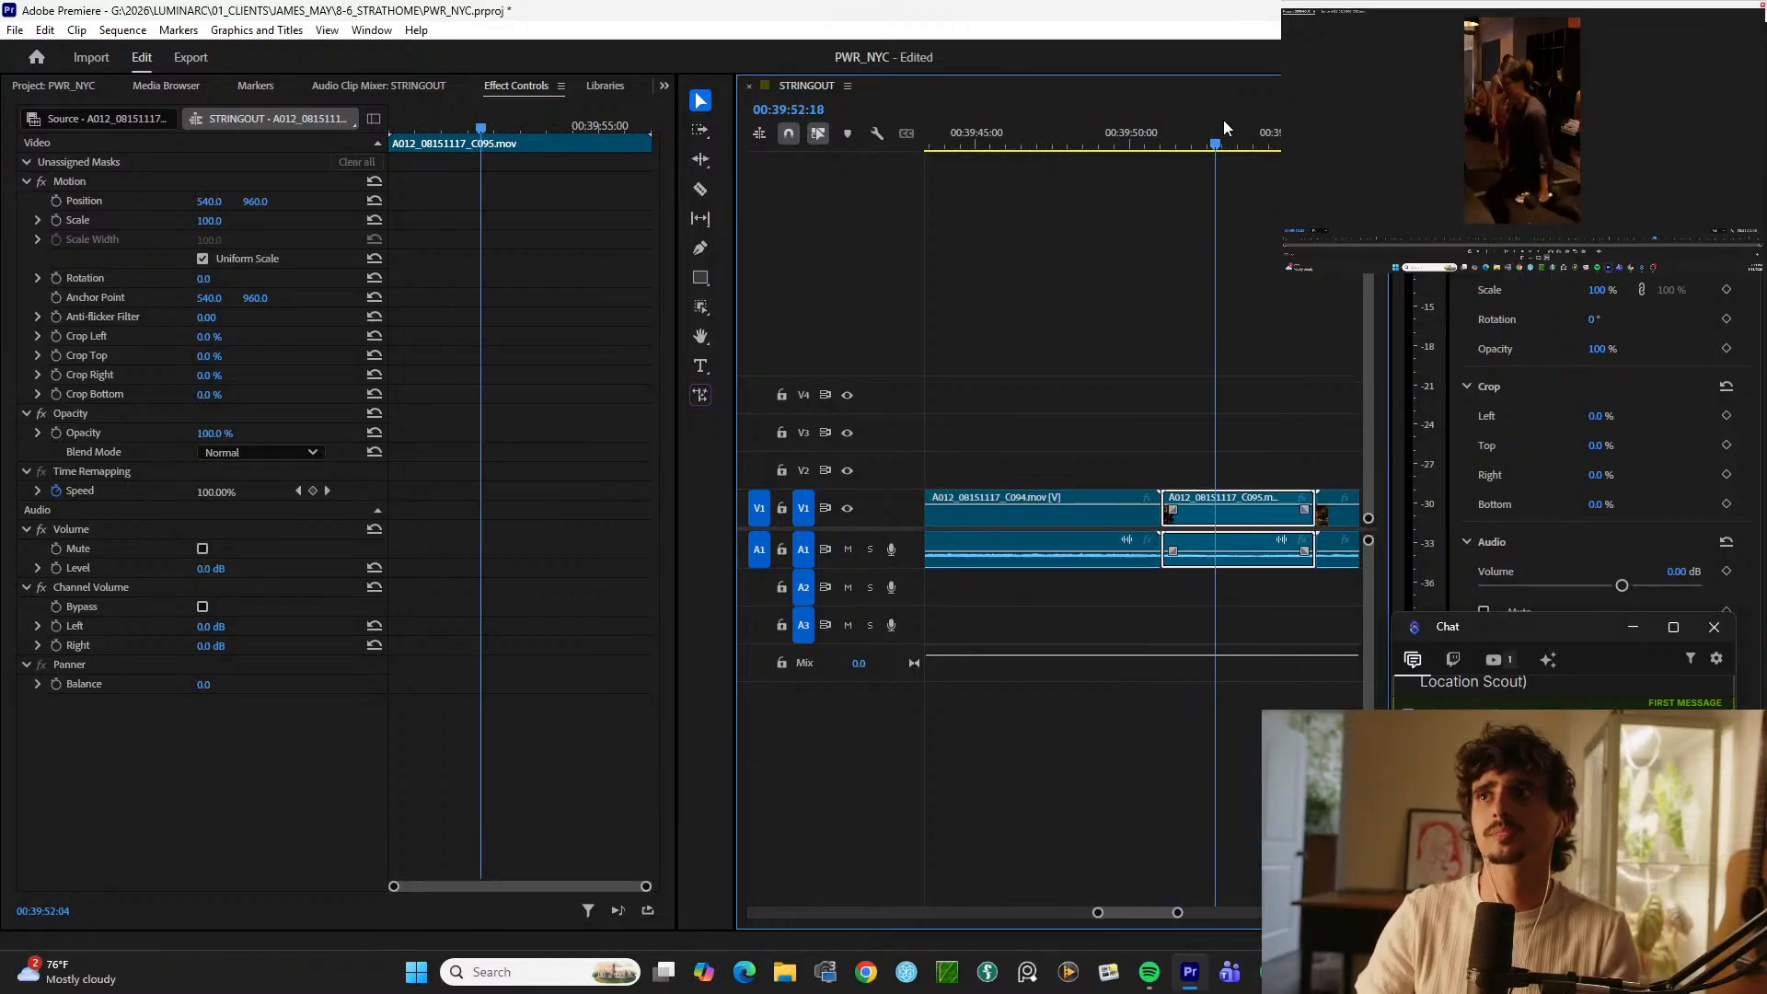
key("minus")
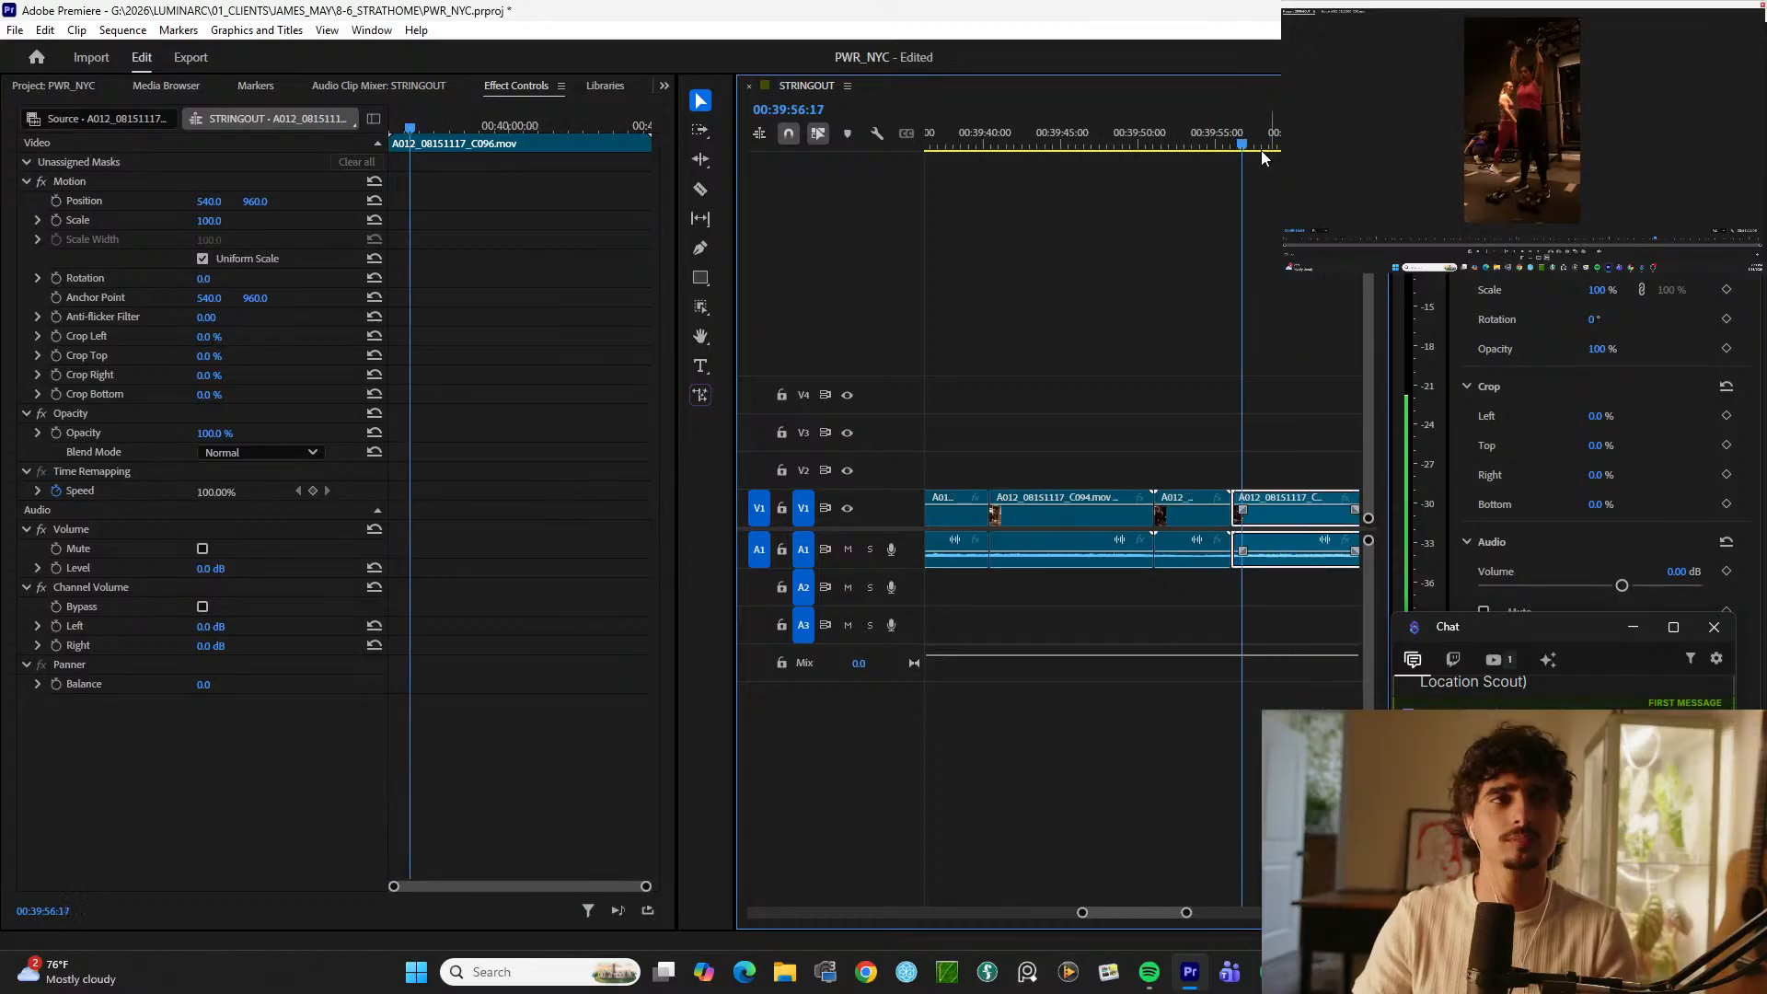
key("minus")
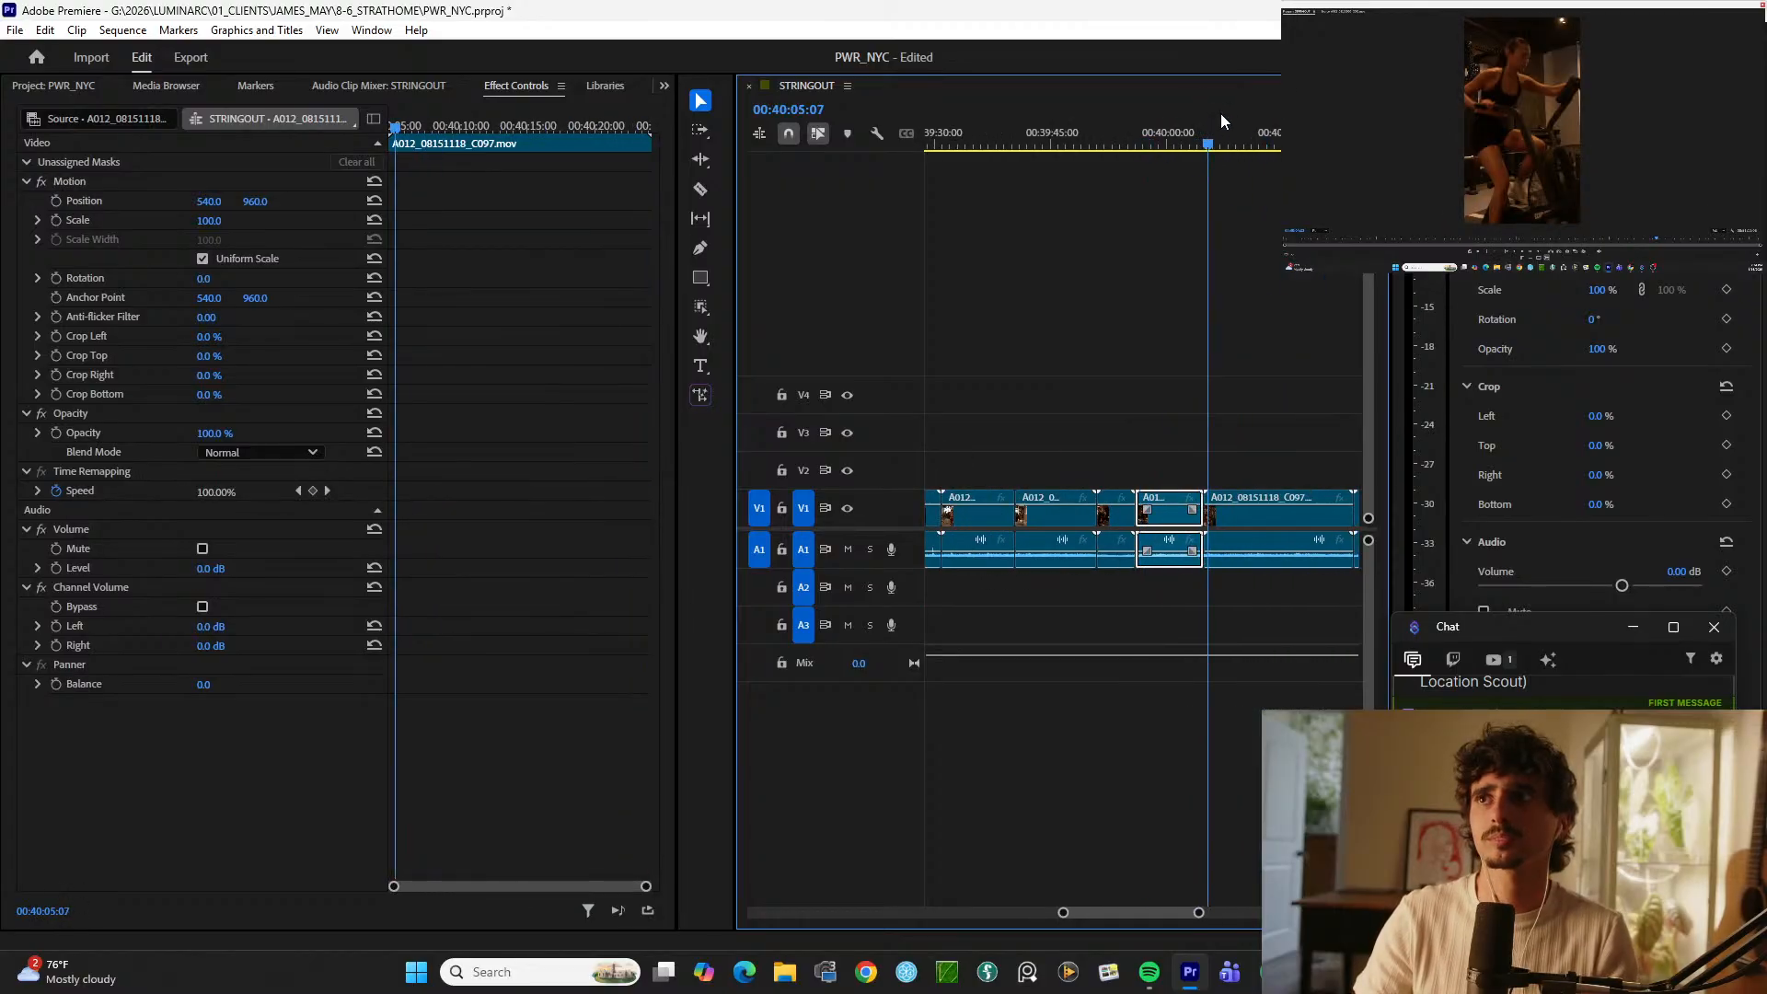
Step: Cut C097 at about 00:40:07 and at 00:40:15:09, and raise the shot between the cuts to V2
mouse_move(1214, 114)
left_mouse_down()
mouse_move(1160, 107)
mouse_move(1230, 118)
left_mouse_up()
key("ctrl+k")
key("space")
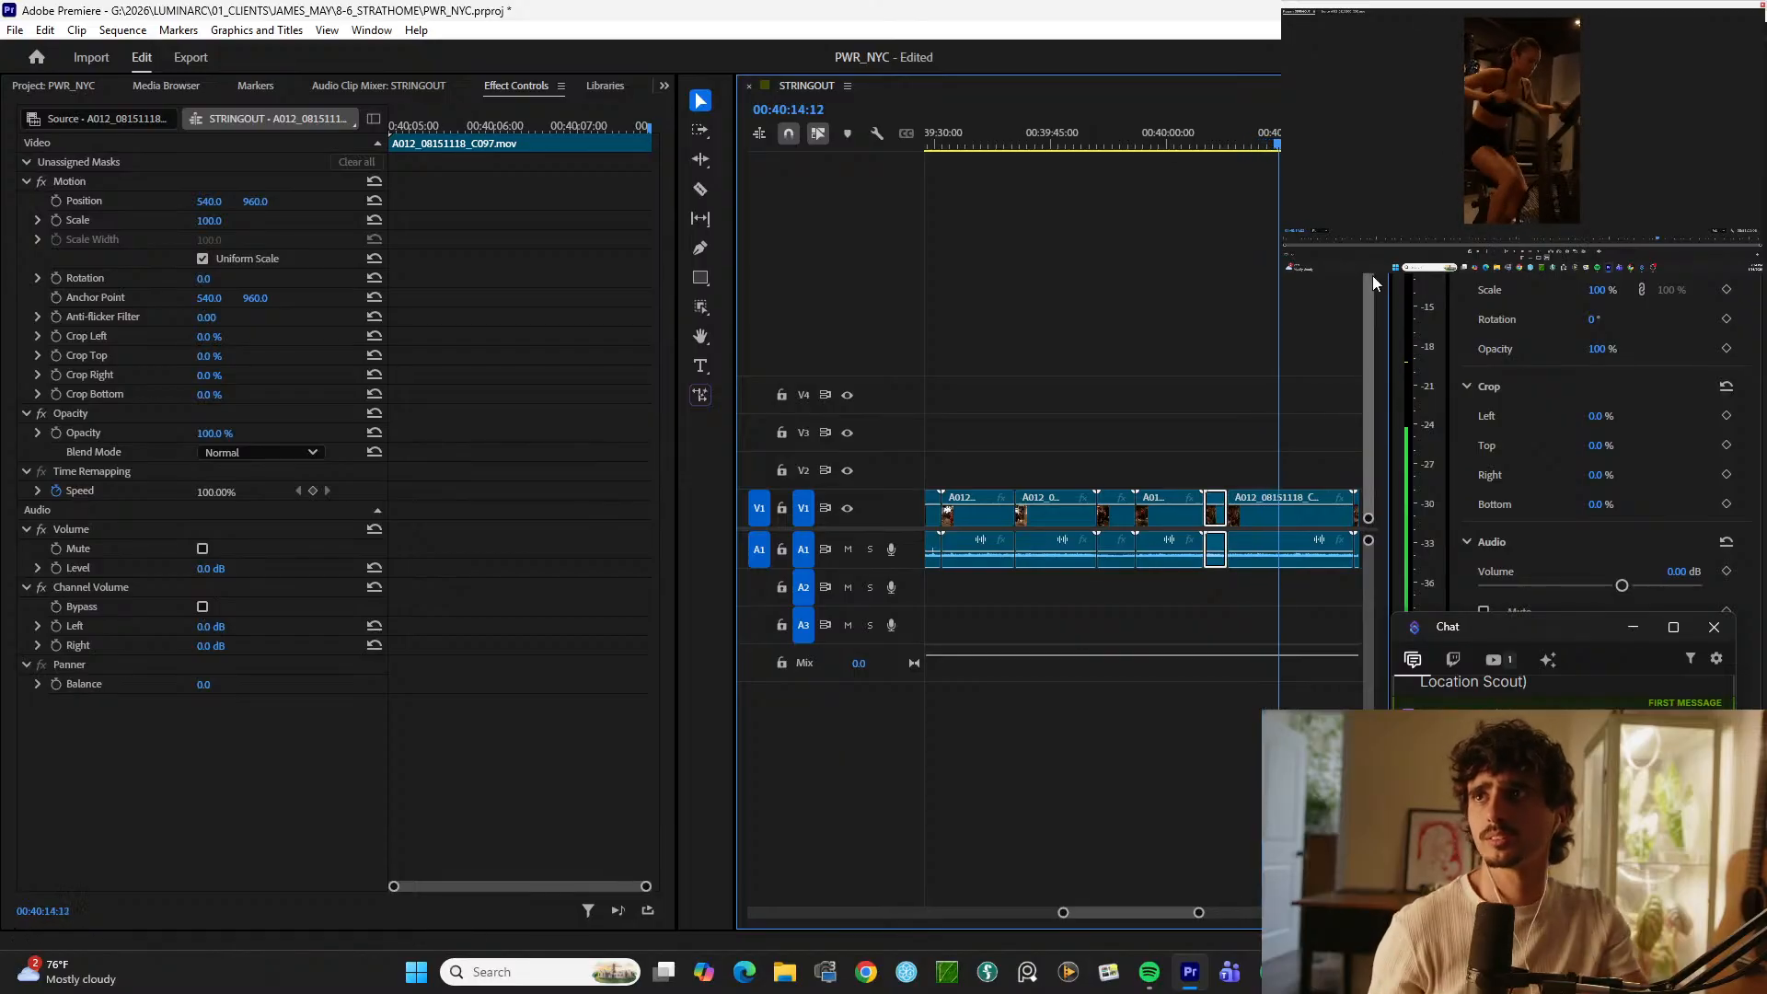
key("space")
key("ctrl+k")
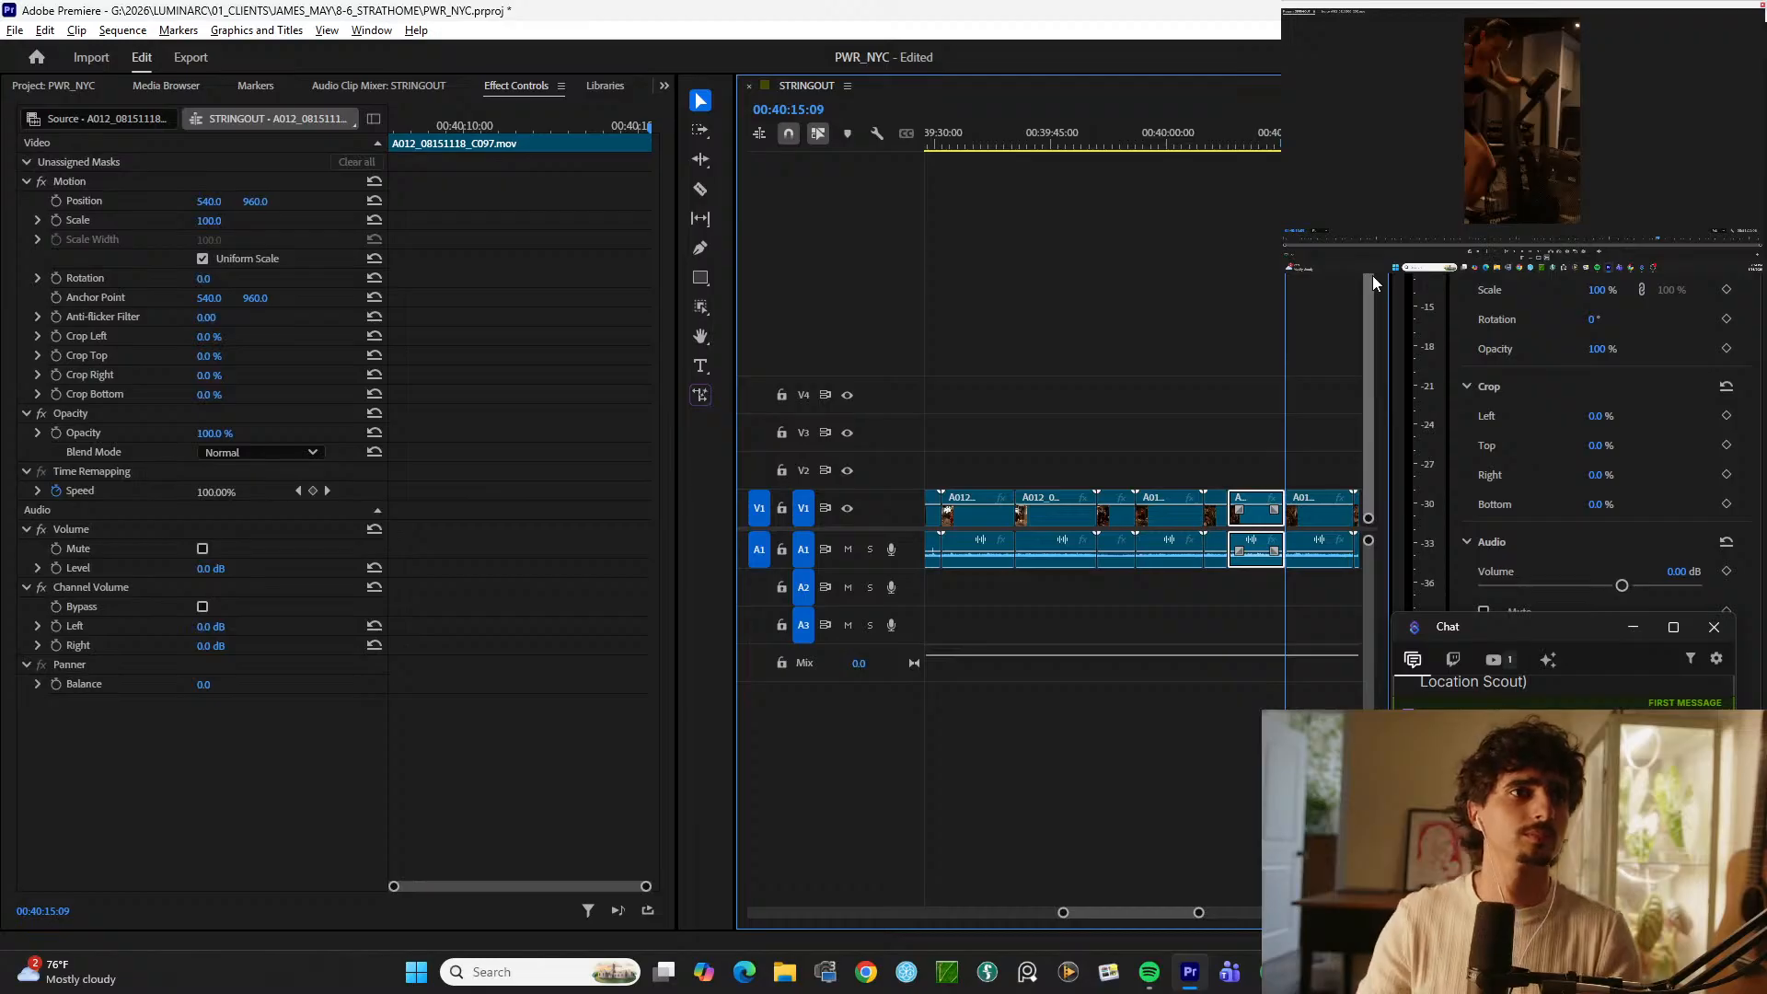
key("alt+Up")
key("space")
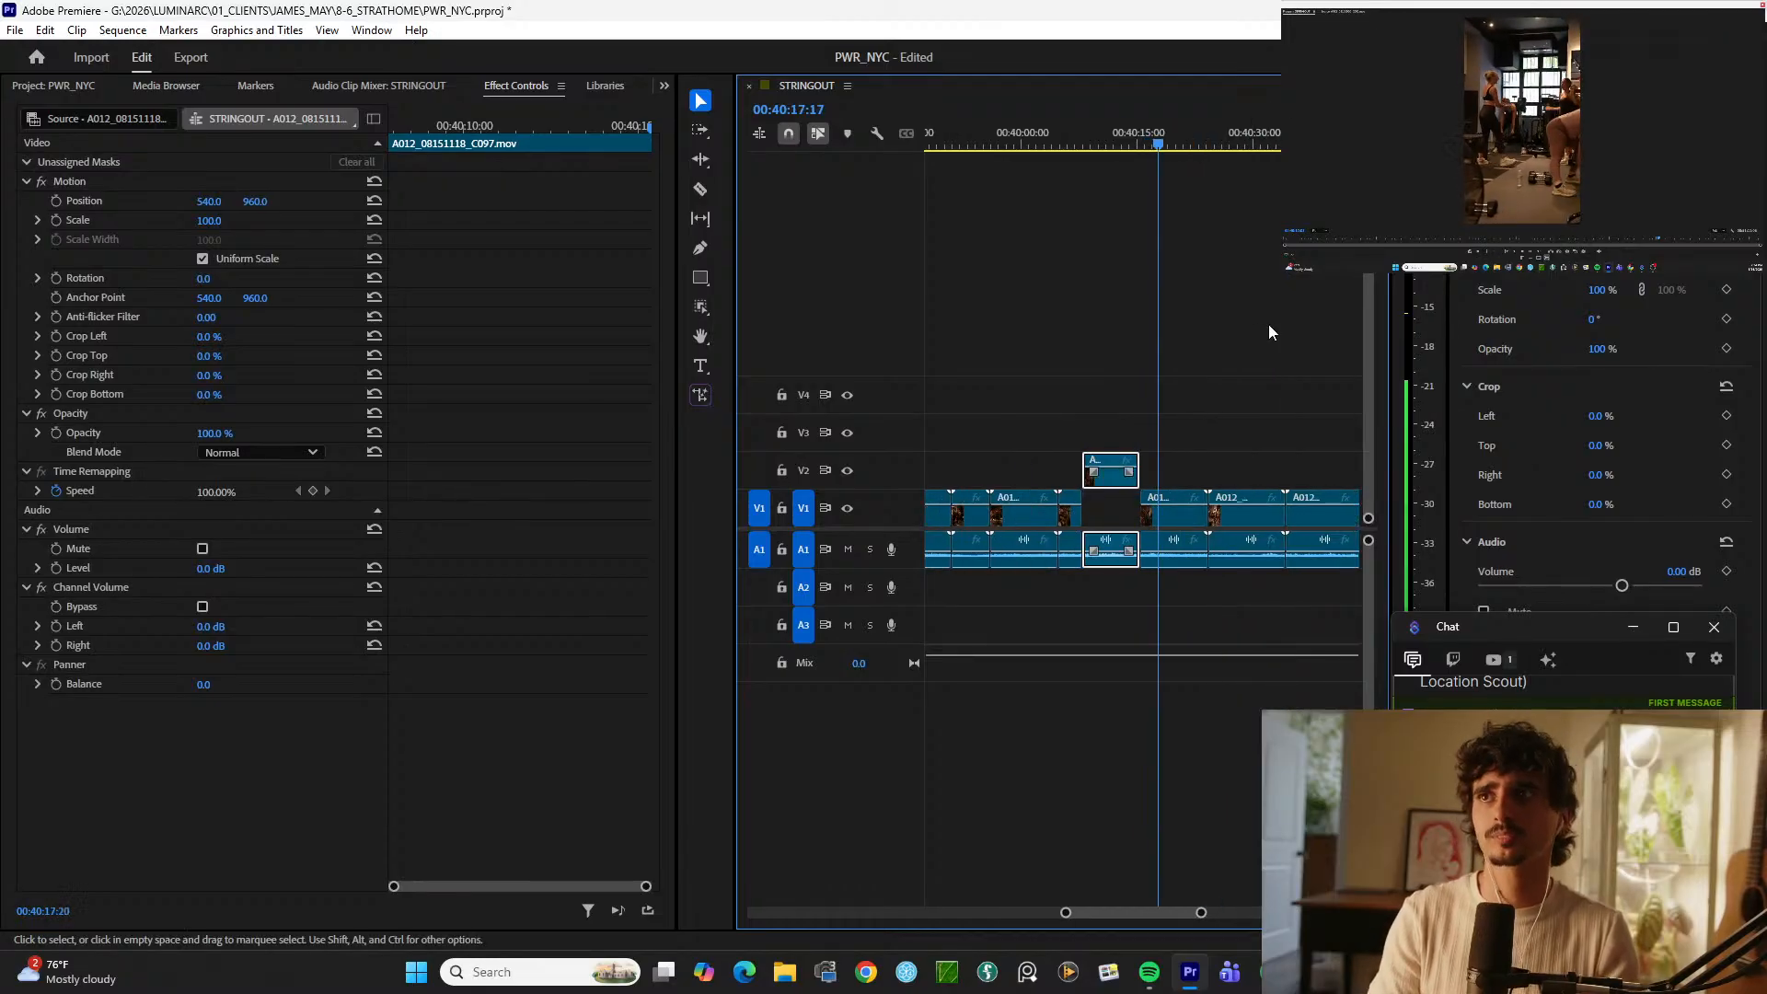
Step: Play the rest of C097 into C098, cut C098 at about 00:40:29, and keep playing
key("minus")
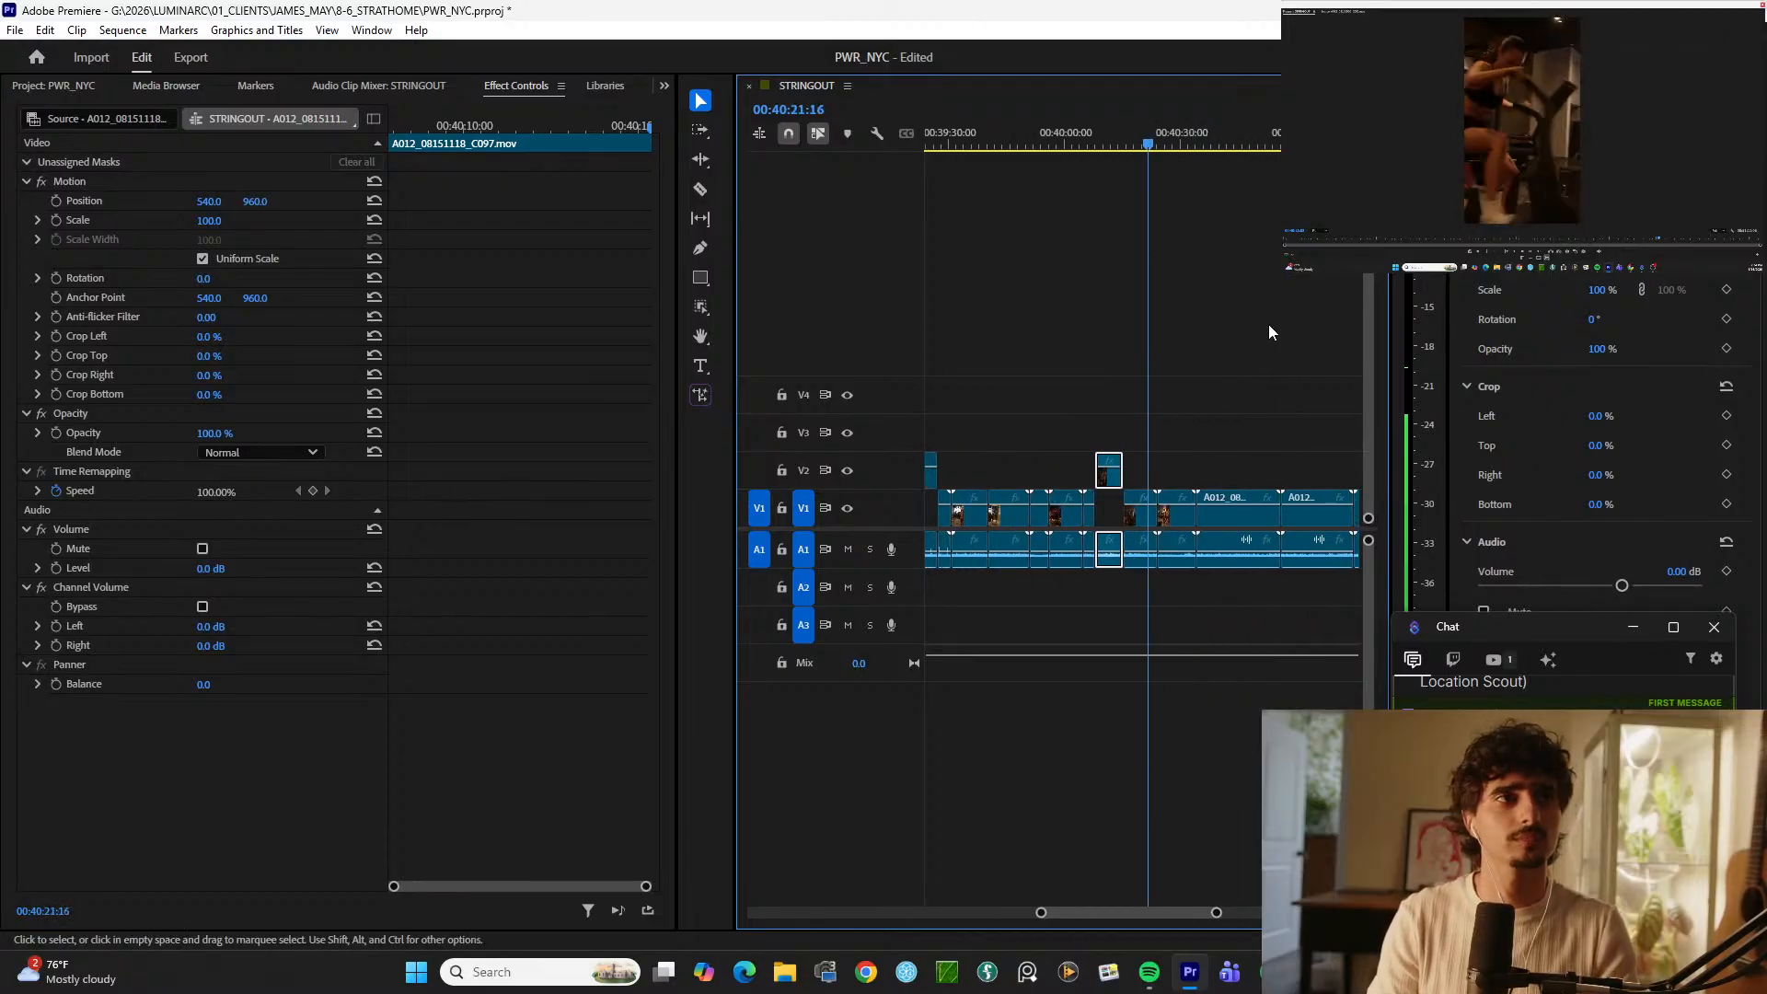
key("equal")
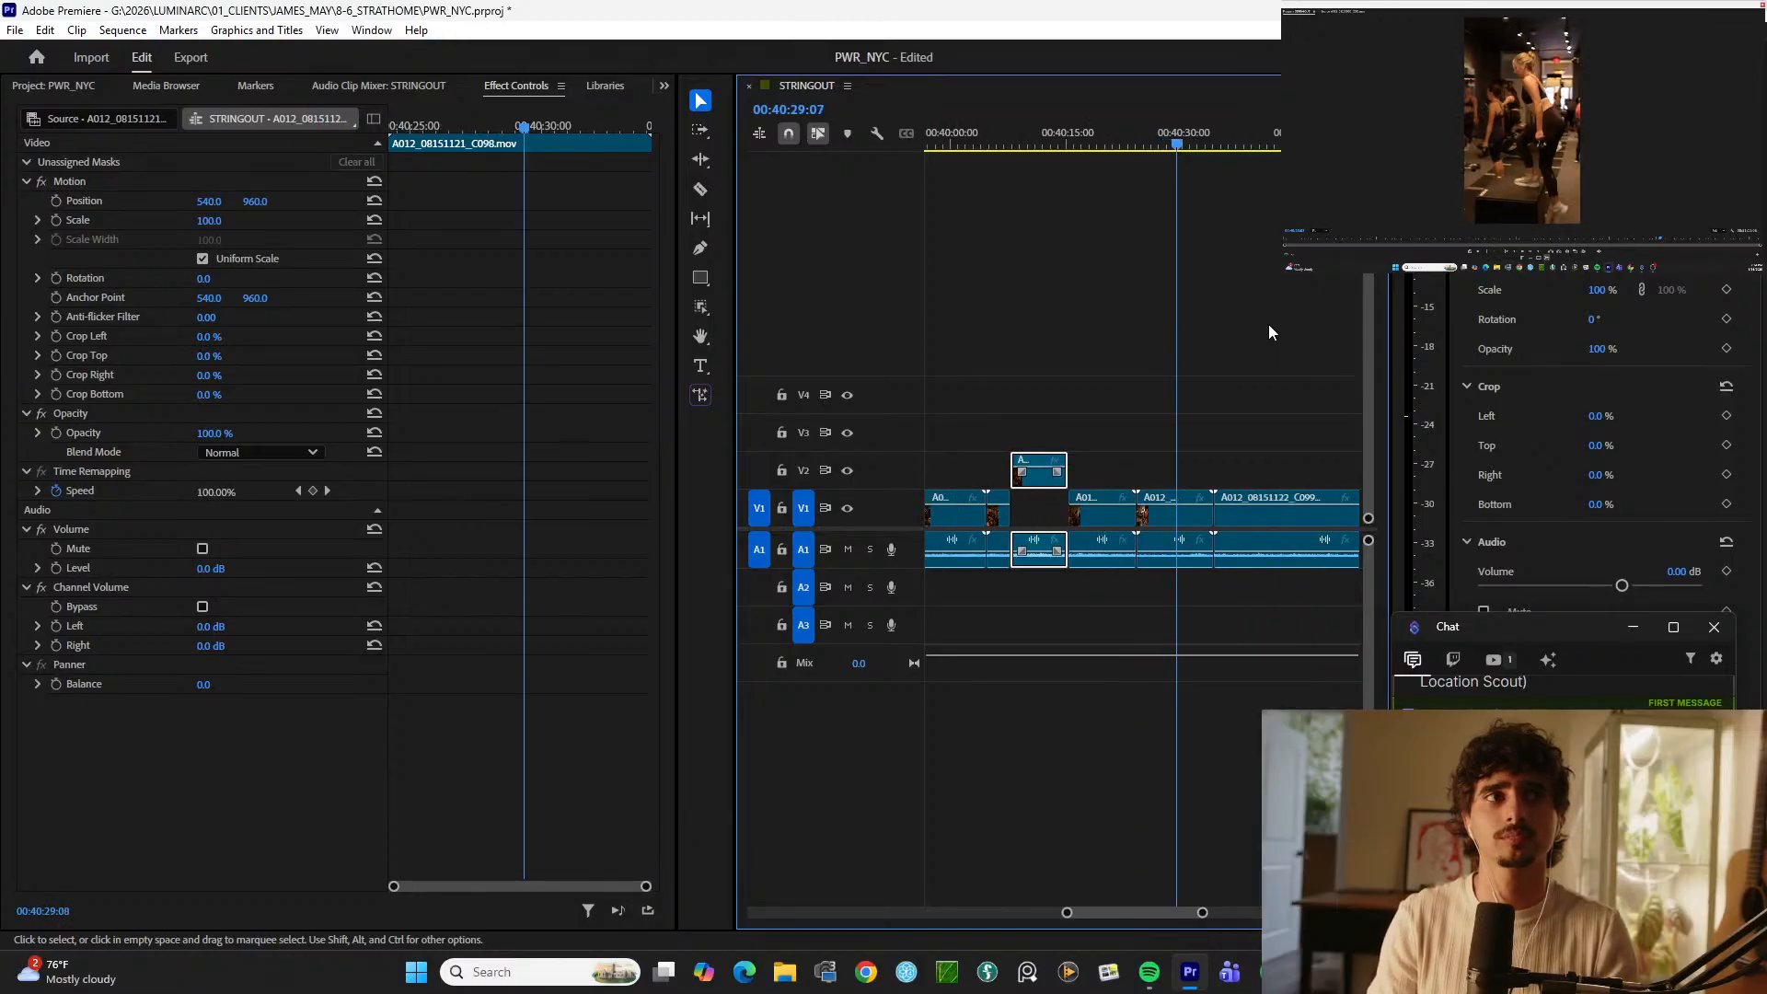
key("ctrl+k")
key("space")
key("minus")
key("equal")
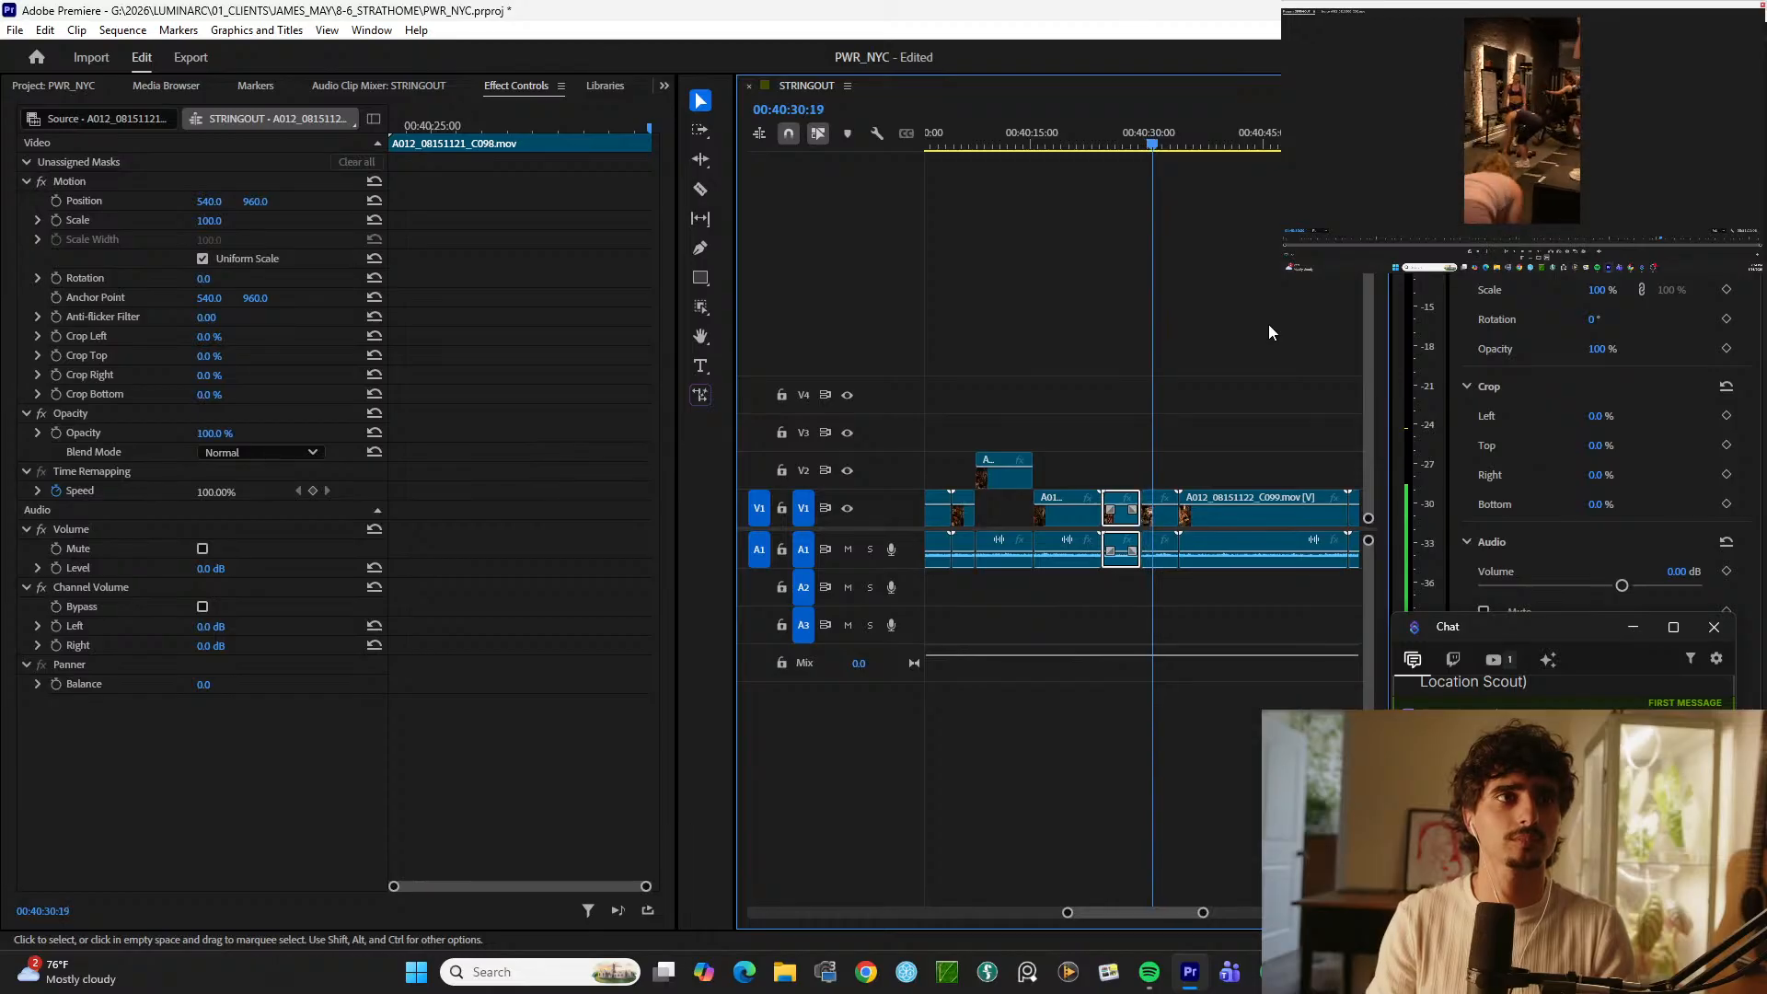
Step: Review the end of C098, cut C099 near its start at about 00:40:35, and continue playback
key("equal")
key("minus")
key("minus")
key("equal")
key("minus")
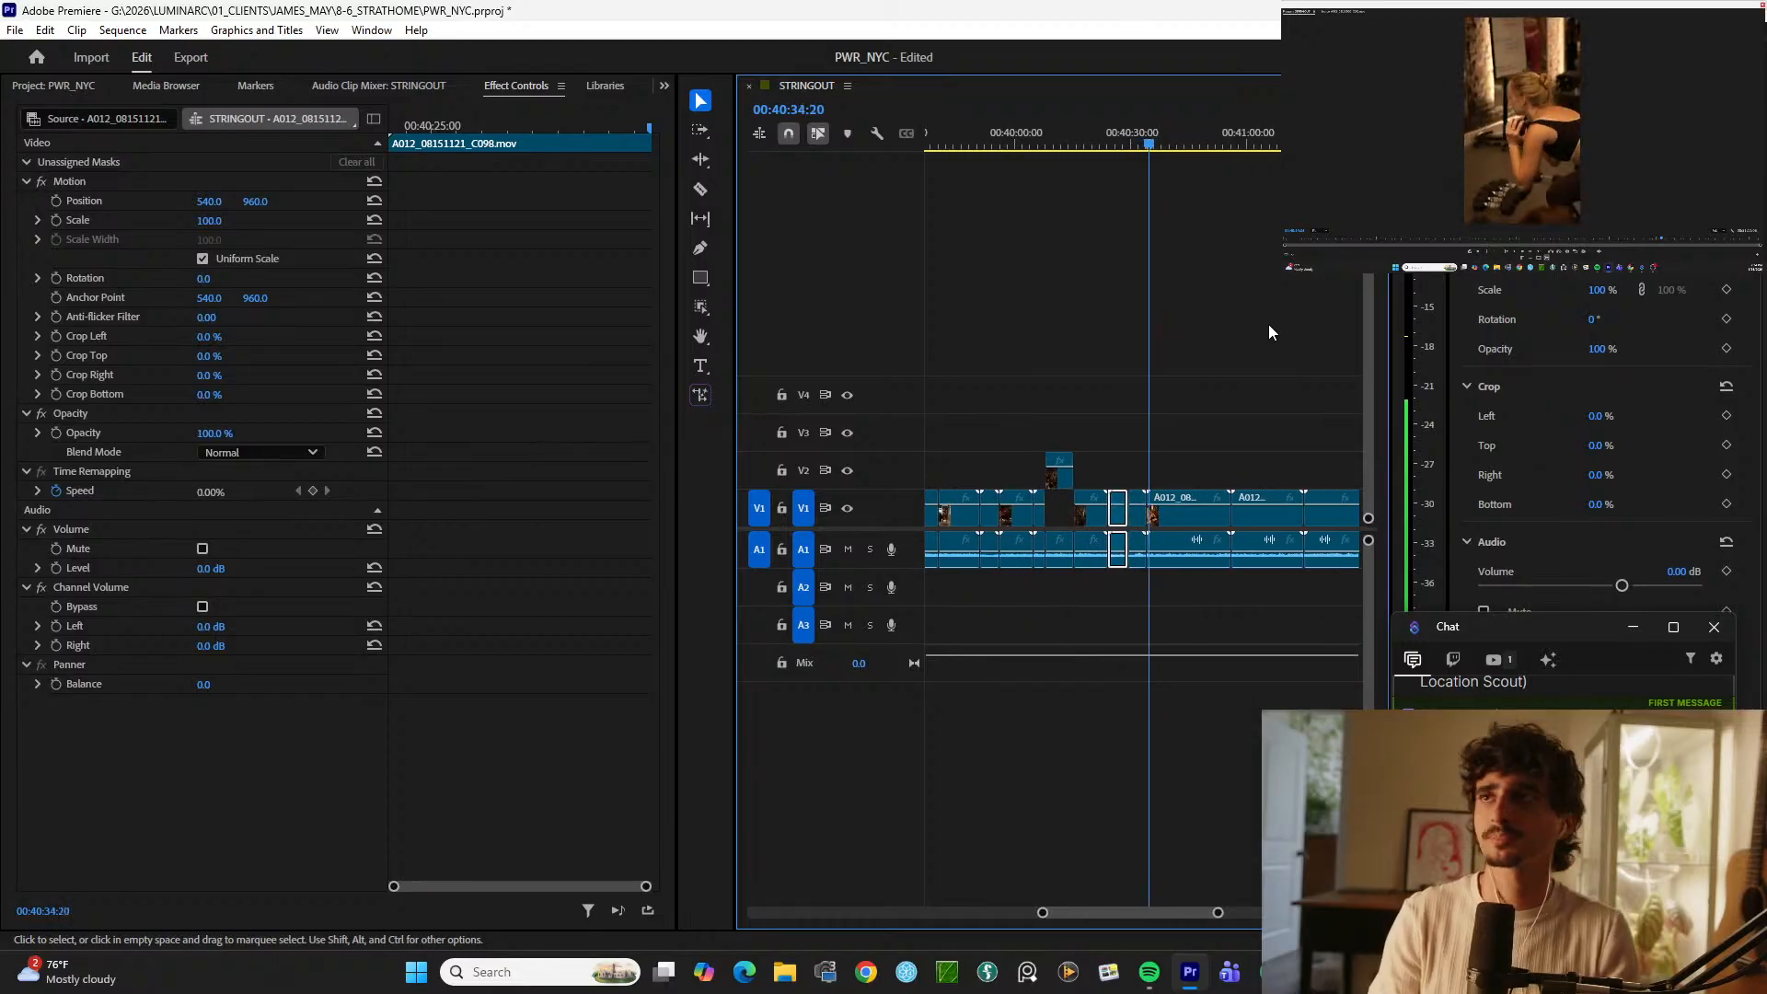
key("equal")
key("space")
key("equal")
left_click_drag(1093, 120, 1135, 123)
key("ctrl+k")
key("space")
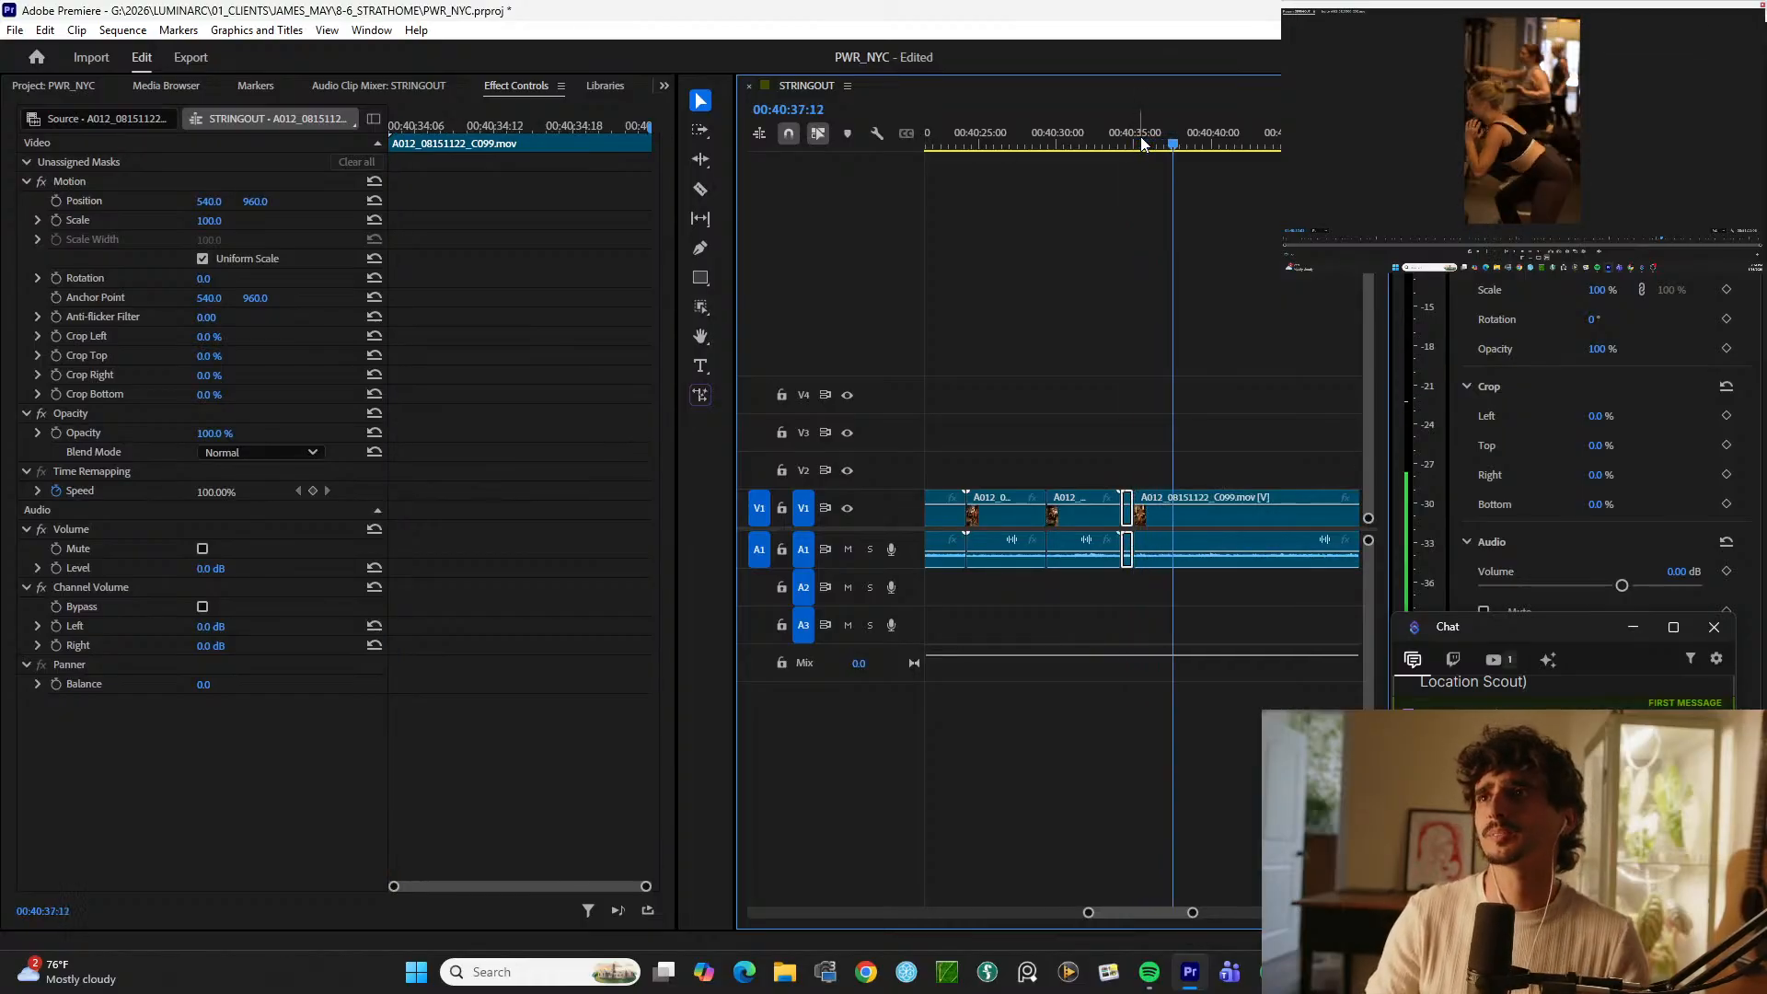
Step: Skip ahead in C099 and cut it at about 00:40:46
key("minus")
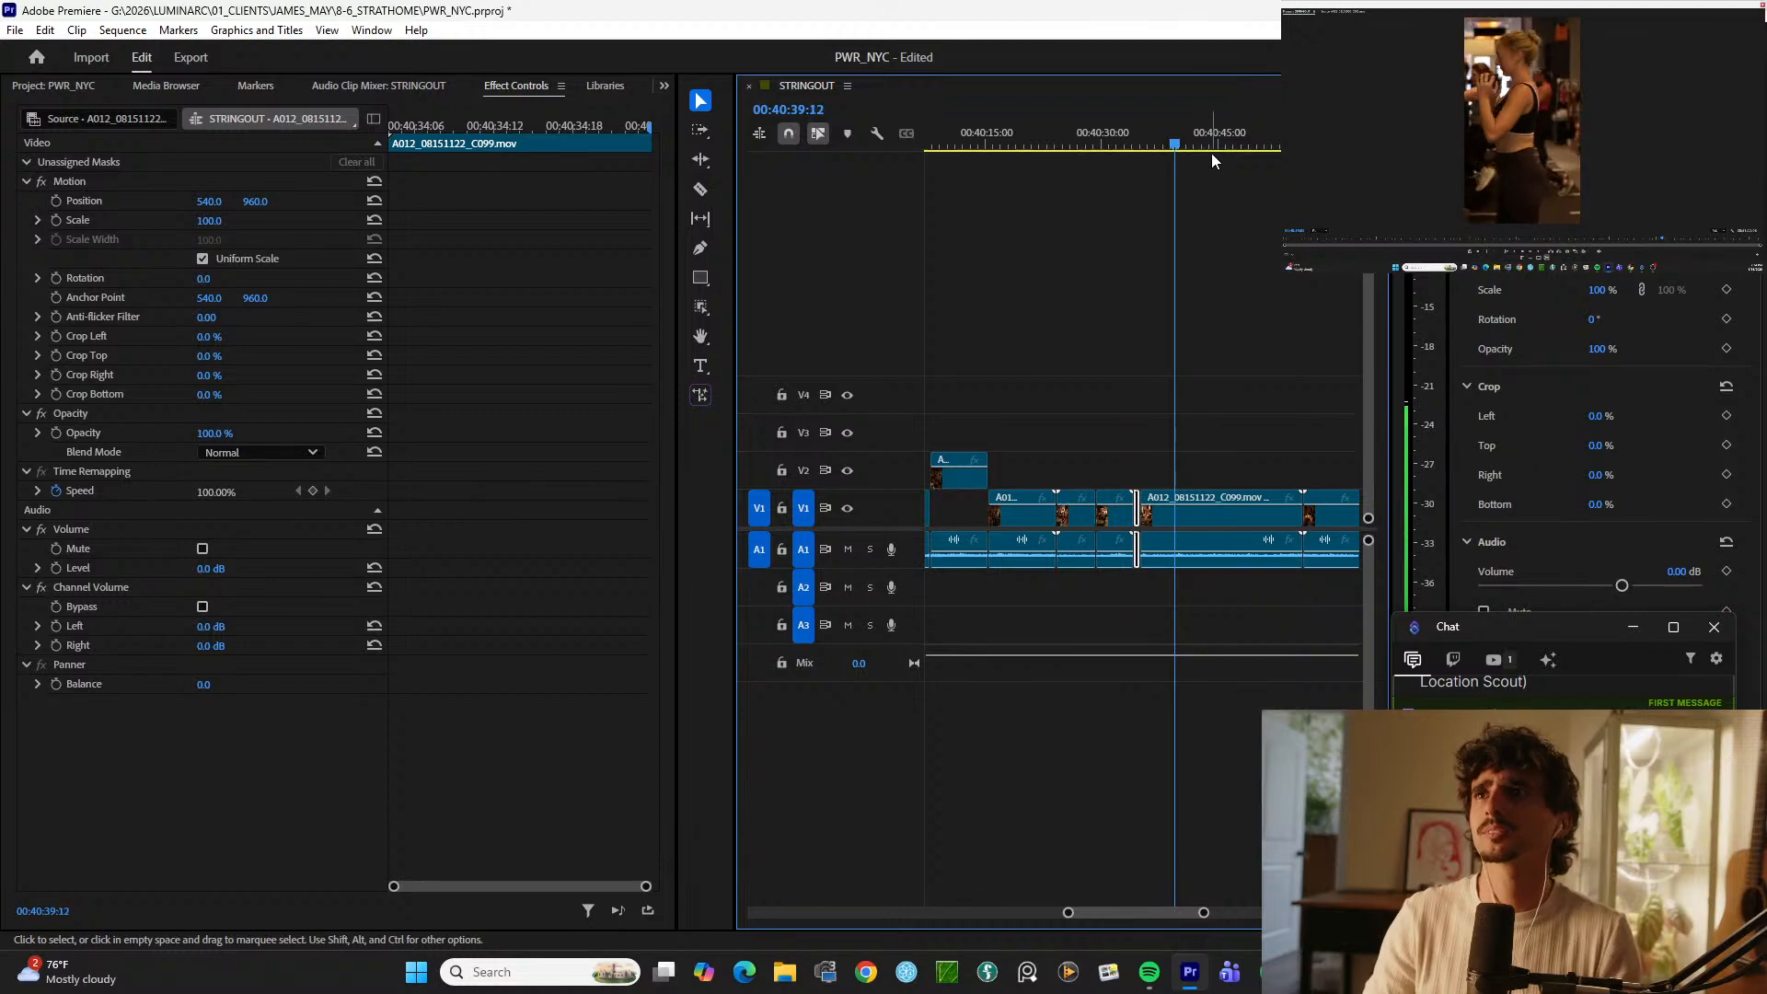
key("minus")
key("equal")
left_click(1176, 130)
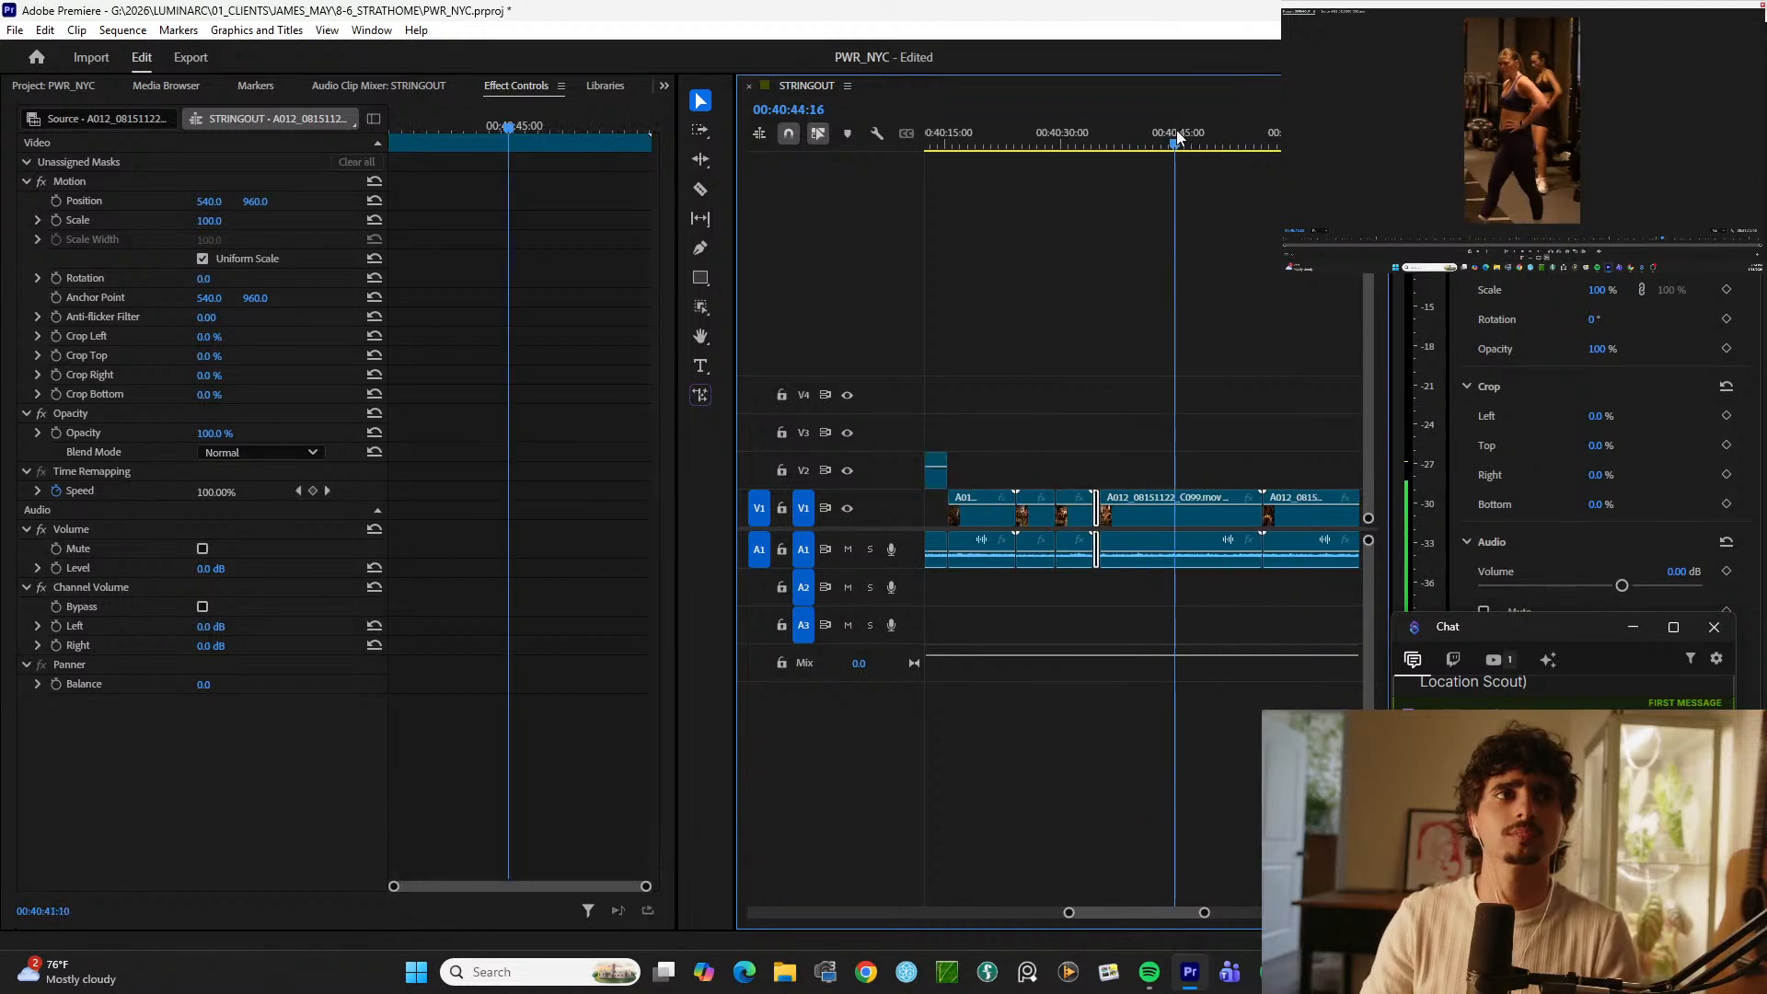
left_click_drag(1176, 130, 1188, 134)
key("ctrl+k")
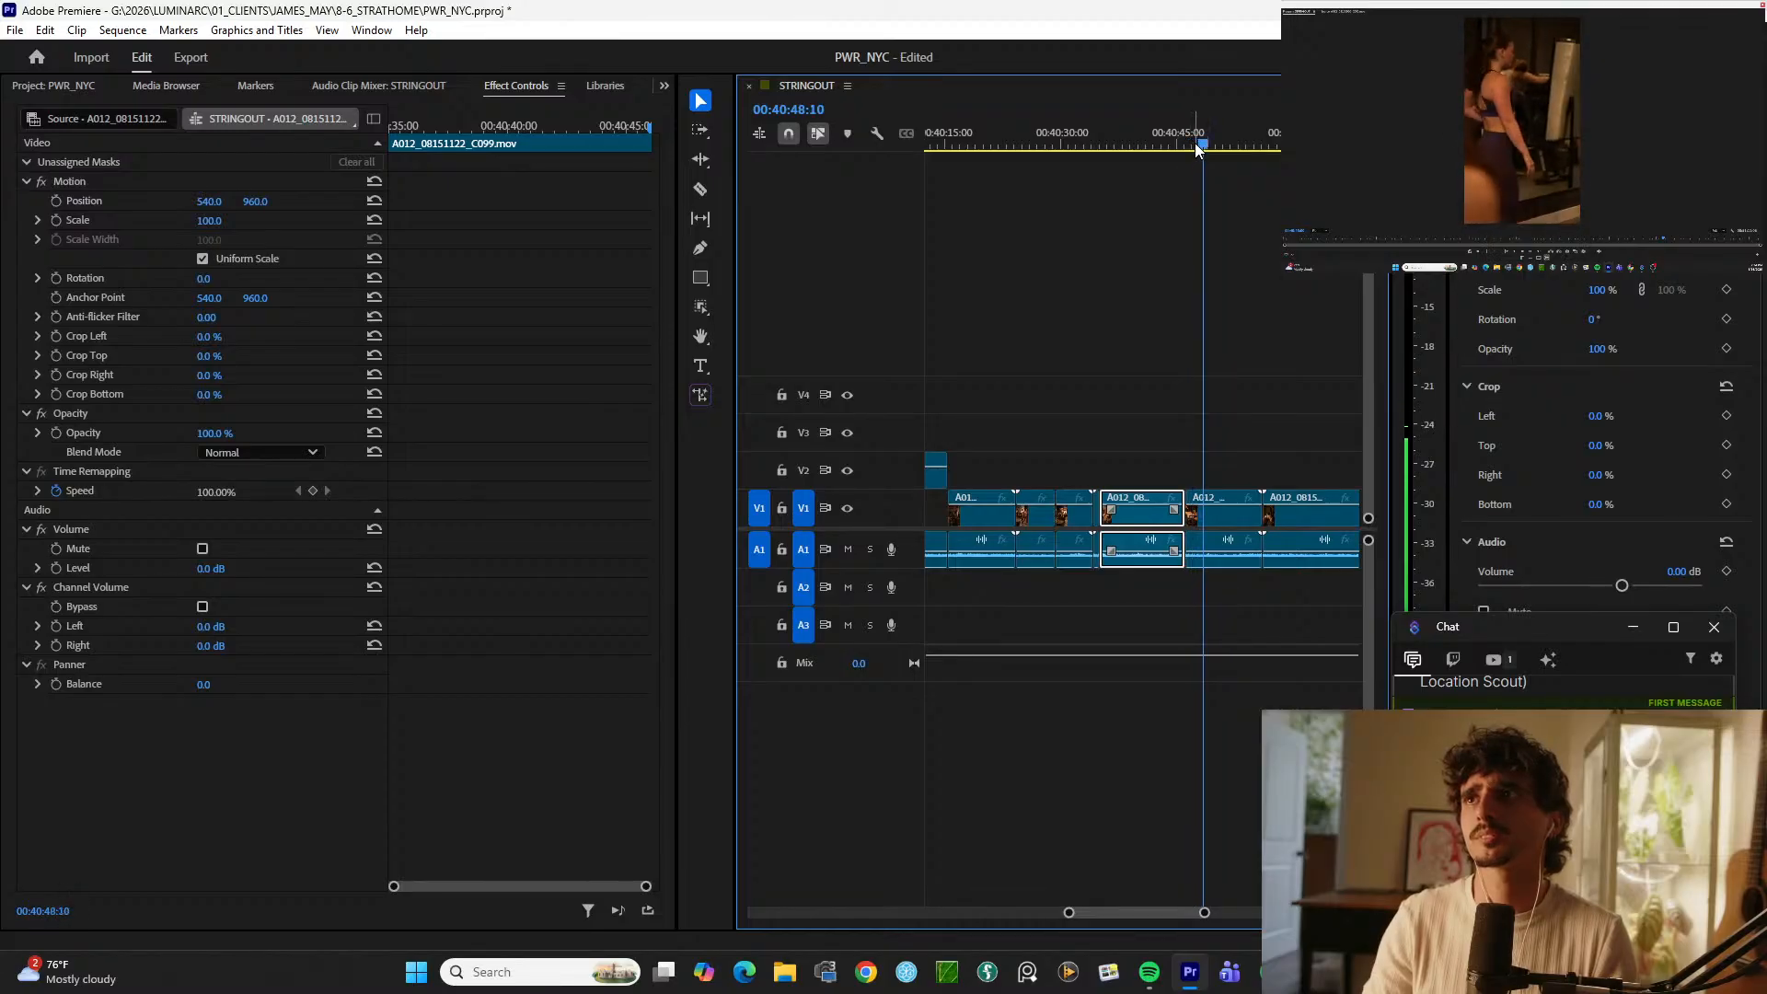
Step: Cut C100 at about 00:40:57 and 00:41:02, and raise the shot between the cuts to V2
key("minus")
key("equal")
key("equal")
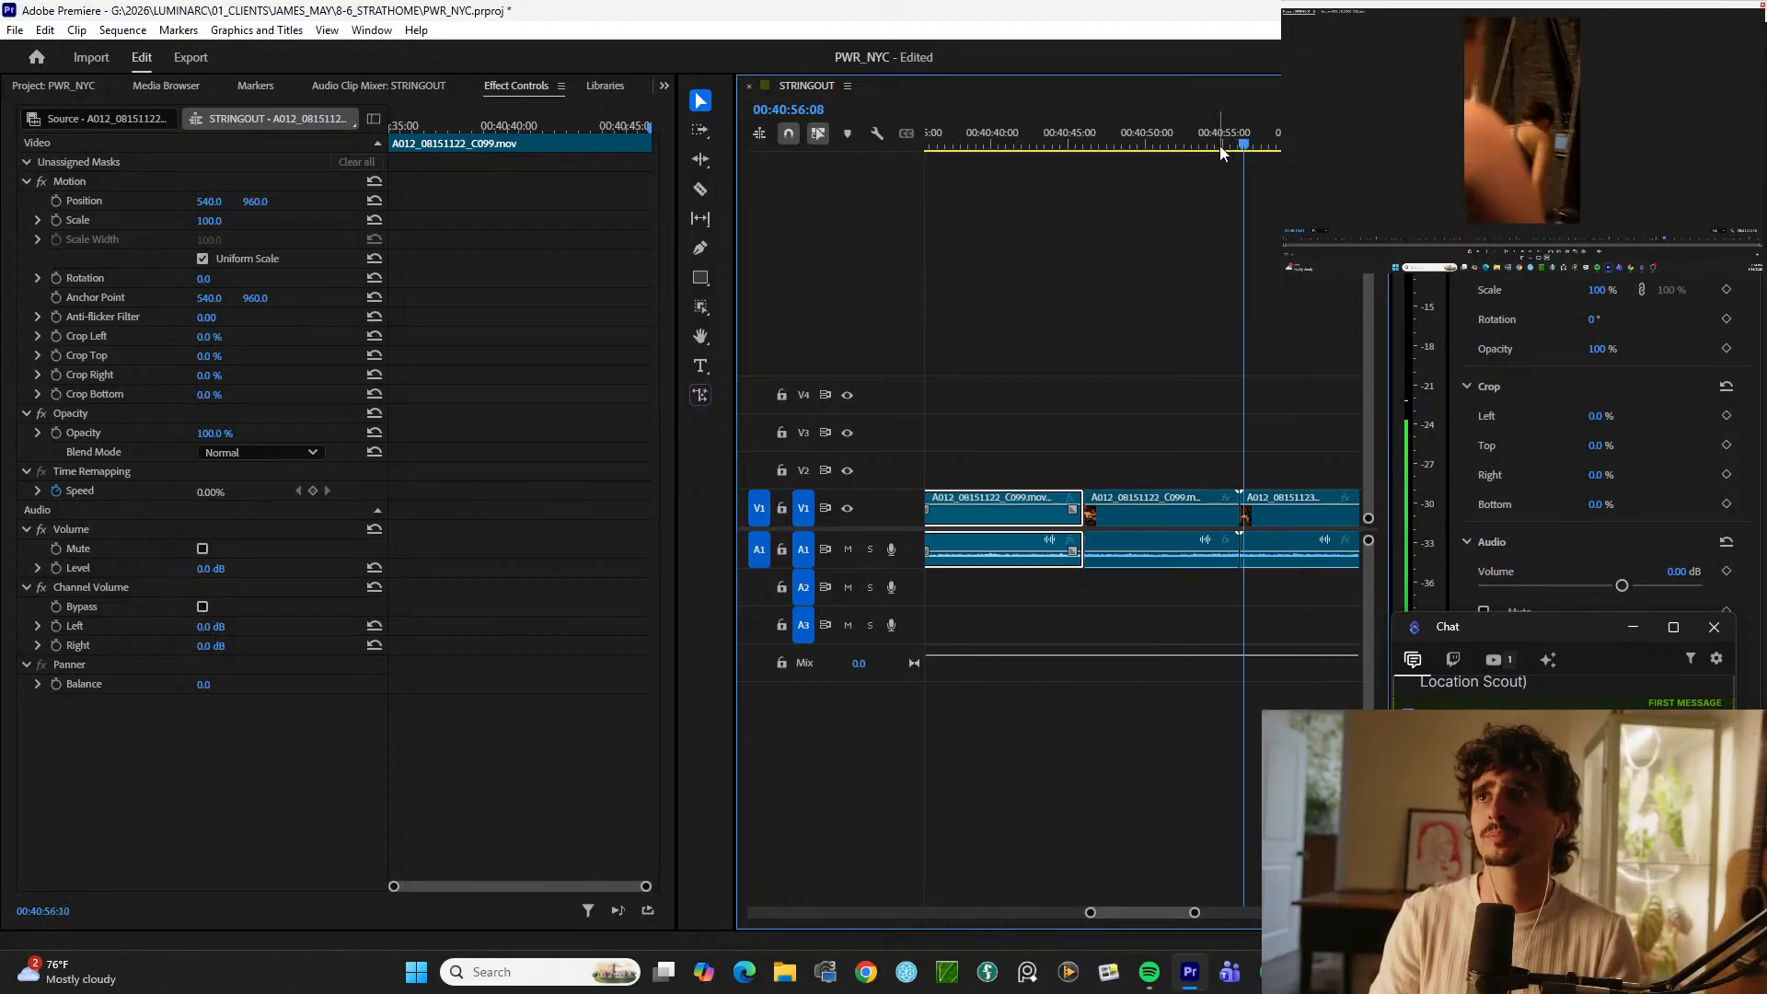
key("d")
key("ctrl+k")
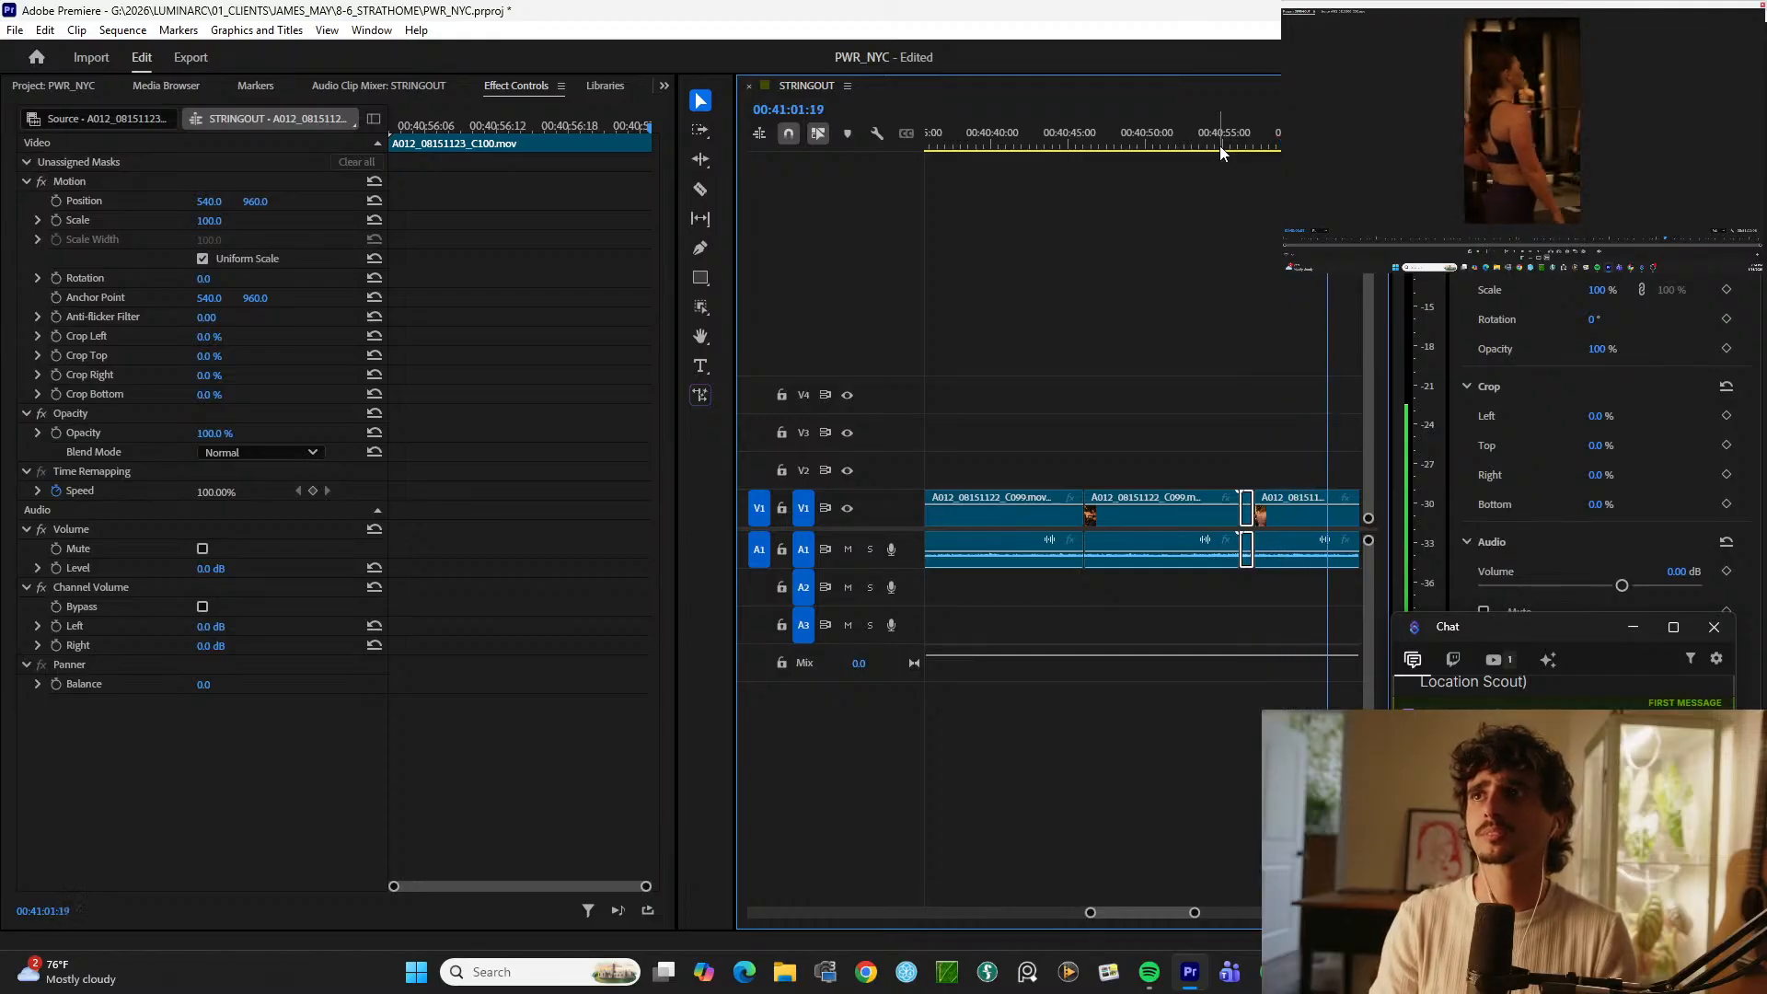
key("d")
key("ctrl+k")
key("alt+Up")
Step: Skip past the rest of C100 and play C101 up to about 00:41:30
scroll(1220, 147, "down", 2)
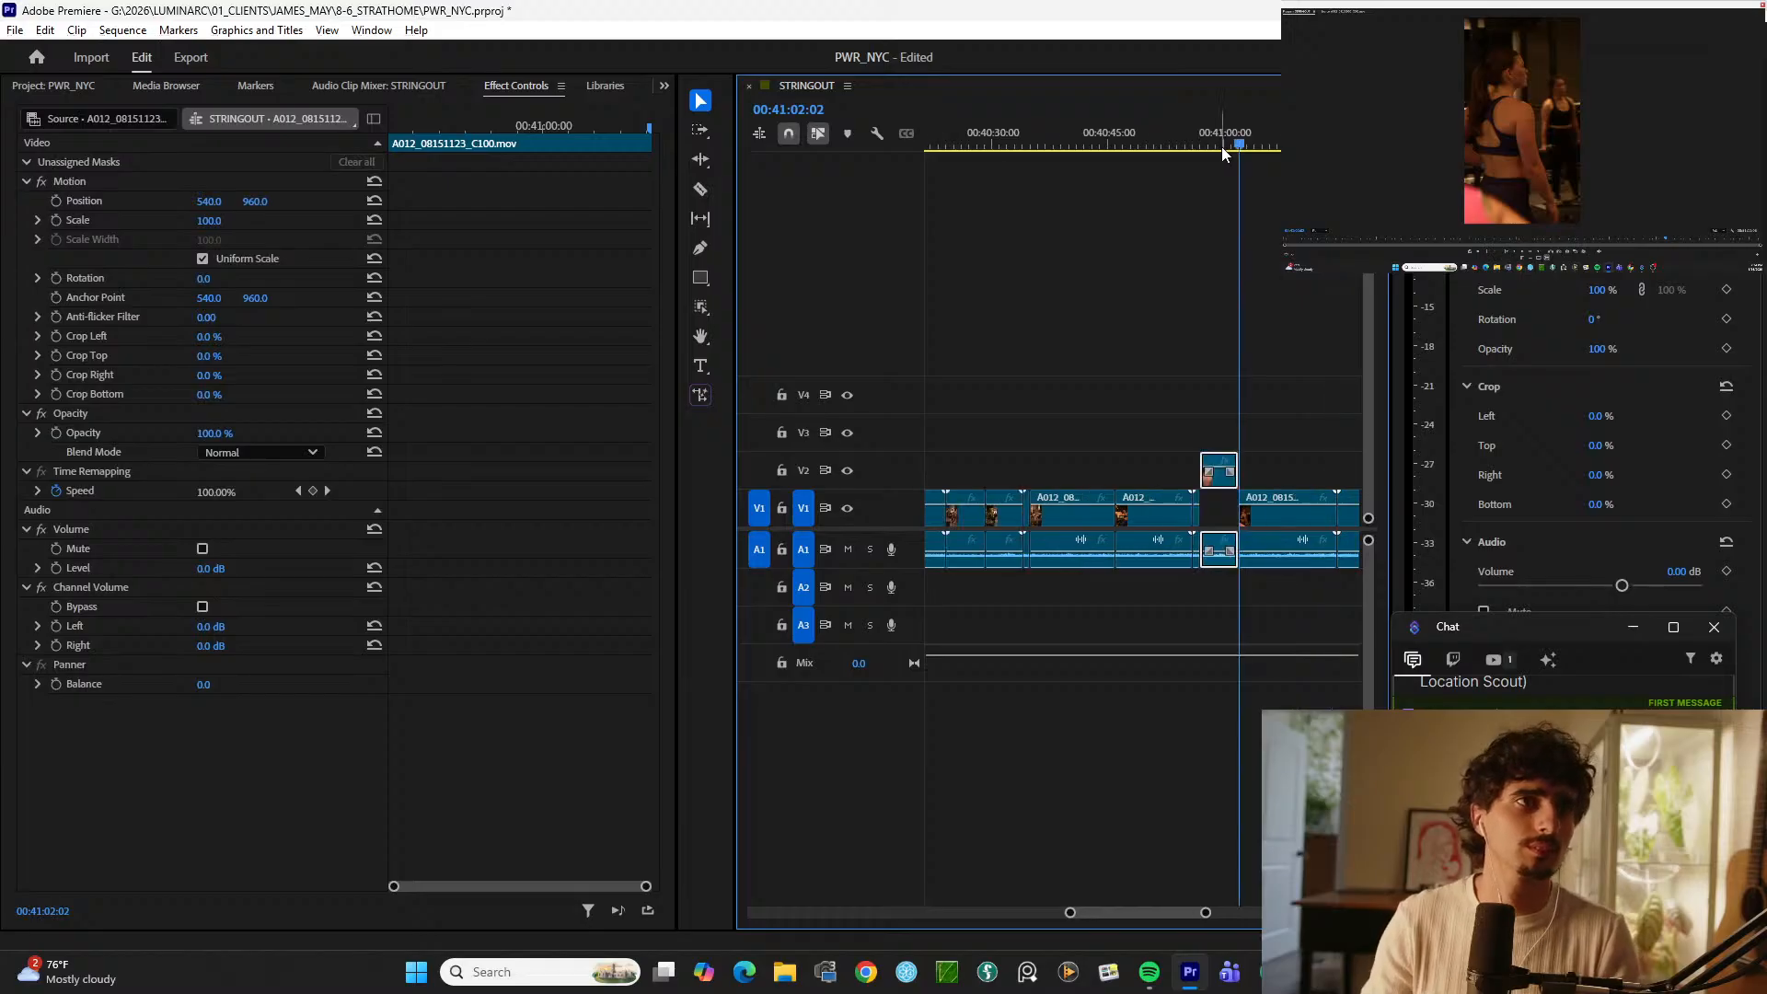
scroll(1222, 147, "down", 5)
left_click_drag(1205, 147, 1257, 141)
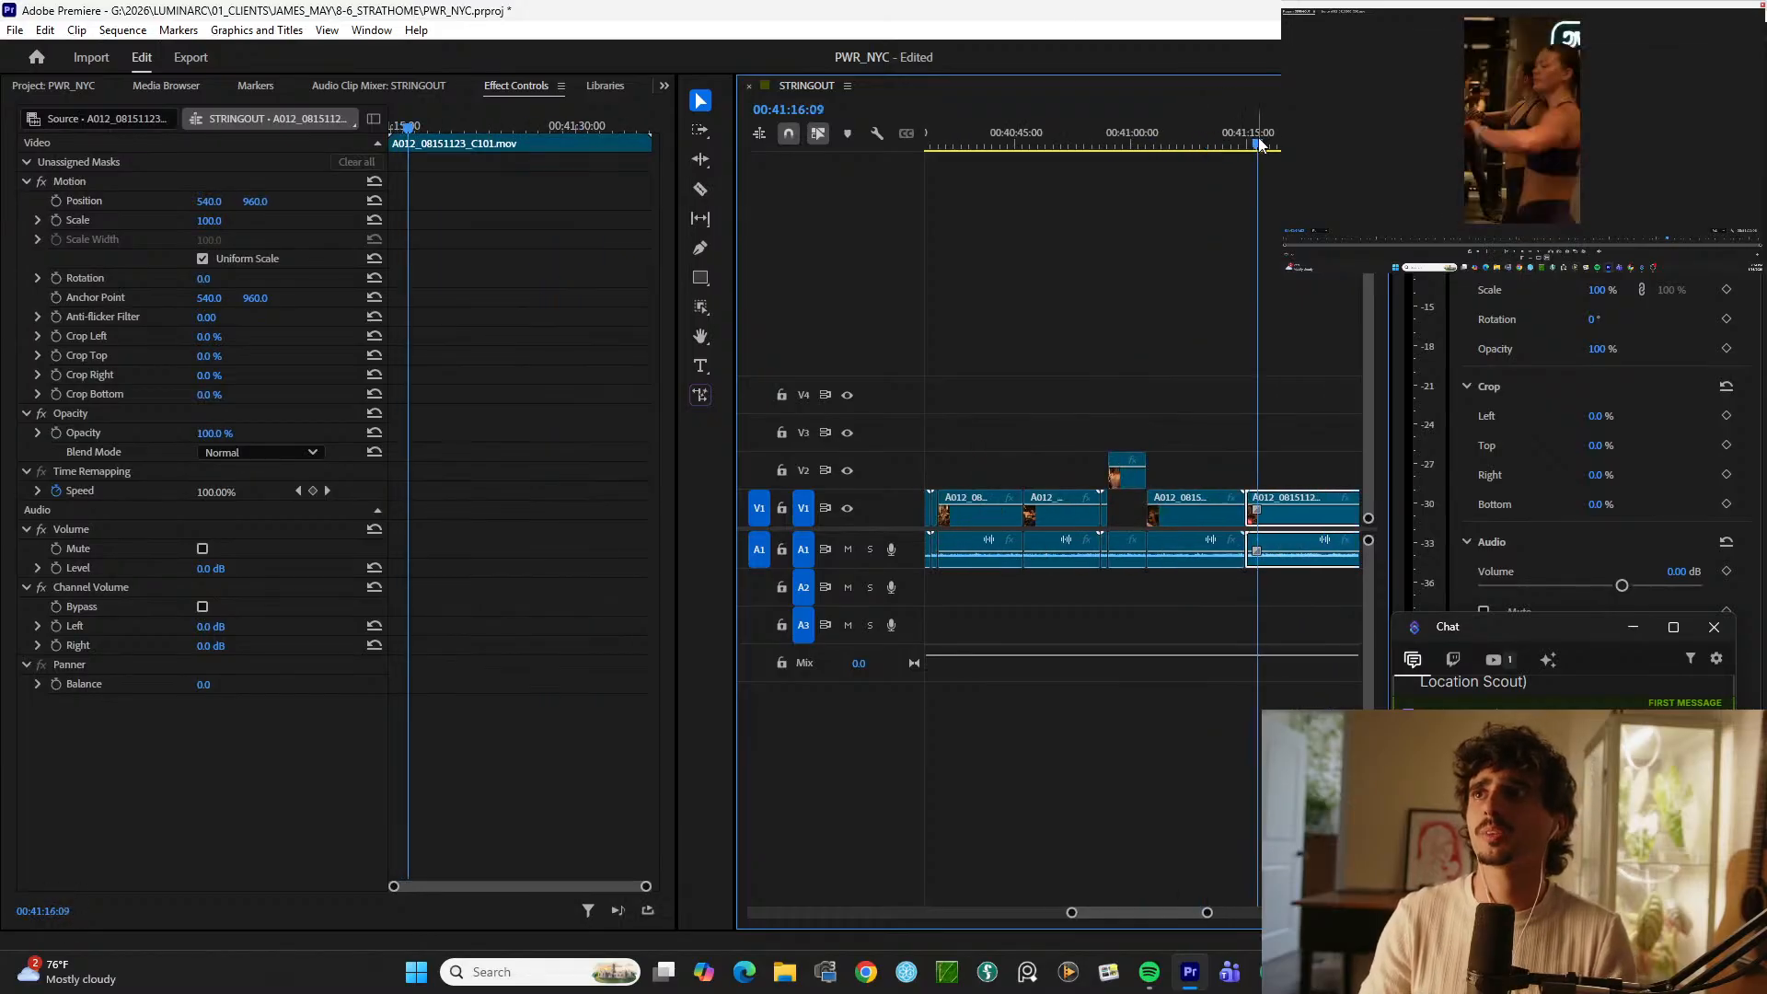
key("space")
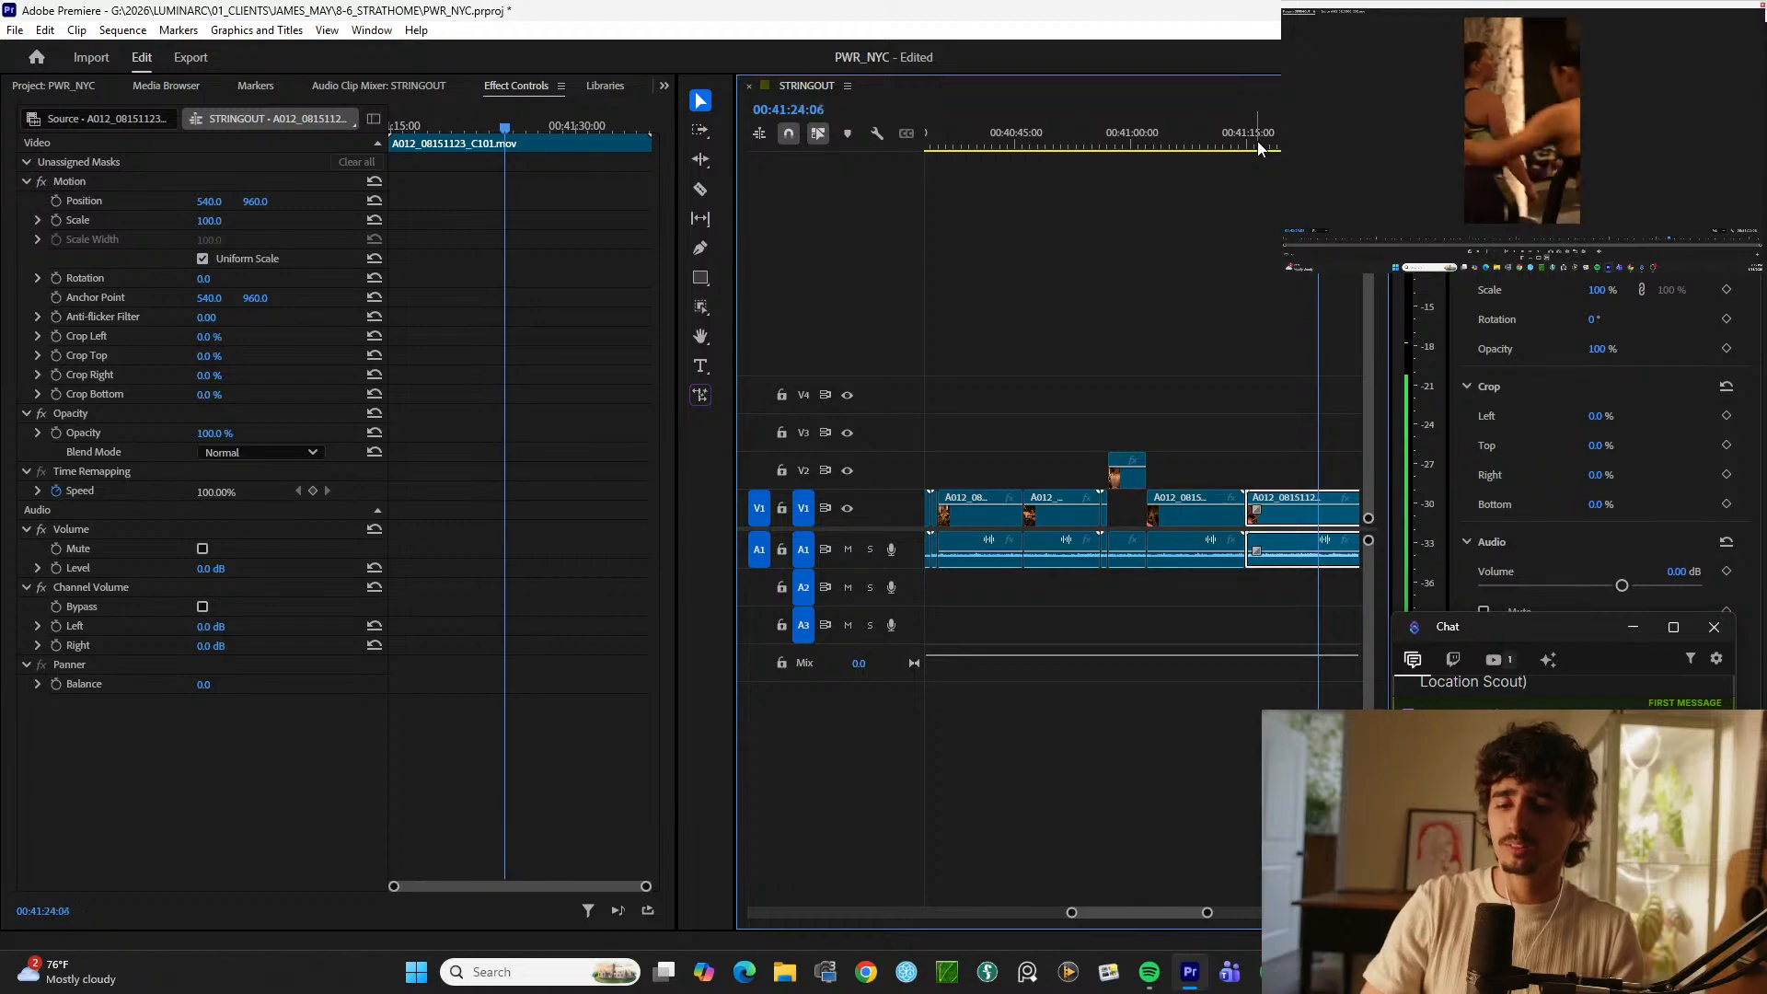
key("equal")
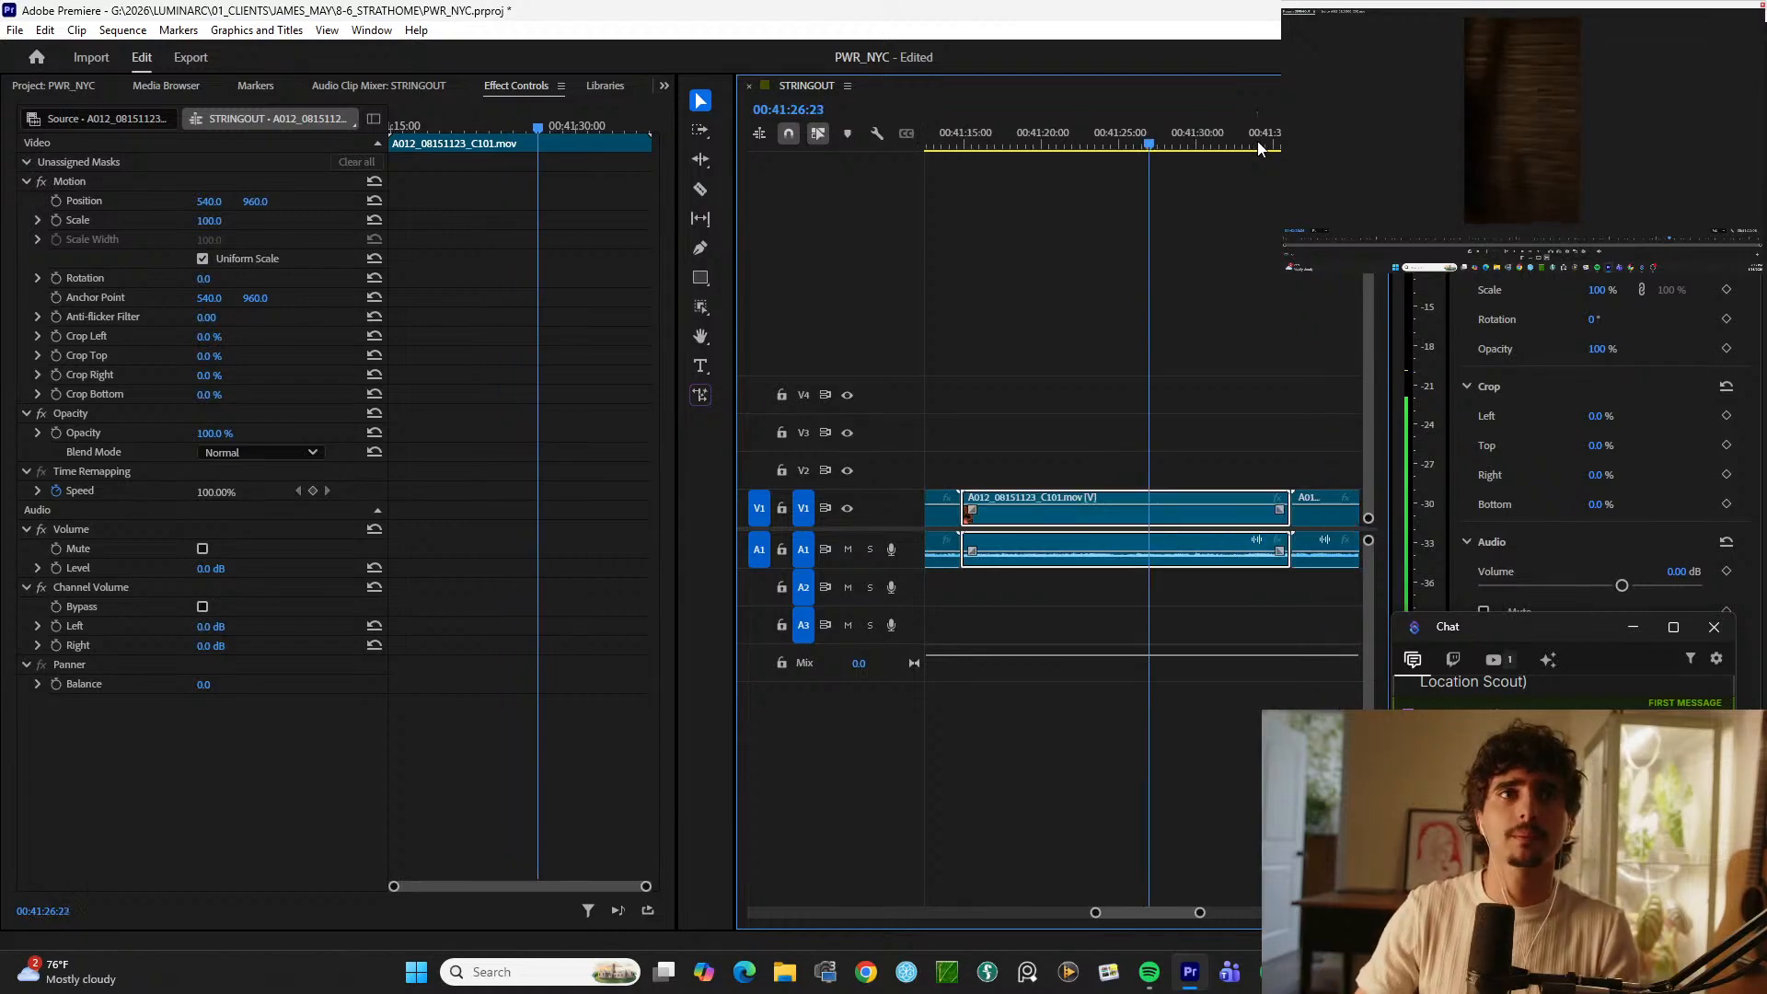
key("minus")
key("minus")
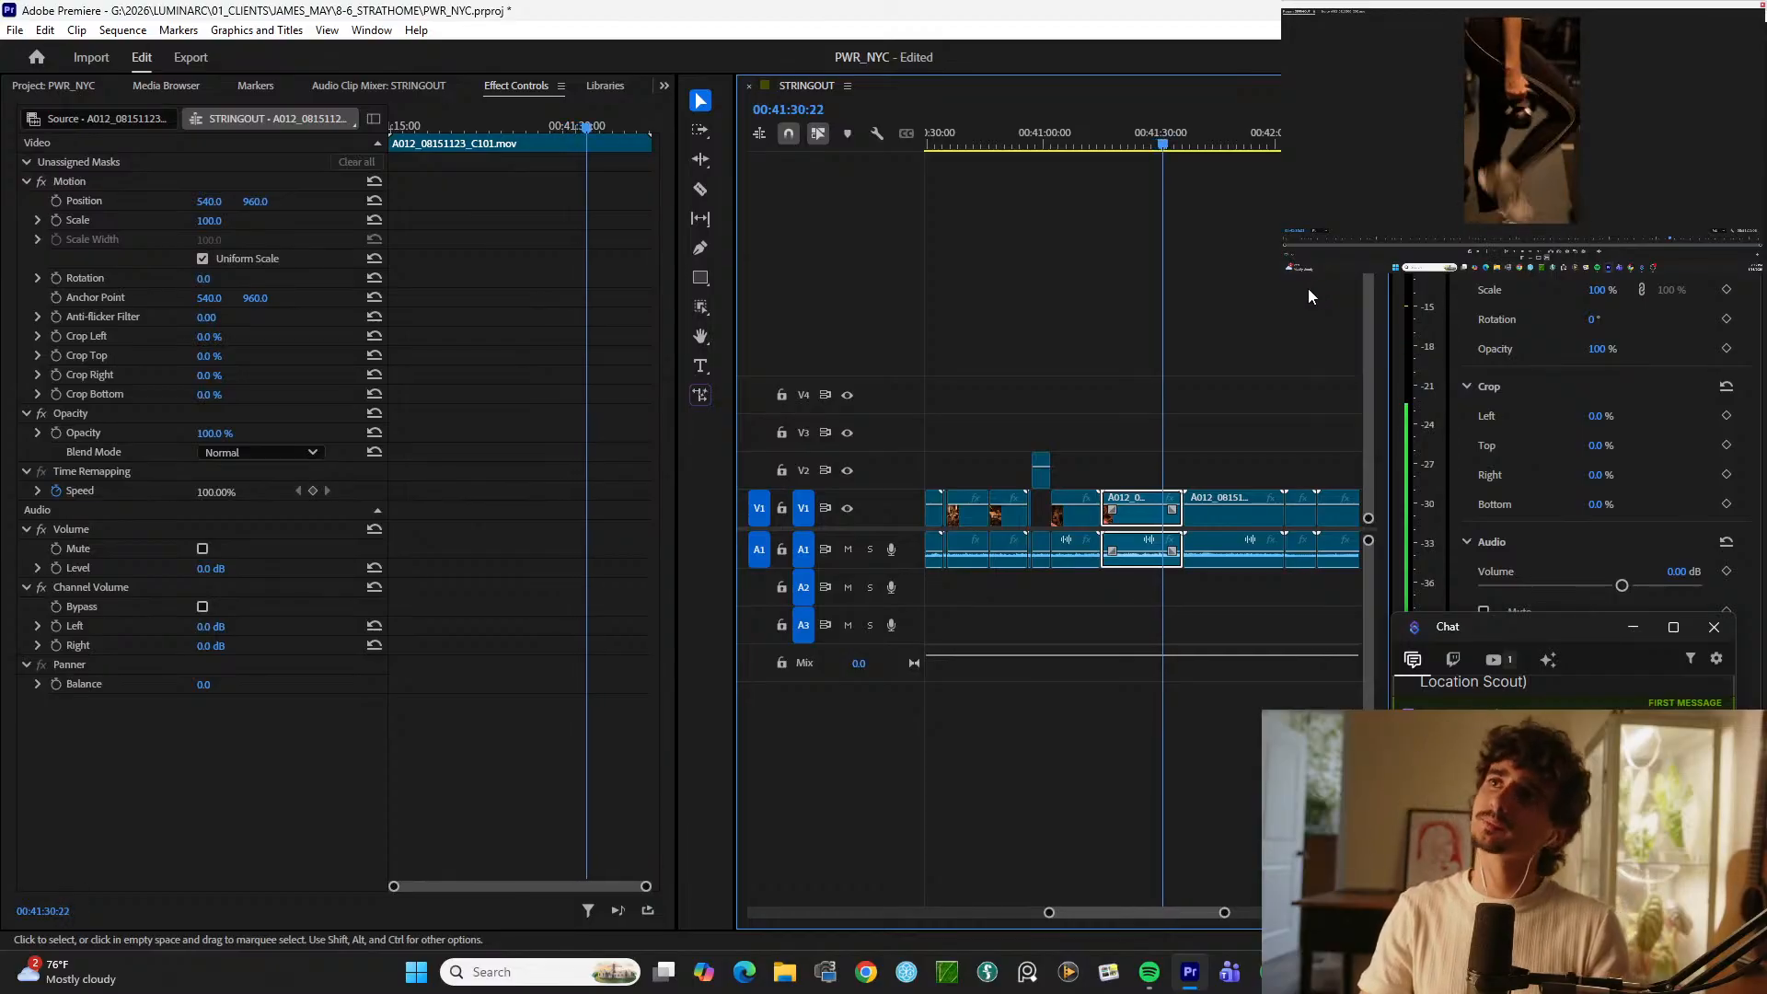
Step: Cut C101 at about 00:41:31 and 00:41:33:15, and raise the shot between the cuts to V2
key("ctrl+k")
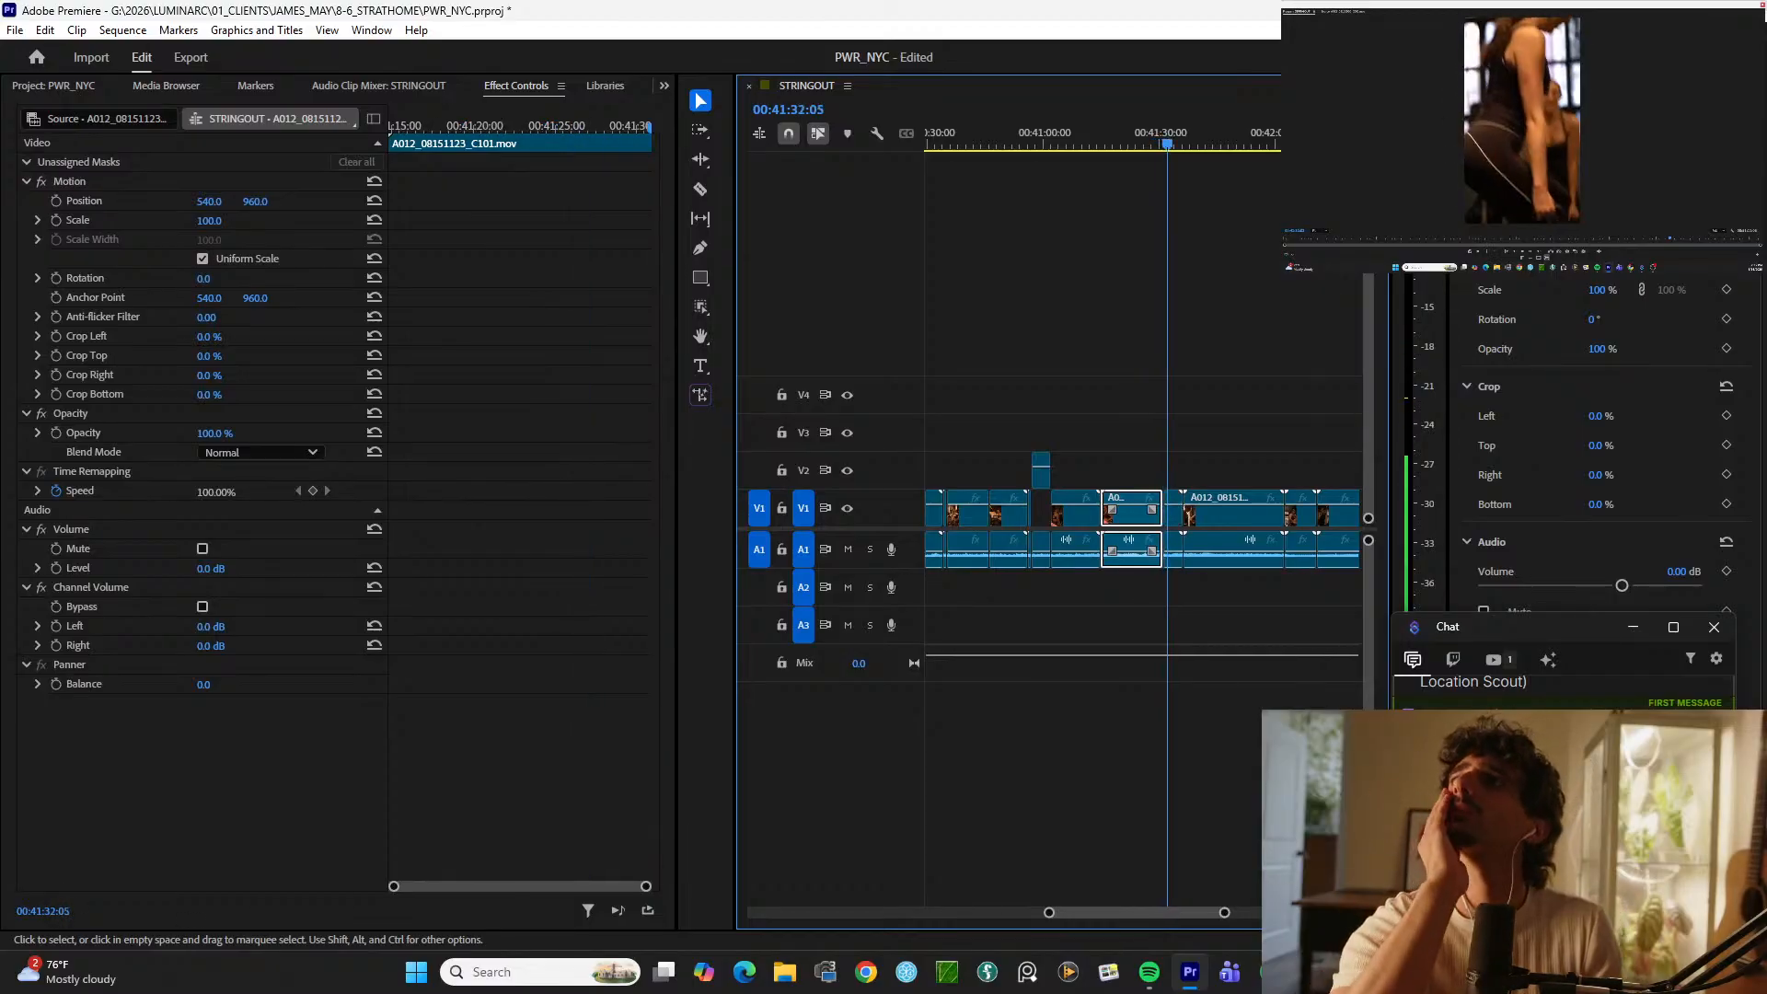
key("space")
key("space")
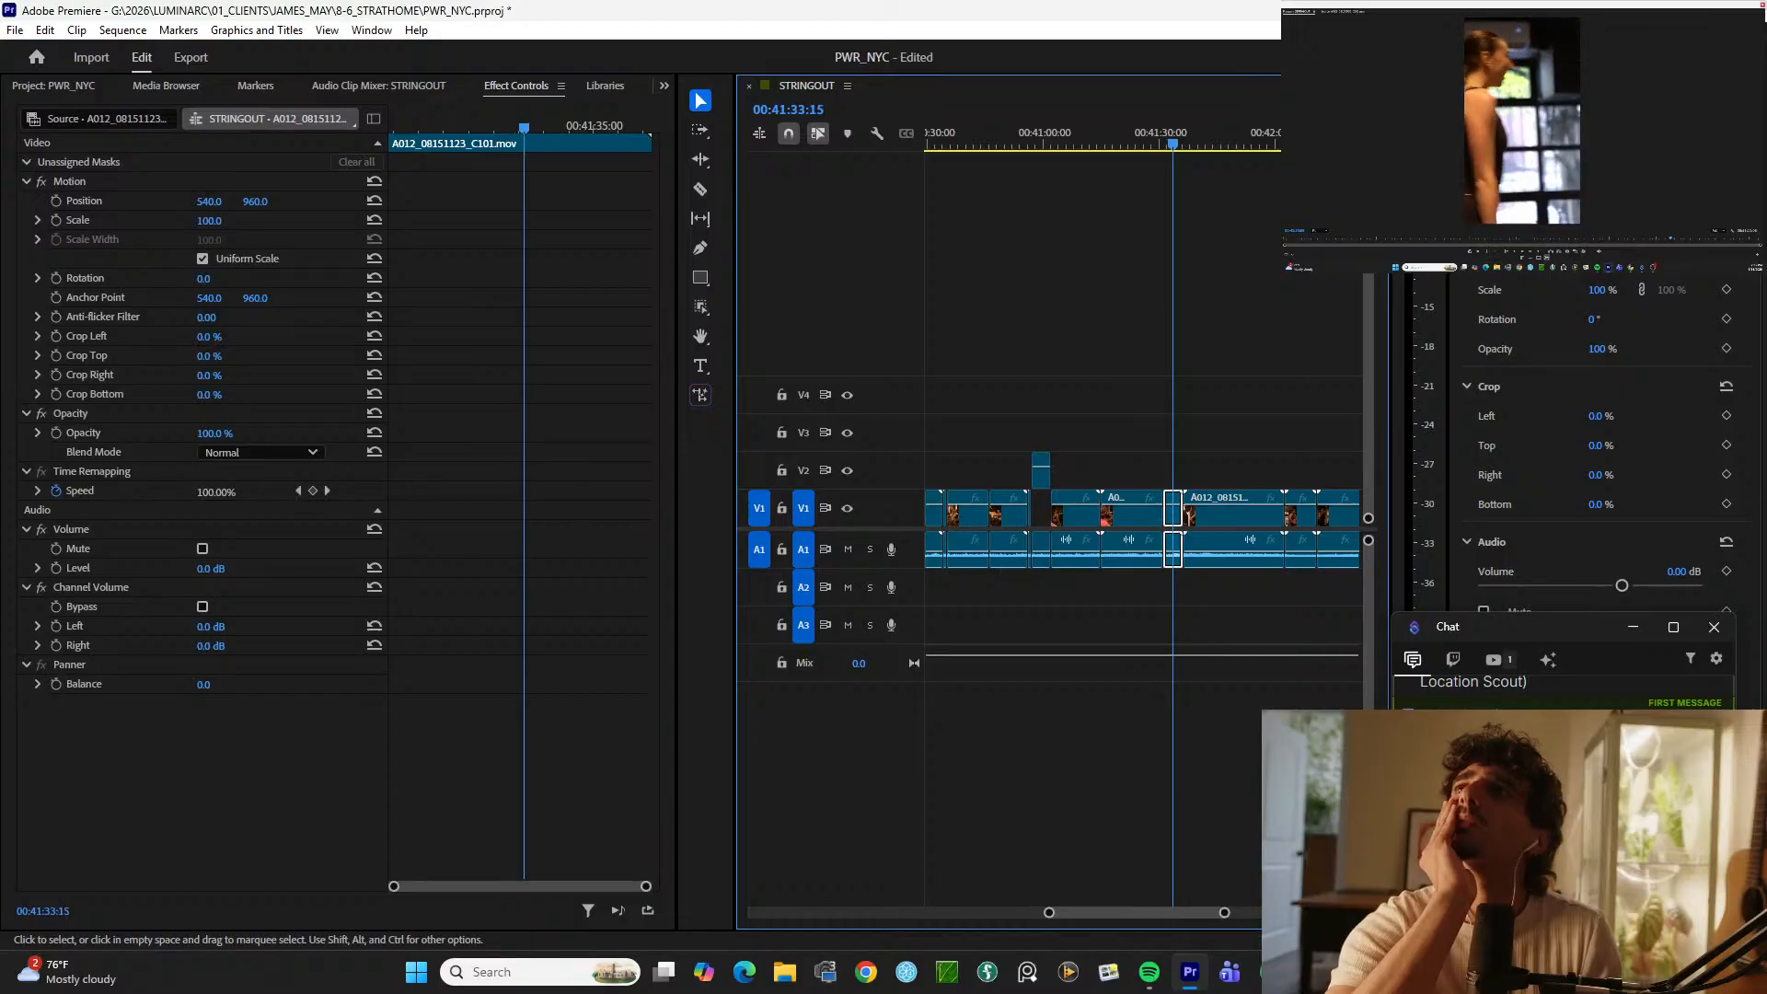
key("ctrl+k")
key("alt+Up")
Step: Replay the raised C101 shot and watch the rest of C101 through to the start of C102
key("equal")
key("equal")
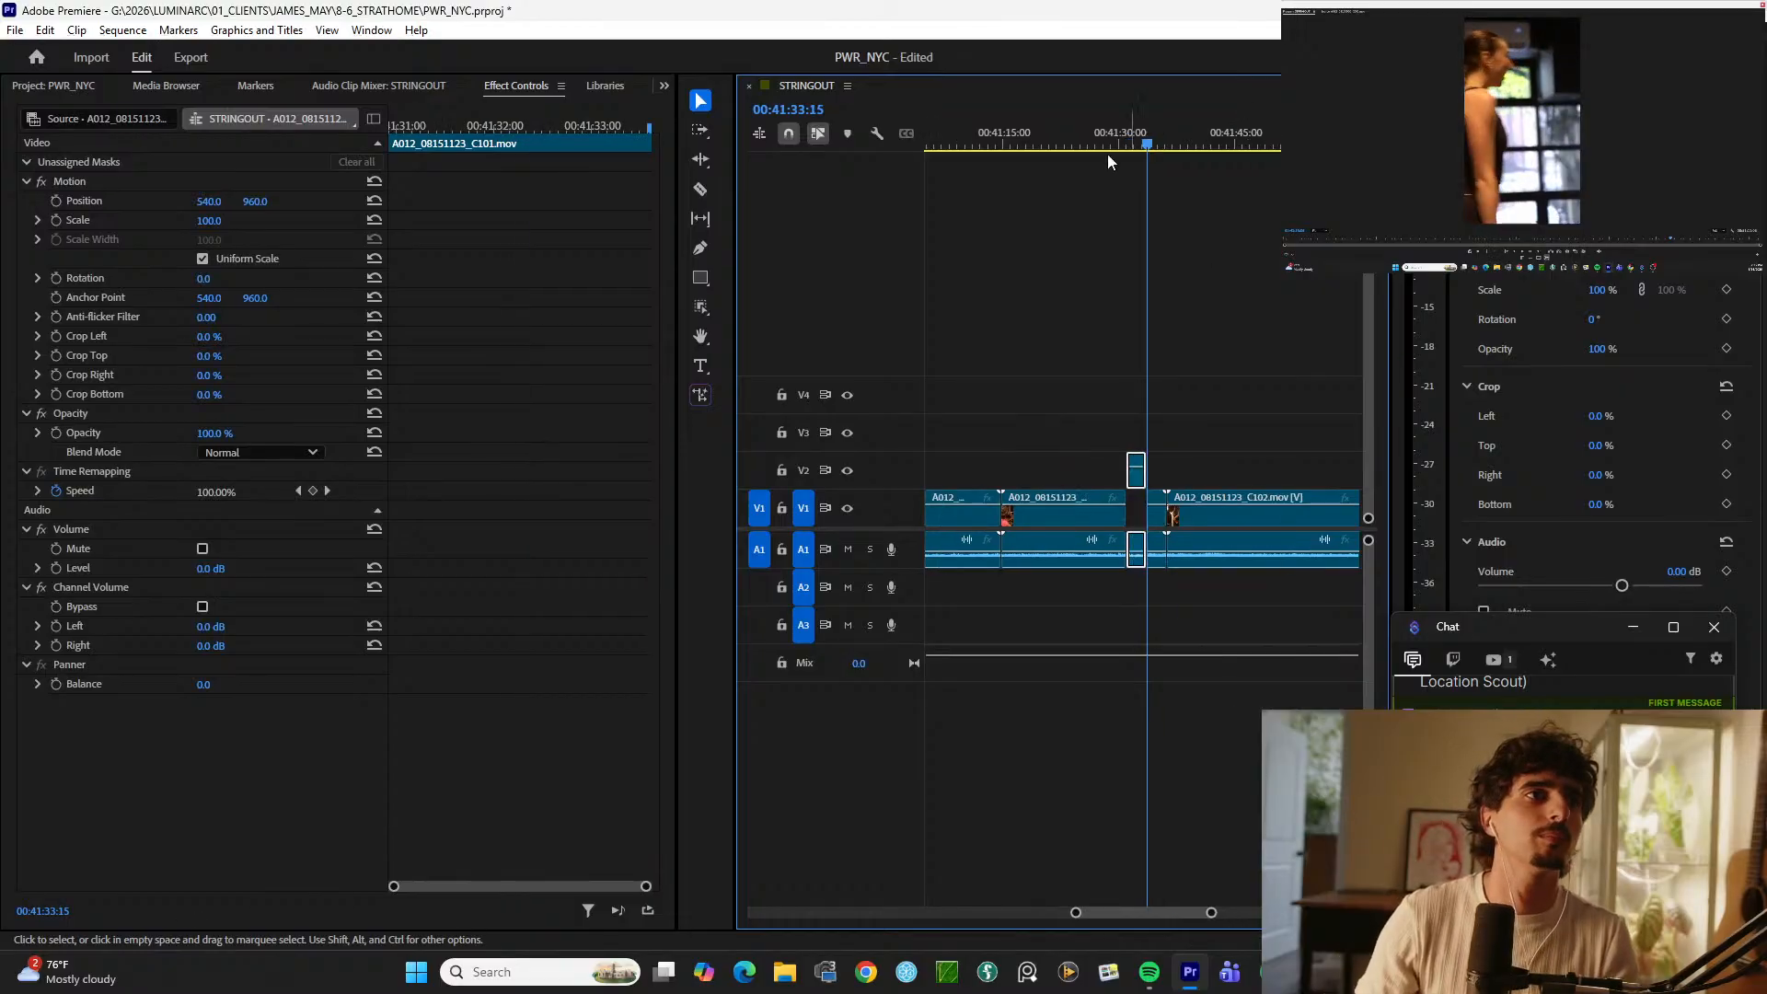
left_click(1105, 144)
key("space")
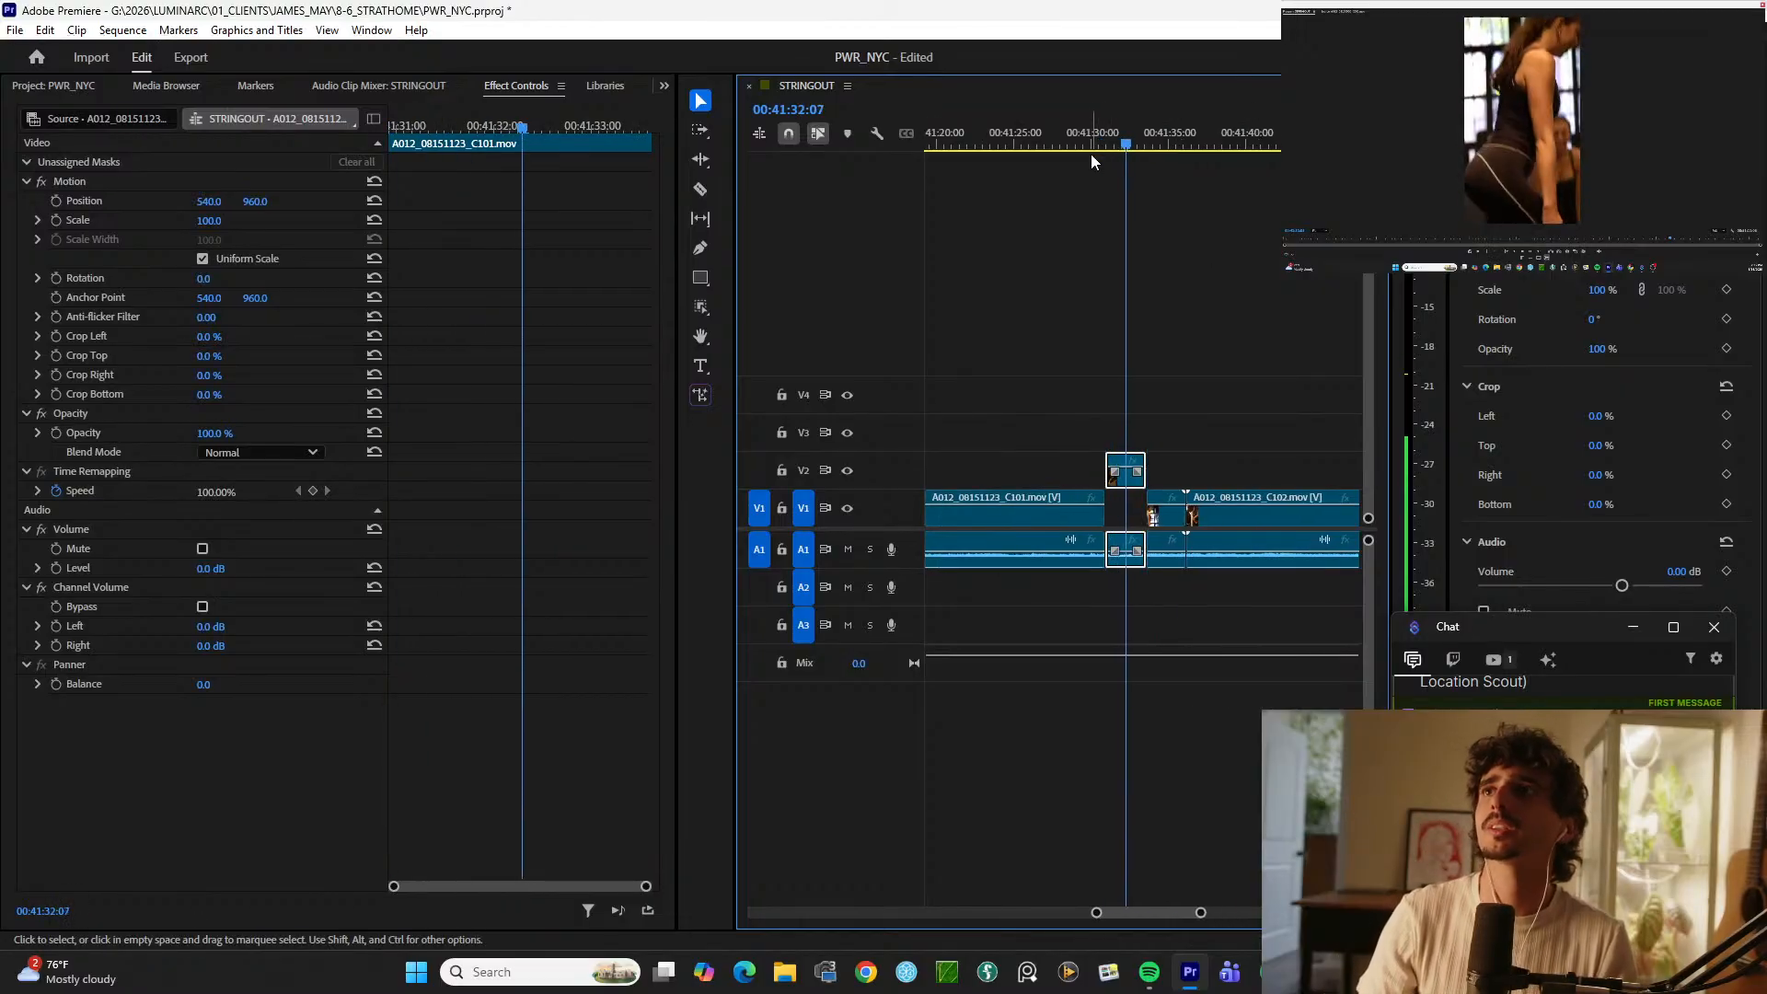
left_click(1222, 138)
key("equal")
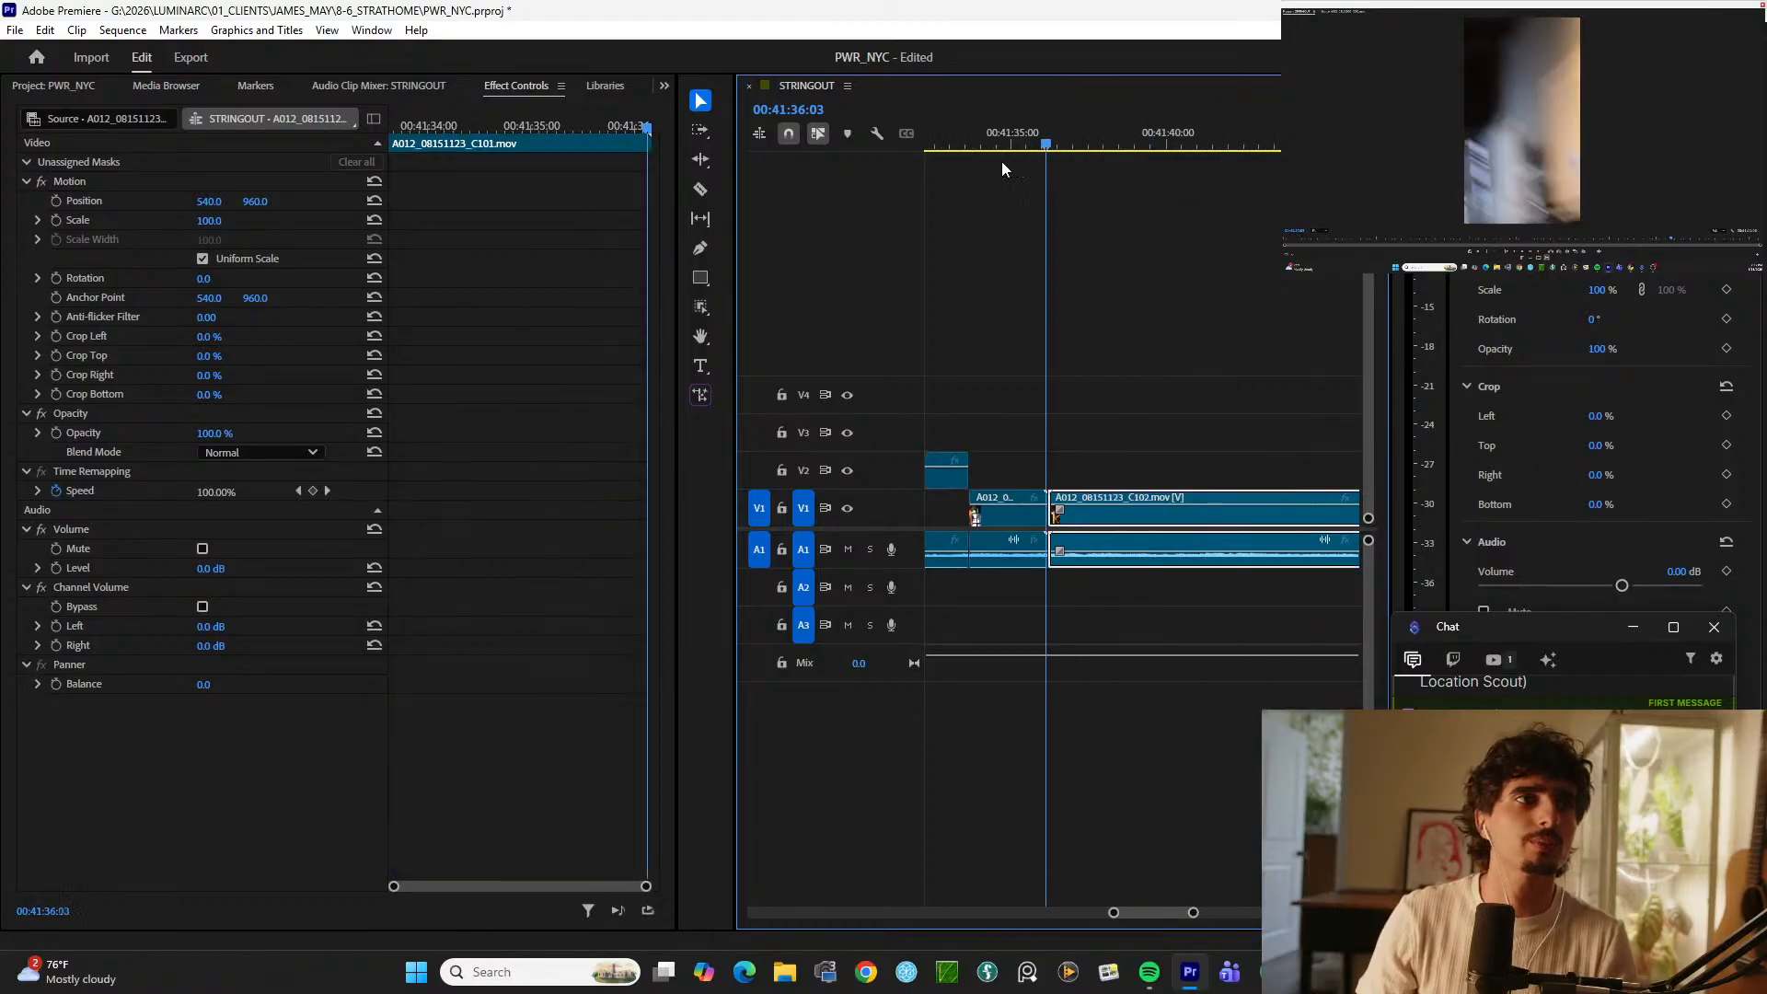
left_click_drag(1003, 155, 949, 131)
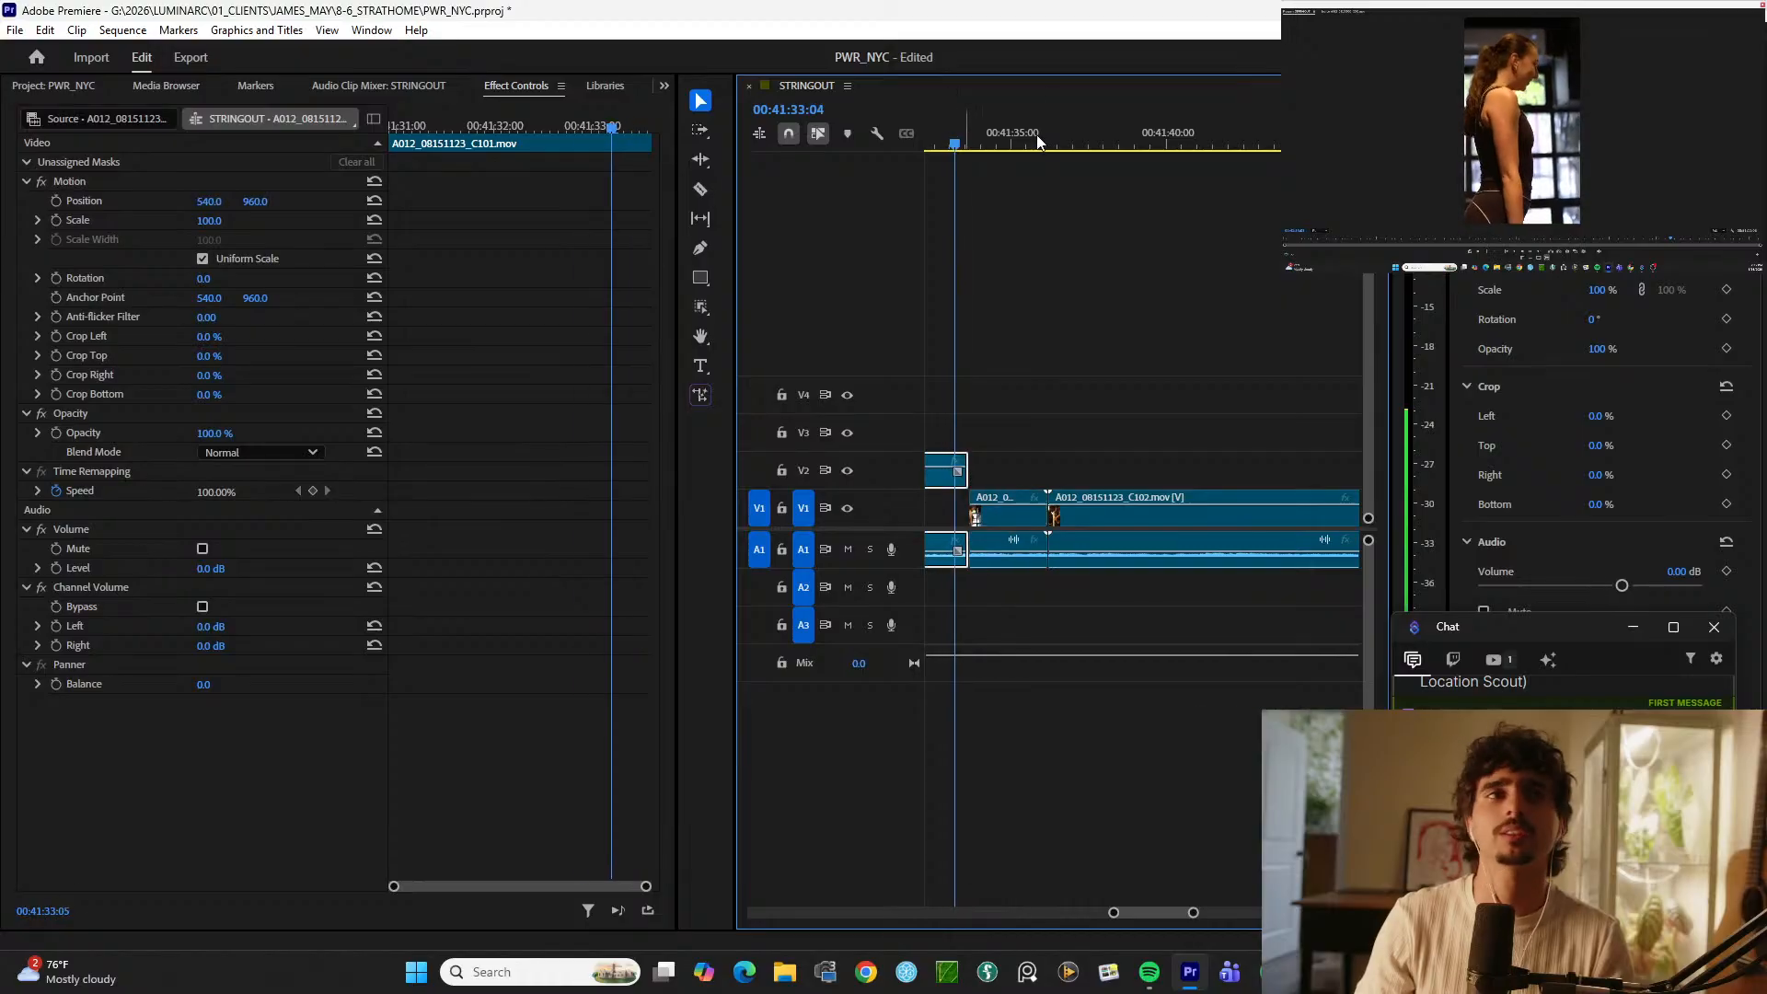
key("space")
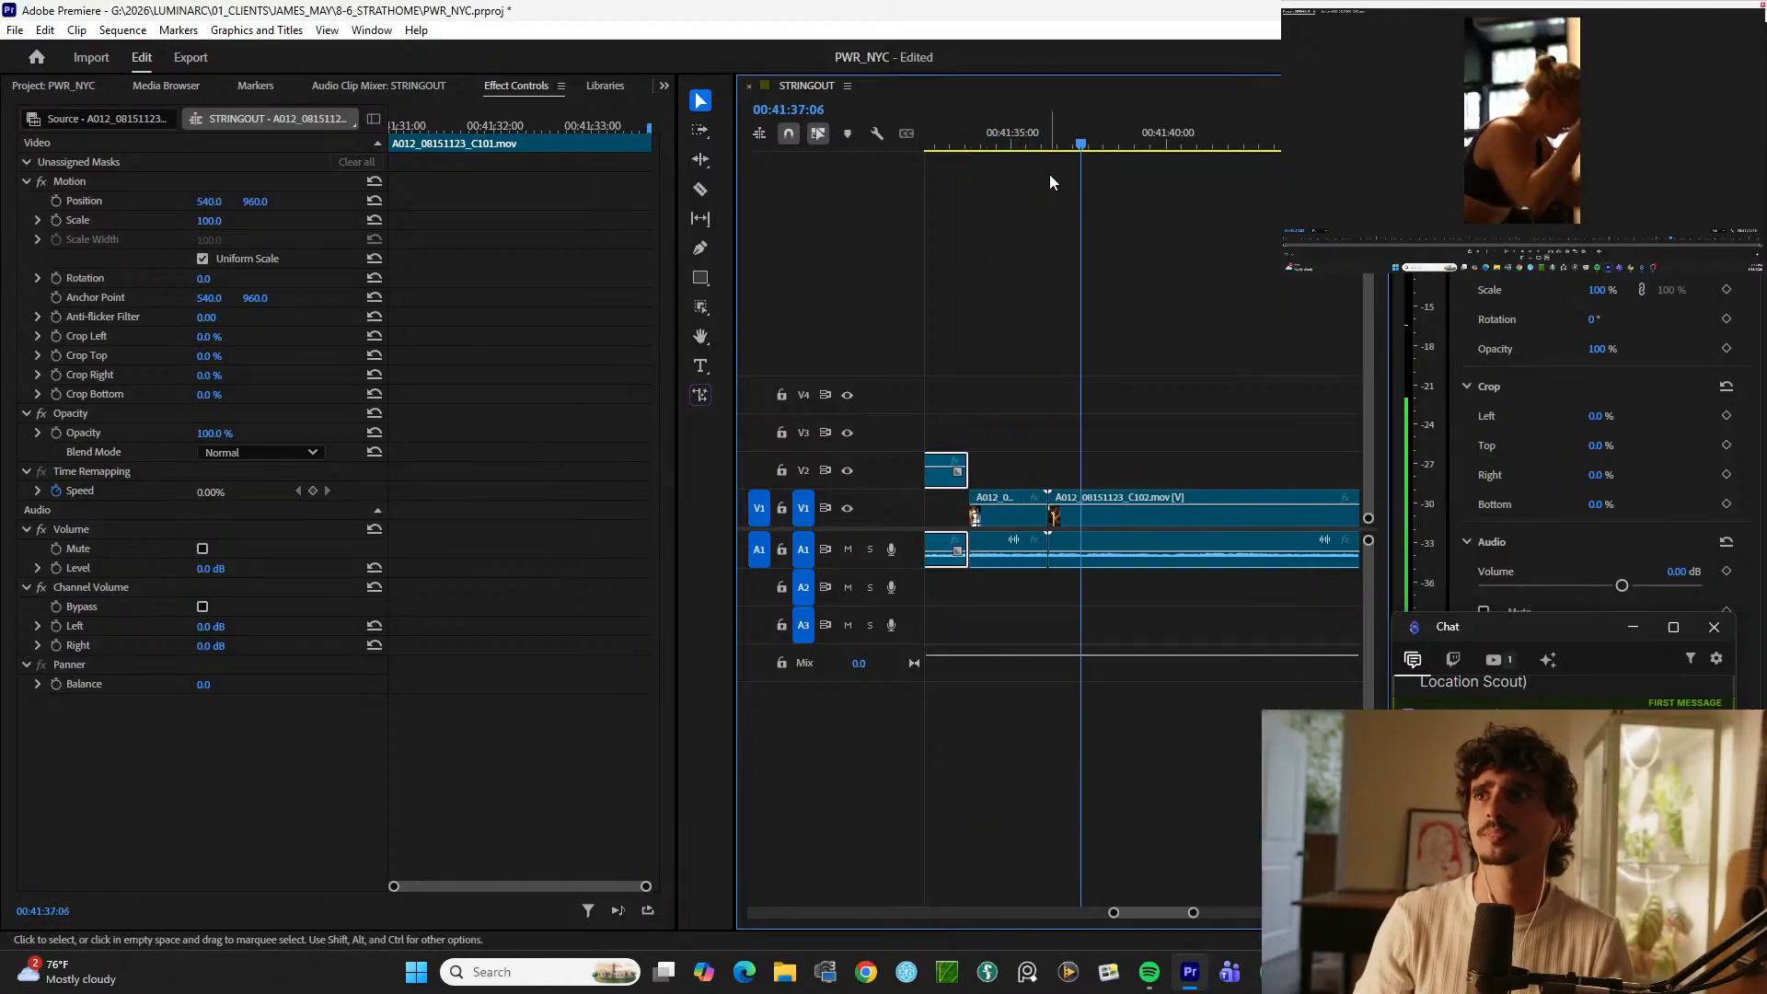
Step: Cut C102 at about 00:41:37 and 00:41:45 while the footage plays
key("ctrl+k")
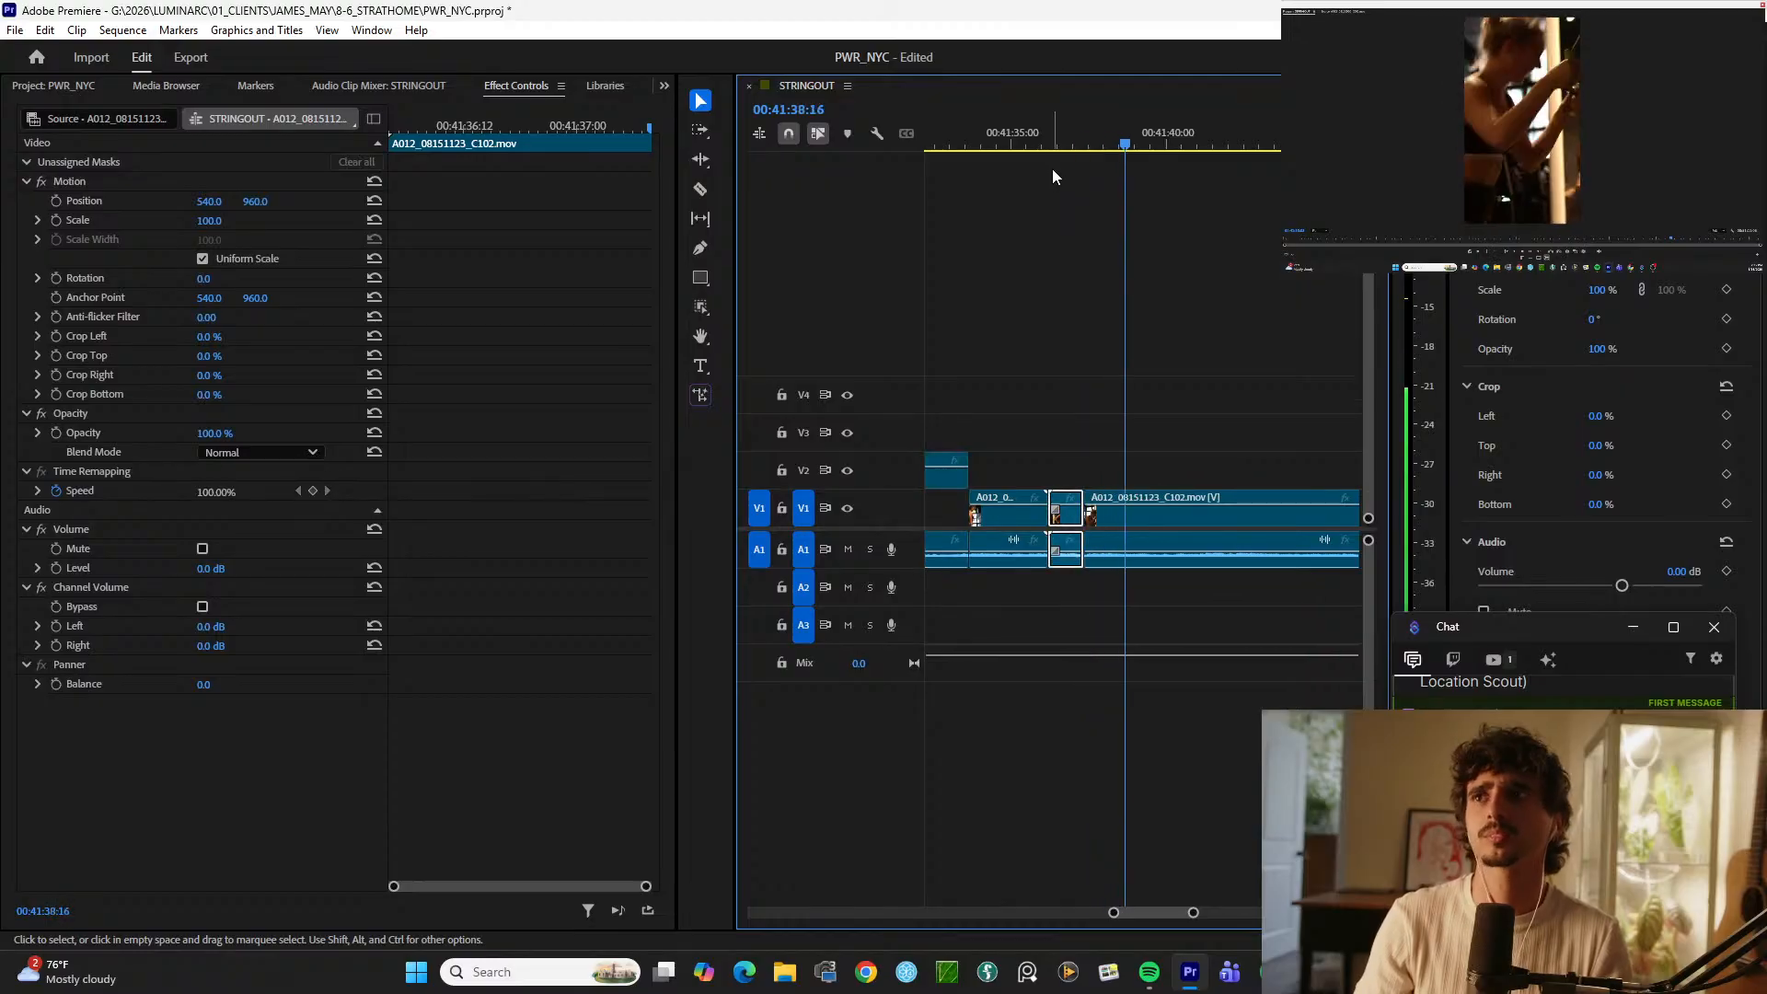
key("minus")
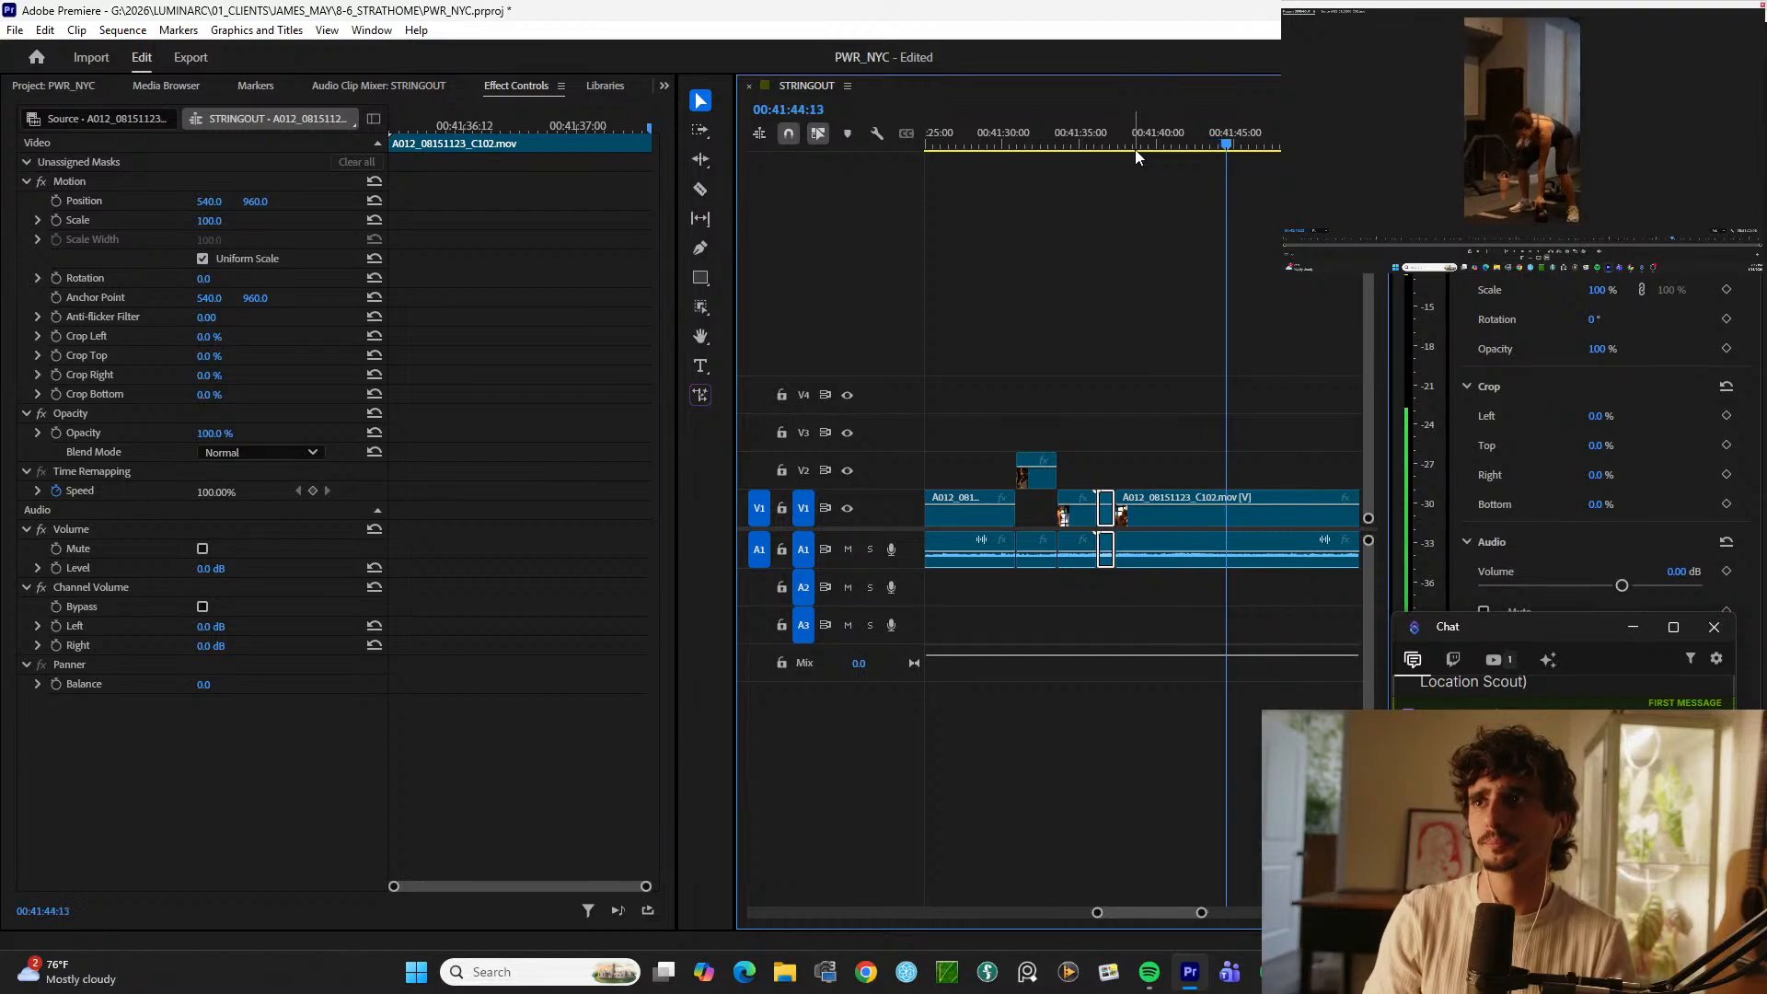
key("ctrl+k")
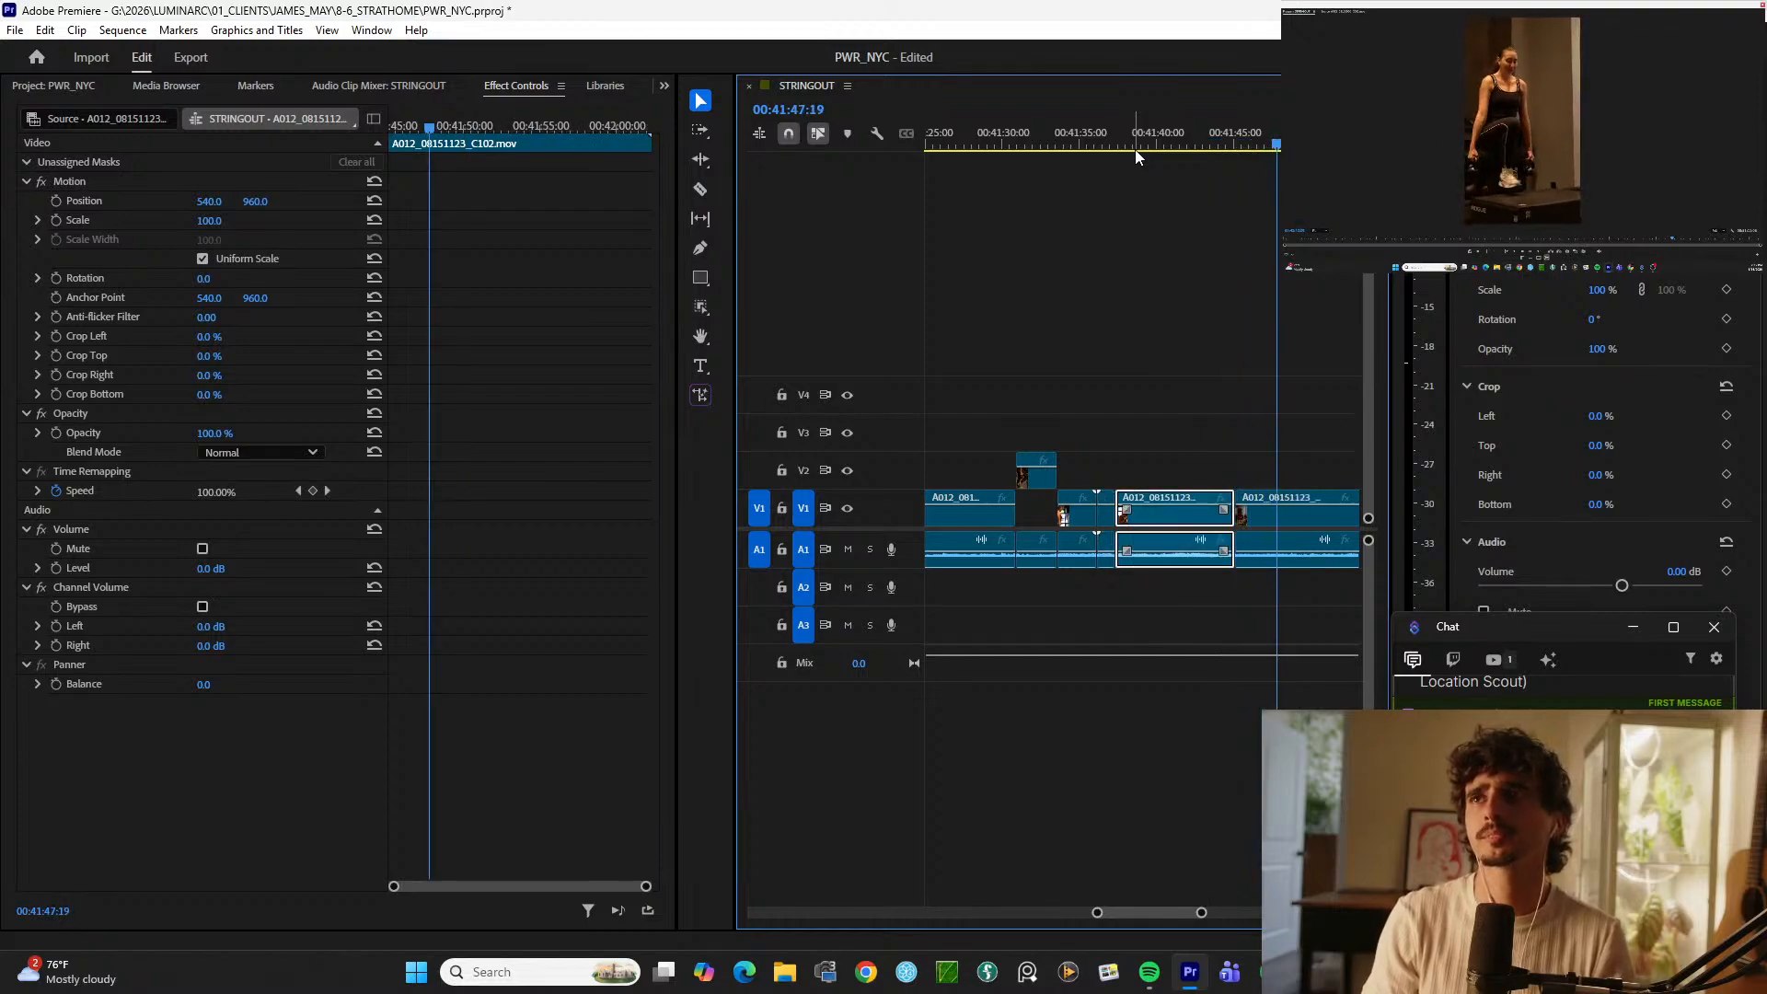
Step: Cut C102 at about 00:41:48 and 00:42:00, and raise the shot between the cuts to V2
key("ctrl+k")
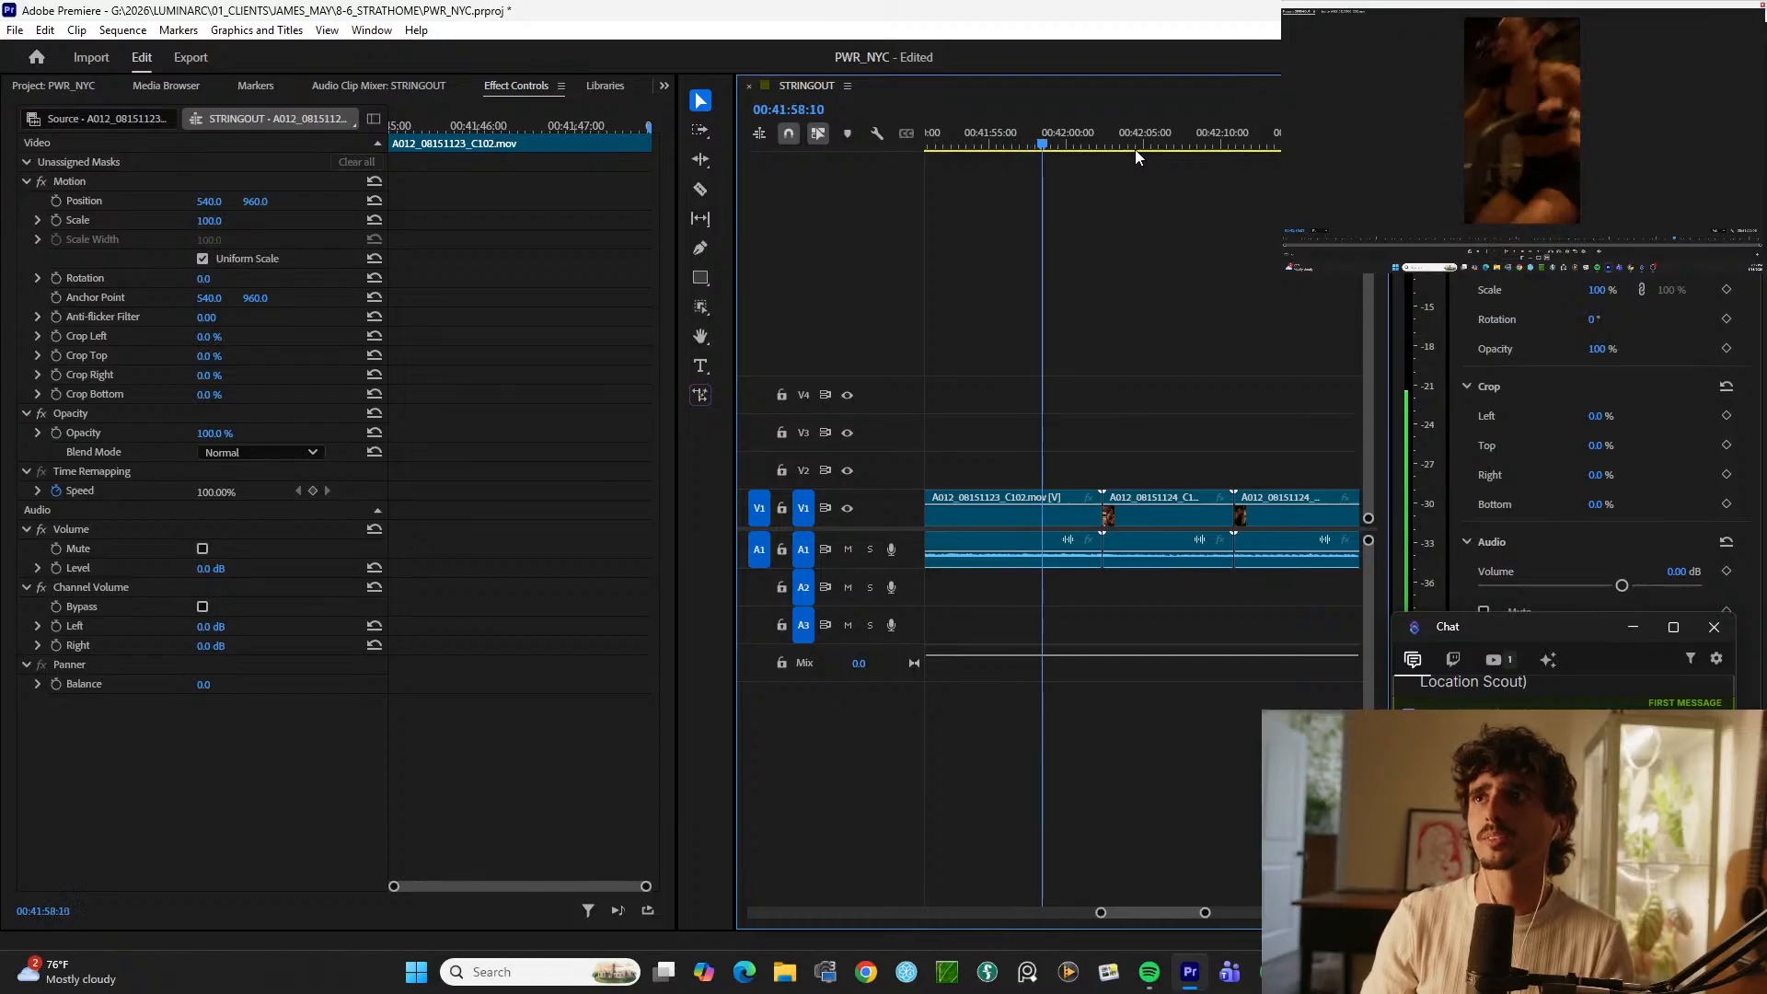
key("space")
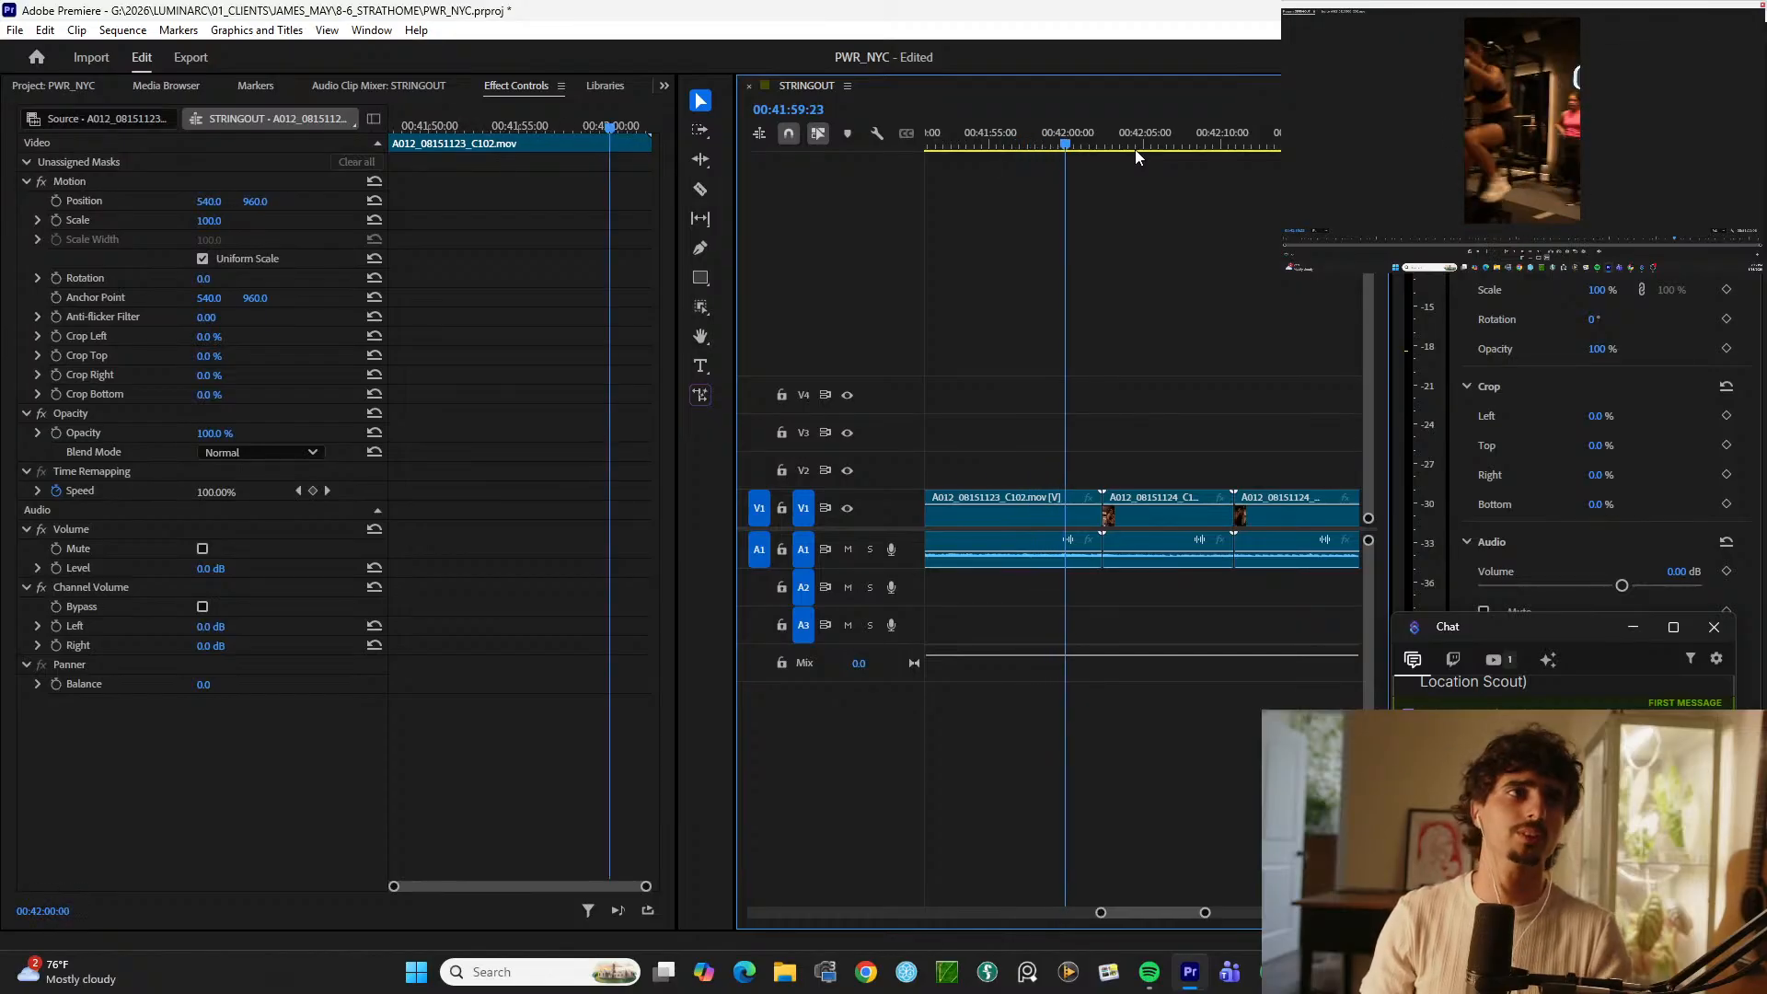
key("ctrl+k")
key("alt+Up")
Step: Replay the raised C102 shot and split it at about 00:41:53
key("-")
left_click_drag(1027, 144, 1014, 136)
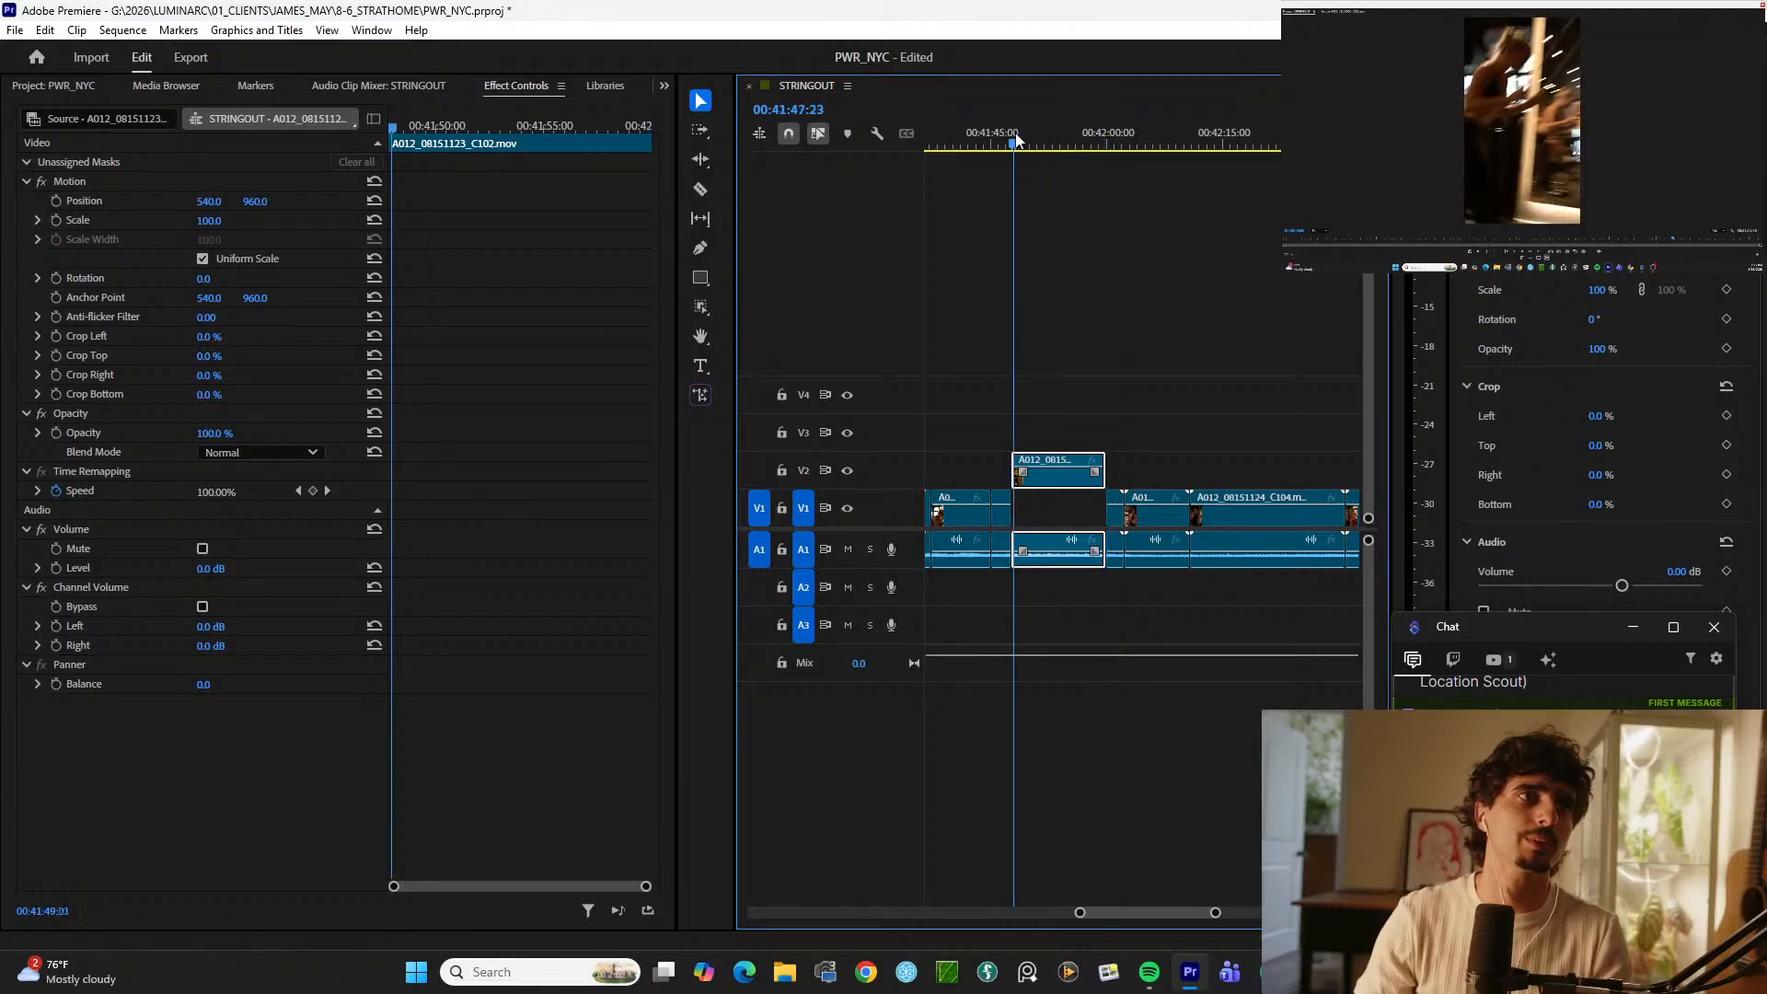
key("space")
key("=")
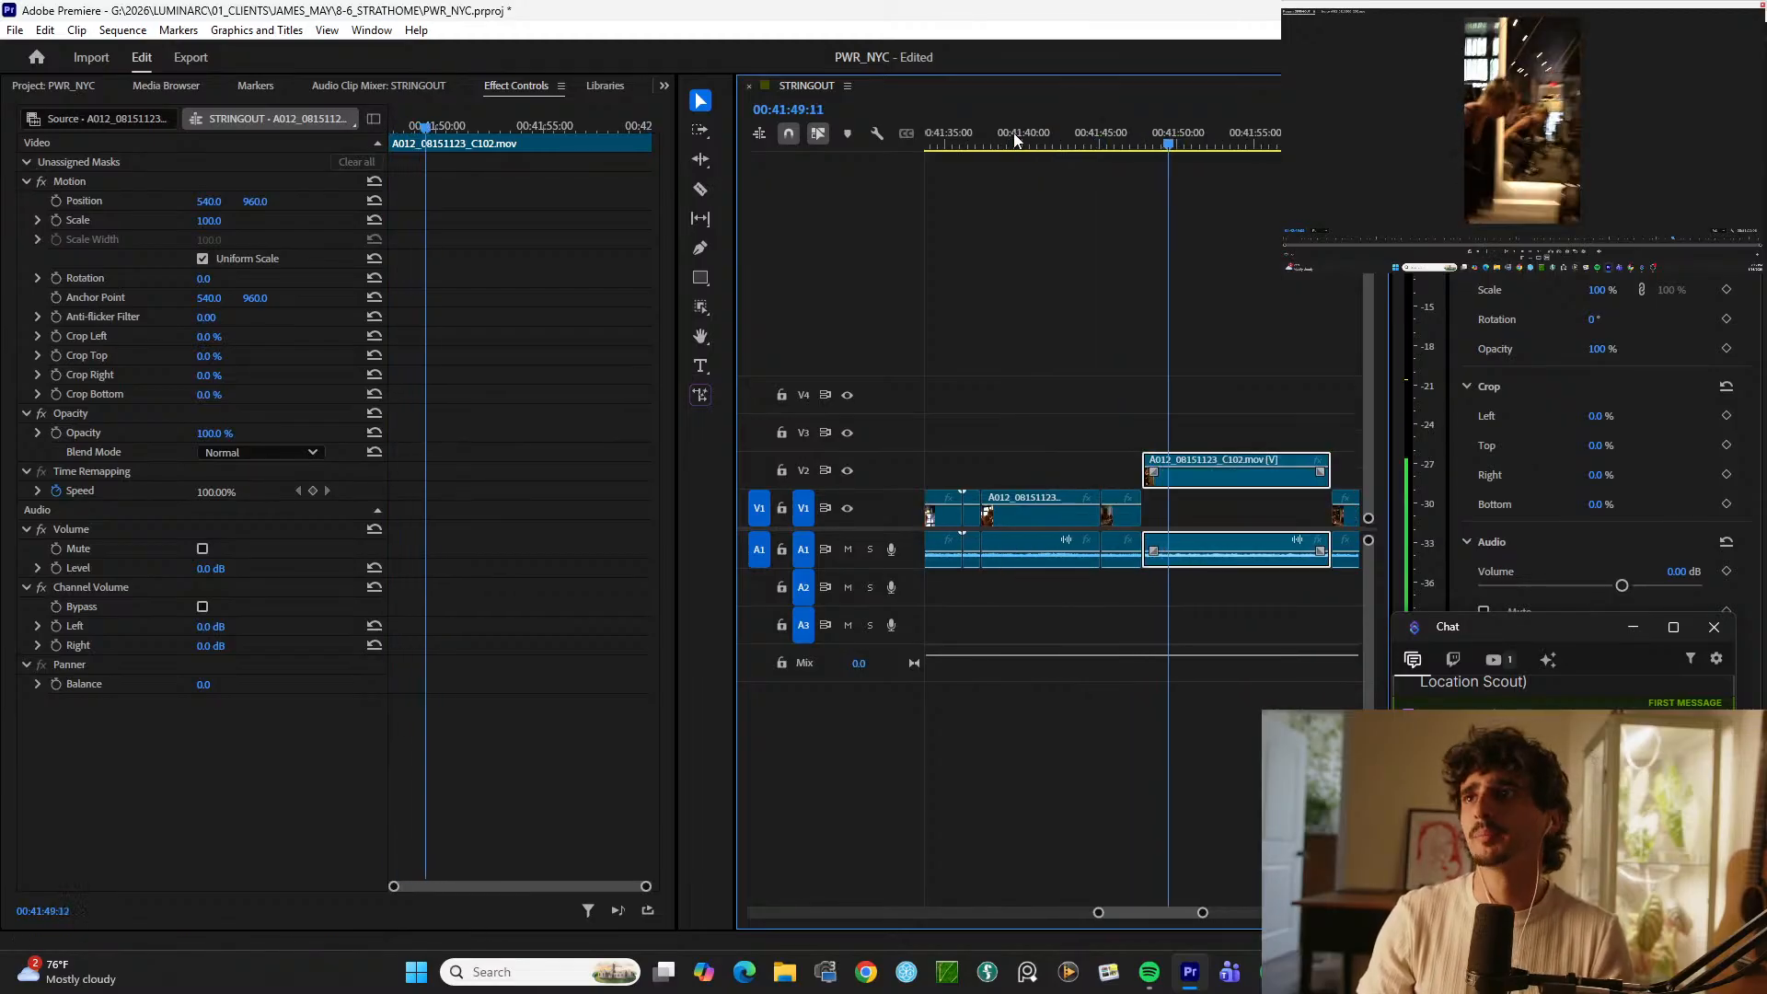
key("-")
key("=")
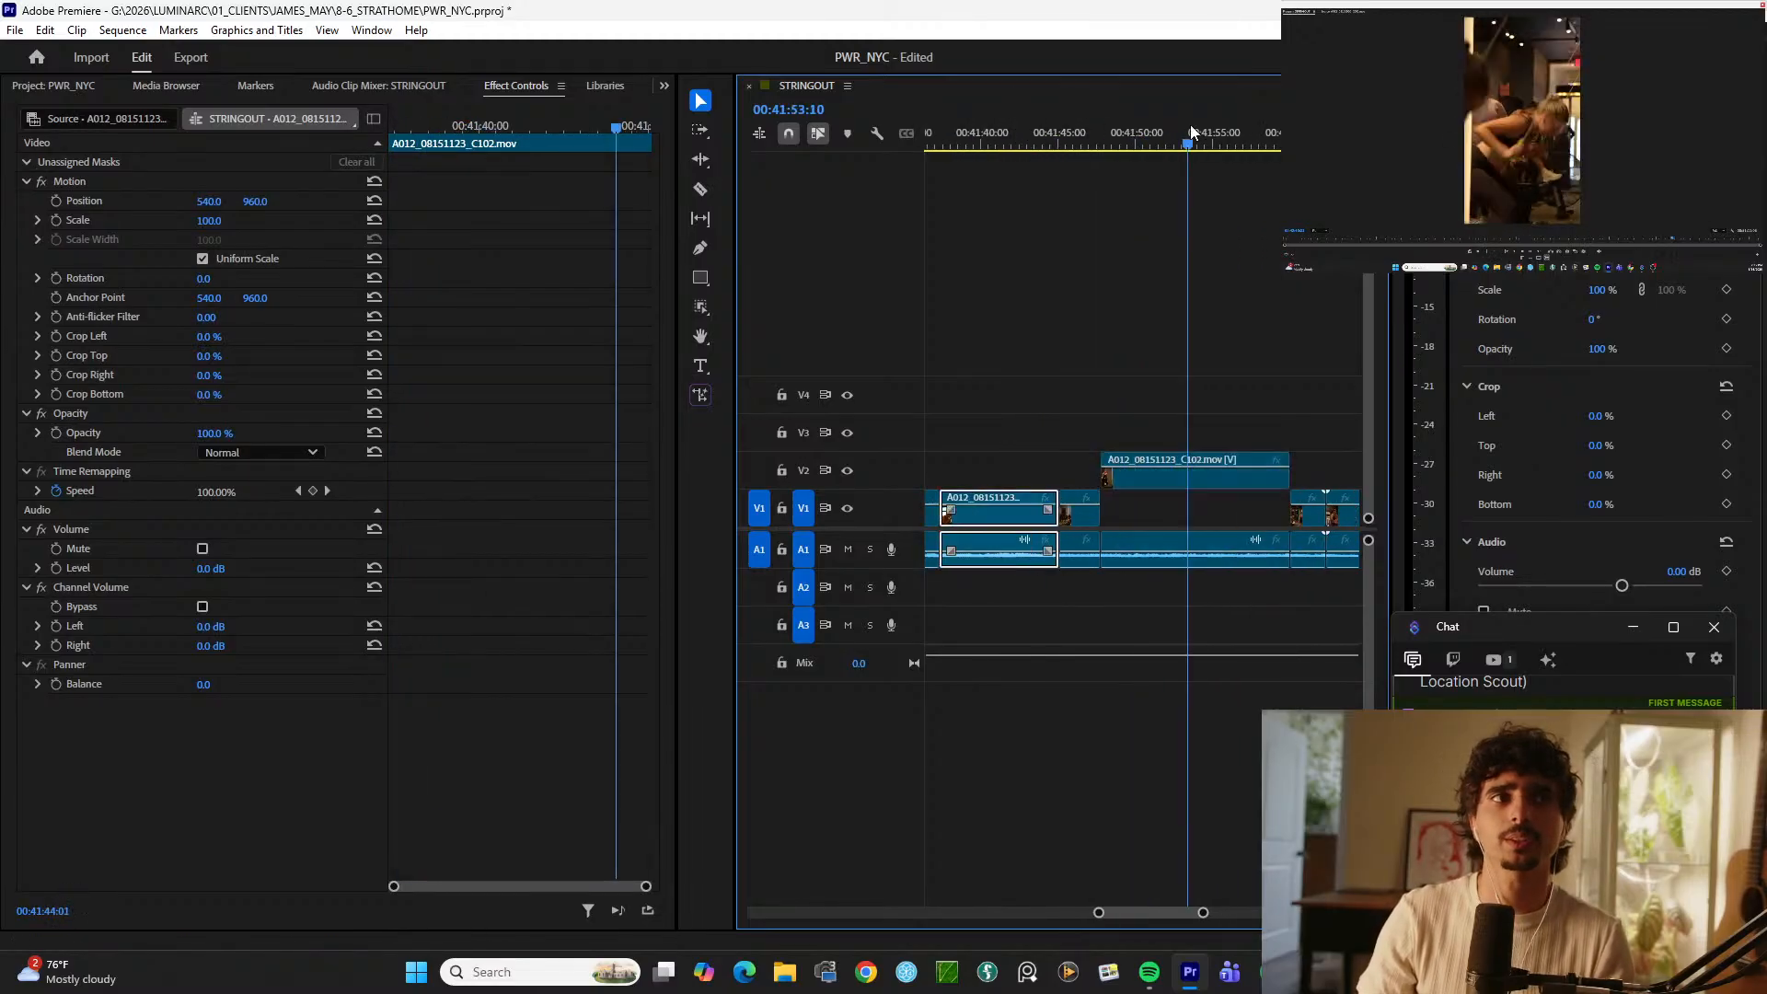
key("ctrl+k")
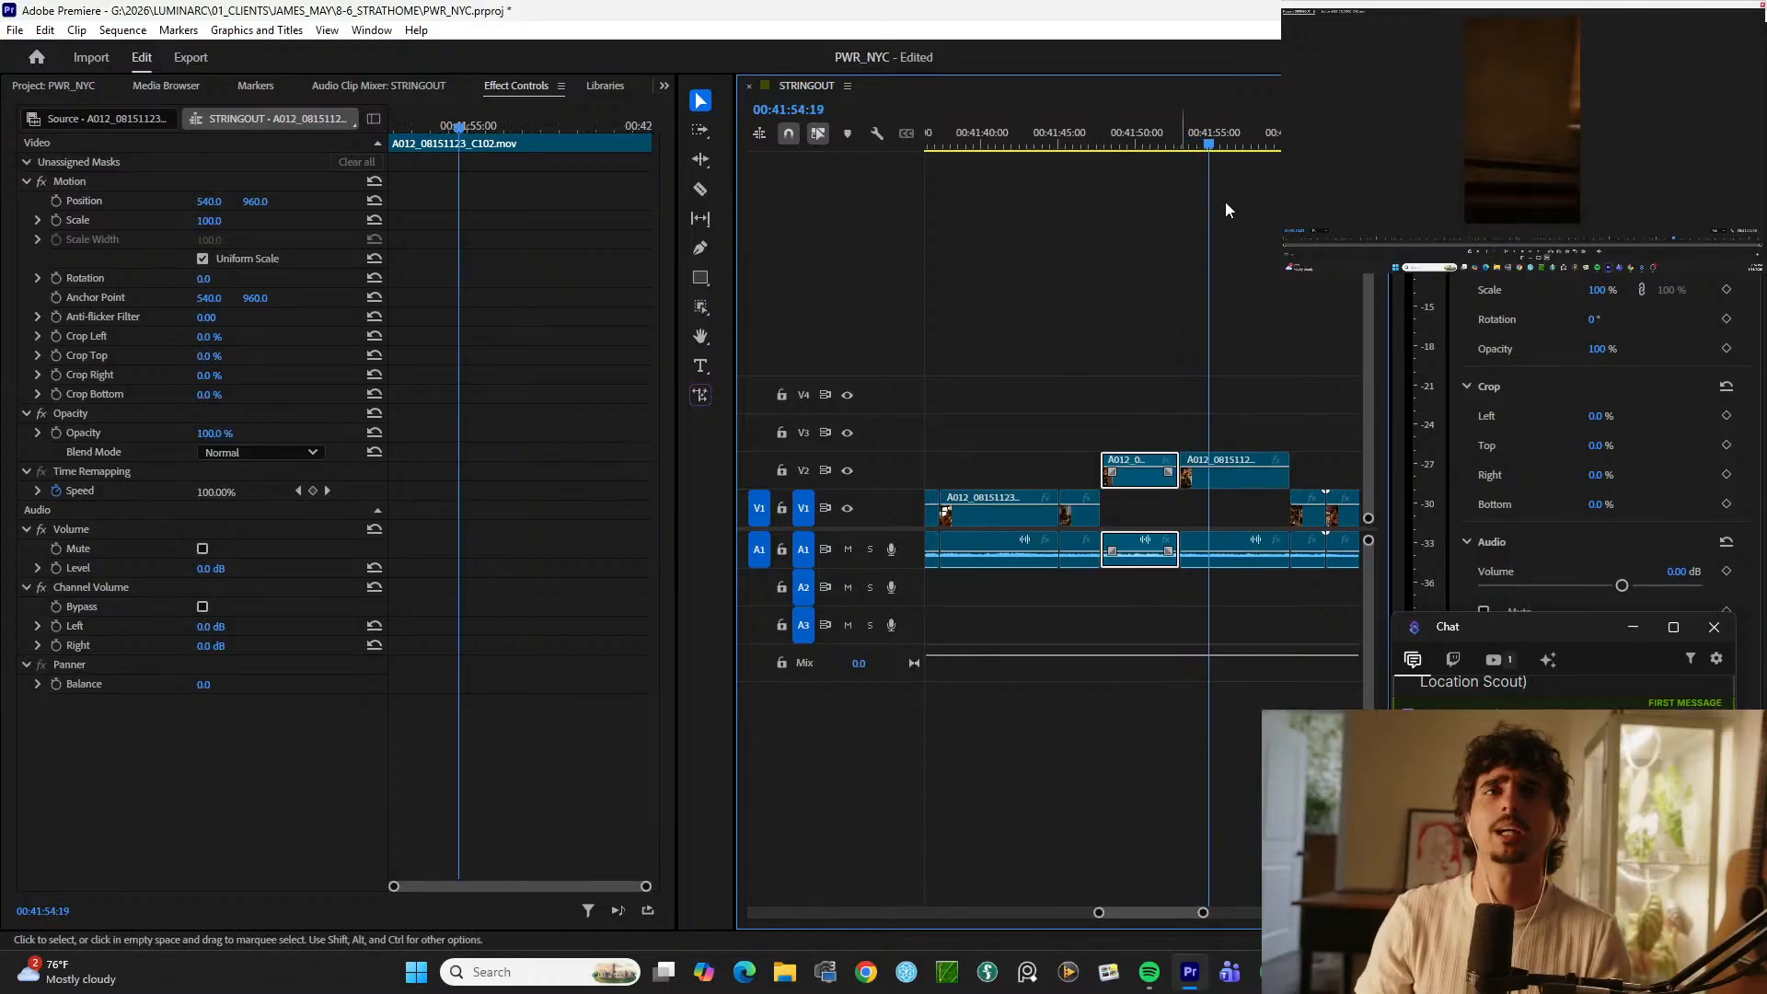
Step: Split the remaining C102 shot on V2 at about 00:41:54:19 and 00:41:55:10
key("ctrl+k")
mouse_move(1246, 145)
left_mouse_down()
mouse_move(1264, 143)
mouse_move(1178, 145)
mouse_move(1316, 134)
mouse_move(1228, 129)
left_mouse_up()
key("equal")
key("equal")
key("Right")
key("Right")
key("ctrl+k")
Step: Delete the C102 section from about 00:41:55:10 to 00:41:58:18 and move the last V2 piece back to close the gap
key("space")
key("space")
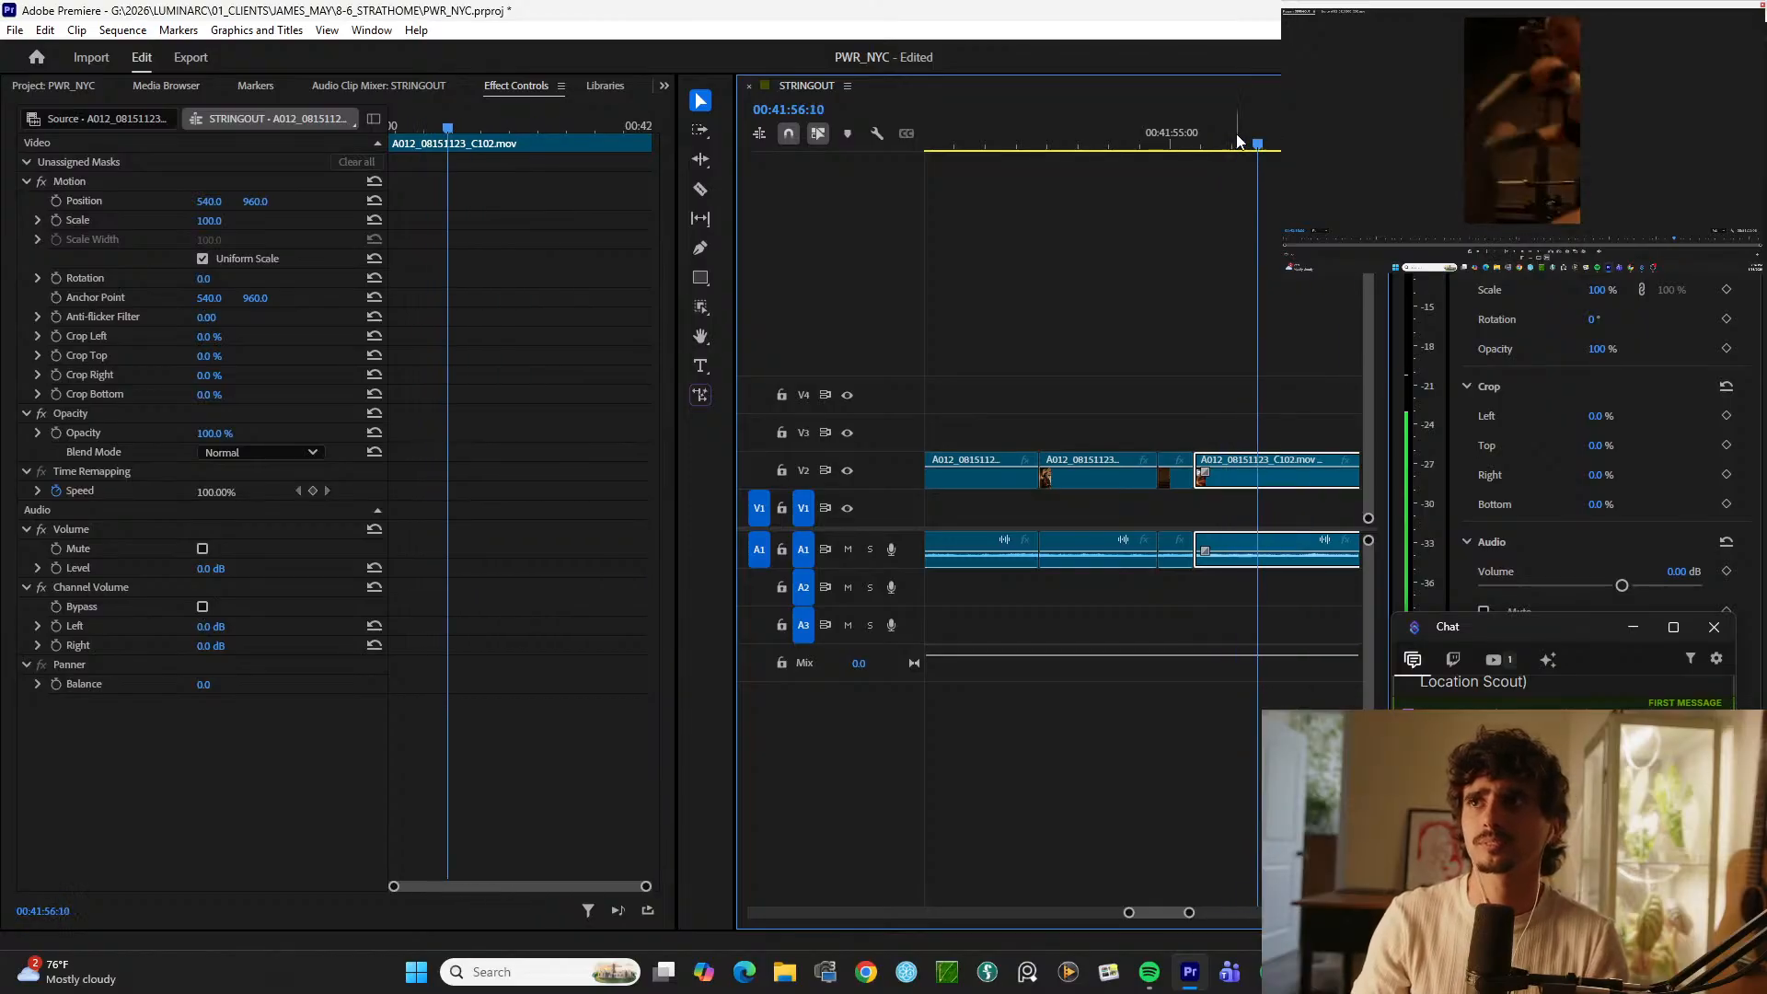
key("minus")
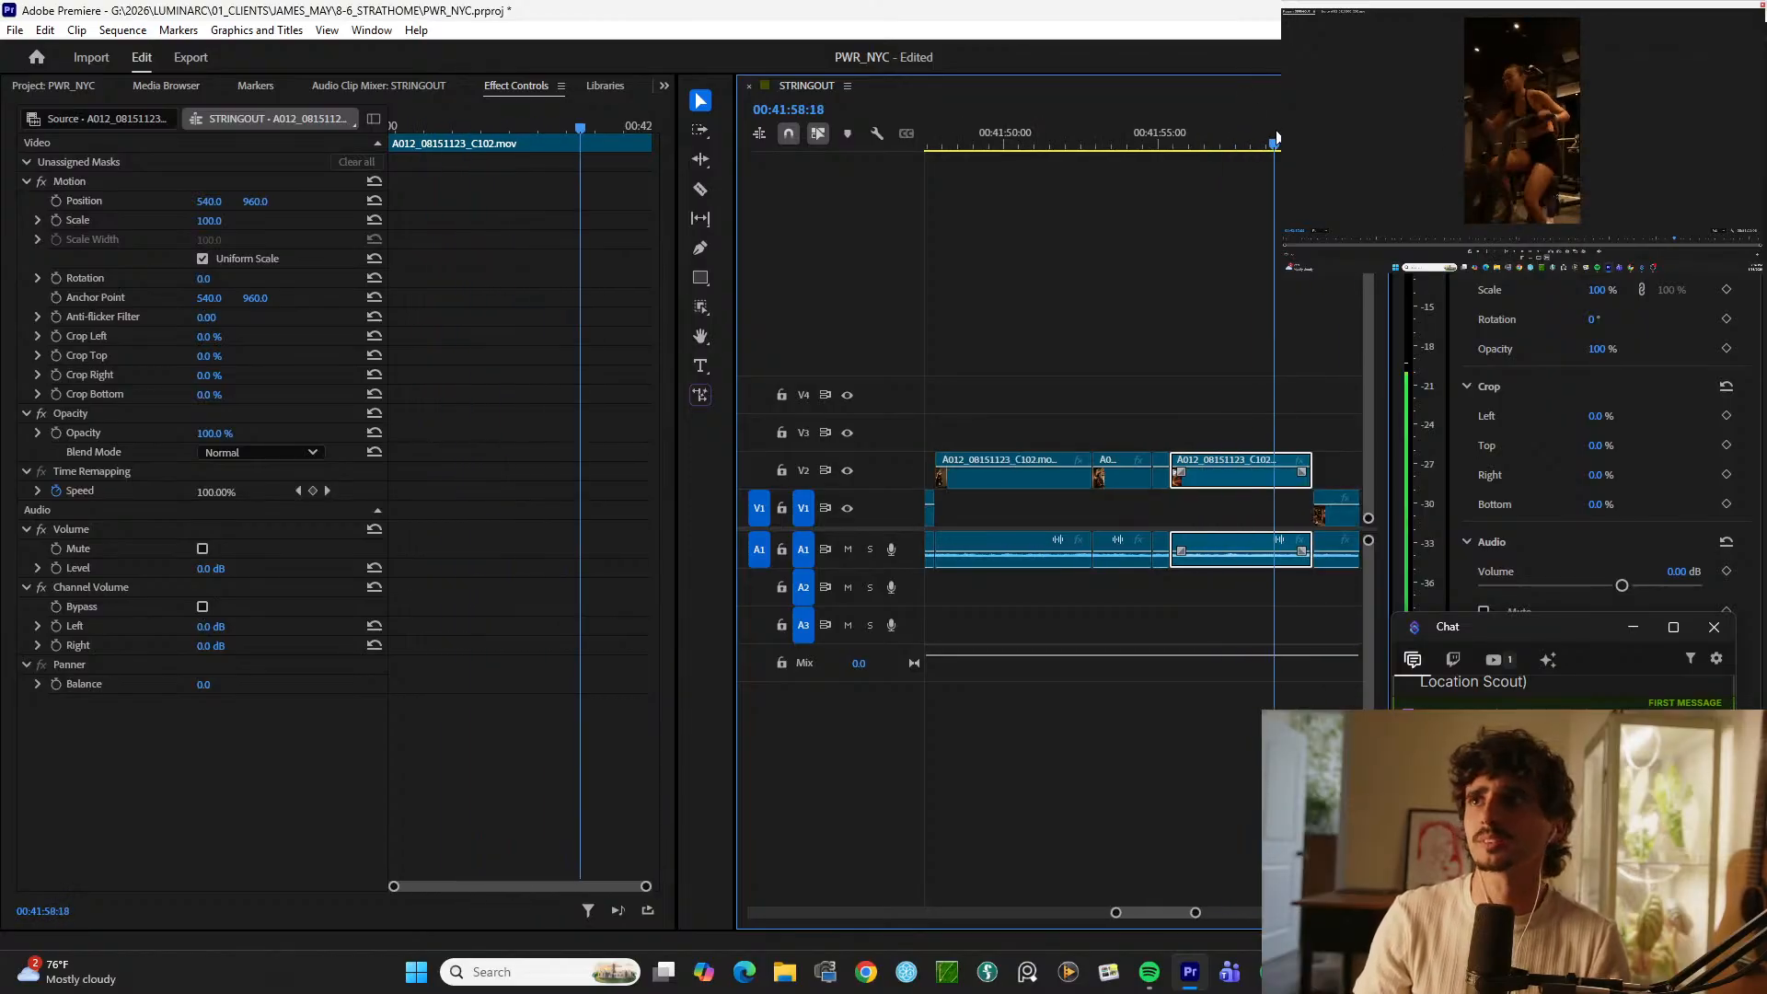
key("ctrl+k")
key("Delete")
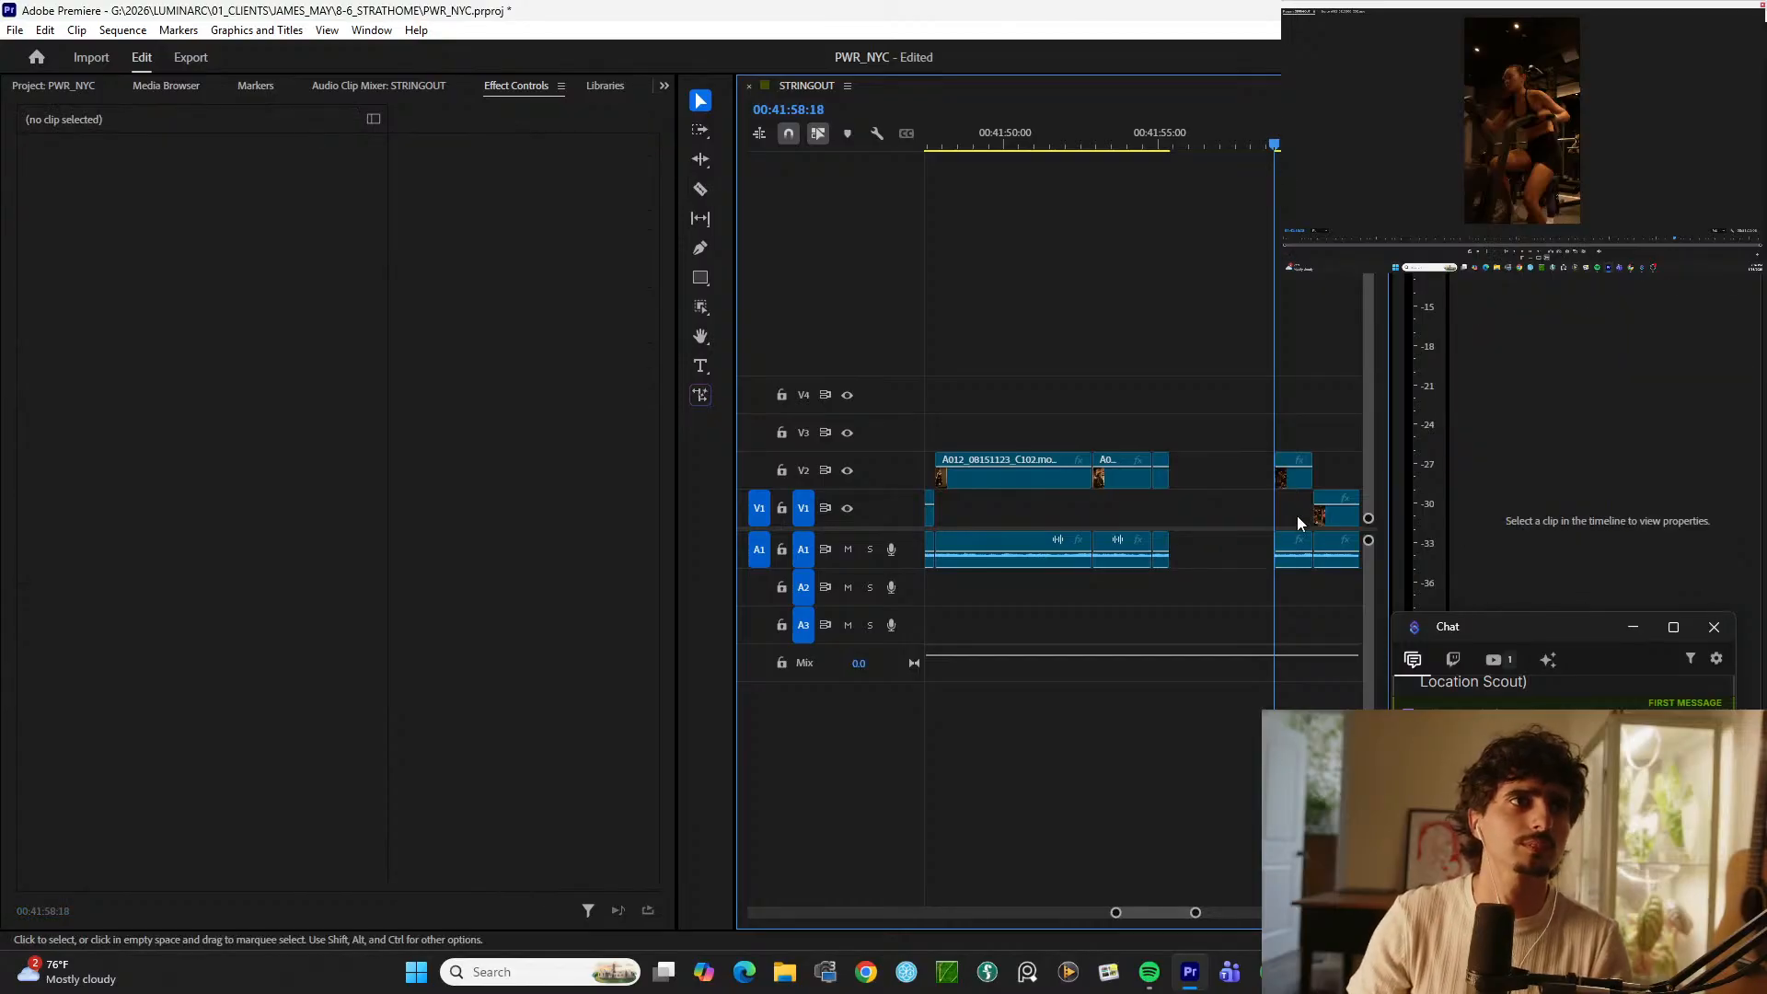
left_click(1294, 479)
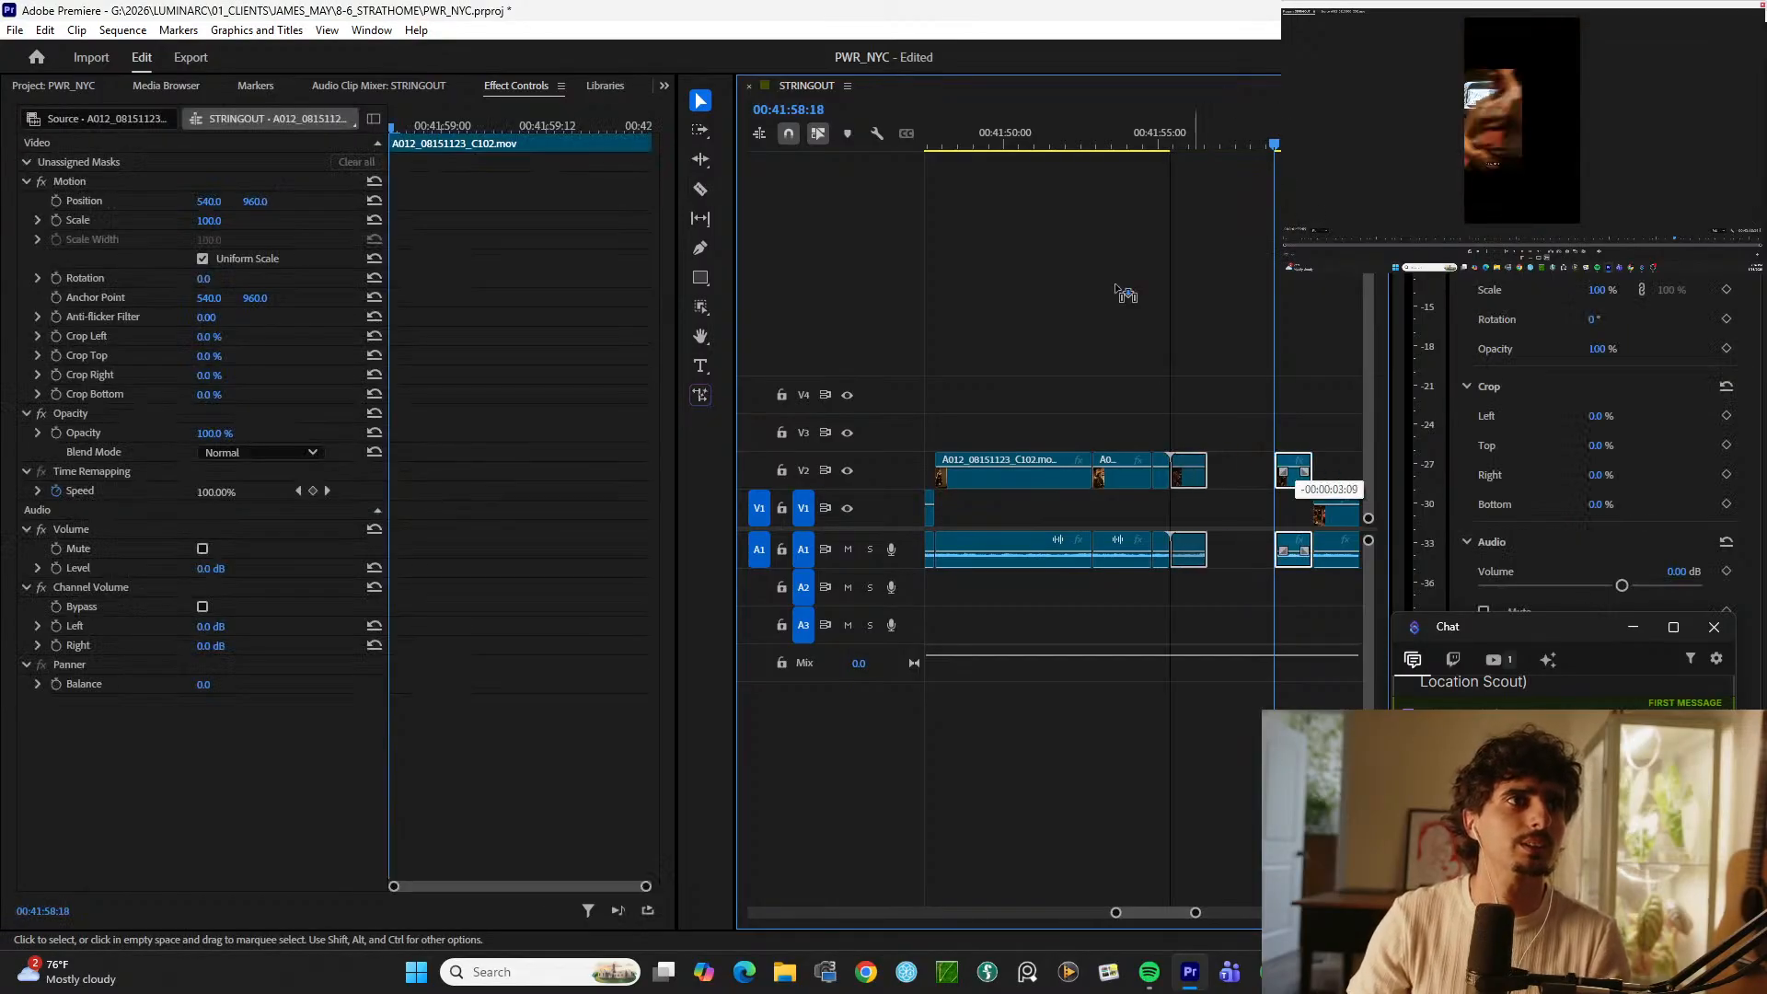
left_click_drag(1292, 473, 1188, 473)
Step: Review the three trailing C102 pieces from about 00:41:53 and move them down from V2 to V1
left_click(1106, 138)
key("space")
key("equal")
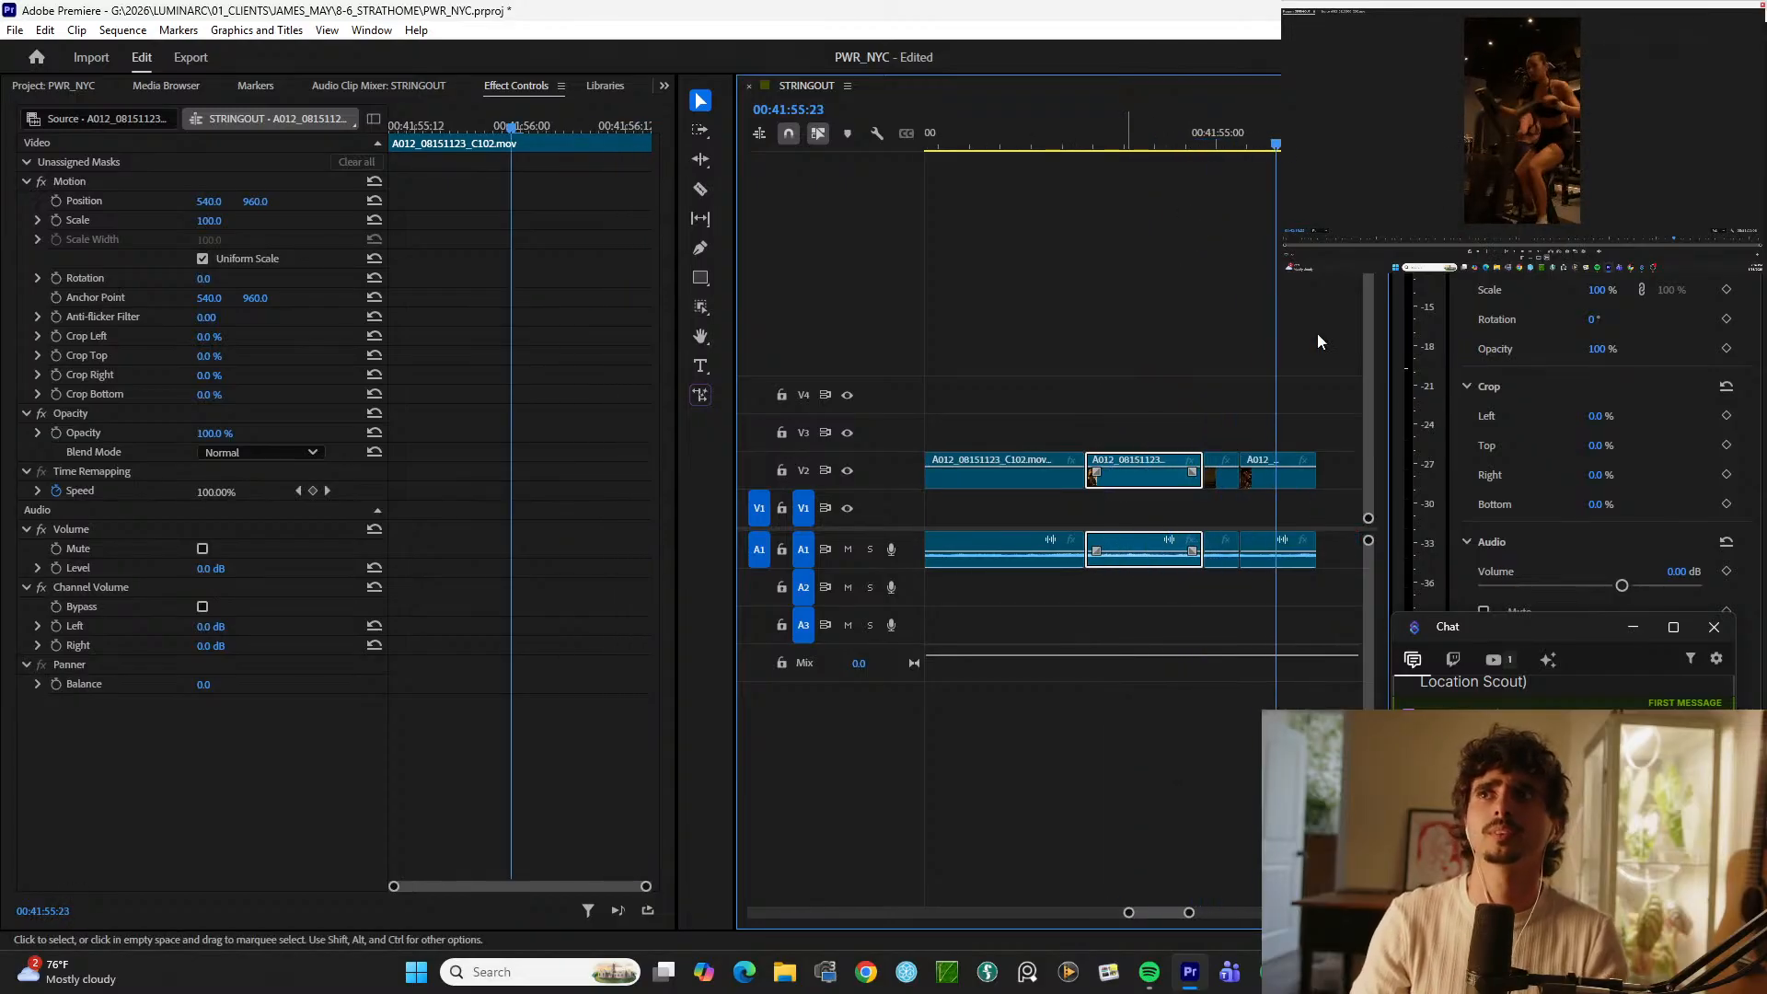
left_click_drag(1321, 350, 1182, 592)
left_click_drag(1145, 479, 1181, 516)
left_click(1247, 356)
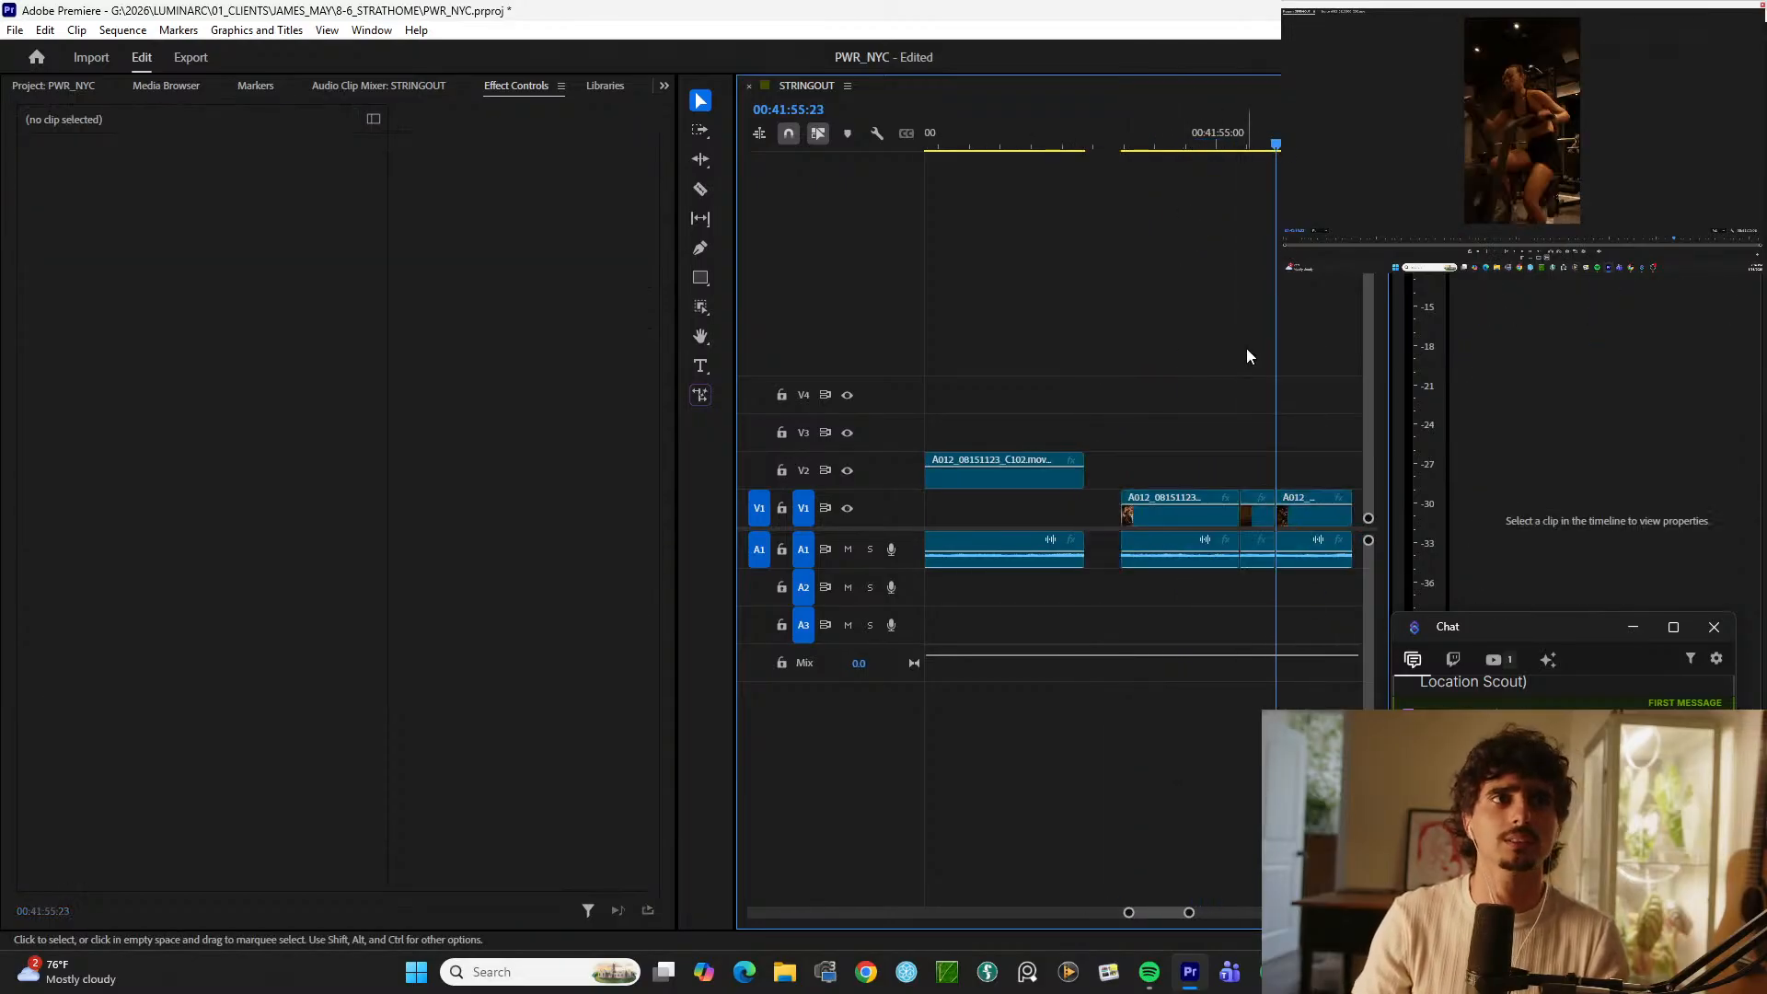
Step: Play from the end of C102 through C103 to about 00:42:10
key("minus")
key("minus")
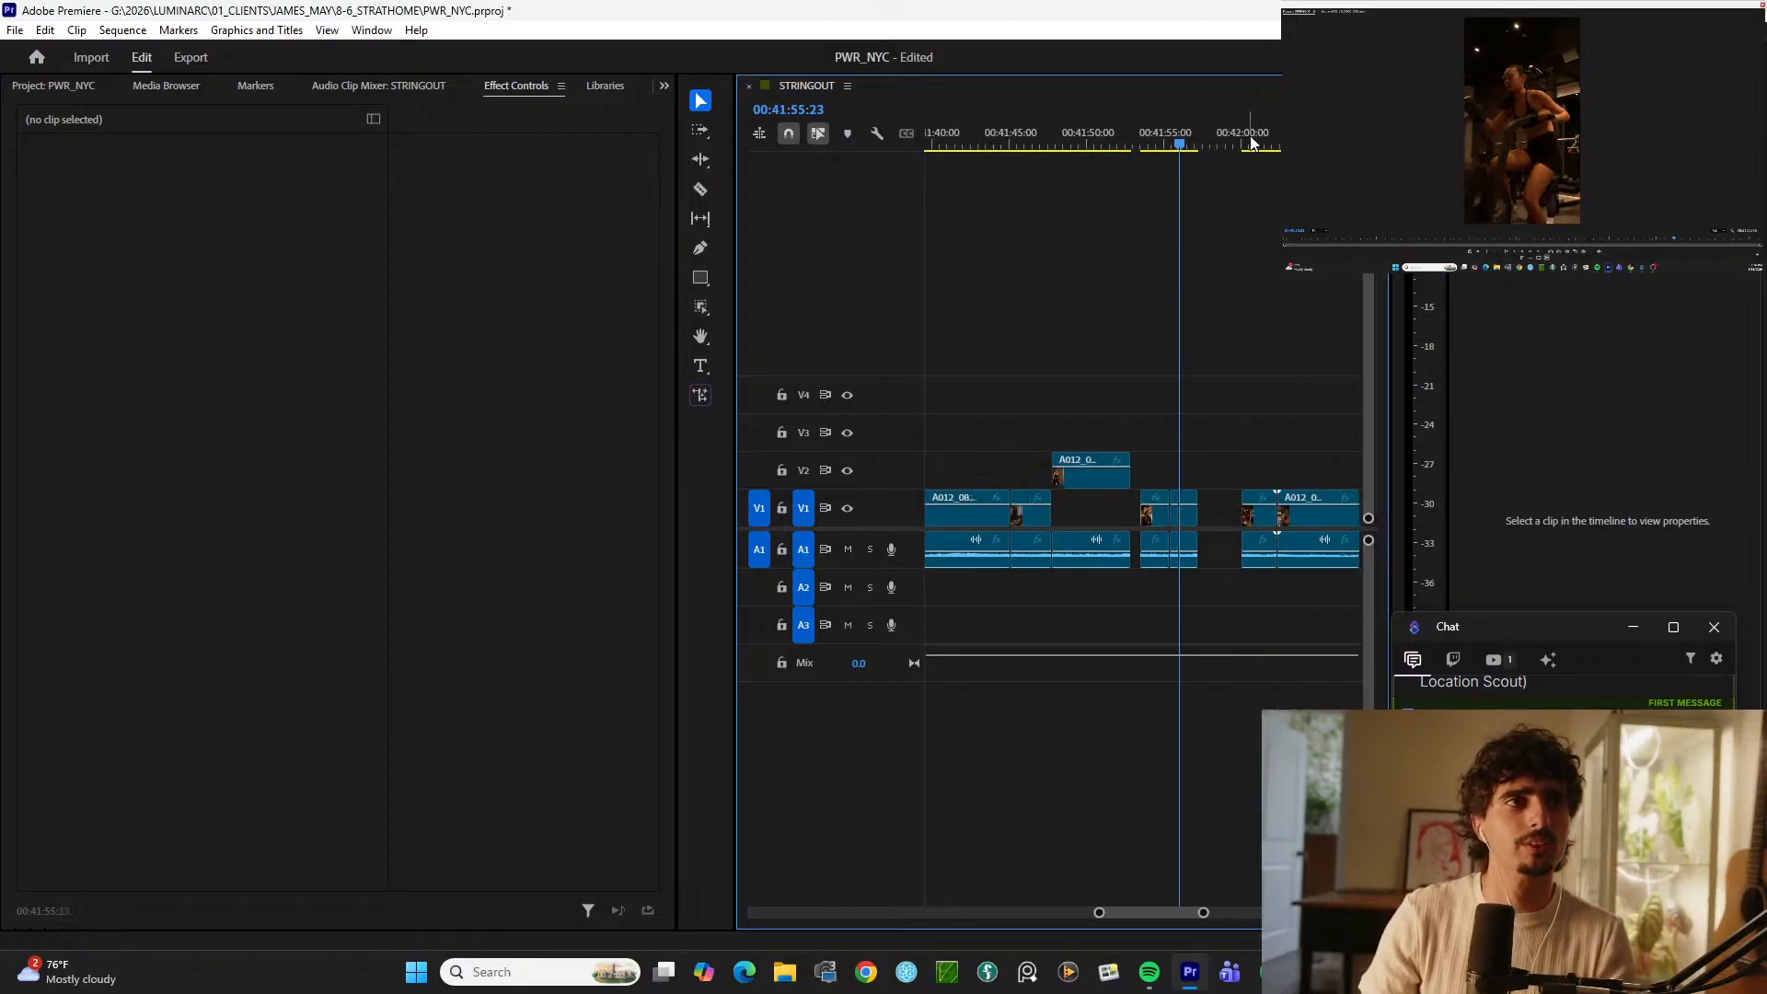
left_click(1255, 133)
key("space")
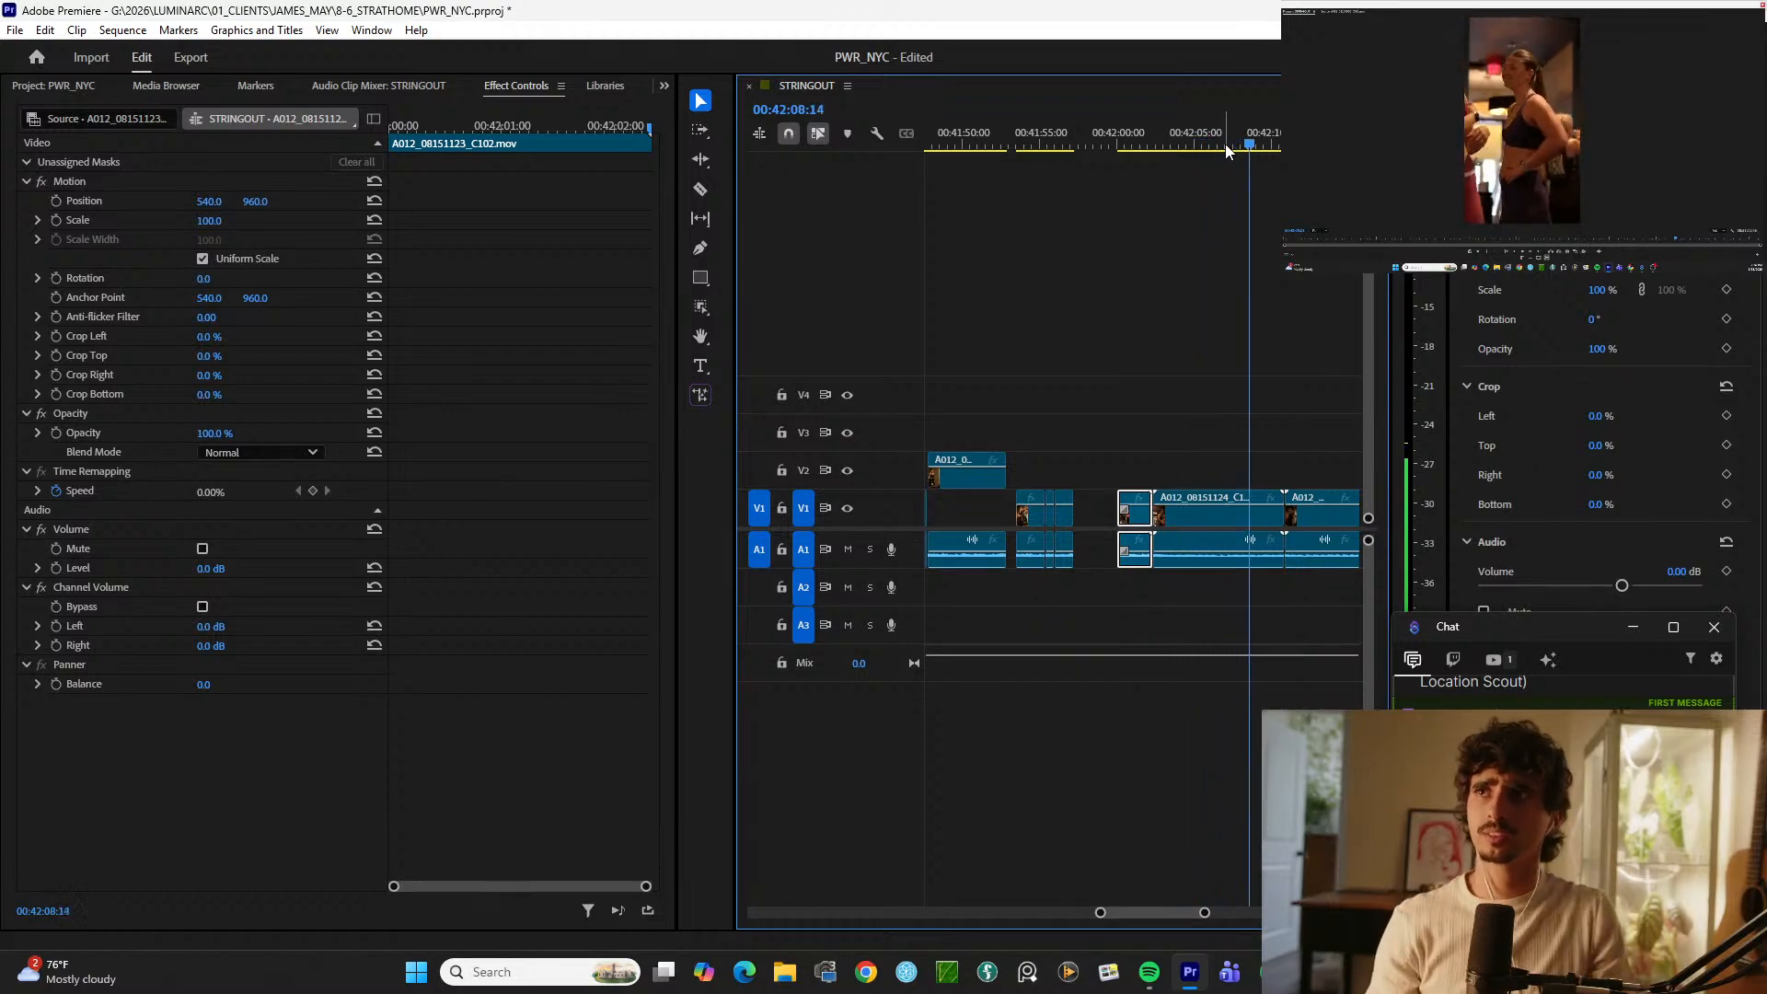
key("space")
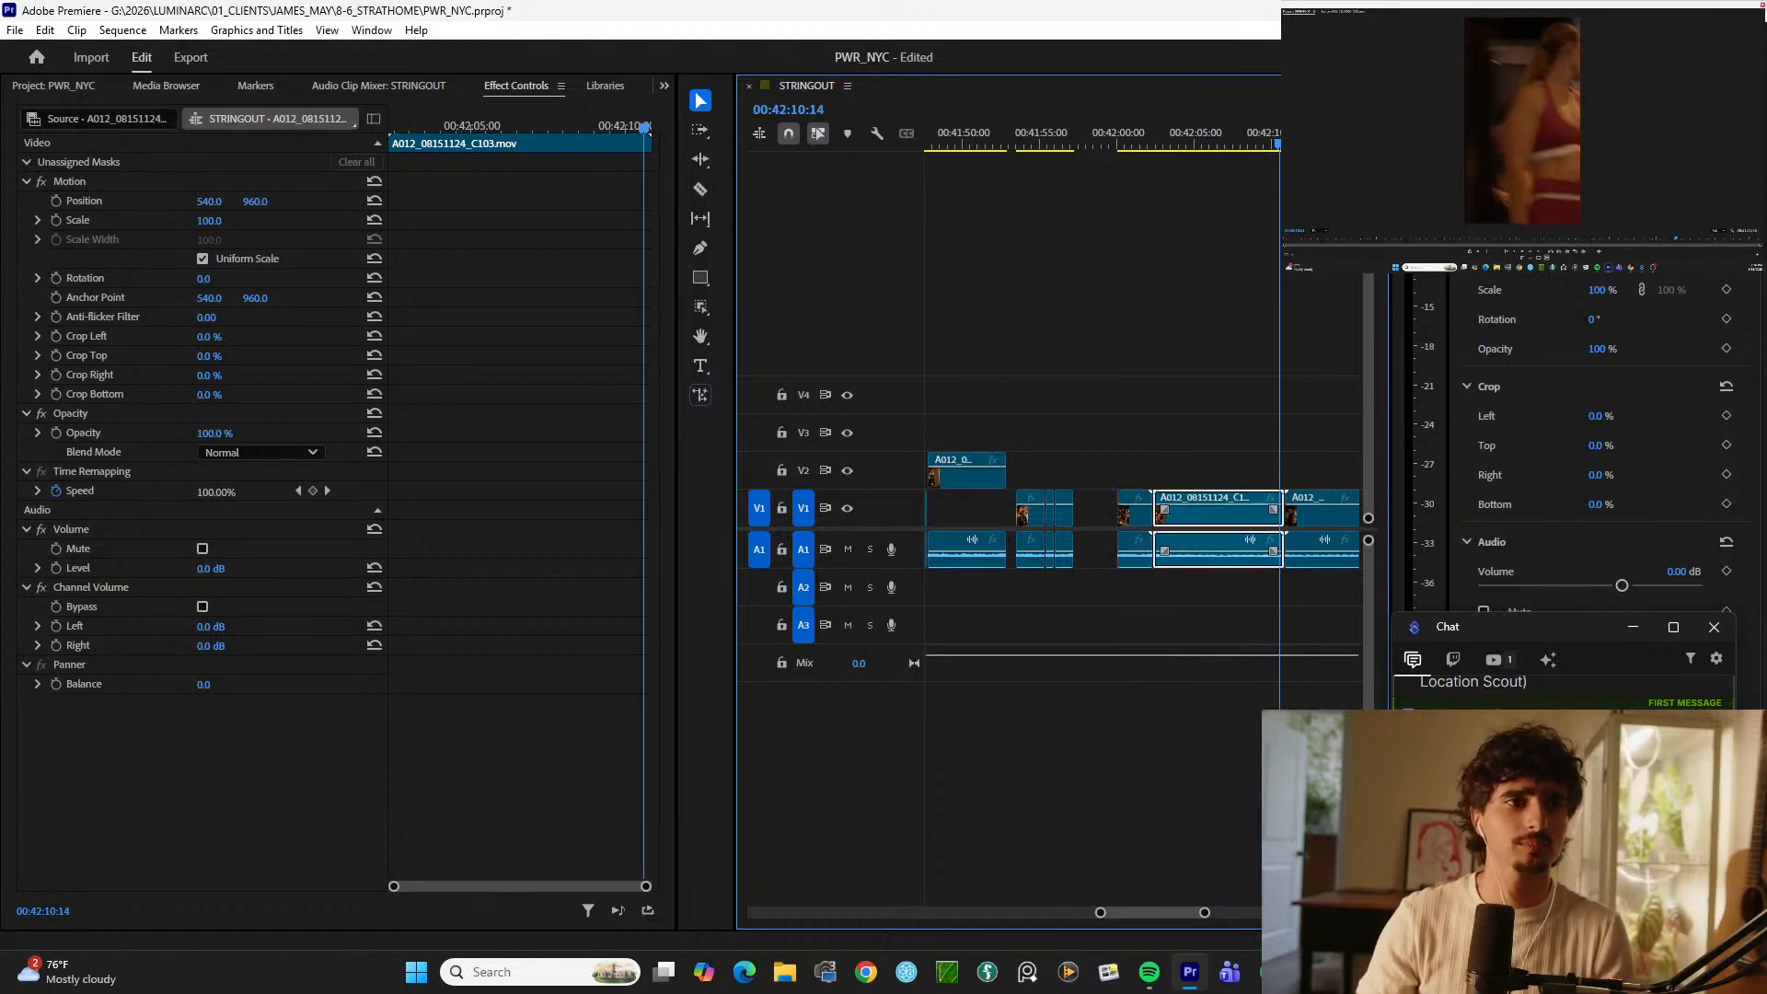
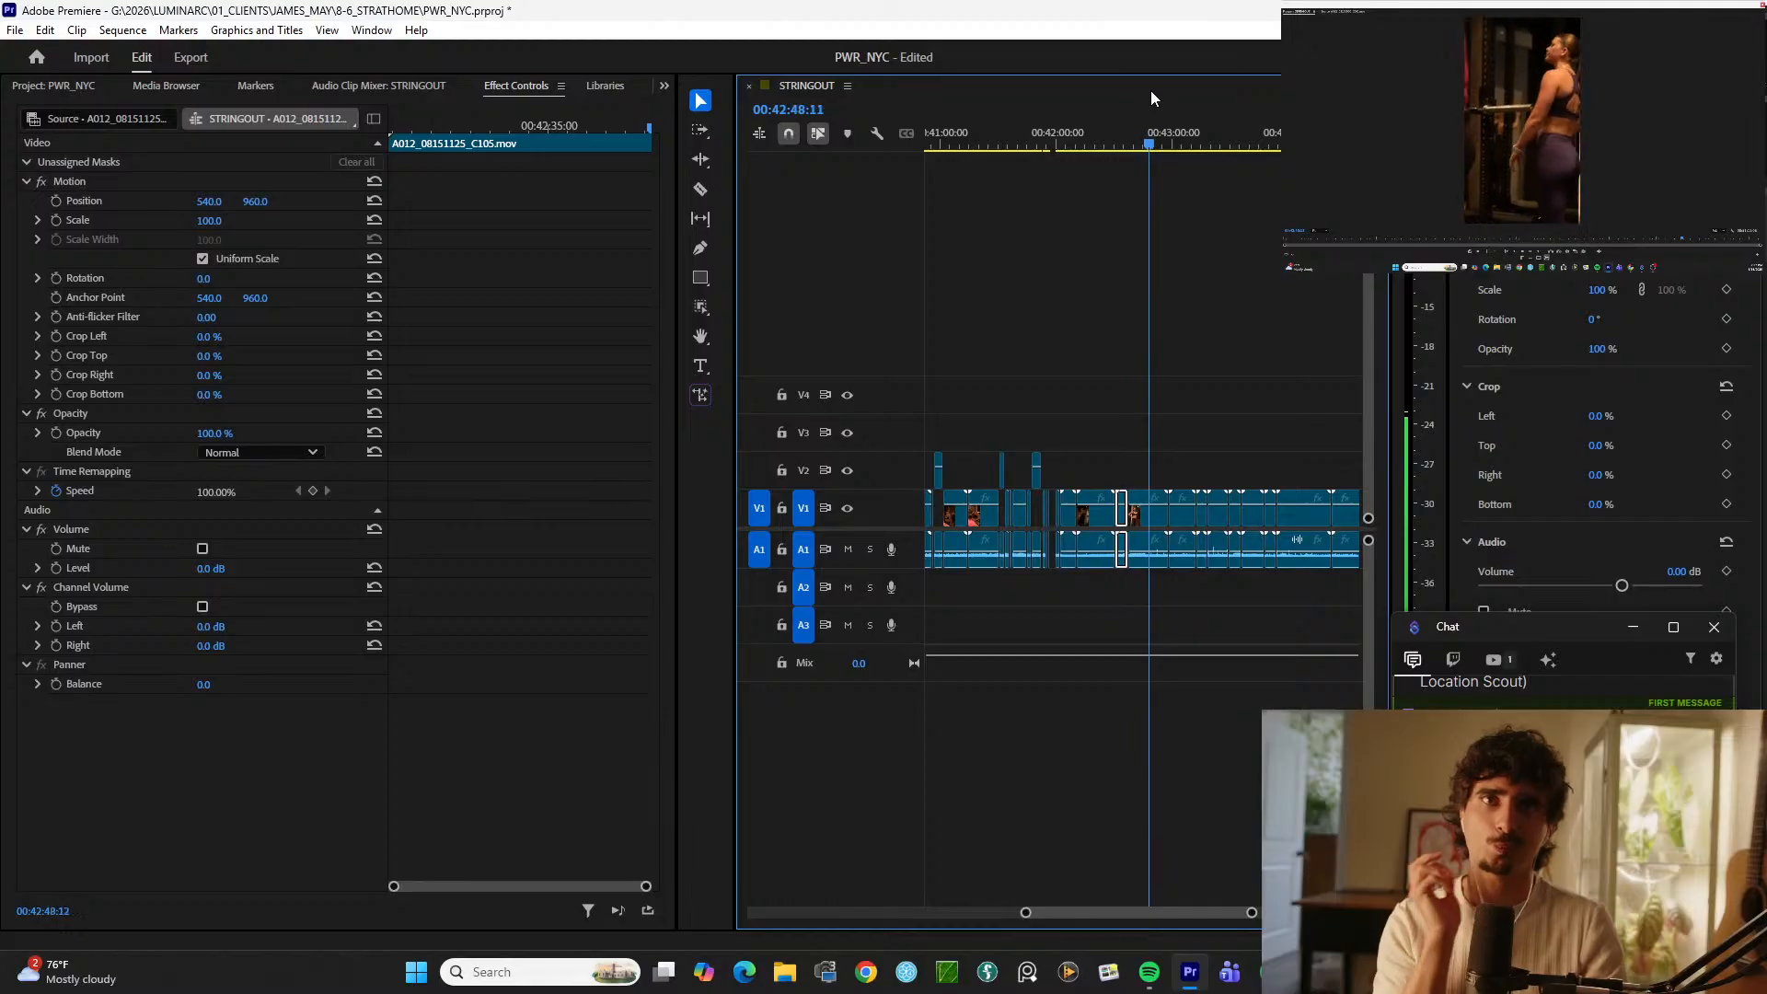
Step: Keep watching the footage from about 00:42:48 into C106, up to about 00:43:00
key("equal")
key("minus")
key("minus")
key("minus")
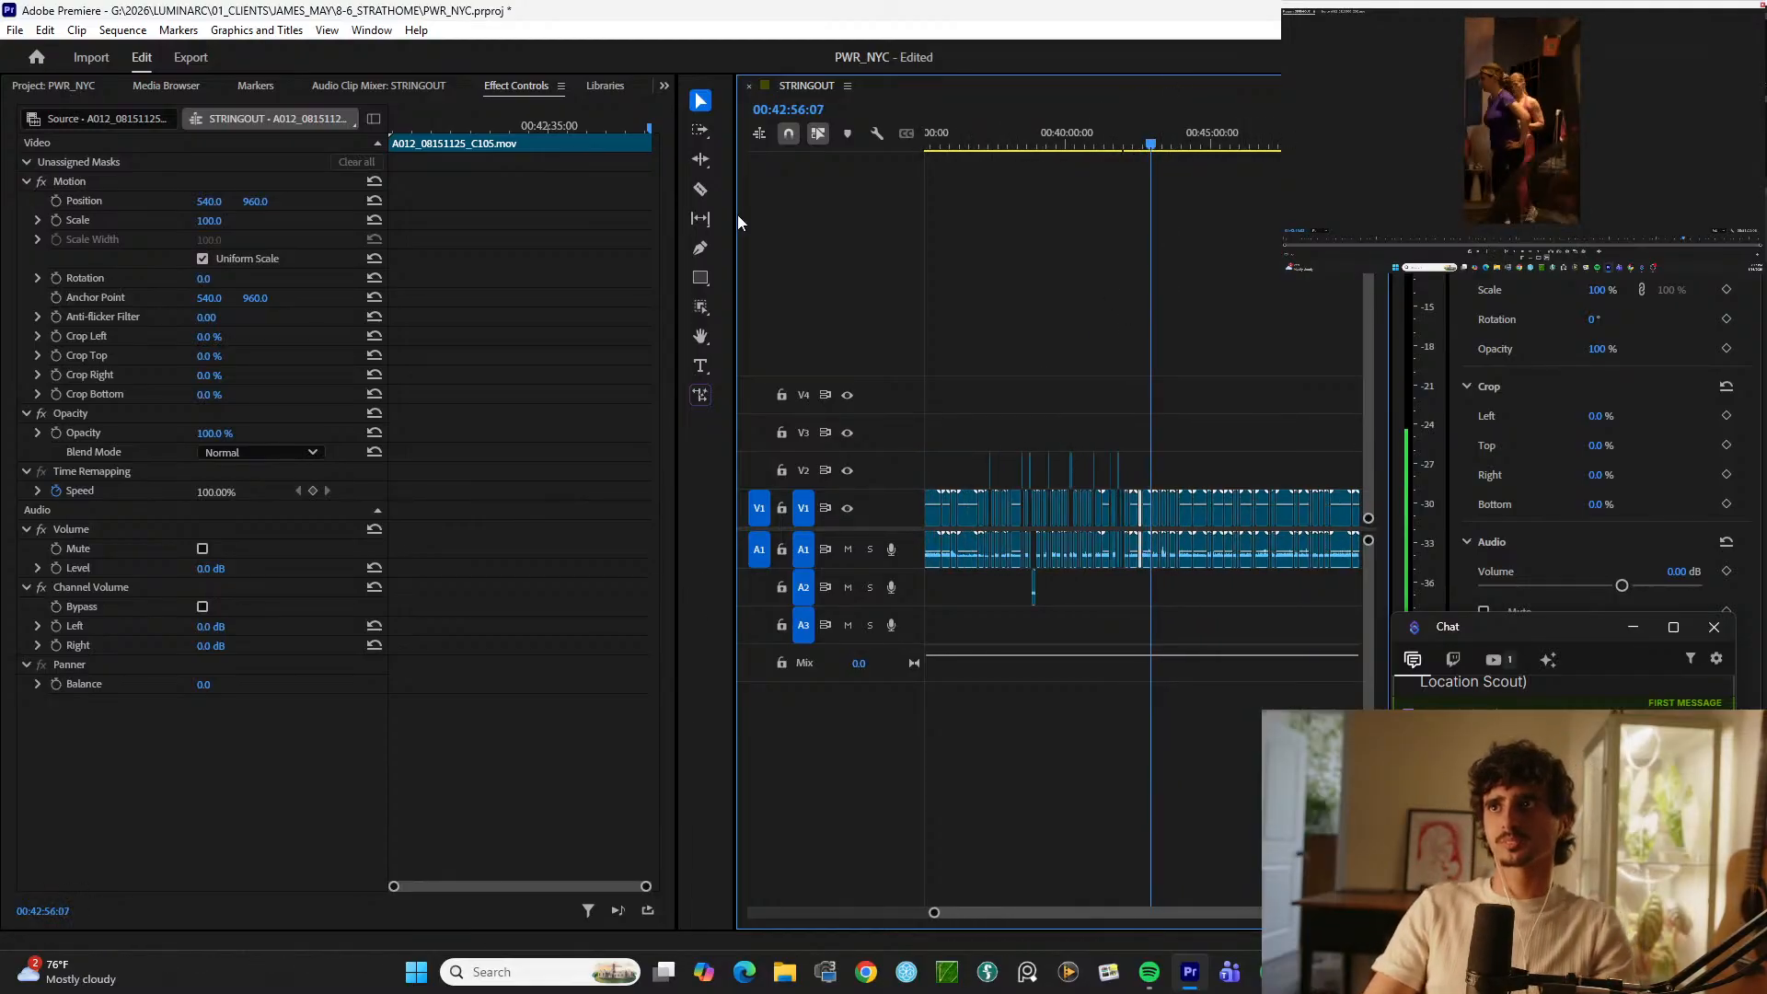
key("equal")
key("equal")
key("equal")
key("equal")
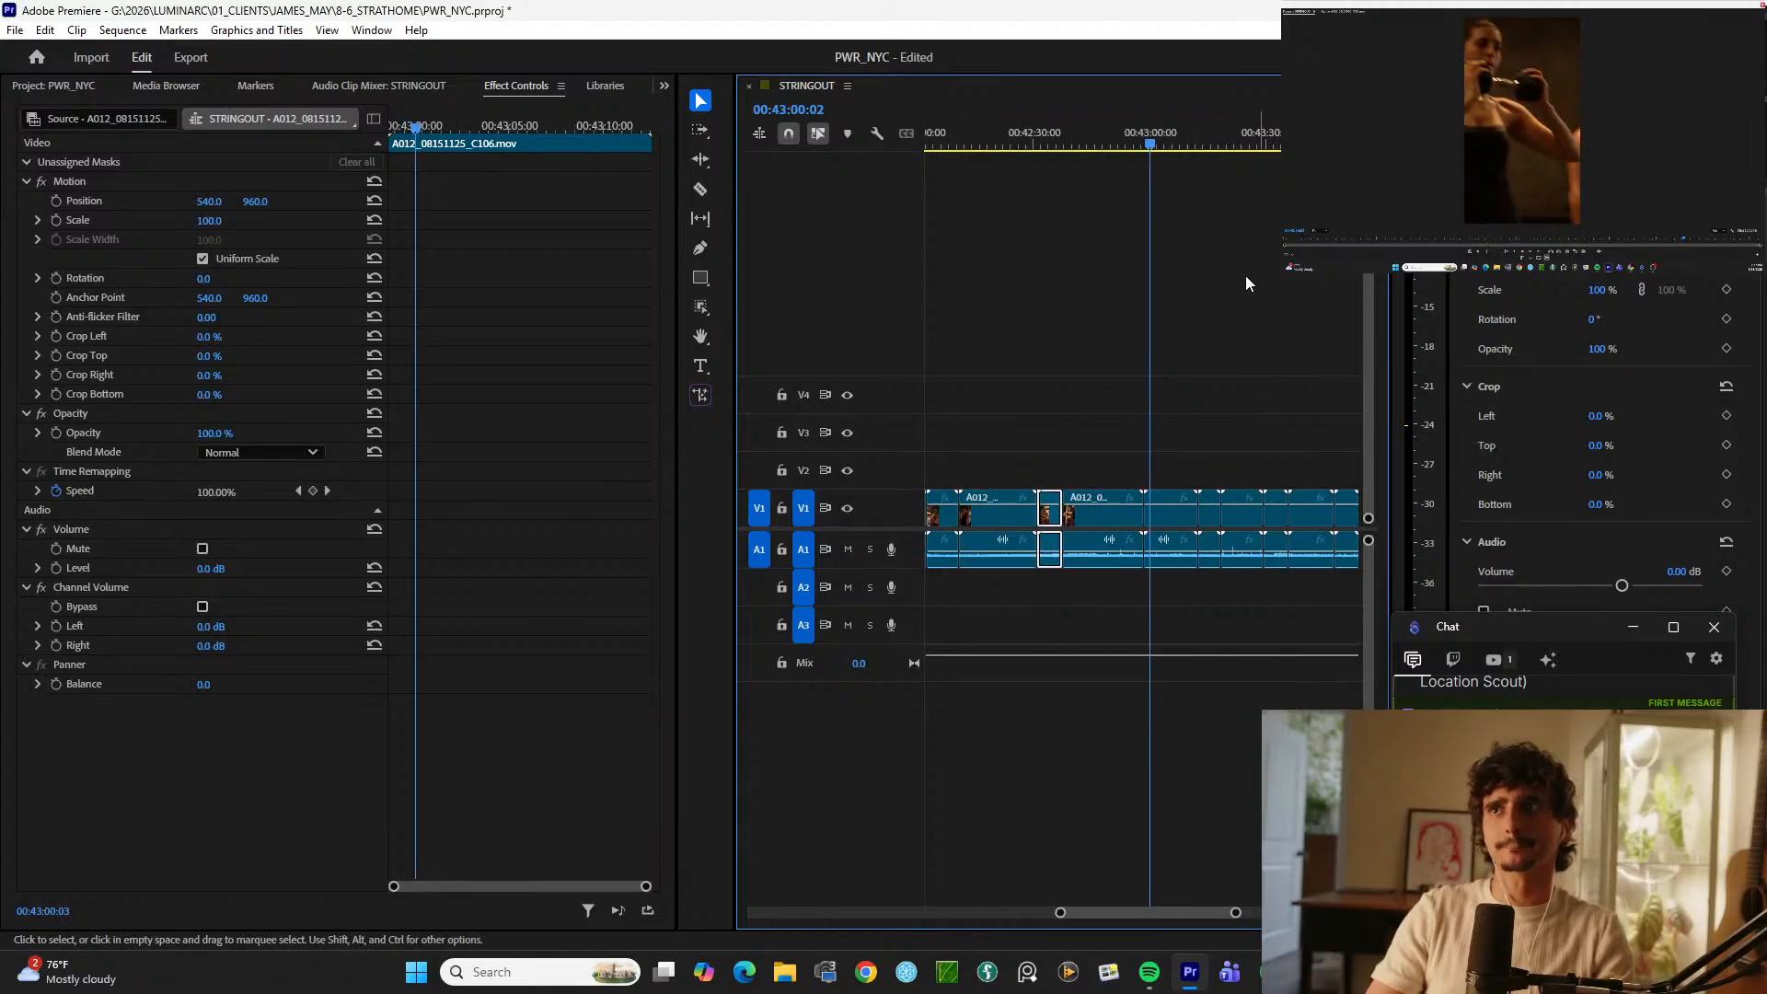
Step: Cut C106 at about 00:43:01 and 00:43:08, and raise the shot between the cuts to V2
left_click_drag(1132, 147, 1179, 148)
key("equal")
key("ctrl+k")
key("space")
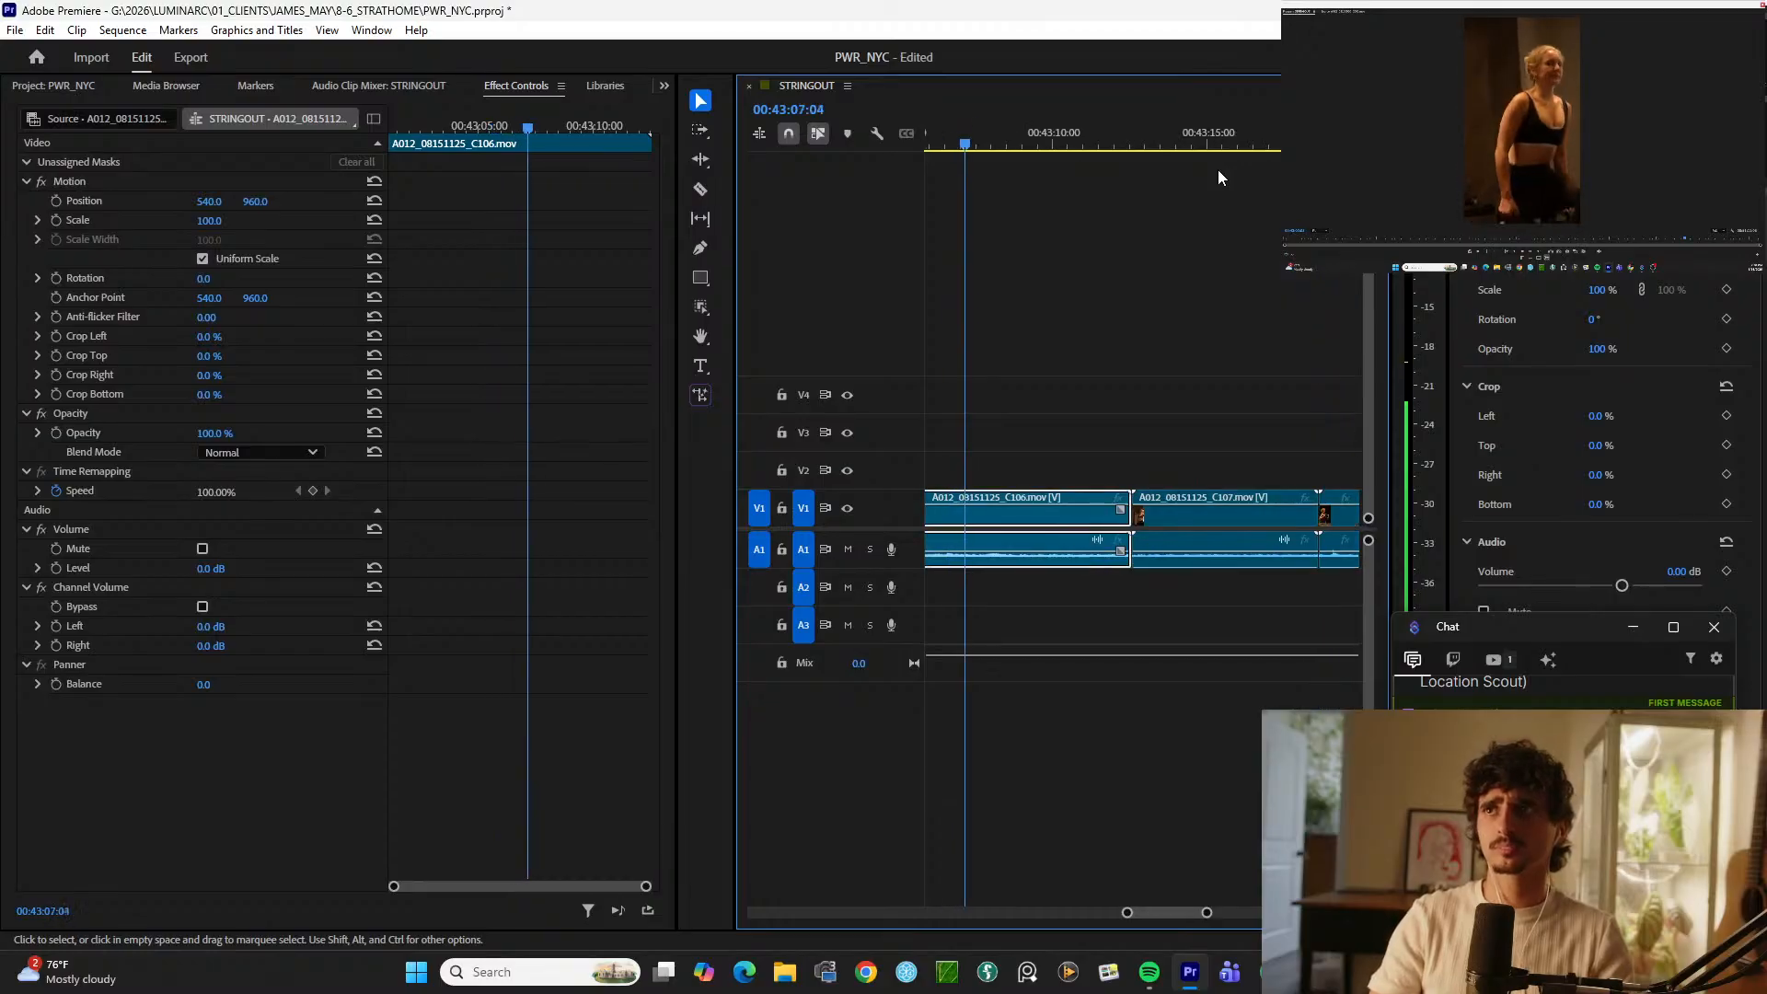
key("w")
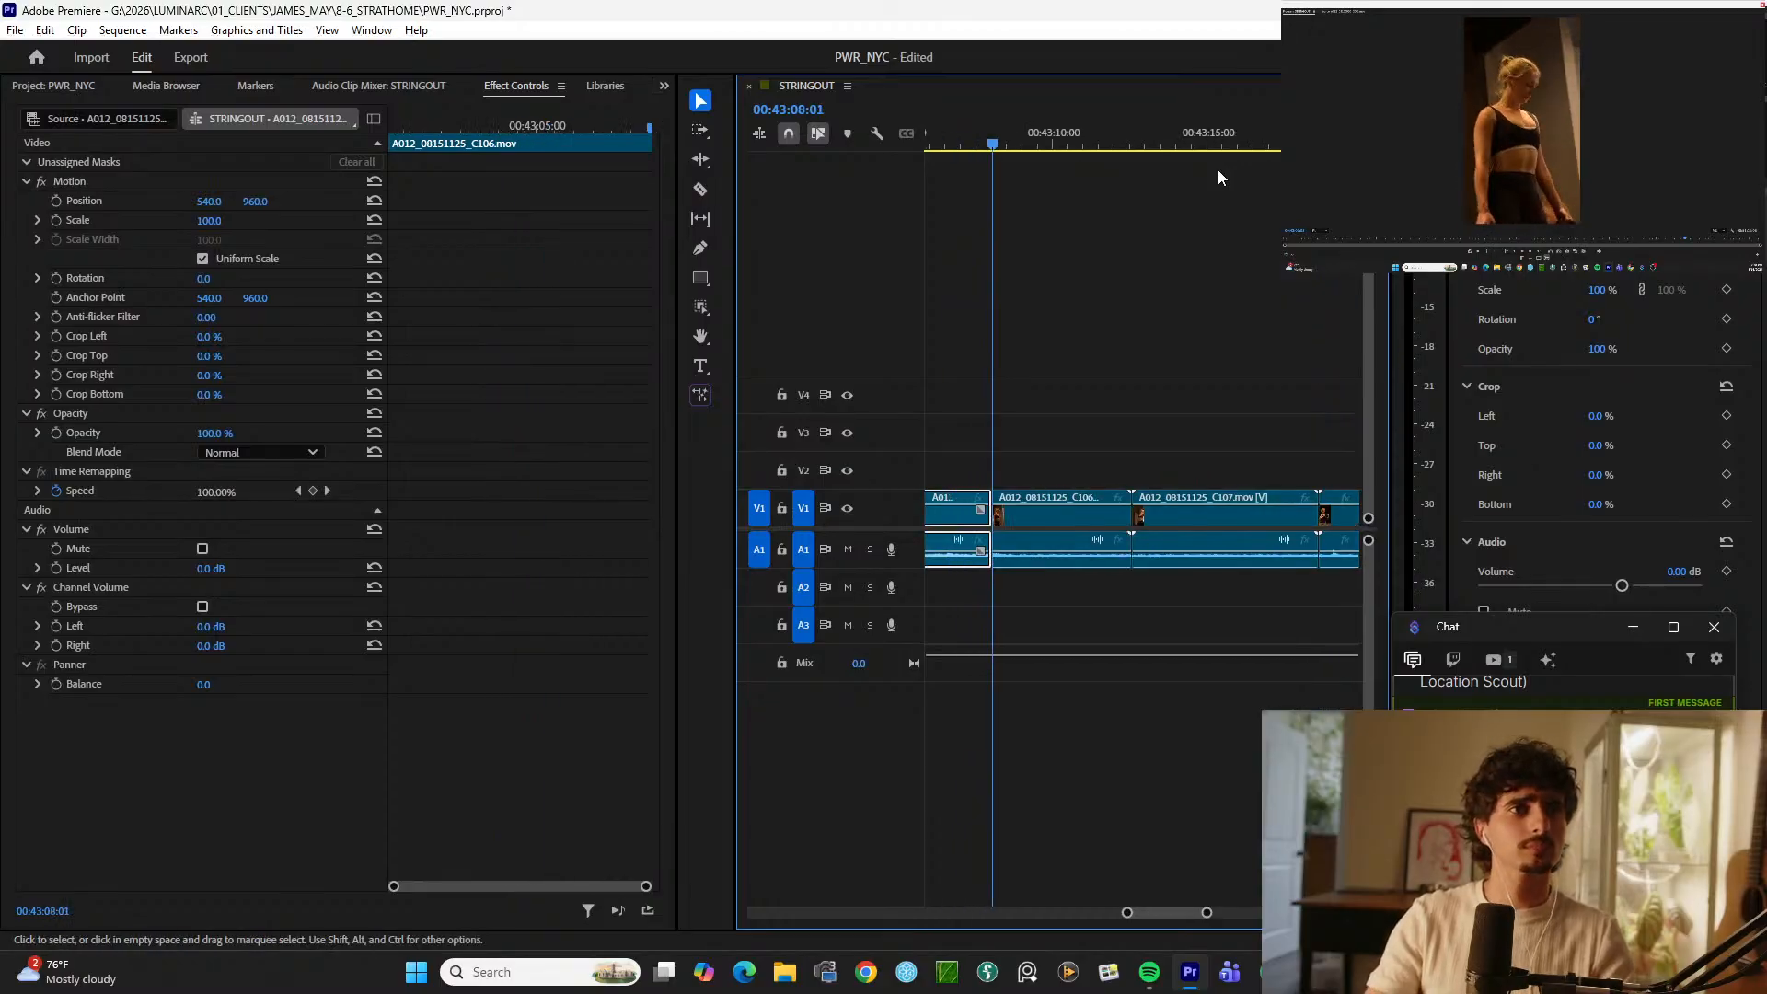
key("alt+Up")
Step: Play the rest of C106 and C107 into the start of C108 at about 00:43:19
key("minus")
key("minus")
key("space")
key("equal")
key("equal")
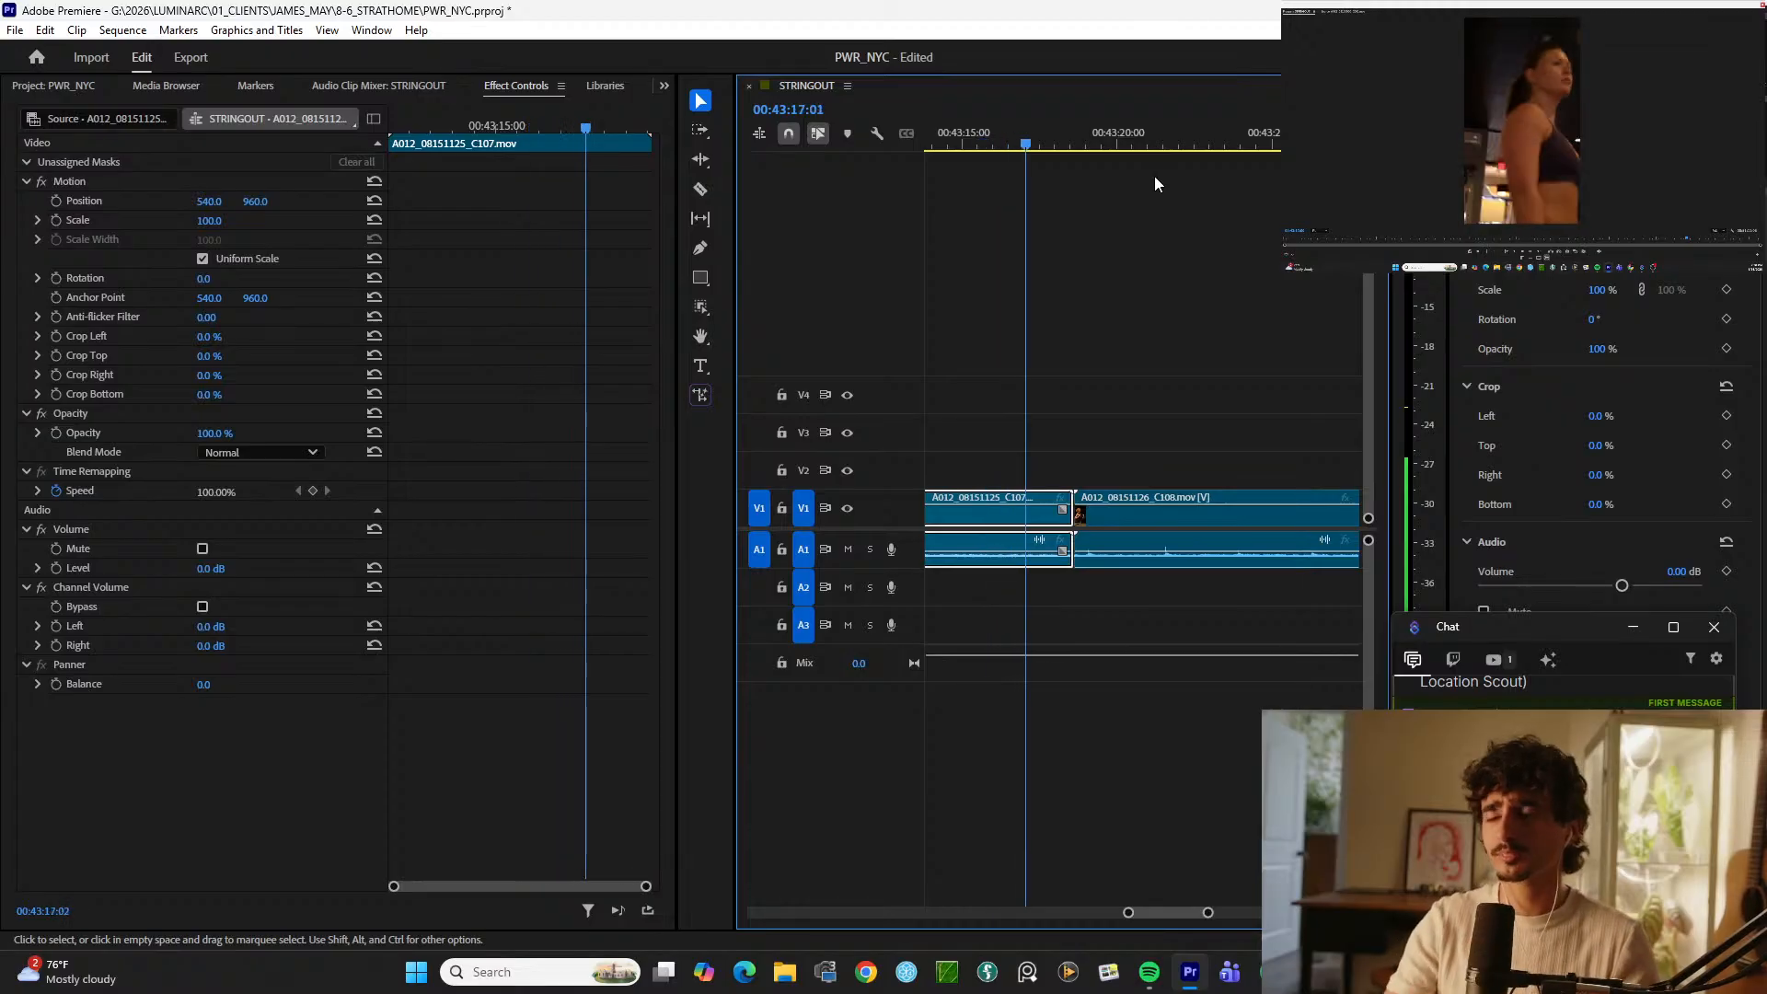
key("minus")
key("equal")
key("minus")
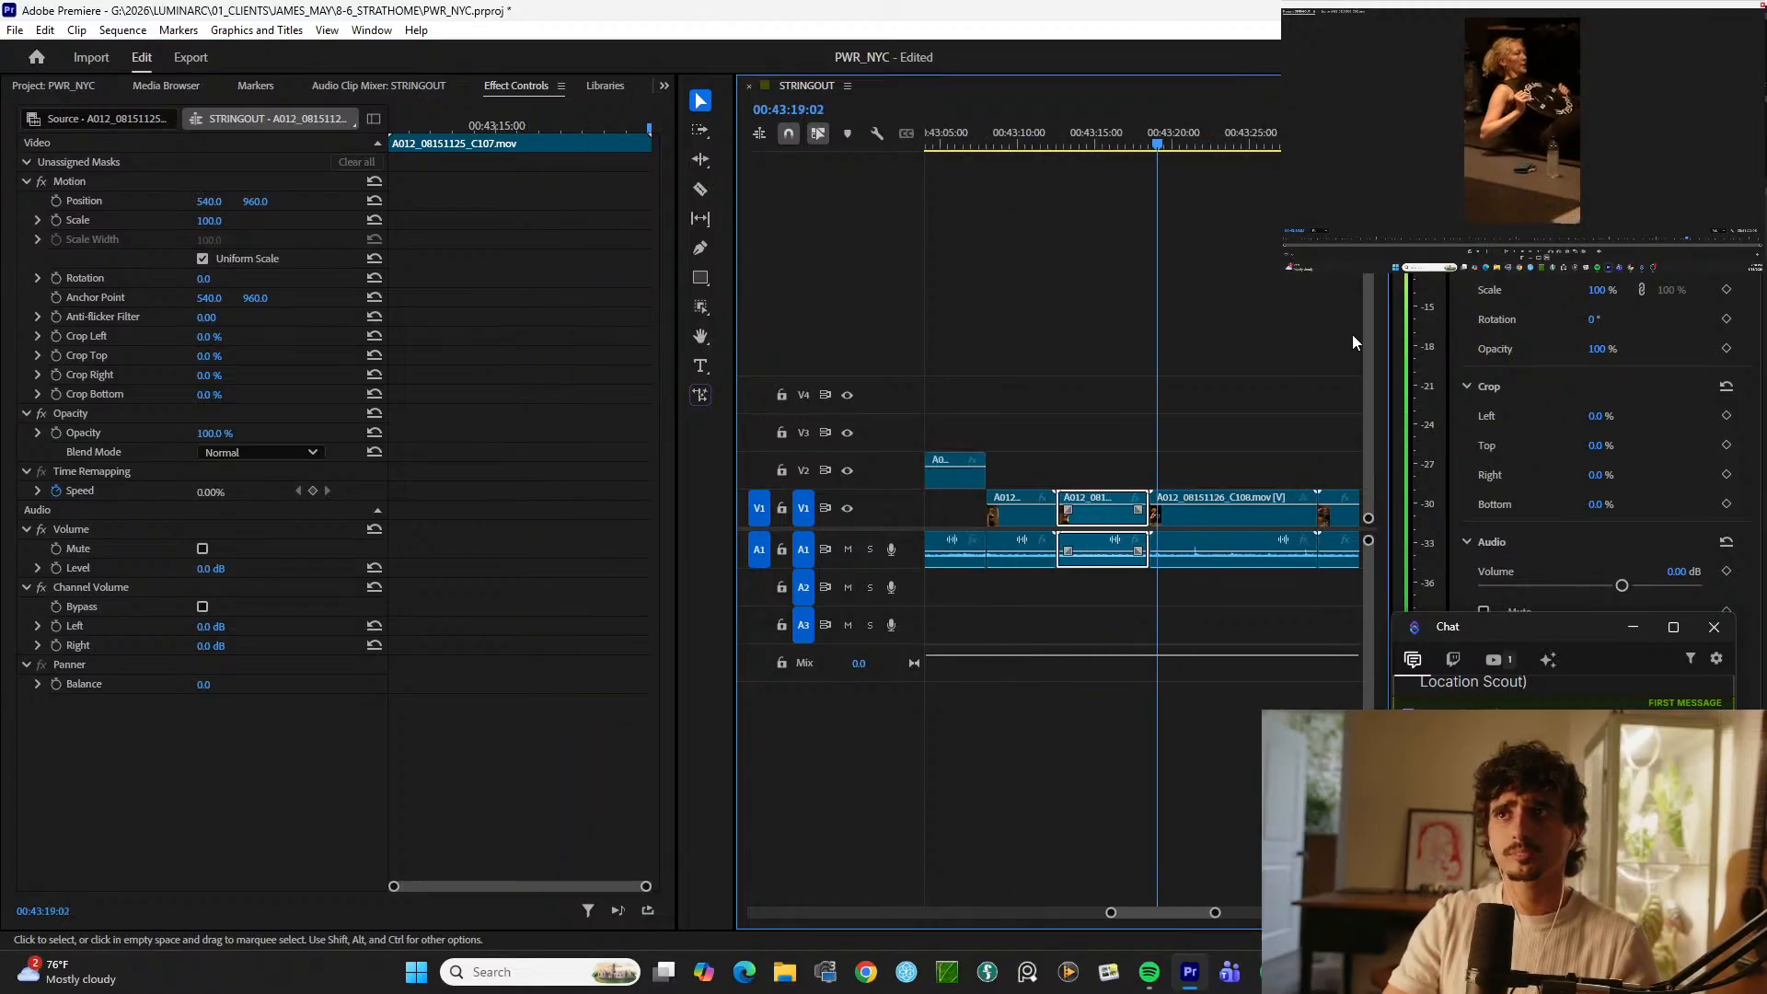
Step: Cut C108 at about 00:43:20:15 and 00:43:25, and raise the shot between the cuts to V2
key("equal")
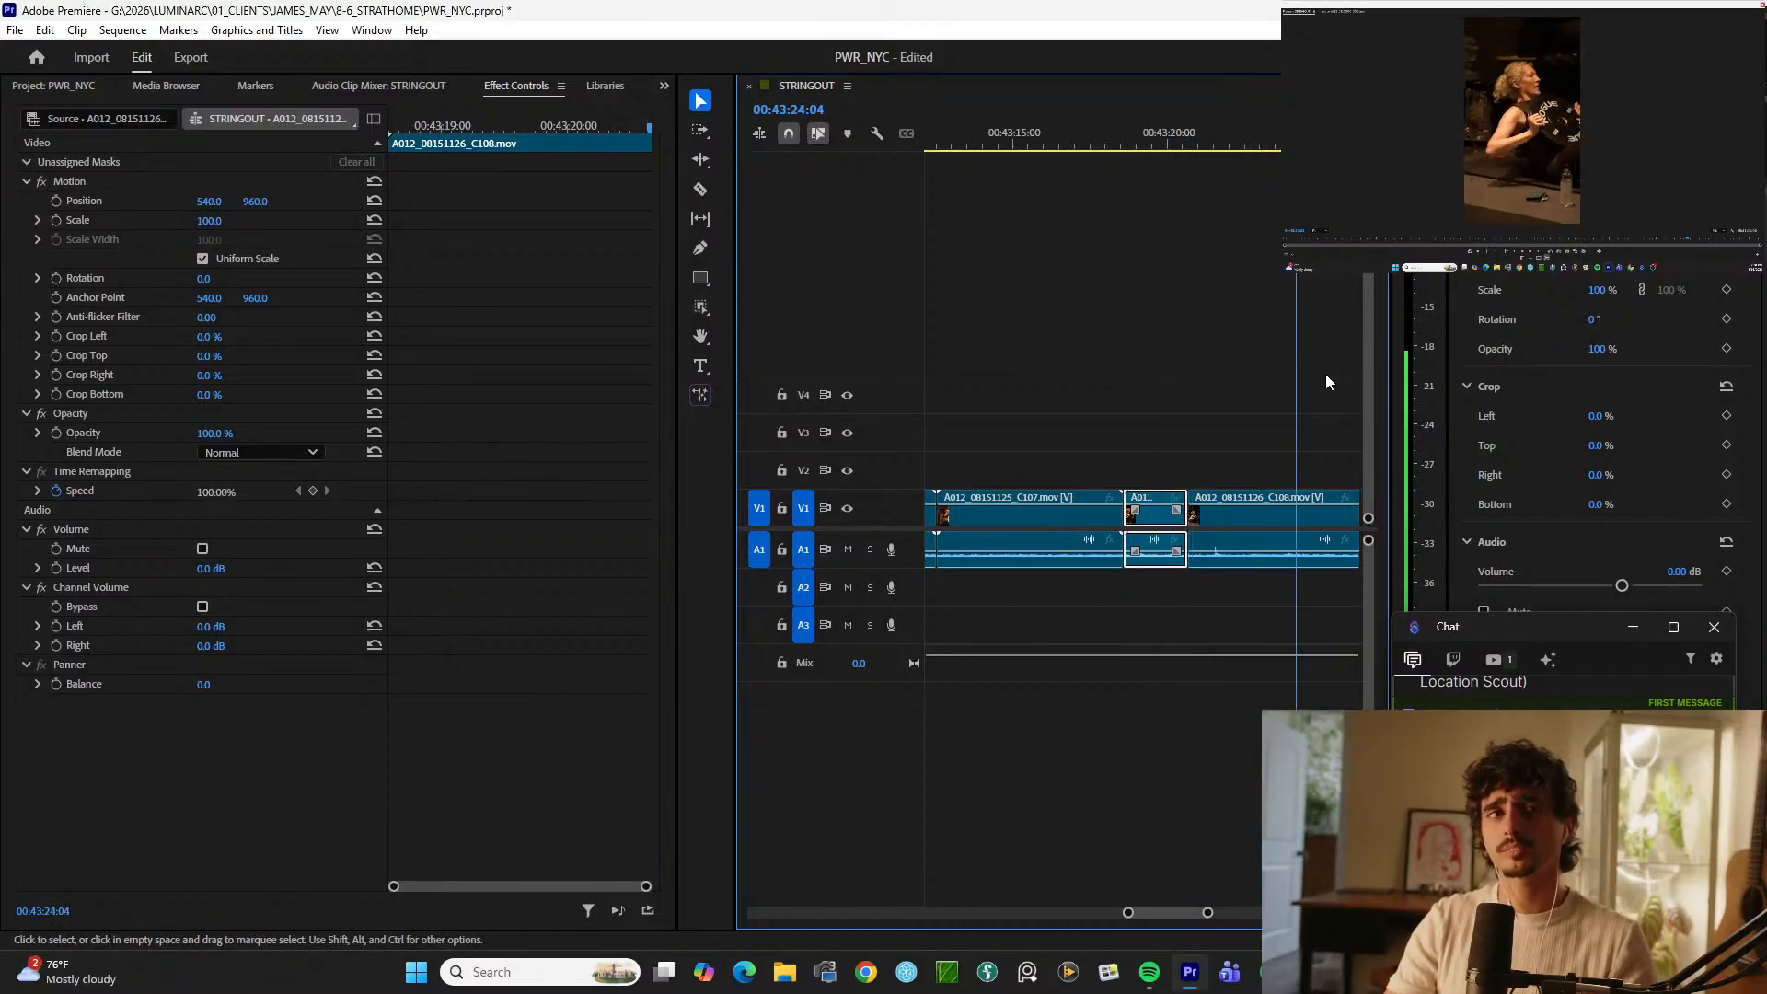
key("space")
key("ctrl+k")
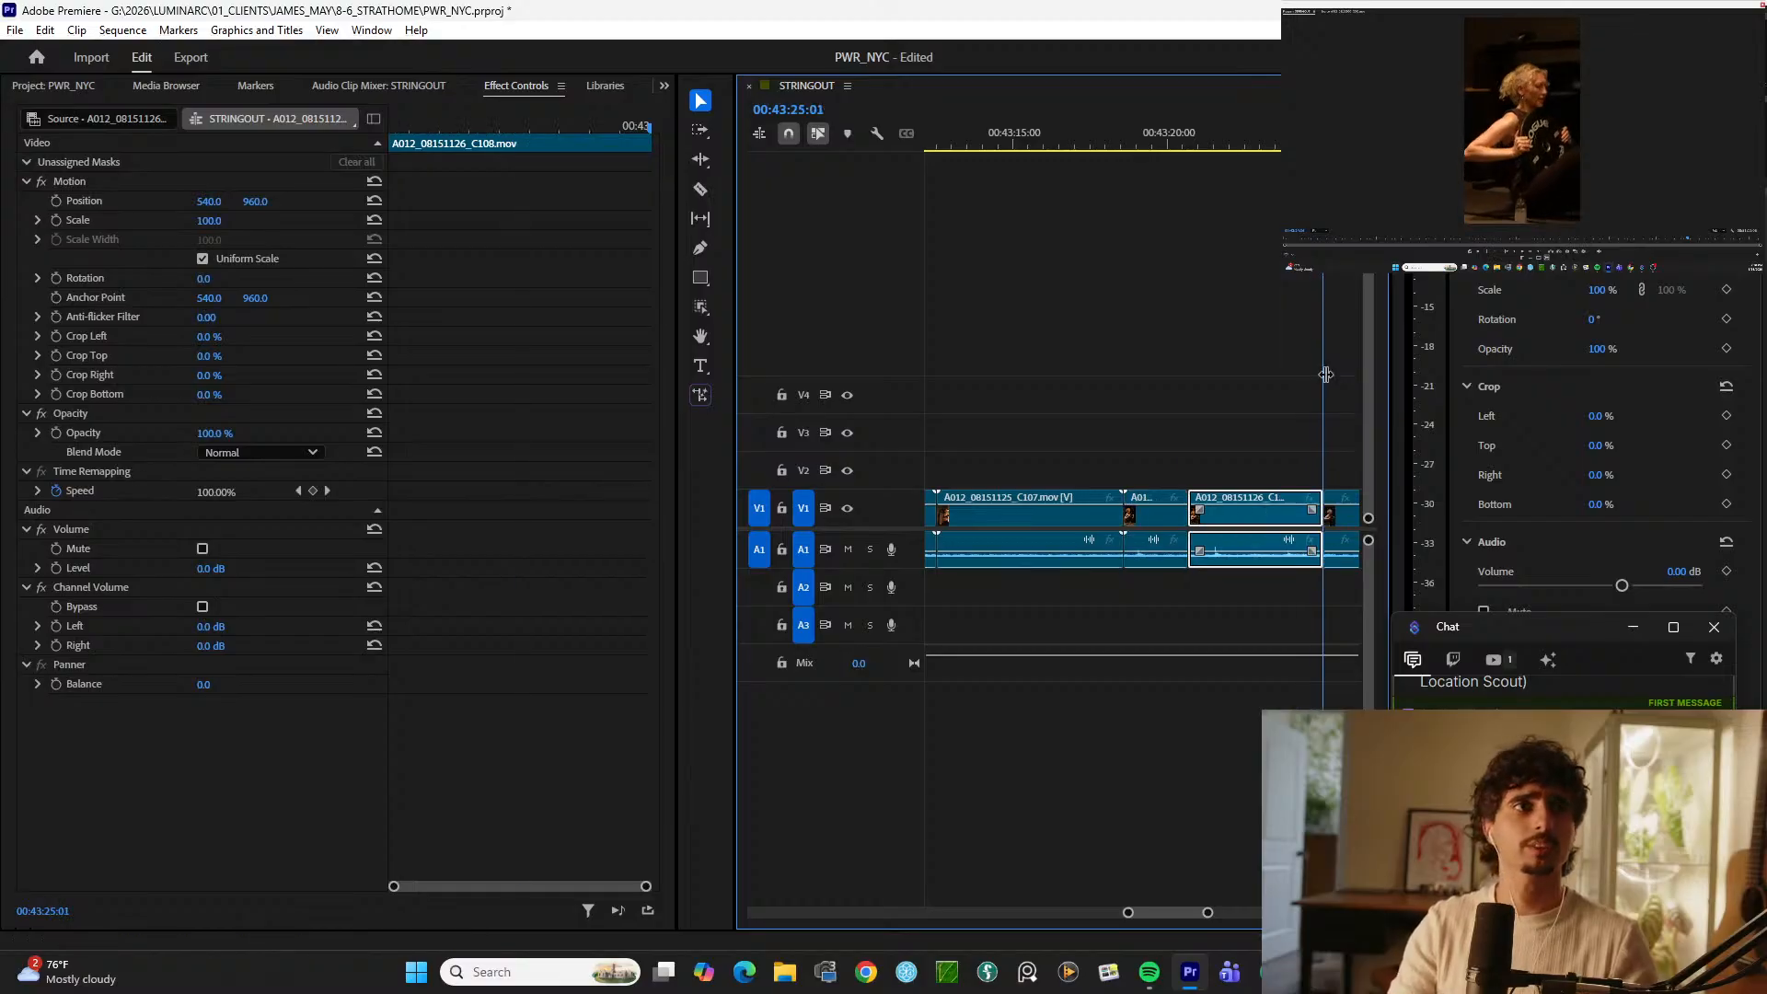
key("alt+Up")
Step: Skip ahead in C108 to about 00:43:26 and continue playback
key("minus")
key("equal")
left_click(1195, 147)
key("space")
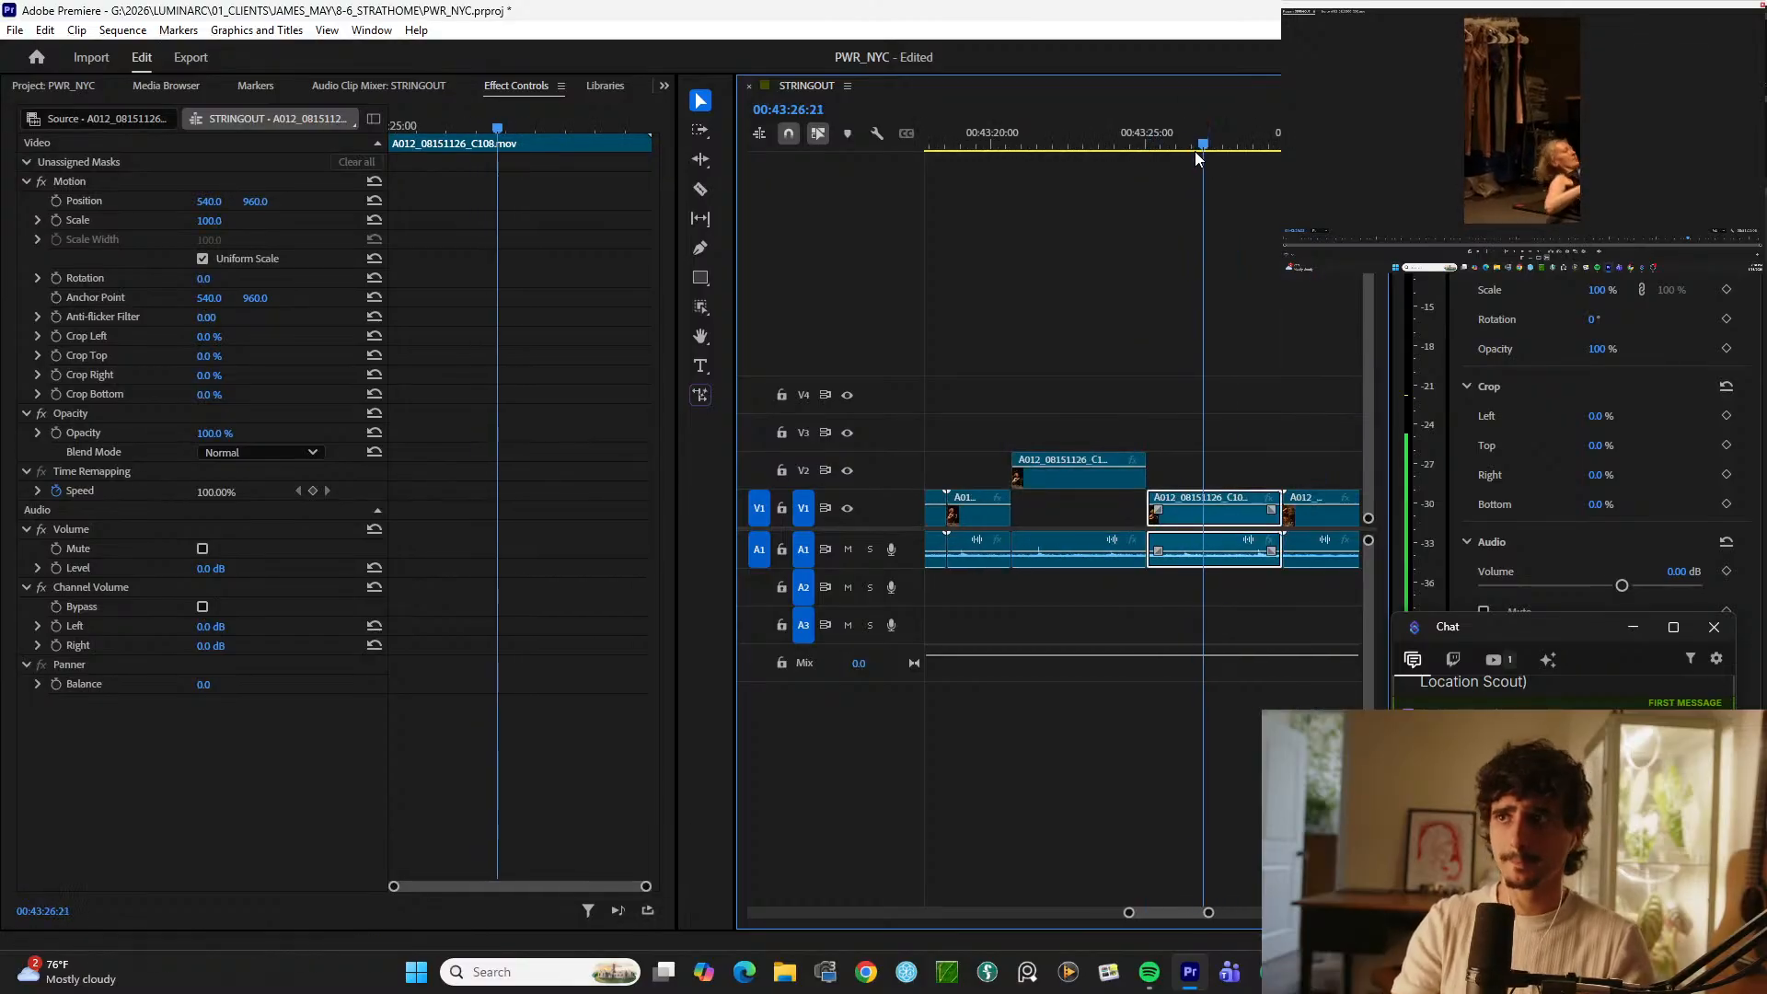
Step: Cut C109 at about 00:43:32:05 and 00:43:33:17, and raise the shot between the cuts to V2
key("l")
key("minus")
key("equal")
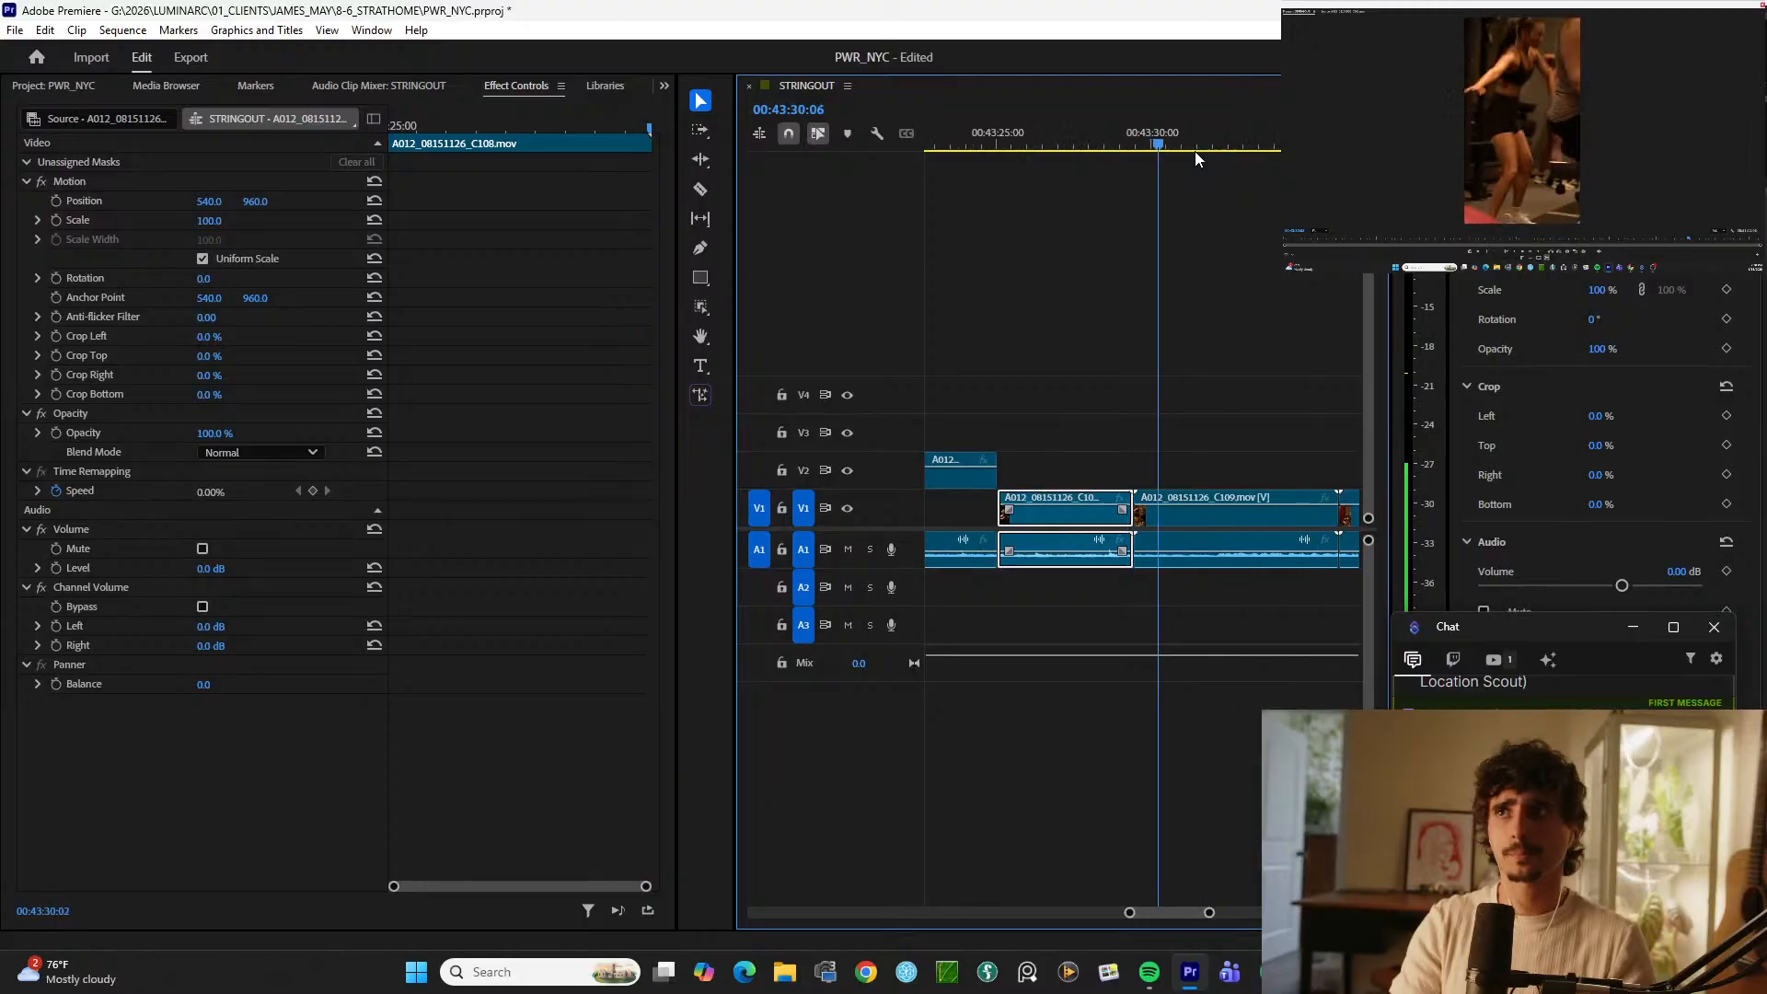
key("equal")
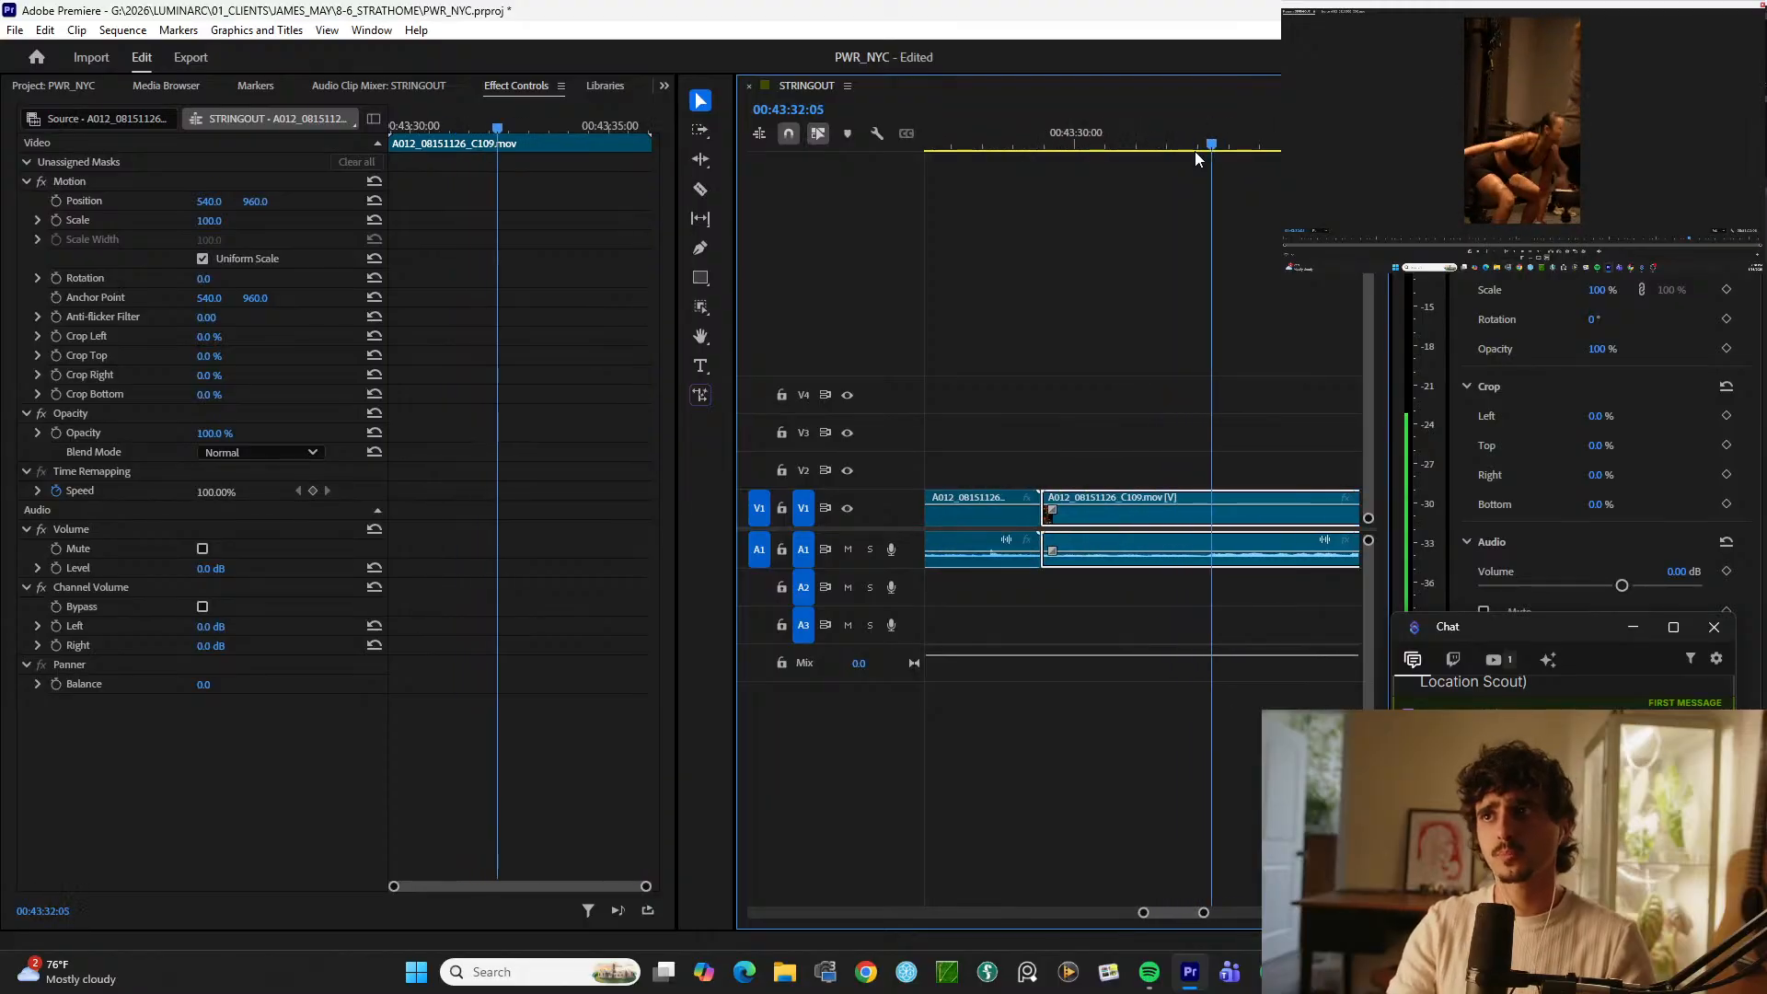
key("ctrl+k")
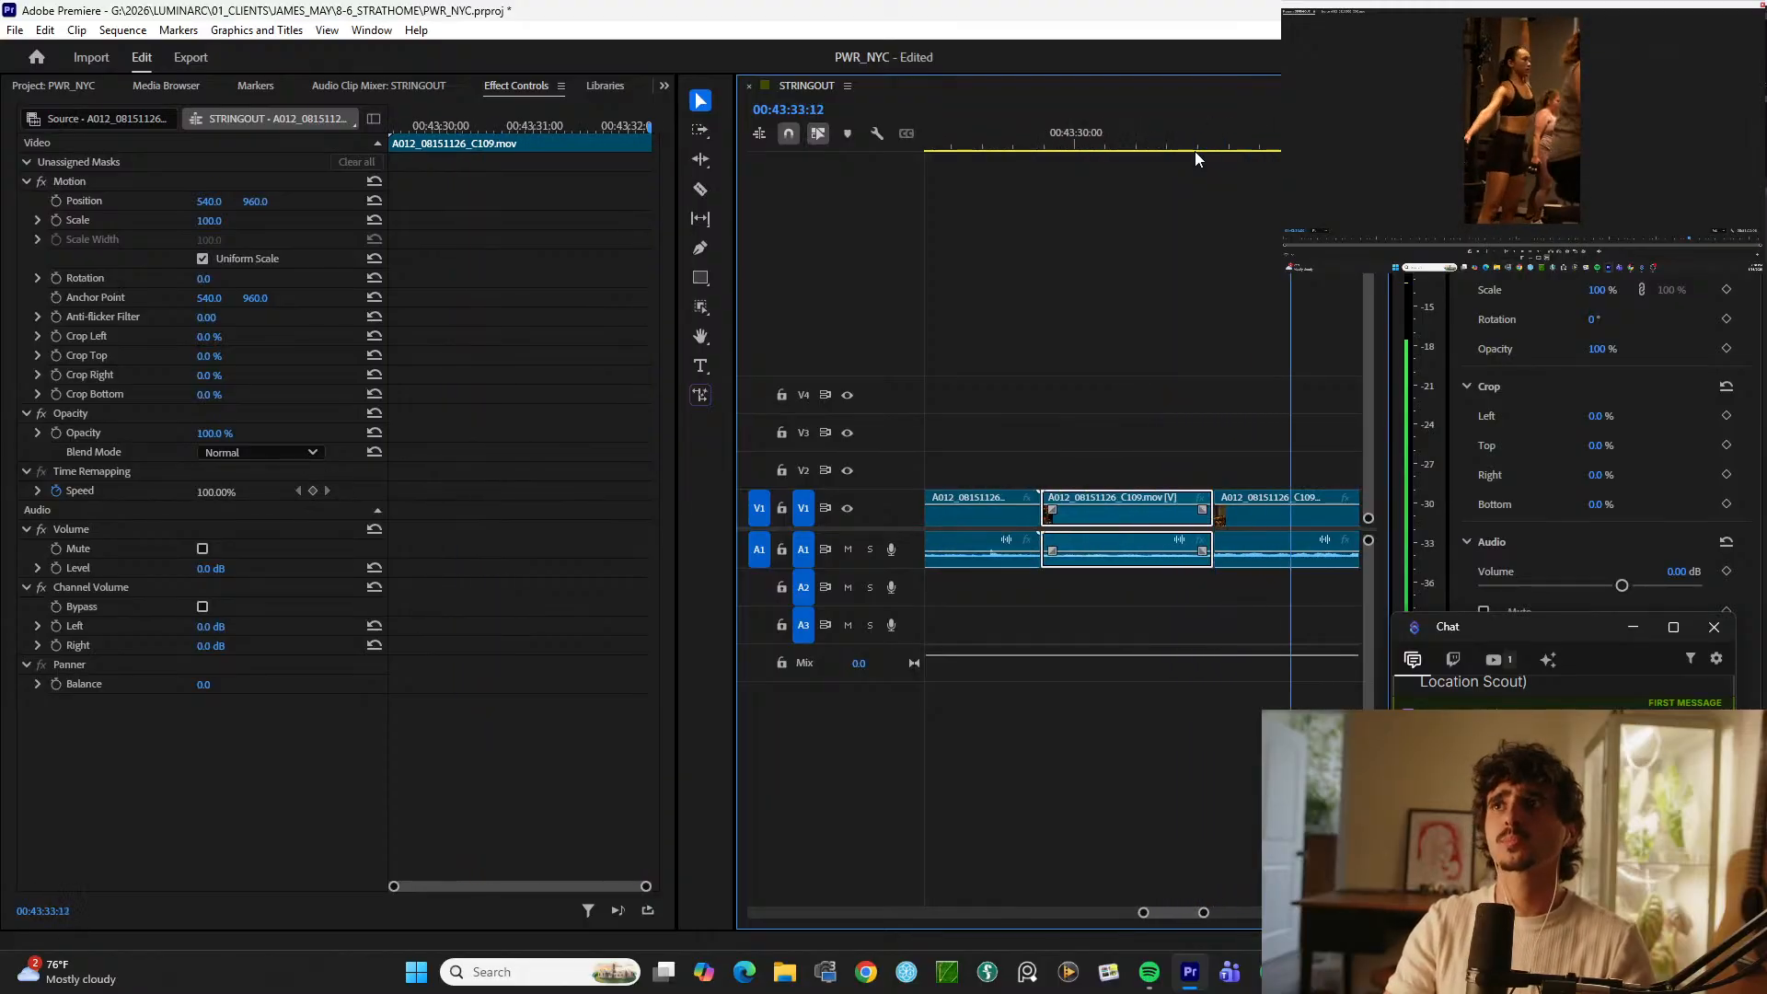
key("alt+Up")
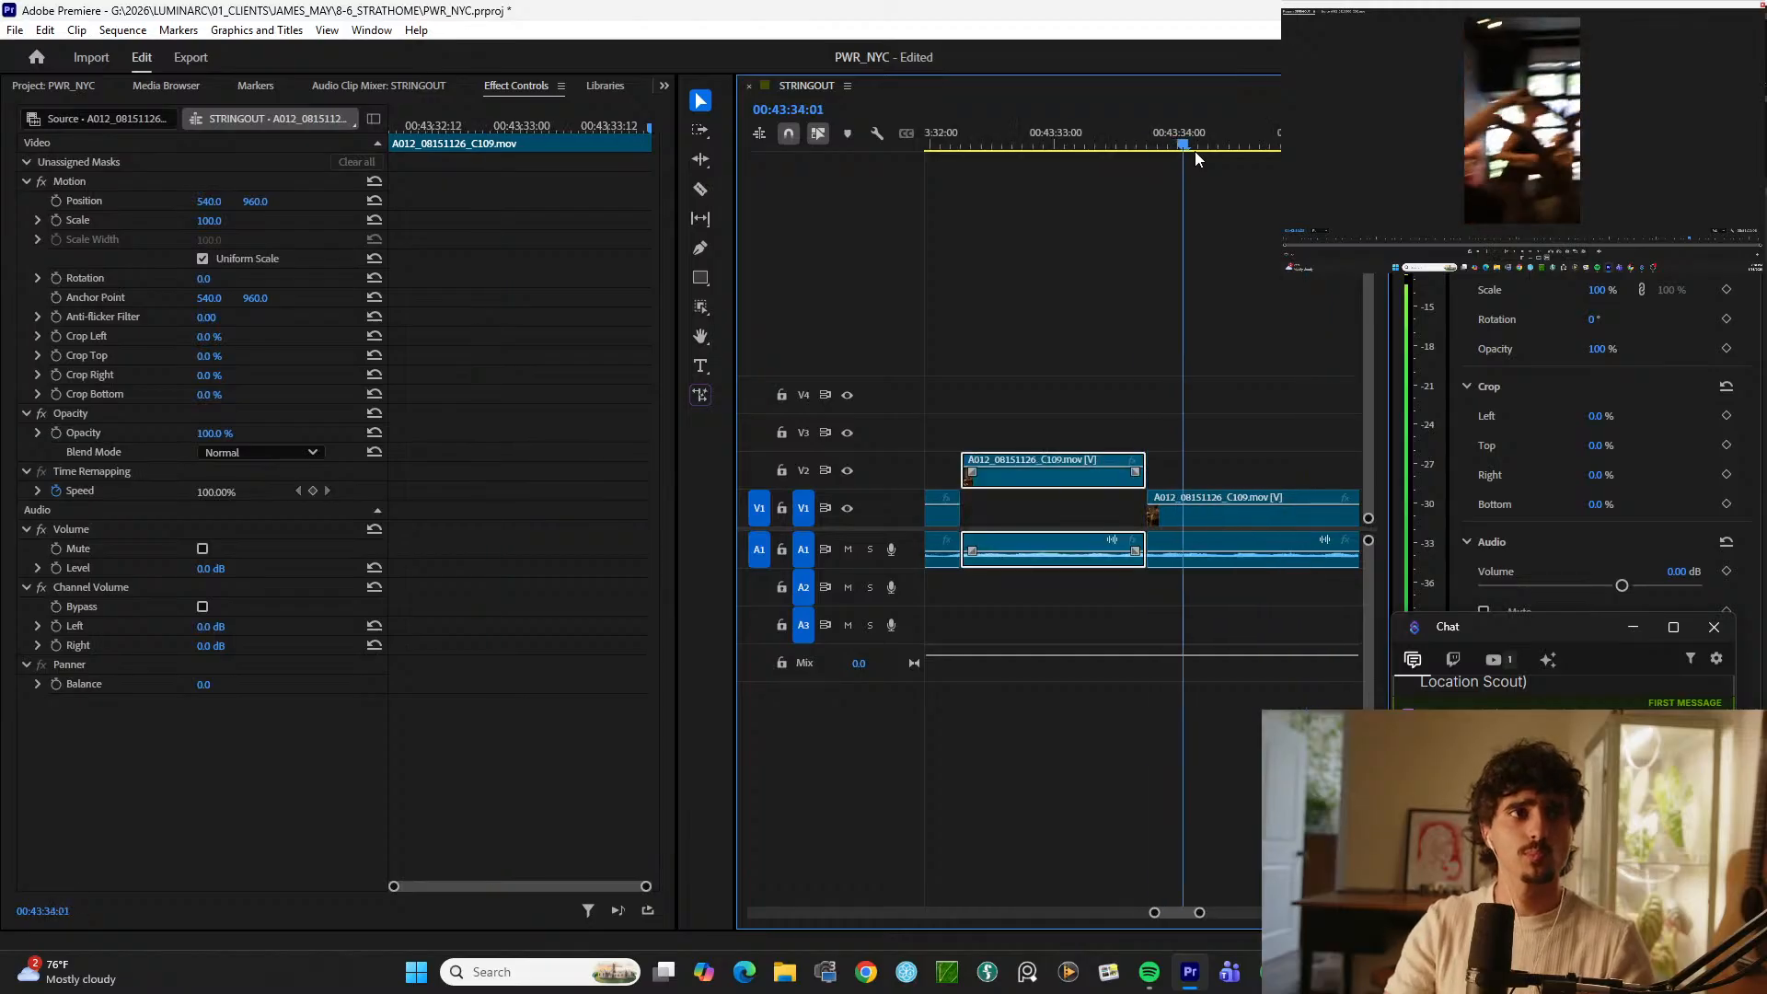
Step: Play the rest of C109 through C112 into the start of C113 at about 00:44:23
key("minus")
key("minus")
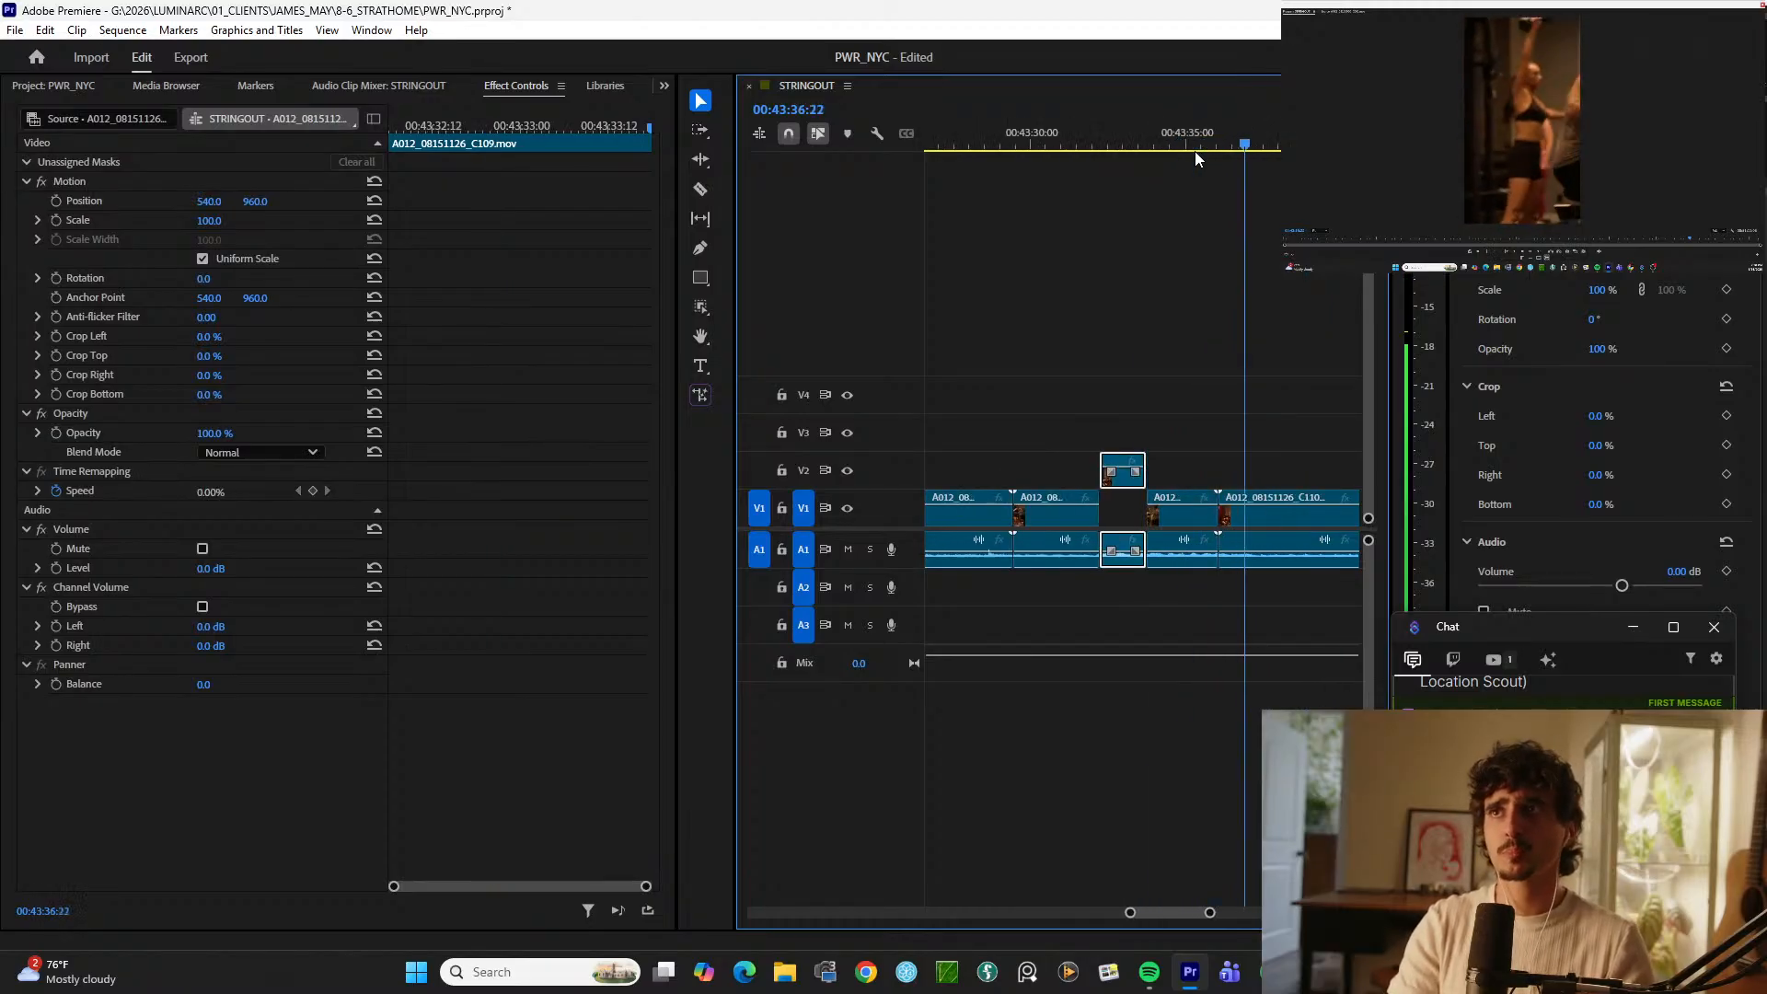
key("minus")
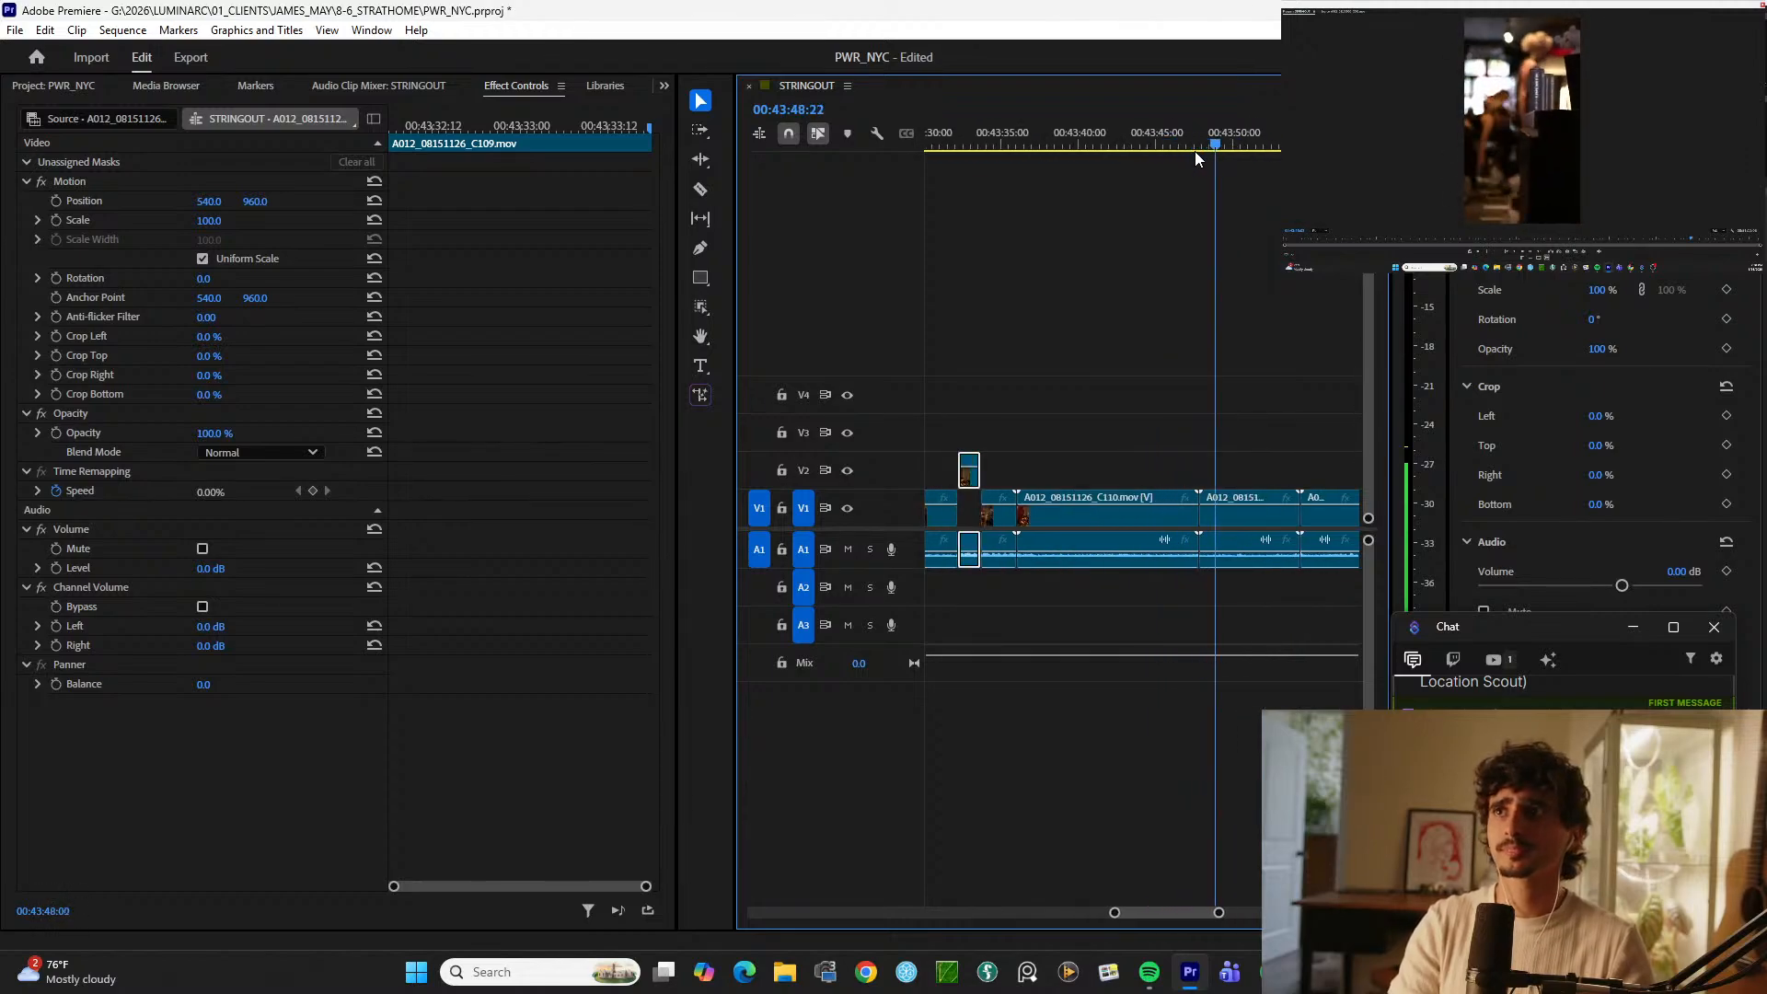
key("equal")
key("equal")
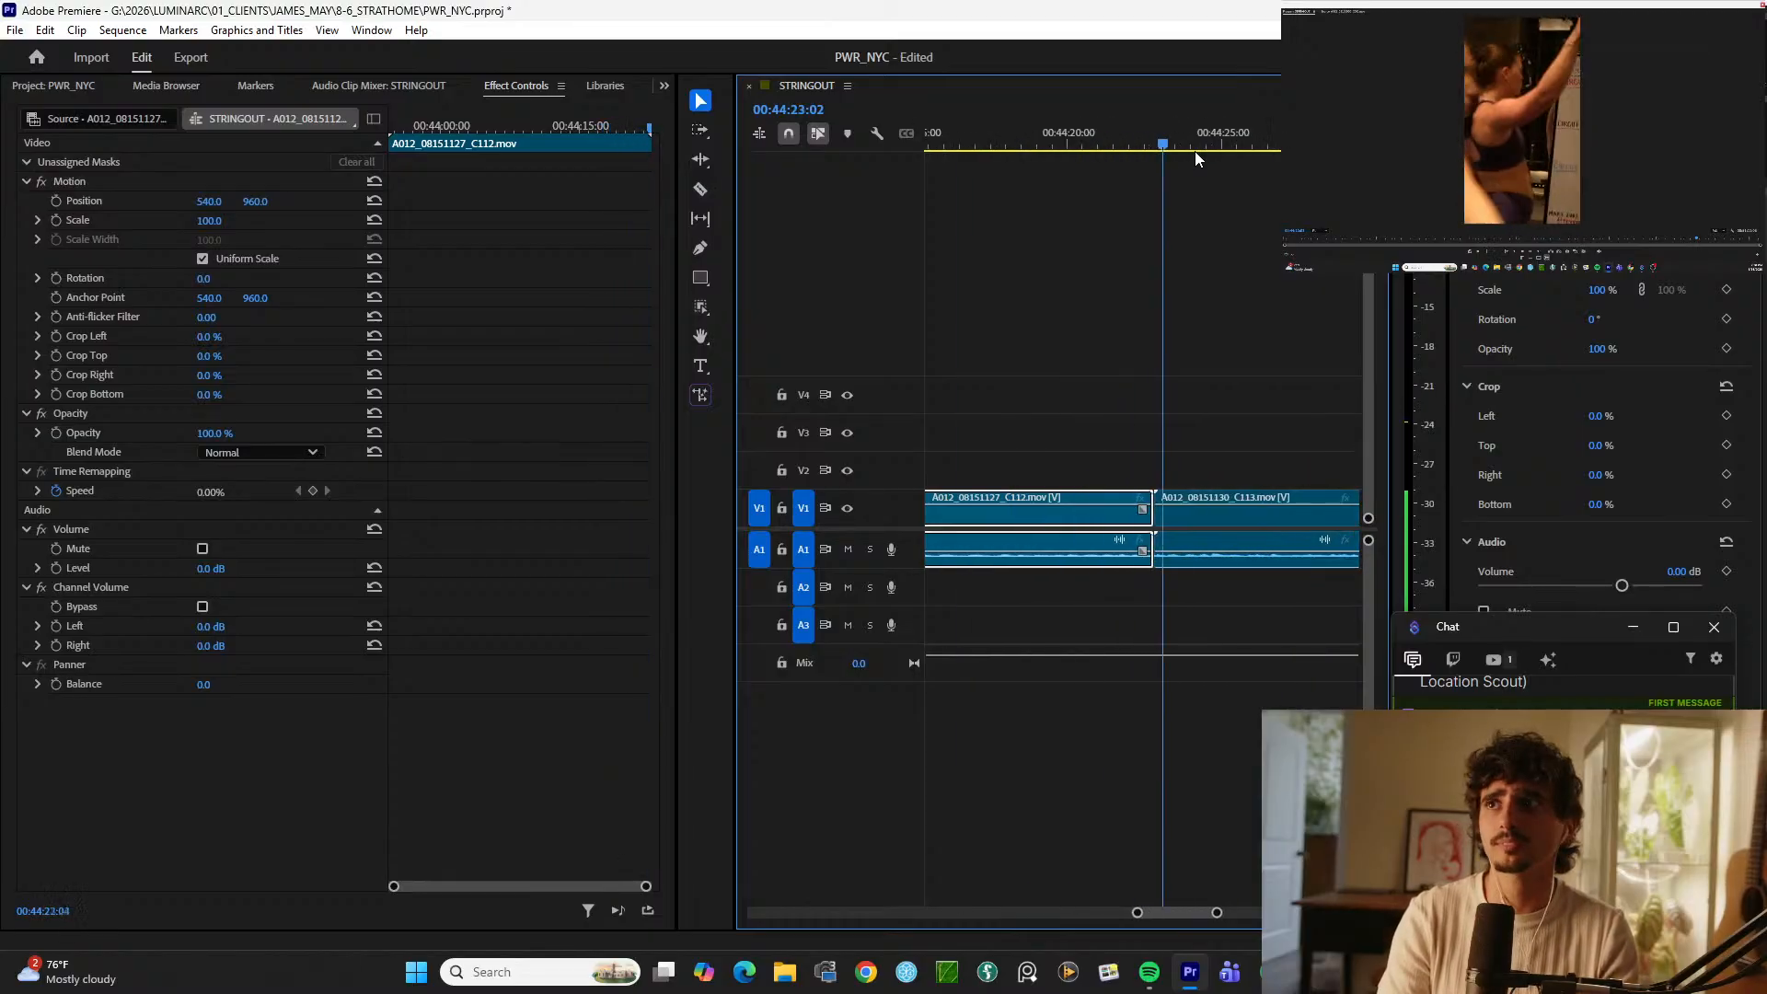
key("space")
key("ctrl+k")
key("space")
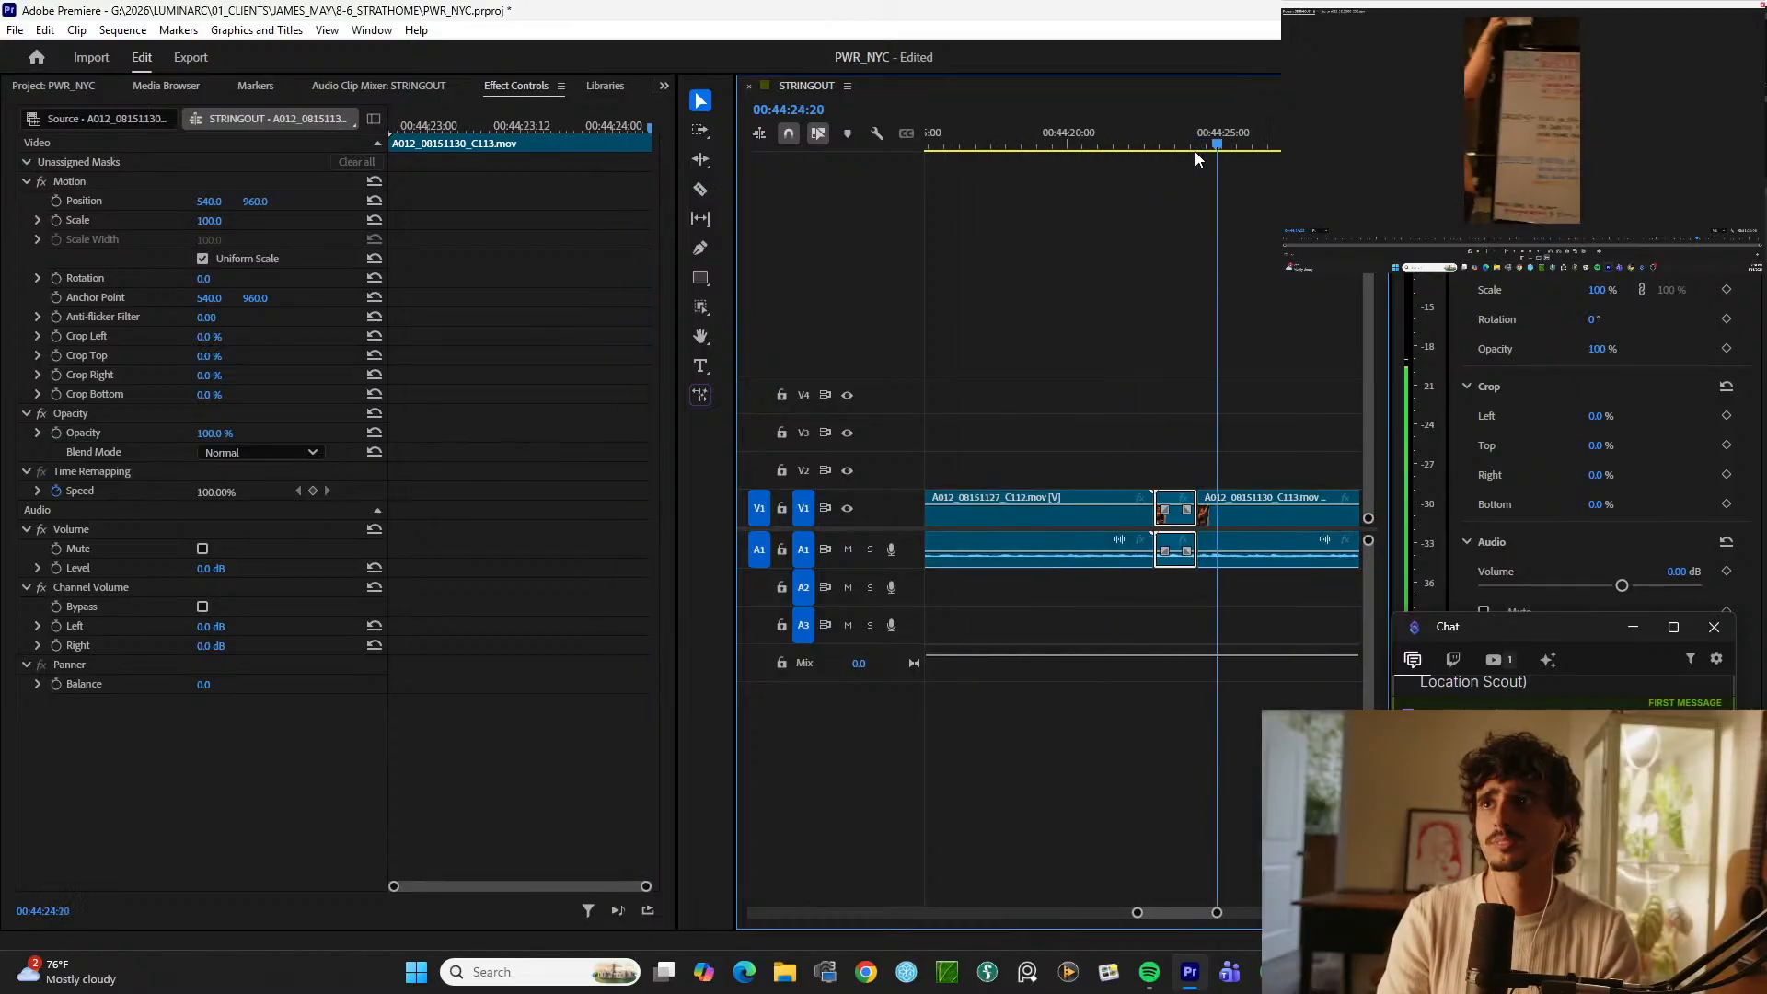
key("space")
key("=")
key("ctrl+z")
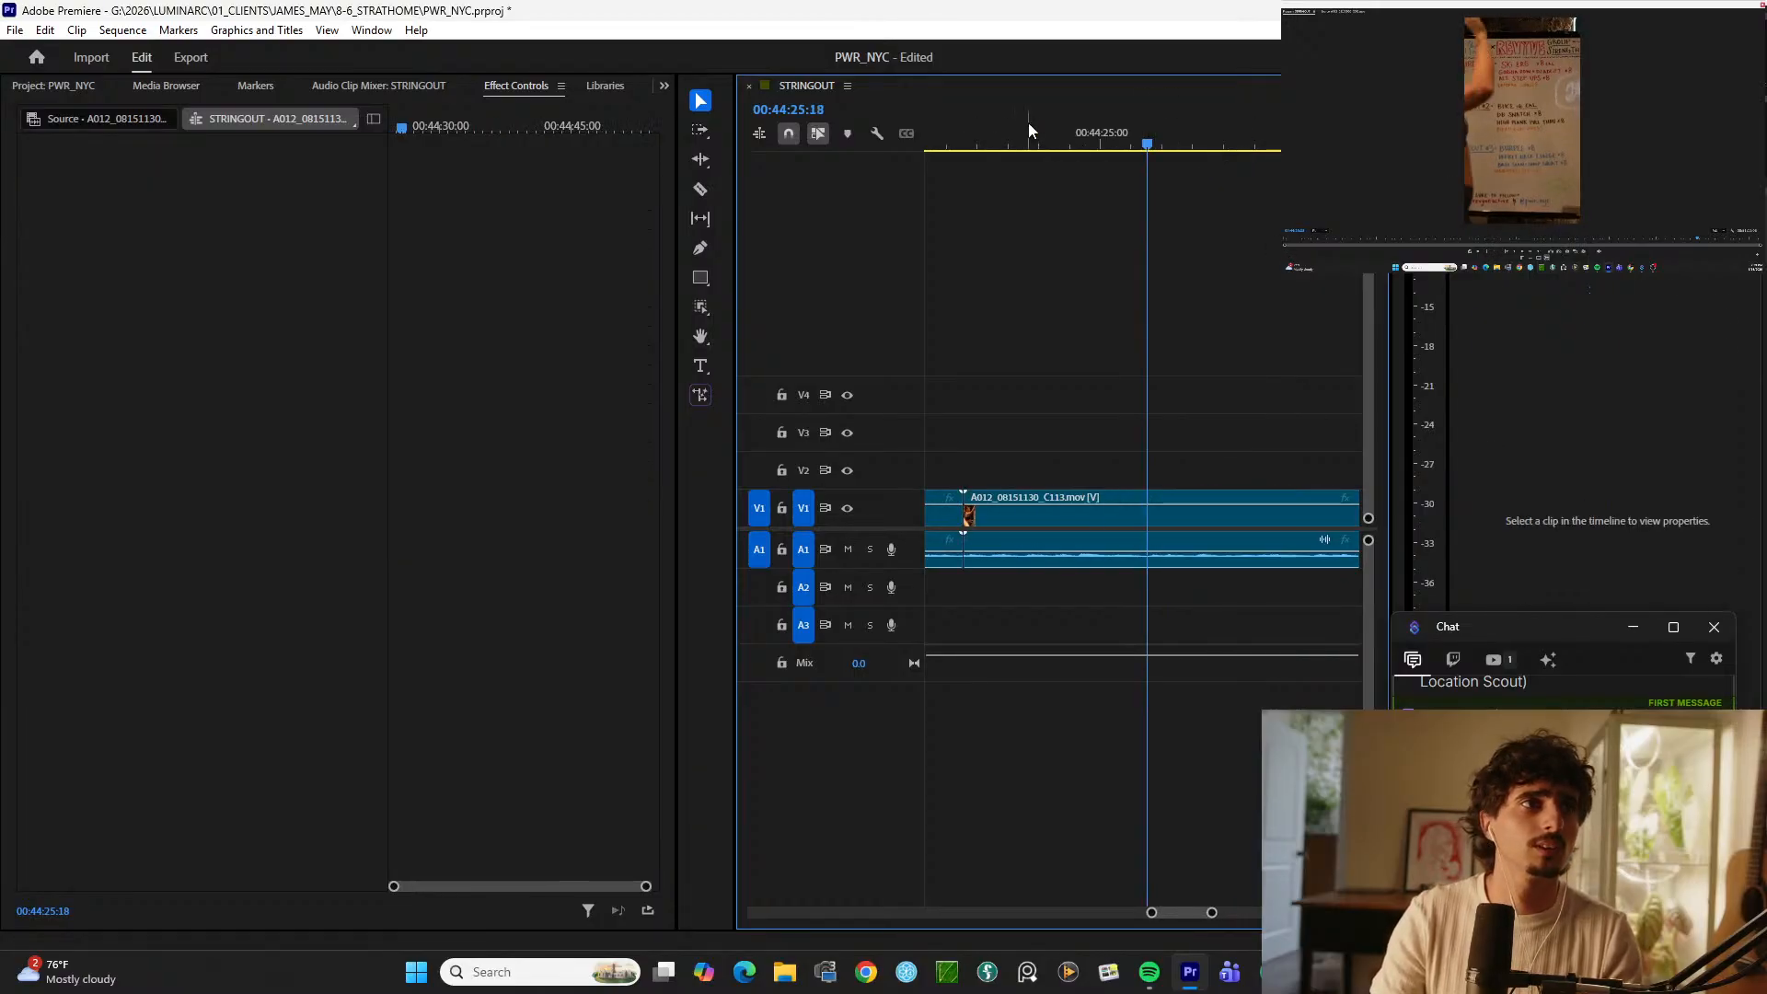
Step: Replay C113 from its start, cut it at about 00:44:25:19, and raise the opening shot to V2
left_click_drag(1029, 123, 964, 120)
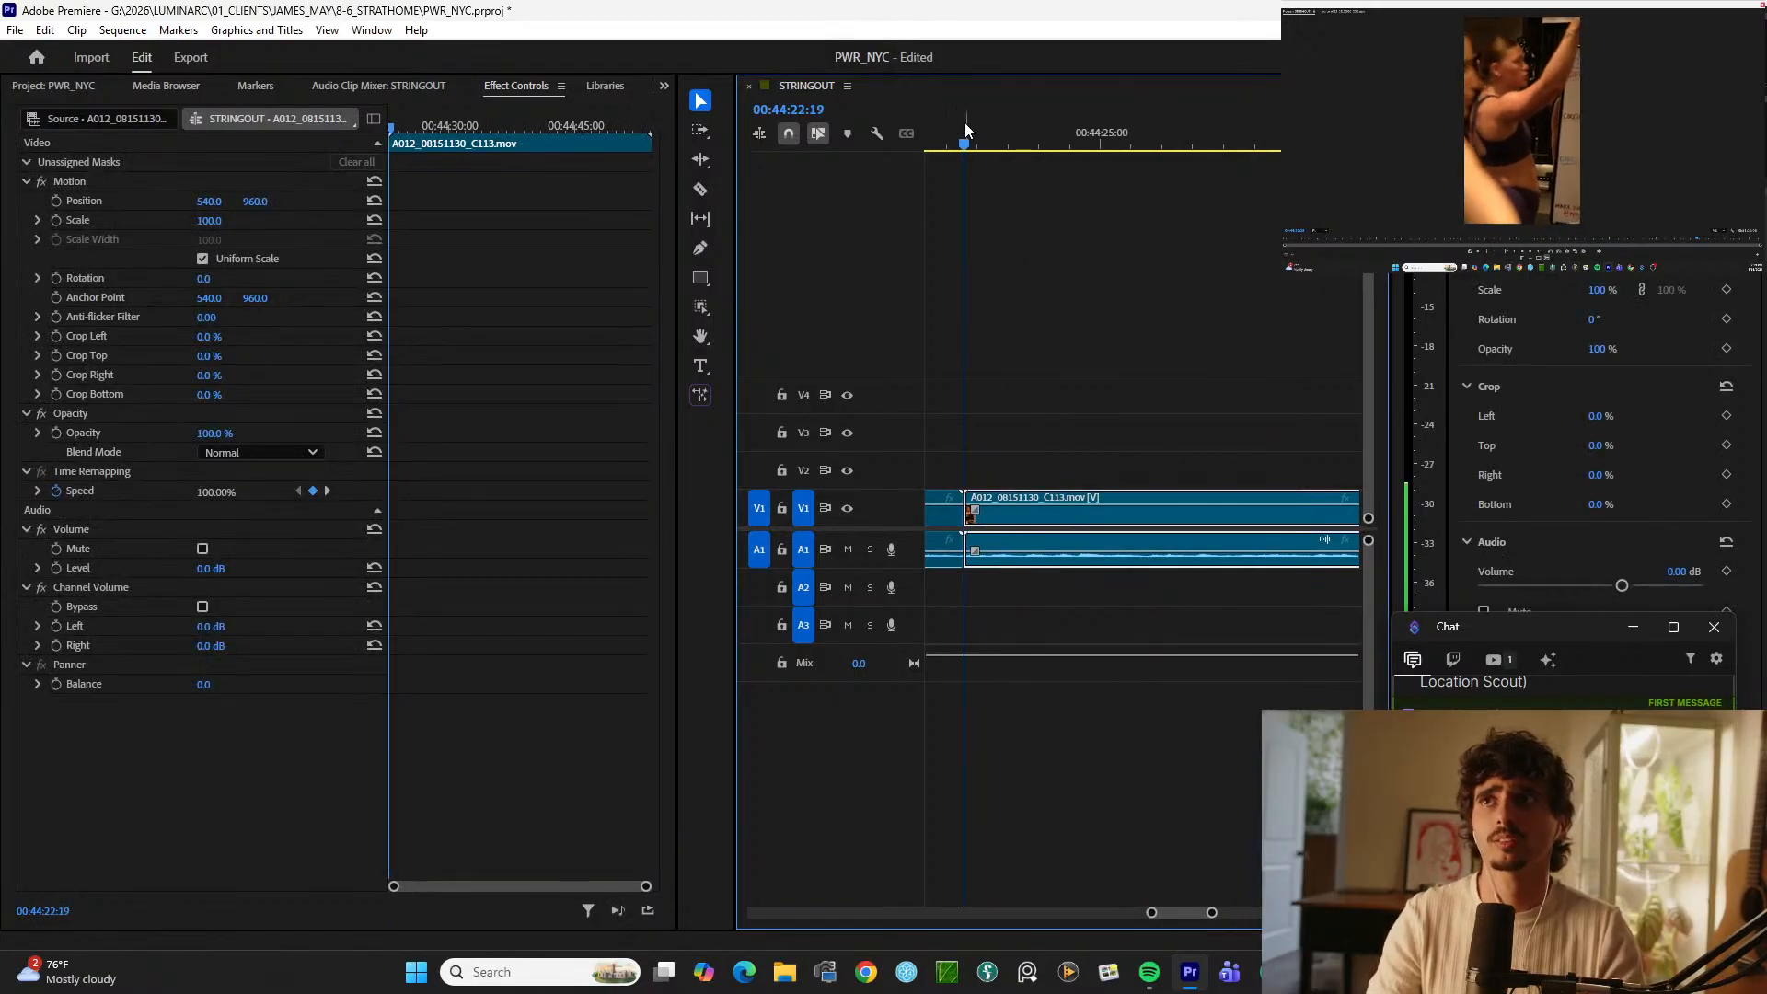
key("space")
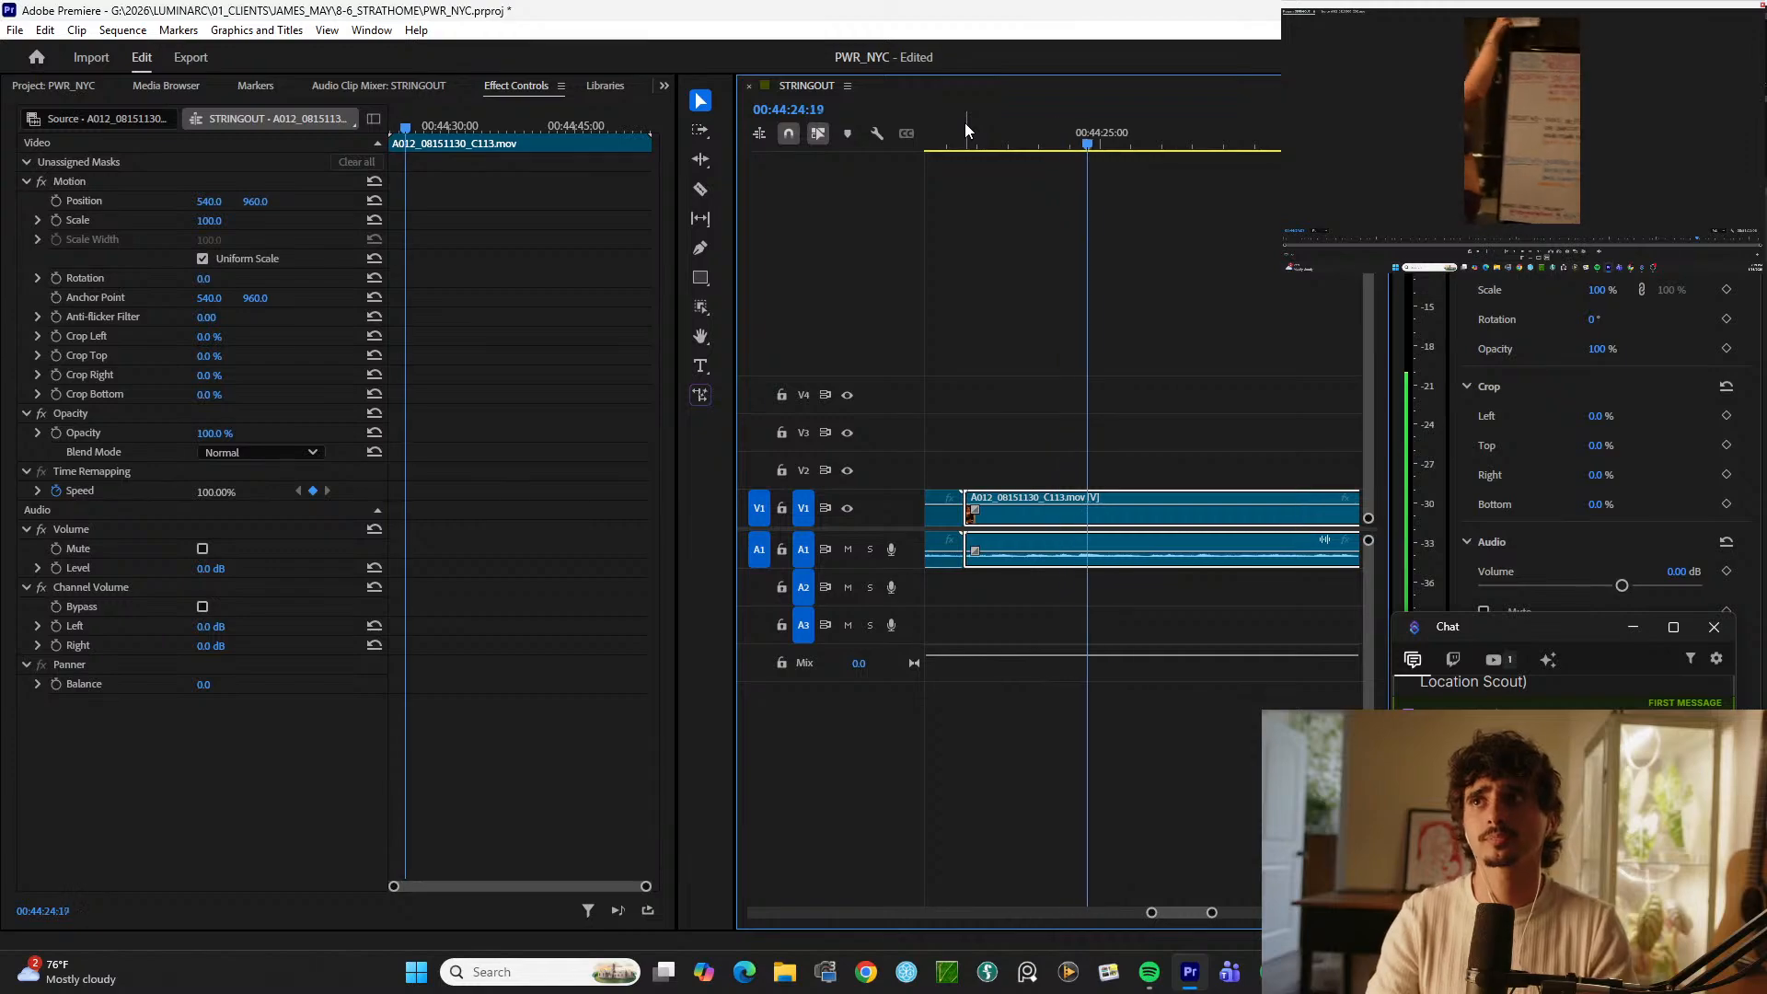
key("ctrl+k")
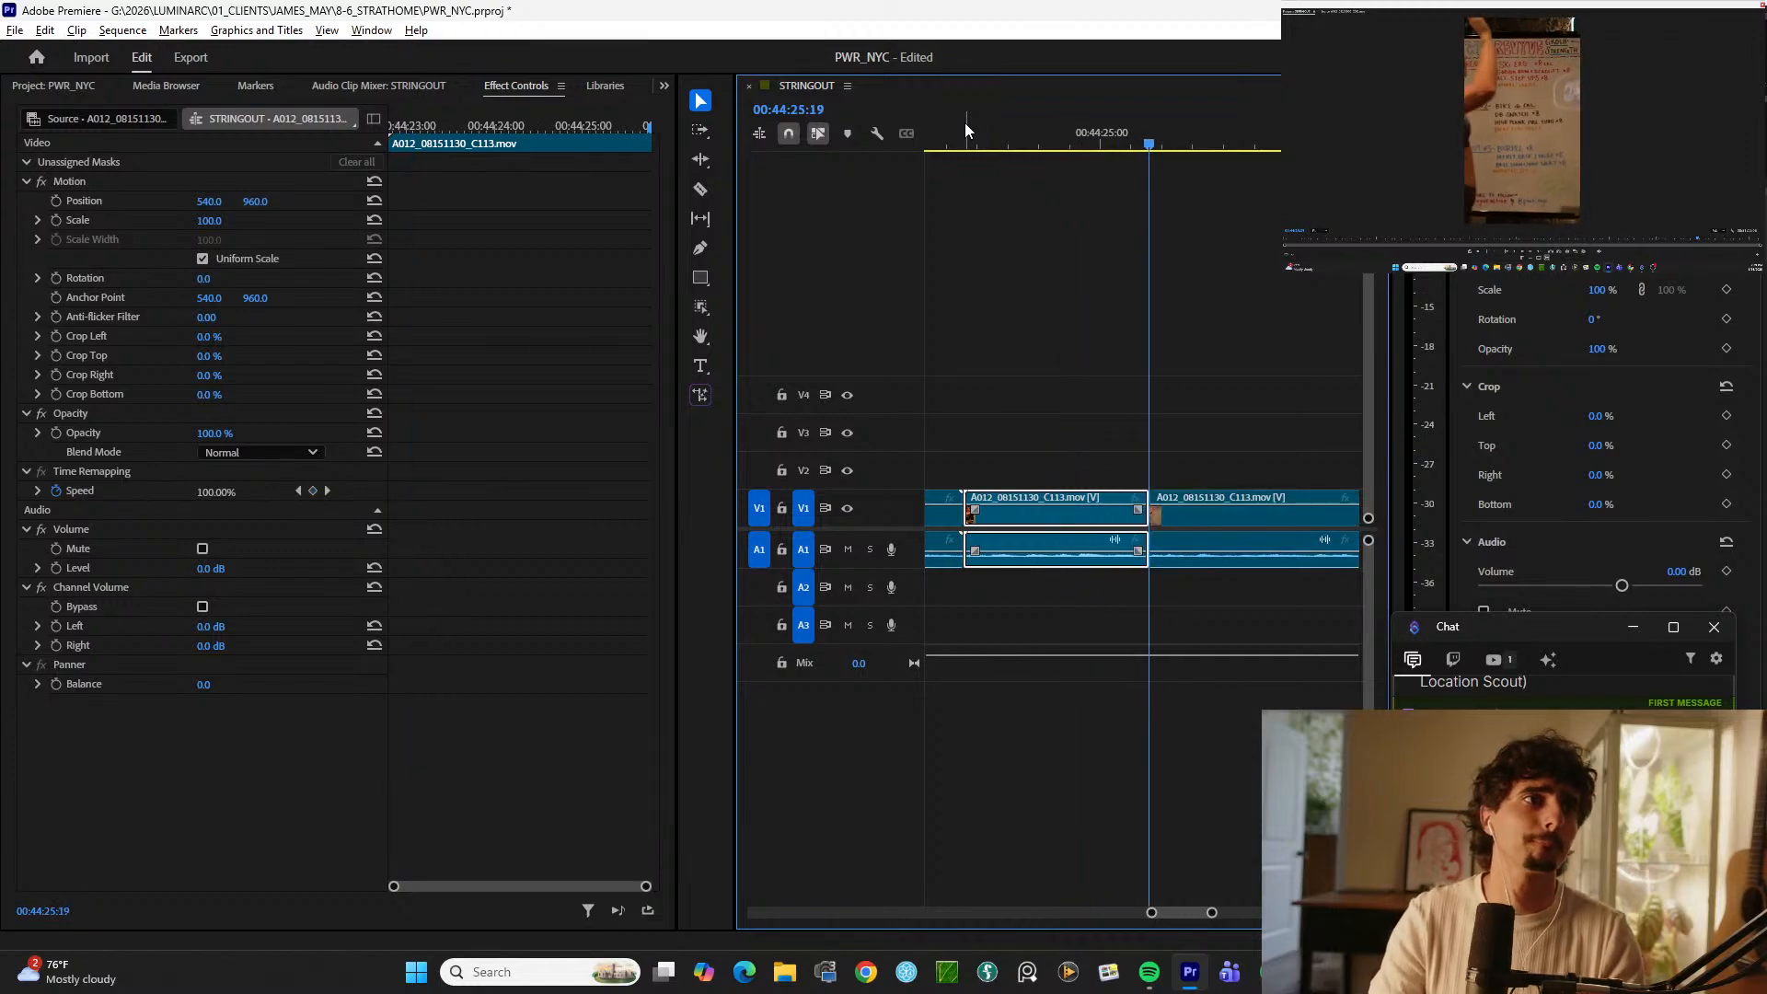
key("alt+Up")
key("space")
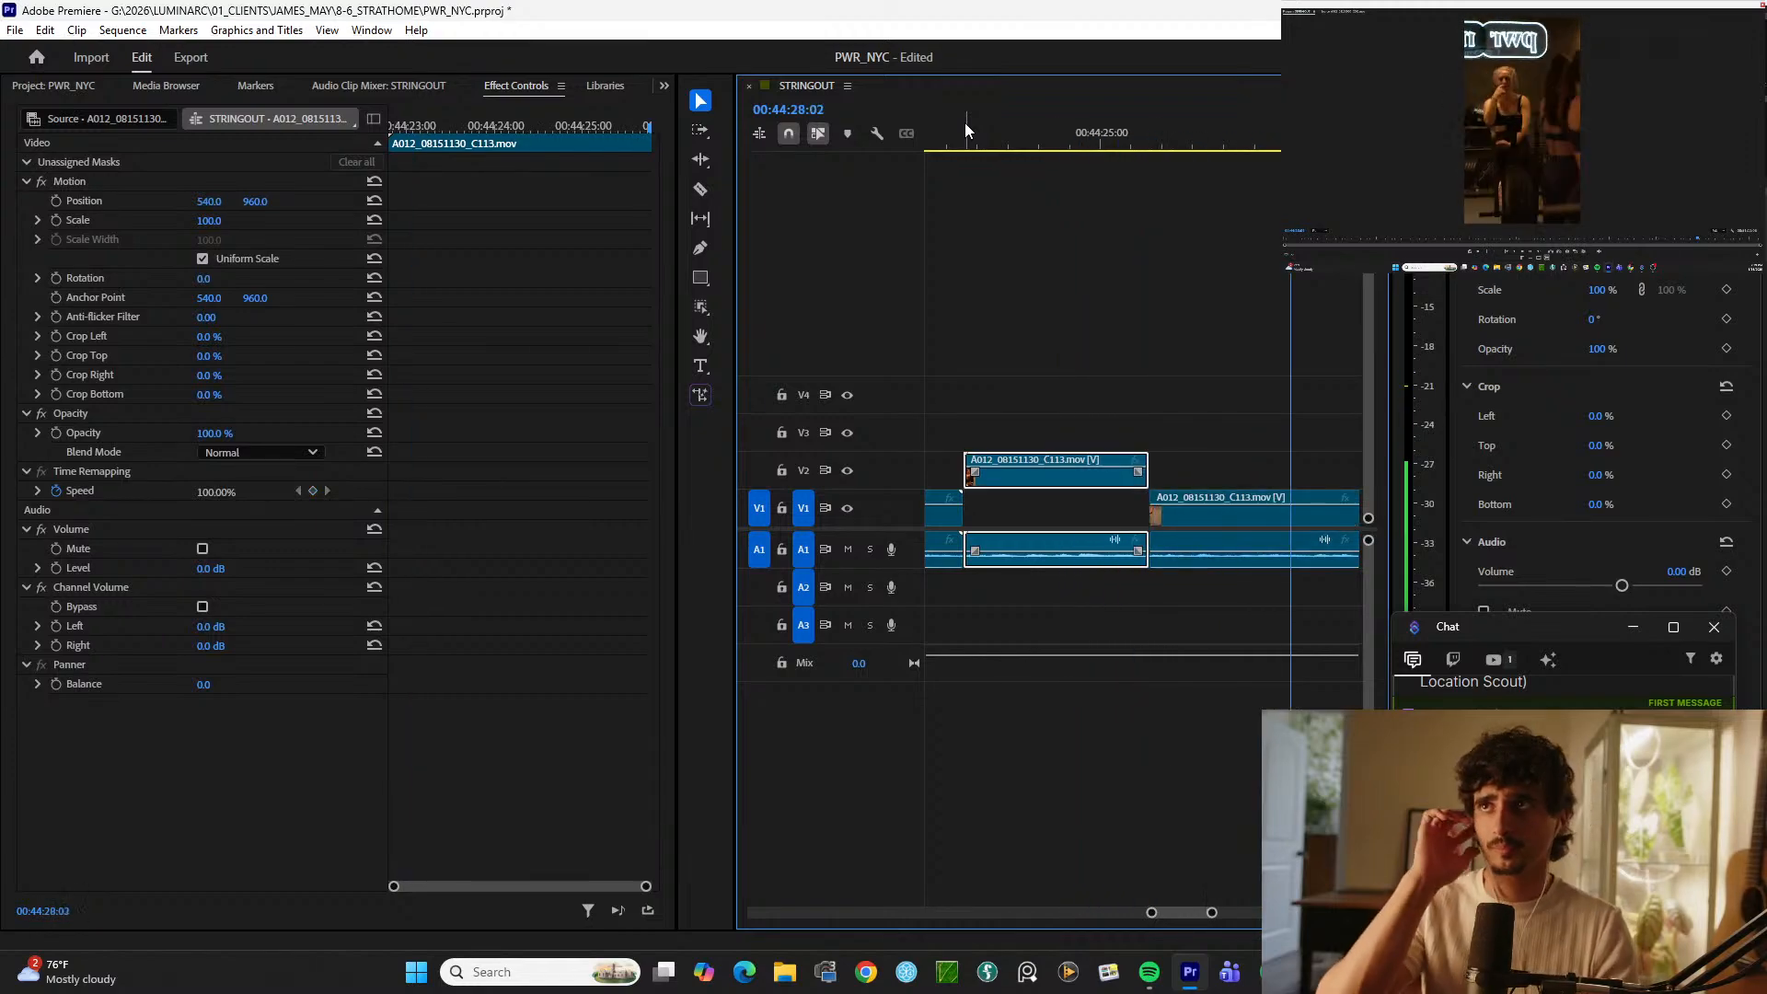
Step: Play the rest of C113 into the start of C114 at about 00:44:56
key("minus")
key("minus")
key("minus")
key("minus")
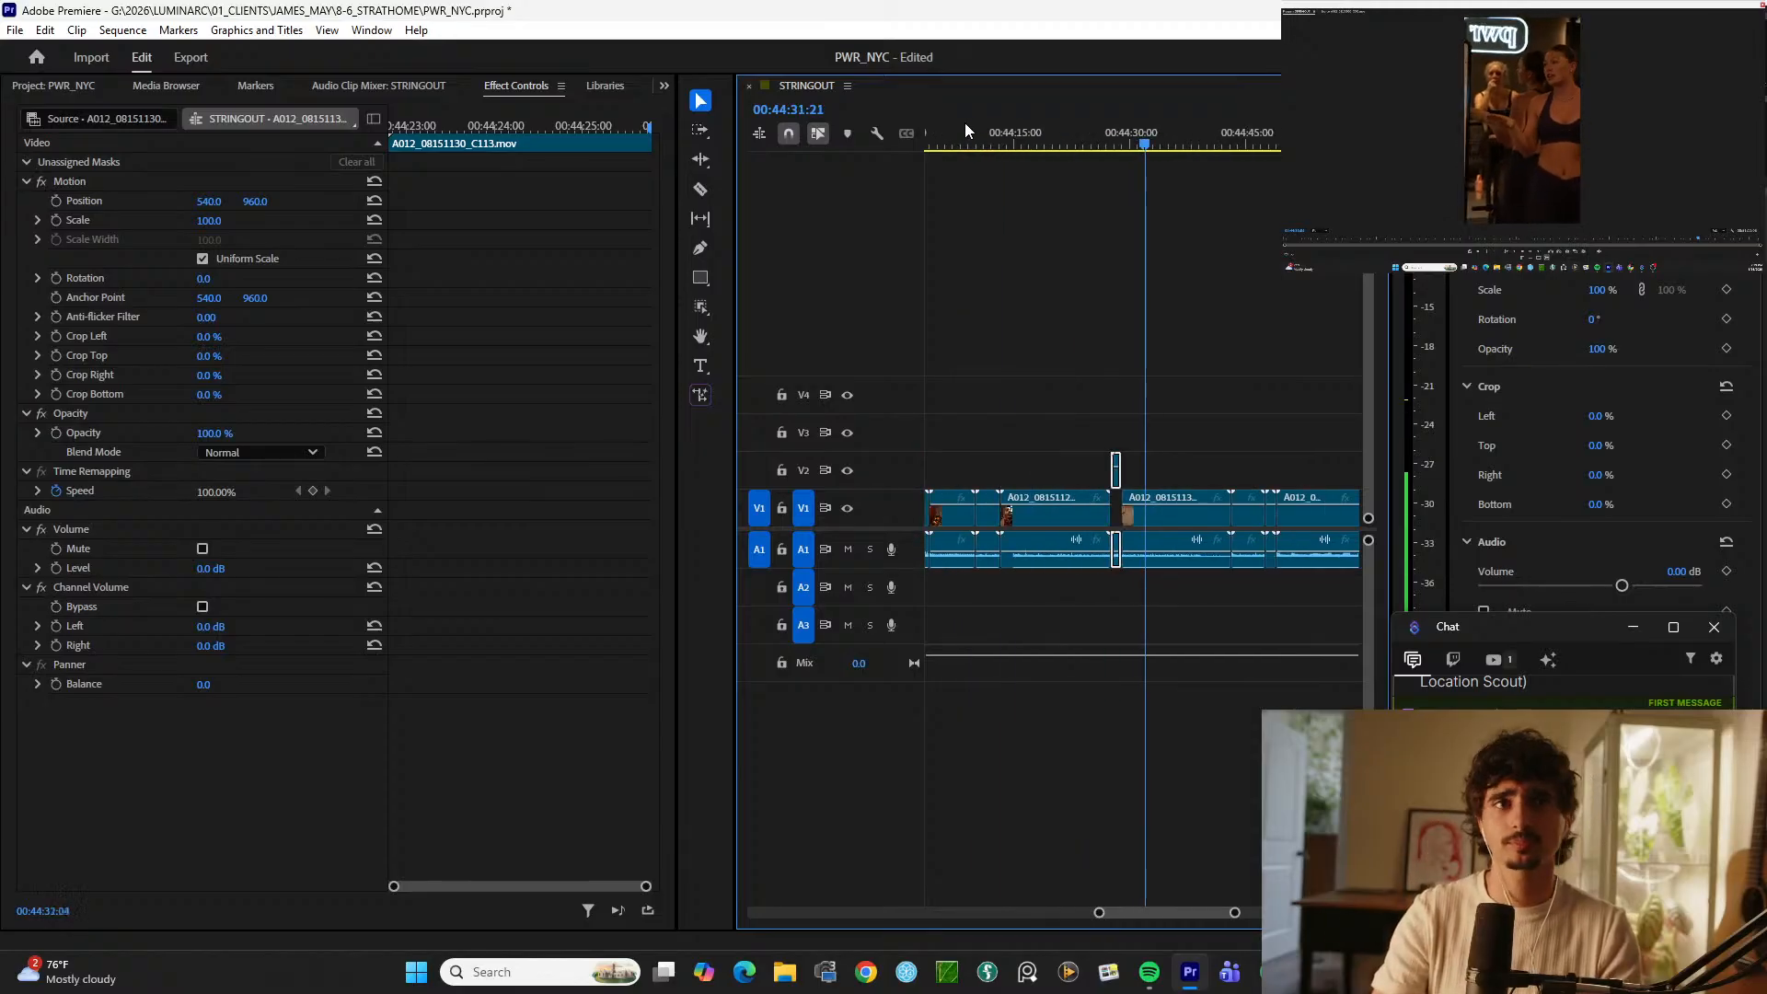
key("minus")
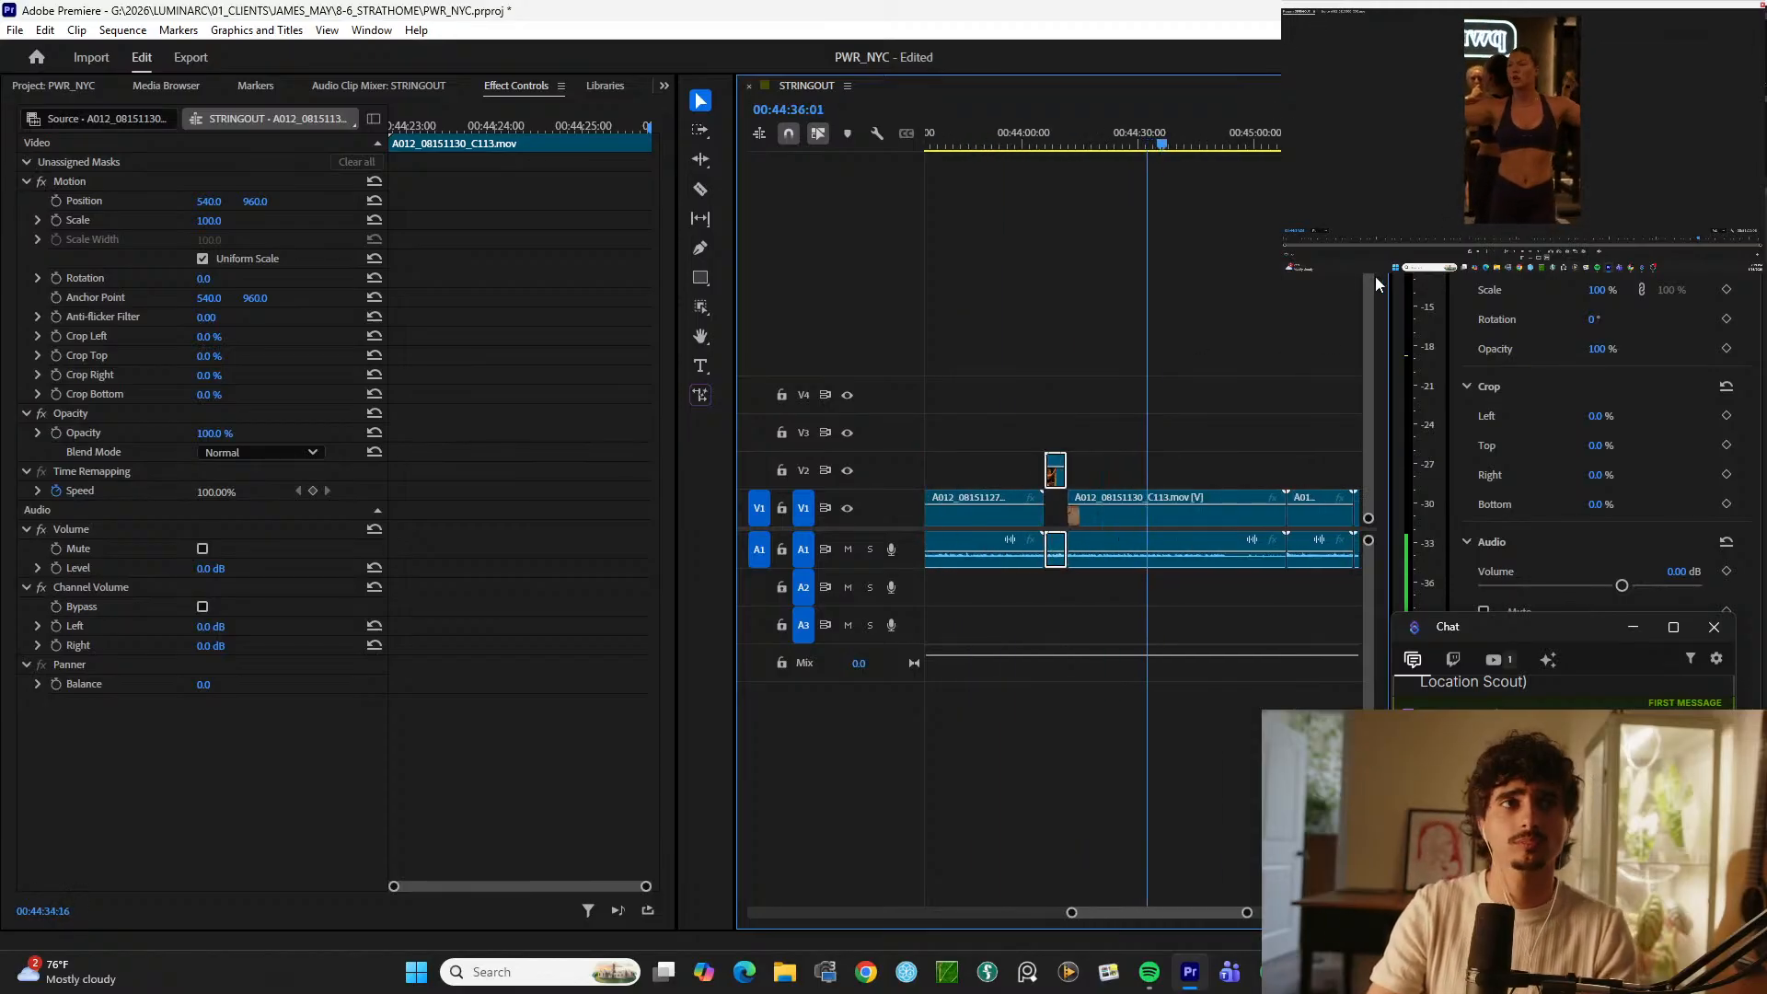
key("minus")
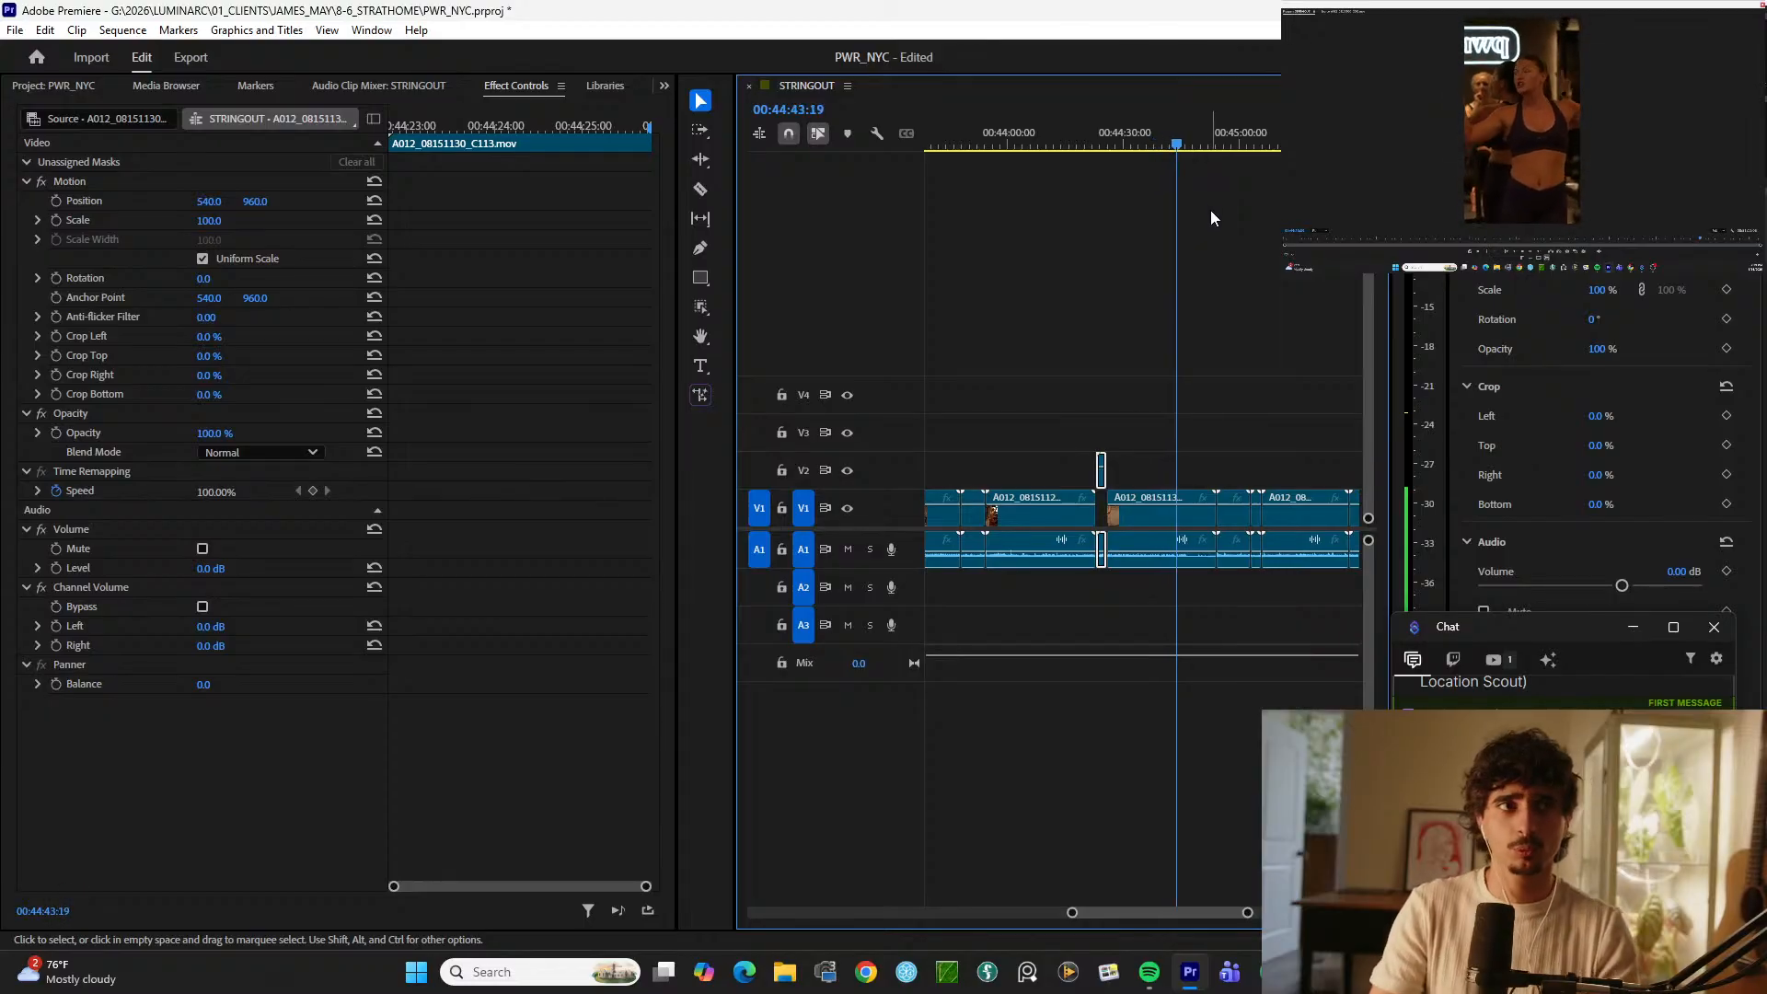
key("equal")
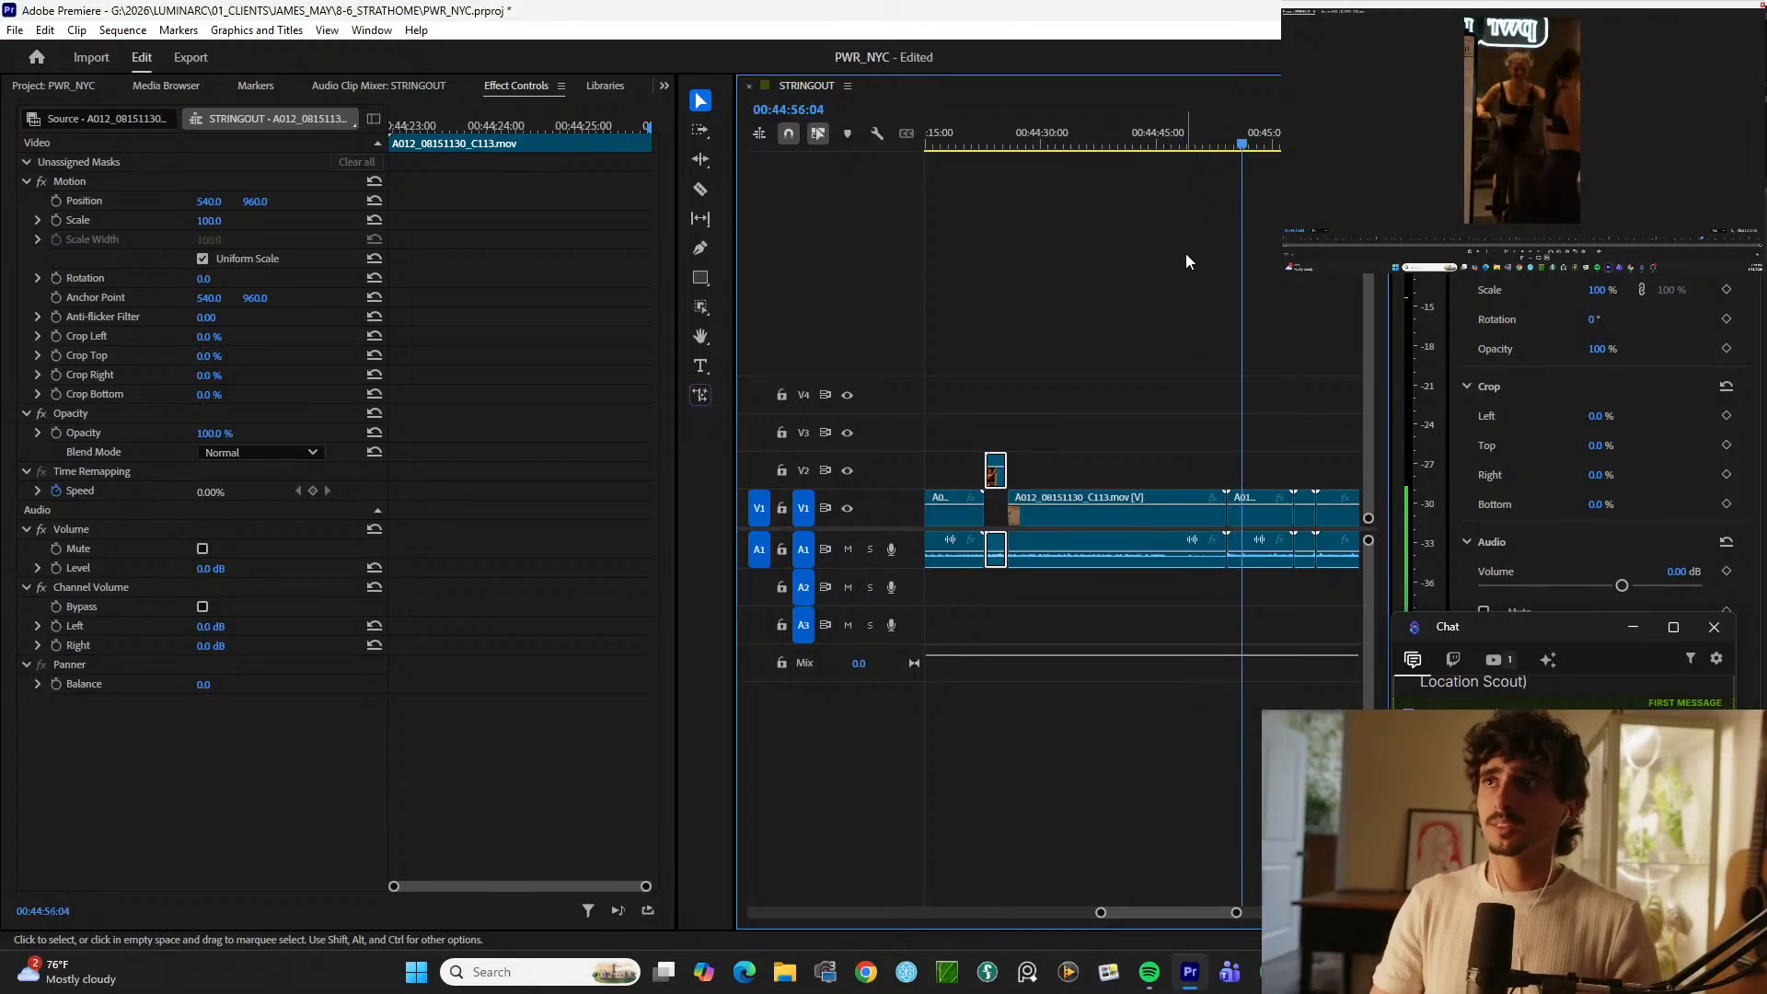
Step: Cut C114 at about 00:44:58:16 and 00:45:00:22, and raise the shot between the cuts to V2
key("space")
key("d")
key("space")
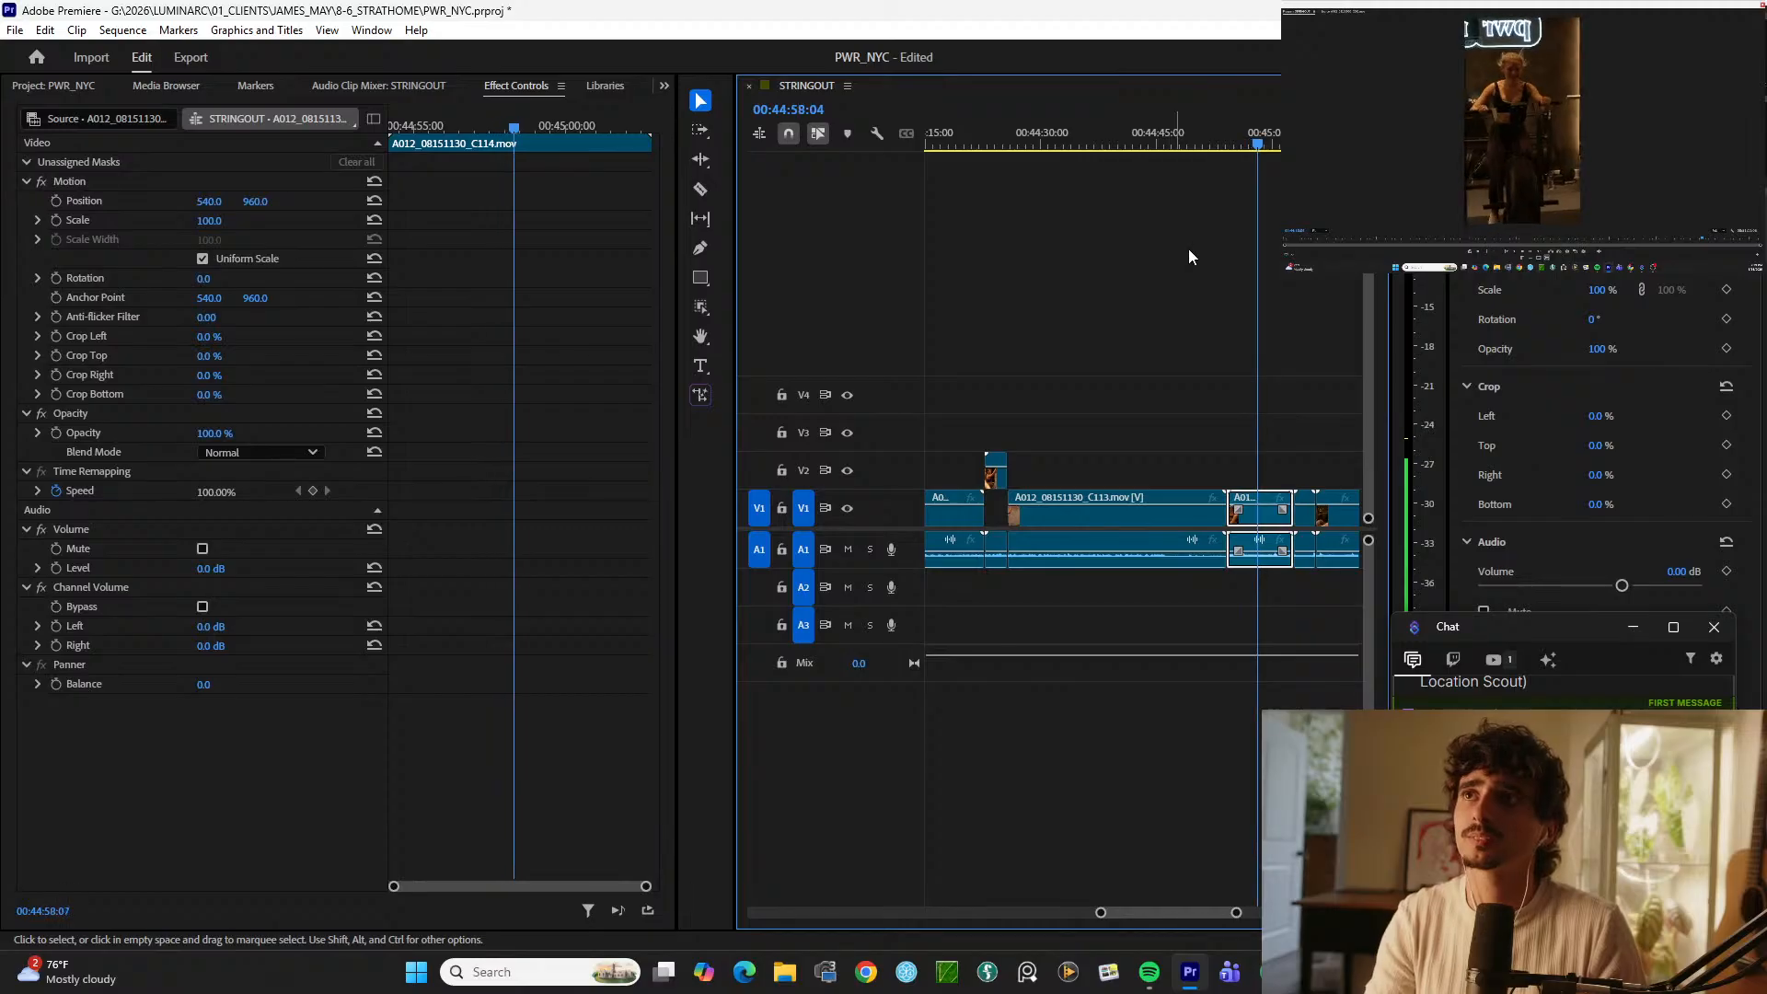
key("ctrl+k")
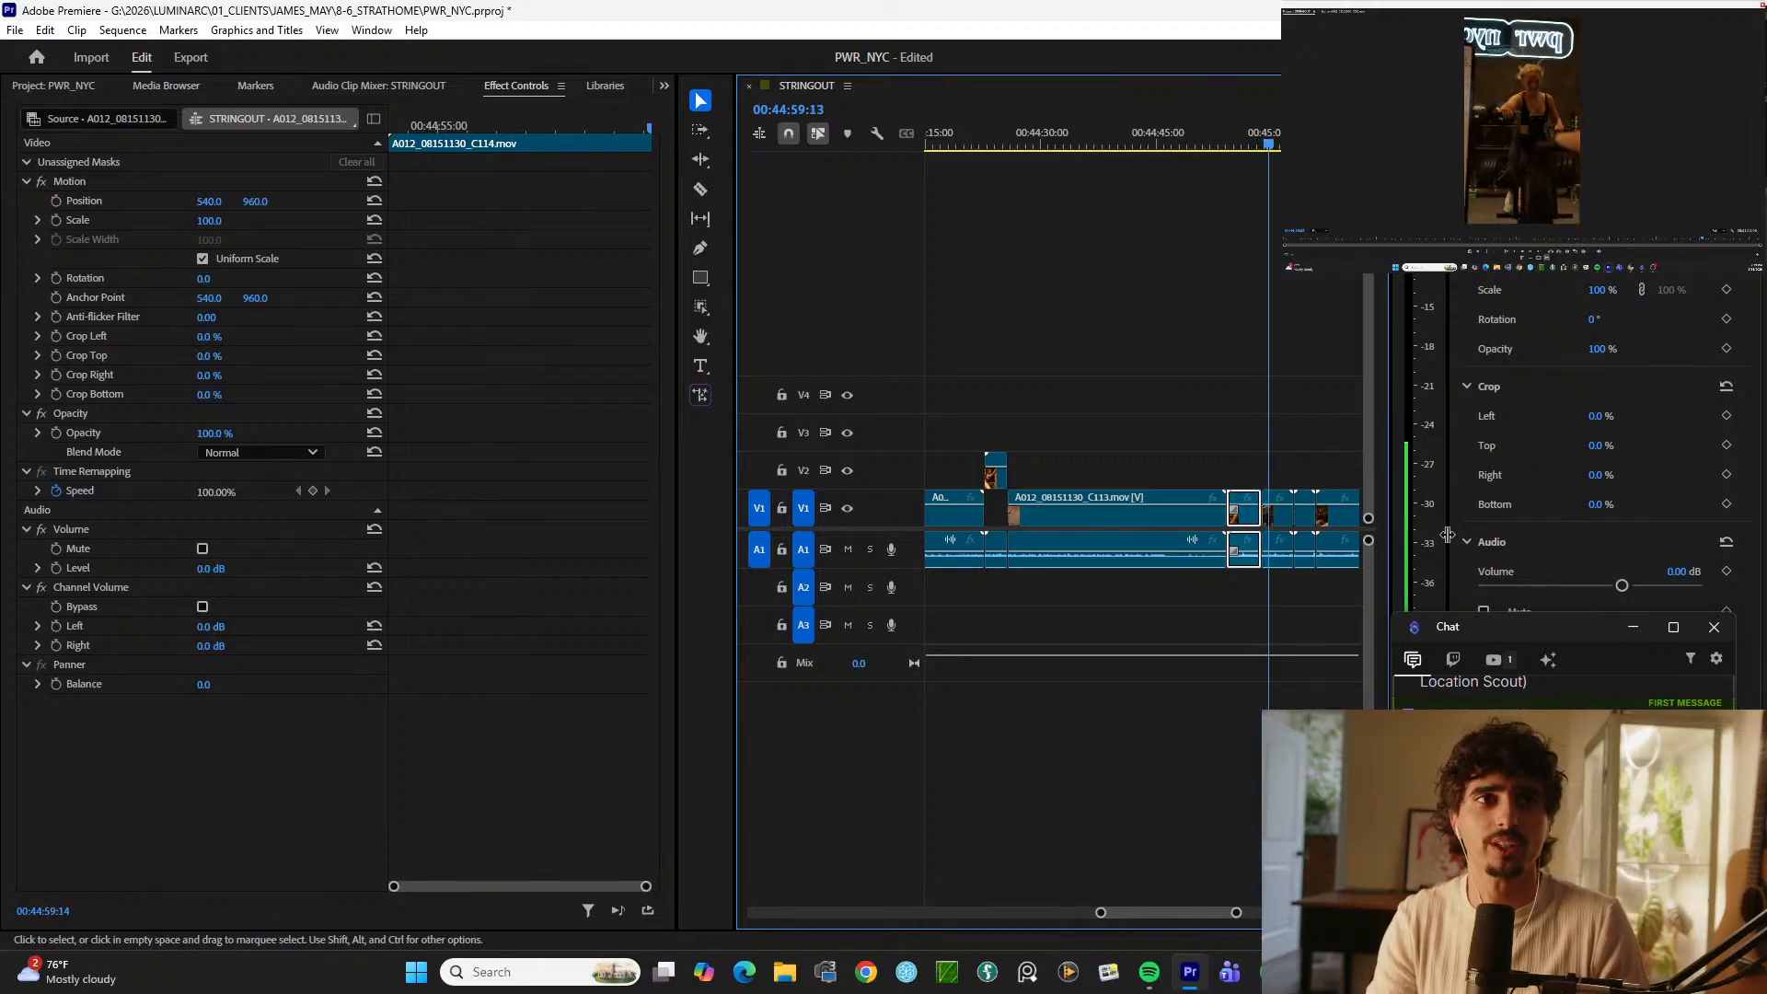
key("space")
key("d")
key("ctrl+k")
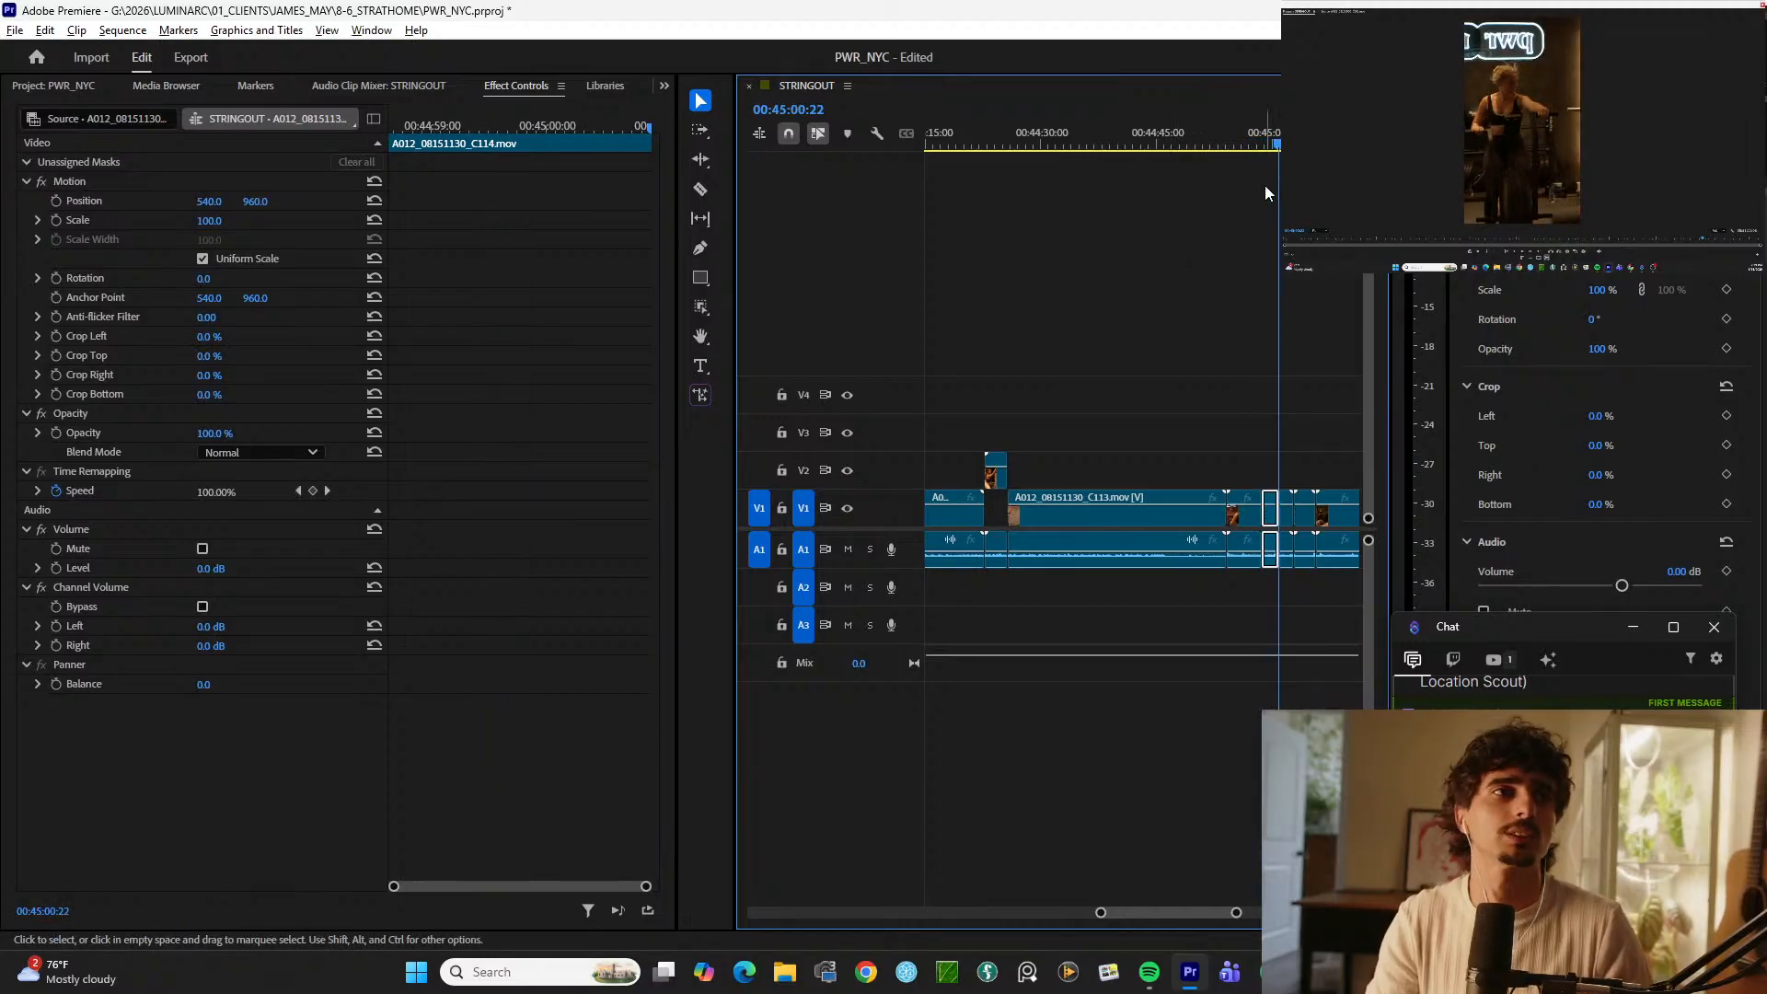
key("alt+Up")
key("space")
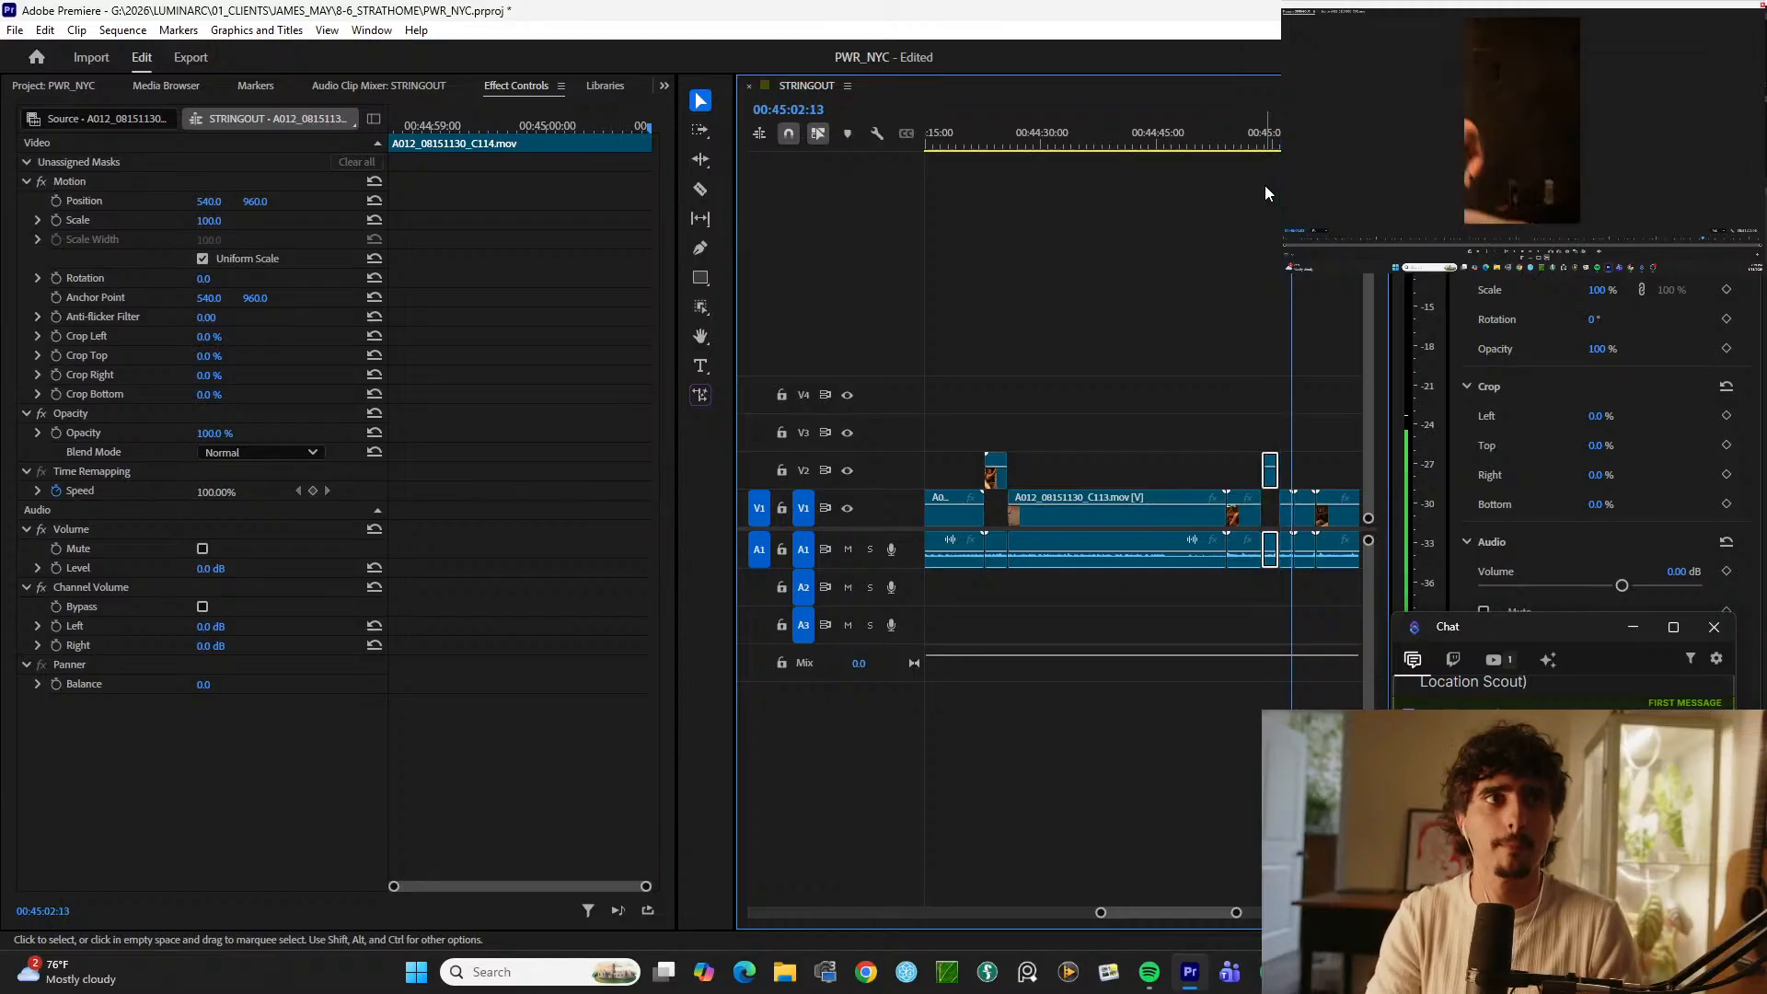
Step: Cut C116 at about 00:45:07:06 and 00:45:13:04, and raise the shot between the cuts to V2
key("d")
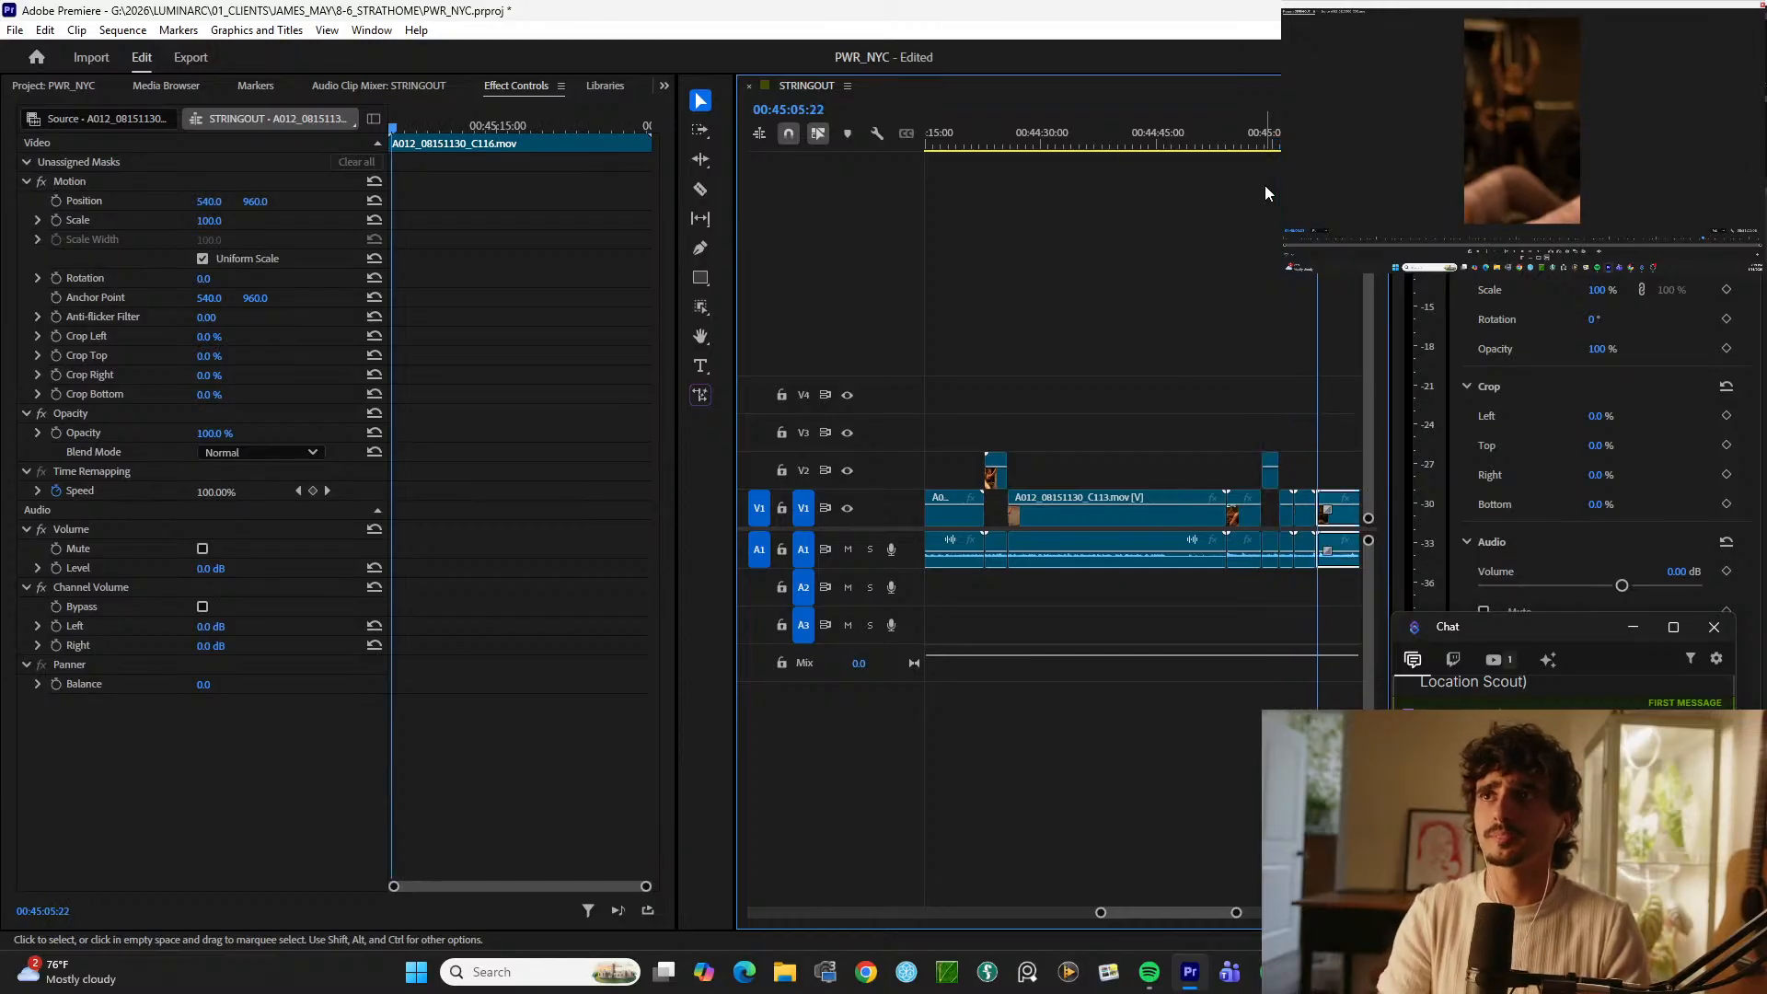
key("=")
key("space")
key("ctrl+k")
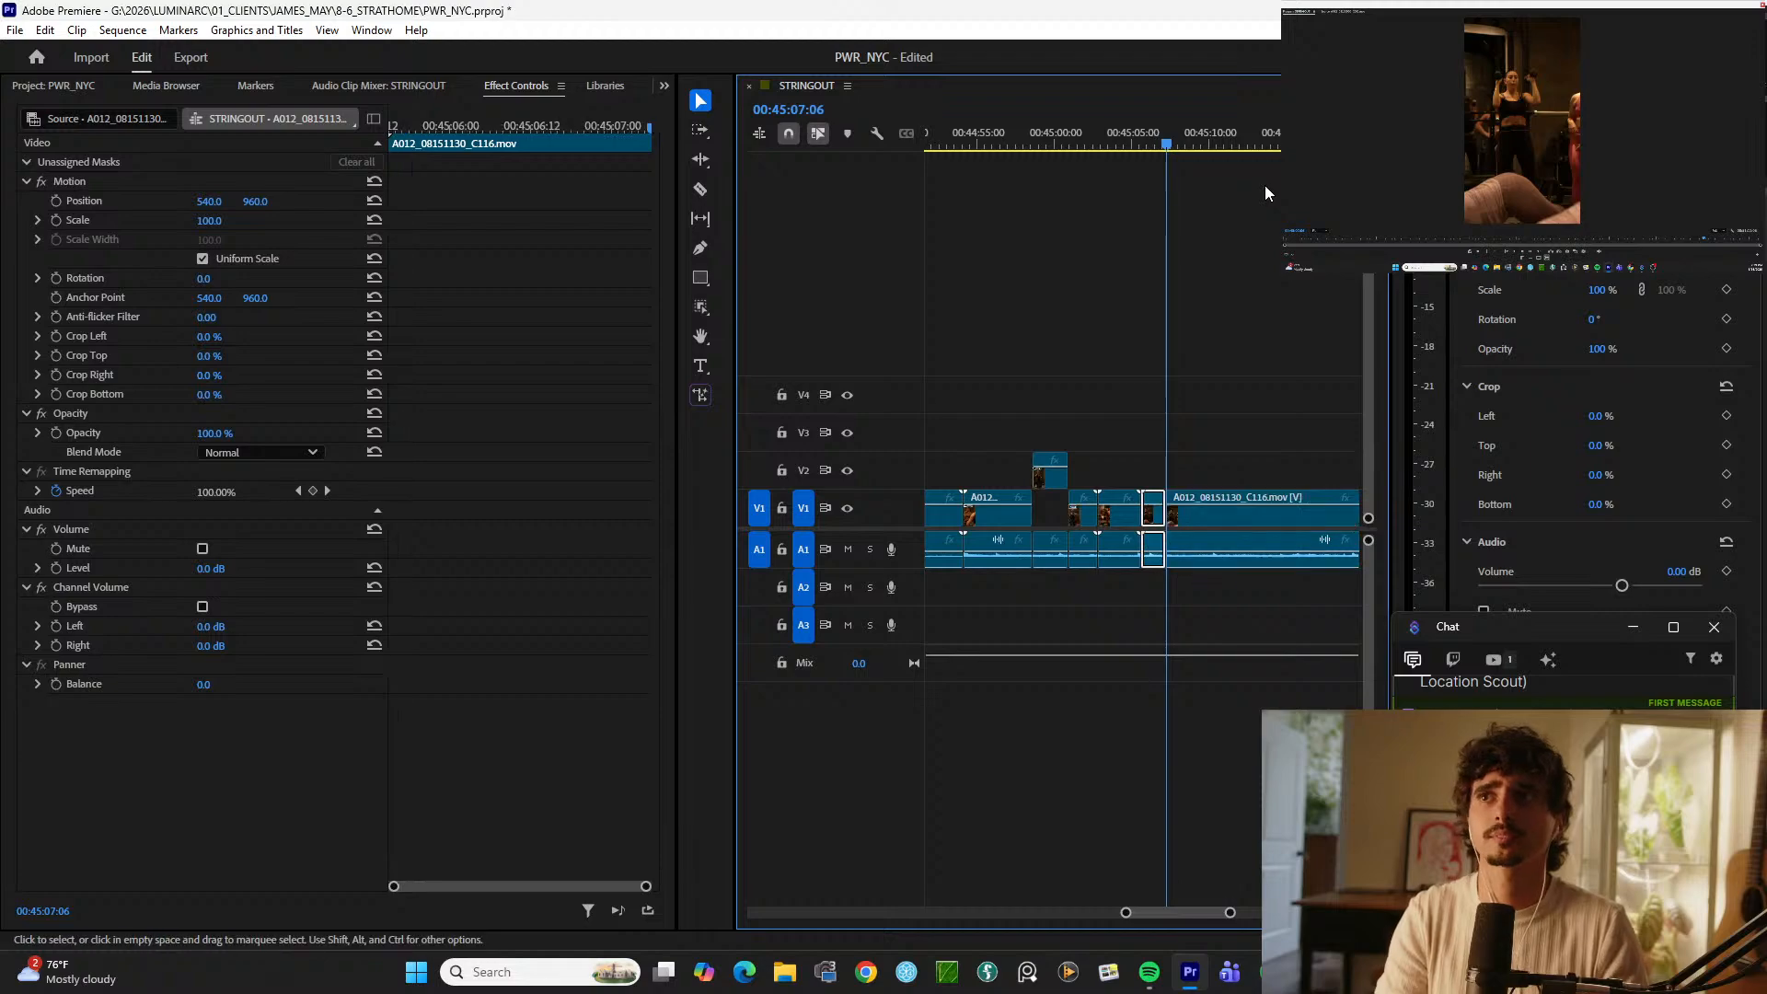
key("space")
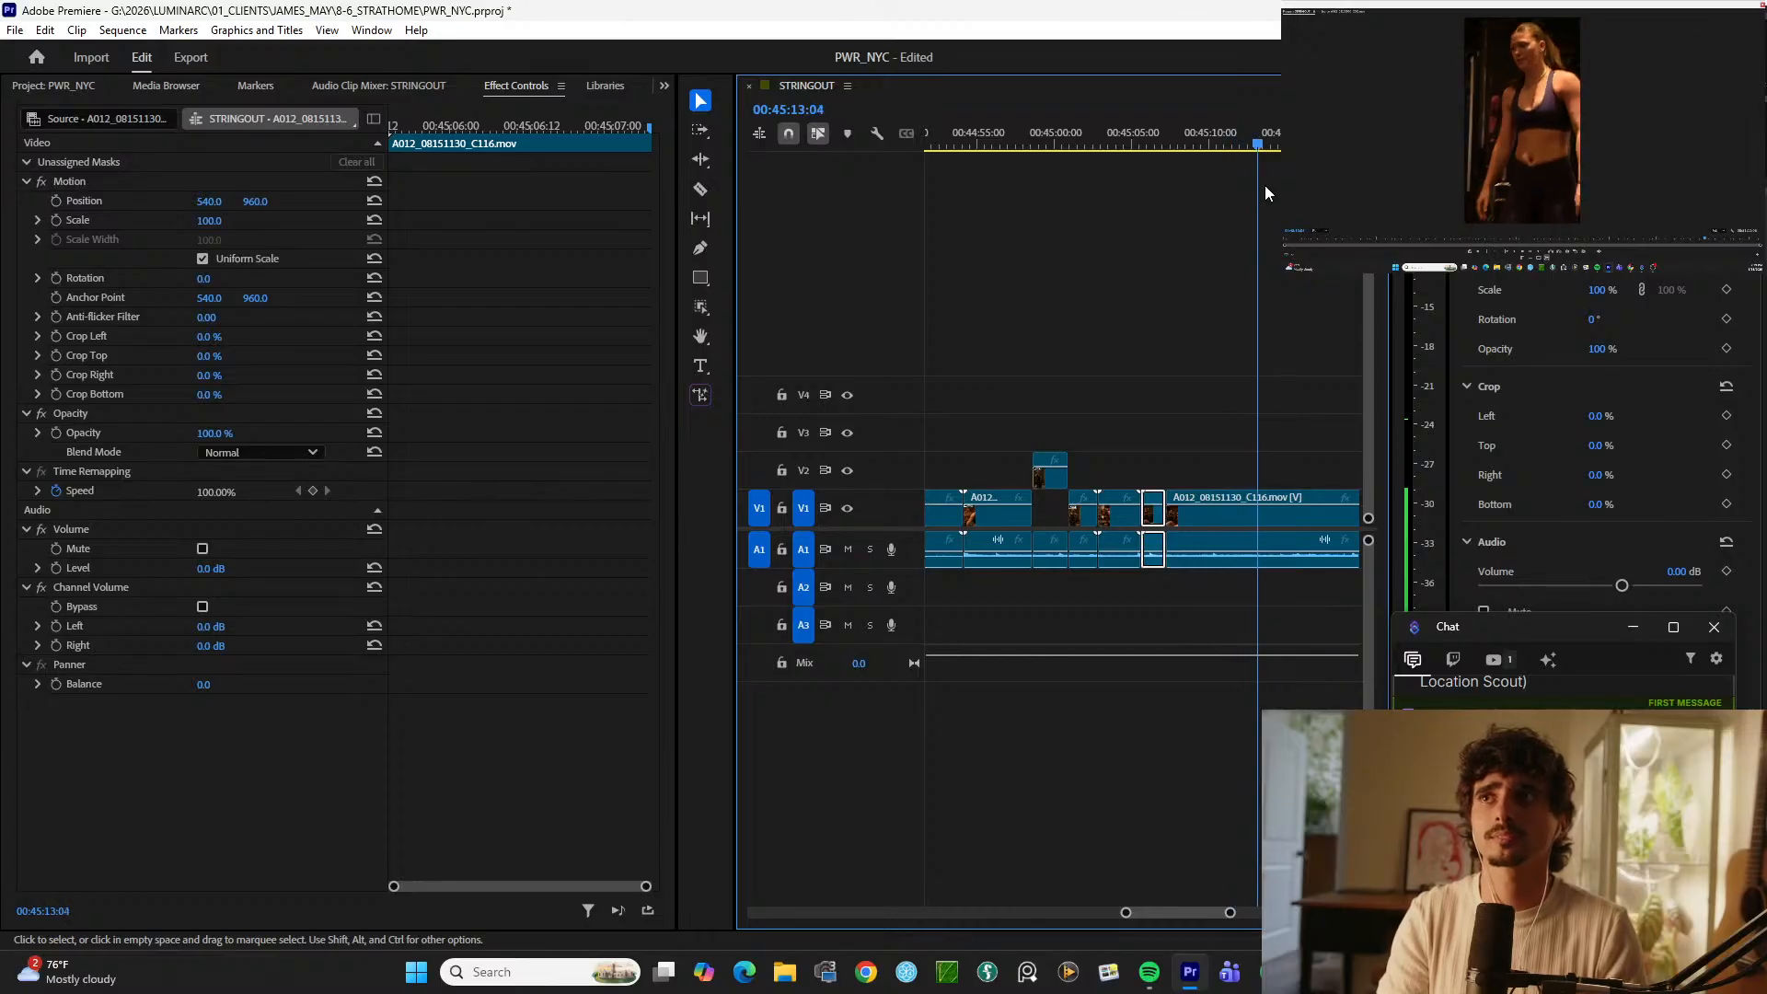
key("space")
key("ctrl+k")
key("alt+Up")
key("space")
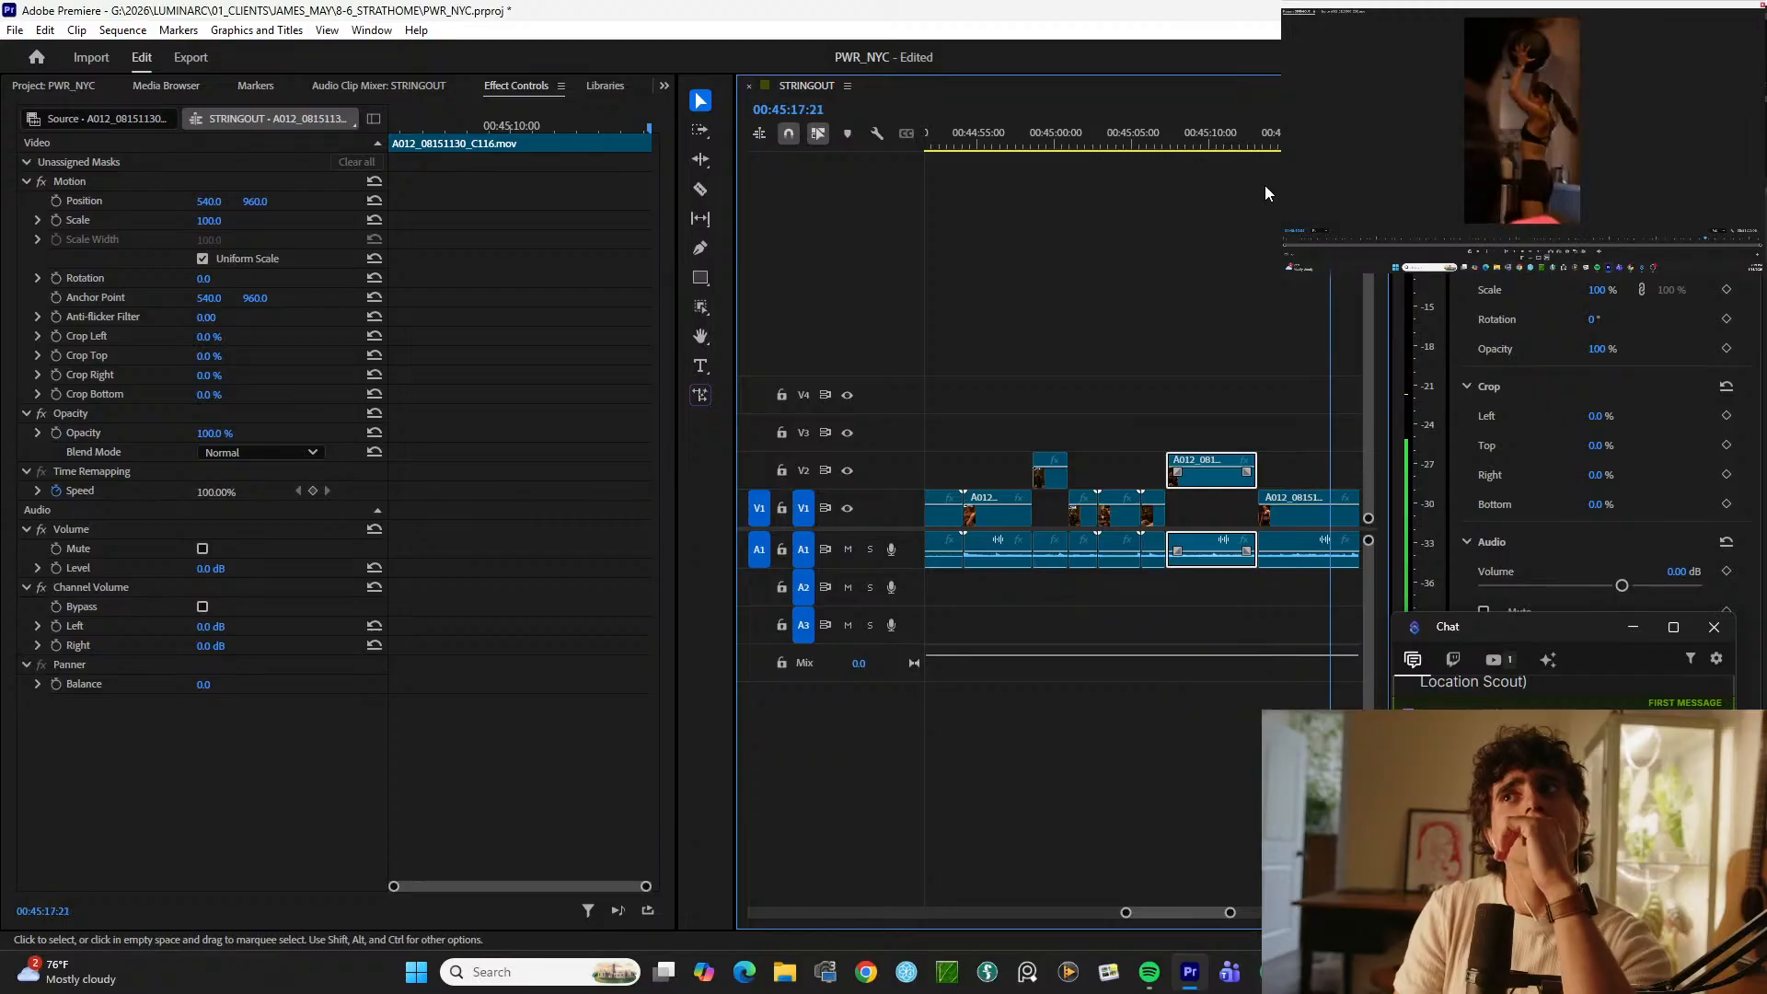
Step: Cut C116 again at about 00:45:18:14 and replay the footage around that cut
key("space")
key("space")
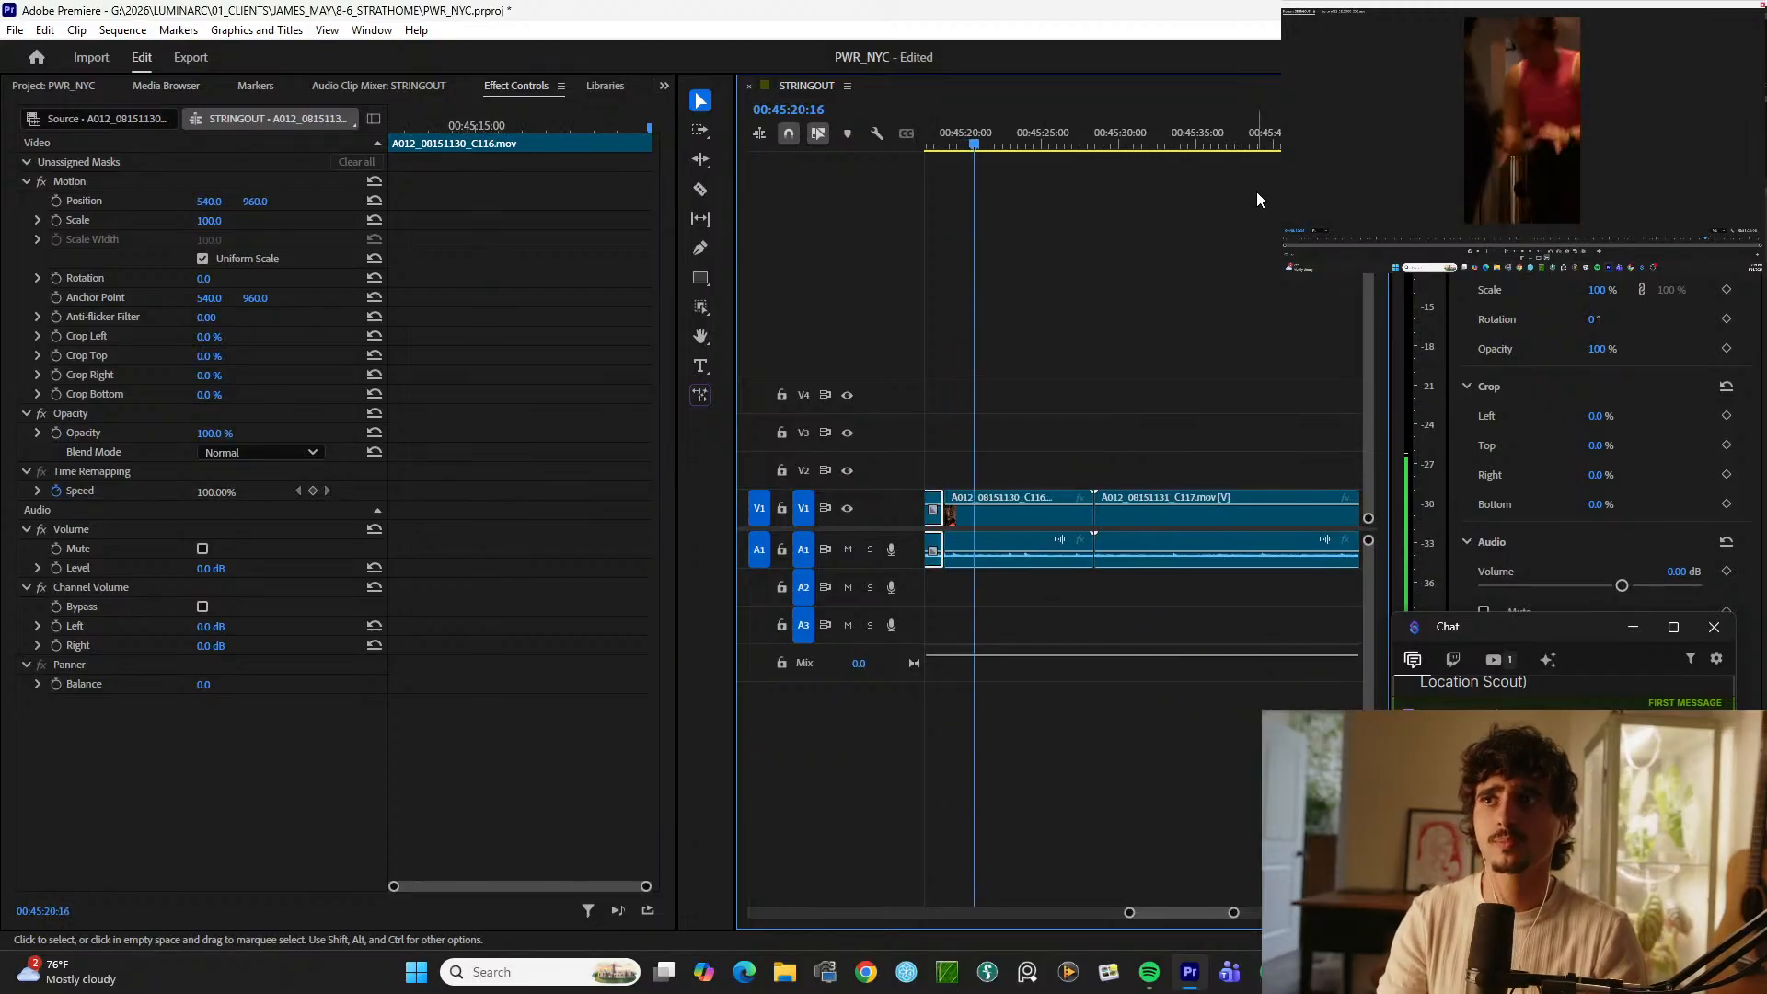
key("minus")
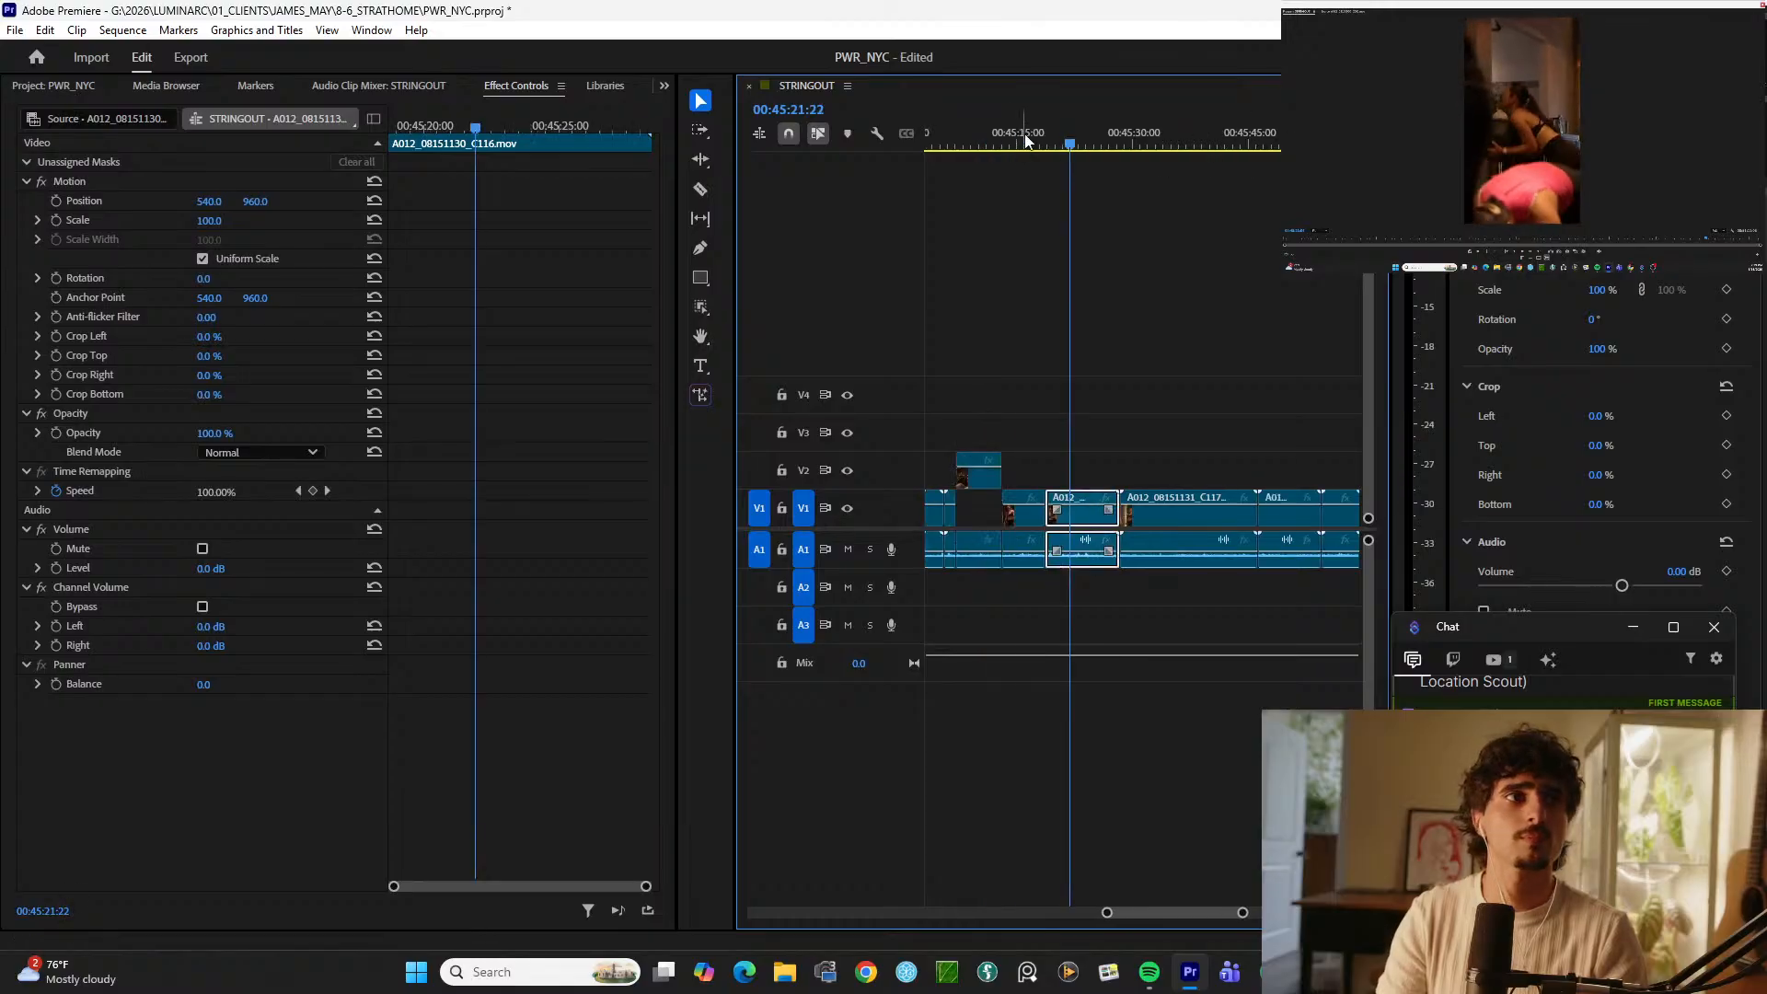
left_click(1024, 139)
left_click_drag(1027, 139, 1042, 139)
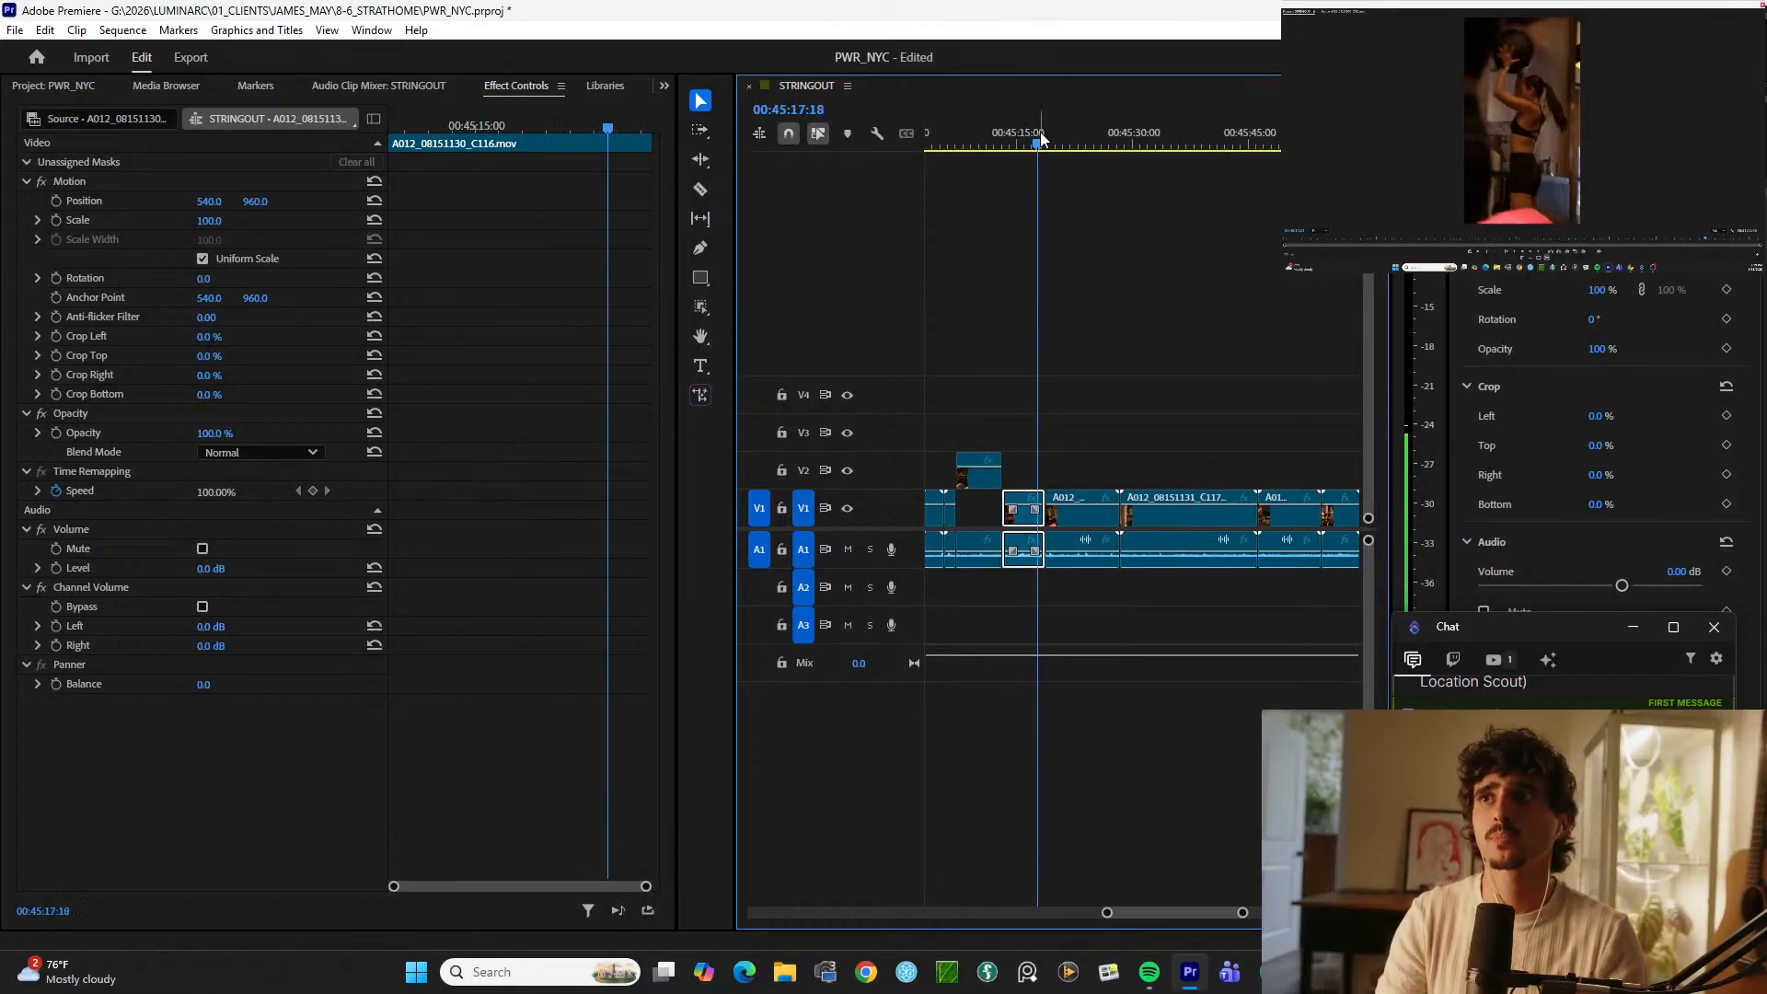
key("equal")
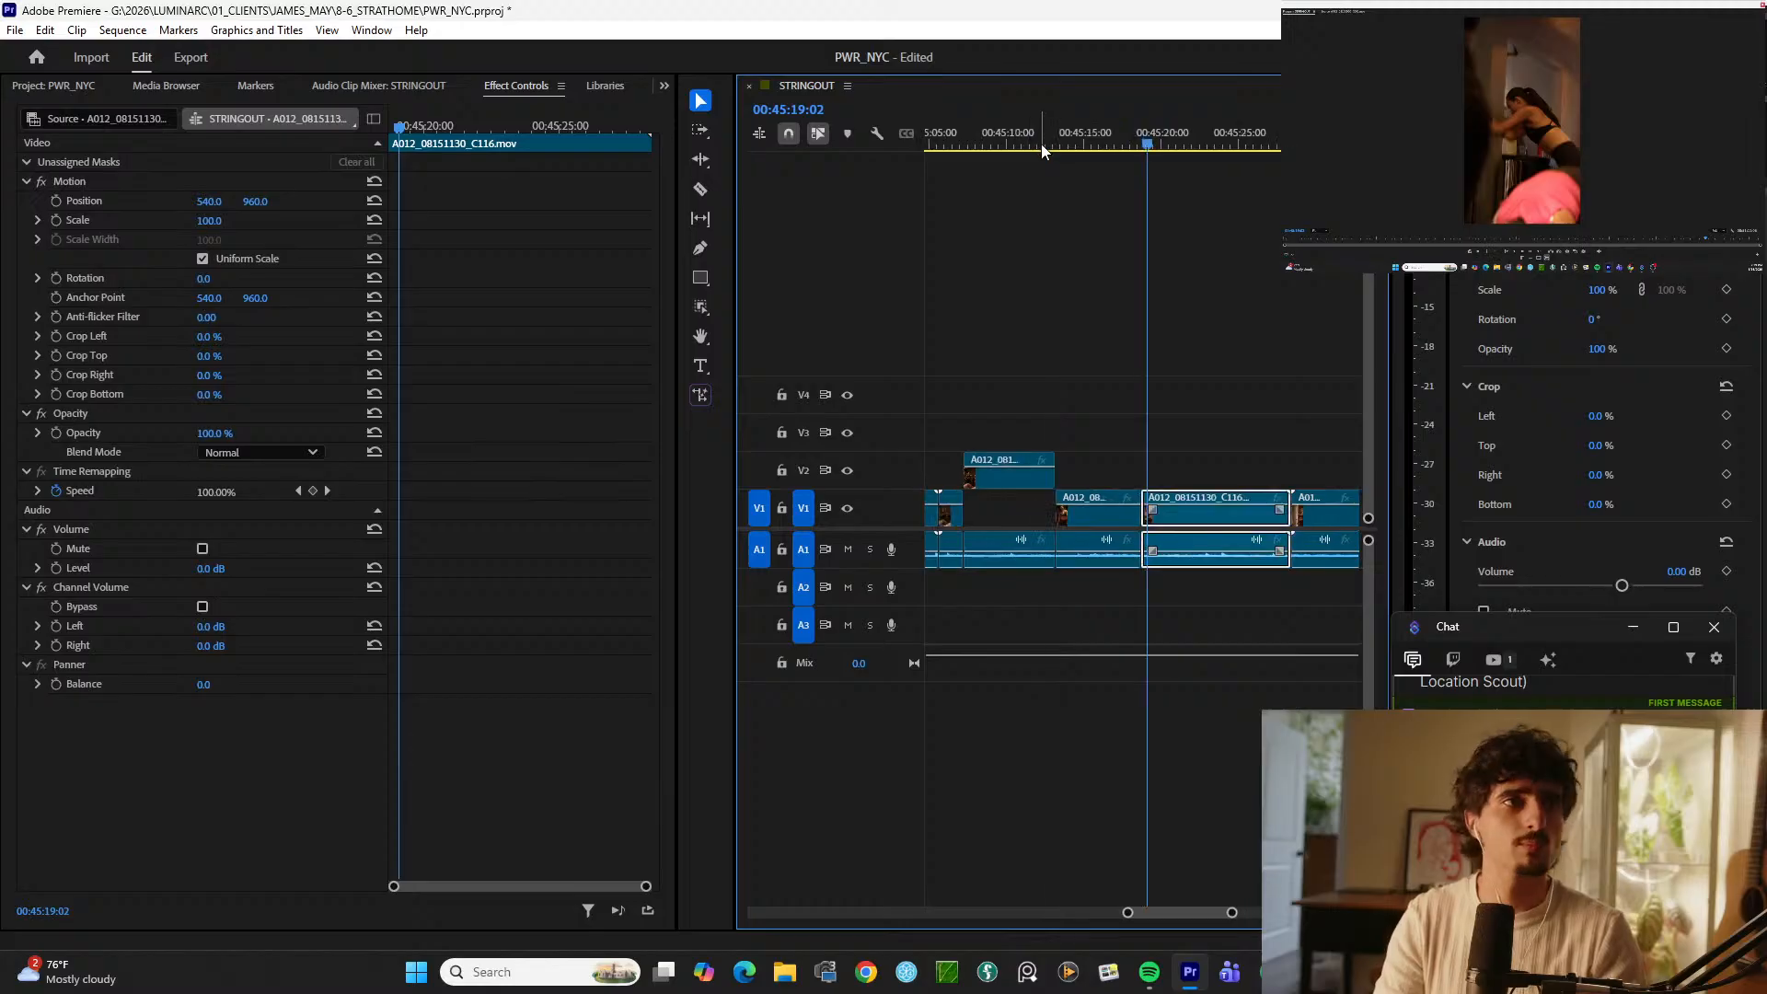
left_click_drag(1041, 143, 1132, 156)
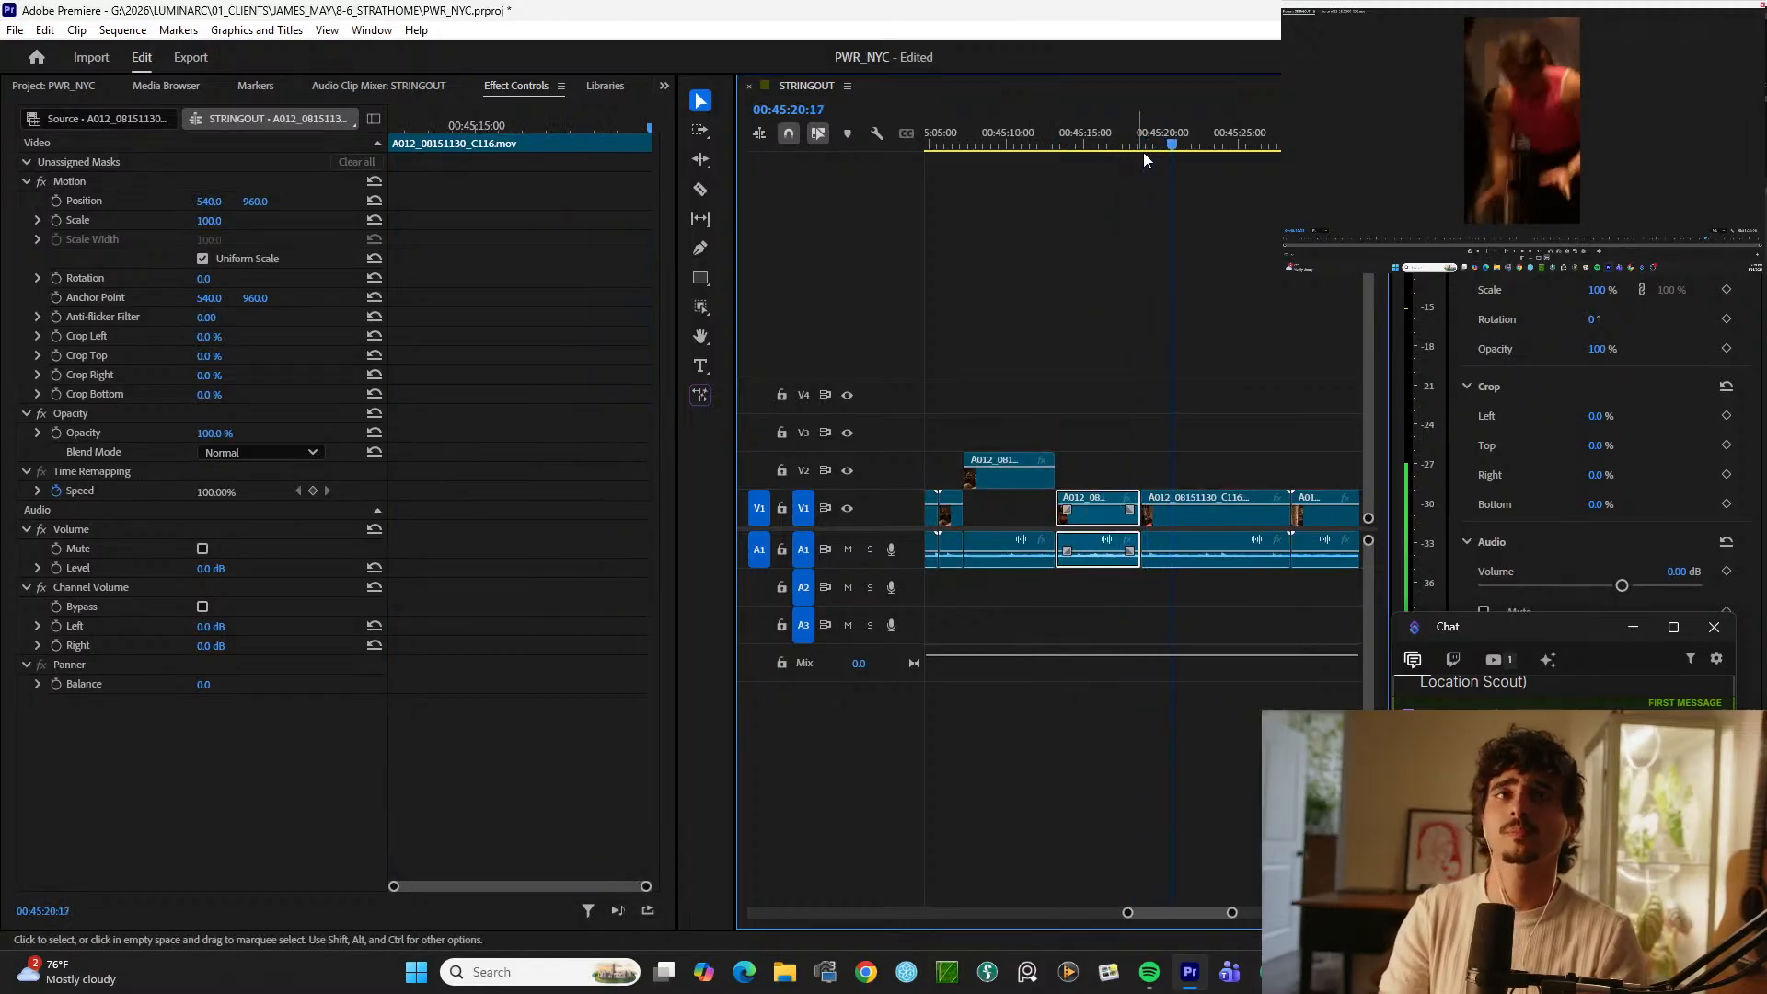
Step: Cut C117 at about 00:45:42:06 and 00:45:45:20, and raise the shot between the cuts to V2
key("equal")
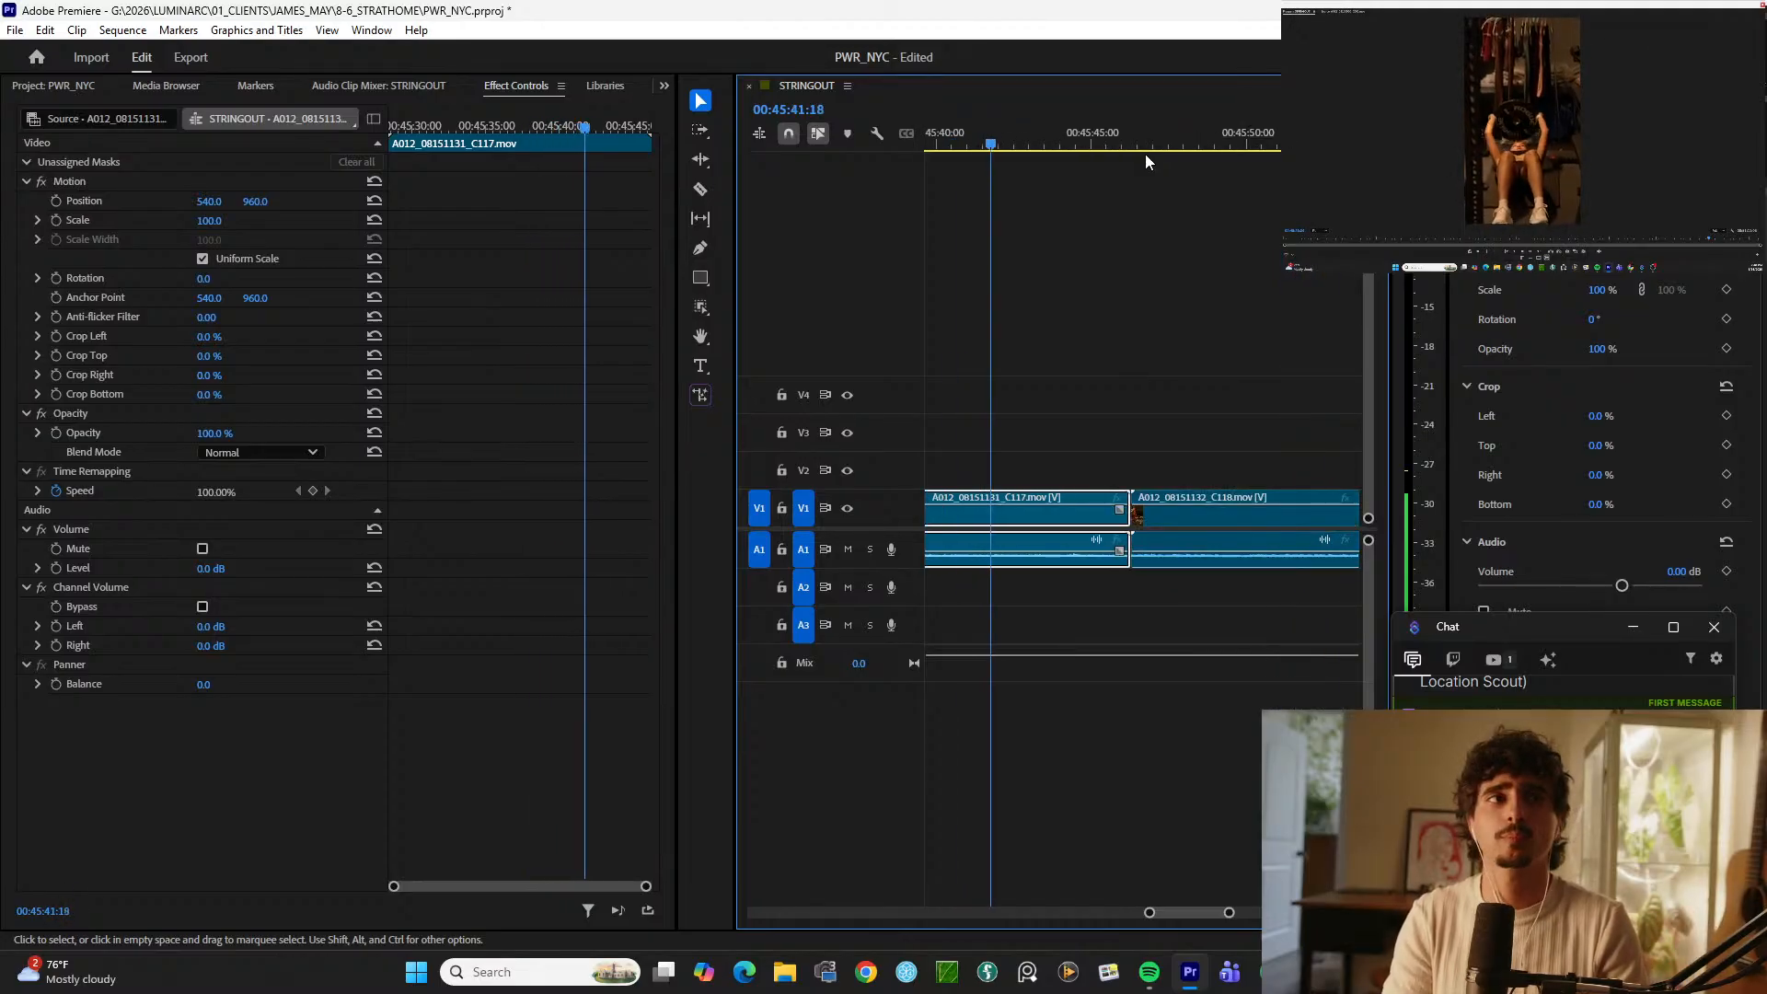
key("ctrl+k")
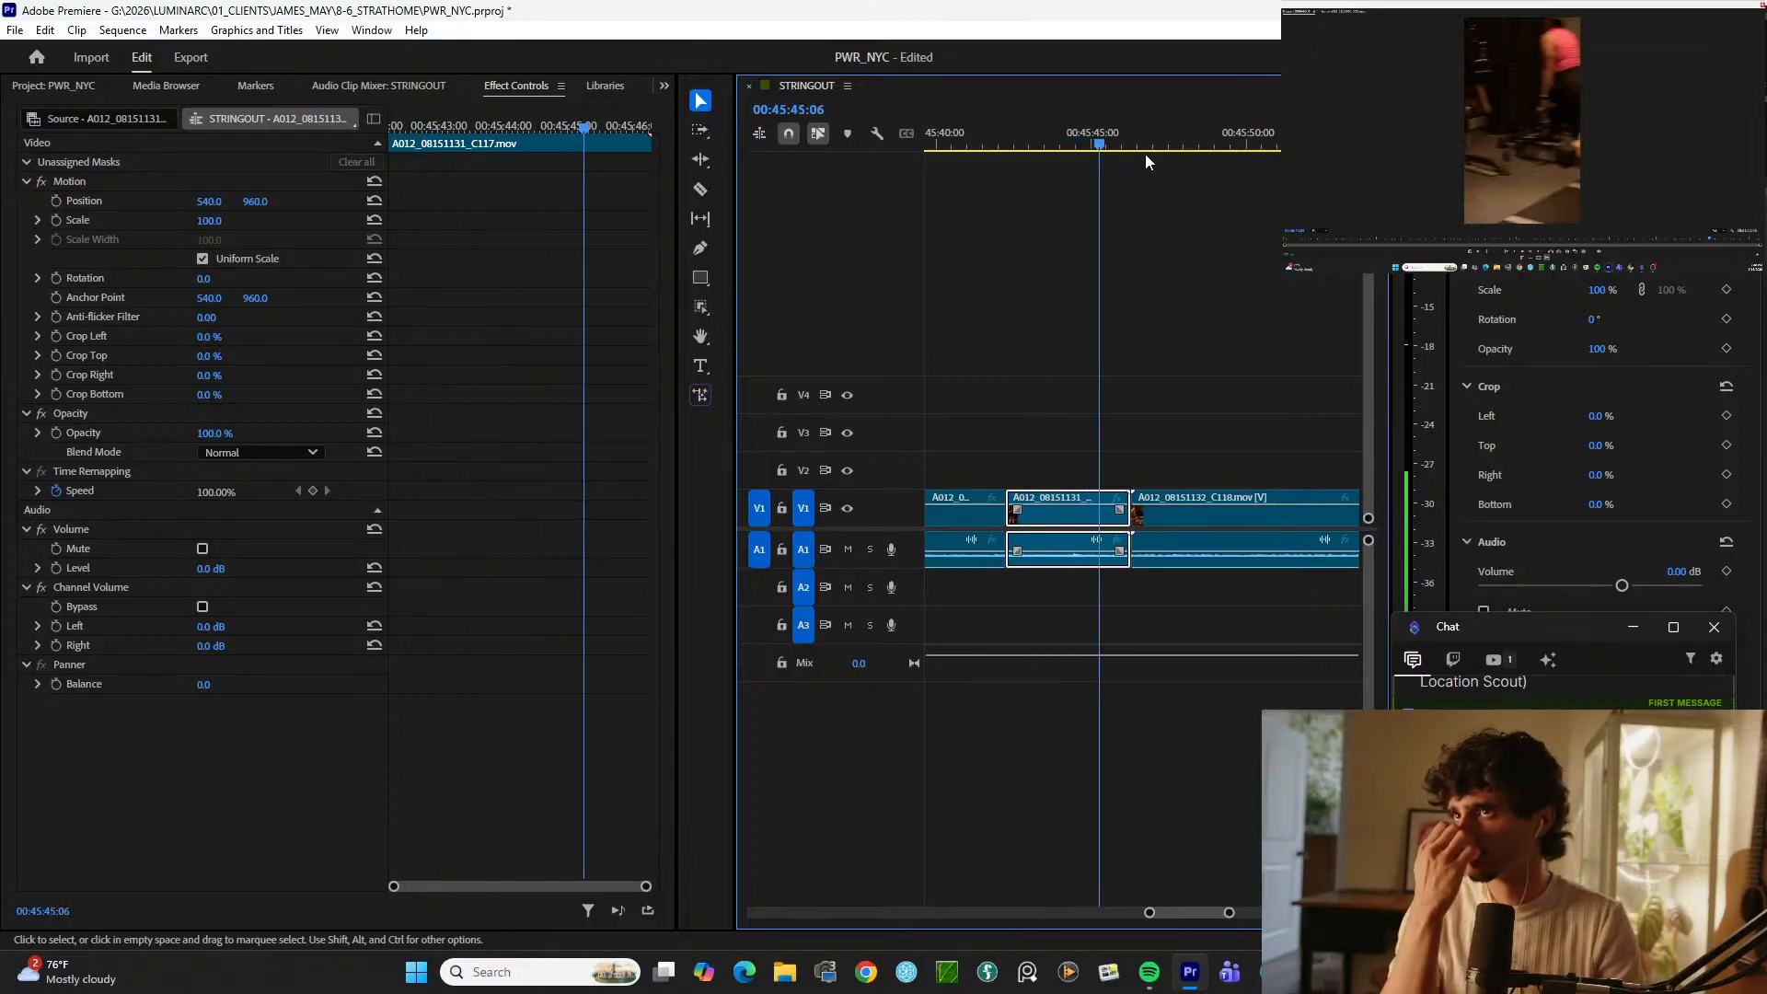
key("ctrl+shift+k")
key("alt+Up")
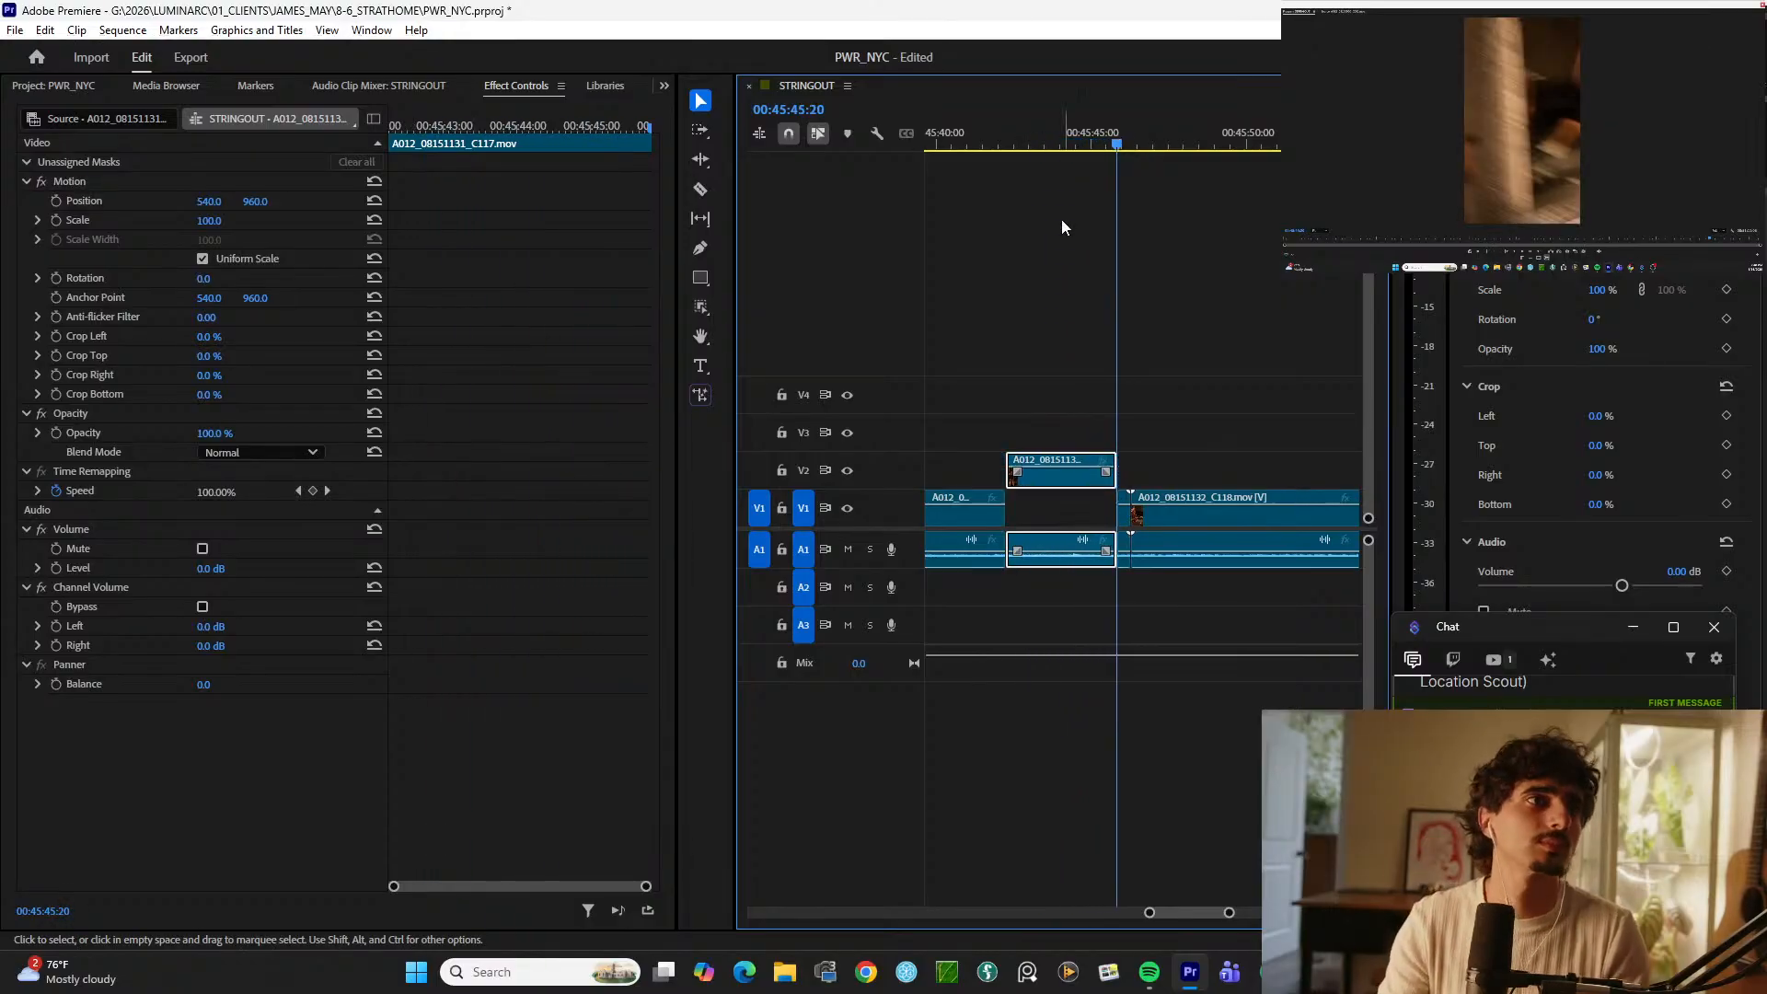
Step: Play back the raised C117 shot from about 00:45:42 to its end
left_click(1062, 219)
left_click(999, 144)
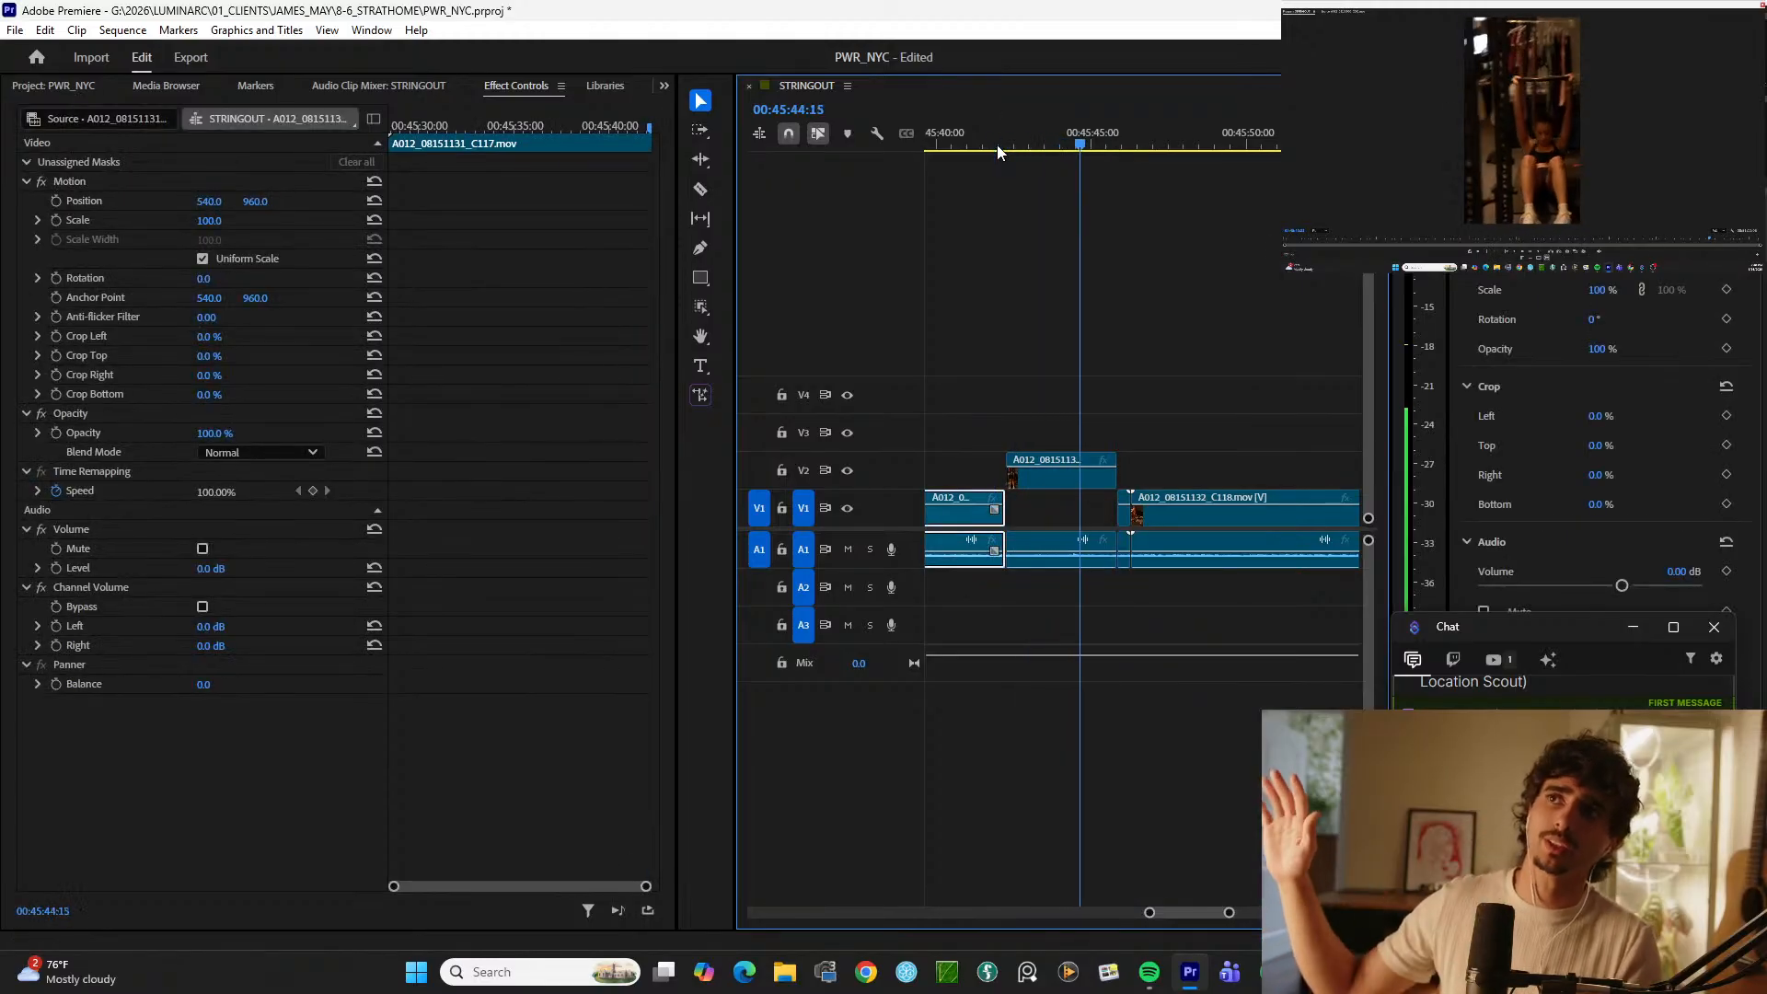
key("space")
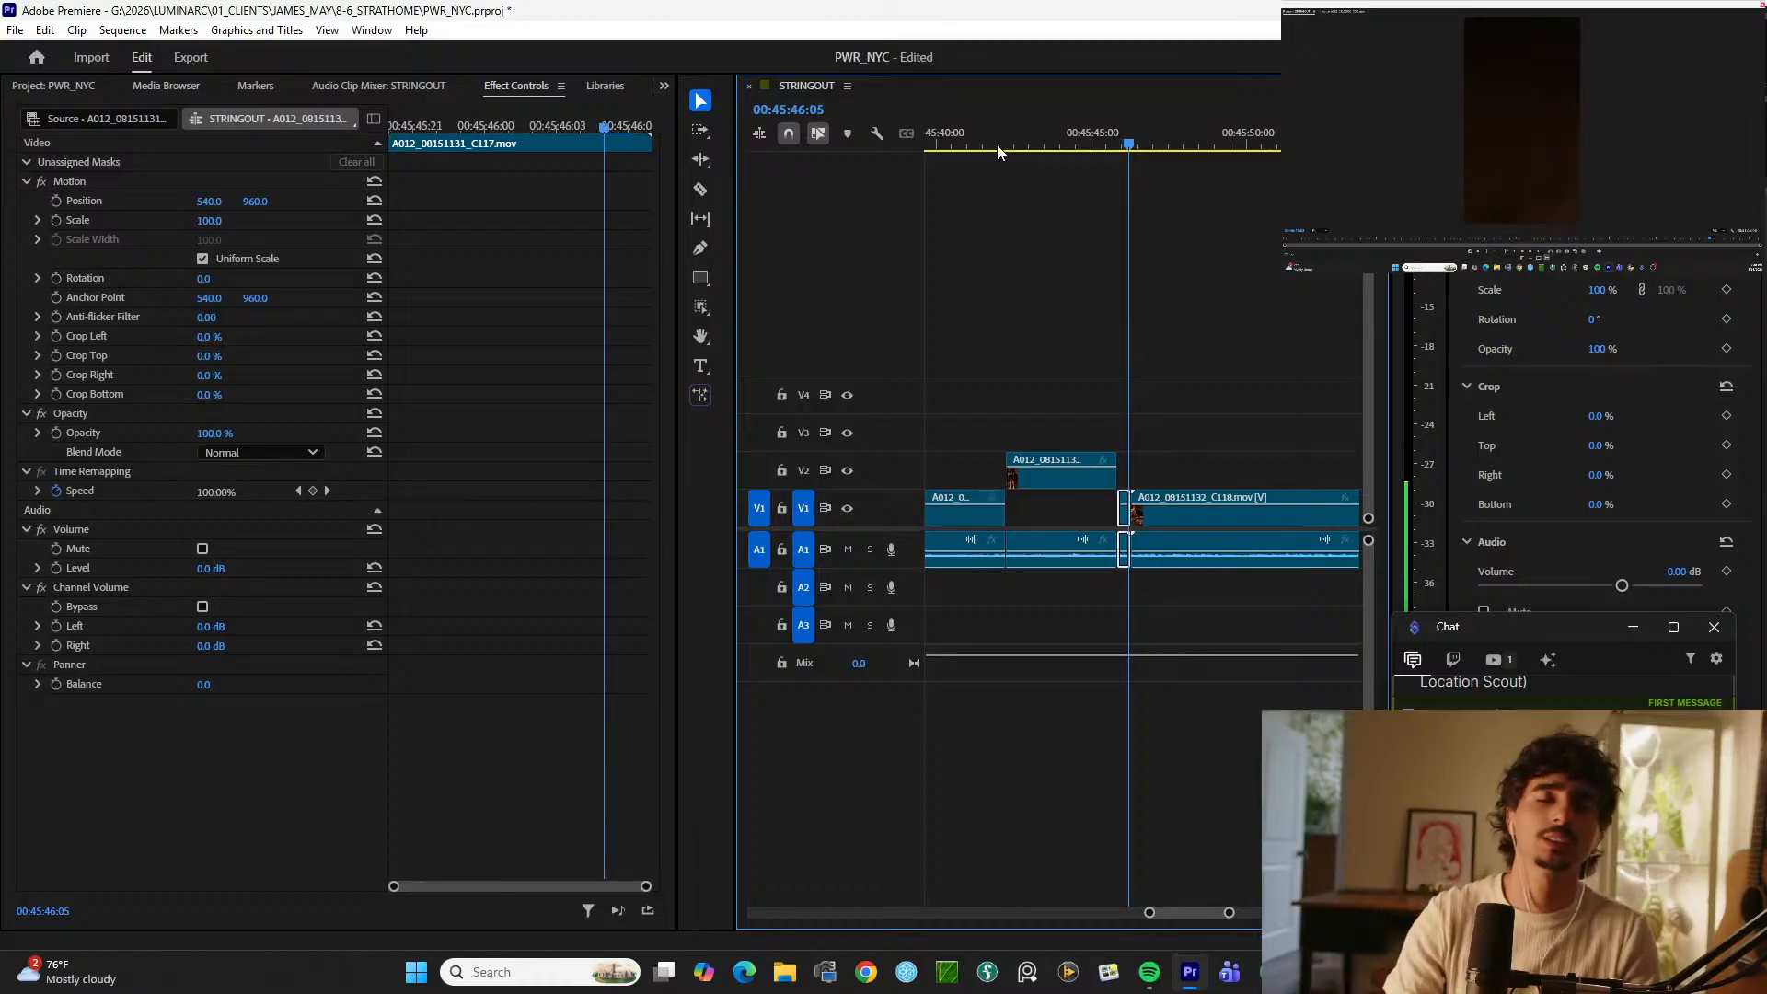
Step: Play on into C118 and cut it at about 00:45:51
key("space")
key("=")
key("minus")
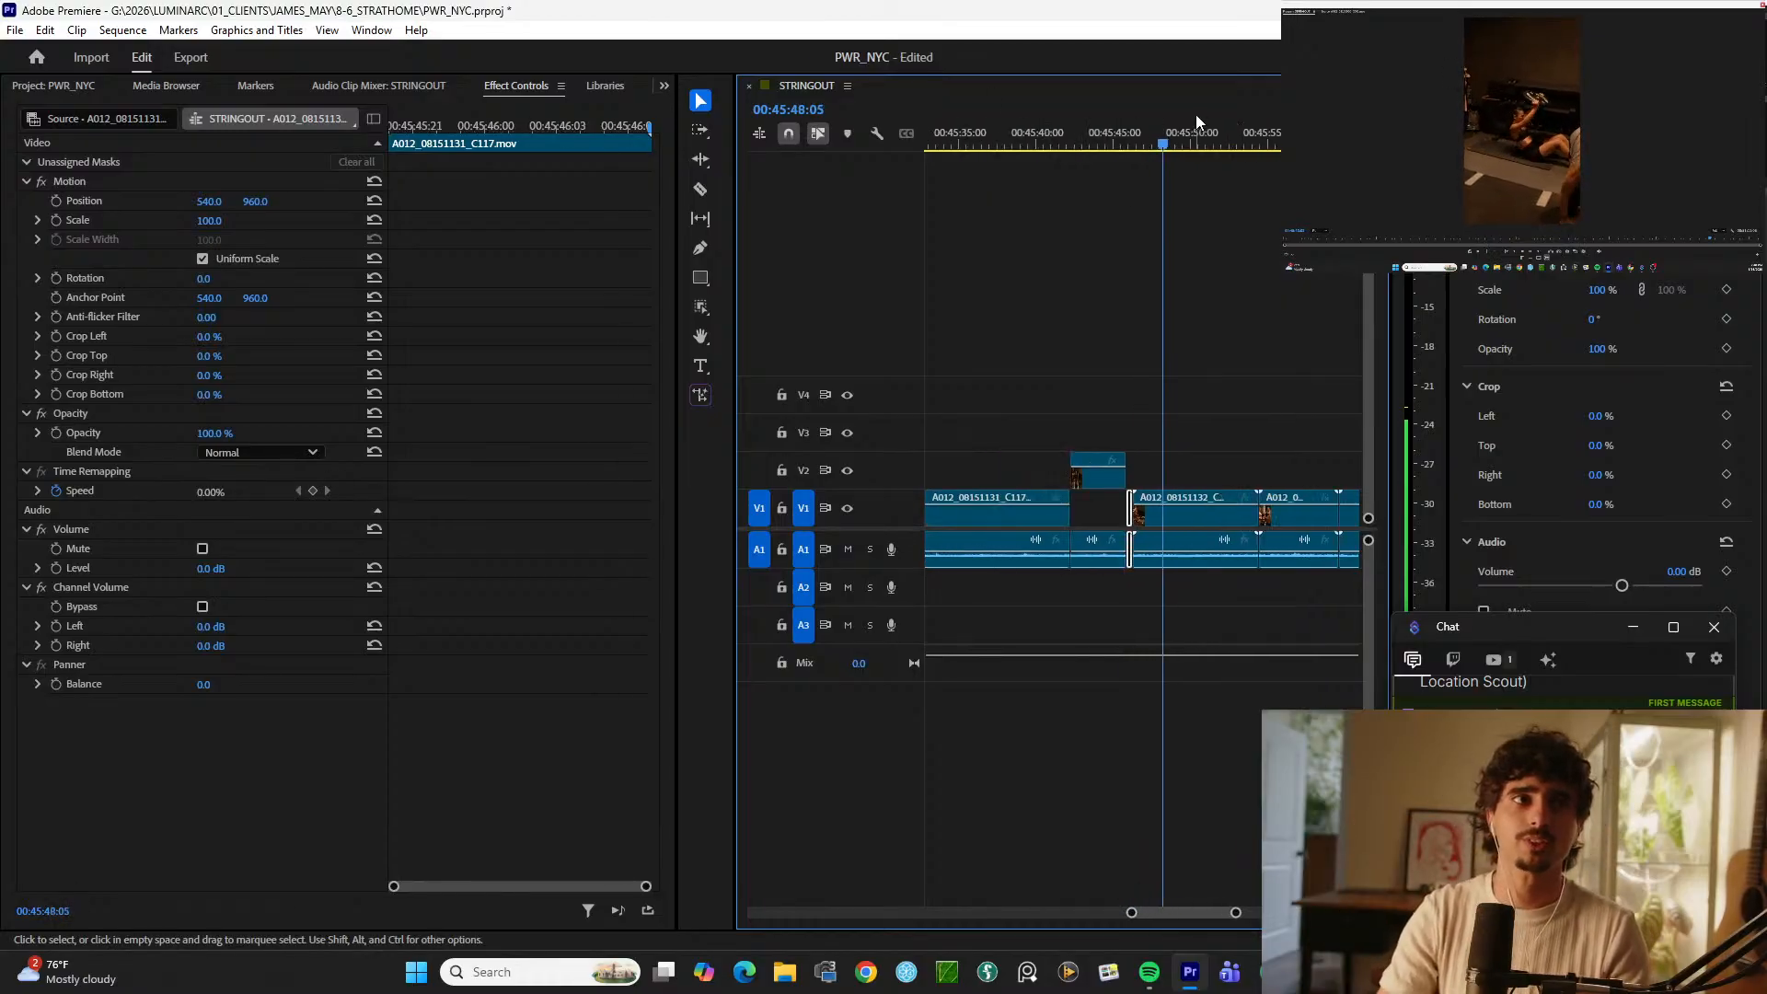
mouse_move(1165, 130)
left_mouse_down()
mouse_move(1218, 135)
mouse_move(1132, 123)
mouse_move(1153, 158)
left_mouse_up()
key("=")
key("space")
key("ctrl+k")
key("space")
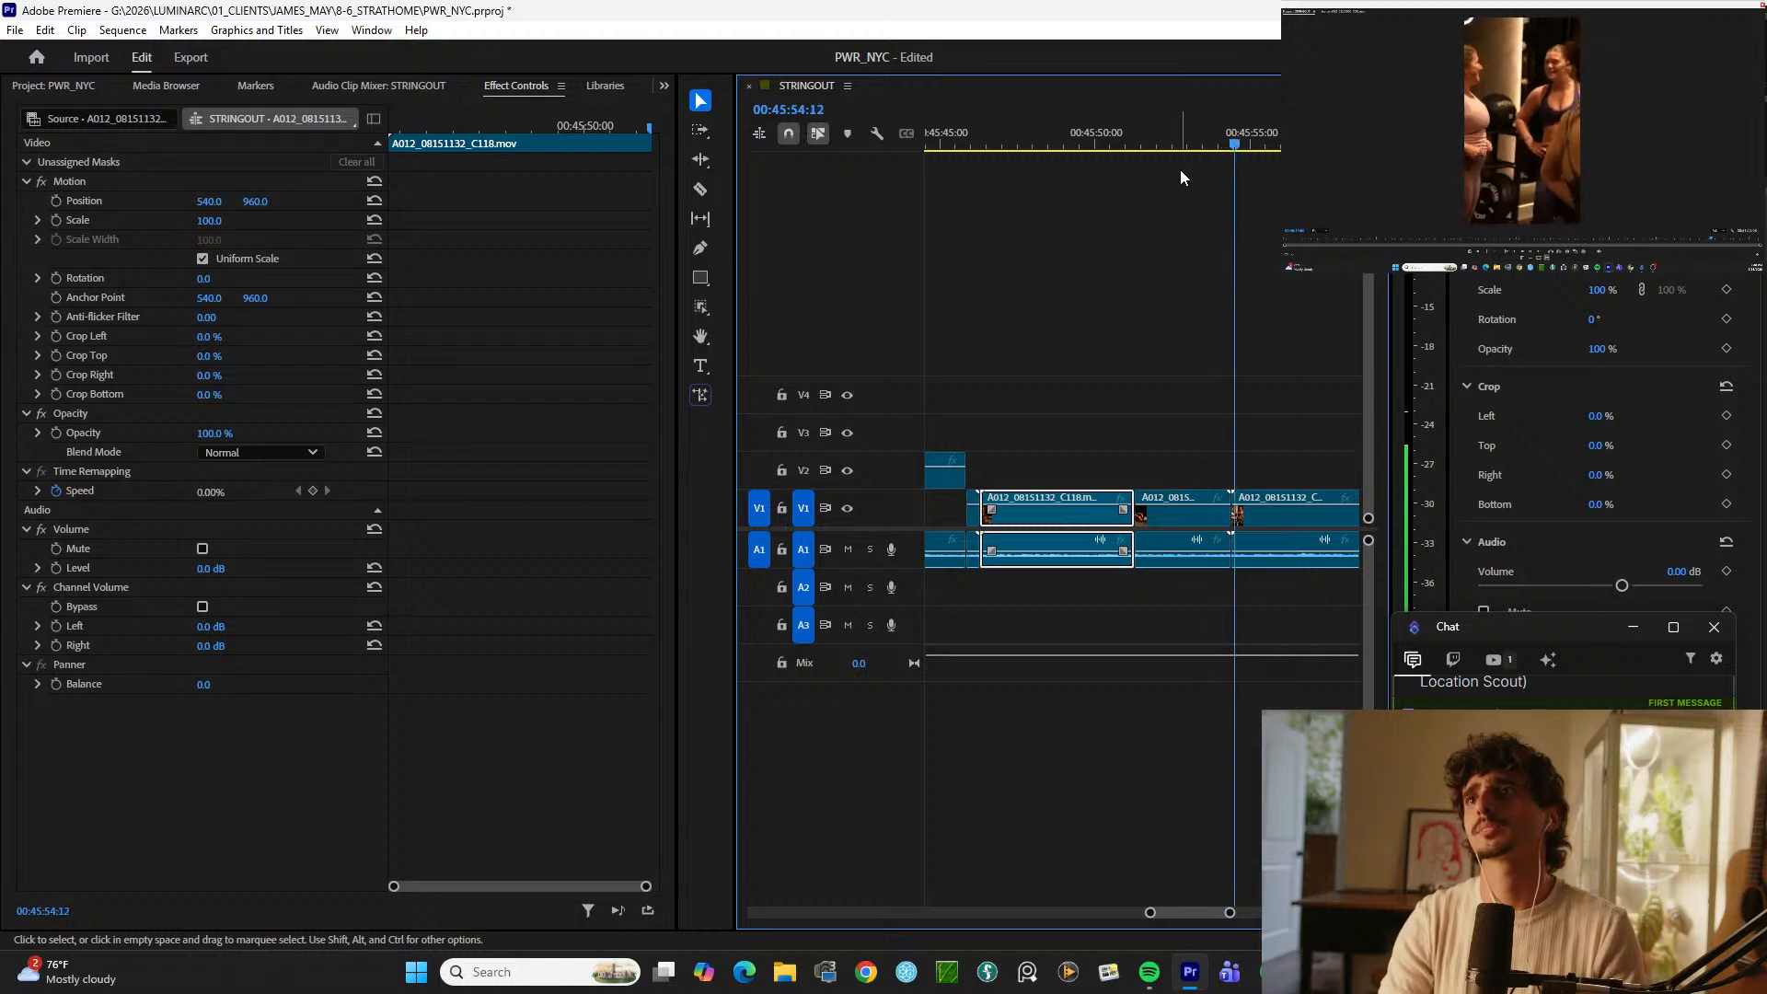
Step: Cut C120 at about 00:46:04 and 00:46:08:03, and raise the shot between the cuts to V2
left_click(1213, 129)
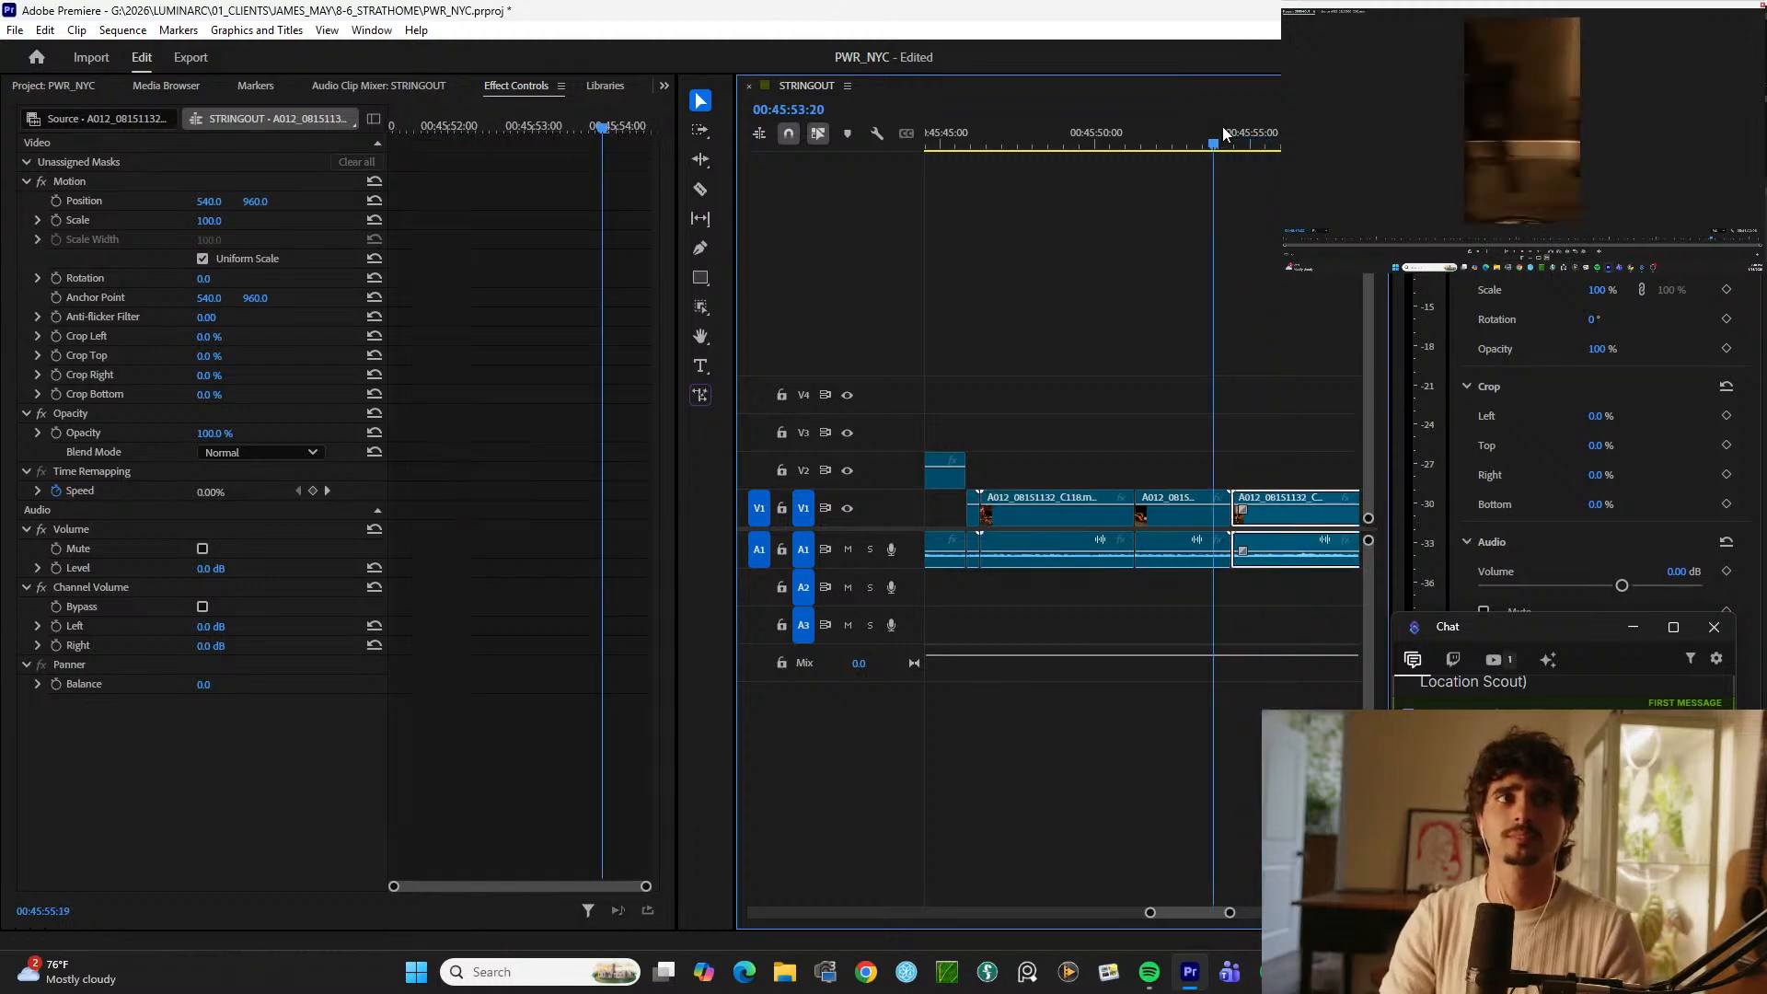
key("=")
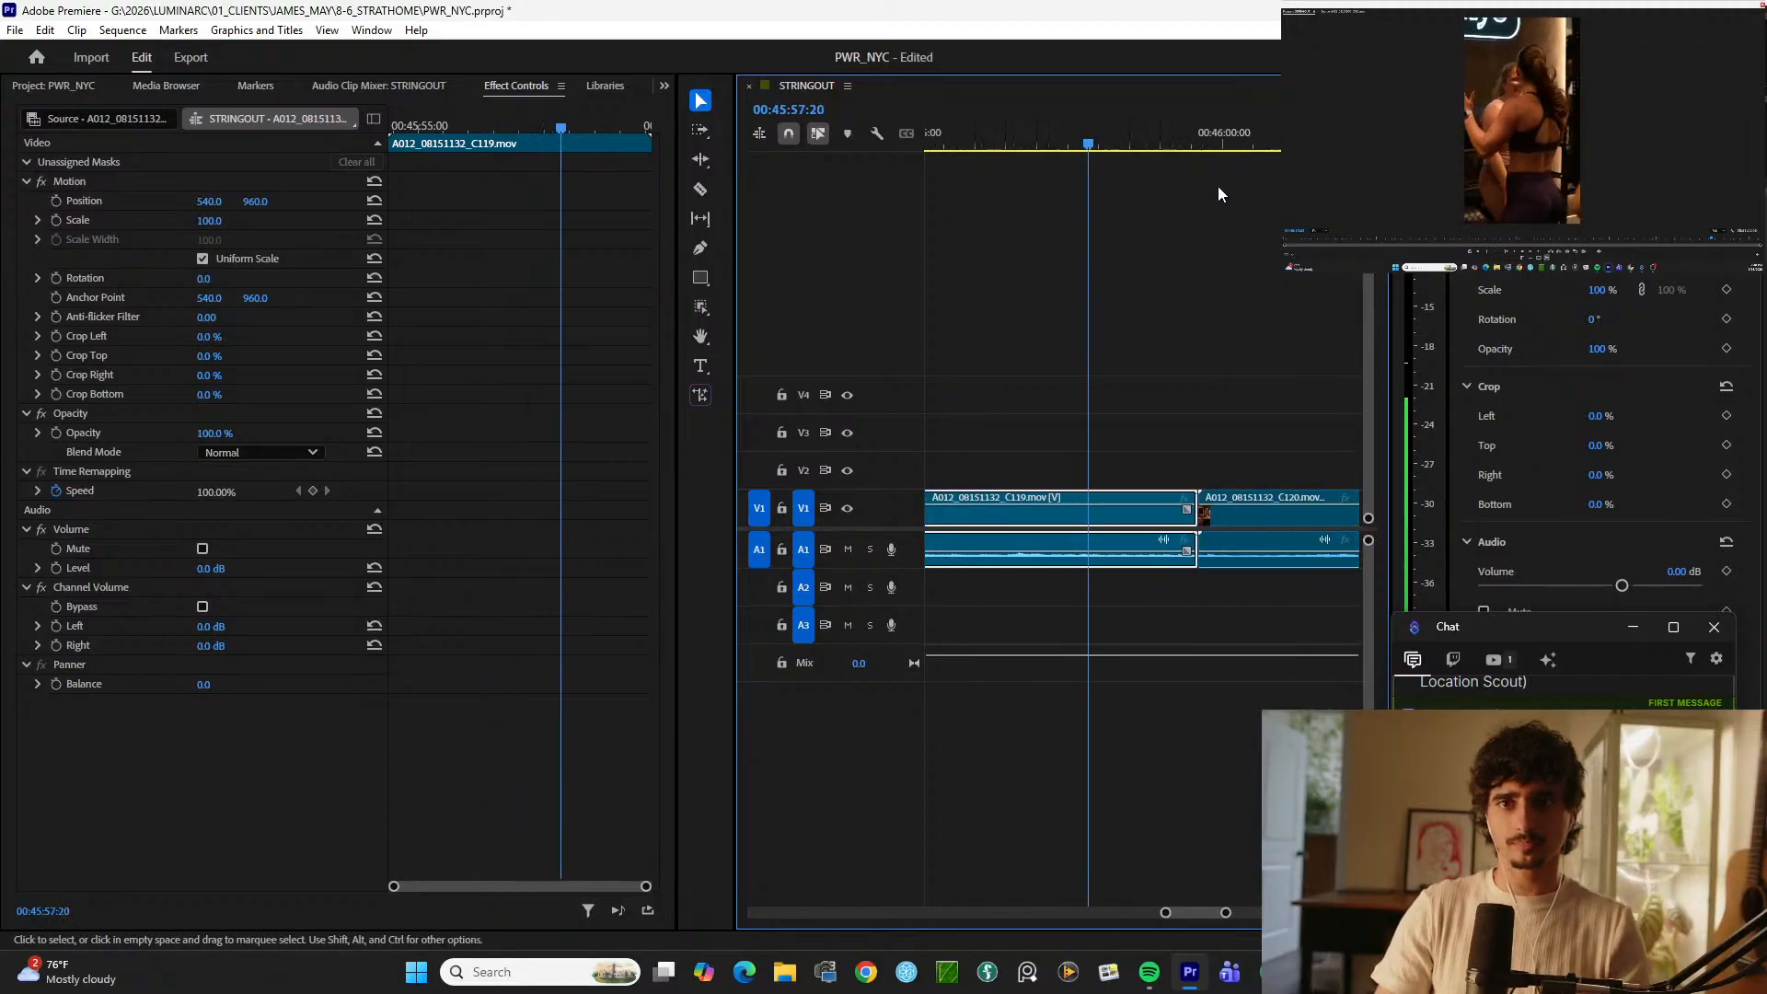
key("minus")
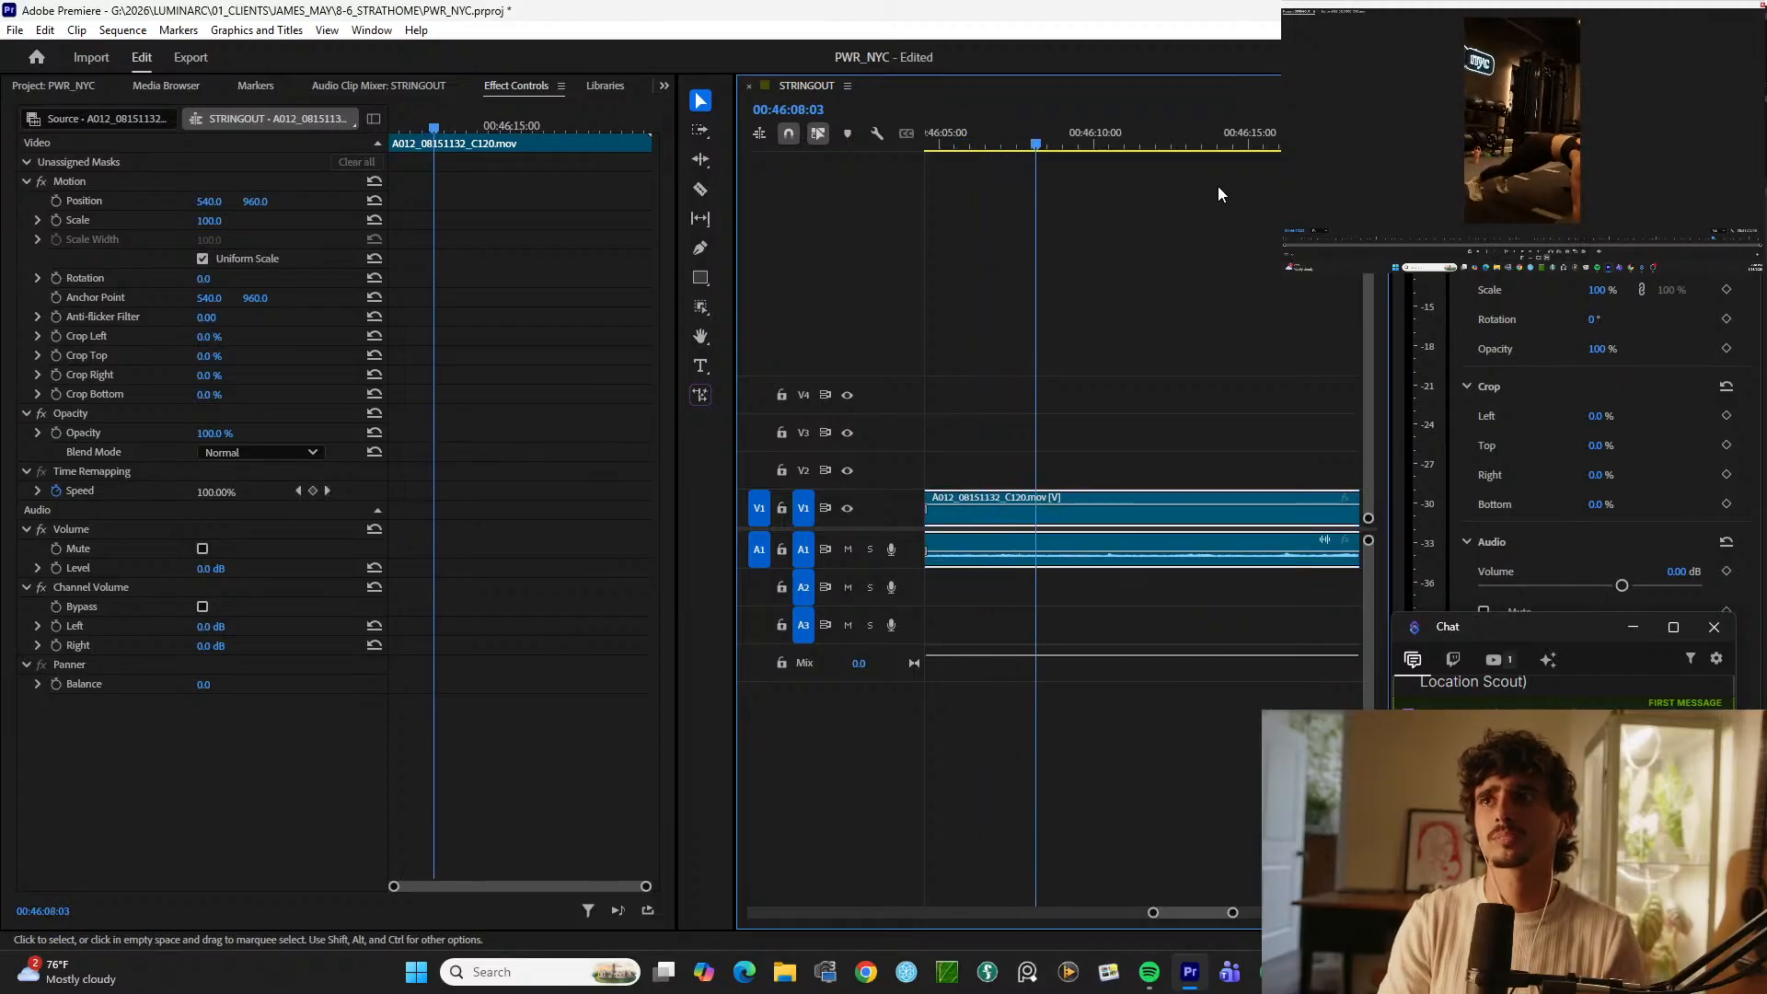
key("ctrl+k")
key("alt+Up")
key("minus")
Step: Play back the raised C120 shot and the C120 footage that follows it
left_click_drag(1066, 142, 1036, 135)
key("equal")
key("space")
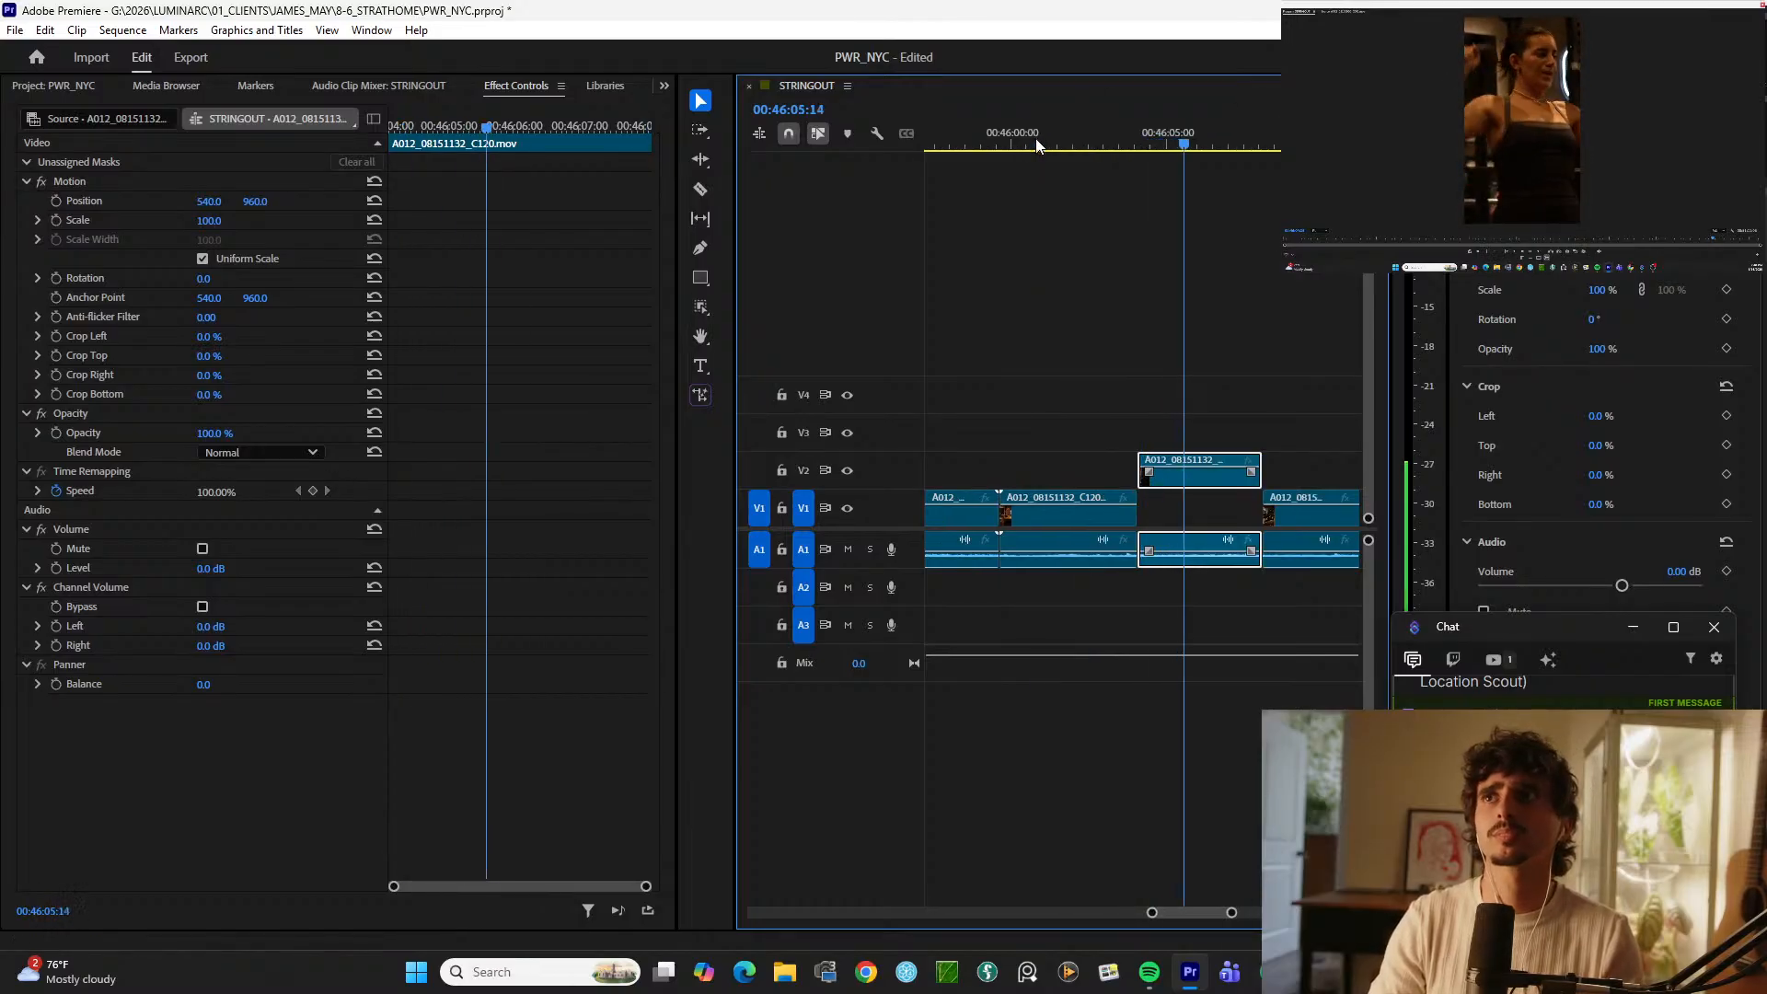
key("minus")
key("minus")
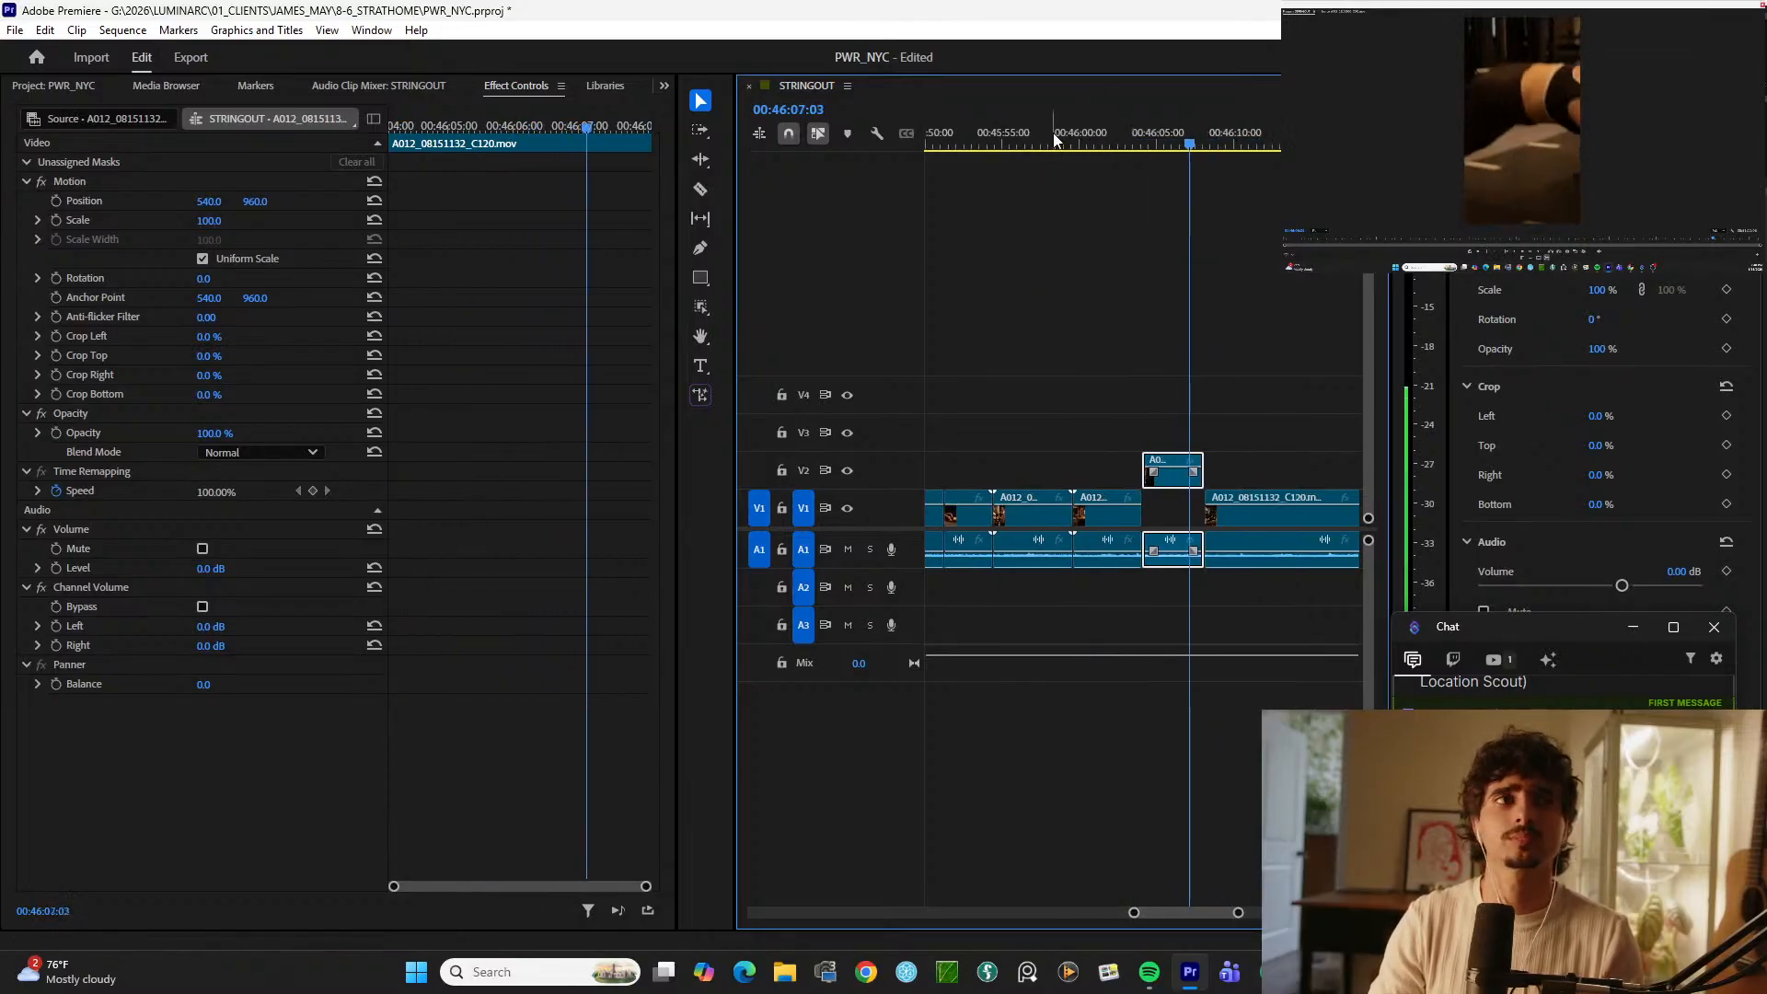
key("equal")
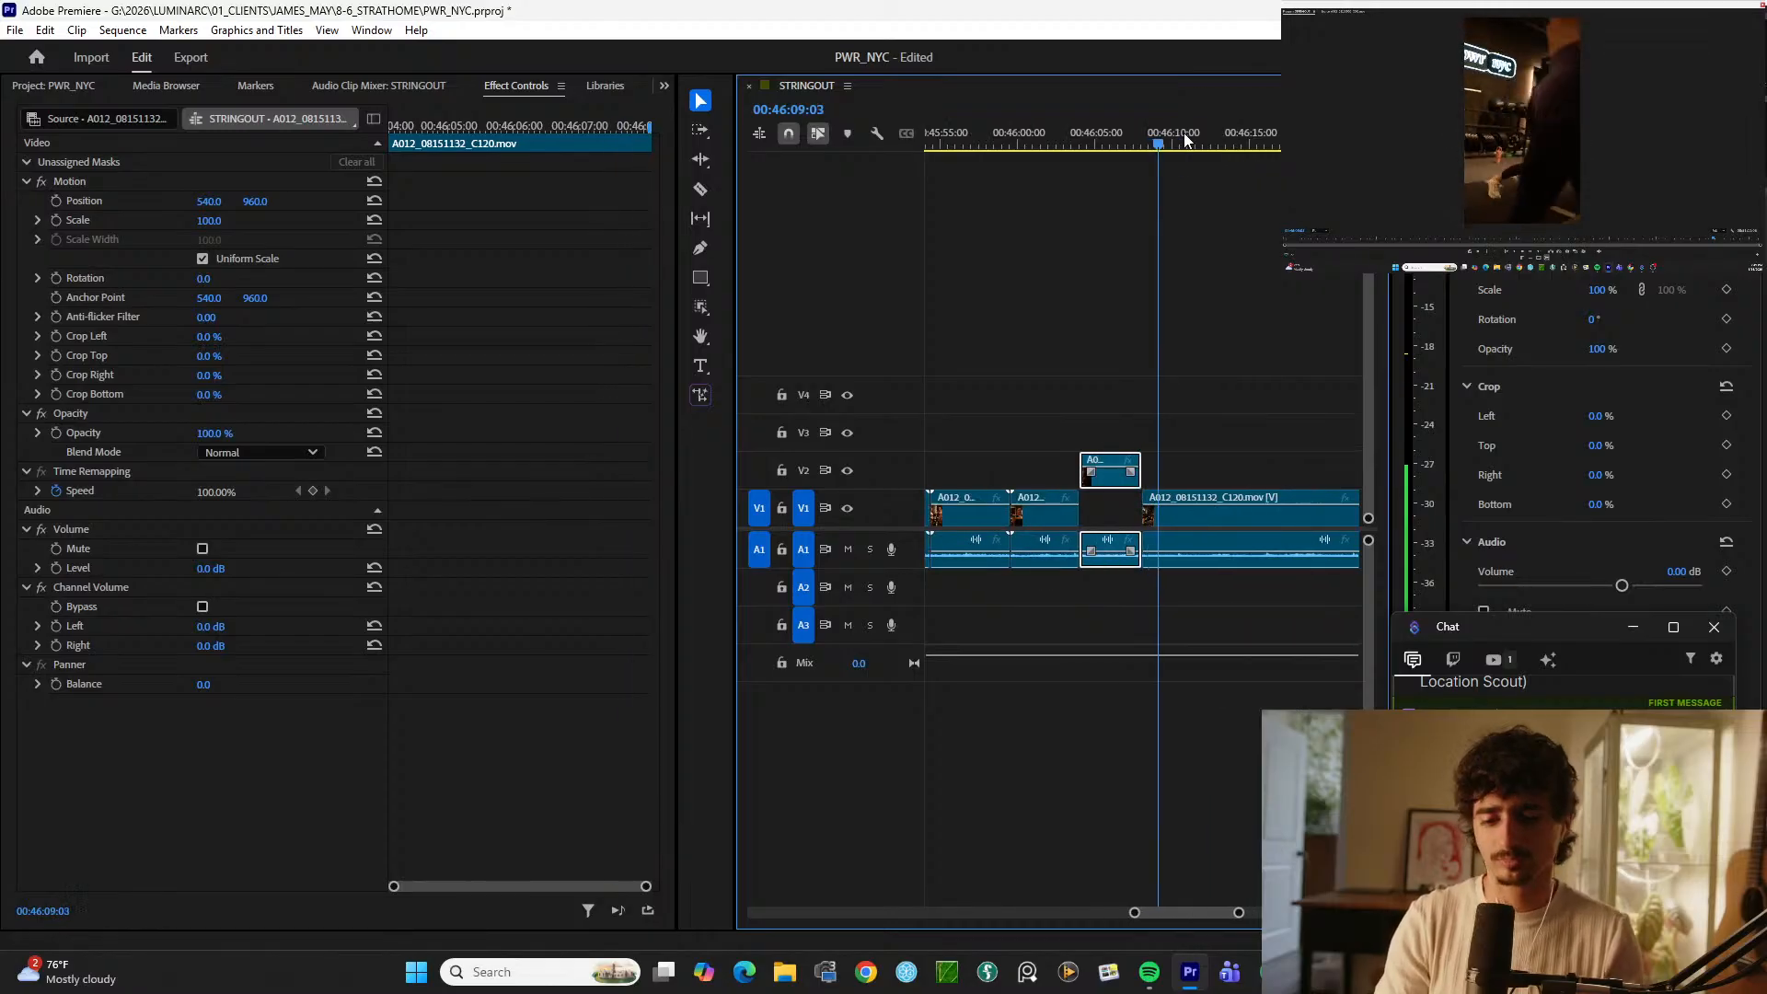
key("equal")
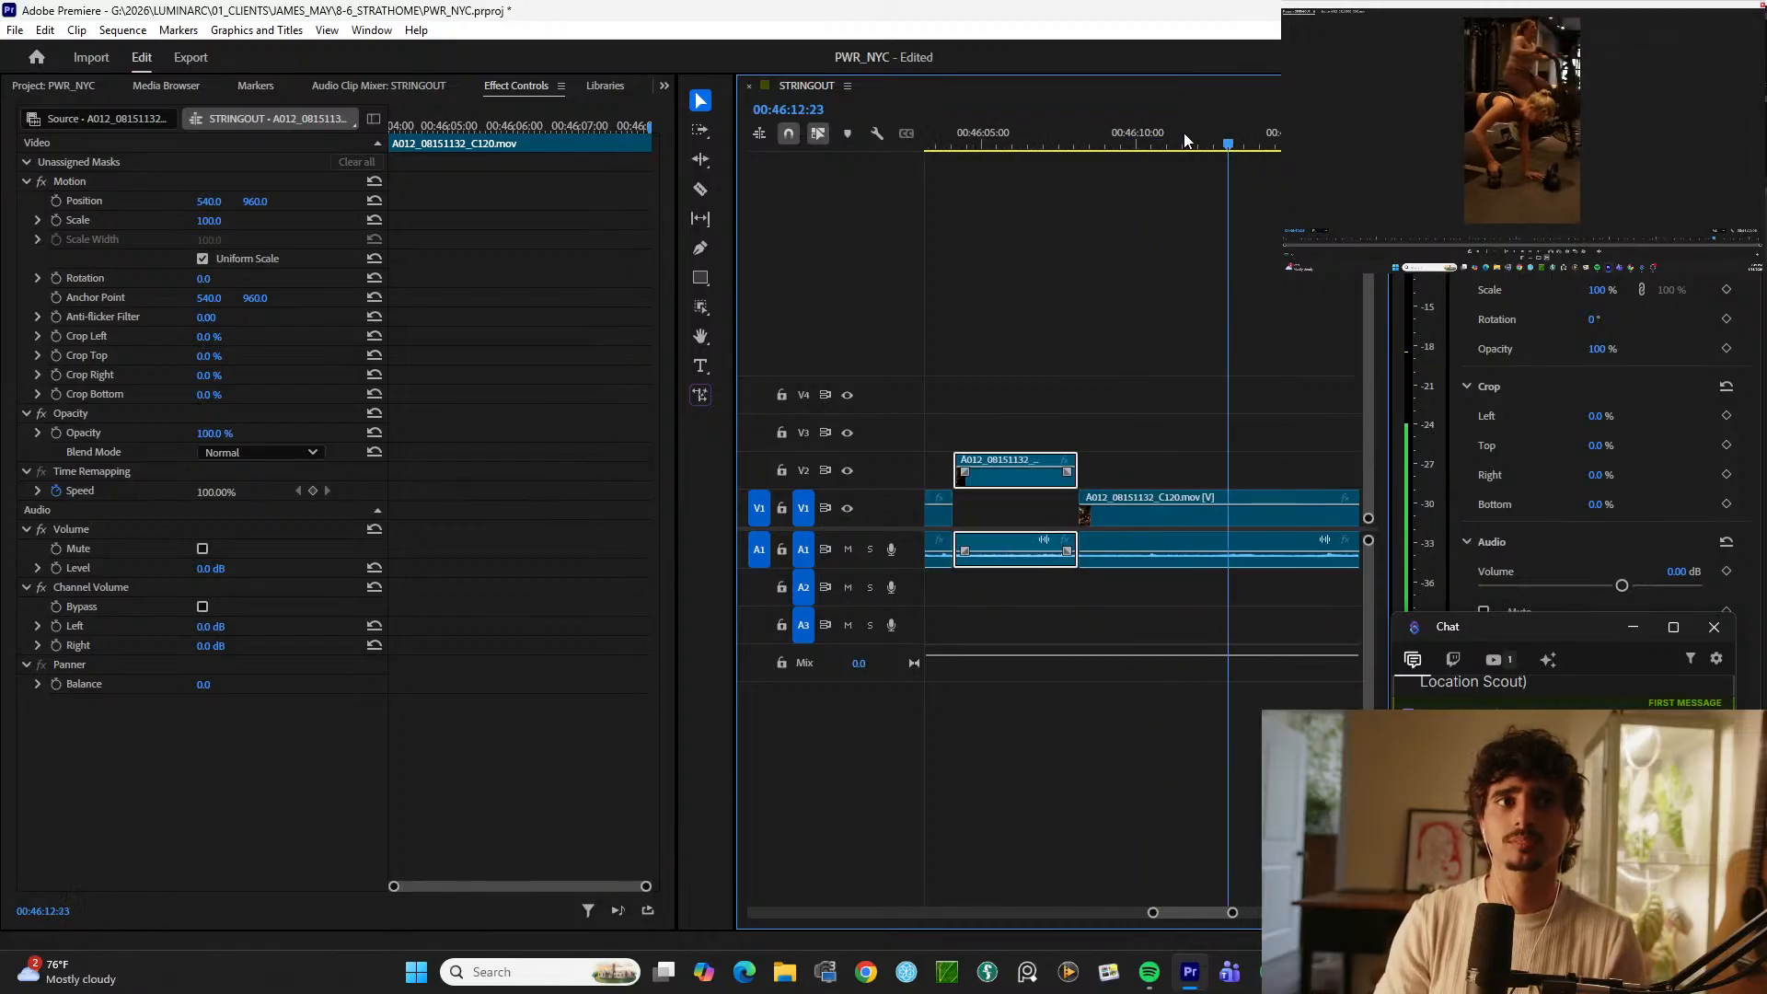
Step: Cut the remaining C120 footage on V1 at about 00:46:16:16
key("d")
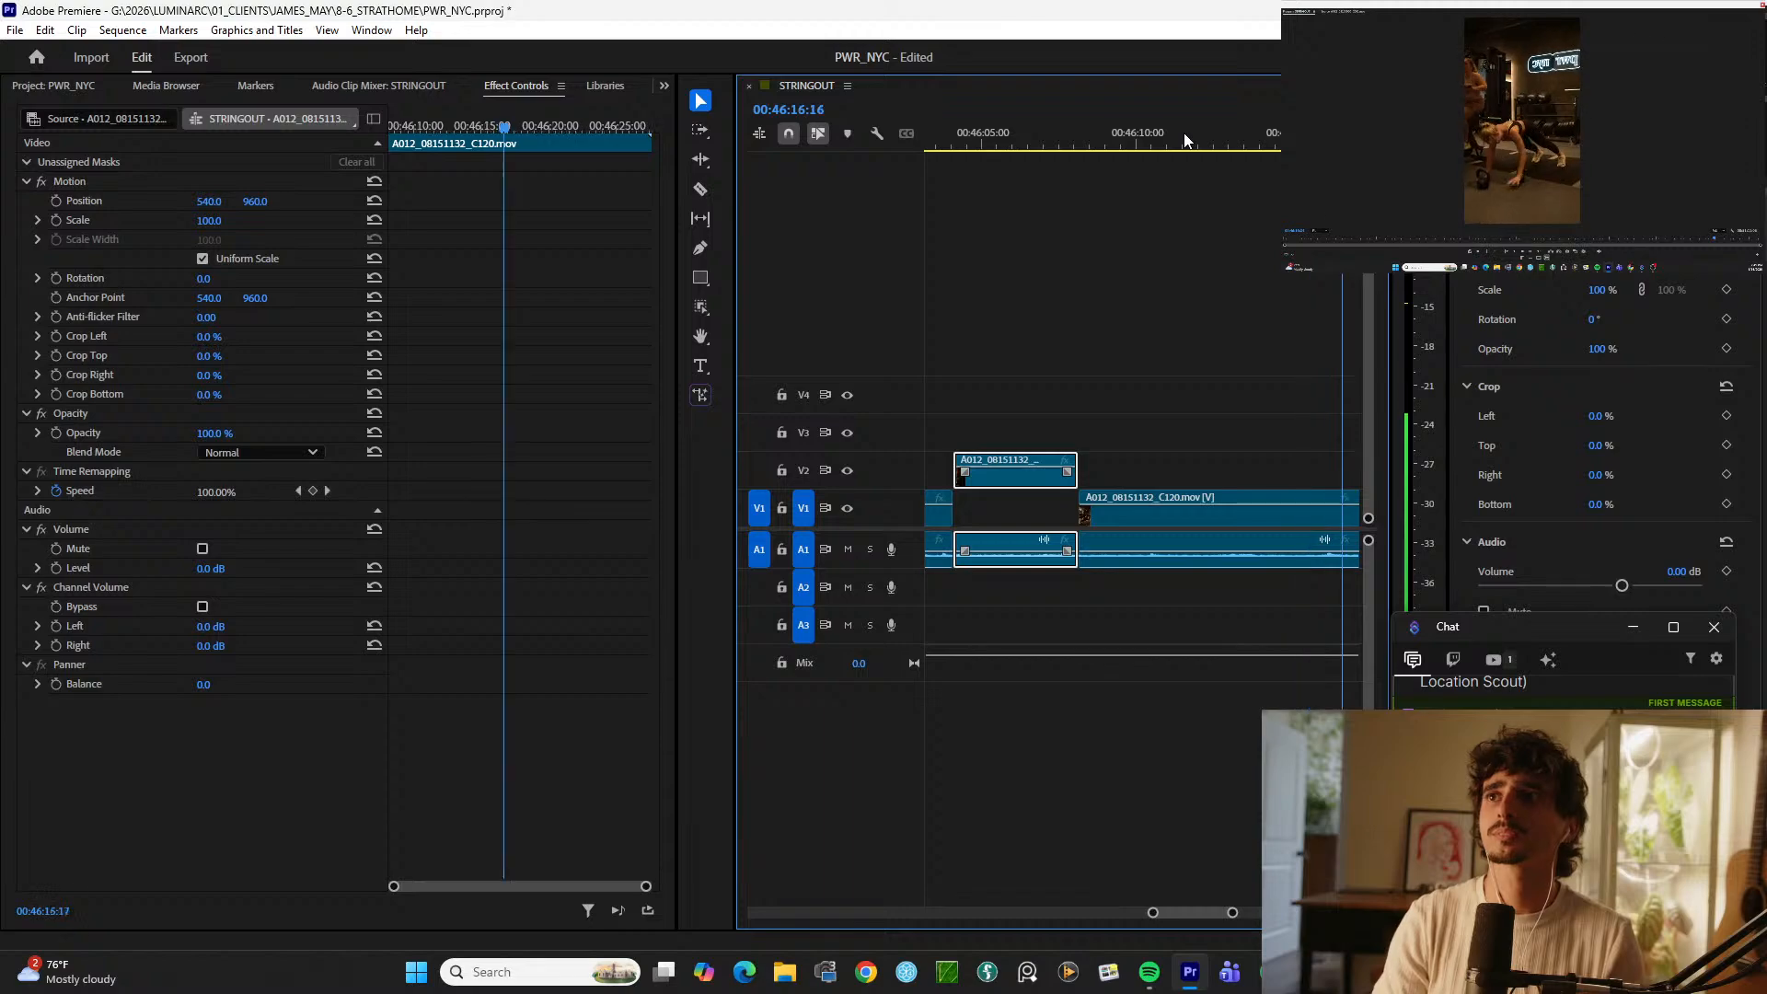
key("ctrl+k")
key("minus")
key("minus")
key("equal")
key("equal")
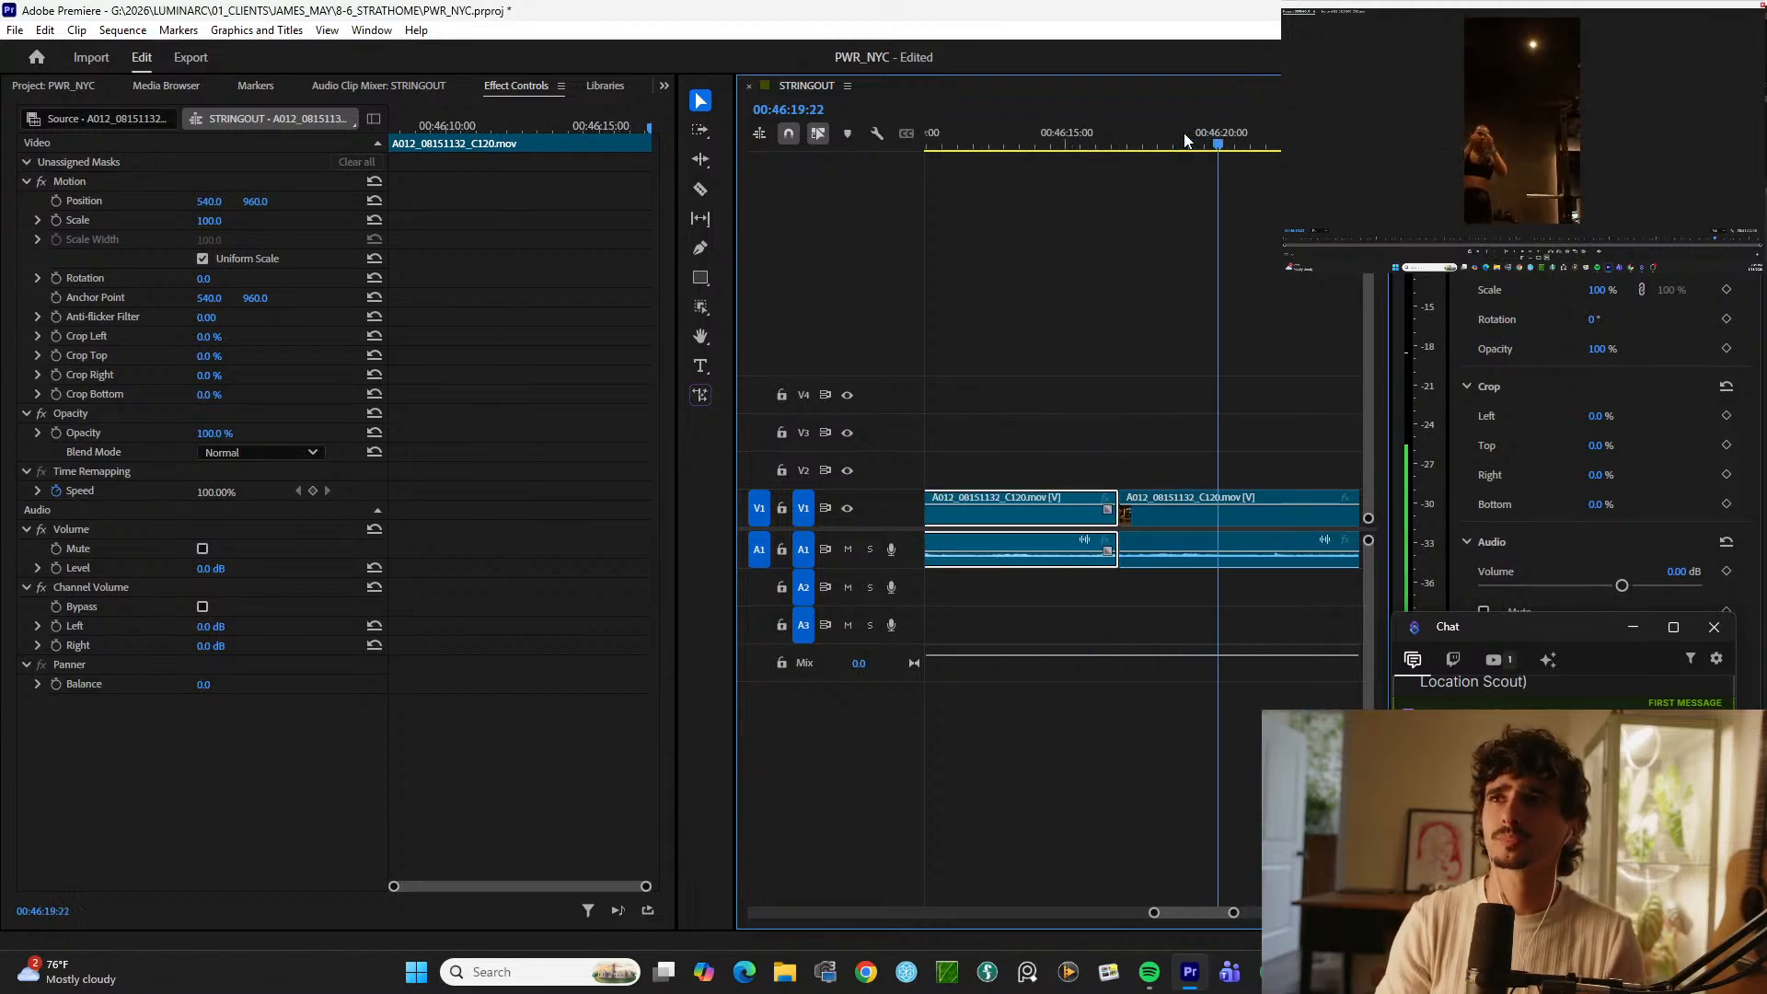
Step: Cut C120 at about 00:46:24 and 00:46:27, and raise the shot between the cuts to V2
key("minus")
key("minus")
key("equal")
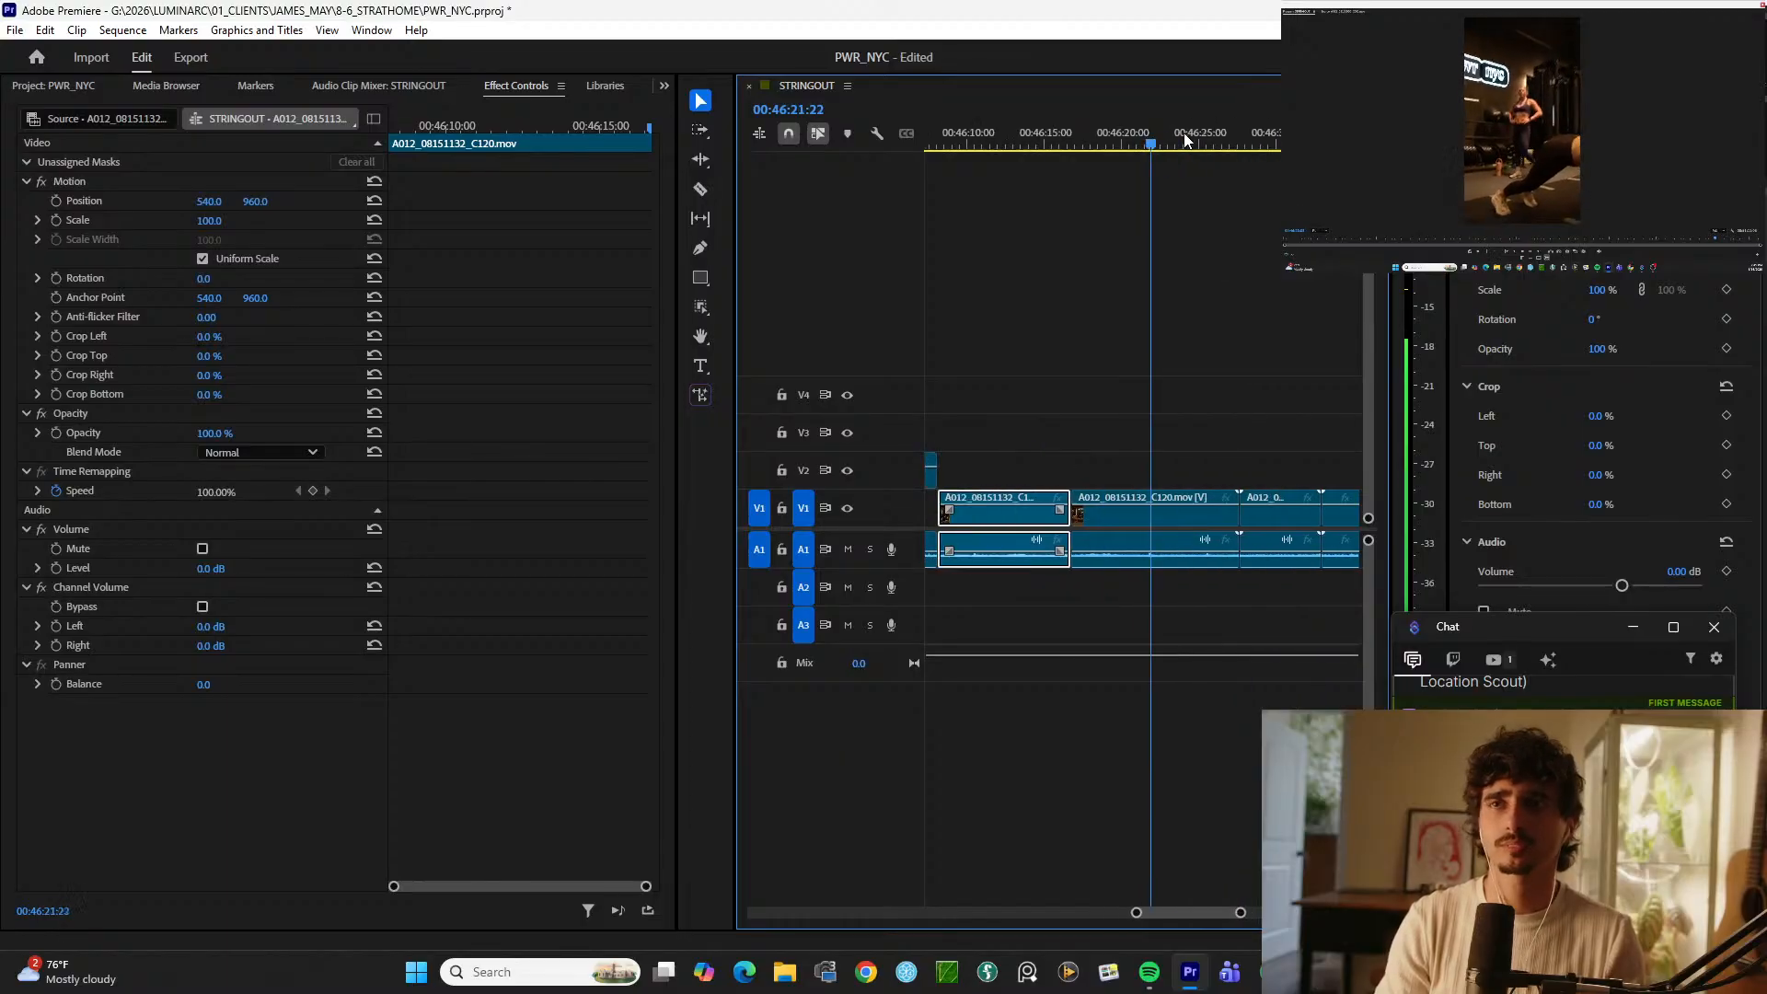
key("d")
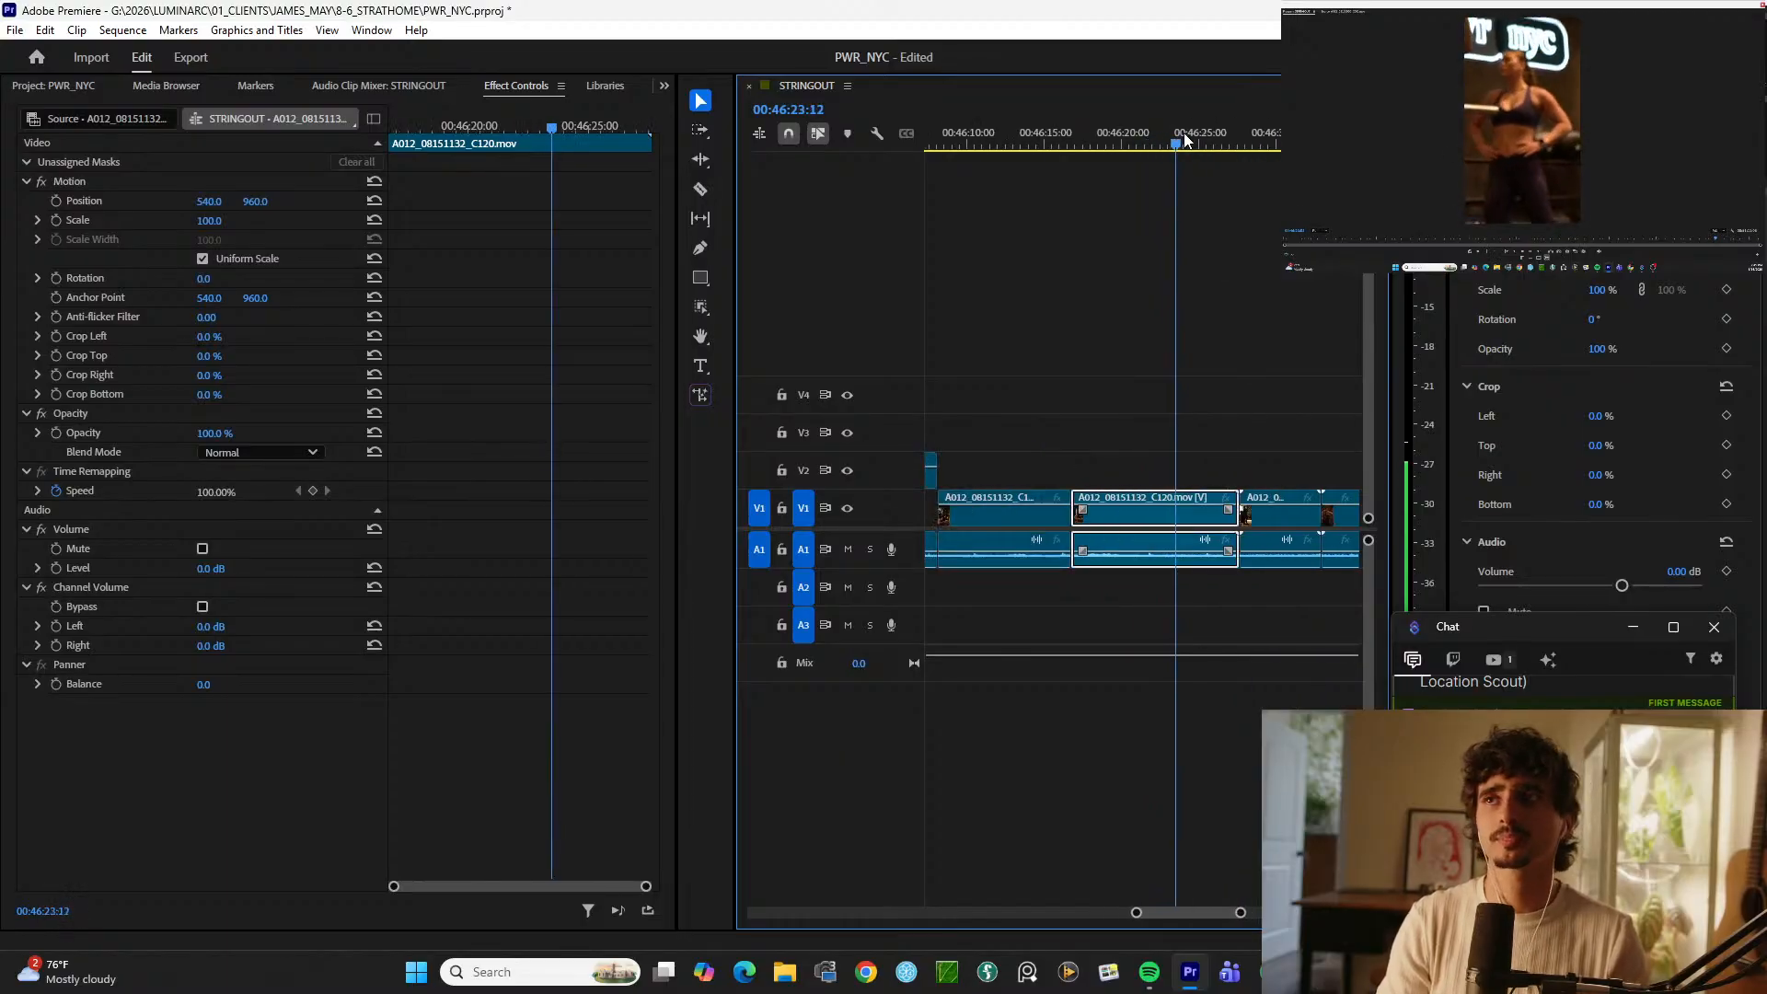
key("ctrl+k")
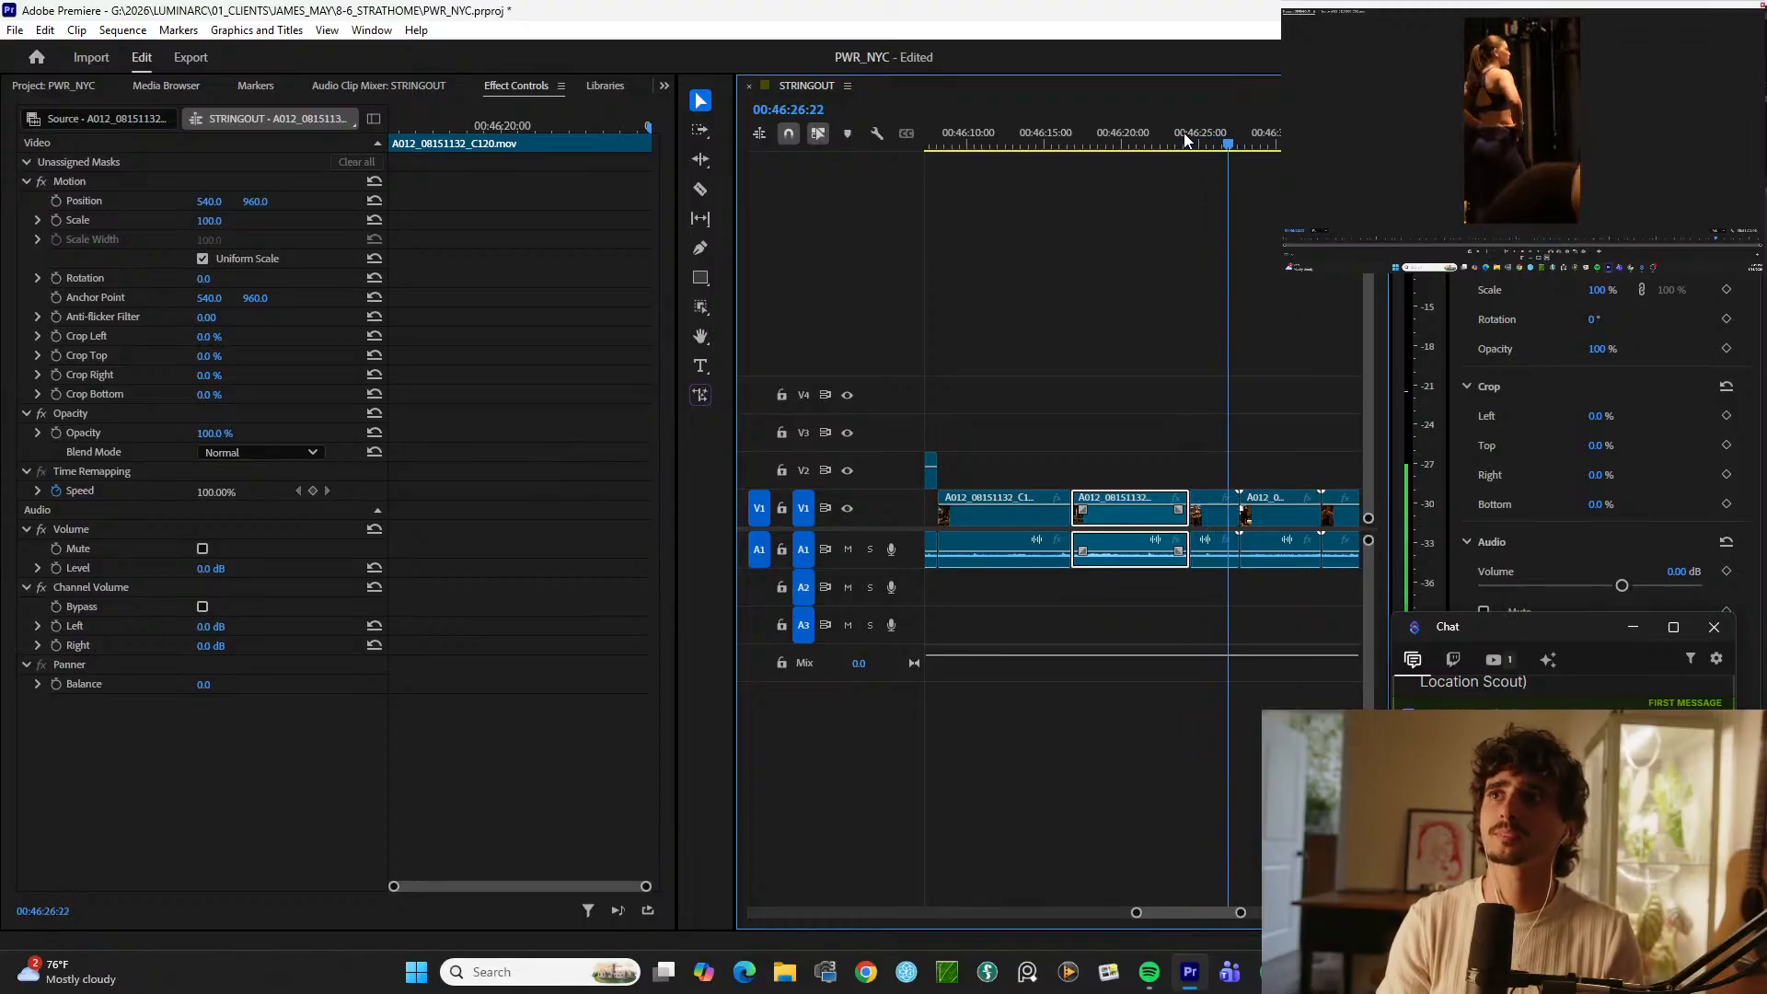
key("d")
key("ctrl+k")
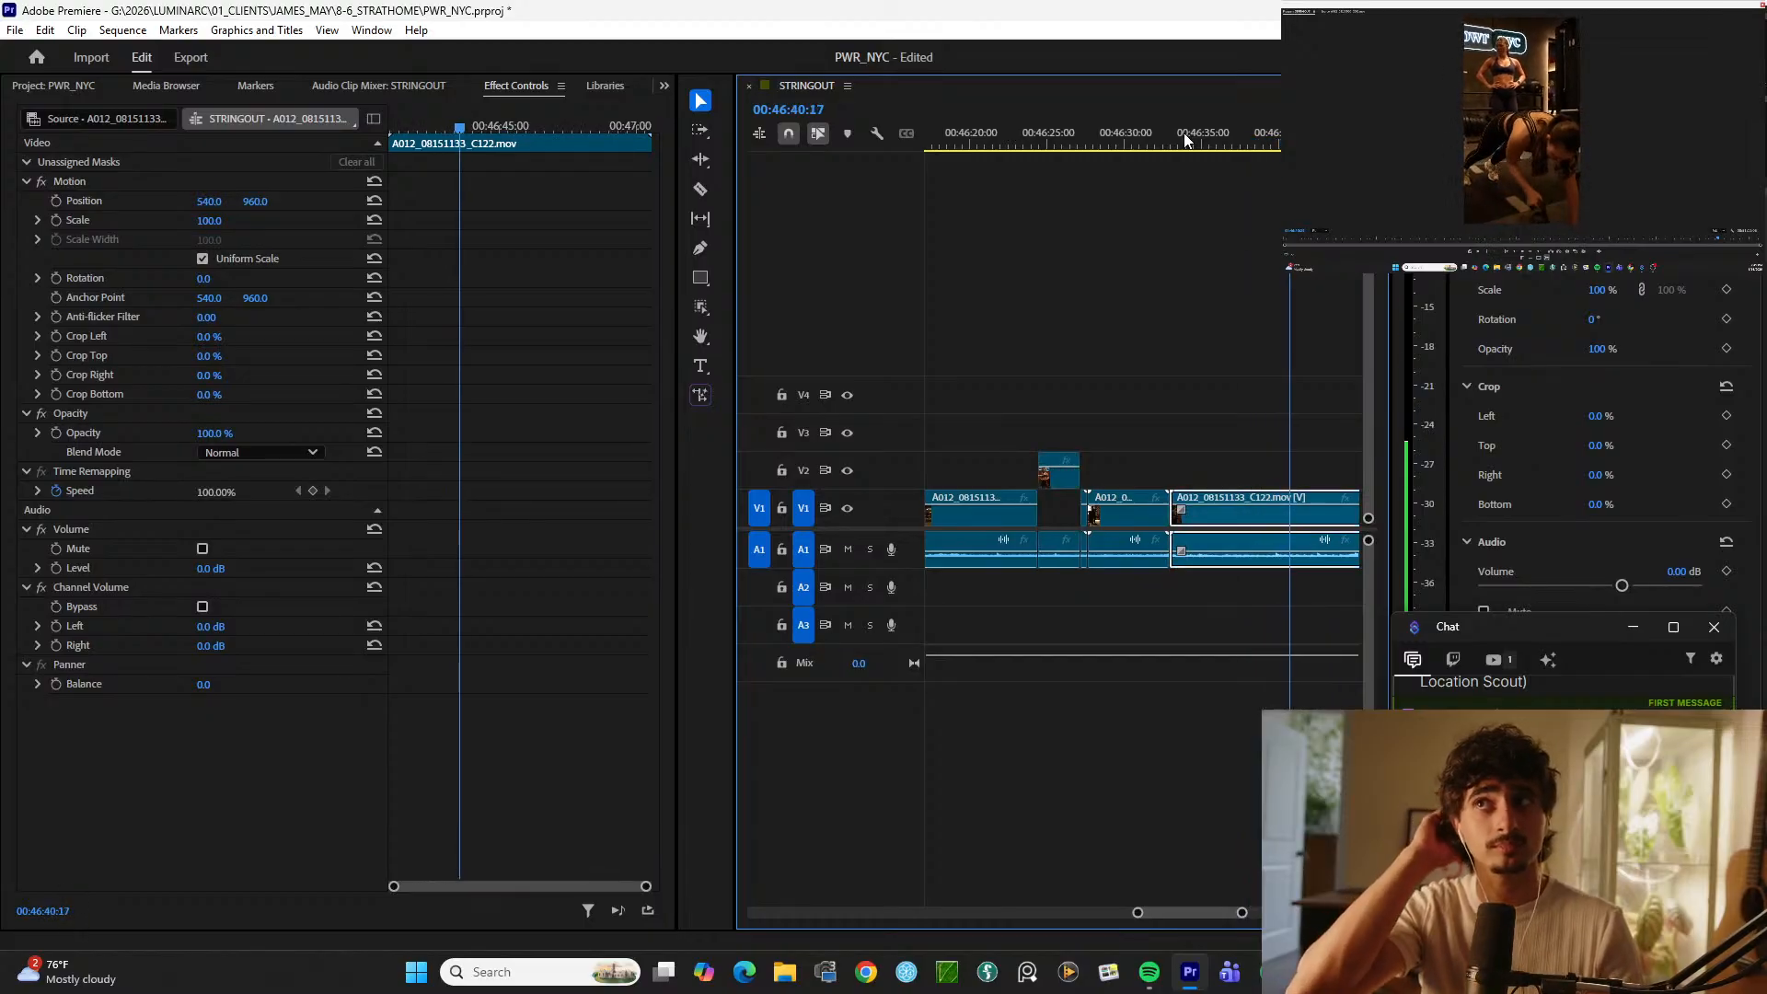
Step: Cut C122 at about 00:46:40:17 and 00:46:46:14, and raise the shot between the cuts to V2
key("ctrl+k")
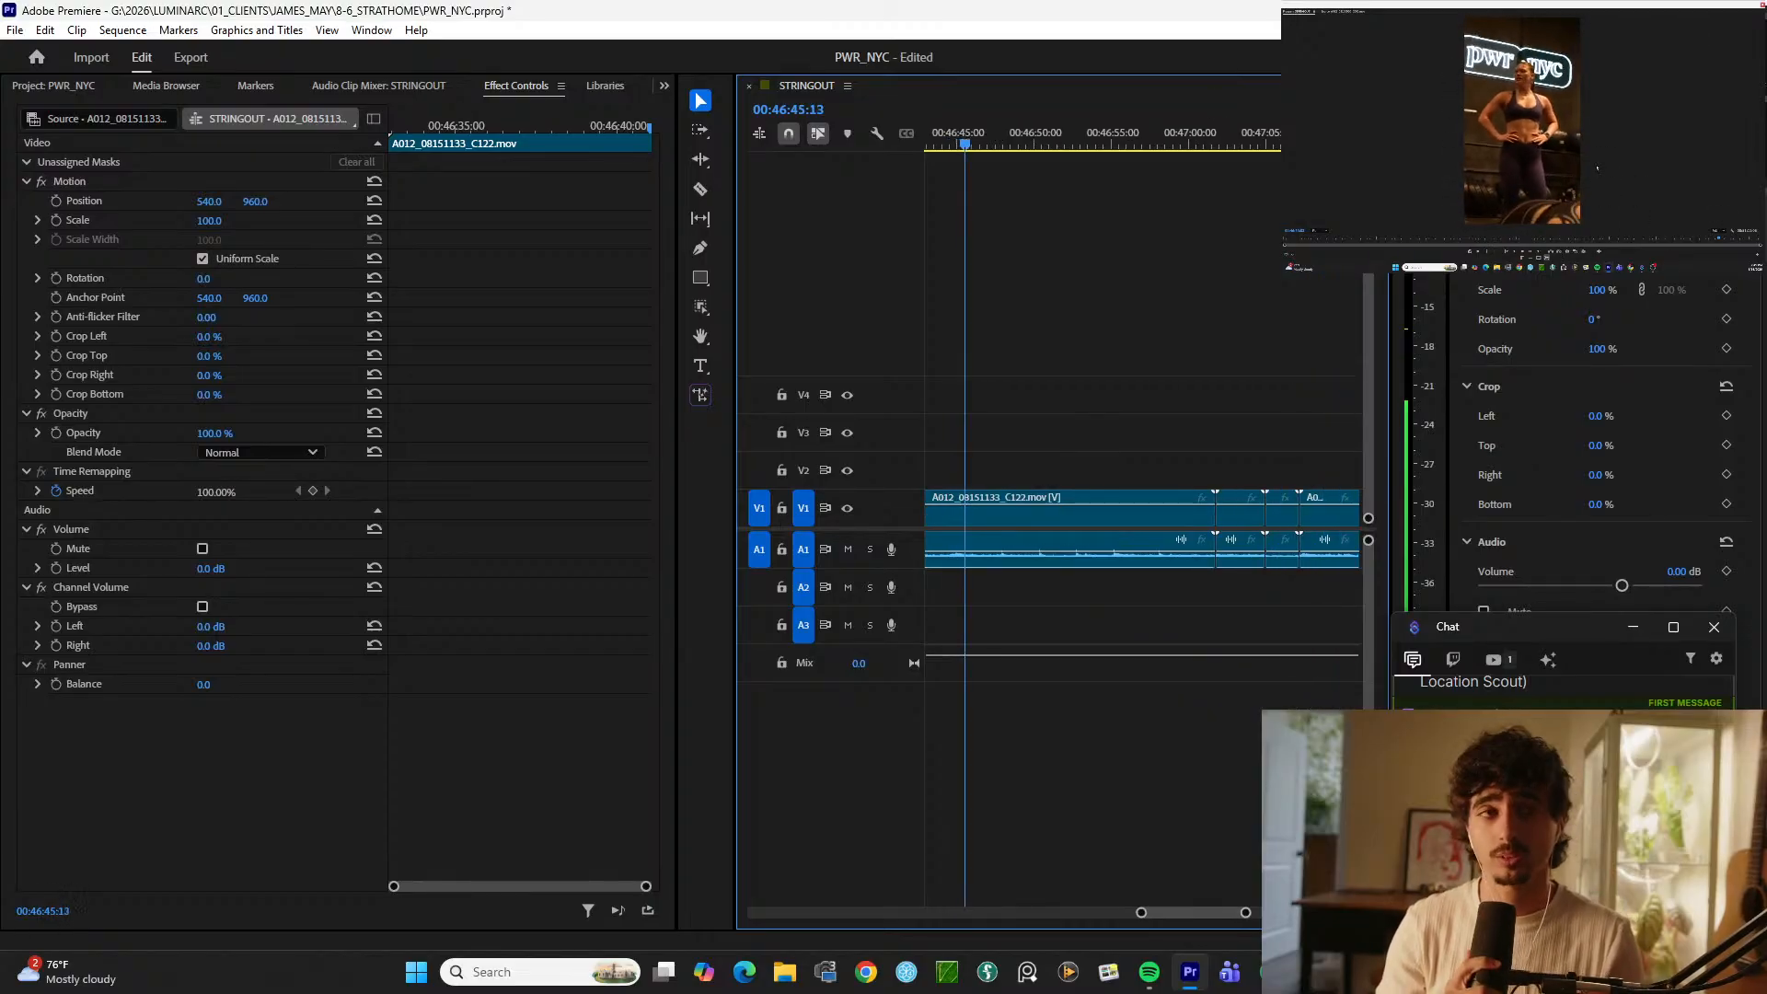
key("ctrl+k")
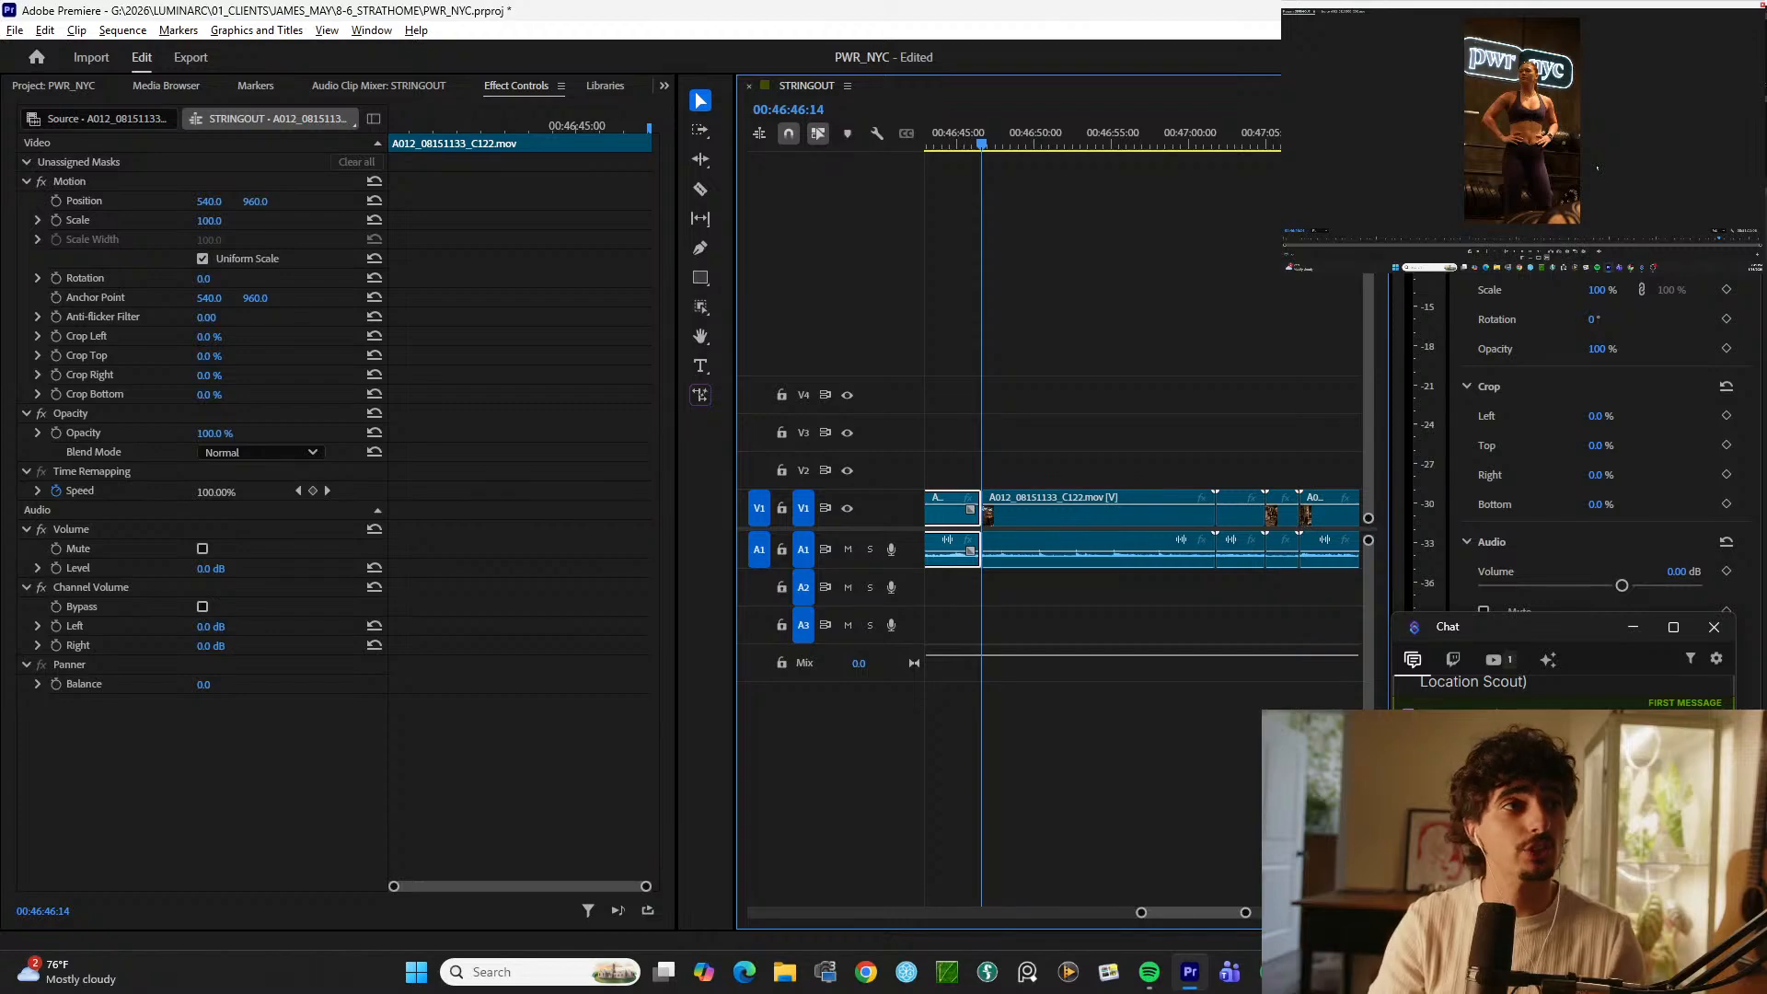
key("alt+Up")
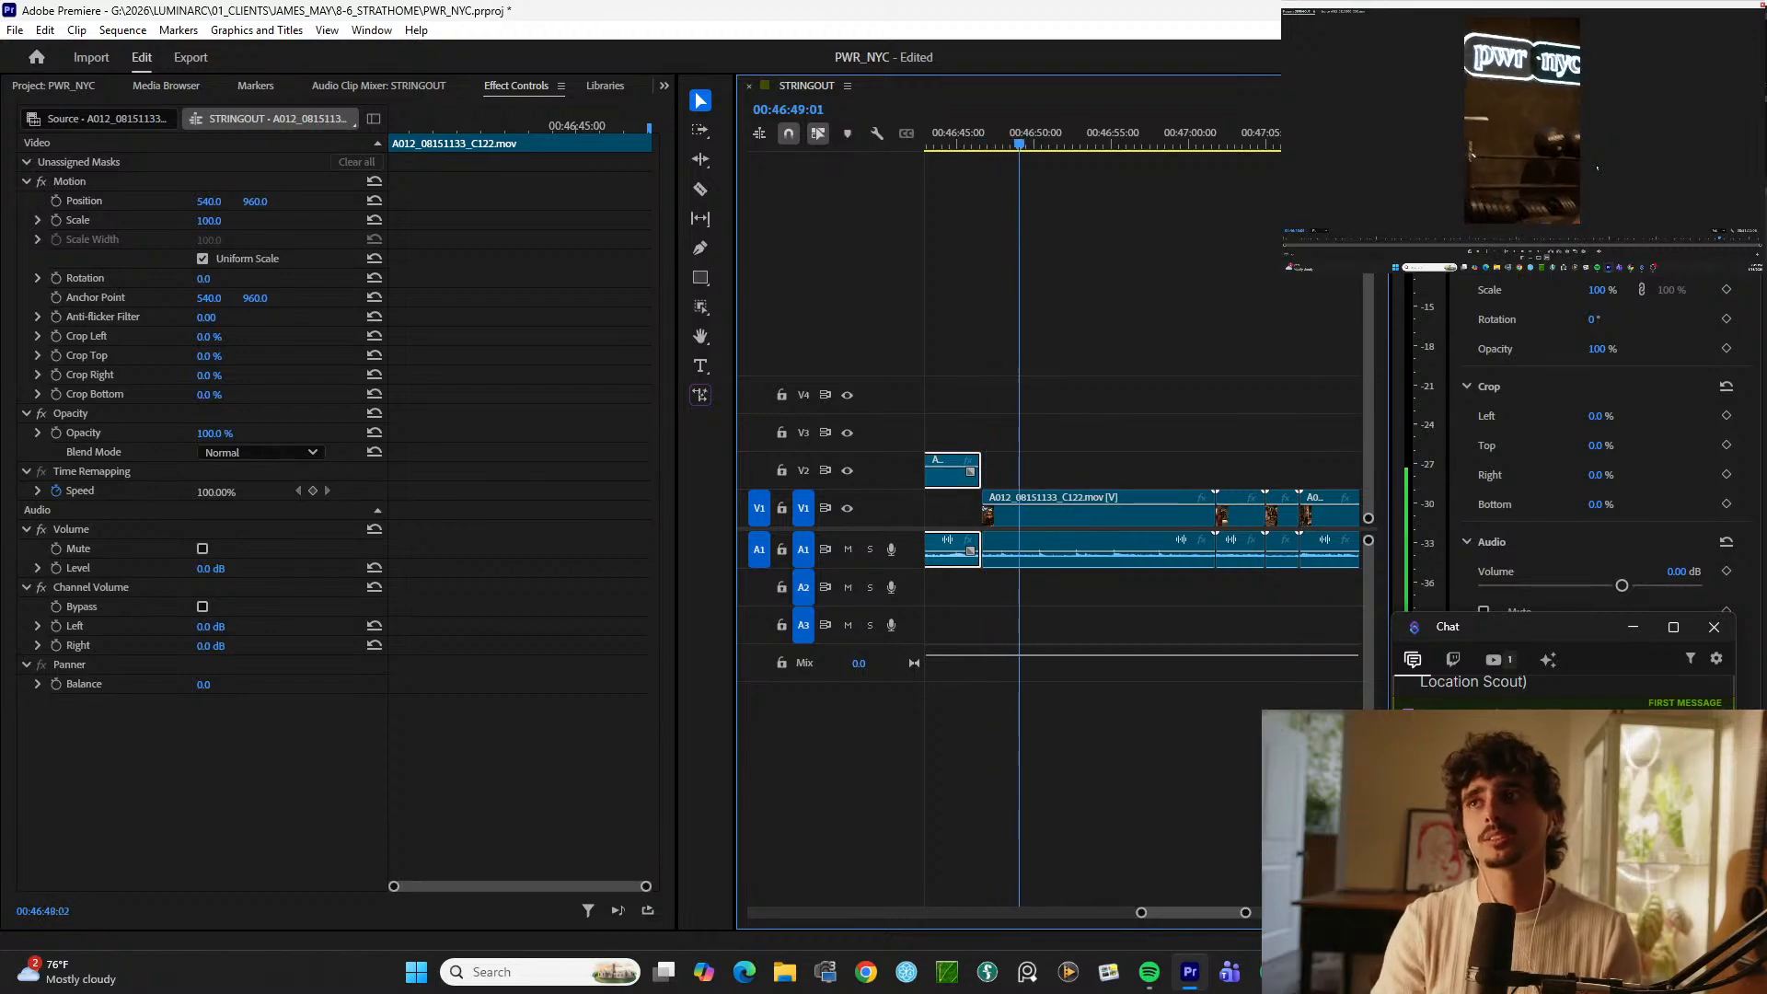
Step: Cut C122 at about 00:46:57:01 and 00:46:59:22, and raise the shot between the cuts to V2
key("minus")
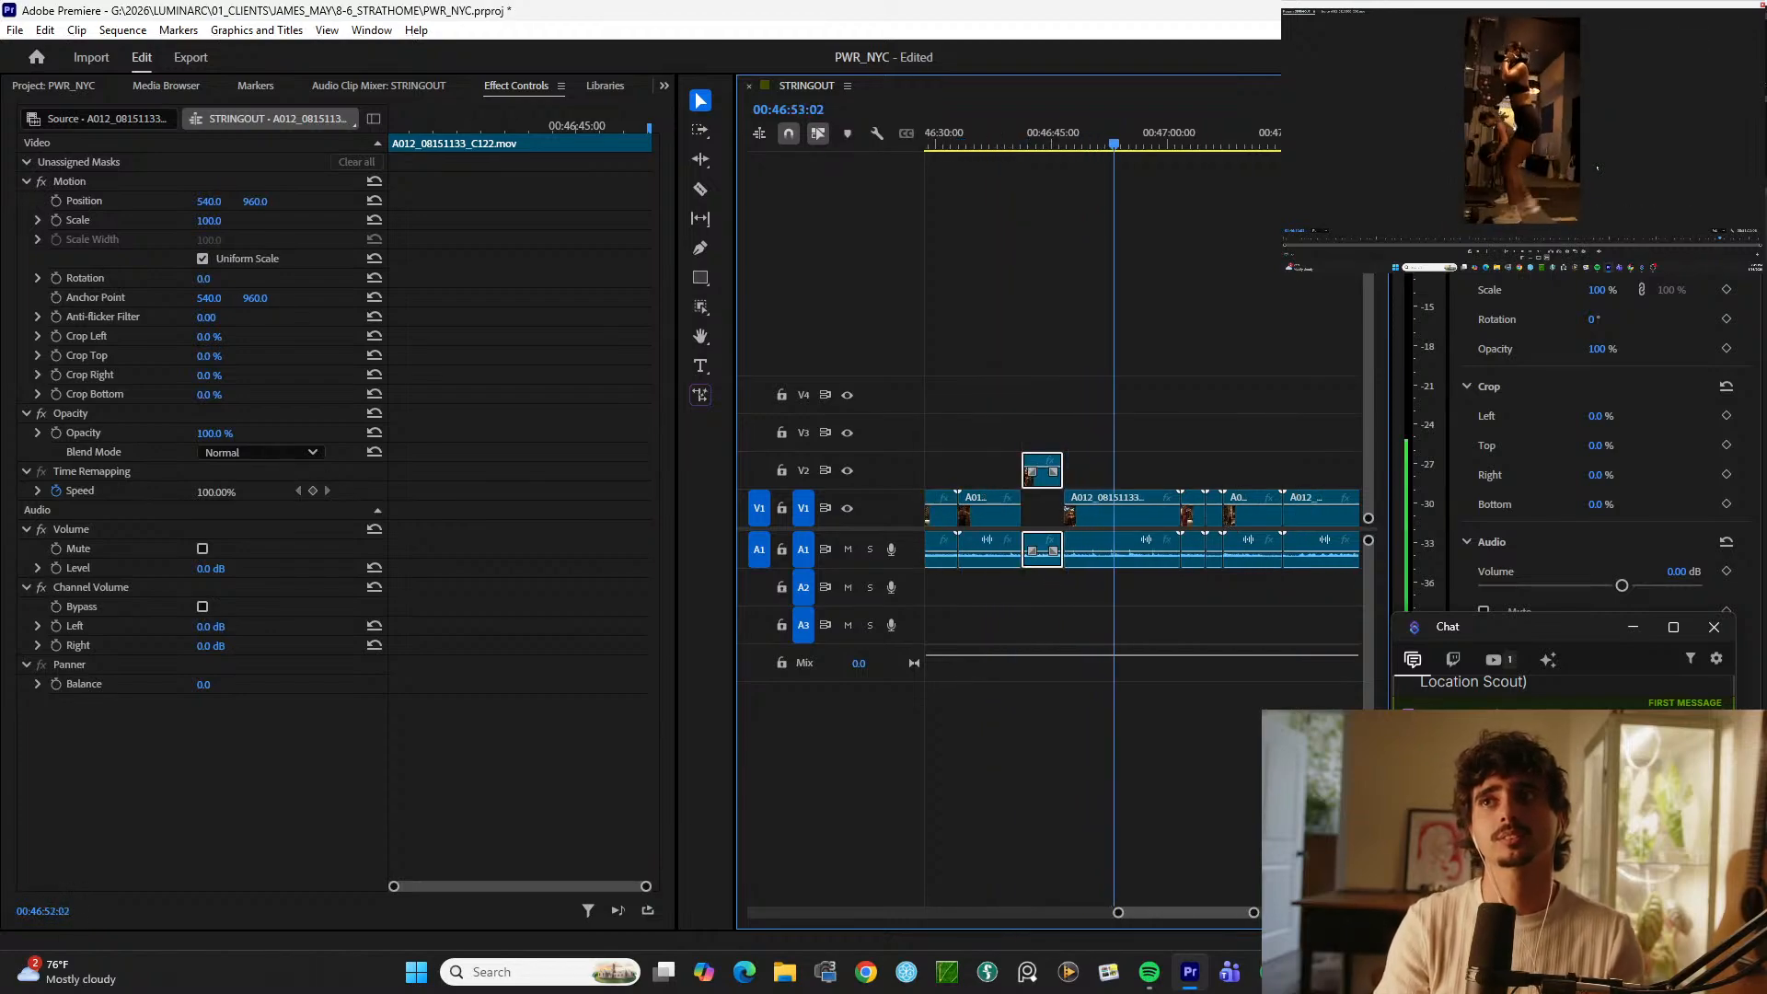
key("equal")
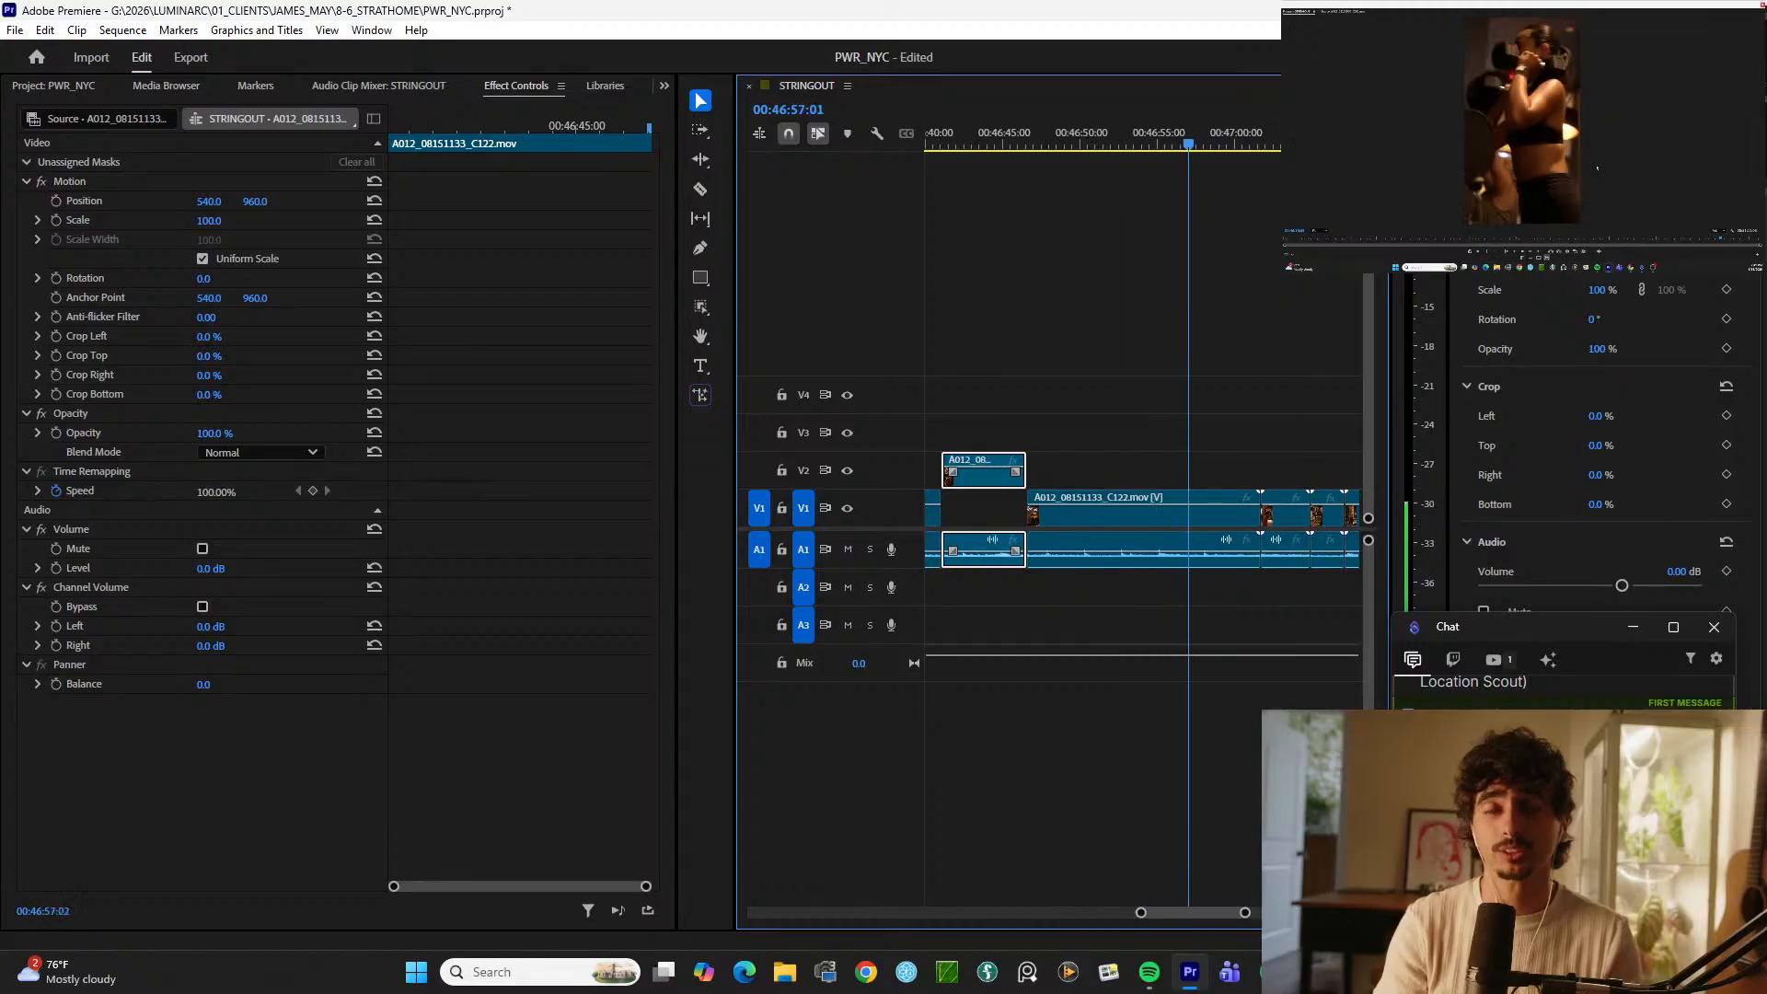
key("ctrl+k")
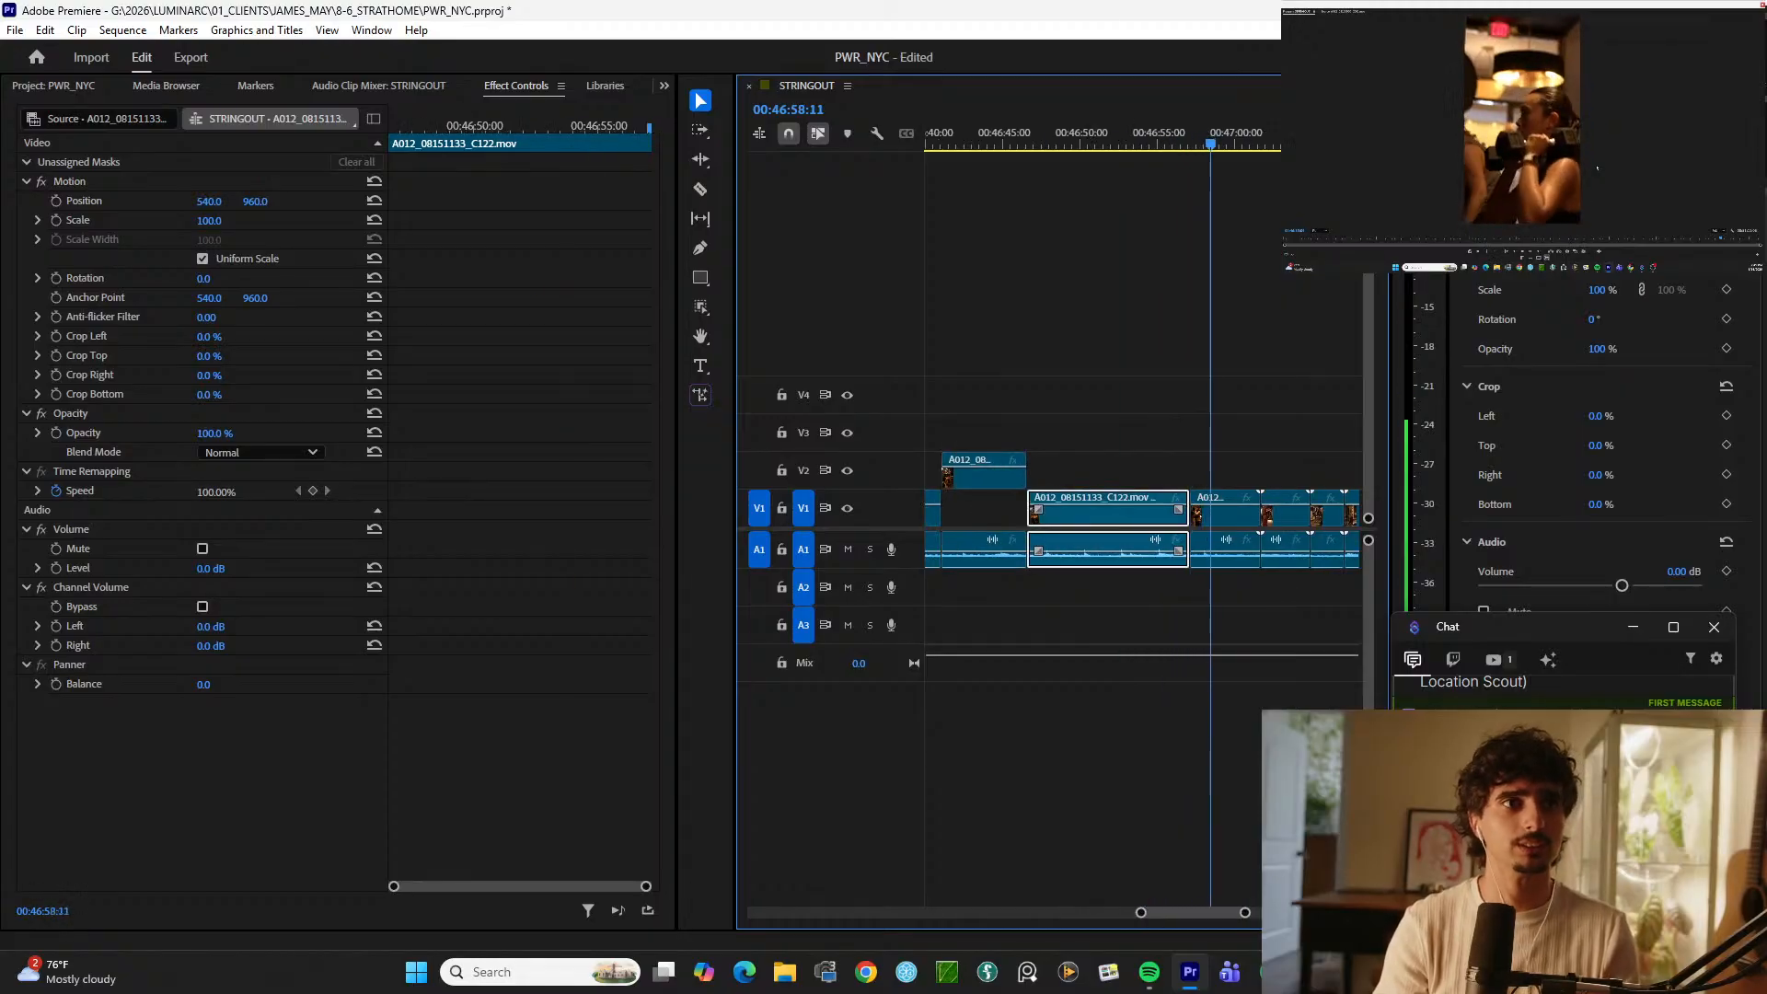
left_click(1284, 434)
key("ctrl+k")
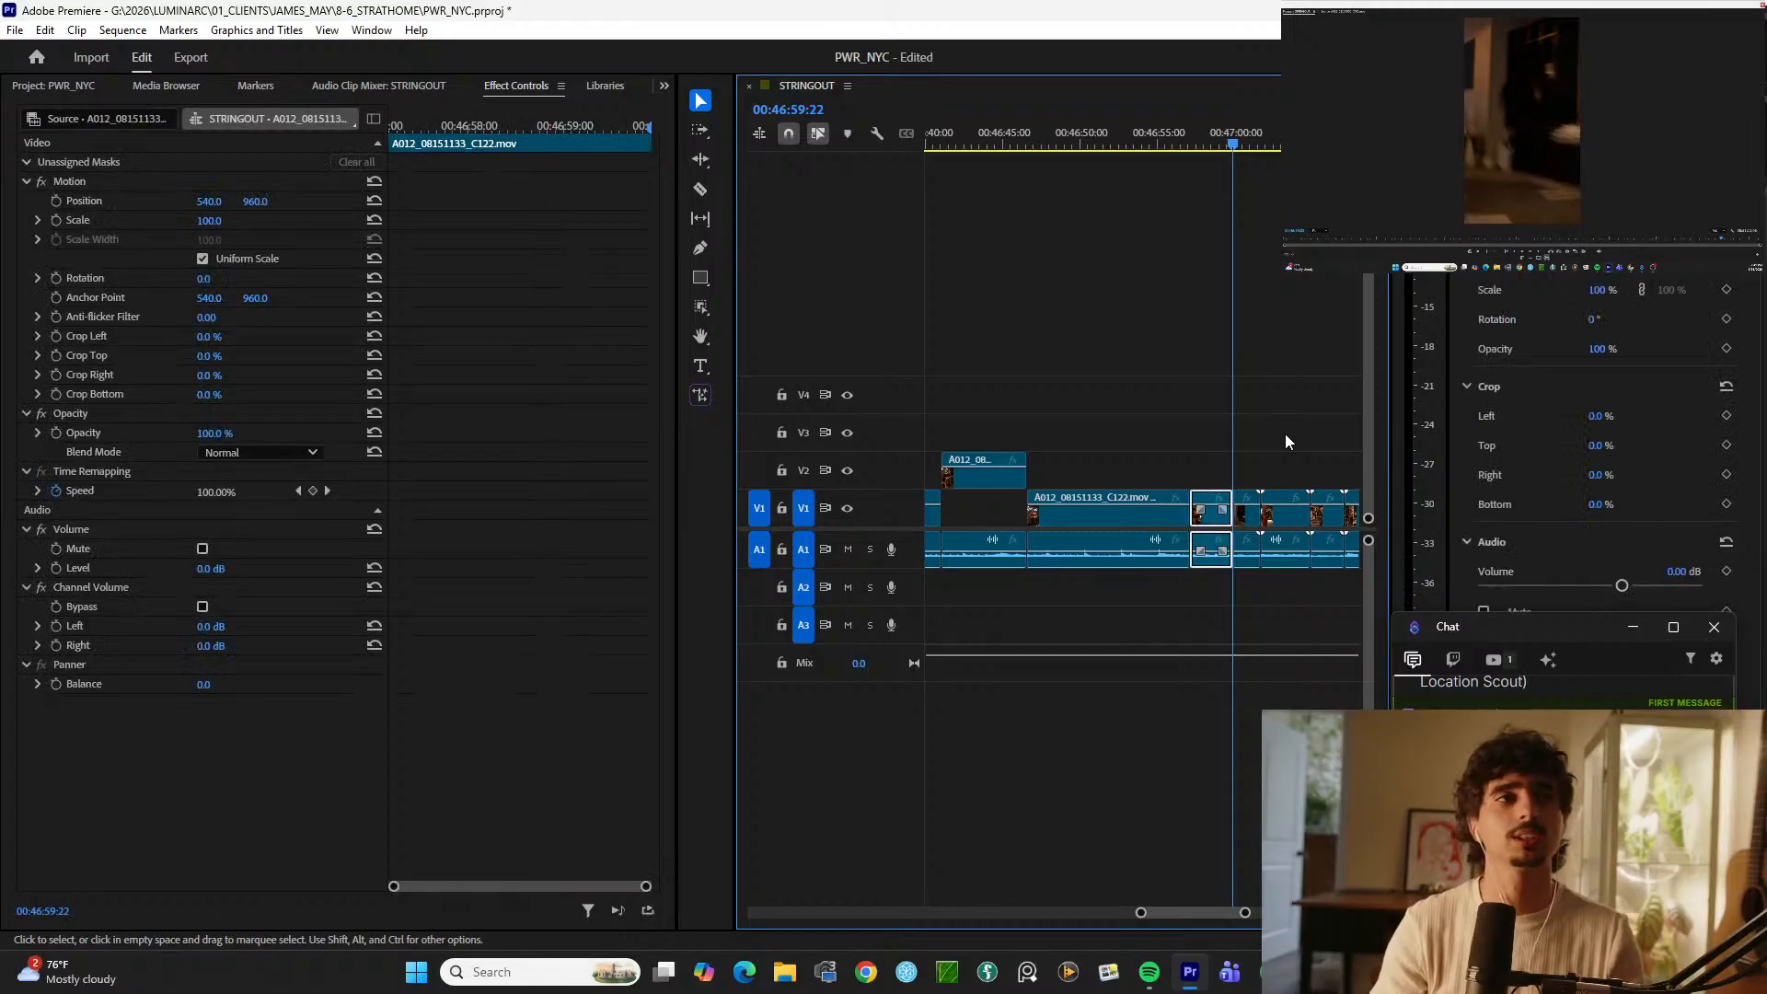
key("alt+Up")
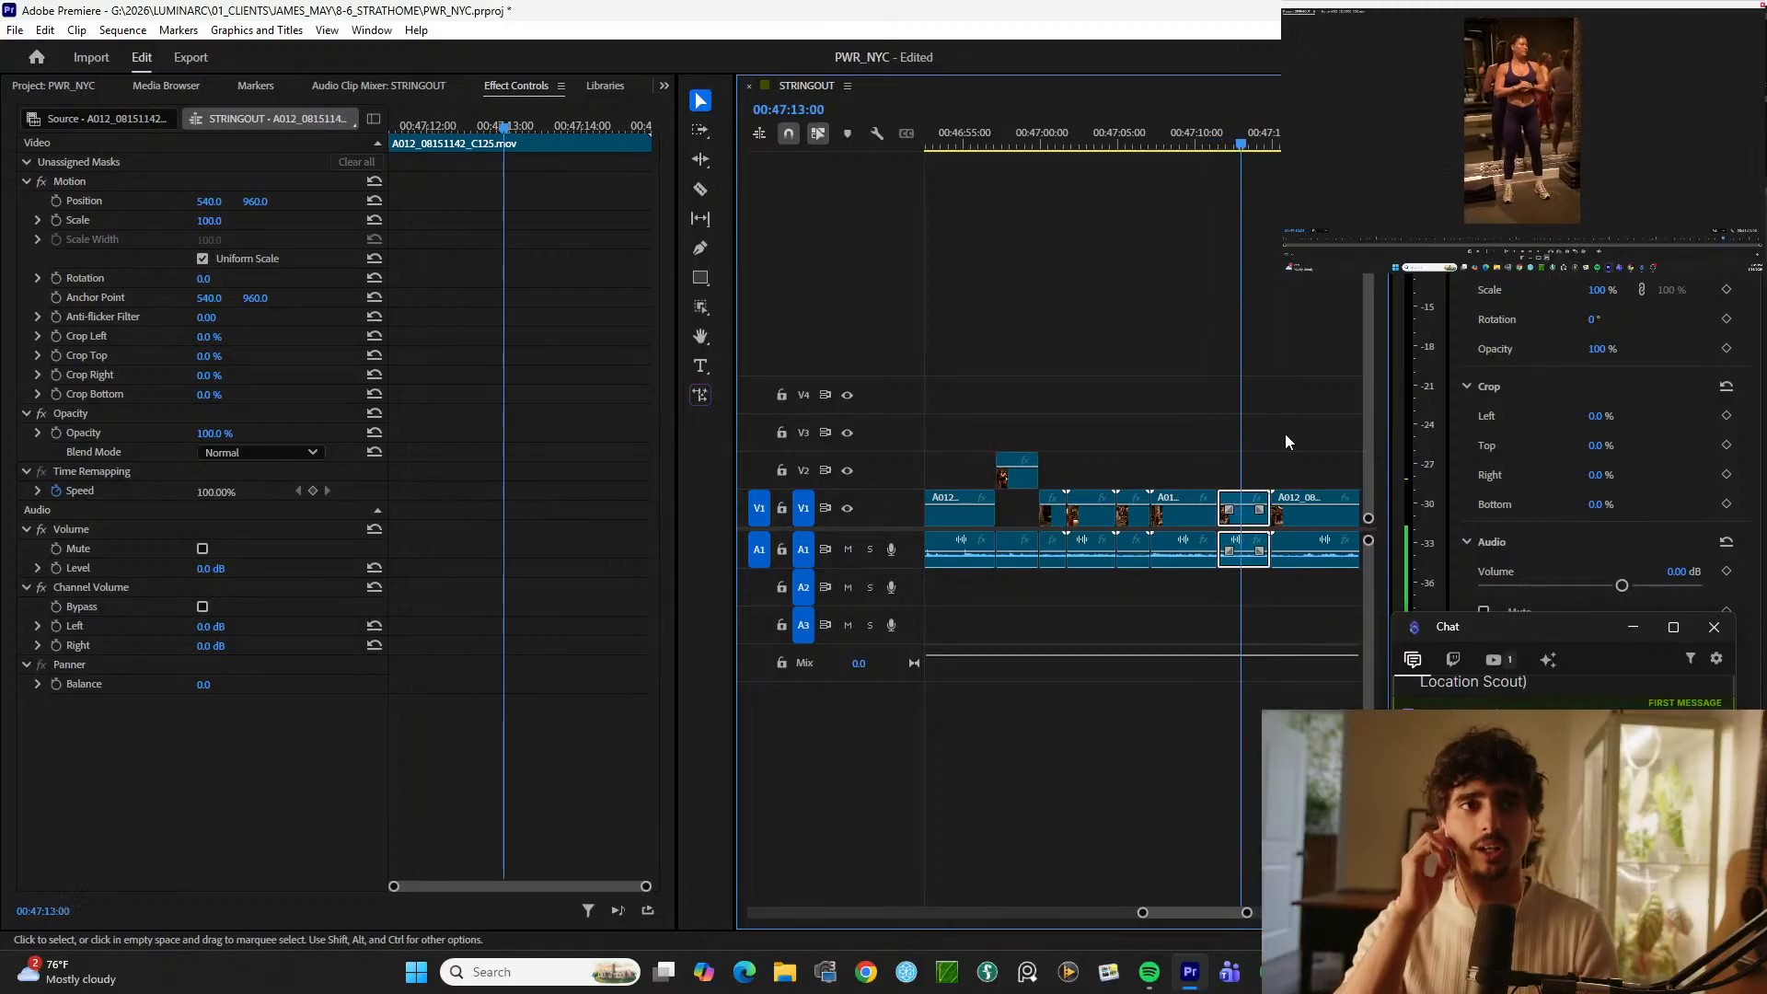
Step: Cut C125 at about 00:47:13:14 and raise the shot ending at that cut to V2
key("space")
key("ctrl+k")
key("alt+Up")
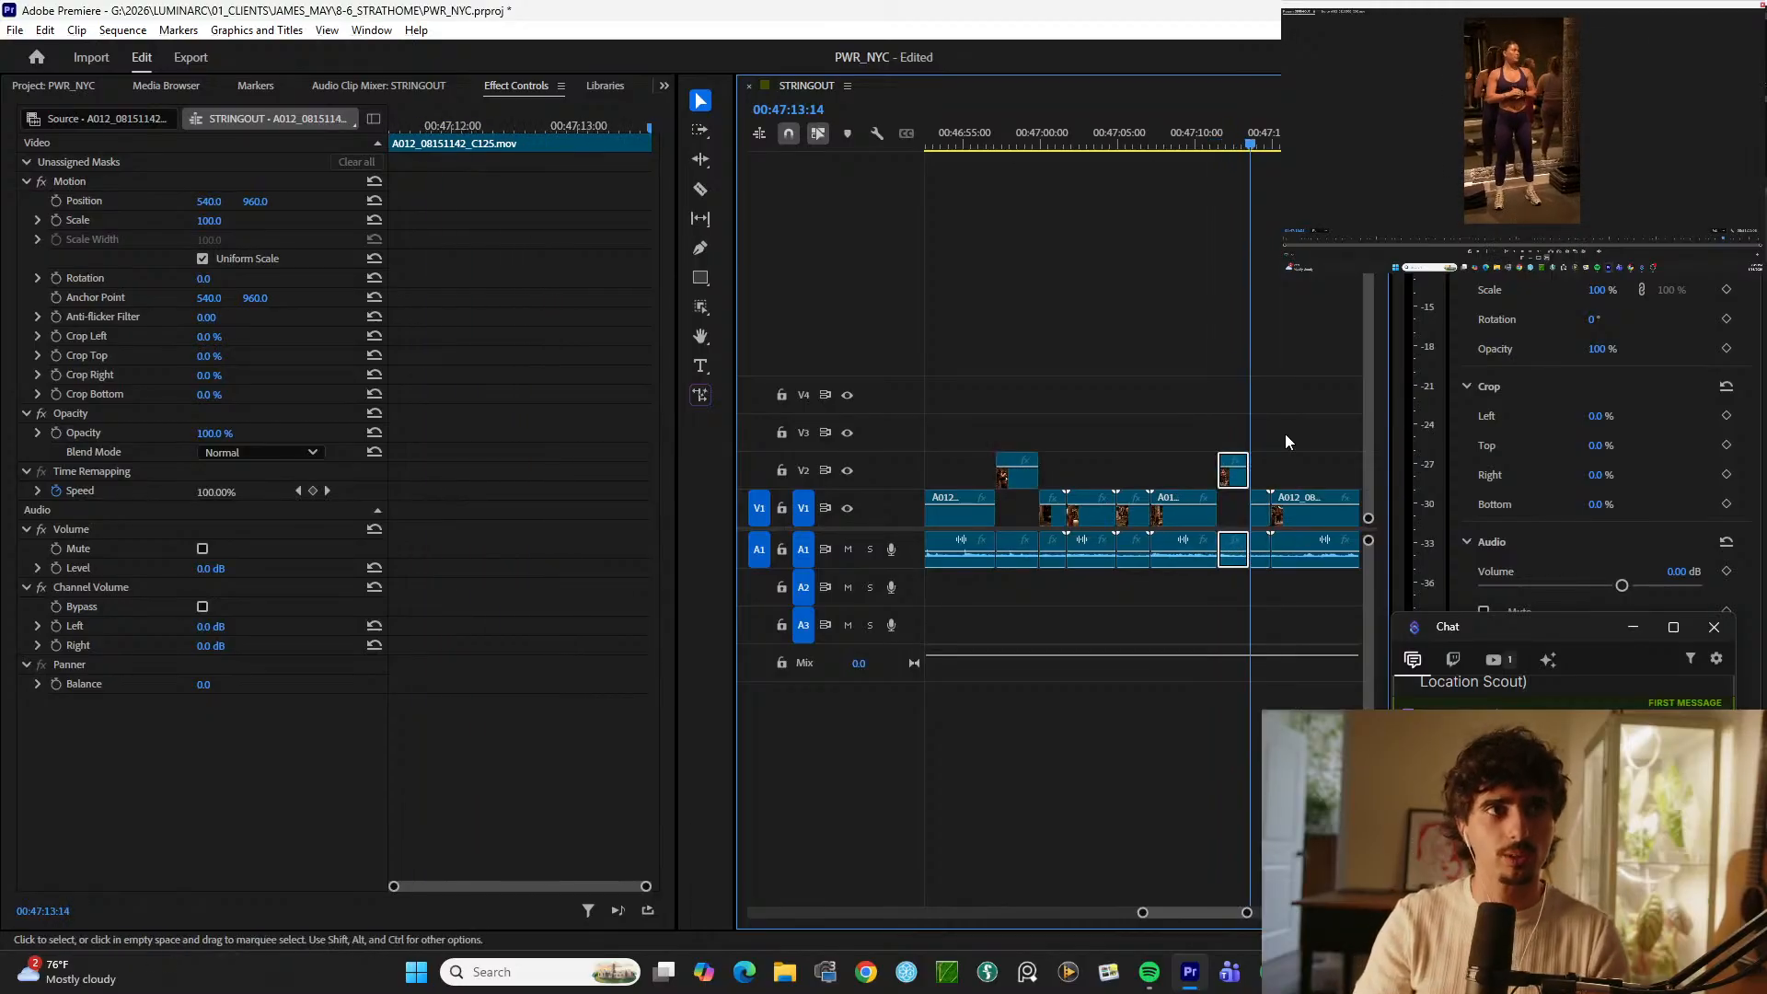
Step: Cut C126 at about 00:47:20:10 and 00:47:27, keeping the pieces on V1
key("space")
key("minus")
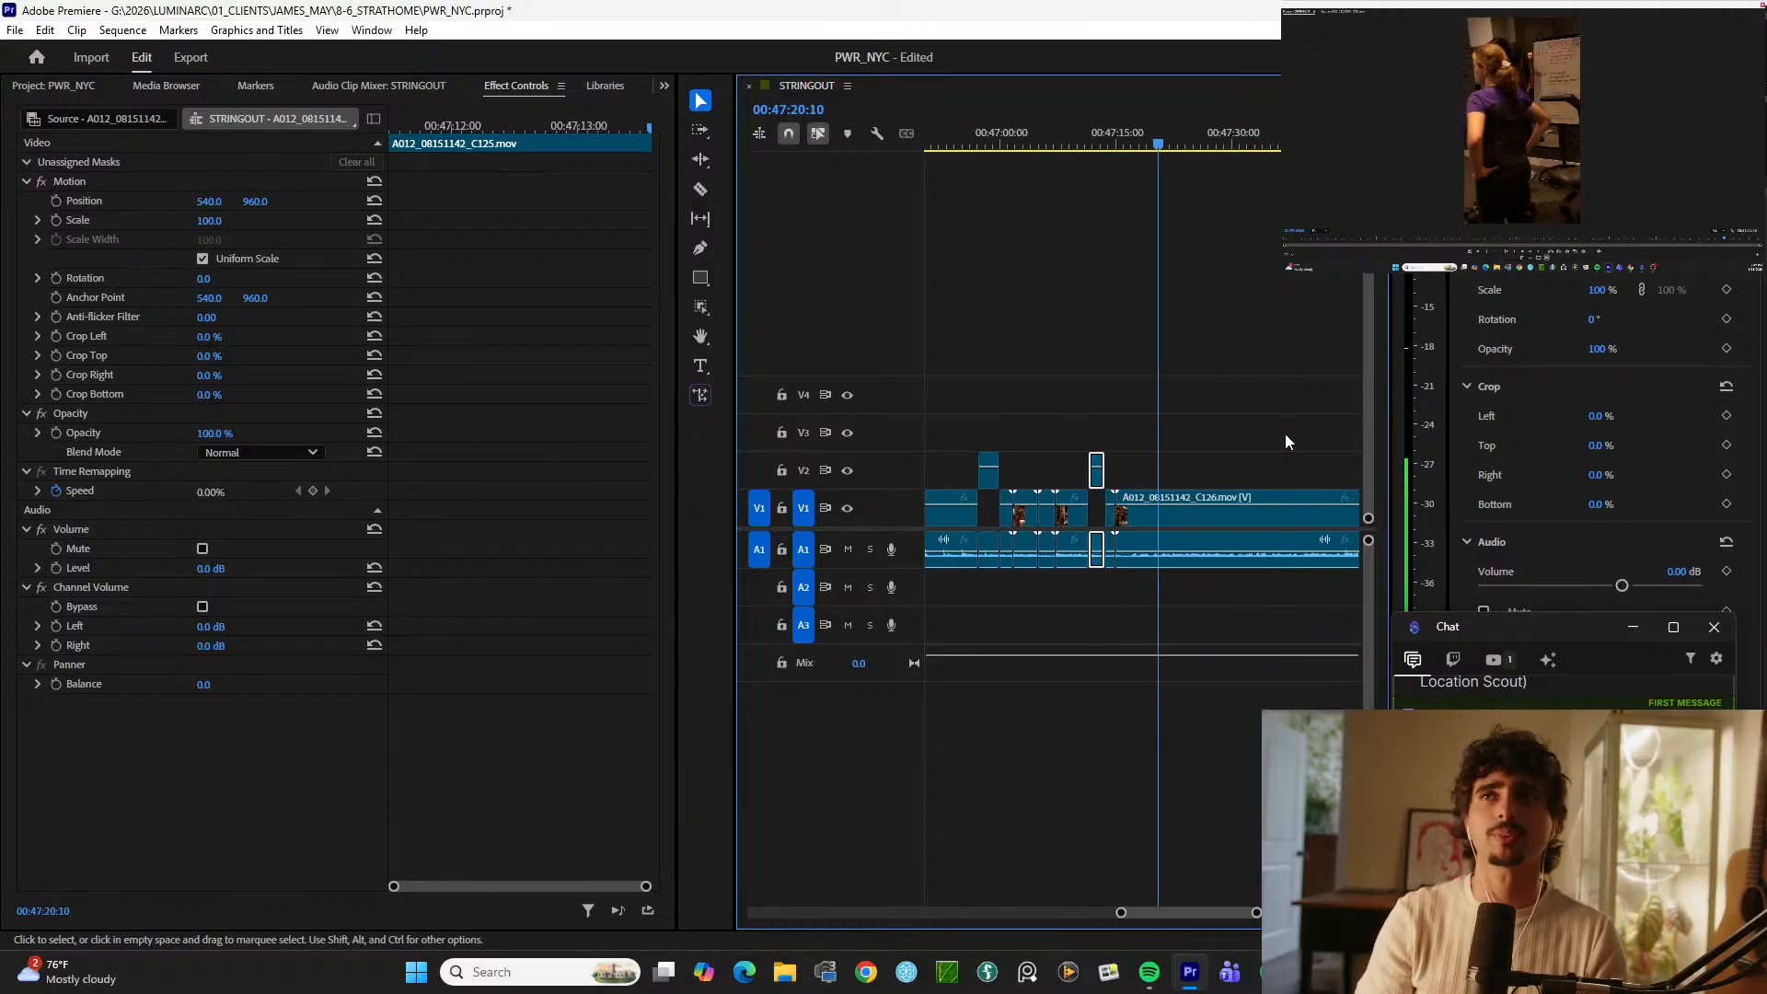
key("ctrl+k")
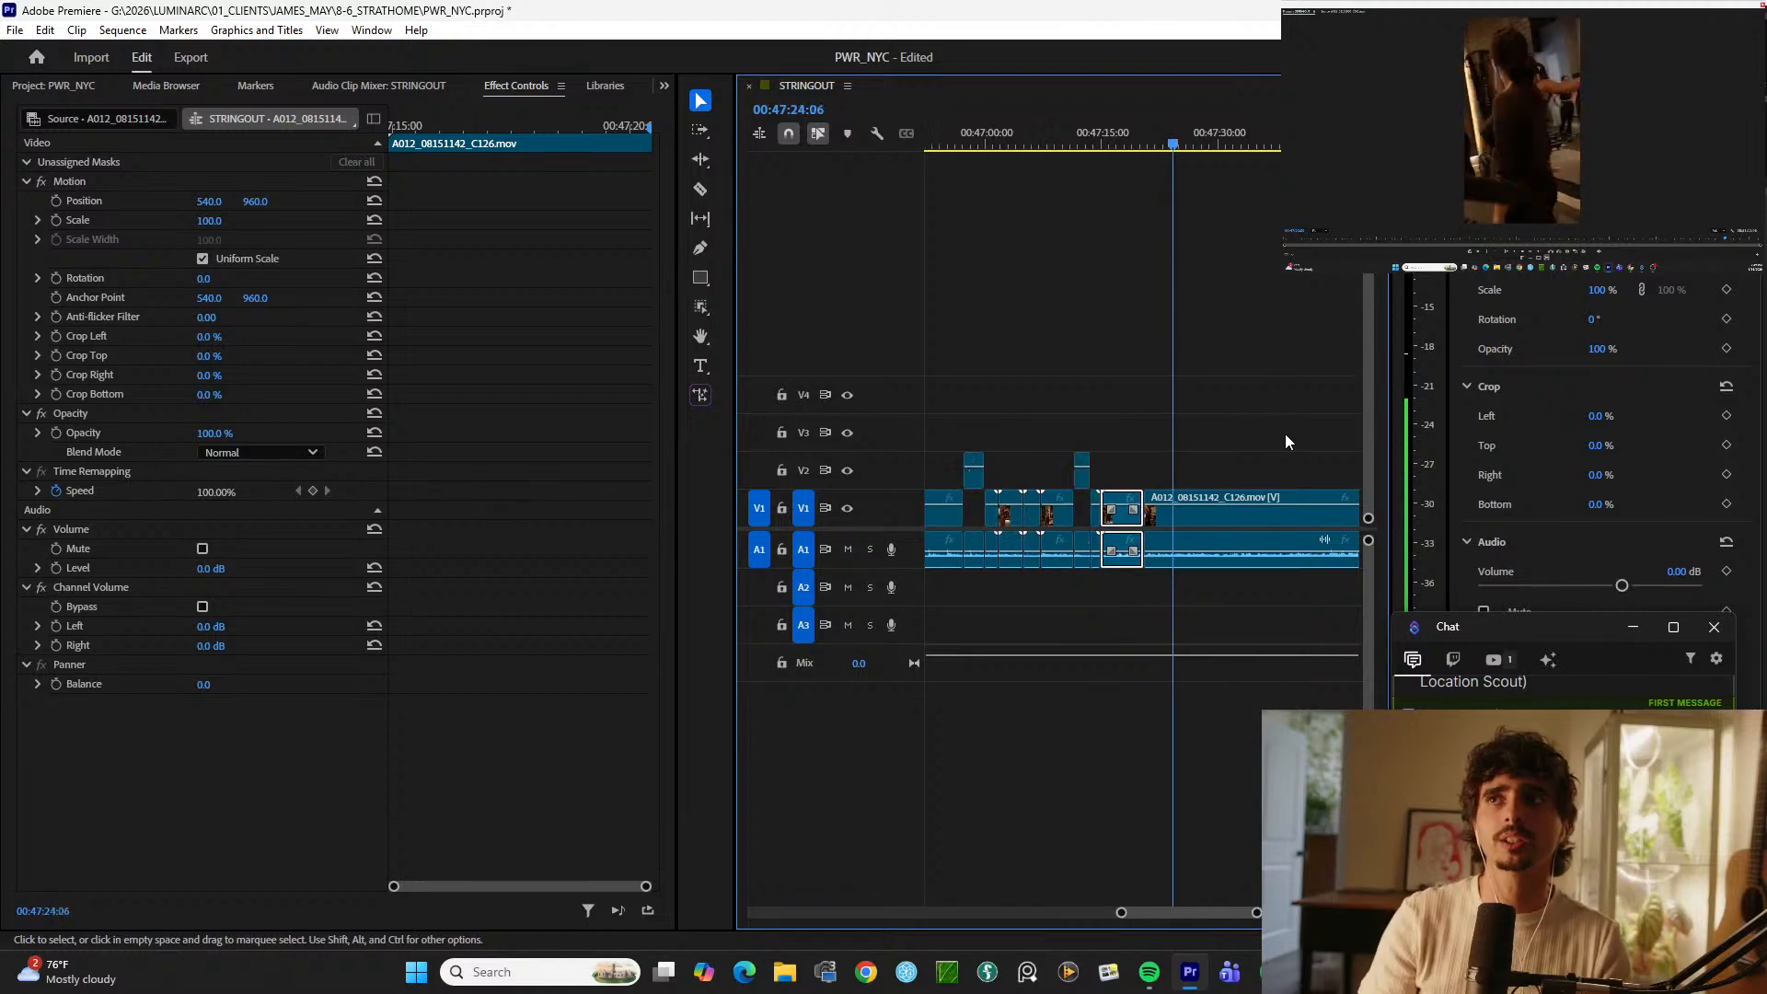
key("ctrl+k")
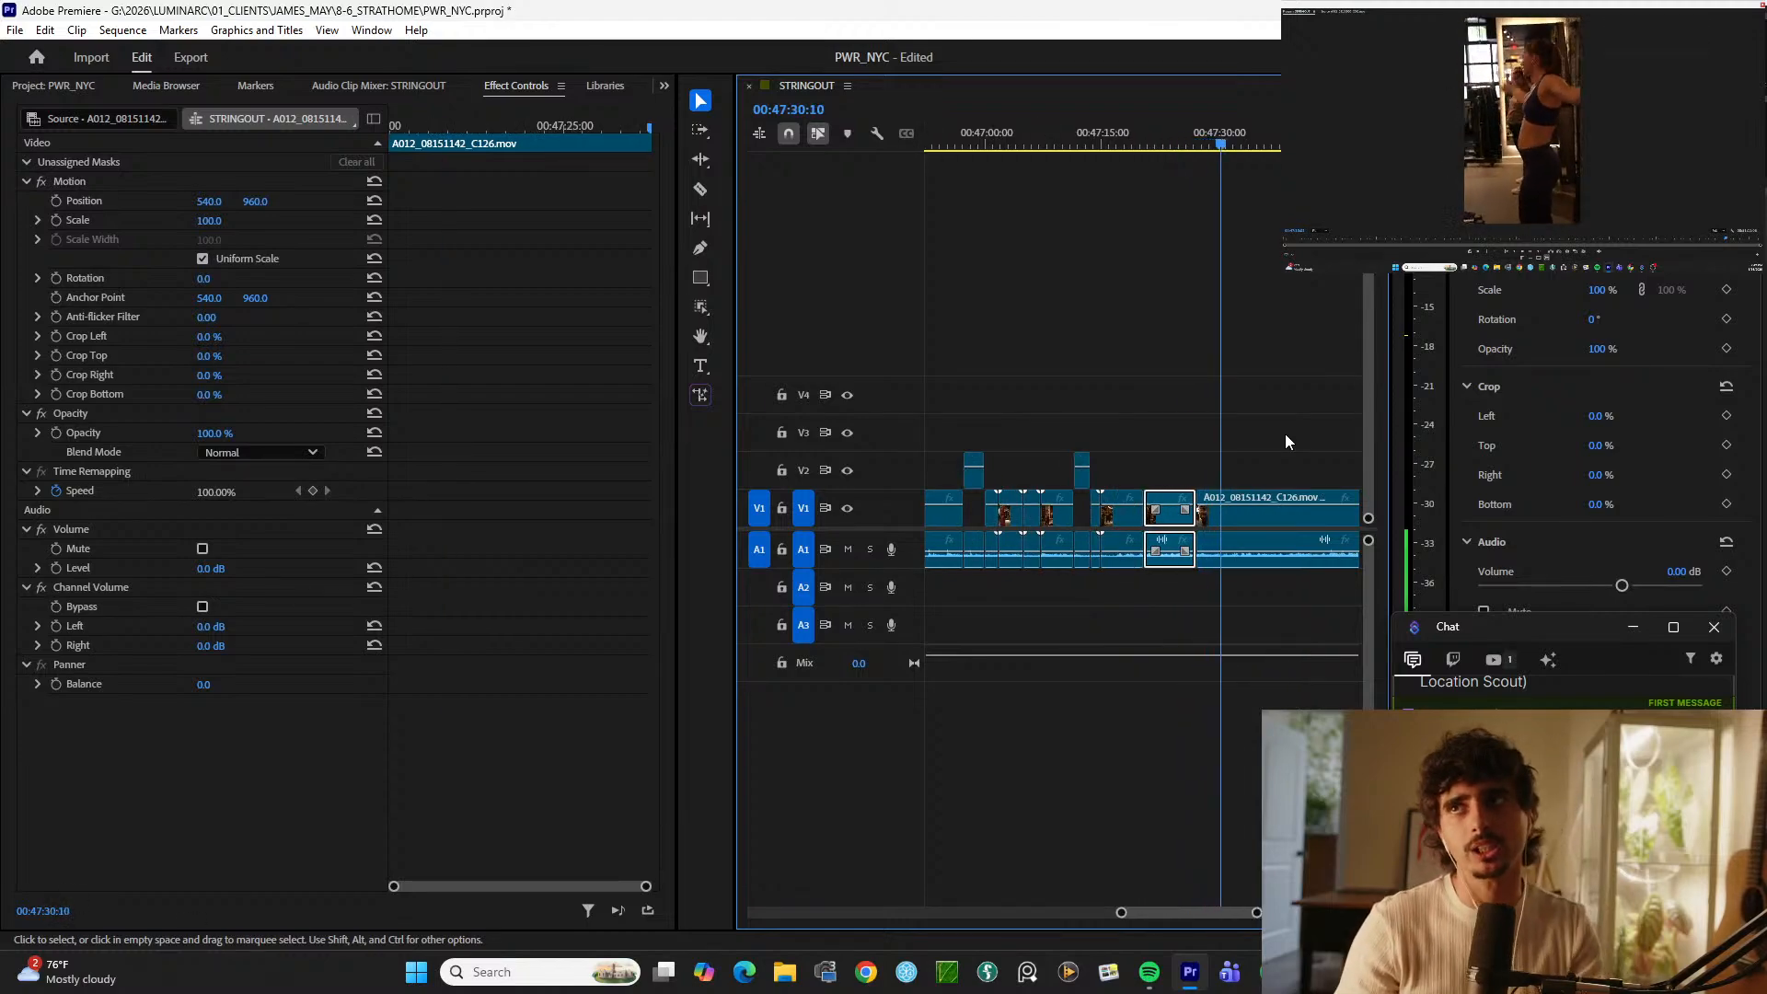
Step: Cut C126 at about 00:47:36:20 and 00:47:42:11, and raise the shot between the cuts to V2
scroll(1350, 424, "up", 2)
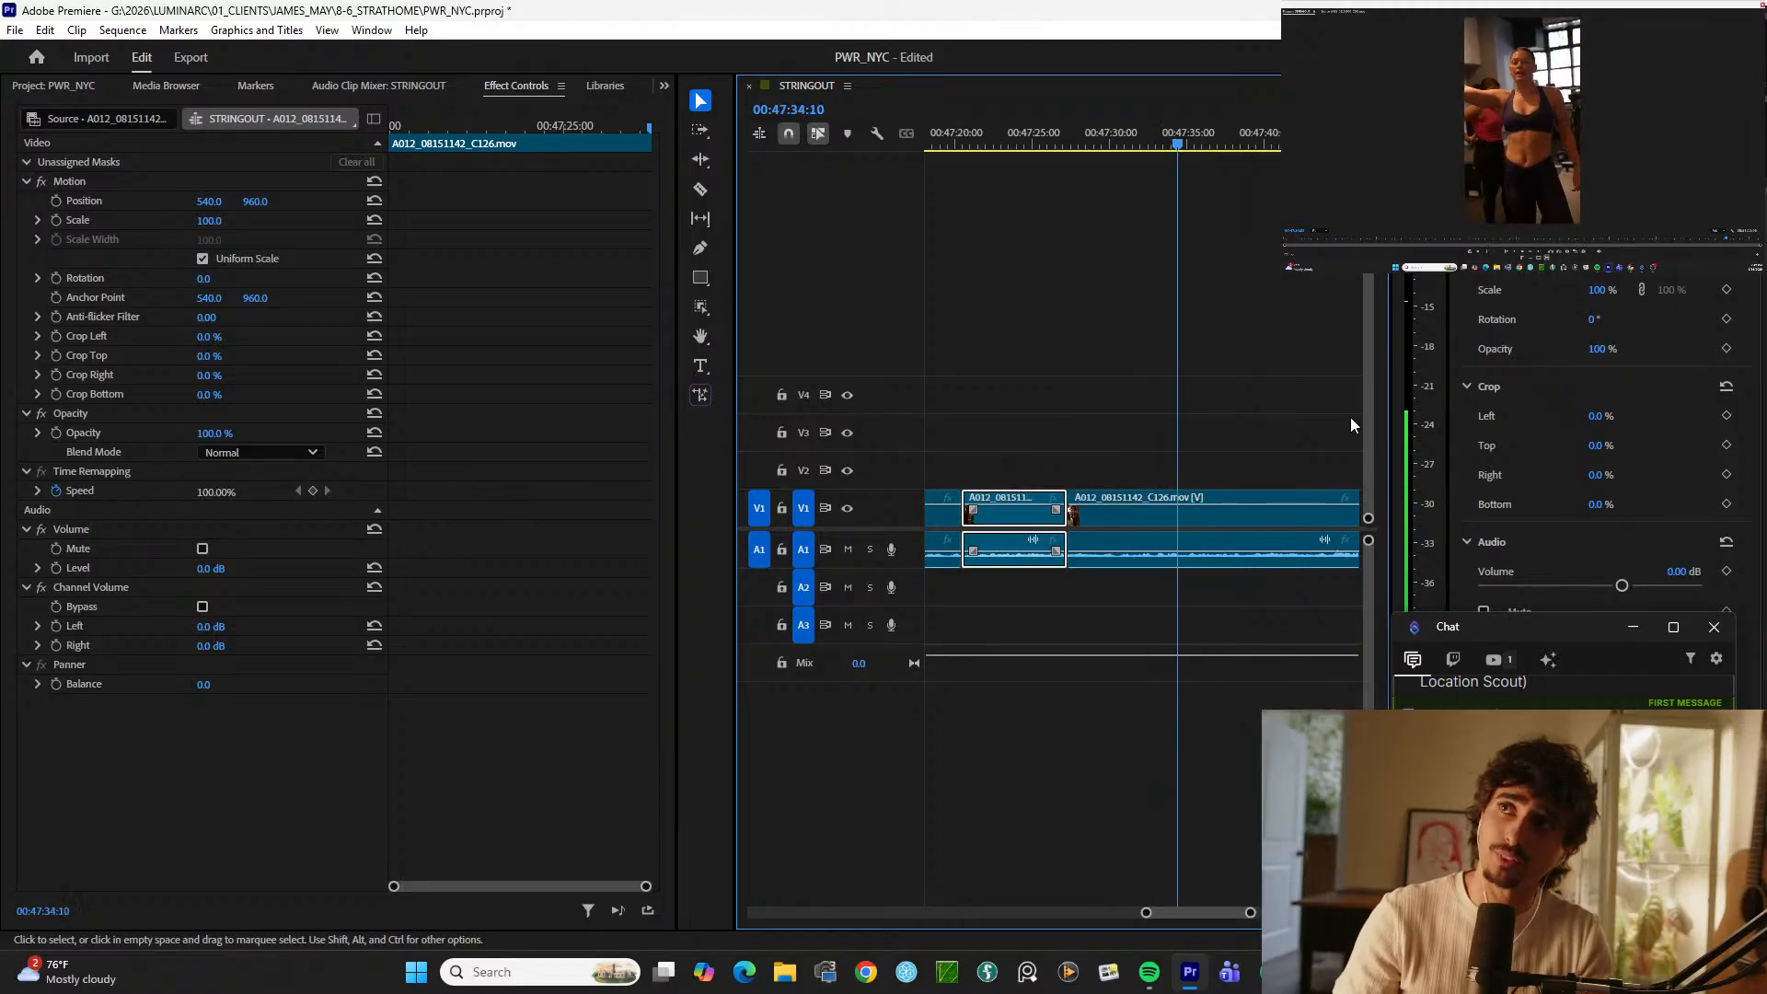
key("ctrl+k")
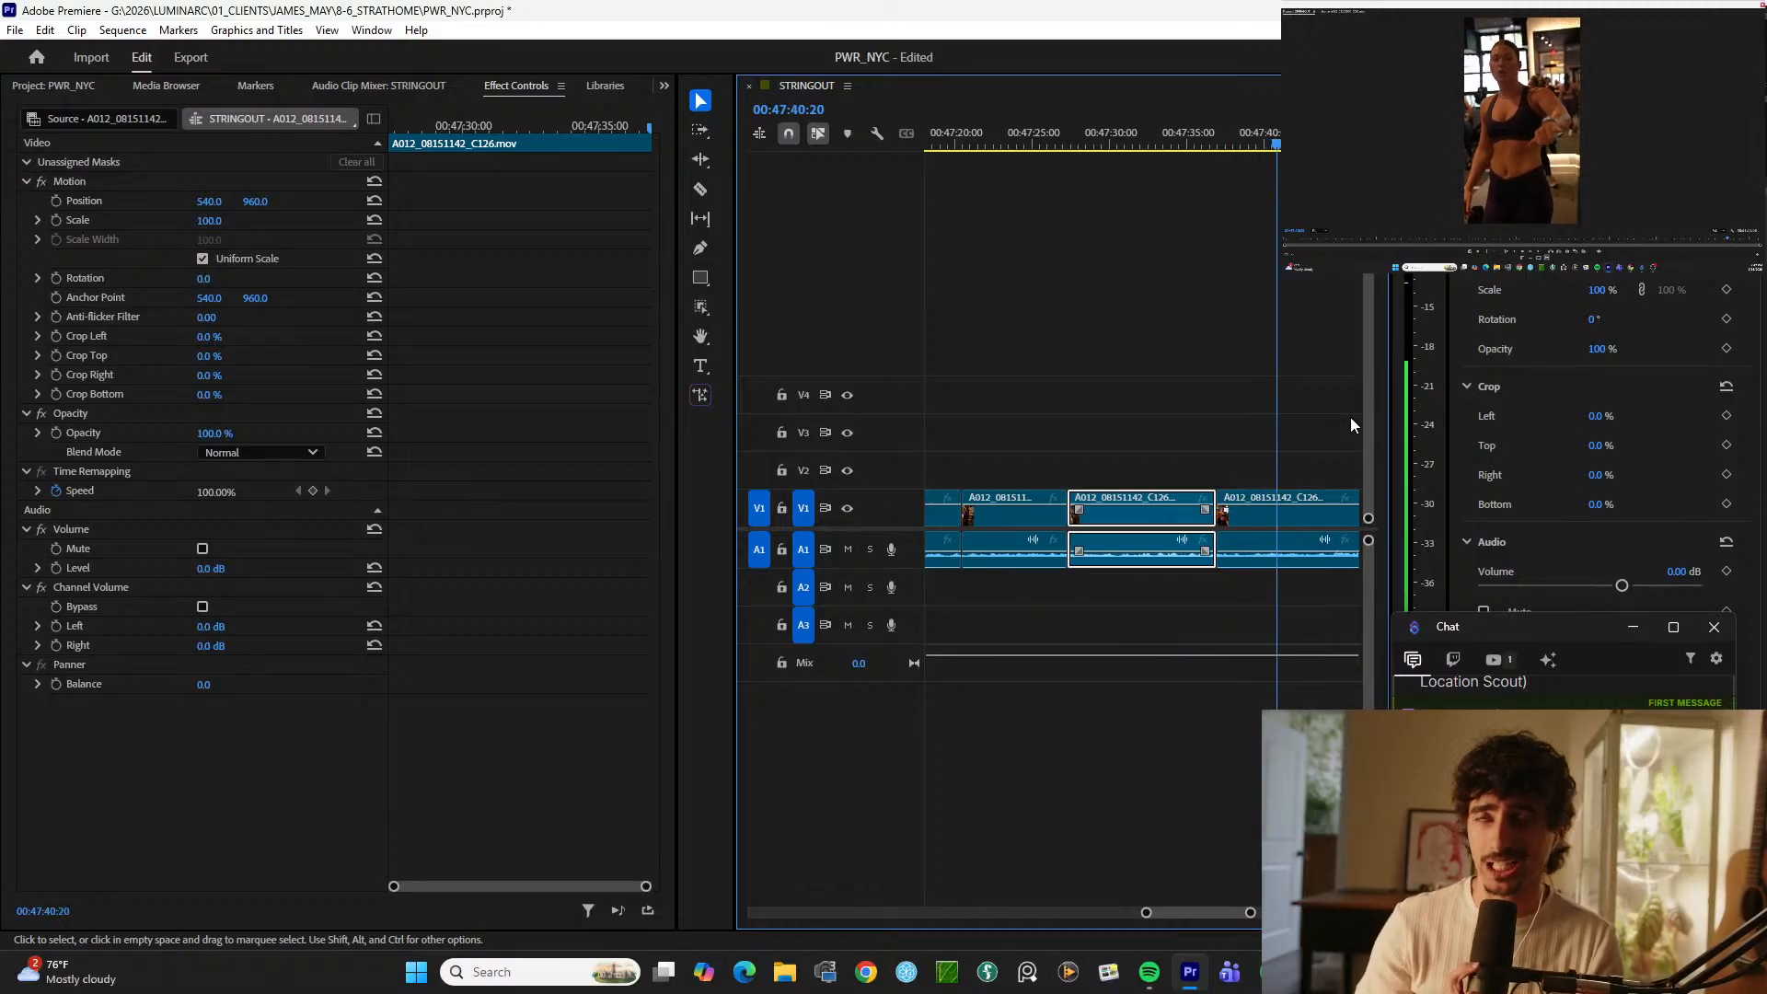
key("ctrl+k")
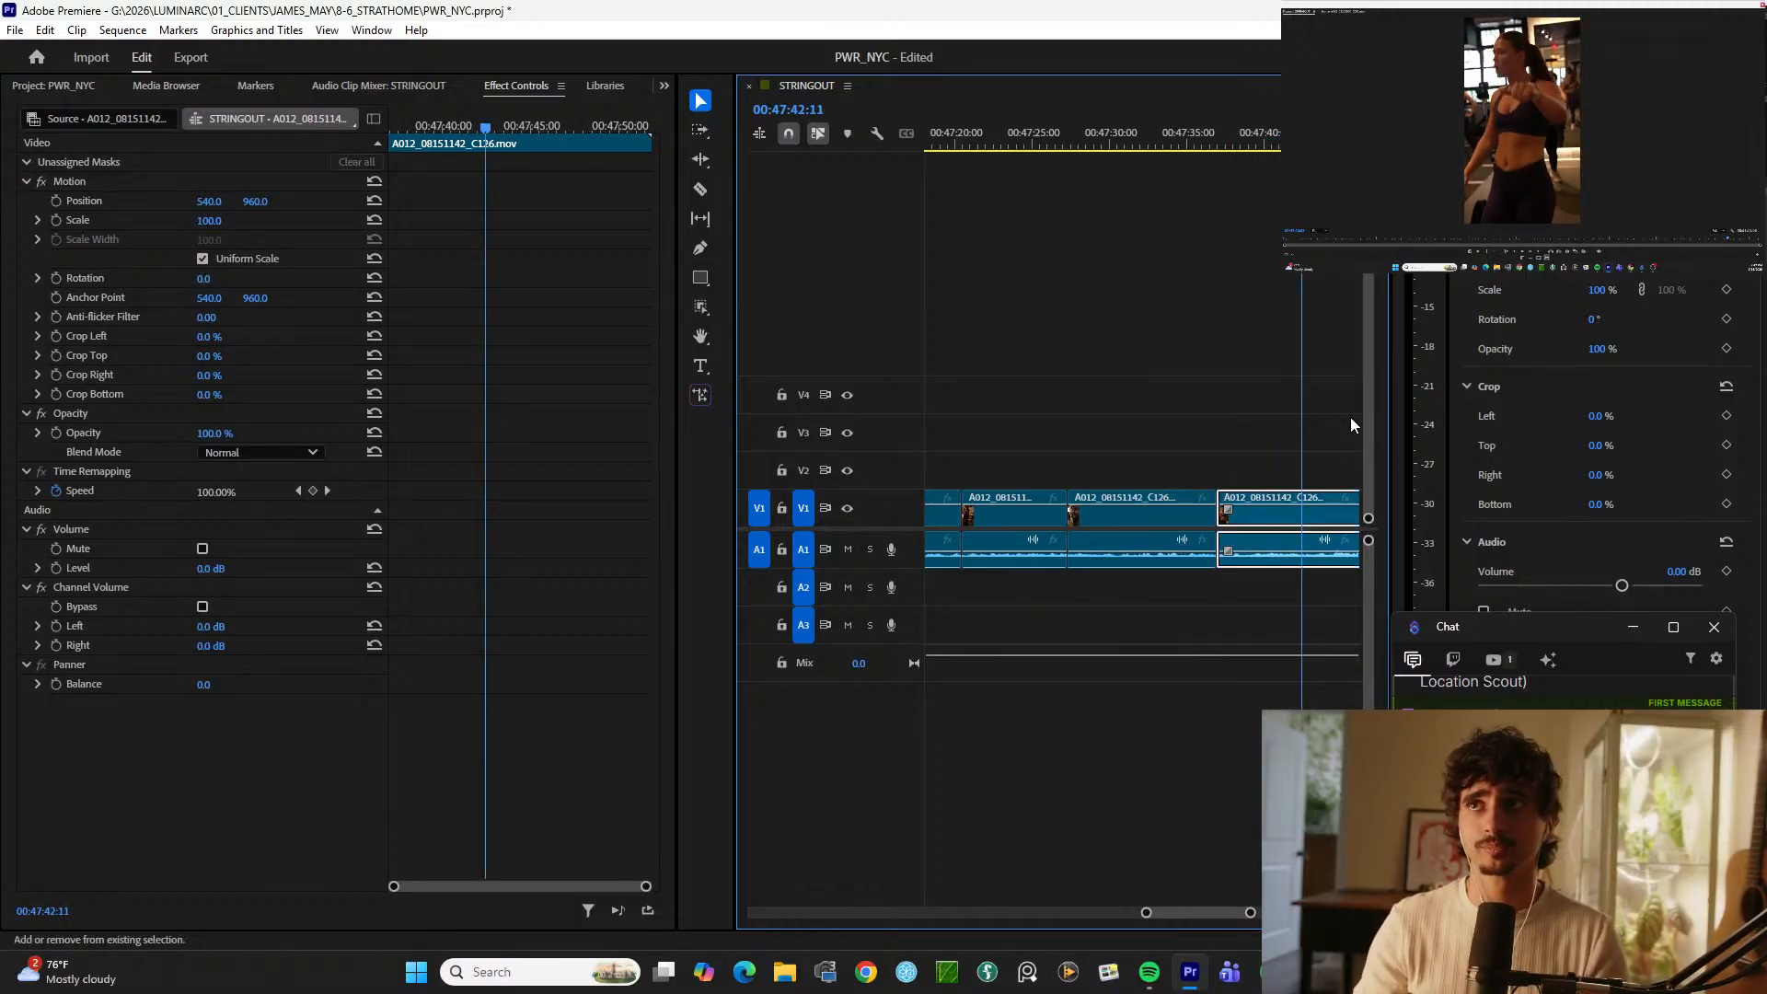
key("alt+Up")
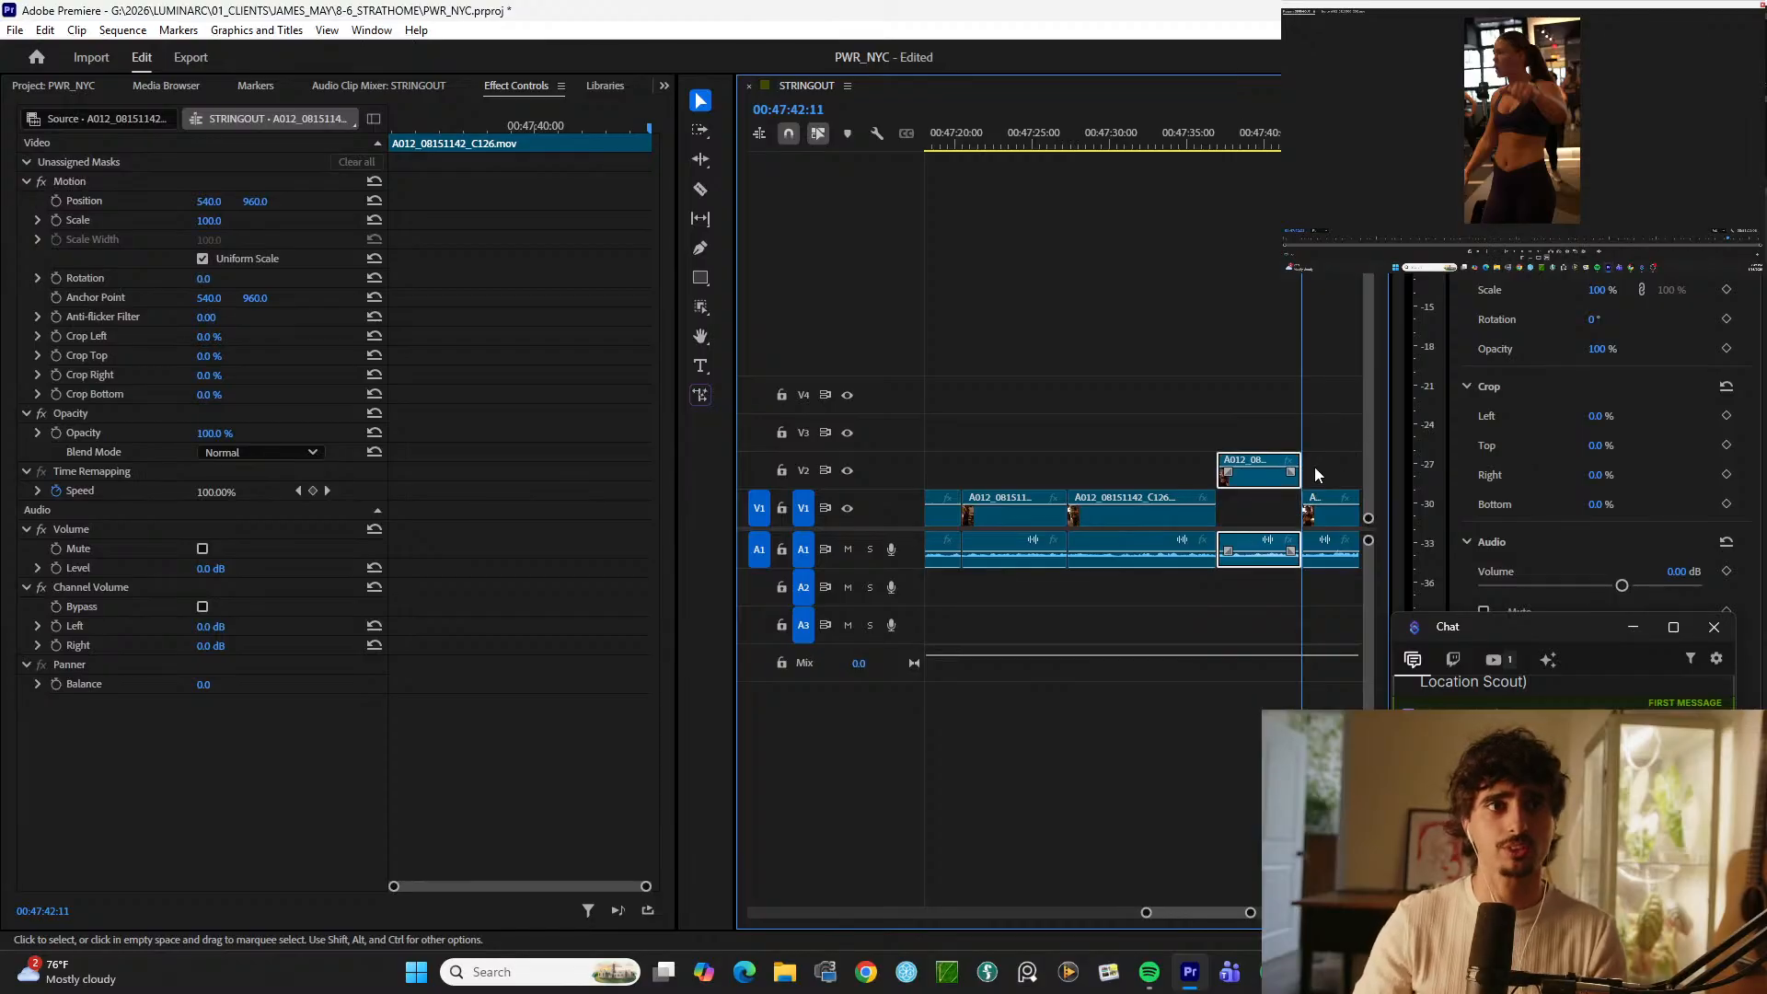
Step: Change the label colour of the raised C126 shot on V2 and deselect it
right_click(1260, 480)
mouse_move(1346, 526)
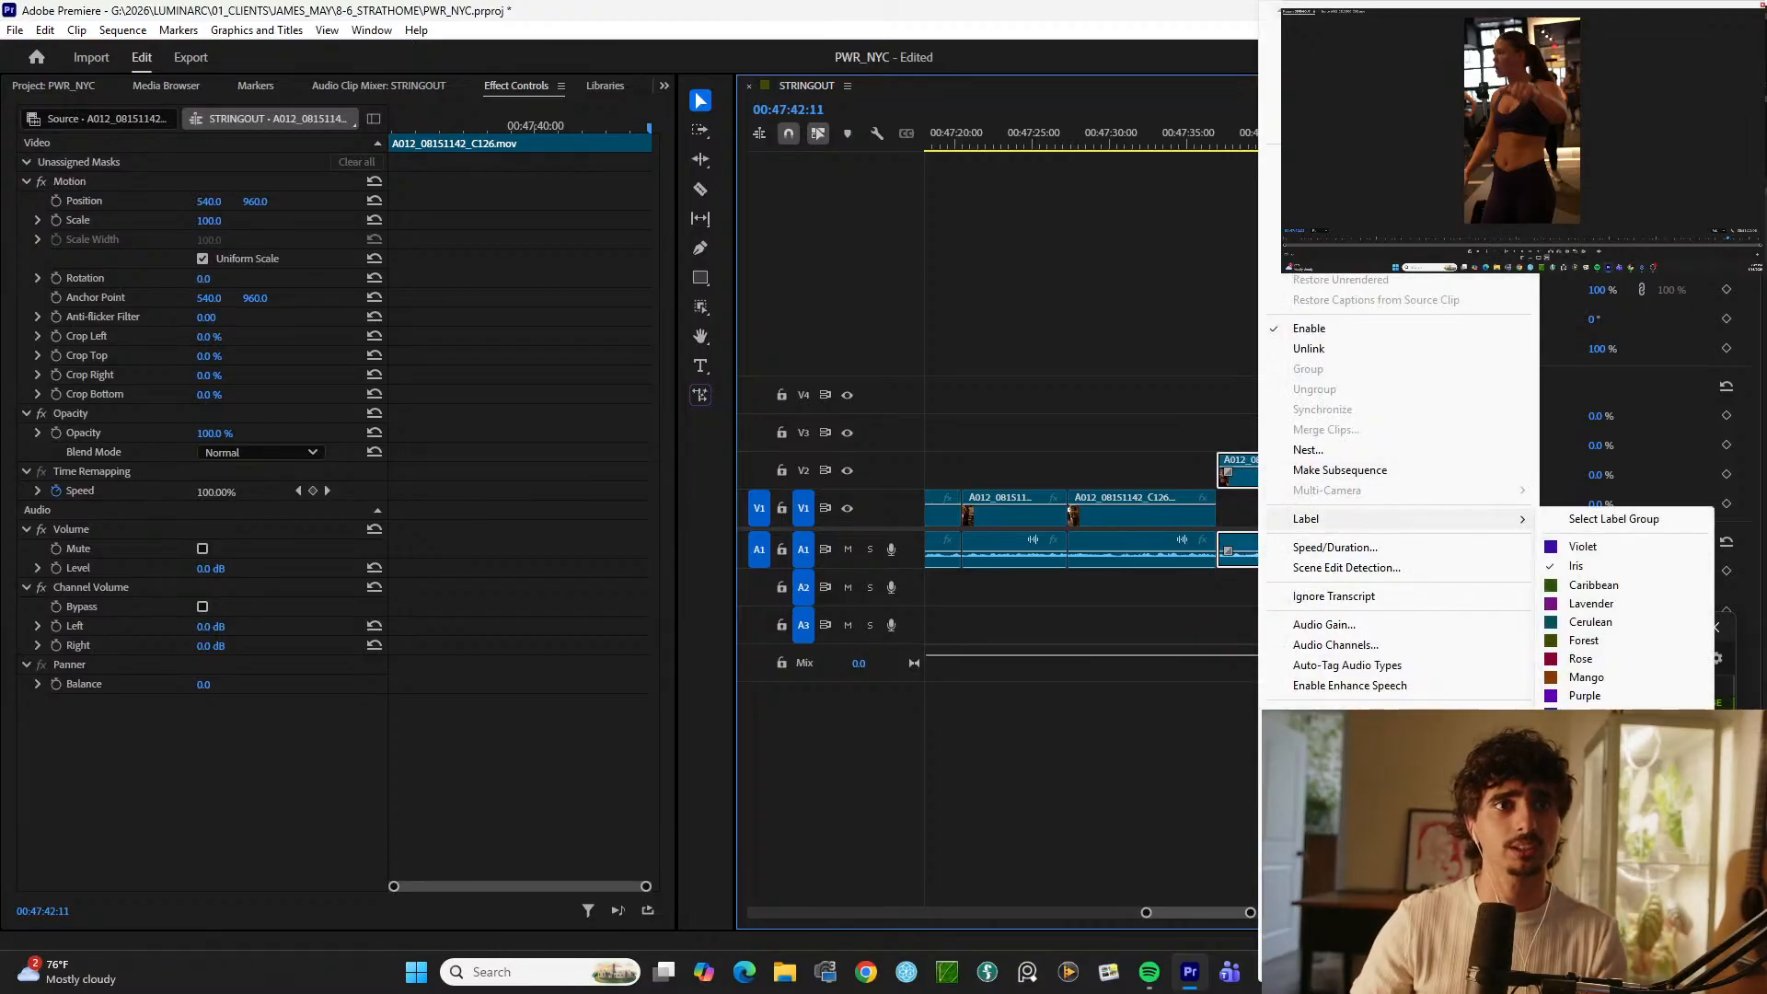
left_click(1583, 824)
left_click(1329, 389)
Step: Play through the rest of C126 and cut it at about 00:47:50:20
key("space")
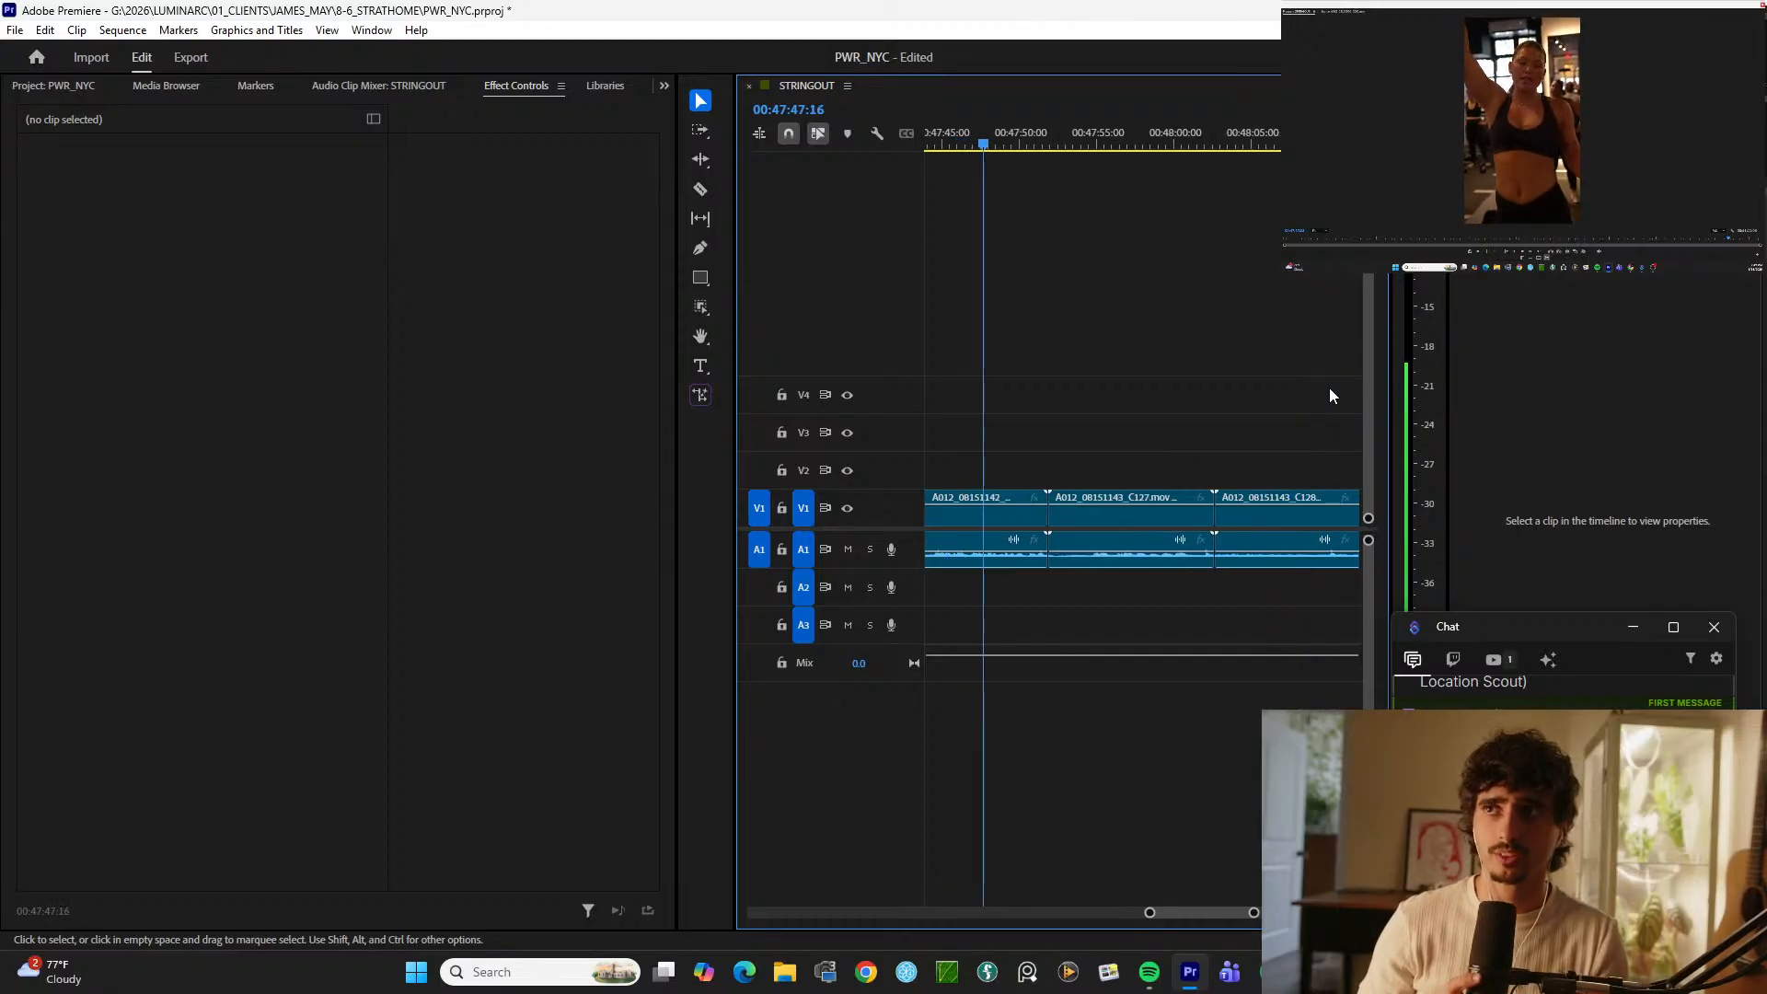
key("space")
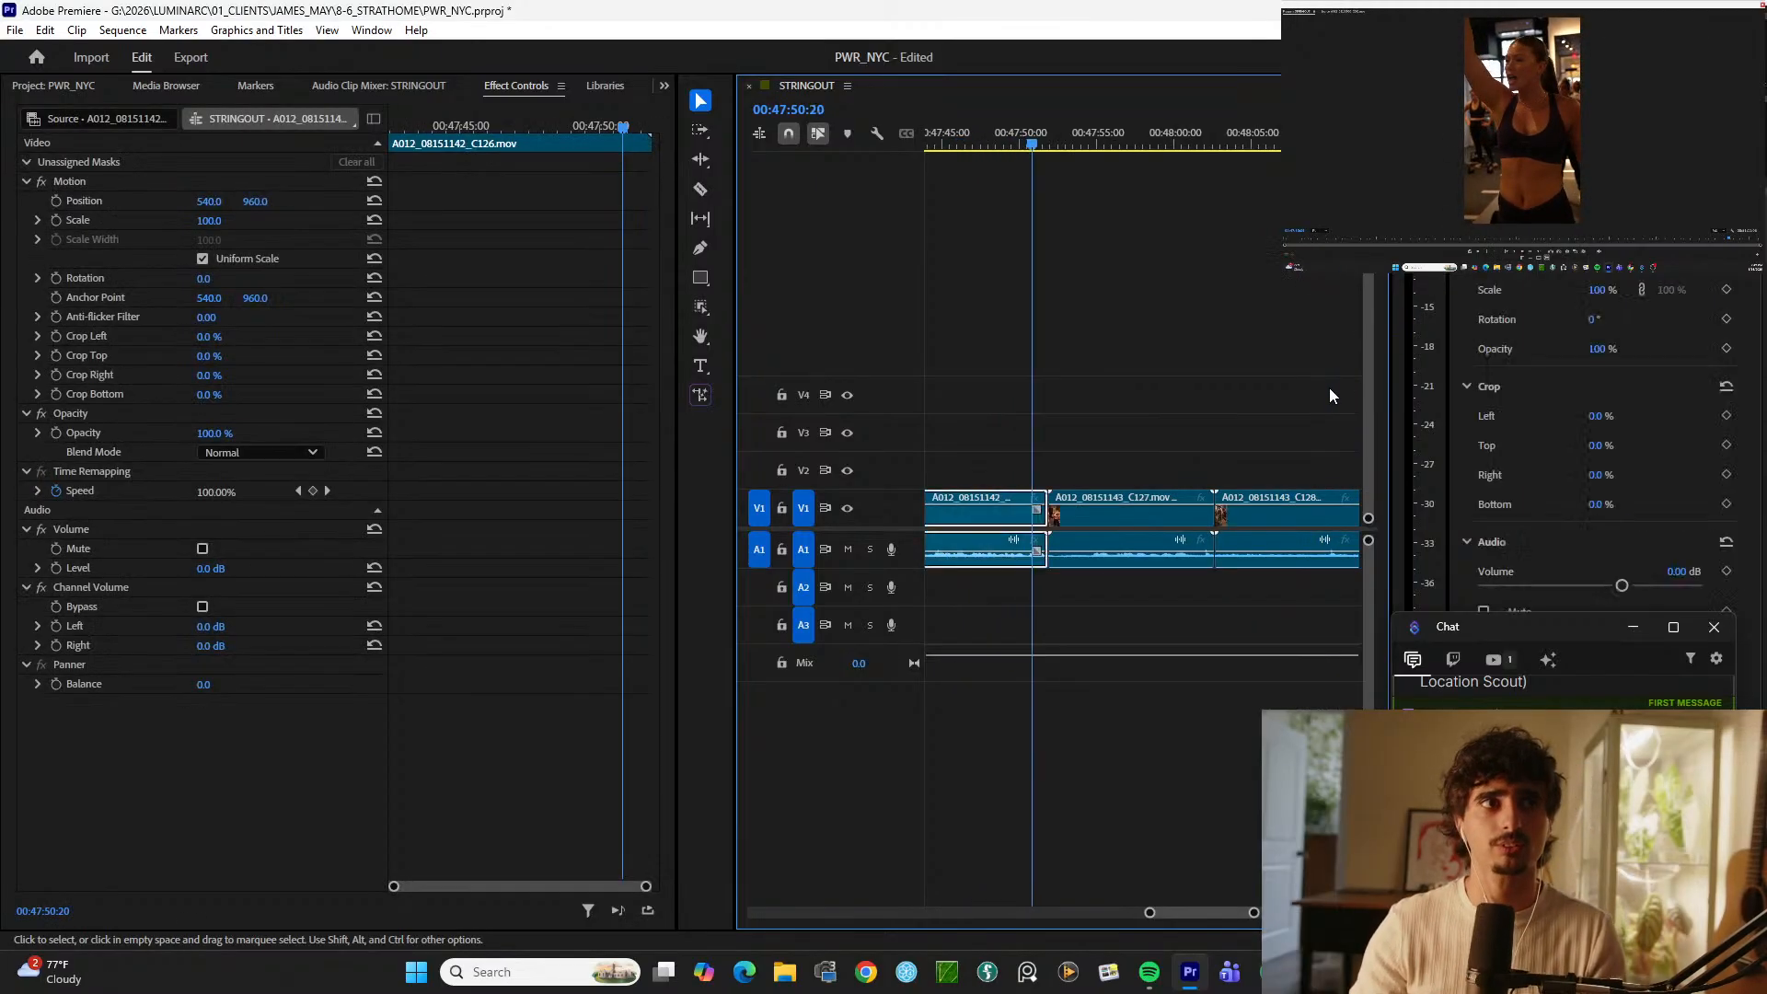
key("w")
key("space")
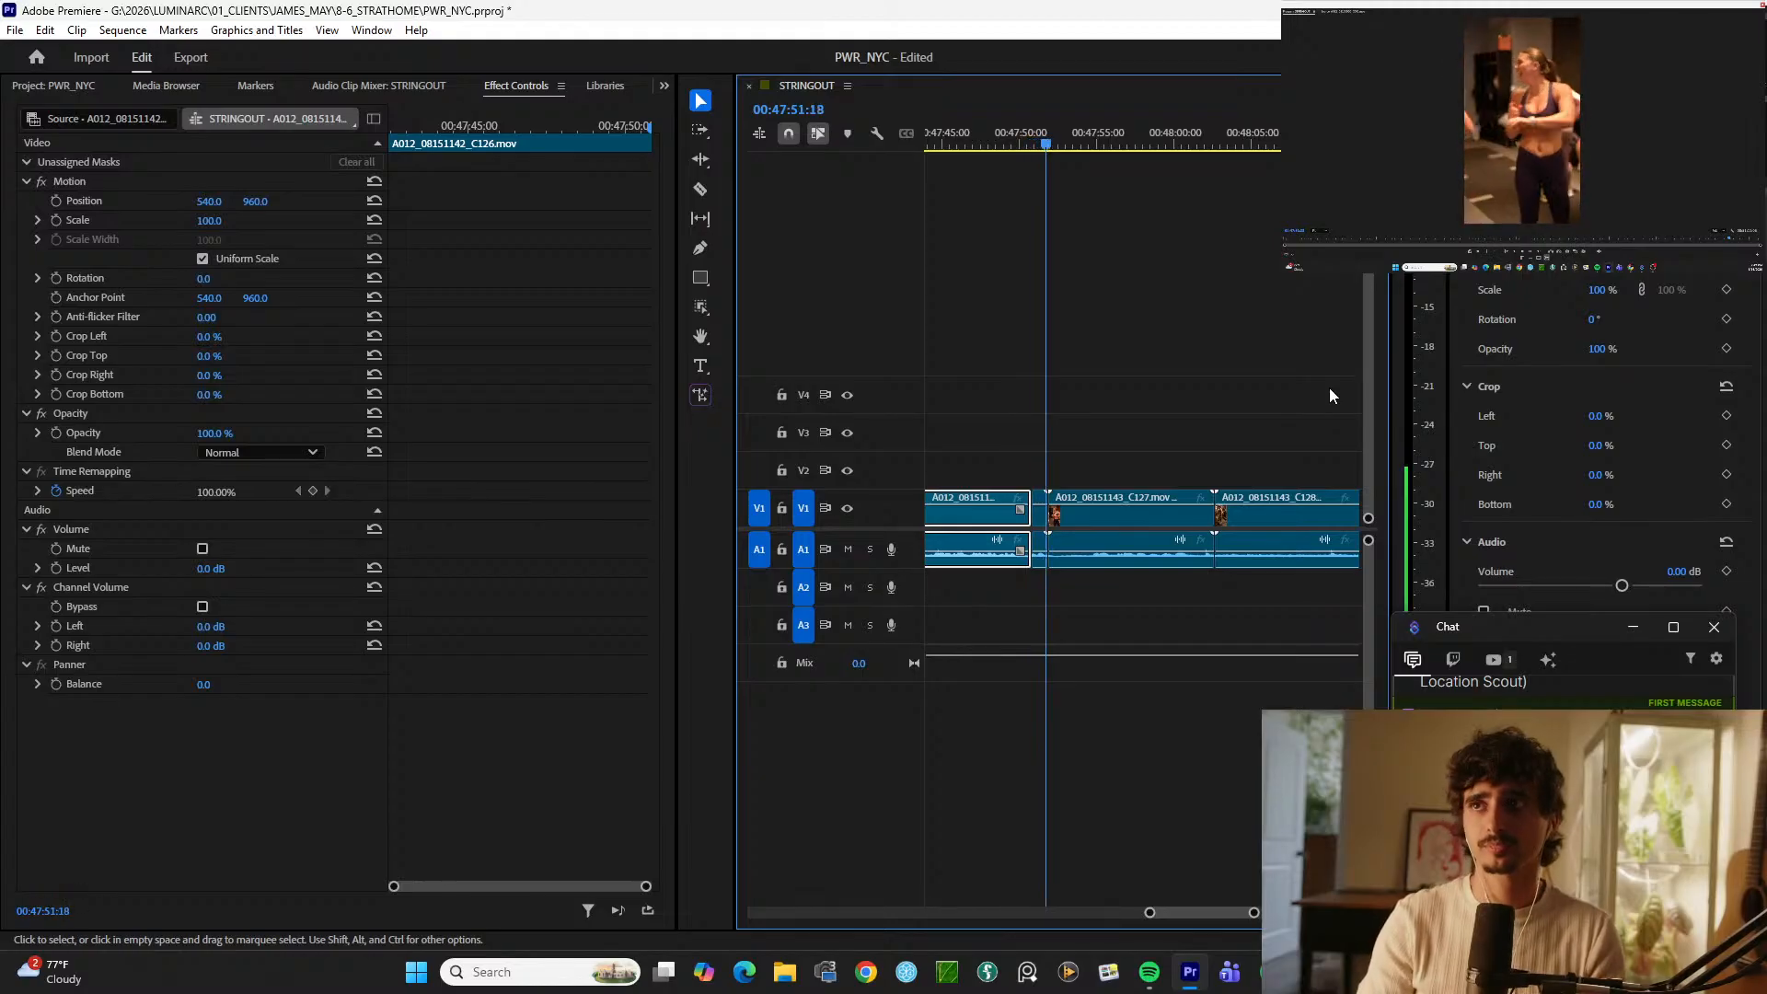
Step: Cut C127 at about 00:47:53 on V1 and play on through C128
key("ctrl+k")
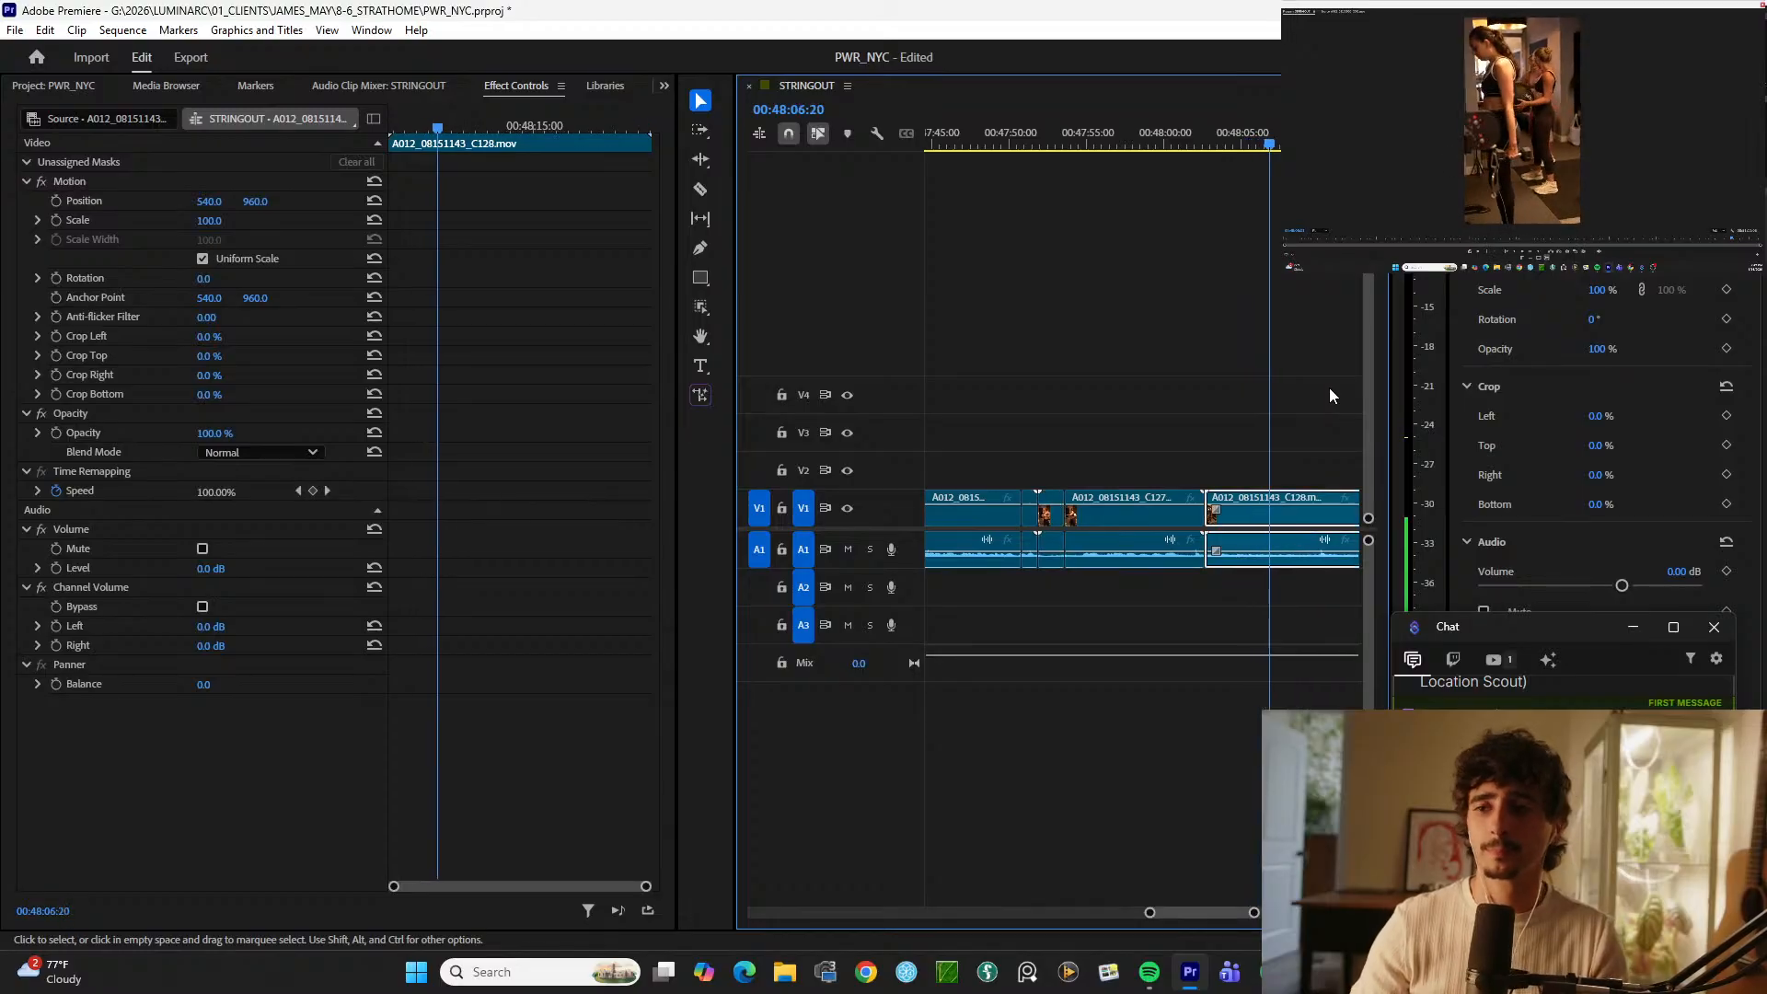
key("minus")
key("minus")
key("minus")
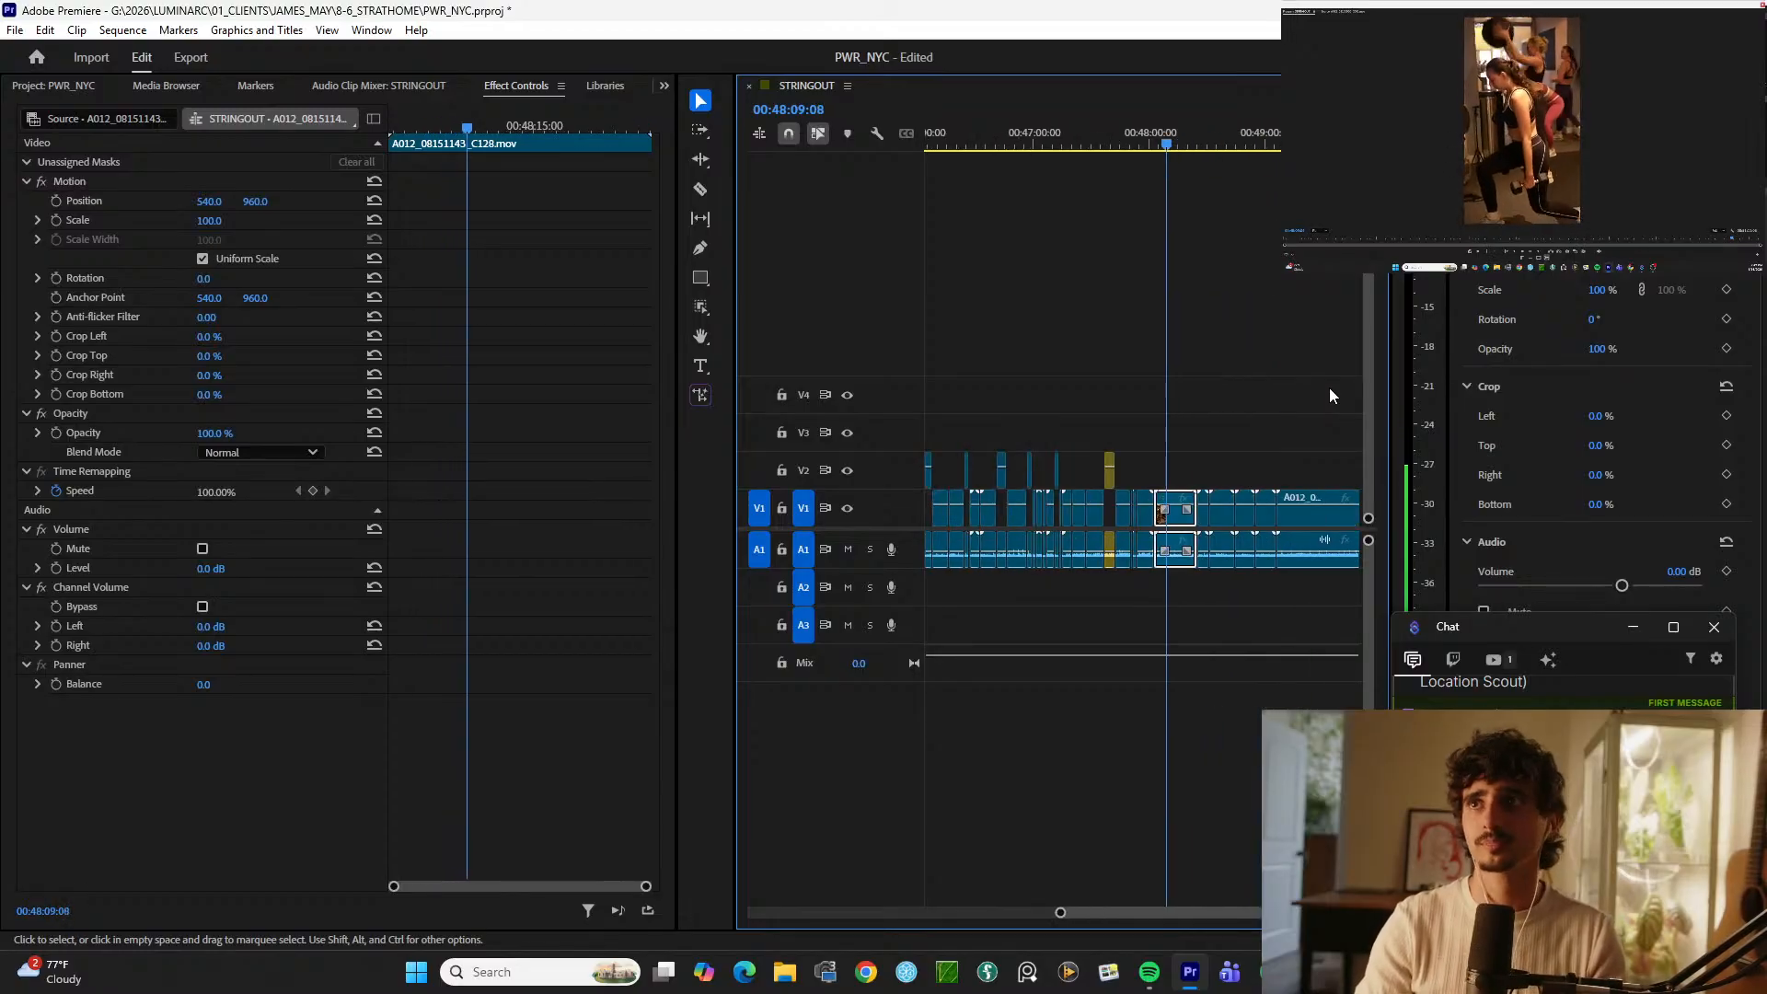
key("minus")
key("minus")
key("minus")
key("minus")
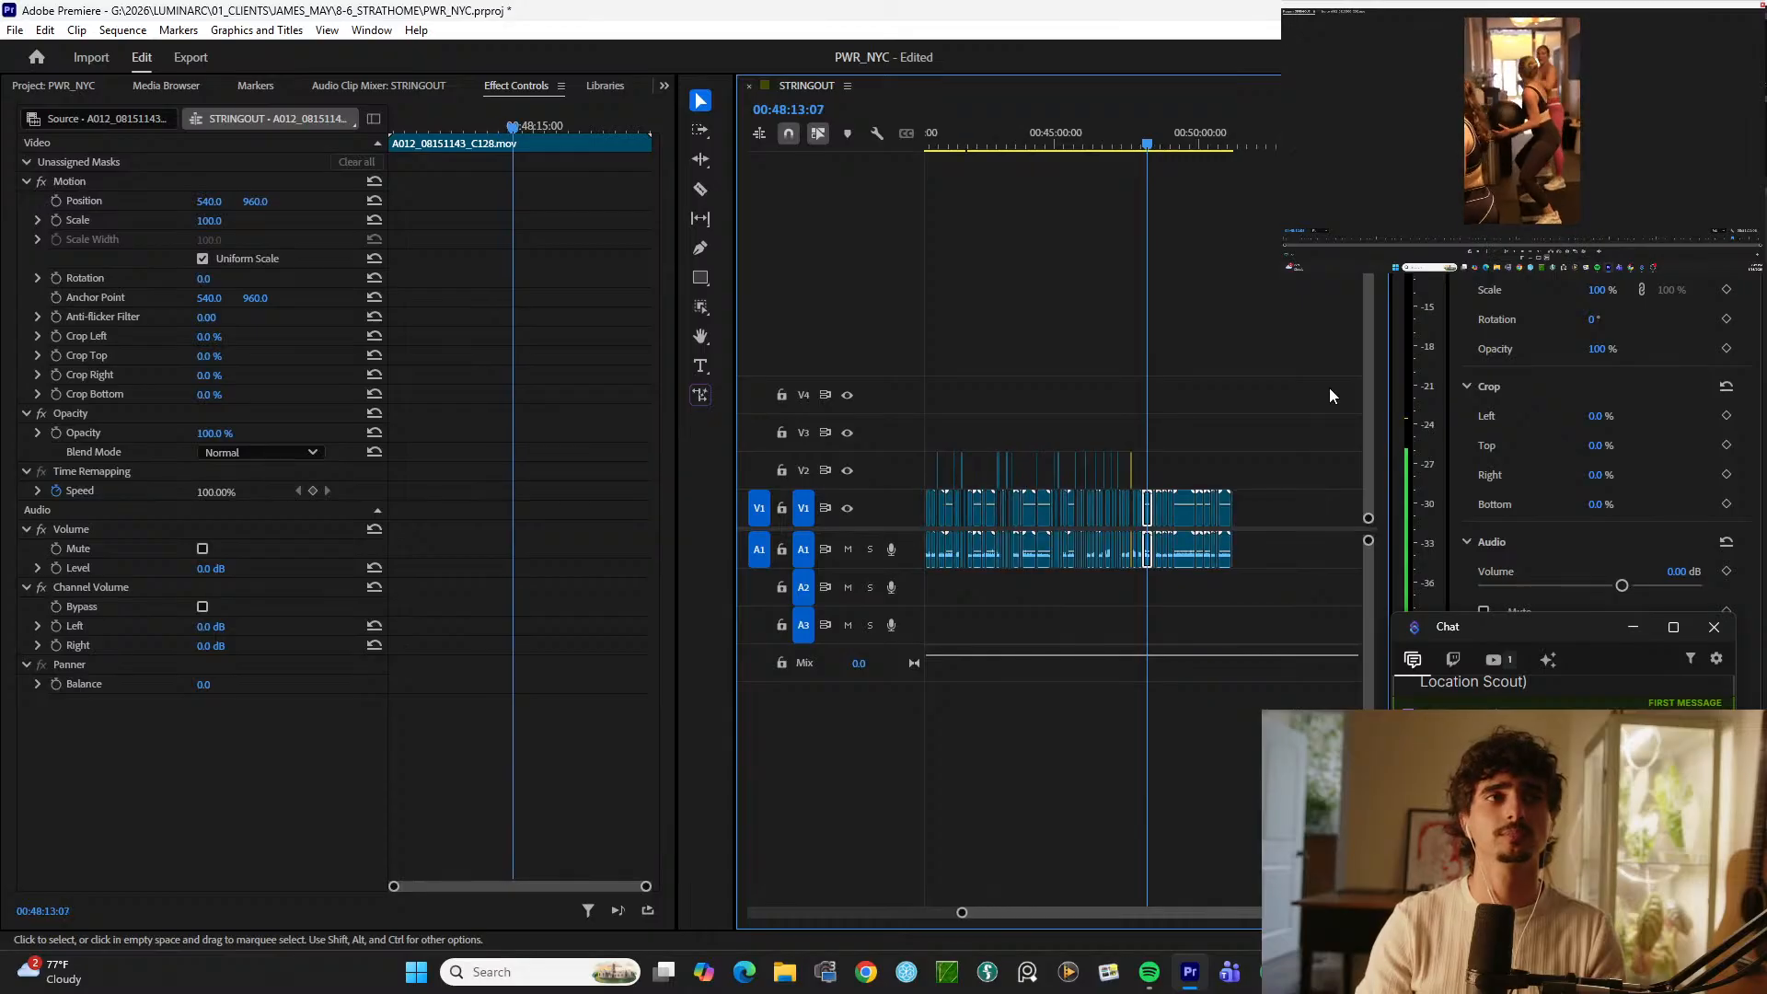
key("equal")
key("equal")
key("equal")
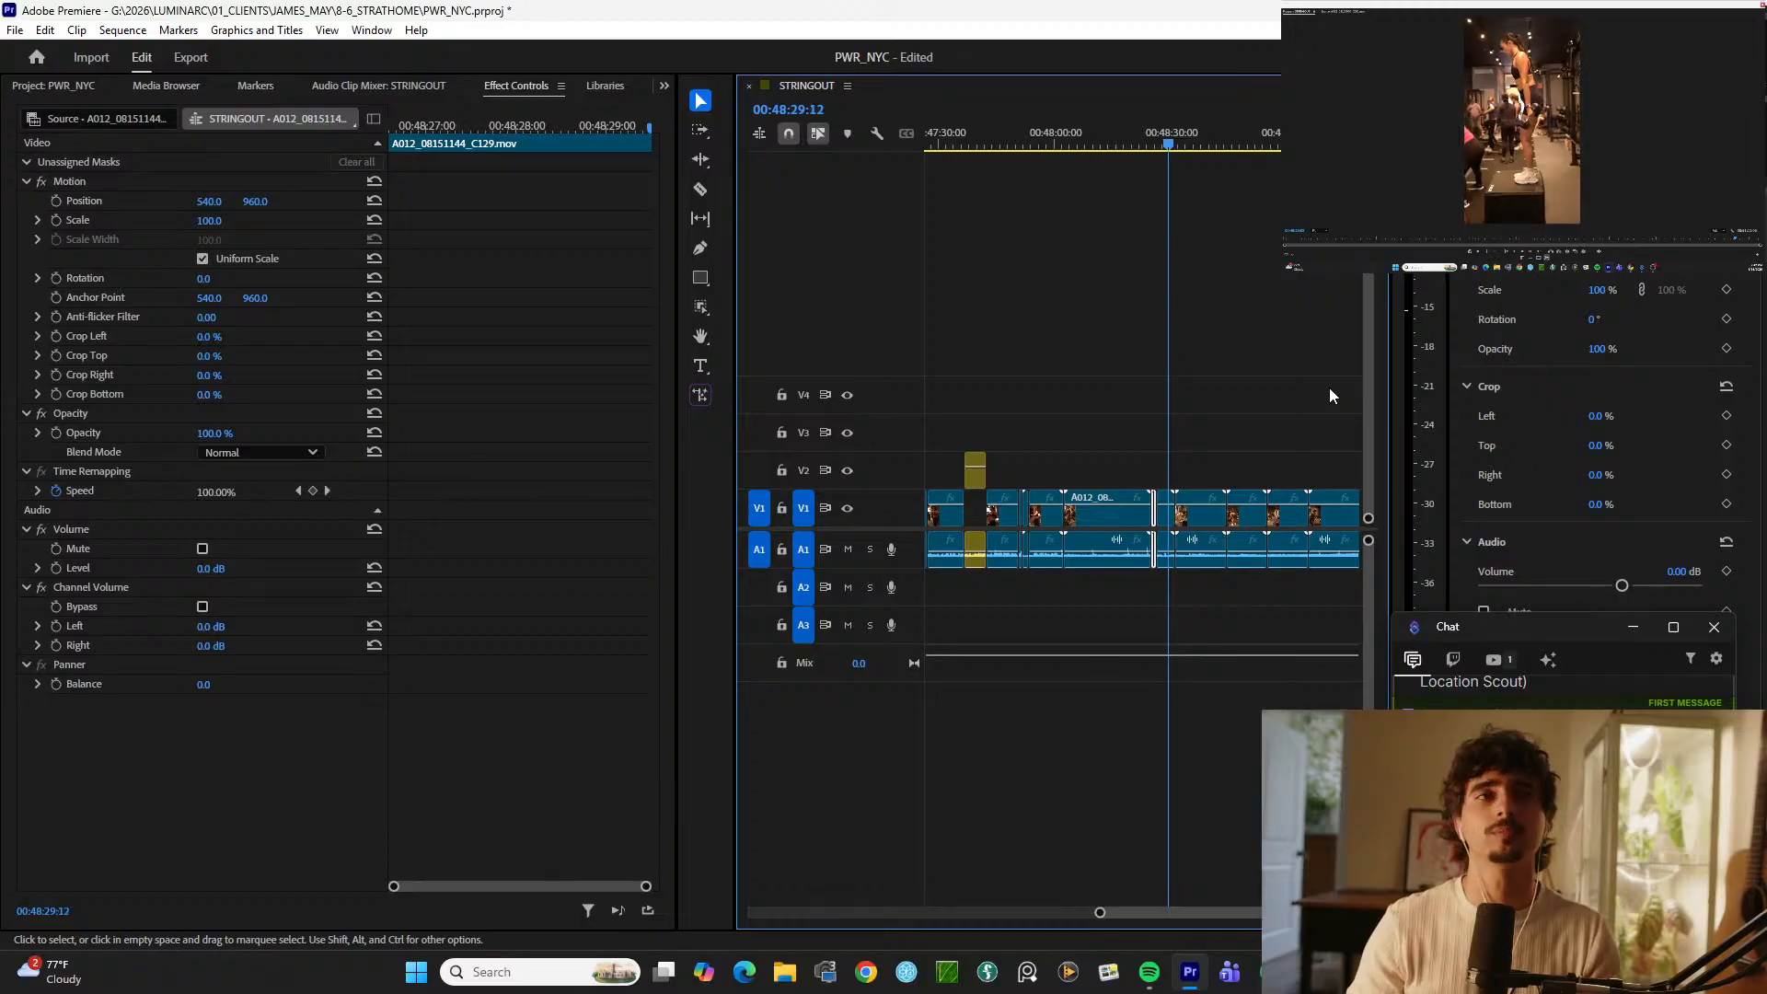
Step: Raise the short C129 shot ending at about 00:48:29:12 to V2 and continue playback into C130
key("alt+Up")
key("l")
key("l")
key("=")
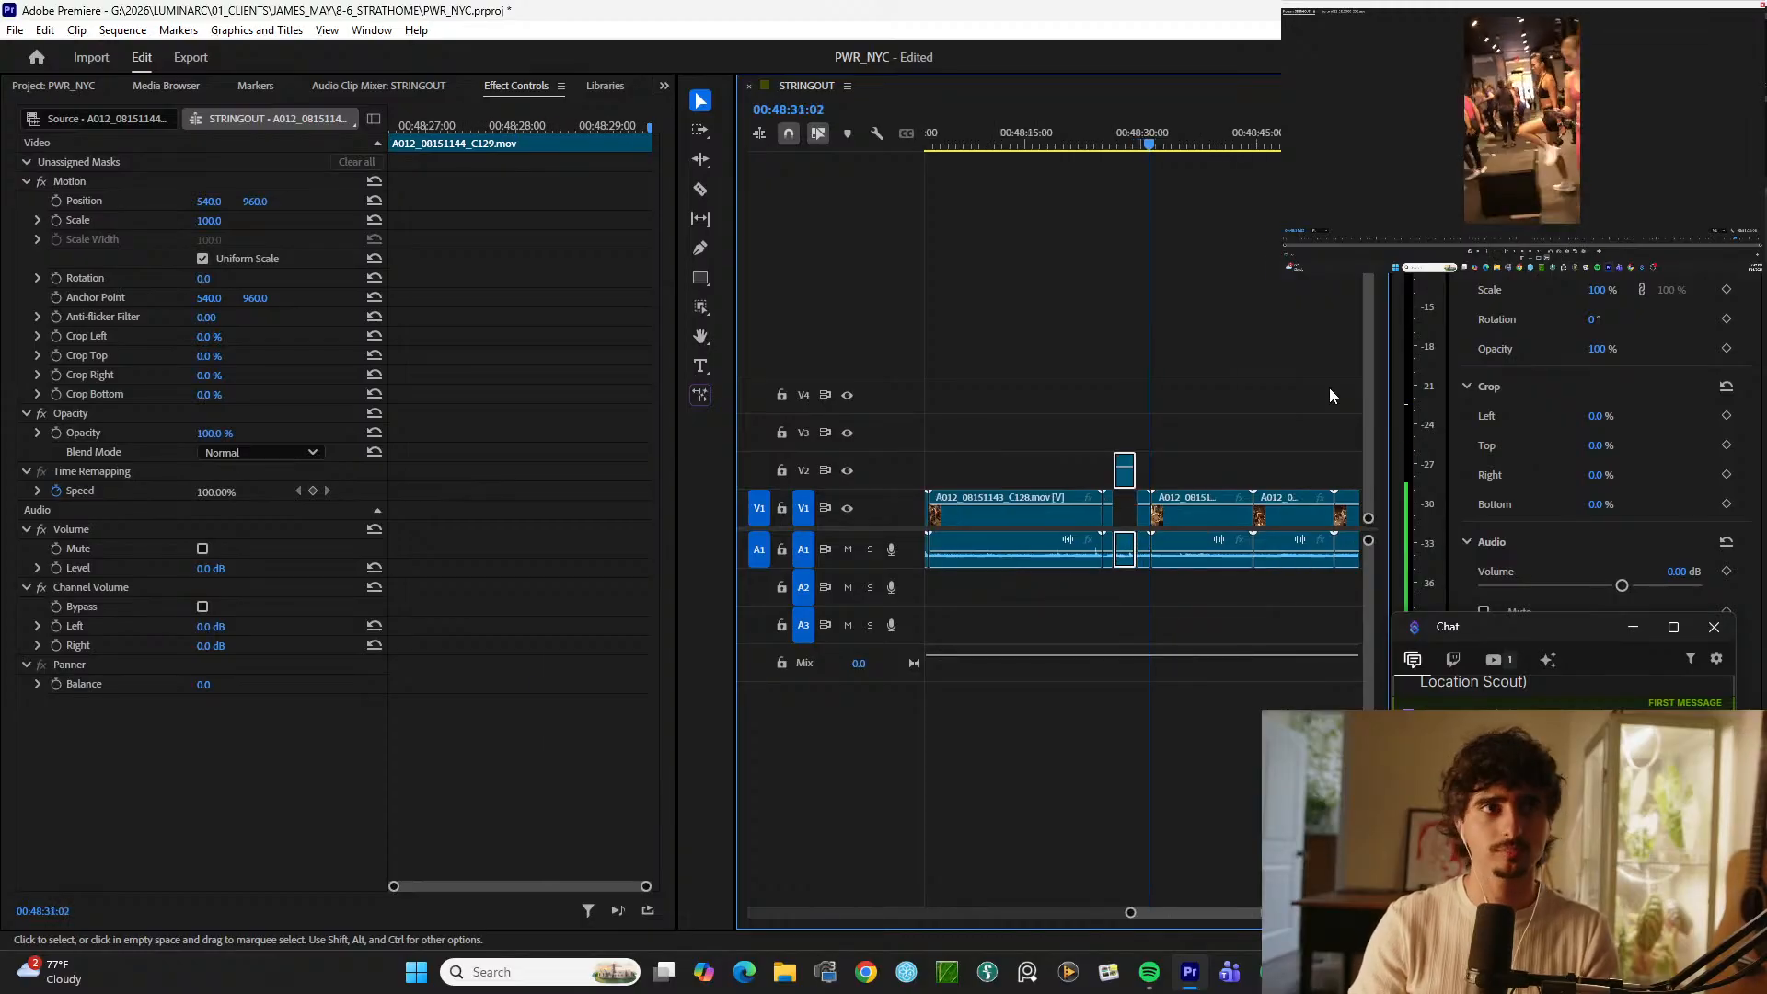
key("minus")
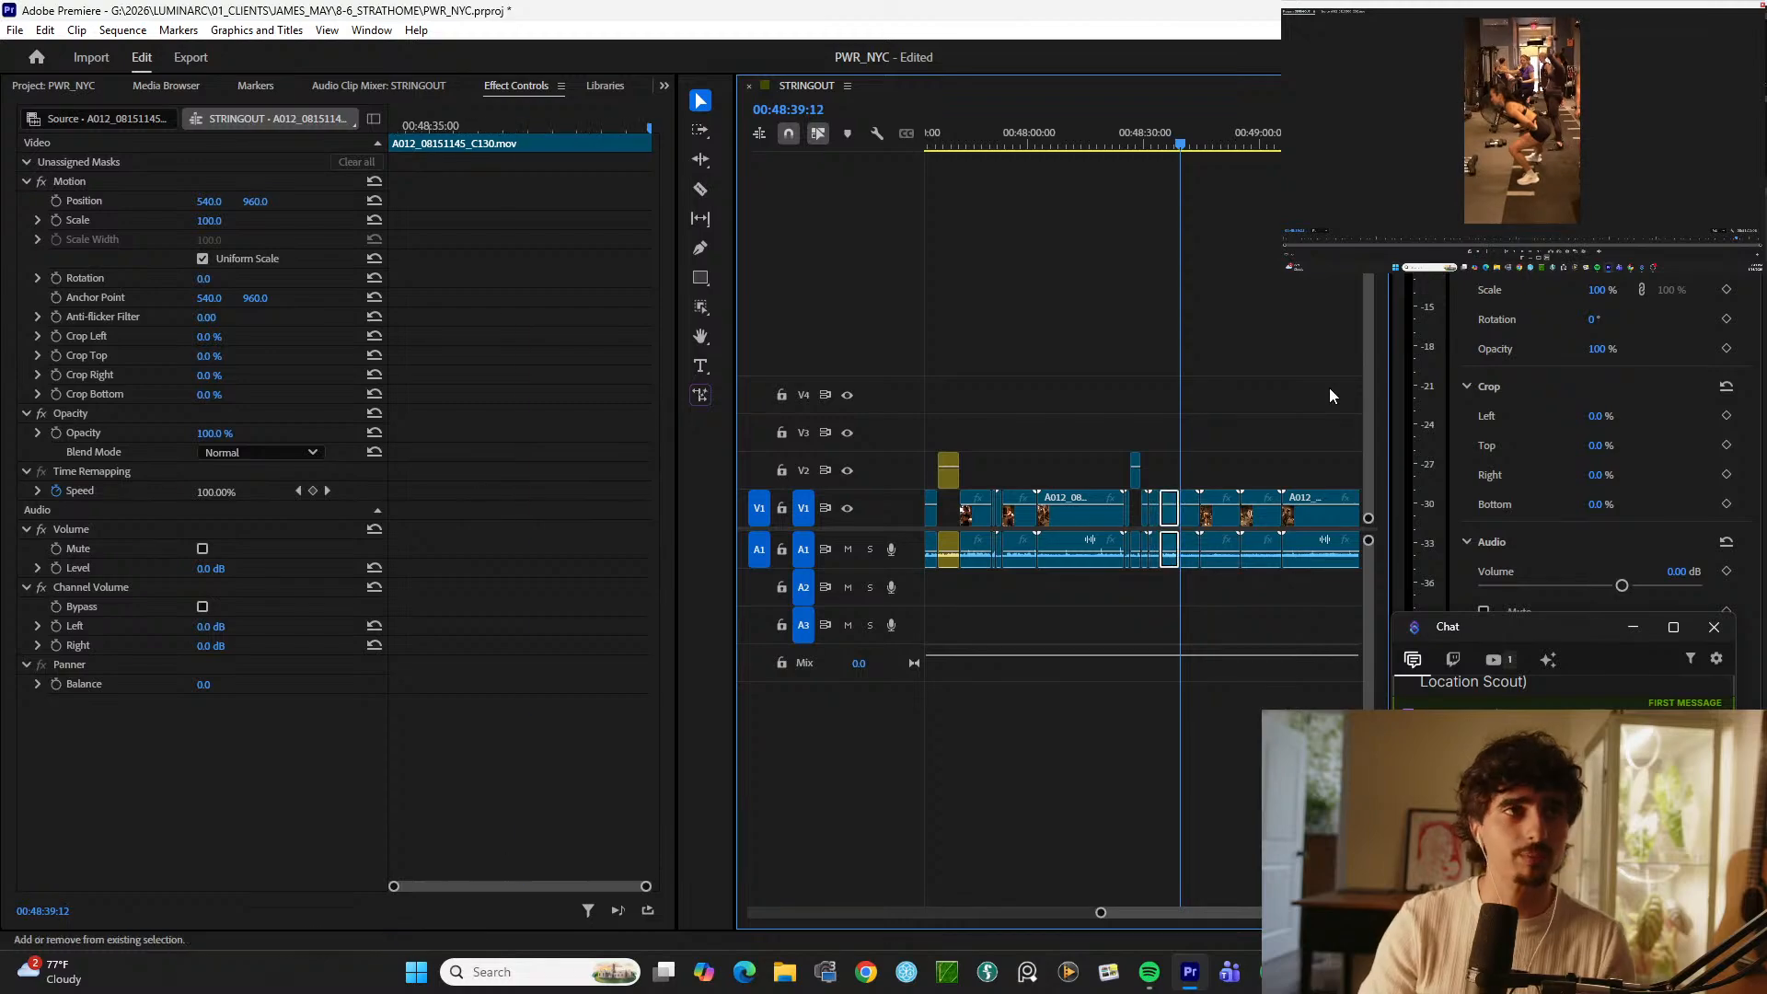
Step: Raise the C130 shot between about 00:48:34 and 00:48:39 to V2 and continue playback
key("alt+Up")
key("l")
key("l")
key("equal")
key("equal")
key("equal")
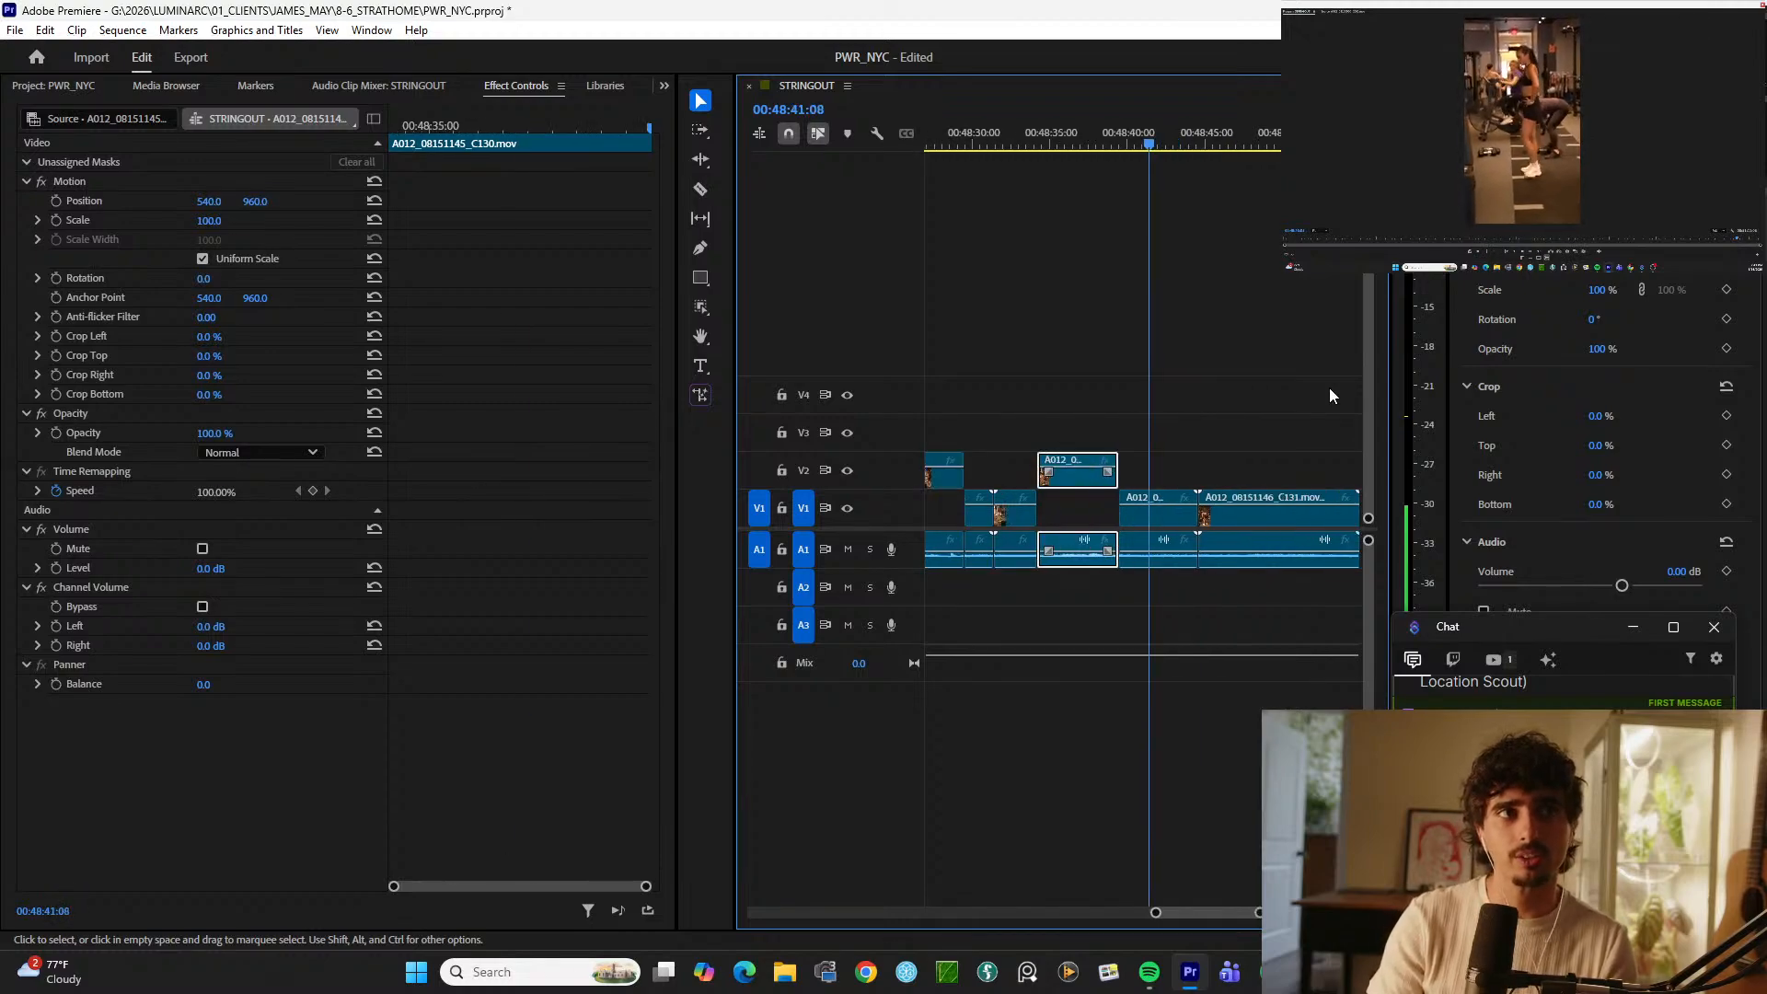
Step: Cut out the C131 shot from about 00:48:46 to 00:48:49, raise it to V2 and play on through C132
key("minus")
key("minus")
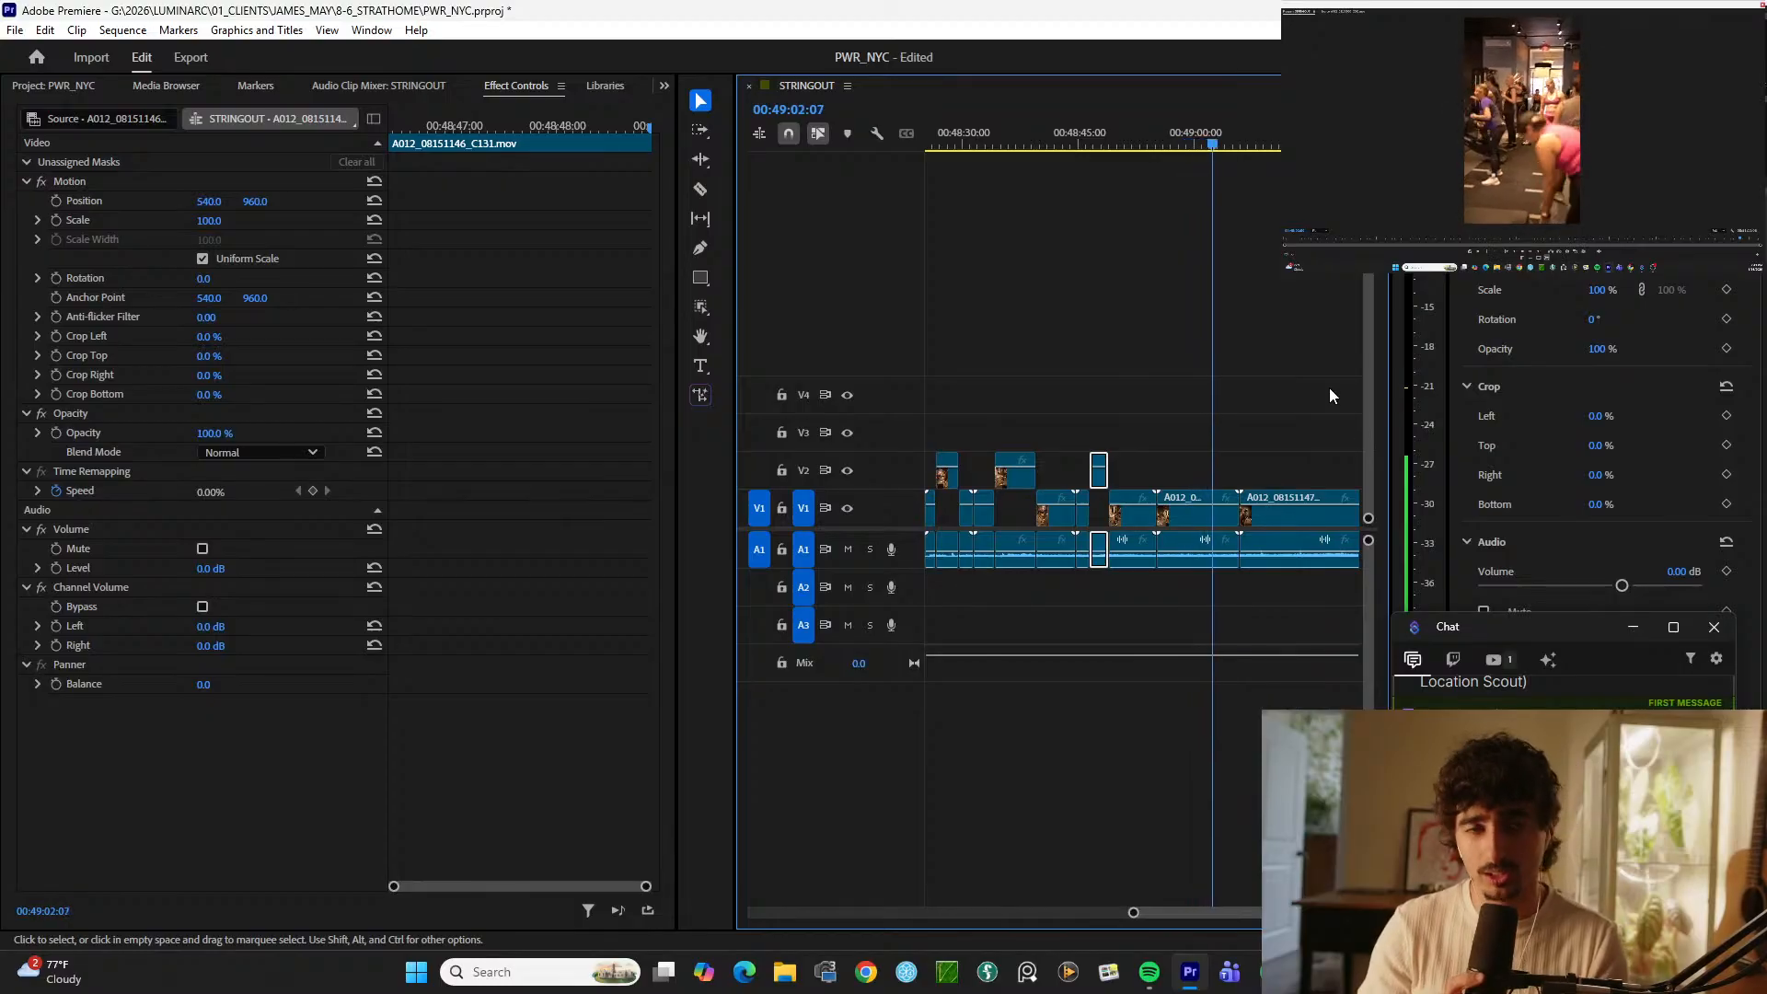
key("=")
key("-")
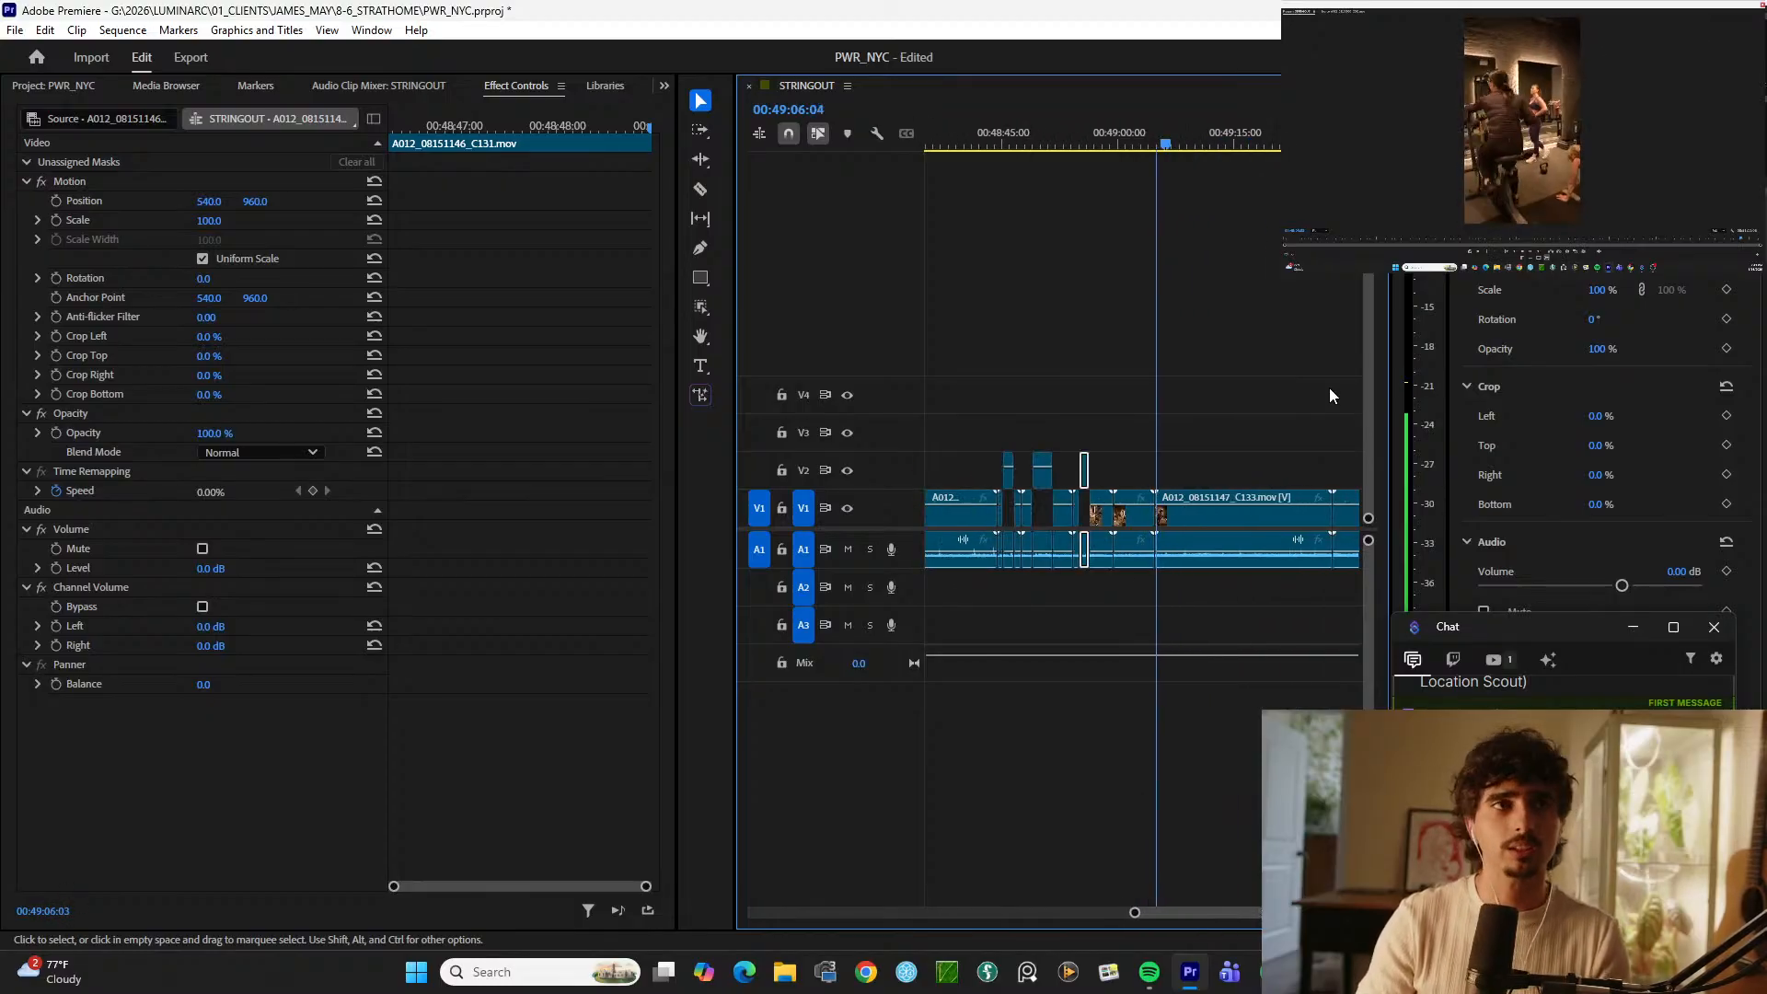
Step: Cut C133 at about 00:49:20 and 00:49:29, and raise the shot between the cuts to V2
key("=")
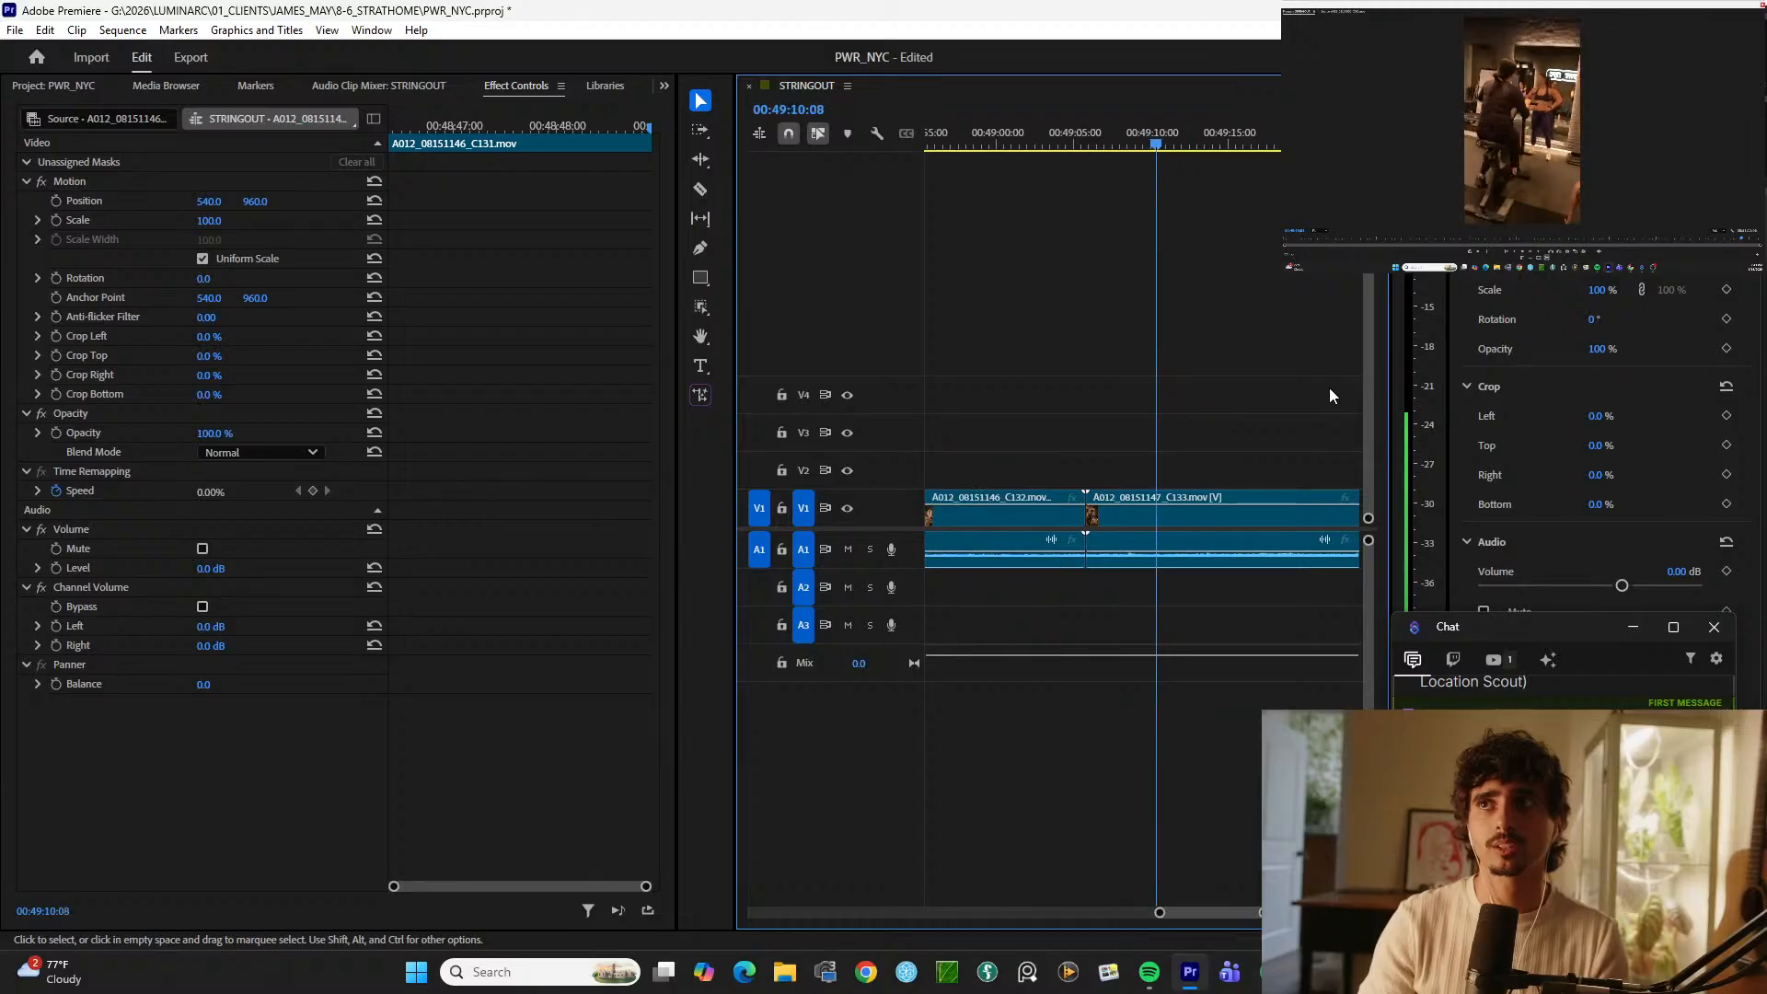
key("-")
key("-")
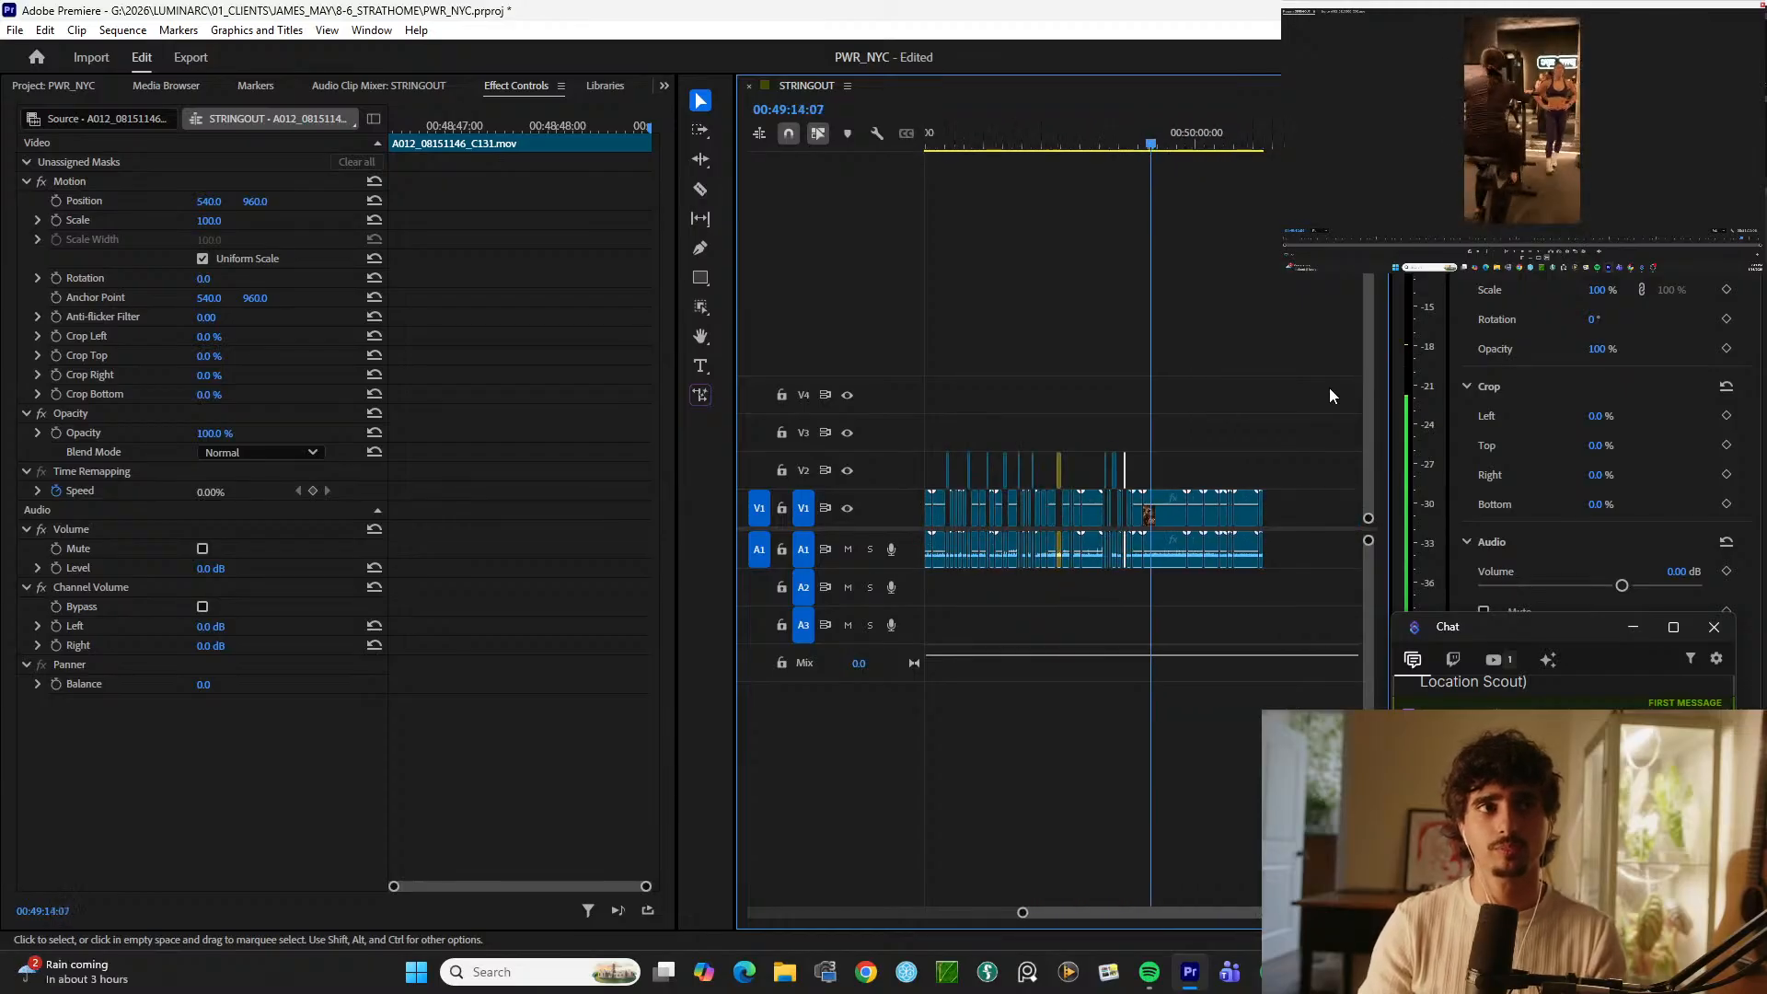
key("=")
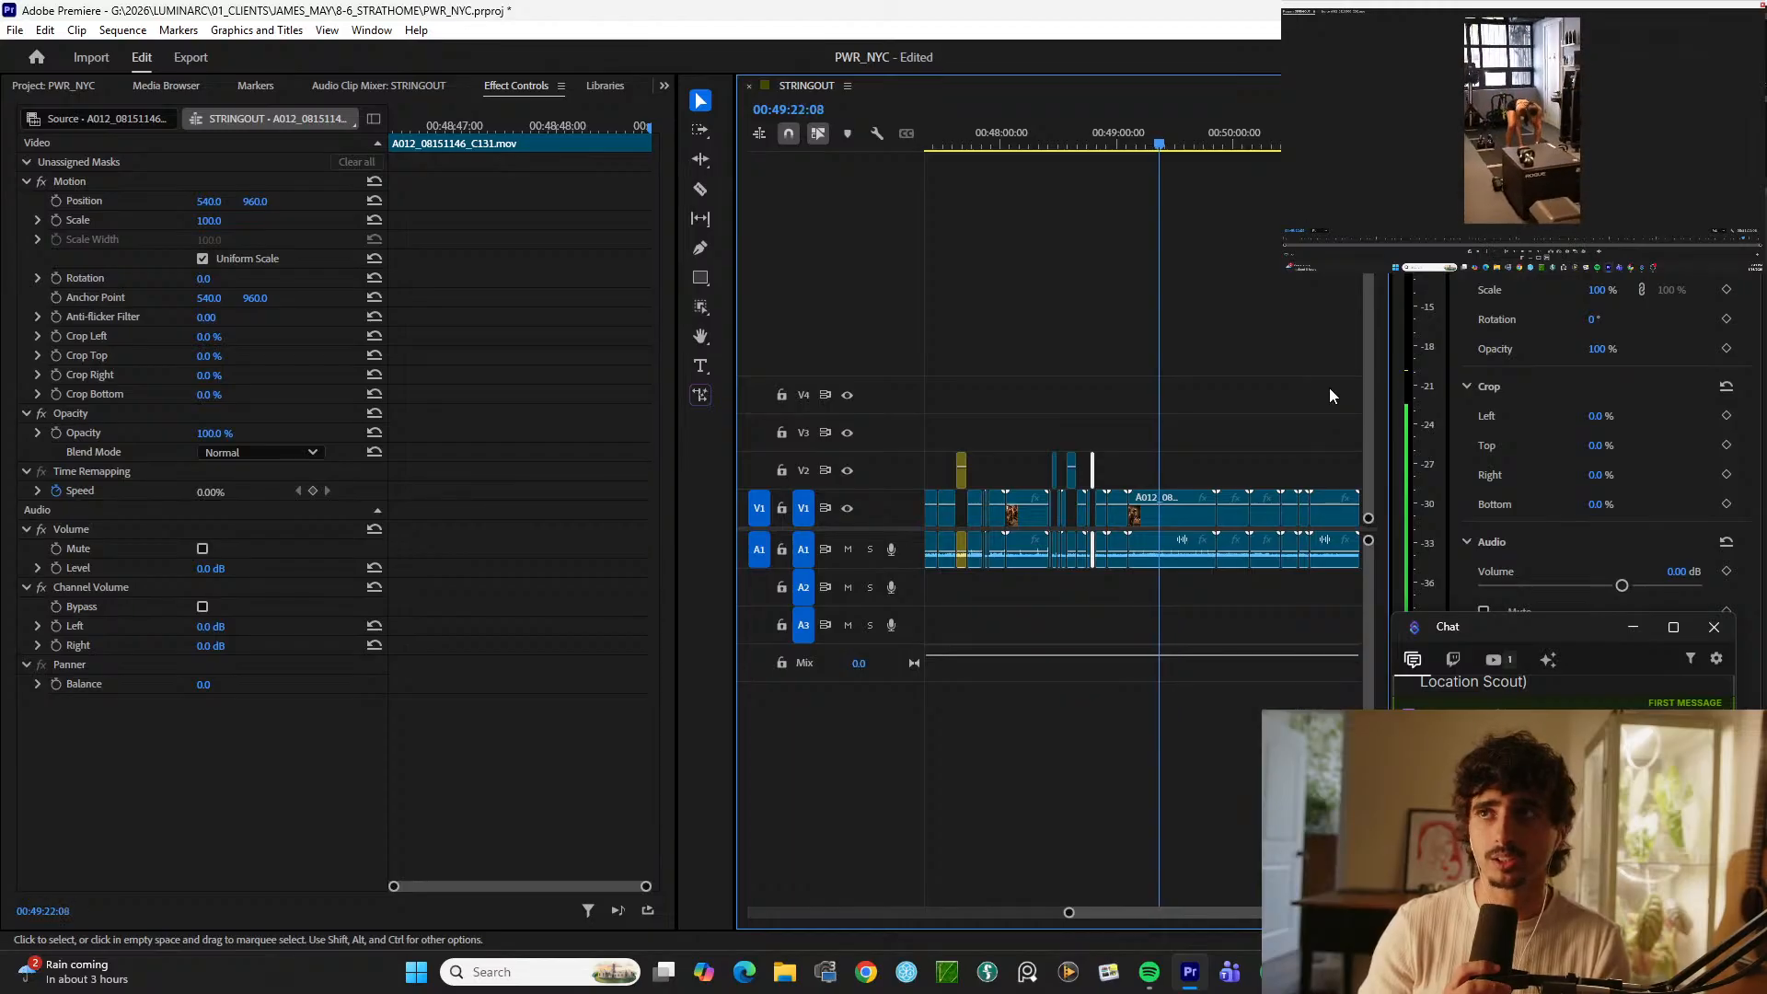
key("=")
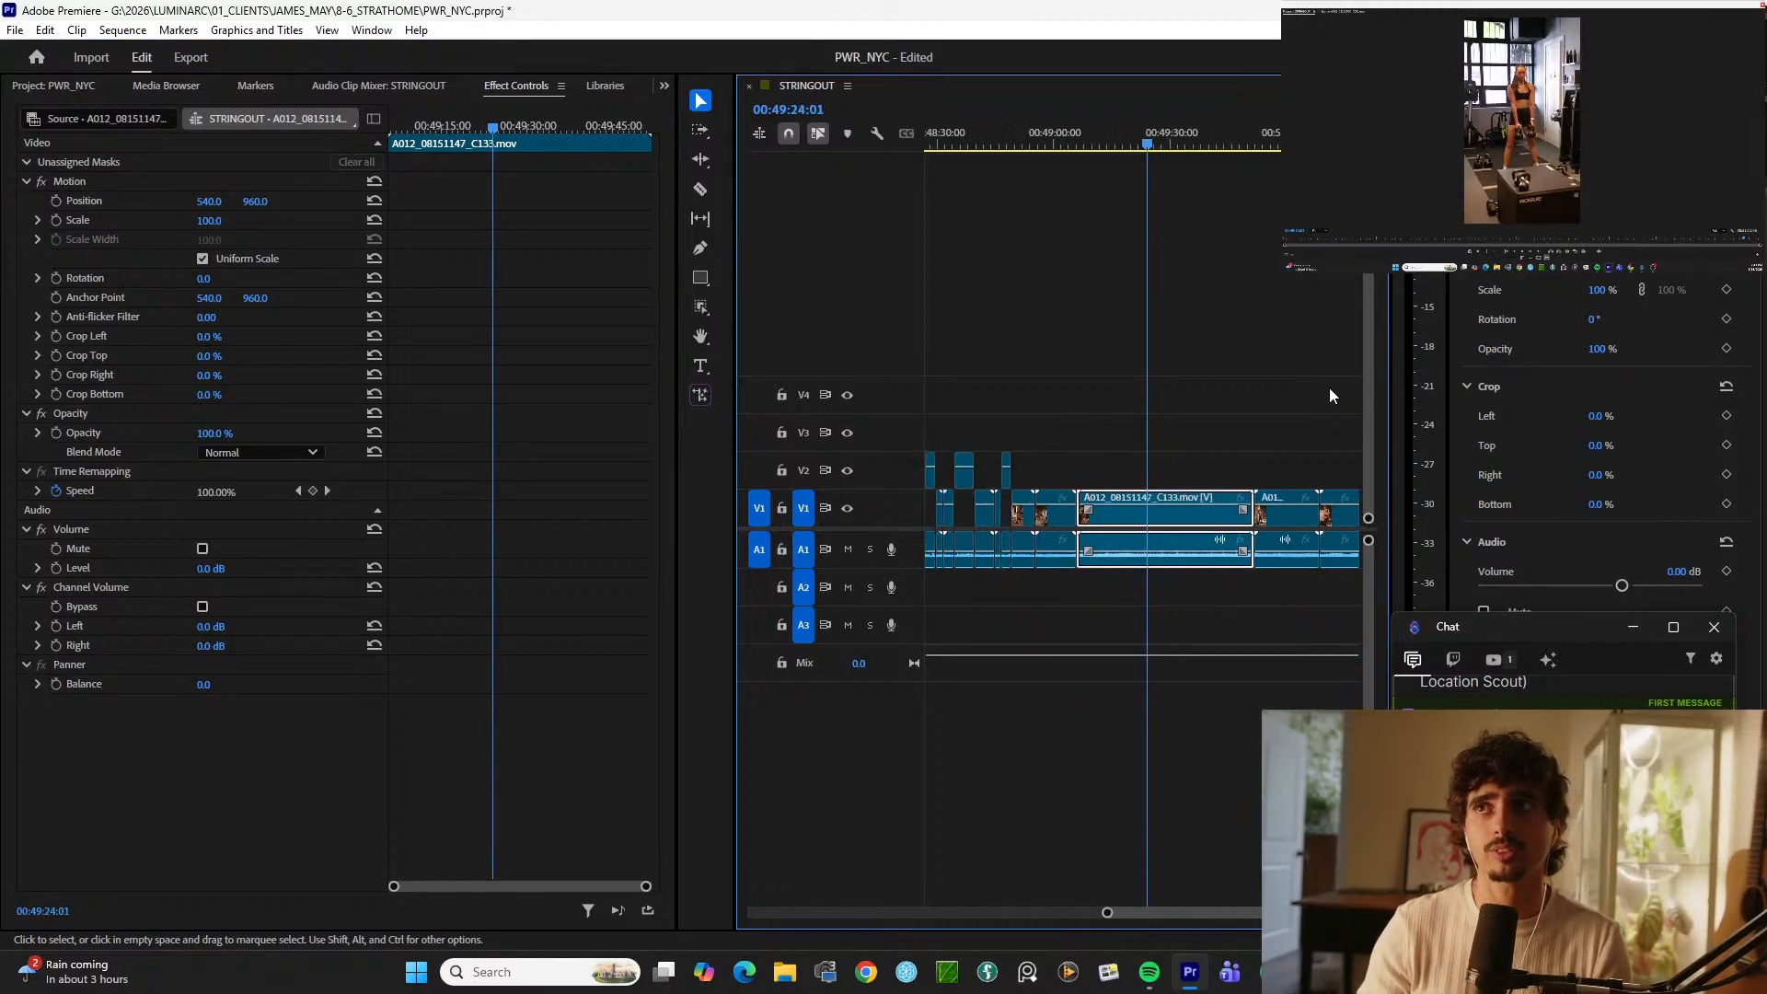
key("=")
mouse_move(1118, 138)
left_mouse_down()
mouse_move(1106, 113)
mouse_move(1120, 120)
left_mouse_up()
key("ctrl+k")
key("space")
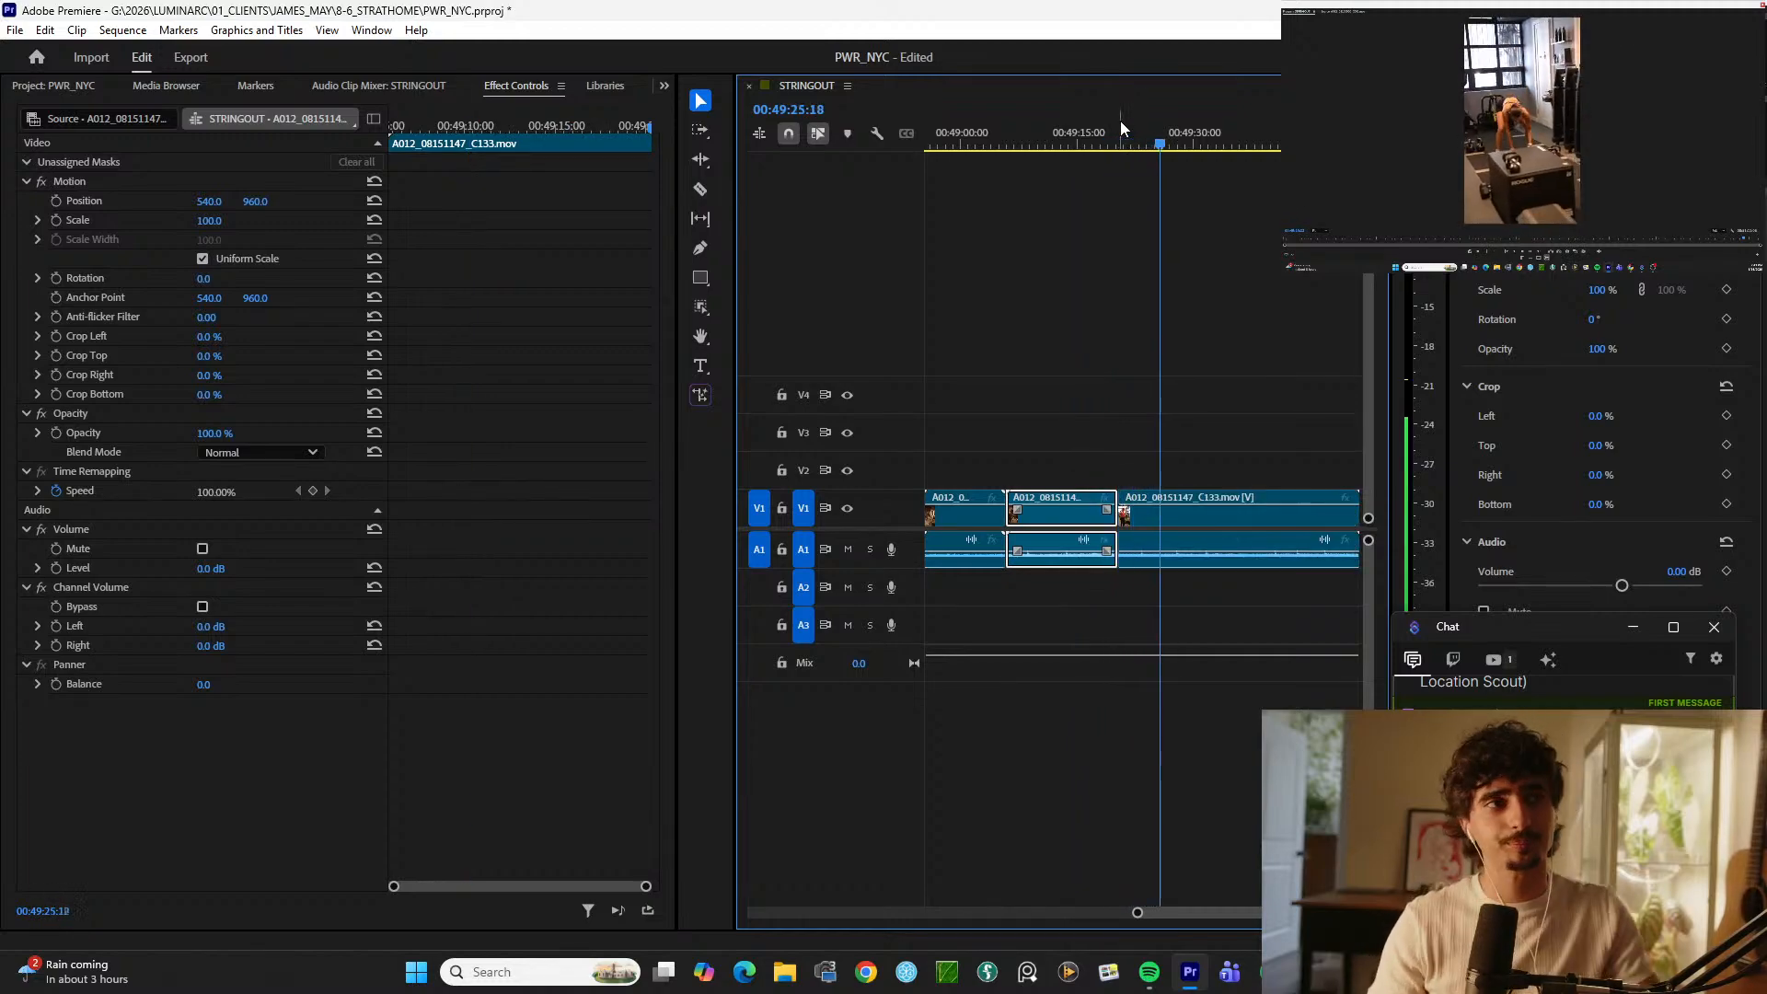
key("ctrl+k")
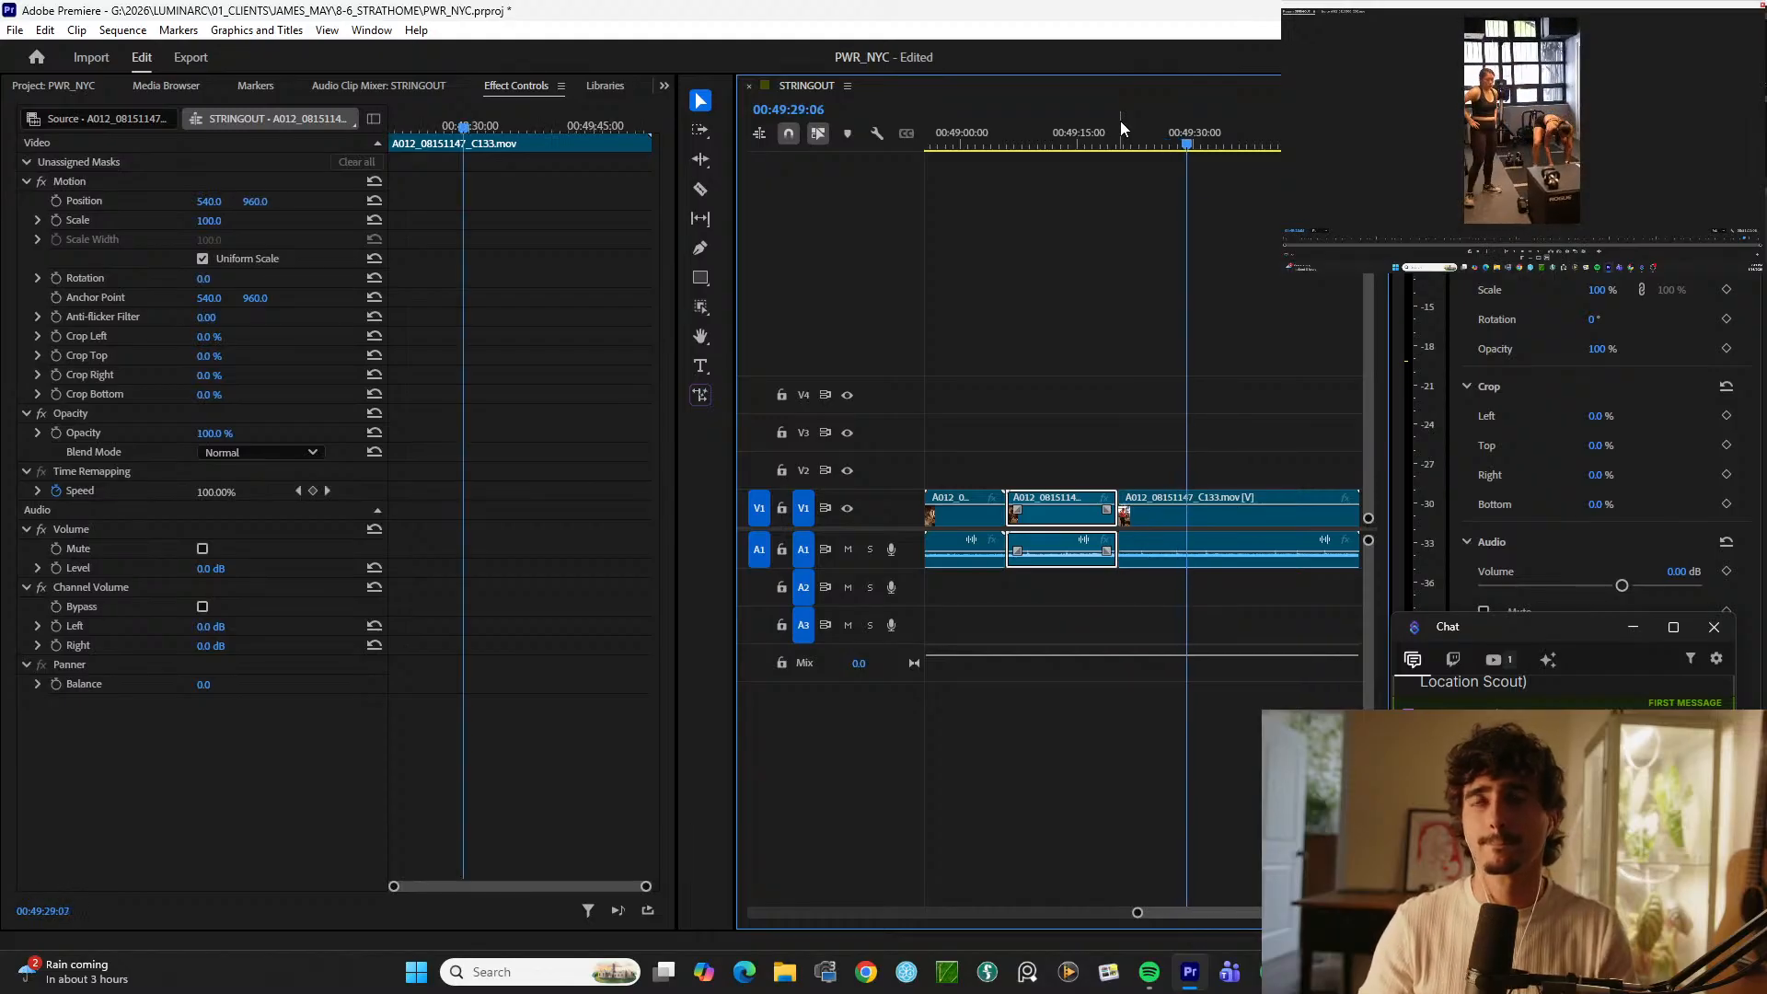
key("alt+Up")
key("backslash")
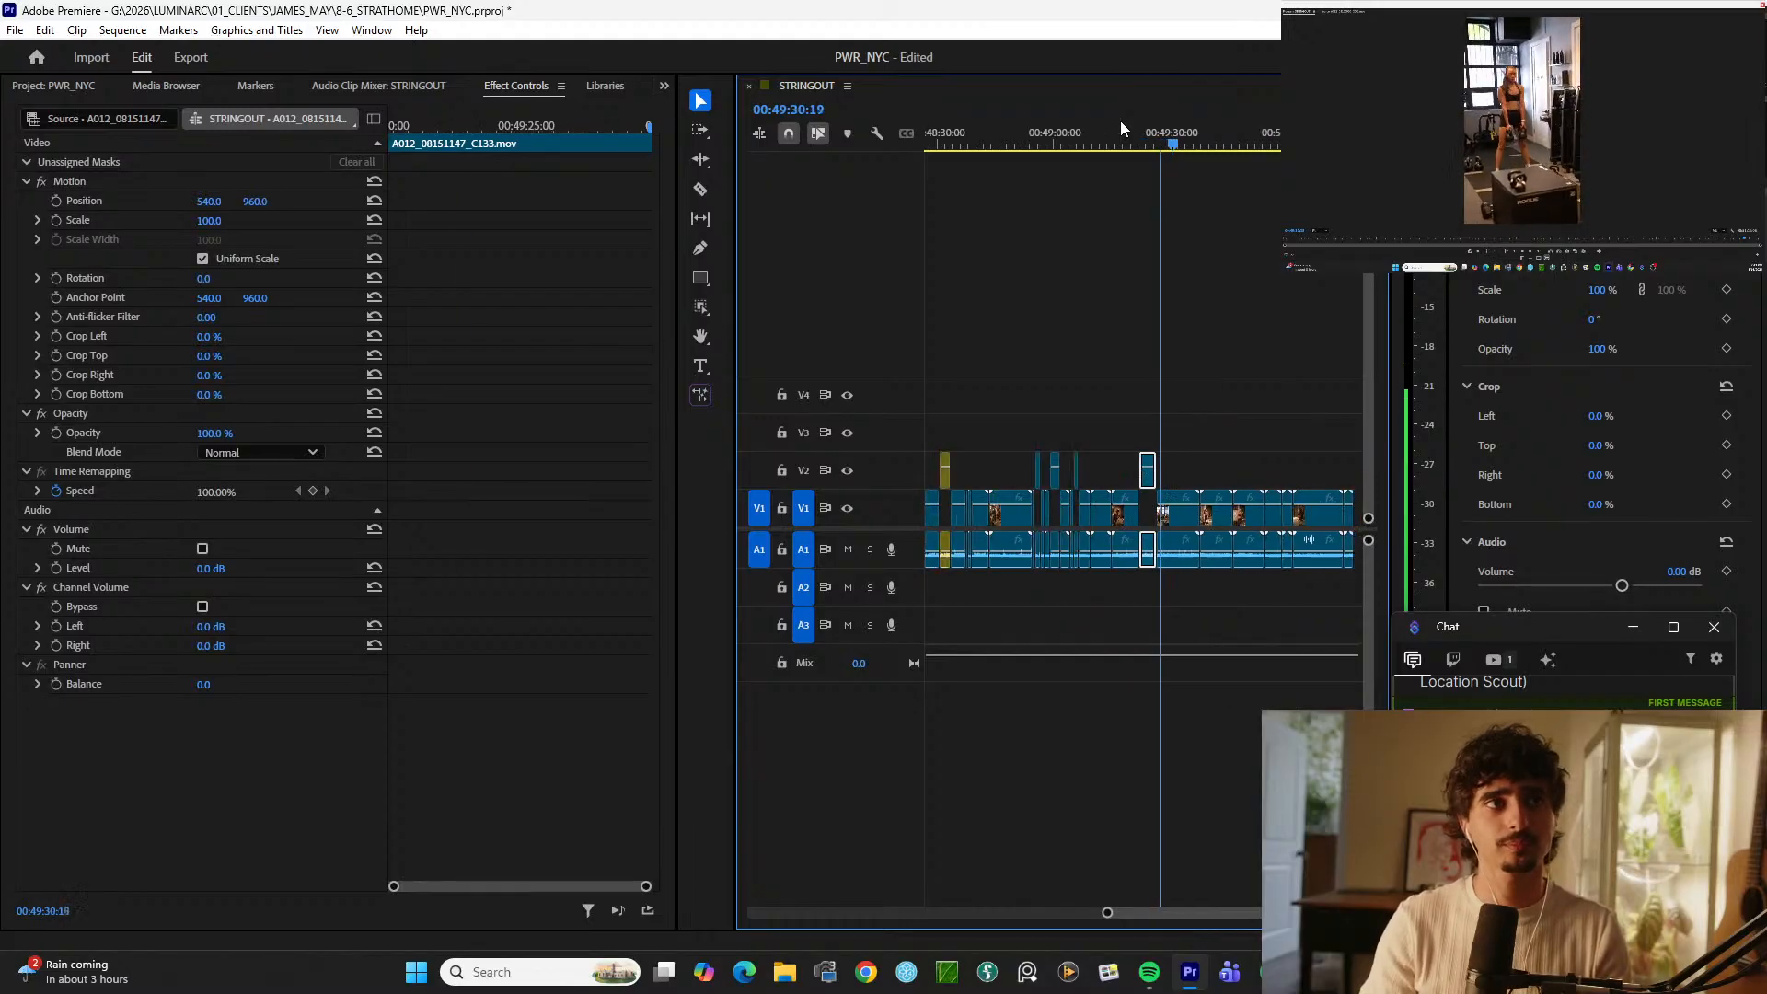
Step: Cut C133 at about 00:49:38:19 and play through the remainder of the clip
key("backslash")
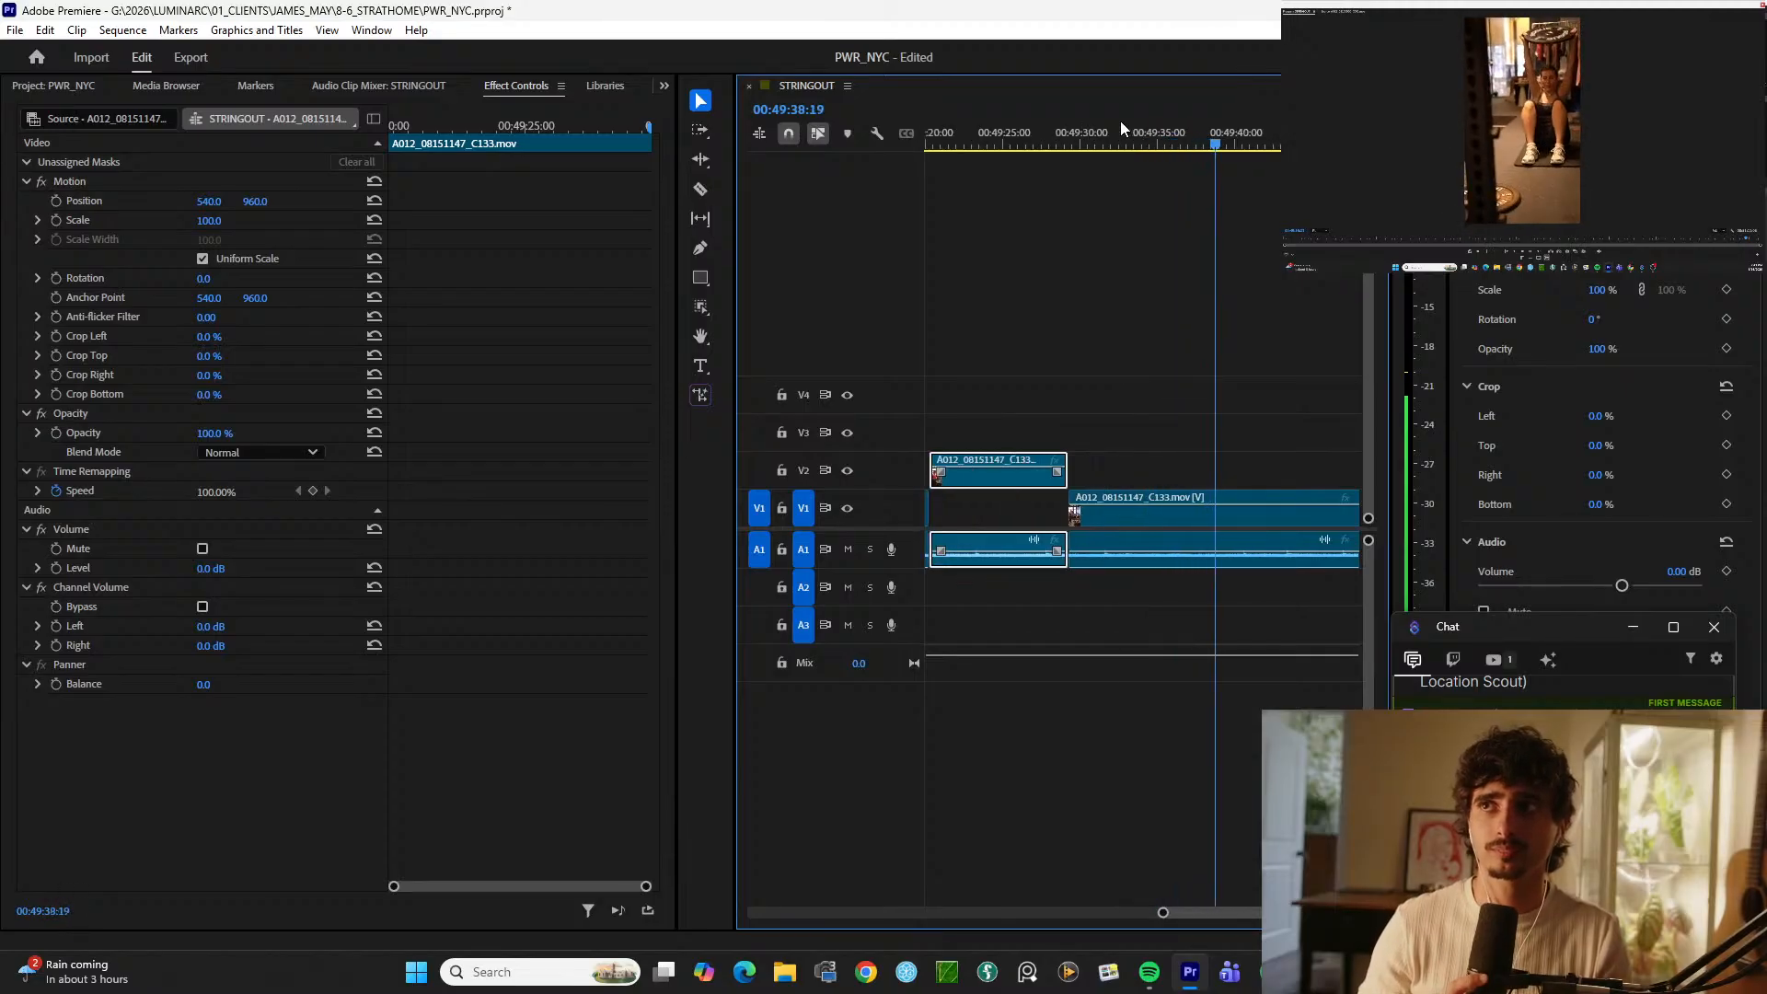
key("space")
key("ctrl+k")
key("space")
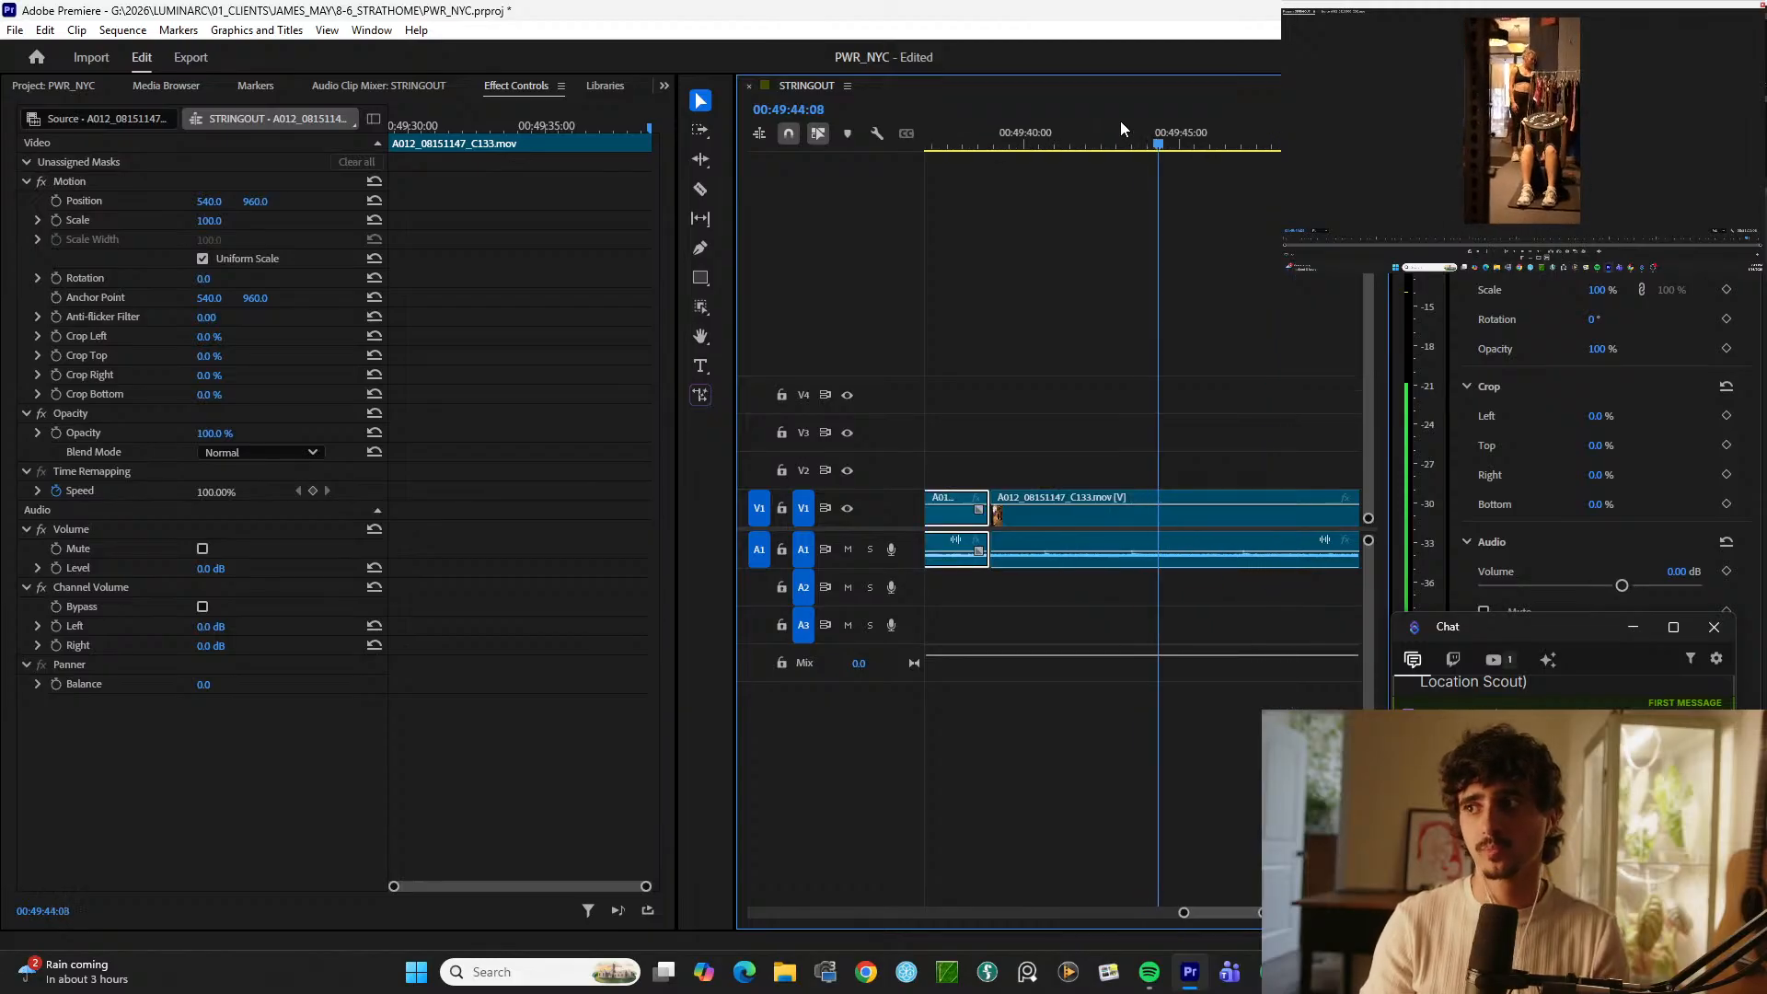
key("minus")
key("minus")
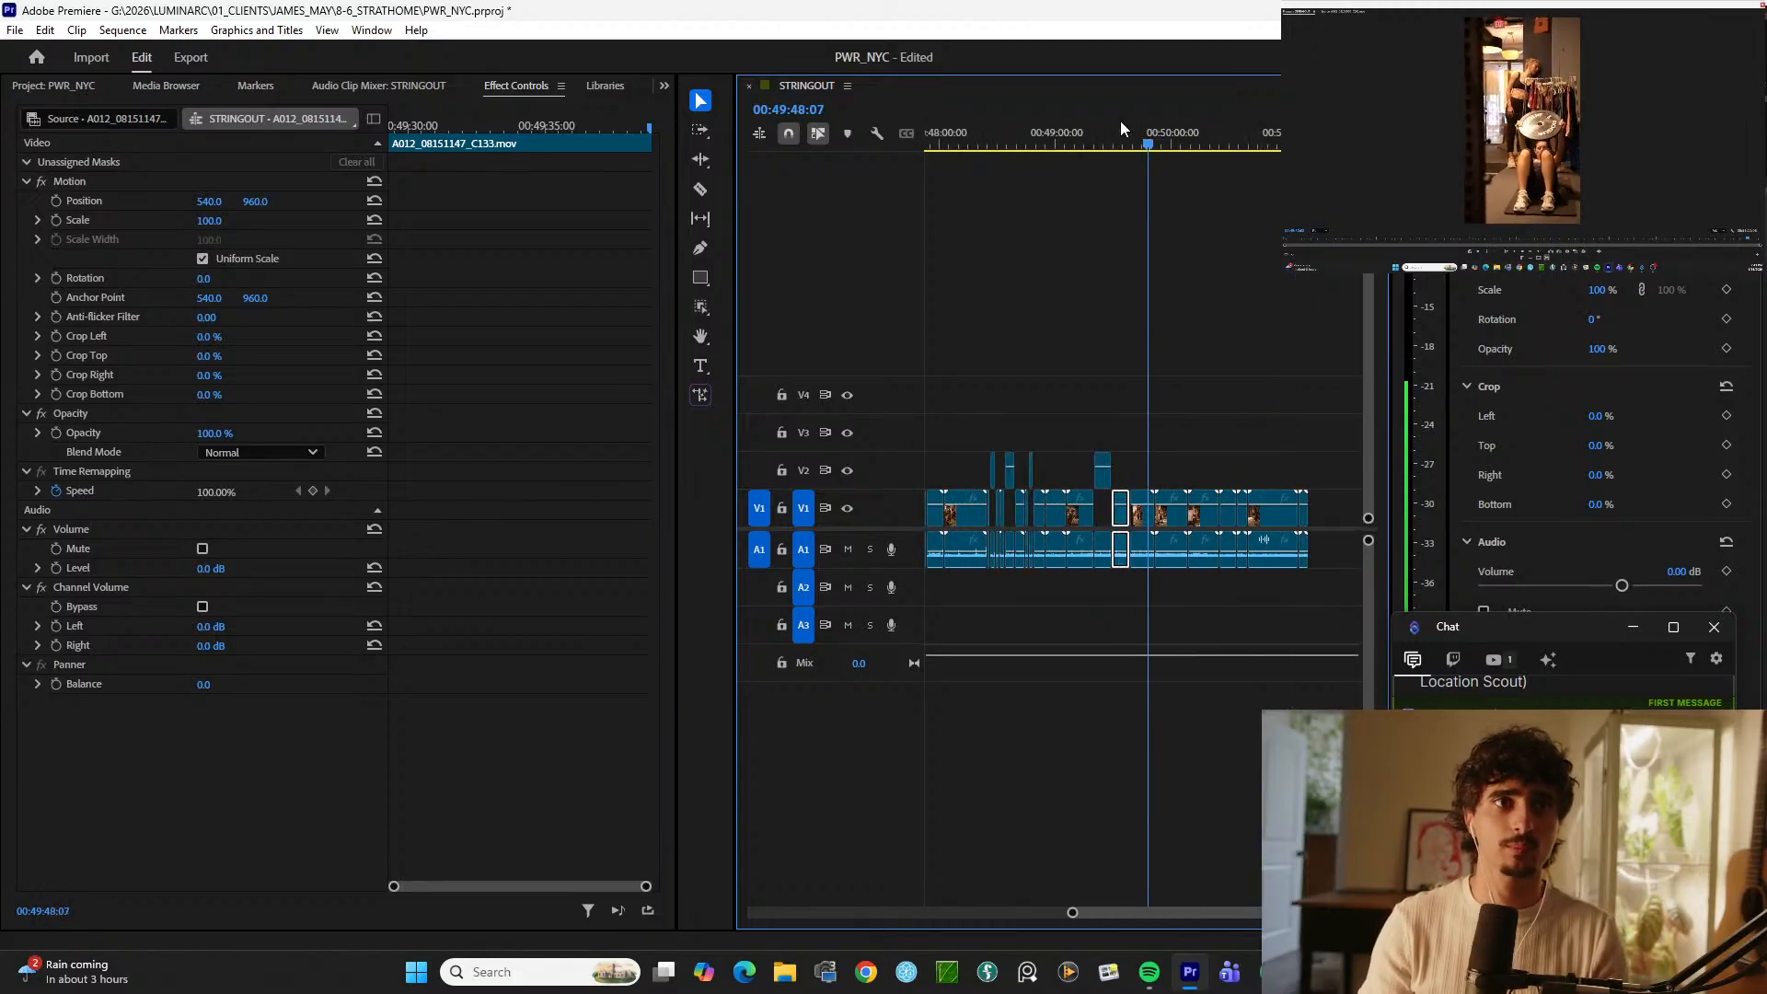
key("equal")
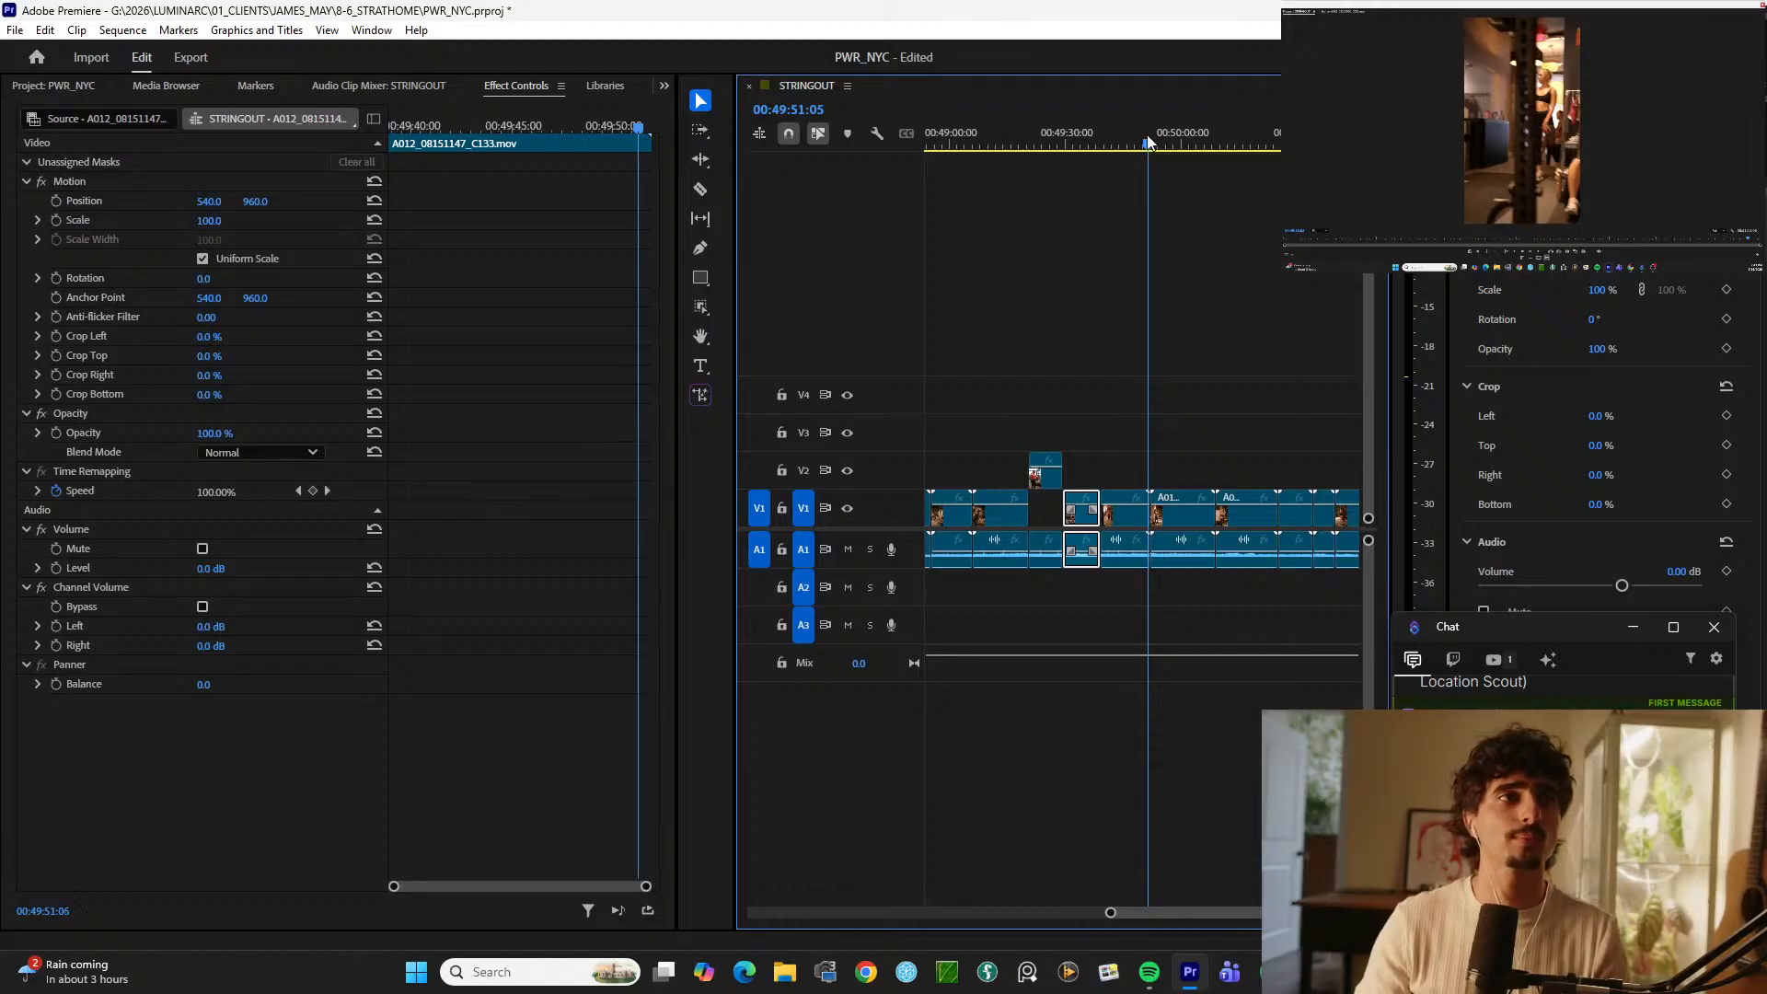
Step: Cut C133 at about 00:49:44:13 and 00:49:46:19, and raise the shot between the cuts to V2
left_click(1067, 144)
left_click_drag(1067, 144, 1044, 138)
key("ctrl+k")
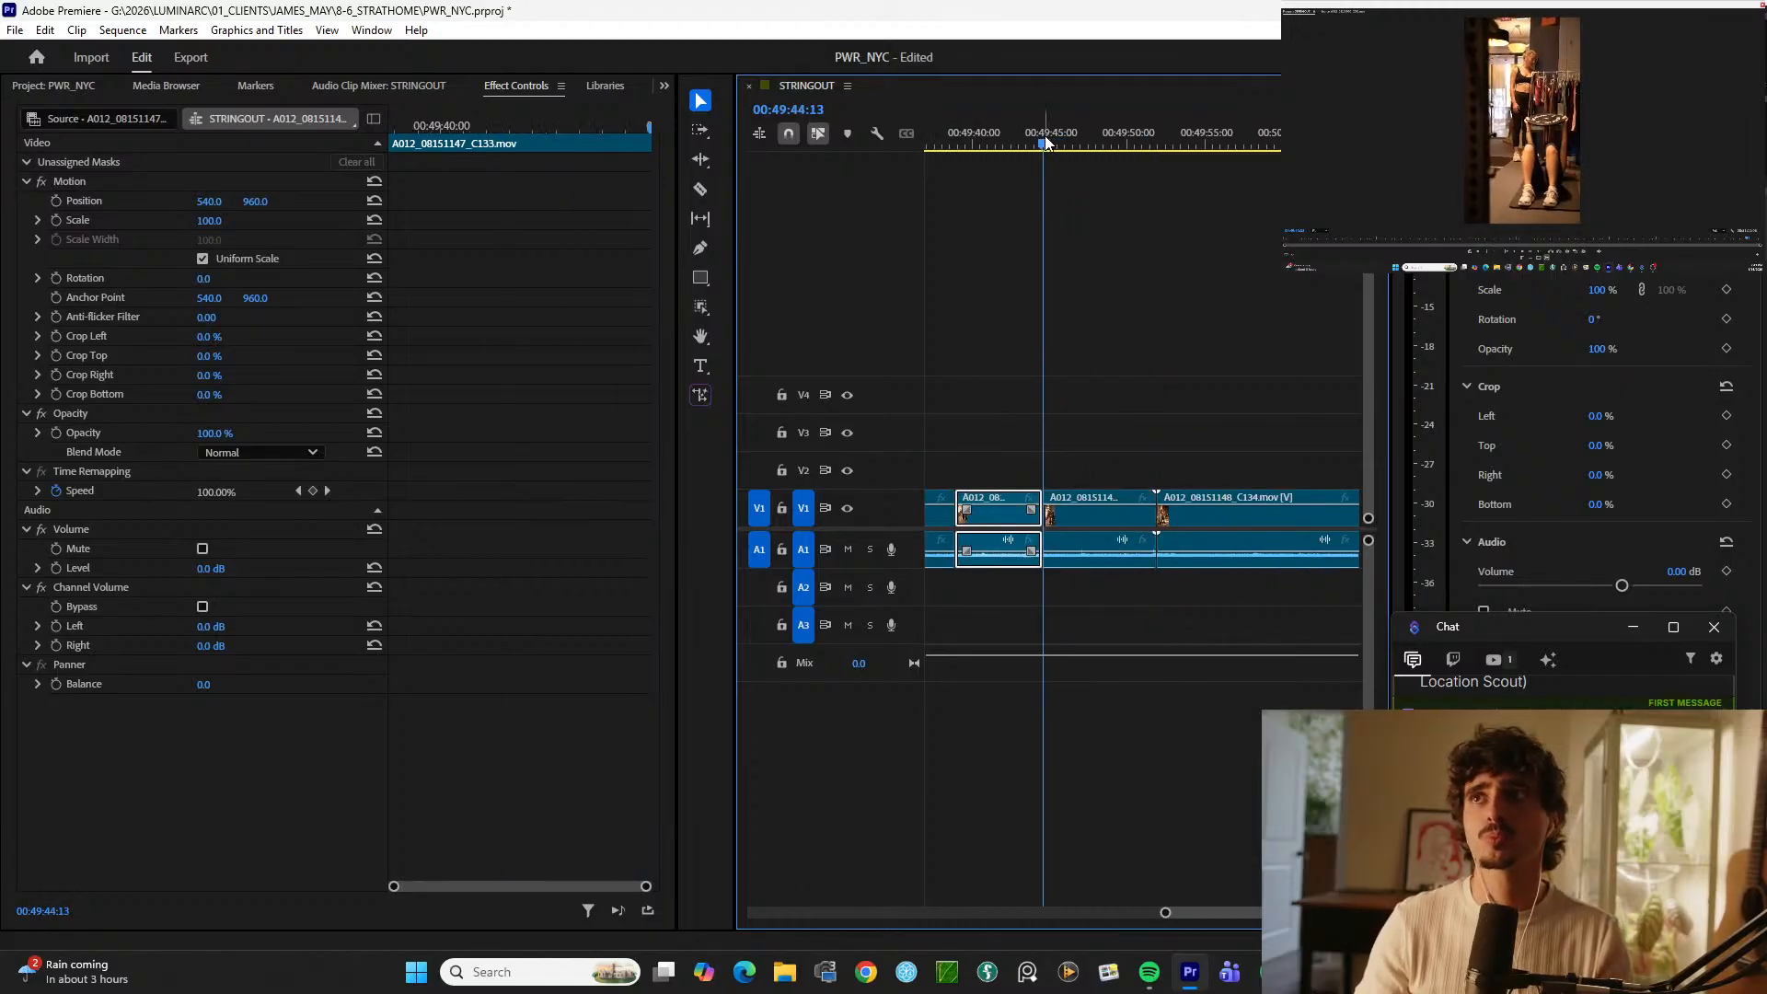
key("space")
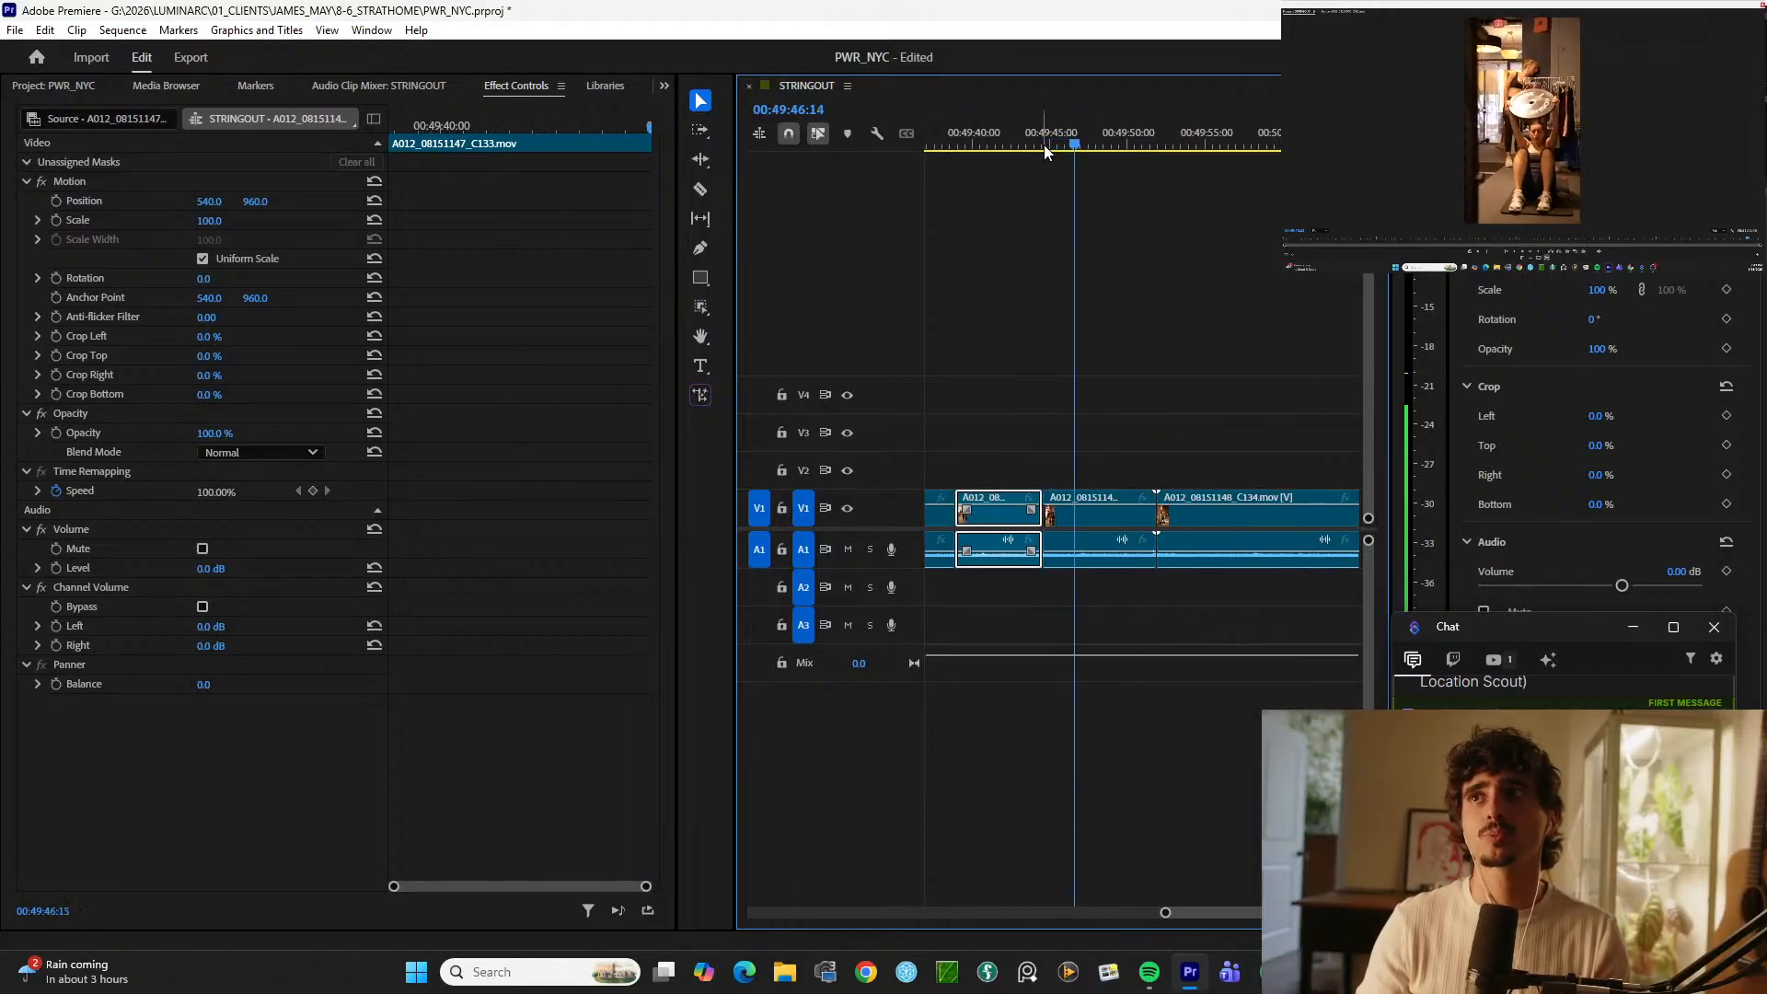
key("ctrl+k")
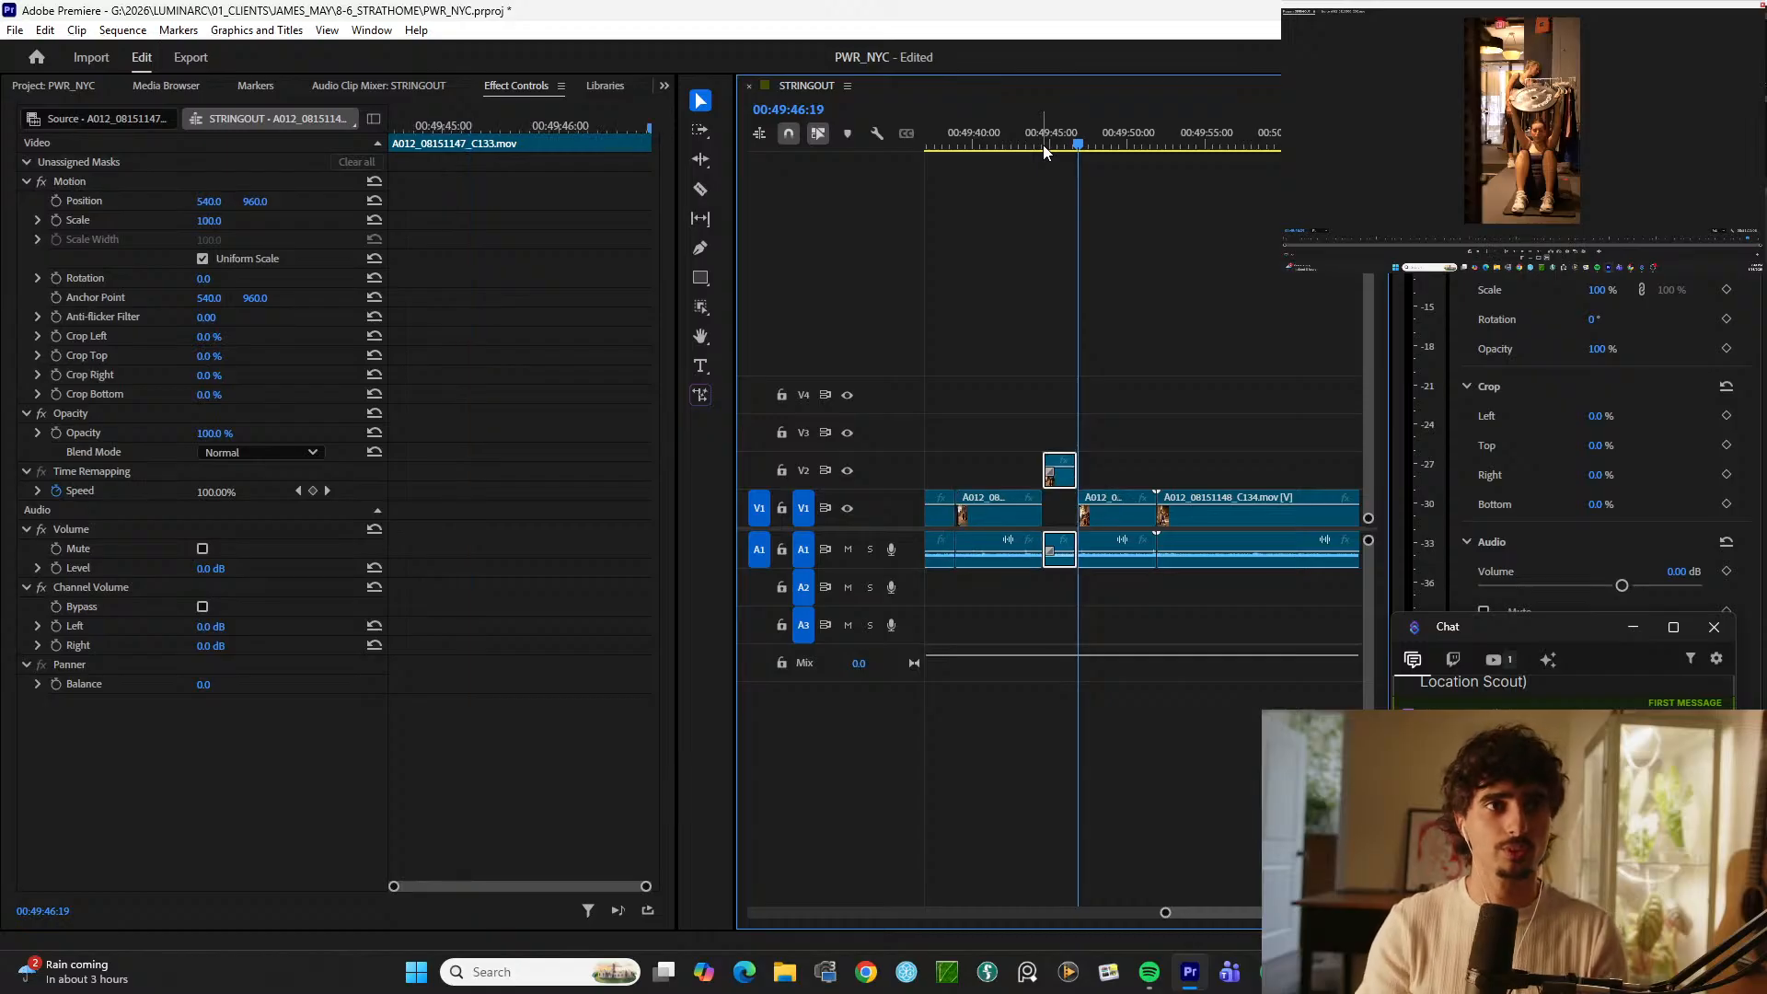
key("=")
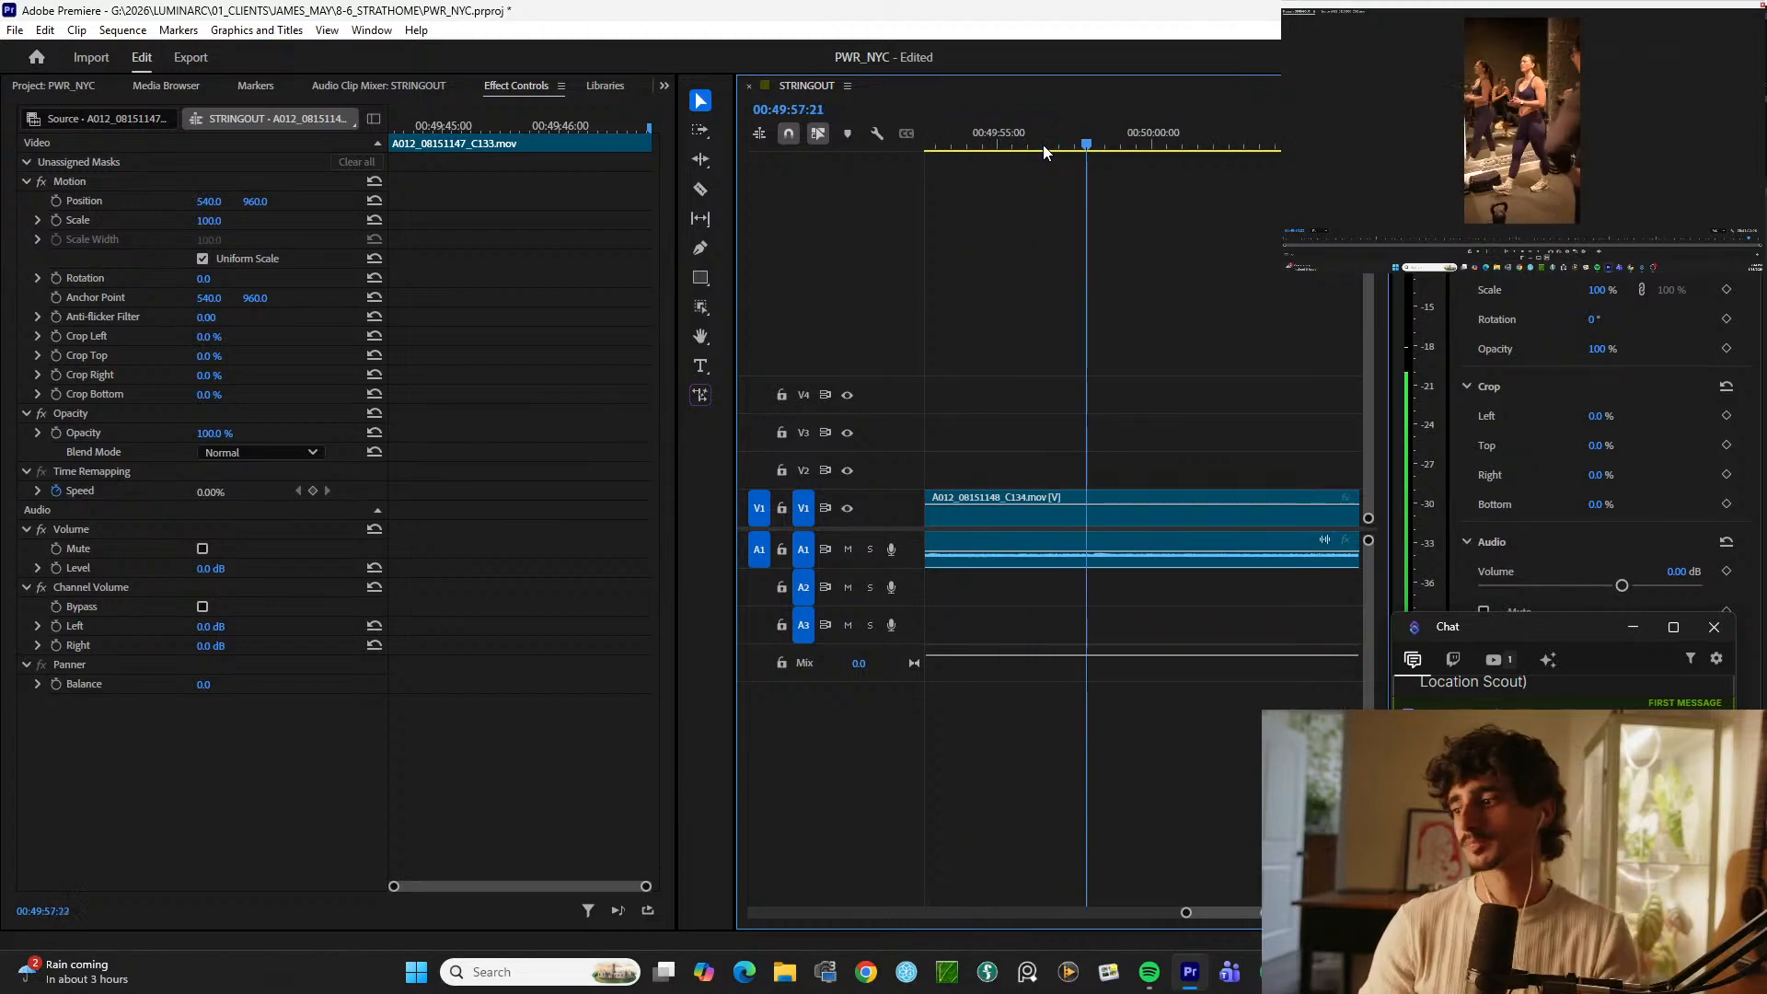
Step: Skim the footage from C134 through to C138 for usable shots
key("minus")
key("minus")
key("equal")
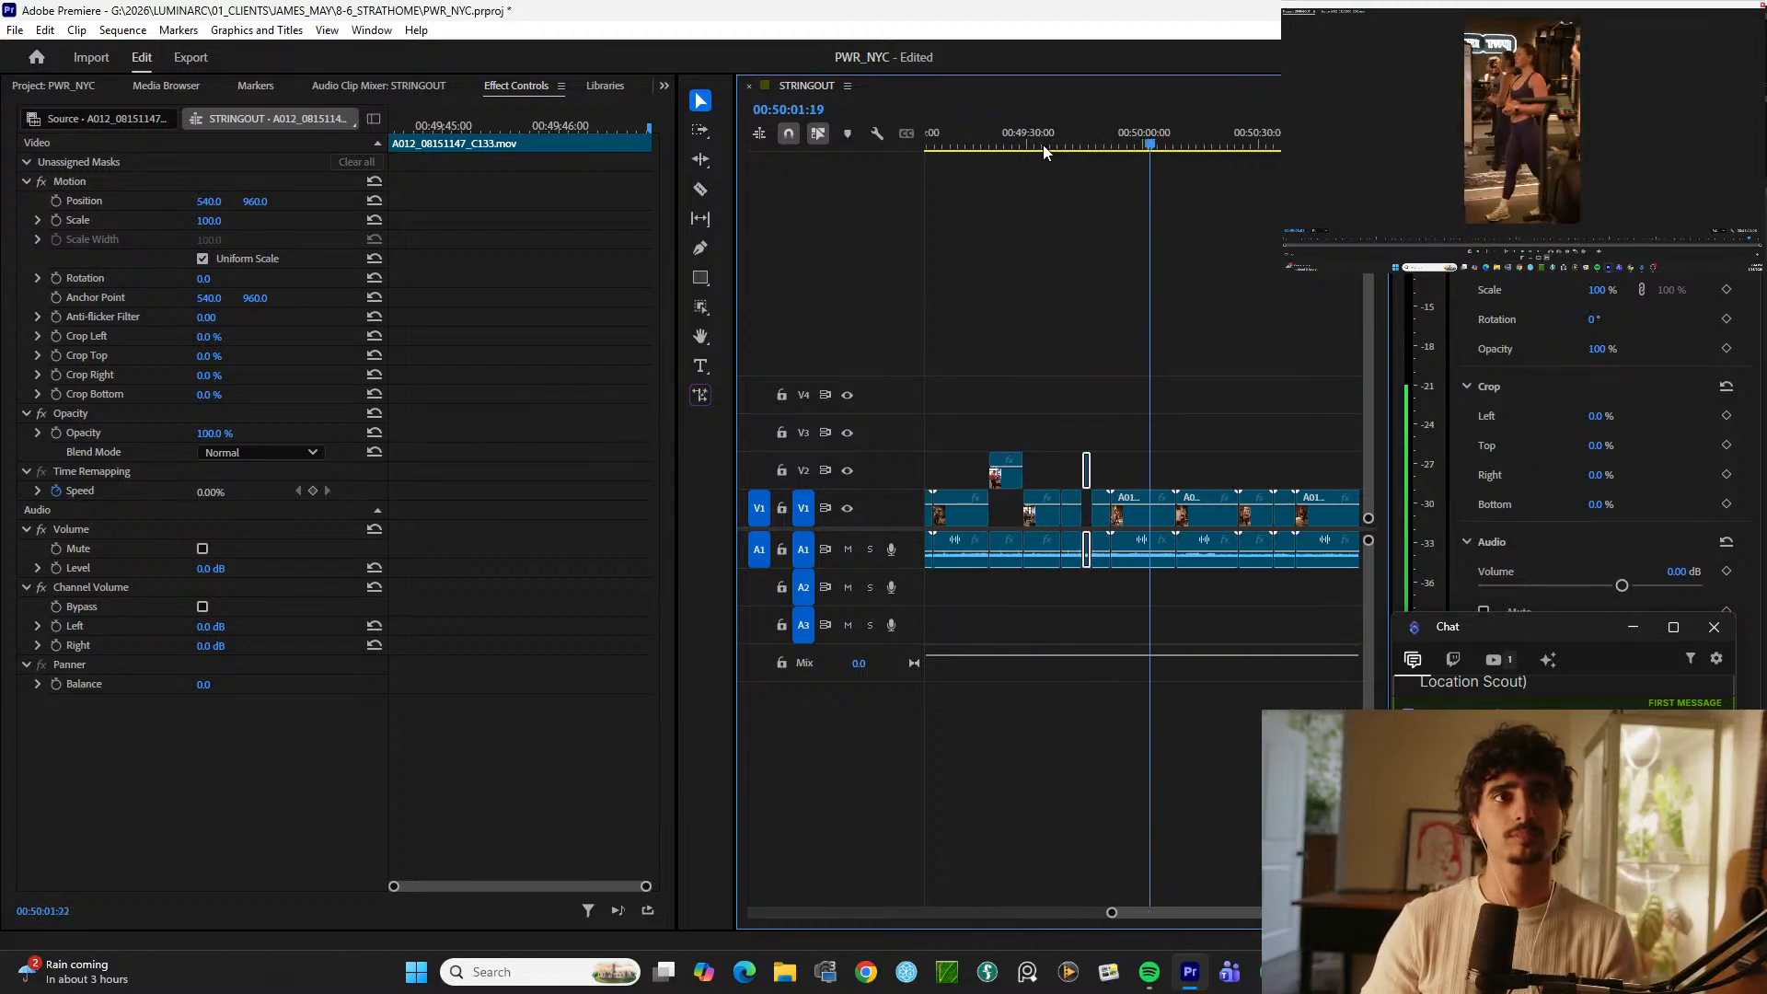
left_click(1242, 147)
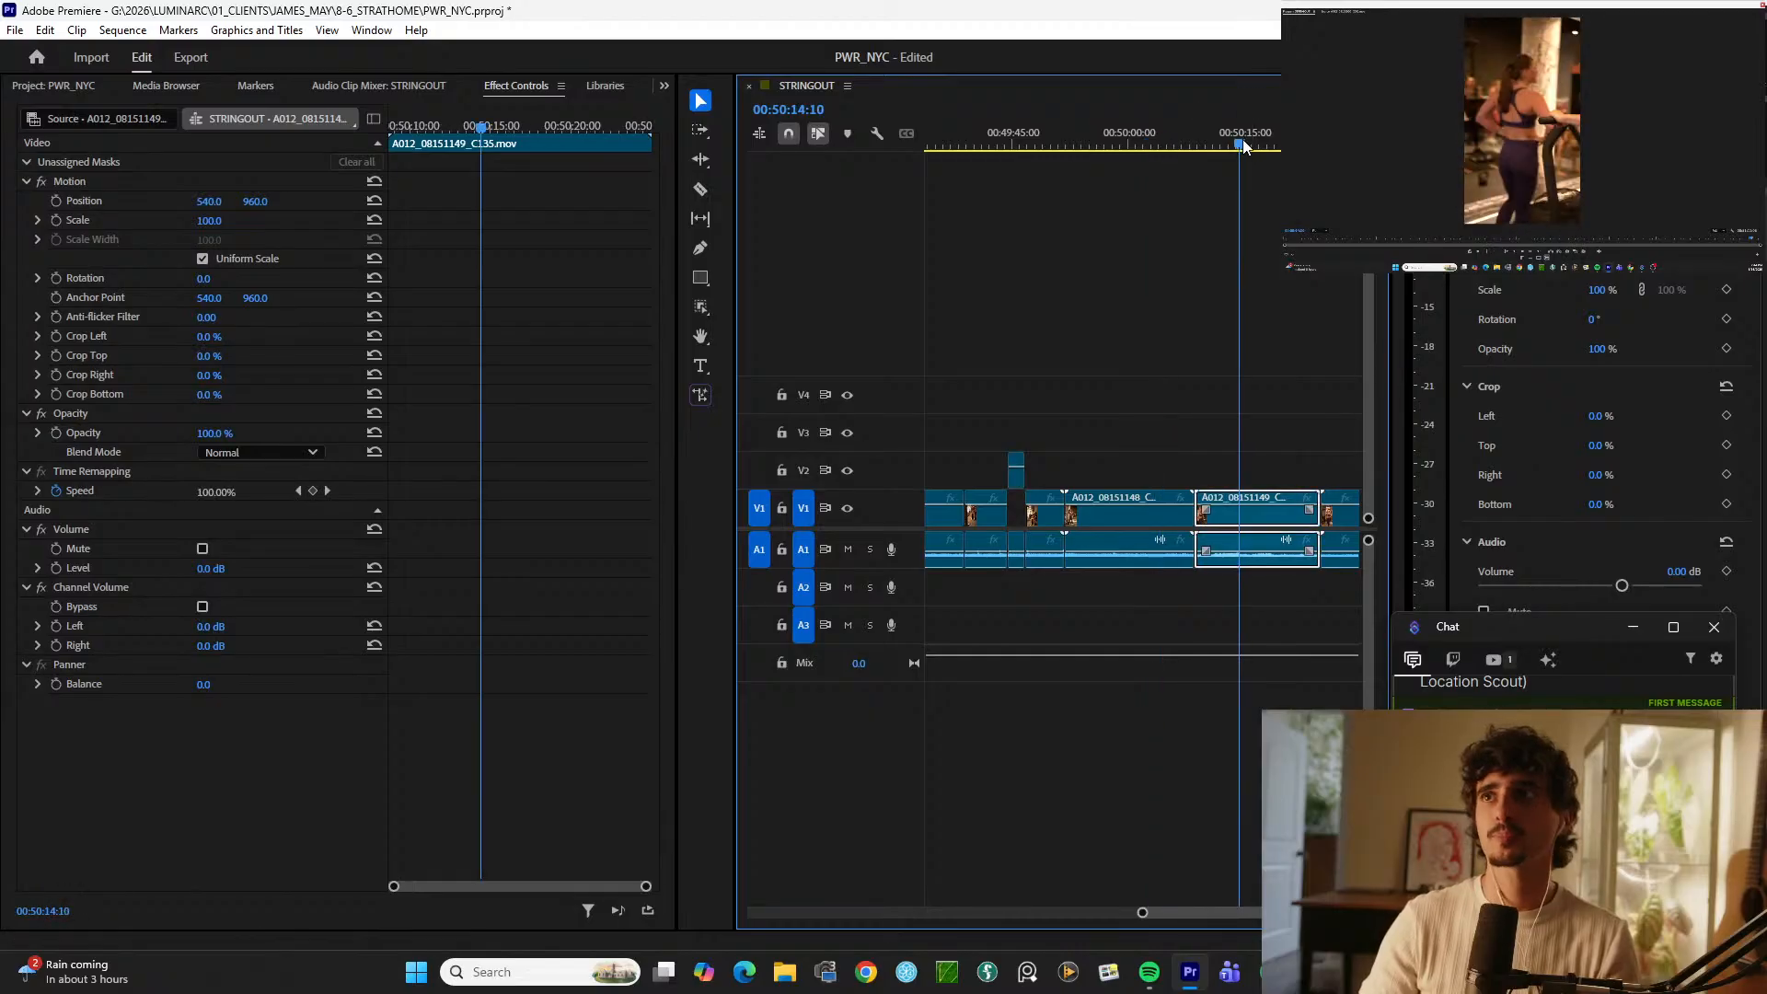
key("minus")
key("minus")
left_click(1211, 131)
left_click_drag(1213, 129, 1088, 136)
Step: Cut C138 at about 00:50:46:08 and 00:50:51, keeping the pieces on V1
key("equal")
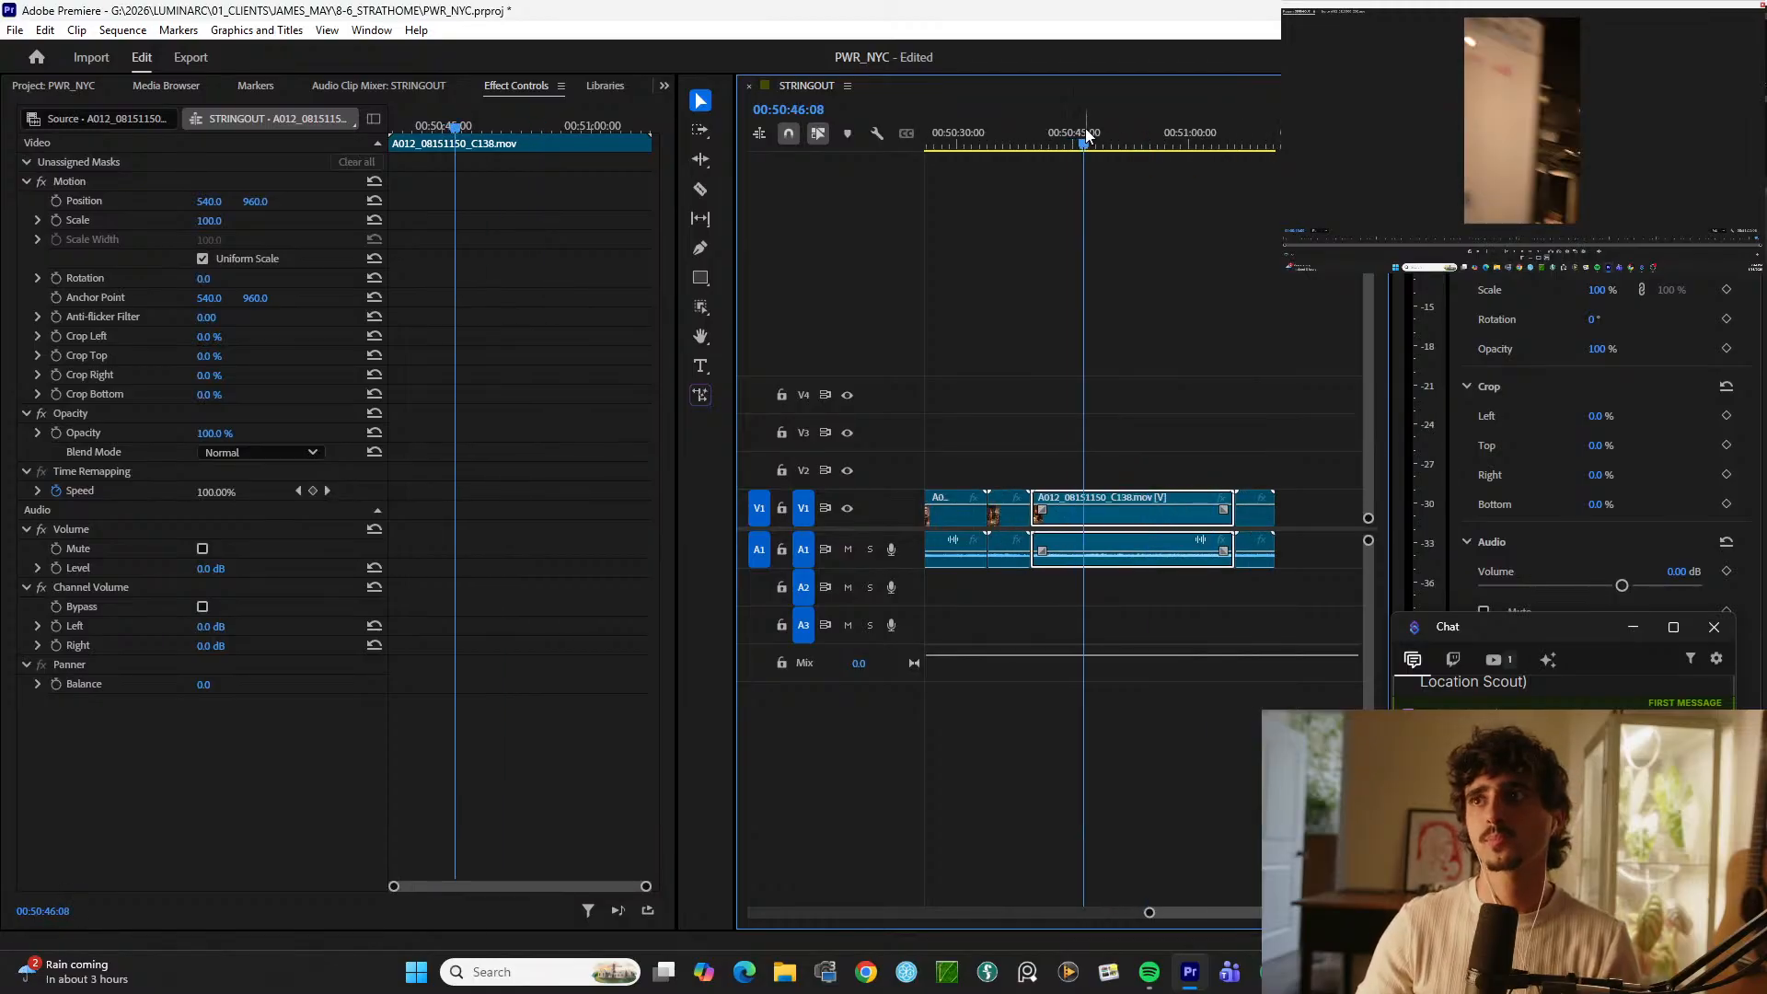
key("ctrl+k")
key("space")
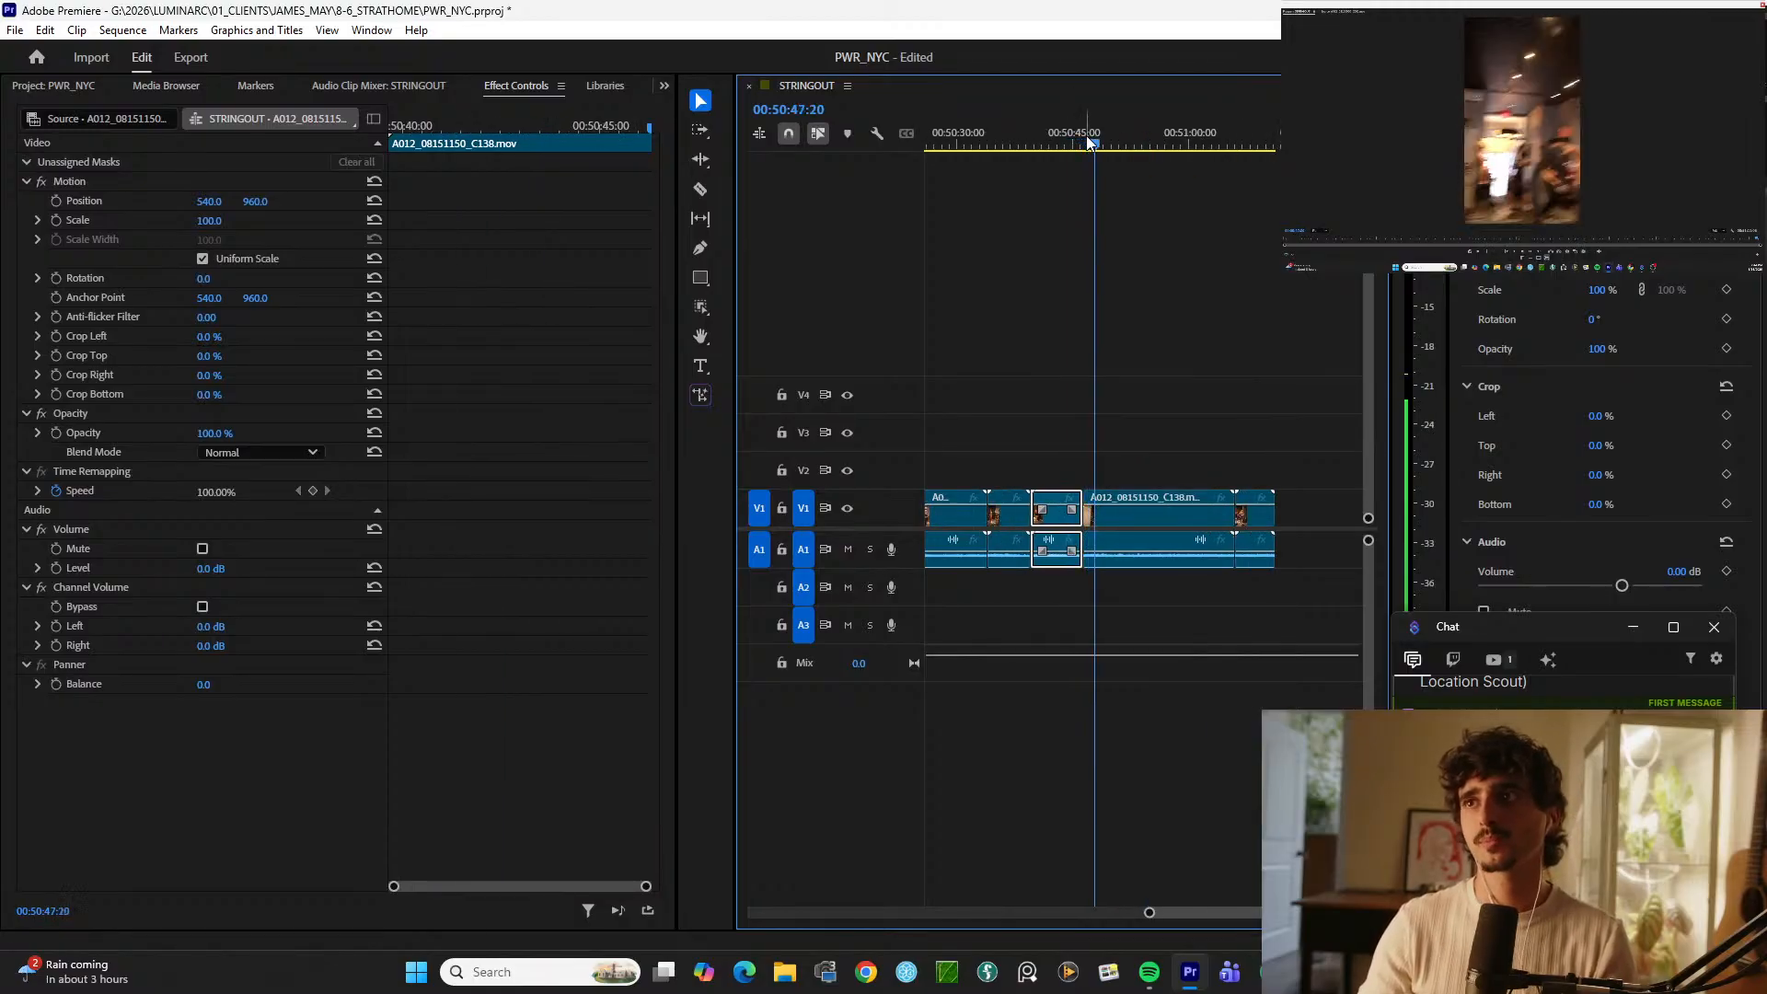
key("equal")
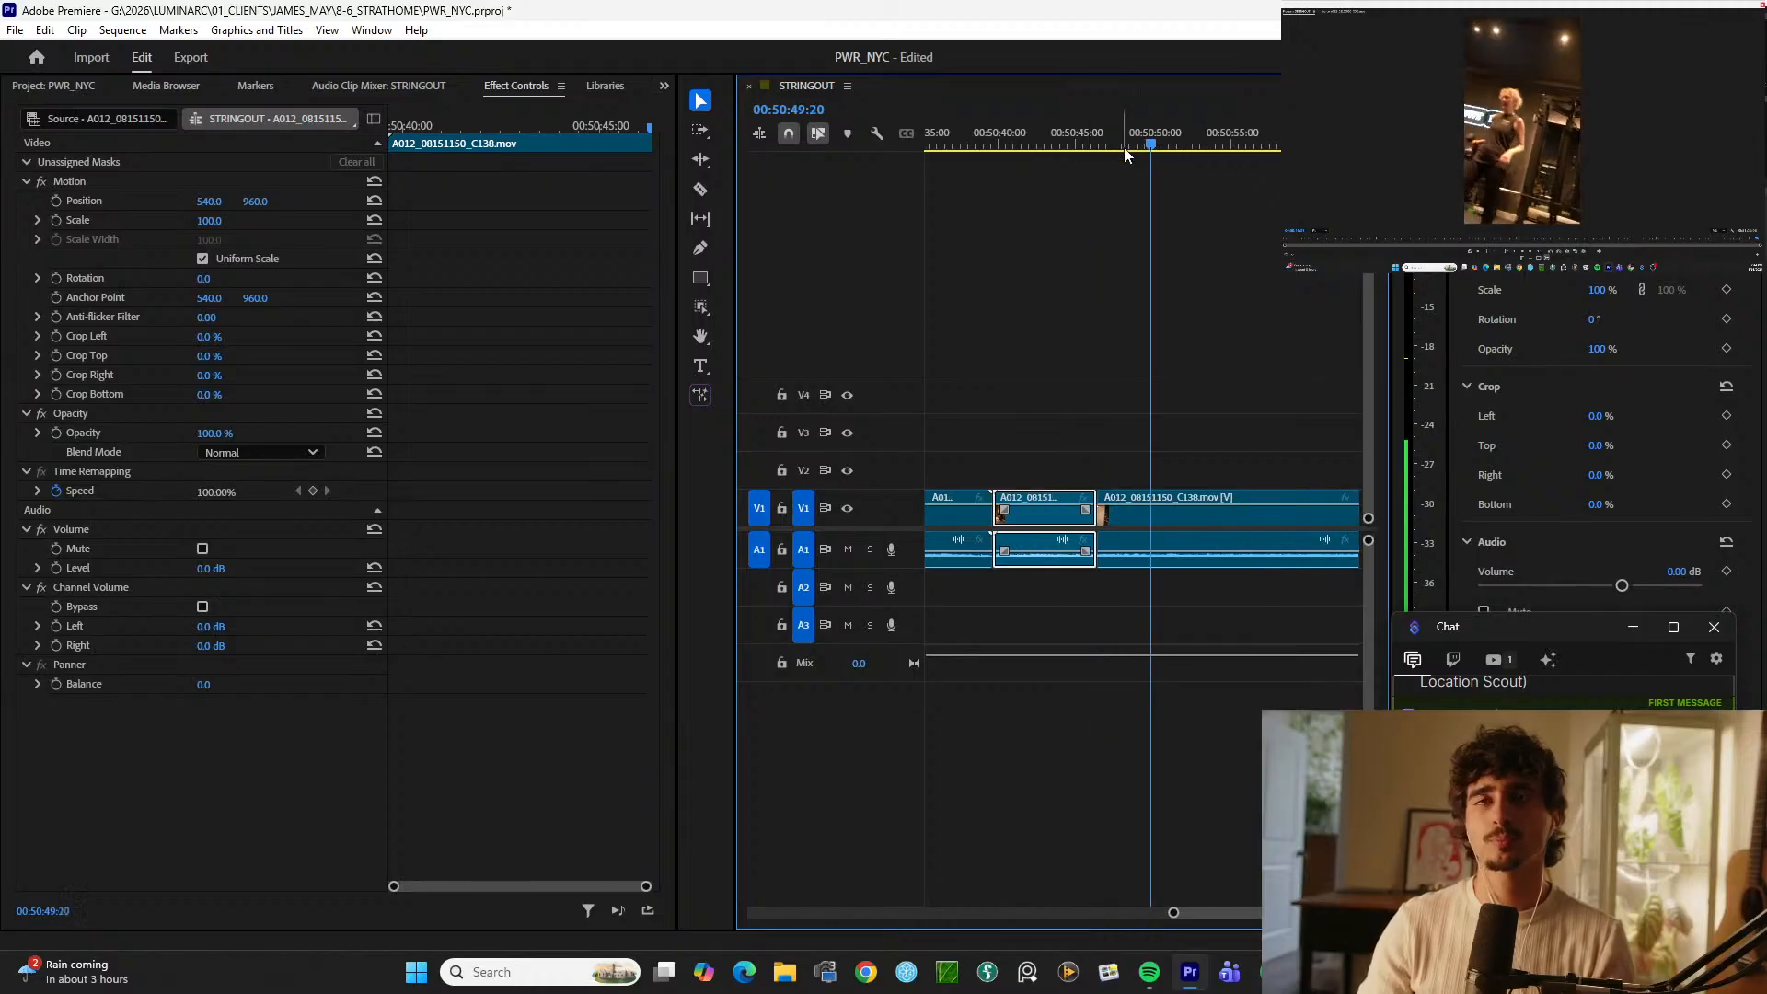
key("minus")
key("ctrl+k")
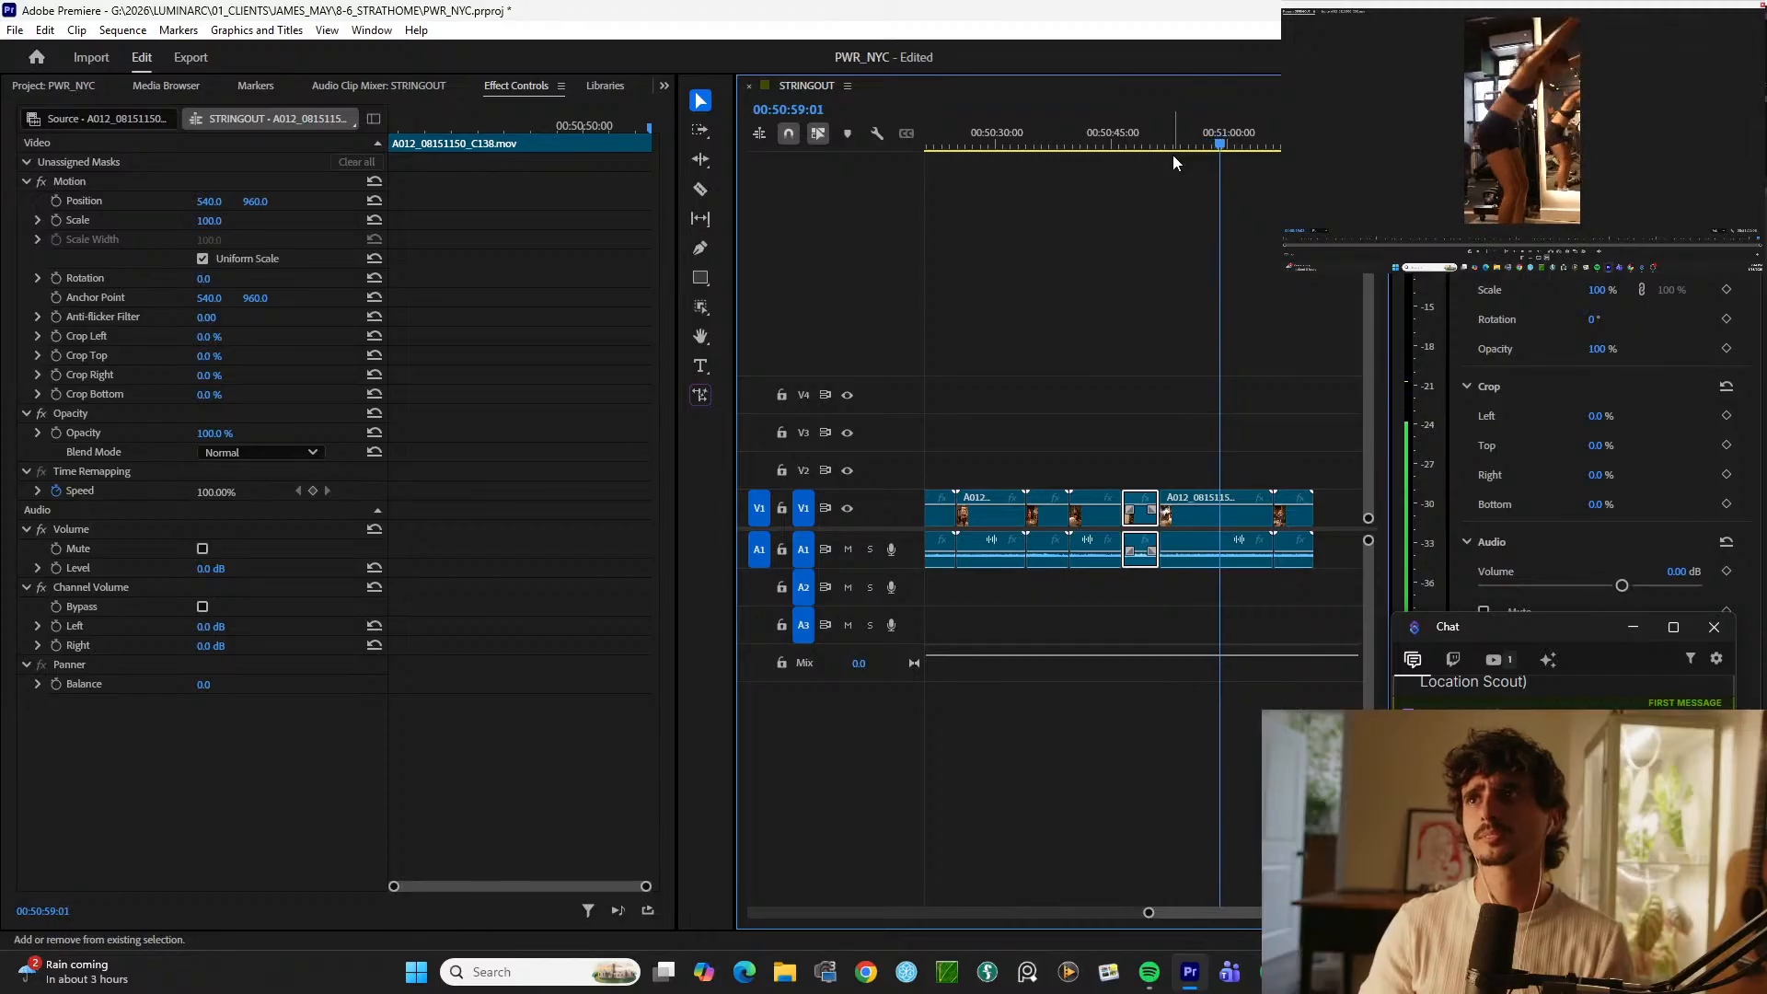
Step: Cut C138 at about 00:50:59:01 and raise the shot before that cut to V2
key("ctrl+k")
key("alt+space")
left_click(1209, 255)
left_click(1197, 499)
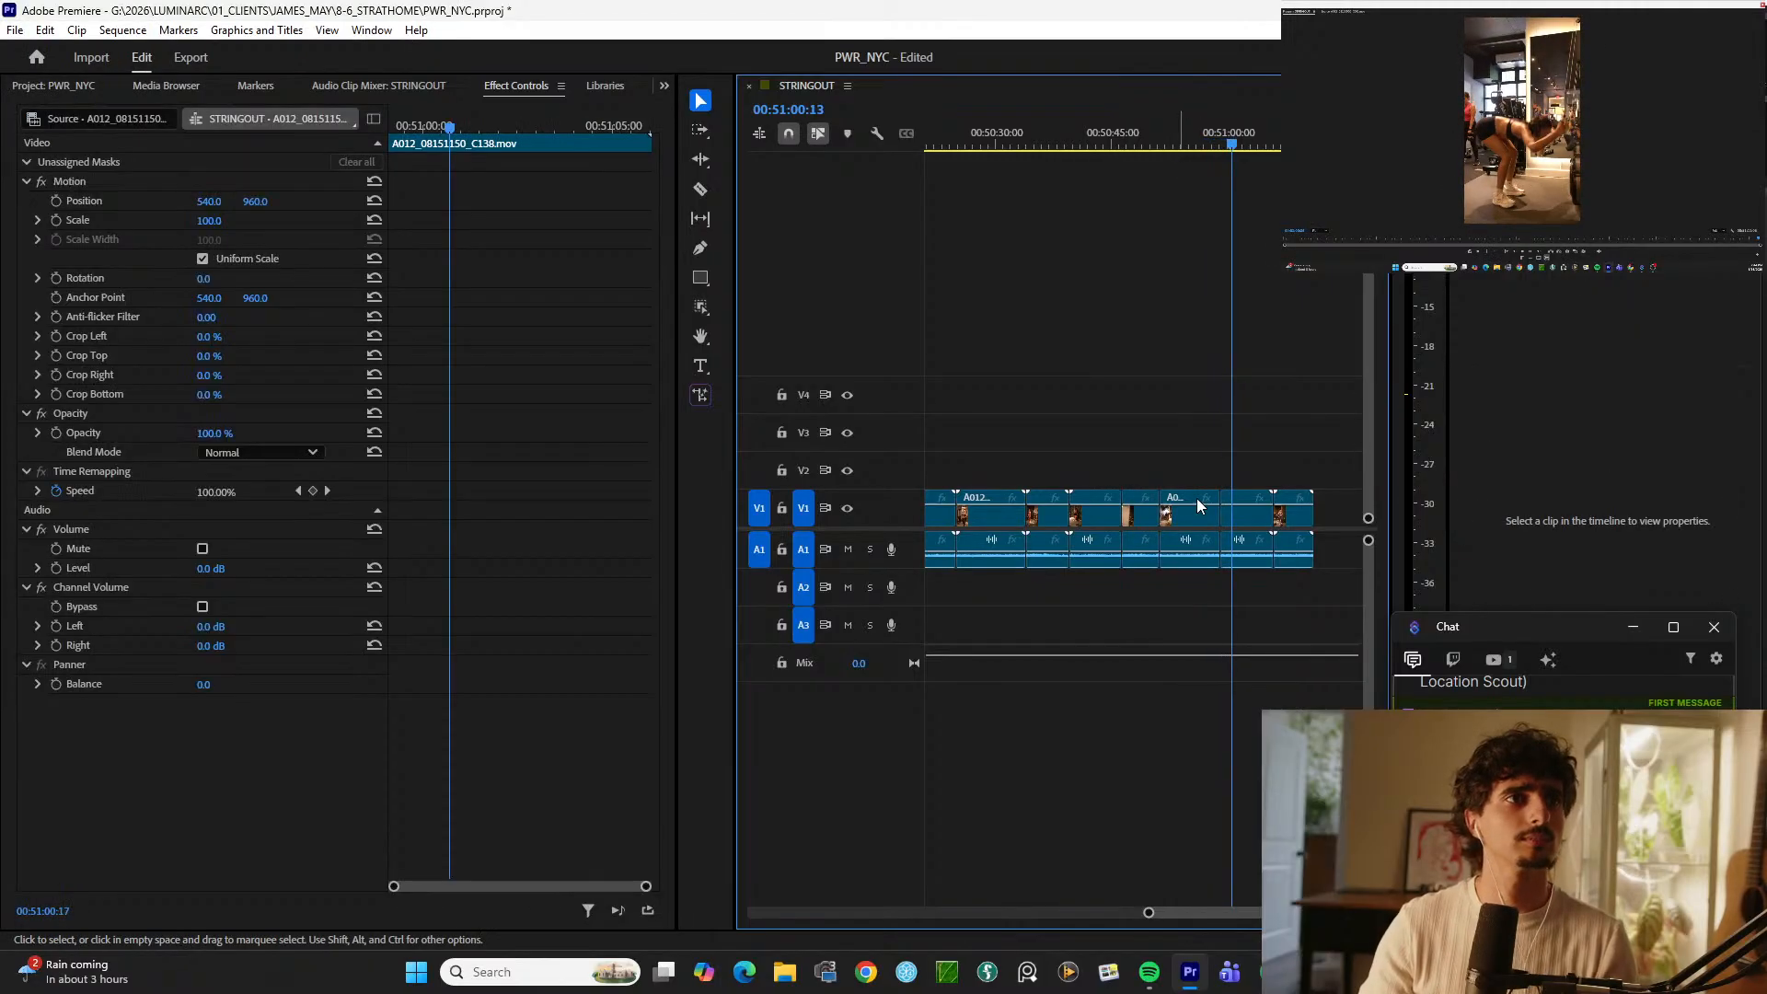
key("alt+Up")
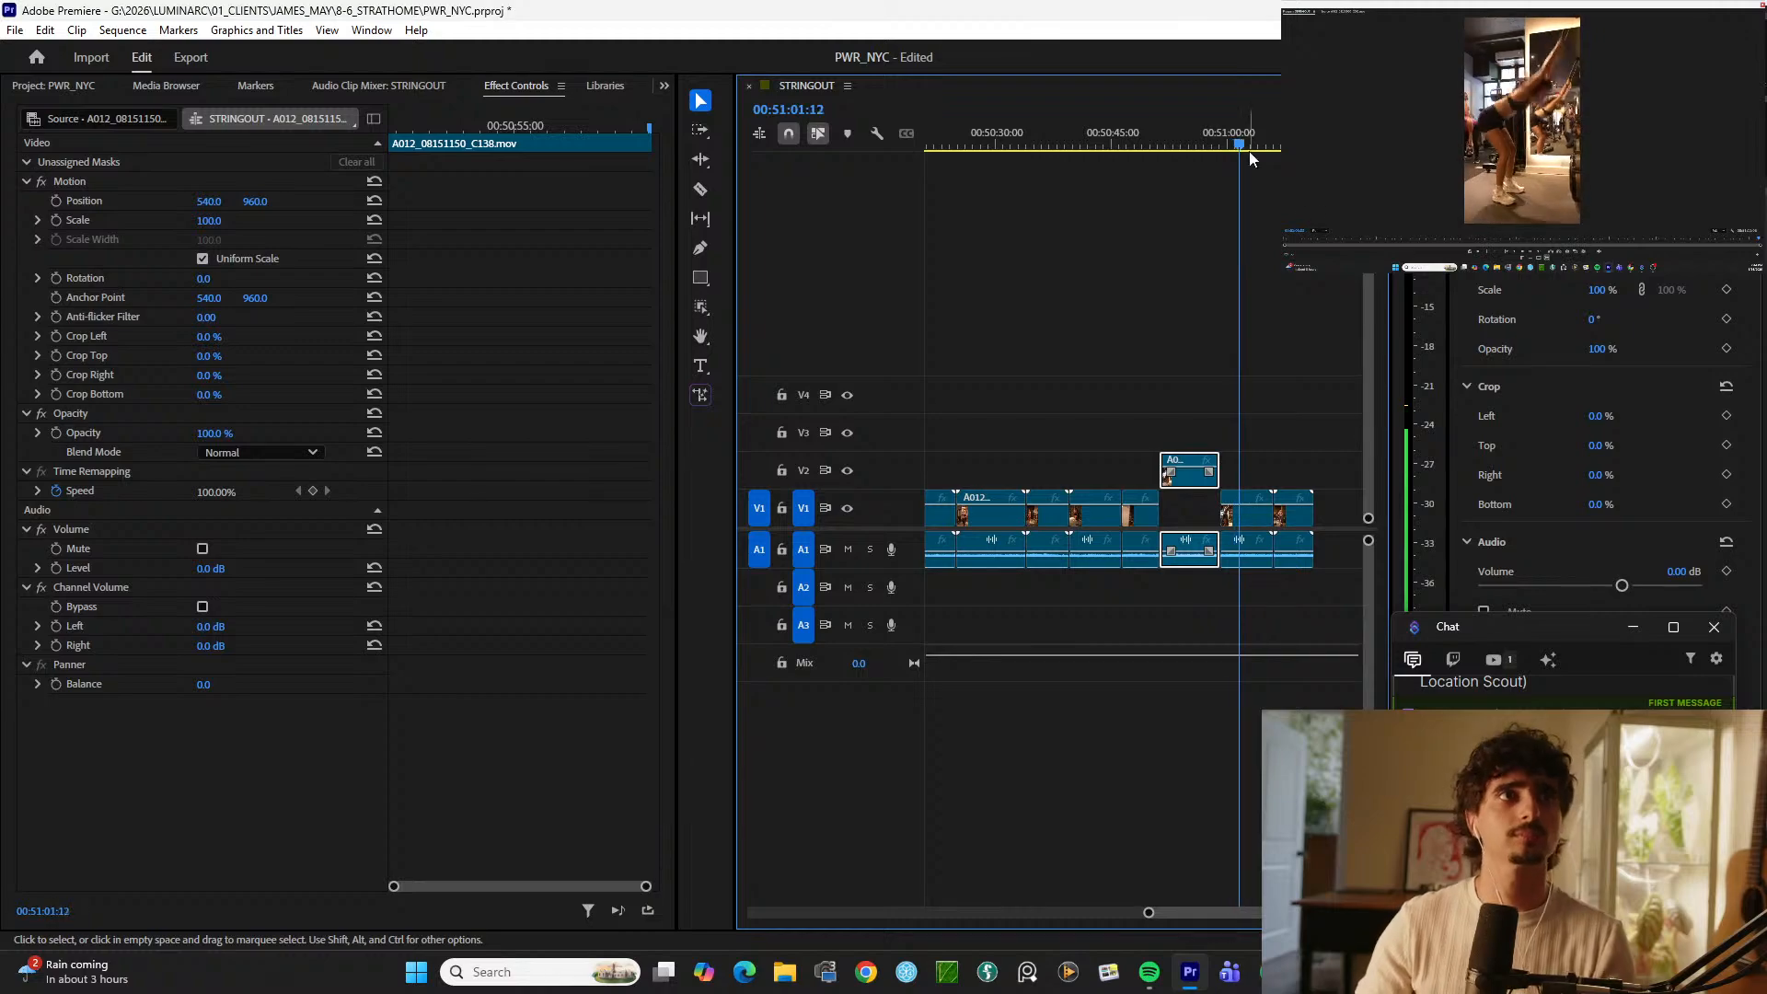
Step: Cut the tail of C138 at about 00:51:04 and play through C139 to the end of the sequence
mouse_move(1250, 147)
left_mouse_down()
mouse_move(1305, 147)
mouse_move(1260, 145)
mouse_move(1275, 149)
left_mouse_up()
key("ctrl+k")
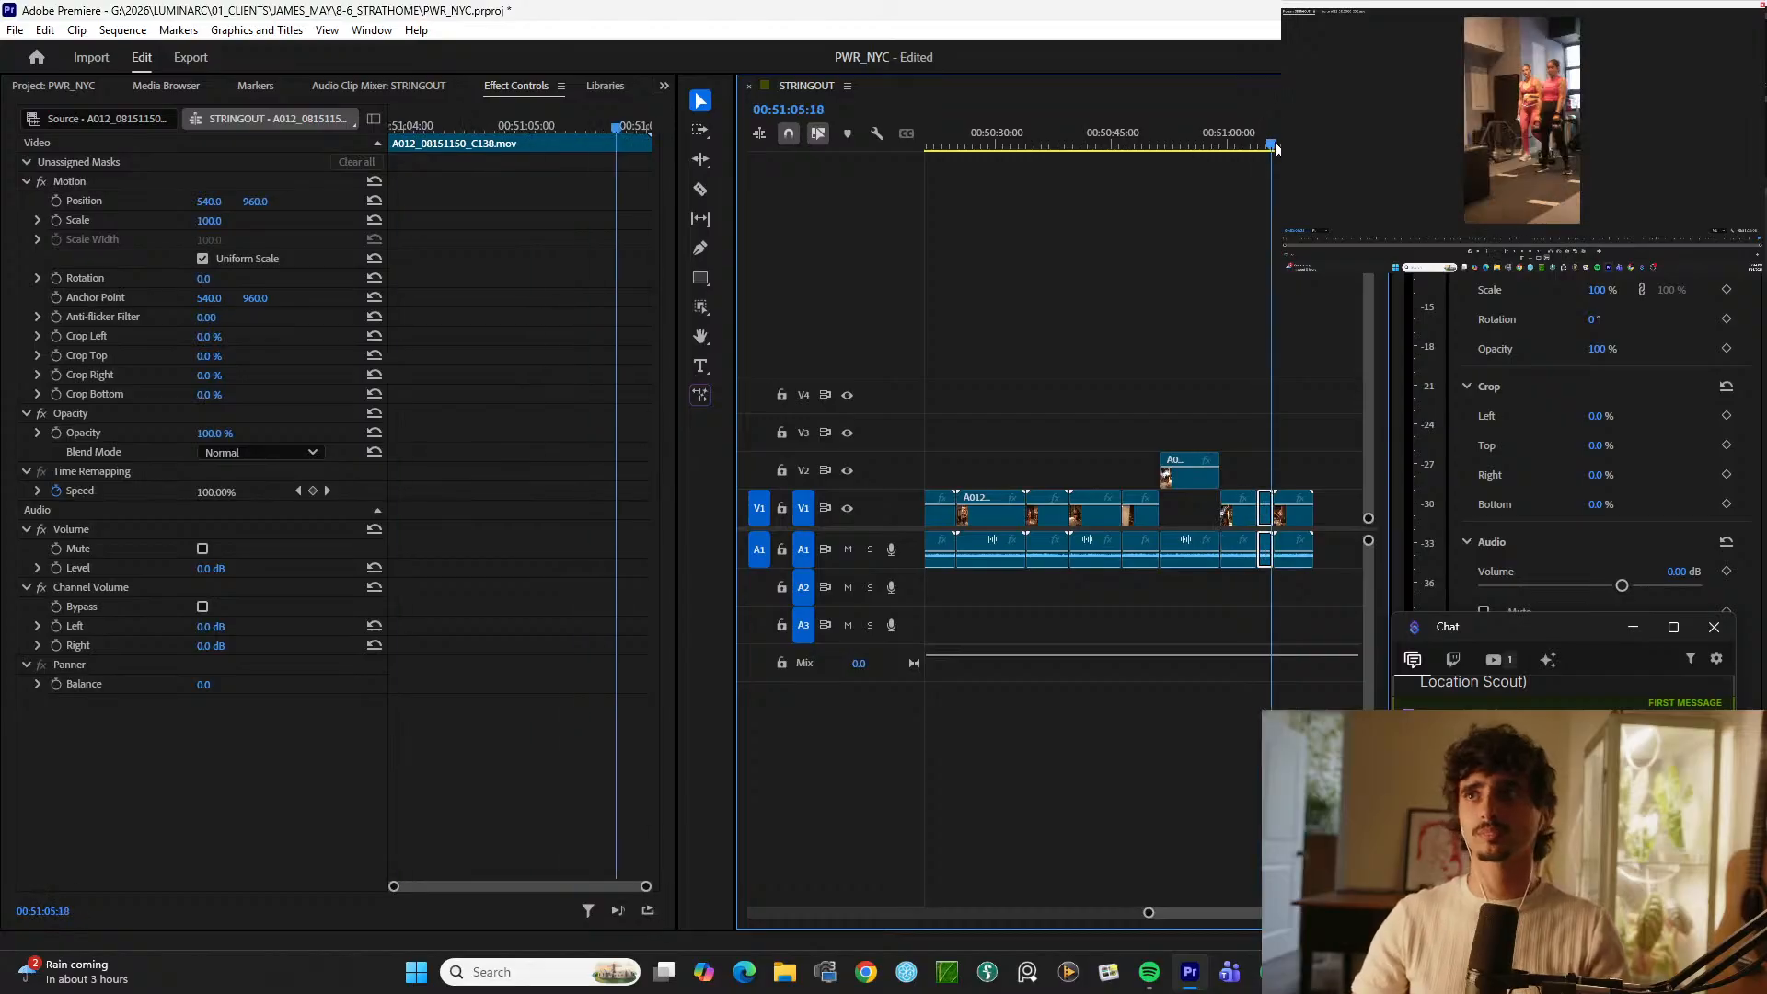
key("=")
key("space")
key("=")
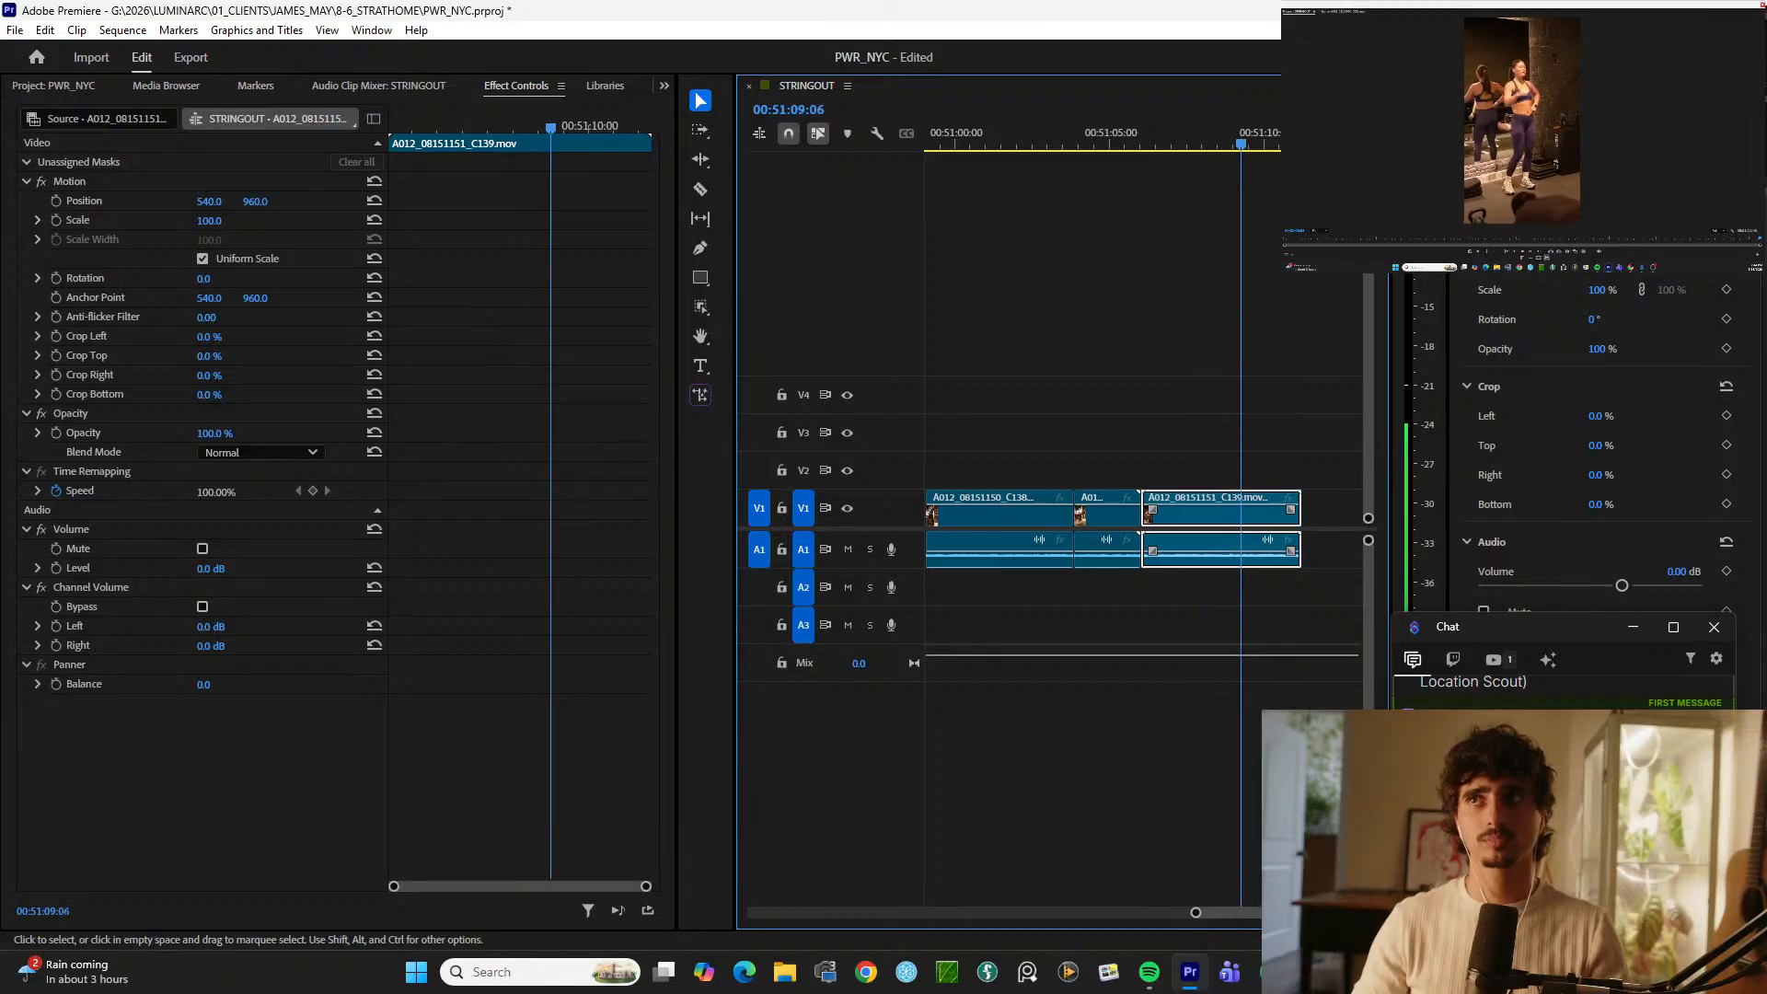
key("minus")
key("minus")
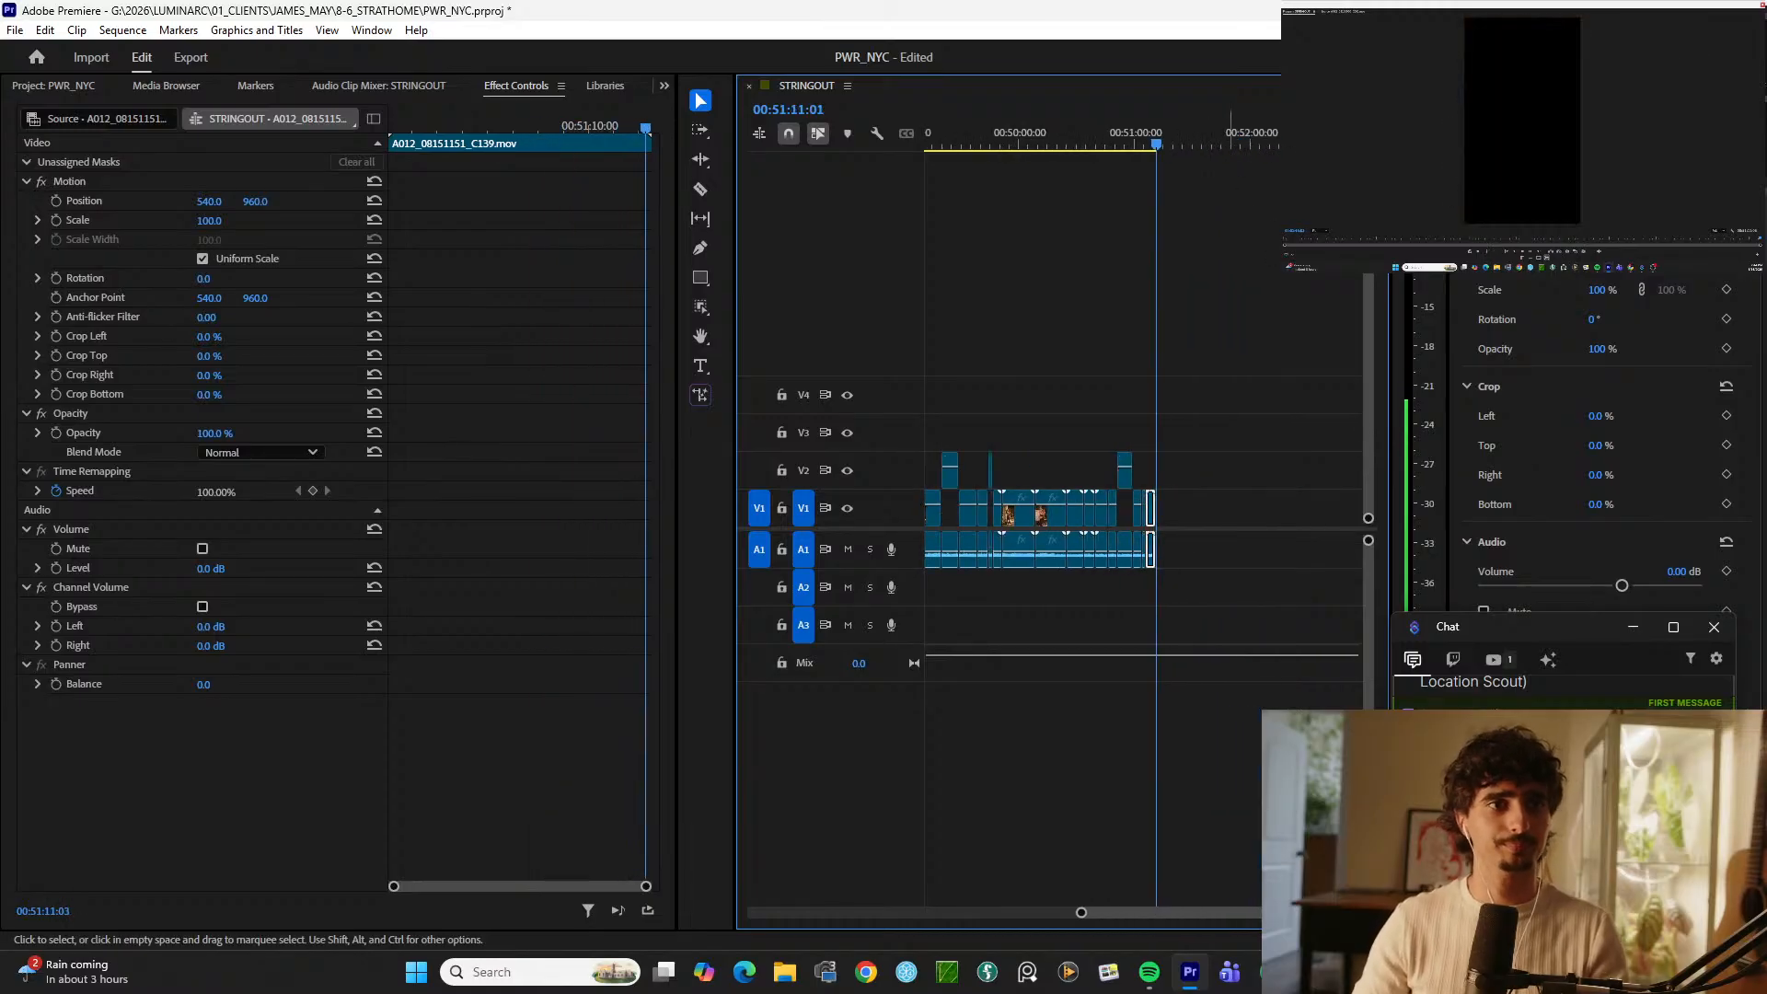
Step: Return the playhead to the start of the stringout, show the whole sequence, and save the project
key("Home")
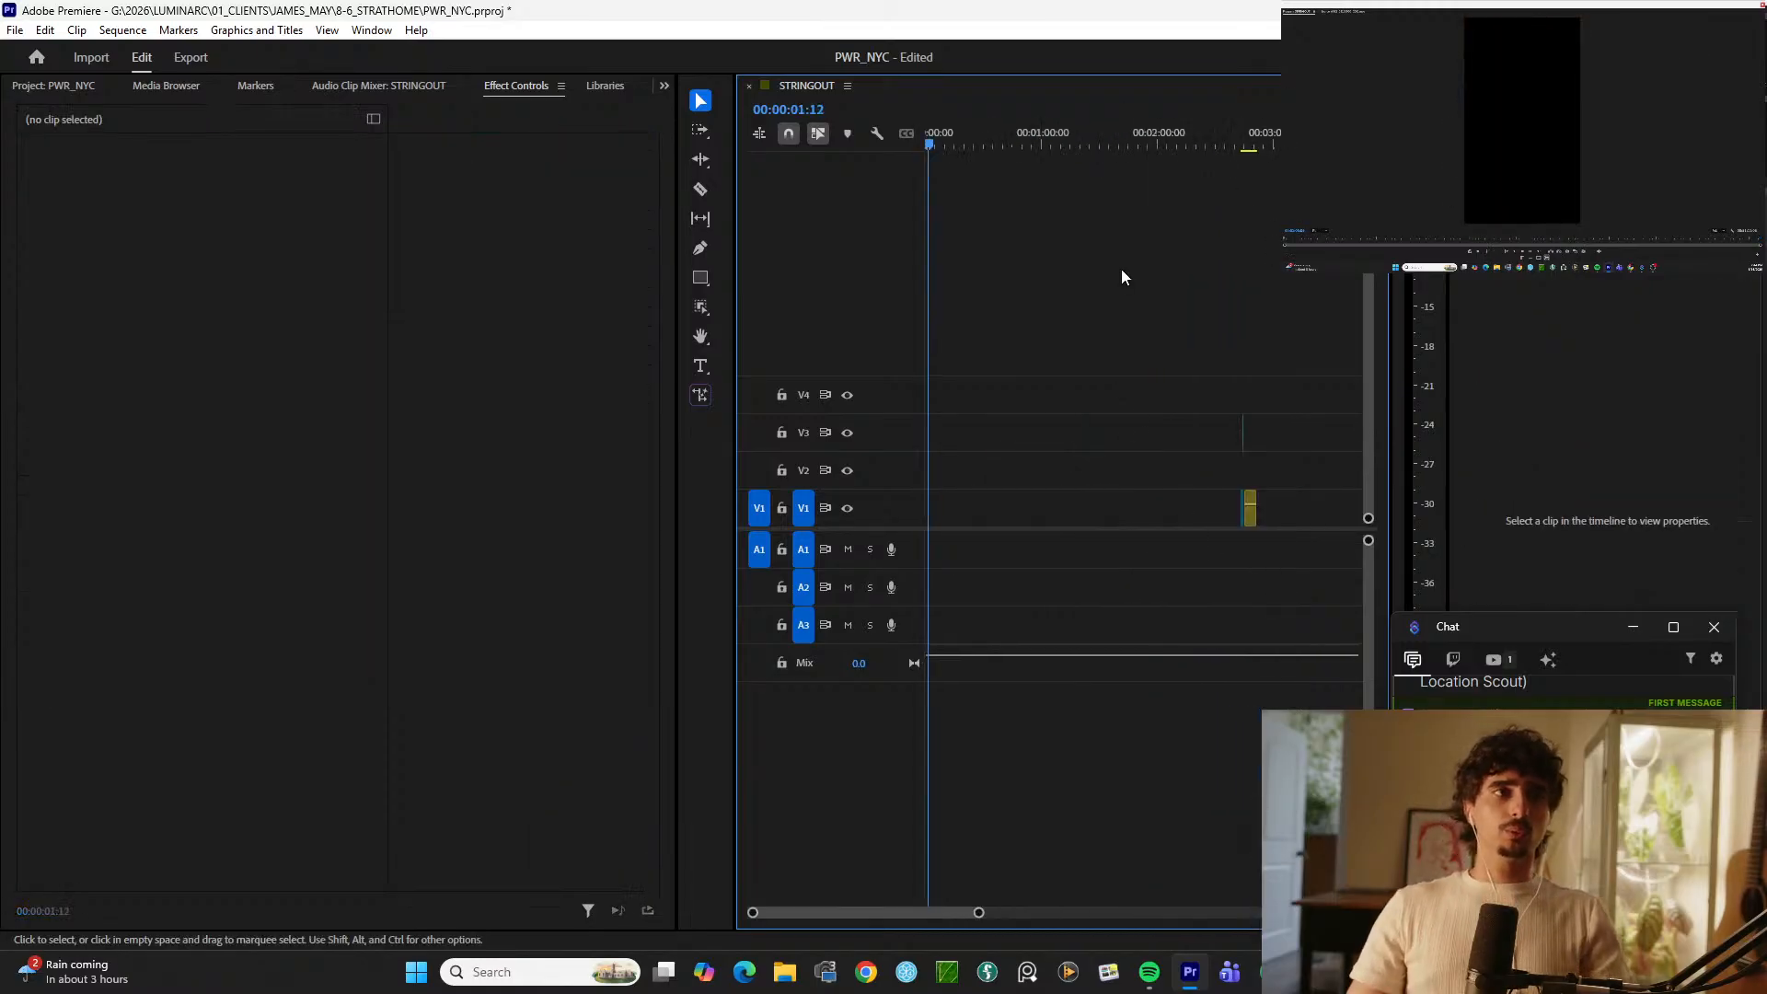
key("minus")
key("minus")
key("ctrl+s")
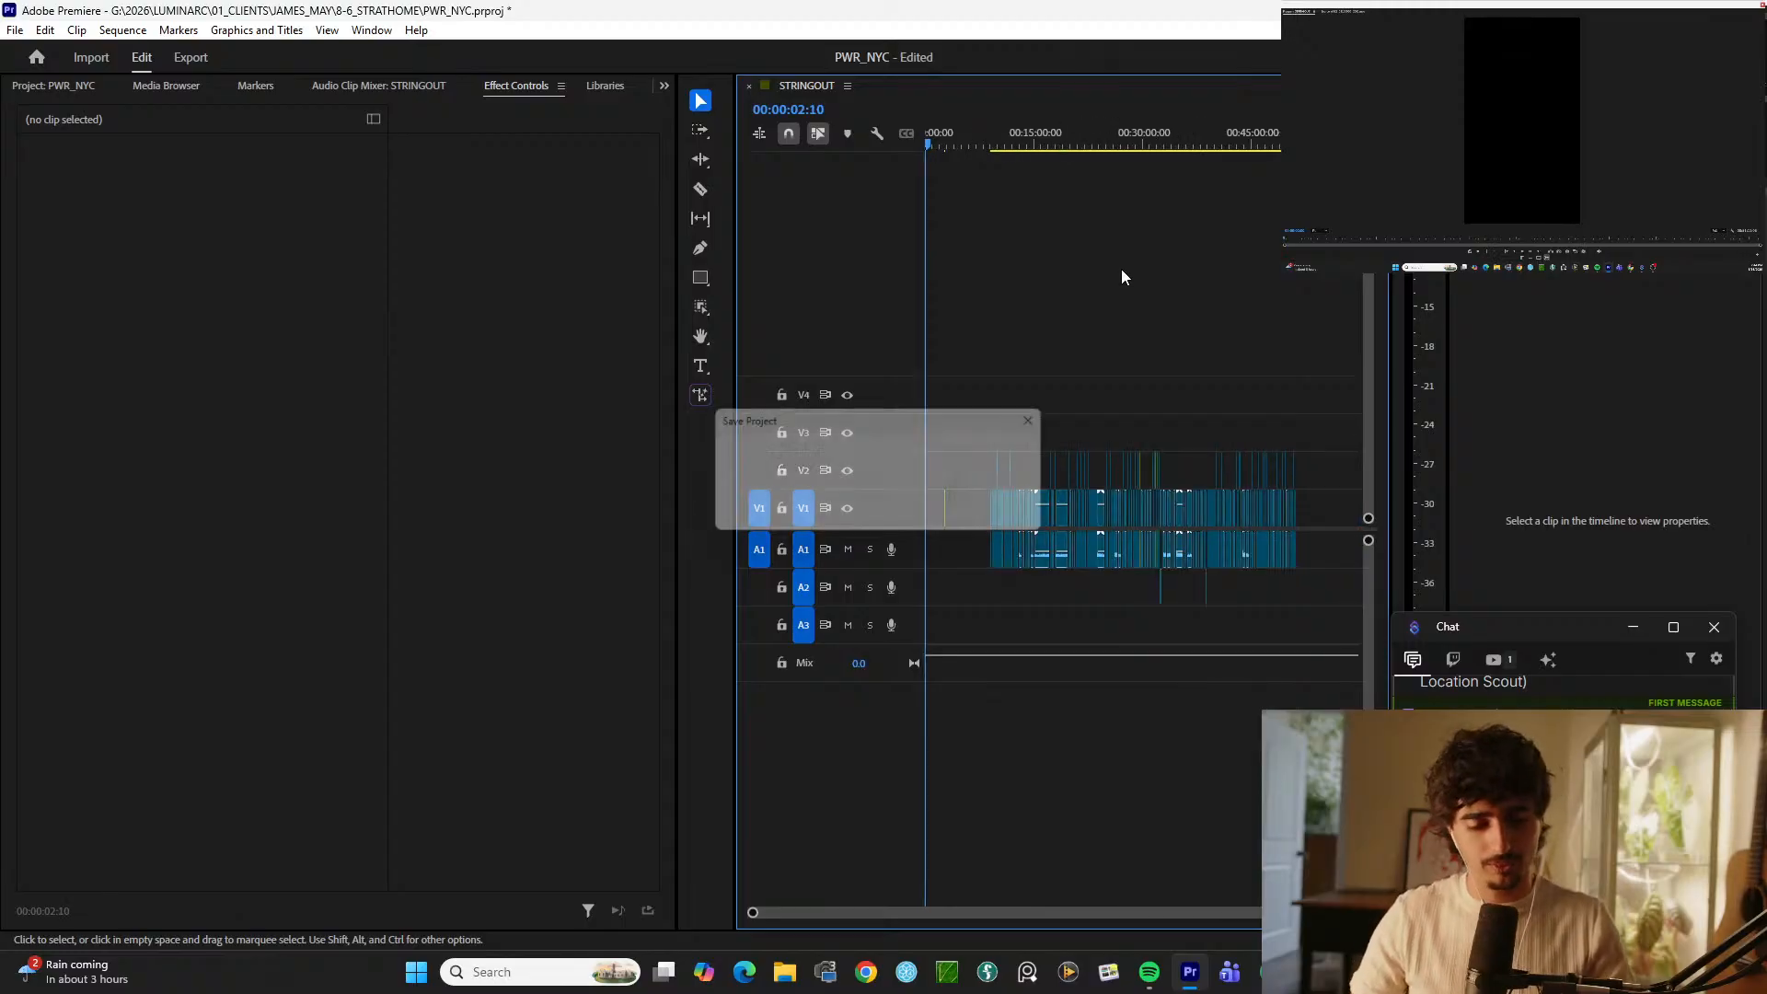
left_click_drag(1211, 412, 1172, 482)
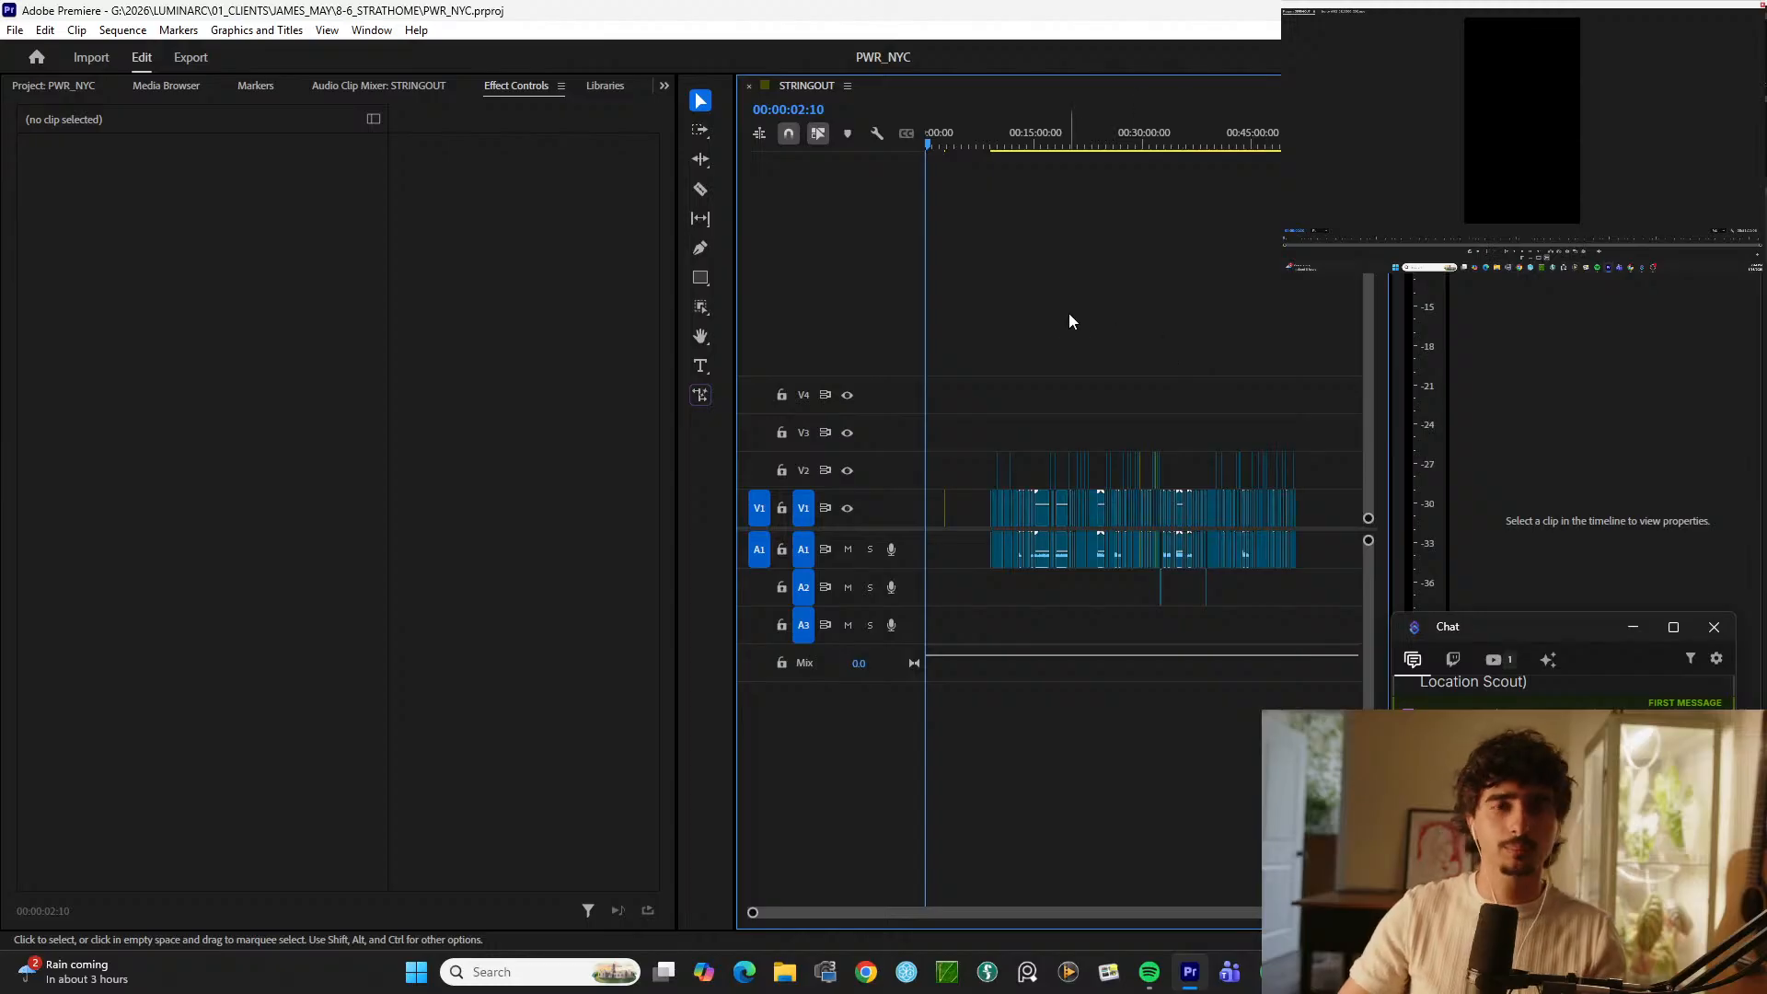
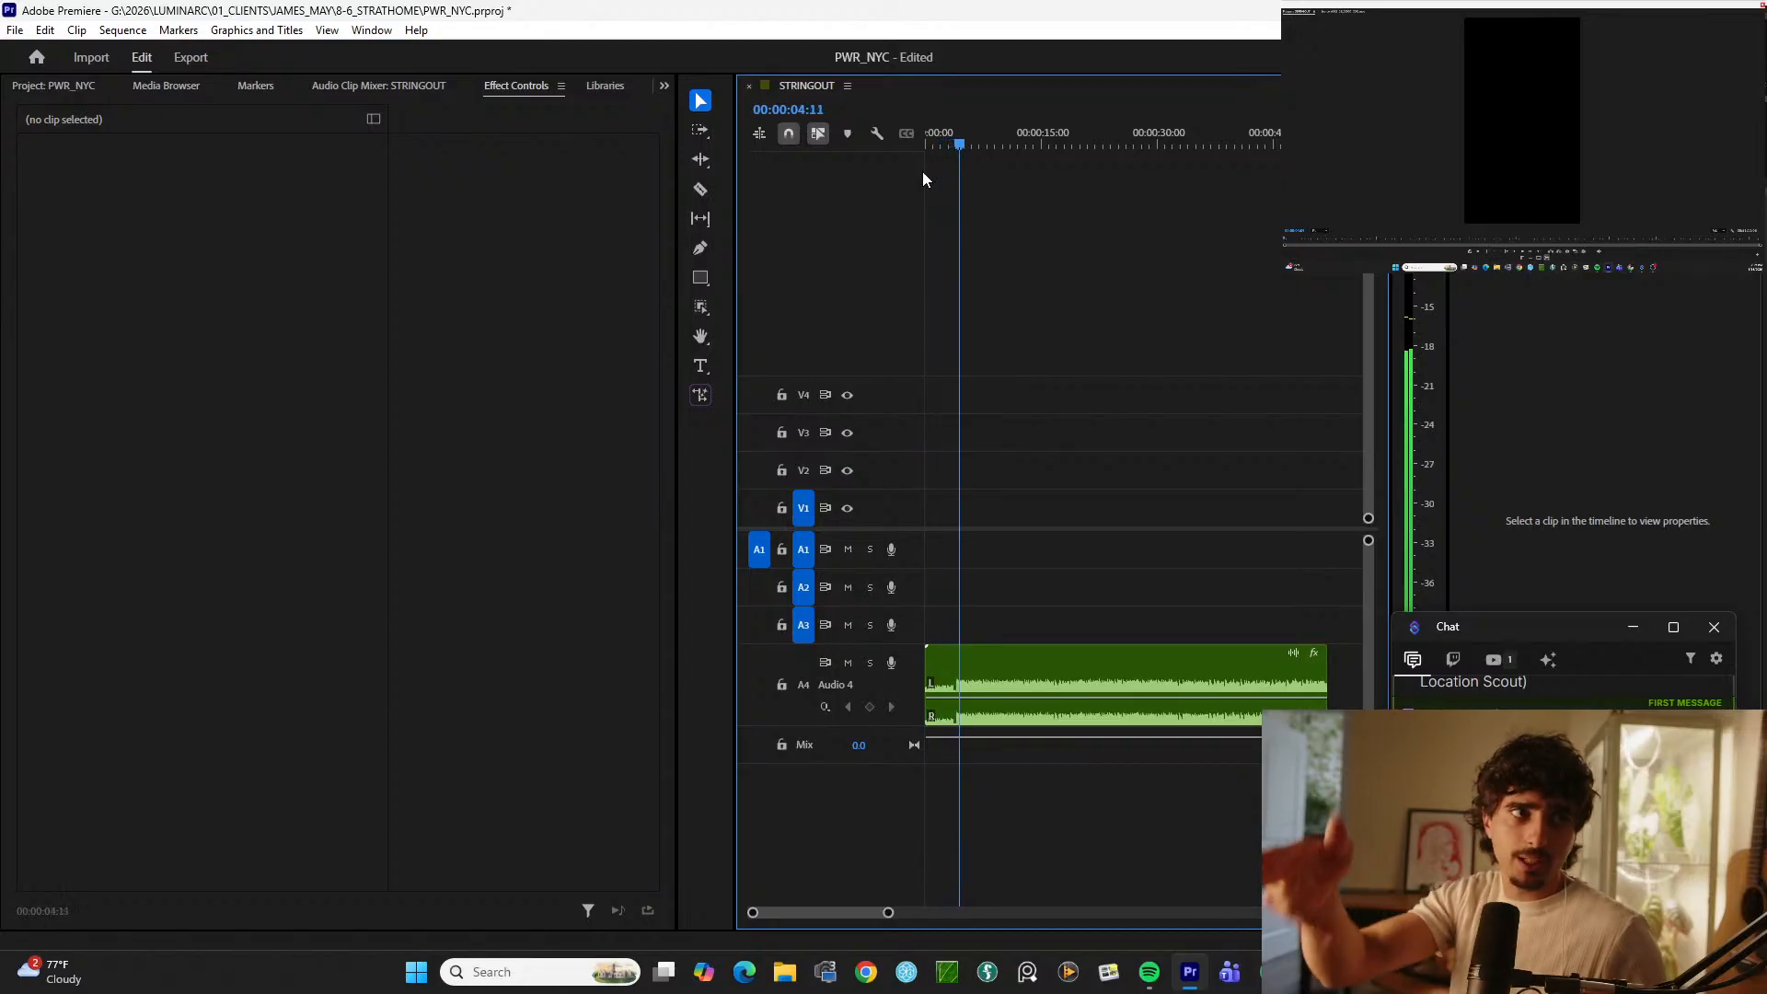
Step: Find the neon pwr nyc sign shot, C001, on V2 at about 00:09:20:11 and select it for copying
key("minus")
key("minus")
key("minus")
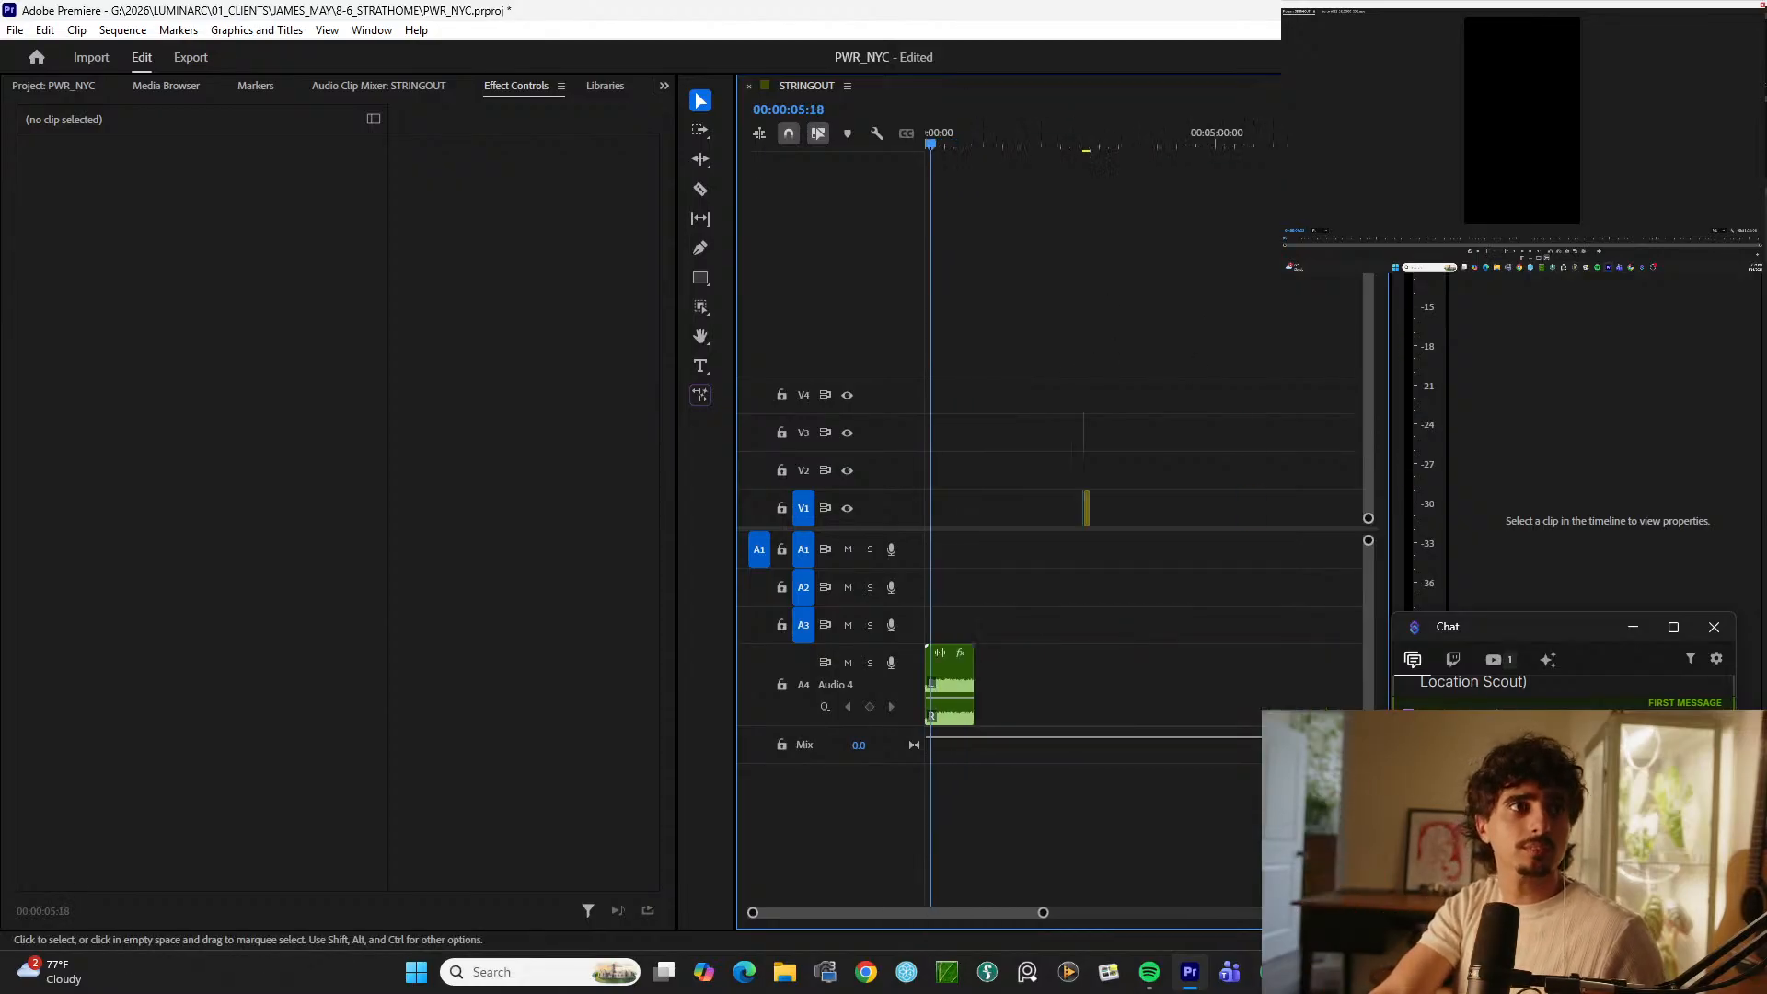
left_click(1204, 128)
key("equal")
key("equal")
key("equal")
key("equal")
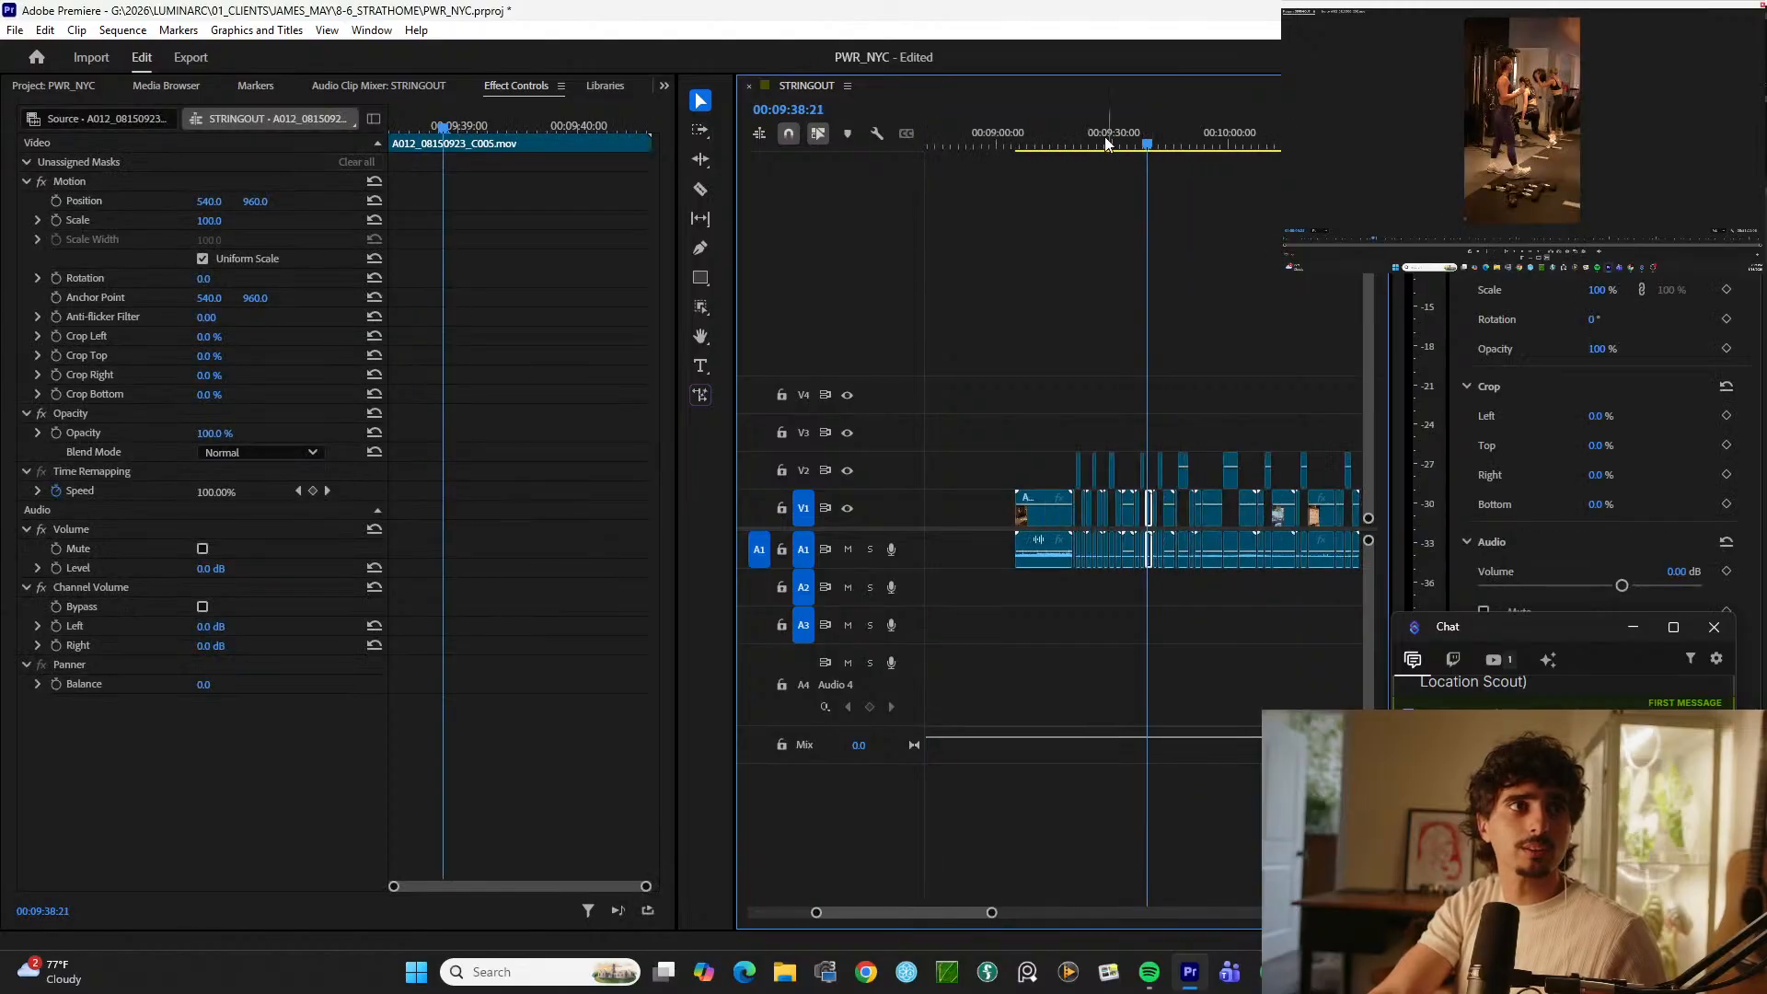
left_click_drag(1104, 137, 1000, 135)
key("space")
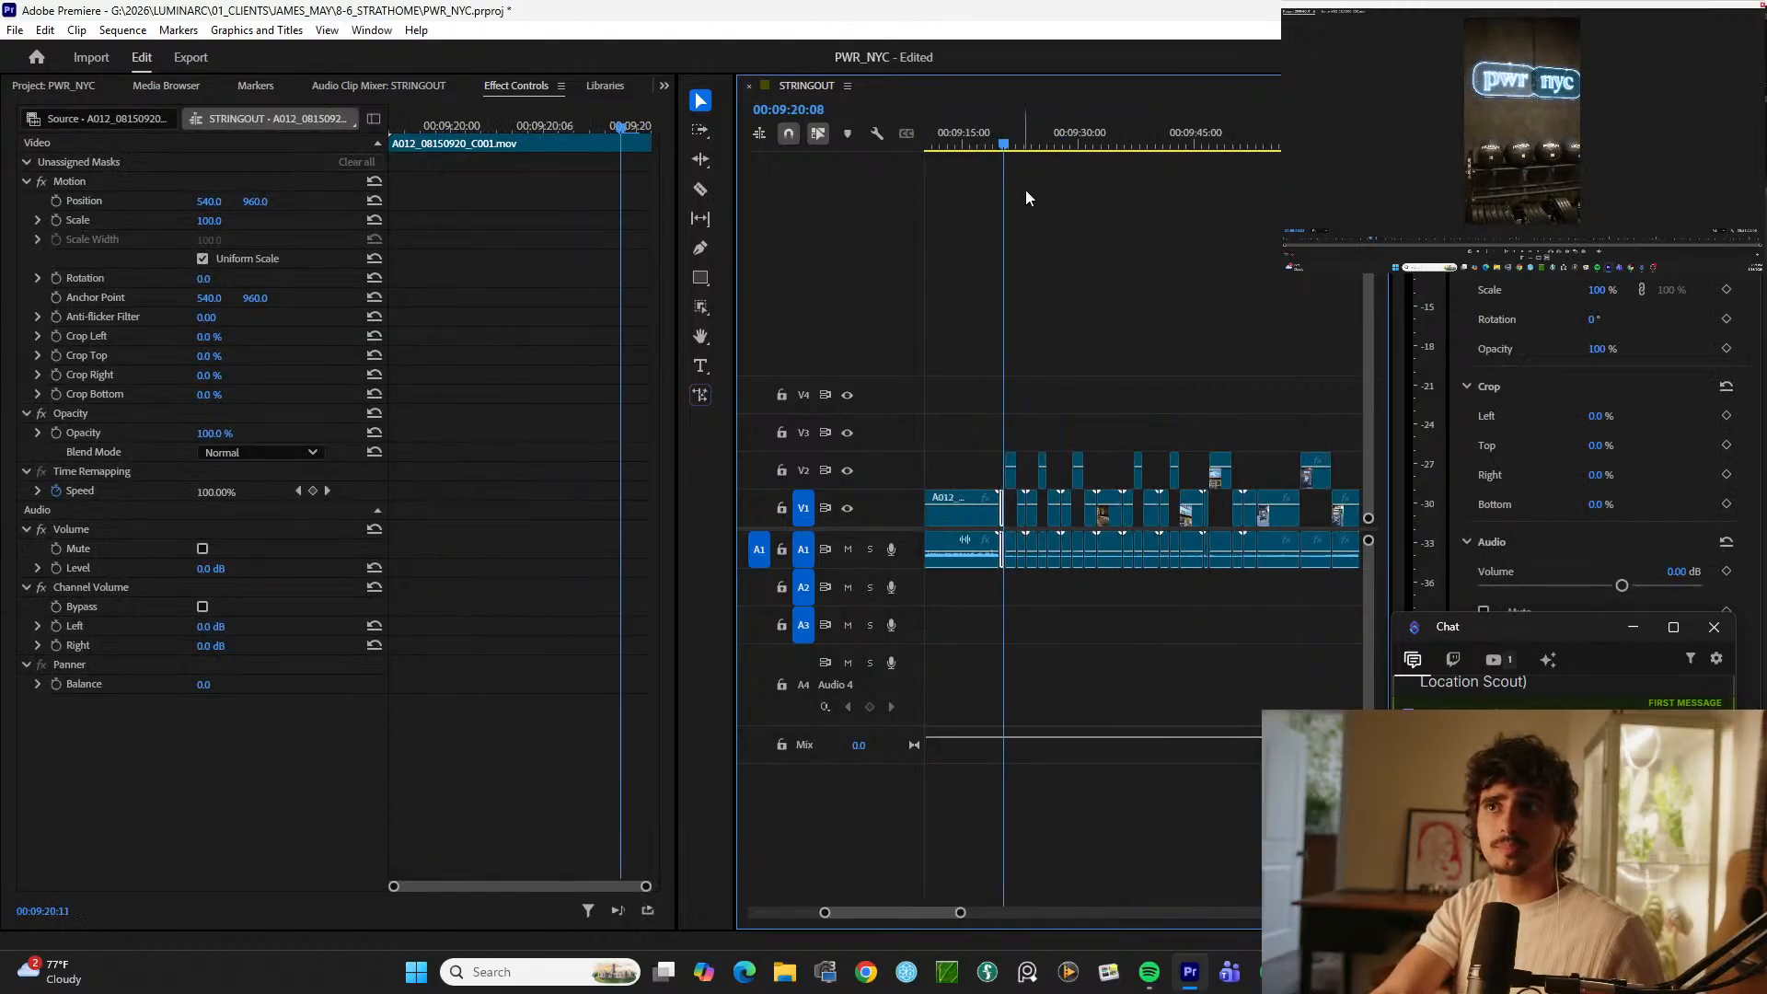
left_click(1041, 401)
left_click(1011, 471)
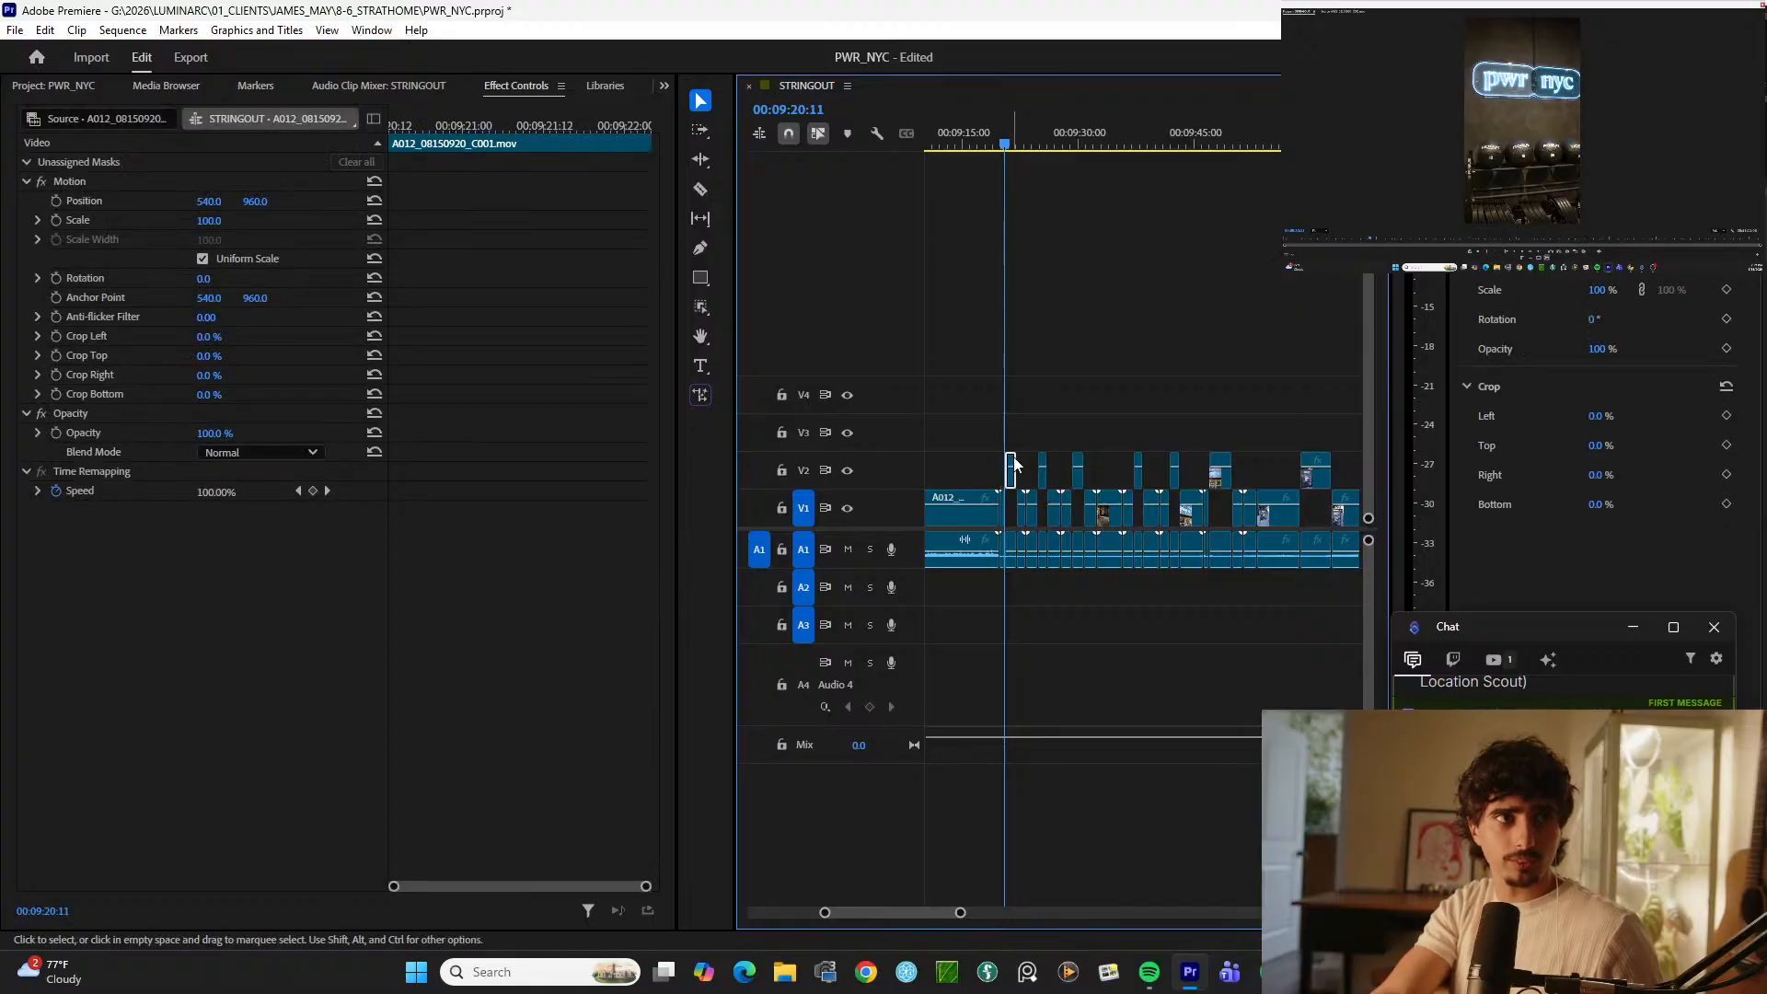
Step: Paste the copied C001 sign shot onto V2 at 00:00:00:00, above the music track
key("minus")
key("minus")
left_click_drag(948, 147, 789, 174)
key("equal")
key("equal")
key("equal")
left_click_drag(981, 150, 732, 147)
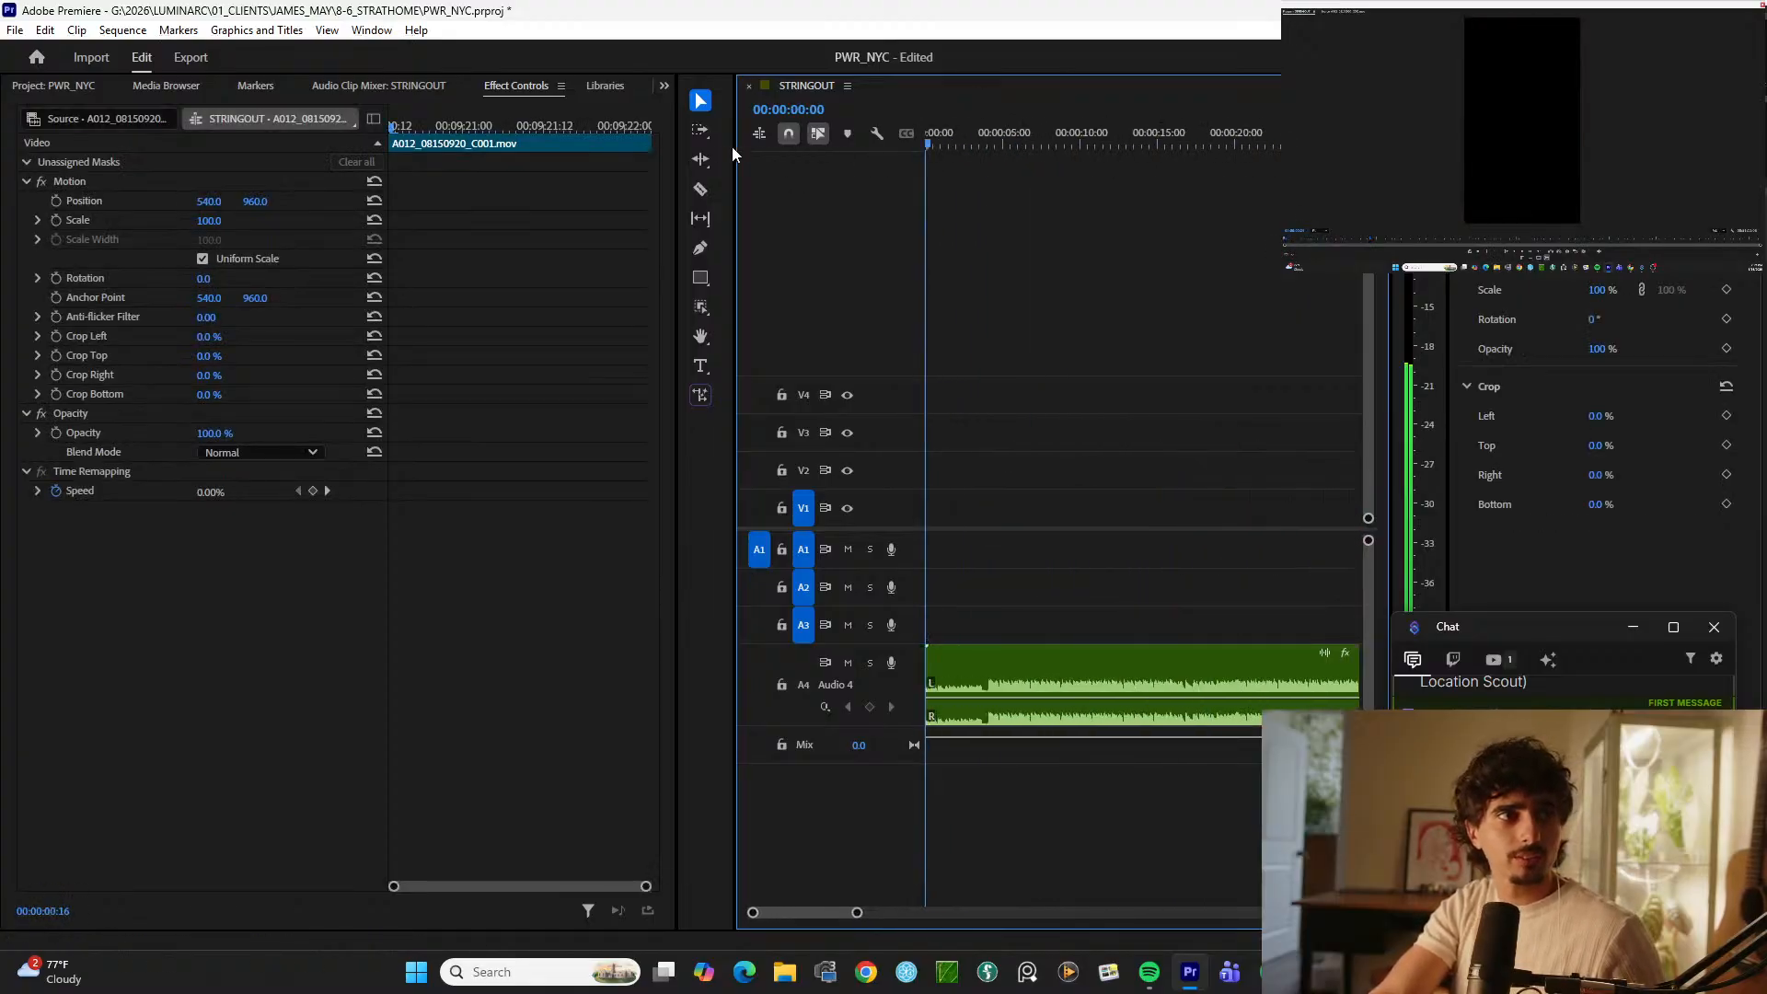
left_click_drag(964, 135, 869, 151)
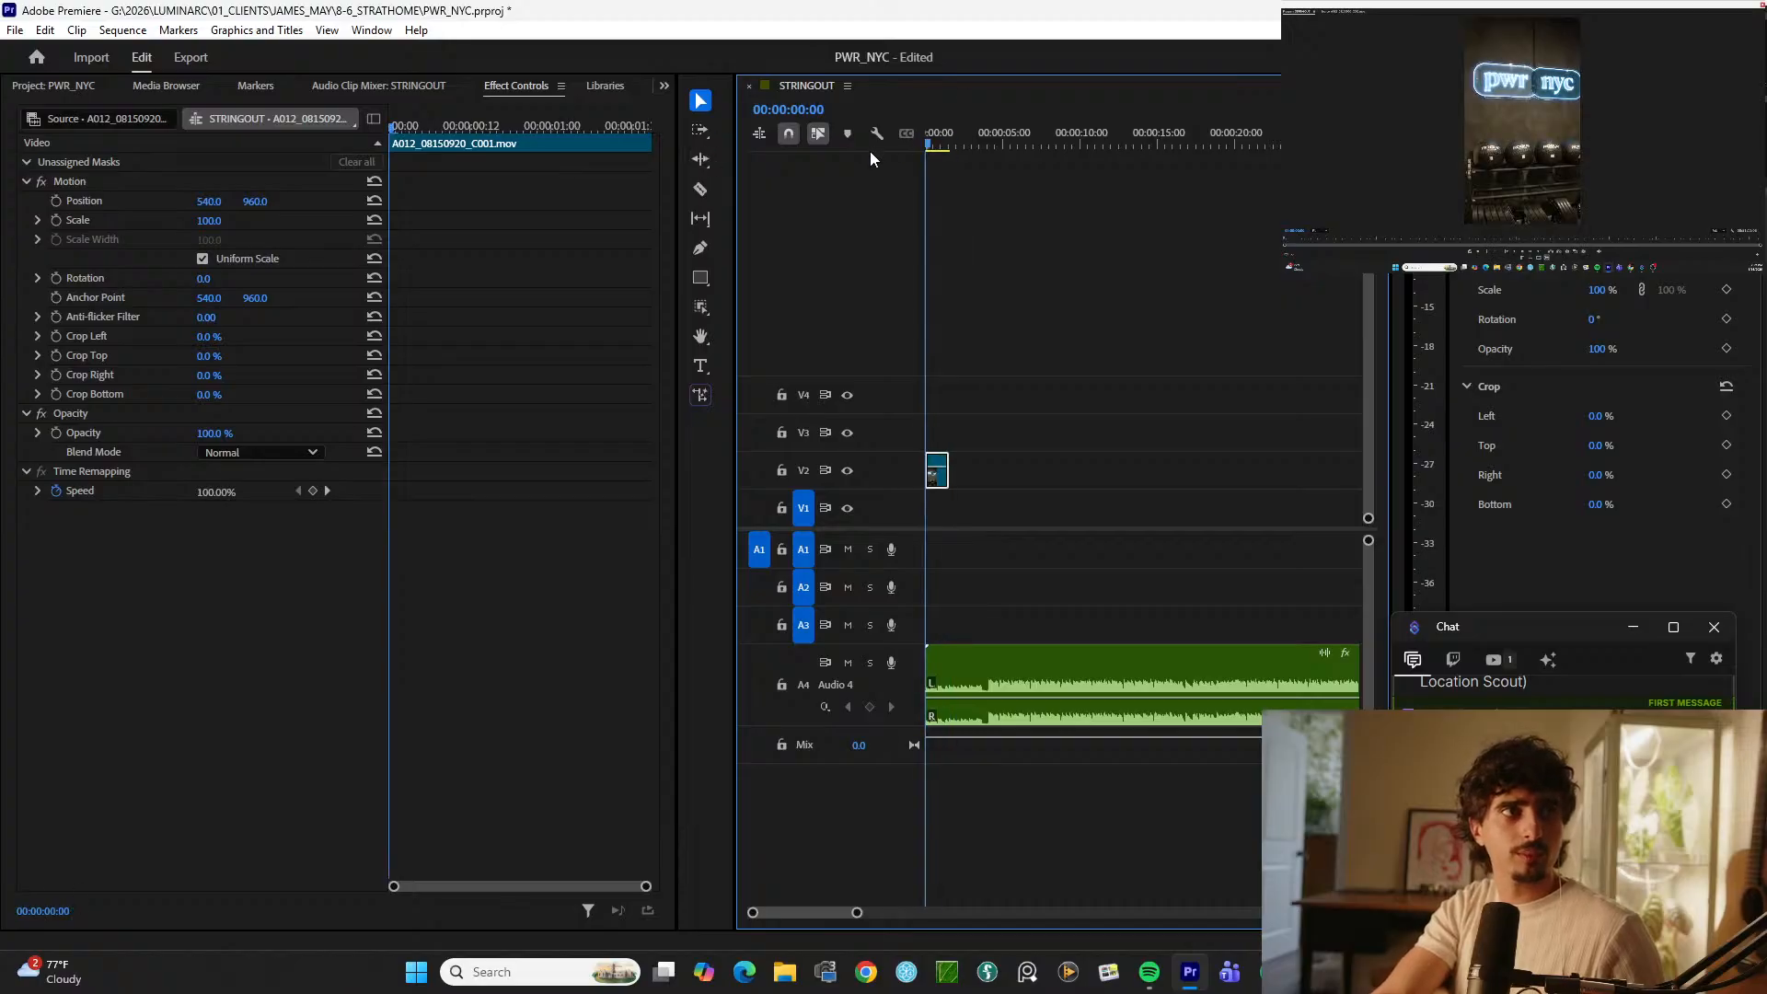
Step: Play the opening against the music and trim the end of the C001 sign shot to 00:00:00:17
key("space")
key("equal")
key("equal")
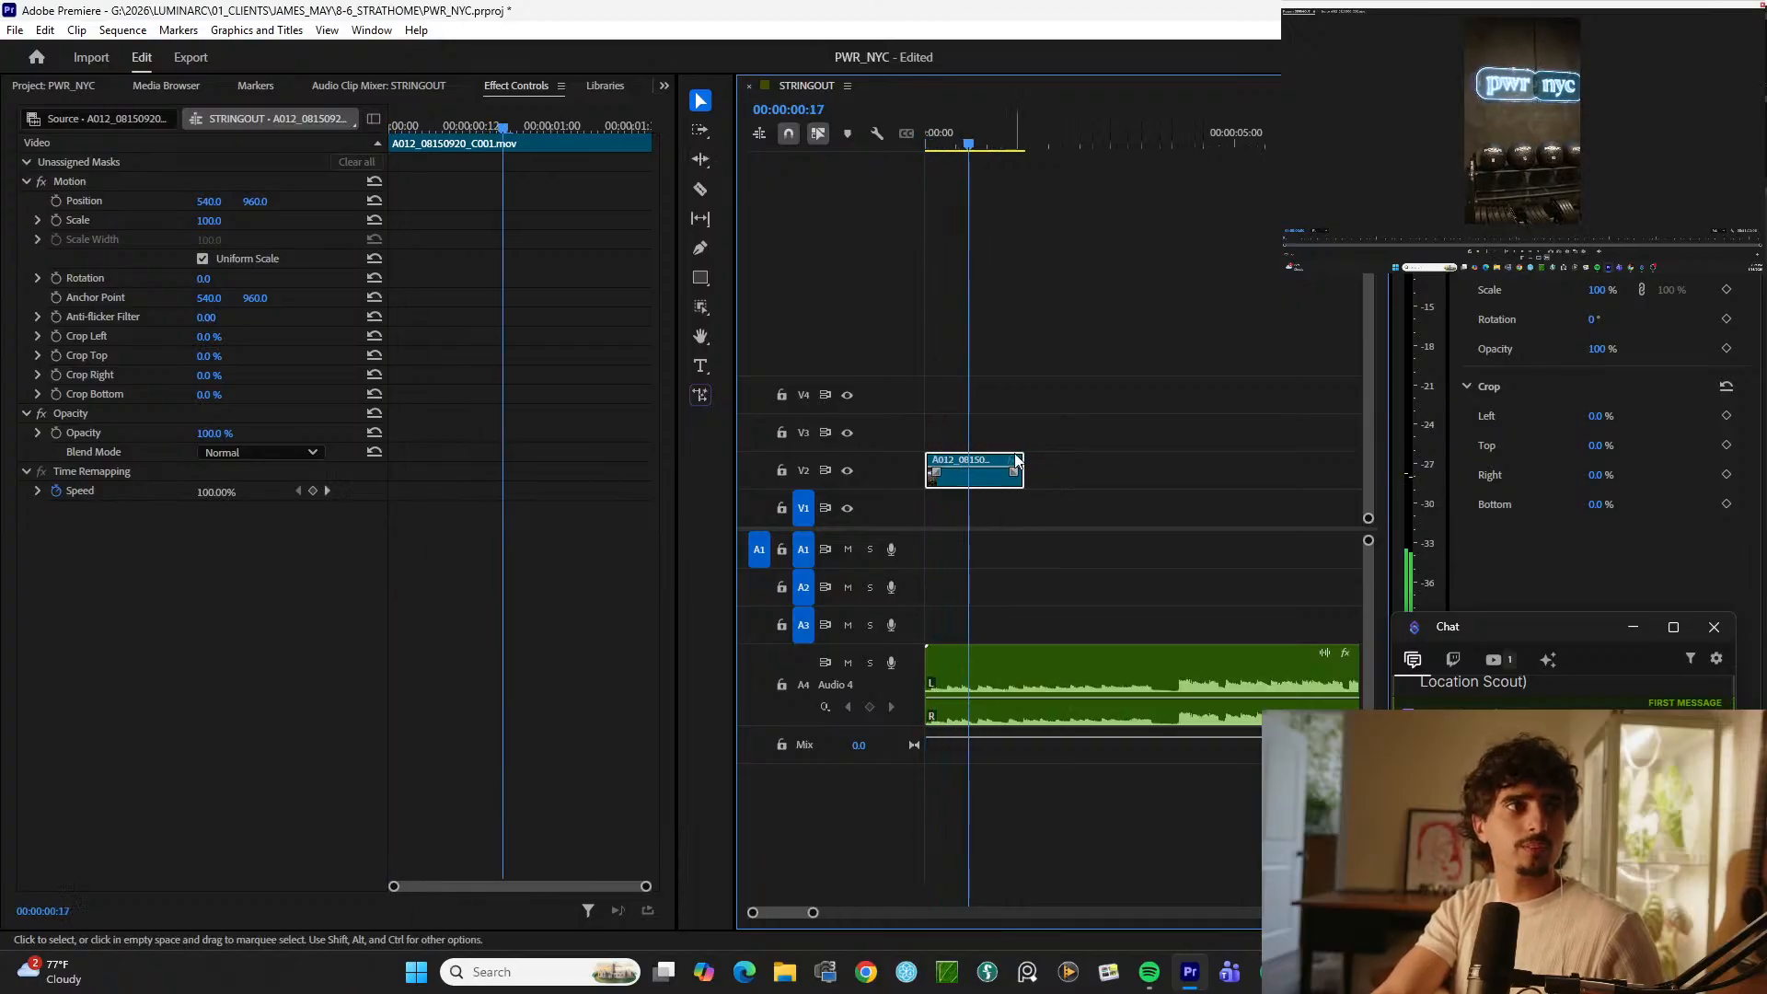
left_click_drag(1009, 462, 968, 465)
Step: Review the raised V2 shots from C002 through C008 for a second opening shot
key("minus")
key("minus")
key("minus")
key("minus")
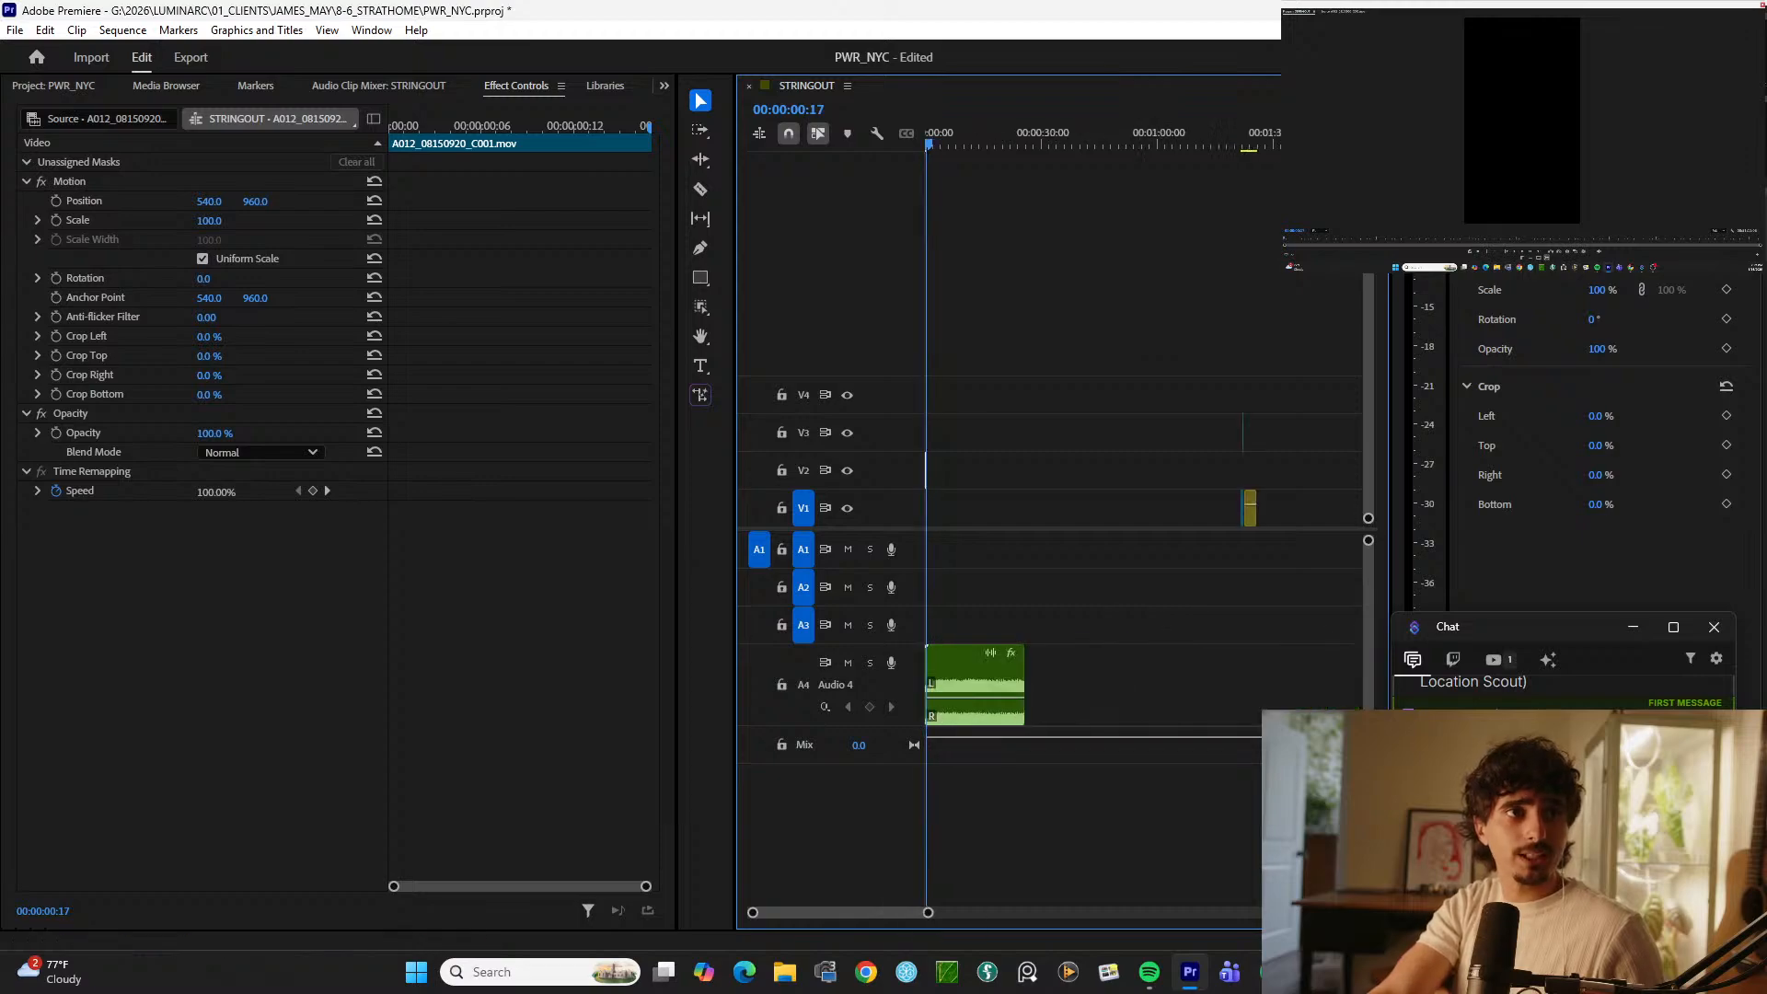
key("minus")
key("minus")
left_click_drag(1049, 134, 1013, 124)
key("equal")
key("equal")
key("equal")
key("equal")
key("equal")
key("equal")
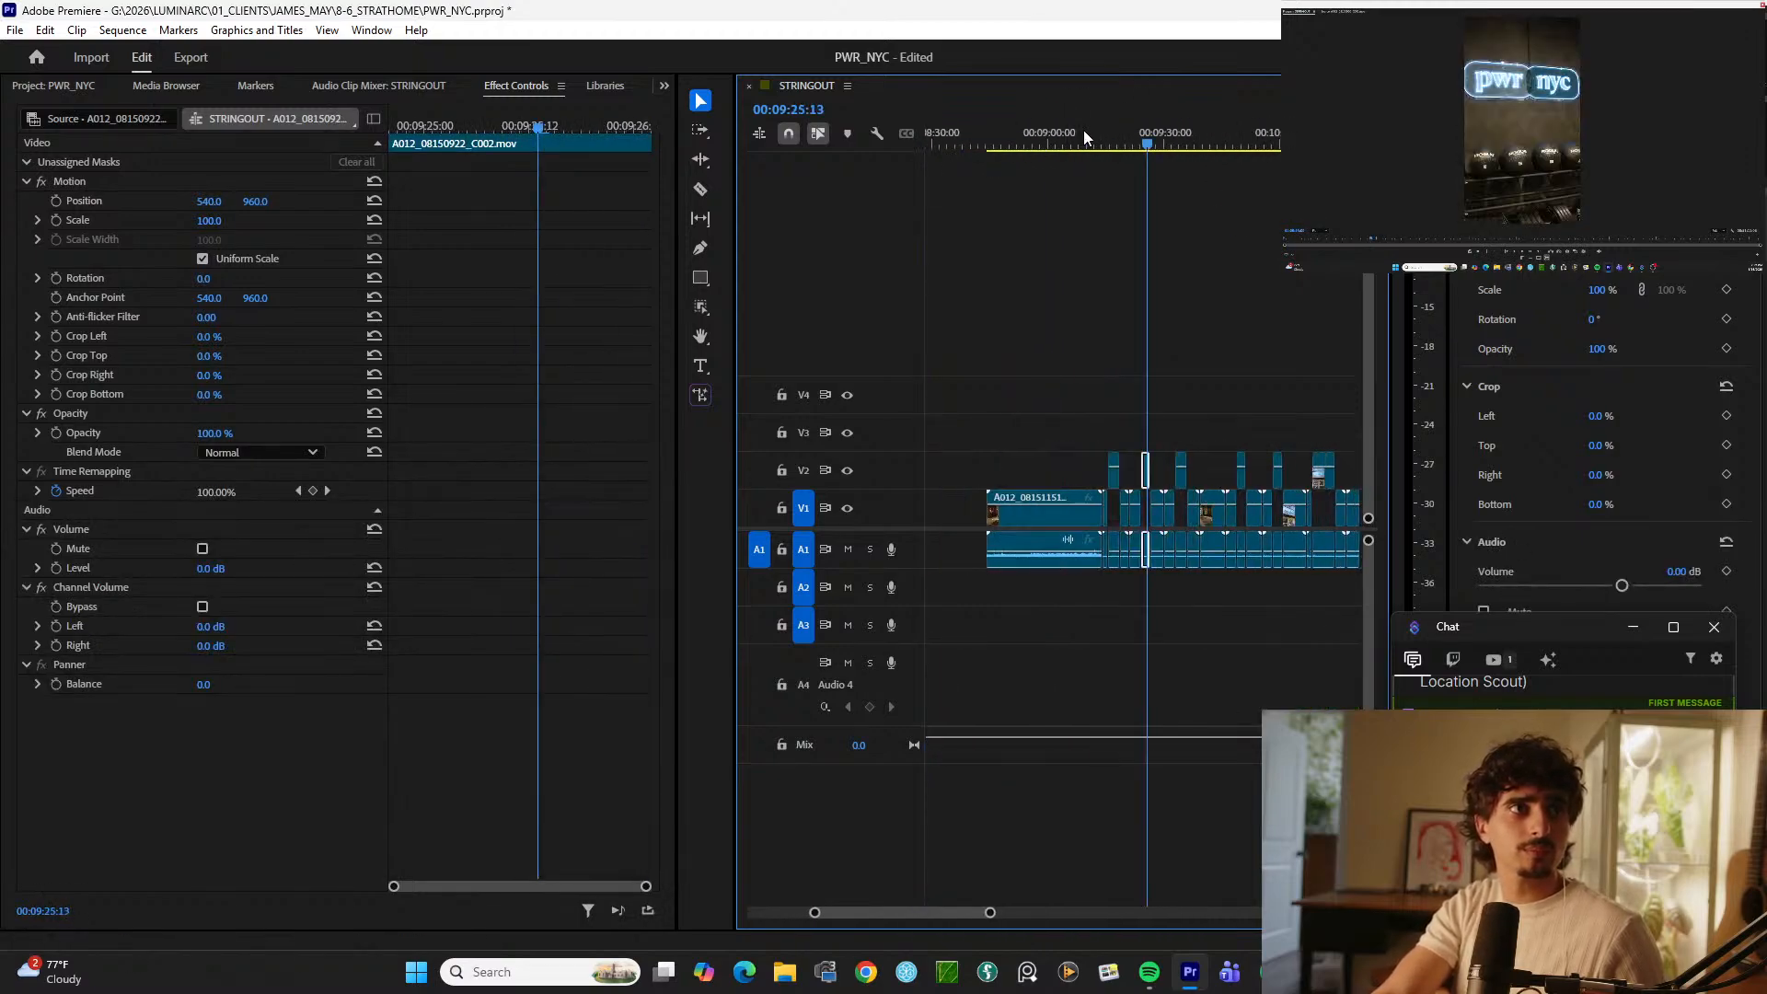
key("minus")
left_click_drag(1153, 129, 1329, 106)
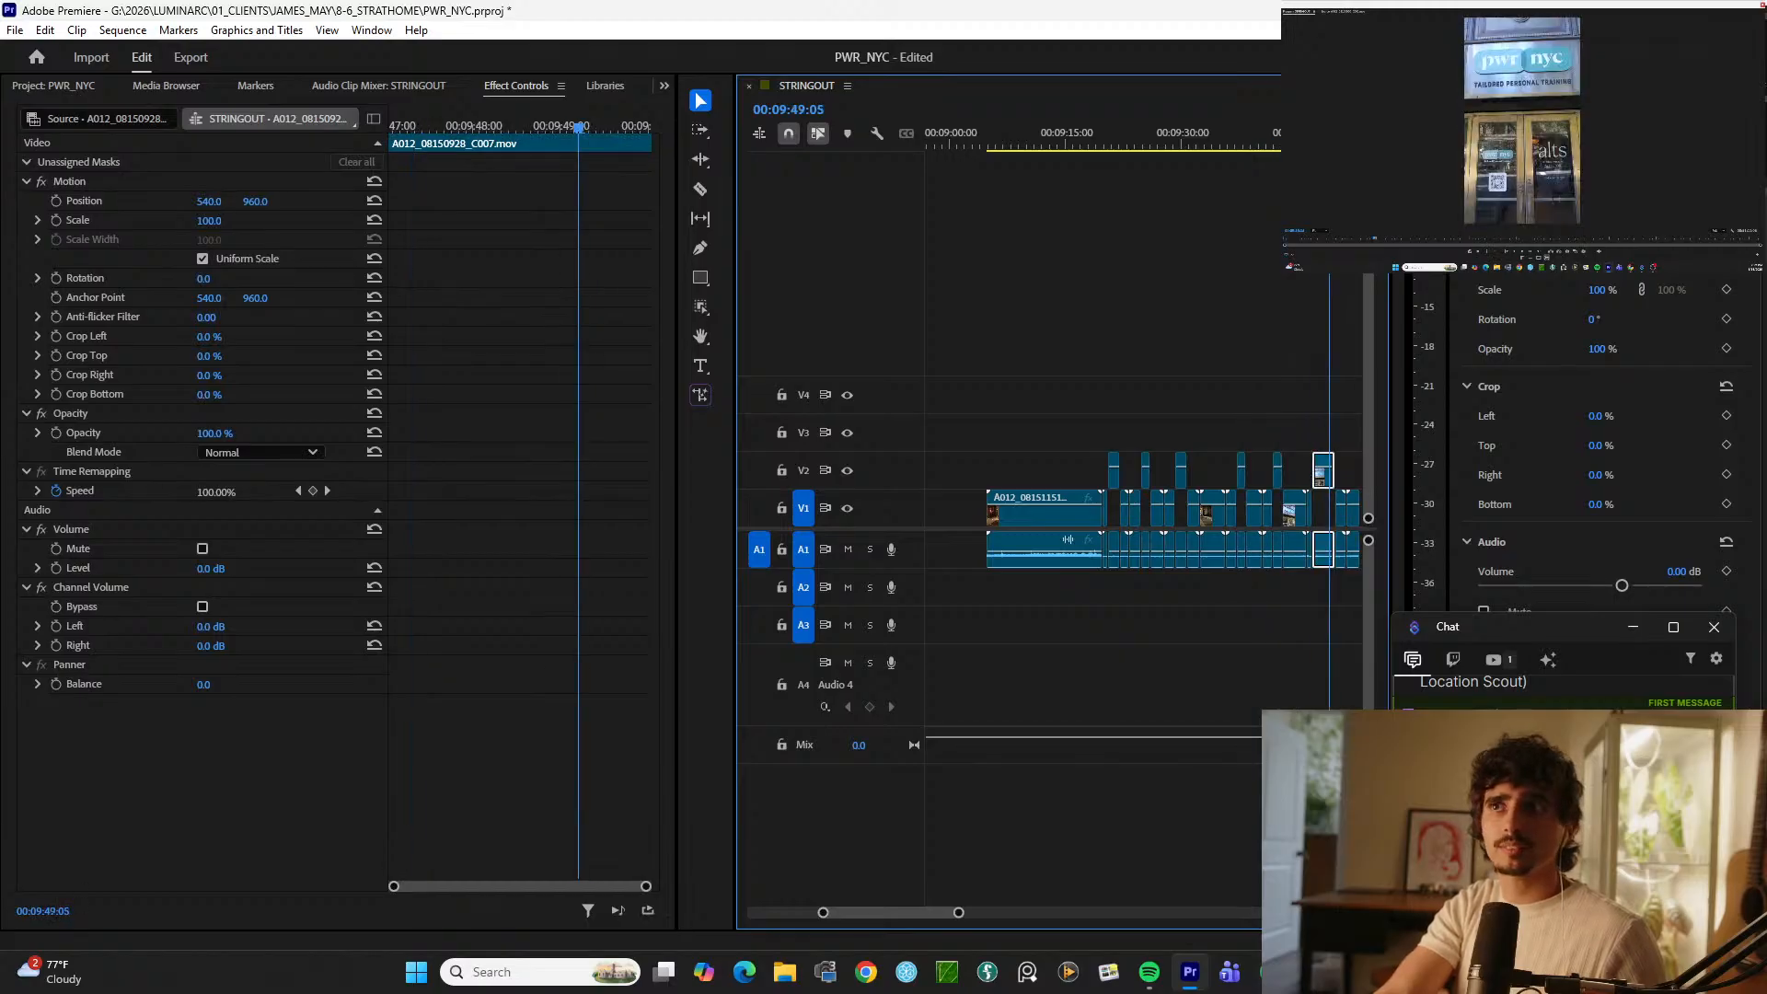
key("minus")
left_click(1282, 138)
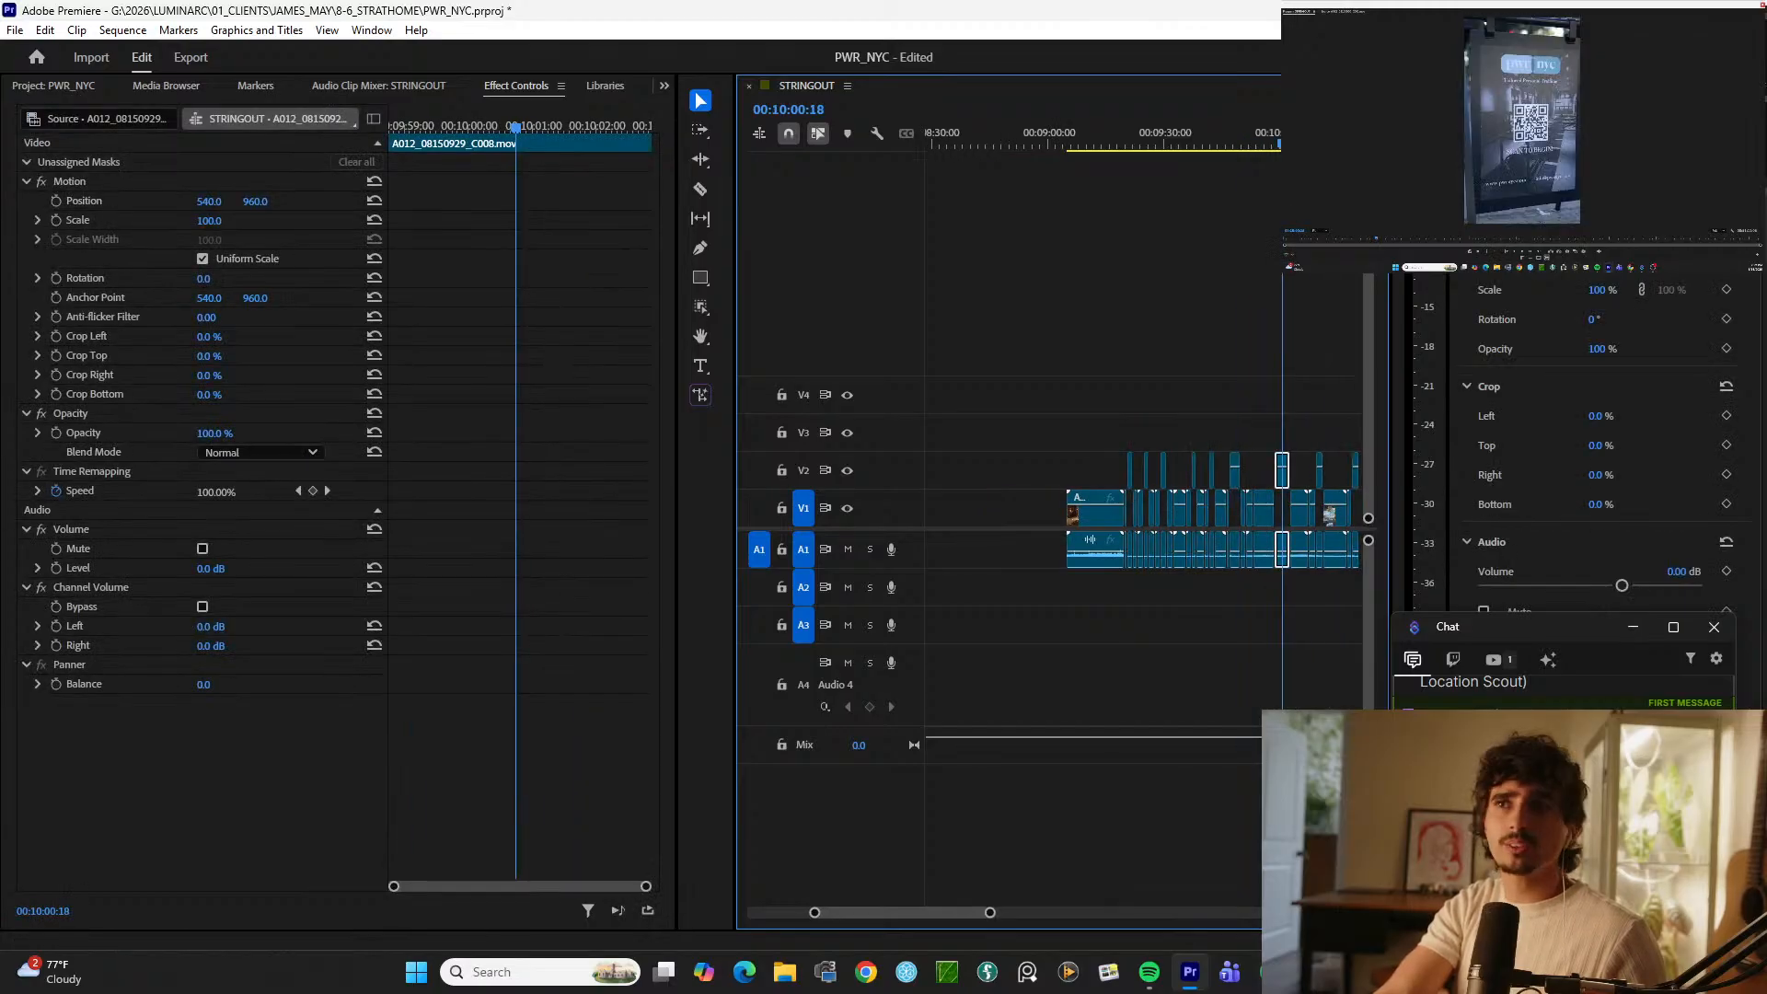
Step: Scrub forward to the C010 whiteboard shot on V2 at about 00:10:19:18 and select it for copying
key("equal")
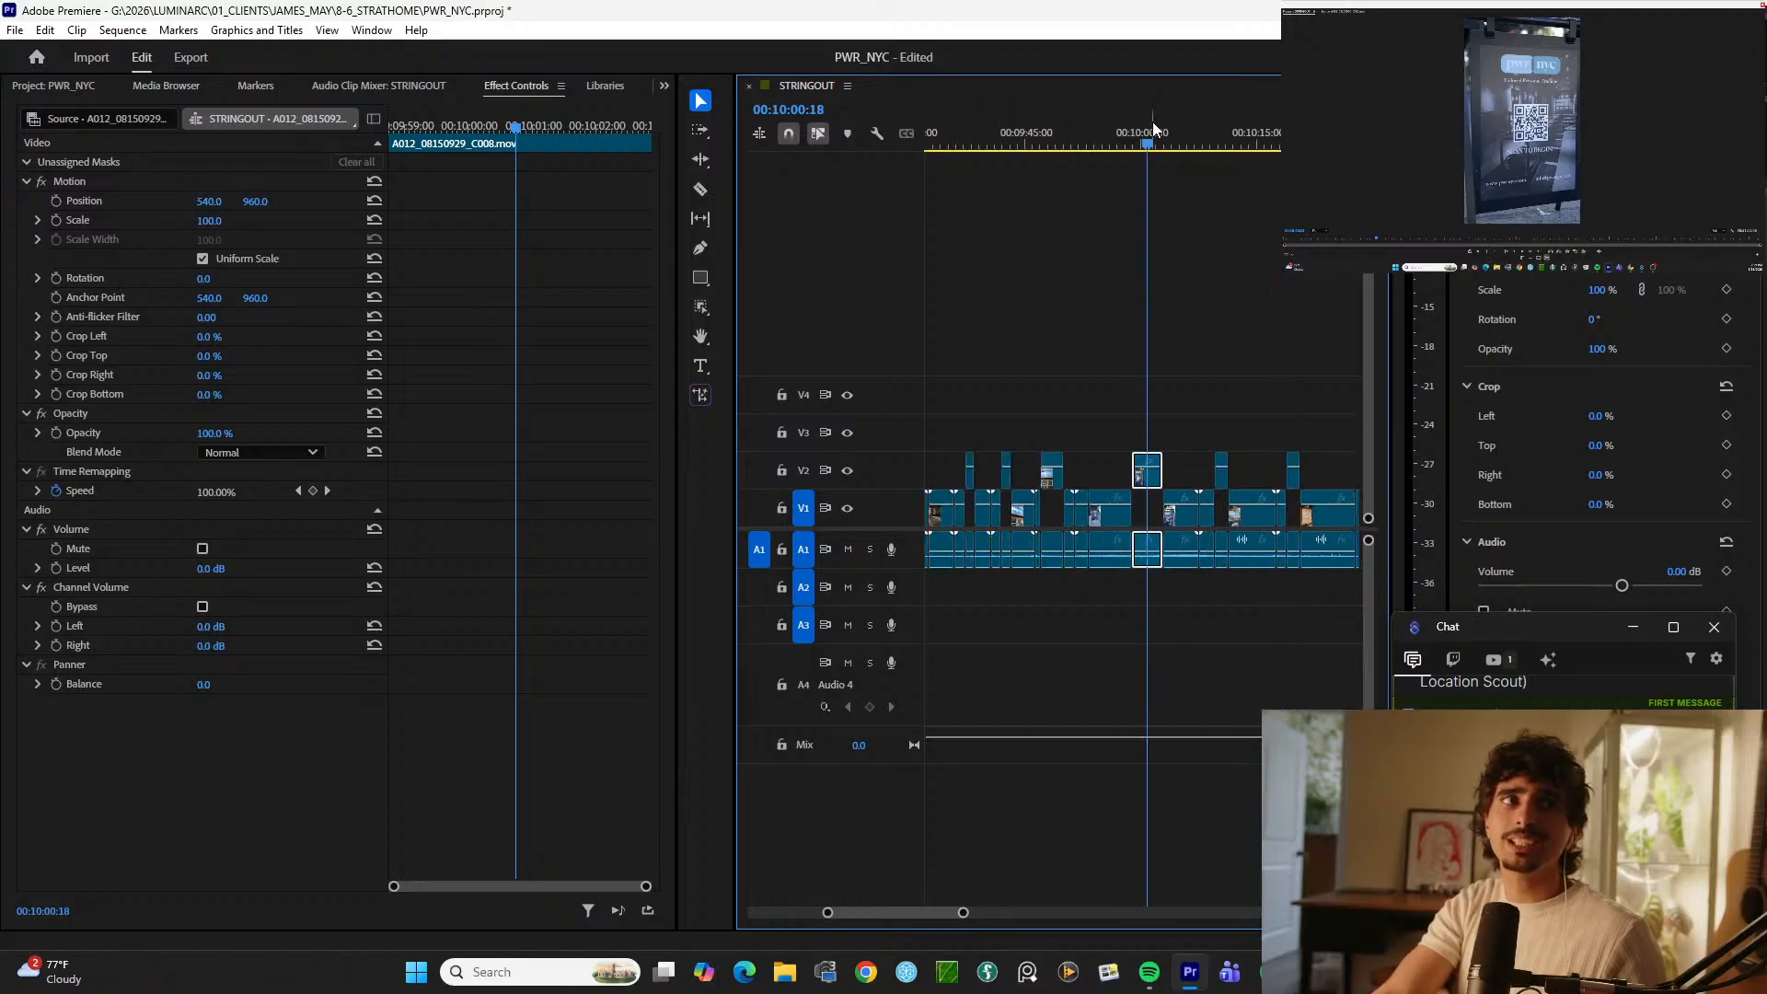
left_click_drag(1157, 125, 1292, 144)
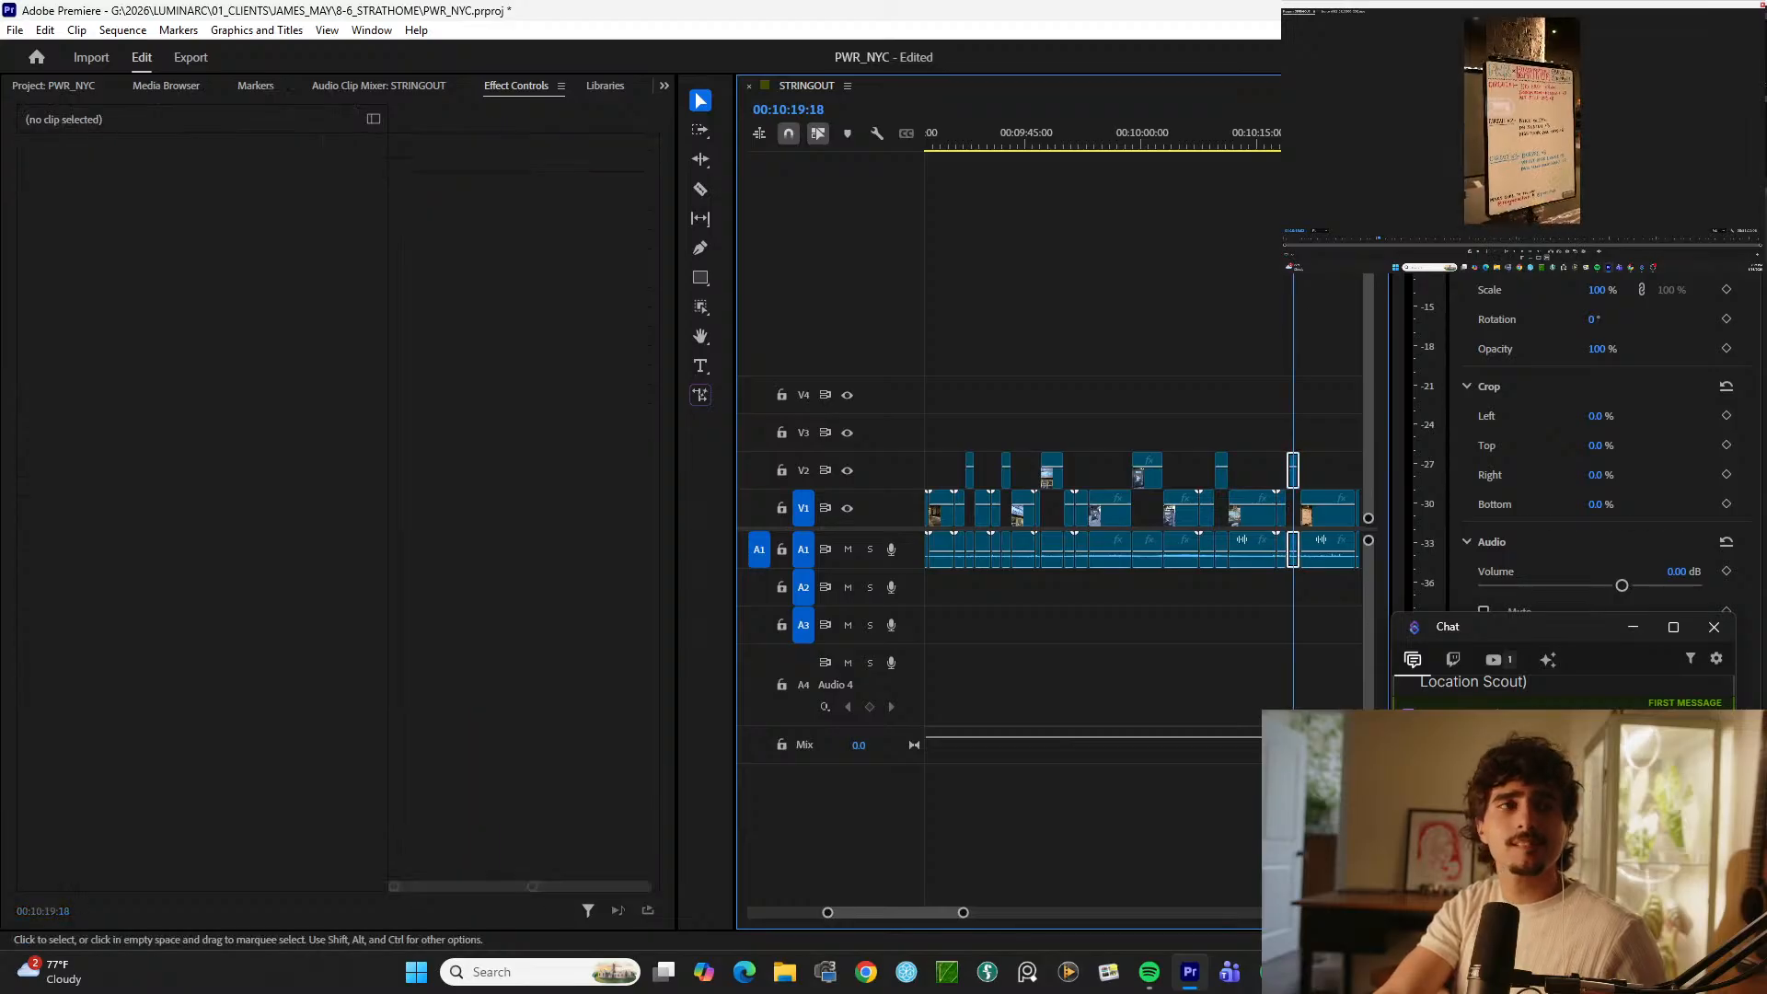
left_click(1292, 465)
Step: Target V2 and paste the copied C010 whiteboard shot at 00:00:00:17, directly after the sign shot
key("minus")
key("minus")
key("minus")
key("minus")
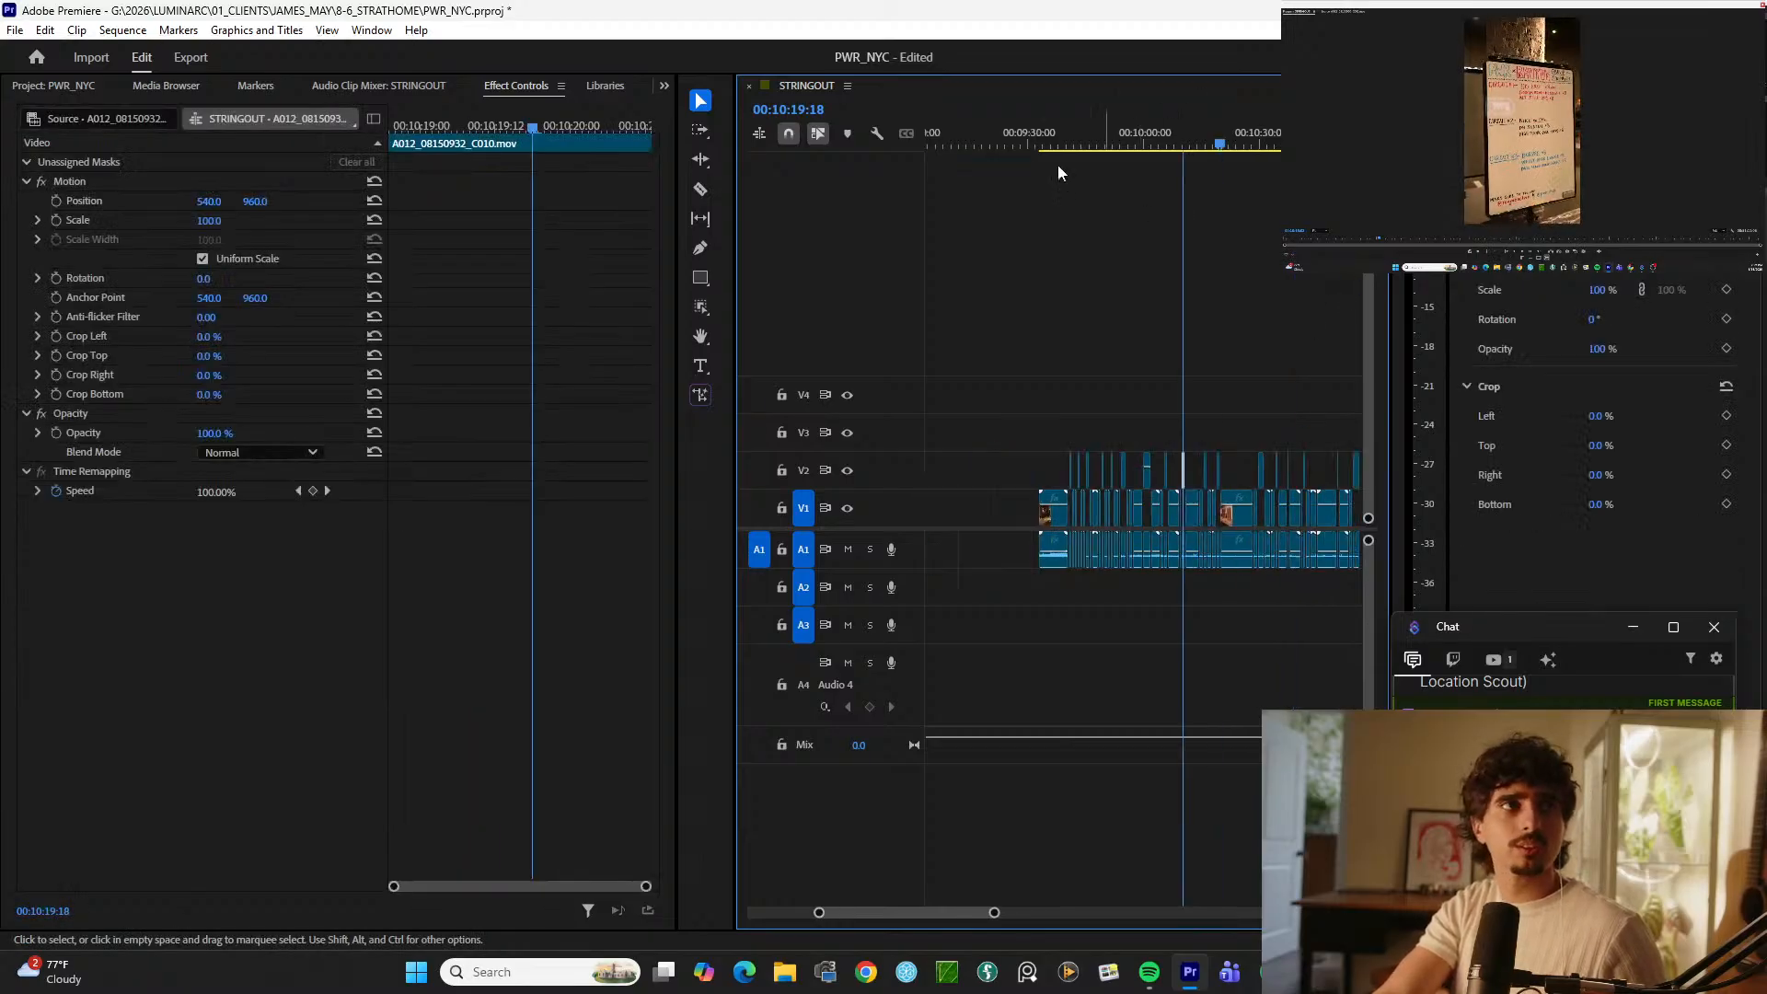
left_click_drag(1021, 142, 793, 189)
key("equal")
key("equal")
key("equal")
key("equal")
key("equal")
key("equal")
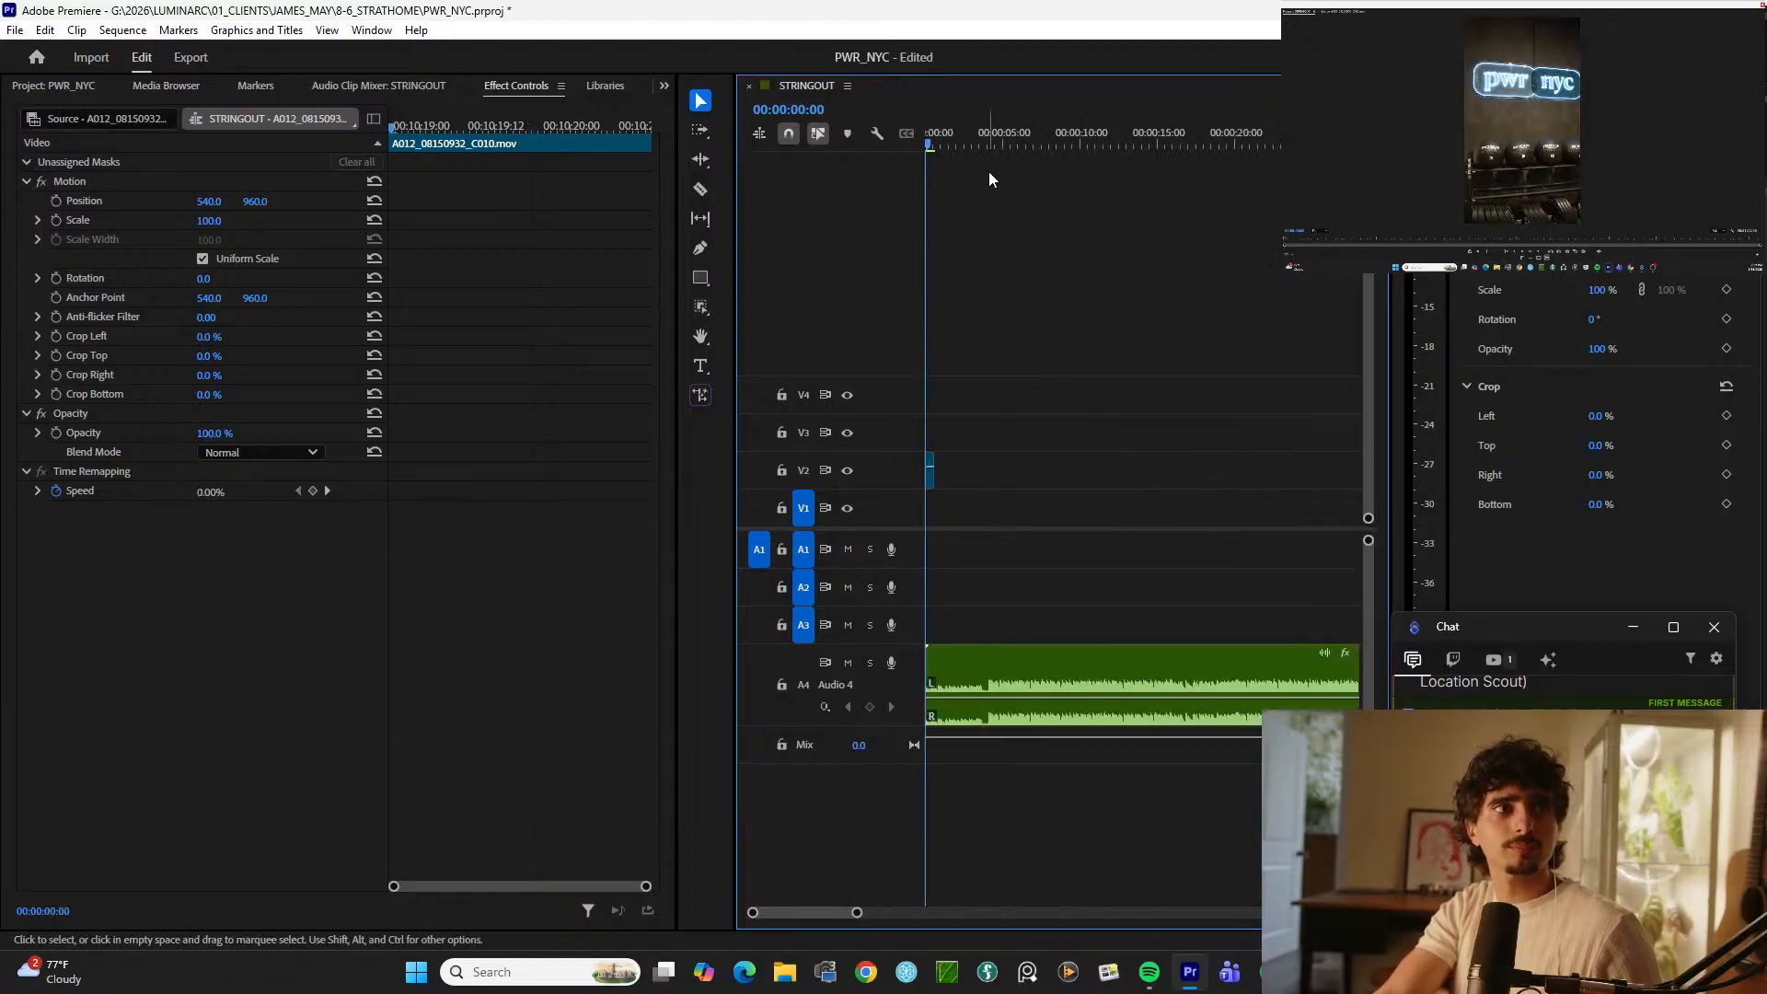
key("space")
key("equal")
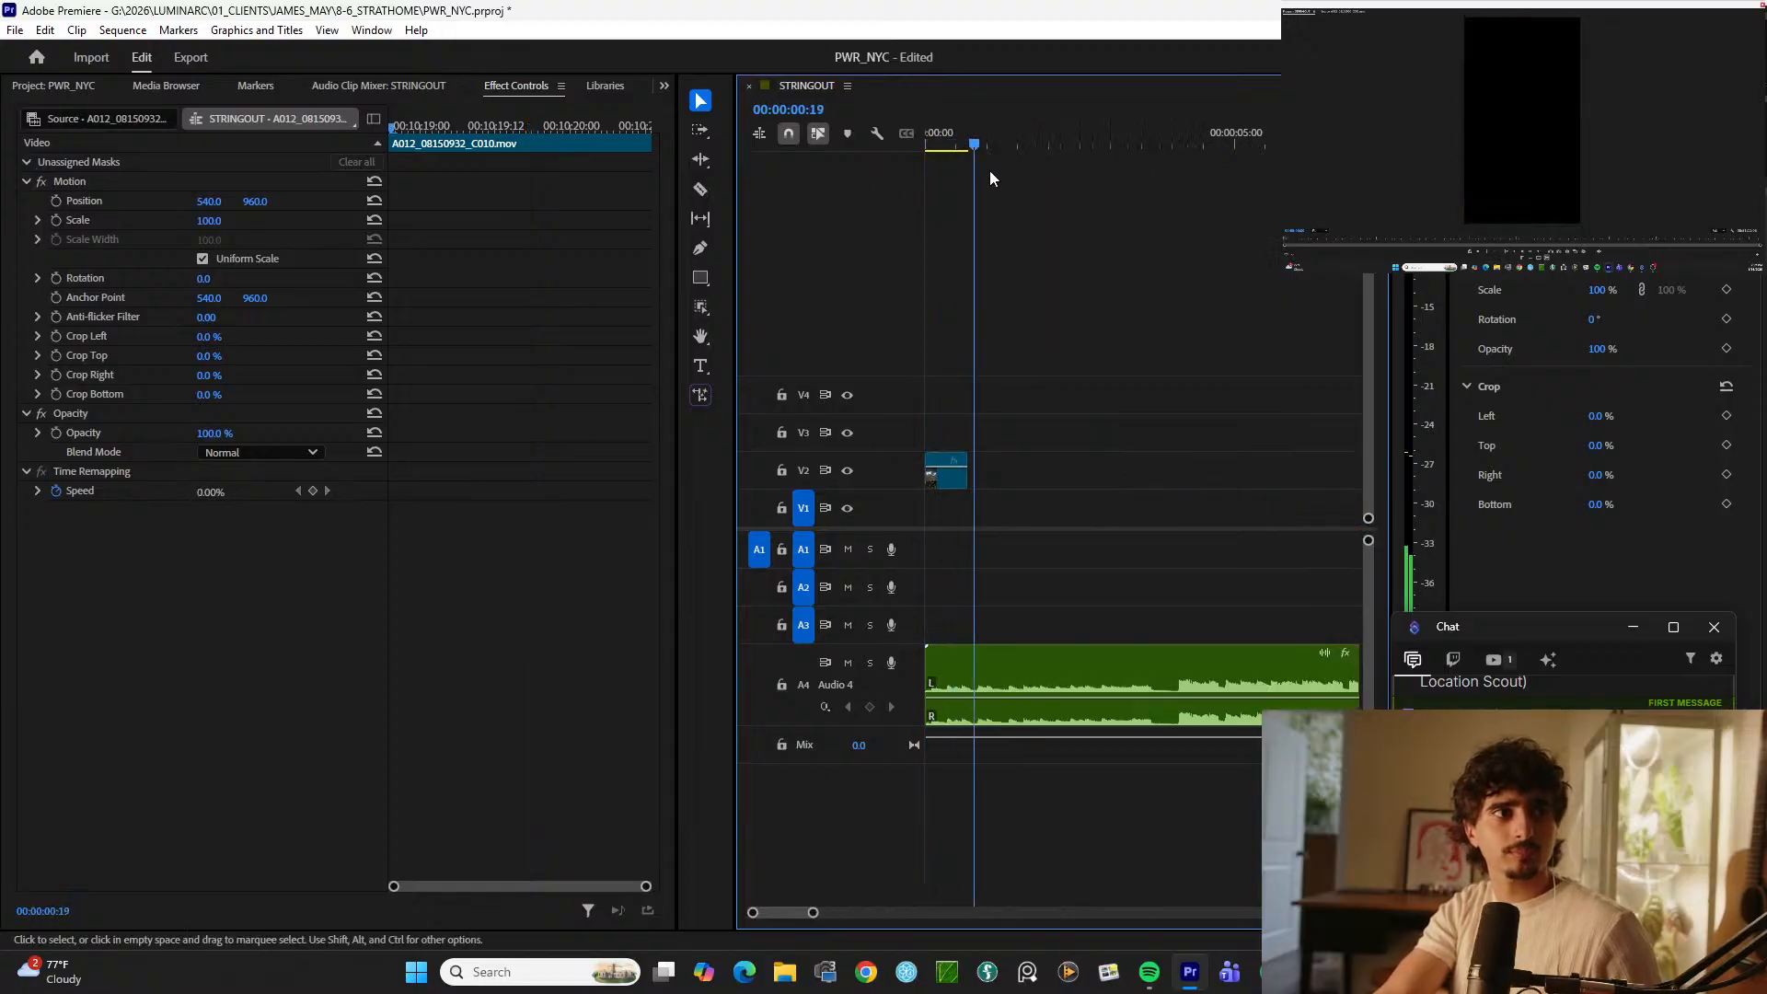
key("Home")
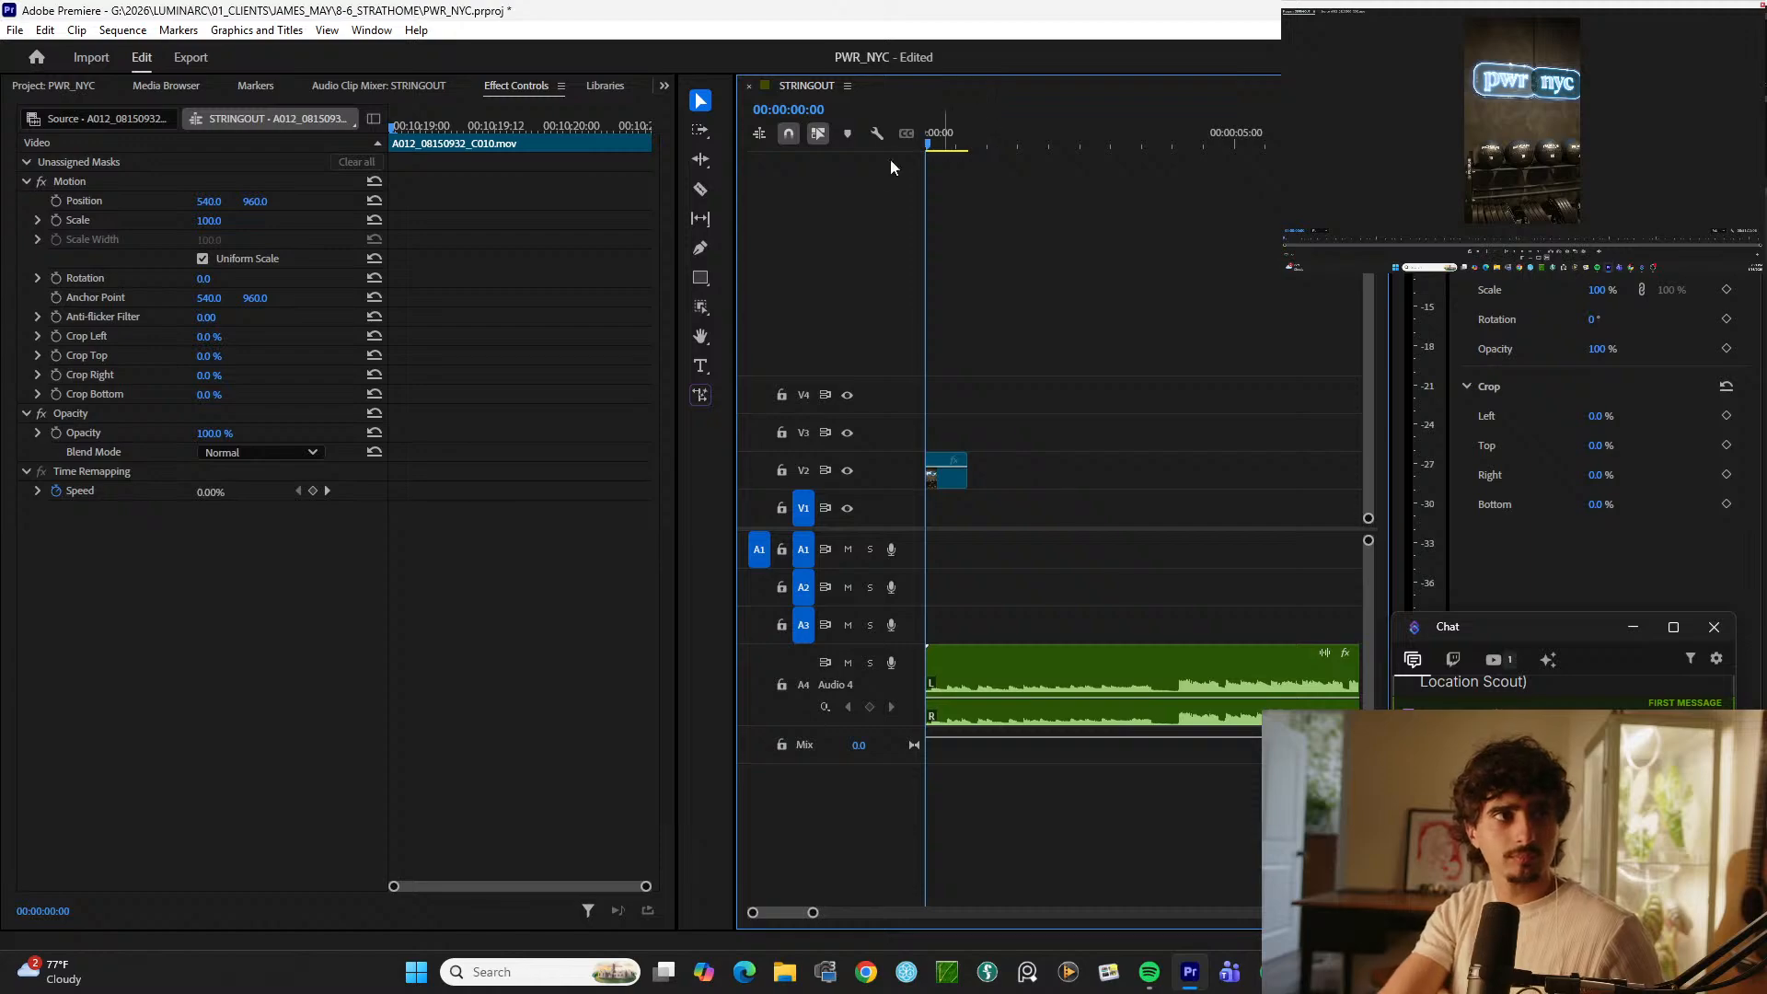
key("Down")
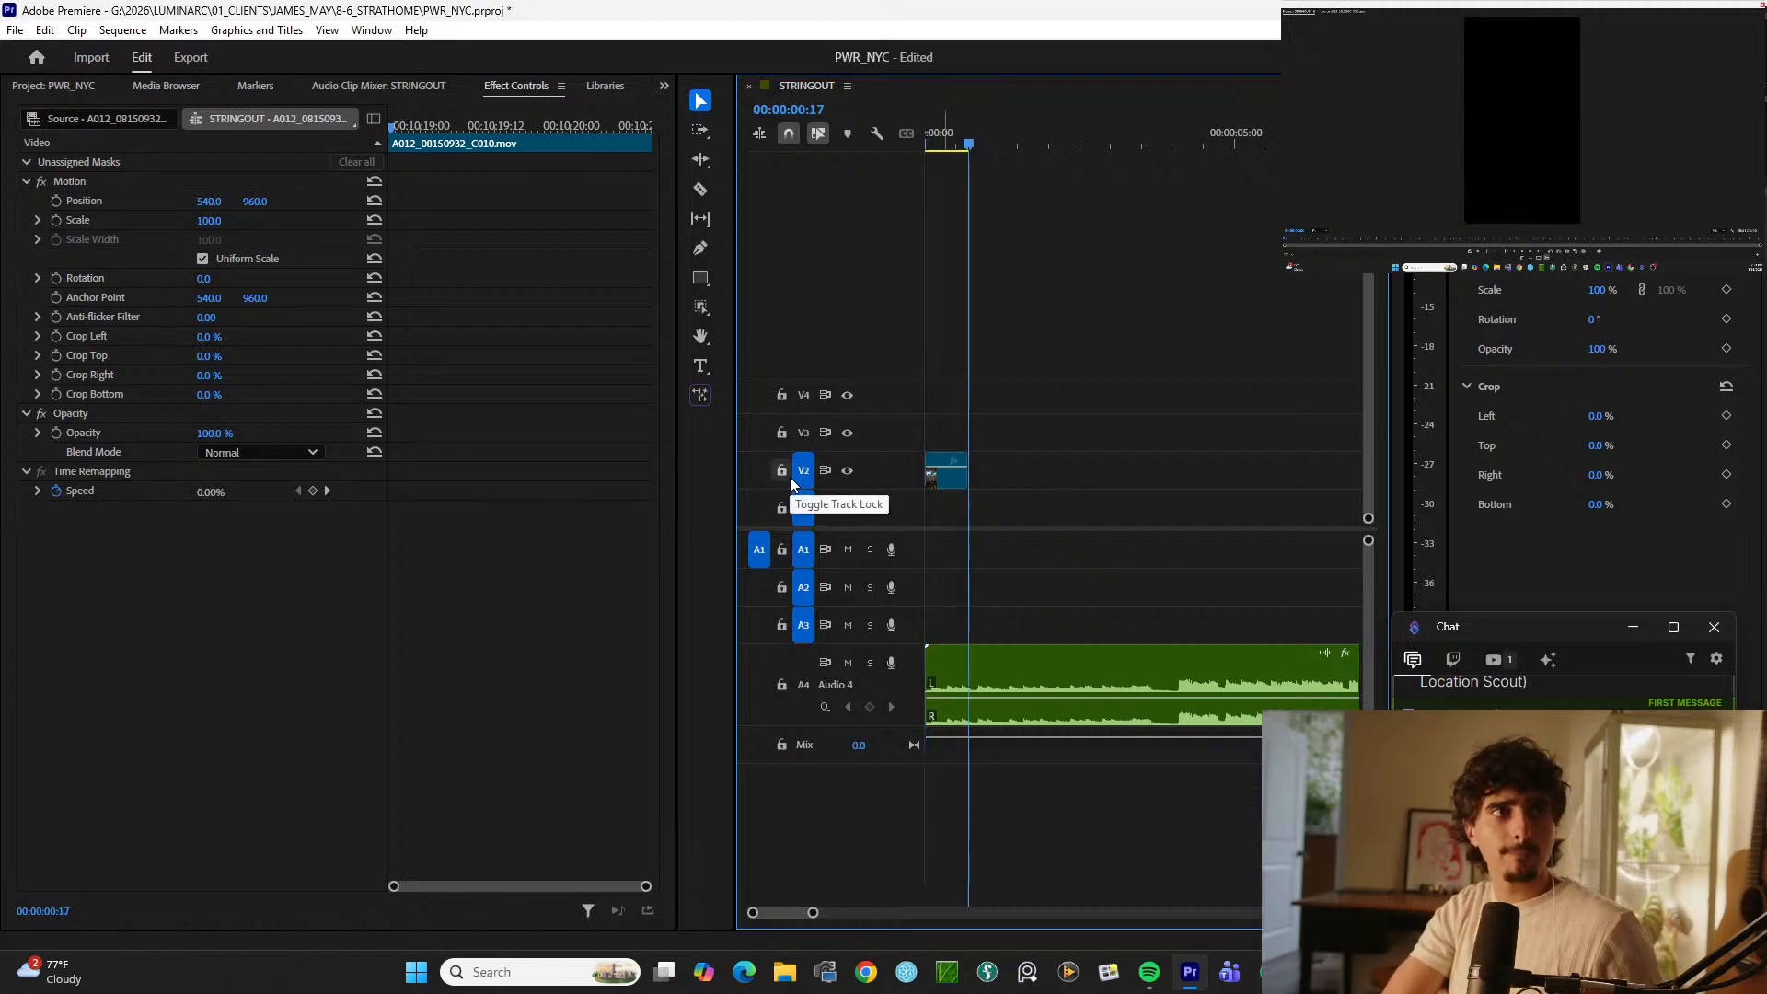
key("ctrl+v")
Step: Cut the pasted C010 whiteboard shot at 00:00:01:10 and delete the piece after the cut
left_click(980, 124)
mouse_move(976, 119)
left_mouse_down()
mouse_move(919, 140)
mouse_move(993, 143)
left_mouse_up()
key("Right")
key("Right")
key("Right")
key("Right")
key("Right")
key("Right")
key("Right")
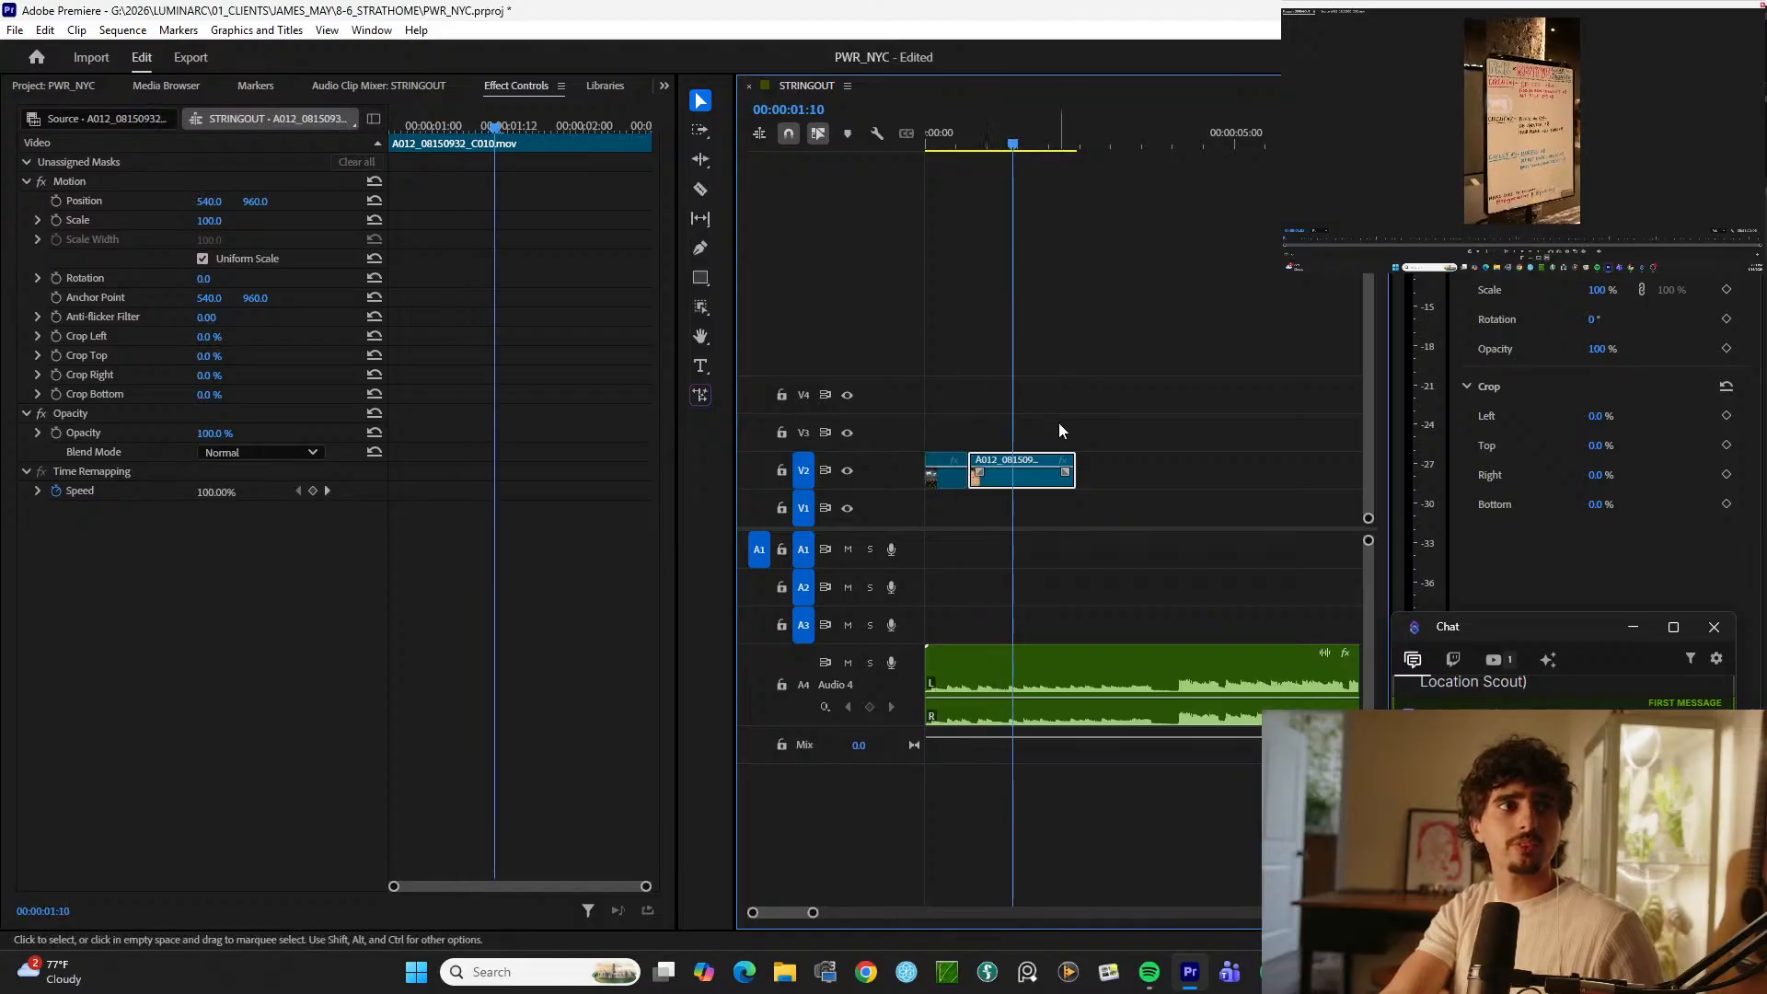
left_click(1050, 484)
key("Delete")
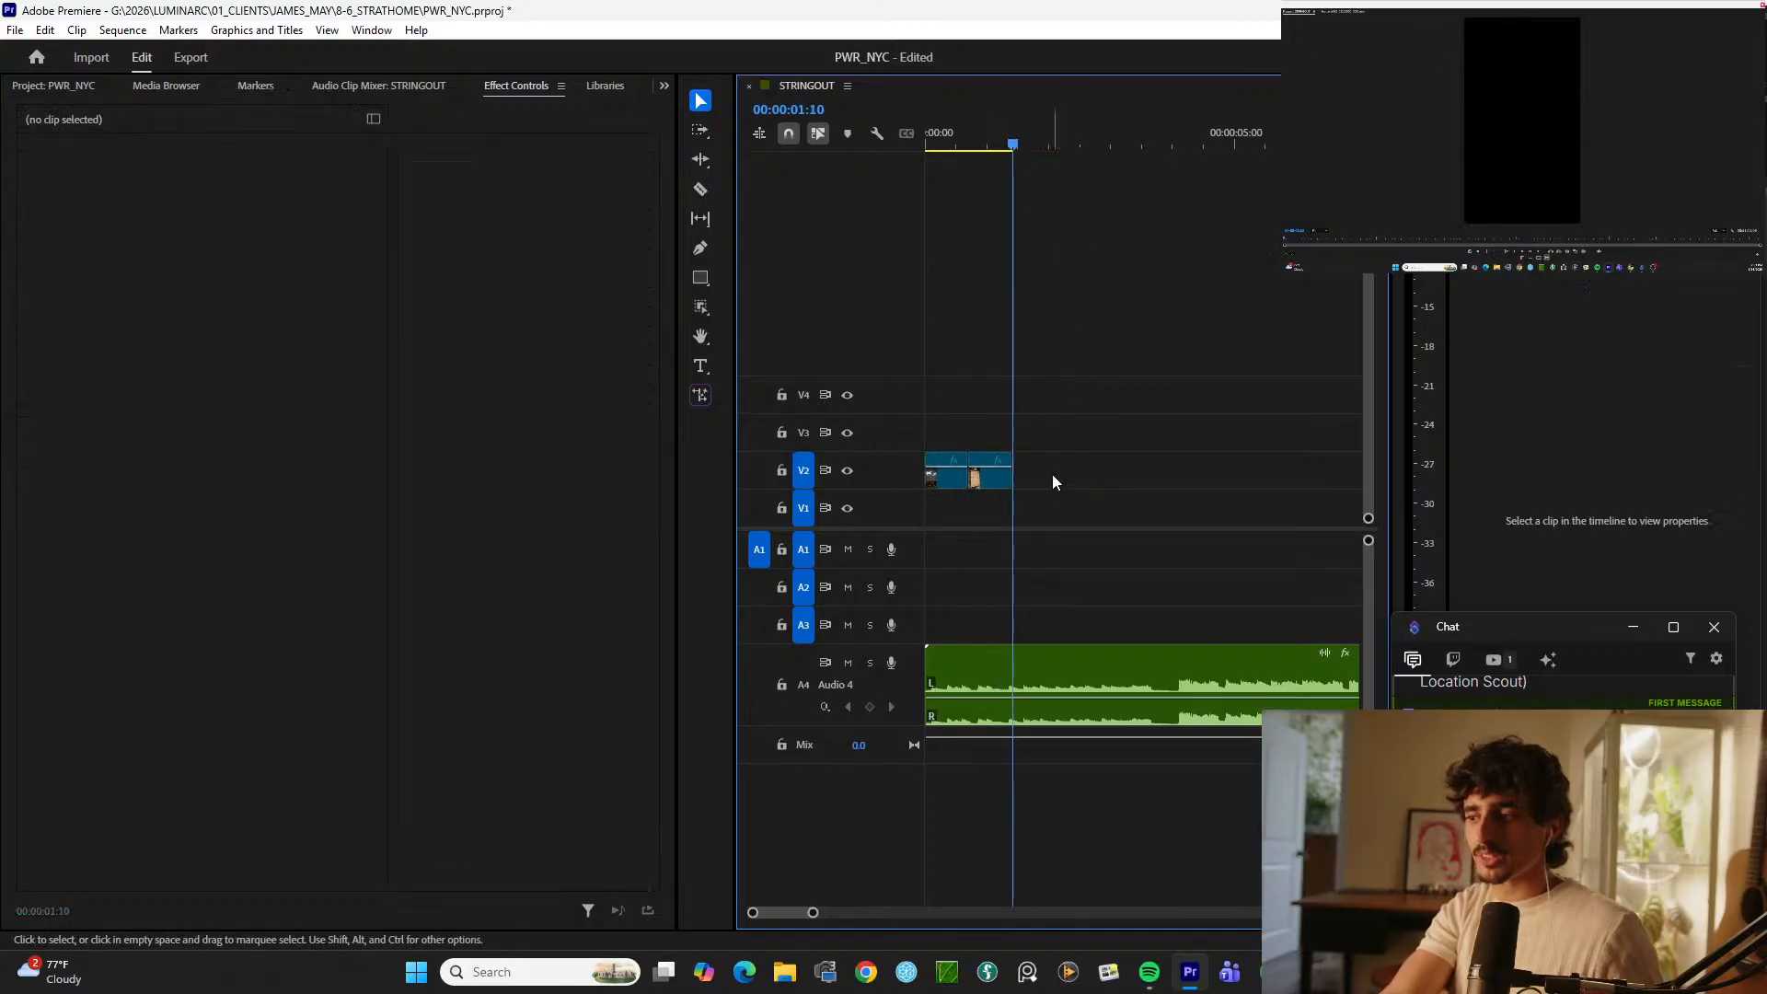
Step: Check the raised V2 shots of C010 and C011 between about 00:10:30 and 00:10:37
key("minus")
key("minus")
key("minus")
key("minus")
key("minus")
key("minus")
key("minus")
key("minus")
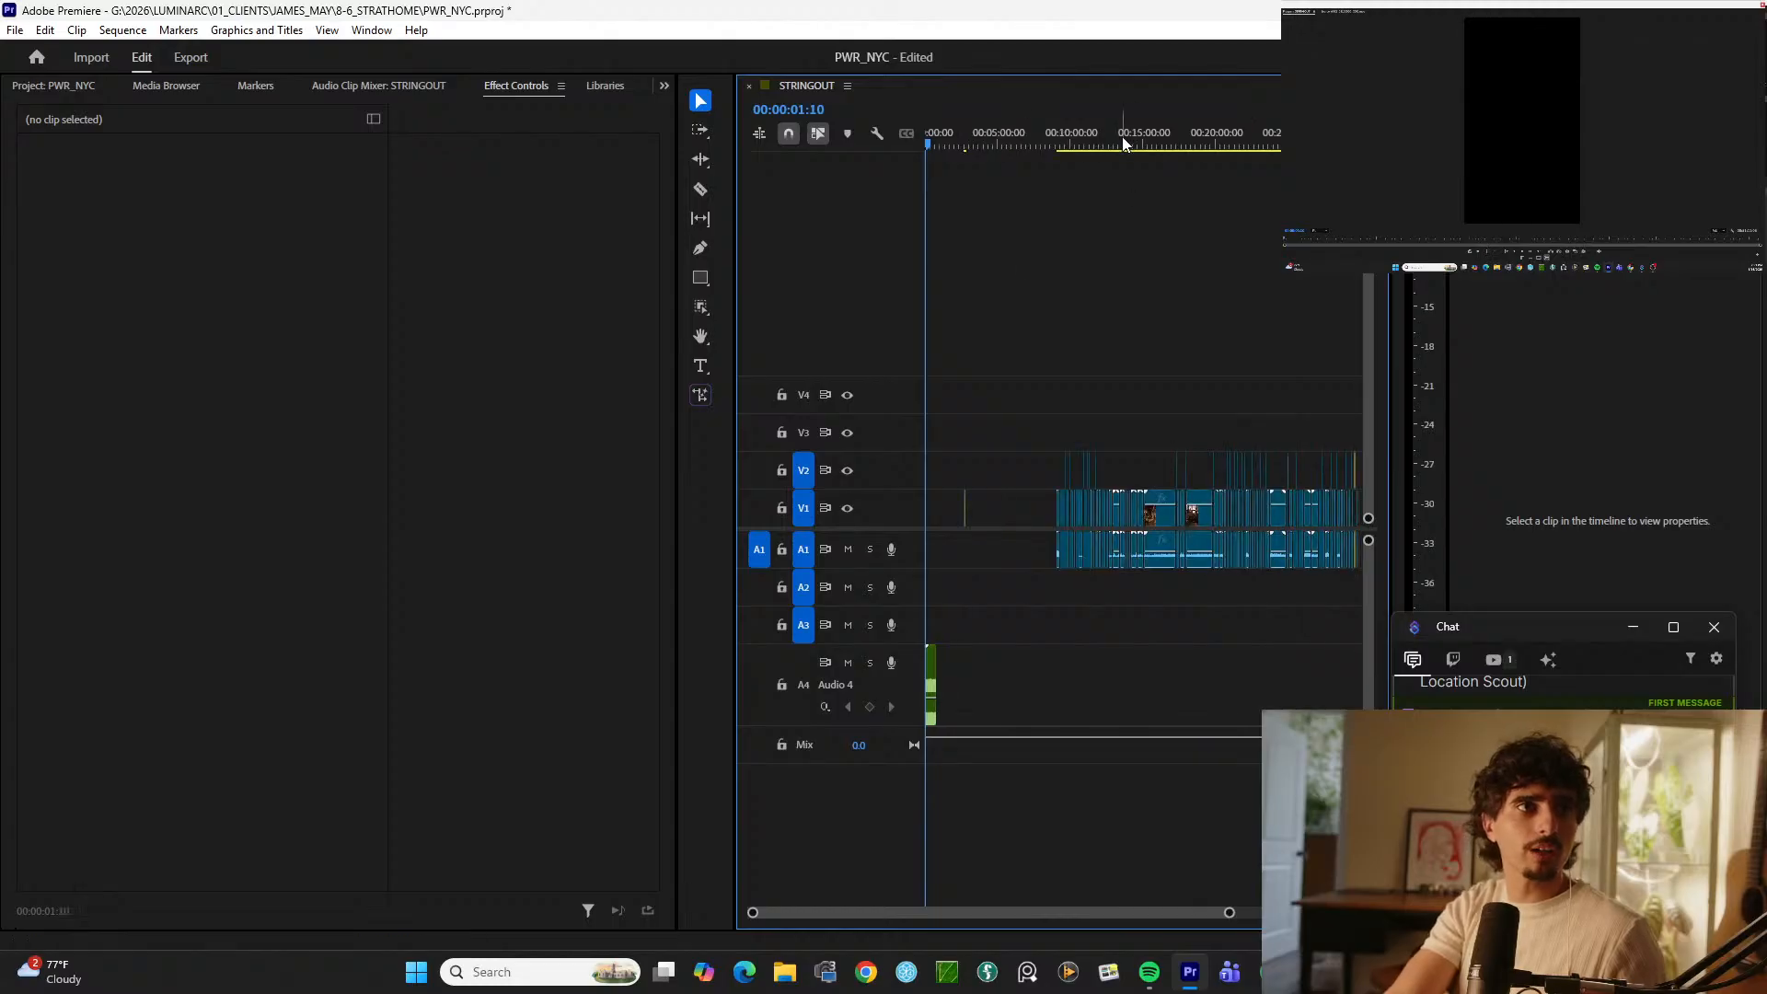
left_click(1082, 115)
key("equal")
key("equal")
key("equal")
key("equal")
left_click(1128, 137)
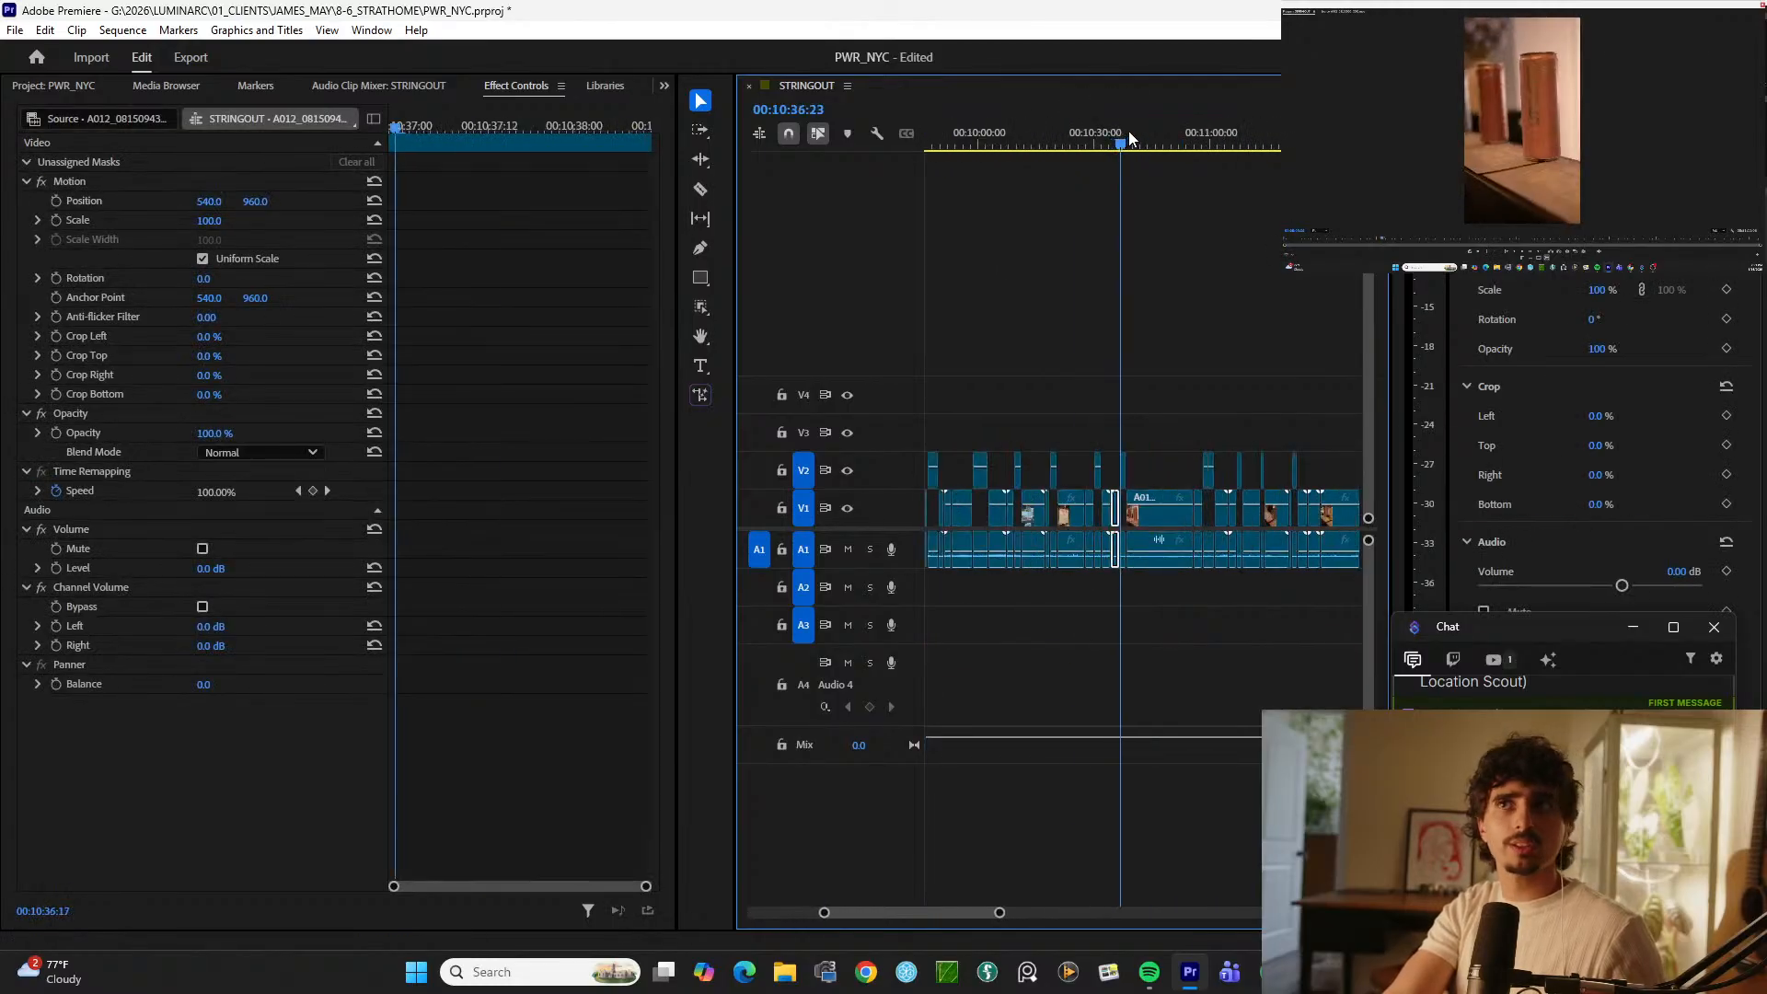
key("equal")
key("equal")
left_click_drag(1105, 137, 1030, 141)
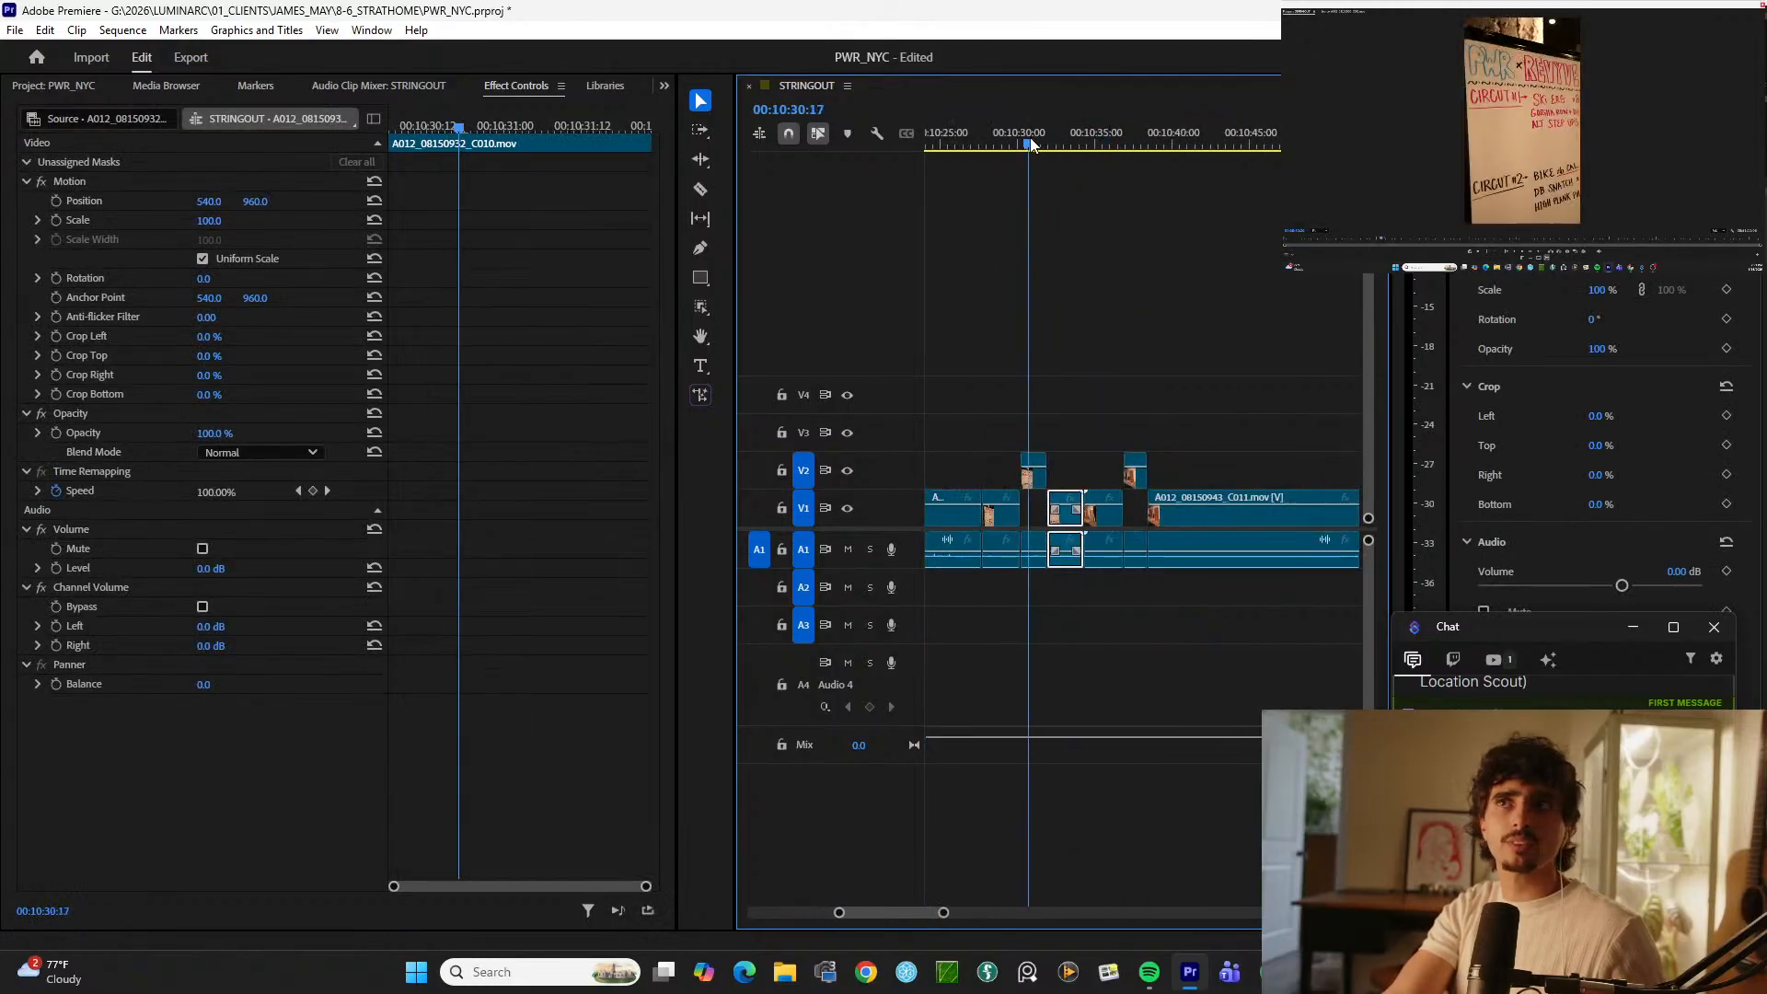
Step: Compare the C011 and C012 shots, and select both V2 clips between about 00:10:59 and 00:11:08 for copying
key("minus")
key("minus")
left_click(1231, 147)
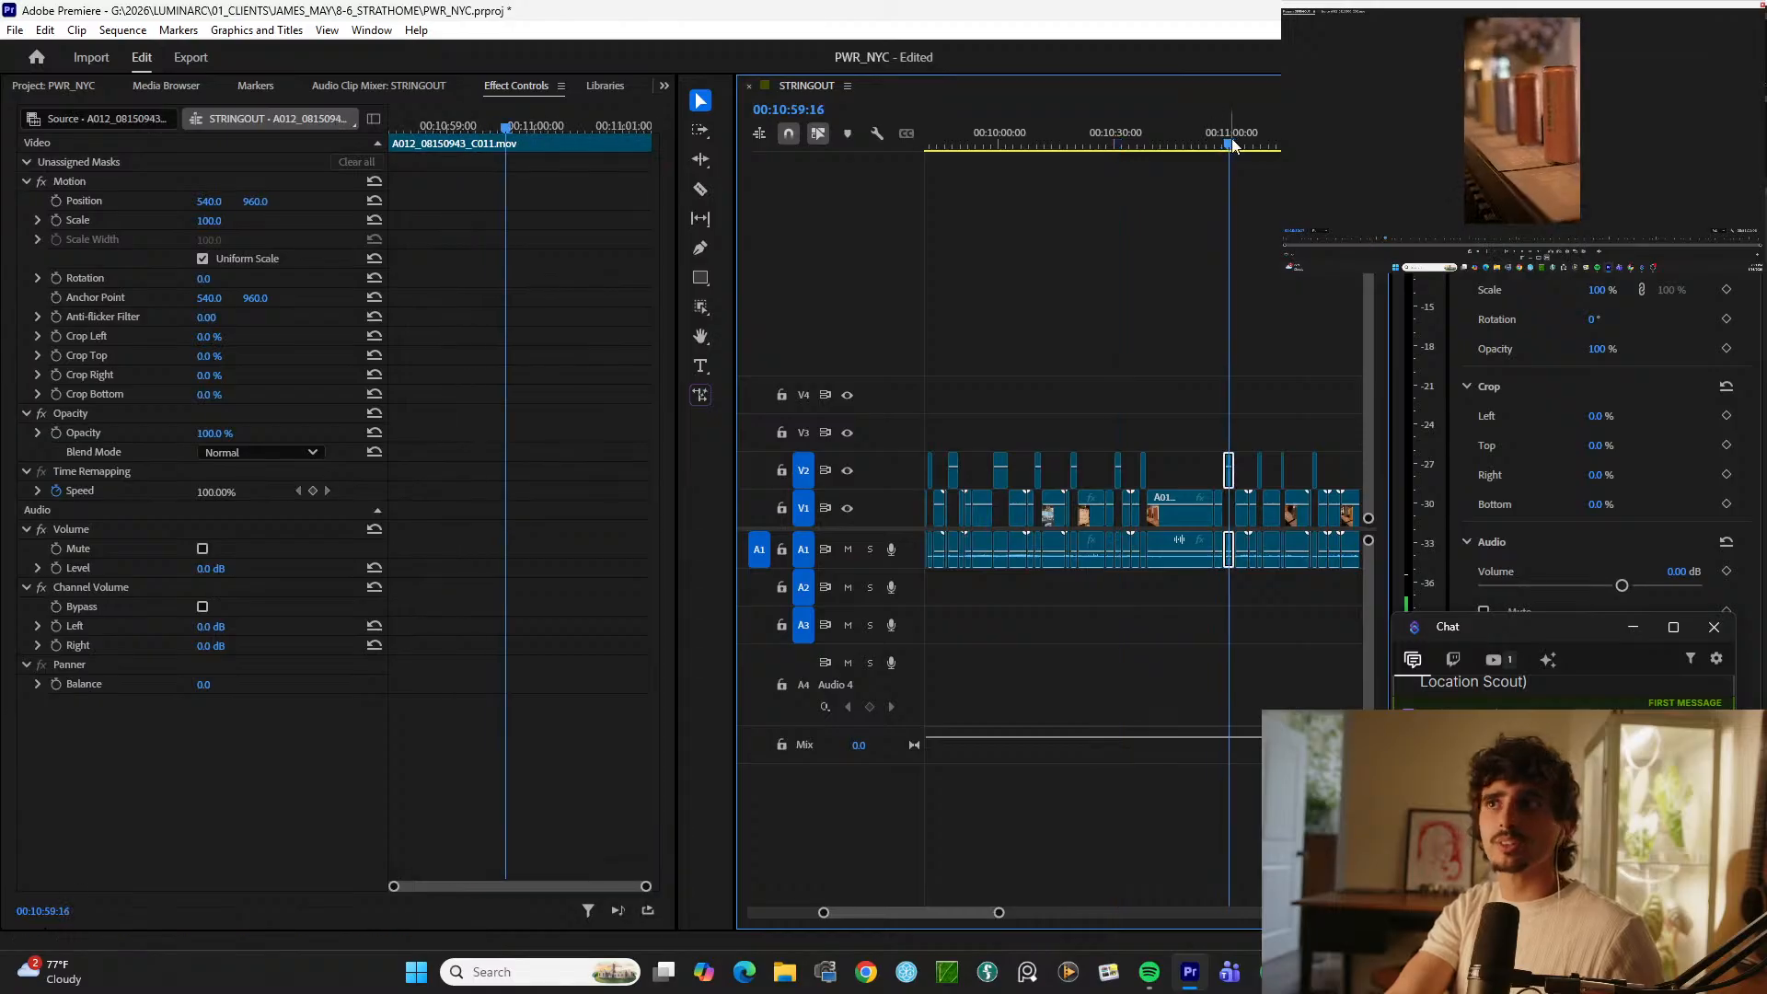
key("equal")
key("equal")
left_click(1264, 148)
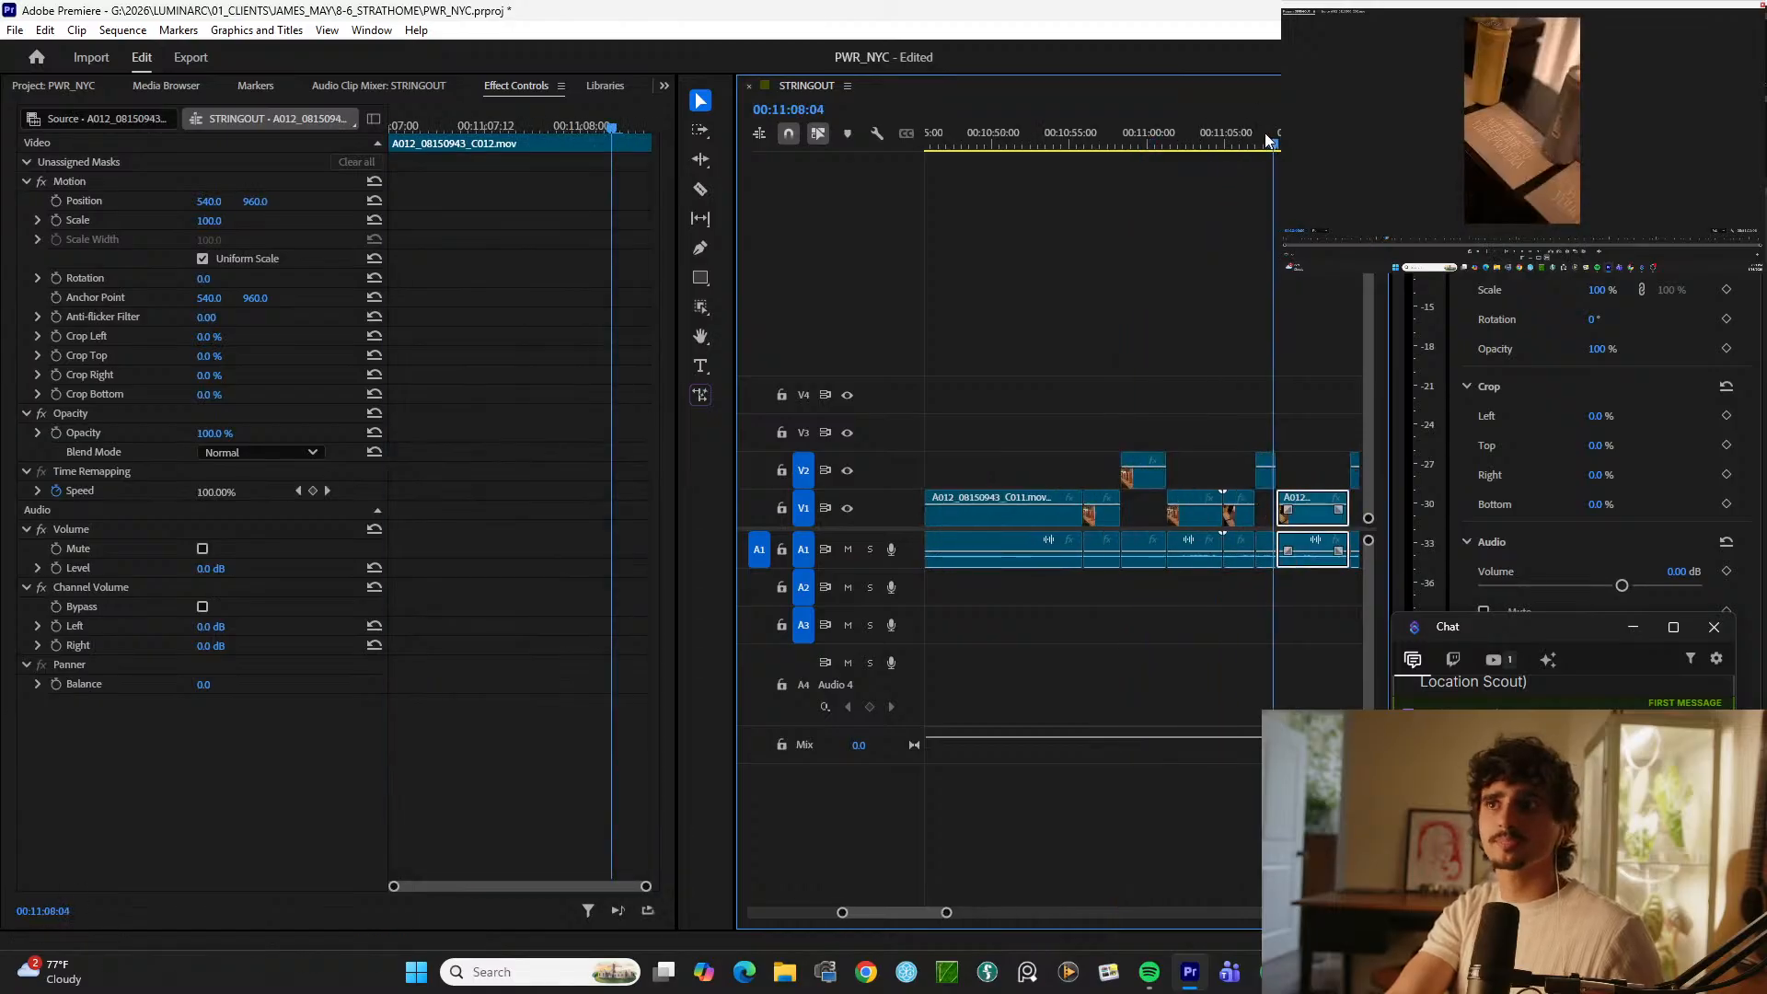
left_click(1129, 143)
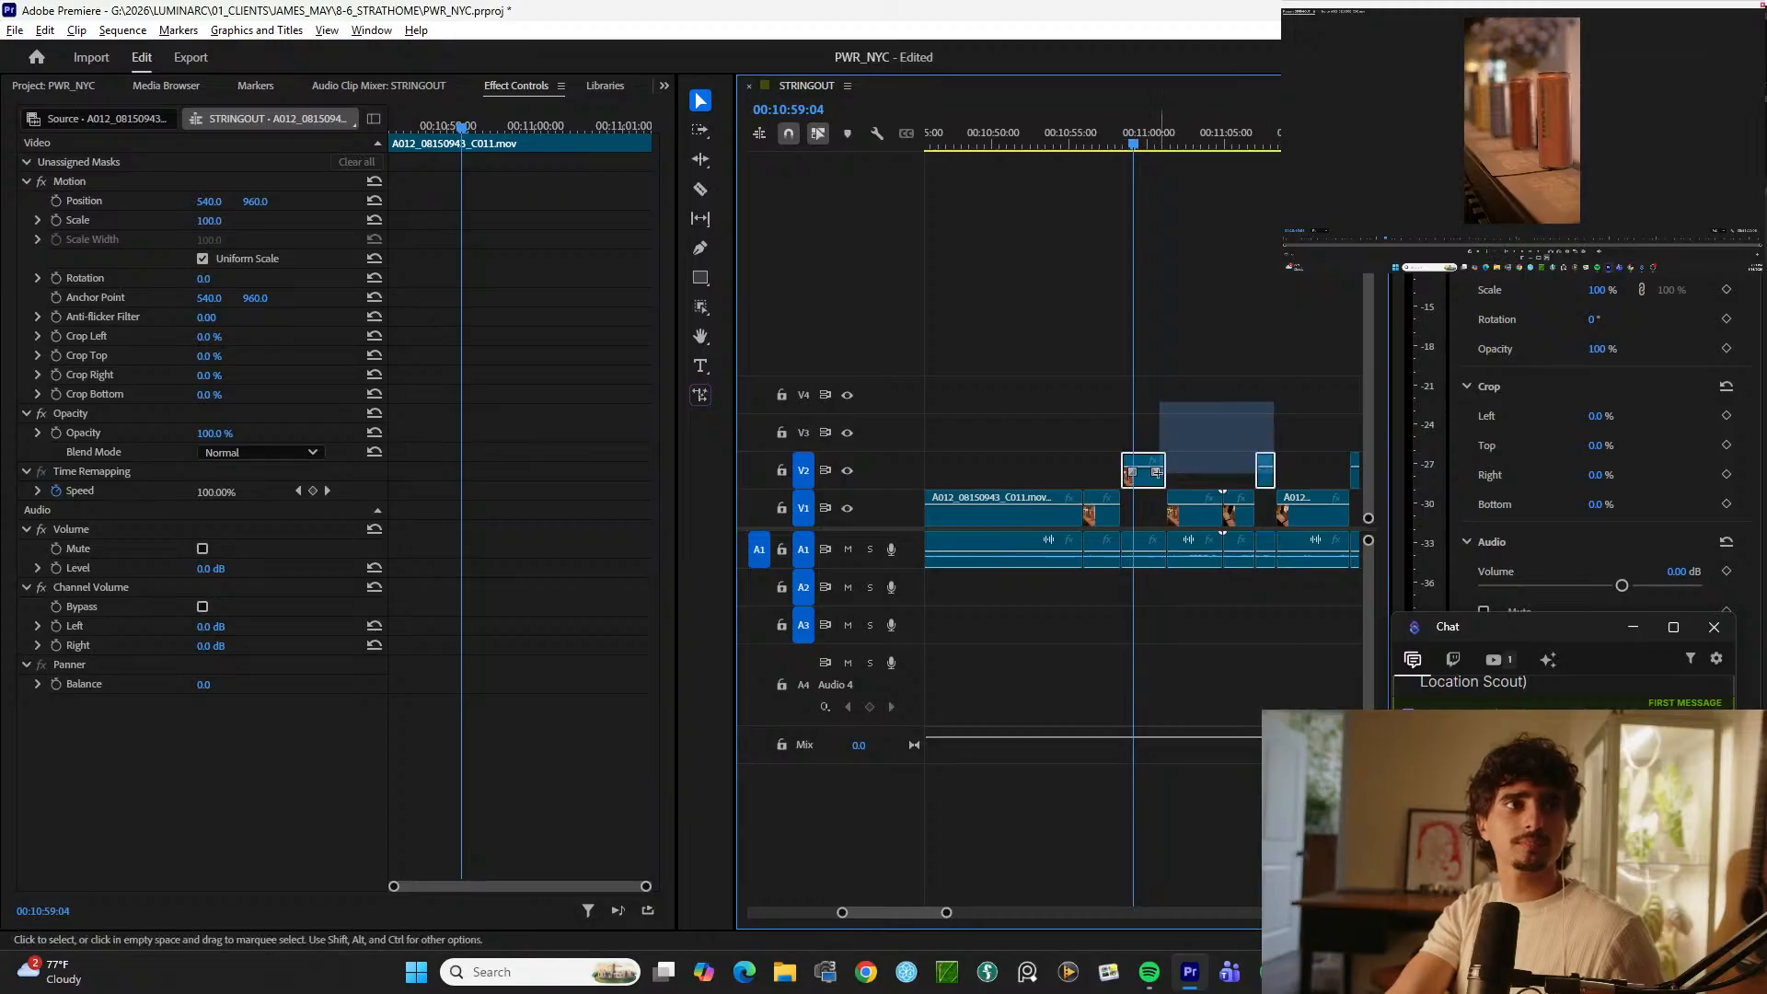
left_click_drag(1159, 402, 1158, 402)
Step: Paste the two copied C011 and C012 shots onto V2 from about 00:00:04:03, where the music kicks in
key("minus")
key("minus")
key("minus")
key("minus")
key("minus")
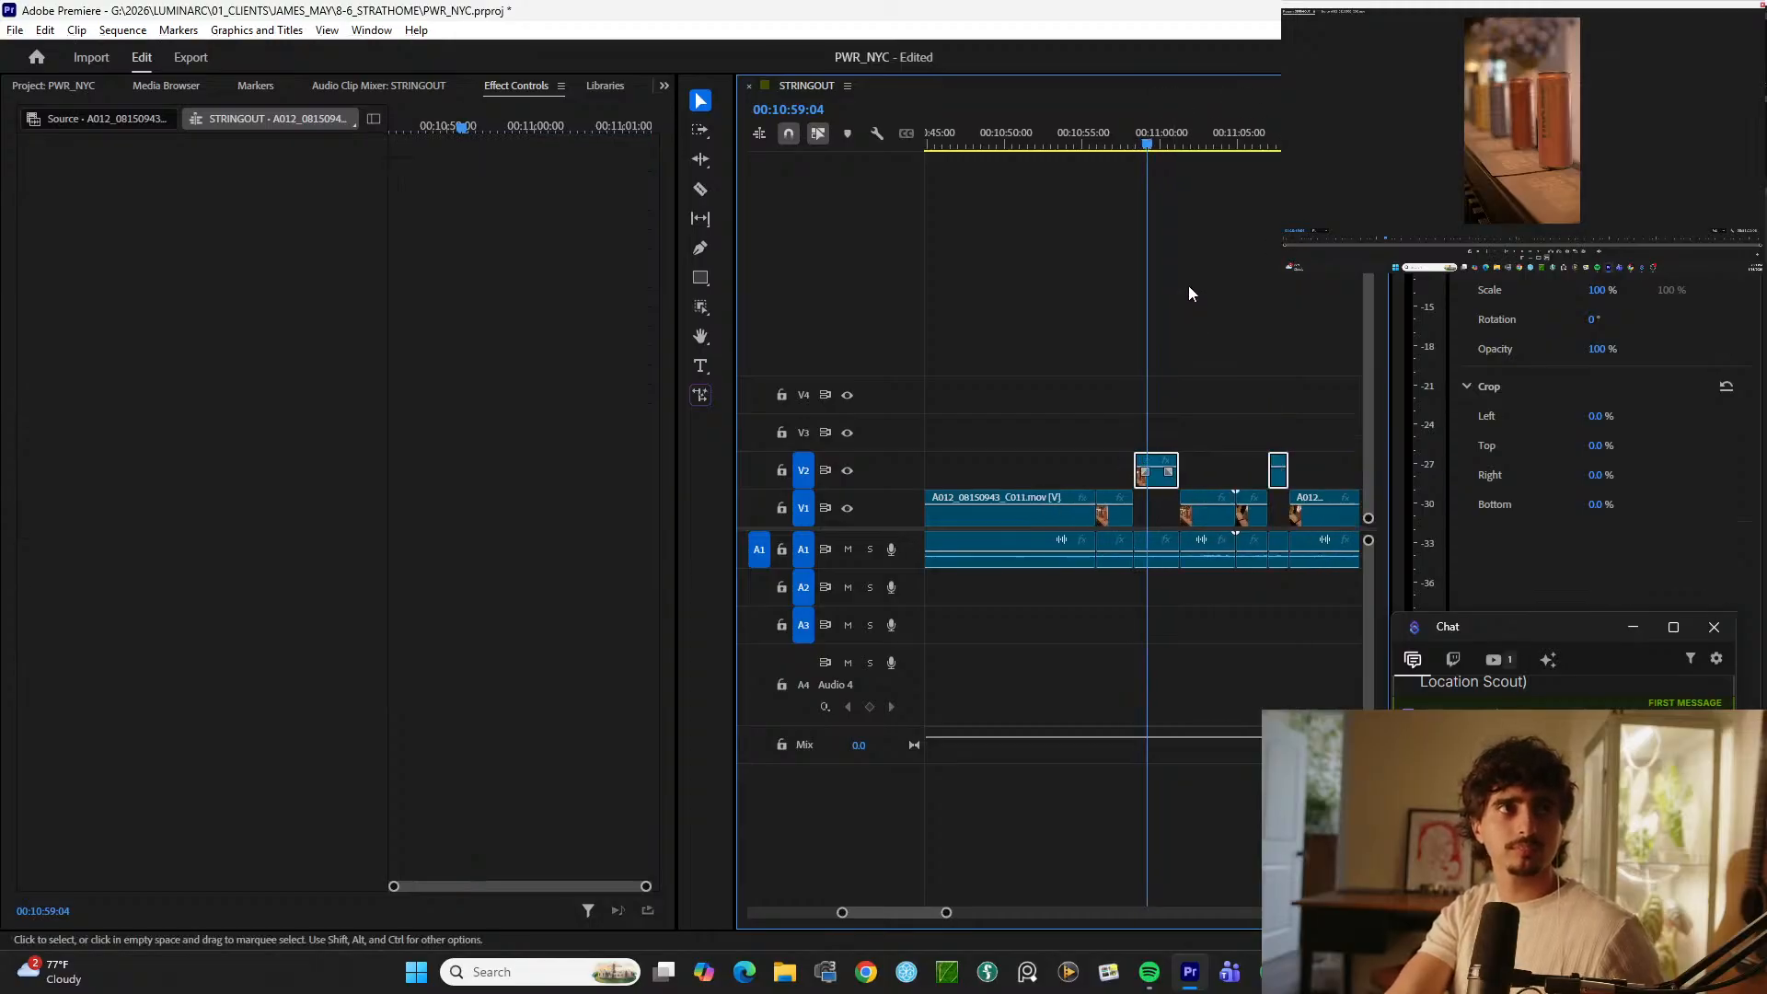
key("Home")
key("equal")
key("equal")
key("equal")
key("equal")
key("equal")
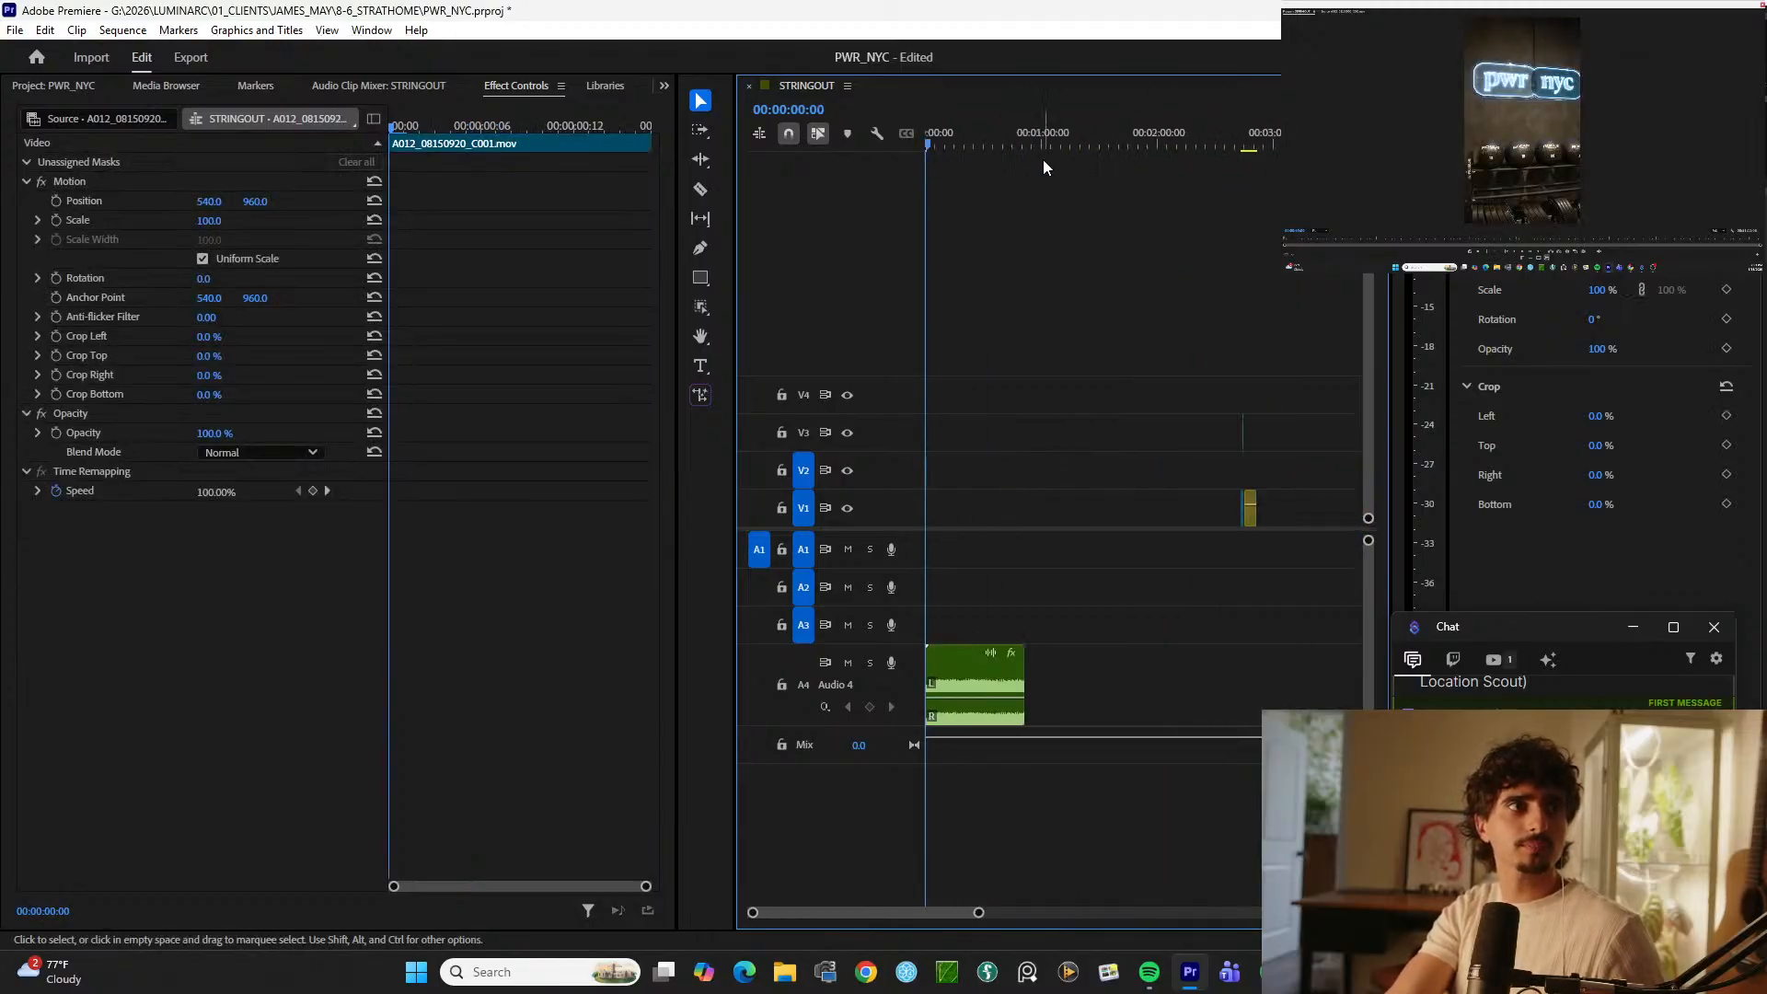
left_click(989, 133)
left_click(991, 131)
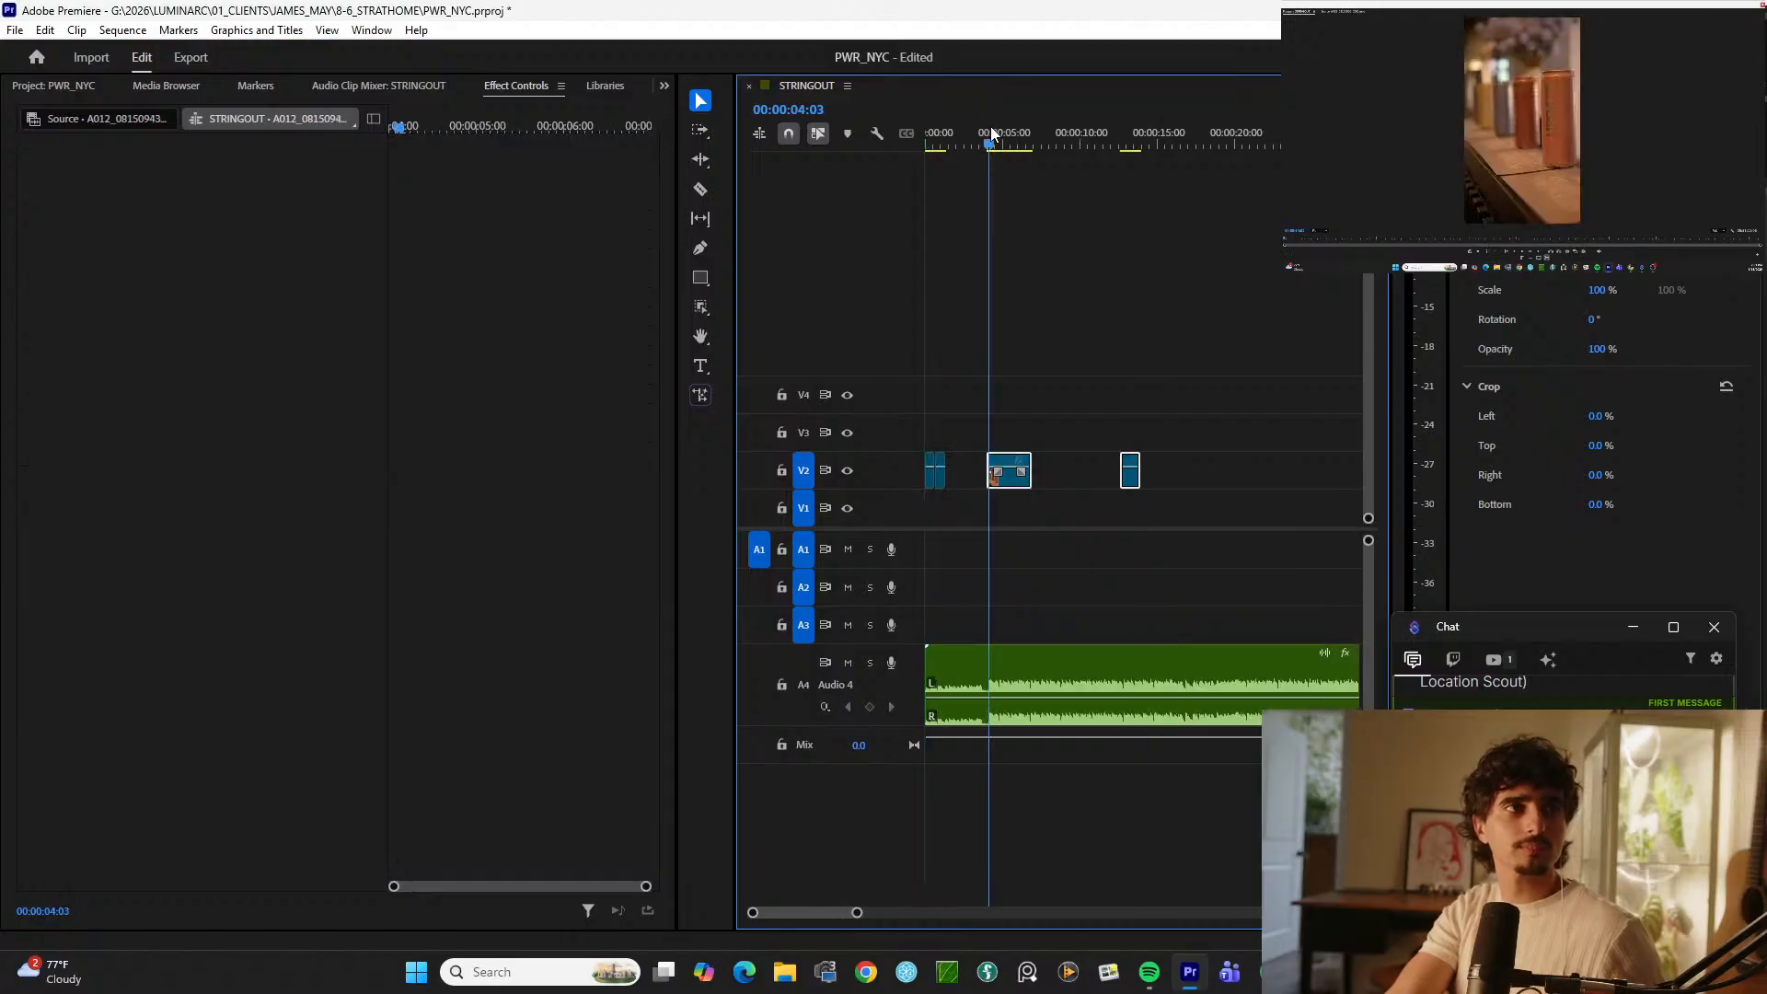
Step: Trim the end of the pasted C011 shot to 00:00:04:17 and deselect the clips
left_click_drag(1031, 469, 996, 459)
left_click(1172, 497)
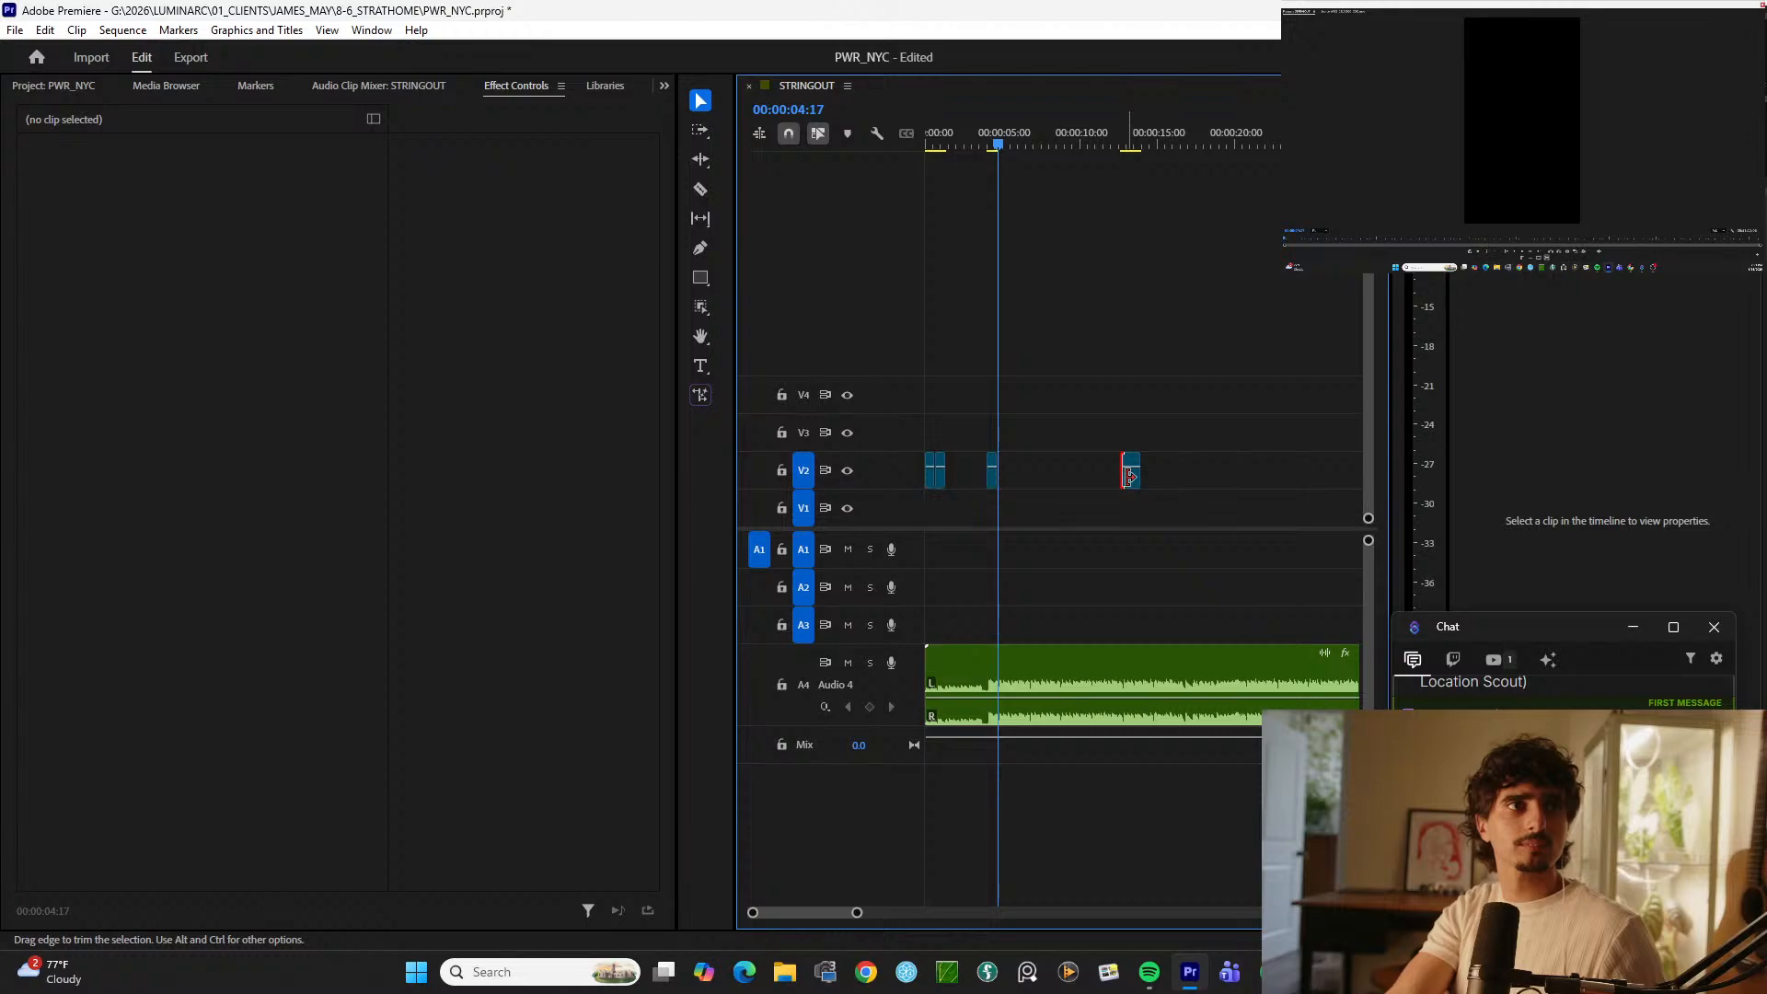
Step: Move the separate V2 clip to start at the end of the preceding clip, at 00:00:04:17, and play it back
left_click_drag(1135, 480, 1014, 458)
key("space")
key("space")
key("space")
key("space")
Step: Scan the stringout footage between about 12 and 25 minutes for the next shot to use
key("minus")
key("minus")
key("minus")
key("minus")
key("minus")
key("minus")
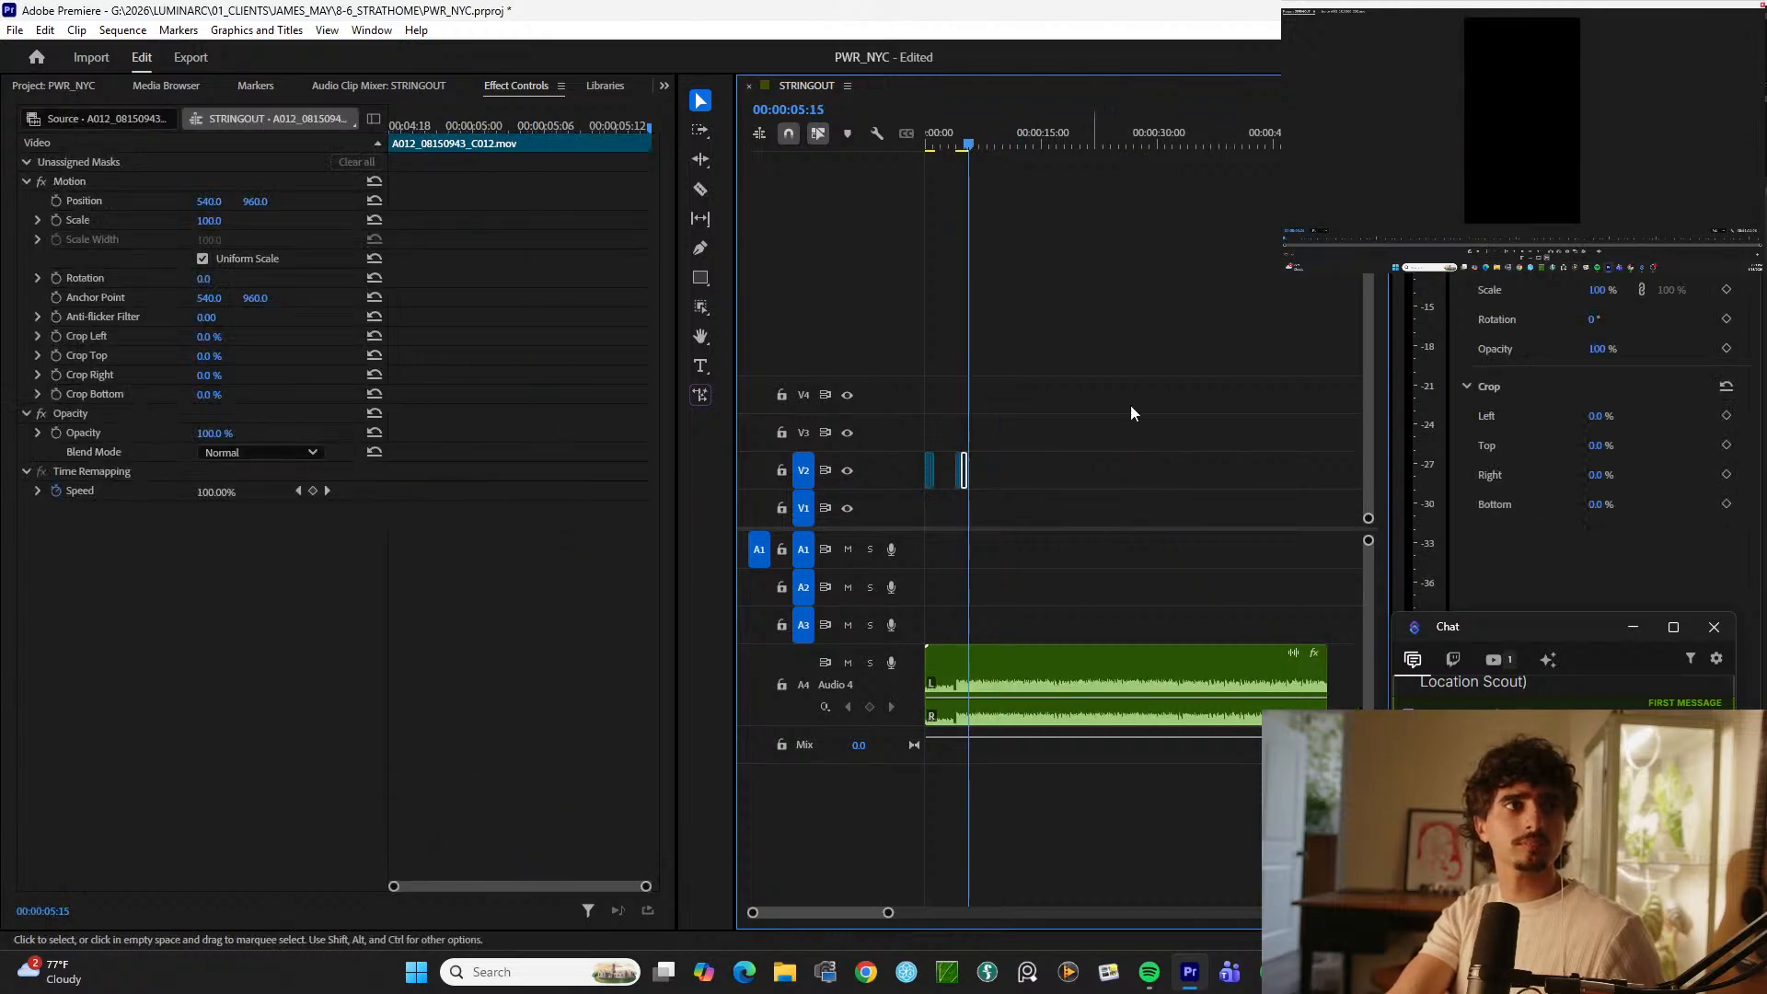
left_click_drag(1086, 140, 1312, 141)
key("equal")
key("equal")
key("equal")
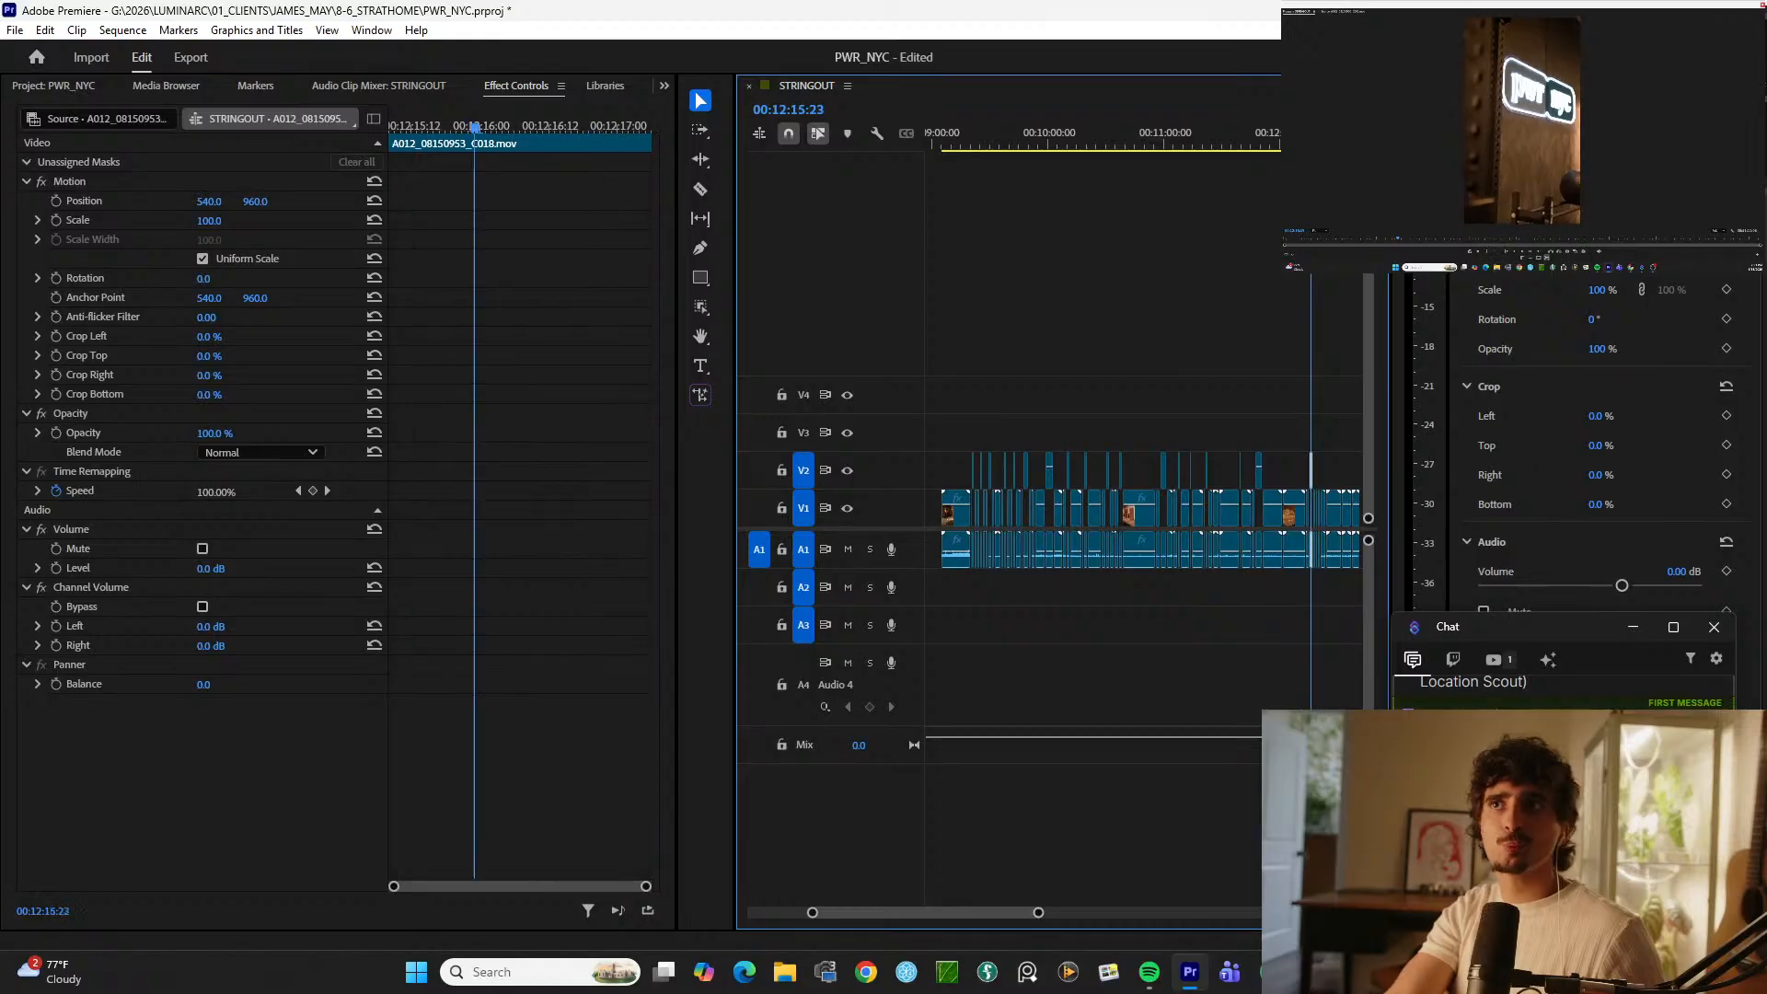
key("minus")
key("minus")
key("minus")
left_click(1211, 141)
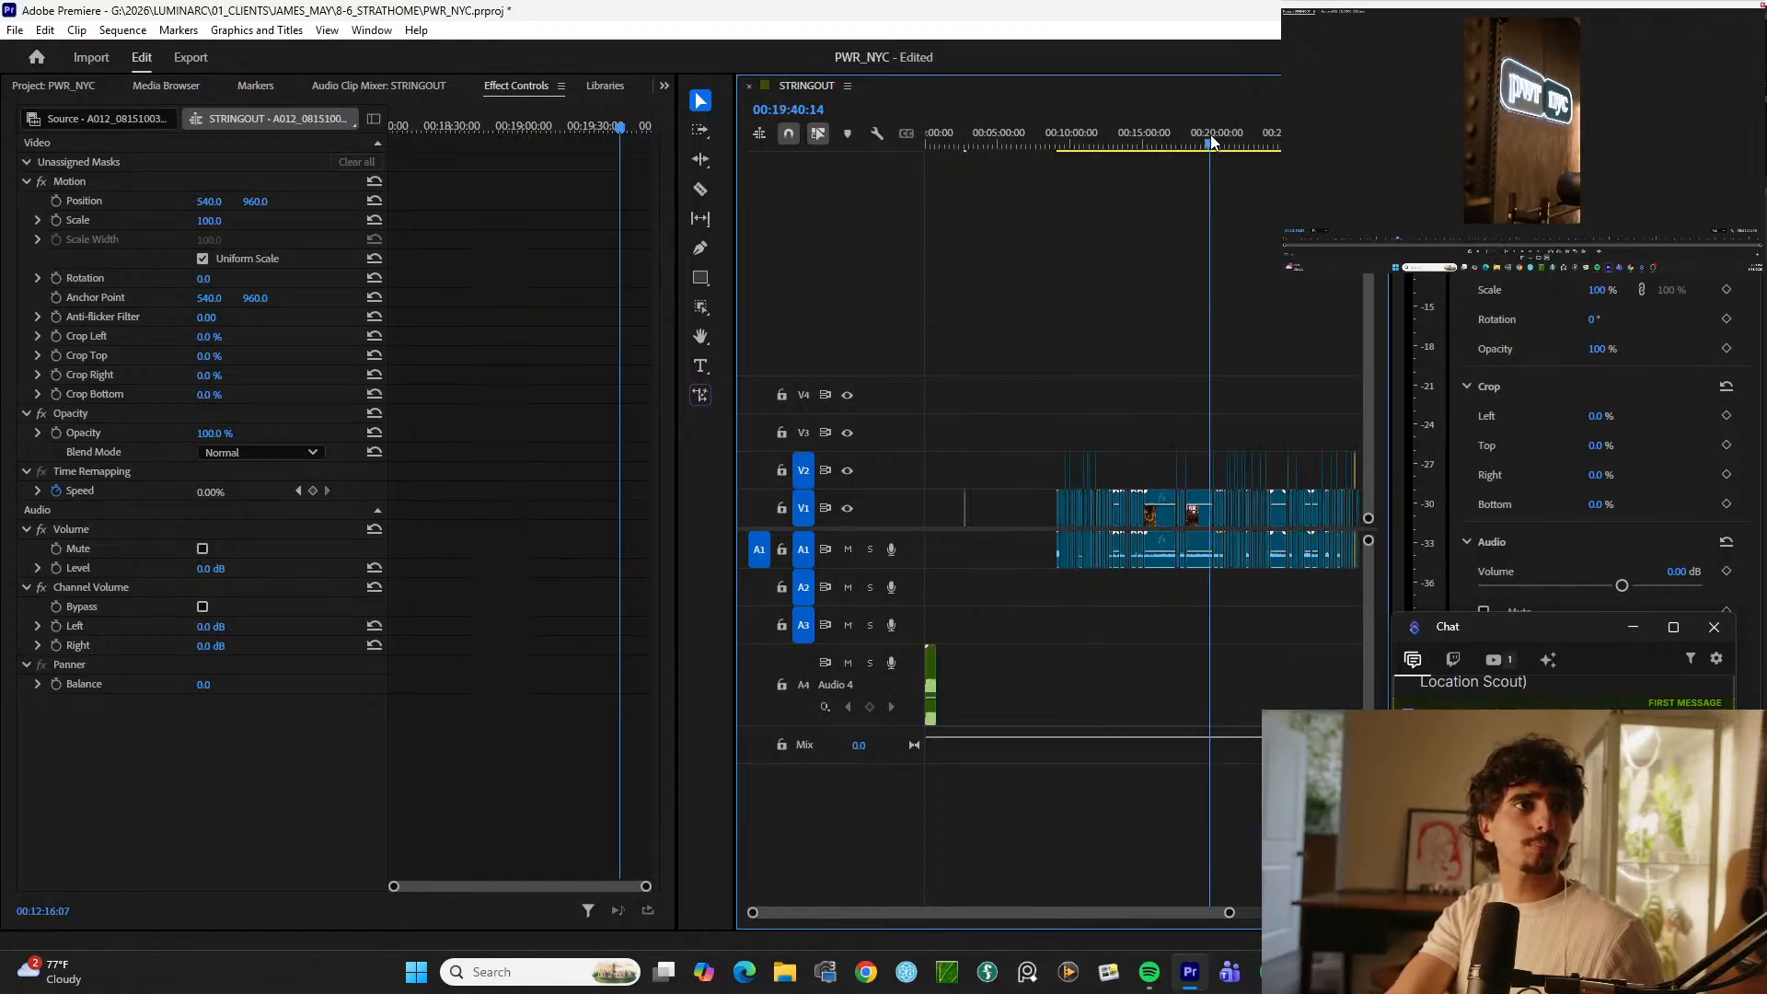
key("equal")
key("equal")
left_click_drag(1047, 138, 1262, 126)
key("minus")
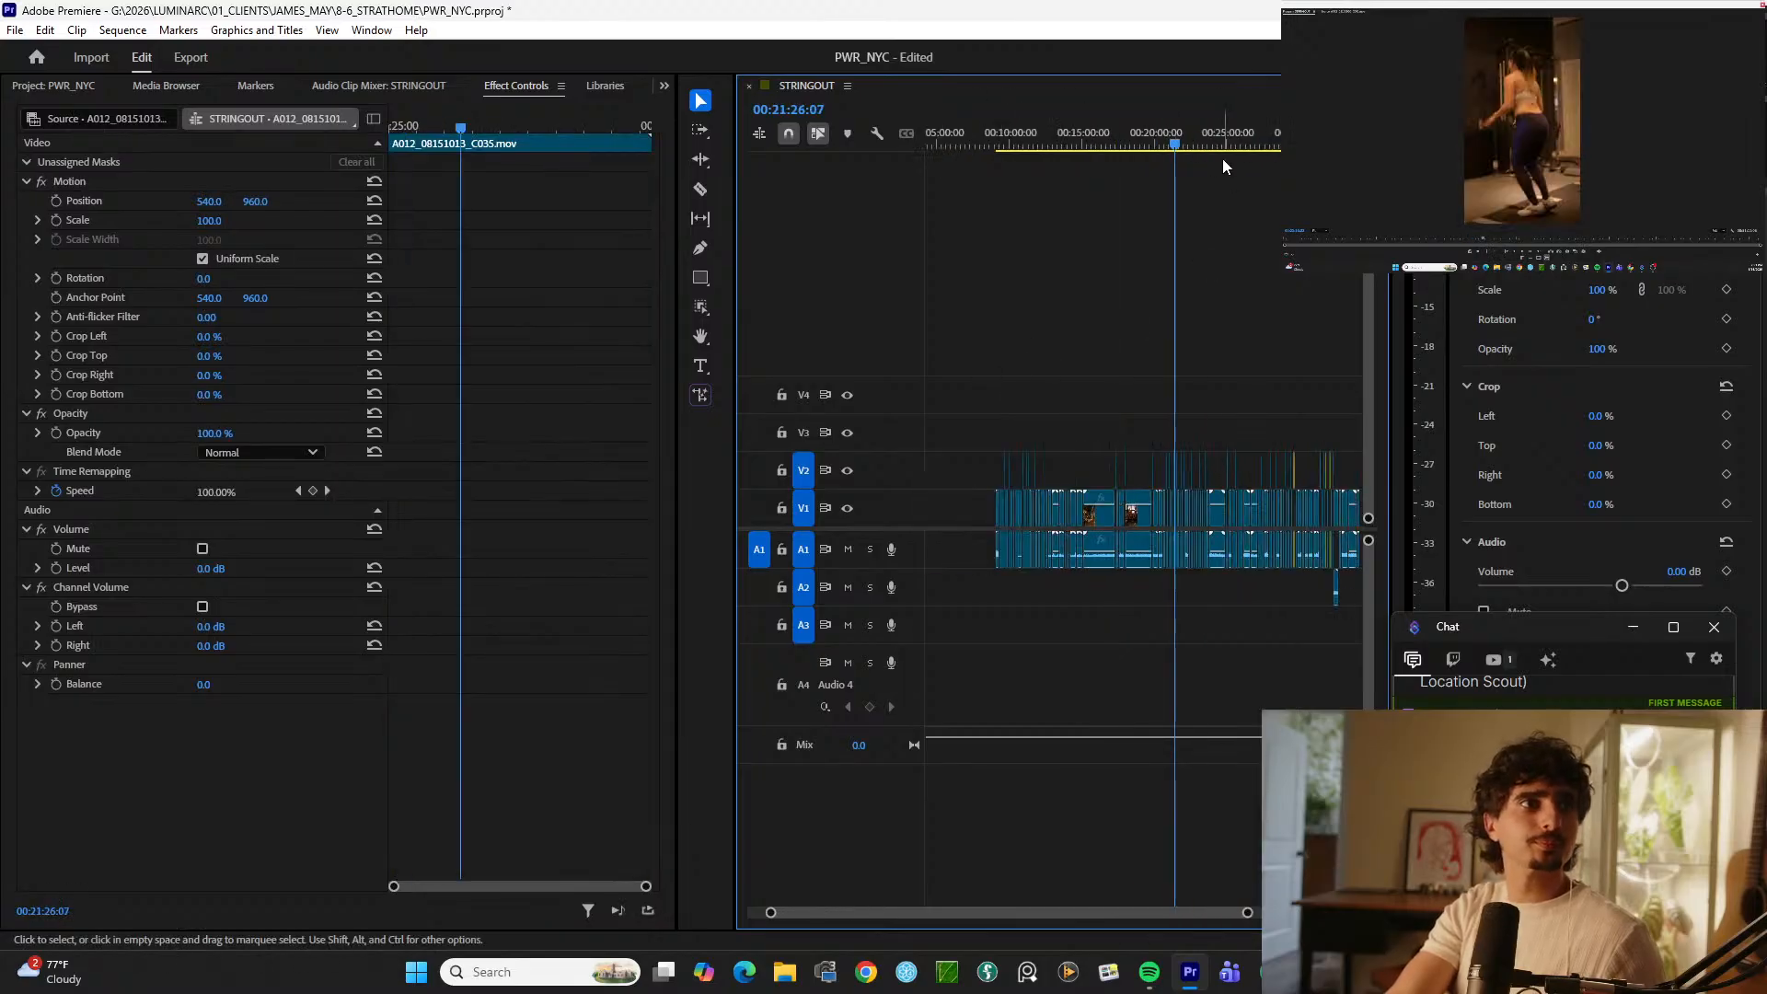
left_click(1230, 125)
key("equal")
key("equal")
left_click(1178, 134)
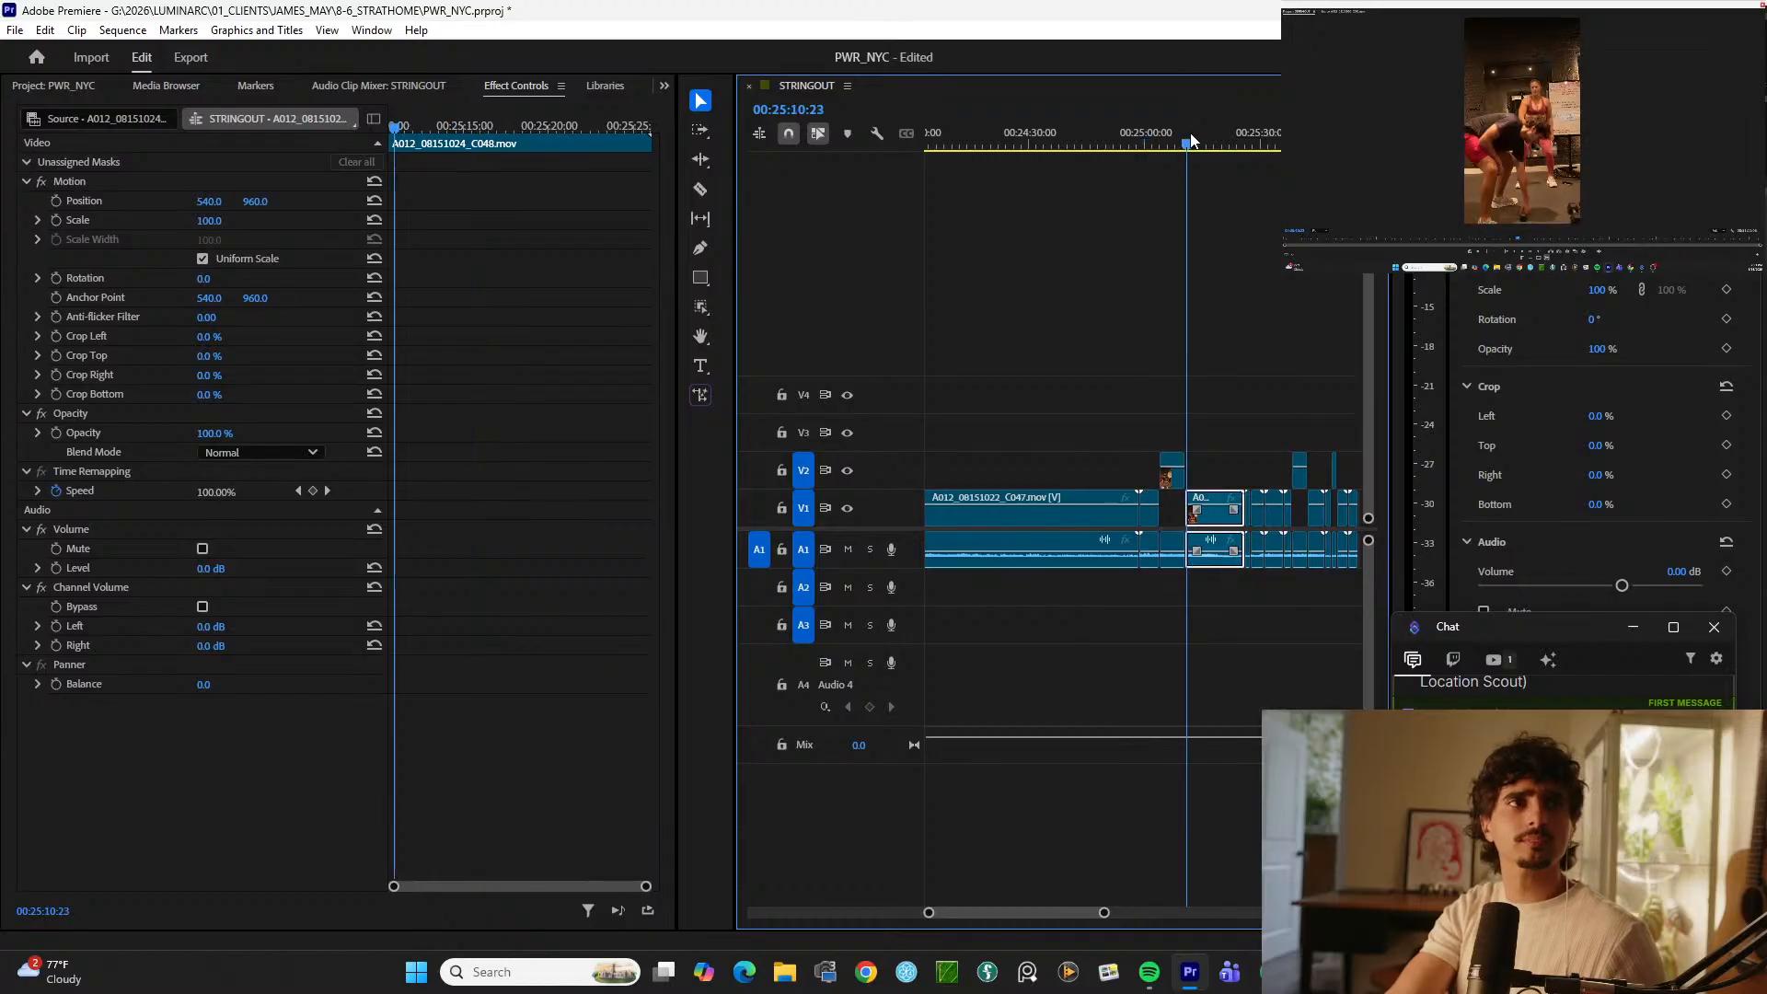
Step: Turn off track targeting for V1, A1 and A2, and go to V2 clip A012_08151025_C051 at 00:25:38:08
key("minus")
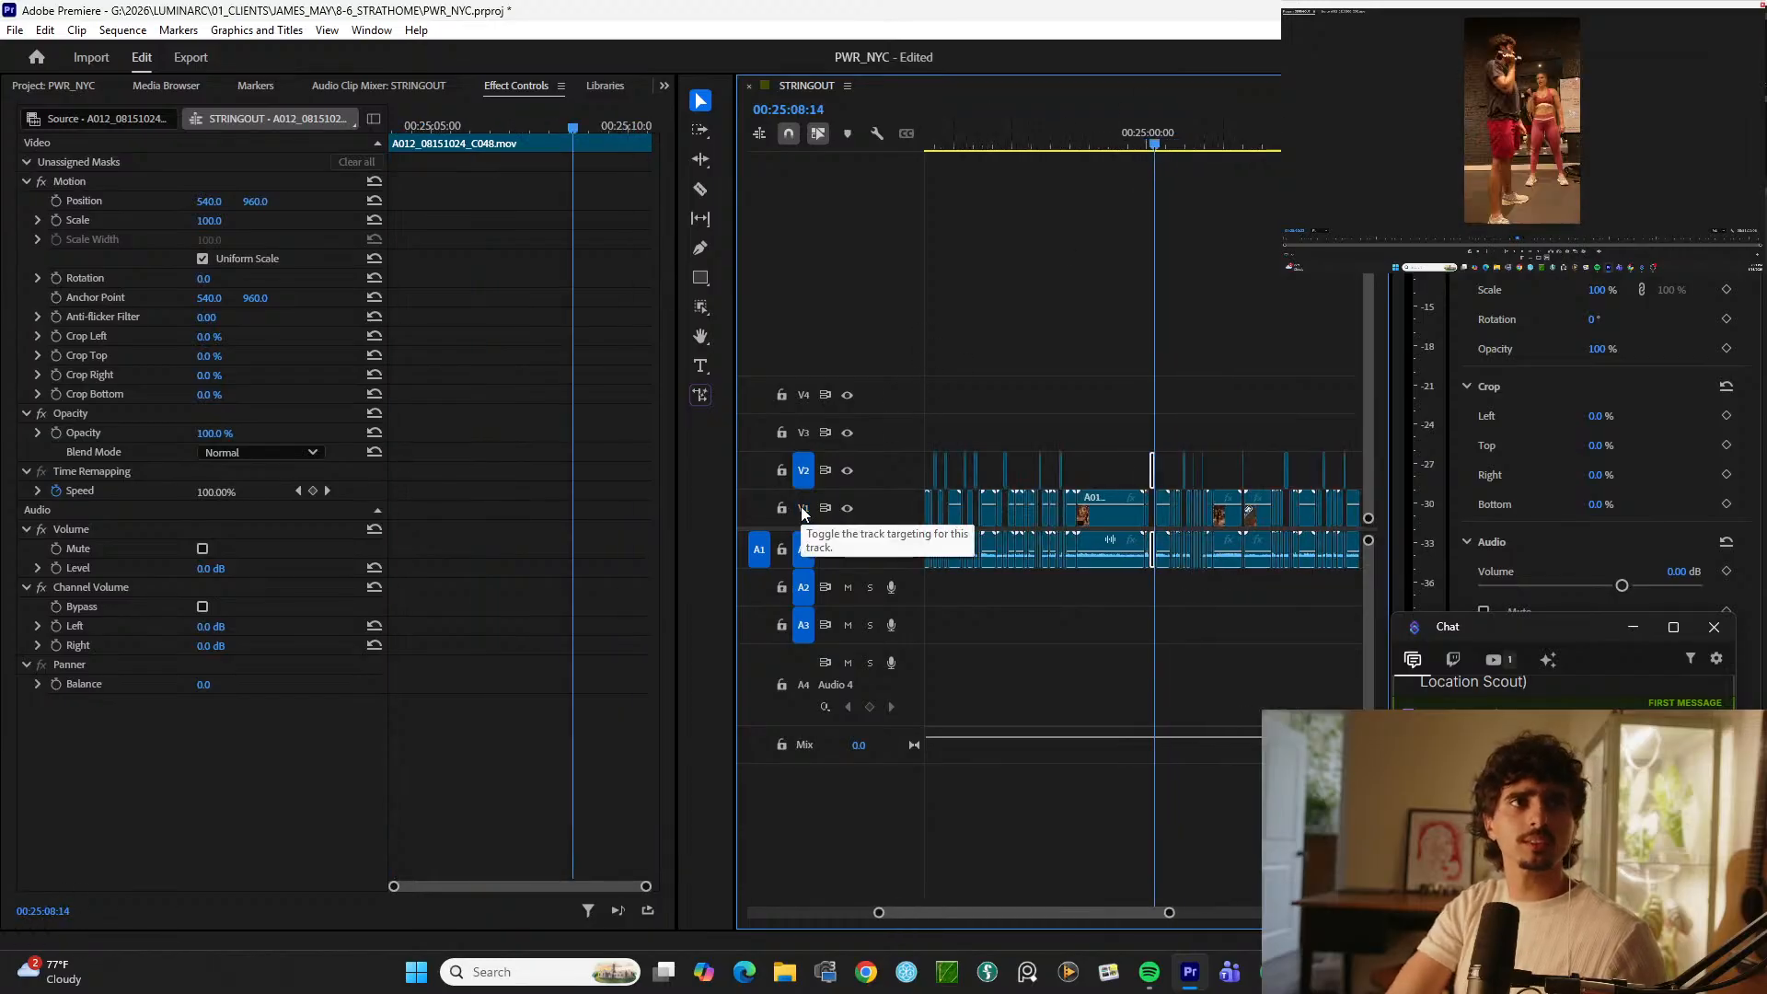
key("Down")
key("Down")
key("equal")
key("equal")
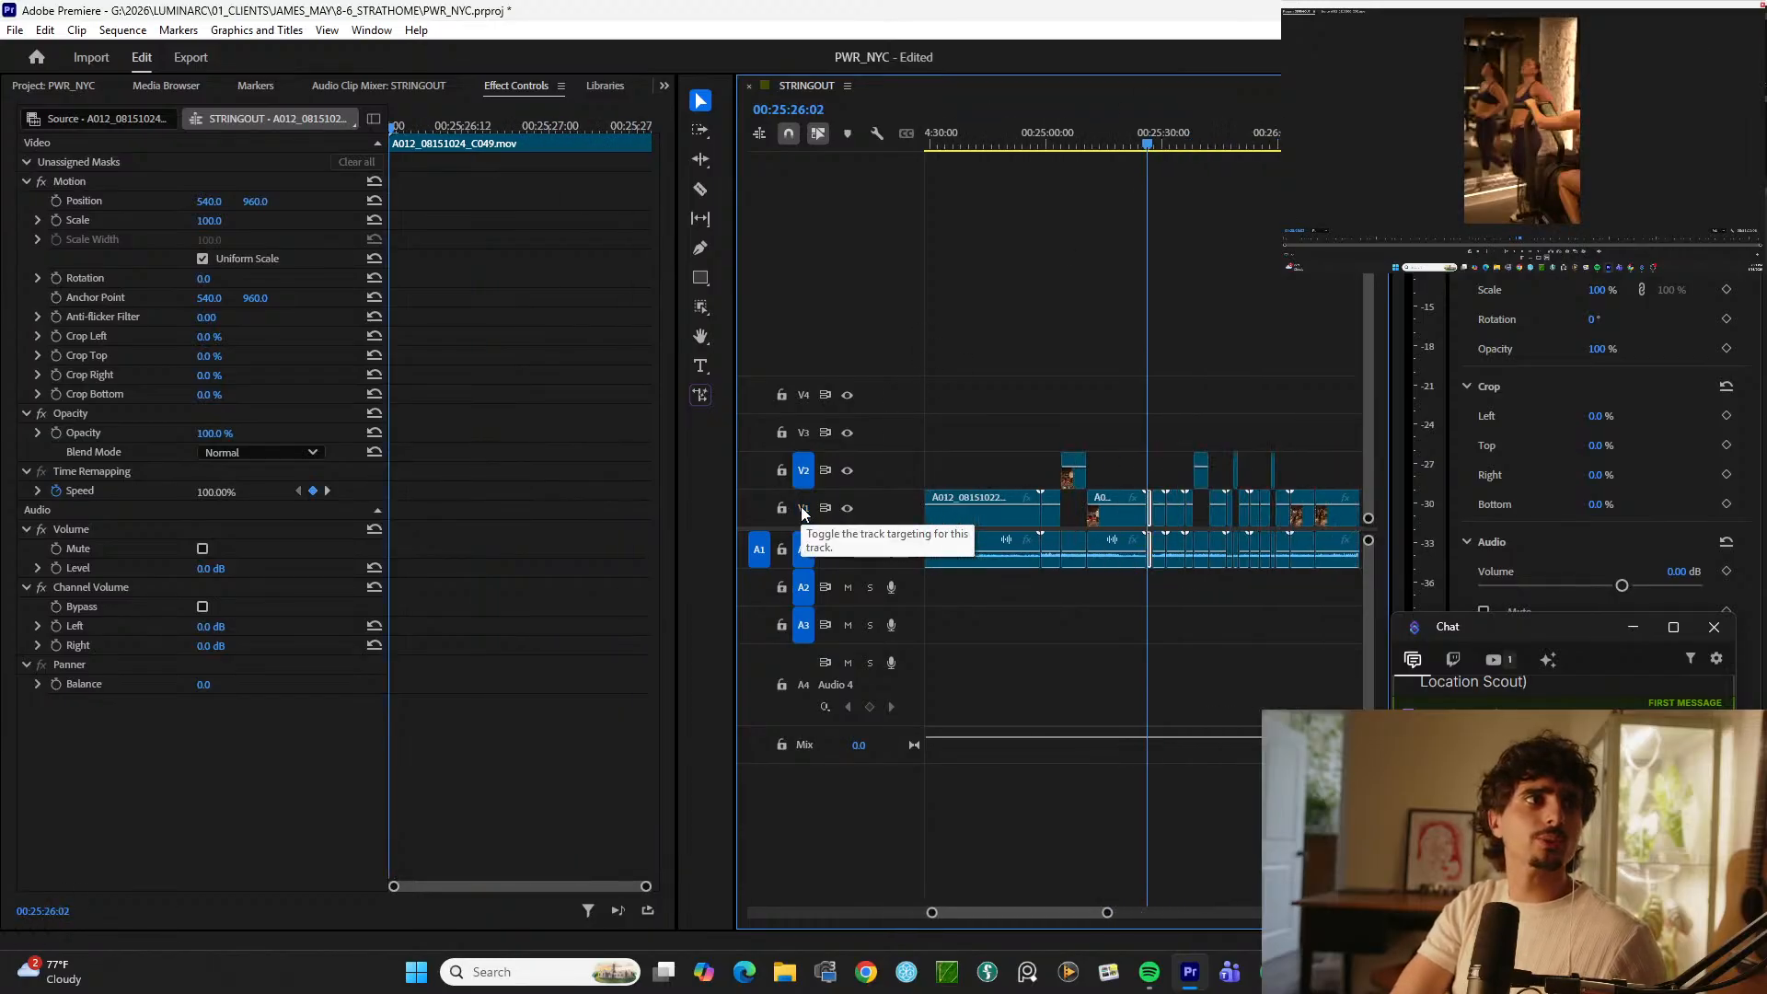
key("Down")
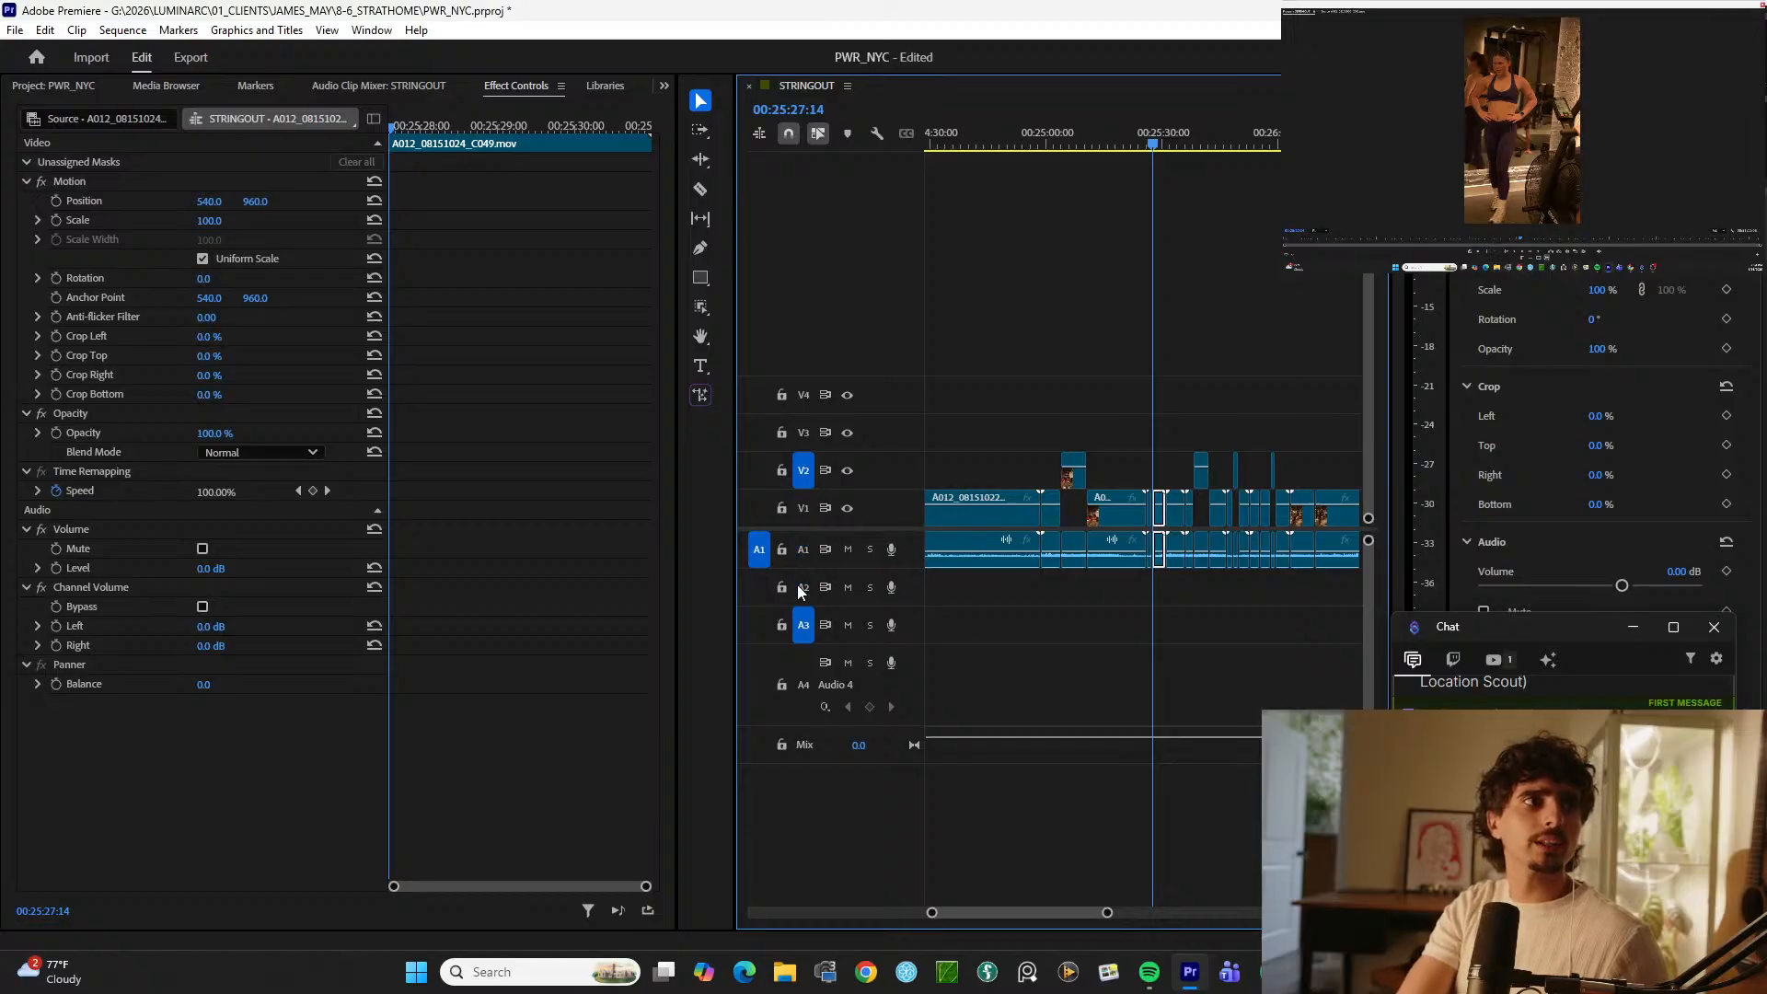
key("Down")
key("minus")
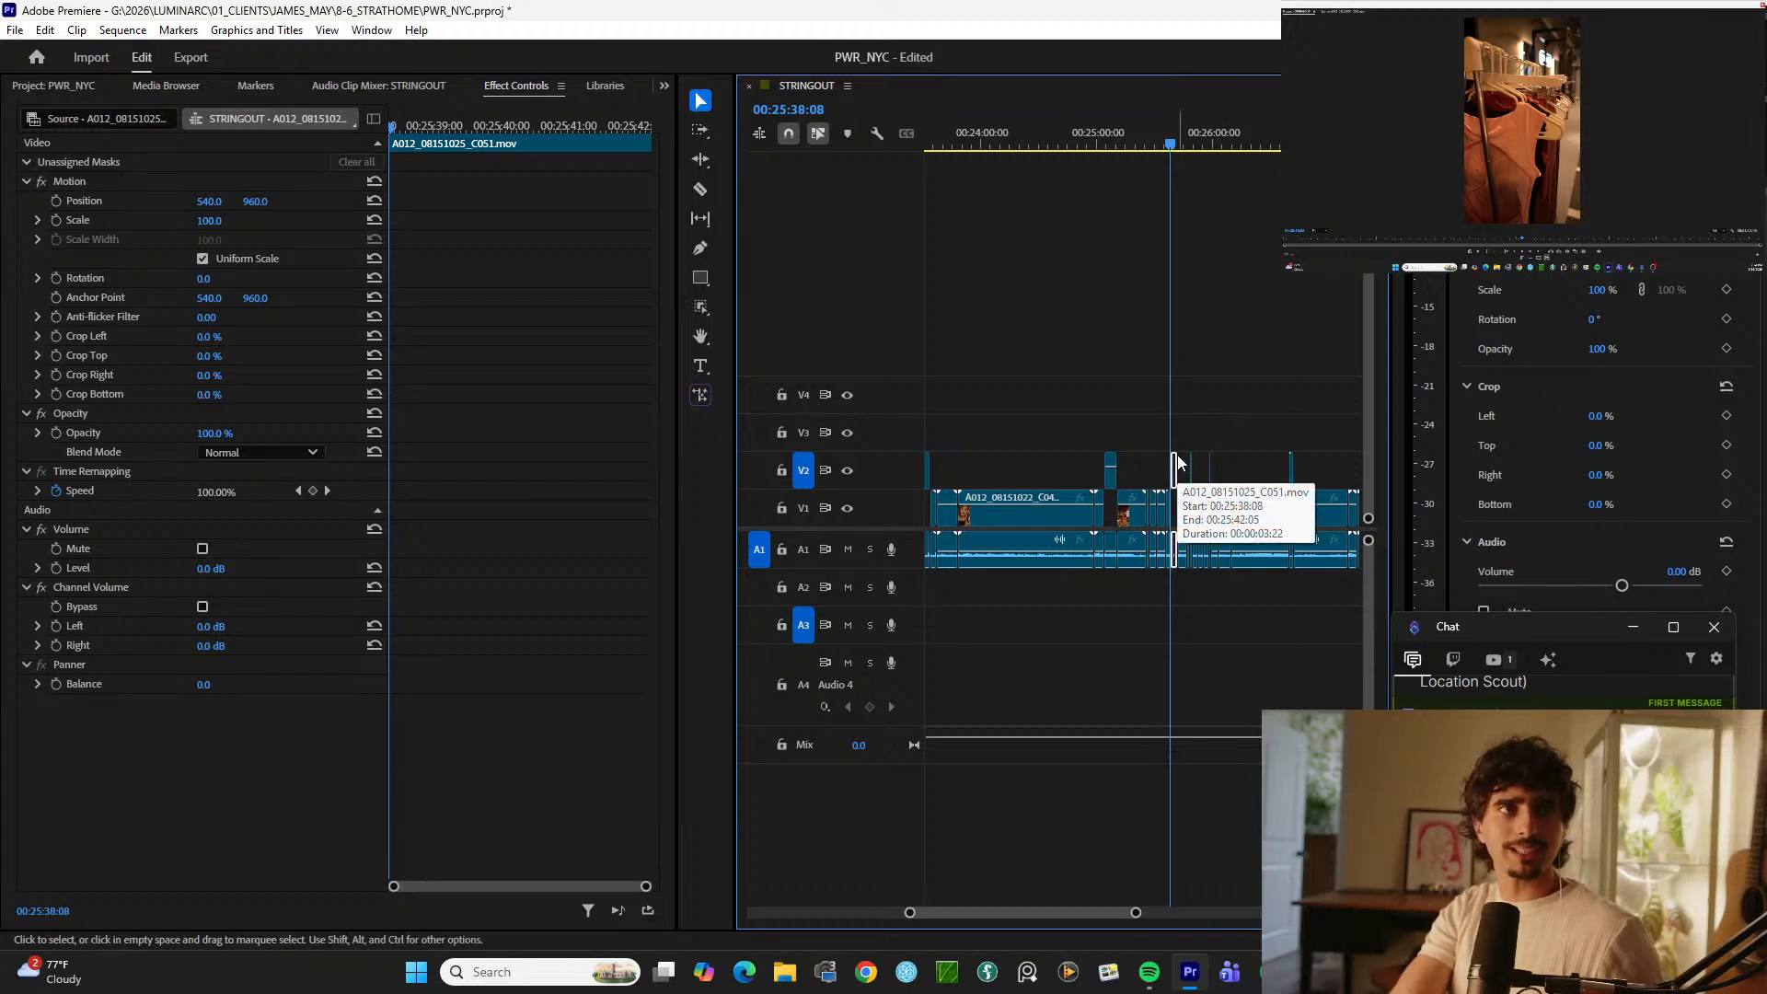
Step: Copy clip A012_08151025_C051 and return to the opening edit at 00:00:04:17
key("minus")
key("minus")
key("minus")
key("minus")
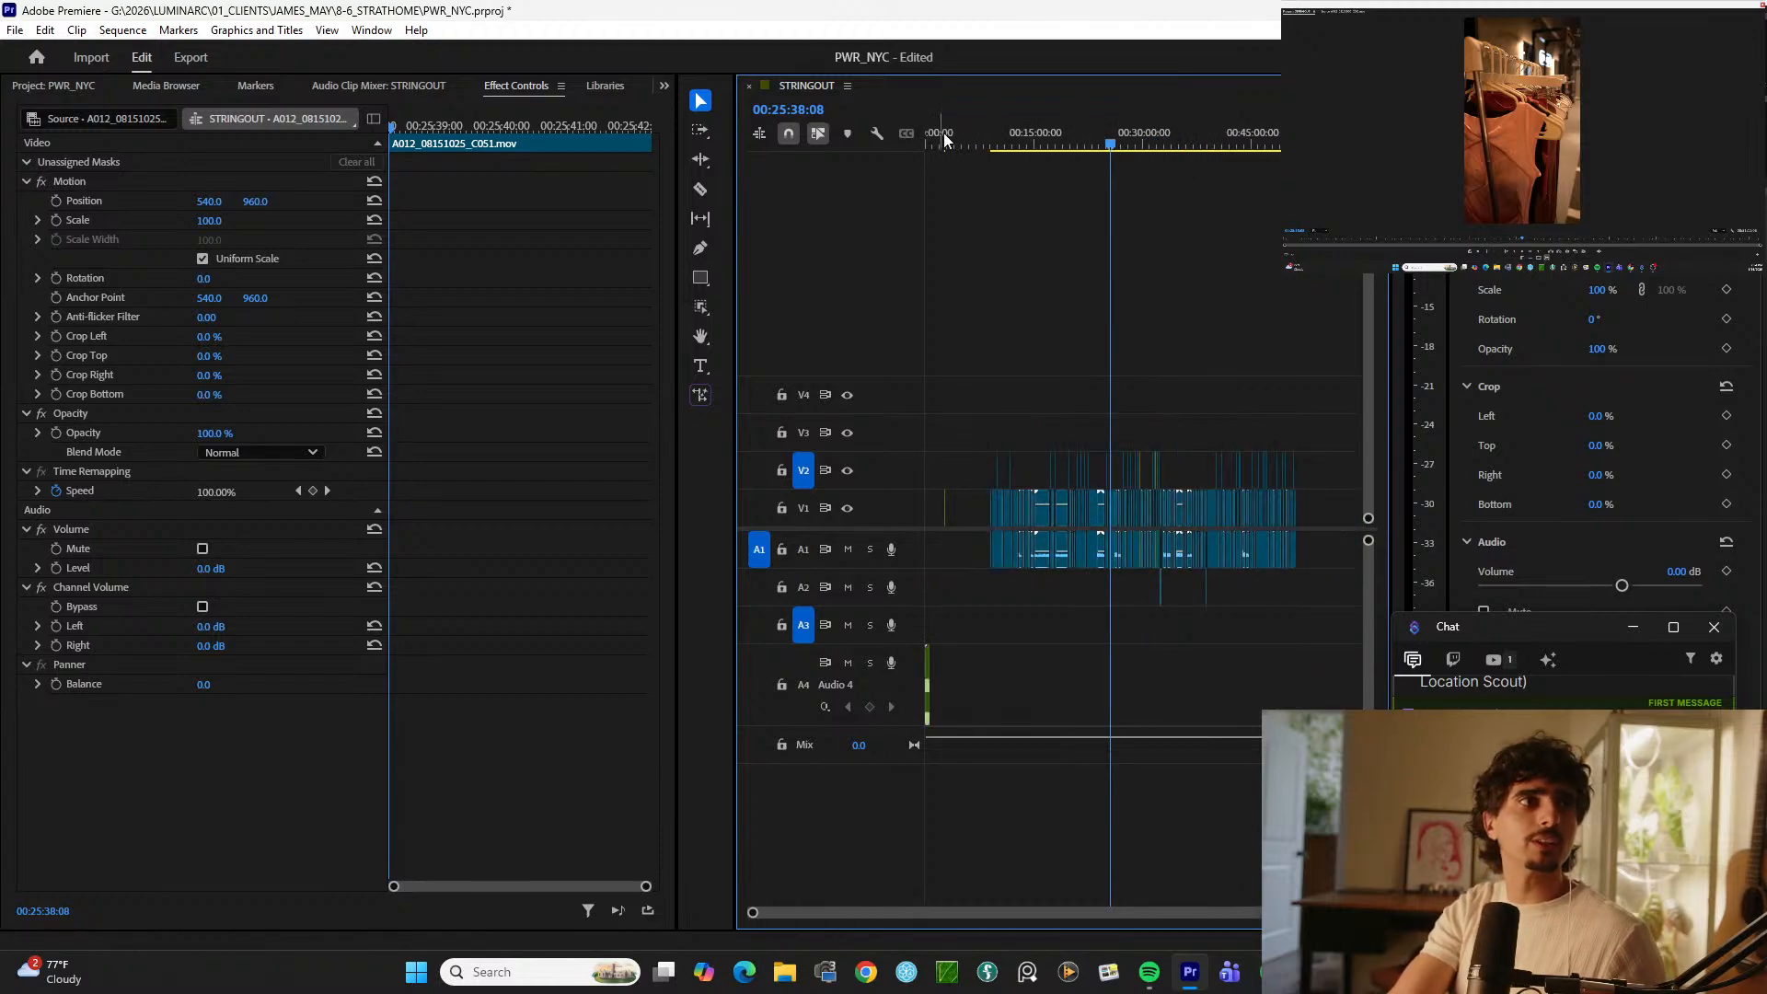
left_click(949, 142)
key("equal")
key("equal")
key("equal")
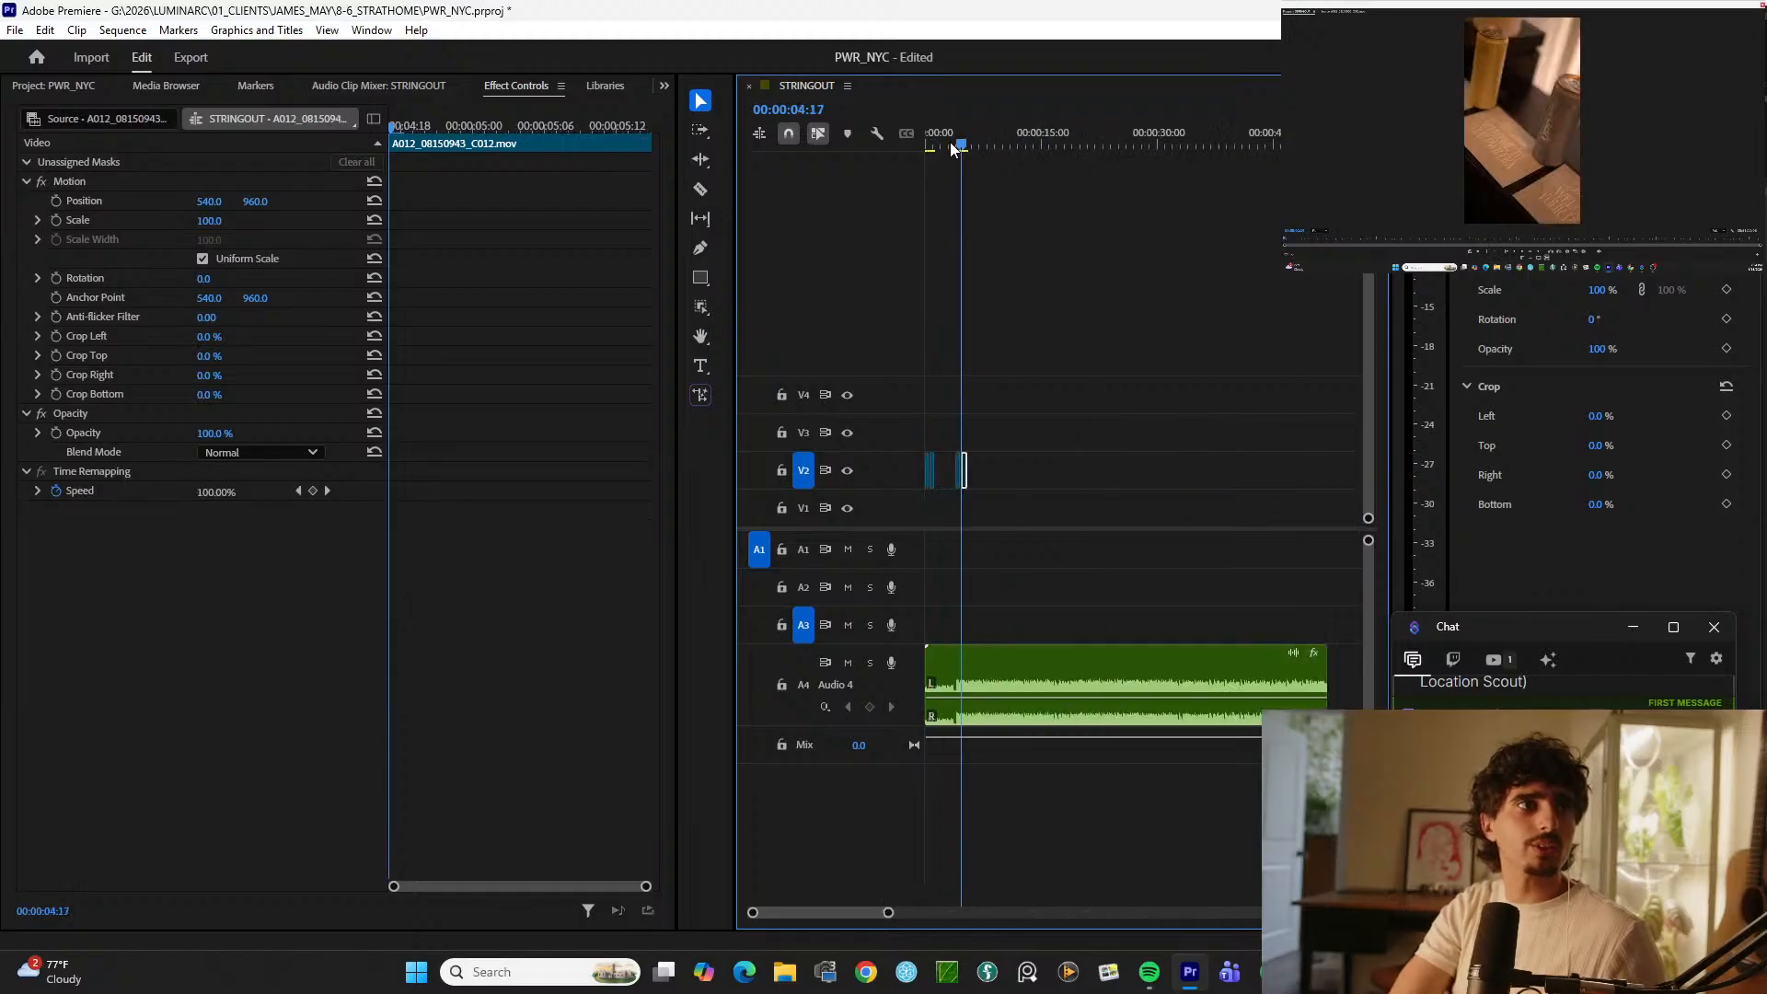
key("equal")
key("equal")
Step: Try to paste the copied clip at 00:00:01:10, right after the first two clips on V2
key("Up")
key("equal")
key("Up")
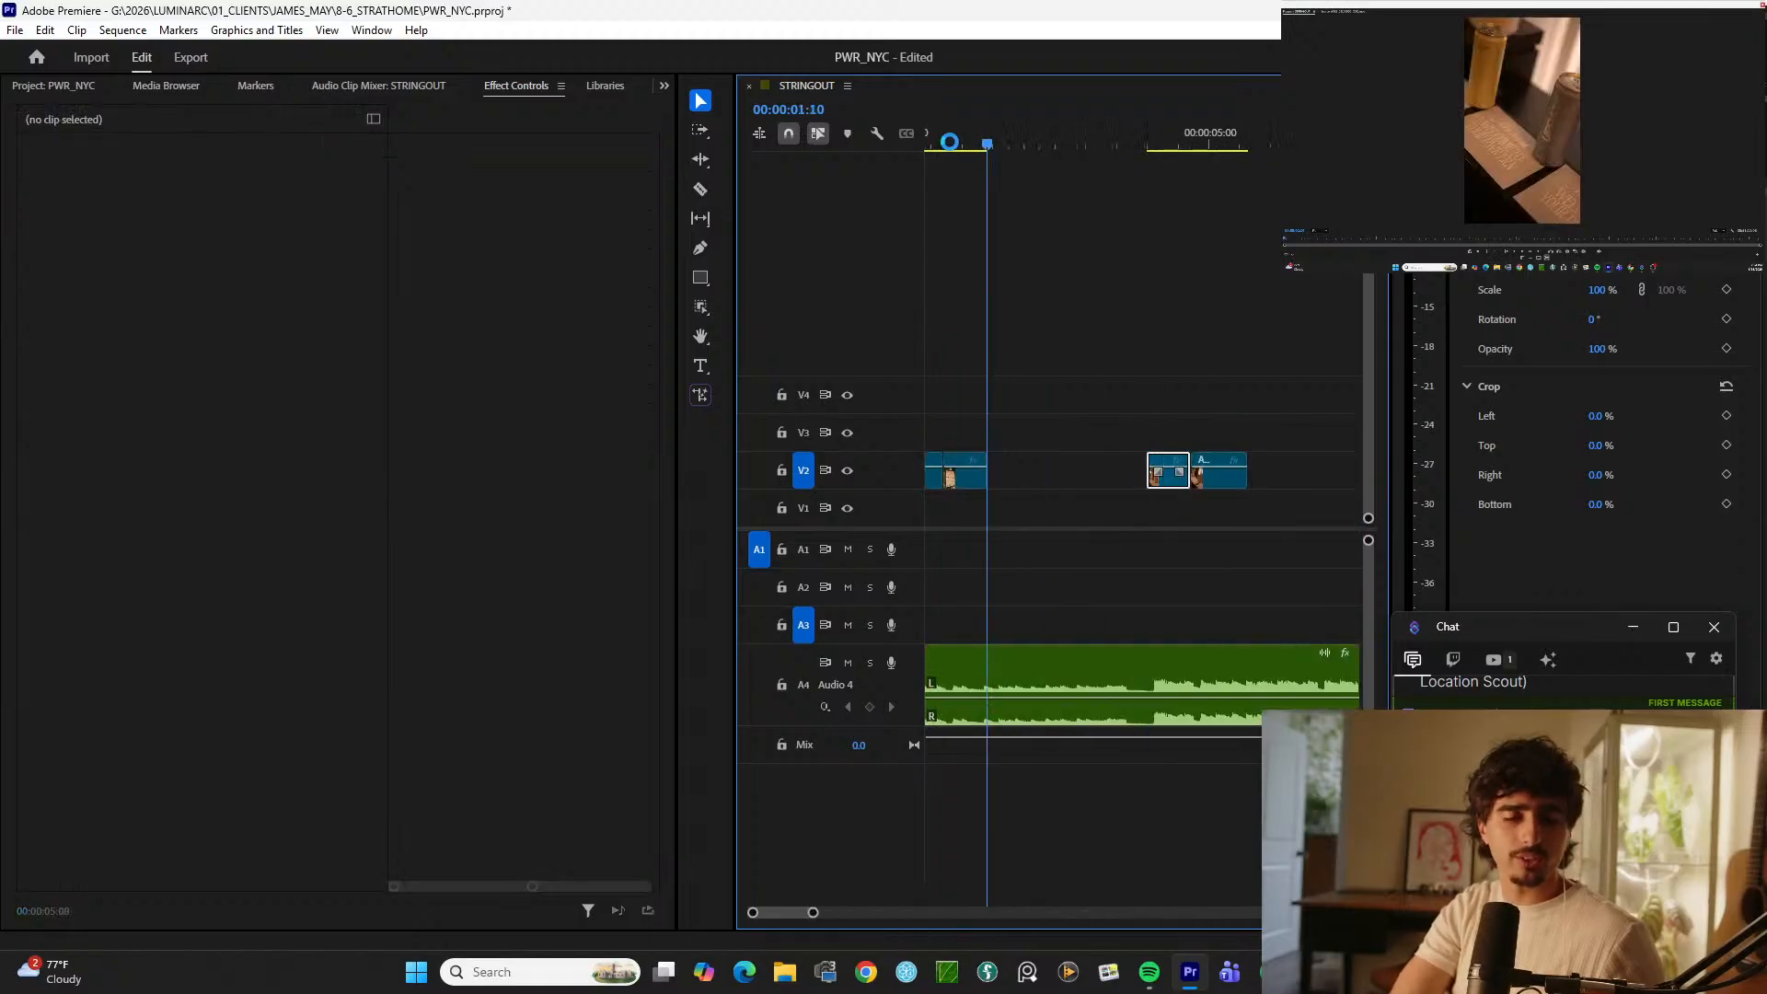
key("period")
key("ctrl+z")
Step: Paste the copied clip on V2 at about 00:00:06:10, past the existing clips, and delete its audio from A1
key("minus")
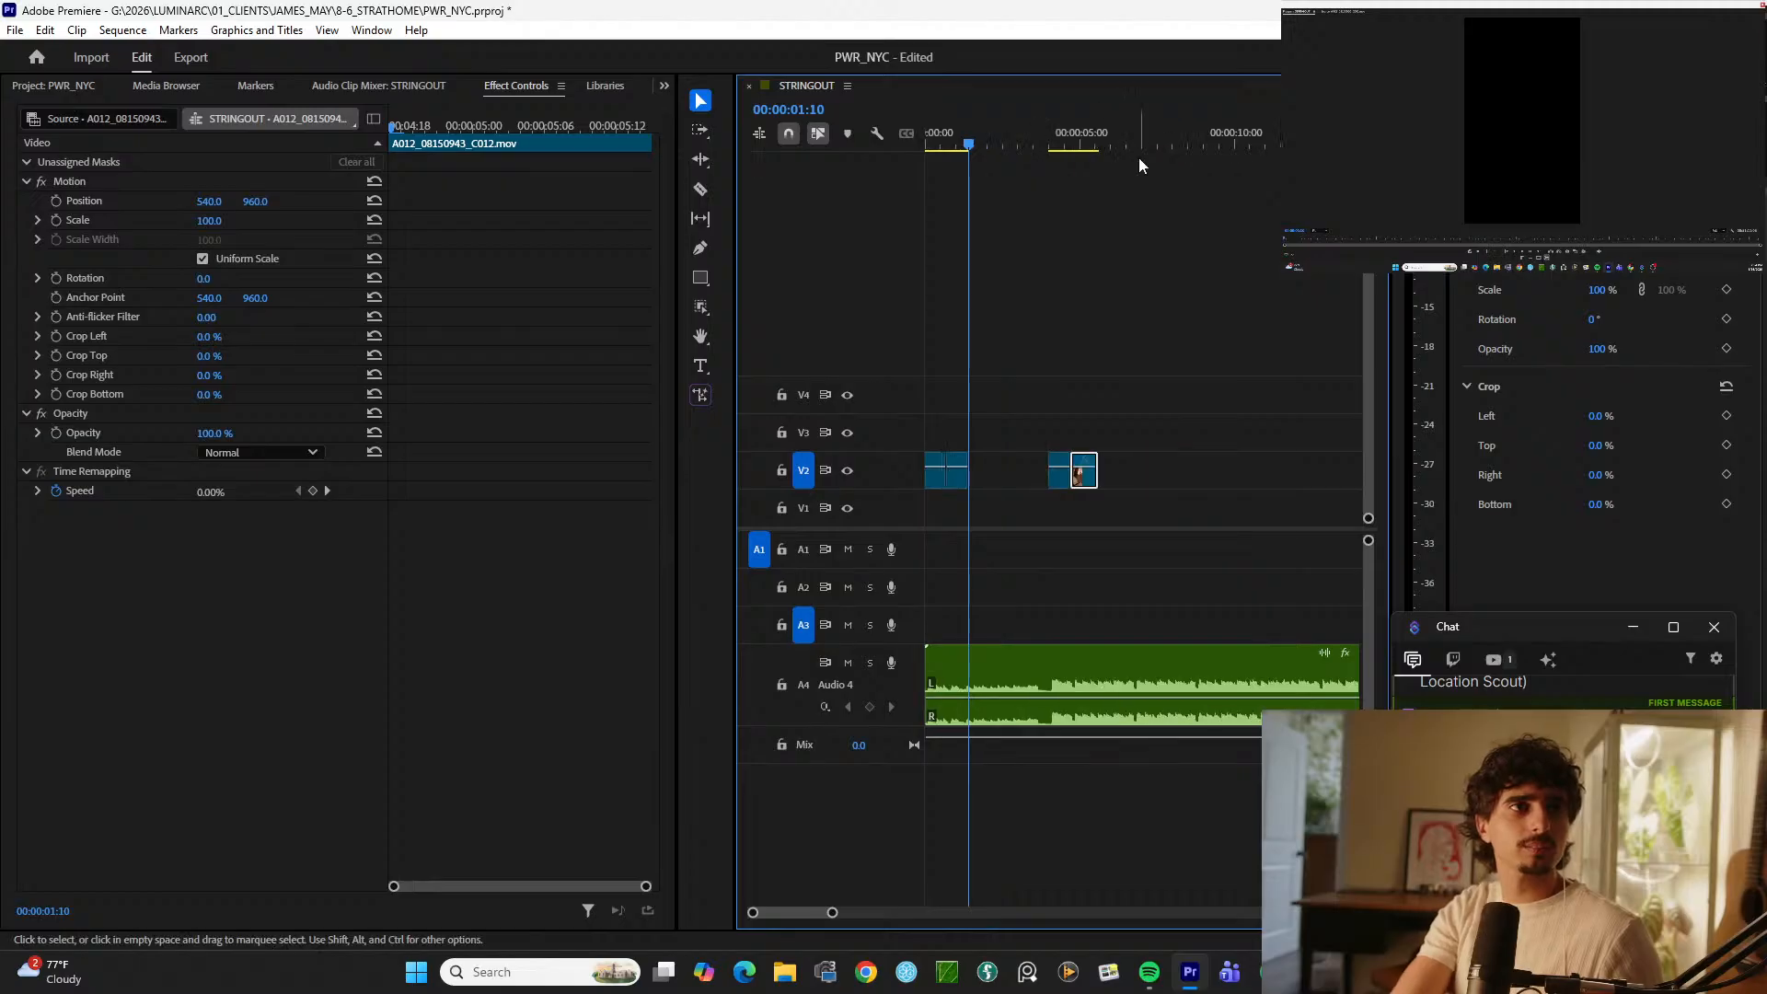
left_click(1125, 140)
key("period")
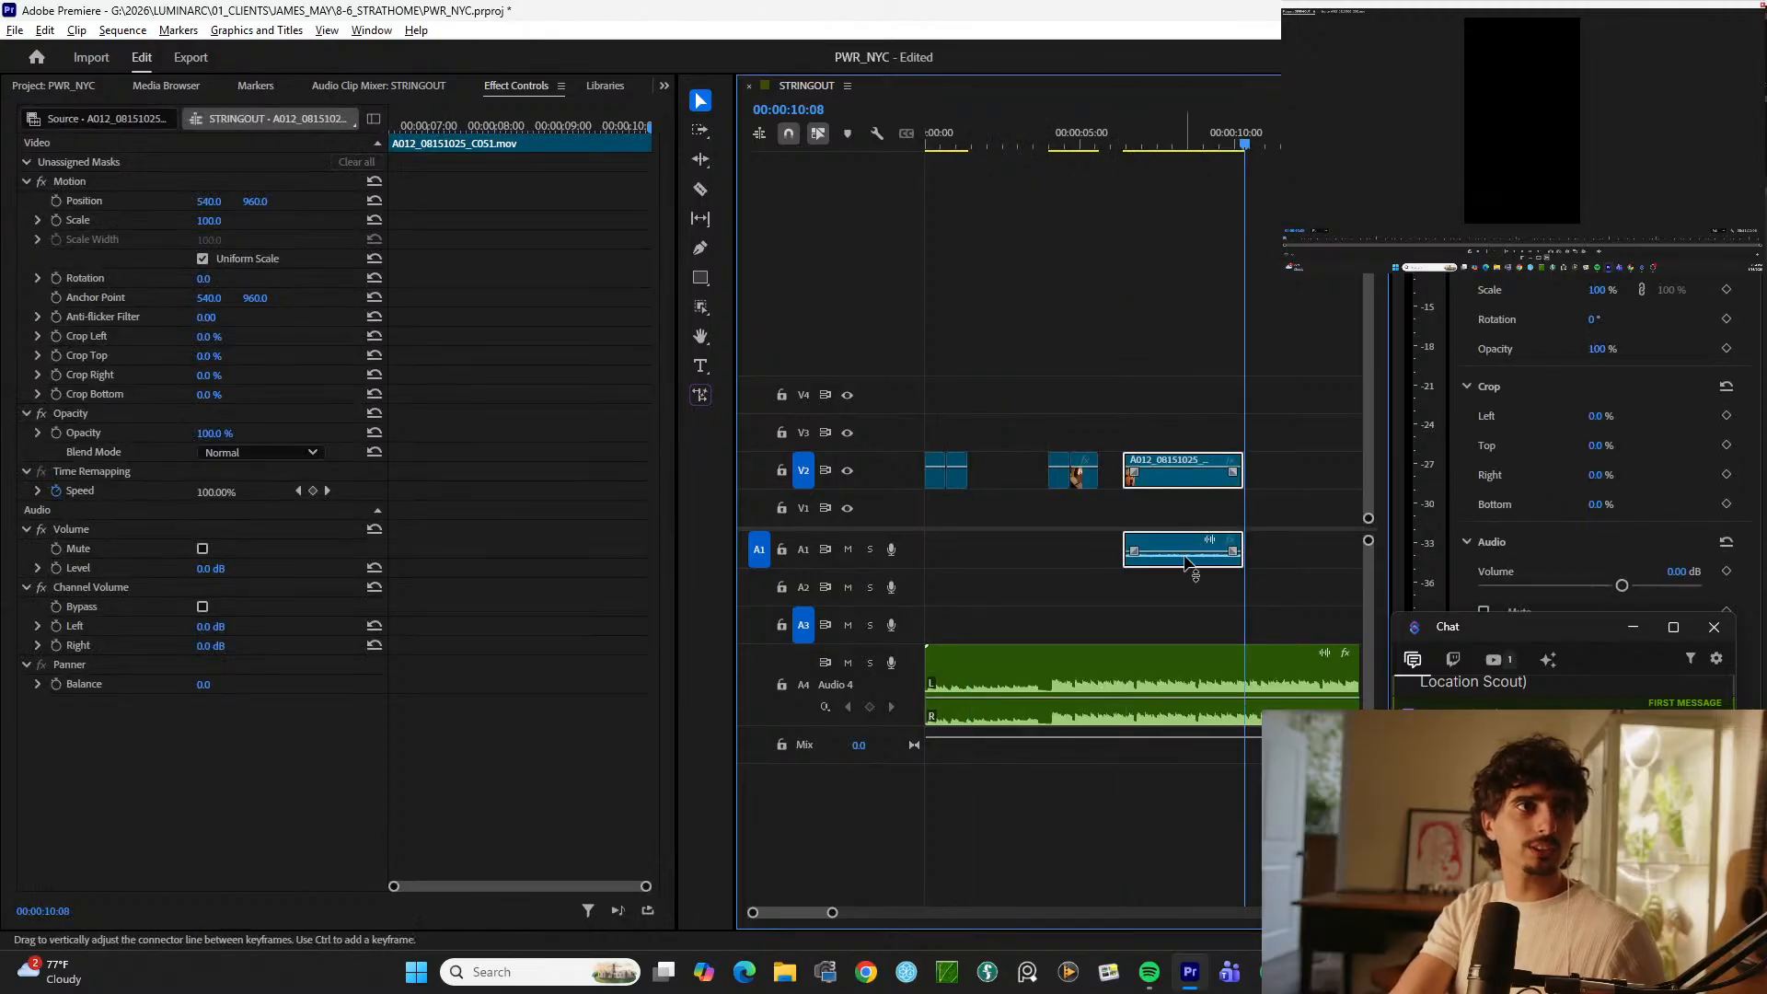
left_click(1178, 560, "alt")
key("Delete")
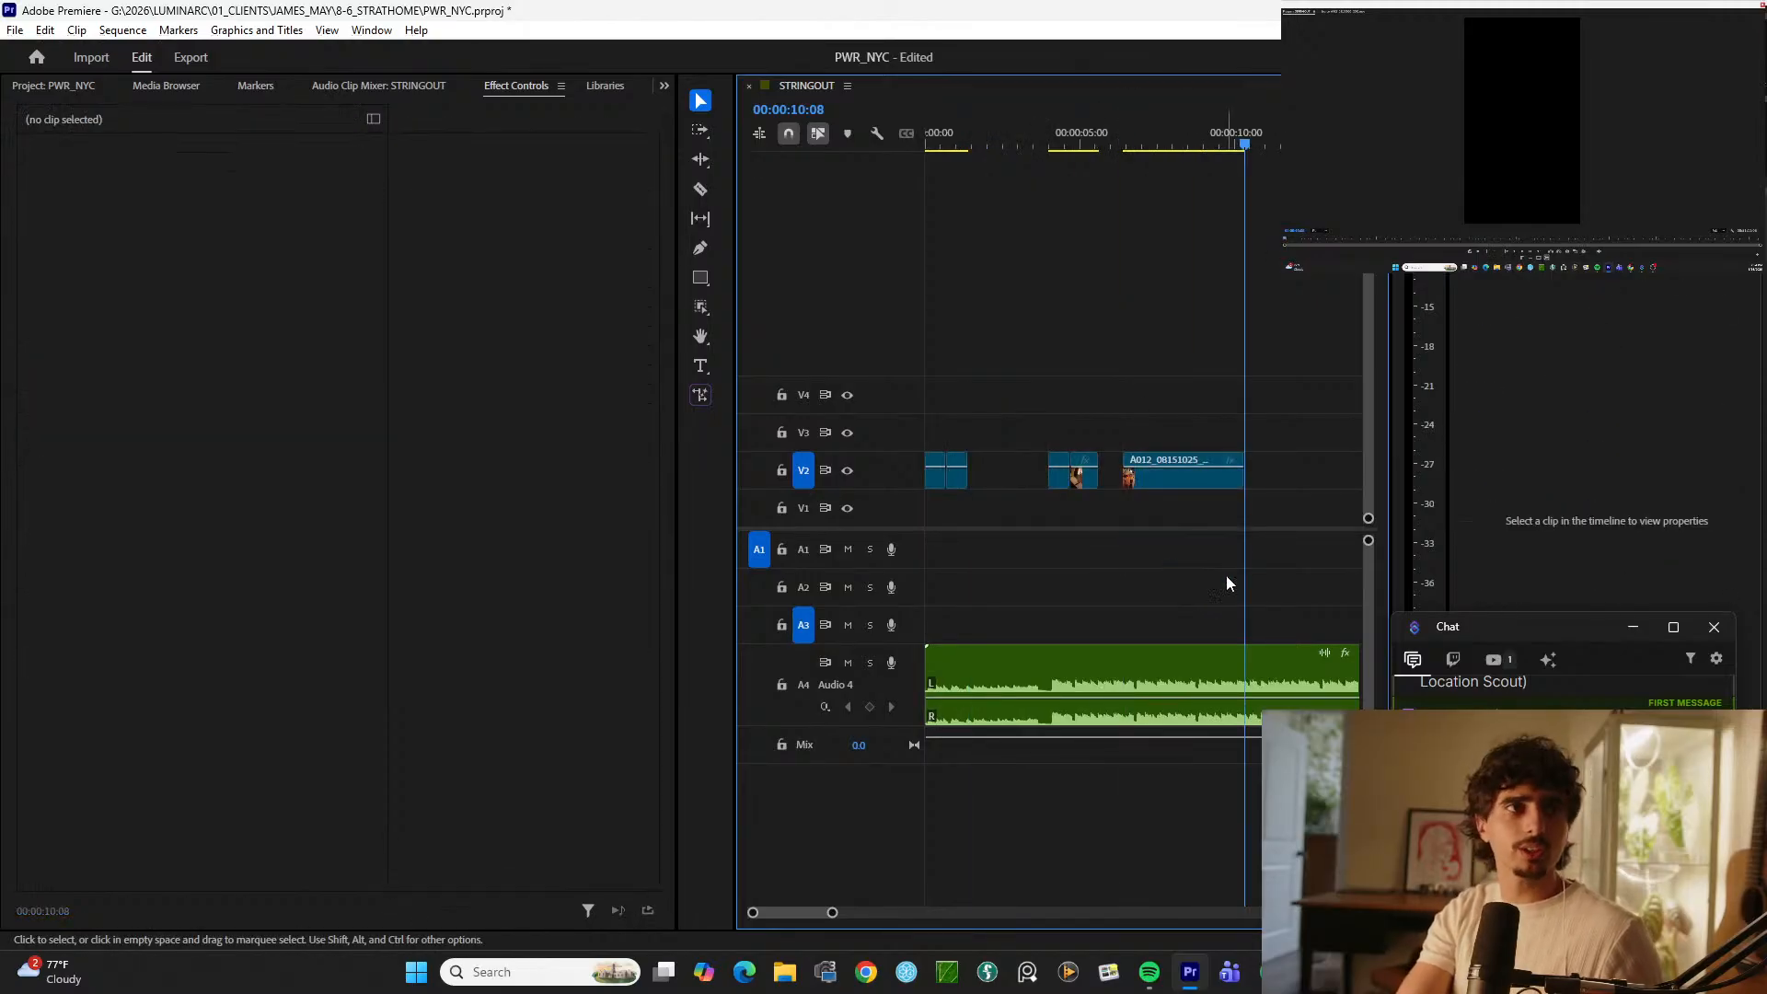
Step: Move the pasted clip onto V3 to start where the first two V2 clips end, and play the opening from the start
left_click(1173, 474)
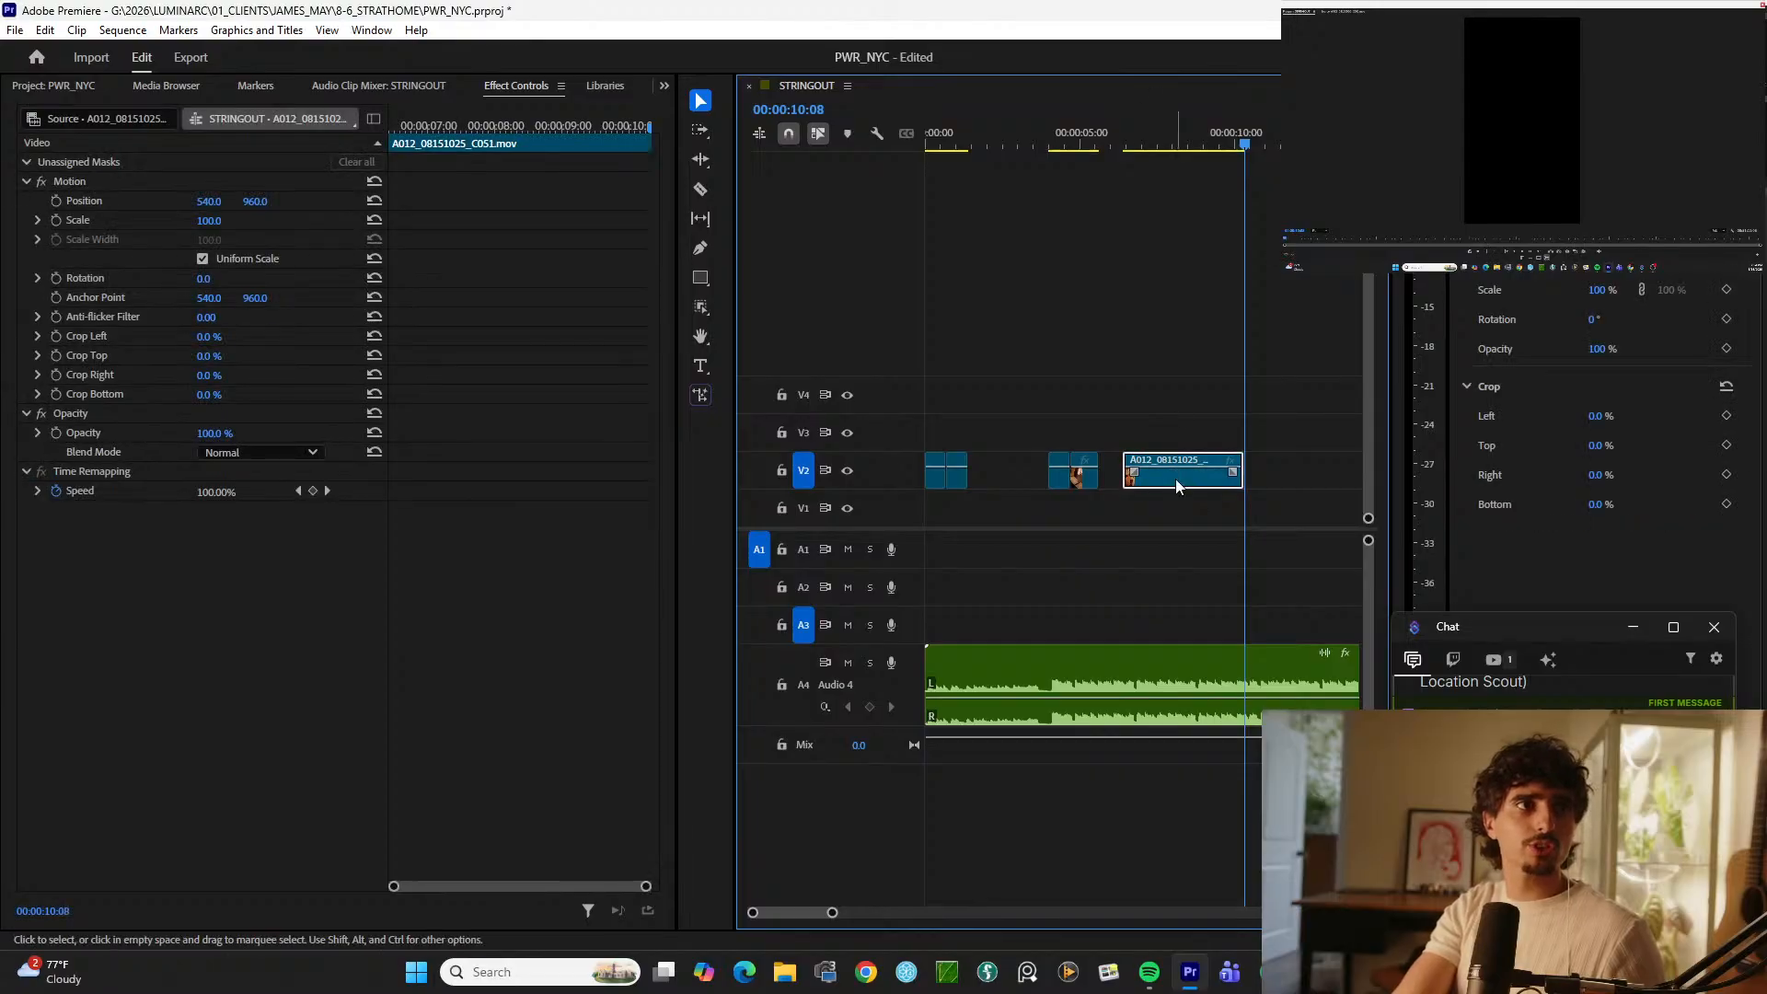
left_click_drag(1041, 431, 1028, 436)
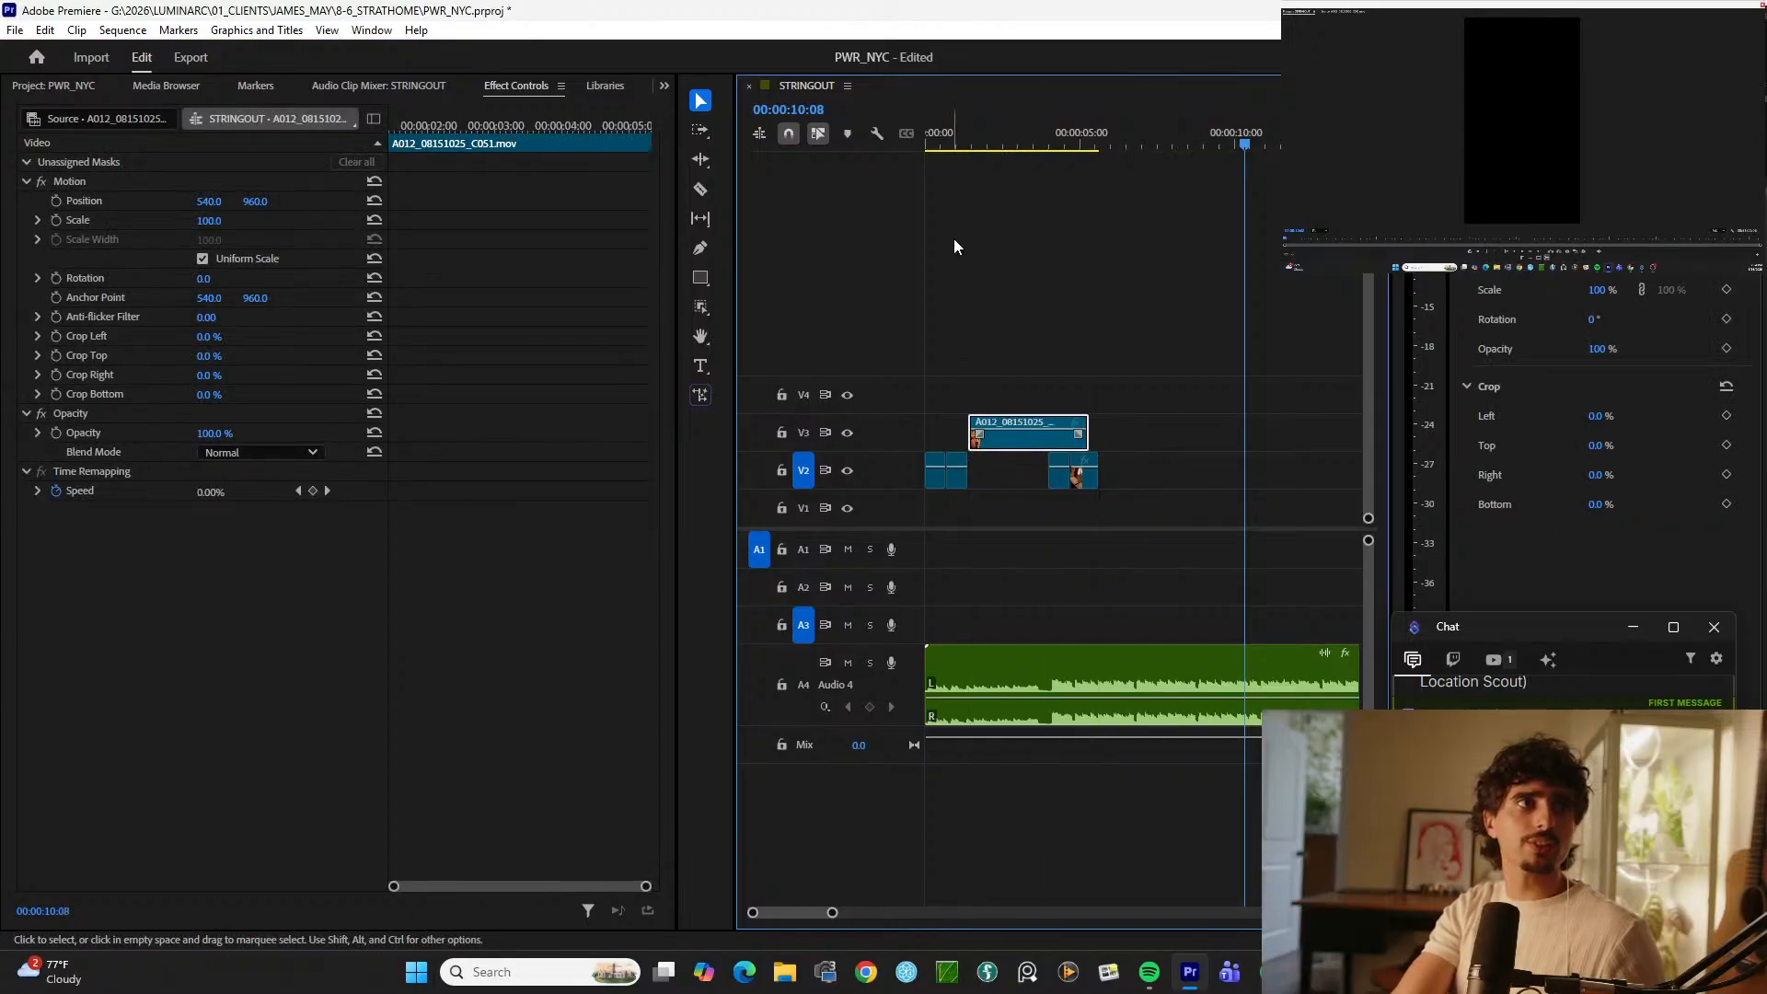
left_click_drag(945, 140, 841, 151)
key("equal")
key("space")
key("equal")
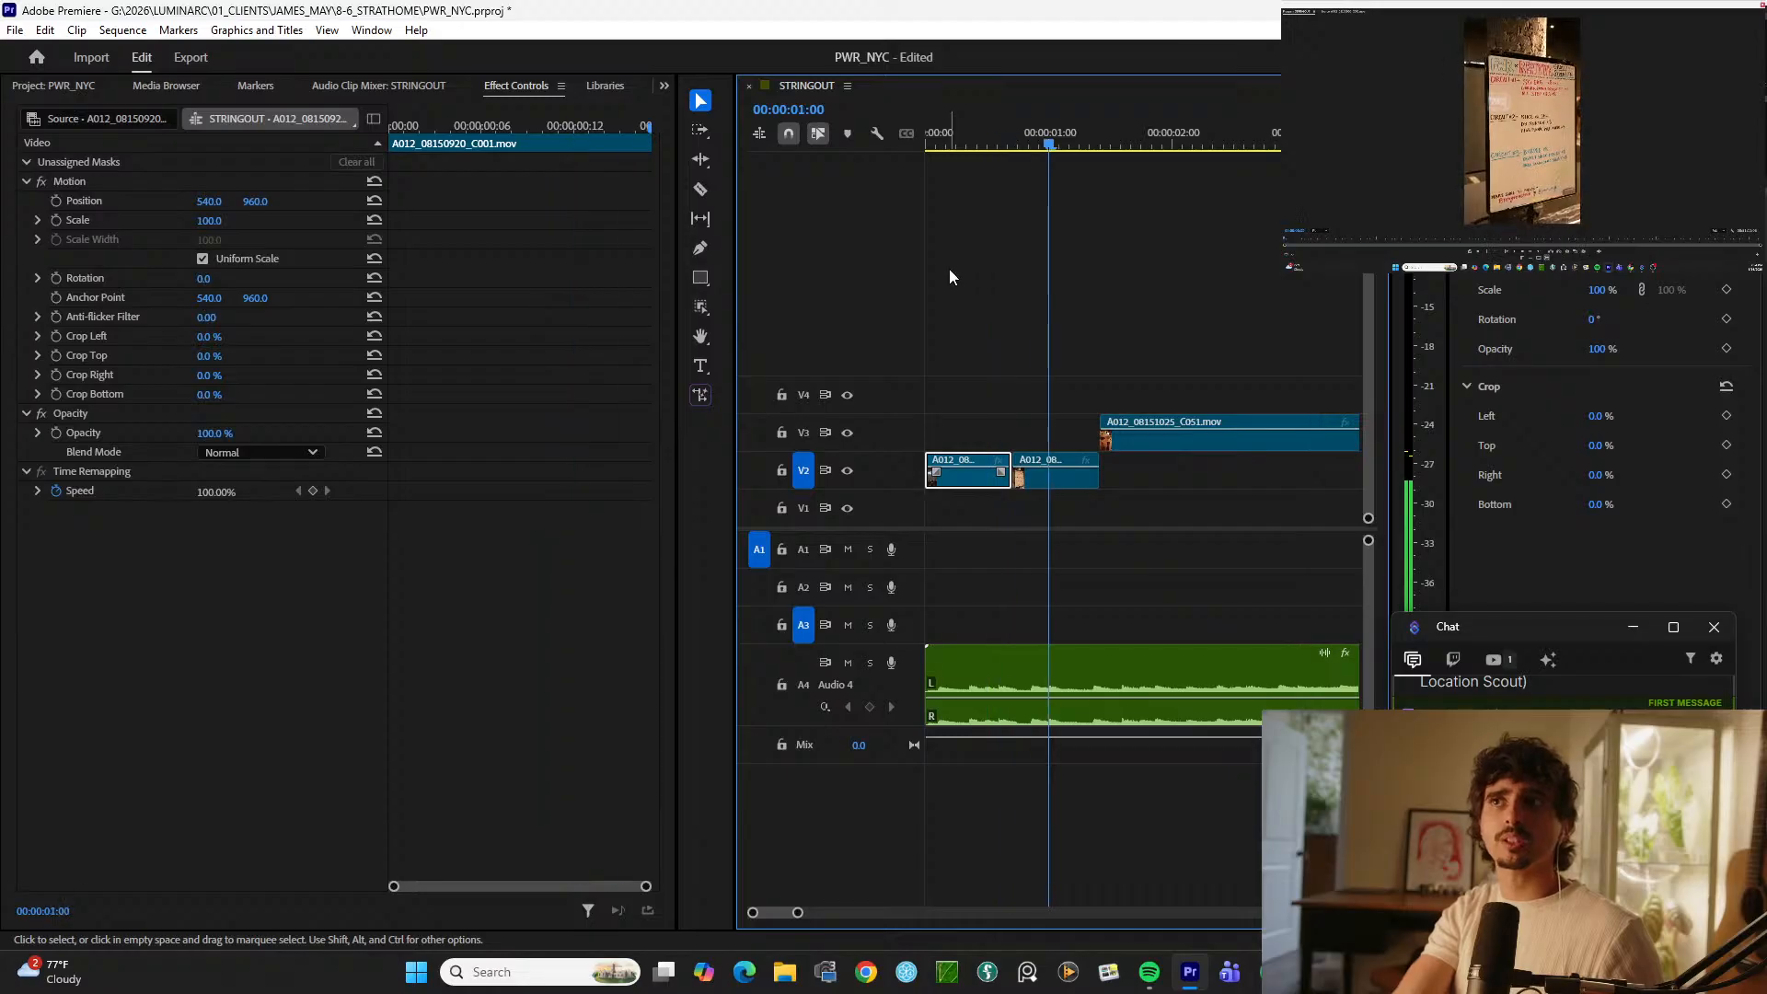
key("minus")
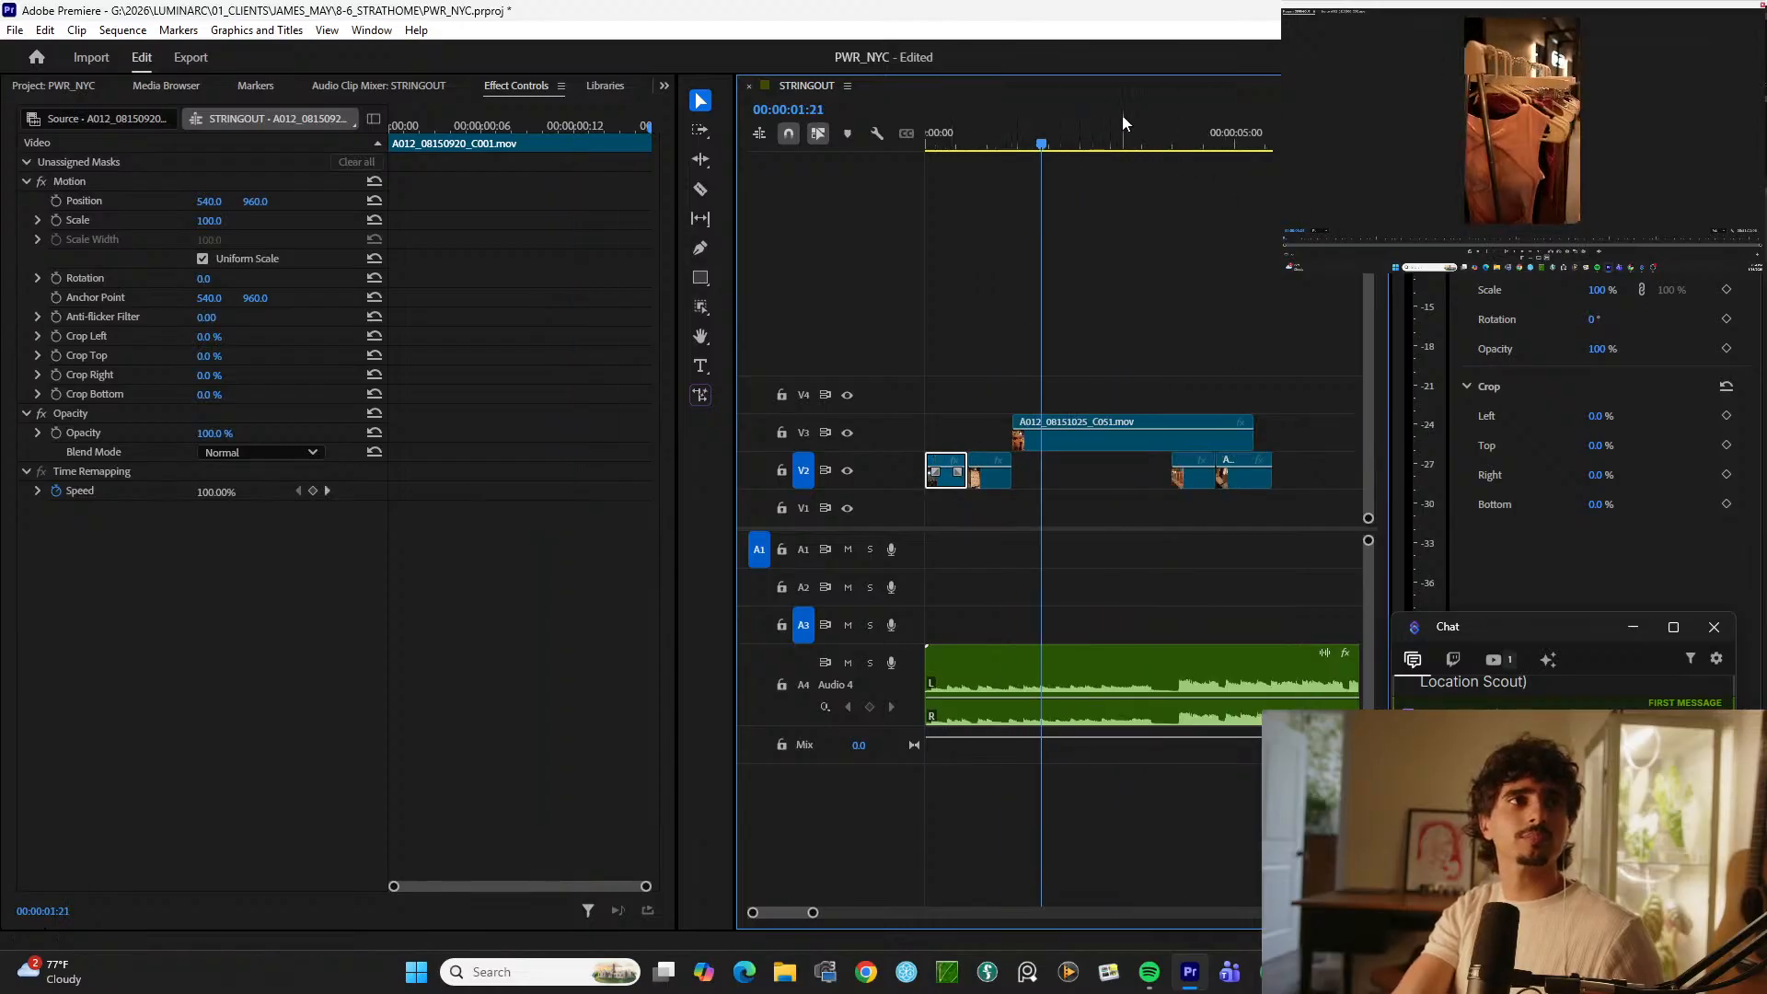
Step: Trim the end of the V3 clip to 00:00:02:02
key("Right")
key("Right")
key("Right")
key("Right")
key("Right")
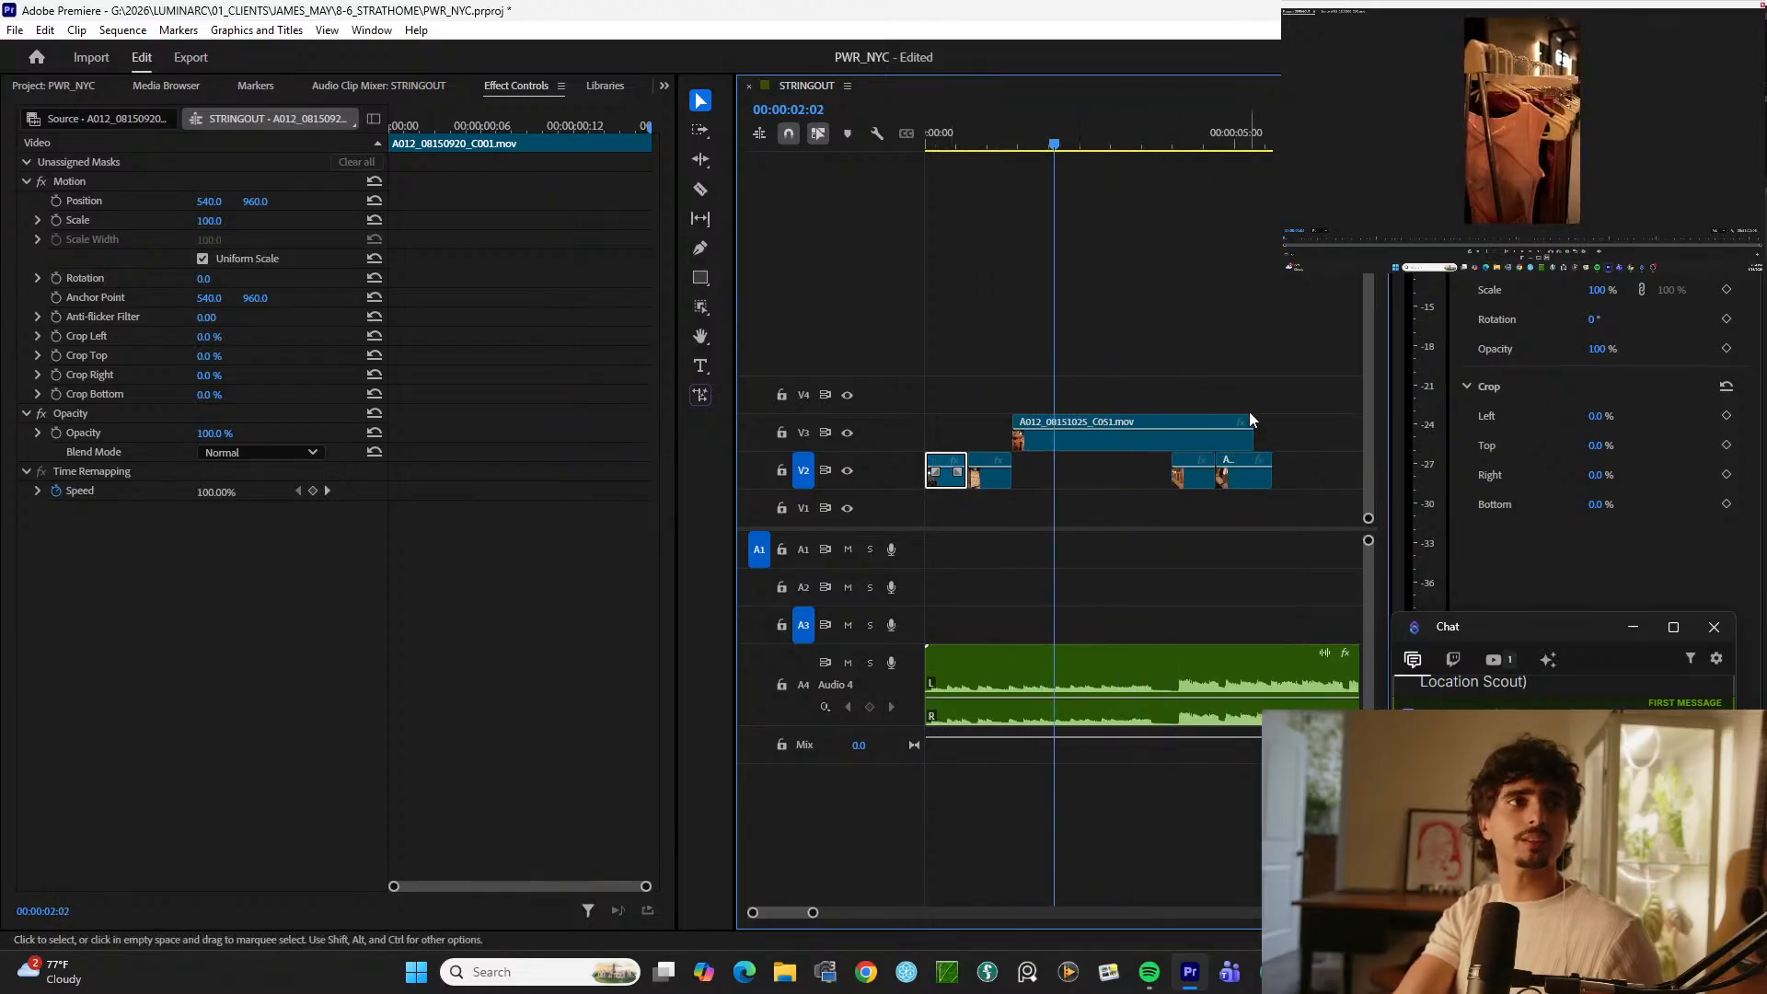
left_click_drag(1251, 431, 1053, 433)
Step: Move the last two V2 clips against the end of the trimmed V3 clip and play the sequence from the start
left_click_drag(1285, 430, 1073, 480)
left_click_drag(1021, 129, 846, 153)
key("space")
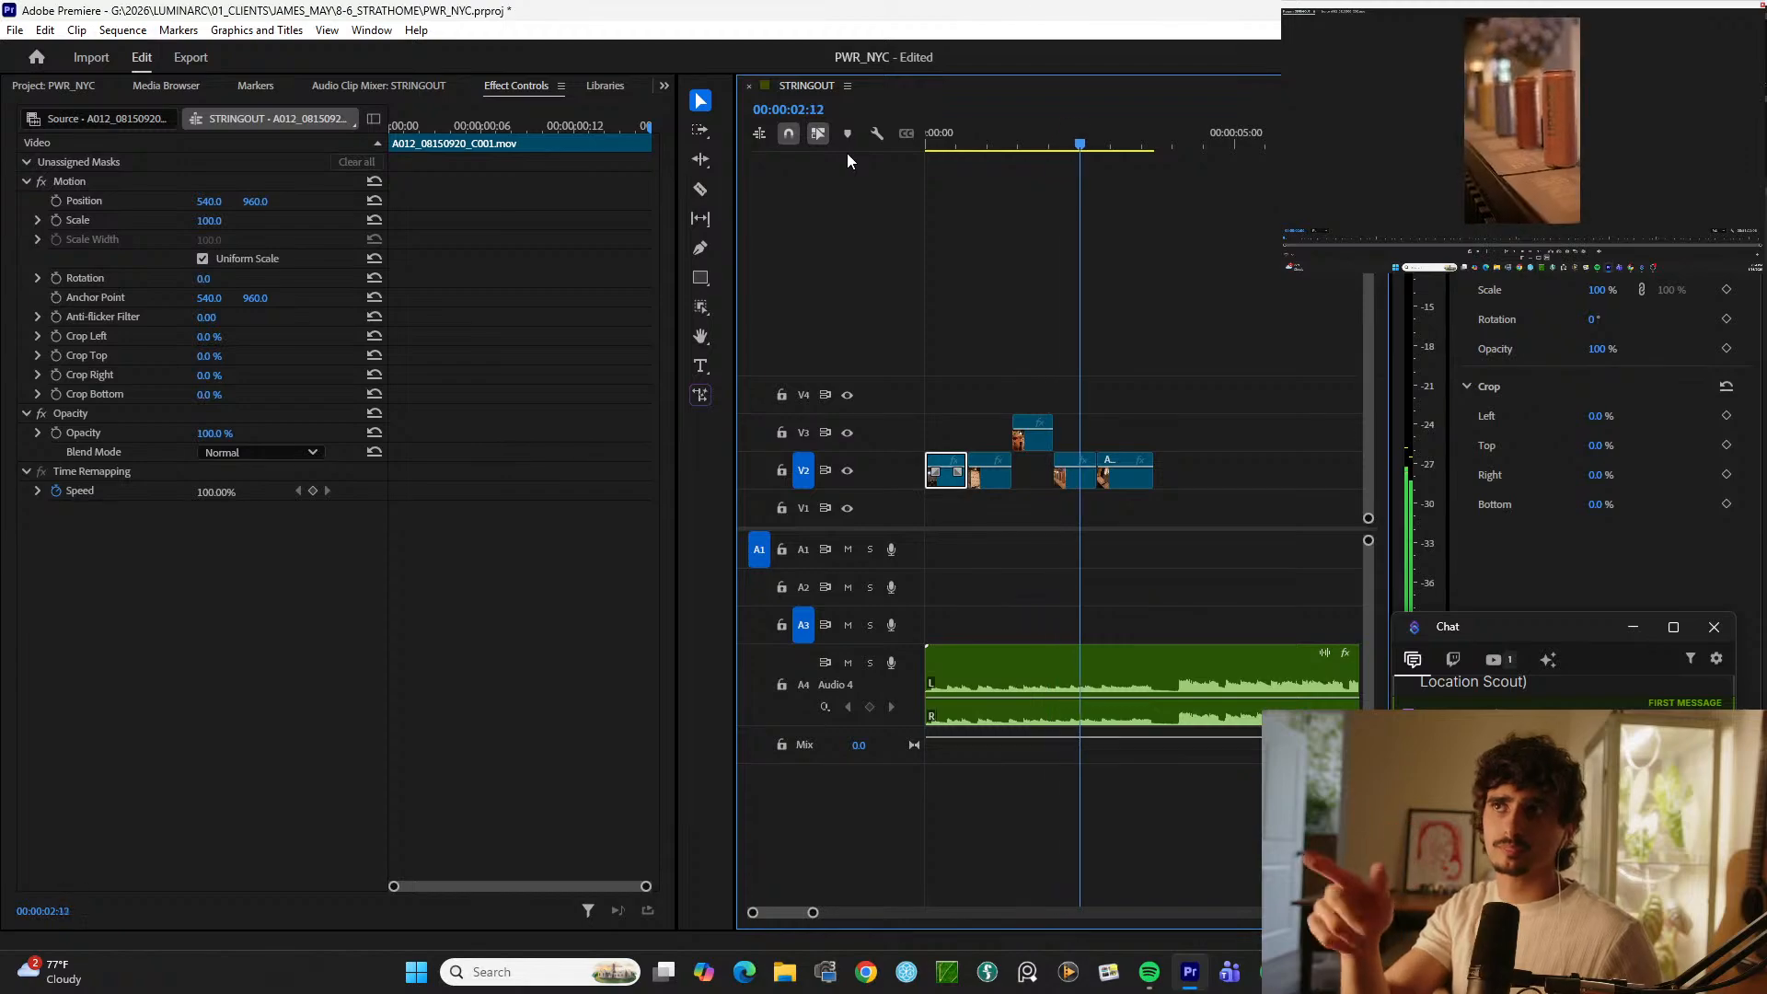
key("space")
Step: Scan the stringout footage between about 18 and 22 minutes, clip by clip, for another shot
key("minus")
key("minus")
key("minus")
key("minus")
key("minus")
key("minus")
key("minus")
key("minus")
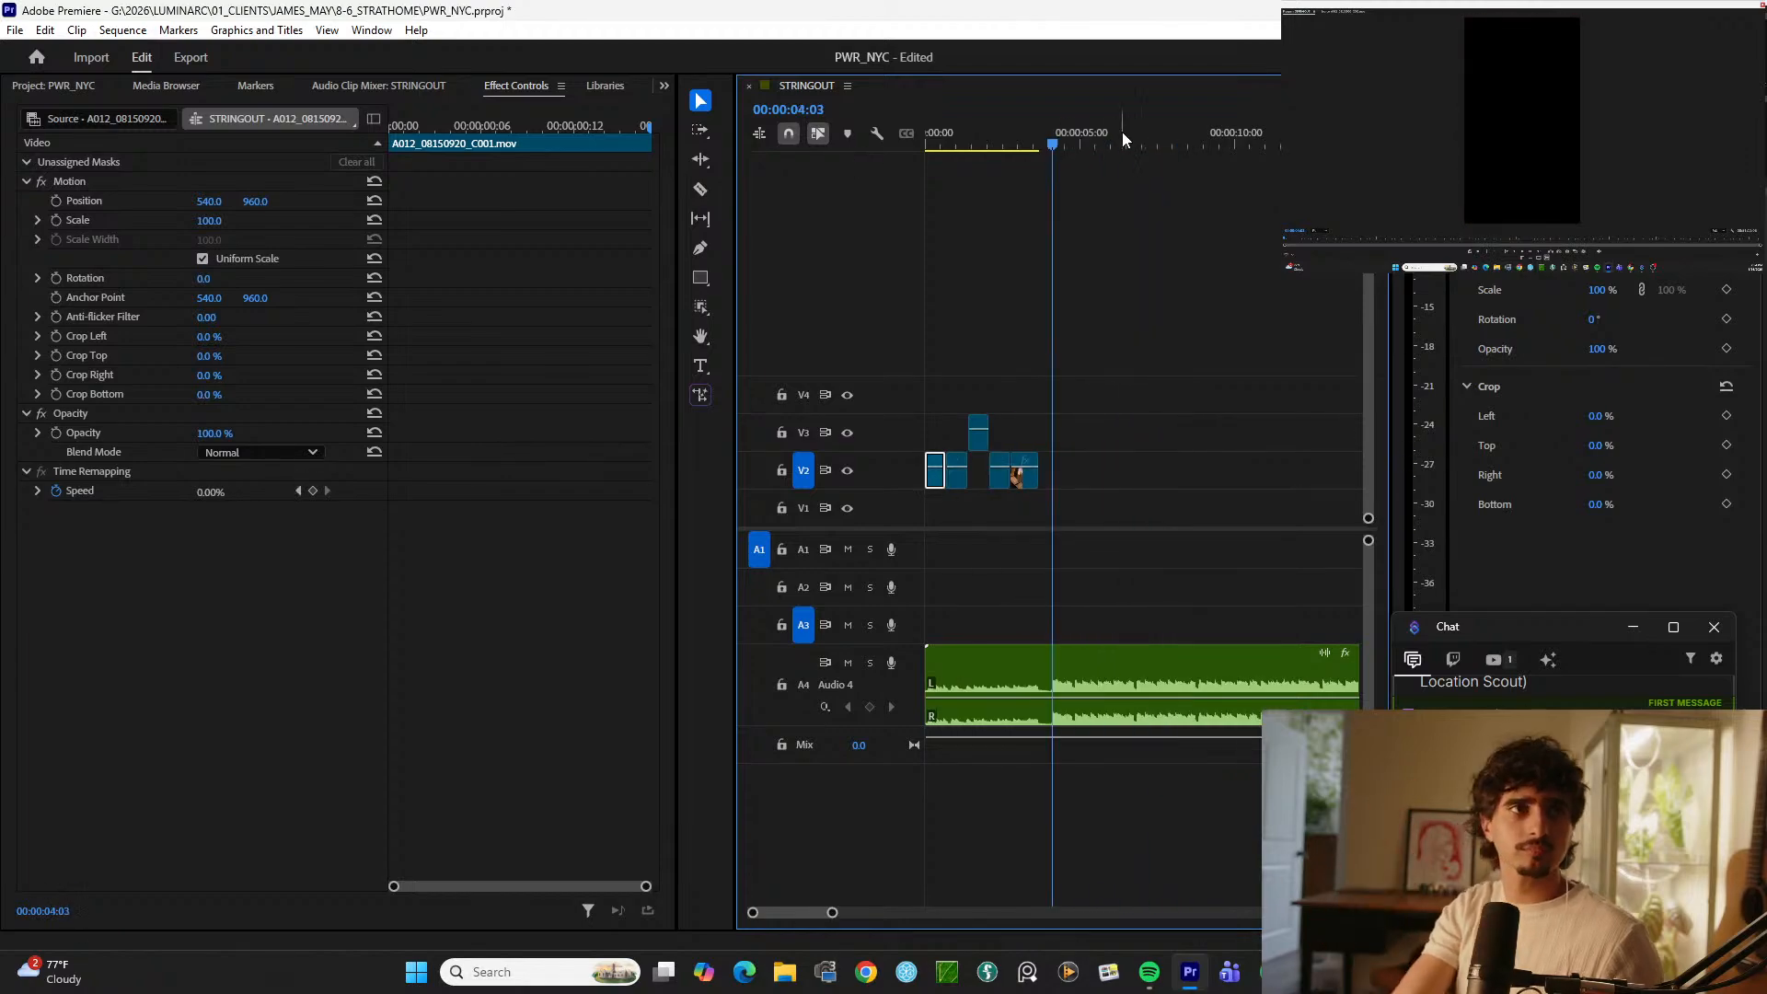
left_click(1192, 138)
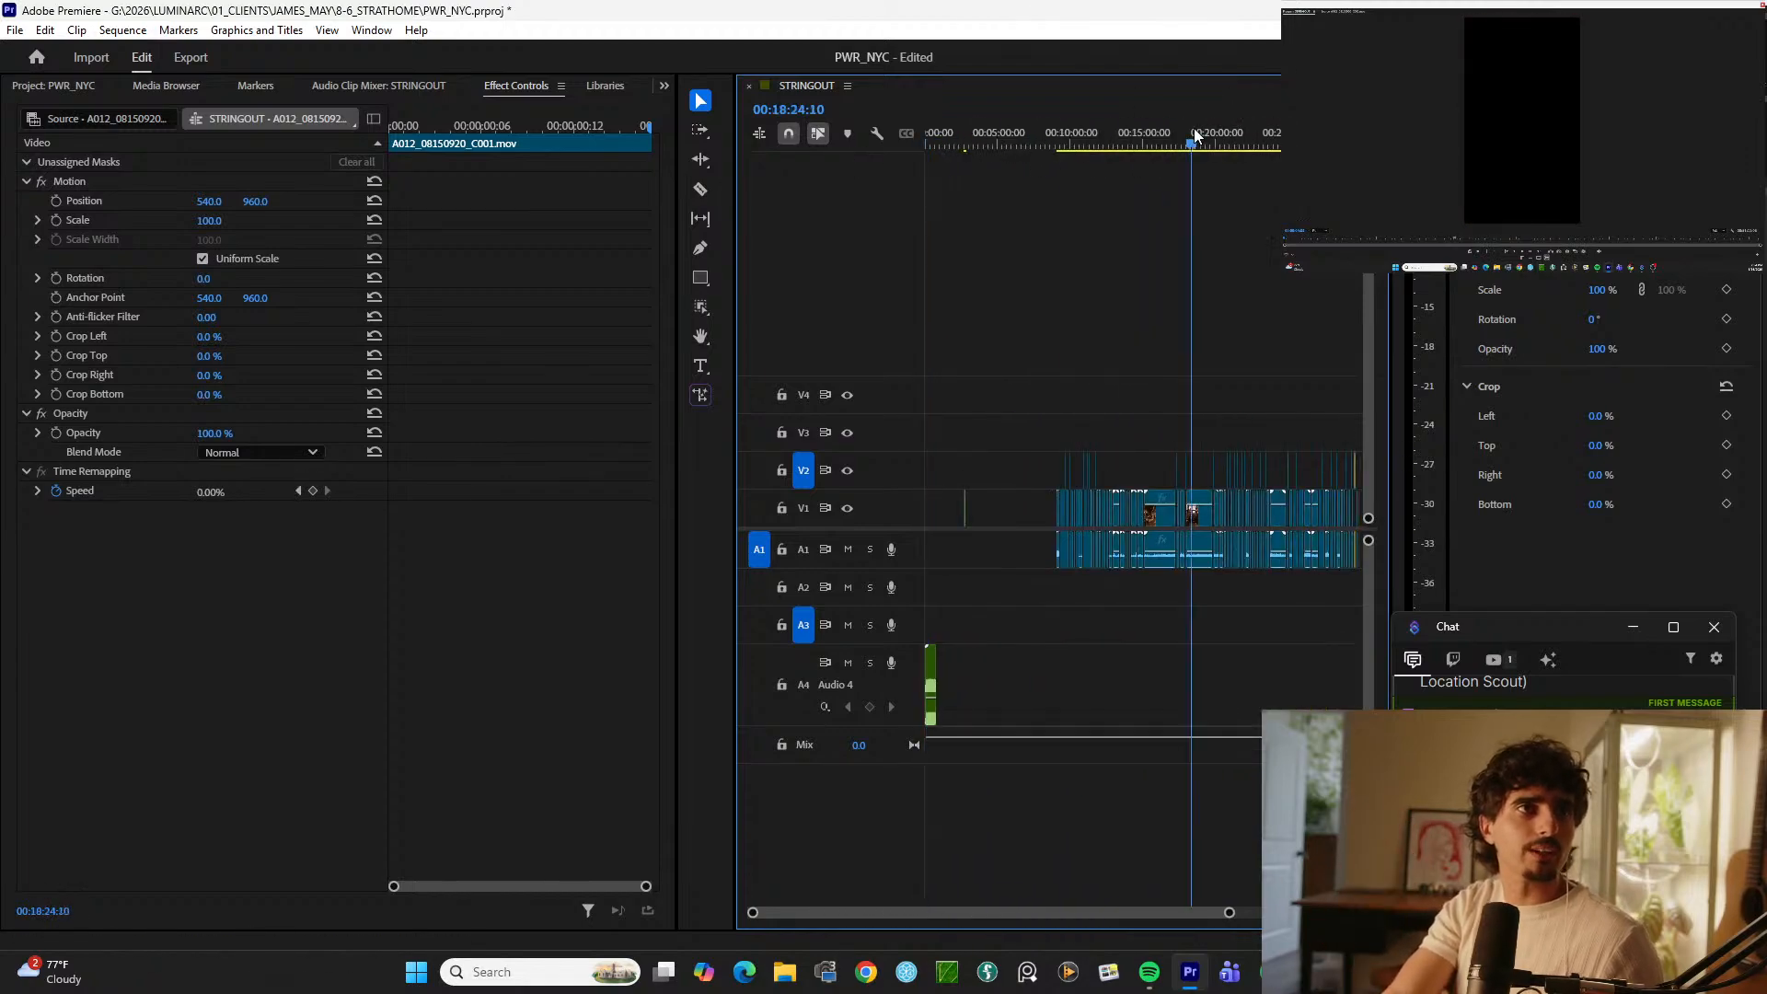
key("equal")
key("equal")
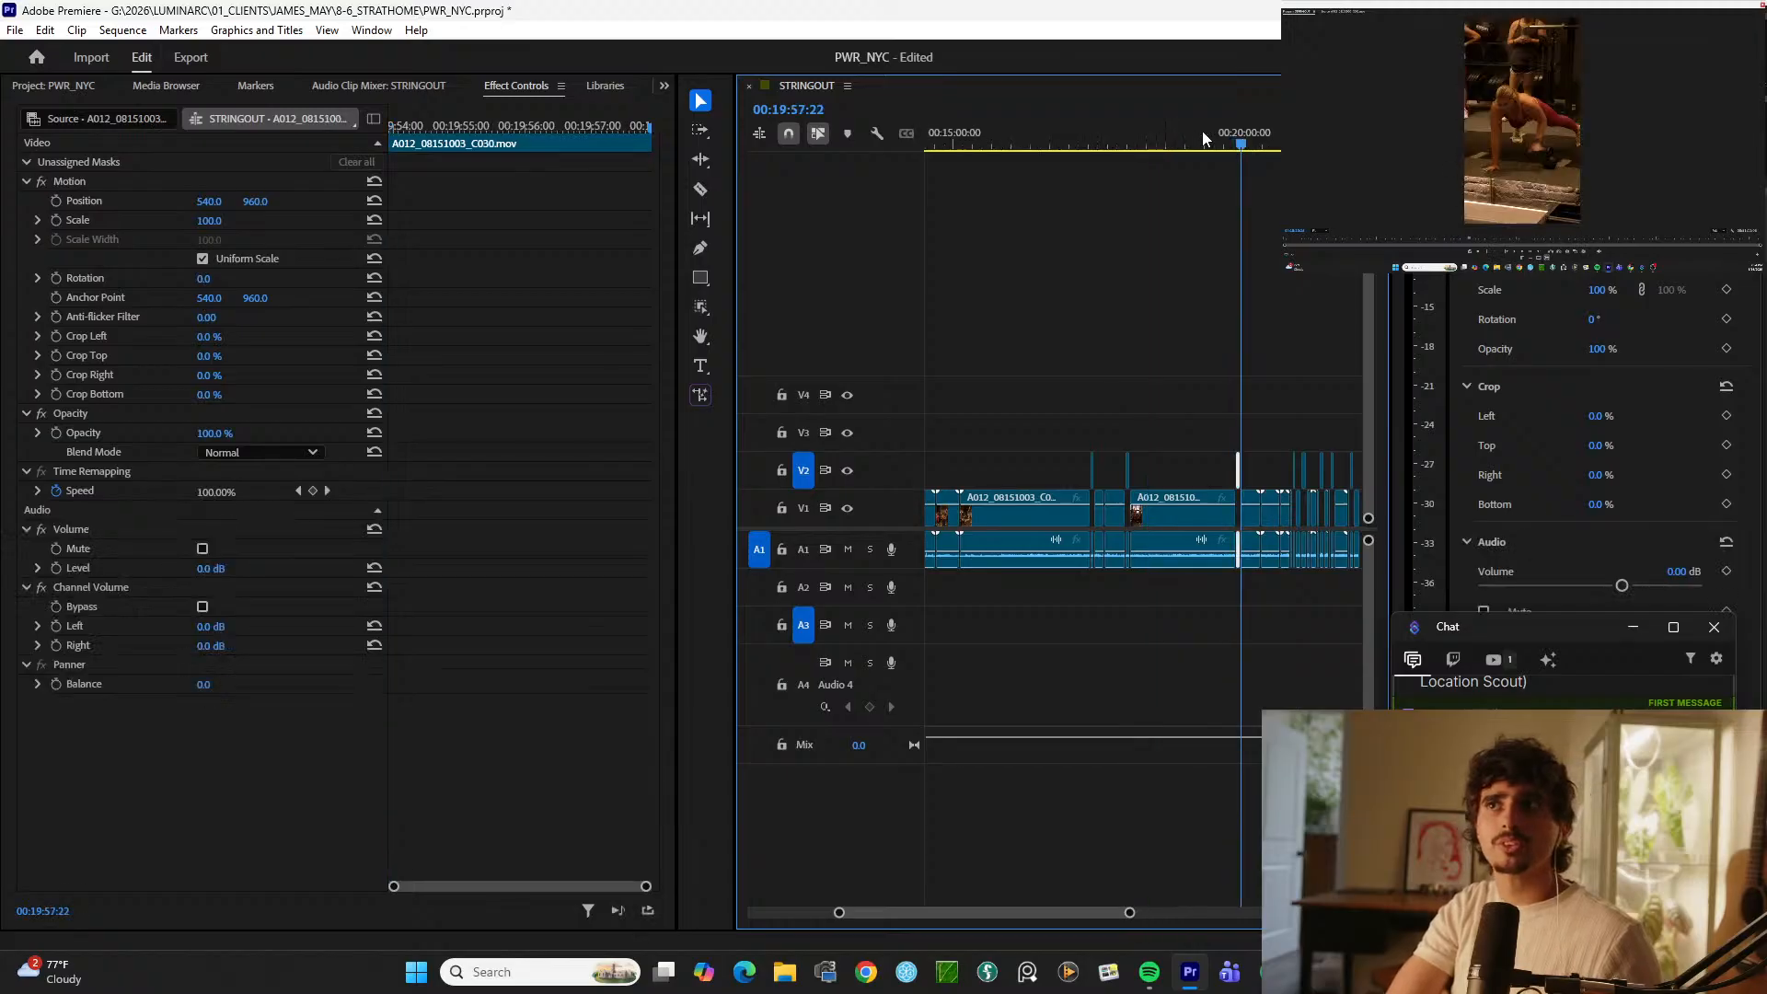
key("Down")
key("minus")
key("Down")
key("minus")
key("equal")
key("Down")
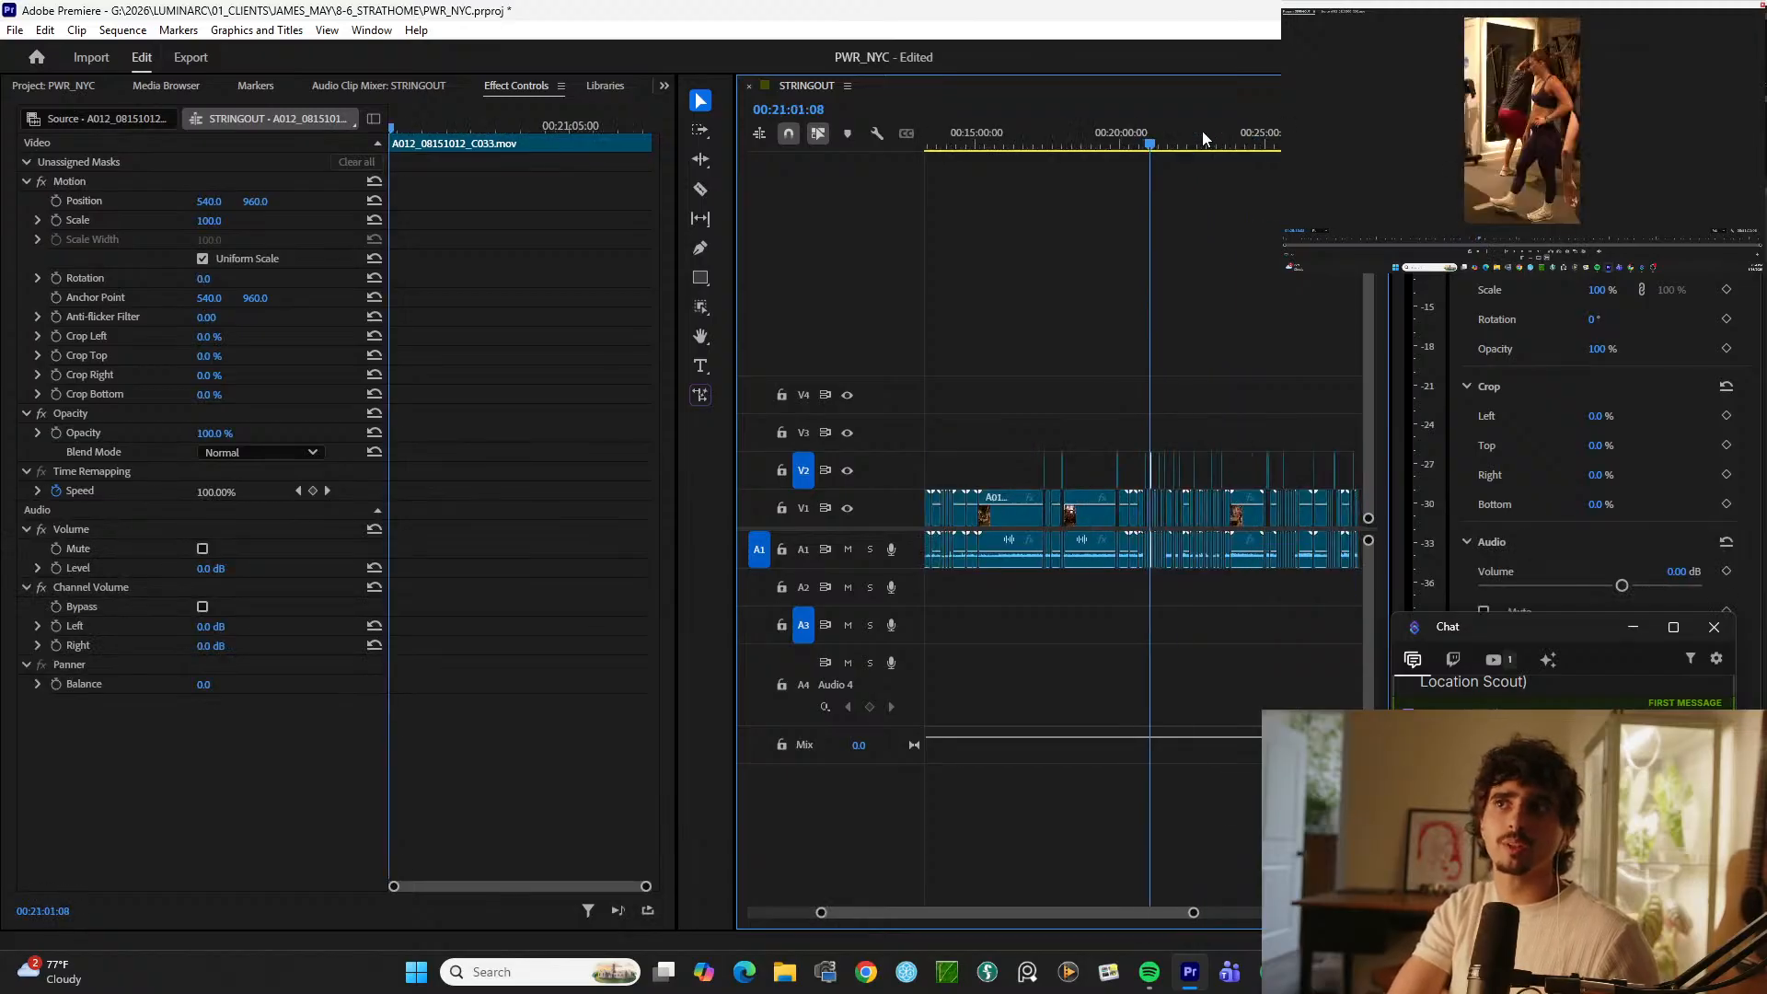
key("equal")
key("Down")
key("equal")
key("equal")
key("Down")
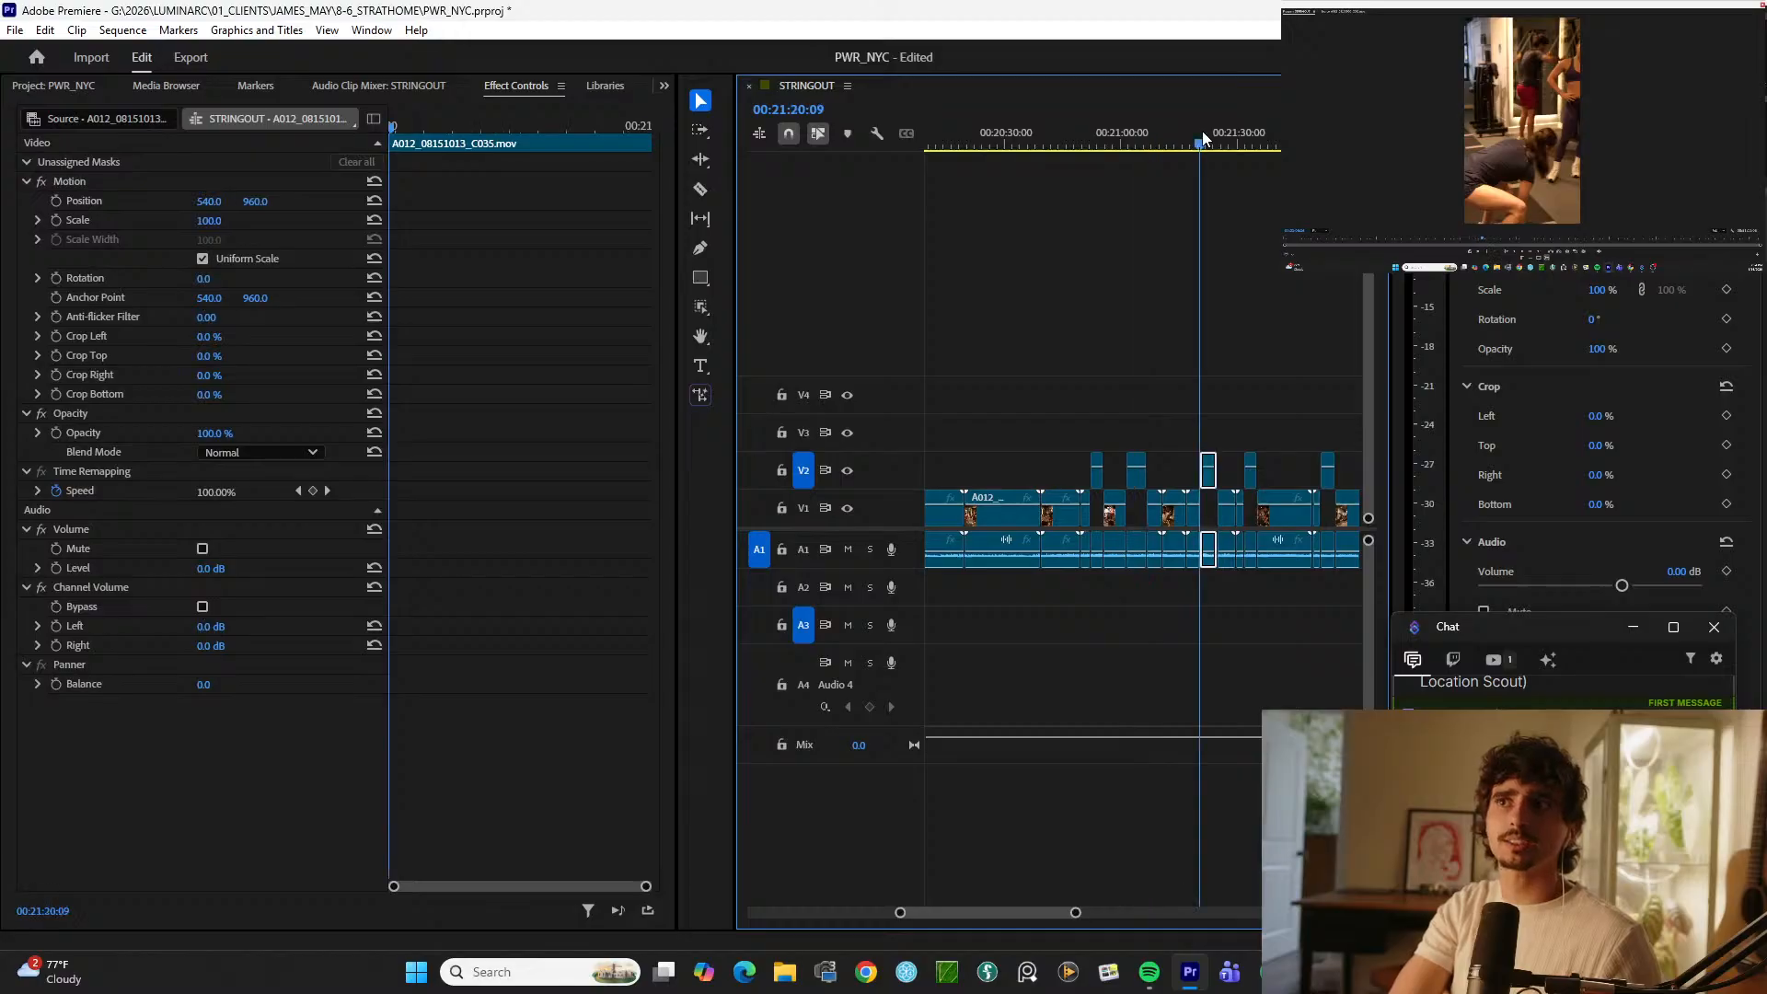
key("equal")
key("Down")
key("equal")
key("minus")
key("minus")
key("minus")
left_click(1210, 125)
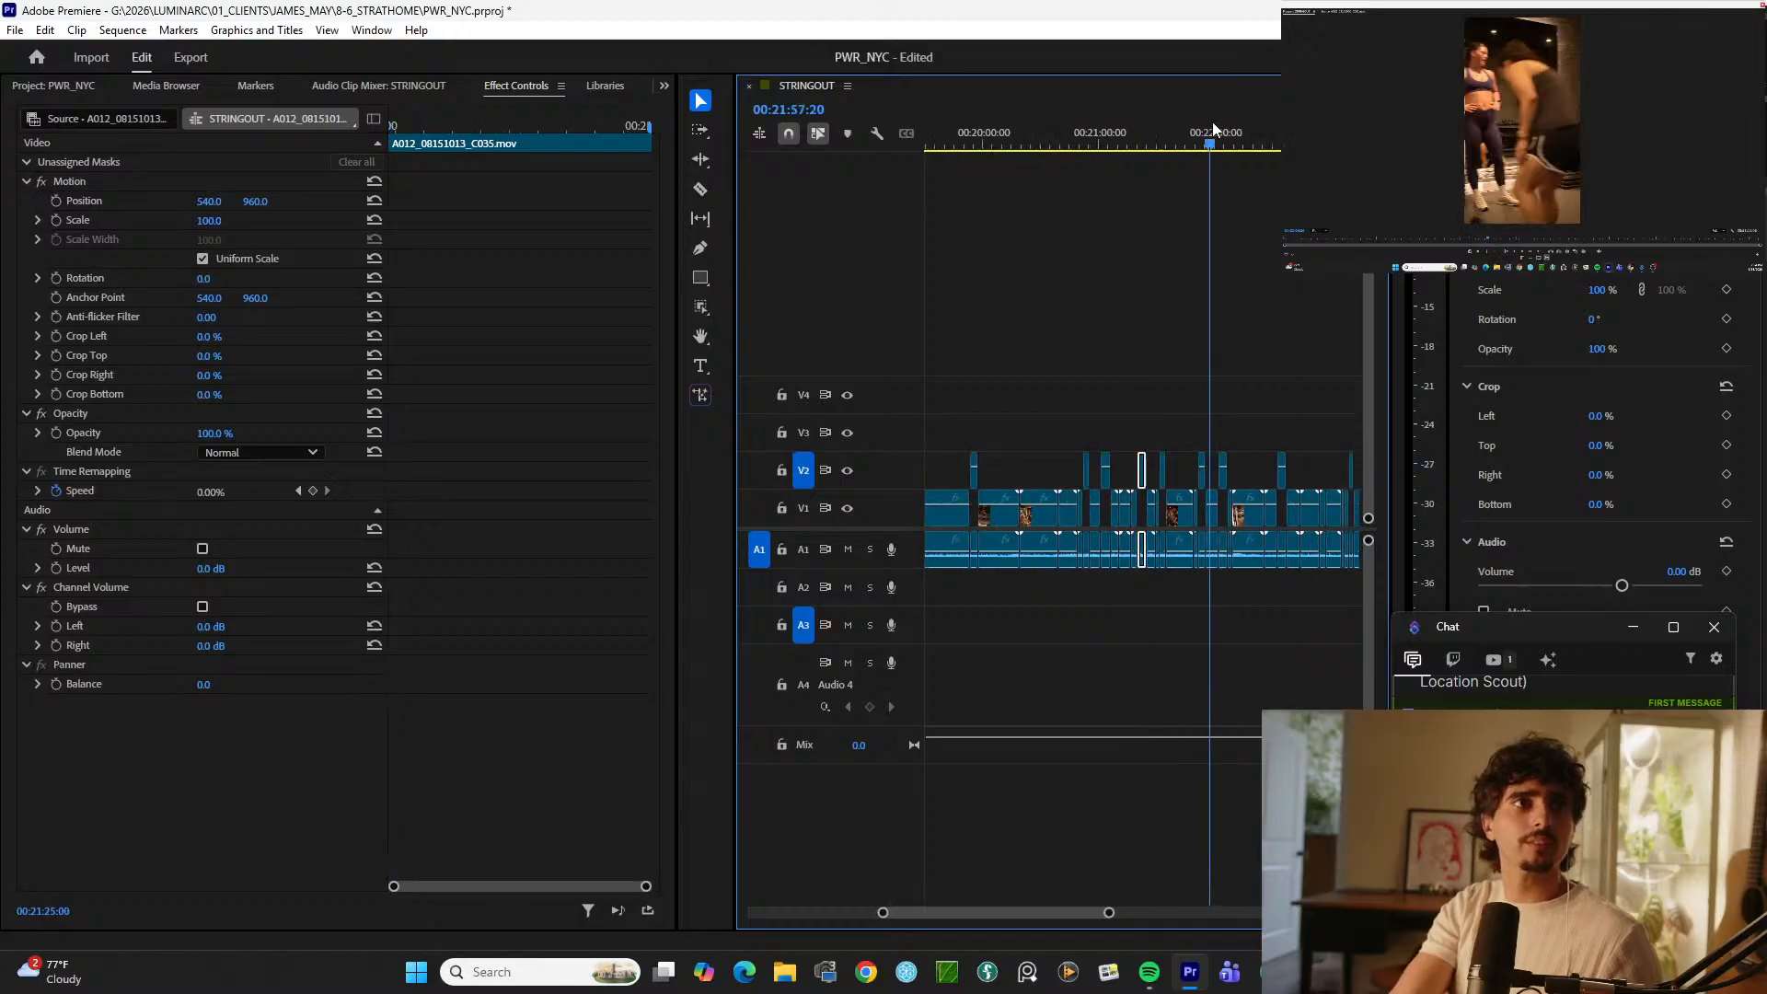
Step: Find clip A012_08151025_C052 at about 00:25:48 and select only its video on V2
left_click_drag(1212, 121, 1130, 125)
key("equal")
key("equal")
key("equal")
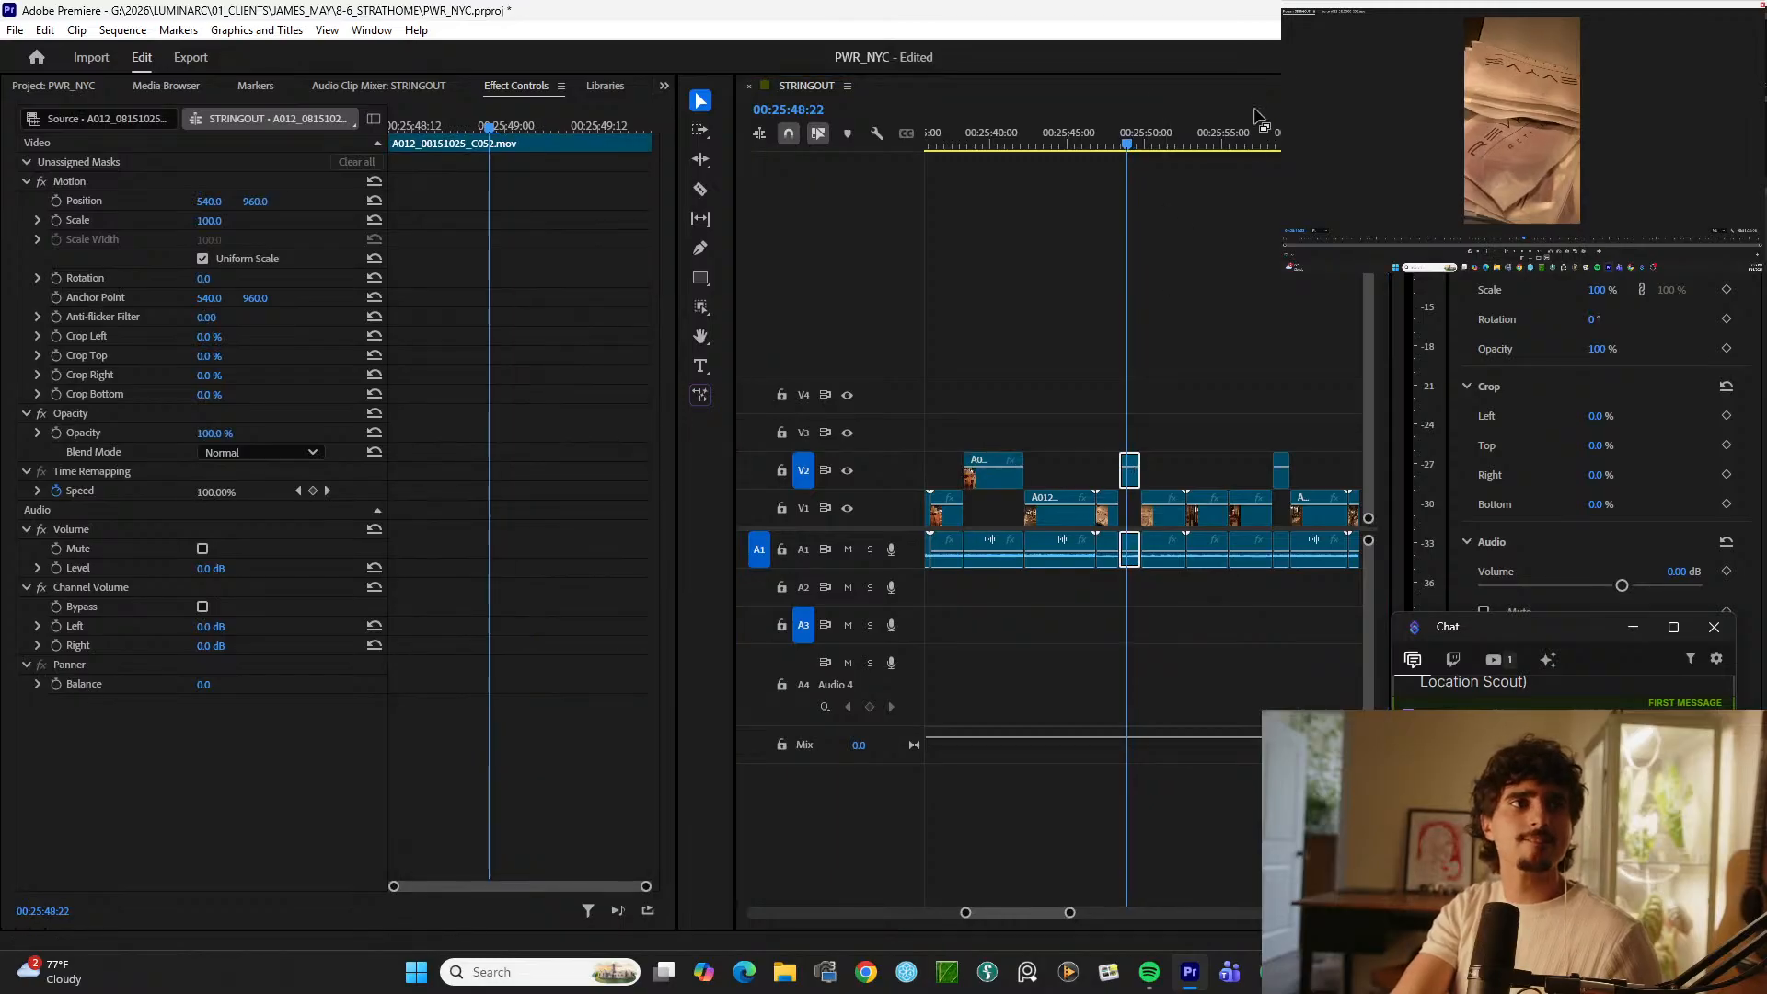
left_click(1259, 221)
left_click_drag(1277, 135, 1125, 145)
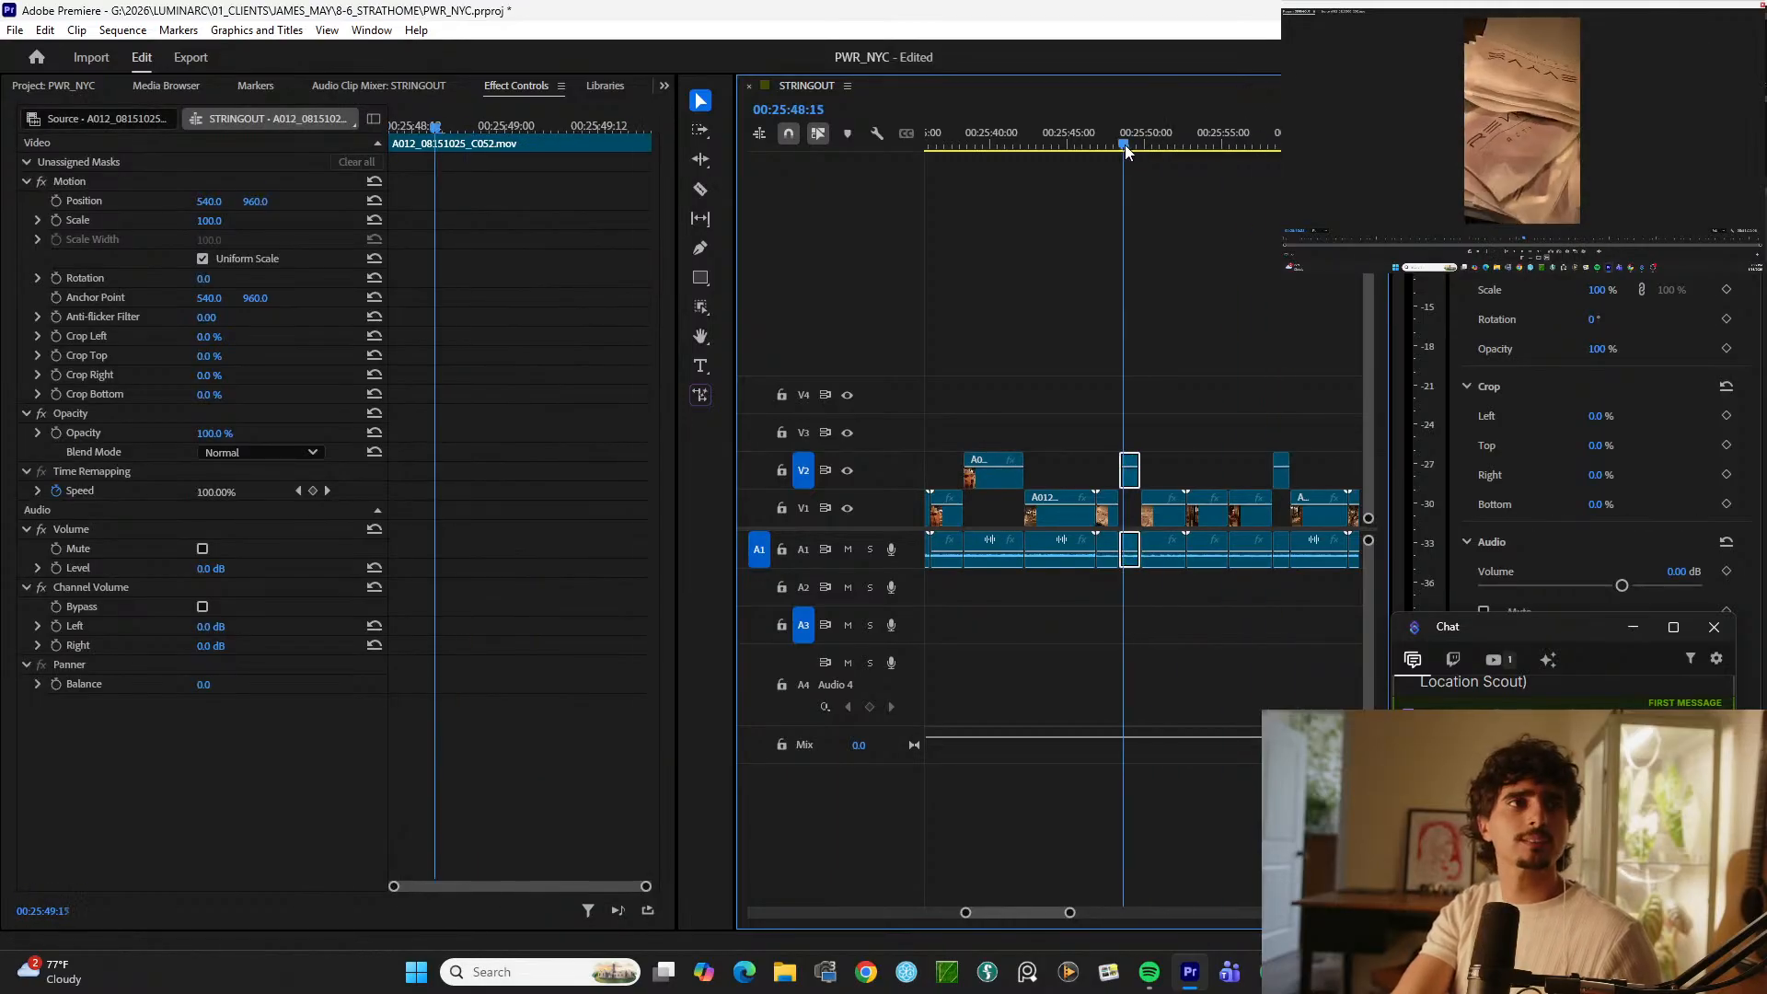
left_click(1151, 425)
left_click(1130, 471, "alt")
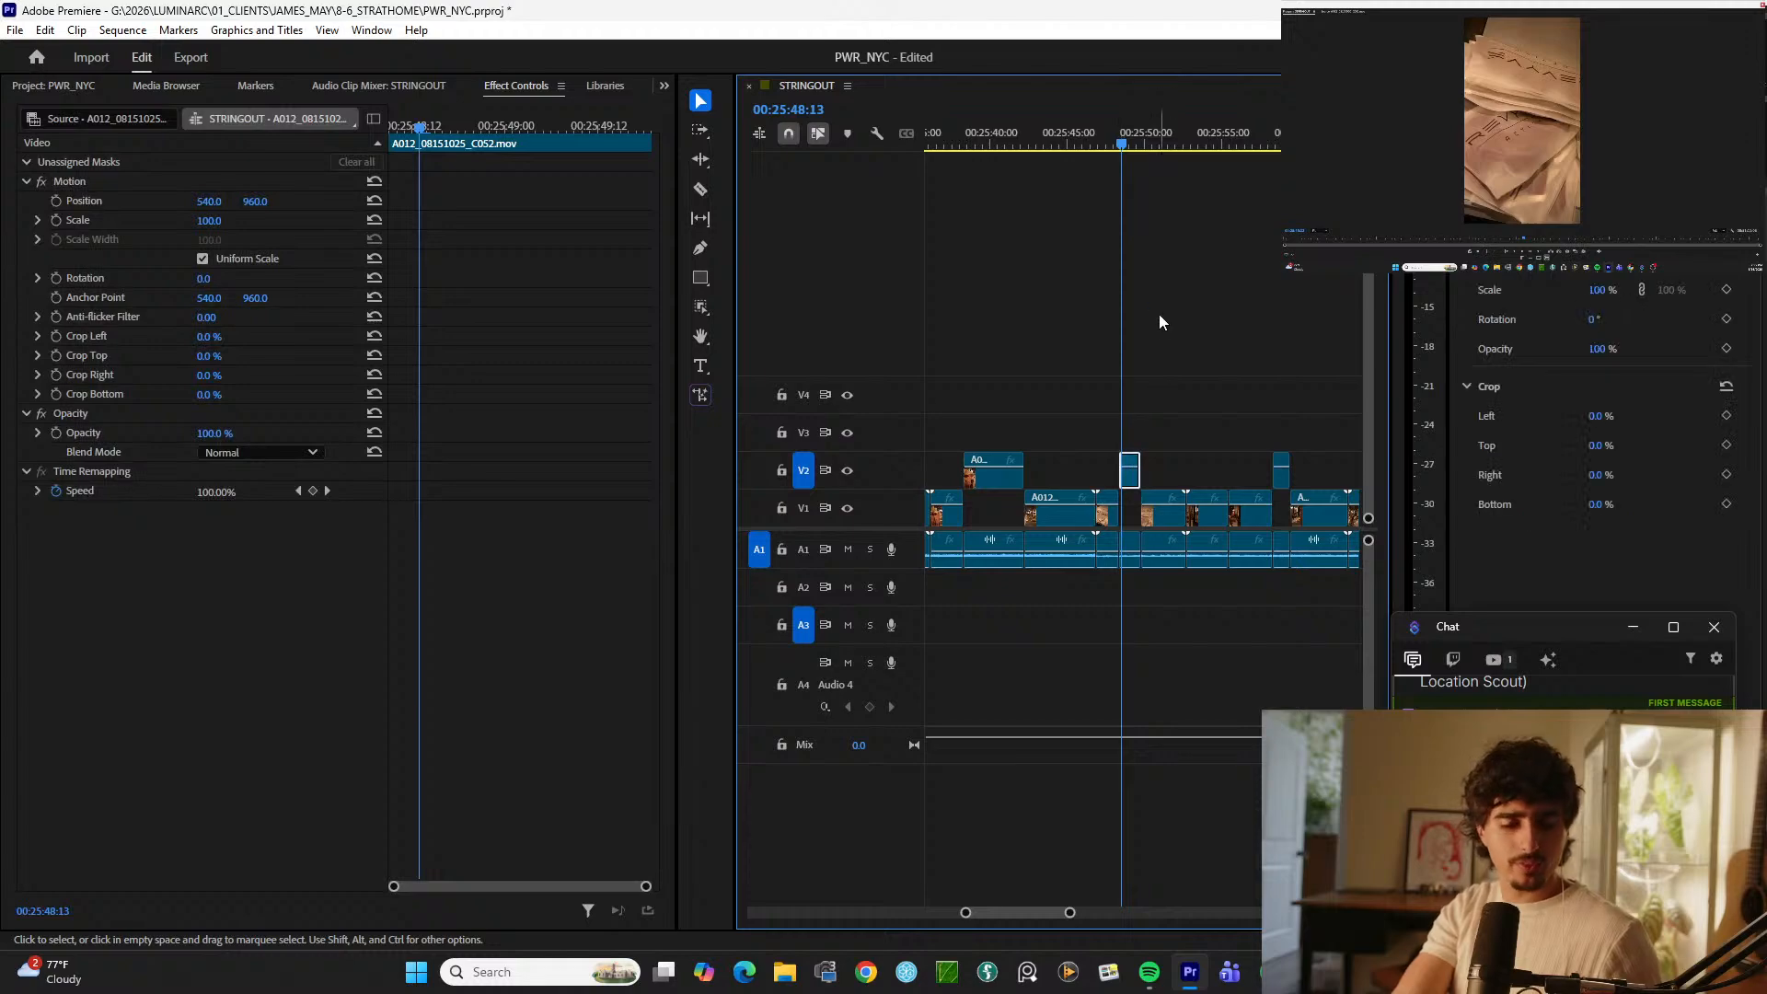
Step: Copy the selected video and play the opening edit from 00:00:00:00
key("minus")
key("minus")
key("minus")
key("minus")
key("minus")
key("minus")
key("minus")
left_click_drag(942, 148, 809, 153)
key("equal")
key("equal")
key("equal")
key("equal")
key("equal")
key("equal")
key("equal")
key("equal")
key("equal")
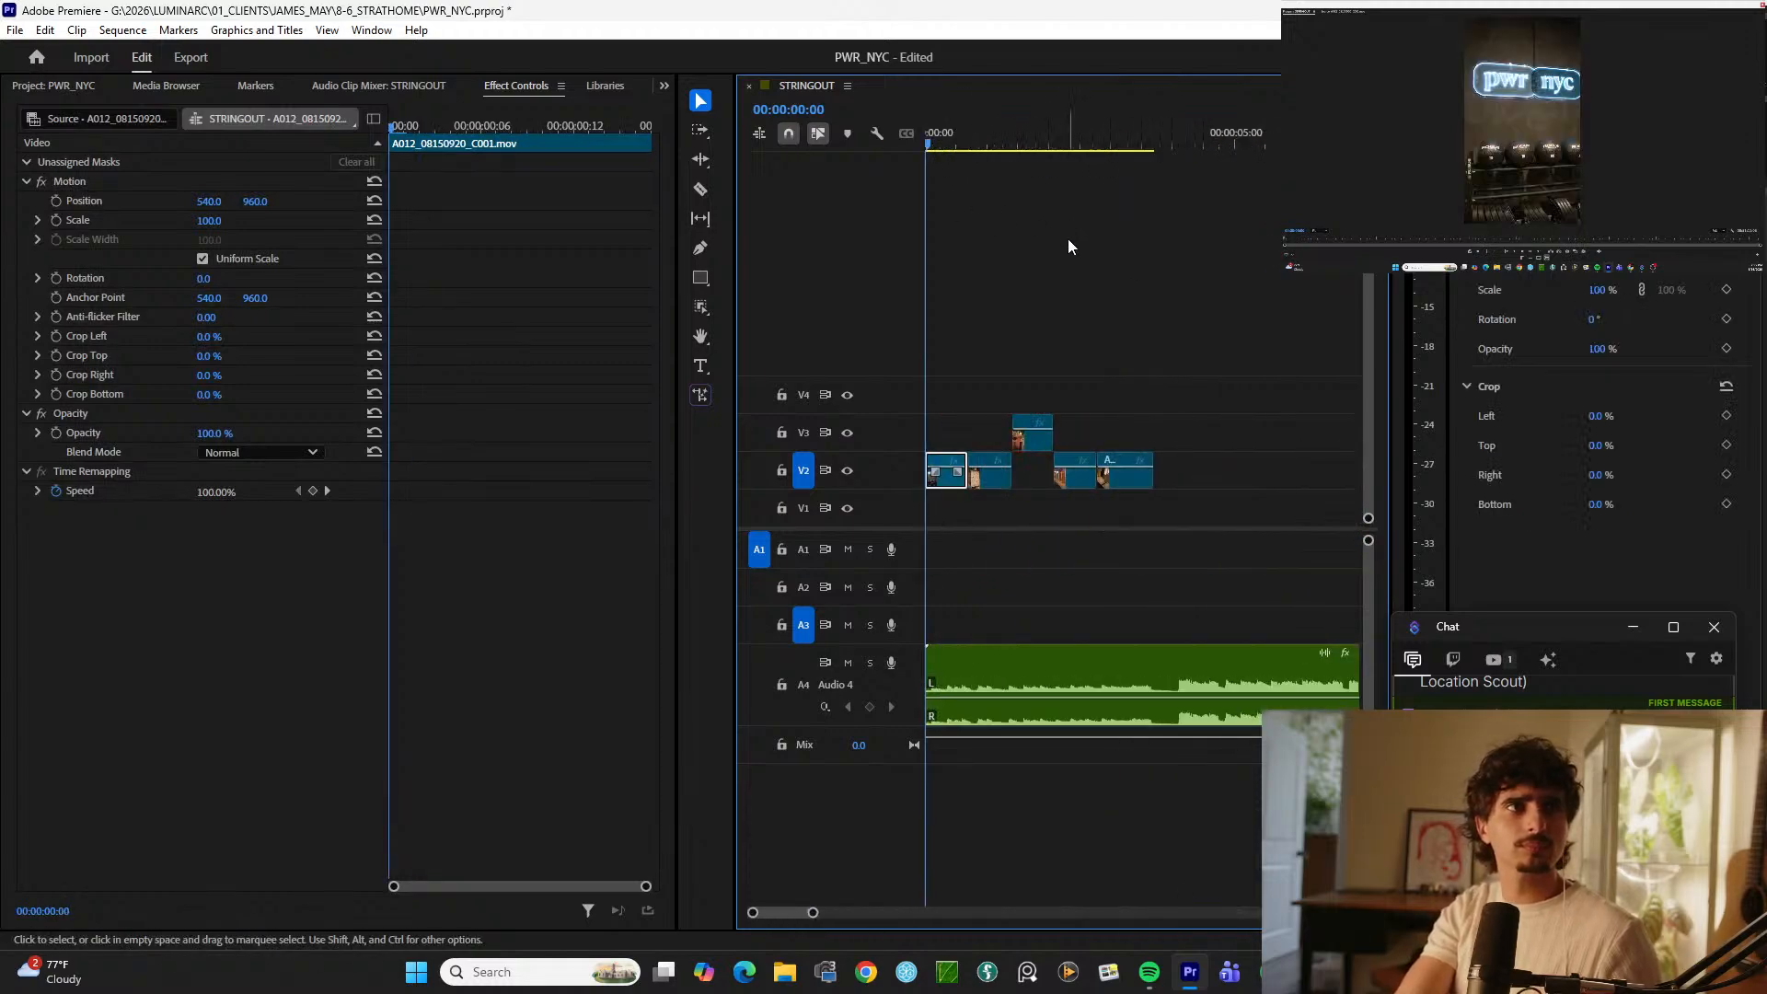
key("space")
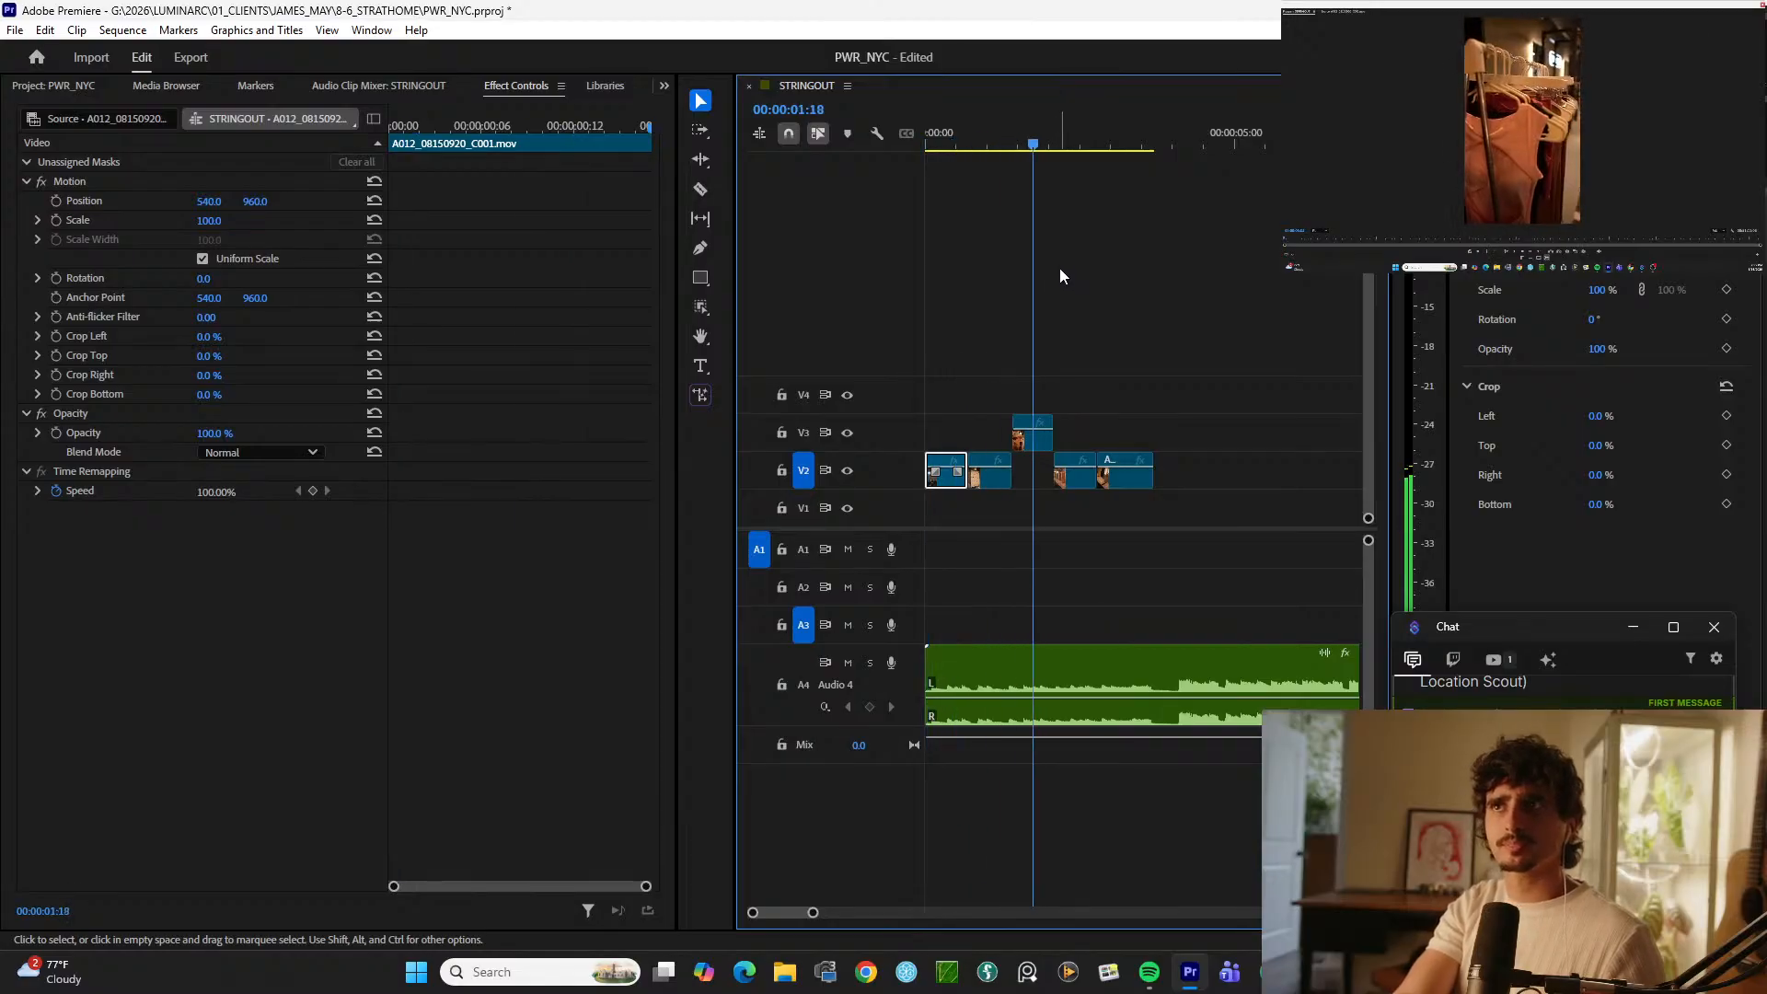
Step: Replace the clothes-rack clip on V3 with the copied clip A012_08151025_C052, trimmed to end at 00:00:02:02, and play the opening
left_click(1184, 145)
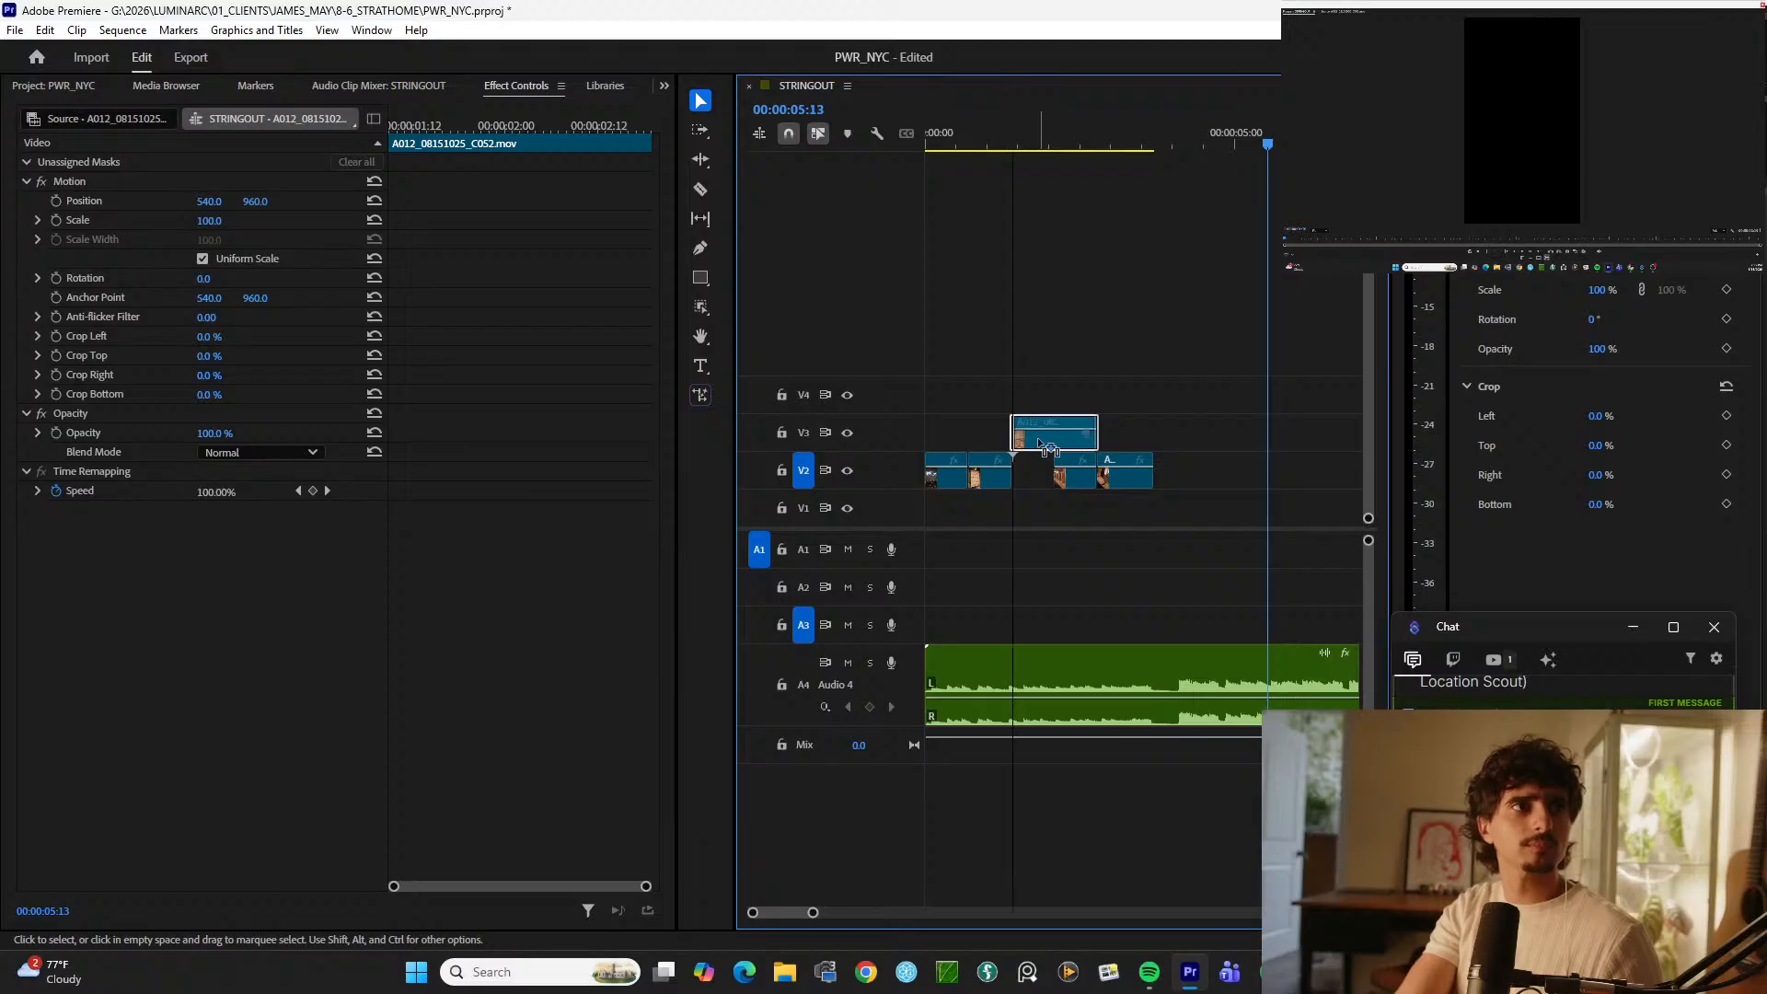
left_click_drag(1110, 431, 1066, 431)
left_click(962, 121)
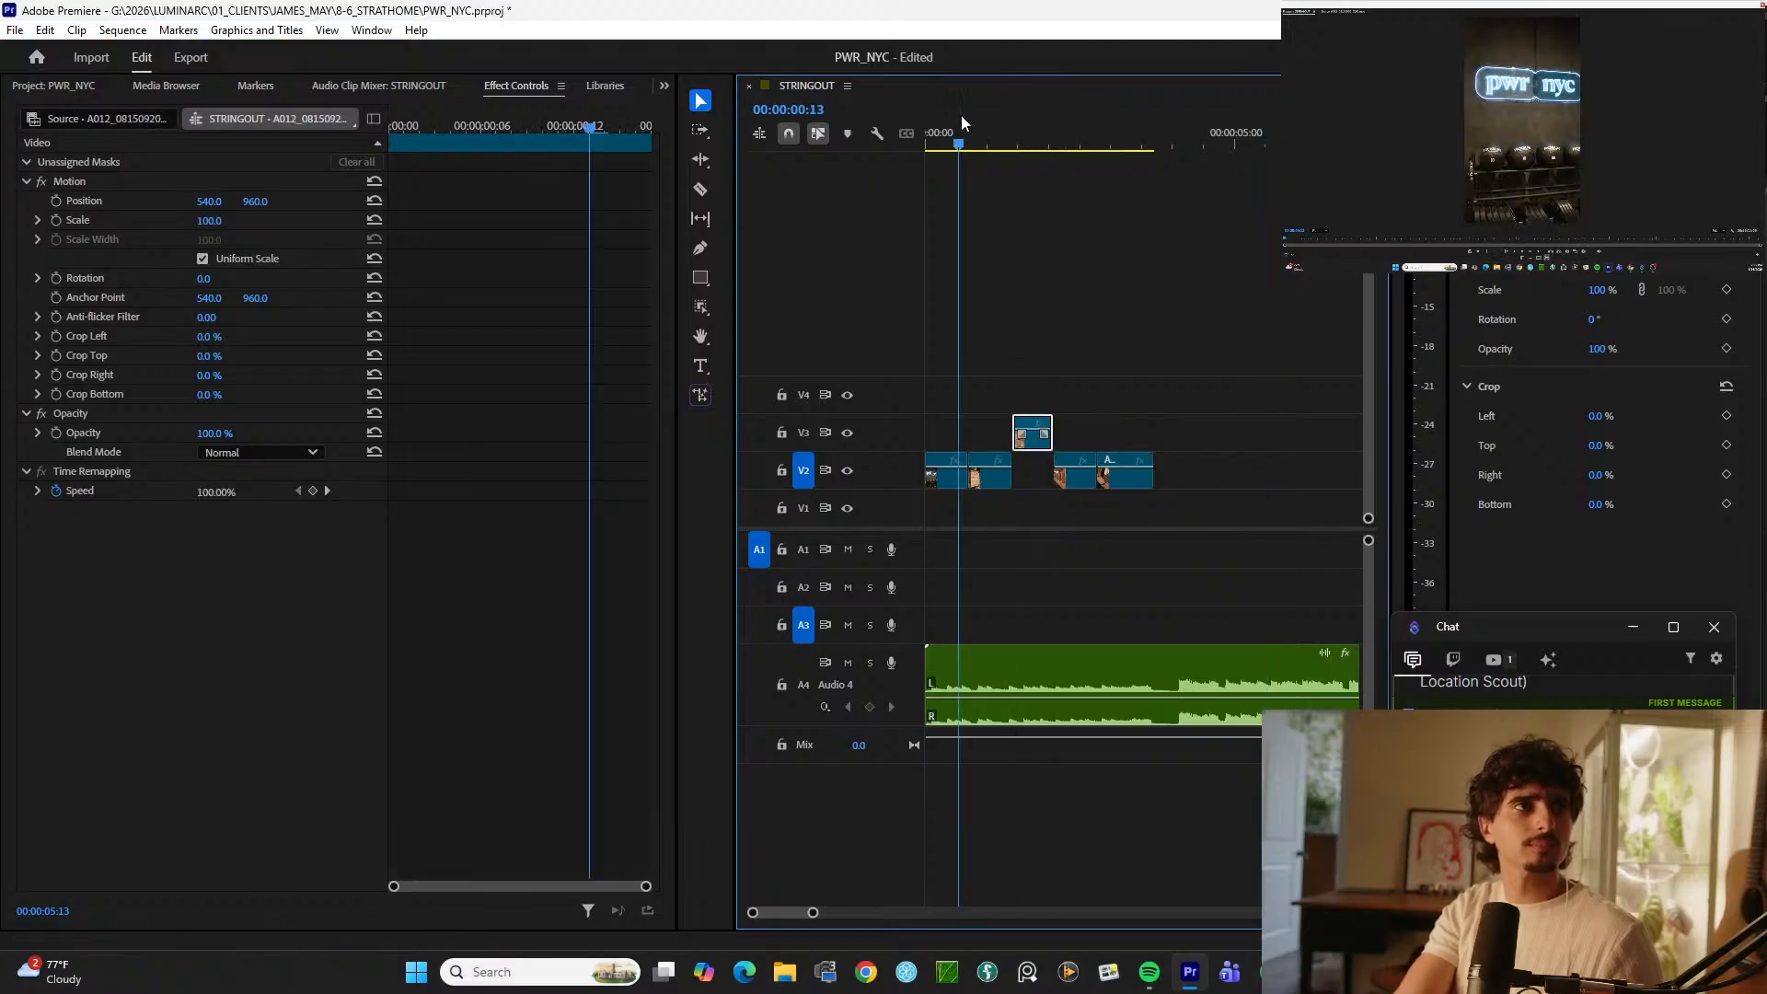
key("space")
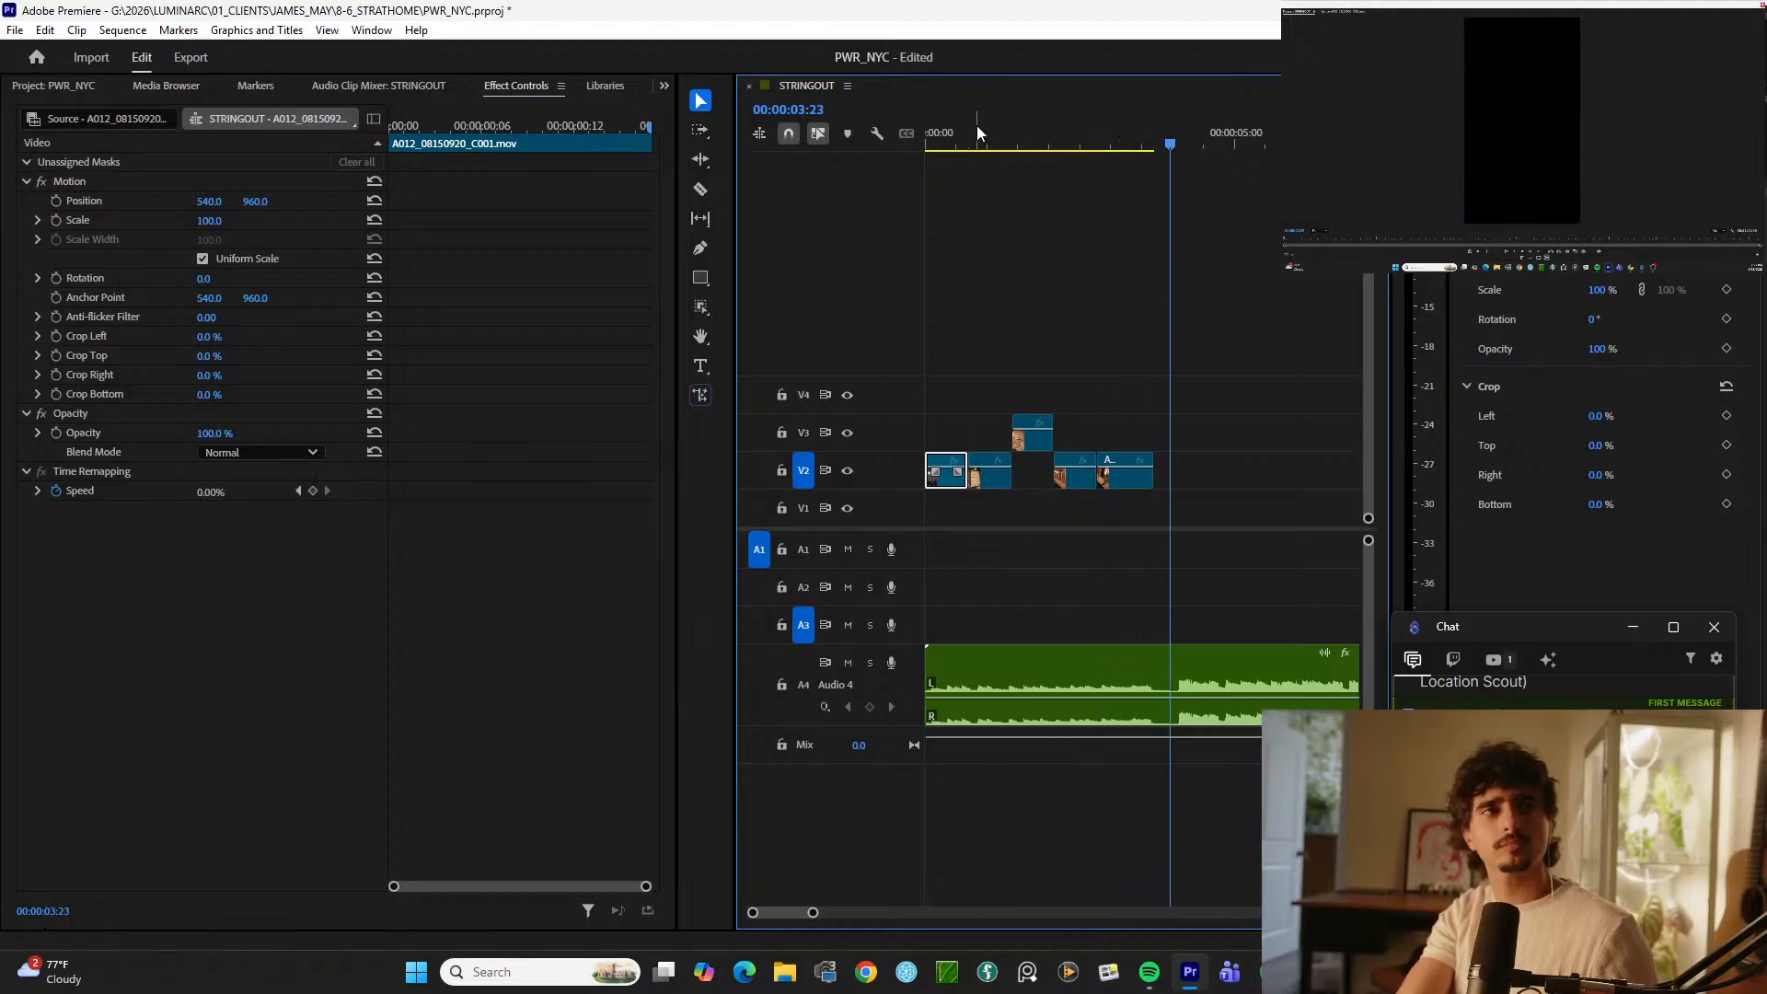
Step: Play the opening edit against the music from around 00:00:02:00 past its last clip, and replay it from 00:00:00:00
left_click(1062, 123)
key("space")
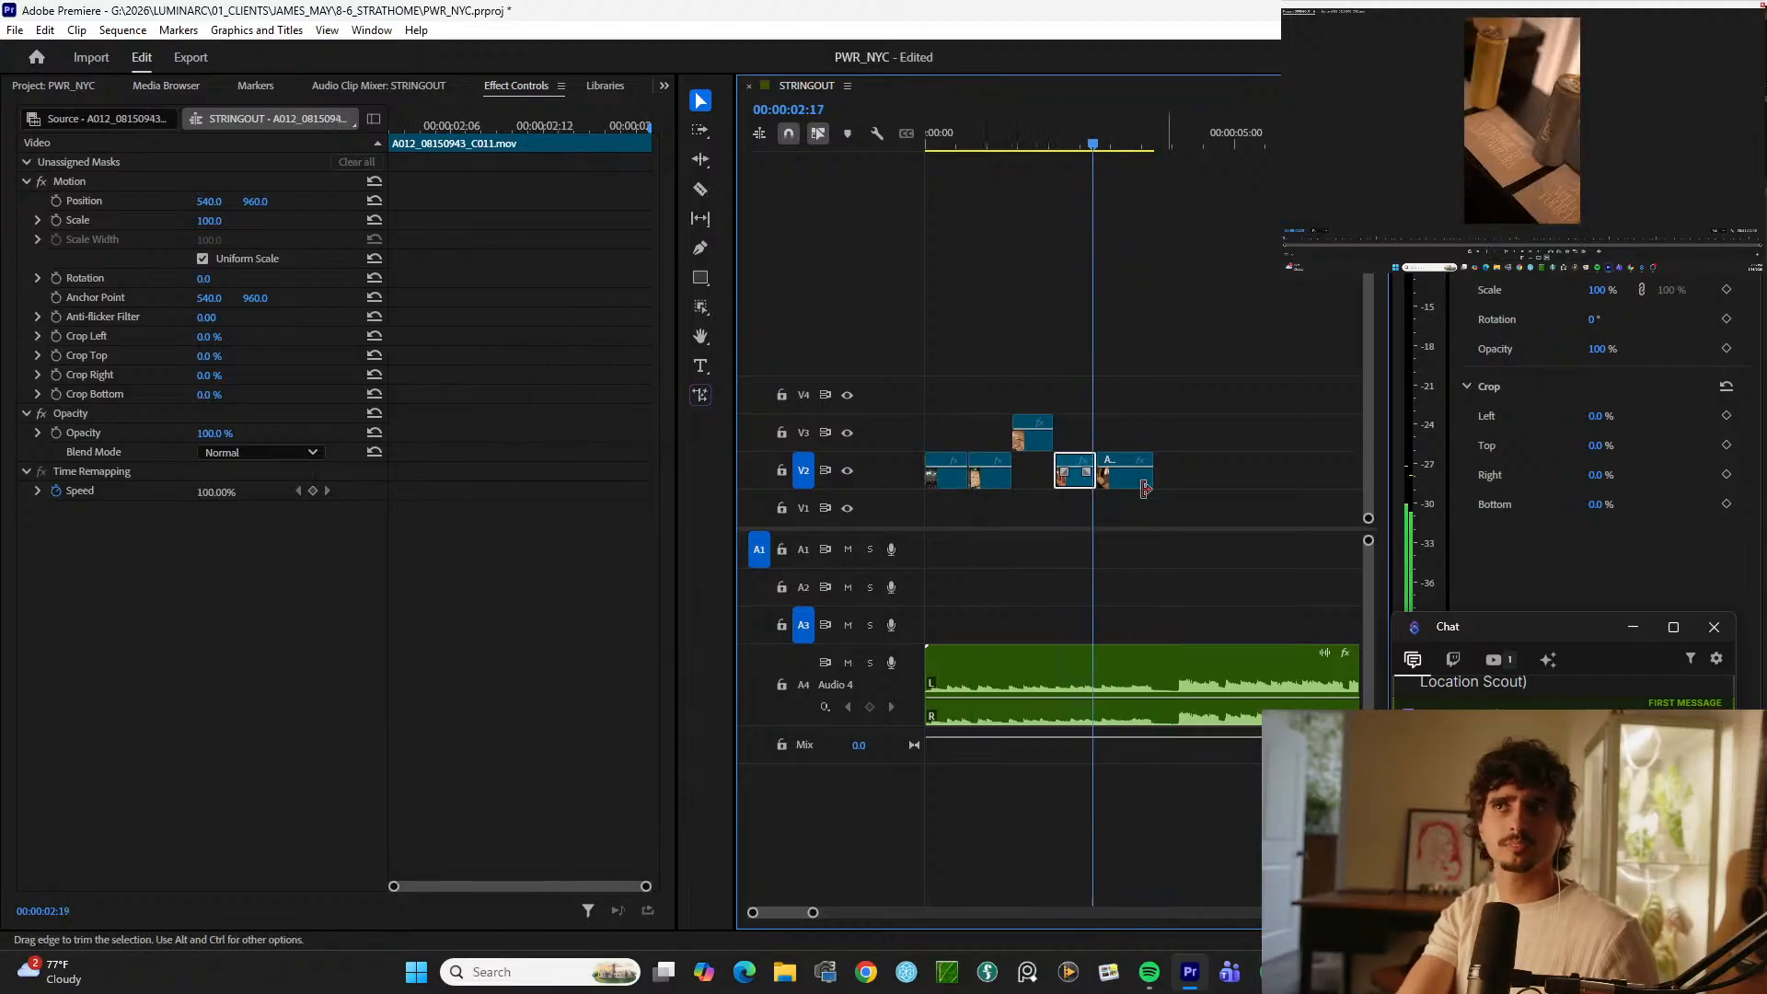
key("space")
key("space")
key("space")
key("minus")
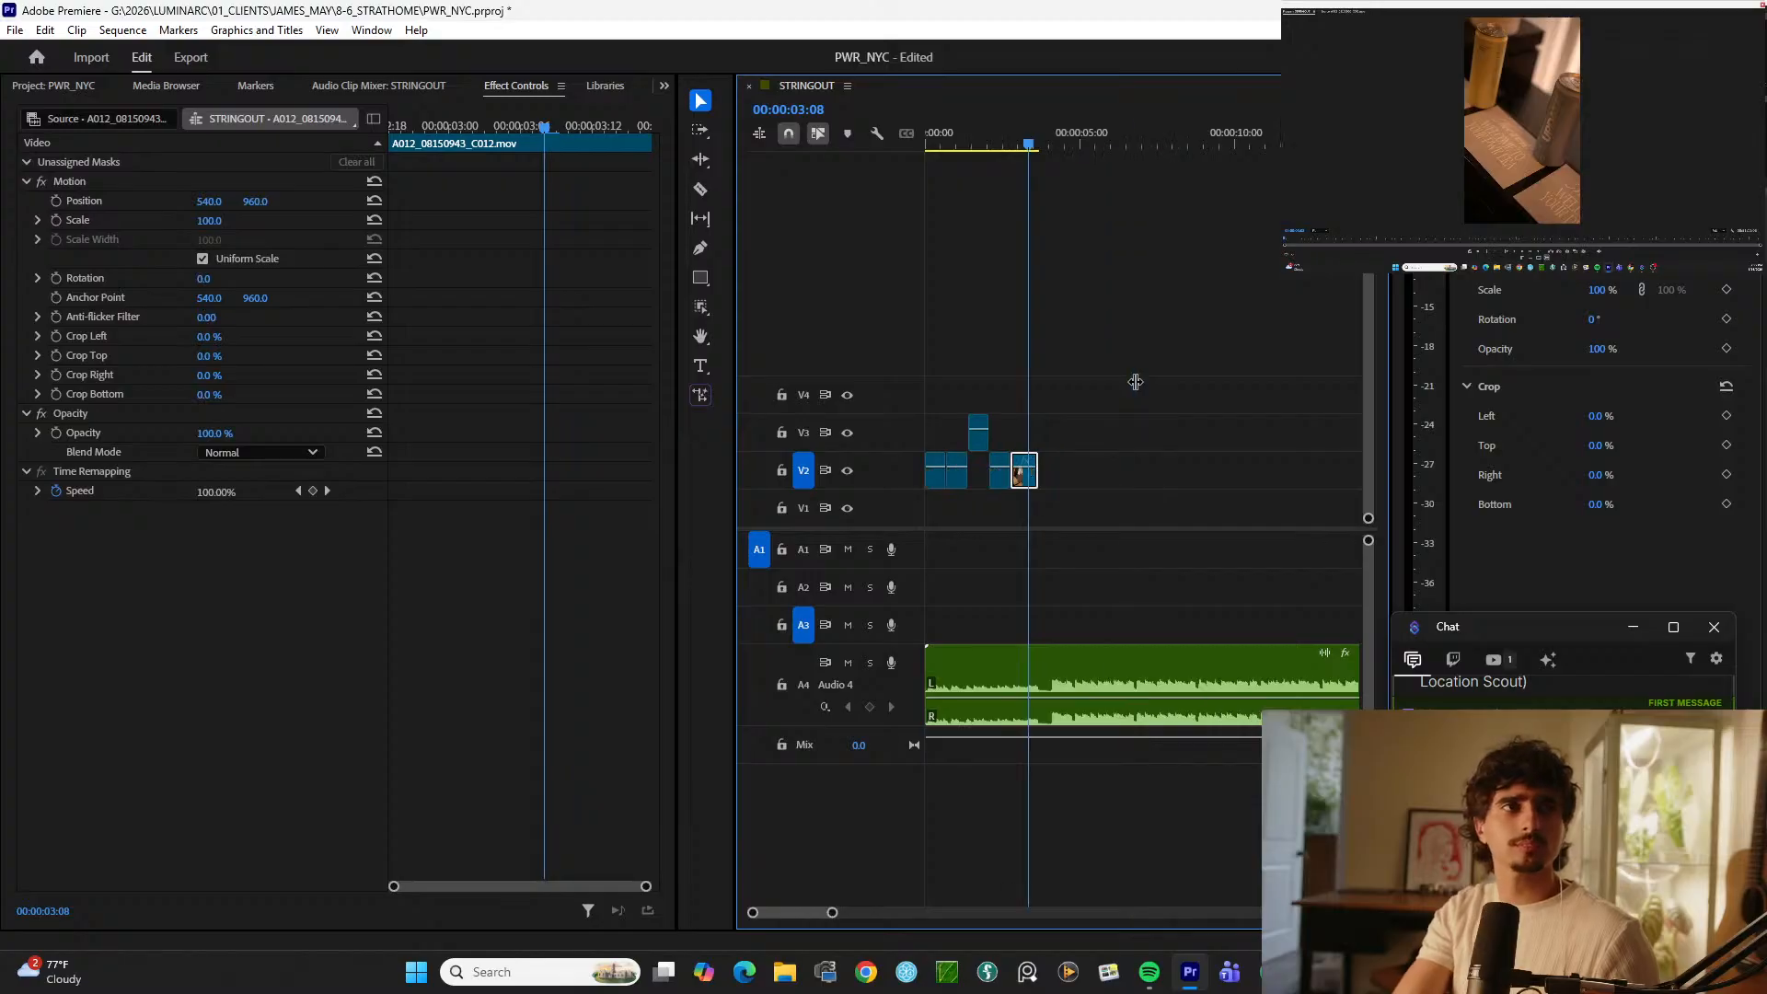
key("space")
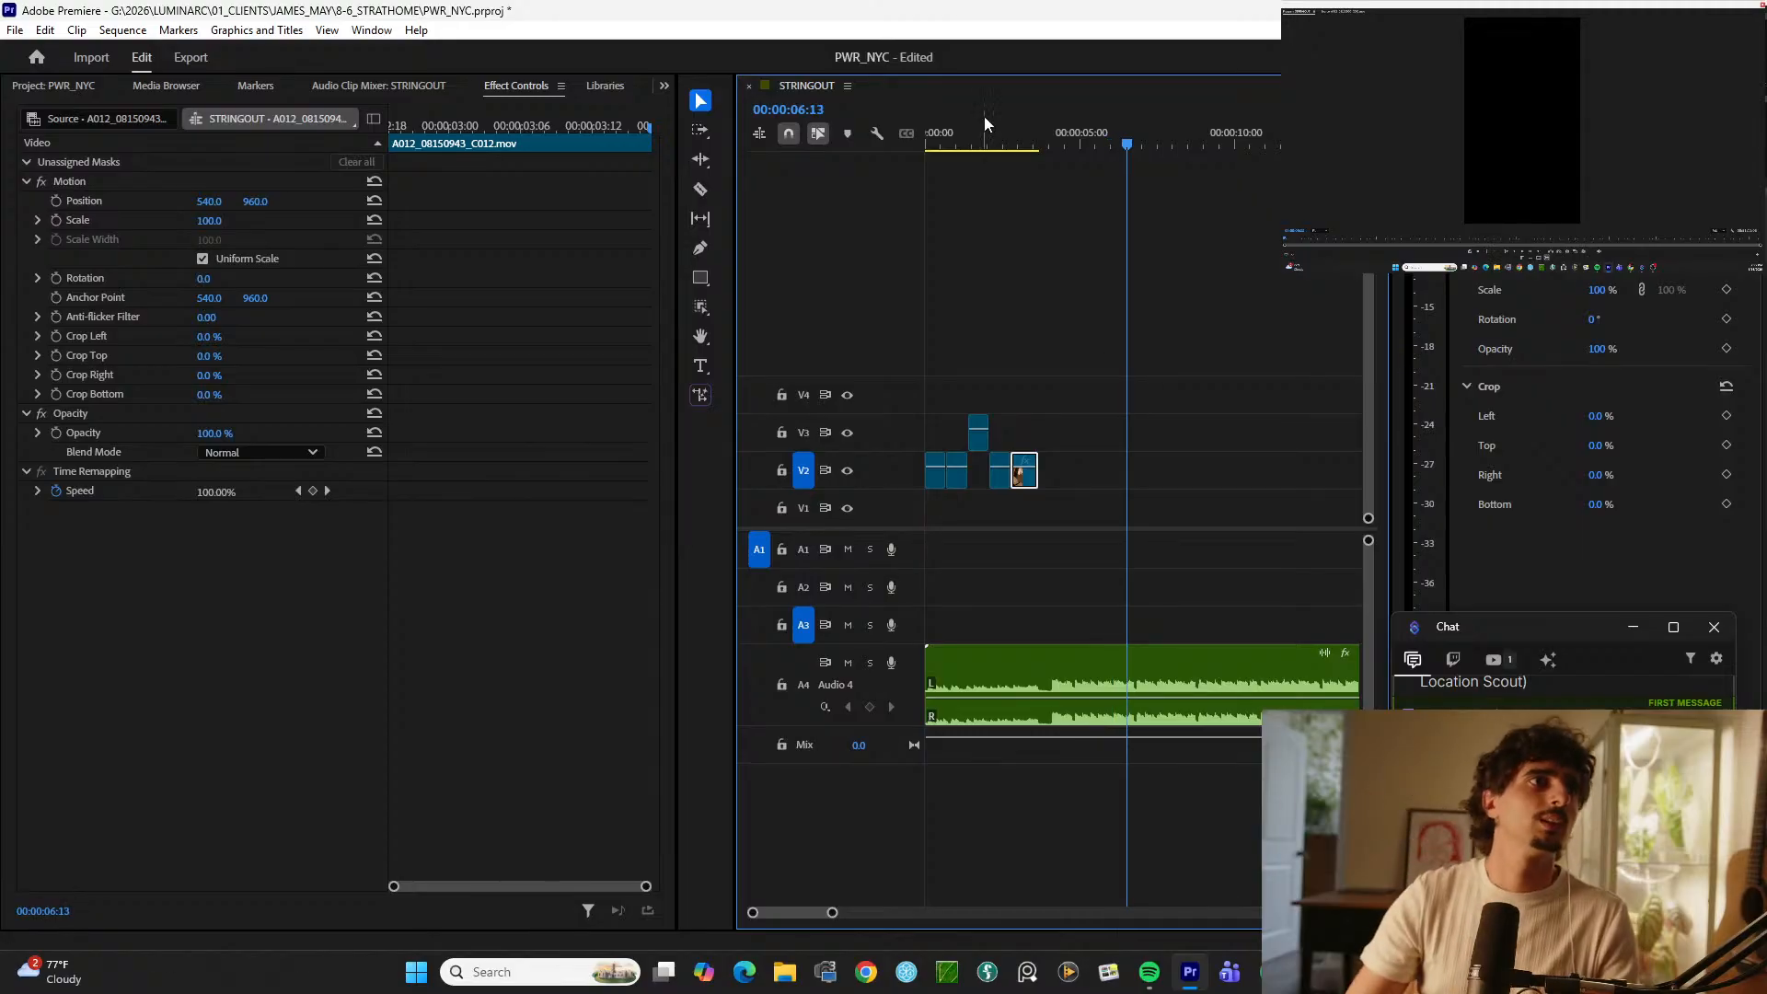
key("Home")
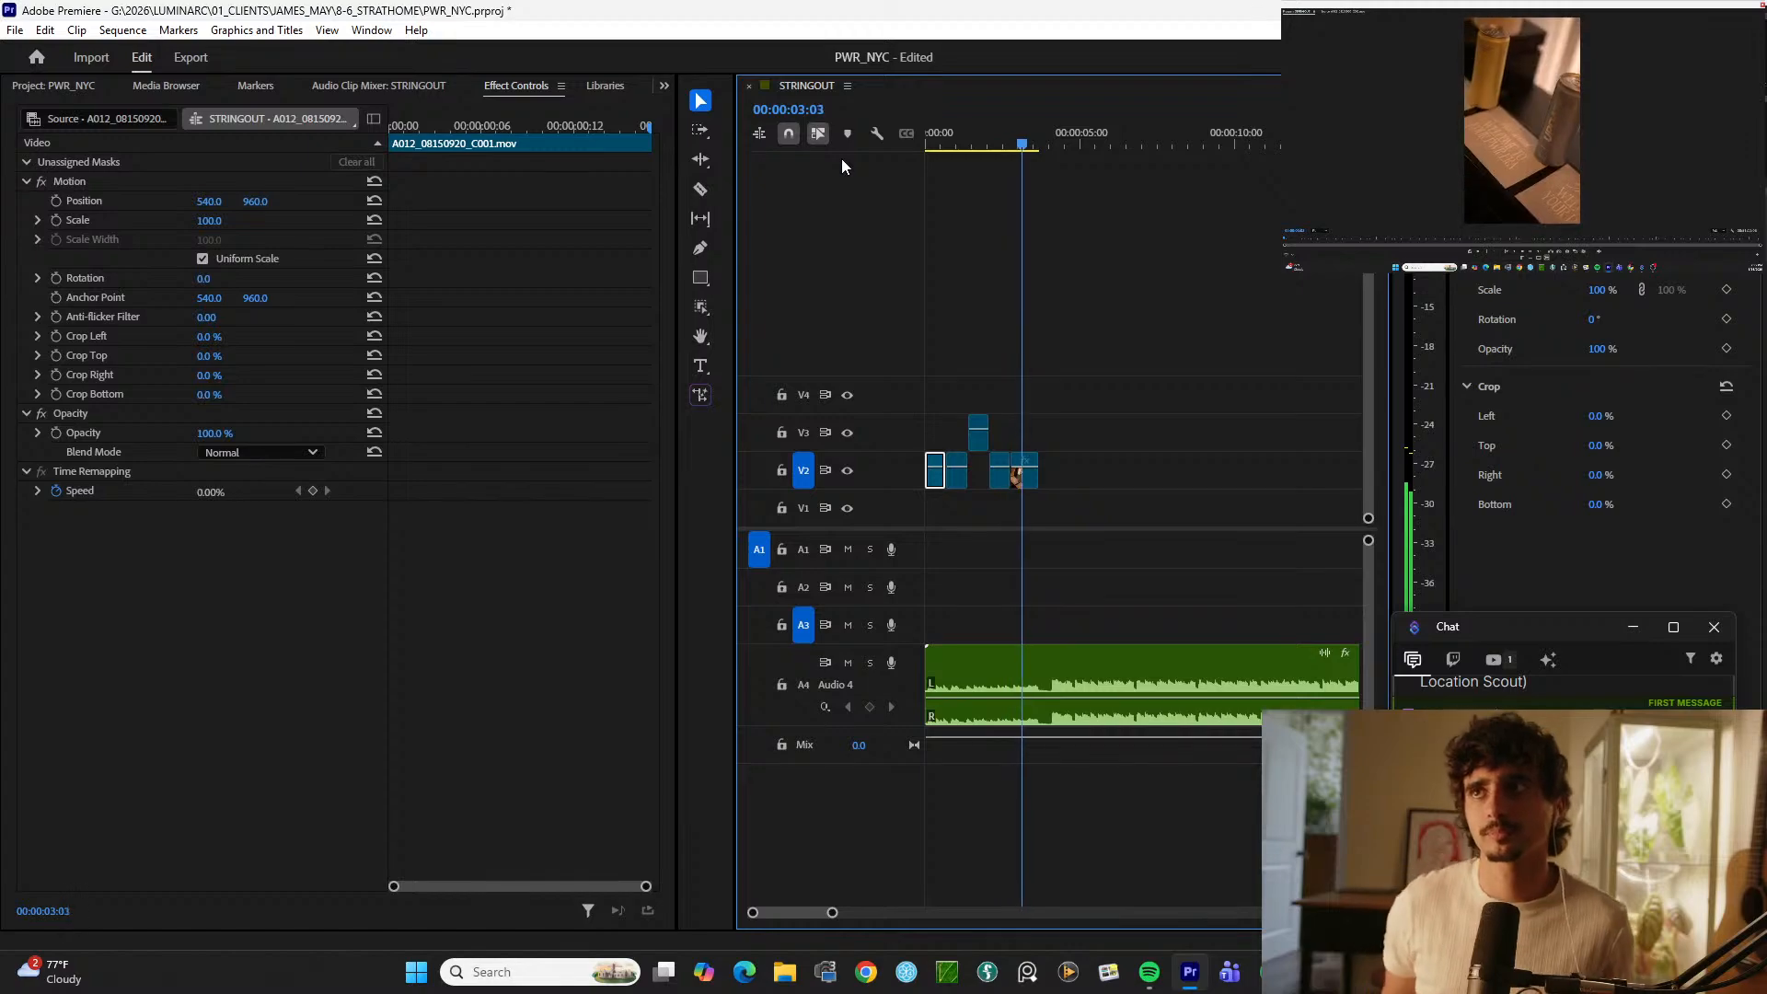
Step: Scan the stringout footage around 00:20:00:00 for another shot
key("minus")
key("minus")
key("minus")
key("minus")
key("minus")
key("minus")
key("minus")
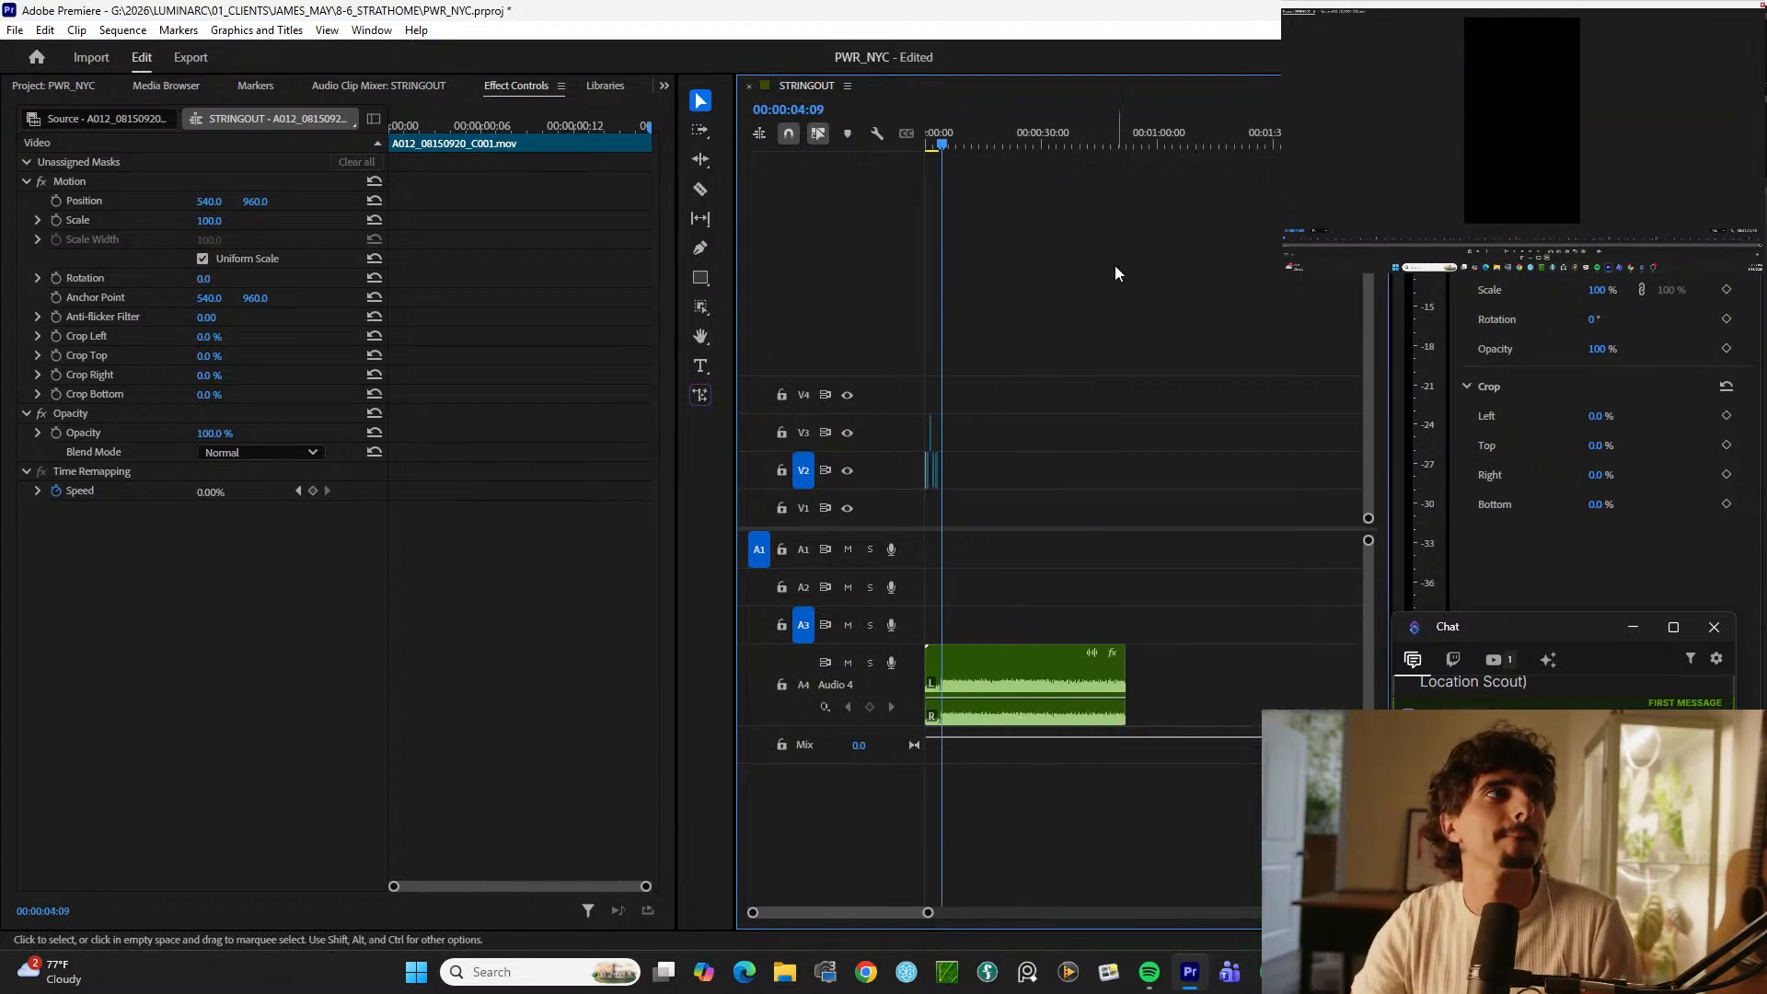
left_click(1213, 133)
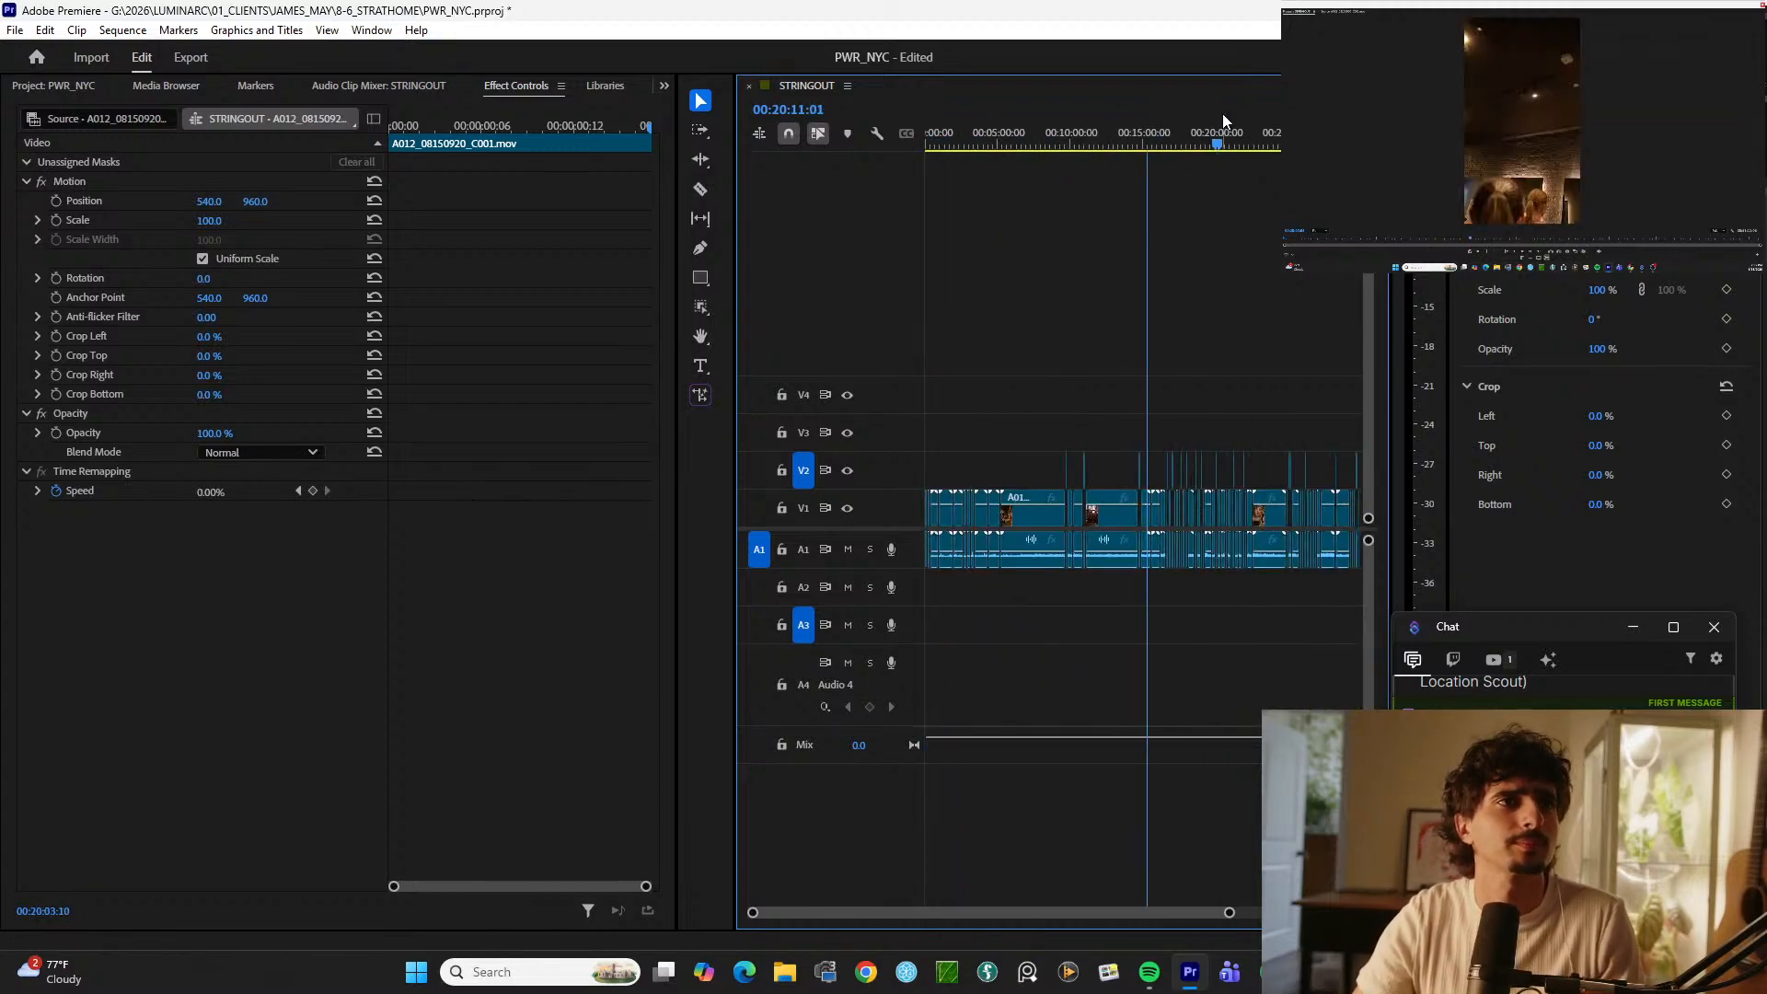
key("equal")
key("equal")
key("equal")
key("minus")
key("minus")
key("minus")
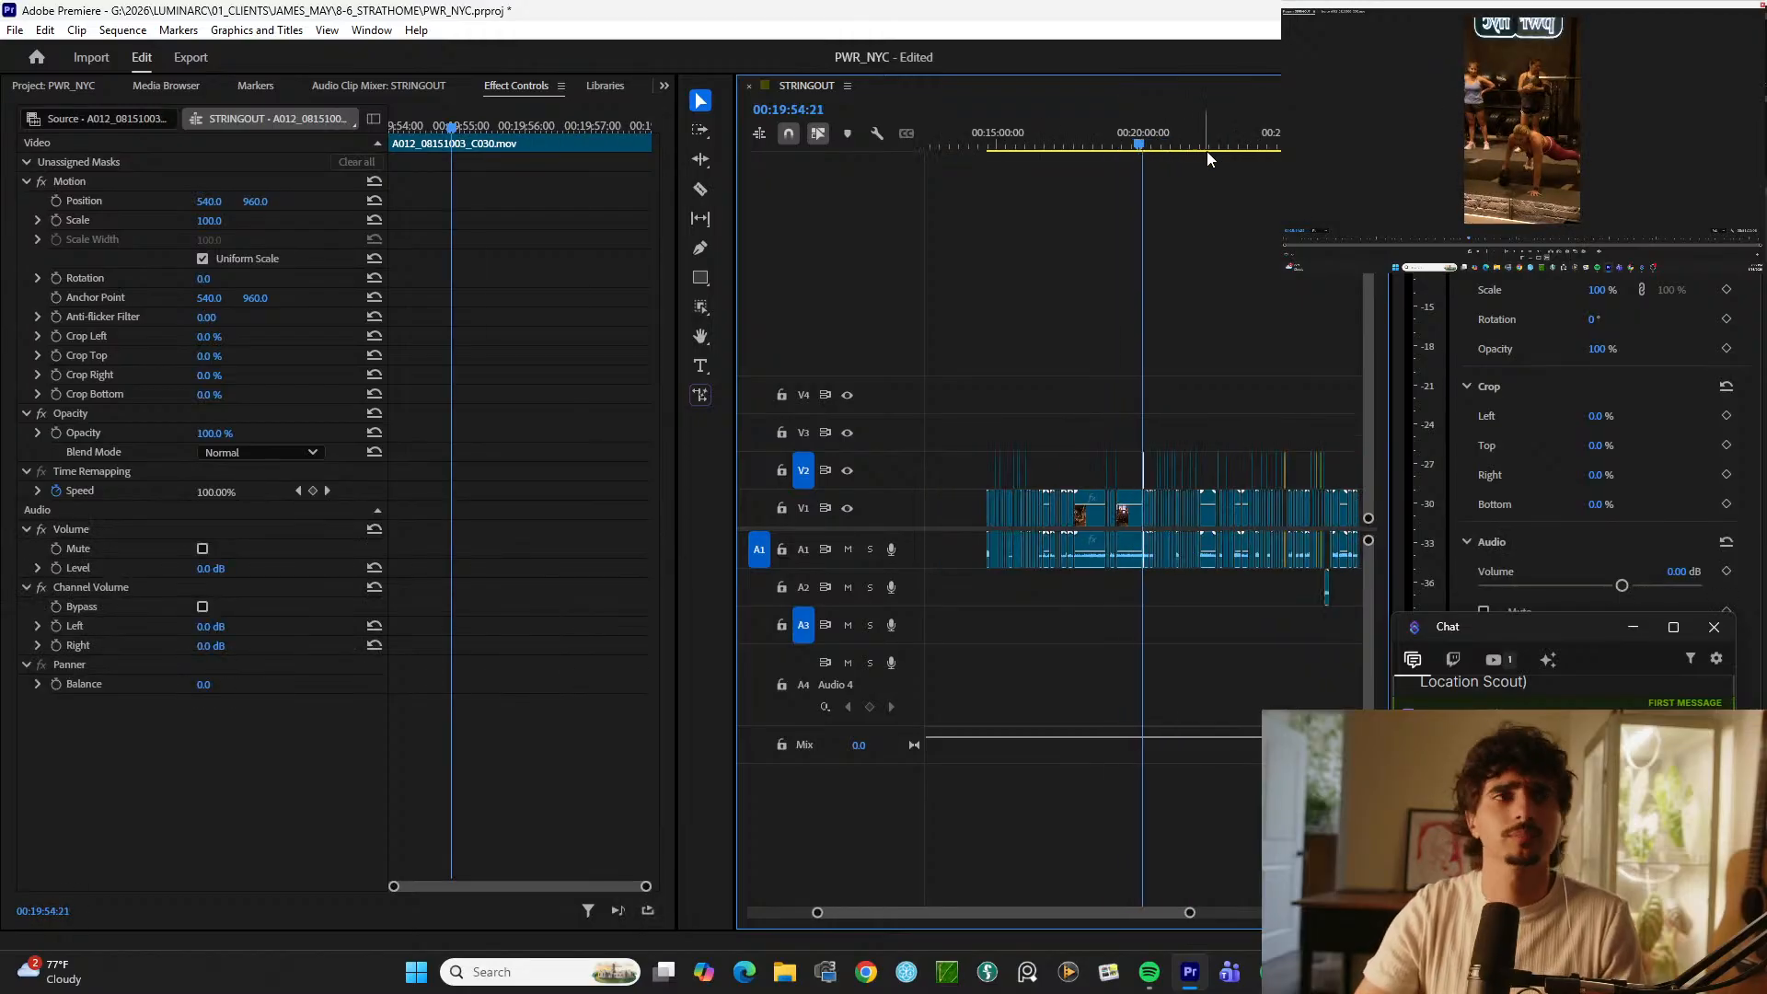
Step: Preview the stringout clip A012_08151037_C068 around 00:29:39
left_click_drag(1295, 140, 1213, 112)
key("equal")
key("equal")
key("equal")
key("equal")
key("equal")
key("space")
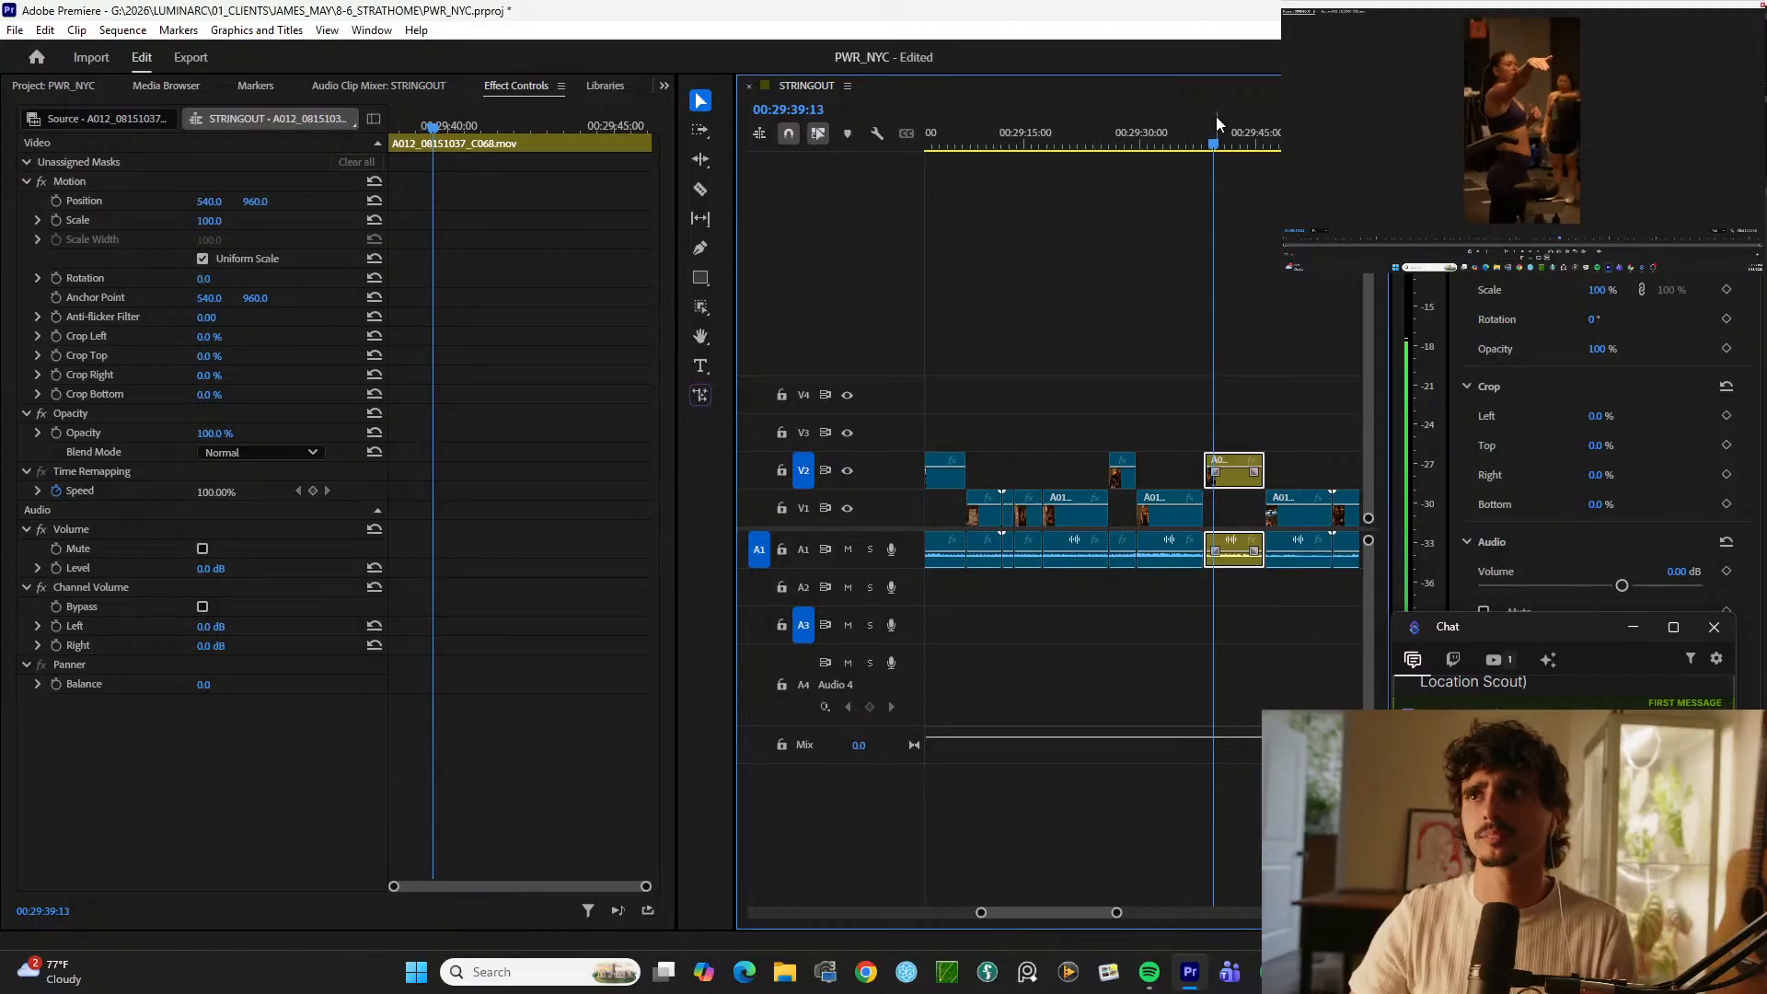
key("minus")
key("minus")
key("minus")
key("minus")
Step: Scan the stringout clips between about 00:31:42 and 00:32:23 for a workout shot
left_click(1213, 130)
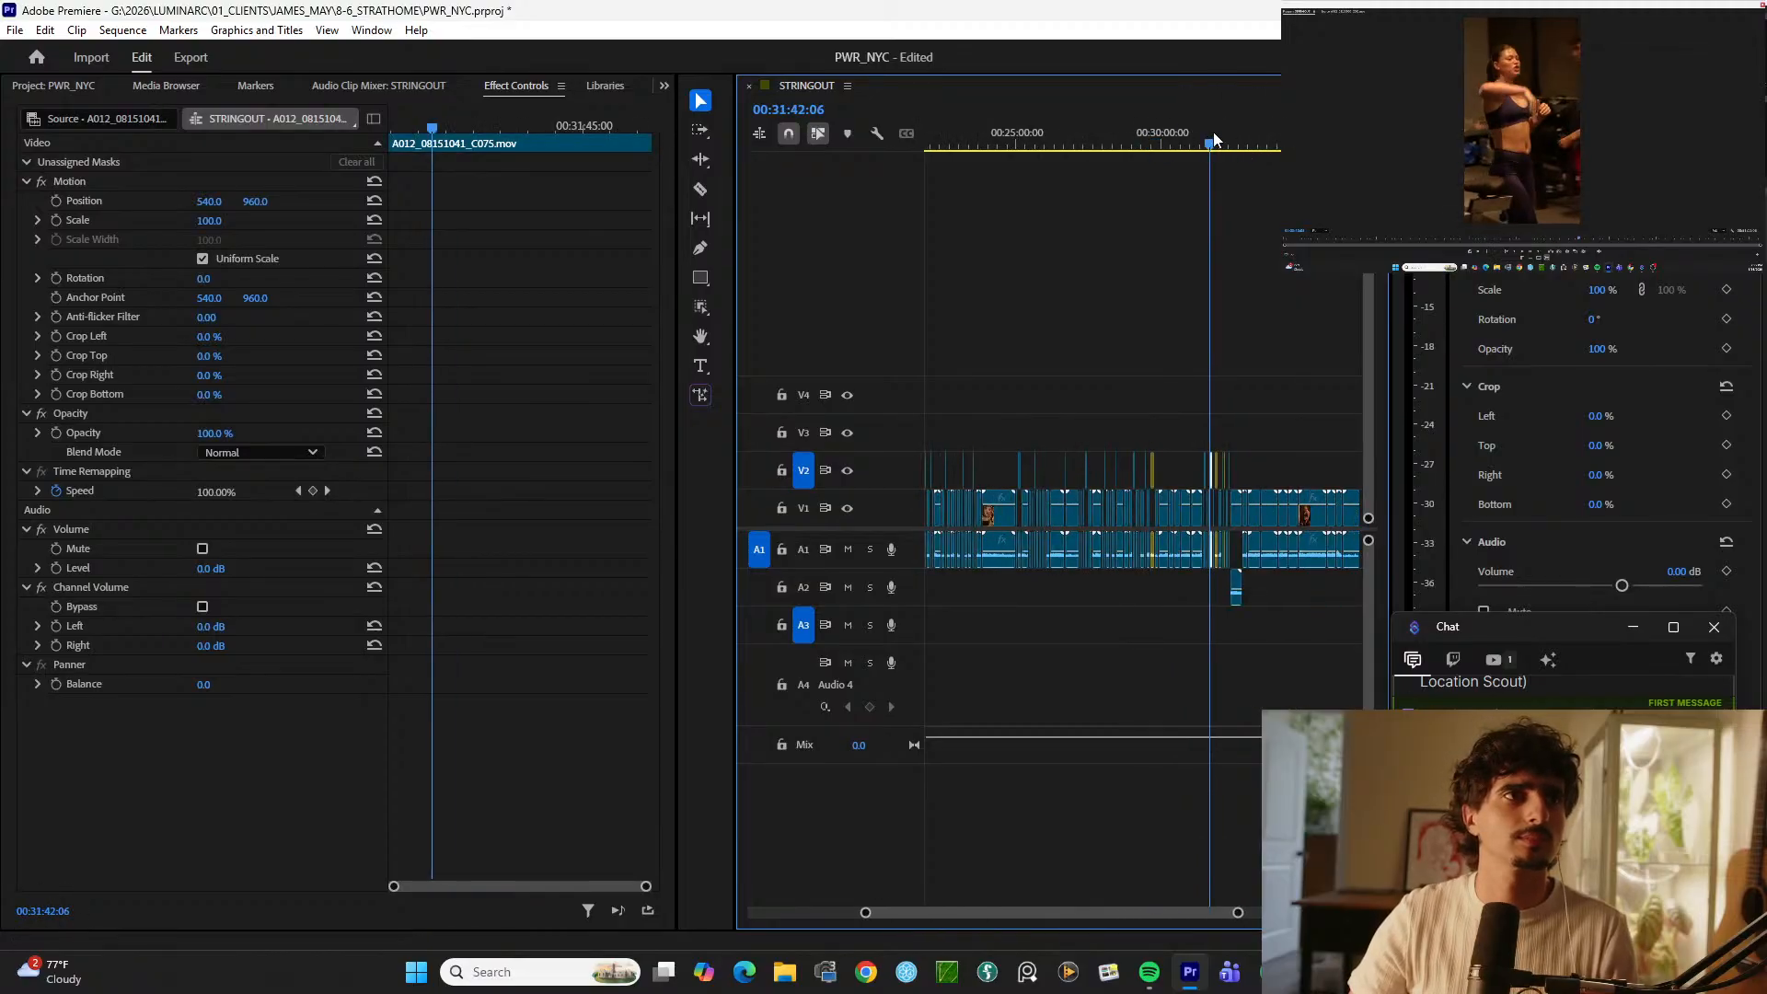
key("equal")
key("equal")
key("equal")
left_click(1168, 140)
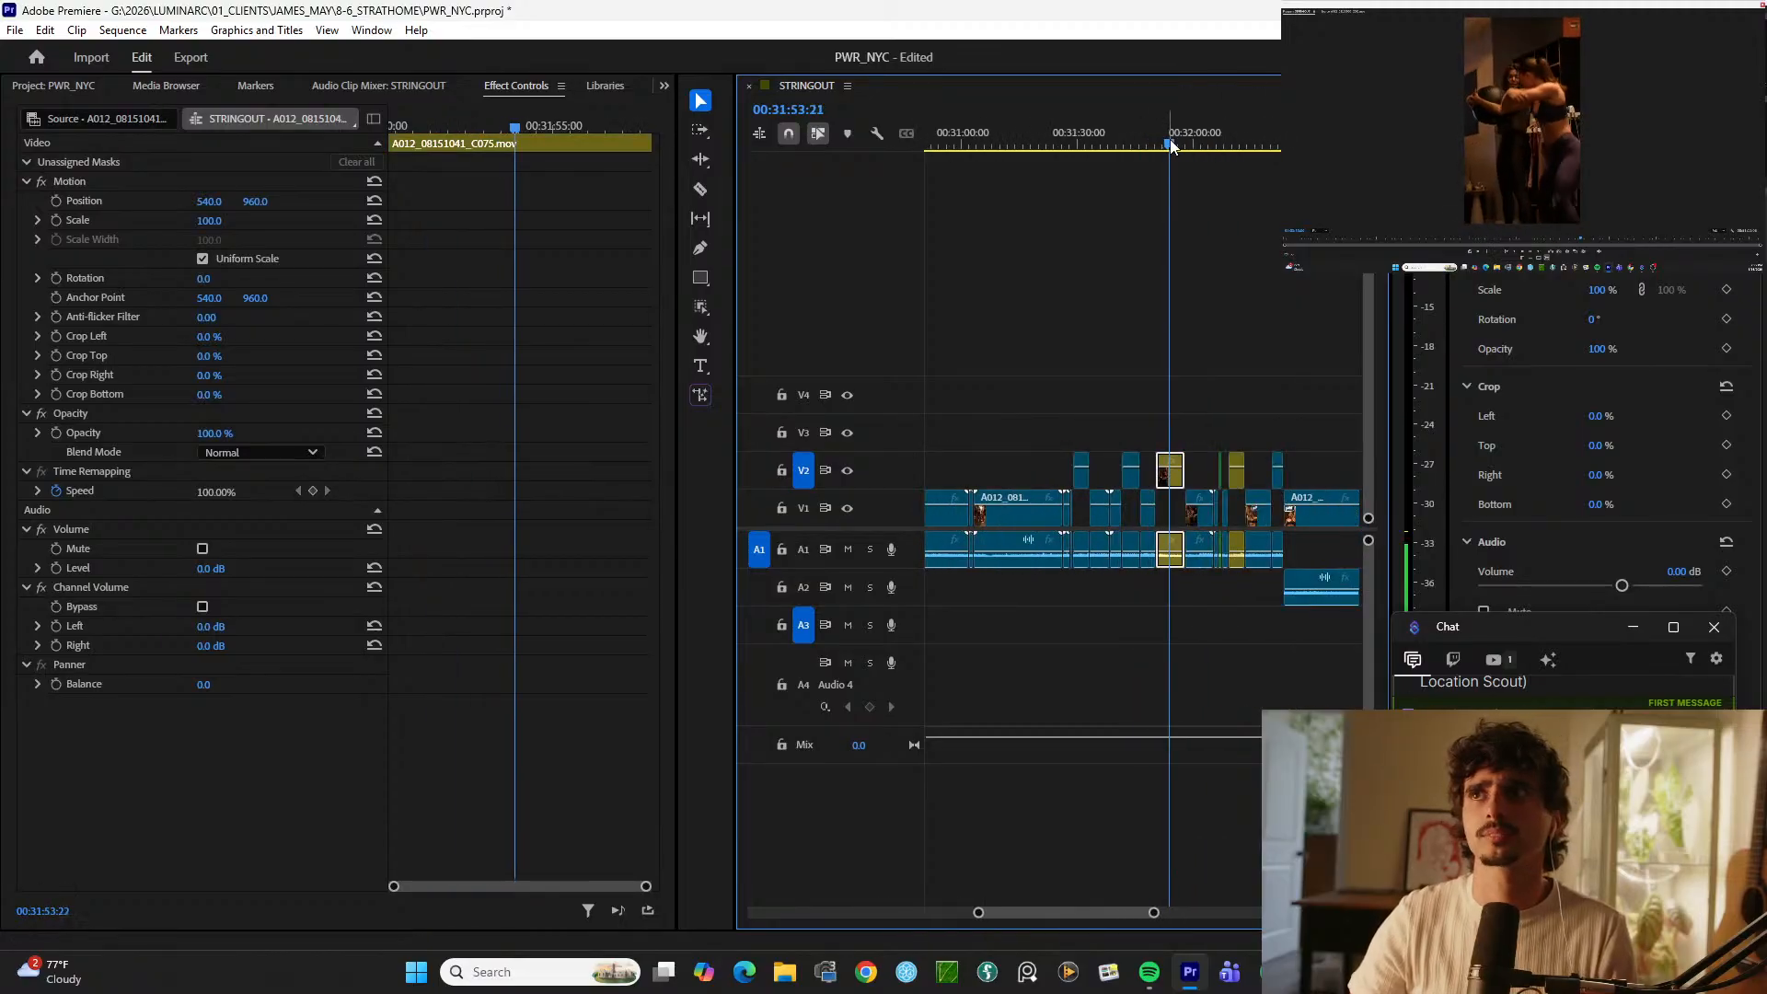
left_click(1133, 144)
left_click_drag(1136, 145, 1228, 129)
key("space")
key("equal")
key("equal")
key("minus")
key("space")
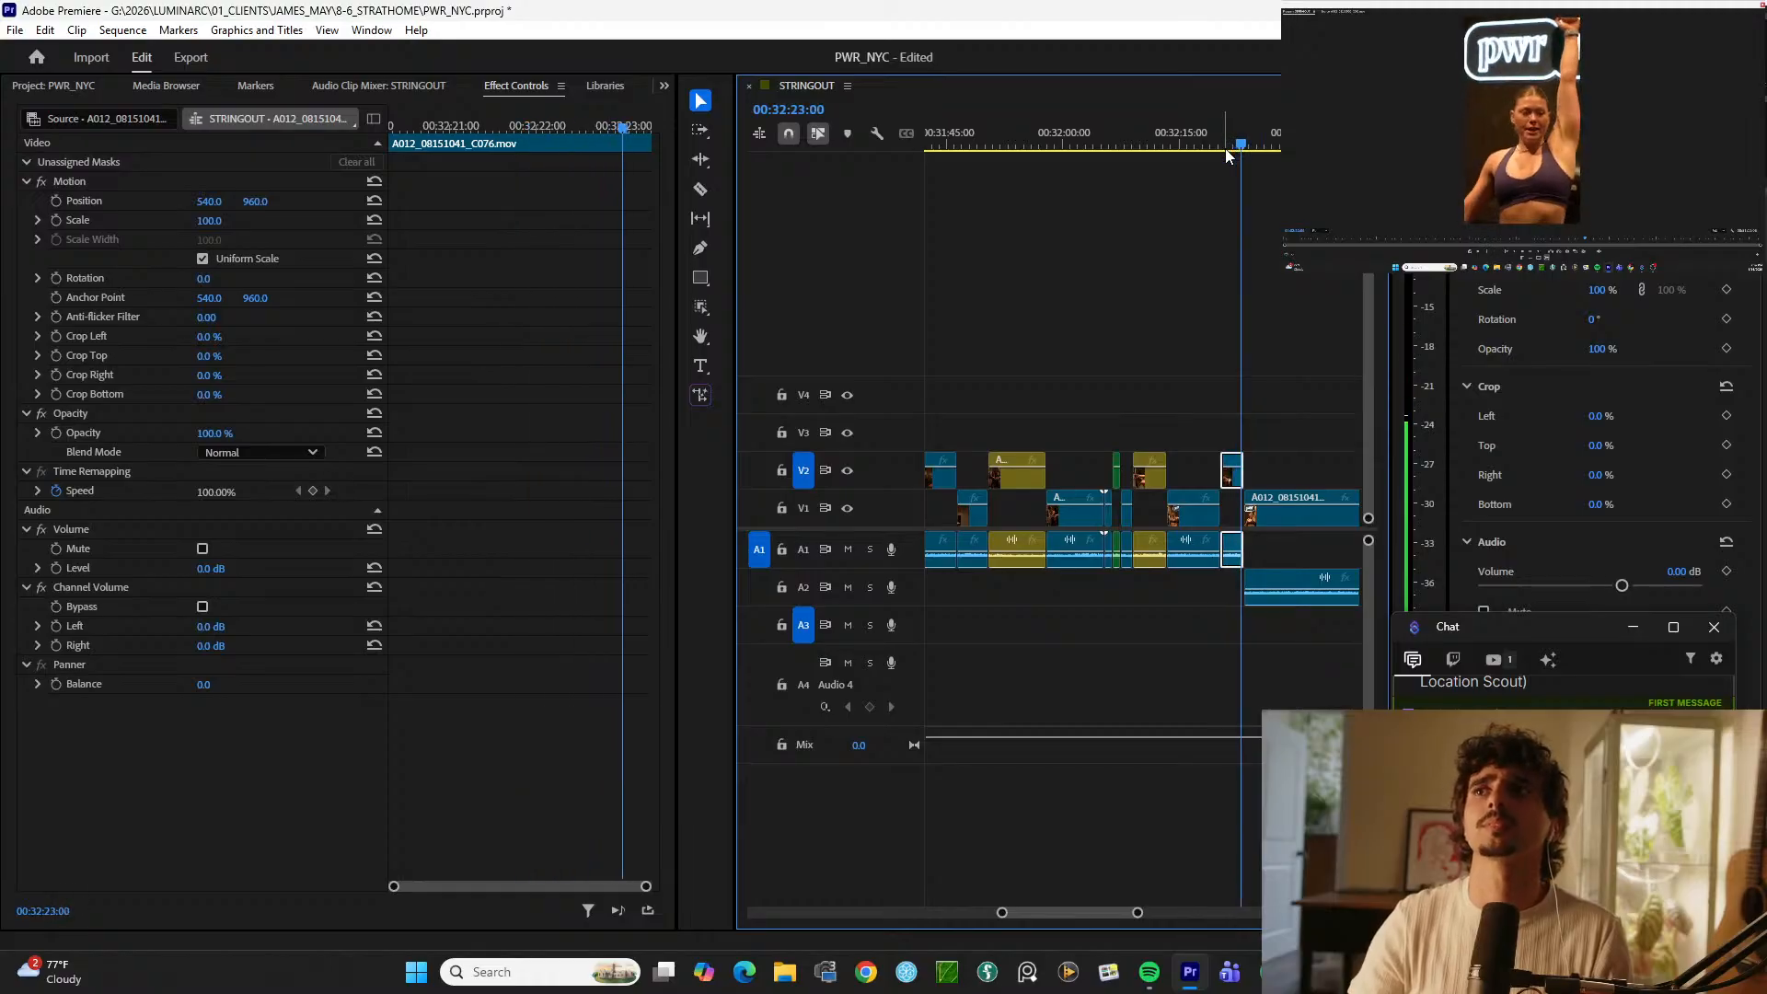
Step: Split the V2 clip A012_08151041_C076 at about 00:32:21 and preview its second piece
key("space")
key("equal")
left_click(1117, 134)
left_click_drag(1116, 128, 1126, 126)
key("ctrl+k")
key("space")
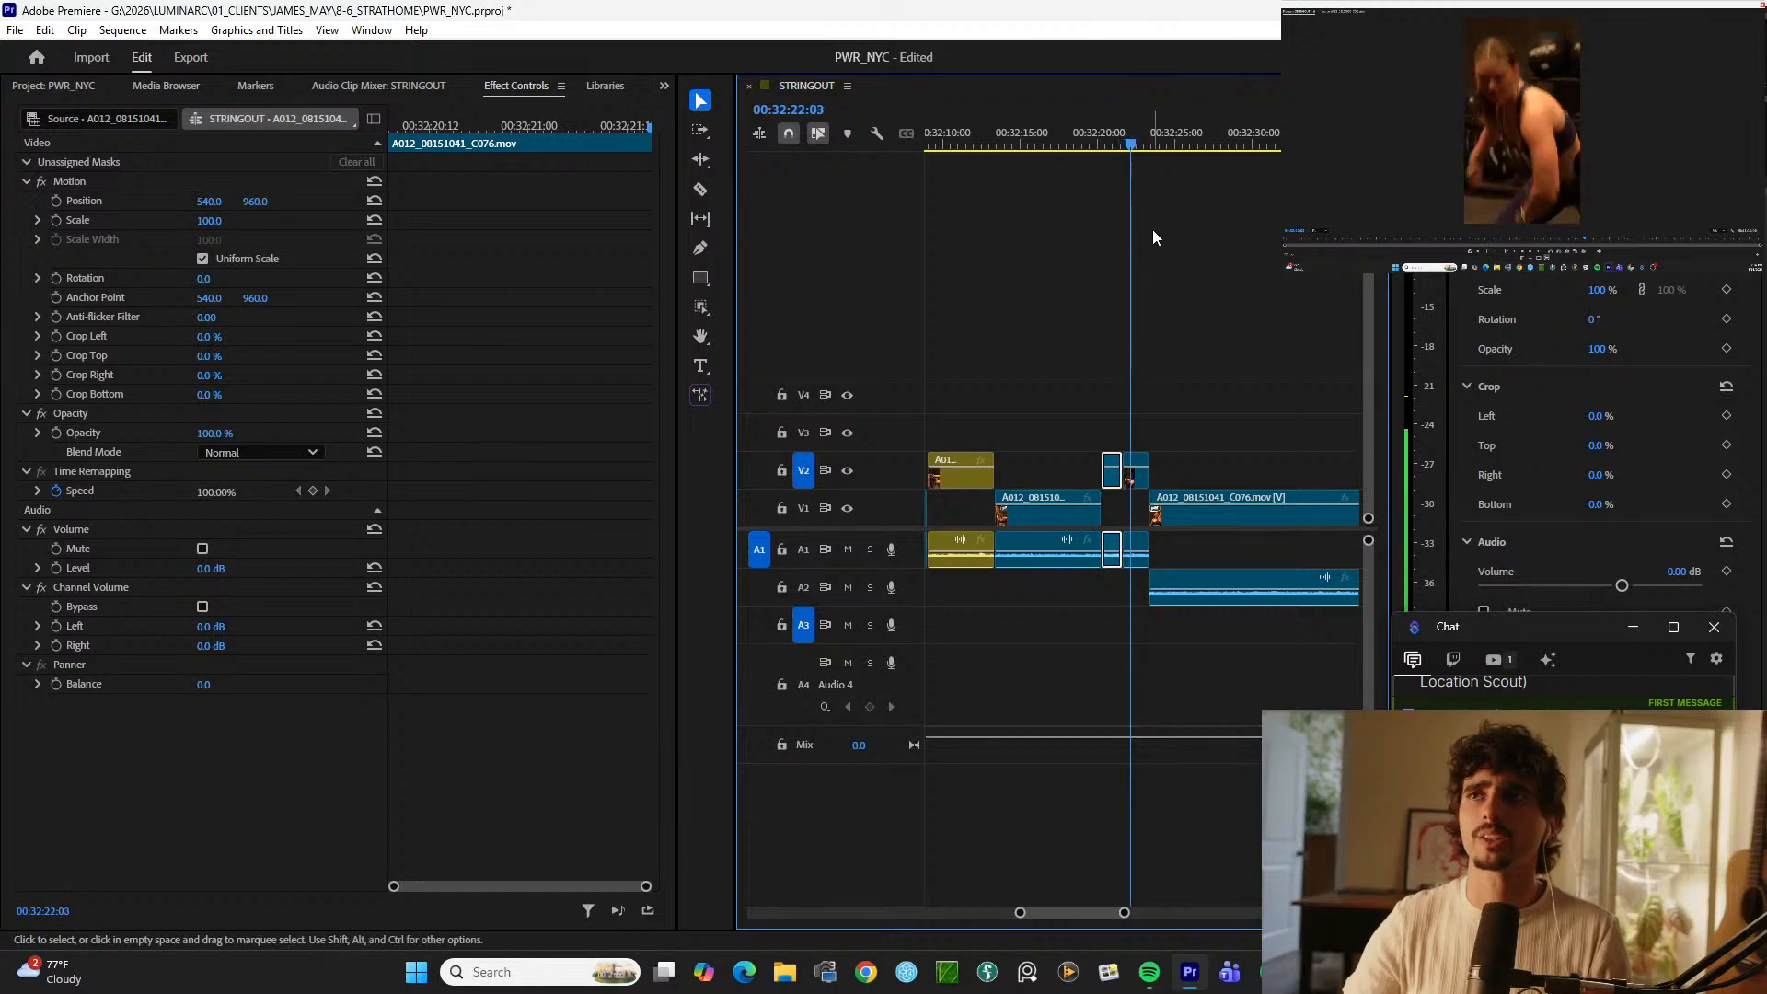
key("space")
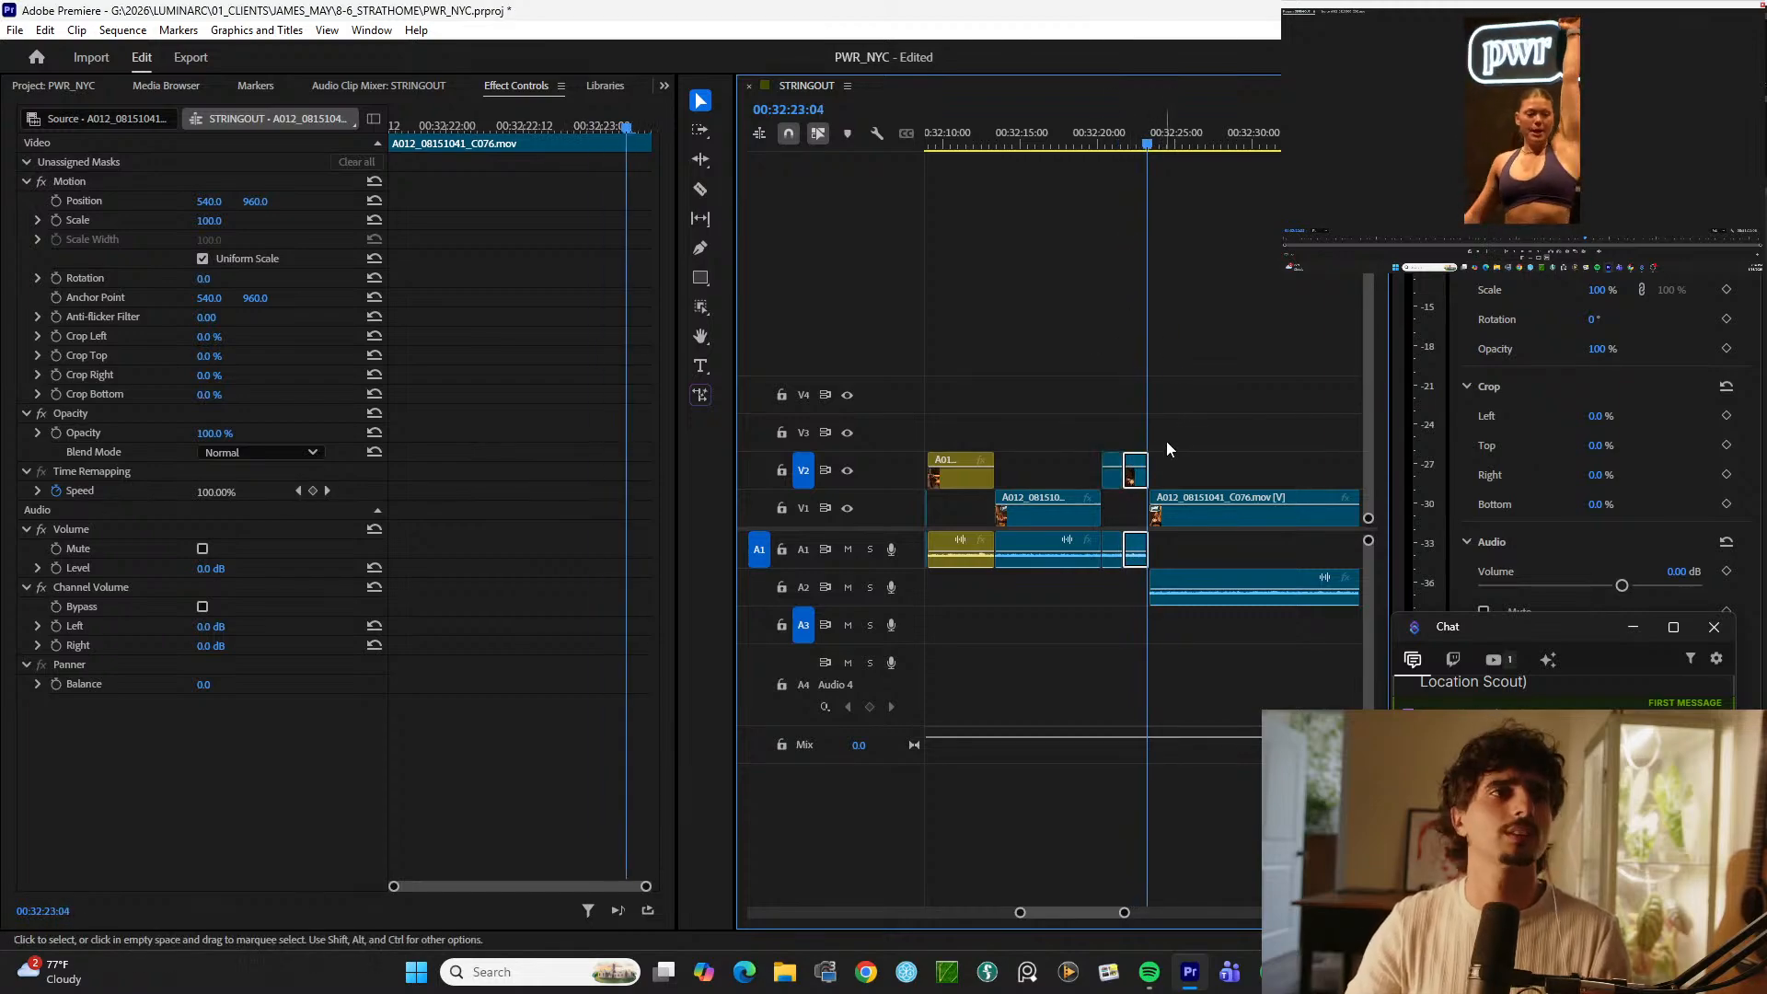
Step: Return to the start of the sequence at 00:00:00:00 and play the opening edit
key("minus")
key("minus")
key("minus")
key("minus")
key("minus")
key("minus")
key("minus")
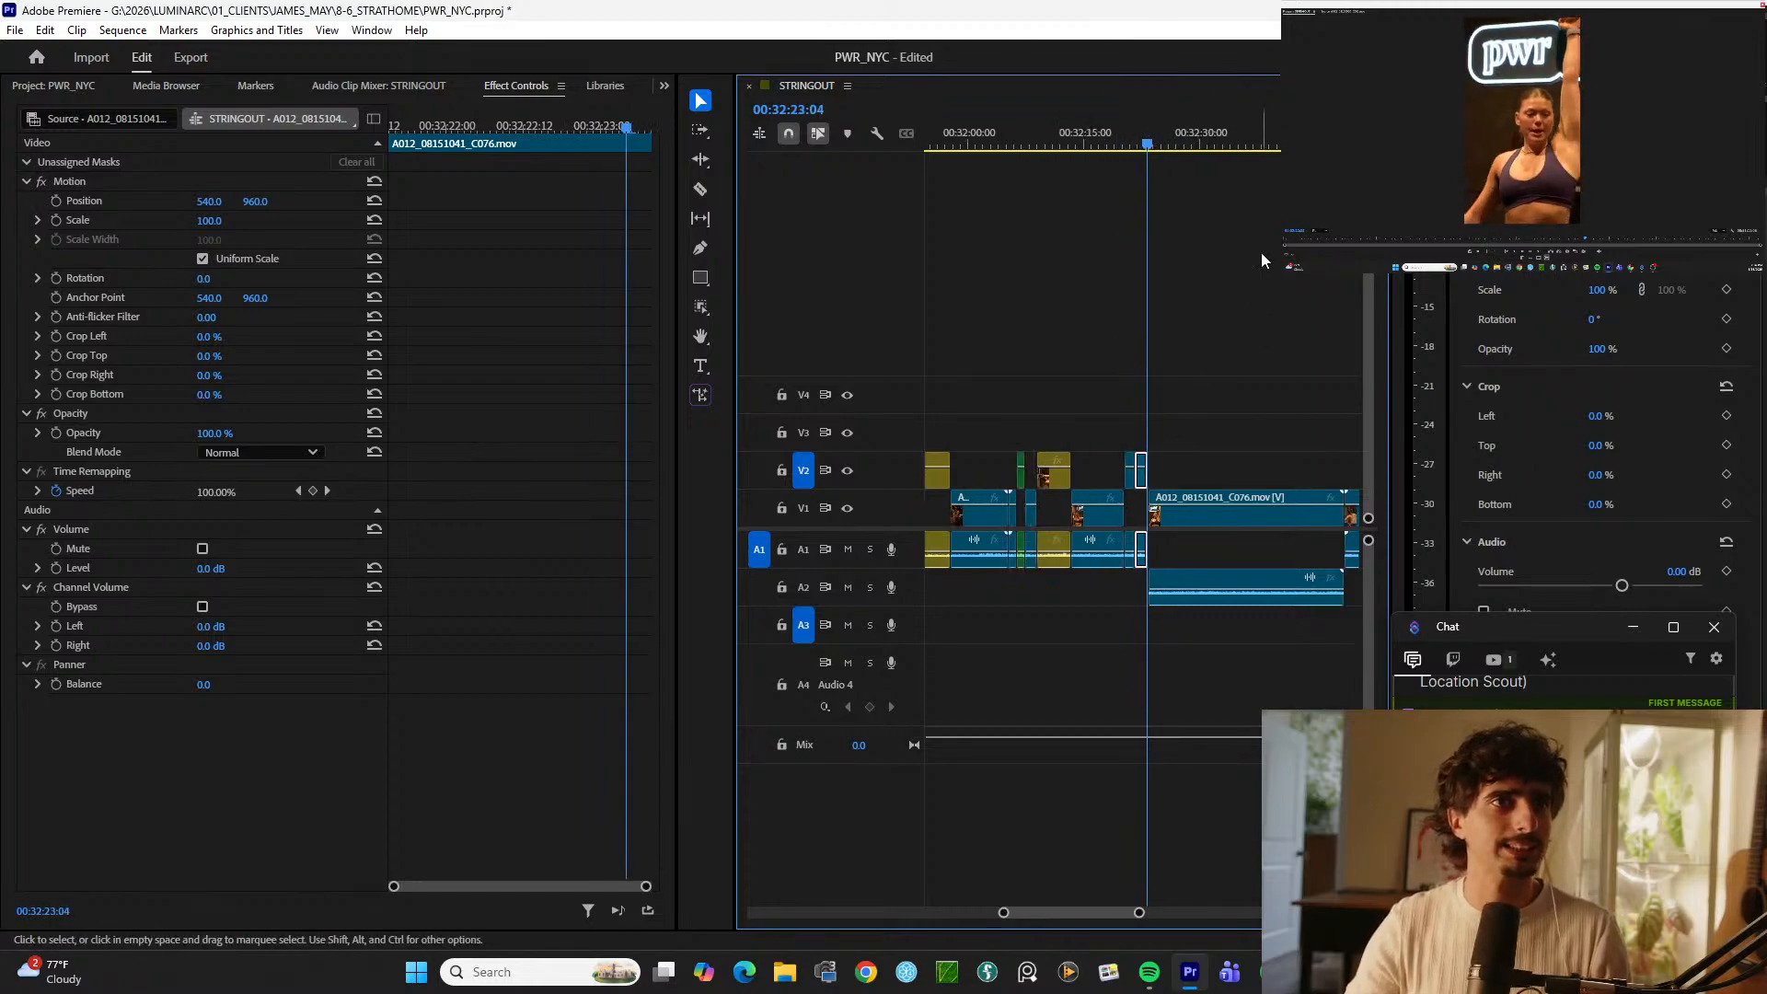
left_click_drag(986, 145, 814, 166)
key("equal")
key("equal")
key("equal")
key("equal")
key("equal")
key("equal")
key("equal")
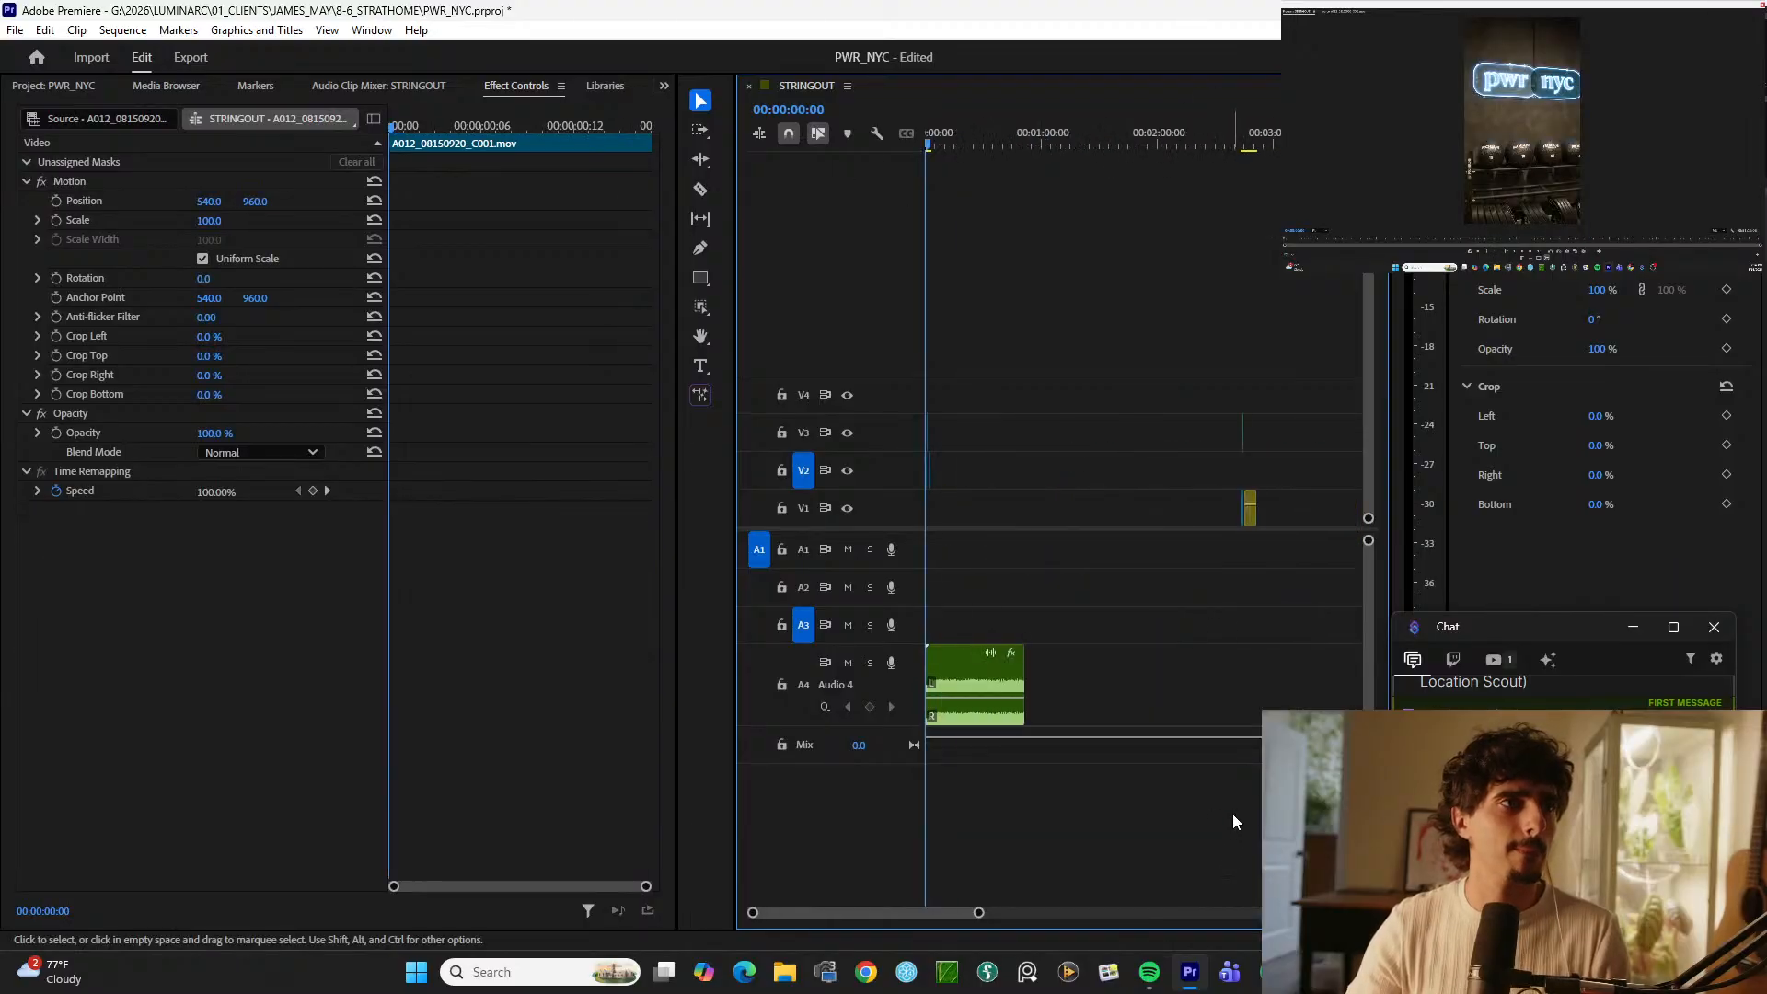
key("Right")
key("space")
Step: Paste the copied second piece of A012_08151041_C076 on V2 at 00:00:03:17 and delete its audio on A1
key("equal")
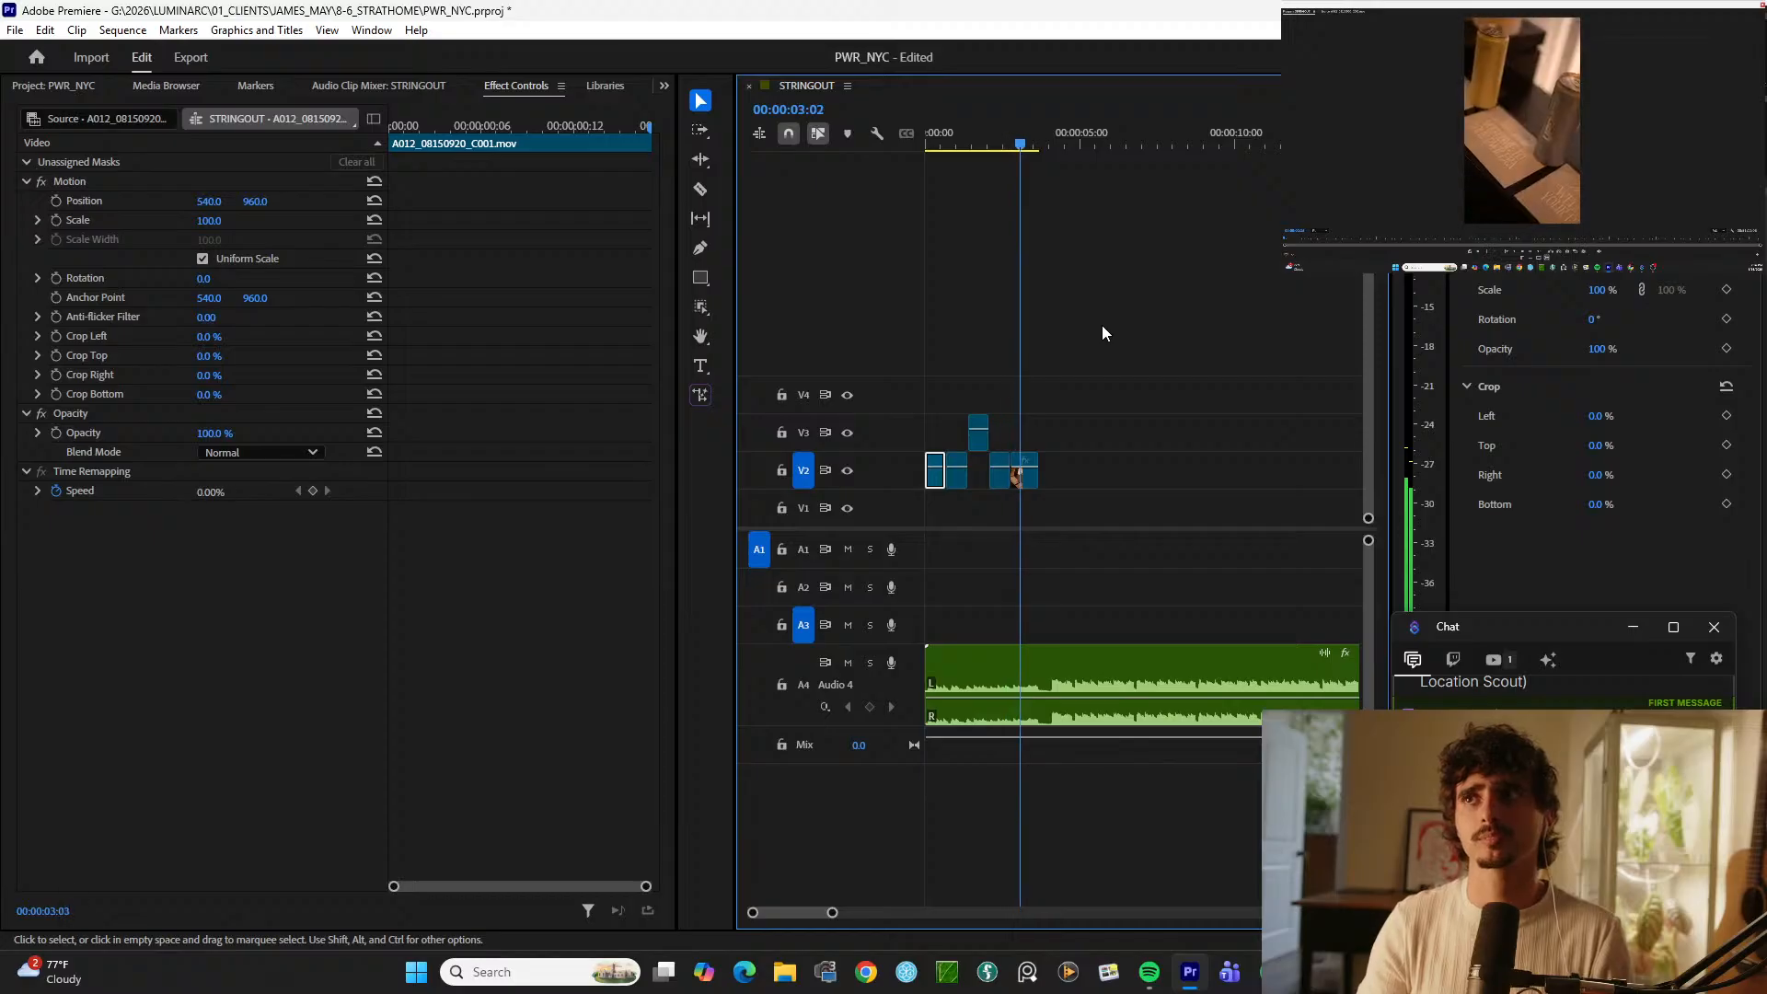
key("equal")
key("Up")
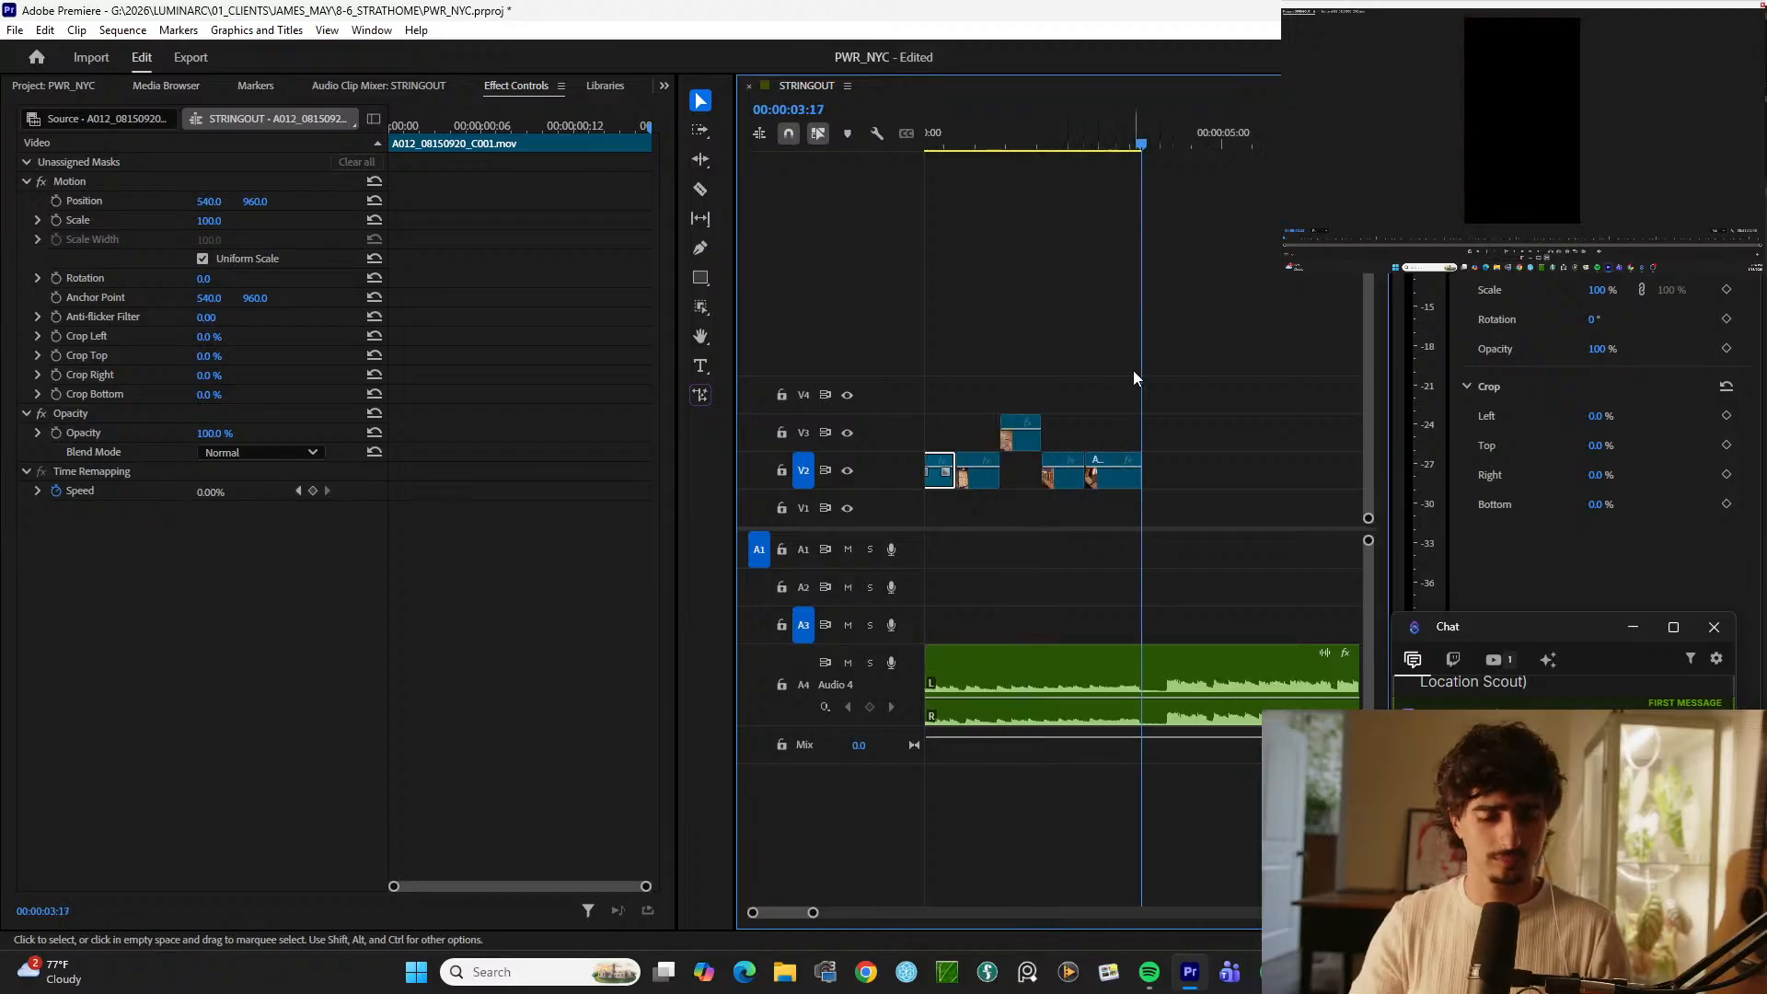
key("ctrl+v")
left_click(1160, 130)
key("space")
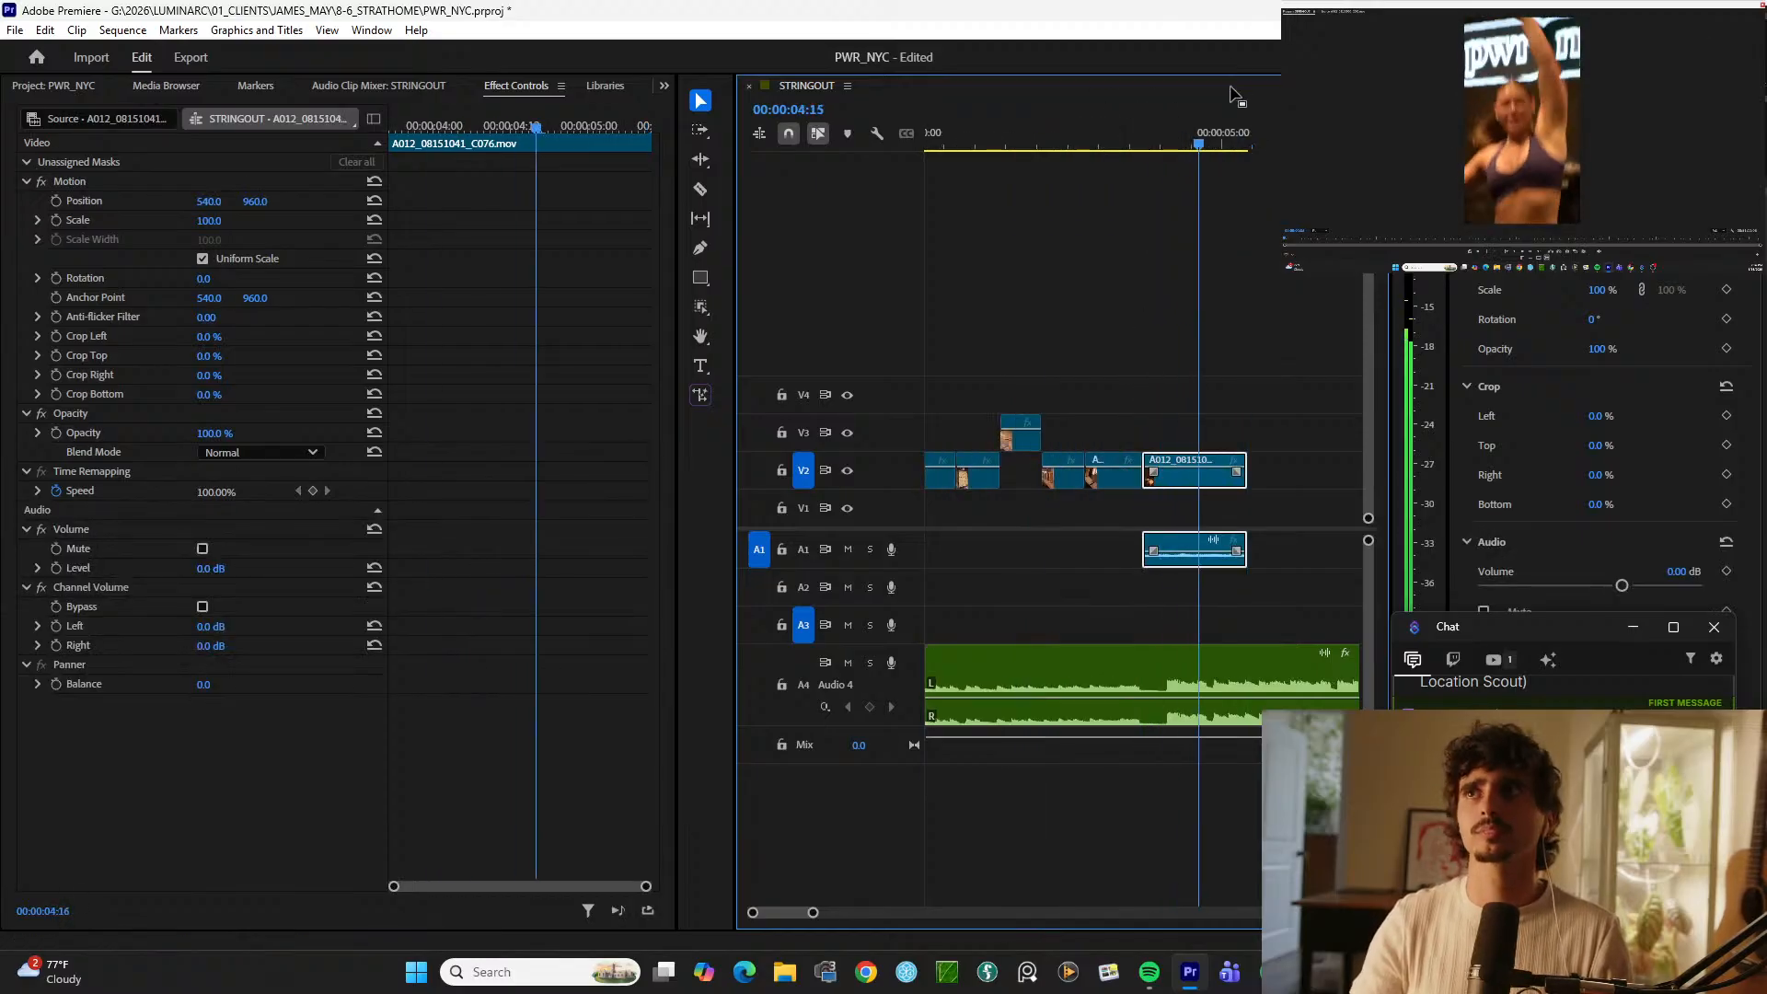
left_click(1330, 552)
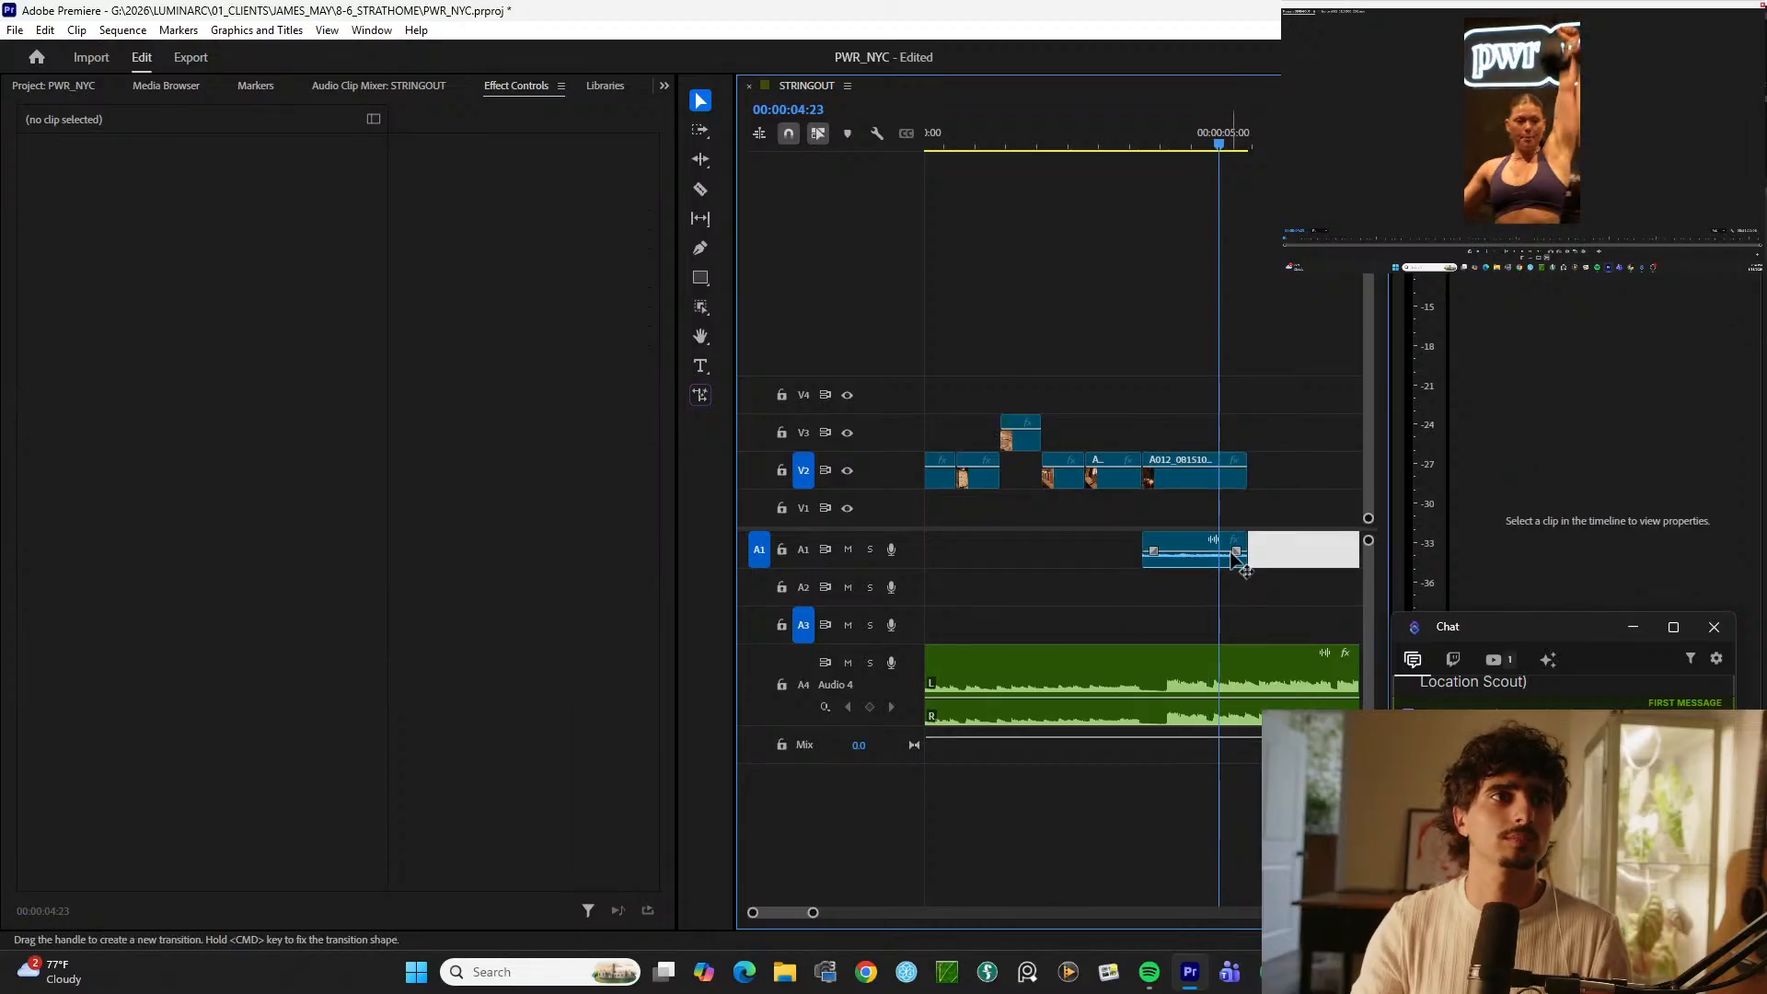
left_click(1228, 563)
key("Delete")
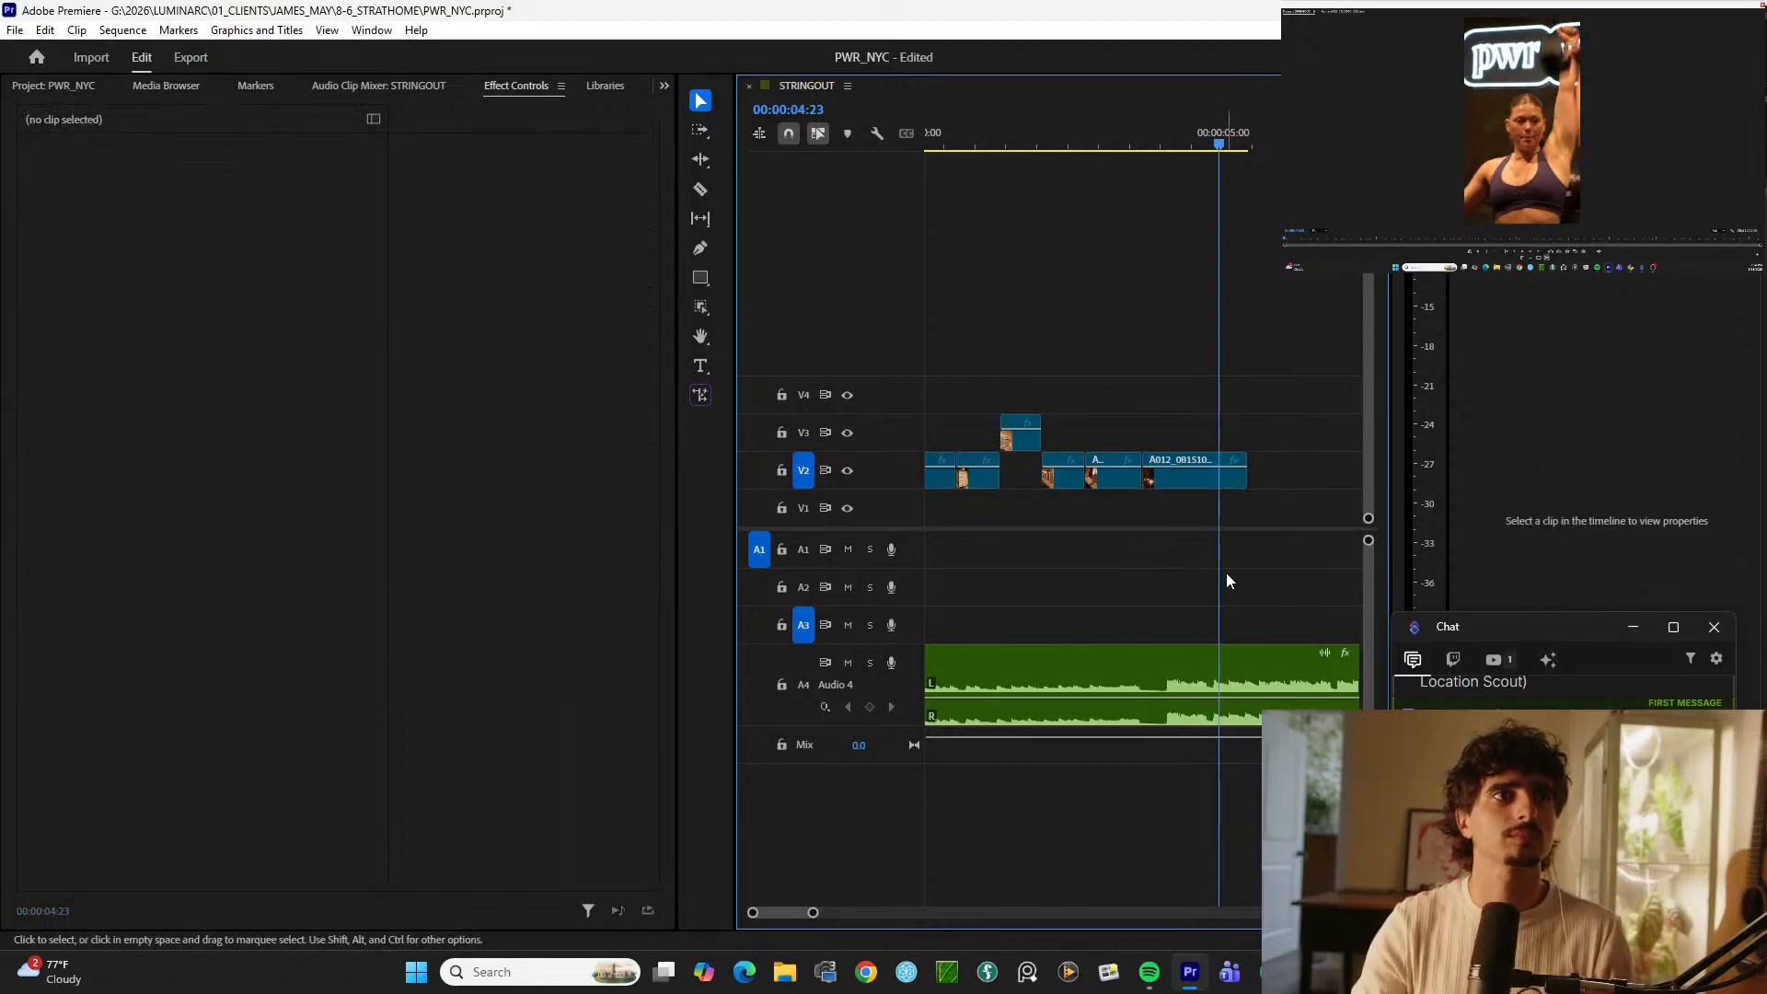
Step: Play the opening clips from 00:00:00:00 to check the cut timing against the music
left_click_drag(1056, 119, 775, 190)
key("space")
key("=")
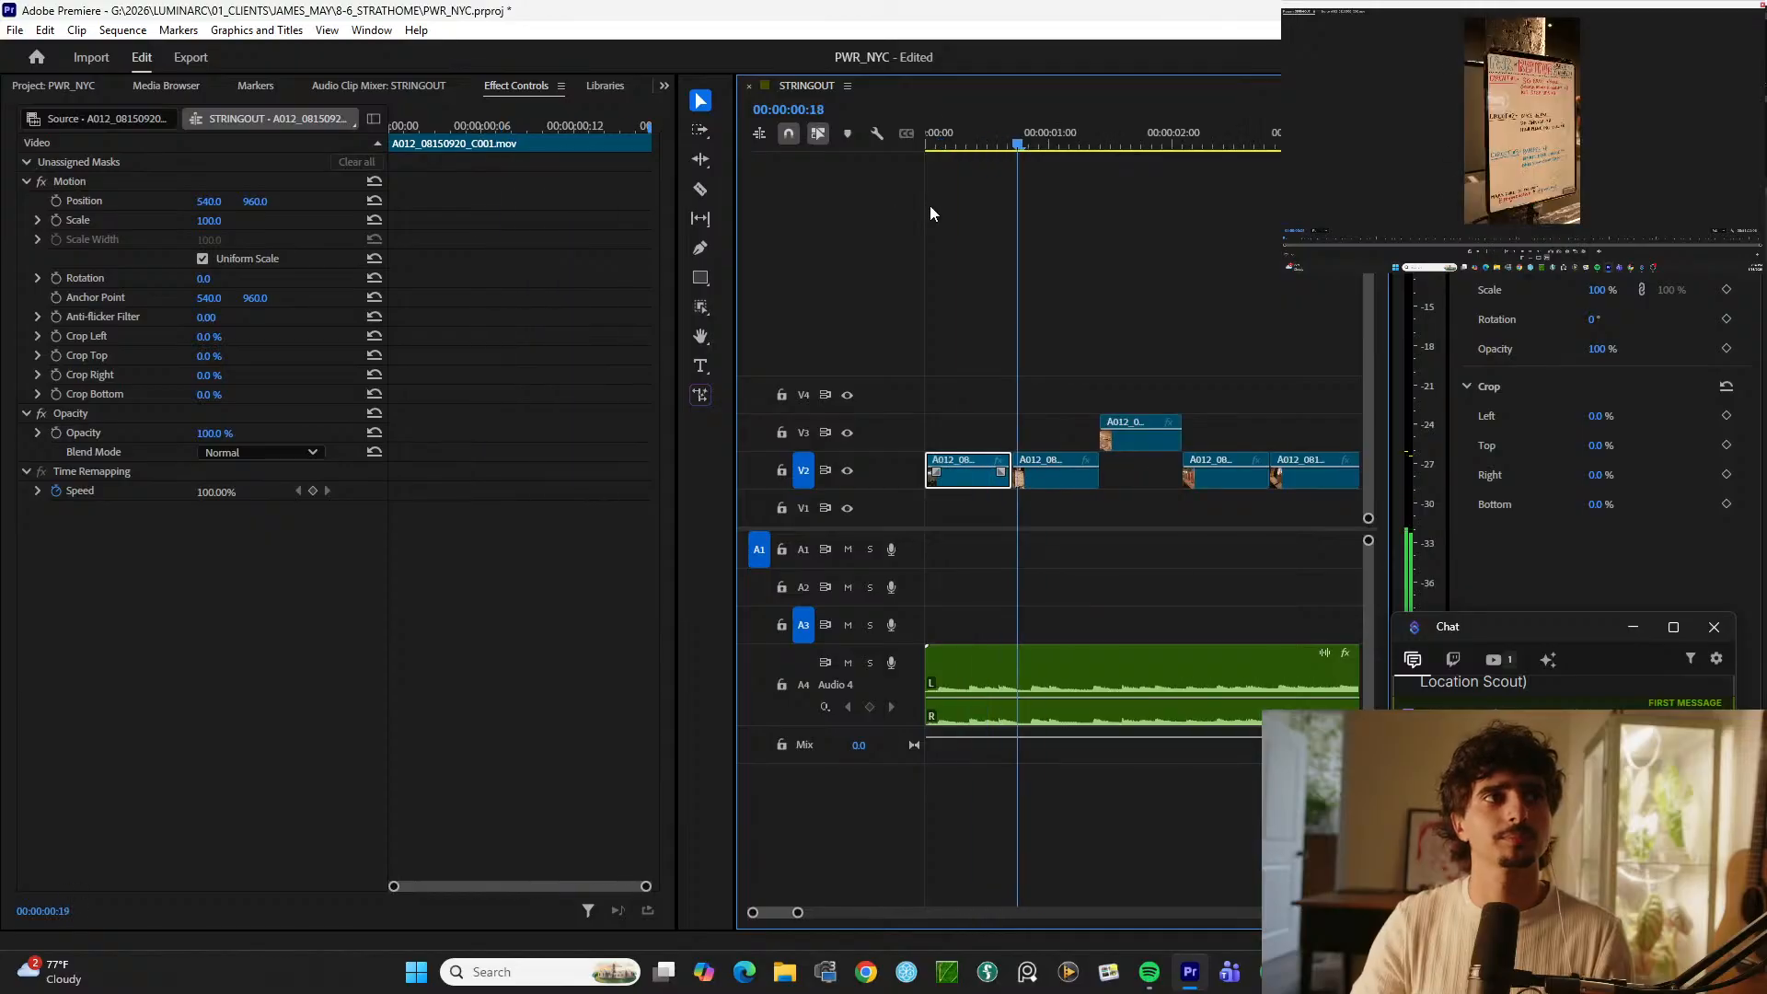
key("-")
key("=")
left_click(1118, 478)
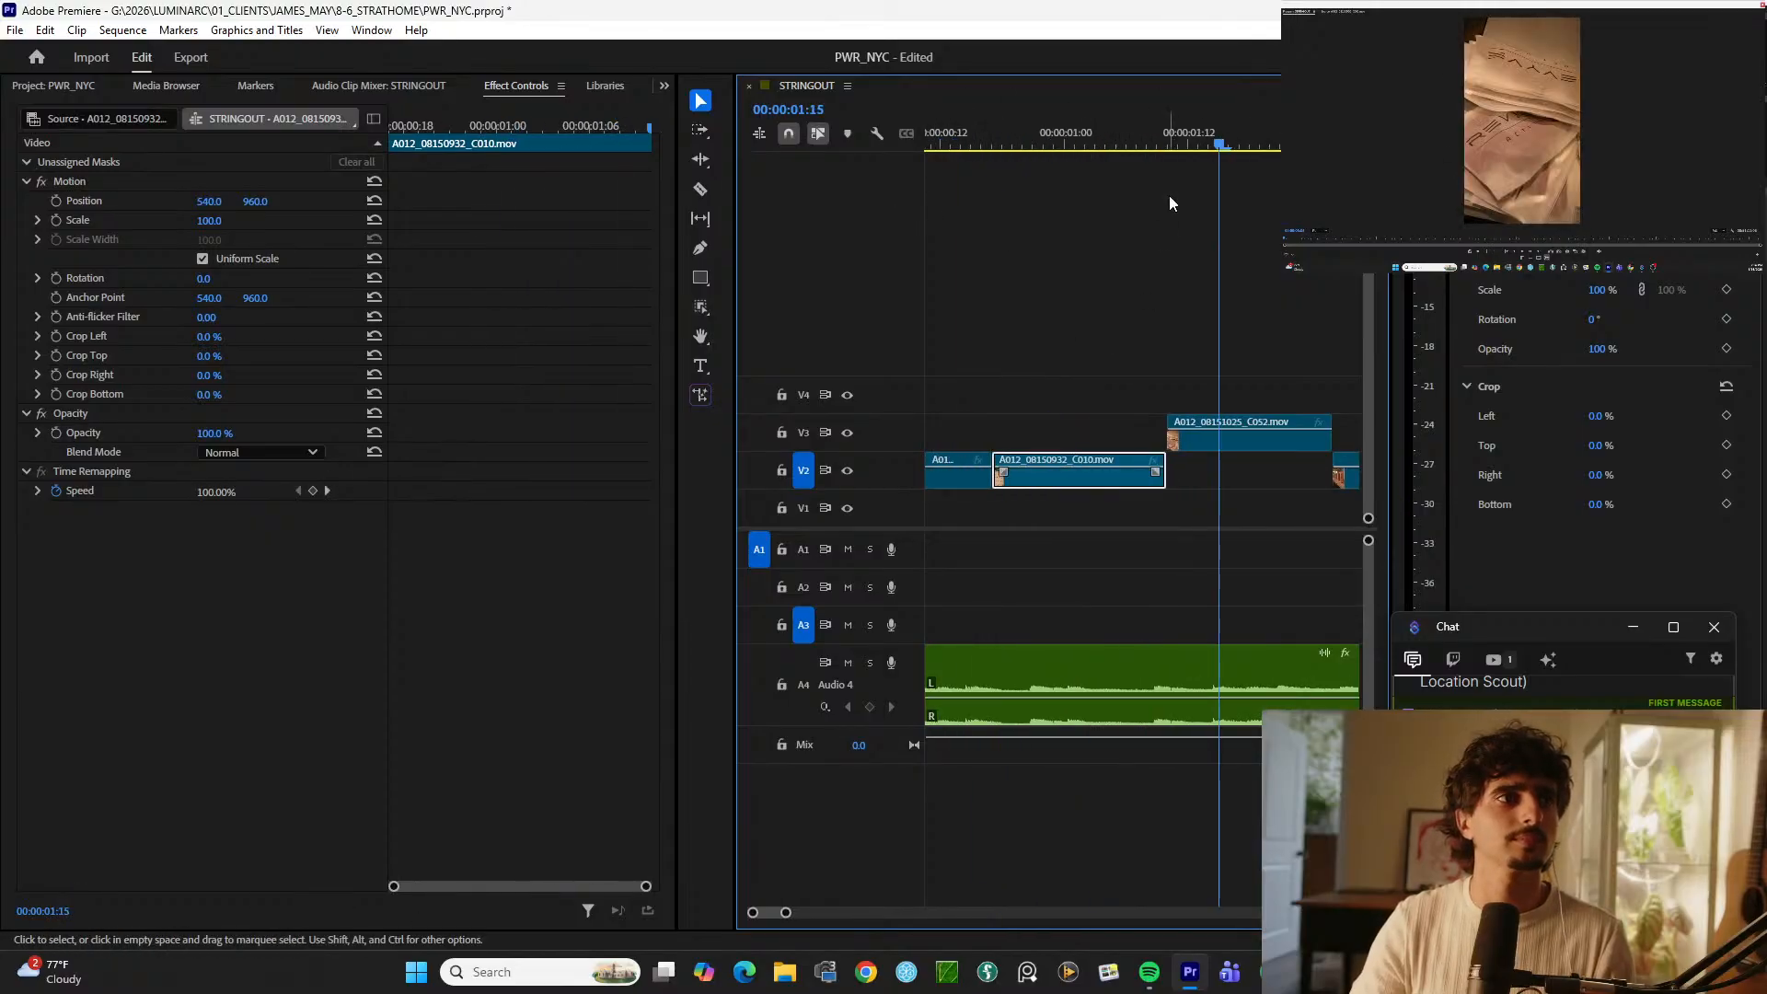
left_click_drag(1172, 138, 749, 209)
key("space")
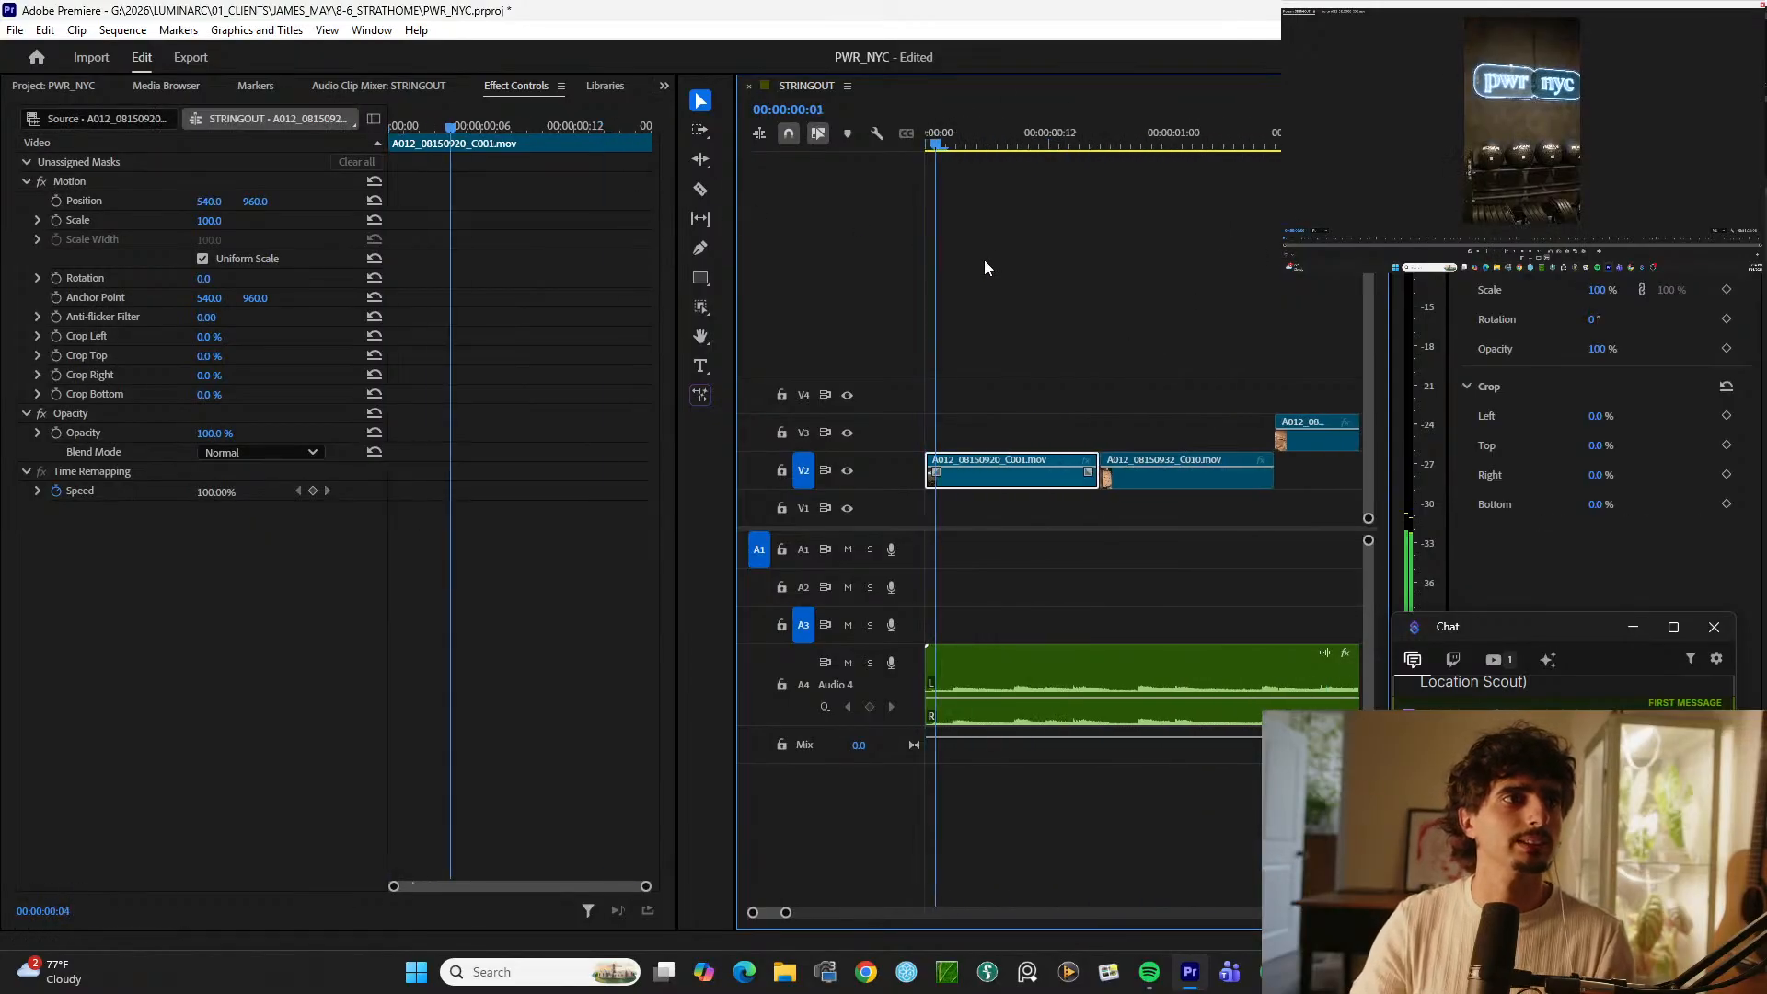
Step: Trim the opening clip A012_08150920_C001 to end at about 00:00:00:14 and move A012_08150932_C010 directly against it
left_click_drag(1092, 460, 1120, 501)
left_click(1130, 480)
key("space")
key("space")
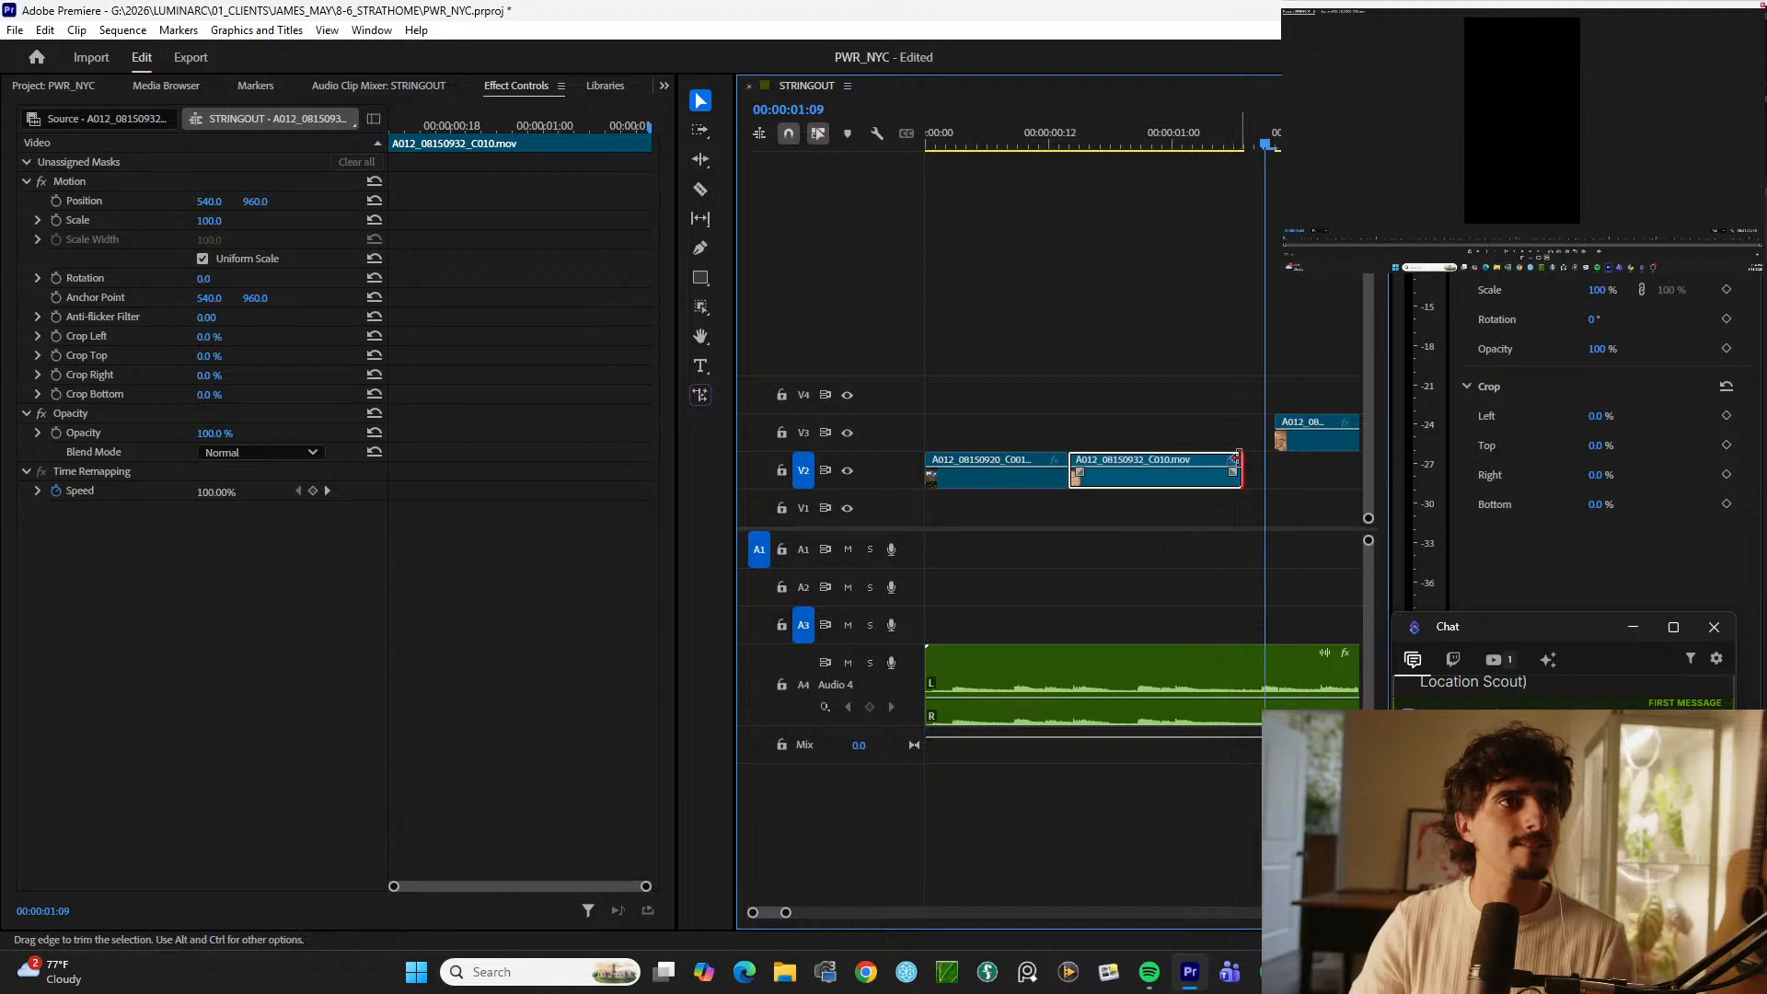
Step: Extend the end of A012_08150932_C010 slightly and move A012_08151025_C052 from V3 to V2 directly after it, at 00:00:01:08
mouse_move(1239, 463)
left_mouse_down()
mouse_move(1276, 452)
mouse_move(1273, 472)
left_mouse_up()
scroll(1218, 483, "down", 2)
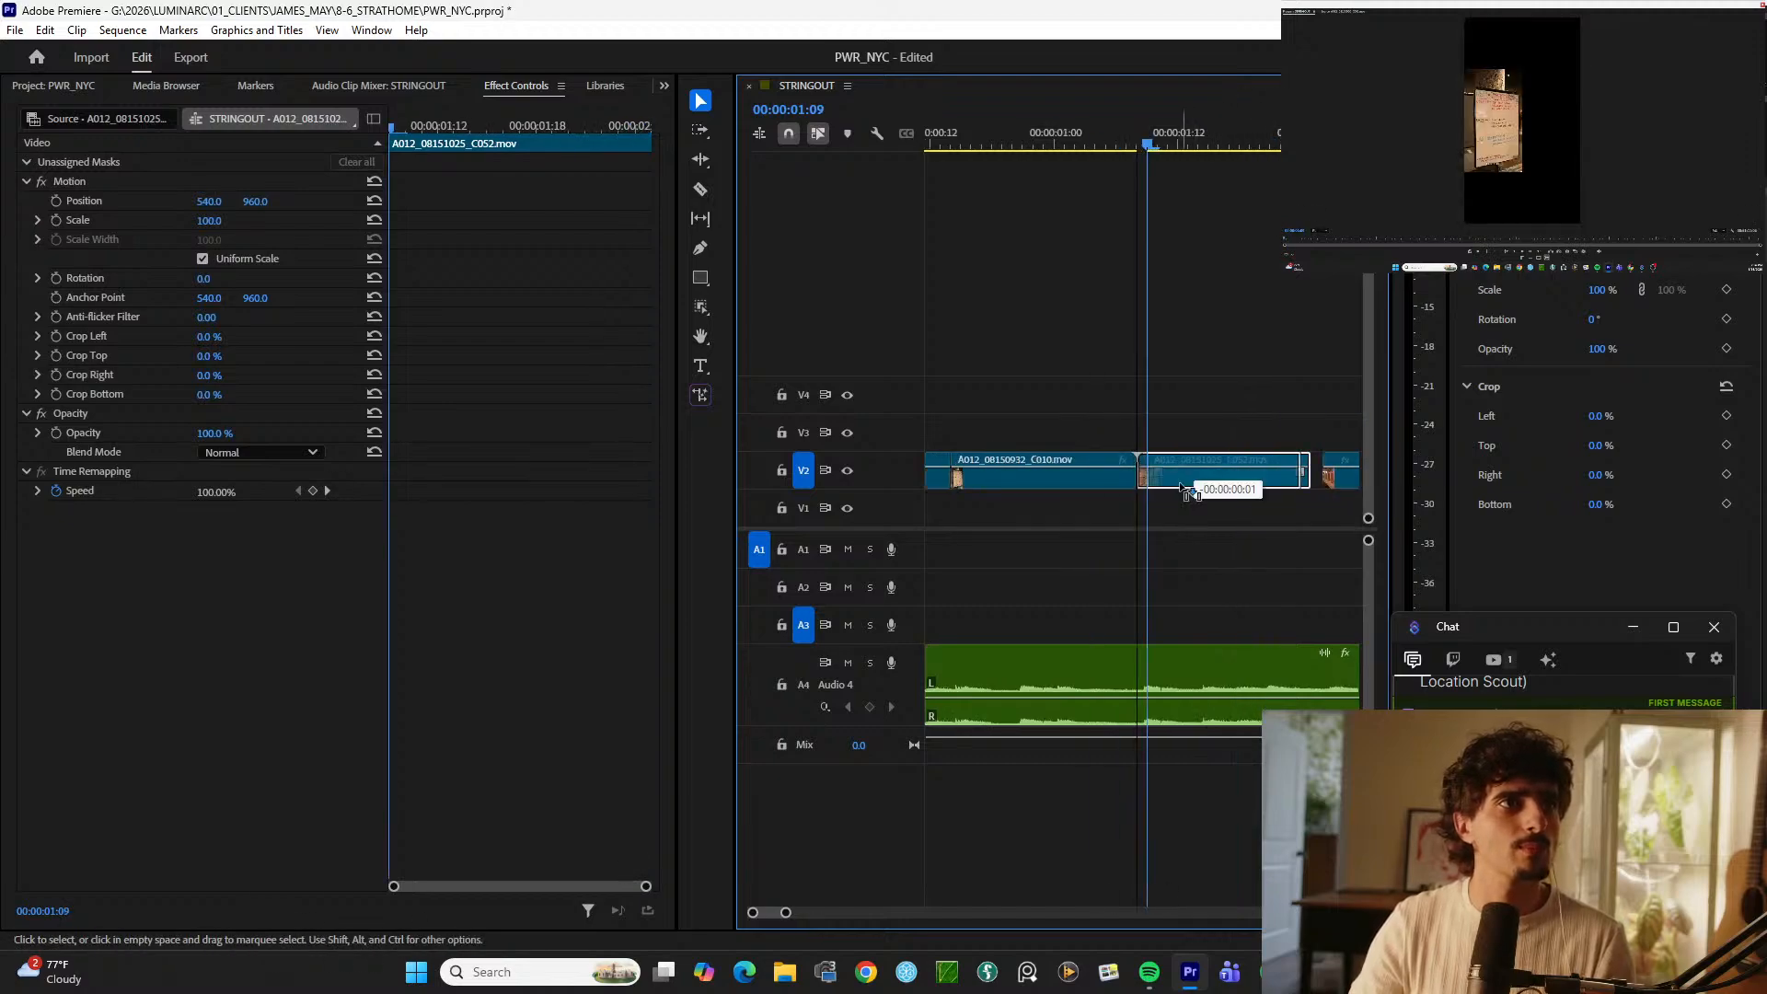
key("space")
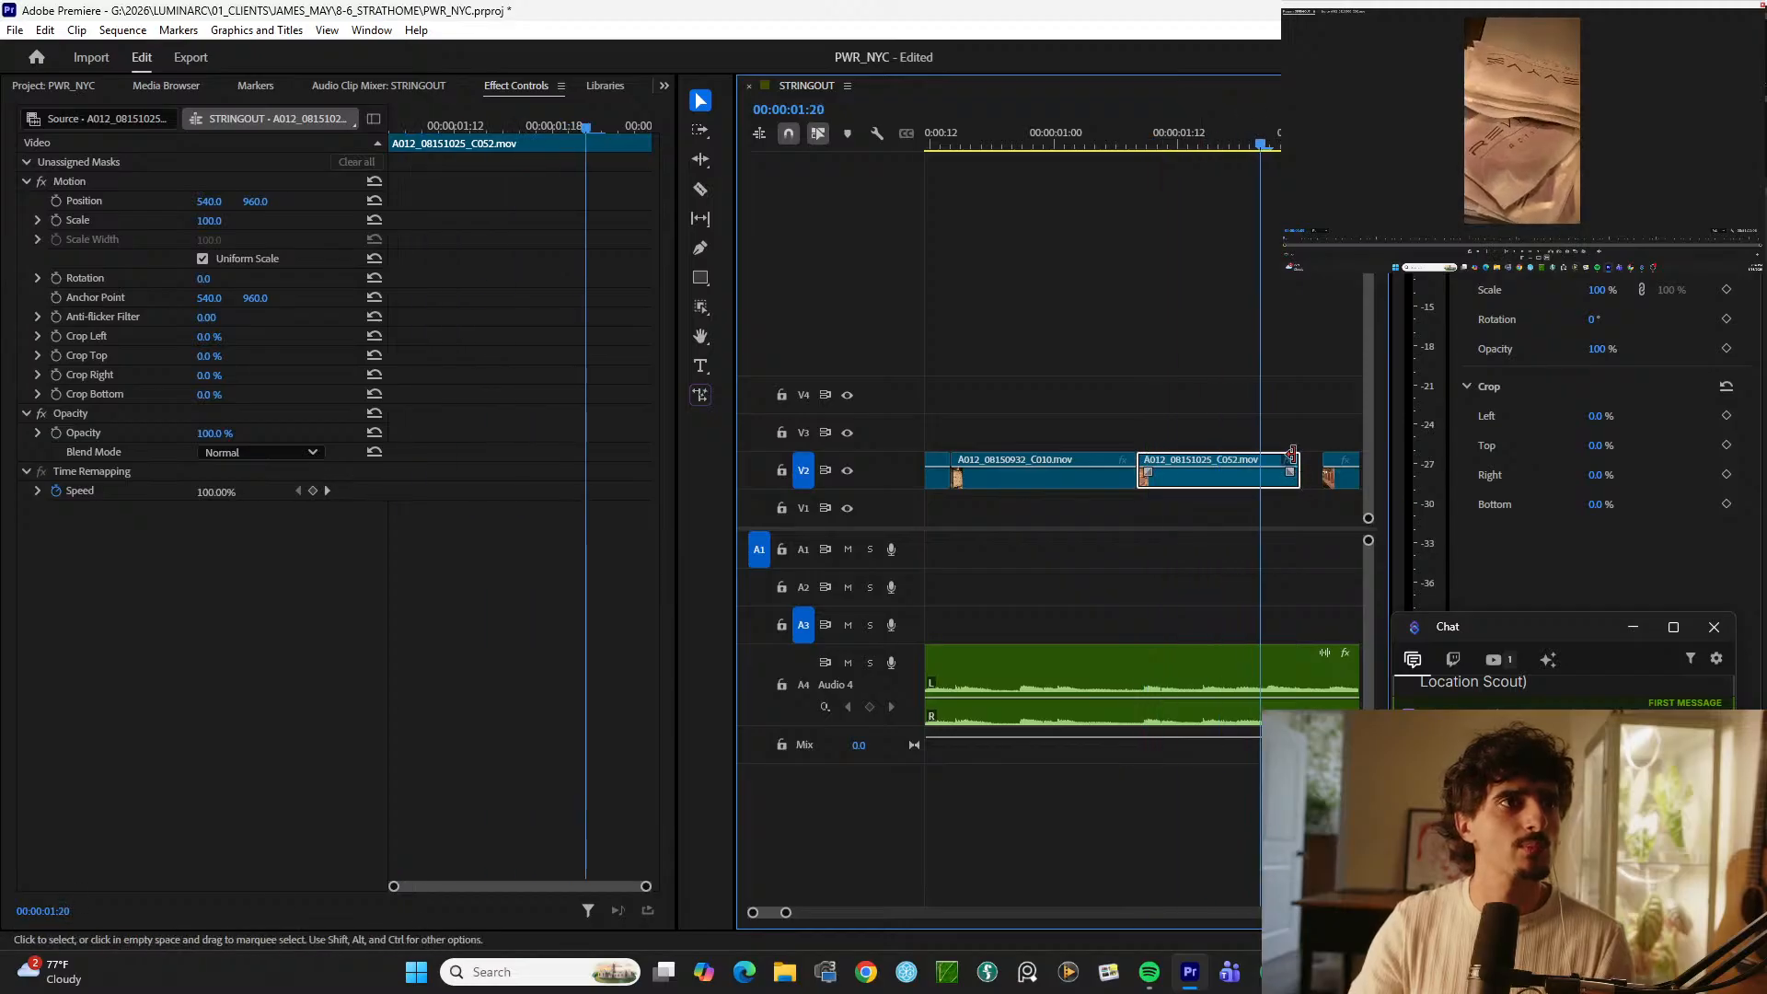
Step: Trim A012_08151025_C052 to end at about 00:00:01:20 and extend the start of A012_08150943_C011 back to meet it
left_click_drag(1292, 454, 1244, 476)
key("space")
key("space")
key("minus")
key("equal")
key("space")
key("space")
key("minus")
key("space")
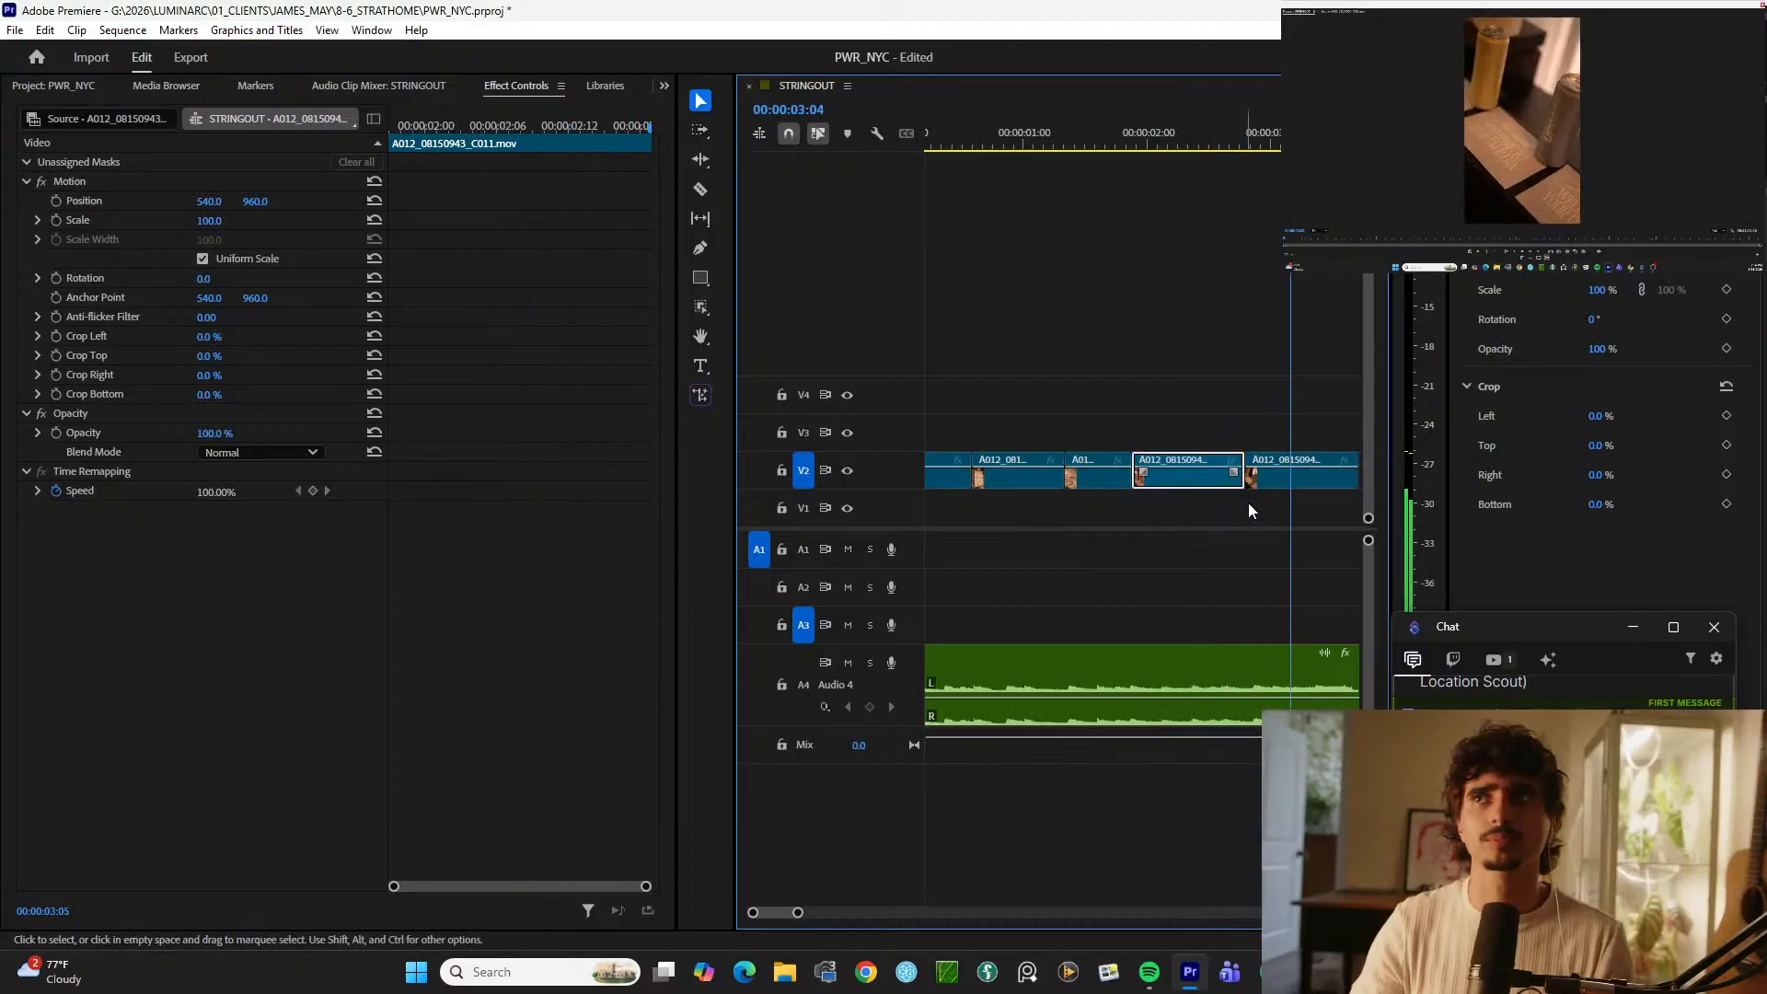
Step: Delete clip A012_08150943_C012 from V2, move A012_08151041_C076 directly after A012_08150943_C011, and play the new cut
left_click(1268, 485)
key("minus")
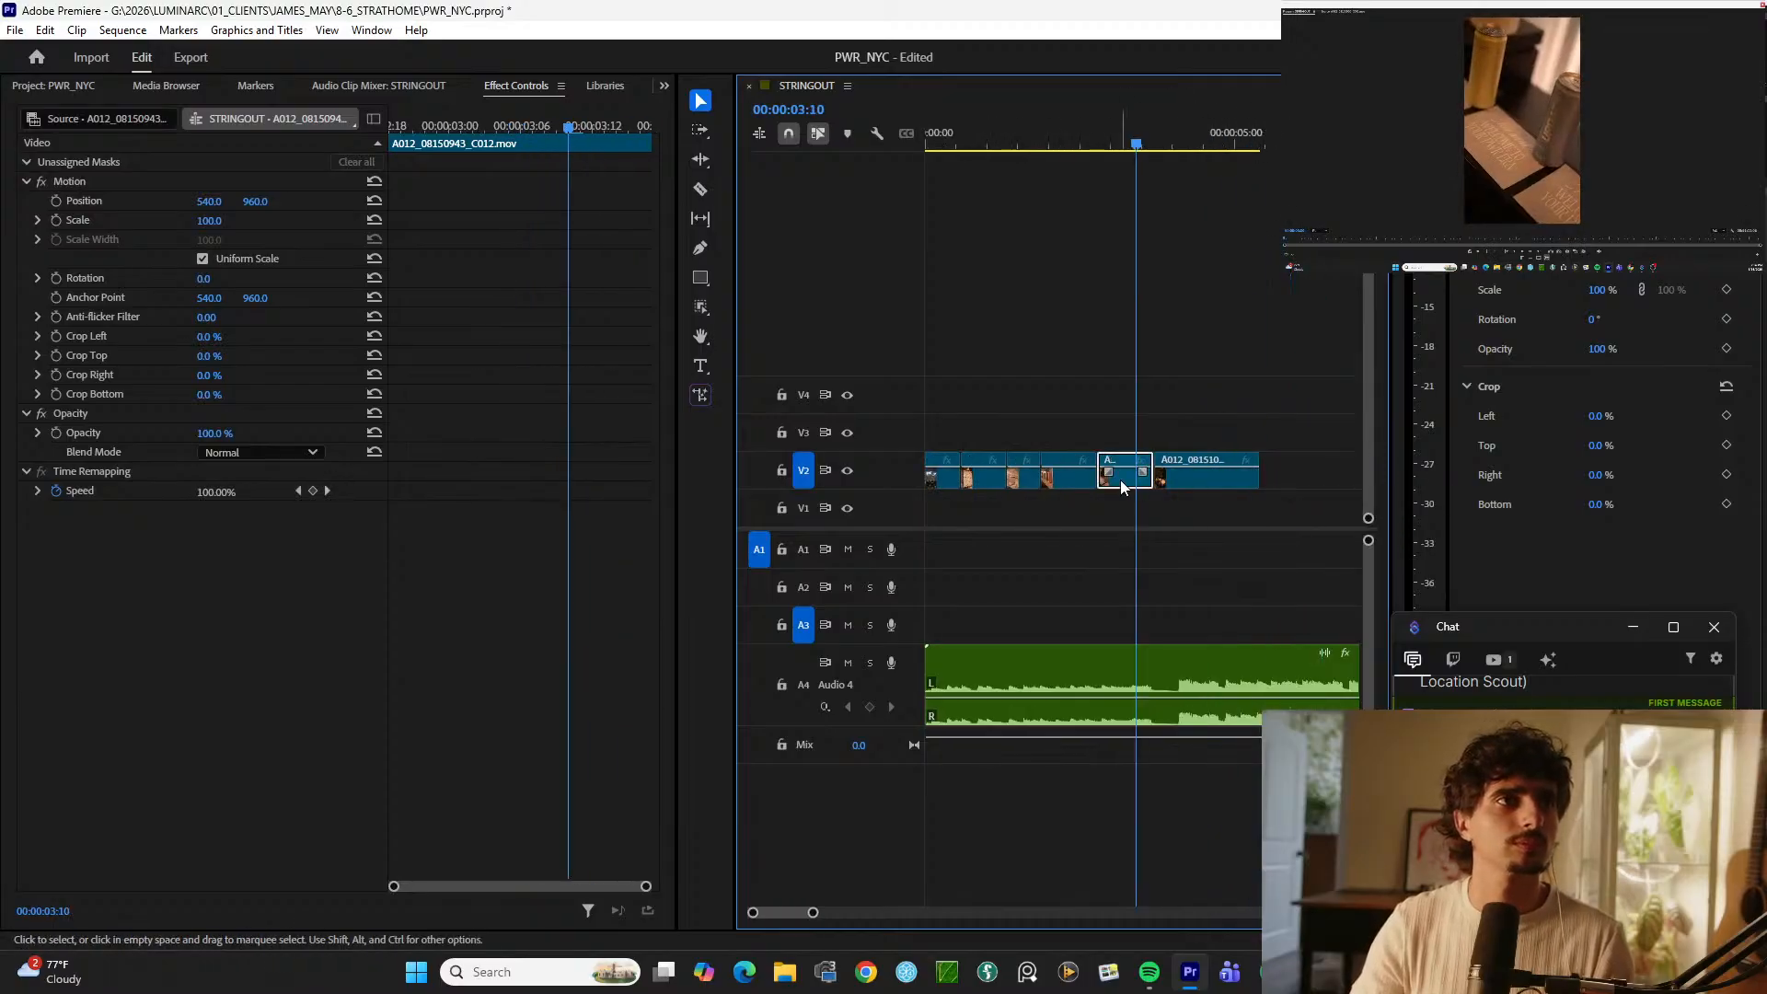
key("Delete")
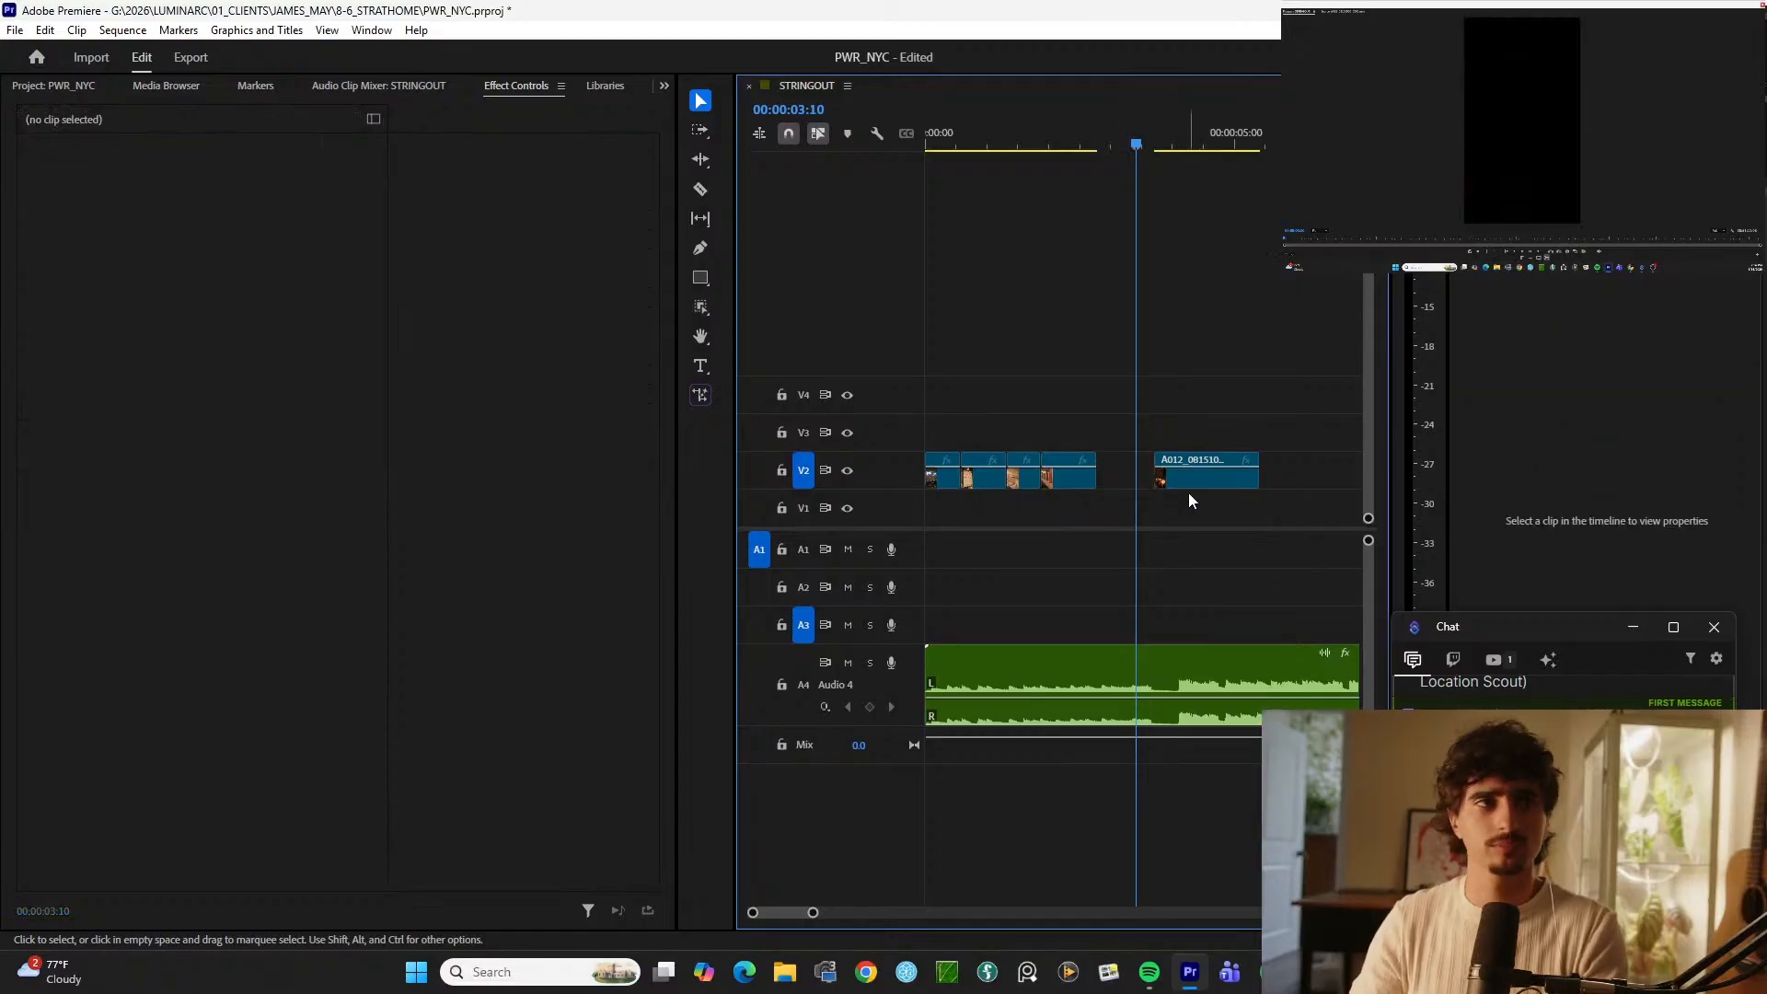
left_click_drag(1189, 493, 1132, 487)
left_click(1078, 142)
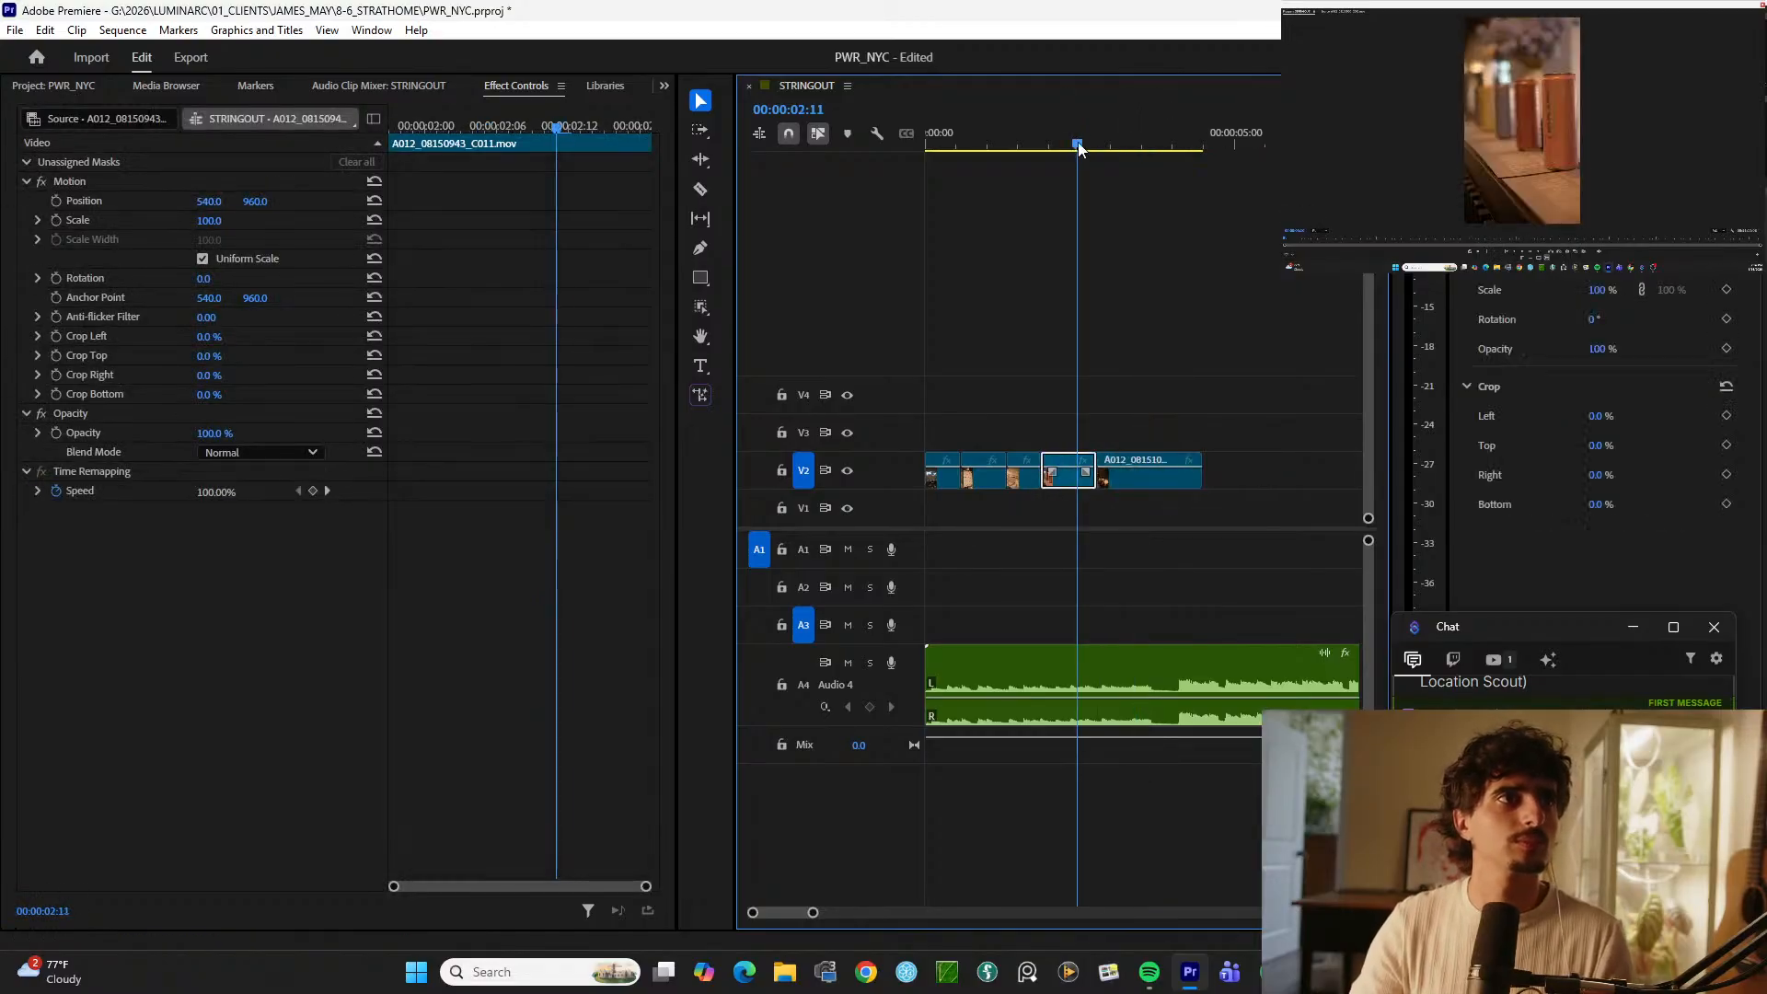
key("space")
key("space")
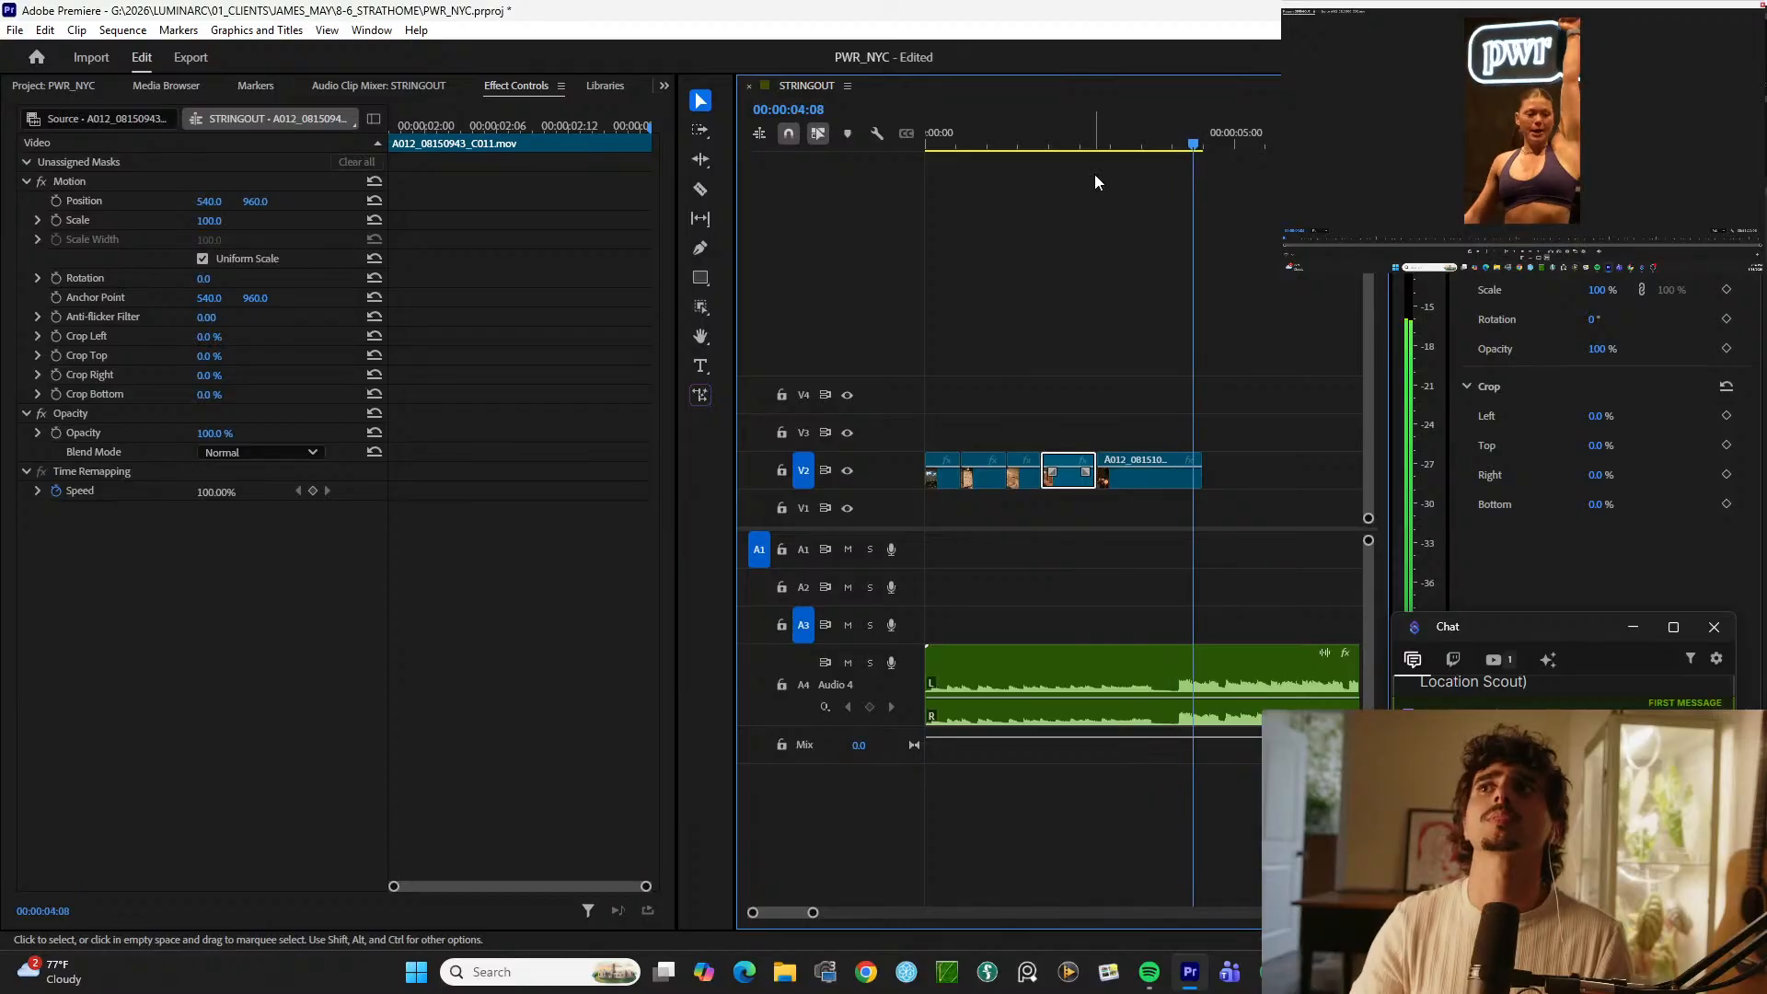
Step: Trim the end of A012_08151041_C076 to about 00:00:04:00 on the music's beat and play the opening from 00:00:00:00
key("equal")
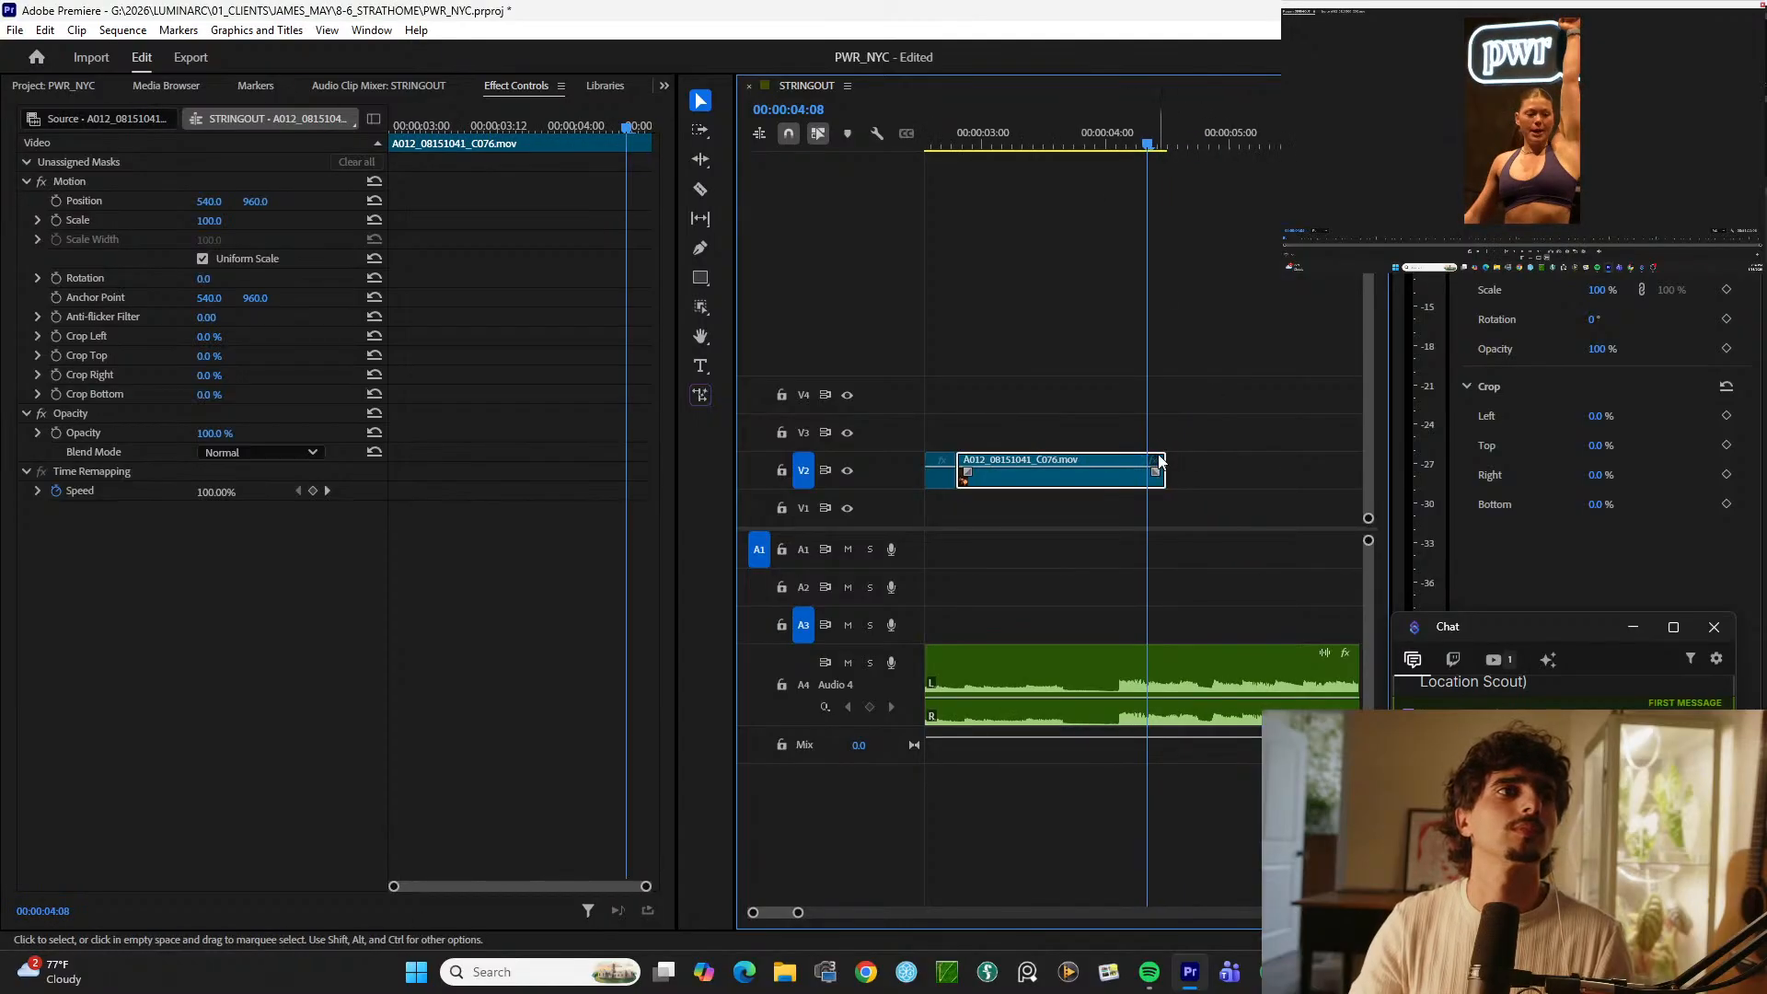
left_click_drag(1159, 460, 1109, 460)
key("minus")
key("minus")
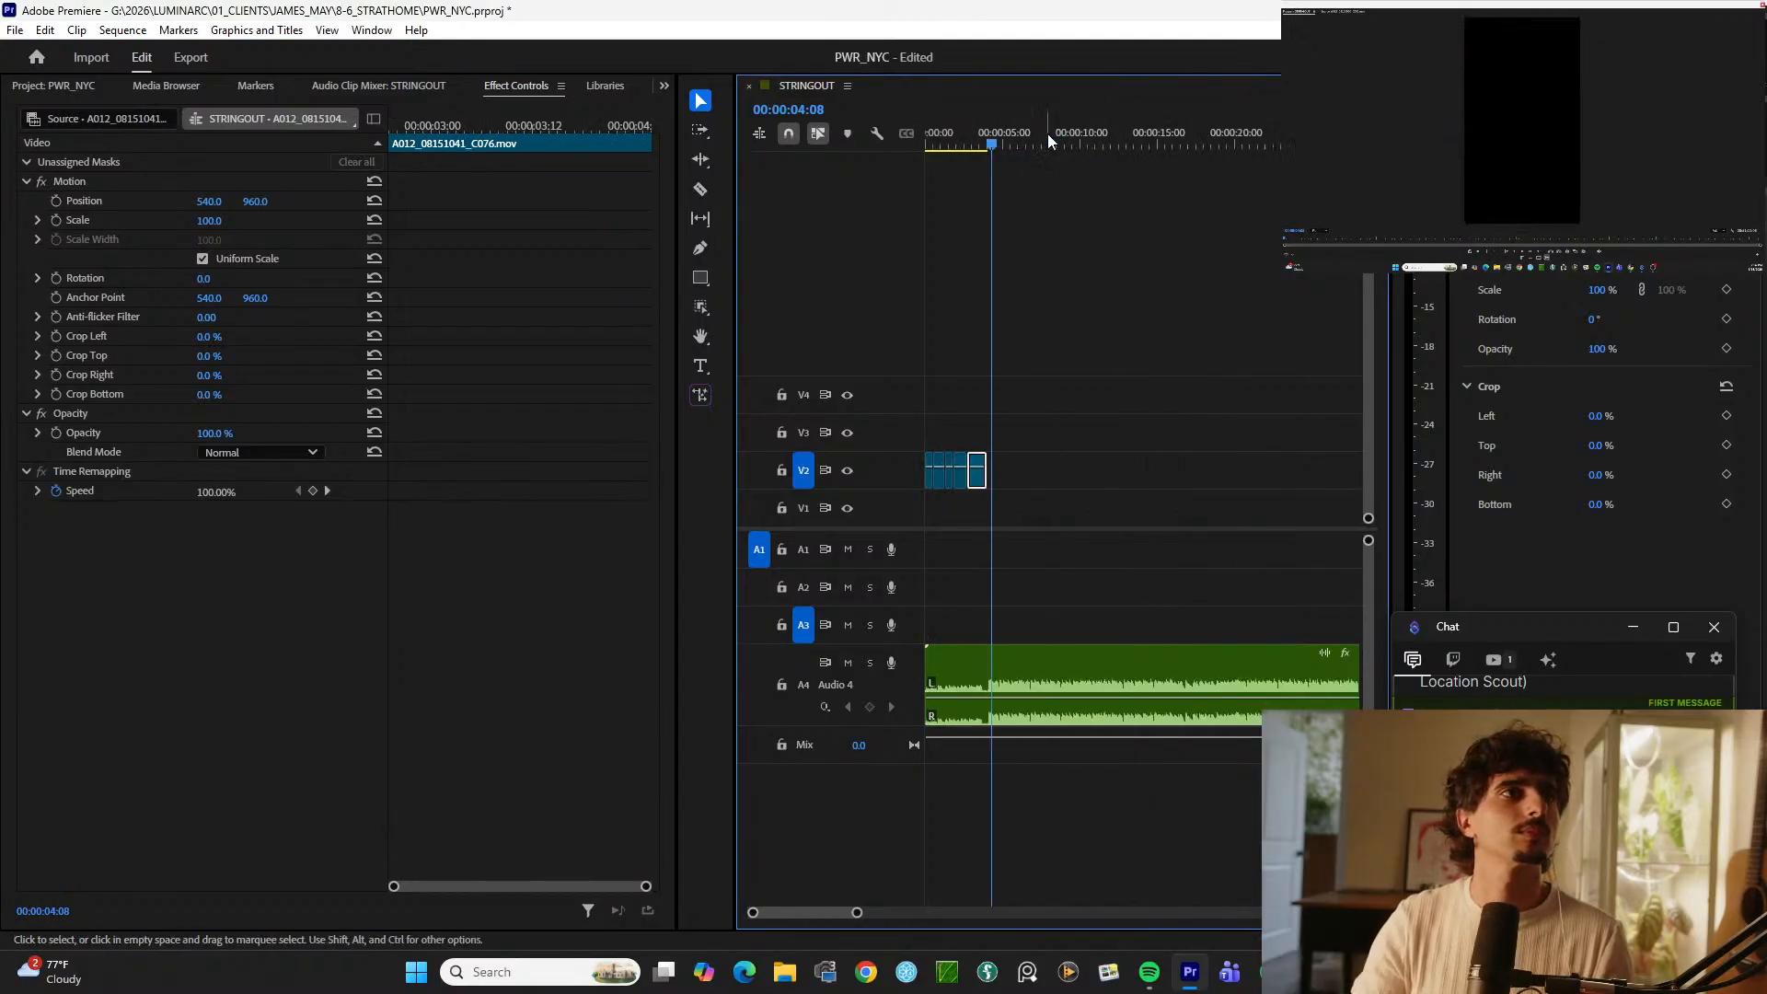
left_click_drag(1047, 136, 843, 149)
key("space")
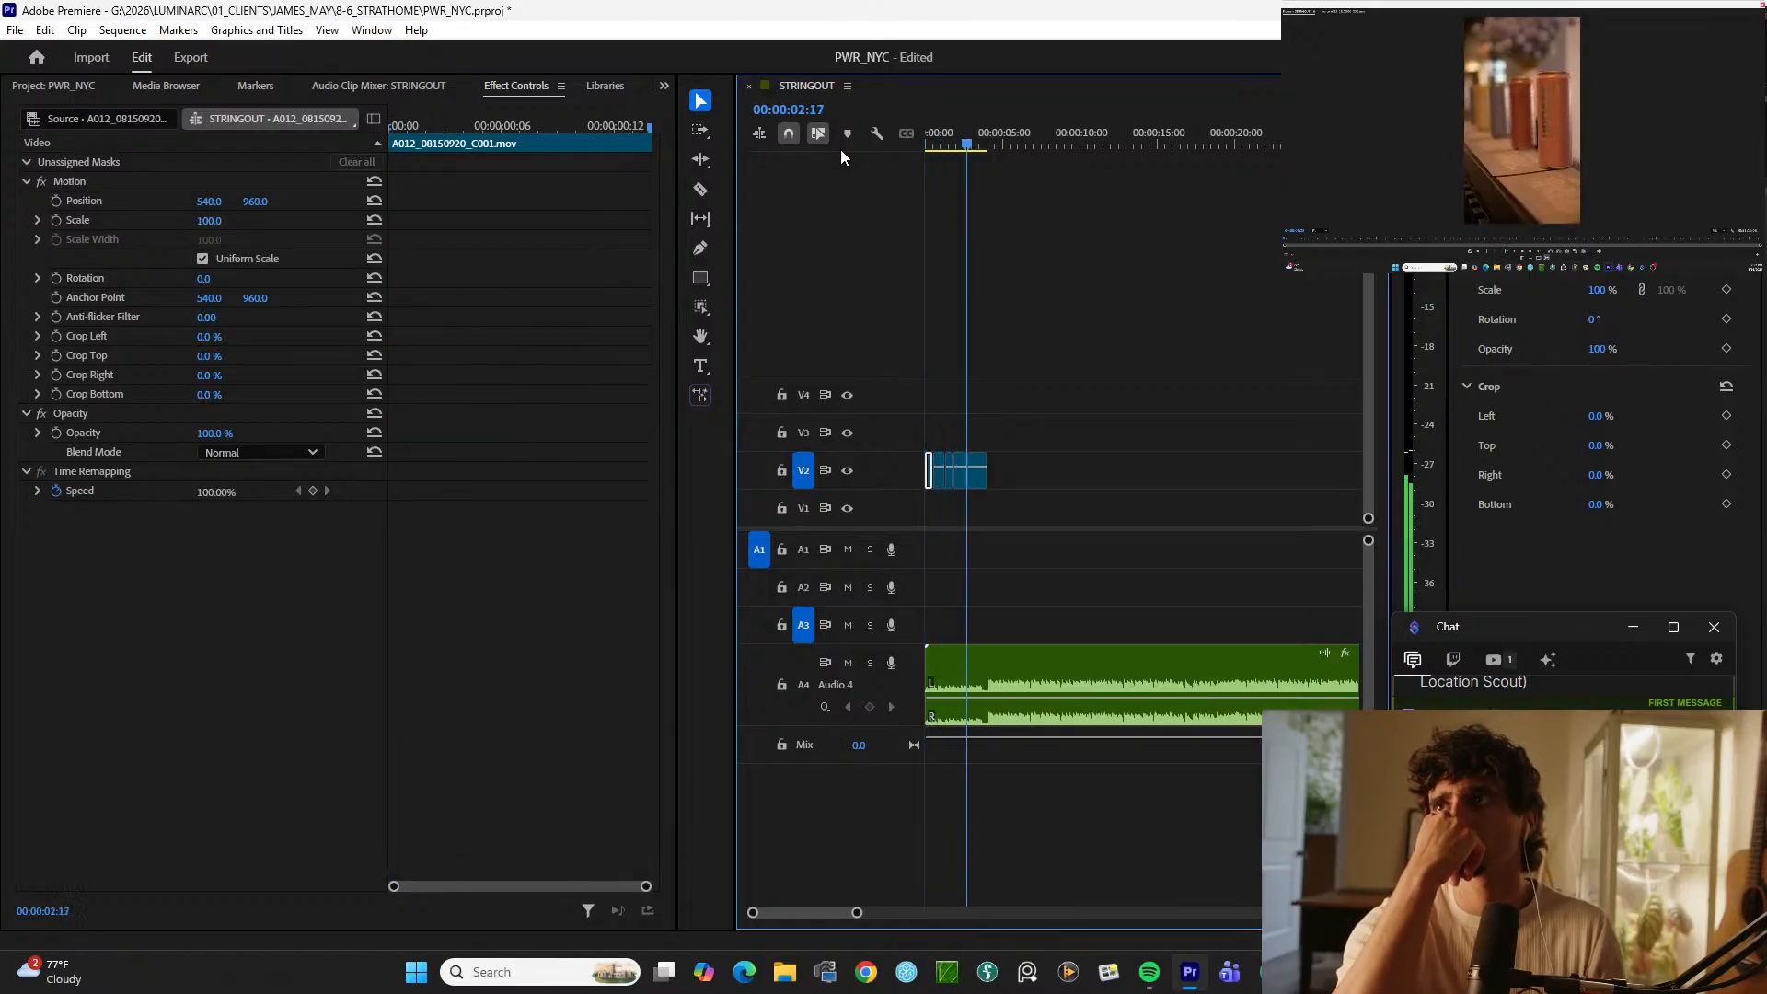
key("minus")
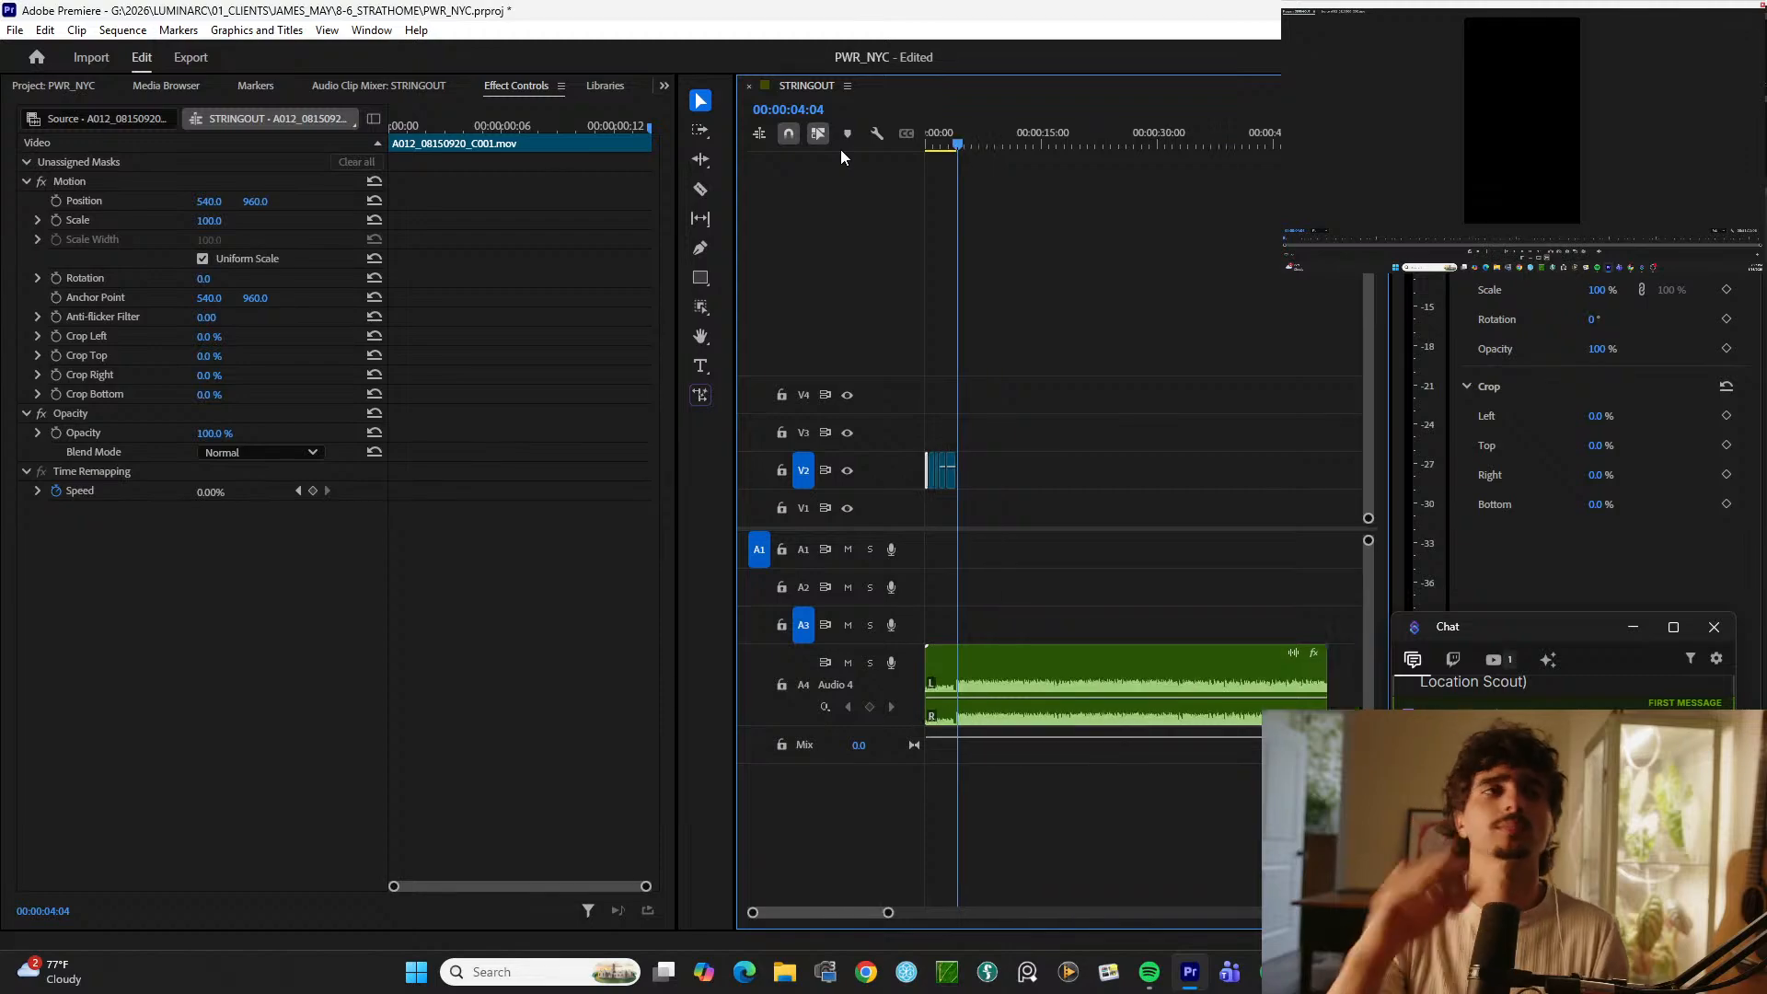
Step: Scan the stringout footage from about 00:11:02:16 to 00:24:37:15 for the next montage shot
key("minus")
key("minus")
key("minus")
key("minus")
key("minus")
left_click(1088, 145)
key("equal")
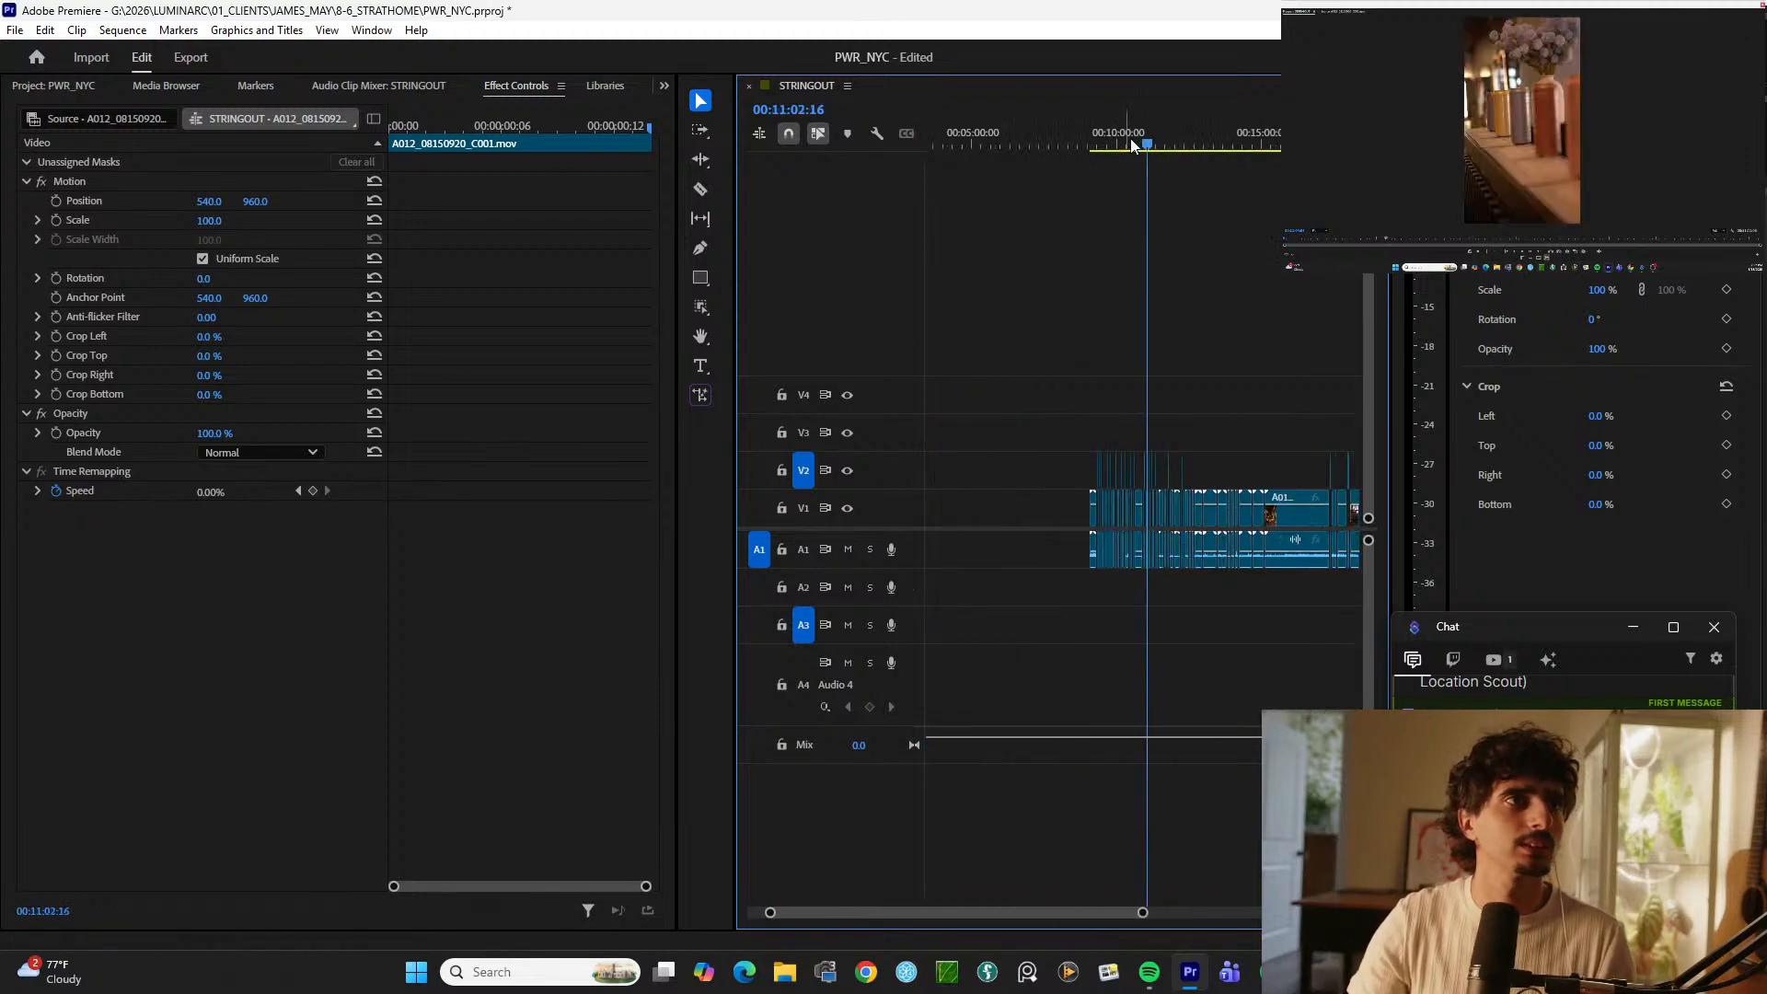
key("equal")
key("minus")
key("minus")
key("minus")
left_click(1105, 129)
key("equal")
key("equal")
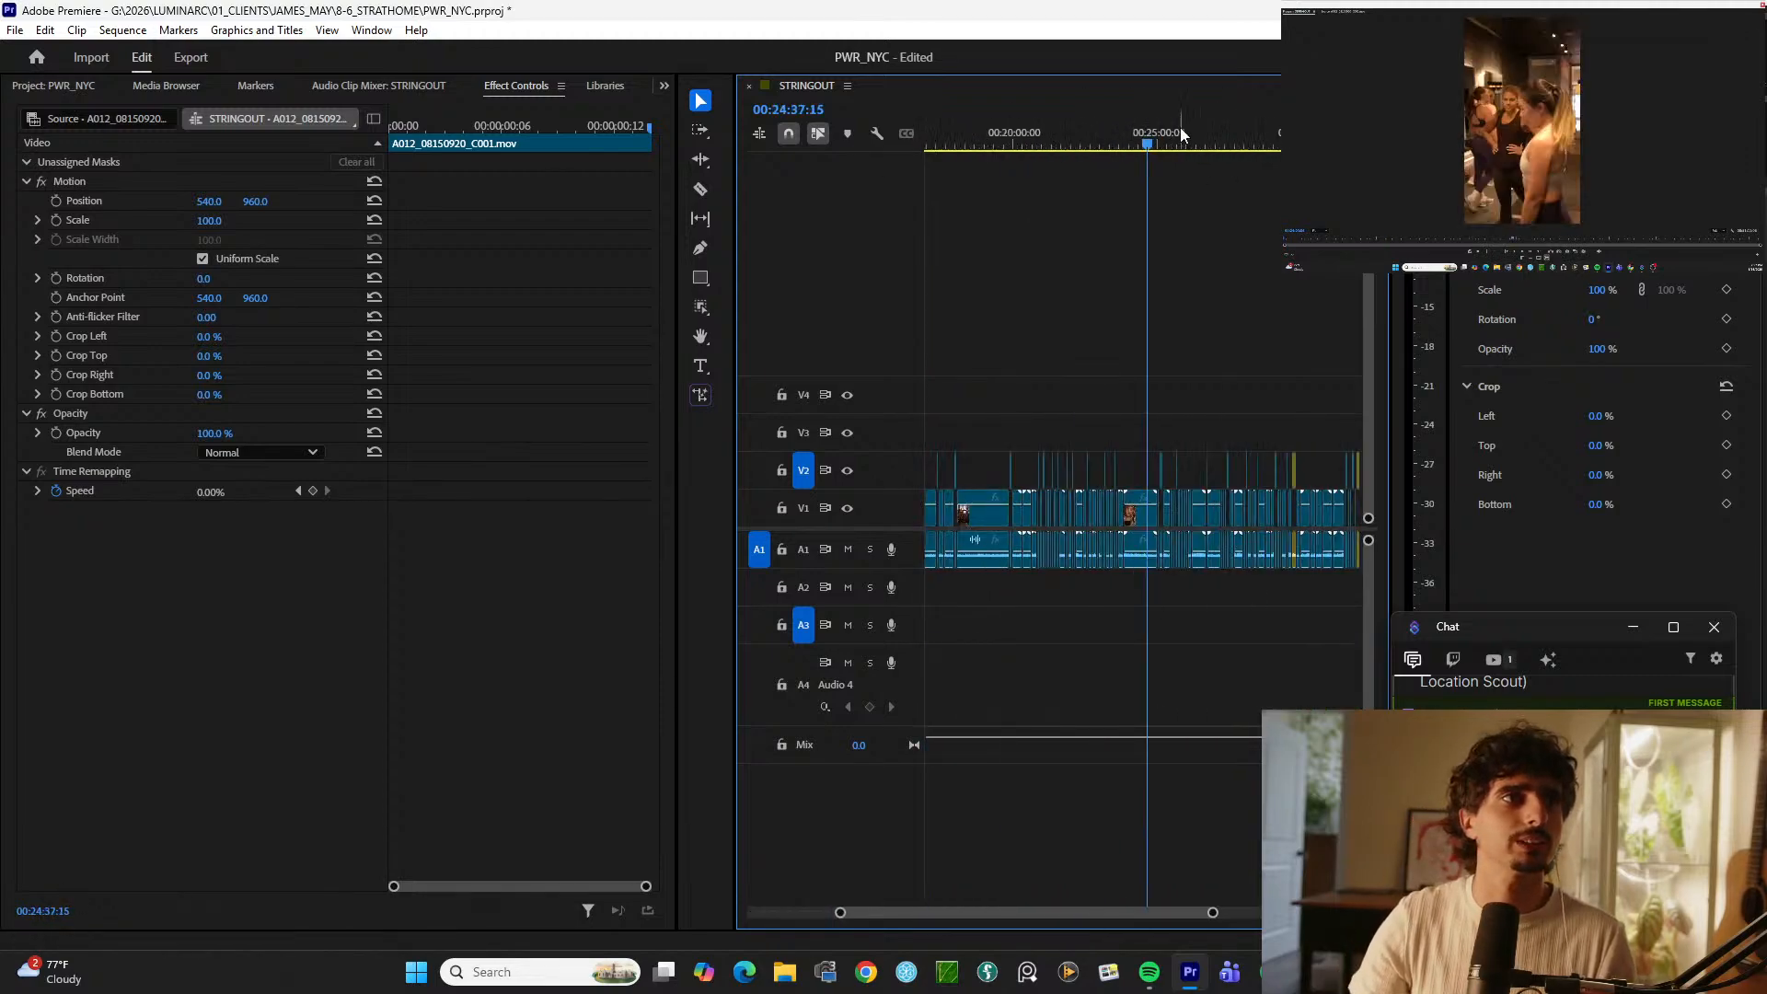
Step: Locate clip A012_08151025_C051 at about 00:25:38:13 in the stringout and preview it
key("equal")
left_click(1163, 130)
key("equal")
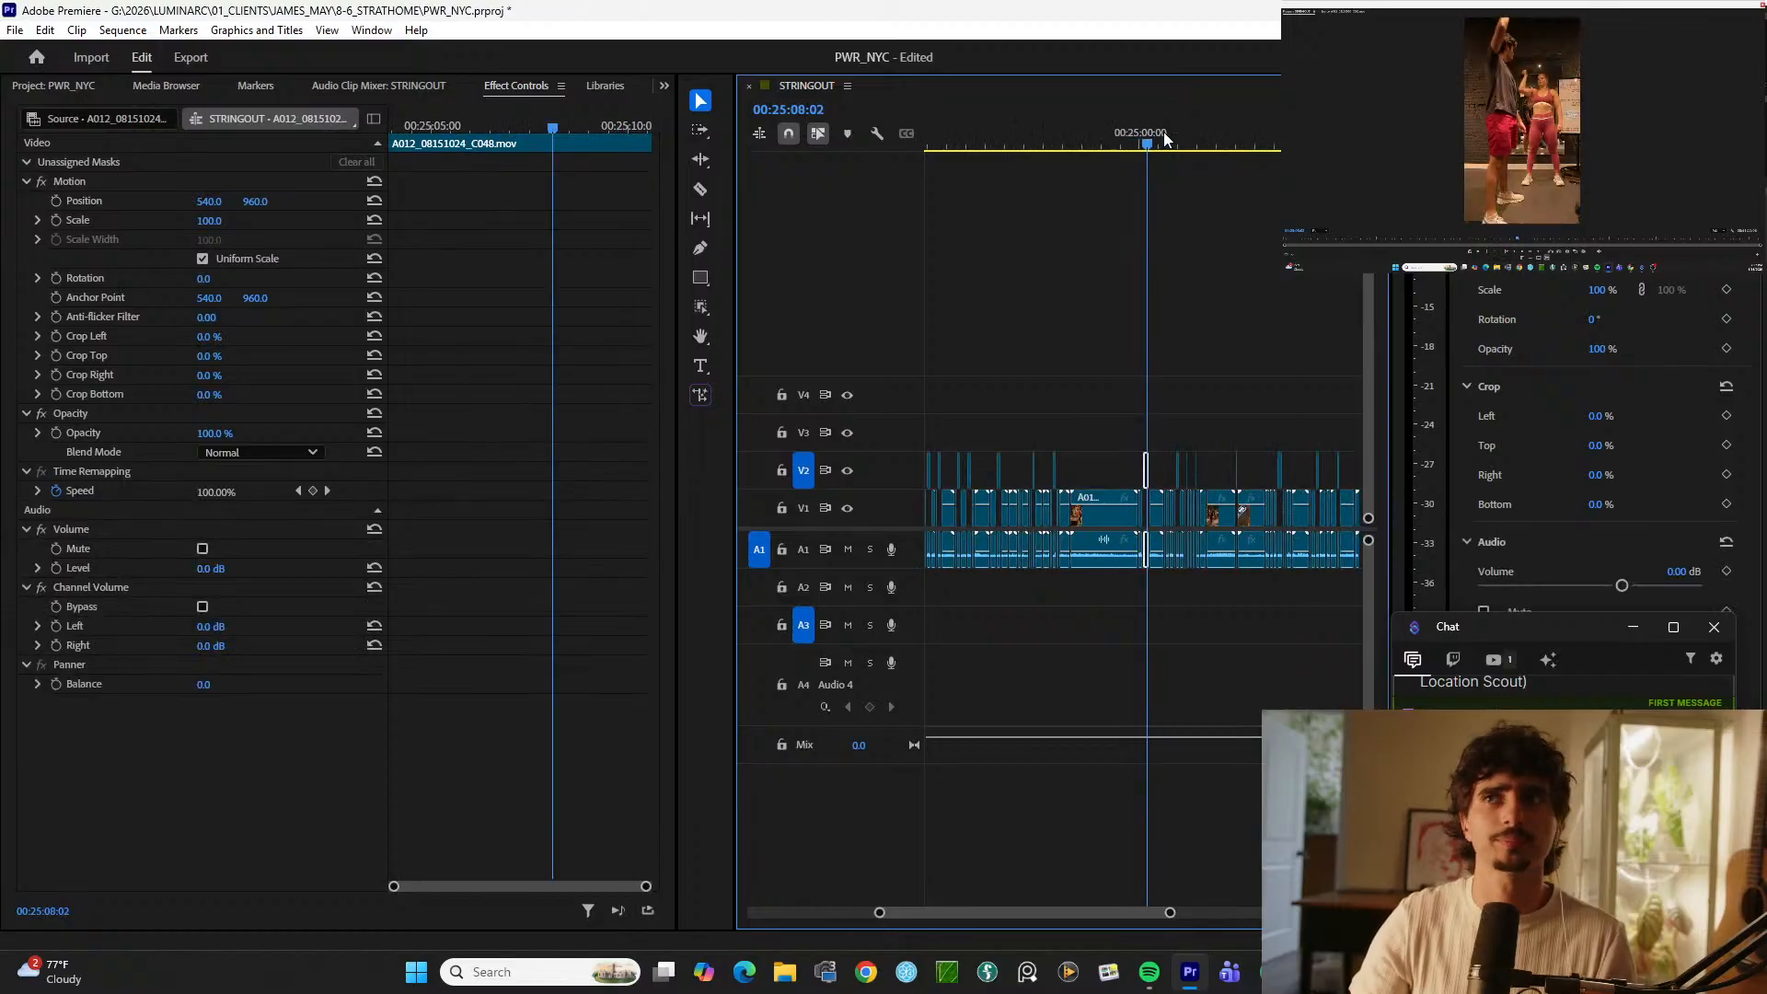
key("equal")
left_click(1205, 127)
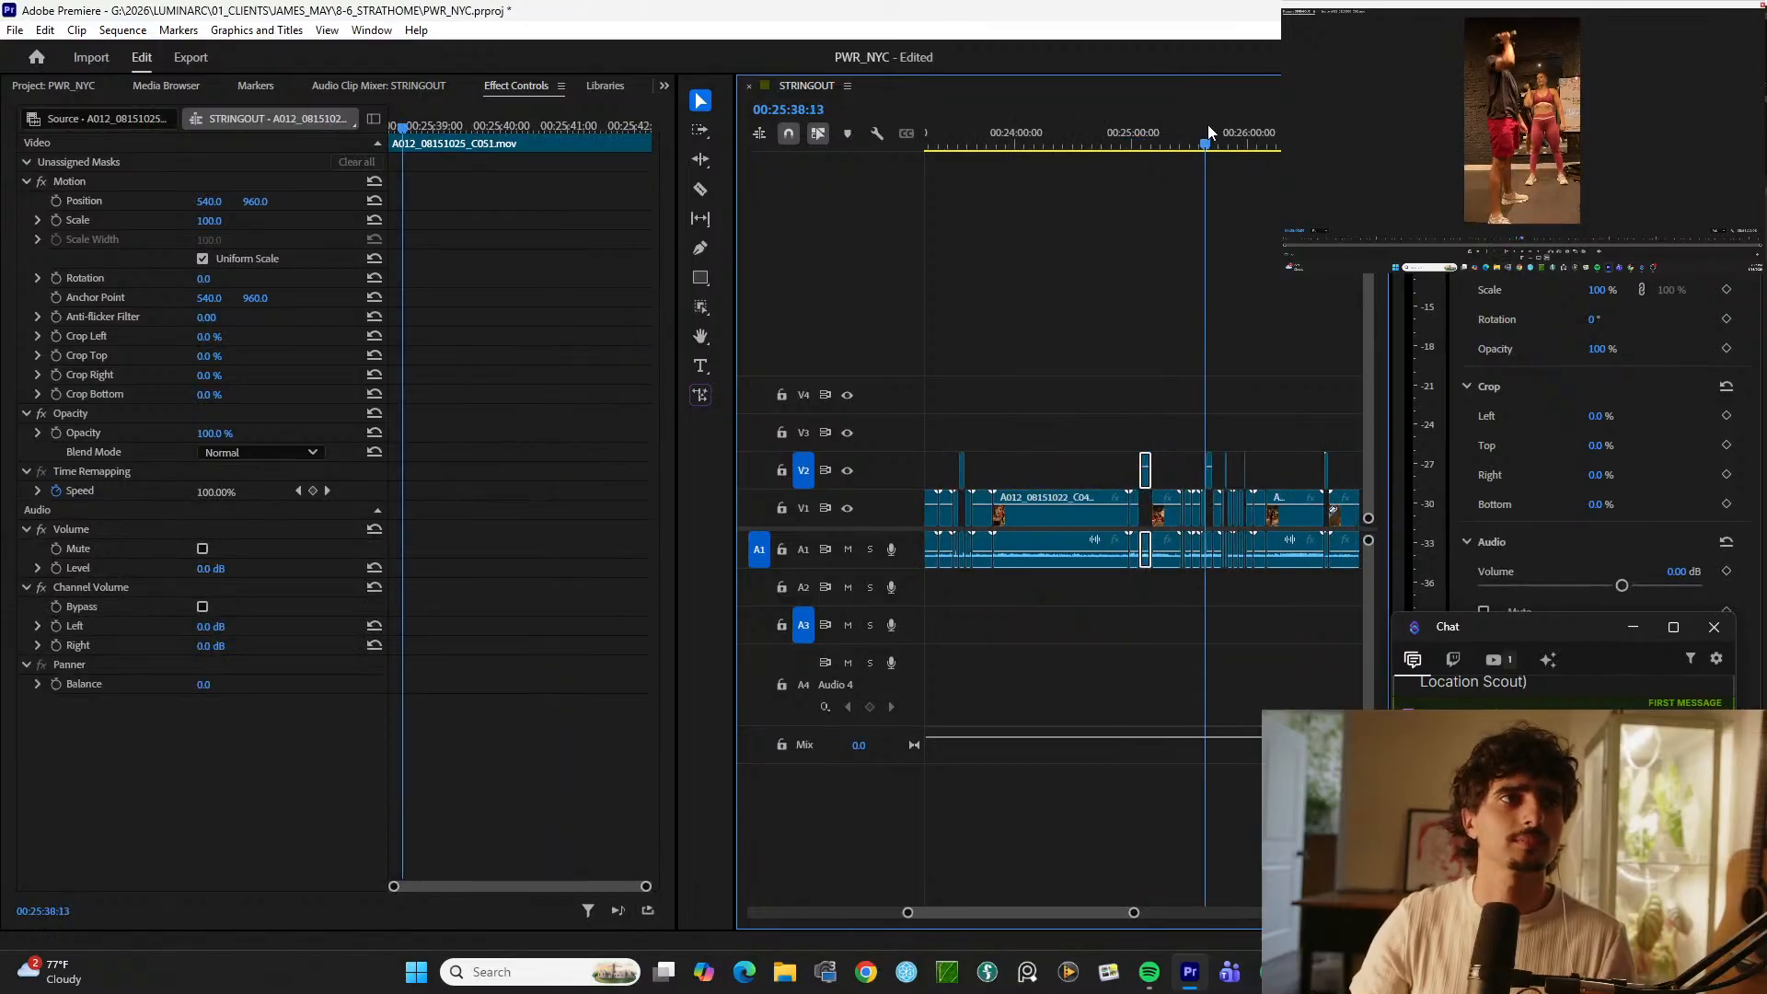
key("space")
key("space")
key("minus")
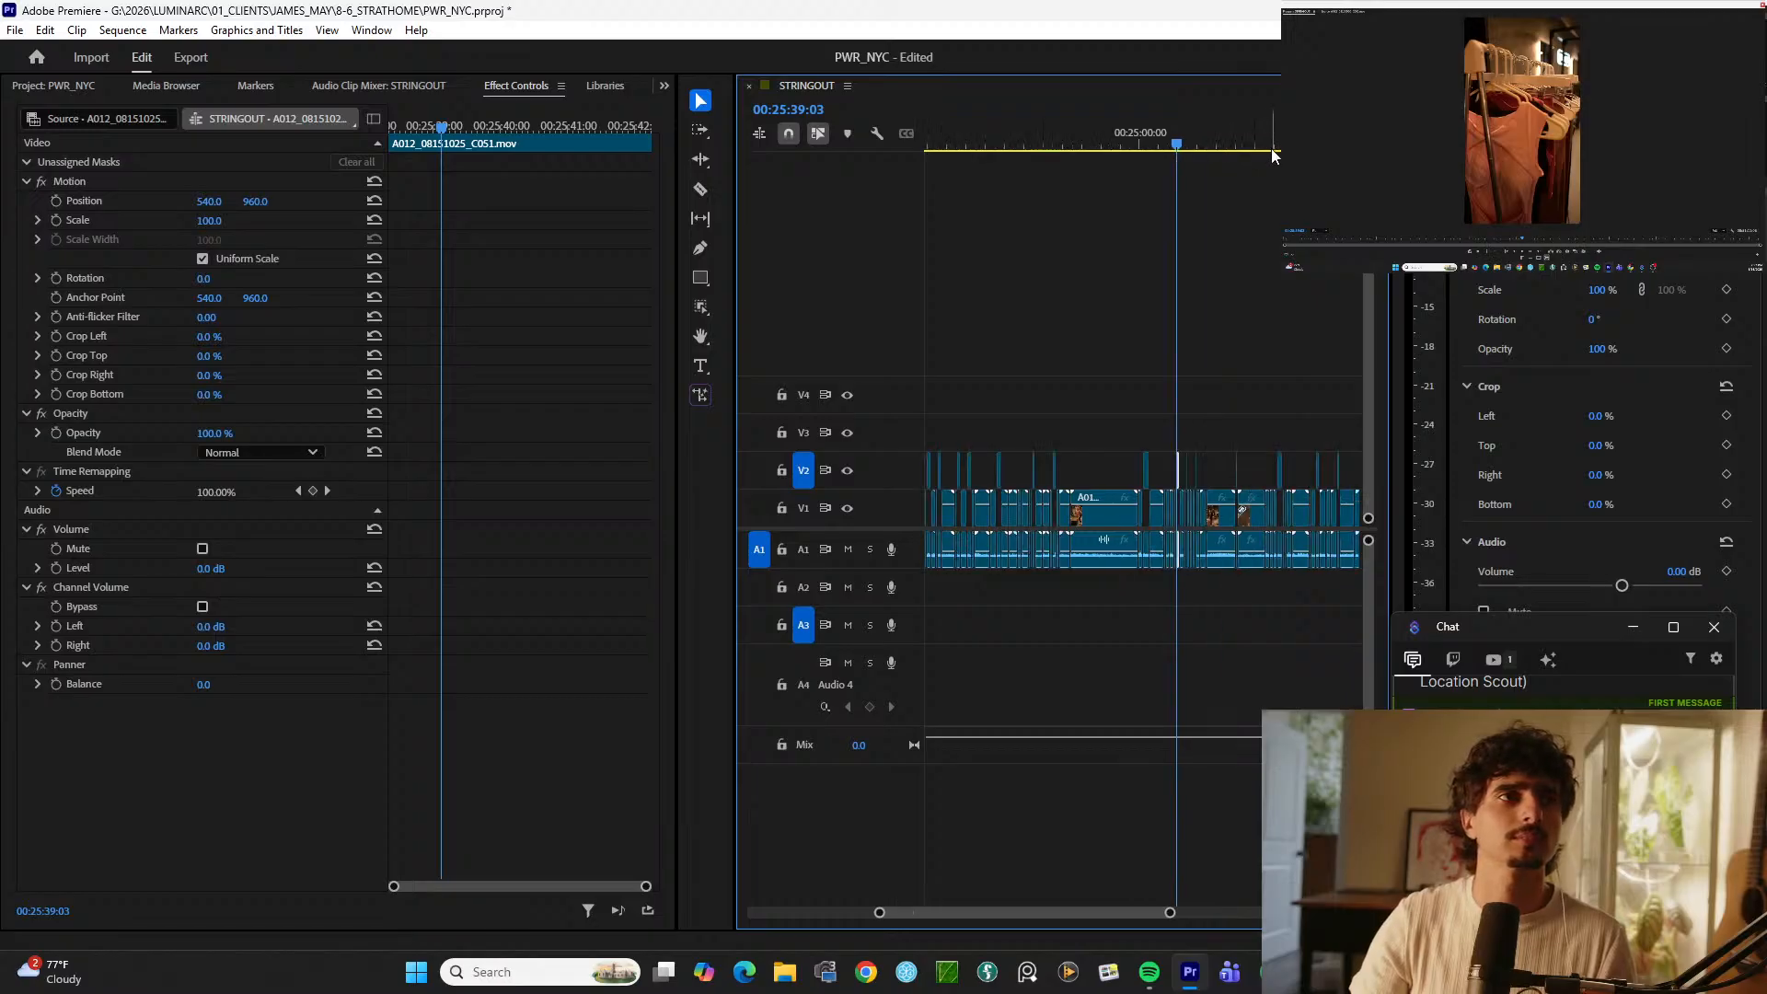
Step: Find clip A012_08151053_C086 at about 00:37:23:02 in the stringout and preview it
key("minus")
key("minus")
left_click_drag(1263, 147, 1324, 151)
key("equal")
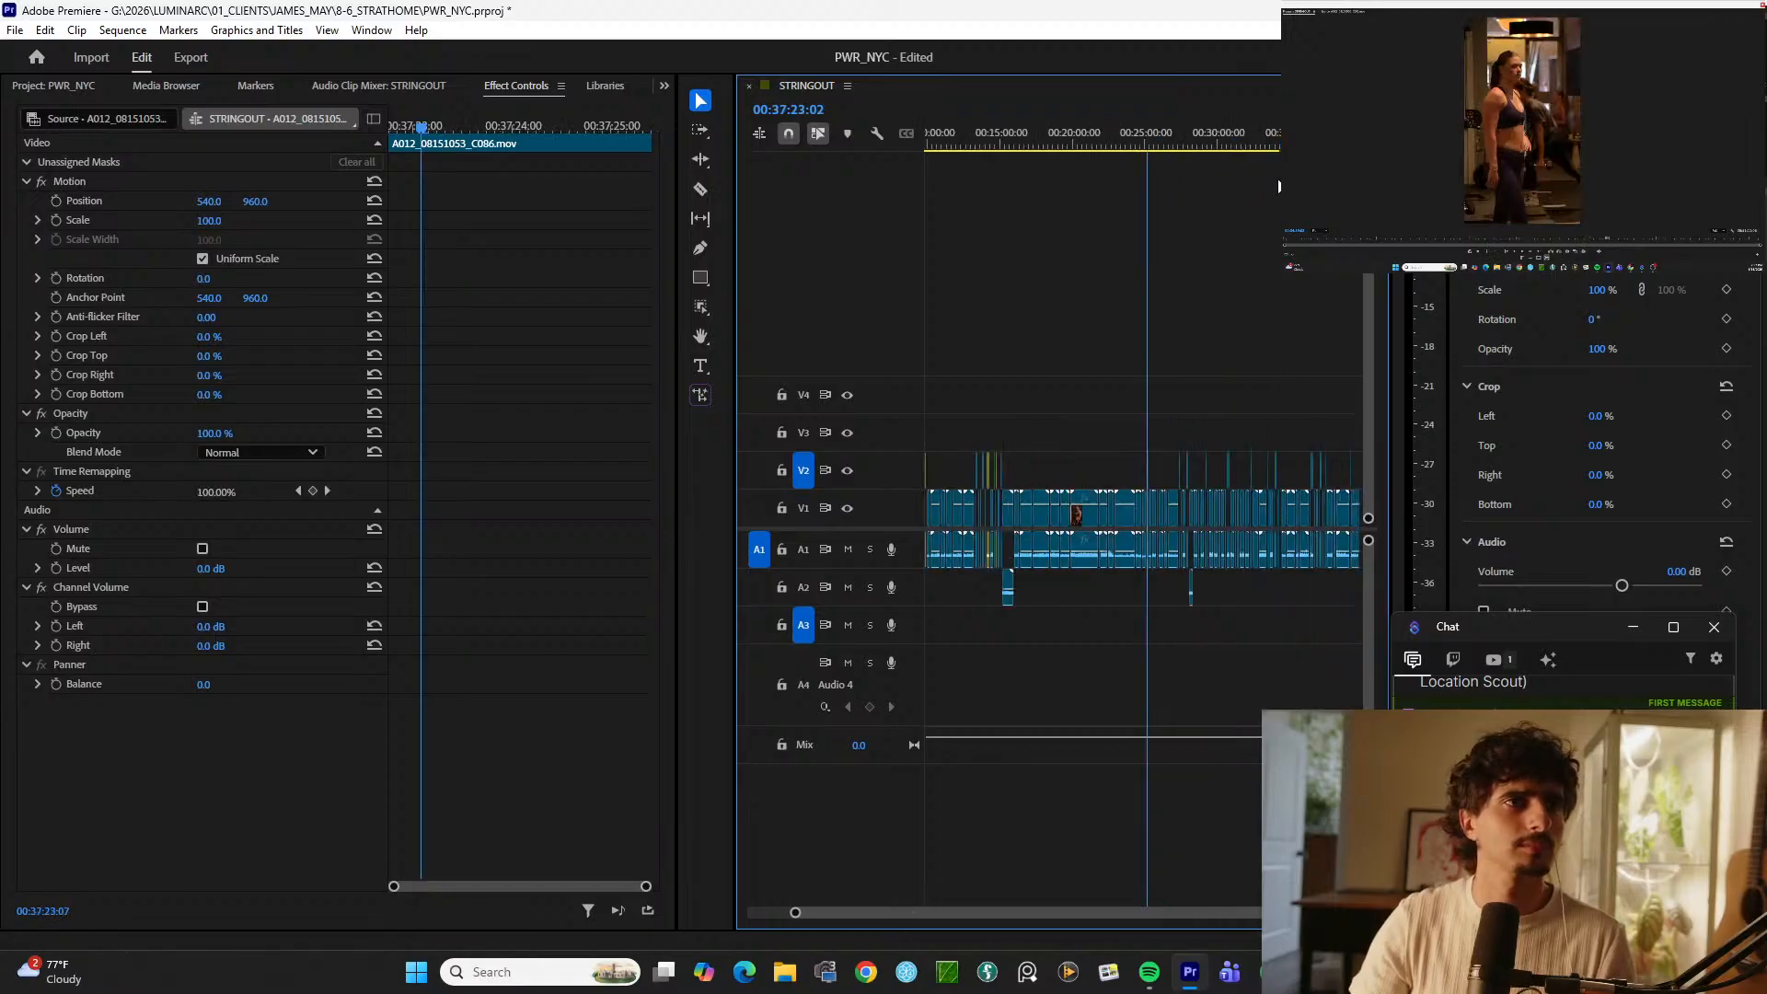
key("equal")
key("equal")
key("equal")
key("equal")
key("equal")
key("space")
key("space")
key("minus")
key("minus")
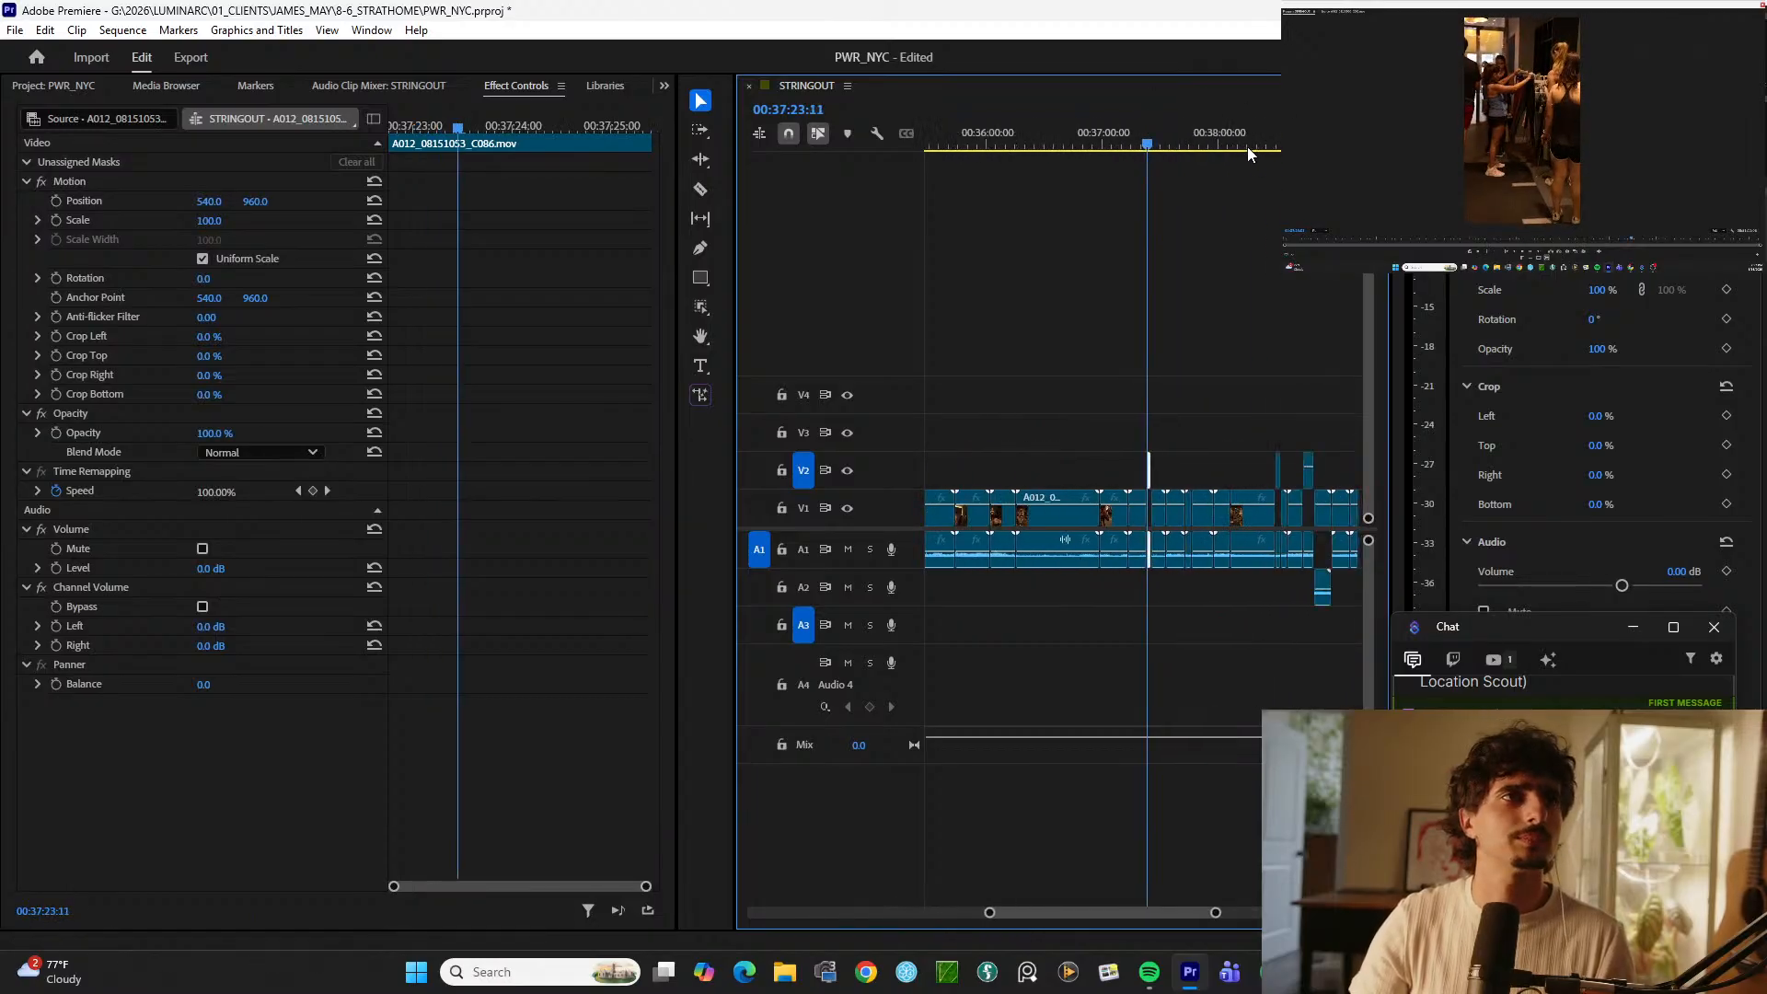
Step: Preview clip A012_08151109_C089 at 00:38:29:09 and compare it with A012_08151053_C086
left_click_drag(1293, 147, 1275, 147)
key("space")
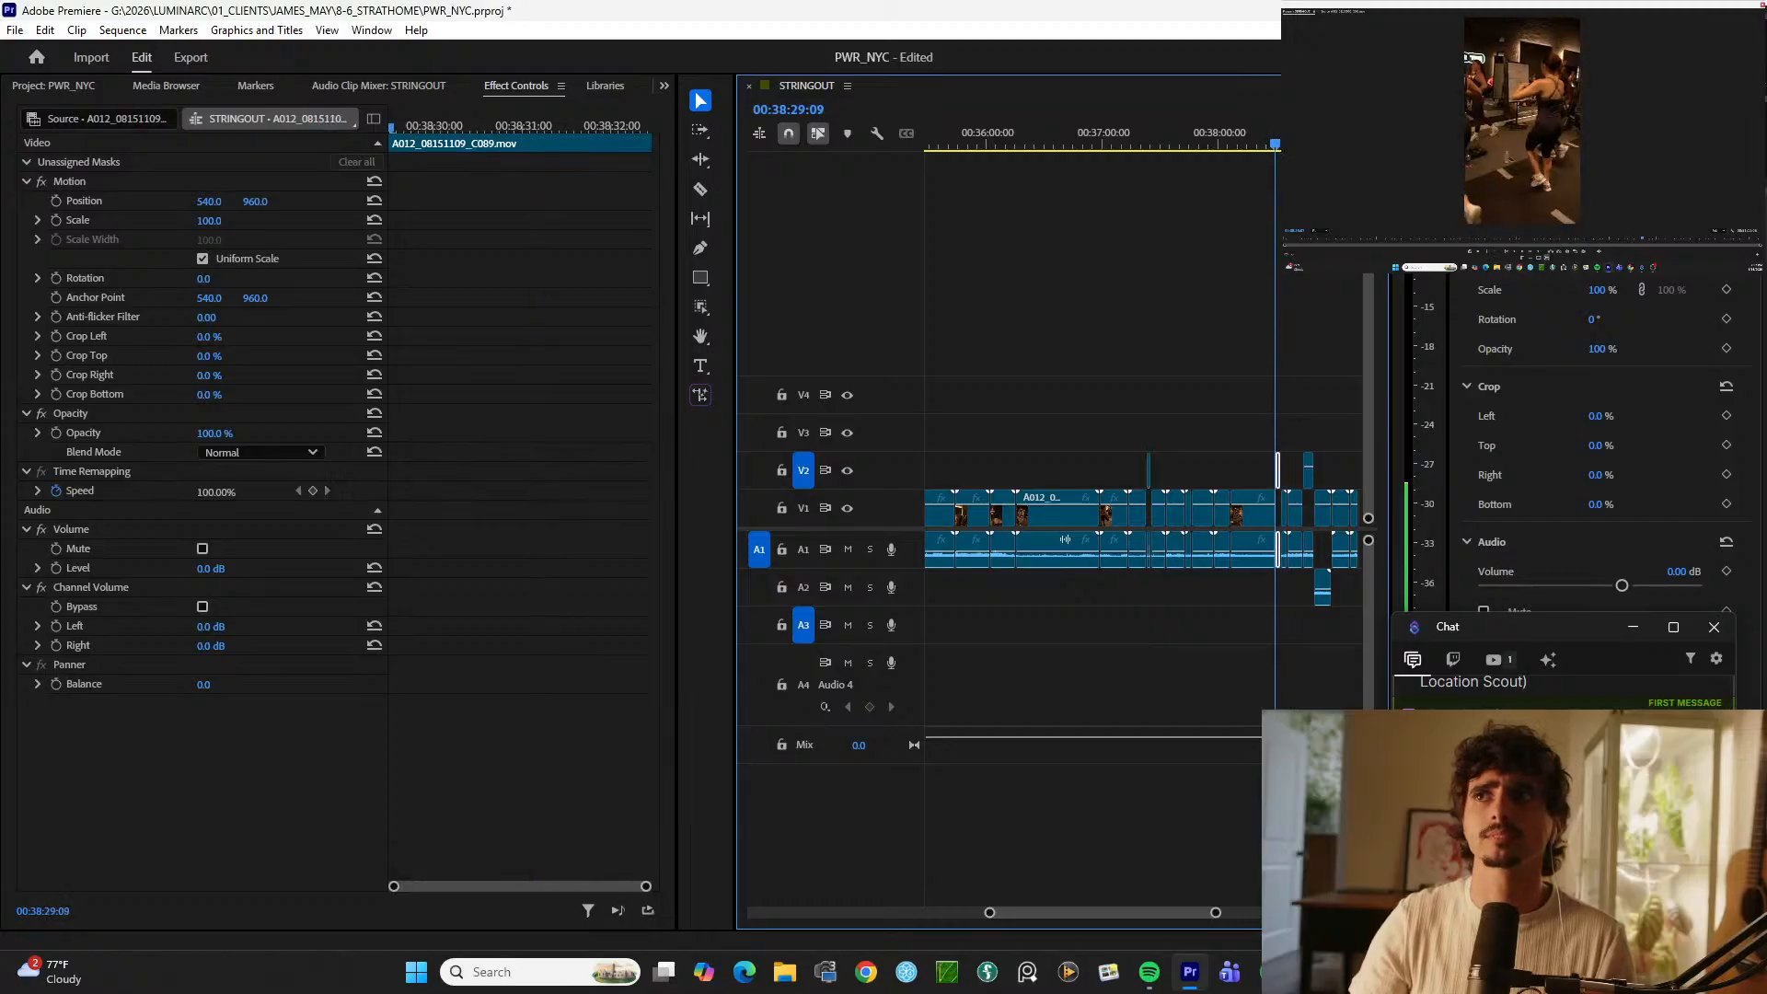
key("equal")
key("minus")
left_click_drag(1017, 134, 1018, 125)
key("space")
key("equal")
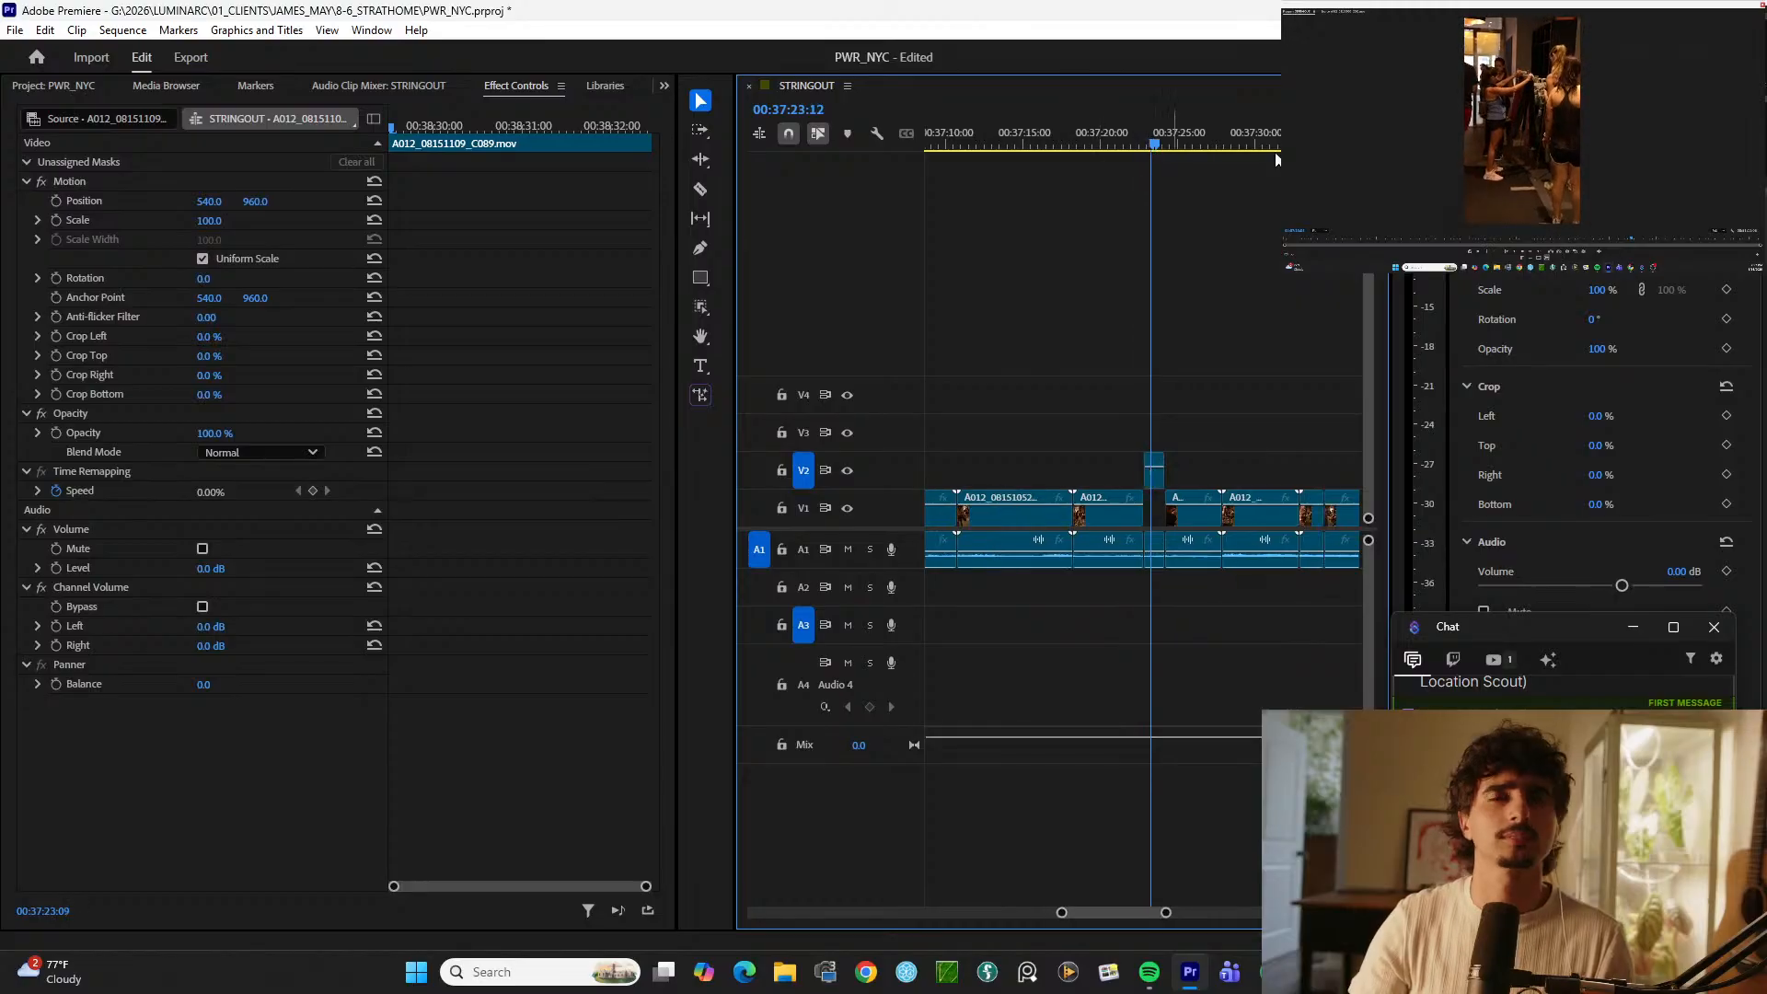
Step: Preview clip A012_08151110_C090 at about 00:38:44:09 in the stringout and copy it for the montage
key("minus")
left_click(1299, 135)
key("space")
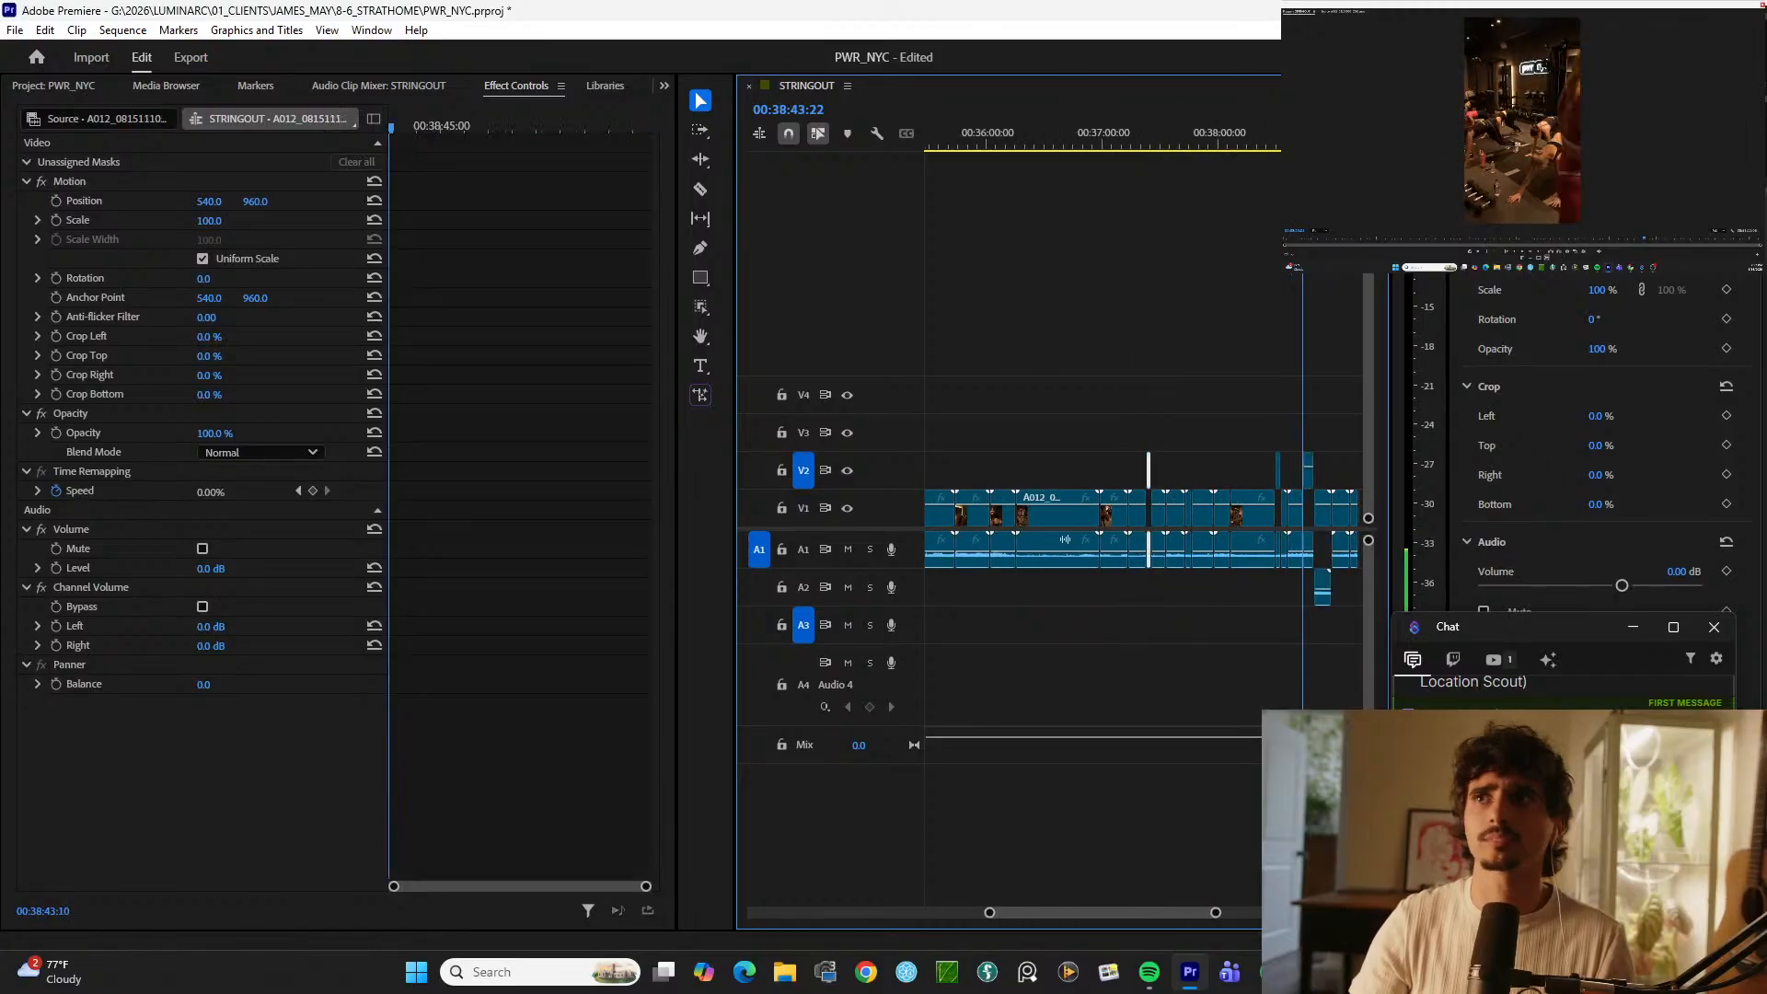
key("equal")
key("equal")
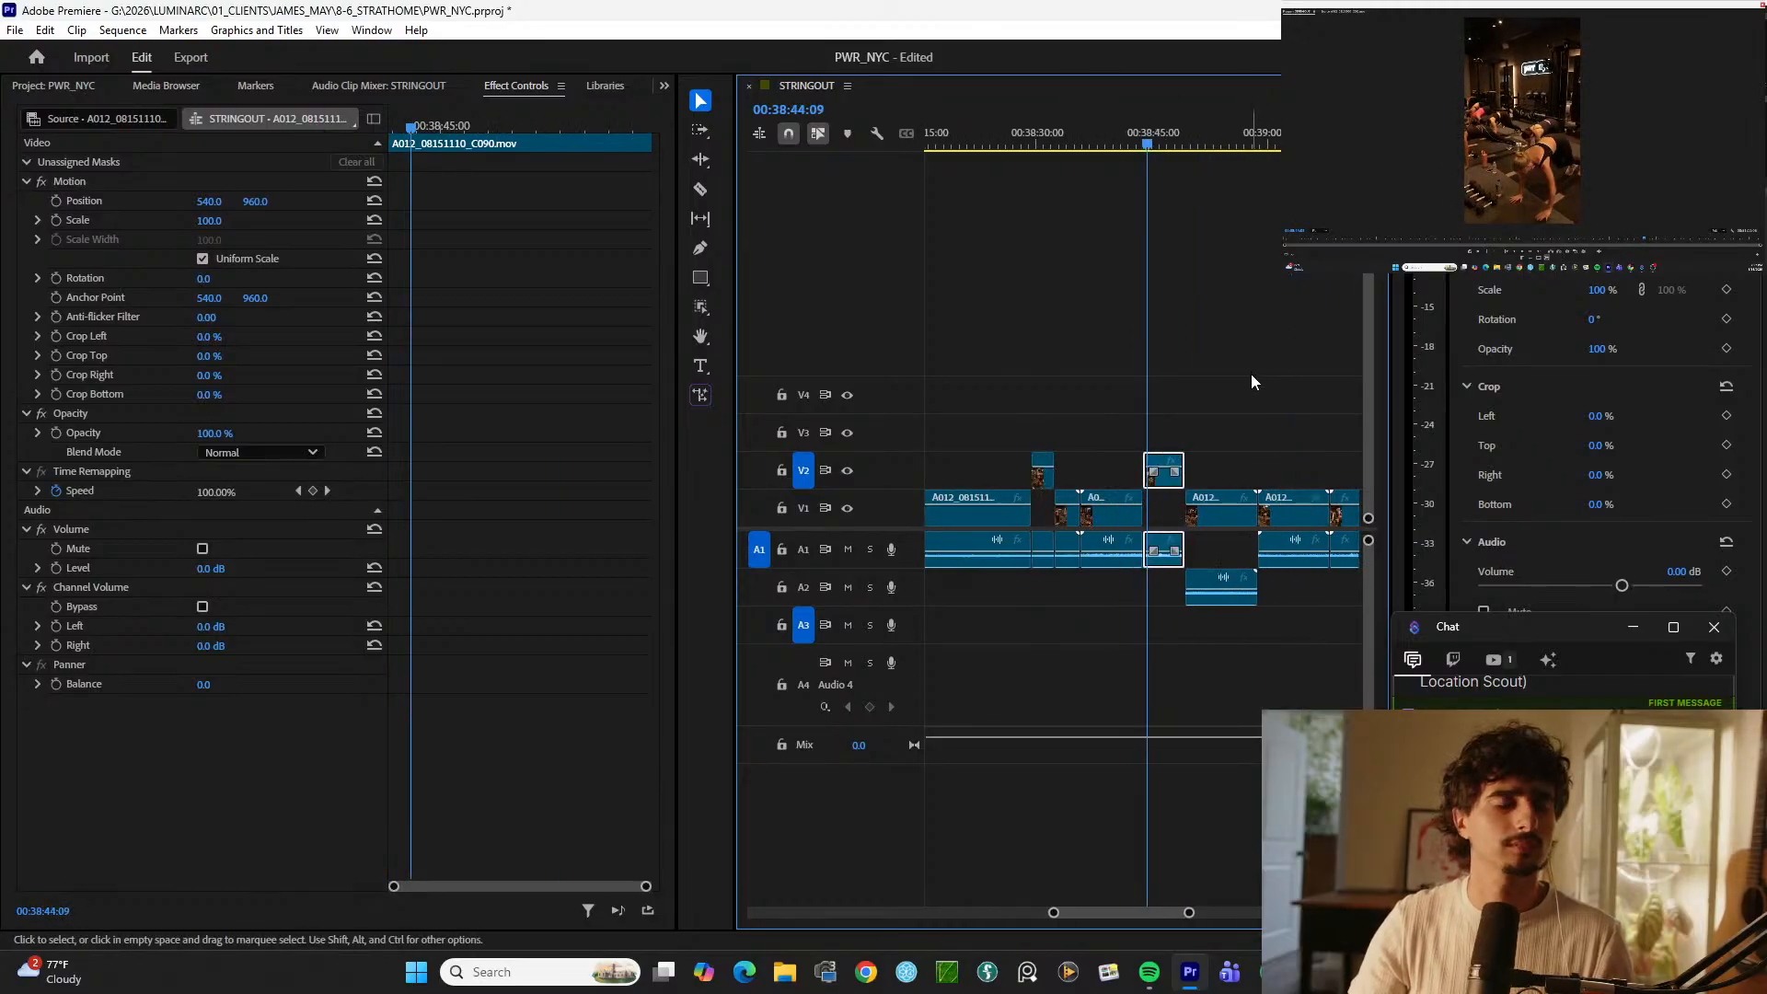
Step: Play the opening from 00:00:00:00 and paste A012_08151110_C090 on V2 and A1 after A012_08151041_C076
key("minus")
key("minus")
key("minus")
key("minus")
key("minus")
key("minus")
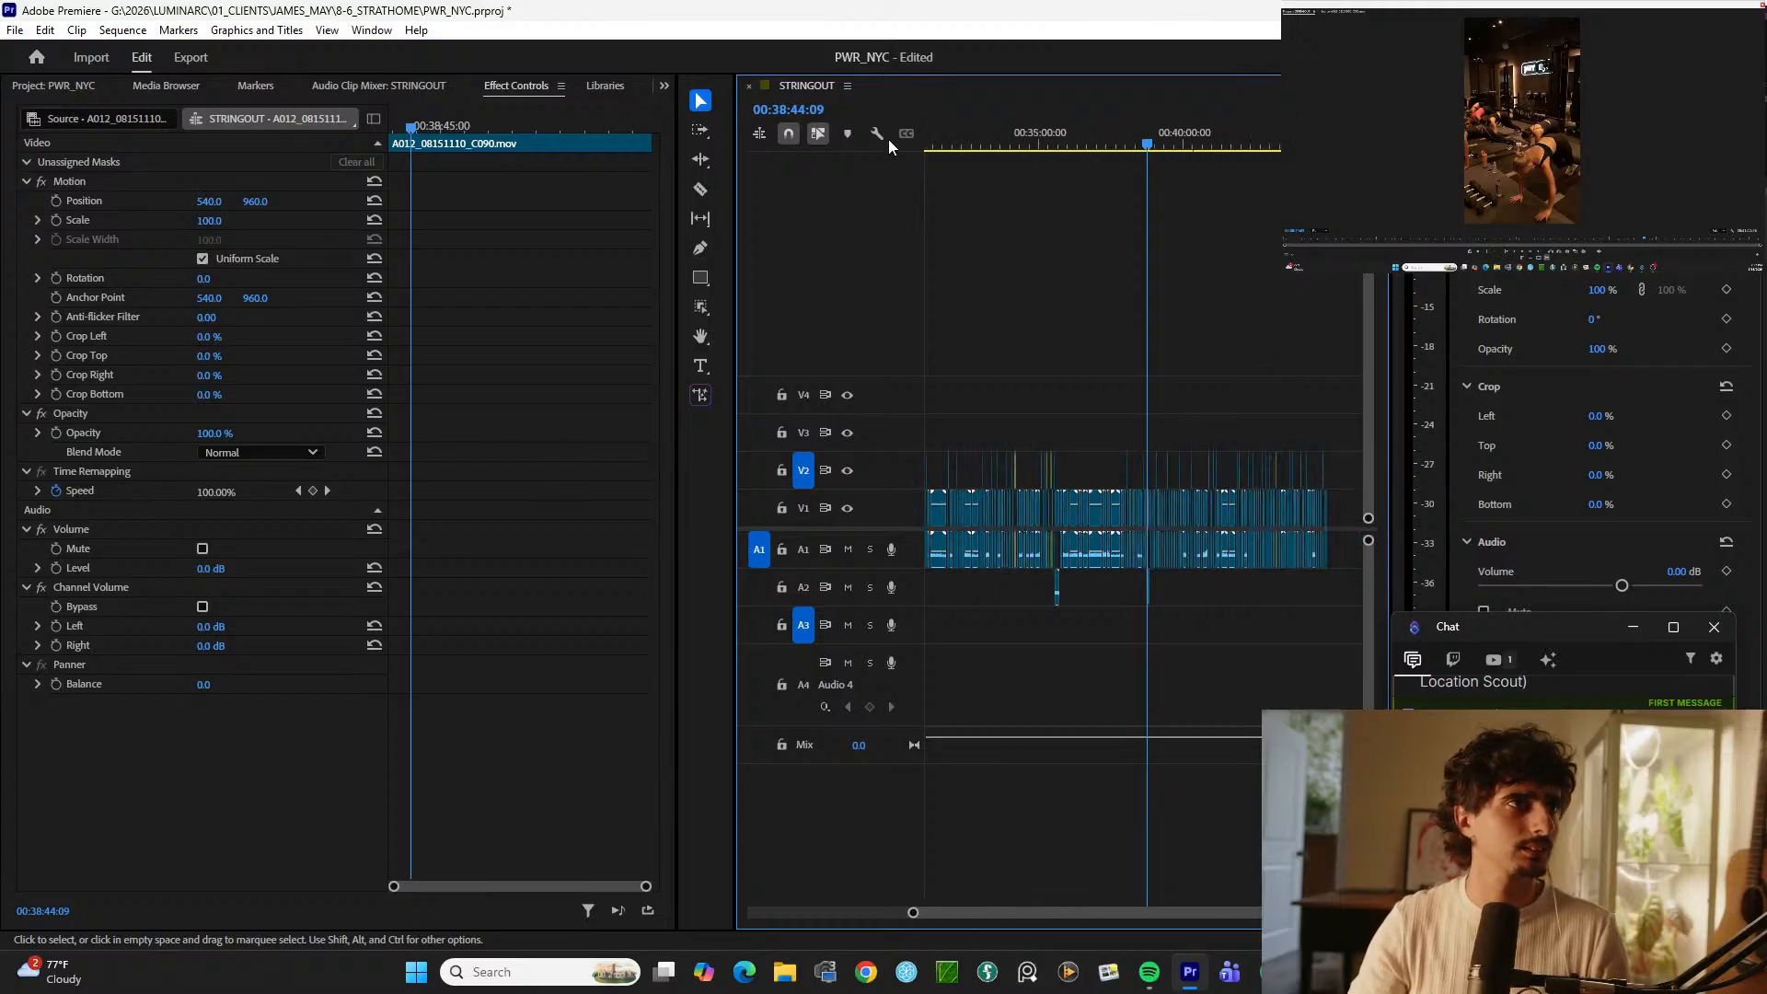
left_click_drag(950, 154, 908, 157)
key("Home")
key("equal")
key("equal")
key("equal")
key("equal")
key("equal")
key("equal")
key("equal")
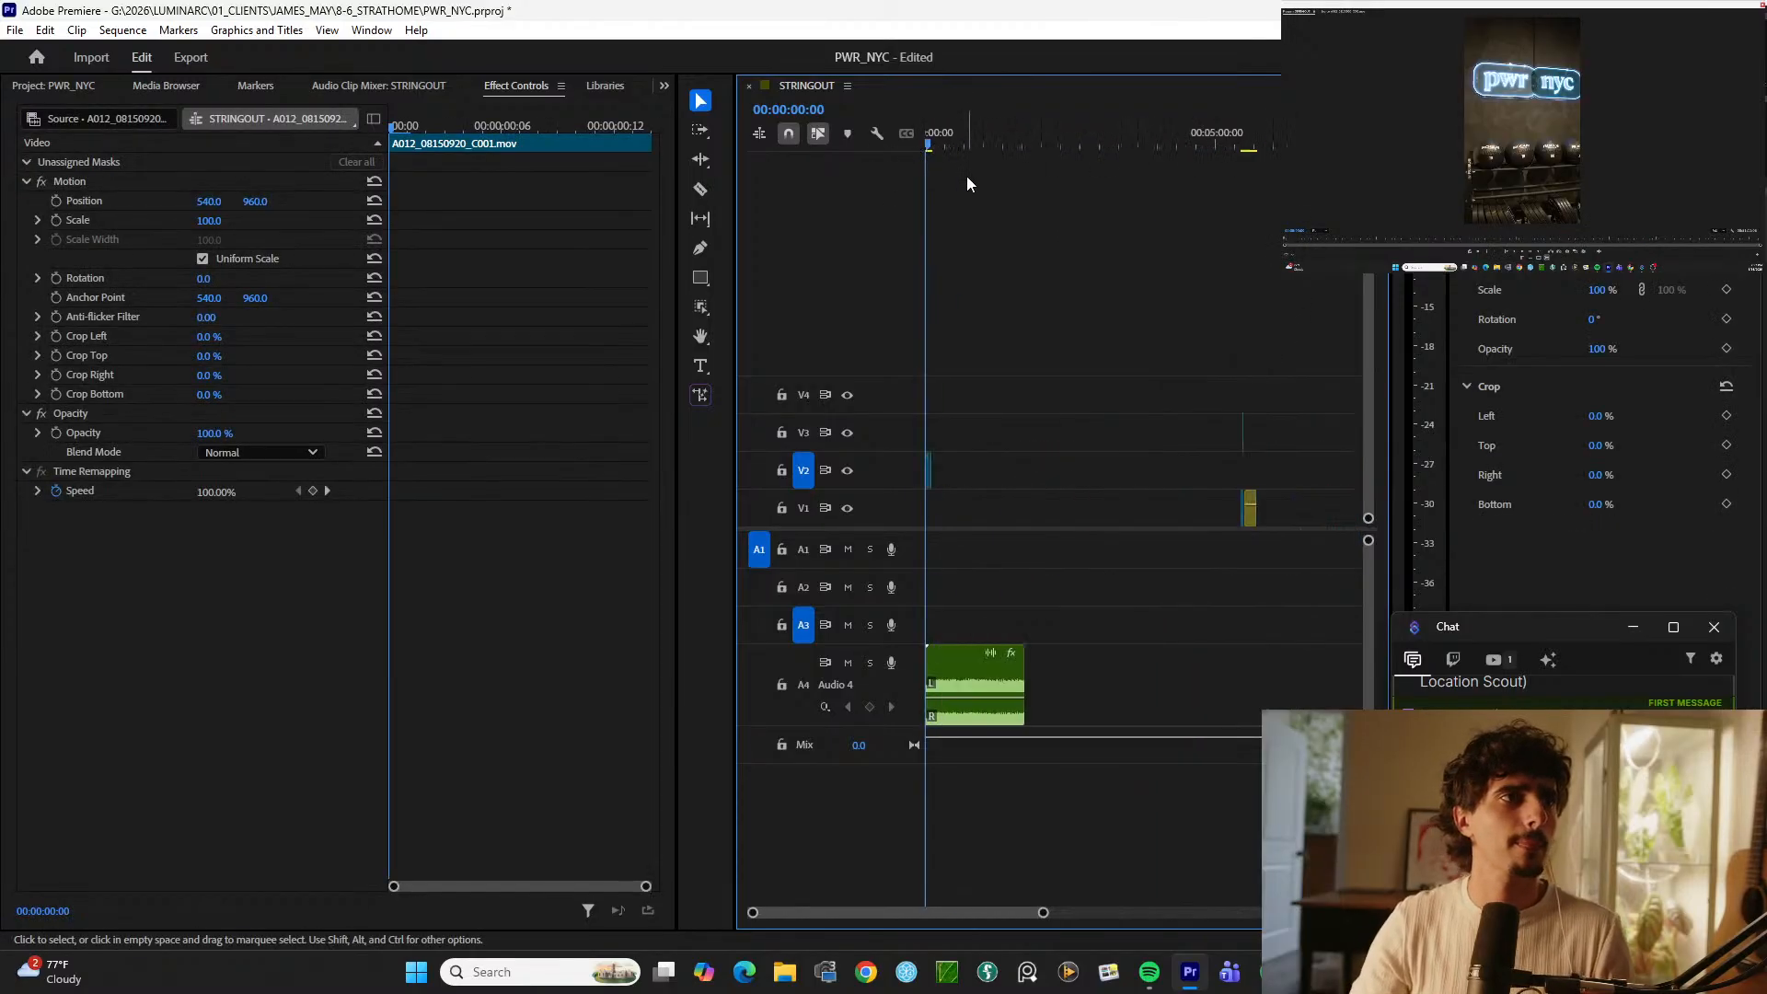
key("space")
key("equal")
key("equal")
key("equal")
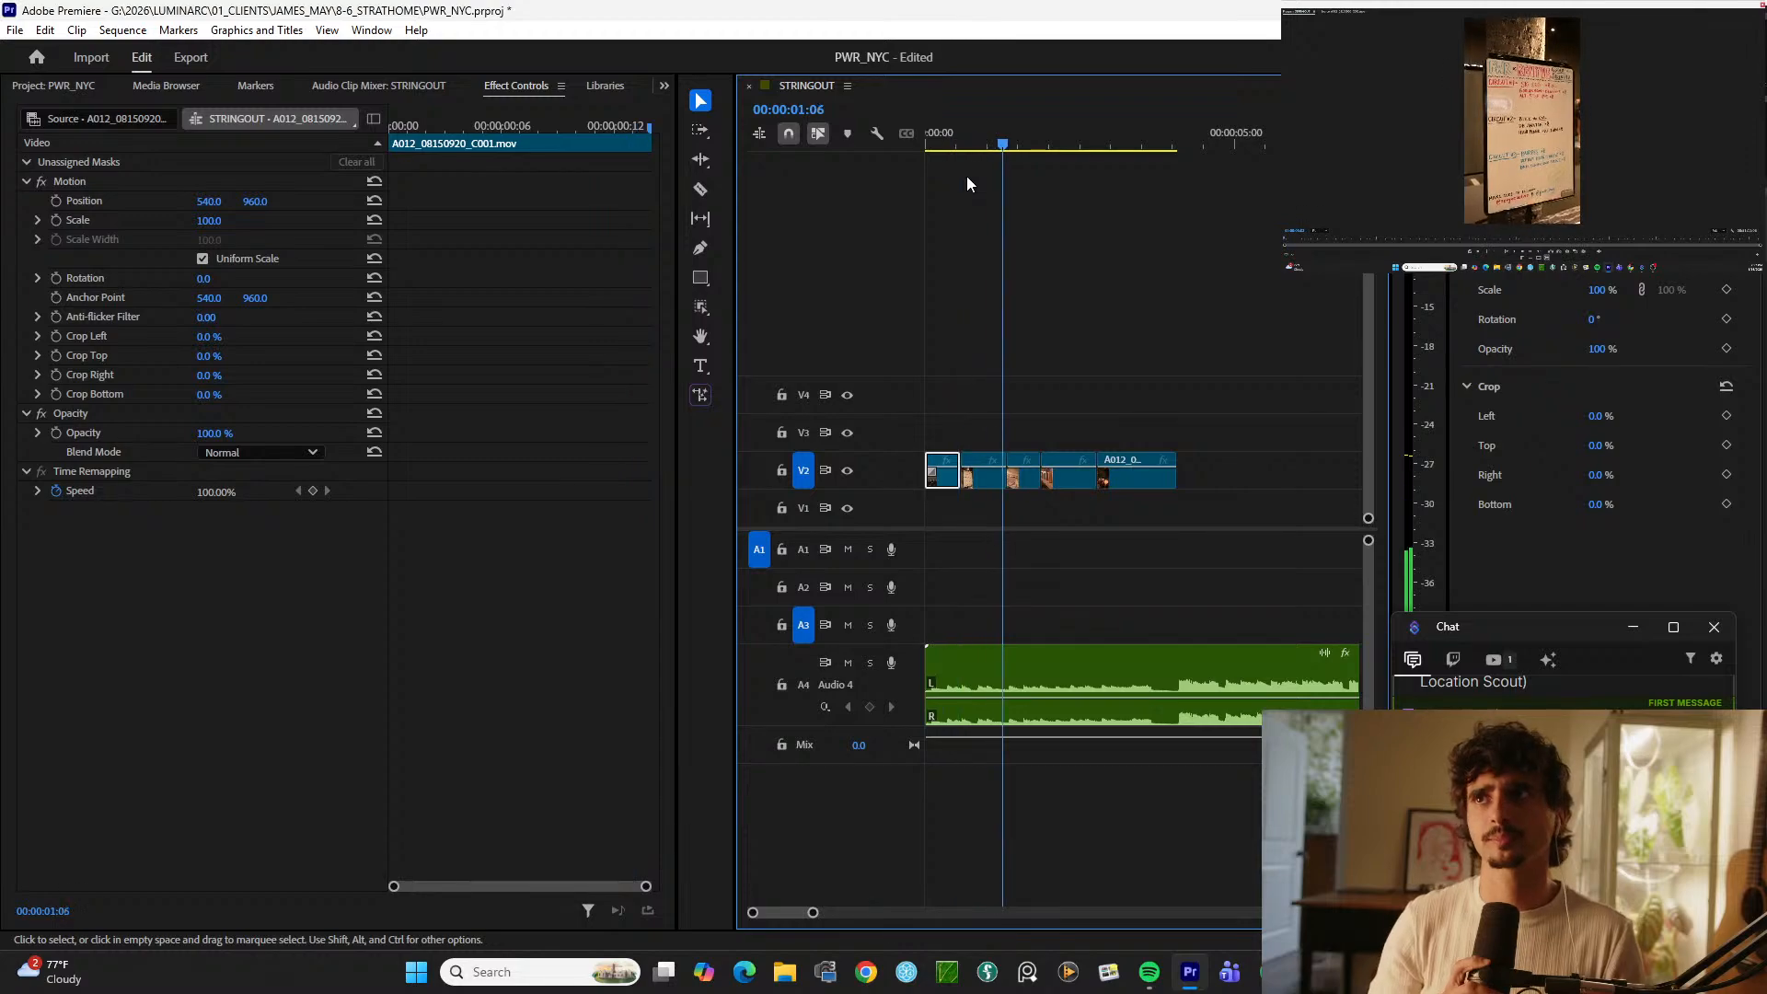
key("equal")
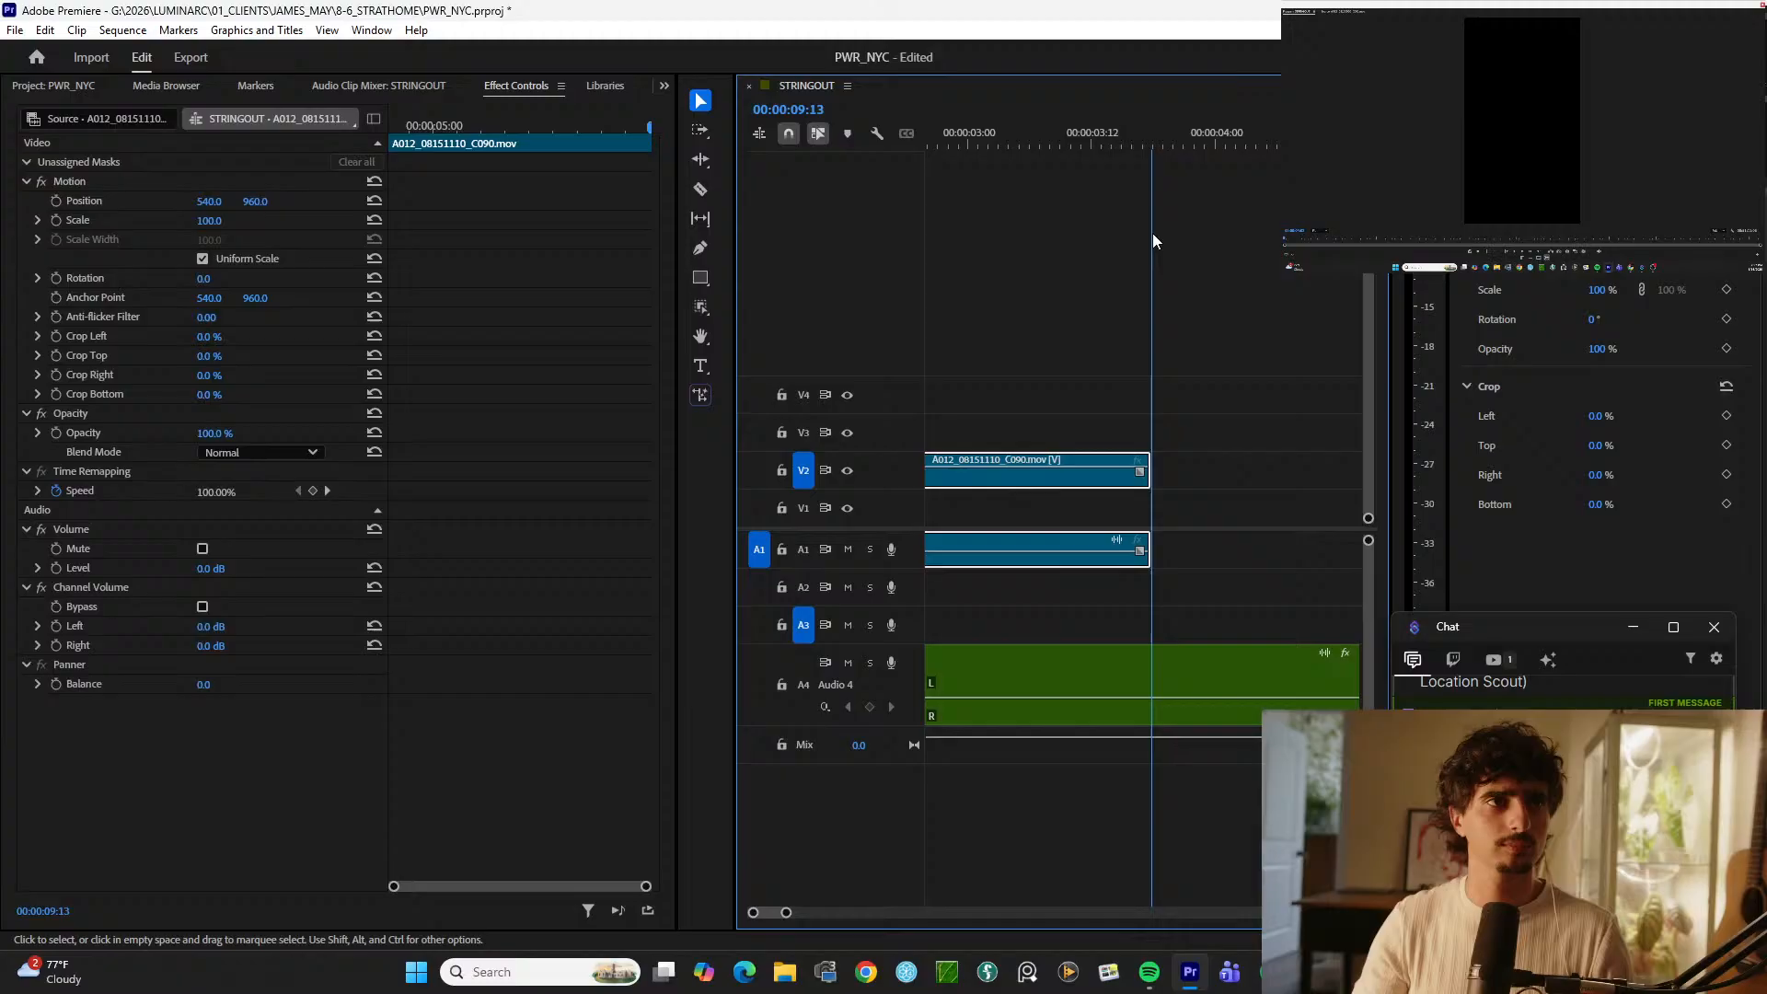
Step: Split A012_08151110_C090 at 00:00:06:14 and delete the portion before the split
key("minus")
key("minus")
key("minus")
left_click_drag(1063, 139, 1058, 138)
key("ctrl+k")
key("Delete")
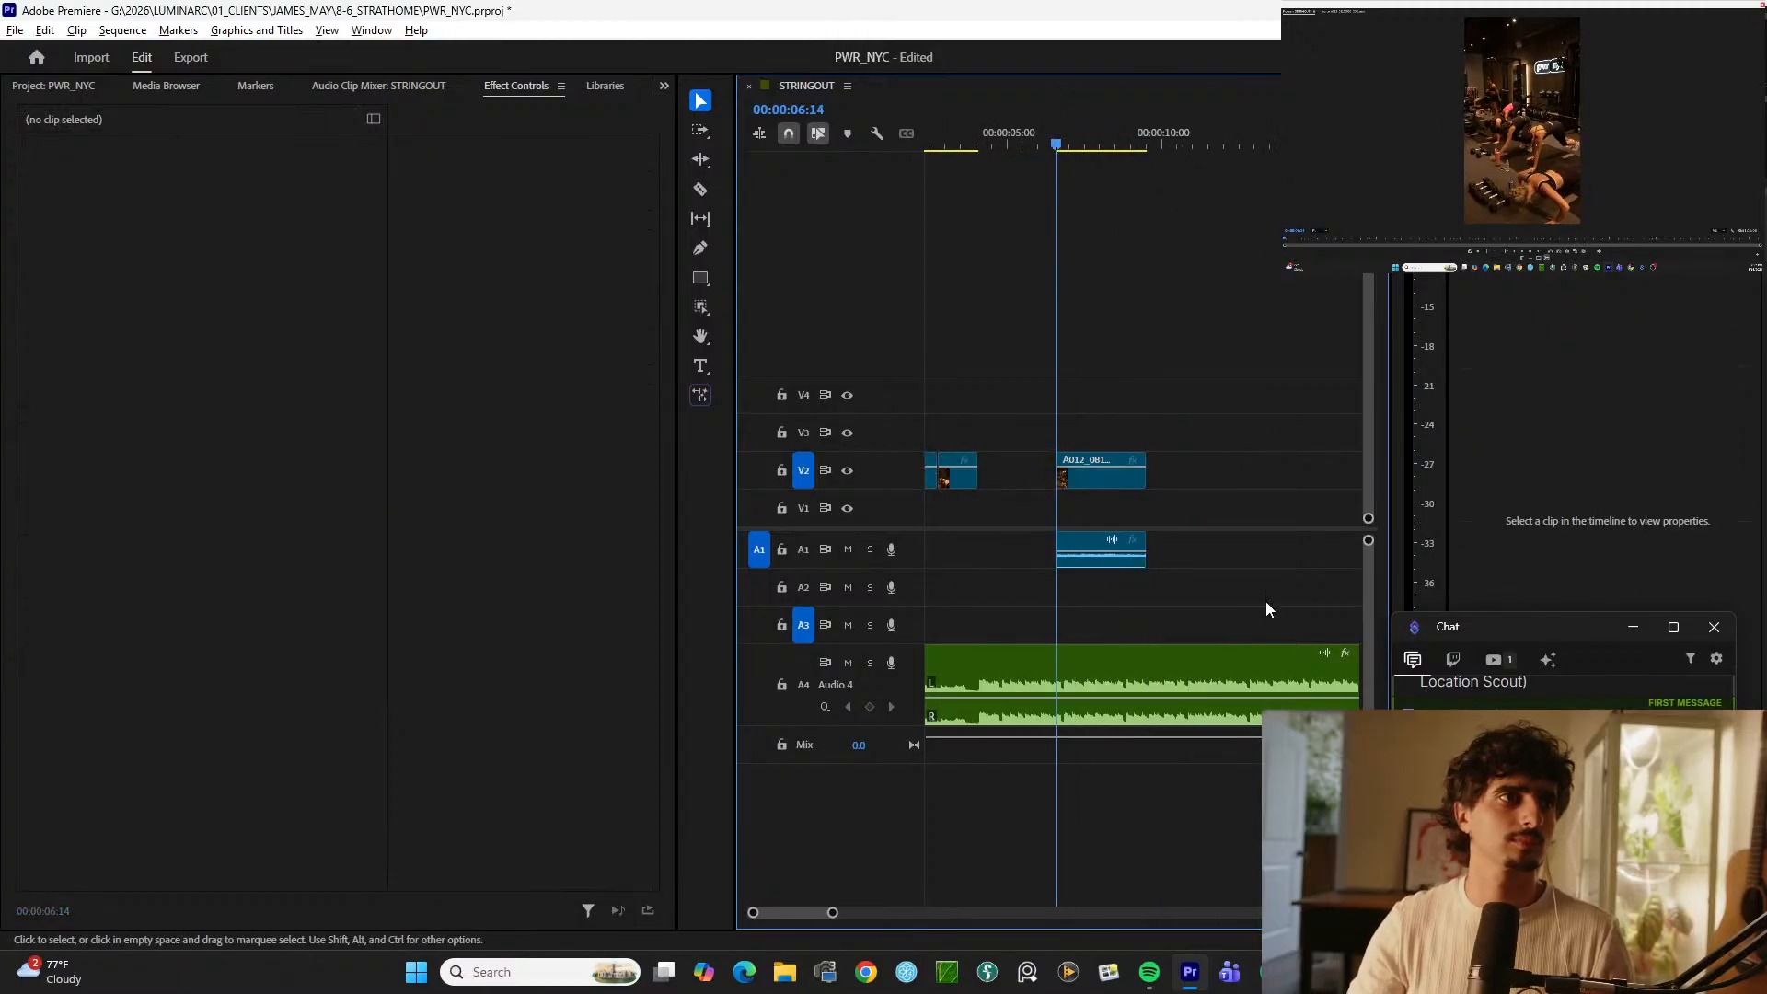
Step: Delete the A1 audio of A012_08151110_C090 and move its video on V2 directly after A012_08151041_C076
left_click(1138, 574)
left_click(1137, 565)
key("Delete")
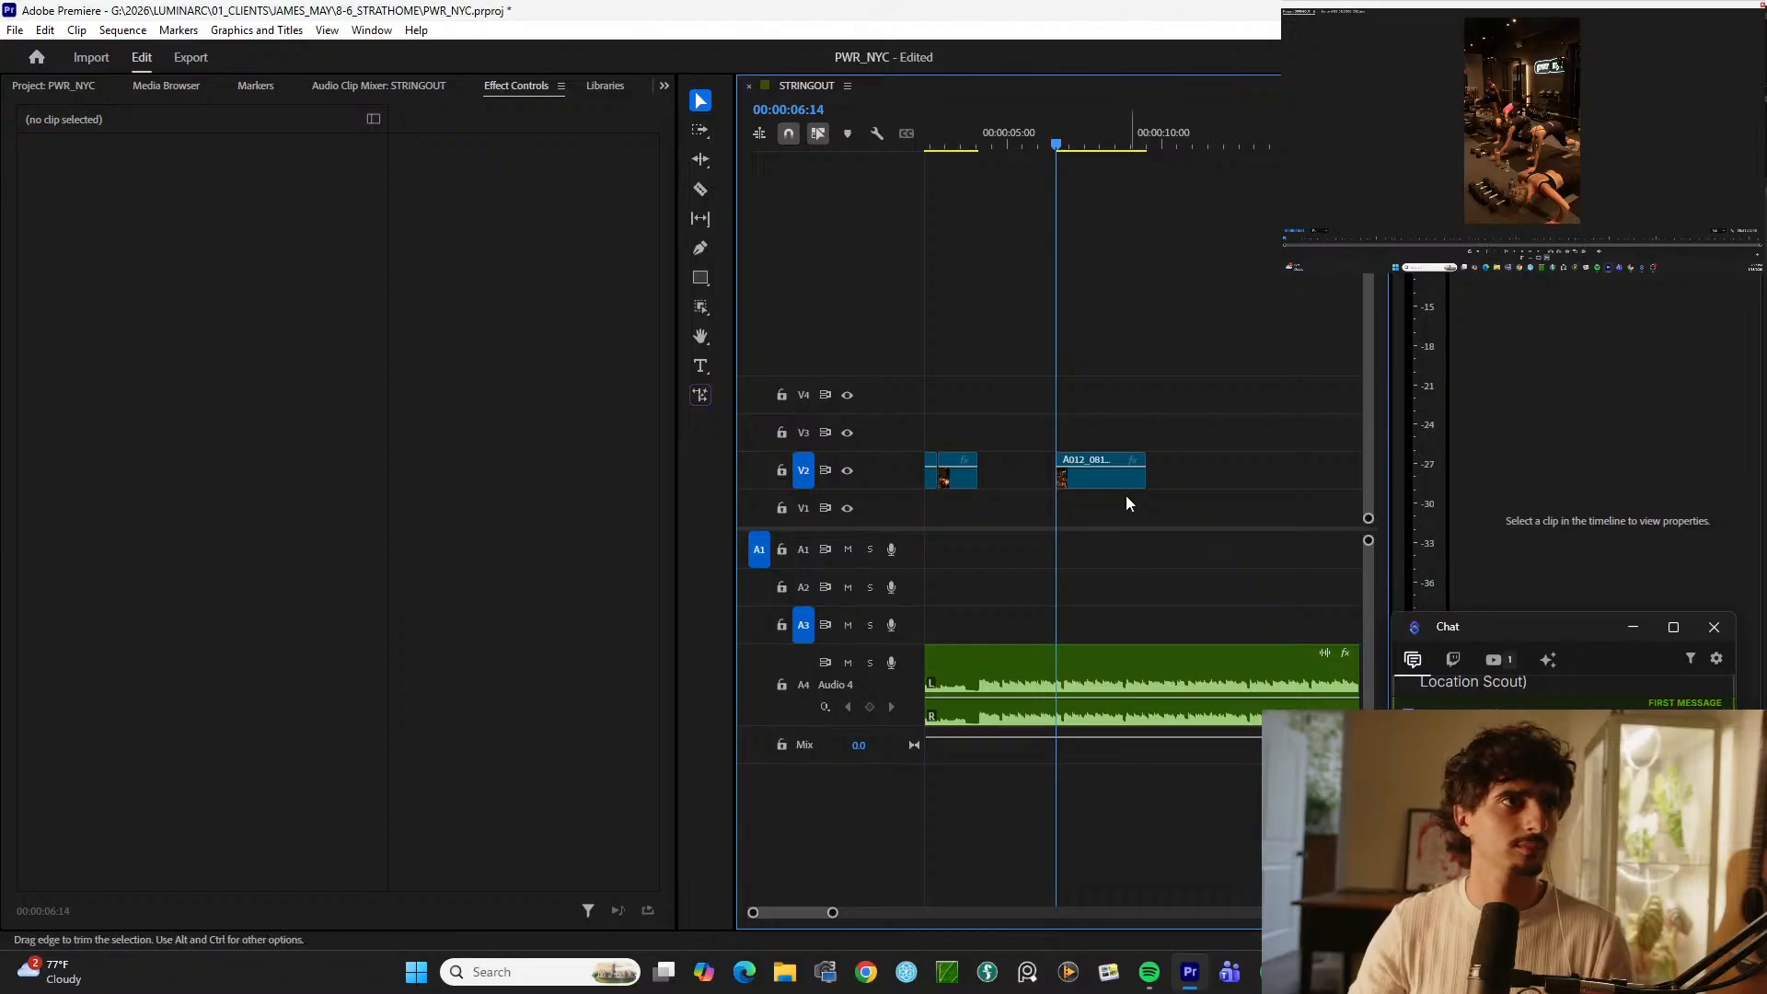
left_click_drag(1124, 474, 1046, 474)
Step: Play the transition from A012_08151041_C076 into A012_08151110_C090, starting at about 00:00:03:05
left_click(948, 138)
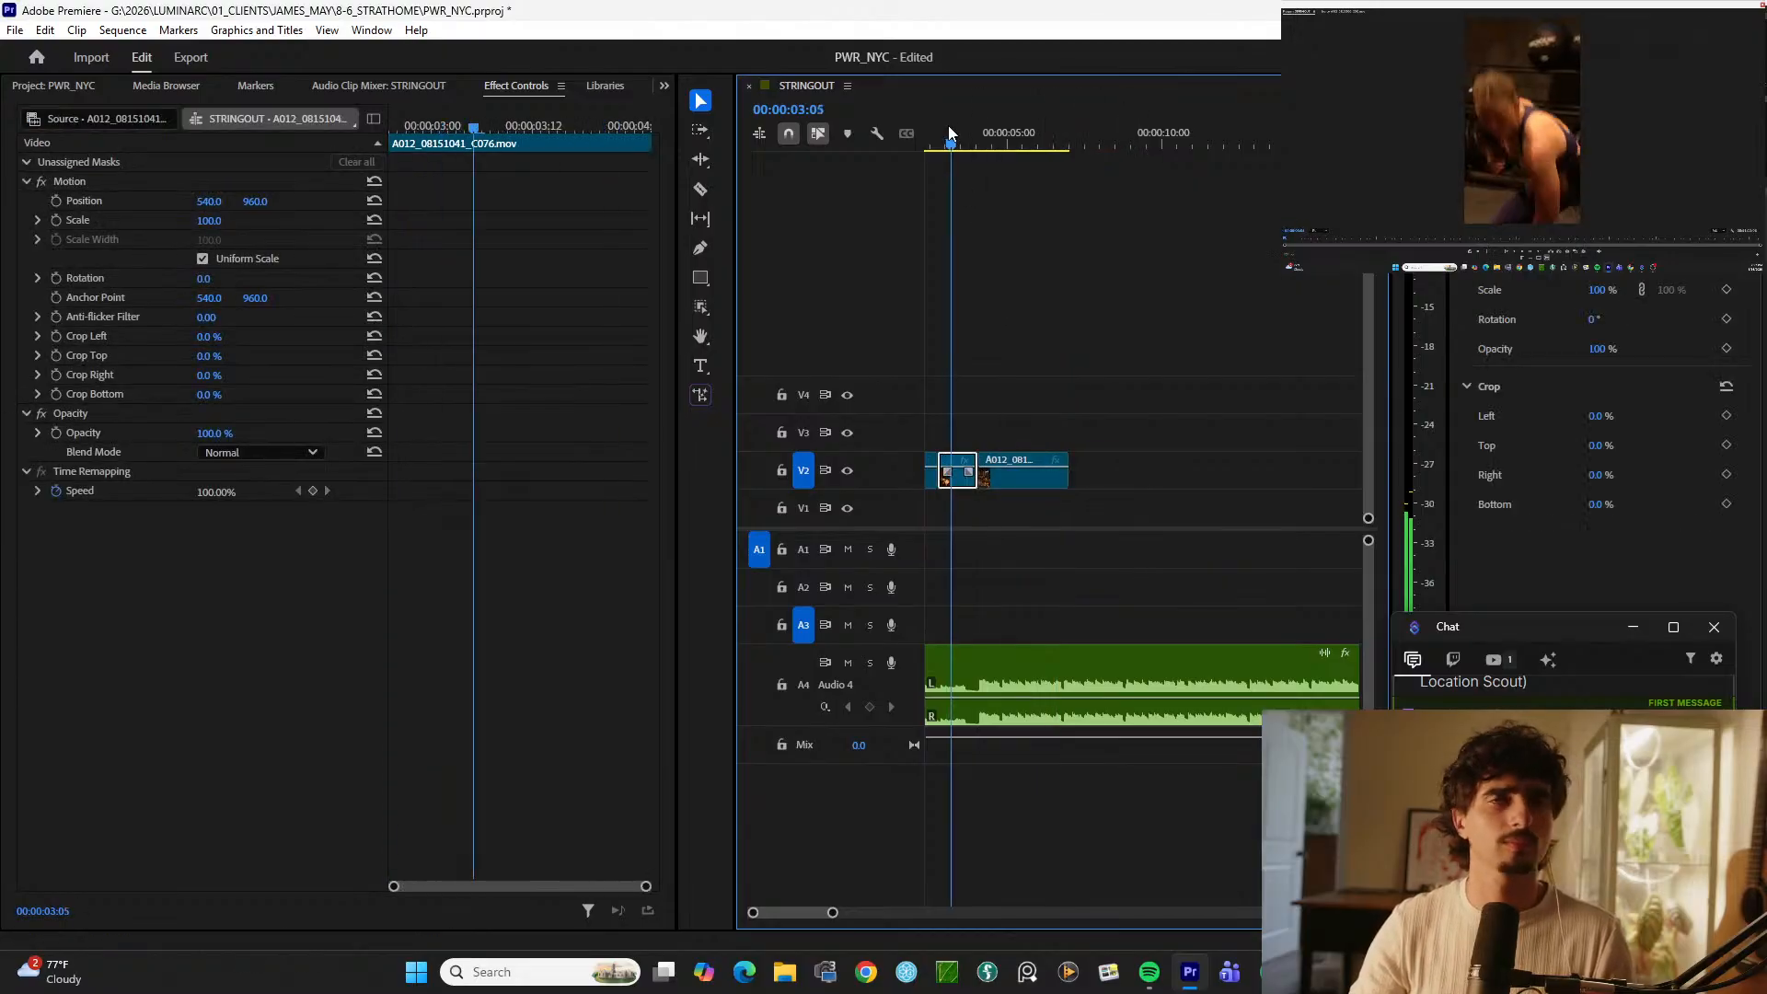
key("=")
key("space")
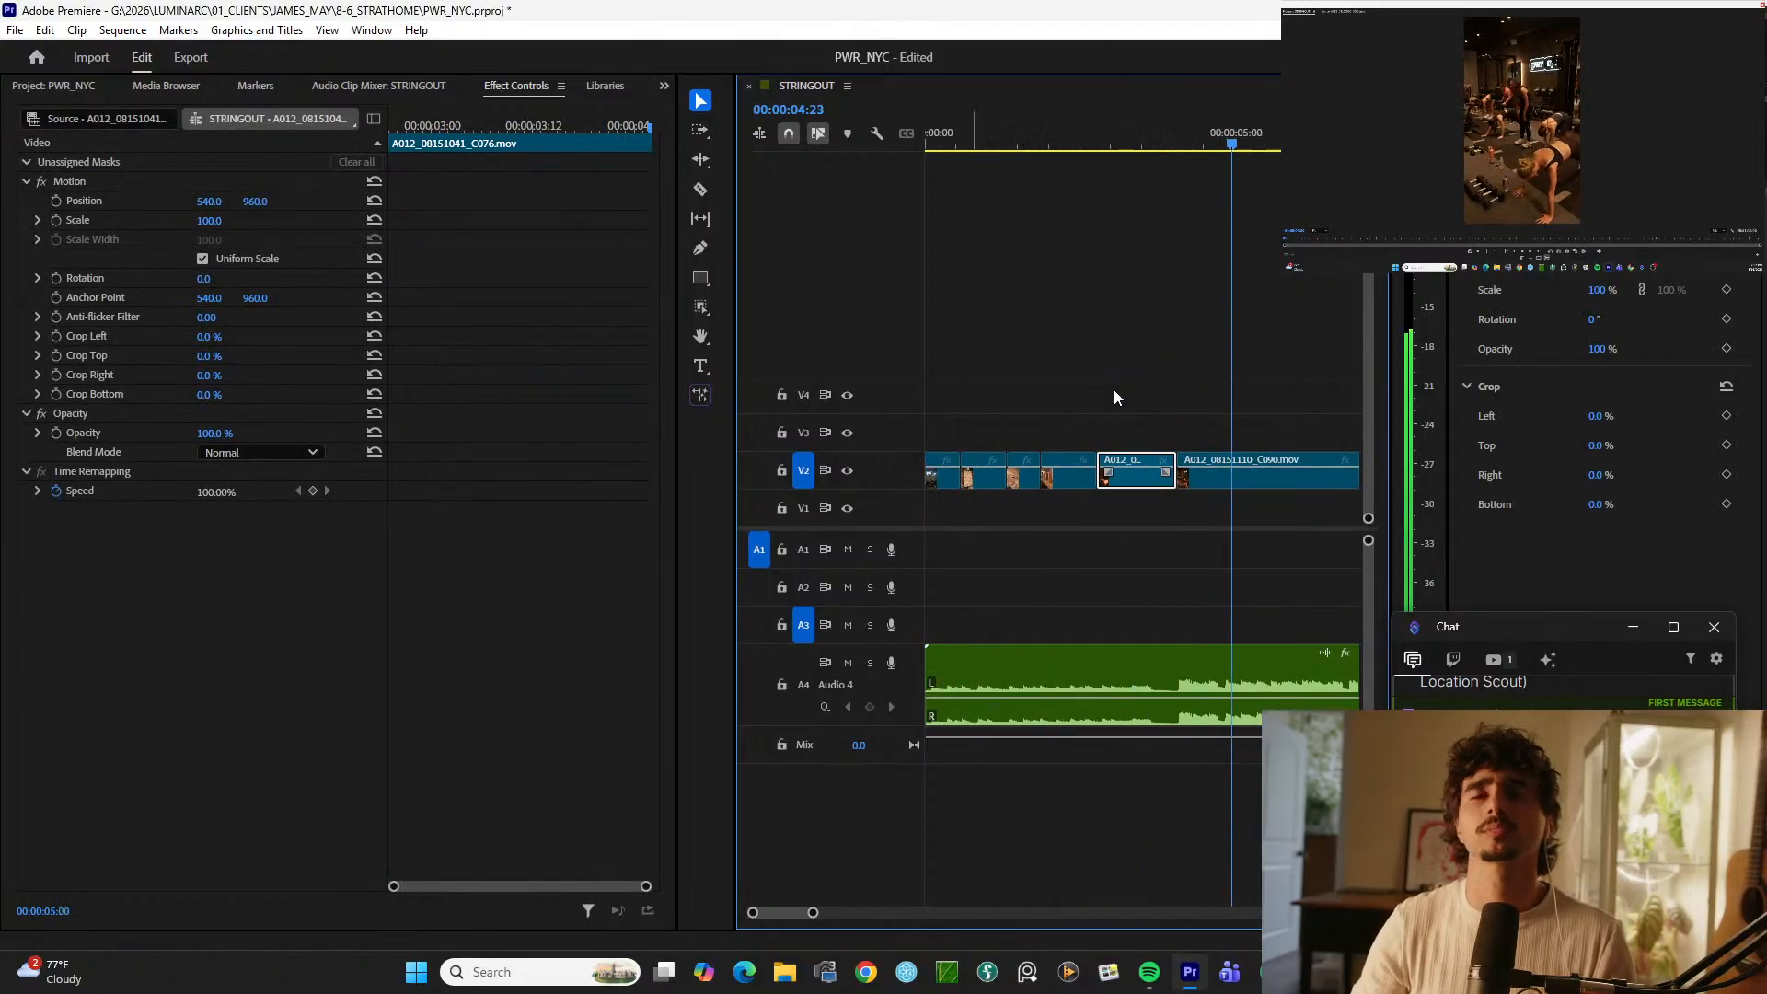
key("space")
left_click_drag(1239, 479, 1198, 479)
Step: Replay from 00:00:03:14, split A012_08151110_C090 at 00:00:05:19 and delete the remainder after the split
left_click(1111, 127)
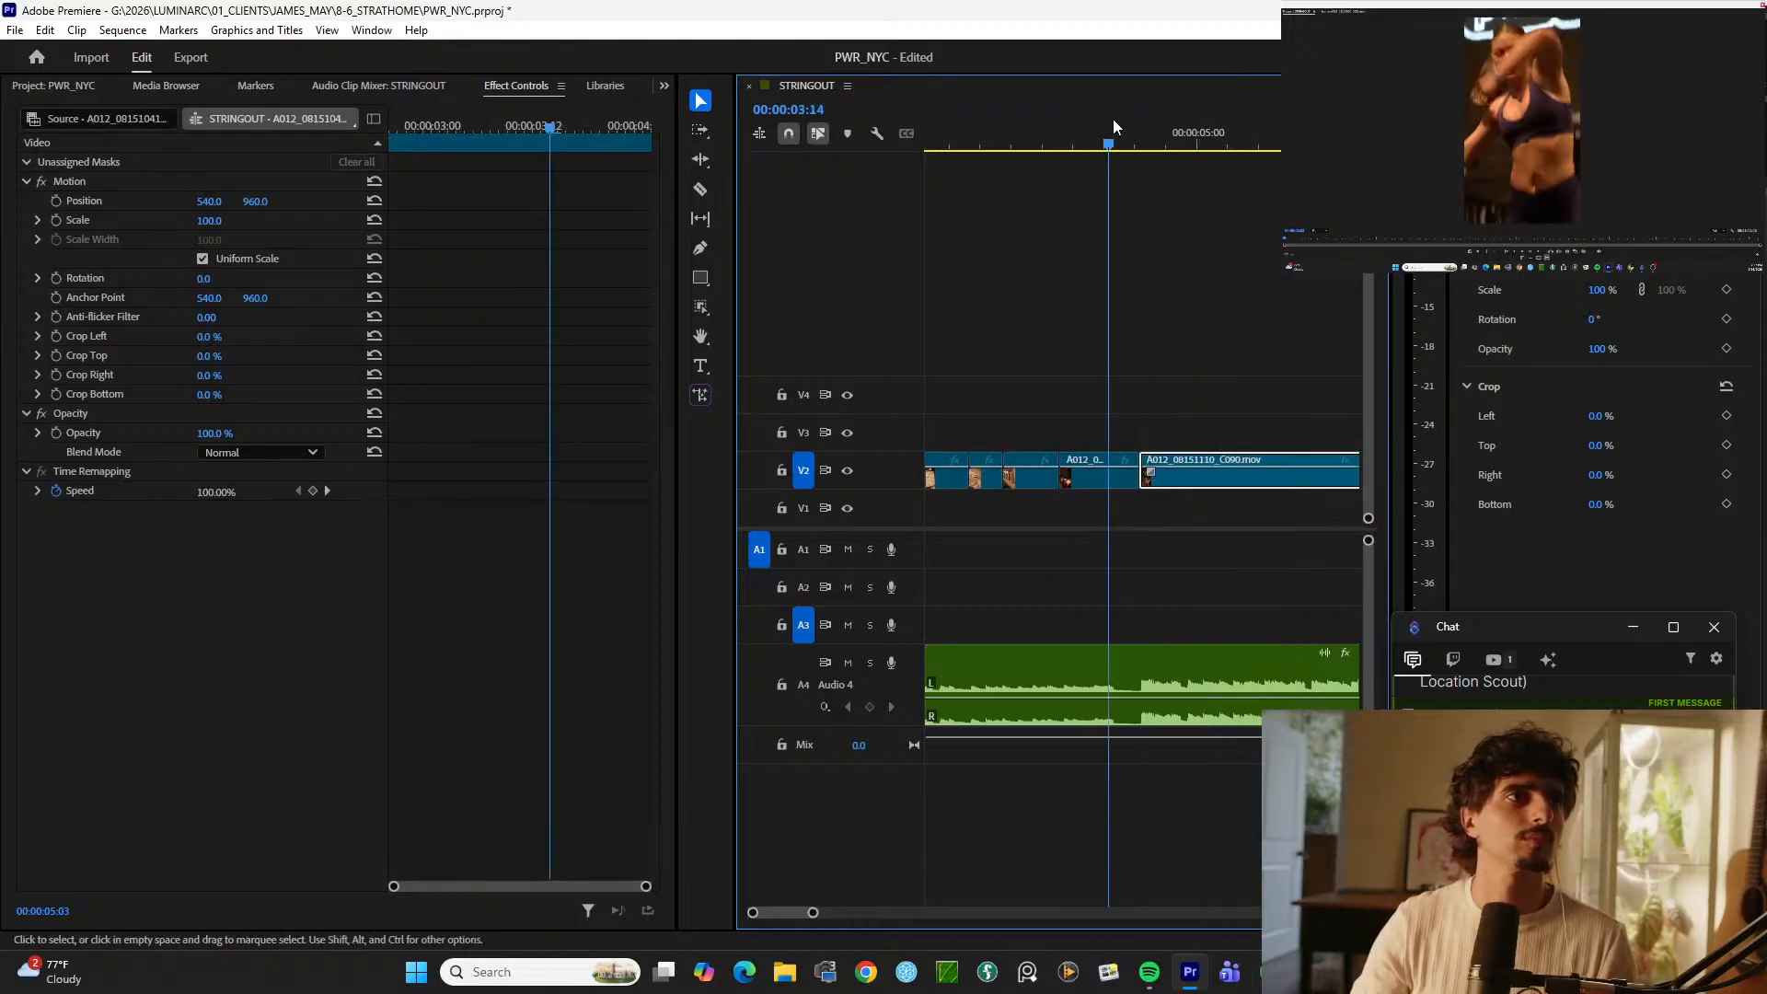
key("space")
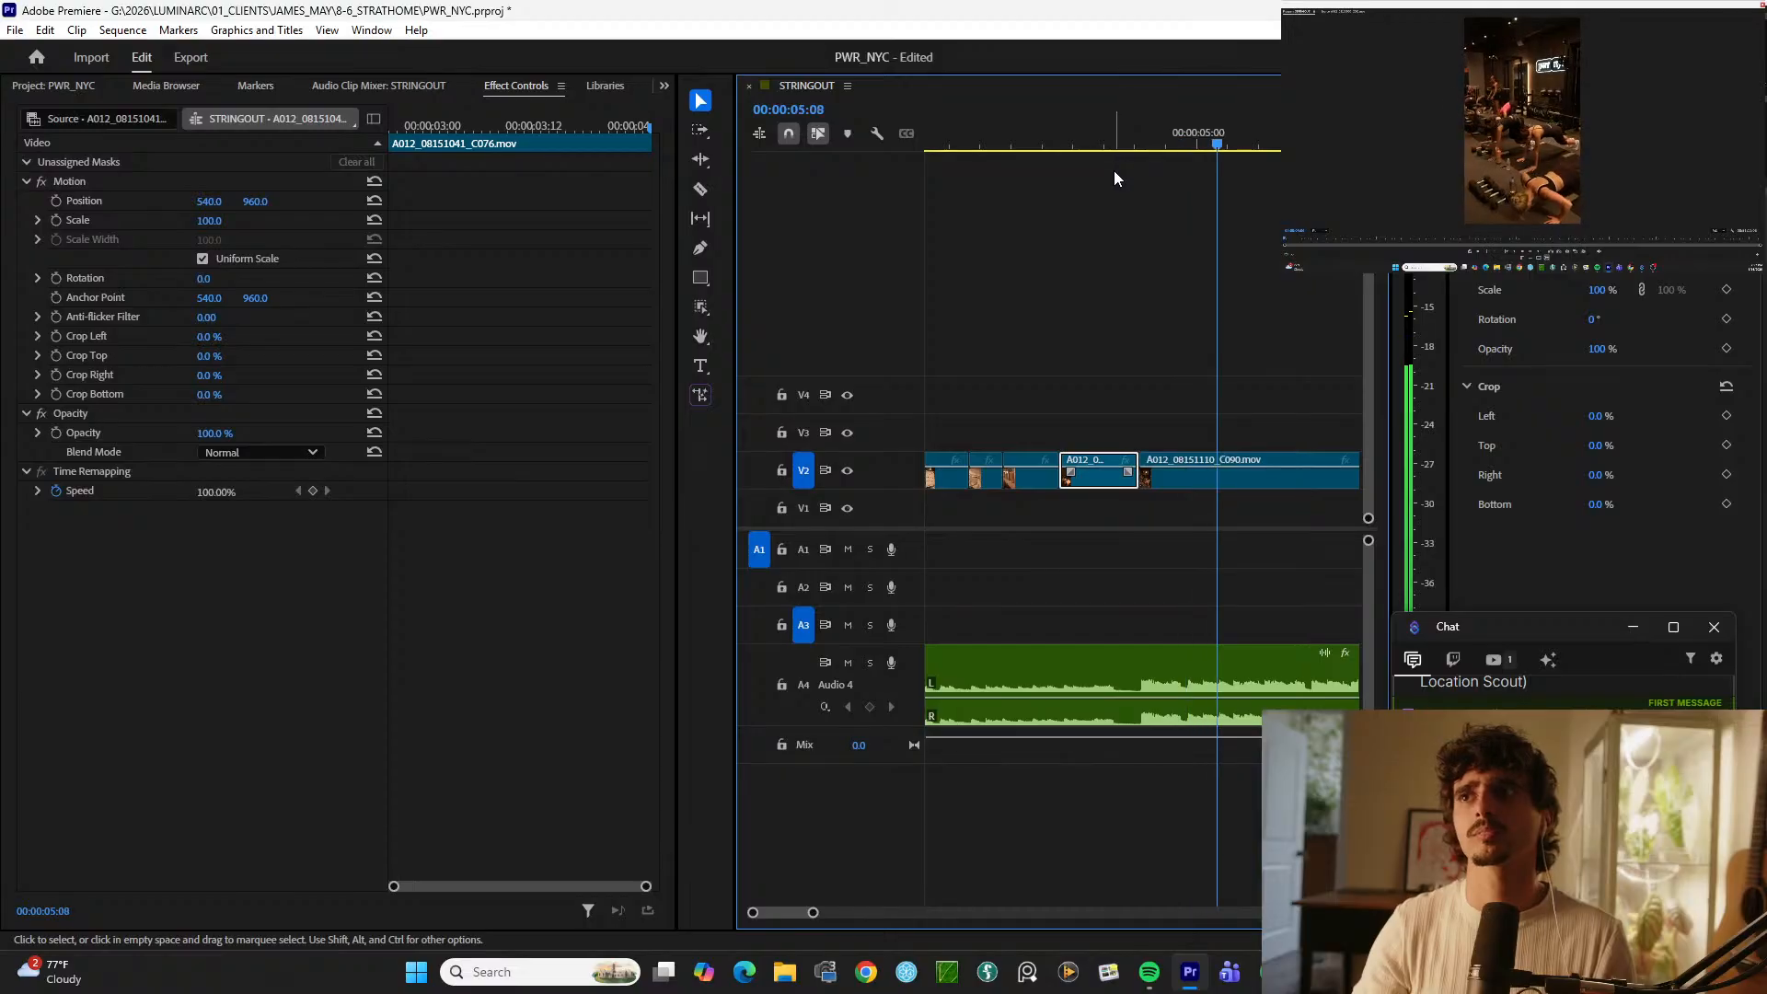
key("ctrl+k")
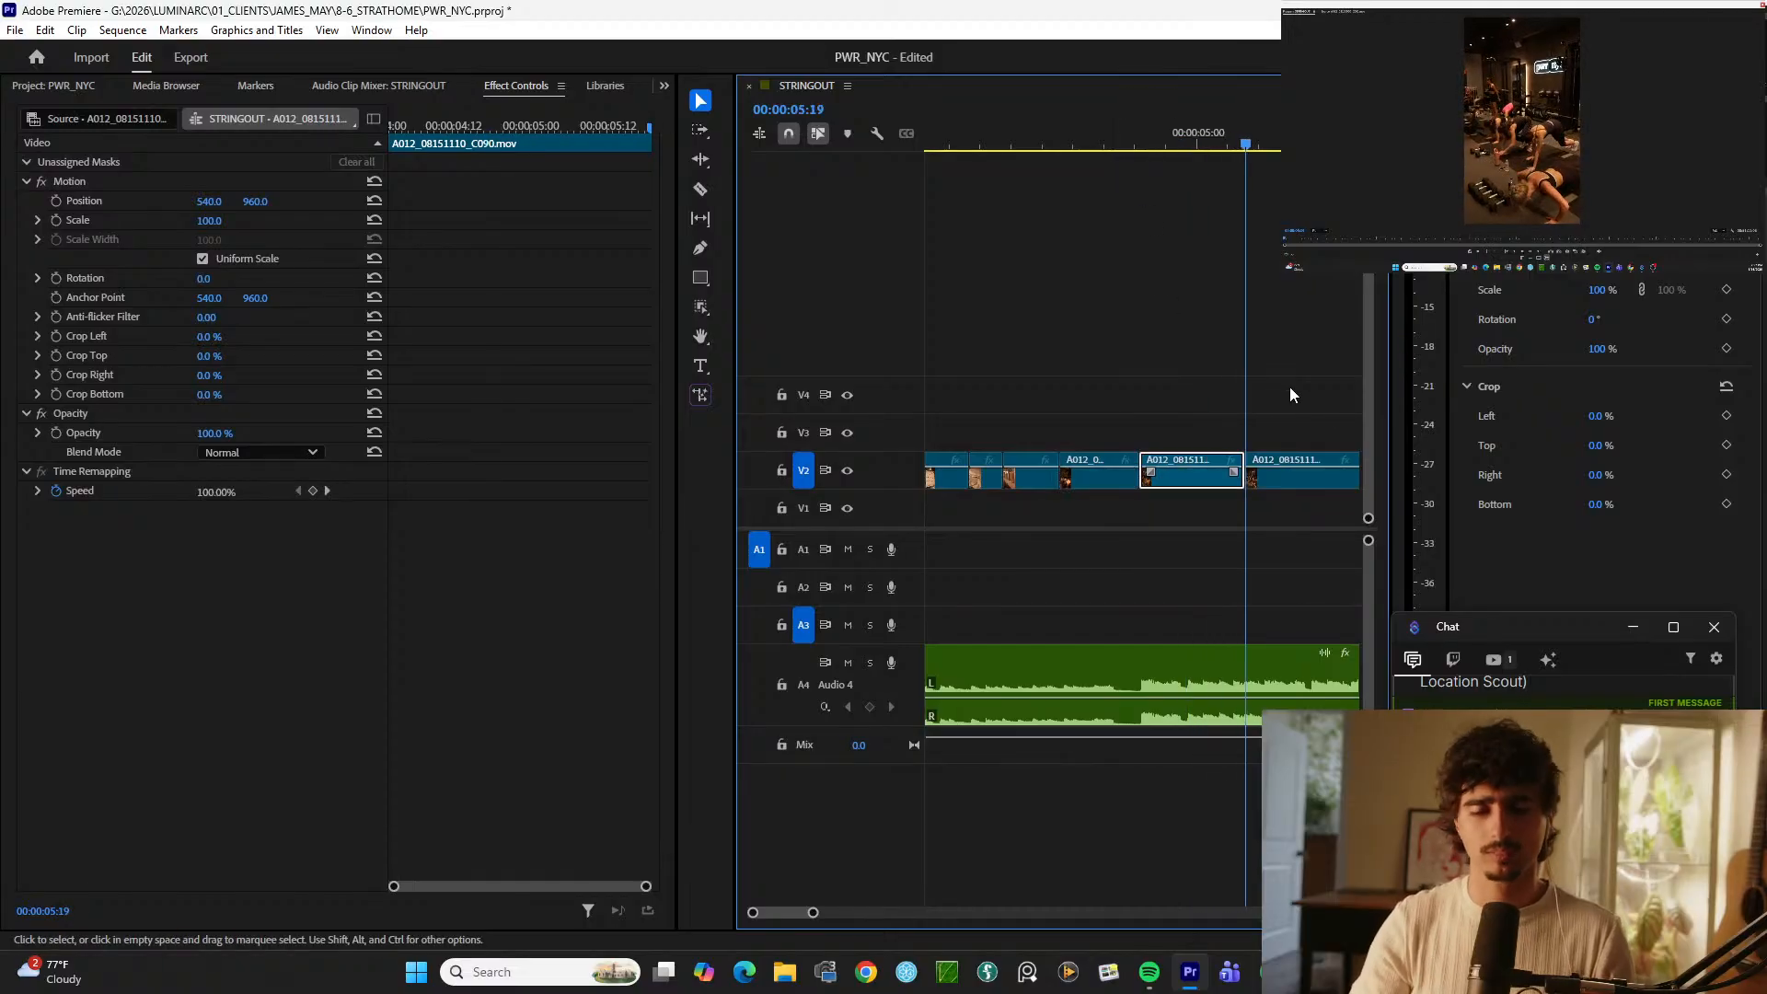
left_click(1271, 485)
key("Delete")
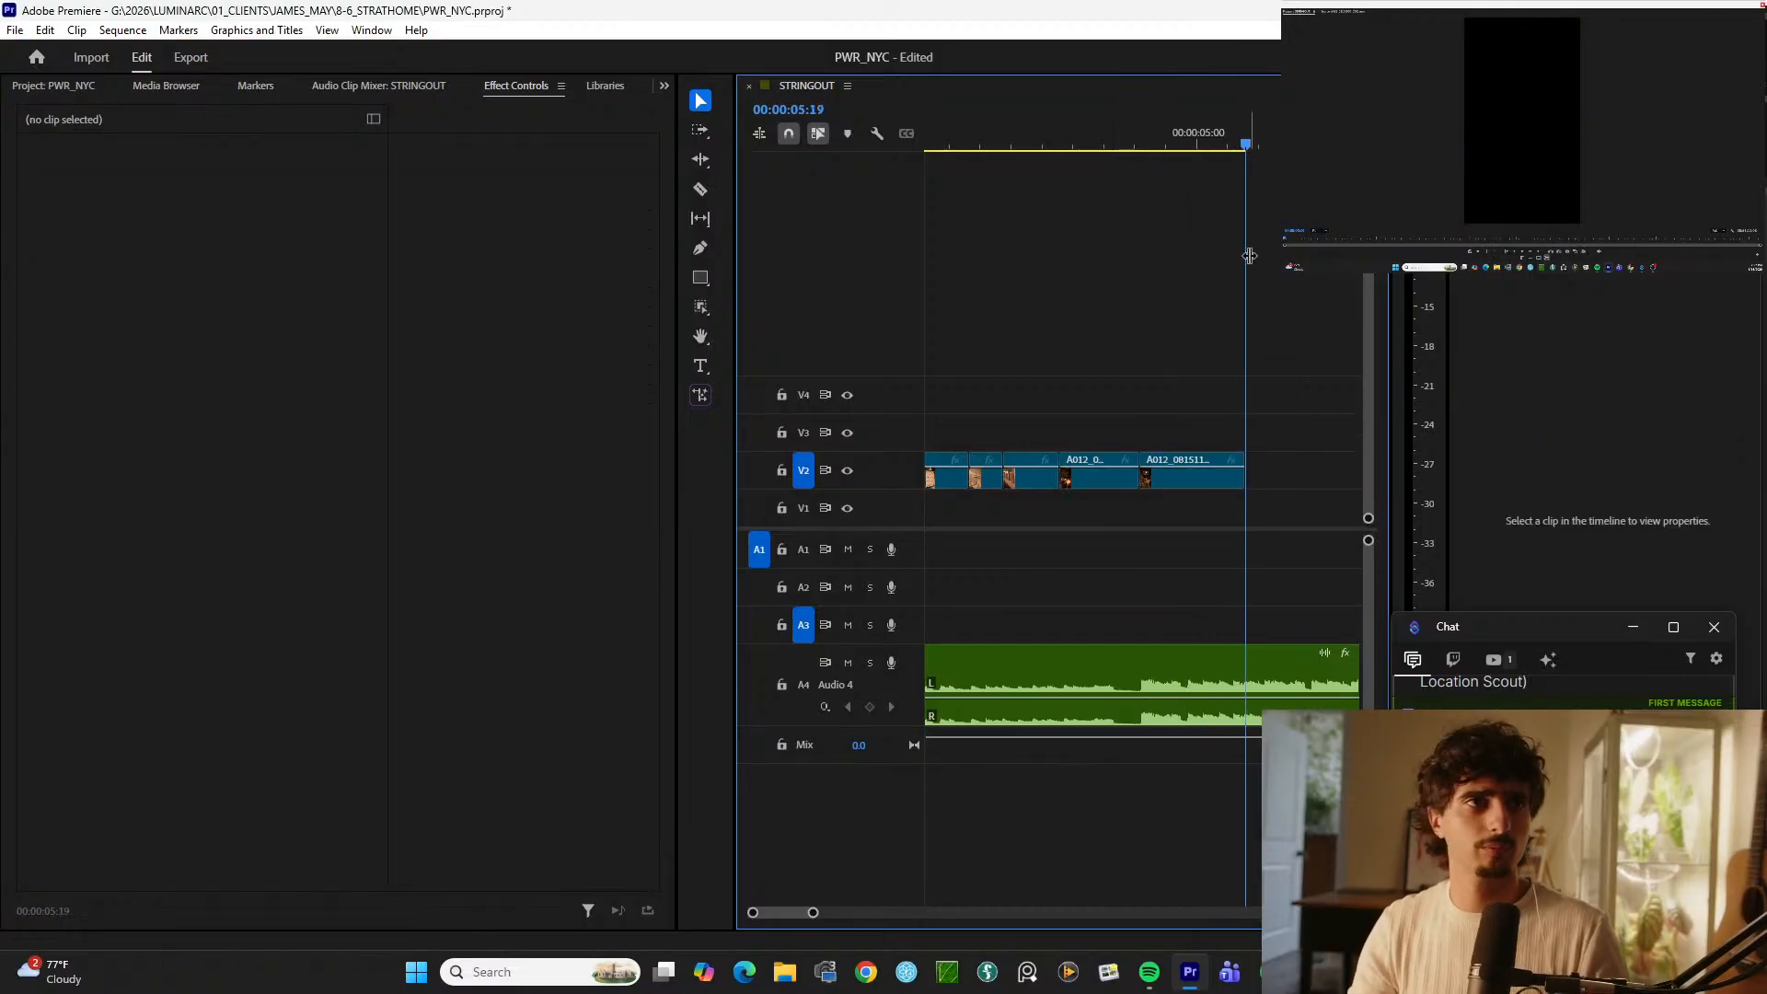
Step: Play the opening montage from 00:00:00:00 through the cut into A012_08151110_C090
key("minus")
key("minus")
left_click_drag(1057, 145, 844, 140)
key("equal")
key("space")
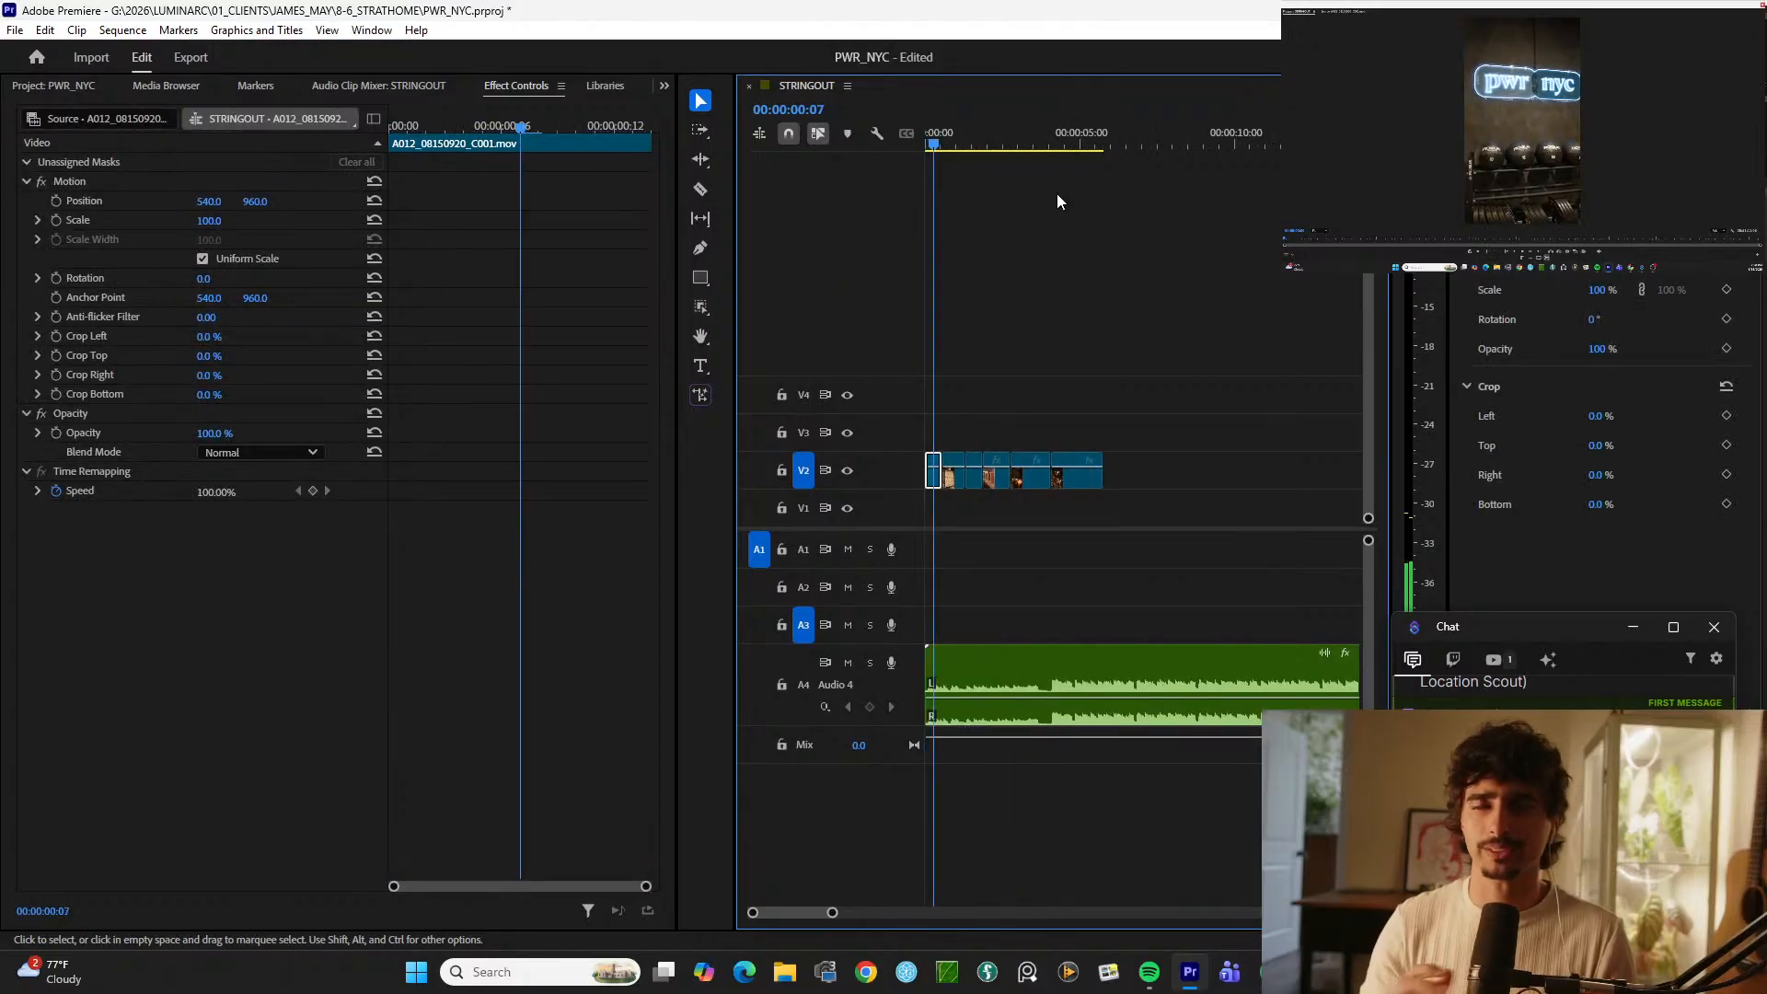
key("minus")
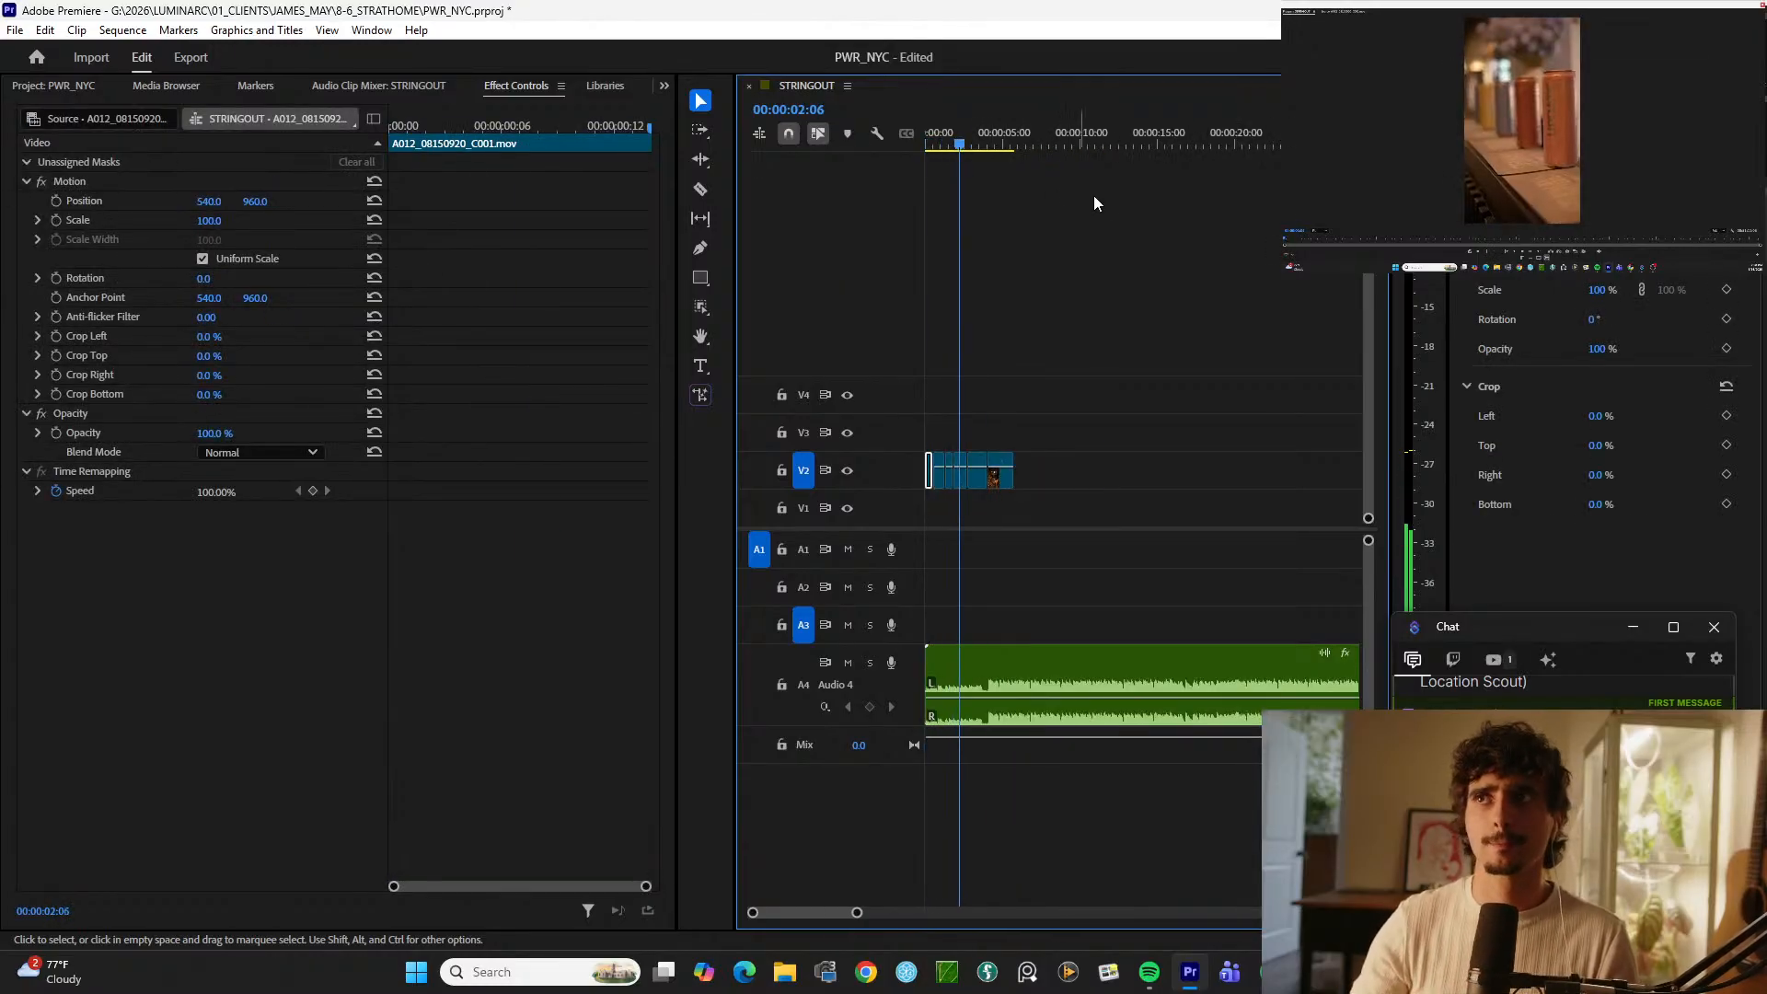
key("minus")
key("minus")
key("minus")
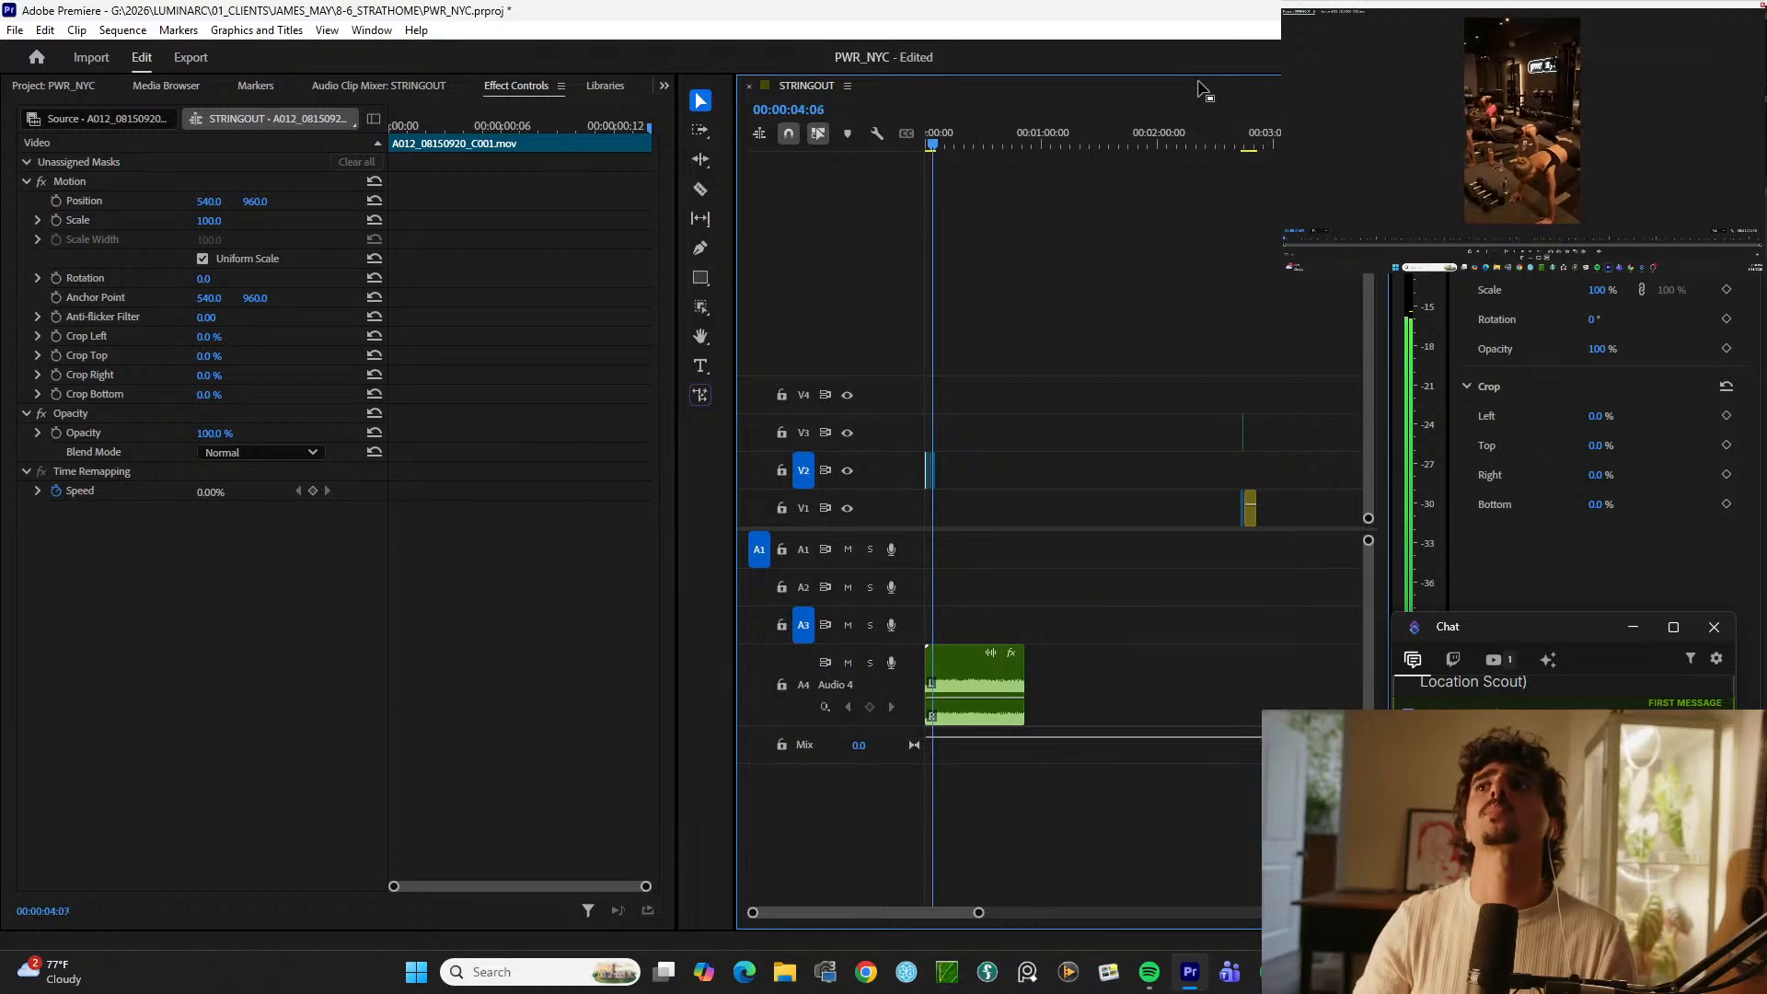
key("space")
Step: Check the stringout between about 00:33:23:05 and 00:31:30:17, including A012_08151041_C076 and A012_08151040_C074, for a follow-up shot
key("minus")
key("minus")
key("minus")
key("minus")
left_click(1168, 141)
key("equal")
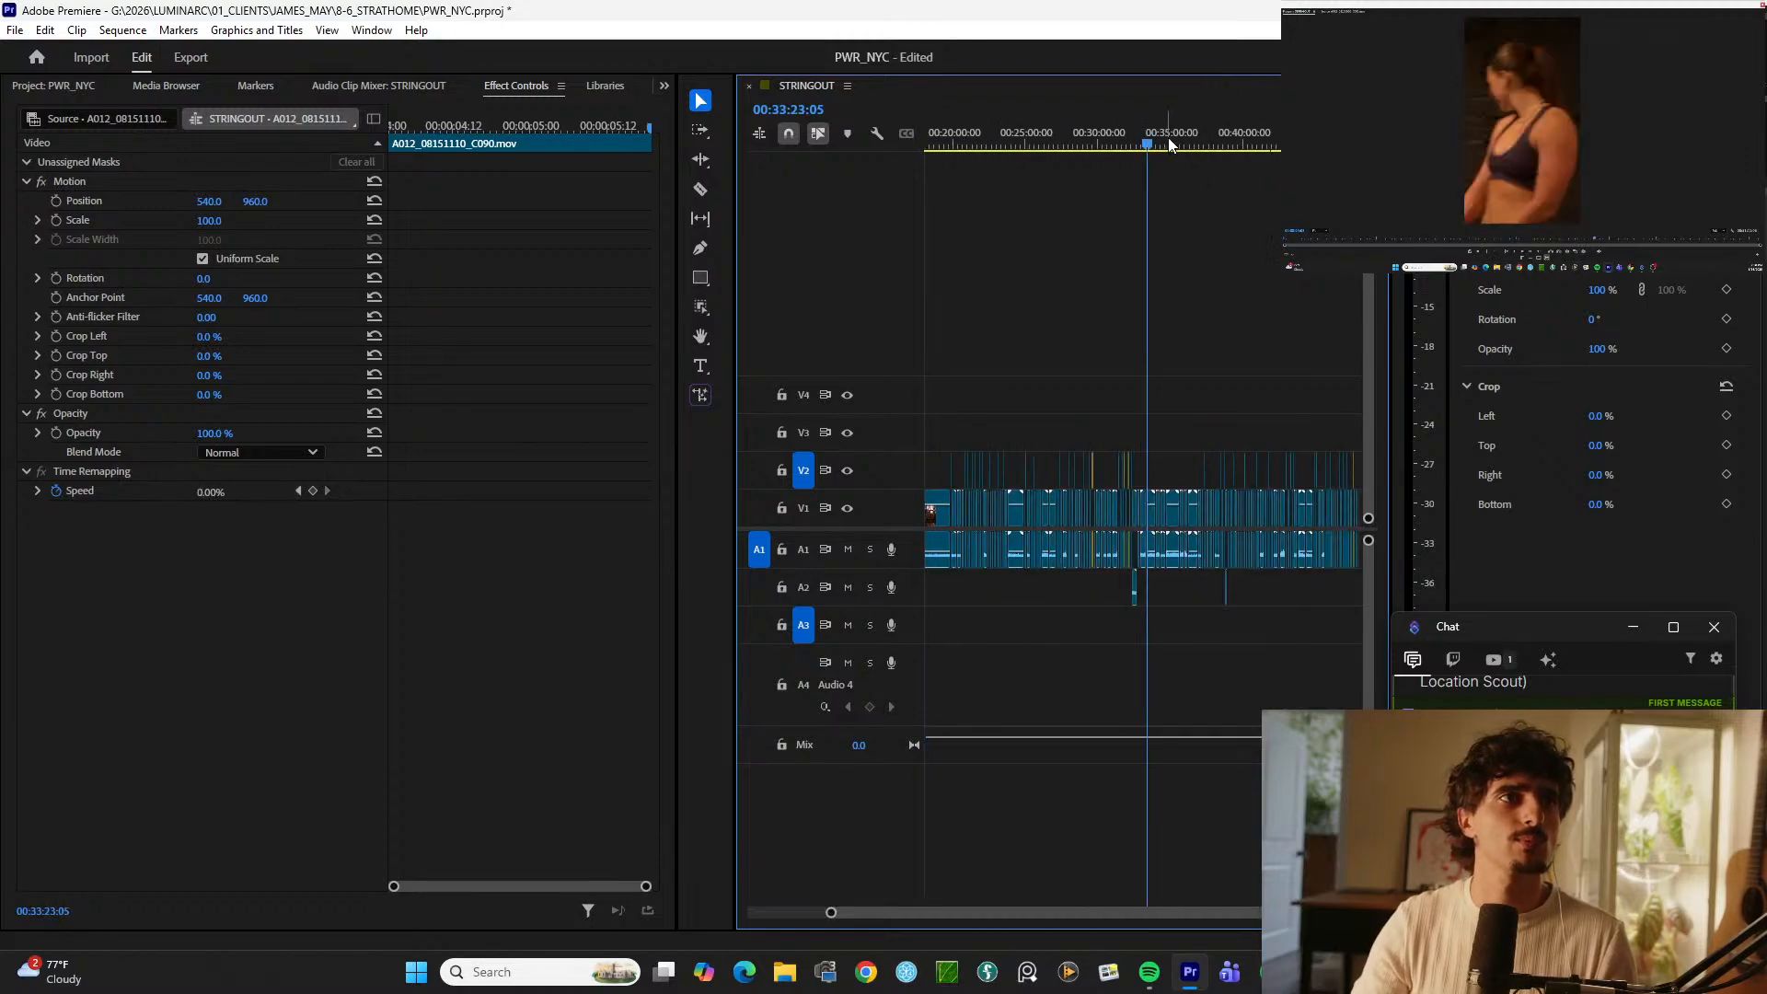
left_click(1121, 140)
key("equal")
key("equal")
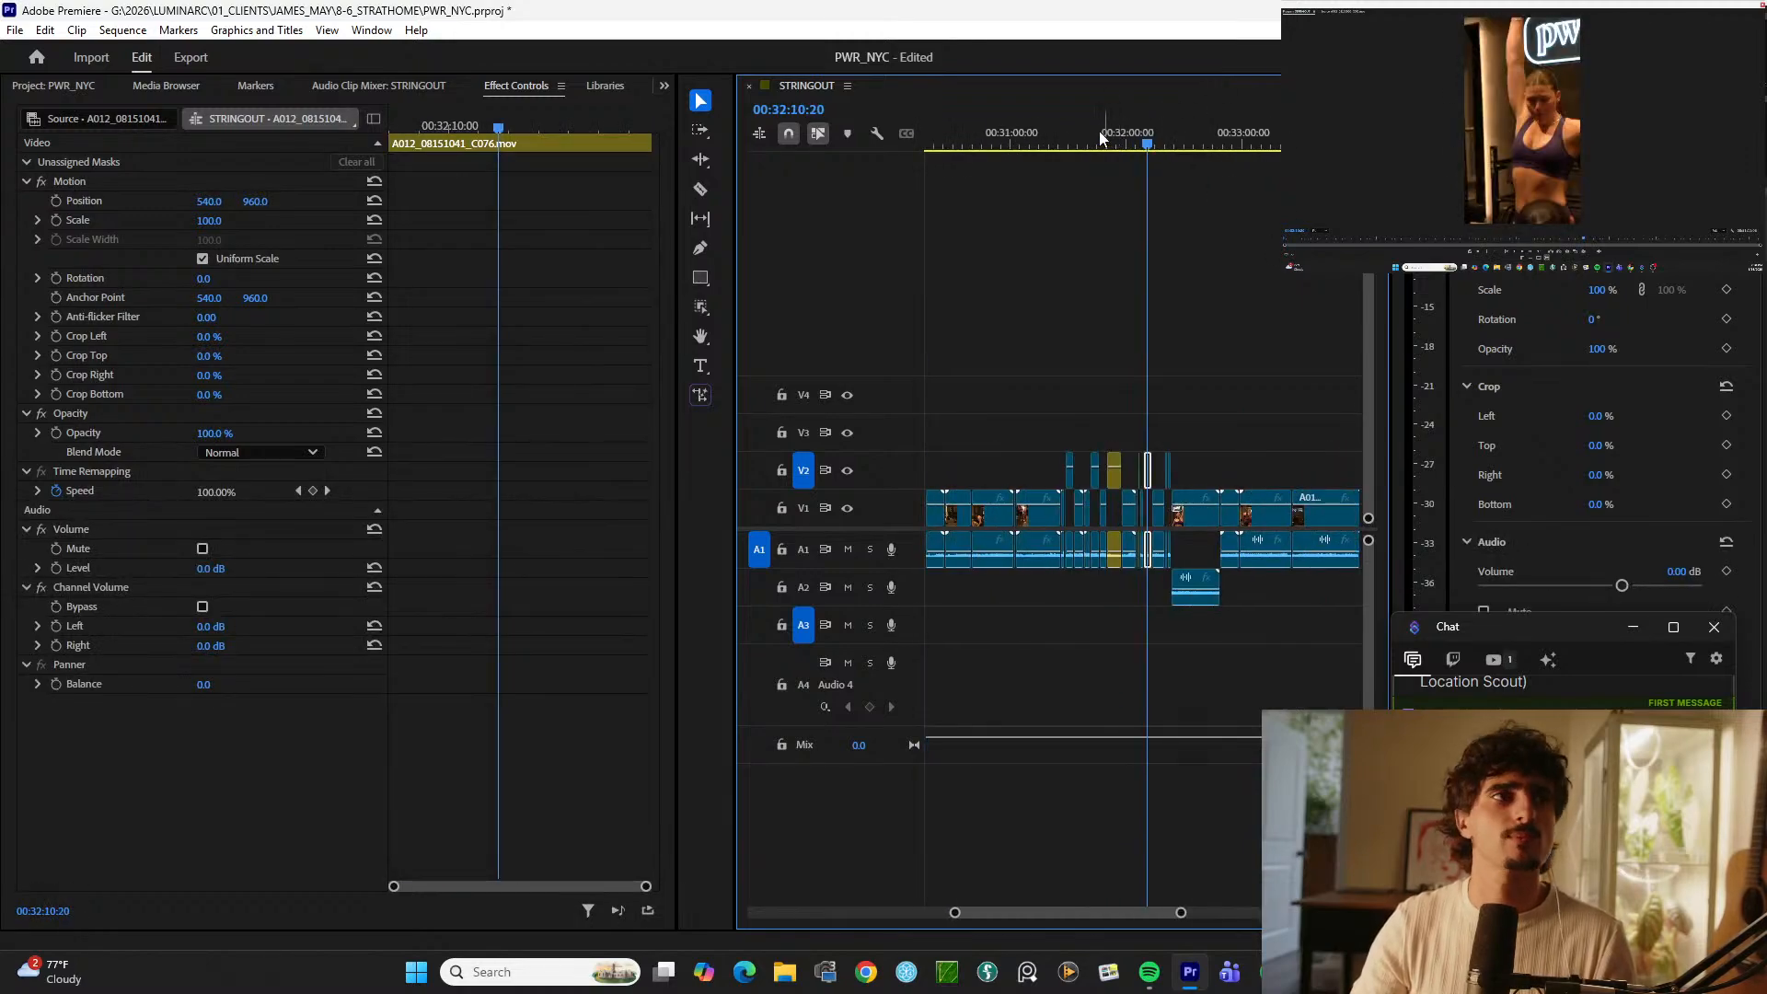
left_click(1073, 138)
key("minus")
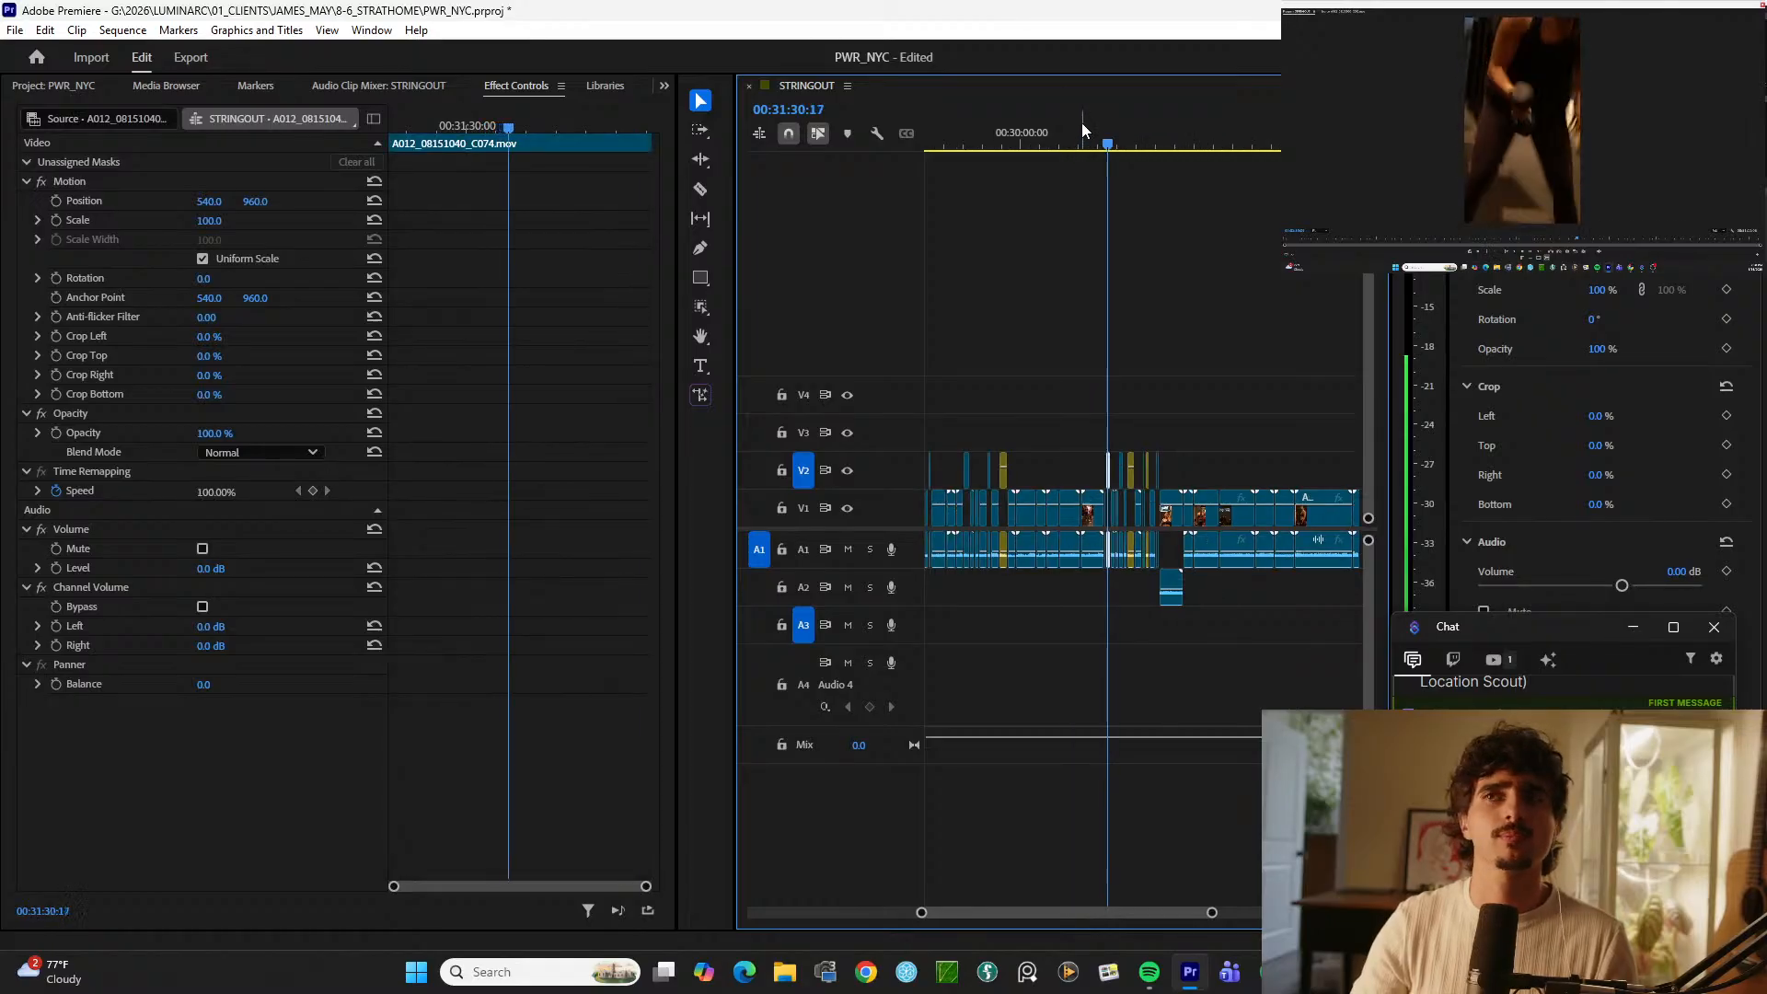
Step: Move the group of clips at about 00:02:43:00 on V1 and V3 to V3 and V5, directly after A012_08151110_C090
key("minus")
key("minus")
key("minus")
key("minus")
left_click(980, 136)
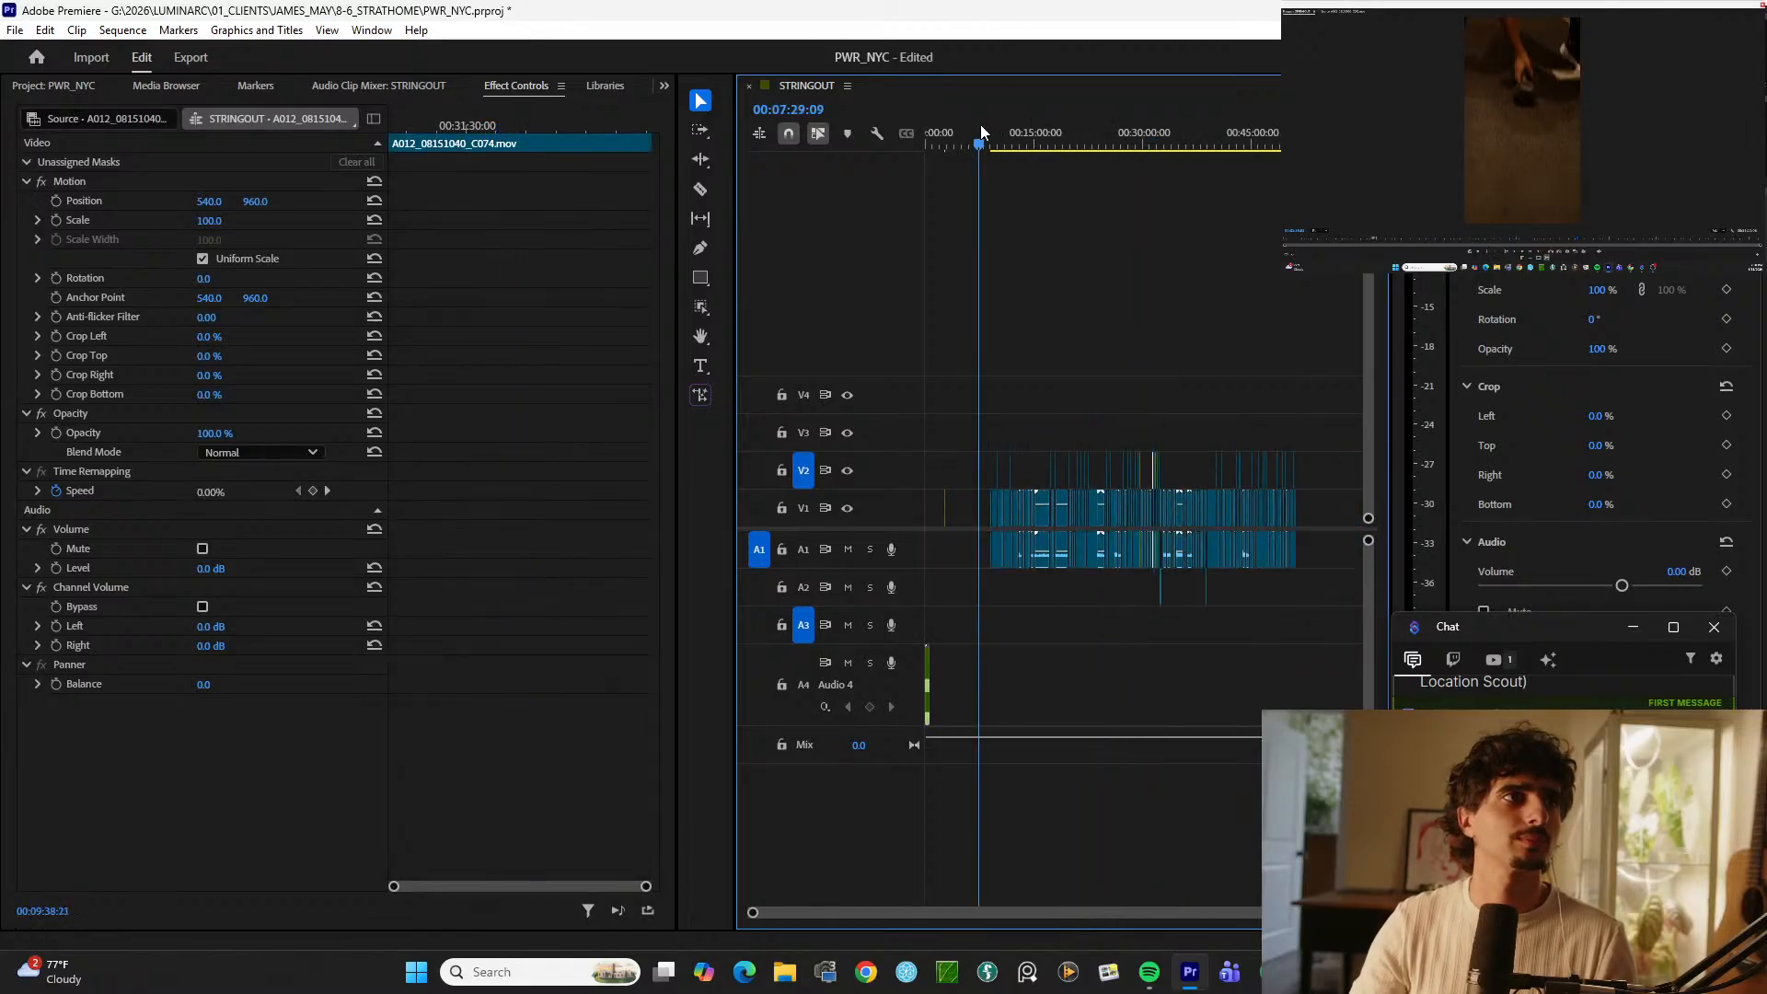
key("equal")
key("equal")
left_click(996, 138)
key("equal")
key("equal")
left_click_drag(1206, 406, 872, 405)
key("equal")
key("minus")
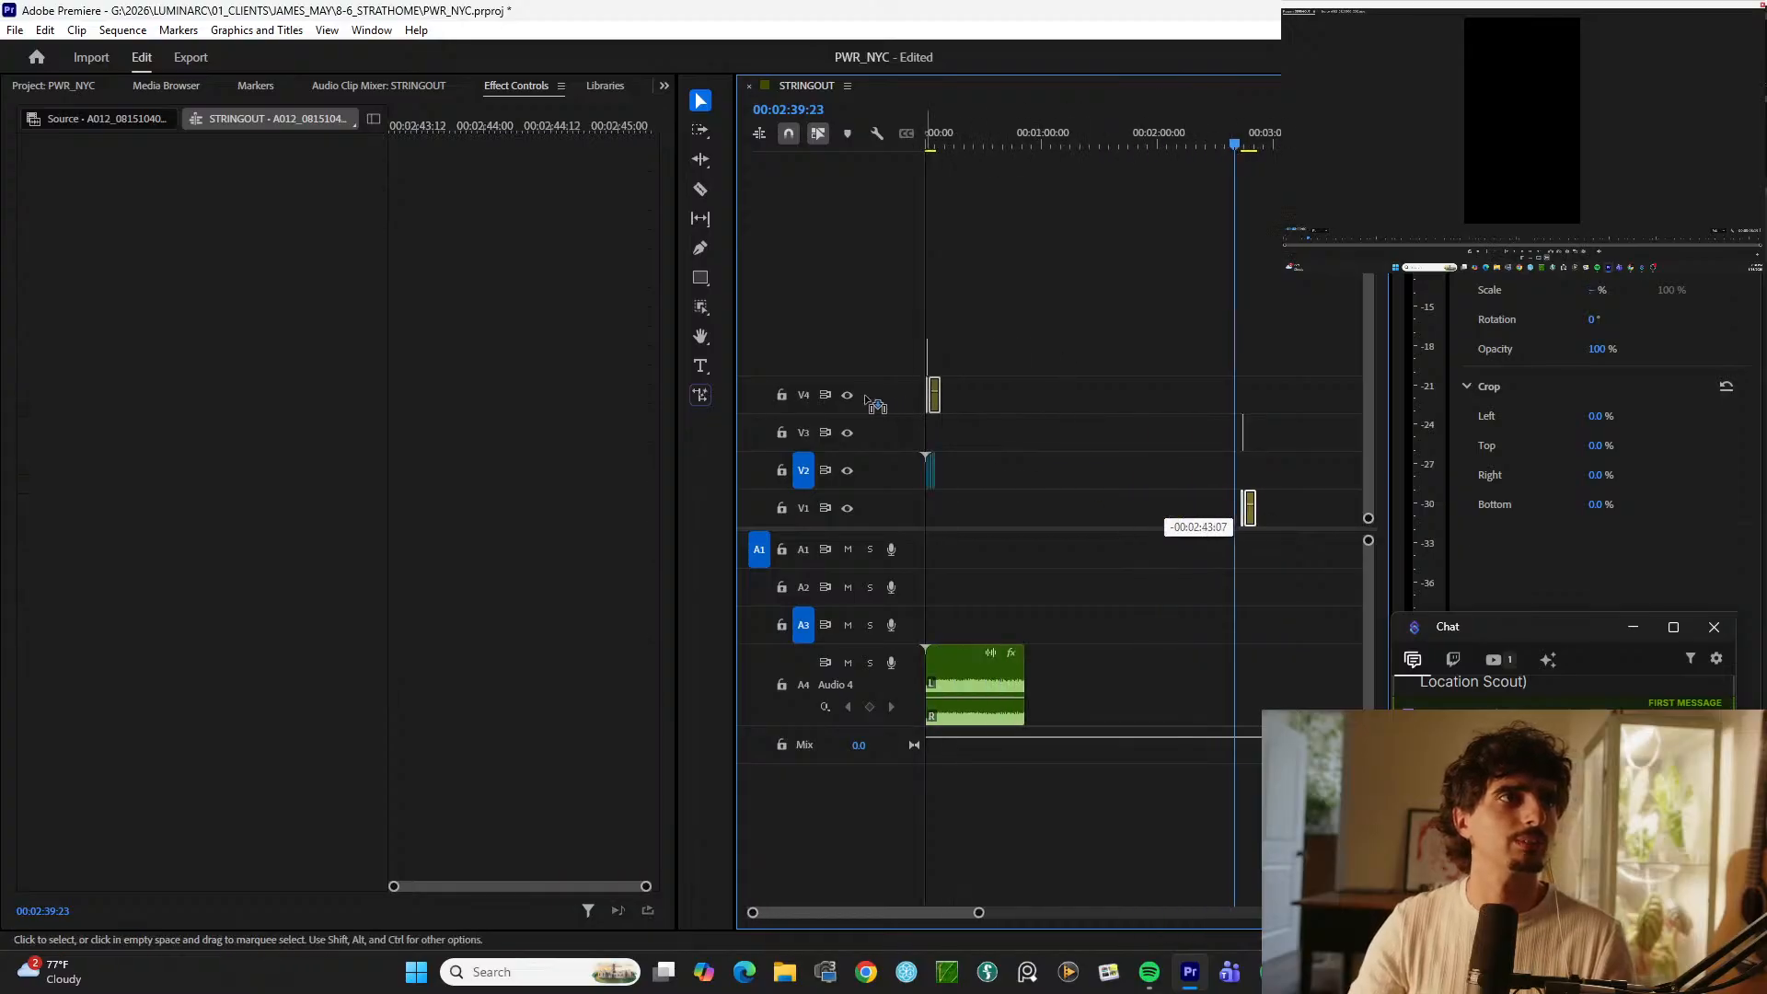
Step: Play the montage from 00:00:00:00 into the newly added clip group at about 00:00:06:20
left_click(930, 152)
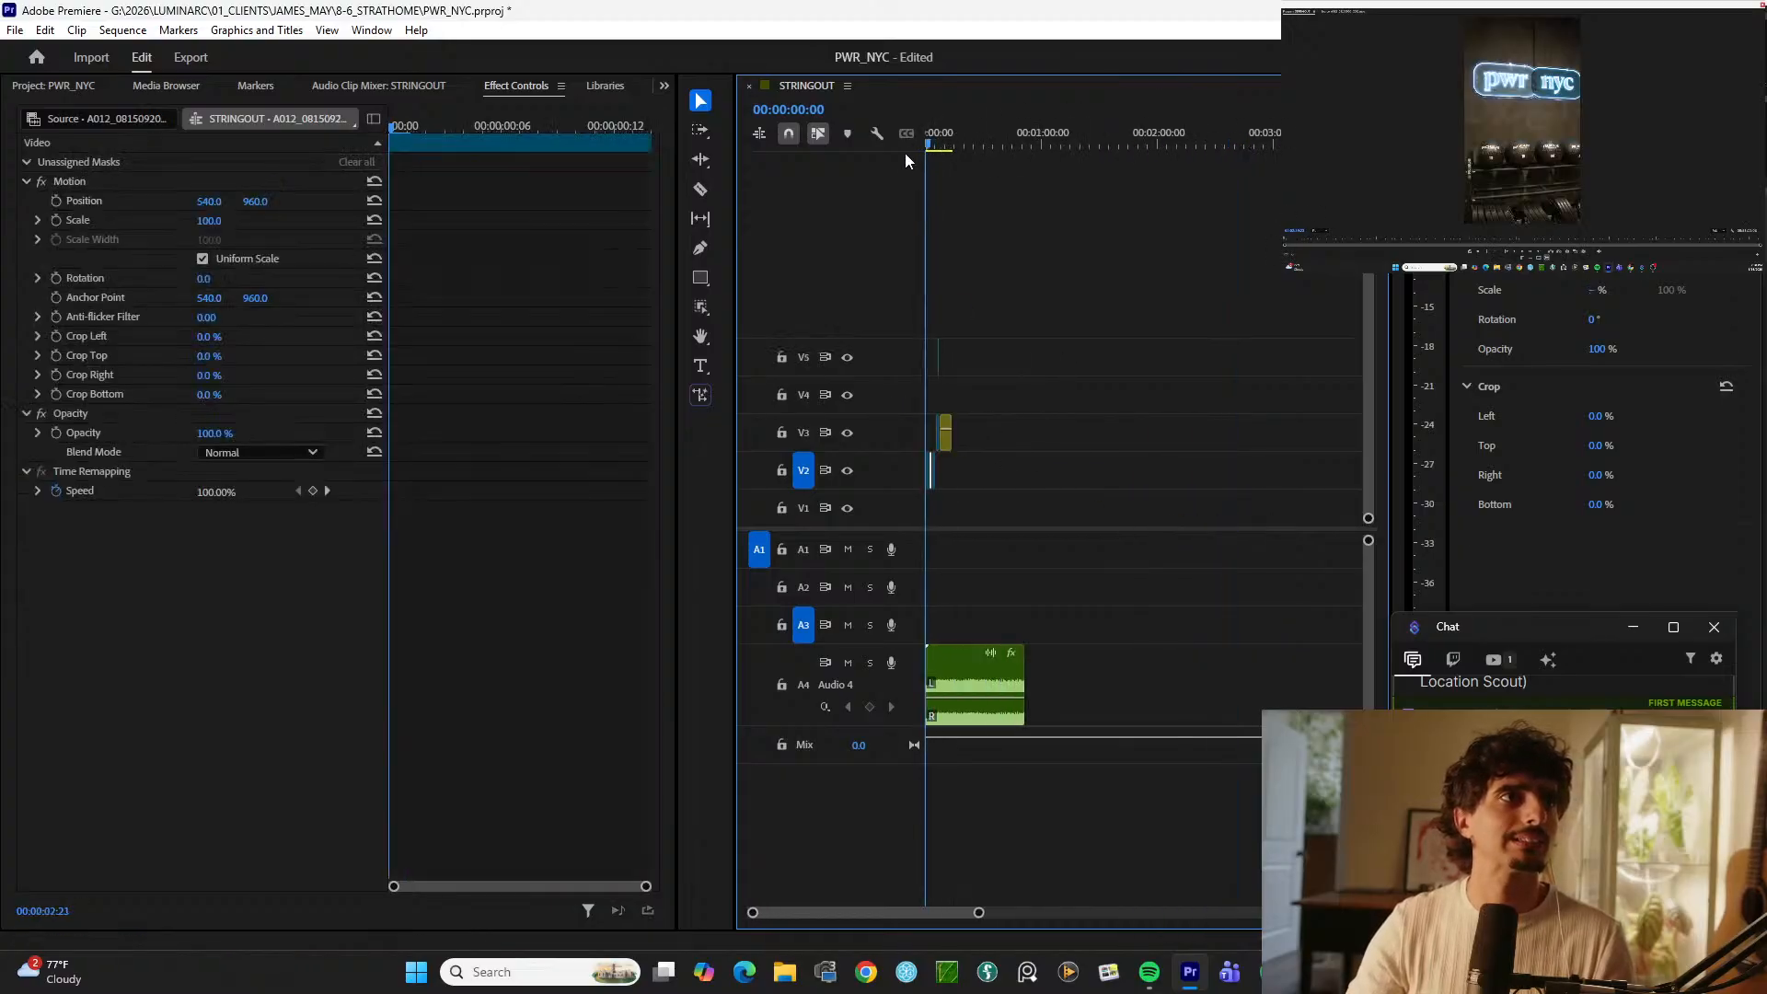
key("equal")
key("equal")
key("equal")
key("equal")
key("minus")
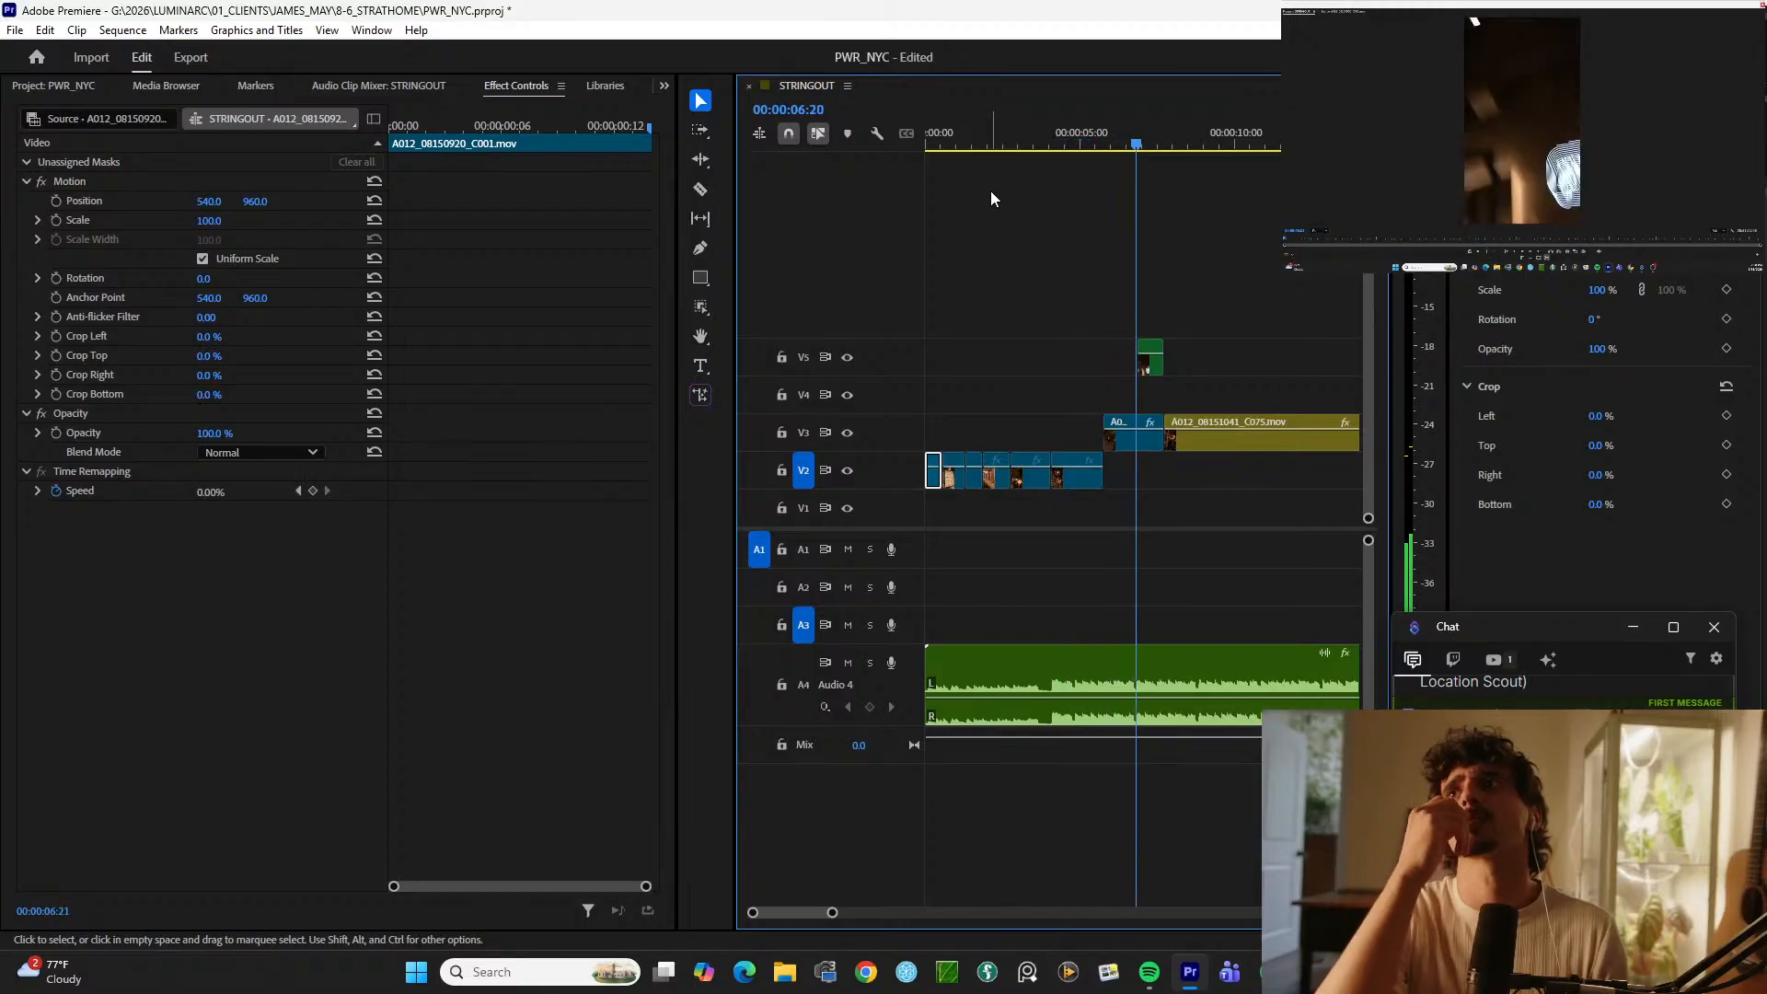
Step: Set A012_08151110_C090 aside on V1 at about 00:00:18:00 and move the clip group into its place after A012_08151041_C076, with its base on V2
key("minus")
left_click(996, 492)
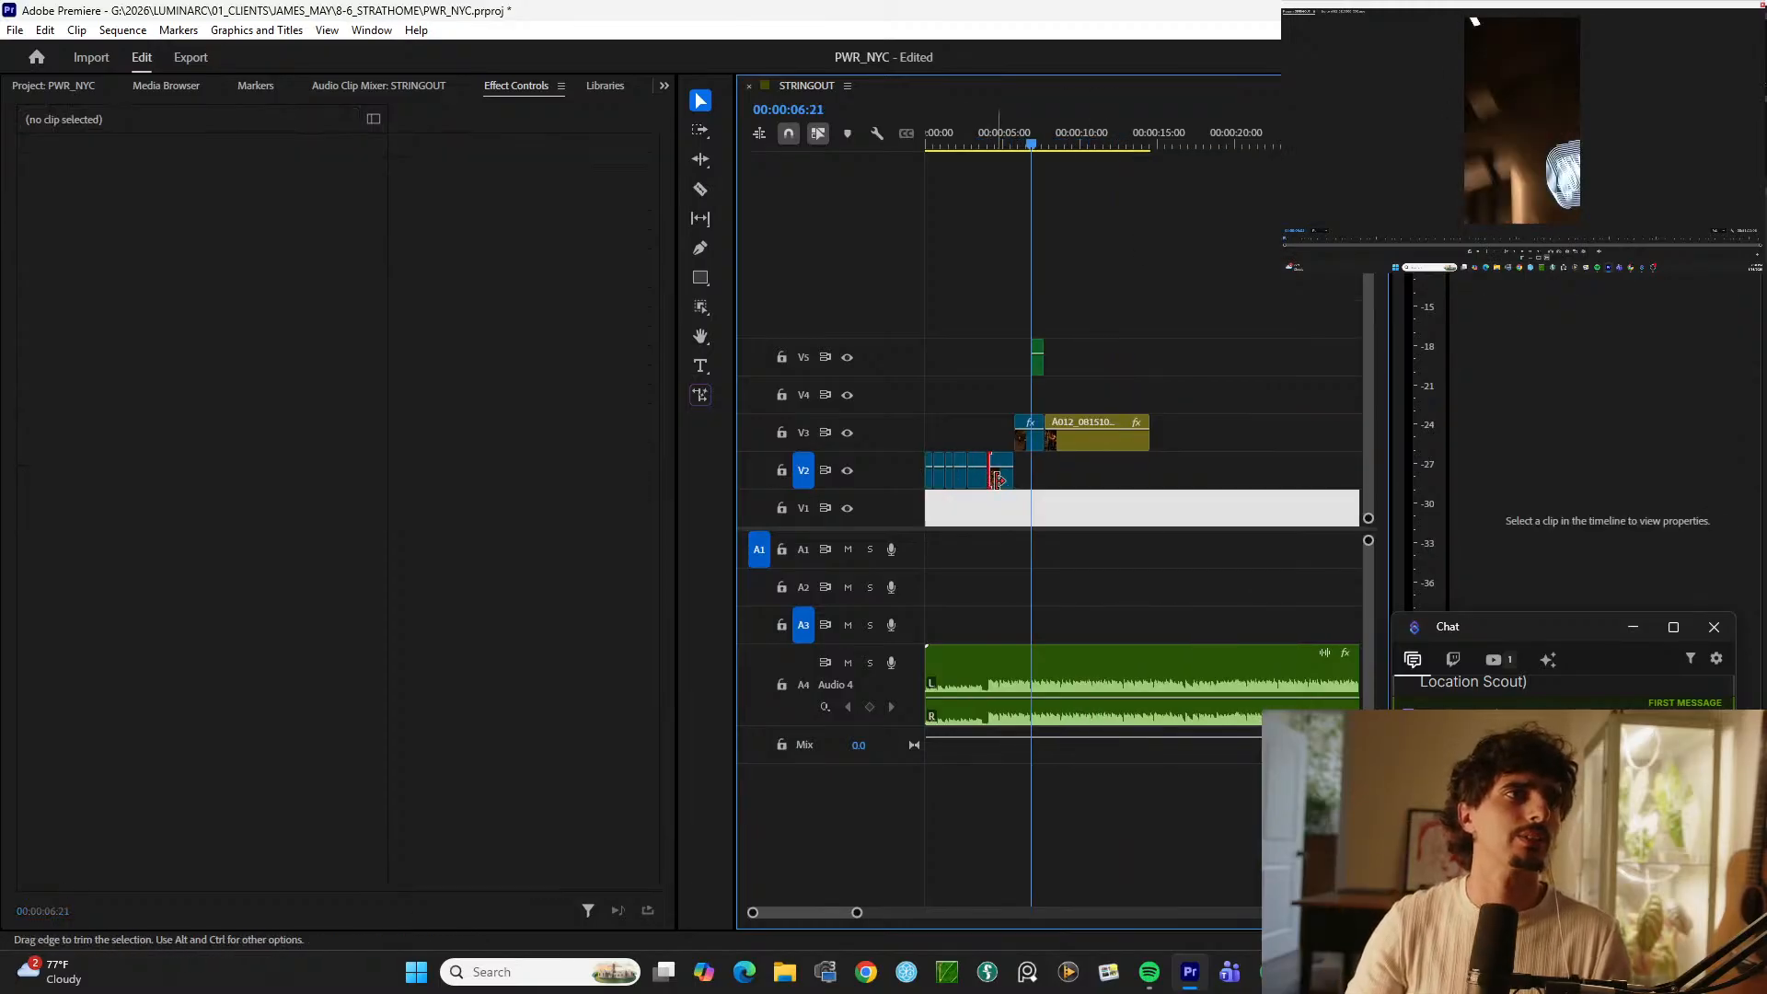
left_click(995, 476)
left_click_drag(1000, 481, 1220, 504)
left_click_drag(1142, 271, 1005, 476)
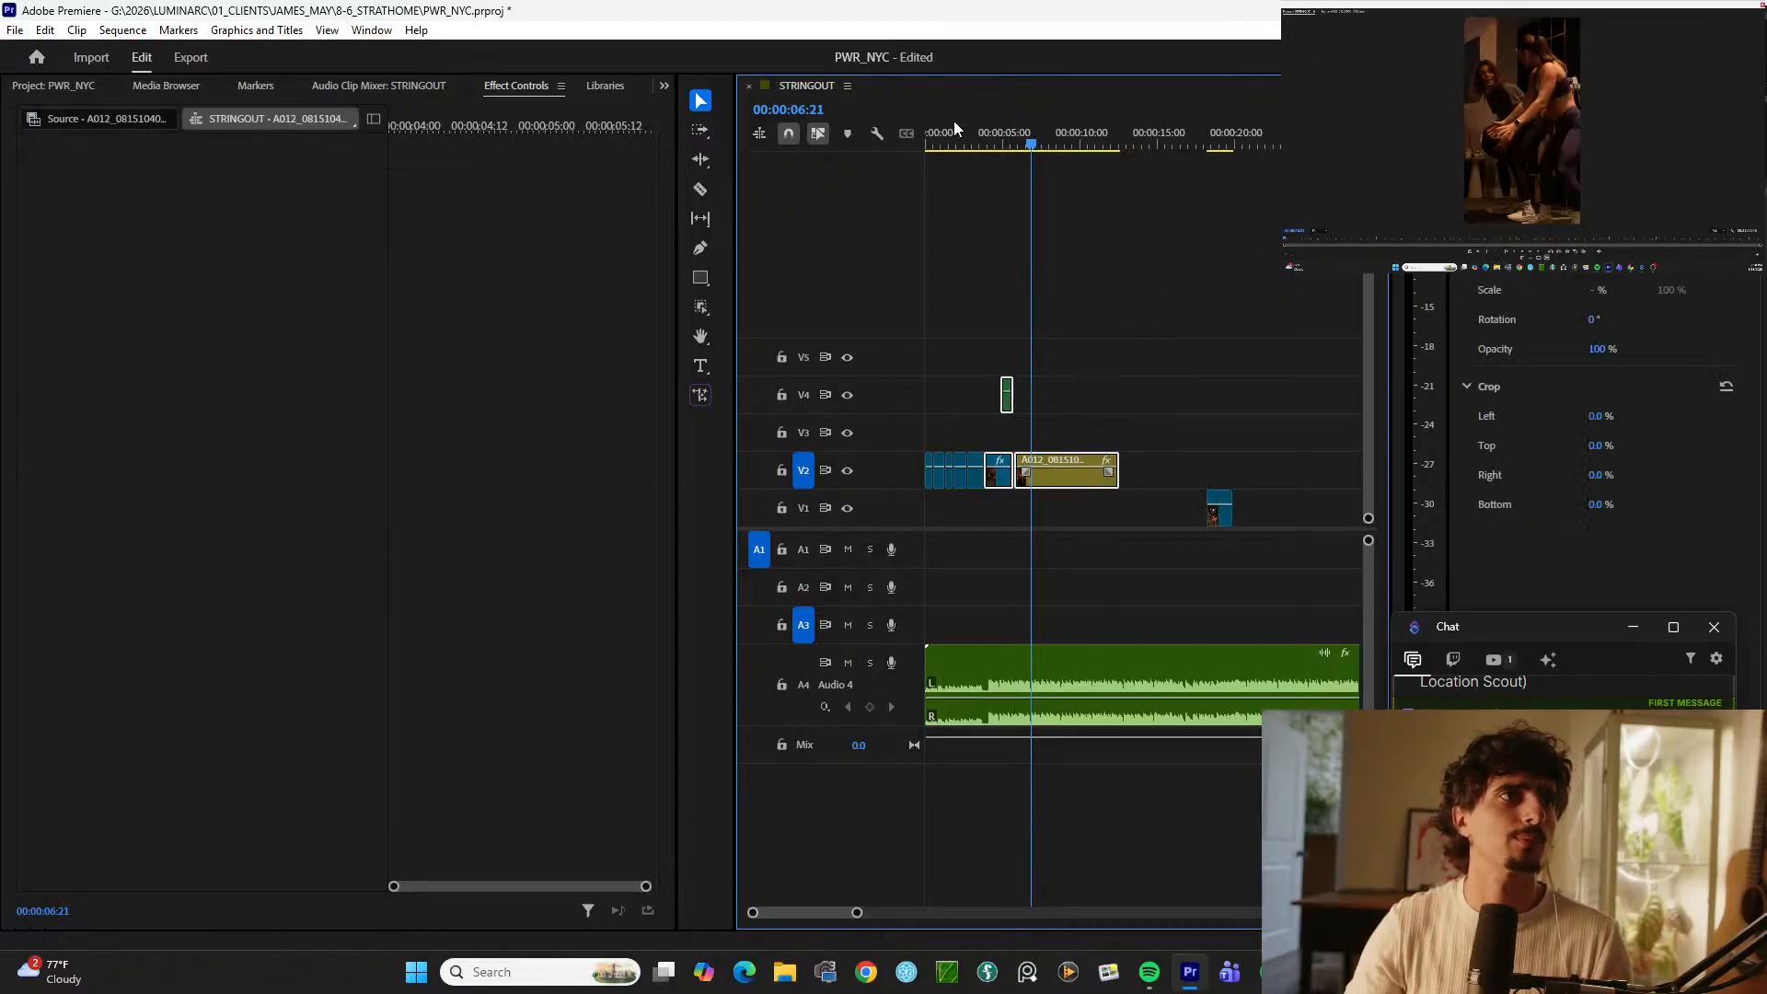
Step: Play the montage, cut A012_08151041_C075 on V2 at 00:00:11:11 and delete the part after the cut
left_click_drag(952, 132, 882, 149)
key("space")
key("=")
key("=")
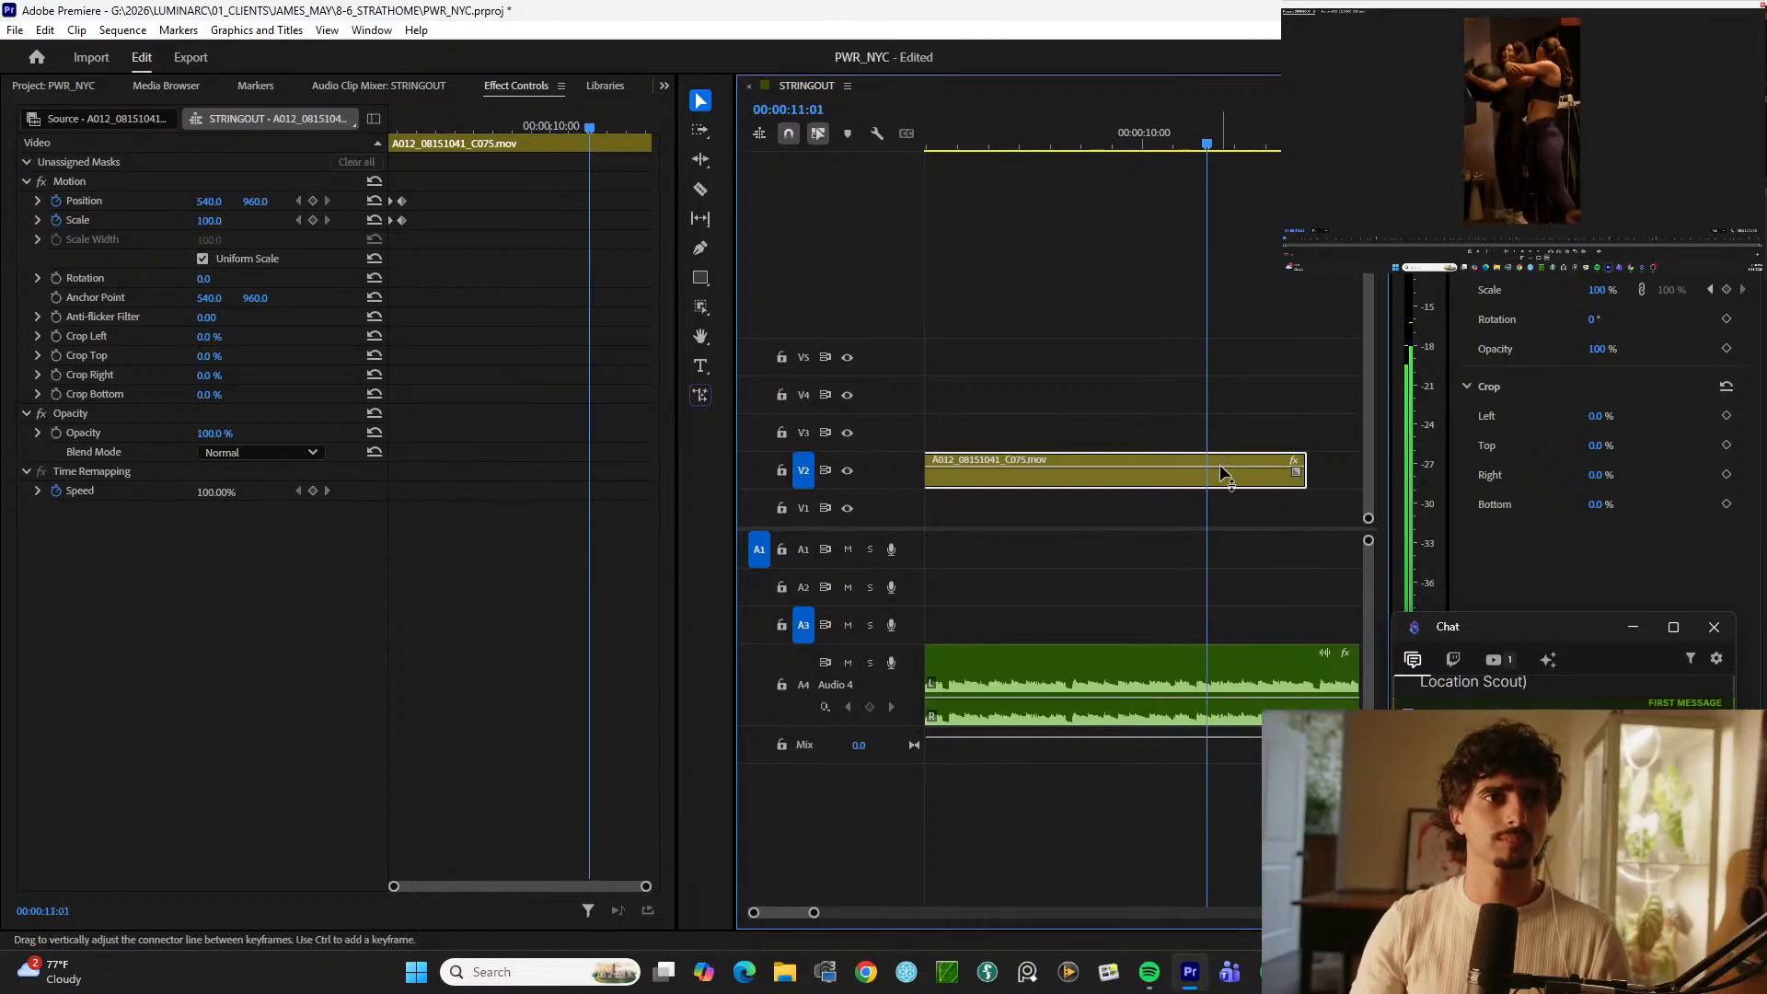
key("space")
key("ctrl+k")
left_click(1248, 463)
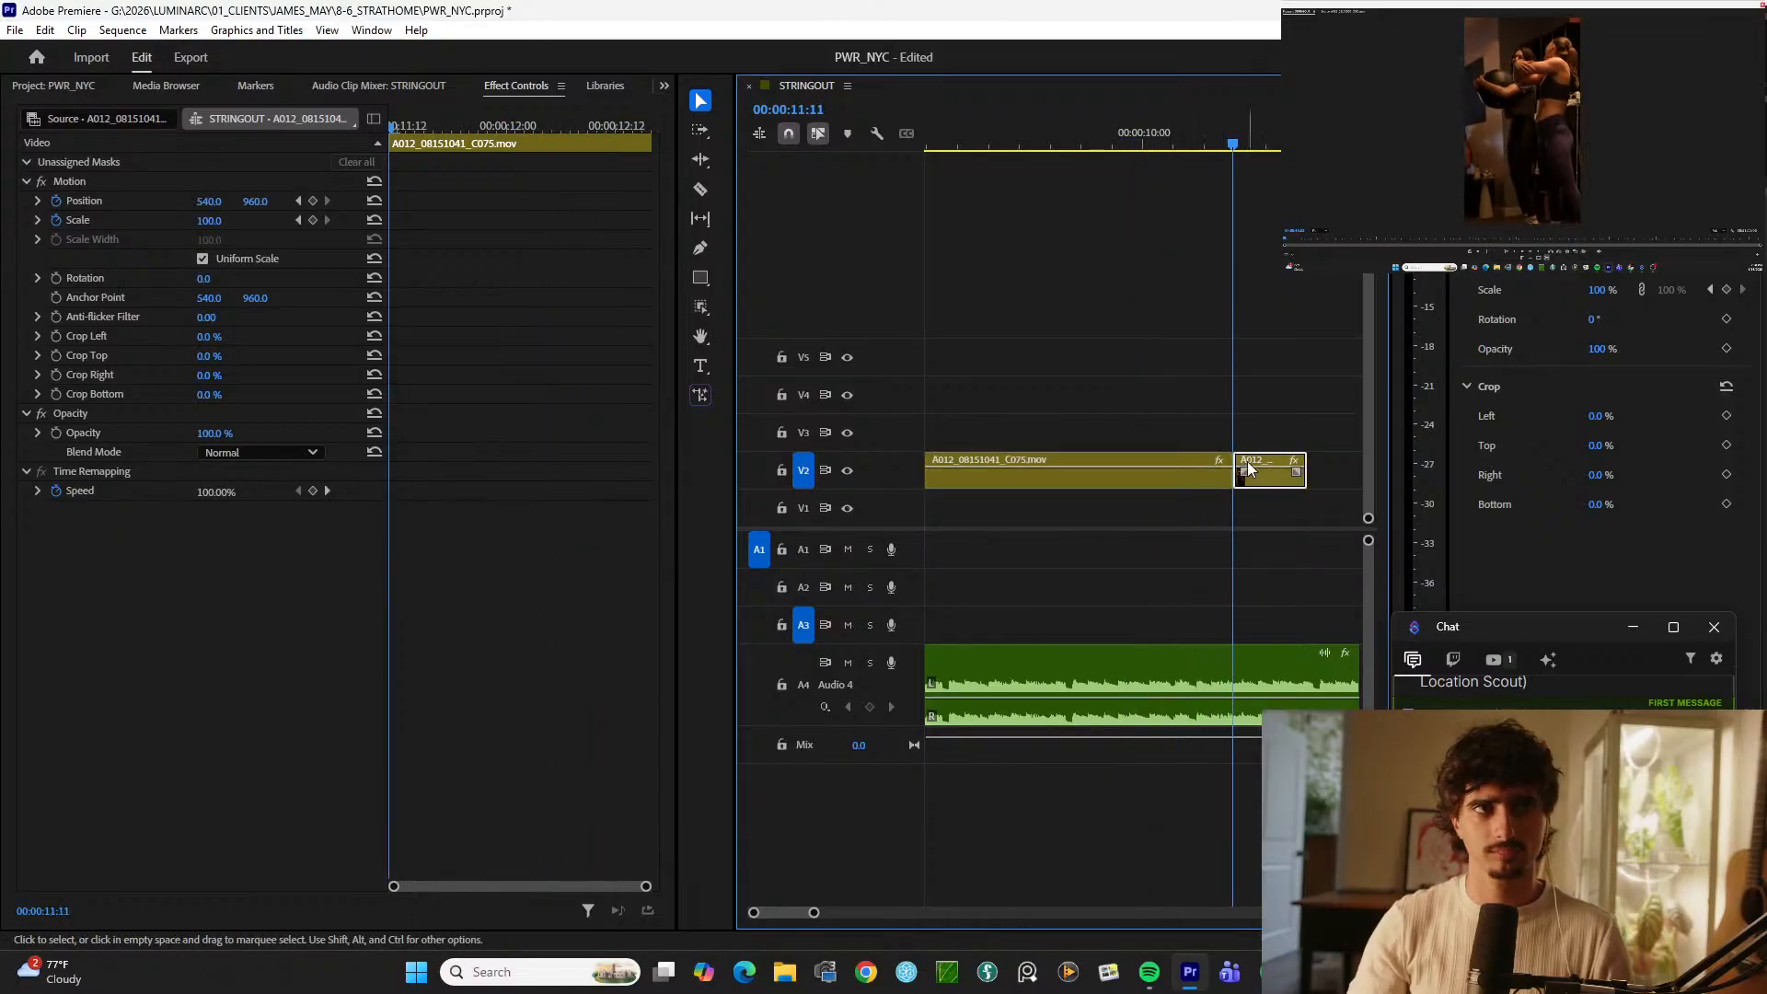
key("Delete")
Step: Move the set-aside A012_08151110_C090 on V1 further along the timeline to about 00:00:47:00
key("minus")
key("minus")
key("minus")
left_click_drag(1071, 516, 1294, 515)
Step: Check the stringout between about 00:50:41:22 and 00:50:54:13, including A012_08151150_C138, for the next shot
key("minus")
key("minus")
key("minus")
key("minus")
key("minus")
key("minus")
key("minus")
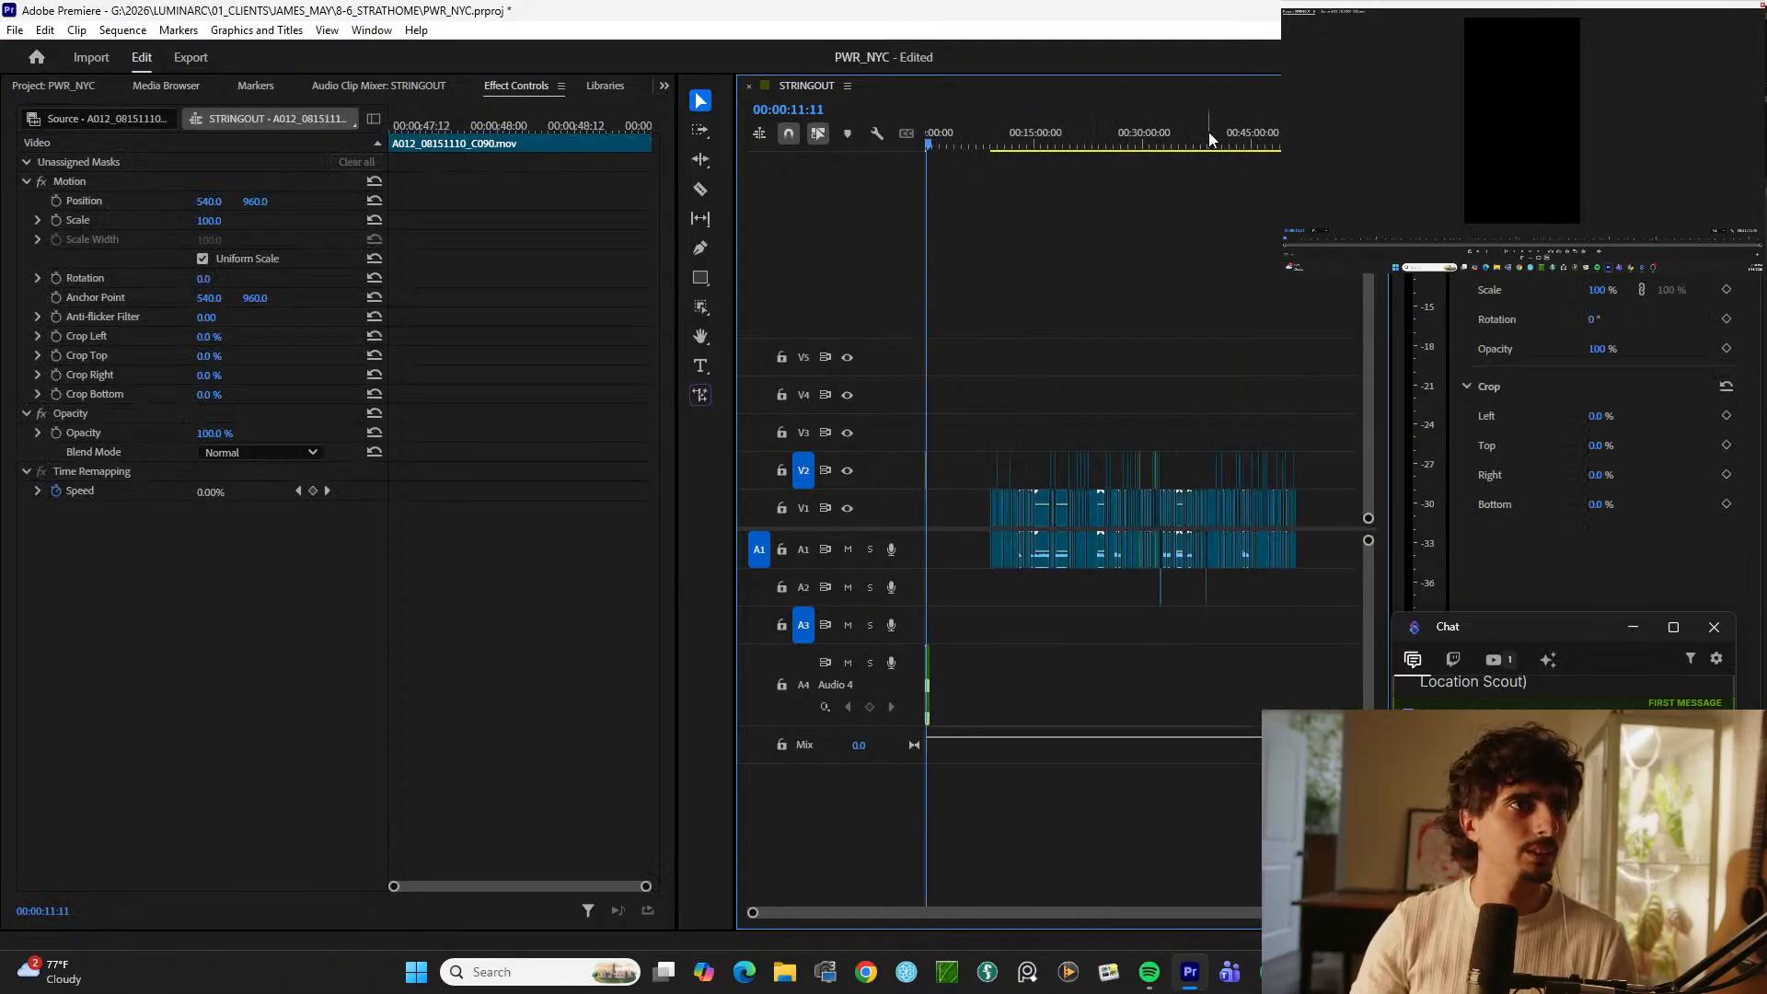
left_click_drag(1353, 138, 1296, 138)
key("equal")
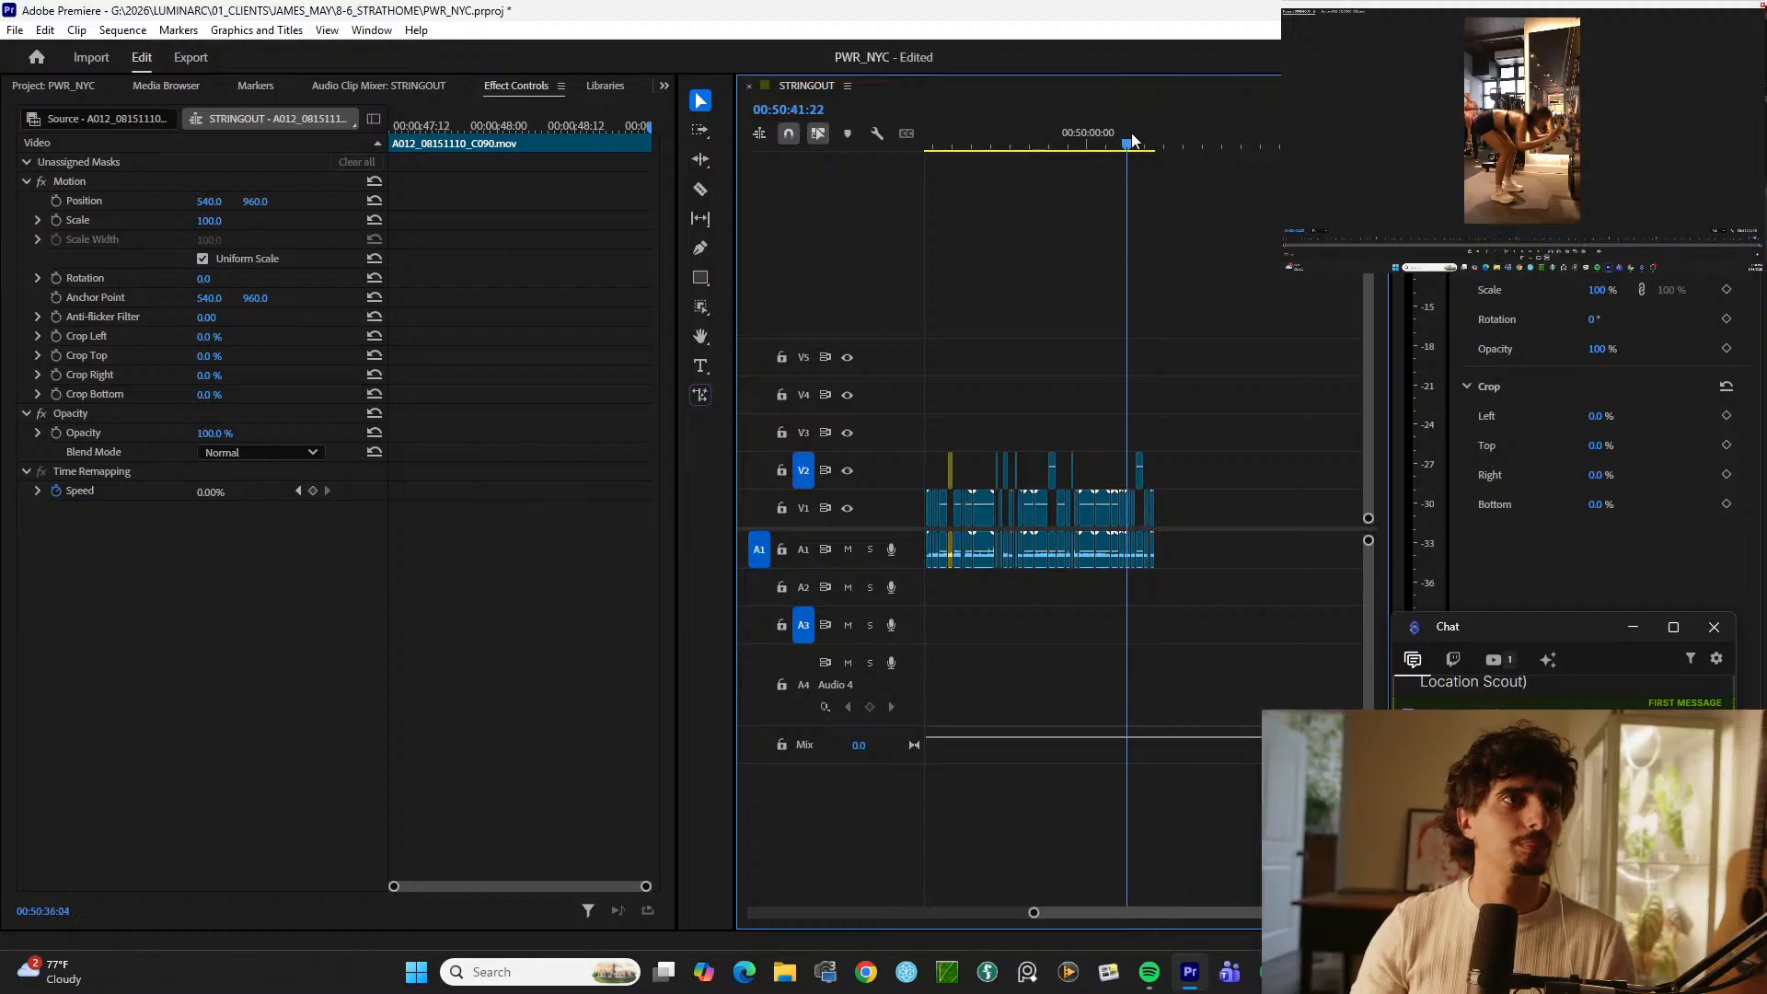
left_click_drag(1133, 136, 1136, 129)
key("=")
key("=")
key("=")
key("space")
left_click(1176, 139)
key("space")
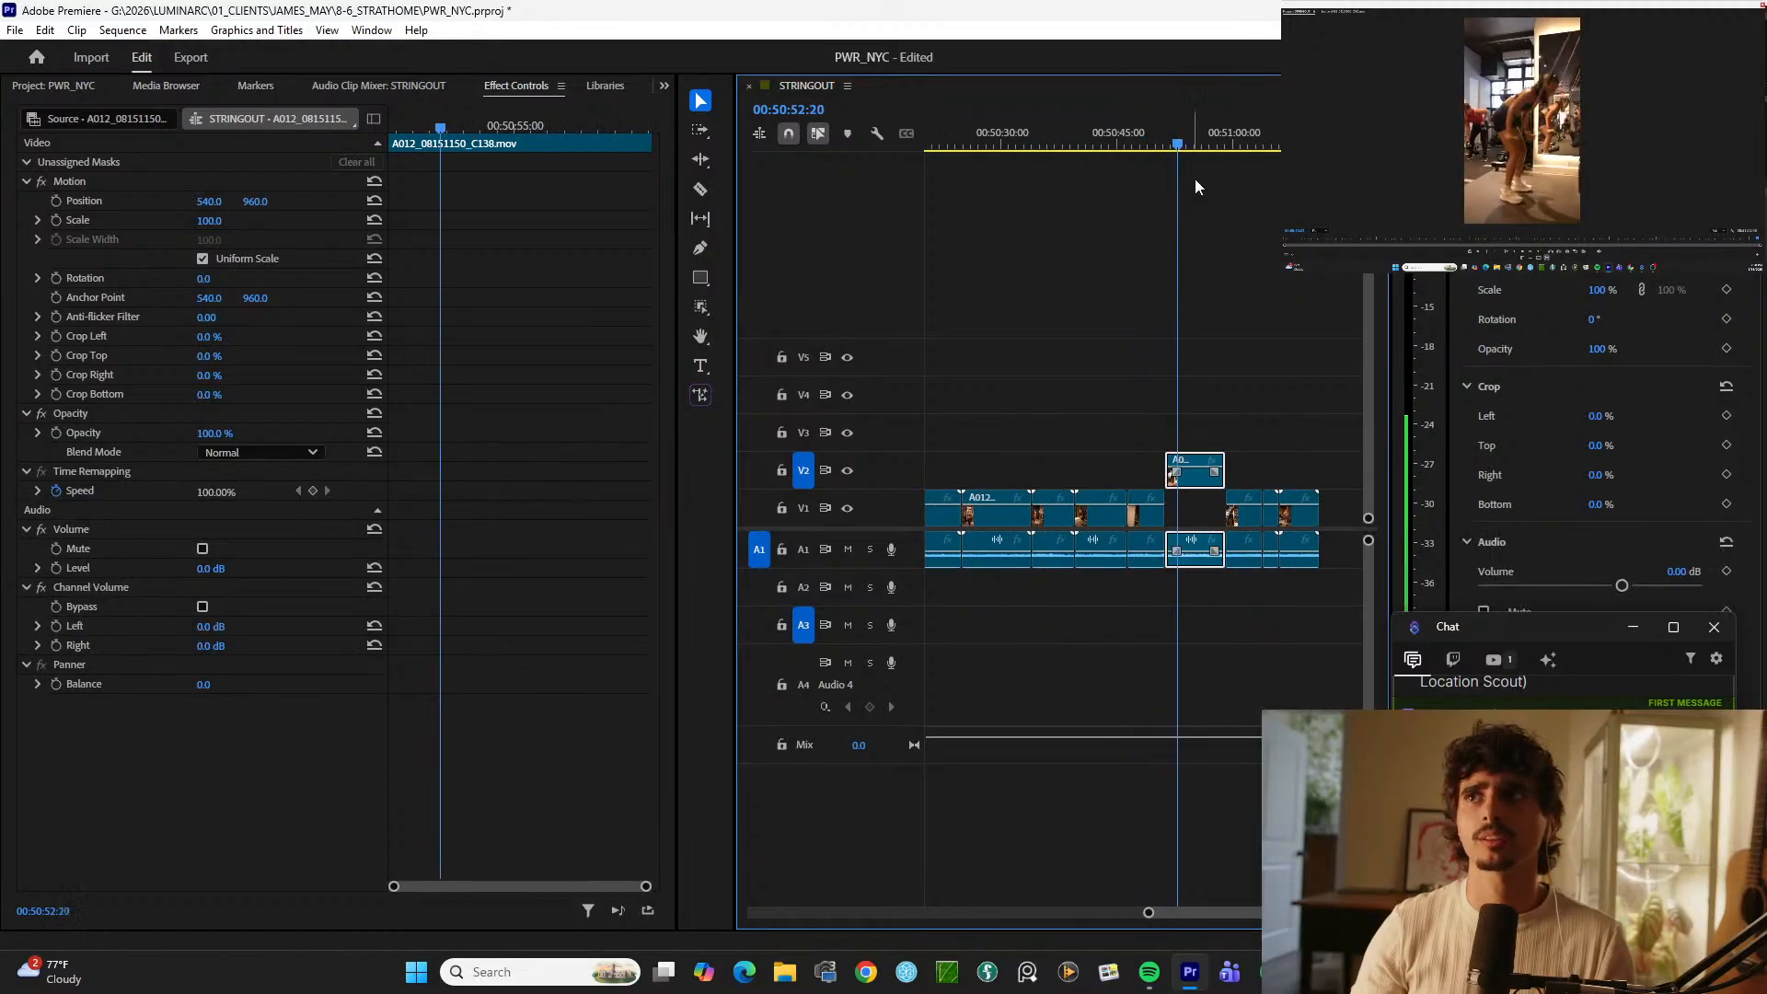
key("-")
key("-")
key("-")
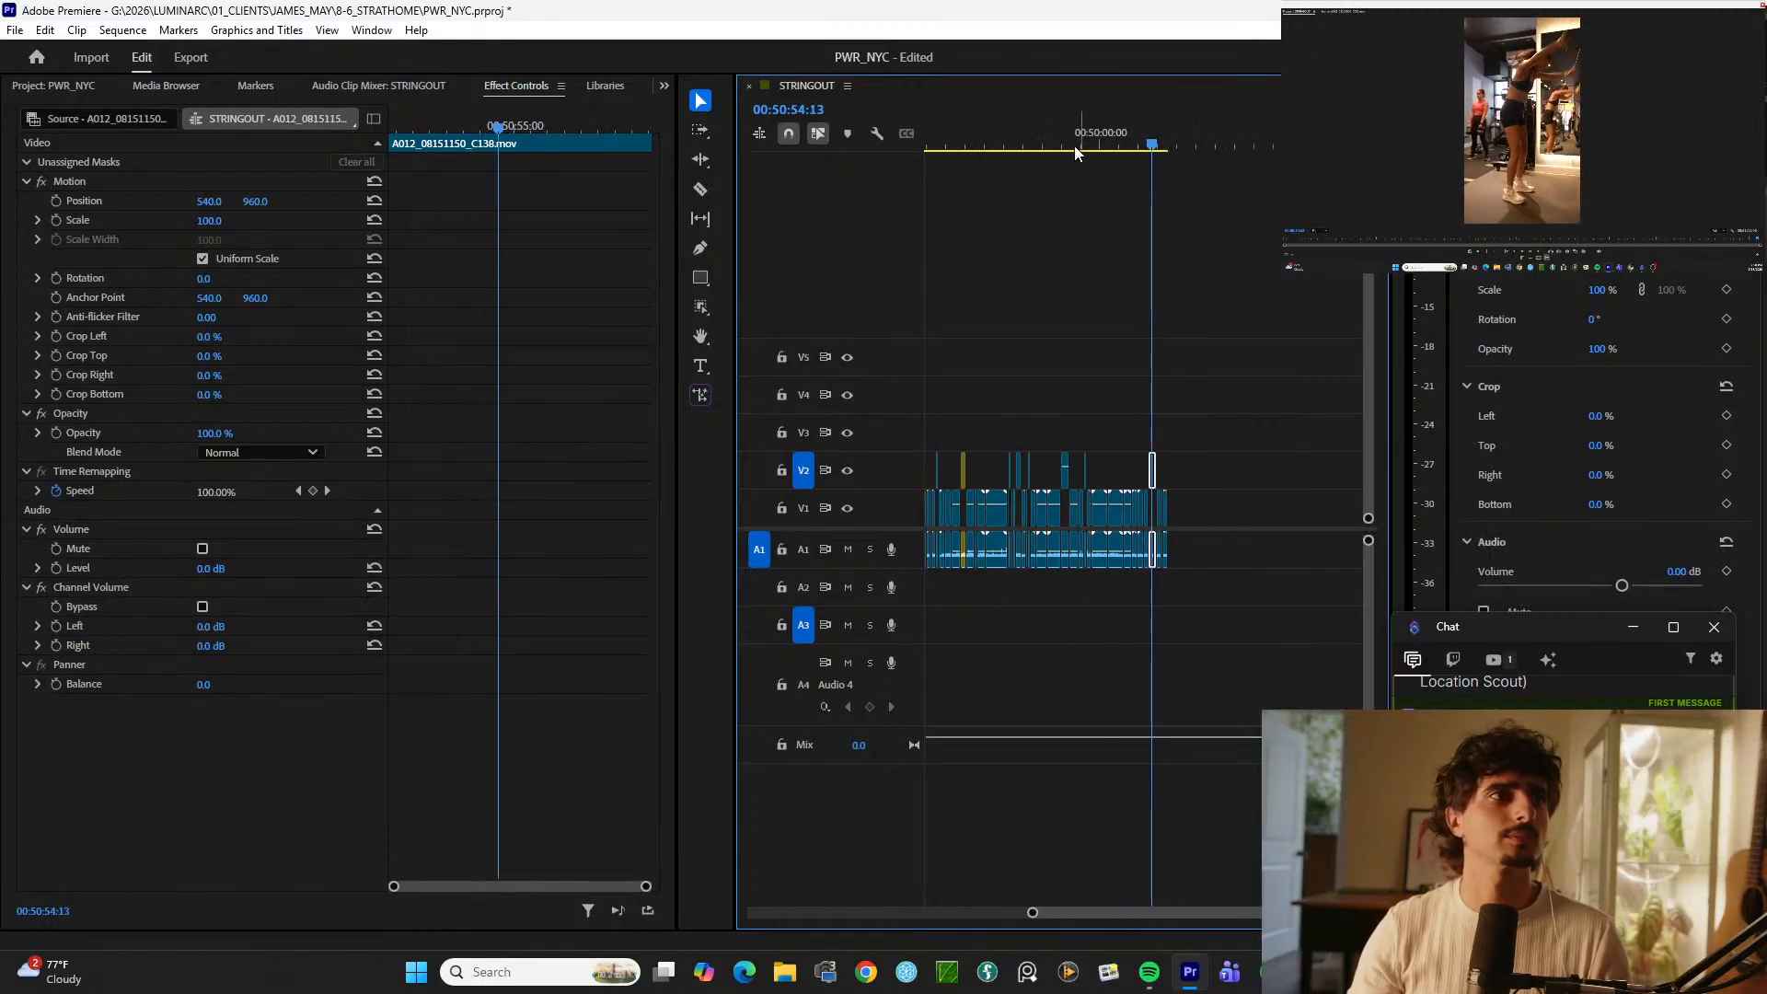
Step: Check A012_08151147_C133 at 00:49:25:17 and A012_08151146_C131 at 00:48:47:09 in the stringout as possible shots
left_click(1074, 145)
key("=")
key("=")
key("=")
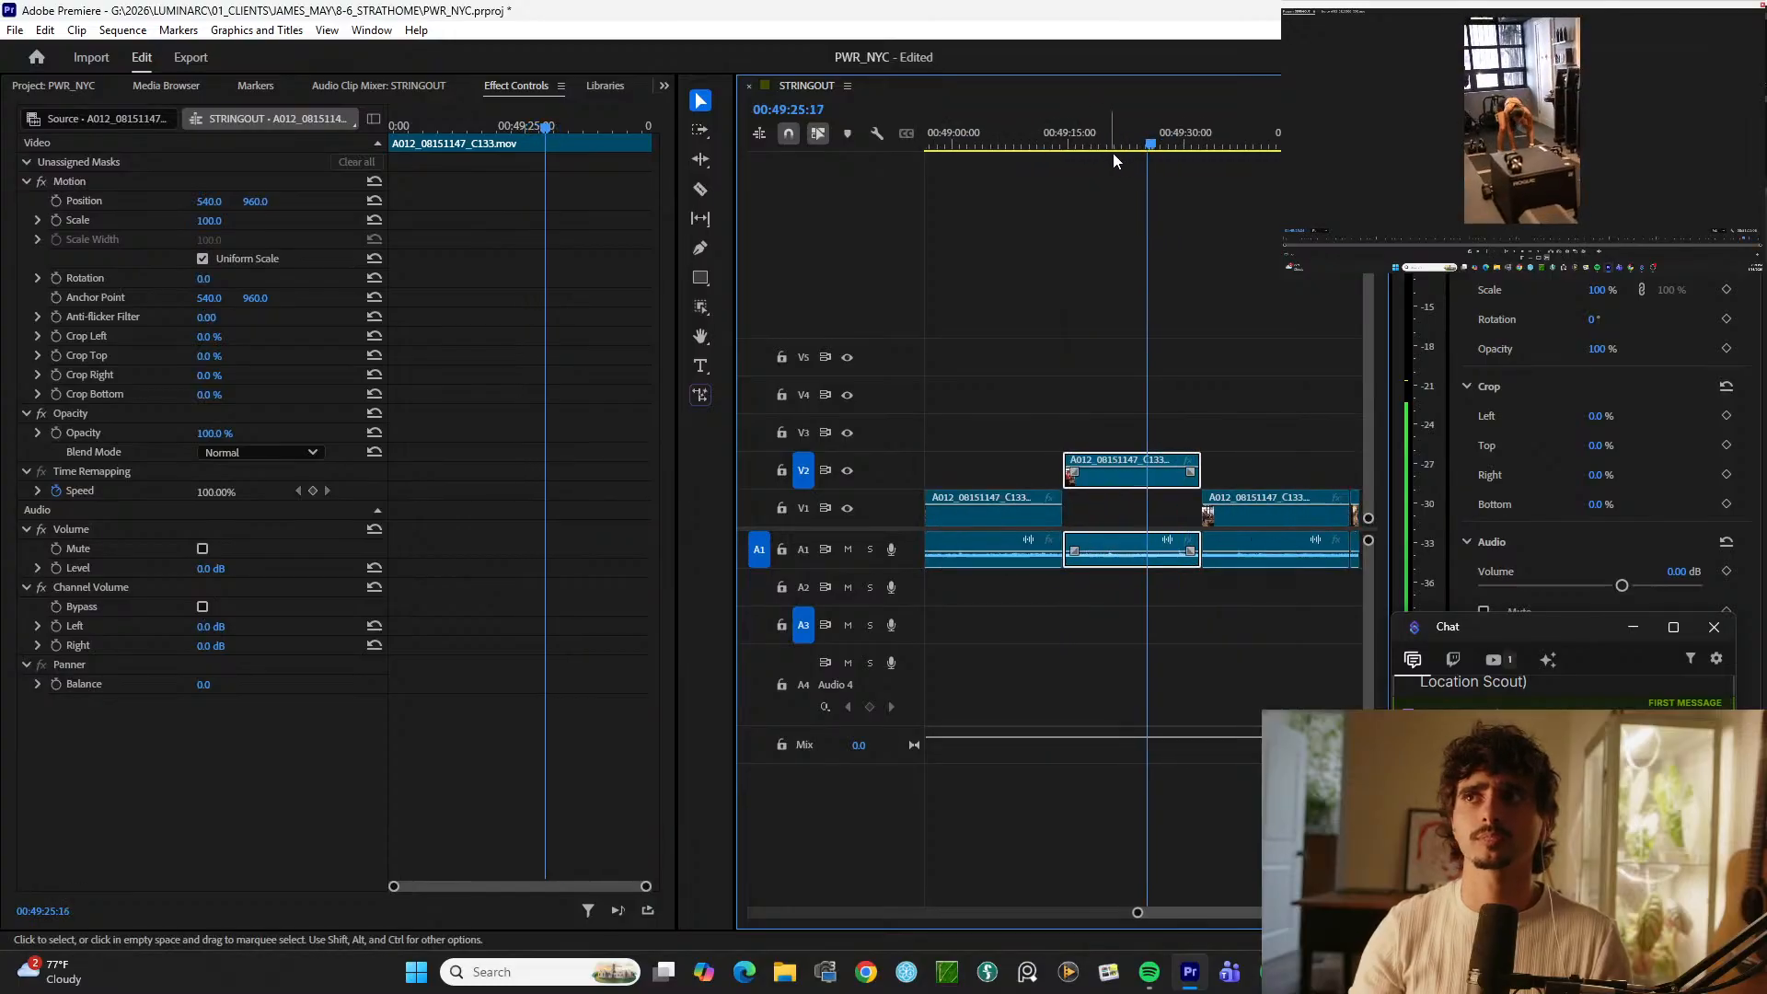
key("-")
left_click(1001, 128)
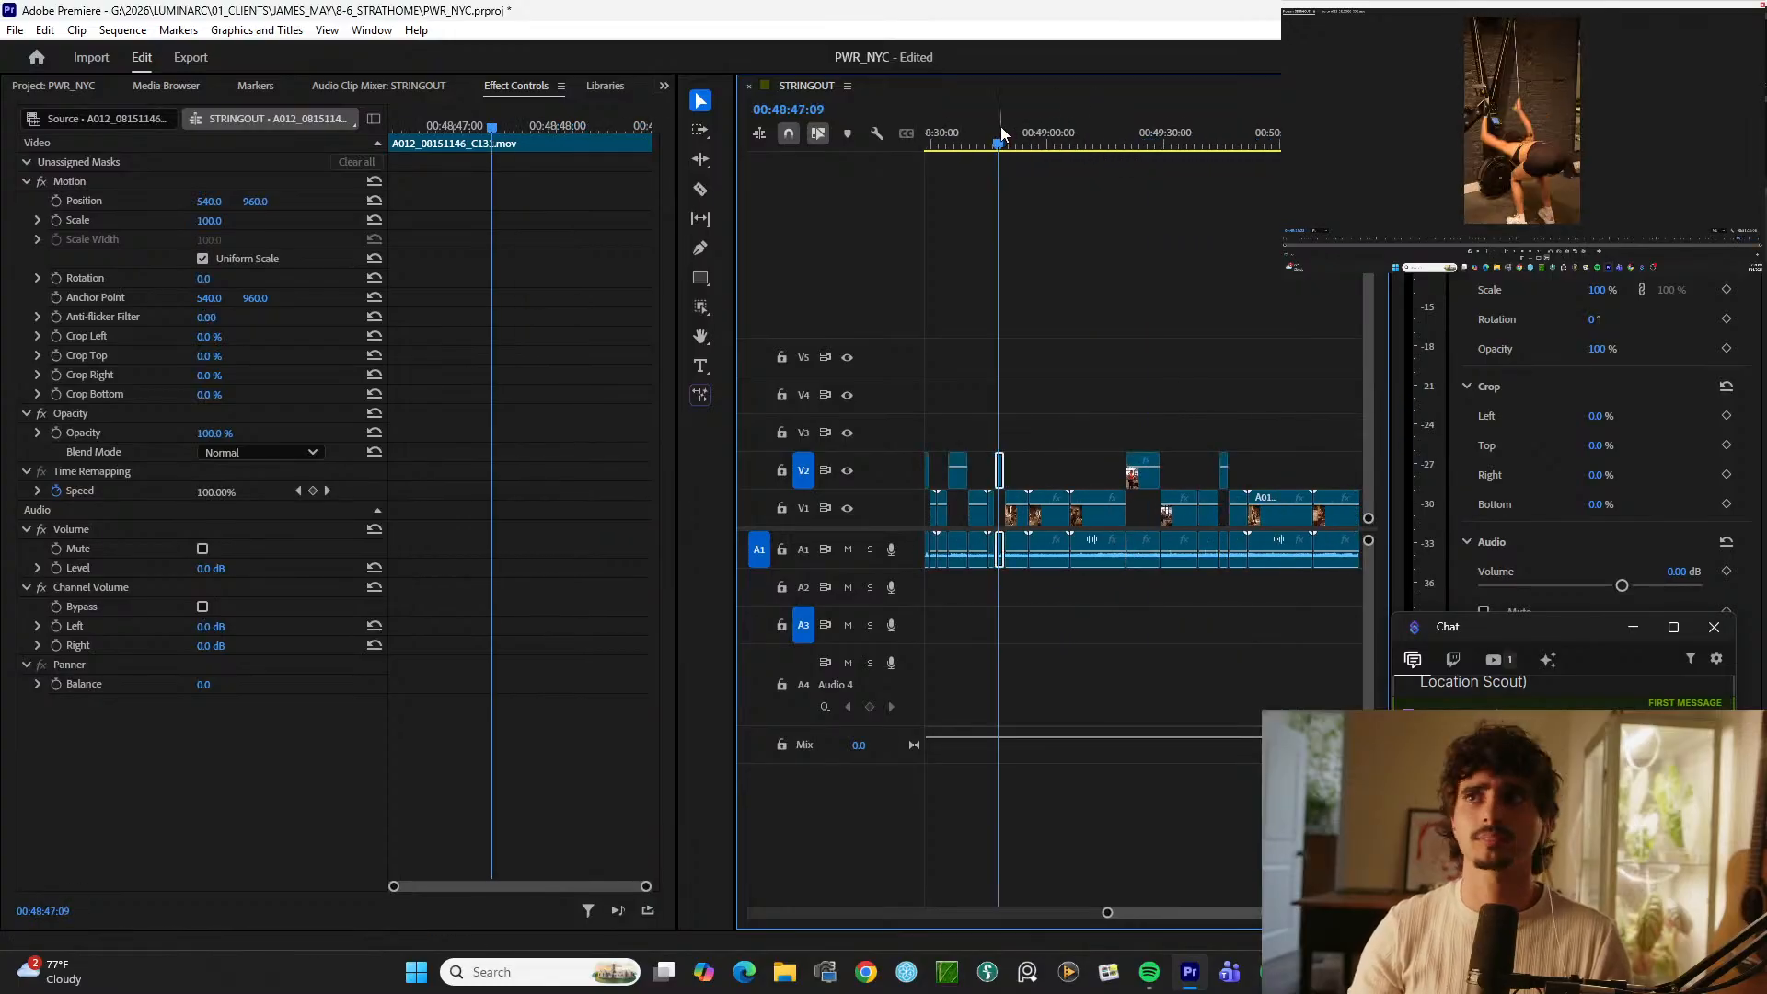
key("space")
key("space")
Step: Find A012_08151142_C126 at about 00:47:38:07 in the stringout and copy only its video
scroll(1007, 129, "up", 5)
left_click_drag(1072, 129, 1014, 131)
key("minus")
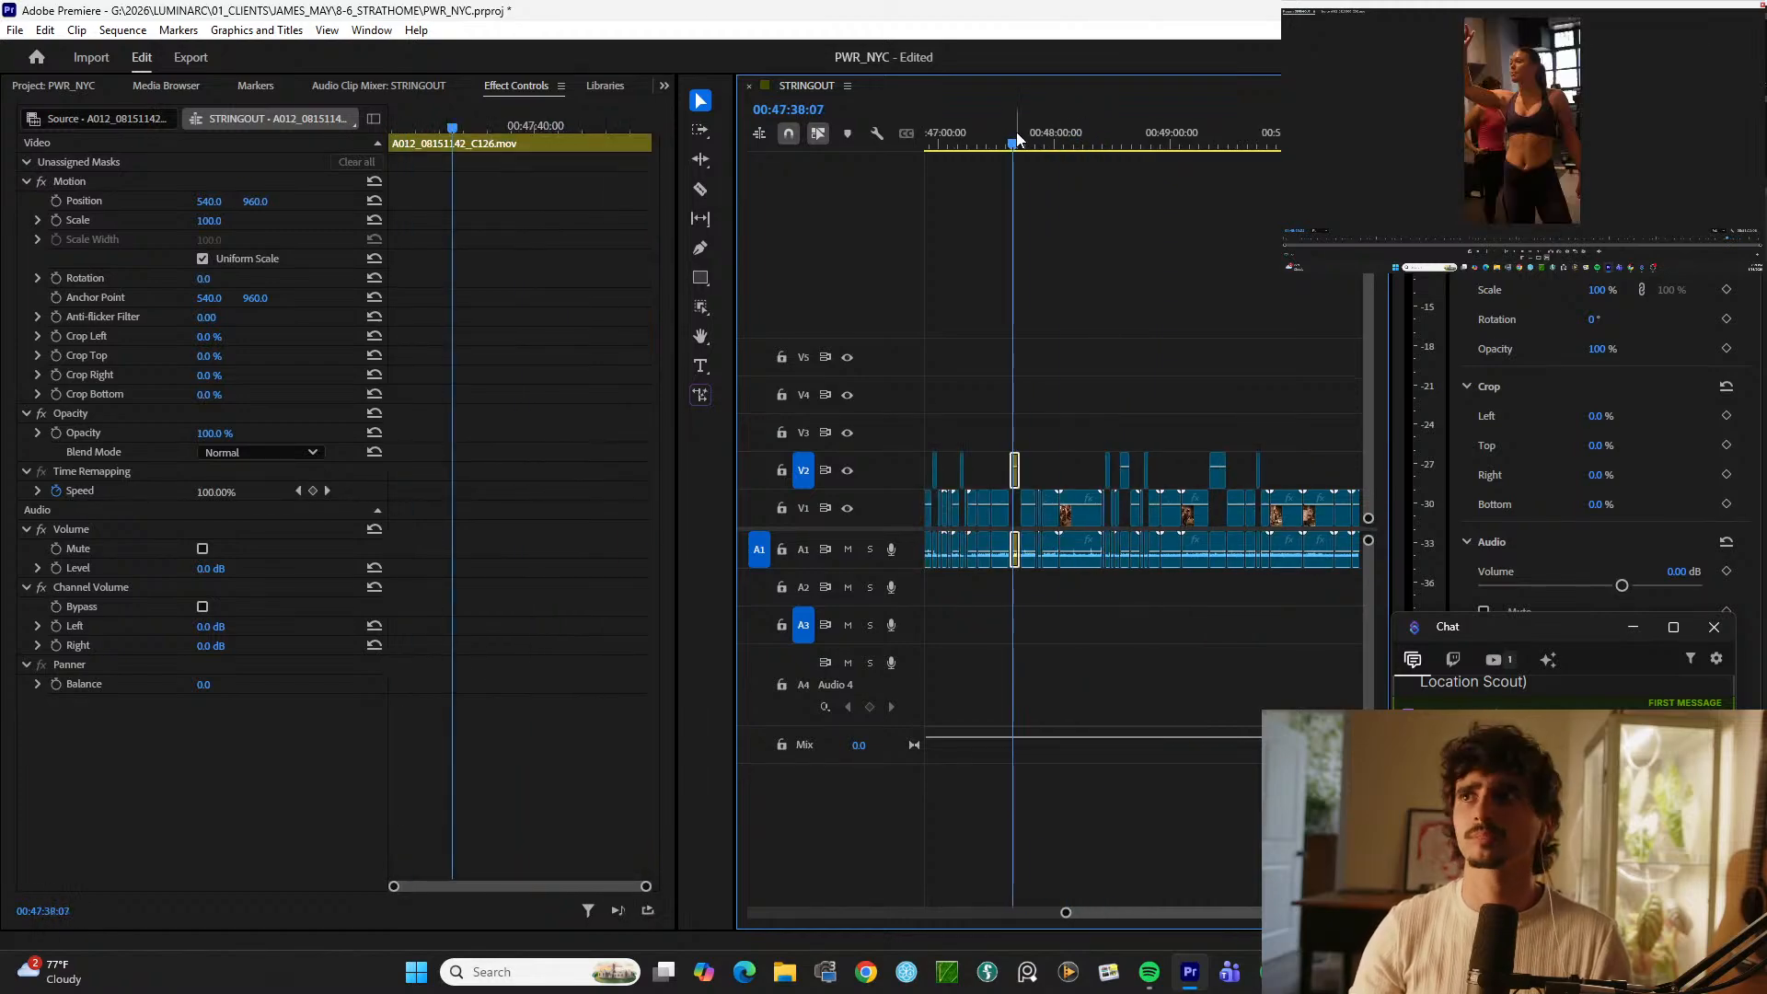
key("equal")
key("space")
key("space")
key("equal")
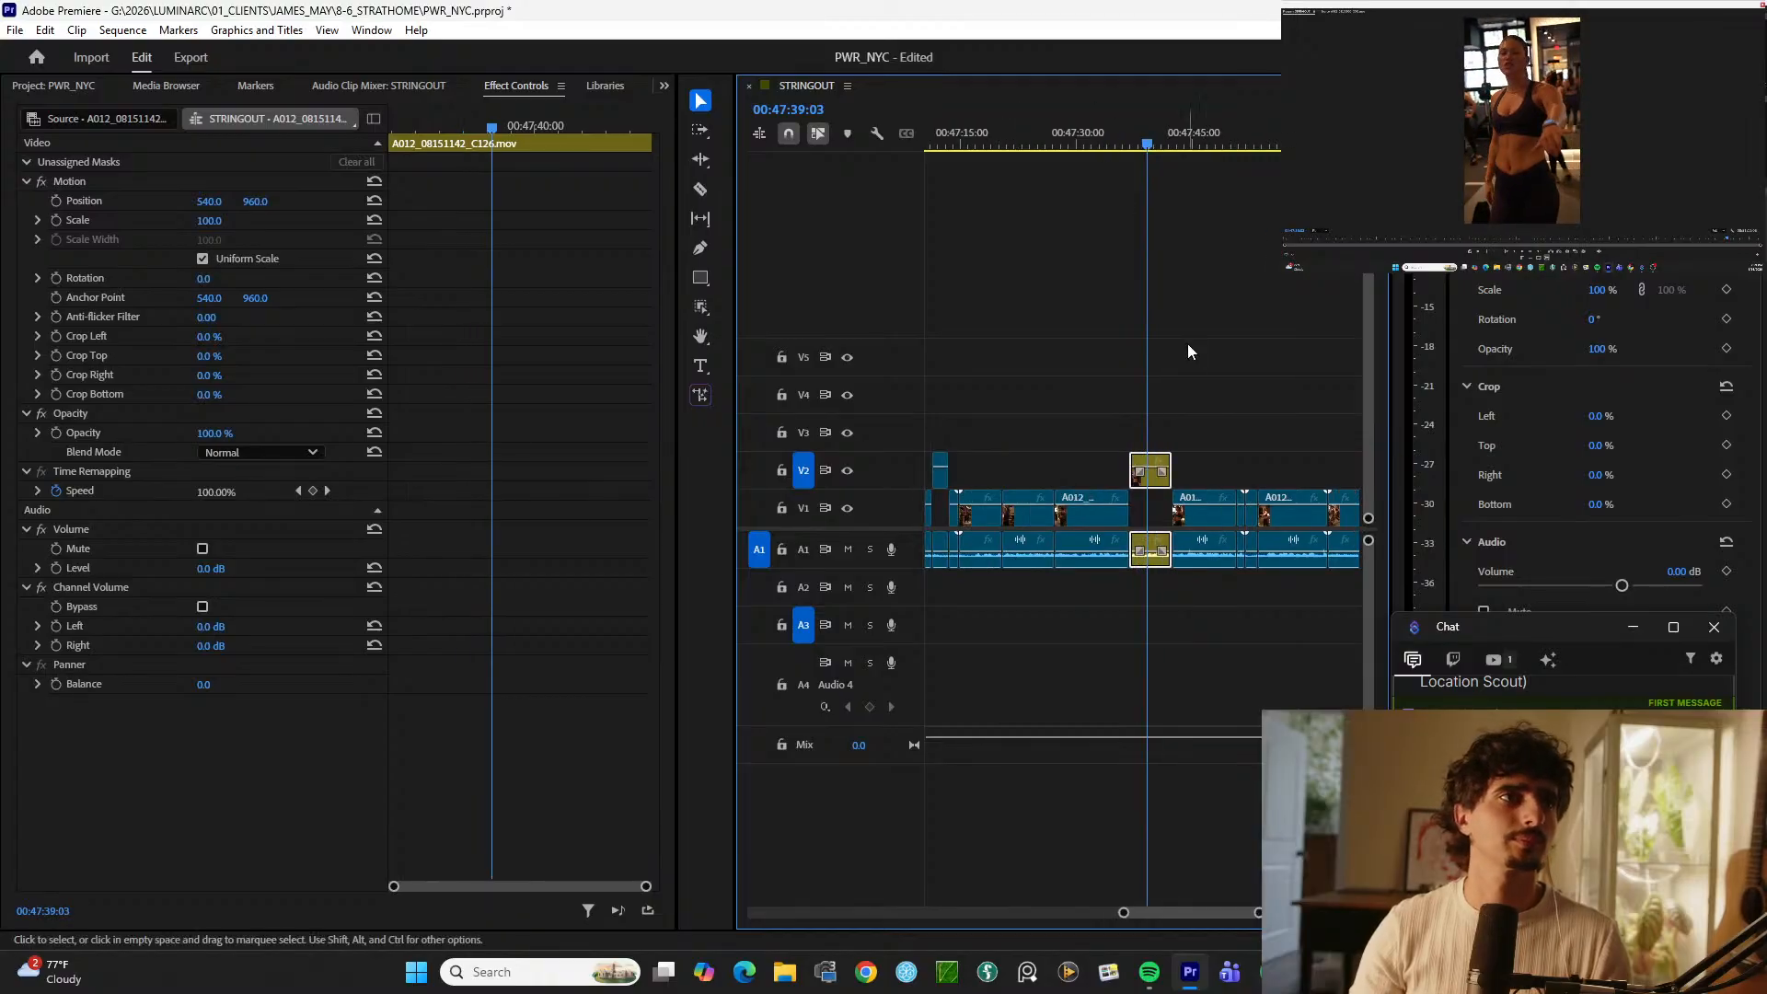
left_click(1161, 479, "alt")
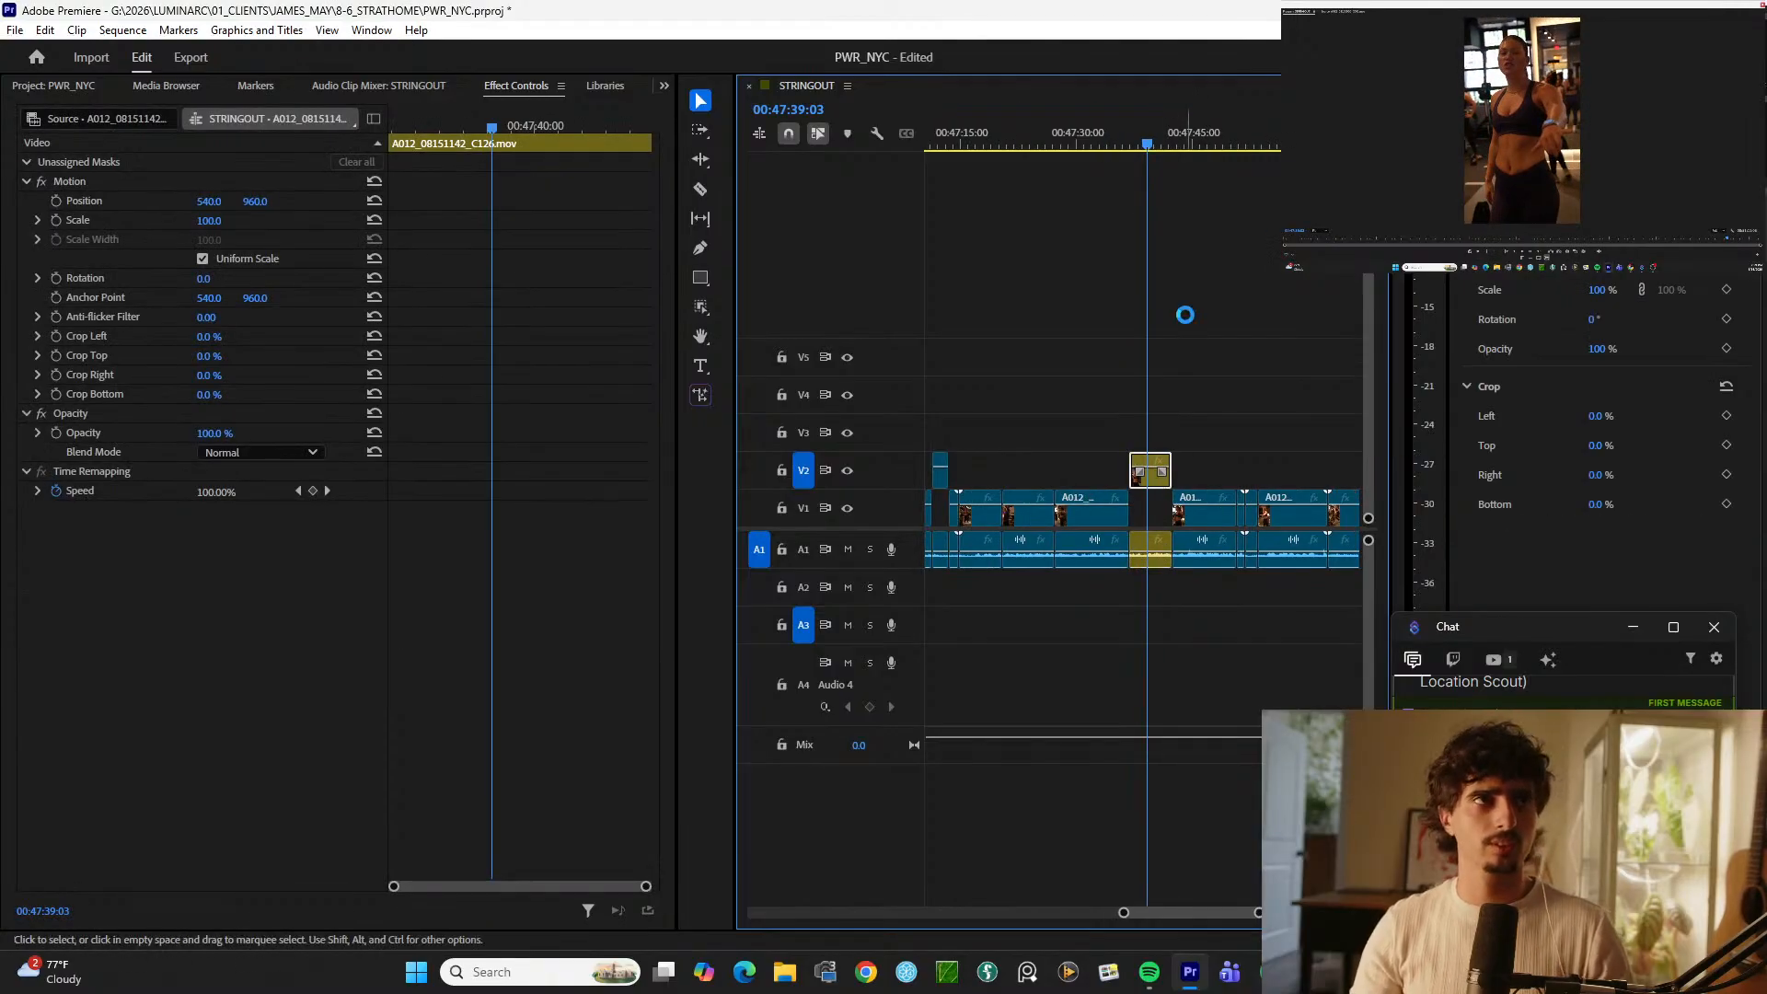
Step: Play the montage from 00:00:00:00 and paste A012_08151142_C126 on V2 at about 00:00:07:20, replacing the rest of A012_08151041_C075
key("minus")
key("minus")
key("minus")
key("minus")
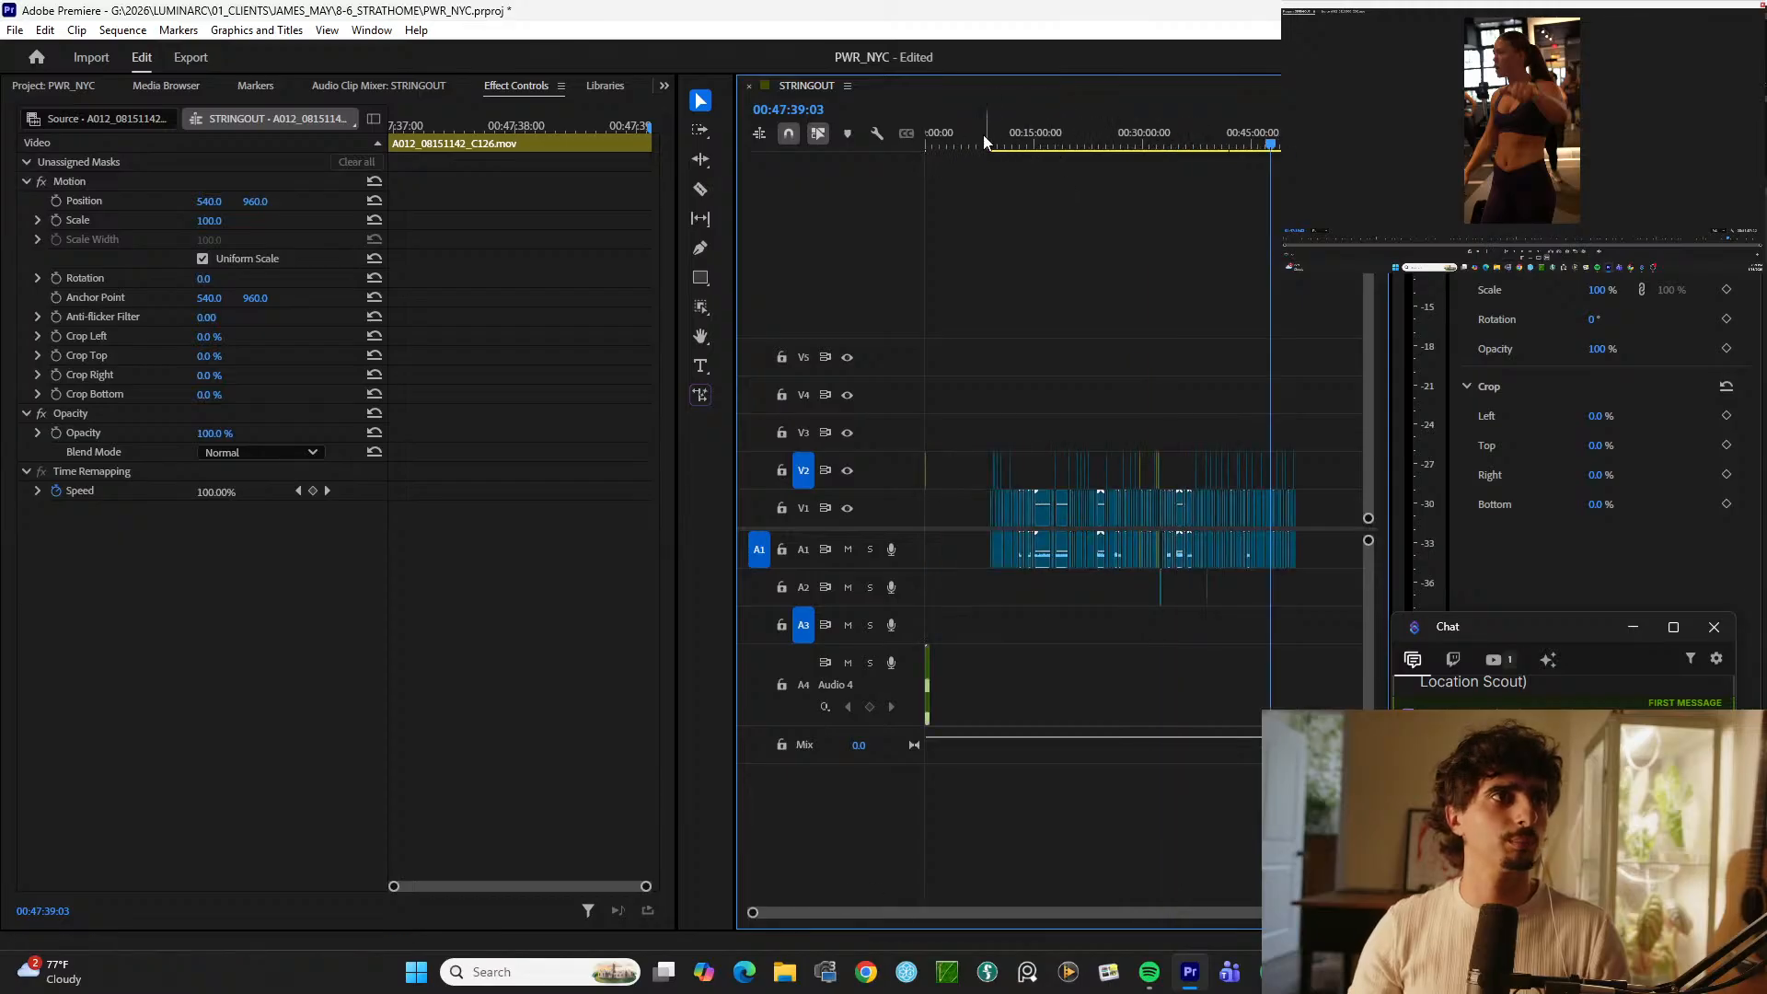
key("Home")
key("equal")
key("equal")
key("equal")
key("equal")
key("equal")
key("equal")
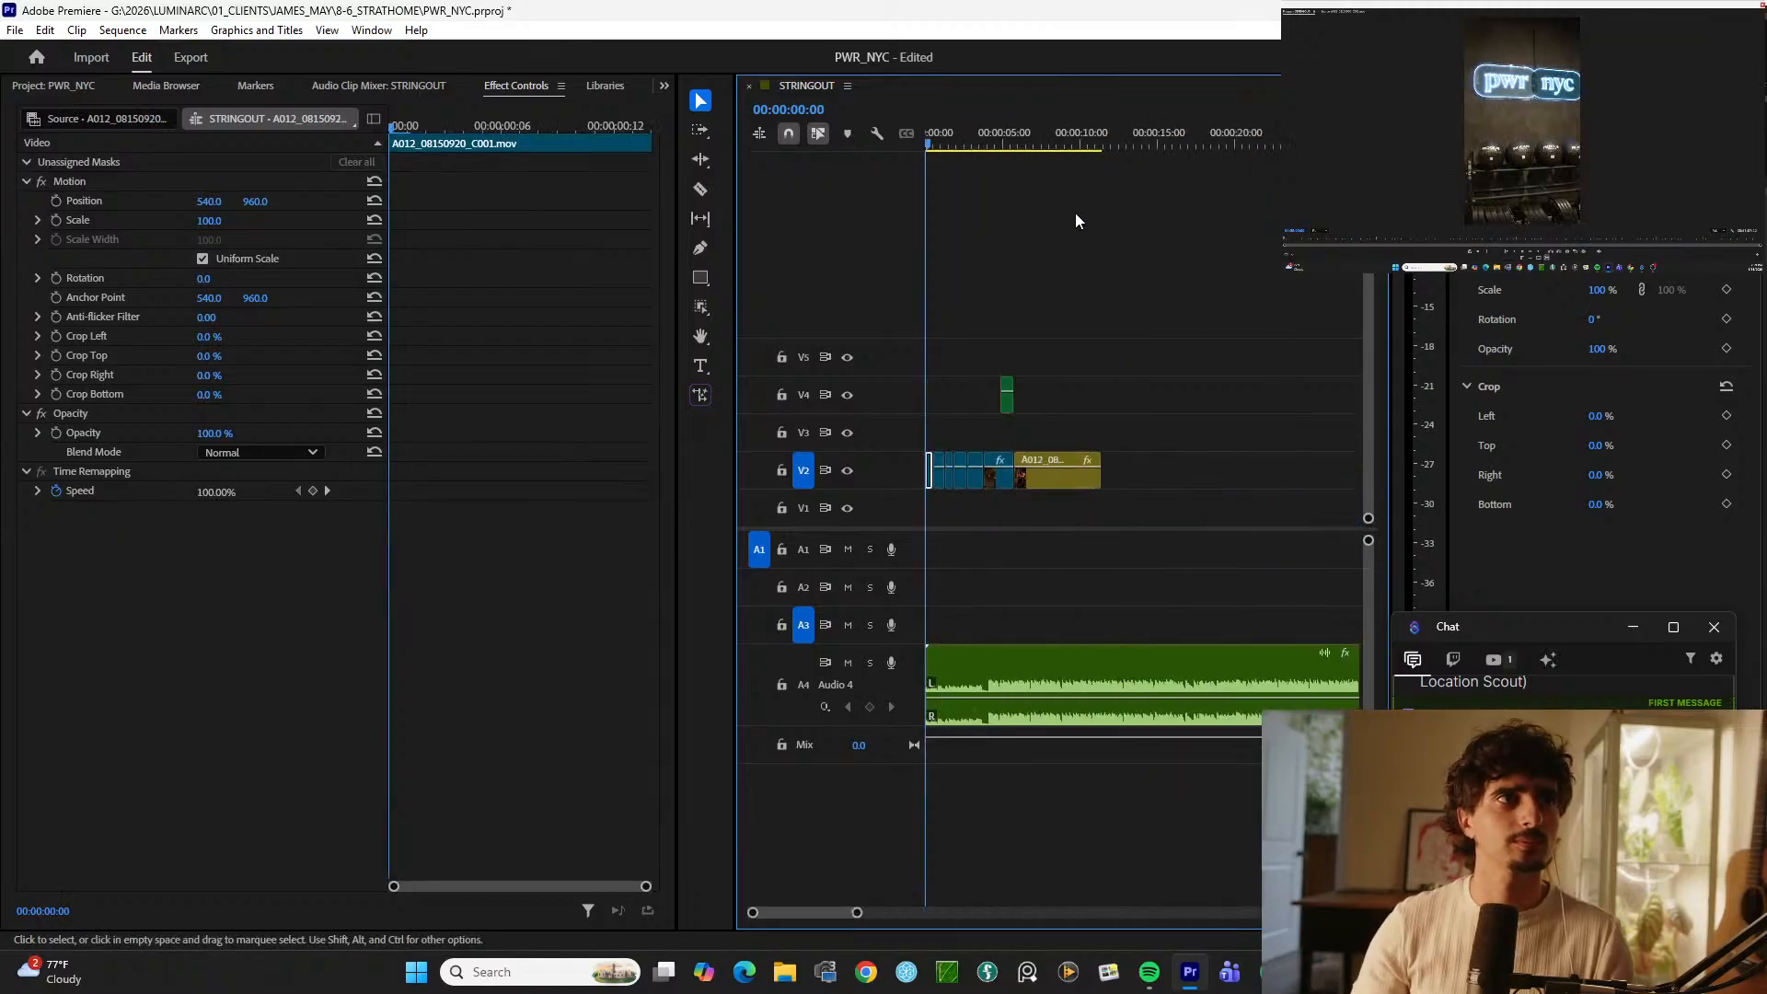
key("space")
key("equal")
key("equal")
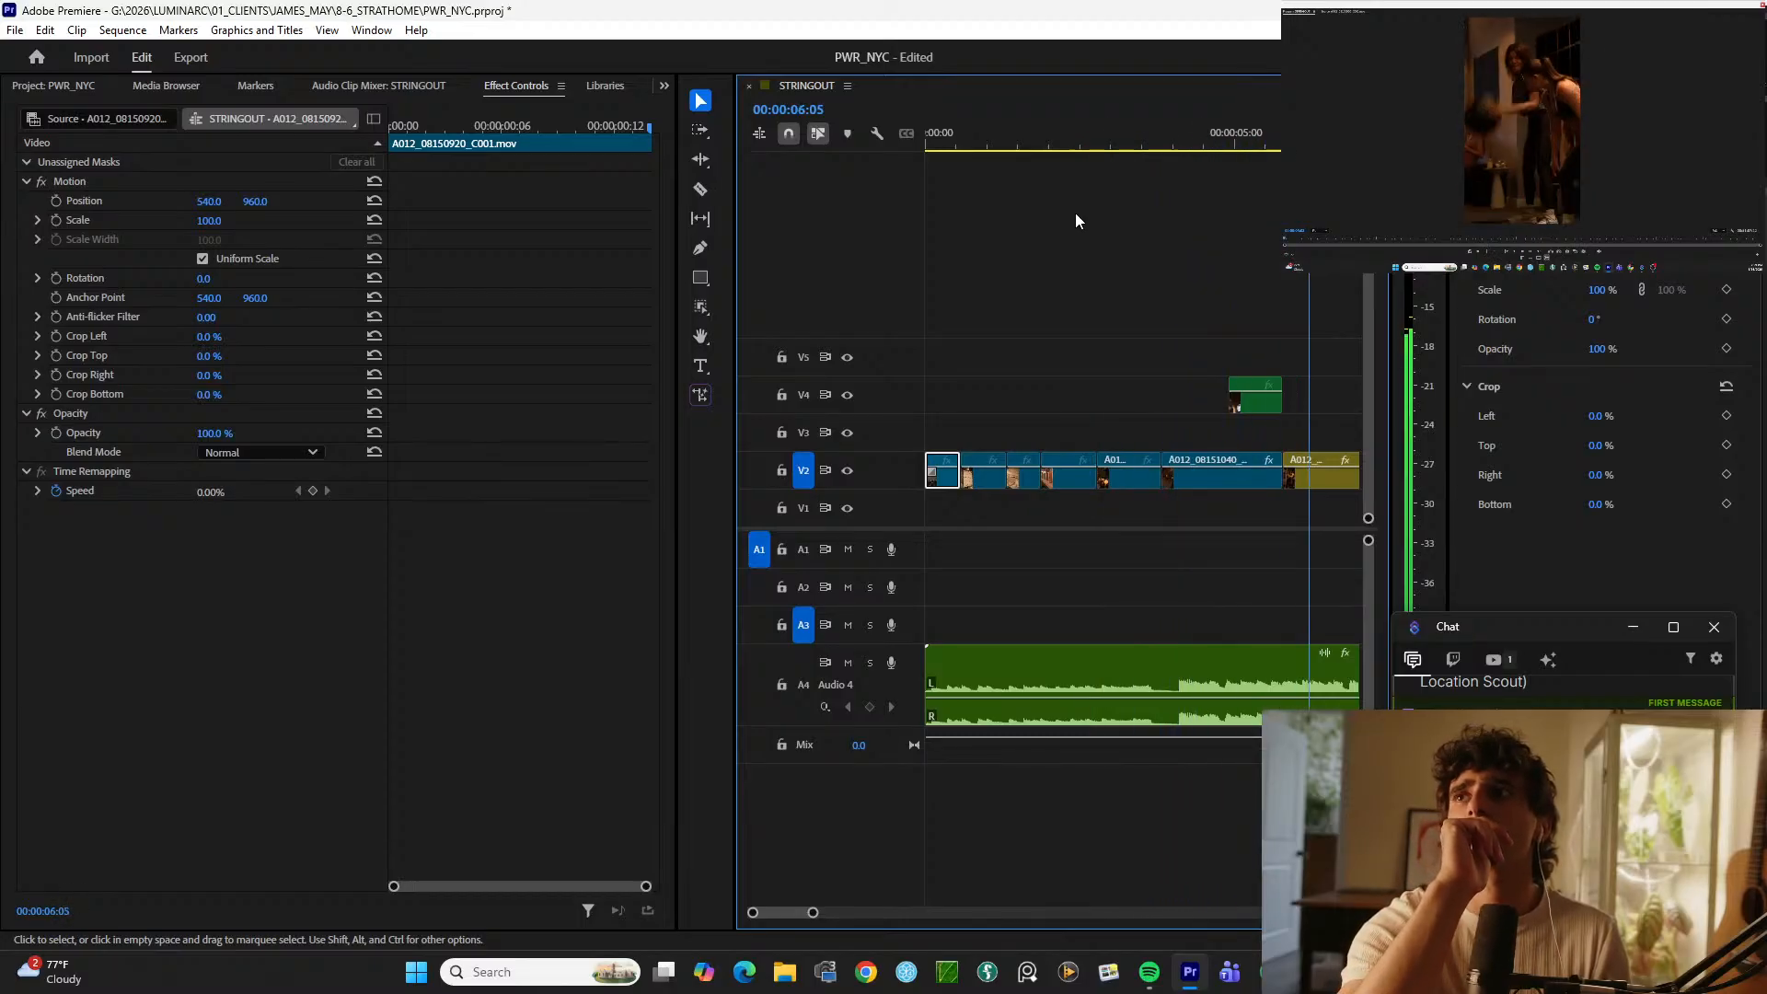
key("space")
key("minus")
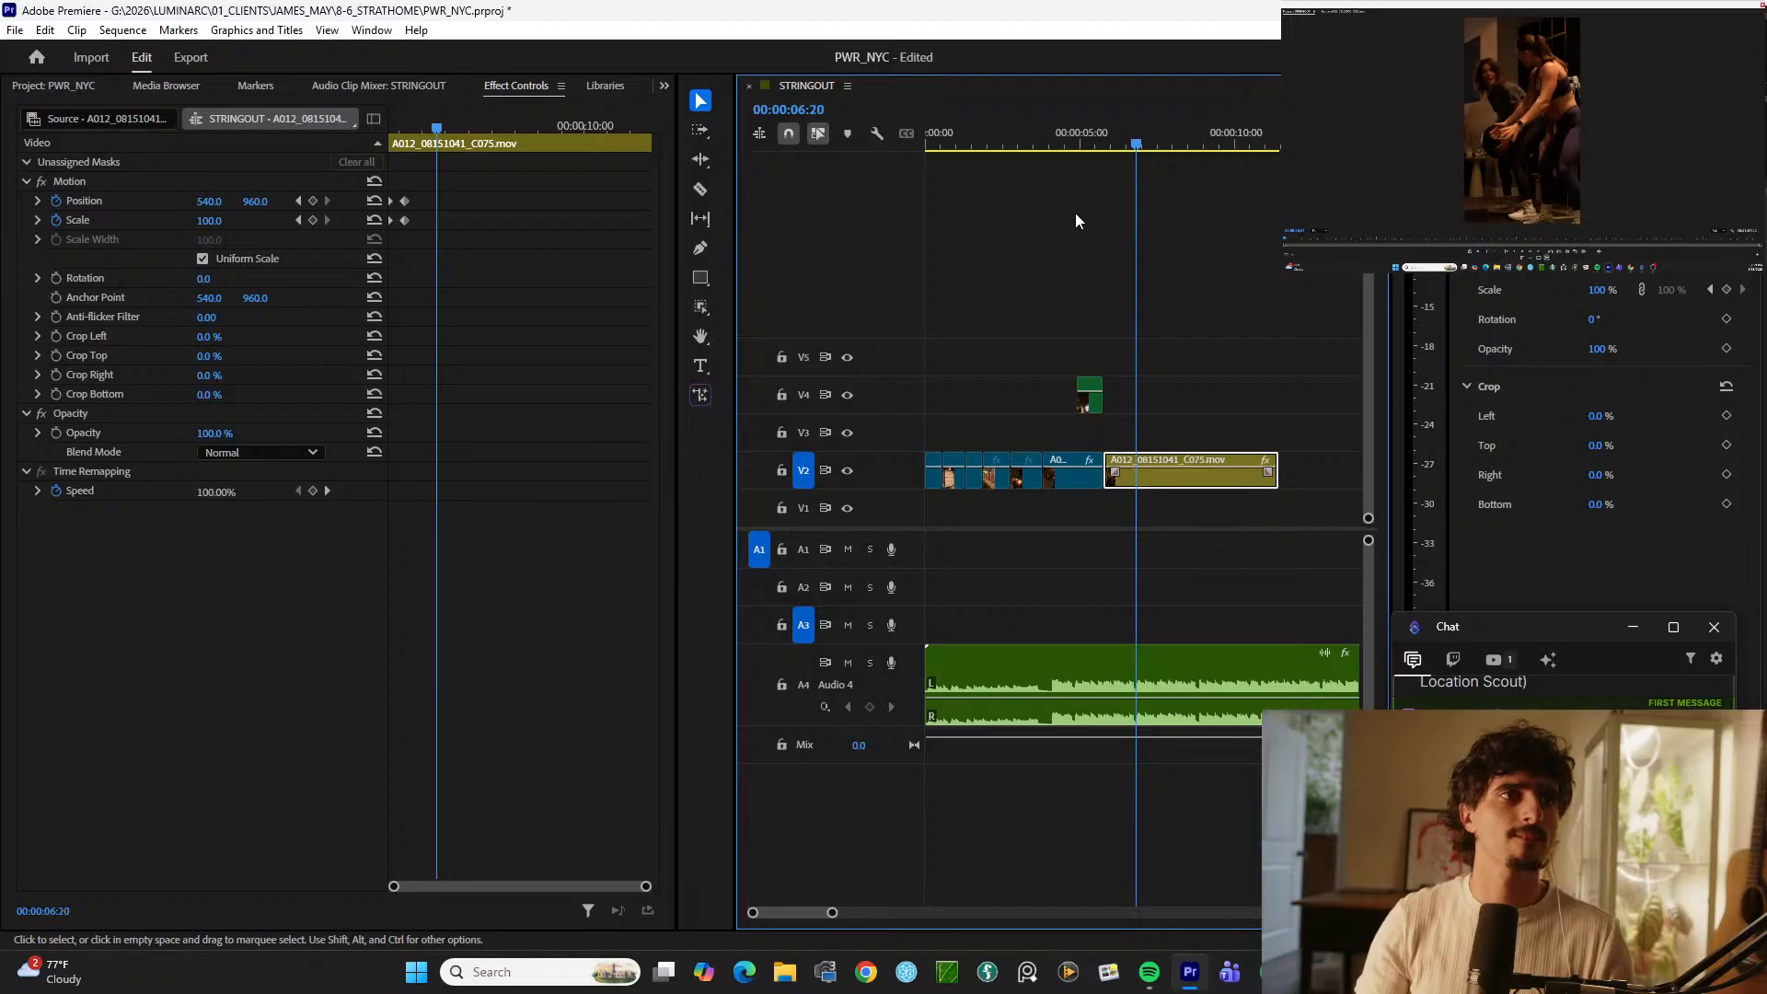
key("space")
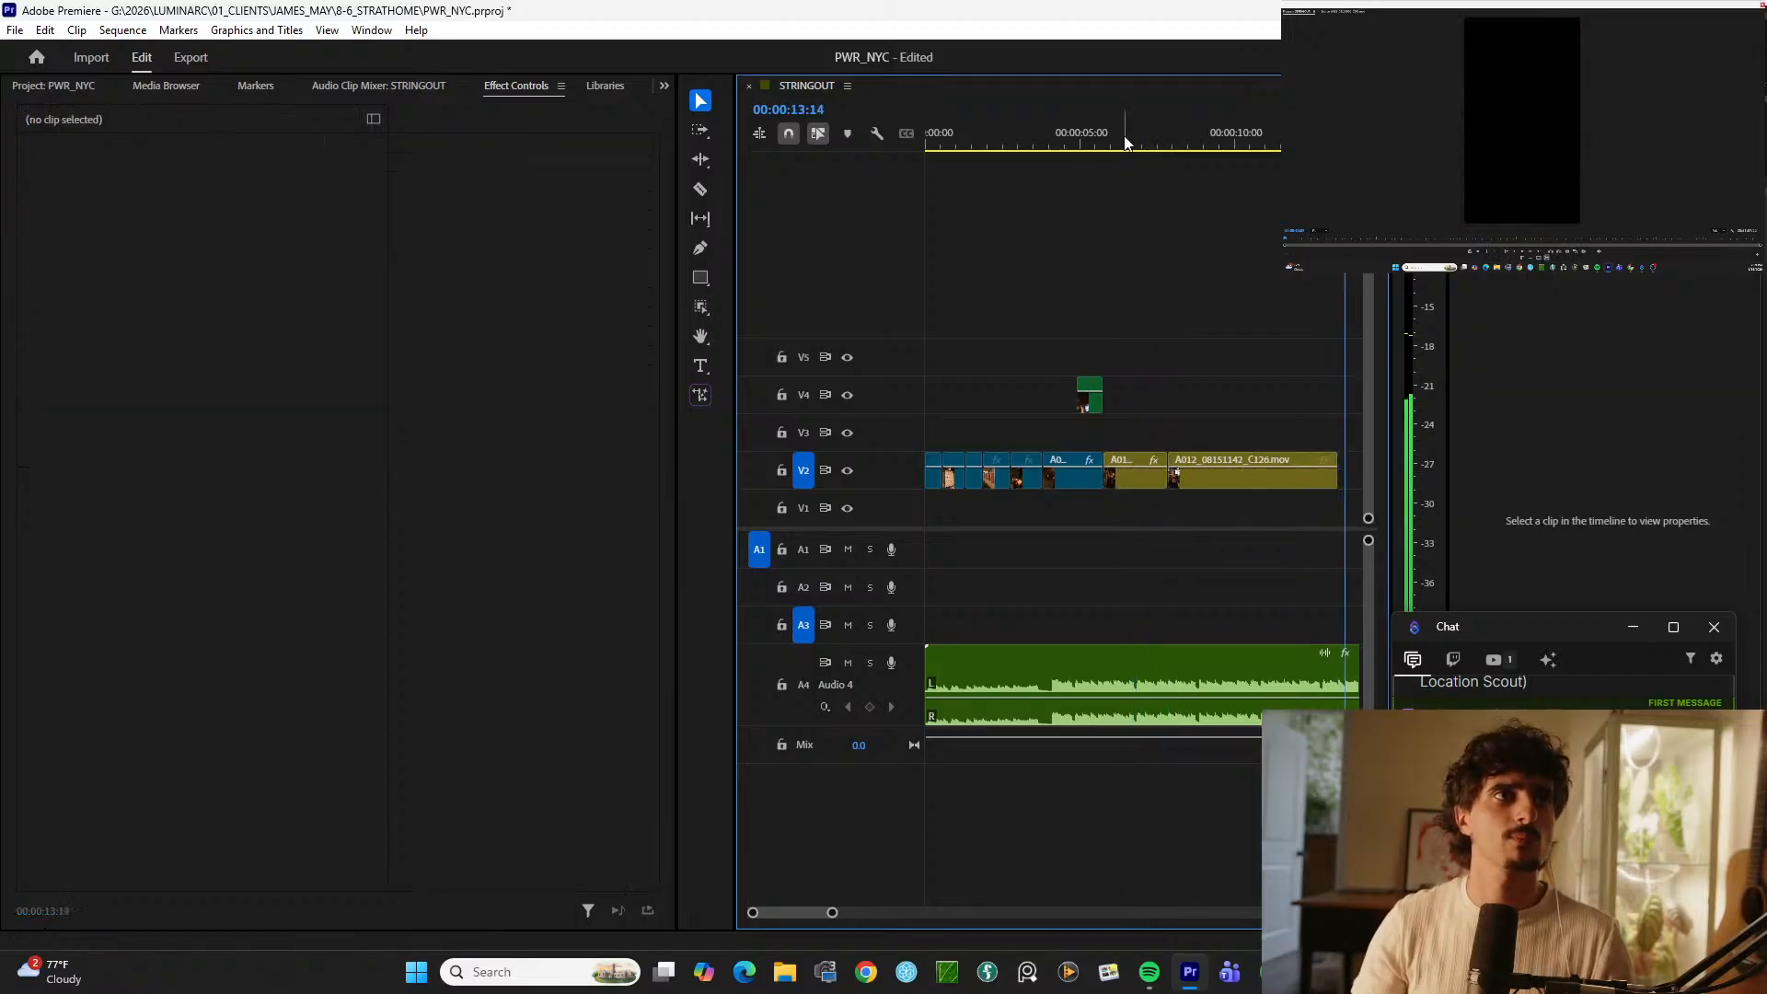
Step: Play the montage from about 00:00:05:22 across the cut into A012_08151142_C126
left_click(1124, 142)
key("minus")
key("space")
left_click_drag(961, 140, 929, 142)
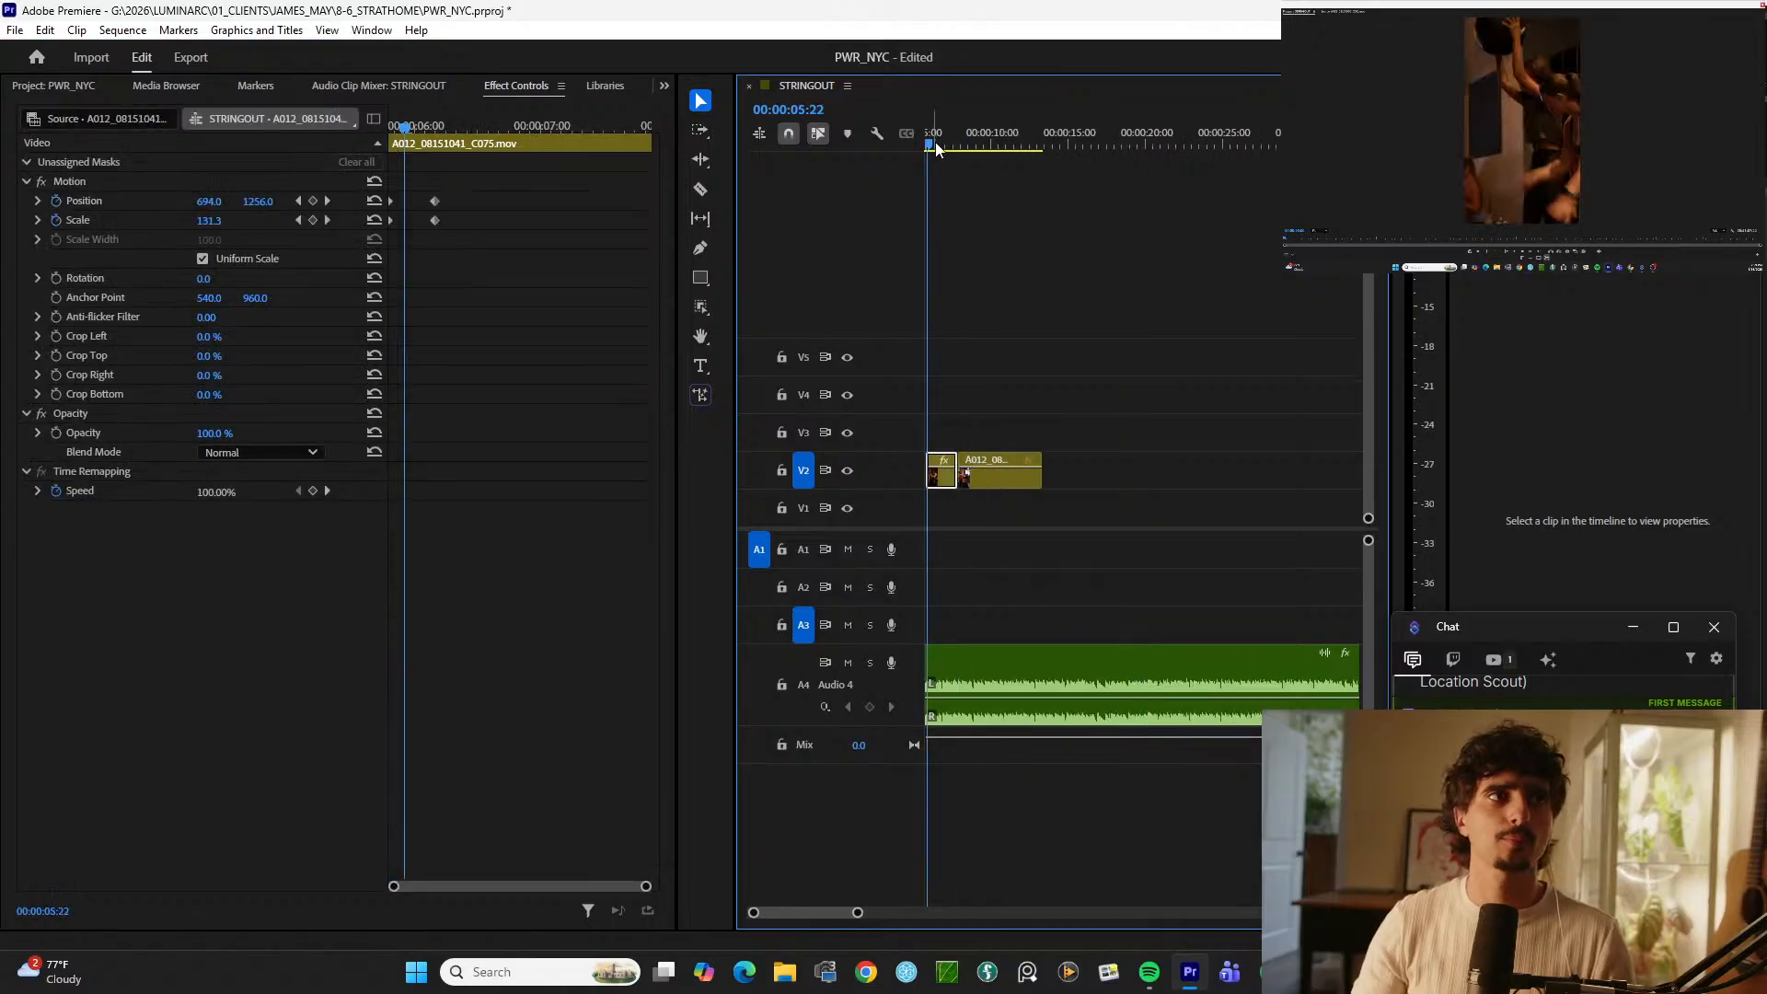
key("minus")
key("space")
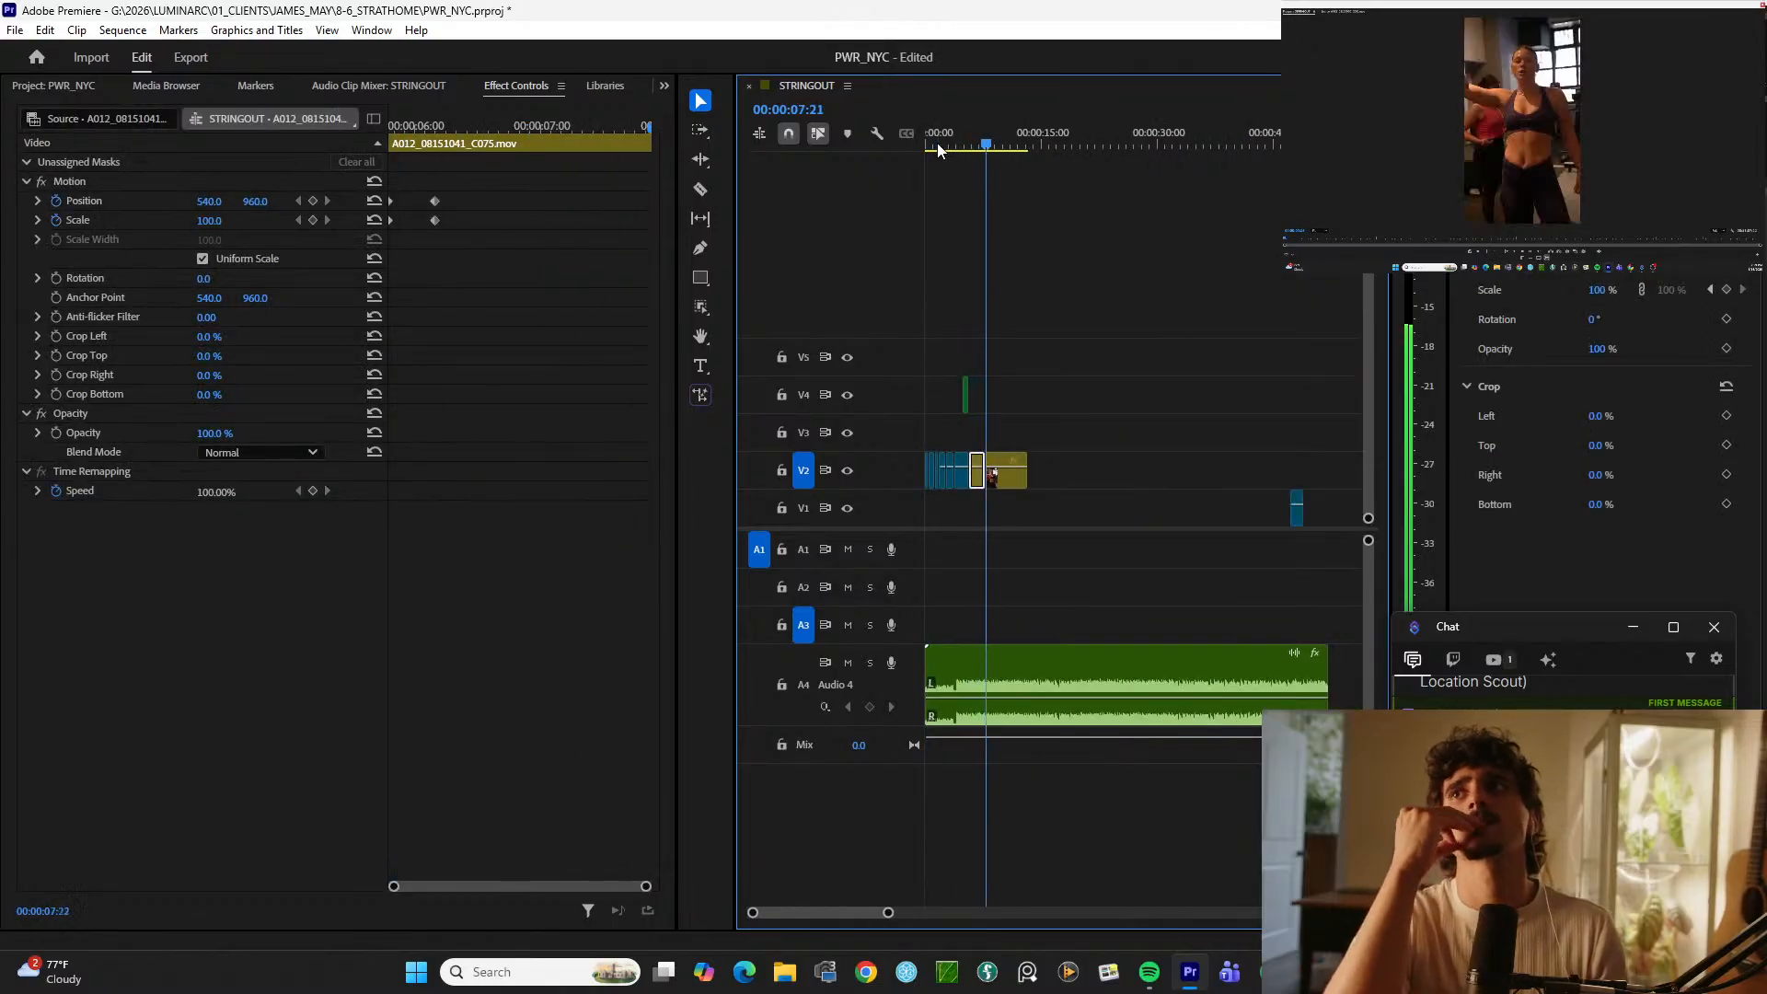
key("equal")
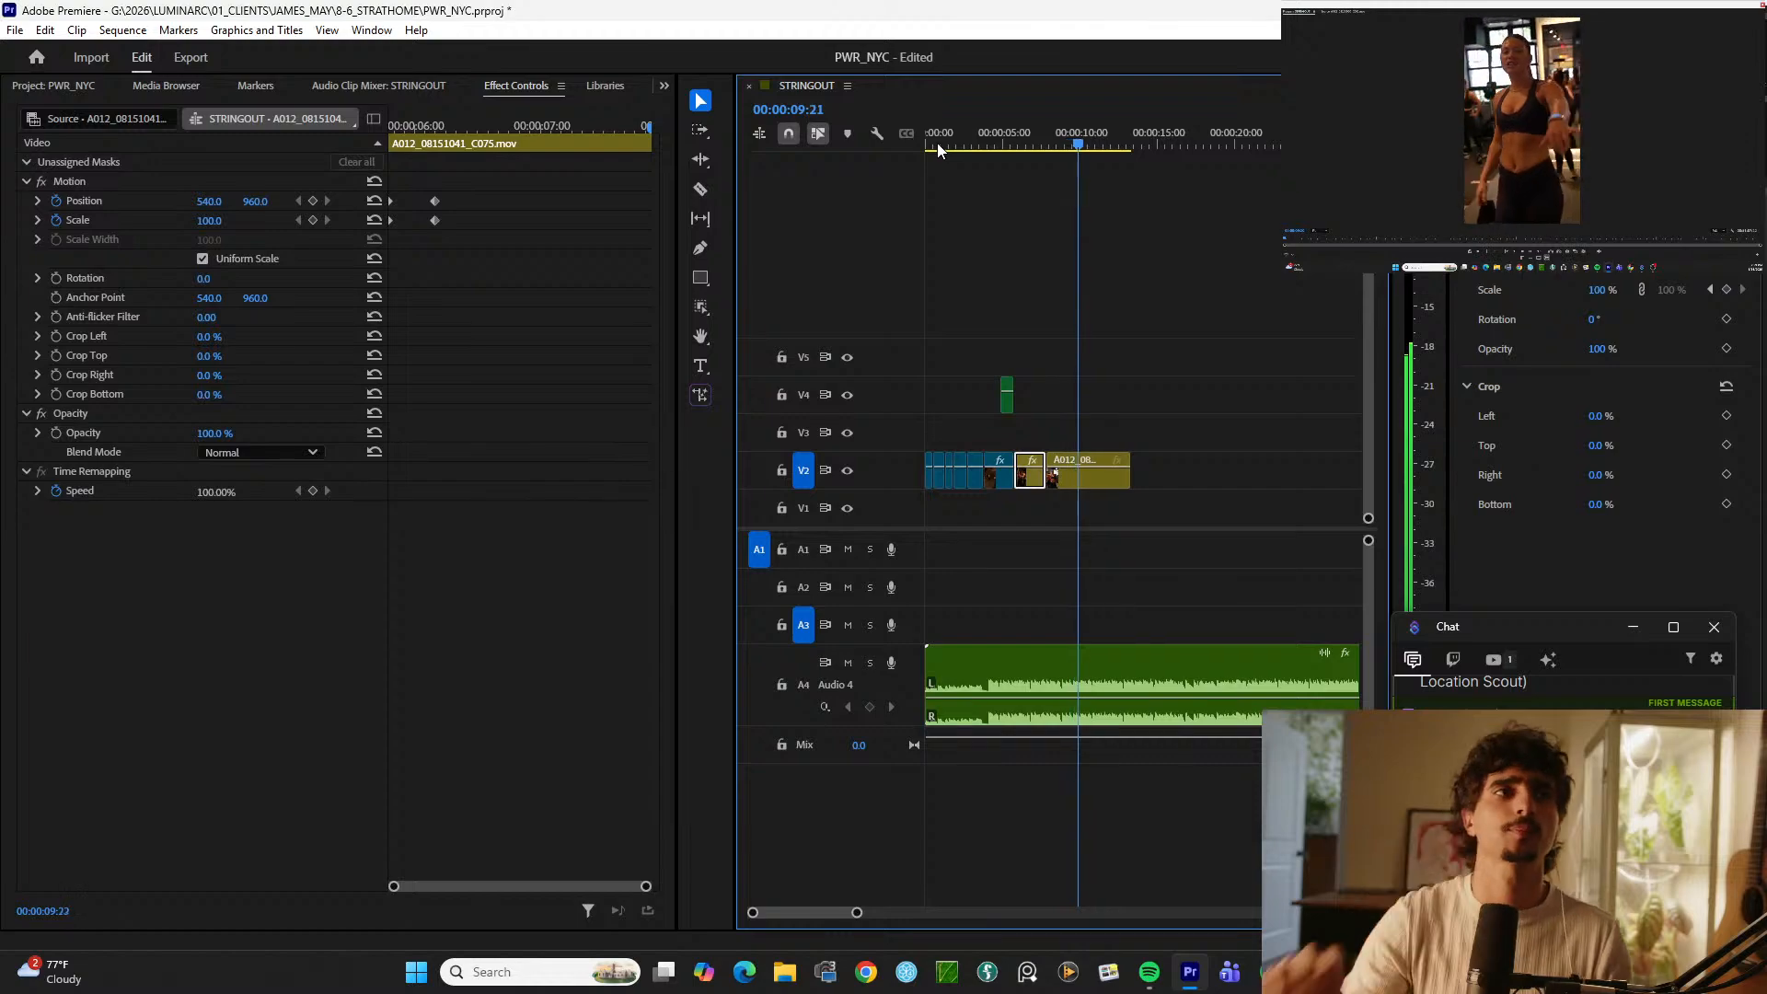
Step: Check the stringout around 00:21:53:15, including A012_08151013_C038, for a further shot
key("minus")
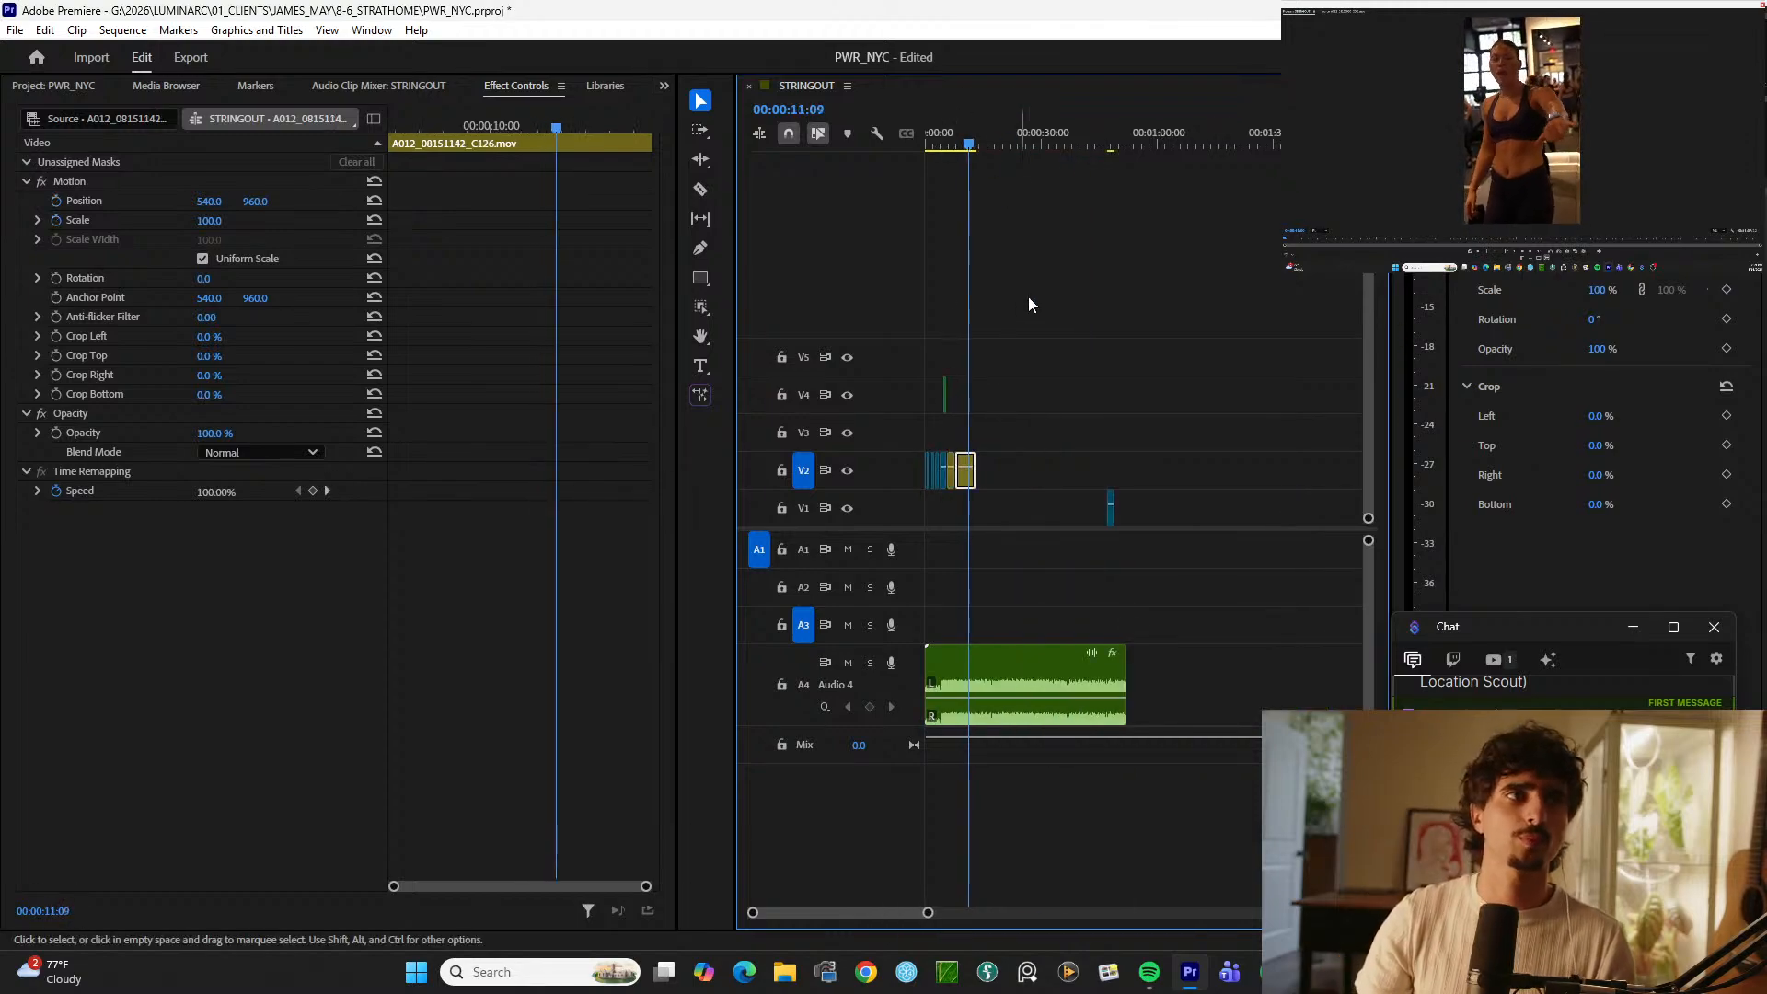
key("minus")
key("minus")
mouse_move(1207, 129)
left_mouse_down()
mouse_move(1233, 122)
mouse_move(1179, 138)
mouse_move(1212, 131)
left_mouse_up()
key("equal")
key("equal")
left_click(1170, 139)
key("minus")
key("minus")
key("equal")
key("equal")
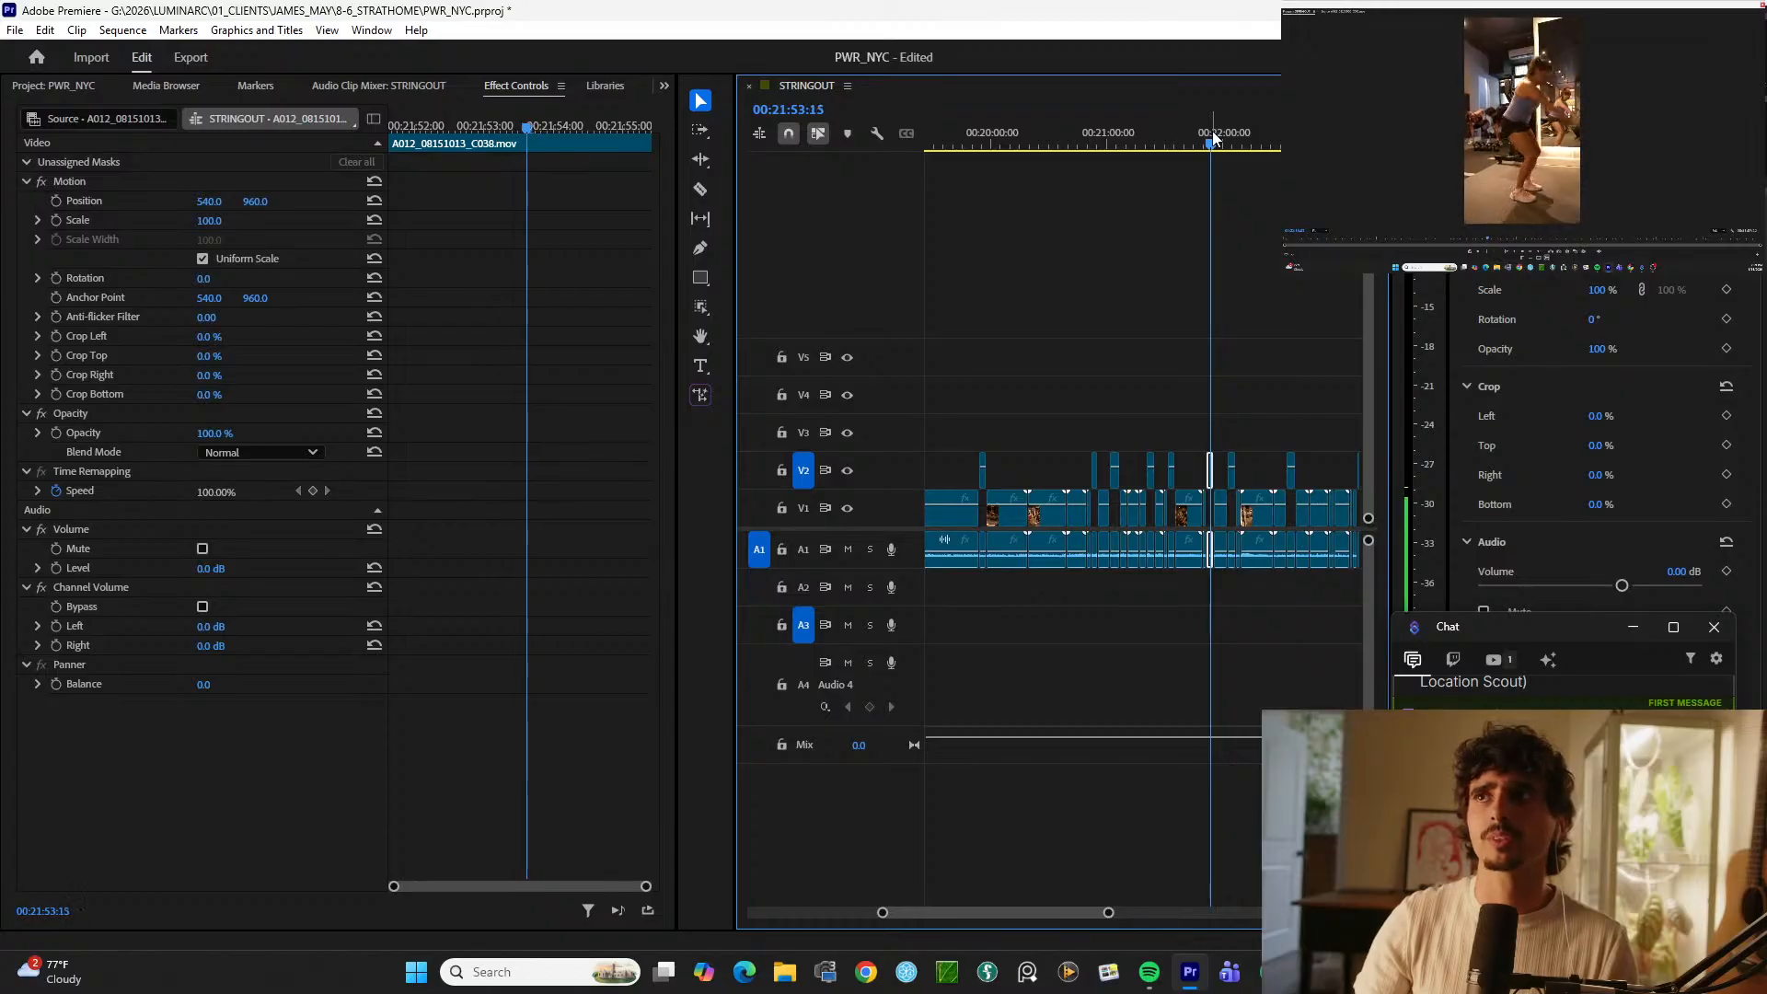
Step: Preview A012_08151013_C036 from 00:21:32:06 in the stringout and copy only its video
key("equal")
left_click(1064, 144)
key("space")
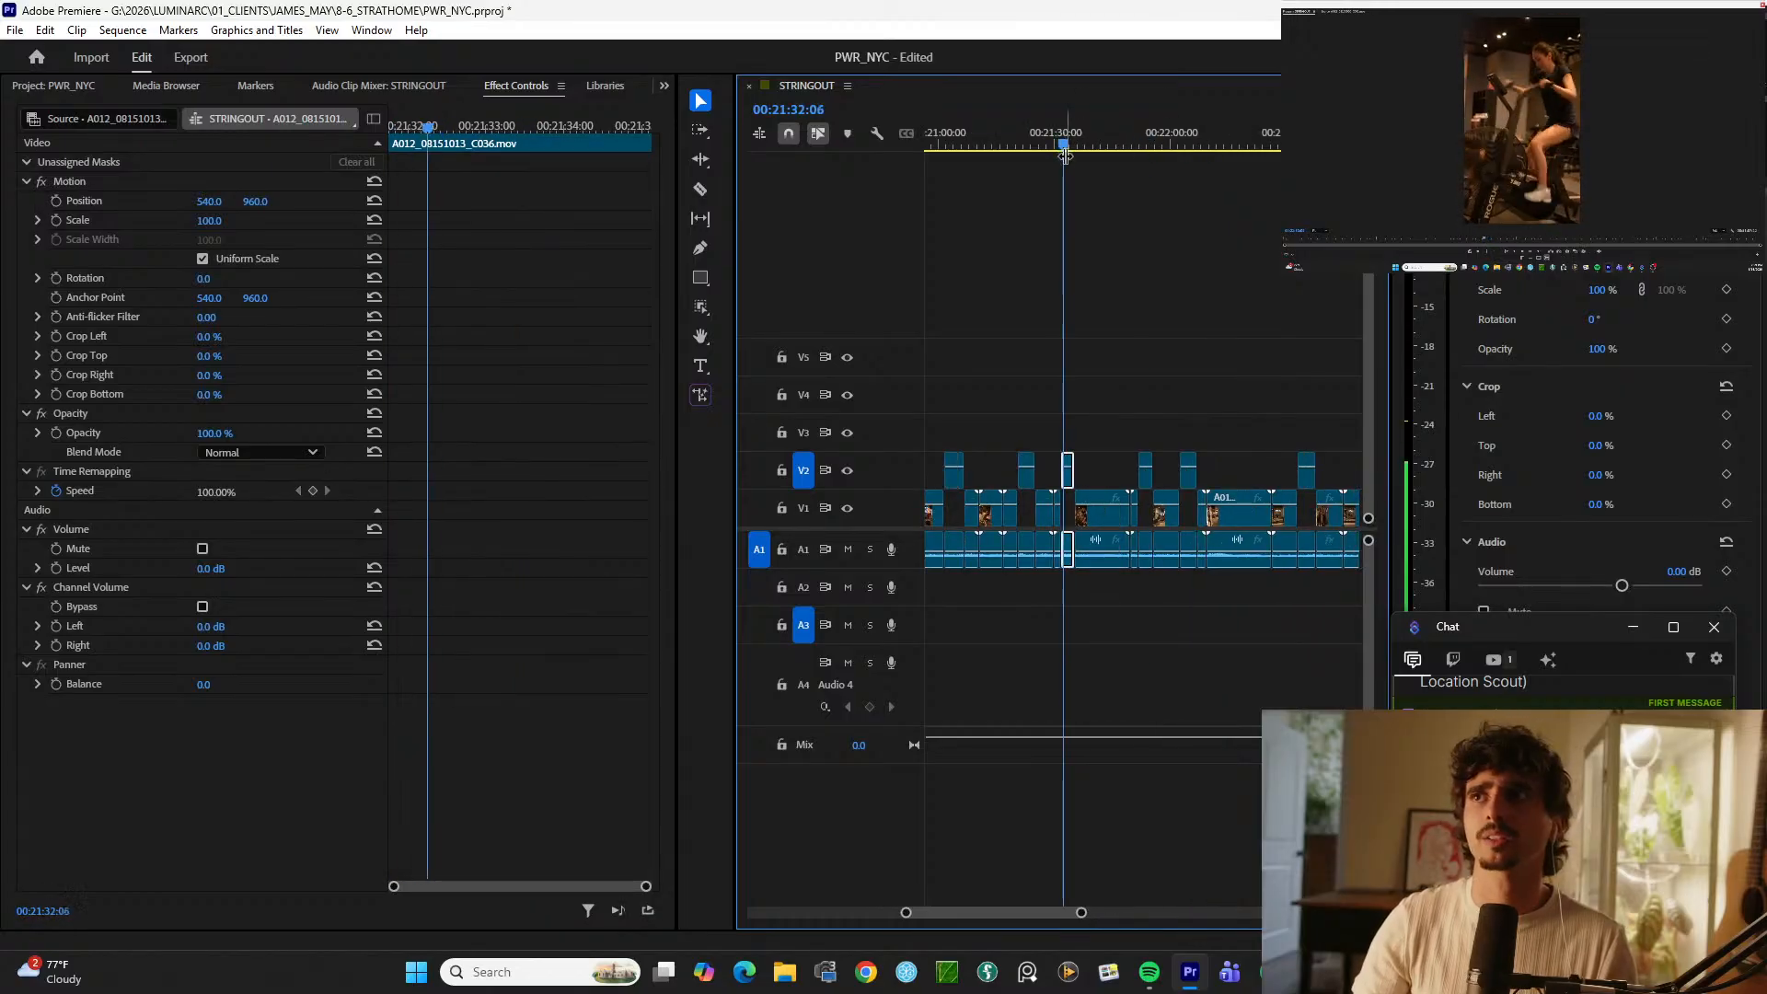
key("space")
key("equal")
left_click(1150, 230)
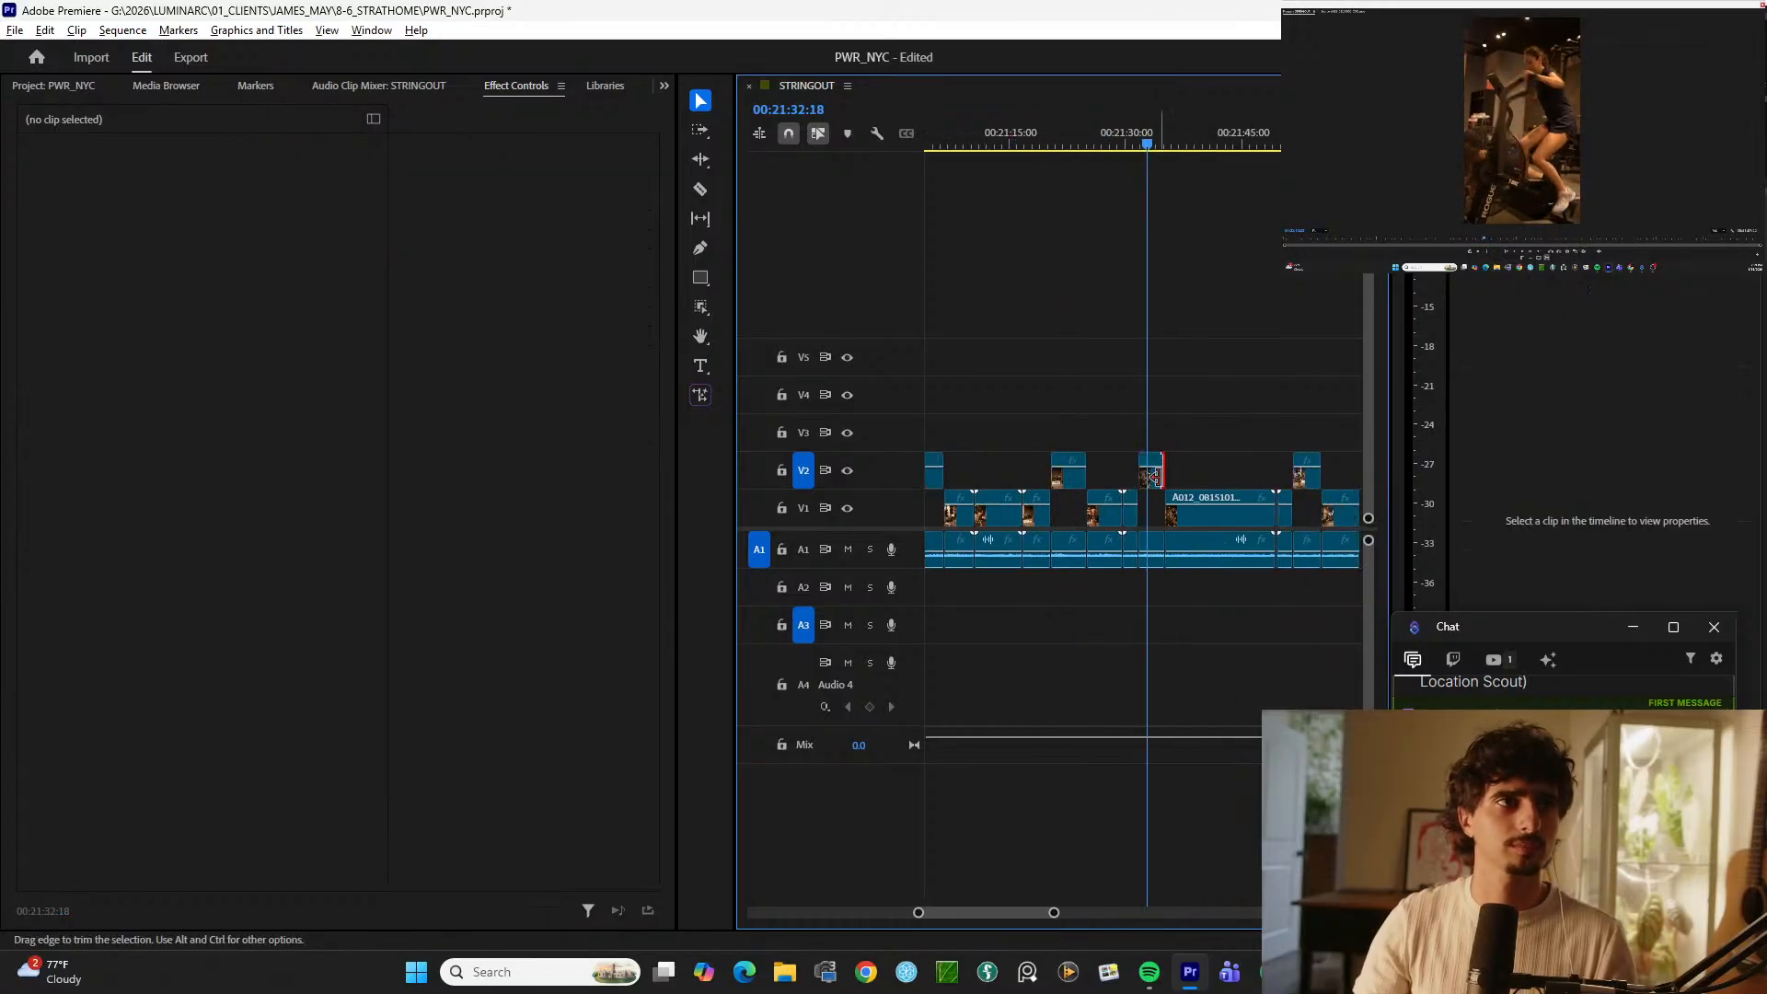
left_click(1153, 479)
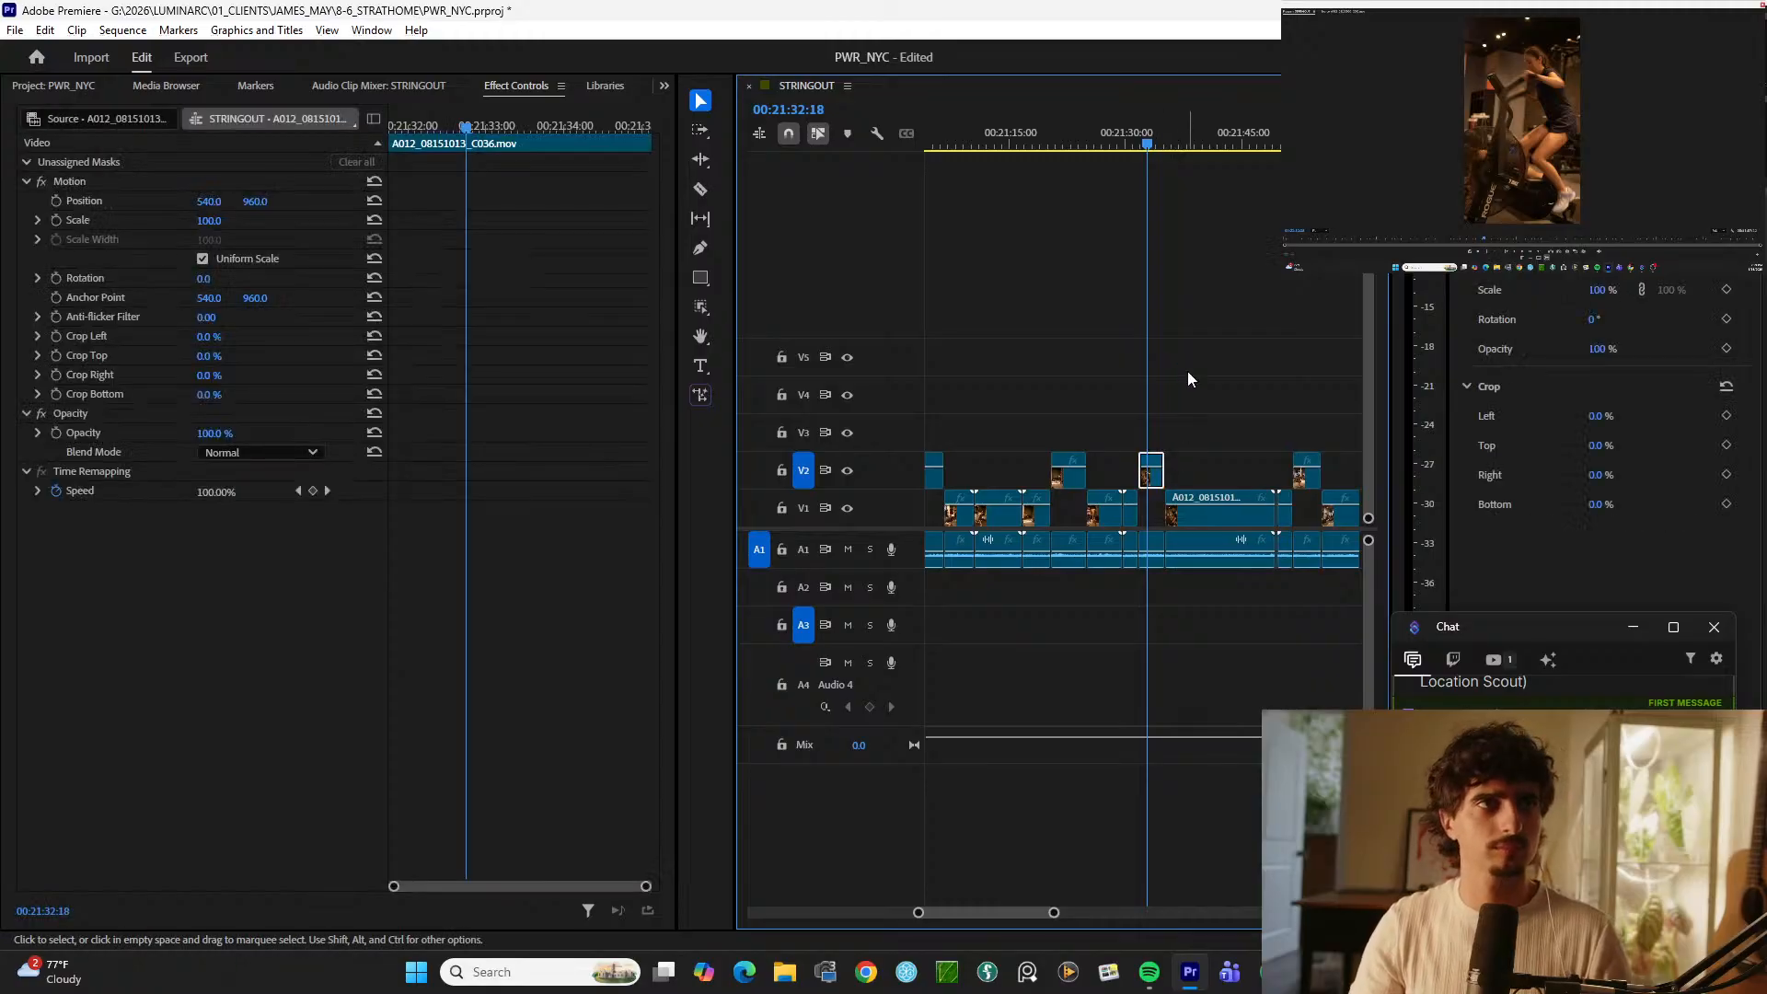
Step: Play the montage from 00:00:00:00 to about 00:00:09:11 in A012_08151142_C126 to judge the timing
key("minus")
key("minus")
key("minus")
key("minus")
key("minus")
key("minus")
left_click_drag(981, 129, 775, 140)
key("equal")
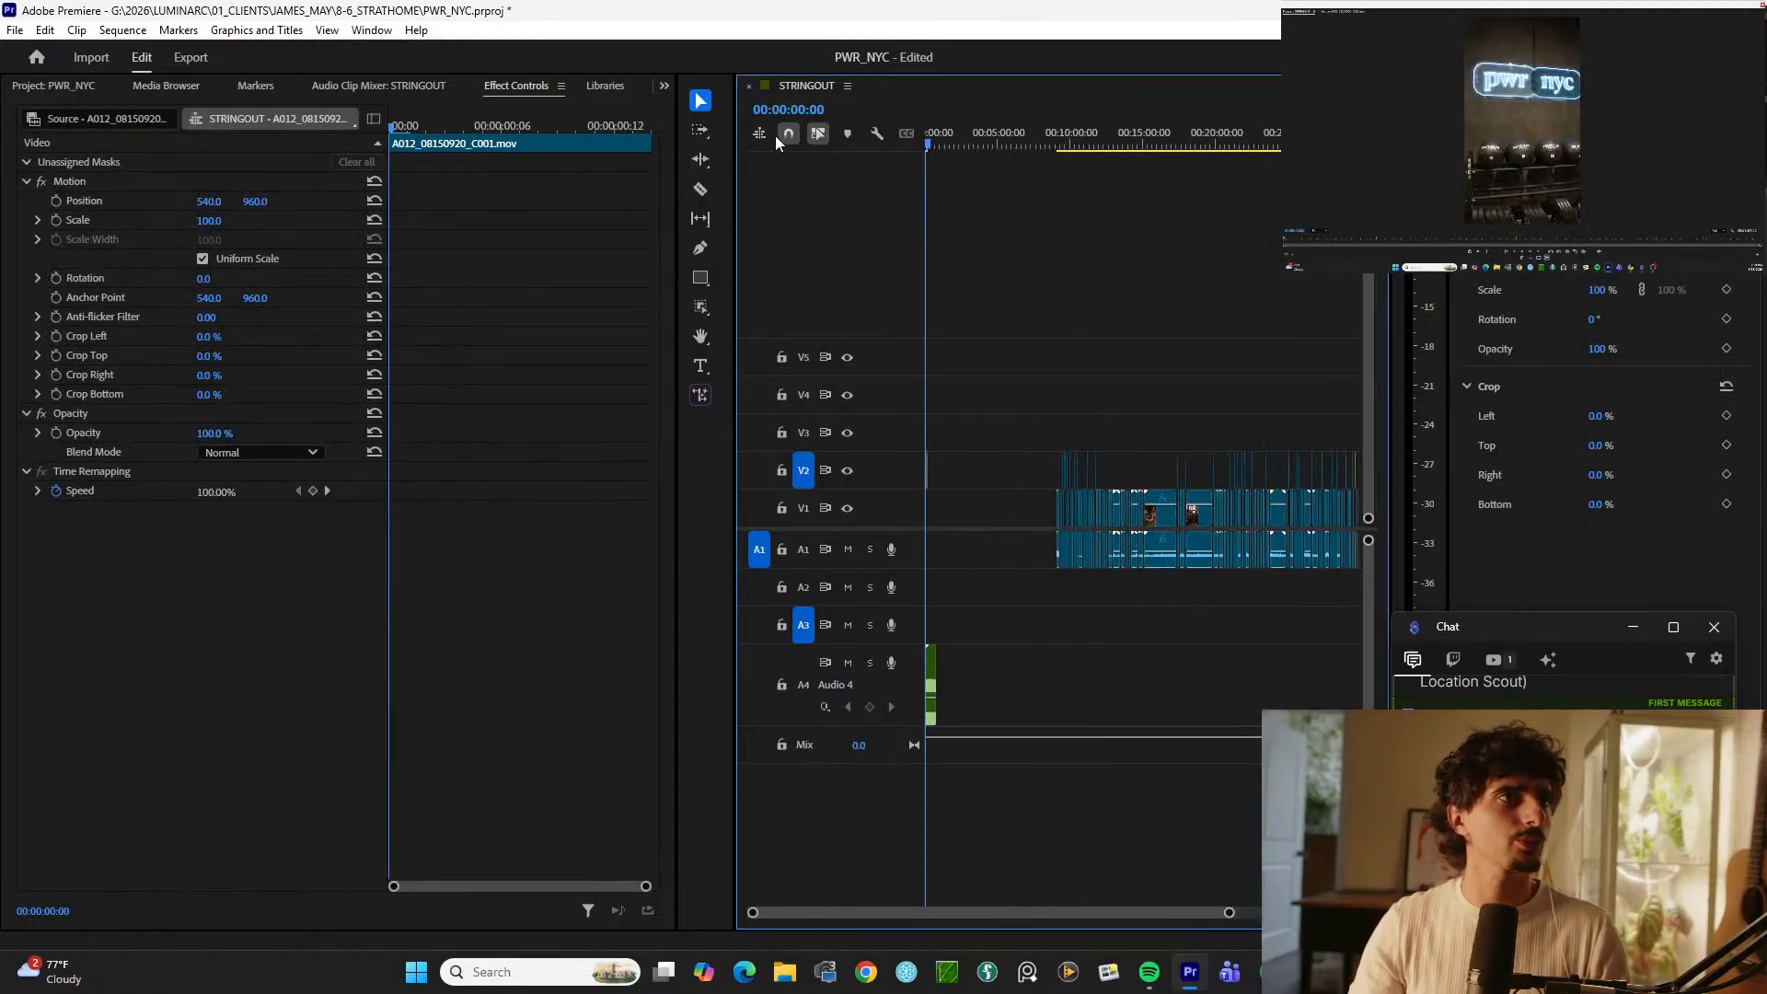
key("equal")
key("equal")
key("equal")
key("equal")
key("equal")
key("space")
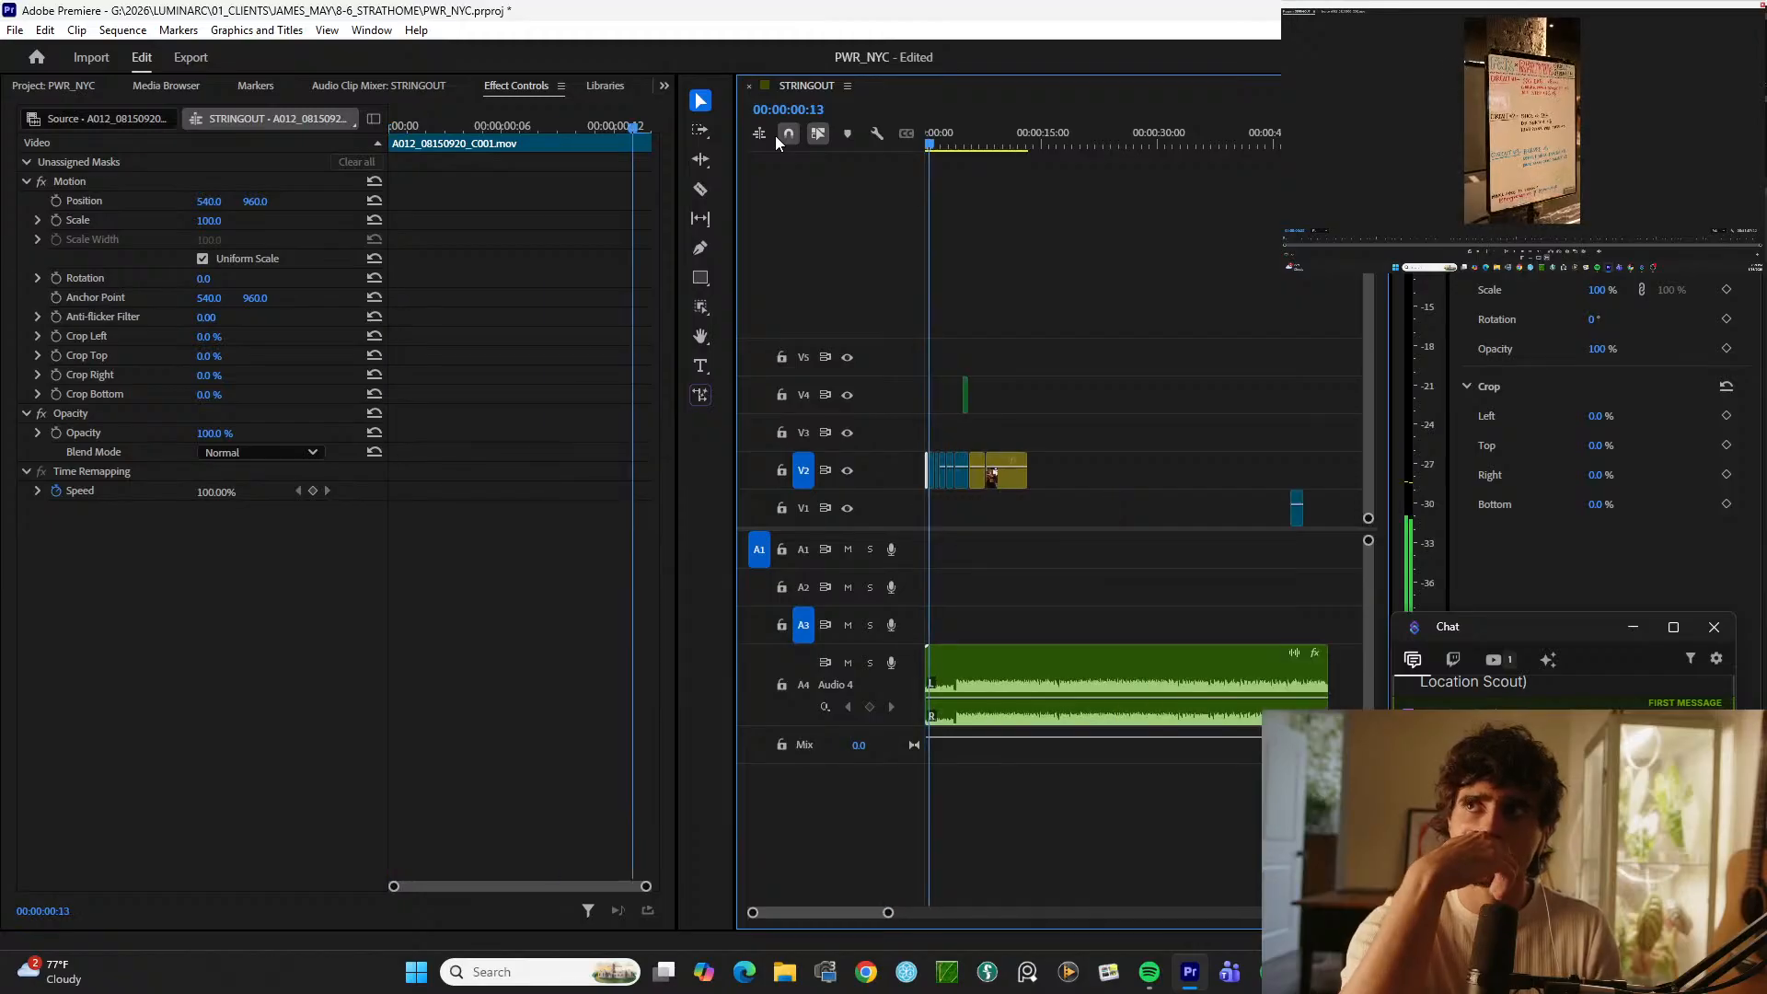
key("equal")
key("equal")
key("equal")
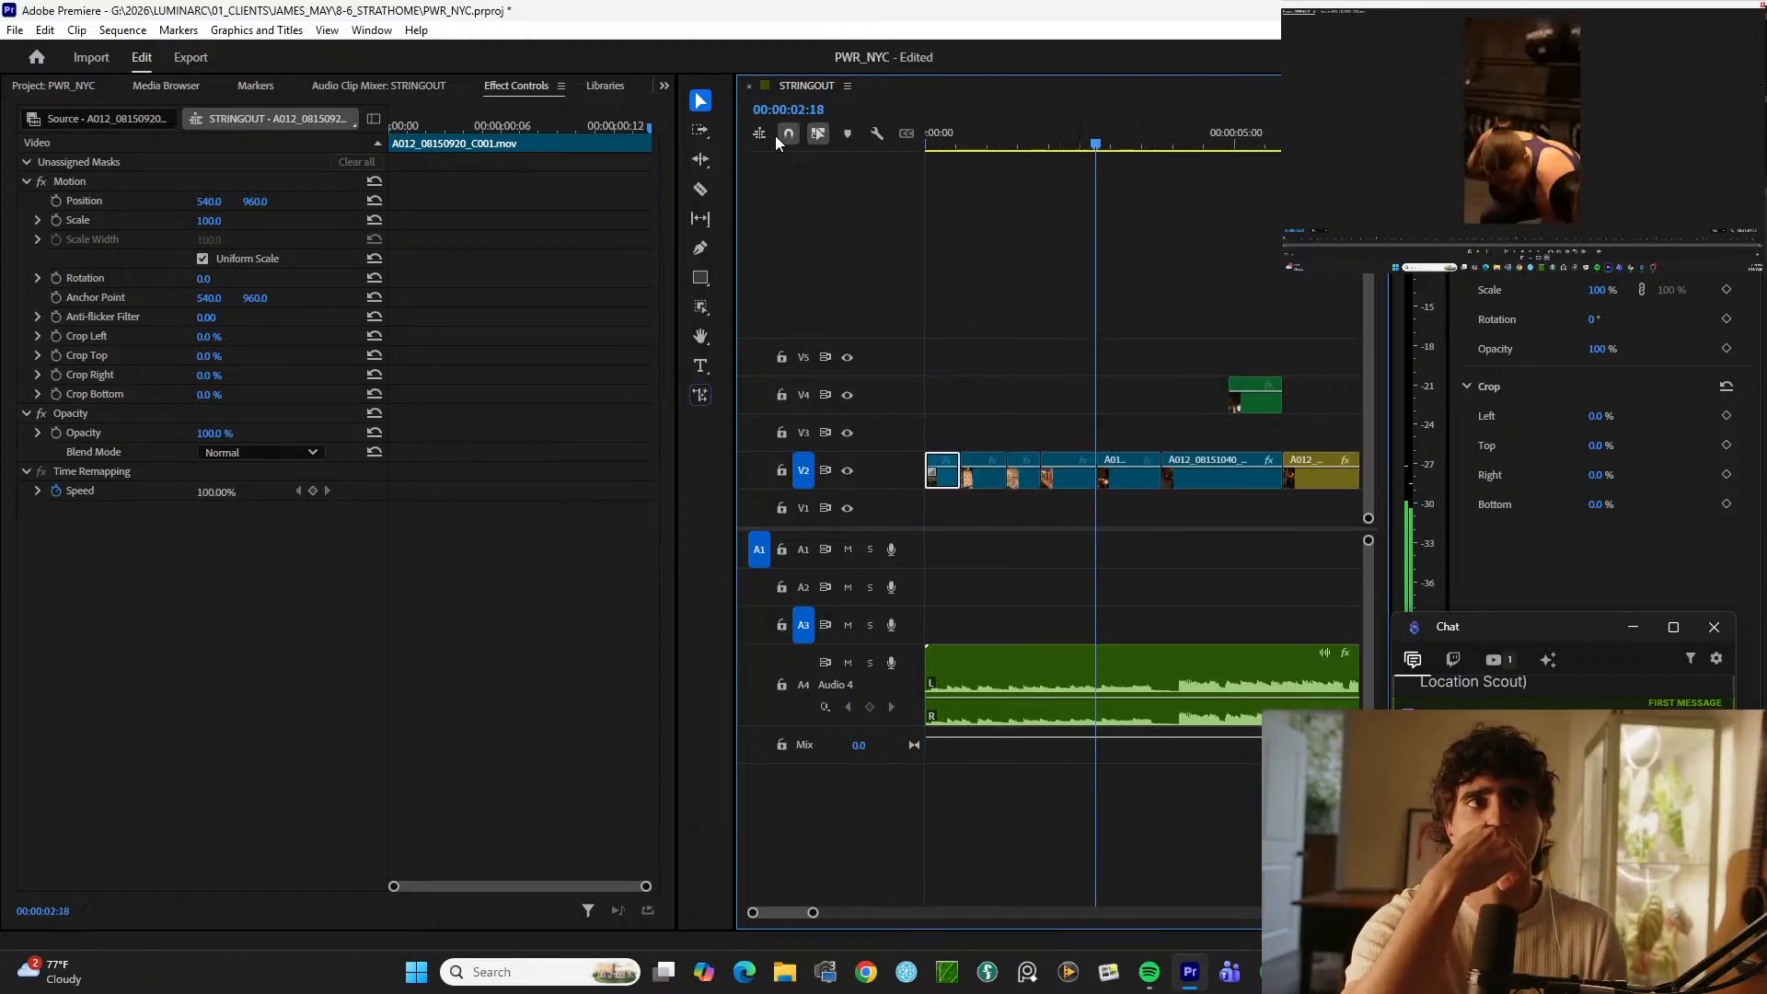
key("minus")
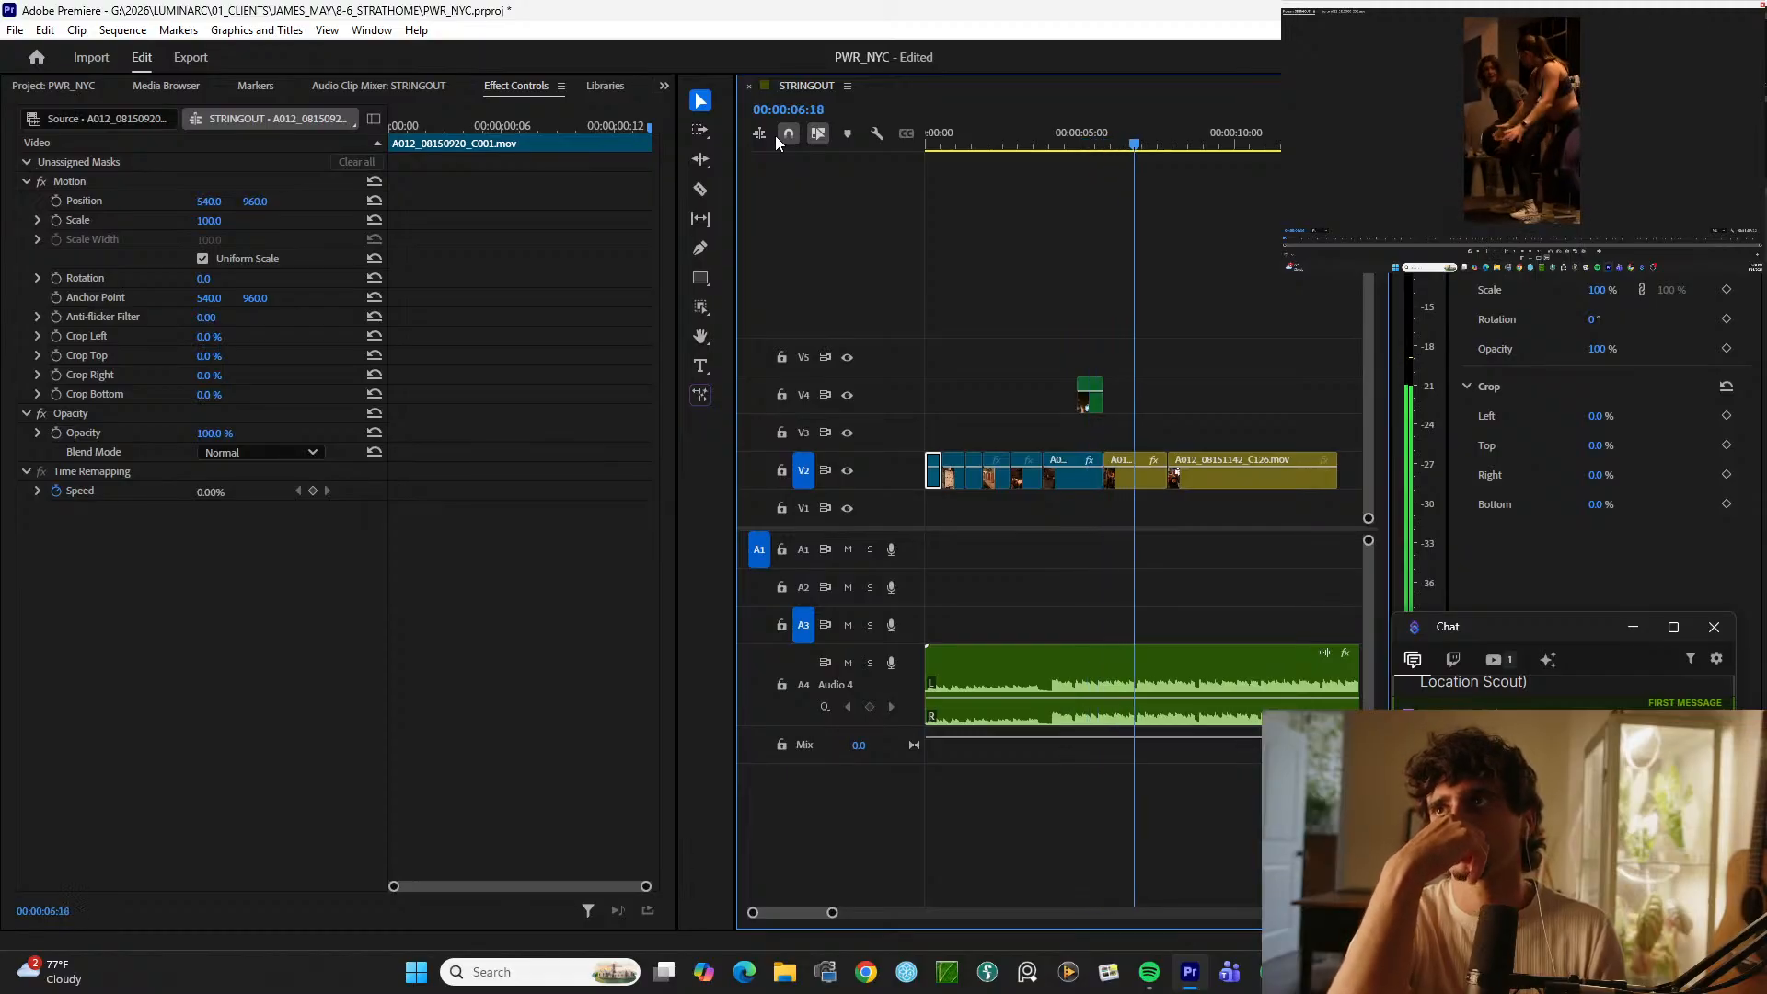
key("minus")
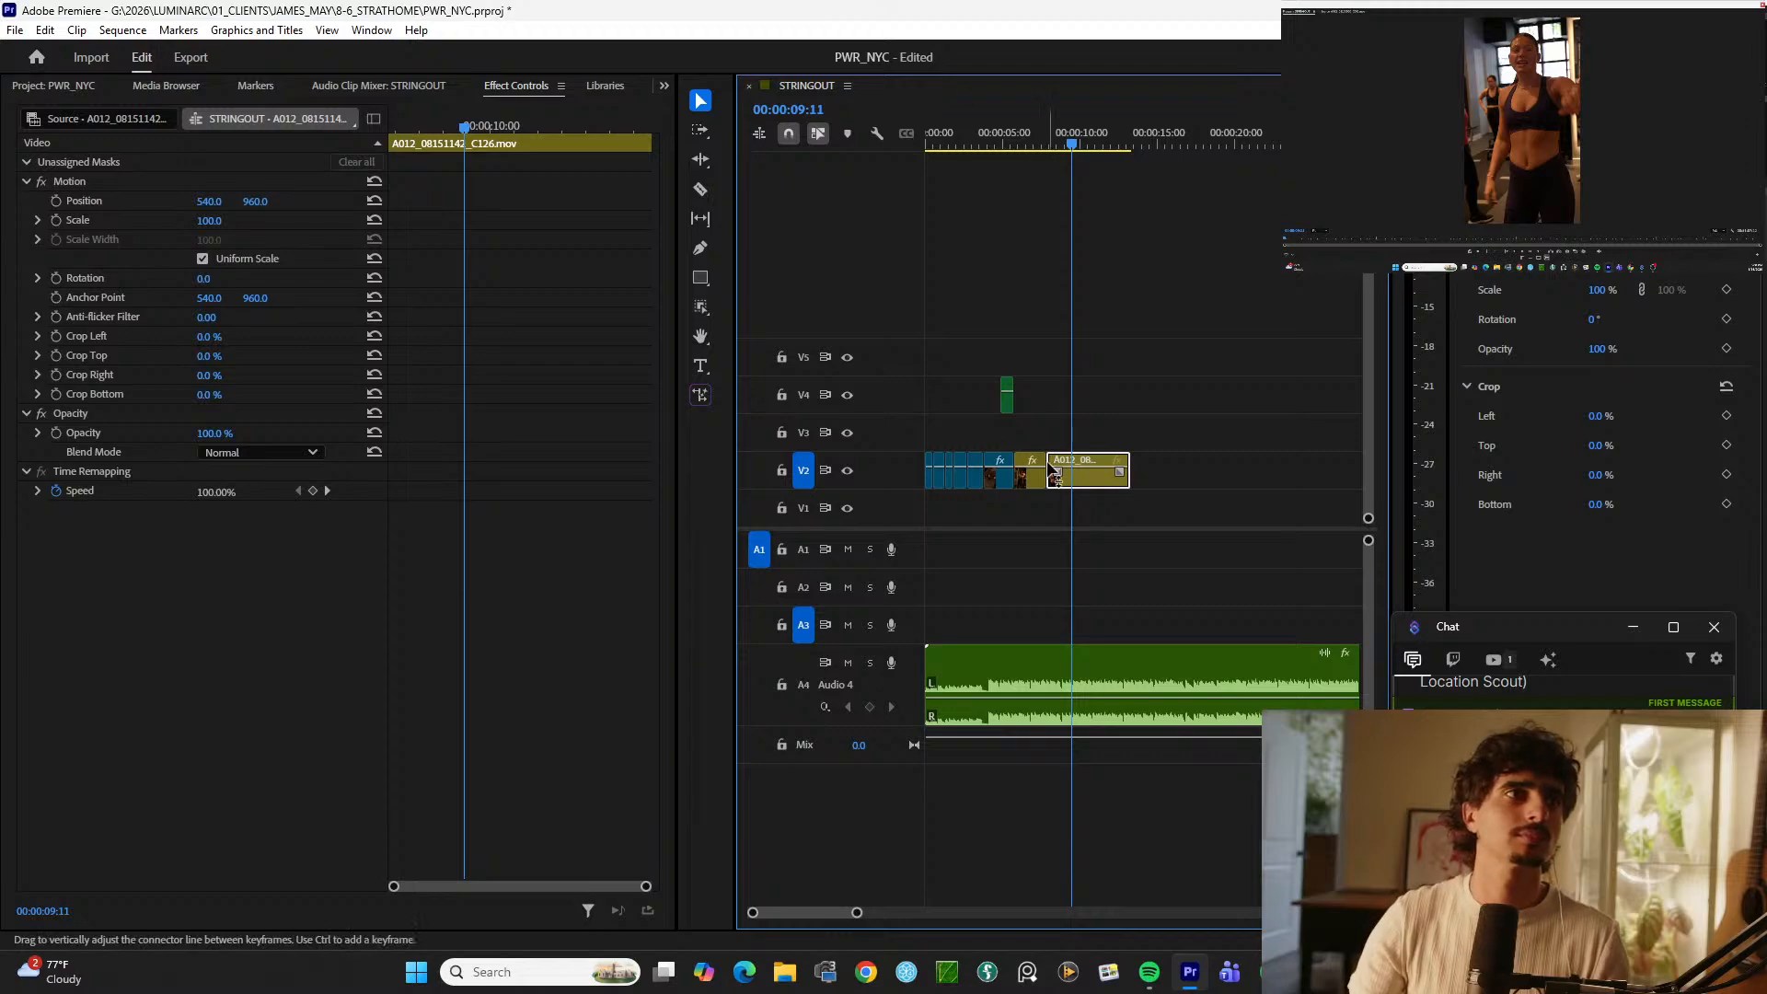
Step: Trim about 1.5 seconds off the start of A012_08151142_C126, close the gap and play across the cut
left_click_drag(1058, 460, 1082, 488)
left_click(1036, 142)
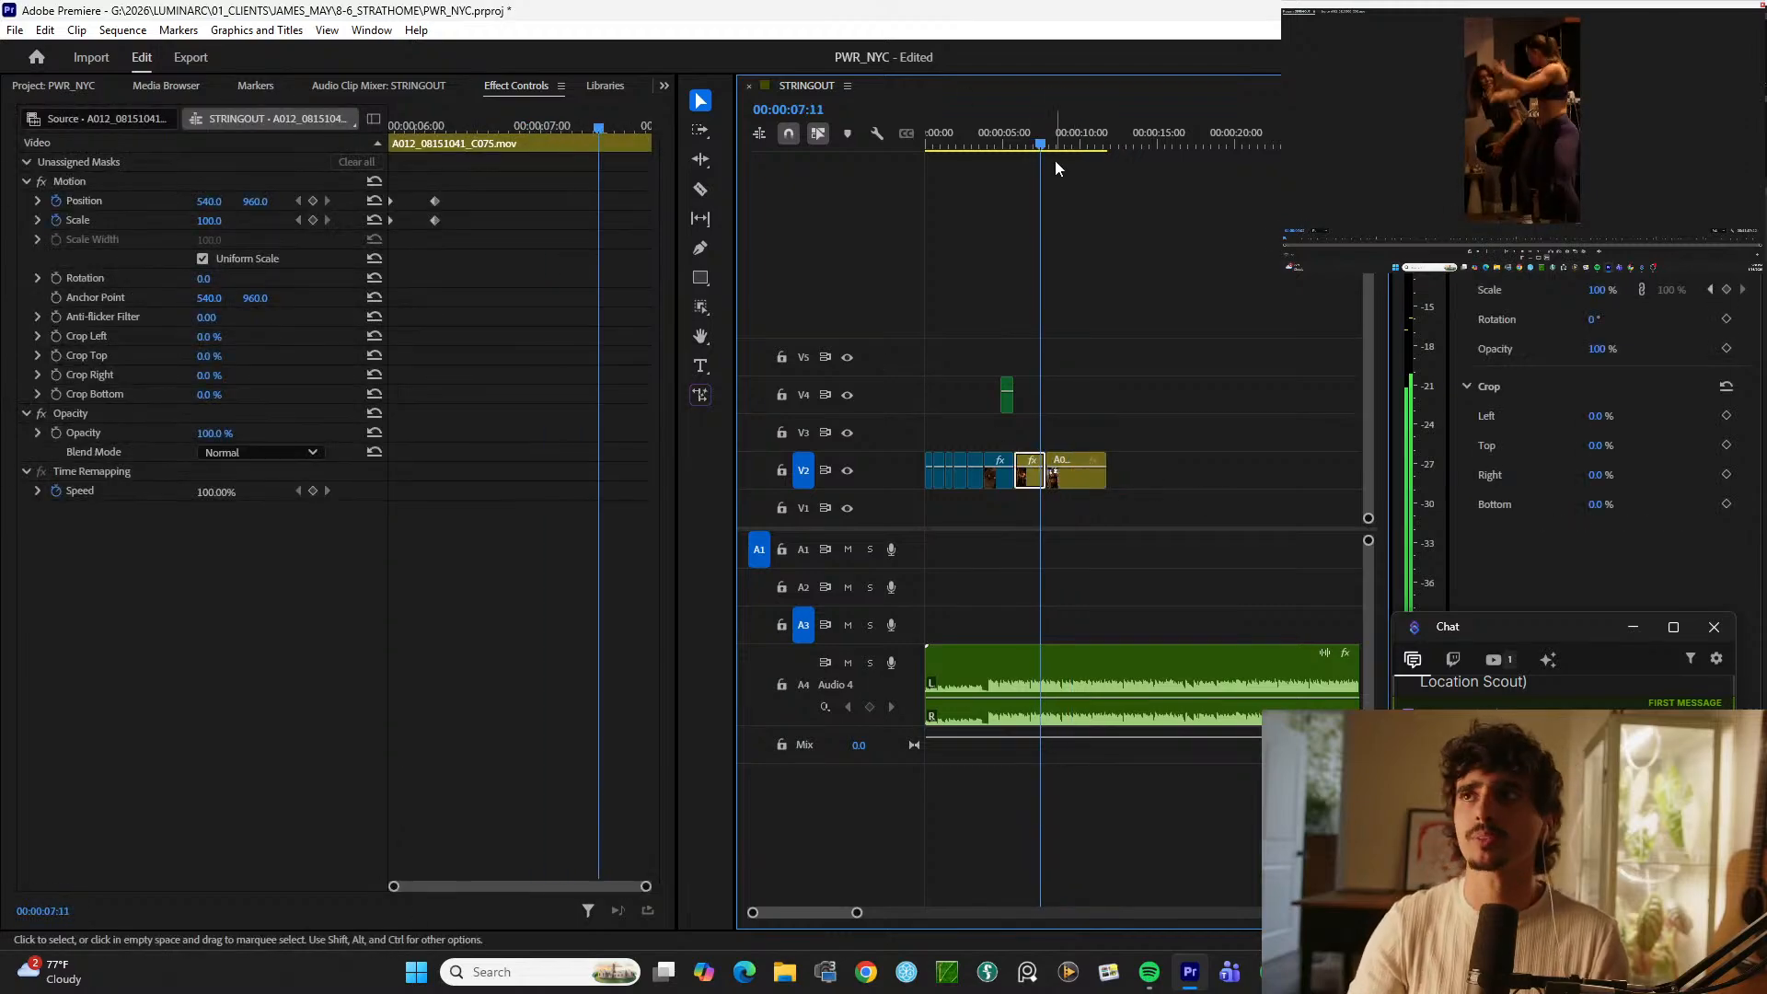
key("space")
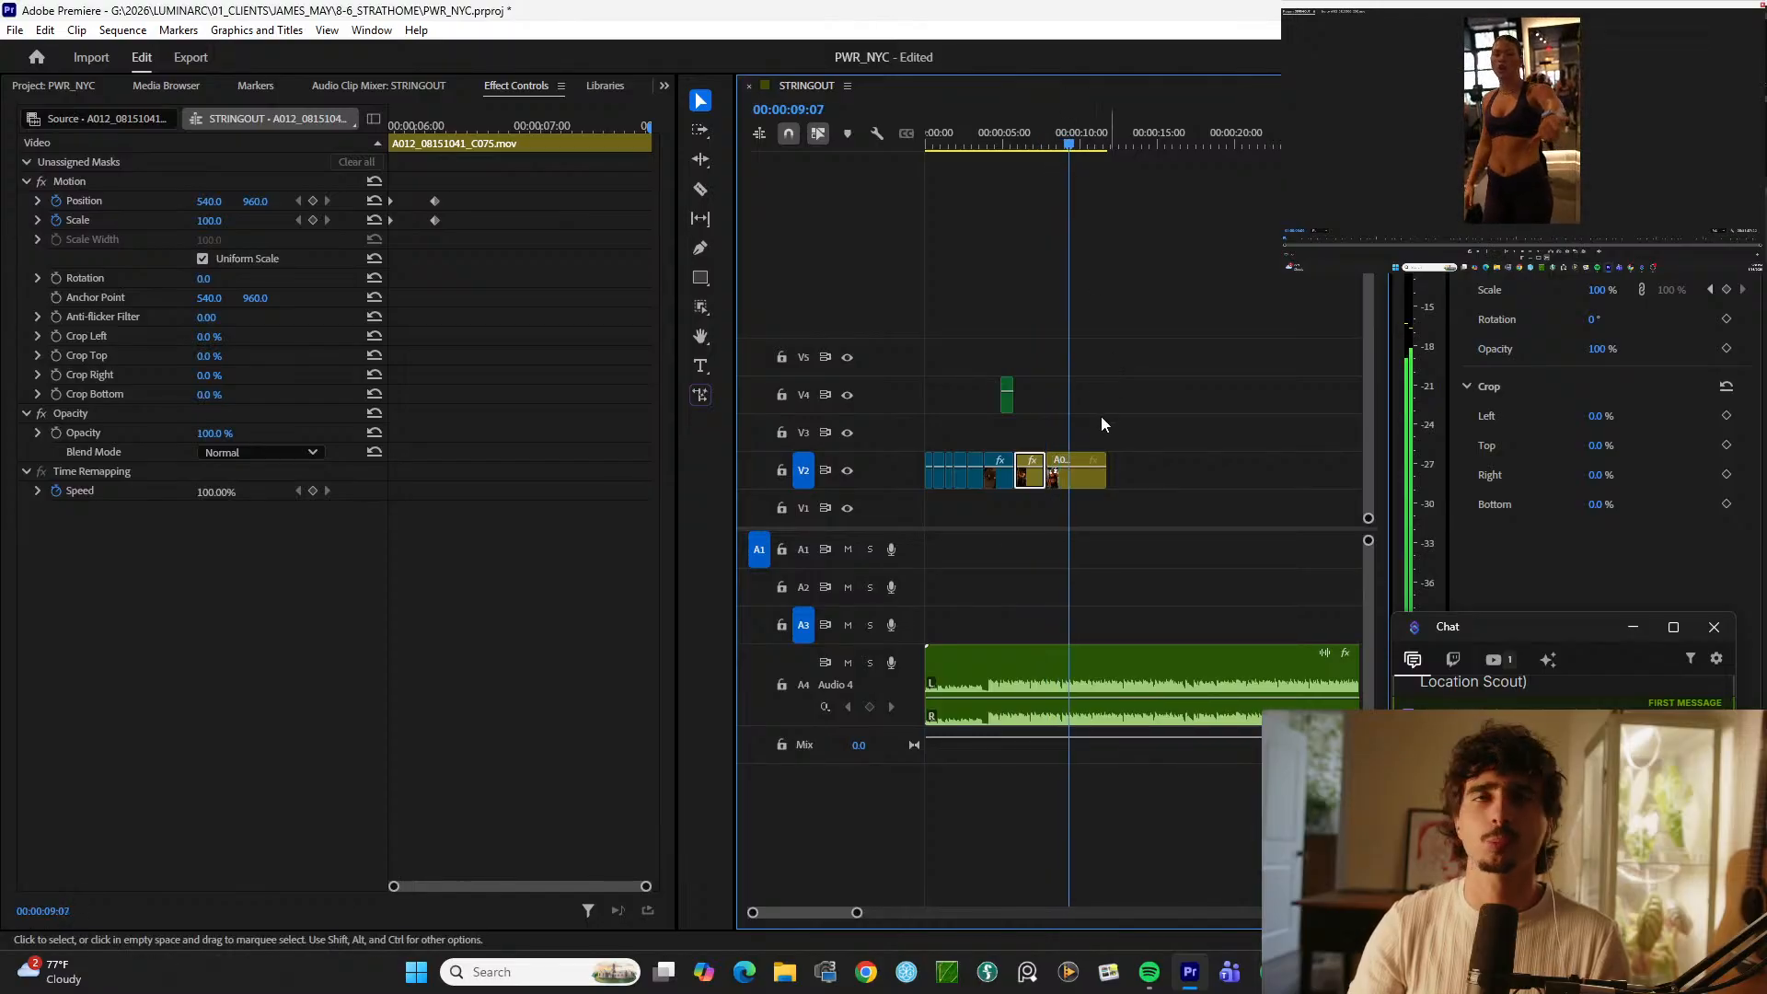
Step: Paste A012_08151013_C036 on V2 at about 00:00:09:07, replacing the rest of A012_08151142_C126
key("space")
left_click(1080, 458)
key("ctrl+v")
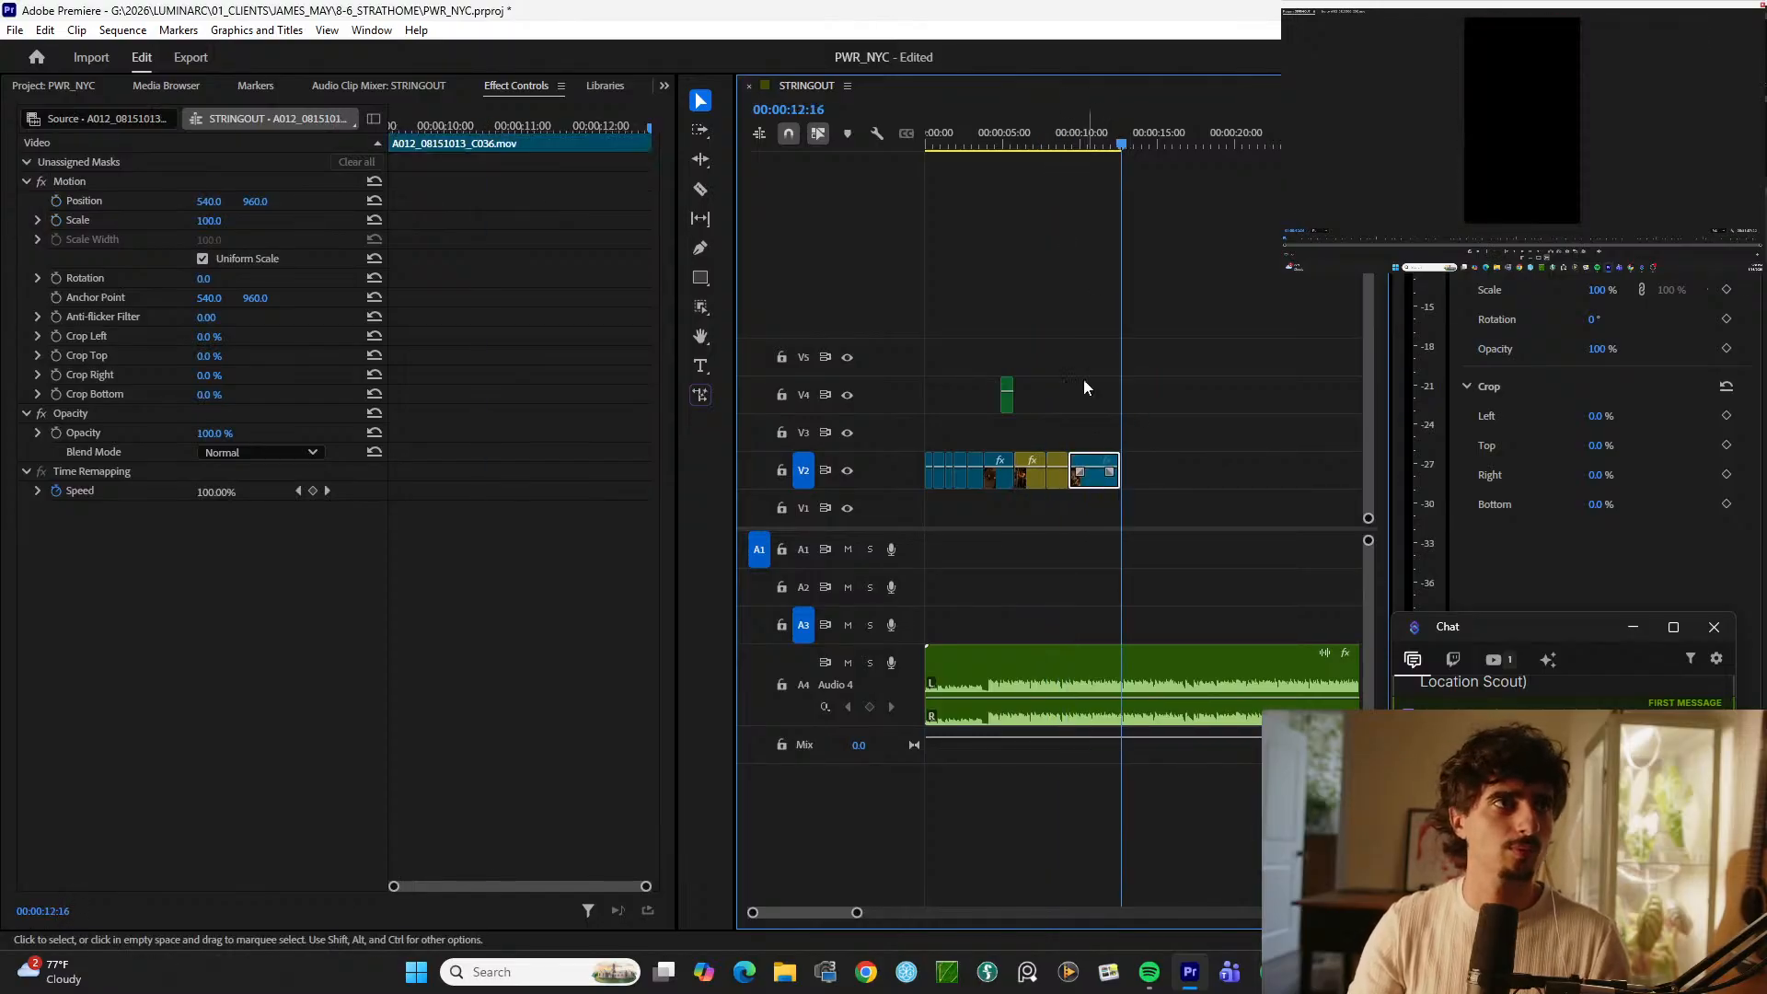
Step: Play A012_08151013_C036 in the montage and trim its end to 00:00:11:00
left_click_drag(1069, 131, 1087, 154)
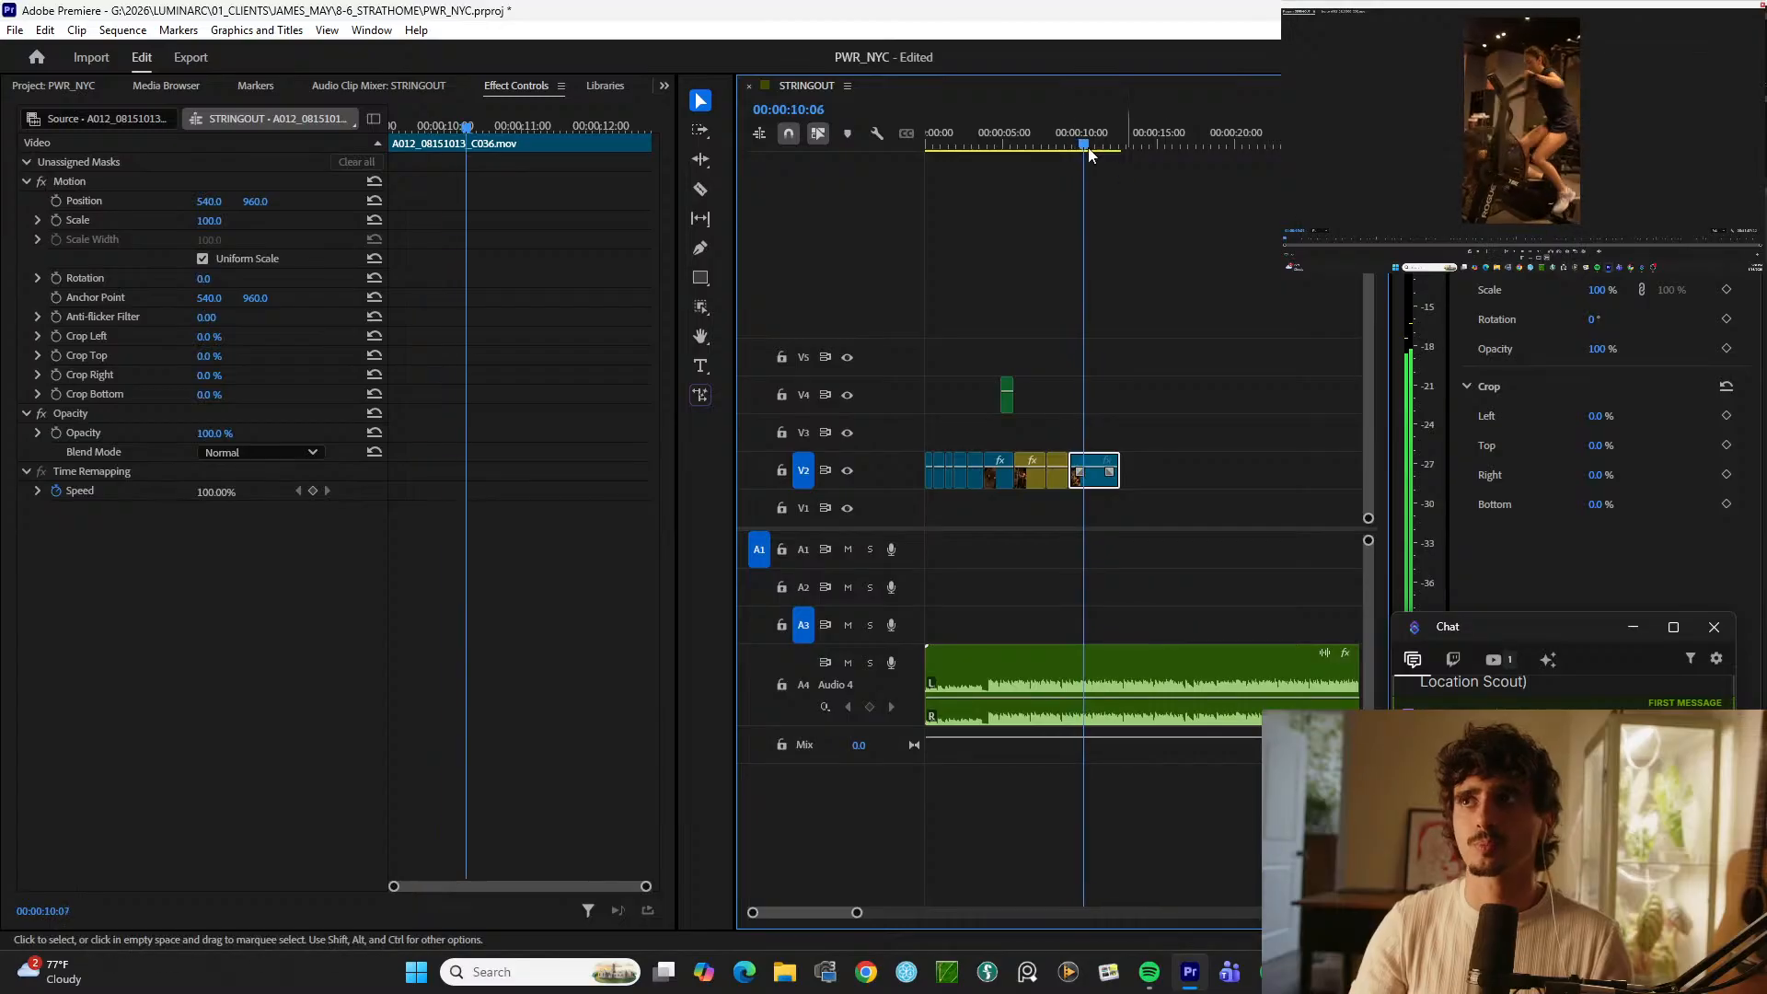
key("space")
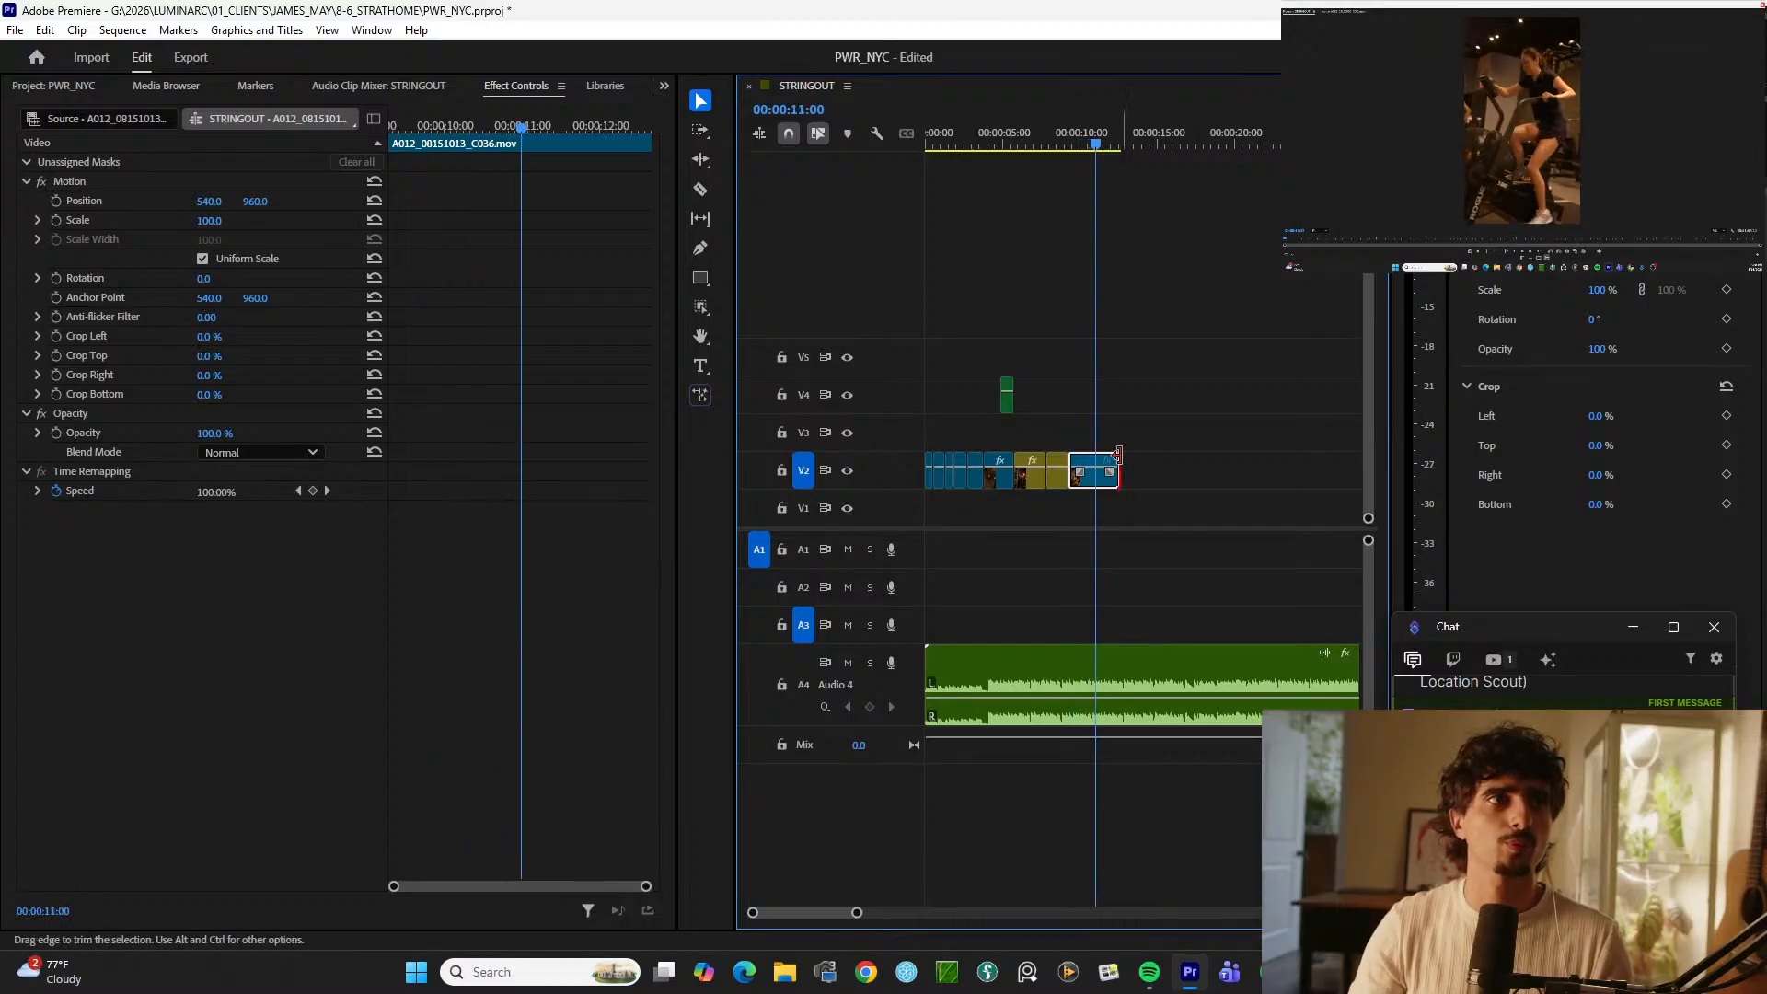
left_click_drag(1117, 455, 1095, 459)
Step: Scan the stringout between about 00:09:45:00 and 00:12:20:00 for the next montage shot
key("minus")
key("minus")
key("minus")
key("minus")
key("minus")
key("minus")
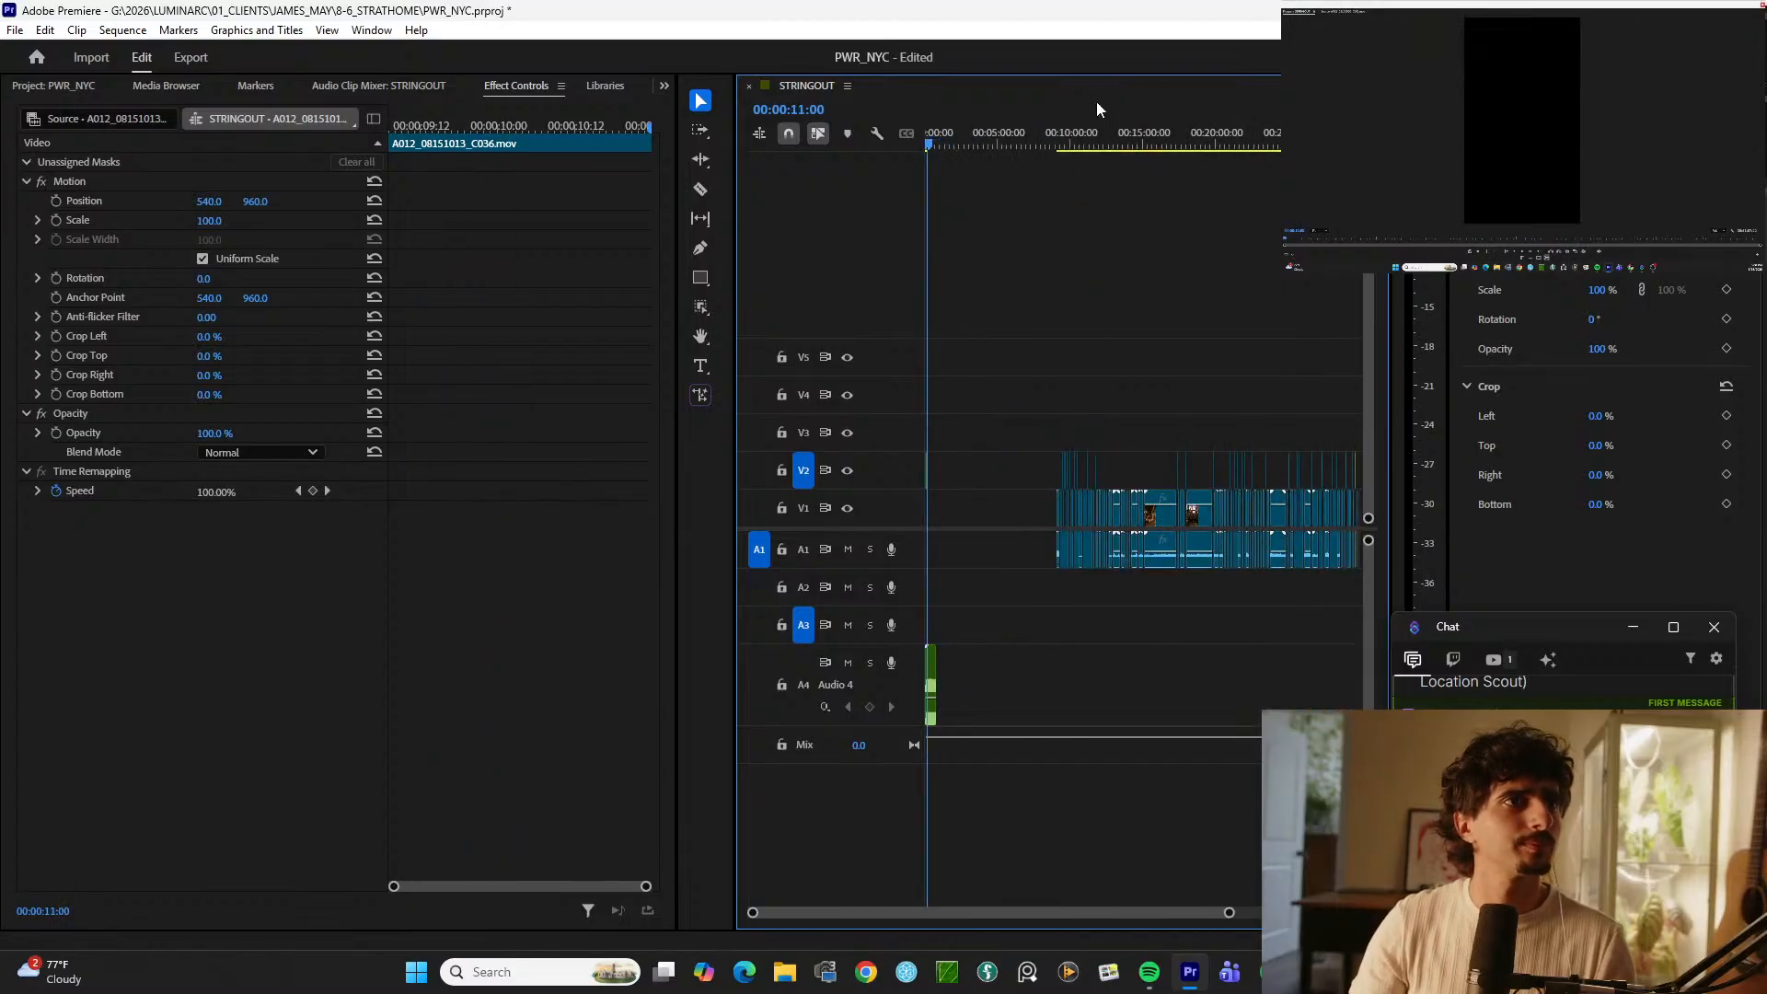
left_click(1067, 146)
key("equal")
key("equal")
key("equal")
key("equal")
key("equal")
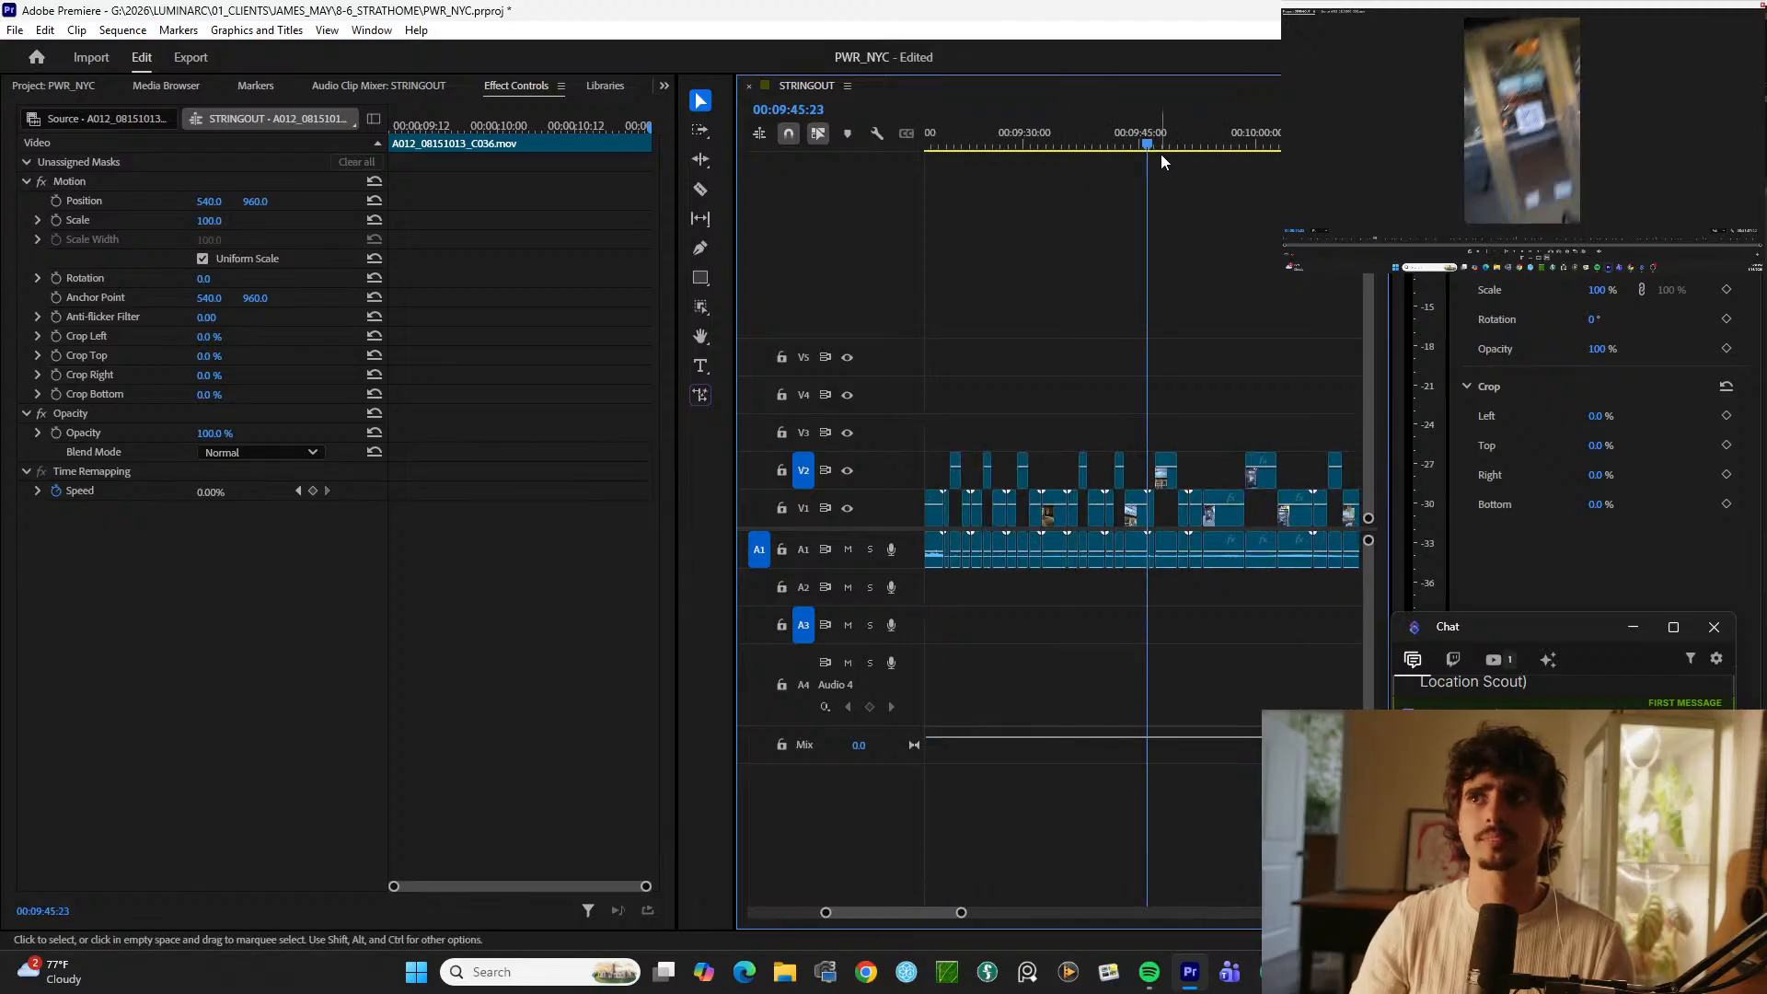
key("minus")
key("minus")
key("minus")
key("minus")
left_click(1211, 143)
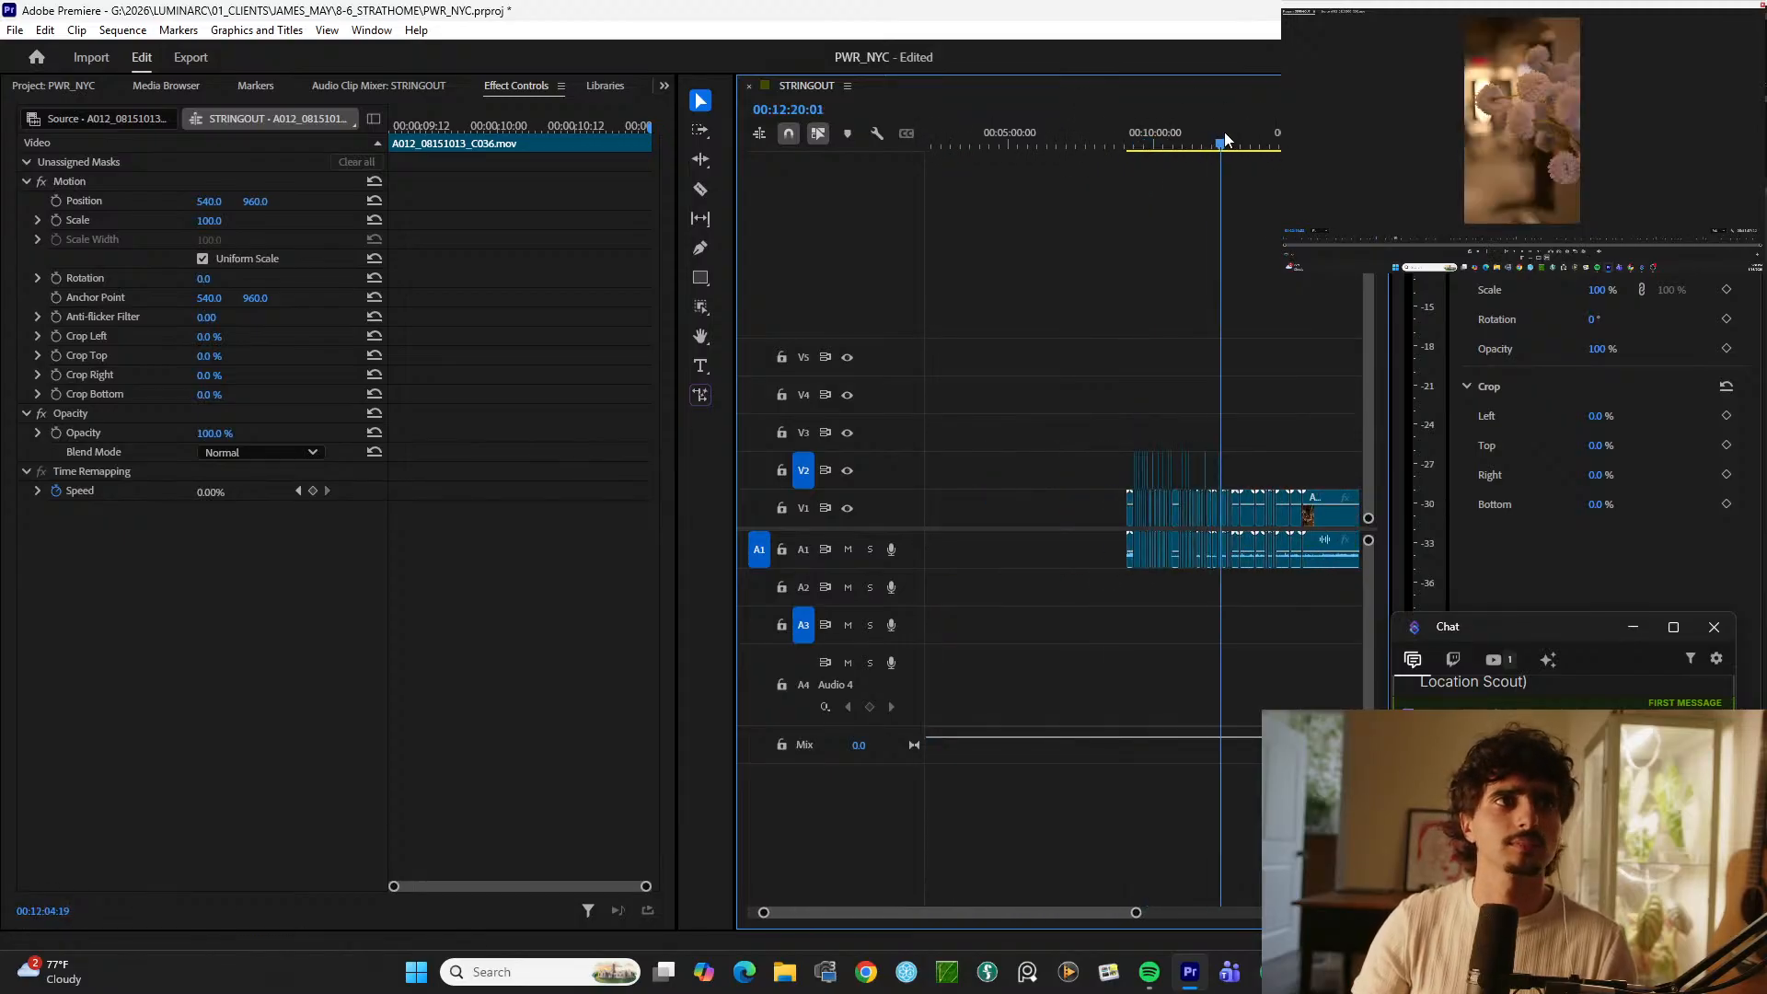
key("equal")
key("equal")
key("minus")
key("minus")
key("minus")
key("equal")
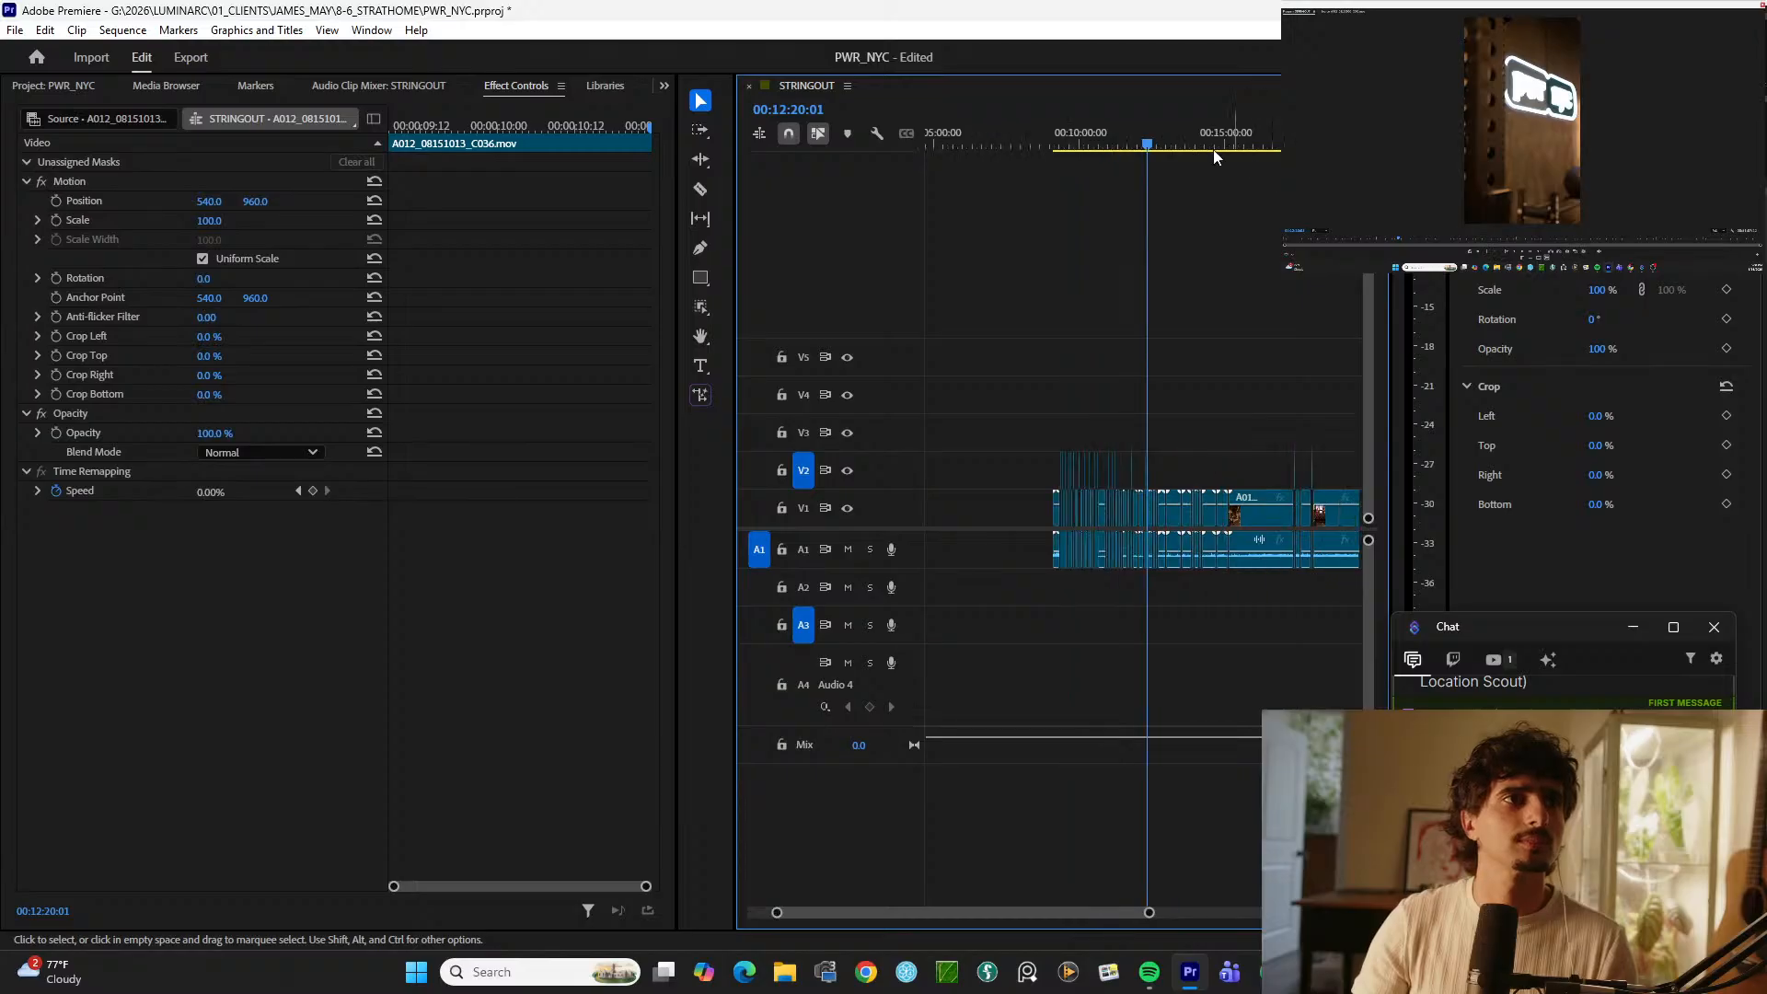
Step: Locate the PWR NYC sign shot A012_08150953_C018 near 00:12:17:00 and copy only its video part
key("equal")
key("equal")
key("equal")
key("equal")
left_click(1120, 145)
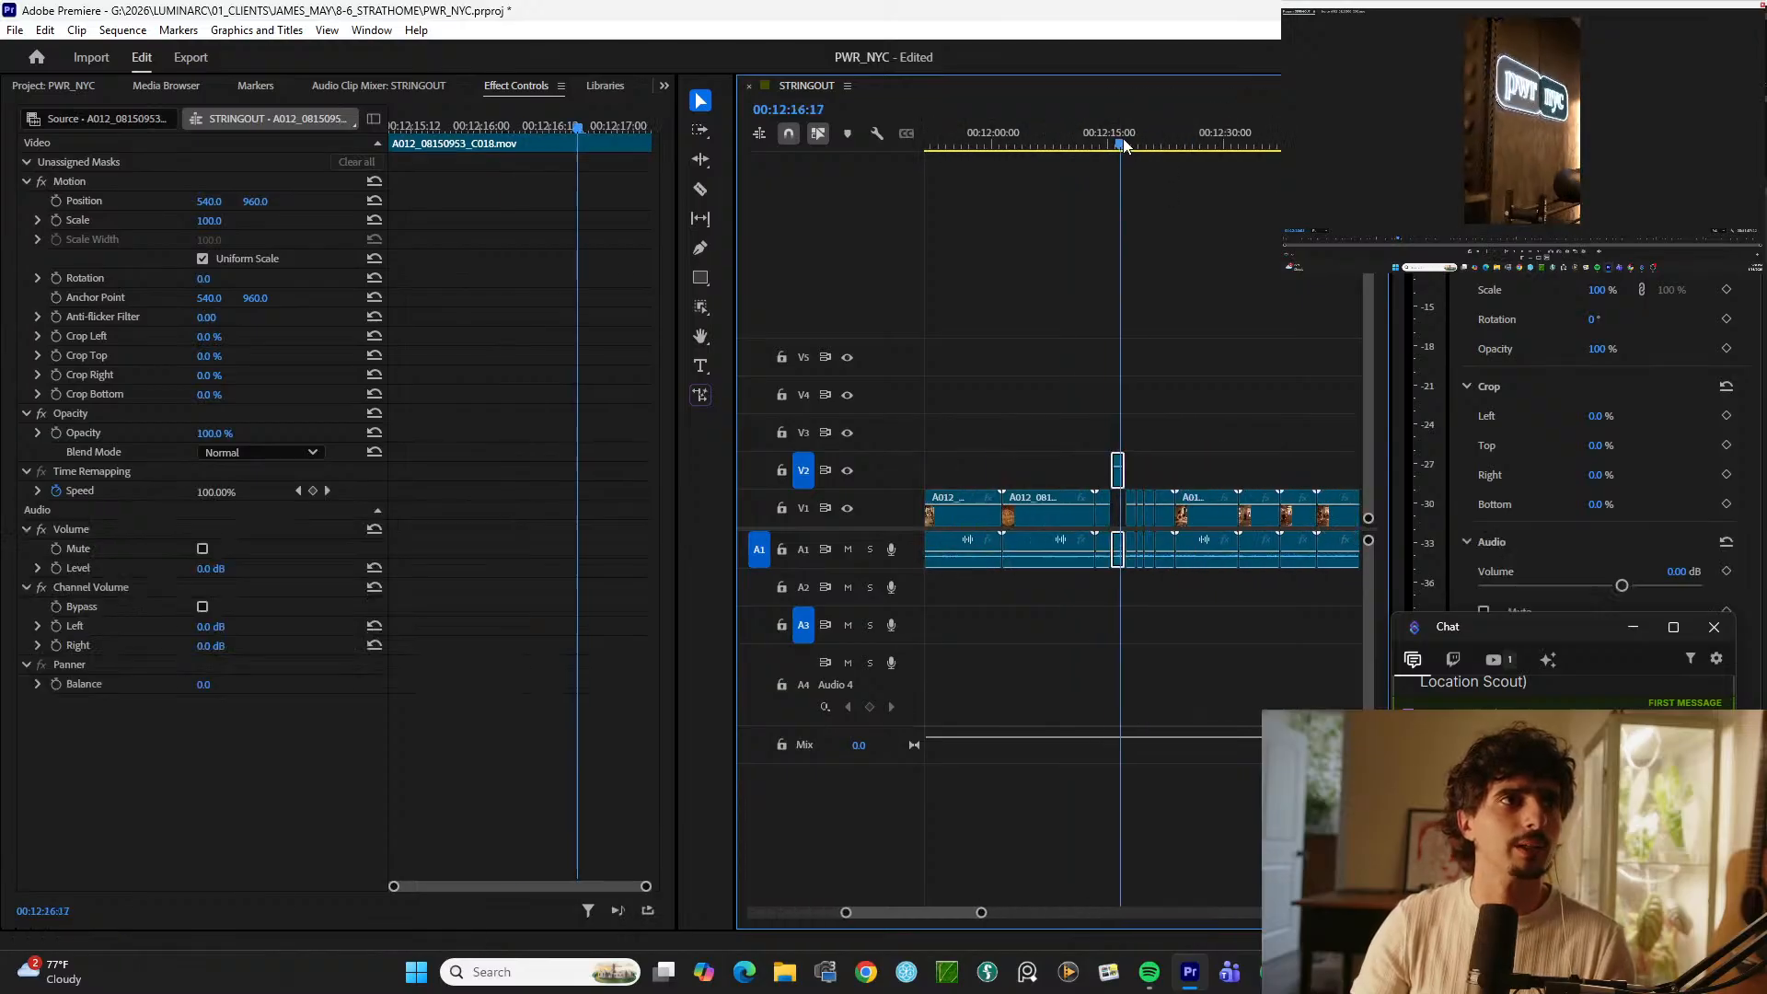
left_click(1125, 145)
key("equal")
key("equal")
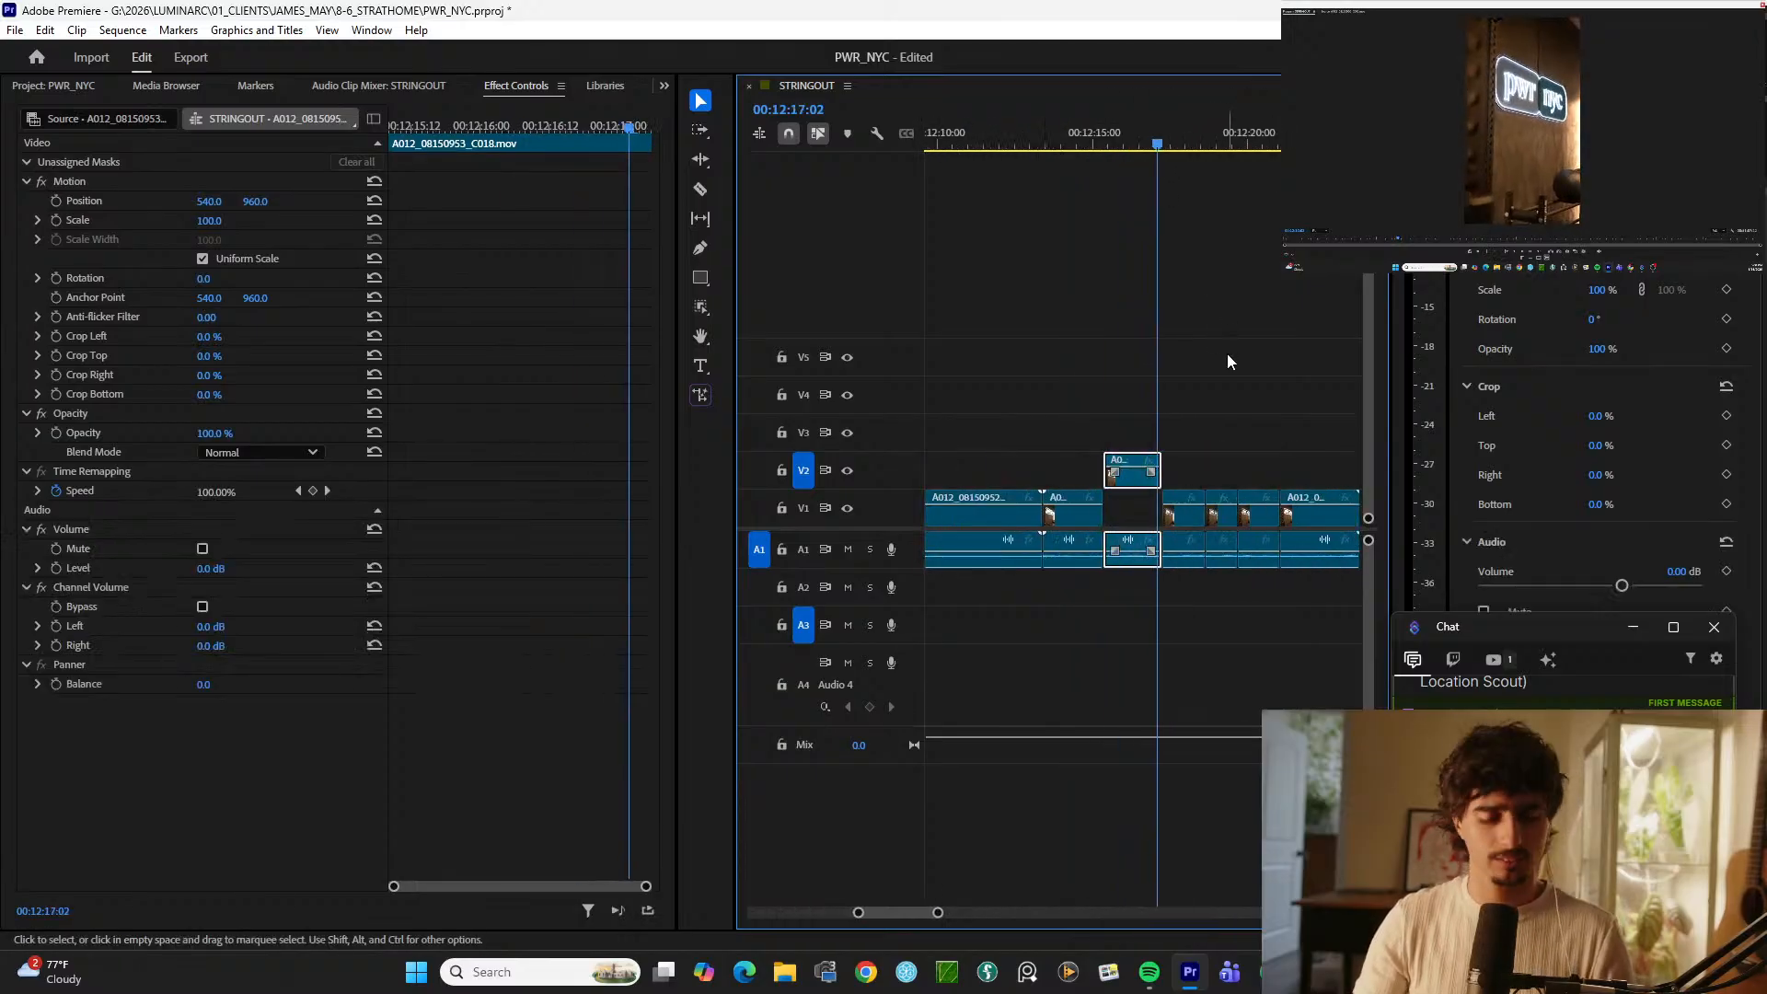
left_click(1134, 491)
left_click(1137, 479)
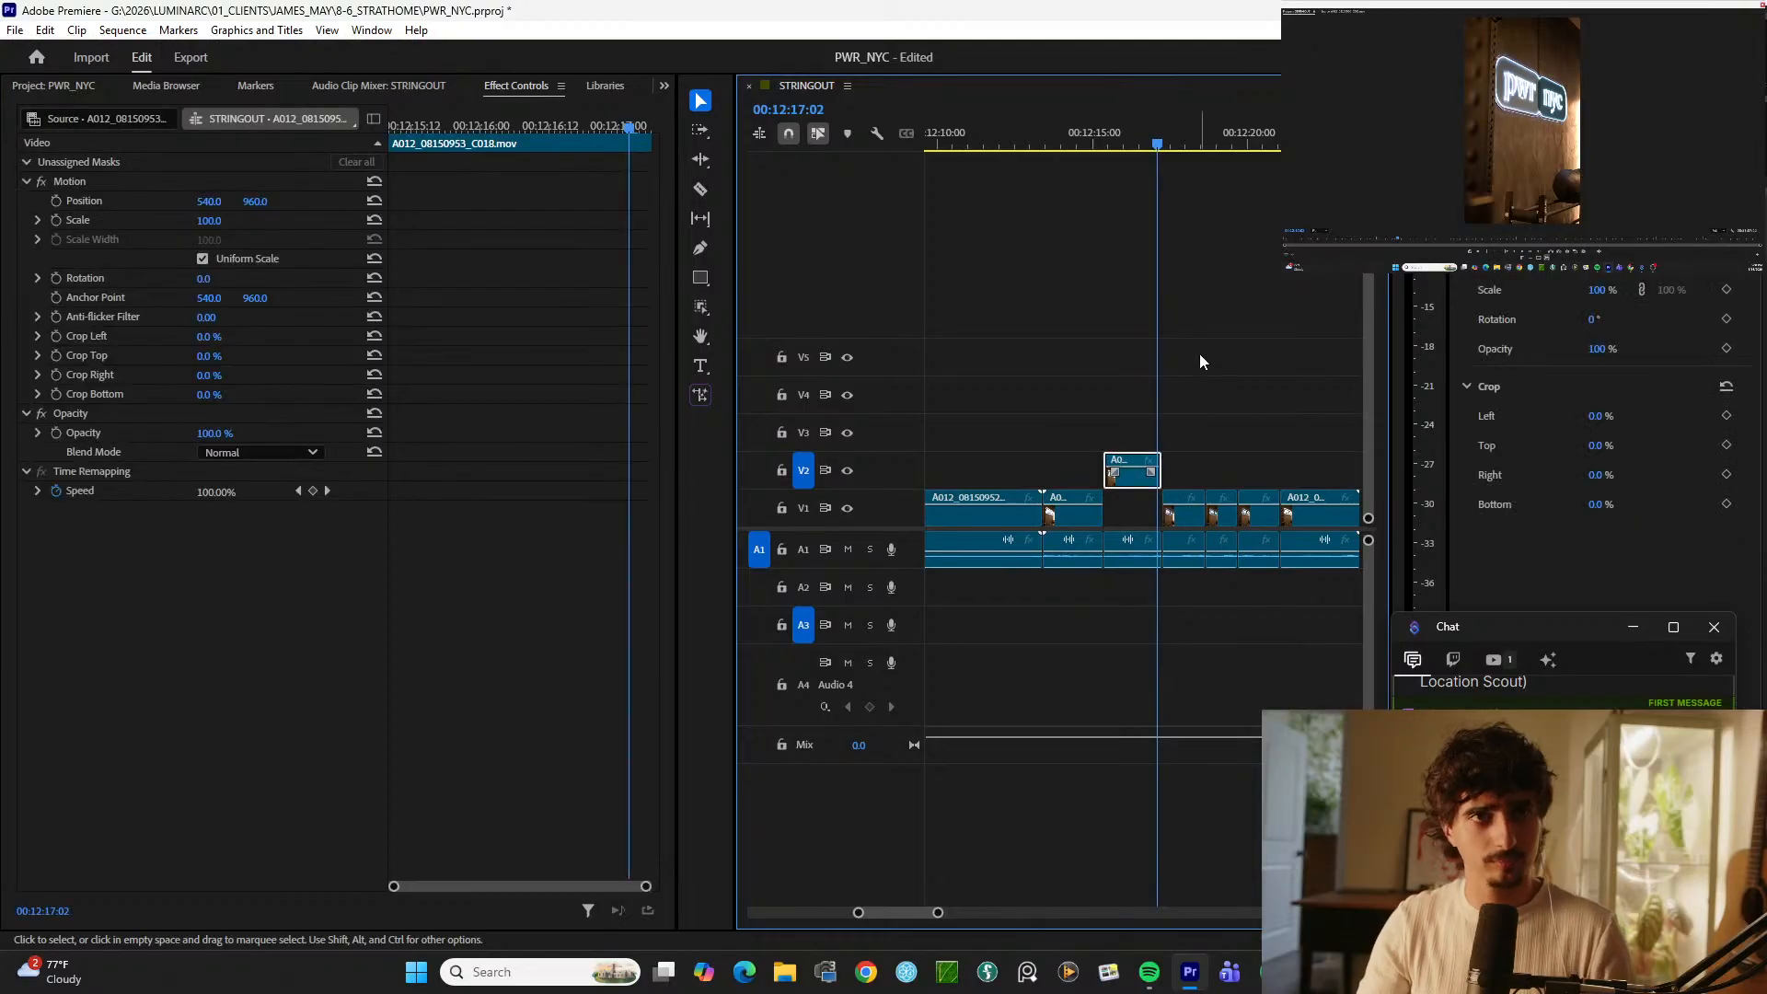
Step: Return to the start of the montage and play its opening shots from 00:00:00:00
key("minus")
key("minus")
key("minus")
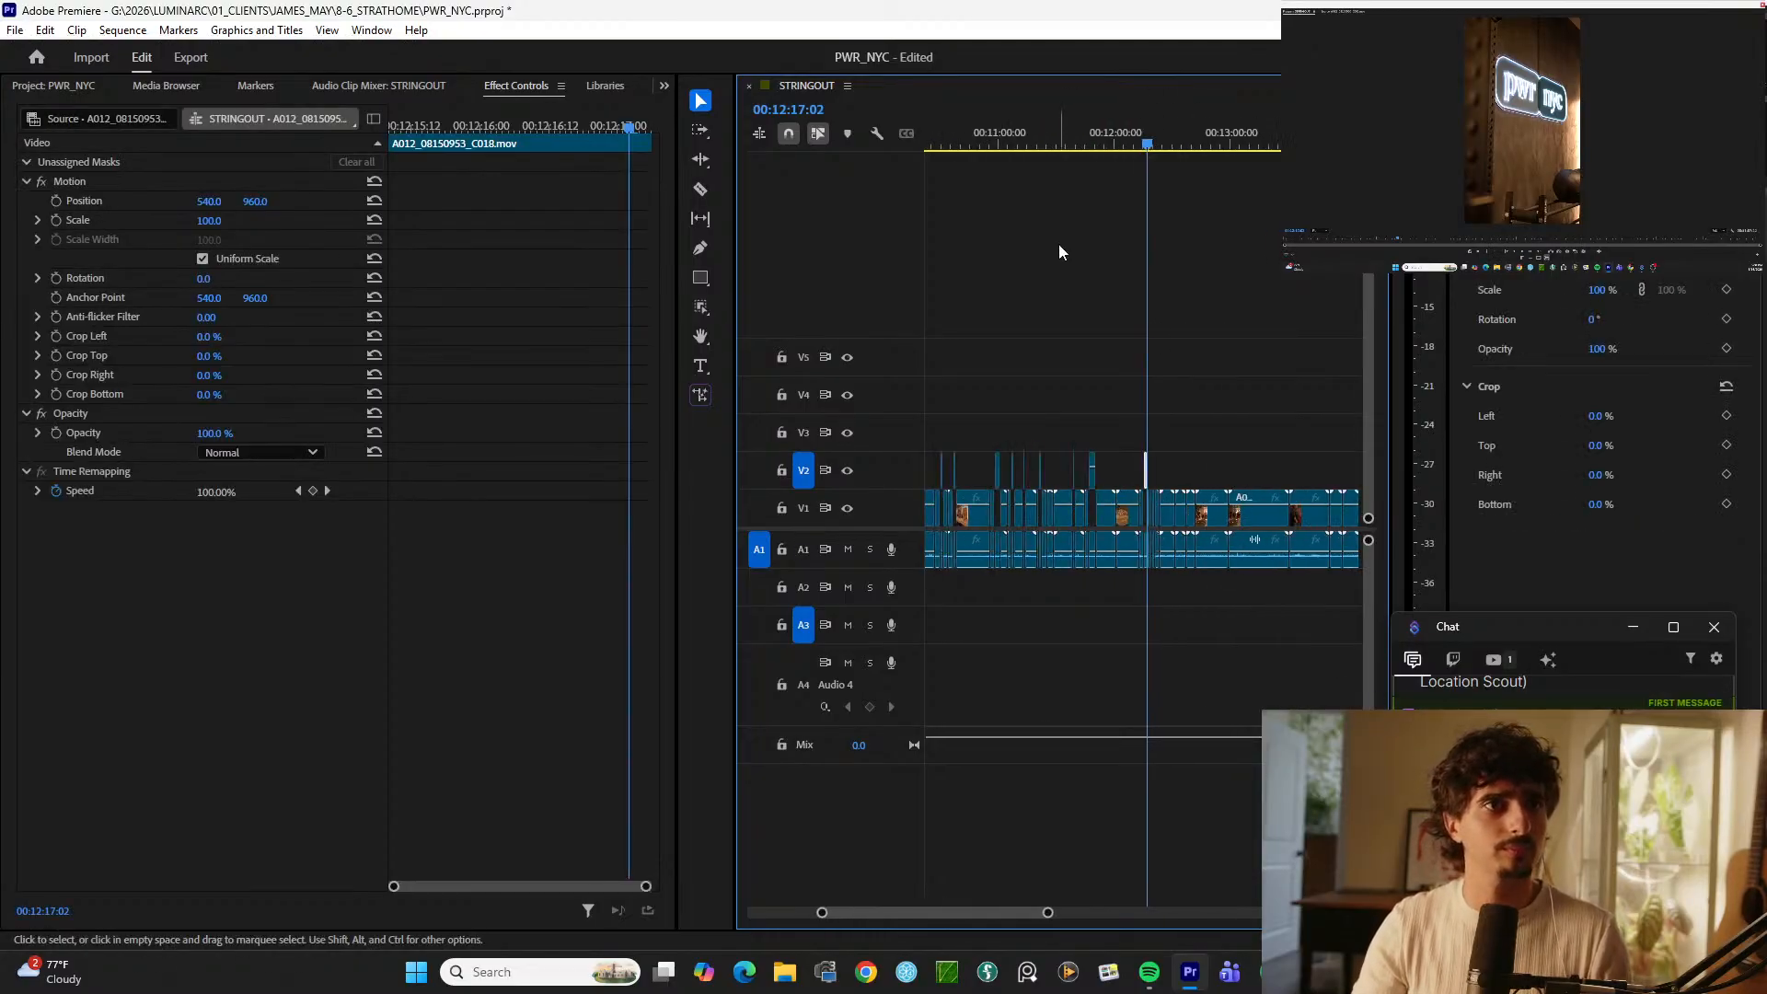
key("minus")
key("minus")
key("minus")
left_click_drag(981, 123, 831, 158)
key("equal")
key("equal")
key("equal")
key("equal")
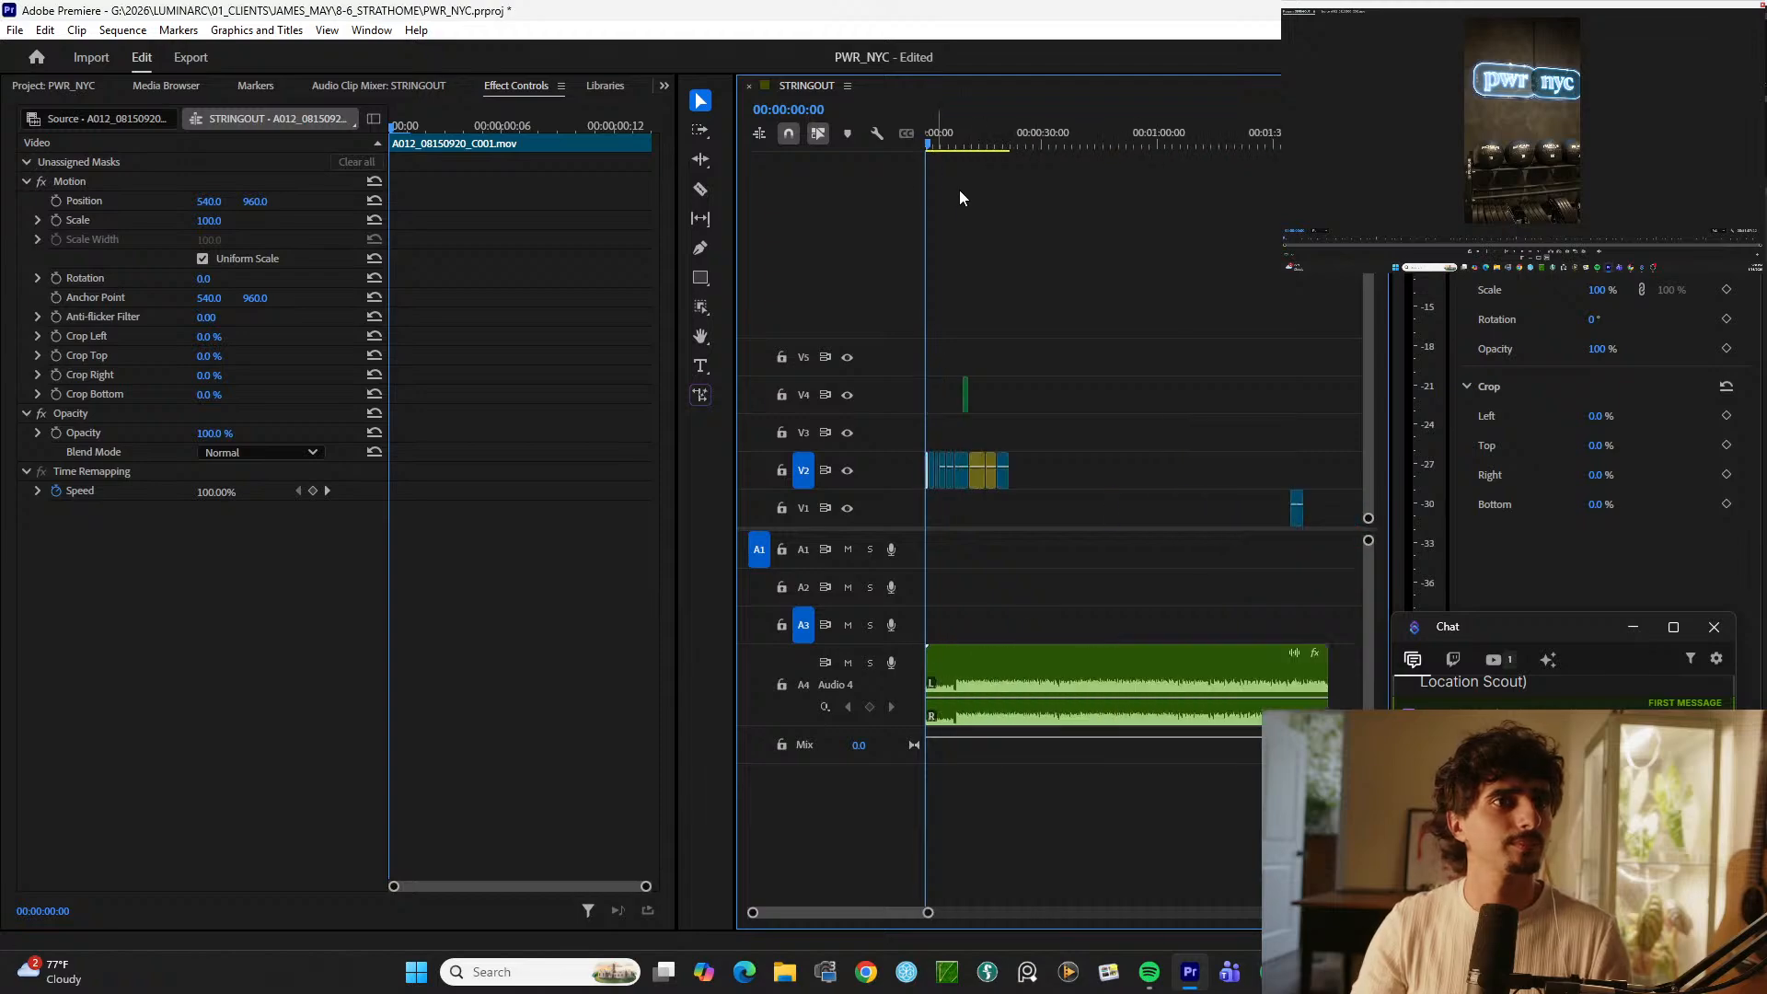
key("space")
key("equal")
key("equal")
key("equal")
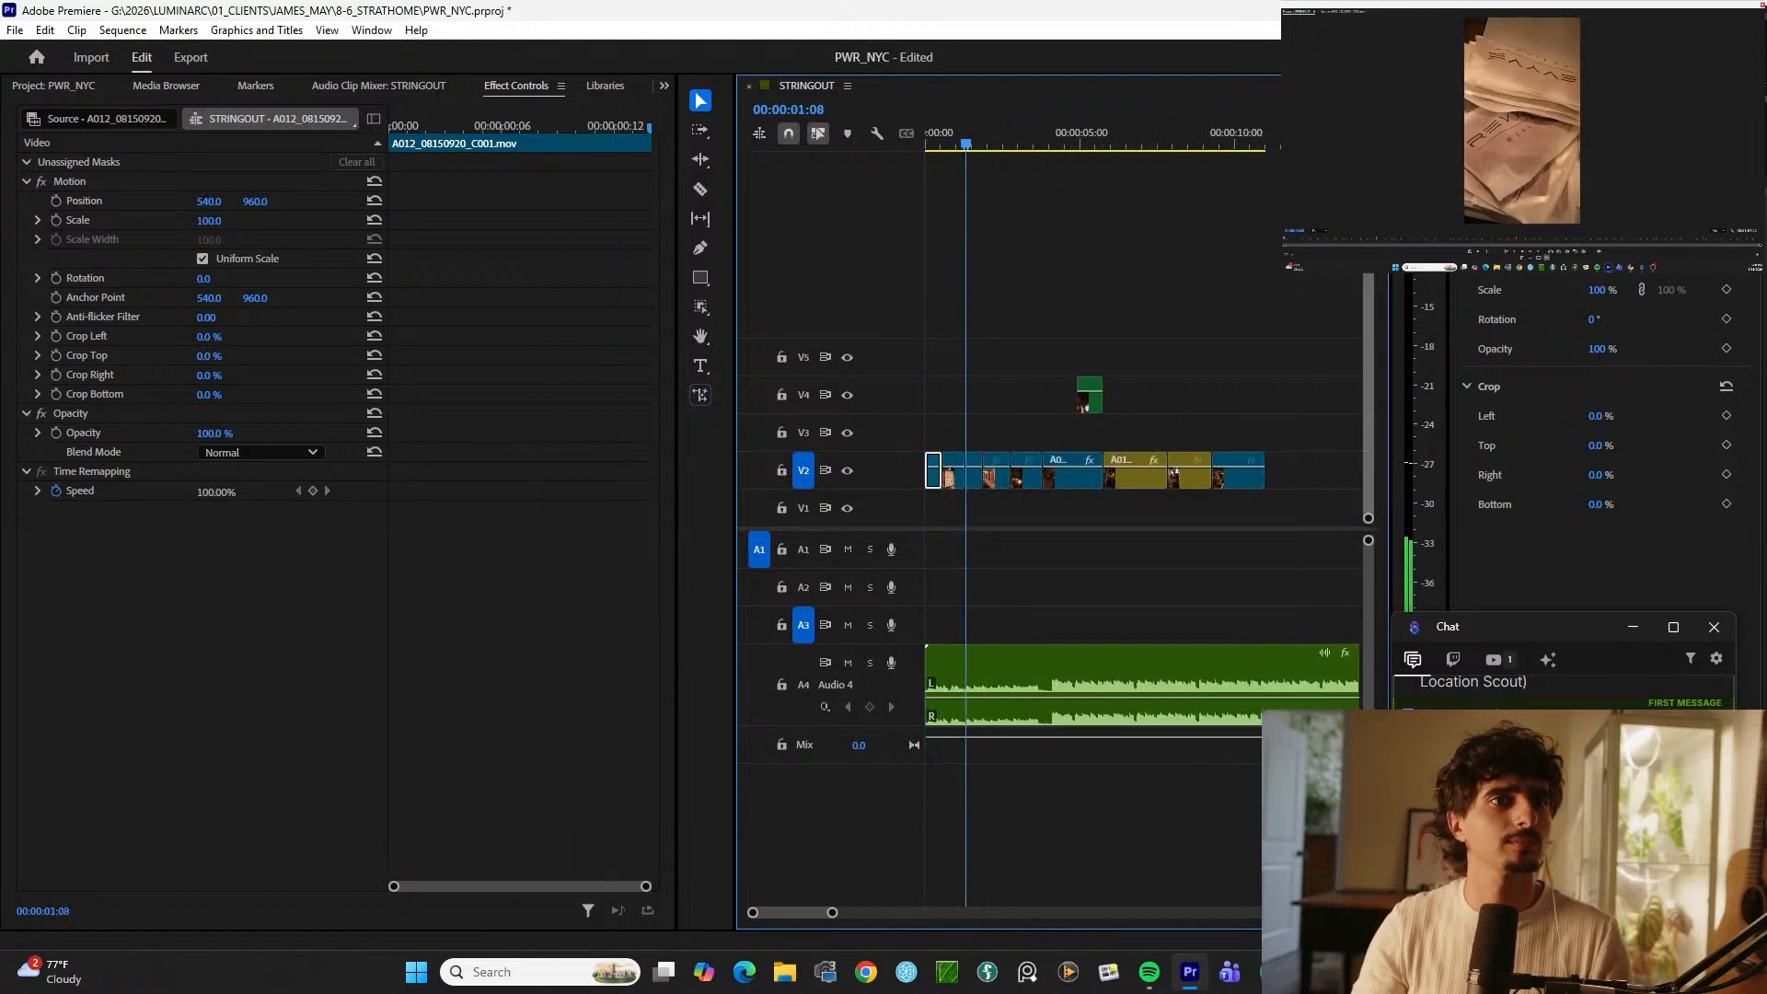
key("minus")
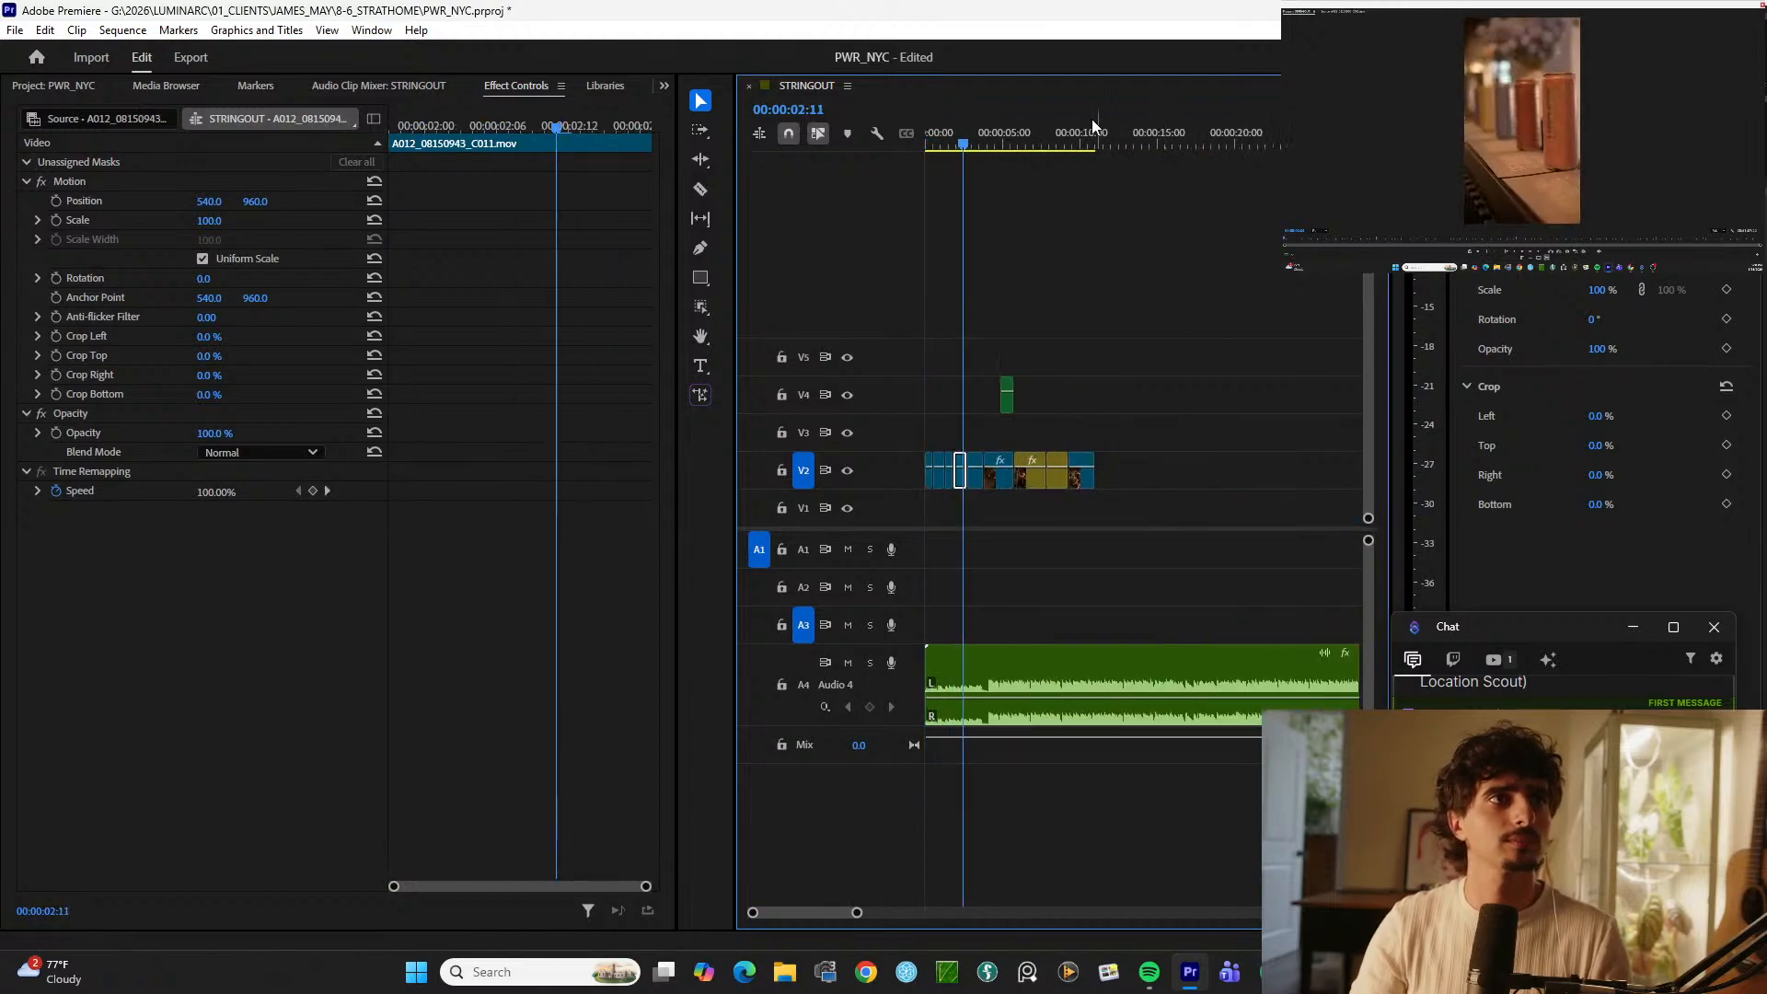
Step: Paste A012_08150953_C018 on V2 at the end of the montage, at 00:00:11:00
left_click(1082, 136)
key("Down")
key("ctrl+v")
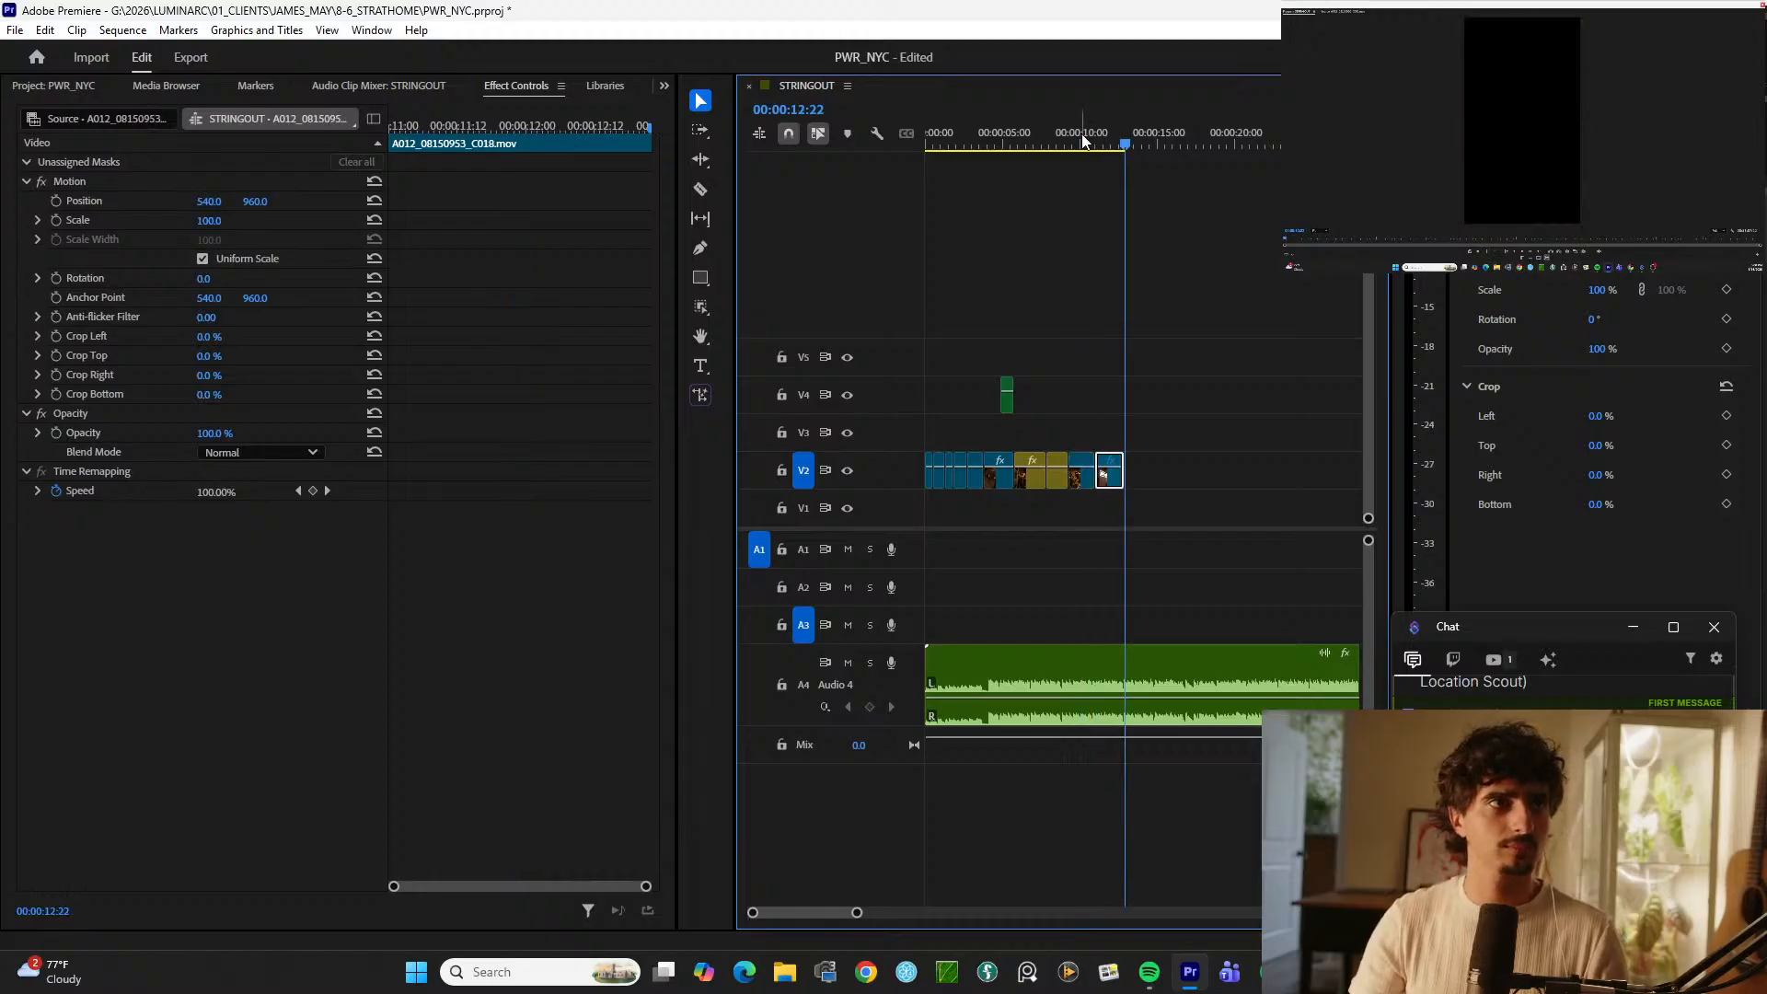
Step: Play the montage from the beginning through the added PWR NYC sign shot to about 00:00:12:13
left_click_drag(1084, 138, 880, 138)
key("space")
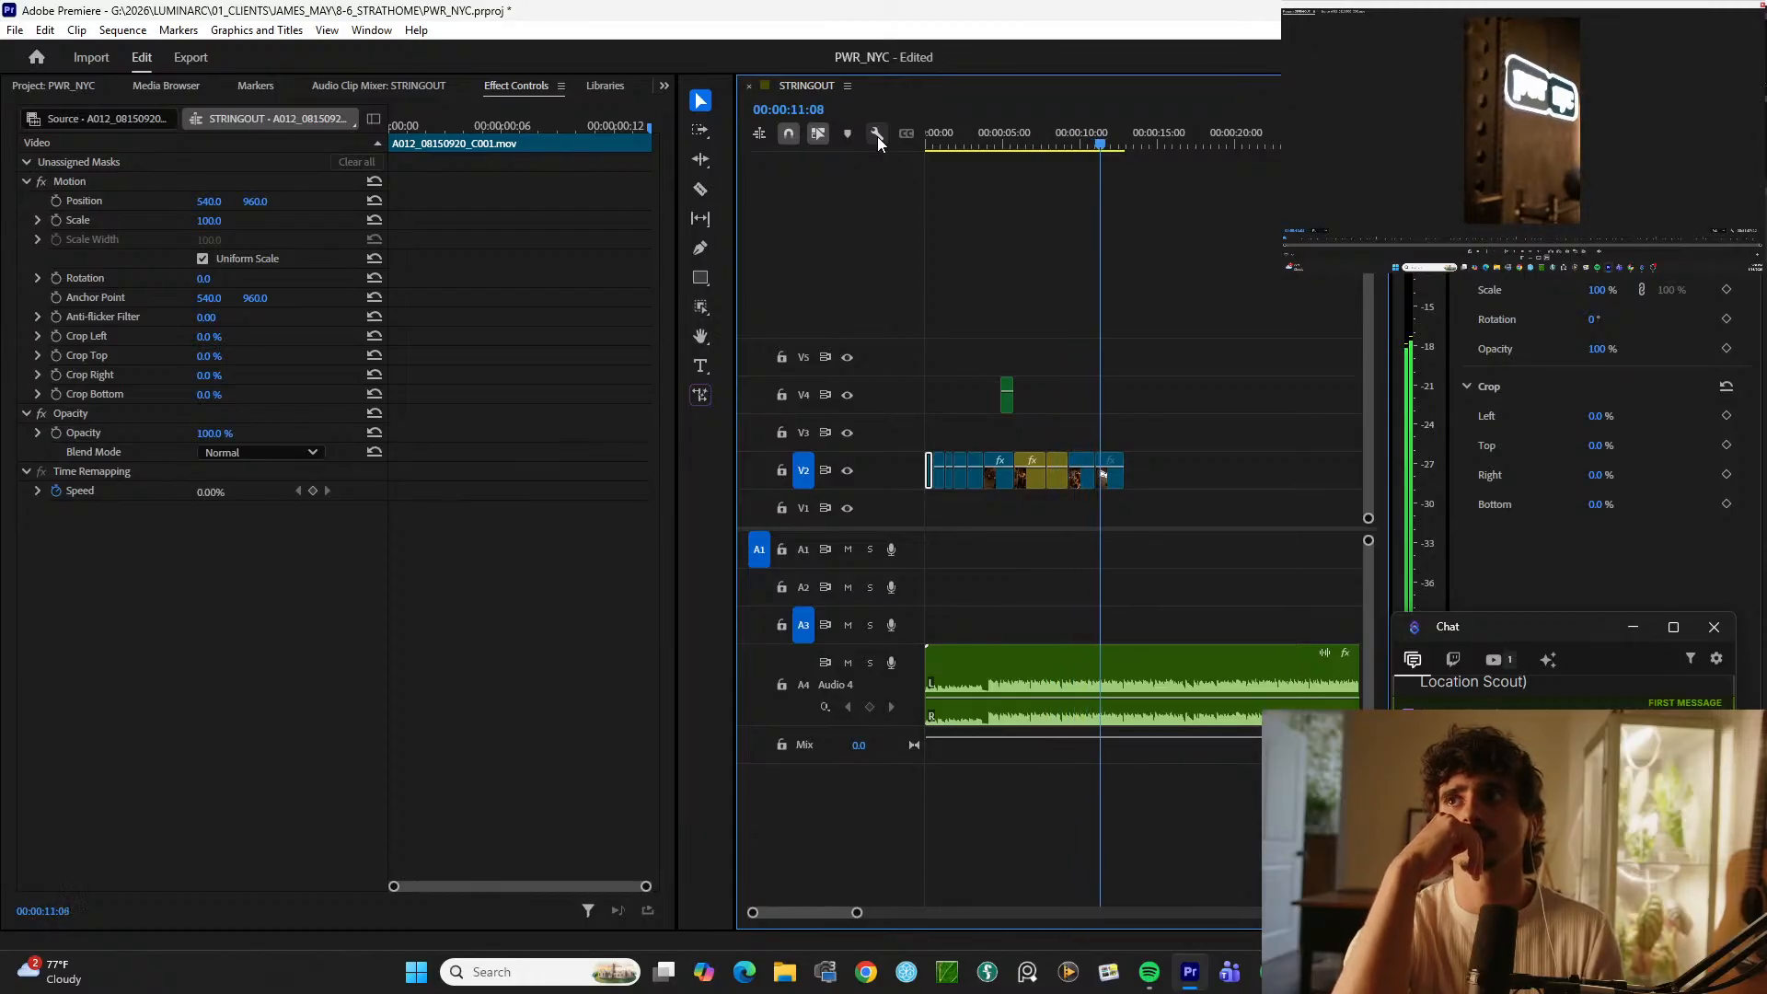
key("space")
Step: Scan the workout shots in the stringout from about 00:21:10:00 to 00:21:51:00 for a follow-up clip
key("minus")
key("minus")
key("minus")
key("minus")
key("minus")
key("minus")
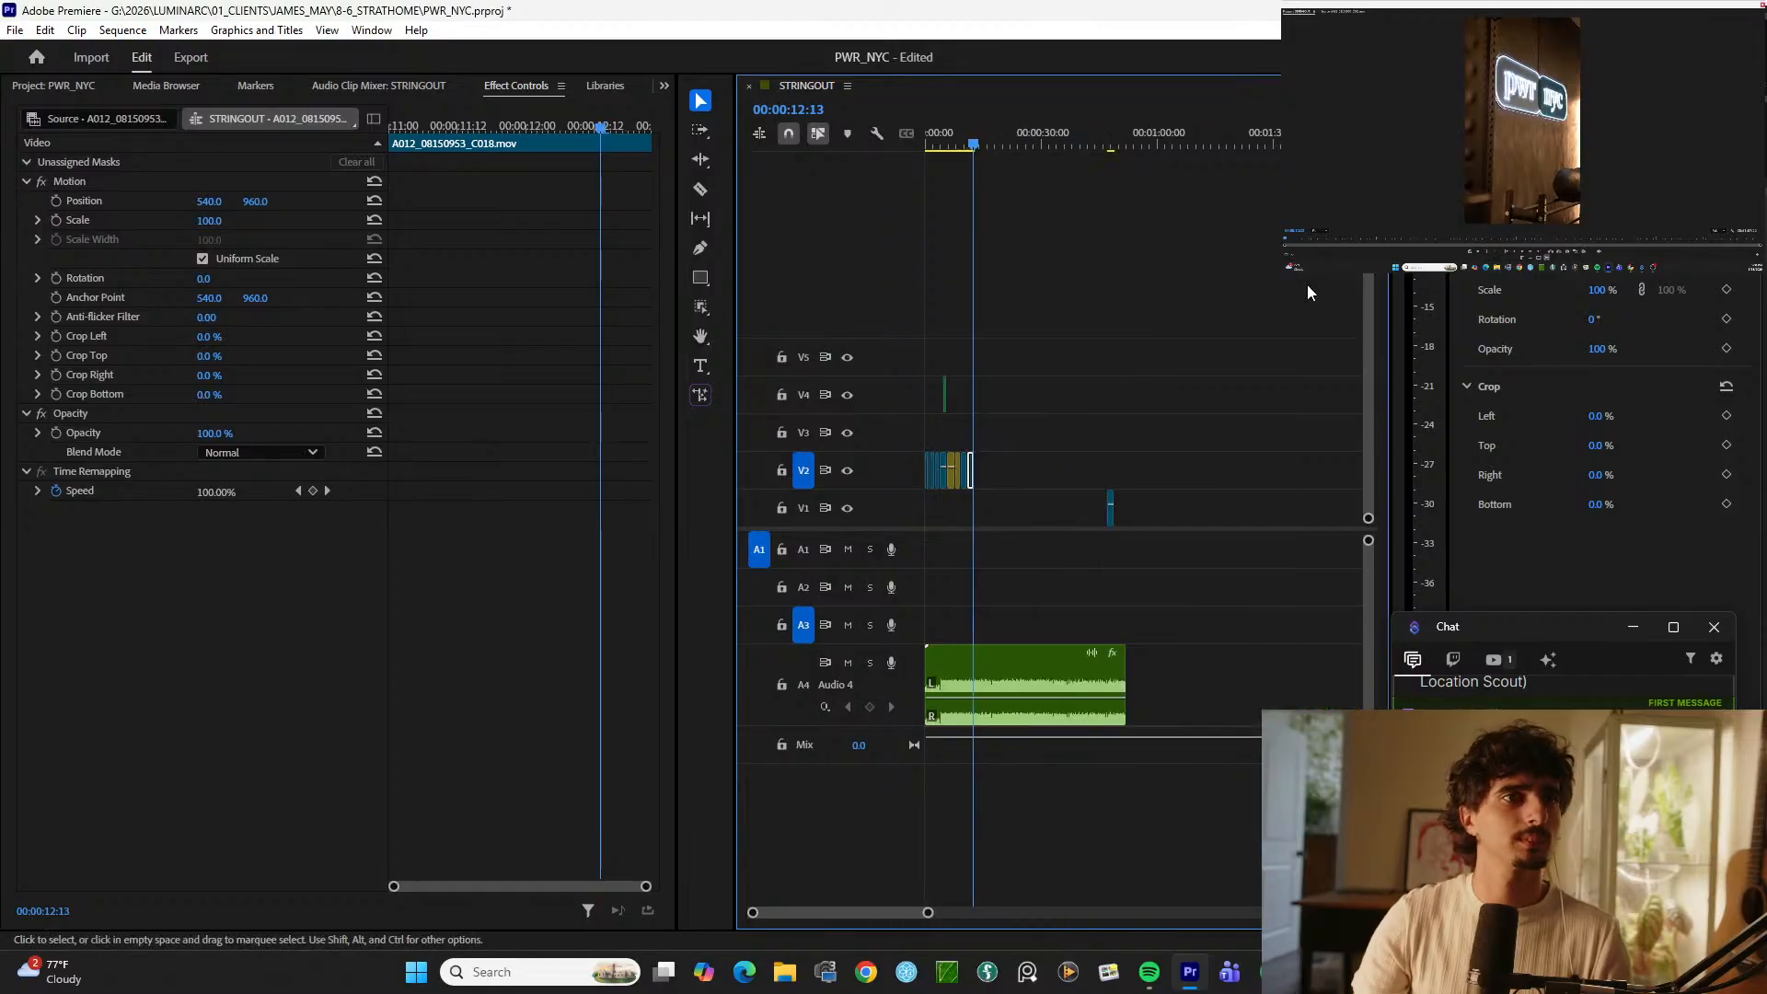
key("minus")
left_click_drag(1069, 128, 1078, 125)
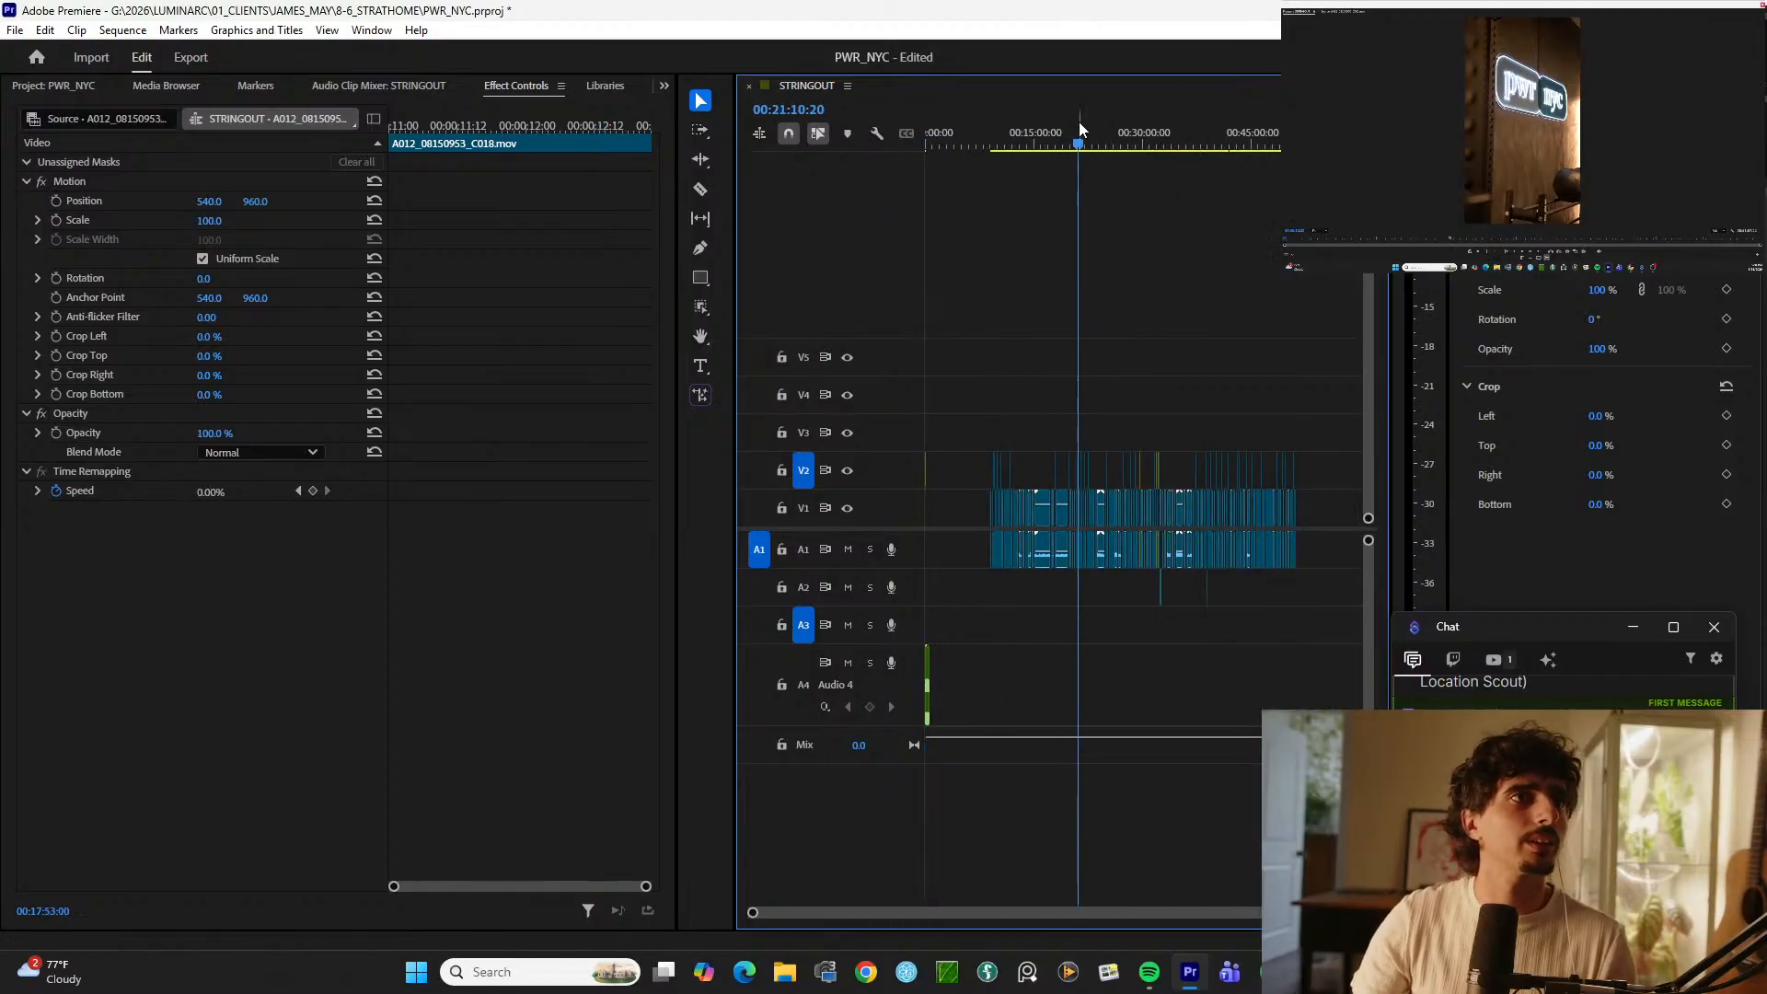
key("equal")
key("equal")
key("equal")
key("equal")
key("equal")
key("equal")
key("minus")
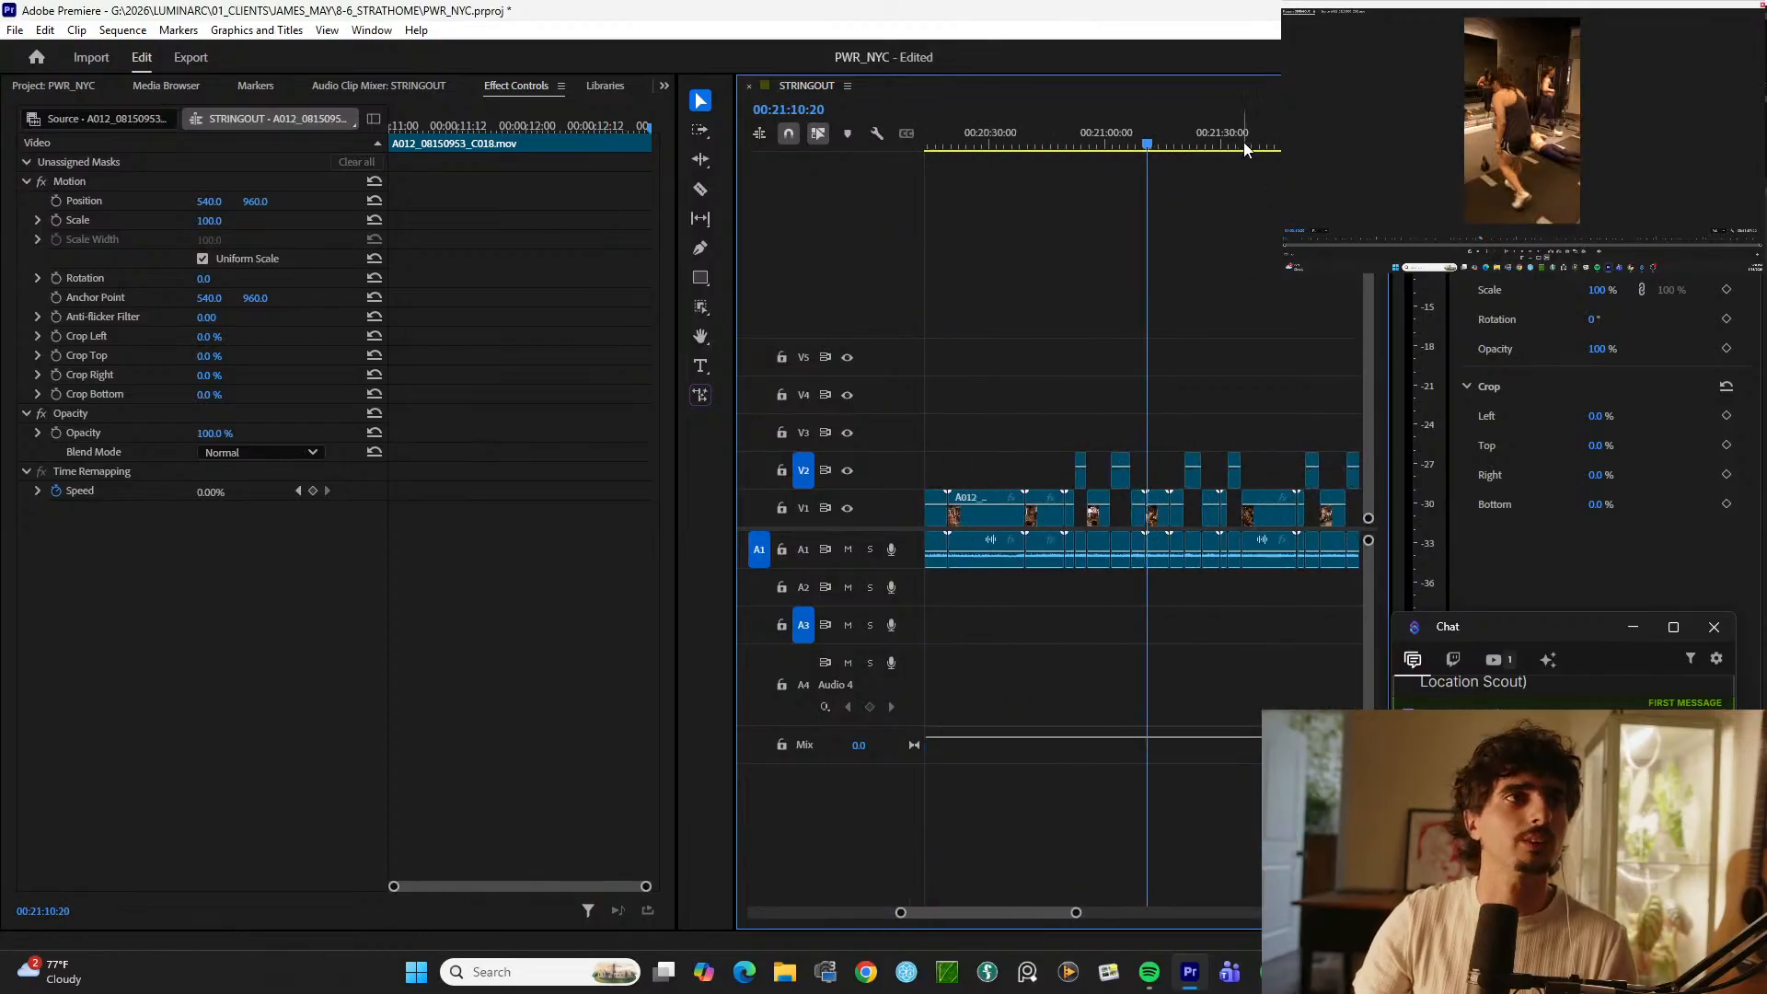
left_click_drag(1239, 144, 1187, 145)
key("minus")
key("minus")
key("equal")
key("equal")
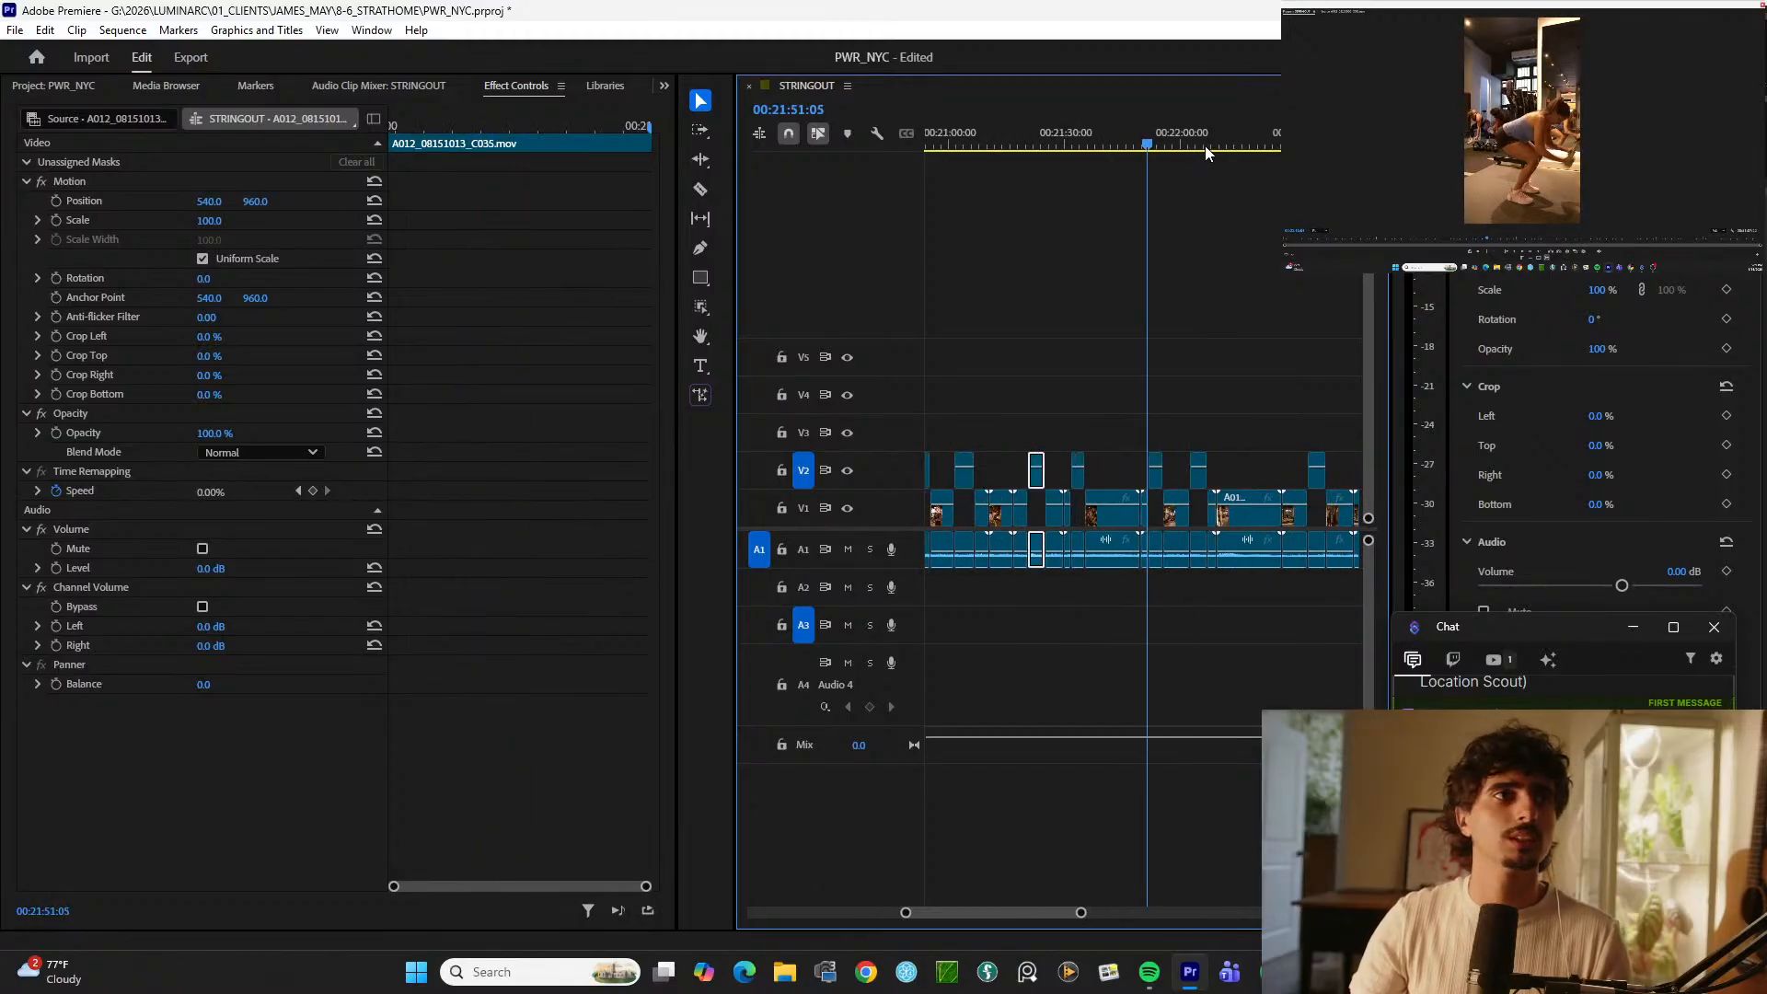
Step: Check the stringout selects around 00:22:36:00 and play A012_08151016_C043 near 00:23:10:00
left_click(1205, 145)
key("minus")
left_click(1235, 139)
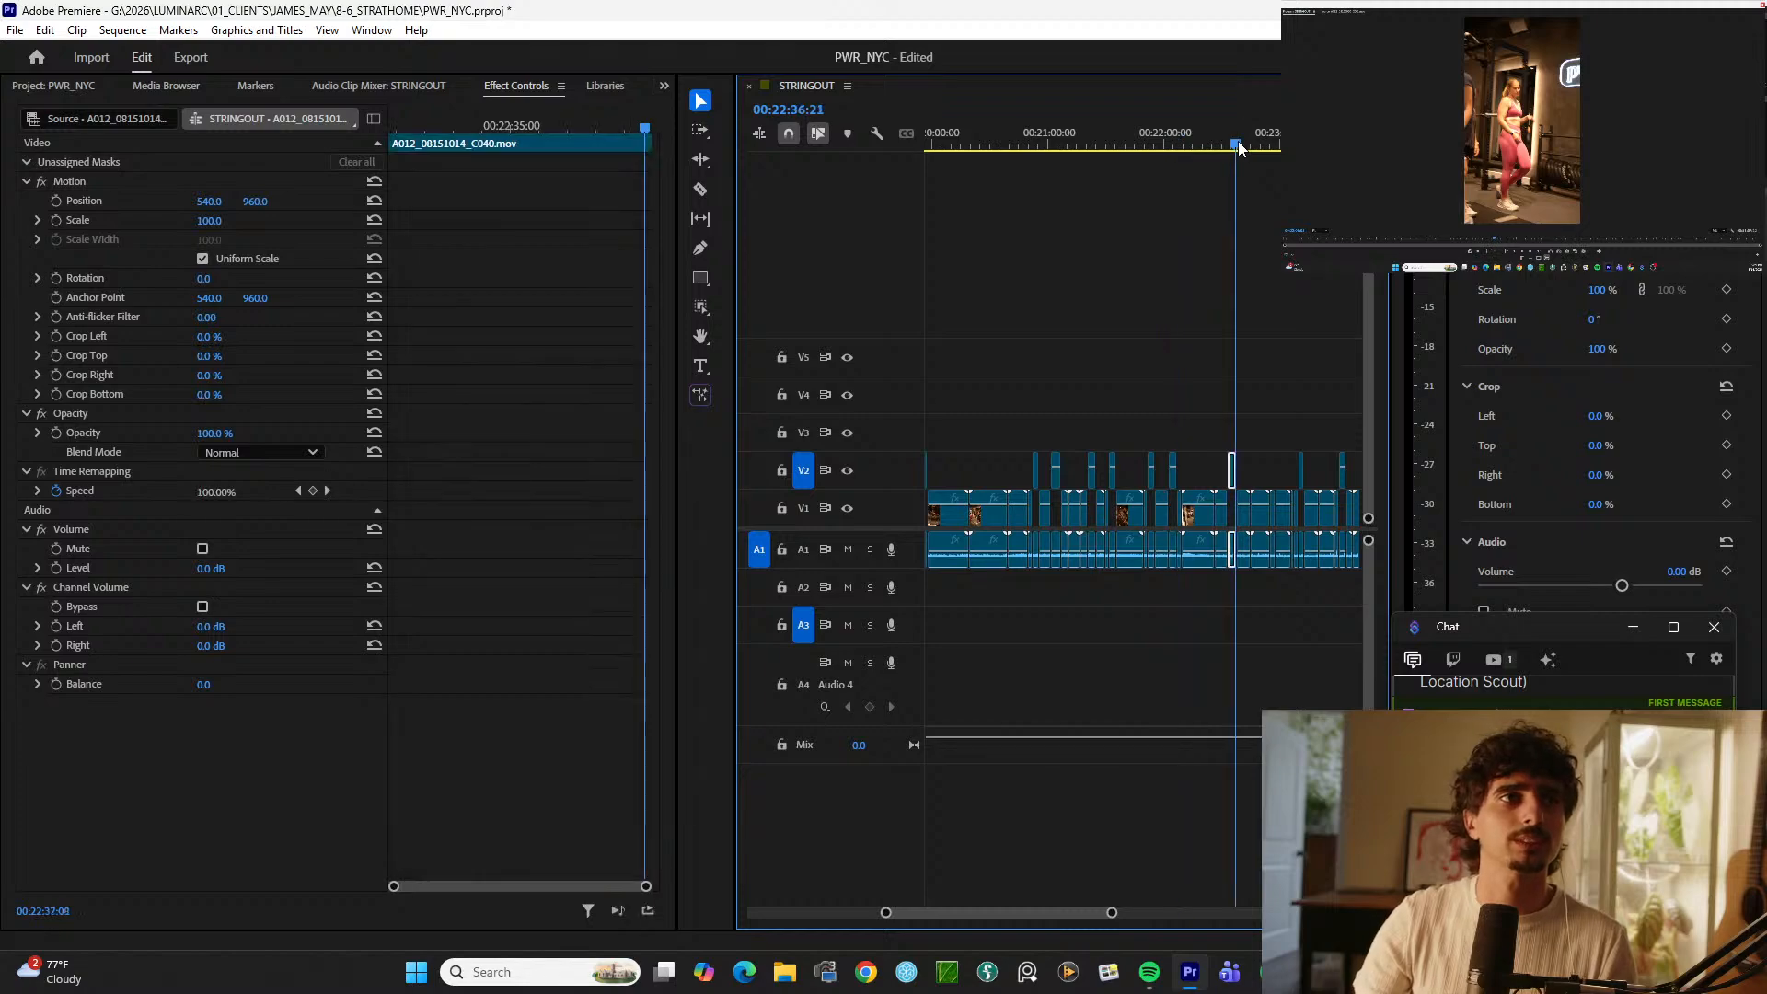
key("minus")
key("minus")
key("equal")
left_click_drag(1187, 142, 1180, 140)
key("space")
key("equal")
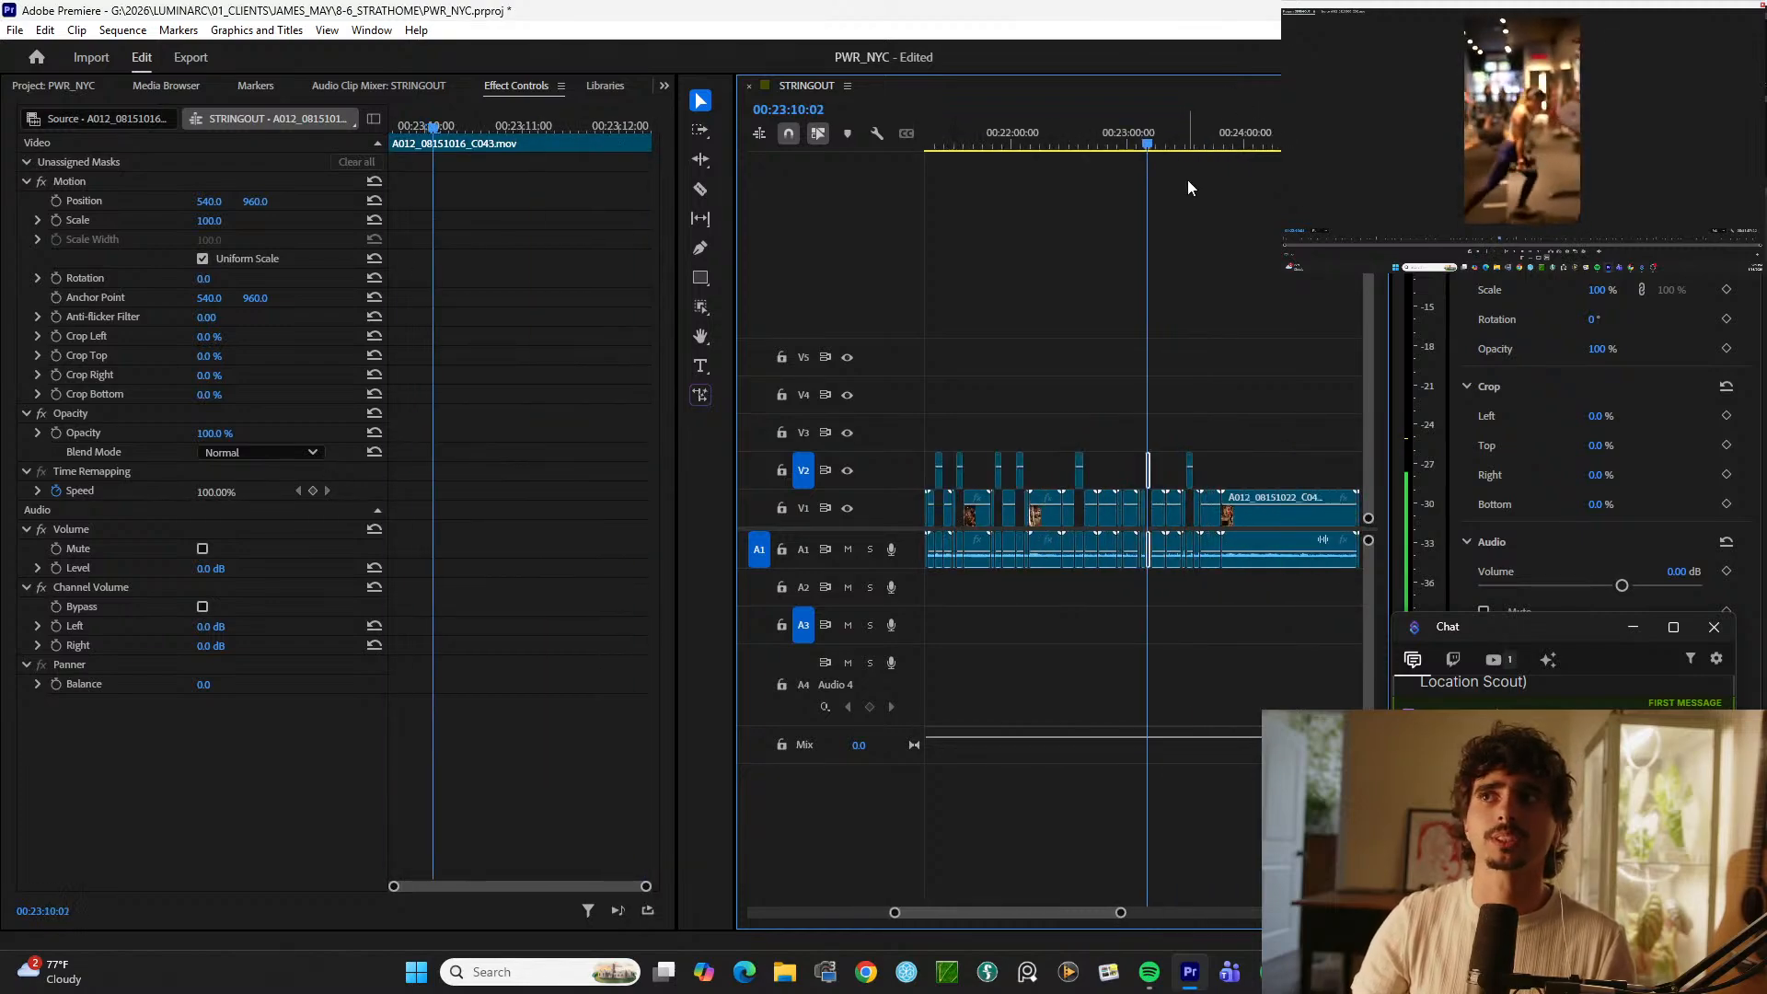
key("space")
key("minus")
key("minus")
key("minus")
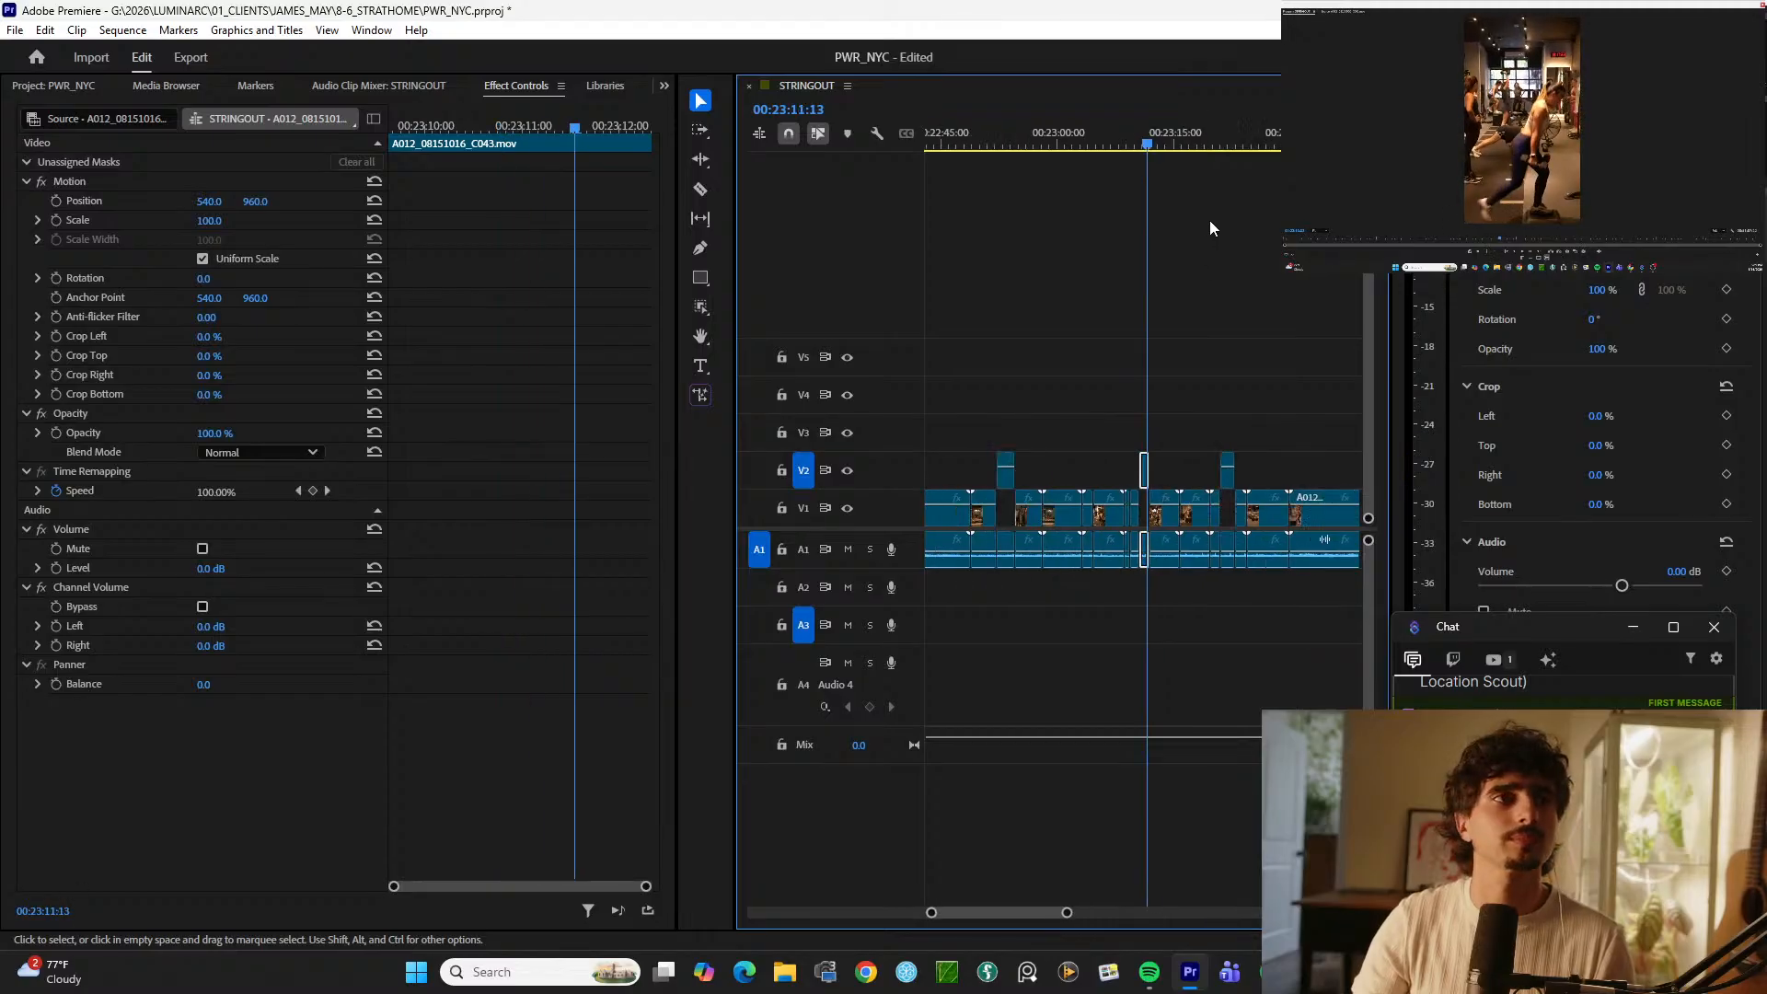
Step: Play the stringout selects from about 00:25:03:00 to A012_08151025_C051 near 00:25:40:00
left_click(1278, 195)
left_click(1202, 138)
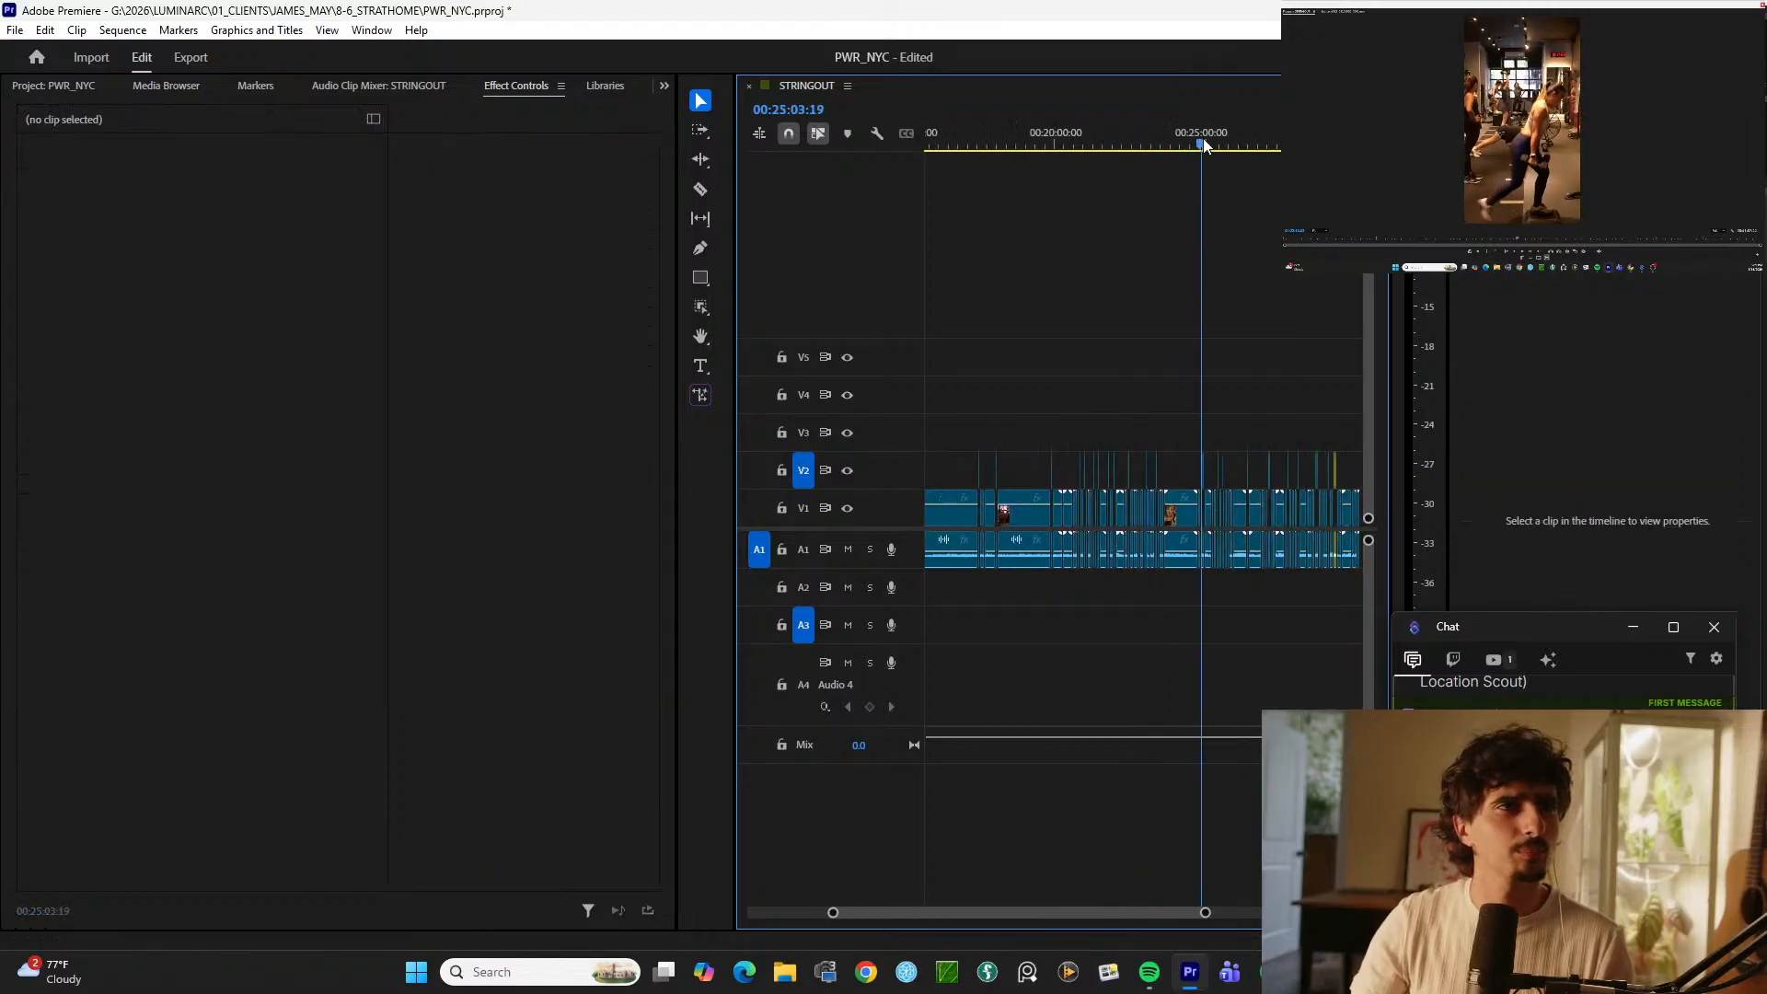
key("equal")
key("equal")
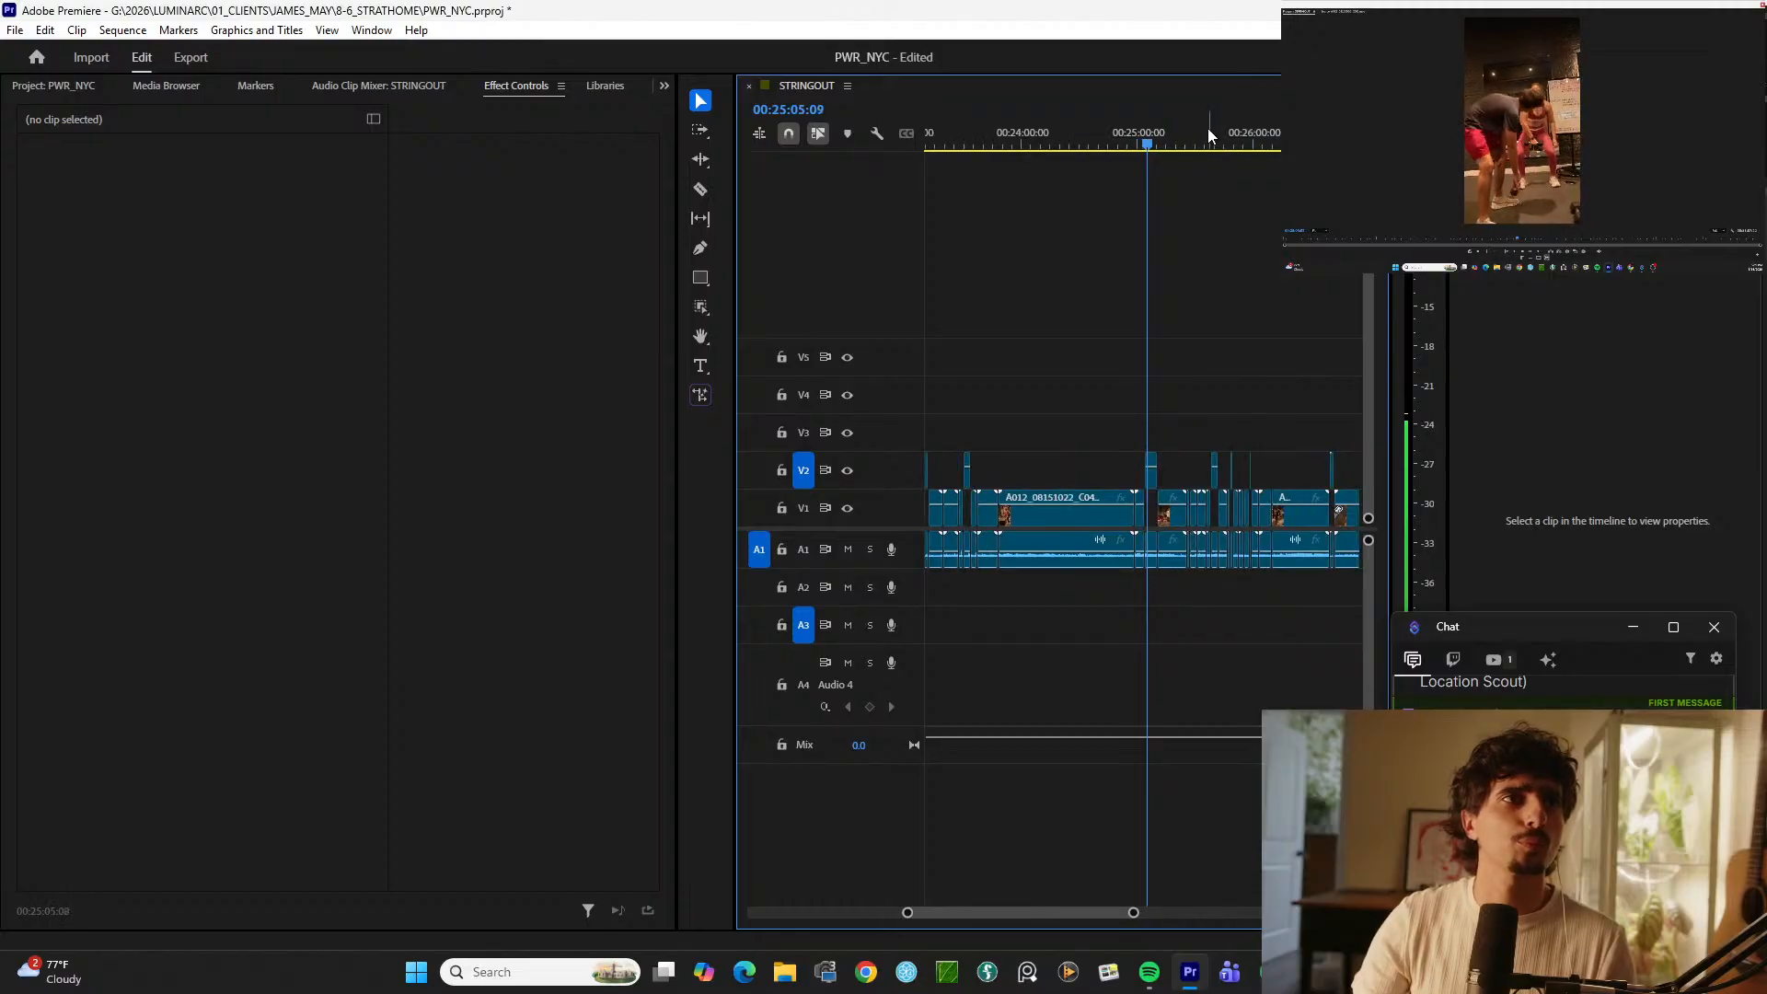
left_click_drag(1207, 128, 1214, 120)
key("minus")
key("minus")
key("minus")
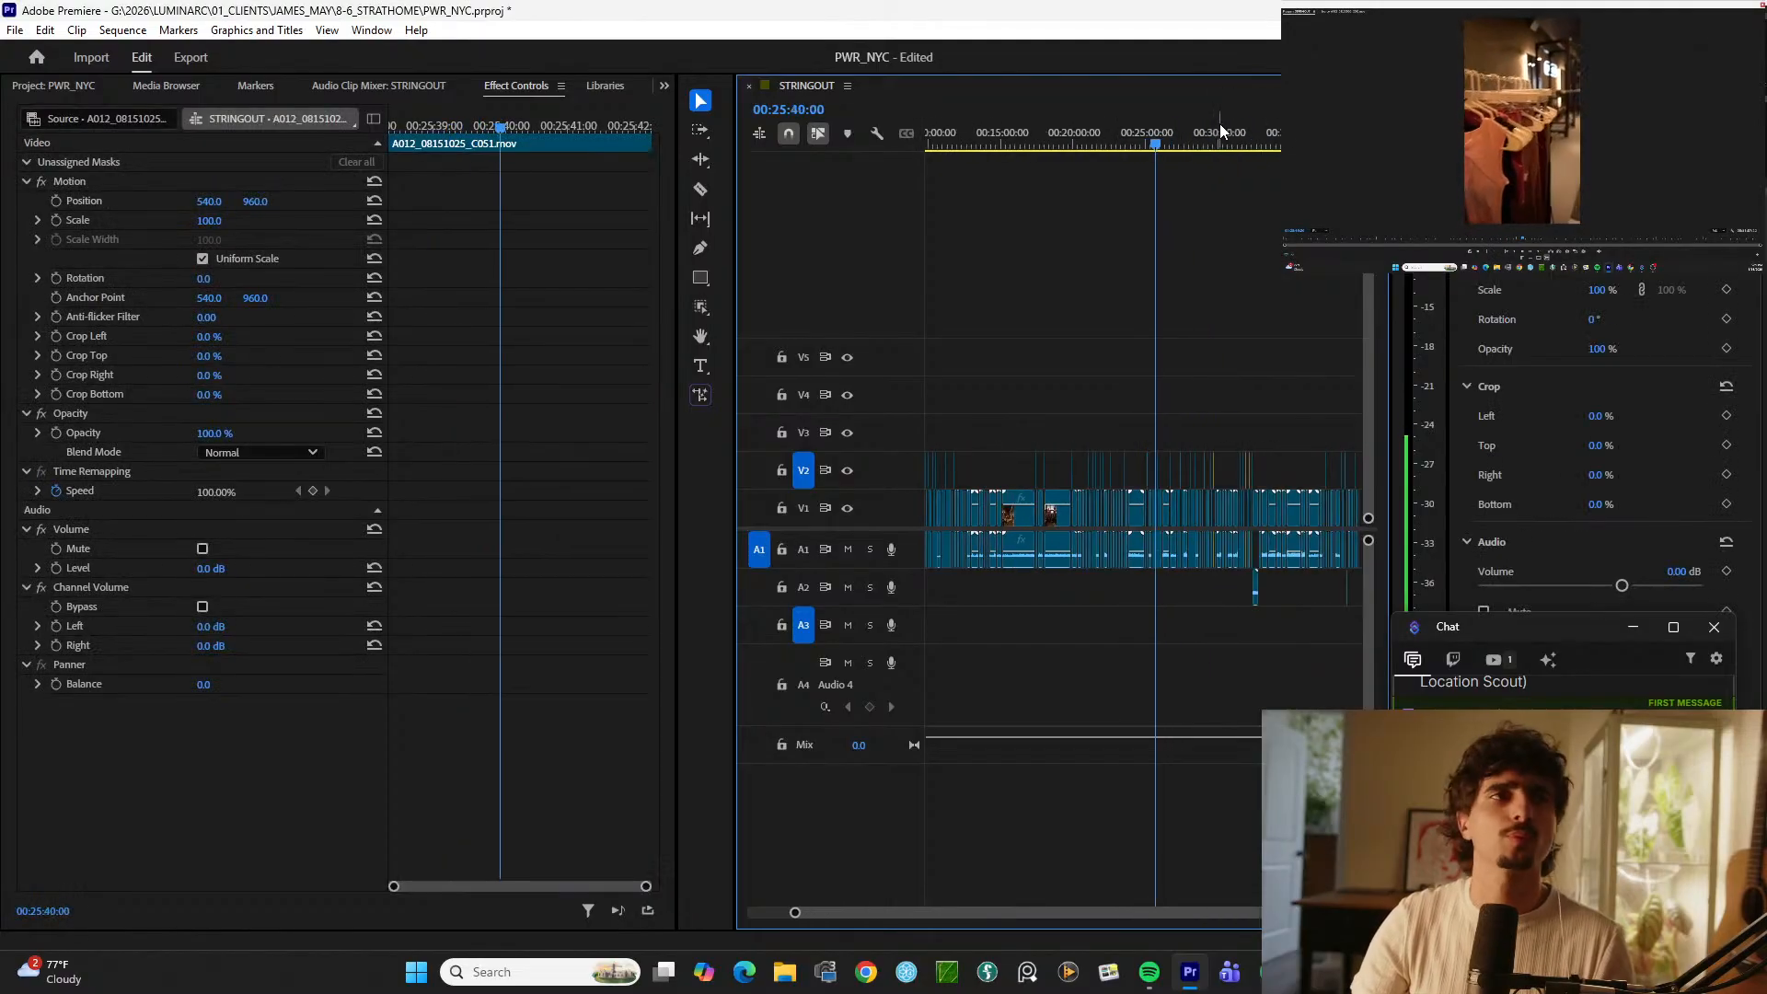
Step: Scrub further through the stringout and play A012_08151032_C059 near 00:27:24:00
left_click(1168, 138)
key("equal")
key("equal")
key("equal")
left_click_drag(1176, 130, 1251, 123)
key("equal")
key("space")
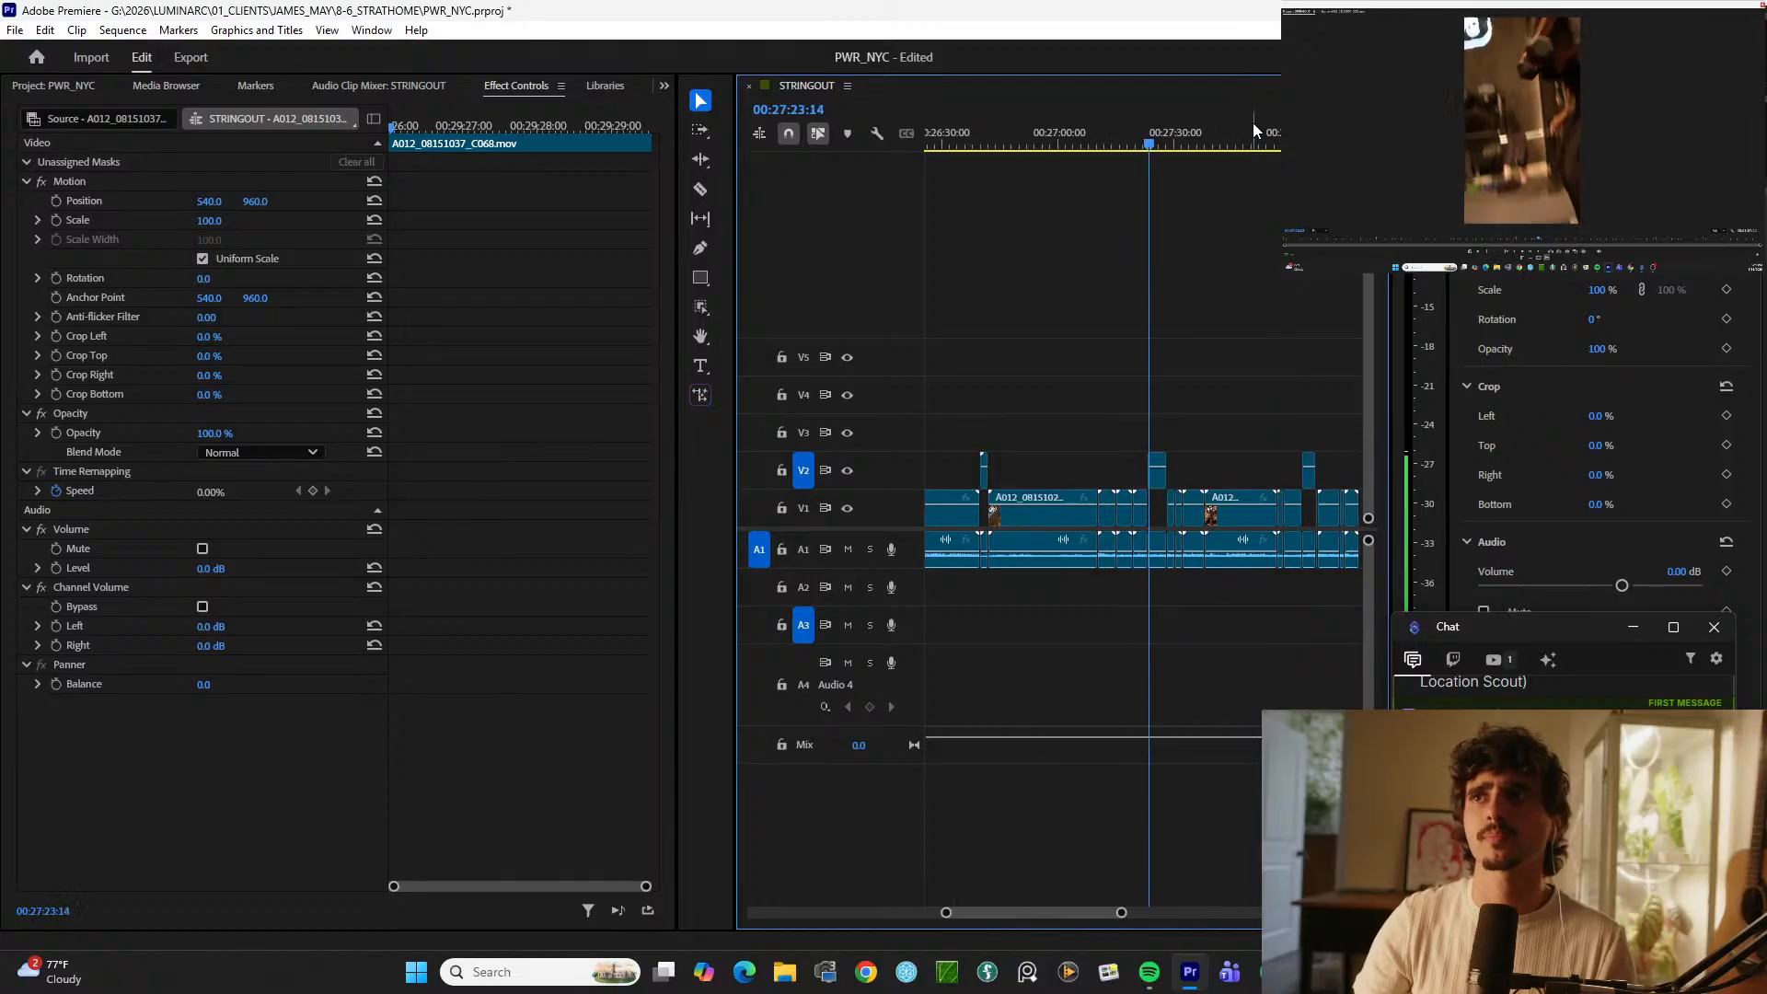
key("space")
key("equal")
key("minus")
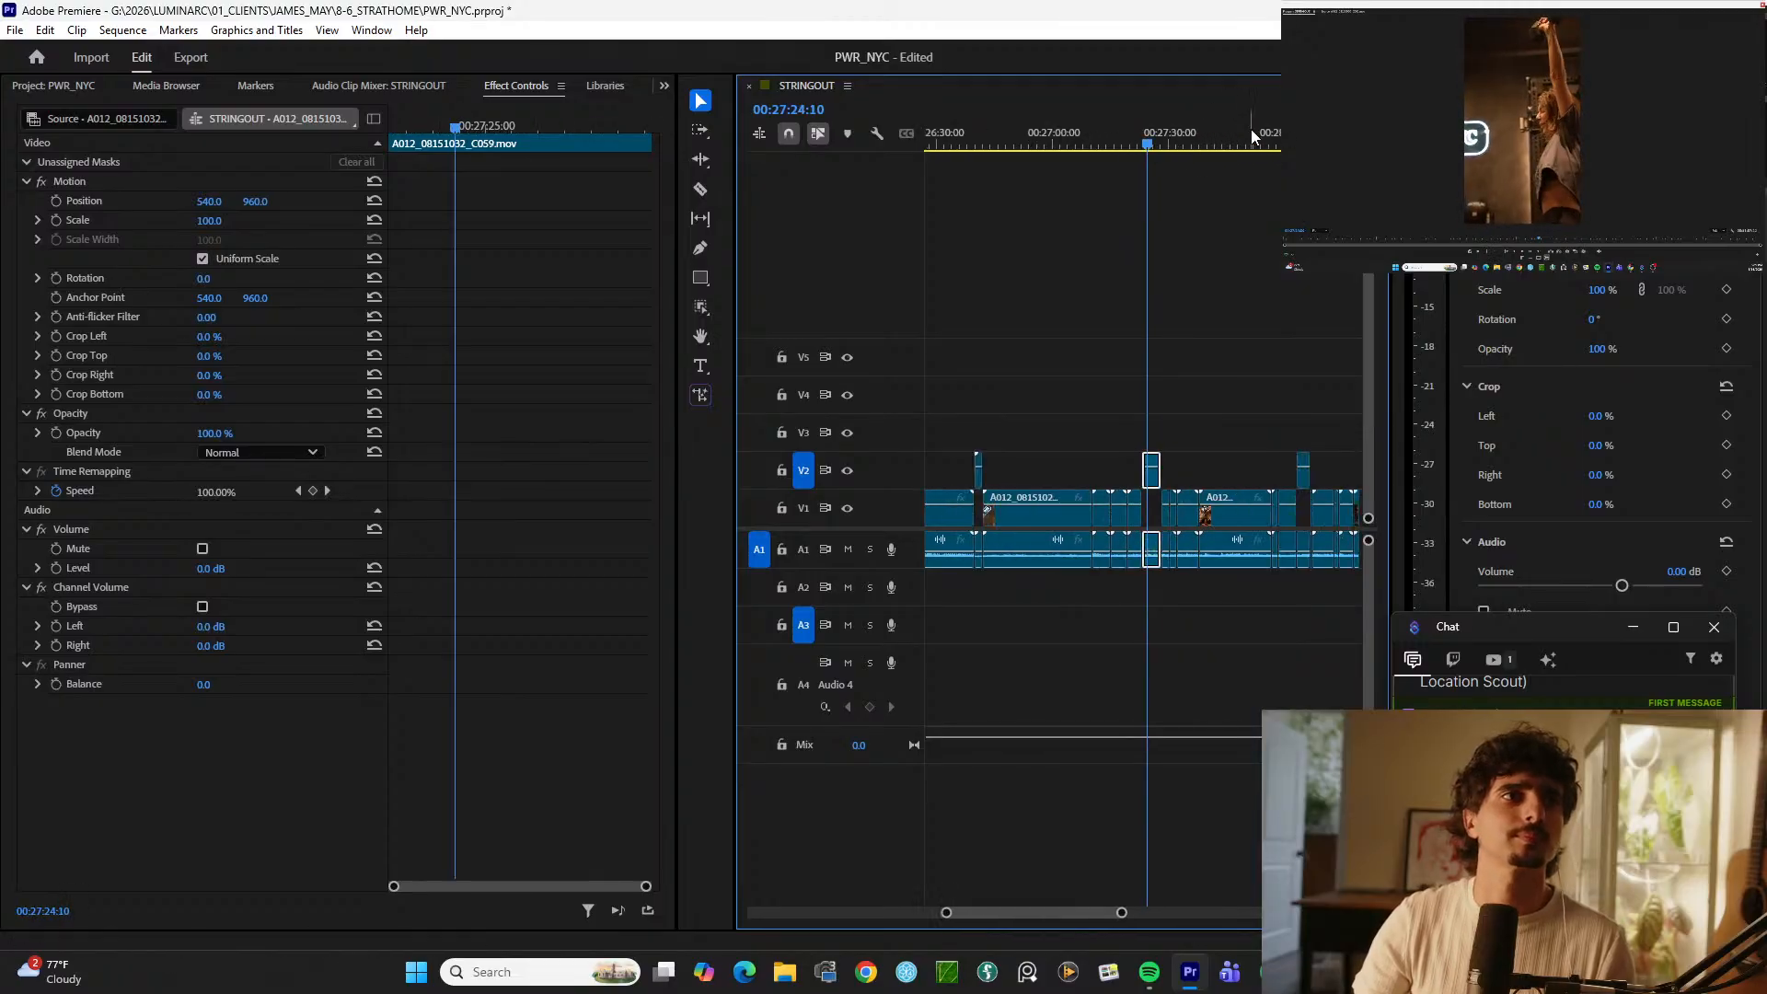
Step: Review A012_08151033_C062 near 00:28:04:00 and A012_08151036_C067 near 00:29:02:00 in the stringout
left_click_drag(1266, 130, 1299, 130)
key("space")
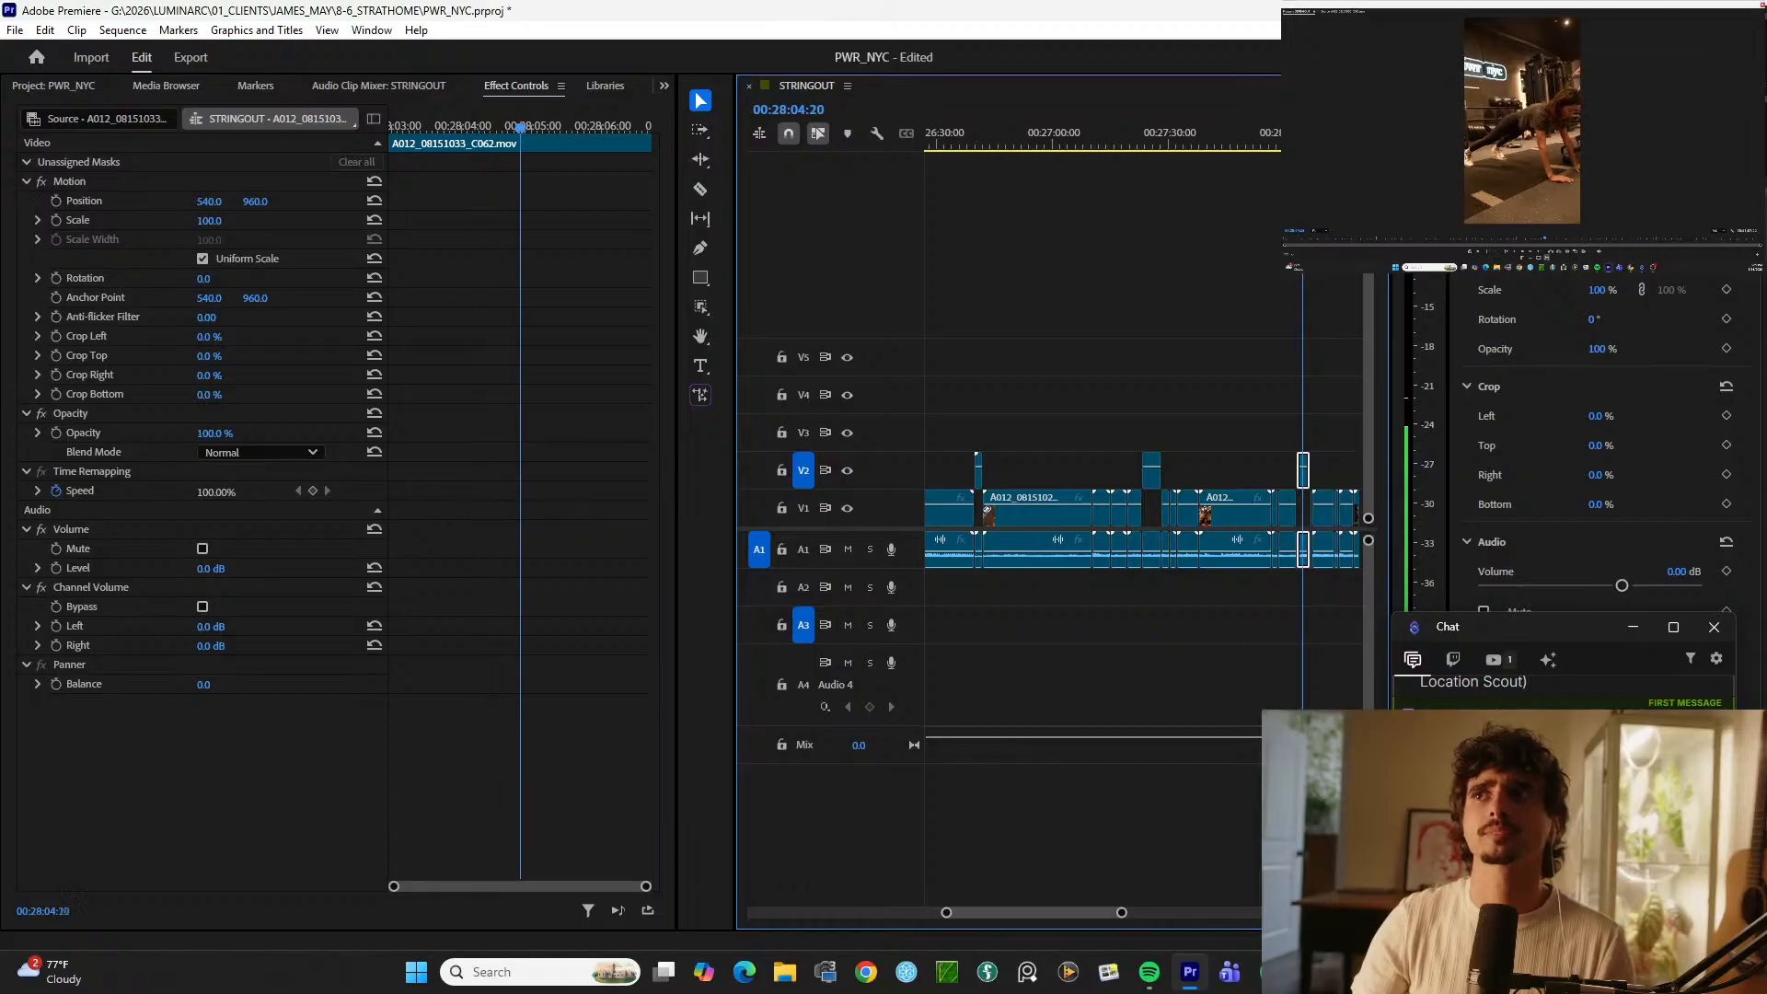
key("minus")
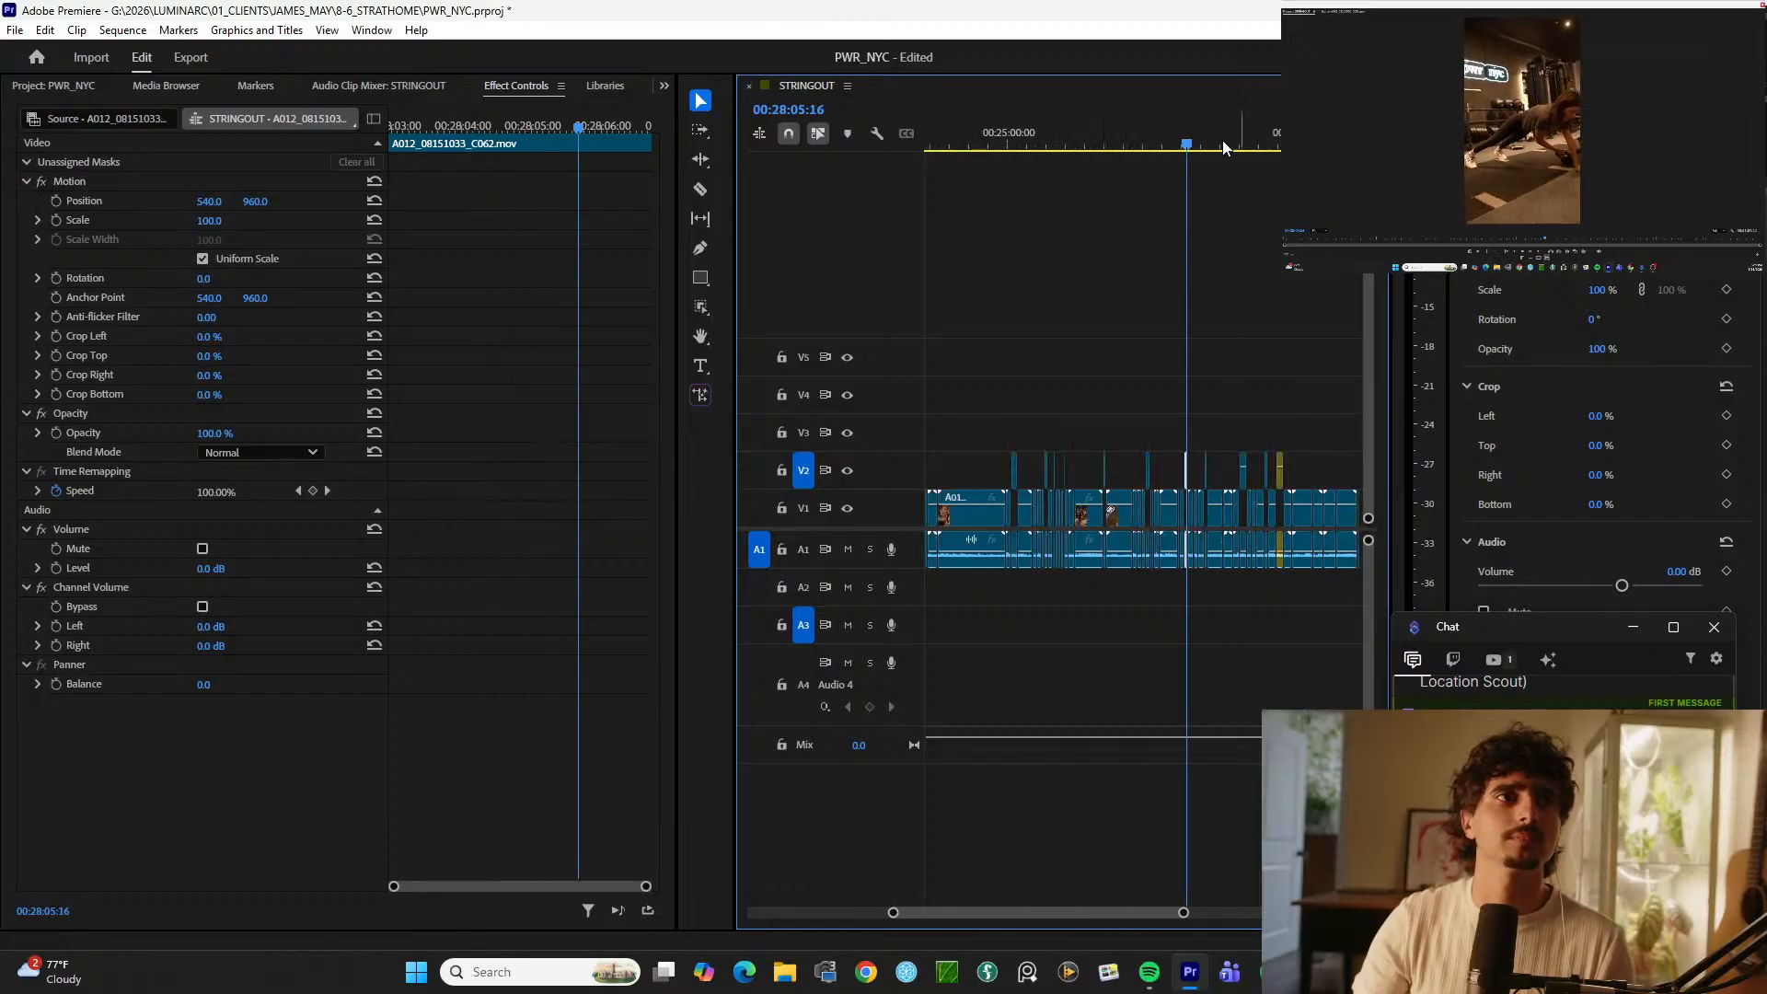
left_click_drag(1222, 140, 1244, 147)
key("equal")
key("space")
key("minus")
key("minus")
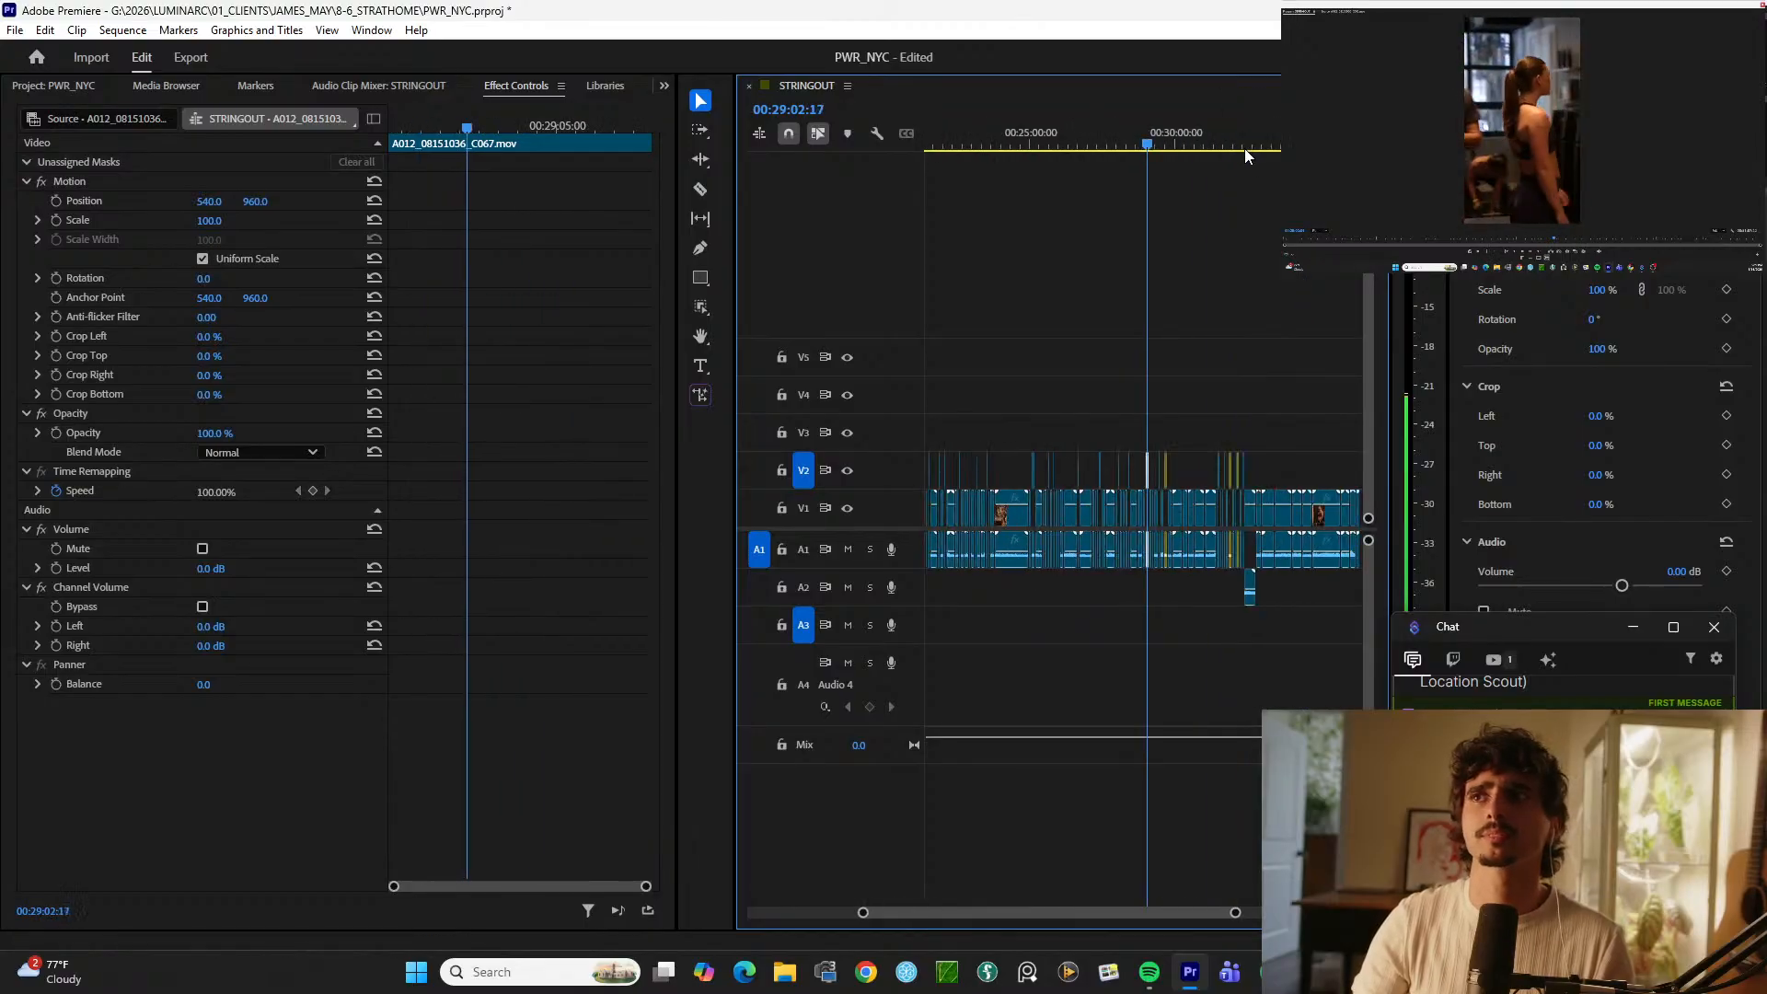
key("equal")
key("equal")
key("equal")
key("equal")
key("equal")
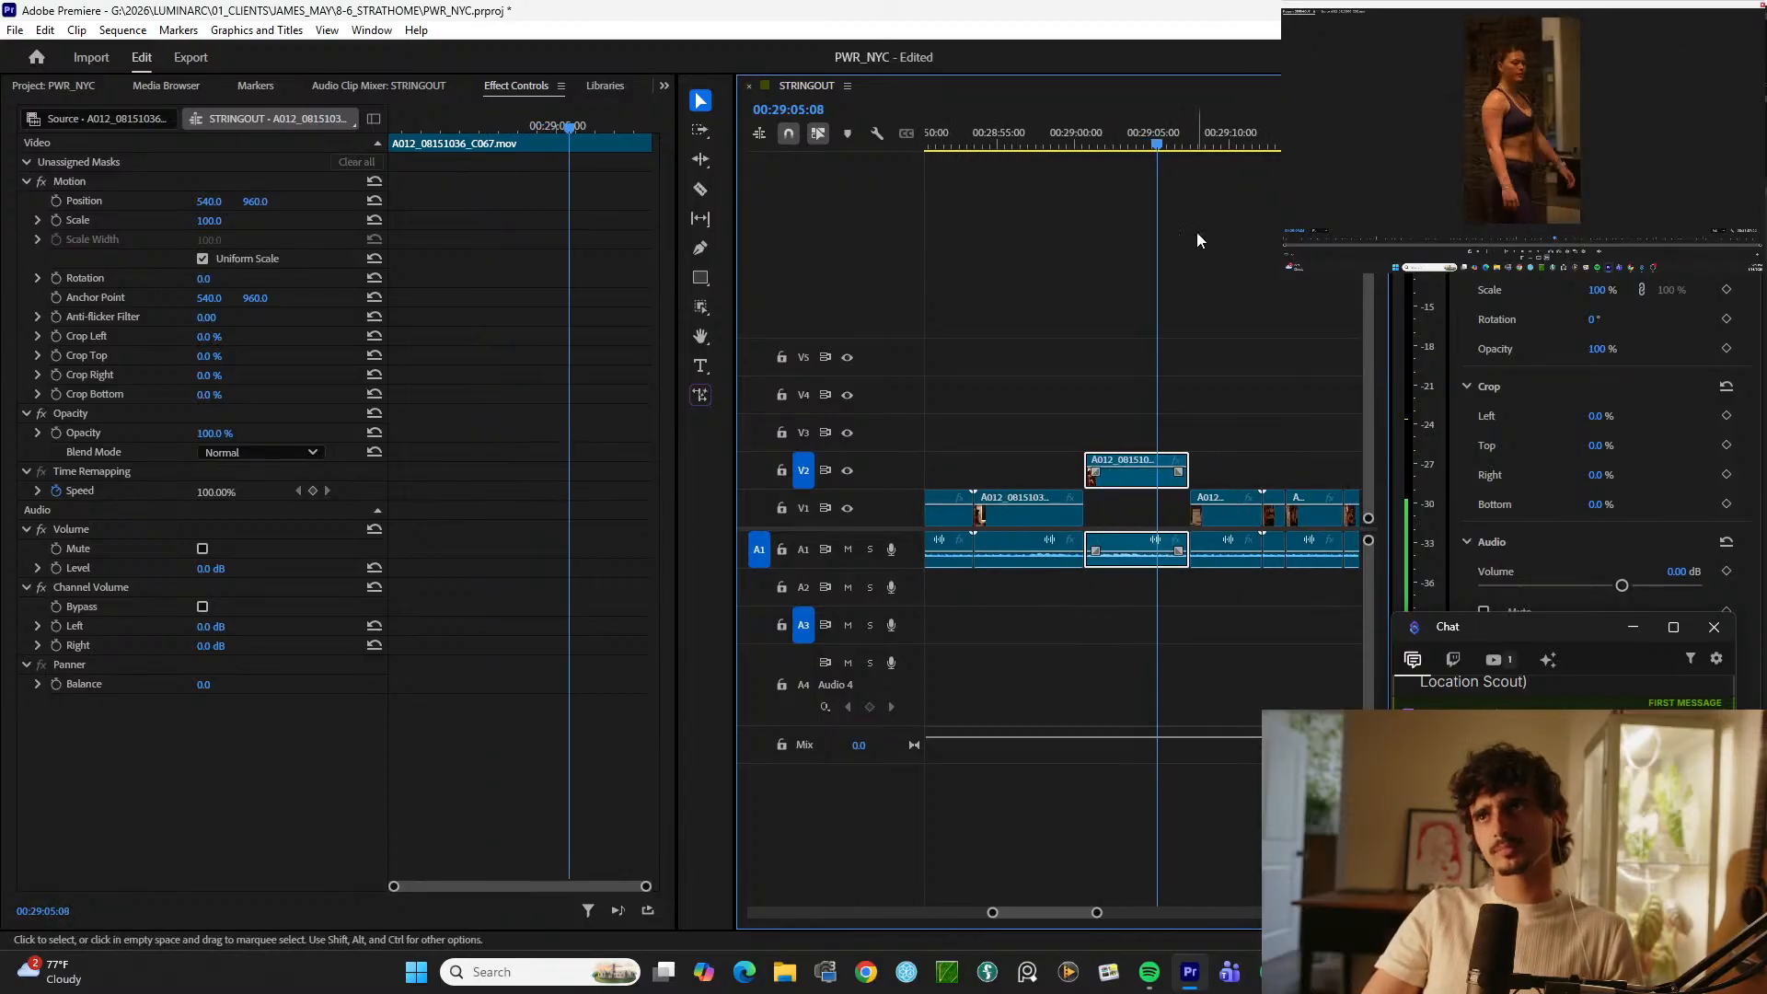
Step: Review the two A012_08151037_C068 selects near 00:29:27:00 and 00:29:37:00, continuing to about 00:30:04:00
key("minus")
left_click(1234, 142)
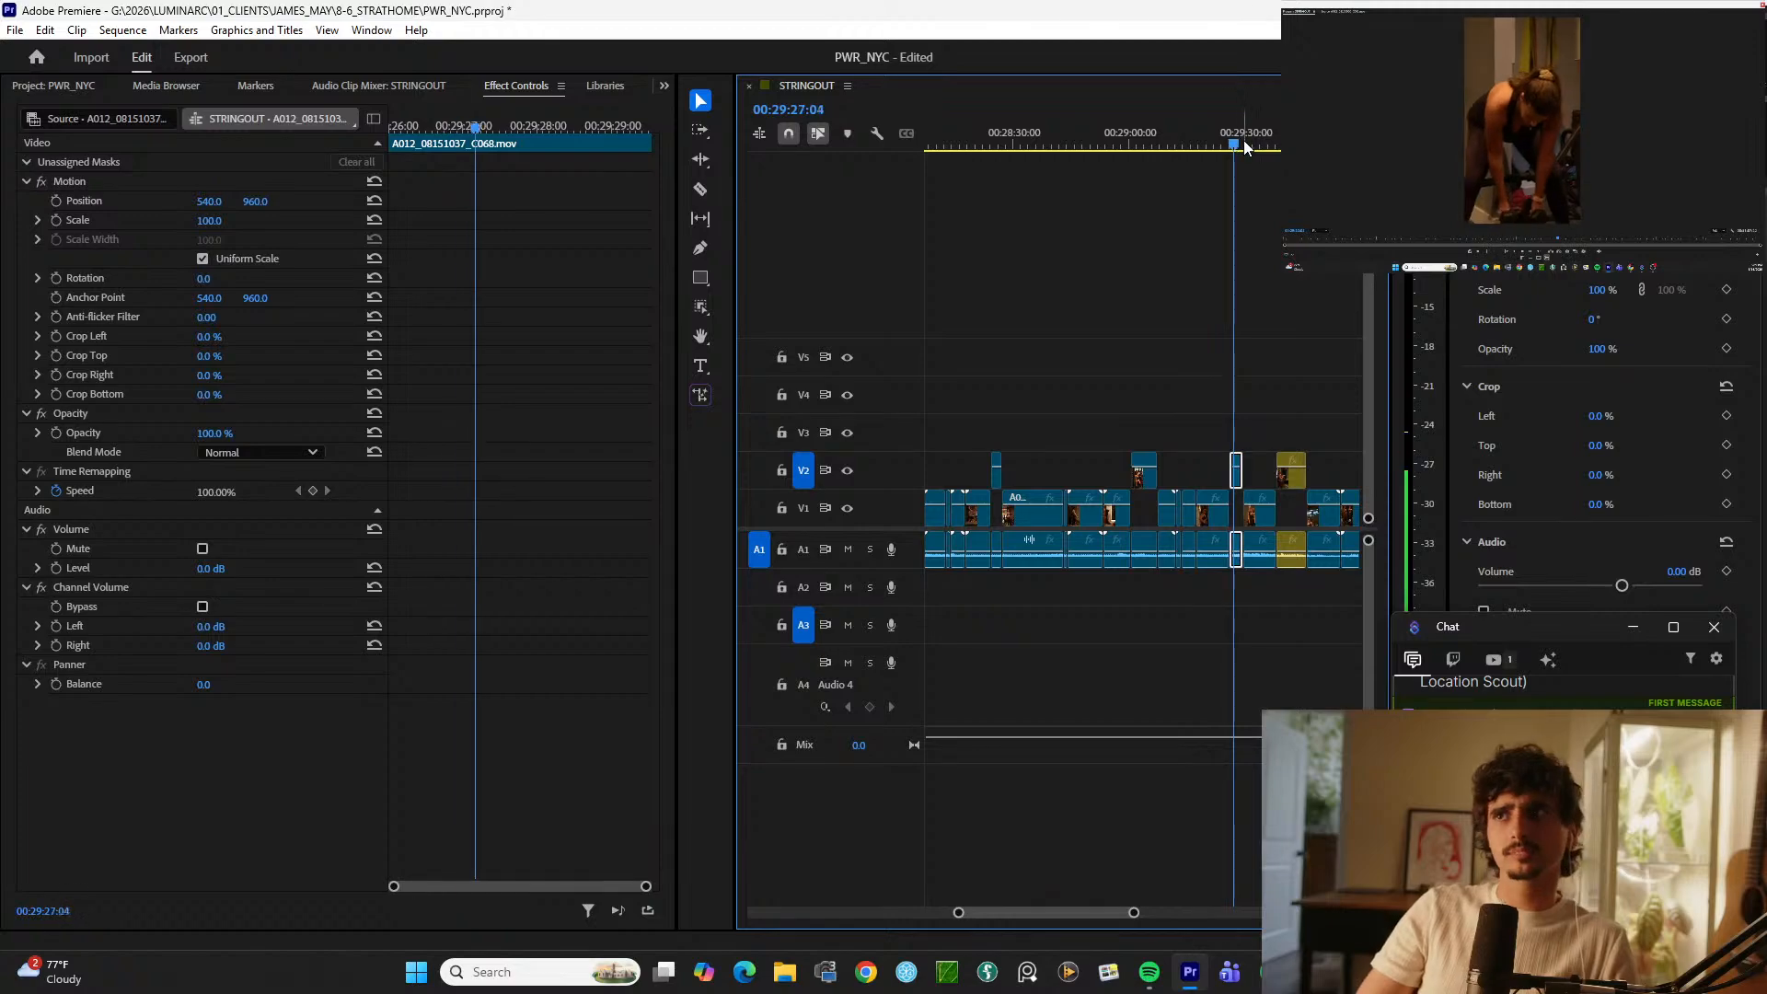
key("minus")
key("minus")
left_click(1180, 142)
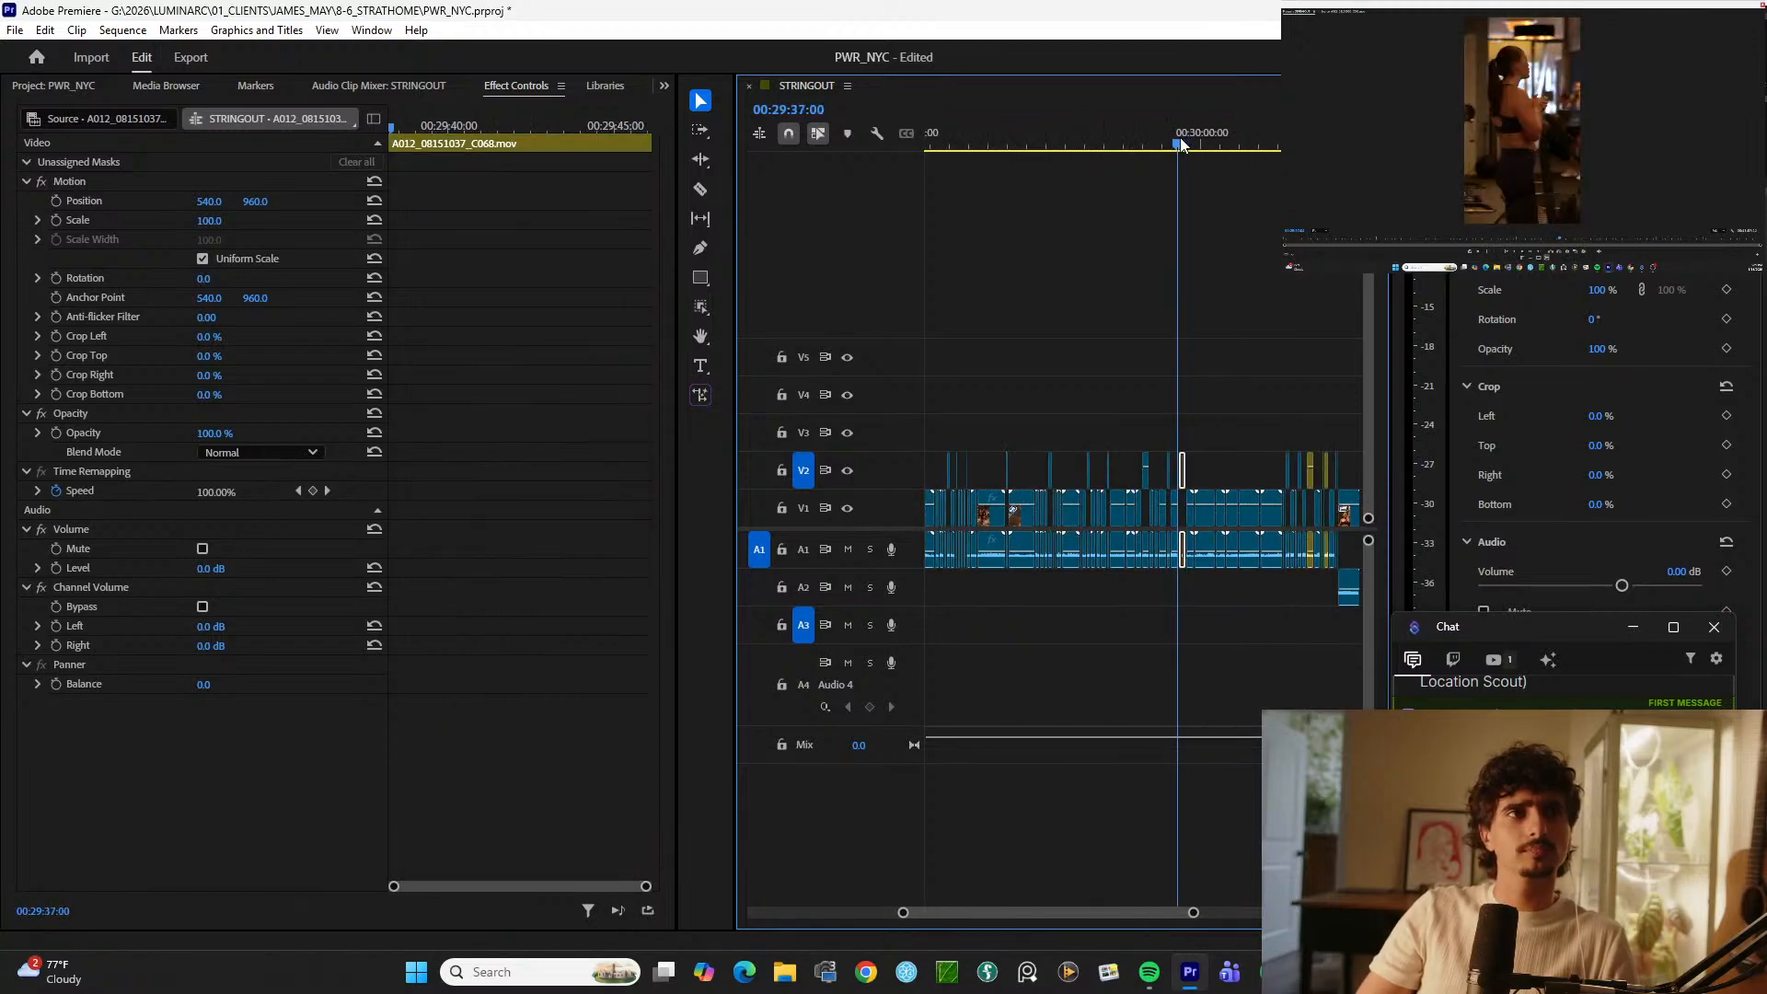
key("equal")
left_click(1161, 130)
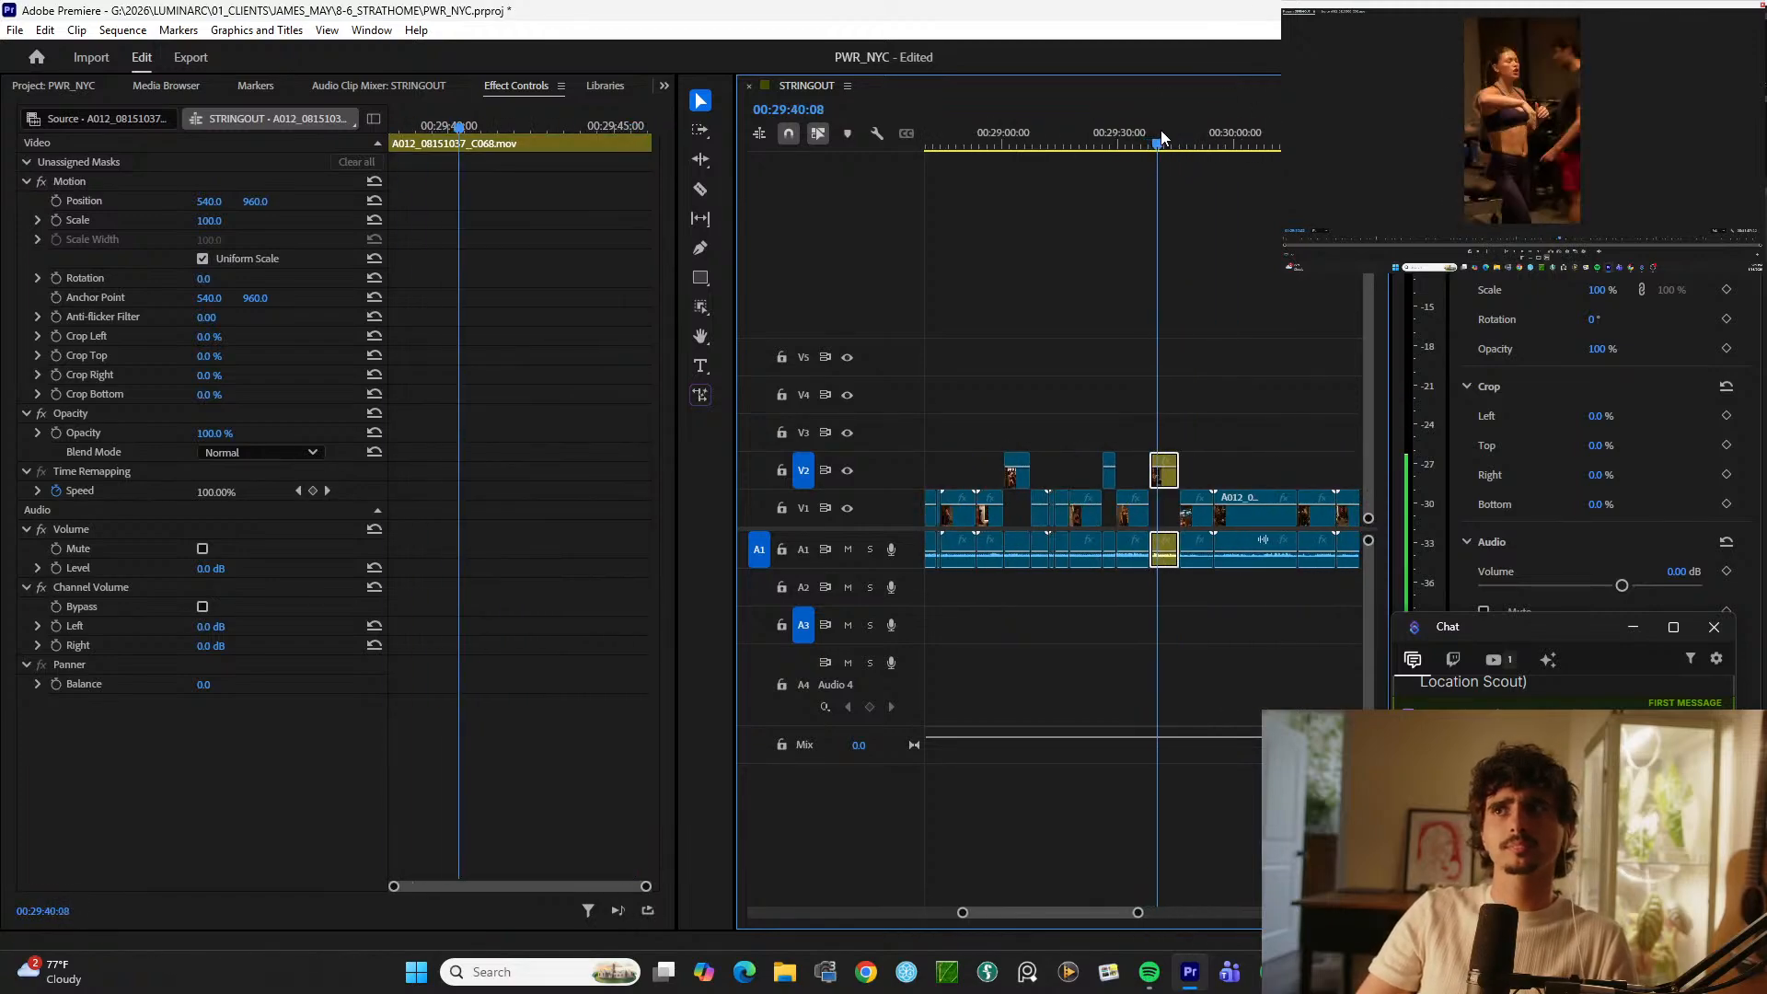
left_click(1252, 140)
key("minus")
key("minus")
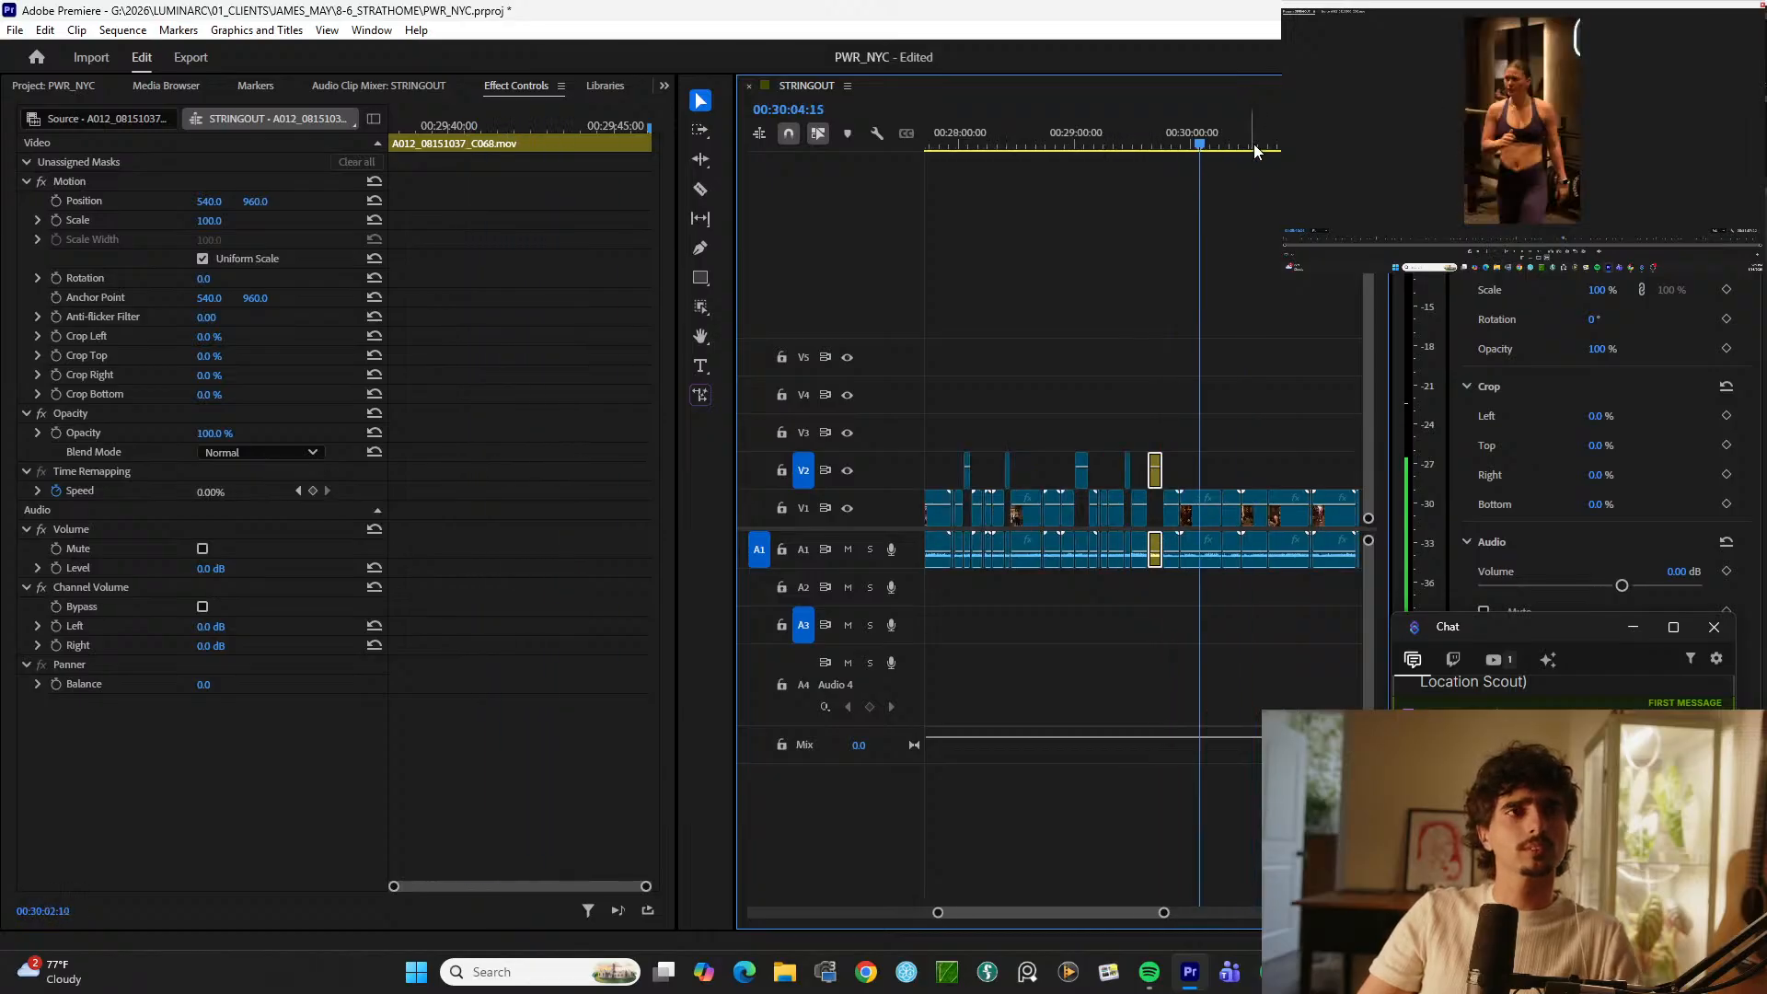
Step: Examine A012_08151041_C075 near 00:31:44:00 and play A012_08151040_C074 near 00:31:31:00 as candidate shots
left_click(1211, 141)
key("equal")
key("equal")
key("equal")
key("equal")
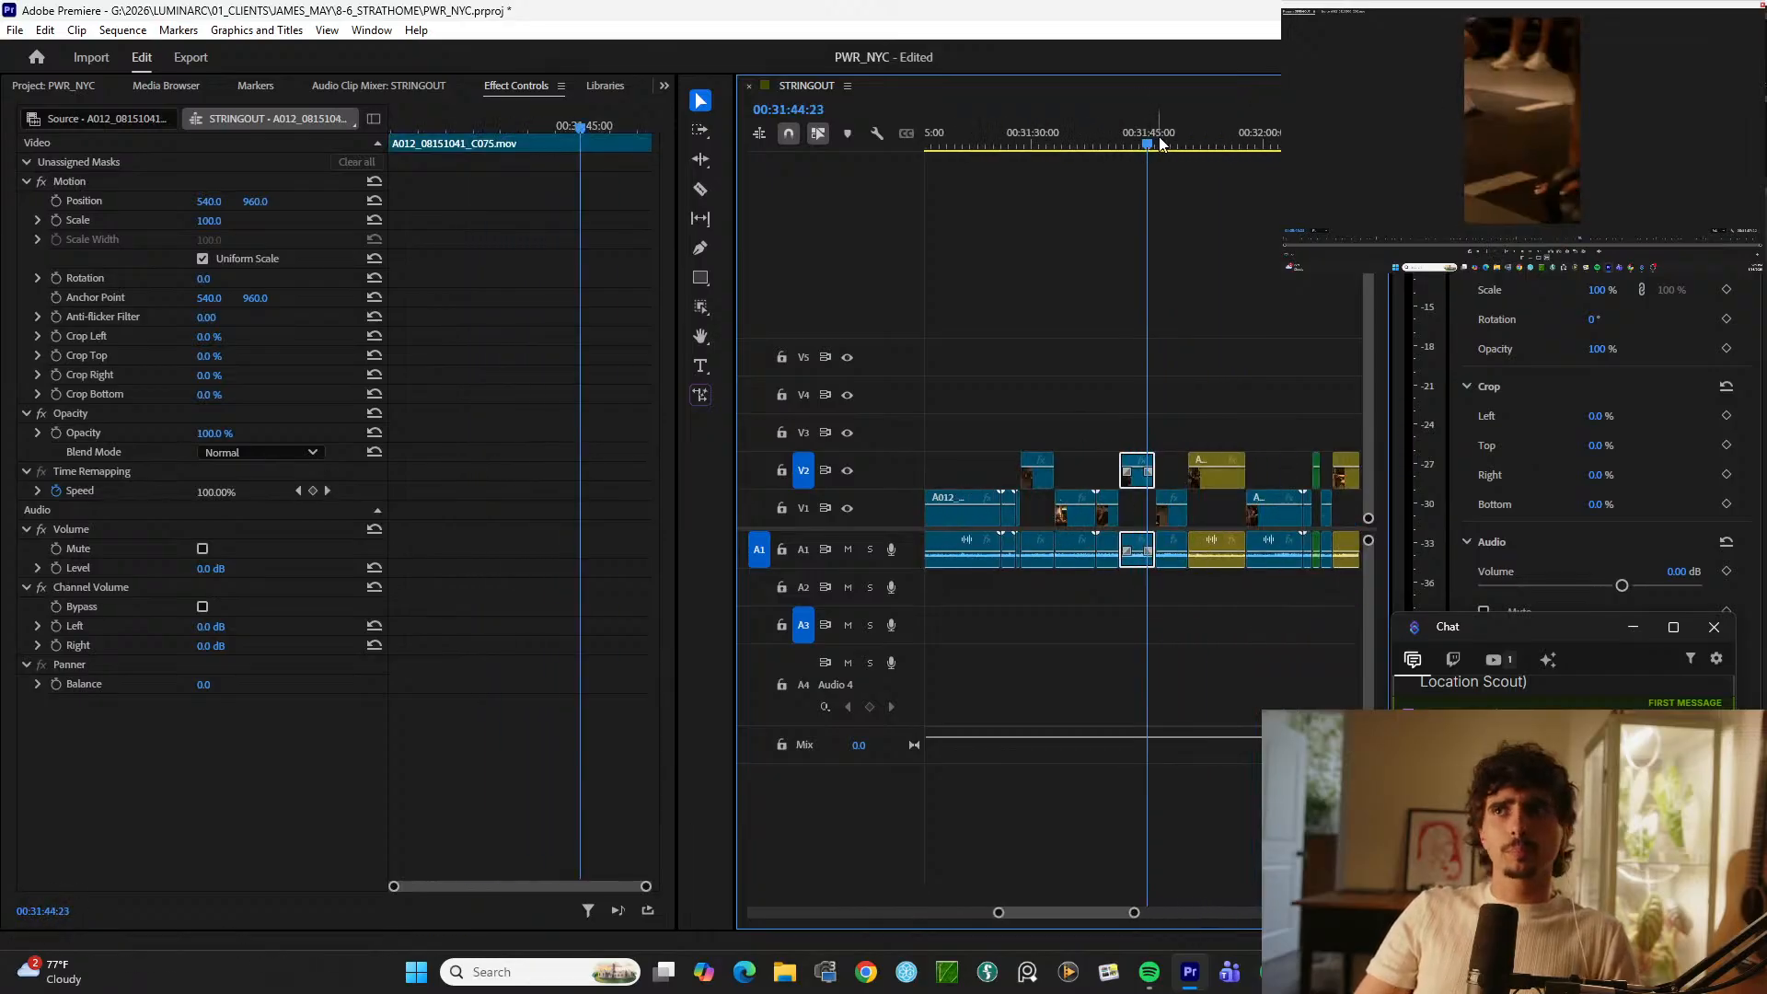
key("equal")
mouse_move(1133, 137)
left_mouse_down()
mouse_move(951, 131)
mouse_move(1137, 153)
mouse_move(1107, 151)
left_mouse_up()
key("minus")
key("minus")
key("minus")
key("minus")
key("minus")
key("minus")
key("minus")
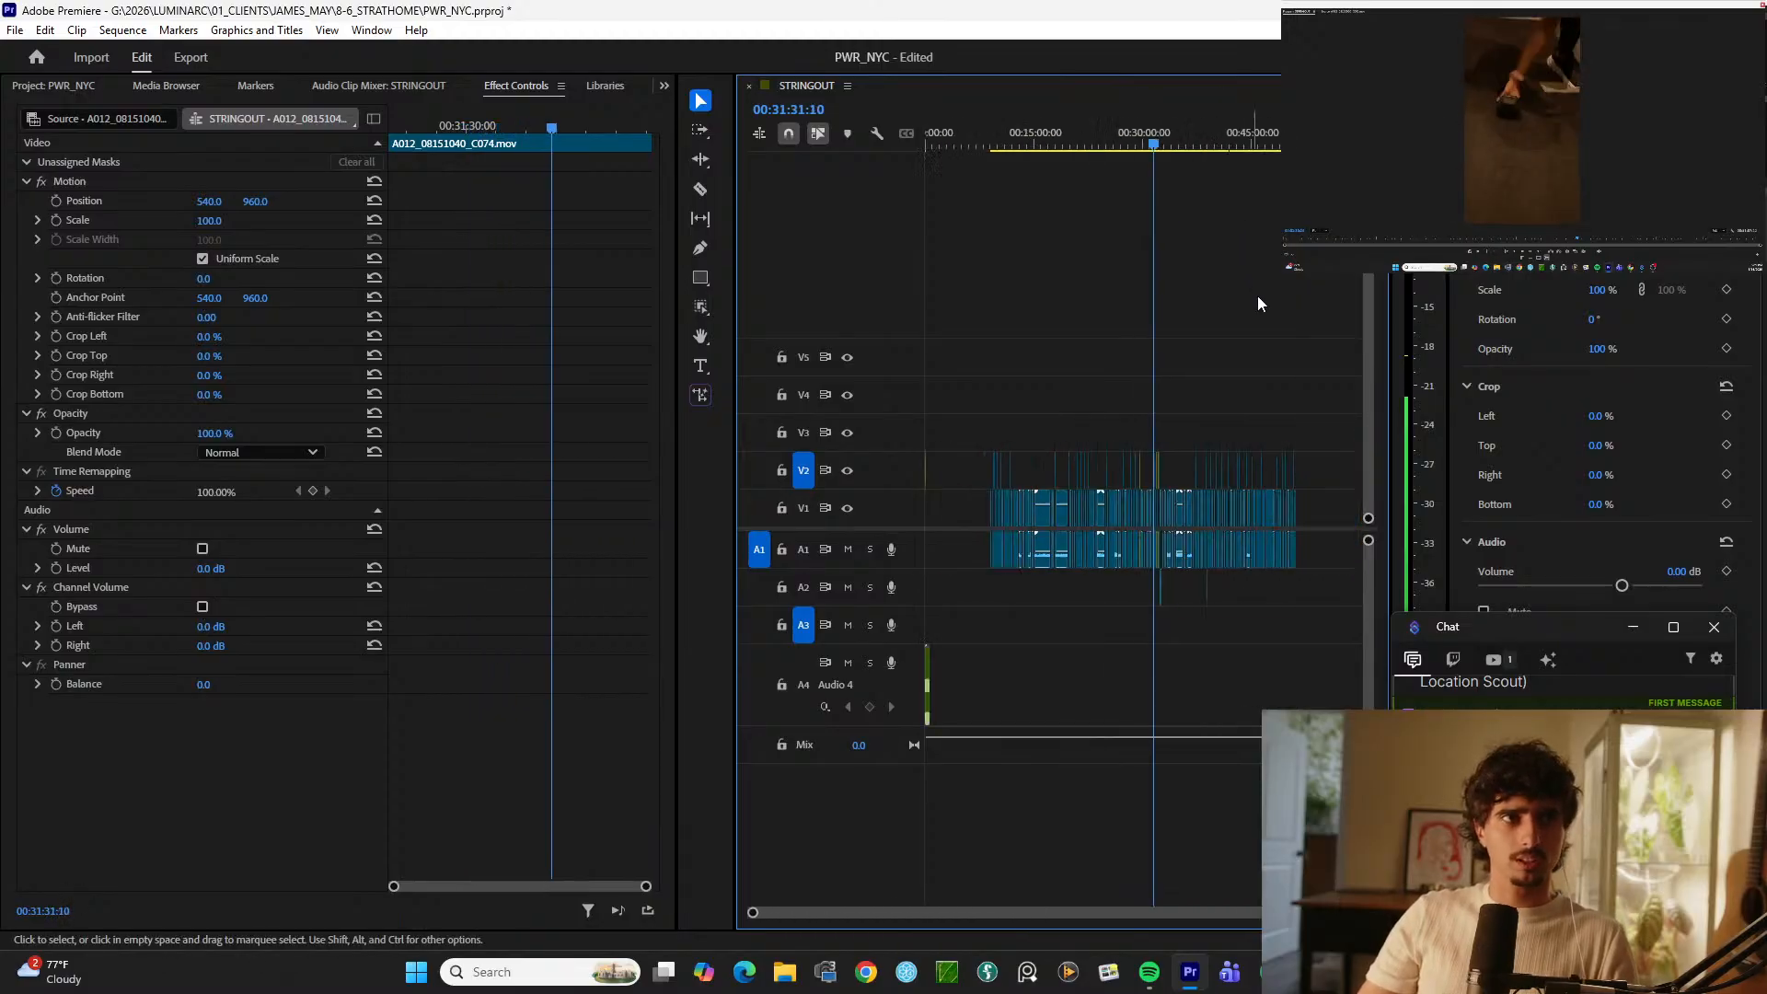
Step: Save the project and duplicate the STRINGOUT sequence in the project bin
key("ctrl+s")
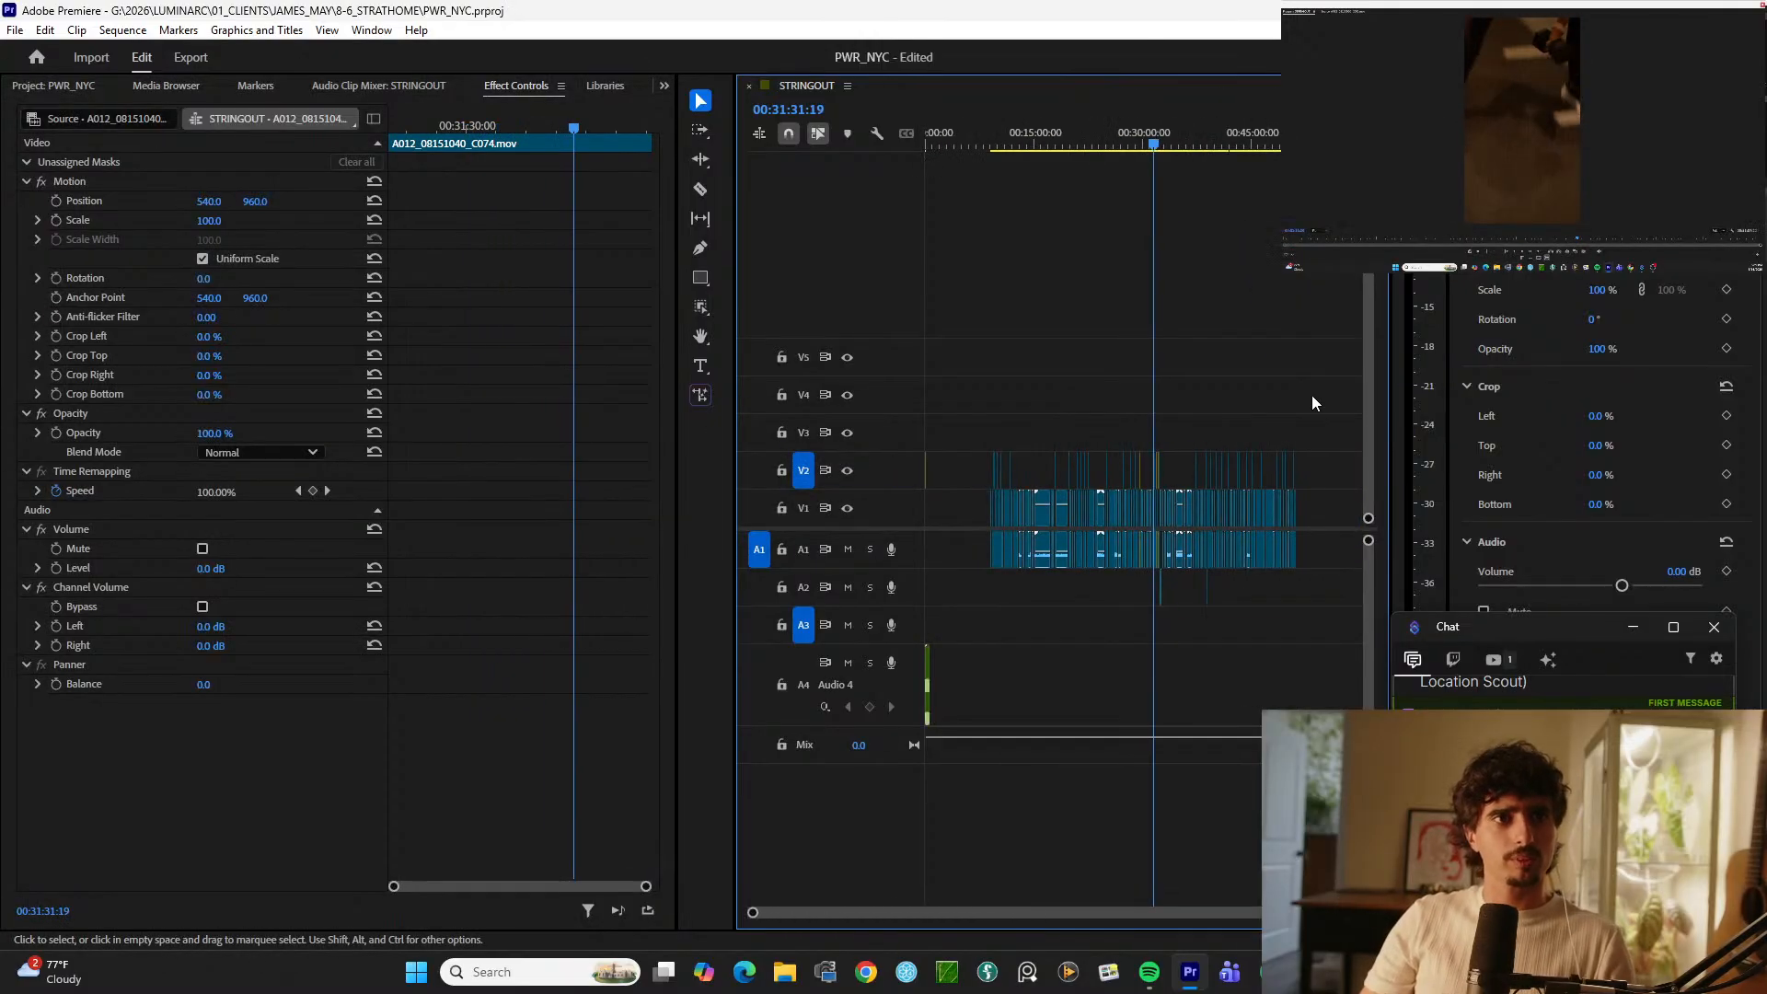
left_click_drag(1317, 370, 951, 681)
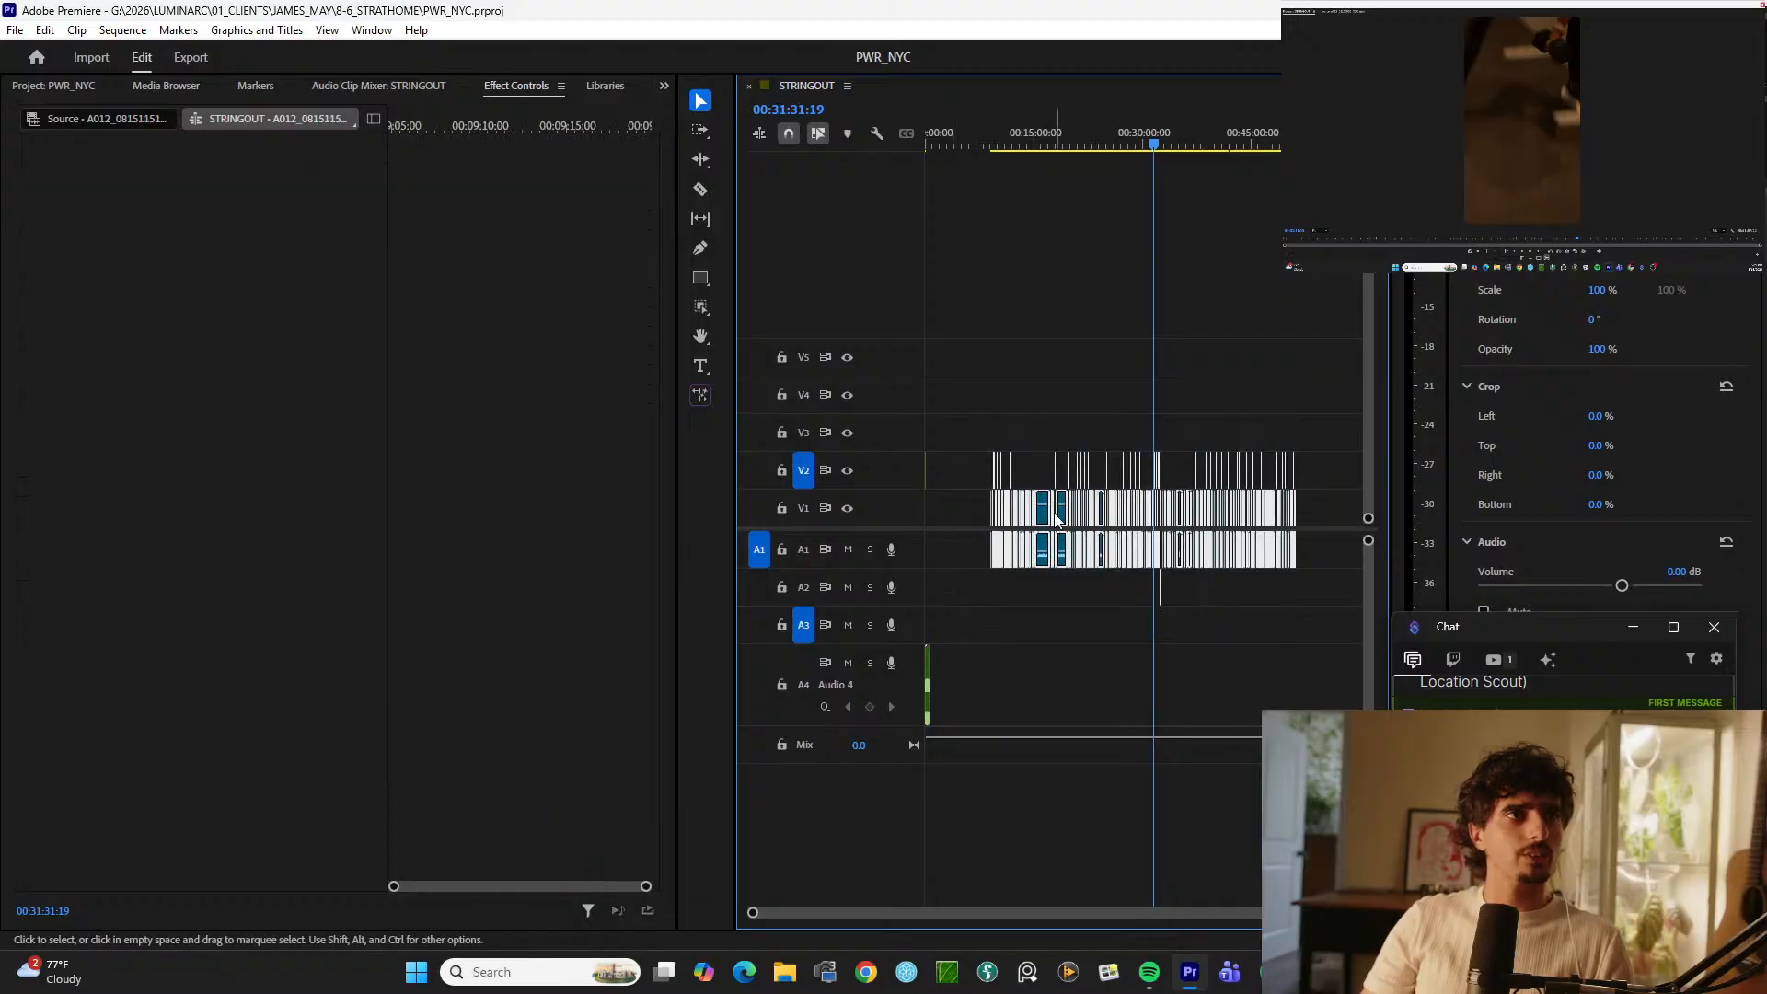
left_click(1347, 501)
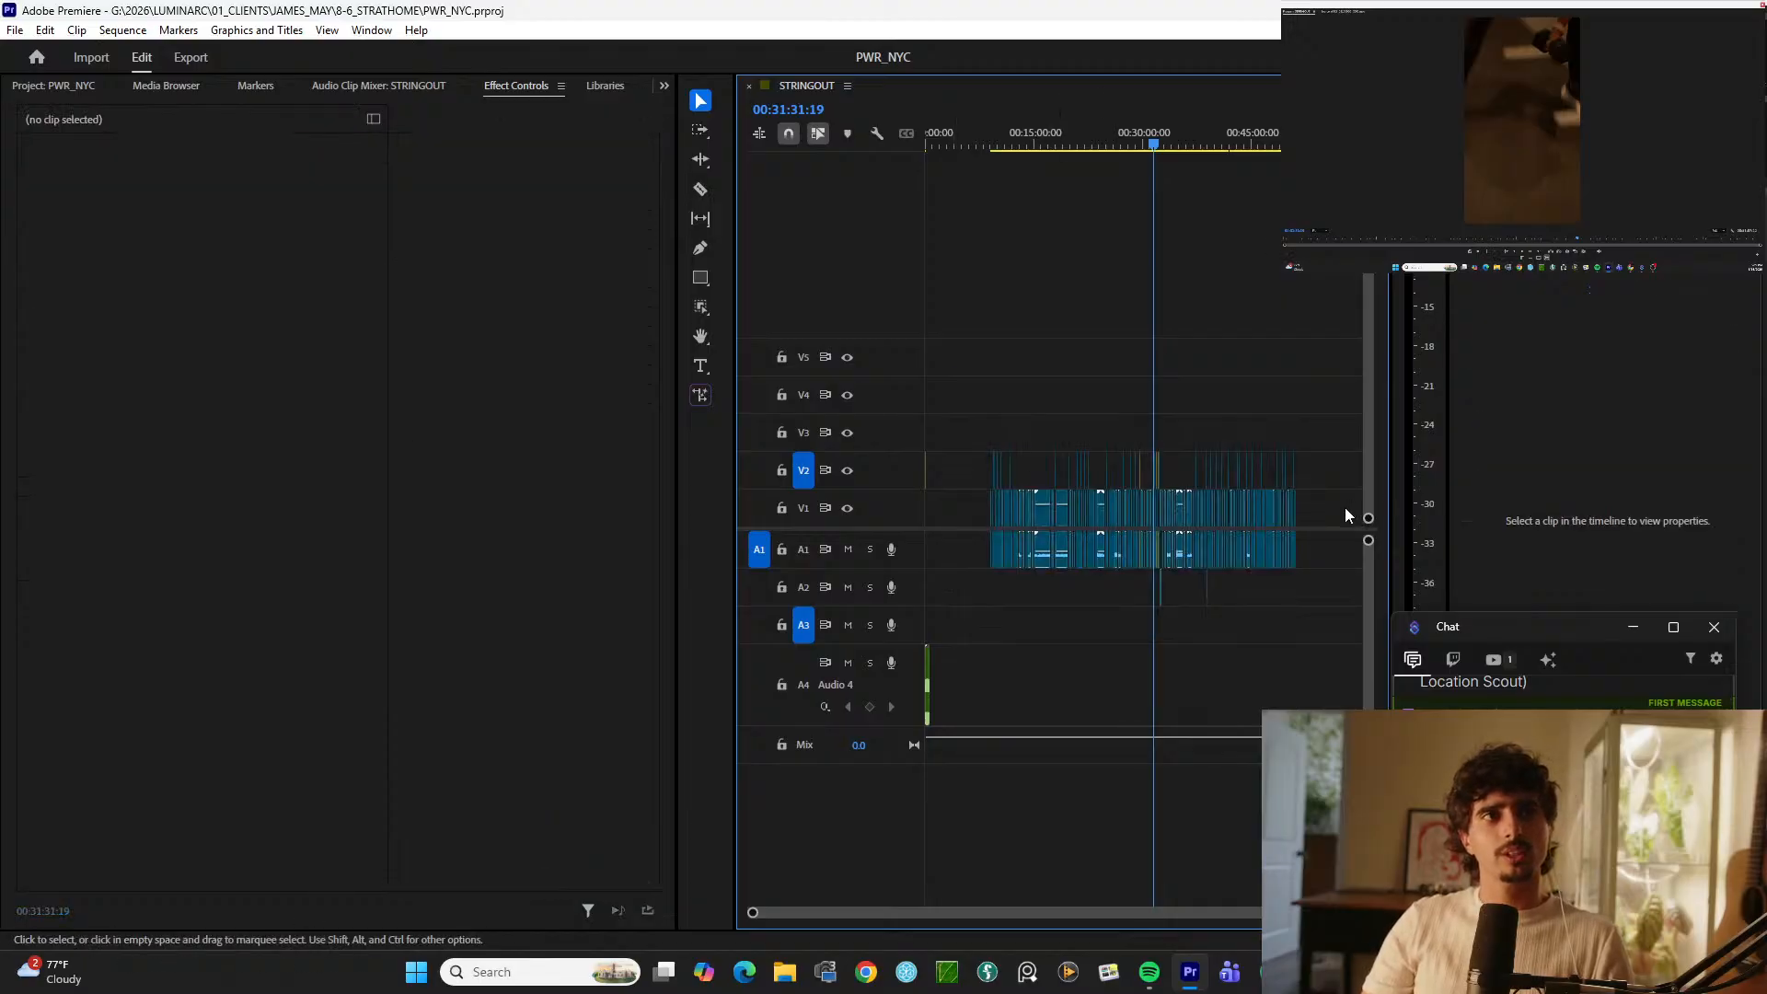
left_click(664, 86)
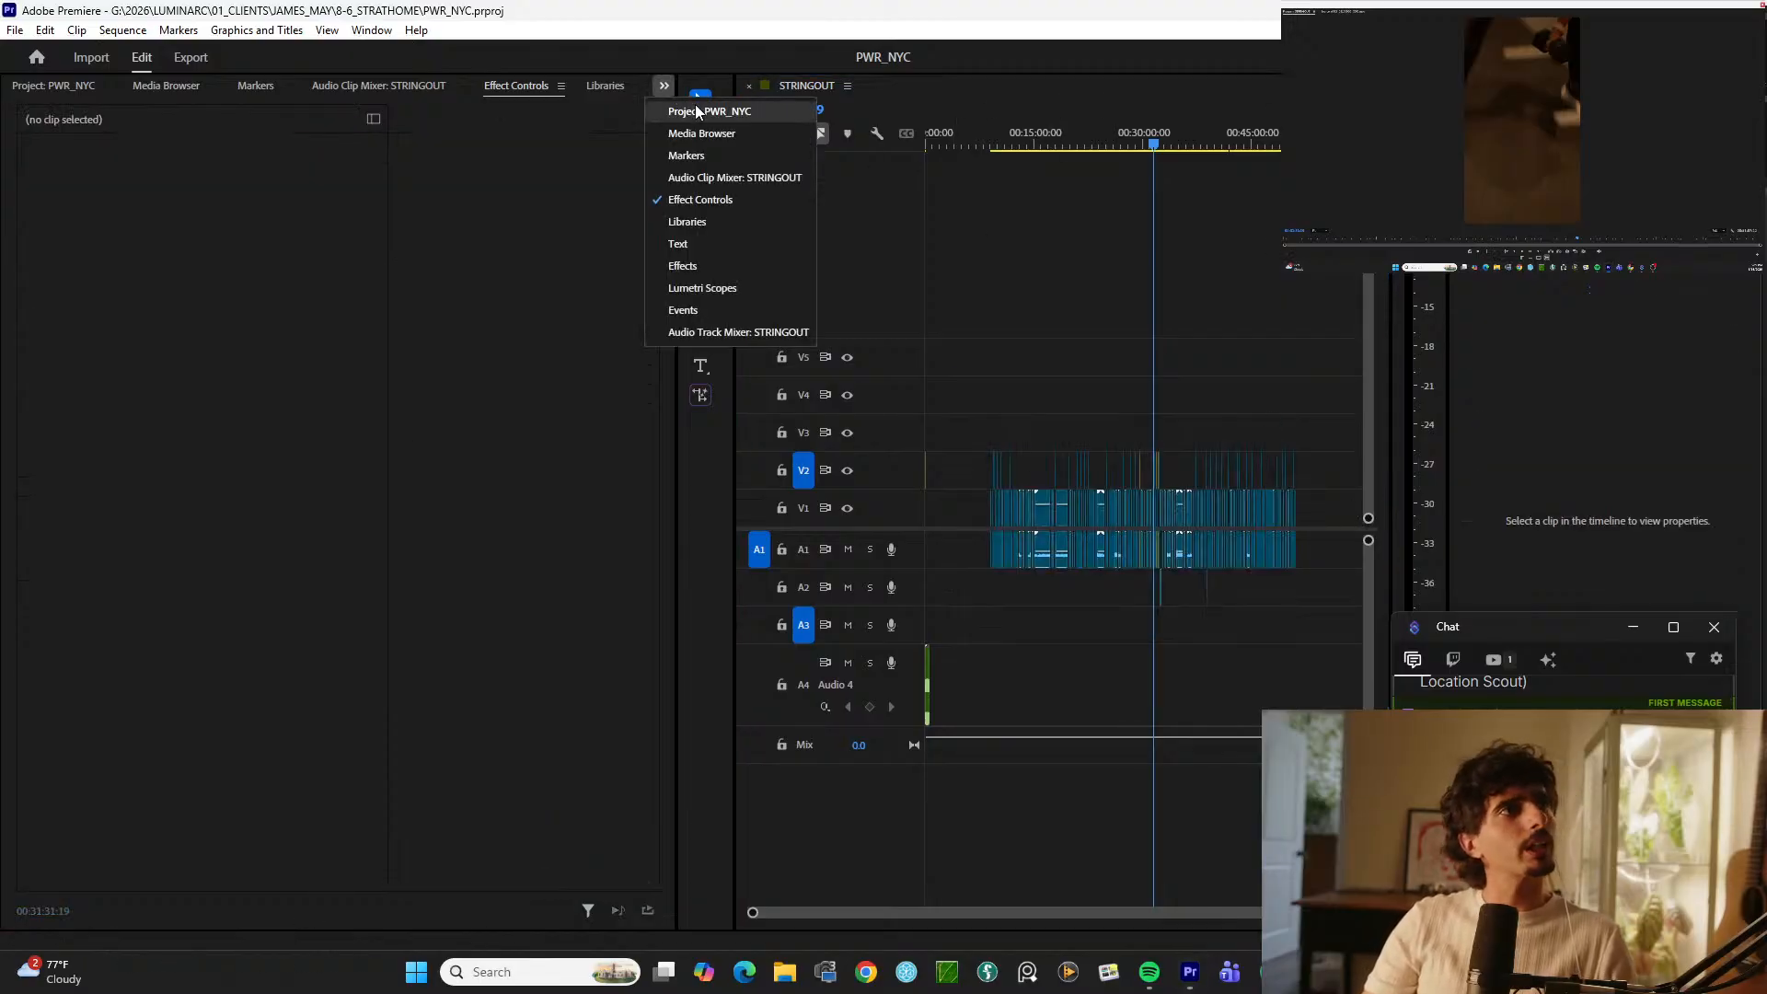
left_click(697, 111)
left_click(132, 791)
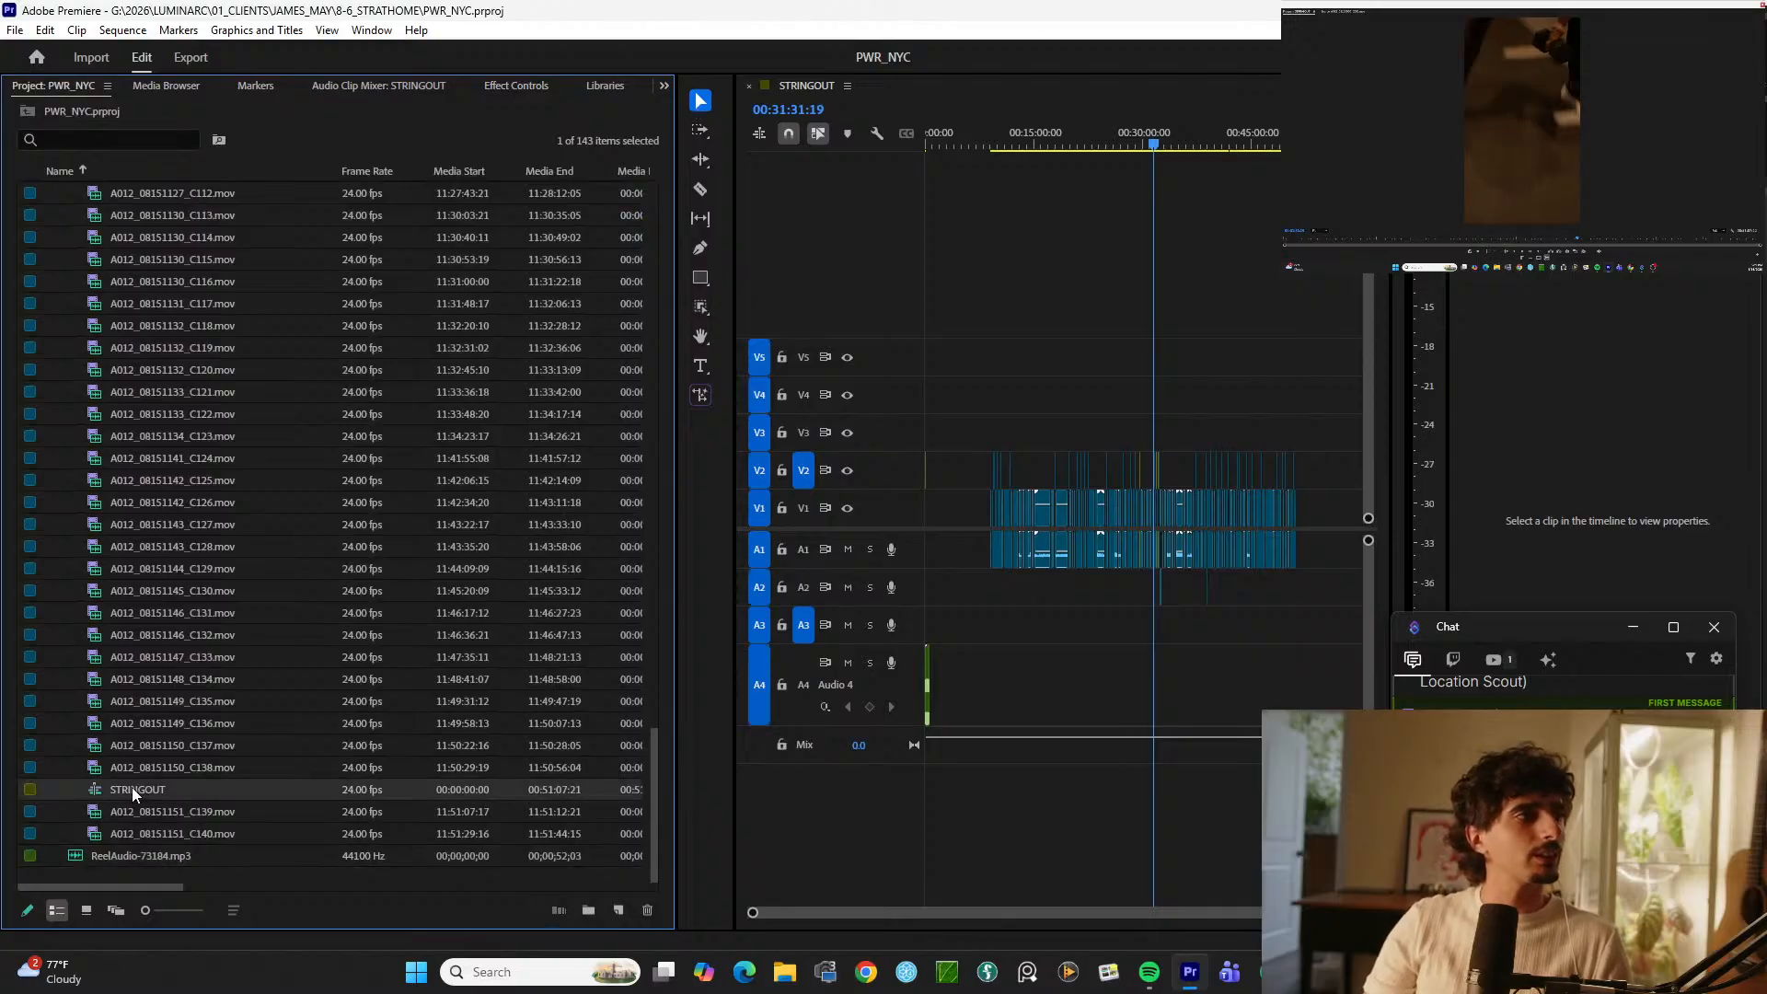
right_click(160, 771)
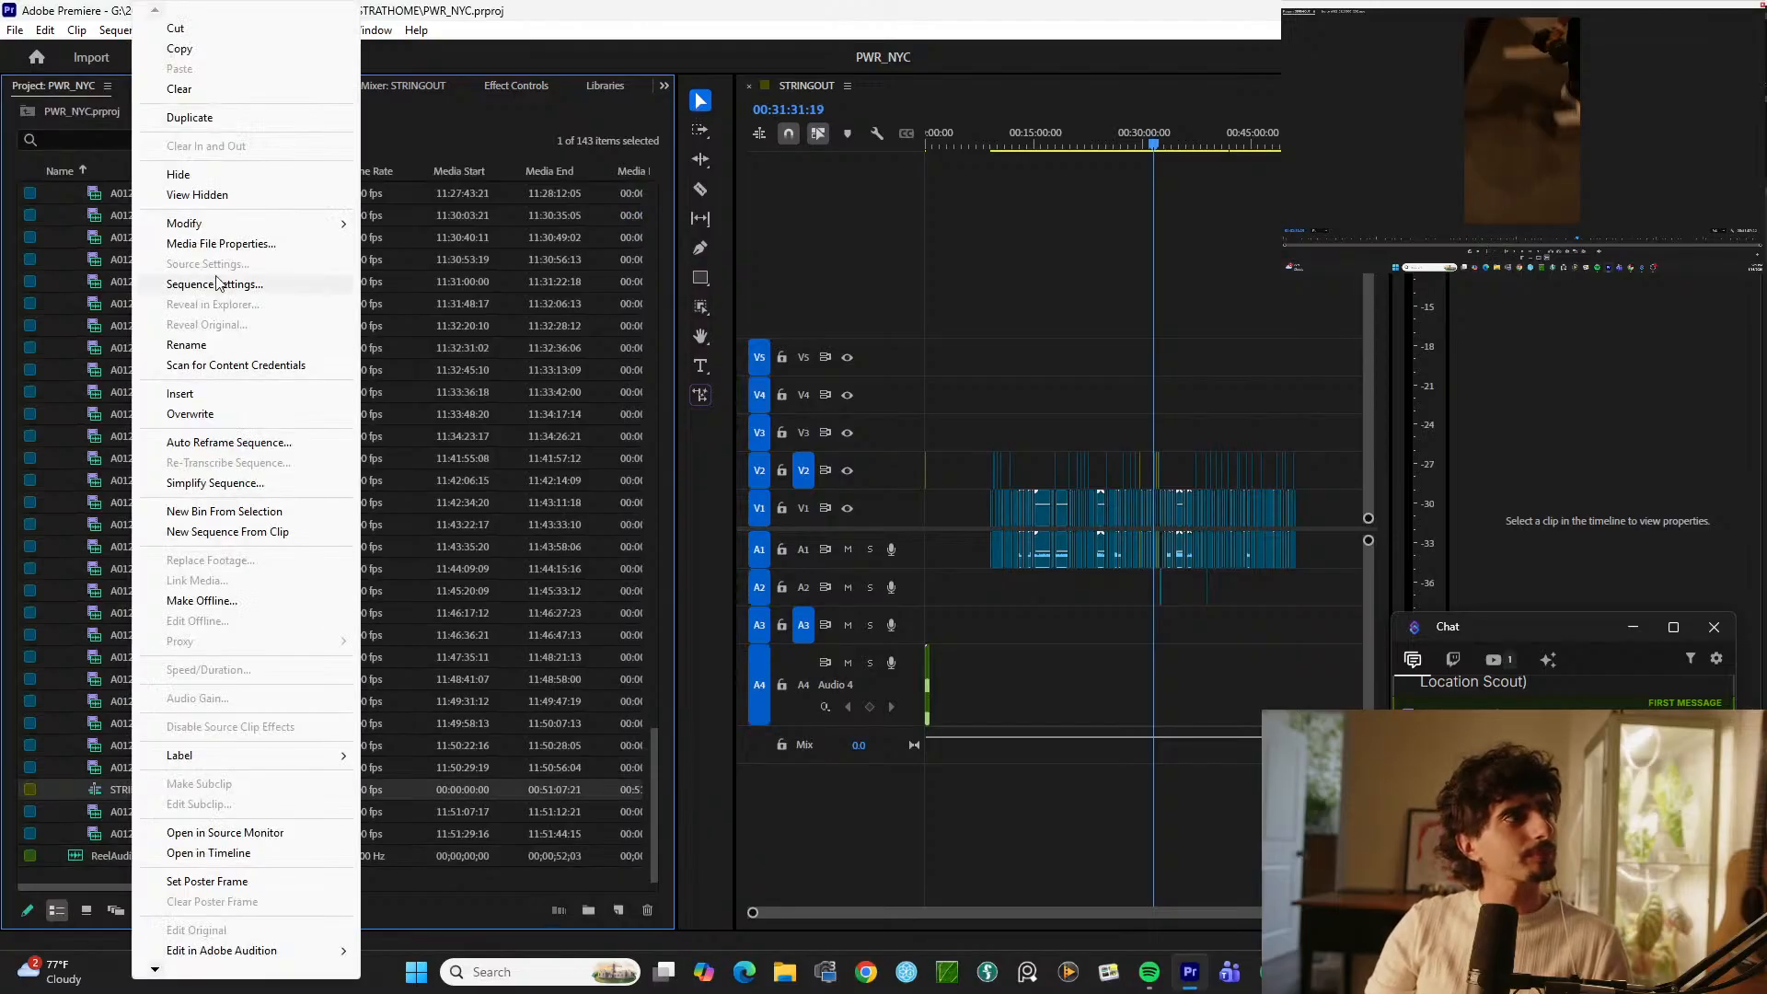
left_click(213, 118)
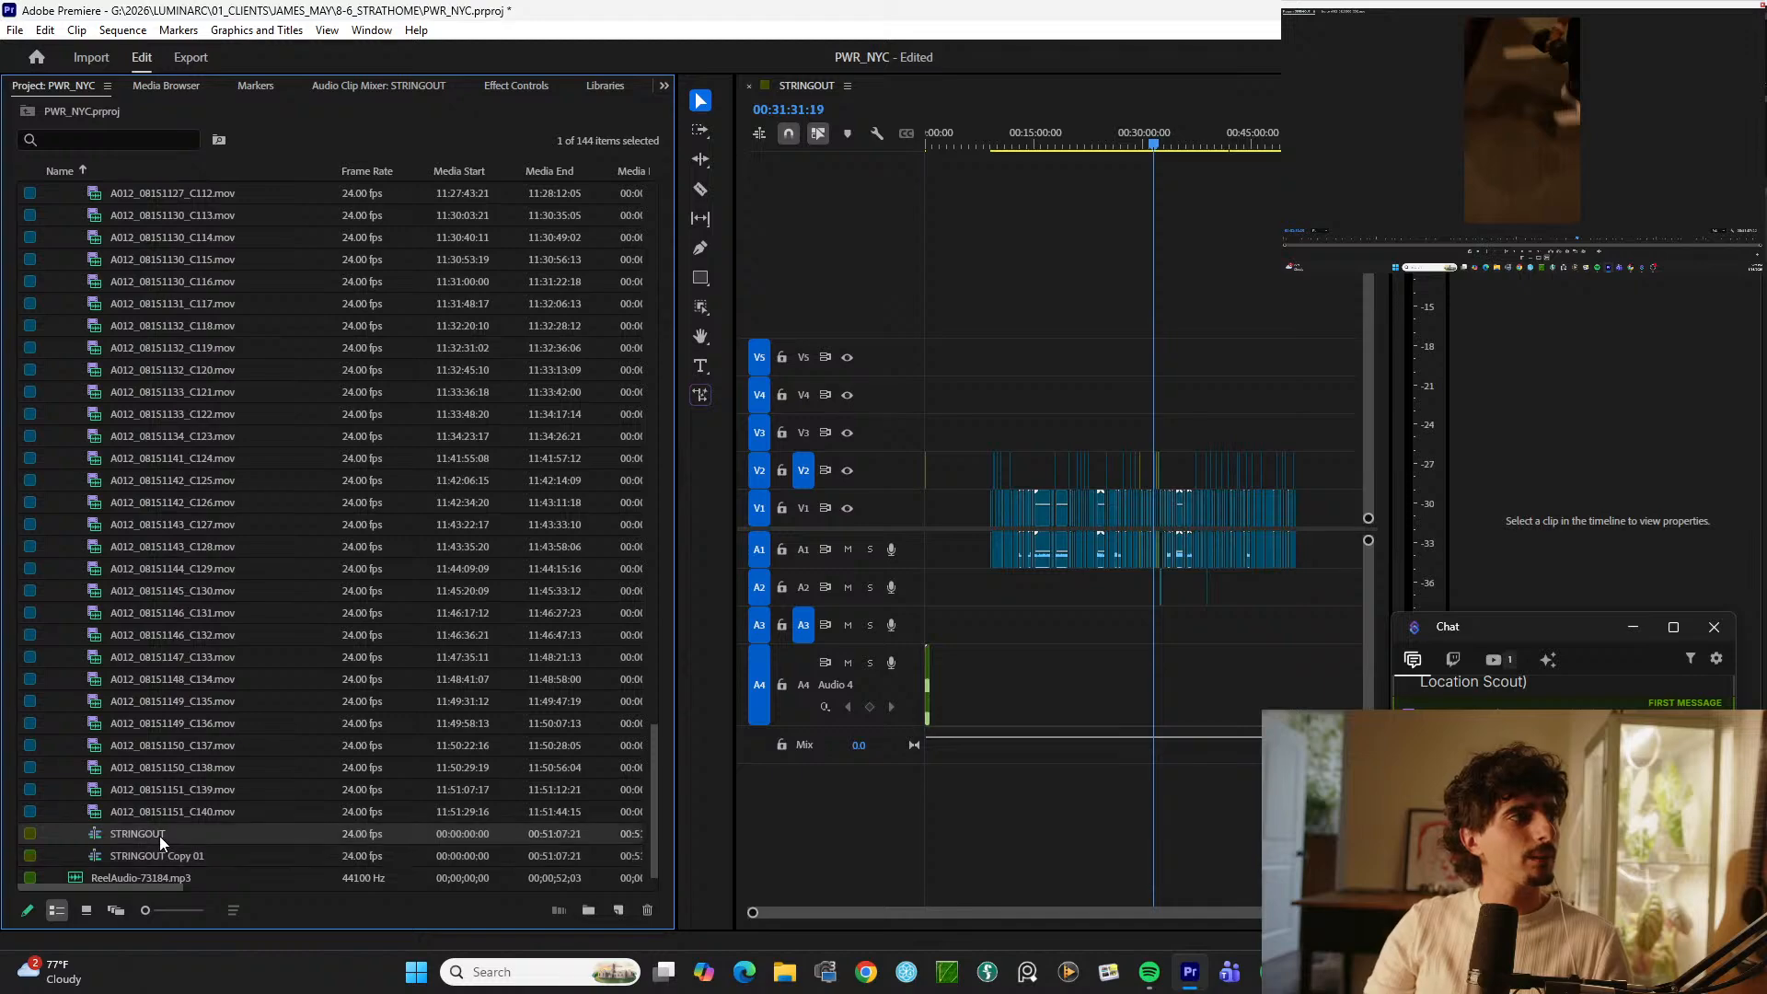
Step: Open the duplicated stringout sequence and rename it RC
double_click(193, 859)
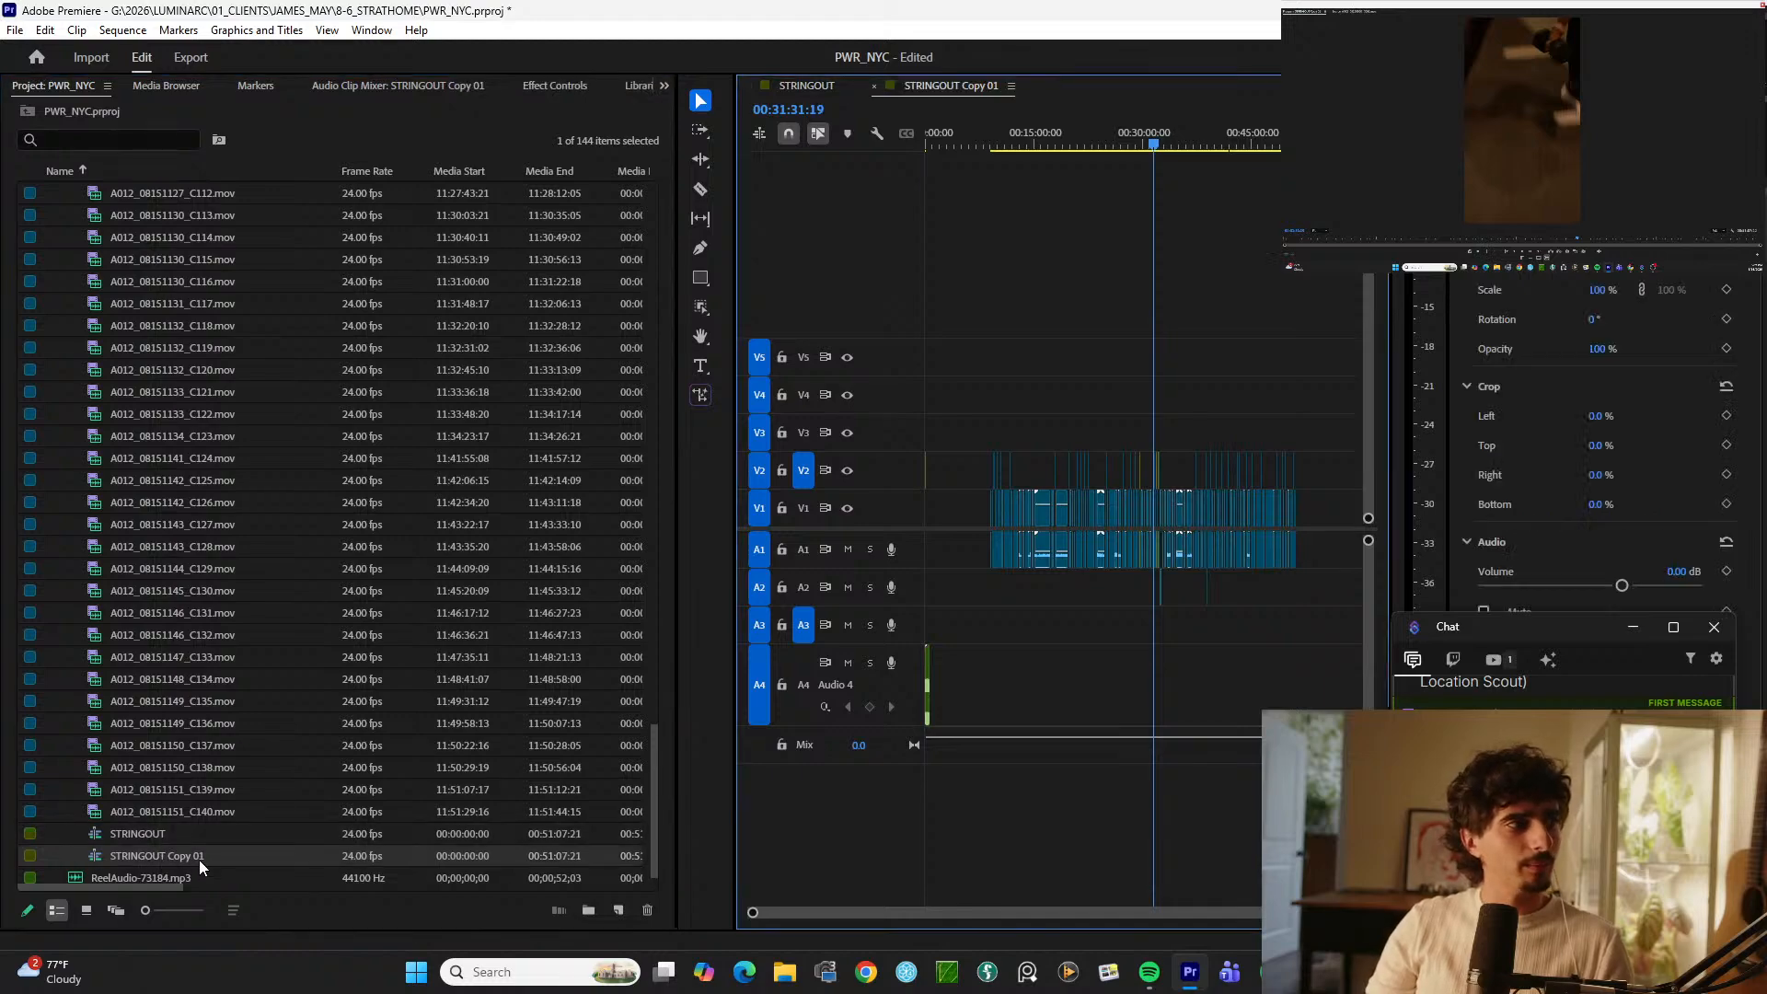
left_click(199, 860)
type("RDCX")
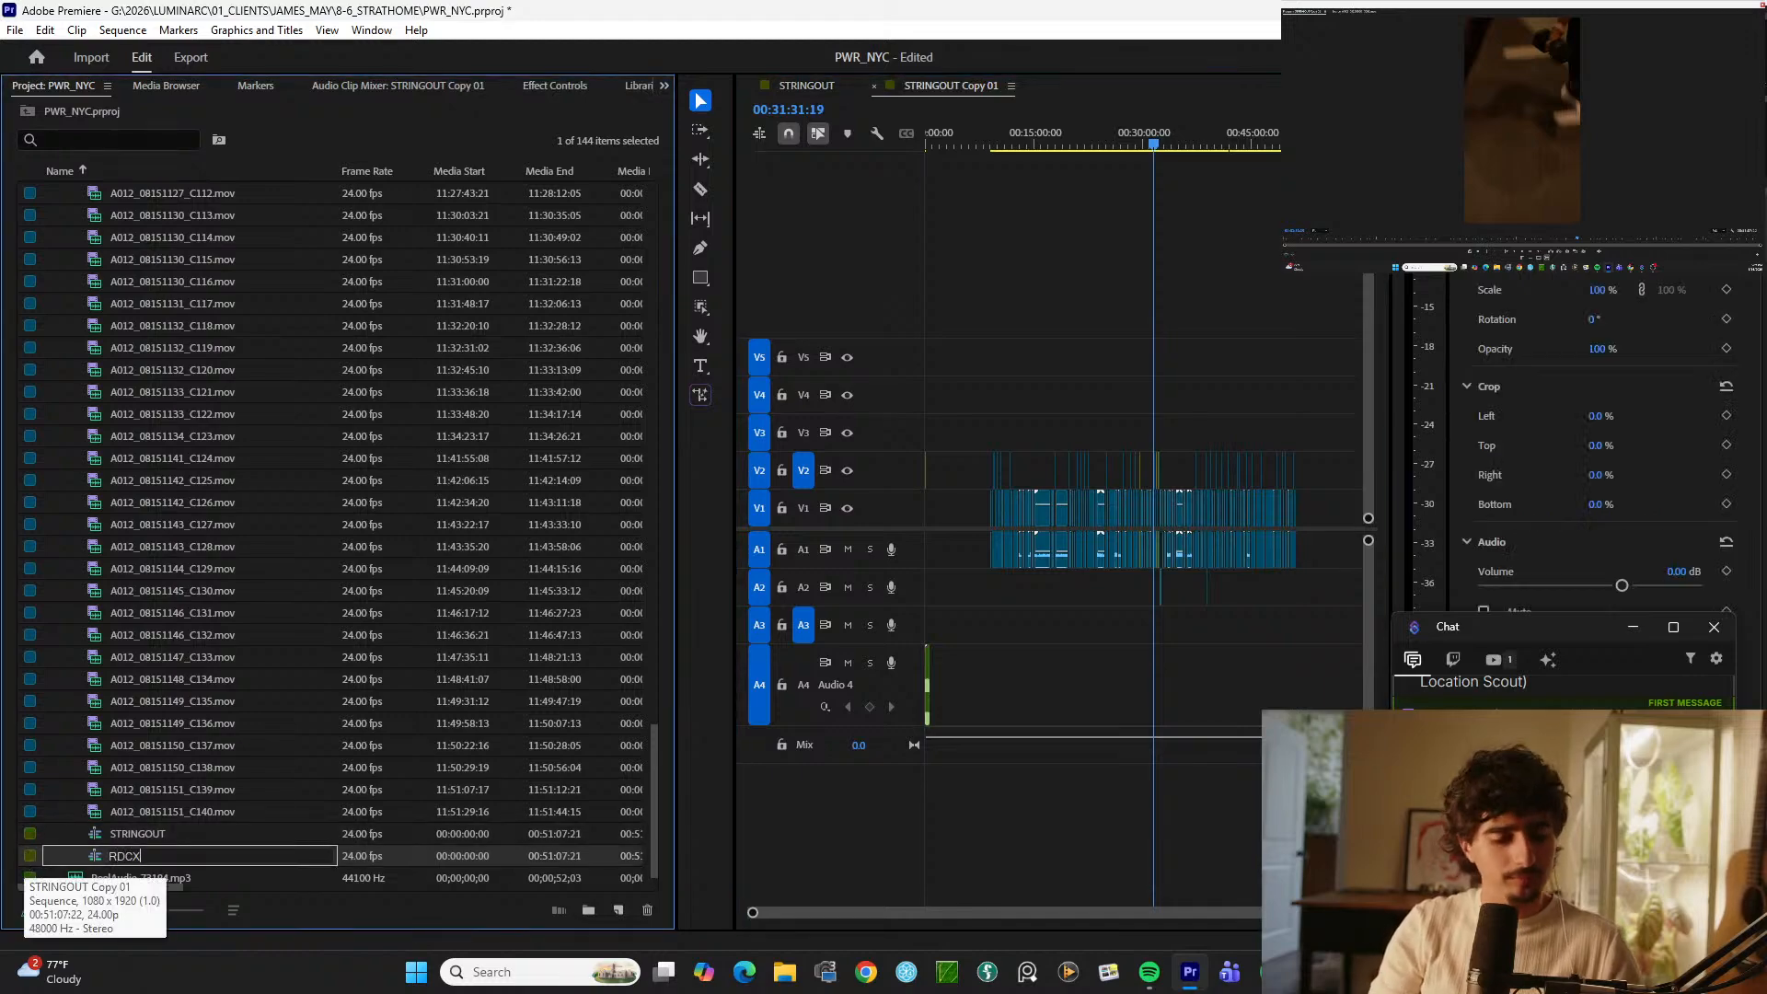
type("C")
key("Return")
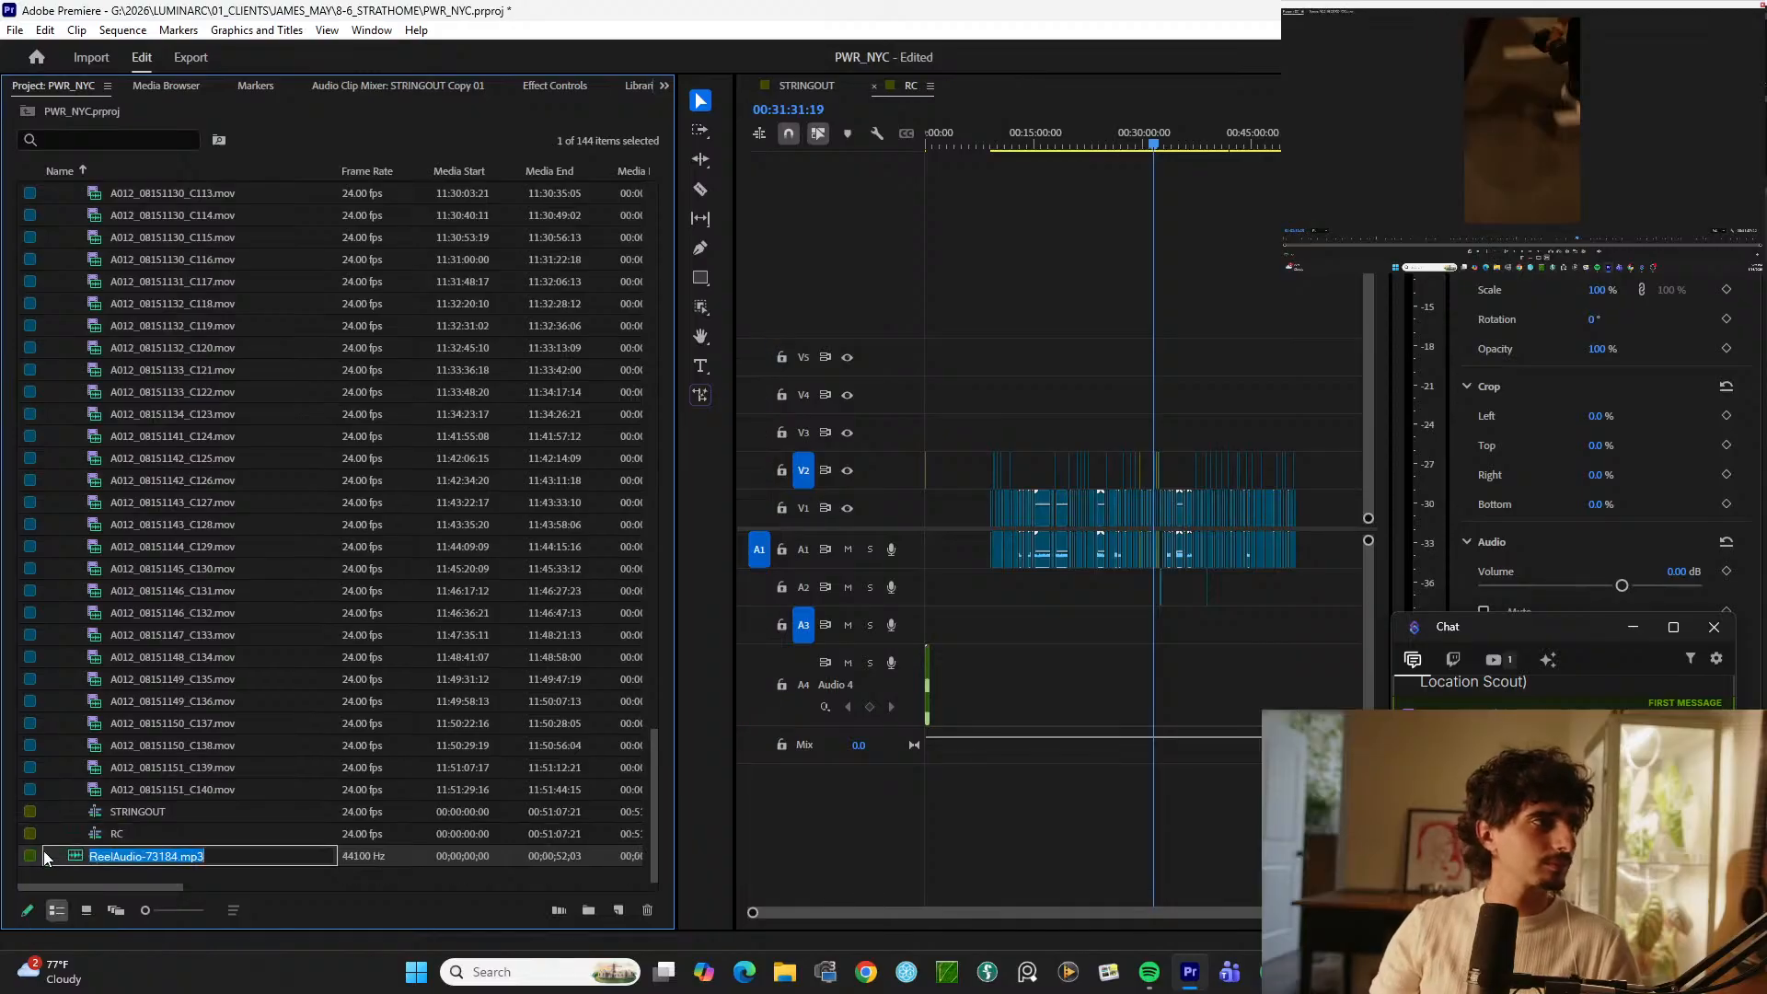
Step: Delete all the raw stringout footage on V1 of RC together with its linked audio, keeping the V2 selects
left_click(1238, 349)
left_click(986, 509)
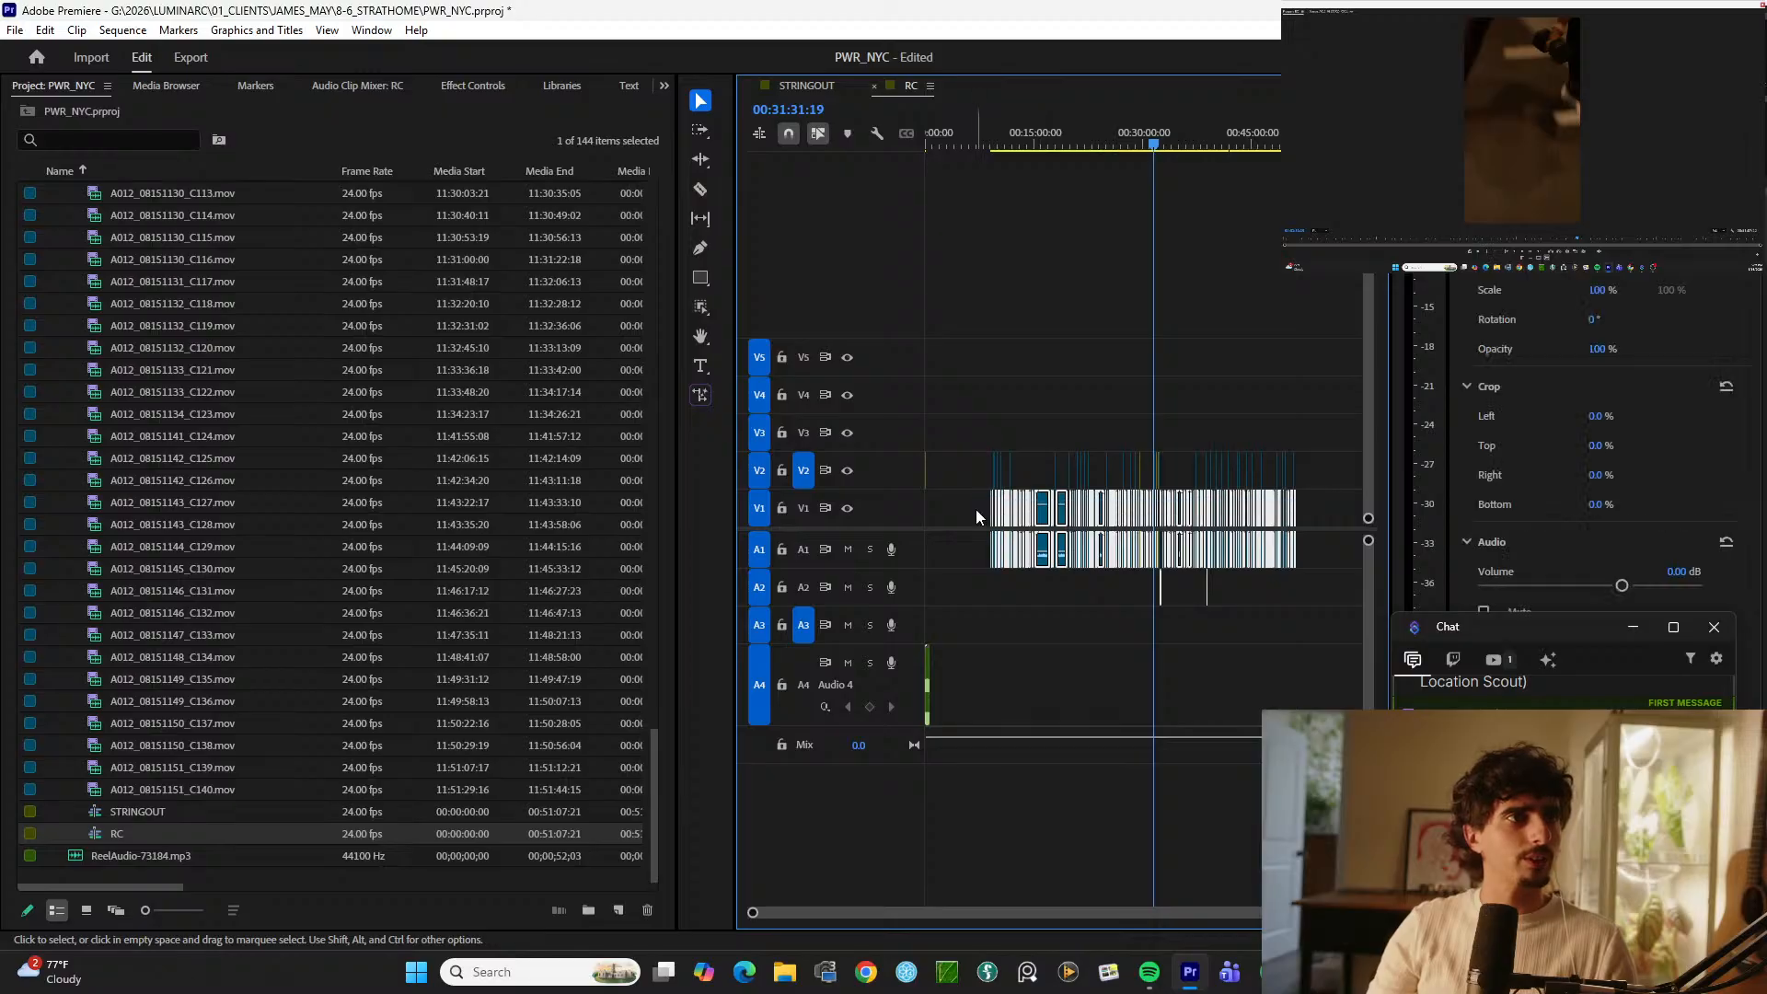
key("Delete")
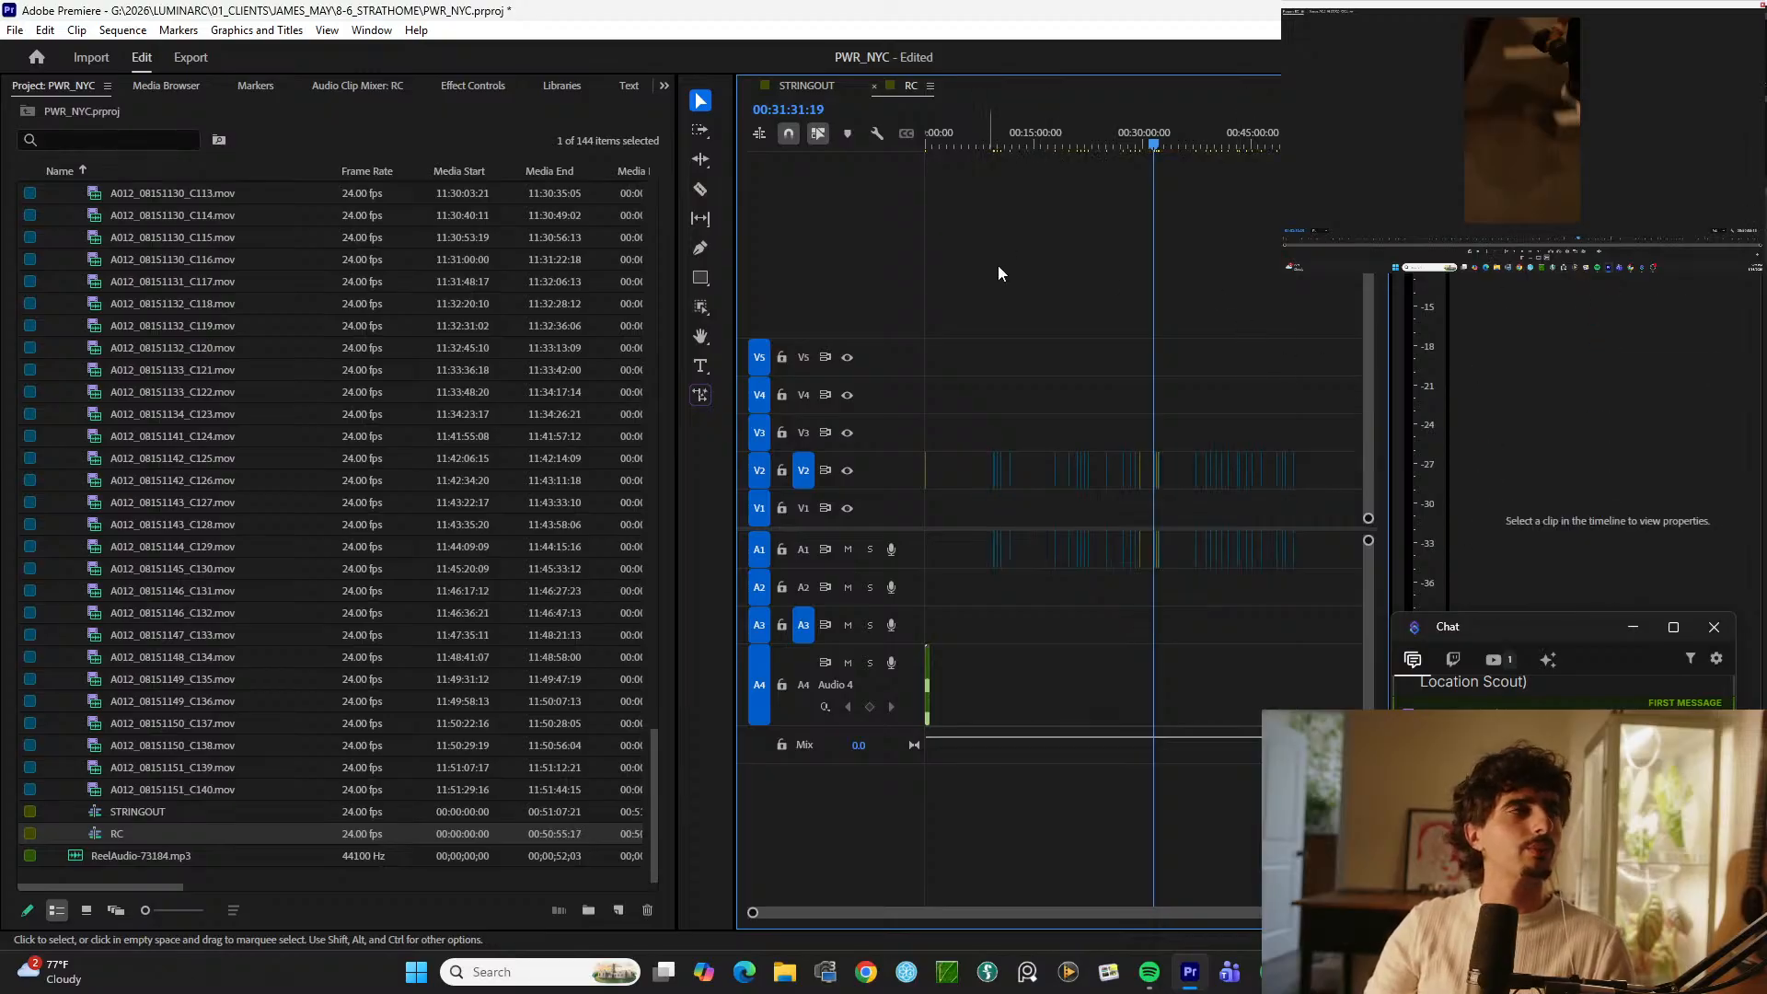
Step: Select all the remaining V2 selects with their audio and close the gaps between them
left_click_drag(1356, 422, 949, 630)
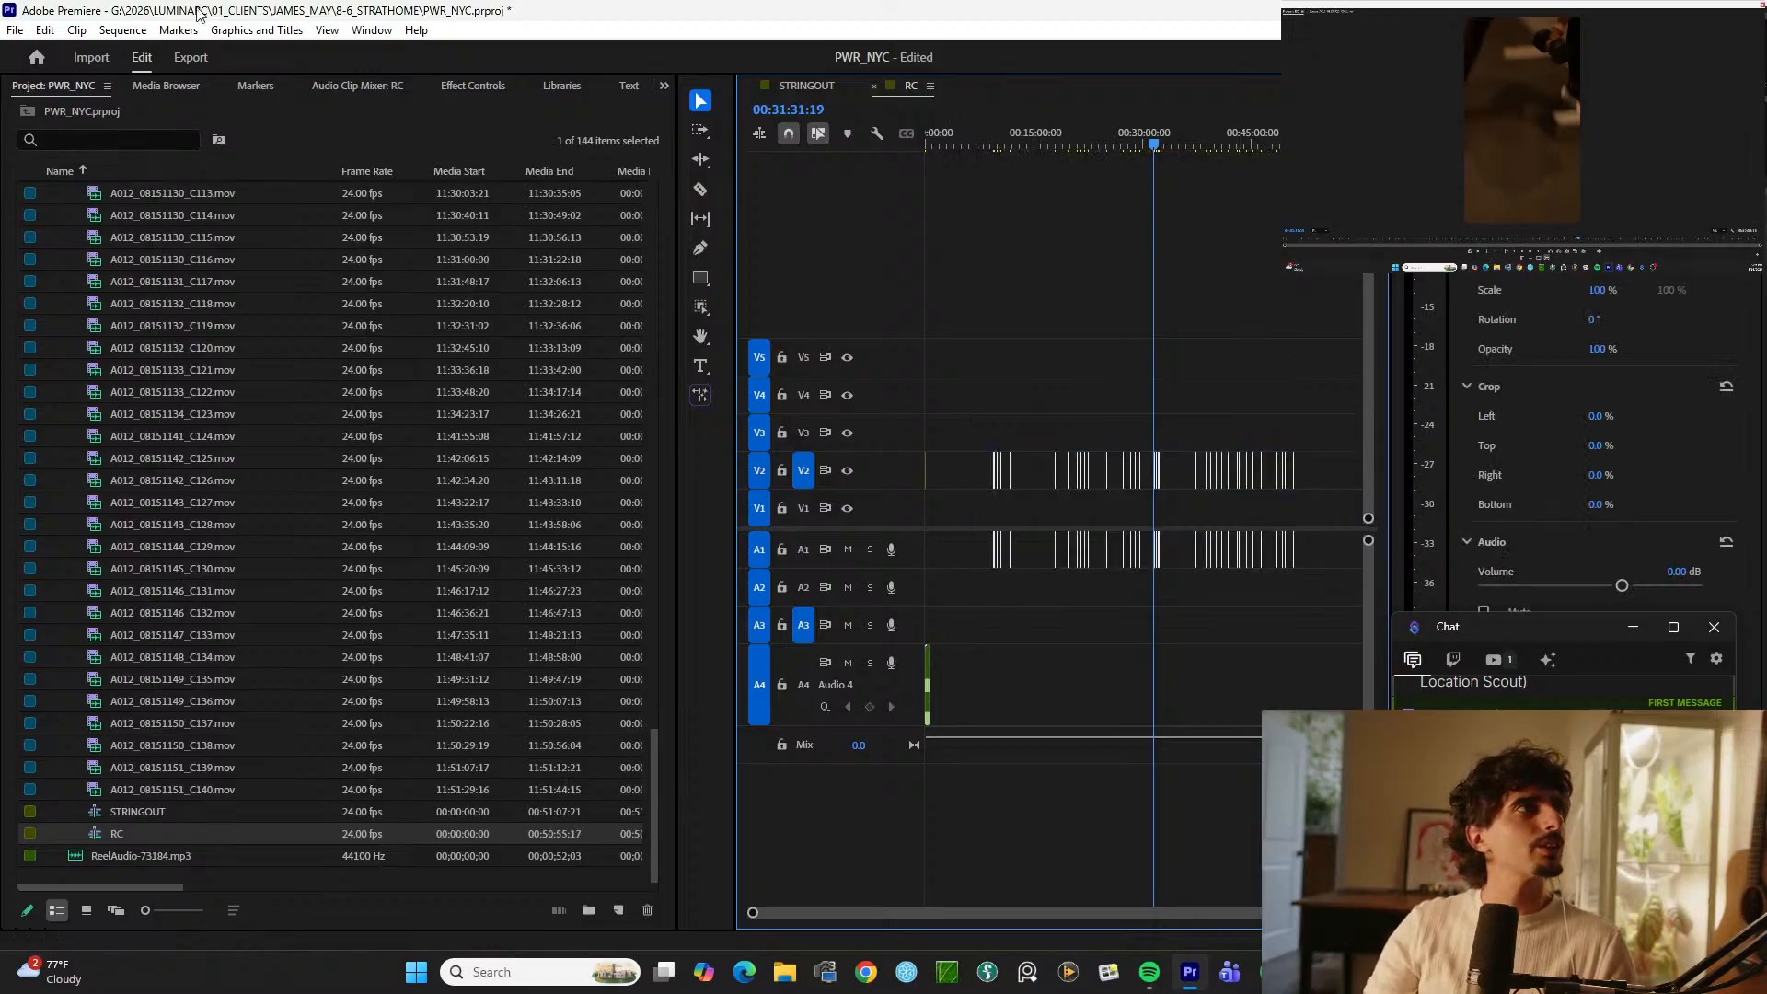
left_click(124, 30)
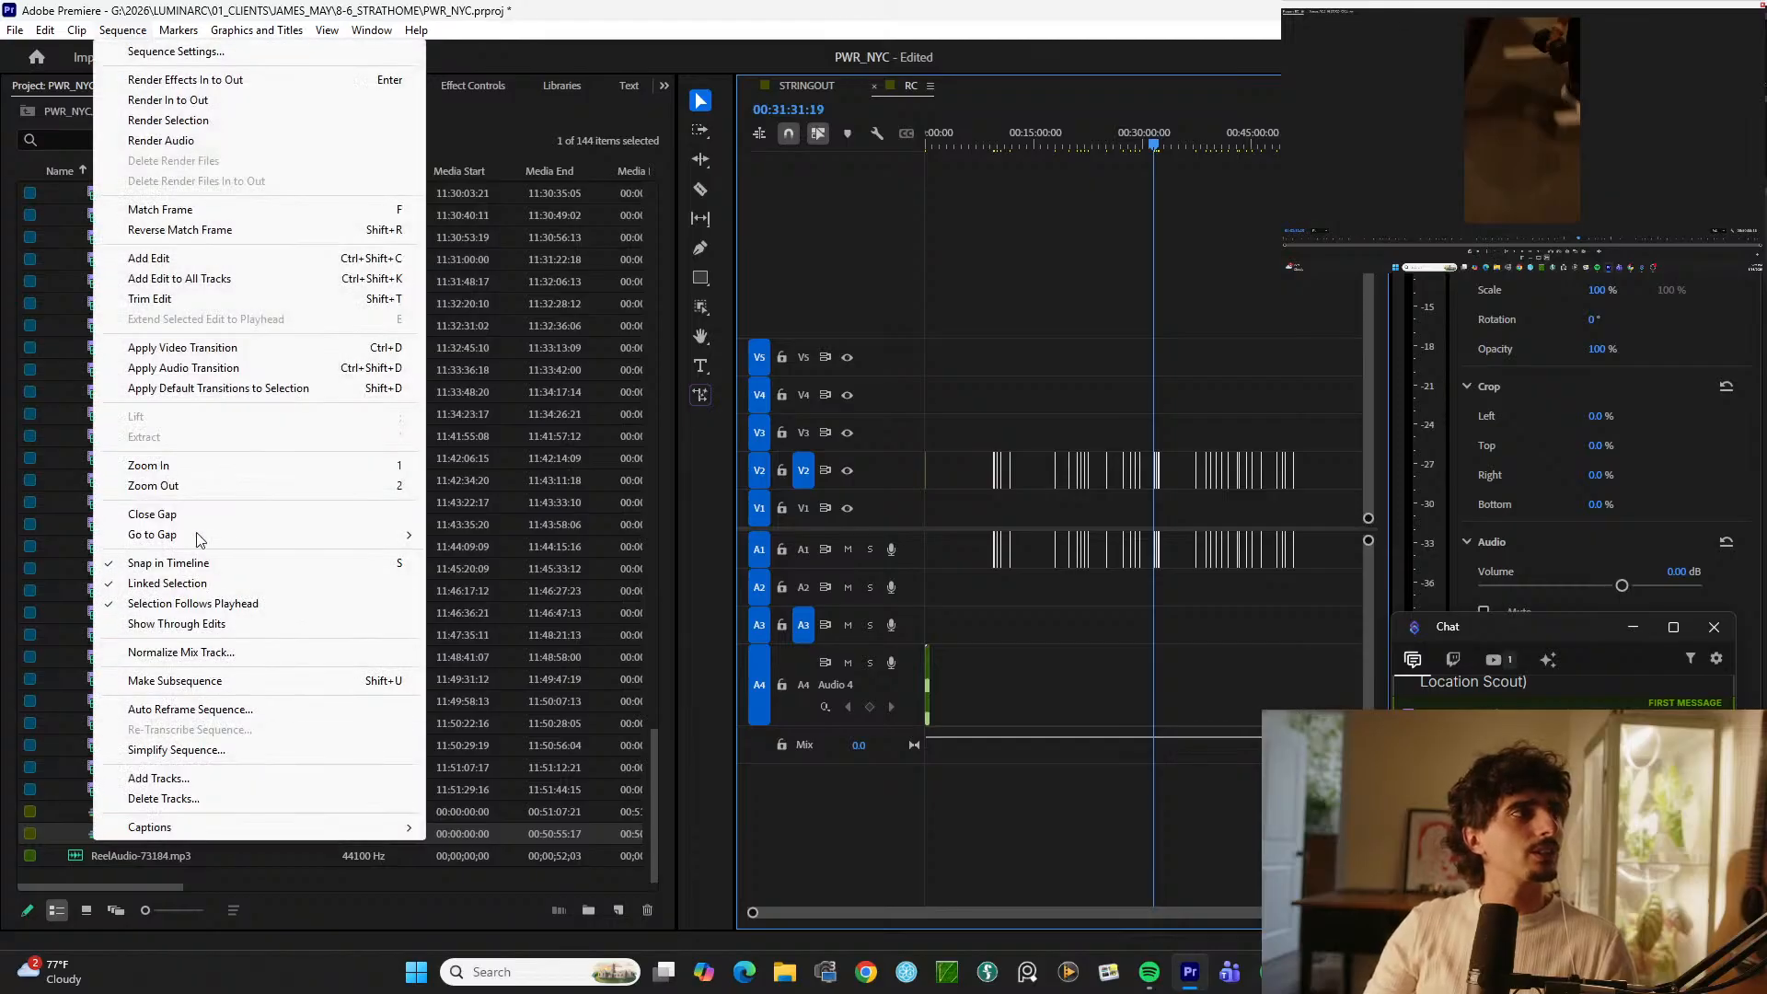
left_click(175, 514)
Step: Review the condensed selects from about 00:09:15:00, playing the shots between 00:11:01:00 and 00:11:10:00
left_click_drag(974, 144, 992, 142)
key("equal")
key("equal")
key("equal")
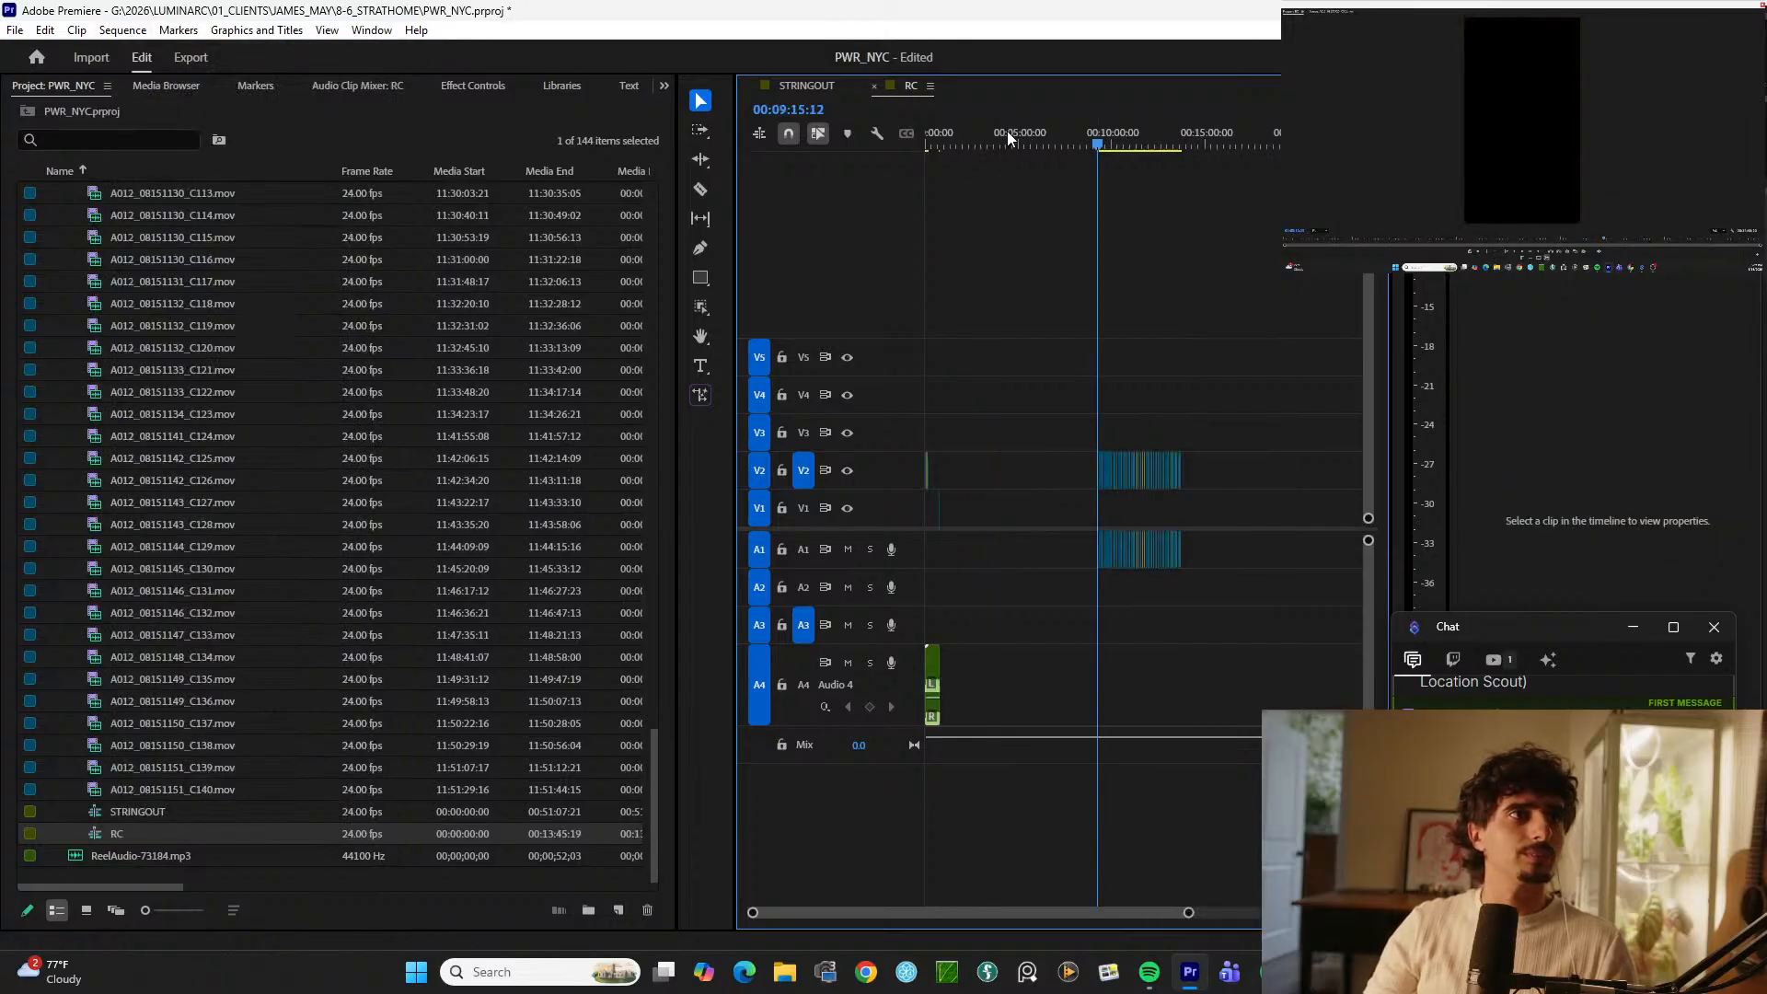
left_click_drag(1215, 134, 1276, 143)
key("equal")
key("equal")
key("equal")
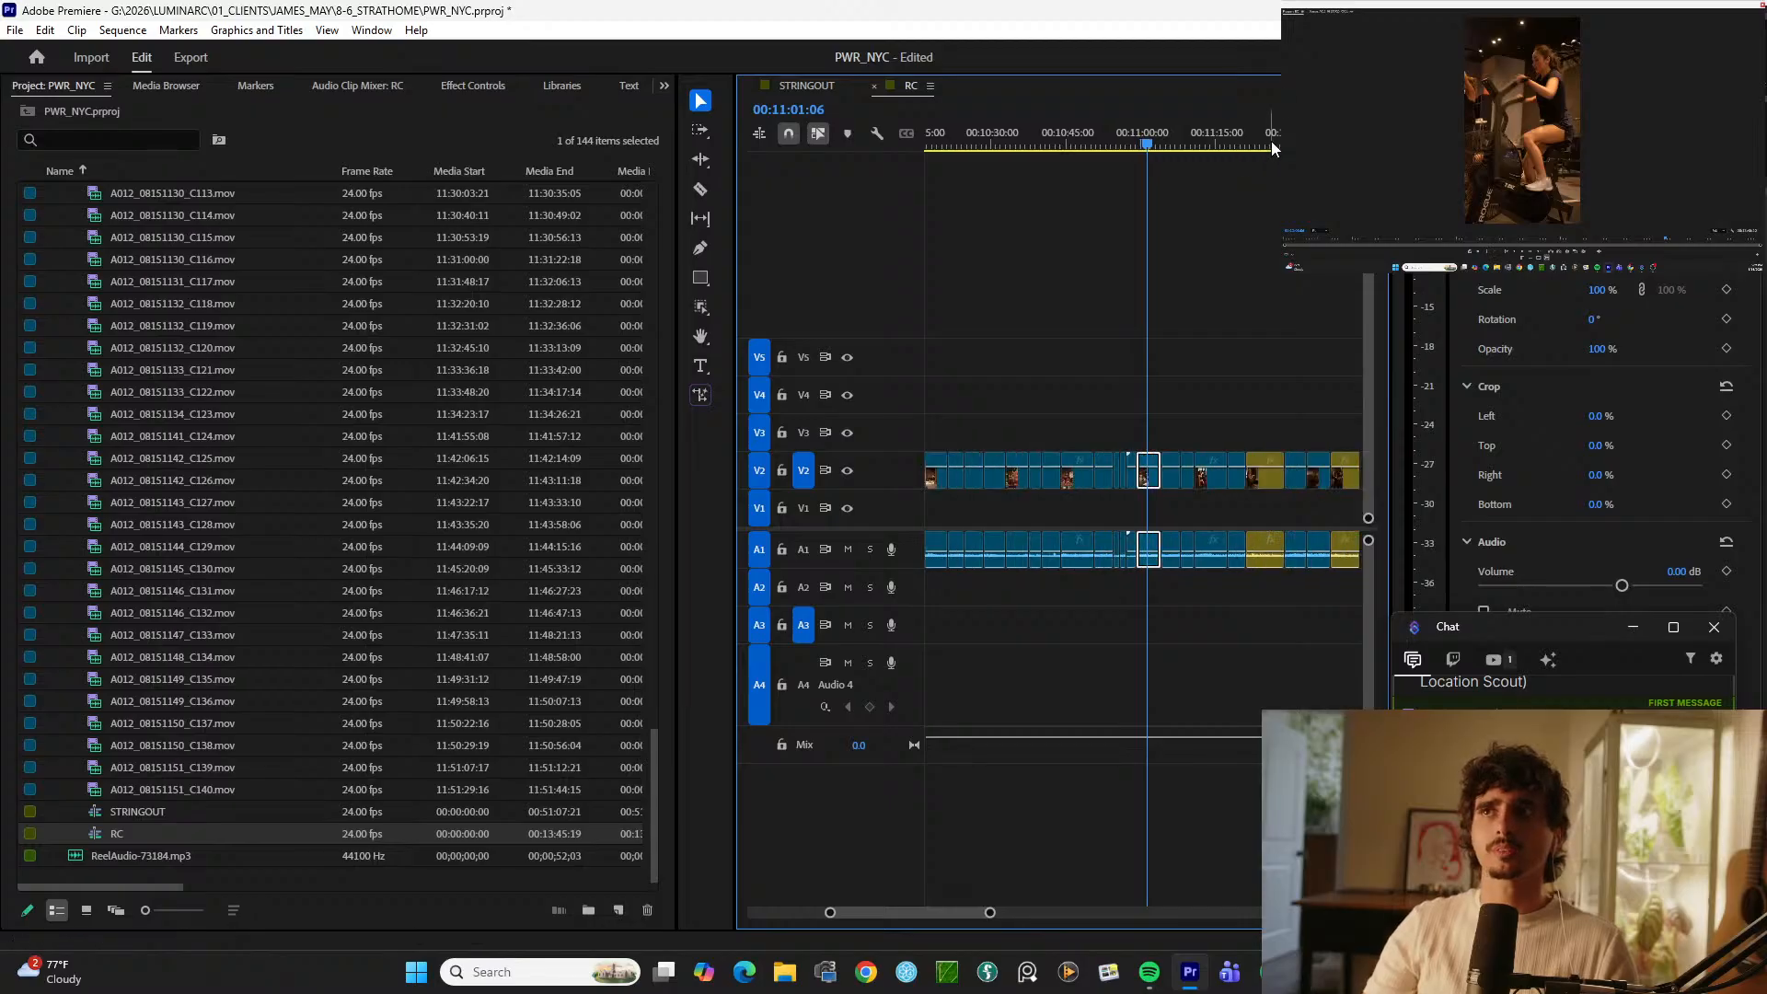
key("space")
key("Down")
key("Down")
key("Down")
key("minus")
key("space")
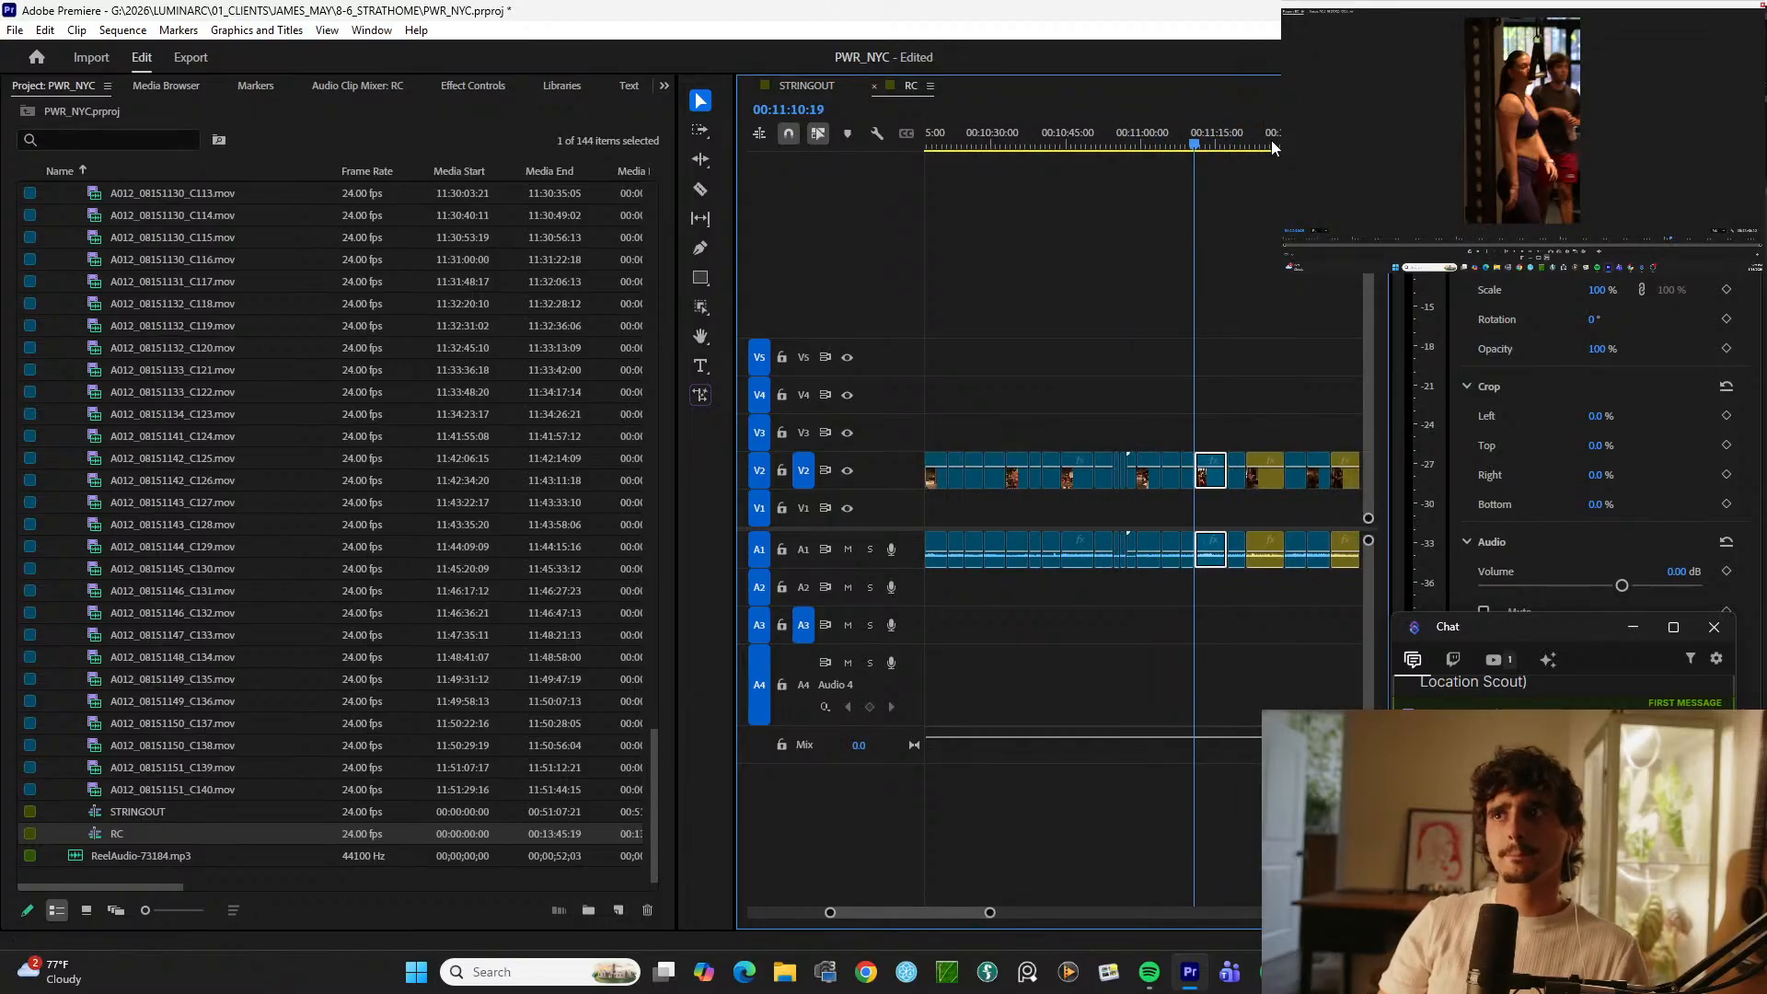
Step: Step through the following selects and play the shot near 00:11:17:00
key("minus")
key("equal")
key("Down")
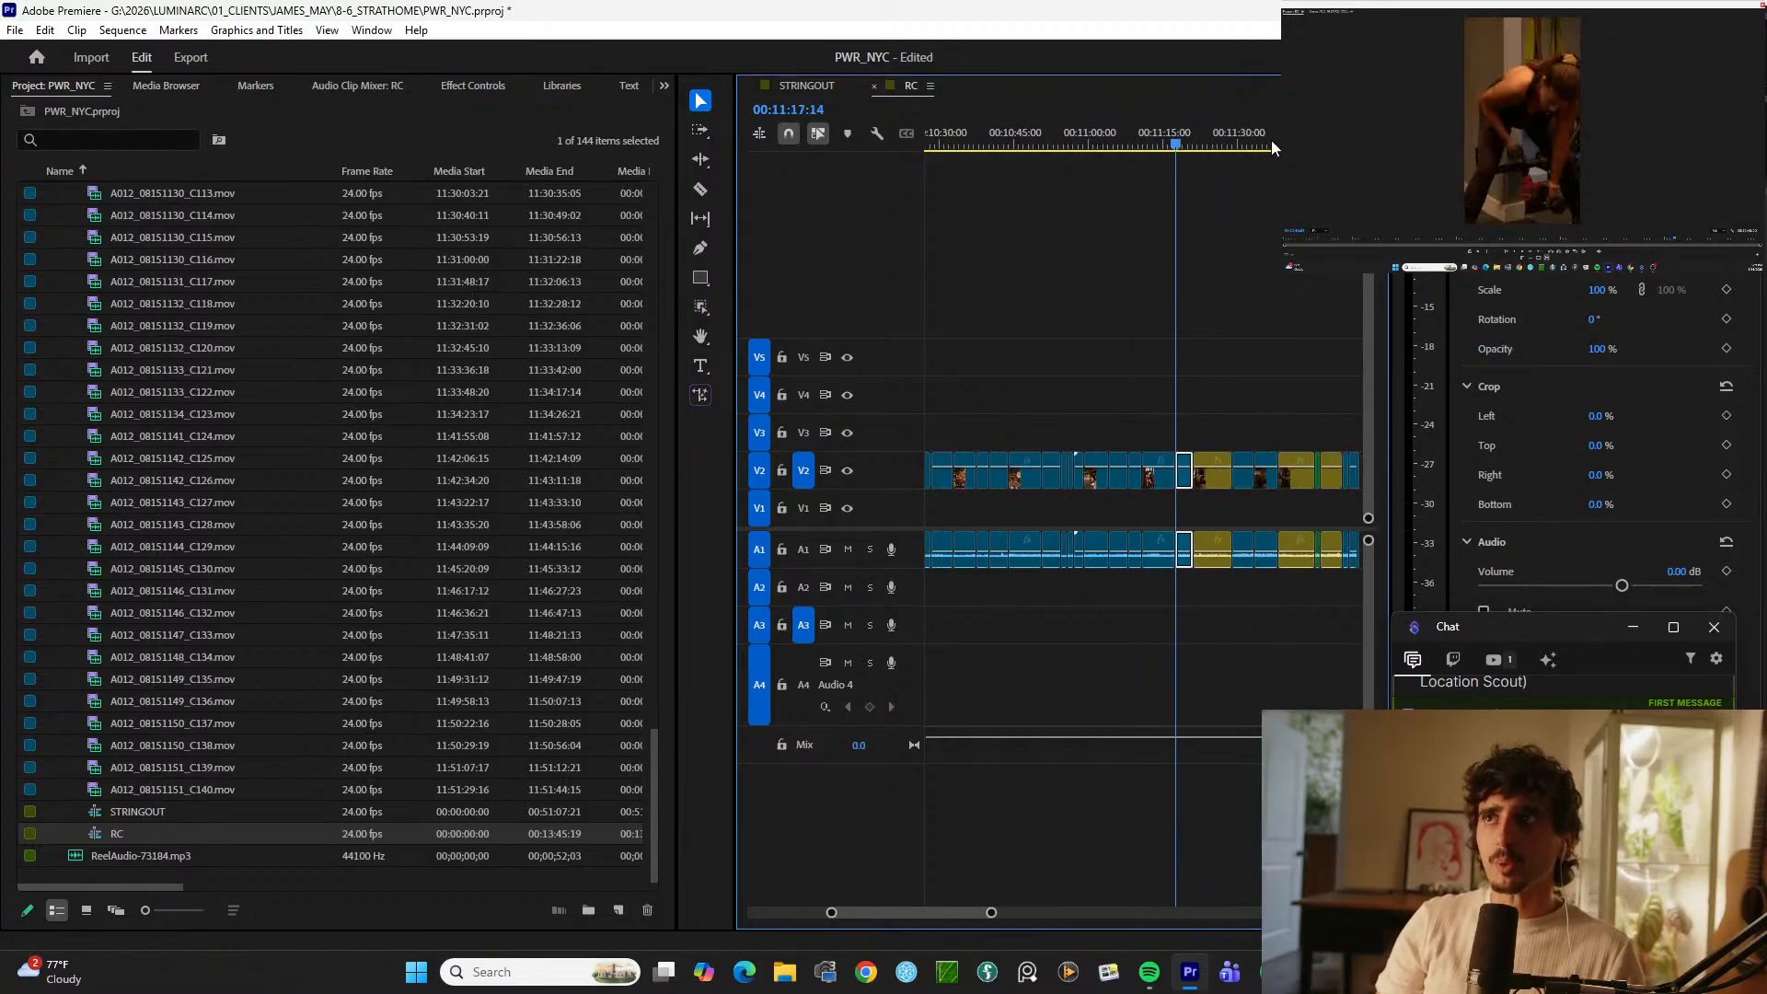
key("equal")
key("space")
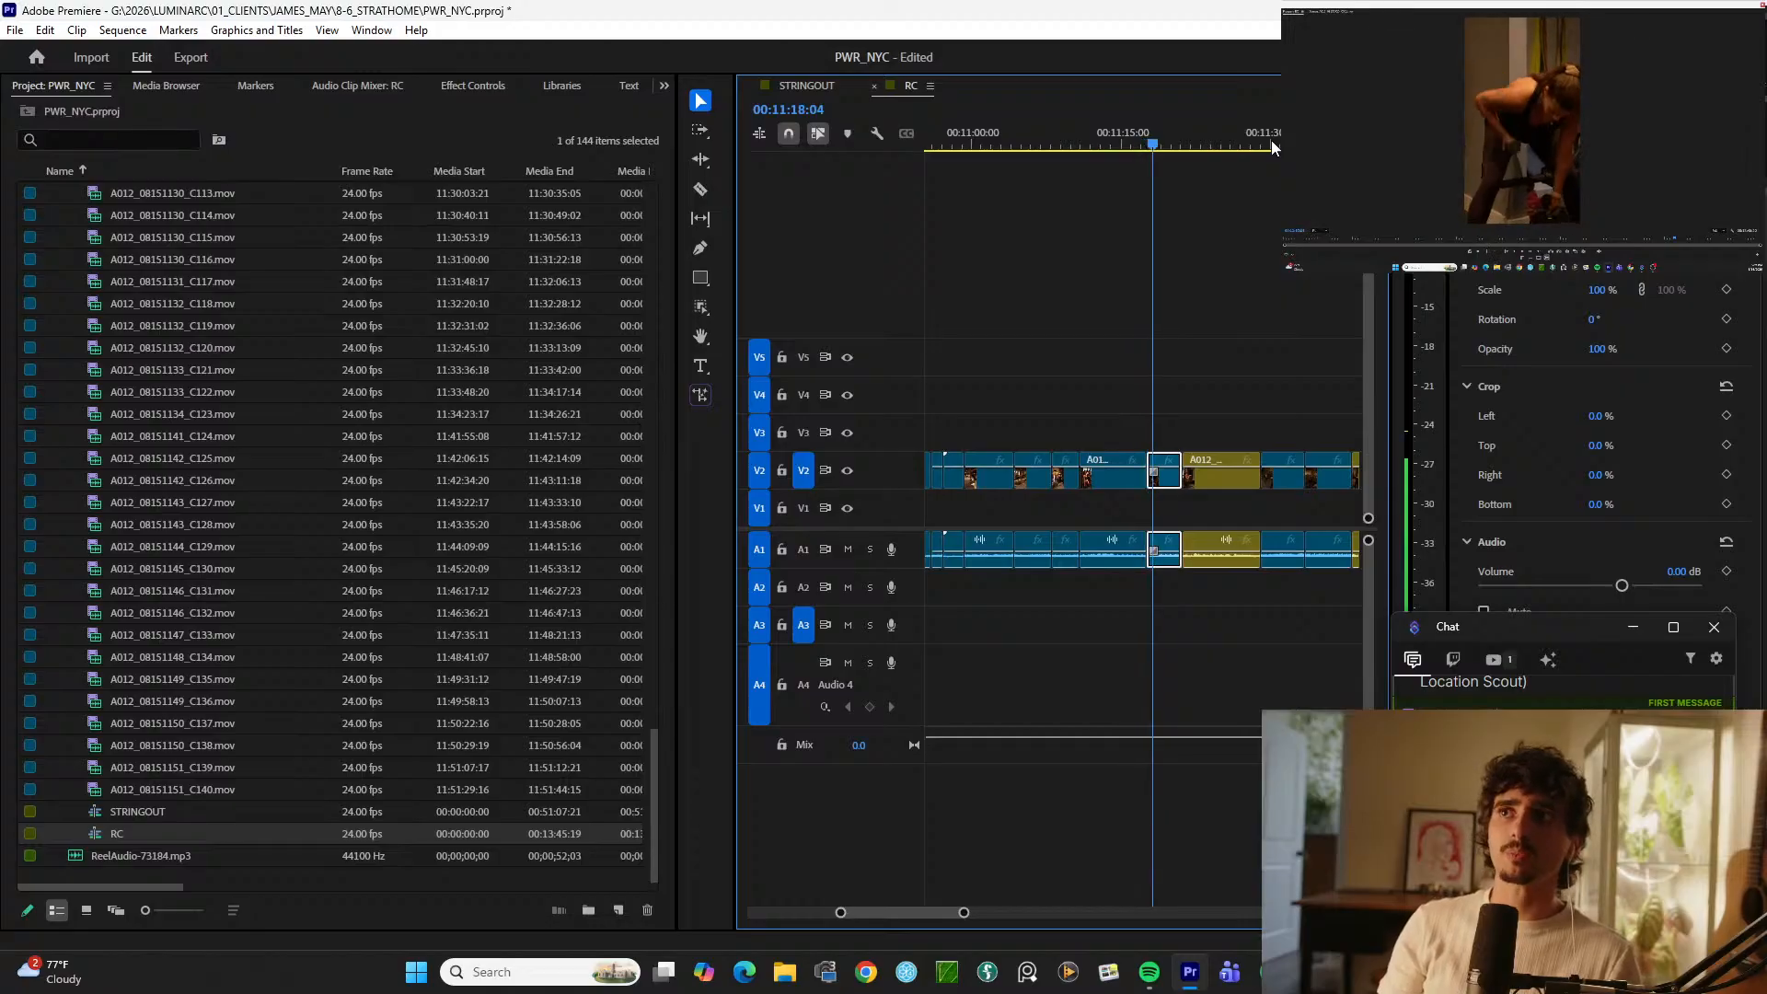
key("Down")
key("minus")
key("minus")
key("minus")
Step: Scrub further through the selects and play the stair machine shot near 00:12:15:00
left_click_drag(1157, 145, 1224, 126)
key("equal")
key("equal")
key("space")
key("equal")
key("equal")
key("minus")
key("minus")
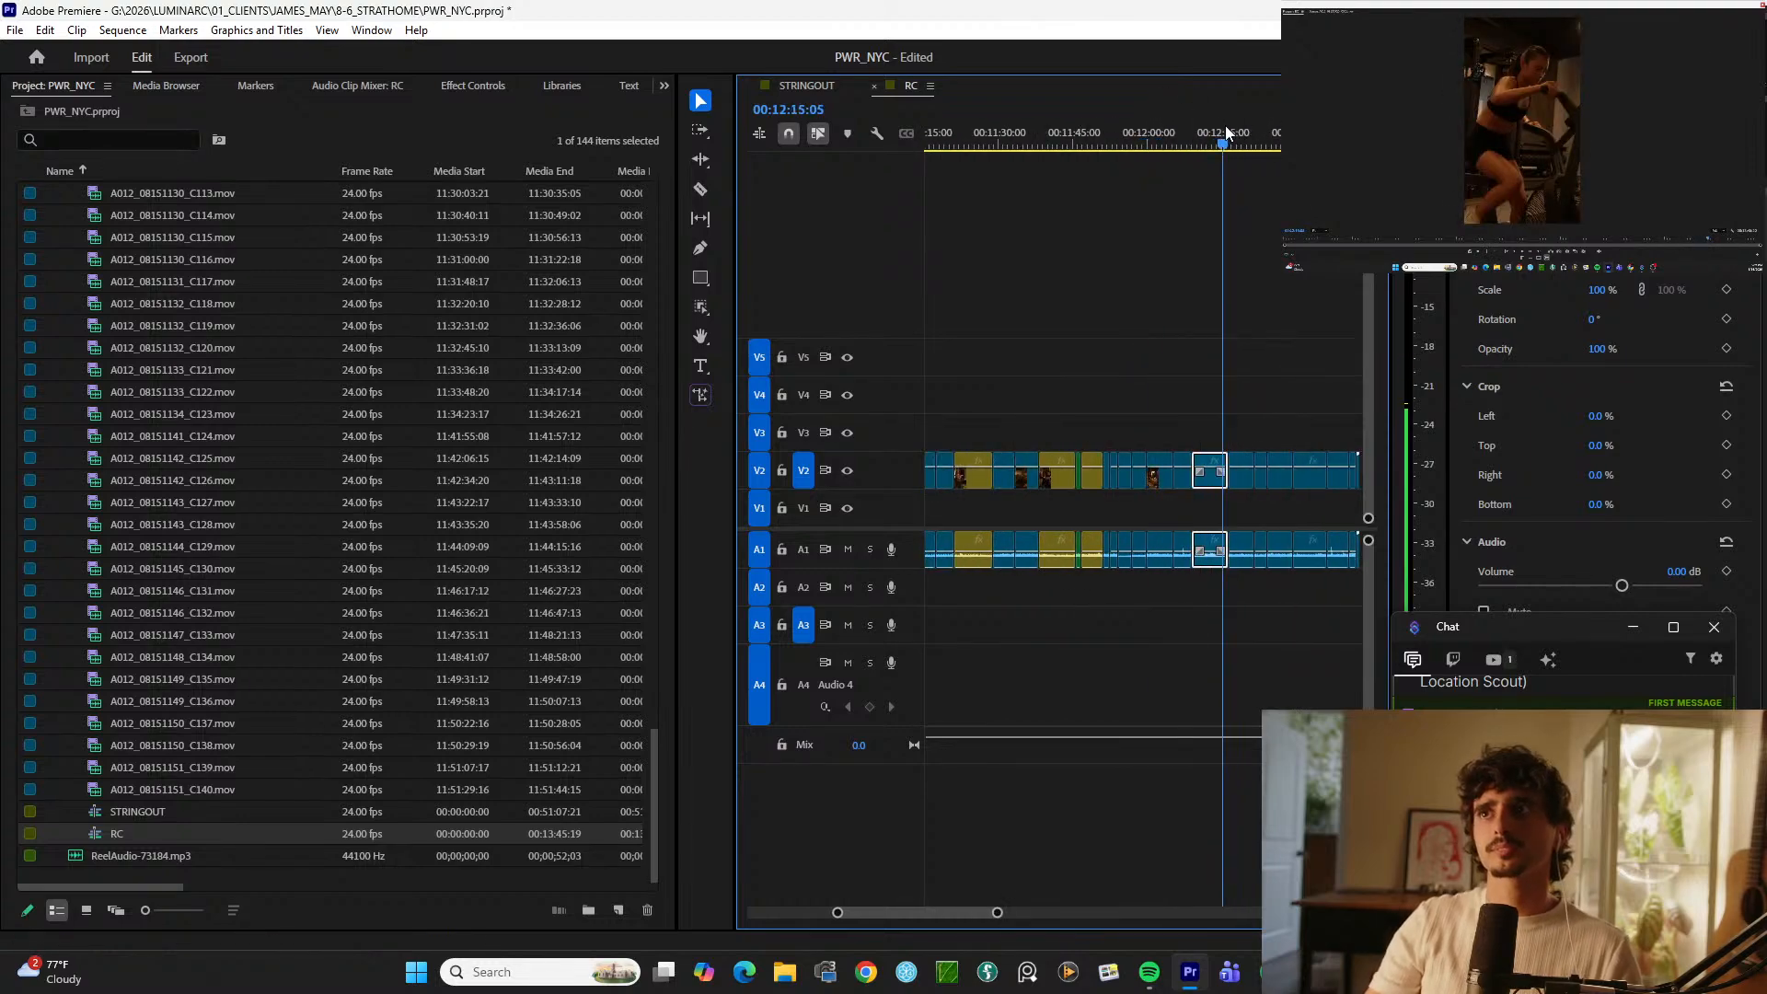
Step: Replay A012_08151118_C097 from about 00:12:11:00 and split it near 00:12:12:00
key("equal")
key("equal")
left_click(1086, 138)
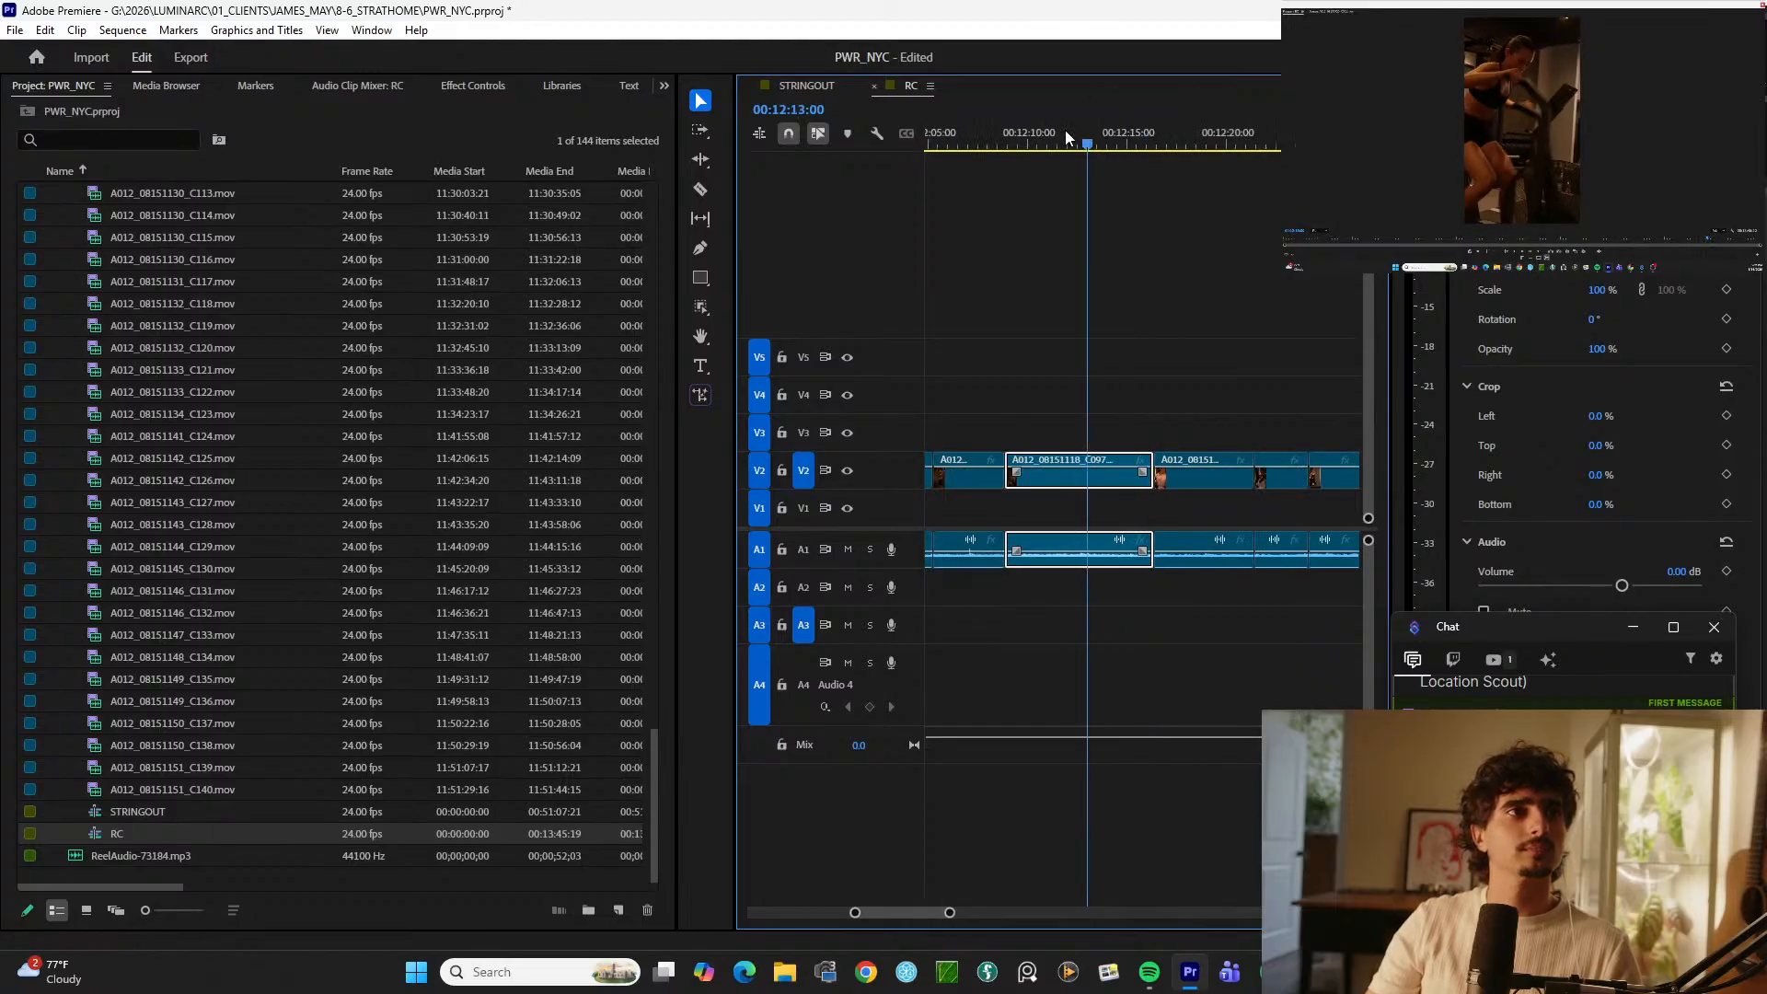
left_click_drag(1034, 139, 1039, 141)
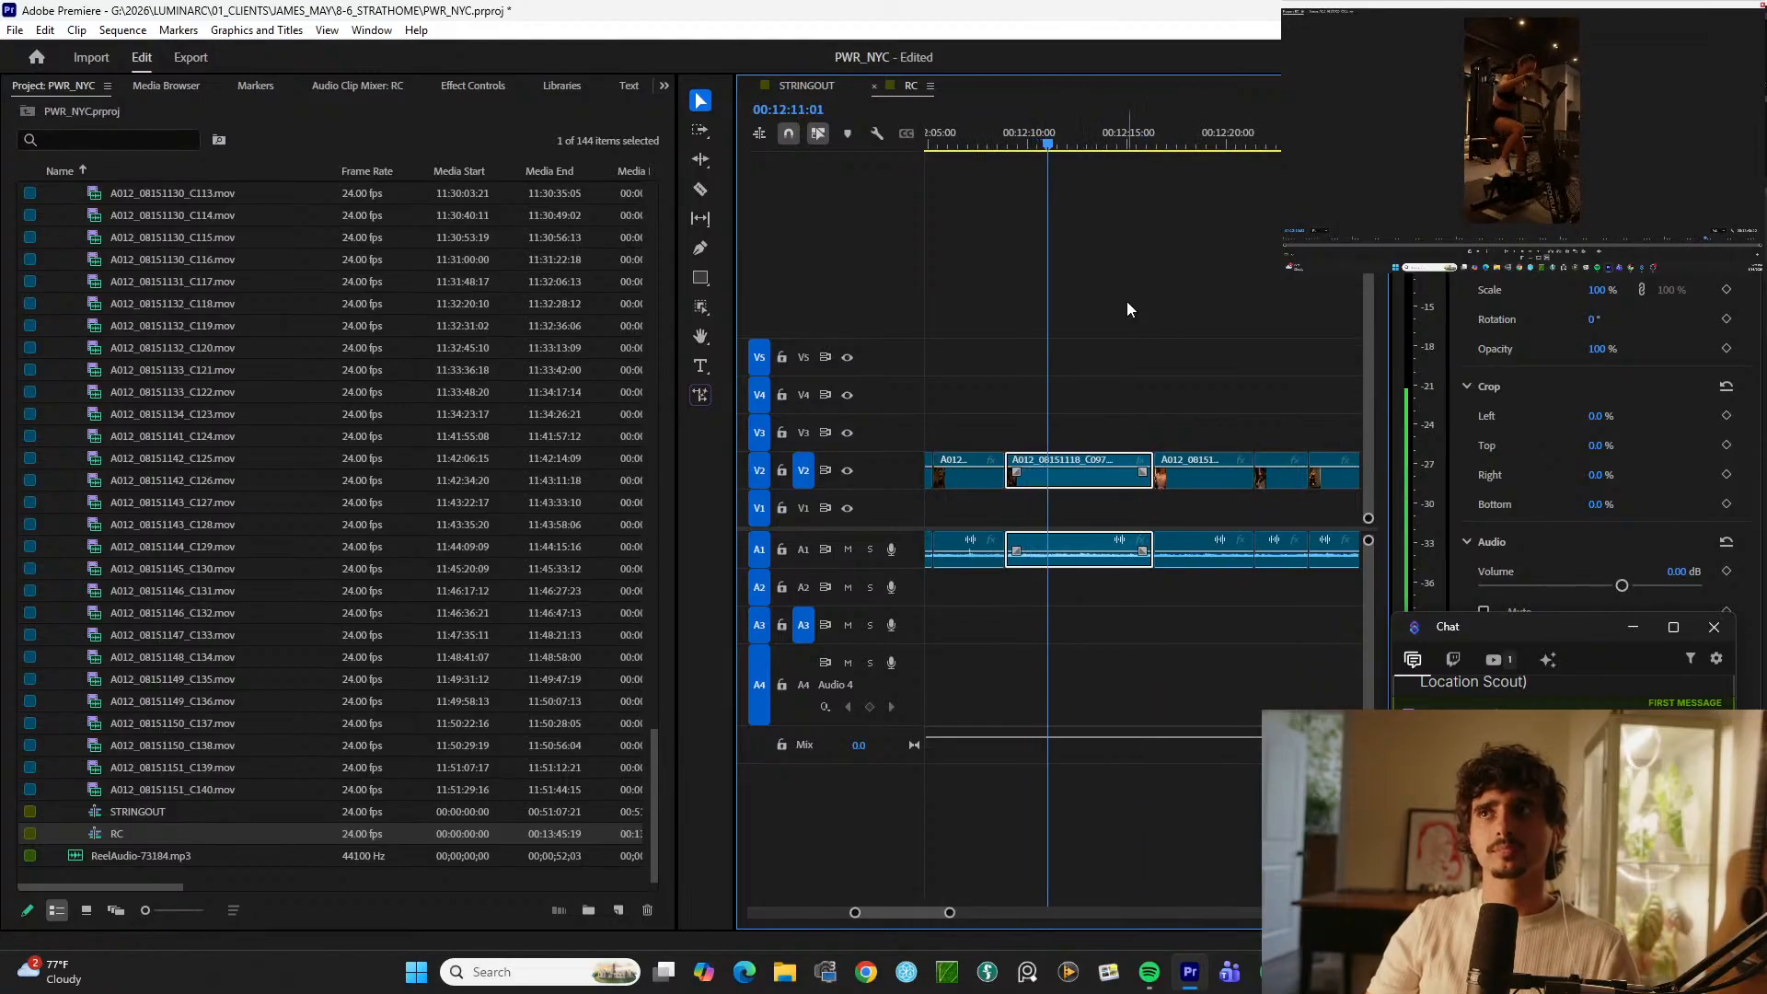
key("space")
key("ctrl+k")
Step: Play on from 00:12:15:21, try a cut near 00:12:18:00 in the following clip, and undo it
left_click(1148, 138)
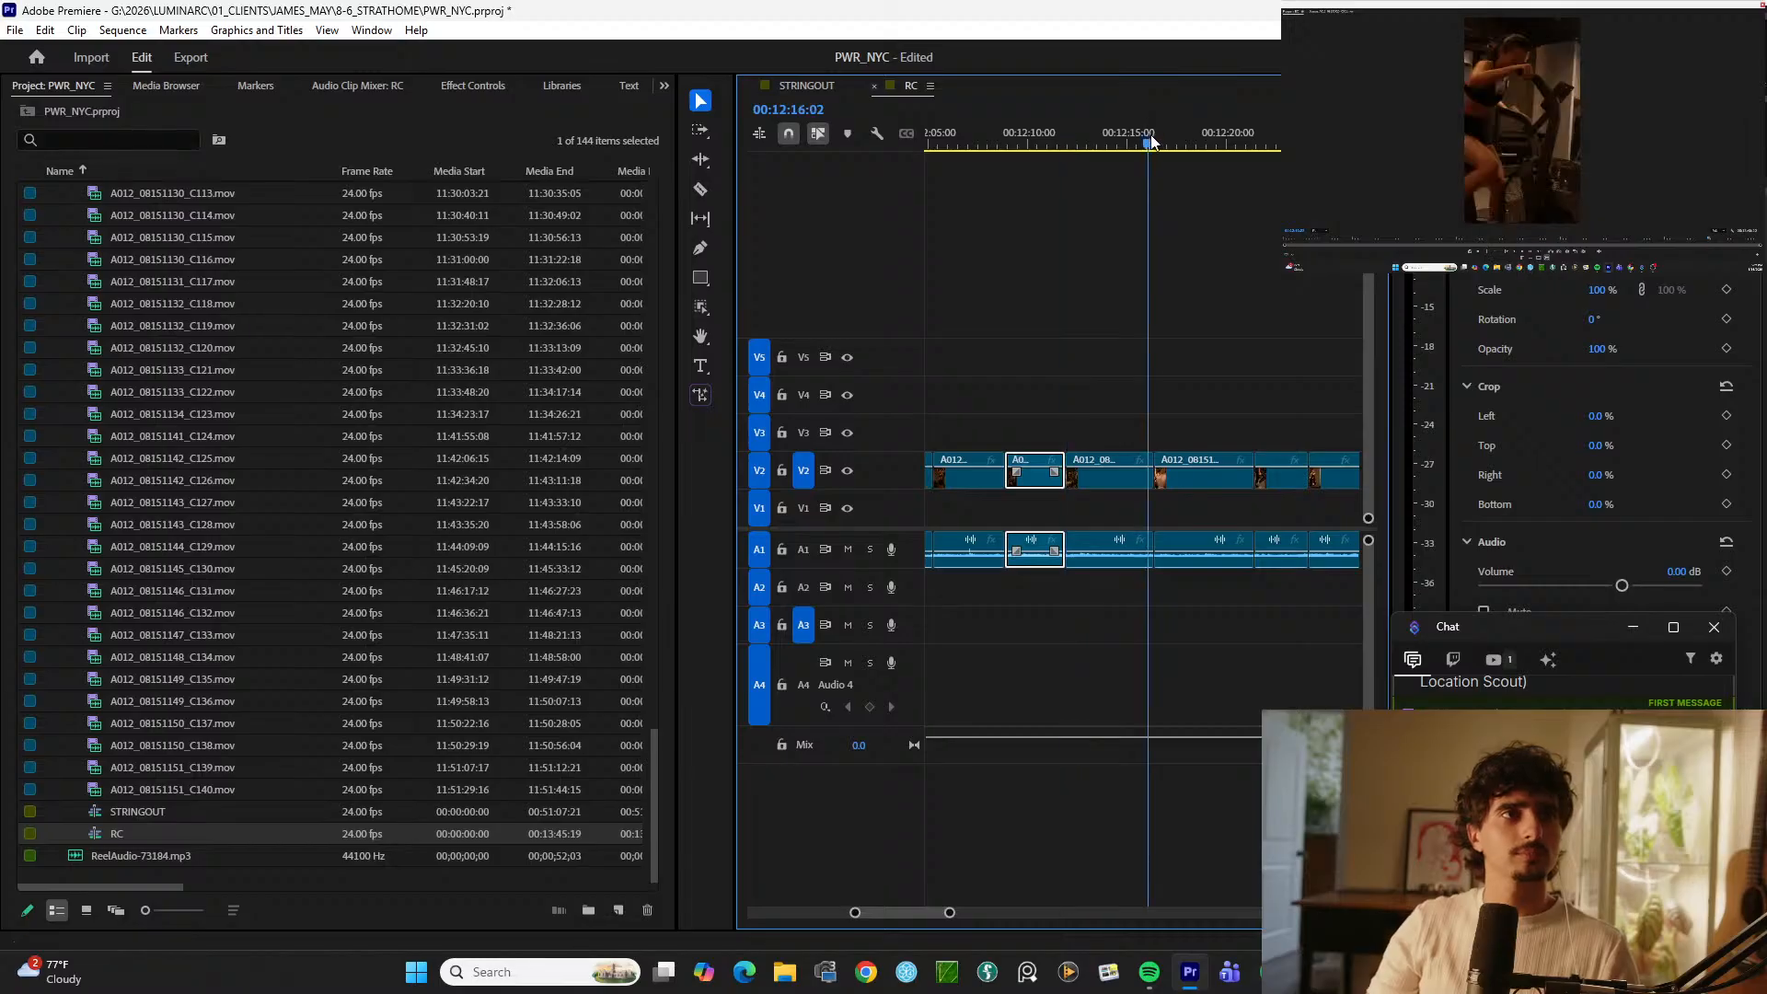
mouse_move(1150, 140)
left_mouse_down()
mouse_move(1202, 140)
mouse_move(1148, 138)
left_mouse_up()
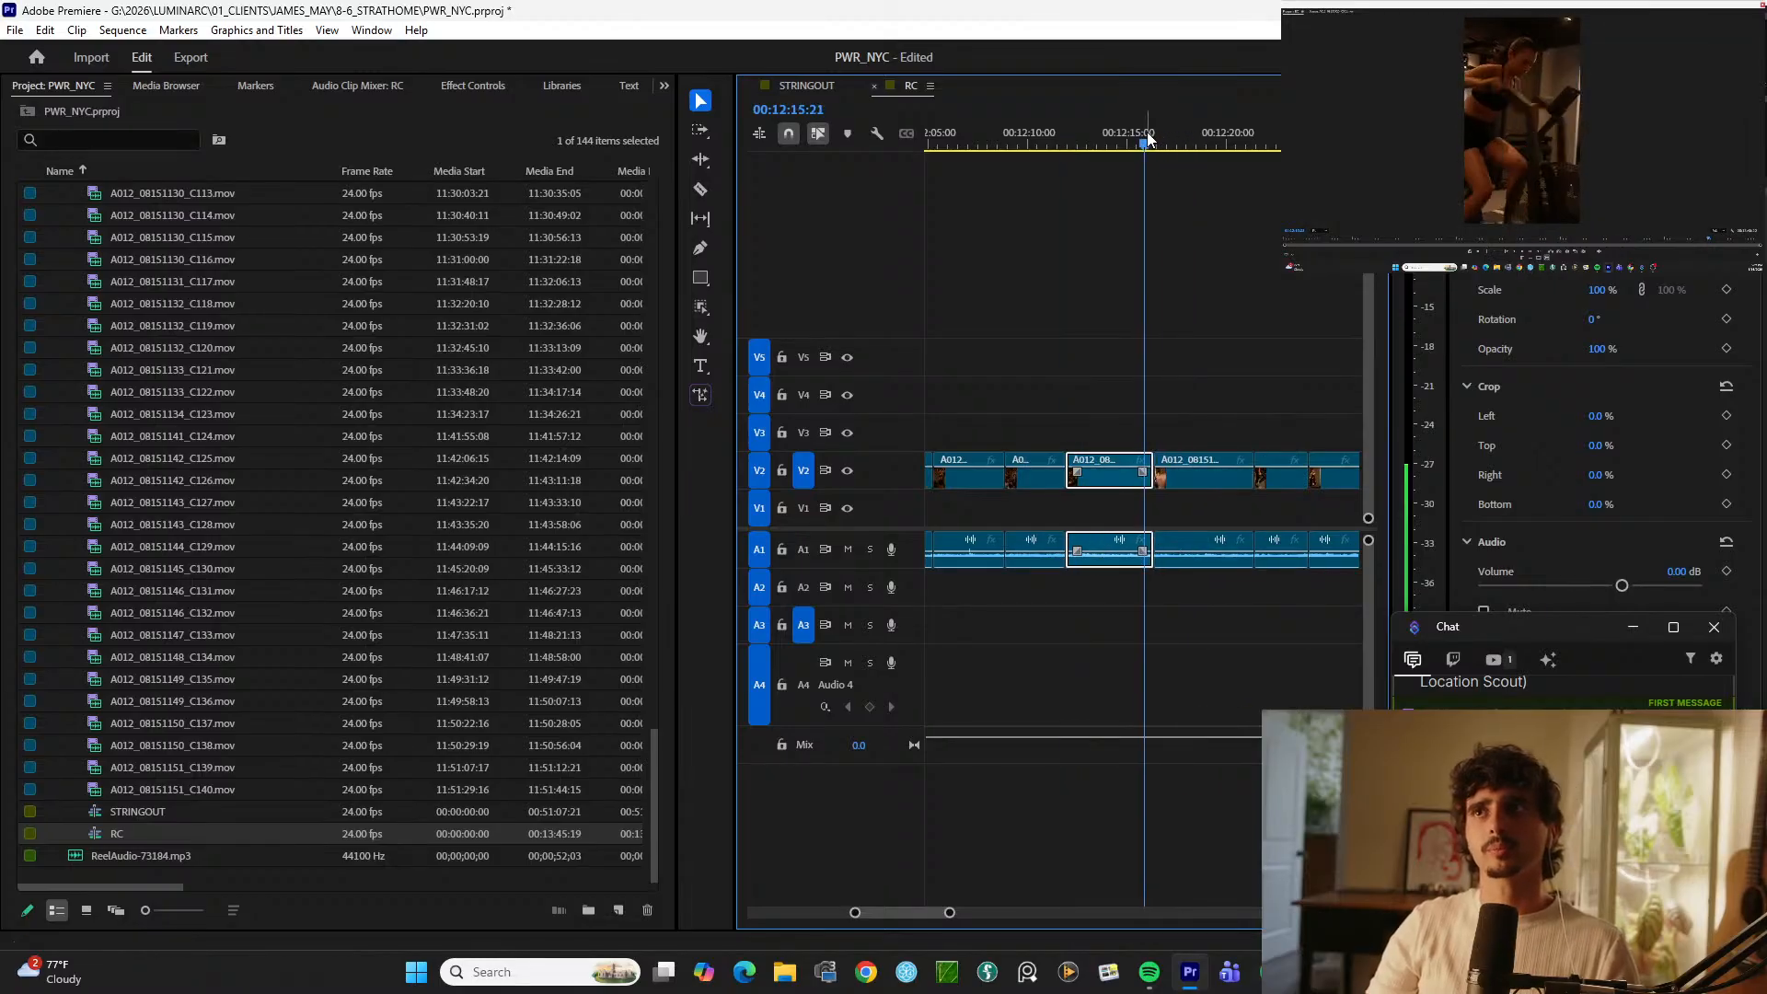
key("space")
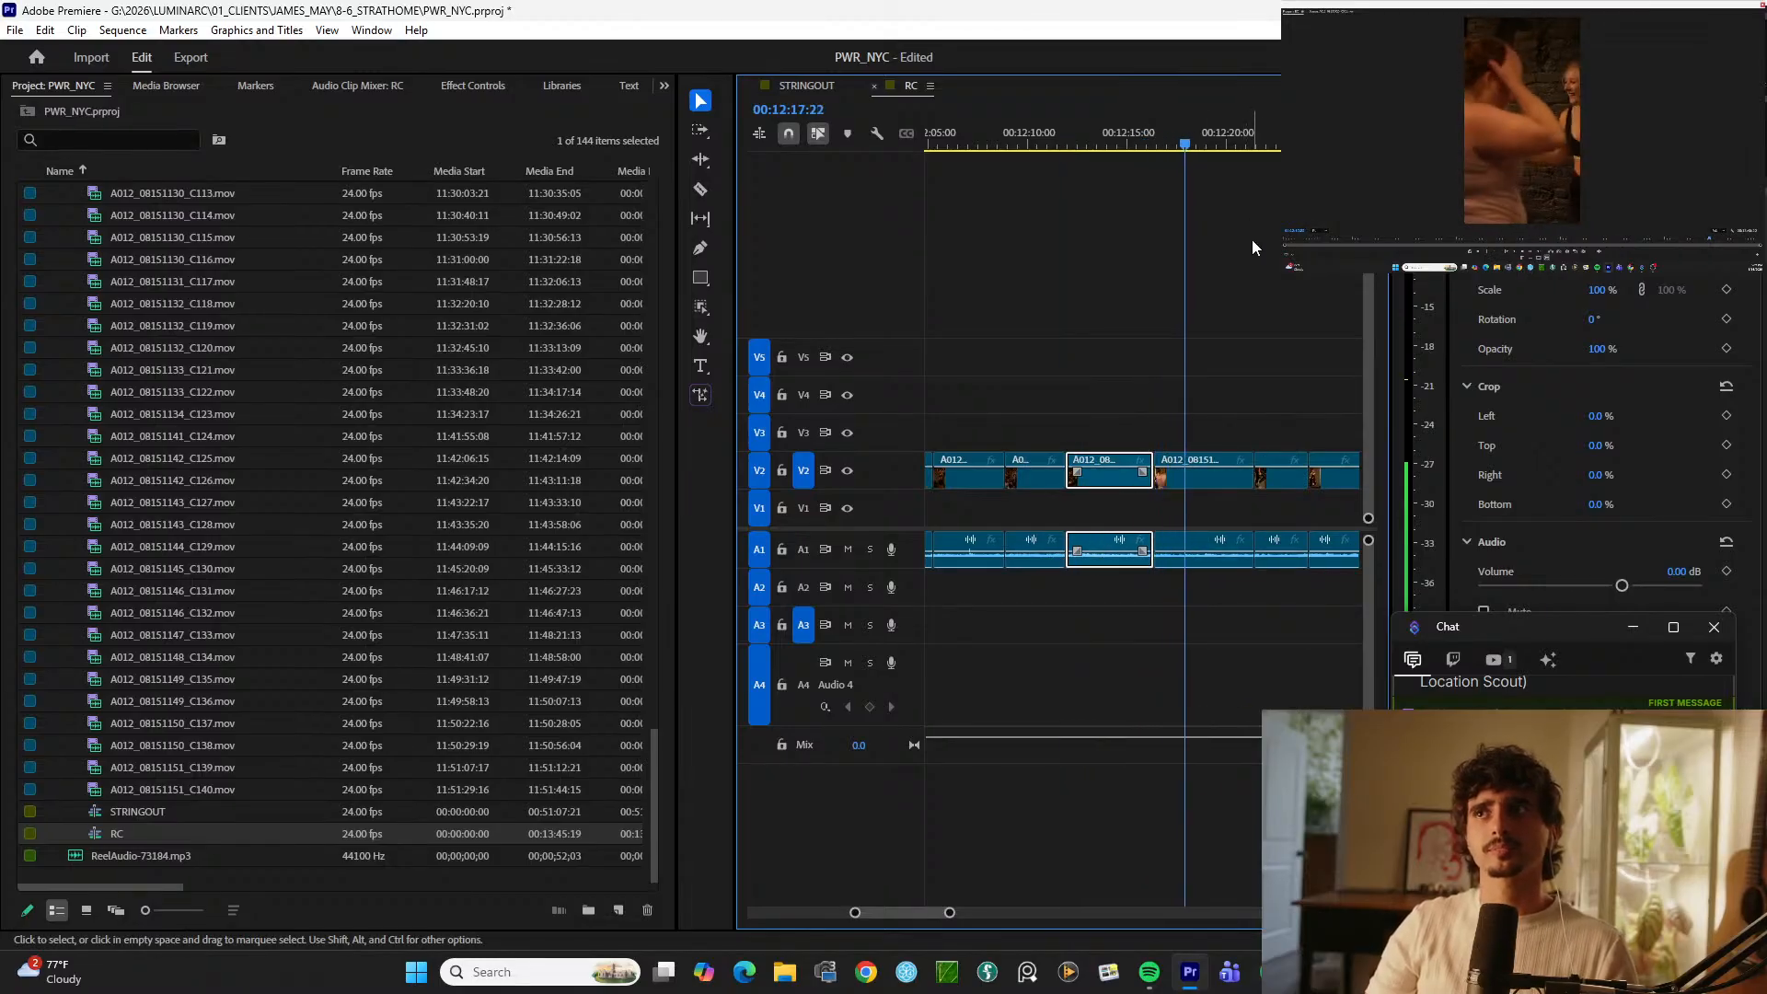
key("space")
key("ctrl+k")
key("space")
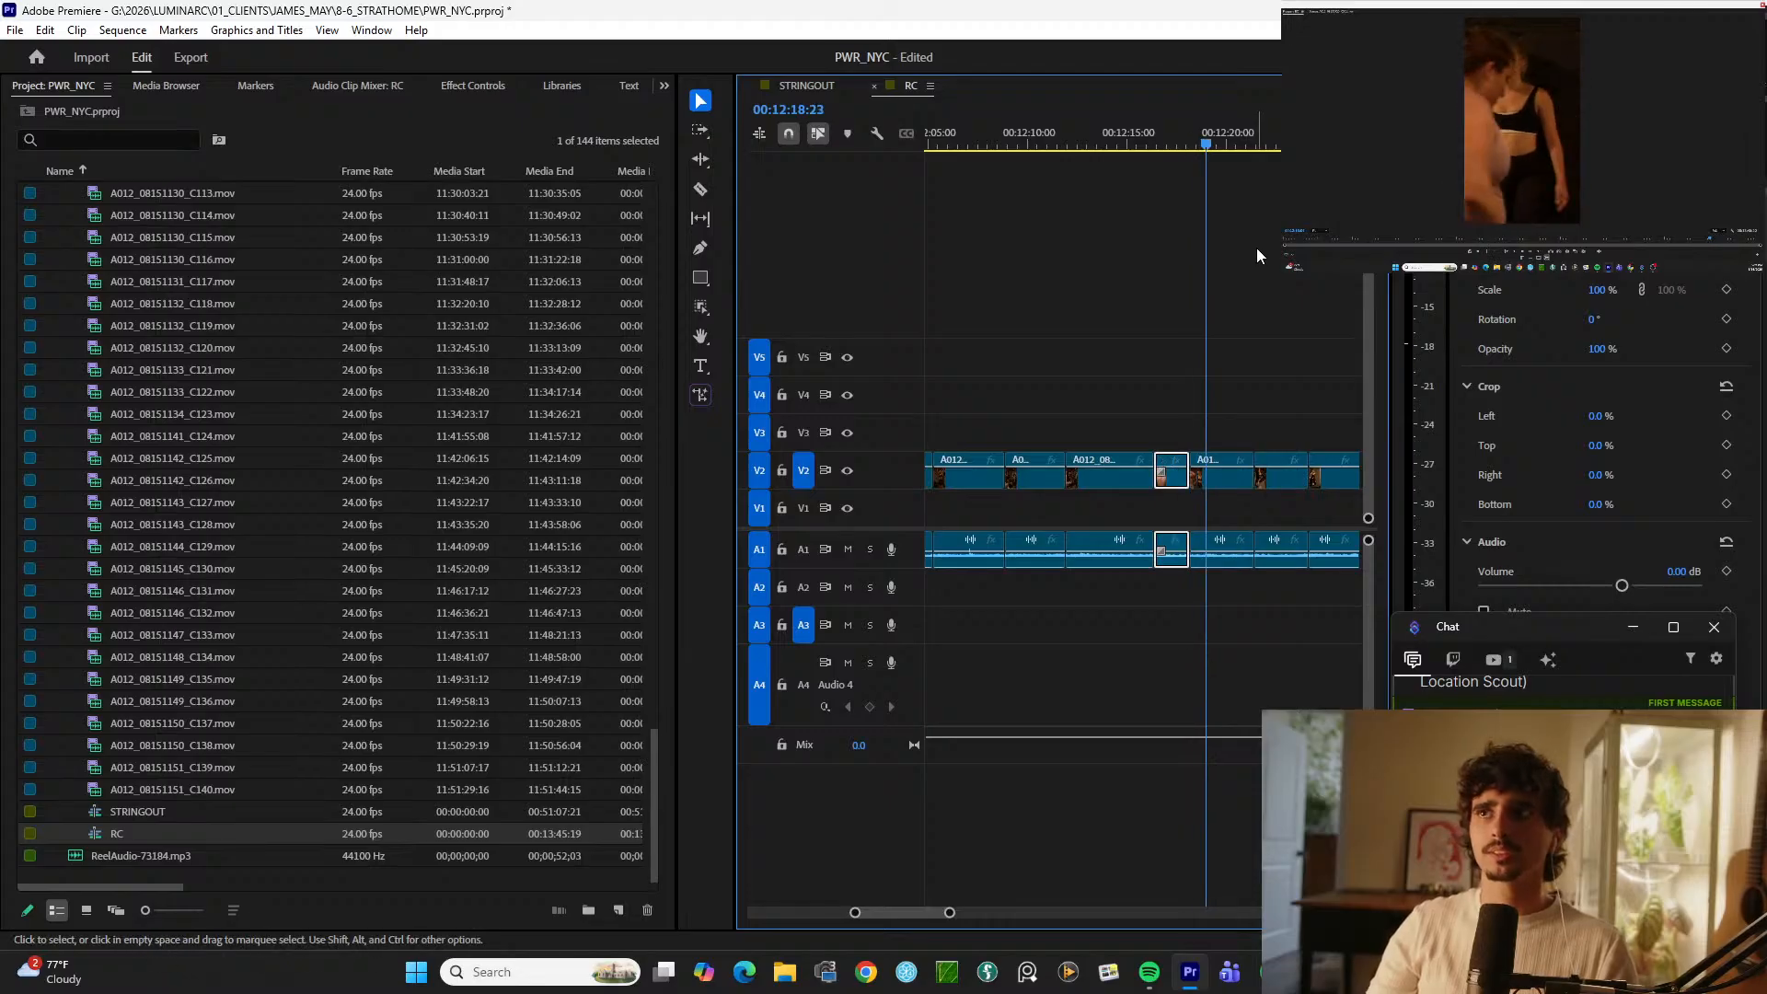
key("space")
key("ctrl+z")
Step: Select only the video part of the A012_08151123_C101 select near 00:12:22:00 and copy it
left_click_drag(1151, 141, 1289, 130)
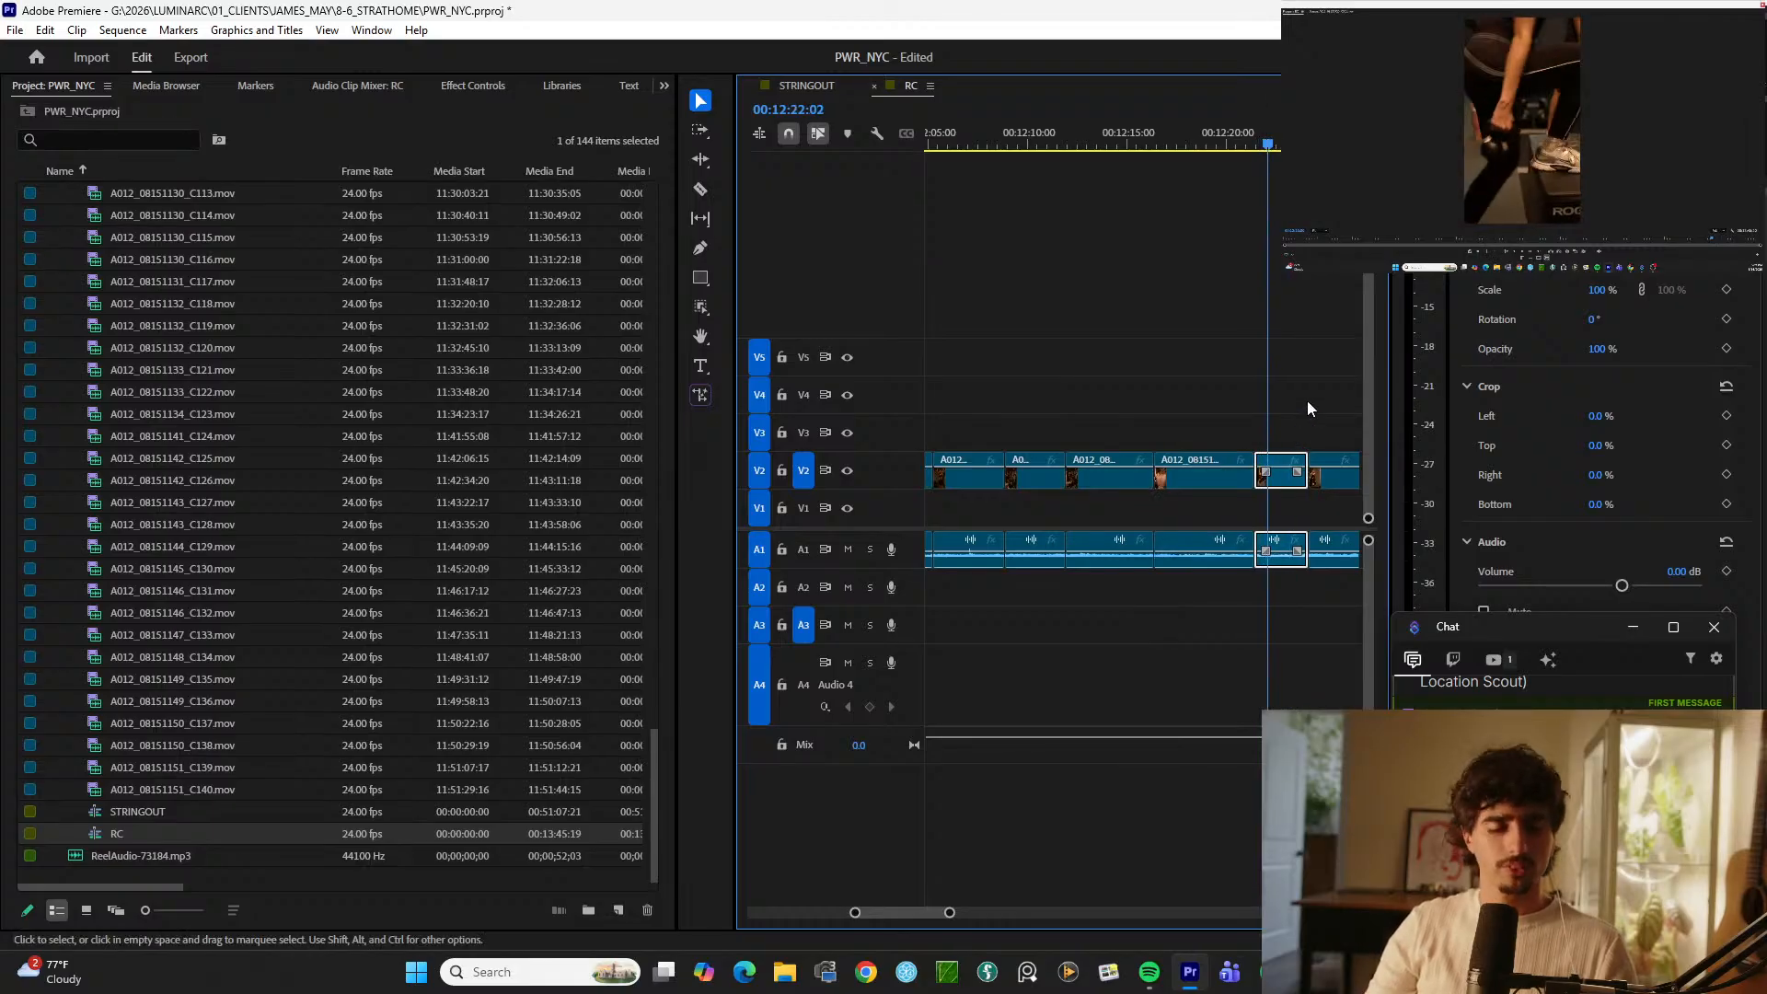
left_click(1277, 519)
left_click(1283, 485, "alt")
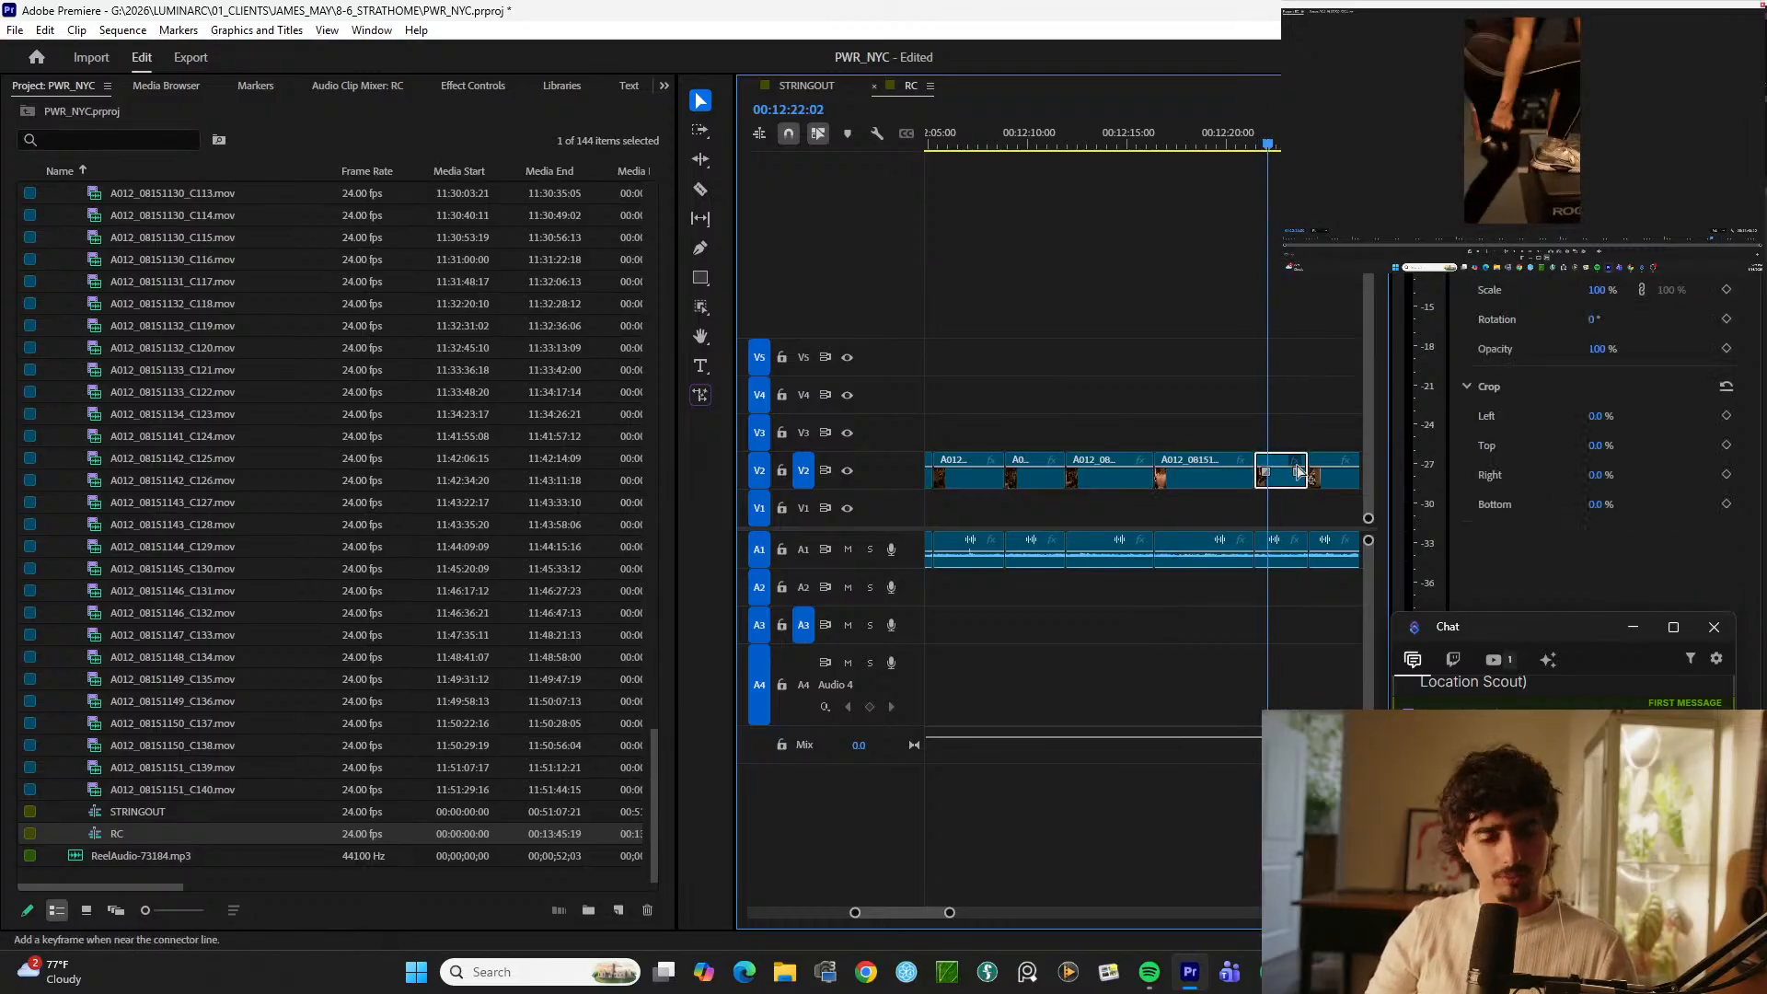
Step: Return to the opening montage and paste the copied A012_08151123_C101 shot on V2 at 00:00:12:22, directly after the last clip
key("backslash")
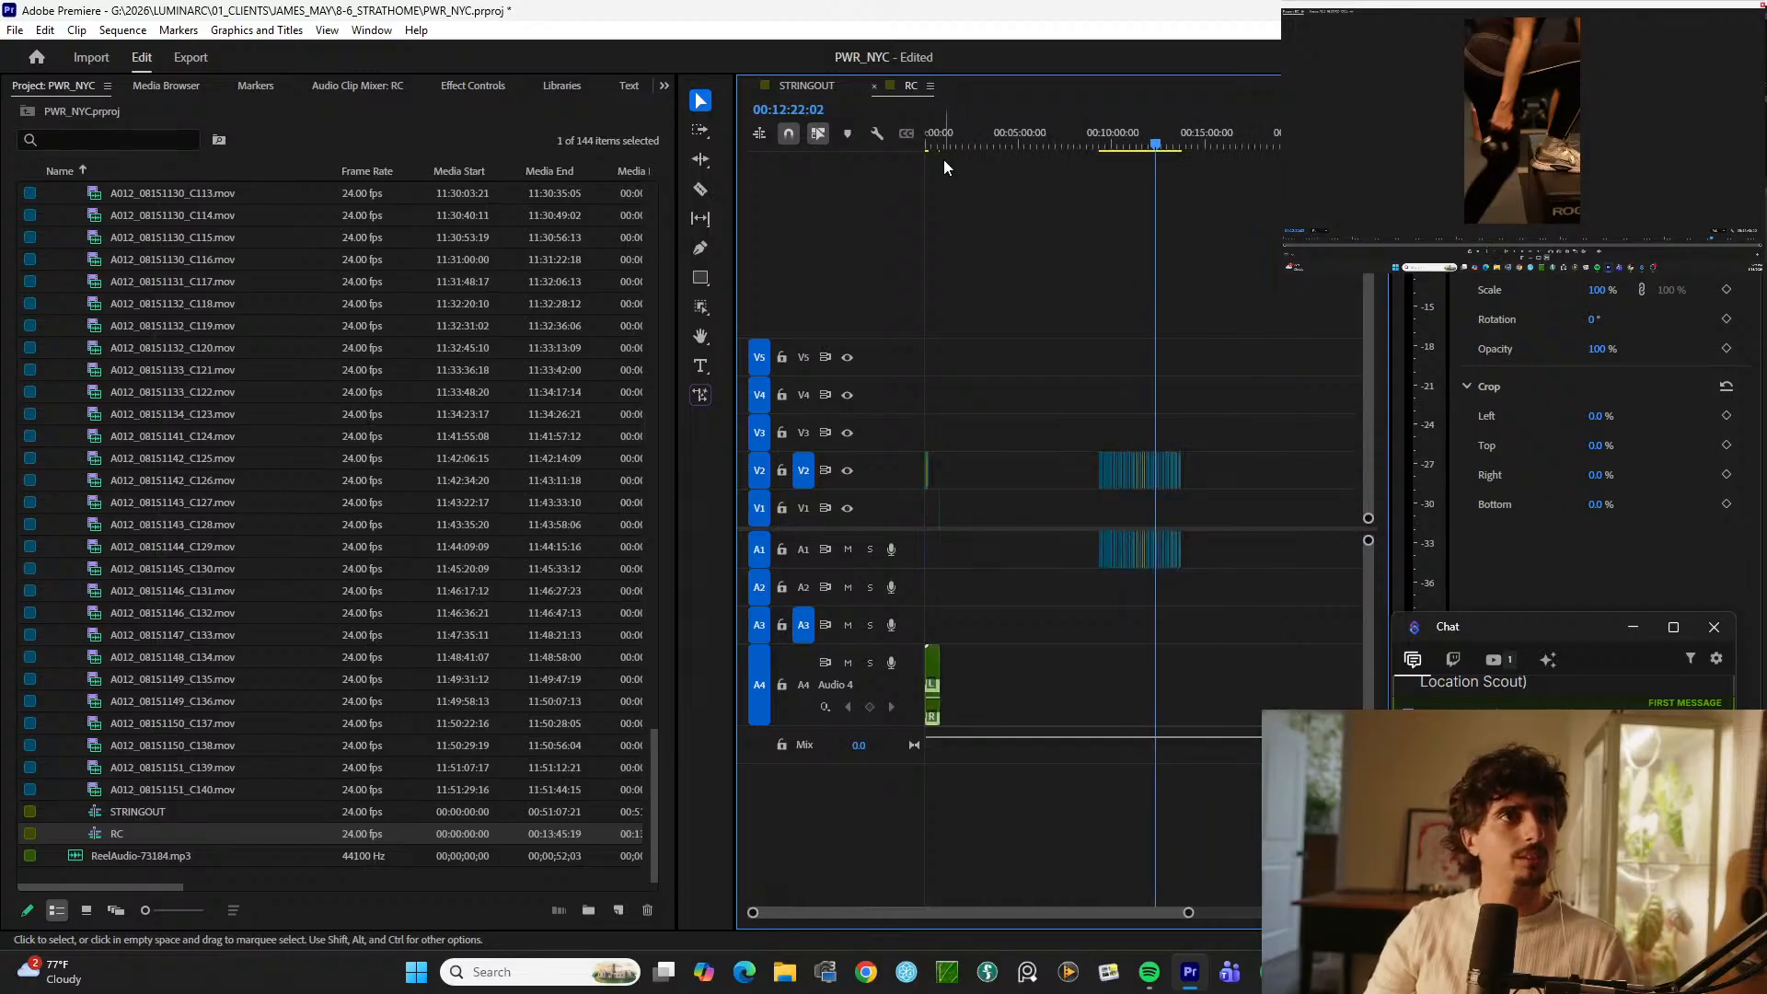
left_click(924, 147)
key("equal")
key("equal")
key("equal")
key("equal")
key("equal")
key("equal")
key("equal")
key("equal")
key("minus")
key("minus")
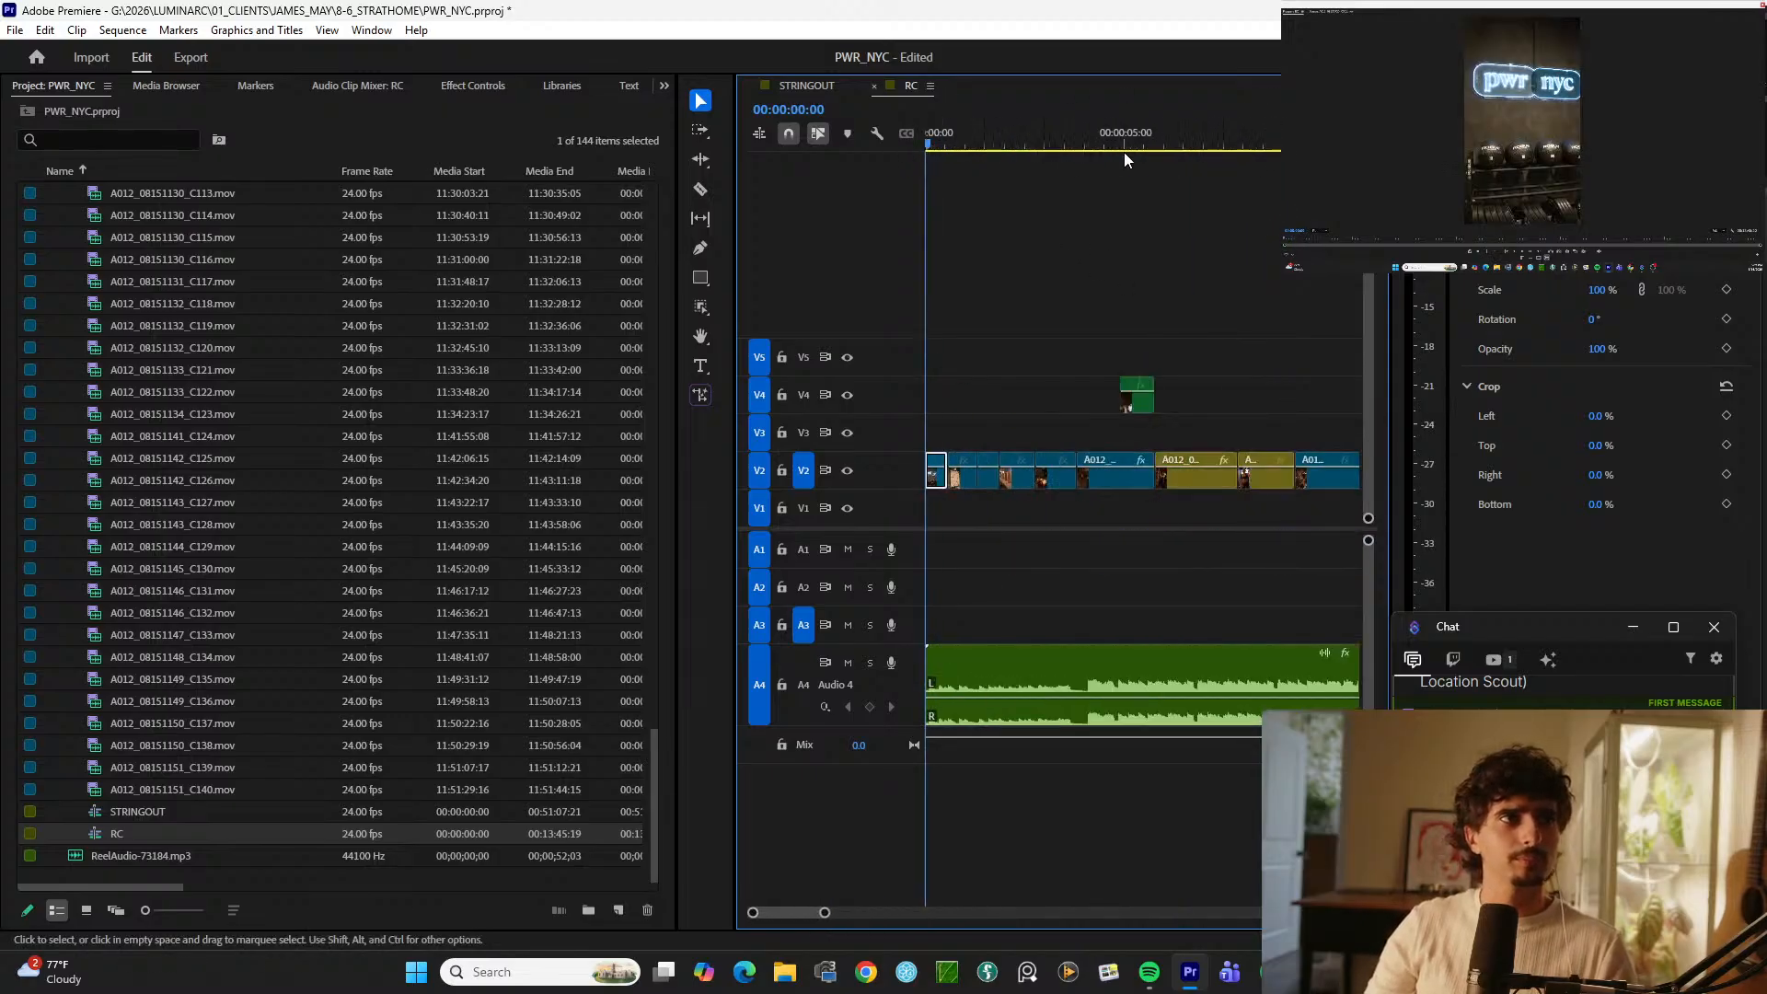
key("space")
left_click(1164, 148)
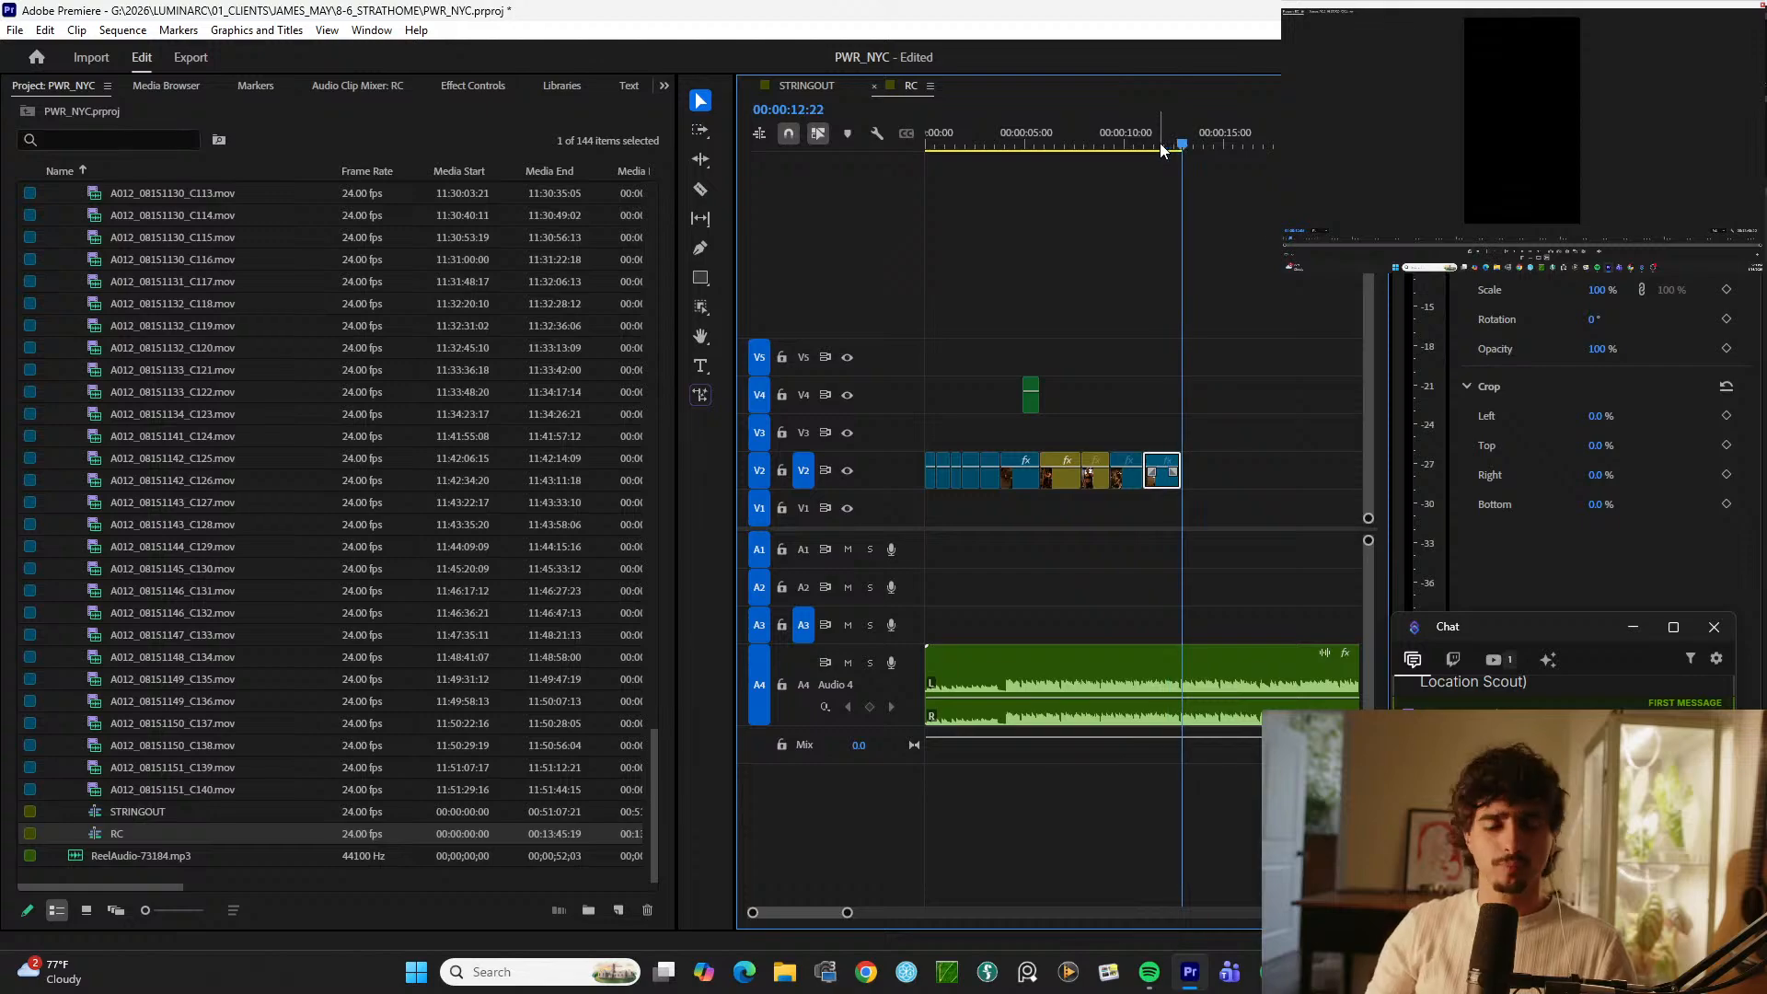
key("ctrl+v")
Step: Play the end of the montage from about 00:00:12:00 to check the transition from A012_08150953_C018 into A012_08151123_C101
left_click(1143, 137)
key("space")
key("equal")
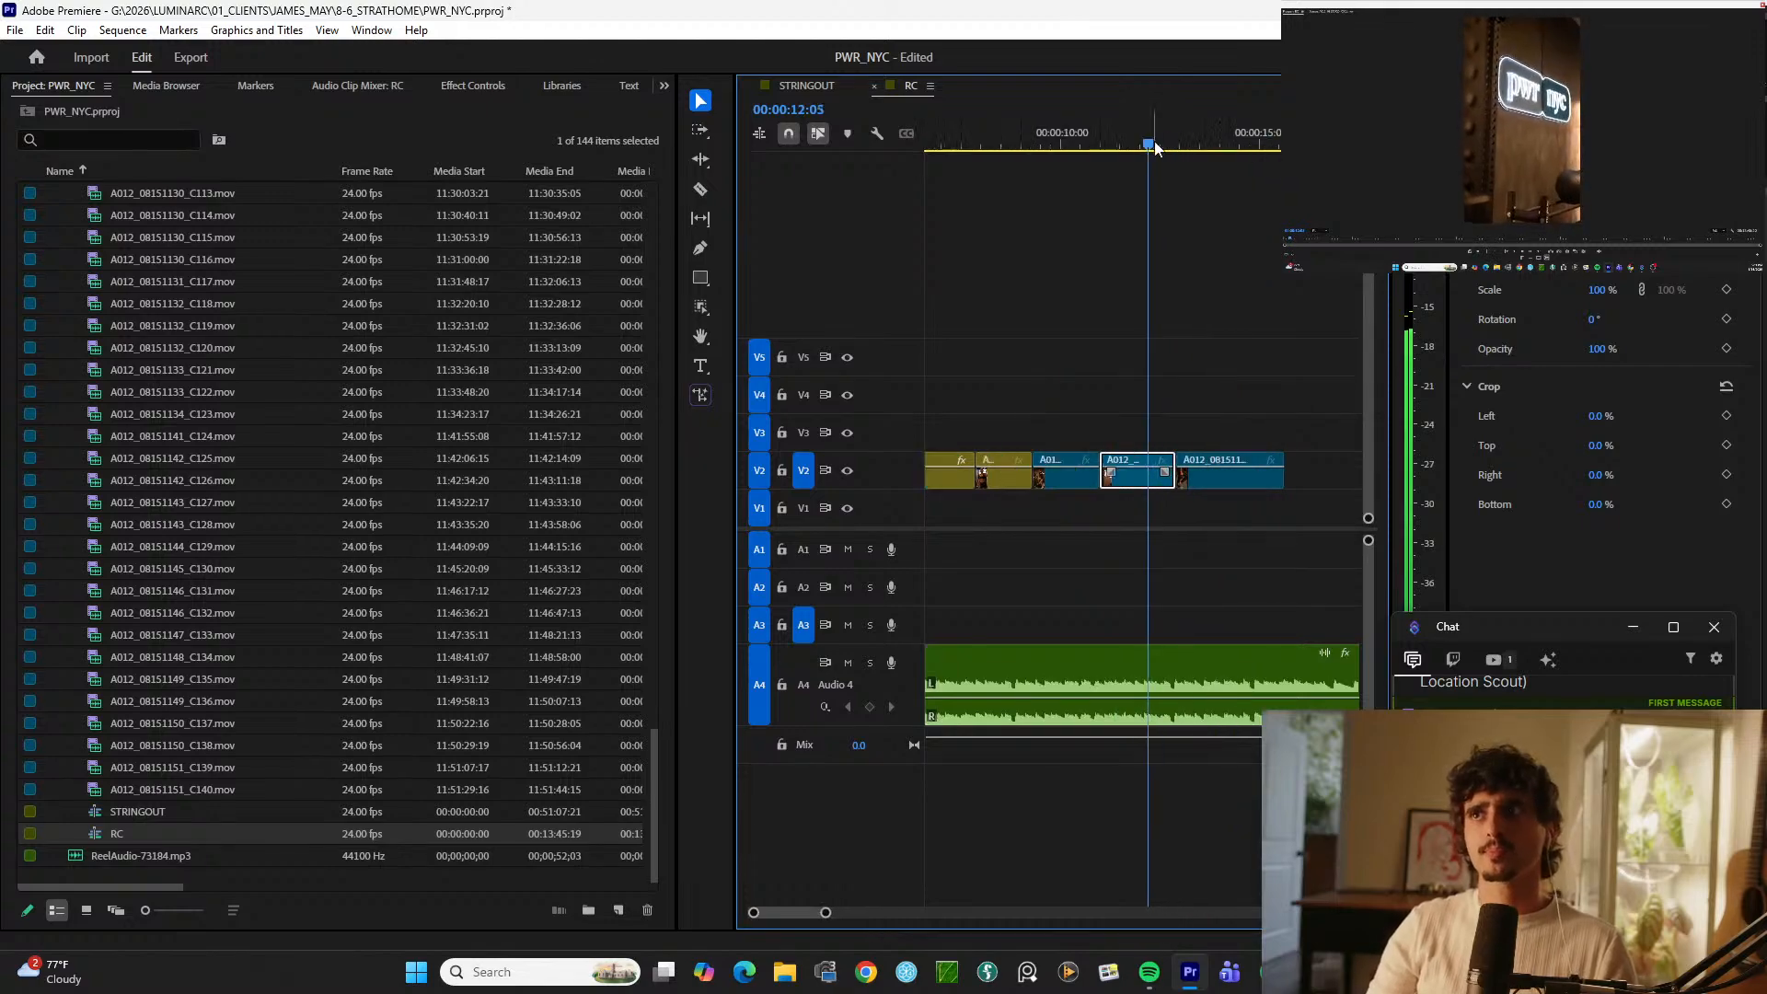
key("equal")
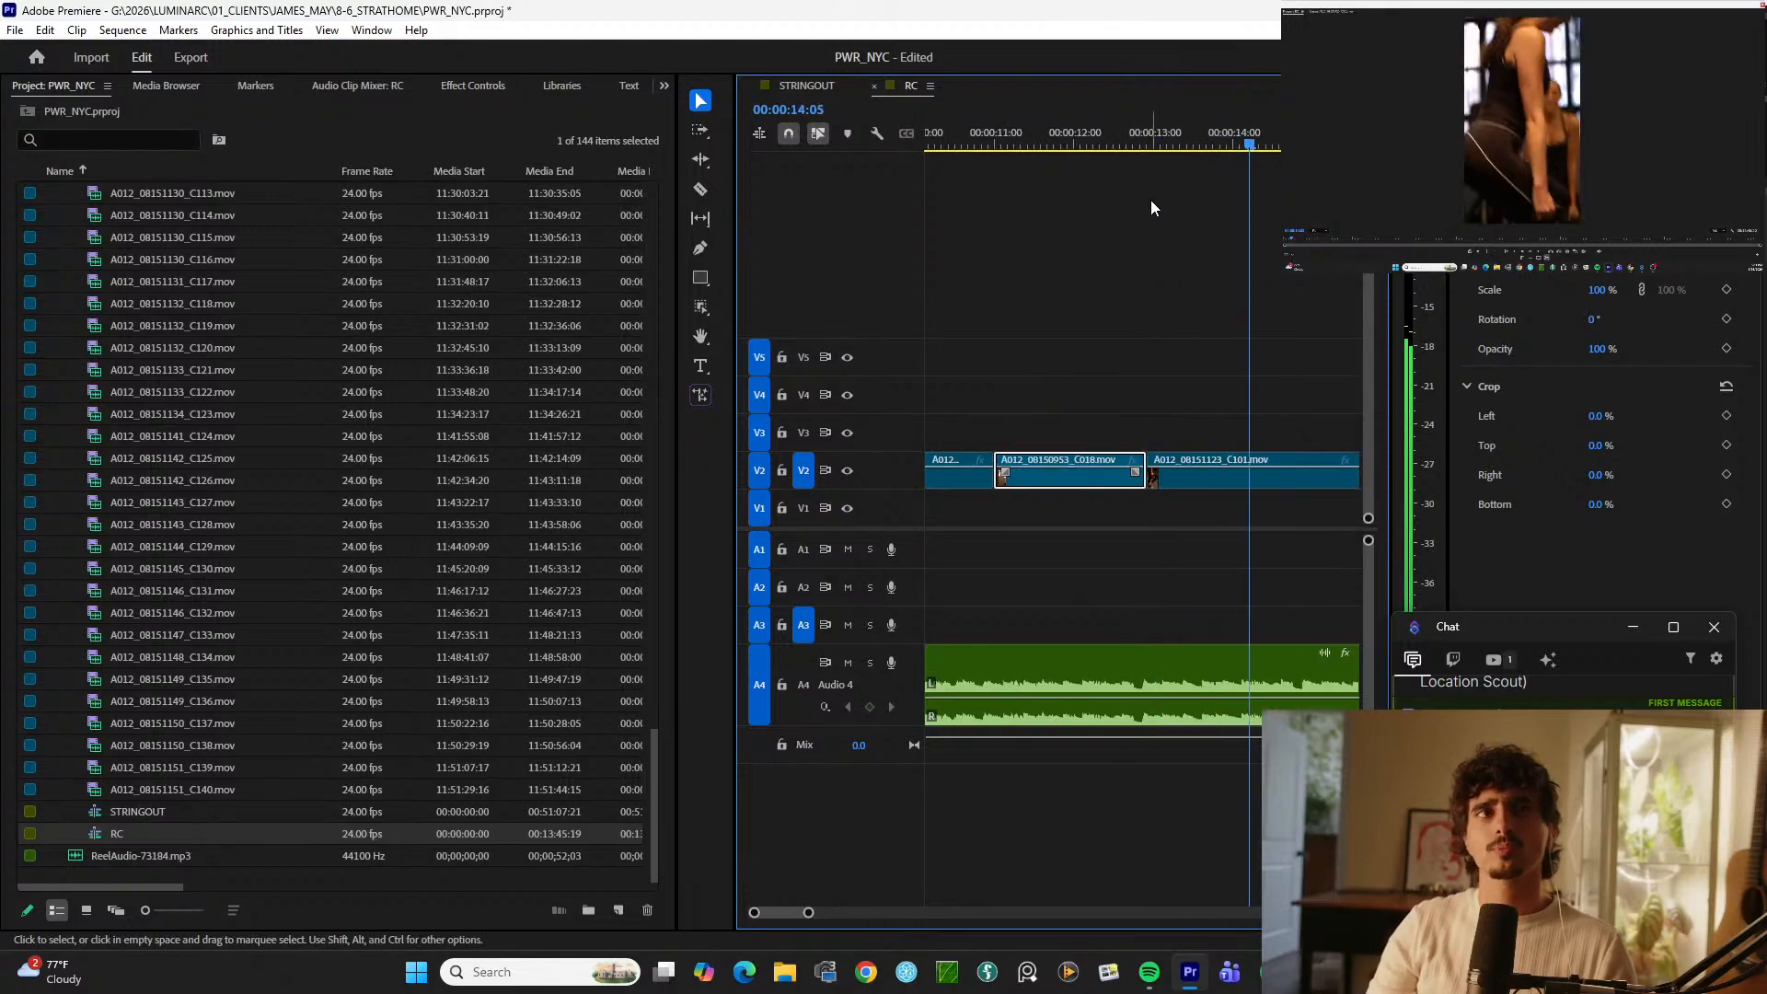
key("minus")
key("minus")
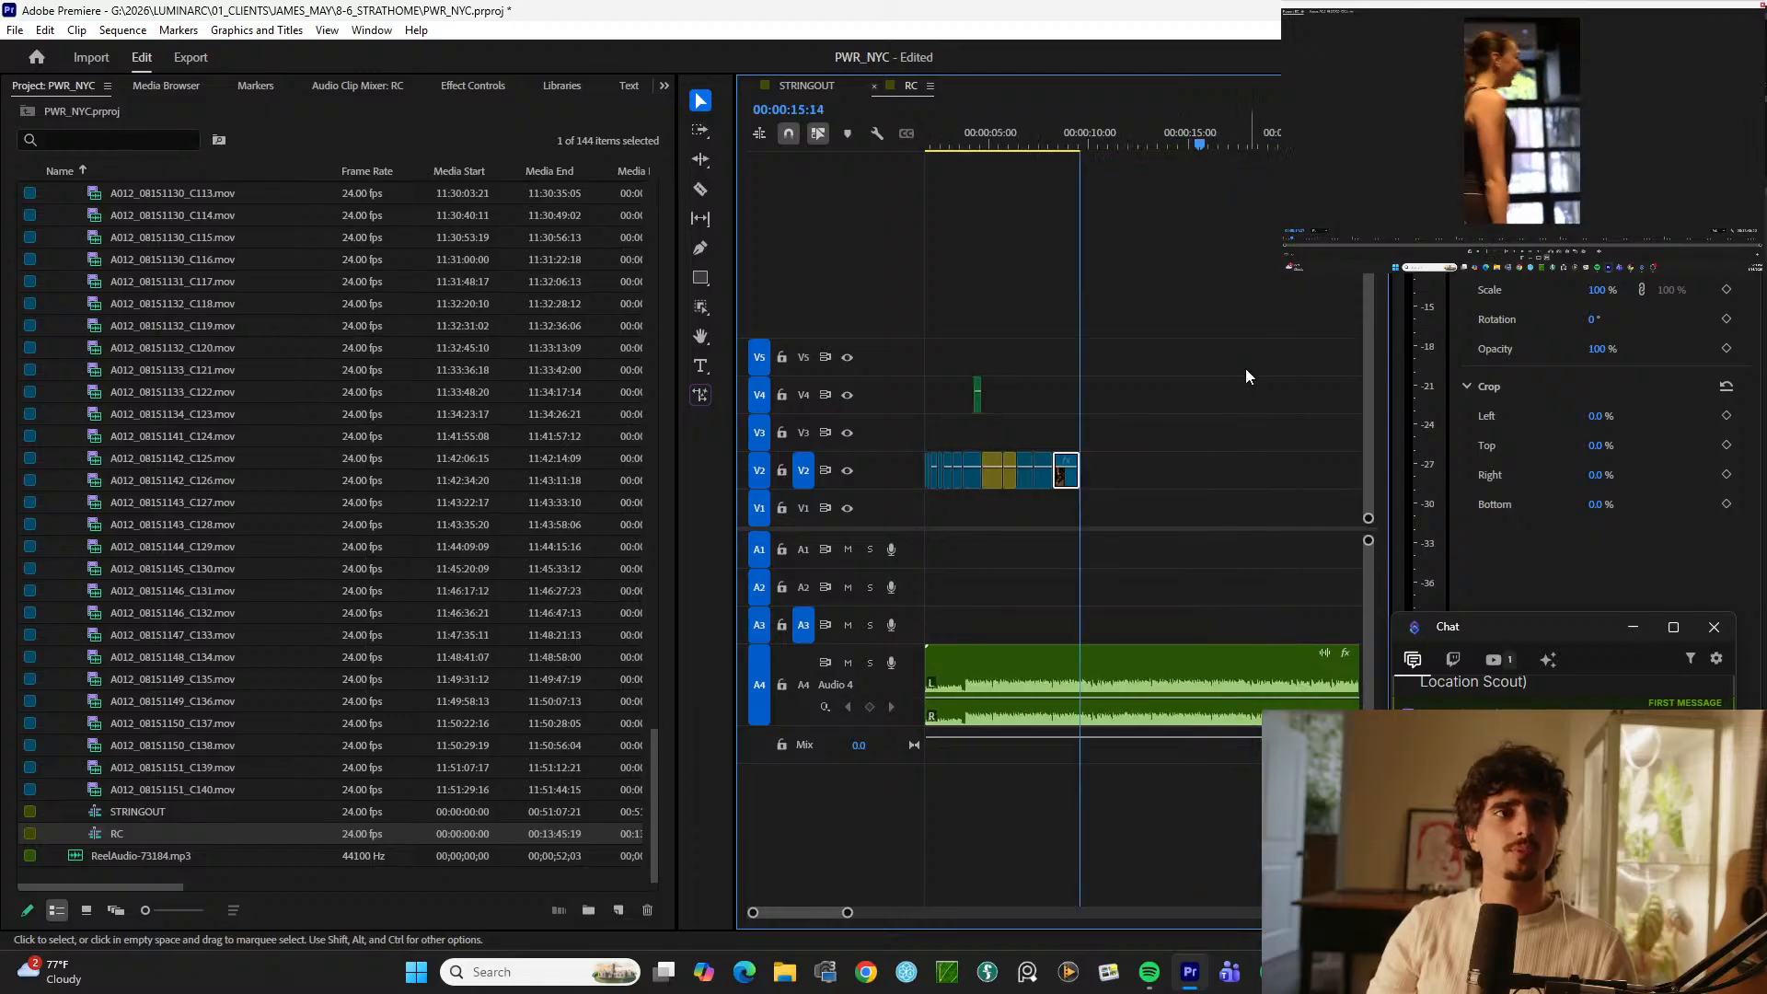
Step: Review the selects from about 00:10:03:11 to 00:12:29:06 for the next montage shot
key("minus")
key("minus")
key("minus")
key("minus")
key("minus")
key("minus")
left_click(1115, 137)
key("equal")
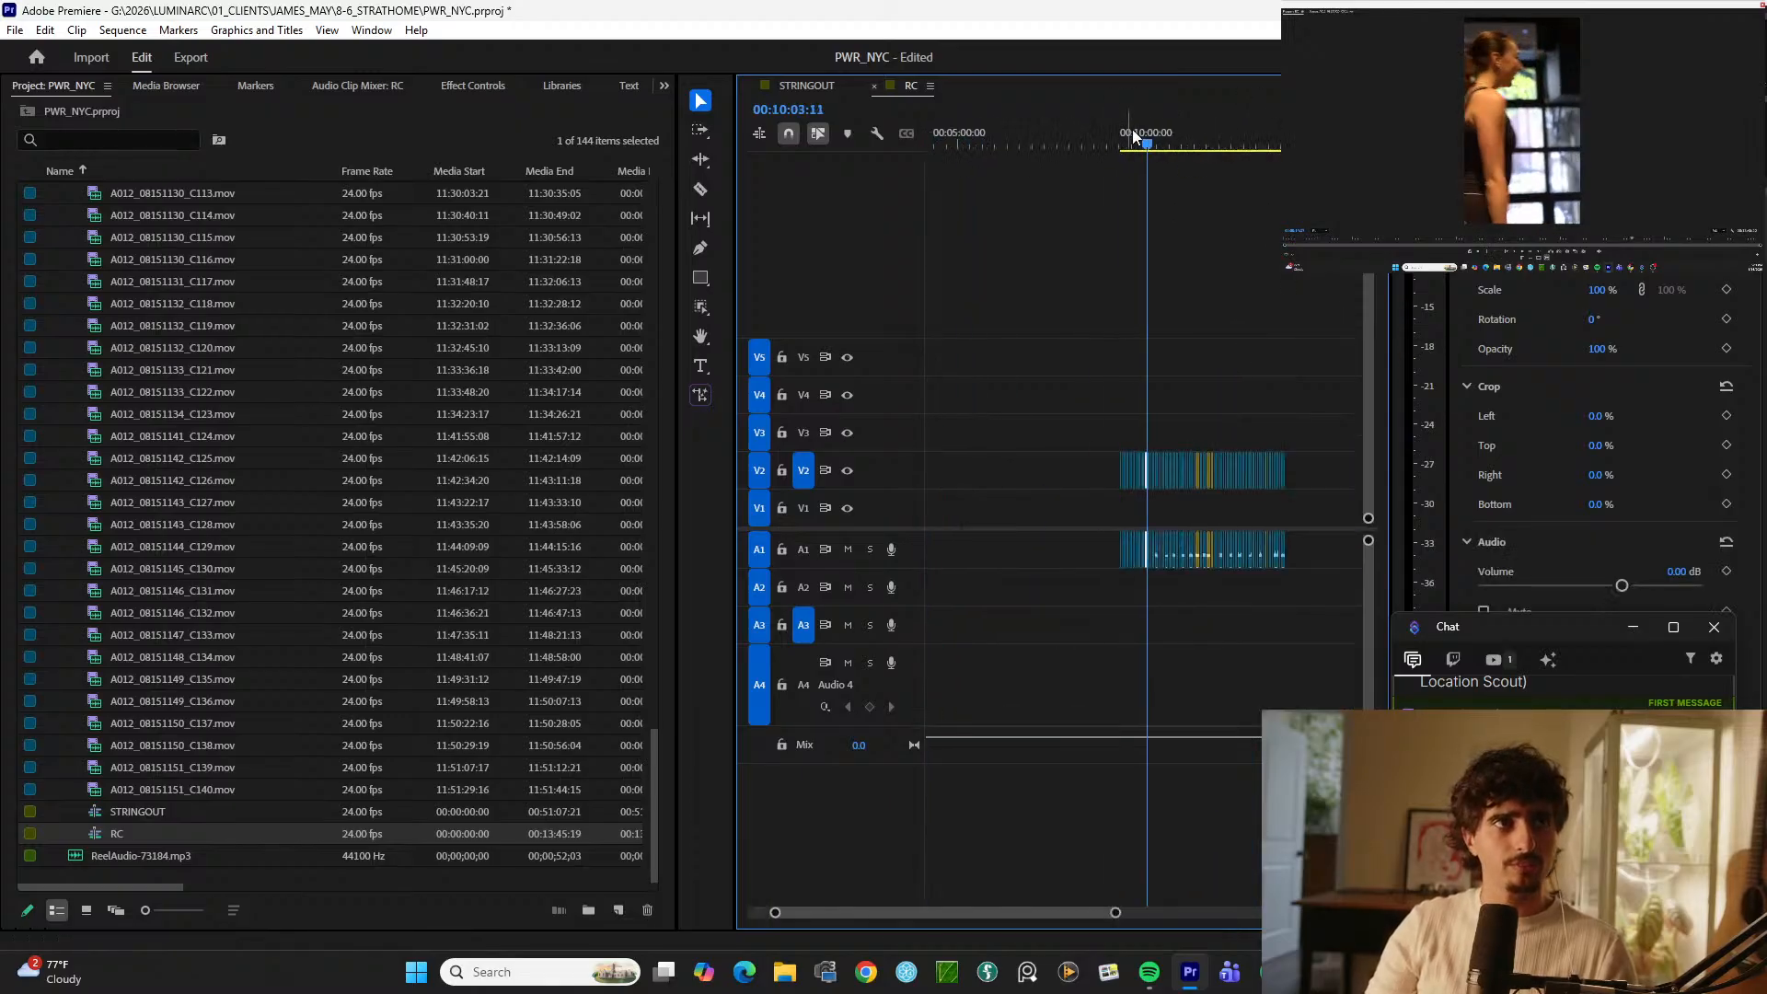
key("equal")
left_click_drag(1220, 143, 1278, 146)
key("space")
key("minus")
key("equal")
key("equal")
key("space")
key("minus")
key("minus")
key("equal")
key("equal")
left_click(1194, 135)
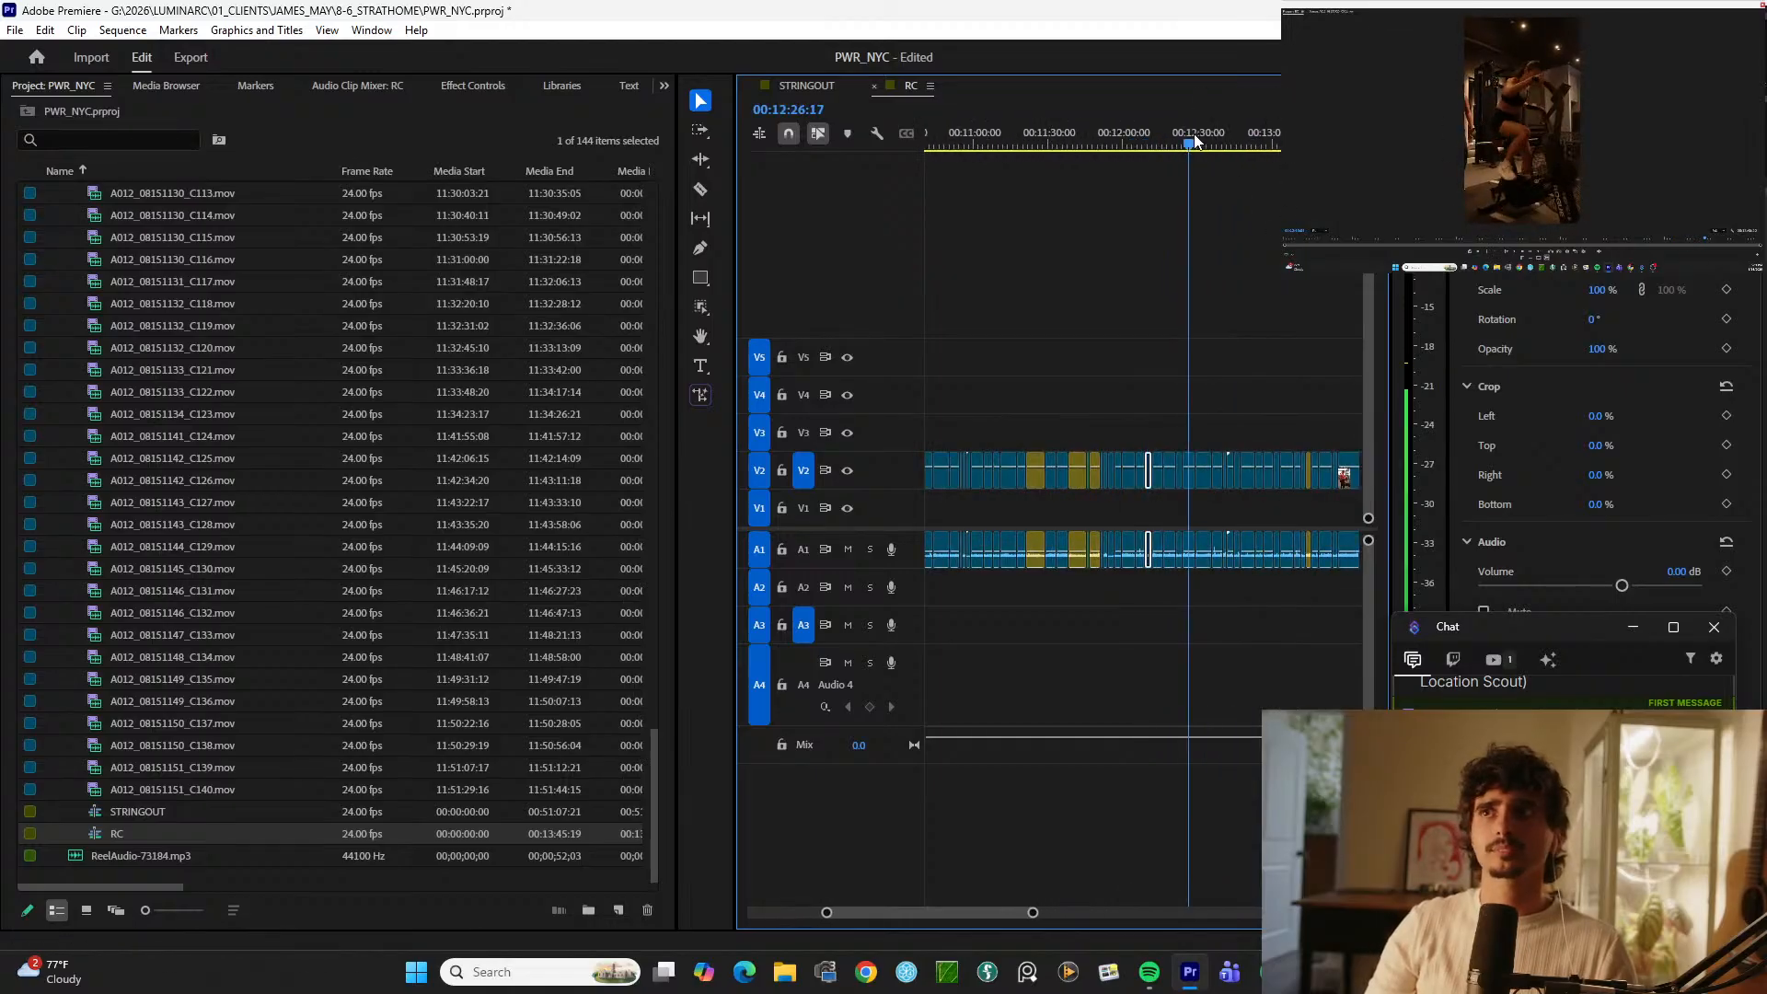
key("equal")
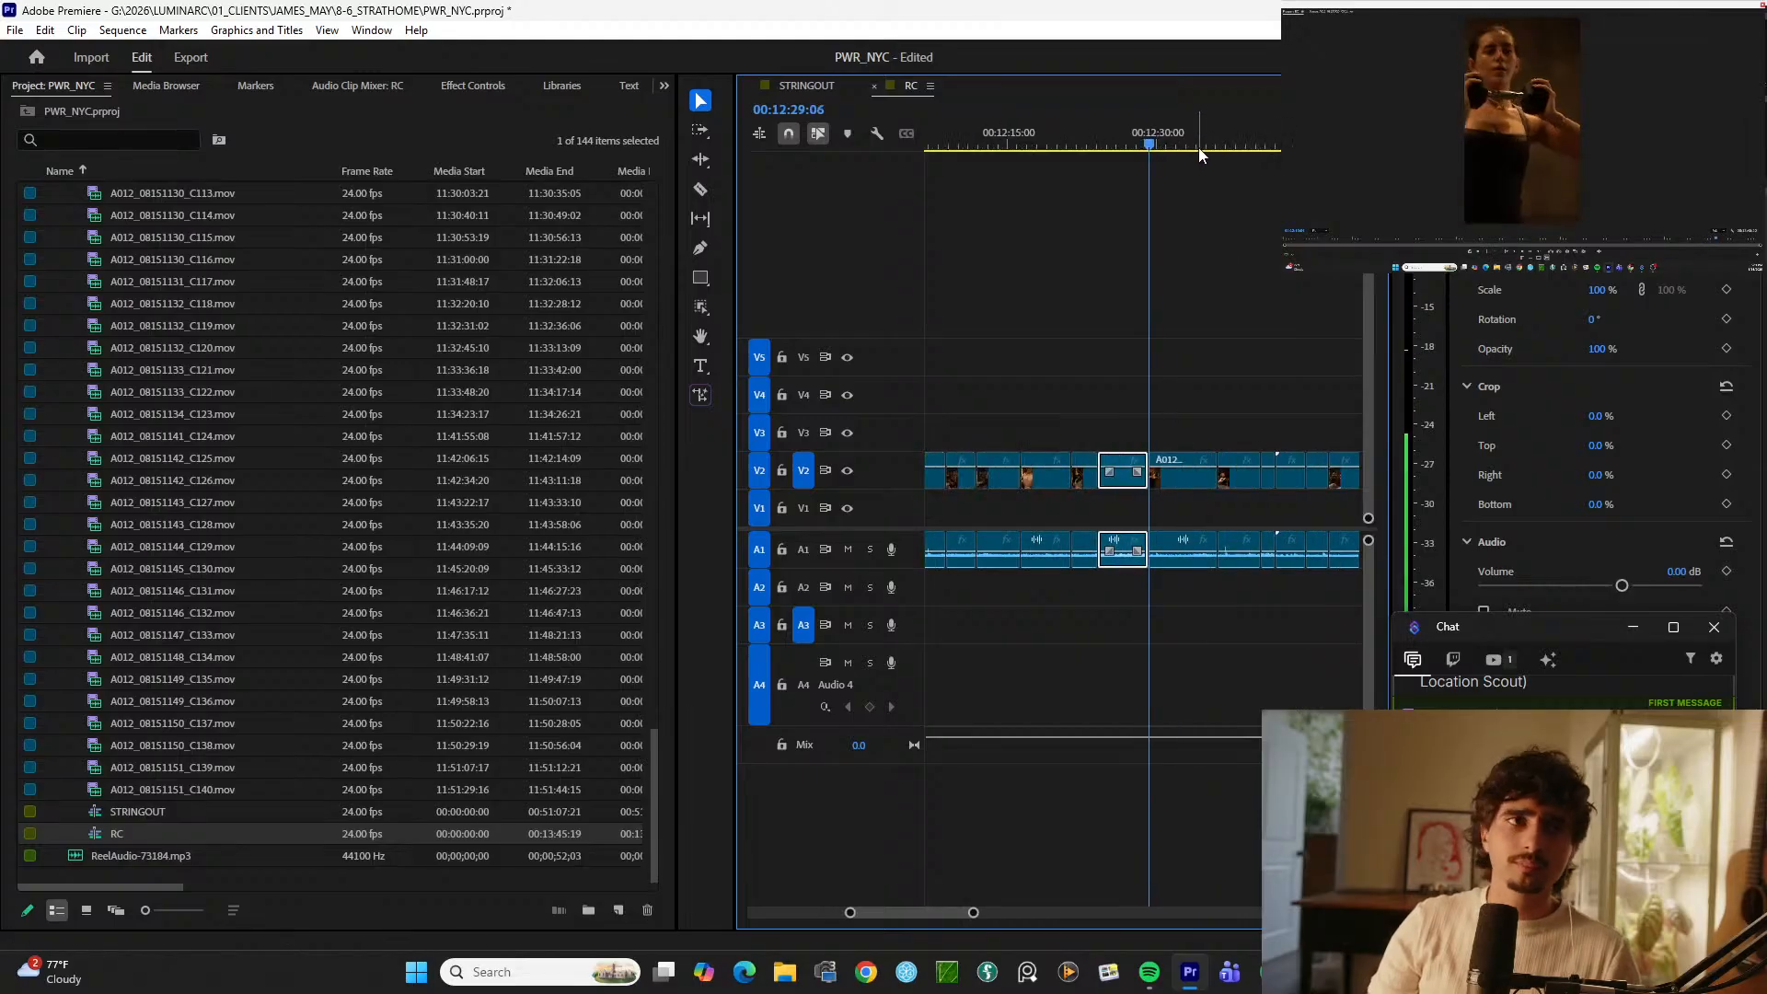
key("equal")
Step: Play the A012_08151125 select after 00:12:29:06 and split it at 00:12:32:23
left_click_drag(1103, 140, 1137, 146)
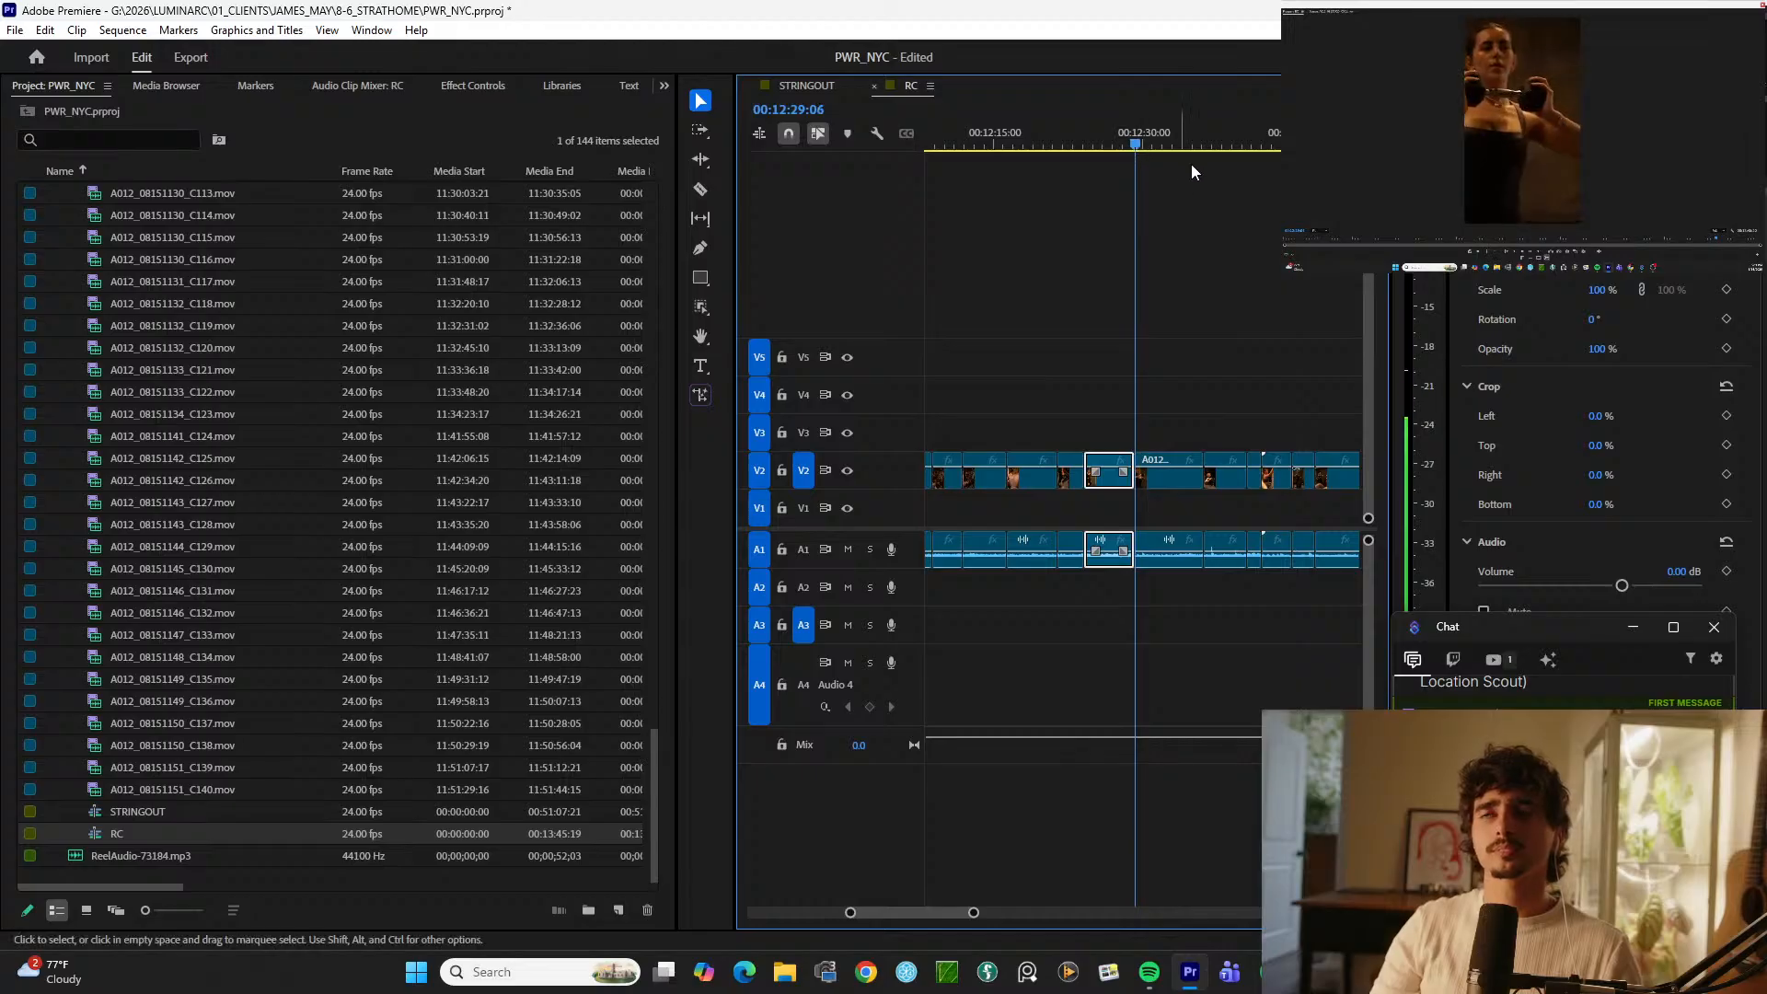
key("equal")
left_click(1048, 141)
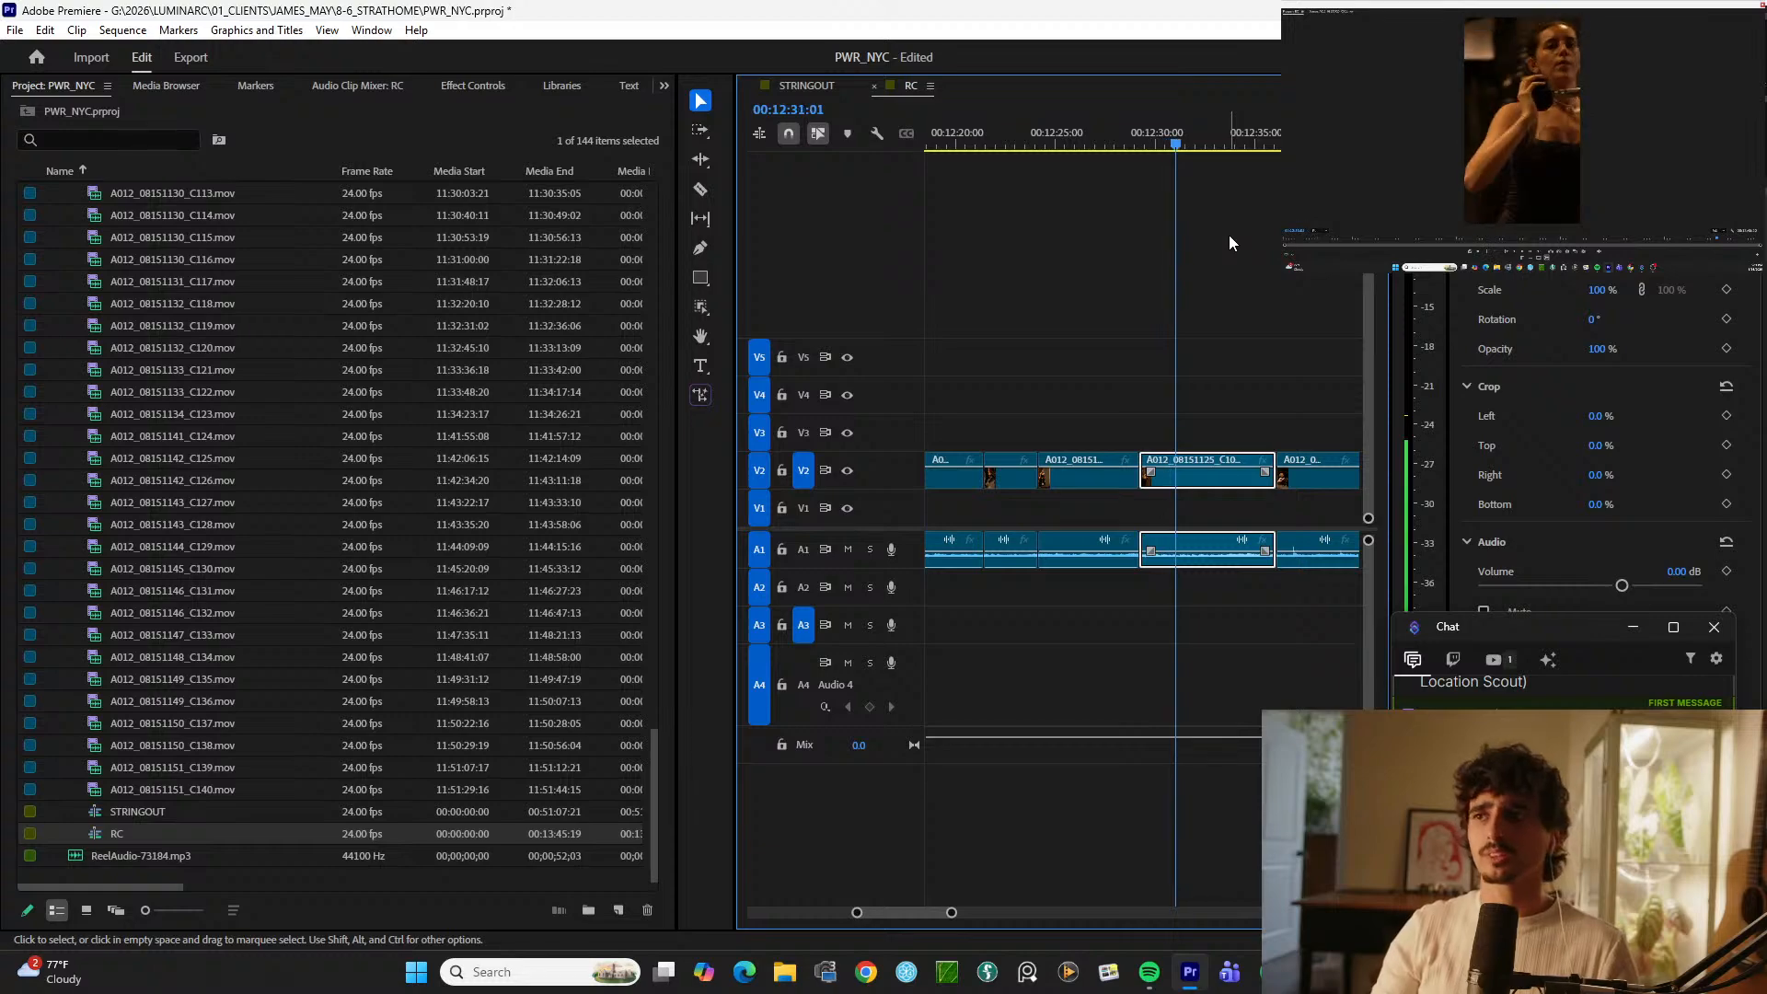
key("space")
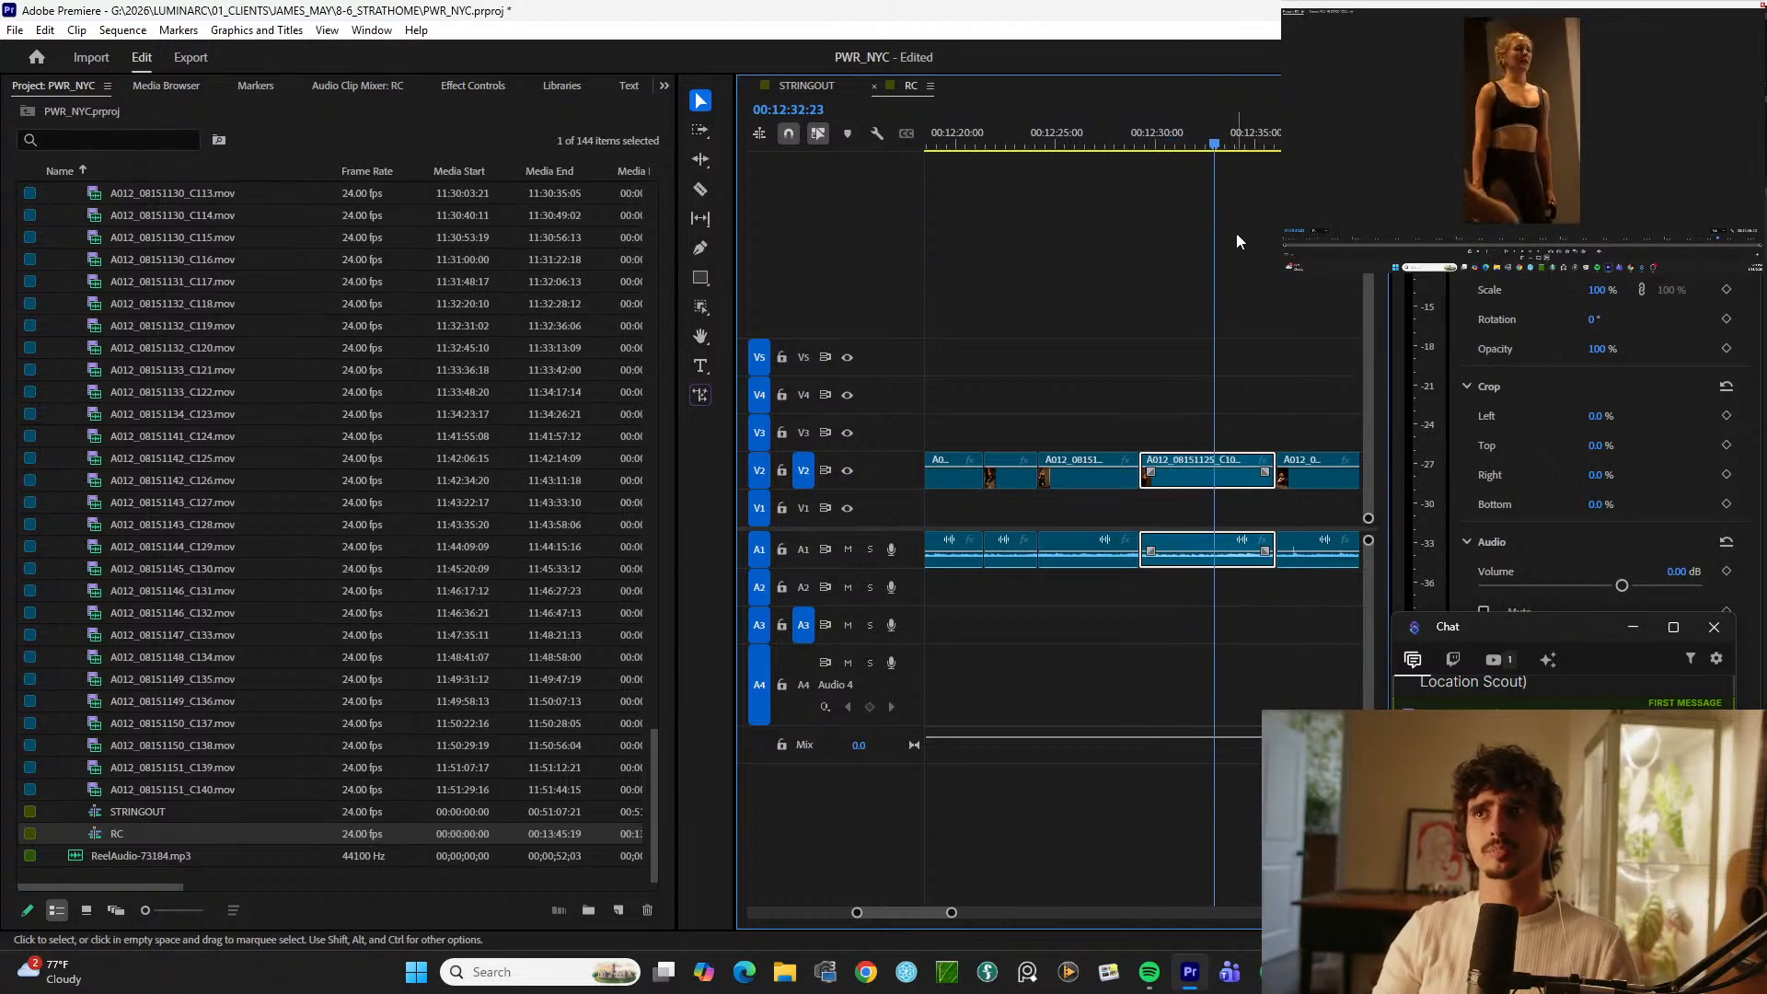
key("ctrl+k")
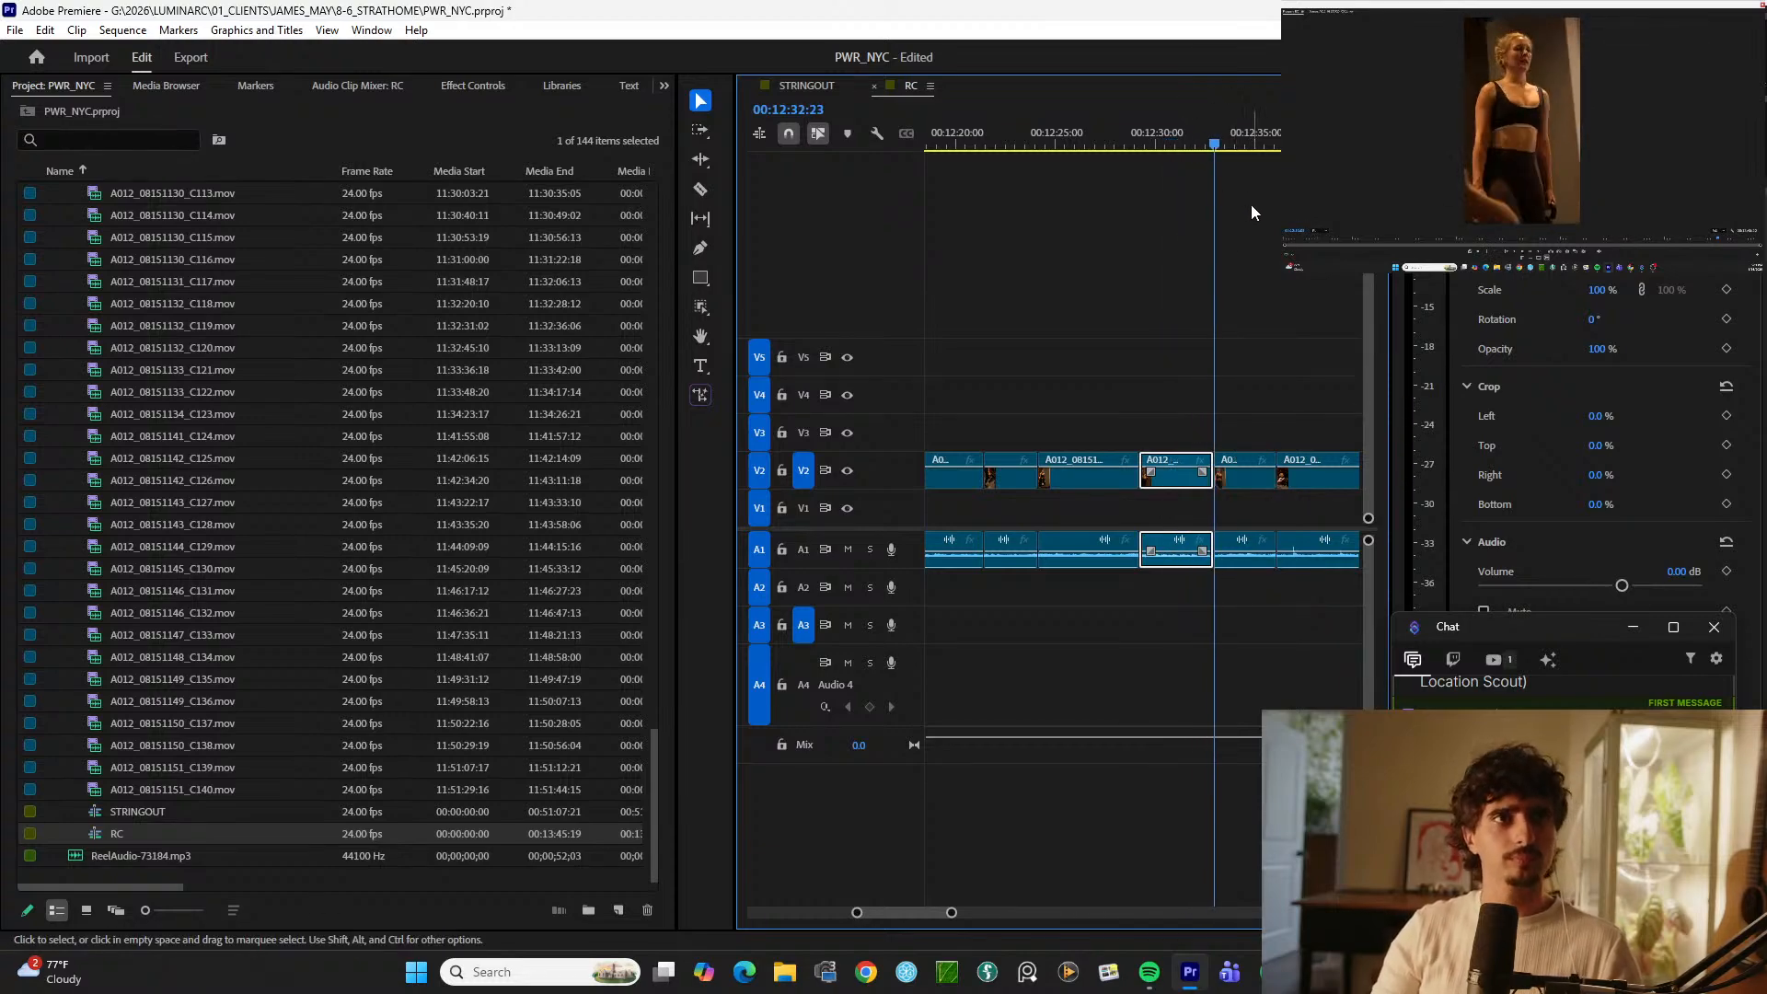
Step: Paste the A012_08151125 shot at 00:00:15:14 on V2 of the opening montage and delete its A1 audio
scroll(1146, 189, "down", 6)
left_click_drag(931, 138, 1133, 125)
key("equal")
key("equal")
key("equal")
key("equal")
key("equal")
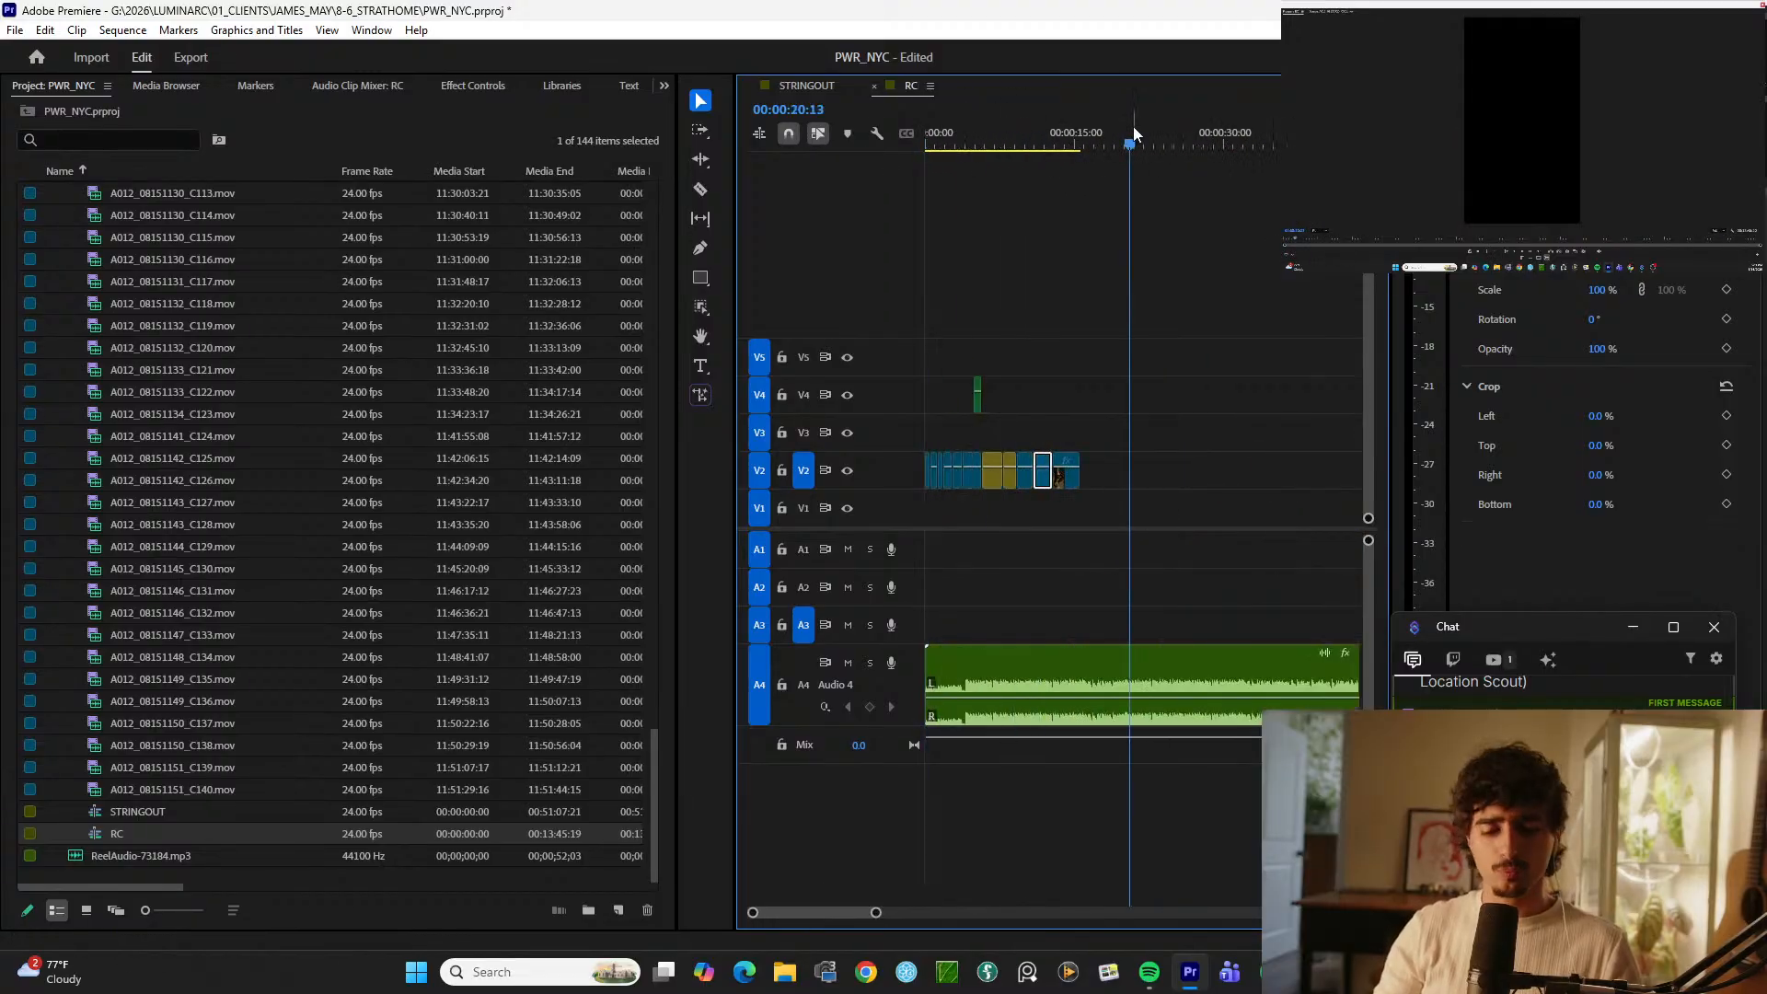
key("Down")
key("period")
left_click(1188, 473)
left_click(1102, 559, "alt")
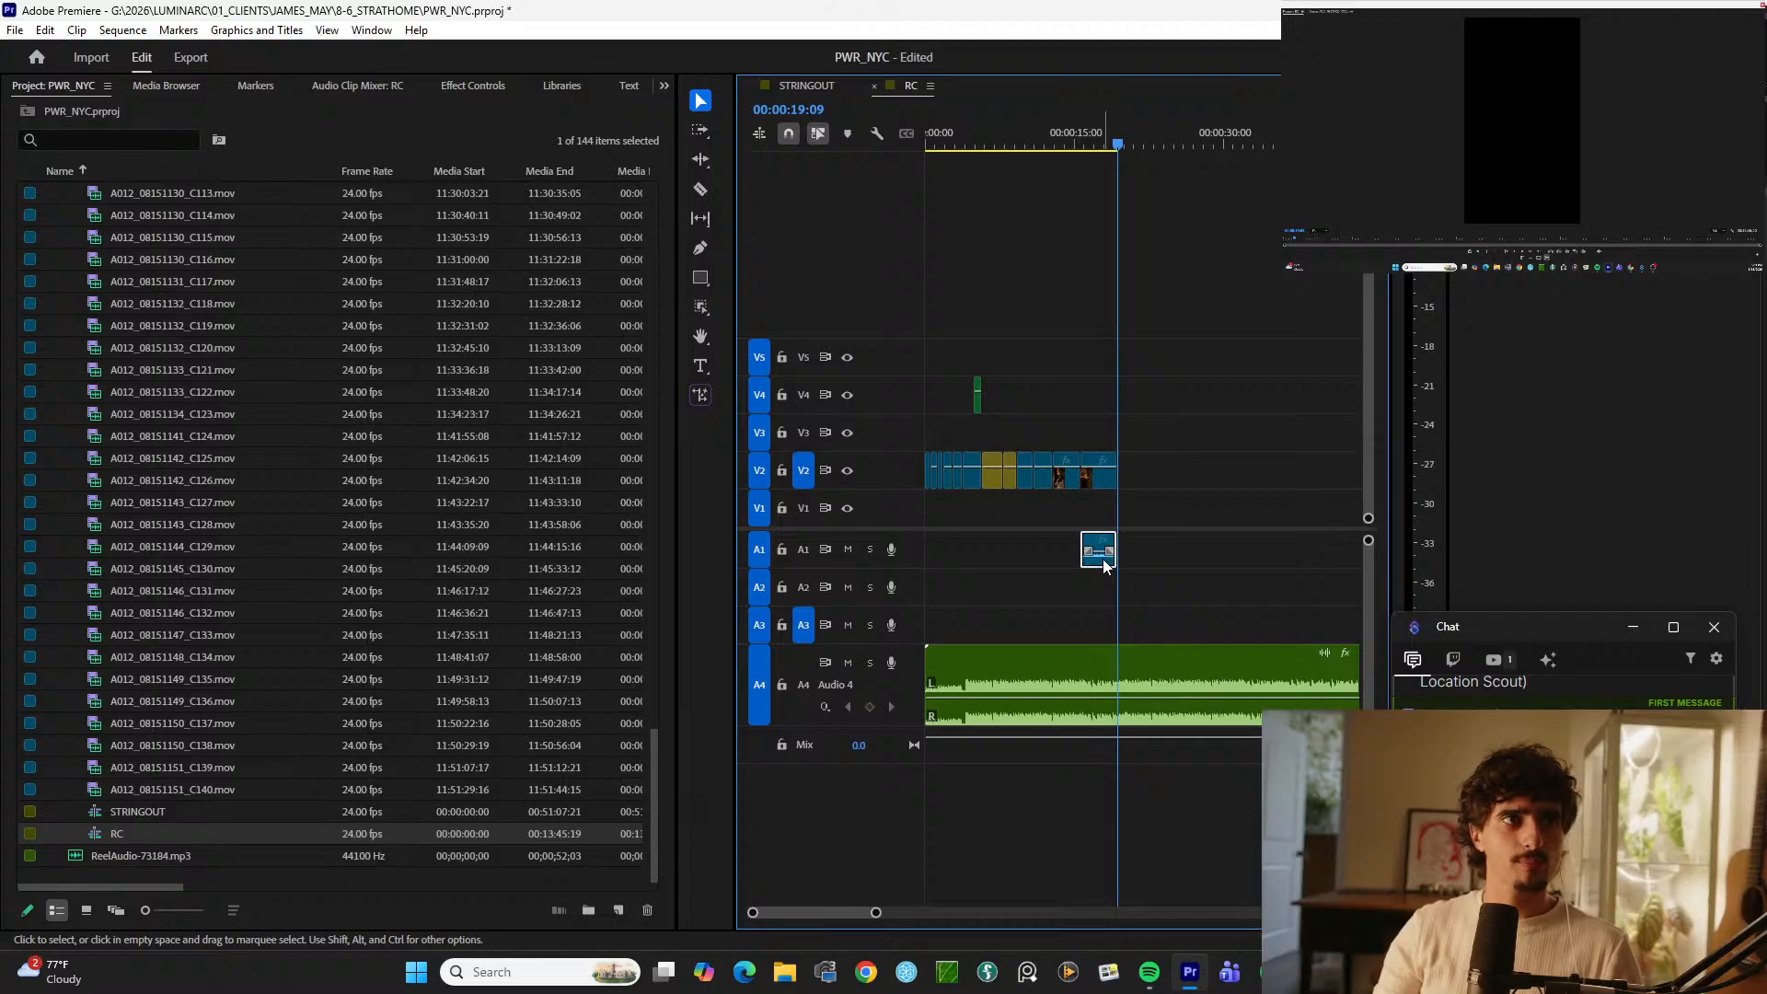
key("Delete")
Step: Review the selects from about 00:11:05:14 to 00:12:33:18 for another shot
key("minus")
key("minus")
key("minus")
key("minus")
left_click(1135, 140)
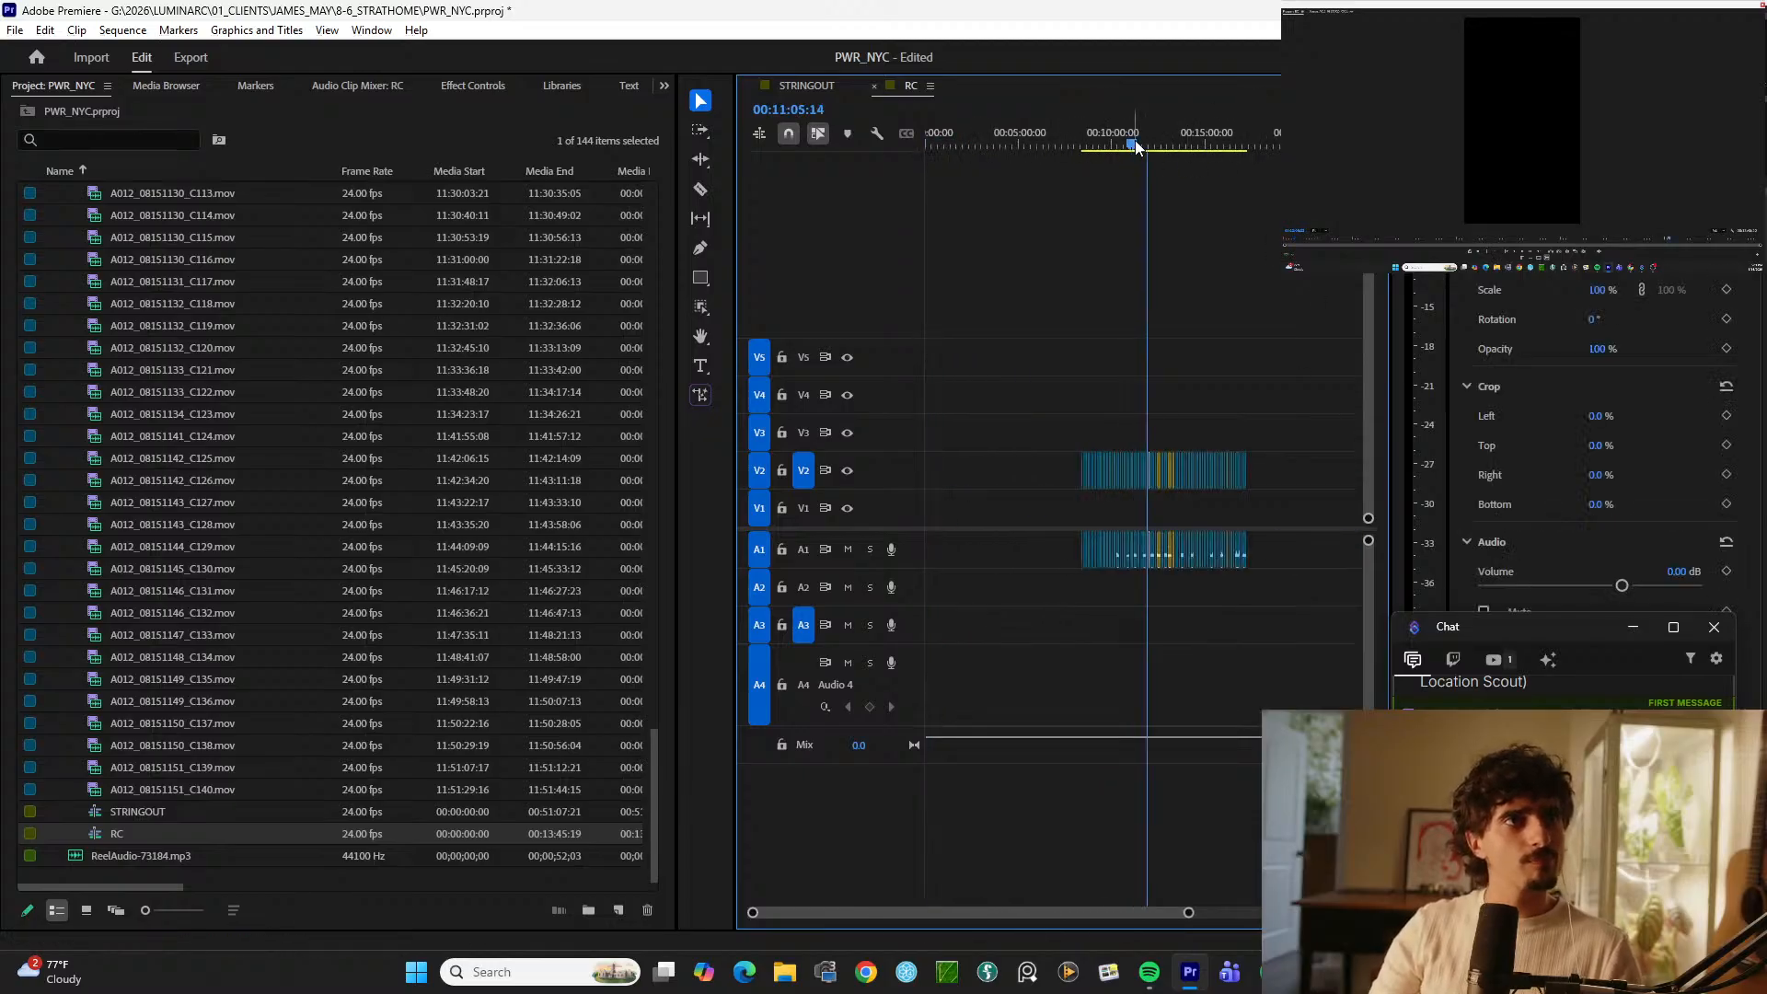
key("equal")
key("equal")
key("equal")
left_click_drag(1162, 131, 1308, 131)
key("minus")
key("minus")
key("minus")
key("minus")
key("equal")
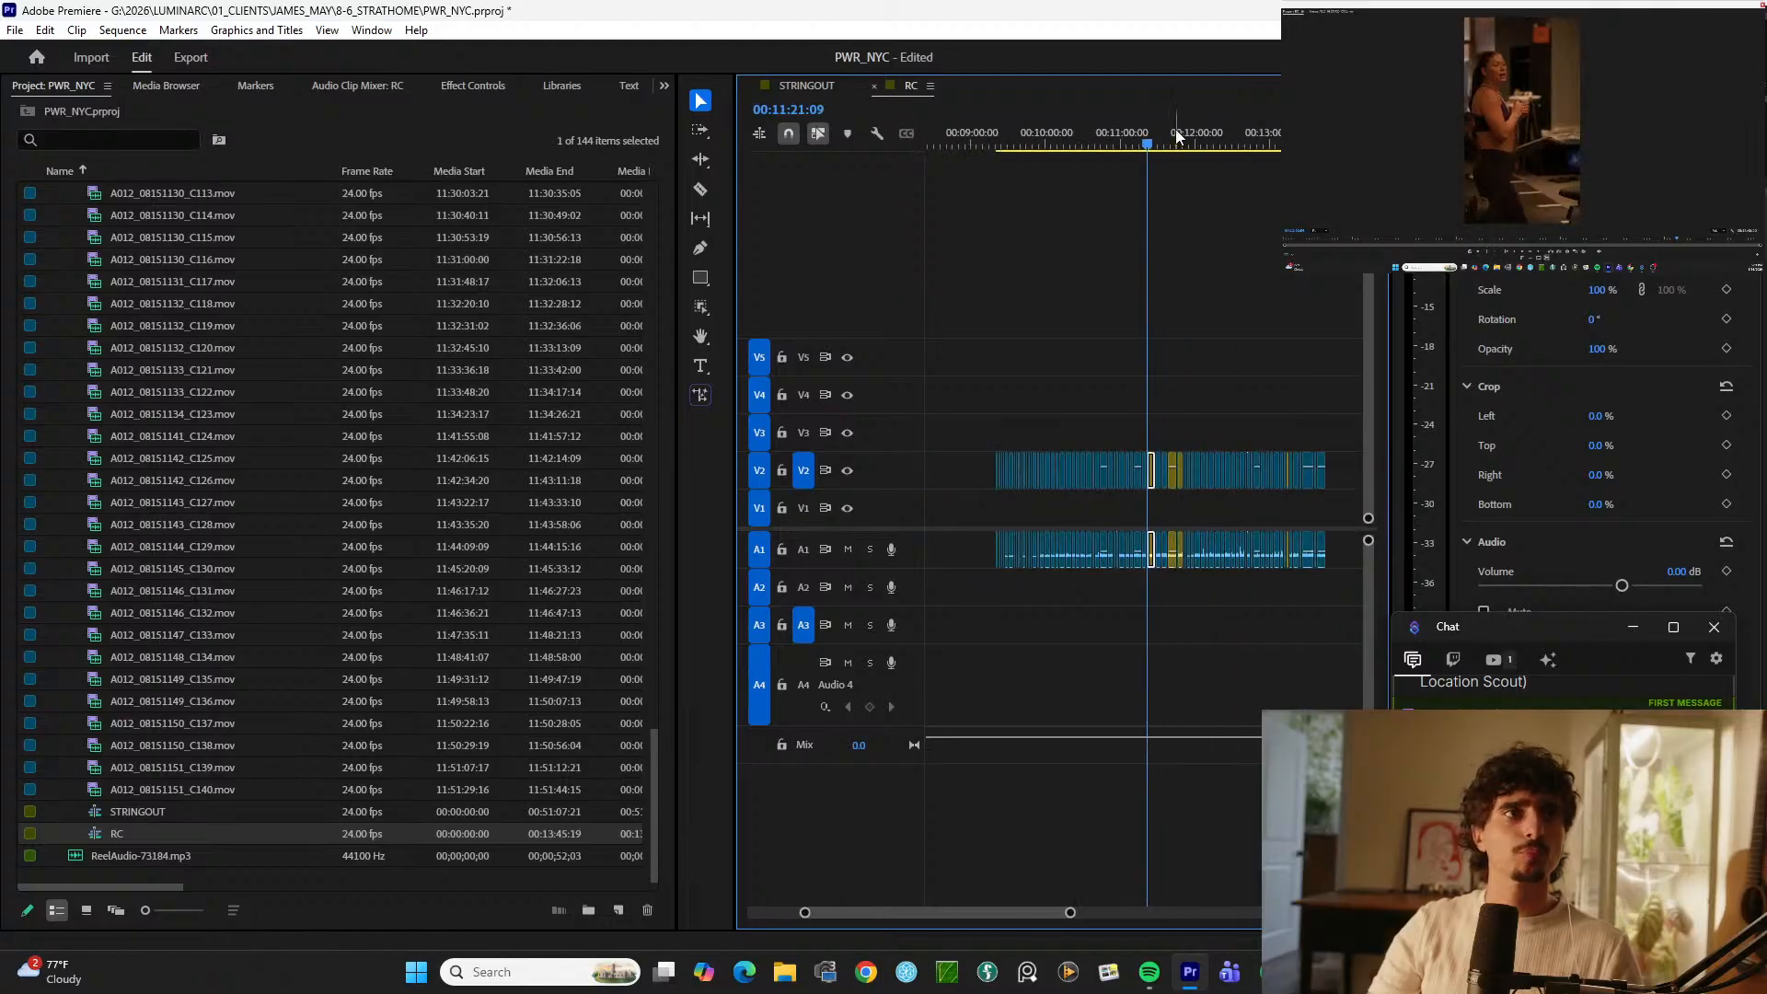
left_click_drag(1176, 129, 1315, 124)
key("equal")
key("equal")
key("equal")
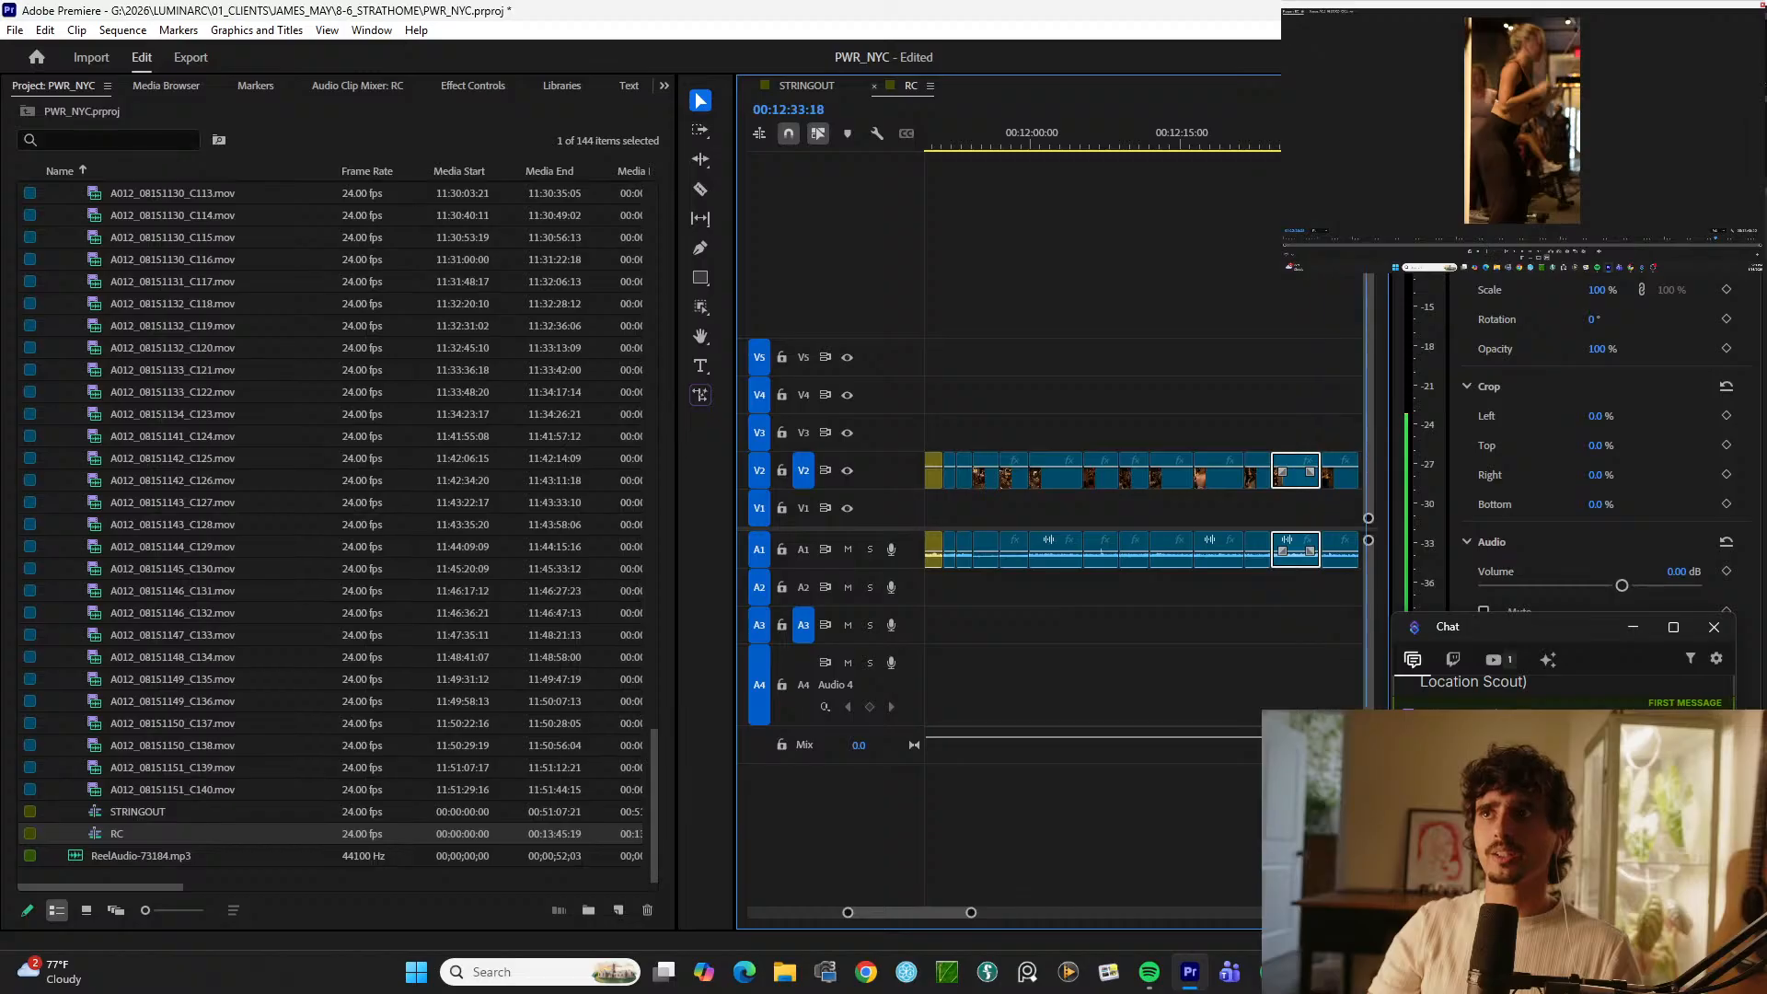
Step: Play the select of the seated blonde woman near 00:12:36:12 and split it at 00:12:38:05
key("minus")
key("equal")
key("equal")
mouse_move(1204, 127)
left_mouse_down()
mouse_move(1225, 129)
mouse_move(1201, 133)
left_mouse_up()
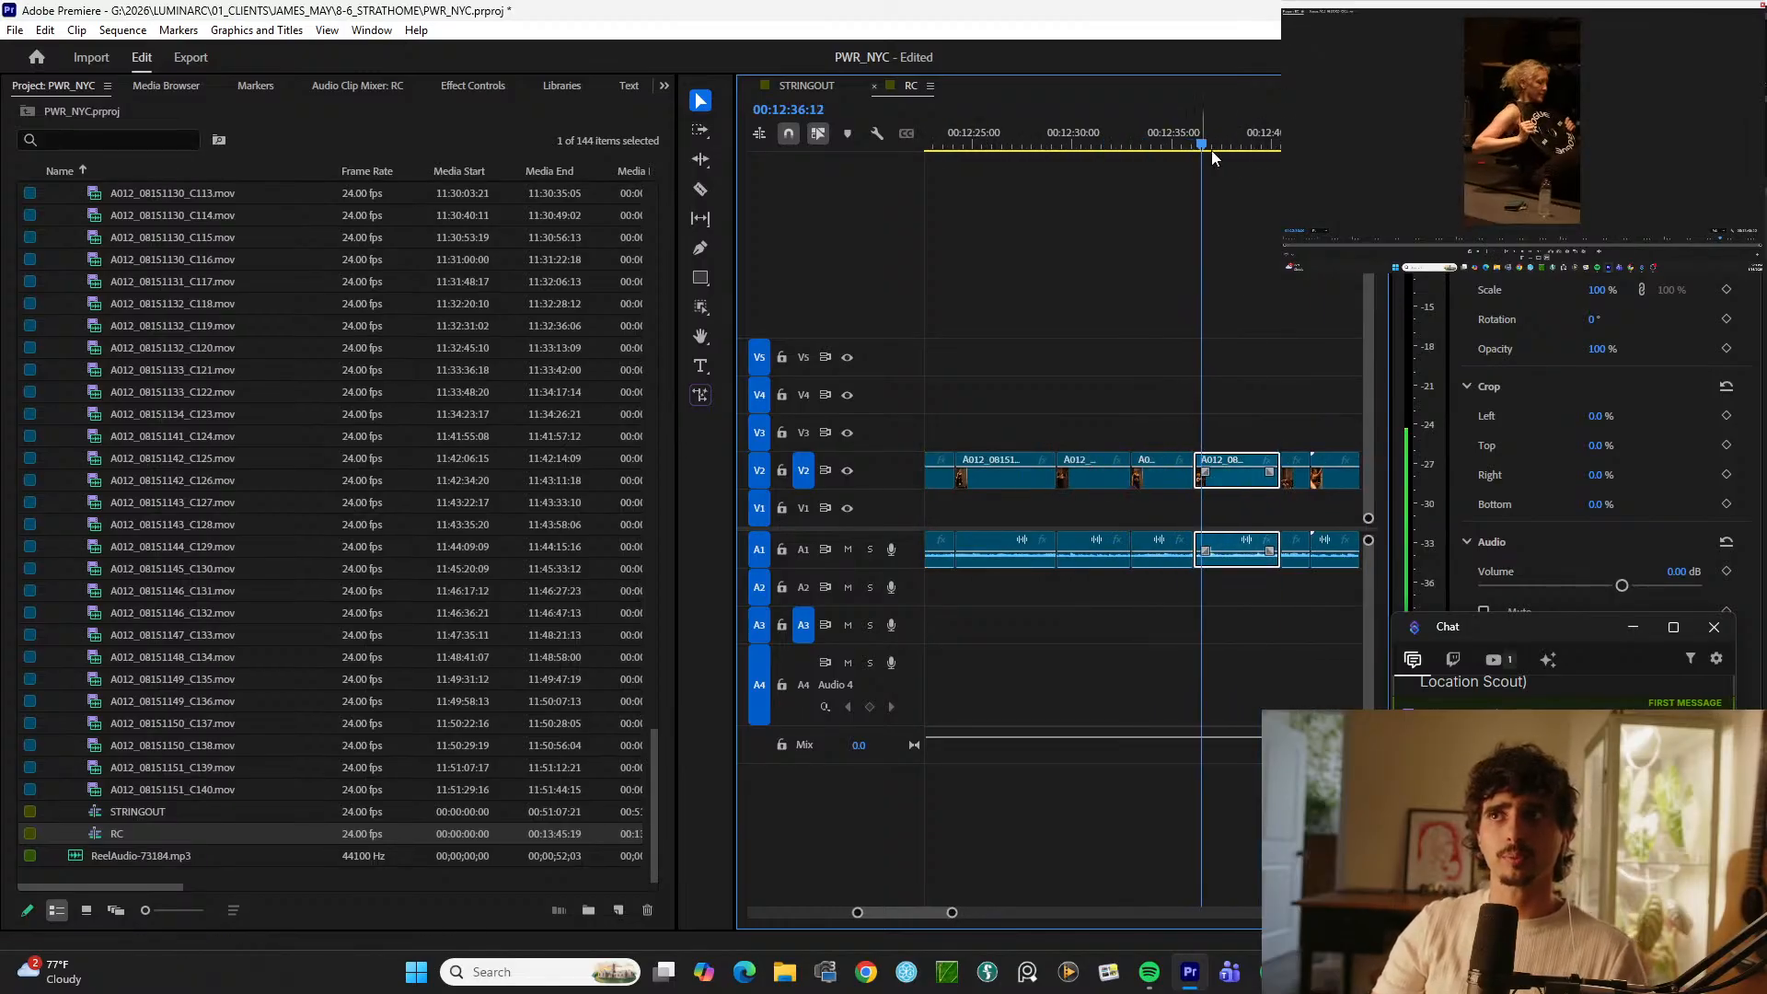
key("space")
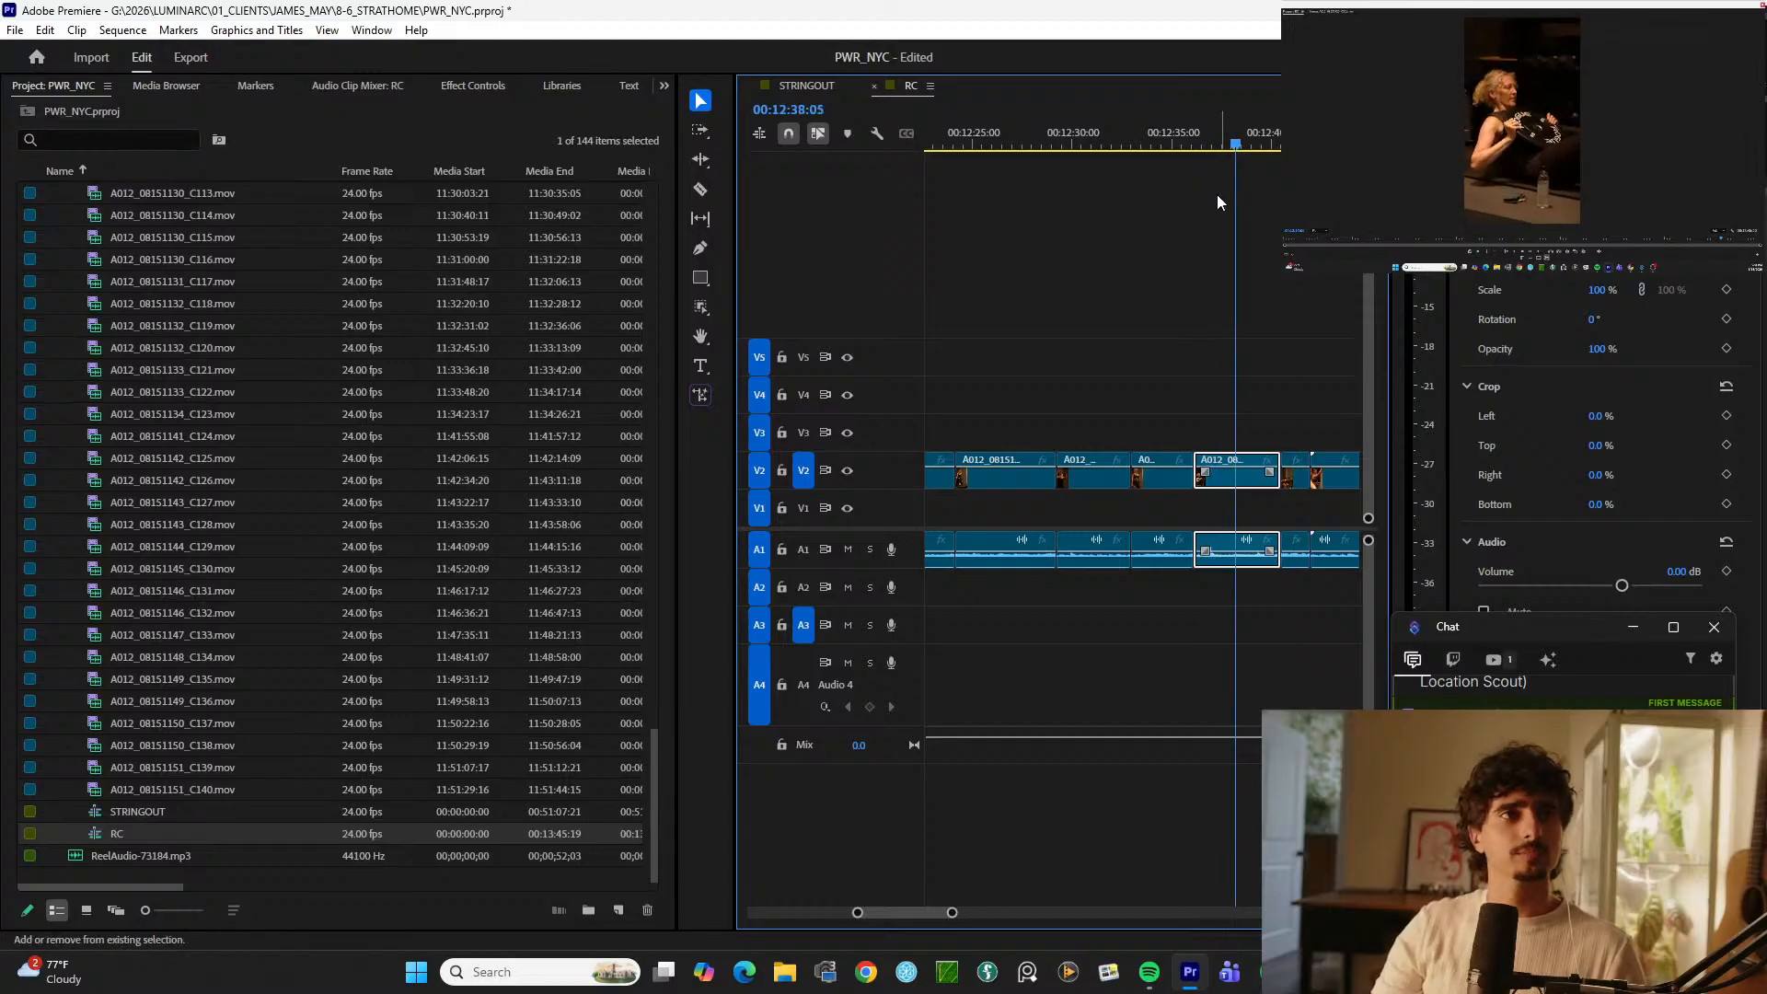
key("ctrl+k")
Step: Paste the shot of the seated blonde woman at 00:00:19:09 on V2 of the montage and remove its A1 audio
key("minus")
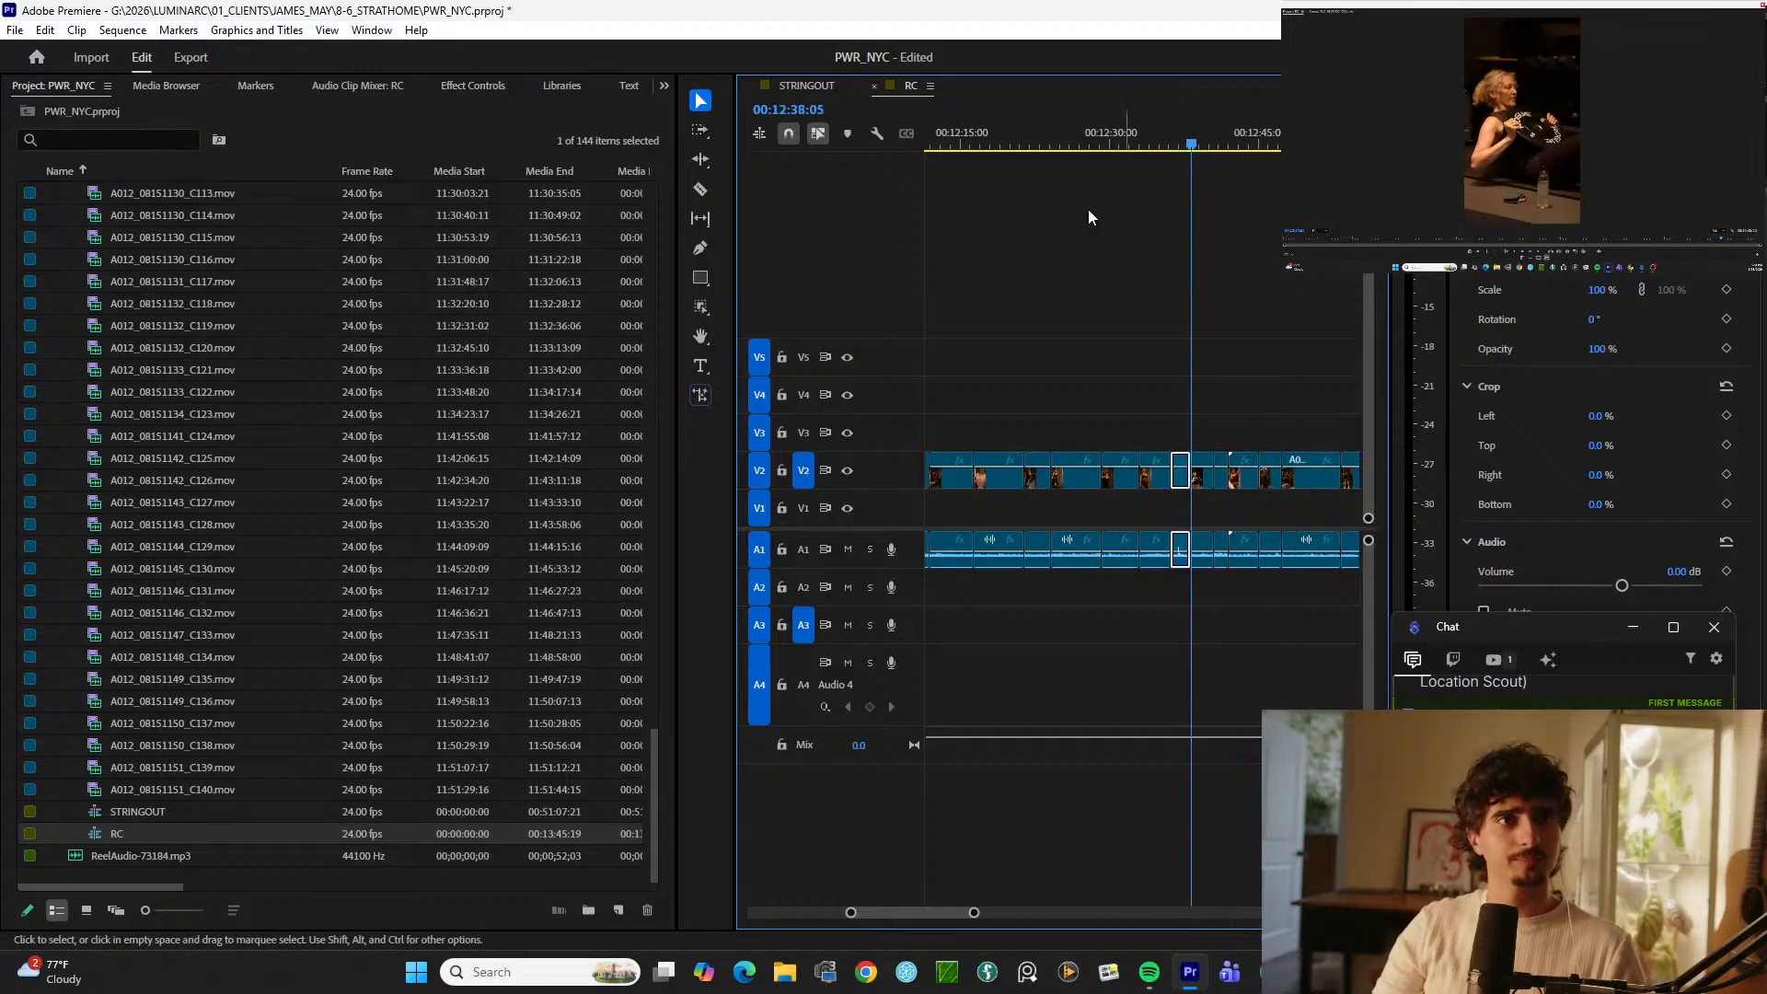
key("minus")
key("minus")
key("minus")
key("minus")
key("minus")
left_click_drag(987, 142, 830, 148)
key("equal")
key("equal")
key("equal")
key("equal")
key("equal")
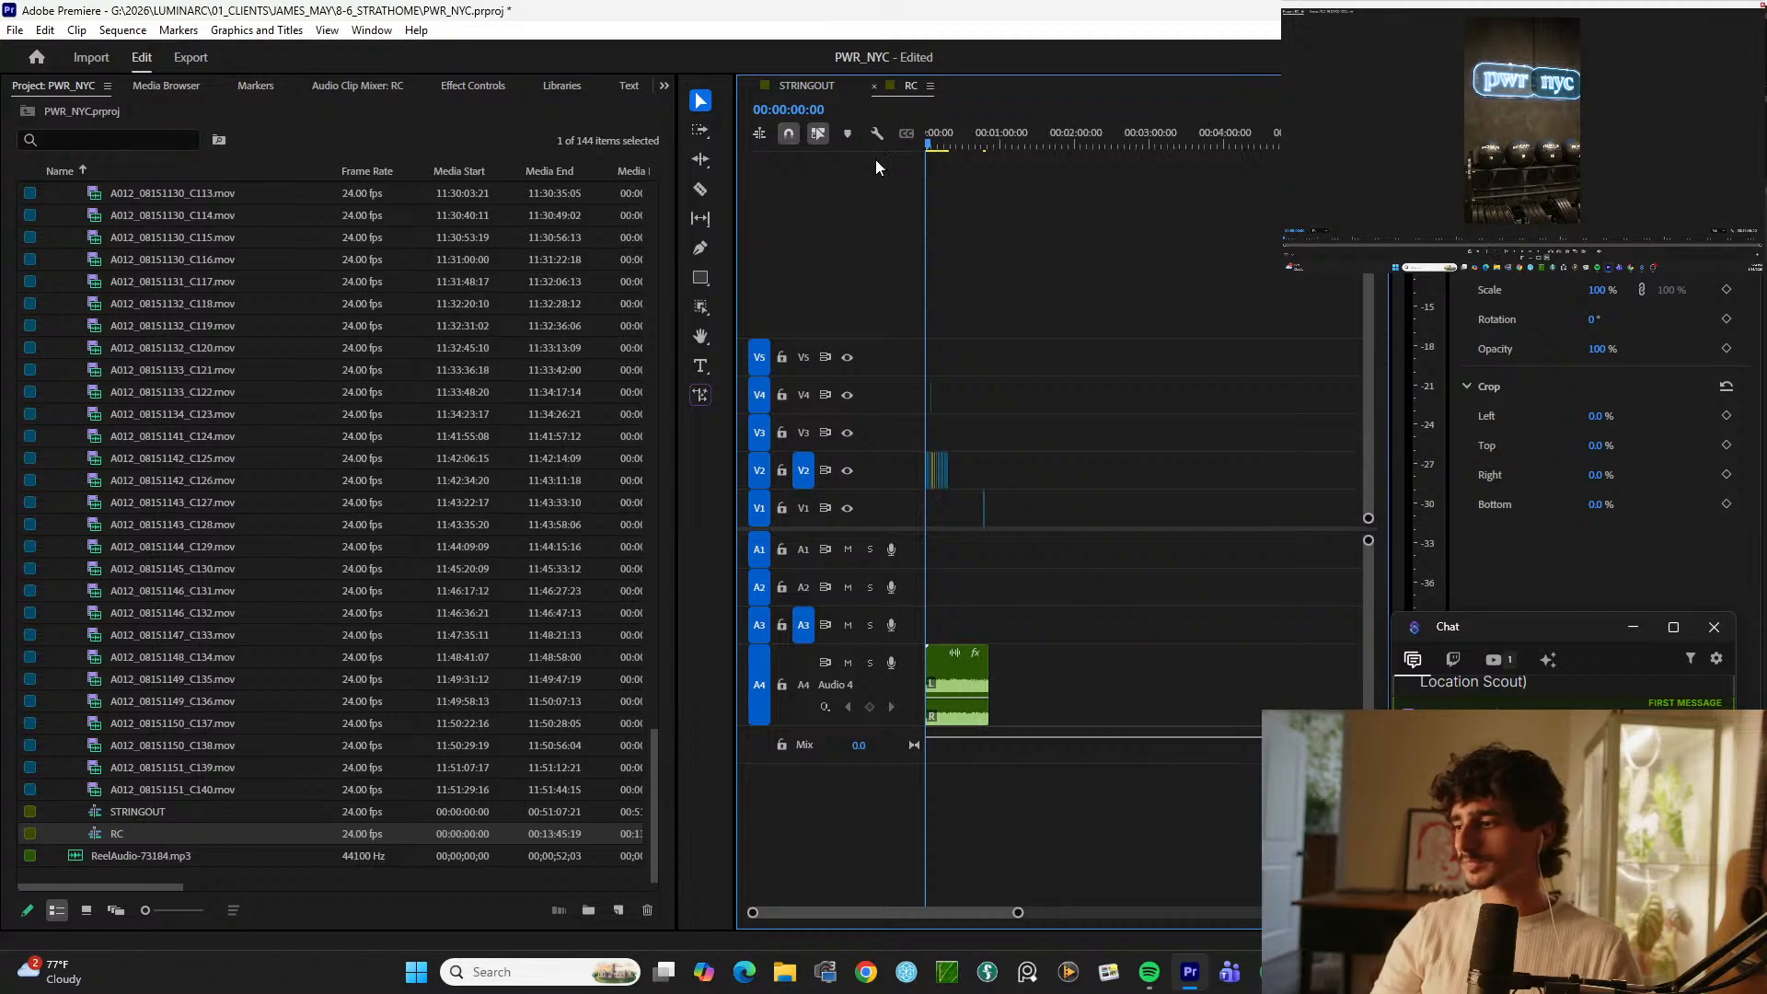
key("Up")
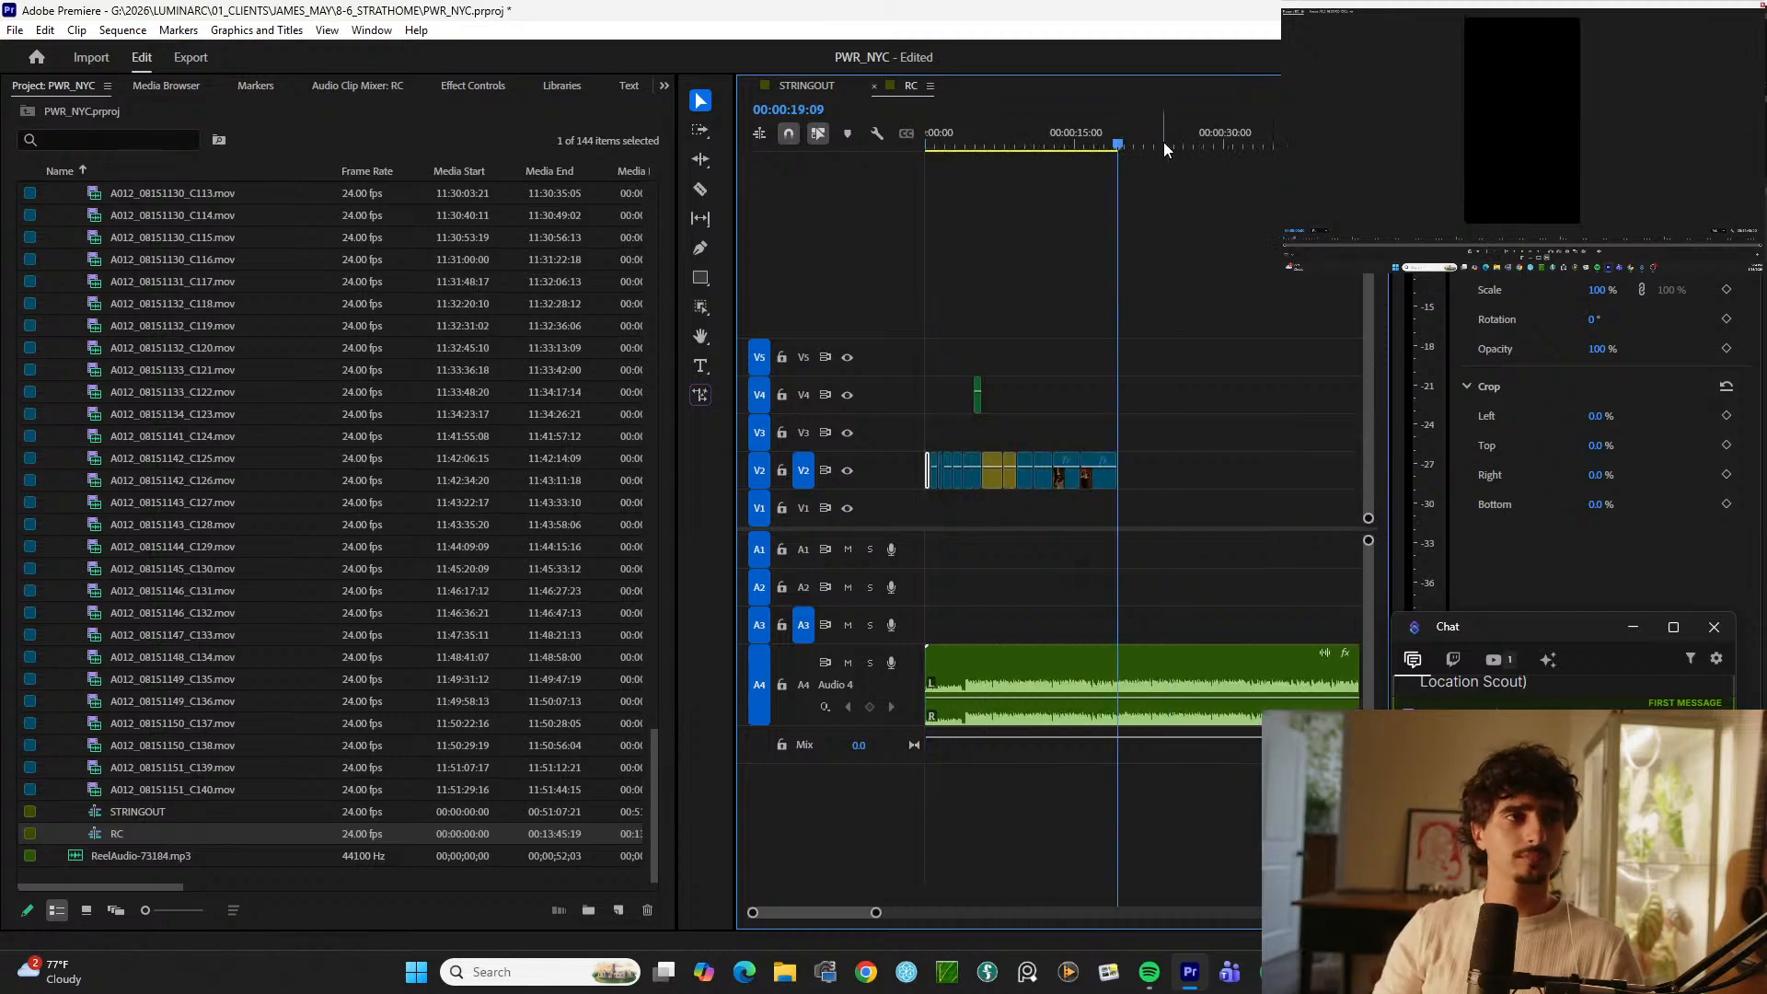
key("ctrl+v")
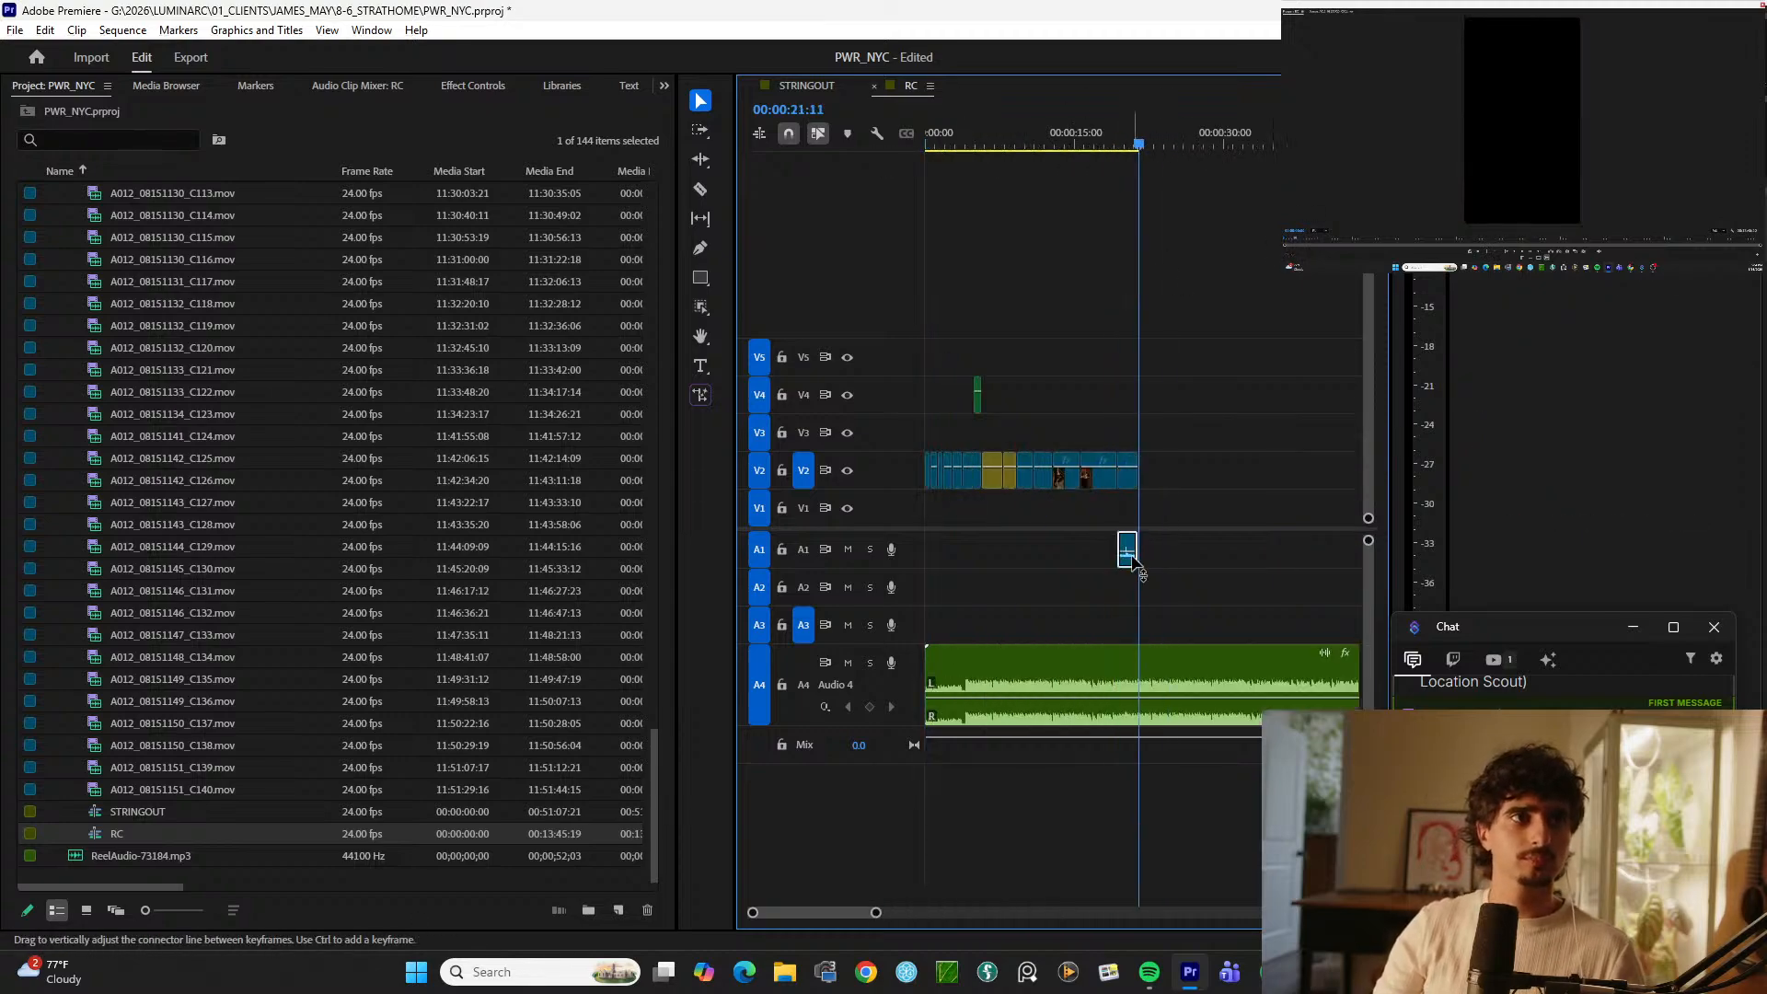
Step: Play the opening montage from the start to about 00:00:21:09 to check its pacing against the music
key("Home")
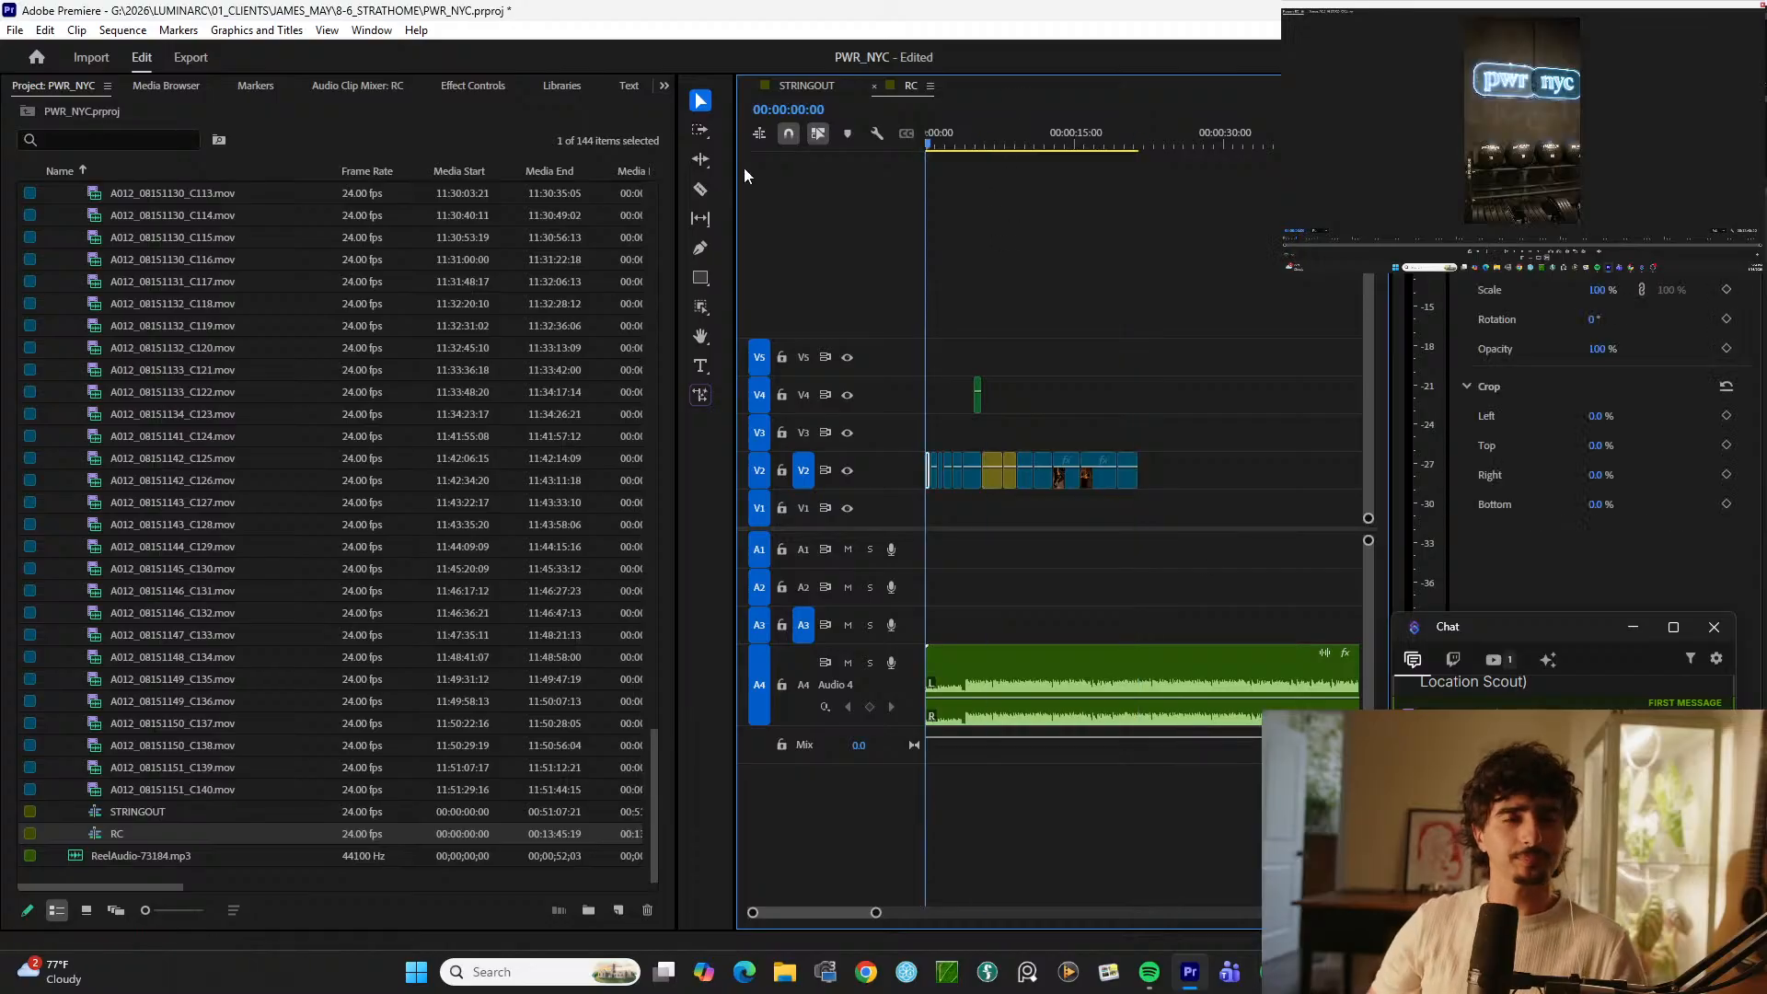
key("space")
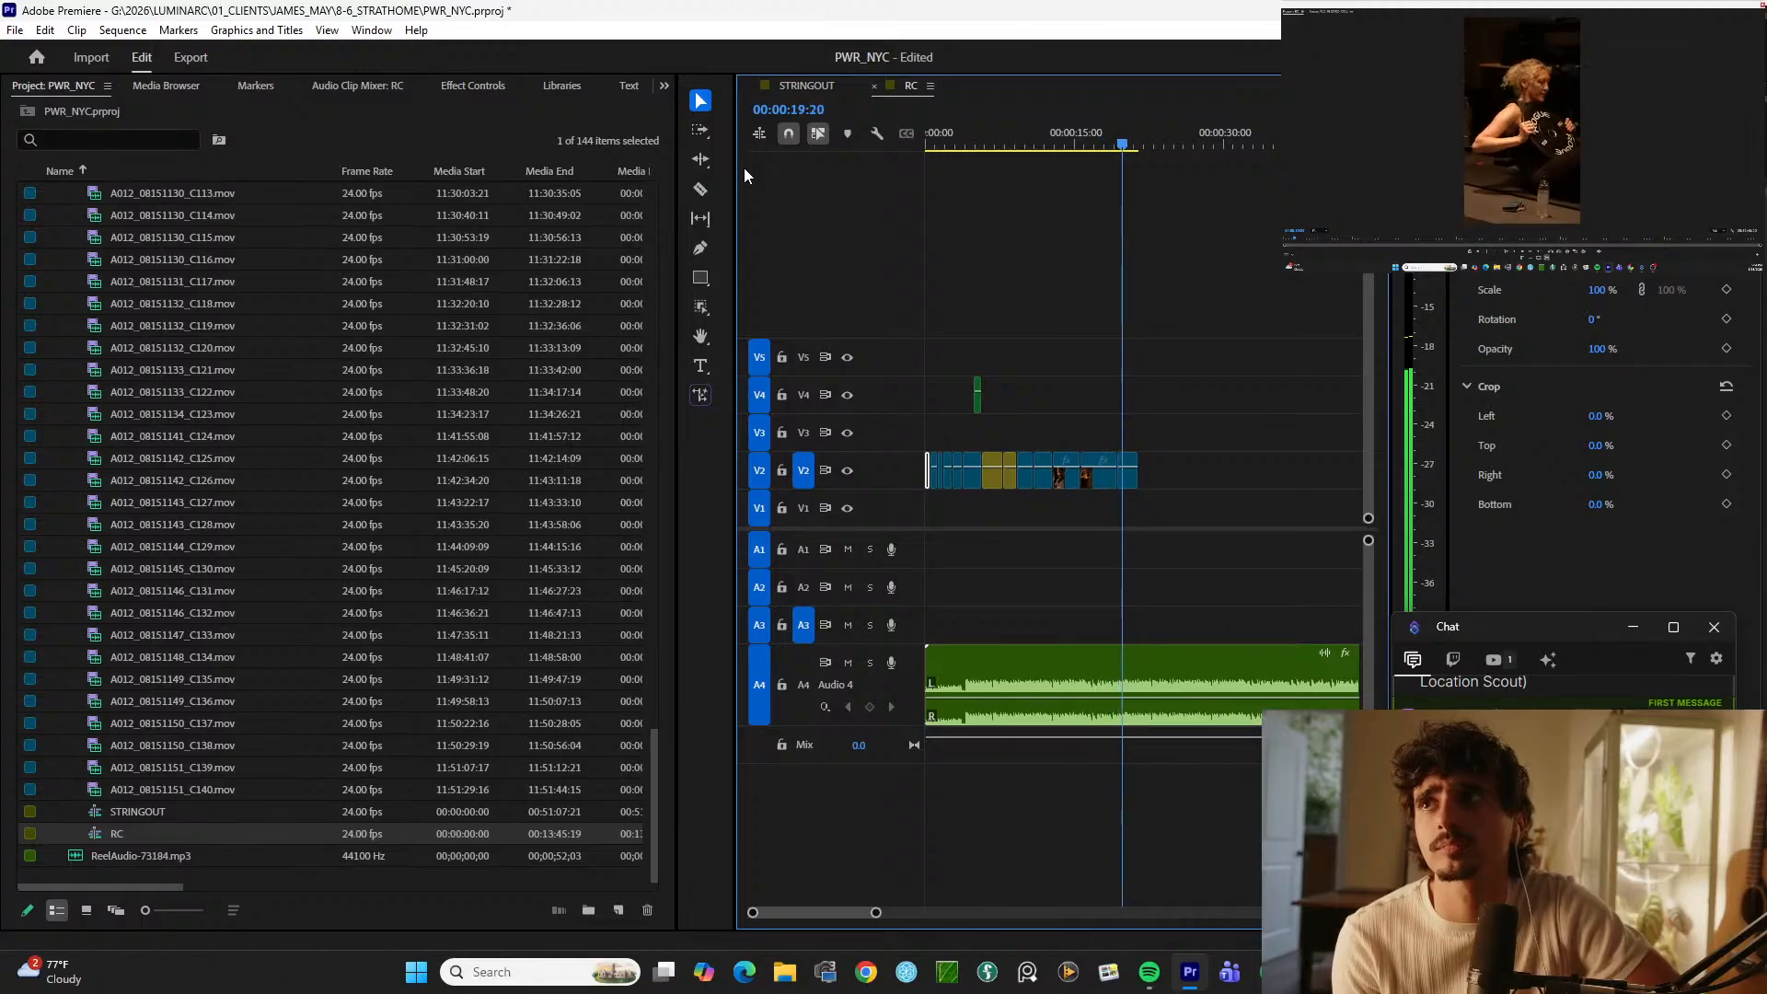
key("space")
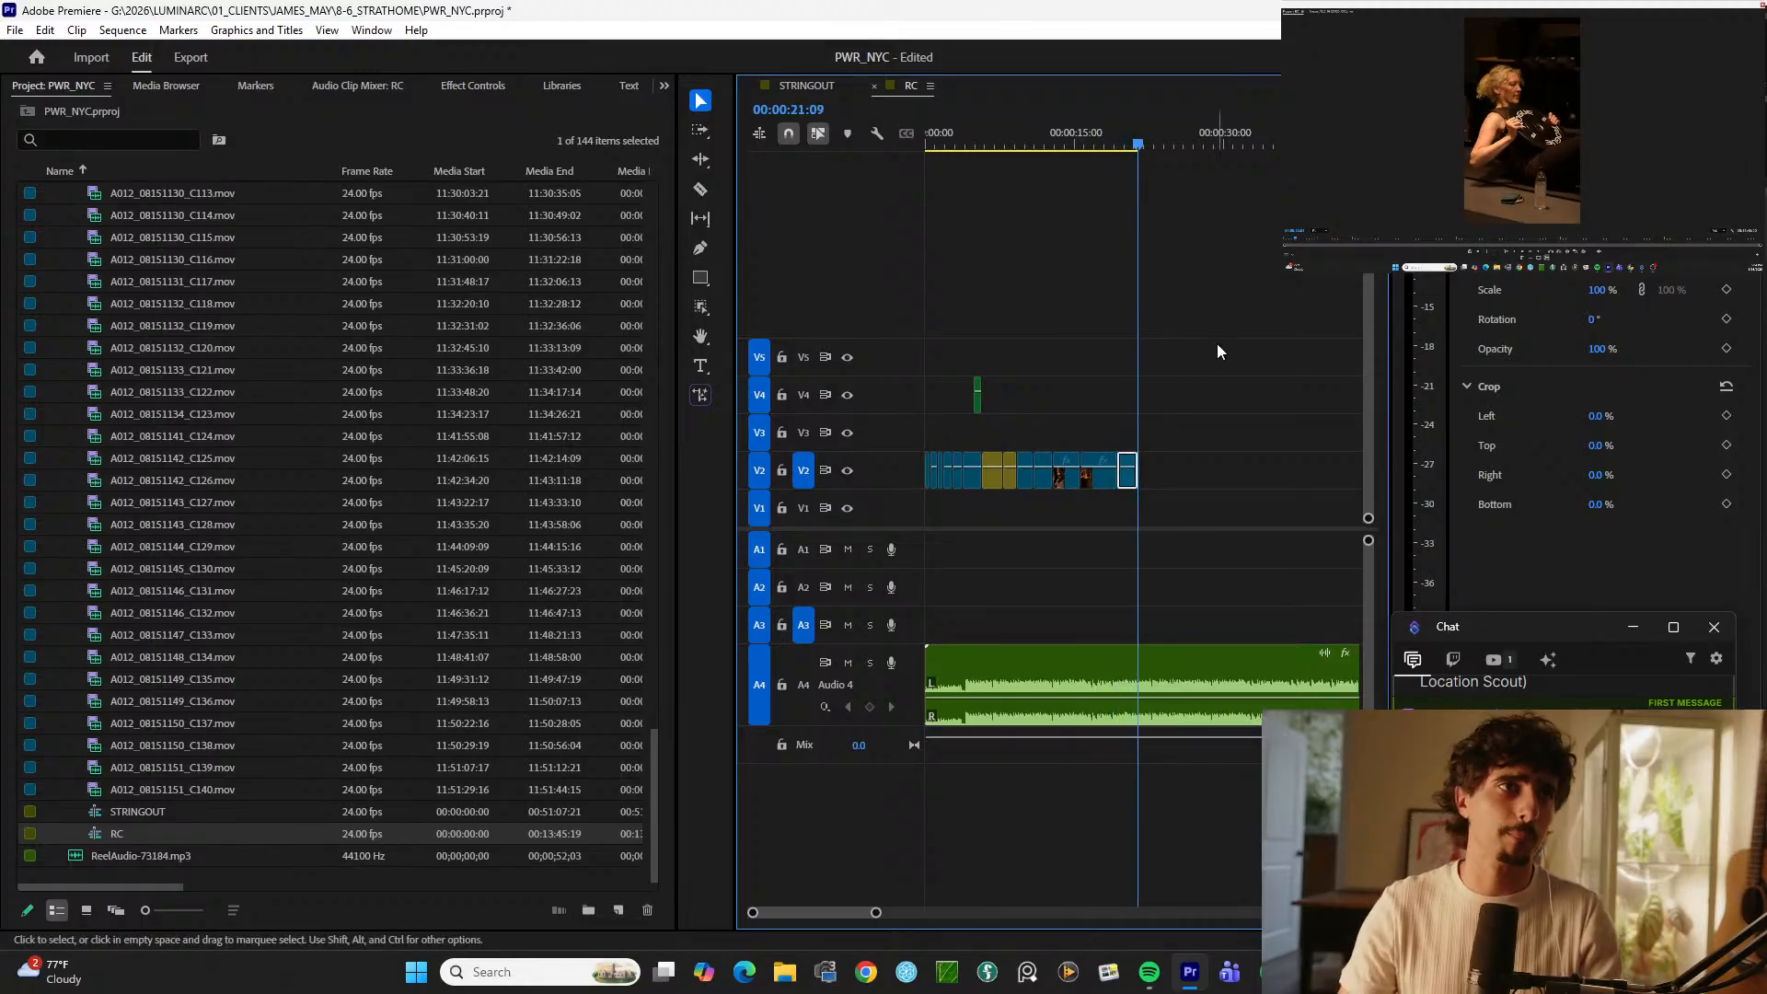
Step: Return to the selects and review the shots from about 00:12:05:03 to 00:12:31:17
left_click(1225, 343)
key("minus")
key("minus")
key("minus")
key("minus")
key("minus")
left_click(1093, 127)
left_click_drag(1095, 122, 1352, 133)
key("equal")
key("equal")
key("equal")
key("equal")
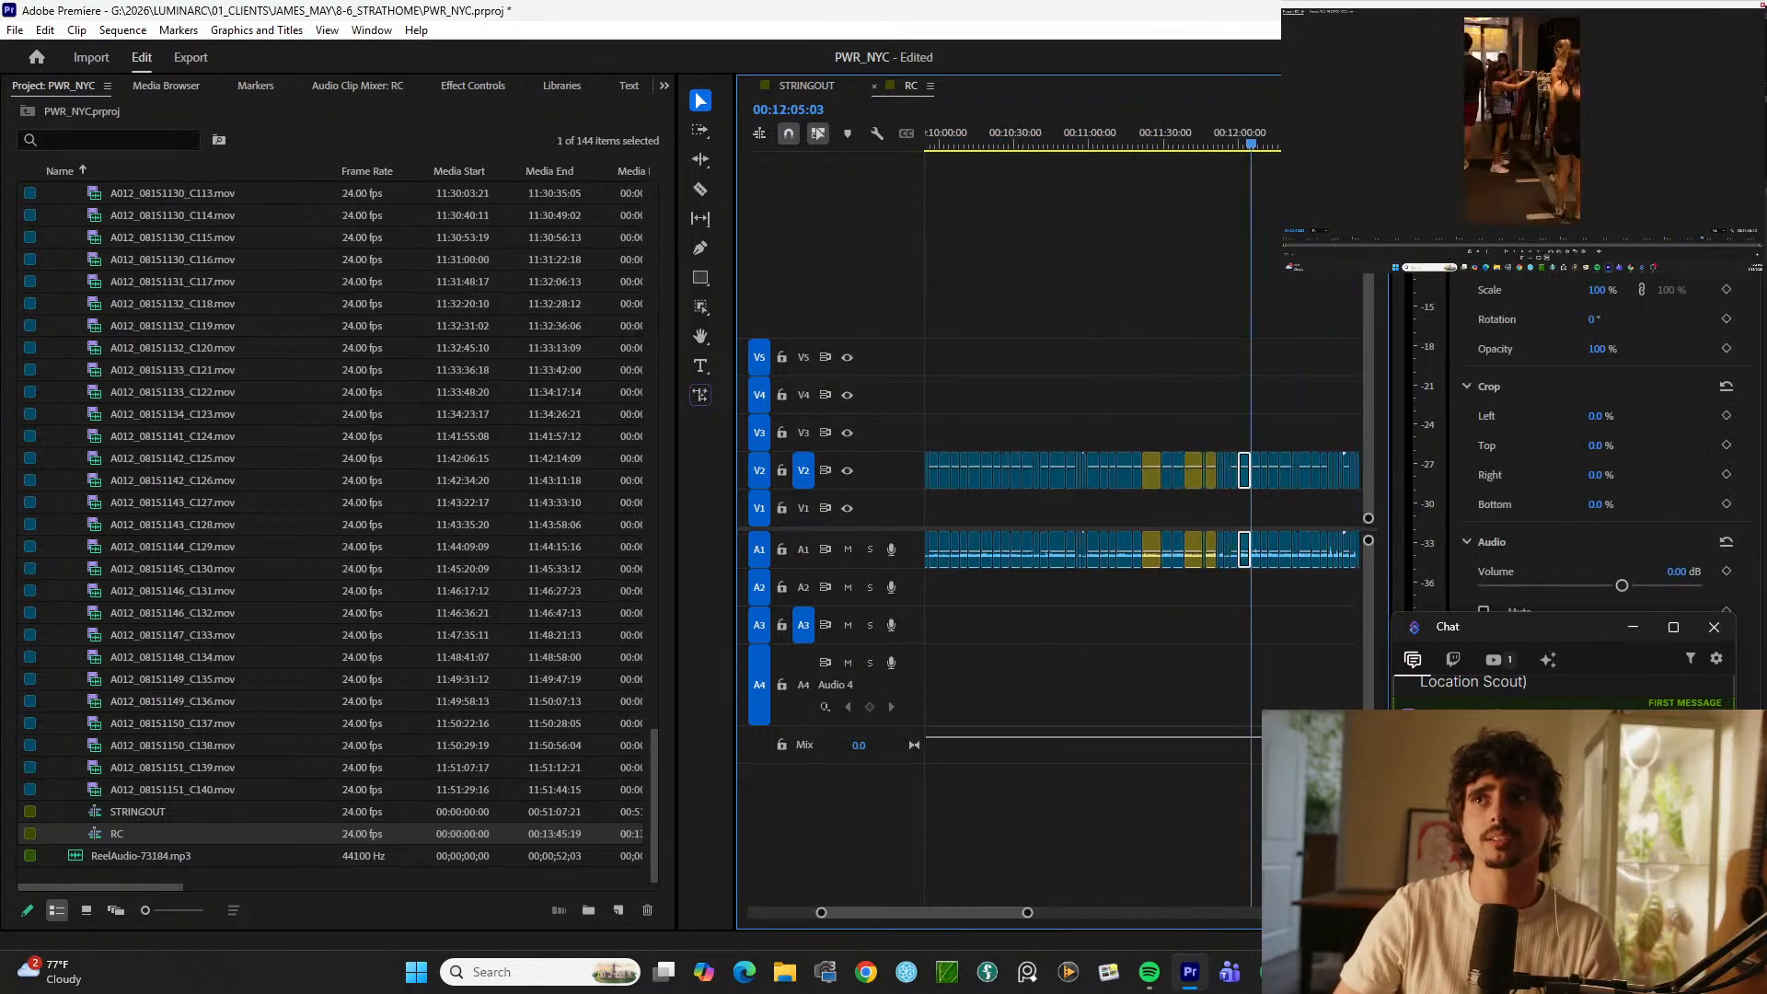
key("minus")
left_click_drag(1178, 125, 1215, 123)
key("equal")
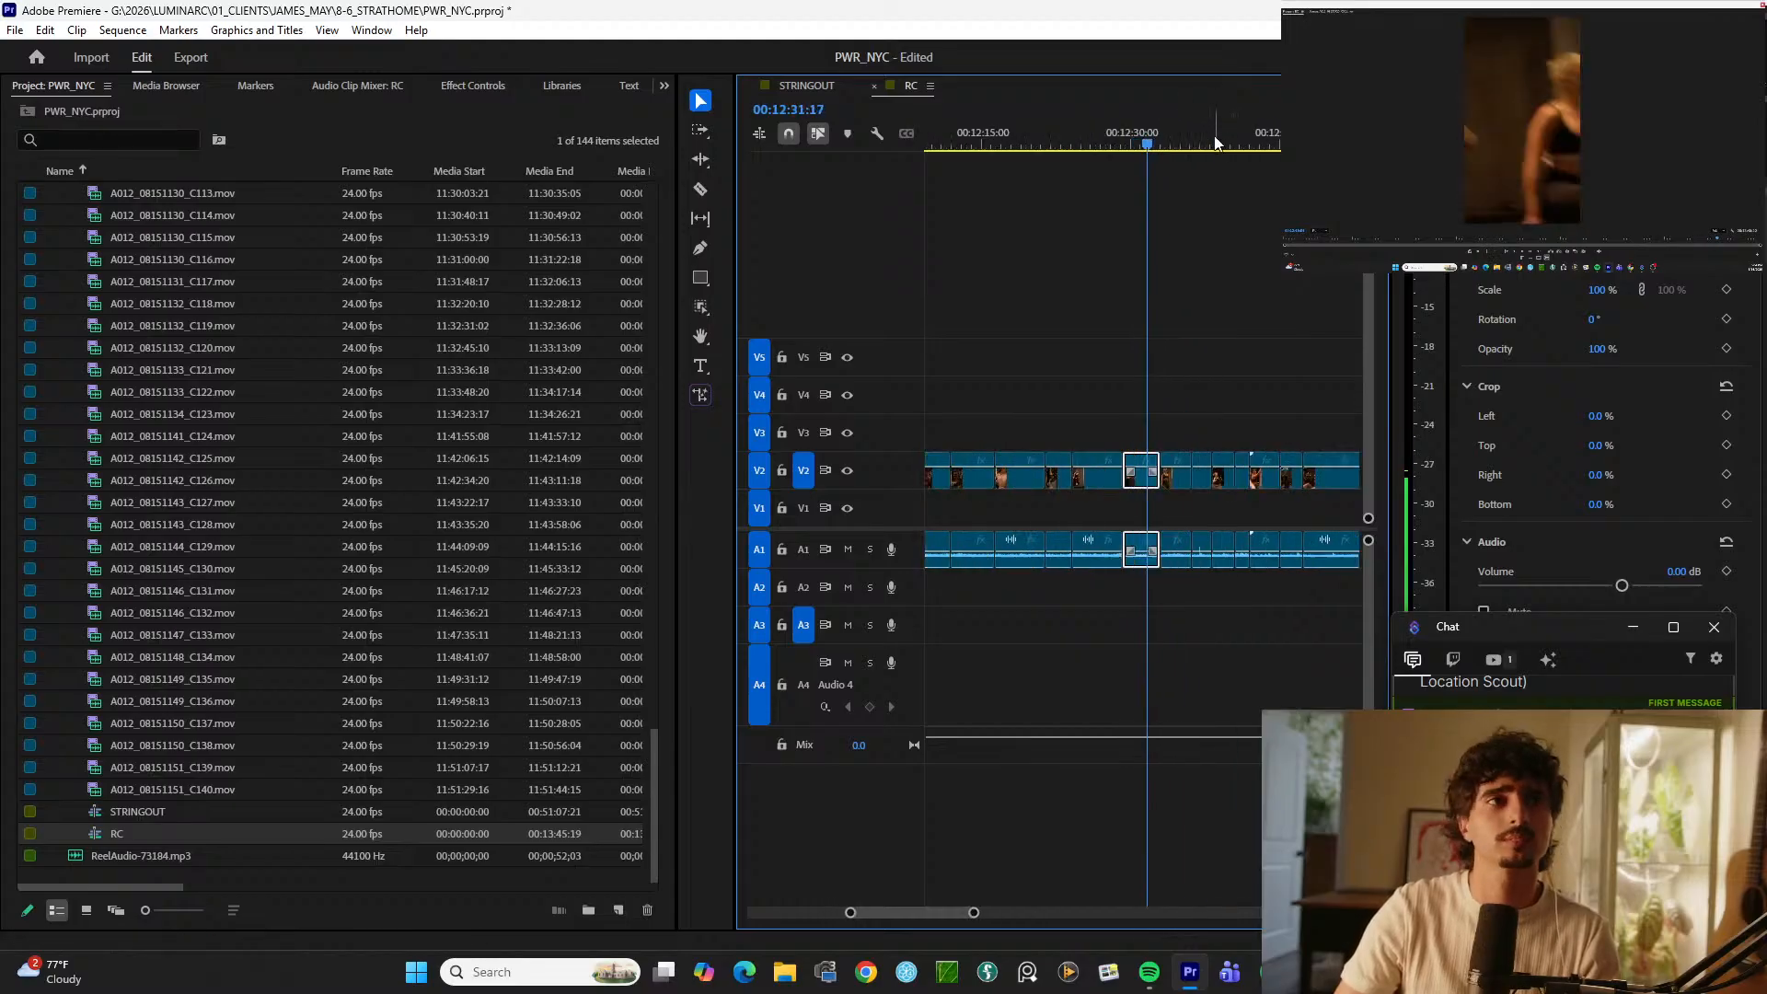
Step: Continue reviewing the selects through about 00:12:42:00 and 00:12:44:20 up to 00:13:08:00
left_click(1189, 135)
key("equal")
left_click_drag(1250, 137, 1257, 146)
key("equal")
key("equal")
key("equal")
key("equal")
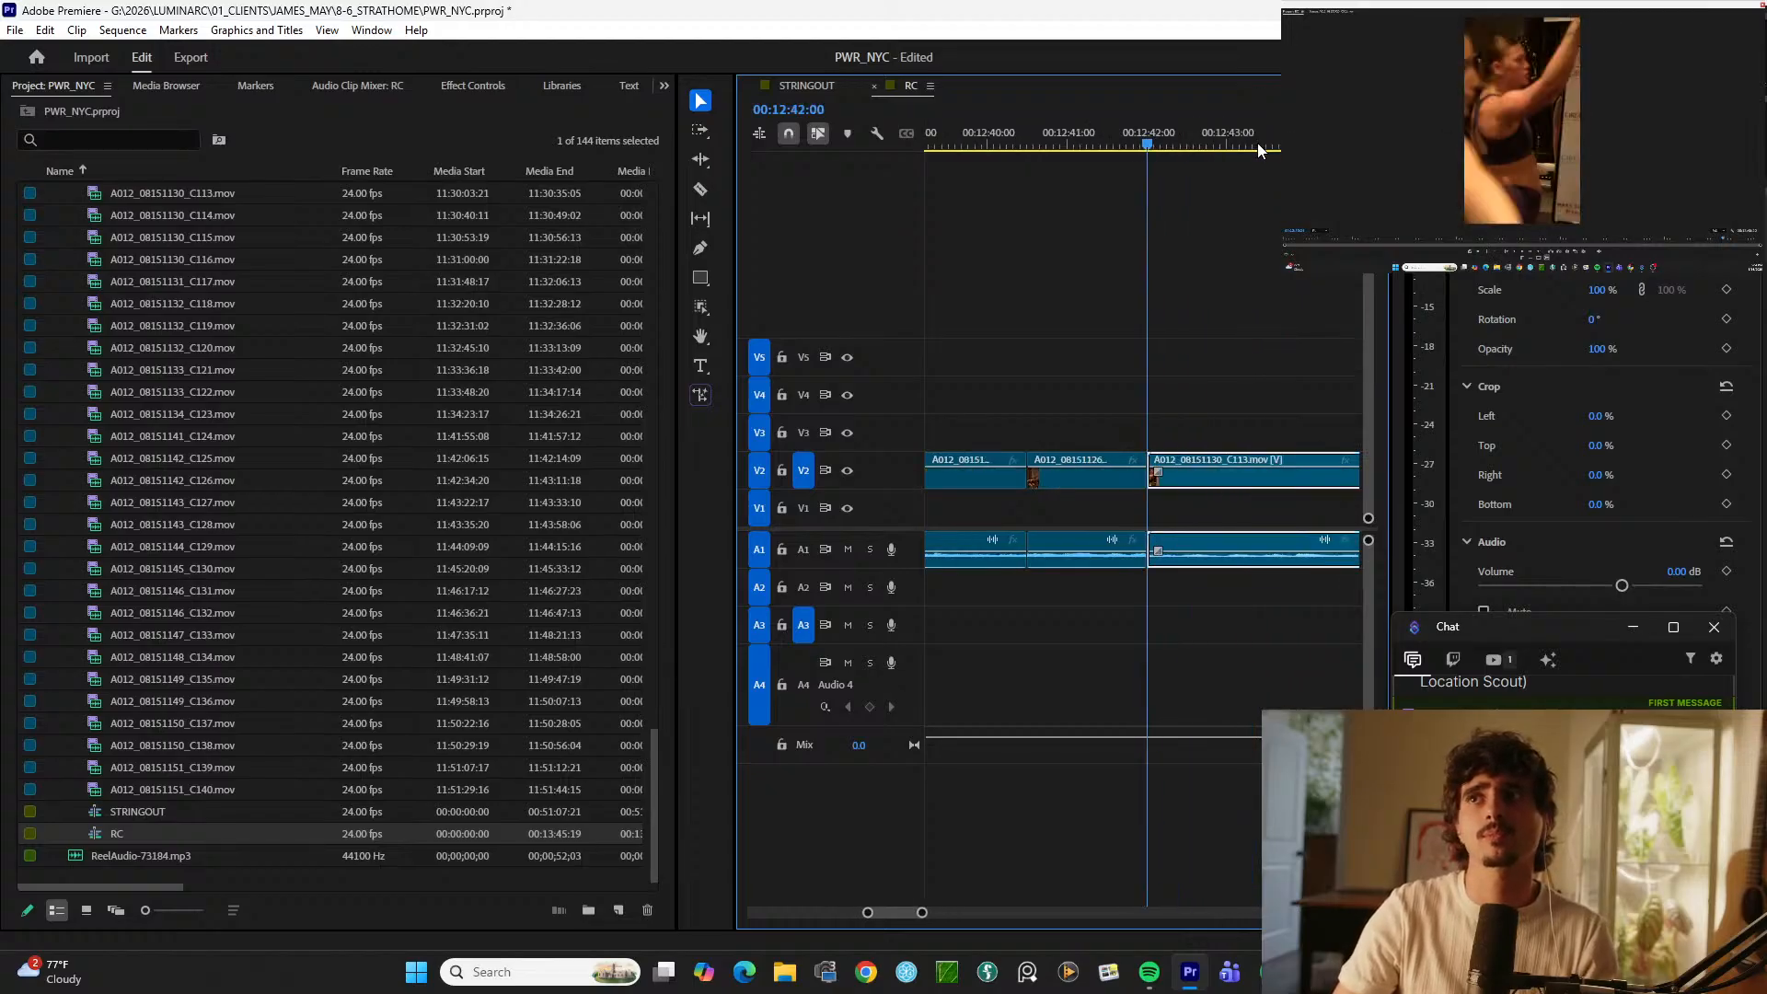
key("minus")
key("minus")
key("minus")
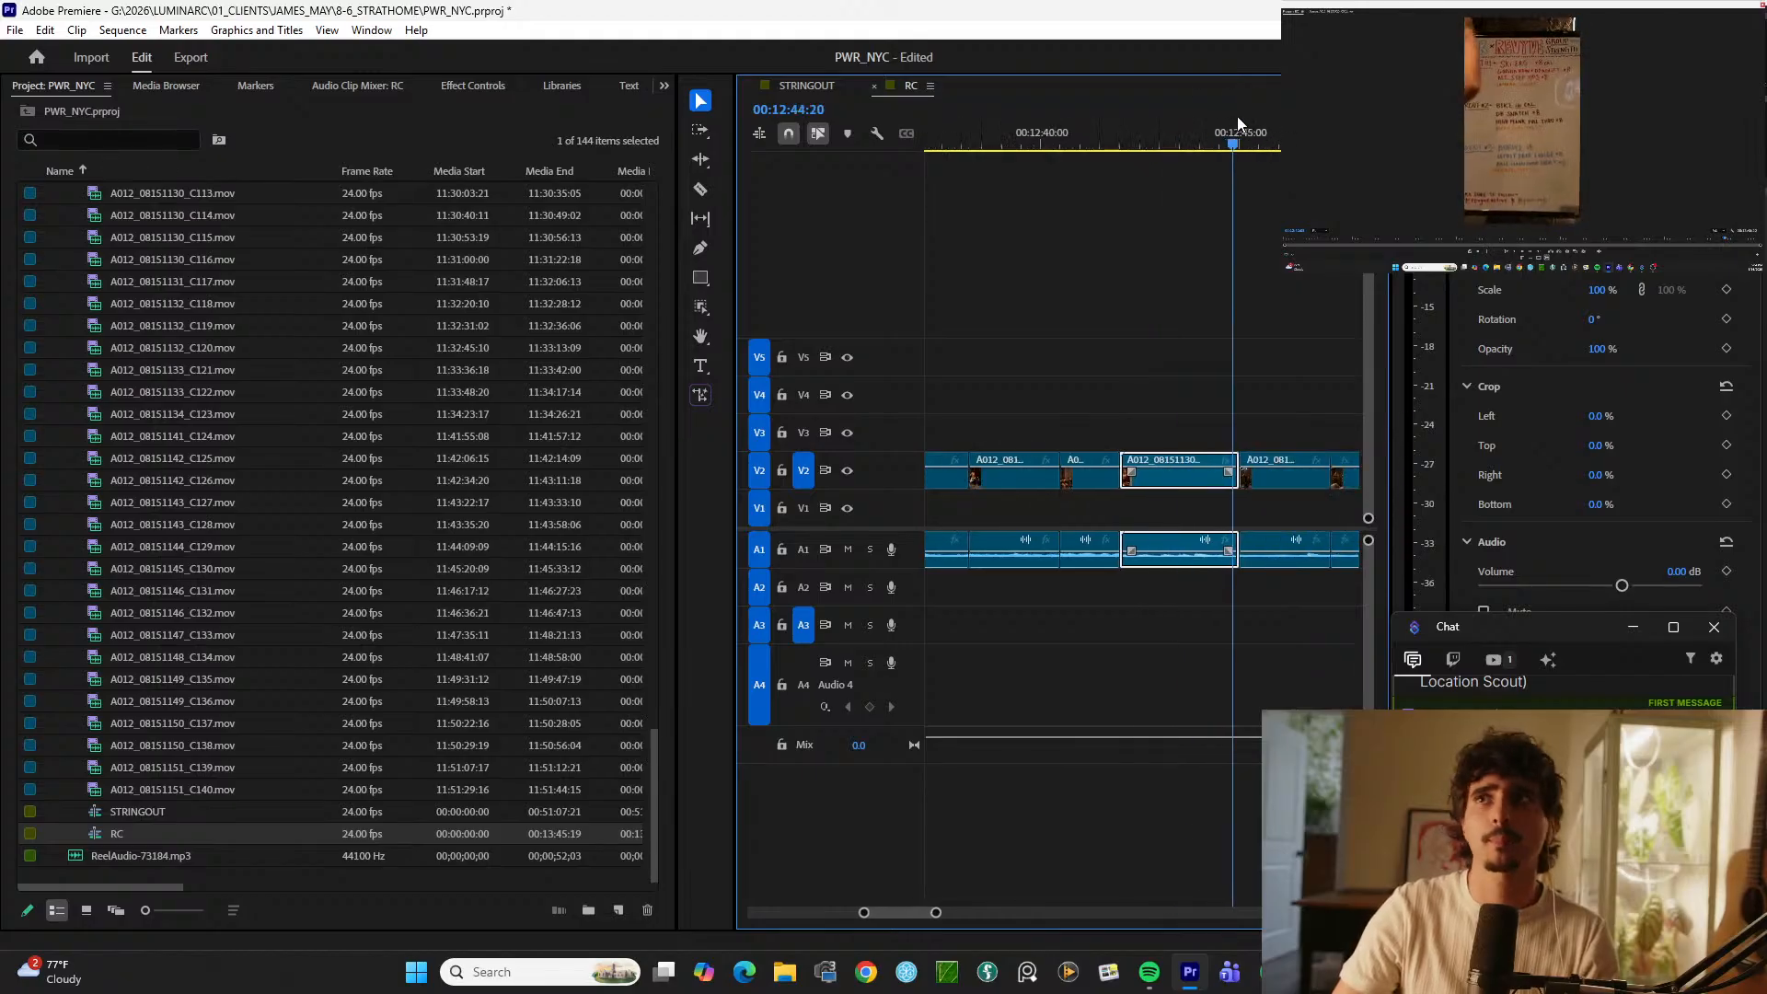
left_click_drag(1238, 118, 1279, 144)
key("minus")
key("equal")
key("minus")
key("equal")
key("minus")
key("minus")
key("equal")
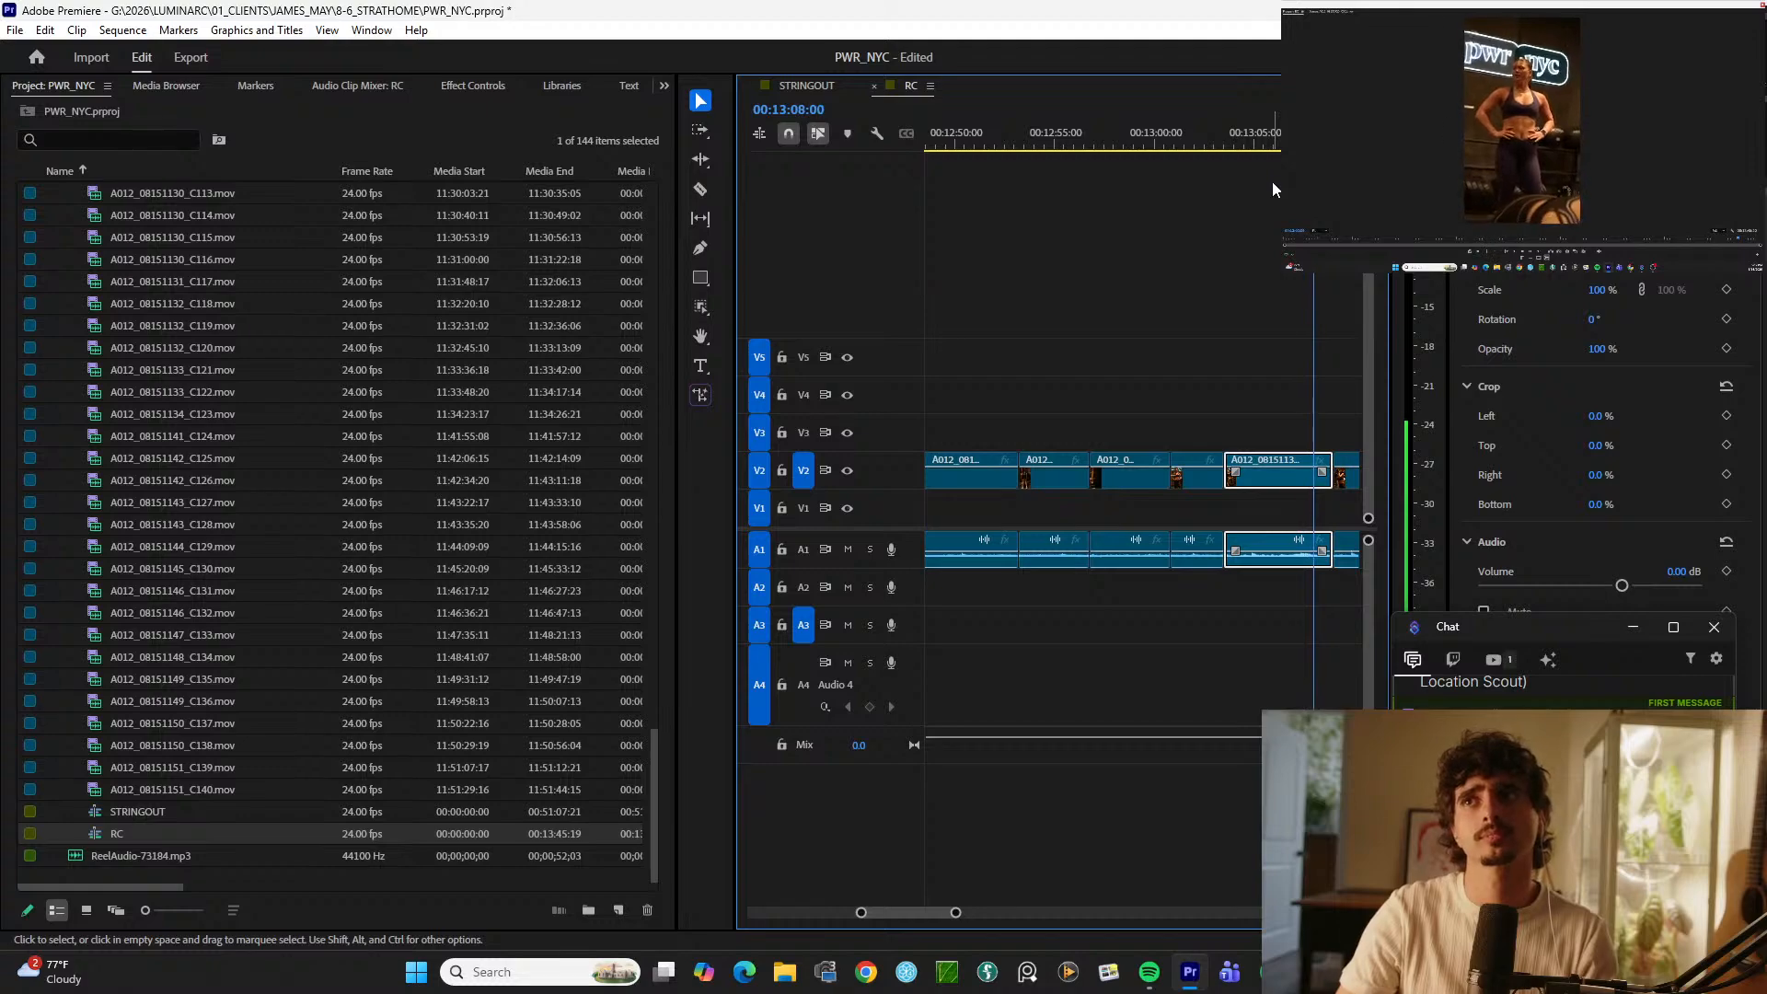
Step: Split the A012_08151133_C122 select shortly after 00:13:08:00 and play the following clips to about 00:13:11:20
key("space")
key("ctrl+k")
key("=")
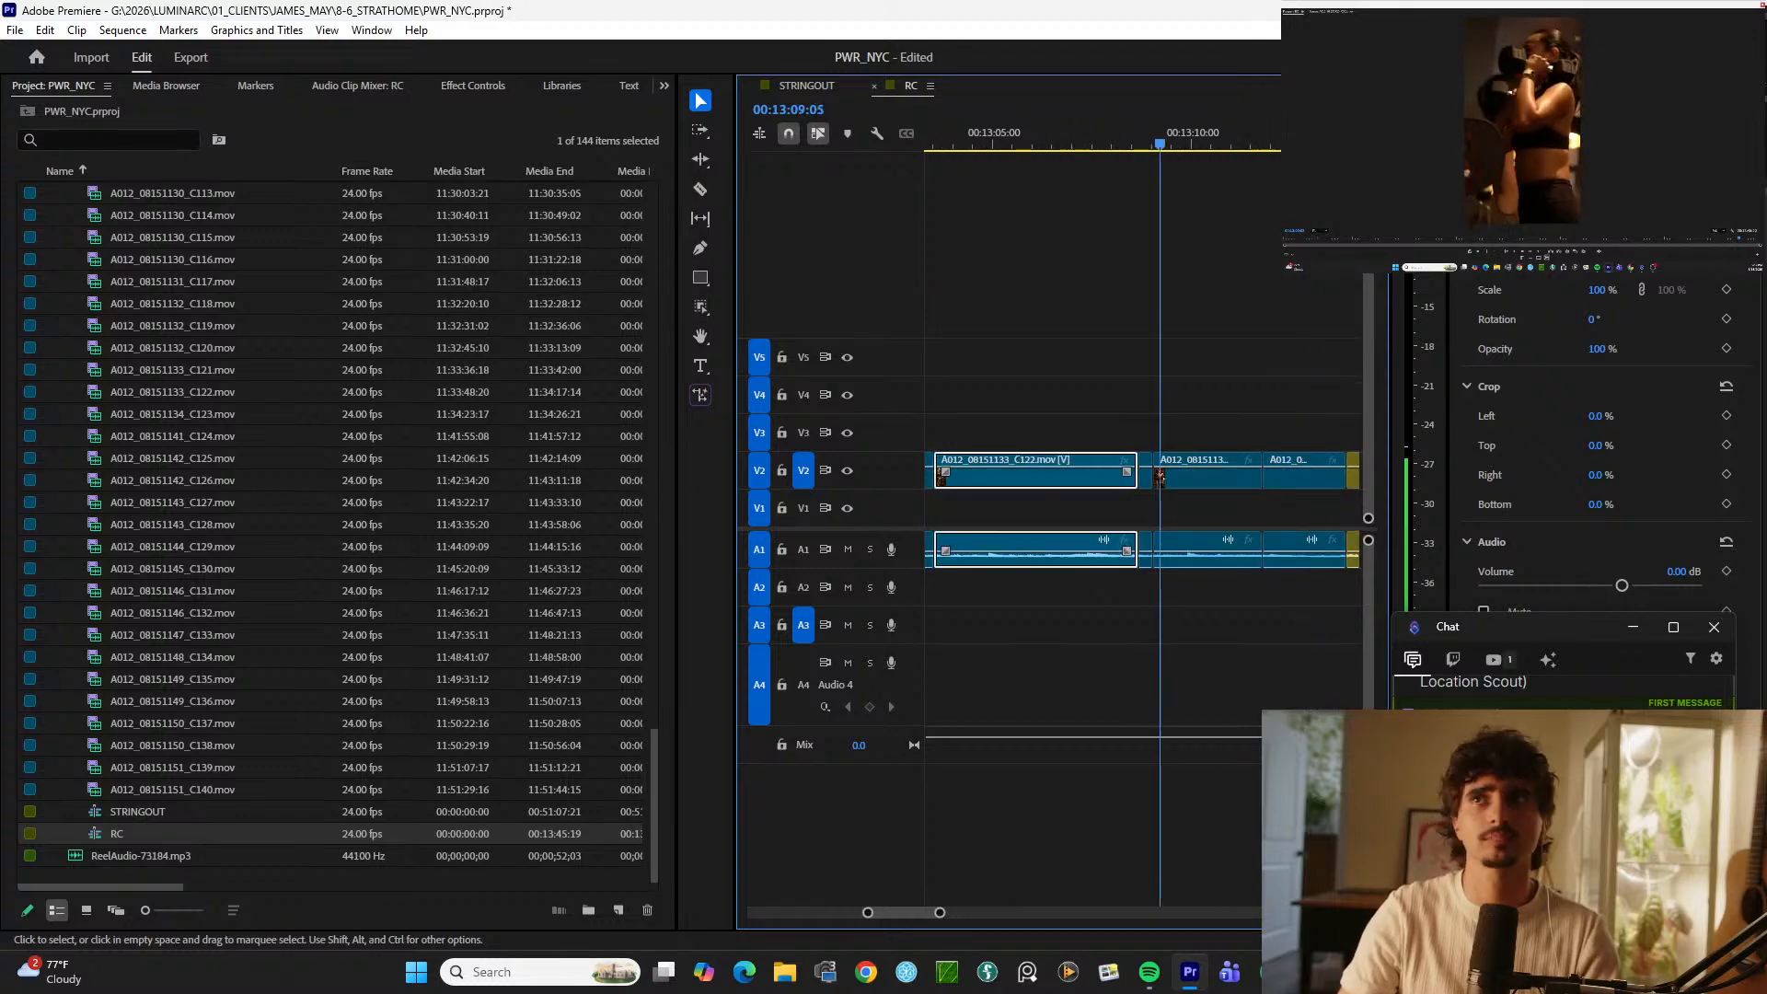
key("space")
key("-")
key("space")
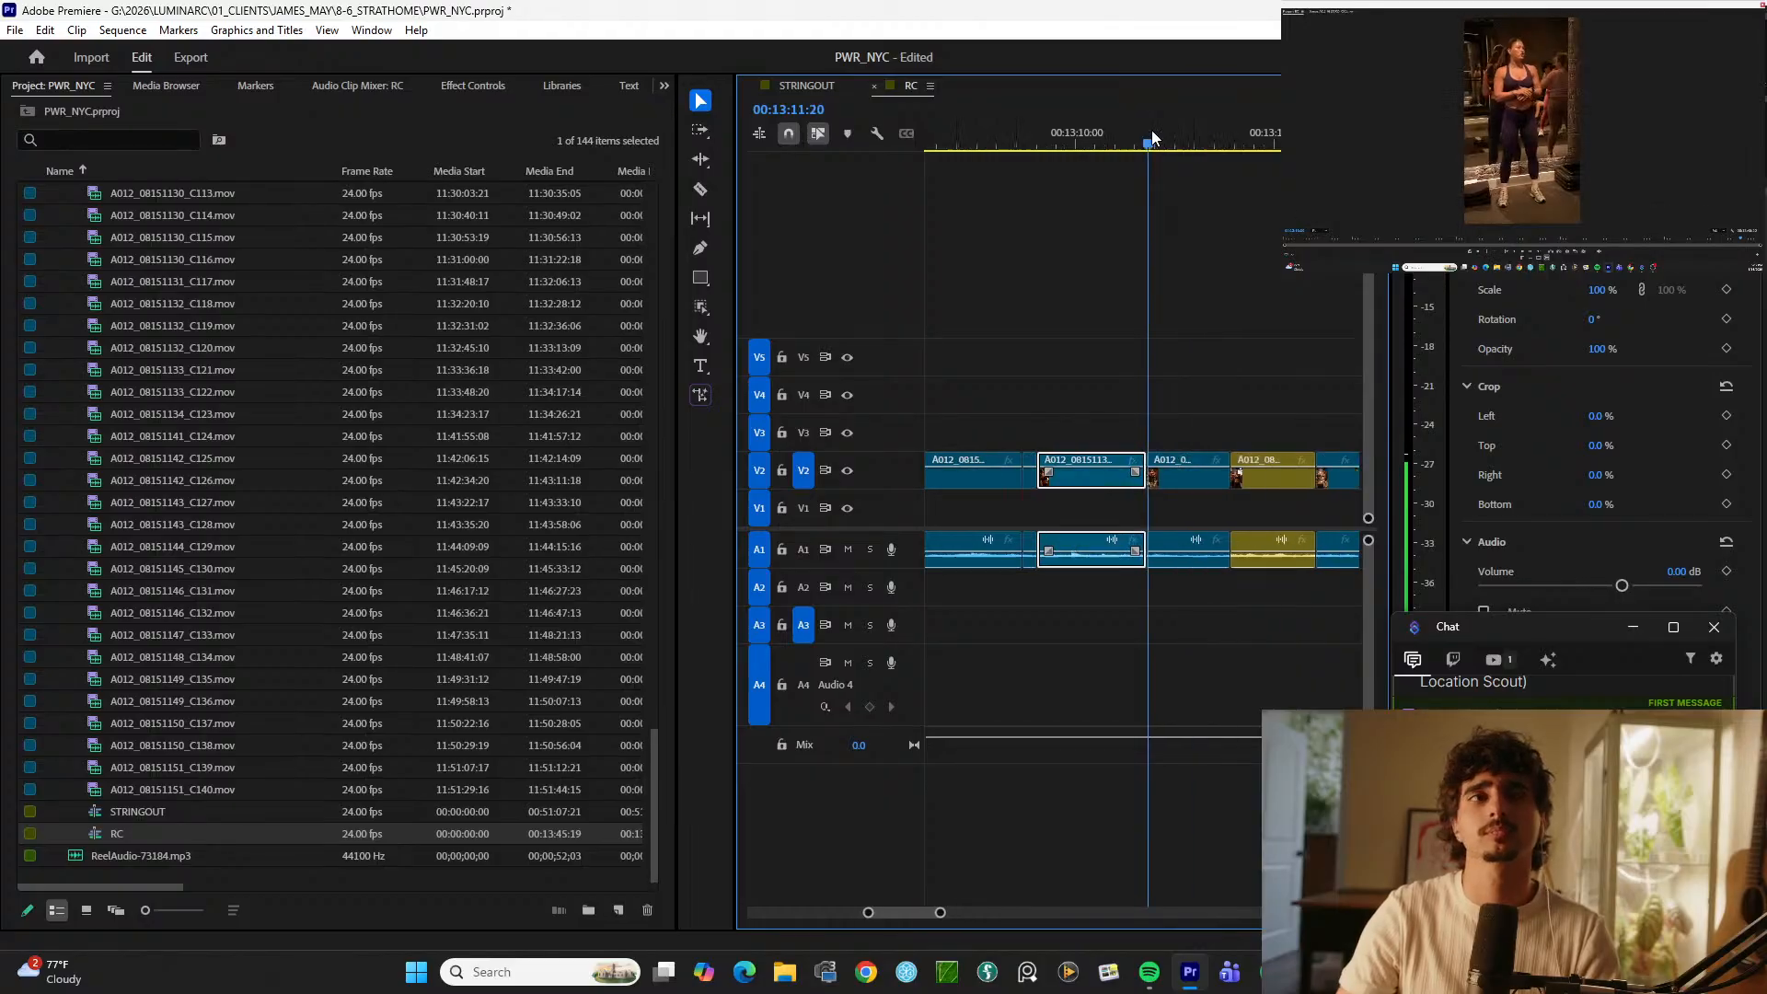
key("-")
Step: Split the A012_08151133_C122 select near 00:13:04:16 and at 00:13:08:00, and move the middle piece's video up to V3
left_click_drag(1089, 135, 1077, 135)
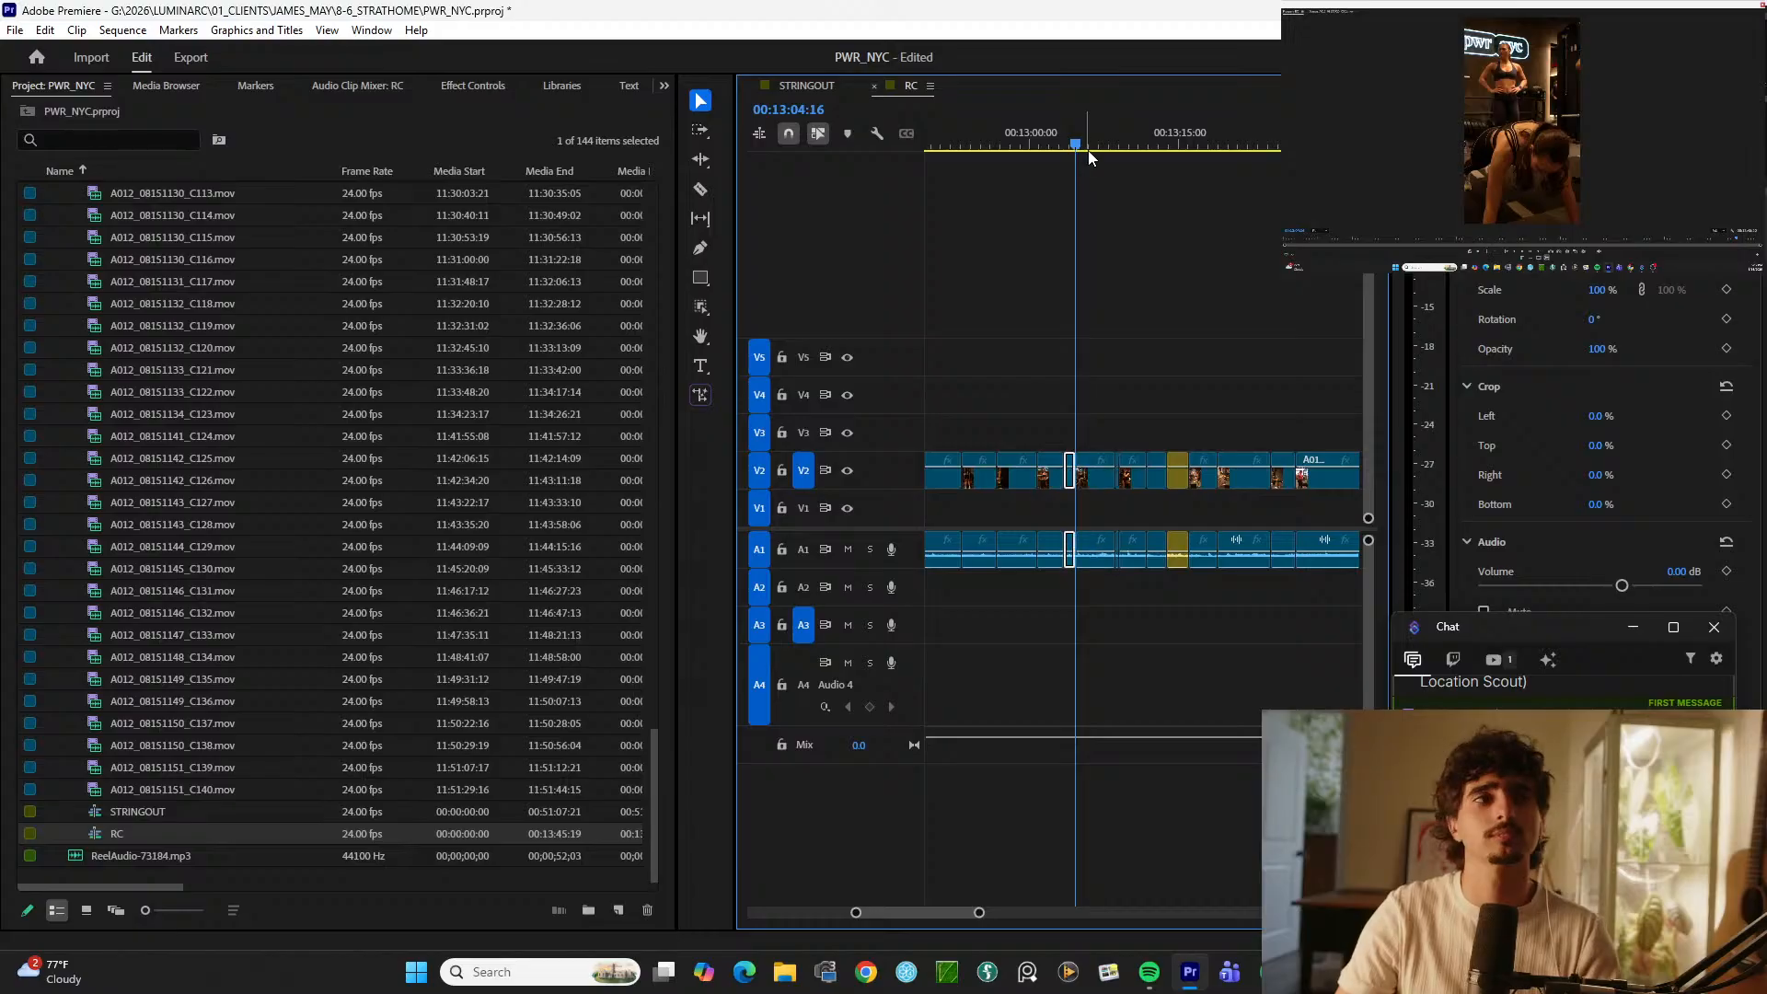
key("space")
key("=")
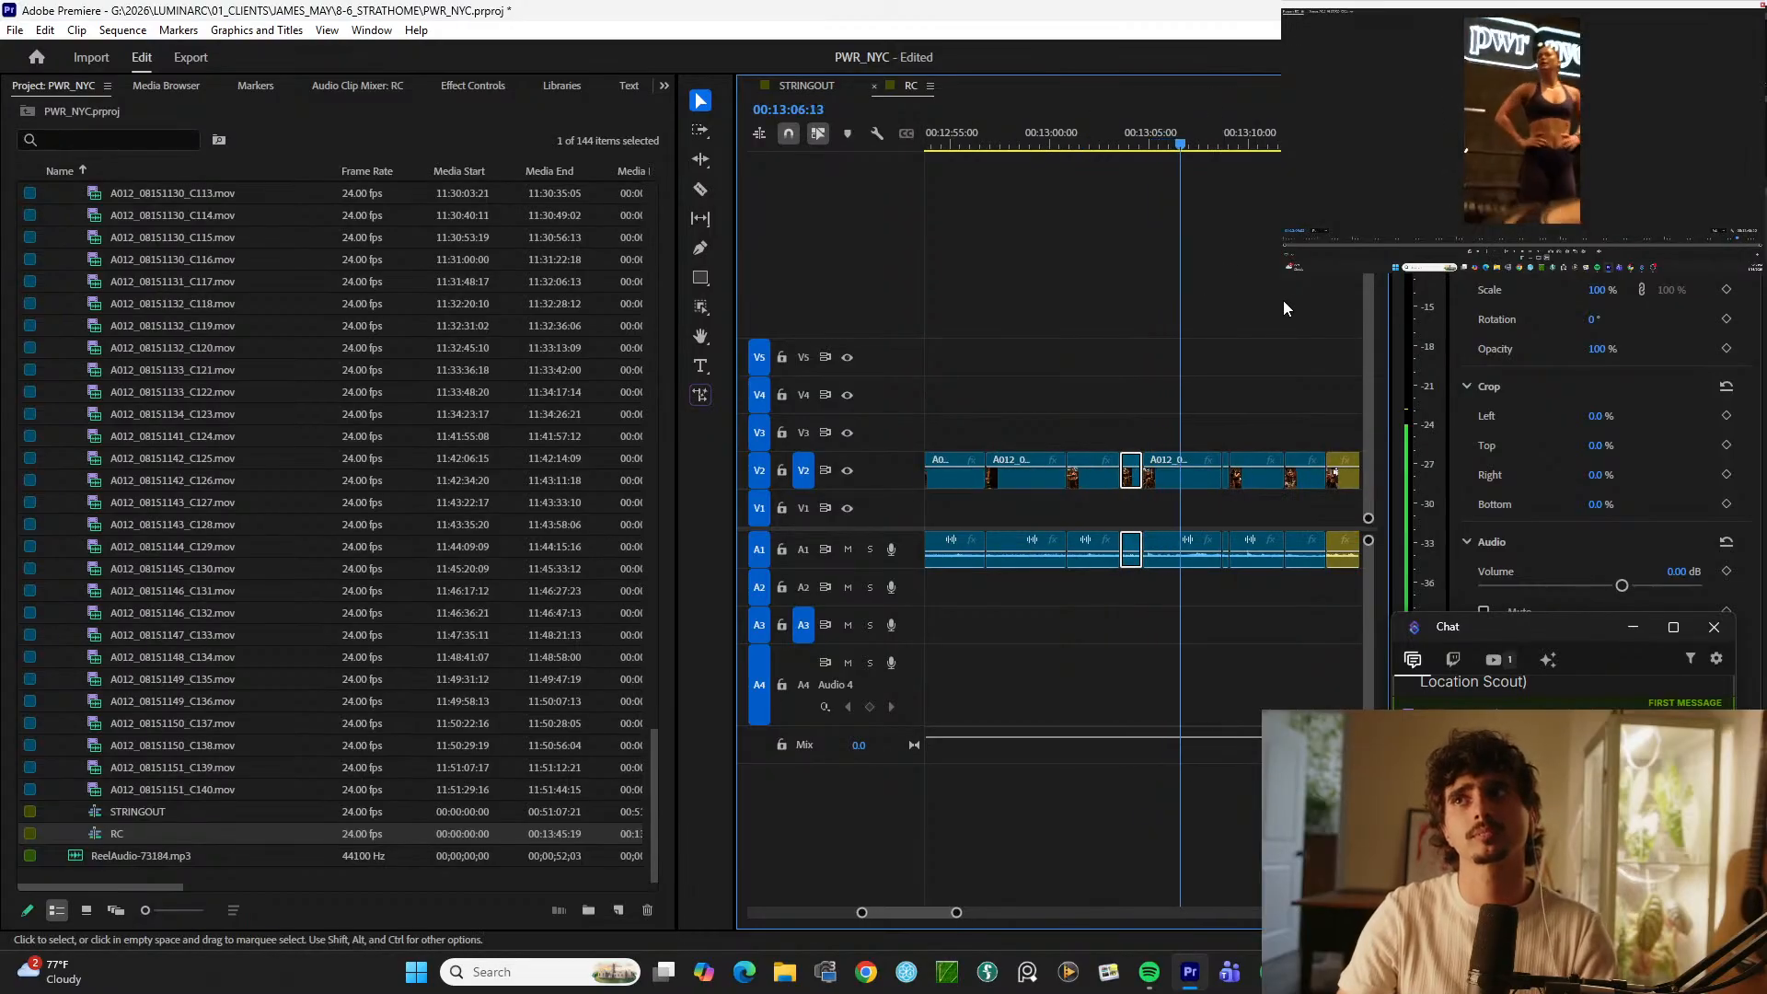
key("d")
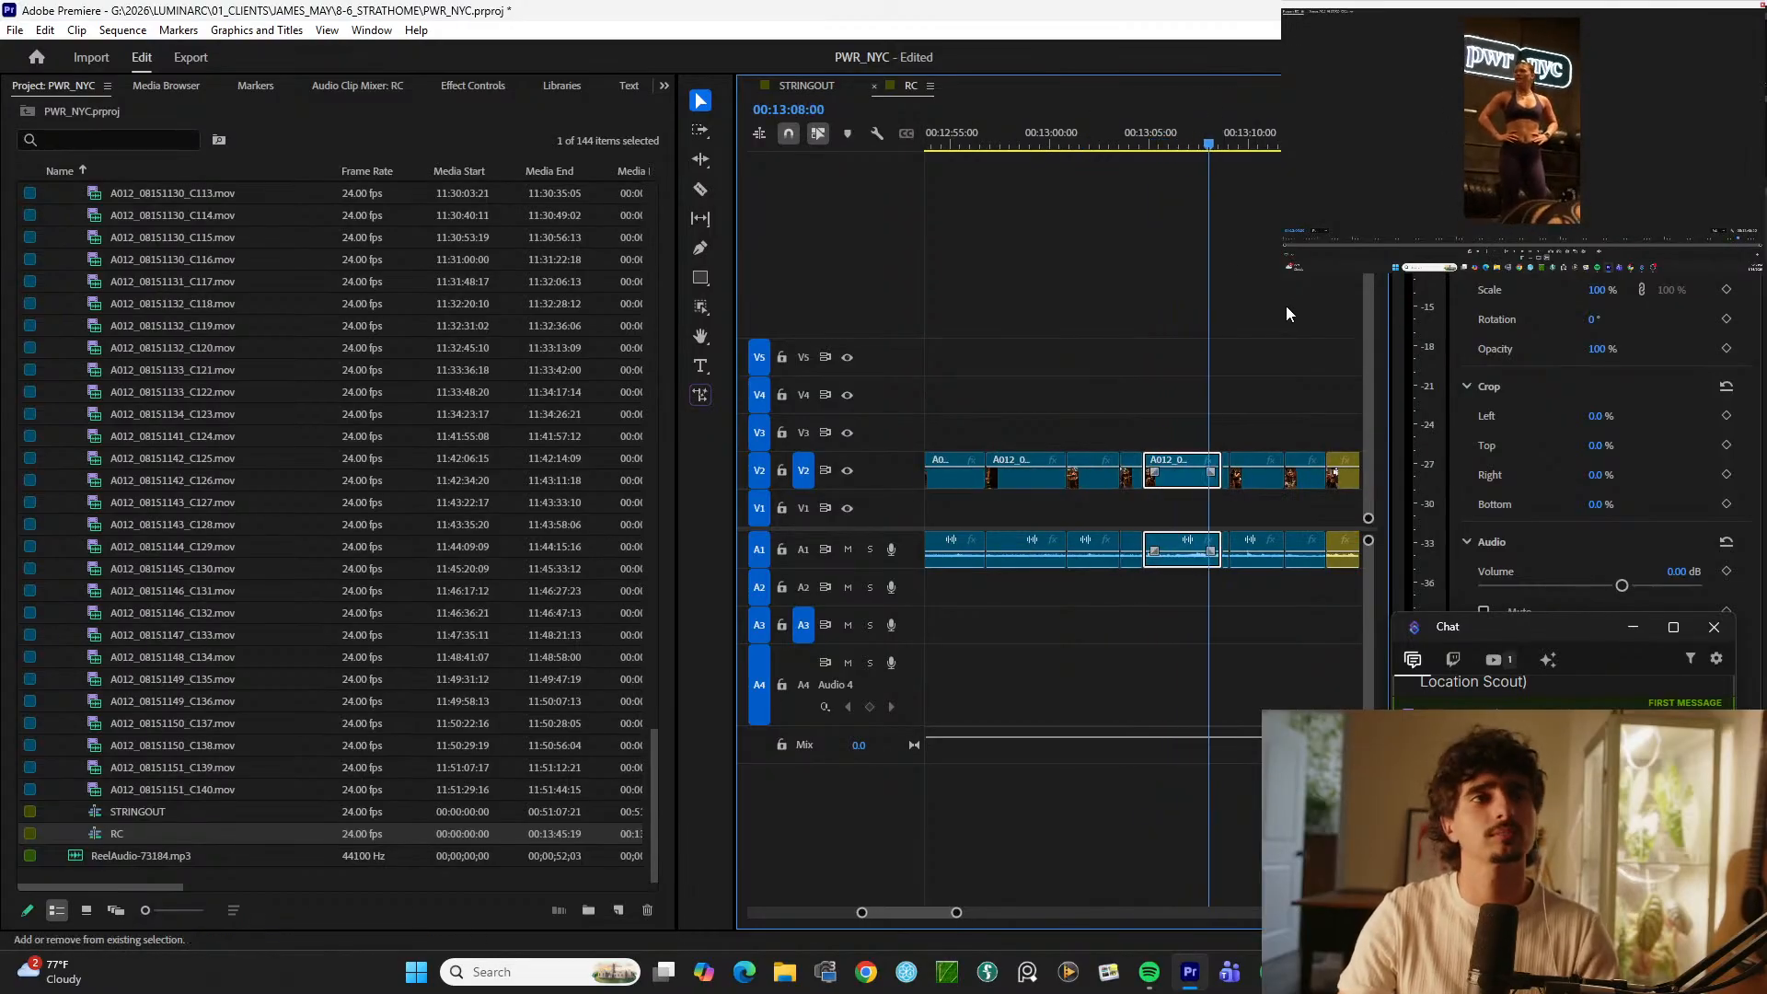
key("ctrl+k")
key("alt+Up")
left_click(1227, 378)
left_click(1160, 456)
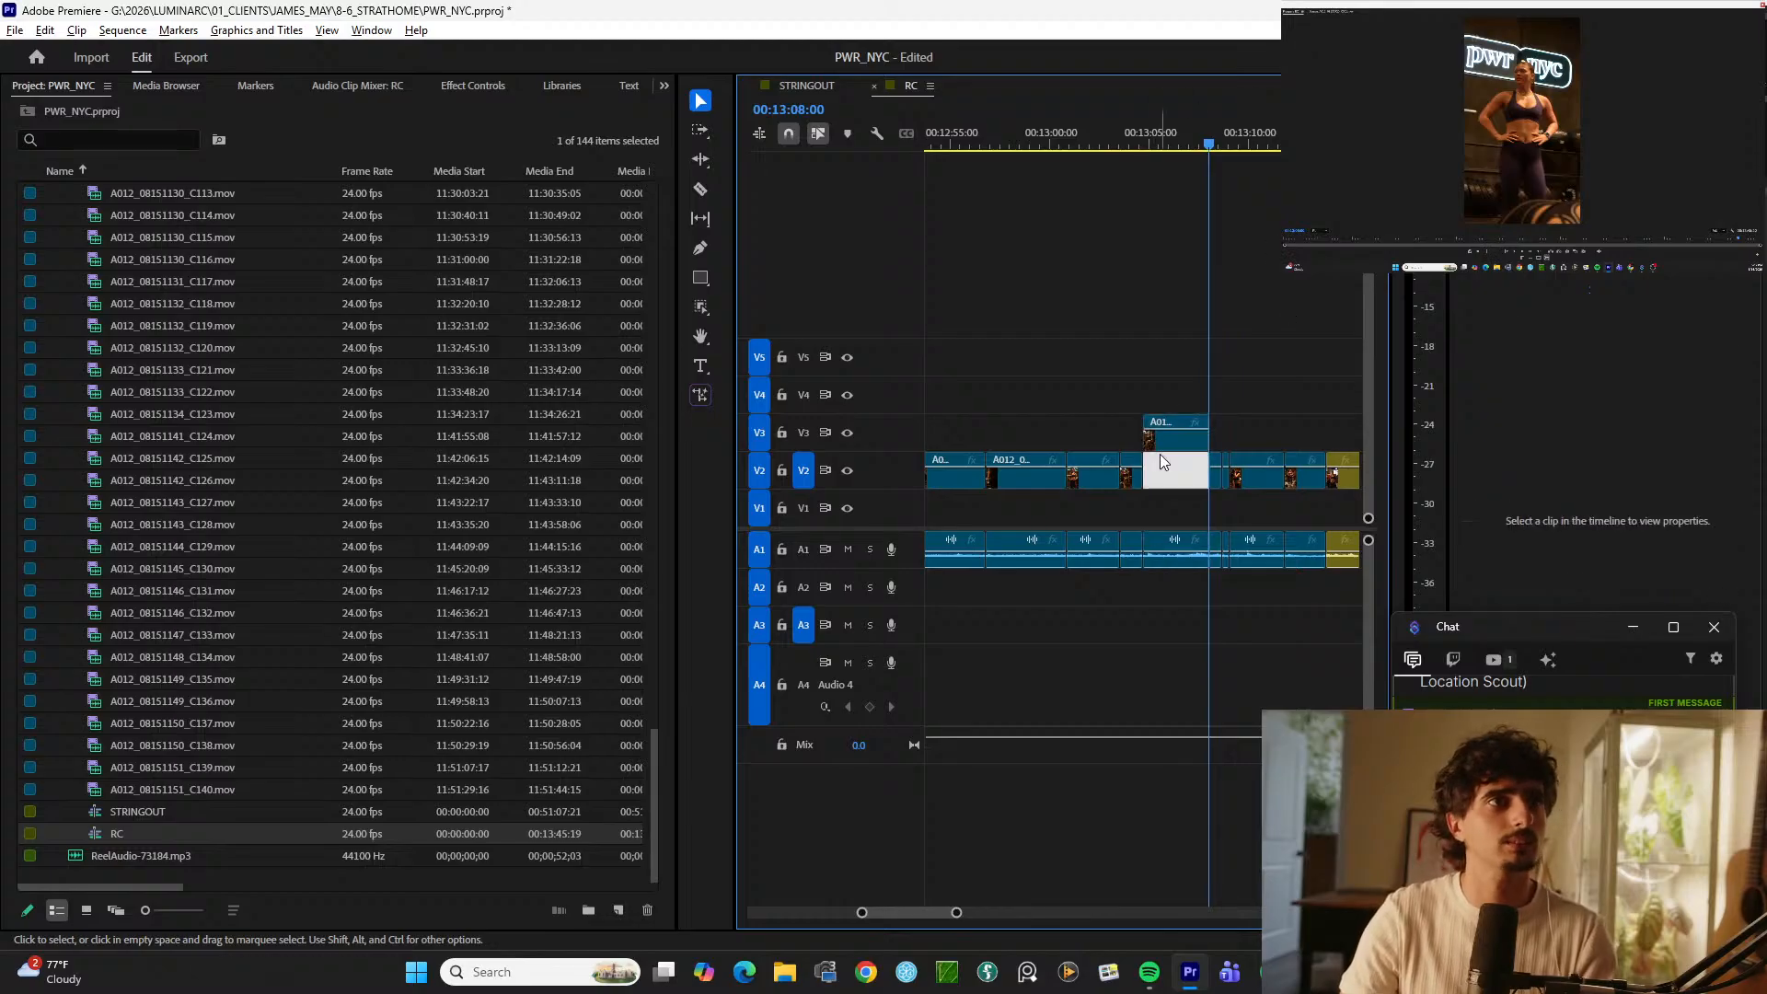
left_click(1161, 445)
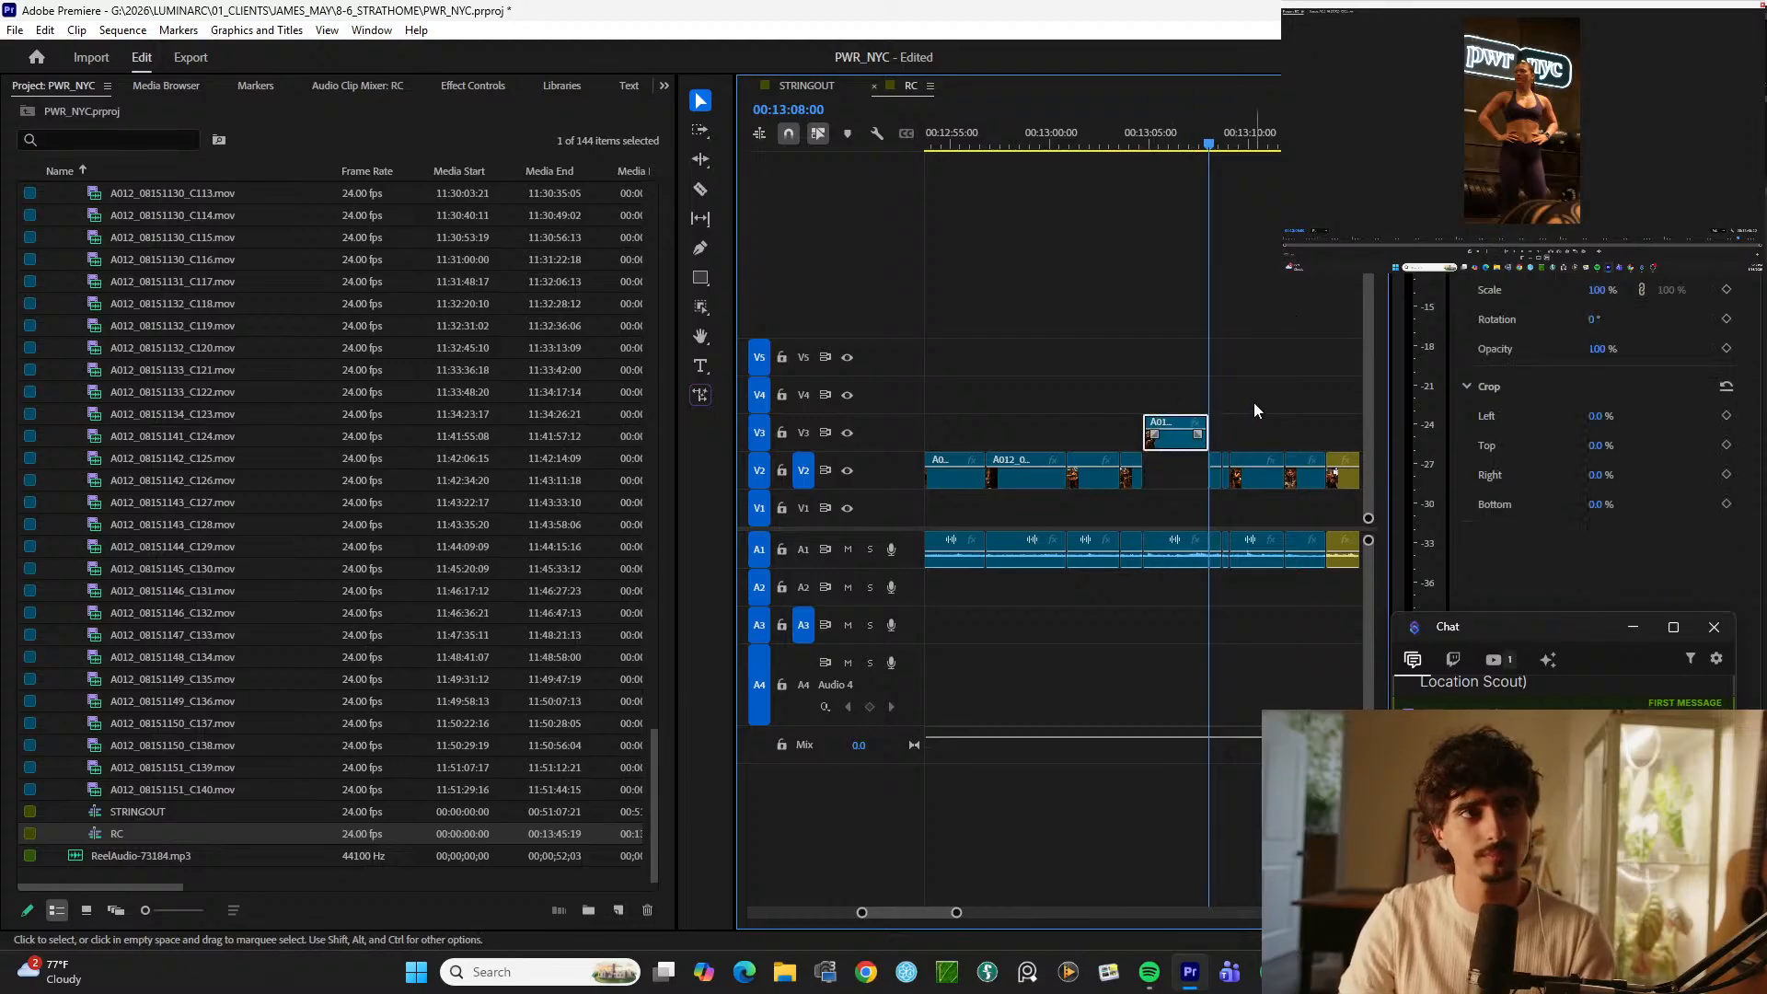
Step: Paste the copied A012_08151133_C122 video piece onto V3 at the end of the opening montage, at 00:00:21:11
key("minus")
key("minus")
key("minus")
key("minus")
key("minus")
key("minus")
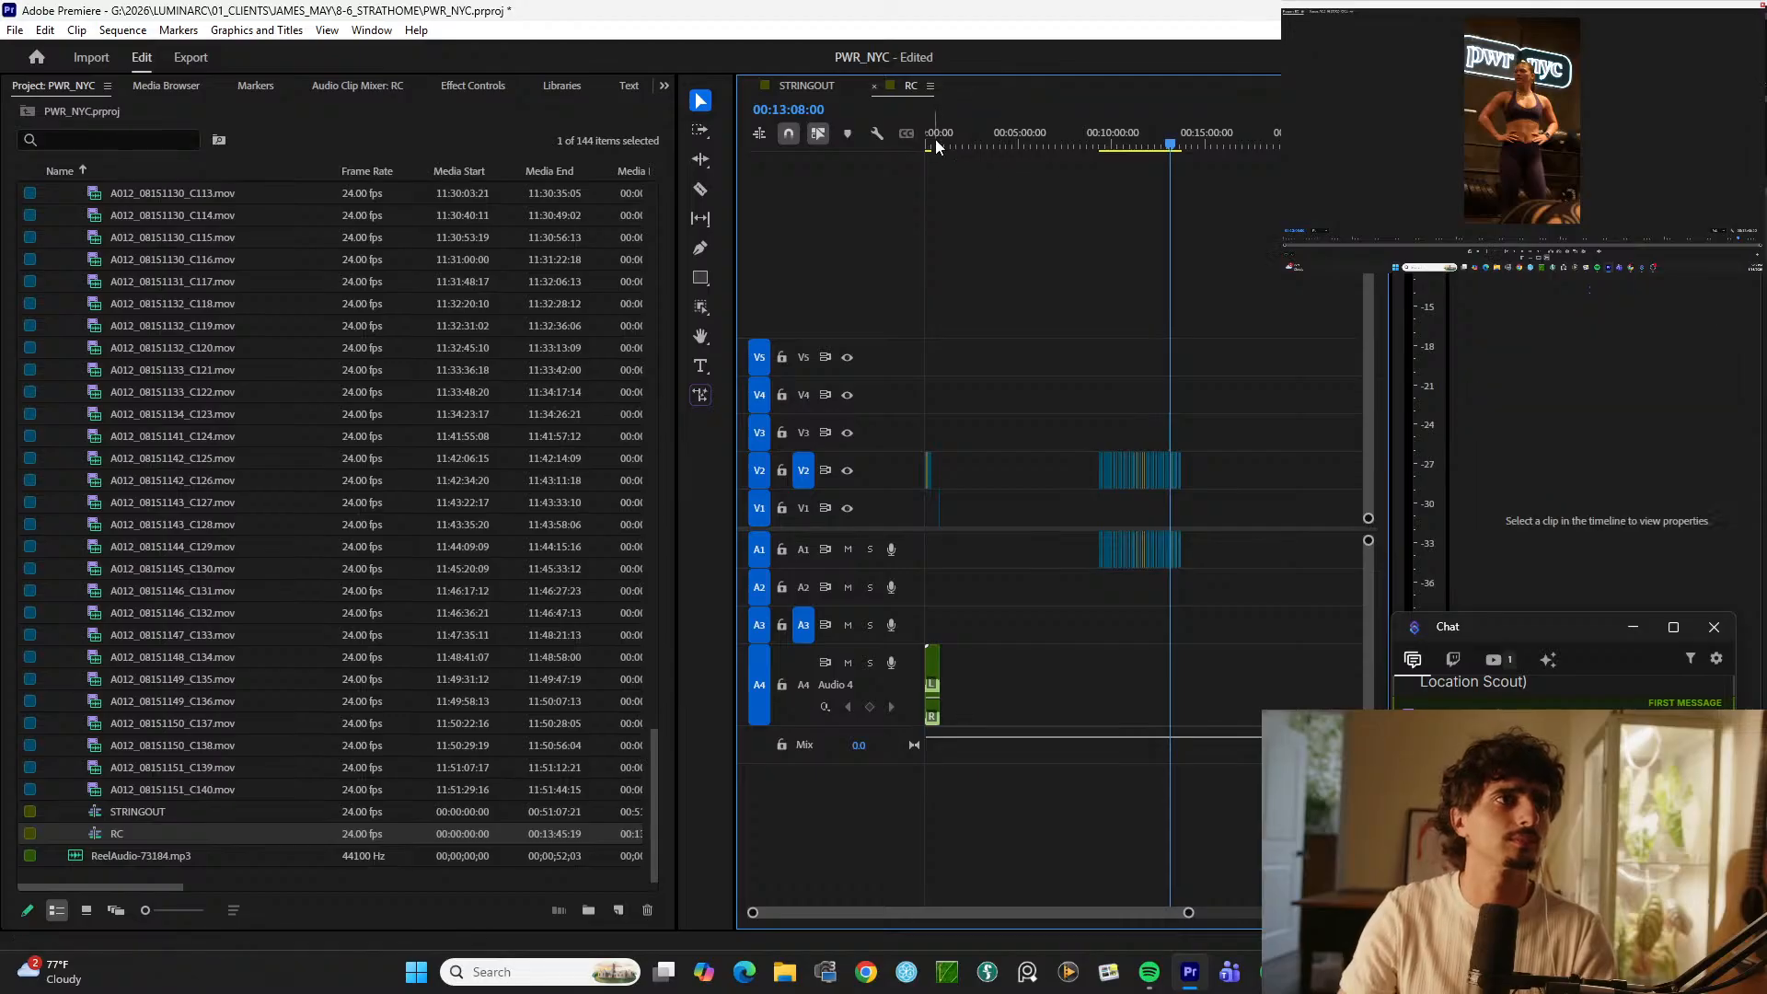
left_click(931, 146)
key("equal")
key("equal")
key("equal")
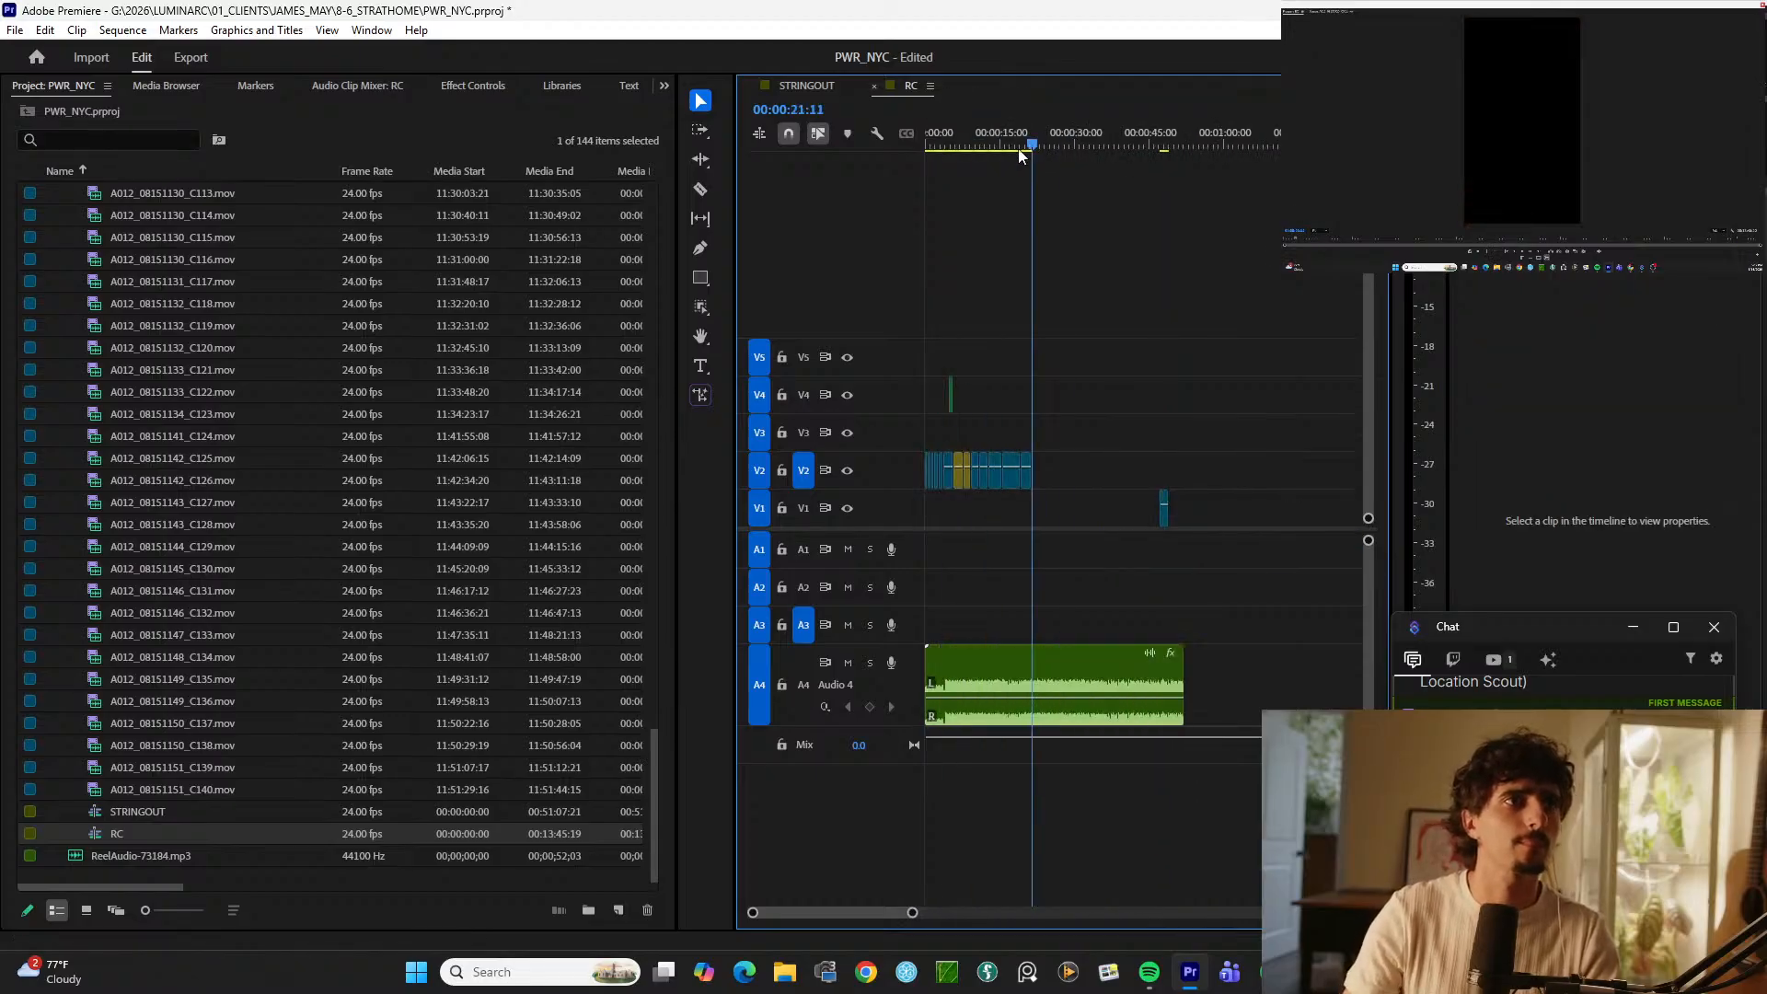
left_click(1183, 145)
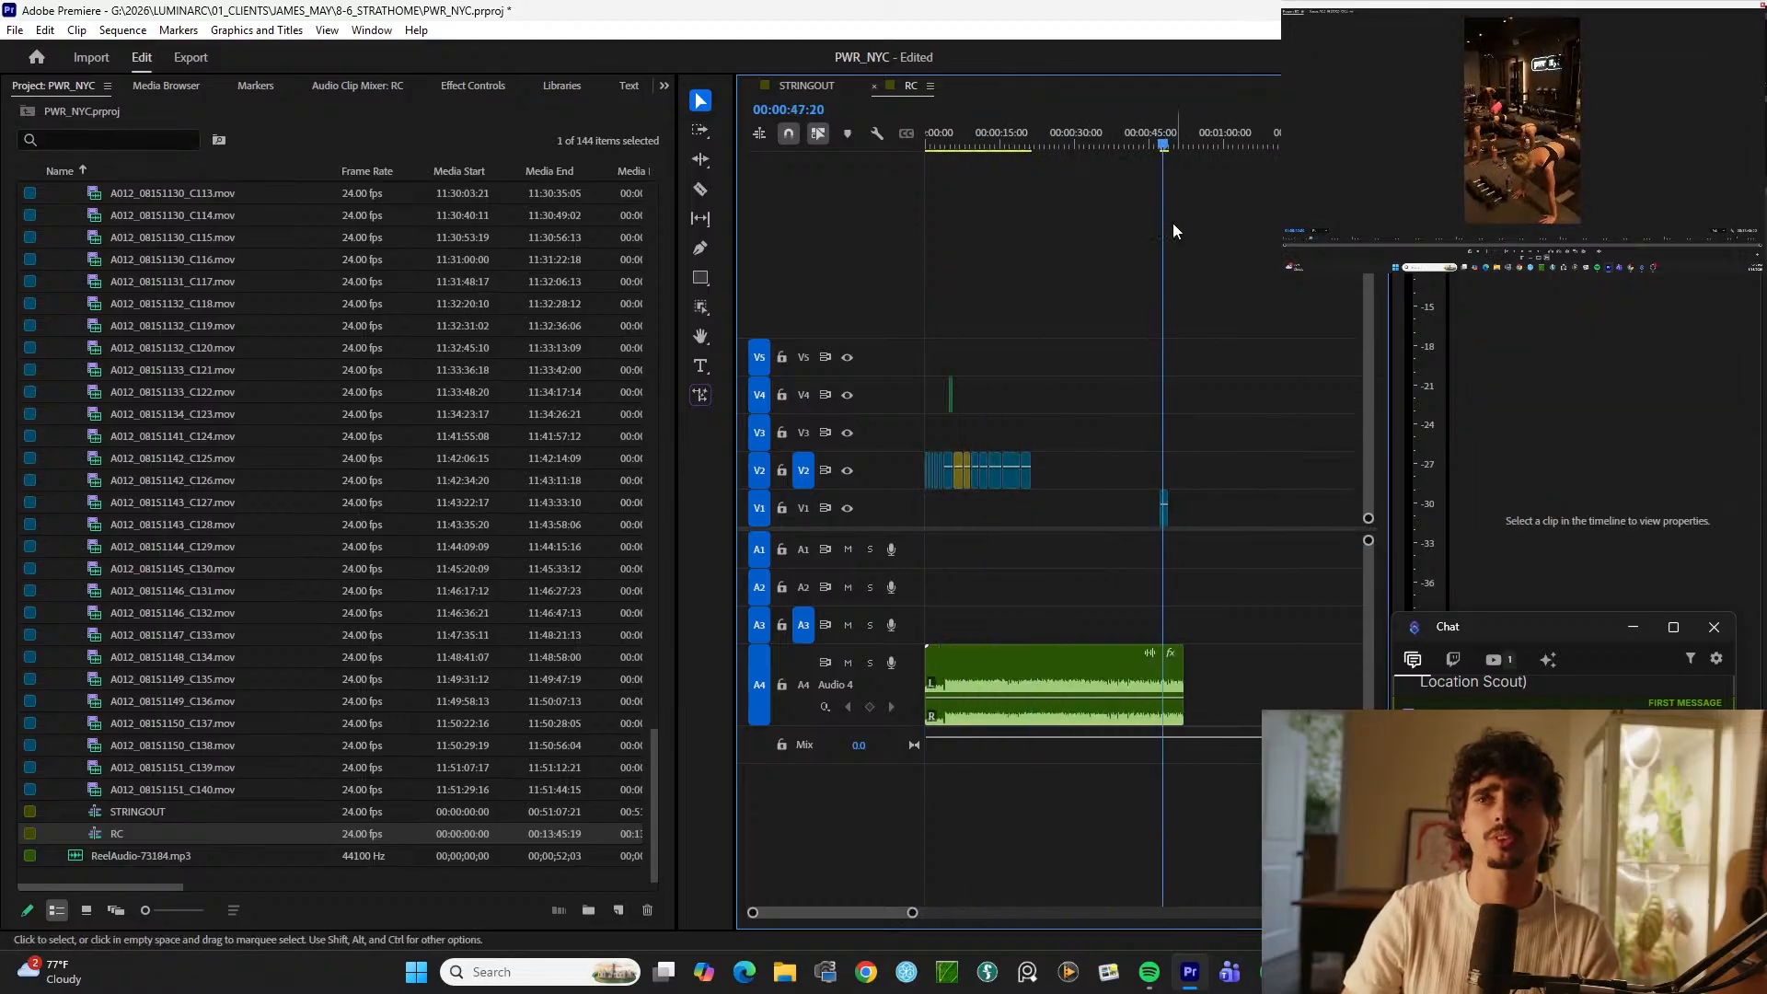
left_click(1107, 138)
key("ctrl+v")
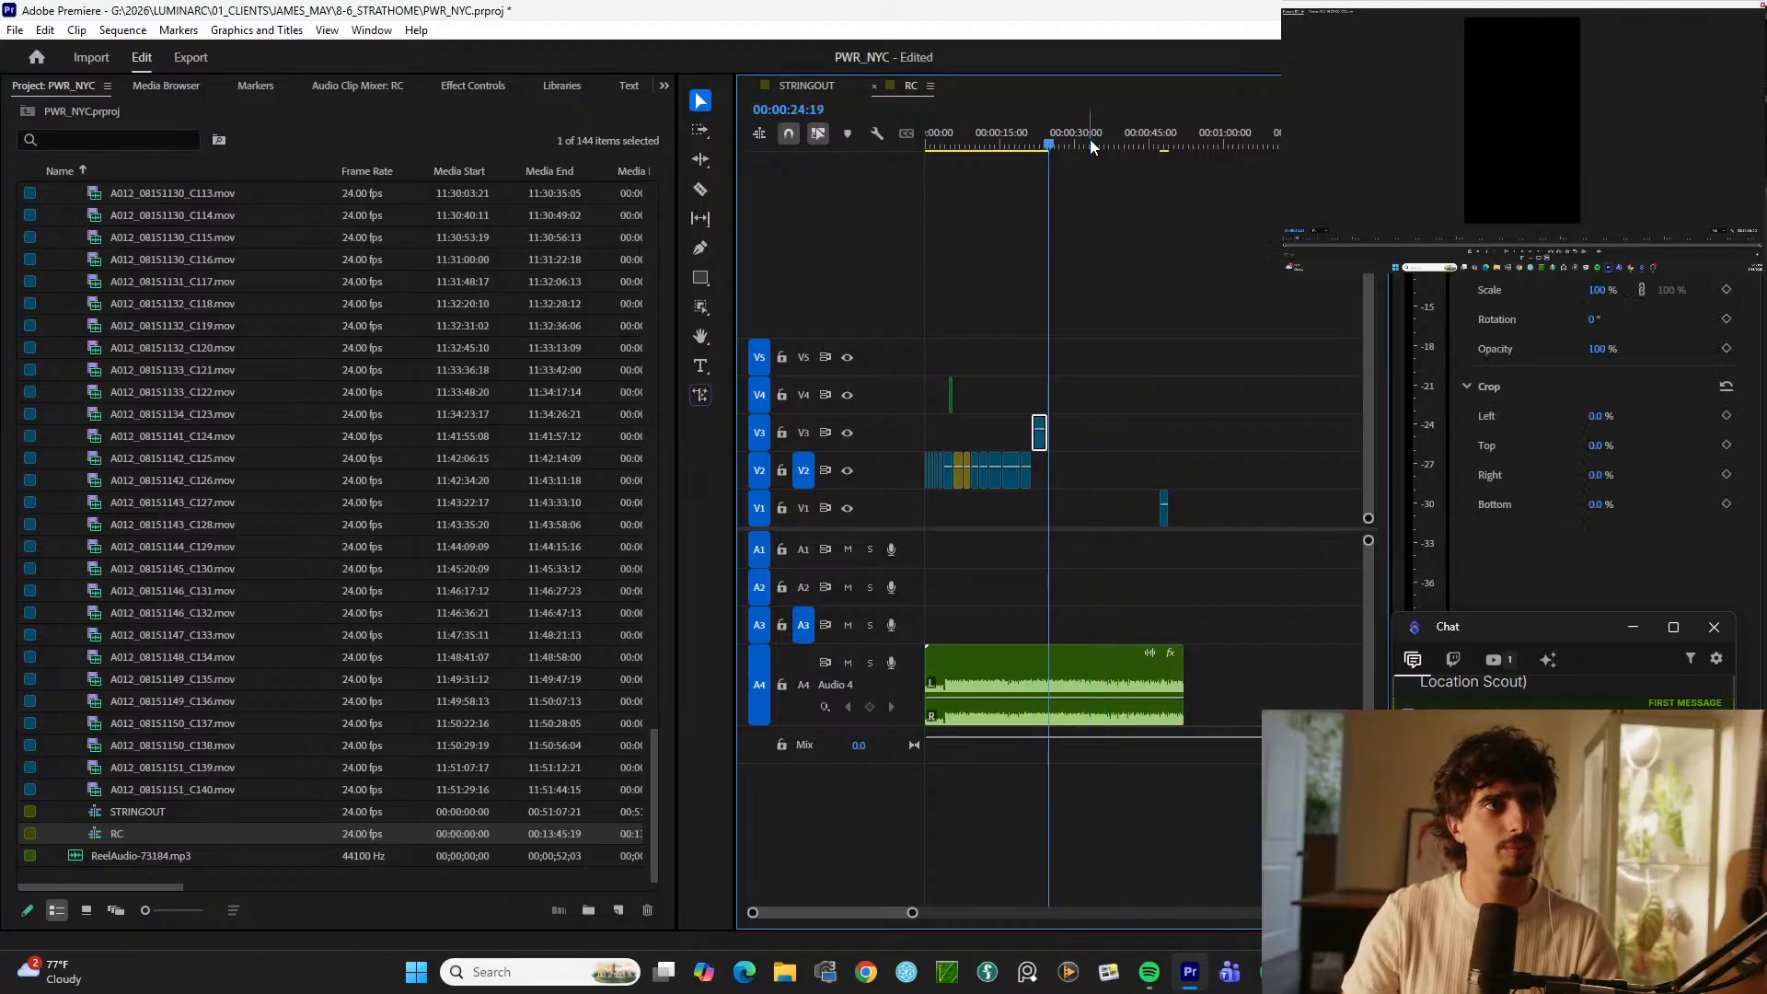
Step: Return to the selects and review the shots from about 00:13:14:20 to 00:13:25:01
key("minus")
key("minus")
key("minus")
key("minus")
left_click(1169, 119)
key("equal")
key("equal")
key("equal")
key("equal")
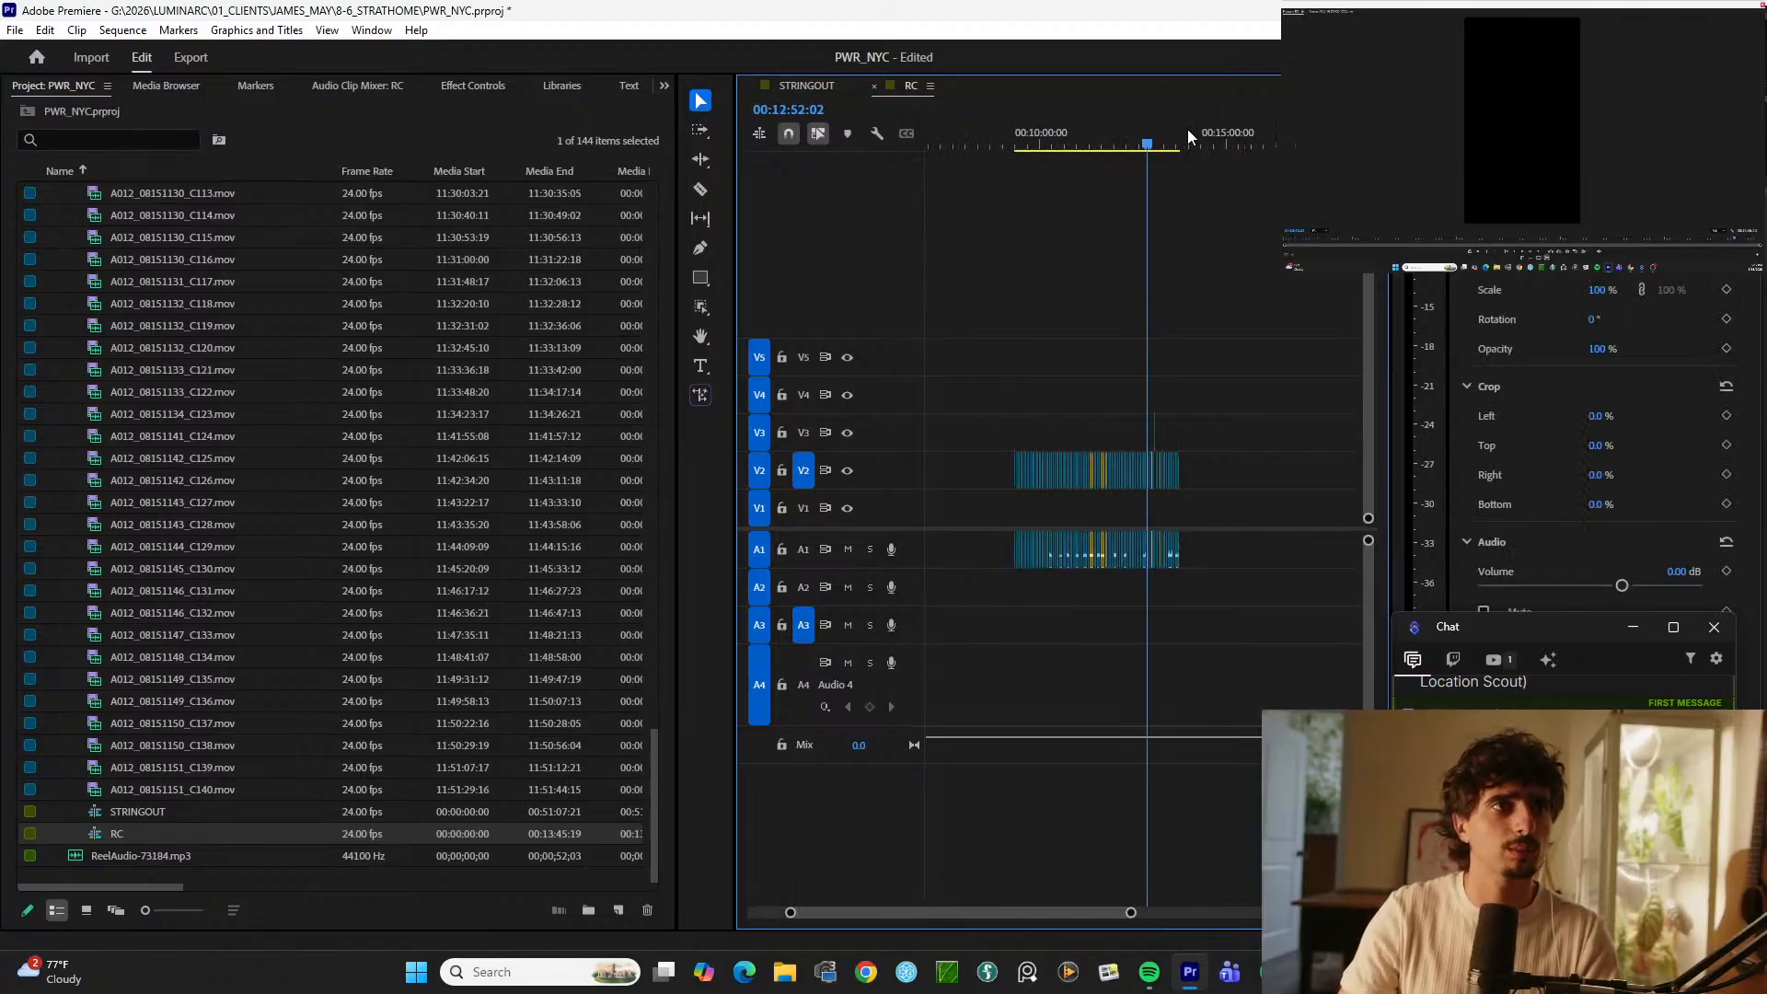
key("=")
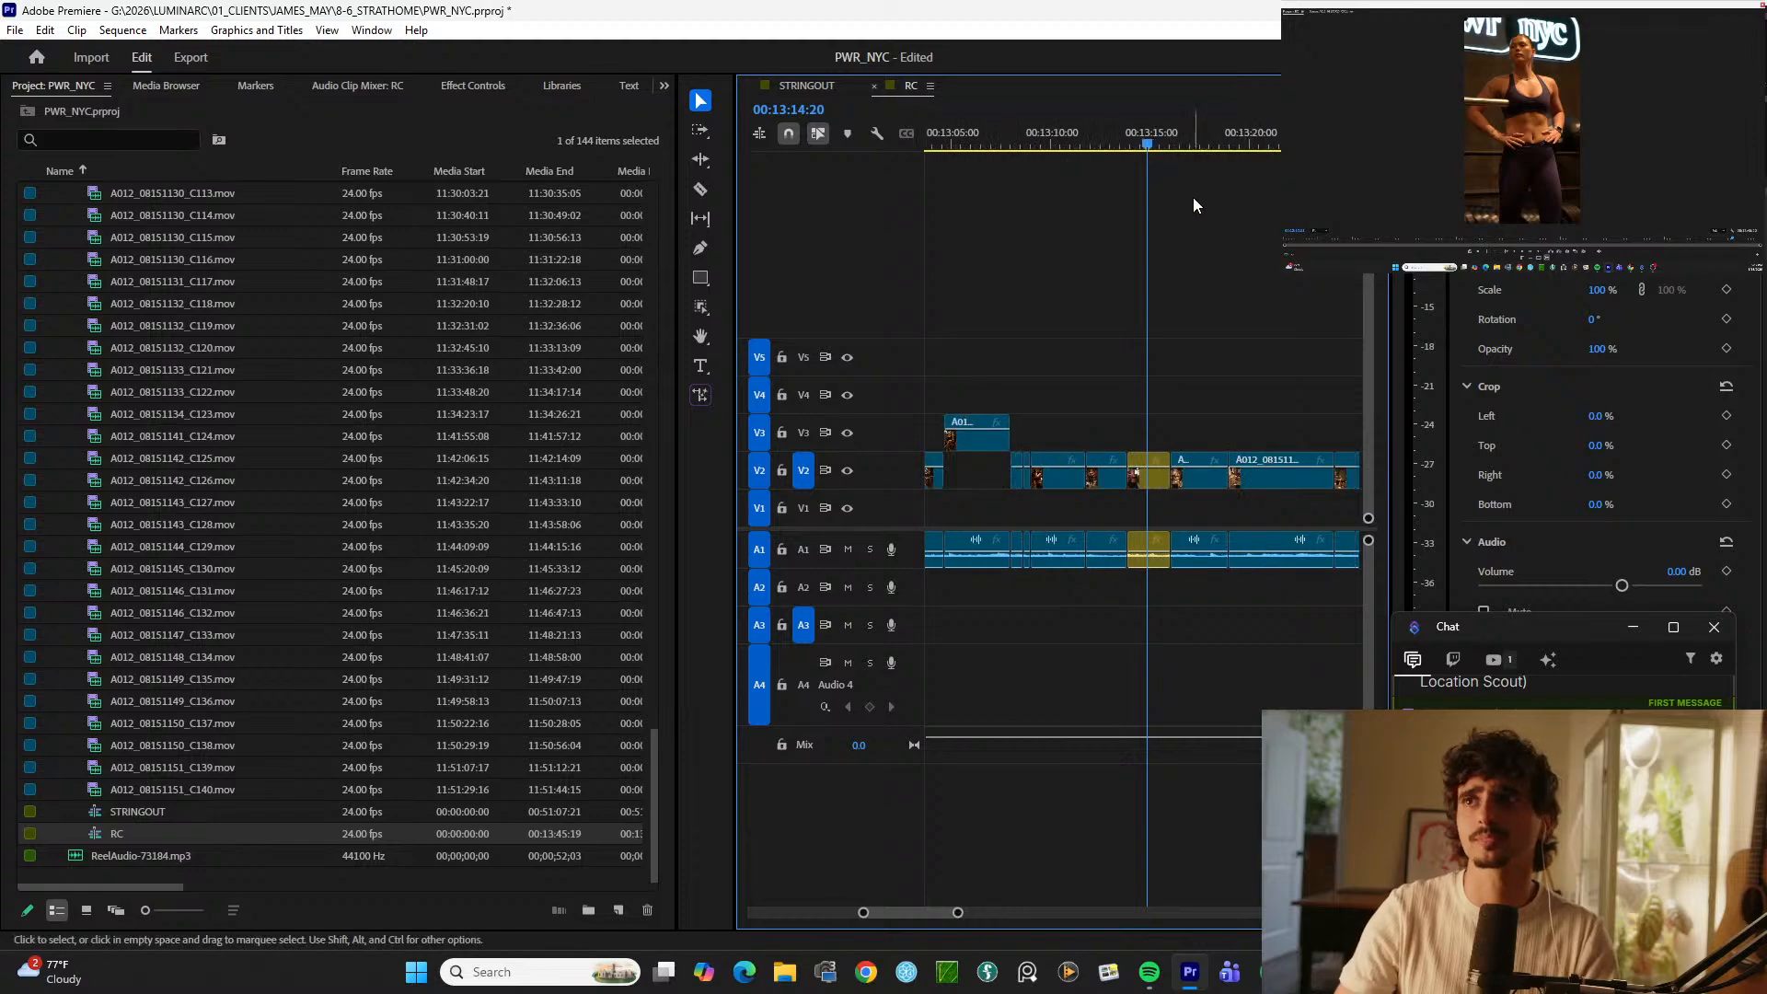
key("d")
key("=")
key("space")
key("-")
key("-")
key("-")
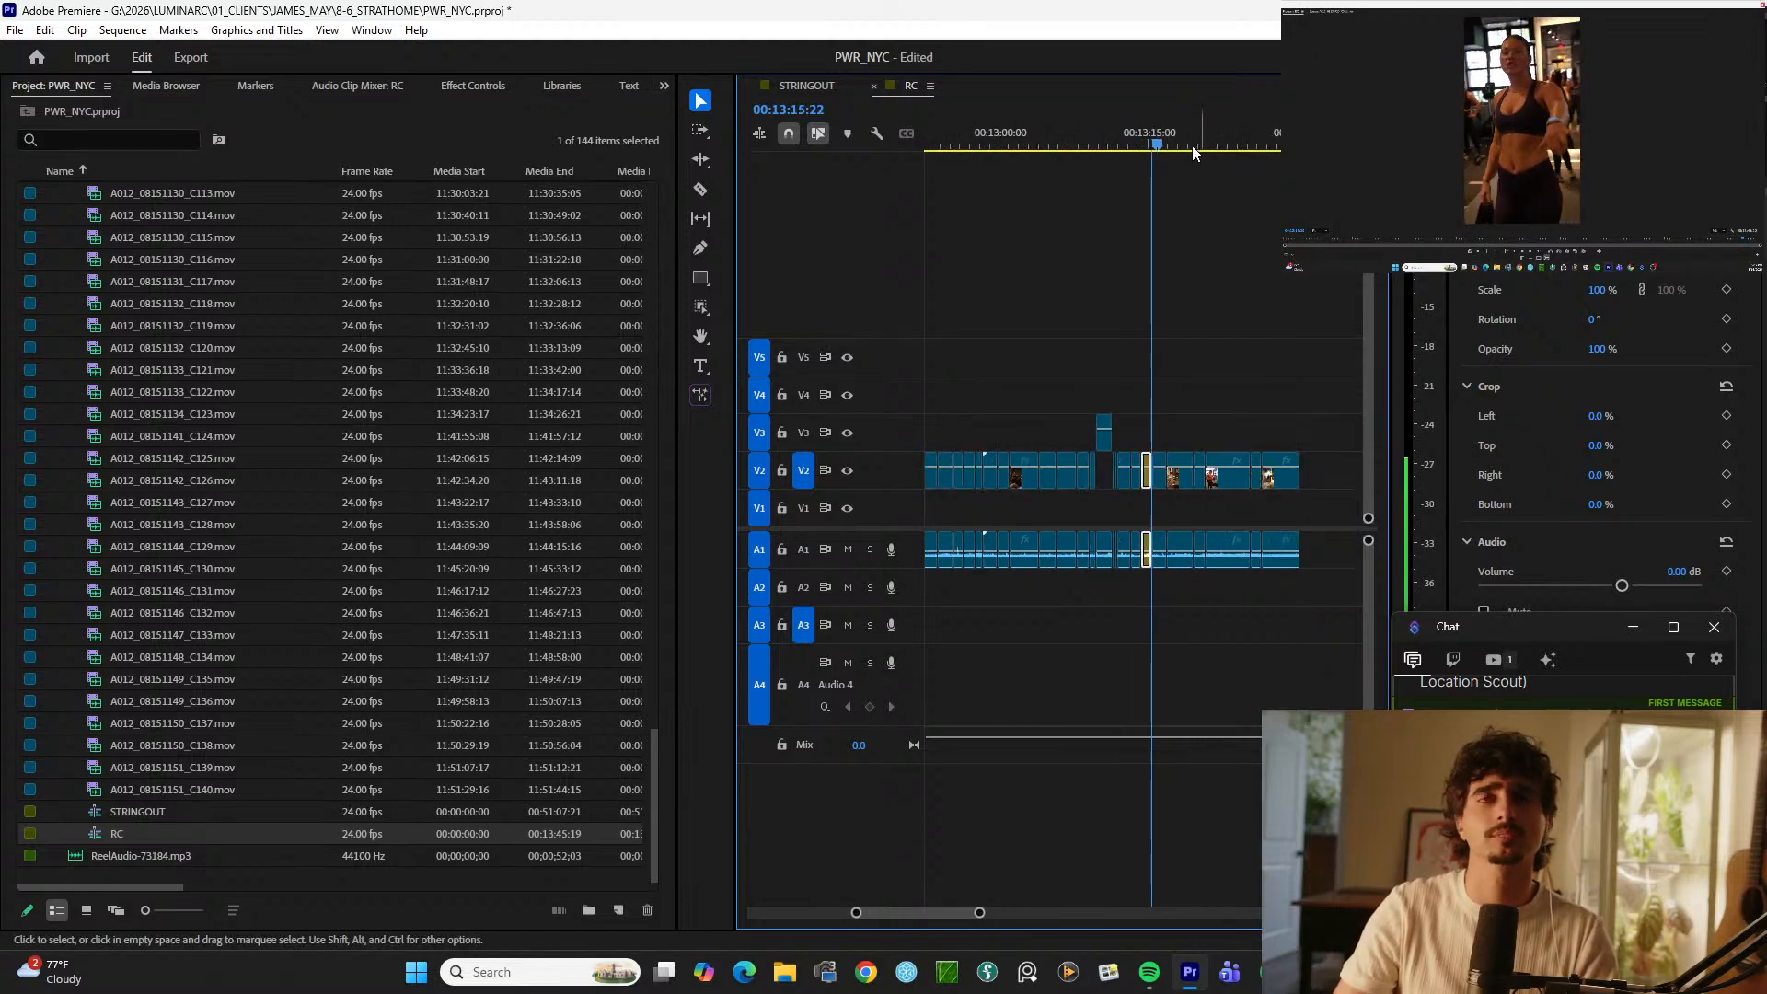
left_click_drag(1188, 126, 1139, 138)
key("=")
key("=")
left_click(1171, 366)
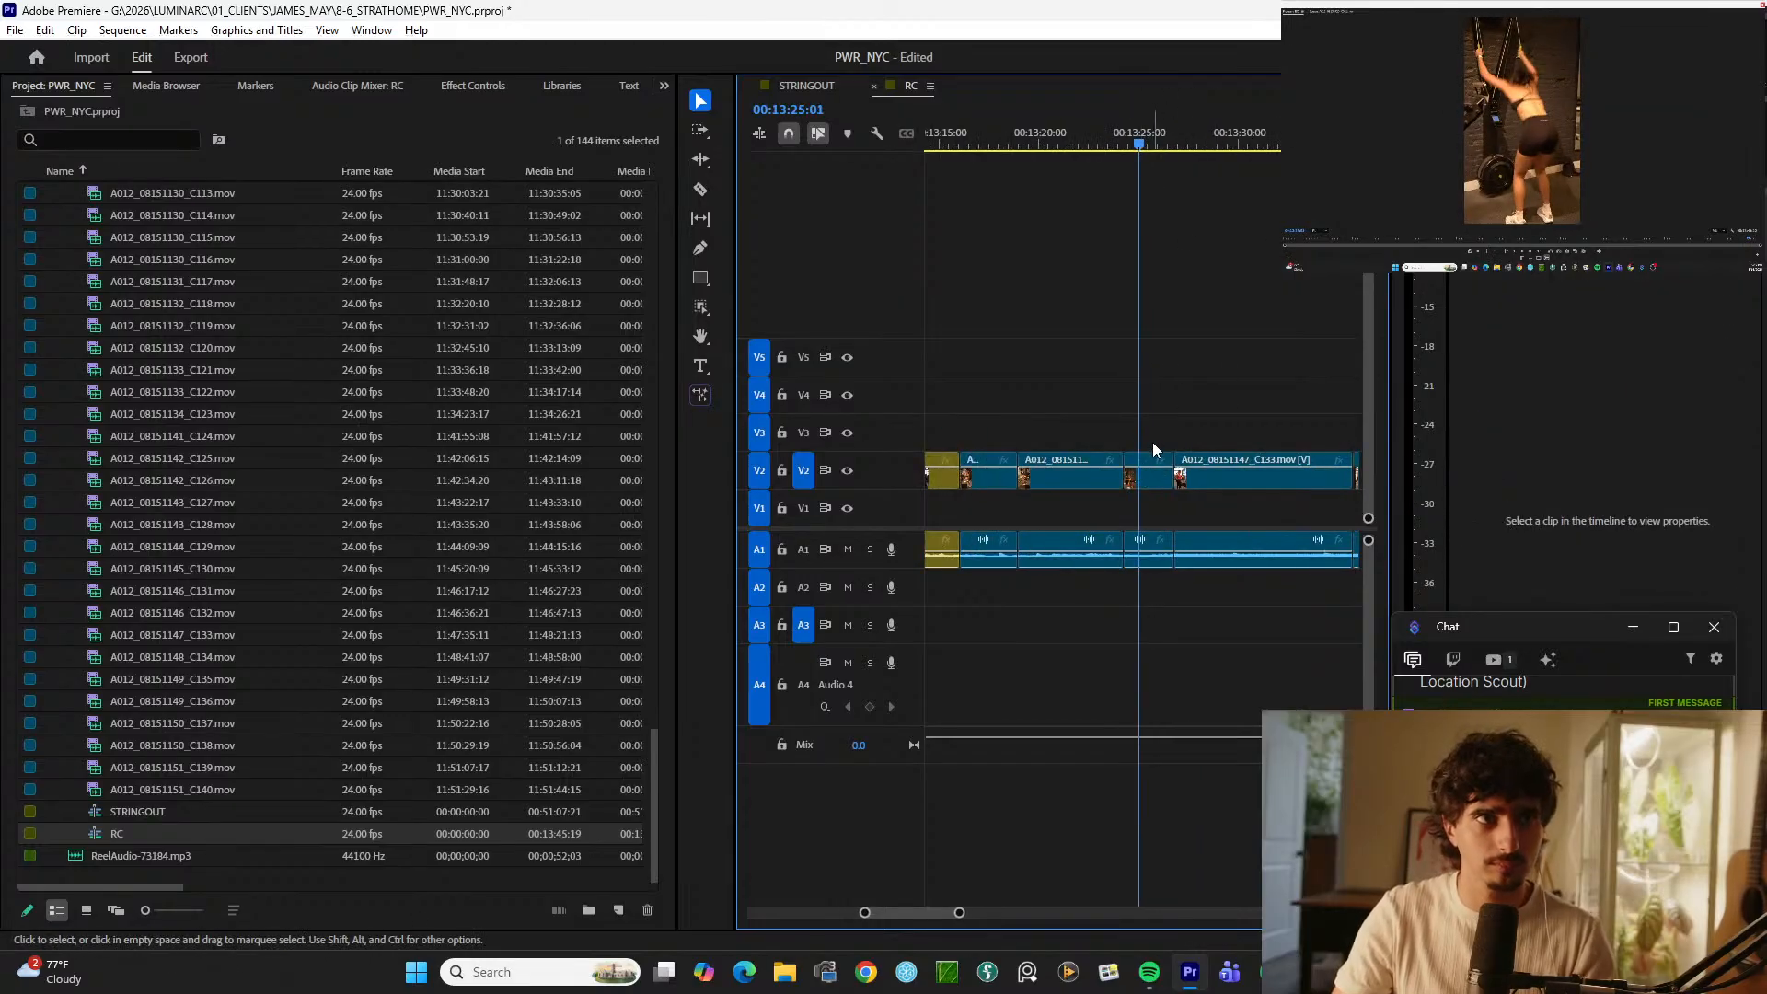
Step: Copy only the video of the short select at about 00:13:25:07 and review the preceding select from about 00:13:19:07
left_click(1151, 478)
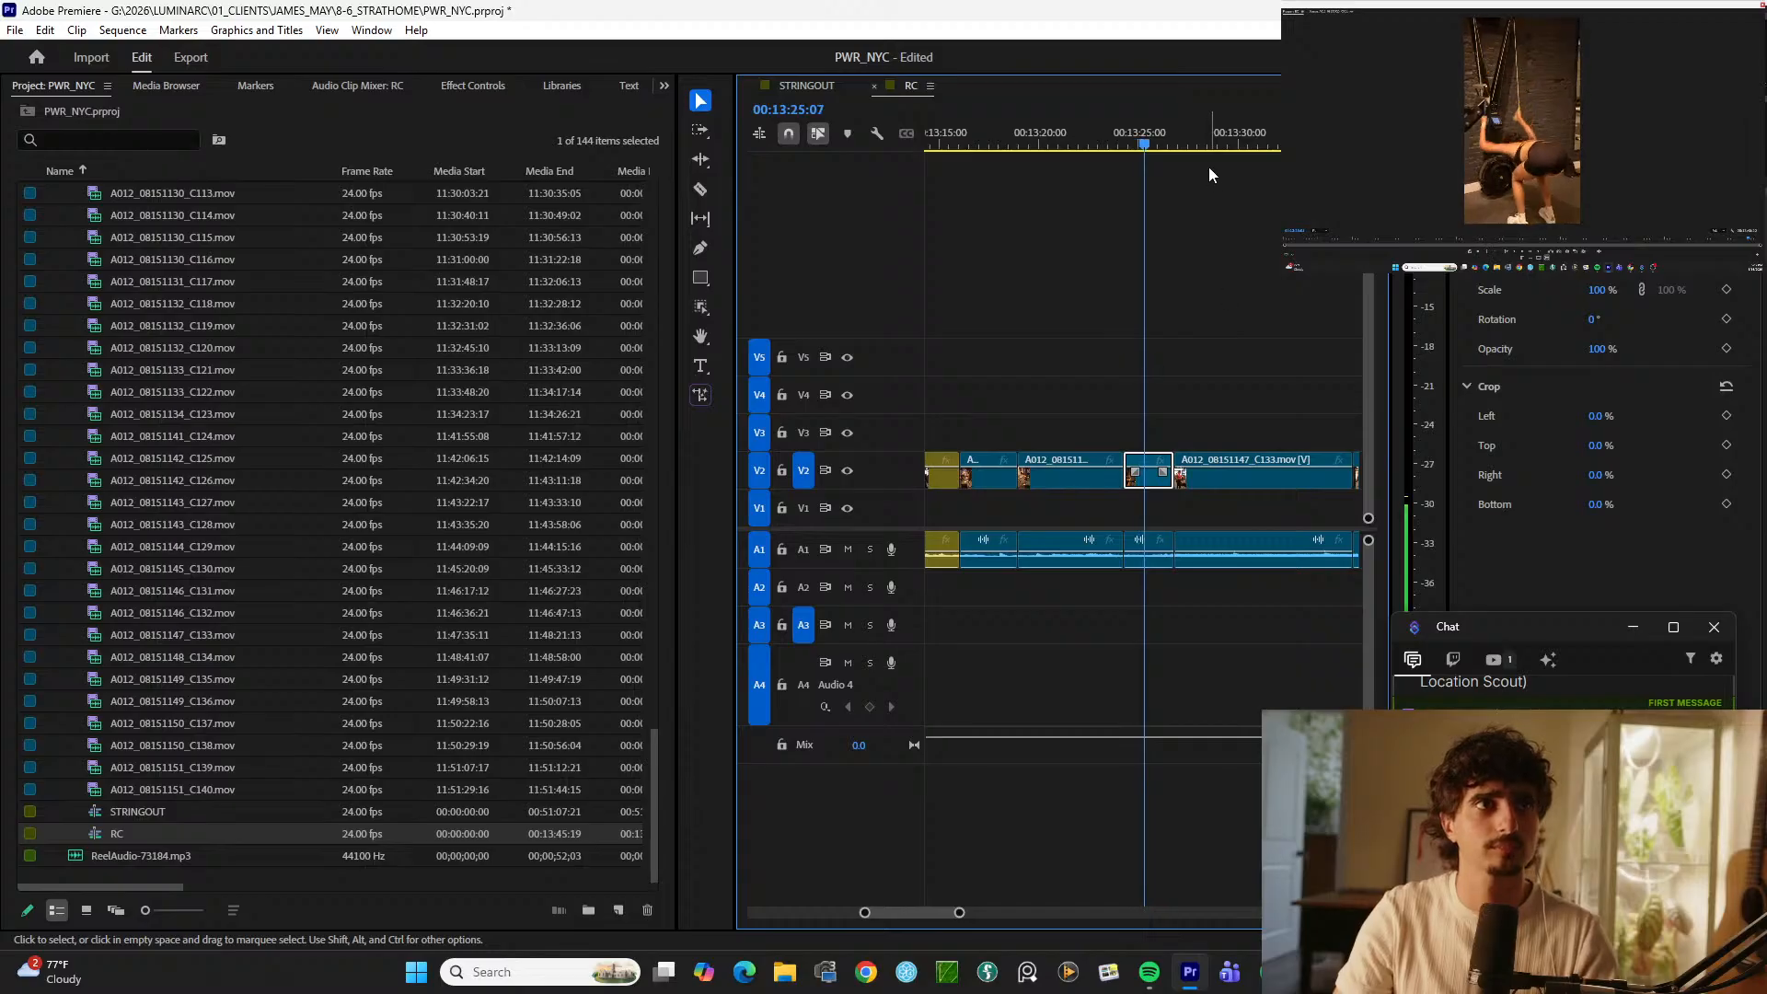
key("-")
key("-")
left_click_drag(1207, 120, 1110, 125)
key("=")
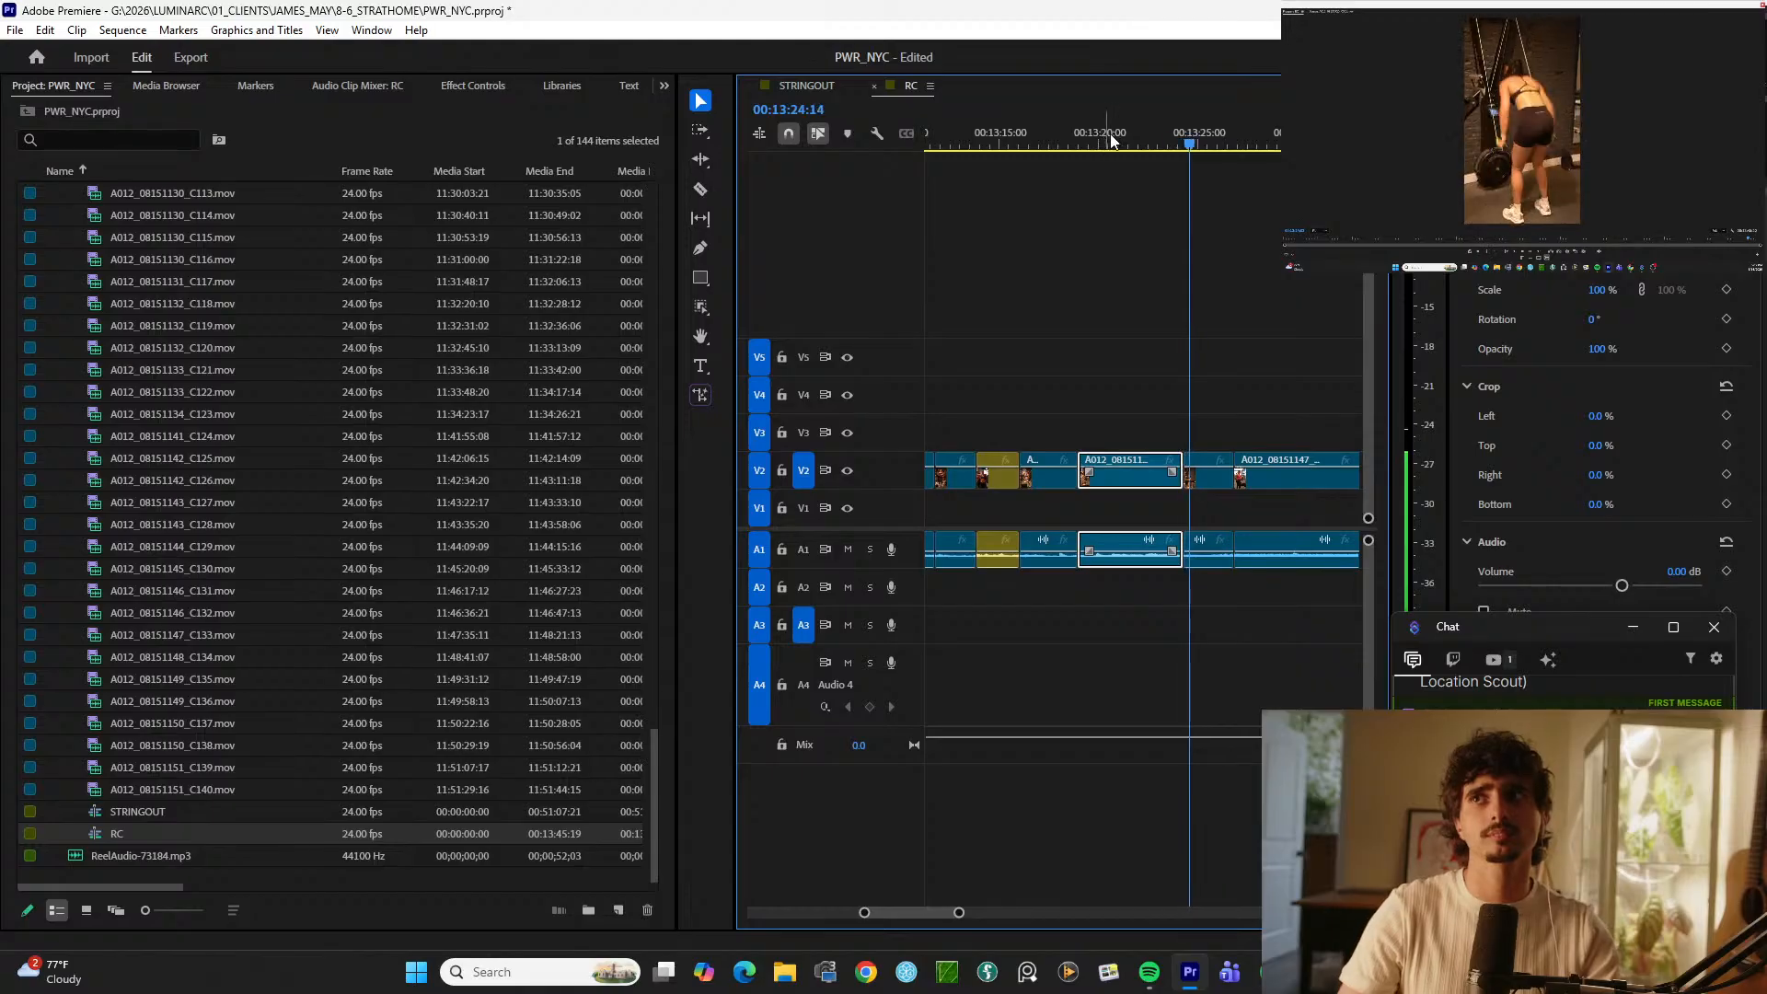
mouse_move(1063, 138)
left_mouse_down()
mouse_move(1010, 140)
mouse_move(1095, 134)
mouse_move(1081, 134)
left_mouse_up()
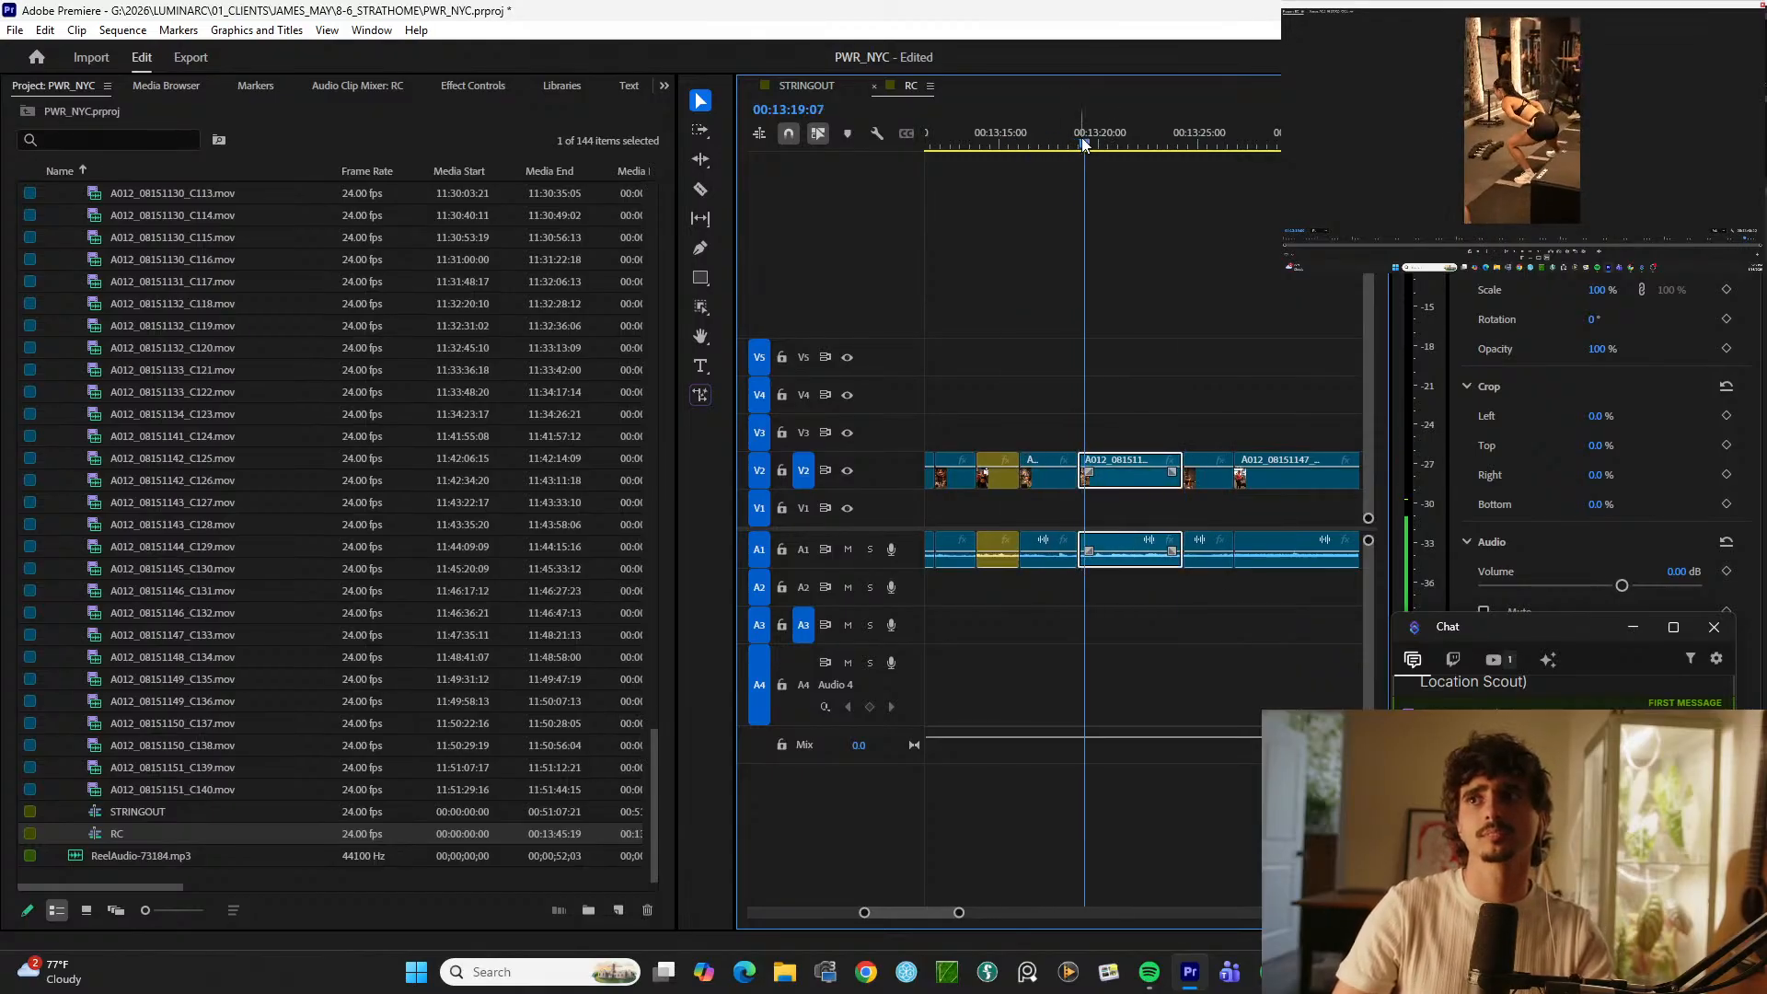
key("minus")
key("minus")
key("minus")
key("minus")
key("minus")
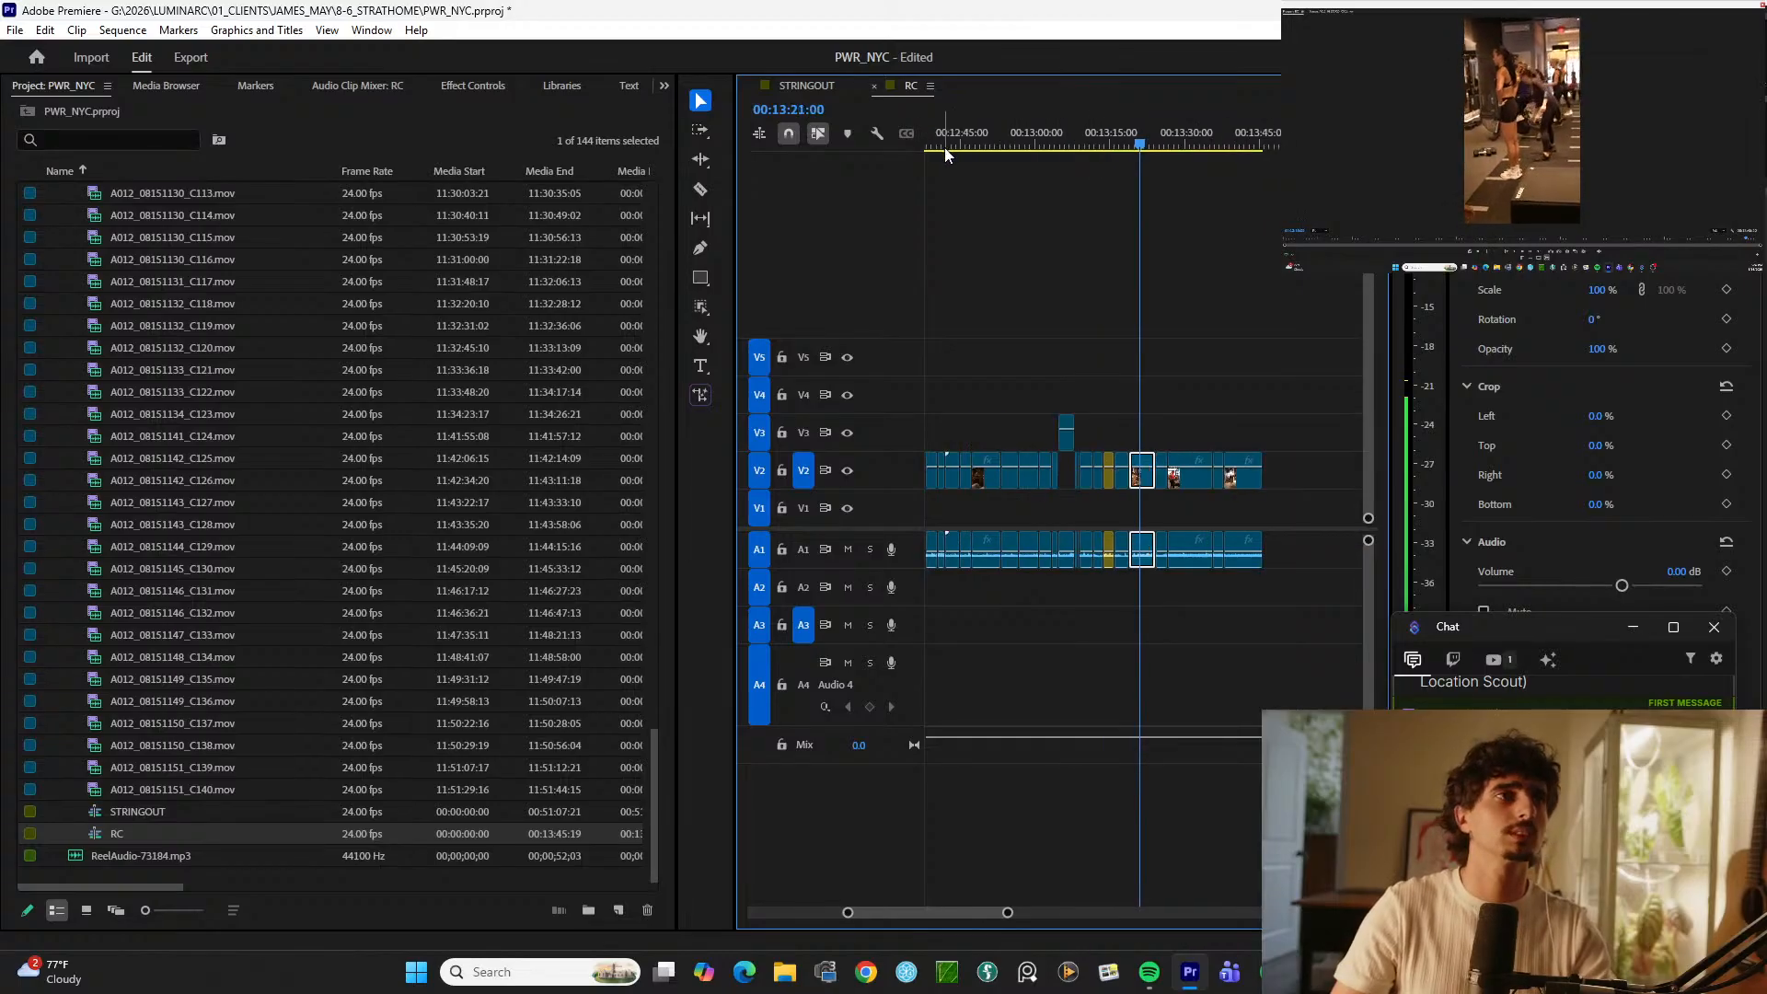
Step: Play the montage from 00:00:21:11 and paste the copied short select onto V2 right after the V3 clip
left_click_drag(950, 141, 939, 140)
key("equal")
key("equal")
key("Up")
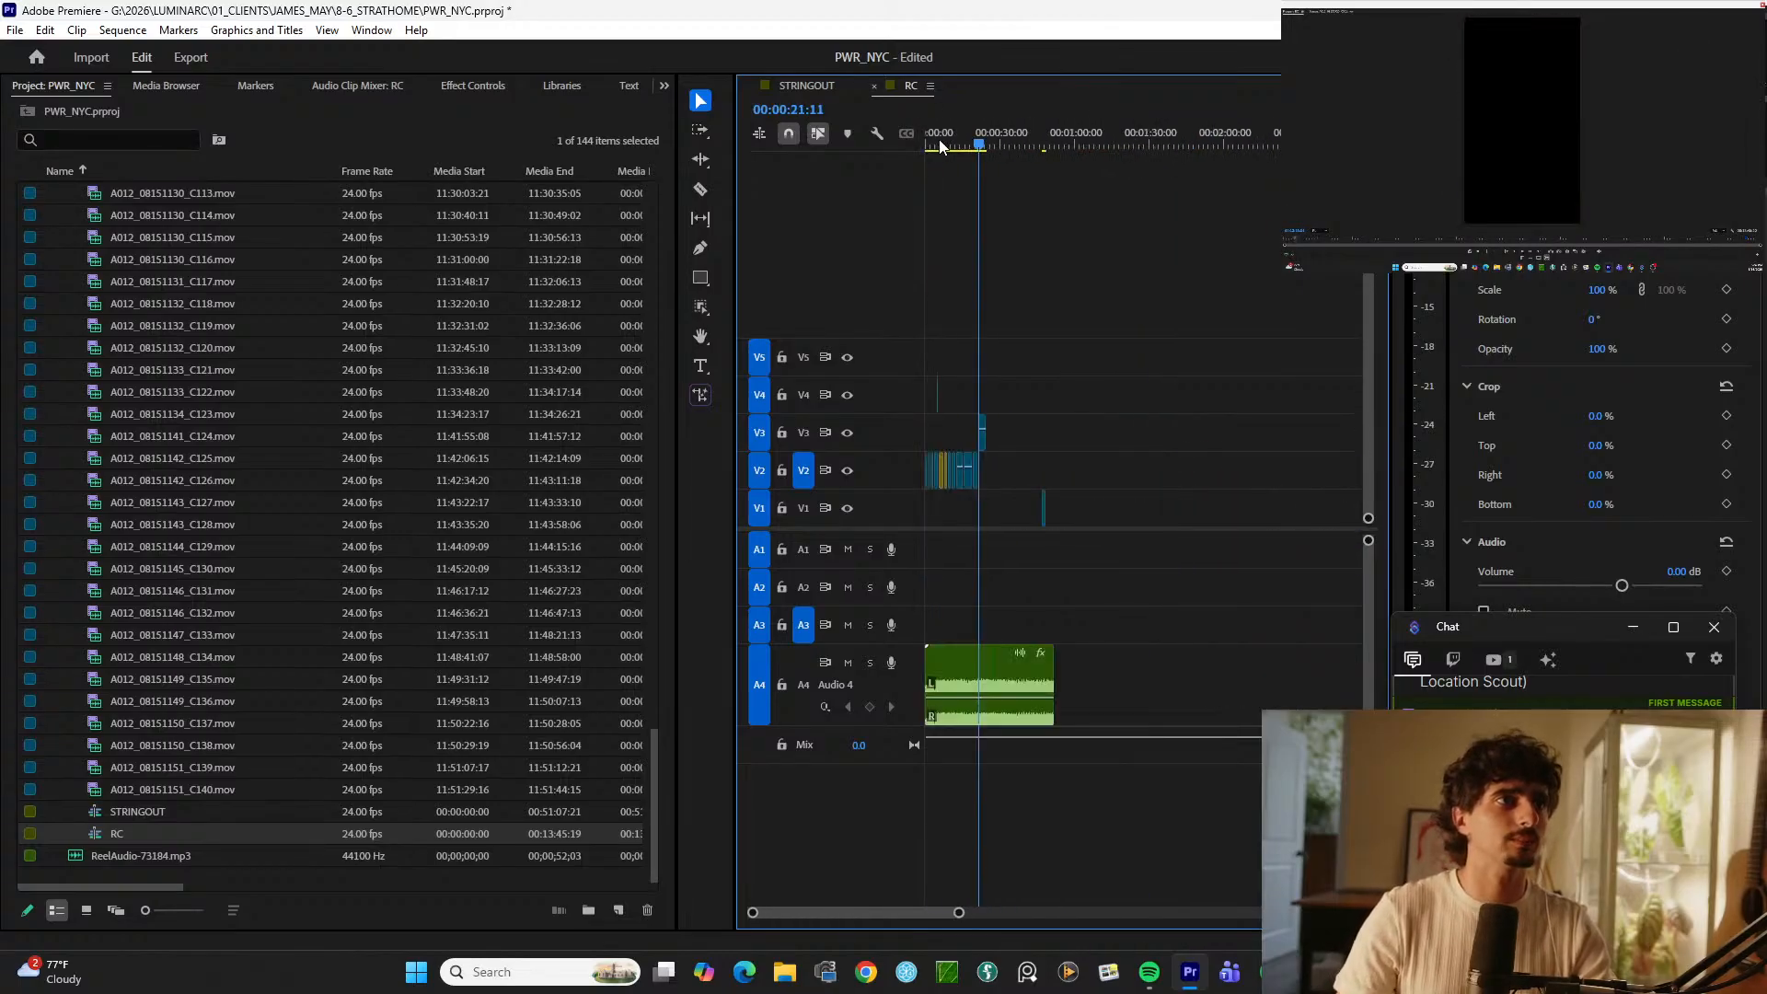
key("equal")
key("equal")
key("equal")
key("space")
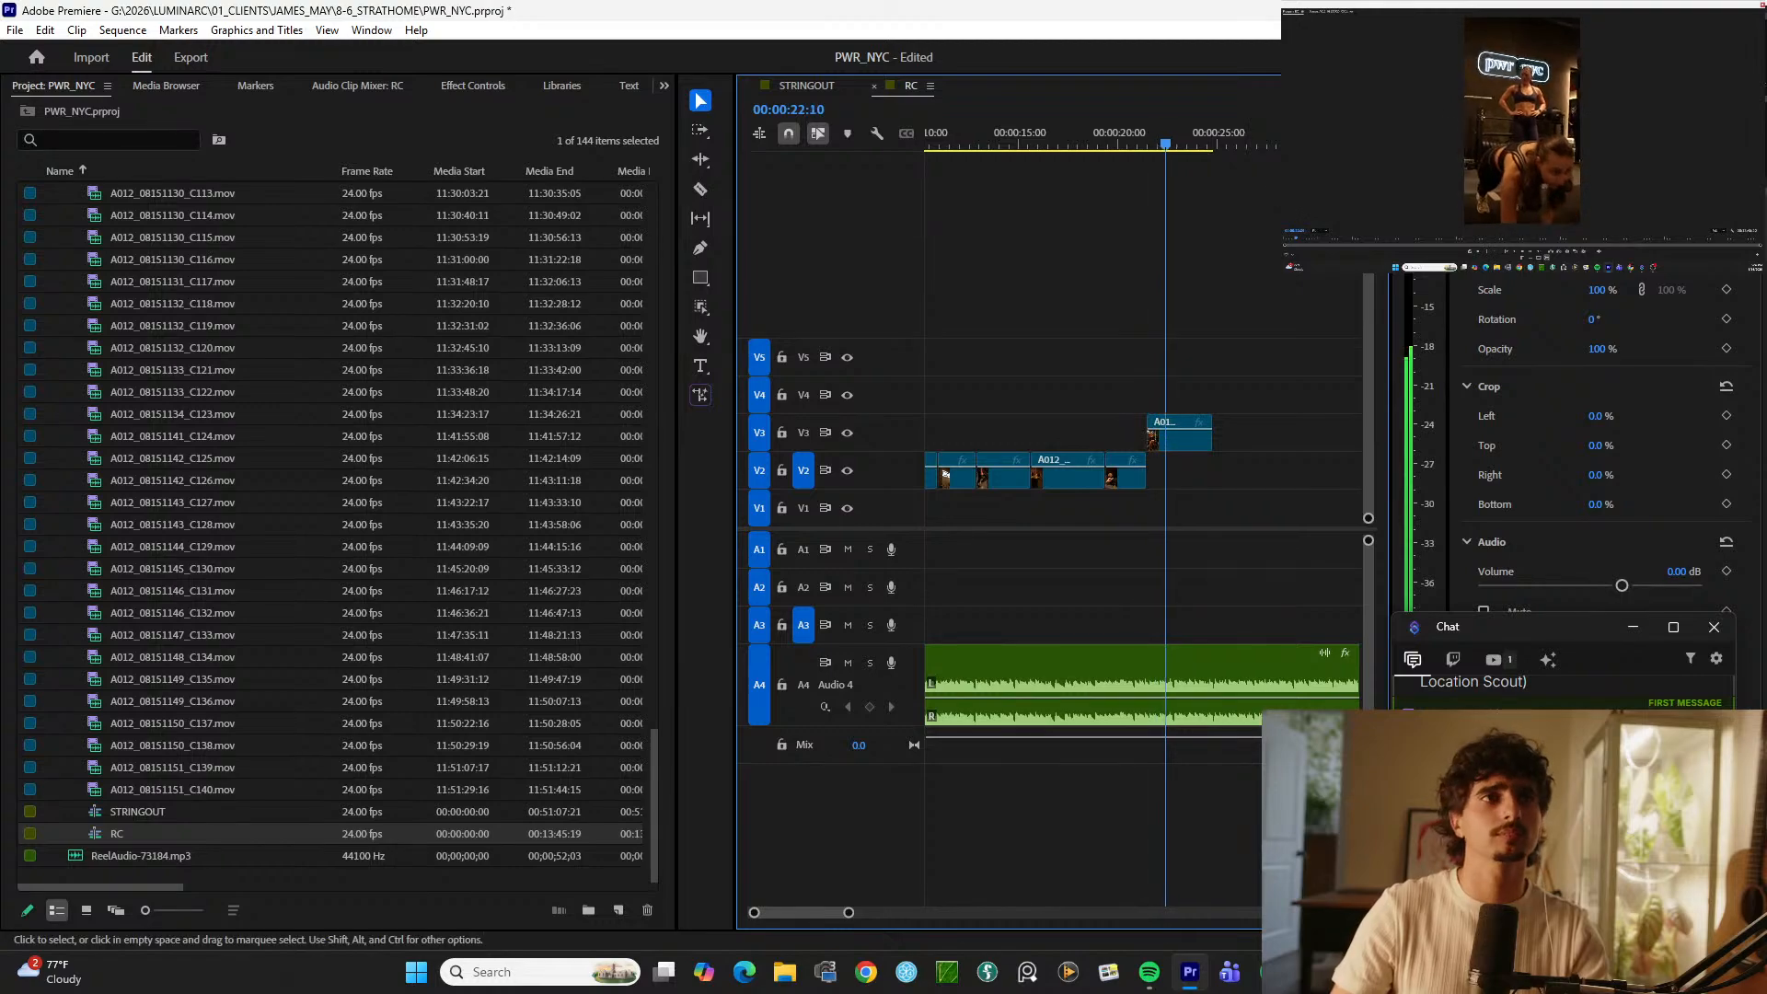
left_click(1210, 132)
key("ctrl+v")
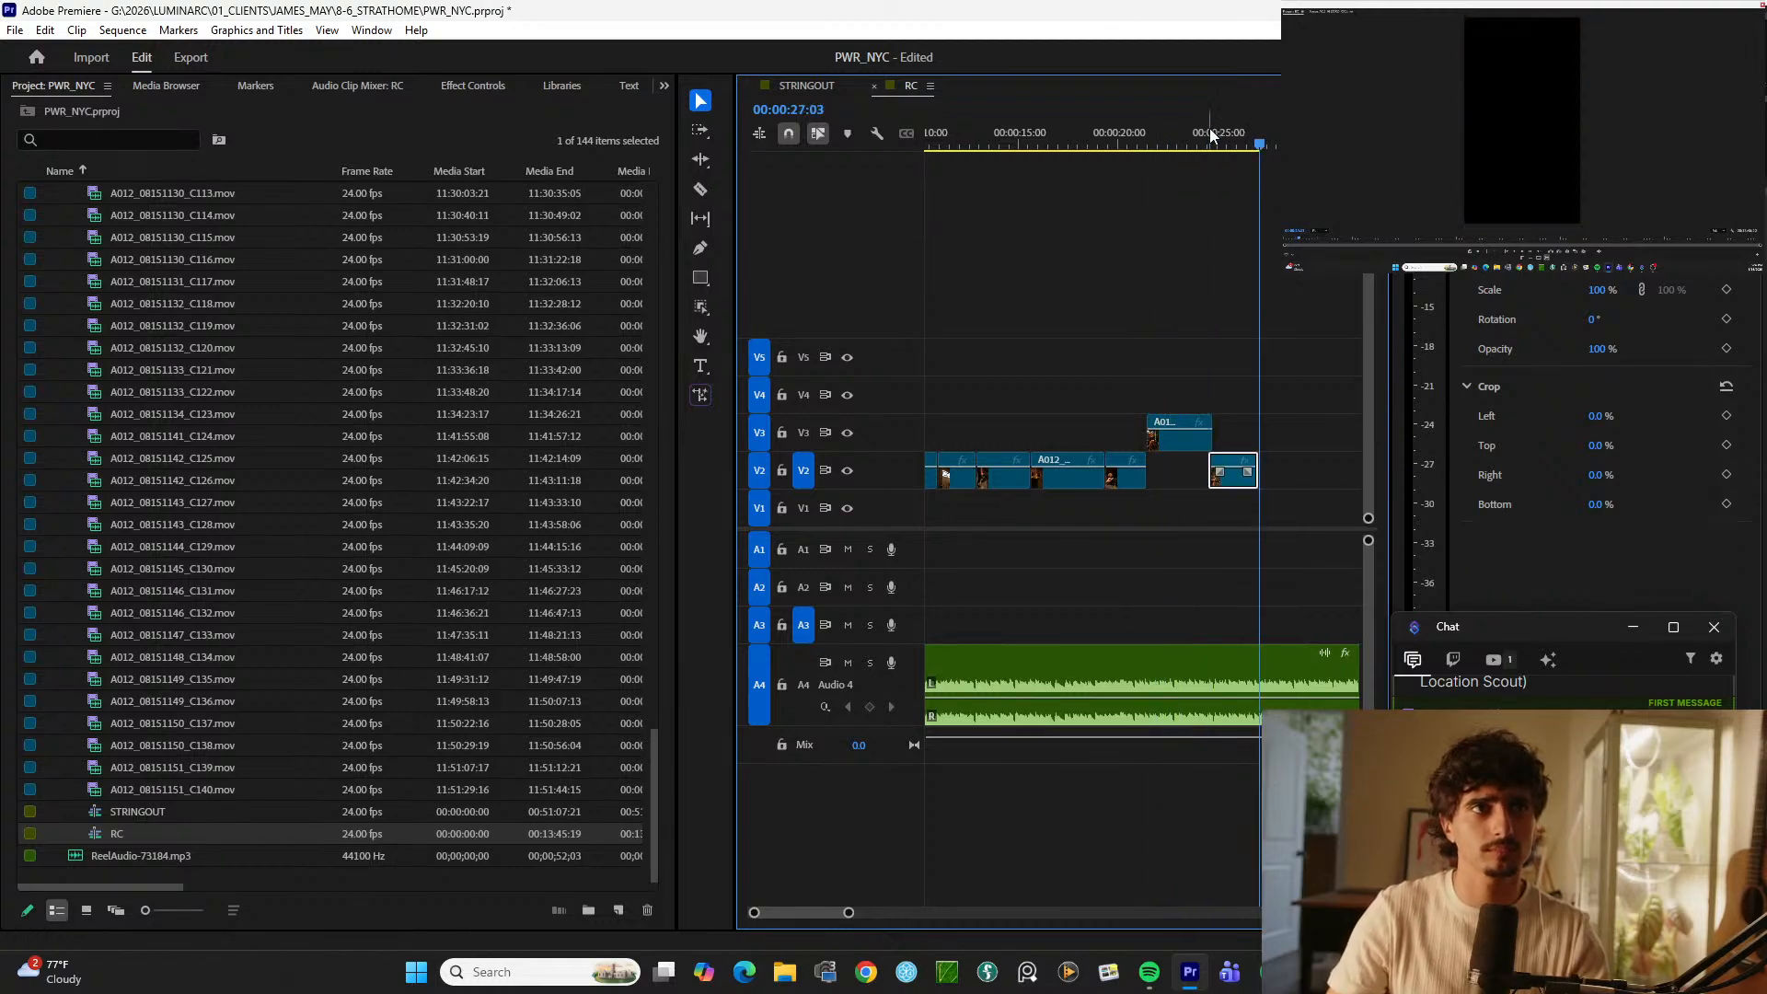
Step: Play the newly pasted V2 clip and trim its end to shorten it by roughly half
left_click(1207, 130)
key("space")
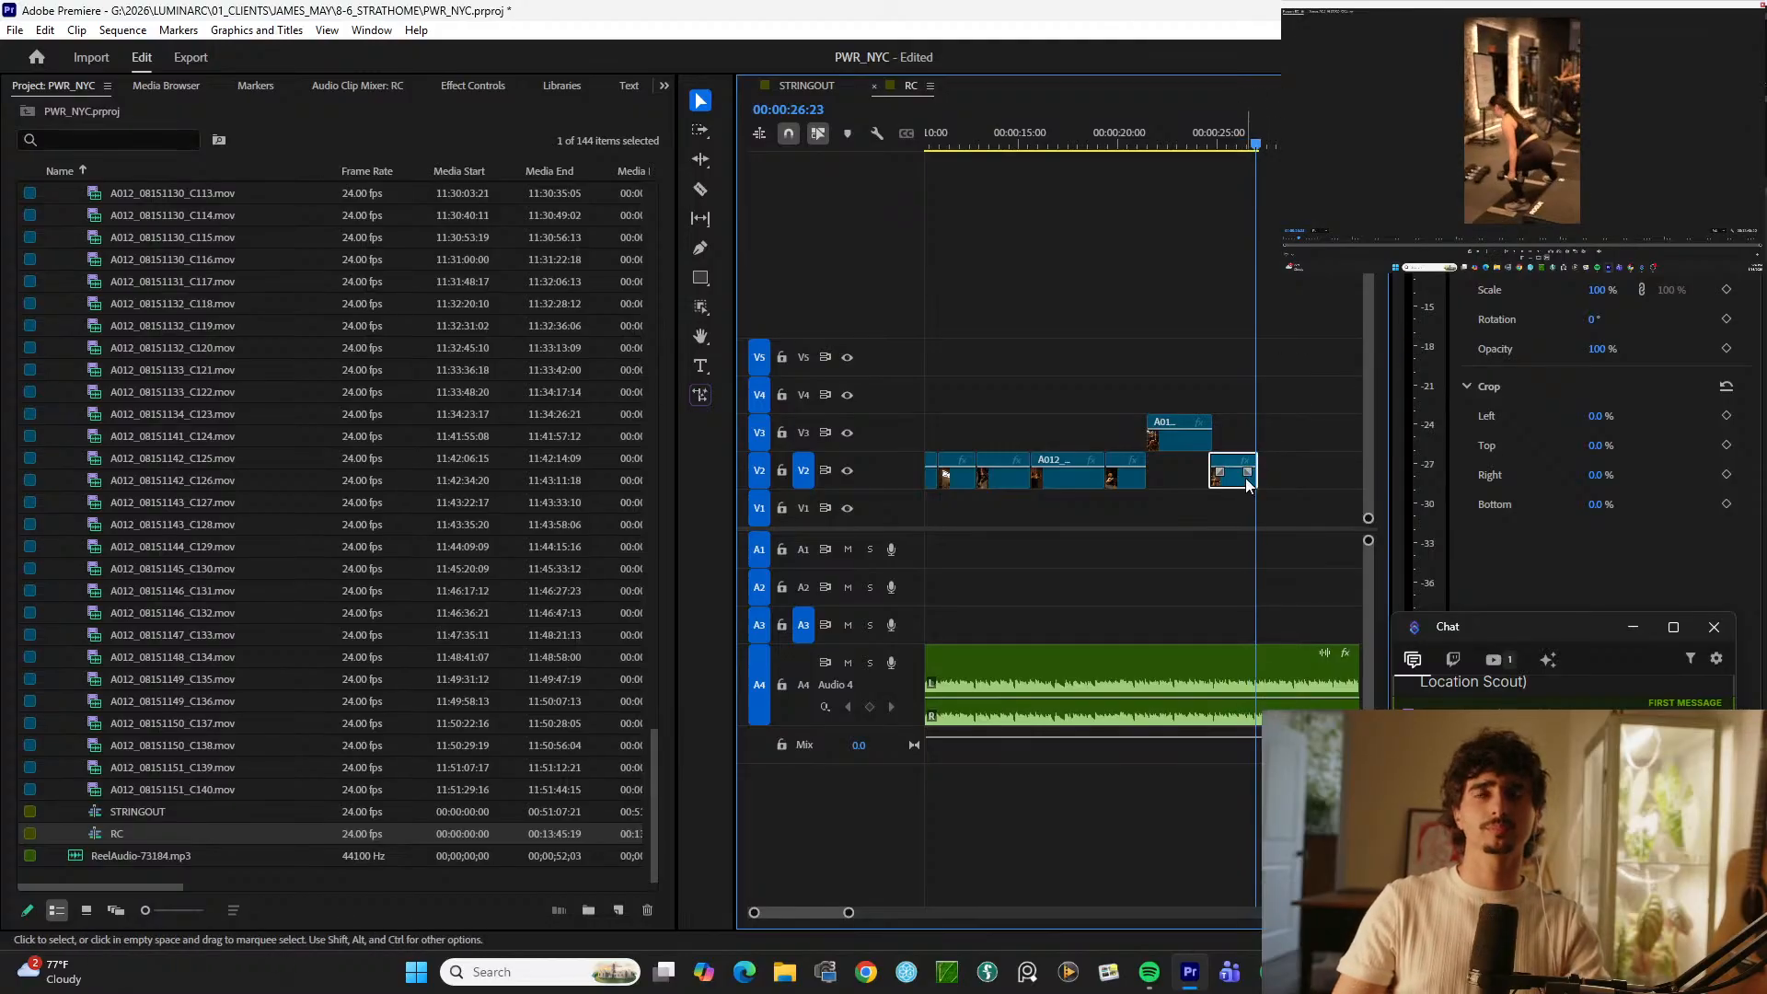
left_click_drag(1266, 478, 1230, 488)
Step: Play the montage from the start of the sequence and save the project
left_click_drag(1085, 139, 632, 184)
key("space")
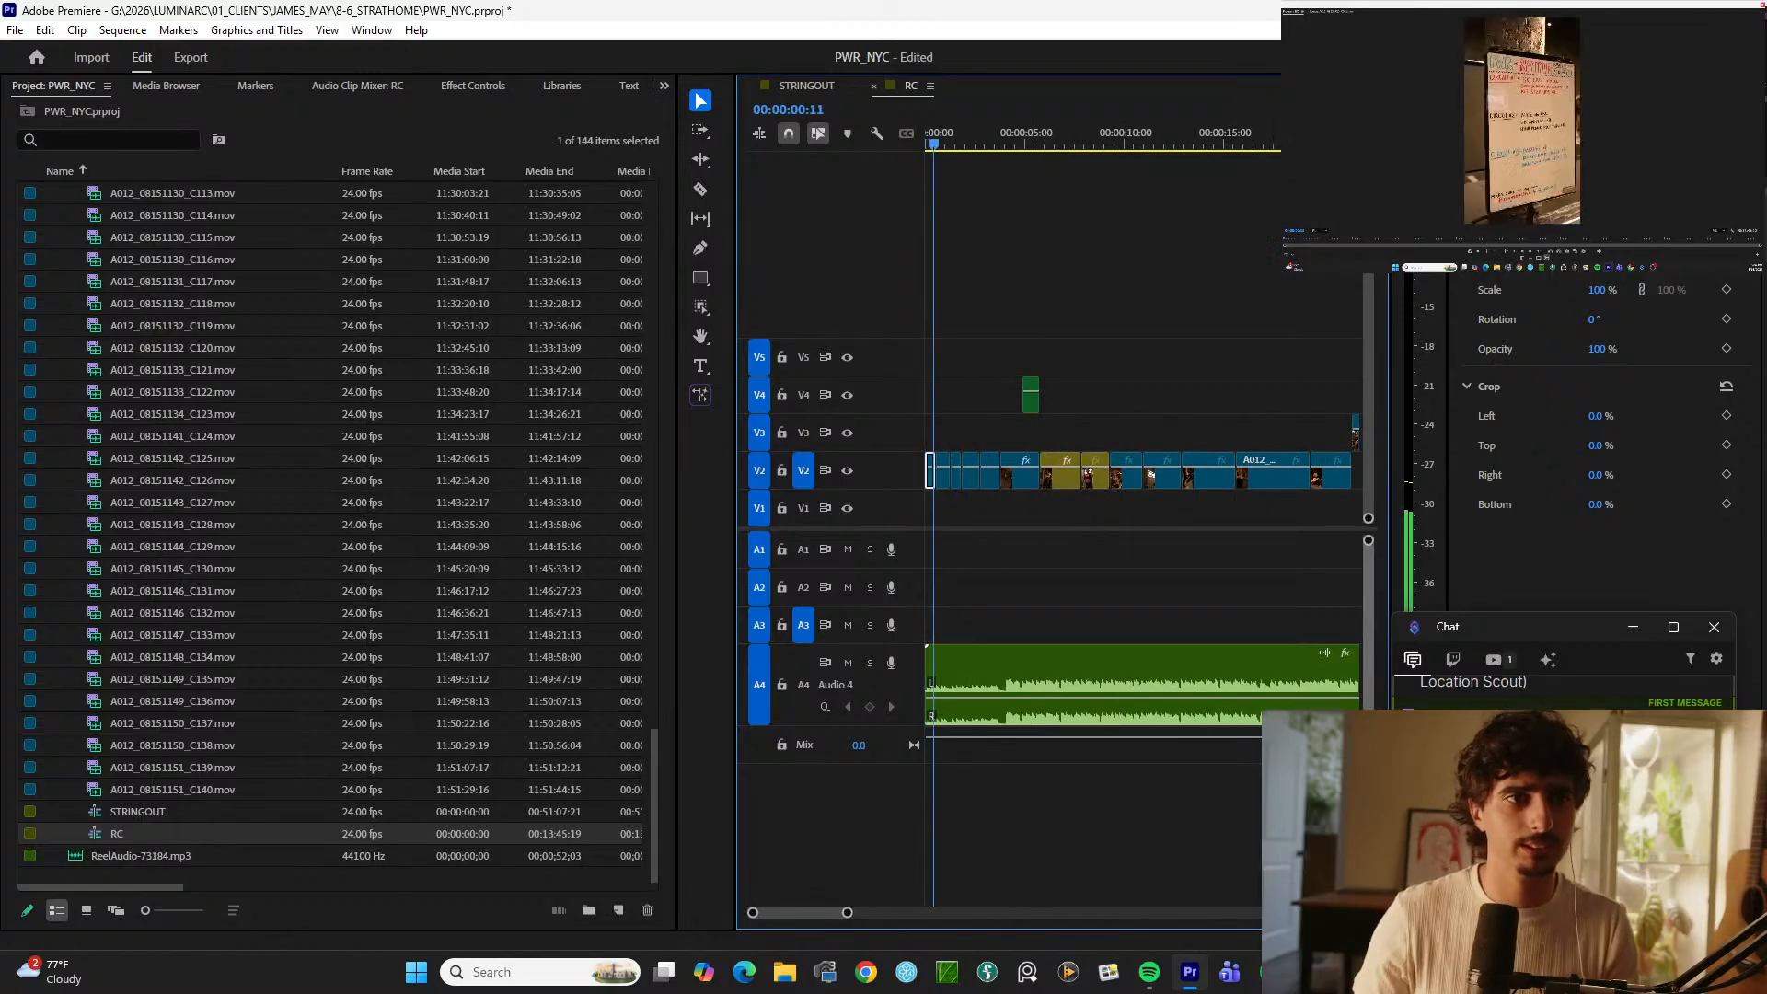
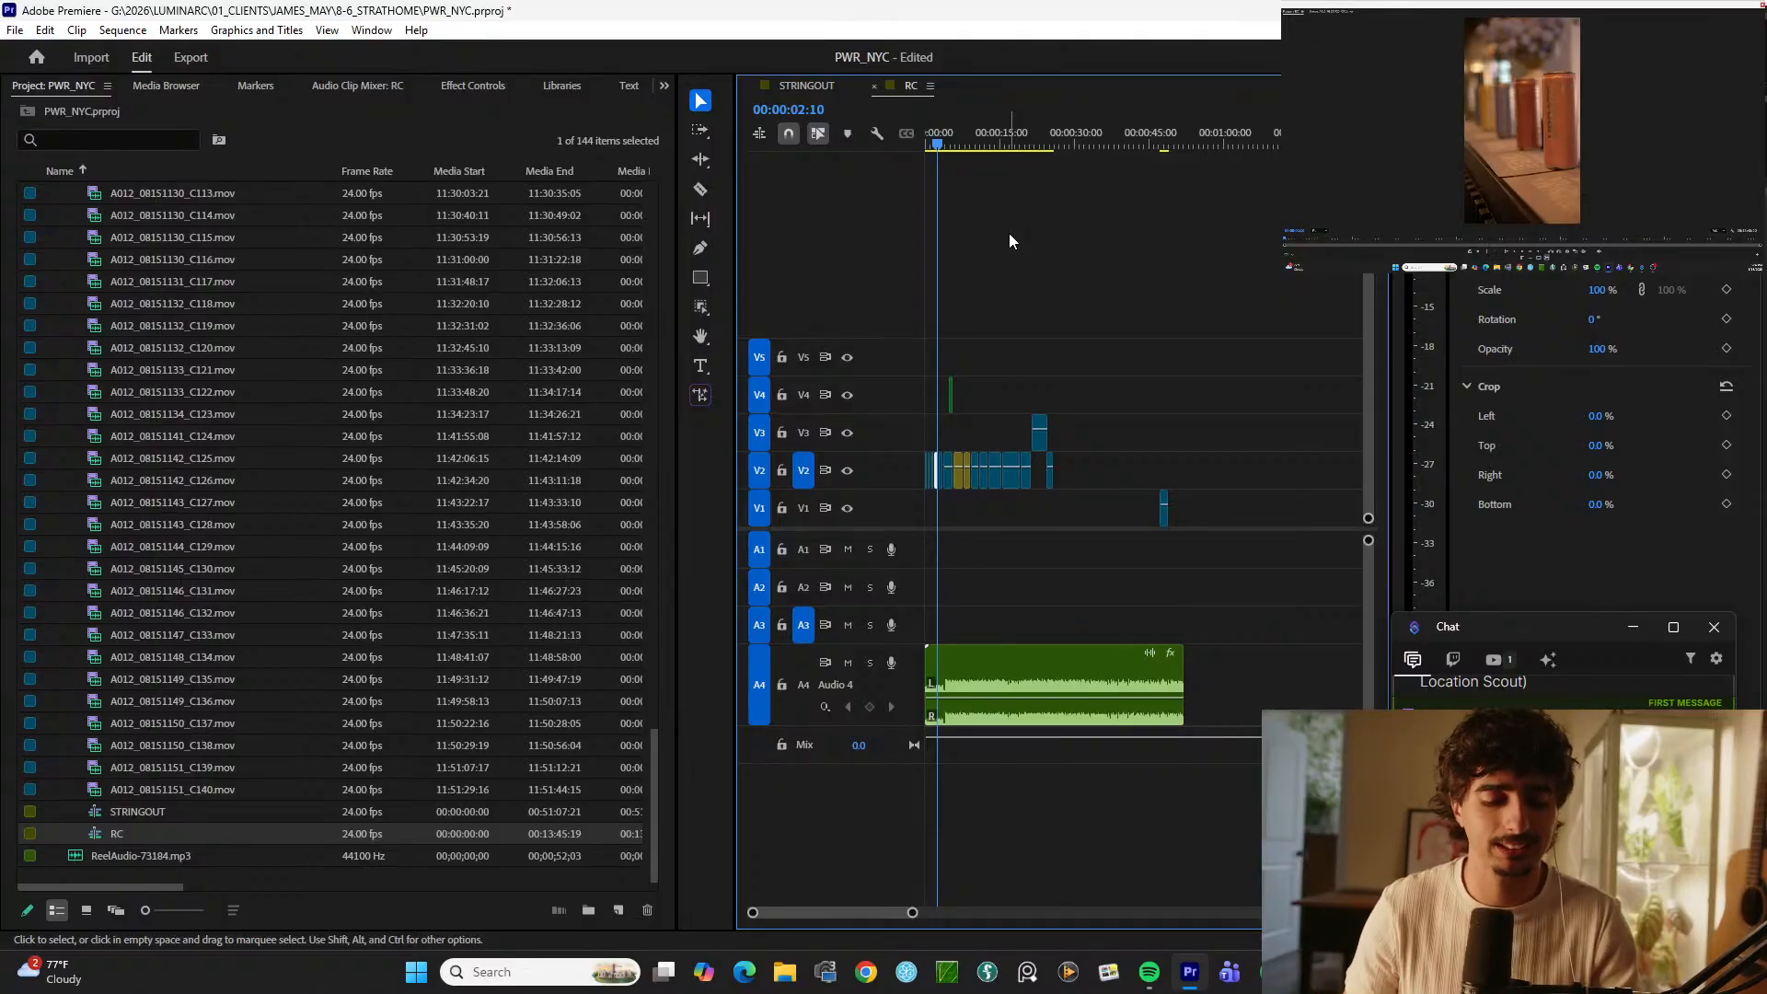
key("ctrl+s")
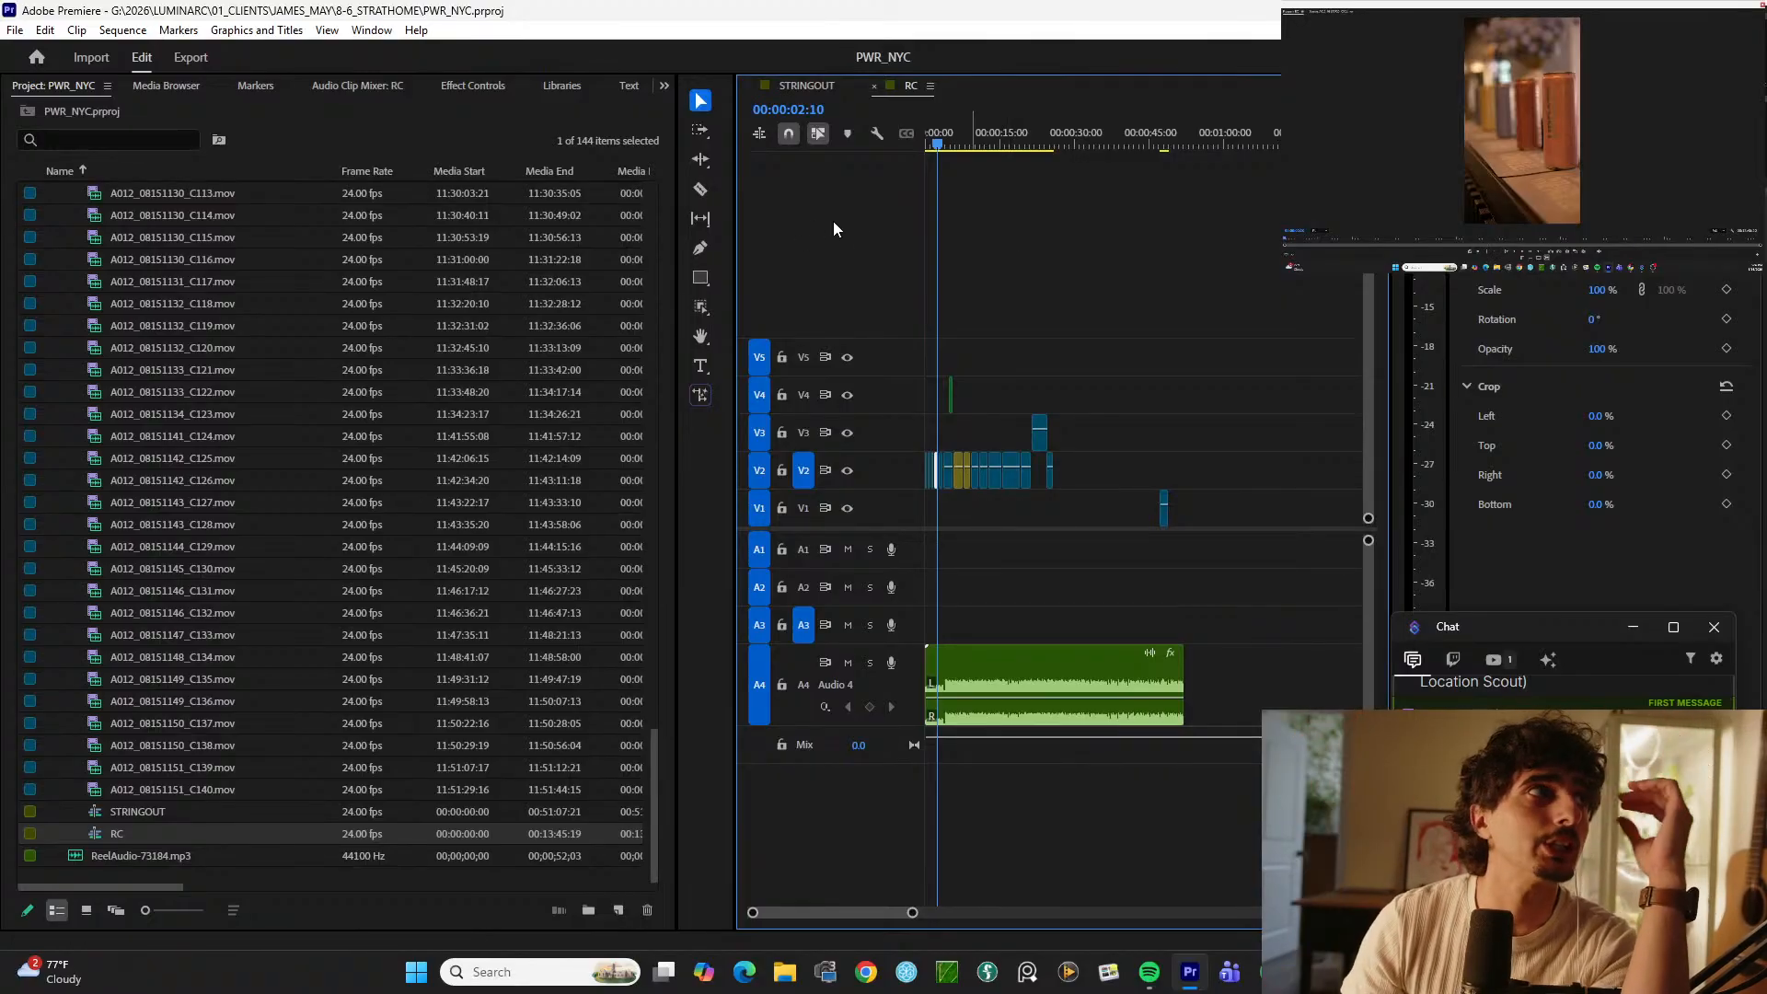
left_click(1123, 264)
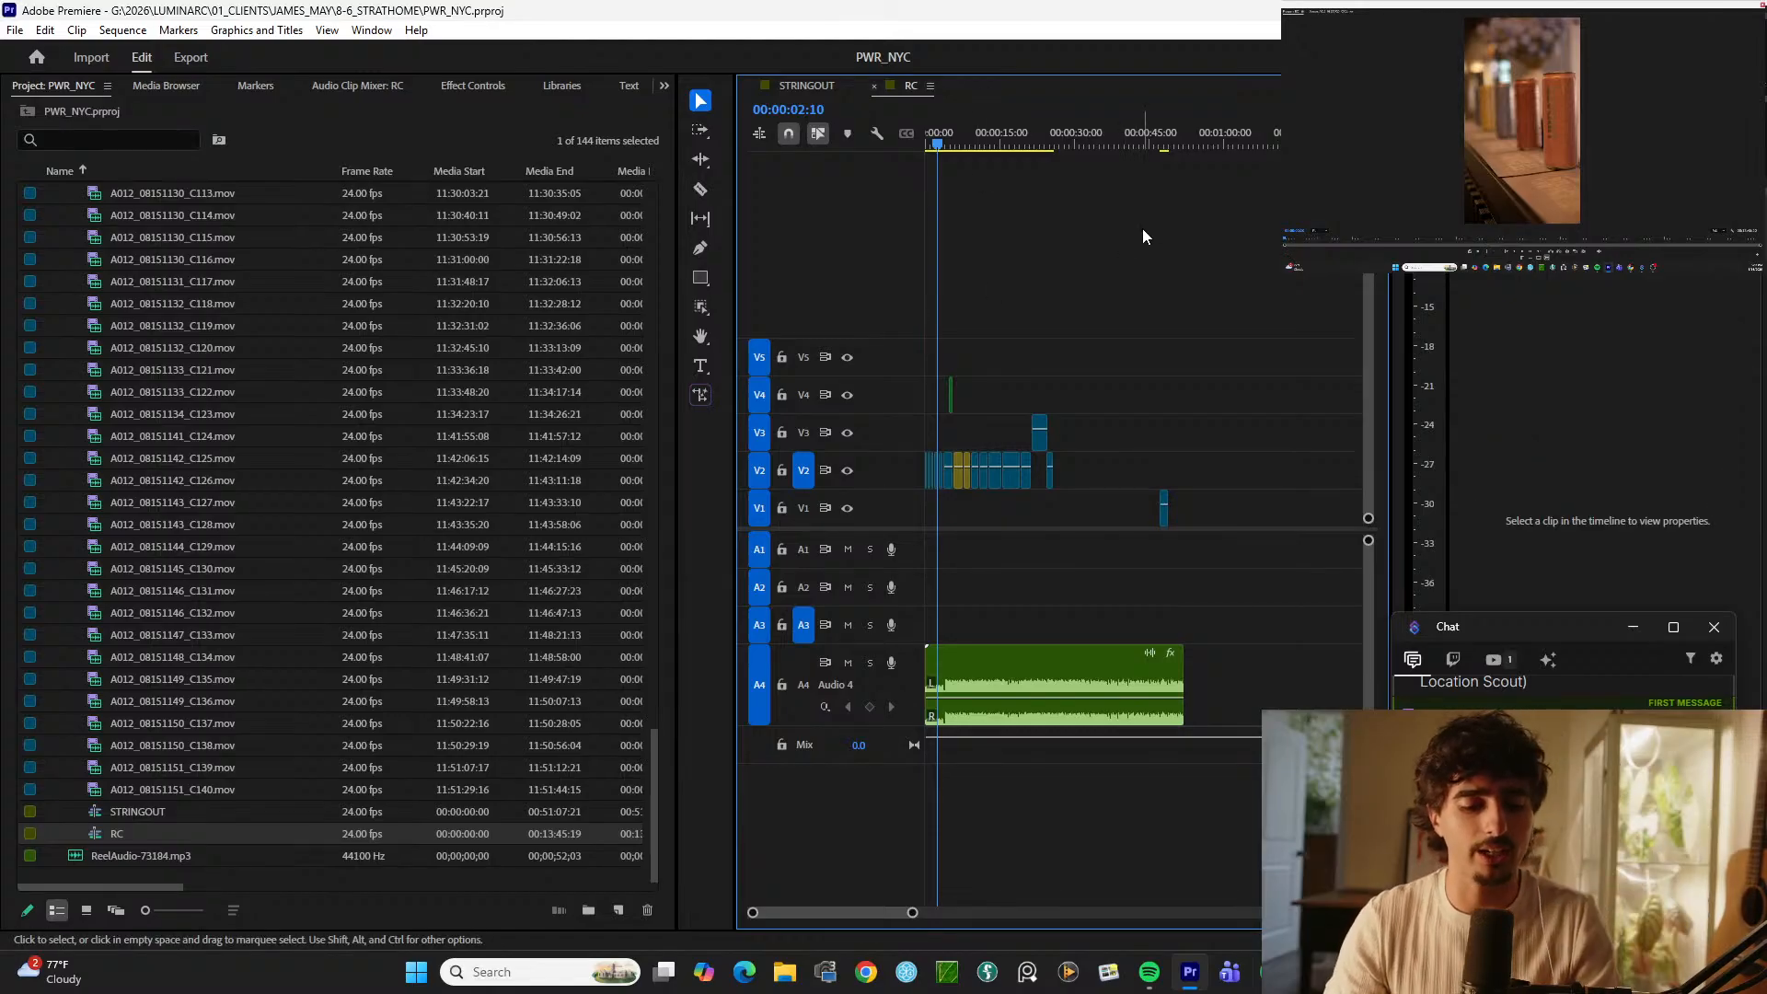
Step: Delete the long block of leftover selects and the stray V1 clip near 00:00:47:20, and save the project
key("minus")
key("minus")
key("minus")
key("minus")
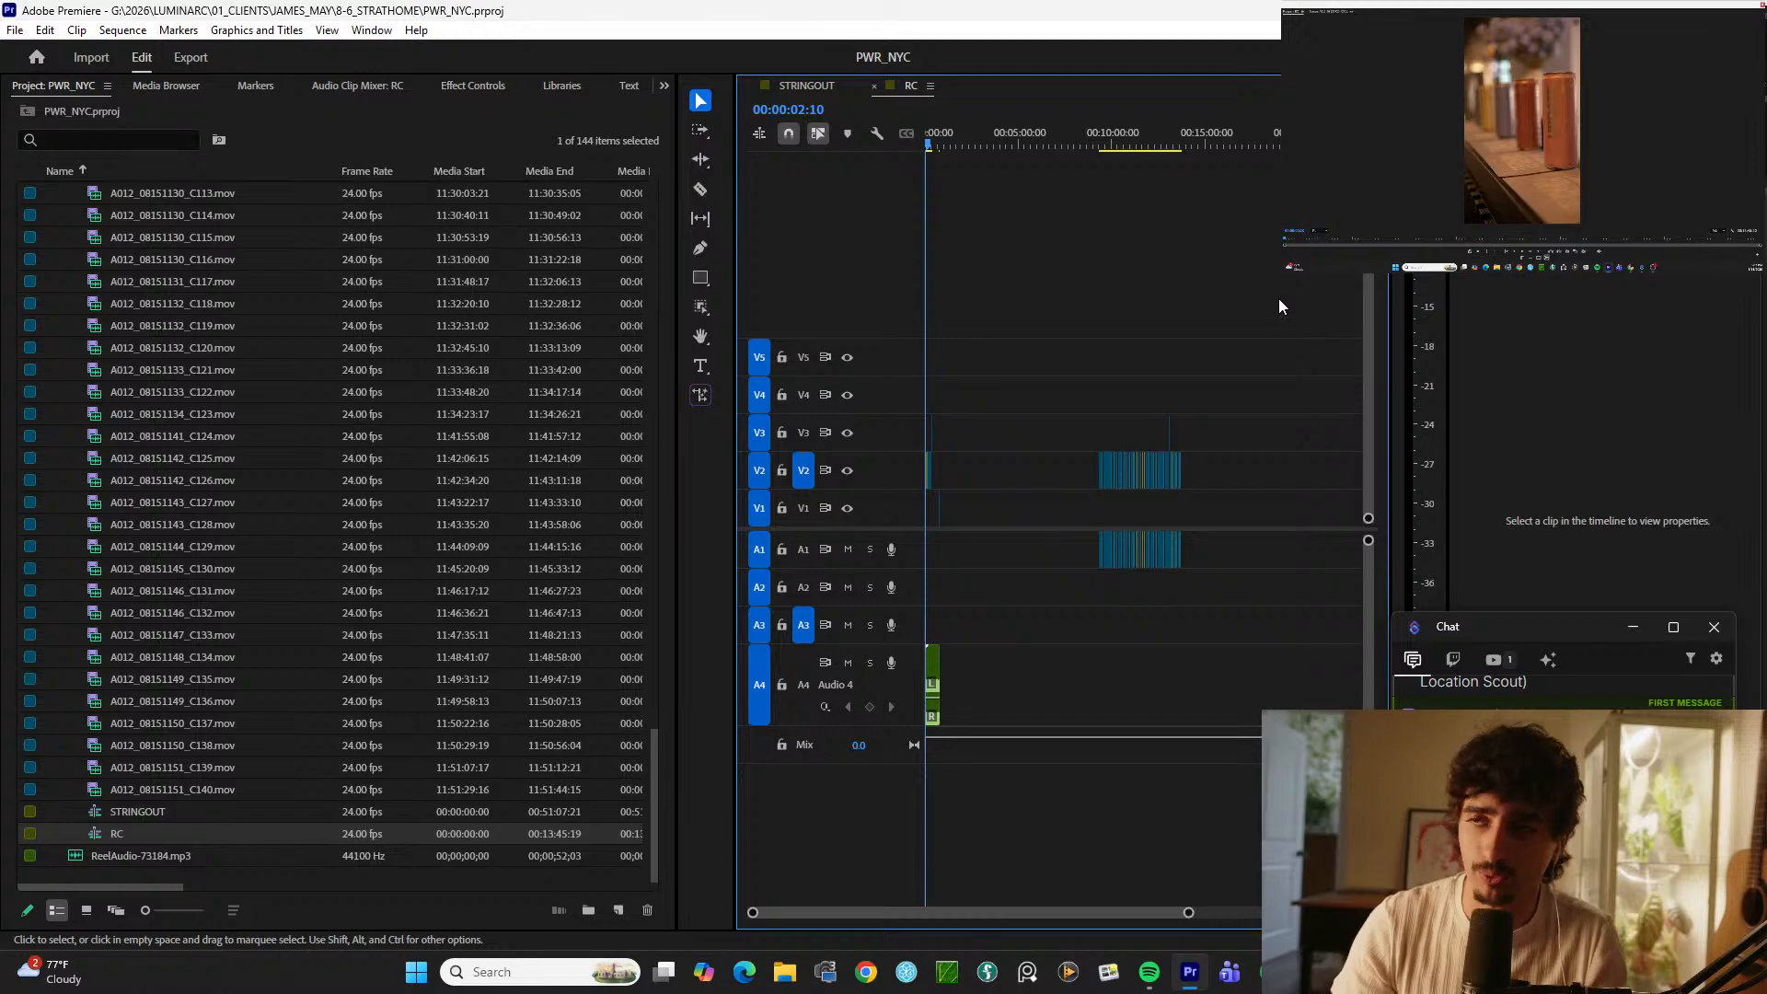
key("ctrl+s")
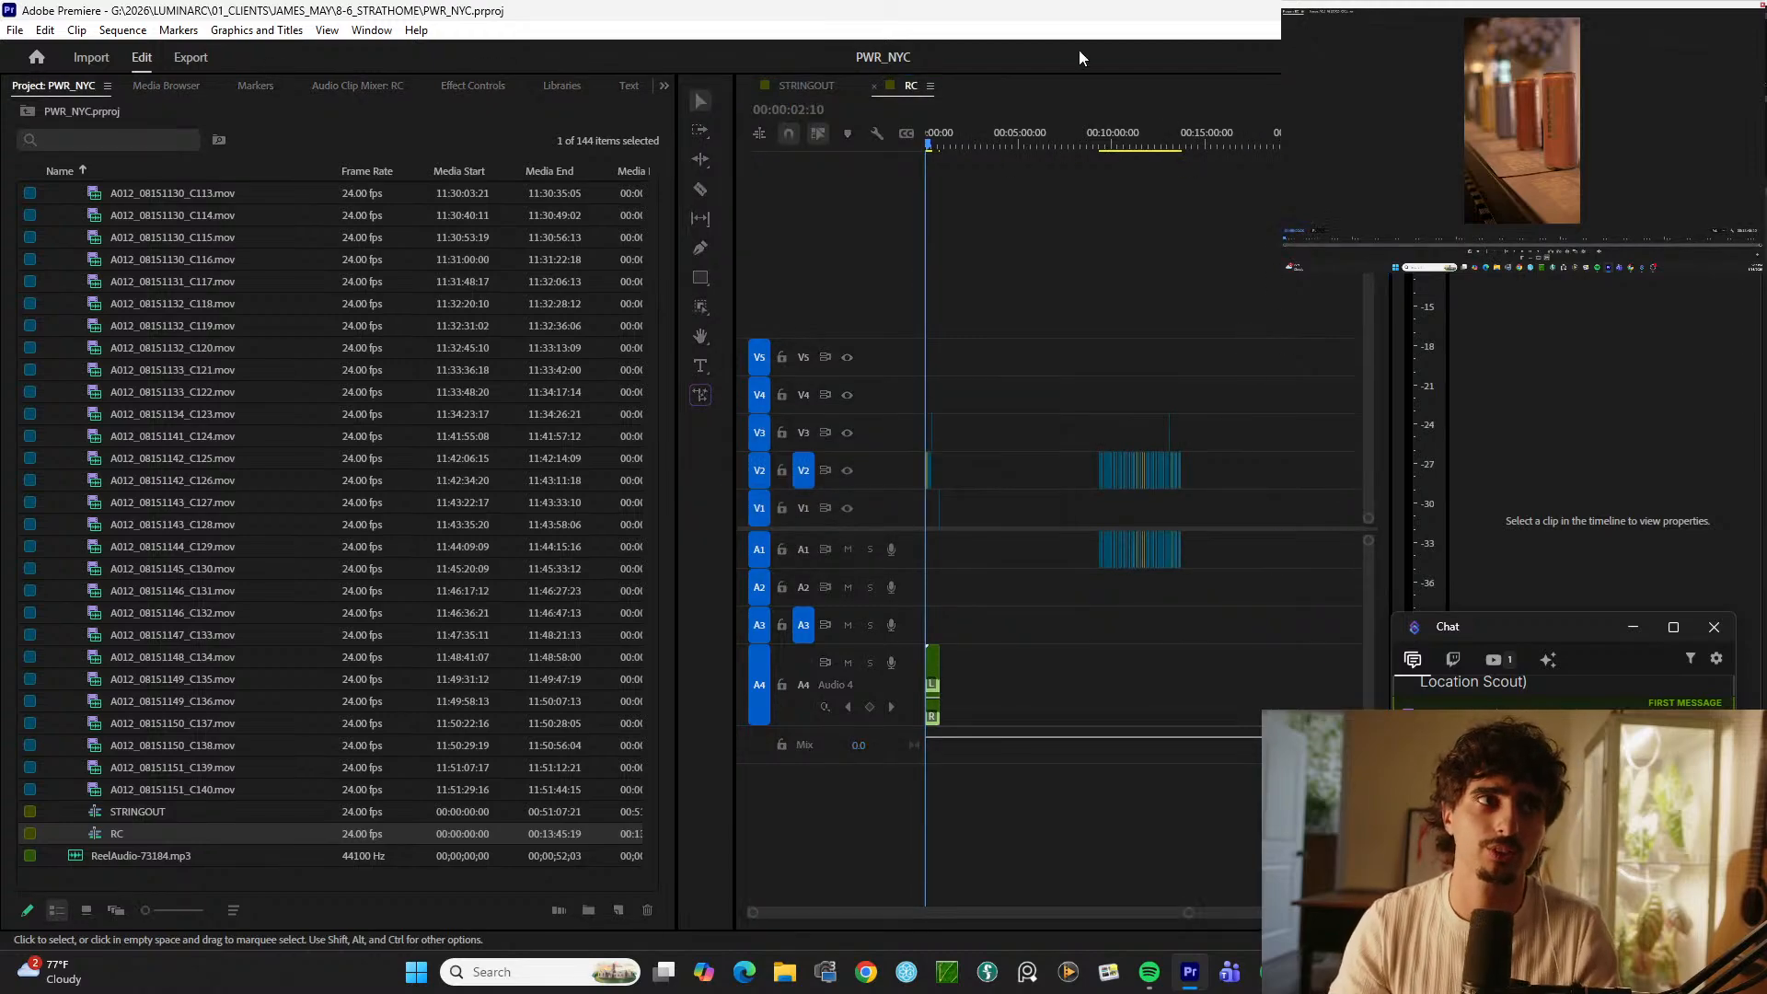
left_click_drag(1291, 376, 1086, 572)
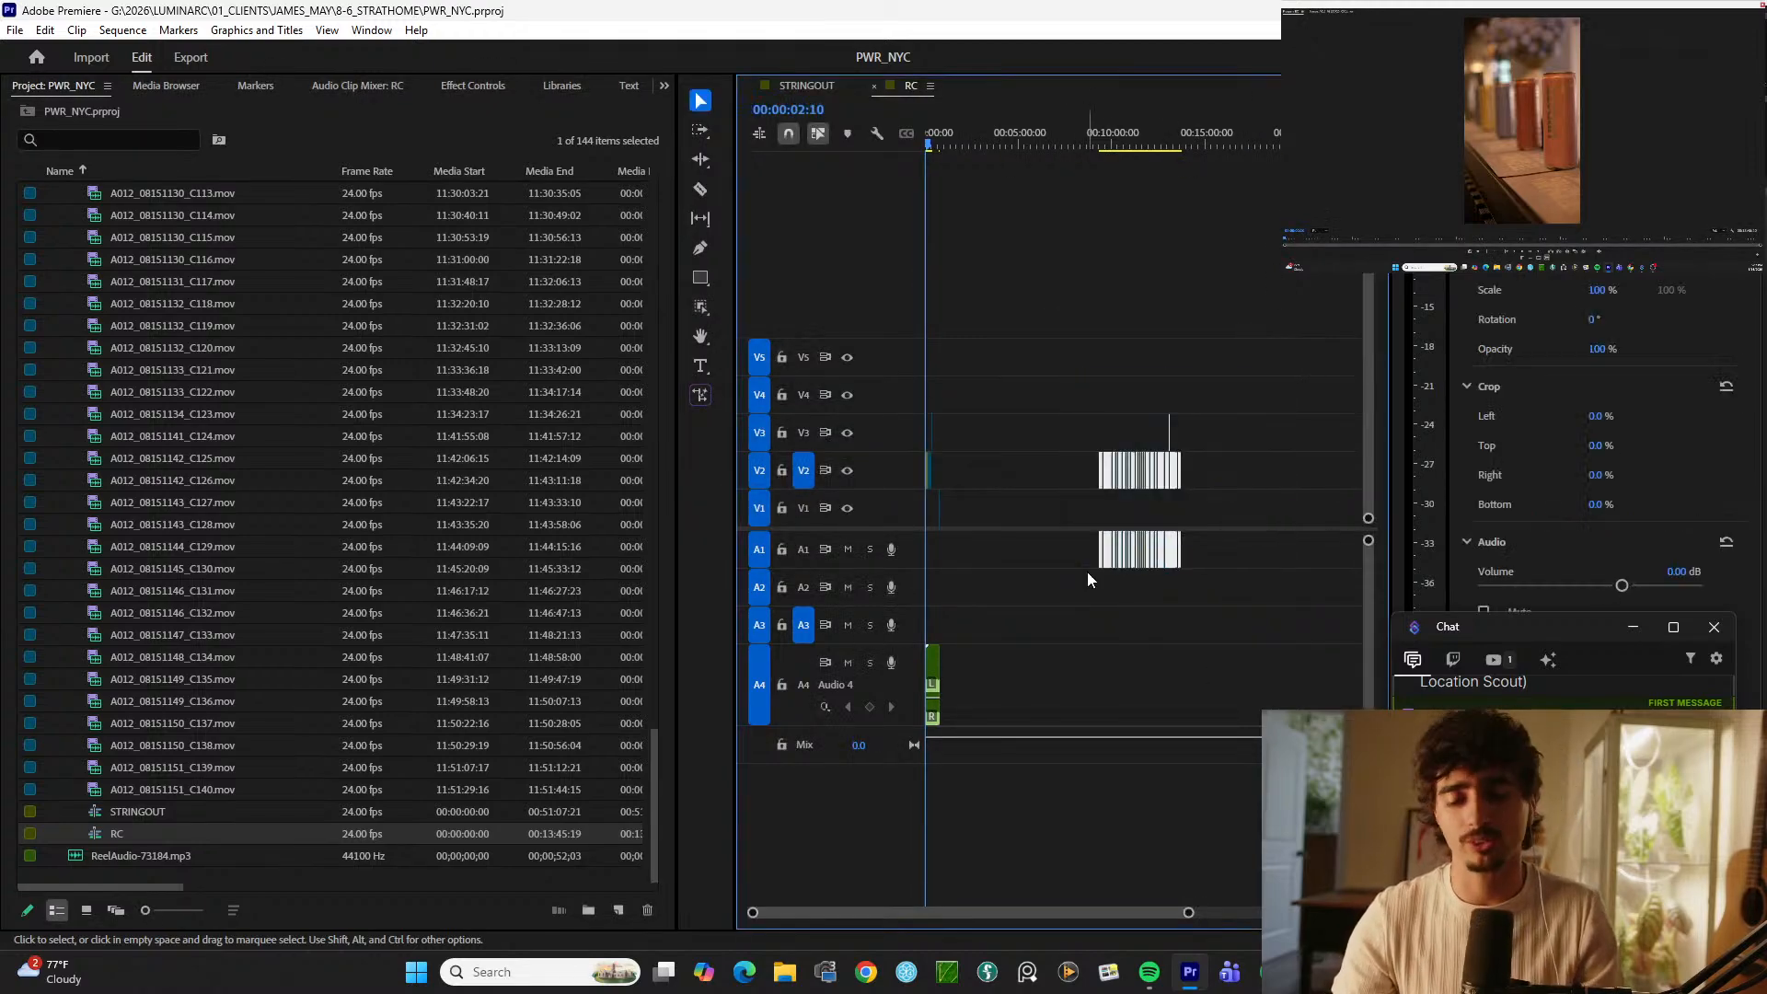
key("Delete")
key("=")
key("=")
left_click_drag(1193, 489, 1045, 540)
key("Delete")
key("=")
key("=")
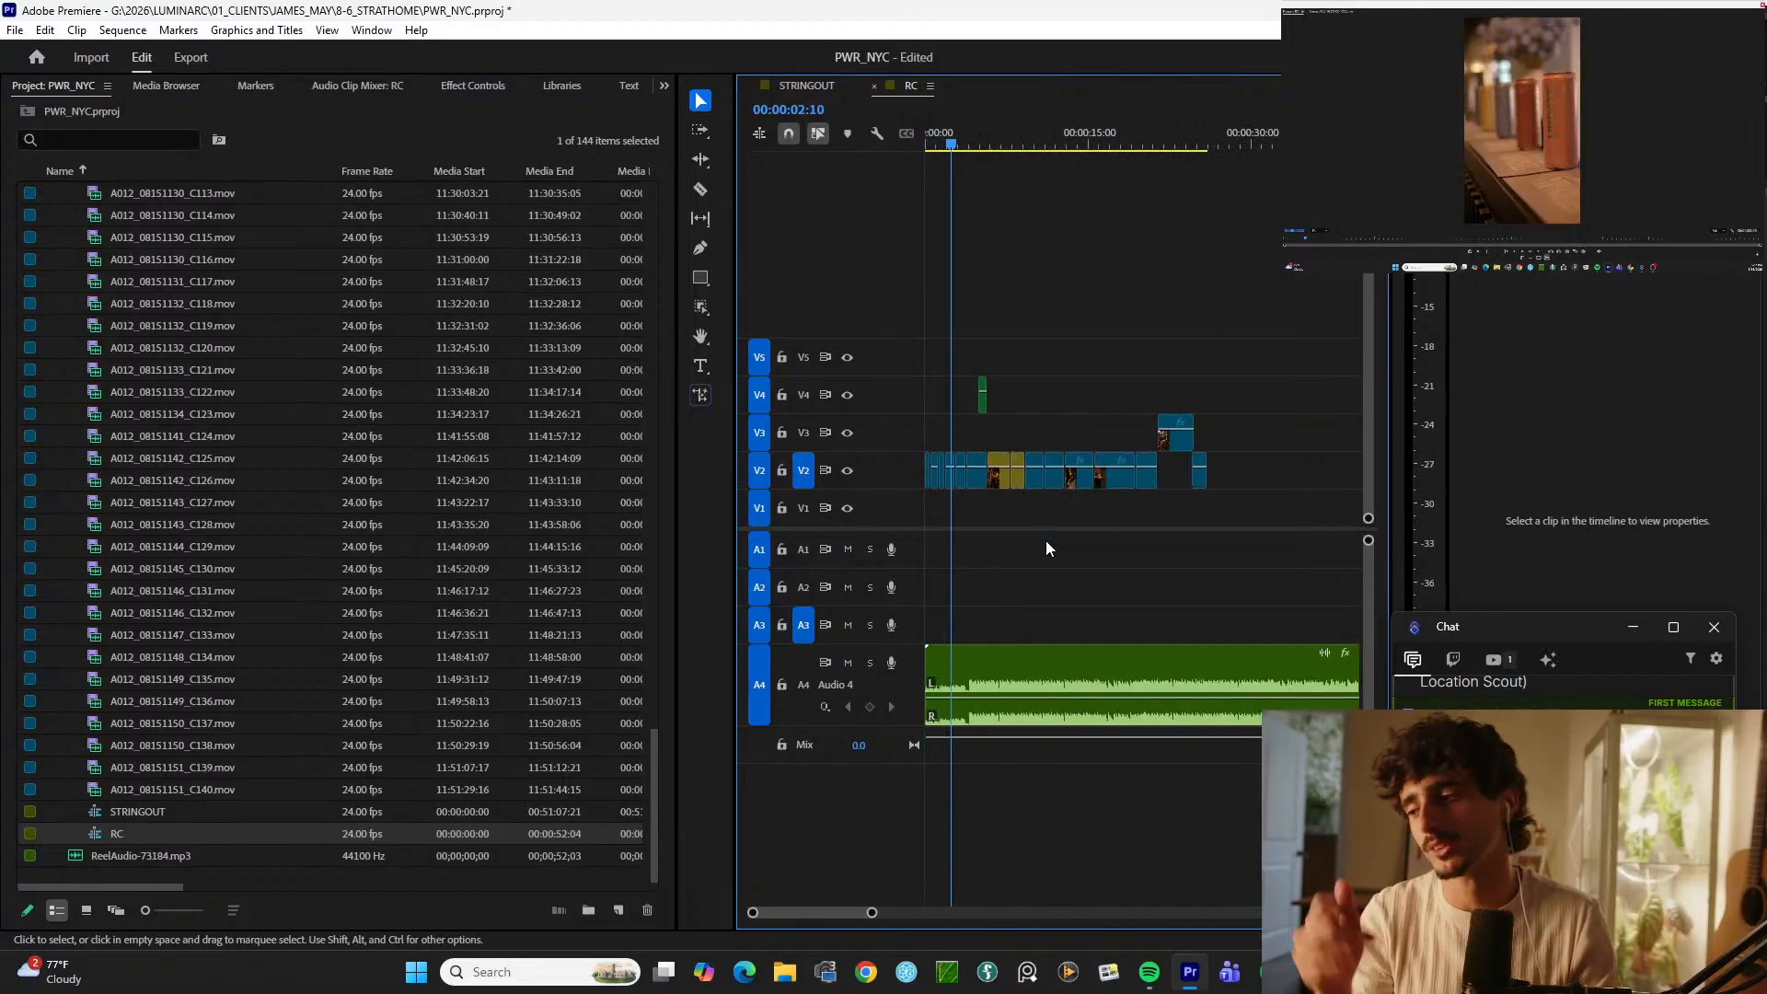
key("ctrl+s")
key("=")
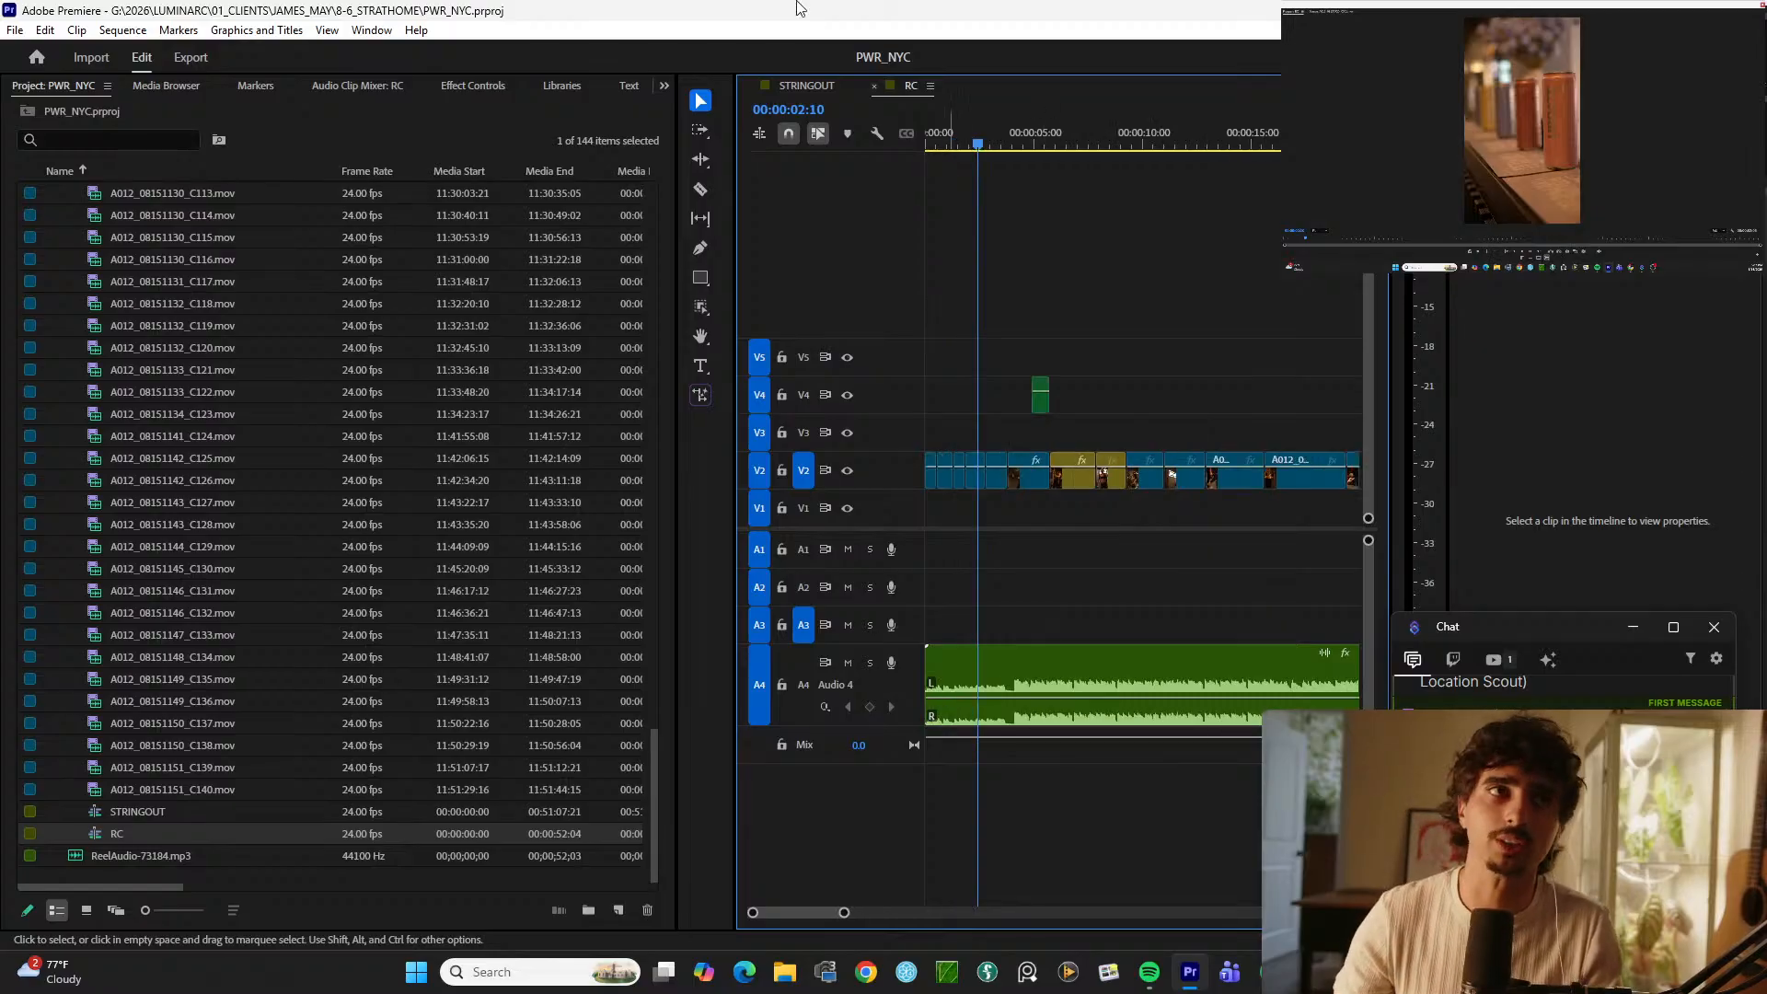
Step: Export the RC sequence as a Final Cut Pro XML named RC.xml and dismiss the translation report
left_click(13, 31)
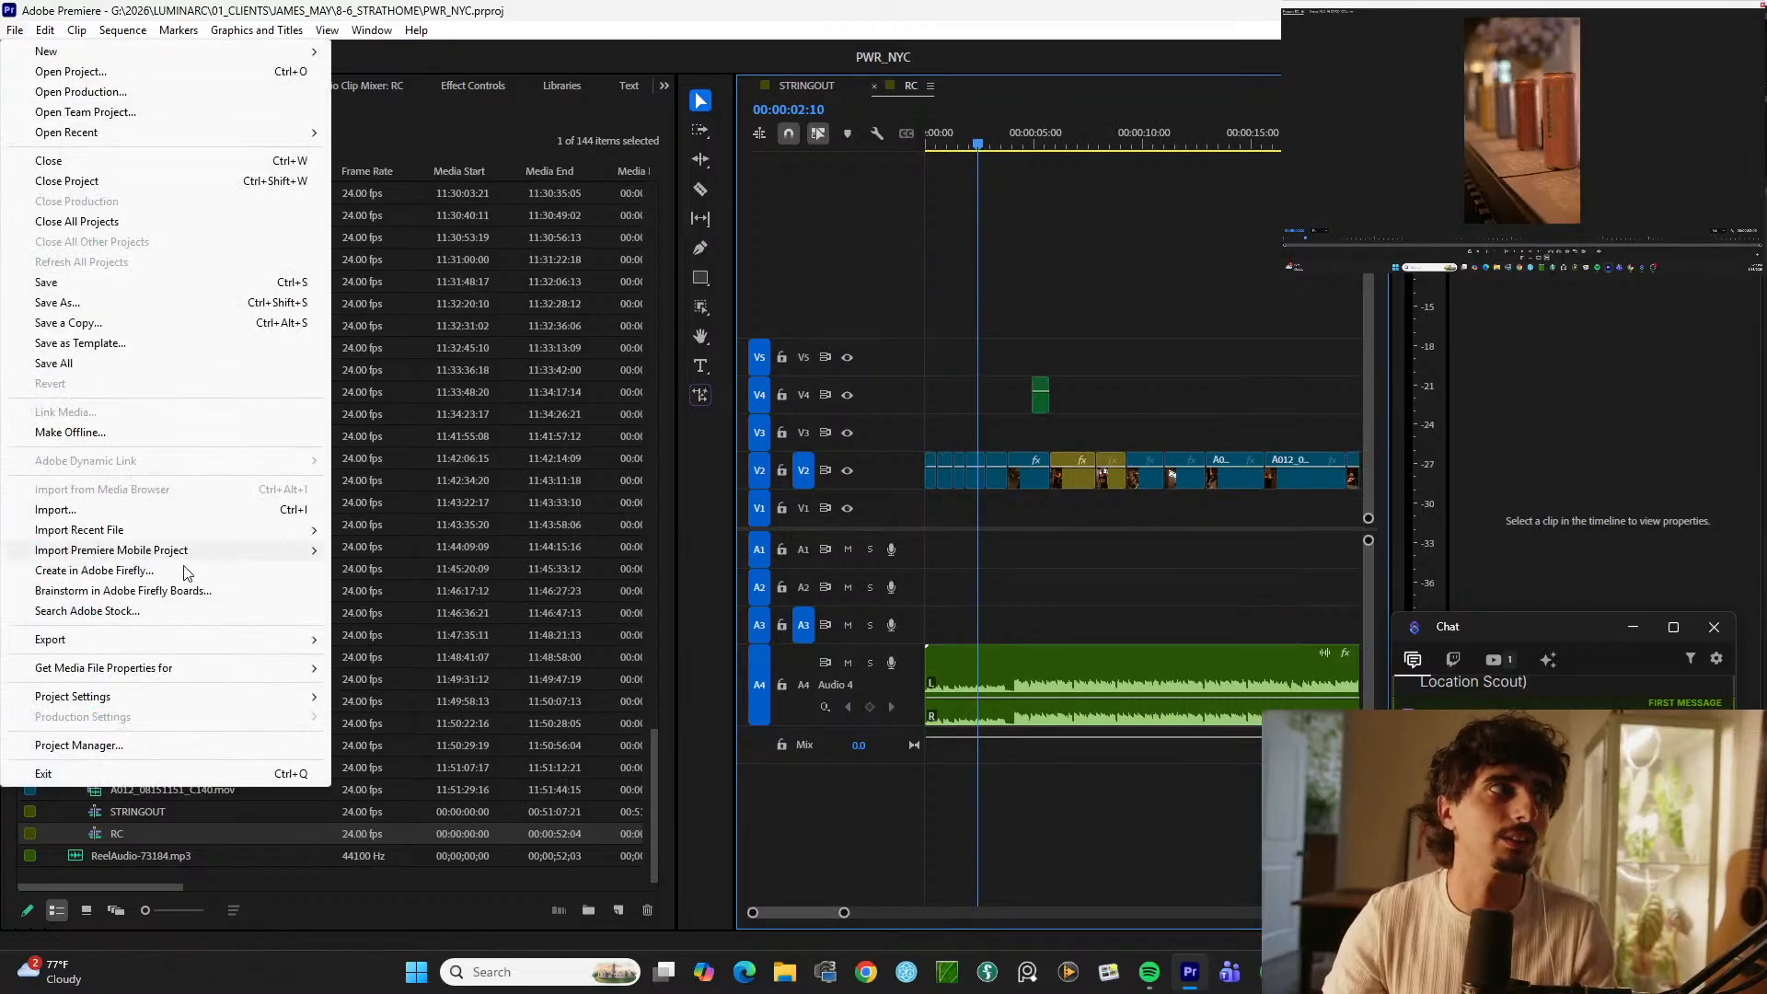
mouse_move(139, 640)
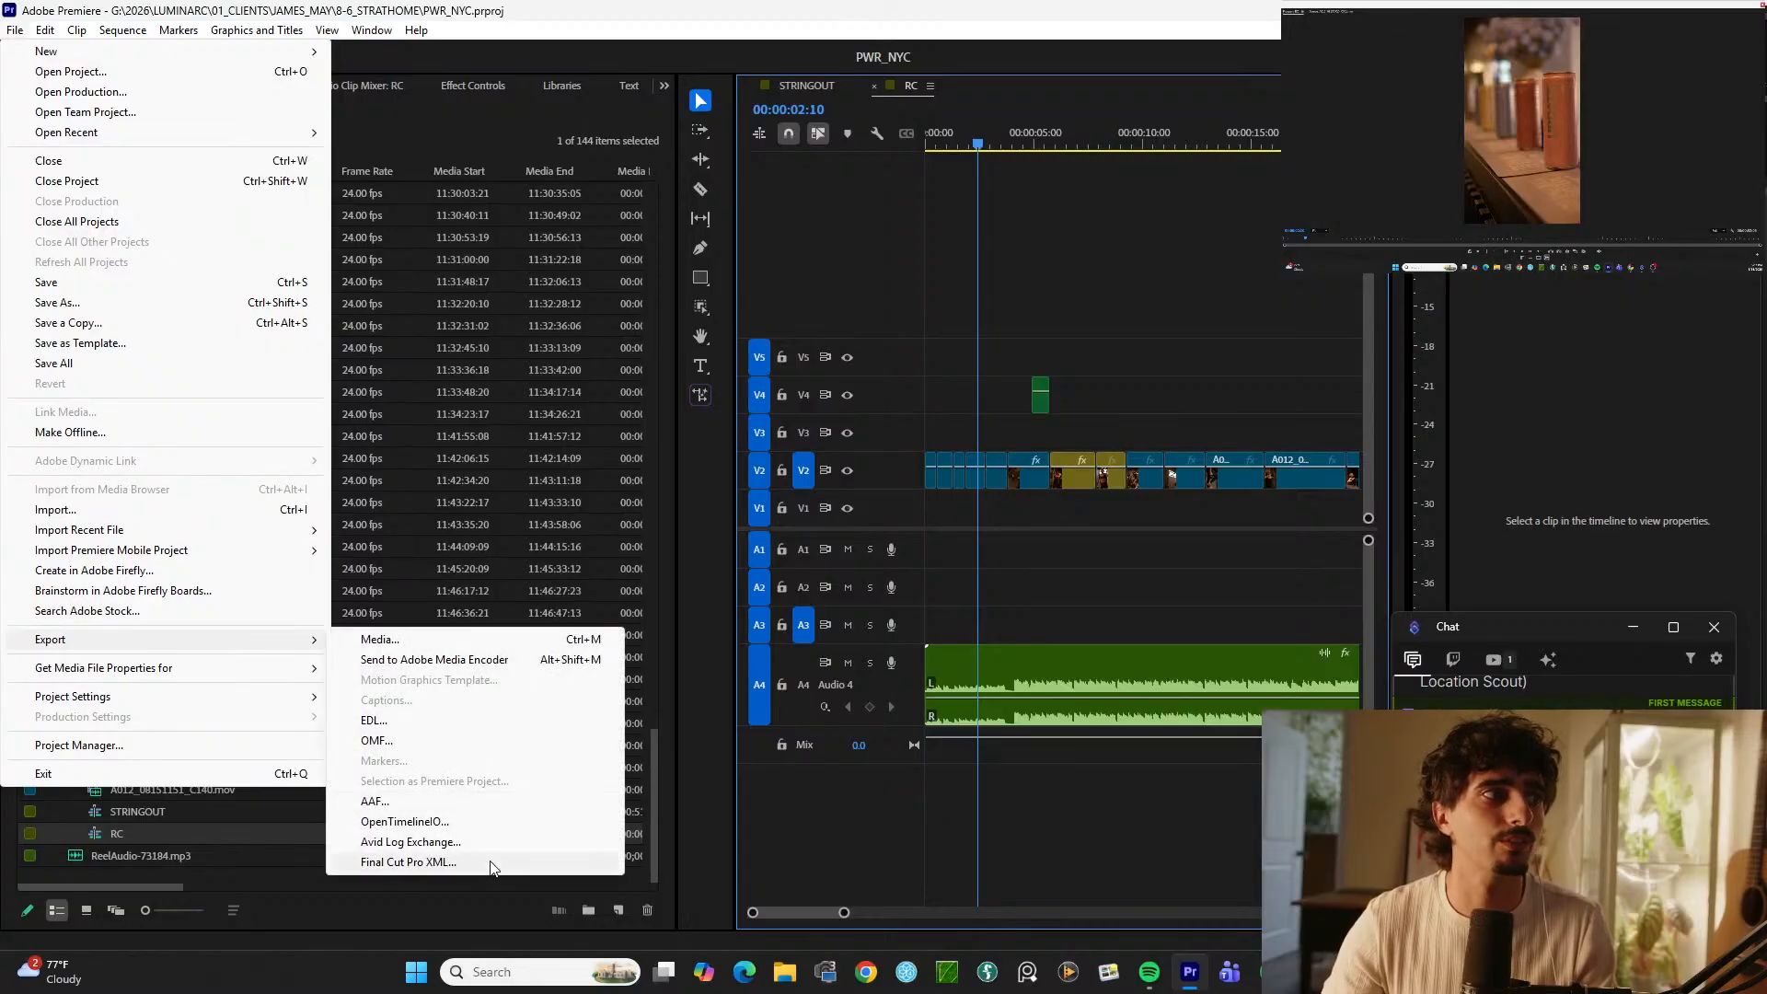
left_click(409, 864)
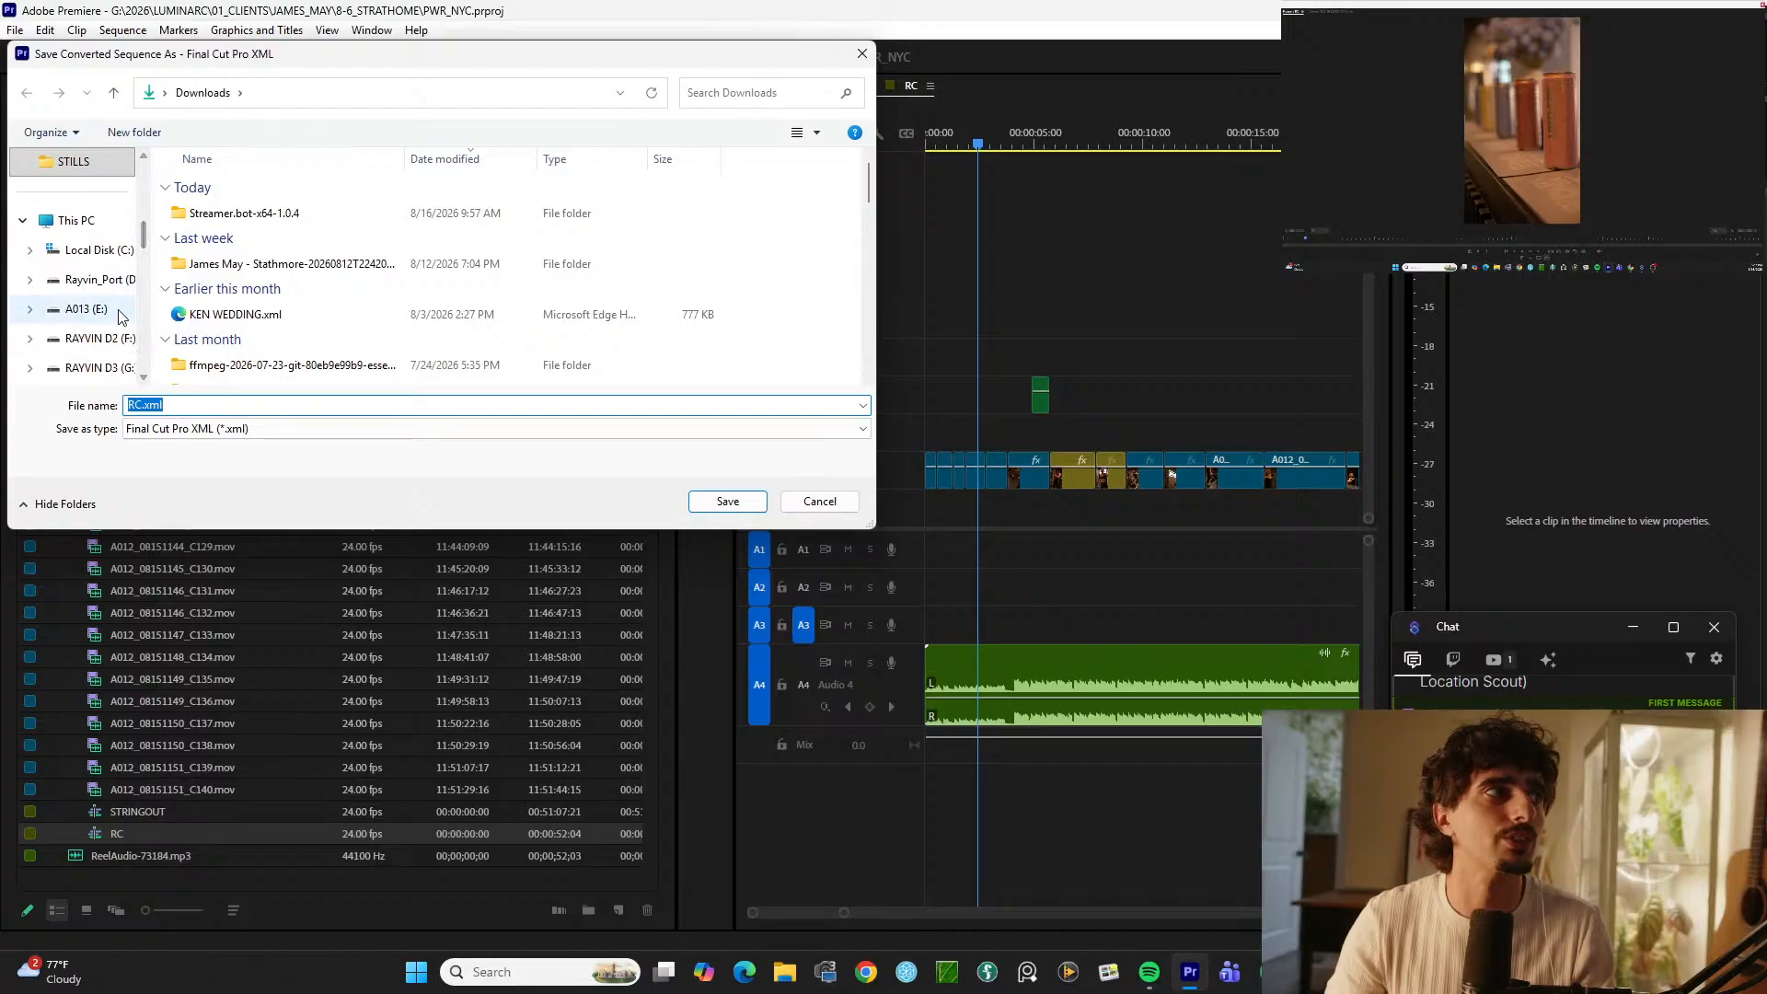
left_click(707, 500)
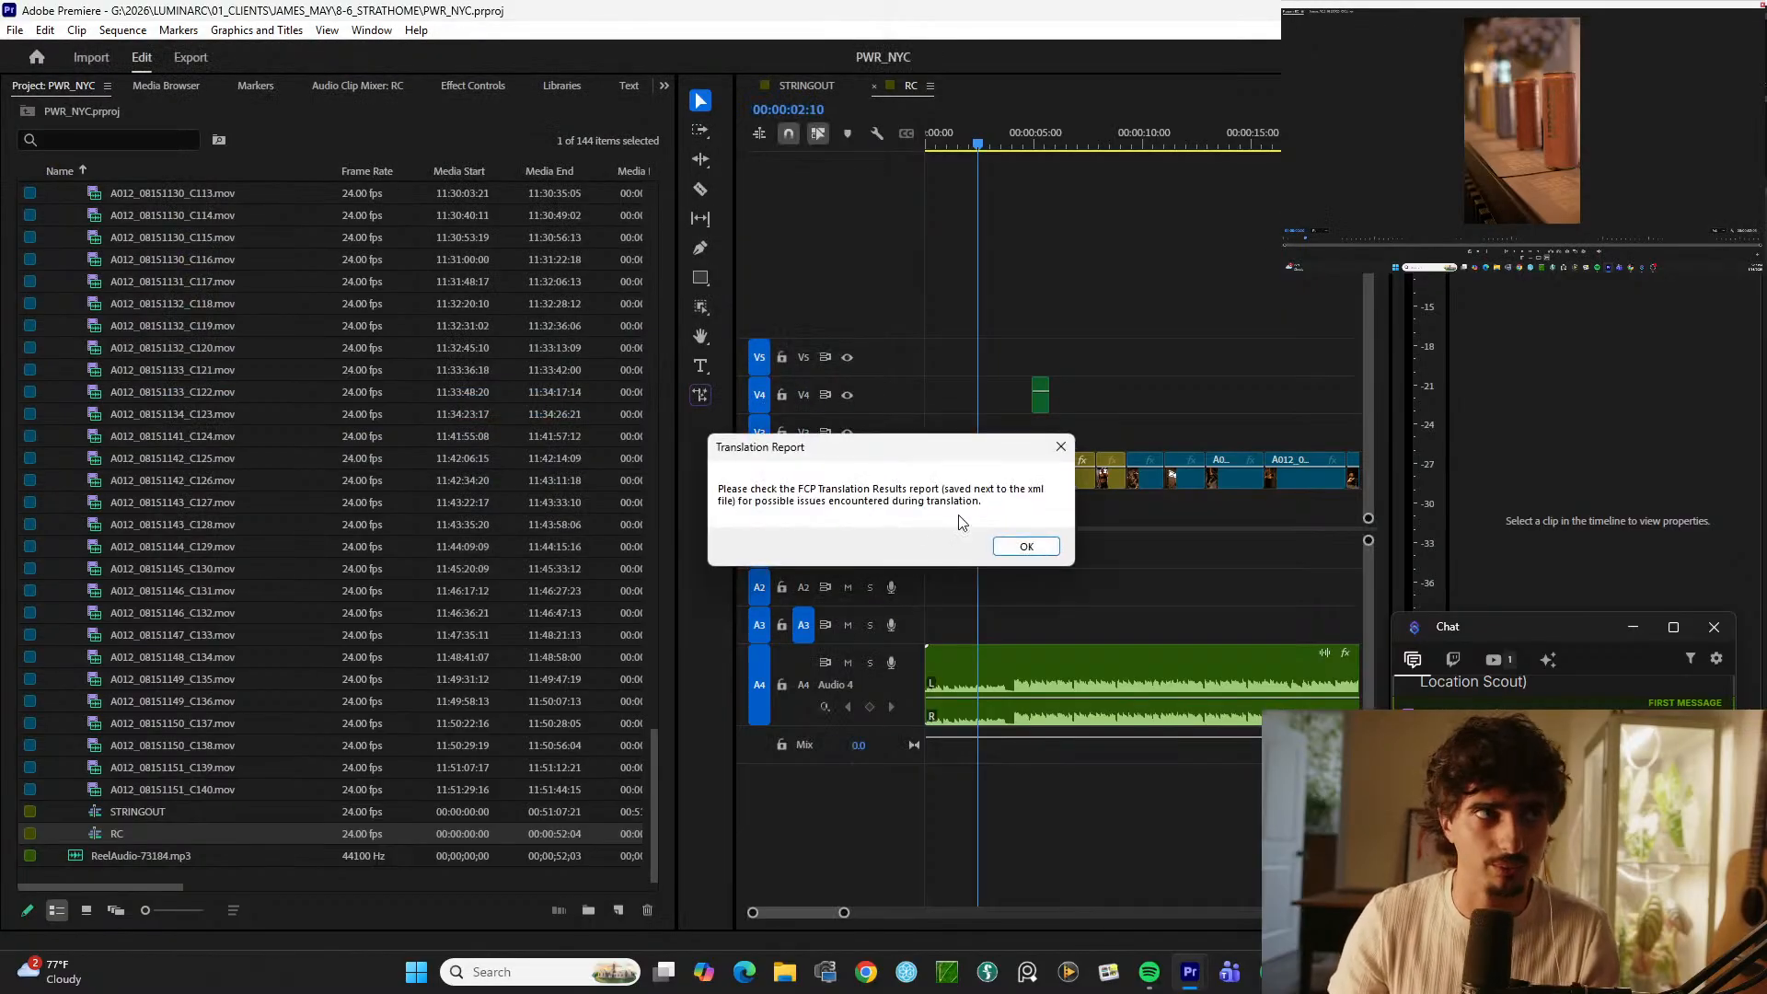
left_click(1023, 547)
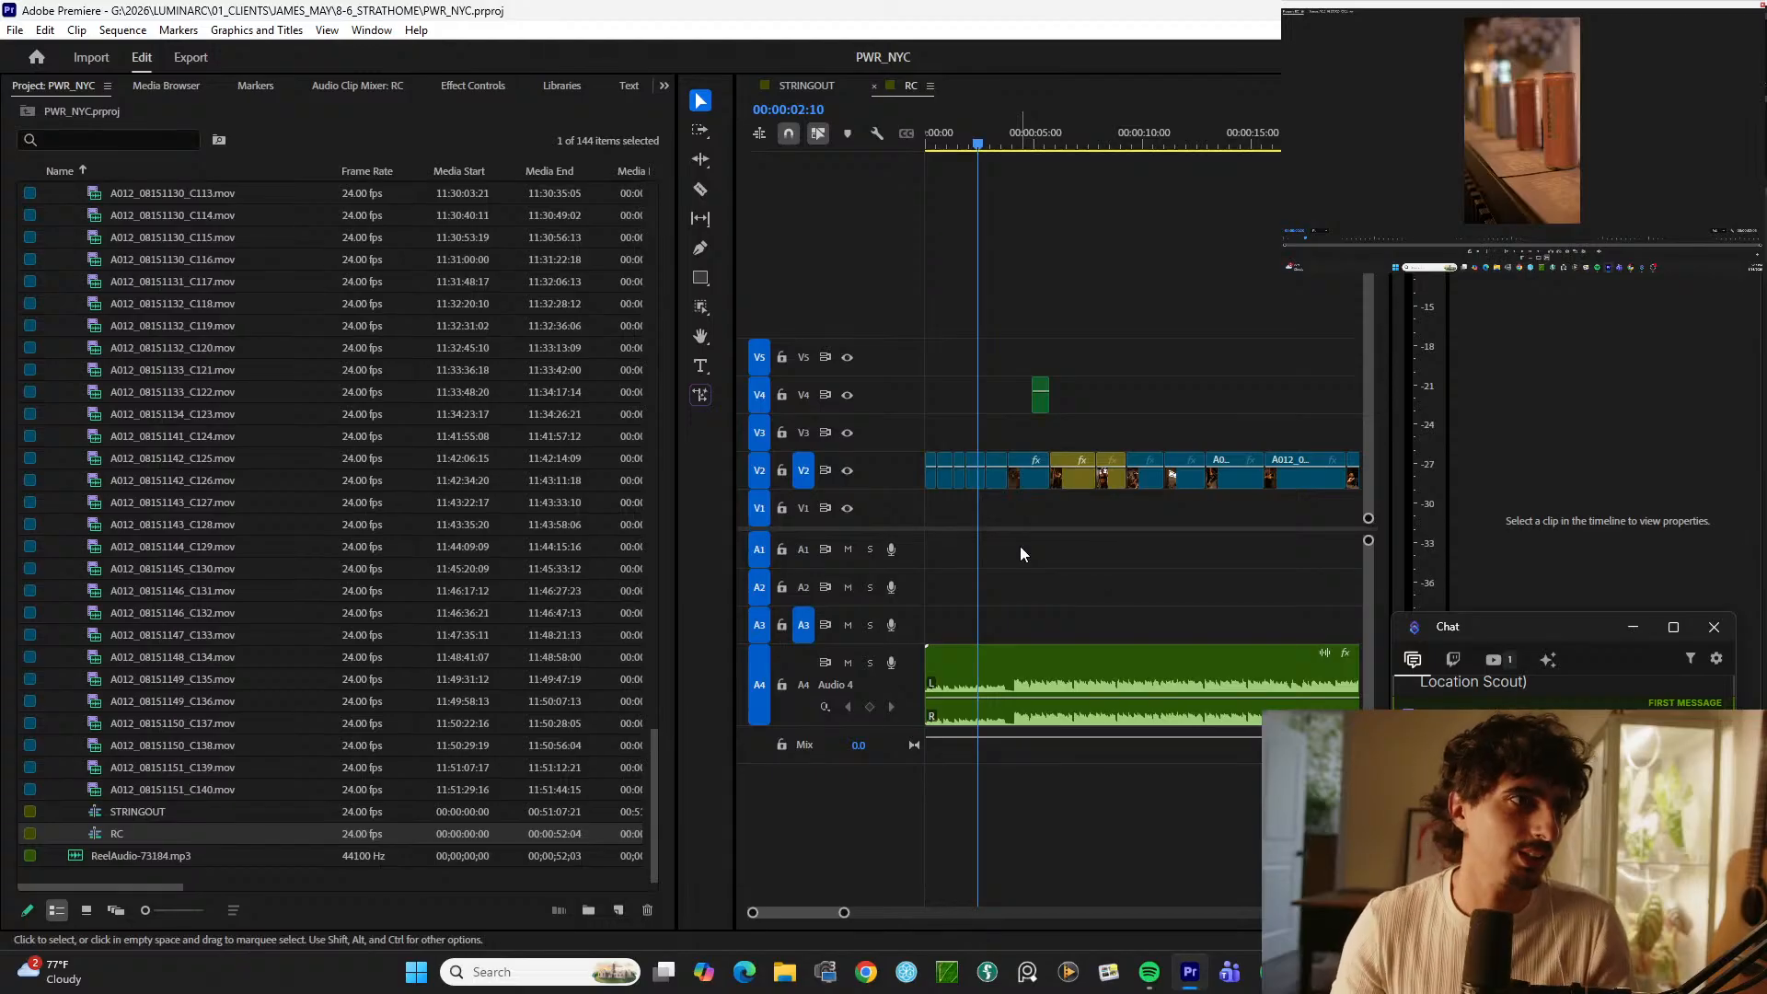
Step: Launch DaVinci Resolve from the Windows search
left_click(515, 973)
type("dav")
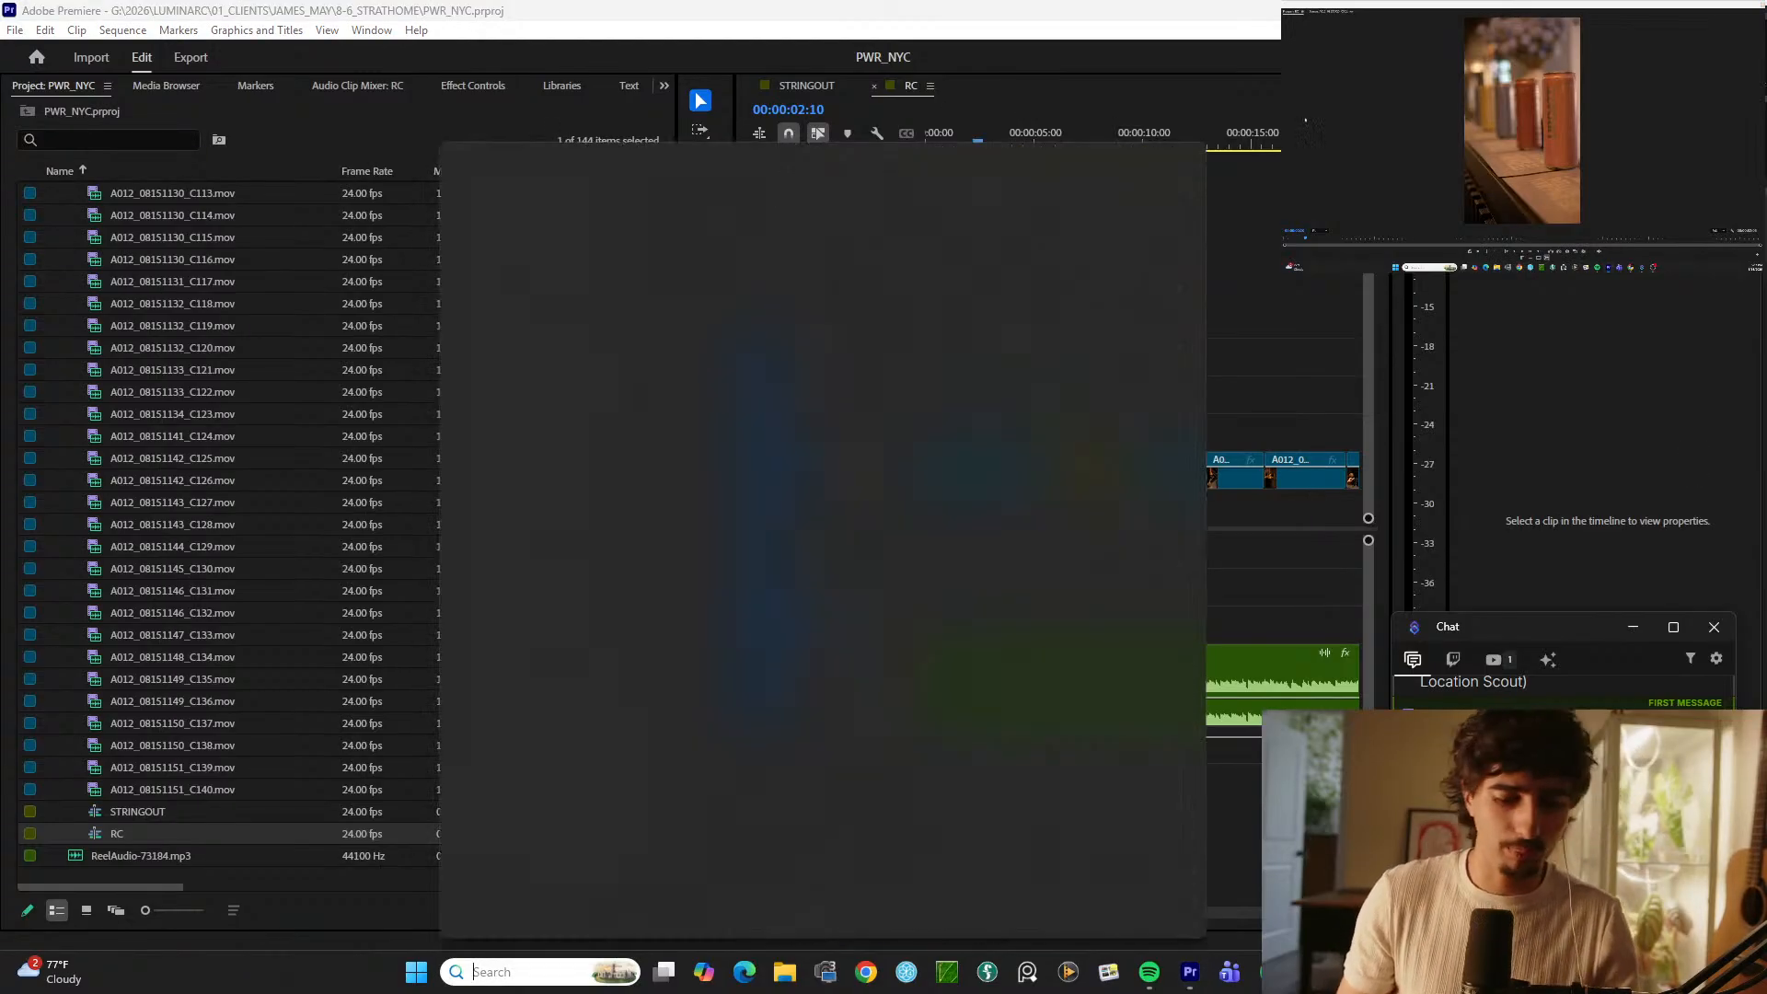
key("Return")
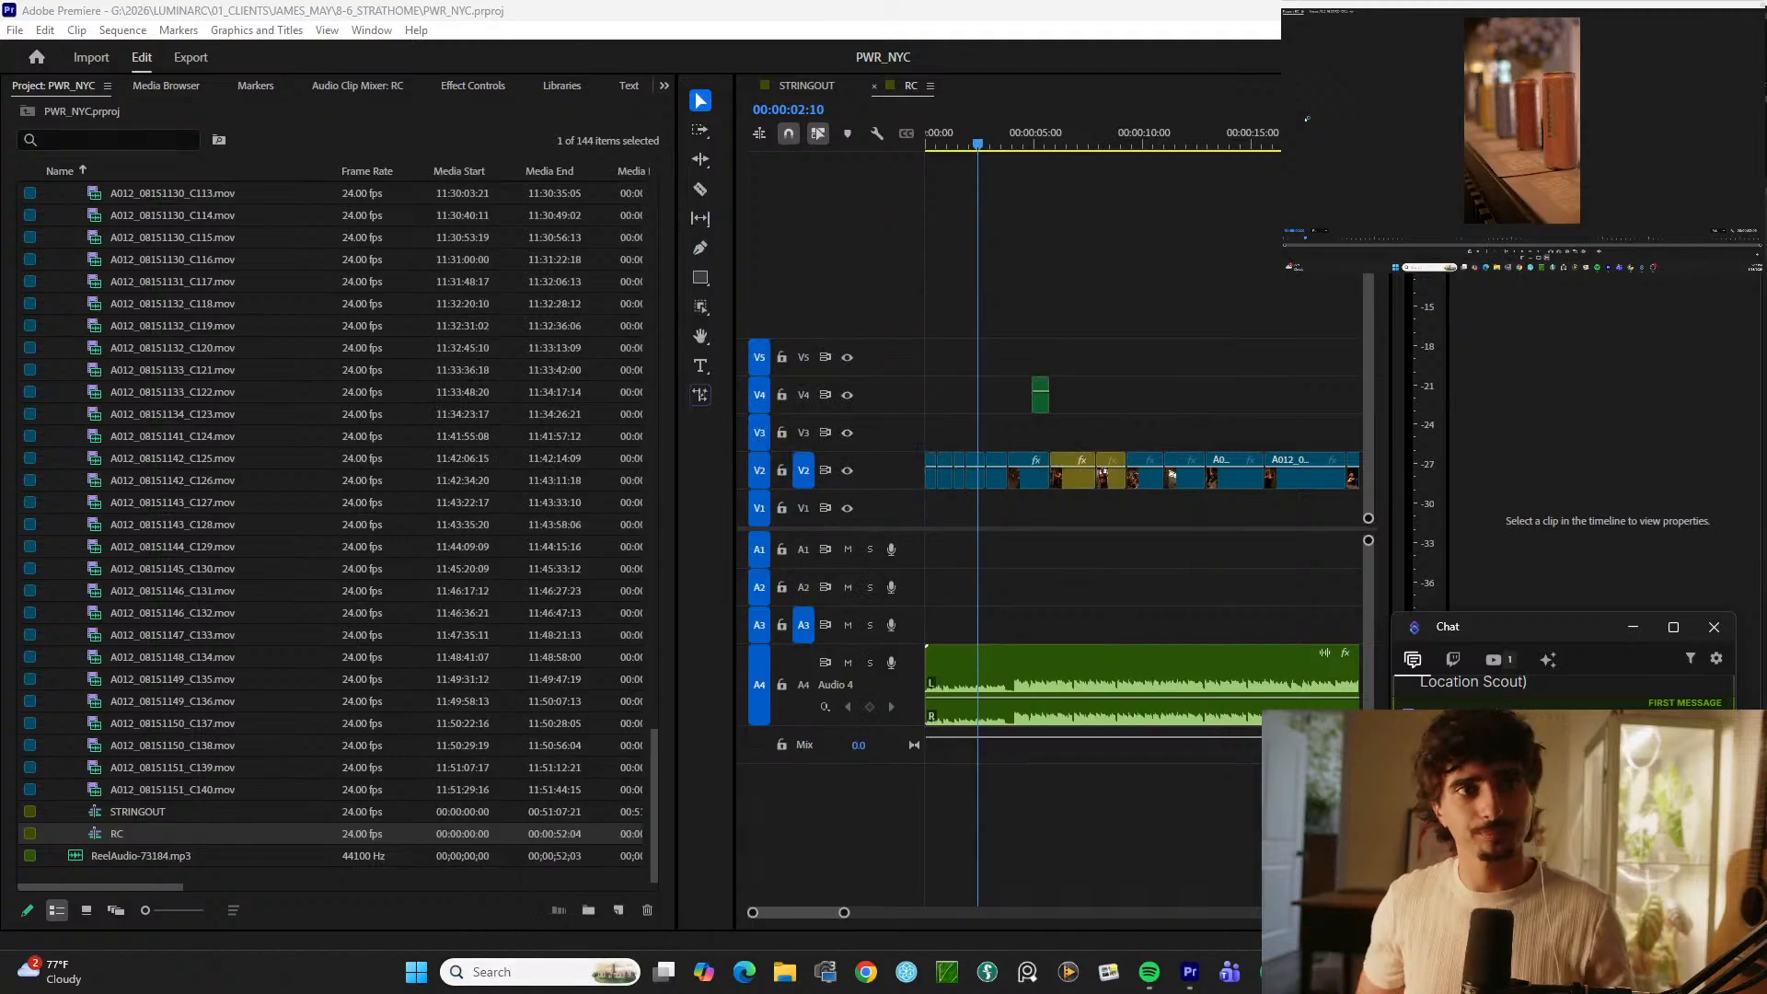
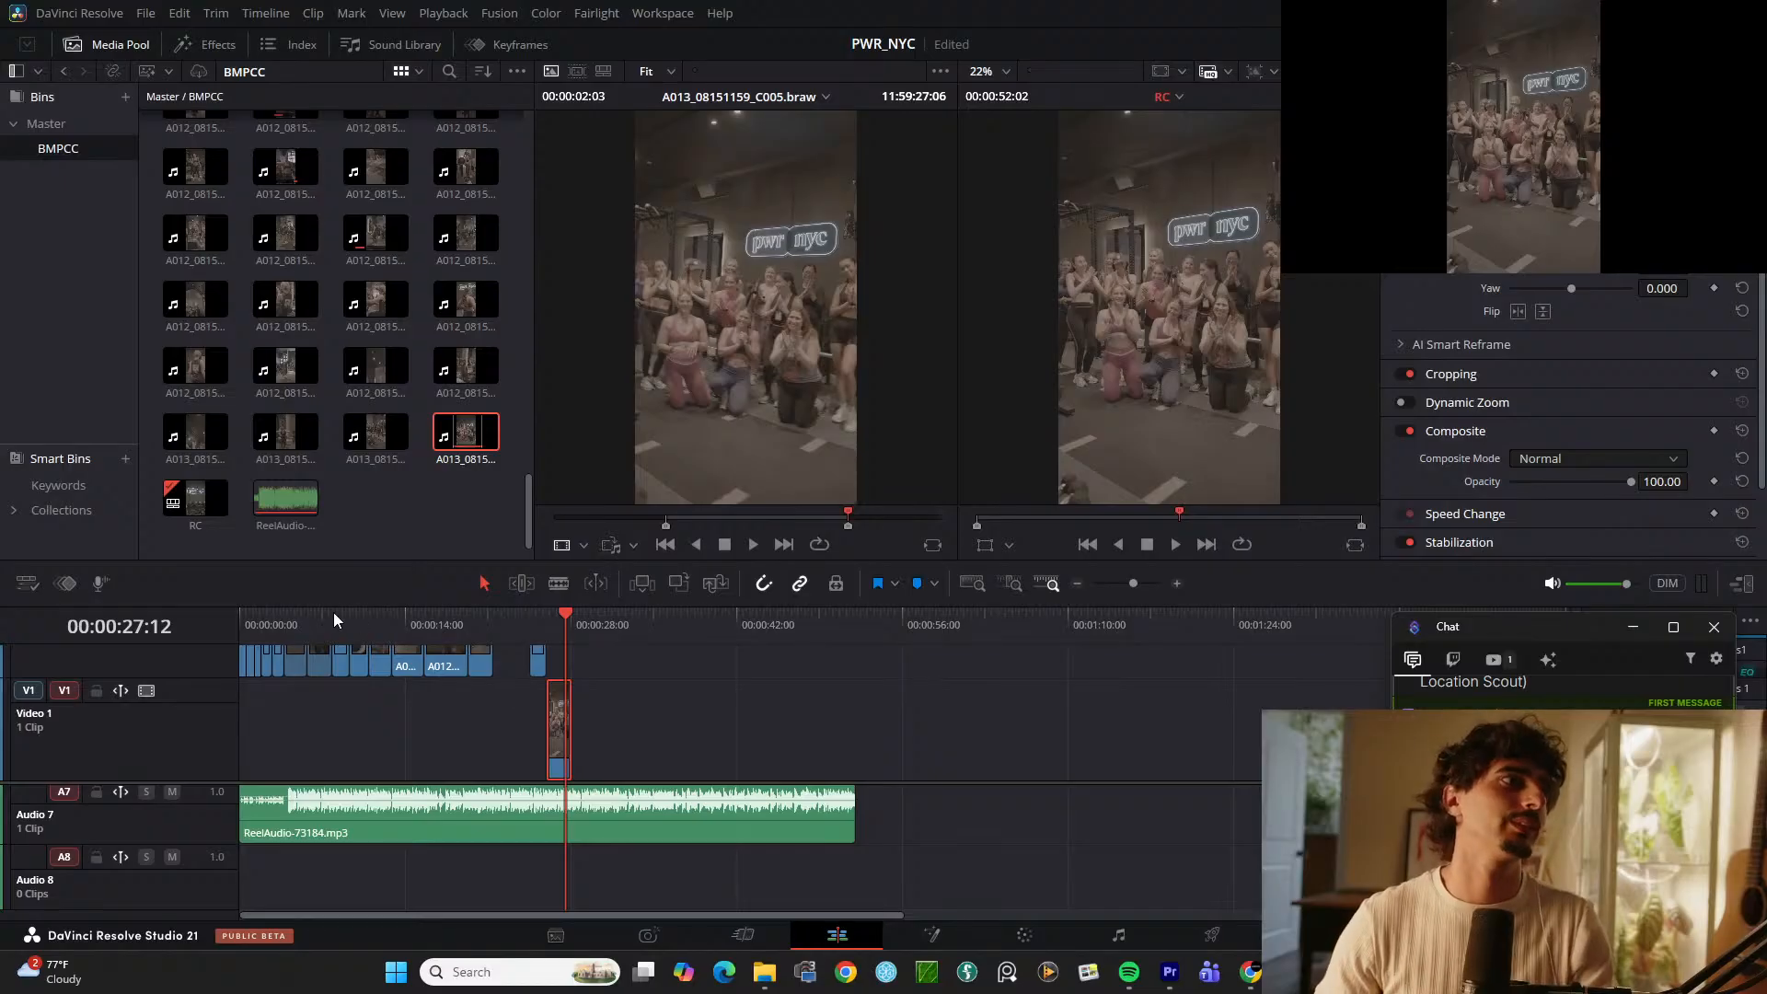
Step: Return the playhead to the start of the timeline and show the BMPCC bin's clips as a list
key("Home")
scroll(410, 284, "up", 5)
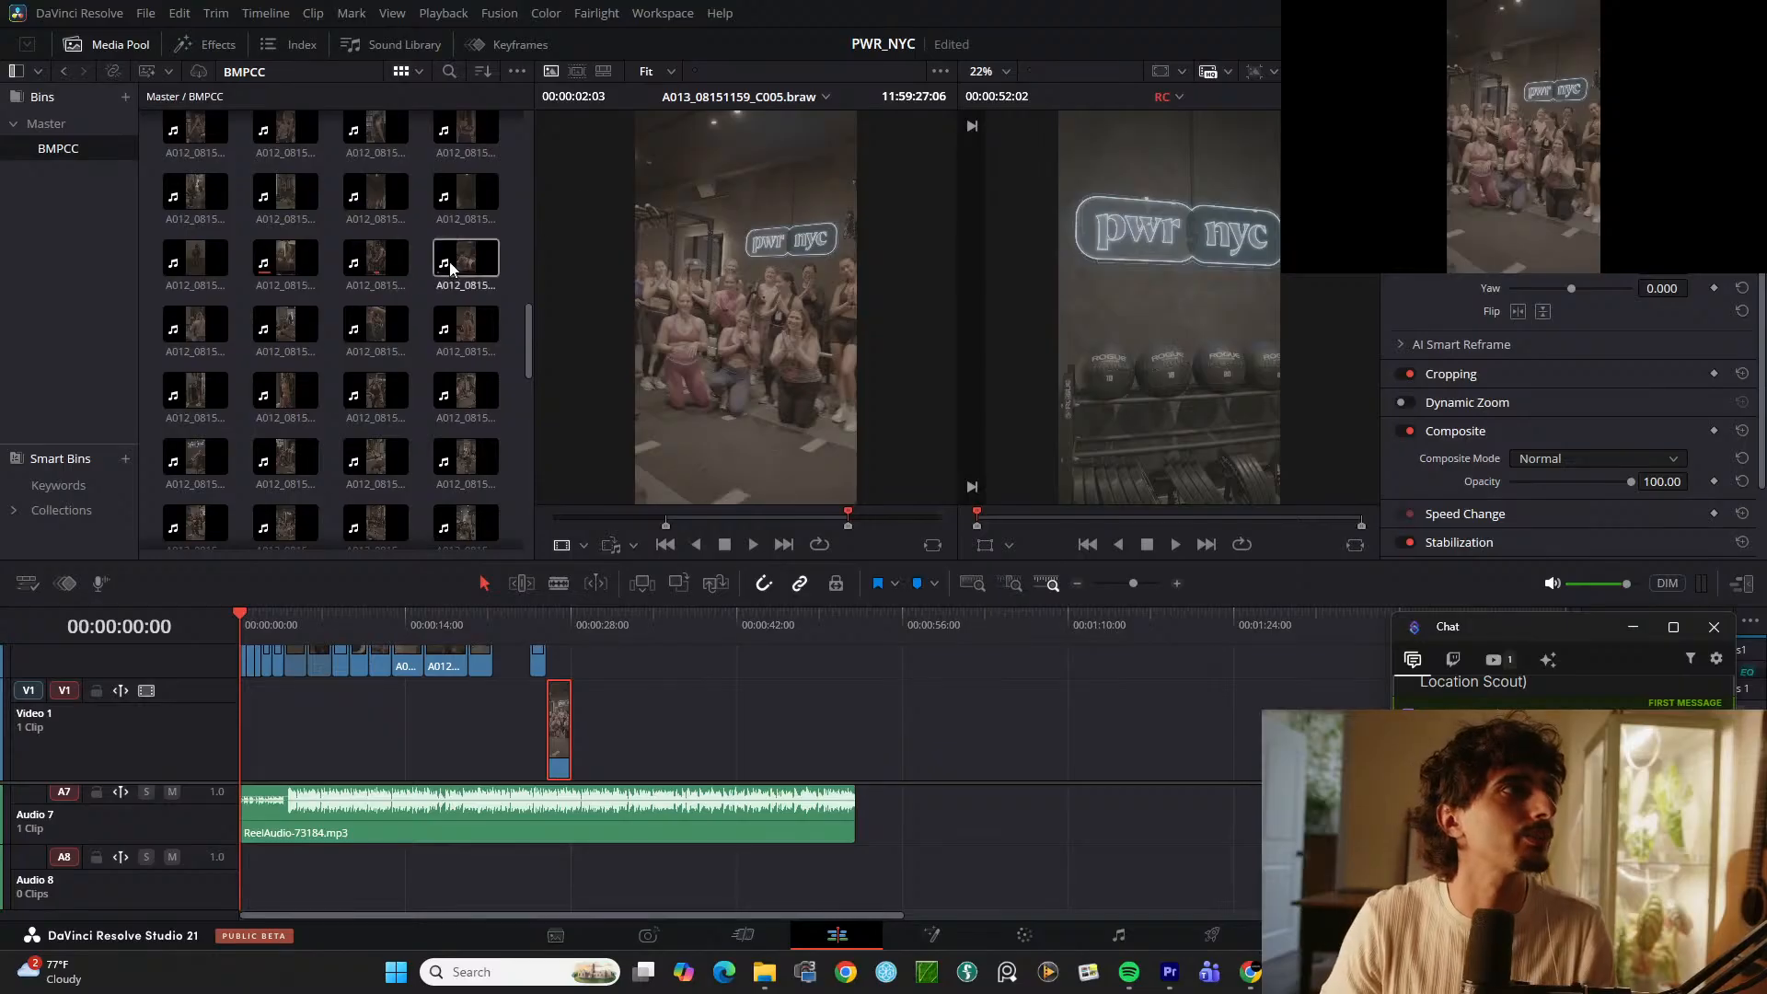
scroll(451, 268, "up", 2)
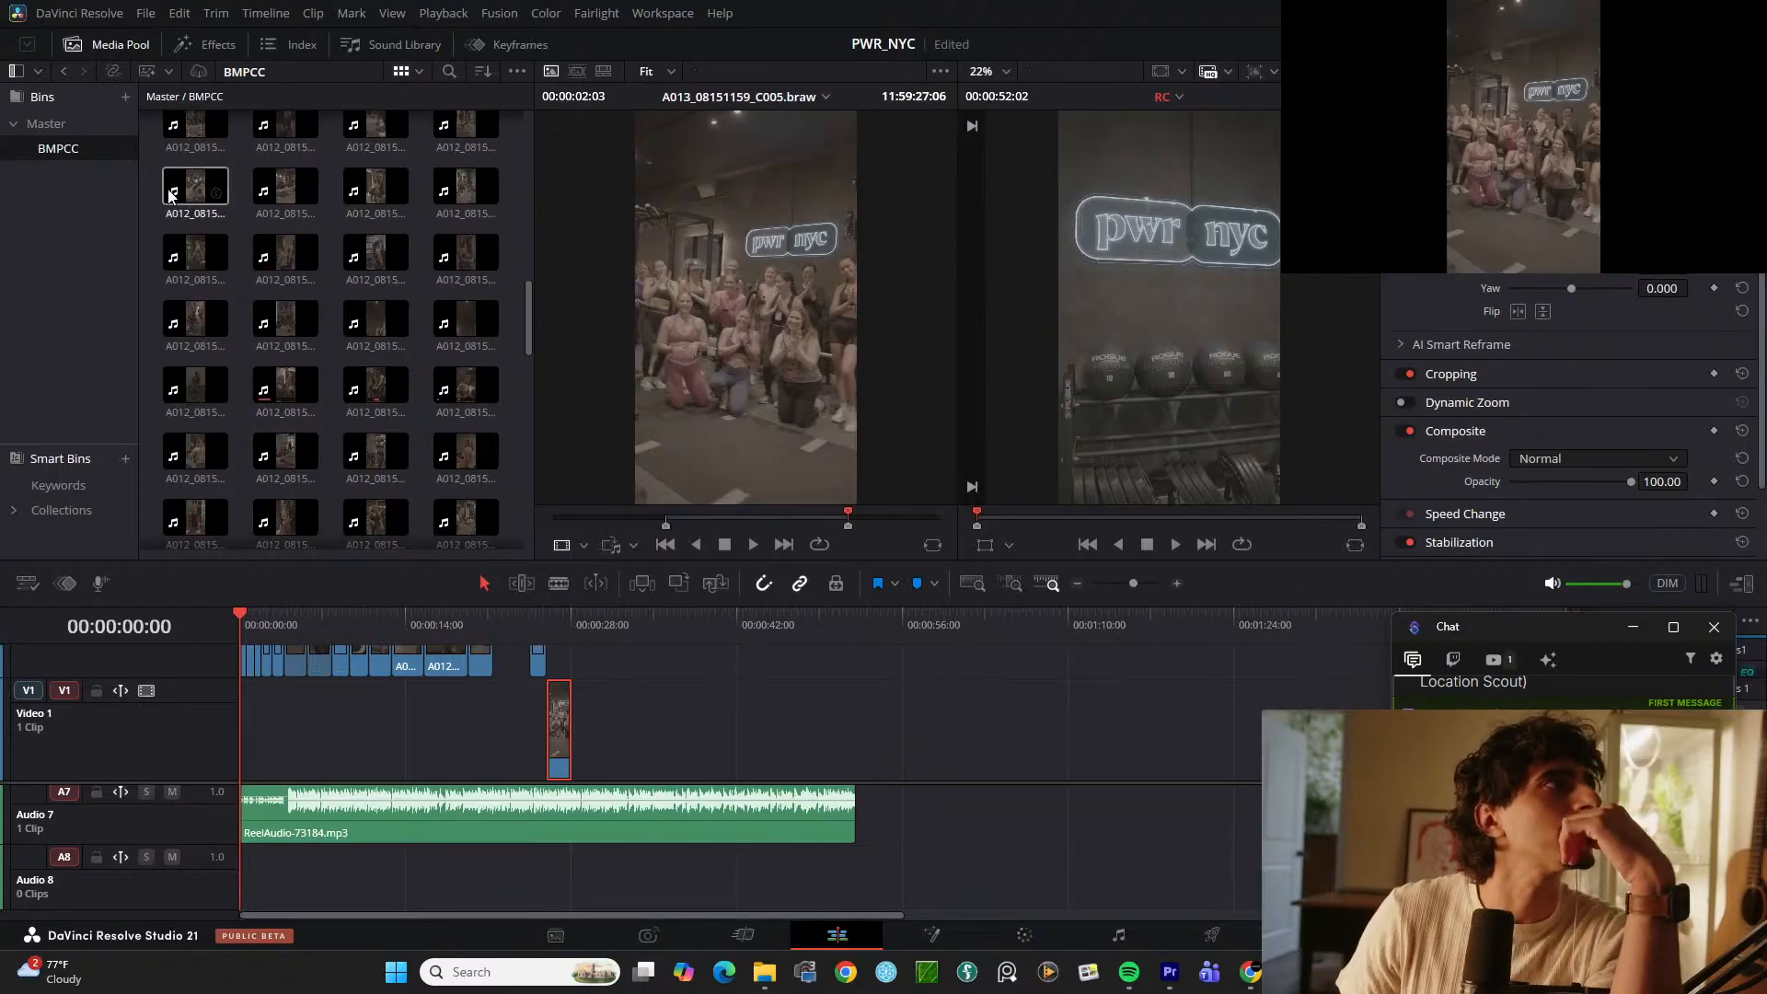
left_click(417, 71)
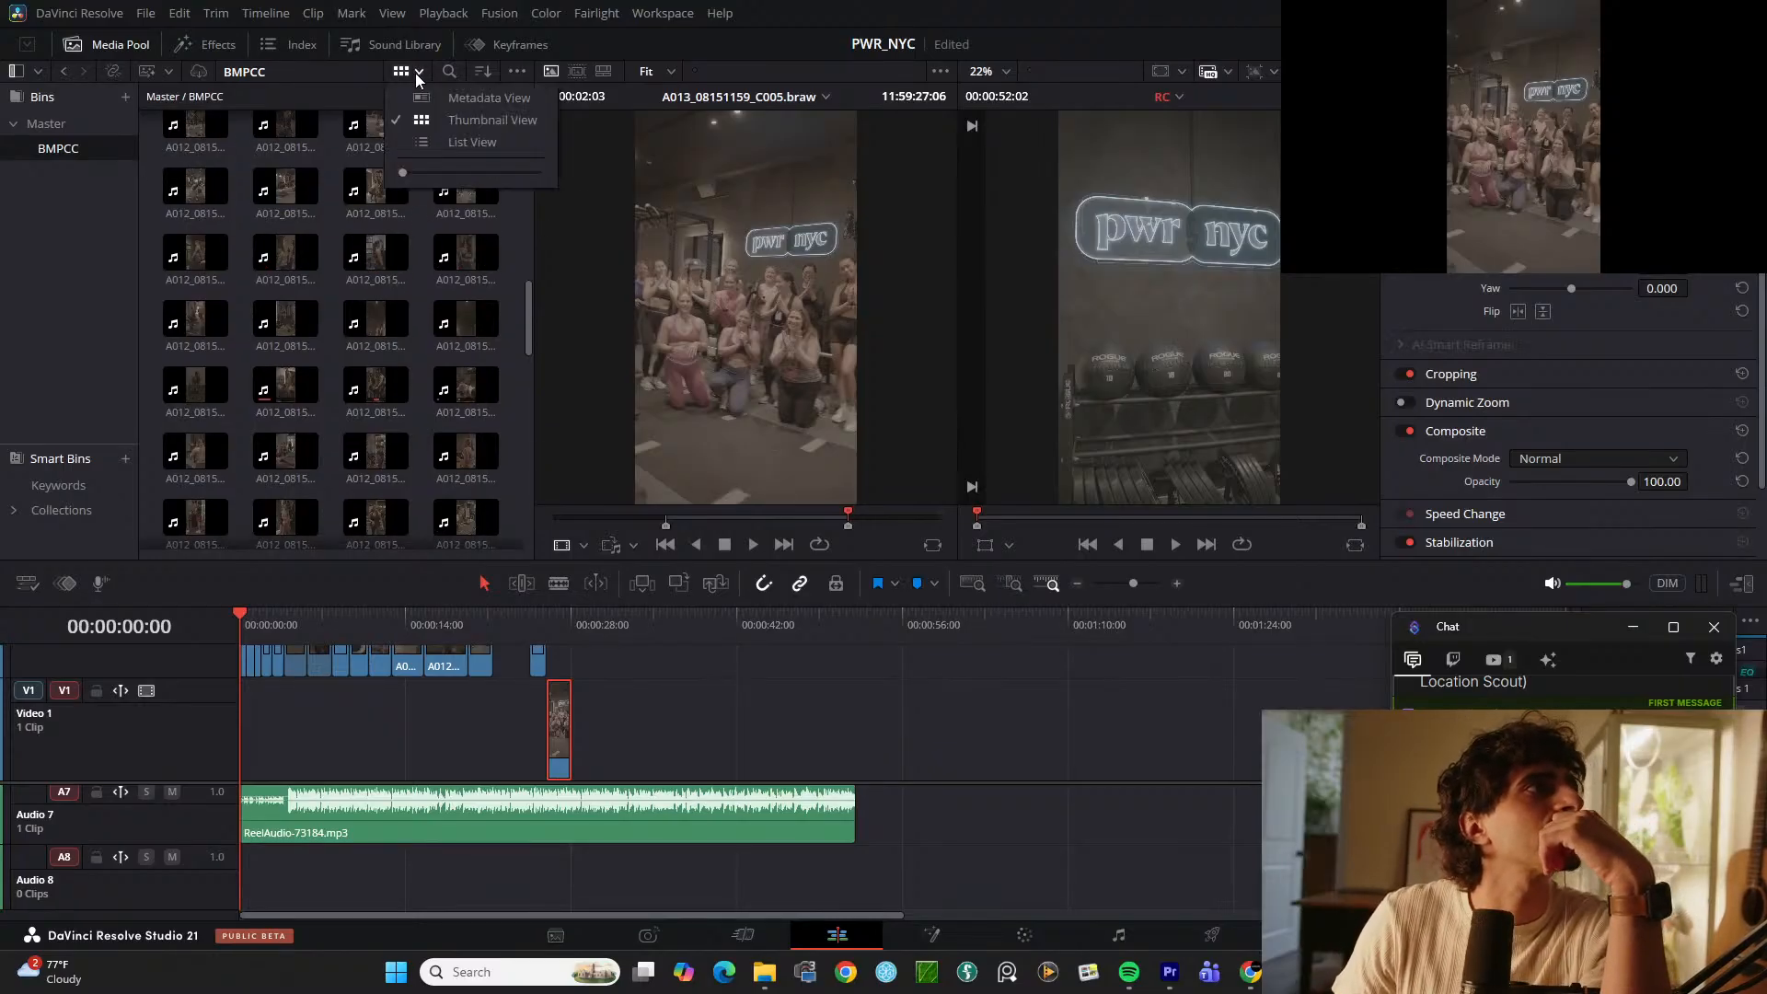
left_click(471, 143)
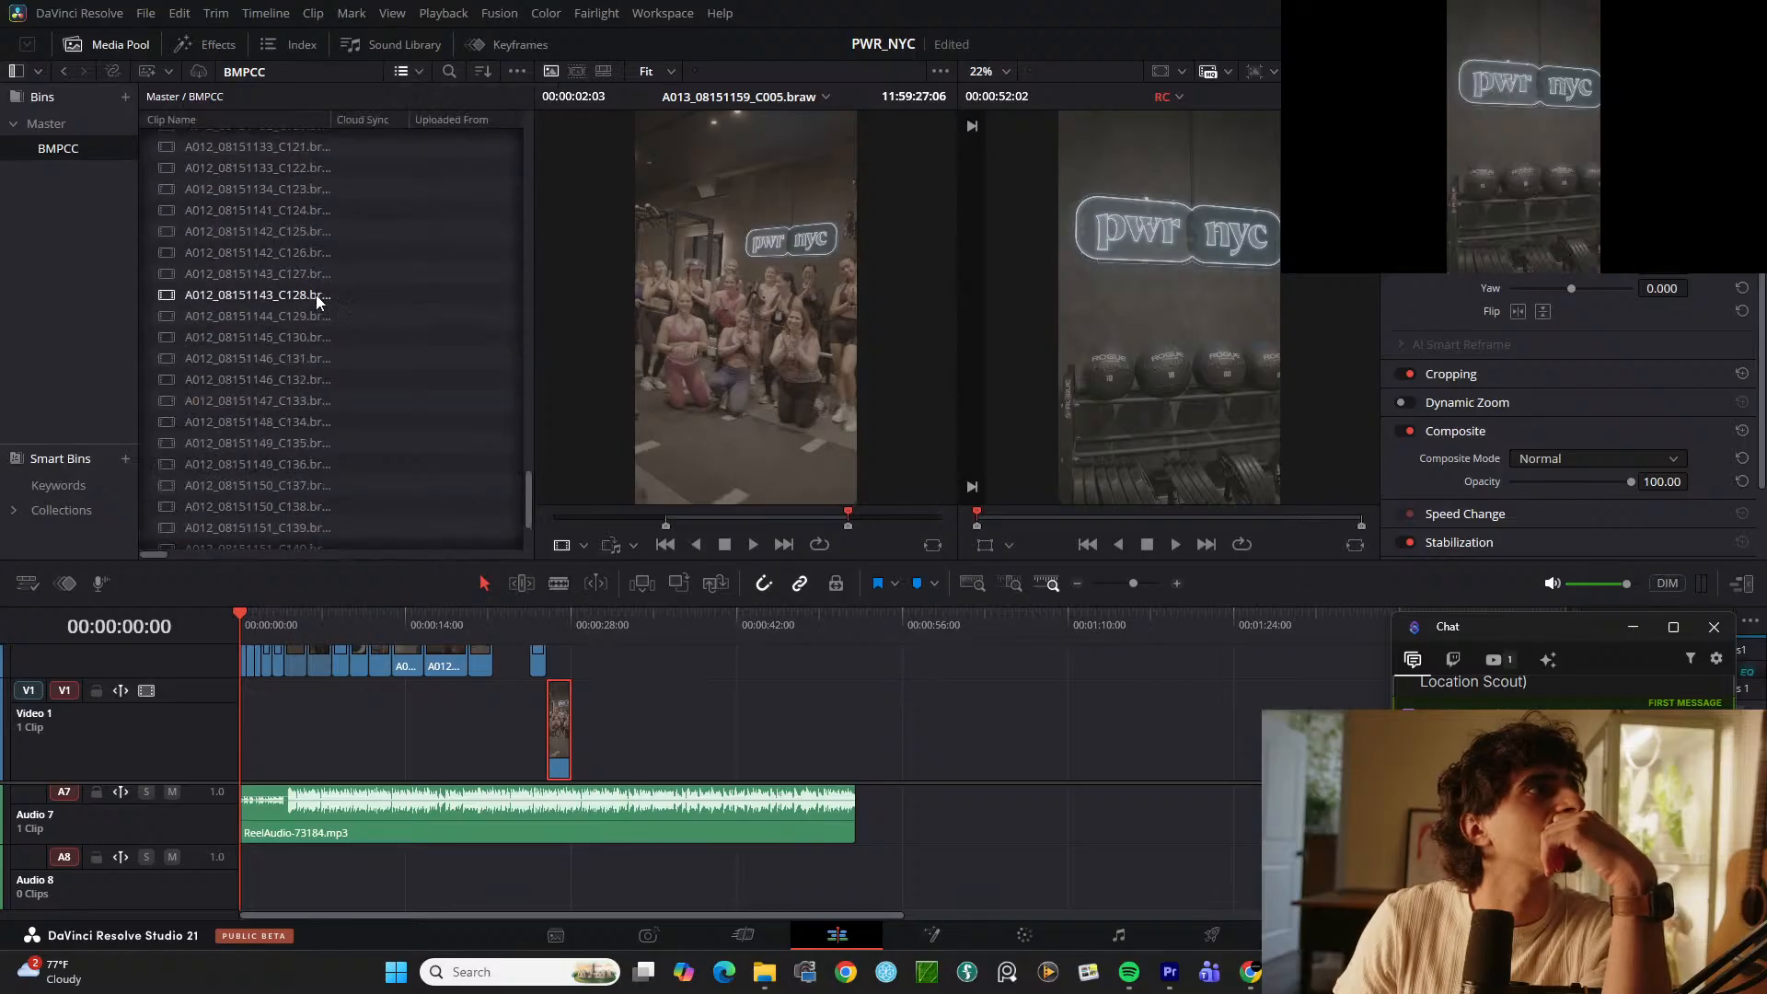
Step: Find A012_08151026_C056.braw in the BMPCC bin and place it on Video 1 after the music, at about 00:00:59:17
scroll(328, 297, "up", 10)
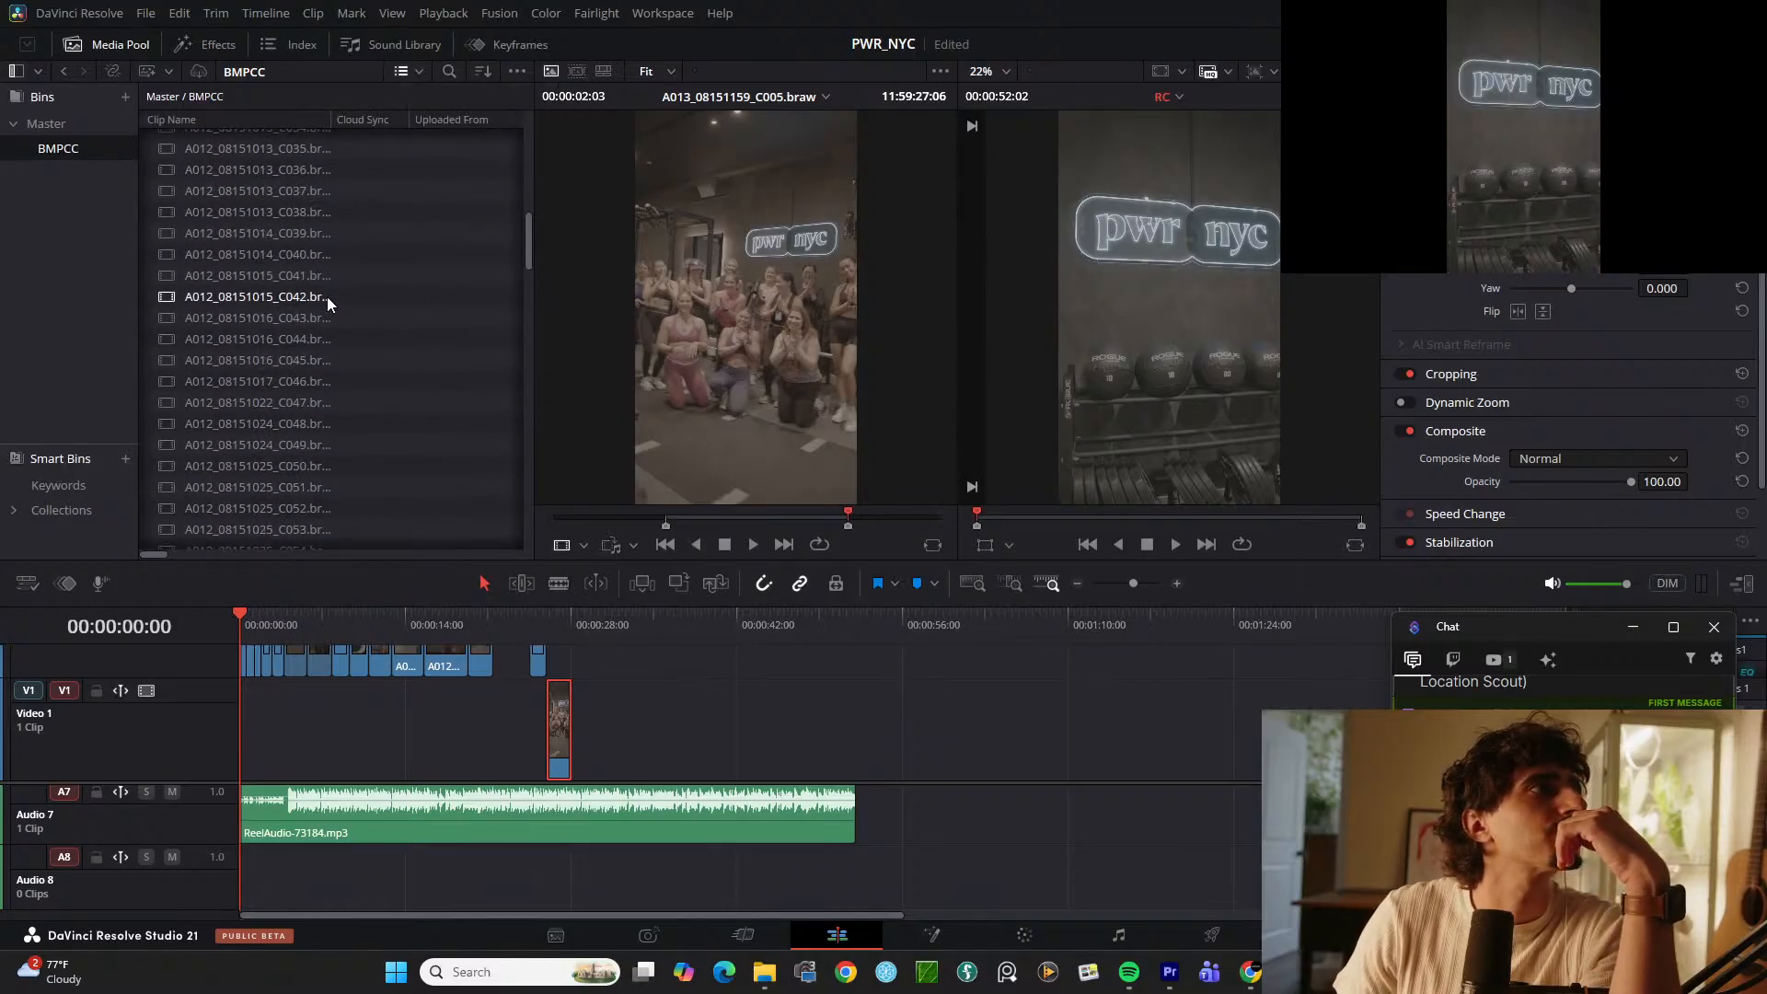
scroll(312, 417, "down", 1)
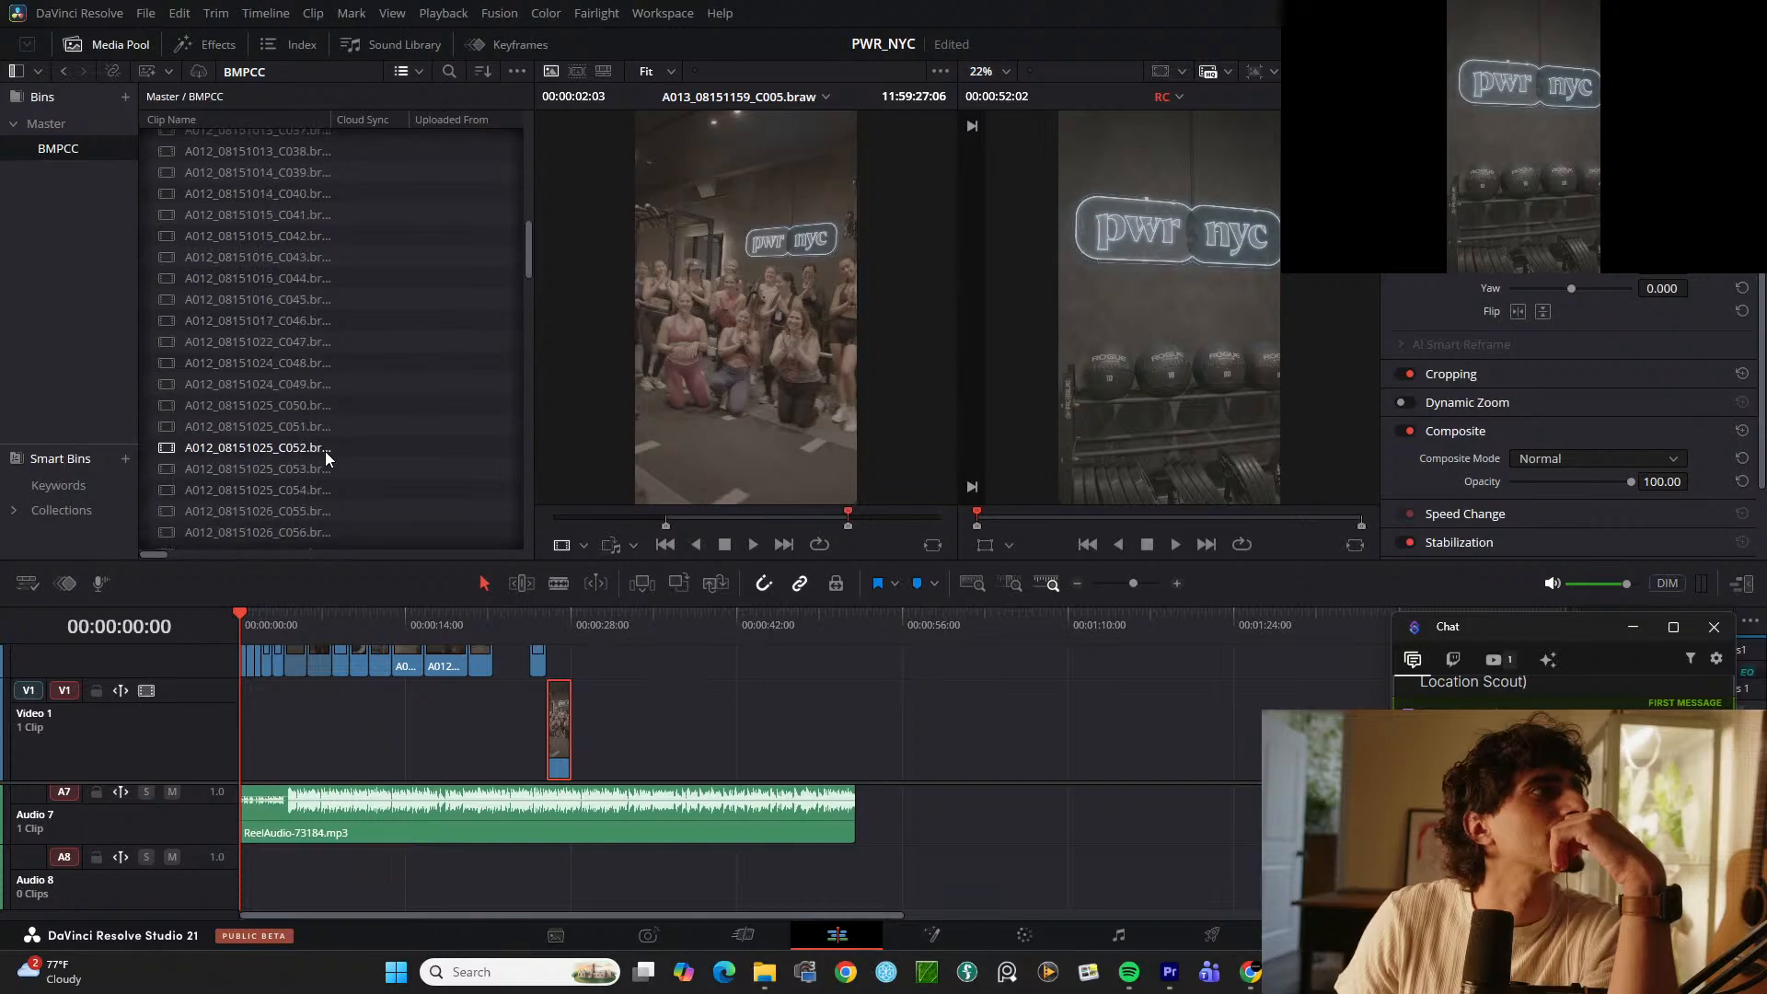
left_click(322, 510)
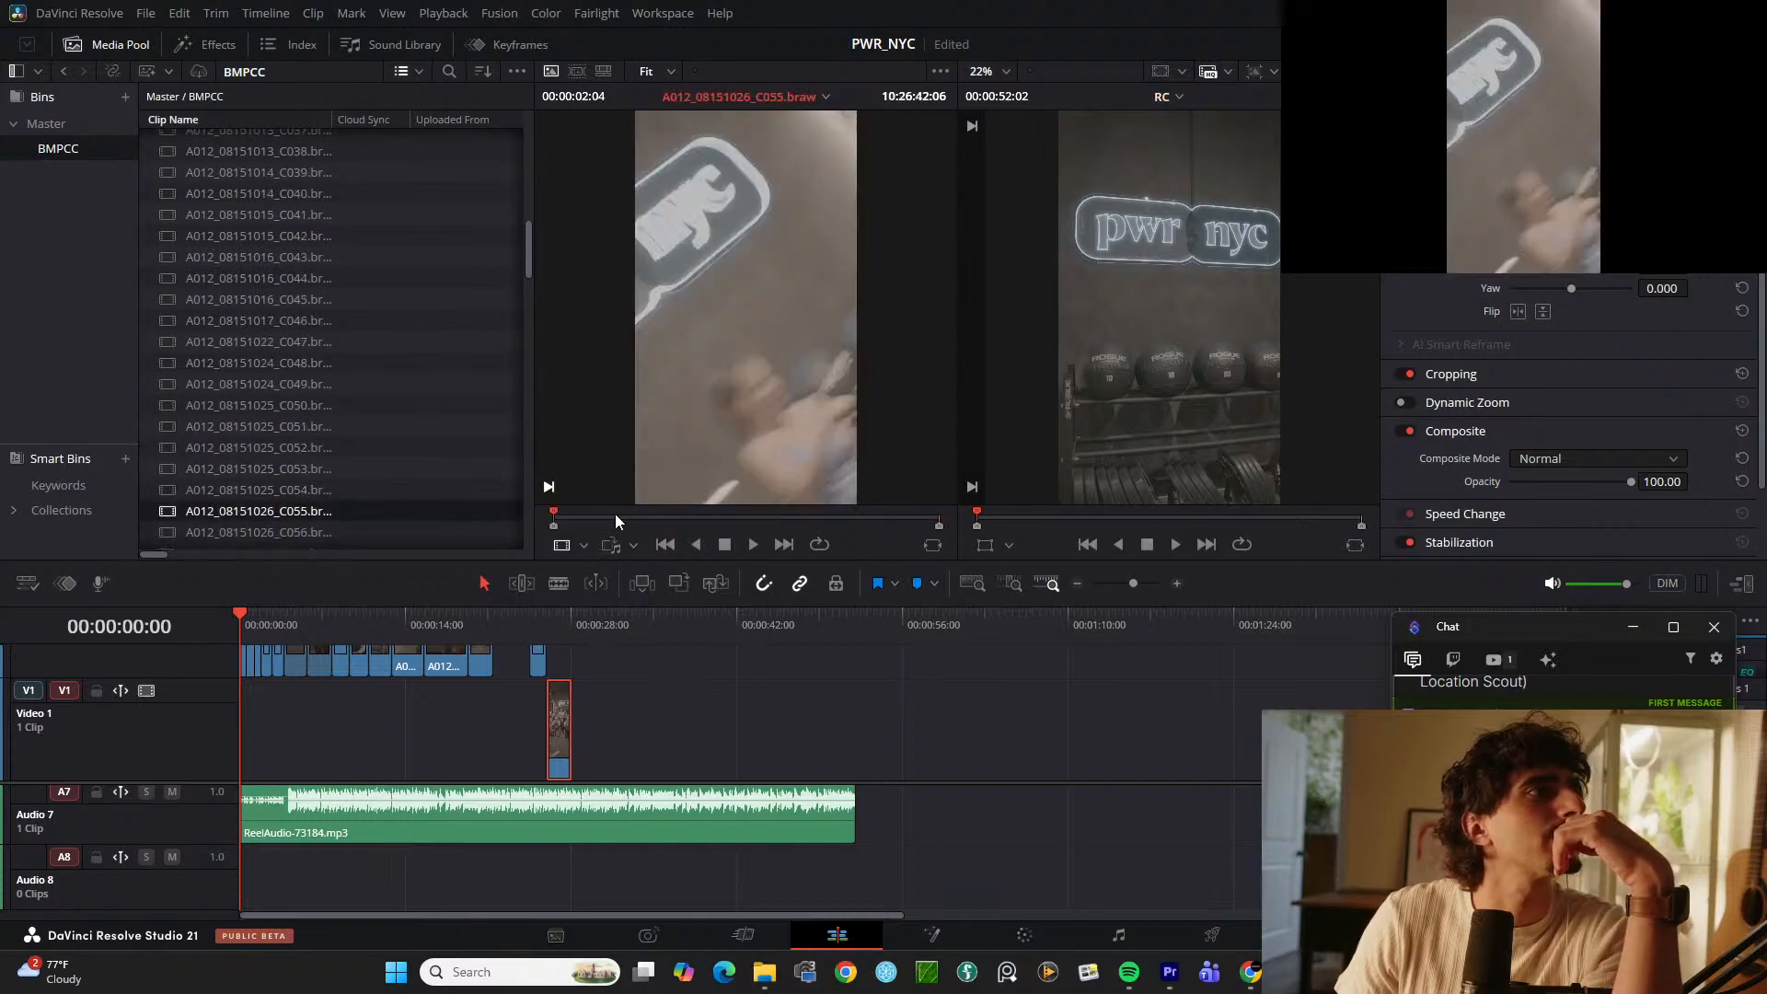
left_click(335, 532)
left_click_drag(571, 517, 946, 776)
left_click(952, 628)
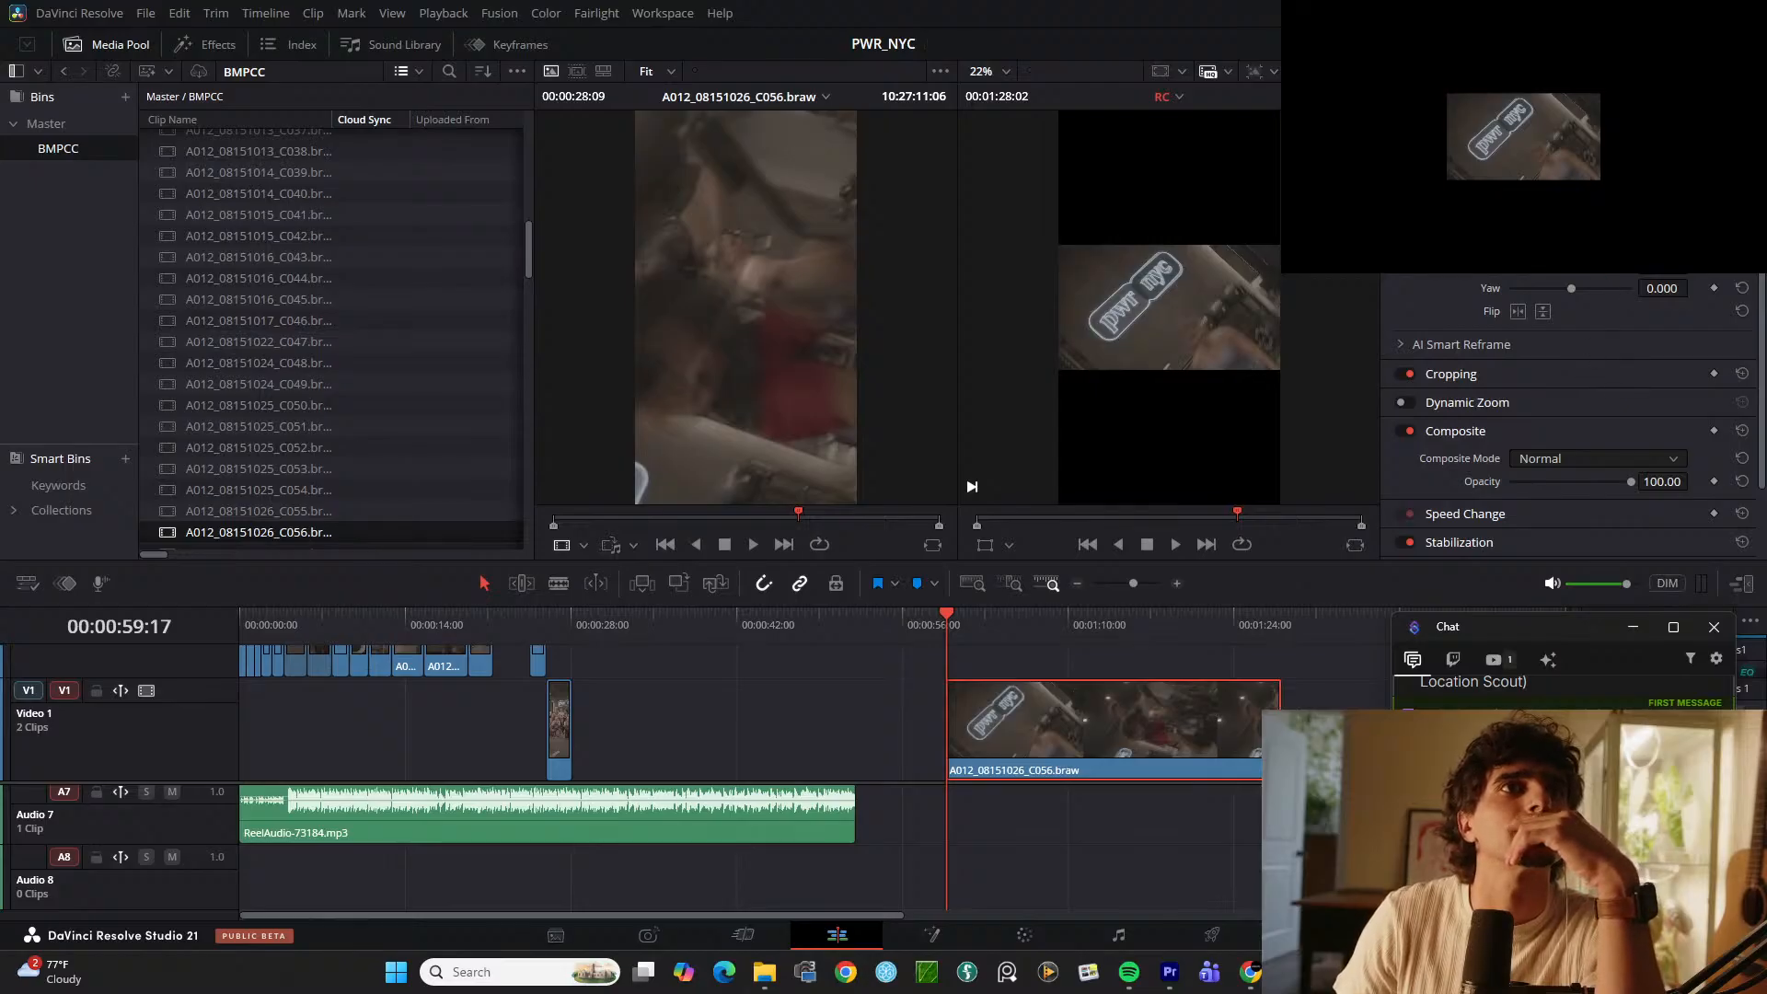
Step: Rotate the C056 clip by -90 degrees and enlarge it until it fills the vertical frame
type("90")
key("Return")
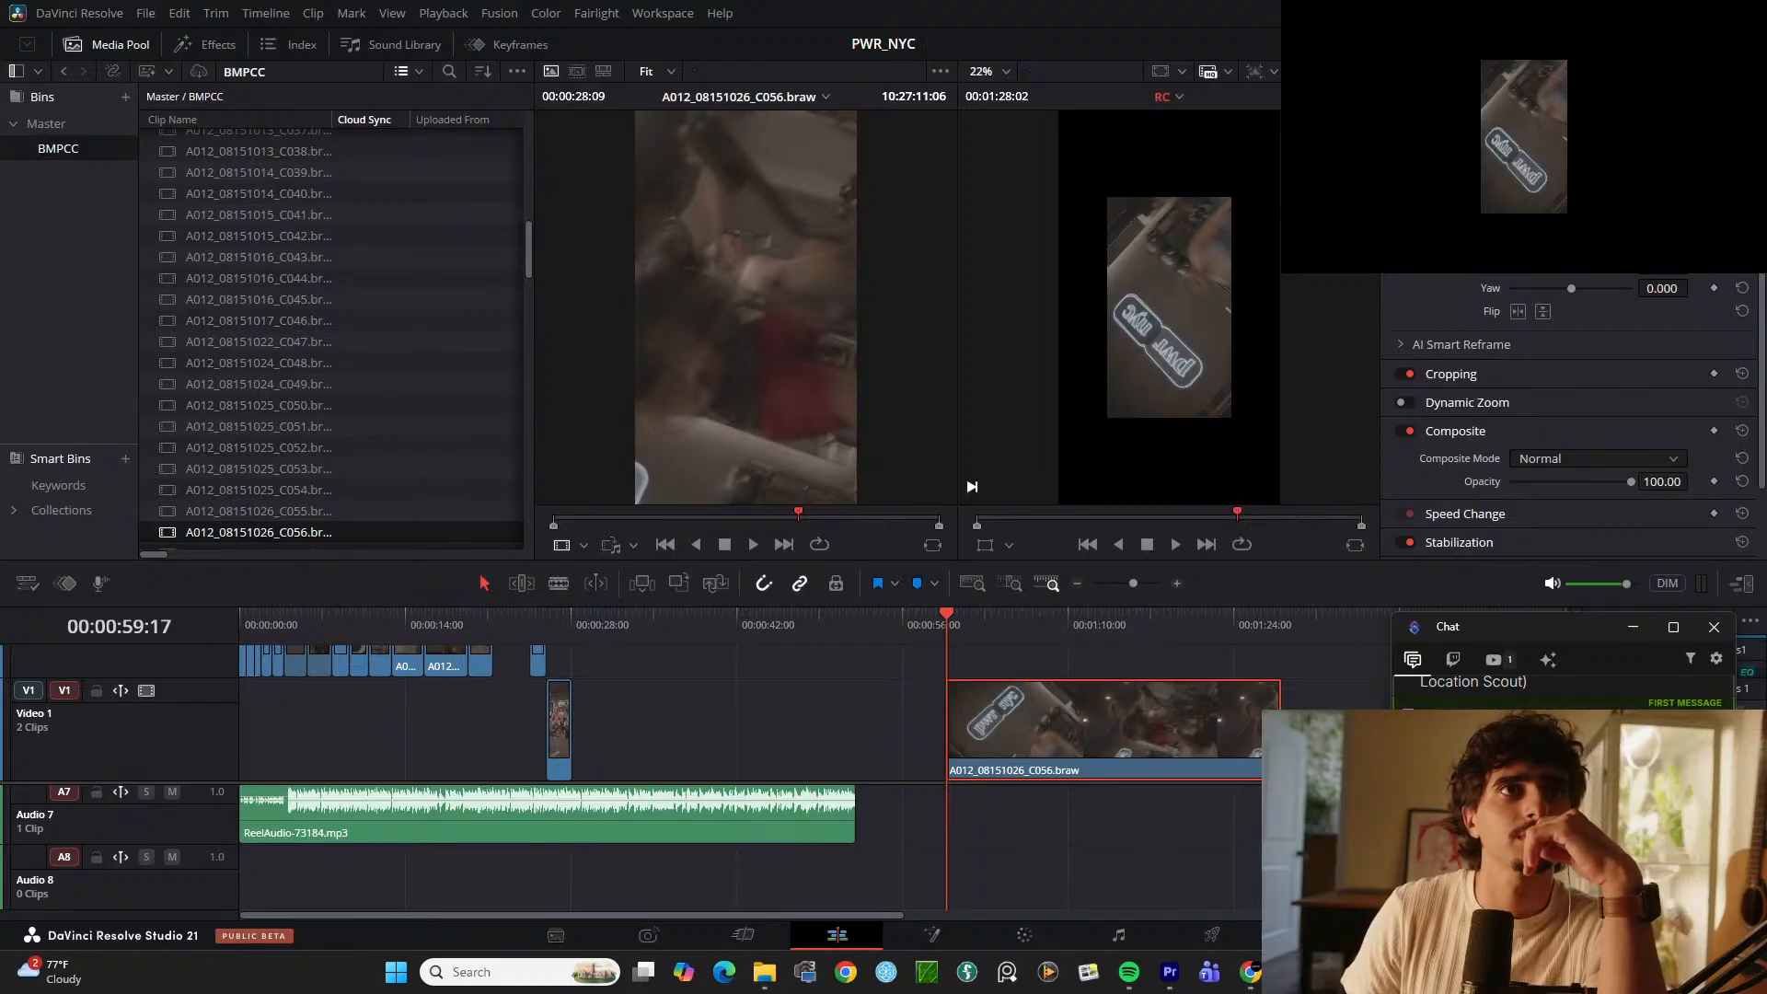
type("-90")
key("Return")
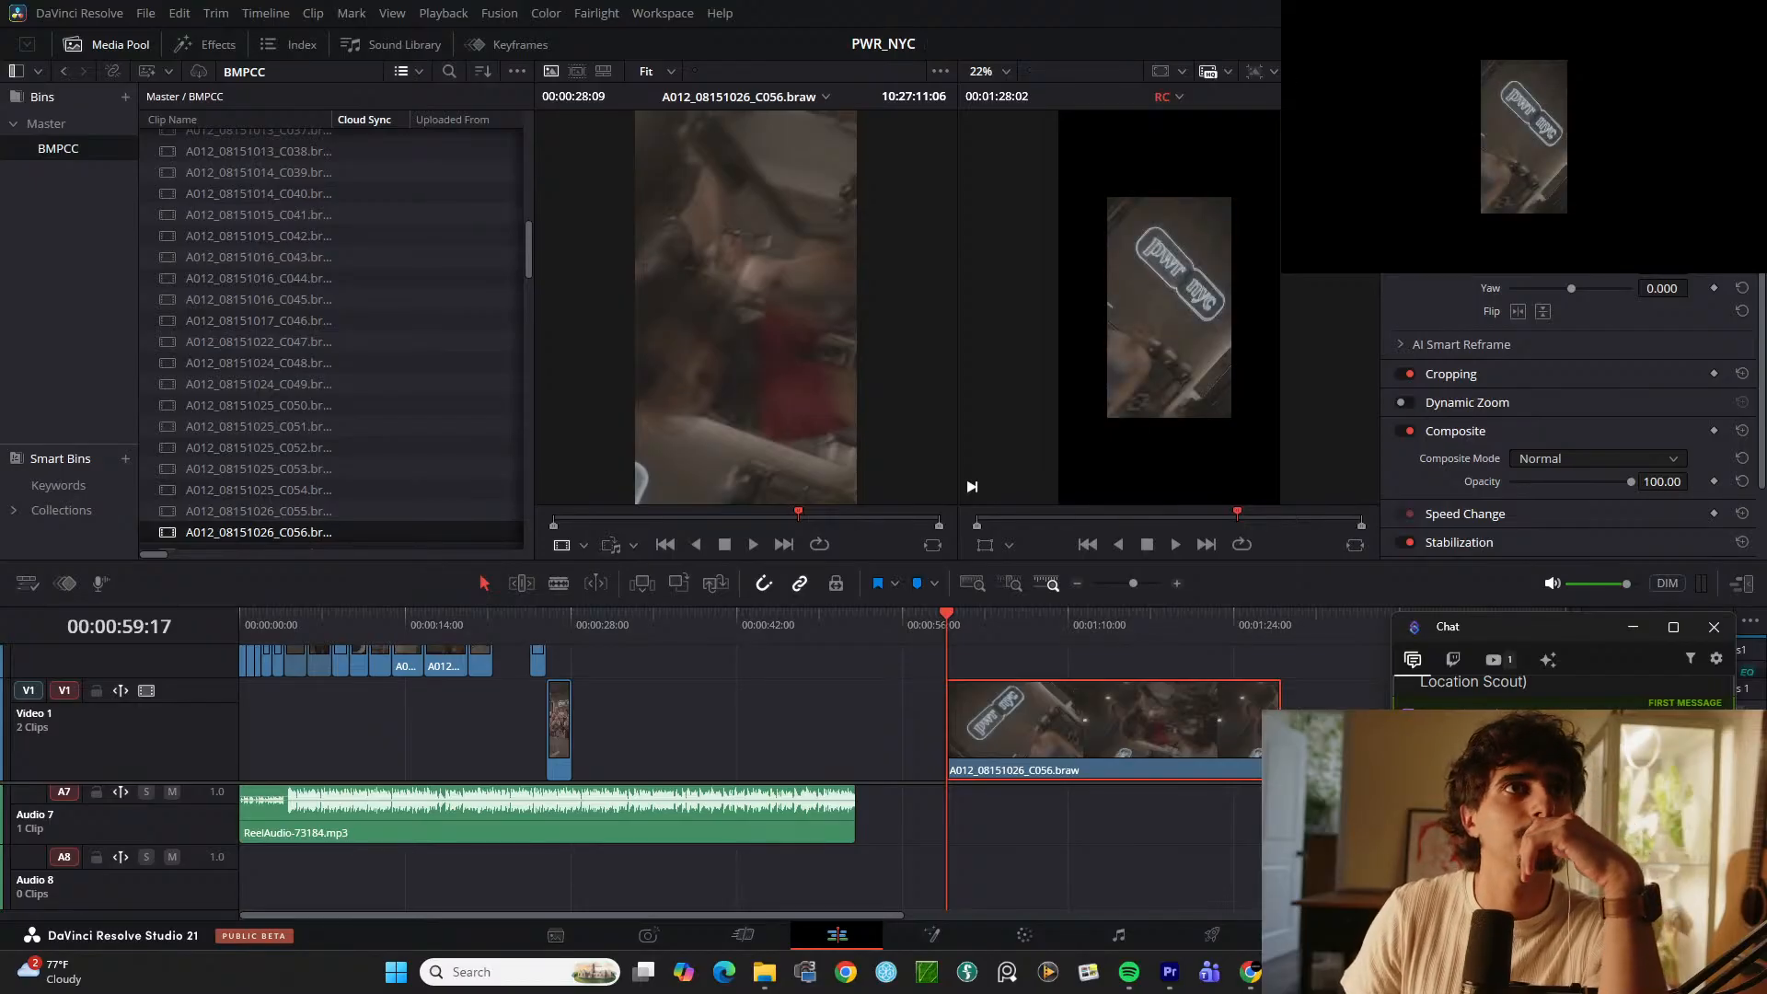
left_click_drag(1557, 173, 1630, 173)
Step: Slow the C056 clip down by setting its speed change to 8 frames per second
left_click(1486, 513)
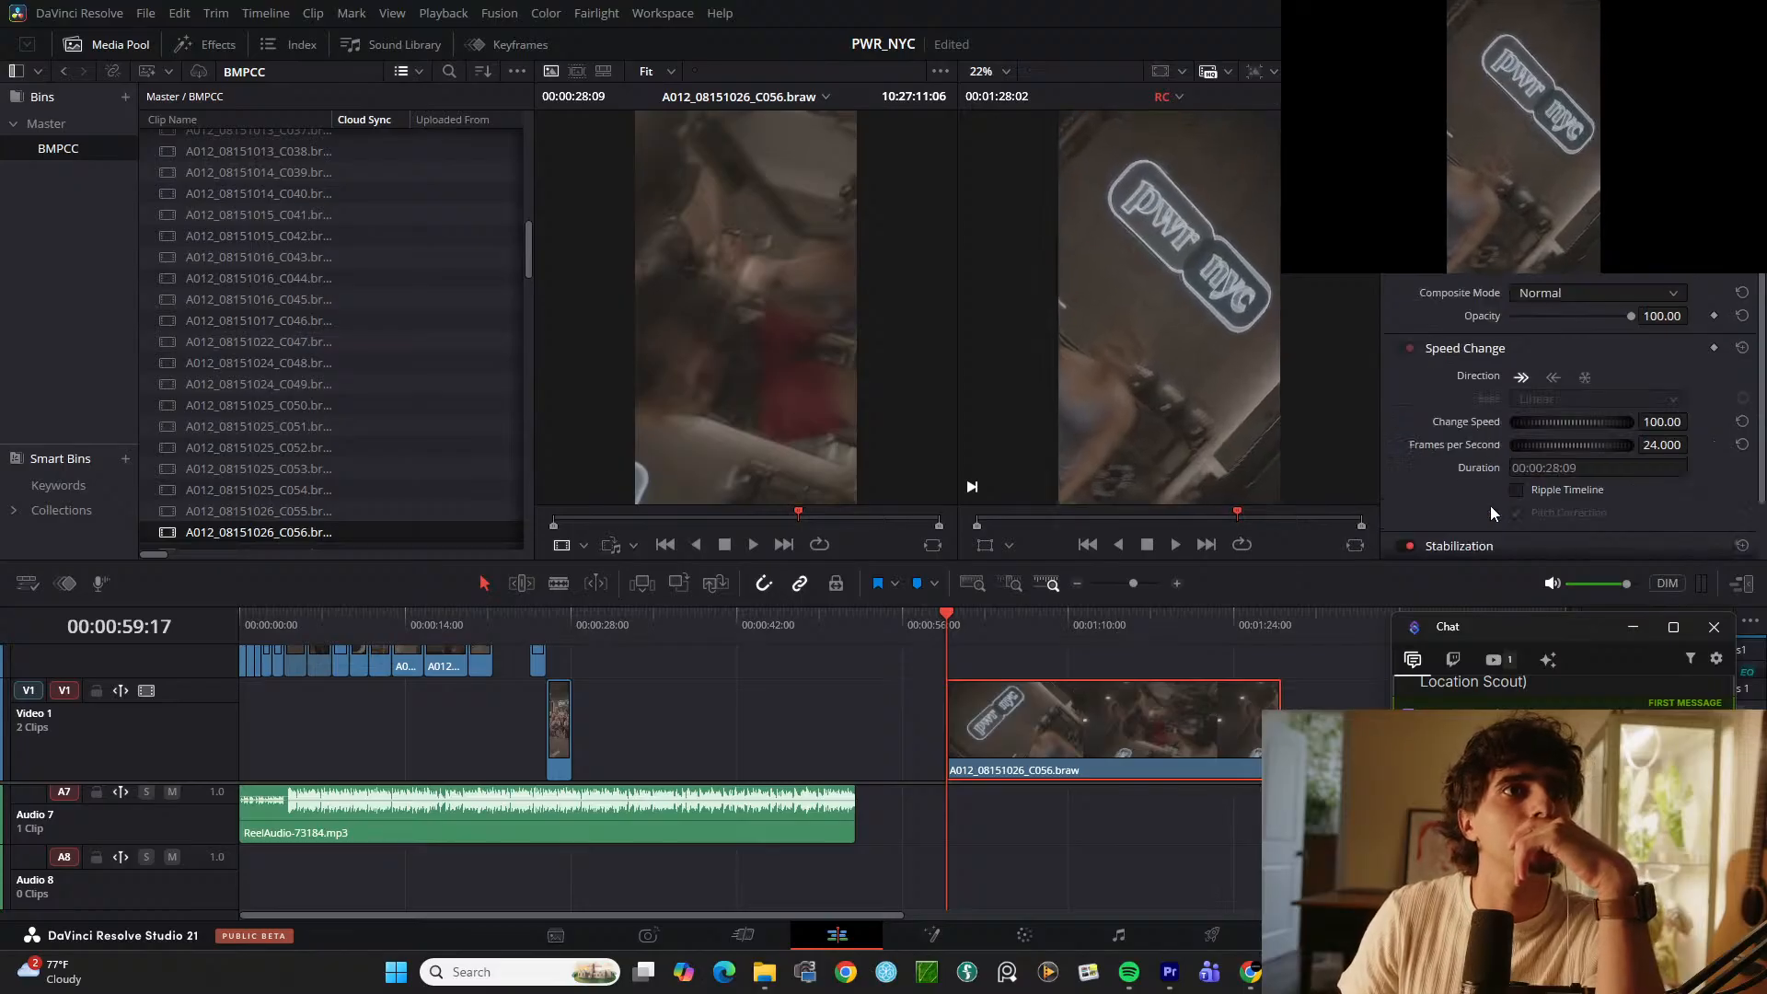
scroll(1494, 440, "down", 2)
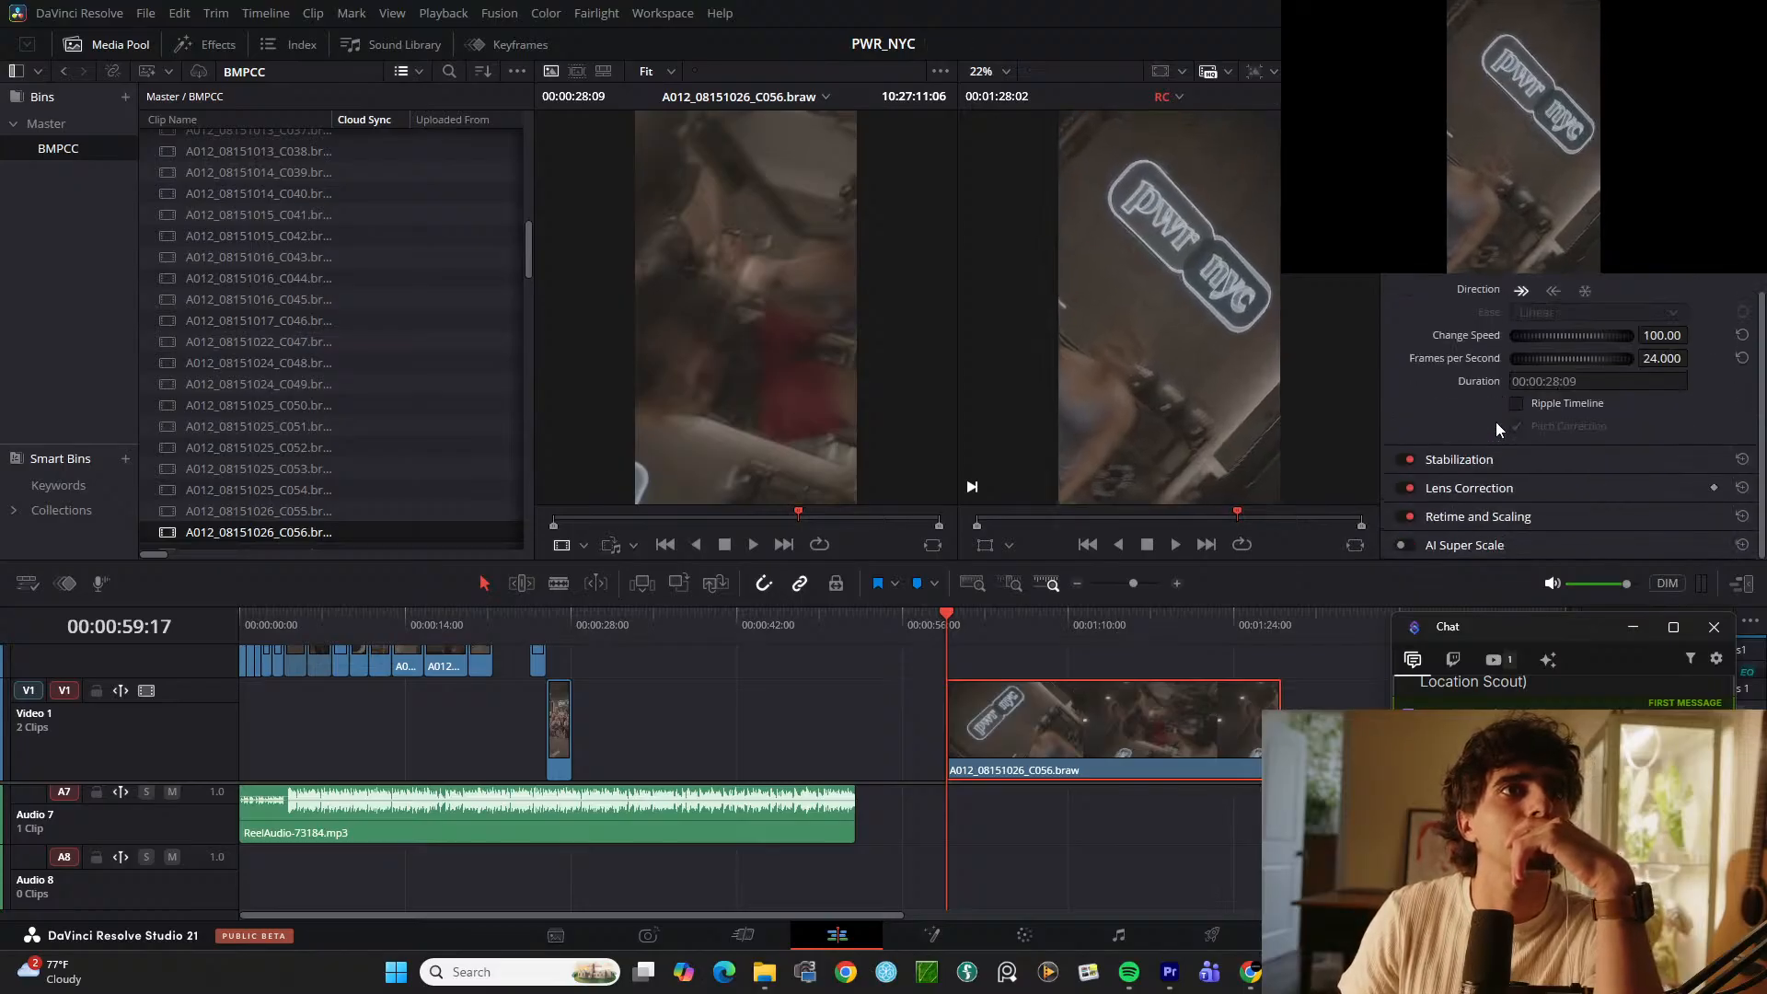
left_click(1484, 517)
scroll(1489, 503, "down", 3)
scroll(1478, 473, "up", 4)
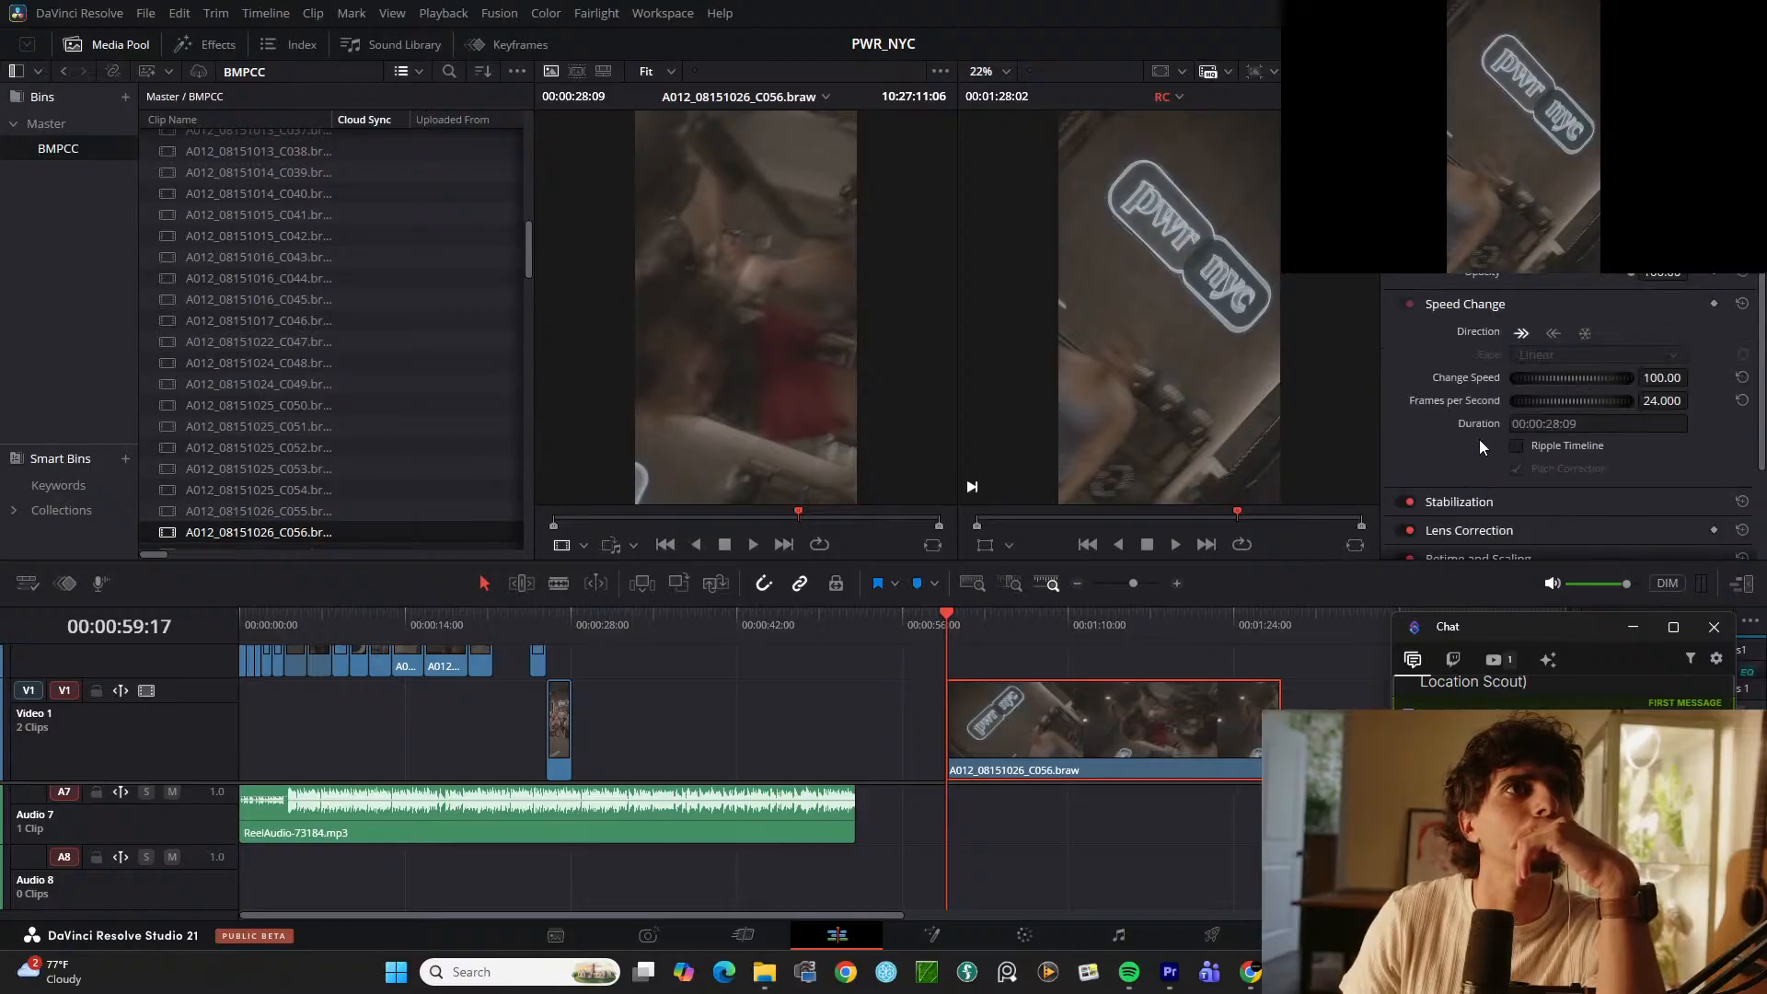
scroll(1480, 433, "up", 5)
scroll(1505, 449, "down", 3)
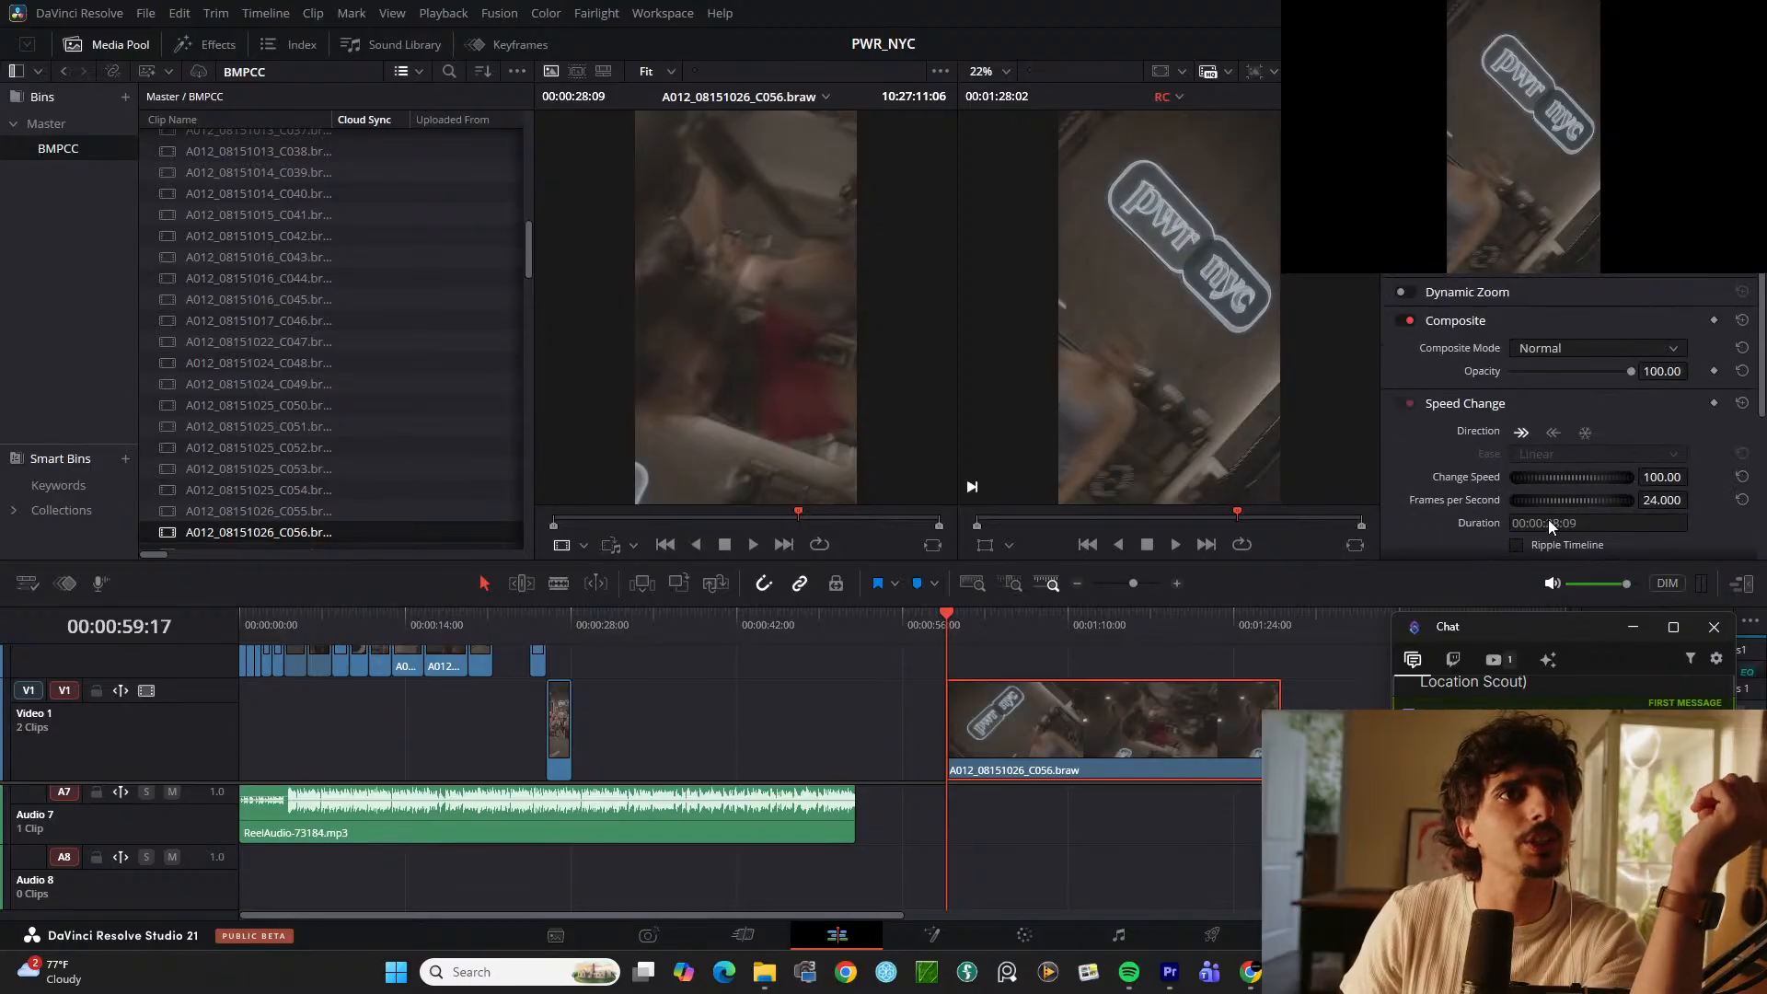
double_click(1662, 501)
left_click(1664, 500)
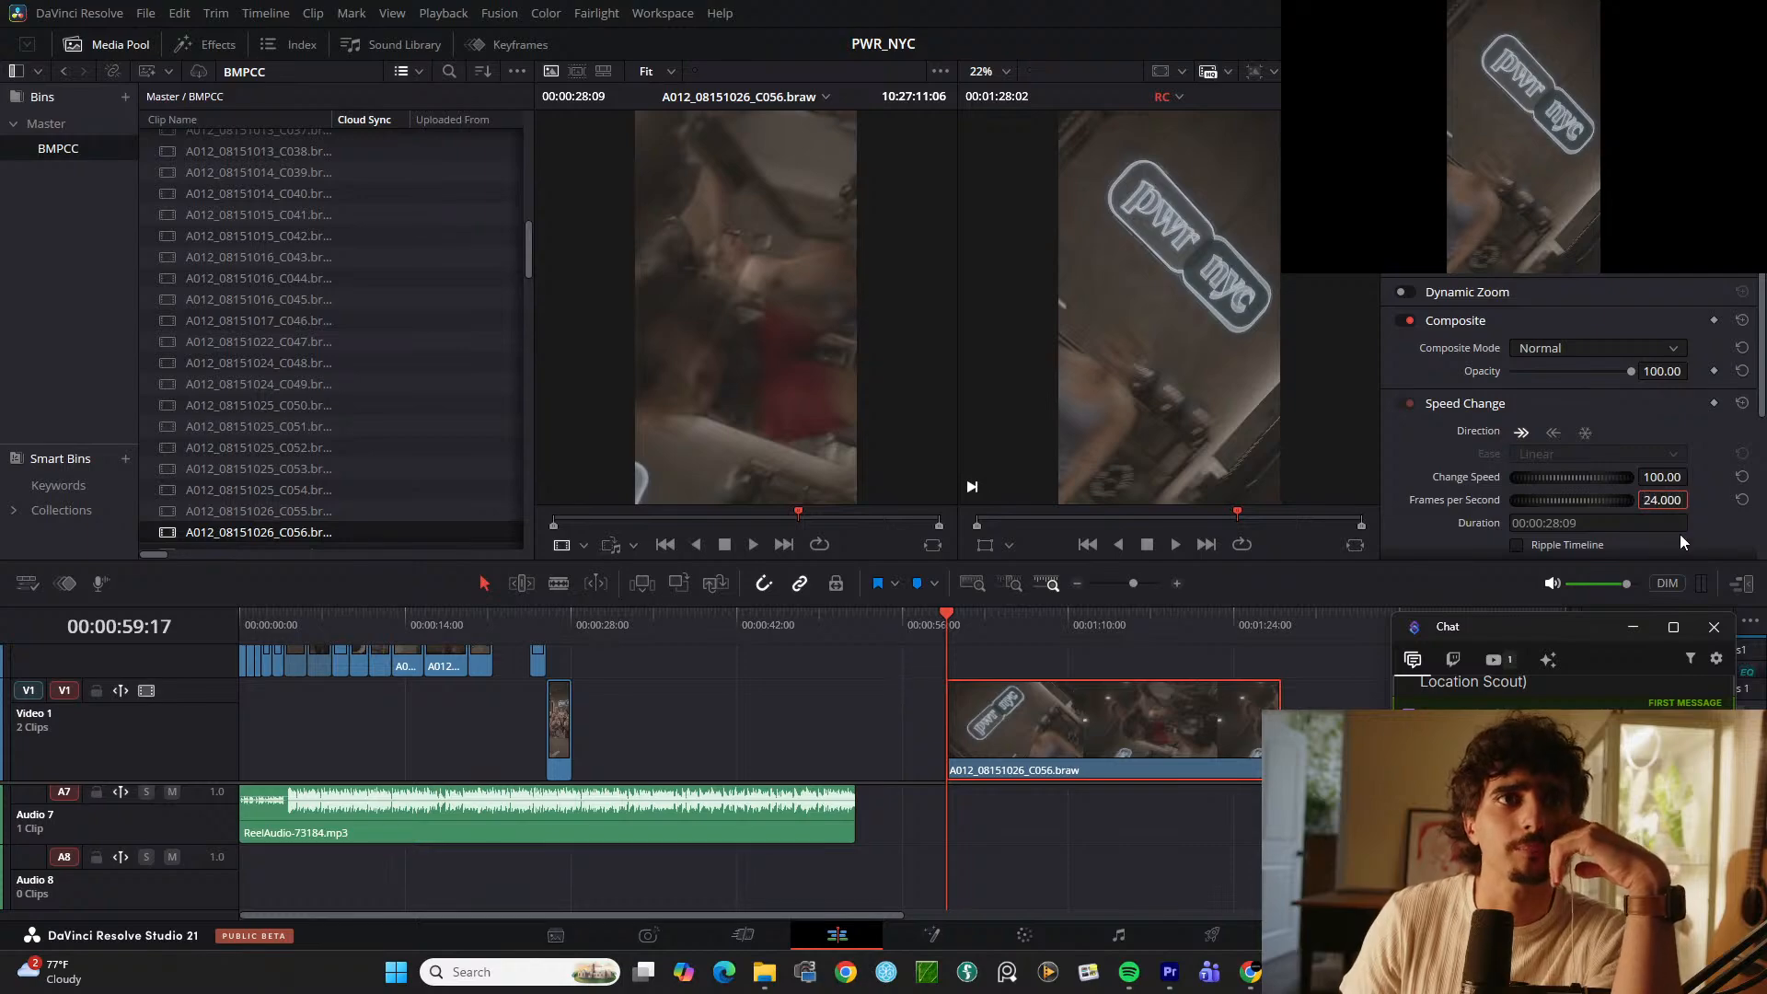
type("8")
key("Return")
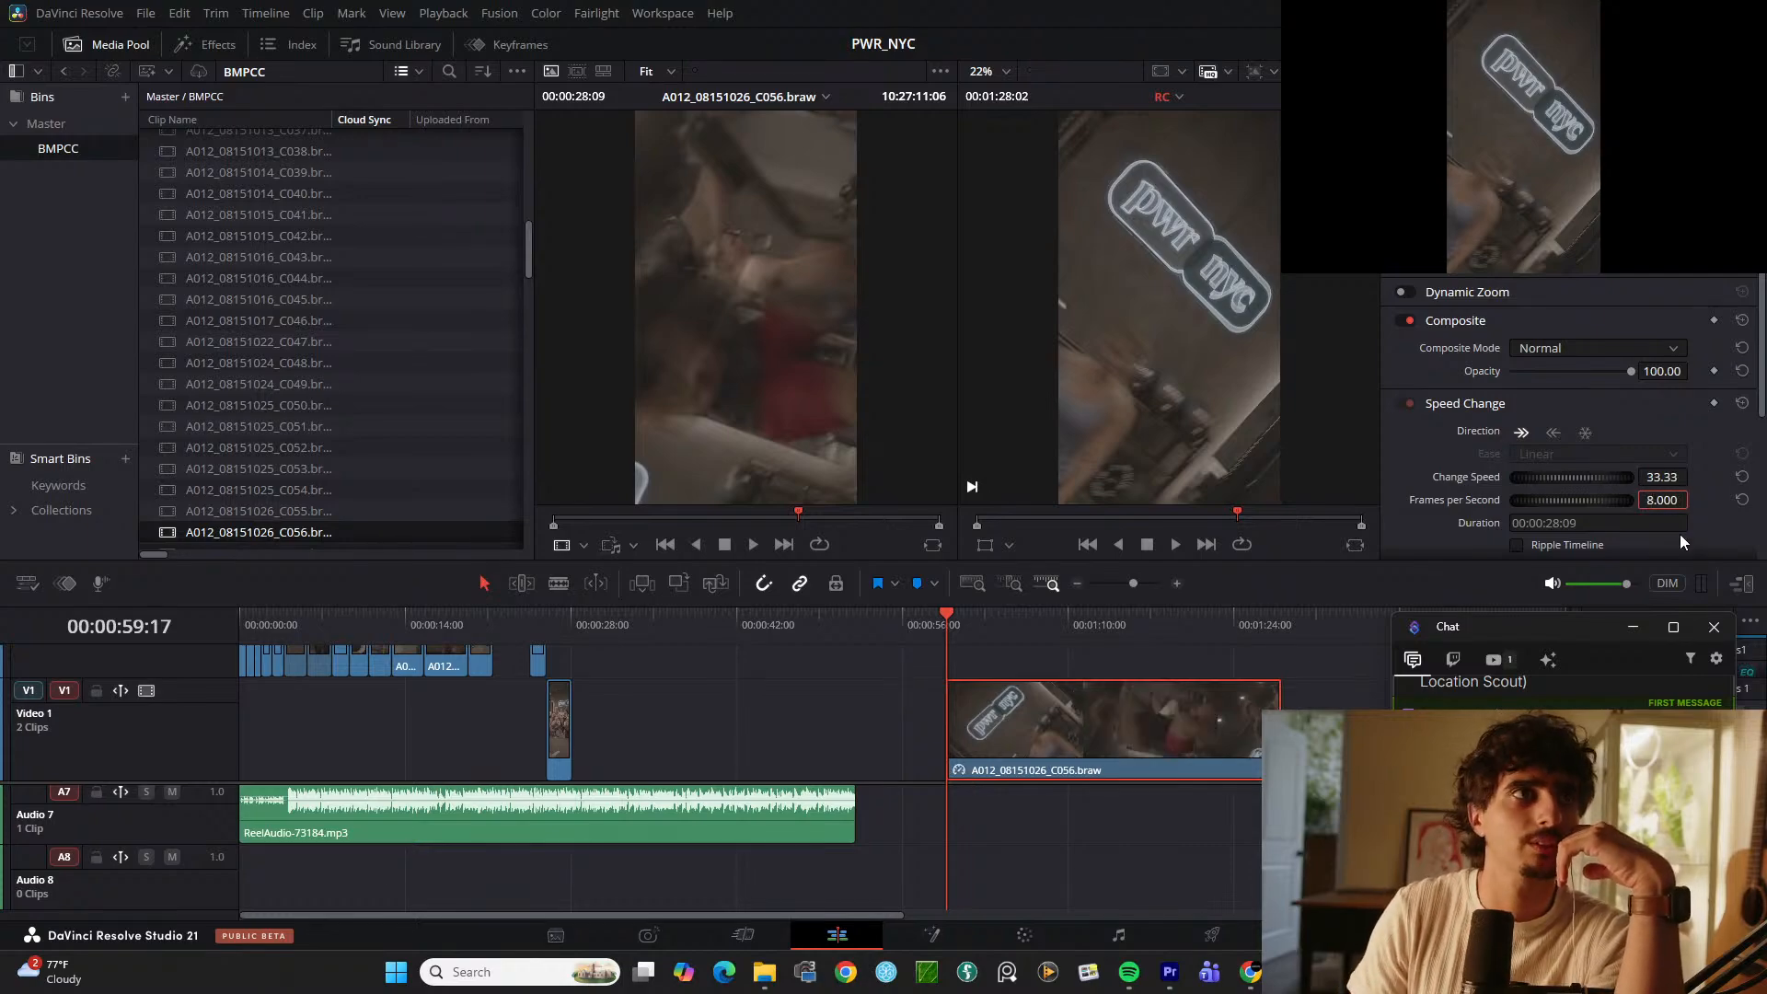
Step: Review the slowed C056 clip and split it at 00:01:09:14 and 00:01:13:20 to isolate the whip to the posing woman
key("space")
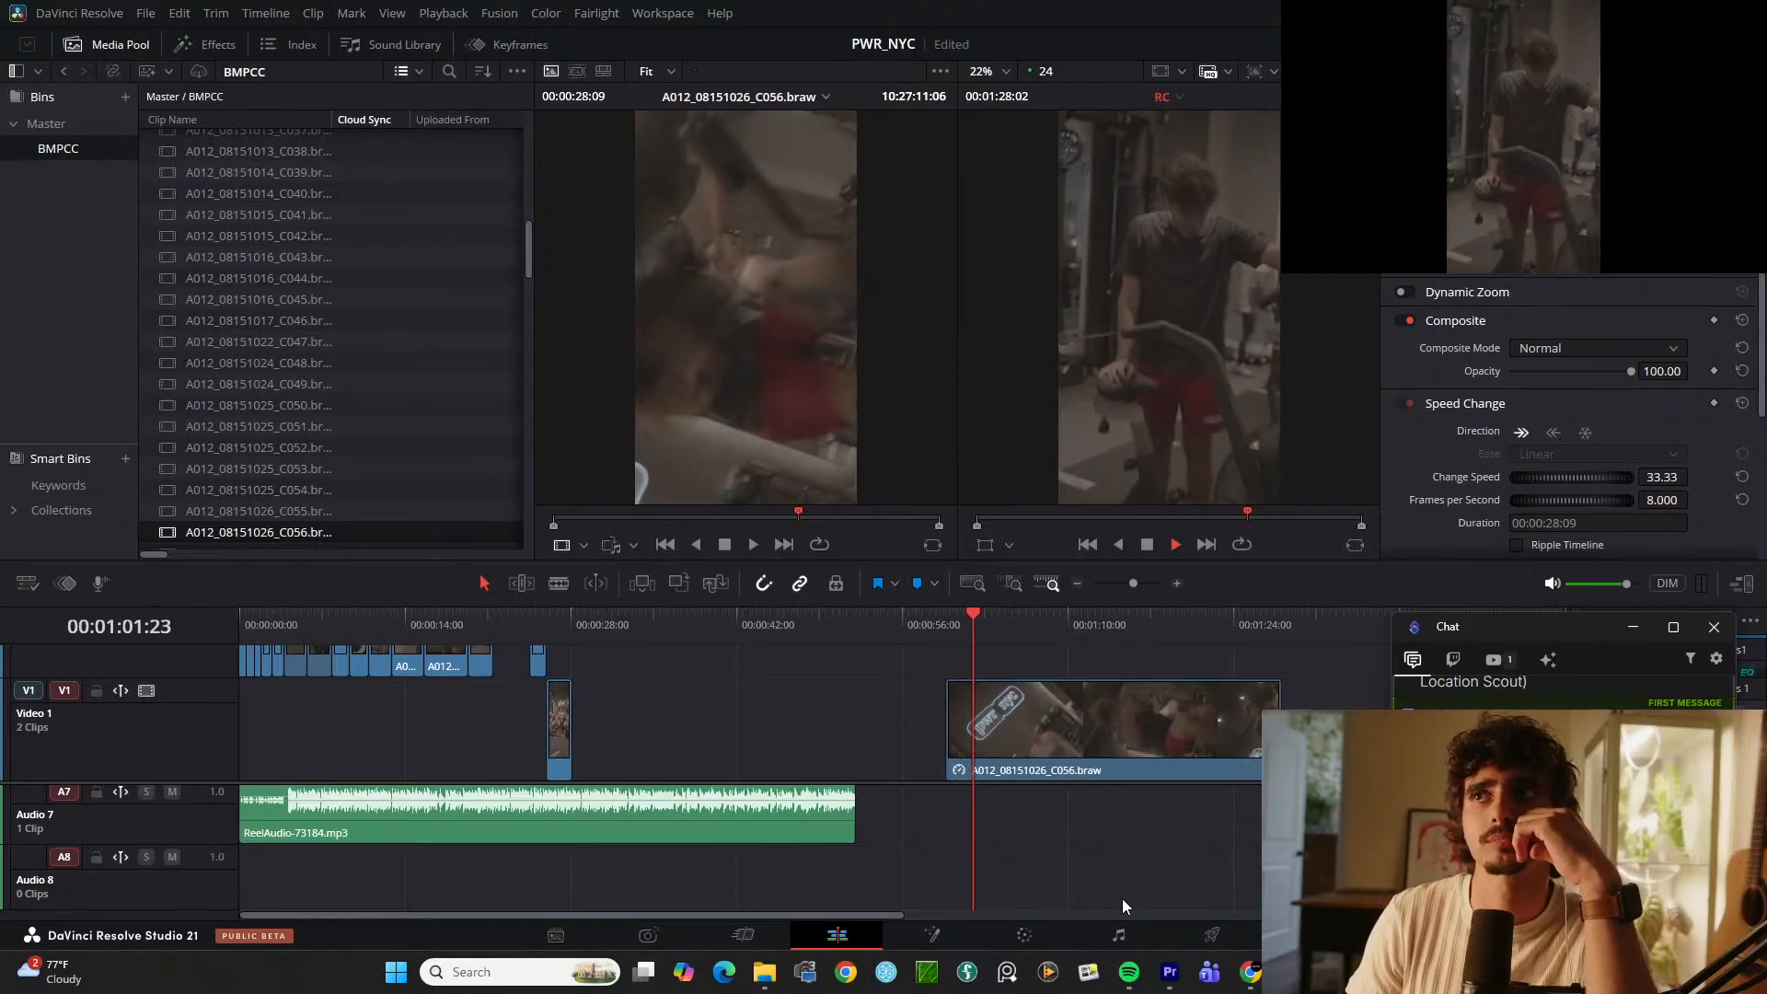
left_click_drag(1032, 621, 1064, 642)
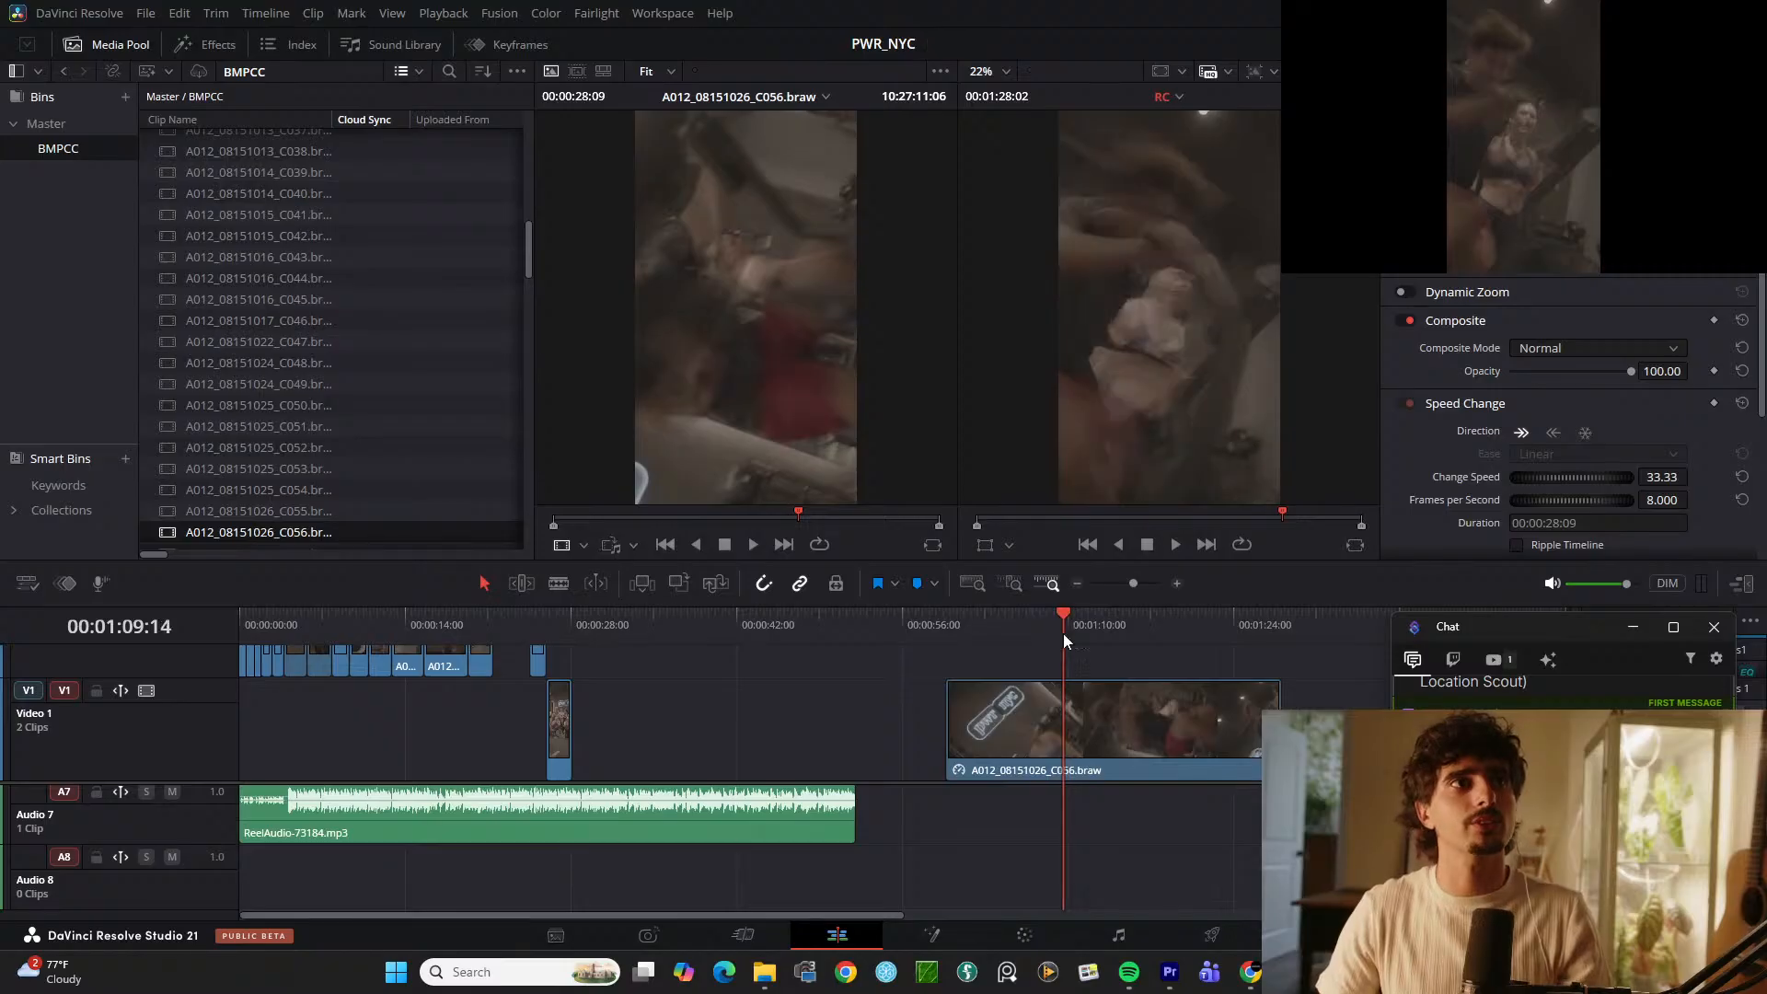
key("ctrl+b")
key("space")
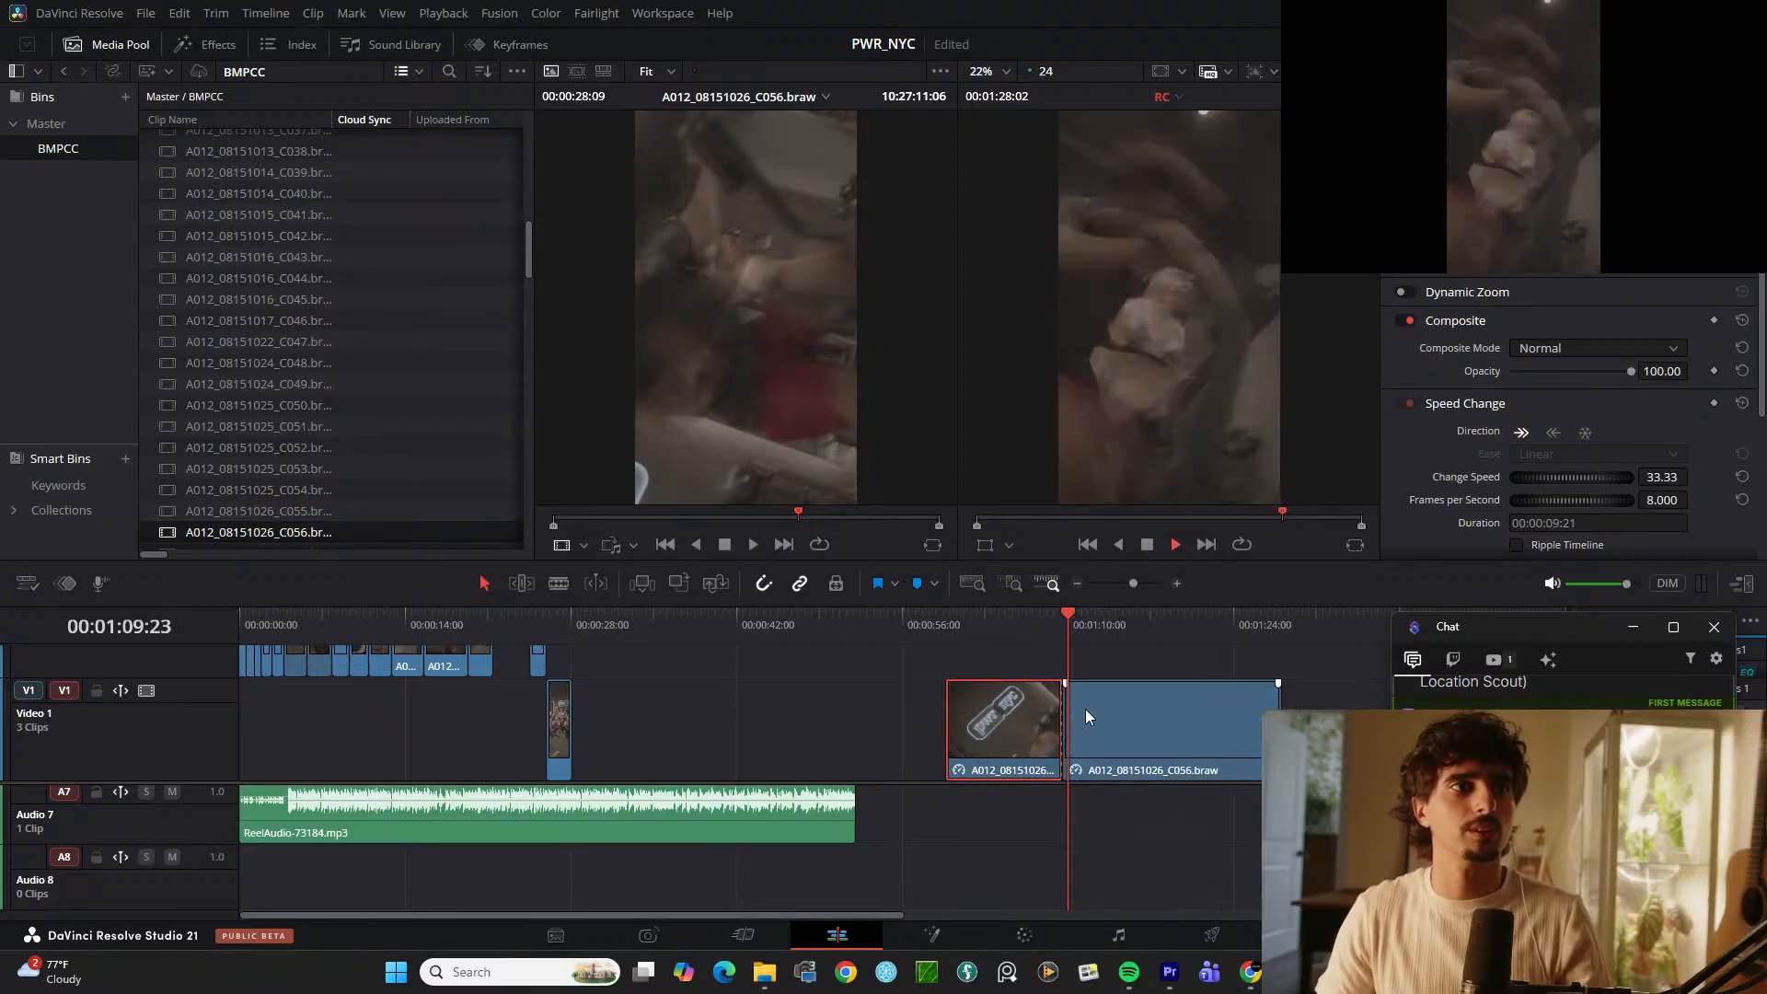
key("space")
left_click(1135, 694)
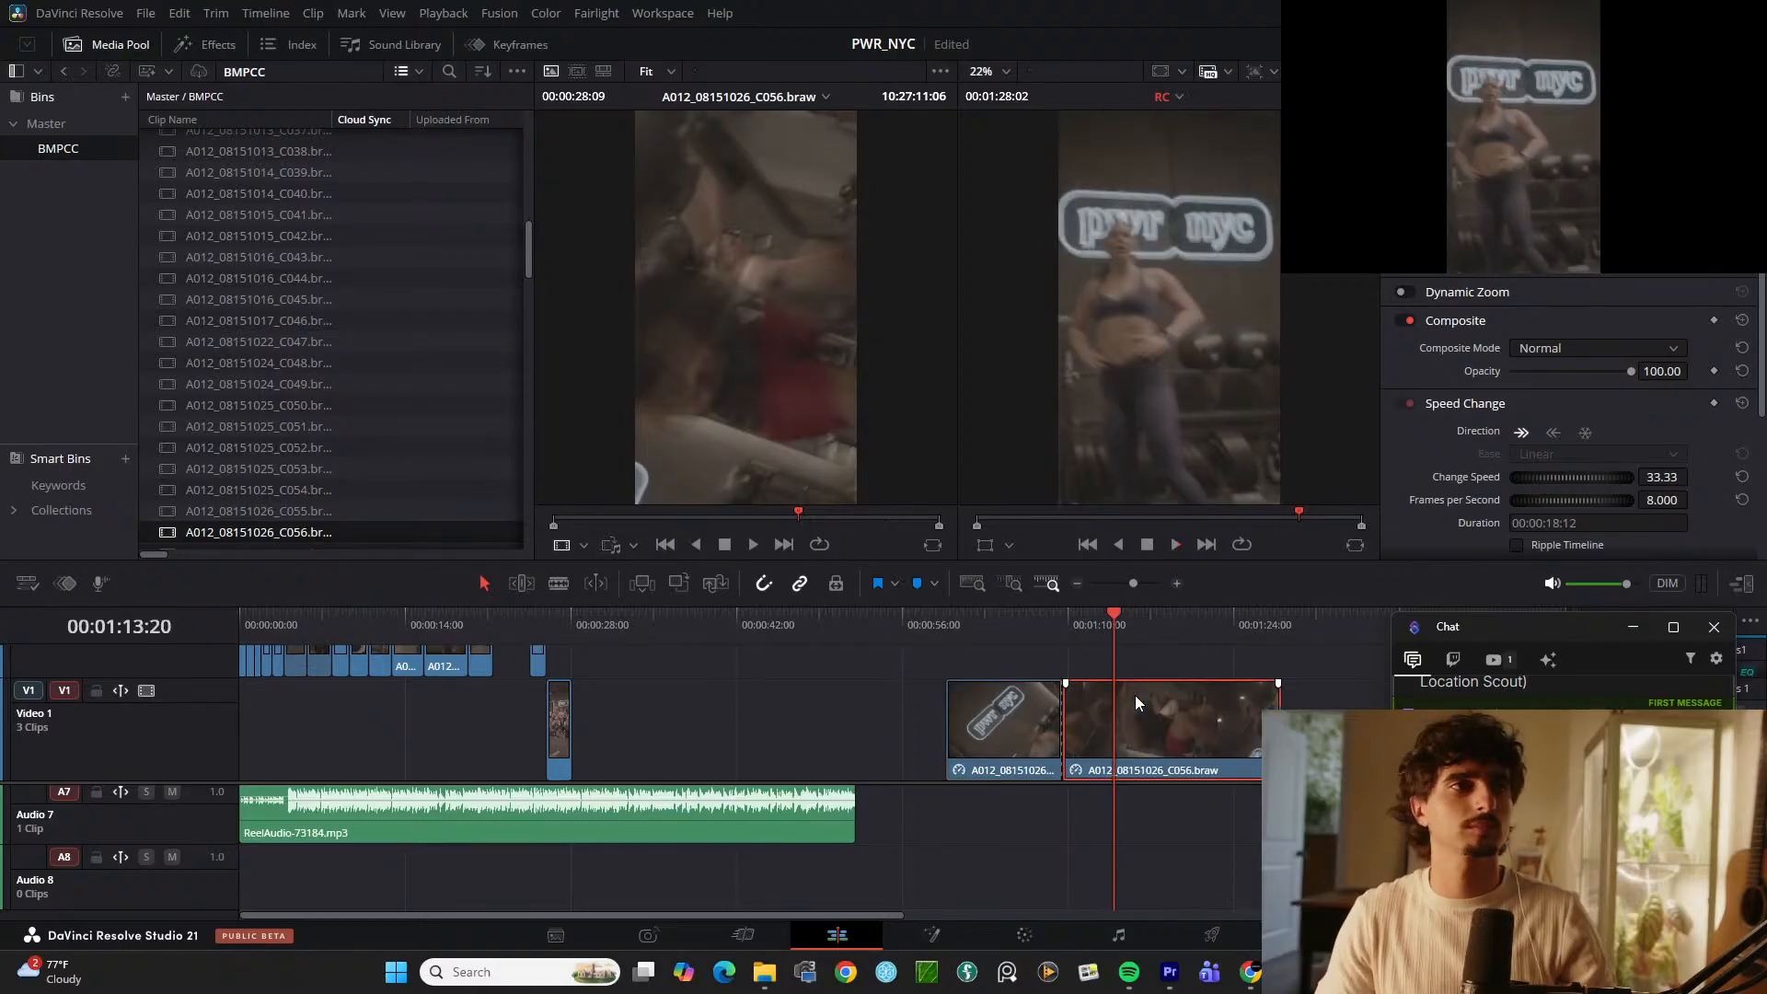
key("ctrl+b")
Step: Move the isolated C056 segment to Video 2 directly after its last clip, and shift the group shot on Video 1 to follow it
scroll(754, 680, "up", 3)
scroll(755, 681, "down", 1)
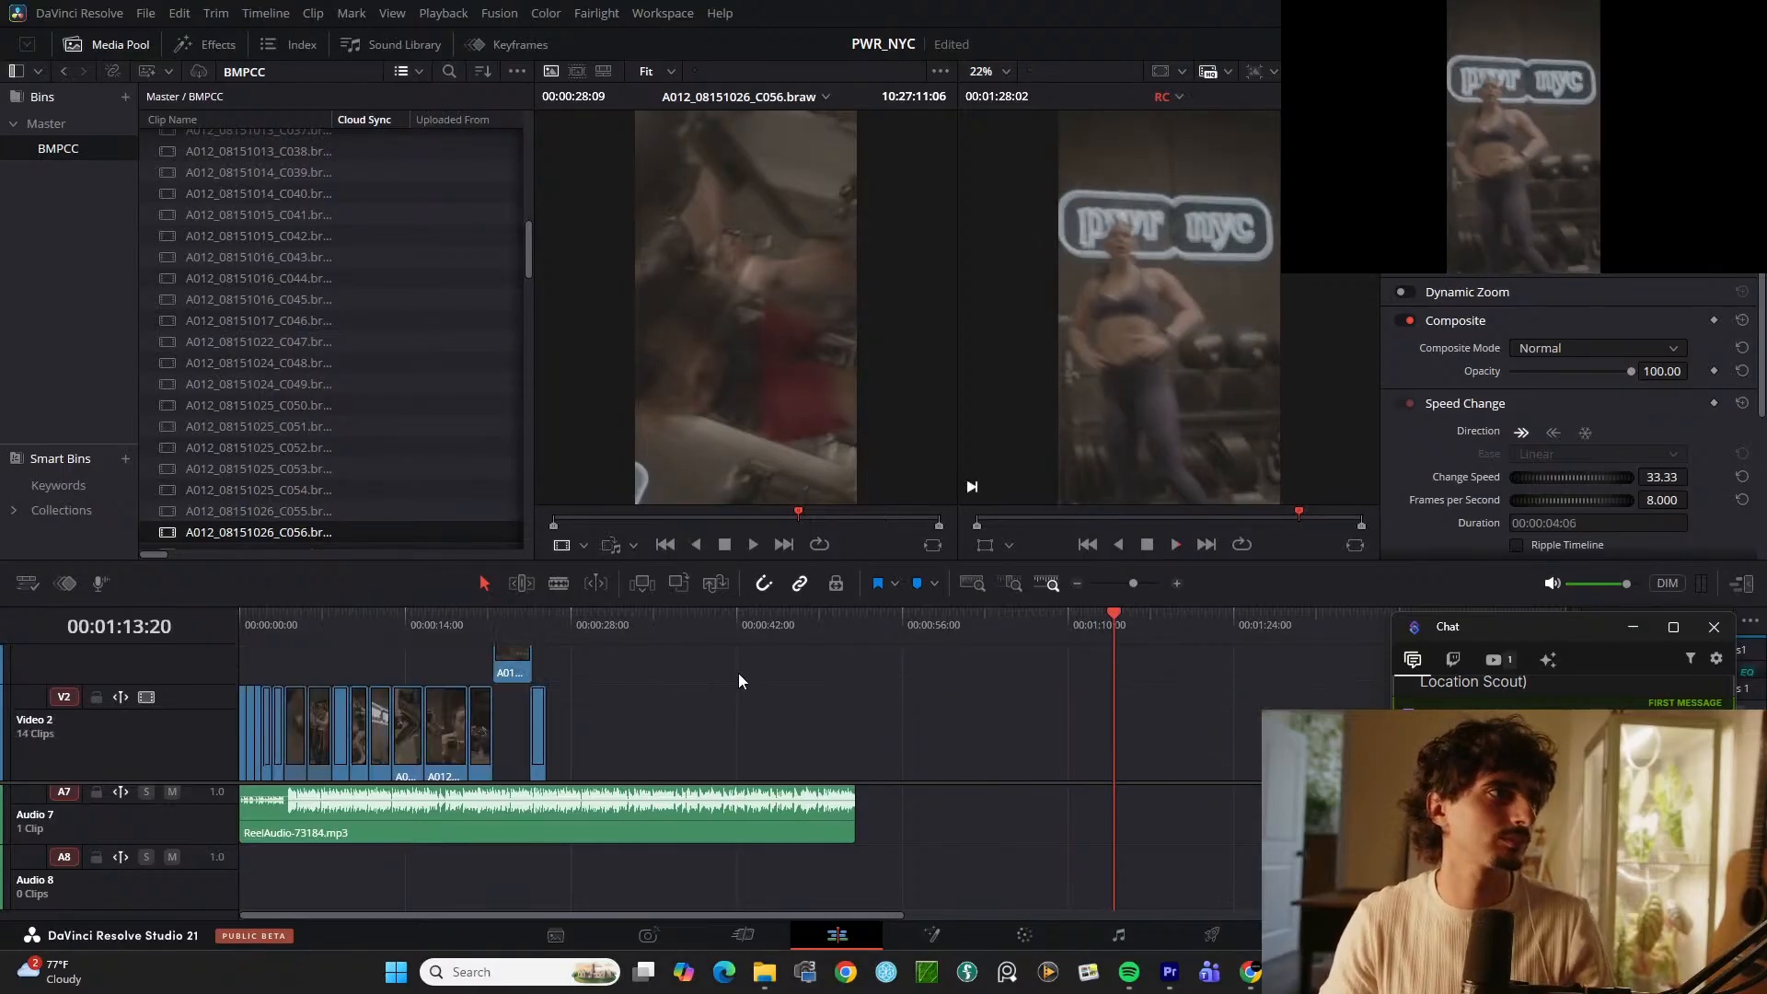
left_click(533, 633)
mouse_move(532, 633)
left_mouse_down()
mouse_move(267, 627)
mouse_move(526, 616)
left_mouse_up()
key("space")
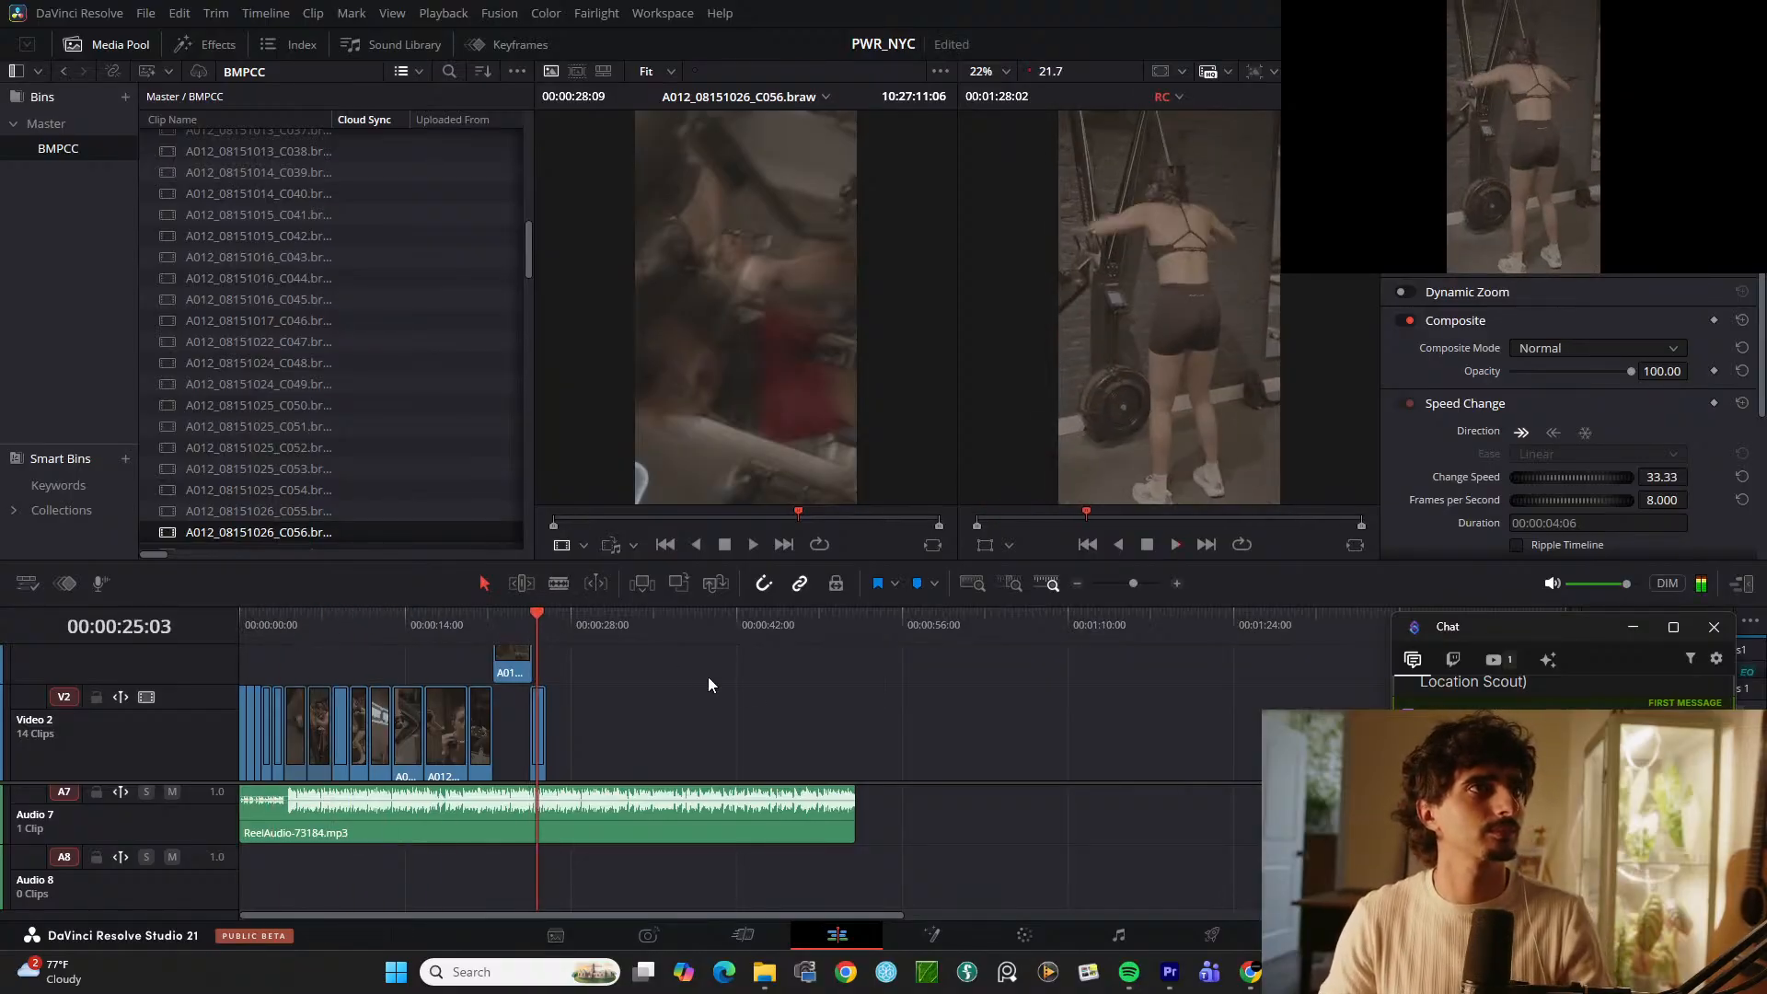
scroll(983, 697, "down", 3)
left_click_drag(1078, 727, 573, 661)
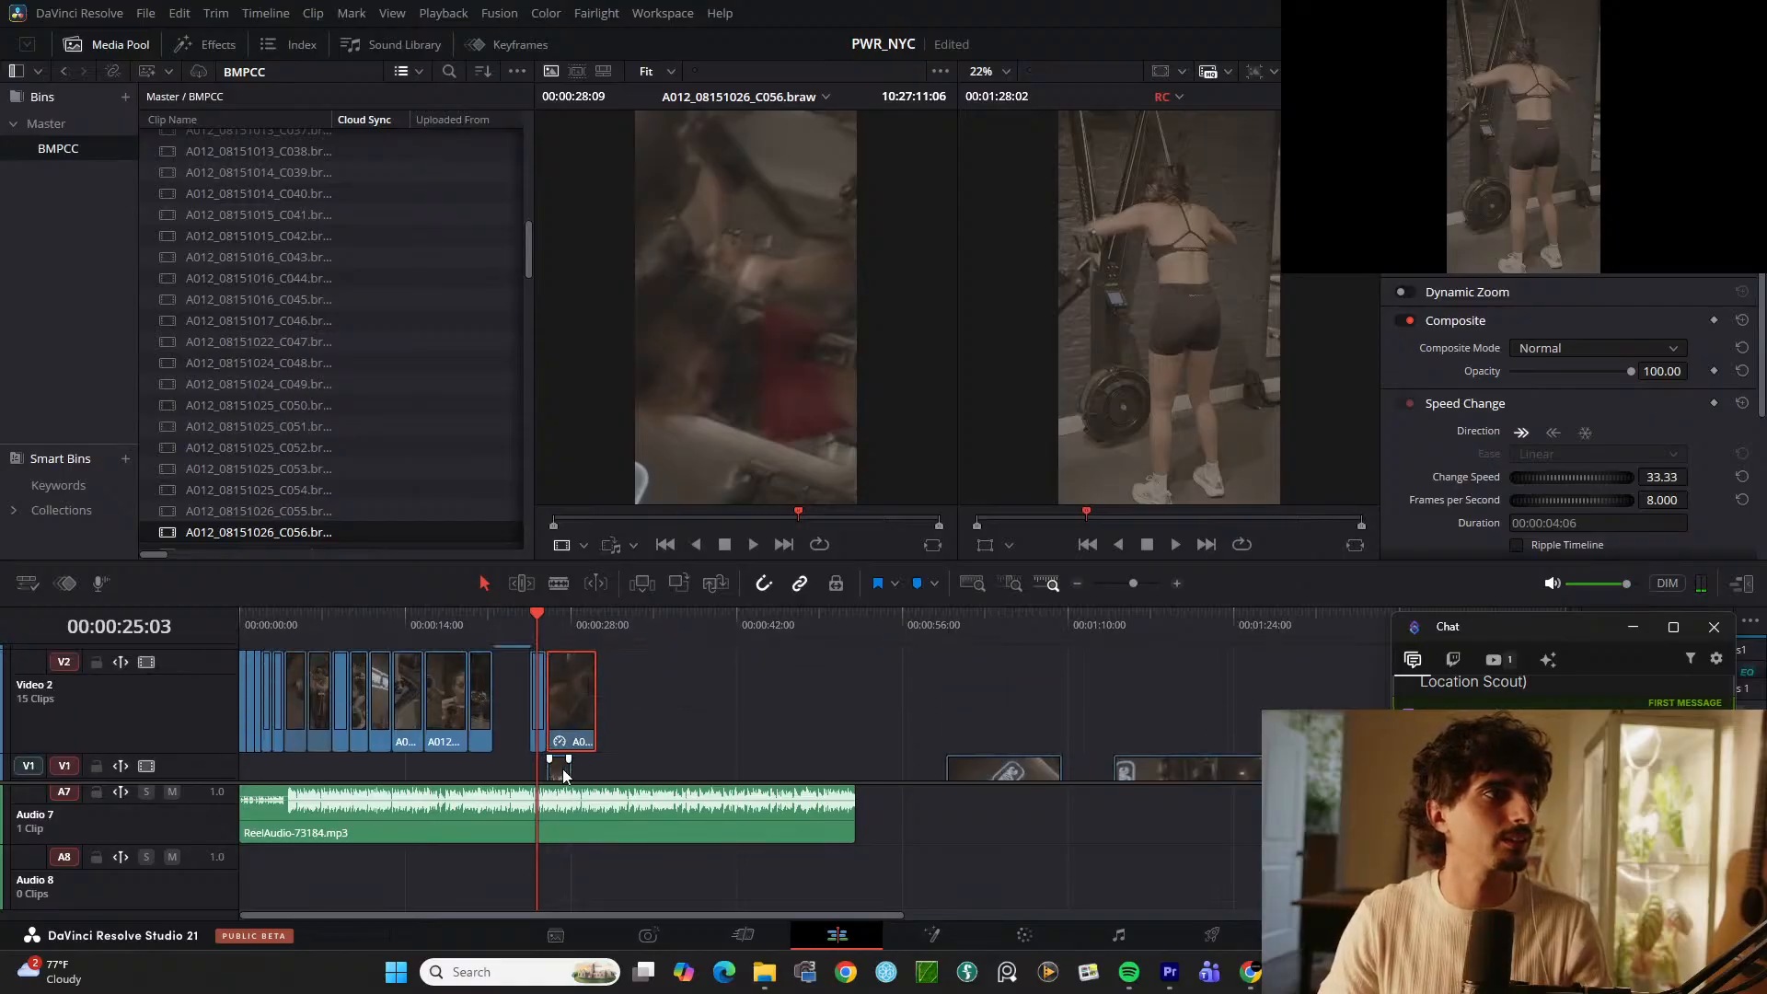
left_click_drag(561, 768, 609, 763)
Step: Play the new ending from 00:00:25:03 into the group shot and save the project
key("space")
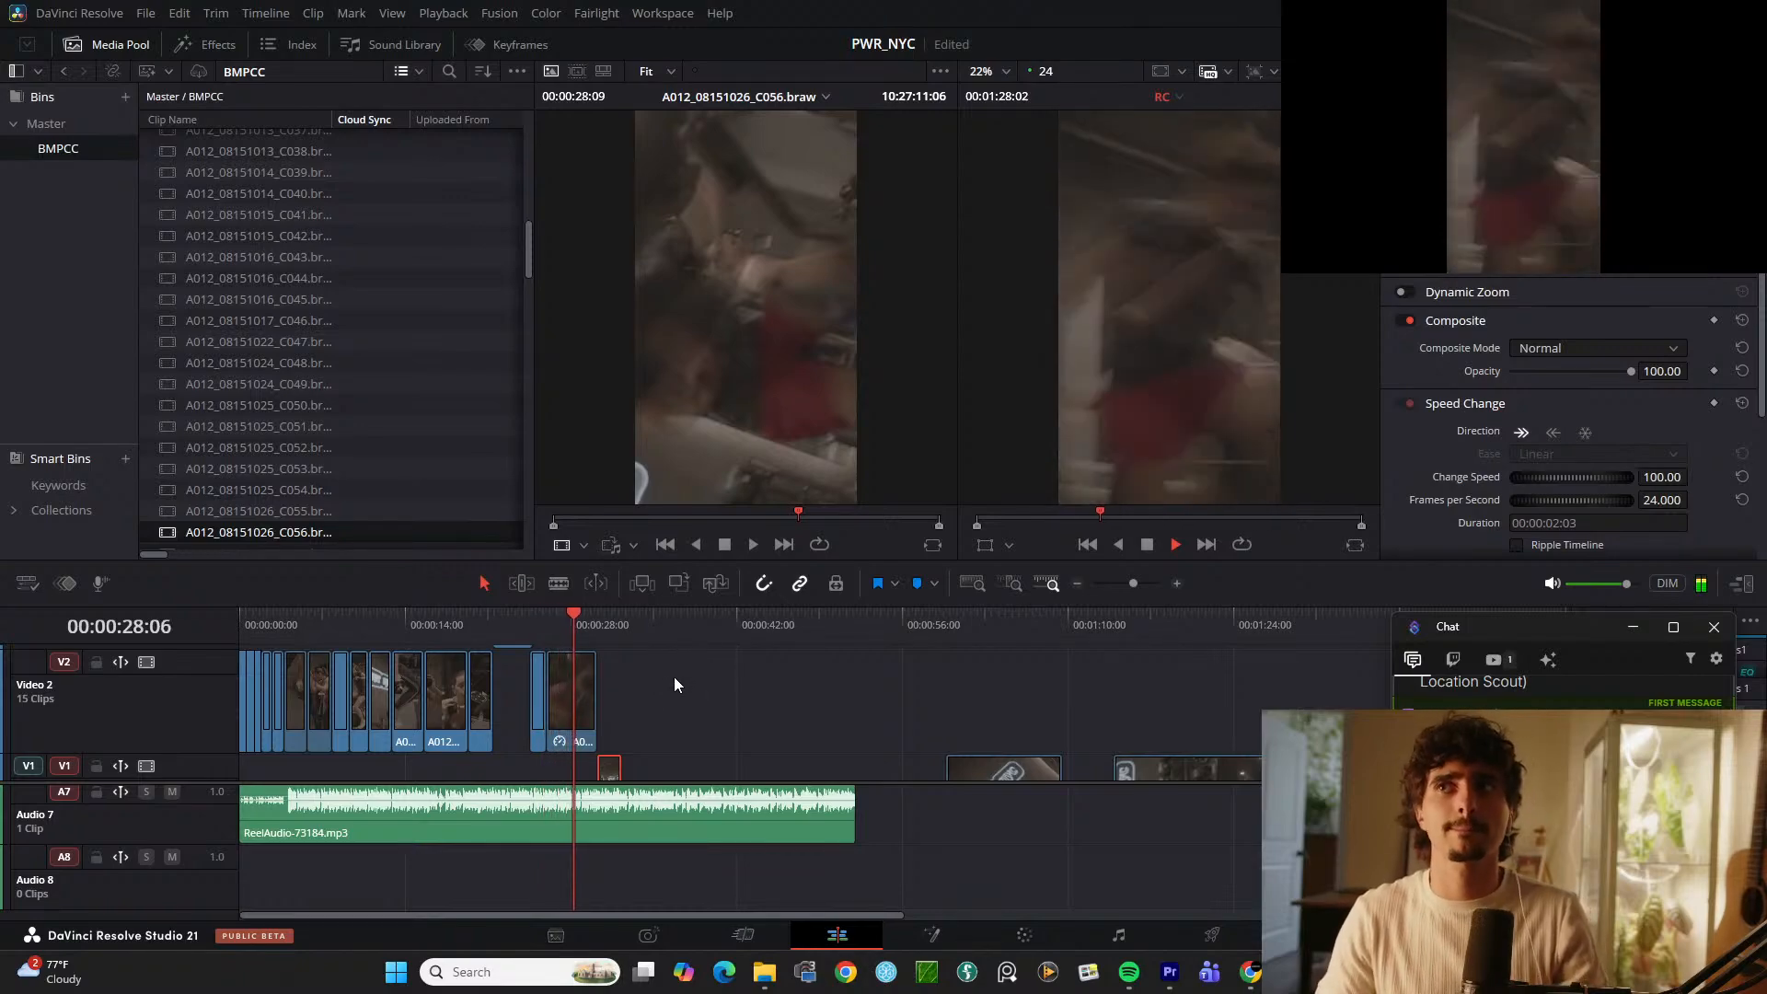
key("space")
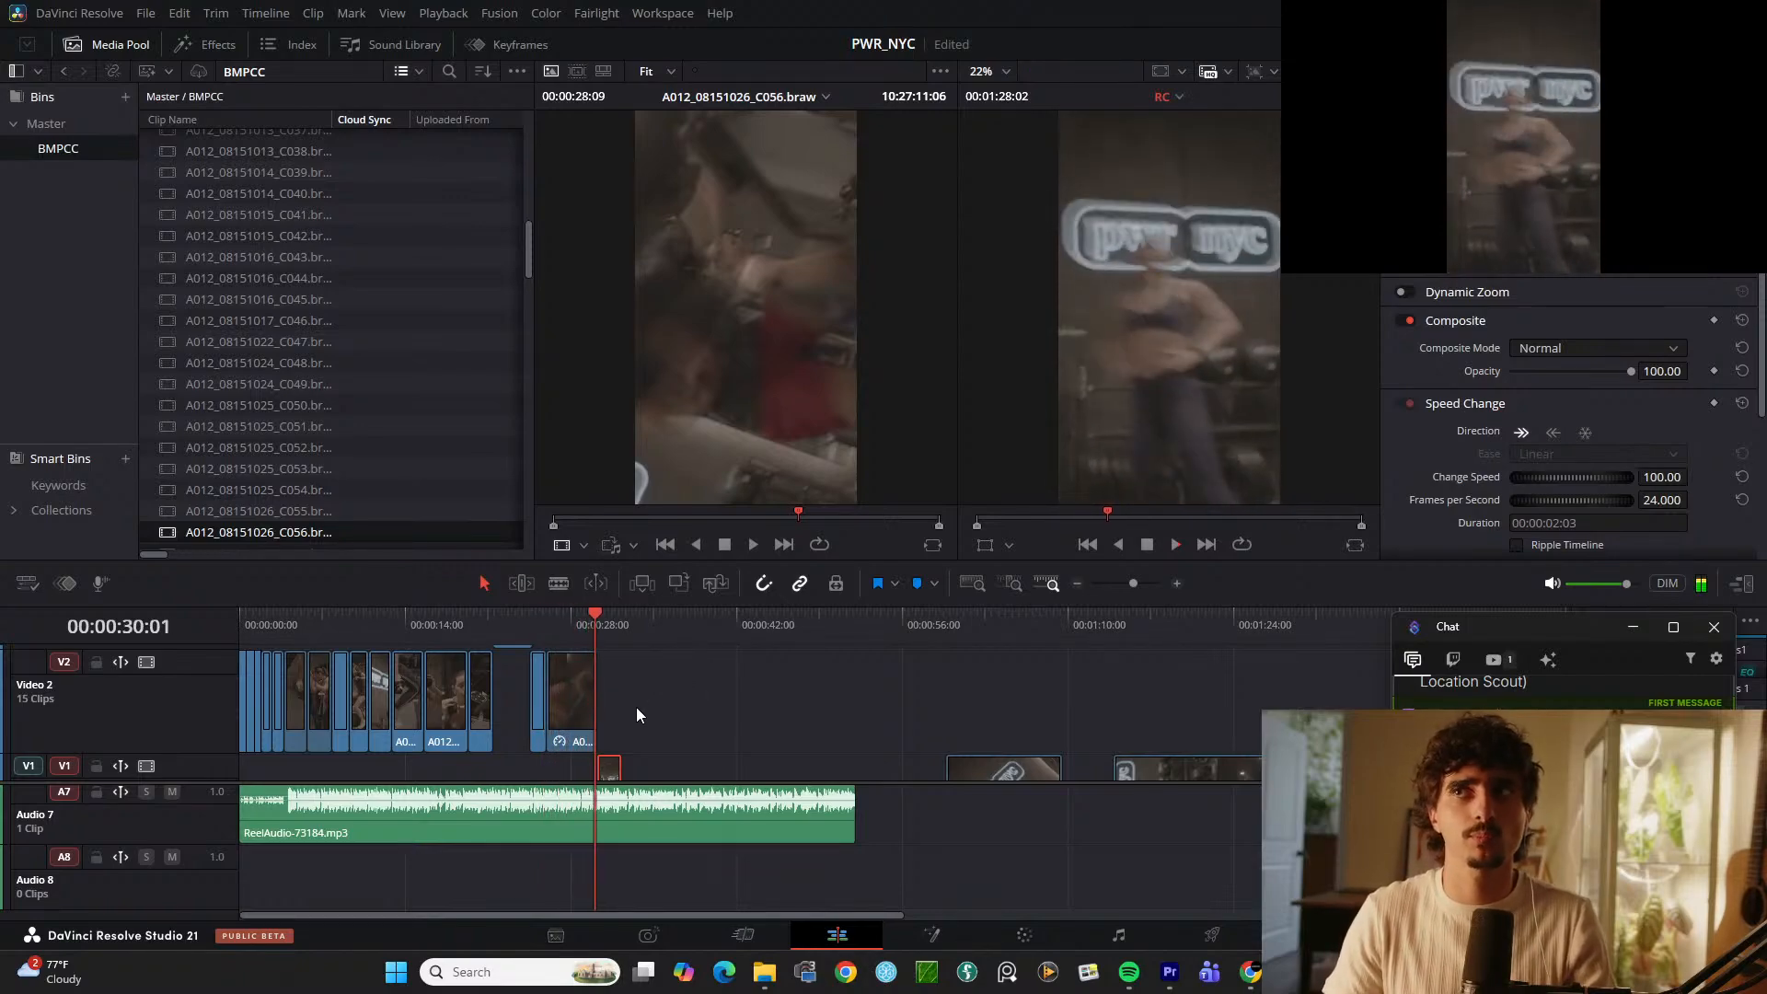
key("space")
left_click(709, 696)
key("space")
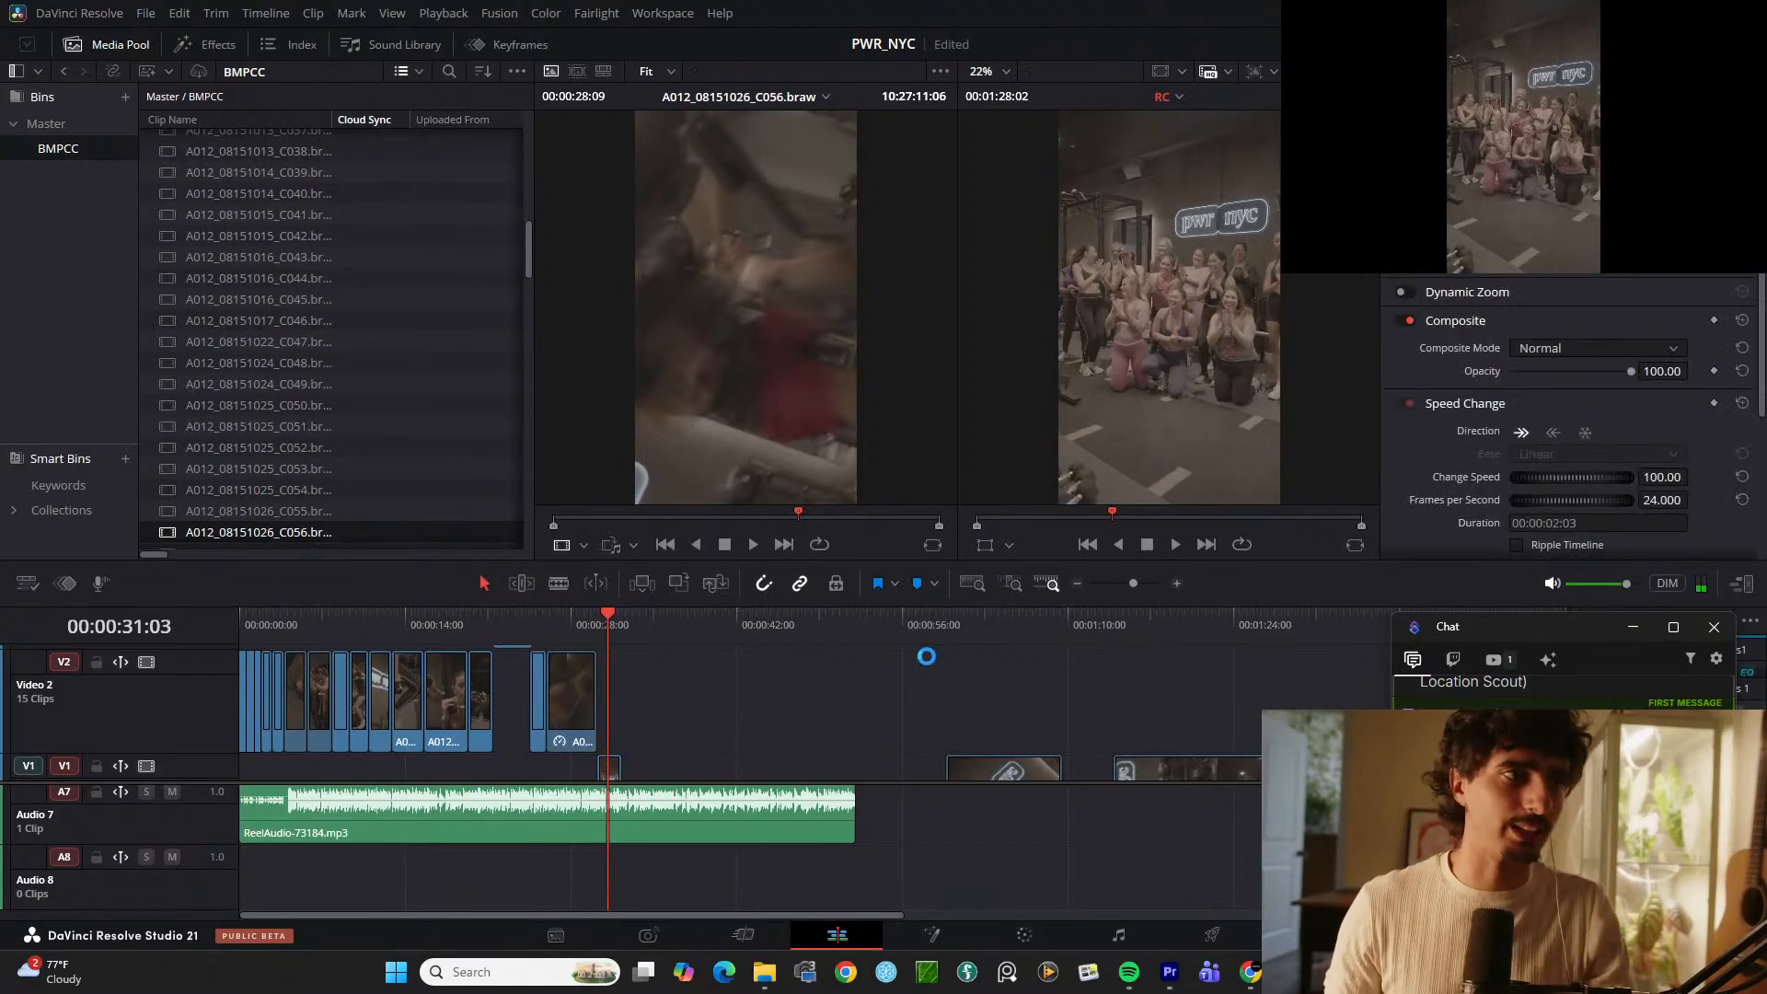
key("ctrl+s")
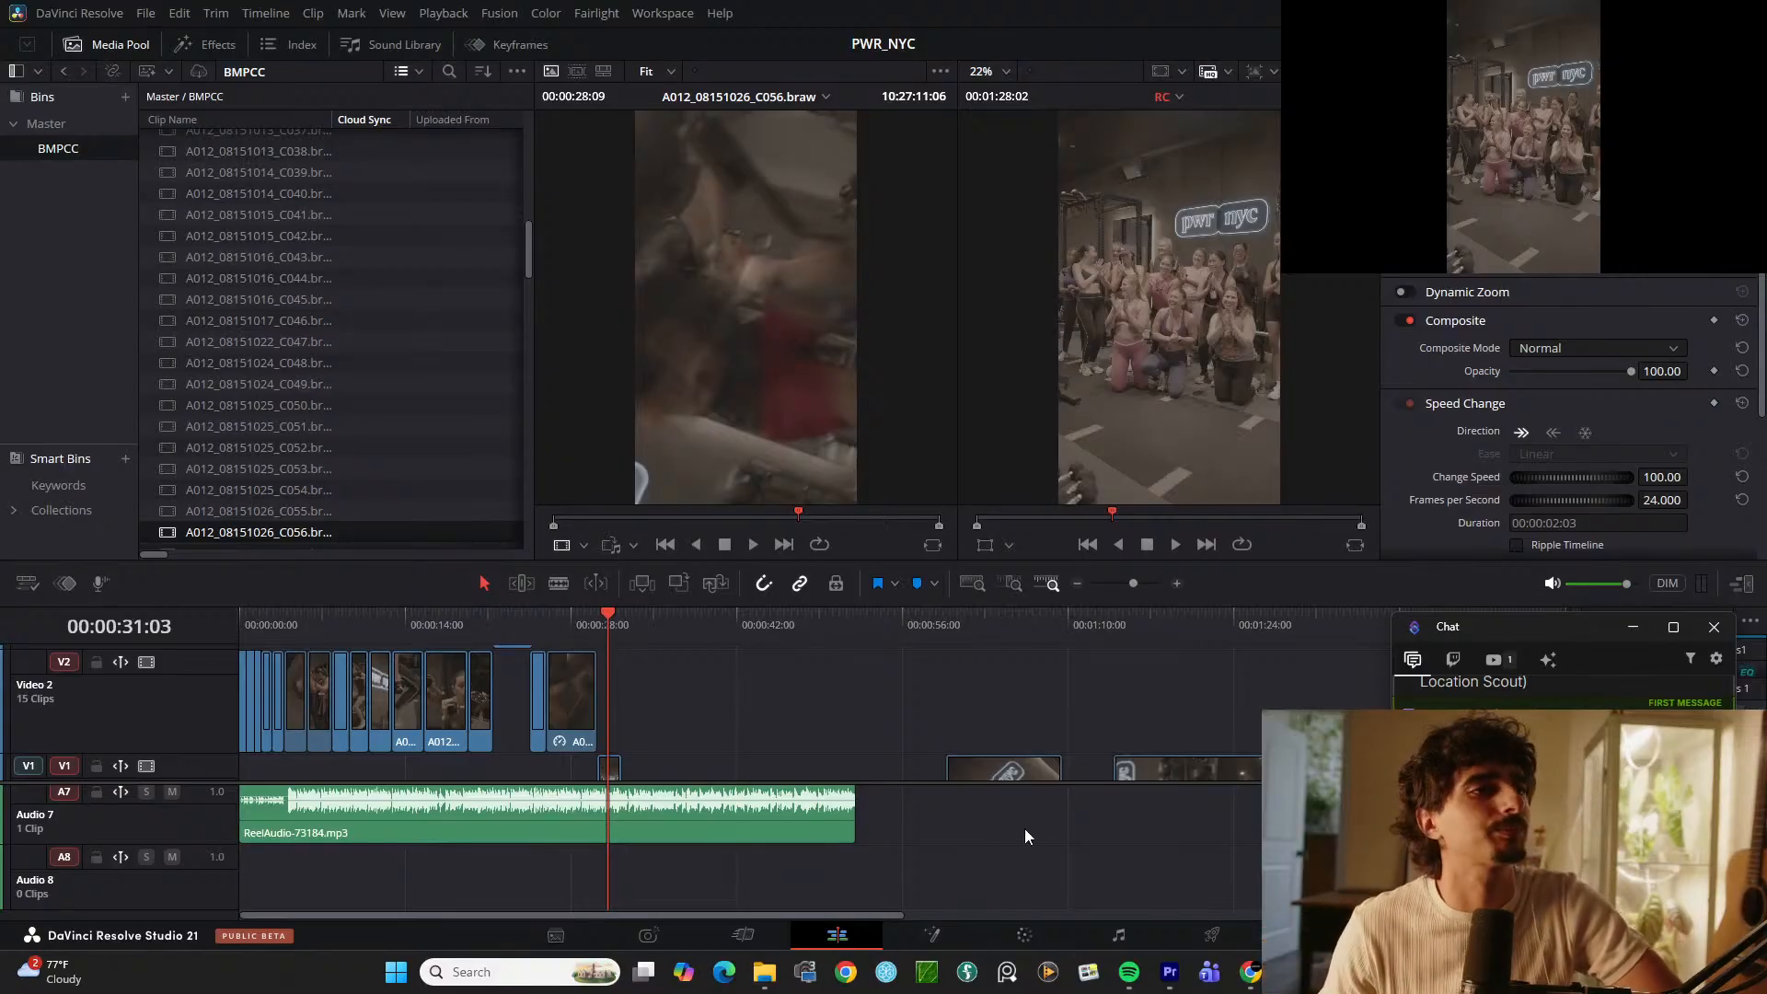
Step: On the Color page, set the project to DaVinci YRGB Color Managed without automatic management, using HDR DaVinci Wide Gamut Intermediate and Rec.709 (Scene) output
left_click(1031, 935)
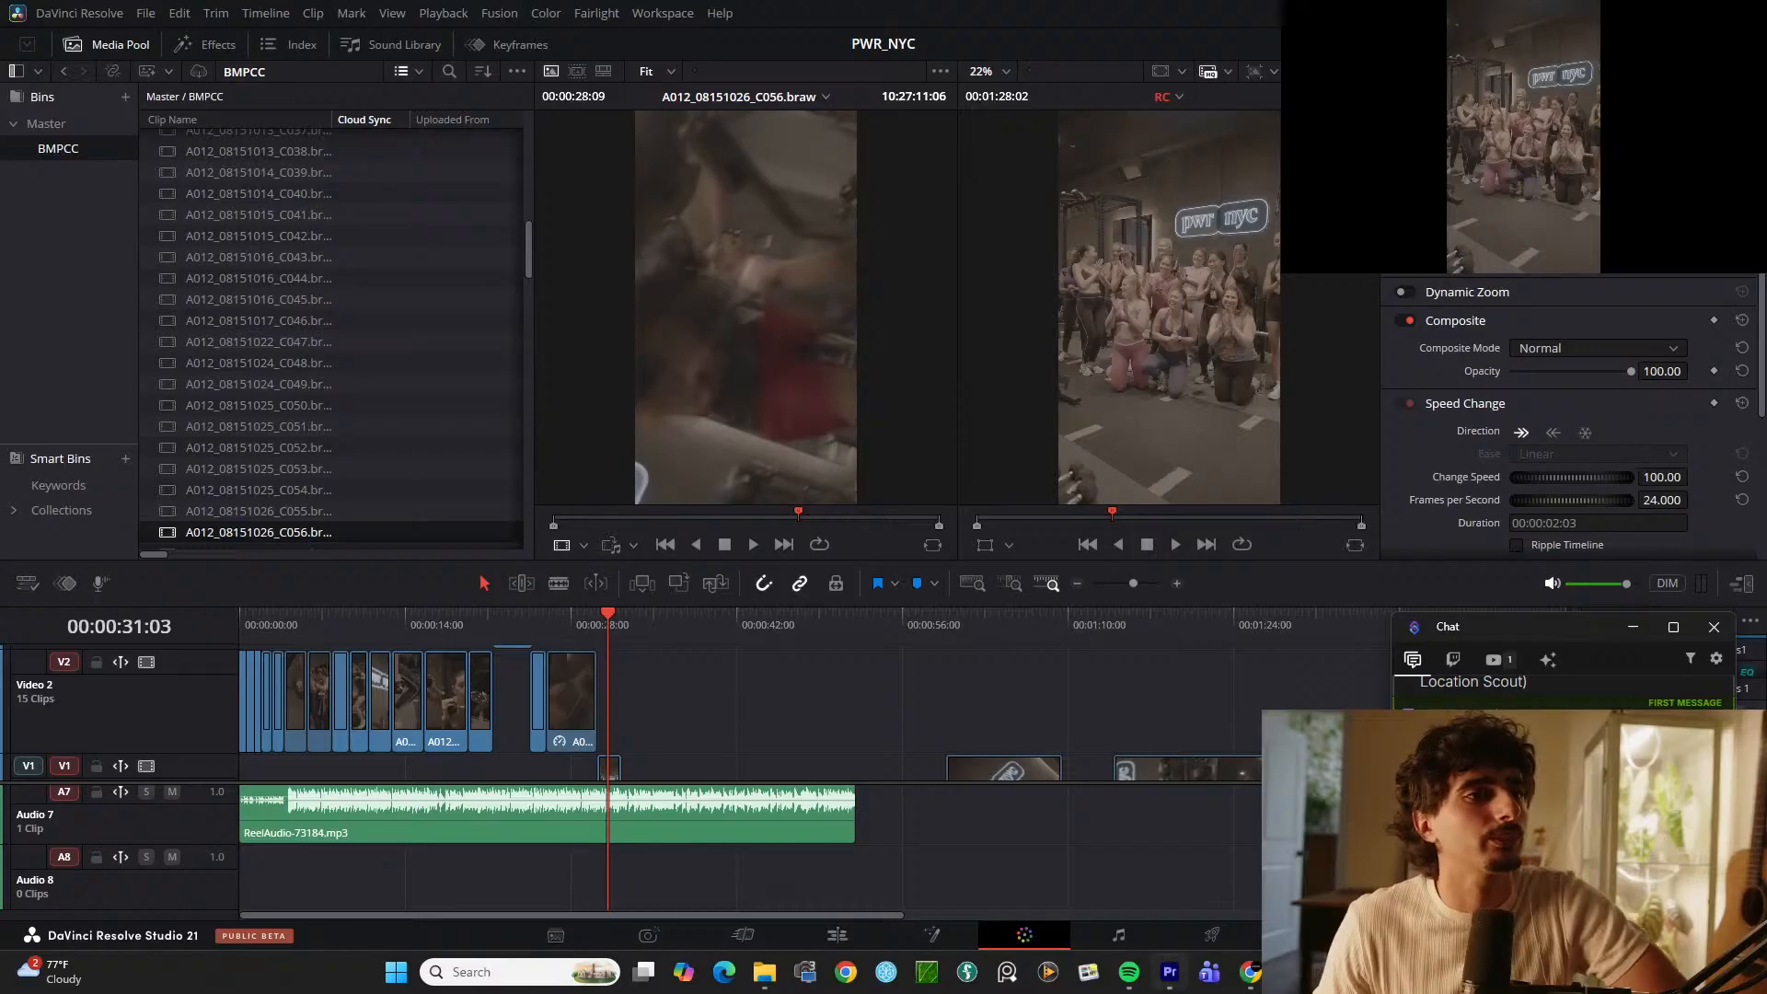
mouse_move(1169, 972)
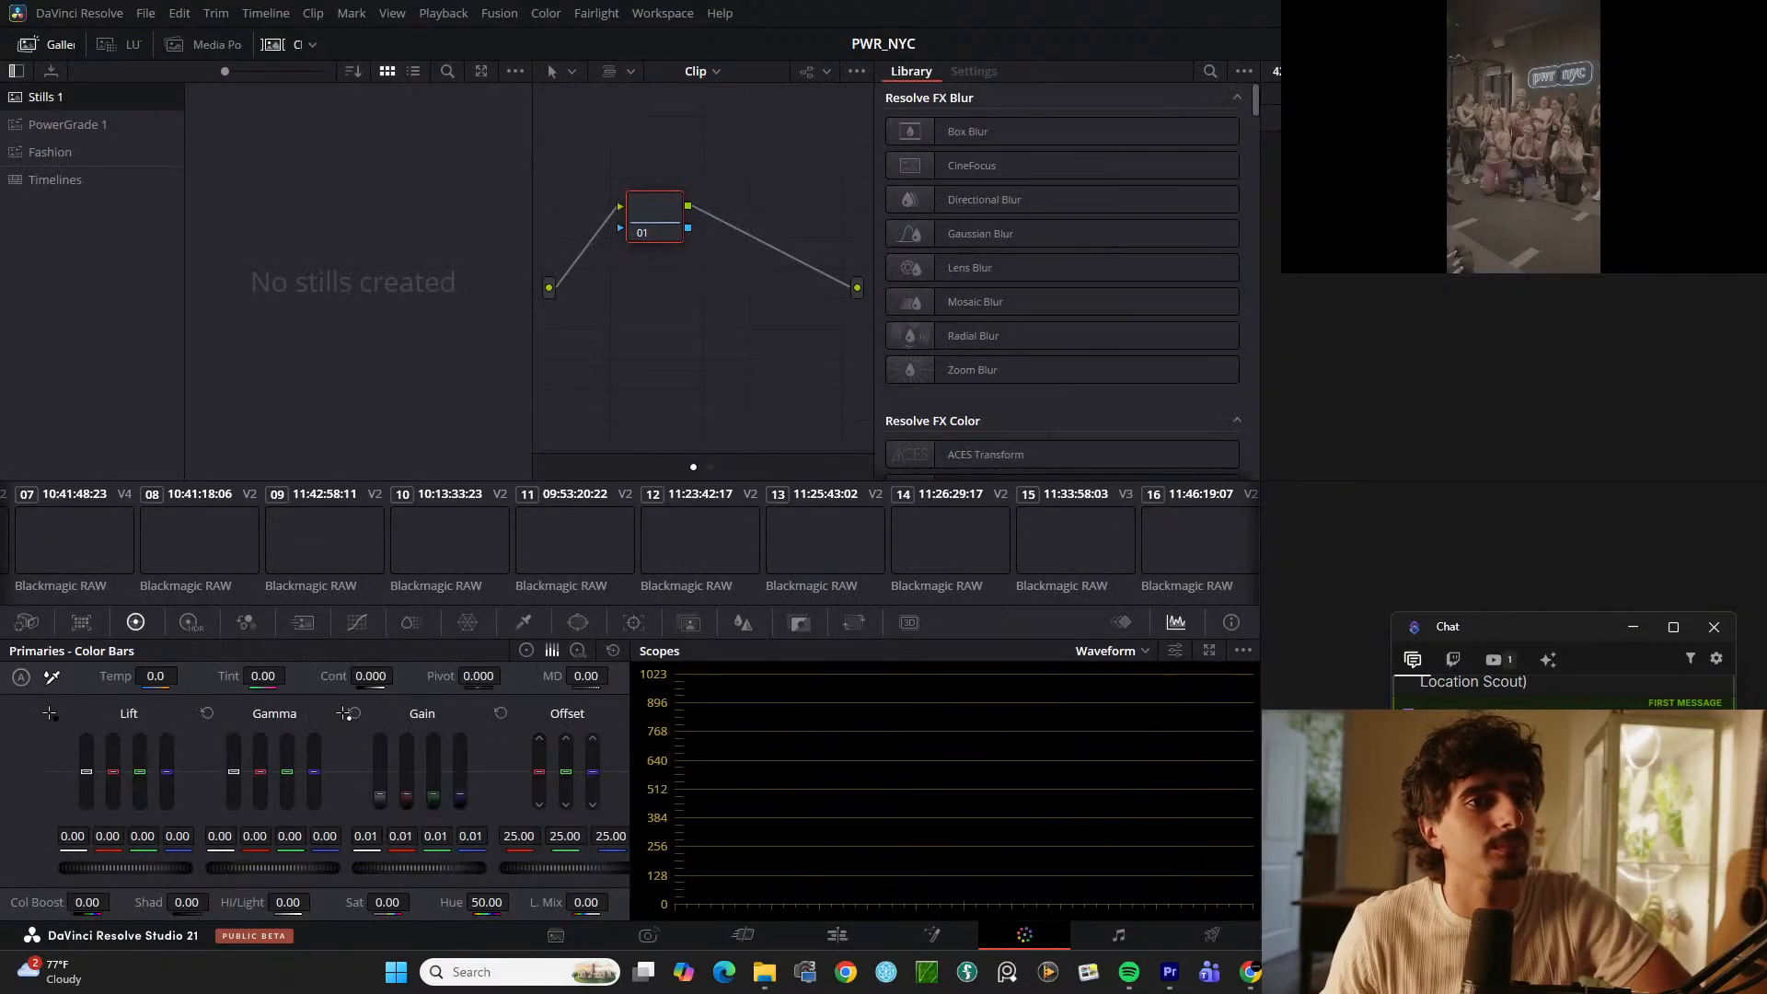
key("shift+9")
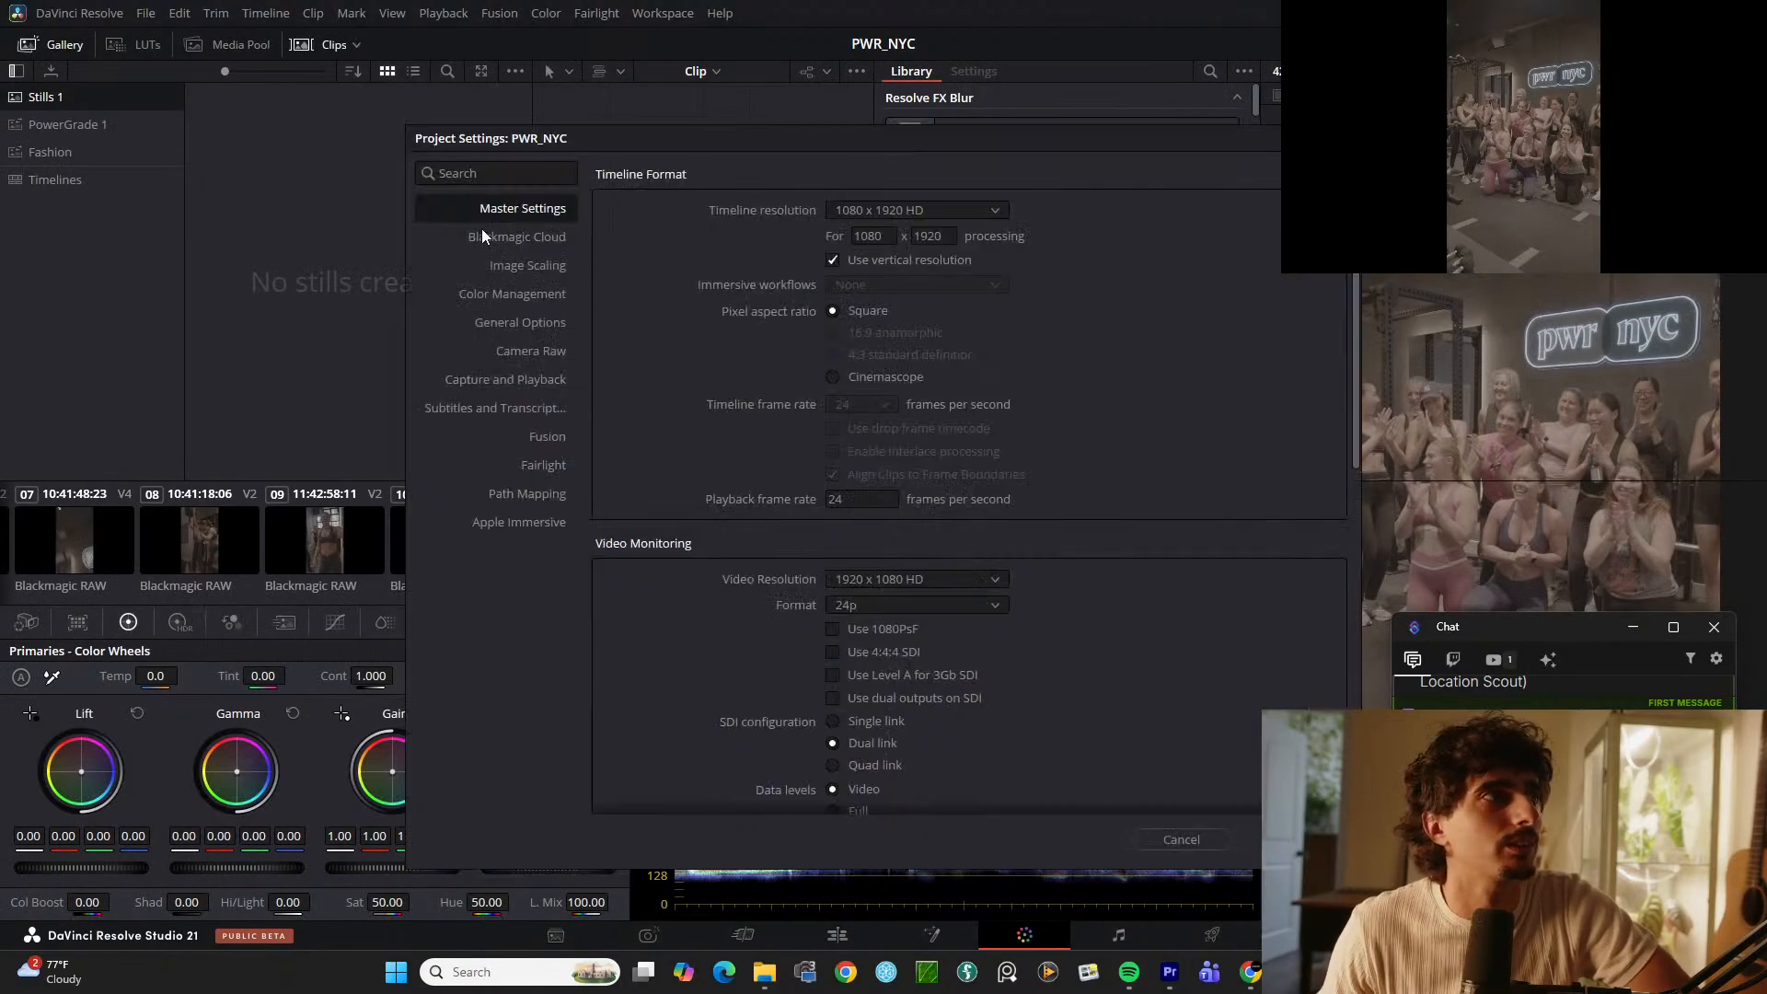
left_click(515, 294)
left_click(876, 212)
left_click(892, 237)
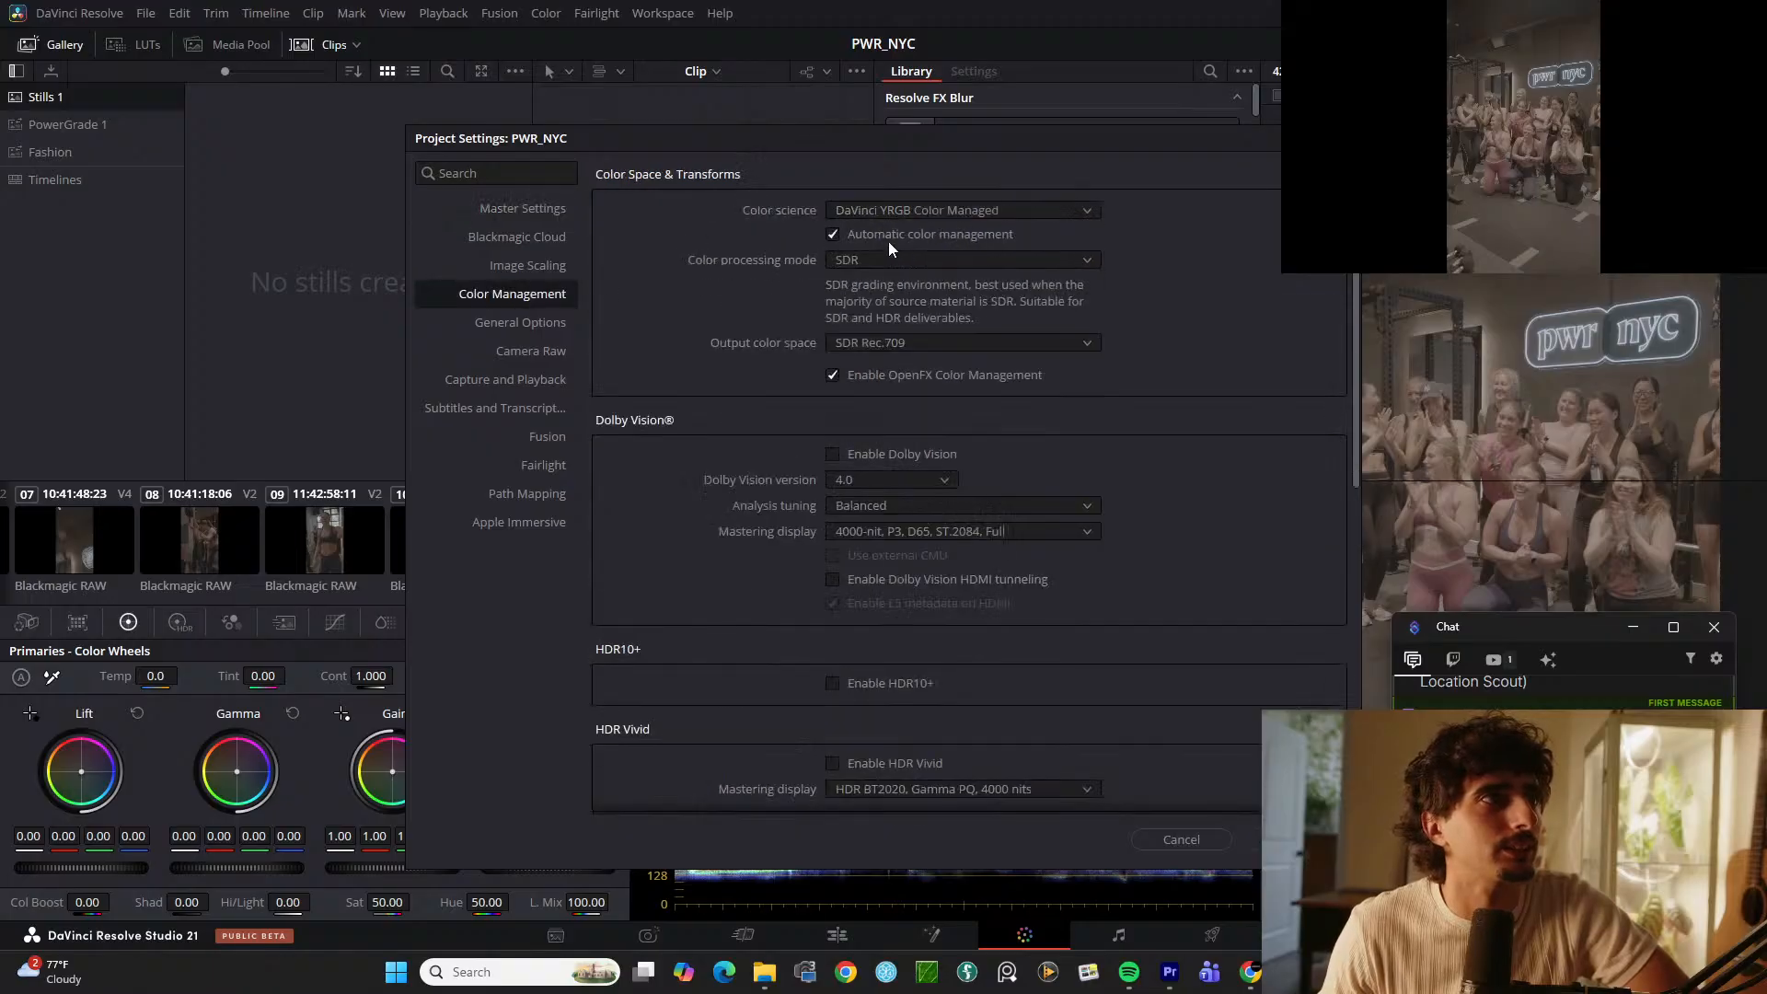
left_click(887, 236)
left_click(894, 260)
left_click(962, 358)
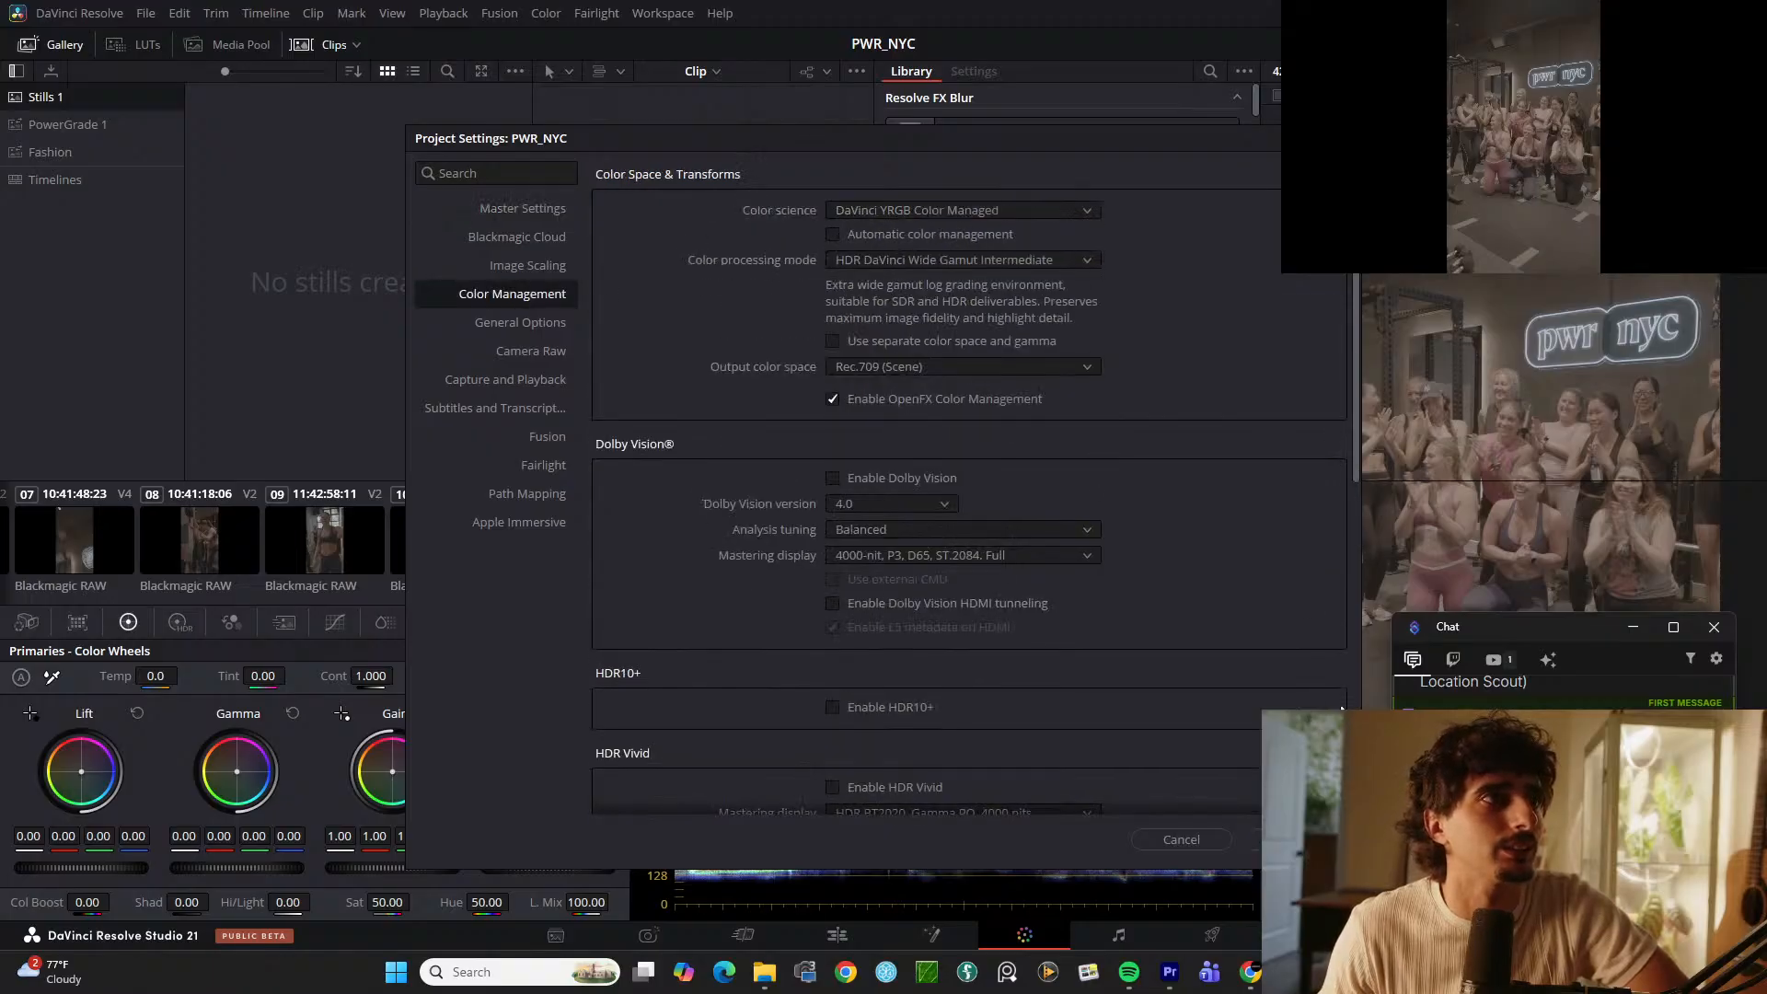
left_click(1253, 839)
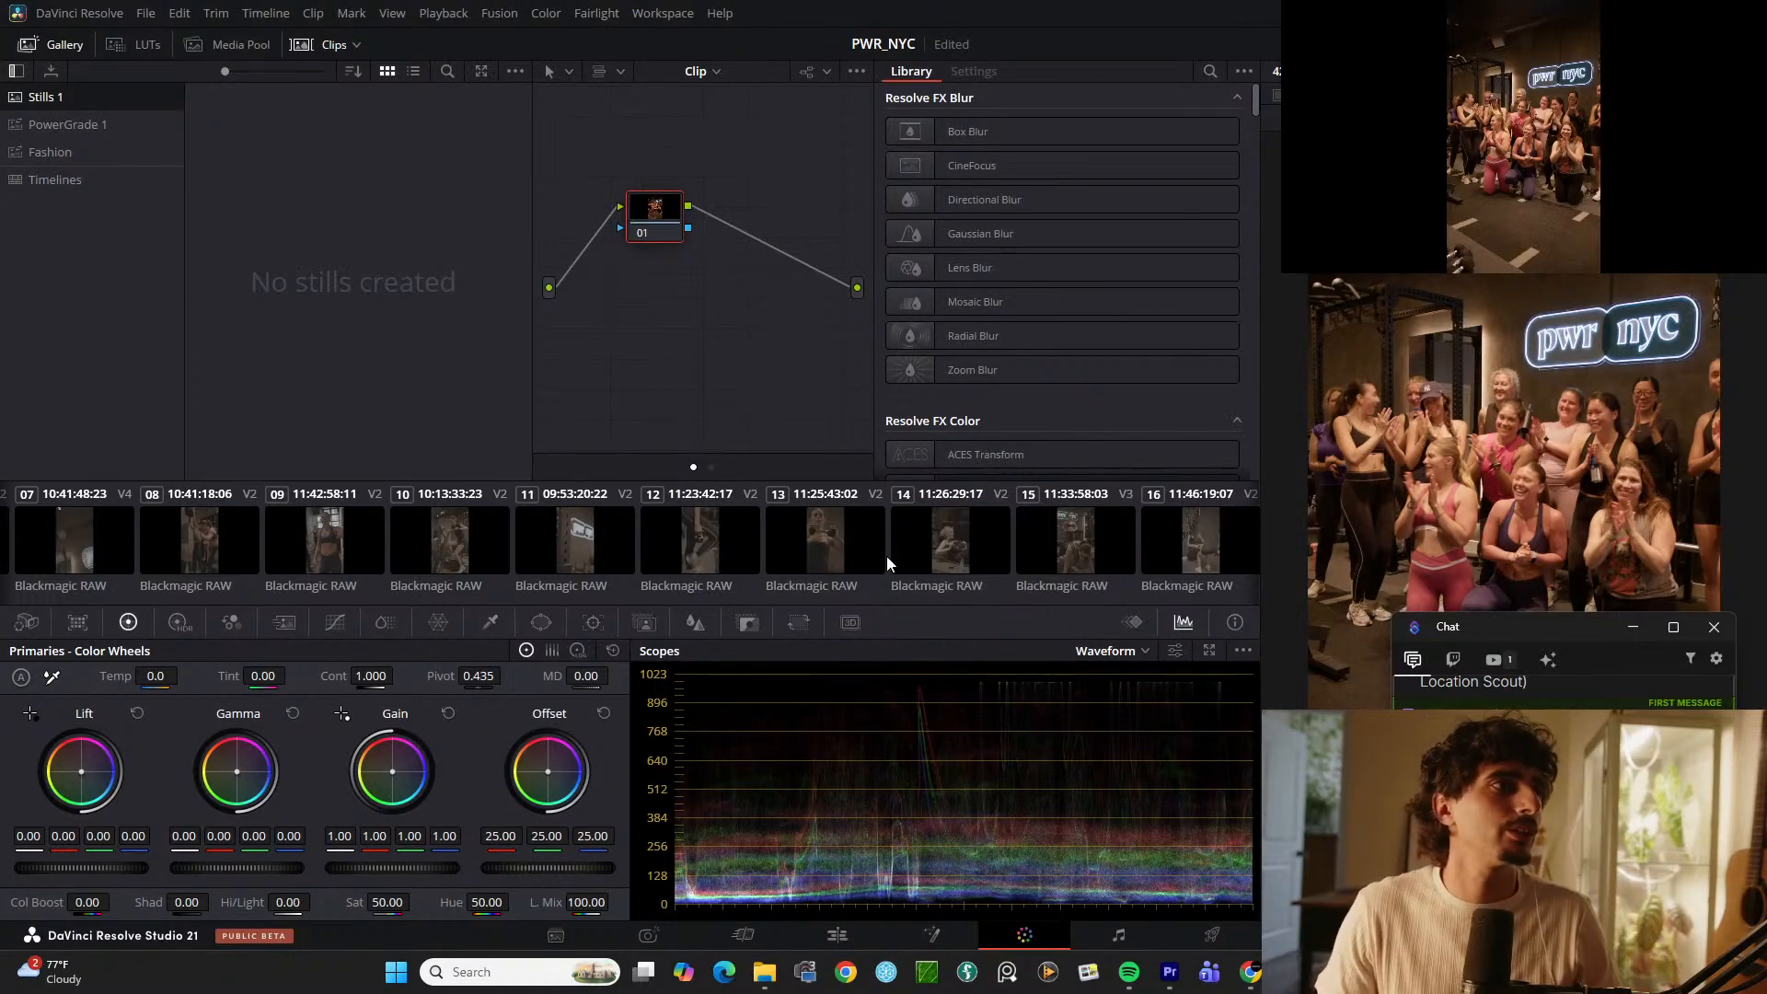
Step: Apply the 2.1.1 grade from PowerGrade 1 to the first clip, the PWR NYC sign shot
scroll(71, 559, "up", 5)
left_click(46, 551)
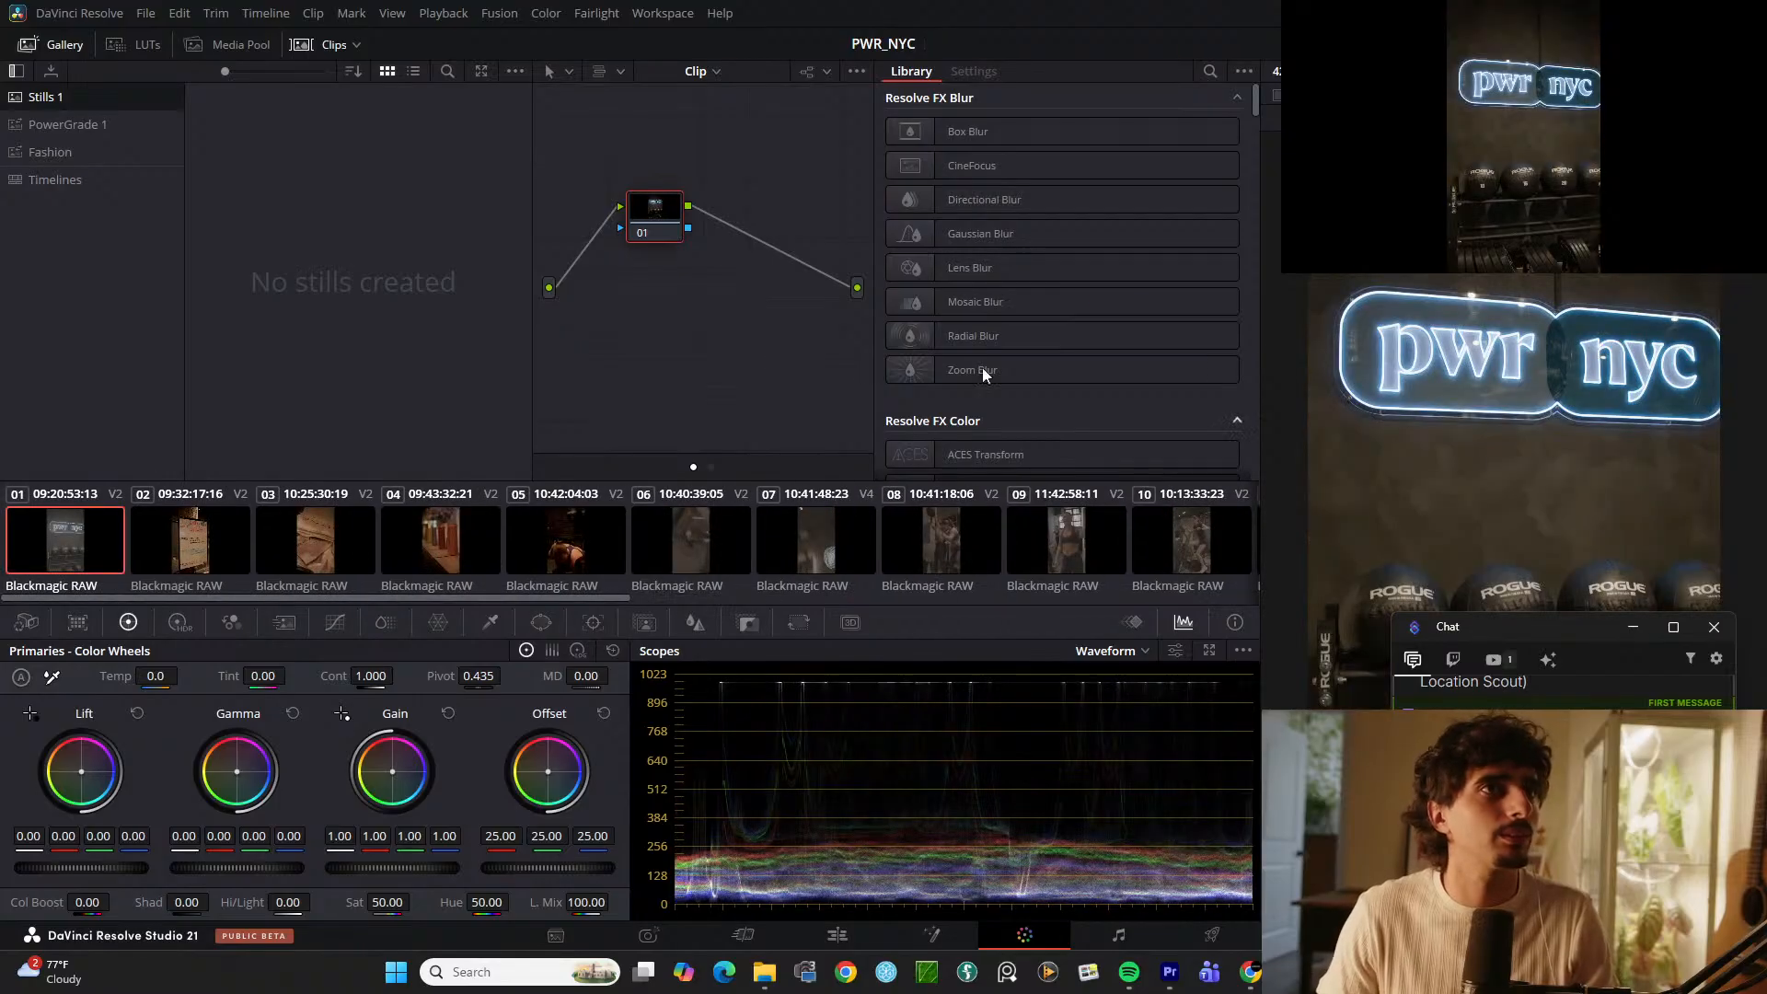
left_click(68, 124)
double_click(276, 122)
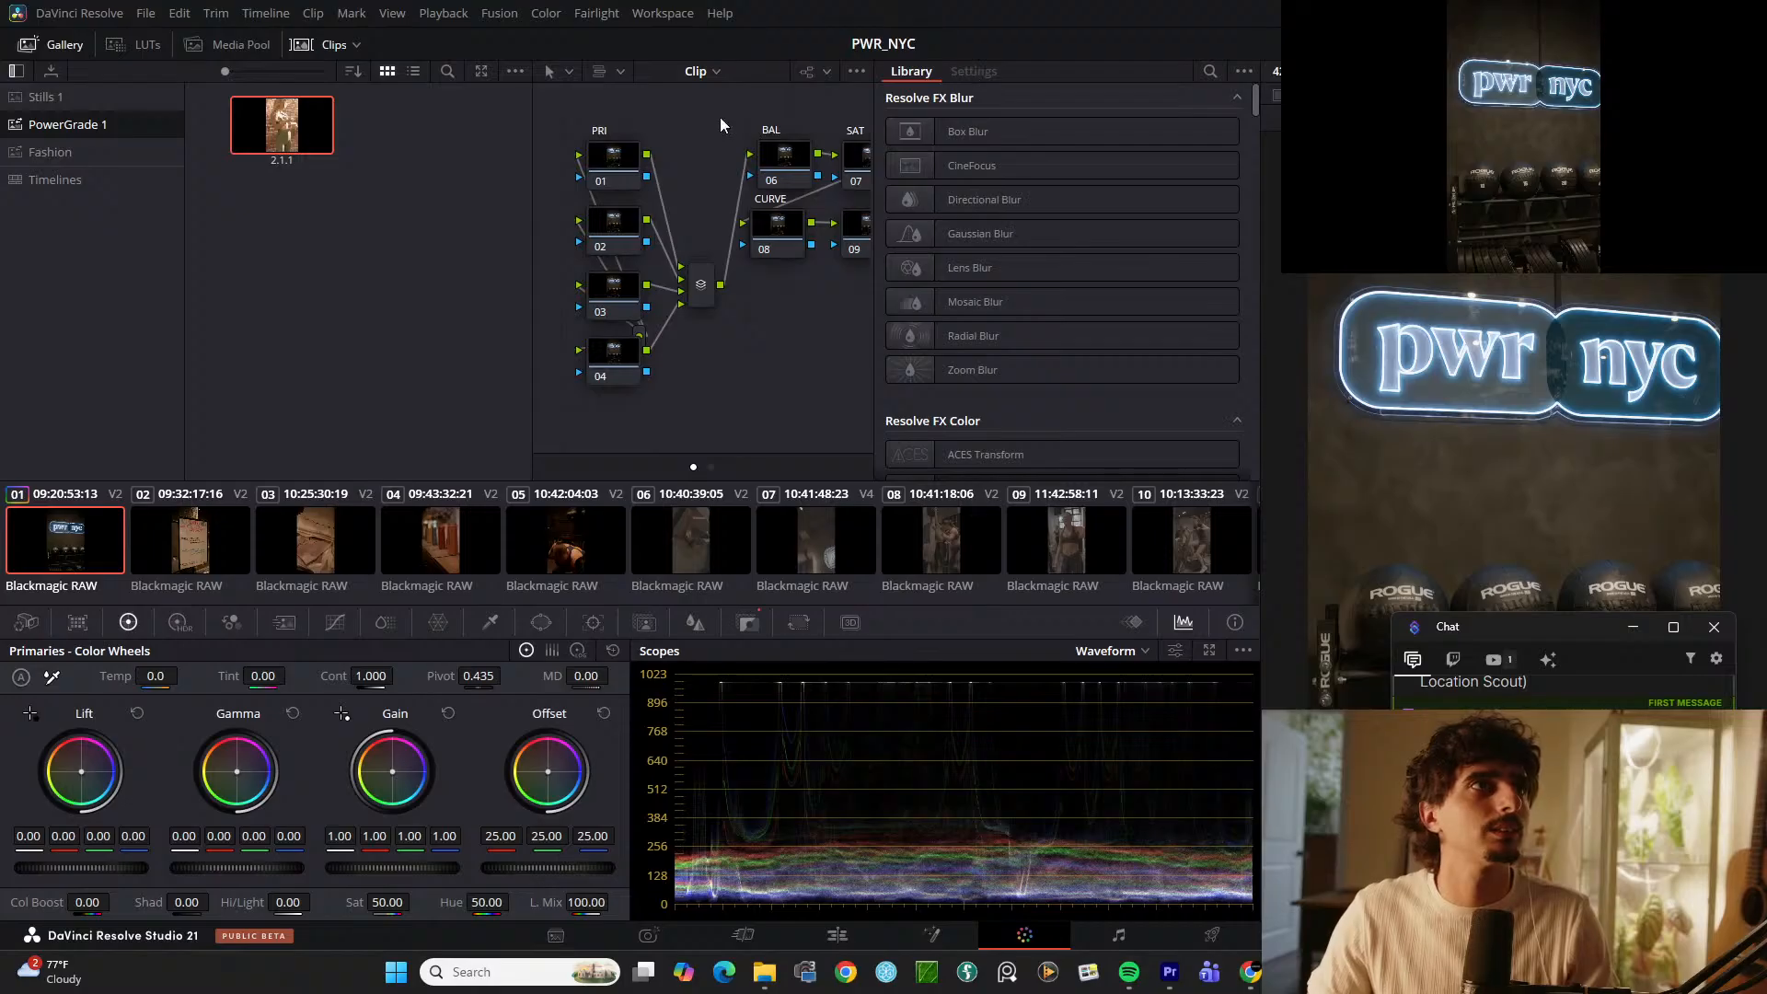
Step: On the sign shot's PRI node 01, set Lift to -0.01, Gamma to 0.02 and Gain to 1.05, and adjust the custom curve
left_click(606, 160)
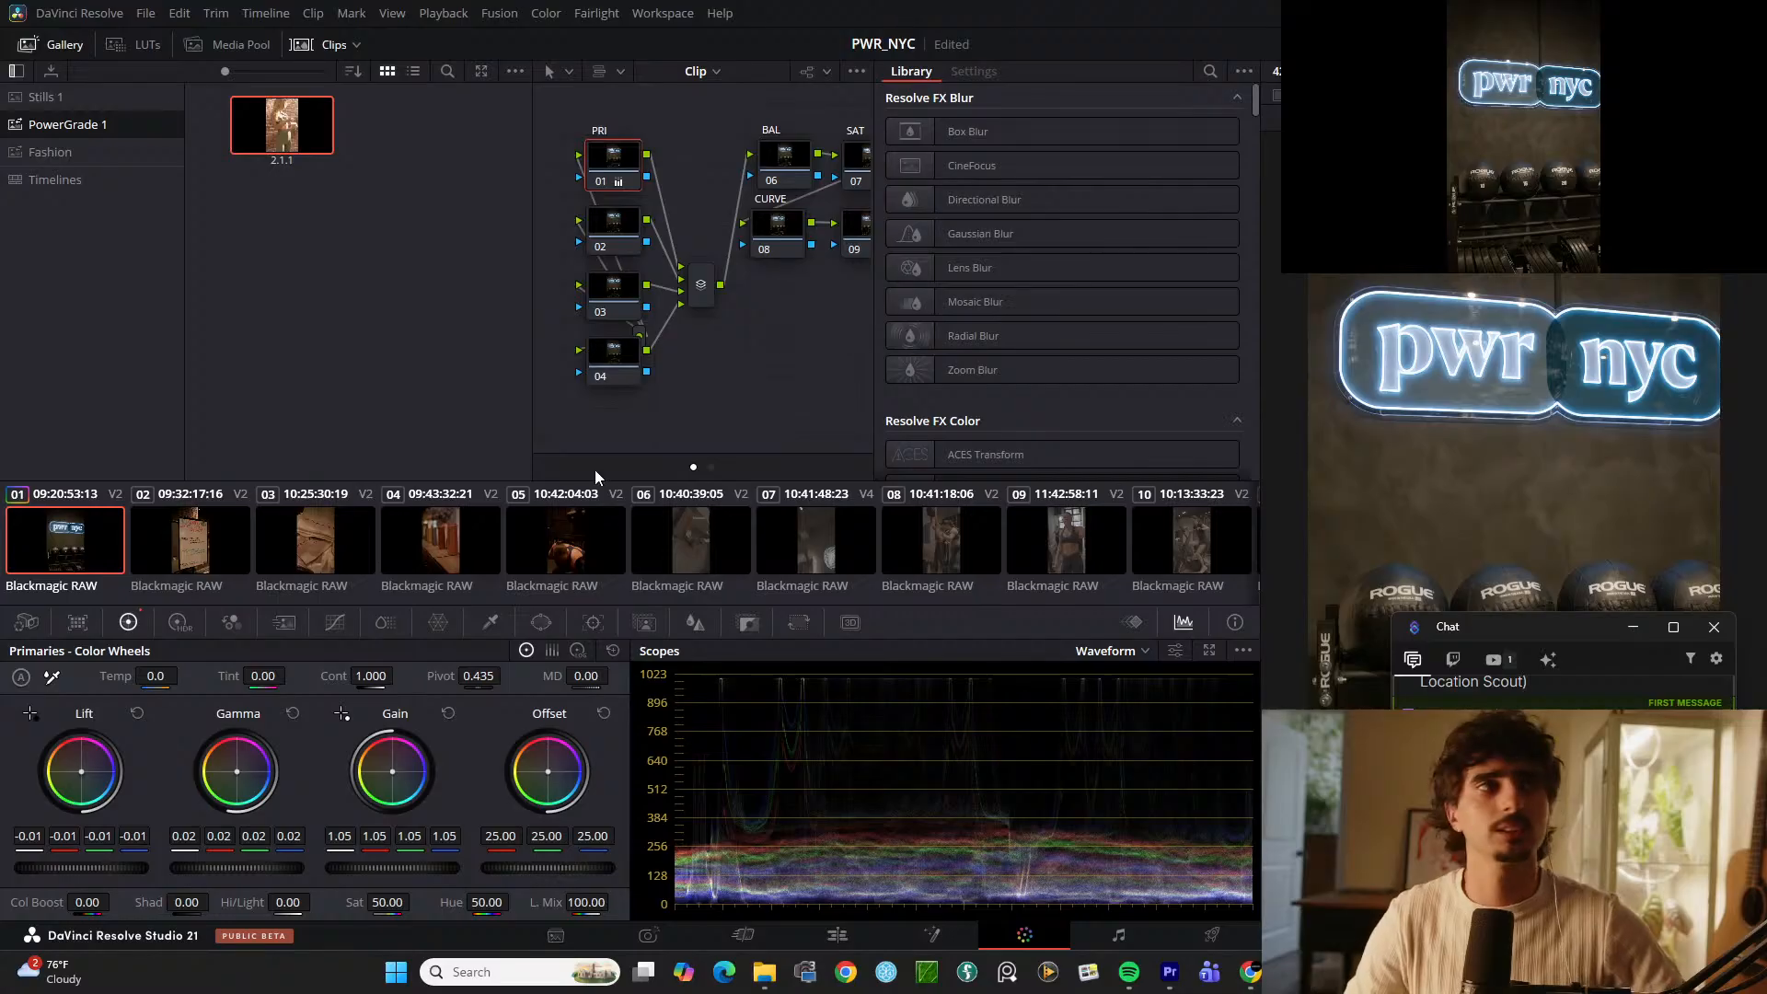
left_click_drag(1565, 638, 966, 658)
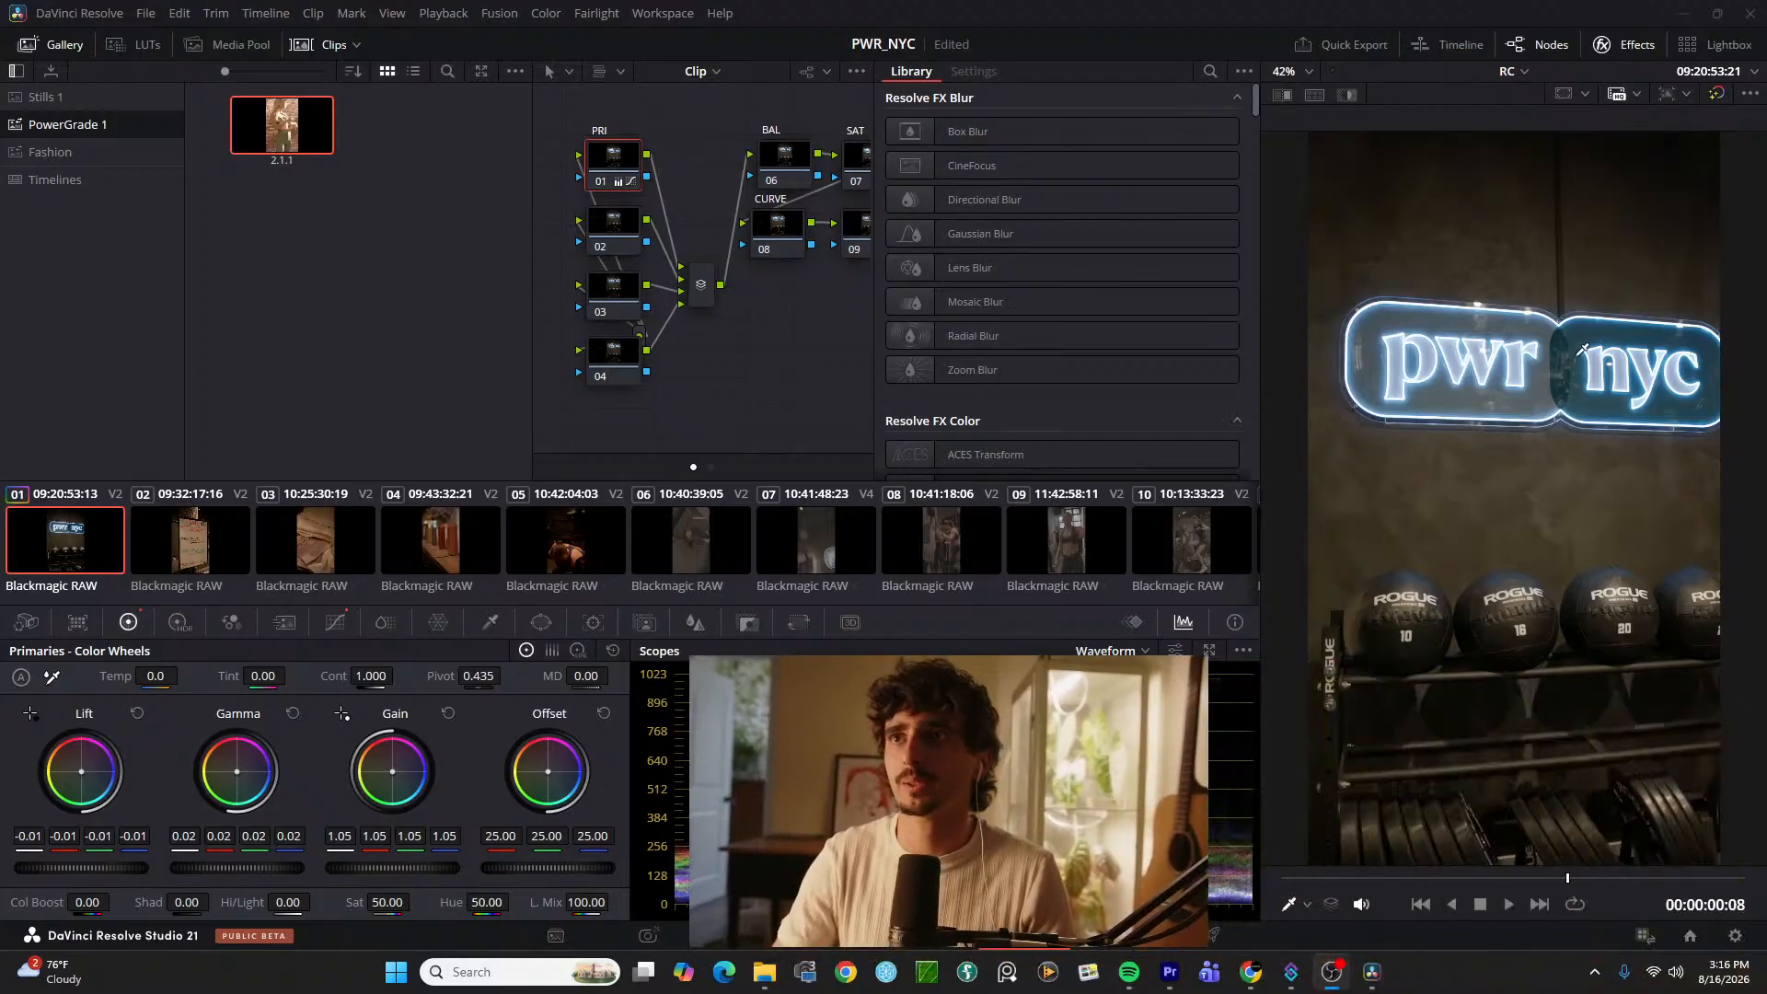
left_click(769, 360)
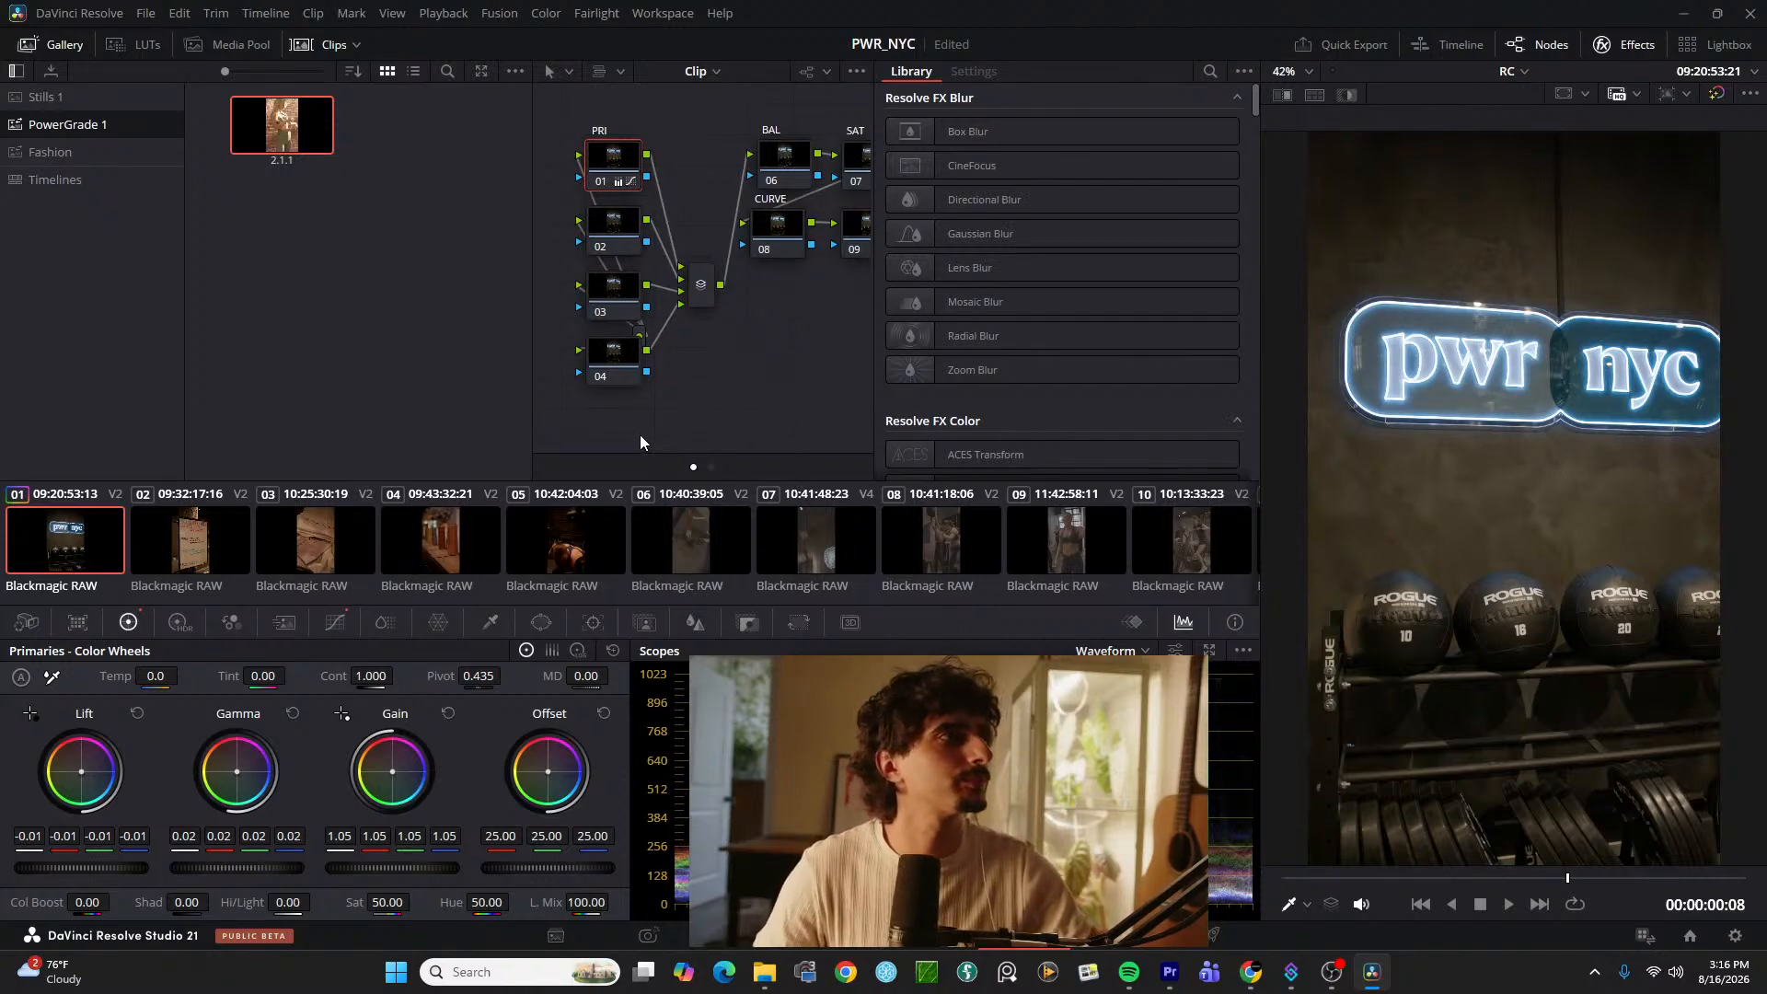
Step: Carry the grade over to clip 02, the whiteboard shot, with Gamma 0.03 and Gain 1.16, and compare it with the sign shot
left_click(211, 536)
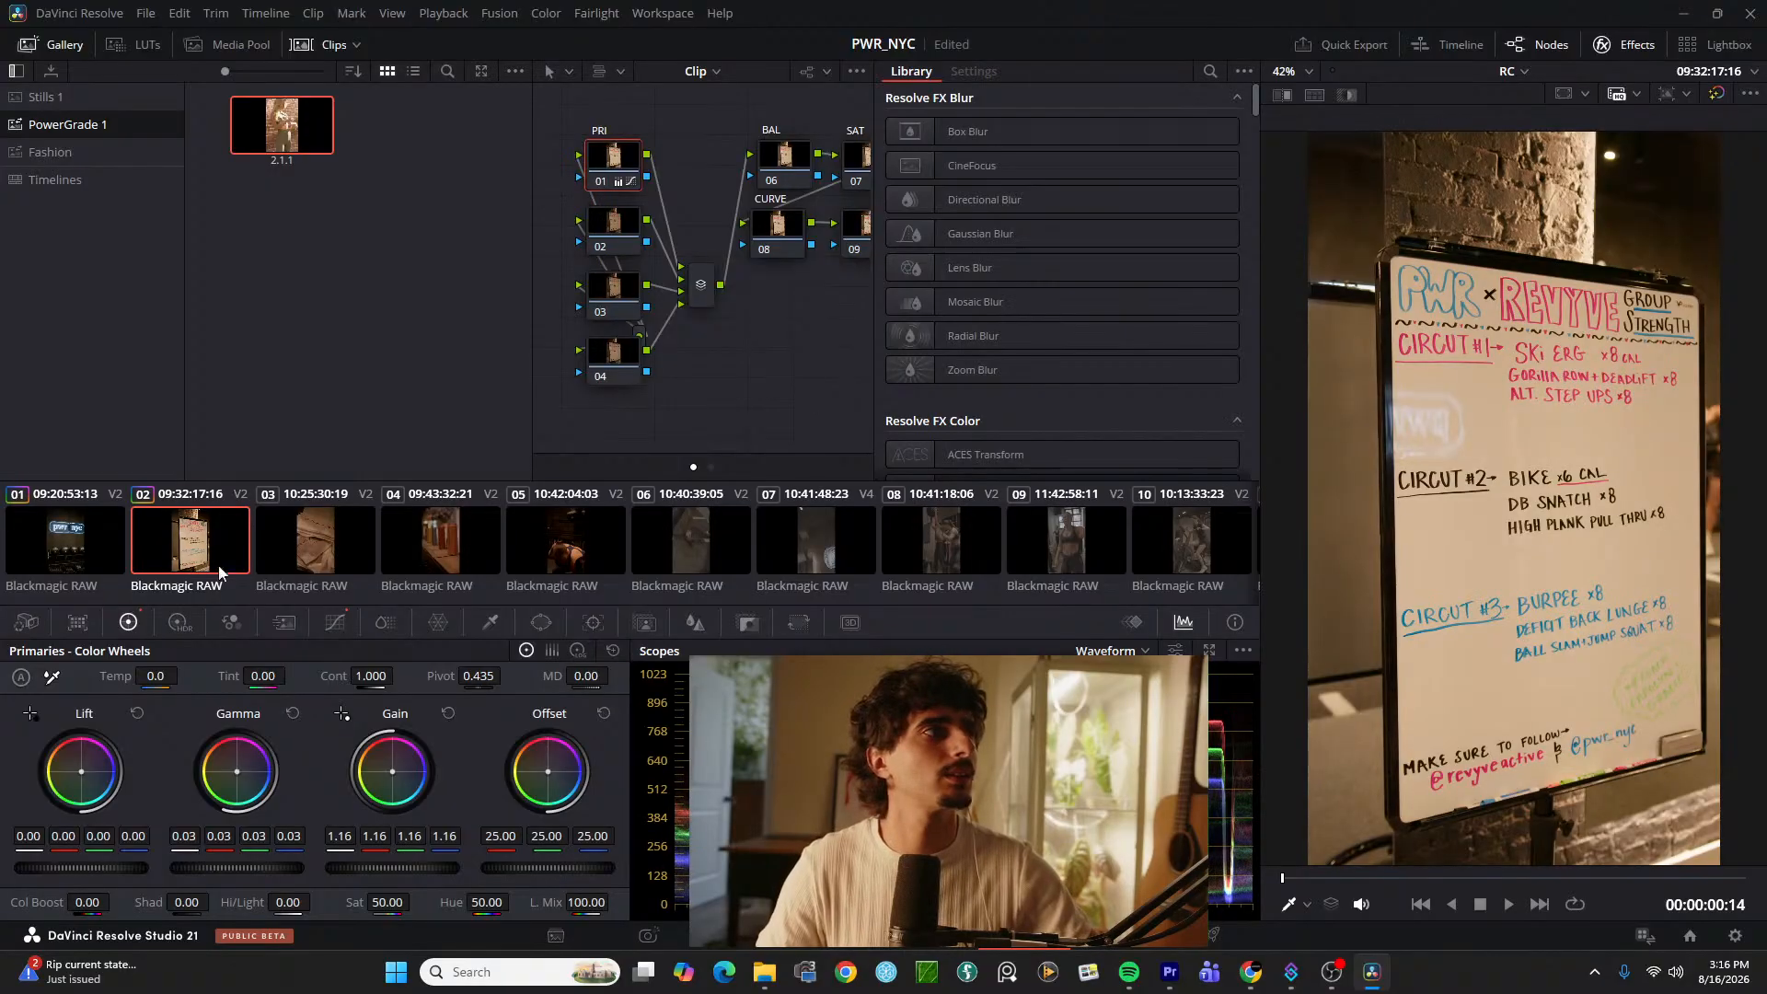
left_click(59, 535)
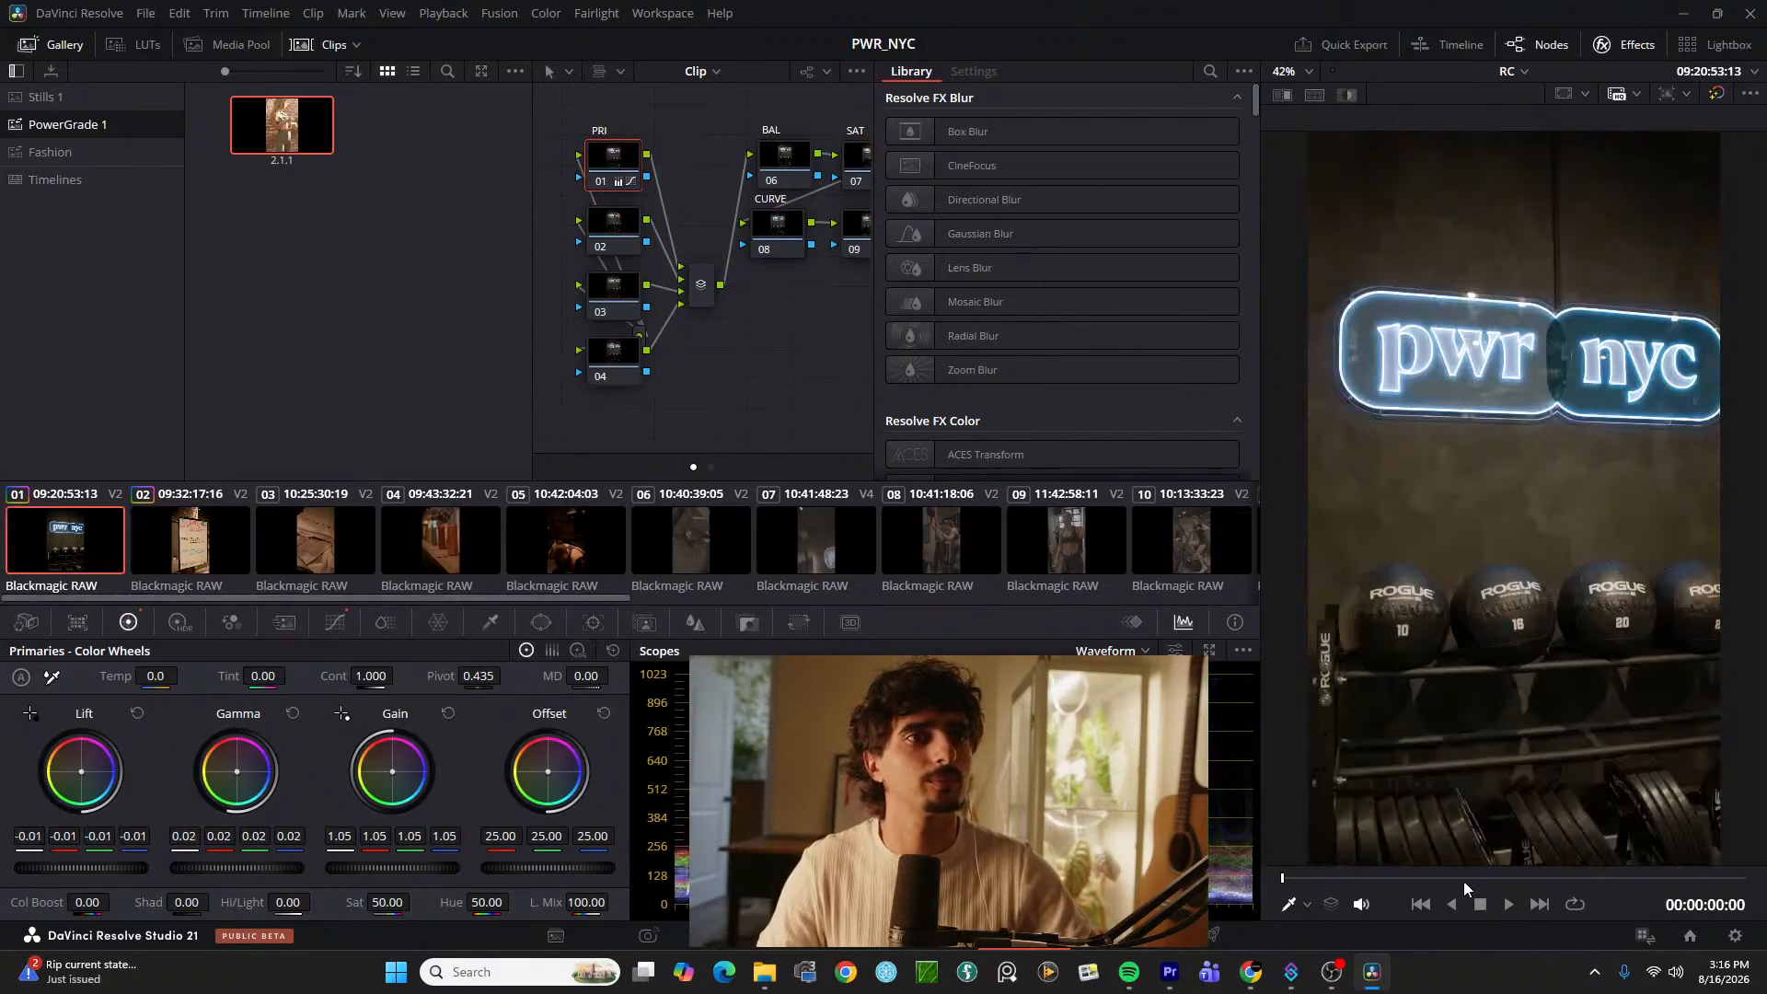
left_click_drag(1464, 883, 1746, 879)
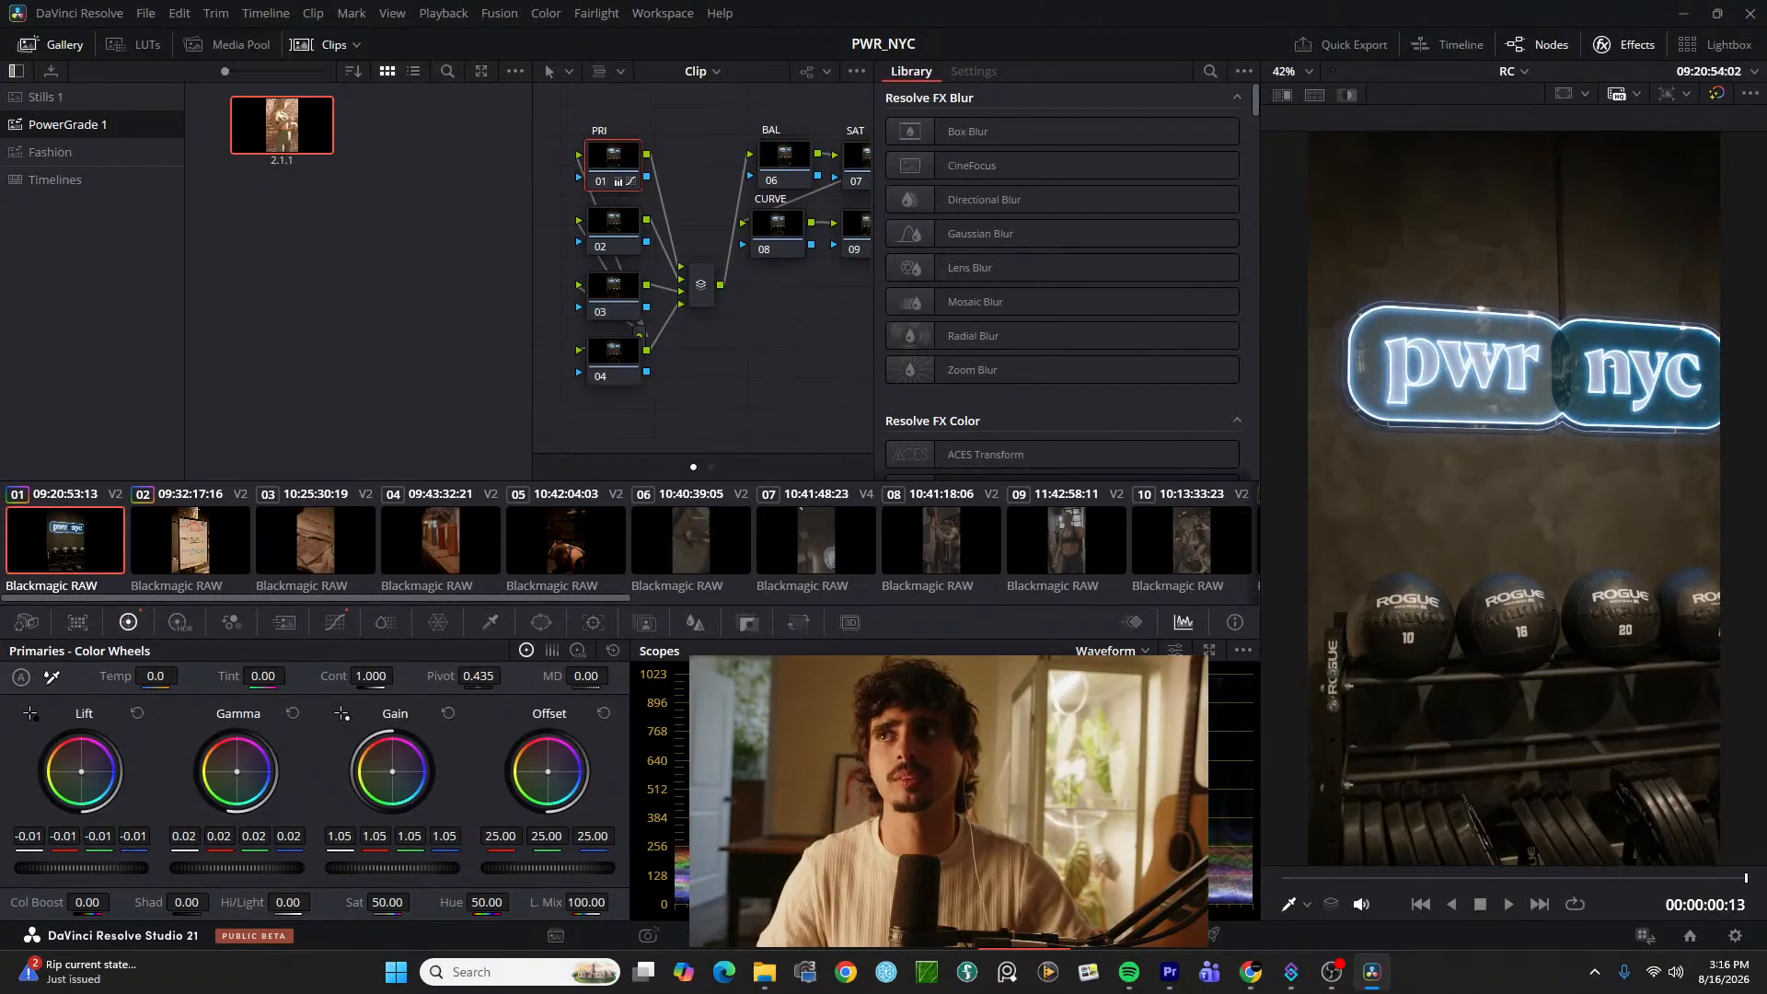
left_click(178, 536)
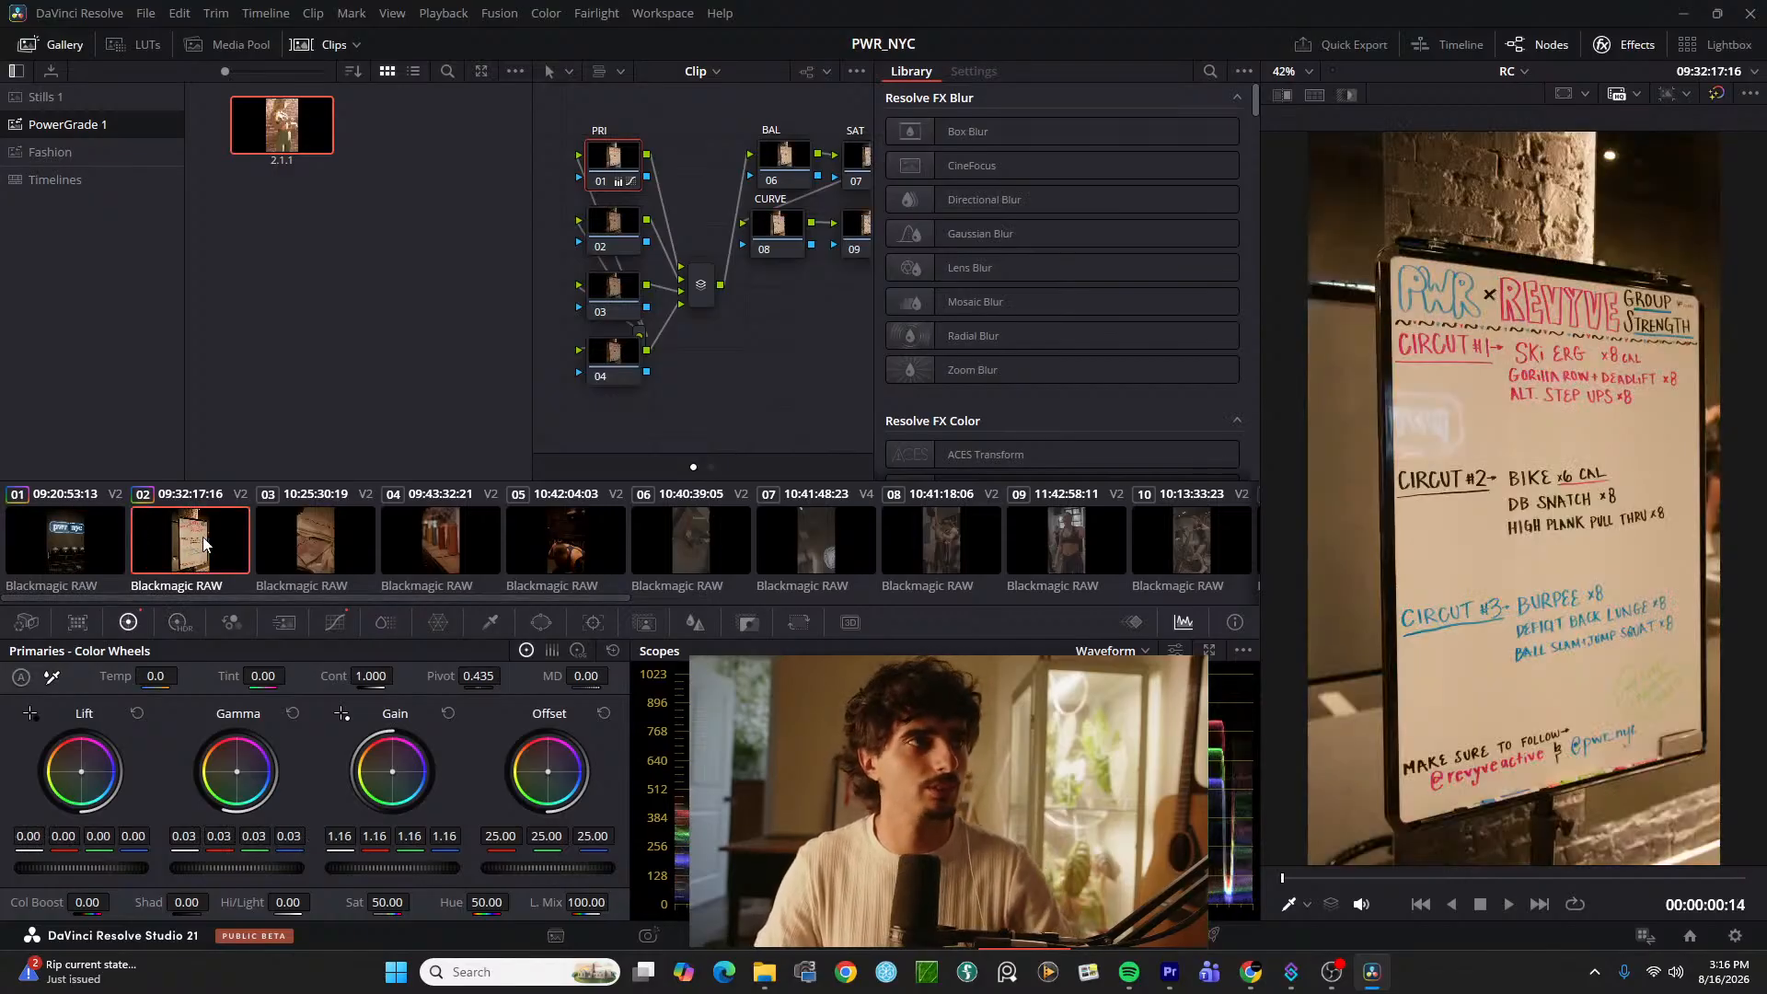
Step: Copy the first clip's grade to clip 03, the packaging shot, and set Lift to 0.01, Gamma to 0.05 and Gain to 1.16
left_click(348, 556)
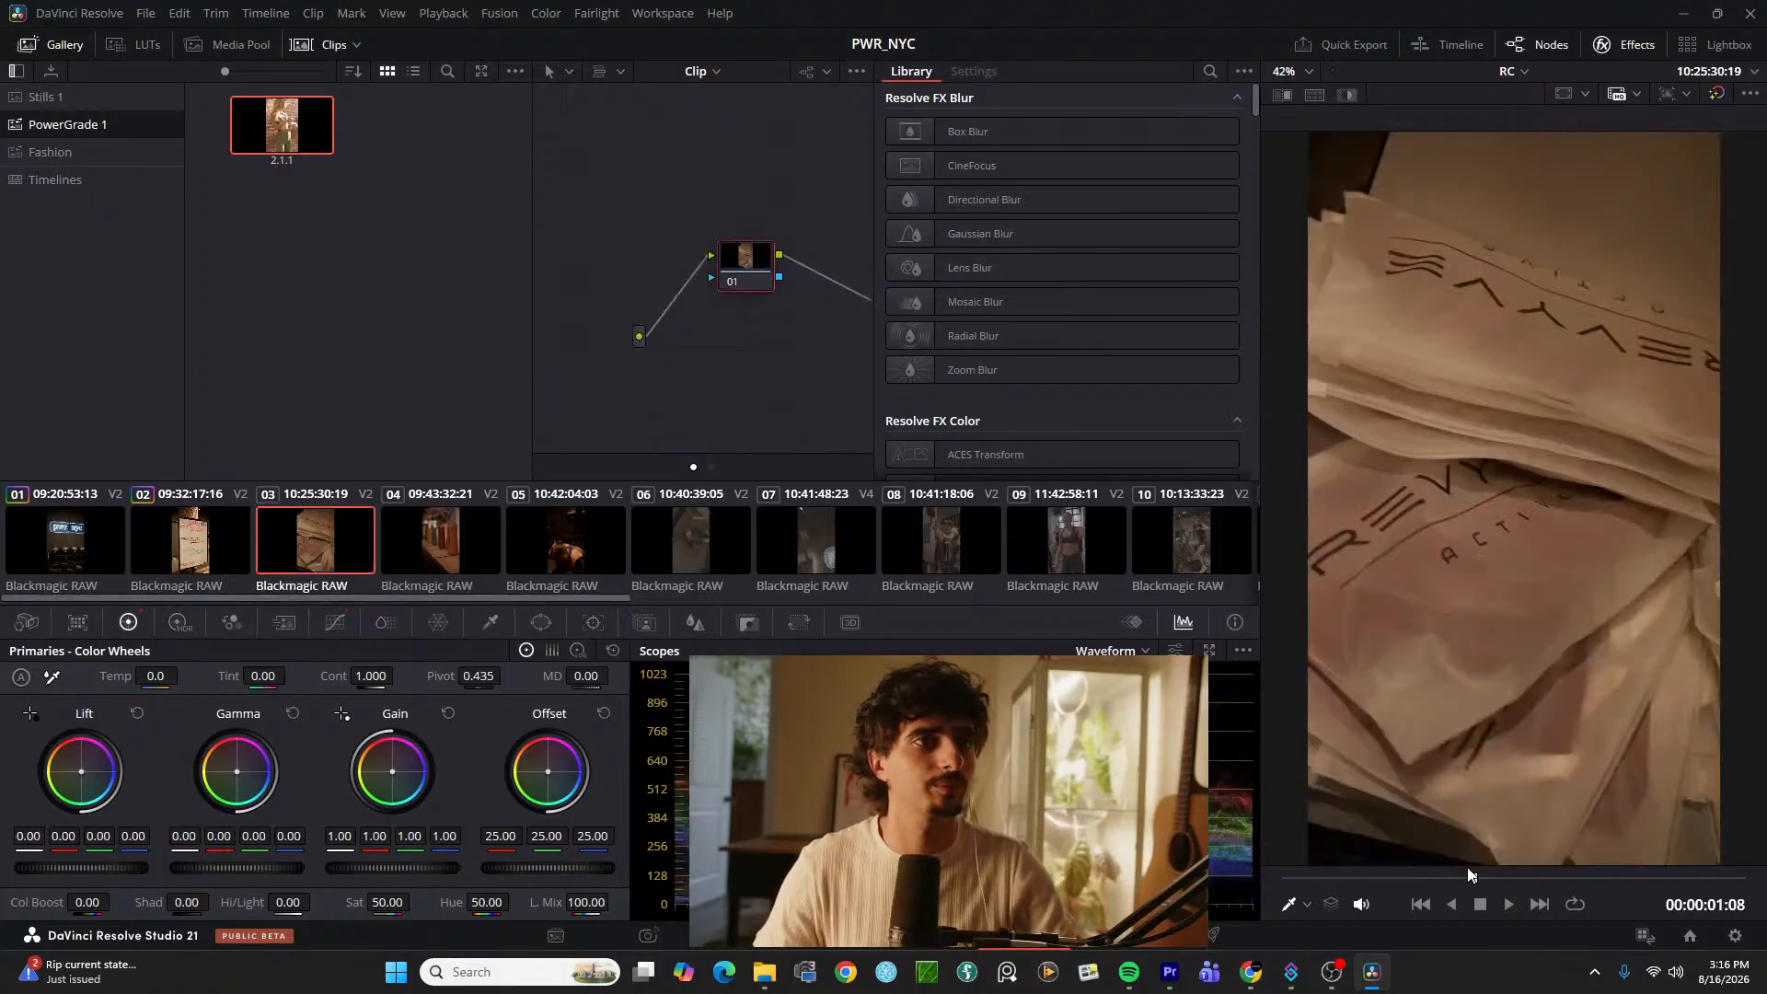
left_click_drag(1469, 876, 1514, 877)
left_click(1591, 877)
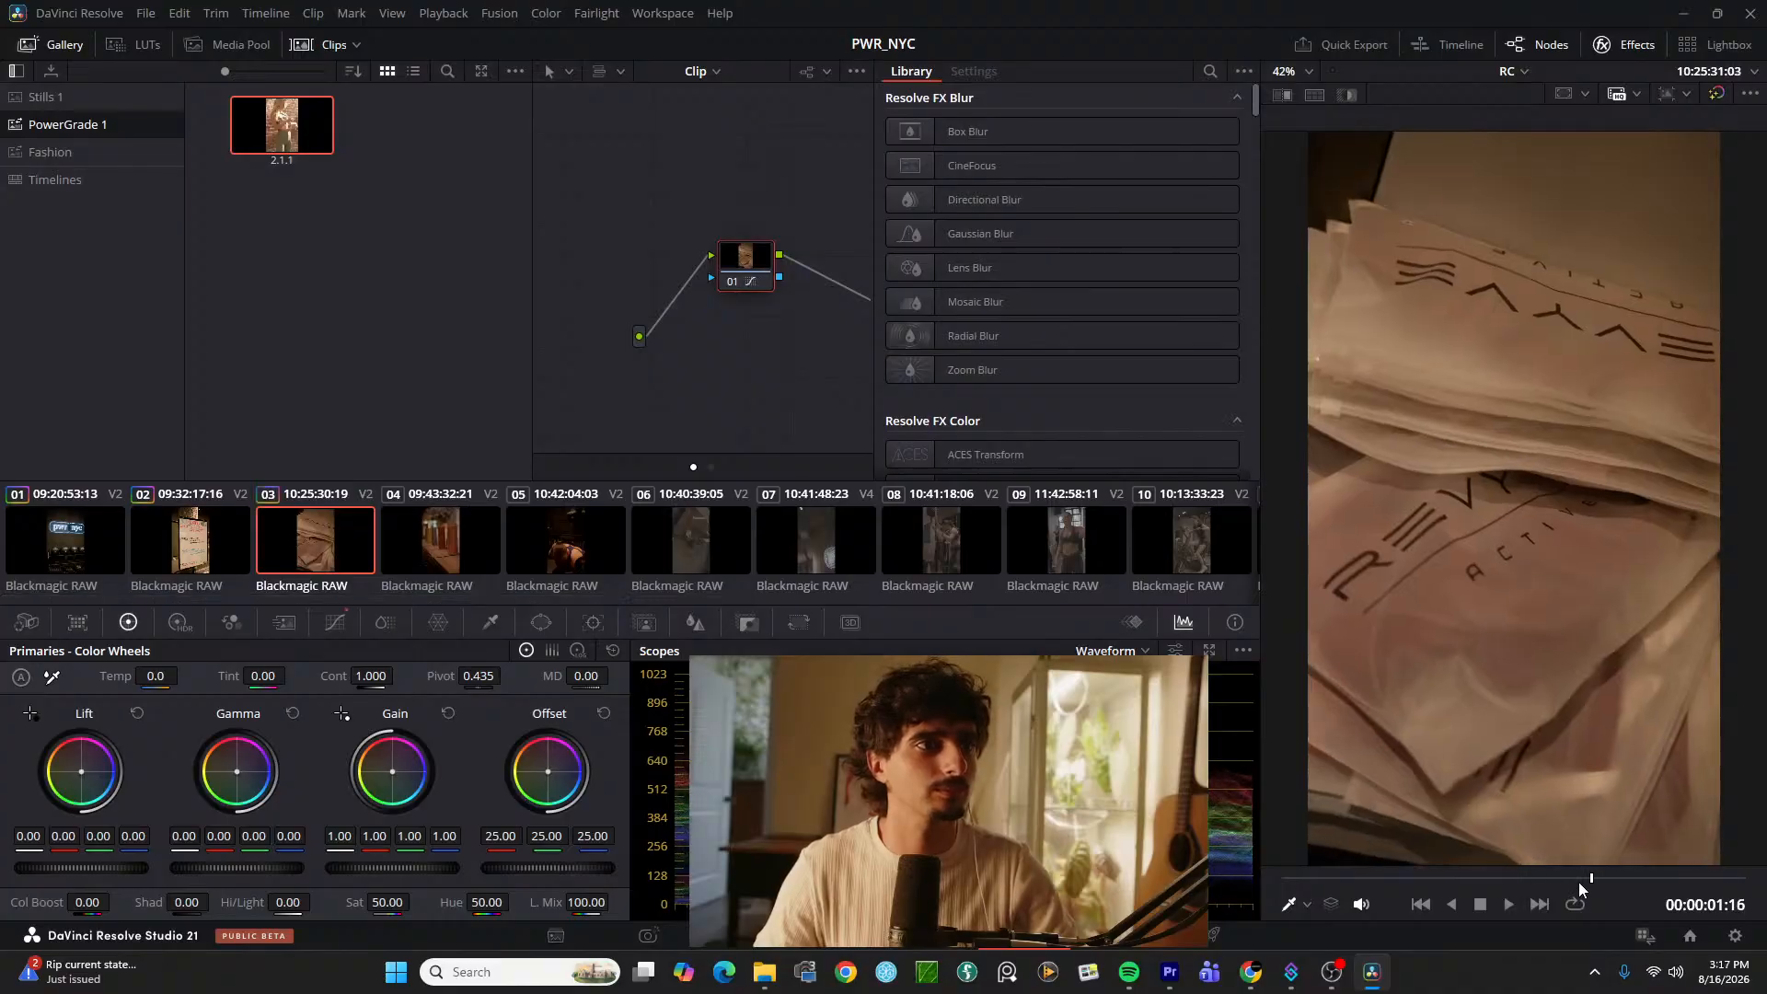
middle_click(51, 532)
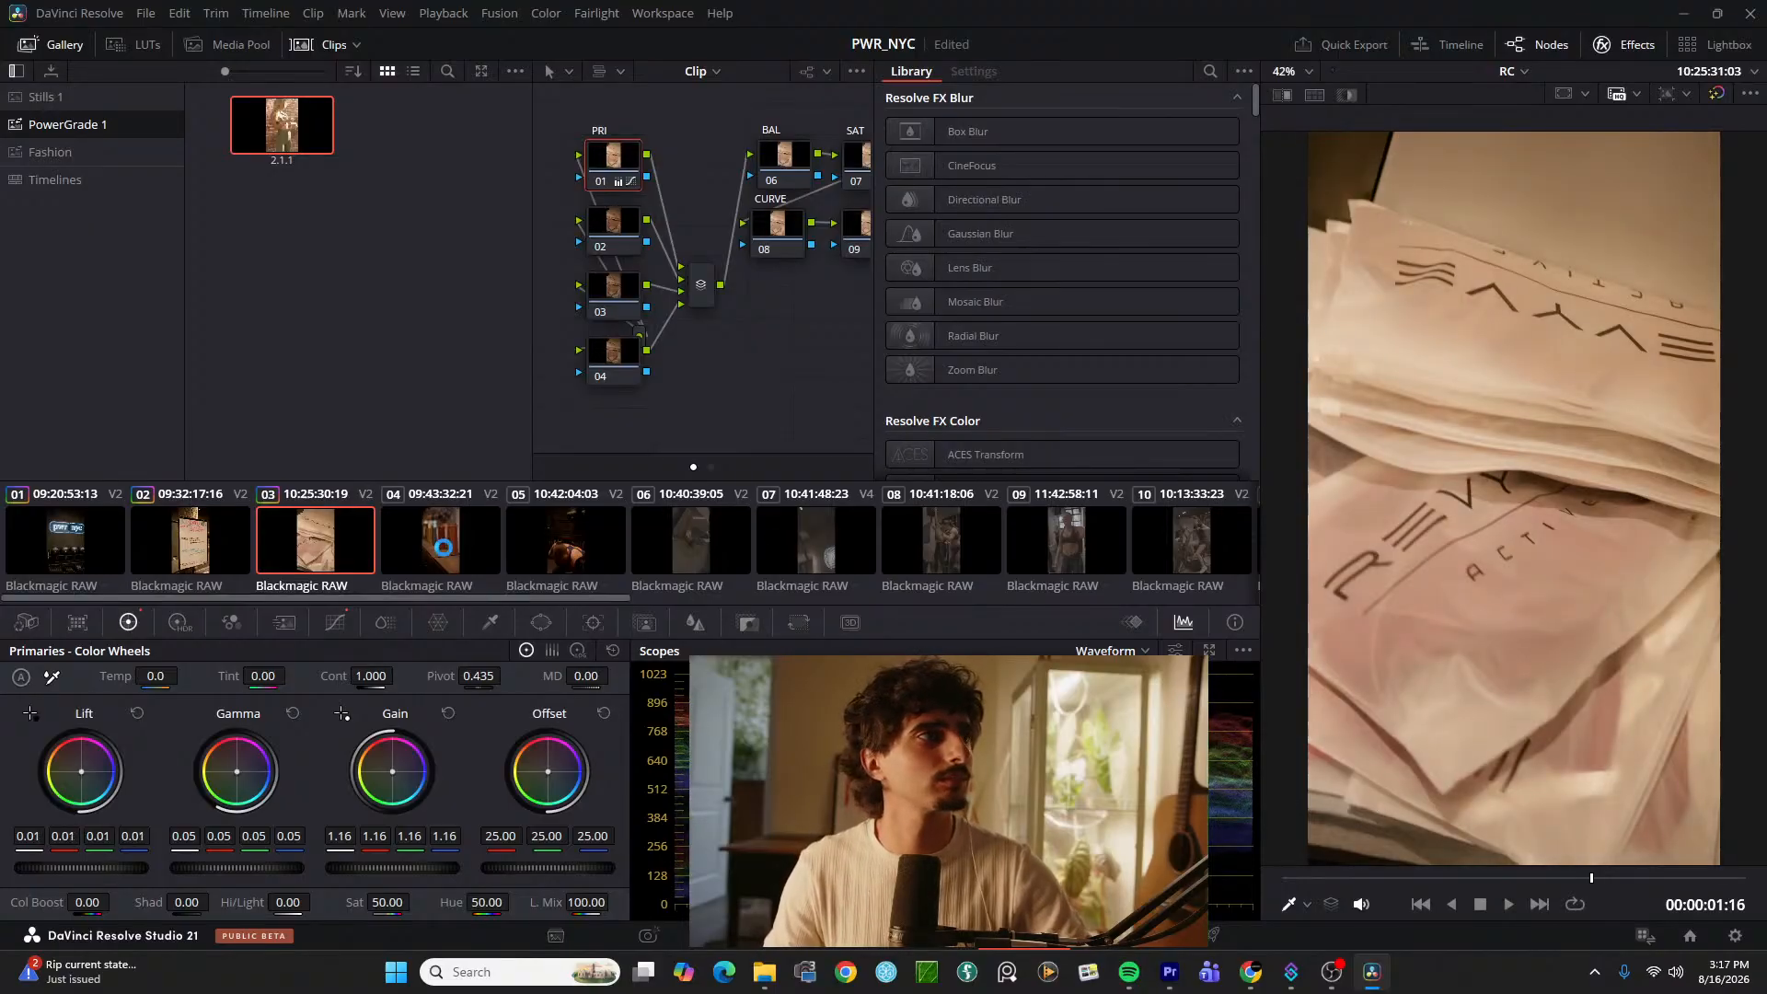
Step: Copy the first clip's grade to clip 04, the drink cans shot, and set Gamma to 0.06 and Gain to 1.14
left_click(442, 548)
middle_click(47, 527)
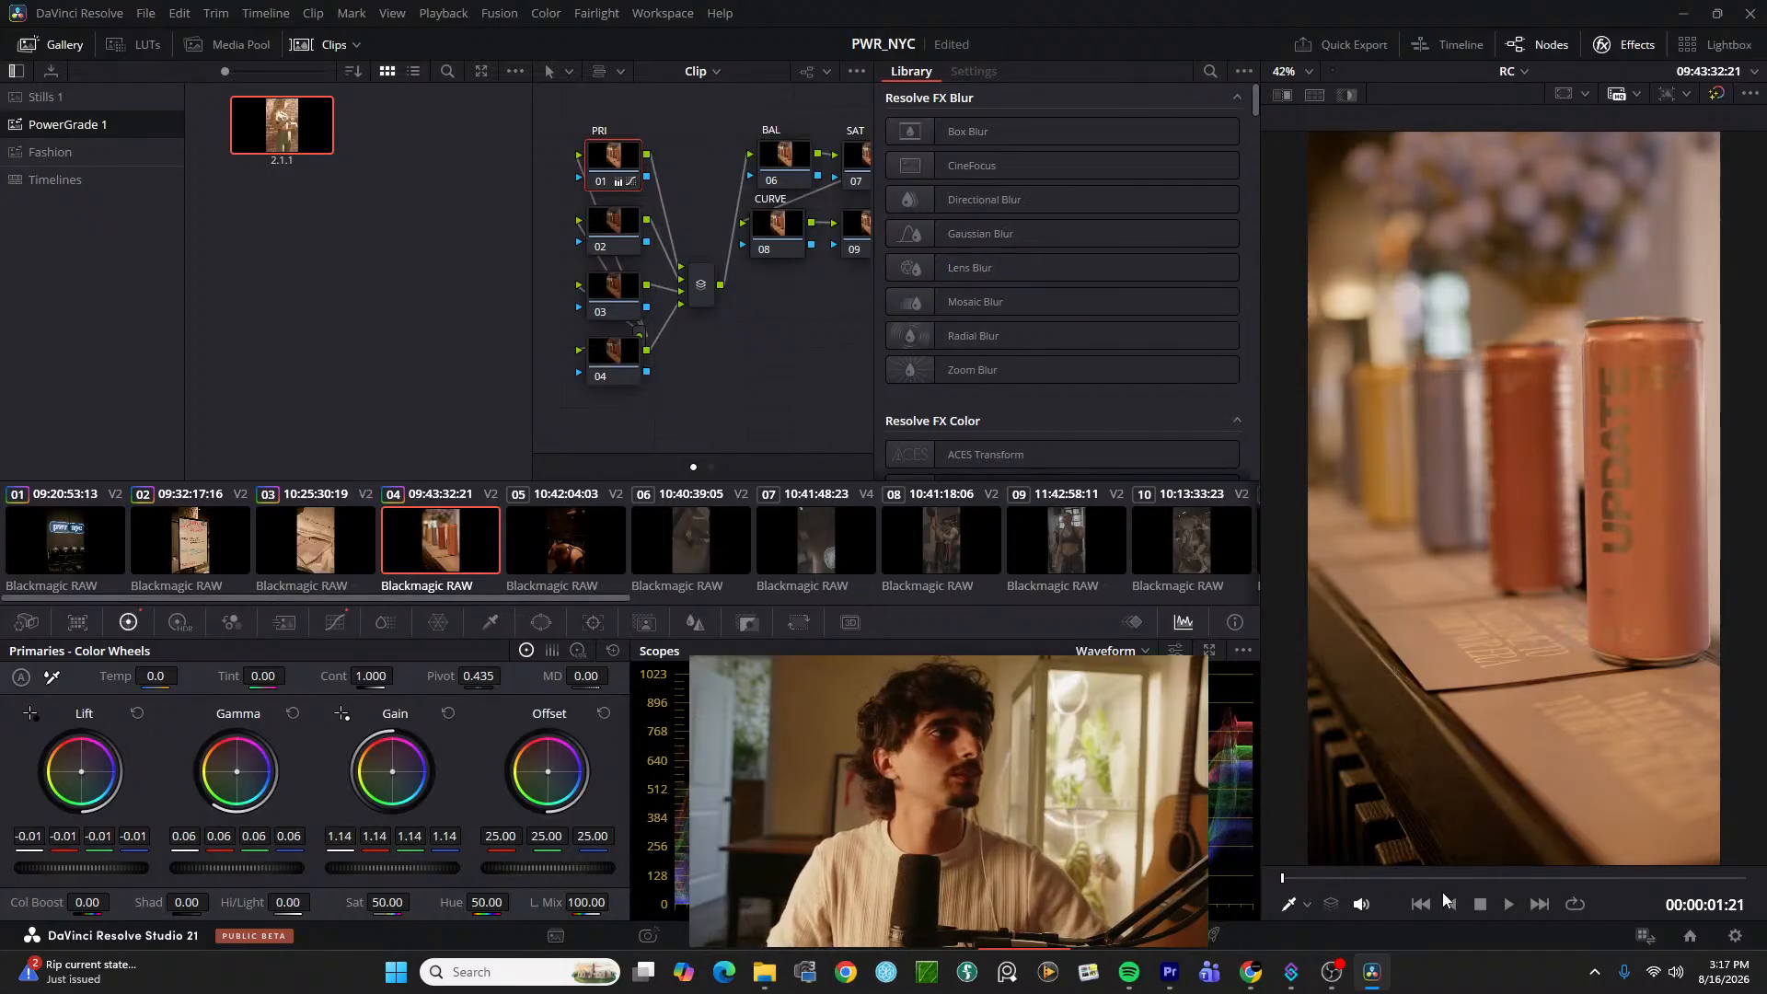
left_click_drag(1470, 879, 1486, 879)
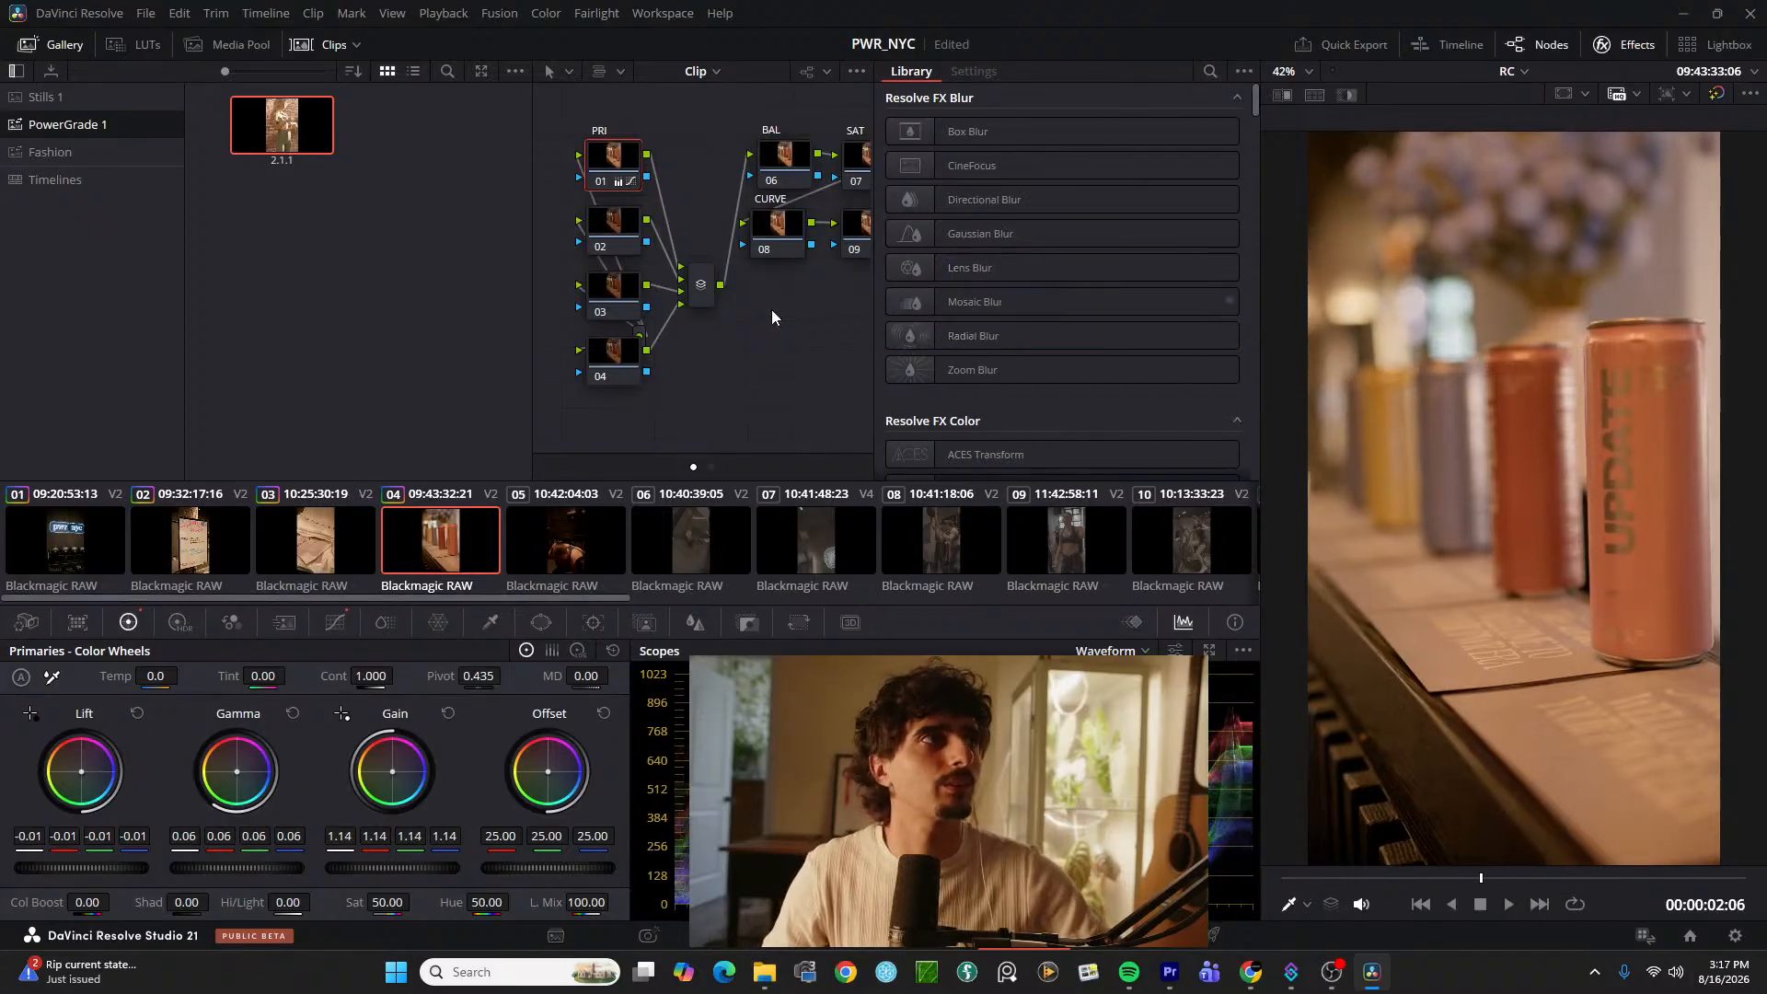
Step: Cool the cans shot by setting Temp to -172.0 on the BAL node, and review the rest of the clip
left_click_drag(720, 315, 660, 322)
left_click(725, 153)
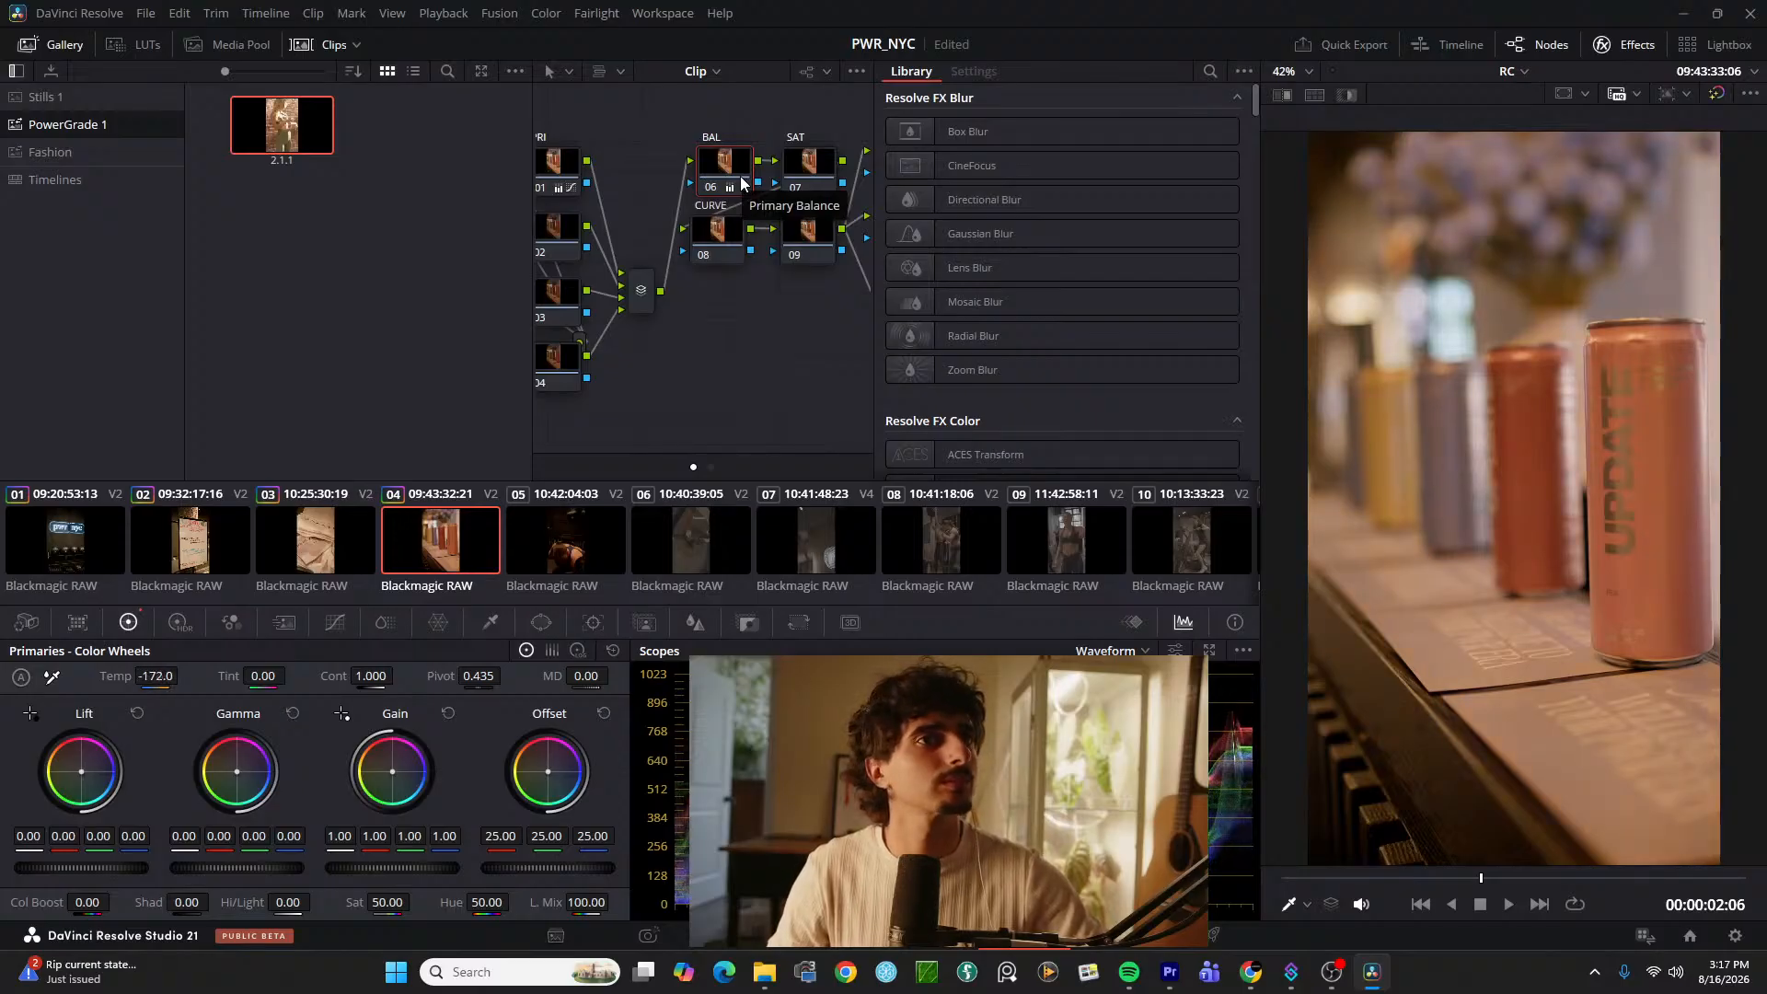
left_click(567, 178)
left_click_drag(612, 157, 679, 157)
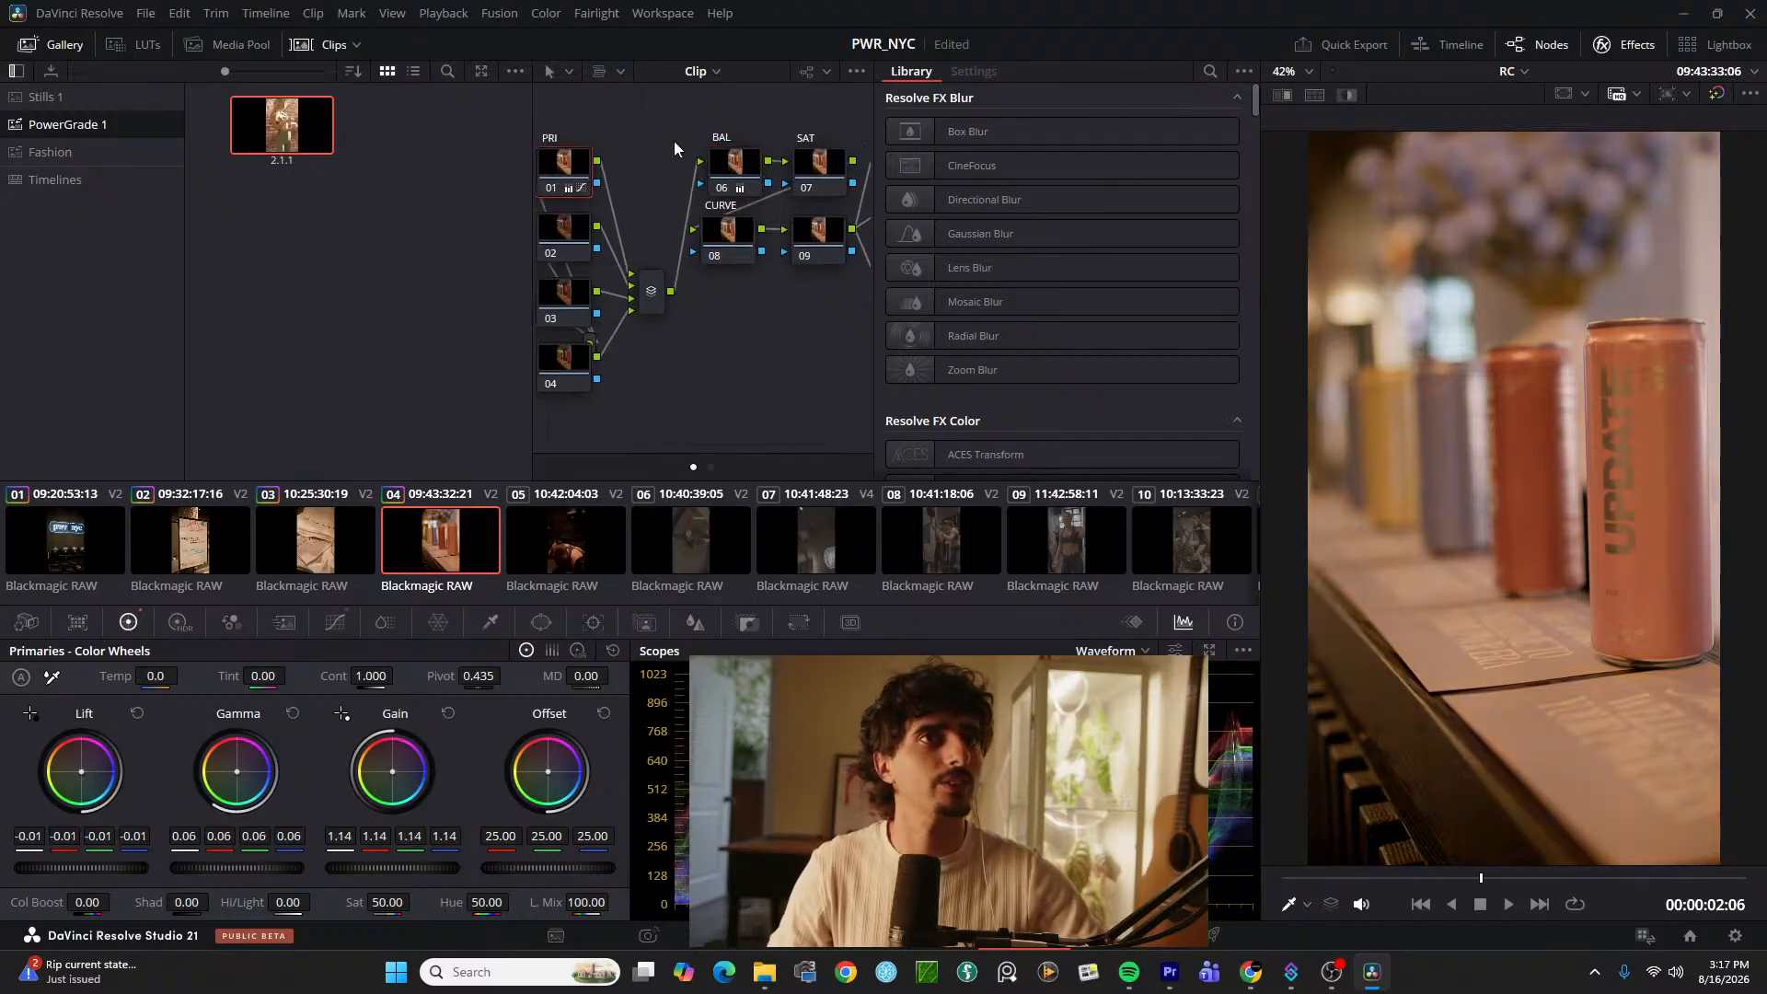
left_click_drag(1506, 876, 1657, 876)
Step: Copy the first clip's grade to clip 05, the woman in front of the sign, and check it through to its last frame
left_click(575, 549)
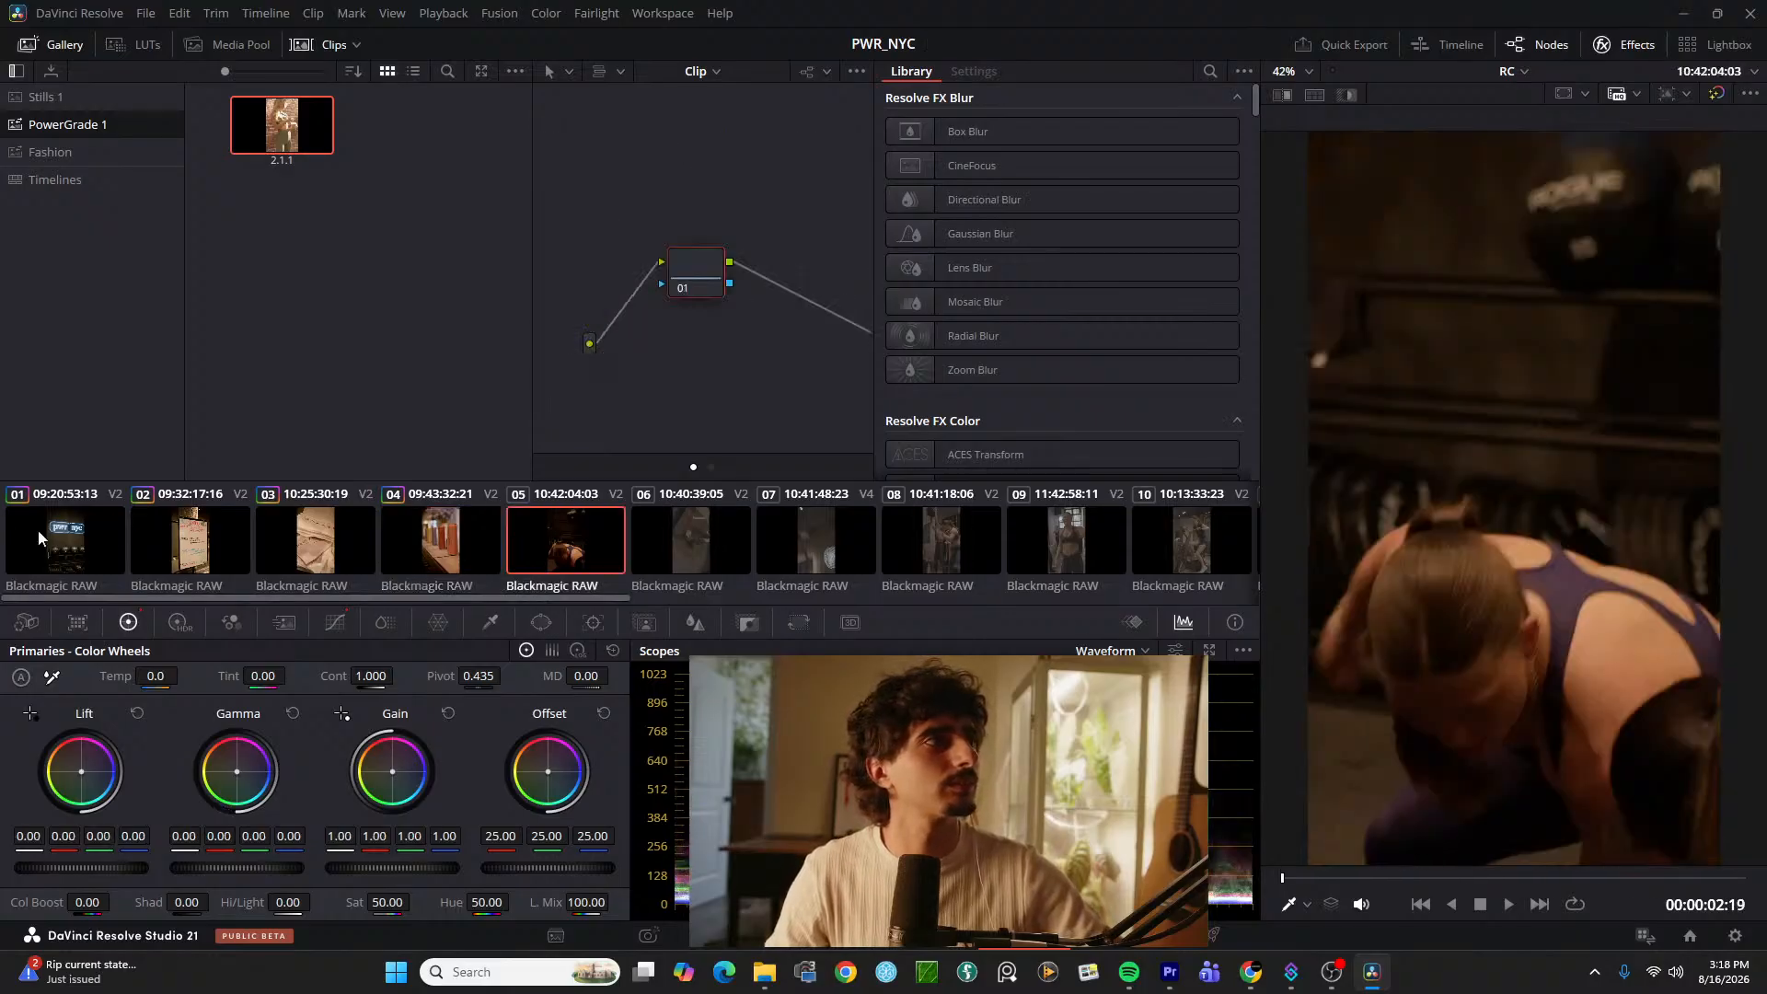
left_click(1437, 878)
left_click_drag(1437, 878, 1748, 869)
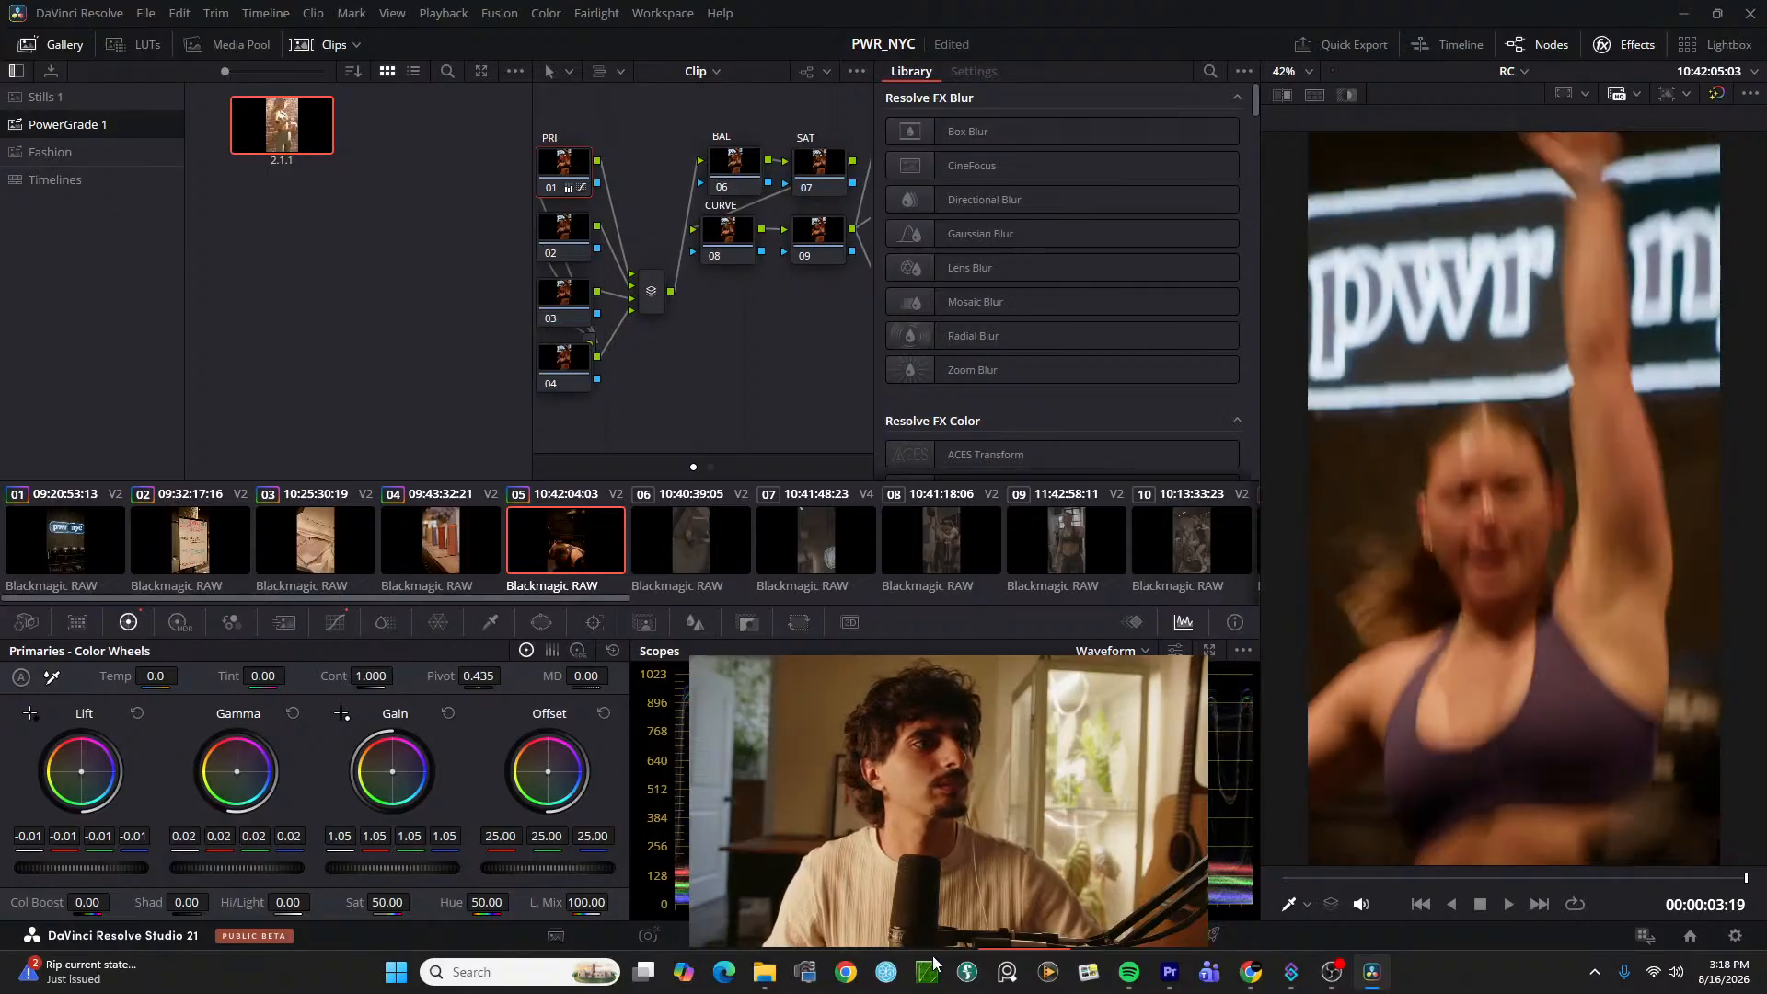
Step: Play the cut between clips 05 and 06 on the Edit page to check how it lands on the music
key("shift+4")
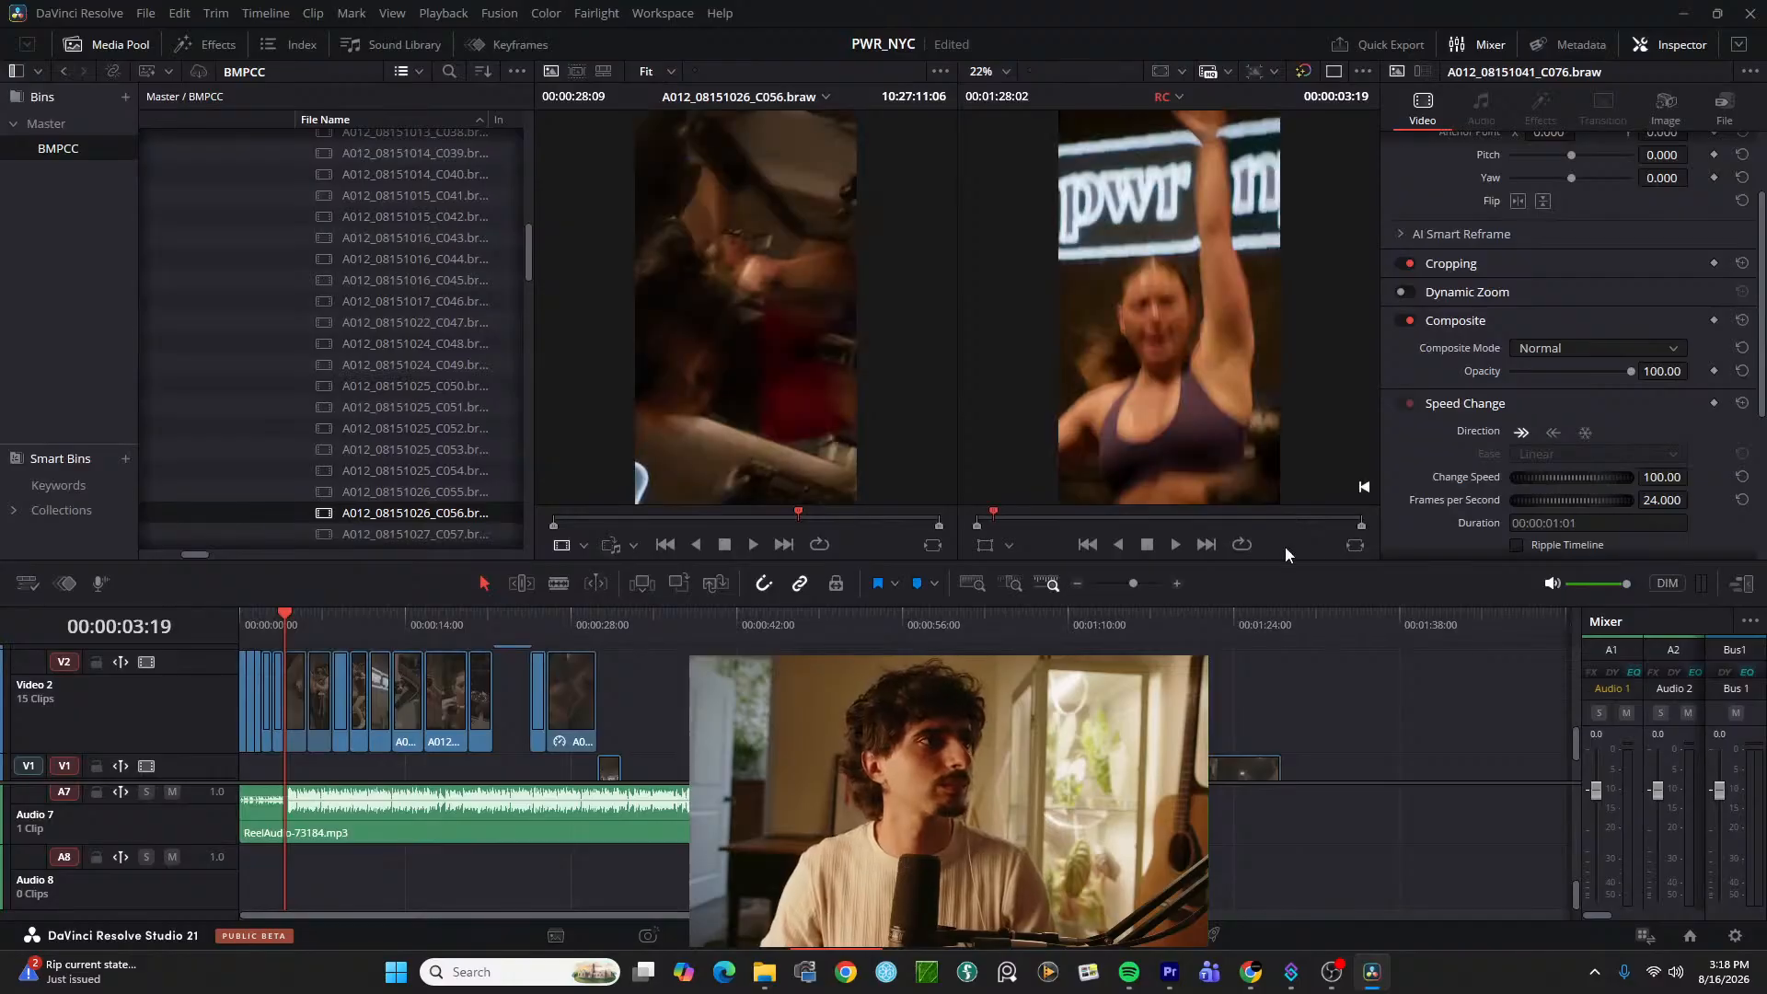
left_click(1141, 587)
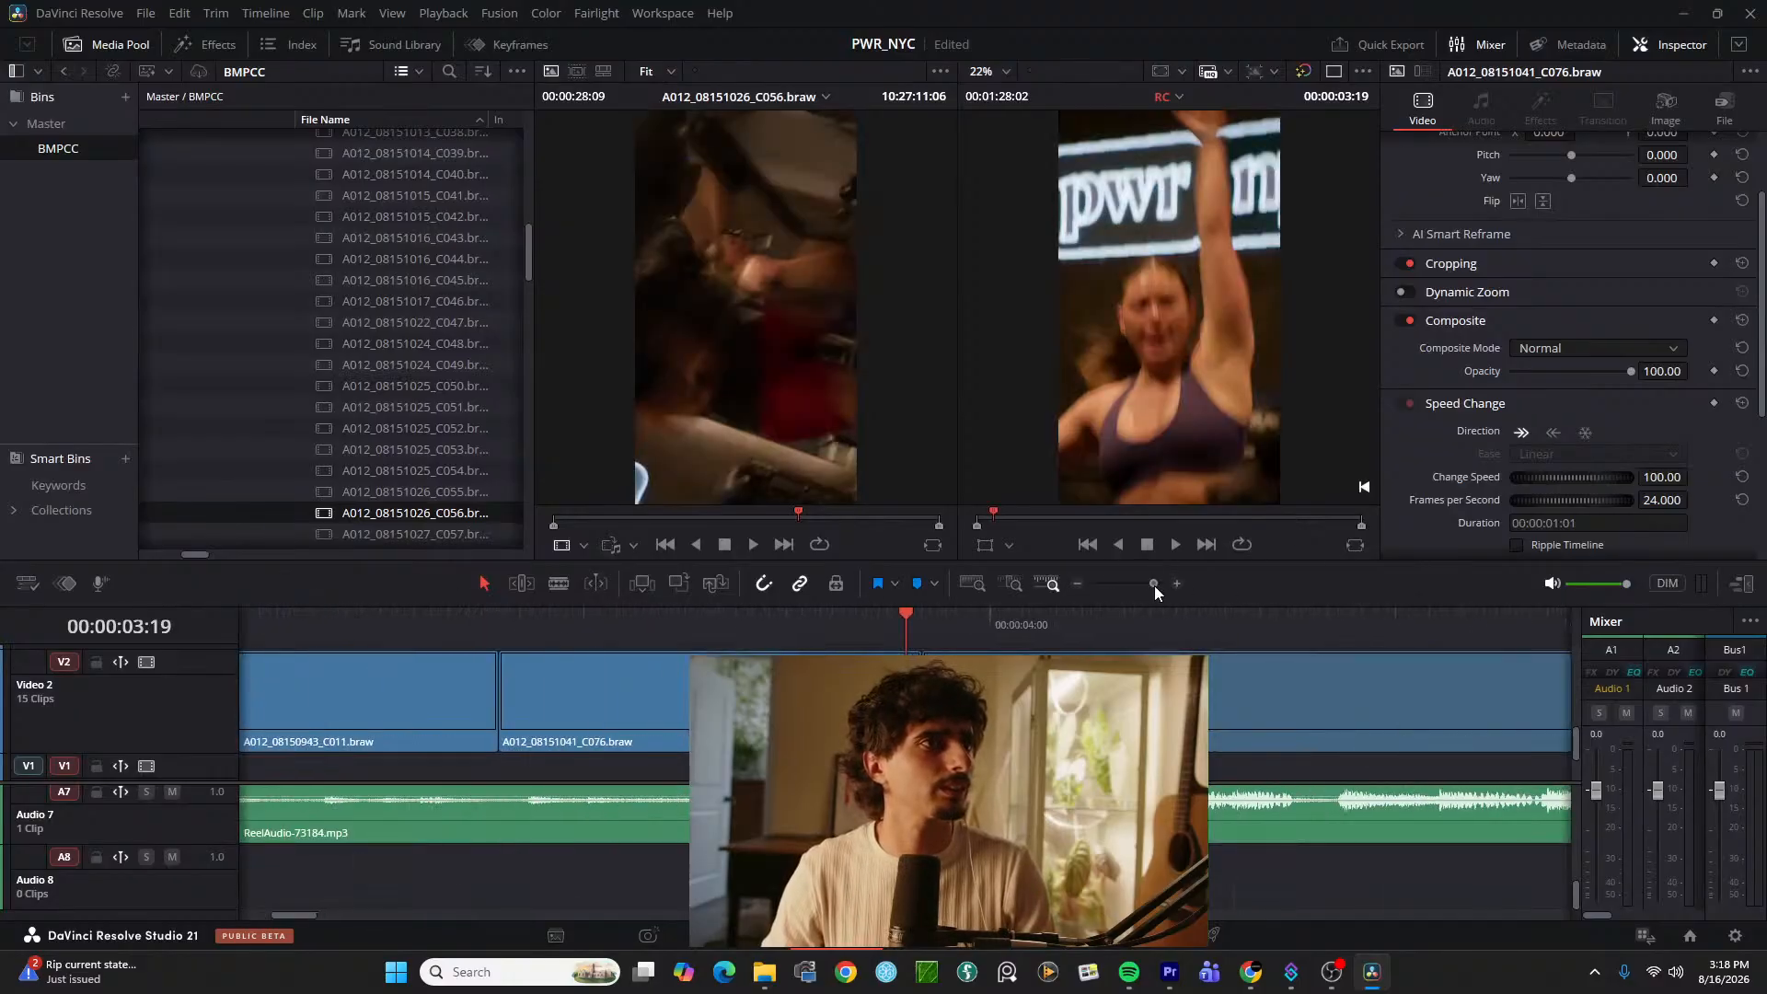
key("space")
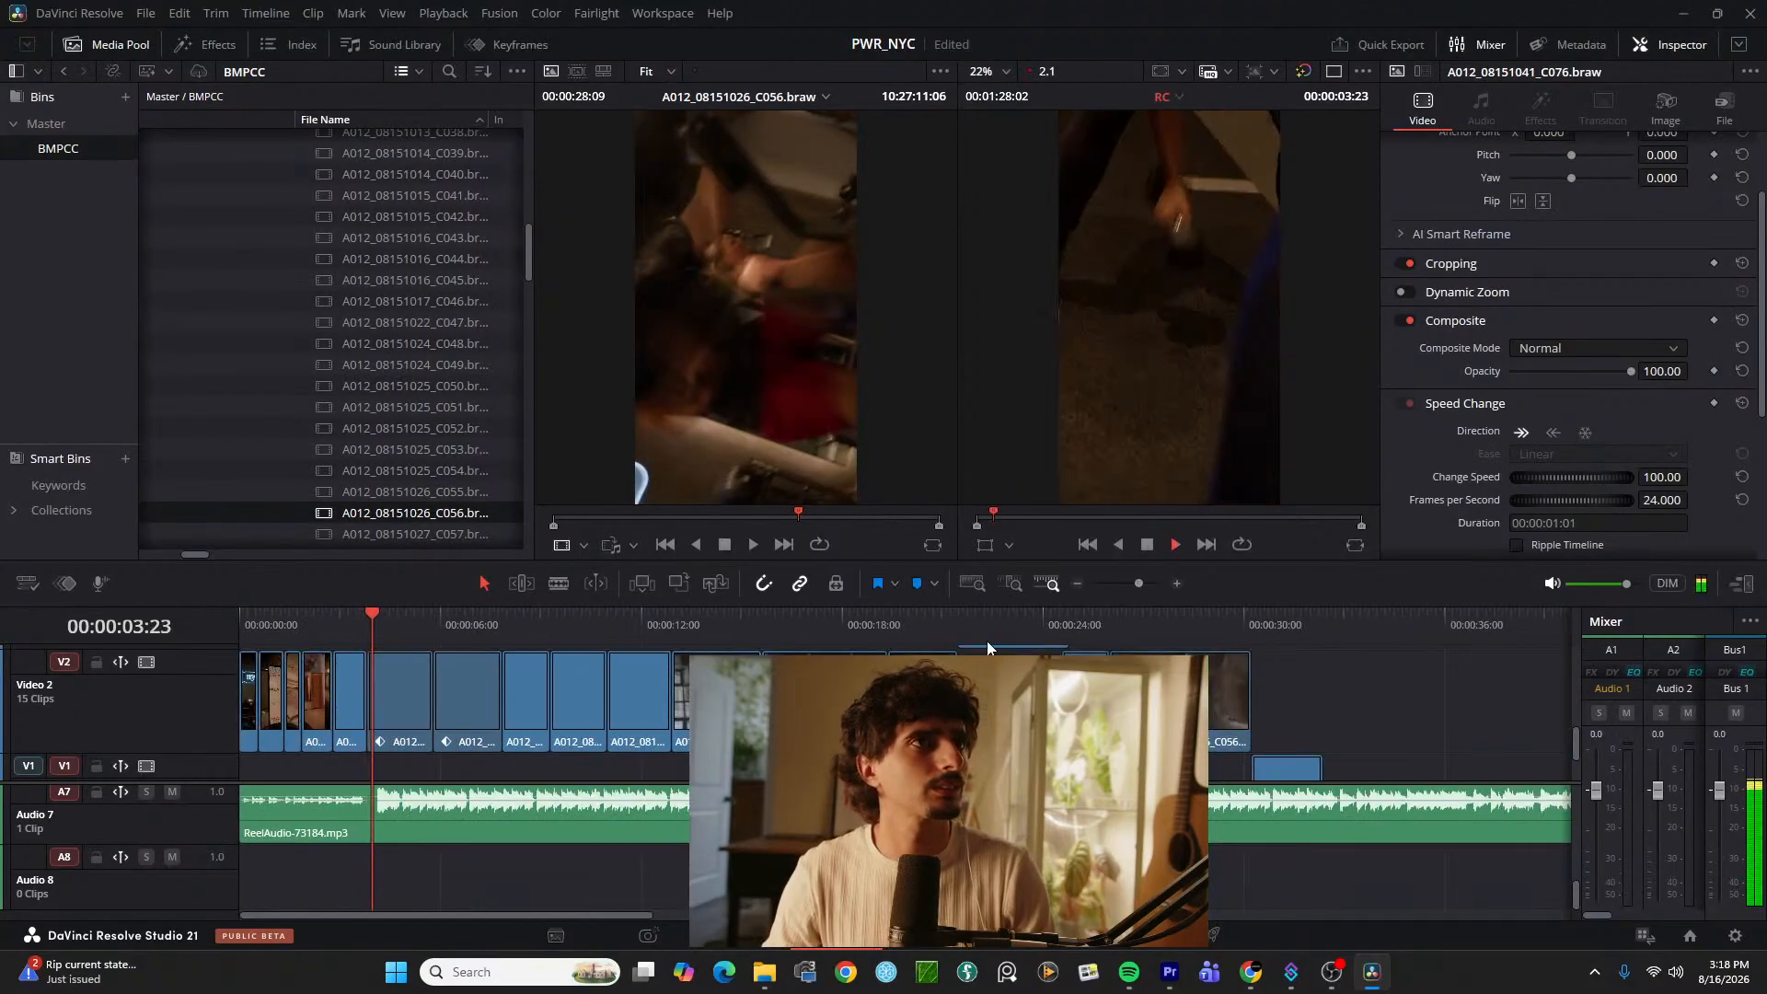
left_click(327, 623)
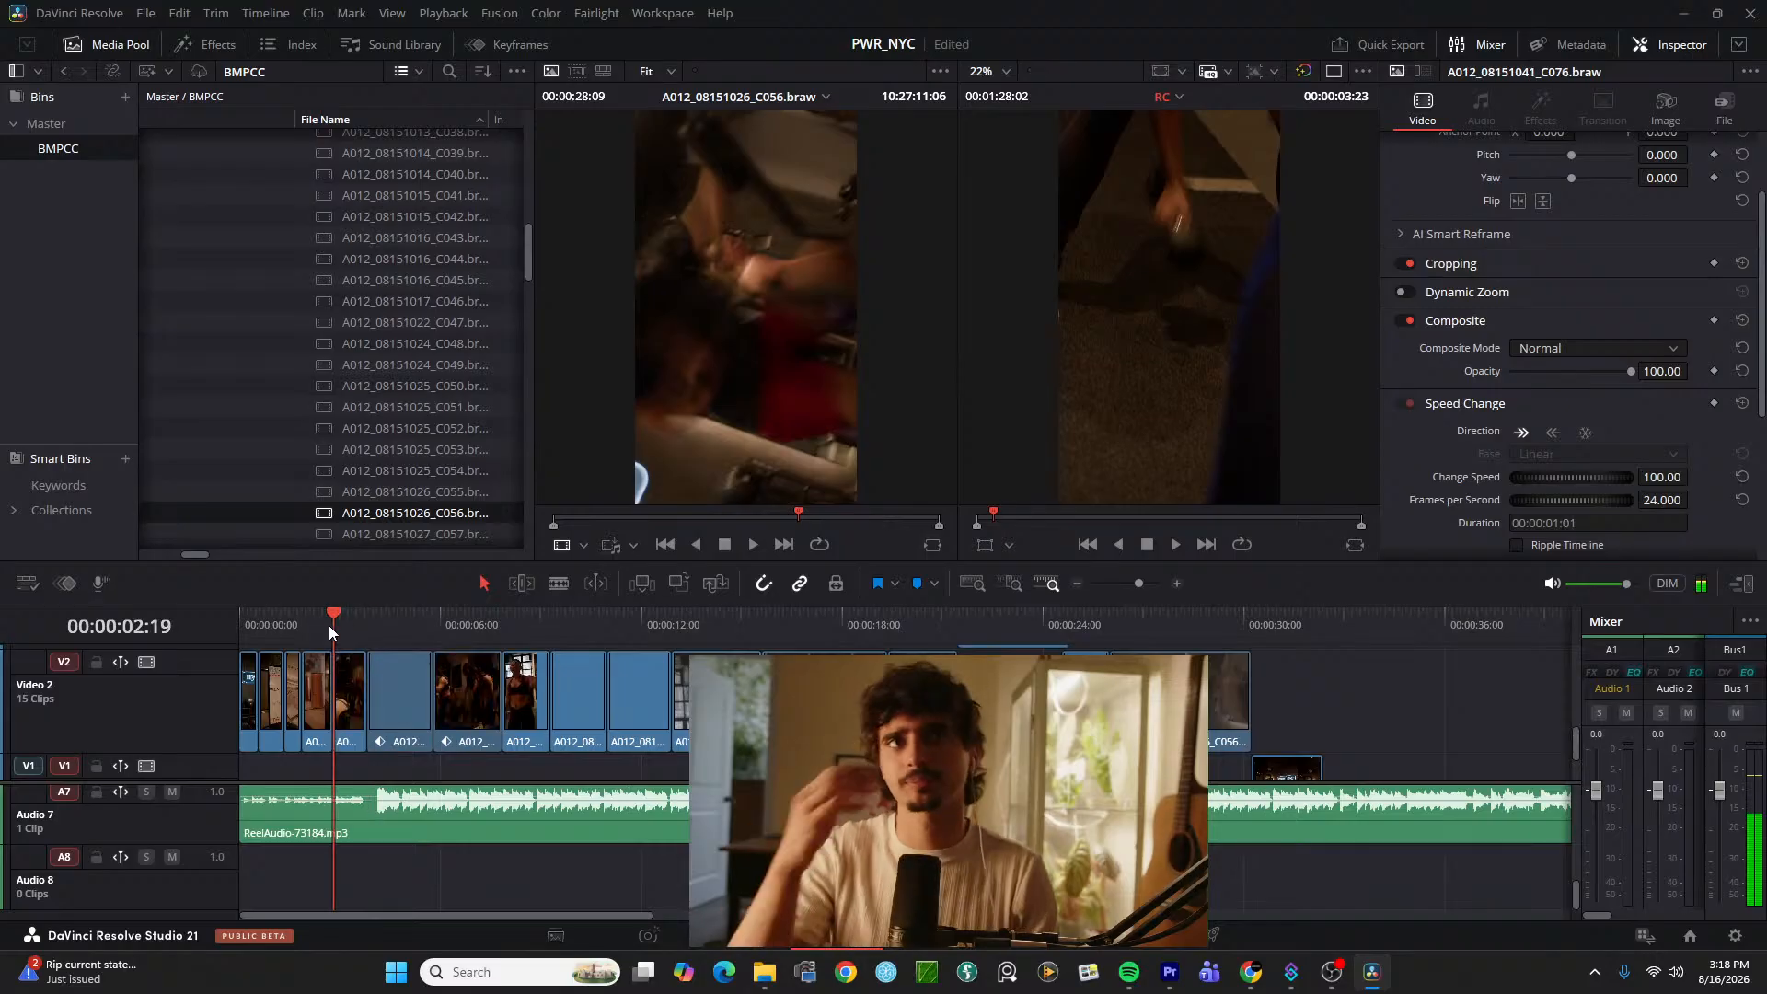
left_click(380, 629)
key("space")
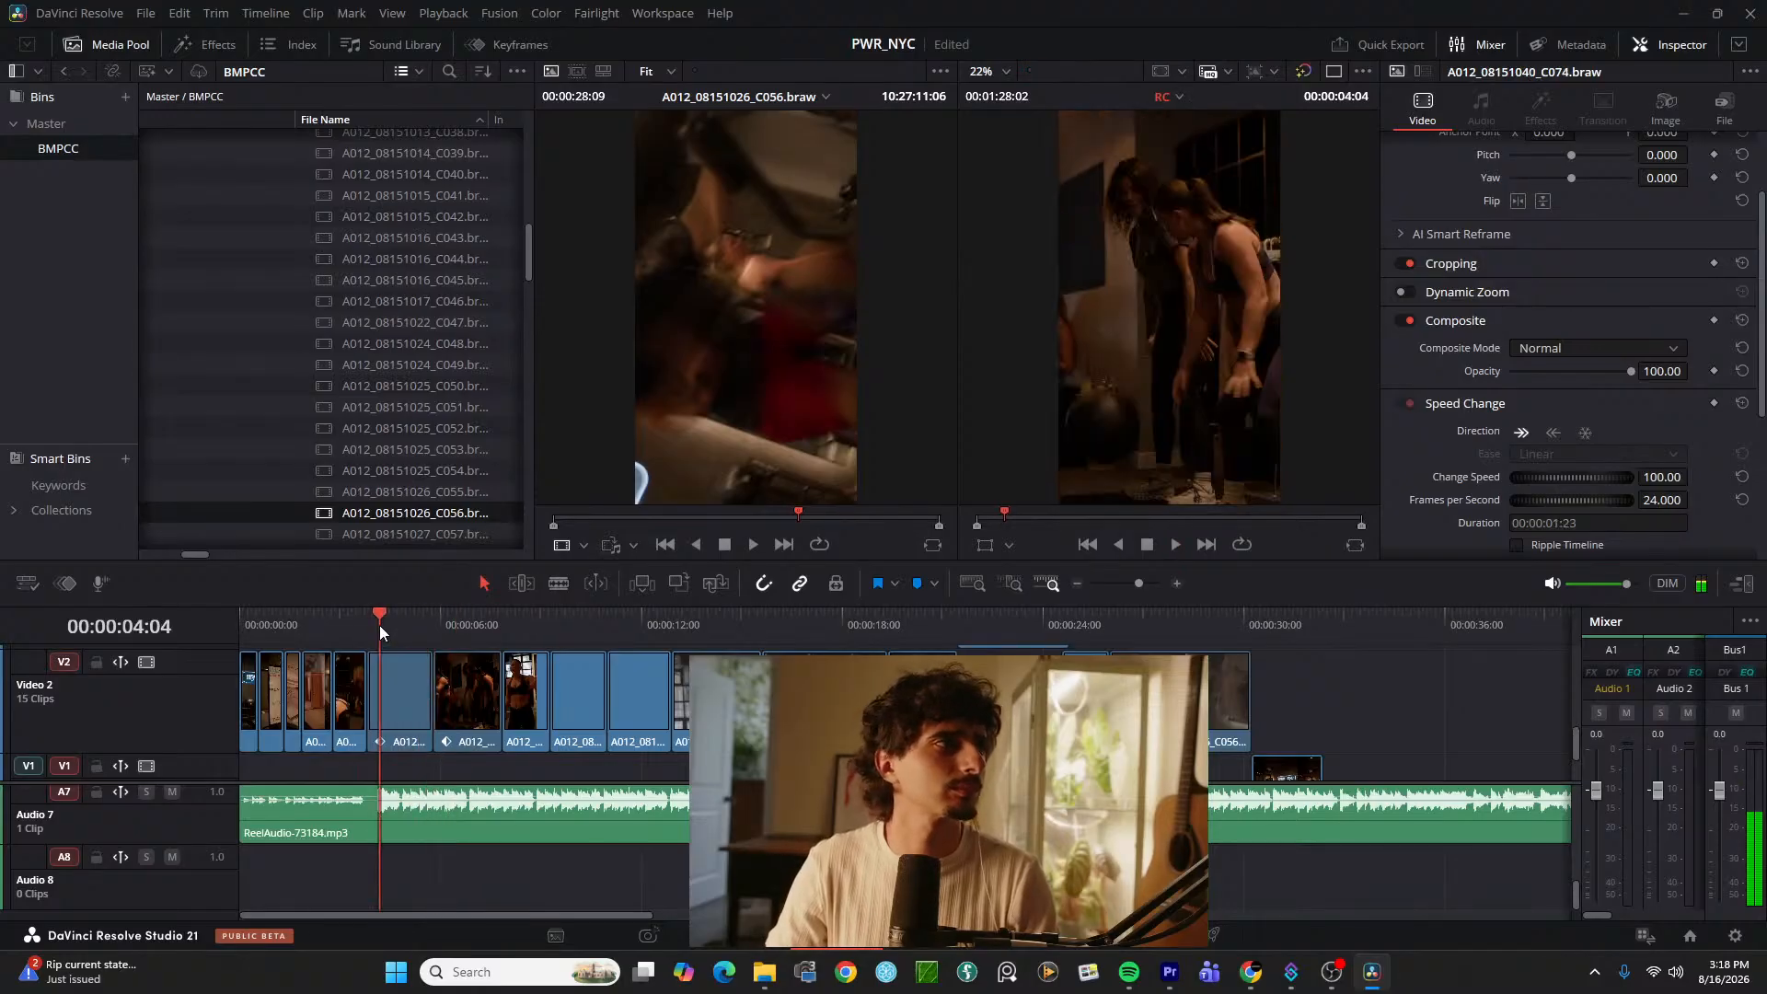
Step: Return to the Color page and copy clip 05's grade to clip 06, scrubbing through the shot to check it
left_click(1024, 936)
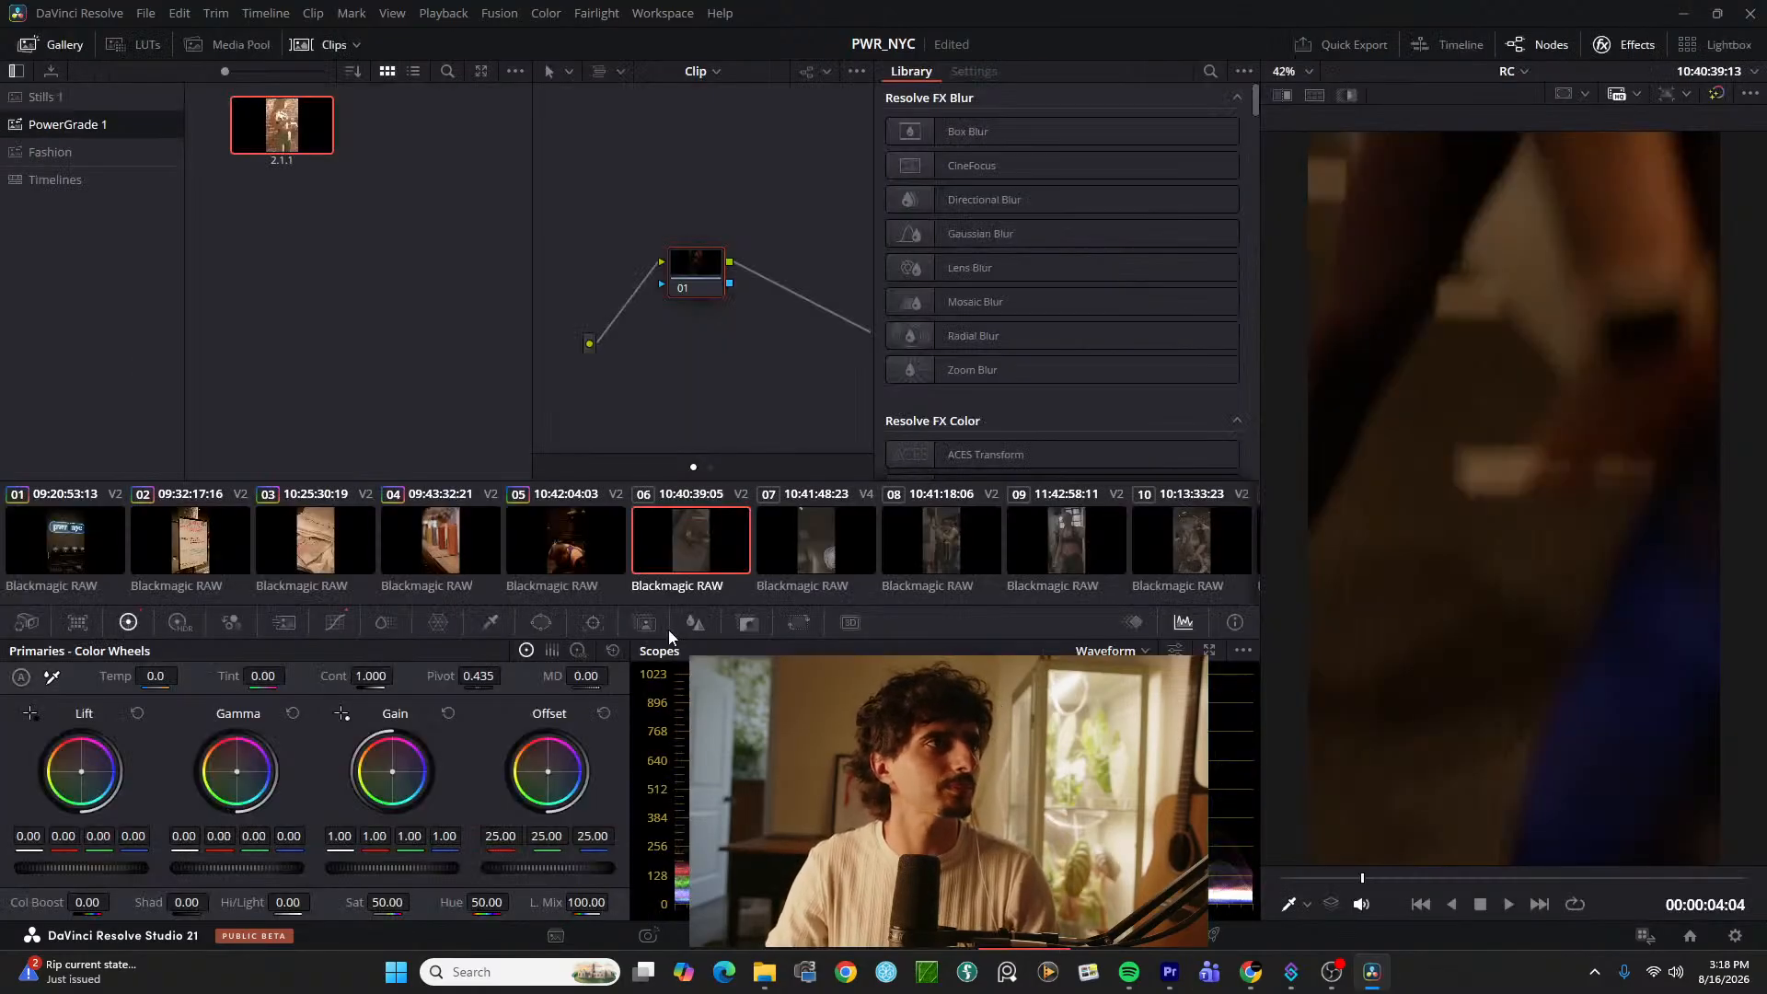
left_click(579, 552)
left_click(673, 550)
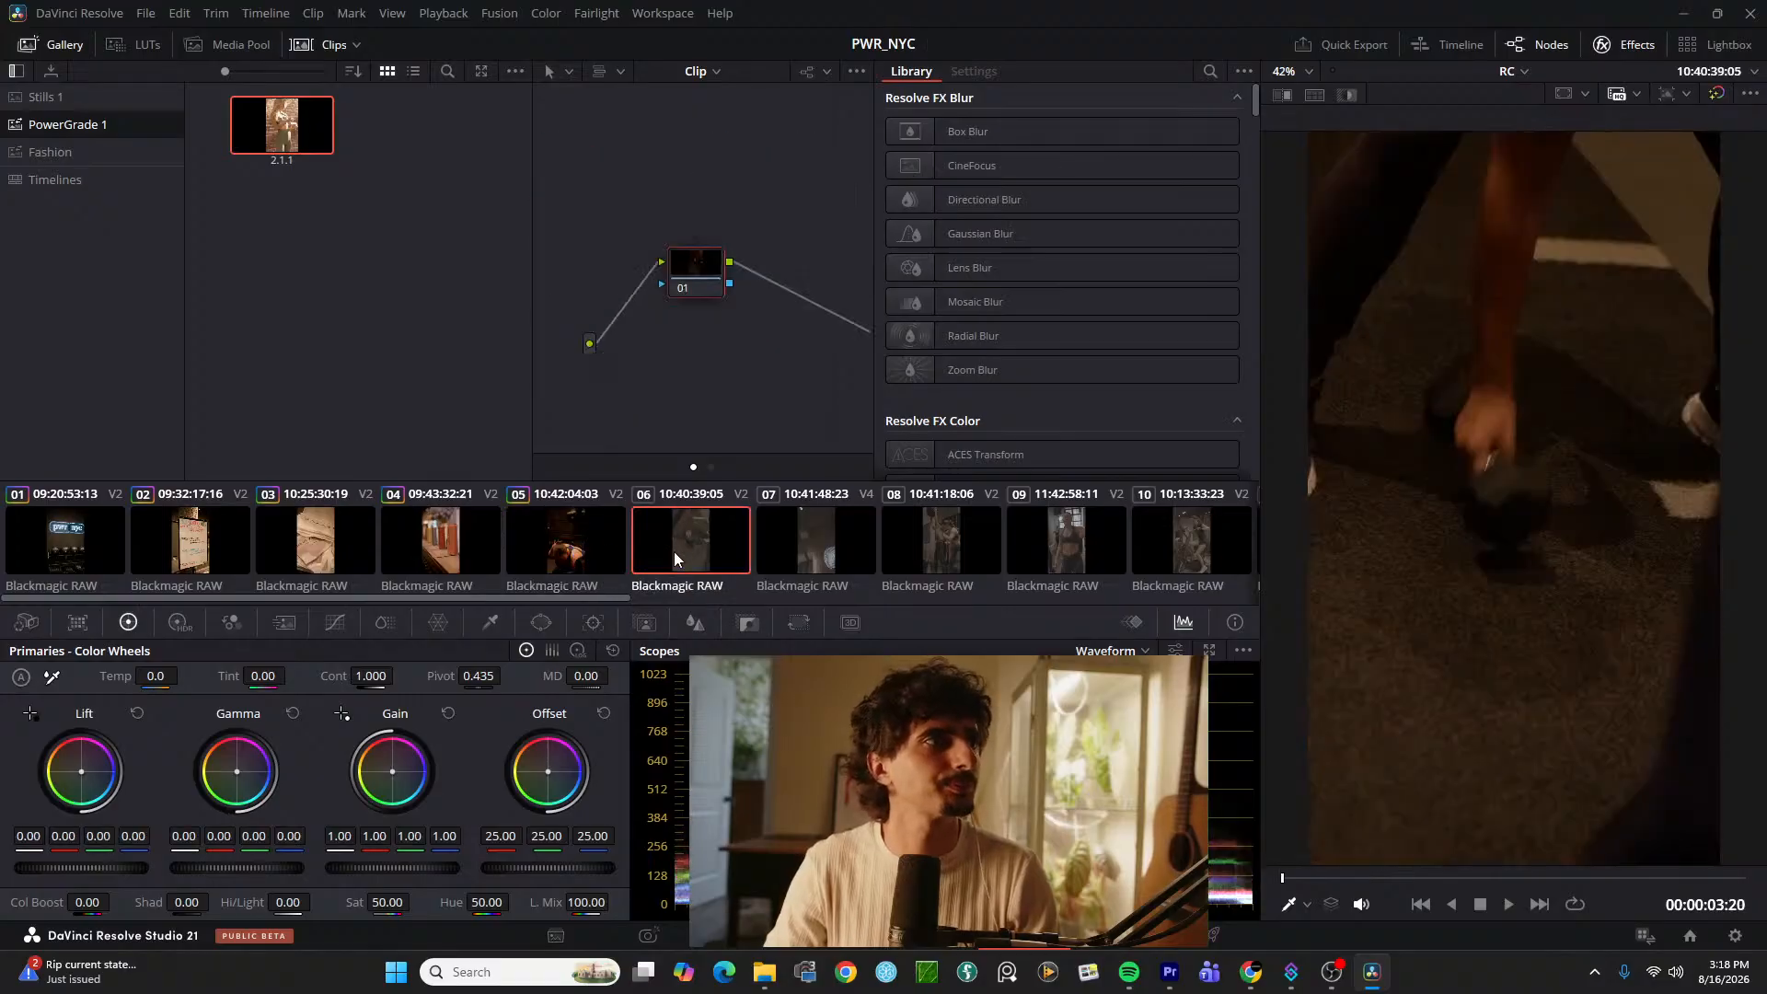
middle_click(566, 554)
left_click_drag(1435, 879, 1497, 871)
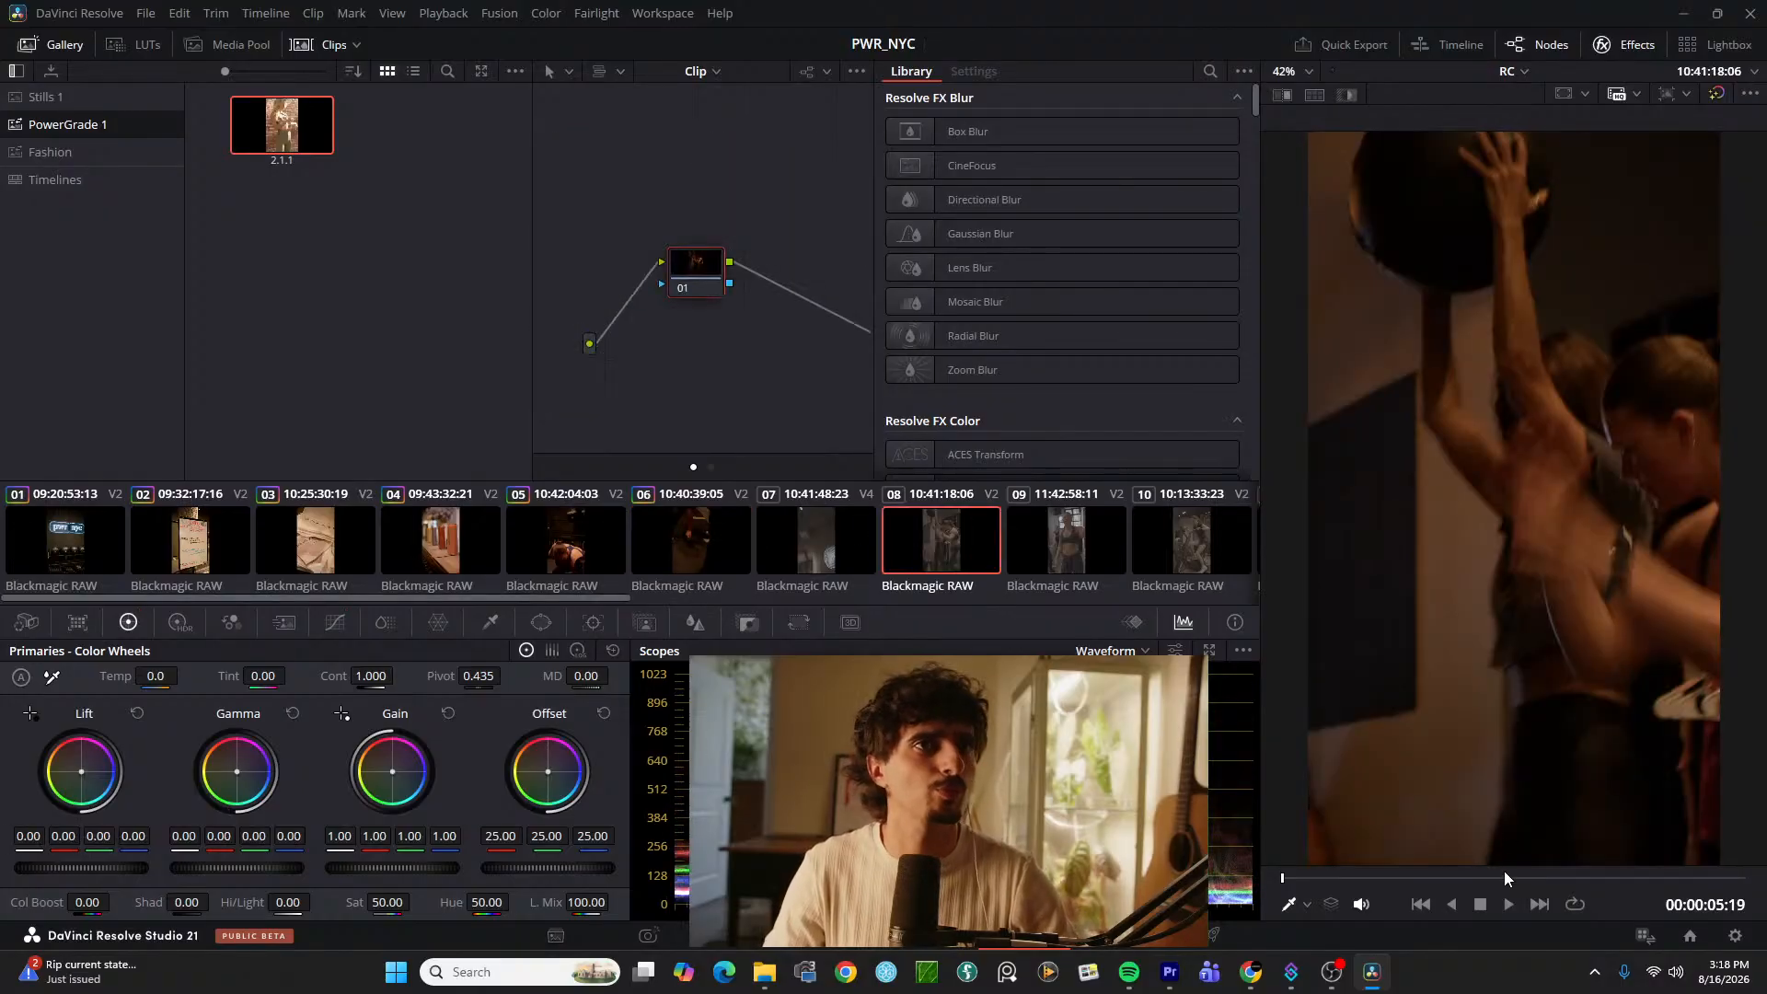
Step: Copy clip 05's grade to clip 08, the two women with the ball, and set Gamma to 0.10 and Gain to 1.22
left_click_drag(1503, 874, 1520, 876)
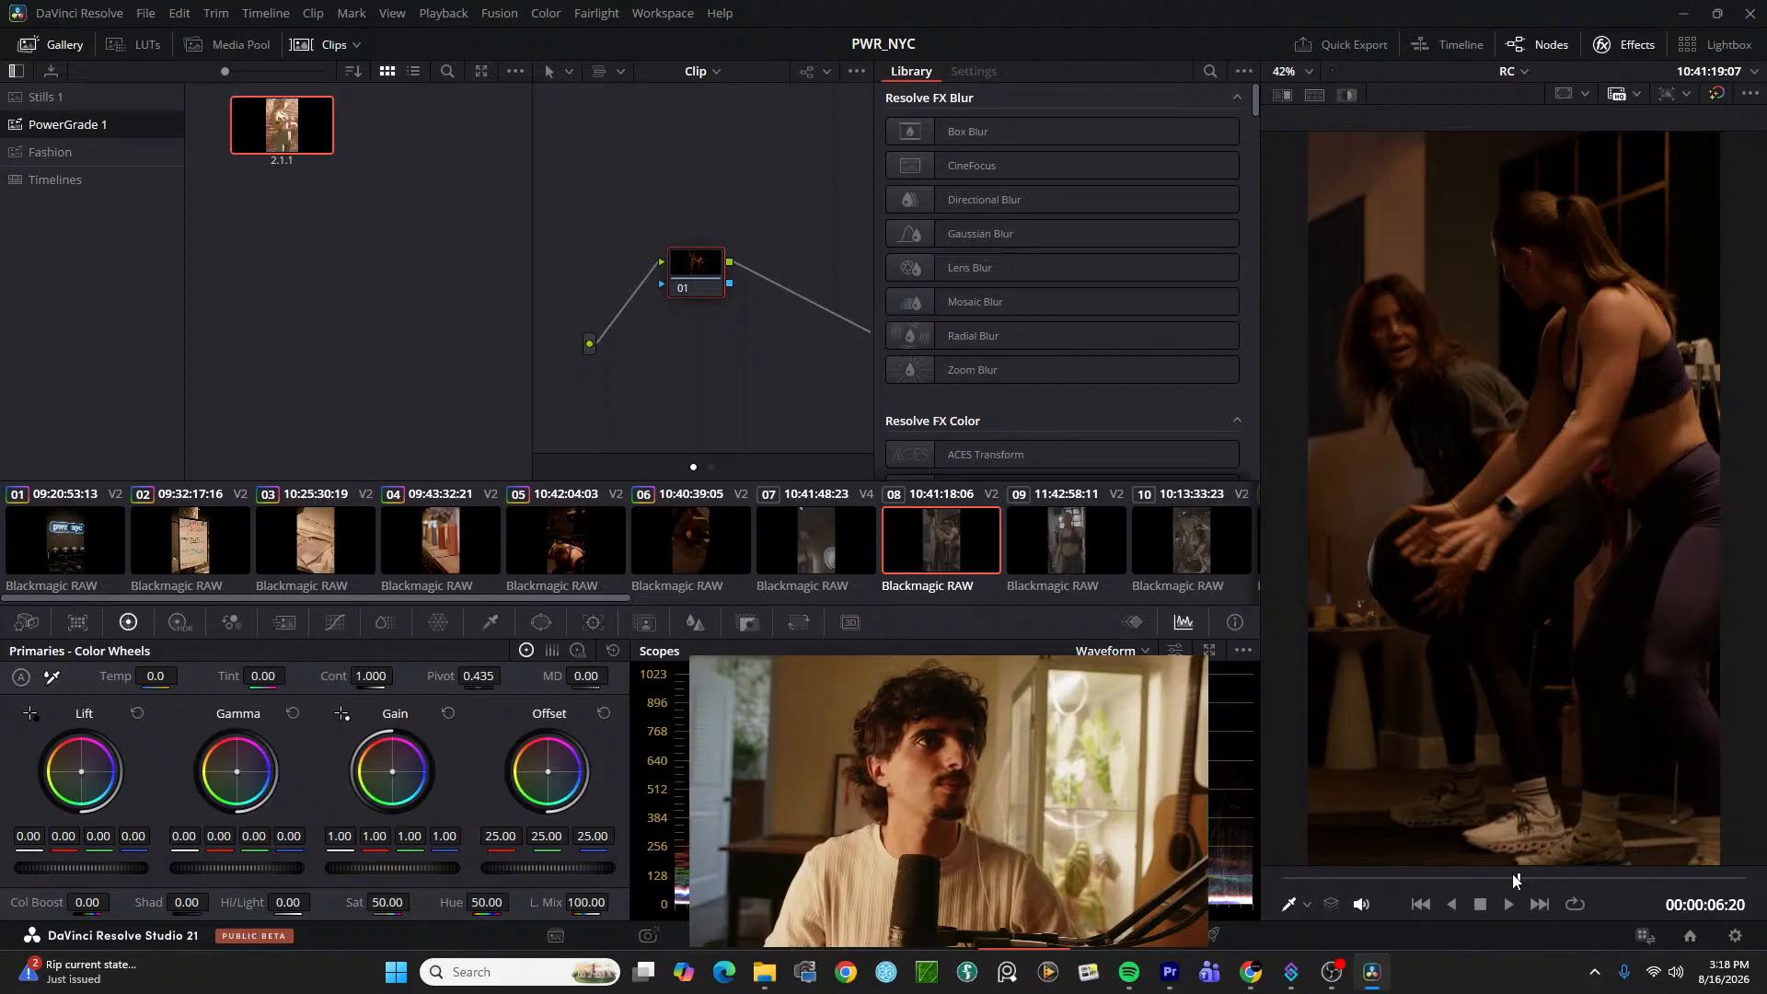
middle_click(561, 557)
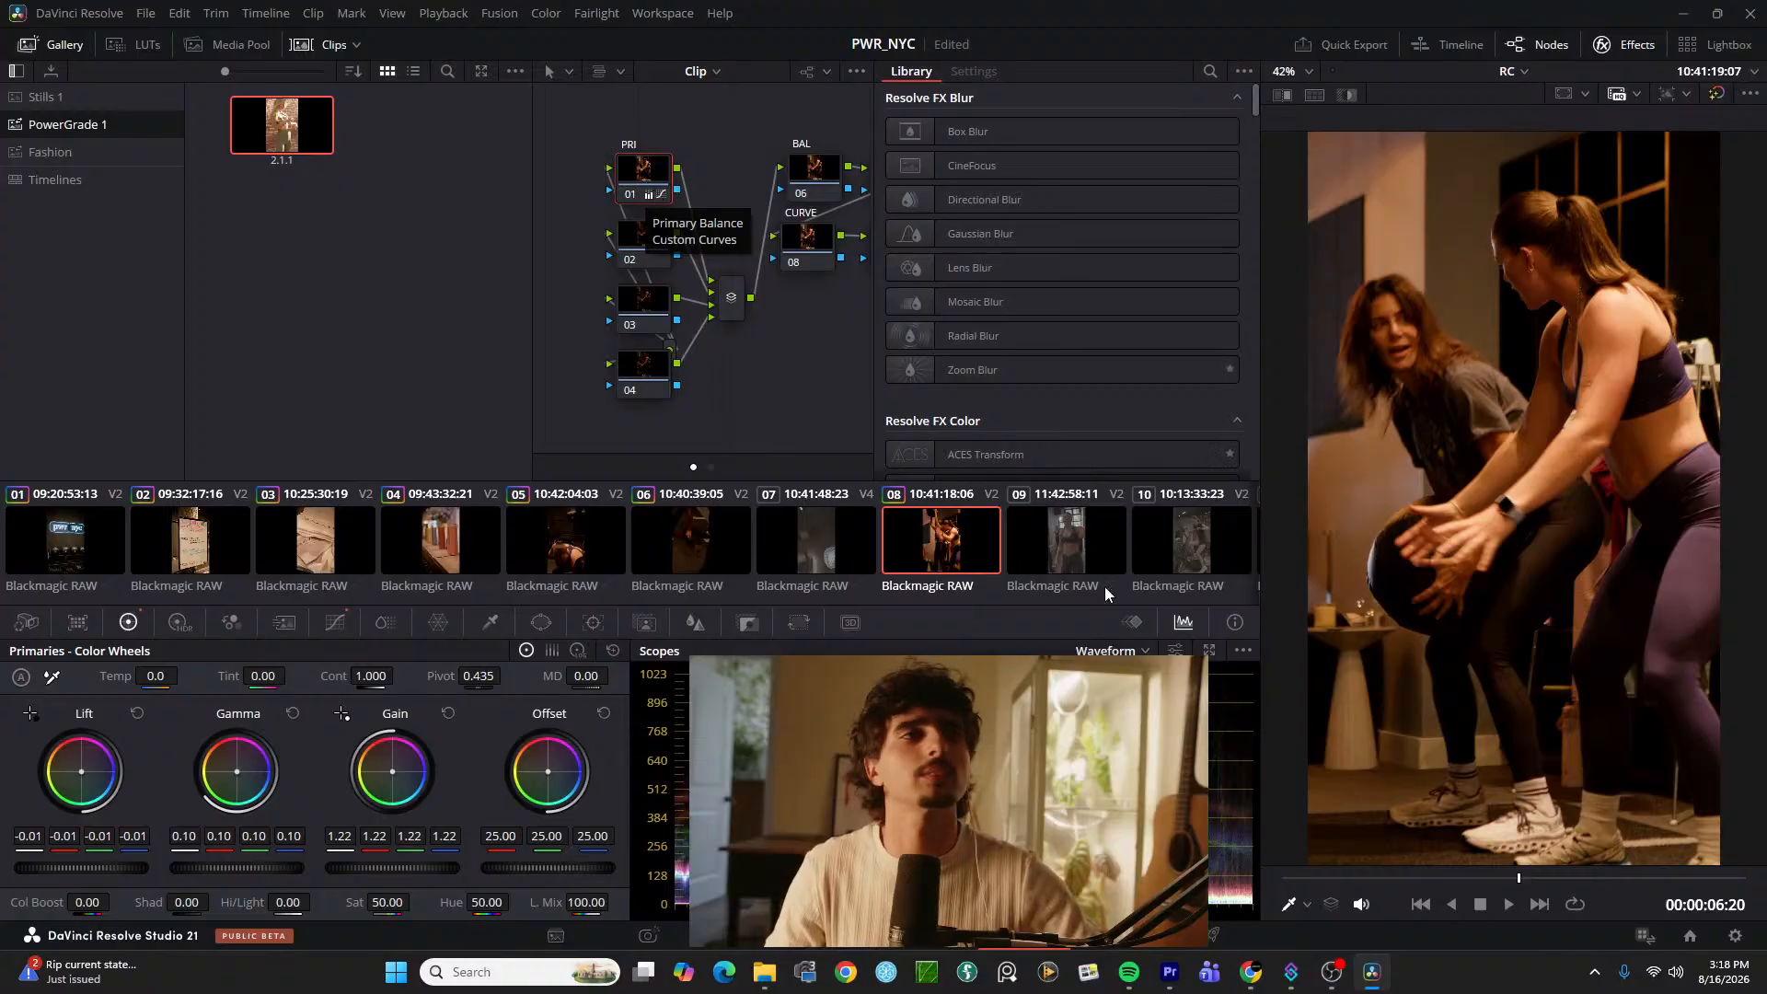
left_click(1311, 880)
left_click_drag(1310, 882, 1649, 884)
Step: Add the Noise Reduction effect to clip 08's node 02 with a temporal threshold of 31.8, and play the shot to check it
left_click(642, 239)
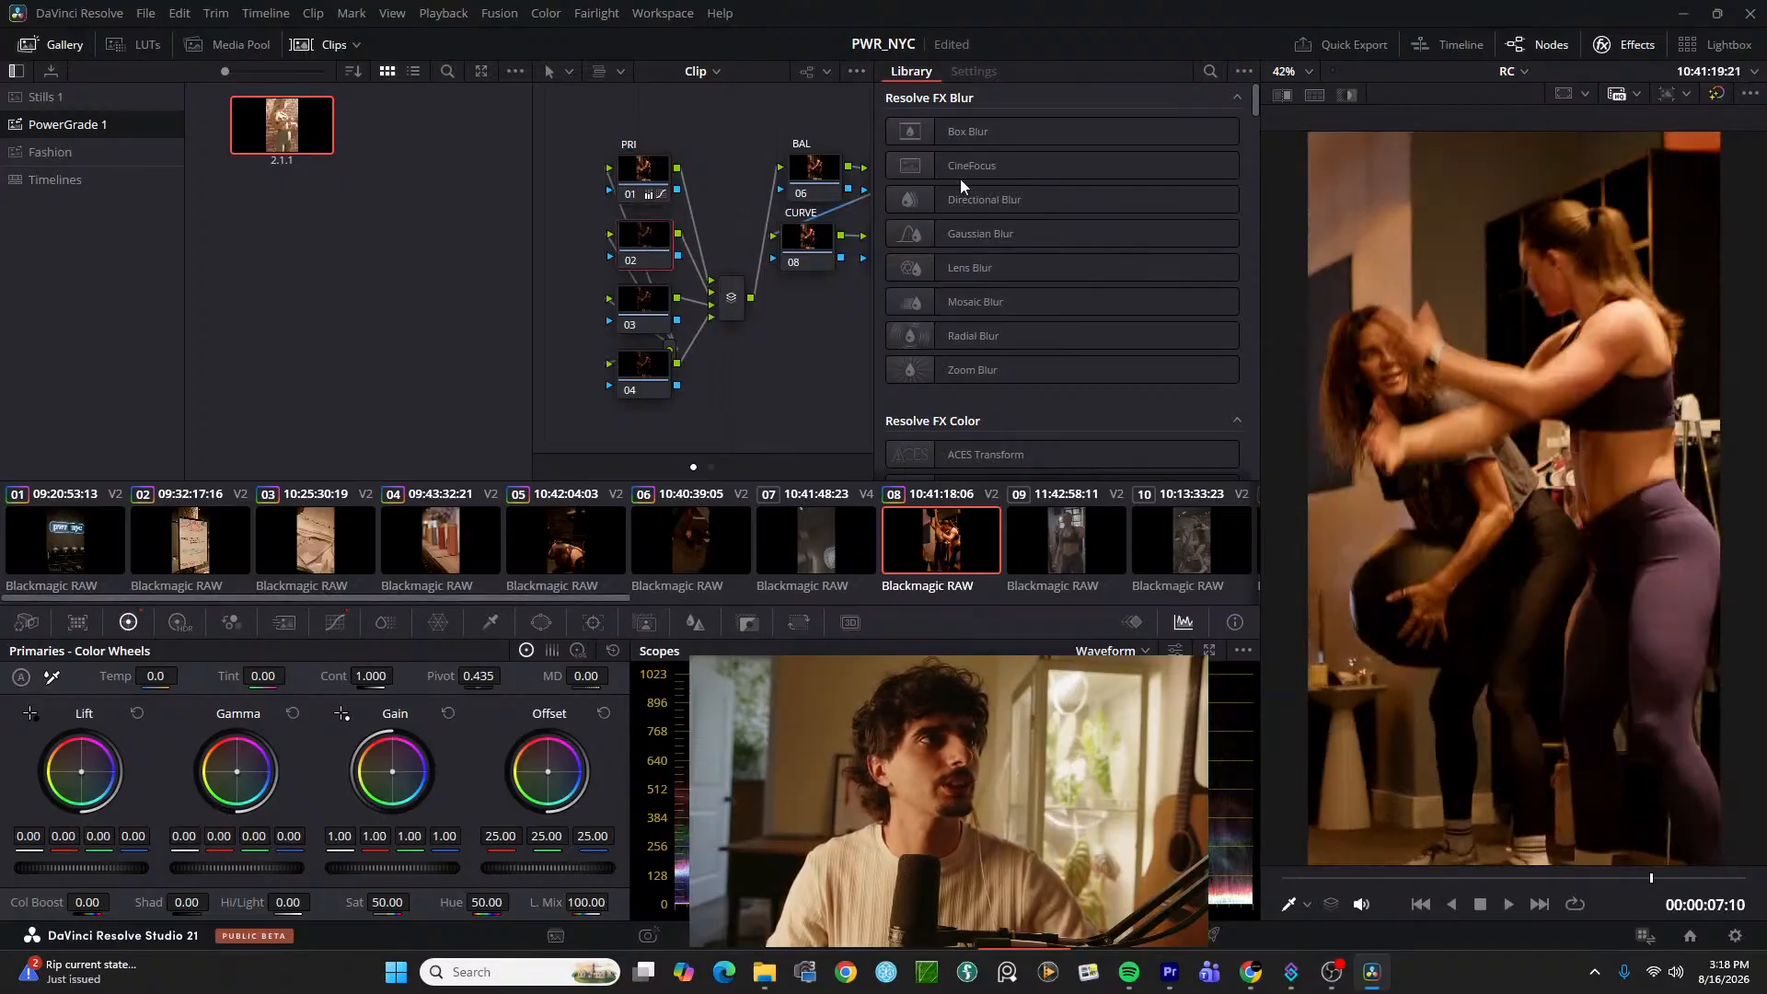
left_click(1210, 72)
type("noise")
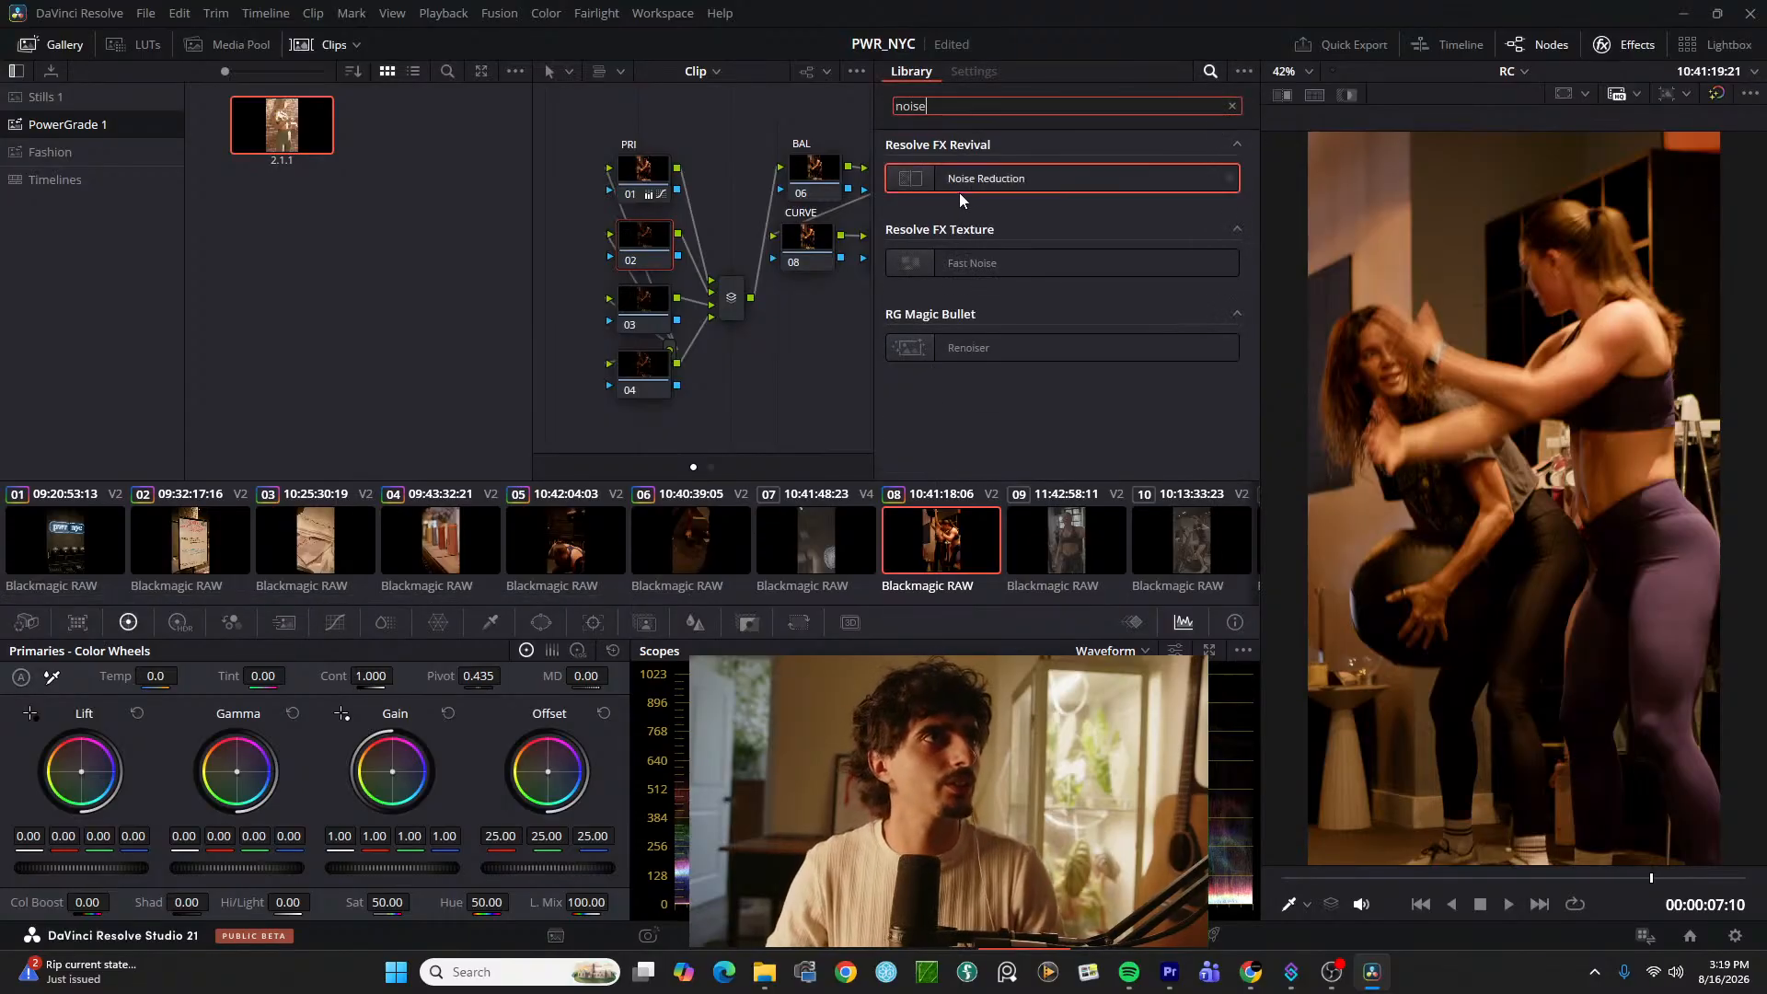
left_click_drag(959, 199, 644, 241)
left_click_drag(1008, 322, 1044, 323)
left_click_drag(1442, 875, 1611, 853)
key("space")
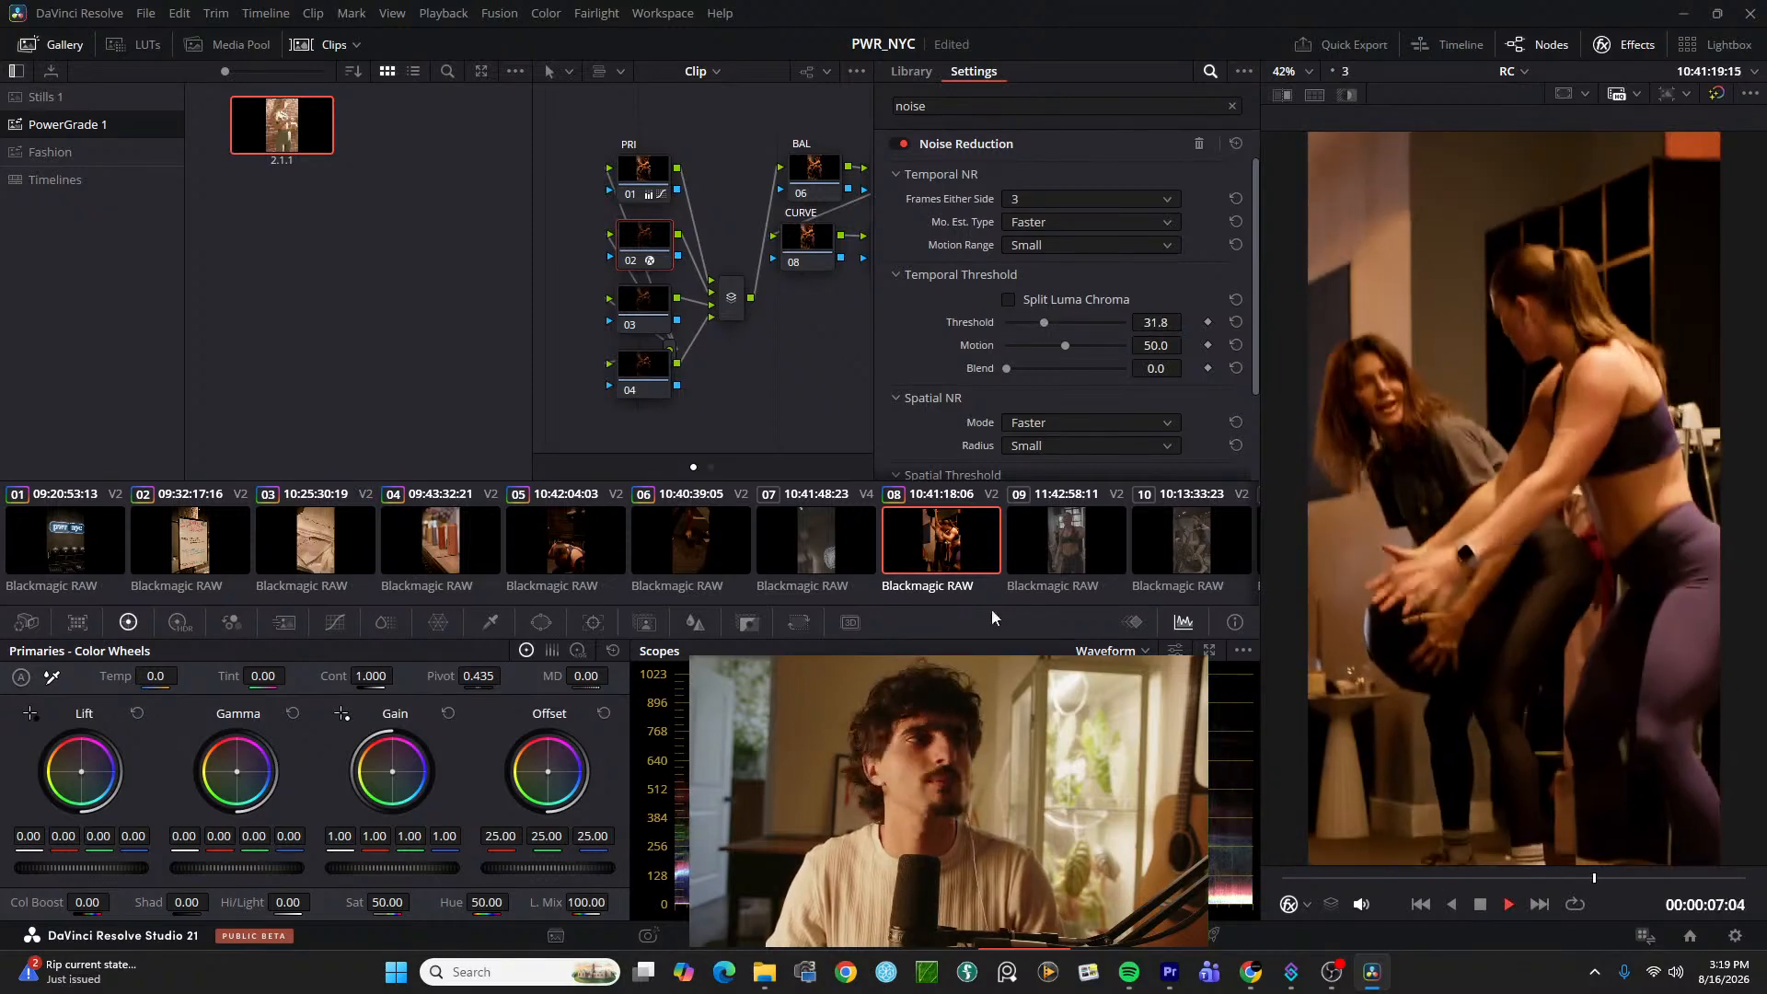
Step: Carry clip 08's grade over to clips 09 and 10 with Gain 1.20, set clip 10's Lift to -0.02, and compare the two shots
left_click(1042, 535)
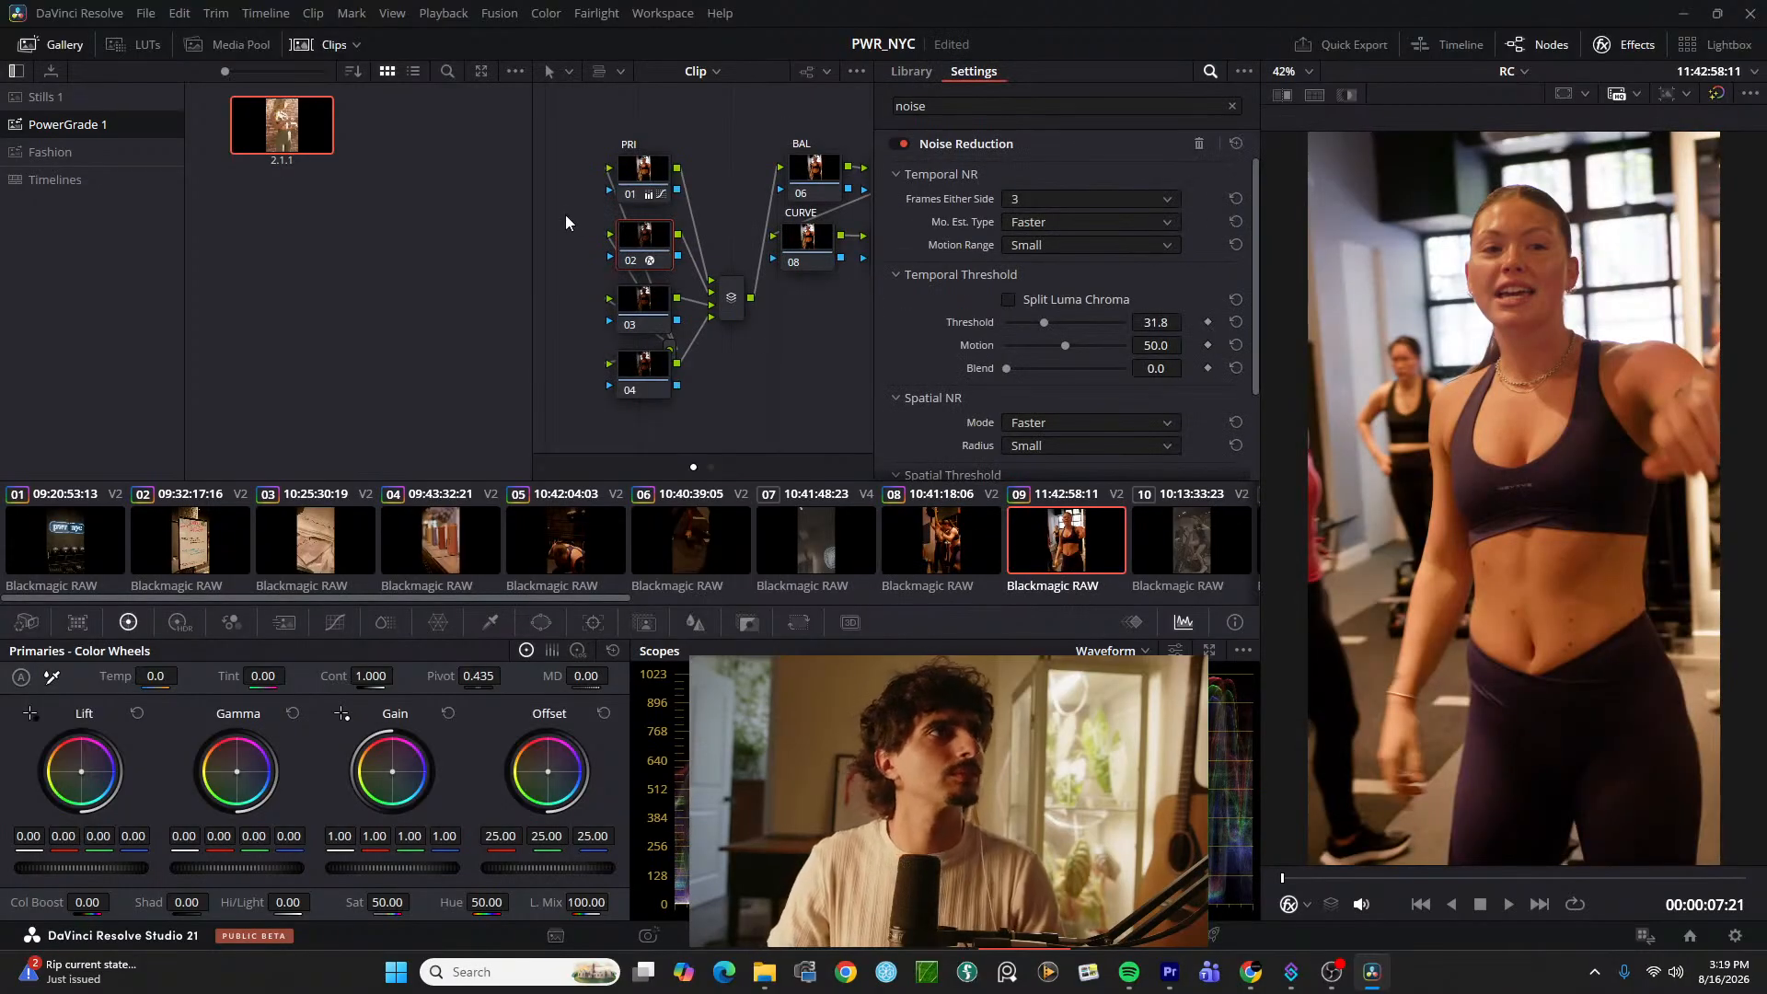
left_click(649, 172)
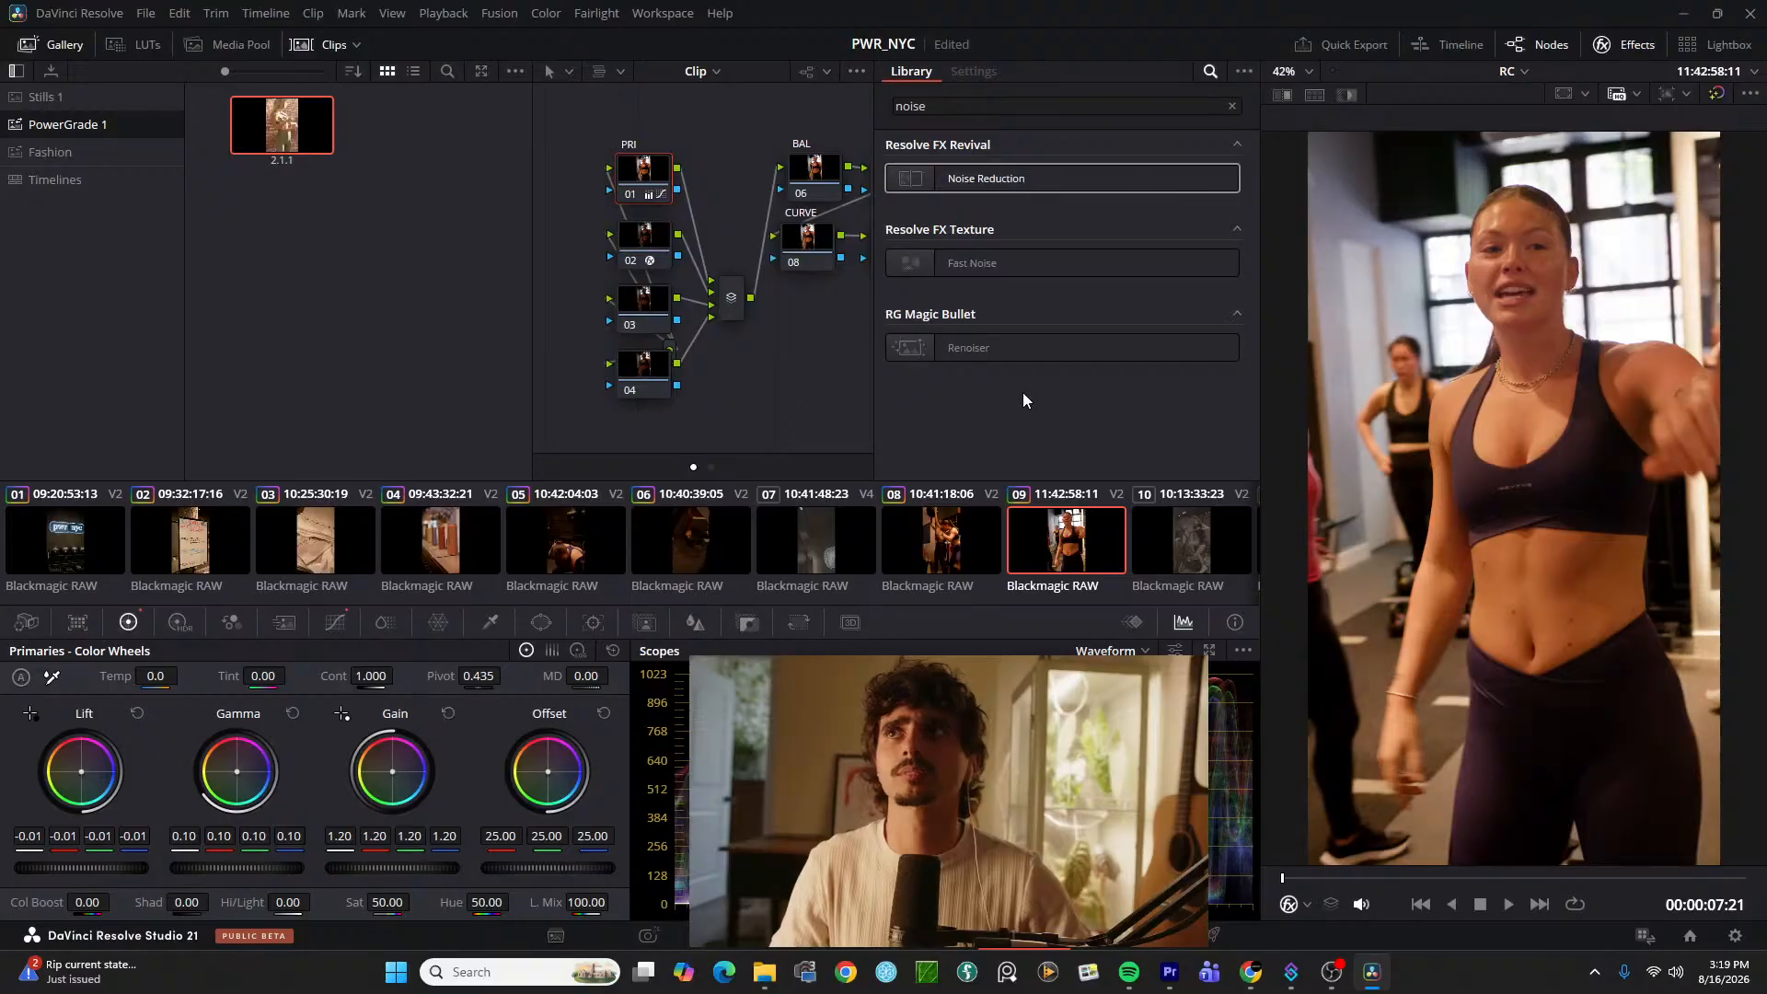
left_click(1150, 543)
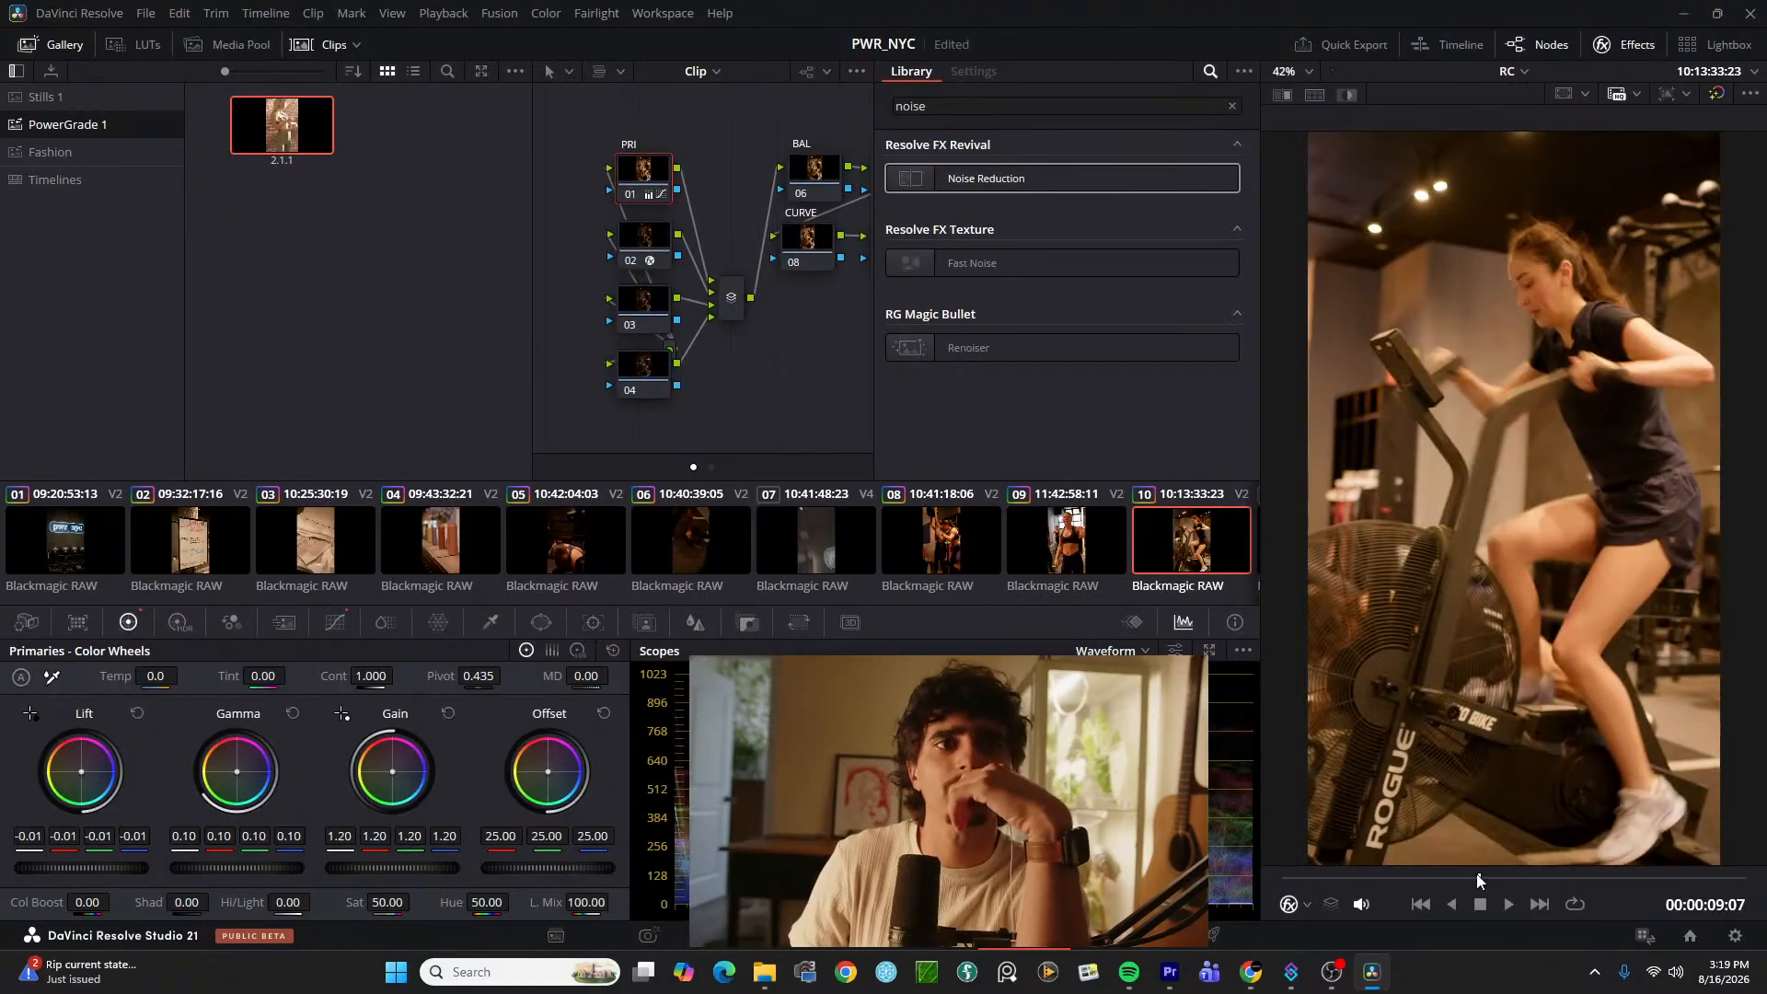
left_click_drag(1498, 876, 1592, 888)
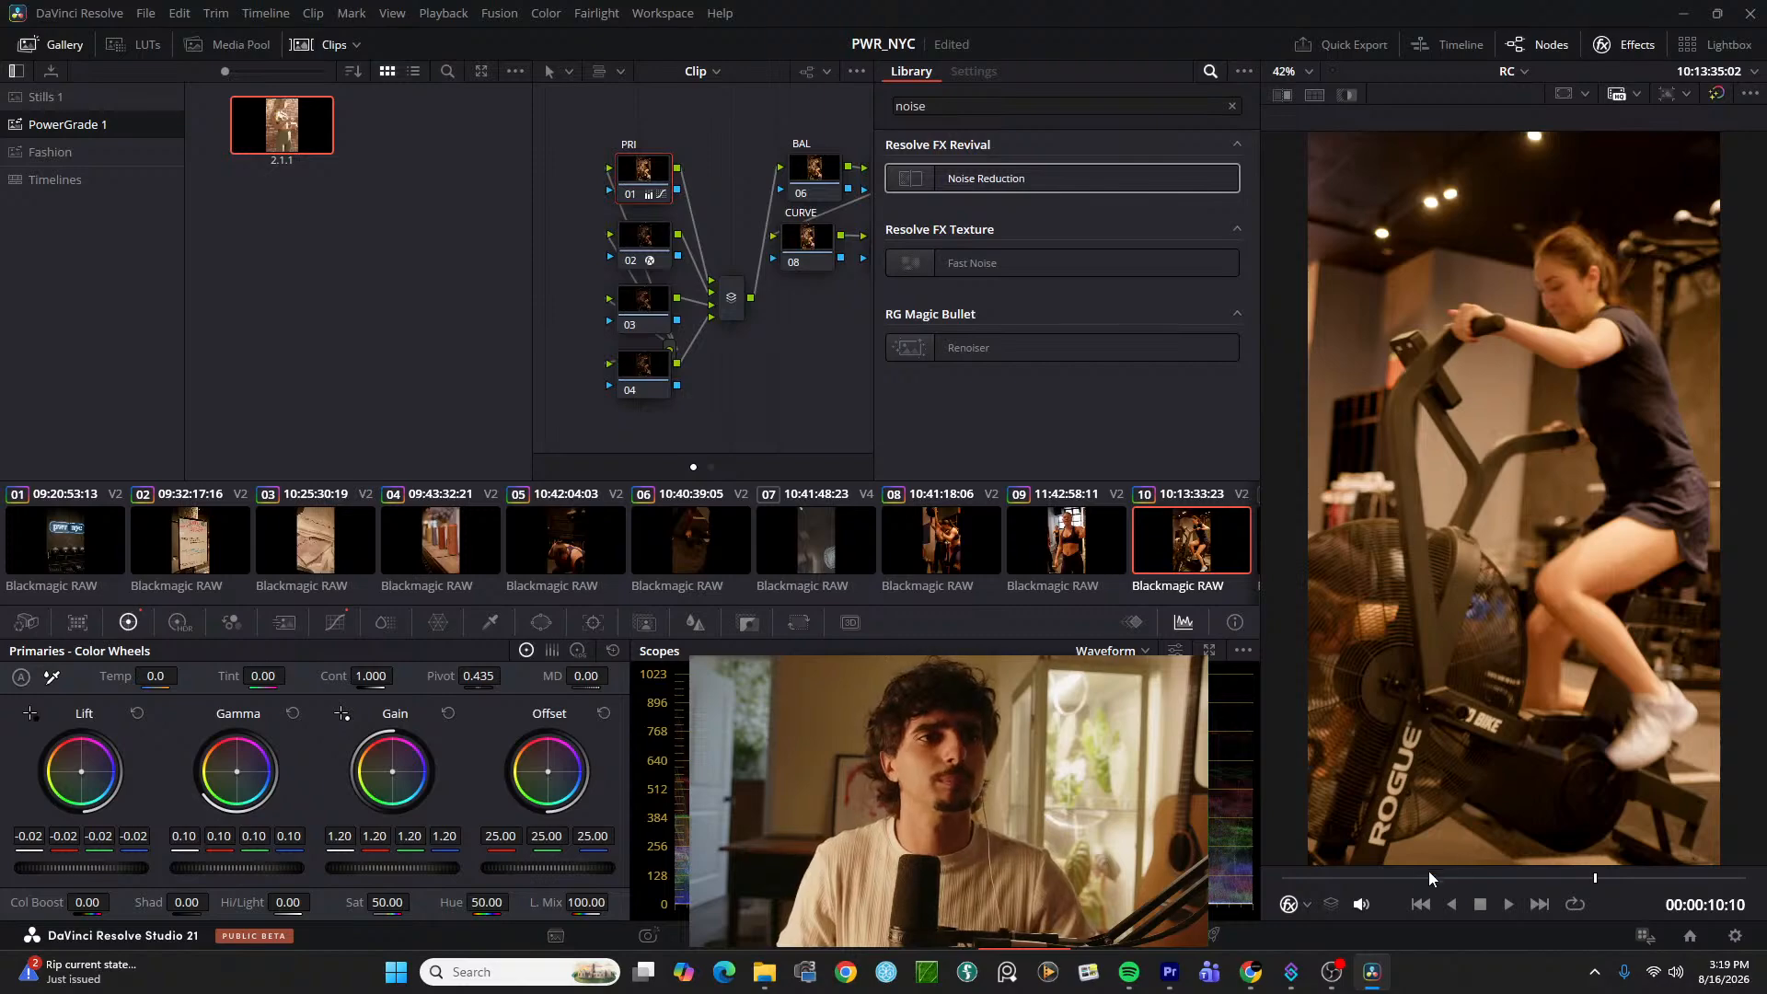
left_click_drag(1384, 881, 1588, 835)
left_click(1065, 530)
Step: Copy the first clip's grade to clip 11, the out-of-focus PWR NYC sign shot
scroll(1080, 522, "down", 3)
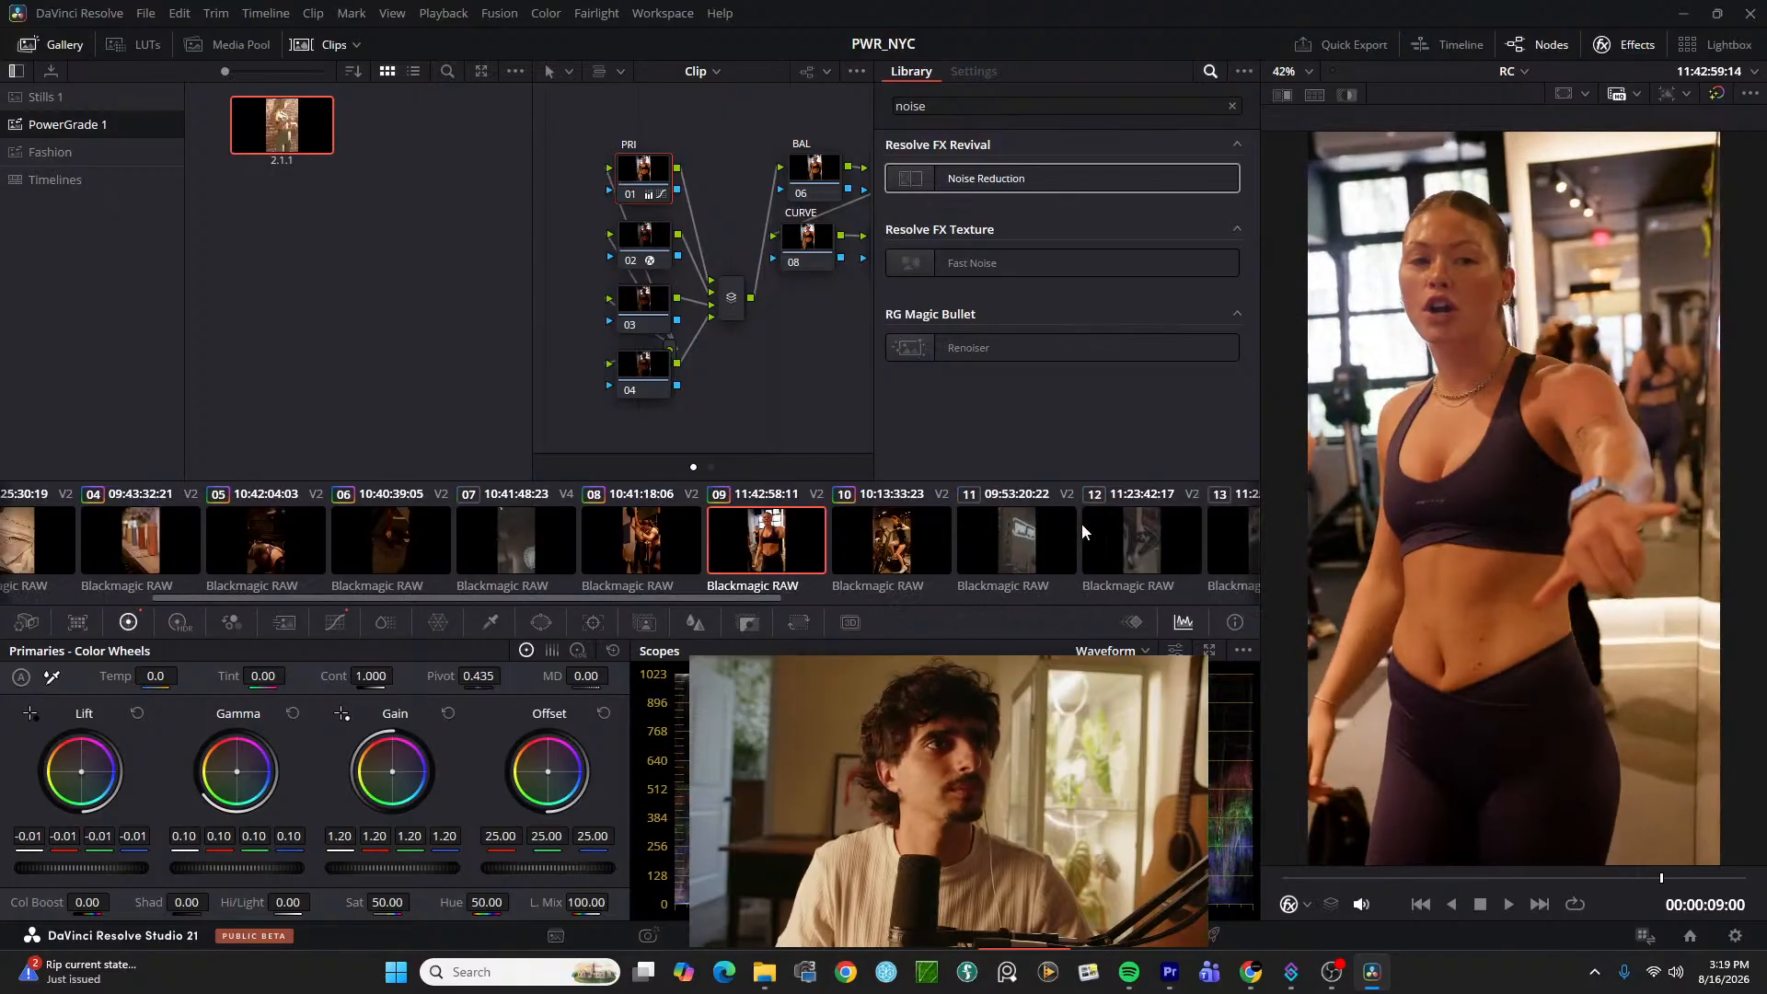
left_click(981, 534)
scroll(699, 547, "up", 3)
middle_click(81, 519)
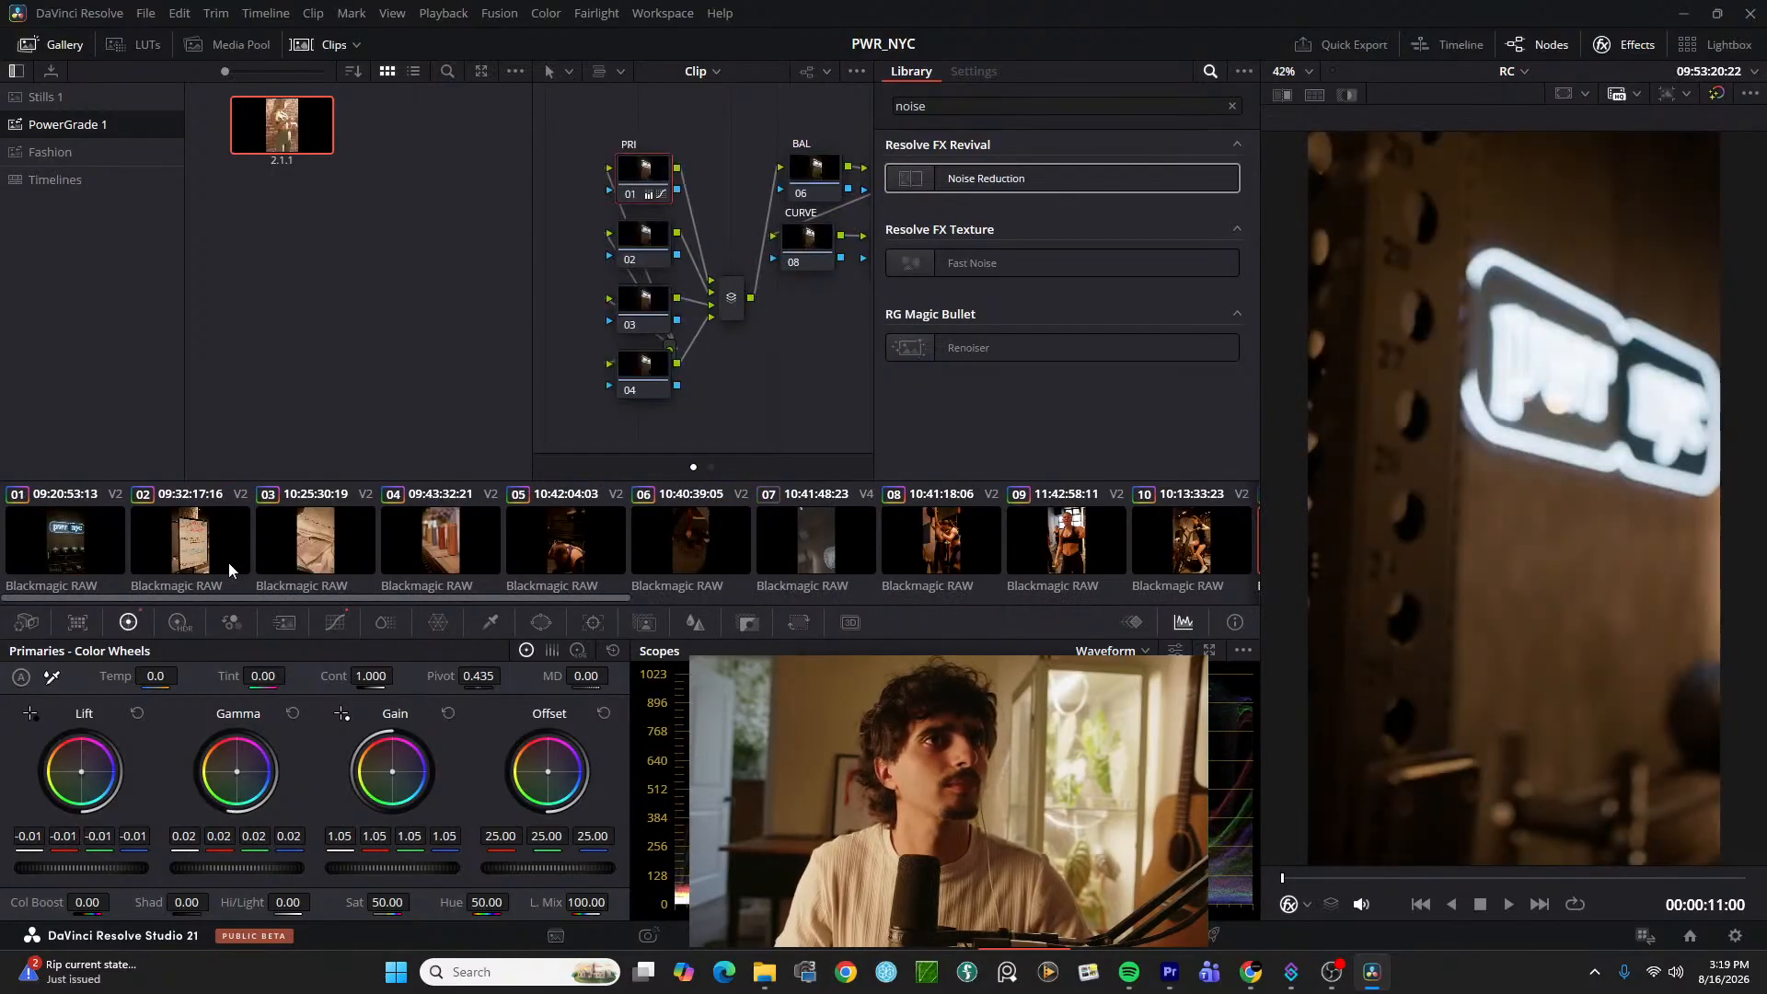
Step: Reset clip 12's grade and nodes, regrade it on a single node with Gamma 0.03 and Gain 1.27, and play the shot
scroll(1058, 559, "down", 3)
left_click(1121, 554)
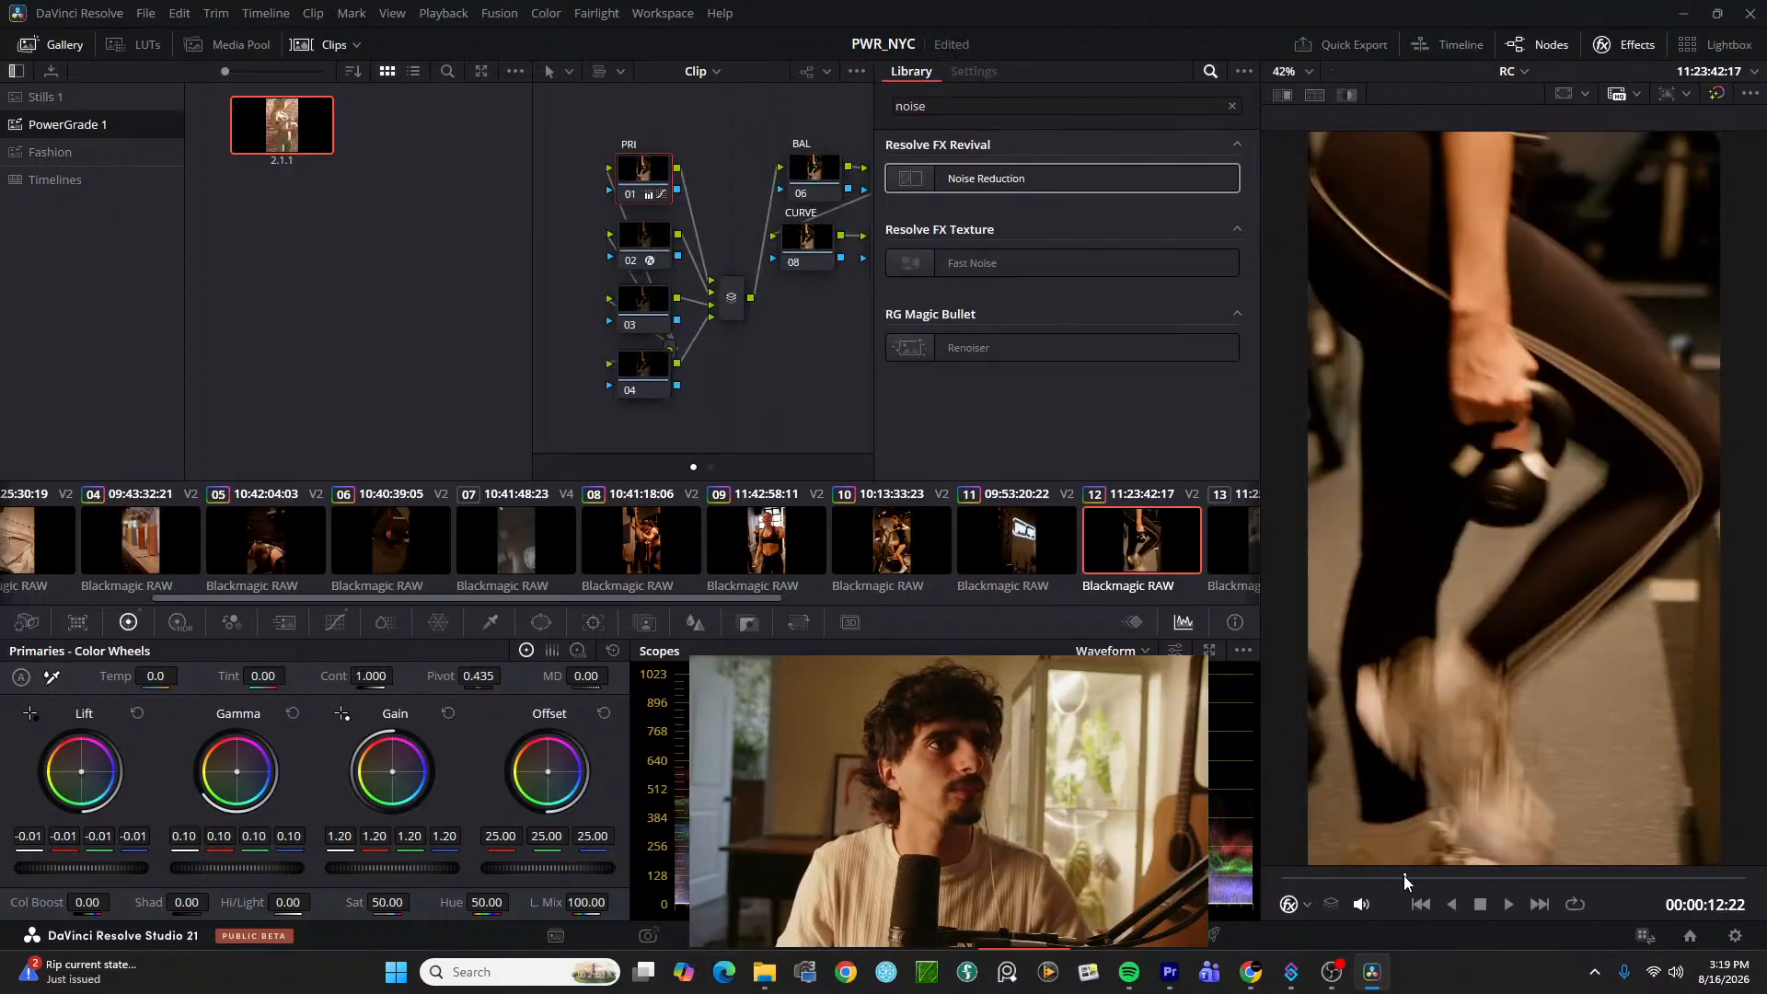
left_click_drag(1456, 879, 1724, 870)
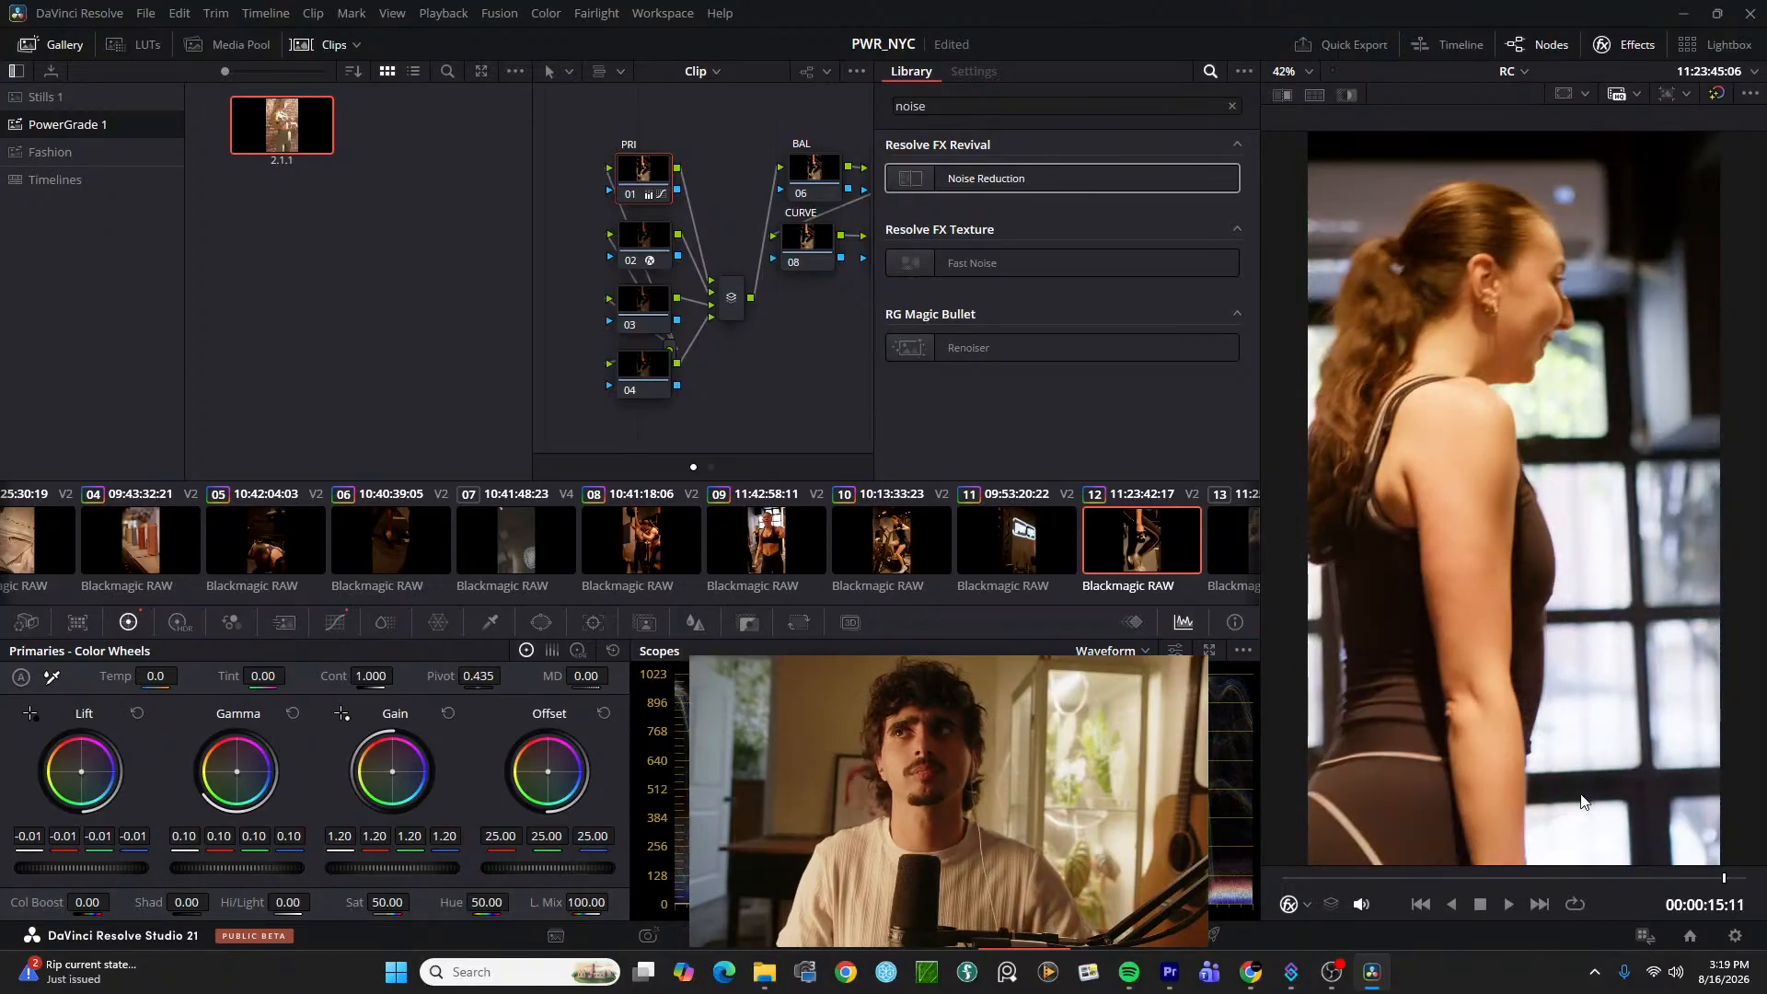
right_click(644, 152)
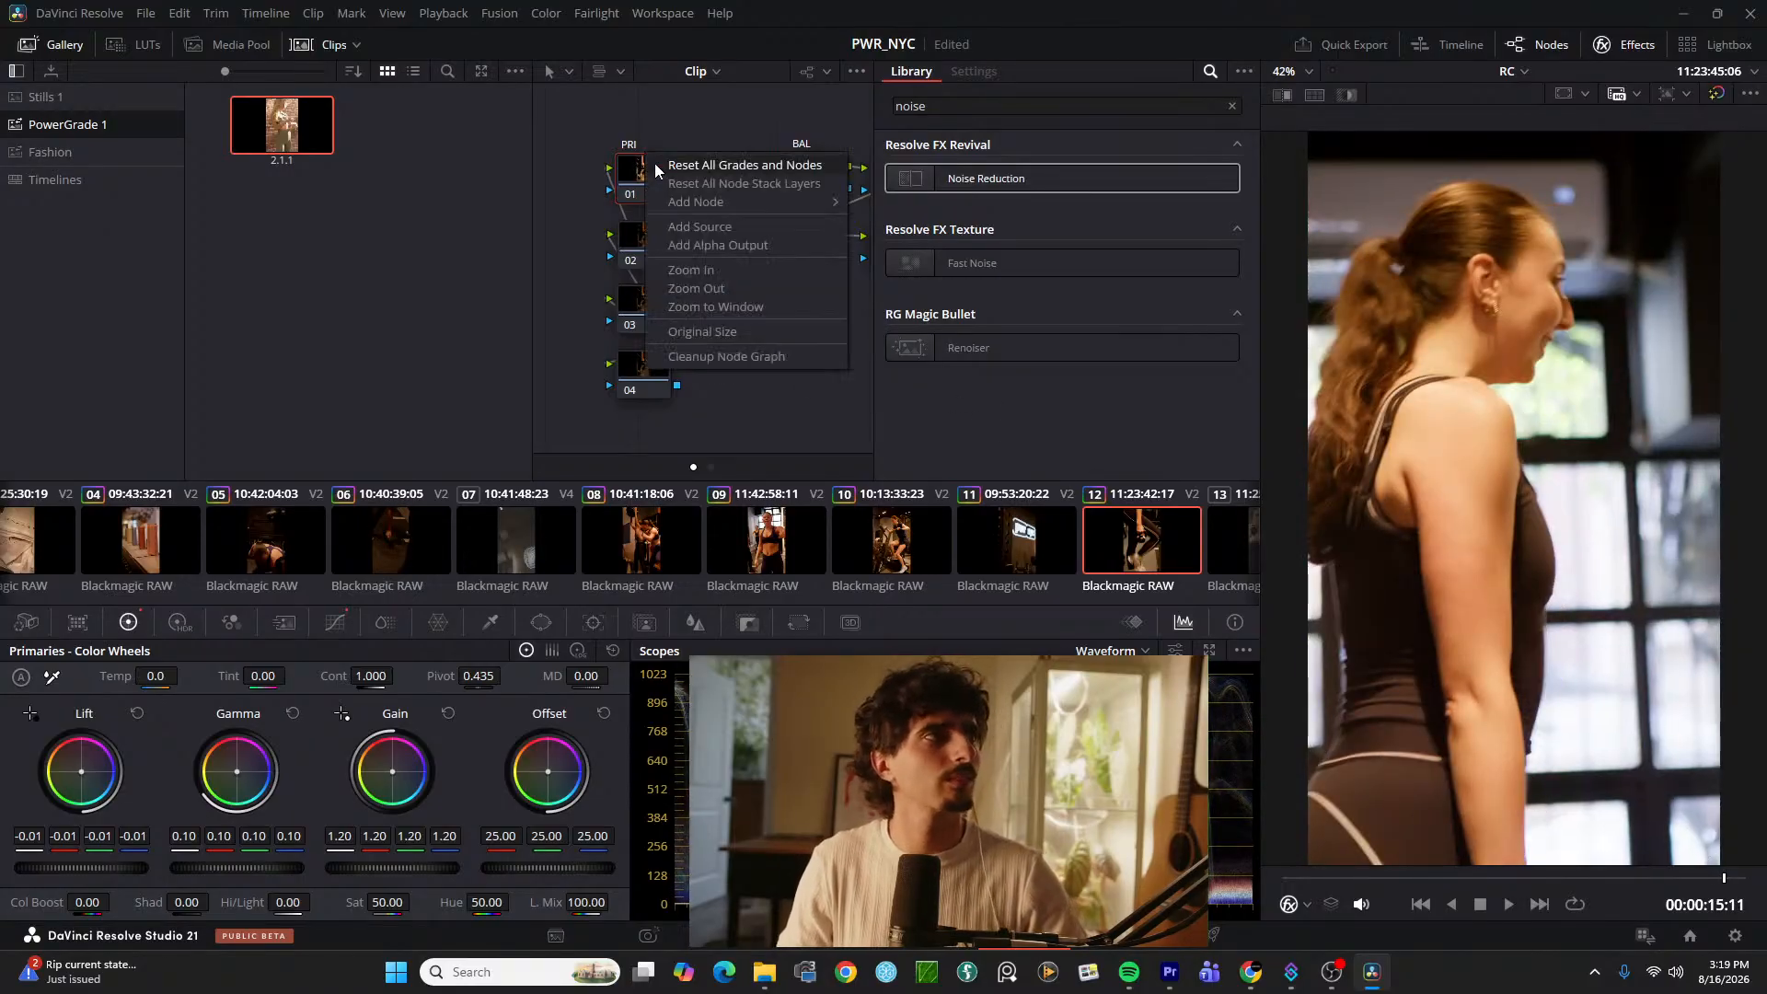
left_click(681, 166)
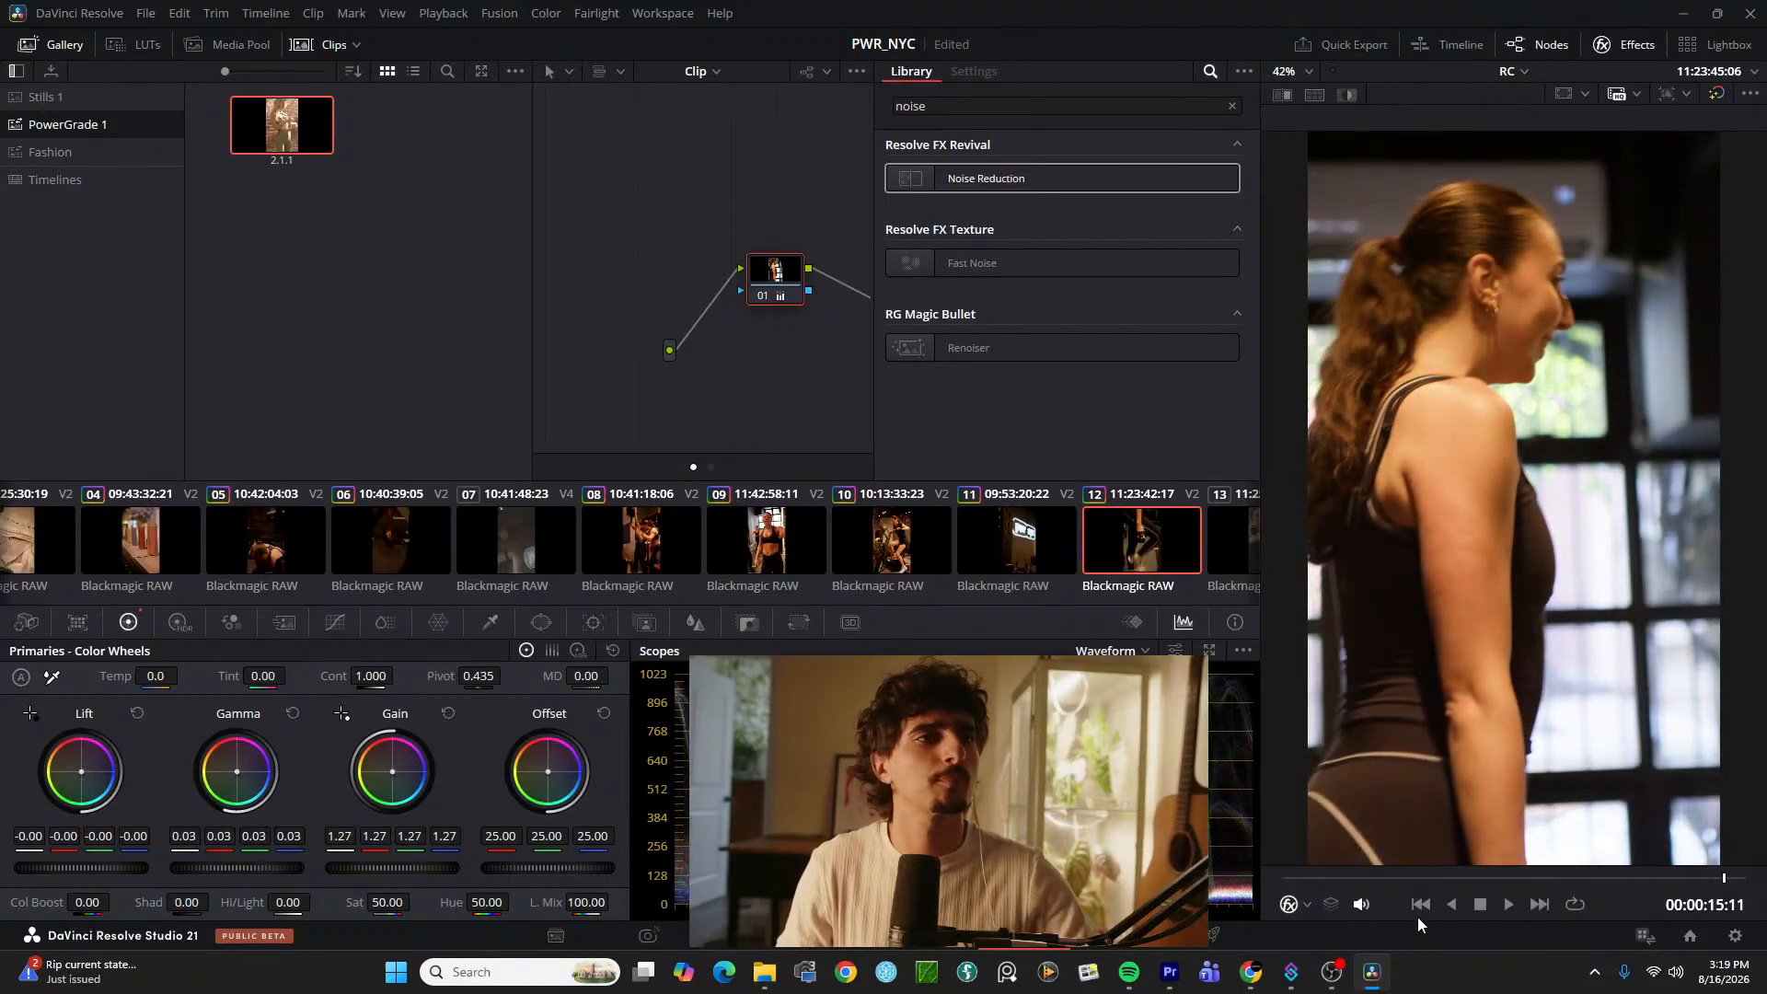
left_click(1346, 878)
key("space")
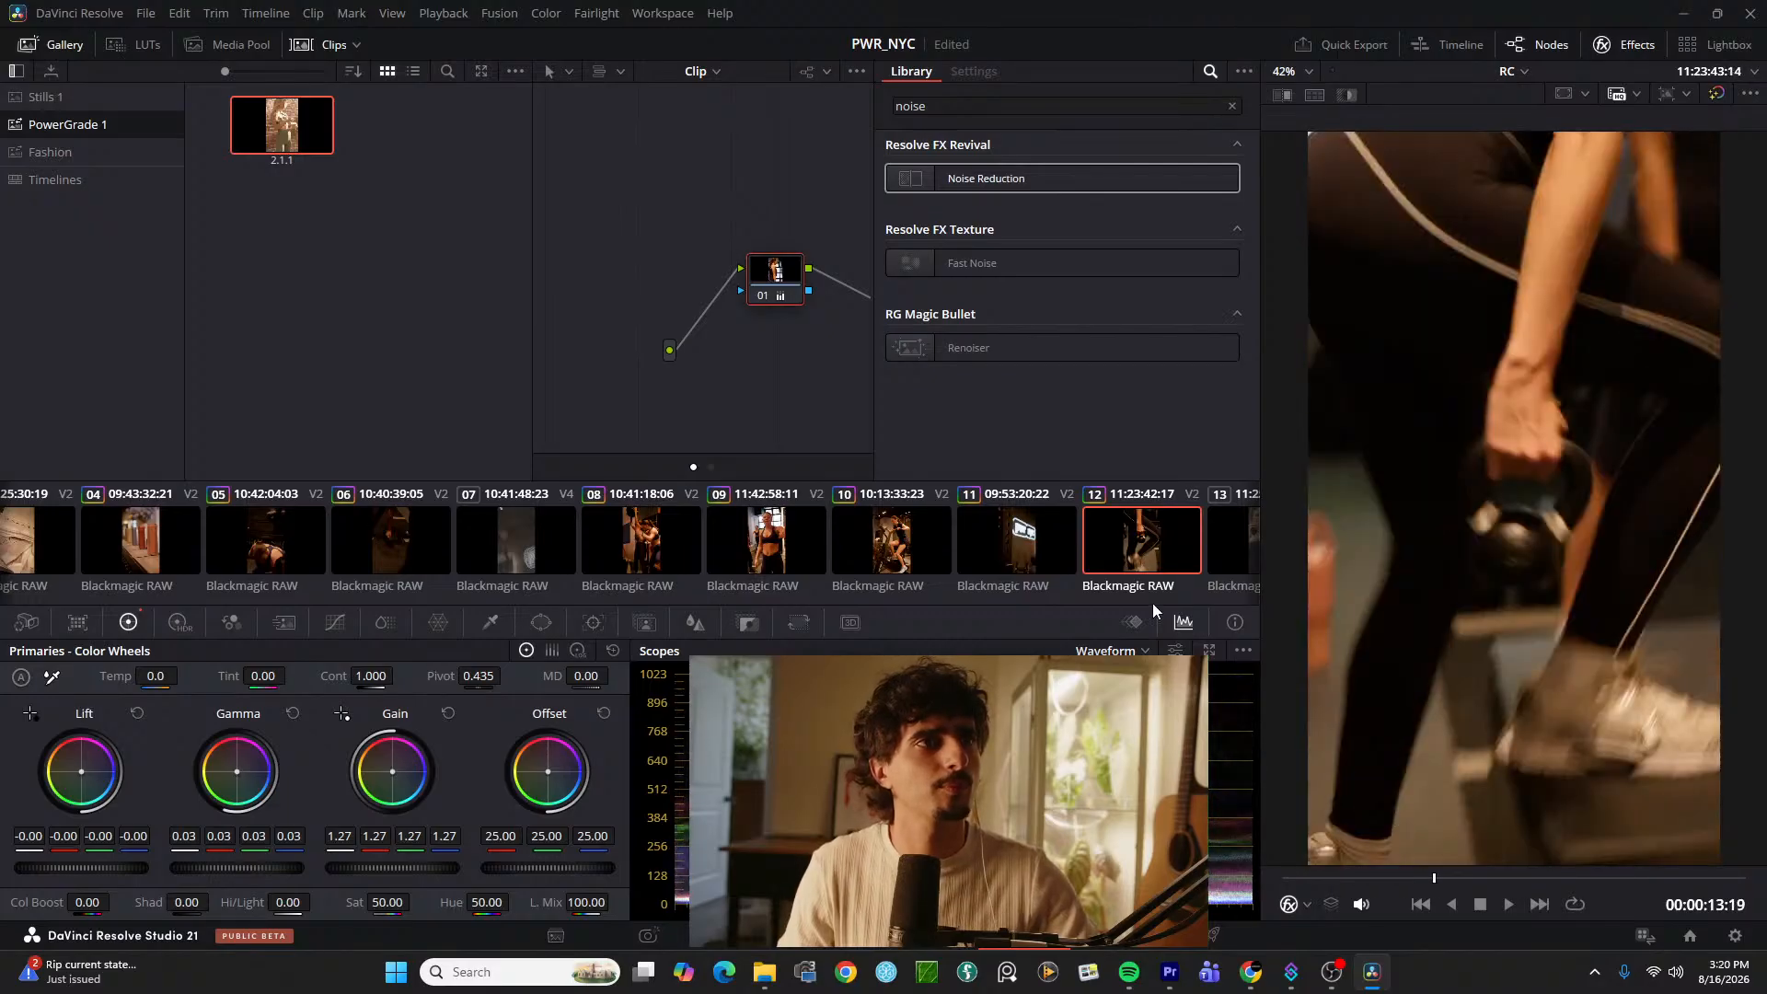
Step: Copy clip 09's grade to clip 13, the woman lifting dumbbells, and scrub through the shot to check it
scroll(1155, 550, "down", 3)
left_click(928, 544)
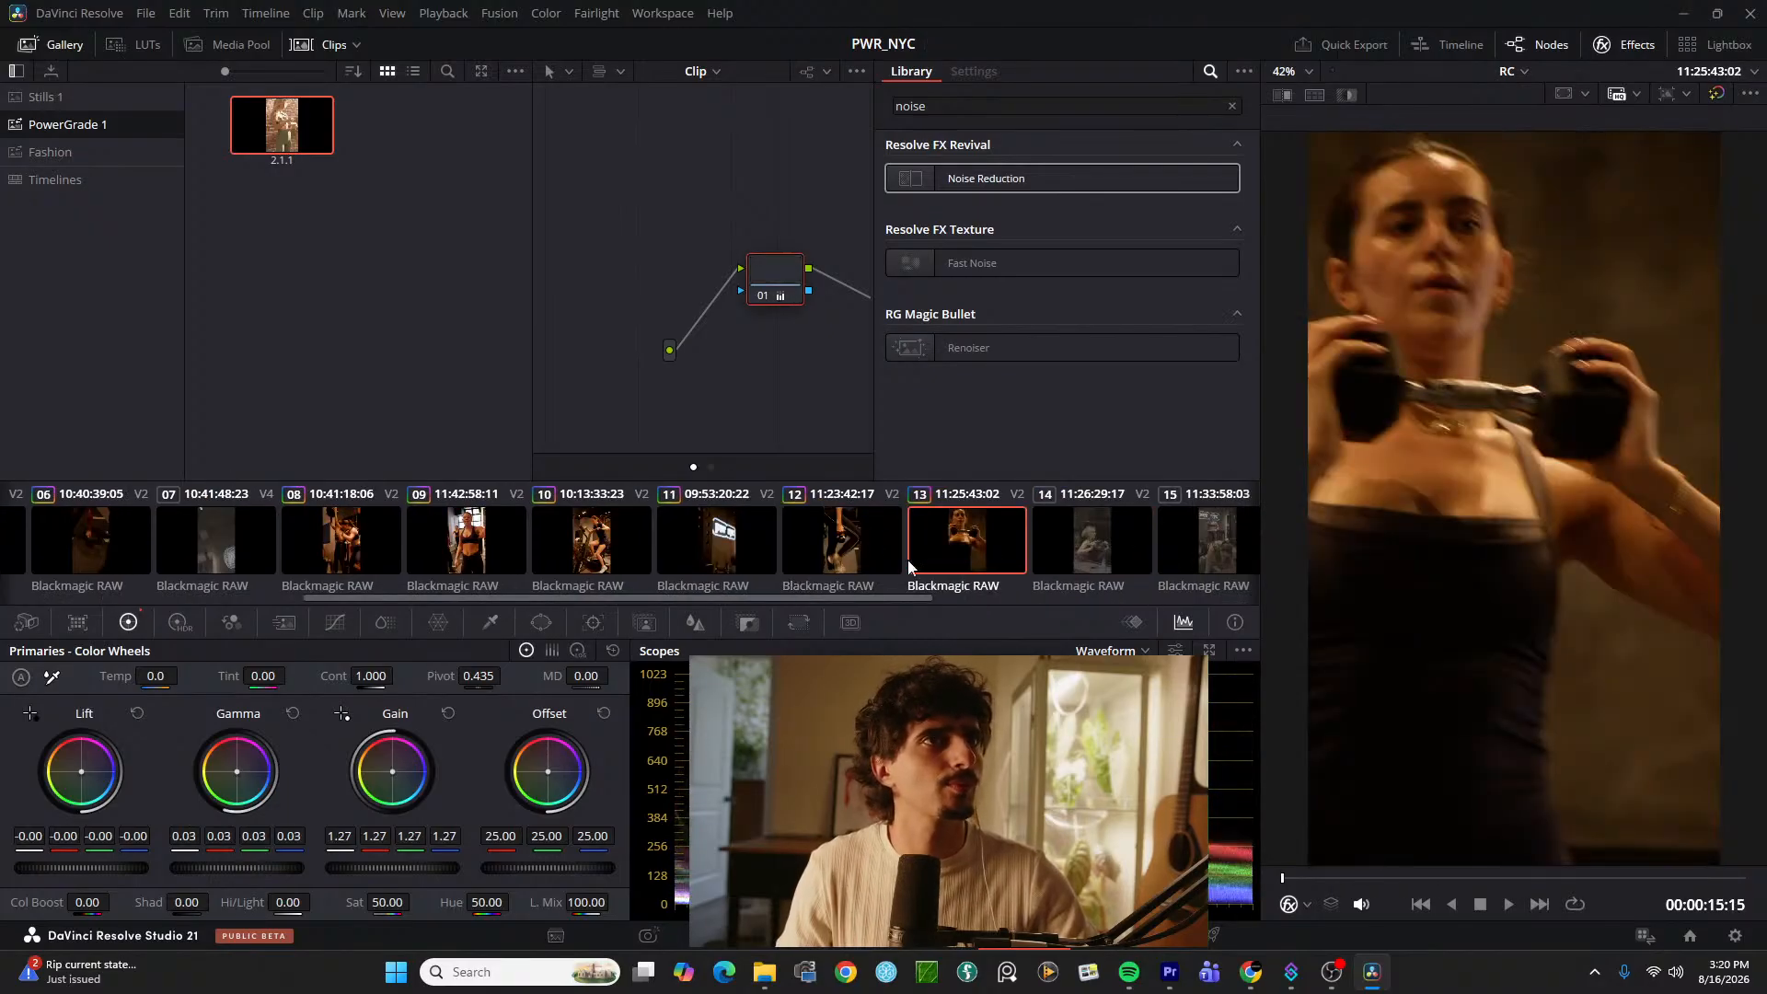
left_click(1477, 876)
left_click_drag(1477, 876, 1621, 865)
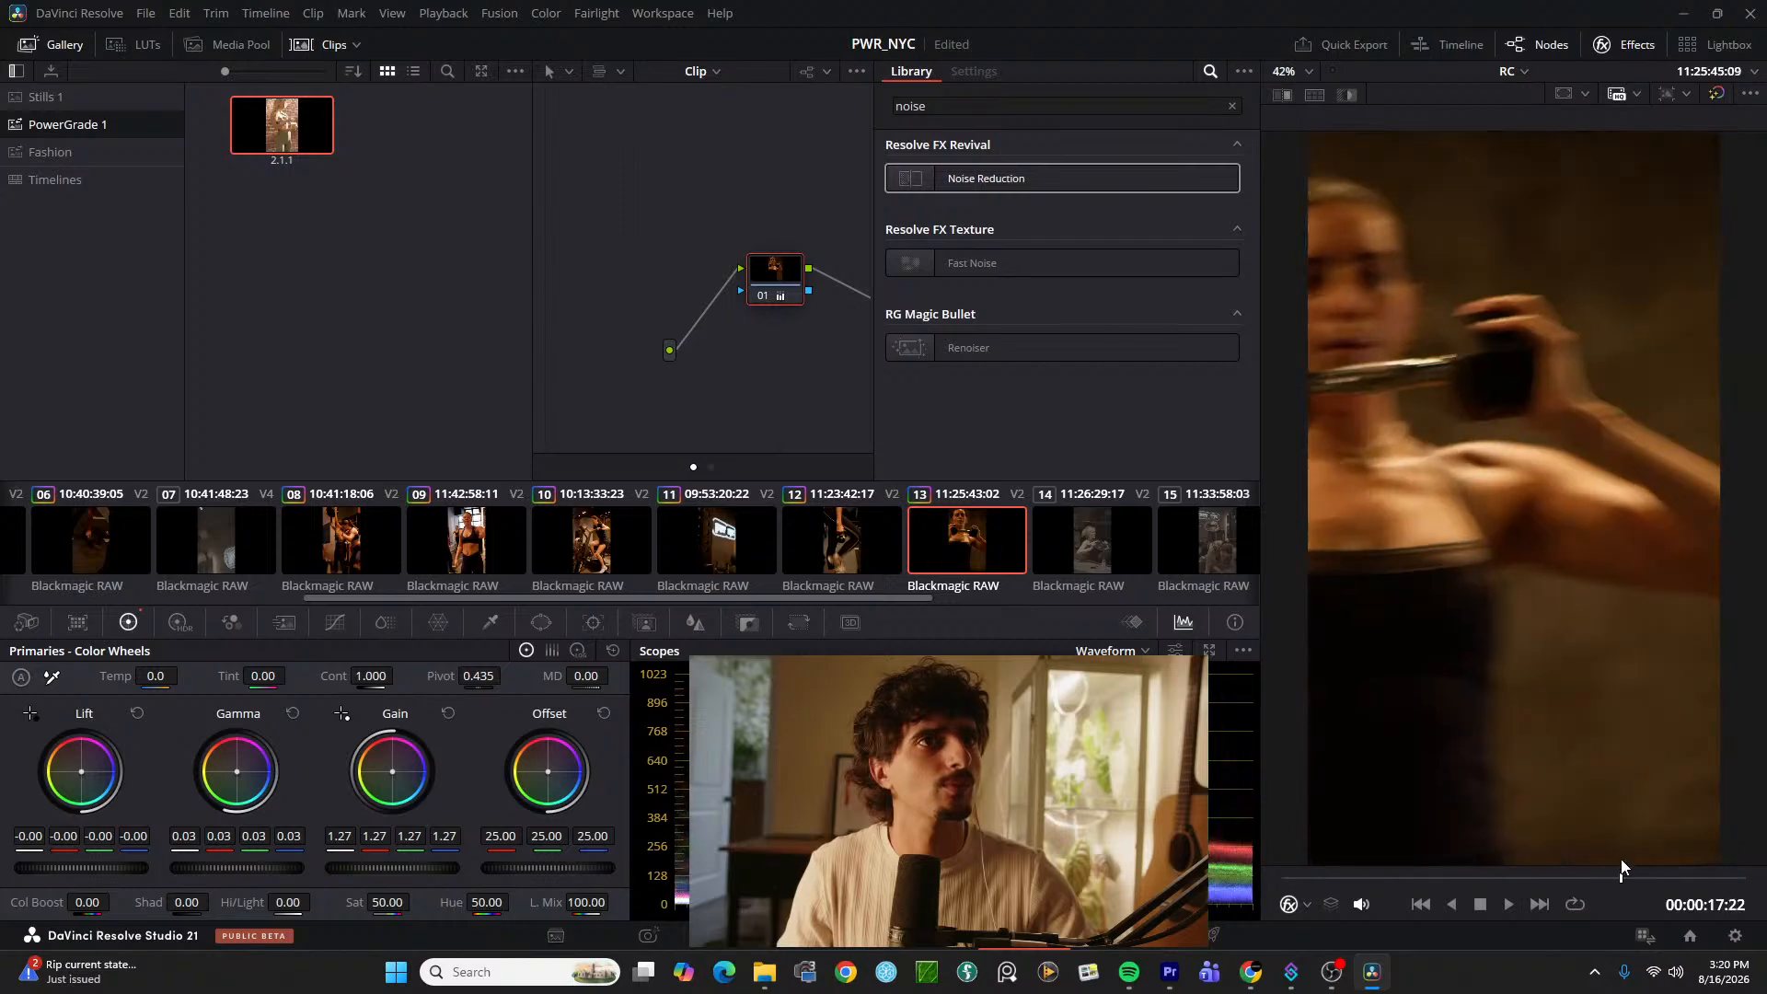
middle_click(488, 548)
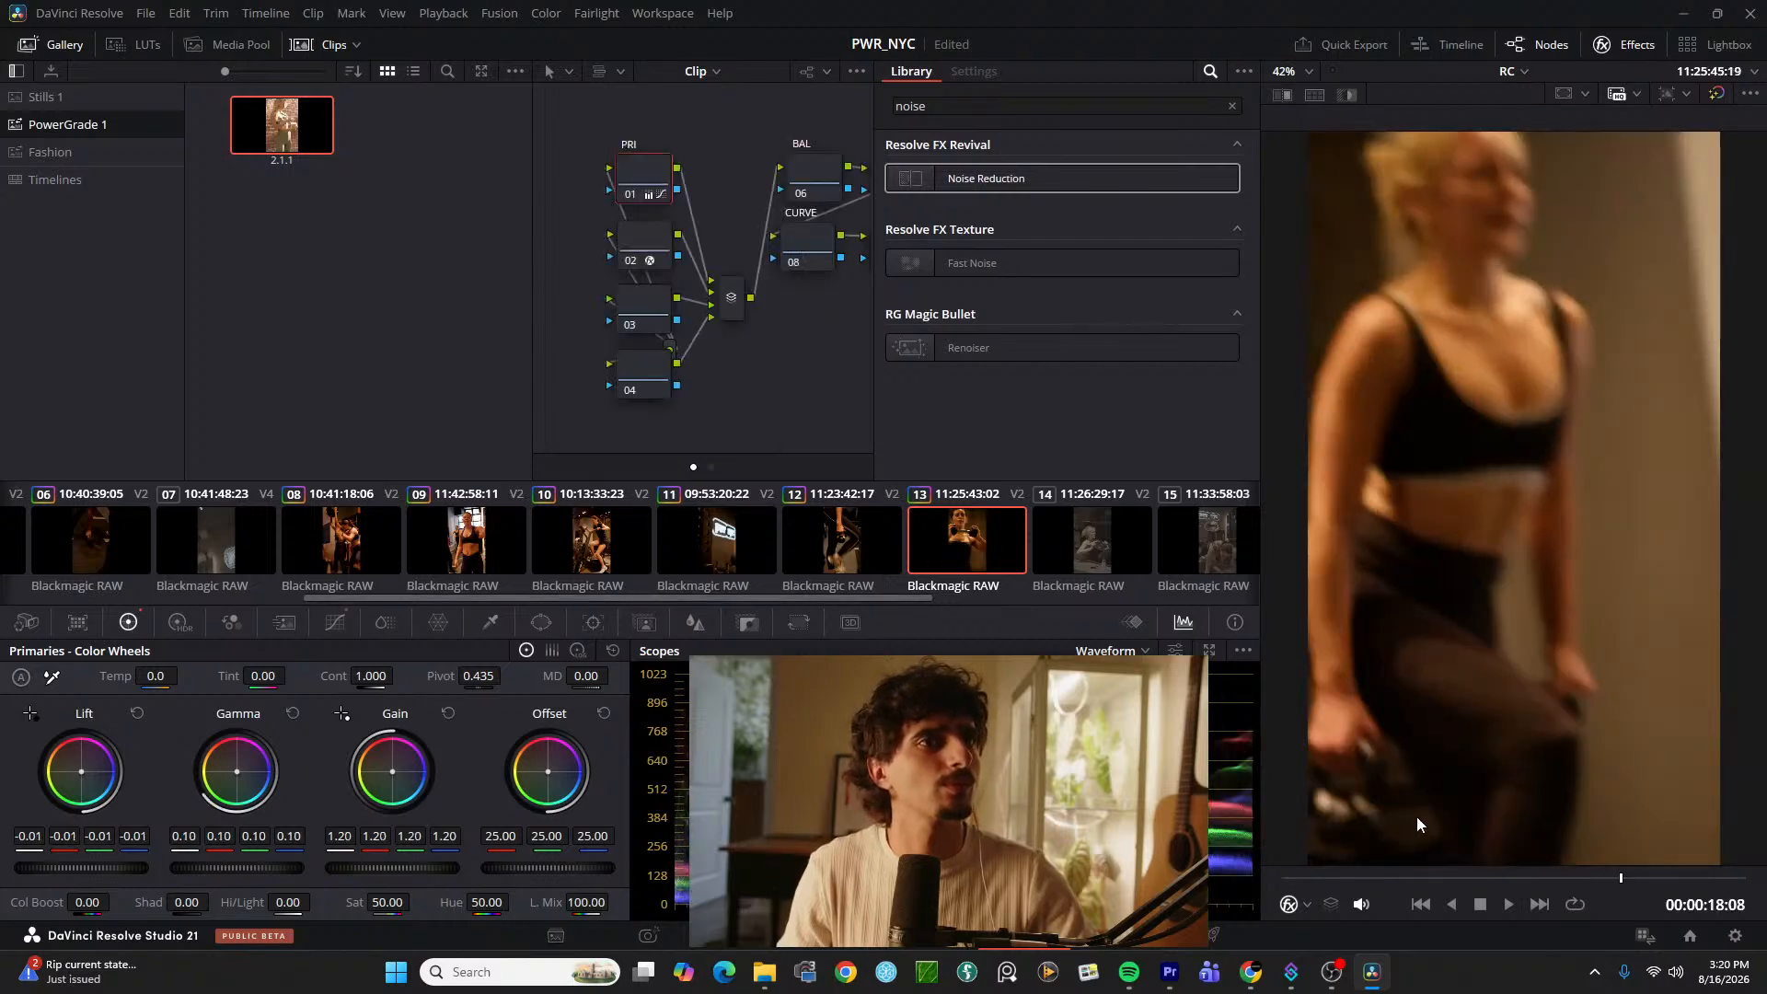
left_click_drag(1323, 896, 1480, 896)
left_click_drag(1643, 885, 1740, 888)
Step: Copy clip 12's single-node grade to clip 14, the woman holding the Rogue plate, and scrub through the shot
left_click(1101, 539)
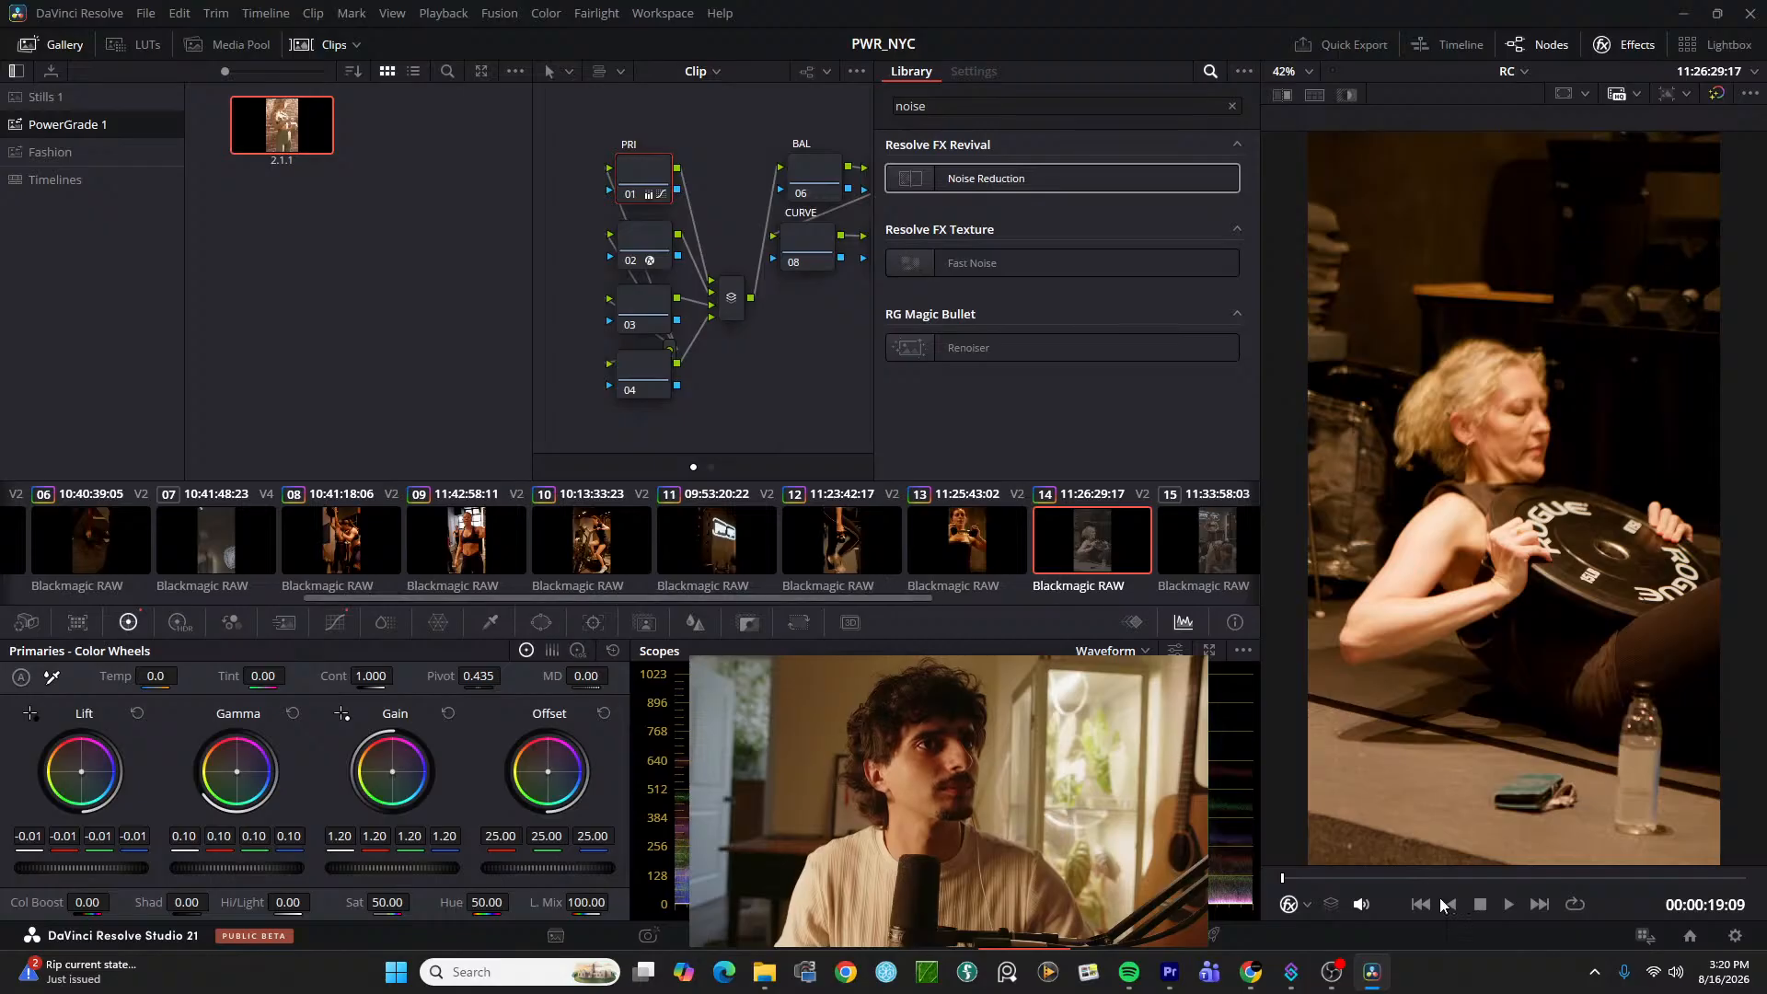
middle_click(860, 554)
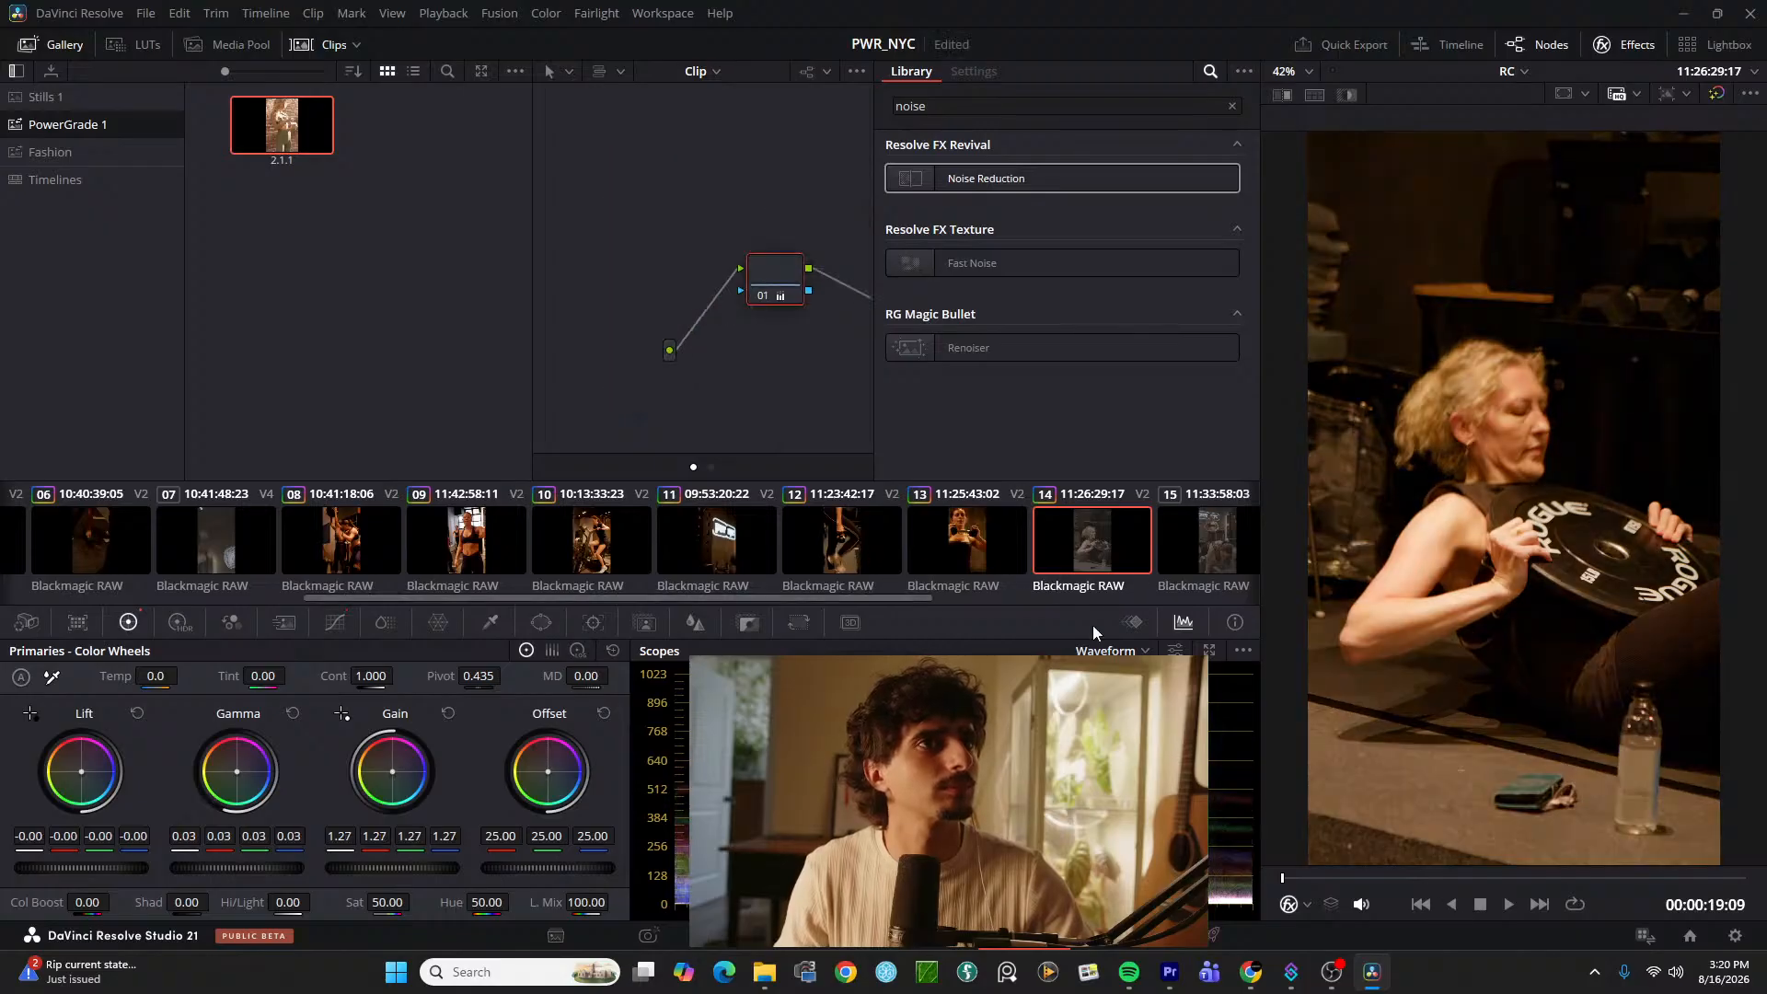
left_click_drag(1372, 876, 1613, 879)
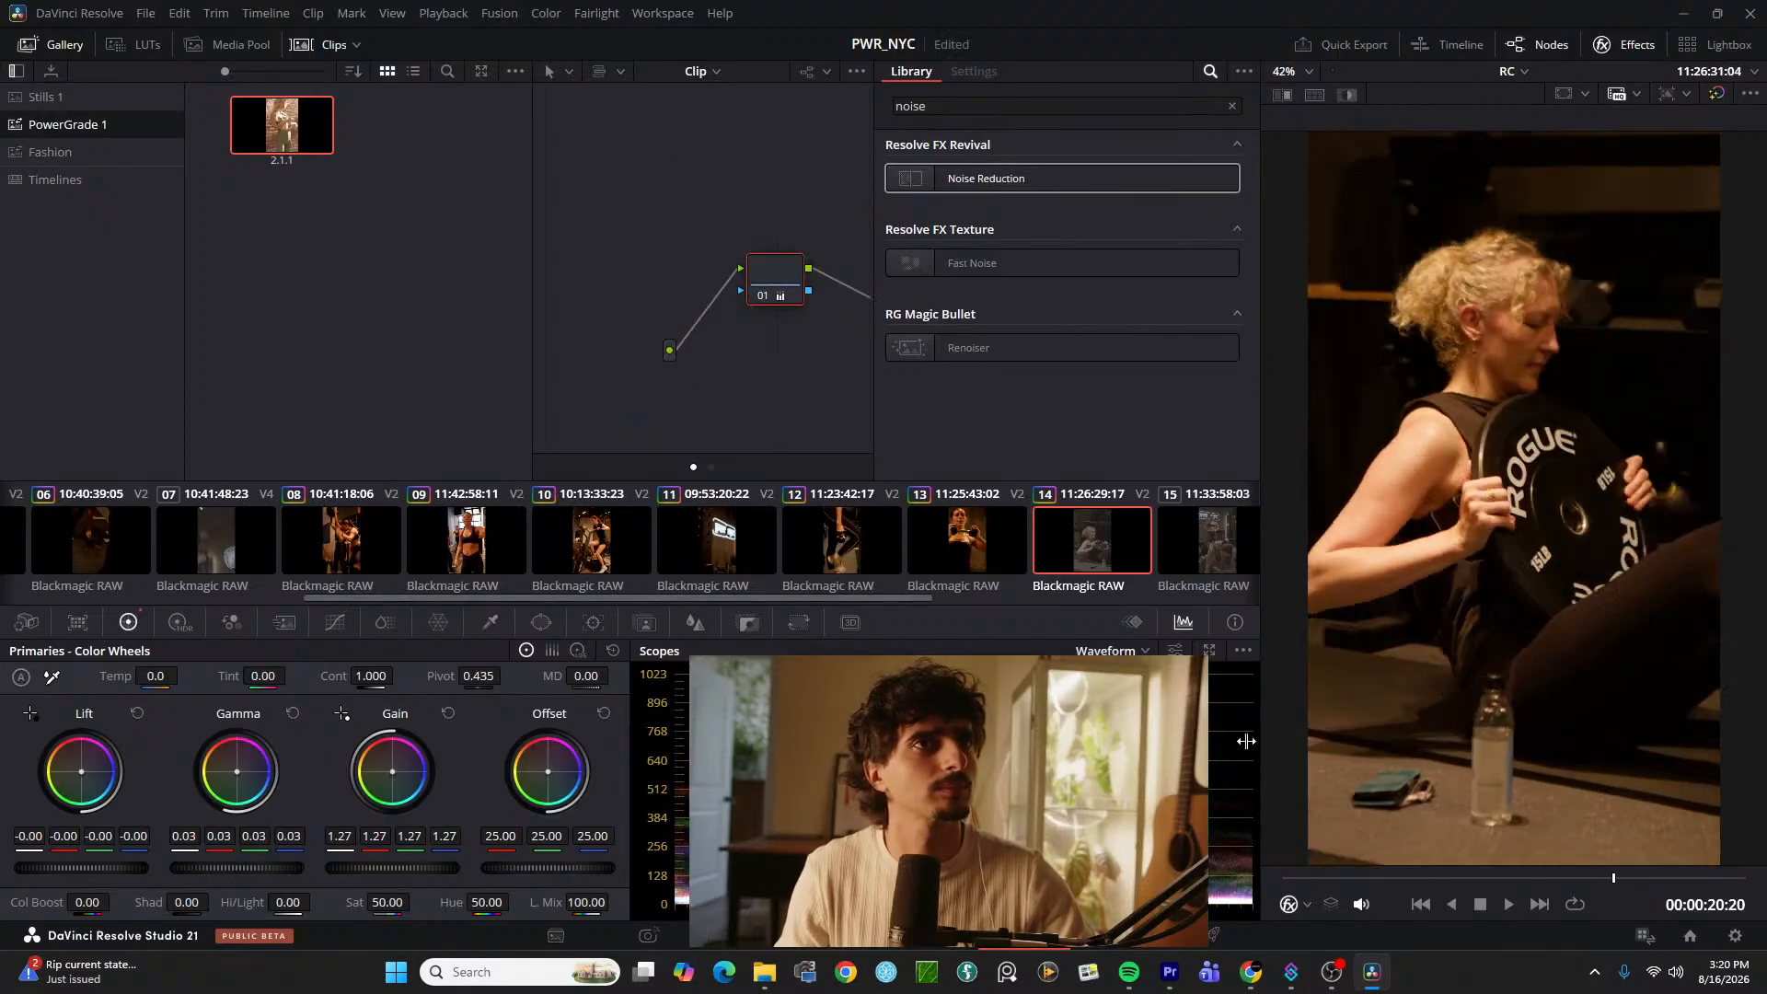
Step: Copy clip 13's grade to clip 15, the plank shot under the PWR NYC sign, and scrub through it
scroll(1112, 549, "right", 2)
left_click(1113, 548)
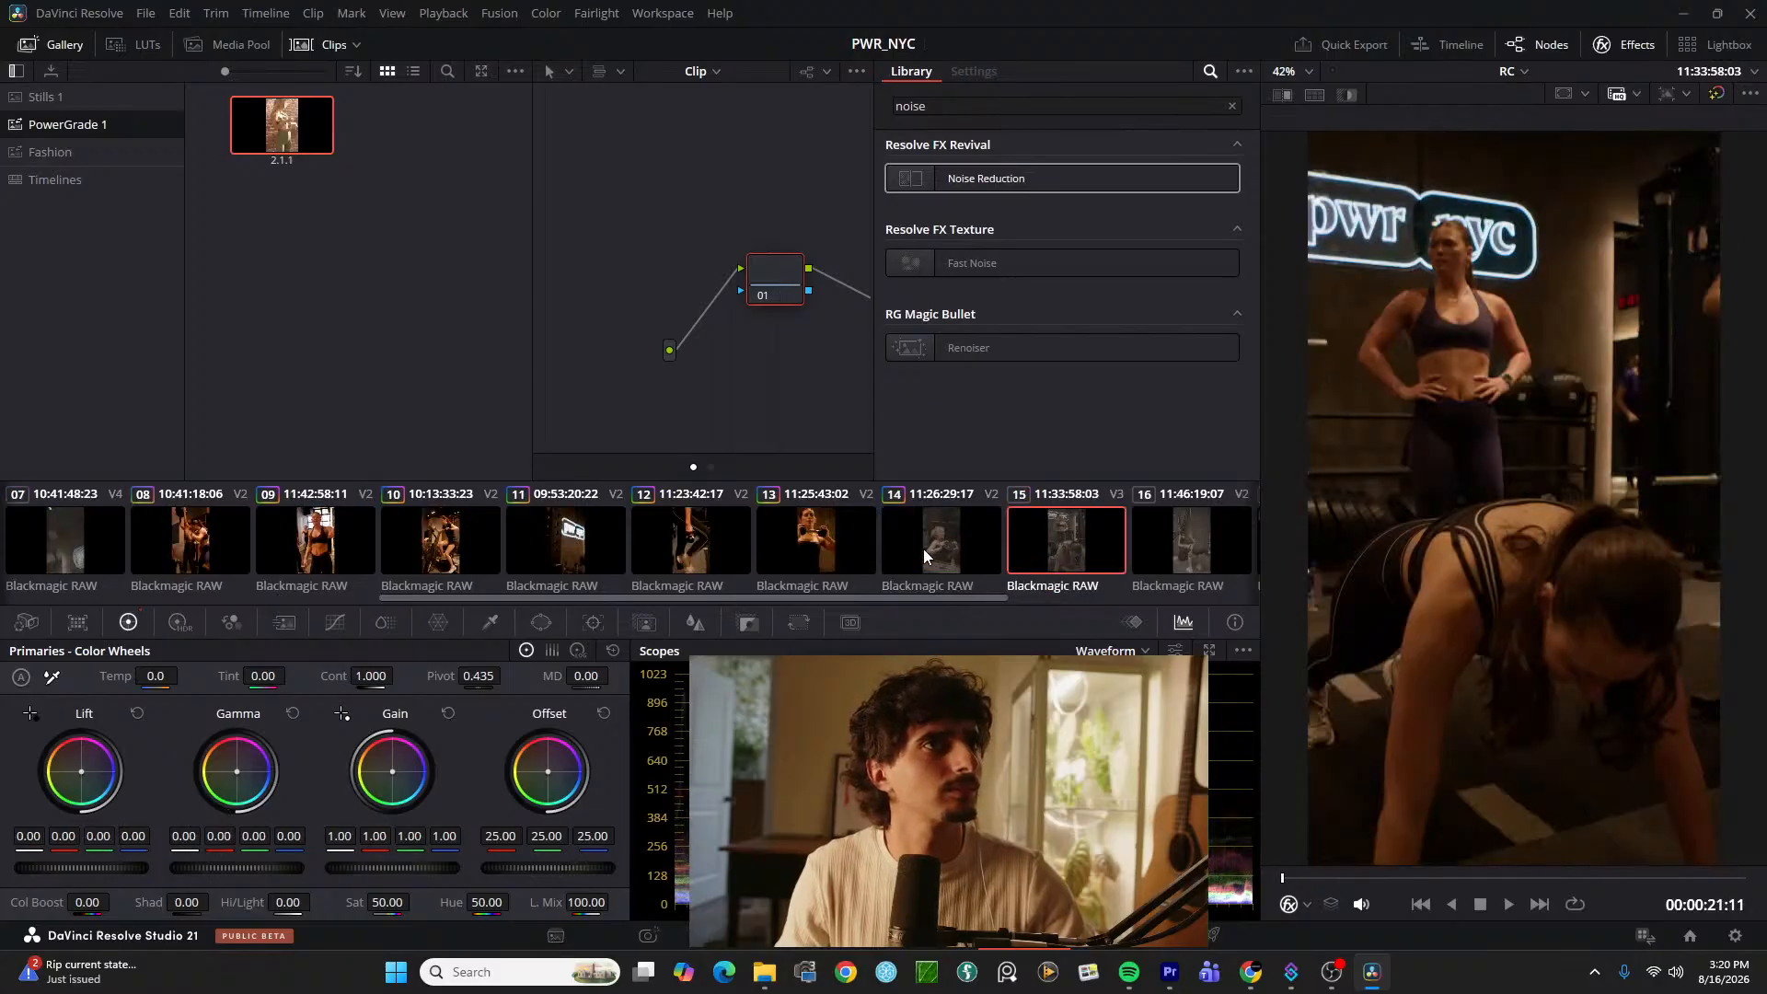
middle_click(842, 539)
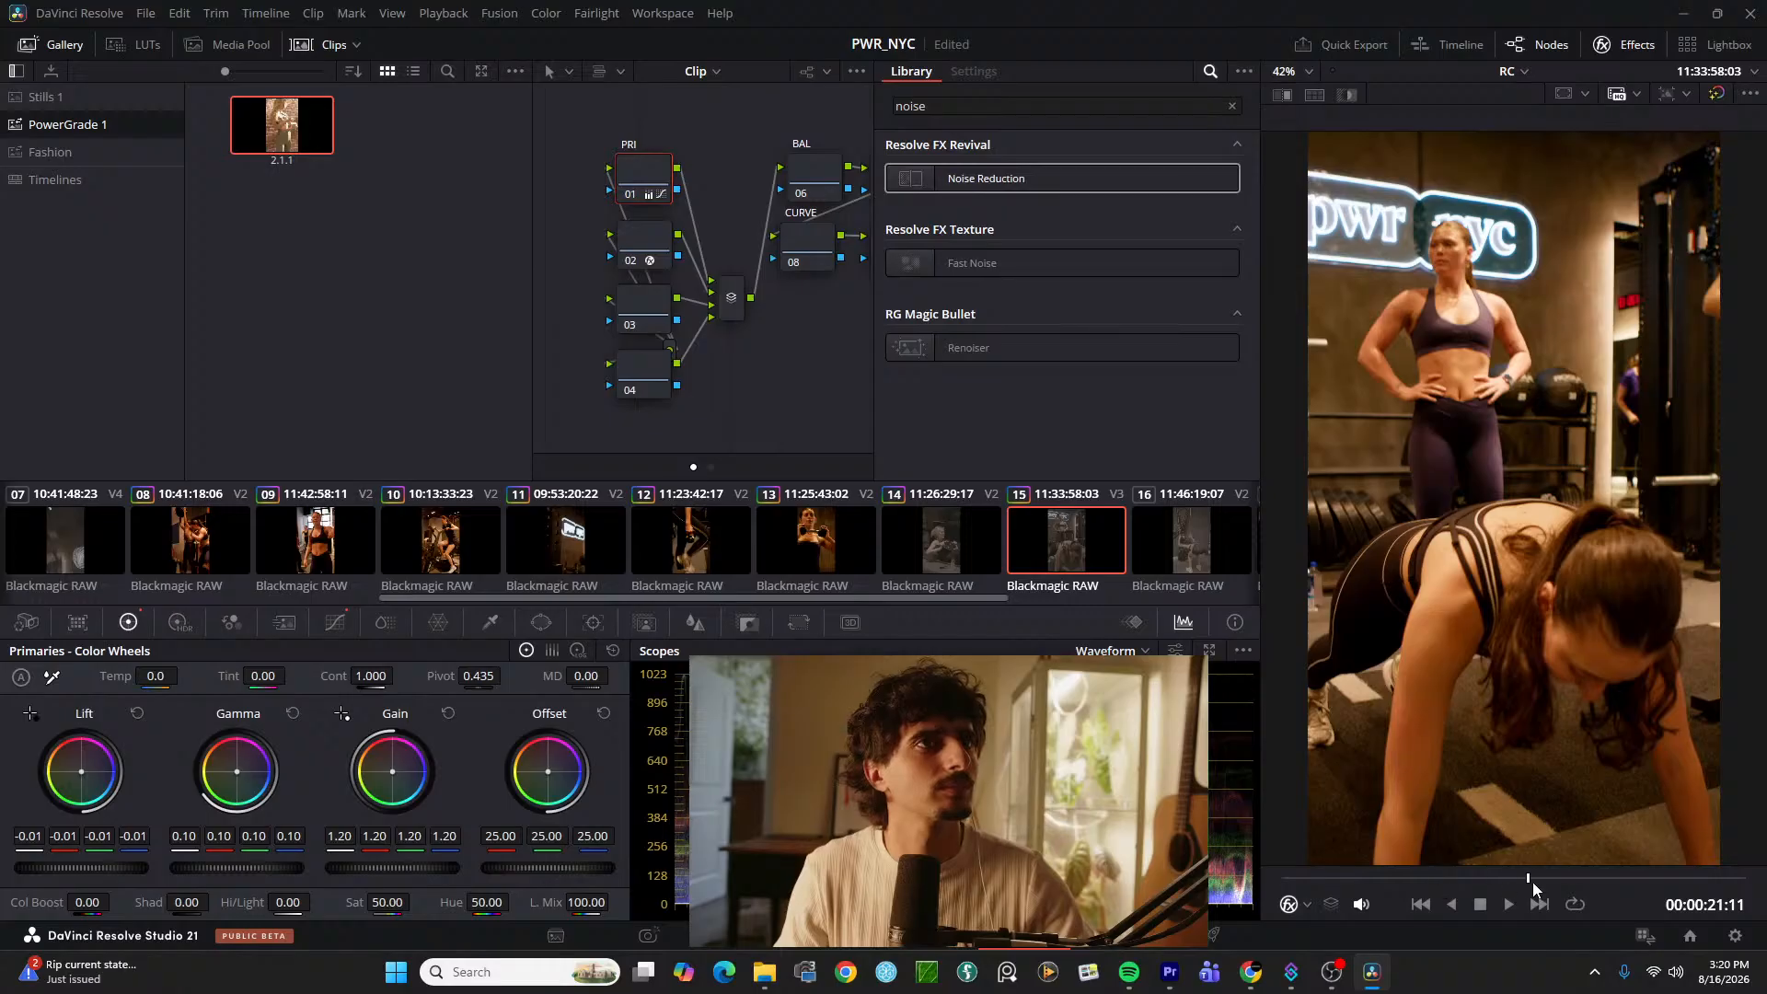
left_click_drag(1532, 886, 1670, 891)
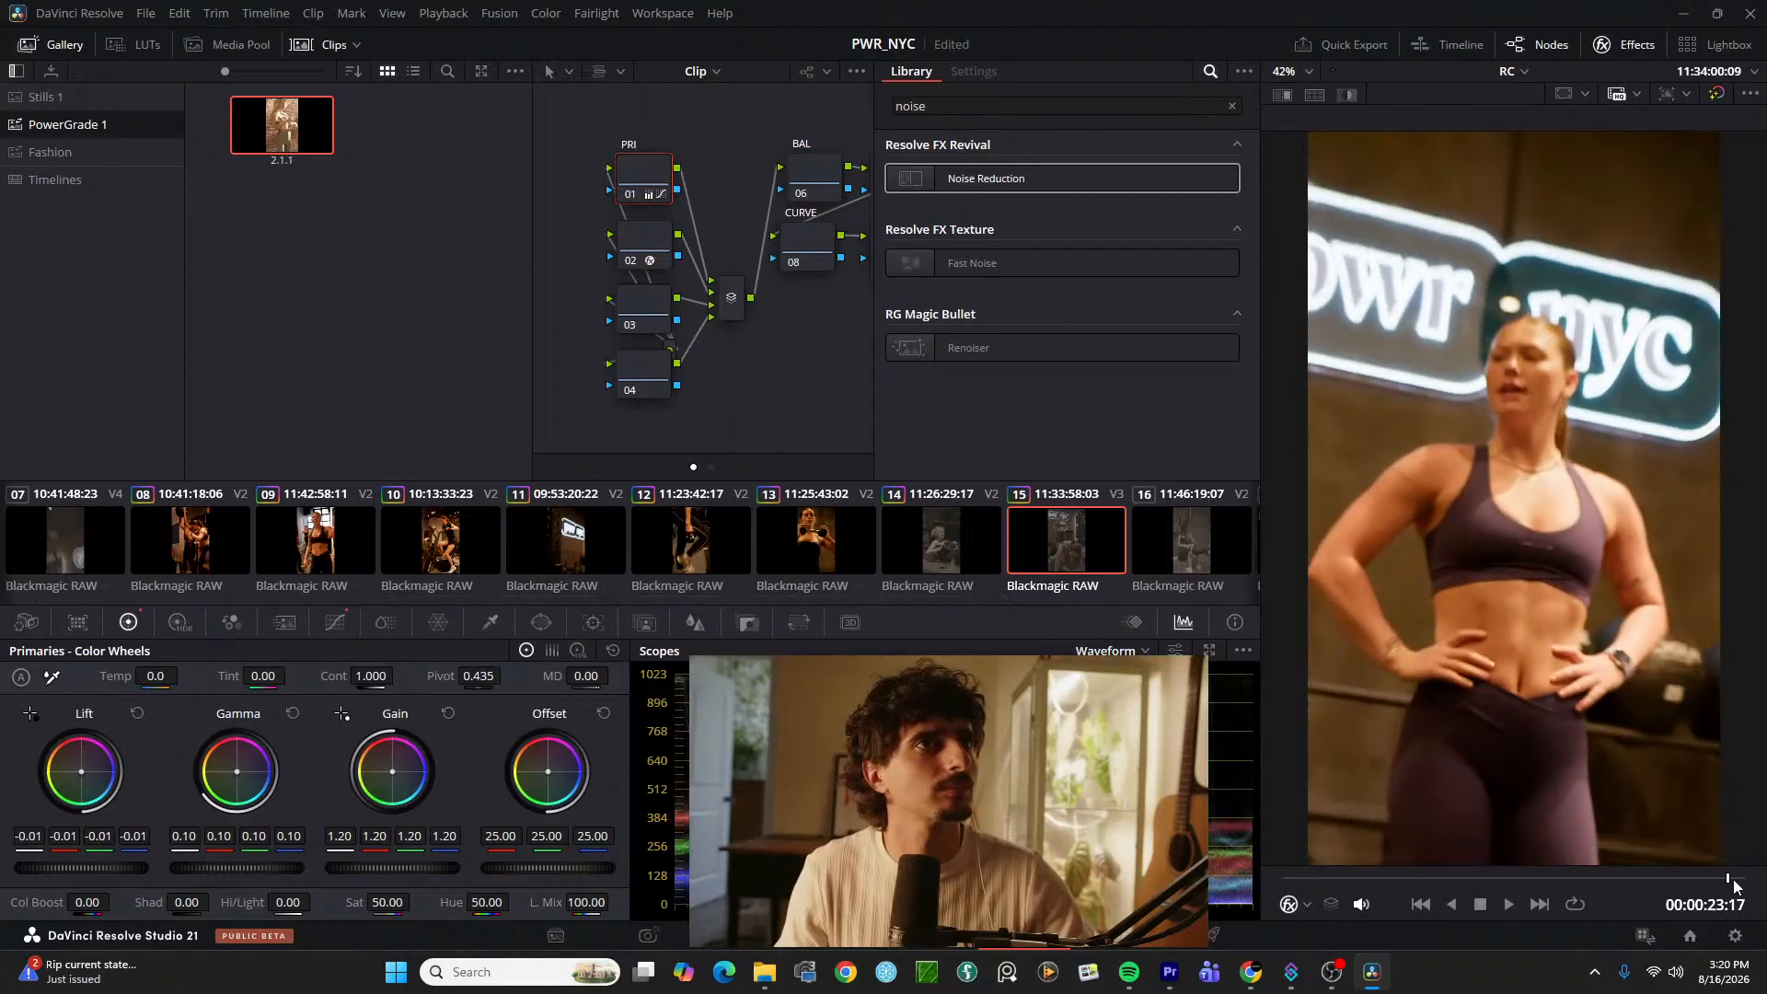
Step: Replace clip 16's multi-node grade with the single-node grade of Gamma 0.03 and Gain 1.27, and check the cable machine shot
left_click(1211, 548)
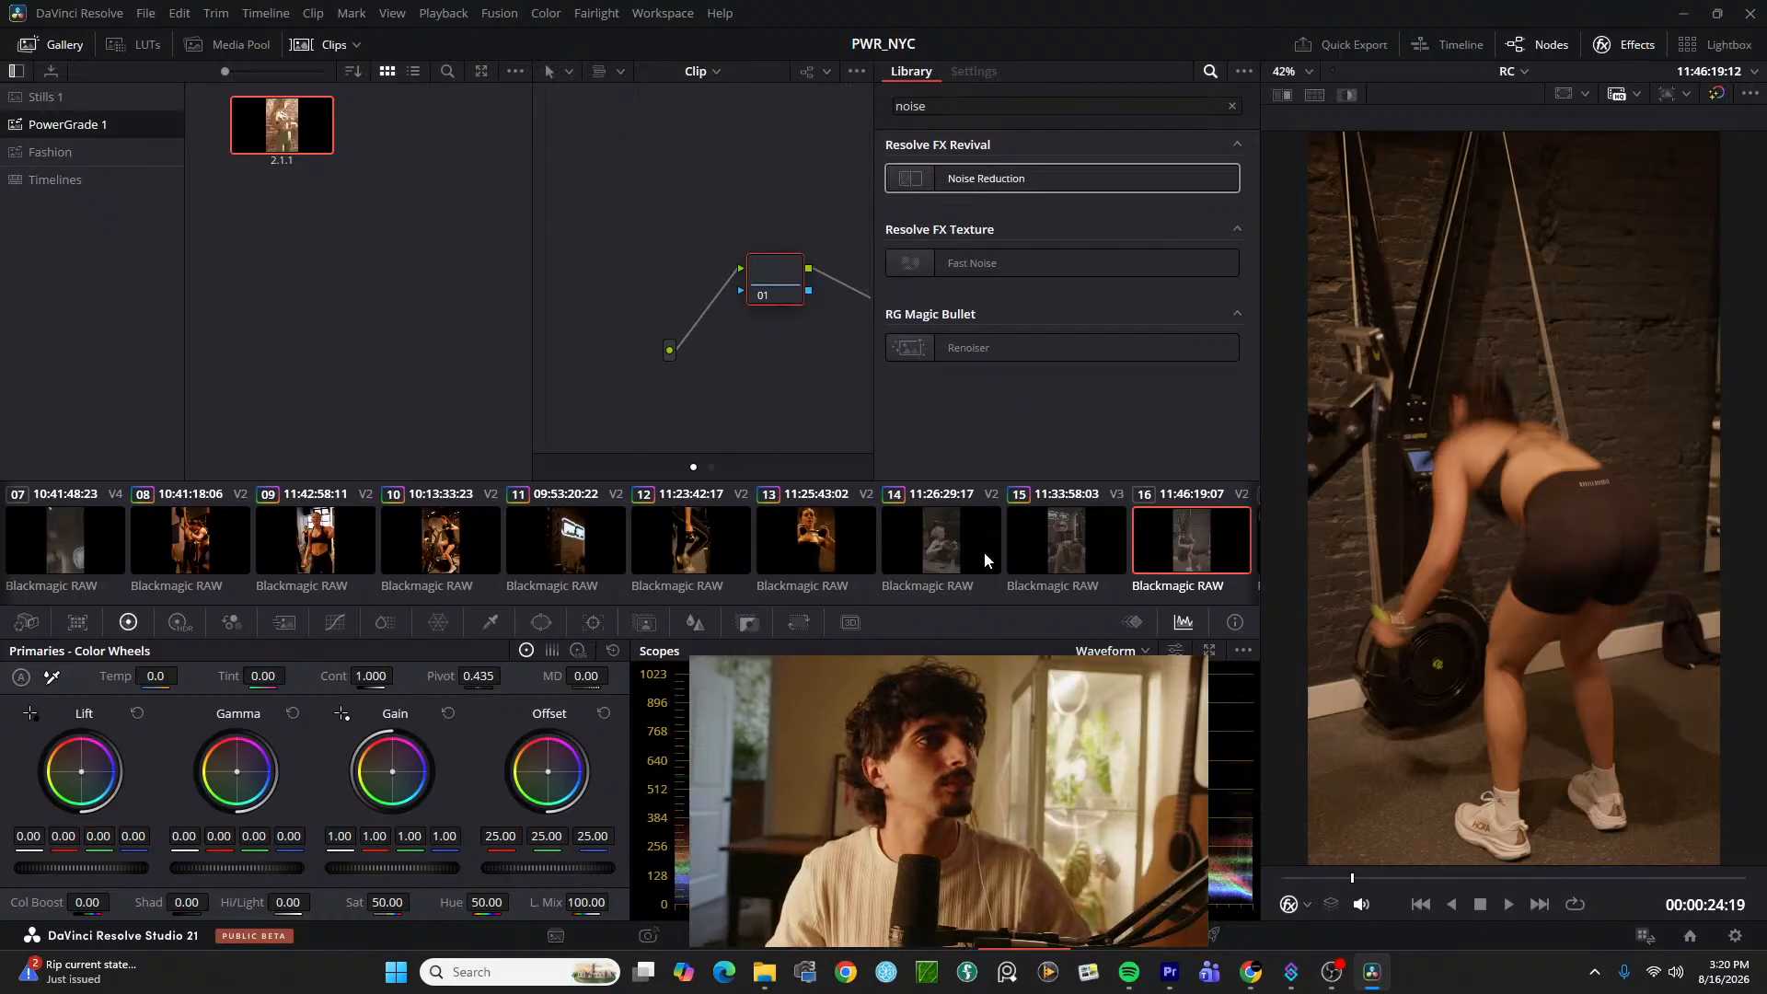
middle_click(849, 552)
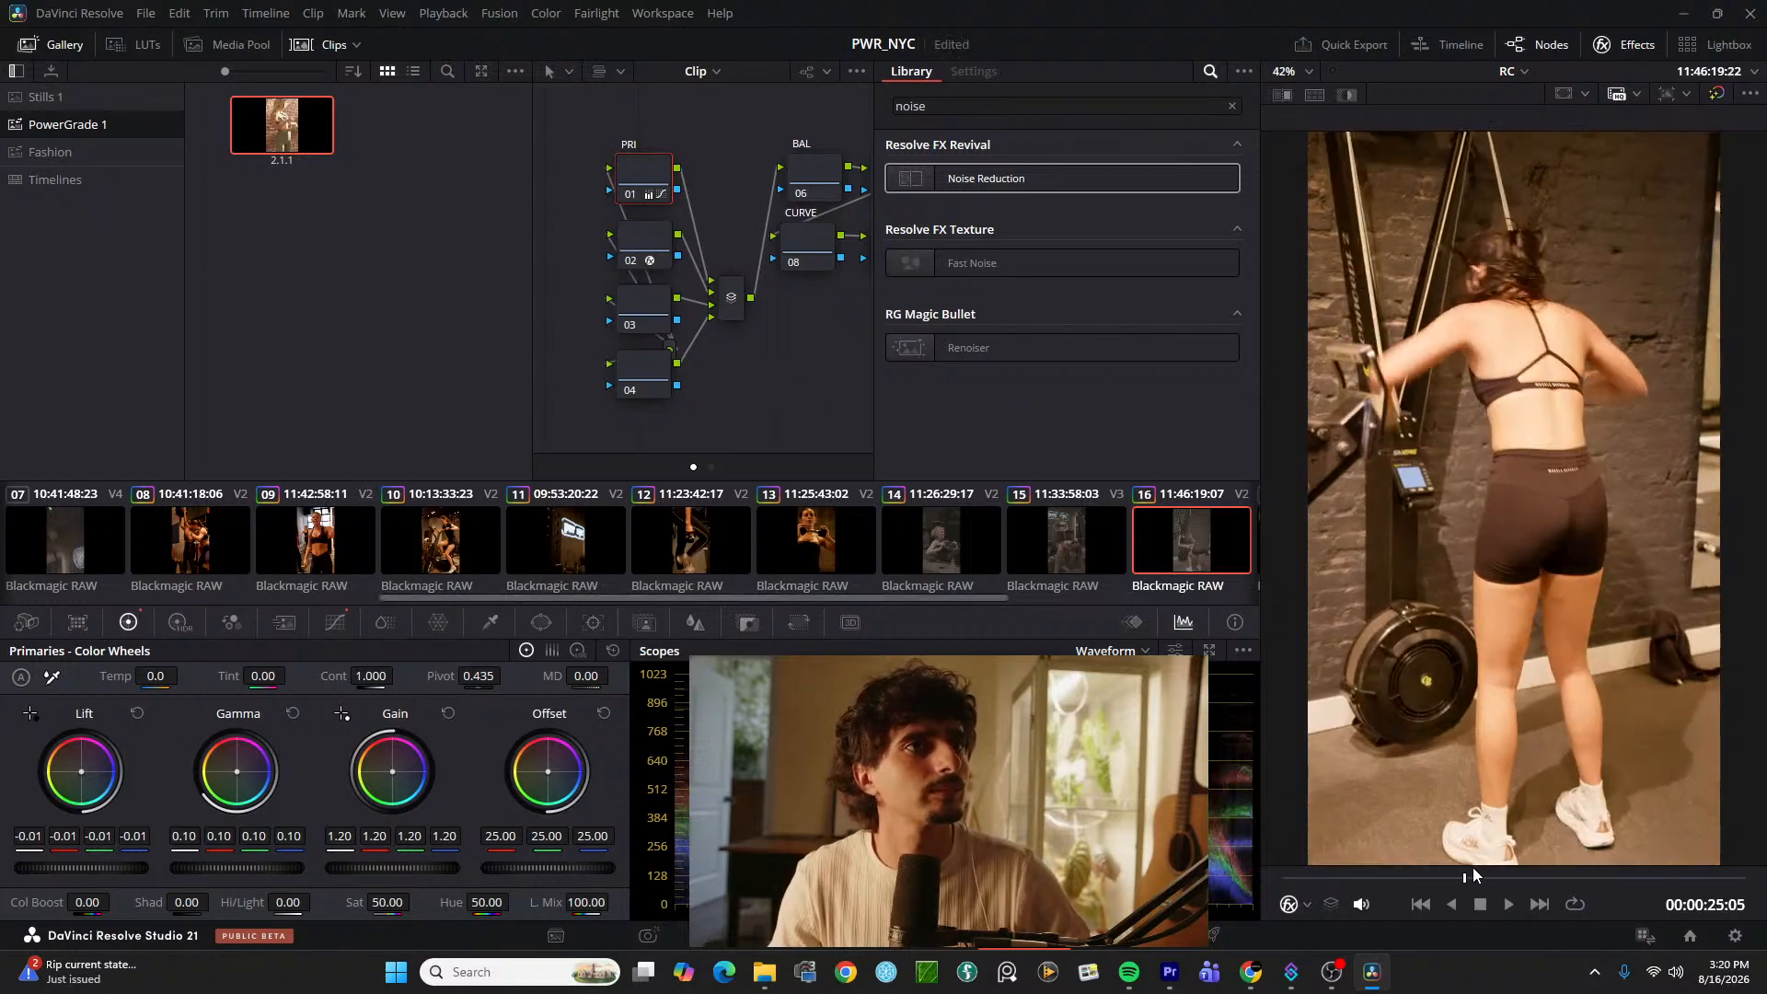
right_click(648, 154)
left_click(682, 163)
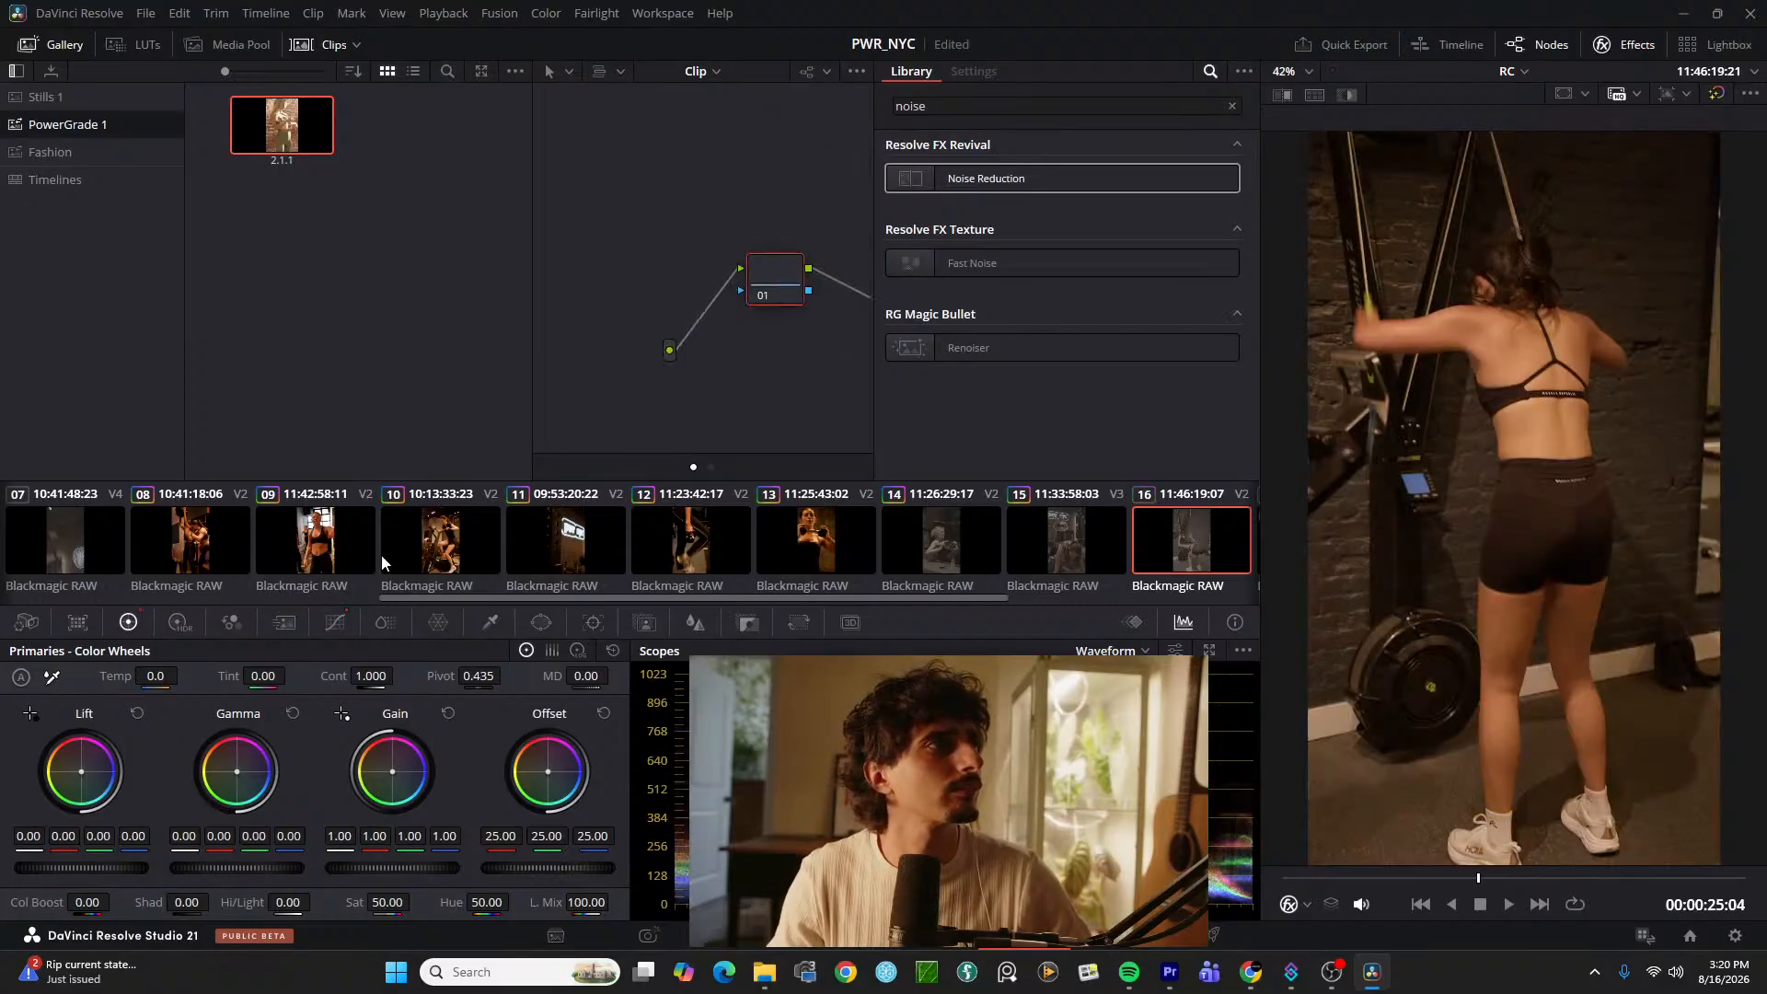
key("ctrl+z")
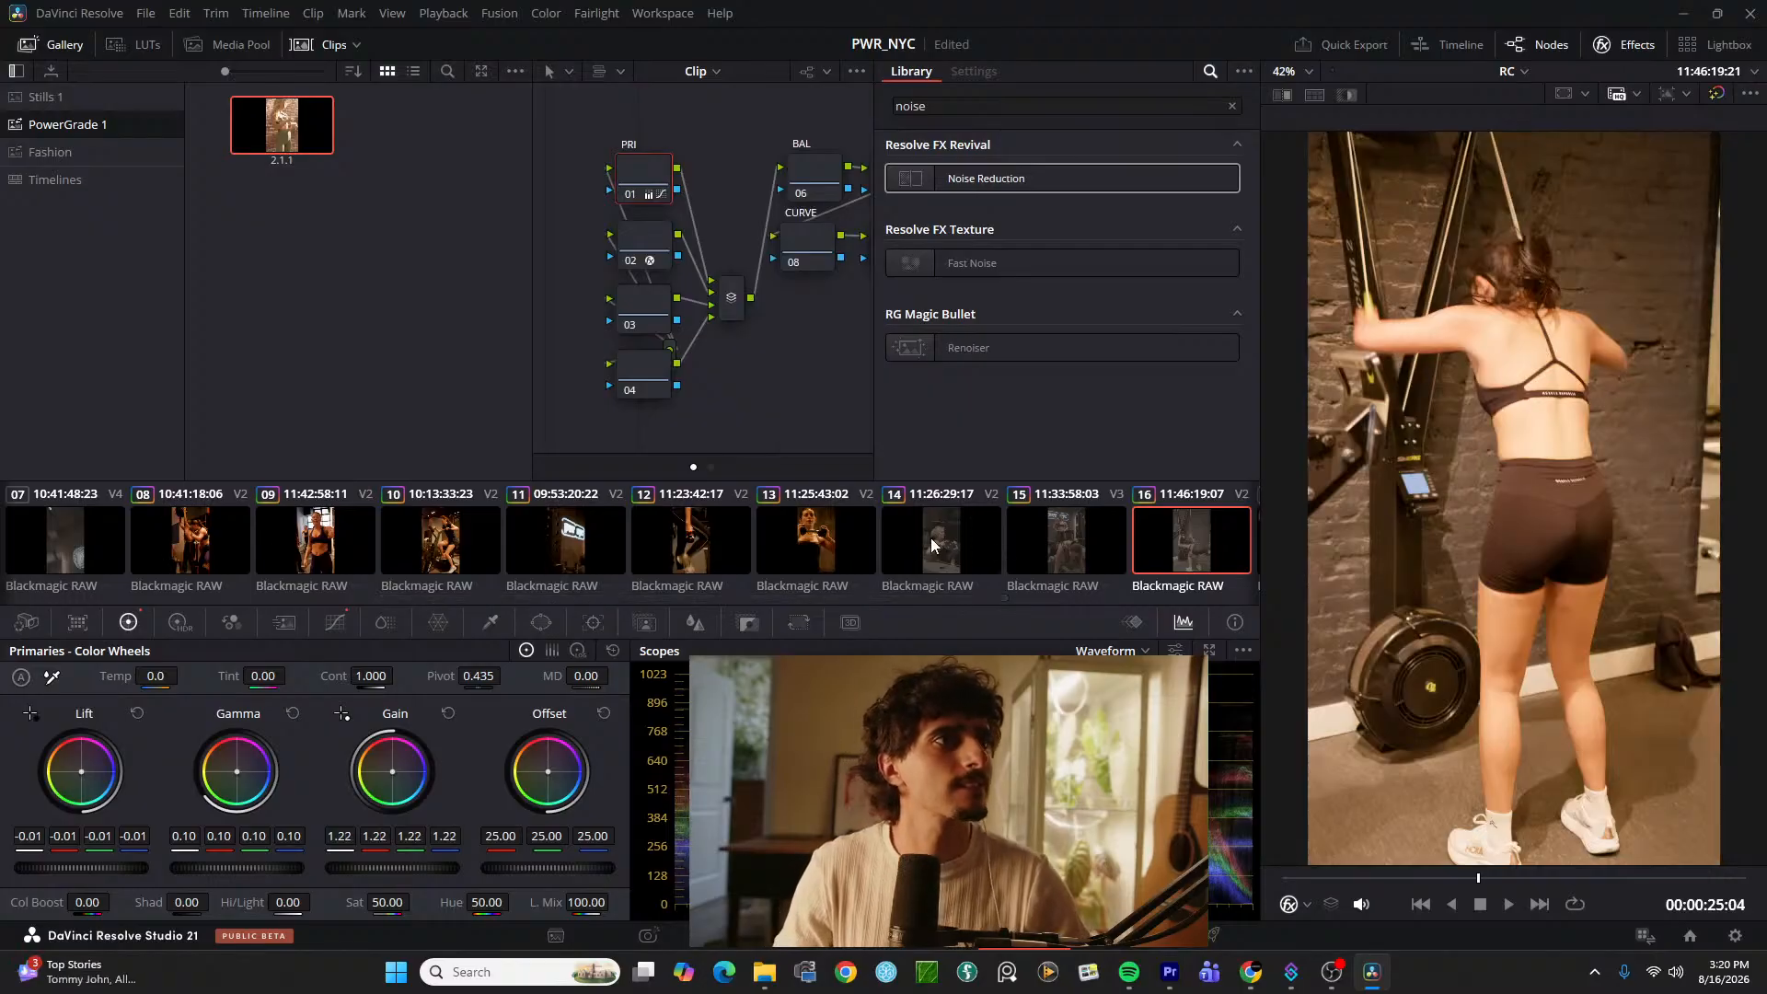
key("ctrl+shift+z")
left_click(1595, 879)
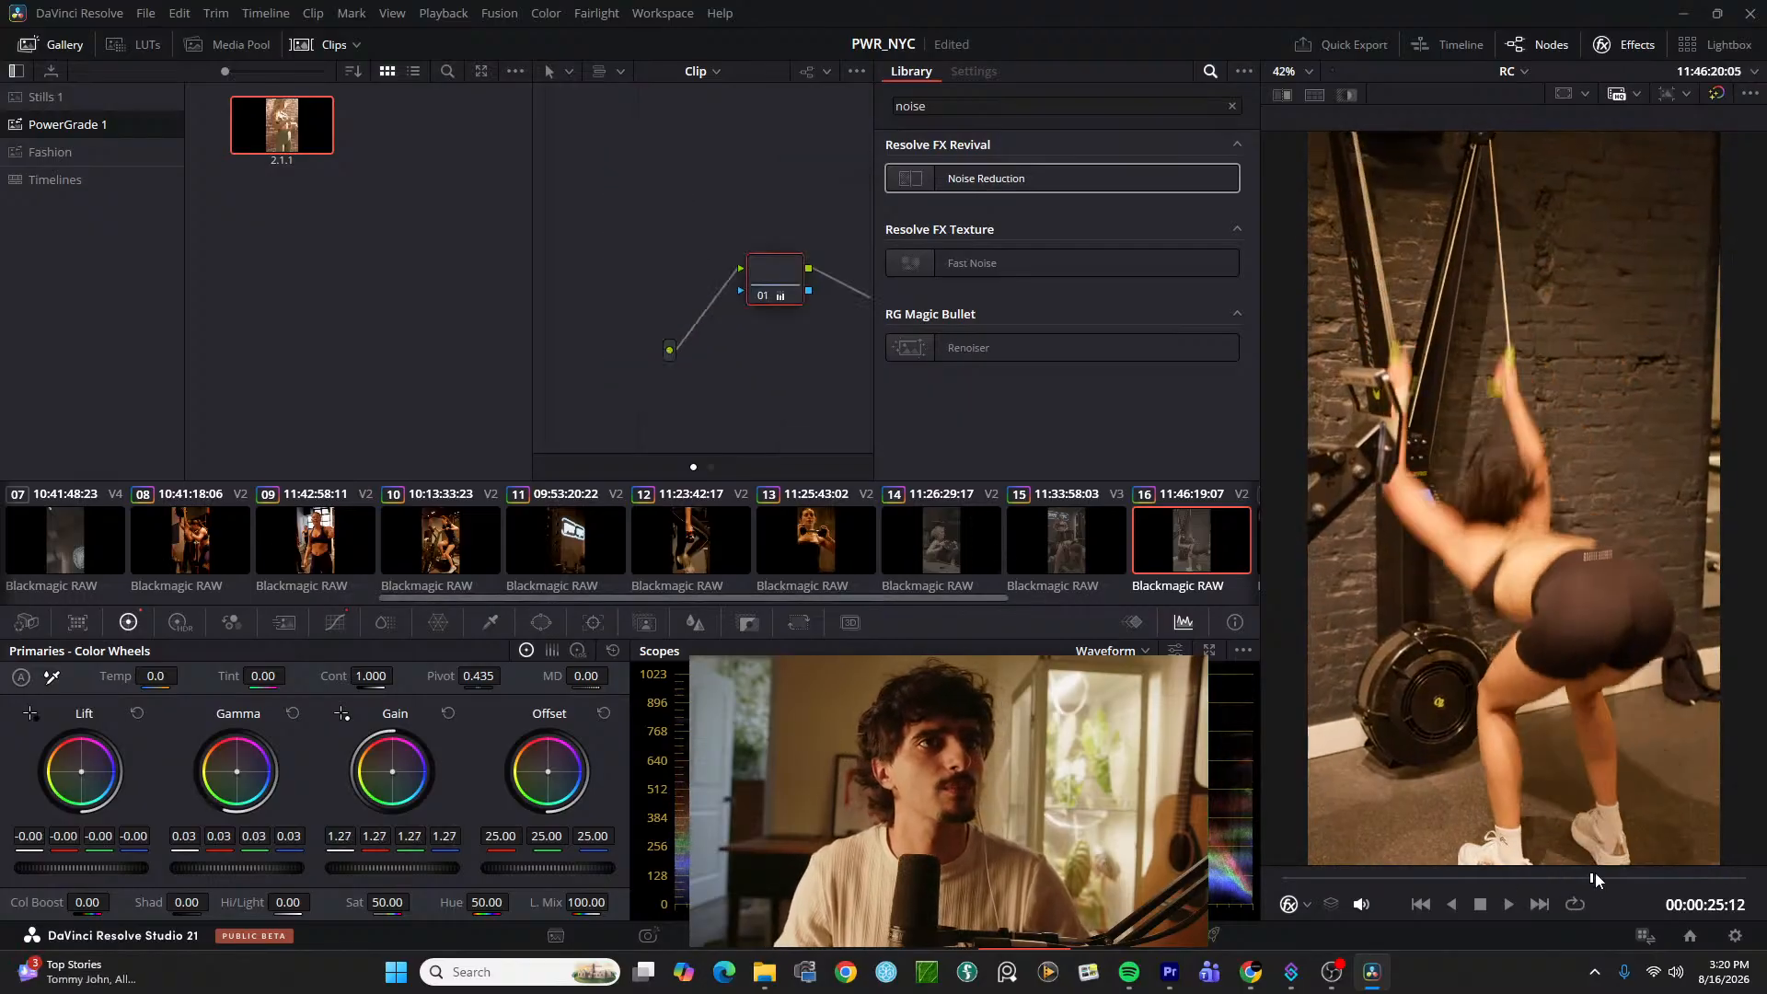
Step: Scrub through clip 17 and apply the single-node grade of Gamma 0.03 and Gain 1.27 to clip 18, the group shot
scroll(1186, 555, "right", 2)
key("Down")
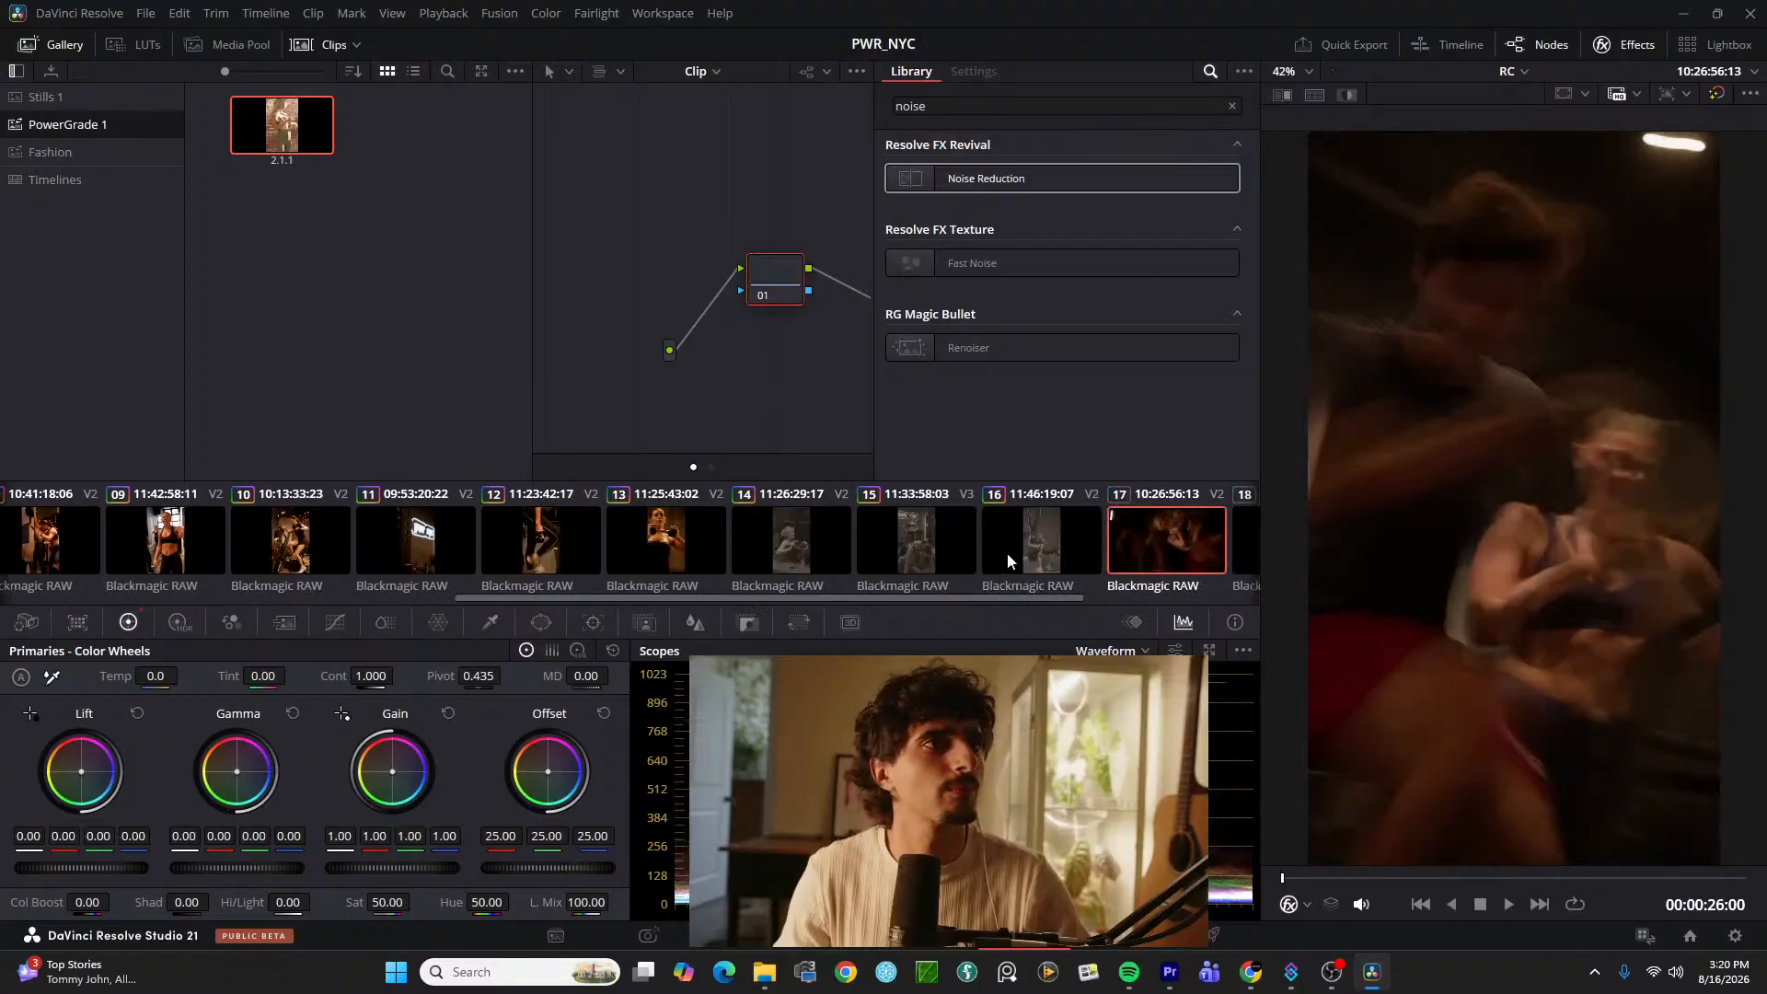
left_click_drag(1440, 878, 1612, 879)
scroll(1014, 558, "right", 2)
key("Down")
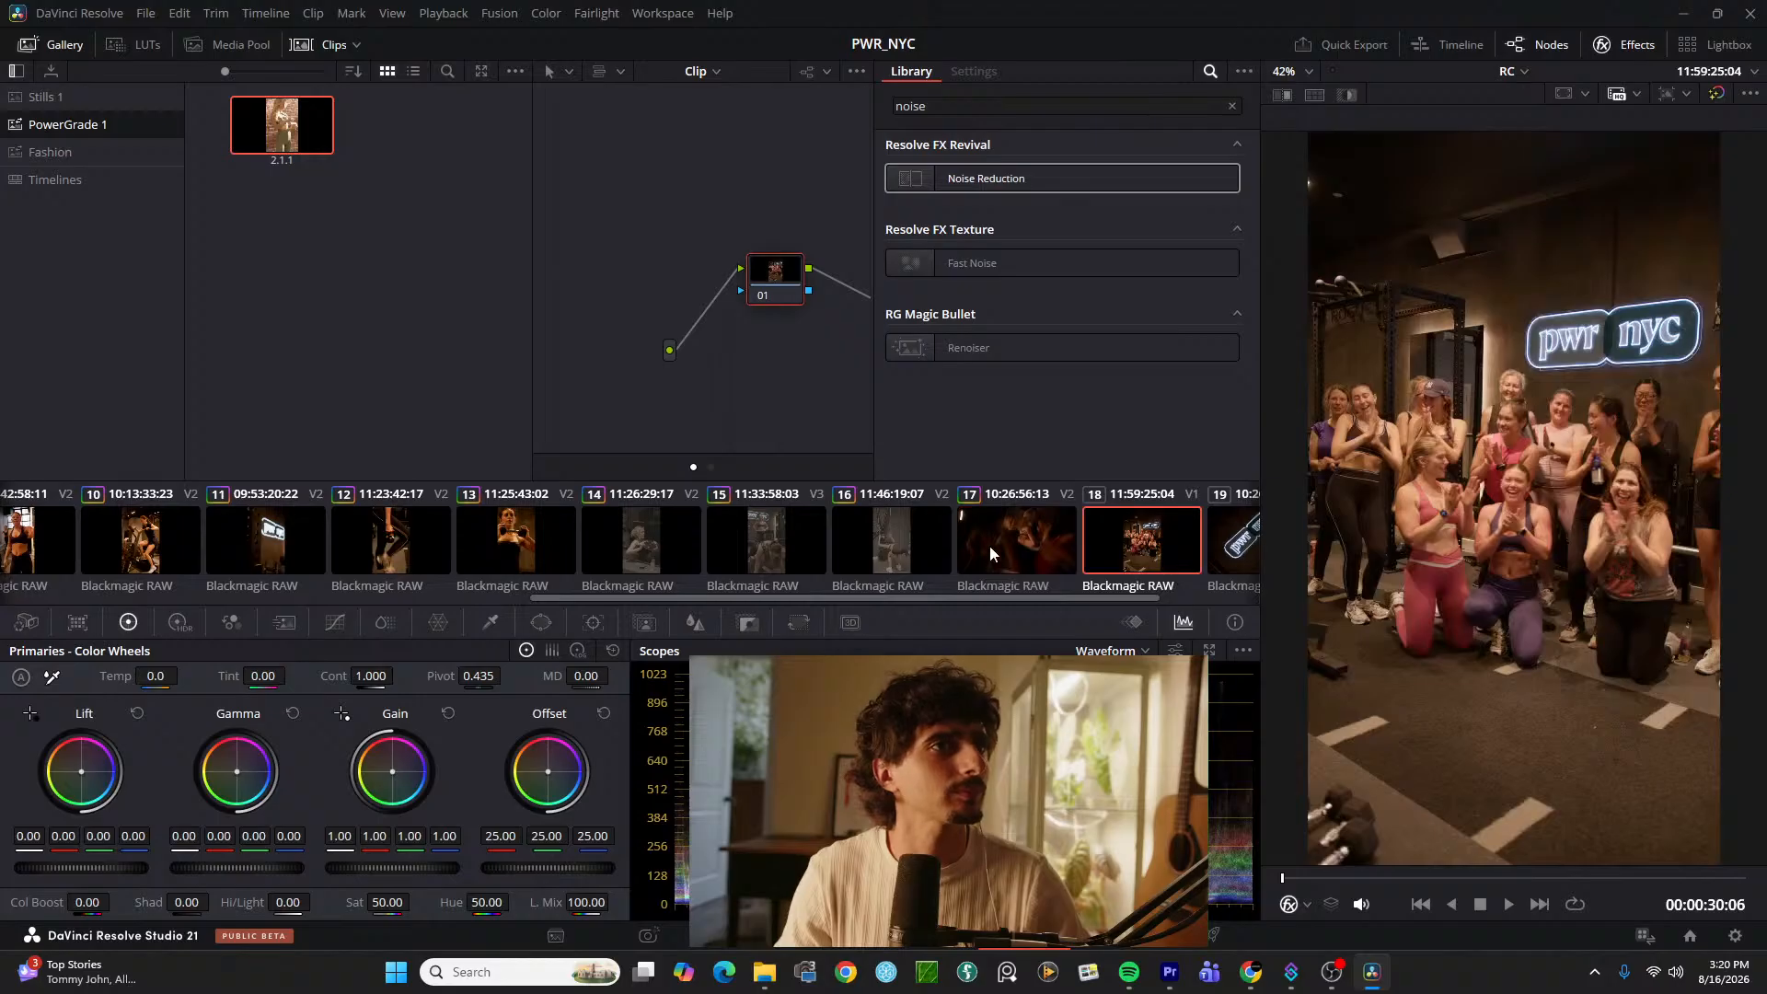
key("alt+shift+c")
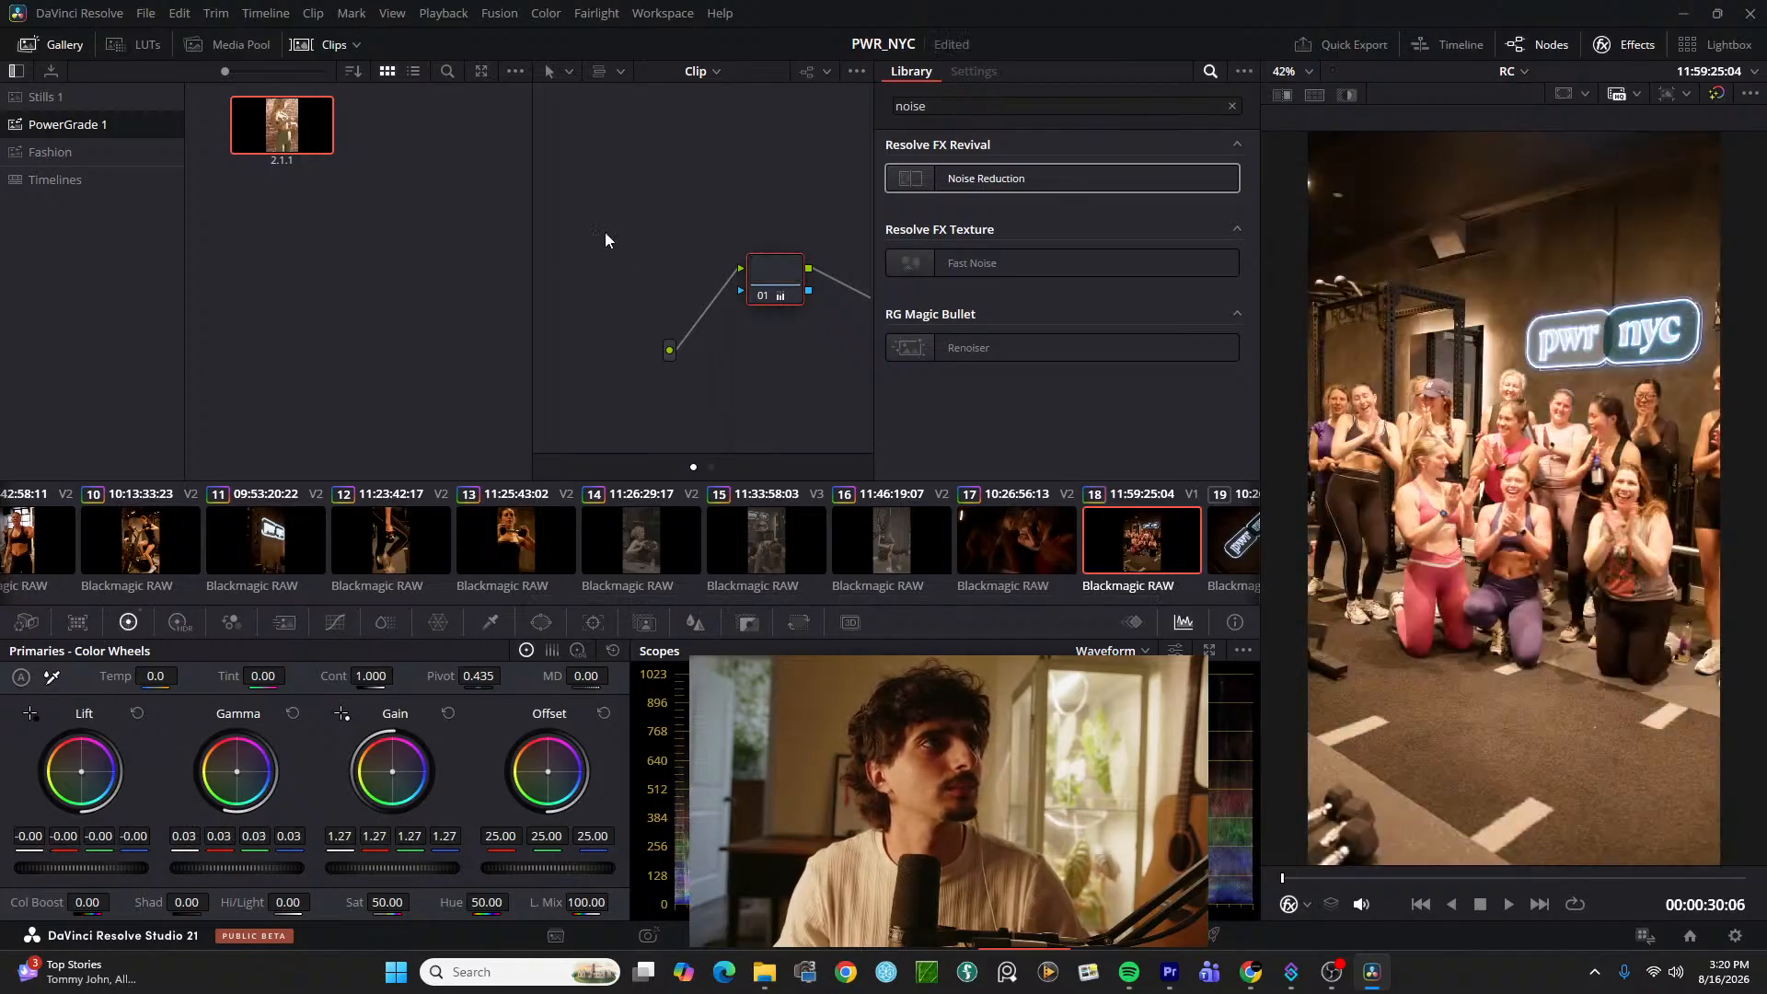
Step: Copy clip 01's grade to clip 14, the Rogue plate shot, and set Lift to 0.01, Gamma to 0.03 and Gain to 1.08
left_click(880, 553)
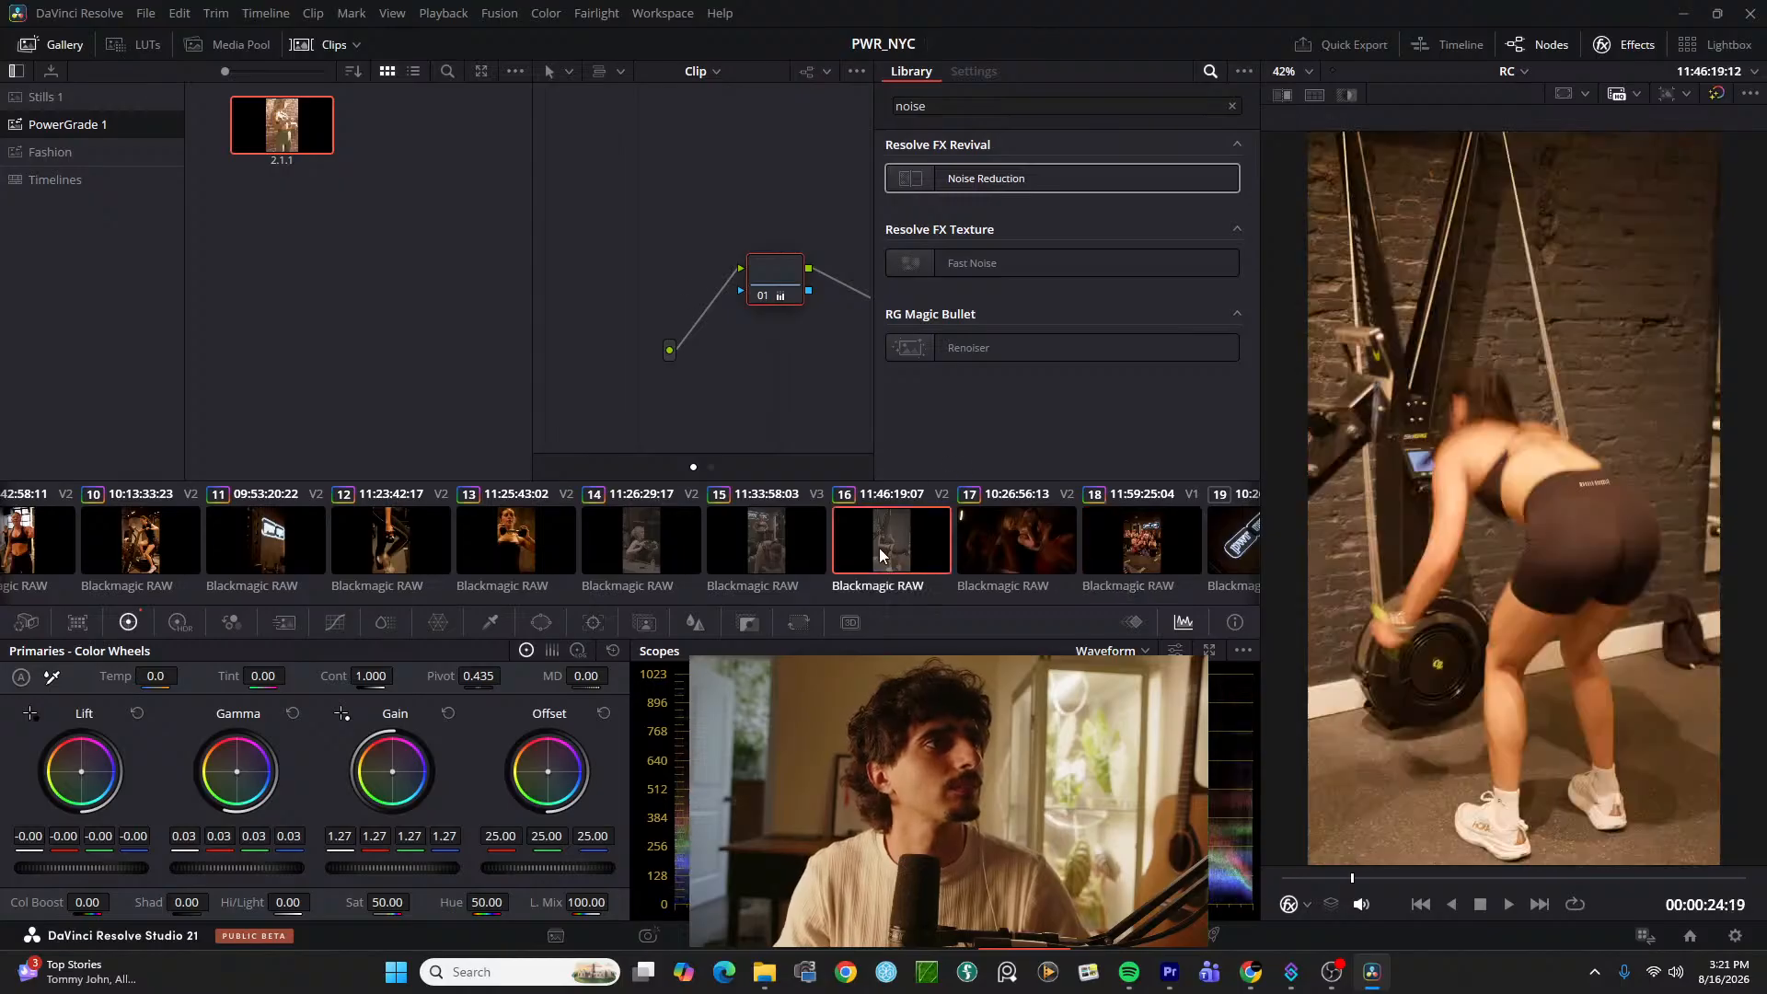
right_click(788, 294)
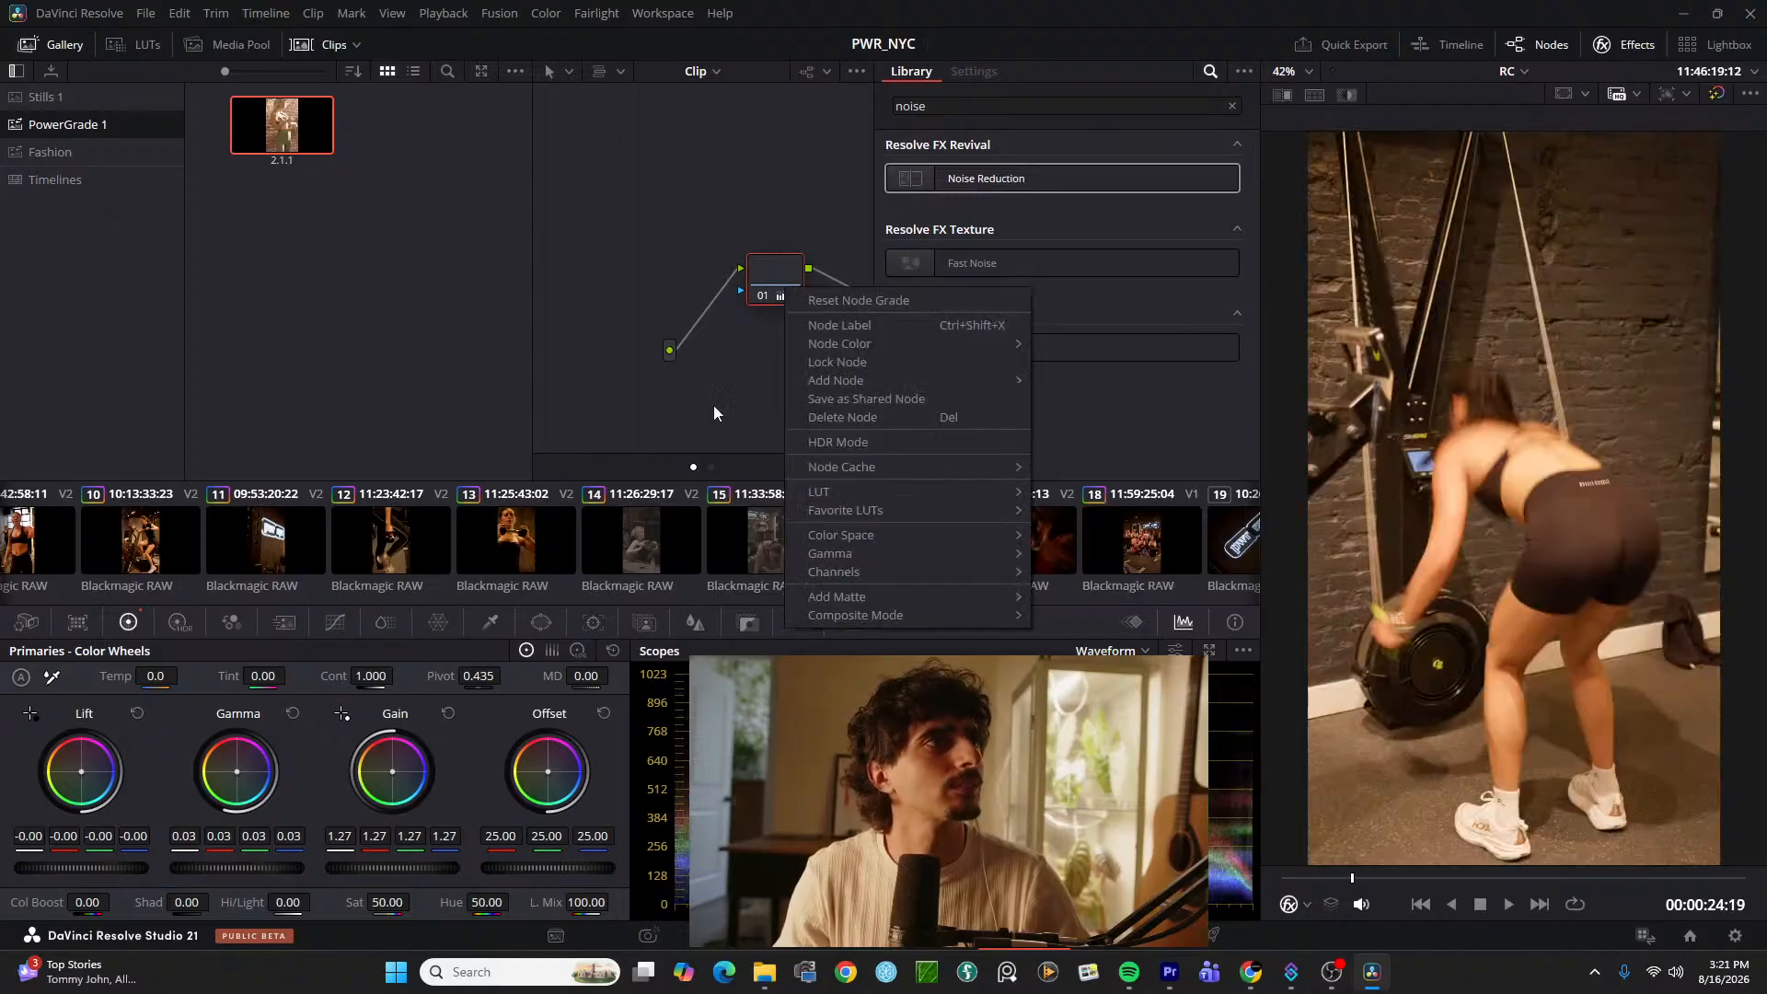
left_click(660, 538)
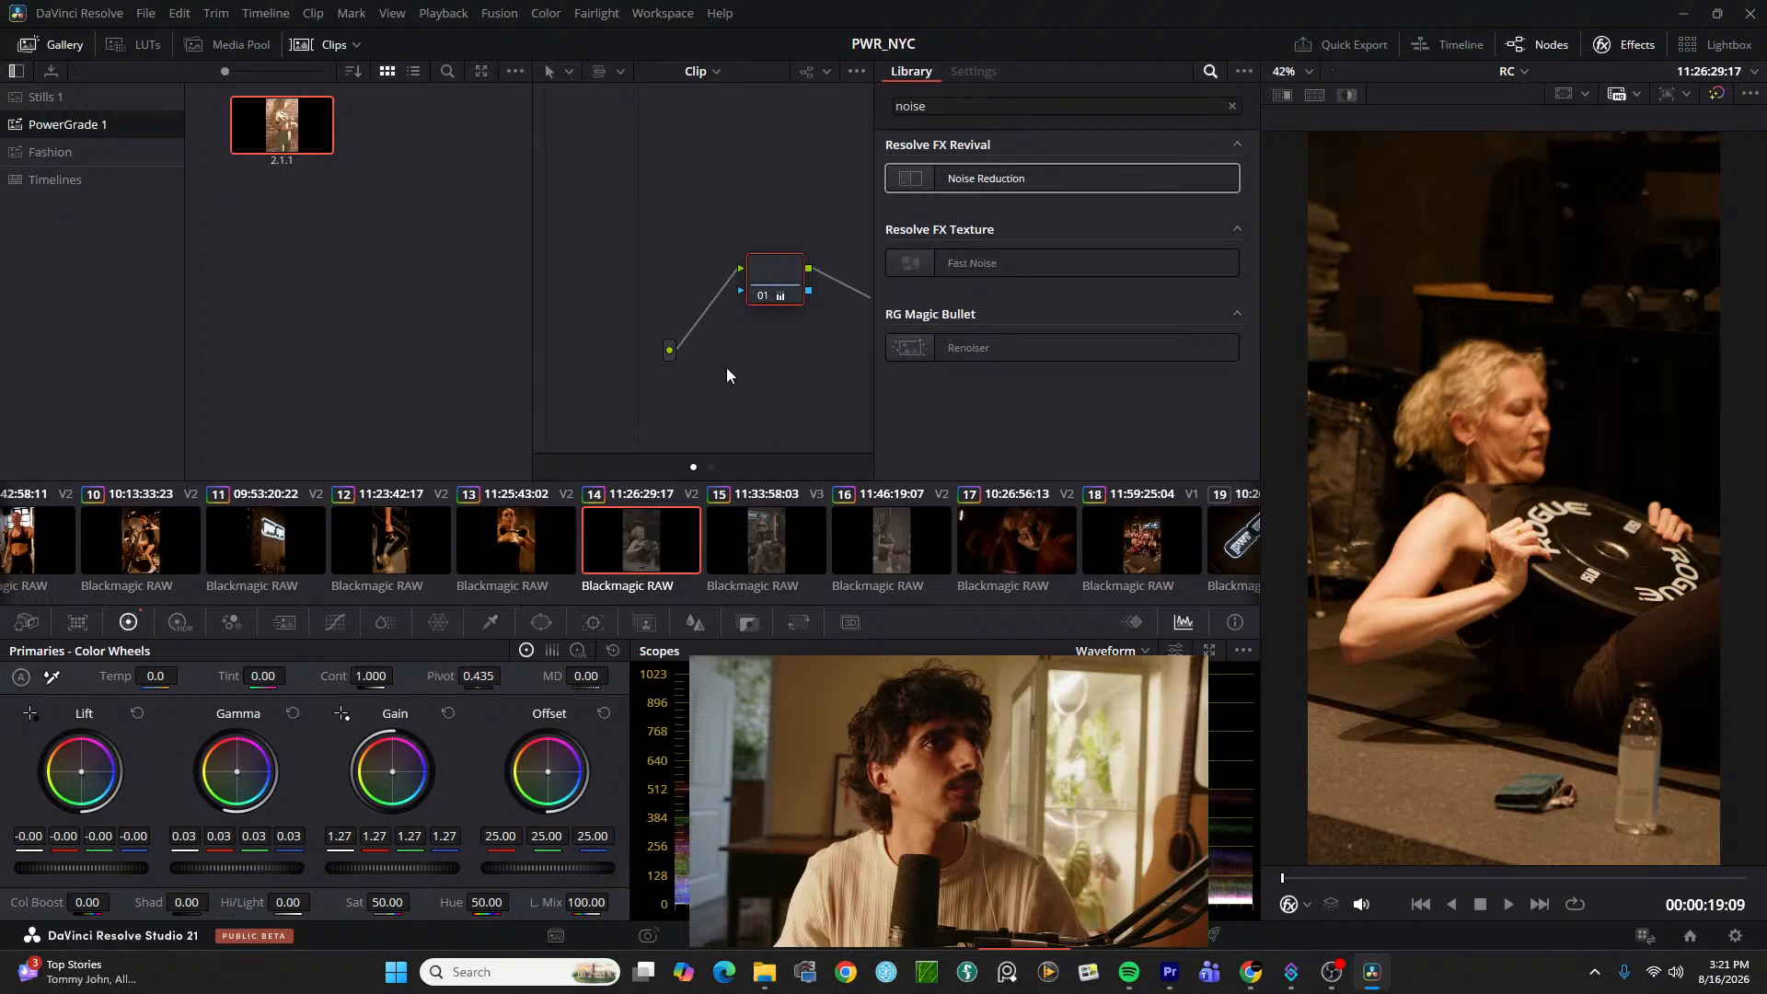
scroll(449, 559, "up", 8)
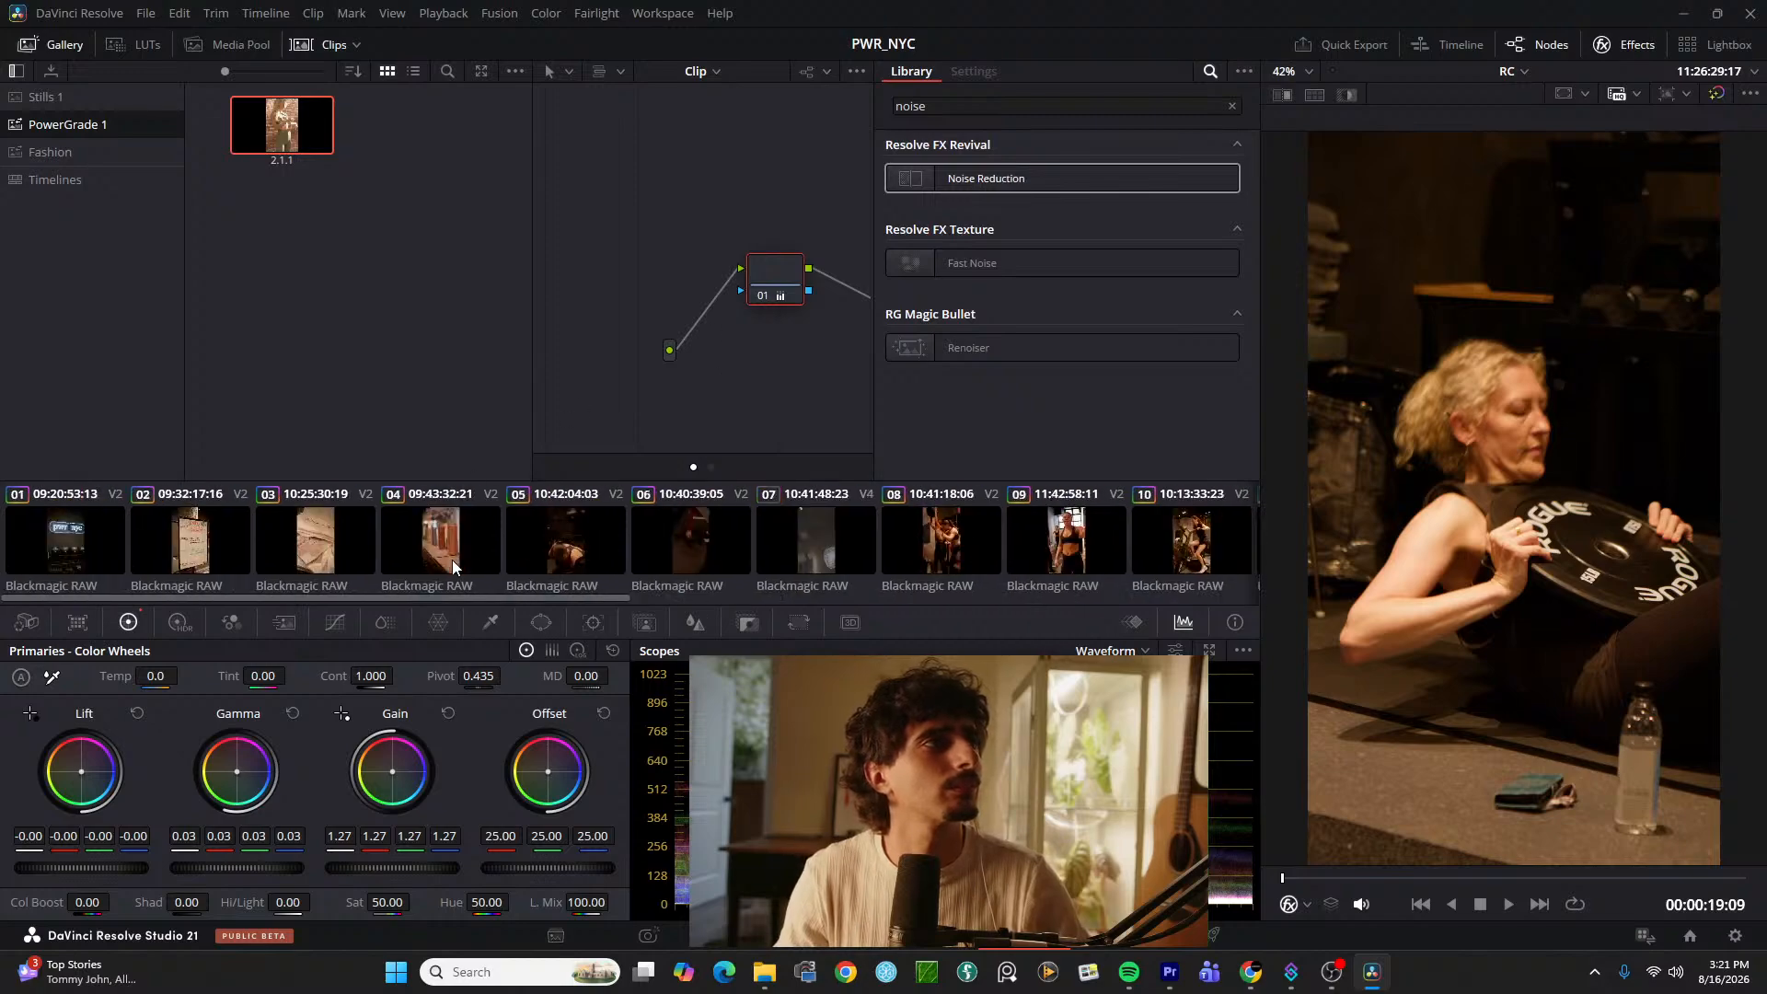
middle_click(83, 549)
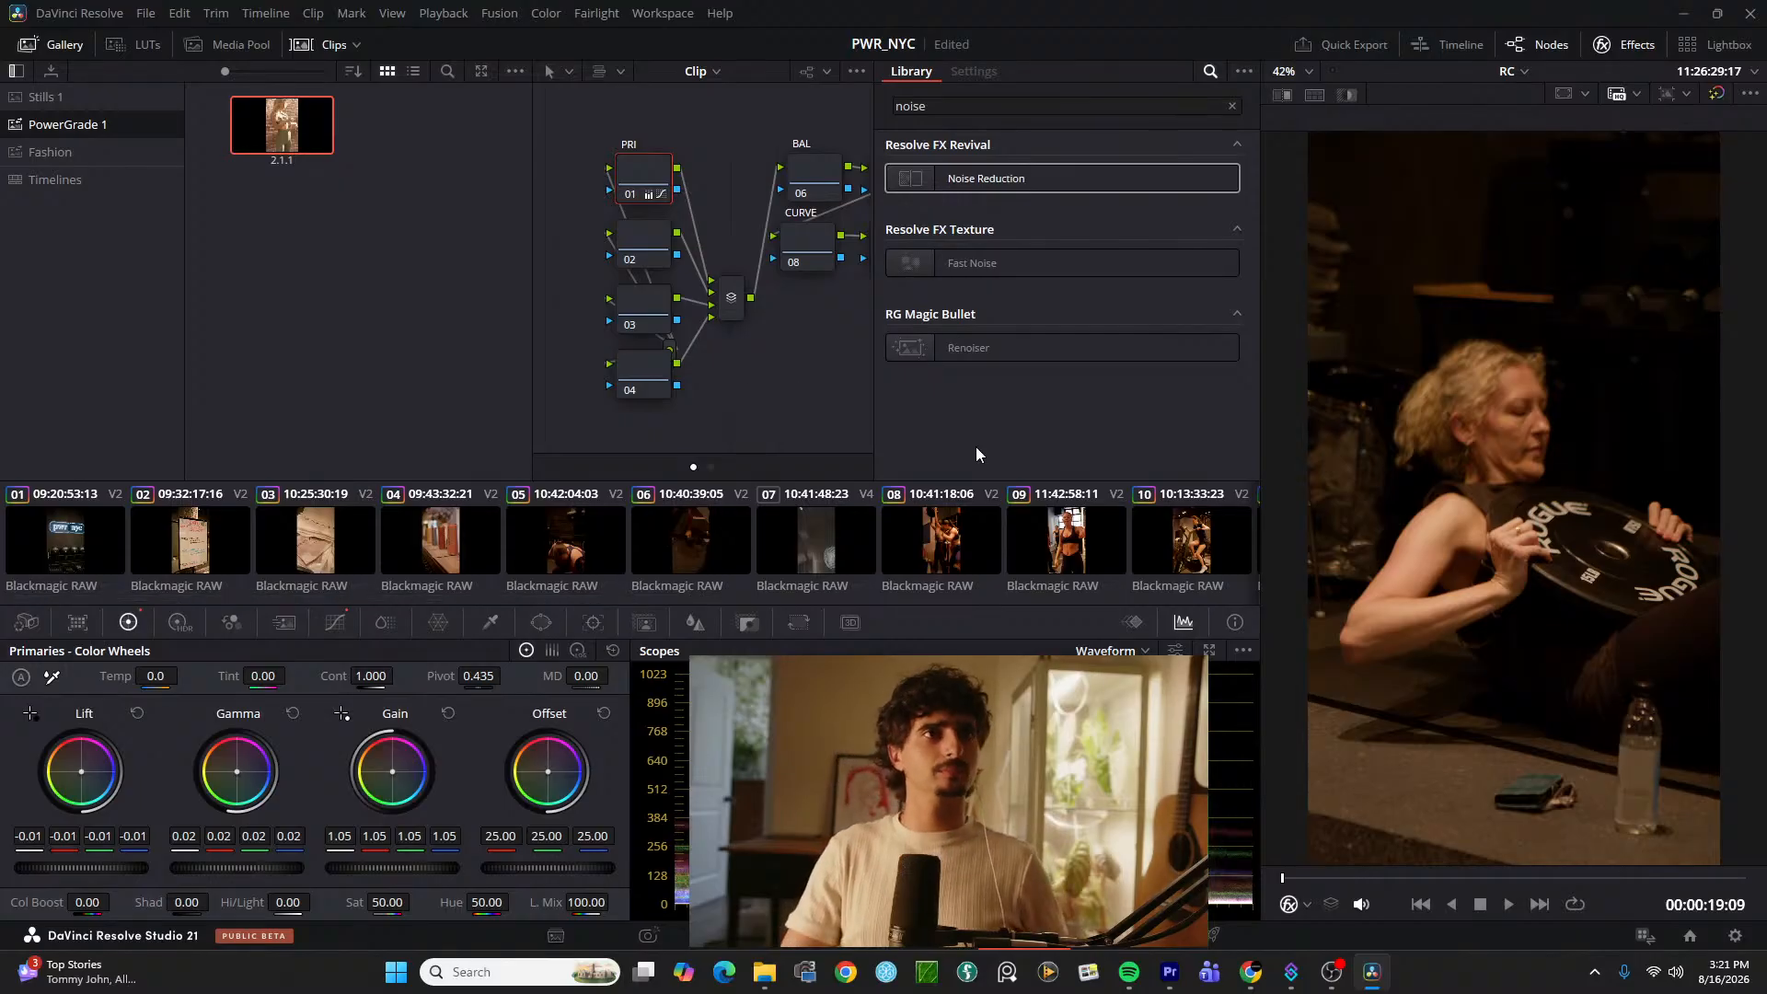
scroll(1050, 549, "down", 8)
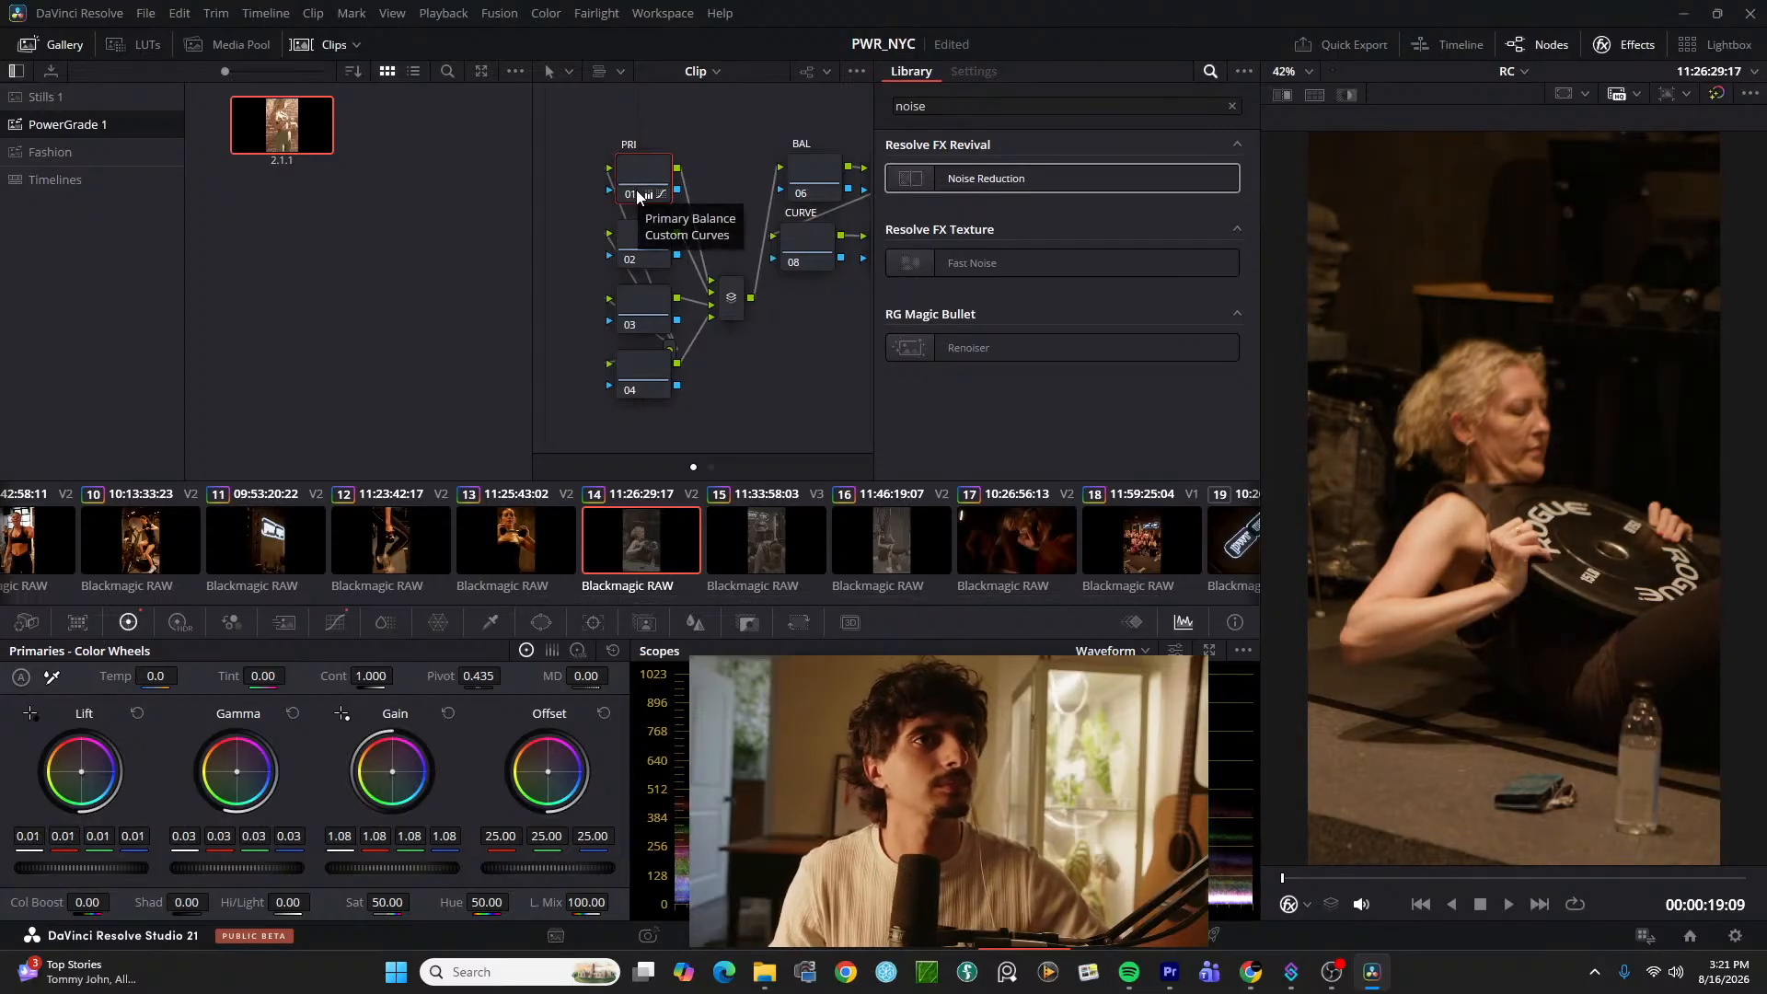
Step: Carry clip 14's grade over to clips 15 to 18, using Gamma 0.04 and Gain 1.12 on clip 17 and Lift -0.01 on clip 18
left_click(744, 548)
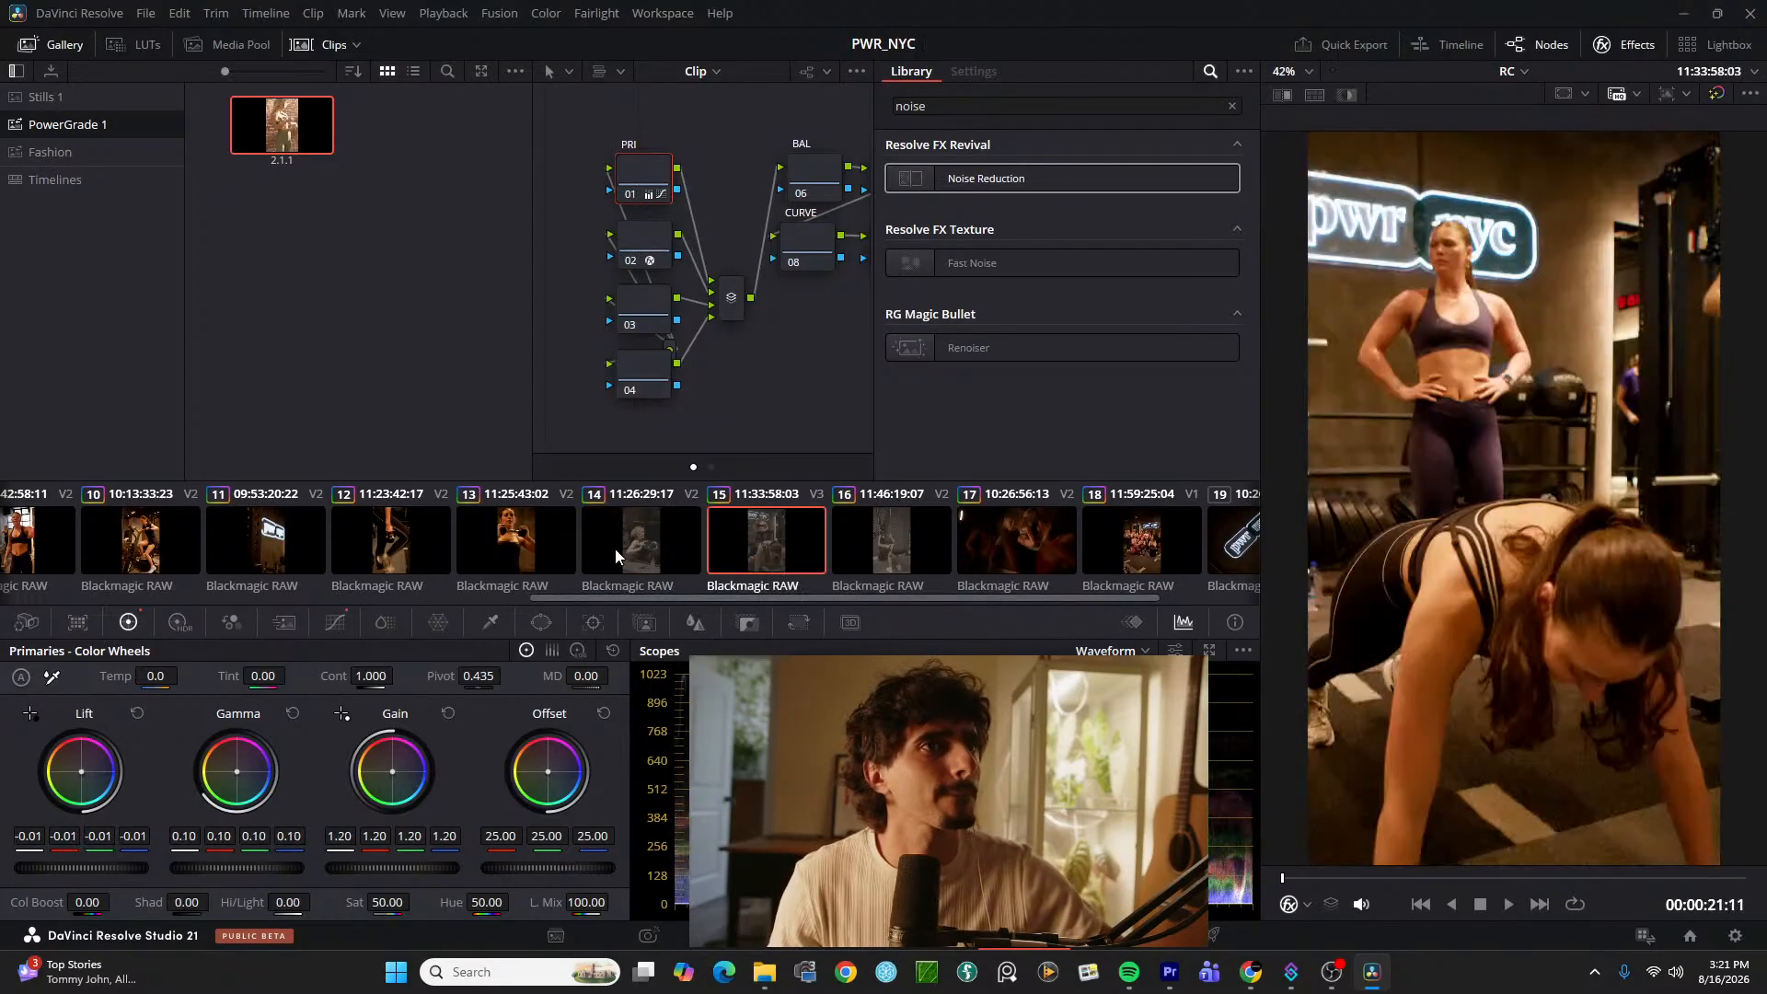
left_click(854, 549)
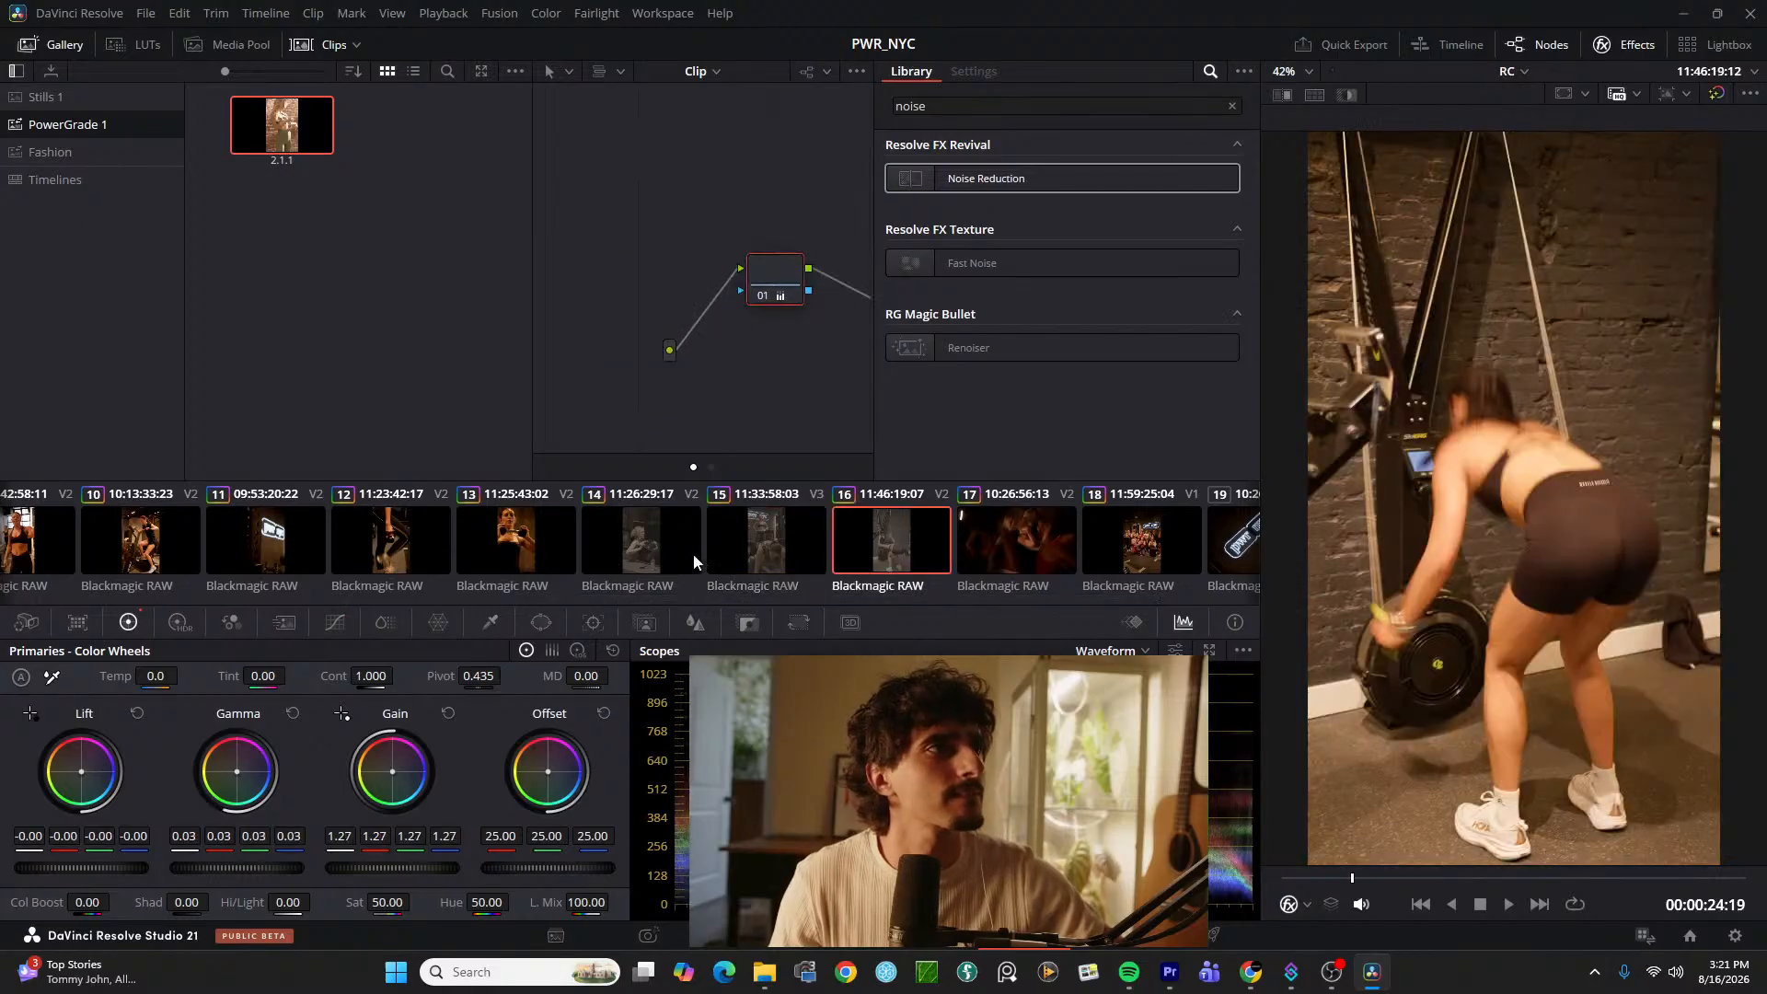
left_click(994, 552)
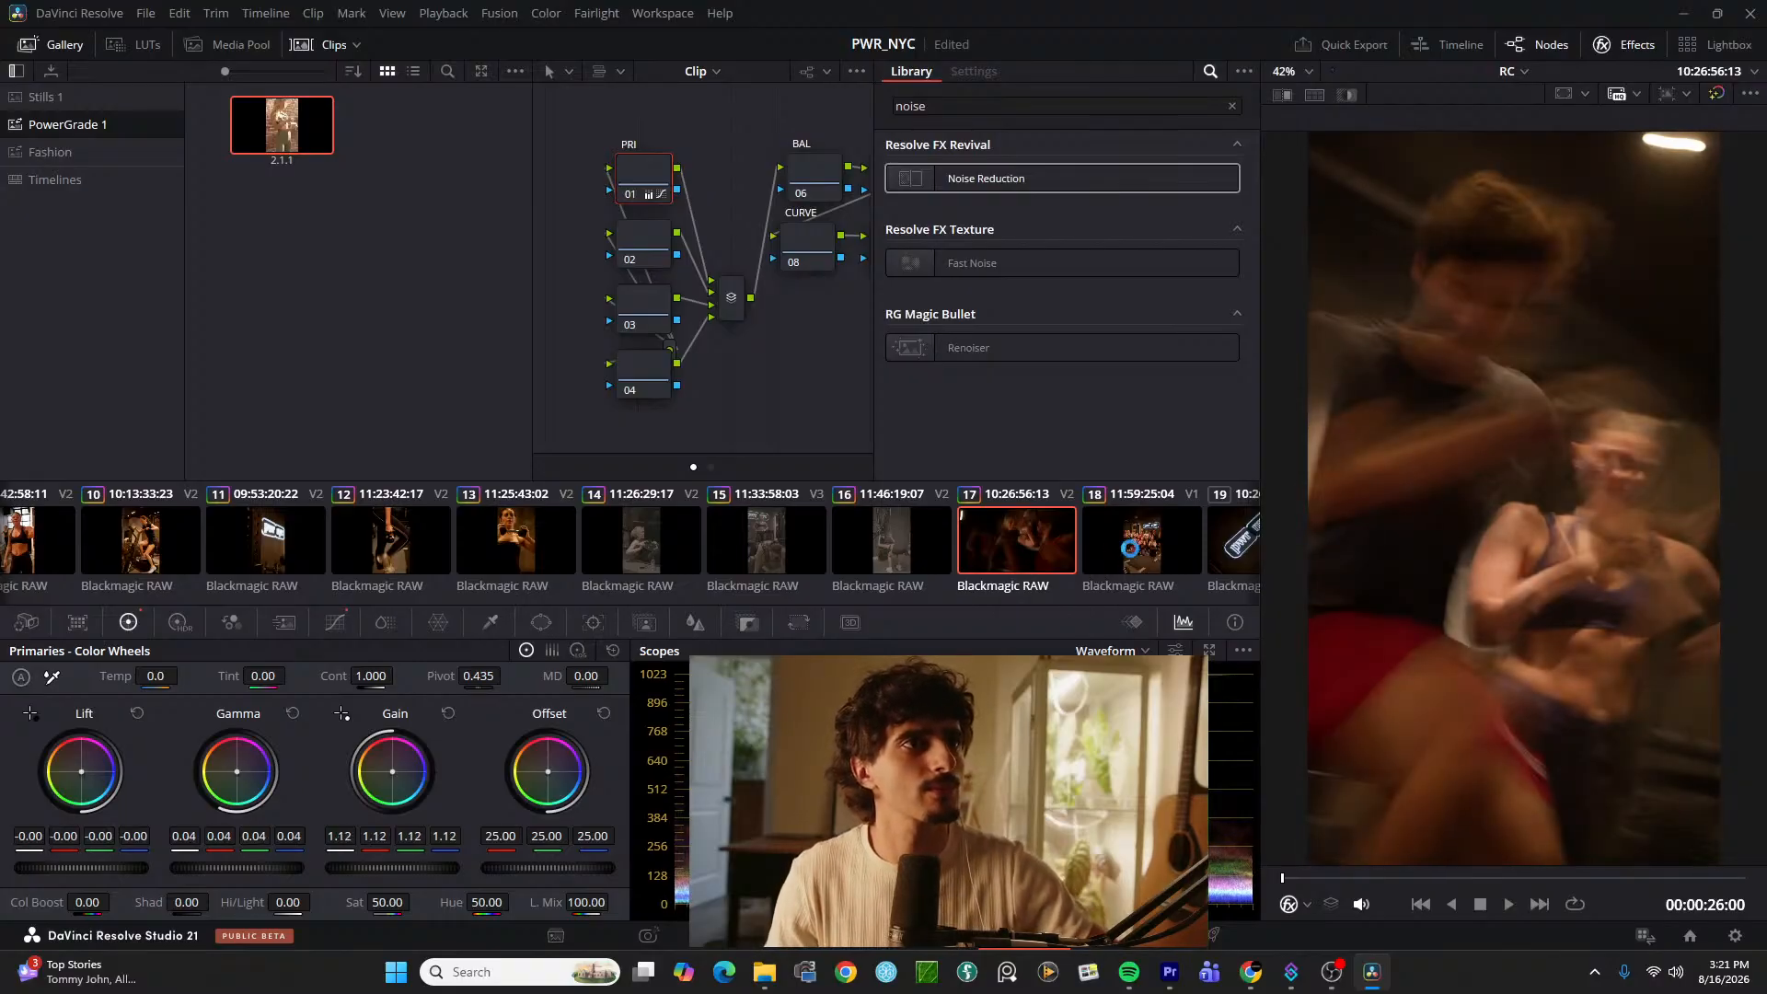
left_click(1130, 548)
middle_click(880, 557)
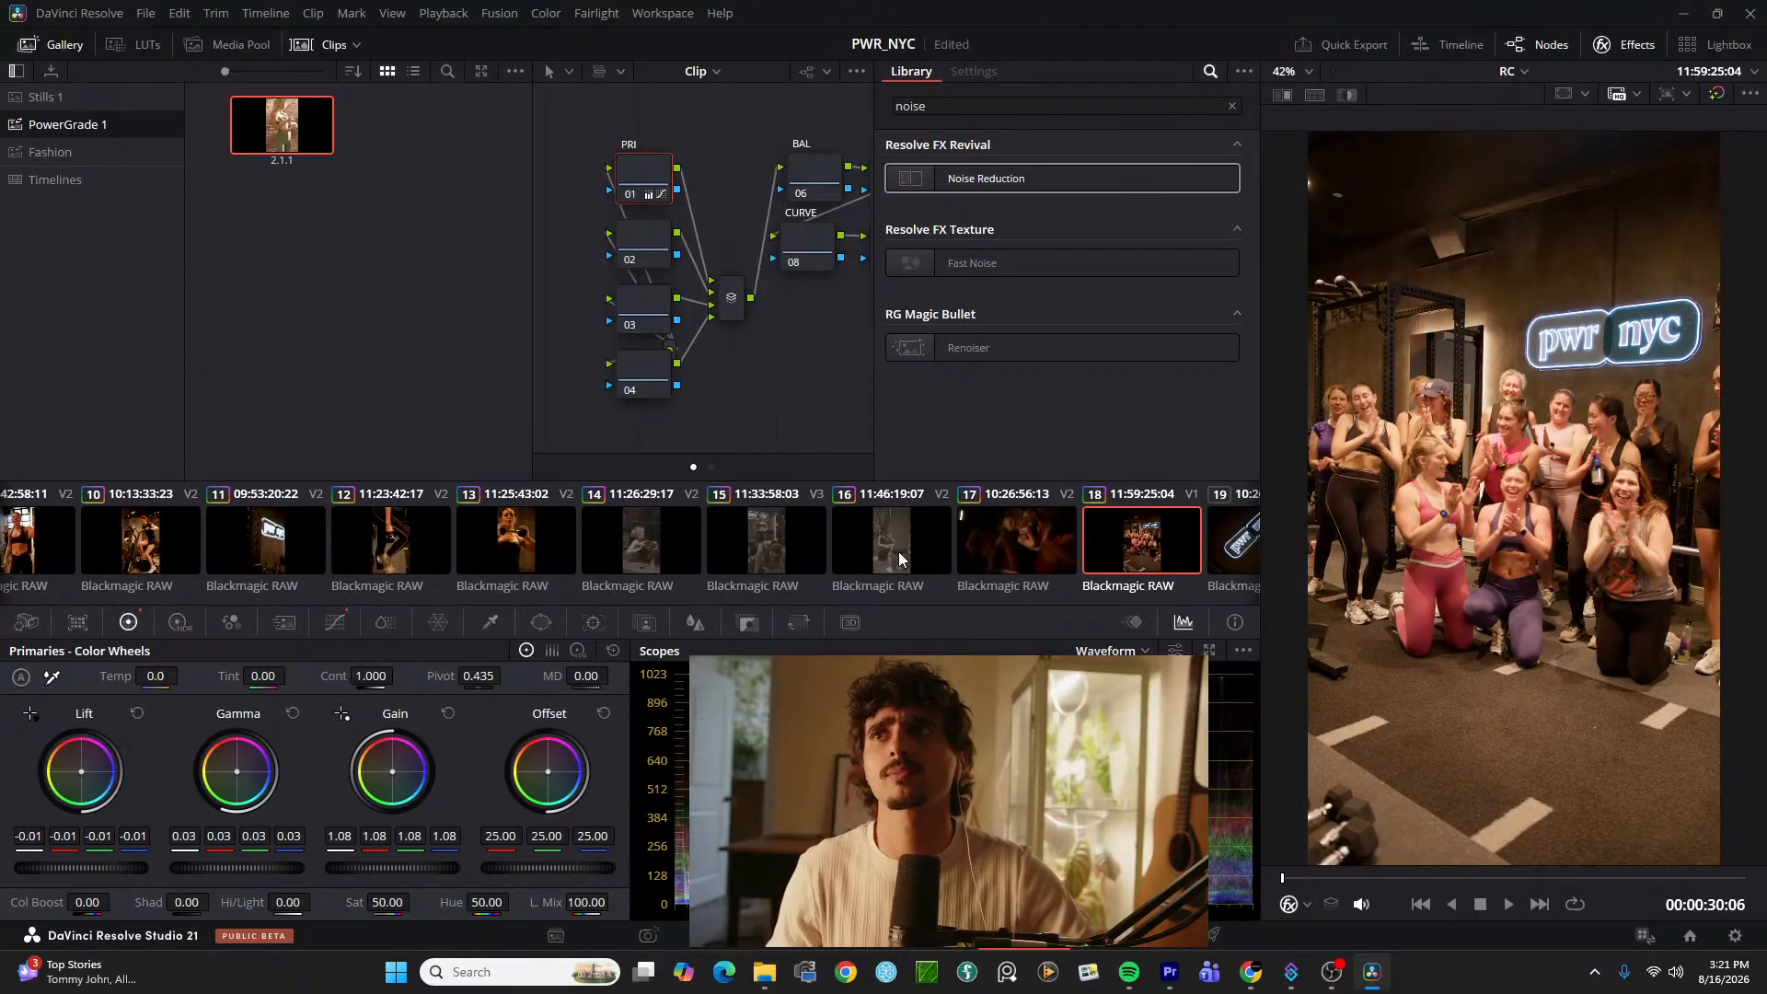
left_click_drag(1420, 878, 1644, 878)
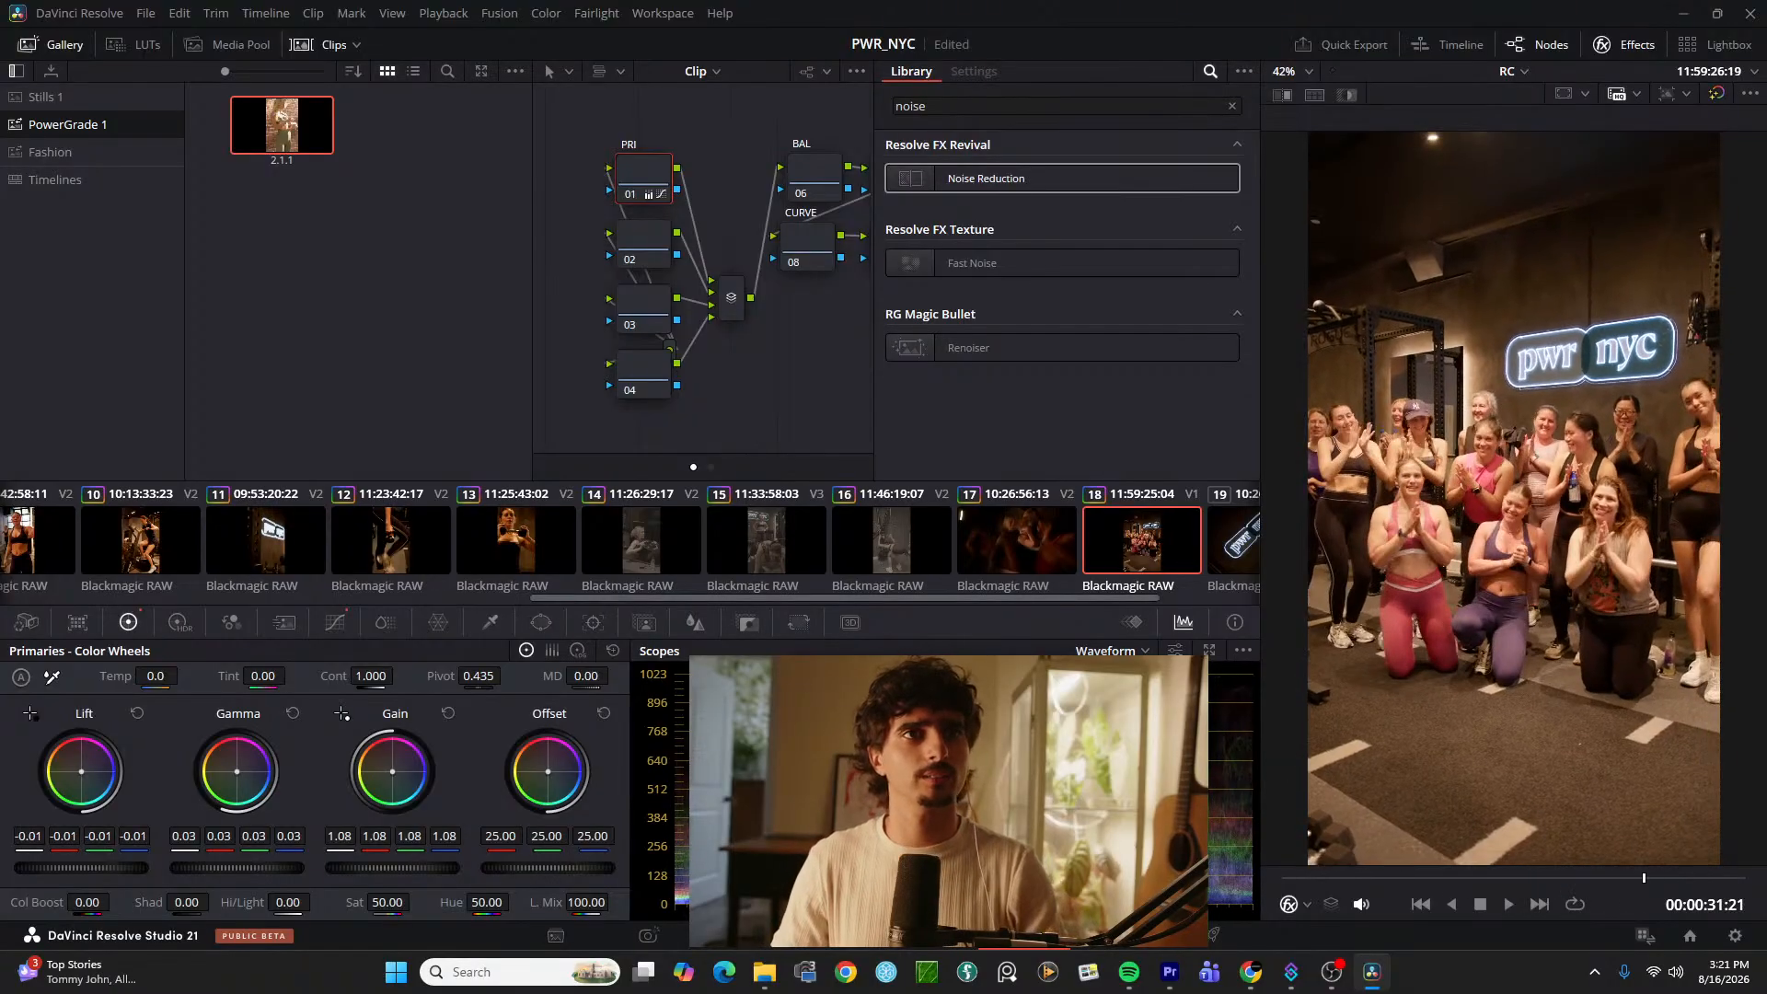
Step: Switch to the Edit page and play the graded montage from the start through to the closing group shot
left_click(740, 935)
left_click_drag(533, 629, 145, 655)
key("space")
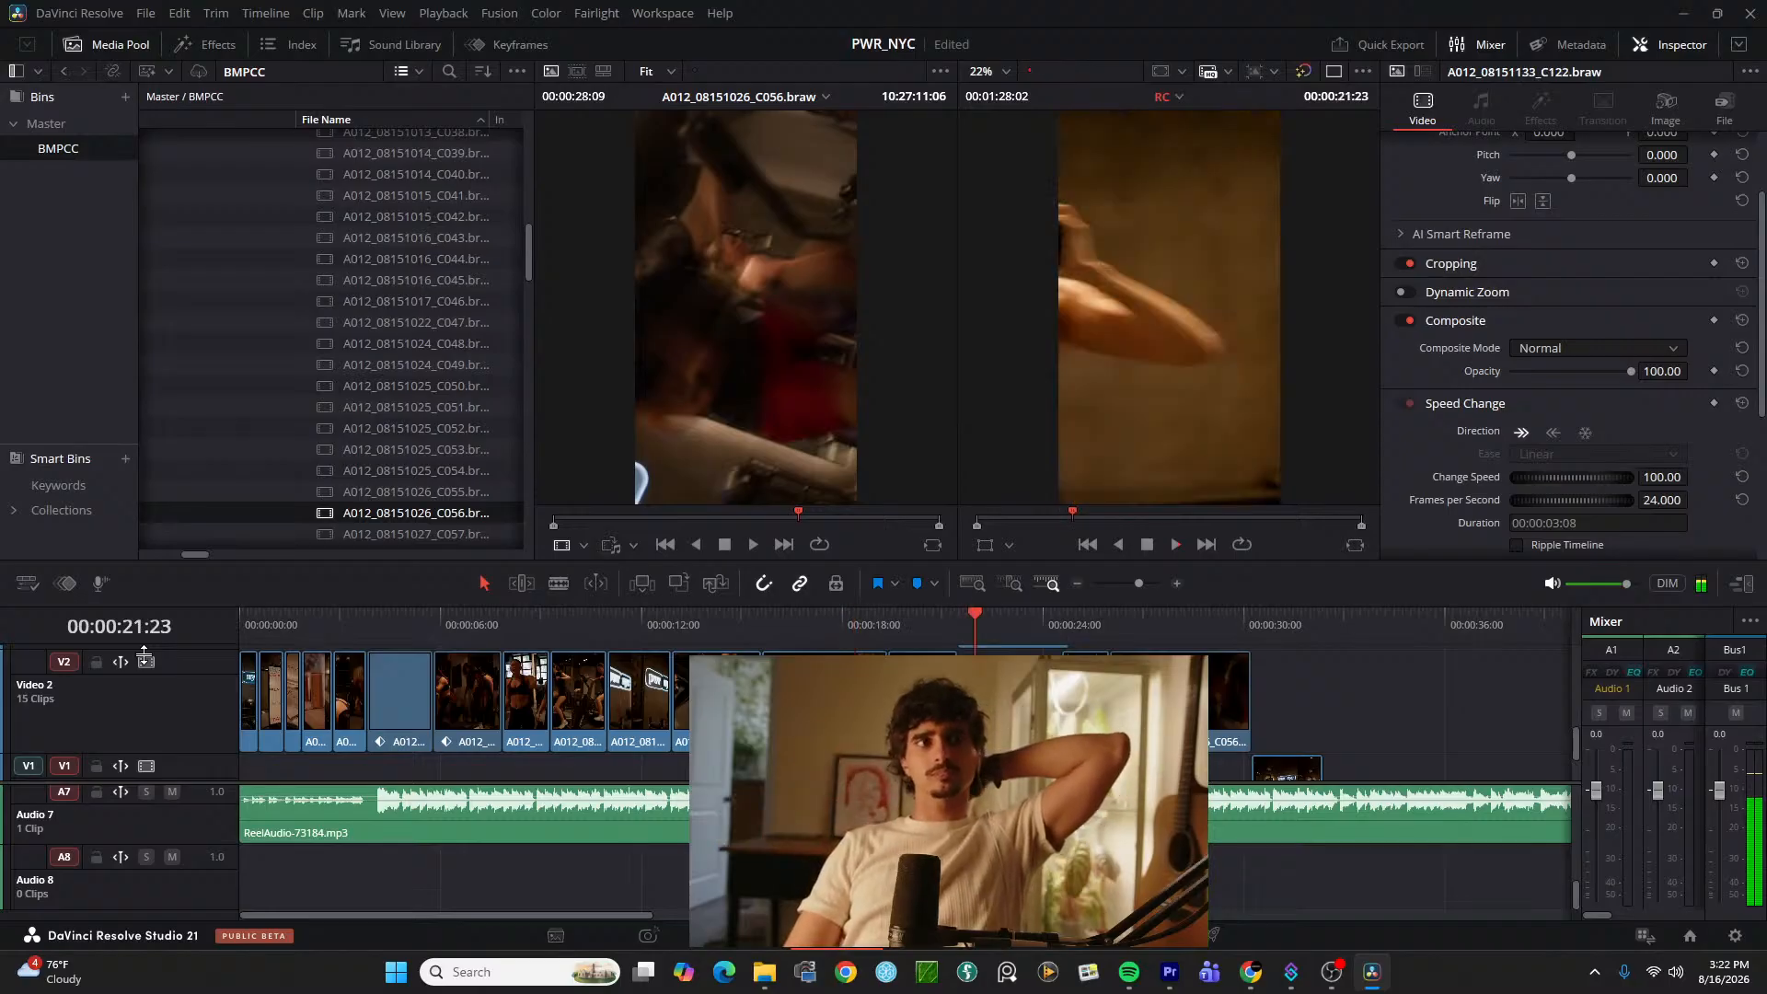
key("space")
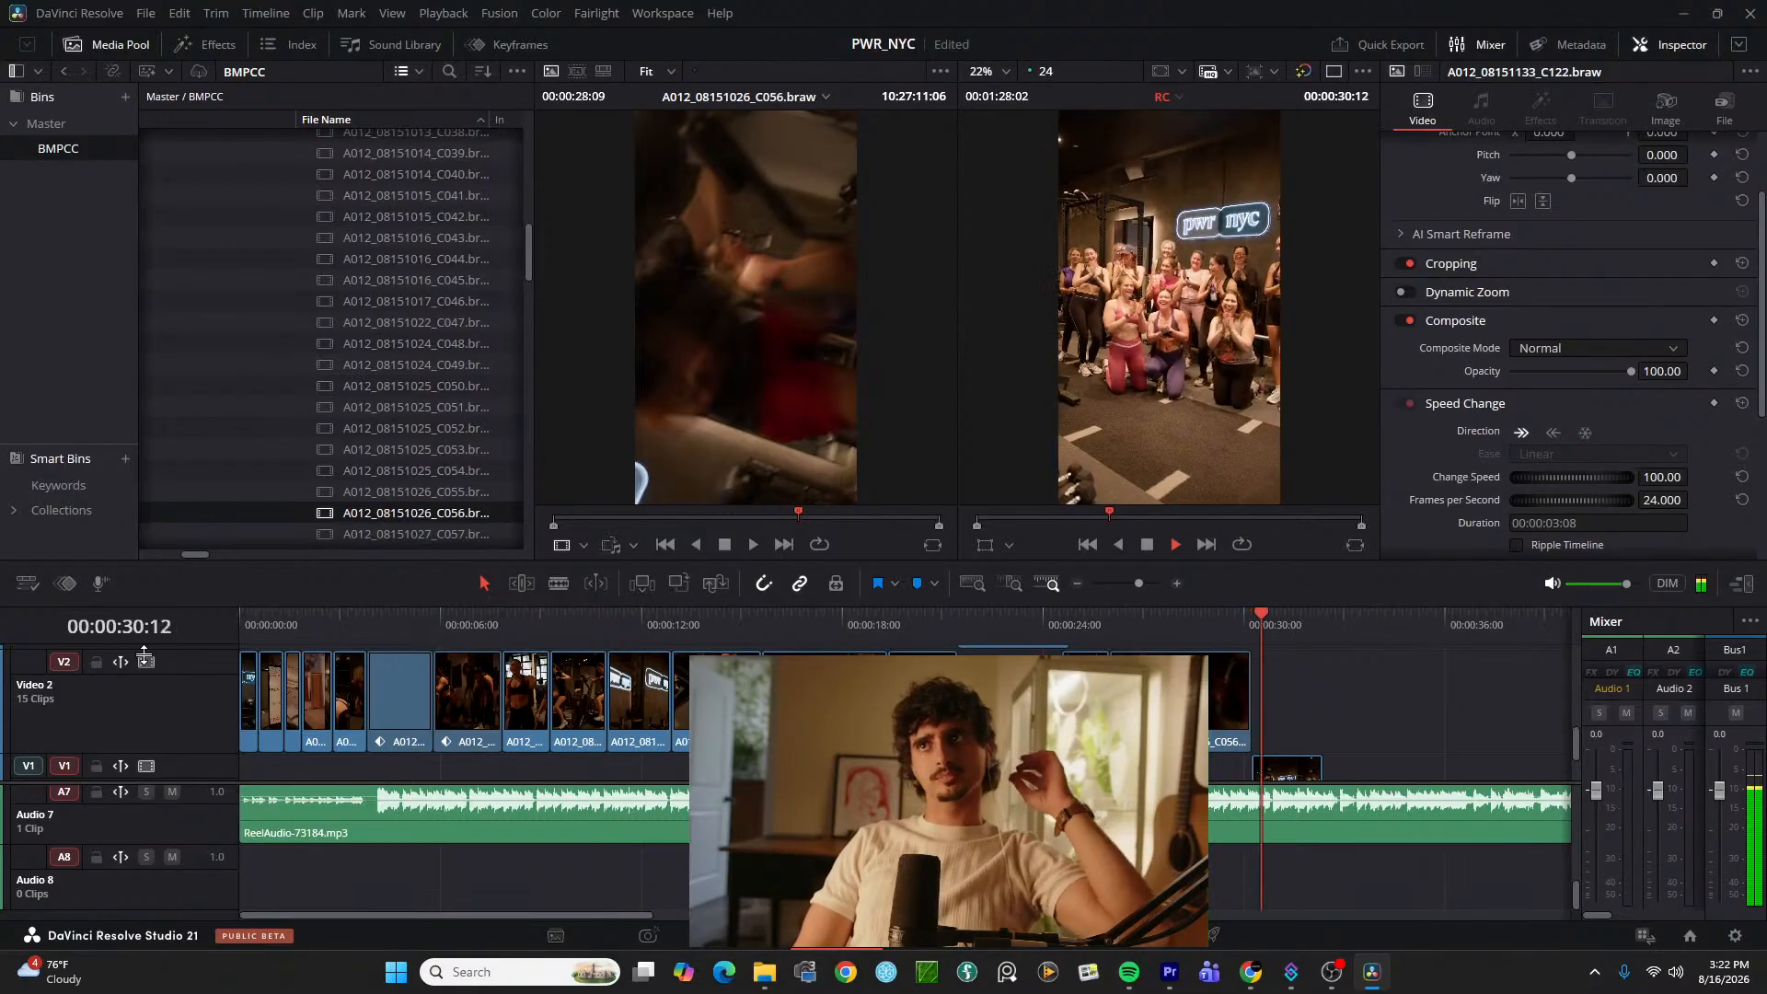
key("space")
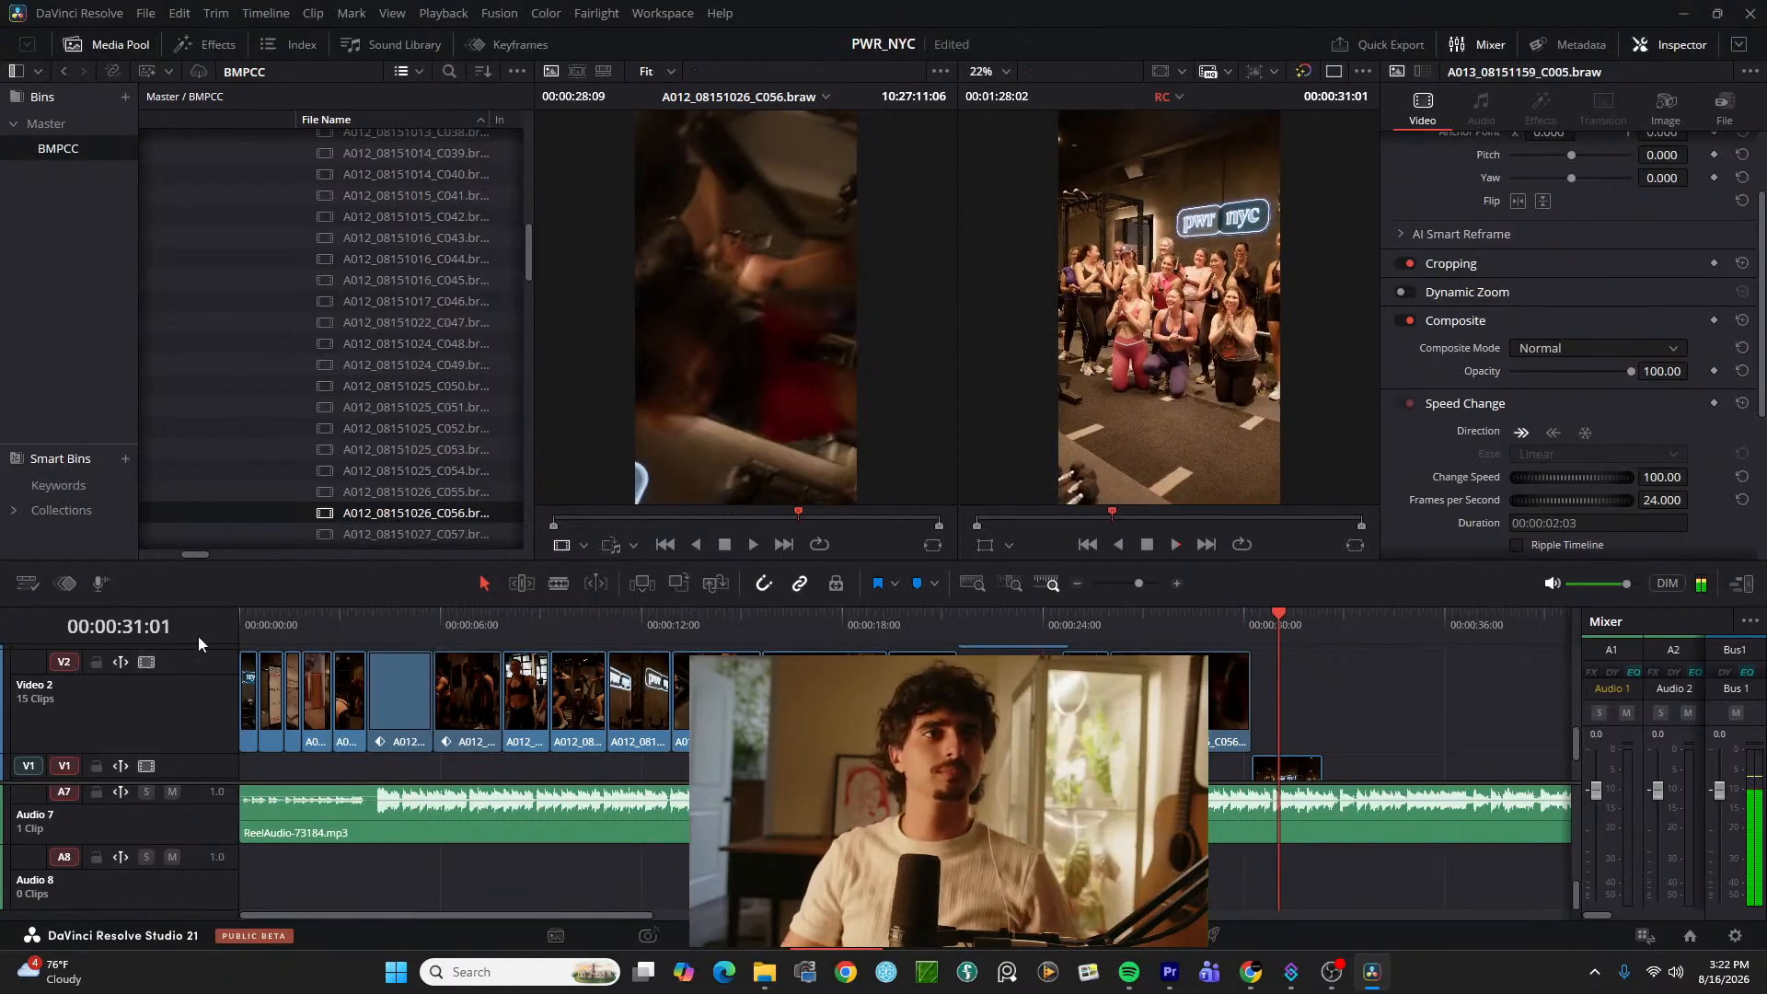
Step: Trim the last Video 2 clip to end at 00:00:28:11 and move the group shot on Video 1 back to start there
left_click(1193, 620)
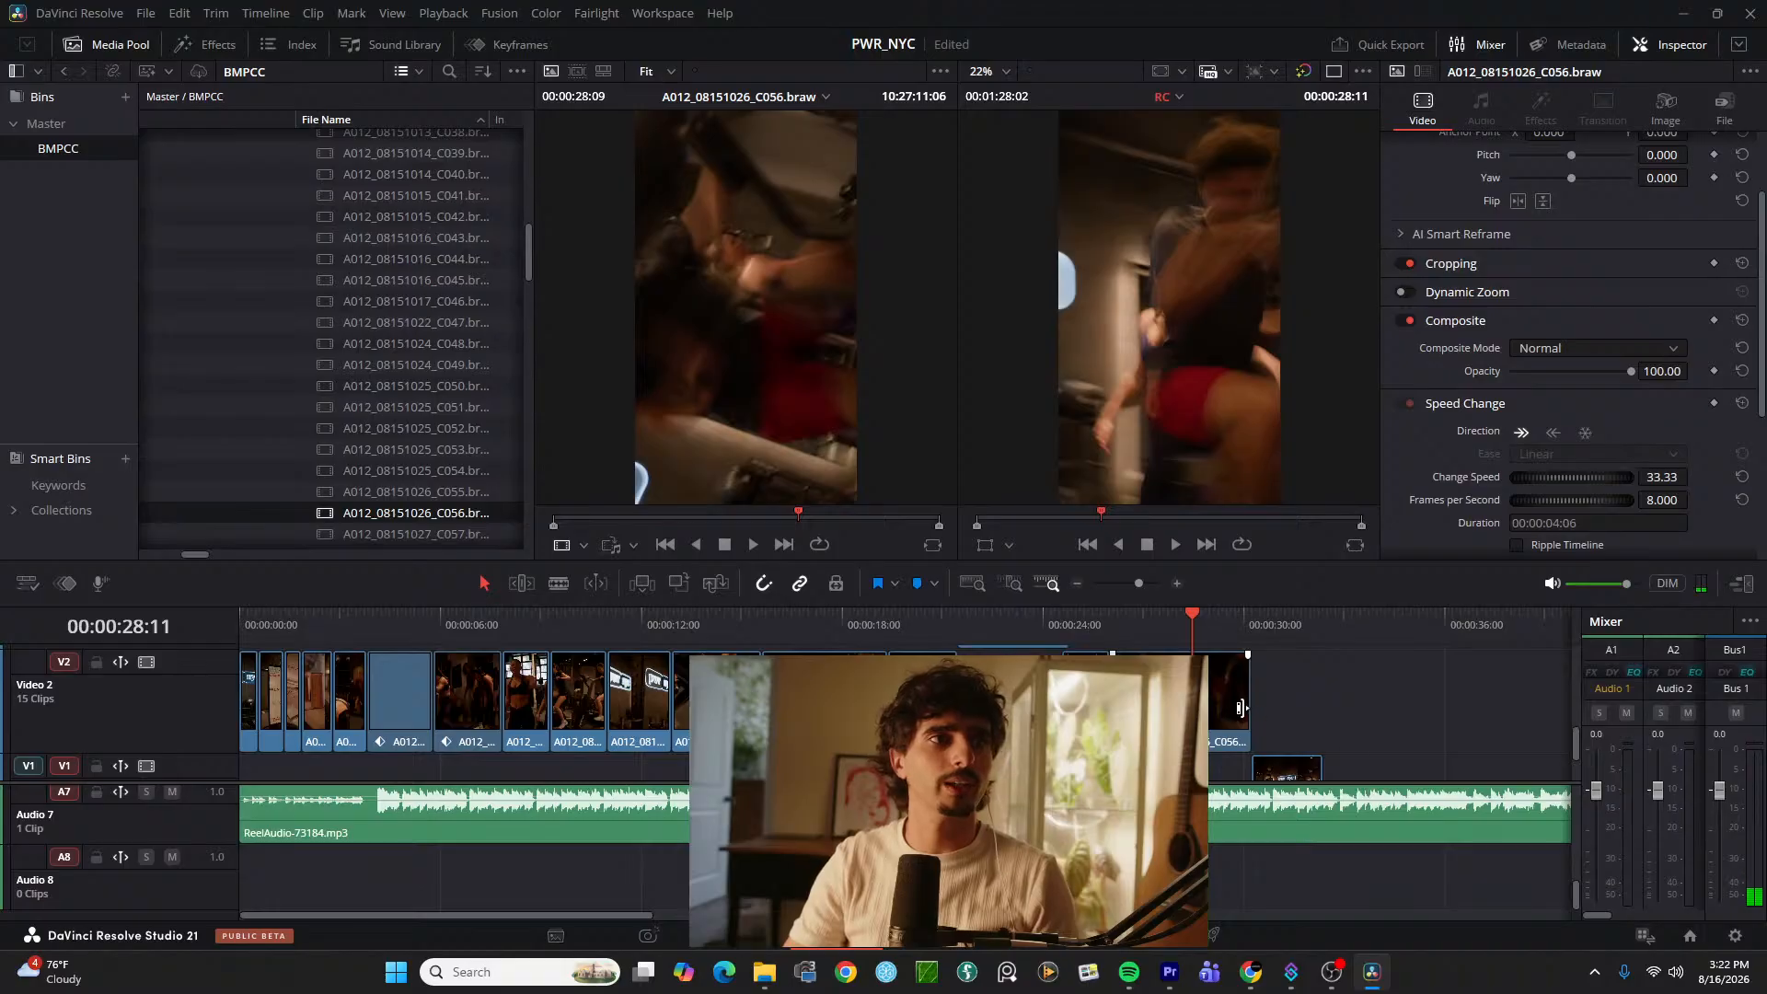
left_click_drag(1245, 703, 1193, 704)
left_click_drag(1272, 764, 1212, 768)
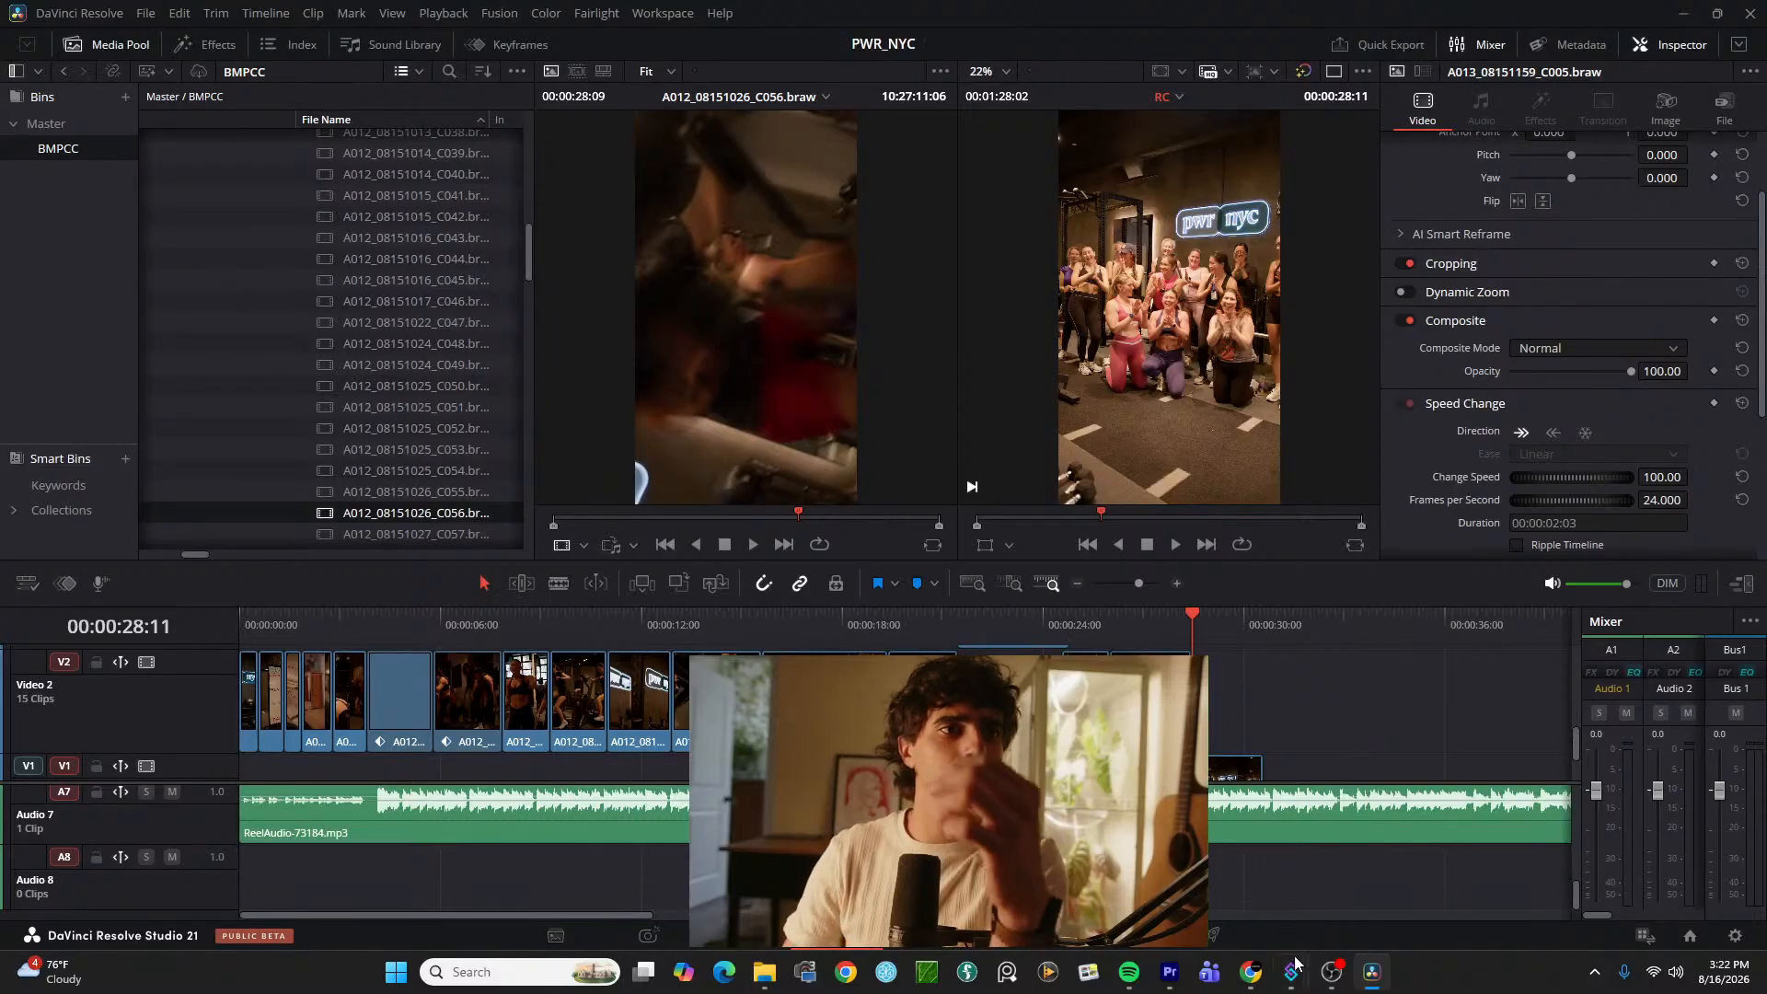
mouse_move(1331, 972)
left_click(1325, 891)
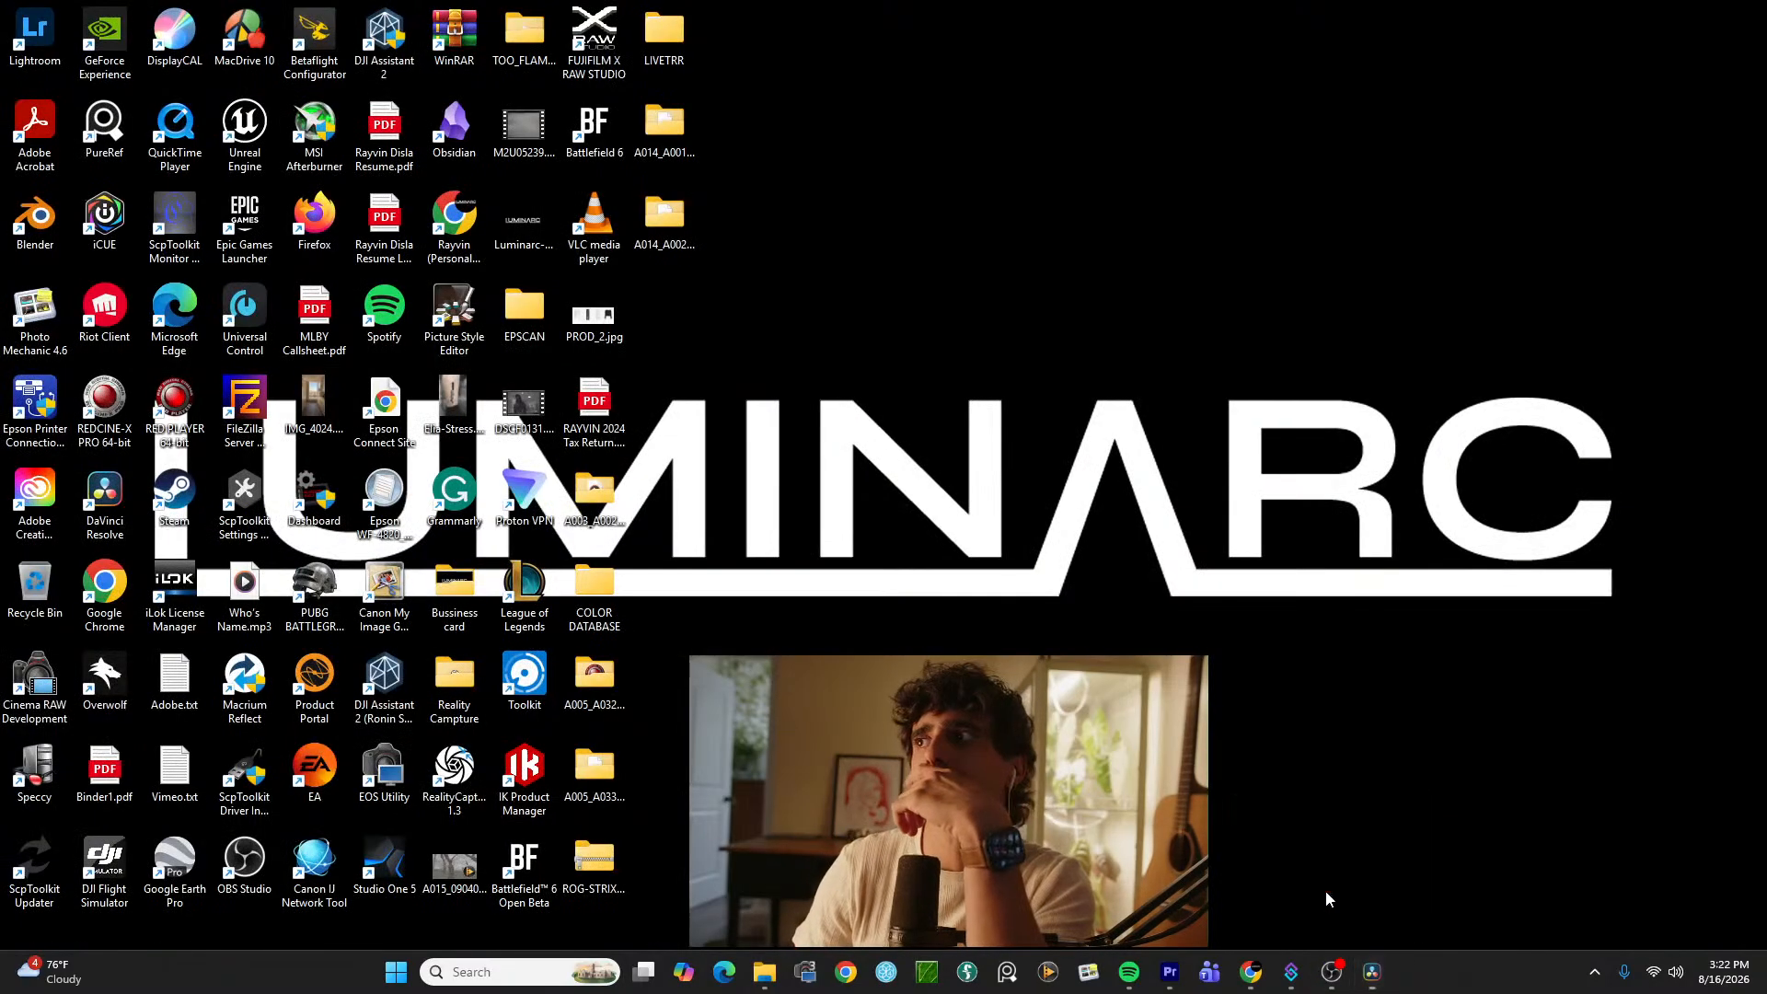